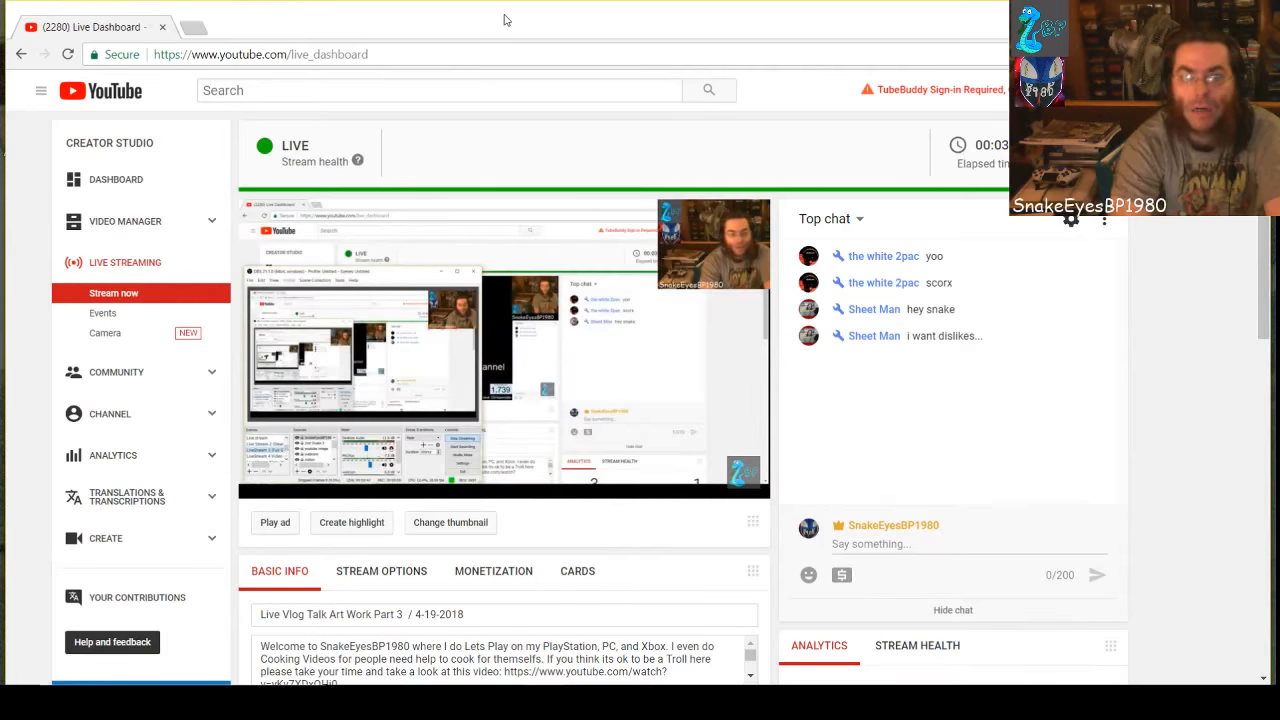
Dock the YouTube live dashboard to the right half of the screen beside OBS and bring its live chat into view
{"action": "left_click_drag", "start_coordinate": [506, 20], "coordinate": [1279, 90]}
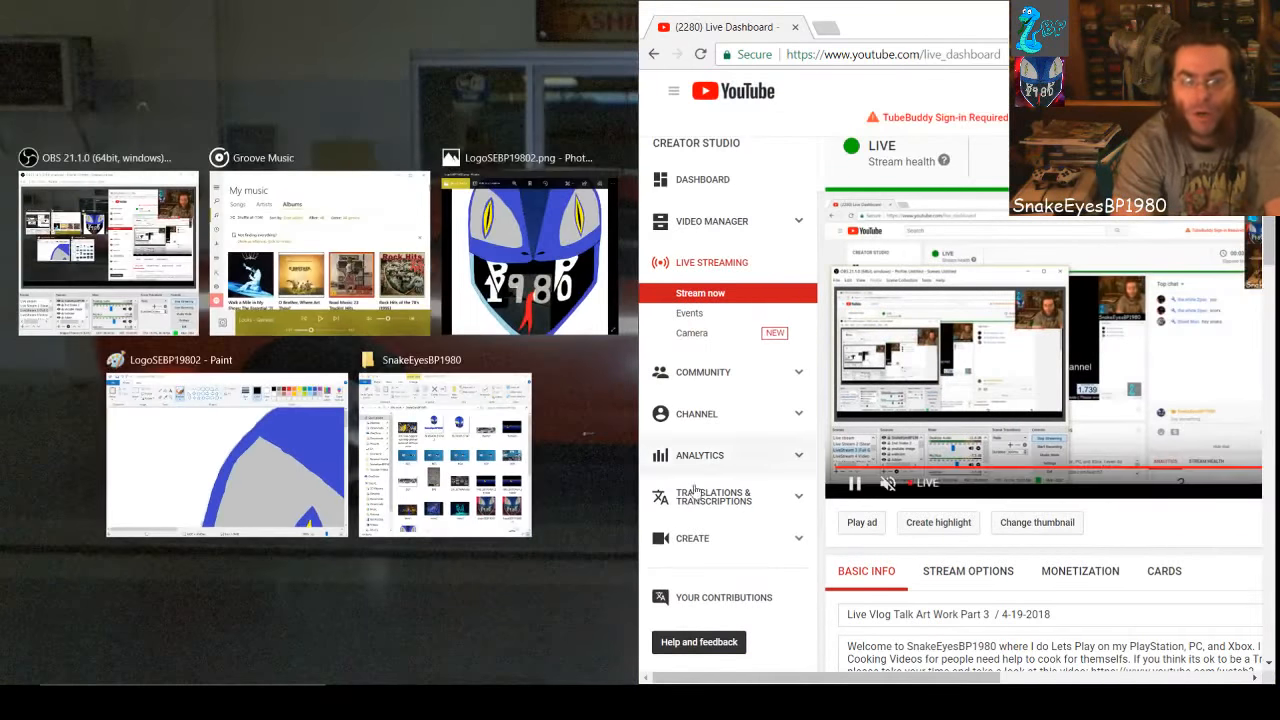
{"action": "left_click_drag", "start_coordinate": [930, 679], "coordinate": [1241, 675]}
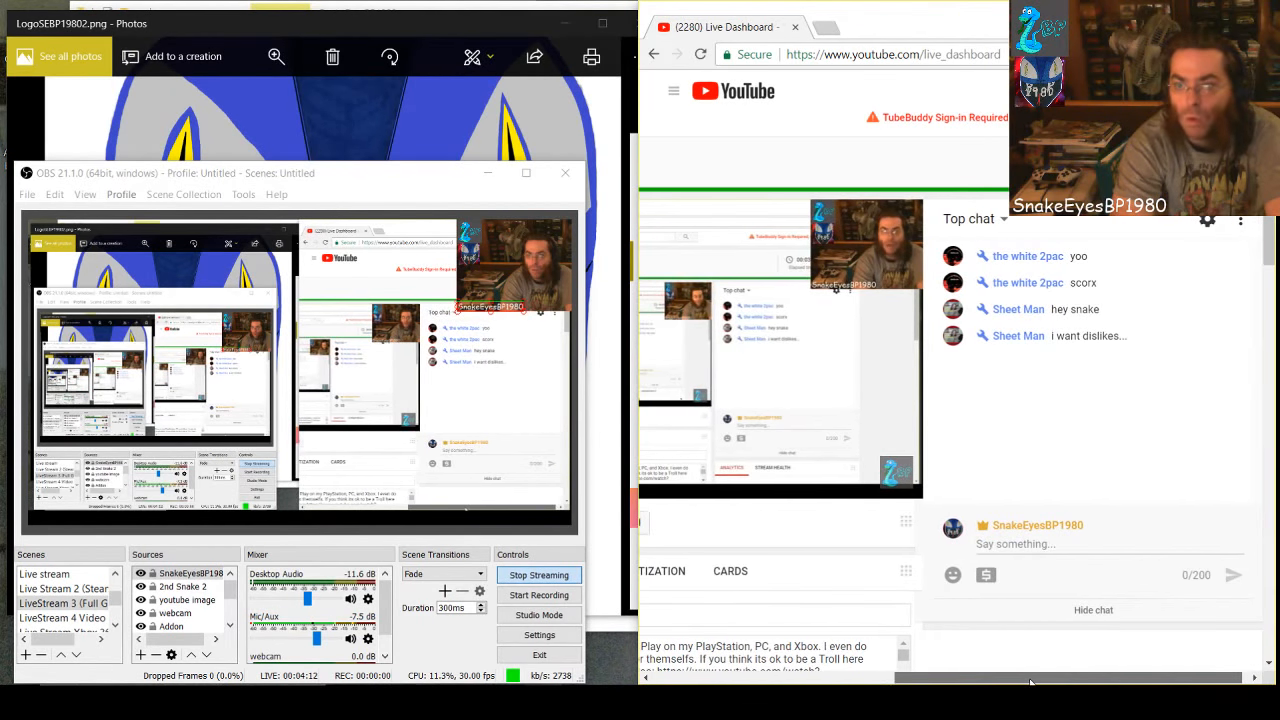
{"action": "left_click_drag", "start_coordinate": [1036, 682], "coordinate": [1028, 682]}
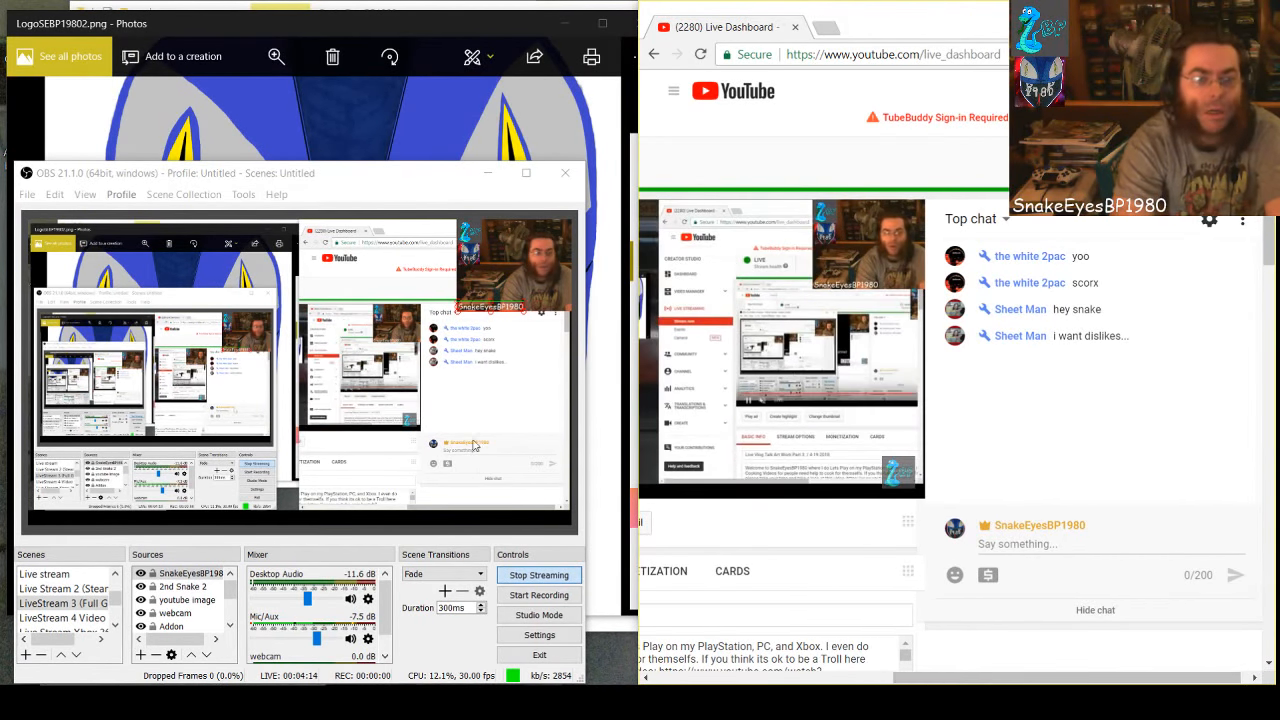
Bring the Photos window showing LogoSEBP19802.png in front of OBS
{"action": "left_click", "coordinate": [270, 26]}
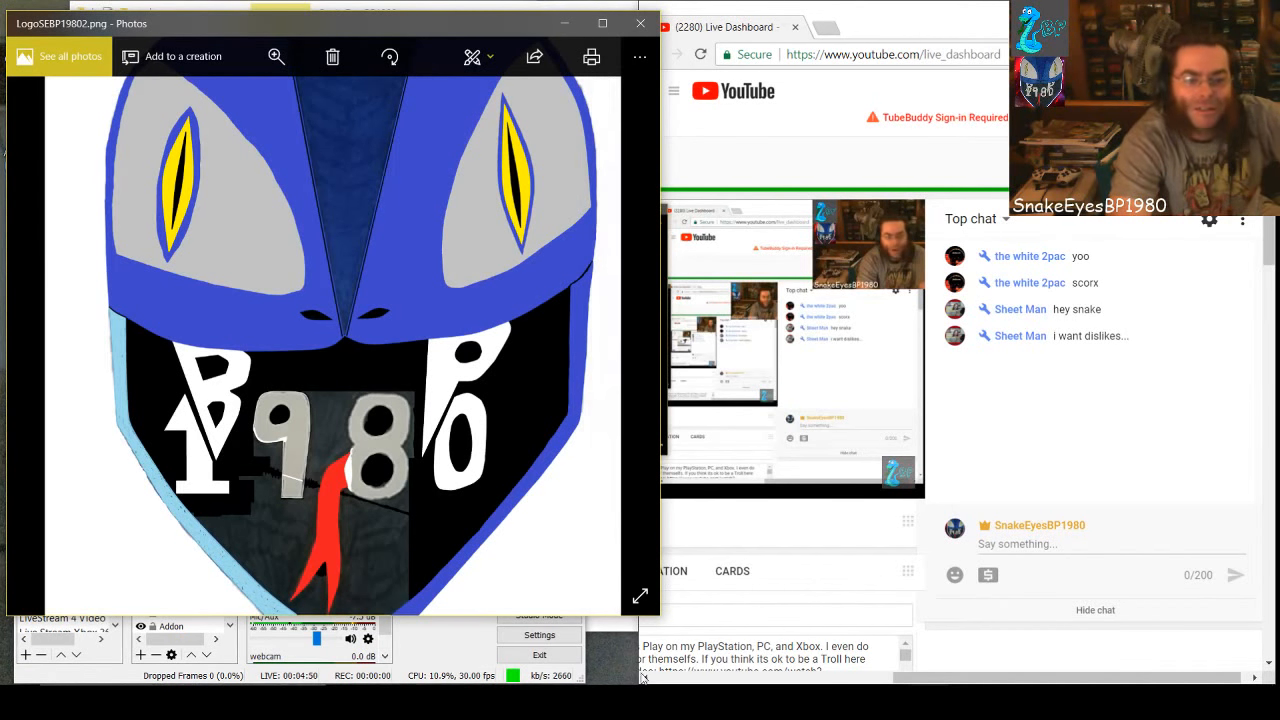
{"action": "left_click", "coordinate": [480, 650]}
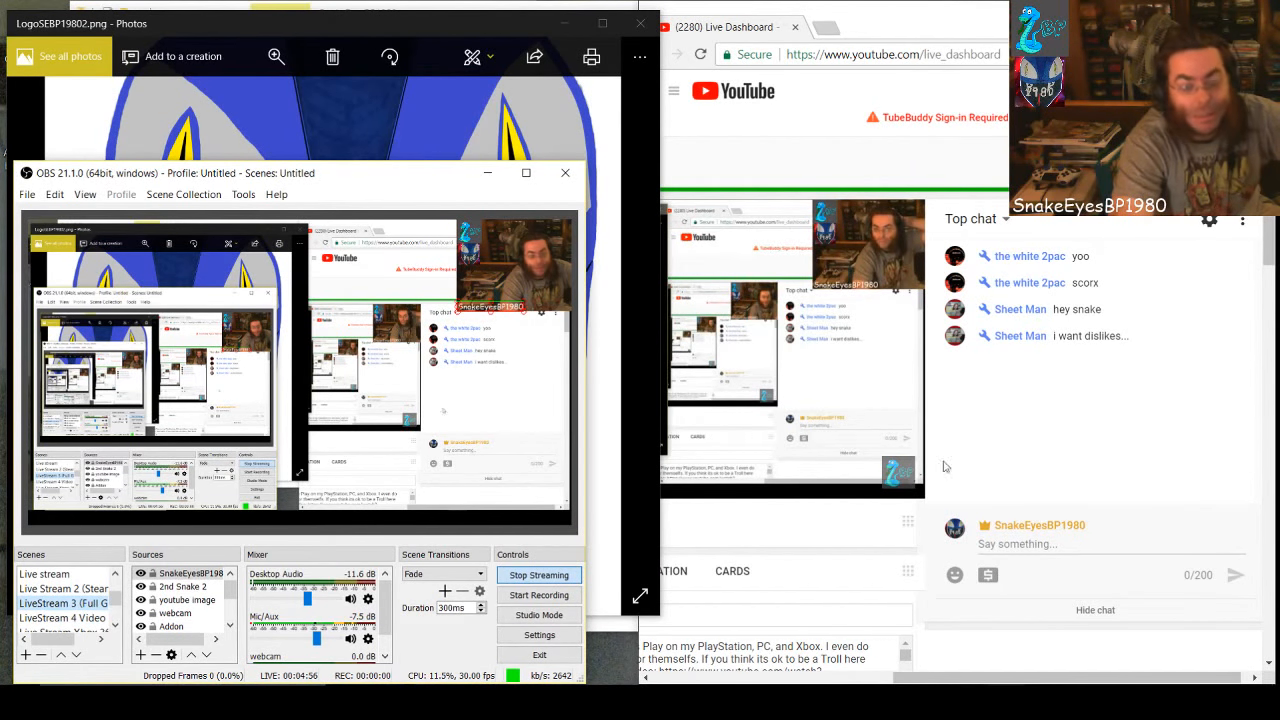
{"action": "left_click", "coordinate": [332, 22]}
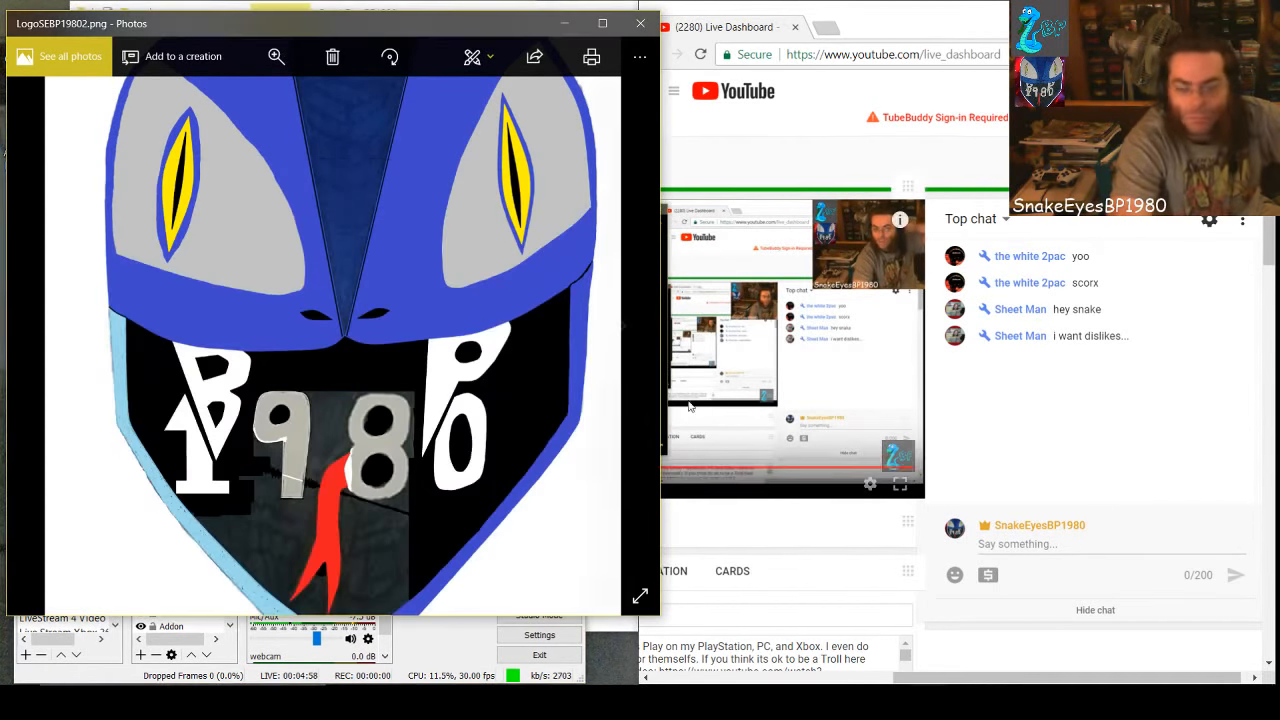
Switch to Groove Music and play the current Genesis song from its beginning
{"action": "mouse_move", "coordinate": [1044, 702]}
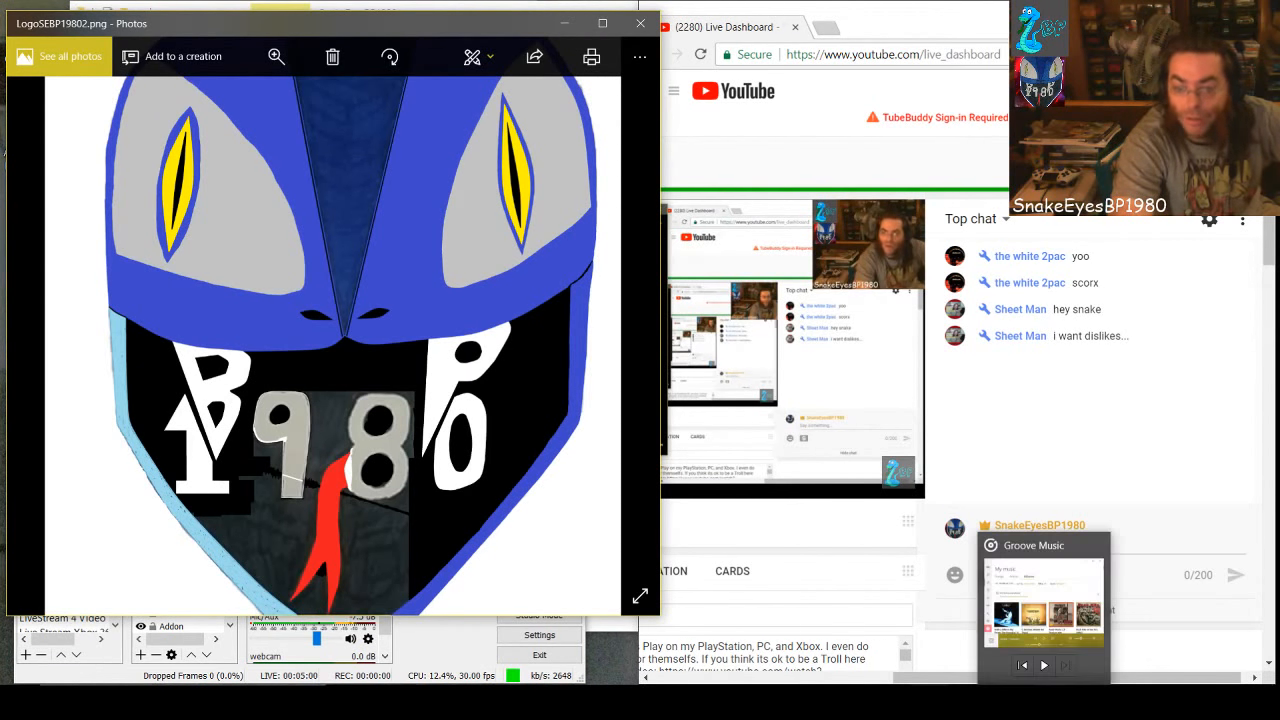
{"action": "left_click", "coordinate": [1044, 605]}
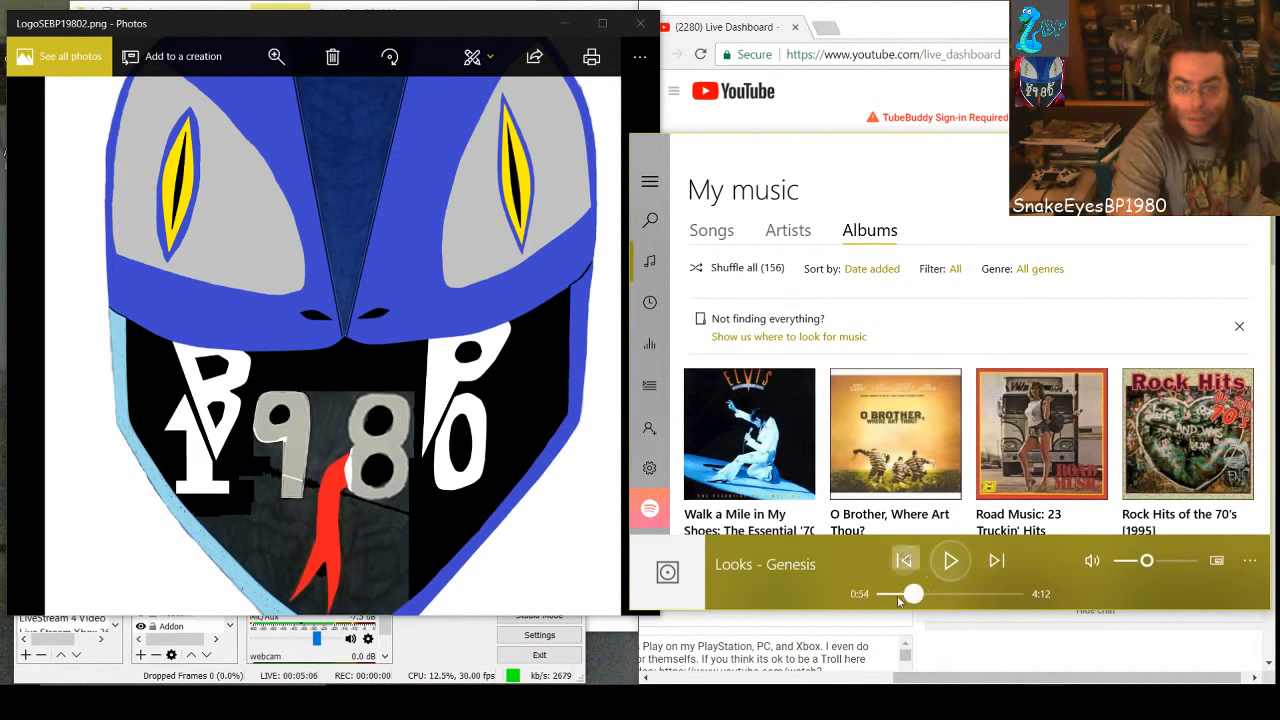
{"action": "left_click", "coordinate": [903, 560]}
{"action": "left_click", "coordinate": [950, 560]}
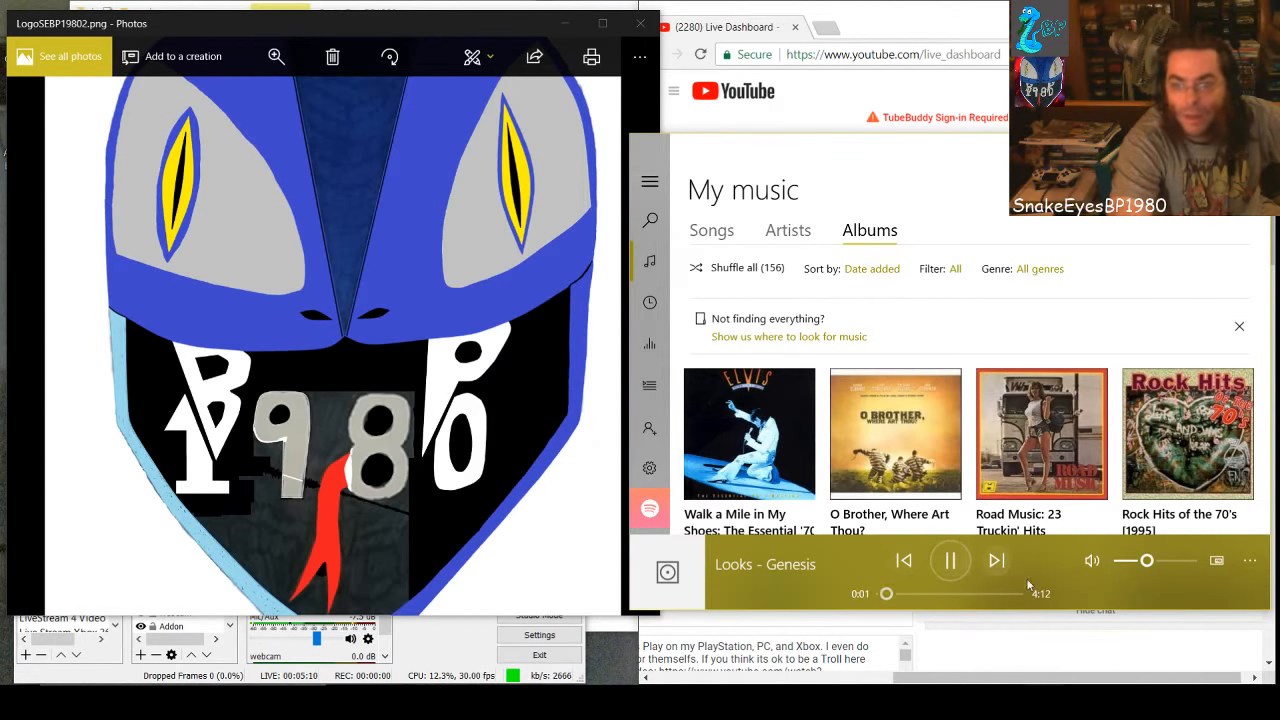
{"action": "mouse_move", "coordinate": [1145, 563]}
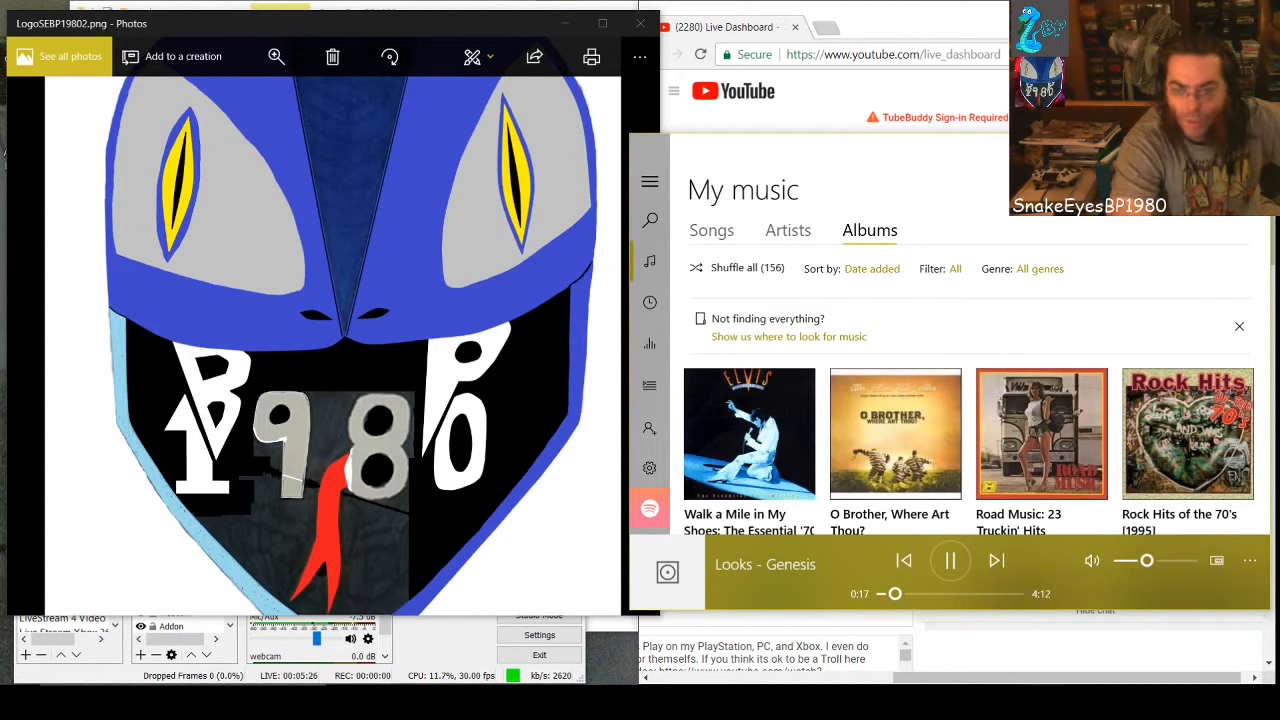
Switch to the SnakeEyesBP1980 folder in File Explorer, move its window clear of the music player, and look through the image files
{"action": "left_click", "coordinate": [462, 702]}
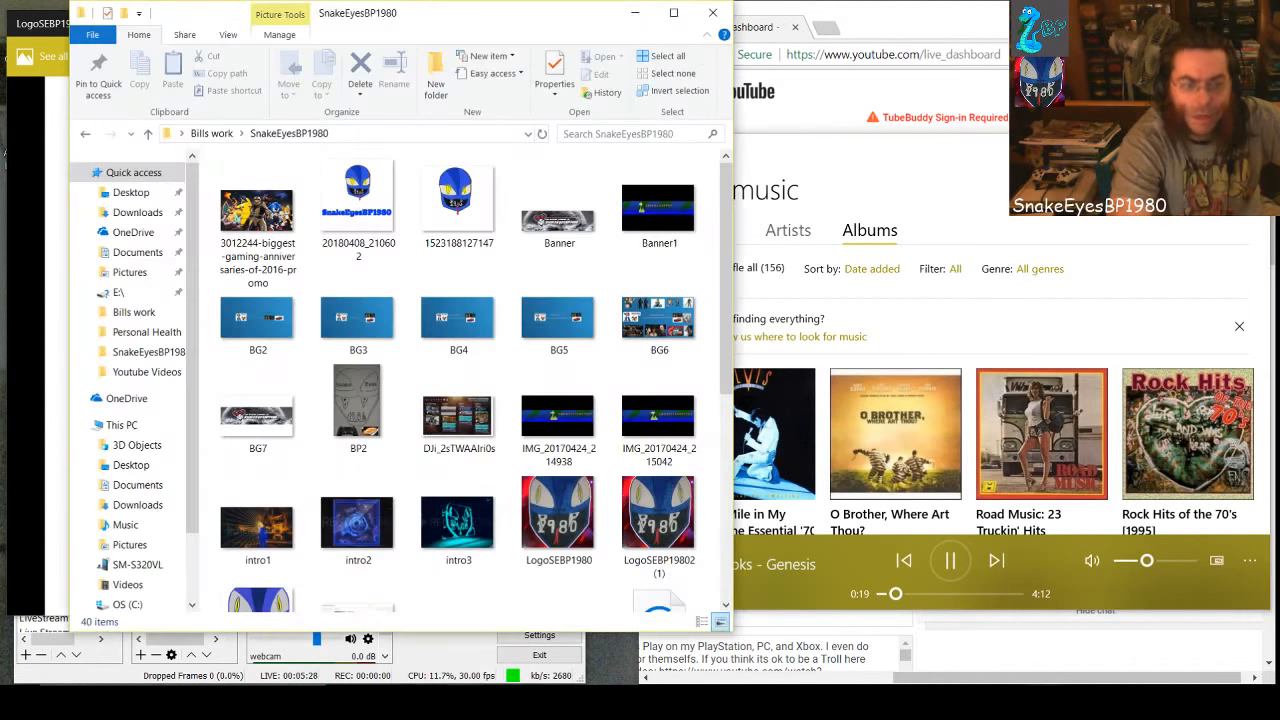
{"action": "left_click_drag", "start_coordinate": [512, 15], "coordinate": [449, 15]}
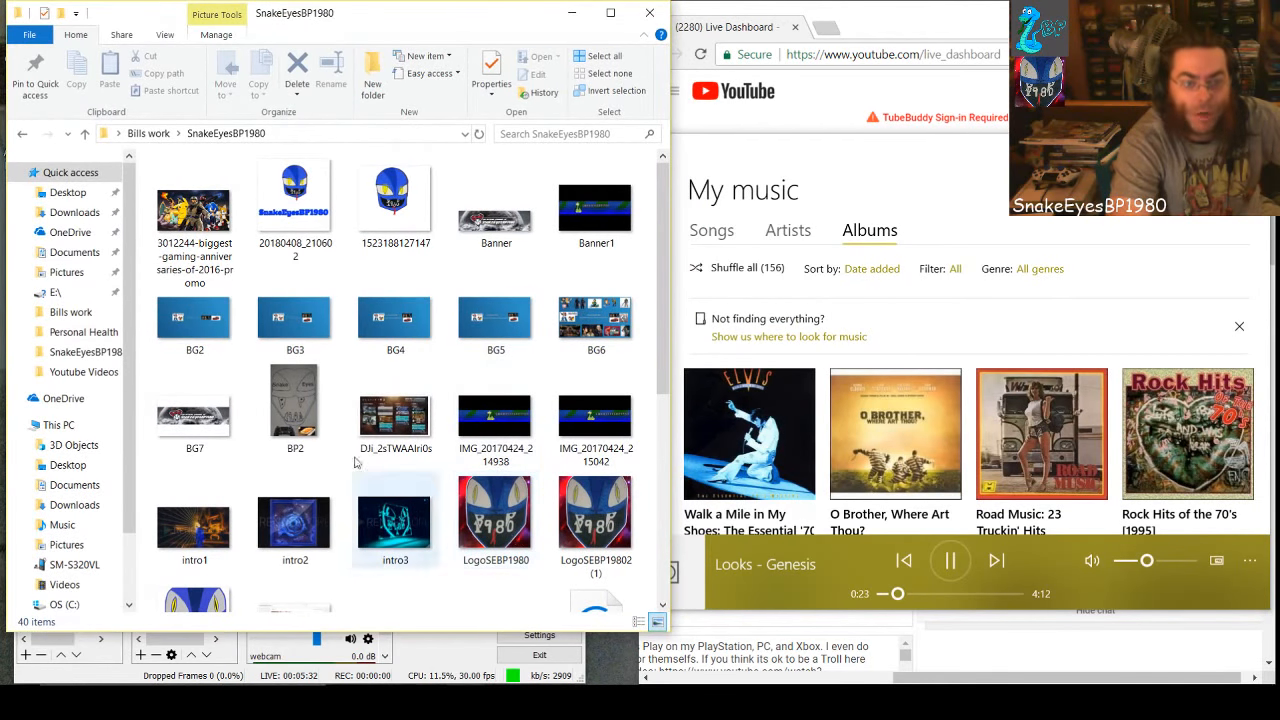
{"action": "scroll", "coordinate": [440, 433], "scroll_direction": "down", "scroll_amount": 5}
{"action": "scroll", "coordinate": [440, 433], "scroll_direction": "up", "scroll_amount": 3}
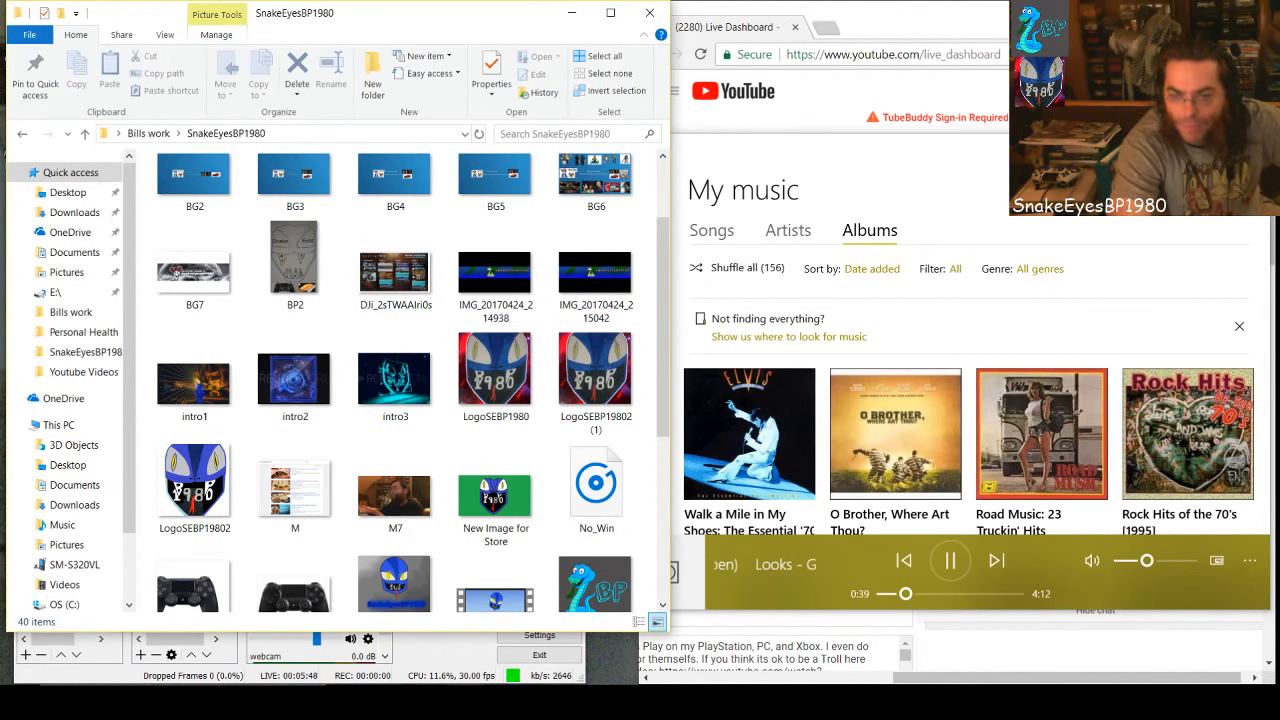
Bring the LogoSEBP19802.png photo and the YouTube dashboard with its live chat back to the front, side by side
{"action": "left_click", "coordinate": [929, 702]}
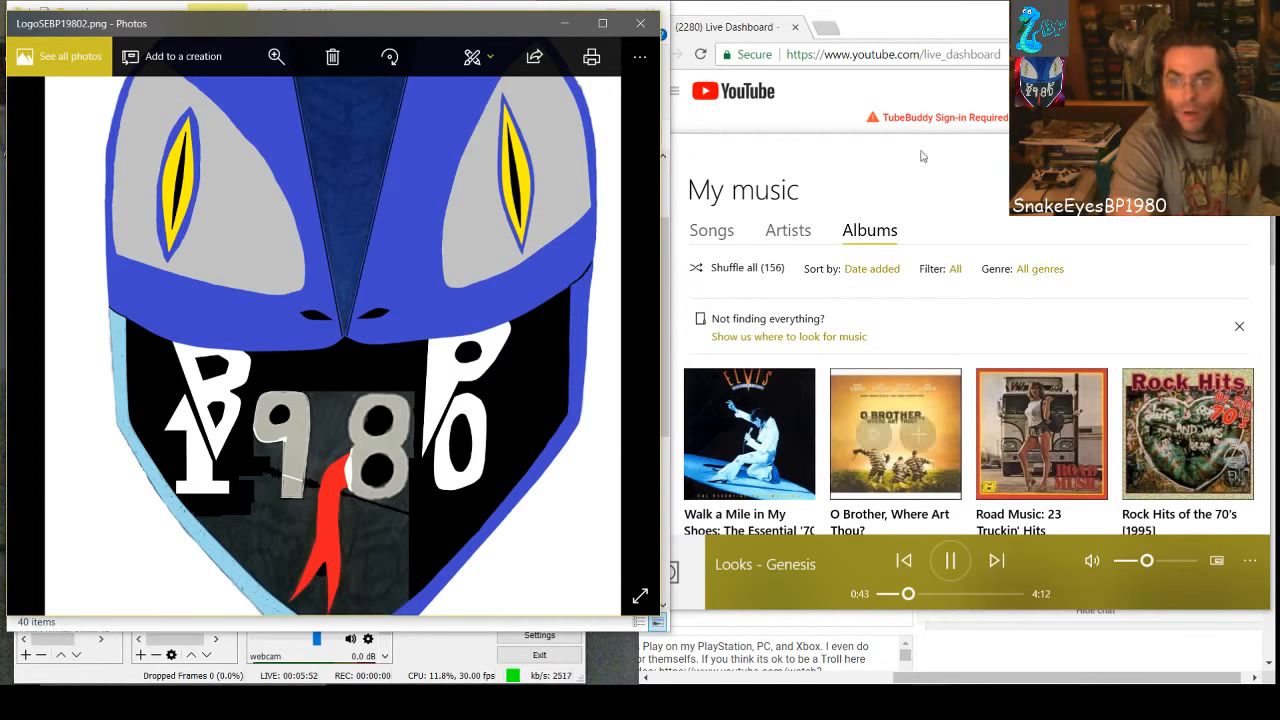
{"action": "left_click", "coordinate": [1007, 682]}
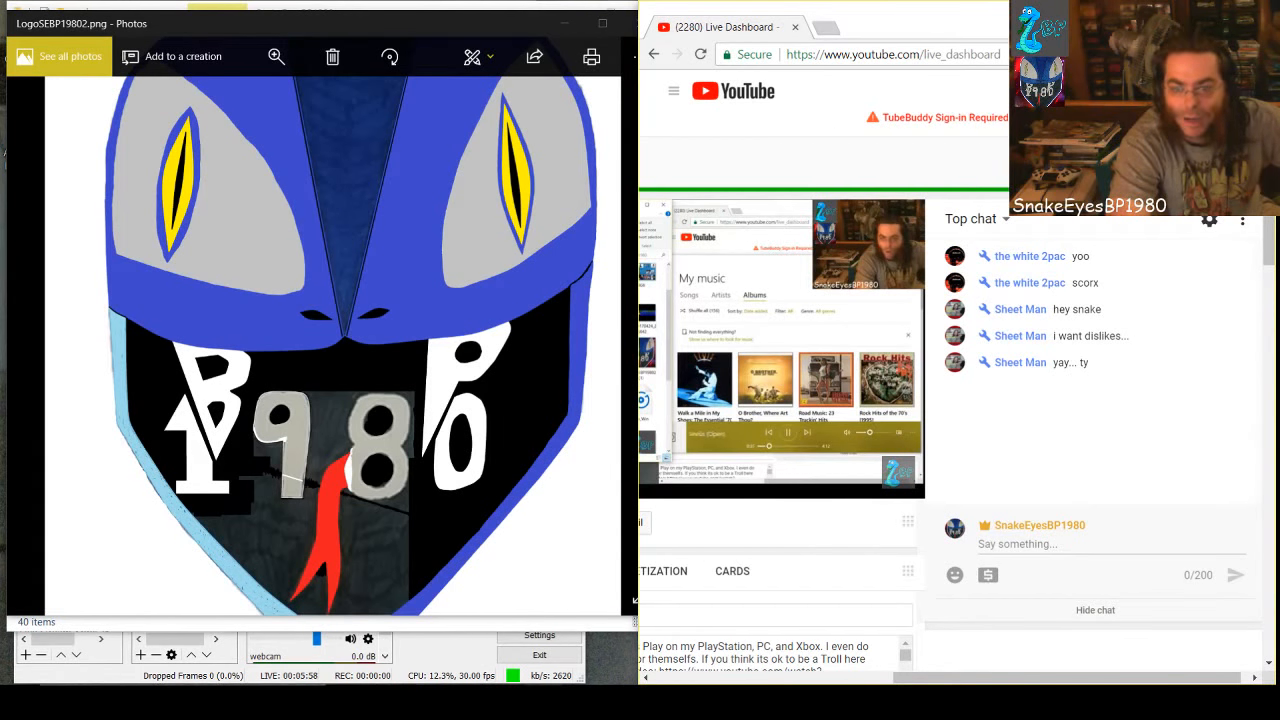
{"action": "mouse_move", "coordinate": [929, 702]}
{"action": "left_click", "coordinate": [929, 626]}
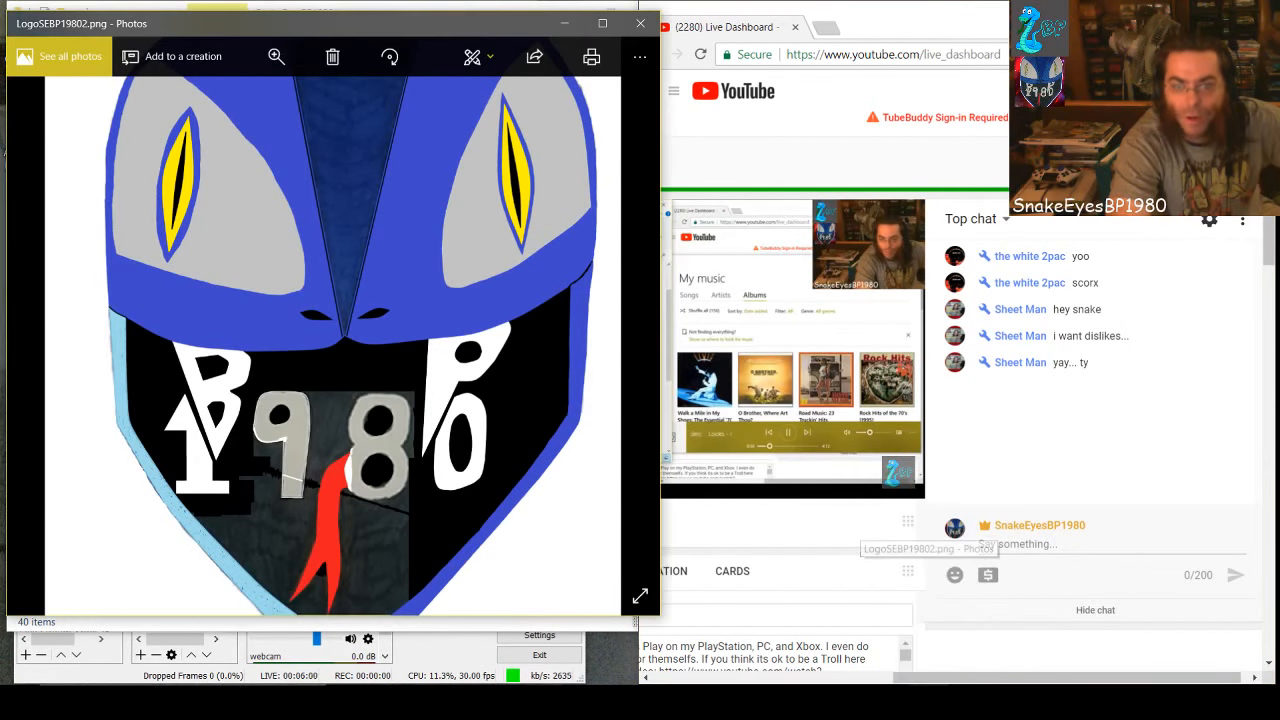
Switch to LogoSEBP19802 in Paint, move the window over and stretch it taller, and show the number 9
{"action": "left_click", "coordinate": [895, 702]}
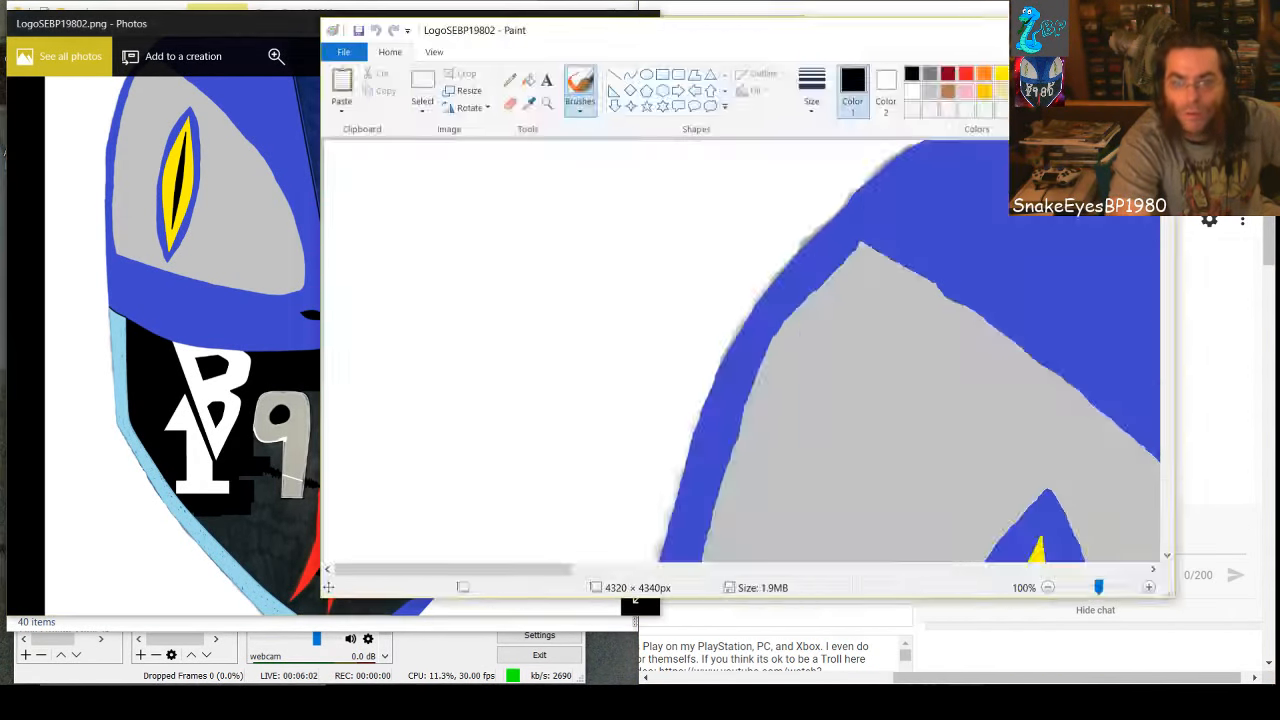
{"action": "left_click_drag", "start_coordinate": [894, 44], "coordinate": [690, 37]}
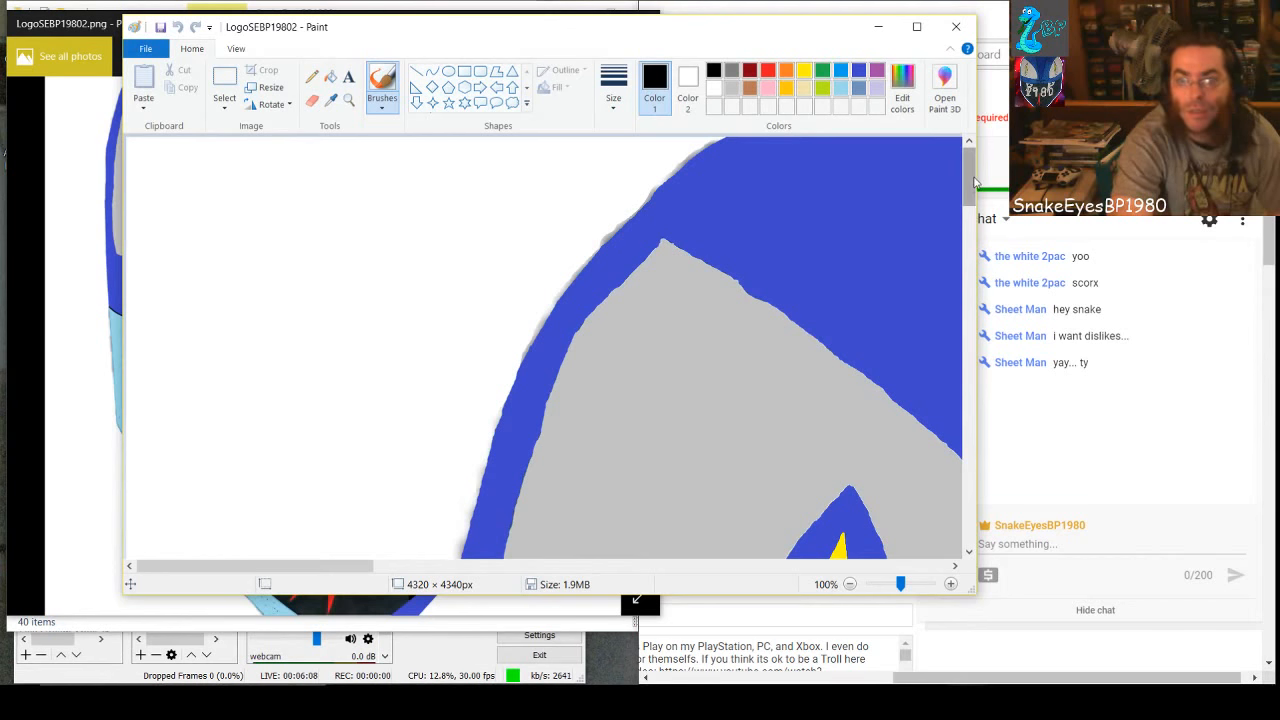
{"action": "left_click_drag", "start_coordinate": [969, 185], "coordinate": [966, 286]}
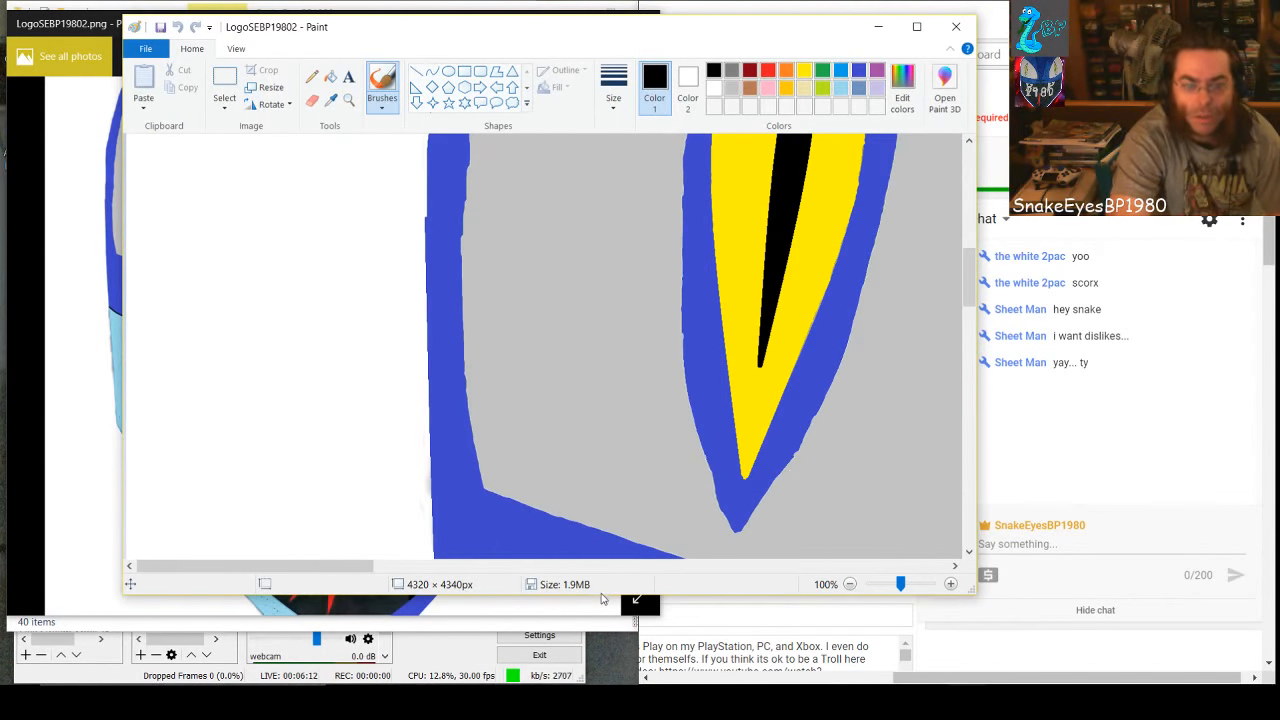
{"action": "left_click_drag", "start_coordinate": [598, 594], "coordinate": [591, 684]}
{"action": "scroll", "coordinate": [818, 405], "scroll_direction": "down", "scroll_amount": 10}
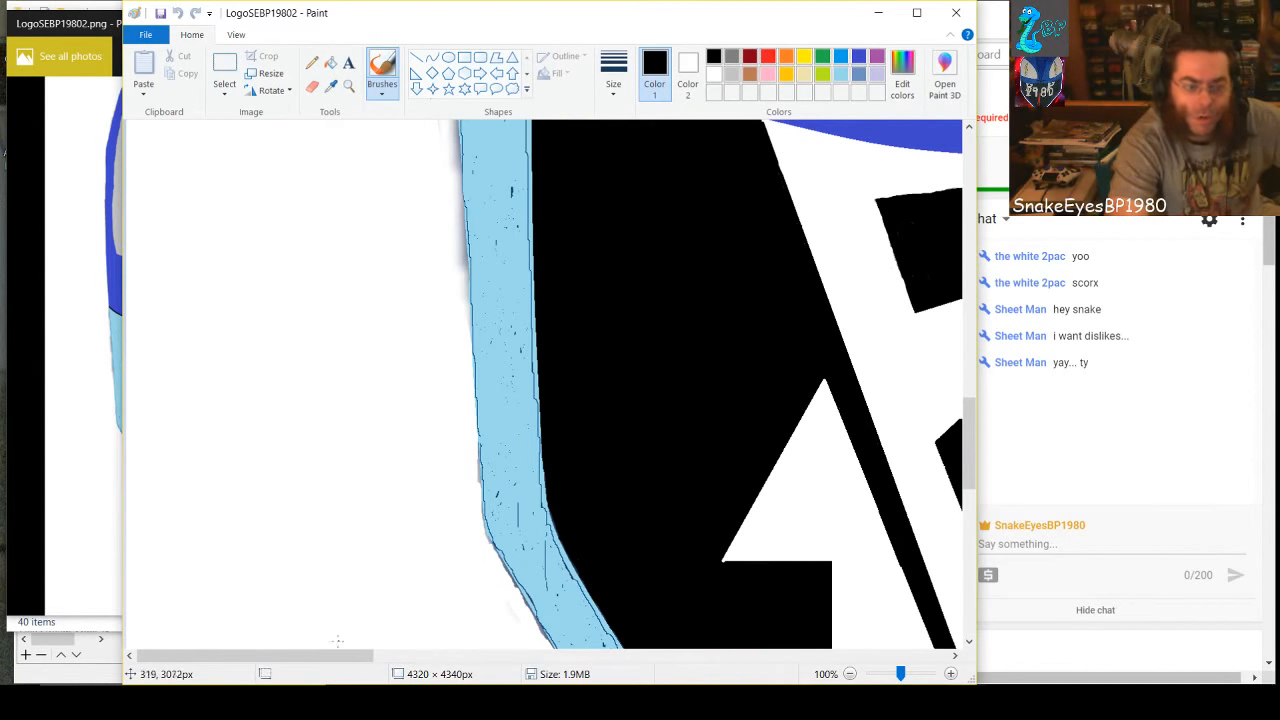
{"action": "left_click_drag", "start_coordinate": [336, 655], "coordinate": [538, 677]}
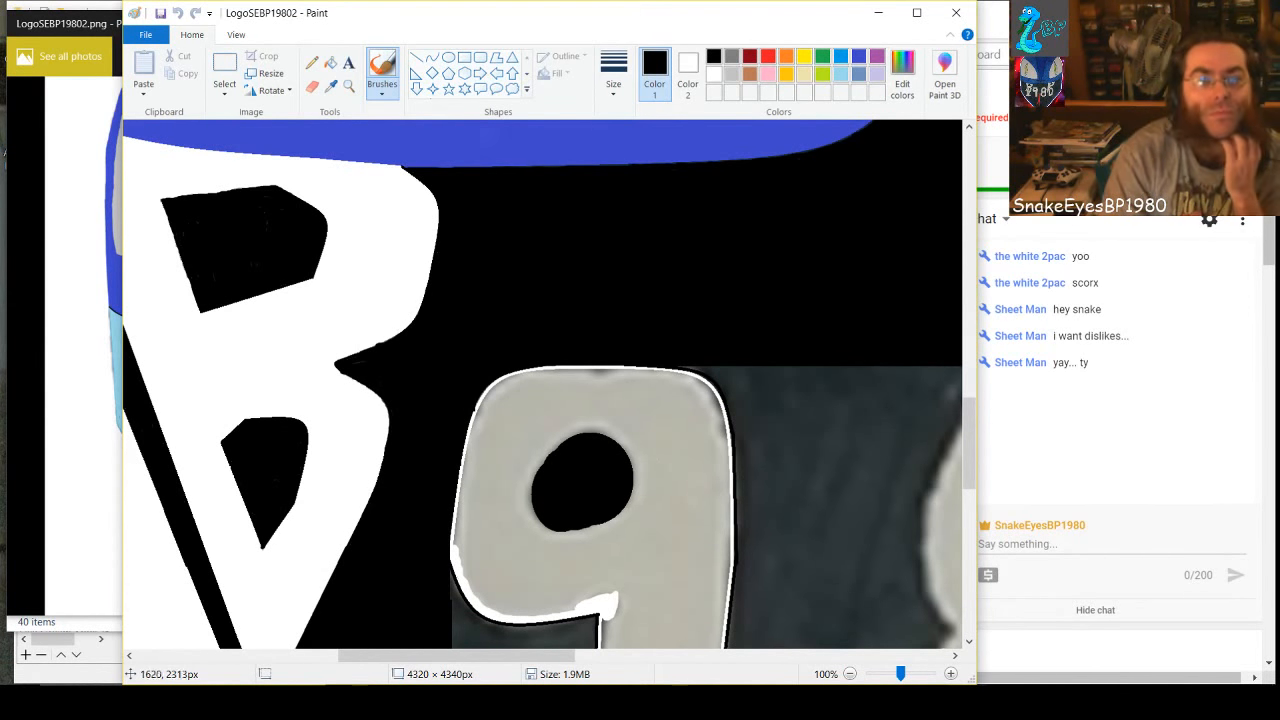
Try to trace the left edge of the 9's black hole with a white curve about 114 × 150 px
{"action": "left_click", "coordinate": [432, 60]}
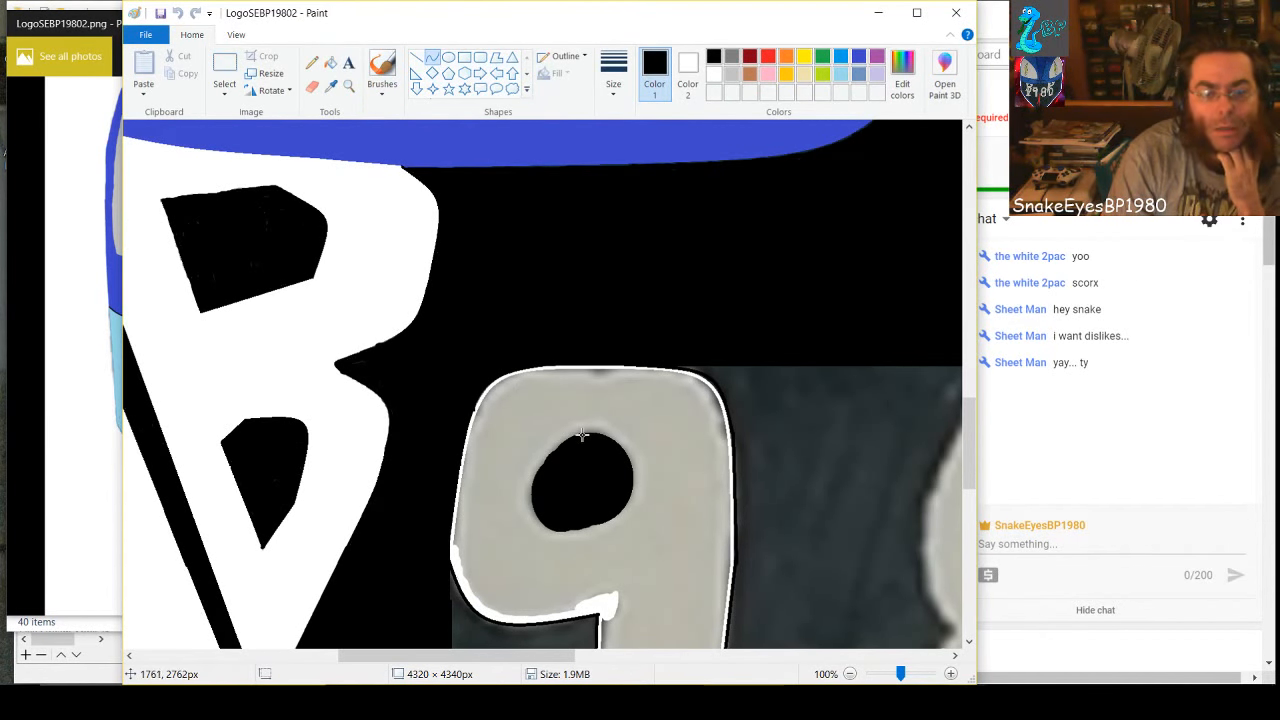
{"action": "left_click_drag", "start_coordinate": [583, 432], "coordinate": [580, 530]}
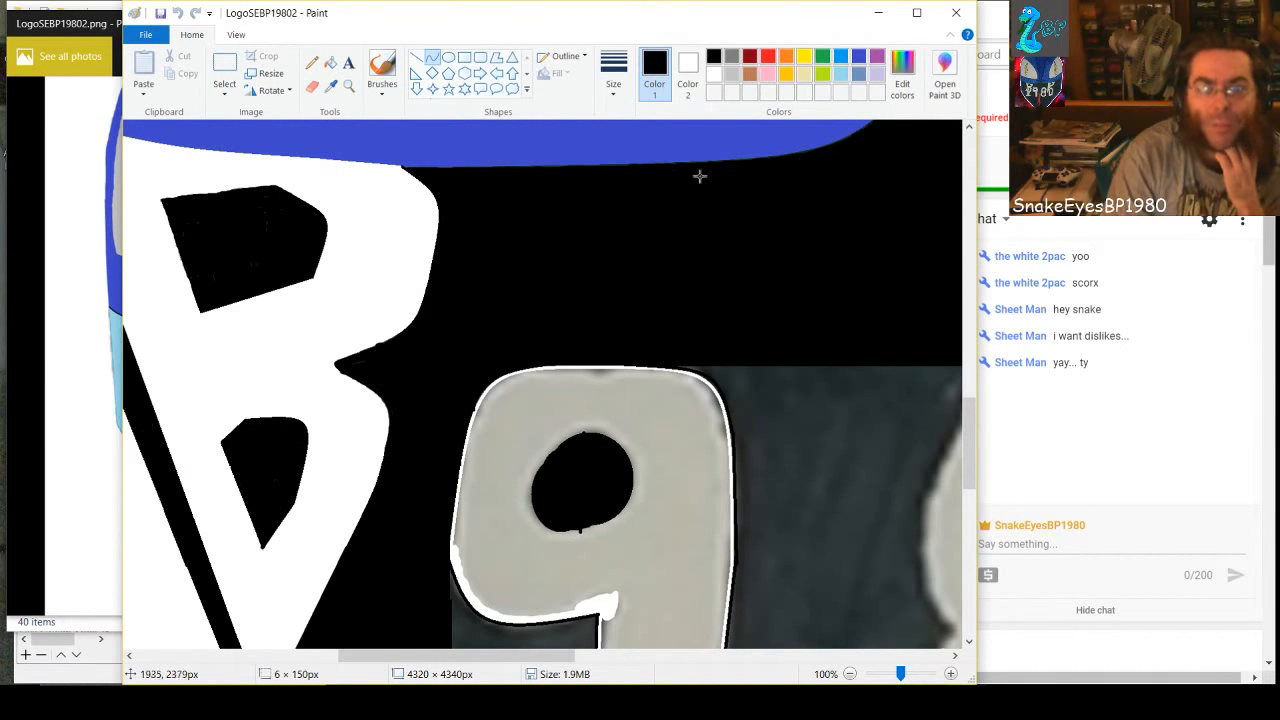
{"action": "left_click", "coordinate": [714, 74]}
{"action": "left_click_drag", "start_coordinate": [577, 480], "coordinate": [508, 527]}
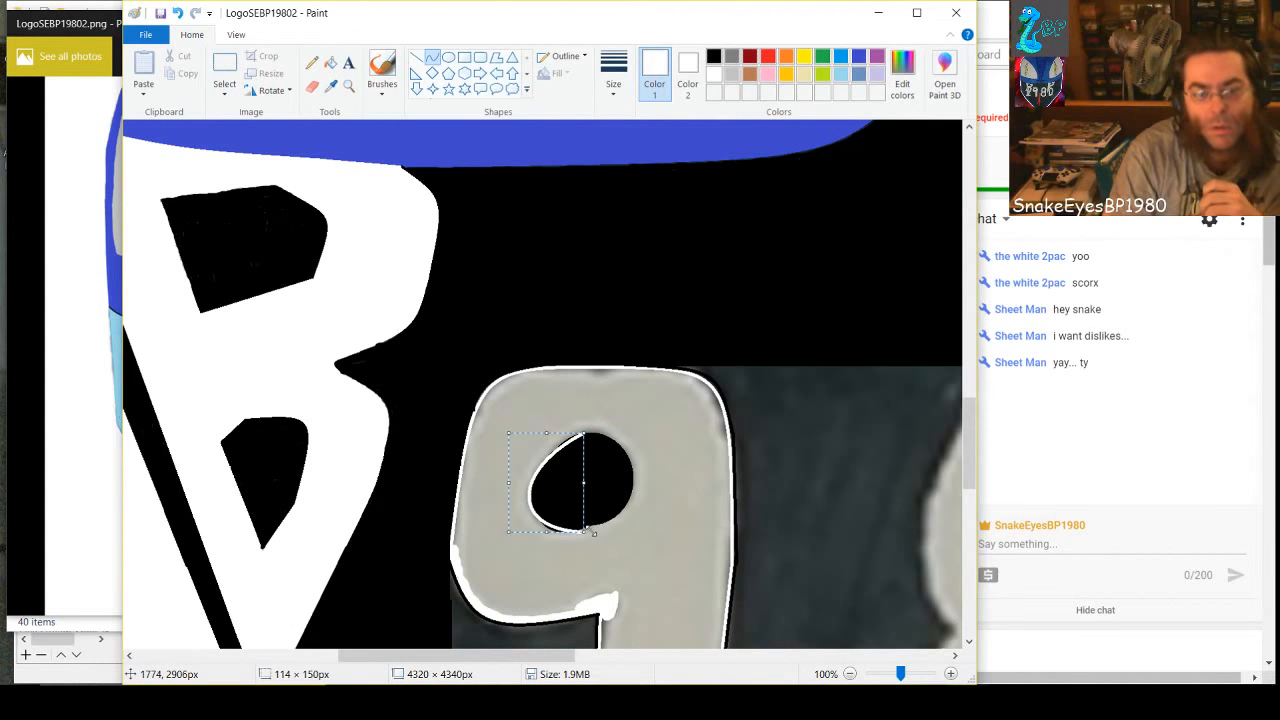
{"action": "left_click", "coordinate": [586, 531]}
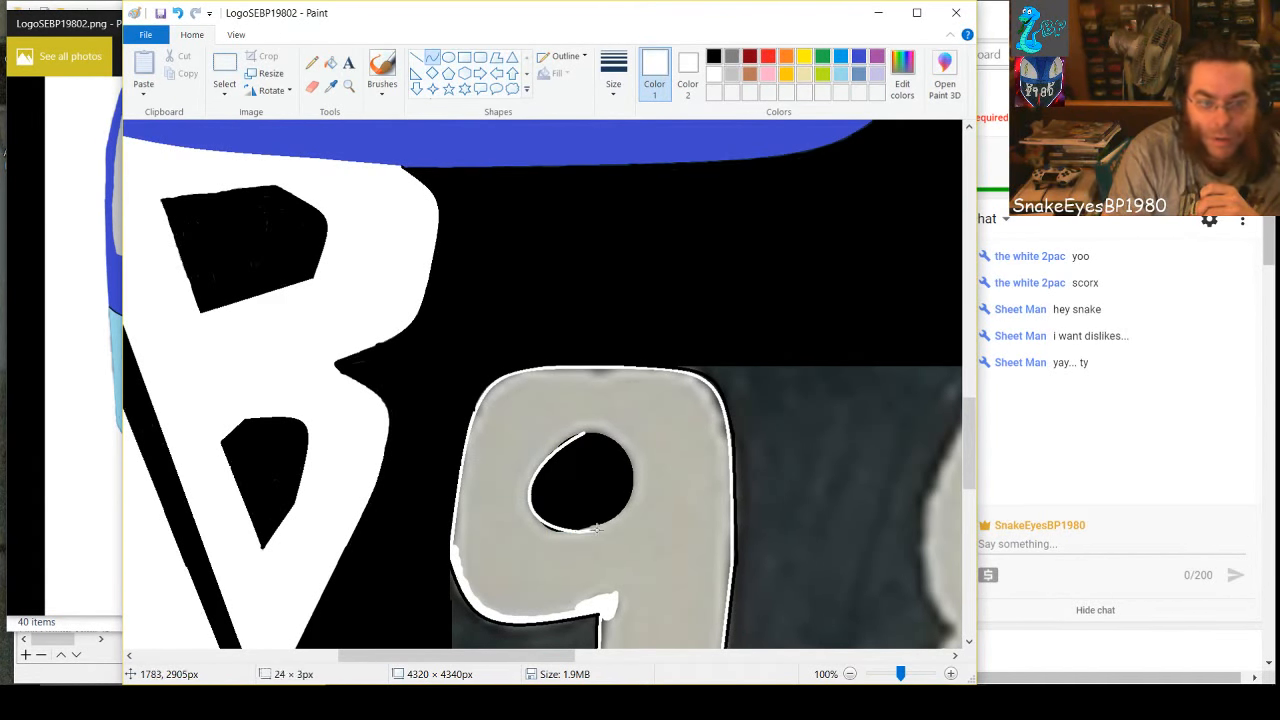
Try to trace the right edge of the 9's hole with a white curve about 119 × 151 px, and undo the hole's outline
{"action": "left_click_drag", "start_coordinate": [581, 530], "coordinate": [585, 430]}
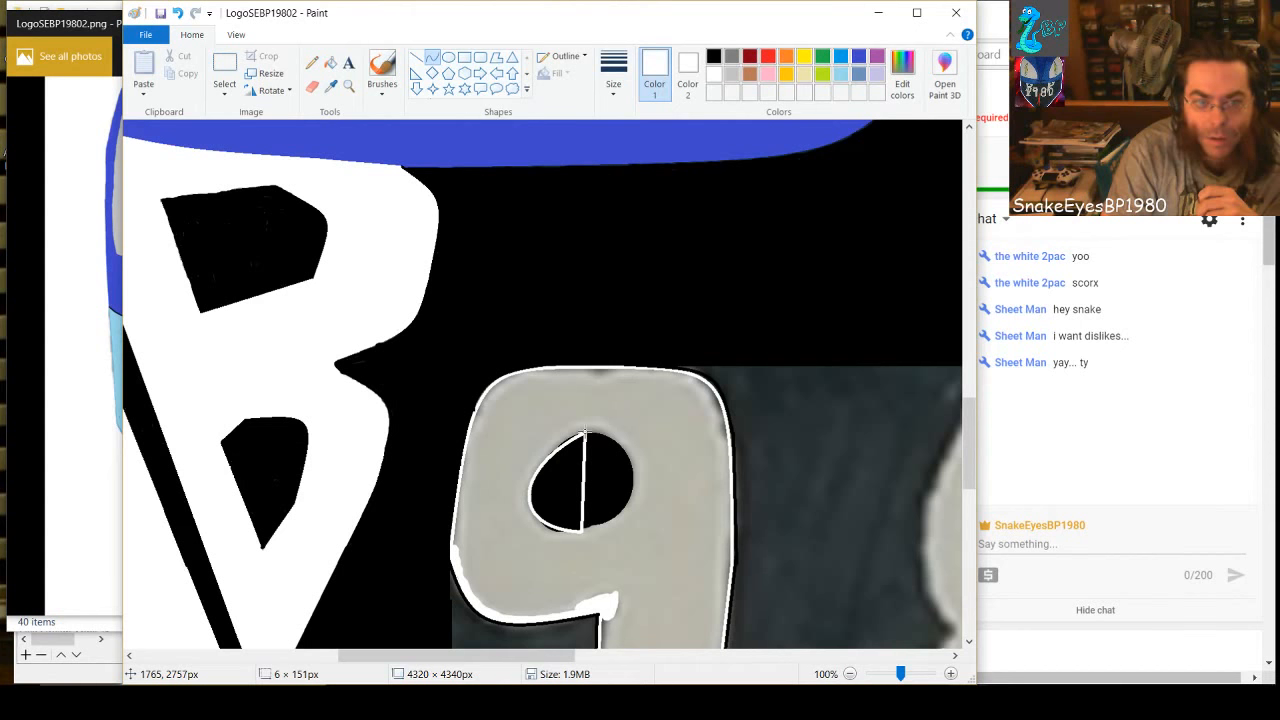
{"action": "left_click_drag", "start_coordinate": [582, 497], "coordinate": [626, 463]}
{"action": "mouse_move", "coordinate": [645, 459]}
{"action": "left_mouse_down"}
{"action": "mouse_move", "coordinate": [662, 467]}
{"action": "mouse_move", "coordinate": [660, 452]}
{"action": "left_mouse_up"}
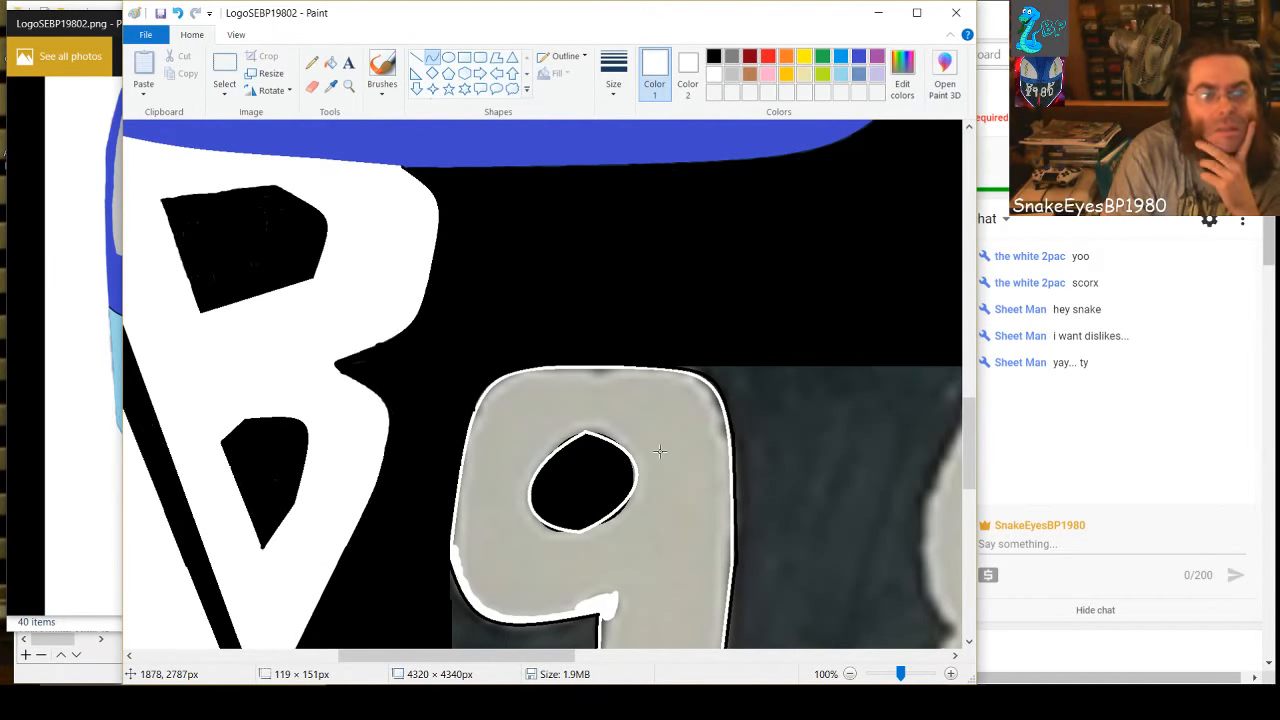
{"action": "left_click_drag", "start_coordinate": [660, 451], "coordinate": [660, 451]}
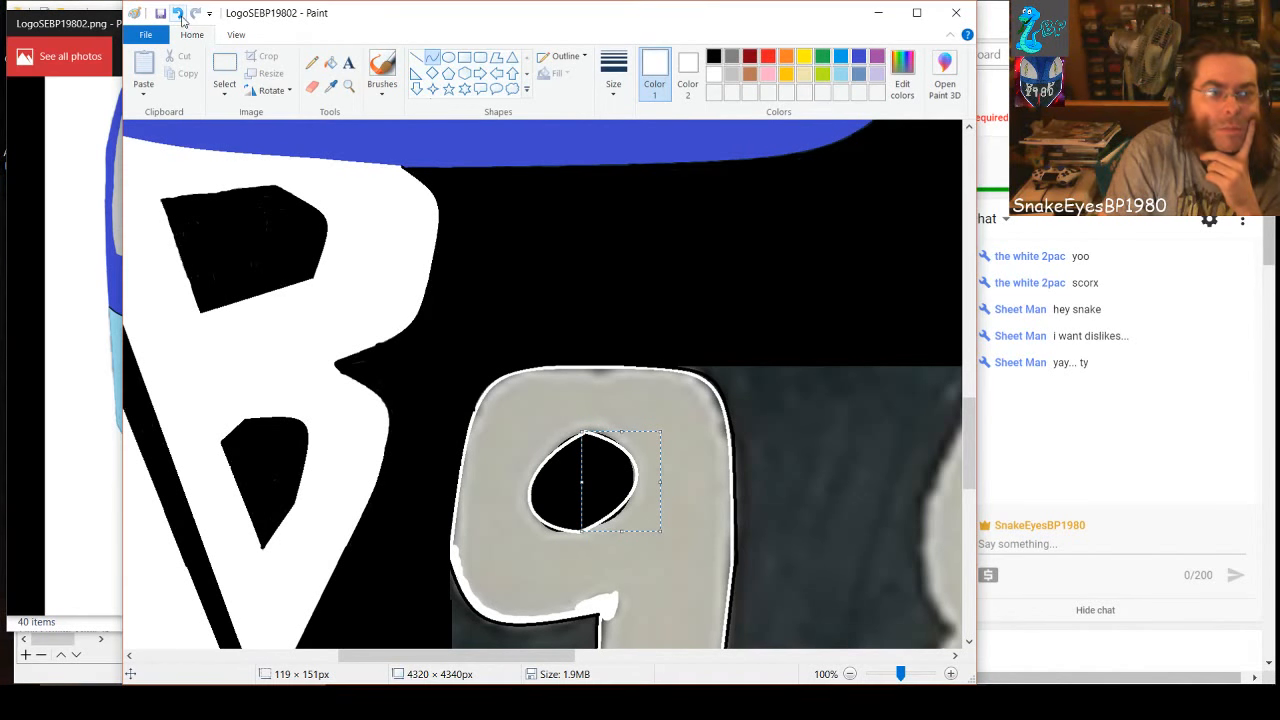
{"action": "left_click", "coordinate": [180, 14]}
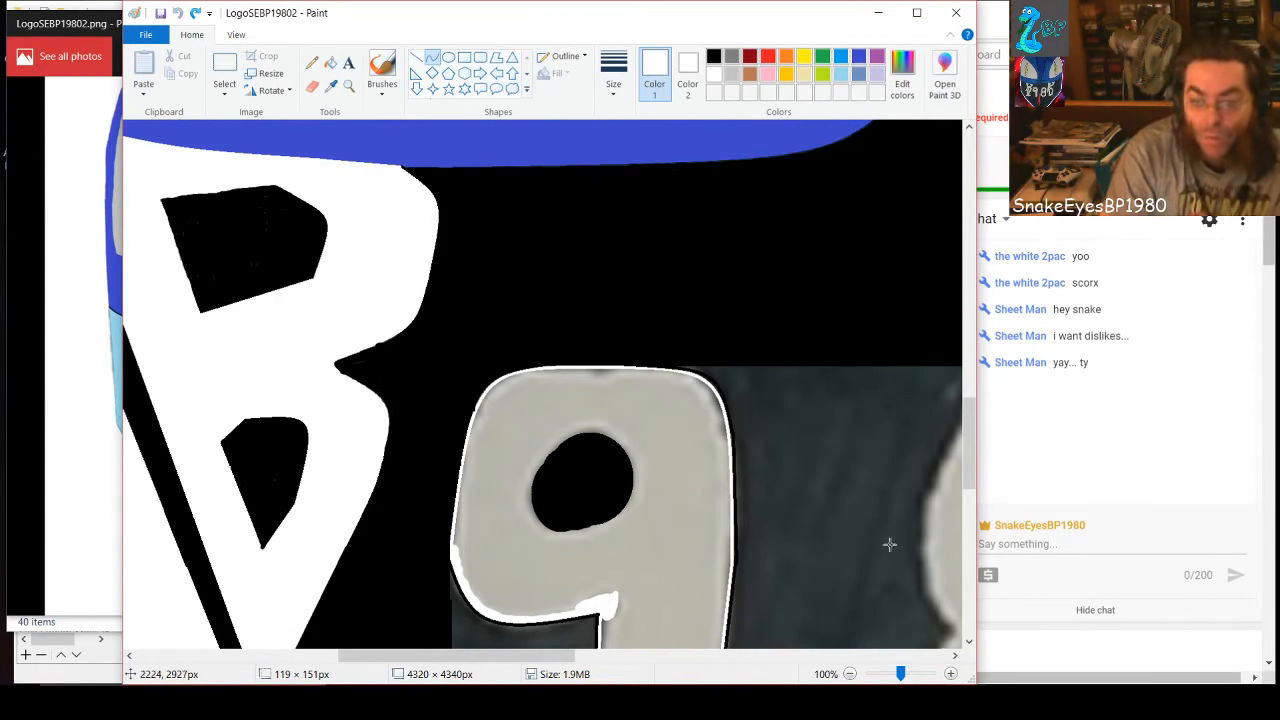
Outline the black hole of the 9 in white with the brush at its thickest size, working at 400% zoom
{"action": "left_click", "coordinate": [909, 675]}
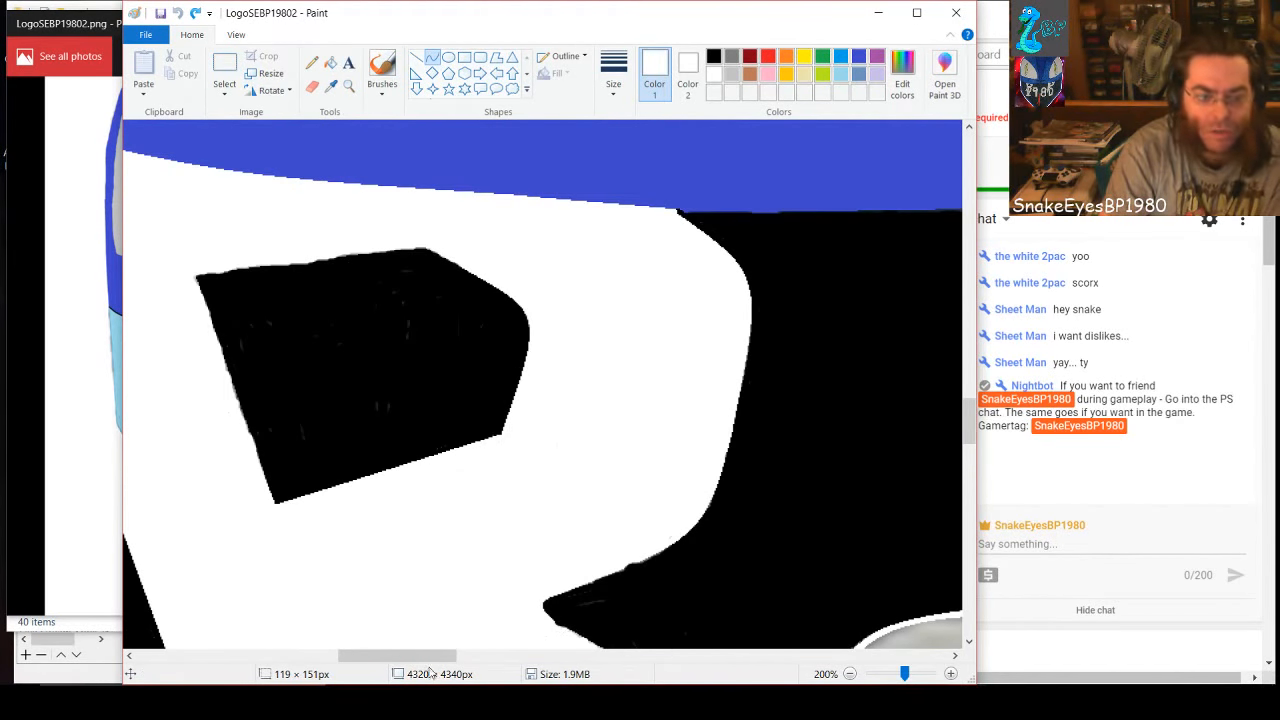
{"action": "left_click_drag", "start_coordinate": [436, 657], "coordinate": [525, 667]}
{"action": "scroll", "coordinate": [525, 600], "scroll_direction": "down", "scroll_amount": 4}
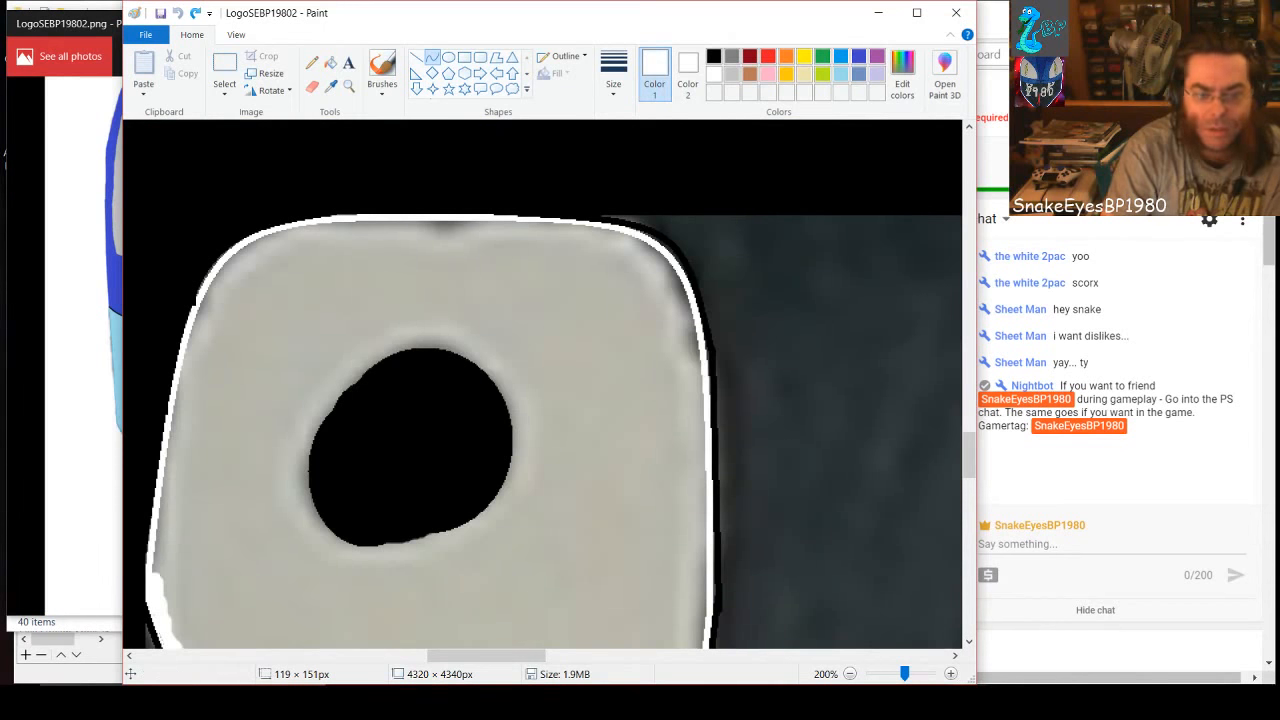
{"action": "left_click", "coordinate": [909, 674]}
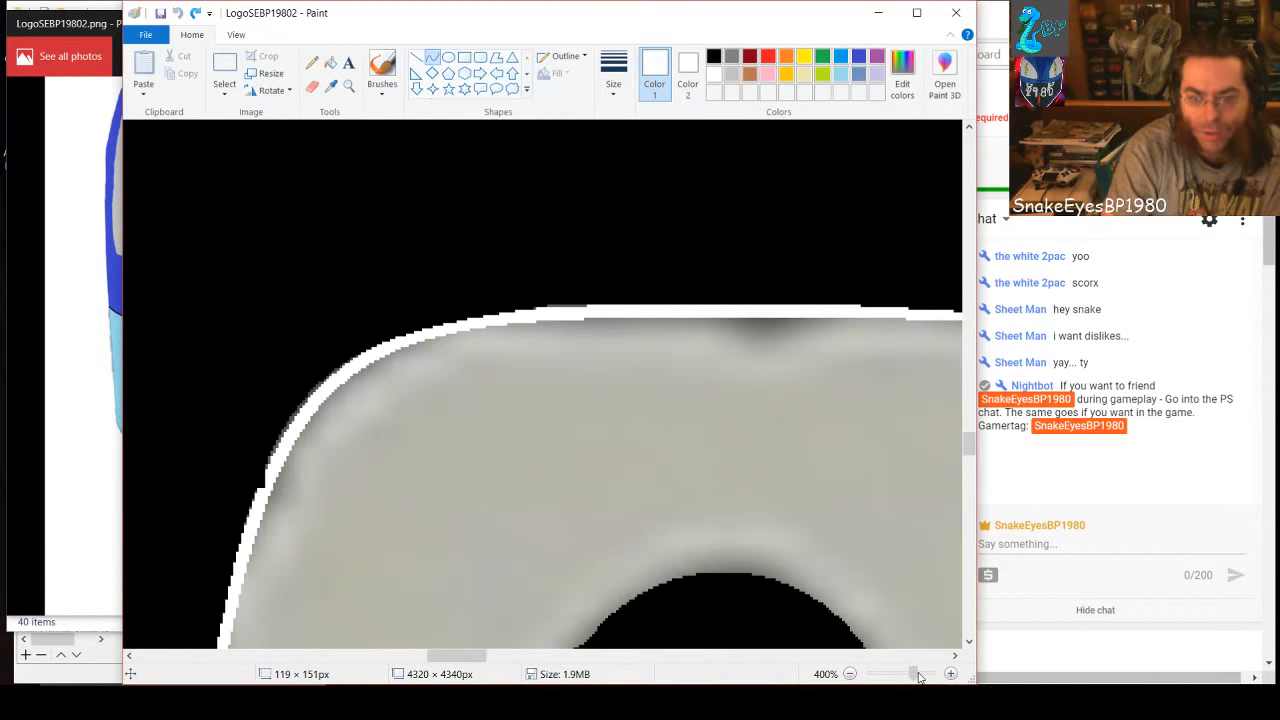
{"action": "scroll", "coordinate": [805, 617], "scroll_direction": "down", "scroll_amount": 4}
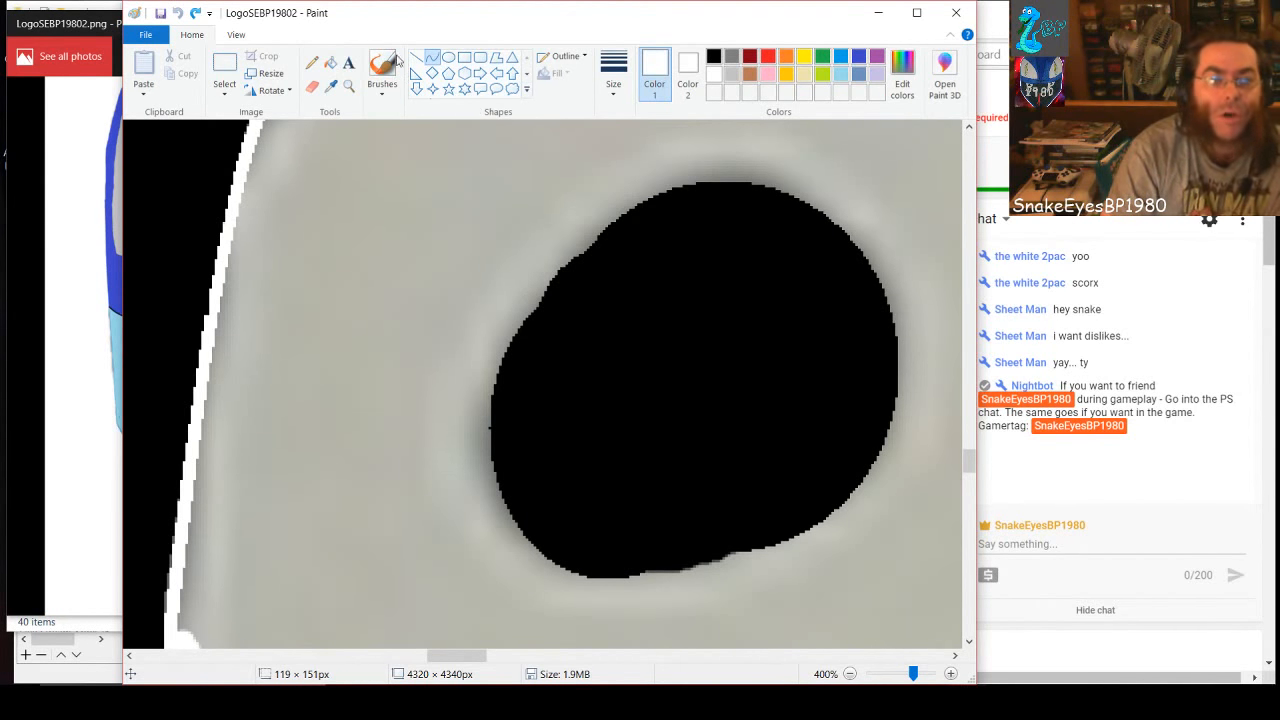
{"action": "left_click", "coordinate": [384, 66]}
{"action": "left_click", "coordinate": [613, 72]}
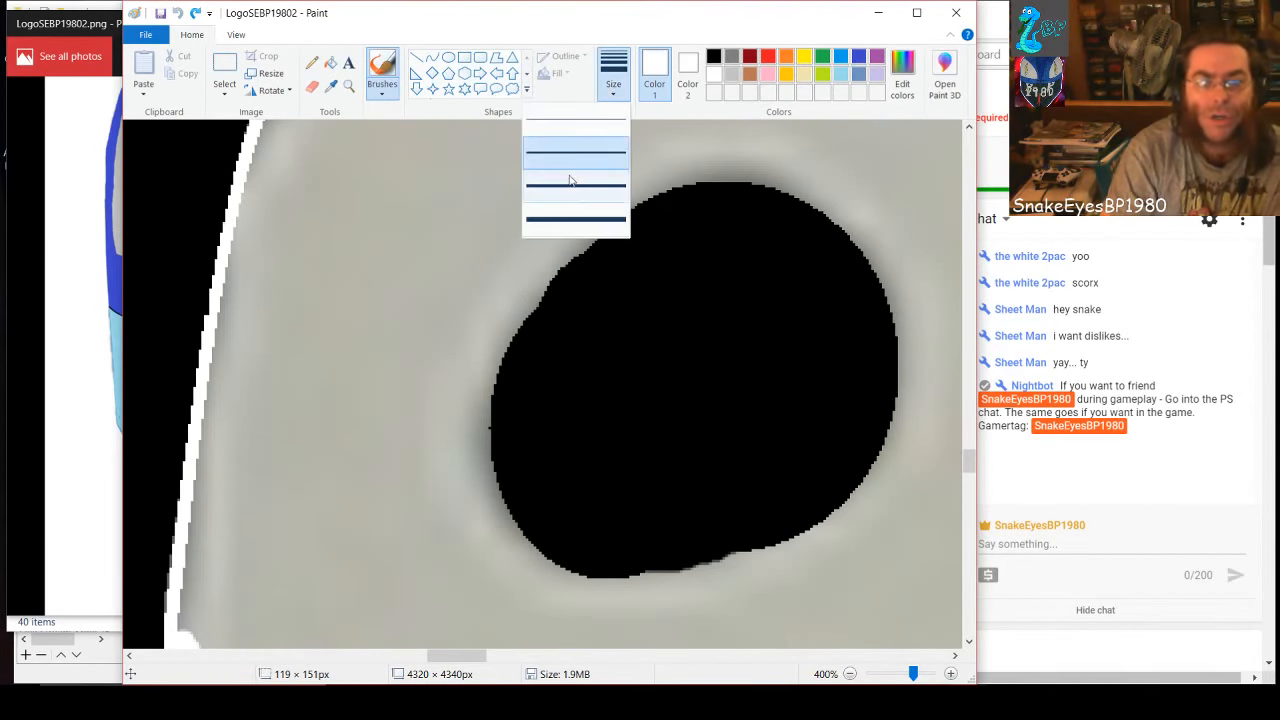
{"action": "left_click", "coordinate": [572, 218]}
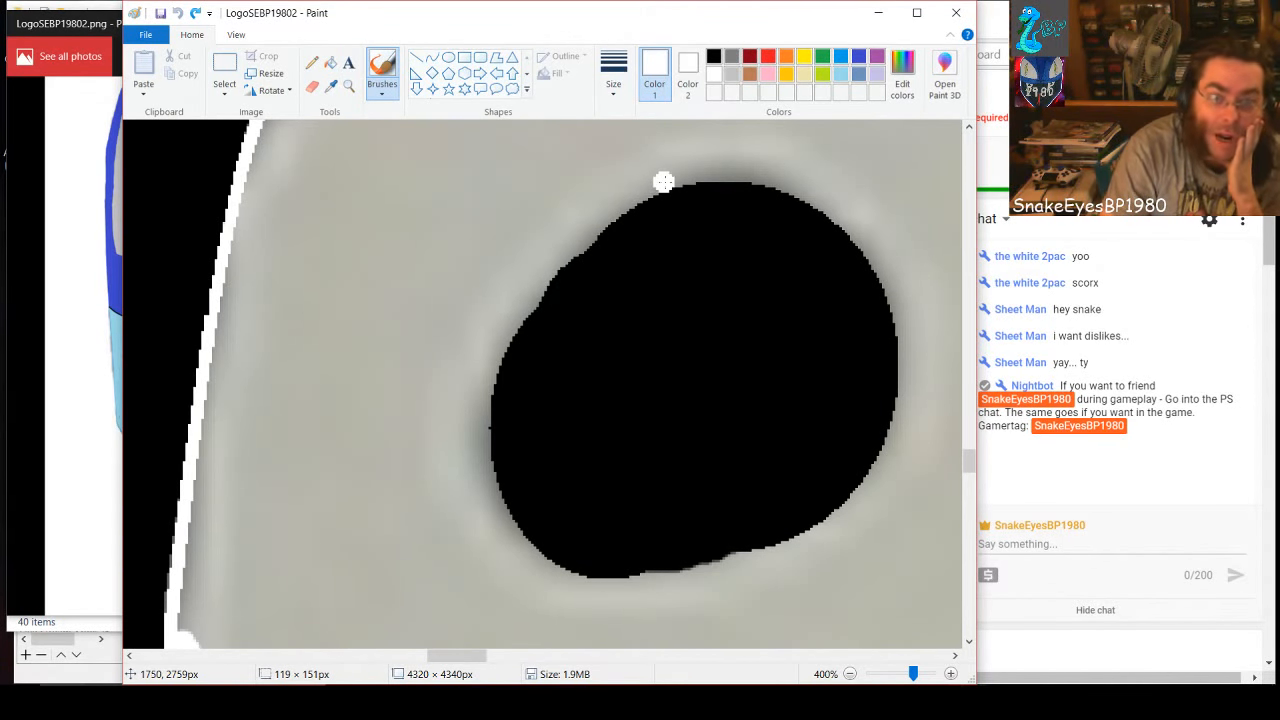
{"action": "mouse_move", "coordinate": [663, 181]}
{"action": "left_mouse_down"}
{"action": "mouse_move", "coordinate": [541, 271]}
{"action": "mouse_move", "coordinate": [483, 377]}
{"action": "mouse_move", "coordinate": [484, 484]}
{"action": "mouse_move", "coordinate": [507, 535]}
{"action": "mouse_move", "coordinate": [544, 569]}
{"action": "mouse_move", "coordinate": [600, 585]}
{"action": "mouse_move", "coordinate": [692, 583]}
{"action": "mouse_move", "coordinate": [704, 580]}
{"action": "mouse_move", "coordinate": [665, 582]}
{"action": "mouse_move", "coordinate": [743, 570]}
{"action": "mouse_move", "coordinate": [823, 535]}
{"action": "mouse_move", "coordinate": [884, 464]}
{"action": "mouse_move", "coordinate": [905, 407]}
{"action": "mouse_move", "coordinate": [906, 302]}
{"action": "left_mouse_up"}
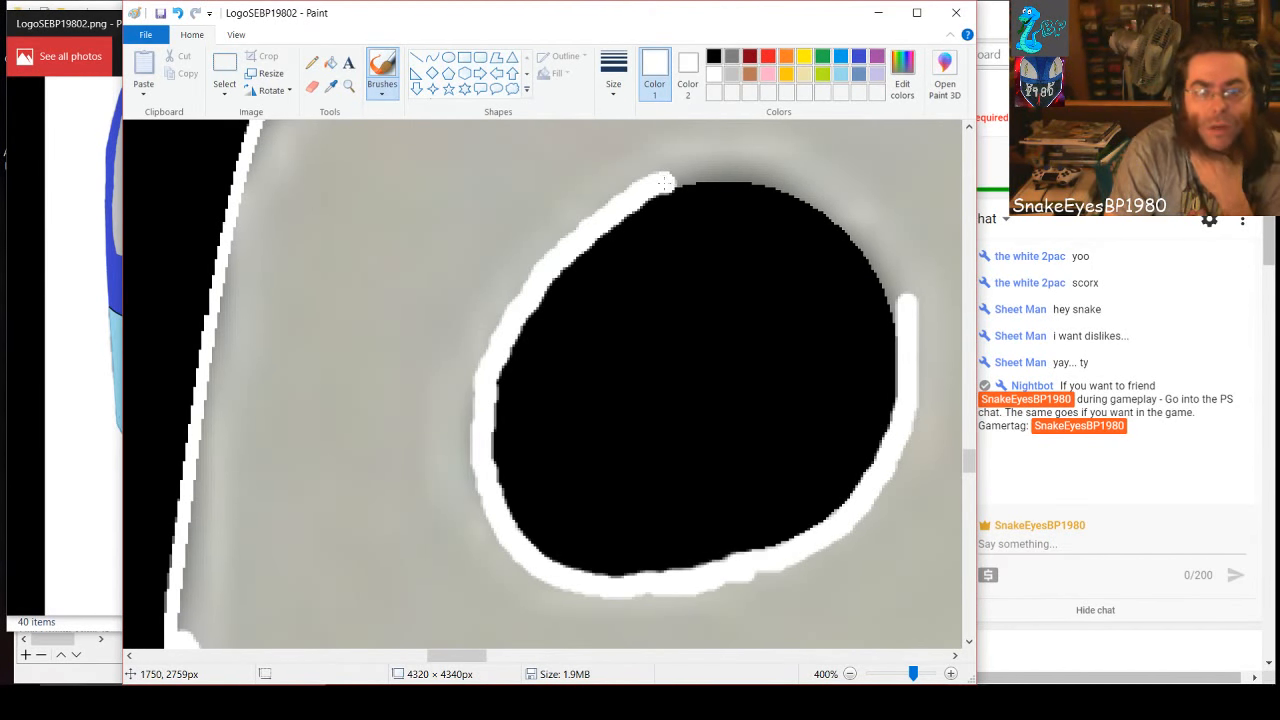
{"action": "mouse_move", "coordinate": [665, 183]}
{"action": "left_mouse_down"}
{"action": "mouse_move", "coordinate": [735, 172]}
{"action": "mouse_move", "coordinate": [802, 190]}
{"action": "mouse_move", "coordinate": [858, 232]}
{"action": "mouse_move", "coordinate": [898, 295]}
{"action": "left_mouse_up"}
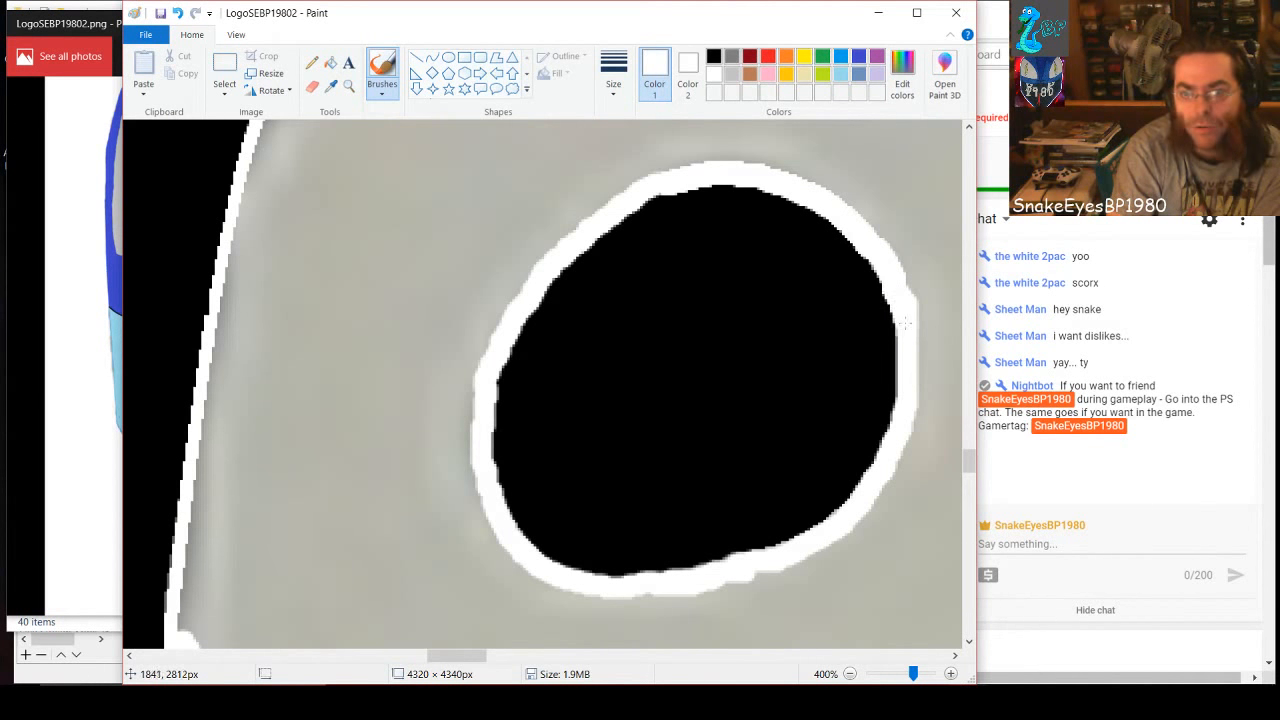
{"action": "key", "text": "ctrl+z"}
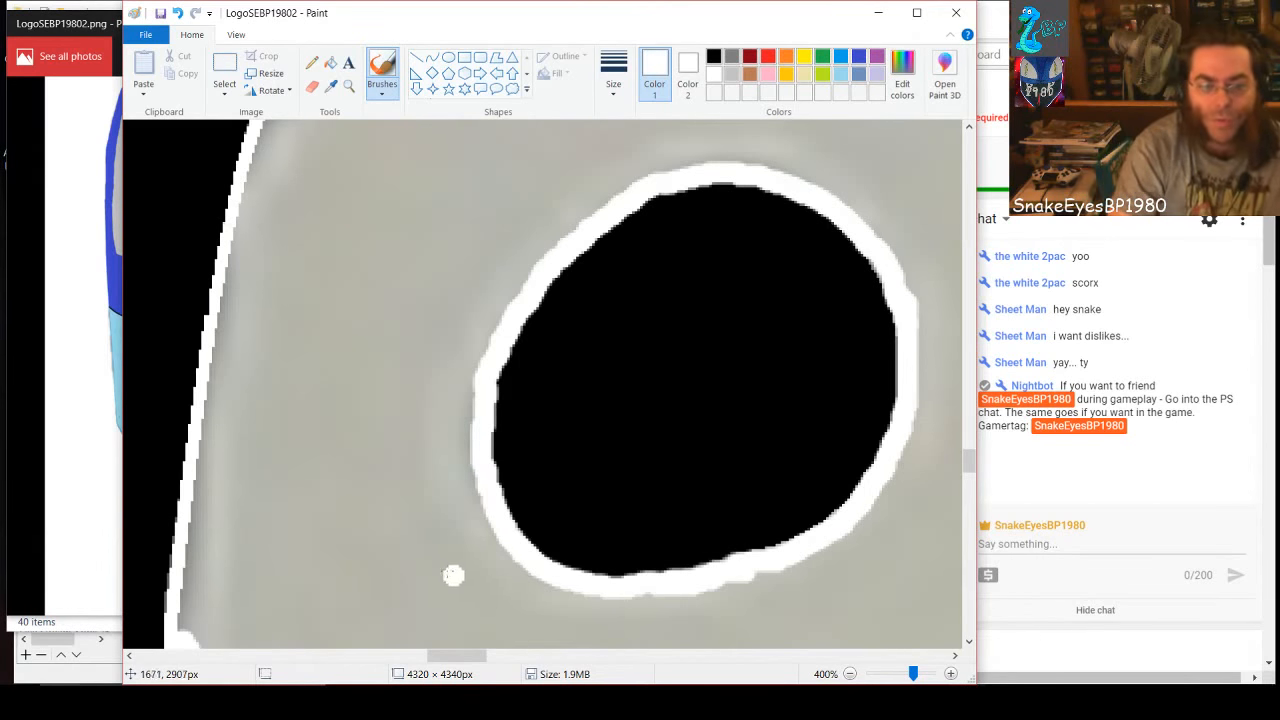
Thicken the 9's outer left edge with white and fill the gray of its lower-left curve
{"action": "scroll", "coordinate": [451, 577], "scroll_direction": "down", "scroll_amount": 2}
{"action": "scroll", "coordinate": [427, 551], "scroll_direction": "up", "scroll_amount": 1}
{"action": "scroll", "coordinate": [427, 551], "scroll_direction": "up", "scroll_amount": 1}
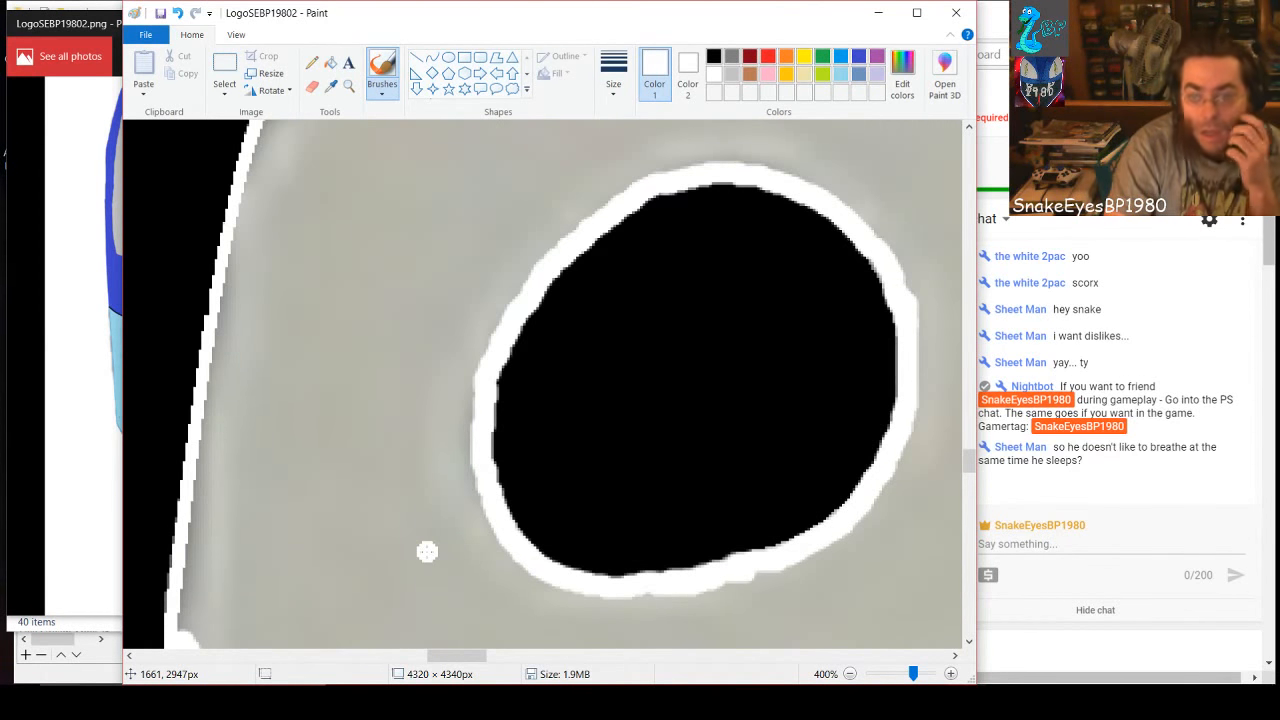
{"action": "scroll", "coordinate": [427, 551], "scroll_direction": "down", "scroll_amount": 2}
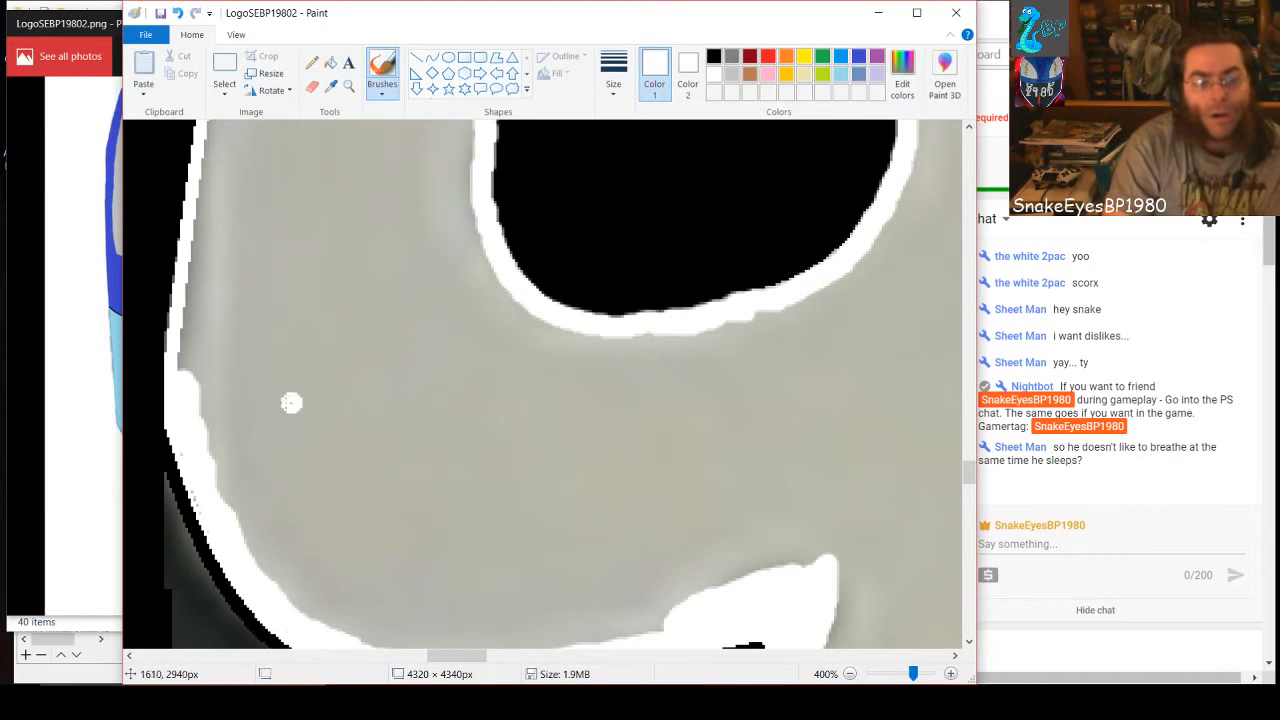
{"action": "mouse_move", "coordinate": [190, 388]}
{"action": "left_mouse_down"}
{"action": "mouse_move", "coordinate": [192, 311]}
{"action": "mouse_move", "coordinate": [185, 335]}
{"action": "mouse_move", "coordinate": [217, 124]}
{"action": "mouse_move", "coordinate": [211, 430]}
{"action": "left_mouse_up"}
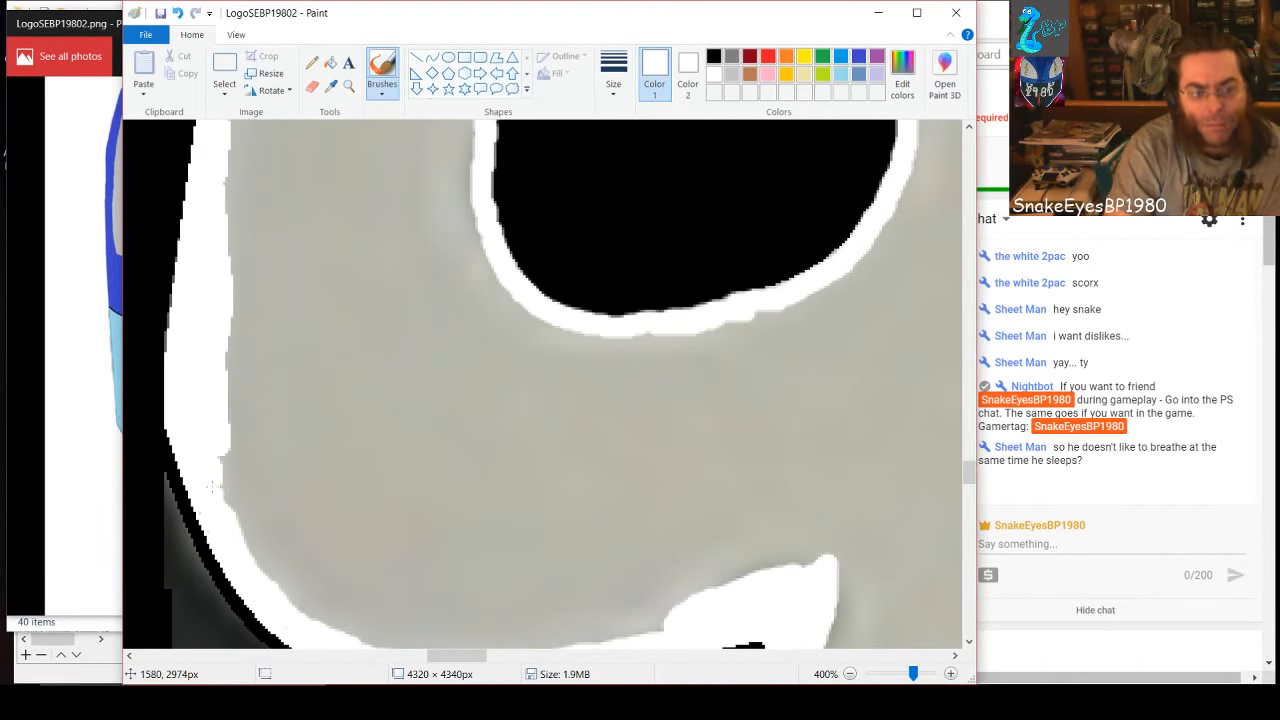
{"action": "mouse_move", "coordinate": [211, 487]}
{"action": "left_mouse_down"}
{"action": "mouse_move", "coordinate": [234, 519]}
{"action": "mouse_move", "coordinate": [236, 413]}
{"action": "mouse_move", "coordinate": [257, 491]}
{"action": "mouse_move", "coordinate": [257, 544]}
{"action": "mouse_move", "coordinate": [248, 538]}
{"action": "mouse_move", "coordinate": [242, 524]}
{"action": "mouse_move", "coordinate": [324, 612]}
{"action": "mouse_move", "coordinate": [297, 605]}
{"action": "mouse_move", "coordinate": [316, 621]}
{"action": "mouse_move", "coordinate": [362, 629]}
{"action": "mouse_move", "coordinate": [343, 600]}
{"action": "mouse_move", "coordinate": [331, 438]}
{"action": "mouse_move", "coordinate": [217, 423]}
{"action": "mouse_move", "coordinate": [332, 445]}
{"action": "mouse_move", "coordinate": [261, 444]}
{"action": "mouse_move", "coordinate": [269, 457]}
{"action": "mouse_move", "coordinate": [323, 458]}
{"action": "mouse_move", "coordinate": [268, 469]}
{"action": "mouse_move", "coordinate": [322, 485]}
{"action": "mouse_move", "coordinate": [264, 492]}
{"action": "mouse_move", "coordinate": [329, 500]}
{"action": "mouse_move", "coordinate": [268, 513]}
{"action": "mouse_move", "coordinate": [317, 529]}
{"action": "mouse_move", "coordinate": [260, 533]}
{"action": "mouse_move", "coordinate": [318, 544]}
{"action": "mouse_move", "coordinate": [262, 548]}
{"action": "mouse_move", "coordinate": [321, 558]}
{"action": "mouse_move", "coordinate": [329, 593]}
{"action": "left_mouse_up"}
{"action": "left_click", "coordinate": [303, 571]}
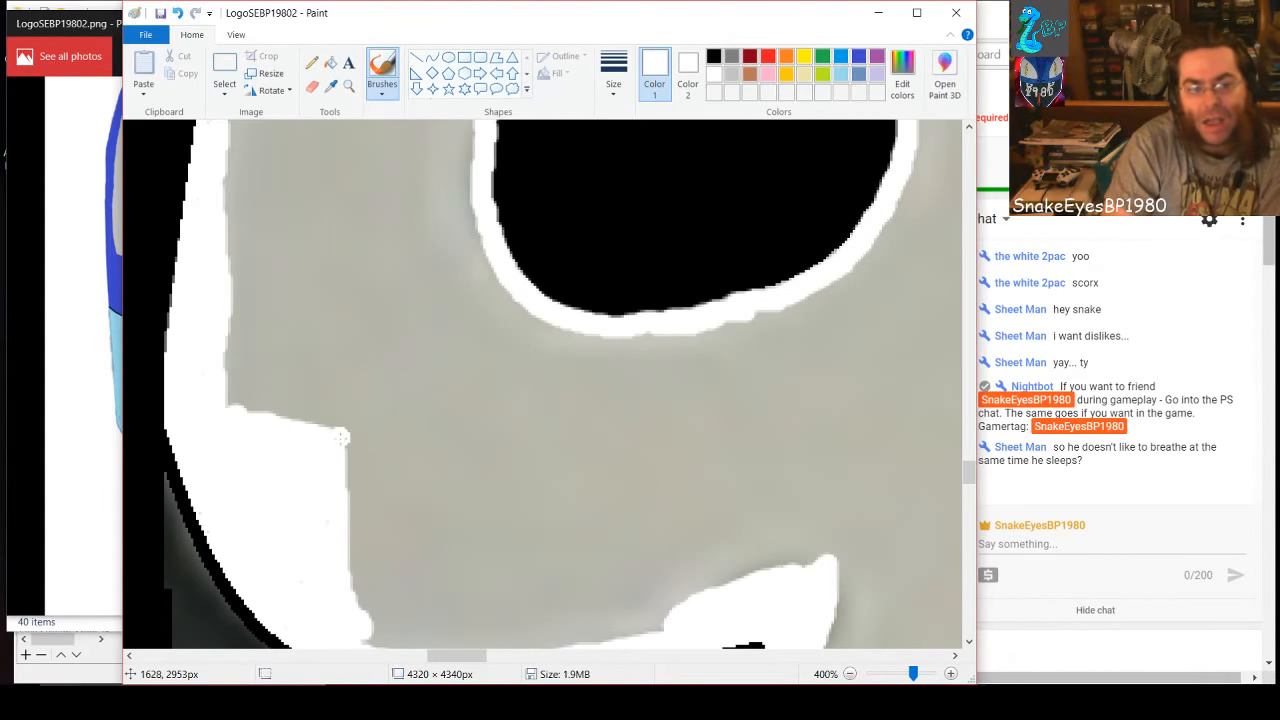
Paint a white band across the bowl of the 9 below the hole and fill the gray enclosed beneath it
{"action": "left_click_drag", "start_coordinate": [341, 437], "coordinate": [479, 438]}
{"action": "mouse_move", "coordinate": [530, 436]}
{"action": "left_mouse_down"}
{"action": "mouse_move", "coordinate": [845, 438]}
{"action": "mouse_move", "coordinate": [831, 569]}
{"action": "mouse_move", "coordinate": [816, 446]}
{"action": "mouse_move", "coordinate": [801, 509]}
{"action": "mouse_move", "coordinate": [811, 570]}
{"action": "mouse_move", "coordinate": [791, 543]}
{"action": "mouse_move", "coordinate": [786, 452]}
{"action": "mouse_move", "coordinate": [772, 572]}
{"action": "mouse_move", "coordinate": [761, 450]}
{"action": "mouse_move", "coordinate": [748, 464]}
{"action": "mouse_move", "coordinate": [755, 569]}
{"action": "mouse_move", "coordinate": [742, 581]}
{"action": "mouse_move", "coordinate": [725, 451]}
{"action": "mouse_move", "coordinate": [721, 593]}
{"action": "mouse_move", "coordinate": [694, 450]}
{"action": "mouse_move", "coordinate": [686, 593]}
{"action": "mouse_move", "coordinate": [671, 447]}
{"action": "mouse_move", "coordinate": [664, 616]}
{"action": "mouse_move", "coordinate": [670, 536]}
{"action": "mouse_move", "coordinate": [668, 602]}
{"action": "mouse_move", "coordinate": [648, 452]}
{"action": "mouse_move", "coordinate": [634, 488]}
{"action": "mouse_move", "coordinate": [640, 628]}
{"action": "mouse_move", "coordinate": [626, 462]}
{"action": "mouse_move", "coordinate": [613, 482]}
{"action": "mouse_move", "coordinate": [617, 612]}
{"action": "mouse_move", "coordinate": [600, 610]}
{"action": "mouse_move", "coordinate": [598, 450]}
{"action": "mouse_move", "coordinate": [588, 632]}
{"action": "mouse_move", "coordinate": [572, 582]}
{"action": "mouse_move", "coordinate": [572, 446]}
{"action": "left_mouse_up"}
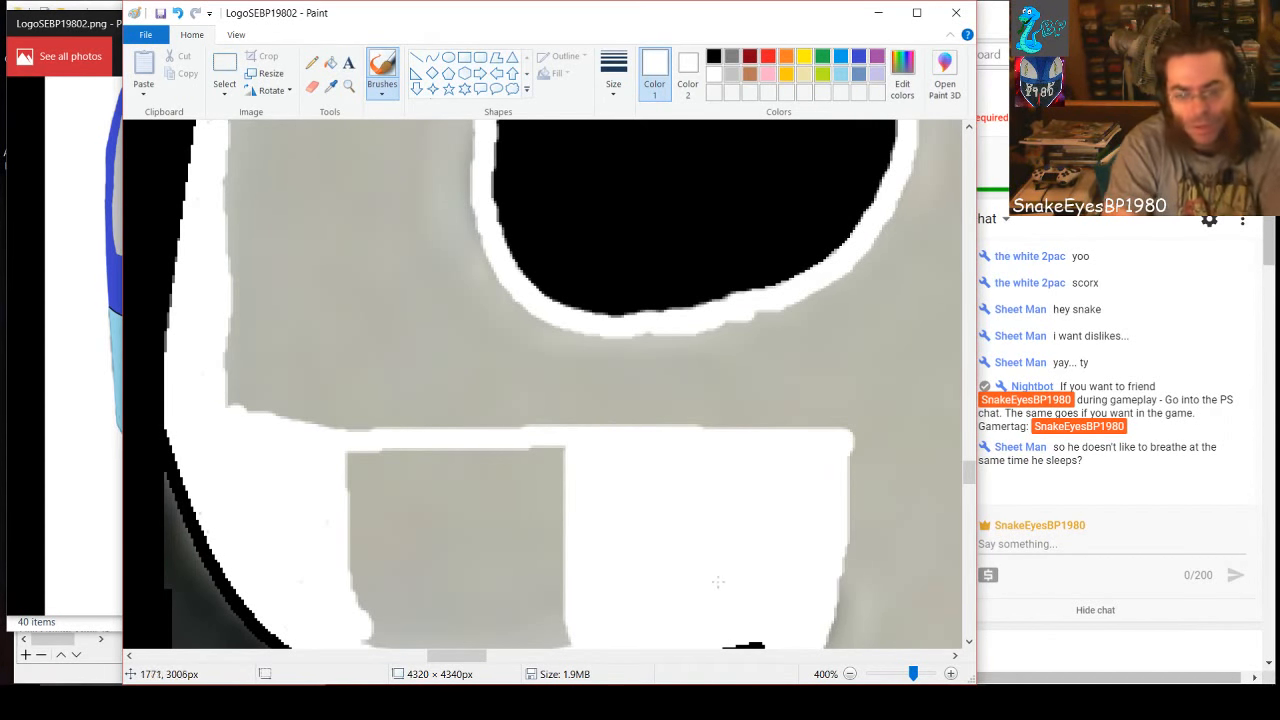
{"action": "scroll", "coordinate": [639, 398], "scroll_direction": "down", "scroll_amount": 3}
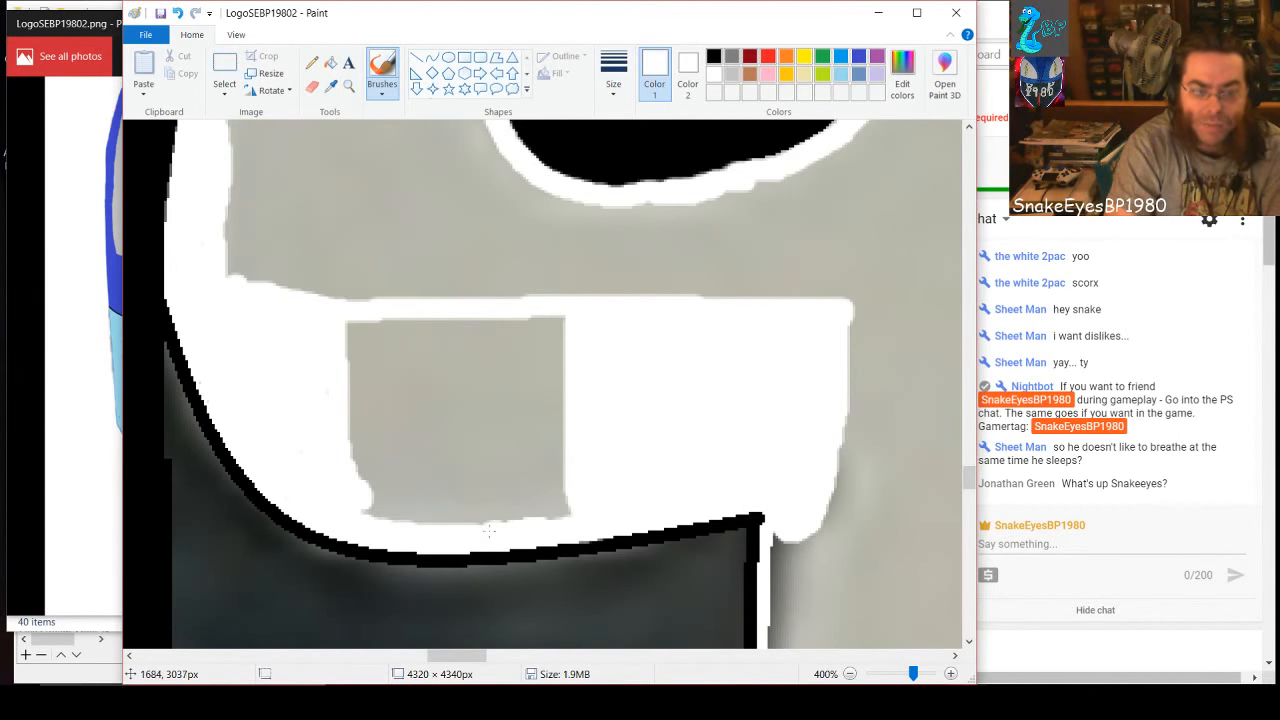
{"action": "mouse_move", "coordinate": [489, 531]}
{"action": "left_mouse_down"}
{"action": "mouse_move", "coordinate": [576, 506]}
{"action": "mouse_move", "coordinate": [438, 516]}
{"action": "mouse_move", "coordinate": [360, 501]}
{"action": "mouse_move", "coordinate": [379, 490]}
{"action": "mouse_move", "coordinate": [489, 503]}
{"action": "mouse_move", "coordinate": [574, 481]}
{"action": "mouse_move", "coordinate": [425, 488]}
{"action": "mouse_move", "coordinate": [346, 475]}
{"action": "mouse_move", "coordinate": [579, 453]}
{"action": "mouse_move", "coordinate": [341, 458]}
{"action": "mouse_move", "coordinate": [573, 441]}
{"action": "mouse_move", "coordinate": [427, 453]}
{"action": "mouse_move", "coordinate": [345, 440]}
{"action": "mouse_move", "coordinate": [573, 429]}
{"action": "mouse_move", "coordinate": [334, 421]}
{"action": "mouse_move", "coordinate": [578, 408]}
{"action": "mouse_move", "coordinate": [490, 408]}
{"action": "left_mouse_up"}
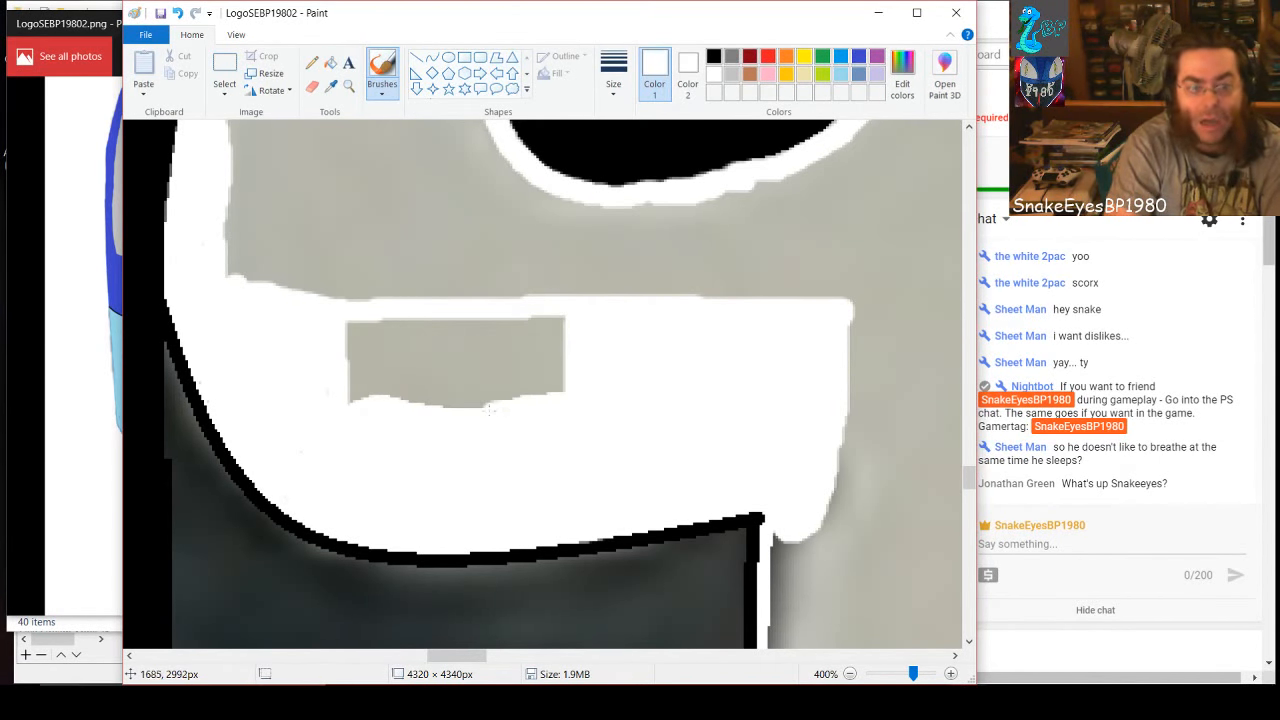
{"action": "mouse_move", "coordinate": [356, 408]}
{"action": "left_mouse_down"}
{"action": "mouse_move", "coordinate": [386, 392]}
{"action": "mouse_move", "coordinate": [571, 386]}
{"action": "mouse_move", "coordinate": [415, 376]}
{"action": "mouse_move", "coordinate": [345, 390]}
{"action": "mouse_move", "coordinate": [358, 320]}
{"action": "mouse_move", "coordinate": [348, 327]}
{"action": "mouse_move", "coordinate": [353, 392]}
{"action": "mouse_move", "coordinate": [378, 307]}
{"action": "mouse_move", "coordinate": [384, 367]}
{"action": "left_mouse_up"}
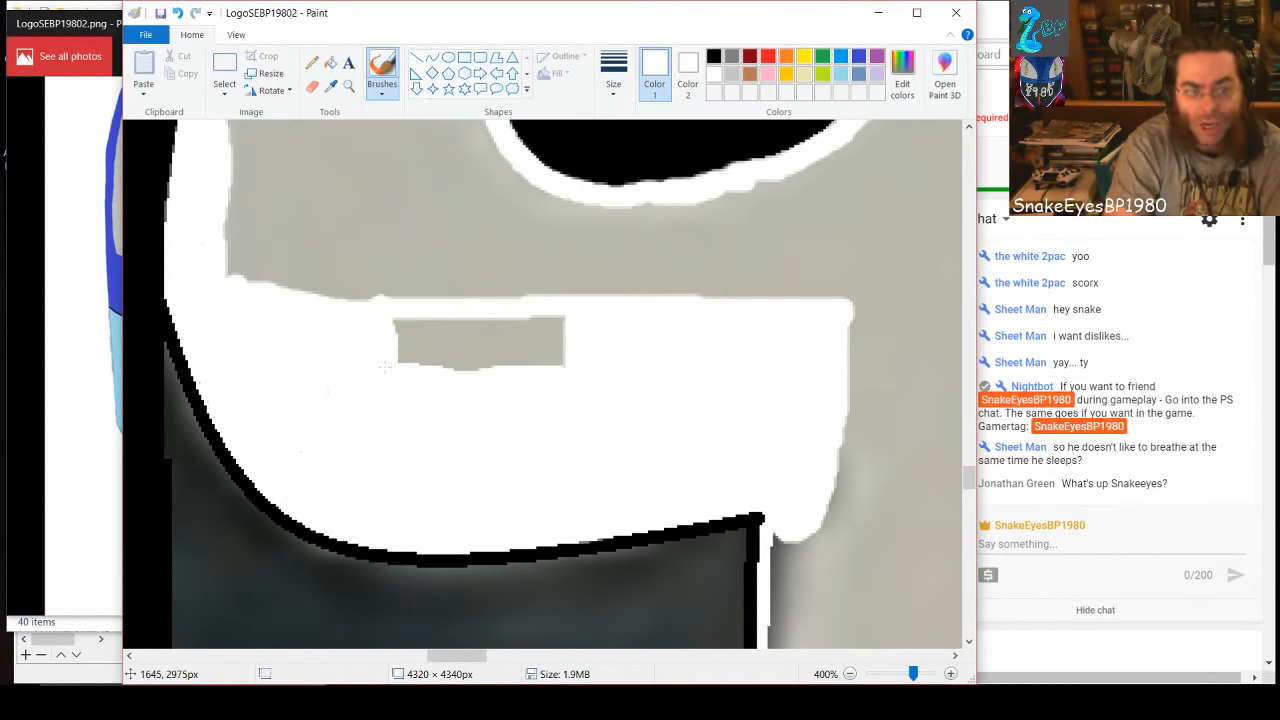
{"action": "mouse_move", "coordinate": [417, 318]}
{"action": "left_mouse_down"}
{"action": "mouse_move", "coordinate": [576, 324]}
{"action": "mouse_move", "coordinate": [563, 337]}
{"action": "mouse_move", "coordinate": [379, 344]}
{"action": "mouse_move", "coordinate": [559, 346]}
{"action": "mouse_move", "coordinate": [522, 367]}
{"action": "mouse_move", "coordinate": [418, 365]}
{"action": "left_mouse_up"}
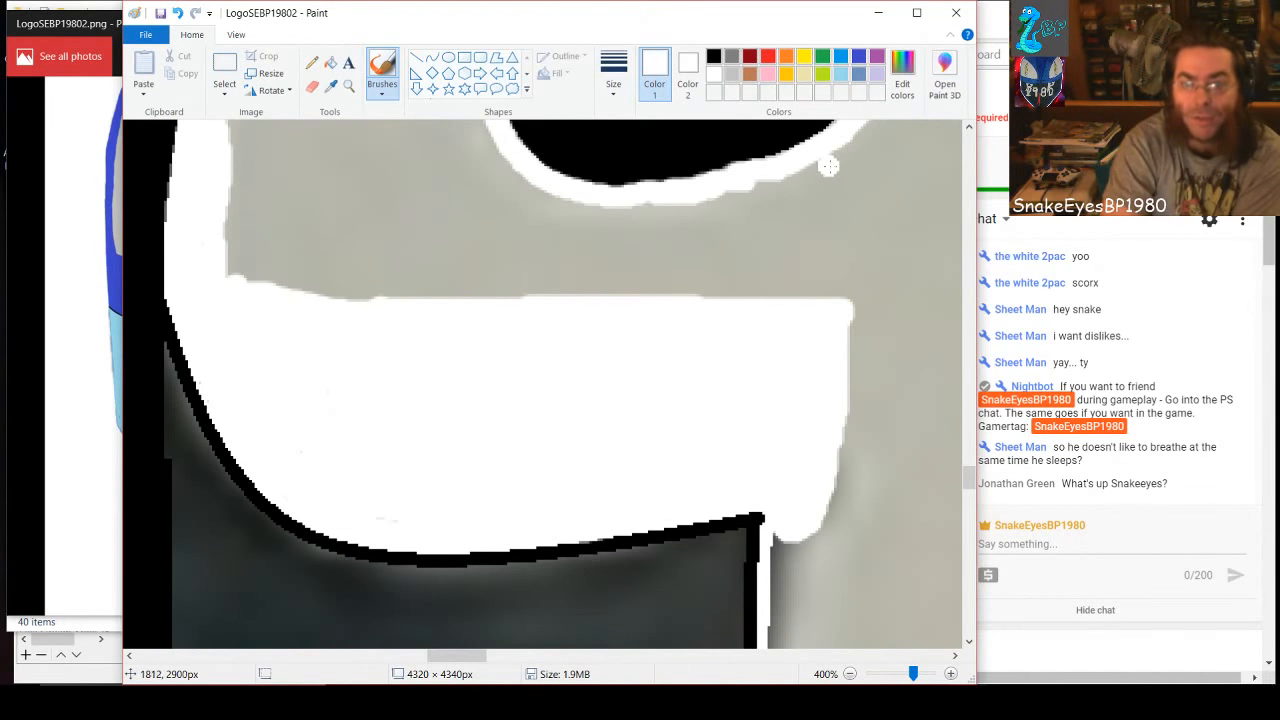
Paint white over the gray directly beneath the 9's hole, down to the filled lower bowl, and cover the leftover specks
{"action": "mouse_move", "coordinate": [838, 162]}
{"action": "left_mouse_down"}
{"action": "mouse_move", "coordinate": [840, 306]}
{"action": "mouse_move", "coordinate": [827, 157]}
{"action": "mouse_move", "coordinate": [807, 231]}
{"action": "mouse_move", "coordinate": [813, 306]}
{"action": "mouse_move", "coordinate": [818, 272]}
{"action": "mouse_move", "coordinate": [799, 269]}
{"action": "mouse_move", "coordinate": [806, 168]}
{"action": "mouse_move", "coordinate": [729, 211]}
{"action": "mouse_move", "coordinate": [594, 203]}
{"action": "left_mouse_up"}
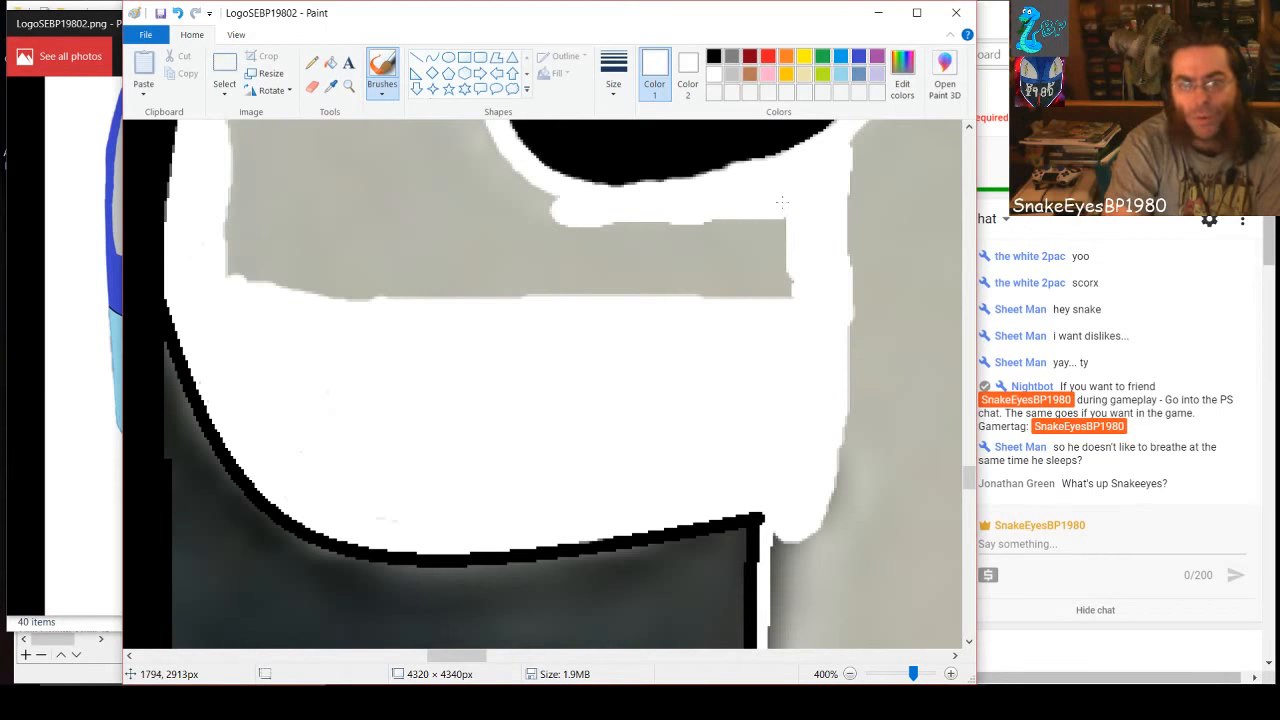
{"action": "mouse_move", "coordinate": [782, 202]}
{"action": "left_mouse_down"}
{"action": "mouse_move", "coordinate": [582, 222]}
{"action": "mouse_move", "coordinate": [784, 229]}
{"action": "mouse_move", "coordinate": [748, 237]}
{"action": "mouse_move", "coordinate": [560, 236]}
{"action": "mouse_move", "coordinate": [784, 249]}
{"action": "mouse_move", "coordinate": [550, 262]}
{"action": "mouse_move", "coordinate": [789, 270]}
{"action": "mouse_move", "coordinate": [711, 281]}
{"action": "mouse_move", "coordinate": [566, 270]}
{"action": "mouse_move", "coordinate": [555, 286]}
{"action": "mouse_move", "coordinate": [800, 285]}
{"action": "left_mouse_up"}
{"action": "left_click_drag", "start_coordinate": [675, 296], "coordinate": [672, 303]}
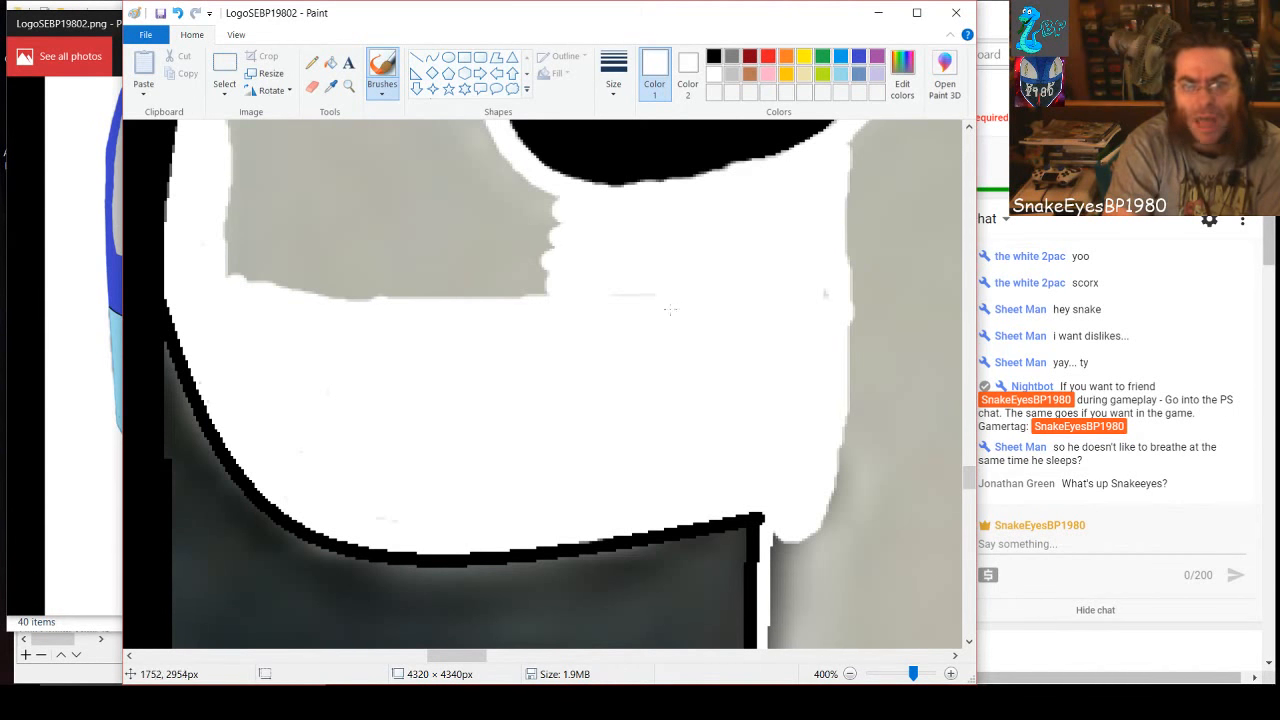
{"action": "left_click", "coordinate": [823, 290]}
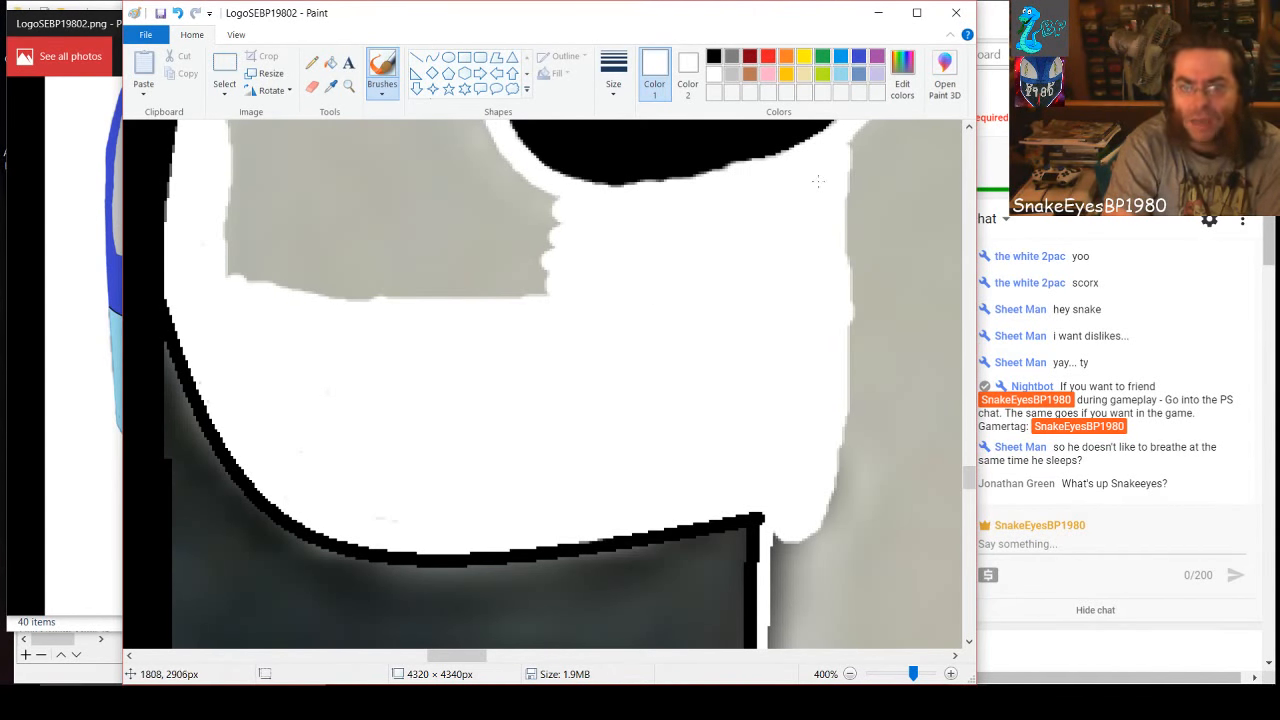
Run a white line from the 9's left edge to the lower-left of the hole and fill the gray below it
{"action": "scroll", "coordinate": [457, 381], "scroll_direction": "up", "scroll_amount": 2}
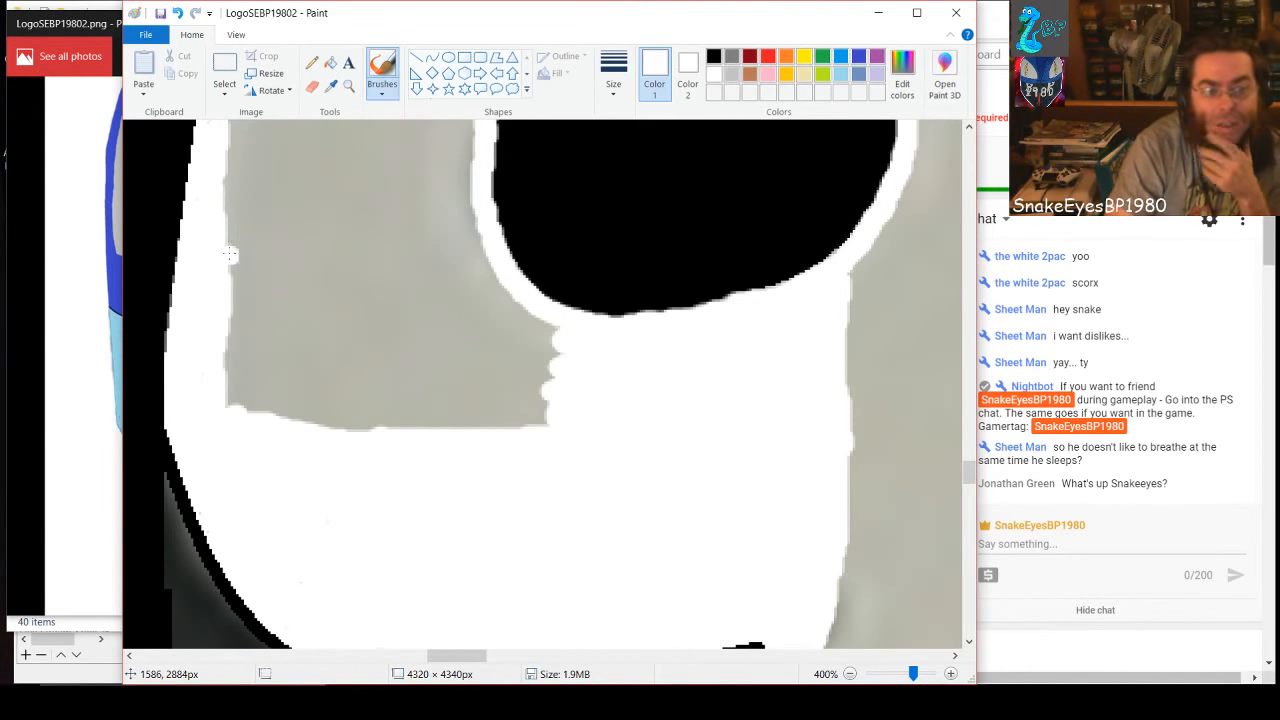
{"action": "mouse_move", "coordinate": [230, 253]}
{"action": "left_mouse_down"}
{"action": "mouse_move", "coordinate": [475, 266]}
{"action": "mouse_move", "coordinate": [511, 313]}
{"action": "mouse_move", "coordinate": [557, 334]}
{"action": "left_mouse_up"}
{"action": "mouse_move", "coordinate": [472, 292]}
{"action": "left_mouse_down"}
{"action": "mouse_move", "coordinate": [562, 359]}
{"action": "mouse_move", "coordinate": [483, 331]}
{"action": "mouse_move", "coordinate": [445, 273]}
{"action": "mouse_move", "coordinate": [509, 363]}
{"action": "mouse_move", "coordinate": [571, 395]}
{"action": "mouse_move", "coordinate": [495, 319]}
{"action": "mouse_move", "coordinate": [538, 370]}
{"action": "mouse_move", "coordinate": [542, 415]}
{"action": "mouse_move", "coordinate": [423, 428]}
{"action": "left_mouse_up"}
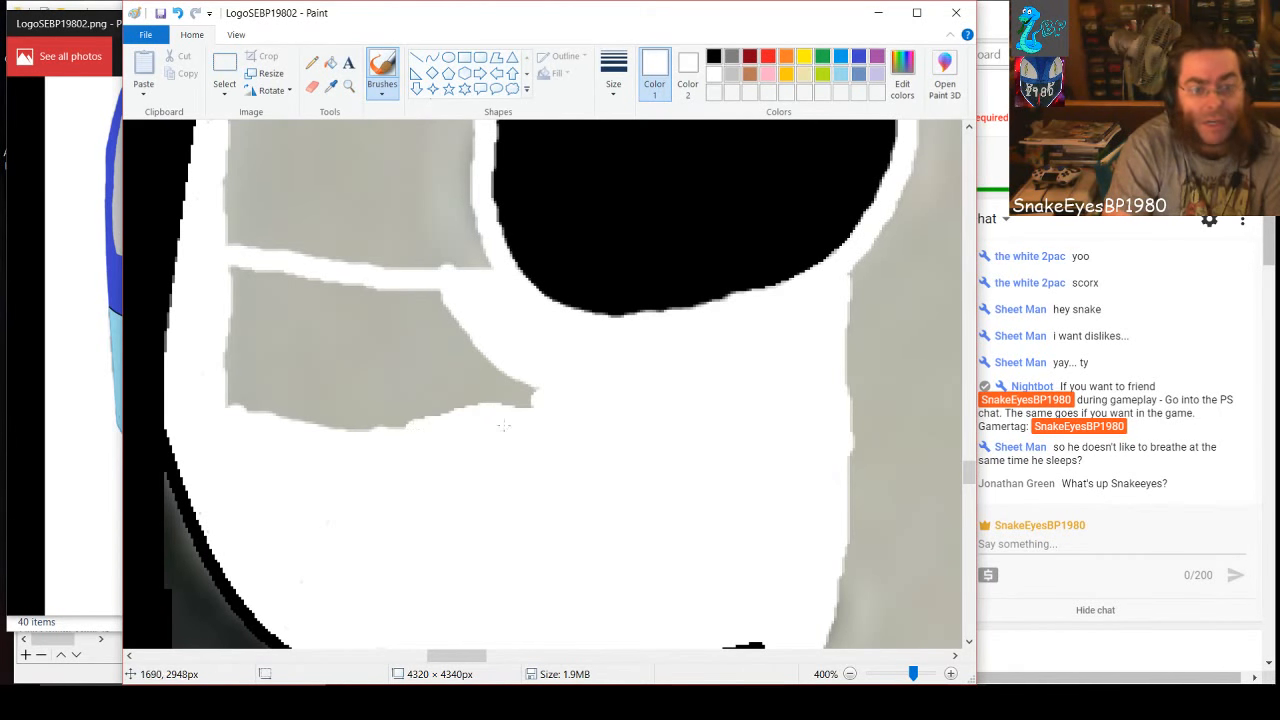
{"action": "mouse_move", "coordinate": [503, 426]}
{"action": "left_mouse_down"}
{"action": "mouse_move", "coordinate": [225, 404]}
{"action": "mouse_move", "coordinate": [550, 400]}
{"action": "mouse_move", "coordinate": [229, 382]}
{"action": "mouse_move", "coordinate": [216, 369]}
{"action": "mouse_move", "coordinate": [339, 385]}
{"action": "mouse_move", "coordinate": [527, 377]}
{"action": "mouse_move", "coordinate": [276, 373]}
{"action": "mouse_move", "coordinate": [229, 351]}
{"action": "mouse_move", "coordinate": [325, 366]}
{"action": "mouse_move", "coordinate": [490, 354]}
{"action": "mouse_move", "coordinate": [224, 342]}
{"action": "mouse_move", "coordinate": [252, 326]}
{"action": "mouse_move", "coordinate": [471, 327]}
{"action": "mouse_move", "coordinate": [234, 316]}
{"action": "mouse_move", "coordinate": [240, 265]}
{"action": "mouse_move", "coordinate": [253, 309]}
{"action": "mouse_move", "coordinate": [263, 265]}
{"action": "mouse_move", "coordinate": [271, 320]}
{"action": "mouse_move", "coordinate": [262, 300]}
{"action": "mouse_move", "coordinate": [282, 280]}
{"action": "mouse_move", "coordinate": [452, 299]}
{"action": "mouse_move", "coordinate": [305, 286]}
{"action": "left_mouse_up"}
{"action": "left_click_drag", "start_coordinate": [359, 371], "coordinate": [448, 386]}
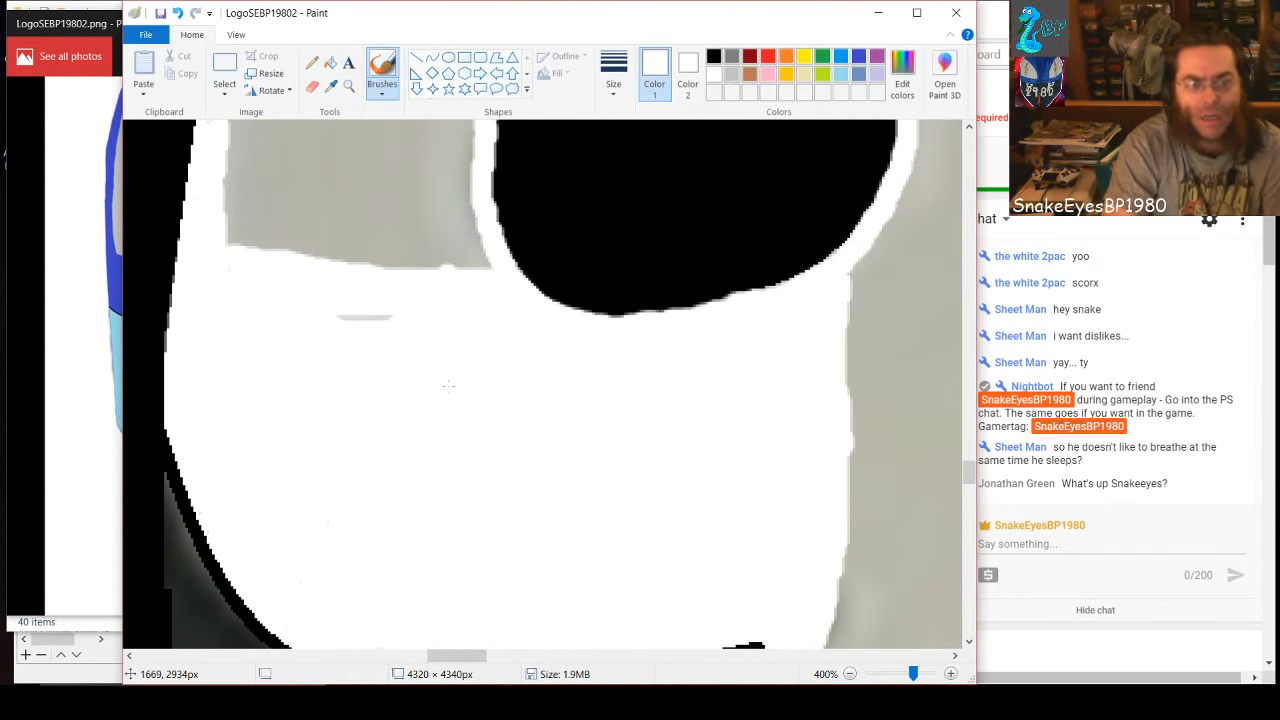
{"action": "left_click_drag", "start_coordinate": [395, 312], "coordinate": [338, 318]}
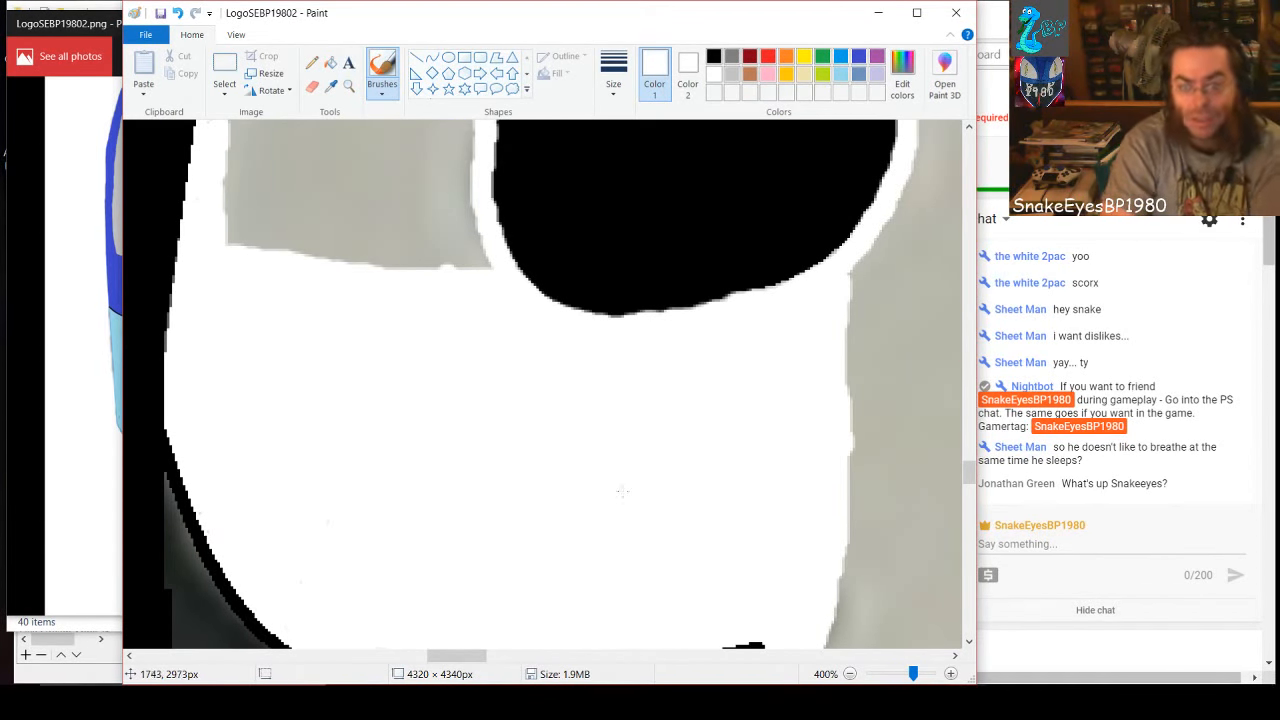
Thicken the 9's upper left edge and the hole's left rim in white, joining them with a wide band level with the hole's top
{"action": "scroll", "coordinate": [440, 517], "scroll_direction": "up", "scroll_amount": 3}
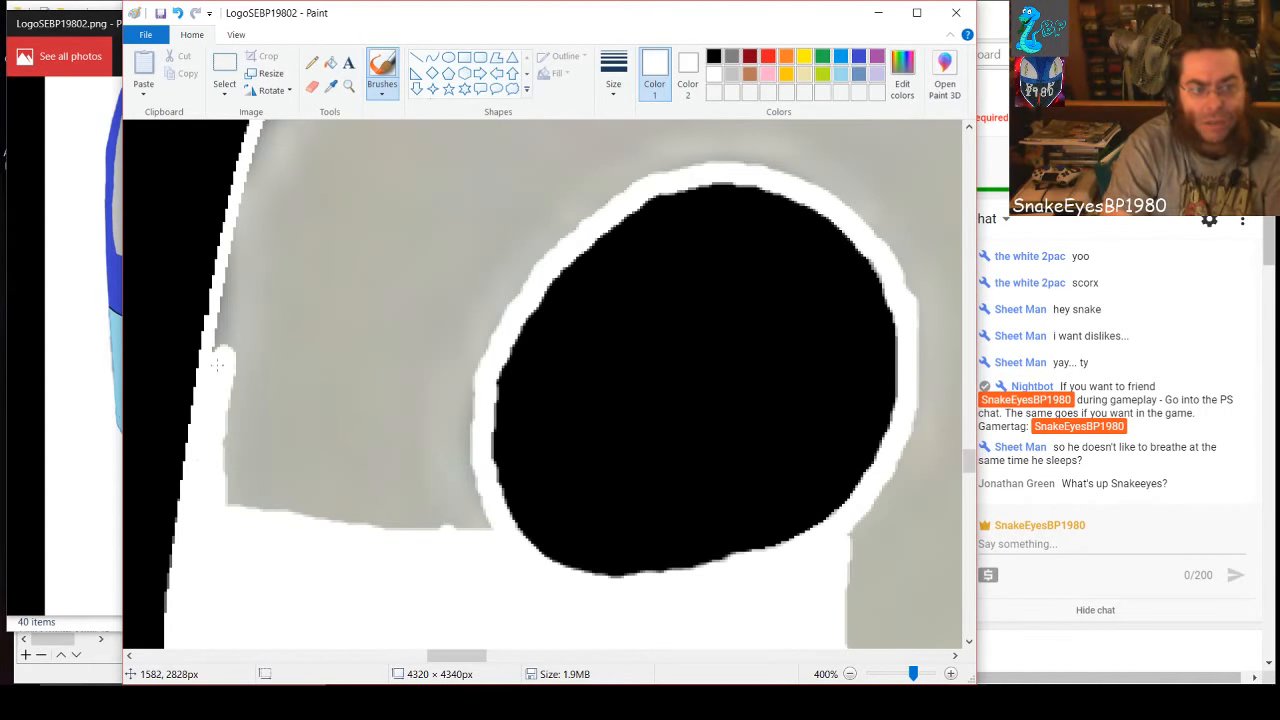
{"action": "left_click_drag", "start_coordinate": [216, 365], "coordinate": [260, 162]}
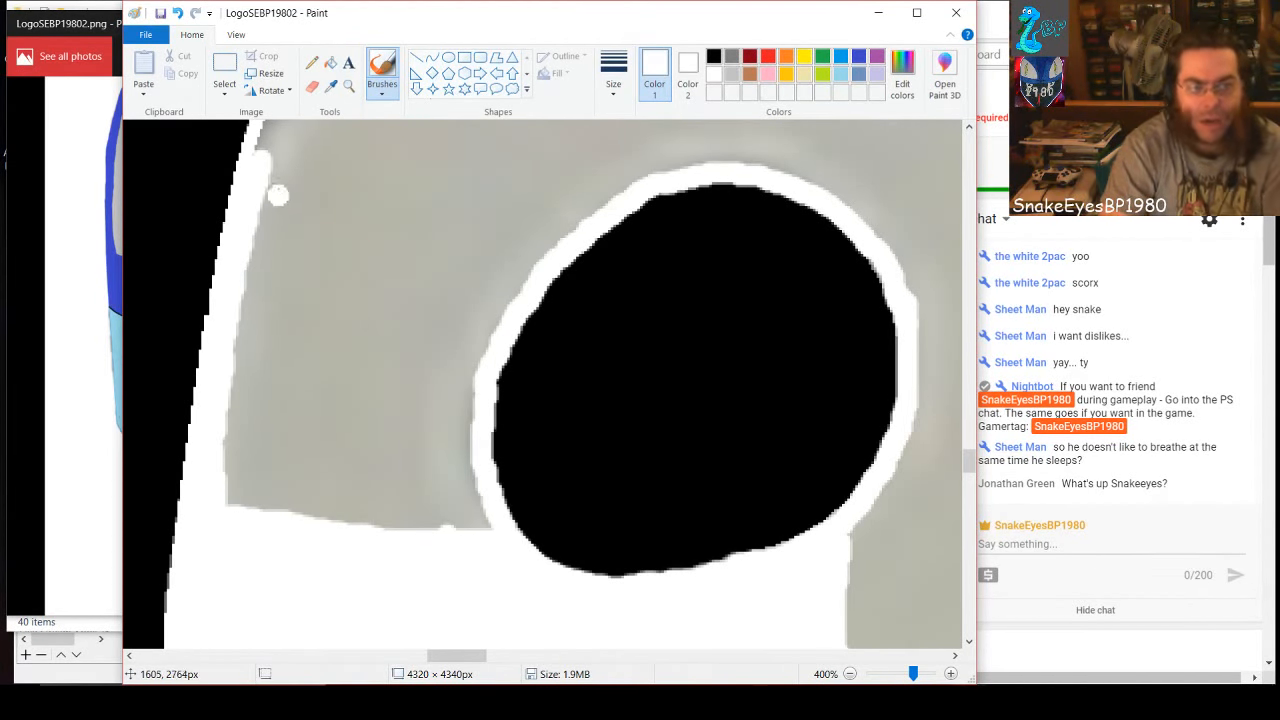
{"action": "mouse_move", "coordinate": [272, 166]}
{"action": "left_mouse_down"}
{"action": "mouse_move", "coordinate": [631, 182]}
{"action": "mouse_move", "coordinate": [572, 214]}
{"action": "mouse_move", "coordinate": [489, 320]}
{"action": "mouse_move", "coordinate": [457, 436]}
{"action": "mouse_move", "coordinate": [477, 523]}
{"action": "left_mouse_up"}
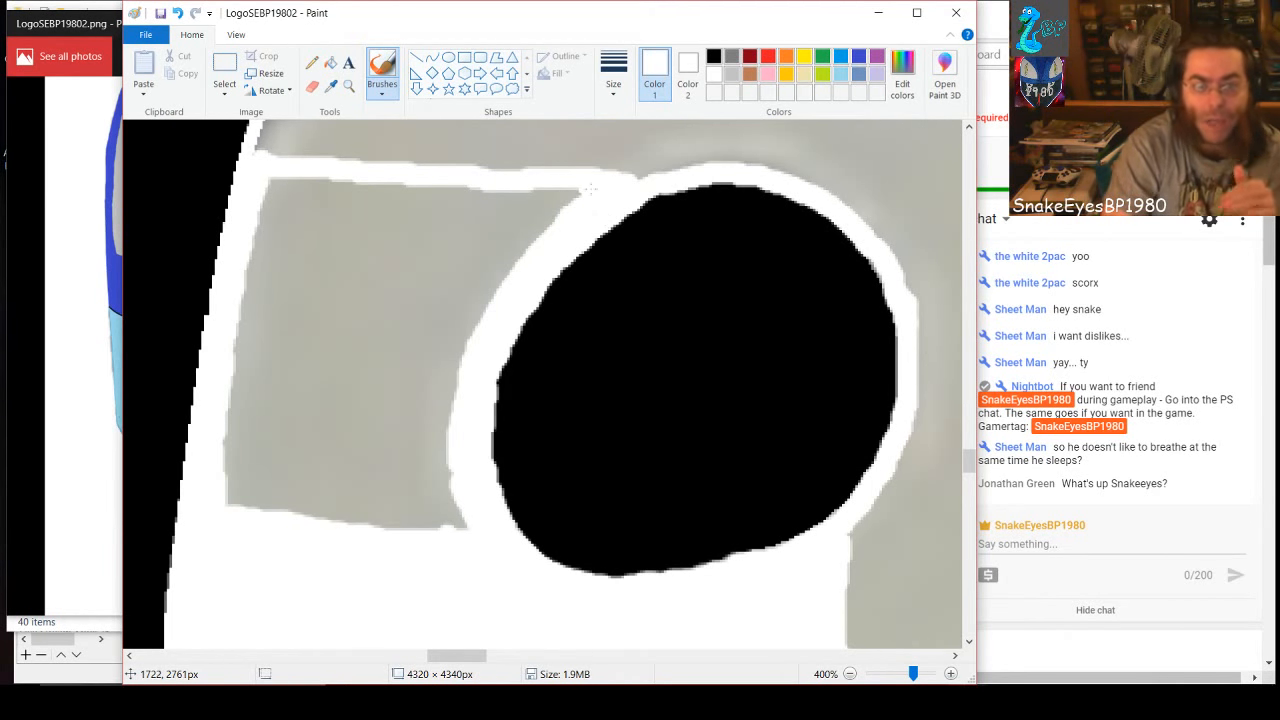
{"action": "mouse_move", "coordinate": [588, 191]}
{"action": "left_mouse_down"}
{"action": "mouse_move", "coordinate": [458, 200]}
{"action": "mouse_move", "coordinate": [399, 186]}
{"action": "mouse_move", "coordinate": [486, 188]}
{"action": "left_mouse_up"}
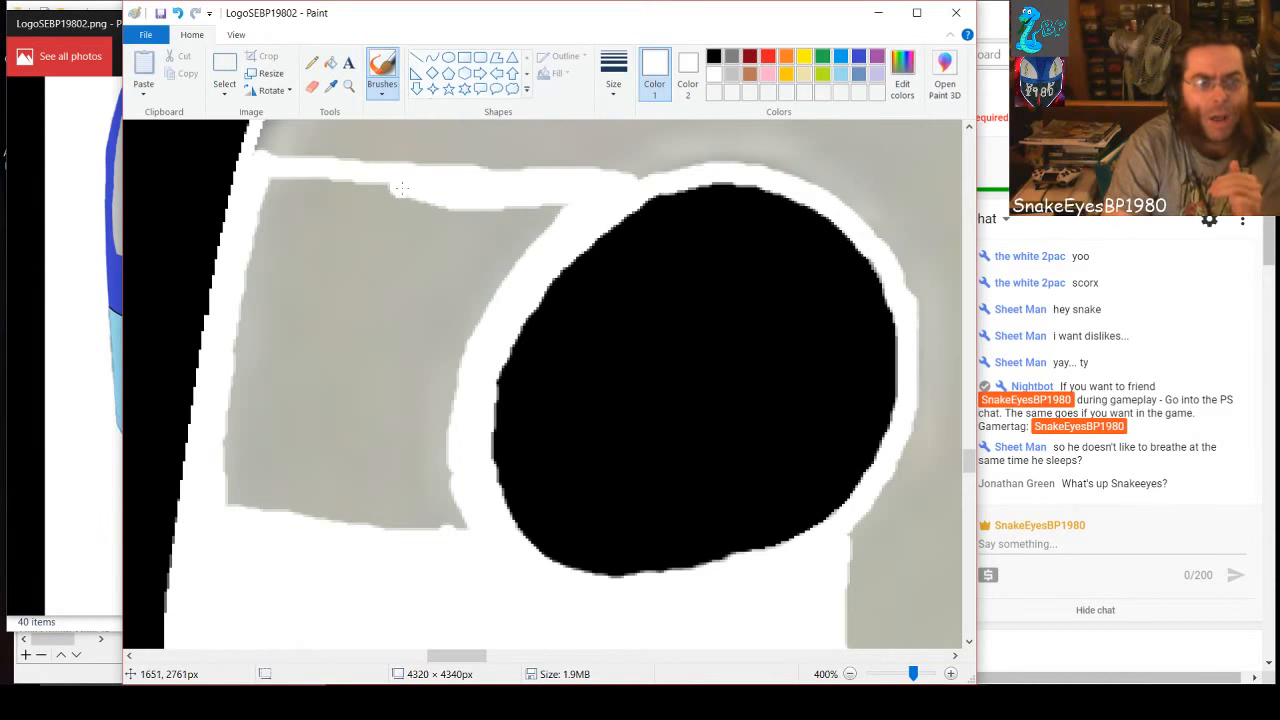
{"action": "left_click_drag", "start_coordinate": [400, 188], "coordinate": [272, 186]}
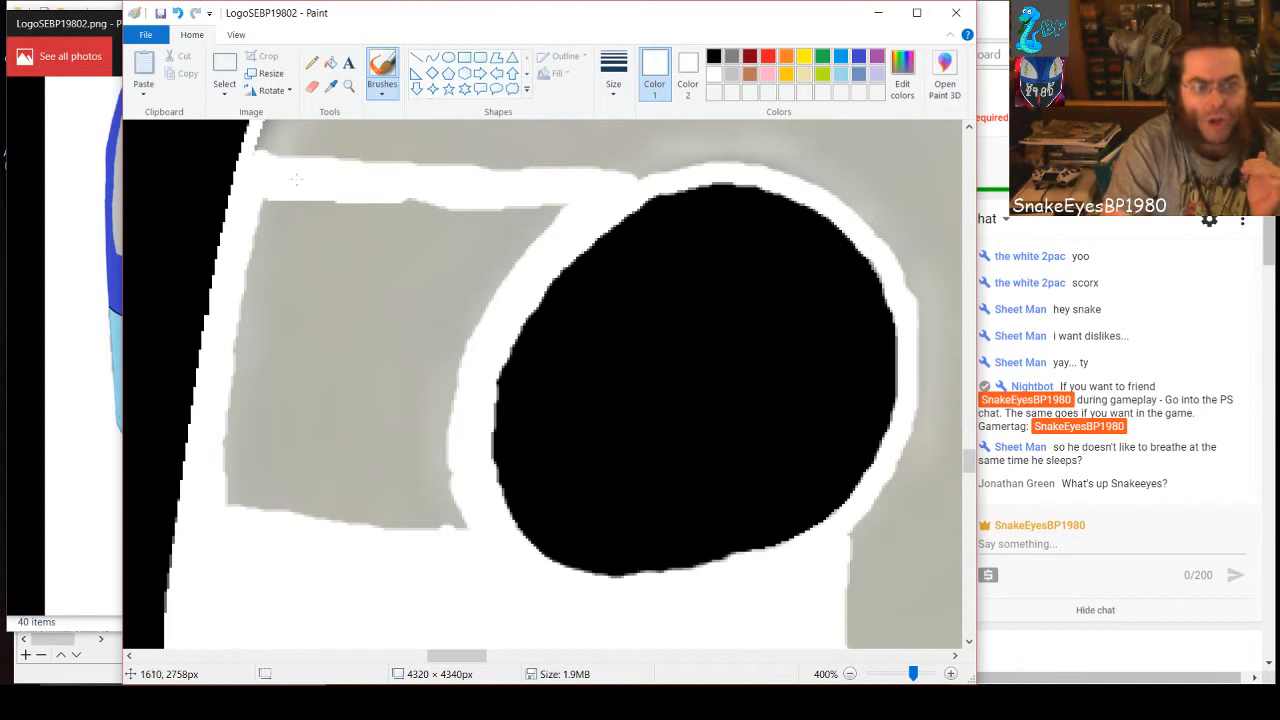
{"action": "left_click_drag", "start_coordinate": [353, 181], "coordinate": [385, 184]}
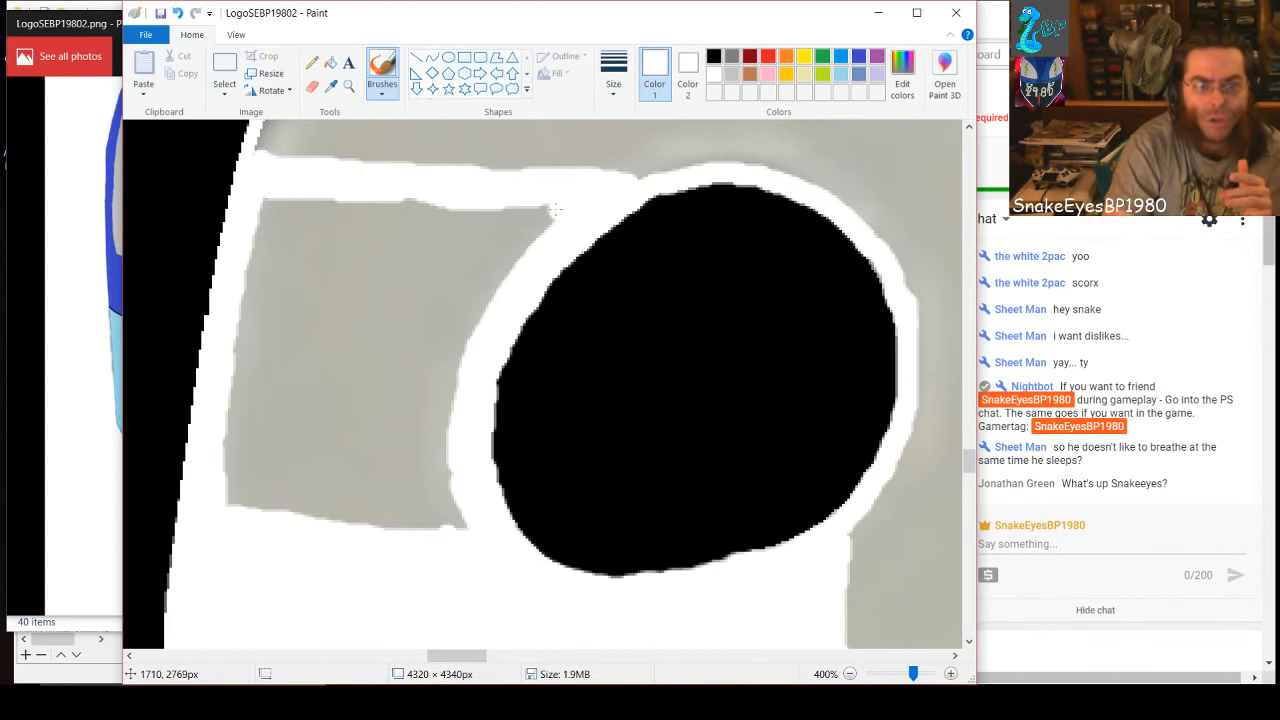
{"action": "left_click_drag", "start_coordinate": [556, 210], "coordinate": [273, 207]}
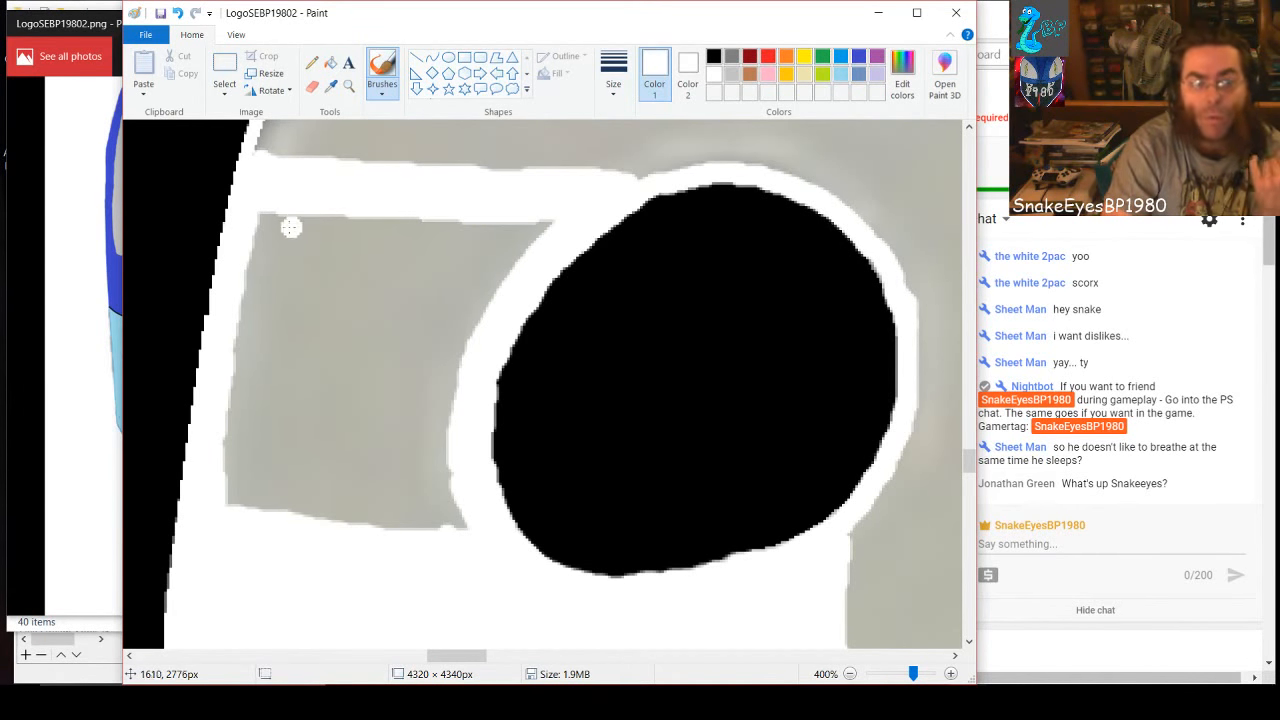
Paint white over the gray patch between the 9's left edge and its hole, including the leftover specks and the sliver beside the rim
{"action": "mouse_move", "coordinate": [263, 208]}
{"action": "left_mouse_down"}
{"action": "mouse_move", "coordinate": [225, 489]}
{"action": "mouse_move", "coordinate": [228, 500]}
{"action": "mouse_move", "coordinate": [285, 206]}
{"action": "mouse_move", "coordinate": [298, 207]}
{"action": "mouse_move", "coordinate": [245, 488]}
{"action": "mouse_move", "coordinate": [246, 508]}
{"action": "mouse_move", "coordinate": [266, 514]}
{"action": "mouse_move", "coordinate": [339, 200]}
{"action": "mouse_move", "coordinate": [284, 464]}
{"action": "mouse_move", "coordinate": [303, 490]}
{"action": "left_mouse_up"}
{"action": "left_click_drag", "start_coordinate": [315, 425], "coordinate": [372, 218]}
{"action": "mouse_move", "coordinate": [345, 276]}
{"action": "left_mouse_down"}
{"action": "mouse_move", "coordinate": [325, 371]}
{"action": "mouse_move", "coordinate": [383, 201]}
{"action": "mouse_move", "coordinate": [317, 510]}
{"action": "mouse_move", "coordinate": [339, 531]}
{"action": "mouse_move", "coordinate": [332, 487]}
{"action": "mouse_move", "coordinate": [340, 502]}
{"action": "mouse_move", "coordinate": [405, 202]}
{"action": "mouse_move", "coordinate": [354, 517]}
{"action": "mouse_move", "coordinate": [457, 523]}
{"action": "mouse_move", "coordinate": [442, 452]}
{"action": "mouse_move", "coordinate": [428, 512]}
{"action": "mouse_move", "coordinate": [426, 479]}
{"action": "mouse_move", "coordinate": [417, 512]}
{"action": "mouse_move", "coordinate": [396, 521]}
{"action": "mouse_move", "coordinate": [404, 479]}
{"action": "mouse_move", "coordinate": [445, 433]}
{"action": "mouse_move", "coordinate": [391, 474]}
{"action": "mouse_move", "coordinate": [381, 517]}
{"action": "mouse_move", "coordinate": [399, 441]}
{"action": "mouse_move", "coordinate": [371, 464]}
{"action": "mouse_move", "coordinate": [360, 500]}
{"action": "mouse_move", "coordinate": [360, 511]}
{"action": "mouse_move", "coordinate": [380, 423]}
{"action": "mouse_move", "coordinate": [451, 414]}
{"action": "mouse_move", "coordinate": [389, 435]}
{"action": "mouse_move", "coordinate": [421, 213]}
{"action": "mouse_move", "coordinate": [401, 402]}
{"action": "mouse_move", "coordinate": [418, 400]}
{"action": "mouse_move", "coordinate": [450, 226]}
{"action": "mouse_move", "coordinate": [545, 226]}
{"action": "mouse_move", "coordinate": [487, 233]}
{"action": "left_mouse_up"}
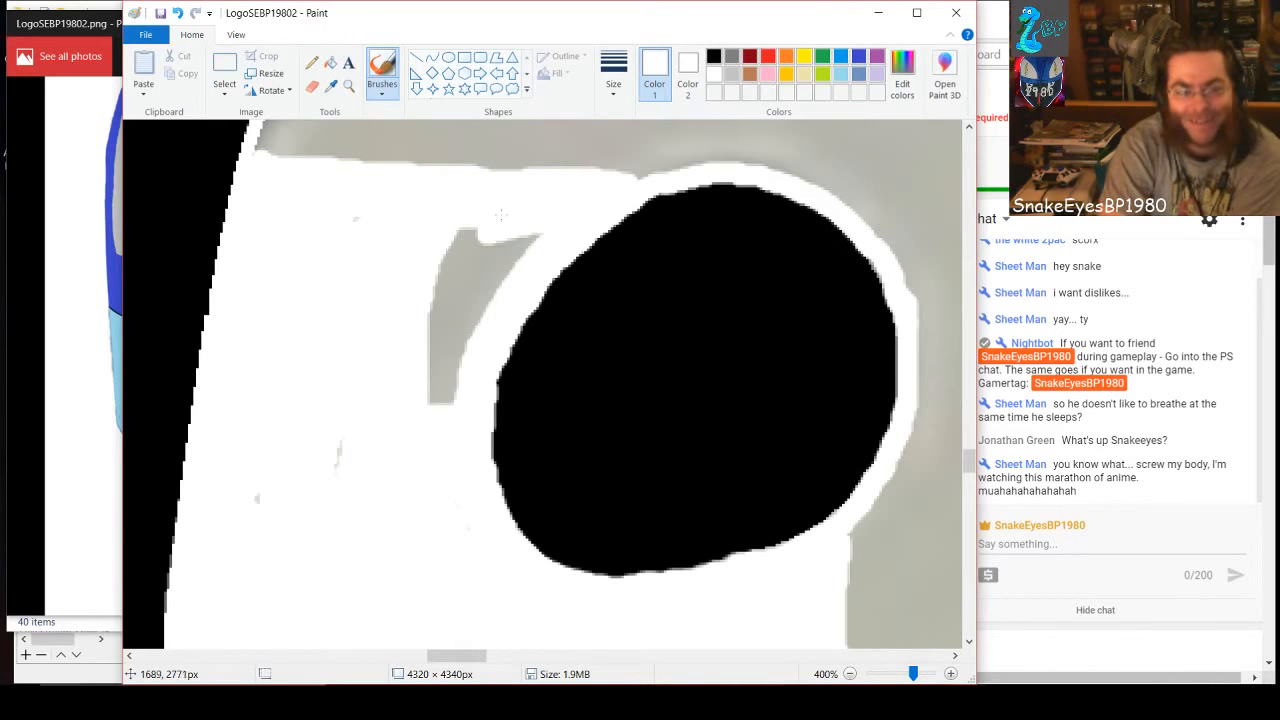
{"action": "left_click_drag", "start_coordinate": [331, 464], "coordinate": [338, 442]}
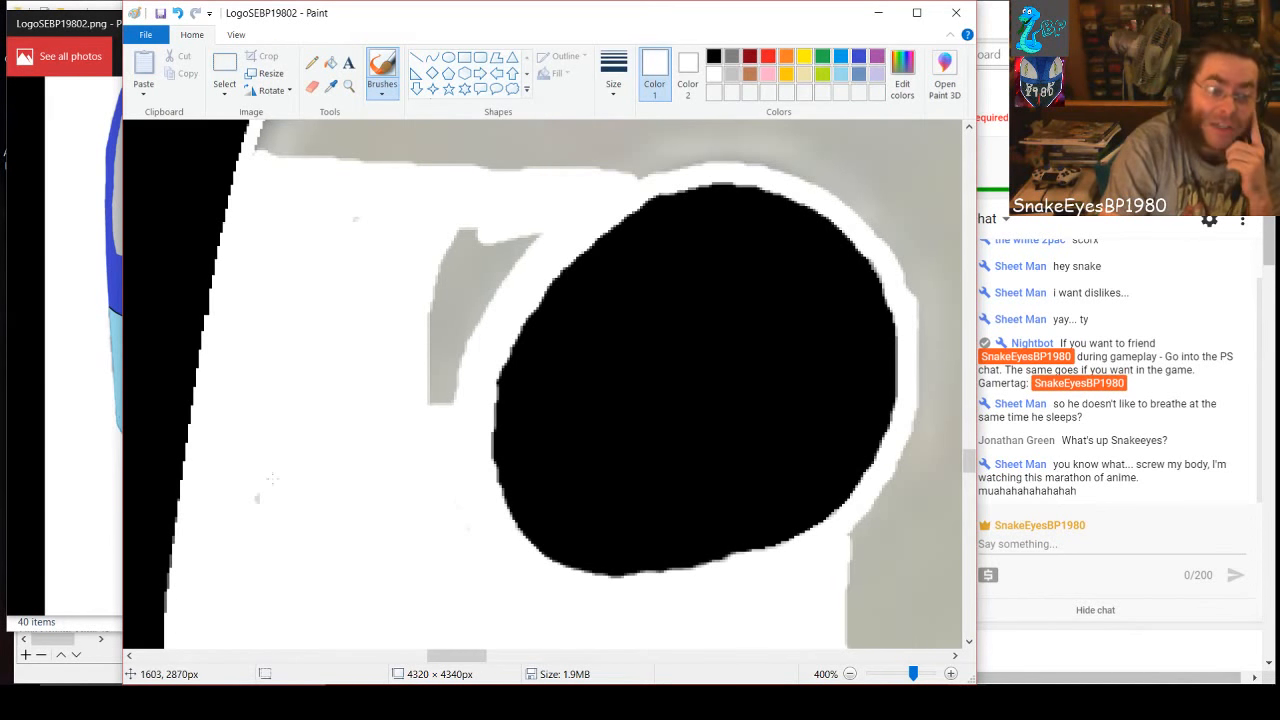
{"action": "left_click_drag", "start_coordinate": [265, 488], "coordinate": [254, 505]}
{"action": "left_click_drag", "start_coordinate": [362, 203], "coordinate": [357, 229]}
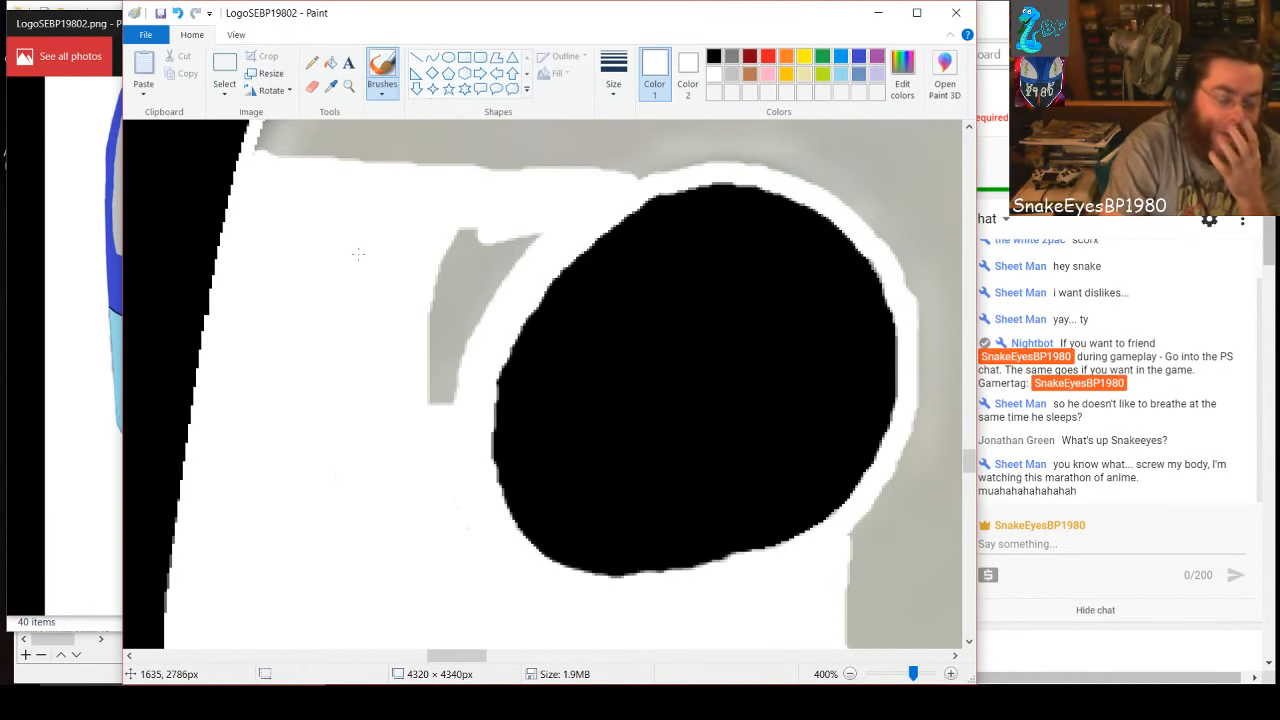
{"action": "mouse_move", "coordinate": [476, 229]}
{"action": "left_mouse_down"}
{"action": "mouse_move", "coordinate": [437, 412]}
{"action": "mouse_move", "coordinate": [429, 318]}
{"action": "mouse_move", "coordinate": [457, 208]}
{"action": "mouse_move", "coordinate": [438, 403]}
{"action": "mouse_move", "coordinate": [467, 346]}
{"action": "mouse_move", "coordinate": [460, 389]}
{"action": "mouse_move", "coordinate": [475, 234]}
{"action": "mouse_move", "coordinate": [476, 334]}
{"action": "mouse_move", "coordinate": [524, 226]}
{"action": "mouse_move", "coordinate": [502, 266]}
{"action": "mouse_move", "coordinate": [485, 234]}
{"action": "mouse_move", "coordinate": [553, 224]}
{"action": "left_mouse_up"}
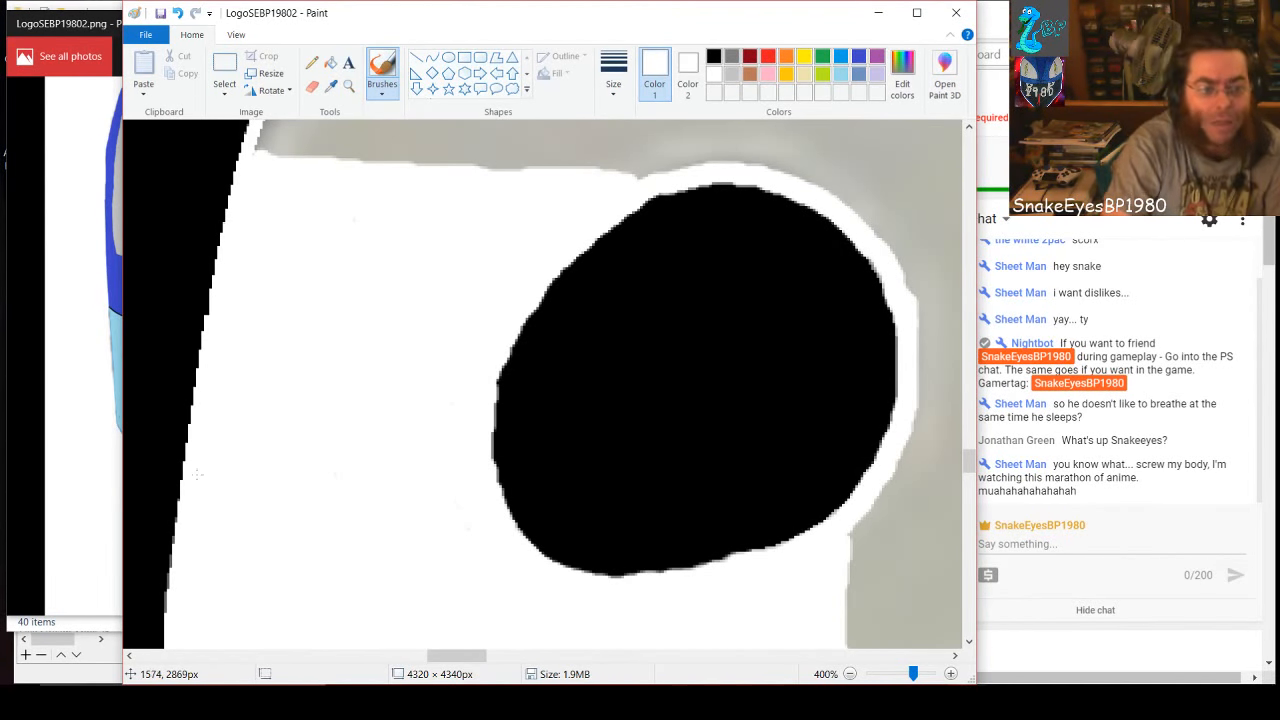
Thicken the white outline along the 9's upper-left curve, from the painted area up toward the top edge
{"action": "scroll", "coordinate": [360, 514], "scroll_direction": "up", "scroll_amount": 5}
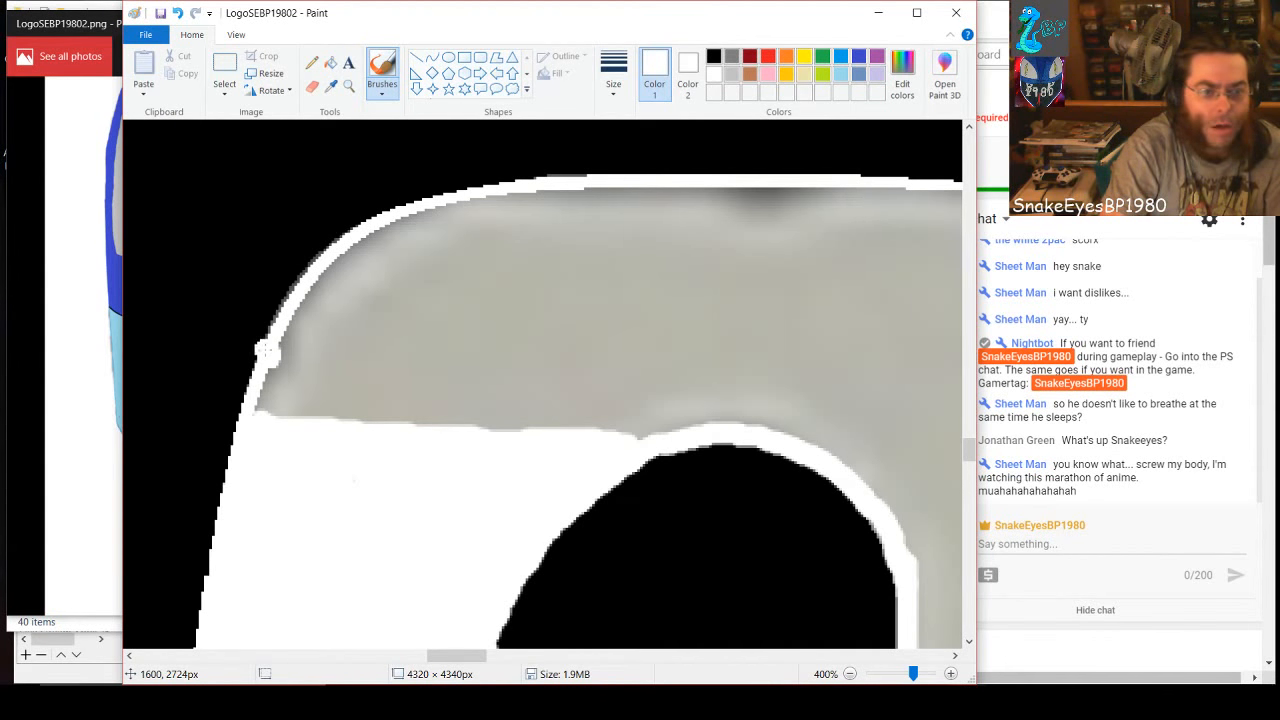
{"action": "mouse_move", "coordinate": [270, 340]}
{"action": "left_mouse_down"}
{"action": "mouse_move", "coordinate": [281, 360]}
{"action": "mouse_move", "coordinate": [333, 270]}
{"action": "mouse_move", "coordinate": [428, 216]}
{"action": "left_mouse_up"}
{"action": "mouse_move", "coordinate": [362, 254]}
{"action": "left_mouse_down"}
{"action": "mouse_move", "coordinate": [276, 414]}
{"action": "mouse_move", "coordinate": [274, 362]}
{"action": "left_mouse_up"}
{"action": "left_click_drag", "start_coordinate": [265, 405], "coordinate": [352, 276]}
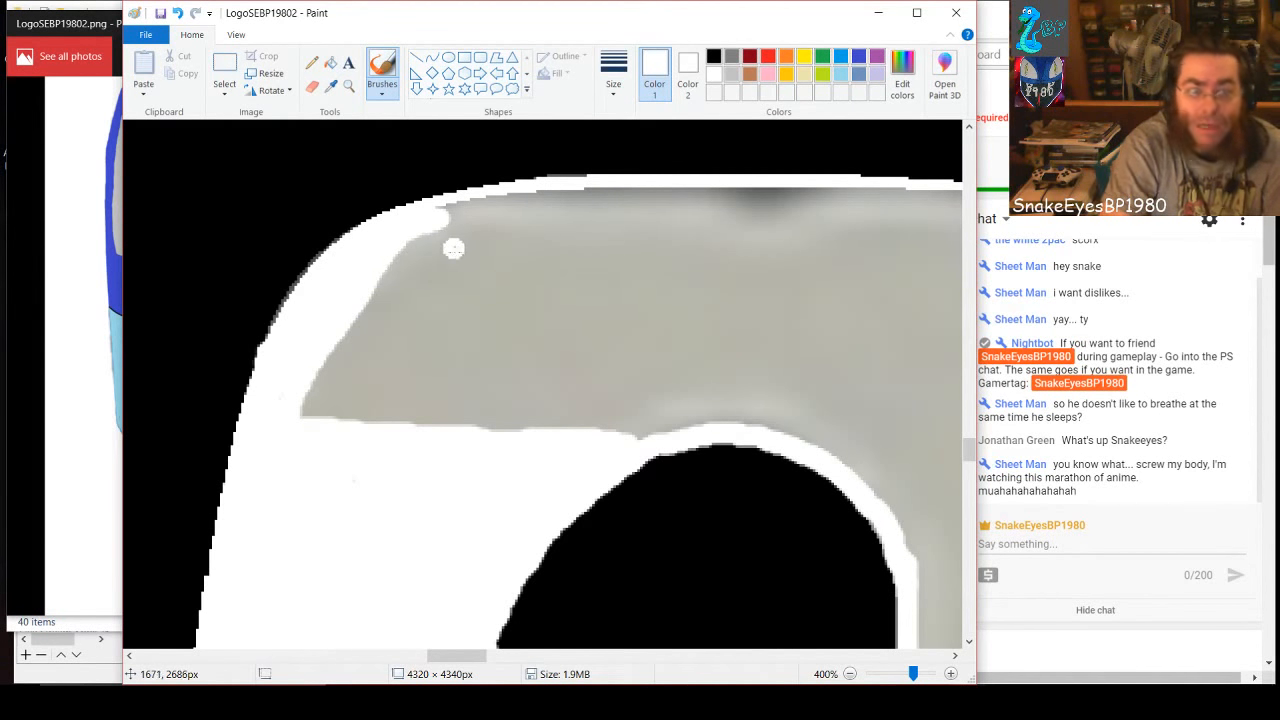
Thicken the 9's top edge in white and paint a wide band down to the top of the hole, undoing stray strokes
{"action": "mouse_move", "coordinate": [754, 190]}
{"action": "left_mouse_down"}
{"action": "mouse_move", "coordinate": [757, 350]}
{"action": "mouse_move", "coordinate": [740, 420]}
{"action": "mouse_move", "coordinate": [628, 438]}
{"action": "mouse_move", "coordinate": [736, 388]}
{"action": "mouse_move", "coordinate": [746, 192]}
{"action": "mouse_move", "coordinate": [549, 196]}
{"action": "mouse_move", "coordinate": [434, 216]}
{"action": "mouse_move", "coordinate": [422, 240]}
{"action": "mouse_move", "coordinate": [492, 209]}
{"action": "mouse_move", "coordinate": [732, 204]}
{"action": "mouse_move", "coordinate": [737, 286]}
{"action": "mouse_move", "coordinate": [717, 392]}
{"action": "mouse_move", "coordinate": [611, 430]}
{"action": "mouse_move", "coordinate": [713, 368]}
{"action": "mouse_move", "coordinate": [585, 426]}
{"action": "mouse_move", "coordinate": [695, 362]}
{"action": "mouse_move", "coordinate": [700, 330]}
{"action": "mouse_move", "coordinate": [665, 360]}
{"action": "mouse_move", "coordinate": [681, 305]}
{"action": "mouse_move", "coordinate": [672, 222]}
{"action": "mouse_move", "coordinate": [630, 388]}
{"action": "mouse_move", "coordinate": [546, 428]}
{"action": "mouse_move", "coordinate": [605, 395]}
{"action": "mouse_move", "coordinate": [650, 275]}
{"action": "mouse_move", "coordinate": [652, 225]}
{"action": "mouse_move", "coordinate": [483, 226]}
{"action": "mouse_move", "coordinate": [410, 244]}
{"action": "mouse_move", "coordinate": [365, 300]}
{"action": "mouse_move", "coordinate": [398, 246]}
{"action": "mouse_move", "coordinate": [657, 240]}
{"action": "left_mouse_up"}
{"action": "key", "text": "ctrl+z"}
{"action": "key", "text": "ctrl+z"}
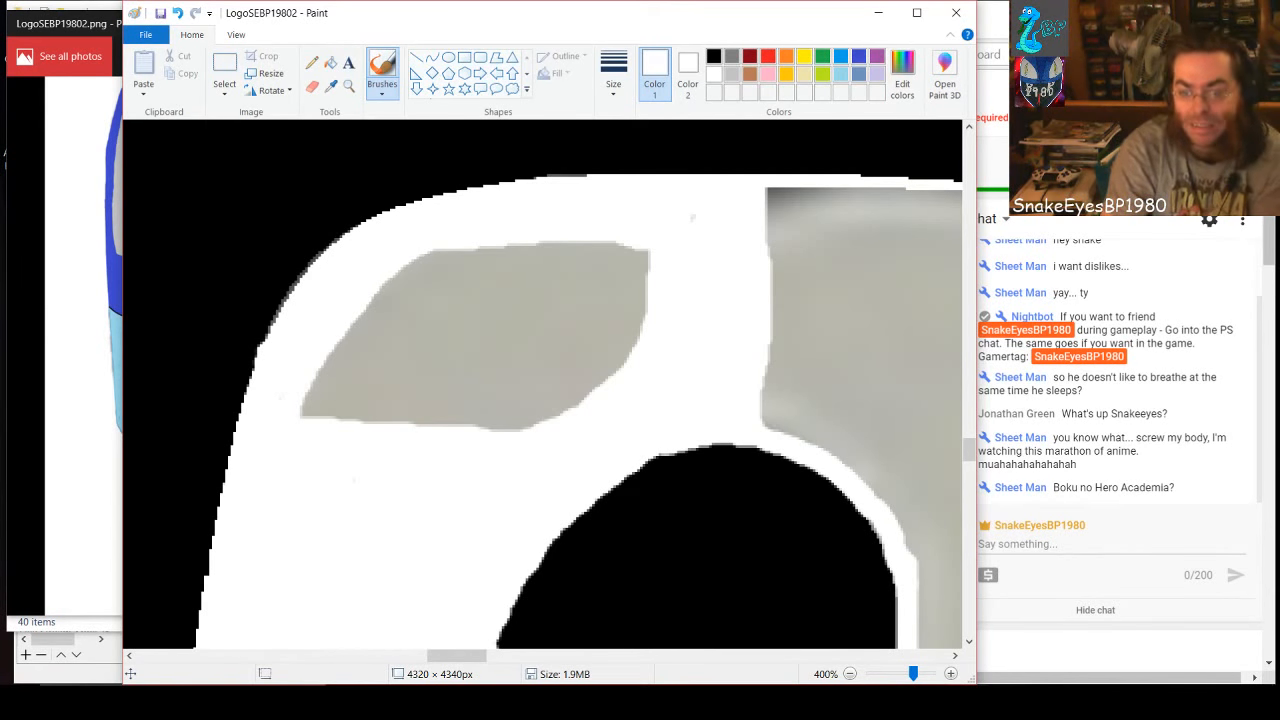
Close the SM-S320VL folder window and switch back to the logo in Paint
{"action": "key", "text": "alt+Tab"}
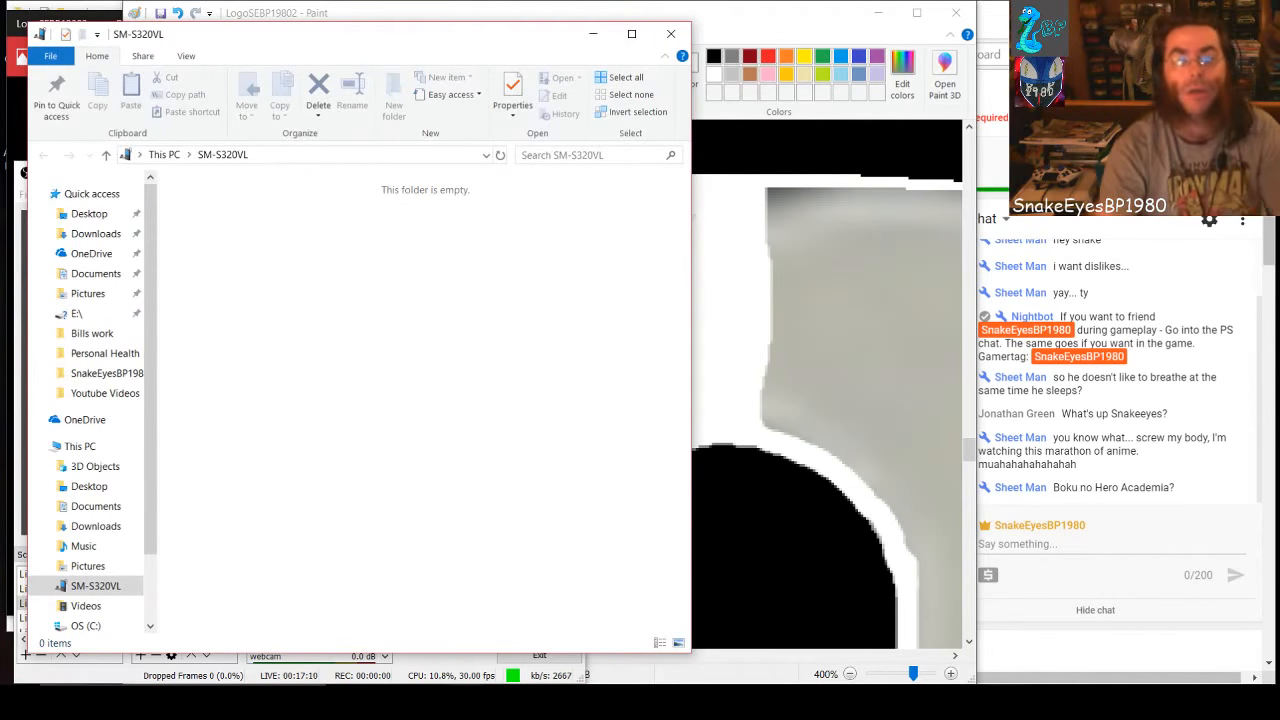
{"action": "left_click", "coordinate": [671, 34]}
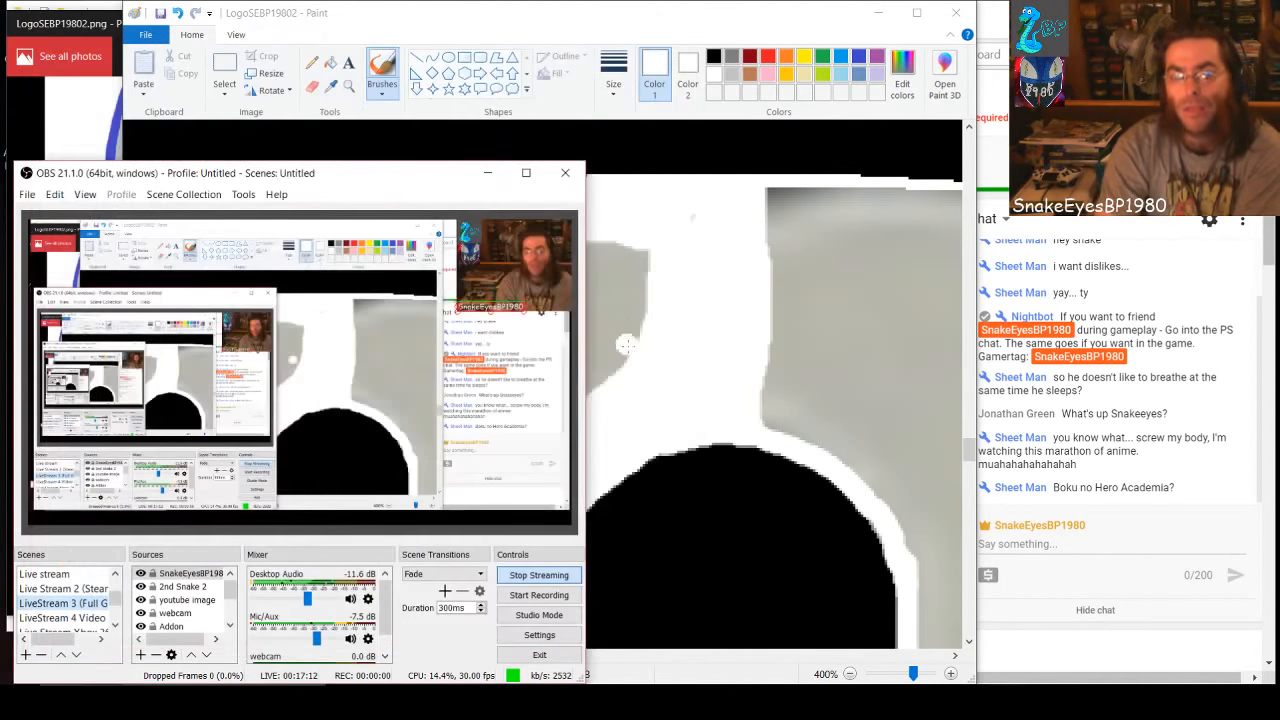
{"action": "left_click", "coordinate": [695, 403]}
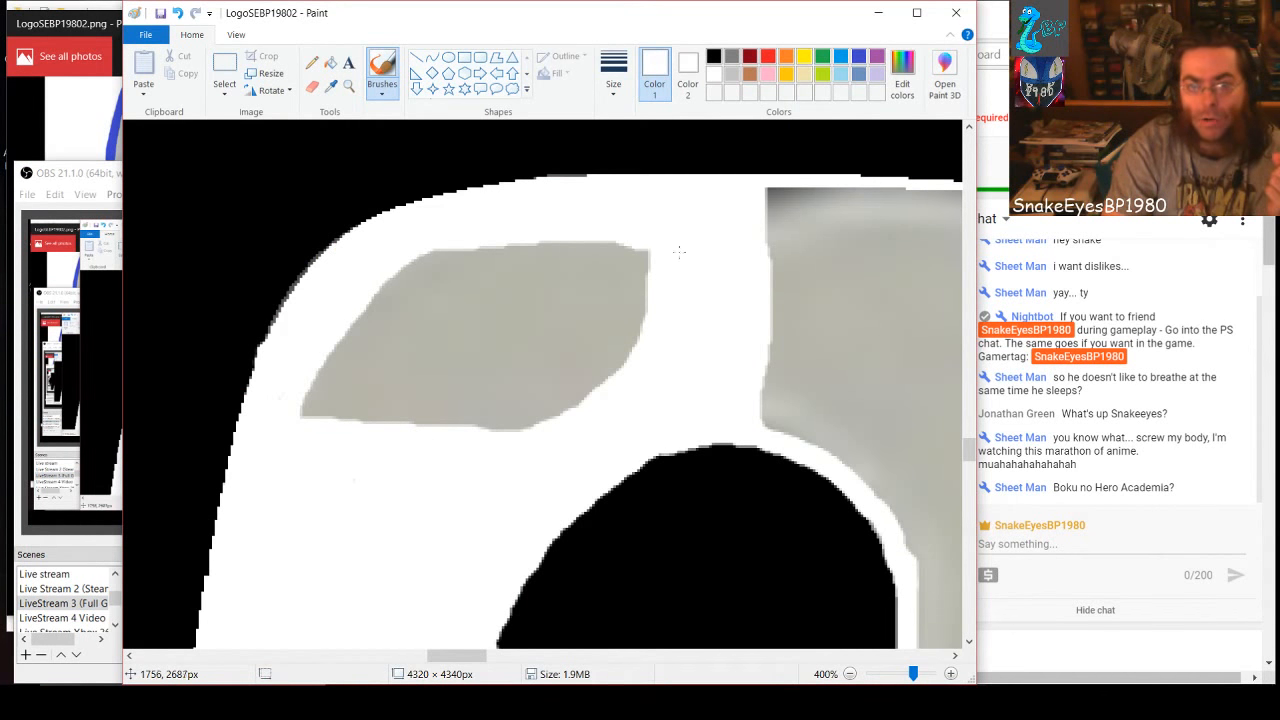
Paint white inward around the borders of the enclosed gray patch in the 9's upper-left part
{"action": "mouse_move", "coordinate": [648, 252]}
{"action": "left_mouse_down"}
{"action": "mouse_move", "coordinate": [615, 358]}
{"action": "mouse_move", "coordinate": [498, 426]}
{"action": "left_mouse_up"}
{"action": "left_click_drag", "start_coordinate": [483, 425], "coordinate": [443, 440]}
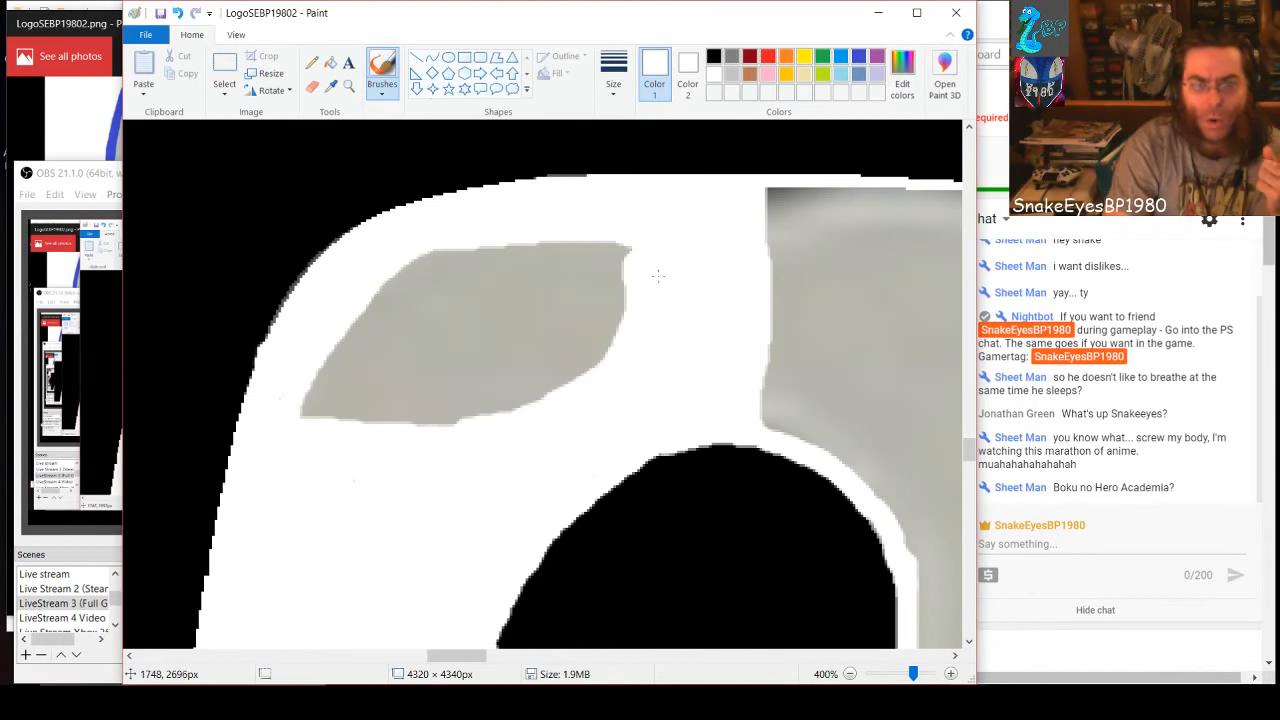
{"action": "mouse_move", "coordinate": [628, 250]}
{"action": "left_mouse_down"}
{"action": "mouse_move", "coordinate": [459, 245]}
{"action": "mouse_move", "coordinate": [390, 266]}
{"action": "mouse_move", "coordinate": [297, 414]}
{"action": "mouse_move", "coordinate": [417, 268]}
{"action": "mouse_move", "coordinate": [476, 252]}
{"action": "mouse_move", "coordinate": [624, 251]}
{"action": "left_mouse_up"}
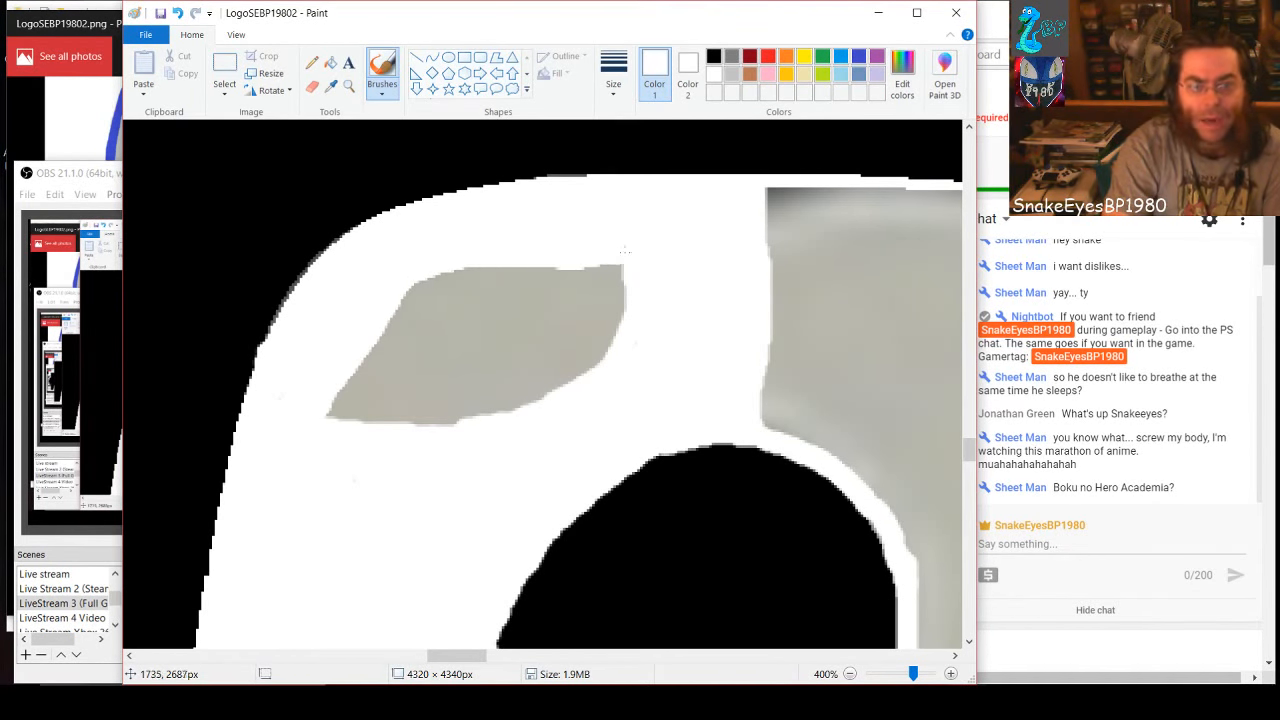
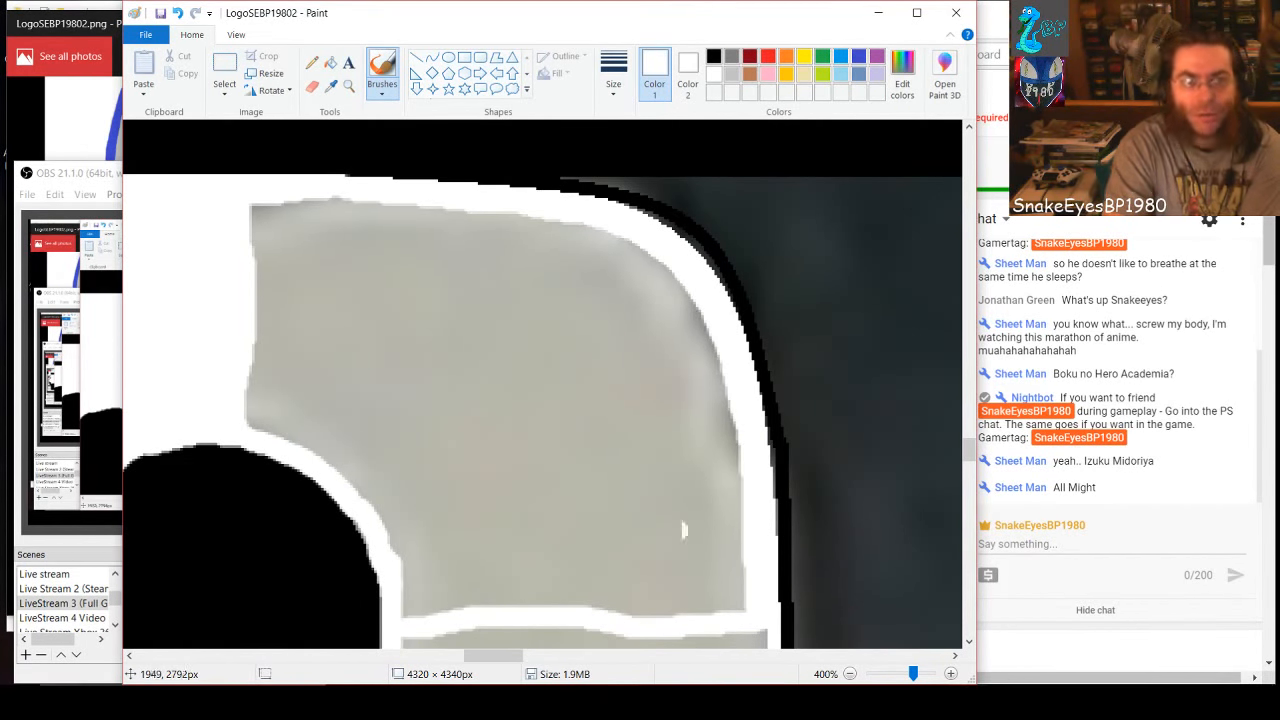
Paint white inward along the outer curve, hole side and lower border of the gray patch in the 9's upper-right part
{"action": "mouse_move", "coordinate": [253, 224]}
{"action": "left_mouse_down"}
{"action": "mouse_move", "coordinate": [277, 203]}
{"action": "mouse_move", "coordinate": [447, 209]}
{"action": "mouse_move", "coordinate": [627, 250]}
{"action": "mouse_move", "coordinate": [695, 307]}
{"action": "mouse_move", "coordinate": [724, 393]}
{"action": "mouse_move", "coordinate": [737, 622]}
{"action": "mouse_move", "coordinate": [732, 466]}
{"action": "left_mouse_up"}
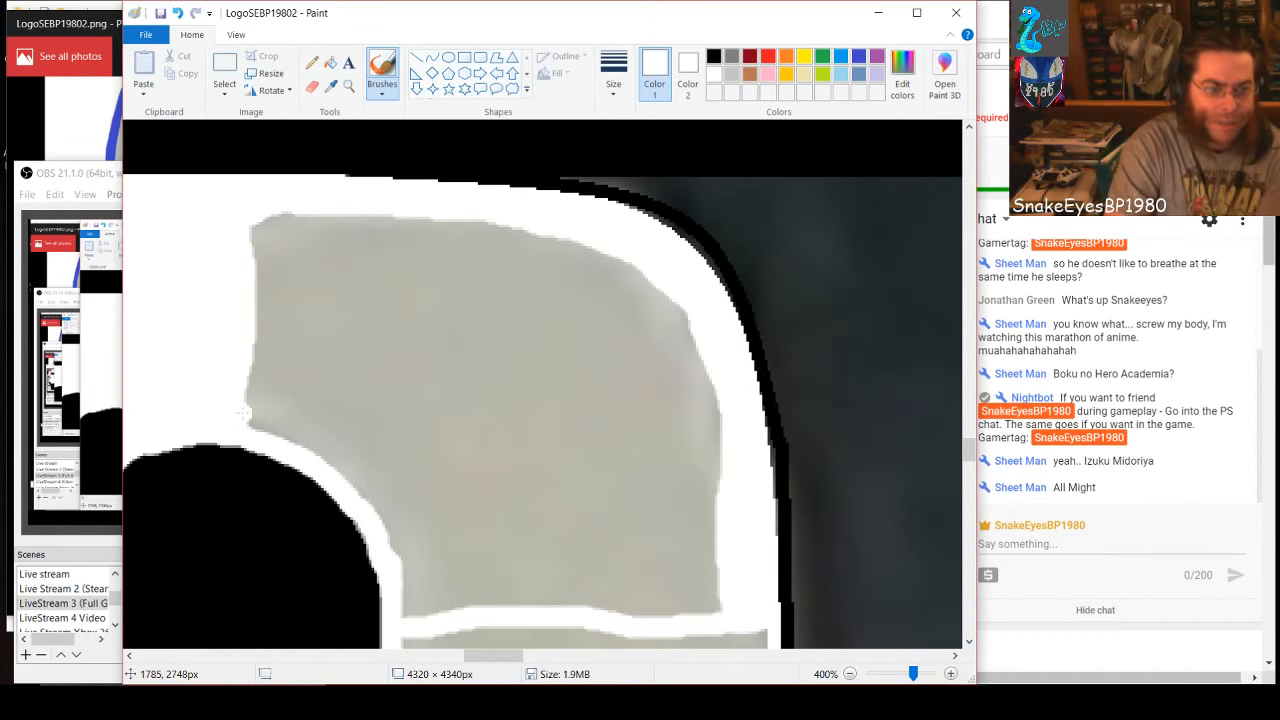
{"action": "mouse_move", "coordinate": [244, 412]}
{"action": "left_mouse_down"}
{"action": "mouse_move", "coordinate": [338, 462]}
{"action": "mouse_move", "coordinate": [402, 556]}
{"action": "mouse_move", "coordinate": [406, 614]}
{"action": "mouse_move", "coordinate": [422, 566]}
{"action": "mouse_move", "coordinate": [376, 474]}
{"action": "mouse_move", "coordinate": [296, 408]}
{"action": "mouse_move", "coordinate": [250, 390]}
{"action": "mouse_move", "coordinate": [284, 386]}
{"action": "mouse_move", "coordinate": [352, 426]}
{"action": "mouse_move", "coordinate": [398, 478]}
{"action": "mouse_move", "coordinate": [450, 612]}
{"action": "mouse_move", "coordinate": [410, 474]}
{"action": "mouse_move", "coordinate": [375, 433]}
{"action": "mouse_move", "coordinate": [292, 420]}
{"action": "left_mouse_up"}
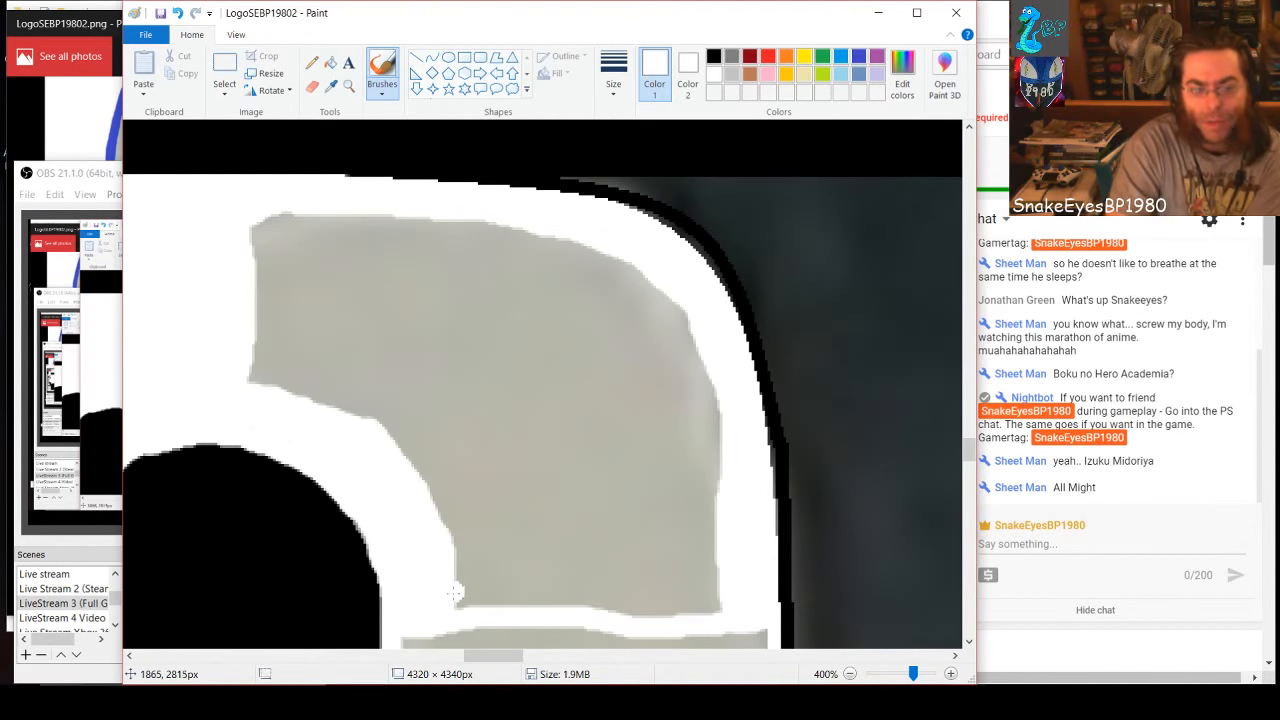
{"action": "mouse_move", "coordinate": [465, 598]}
{"action": "left_mouse_down"}
{"action": "mouse_move", "coordinate": [721, 602]}
{"action": "mouse_move", "coordinate": [641, 617]}
{"action": "mouse_move", "coordinate": [615, 613]}
{"action": "mouse_move", "coordinate": [738, 581]}
{"action": "mouse_move", "coordinate": [435, 572]}
{"action": "mouse_move", "coordinate": [496, 551]}
{"action": "mouse_move", "coordinate": [725, 552]}
{"action": "mouse_move", "coordinate": [555, 567]}
{"action": "left_mouse_up"}
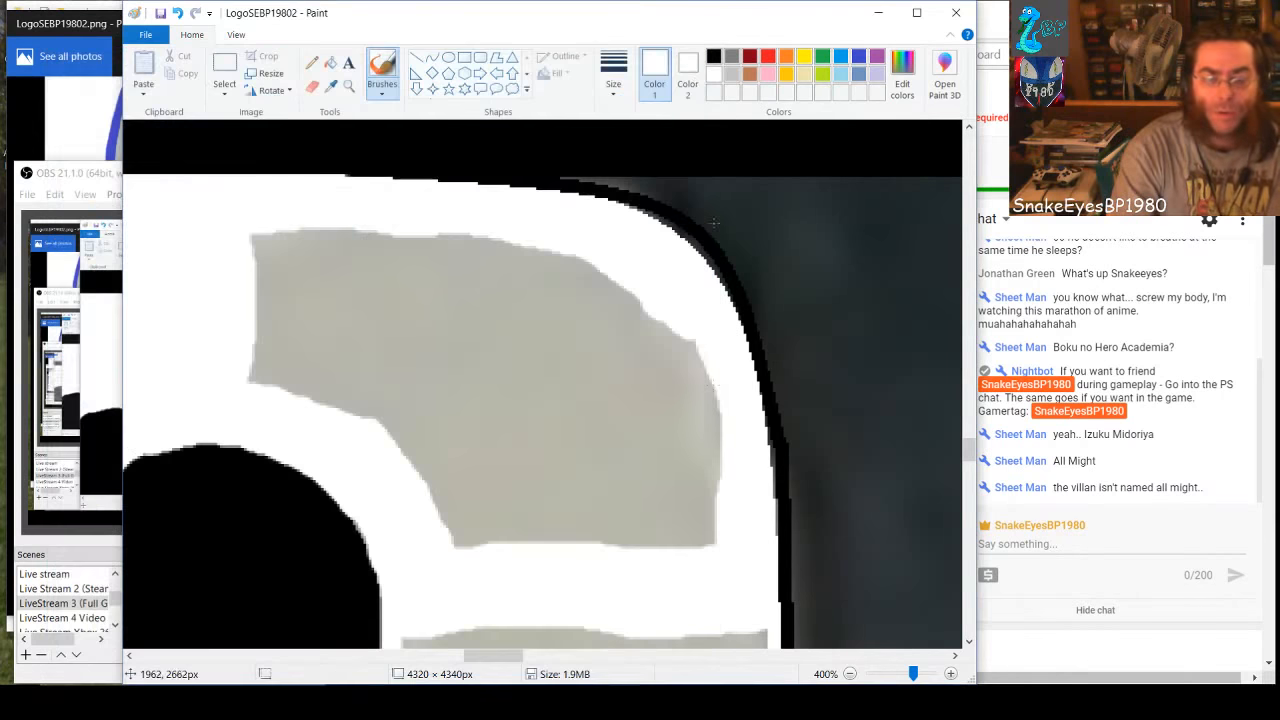
Close the SM-S320VL folder window and paint the rest of the 9's upper-right gray patch white, including the leftover specks
{"action": "left_click", "coordinate": [692, 55]}
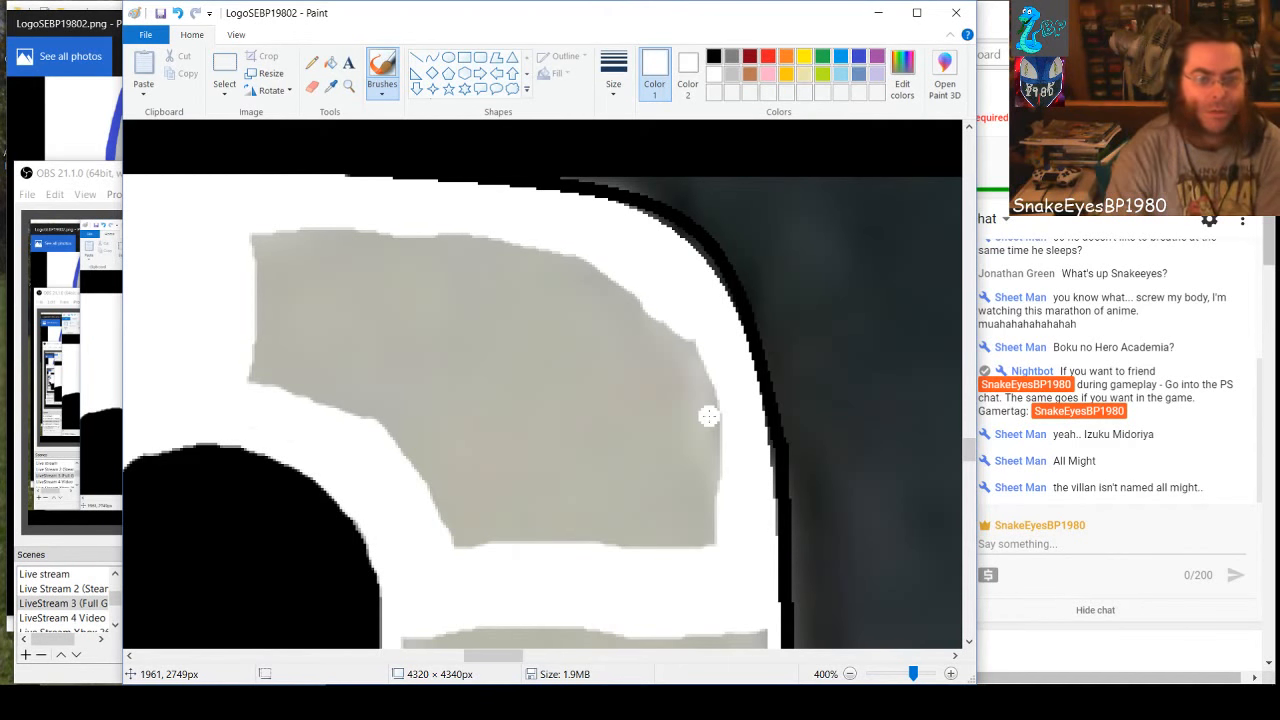
{"action": "mouse_move", "coordinate": [672, 340]}
{"action": "left_mouse_down"}
{"action": "mouse_move", "coordinate": [696, 362]}
{"action": "mouse_move", "coordinate": [710, 445]}
{"action": "mouse_move", "coordinate": [702, 546]}
{"action": "mouse_move", "coordinate": [688, 366]}
{"action": "mouse_move", "coordinate": [646, 310]}
{"action": "mouse_move", "coordinate": [505, 256]}
{"action": "mouse_move", "coordinate": [585, 260]}
{"action": "mouse_move", "coordinate": [492, 242]}
{"action": "mouse_move", "coordinate": [252, 242]}
{"action": "left_mouse_up"}
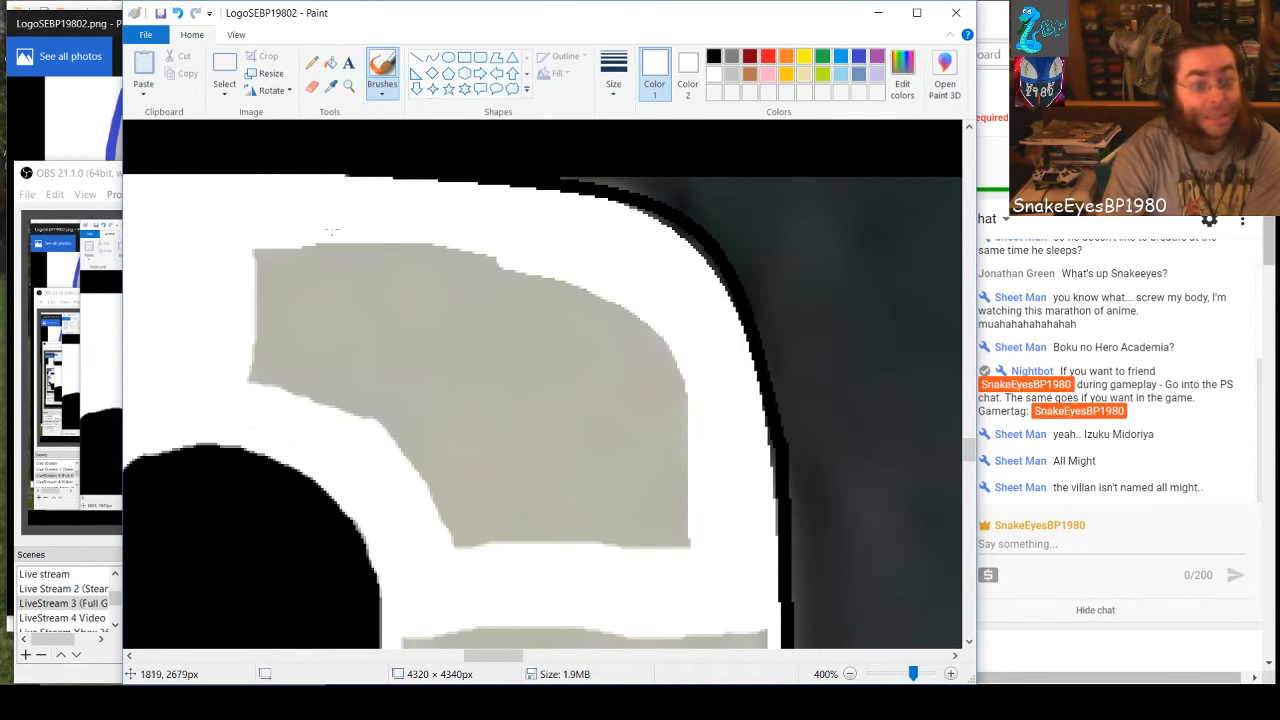
{"action": "mouse_move", "coordinate": [332, 230]}
{"action": "left_mouse_down"}
{"action": "mouse_move", "coordinate": [497, 250]}
{"action": "mouse_move", "coordinate": [309, 238]}
{"action": "mouse_move", "coordinate": [251, 250]}
{"action": "mouse_move", "coordinate": [562, 276]}
{"action": "mouse_move", "coordinate": [630, 313]}
{"action": "mouse_move", "coordinate": [681, 398]}
{"action": "mouse_move", "coordinate": [658, 317]}
{"action": "mouse_move", "coordinate": [712, 553]}
{"action": "left_mouse_up"}
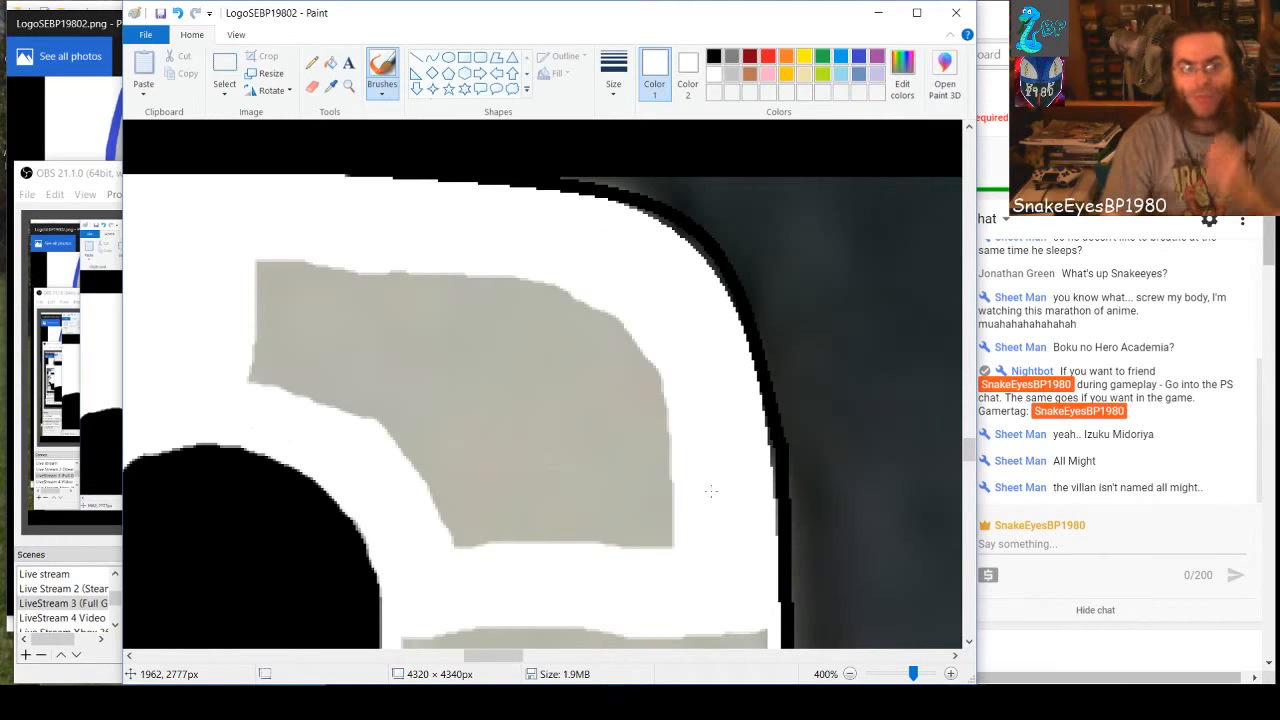
{"action": "mouse_move", "coordinate": [400, 262]}
{"action": "left_mouse_down"}
{"action": "mouse_move", "coordinate": [364, 429]}
{"action": "mouse_move", "coordinate": [354, 357]}
{"action": "mouse_move", "coordinate": [374, 274]}
{"action": "left_mouse_up"}
{"action": "mouse_move", "coordinate": [357, 354]}
{"action": "left_mouse_down"}
{"action": "mouse_move", "coordinate": [345, 411]}
{"action": "mouse_move", "coordinate": [336, 381]}
{"action": "mouse_move", "coordinate": [361, 264]}
{"action": "mouse_move", "coordinate": [318, 397]}
{"action": "mouse_move", "coordinate": [337, 265]}
{"action": "mouse_move", "coordinate": [315, 303]}
{"action": "mouse_move", "coordinate": [298, 396]}
{"action": "mouse_move", "coordinate": [318, 255]}
{"action": "mouse_move", "coordinate": [275, 386]}
{"action": "mouse_move", "coordinate": [268, 353]}
{"action": "mouse_move", "coordinate": [299, 306]}
{"action": "mouse_move", "coordinate": [298, 254]}
{"action": "mouse_move", "coordinate": [265, 391]}
{"action": "mouse_move", "coordinate": [254, 381]}
{"action": "mouse_move", "coordinate": [273, 255]}
{"action": "mouse_move", "coordinate": [253, 344]}
{"action": "left_mouse_up"}
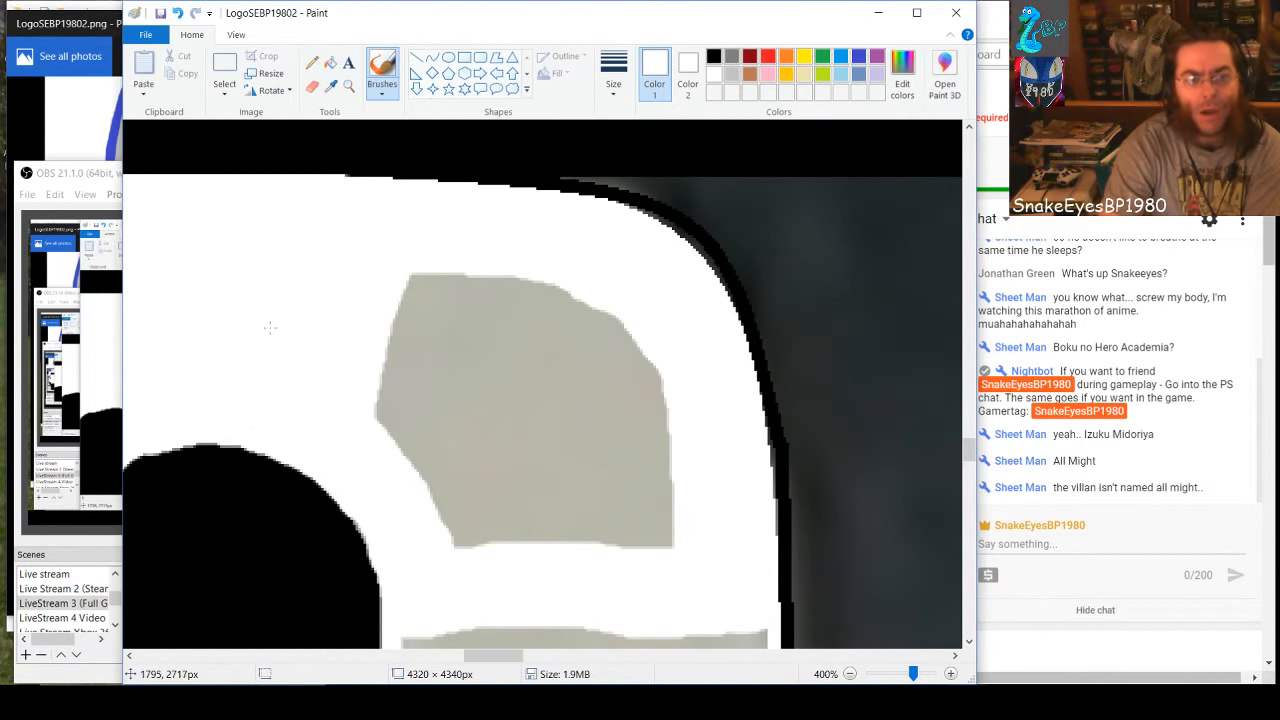
{"action": "mouse_move", "coordinate": [423, 270]}
{"action": "left_mouse_down"}
{"action": "mouse_move", "coordinate": [394, 329]}
{"action": "mouse_move", "coordinate": [378, 439]}
{"action": "mouse_move", "coordinate": [440, 260]}
{"action": "mouse_move", "coordinate": [393, 400]}
{"action": "mouse_move", "coordinate": [417, 514]}
{"action": "mouse_move", "coordinate": [418, 368]}
{"action": "mouse_move", "coordinate": [454, 251]}
{"action": "mouse_move", "coordinate": [436, 358]}
{"action": "mouse_move", "coordinate": [451, 544]}
{"action": "mouse_move", "coordinate": [469, 263]}
{"action": "mouse_move", "coordinate": [471, 551]}
{"action": "mouse_move", "coordinate": [489, 522]}
{"action": "mouse_move", "coordinate": [497, 271]}
{"action": "mouse_move", "coordinate": [513, 279]}
{"action": "mouse_move", "coordinate": [514, 328]}
{"action": "mouse_move", "coordinate": [501, 546]}
{"action": "mouse_move", "coordinate": [518, 517]}
{"action": "mouse_move", "coordinate": [526, 326]}
{"action": "mouse_move", "coordinate": [543, 267]}
{"action": "mouse_move", "coordinate": [530, 500]}
{"action": "mouse_move", "coordinate": [541, 554]}
{"action": "mouse_move", "coordinate": [555, 520]}
{"action": "mouse_move", "coordinate": [542, 396]}
{"action": "mouse_move", "coordinate": [543, 552]}
{"action": "mouse_move", "coordinate": [560, 517]}
{"action": "mouse_move", "coordinate": [548, 327]}
{"action": "mouse_move", "coordinate": [570, 378]}
{"action": "mouse_move", "coordinate": [564, 518]}
{"action": "mouse_move", "coordinate": [585, 532]}
{"action": "mouse_move", "coordinate": [583, 312]}
{"action": "mouse_move", "coordinate": [598, 540]}
{"action": "mouse_move", "coordinate": [612, 326]}
{"action": "mouse_move", "coordinate": [622, 548]}
{"action": "mouse_move", "coordinate": [642, 522]}
{"action": "mouse_move", "coordinate": [632, 345]}
{"action": "mouse_move", "coordinate": [672, 548]}
{"action": "mouse_move", "coordinate": [670, 431]}
{"action": "left_mouse_up"}
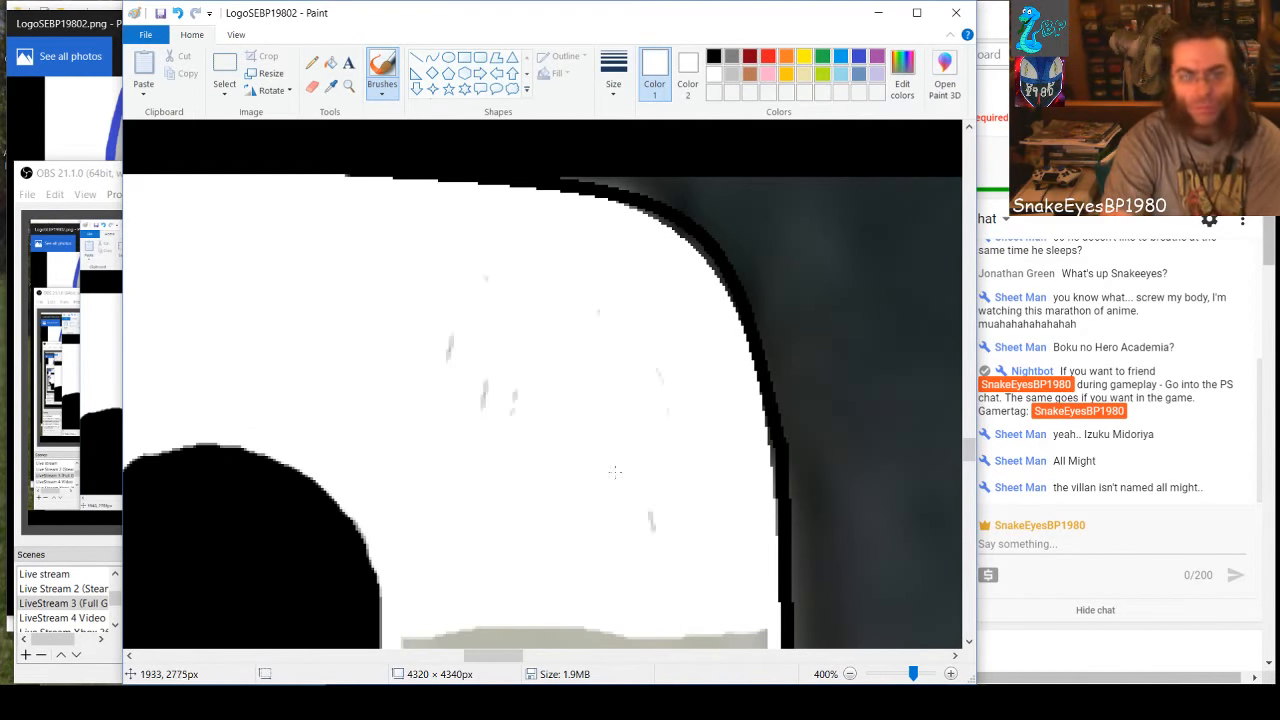
{"action": "mouse_move", "coordinate": [463, 332]}
{"action": "left_mouse_down"}
{"action": "mouse_move", "coordinate": [455, 394]}
{"action": "mouse_move", "coordinate": [497, 428]}
{"action": "mouse_move", "coordinate": [482, 402]}
{"action": "left_mouse_up"}
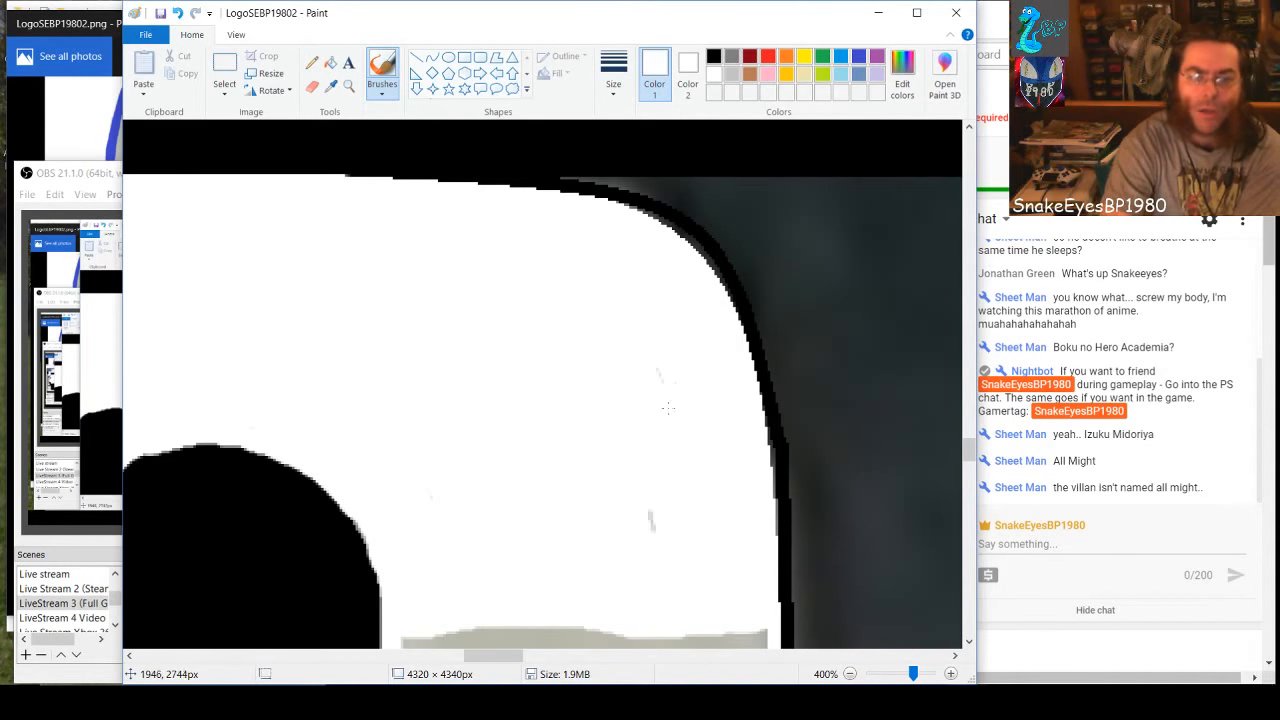
{"action": "left_click_drag", "start_coordinate": [648, 519], "coordinate": [647, 533]}
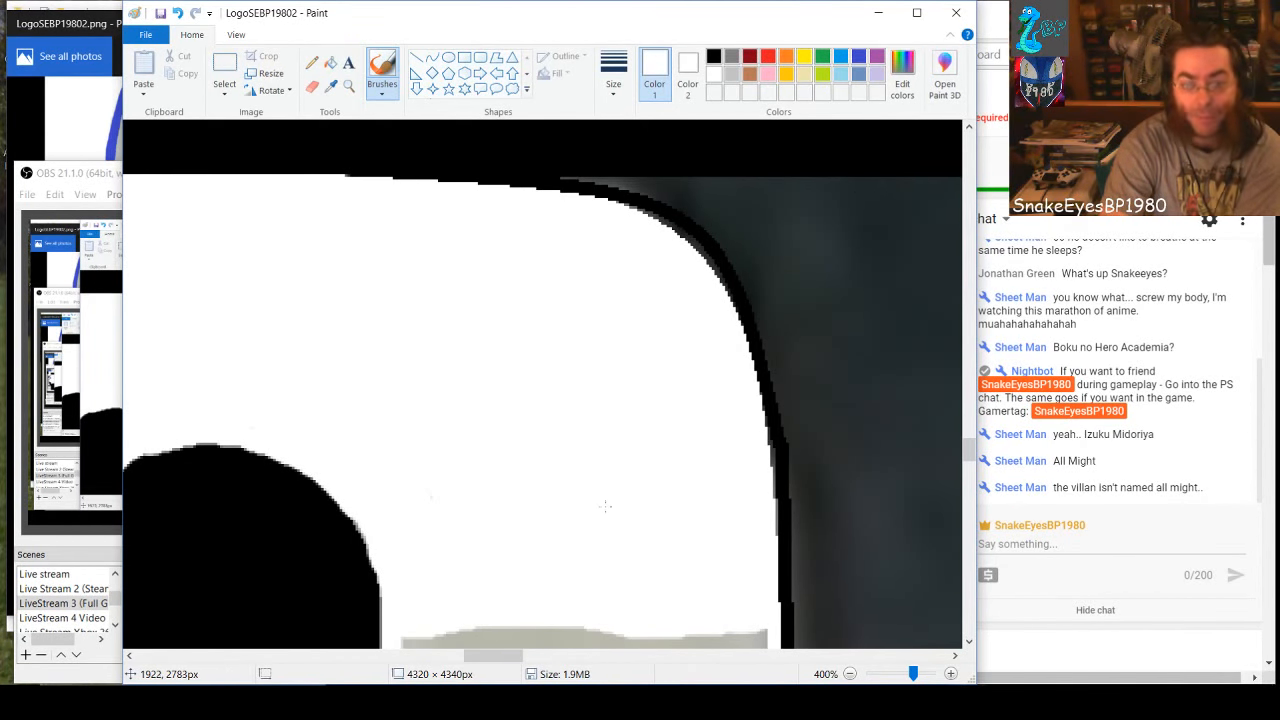
Paint white inward along the top, outer side and hole-side curve of the gray area beside the 9's hole
{"action": "scroll", "coordinate": [605, 506], "scroll_direction": "down", "scroll_amount": 3}
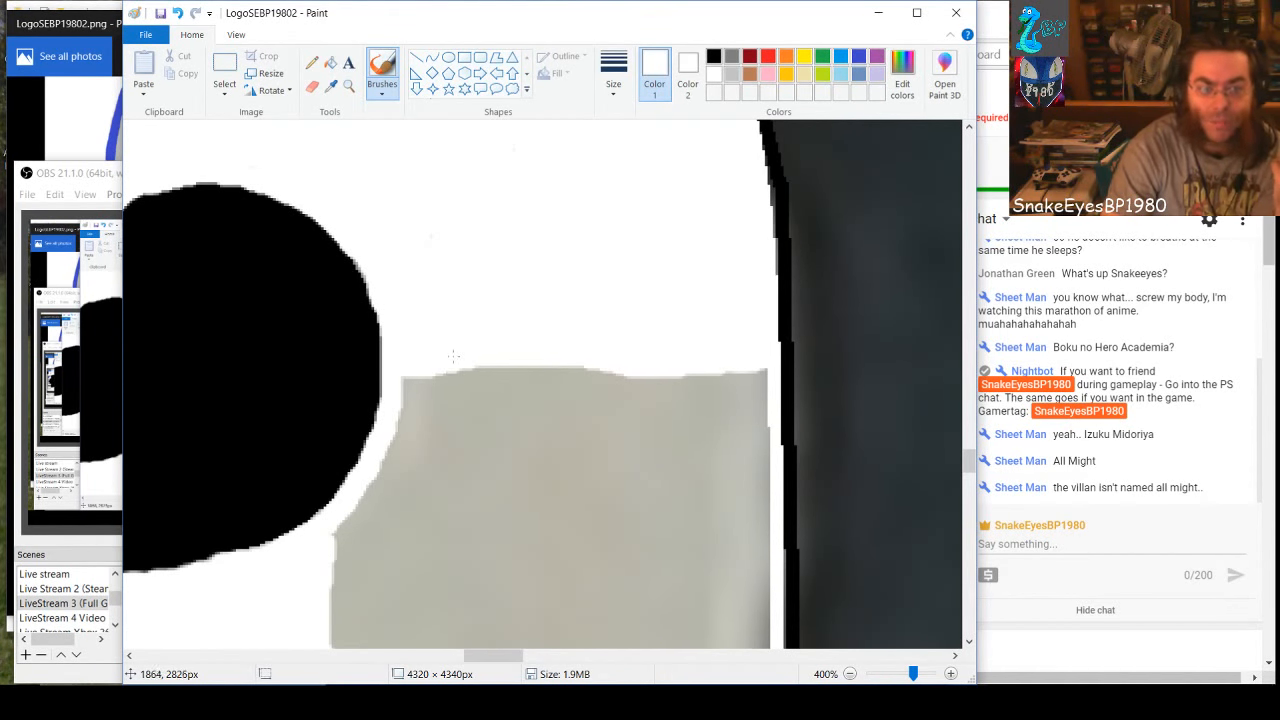
{"action": "mouse_move", "coordinate": [420, 380]}
{"action": "left_mouse_down"}
{"action": "mouse_move", "coordinate": [482, 370]}
{"action": "mouse_move", "coordinate": [755, 369]}
{"action": "mouse_move", "coordinate": [758, 509]}
{"action": "mouse_move", "coordinate": [765, 472]}
{"action": "mouse_move", "coordinate": [739, 413]}
{"action": "mouse_move", "coordinate": [751, 489]}
{"action": "mouse_move", "coordinate": [733, 374]}
{"action": "mouse_move", "coordinate": [734, 425]}
{"action": "mouse_move", "coordinate": [741, 518]}
{"action": "mouse_move", "coordinate": [758, 519]}
{"action": "mouse_move", "coordinate": [760, 612]}
{"action": "mouse_move", "coordinate": [747, 521]}
{"action": "mouse_move", "coordinate": [746, 614]}
{"action": "mouse_move", "coordinate": [731, 512]}
{"action": "mouse_move", "coordinate": [732, 616]}
{"action": "mouse_move", "coordinate": [740, 550]}
{"action": "left_mouse_up"}
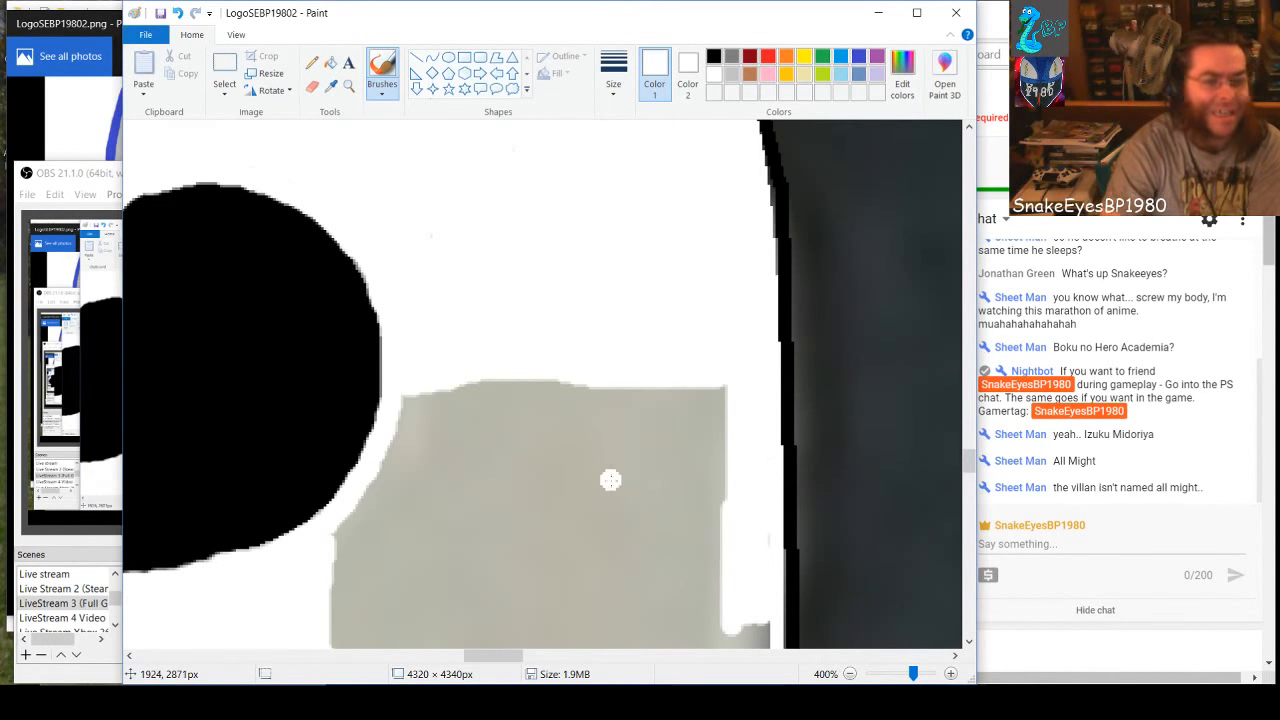
{"action": "mouse_move", "coordinate": [412, 400]}
{"action": "left_mouse_down"}
{"action": "mouse_move", "coordinate": [396, 457]}
{"action": "mouse_move", "coordinate": [340, 560]}
{"action": "left_mouse_up"}
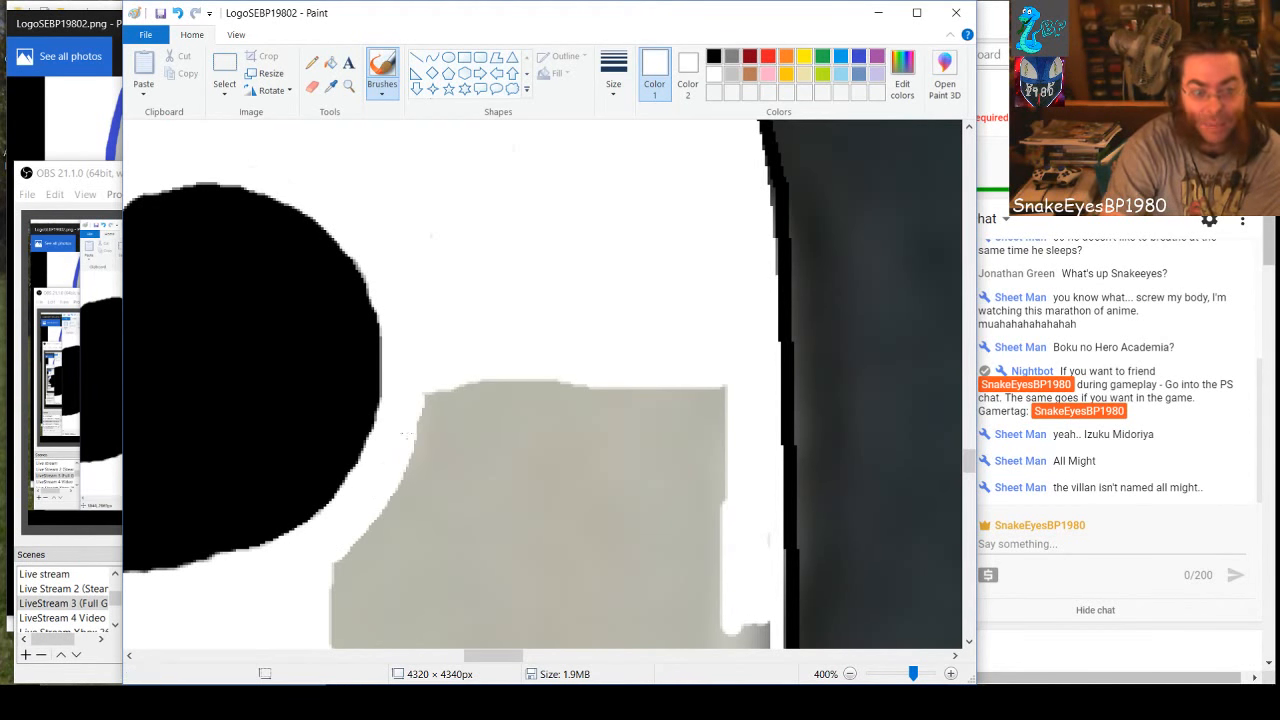
{"action": "mouse_move", "coordinate": [450, 388]}
{"action": "left_mouse_down"}
{"action": "mouse_move", "coordinate": [409, 494]}
{"action": "mouse_move", "coordinate": [328, 565]}
{"action": "left_mouse_up"}
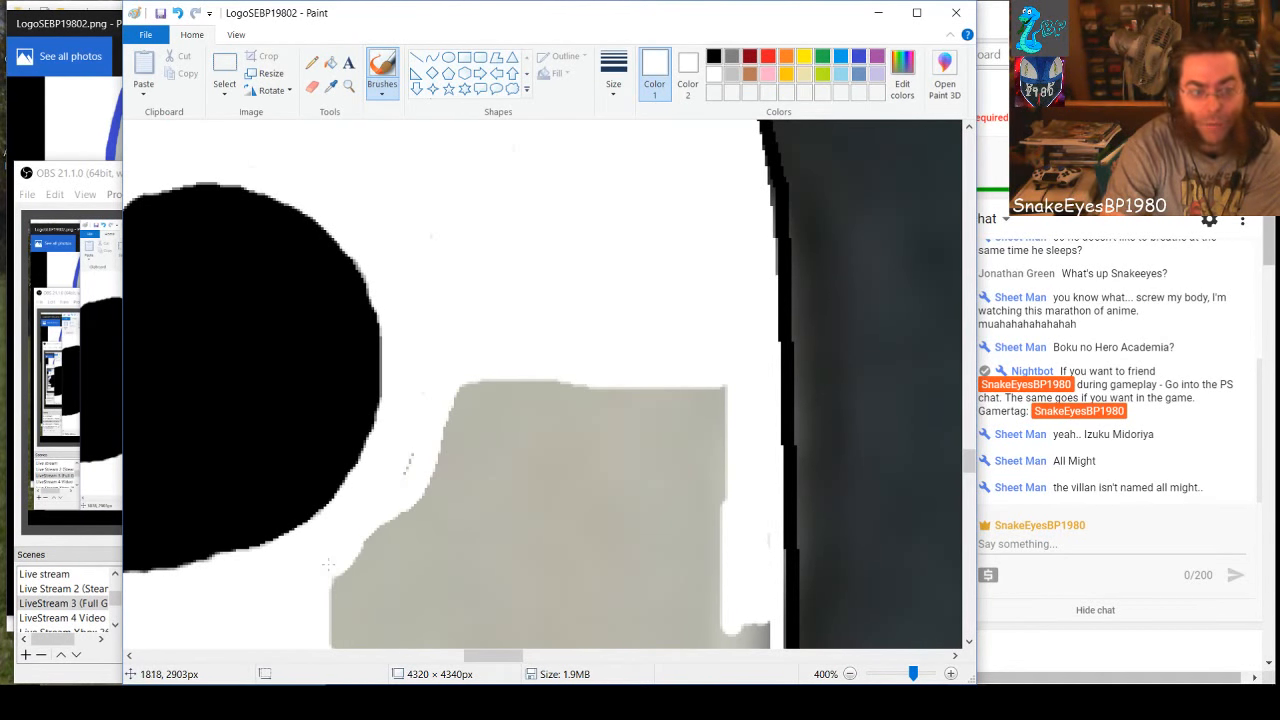
{"action": "mouse_move", "coordinate": [416, 439]}
{"action": "left_mouse_down"}
{"action": "mouse_move", "coordinate": [362, 565]}
{"action": "mouse_move", "coordinate": [337, 588]}
{"action": "mouse_move", "coordinate": [440, 470]}
{"action": "mouse_move", "coordinate": [488, 384]}
{"action": "mouse_move", "coordinate": [465, 450]}
{"action": "mouse_move", "coordinate": [452, 395]}
{"action": "mouse_move", "coordinate": [462, 386]}
{"action": "left_mouse_up"}
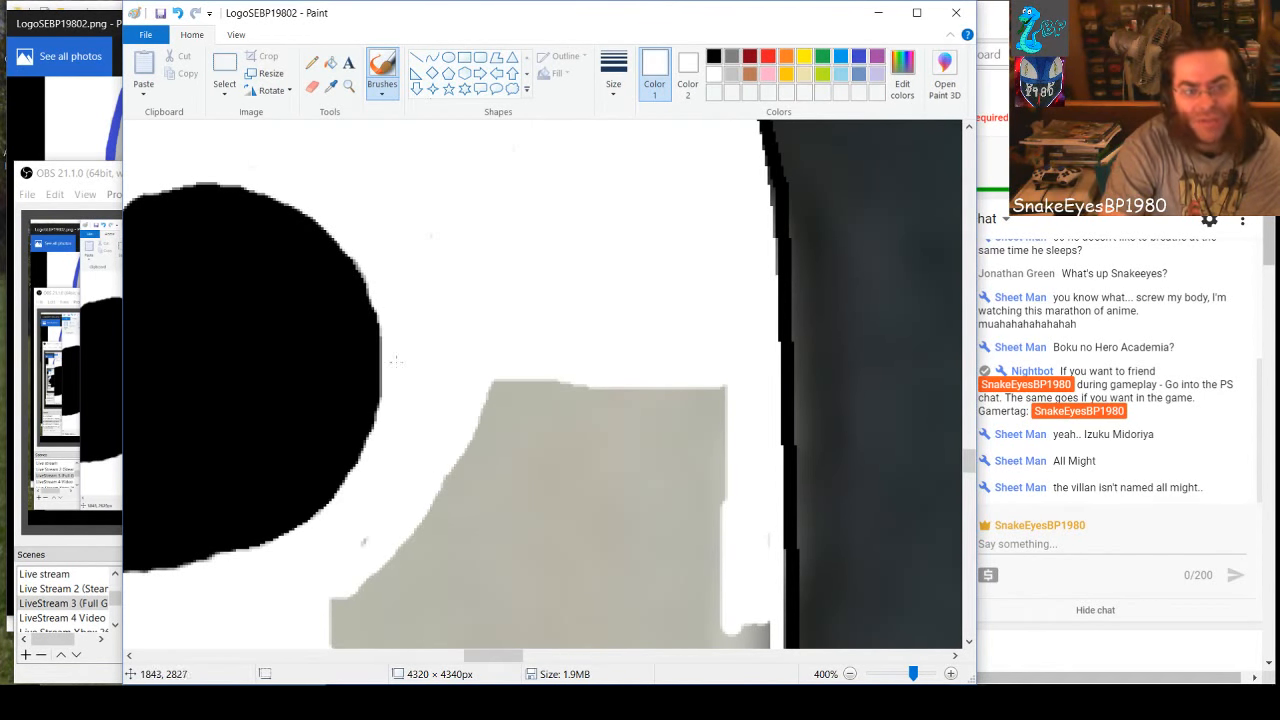
Widen the white band down the outer side of the 9's gray body below the hole, undoing the last stroke
{"action": "scroll", "coordinate": [454, 552], "scroll_direction": "down", "scroll_amount": 3}
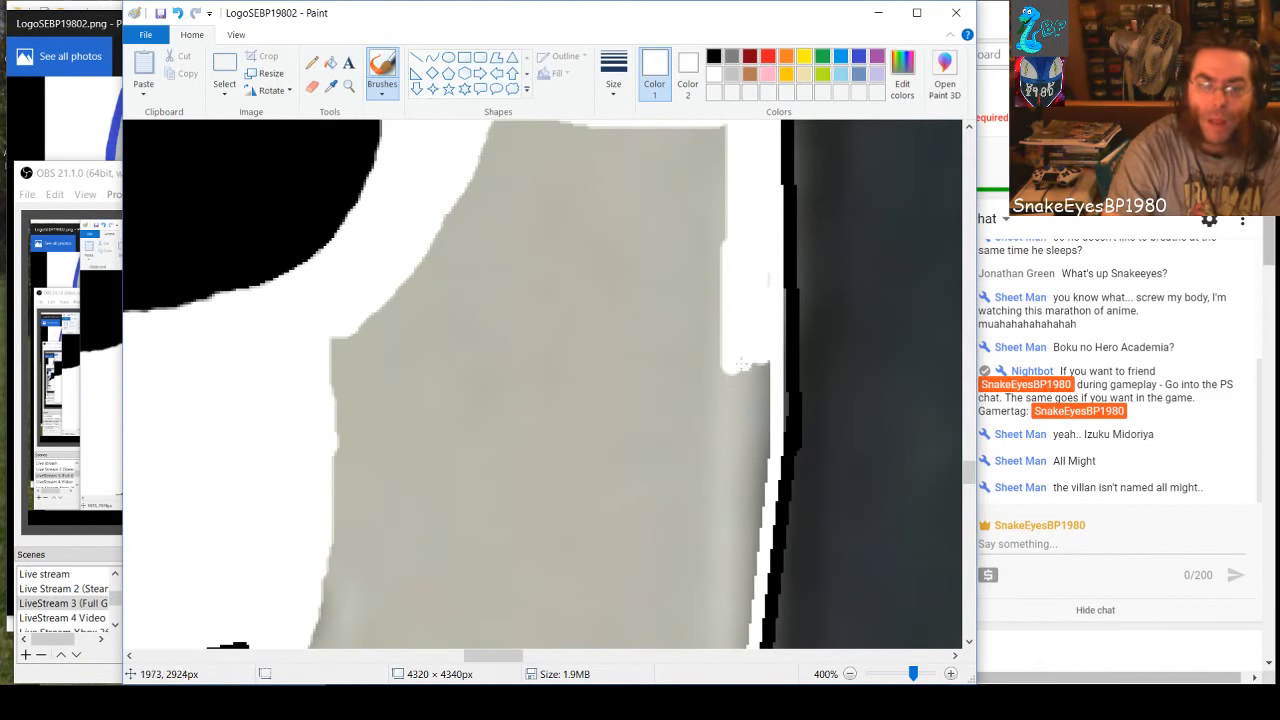
{"action": "left_click_drag", "start_coordinate": [733, 372], "coordinate": [736, 441]}
{"action": "mouse_move", "coordinate": [741, 357]}
{"action": "left_mouse_down"}
{"action": "mouse_move", "coordinate": [756, 436]}
{"action": "mouse_move", "coordinate": [760, 335]}
{"action": "mouse_move", "coordinate": [762, 450]}
{"action": "mouse_move", "coordinate": [742, 580]}
{"action": "mouse_move", "coordinate": [751, 521]}
{"action": "left_mouse_up"}
{"action": "mouse_move", "coordinate": [738, 437]}
{"action": "left_mouse_down"}
{"action": "mouse_move", "coordinate": [722, 580]}
{"action": "mouse_move", "coordinate": [730, 603]}
{"action": "mouse_move", "coordinate": [742, 578]}
{"action": "mouse_move", "coordinate": [744, 615]}
{"action": "mouse_move", "coordinate": [729, 643]}
{"action": "mouse_move", "coordinate": [726, 601]}
{"action": "left_mouse_up"}
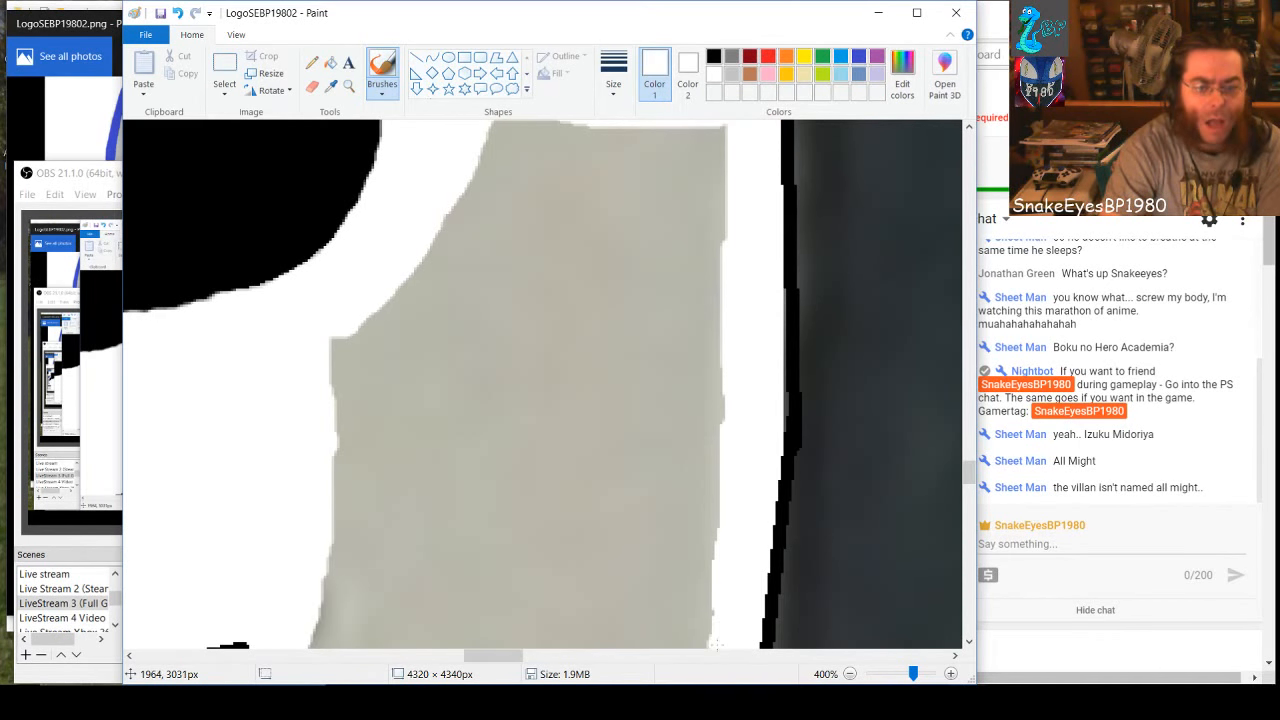
{"action": "key", "text": "ctrl+z"}
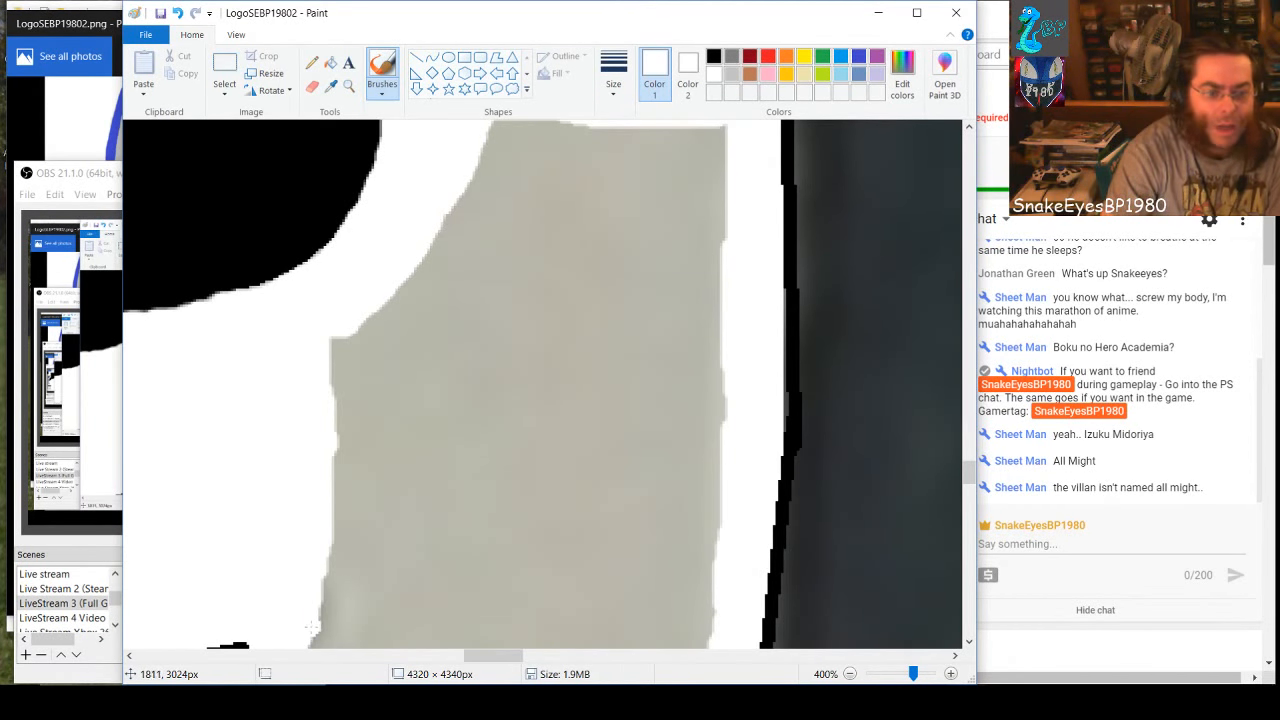
Paint a thick white band across the 9's gray body below the hole, closing off the patch above it
{"action": "mouse_move", "coordinate": [312, 630]}
{"action": "left_mouse_down"}
{"action": "mouse_move", "coordinate": [680, 615]}
{"action": "mouse_move", "coordinate": [710, 630]}
{"action": "mouse_move", "coordinate": [446, 648]}
{"action": "left_mouse_up"}
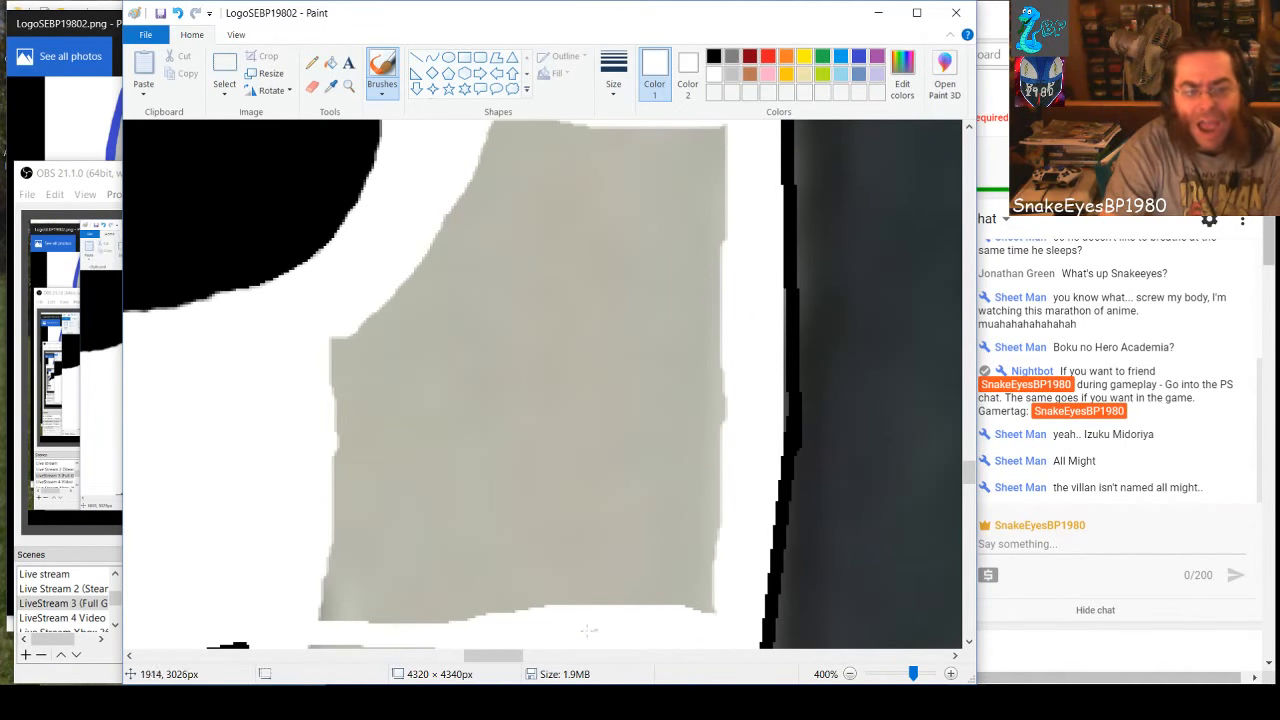
{"action": "mouse_move", "coordinate": [317, 633]}
{"action": "left_mouse_down"}
{"action": "mouse_move", "coordinate": [418, 645]}
{"action": "mouse_move", "coordinate": [308, 643]}
{"action": "mouse_move", "coordinate": [316, 607]}
{"action": "mouse_move", "coordinate": [367, 617]}
{"action": "mouse_move", "coordinate": [665, 599]}
{"action": "mouse_move", "coordinate": [704, 604]}
{"action": "mouse_move", "coordinate": [704, 621]}
{"action": "mouse_move", "coordinate": [713, 591]}
{"action": "mouse_move", "coordinate": [333, 590]}
{"action": "left_mouse_up"}
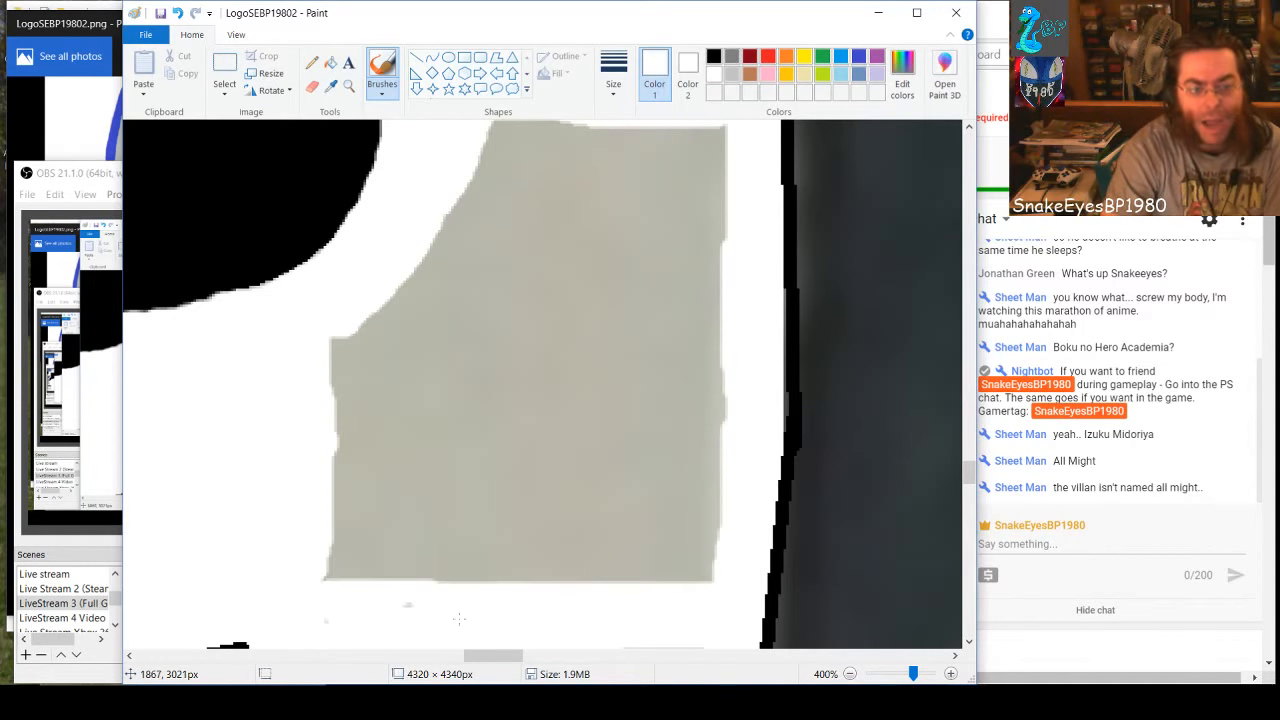
{"action": "mouse_move", "coordinate": [370, 578]}
{"action": "left_mouse_down"}
{"action": "mouse_move", "coordinate": [328, 577]}
{"action": "mouse_move", "coordinate": [680, 585]}
{"action": "mouse_move", "coordinate": [712, 568]}
{"action": "mouse_move", "coordinate": [314, 558]}
{"action": "mouse_move", "coordinate": [708, 572]}
{"action": "left_mouse_up"}
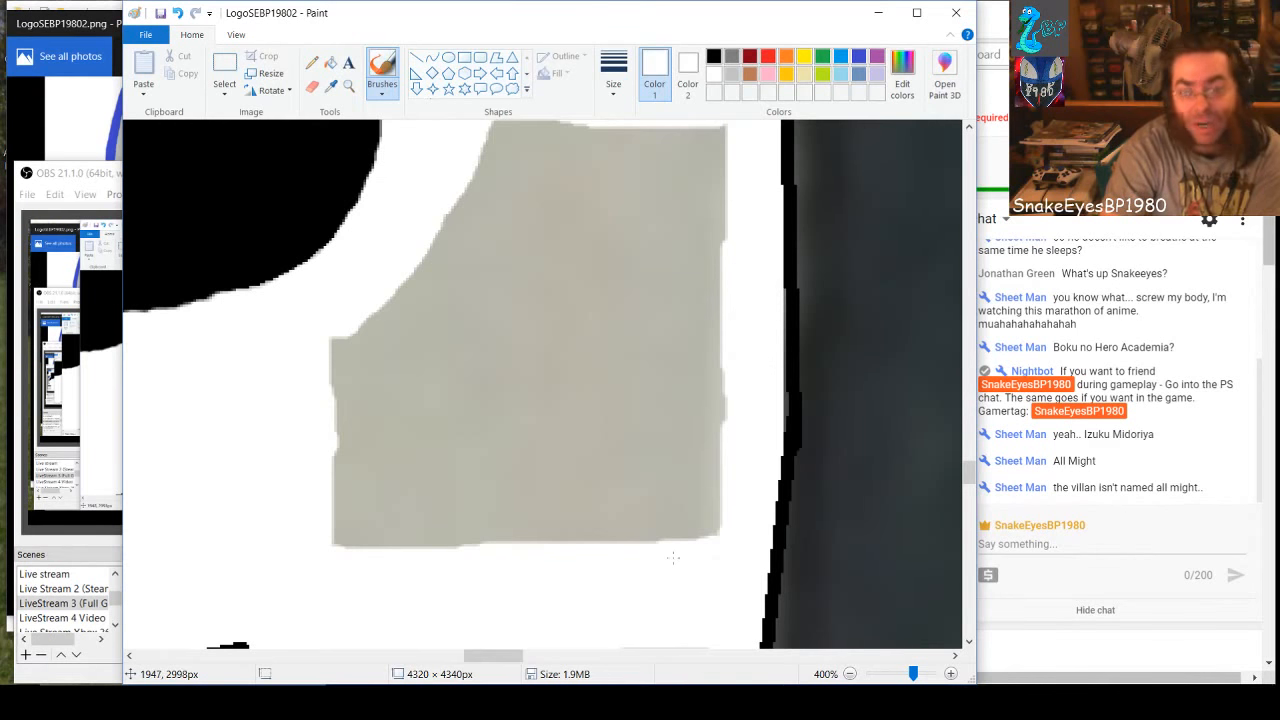
Paint the upper portion of the enclosed gray patch white, working from beside the hole downward
{"action": "scroll", "coordinate": [671, 535], "scroll_direction": "up", "scroll_amount": 2}
{"action": "scroll", "coordinate": [671, 531], "scroll_direction": "down", "scroll_amount": 2}
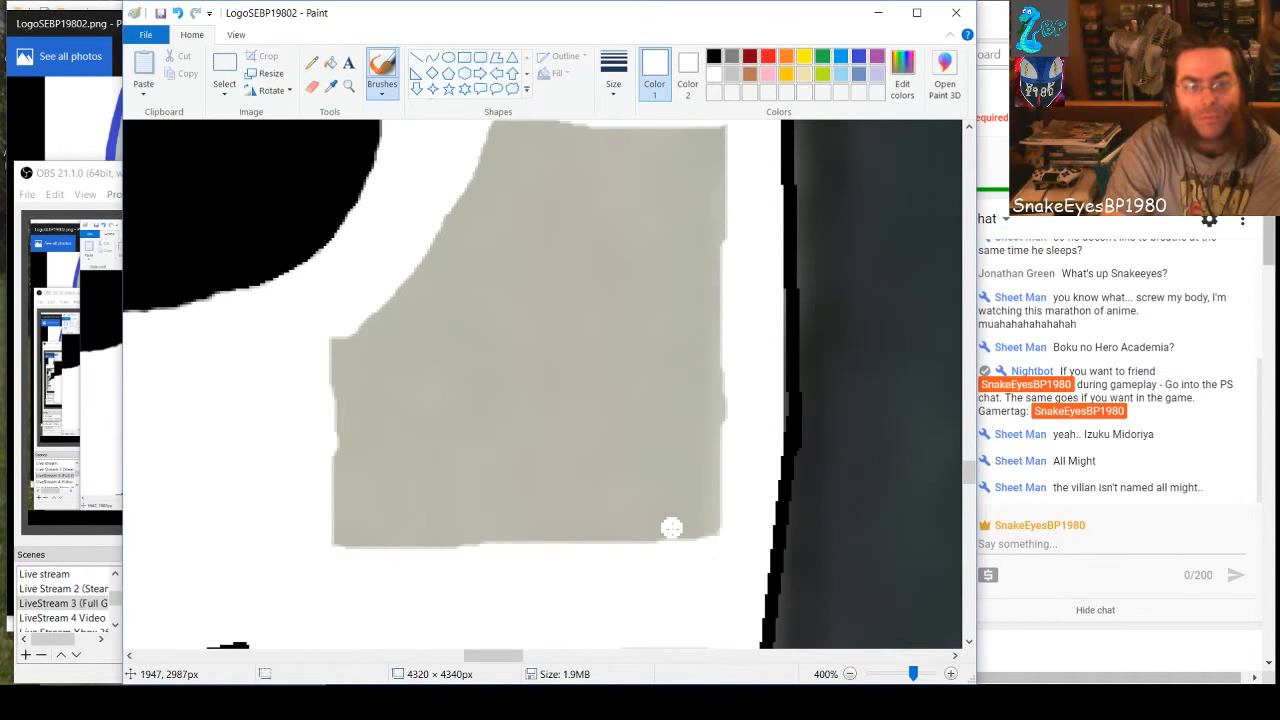
{"action": "scroll", "coordinate": [671, 528], "scroll_direction": "up", "scroll_amount": 1}
{"action": "mouse_move", "coordinate": [492, 254]}
{"action": "left_mouse_down"}
{"action": "mouse_move", "coordinate": [665, 268]}
{"action": "mouse_move", "coordinate": [729, 258]}
{"action": "mouse_move", "coordinate": [636, 272]}
{"action": "mouse_move", "coordinate": [506, 264]}
{"action": "mouse_move", "coordinate": [484, 282]}
{"action": "mouse_move", "coordinate": [725, 290]}
{"action": "mouse_move", "coordinate": [468, 296]}
{"action": "mouse_move", "coordinate": [715, 305]}
{"action": "mouse_move", "coordinate": [465, 320]}
{"action": "mouse_move", "coordinate": [726, 321]}
{"action": "mouse_move", "coordinate": [692, 340]}
{"action": "mouse_move", "coordinate": [445, 352]}
{"action": "mouse_move", "coordinate": [726, 354]}
{"action": "mouse_move", "coordinate": [716, 372]}
{"action": "mouse_move", "coordinate": [421, 363]}
{"action": "mouse_move", "coordinate": [705, 378]}
{"action": "mouse_move", "coordinate": [413, 387]}
{"action": "mouse_move", "coordinate": [718, 418]}
{"action": "mouse_move", "coordinate": [442, 397]}
{"action": "mouse_move", "coordinate": [545, 418]}
{"action": "mouse_move", "coordinate": [720, 425]}
{"action": "left_mouse_up"}
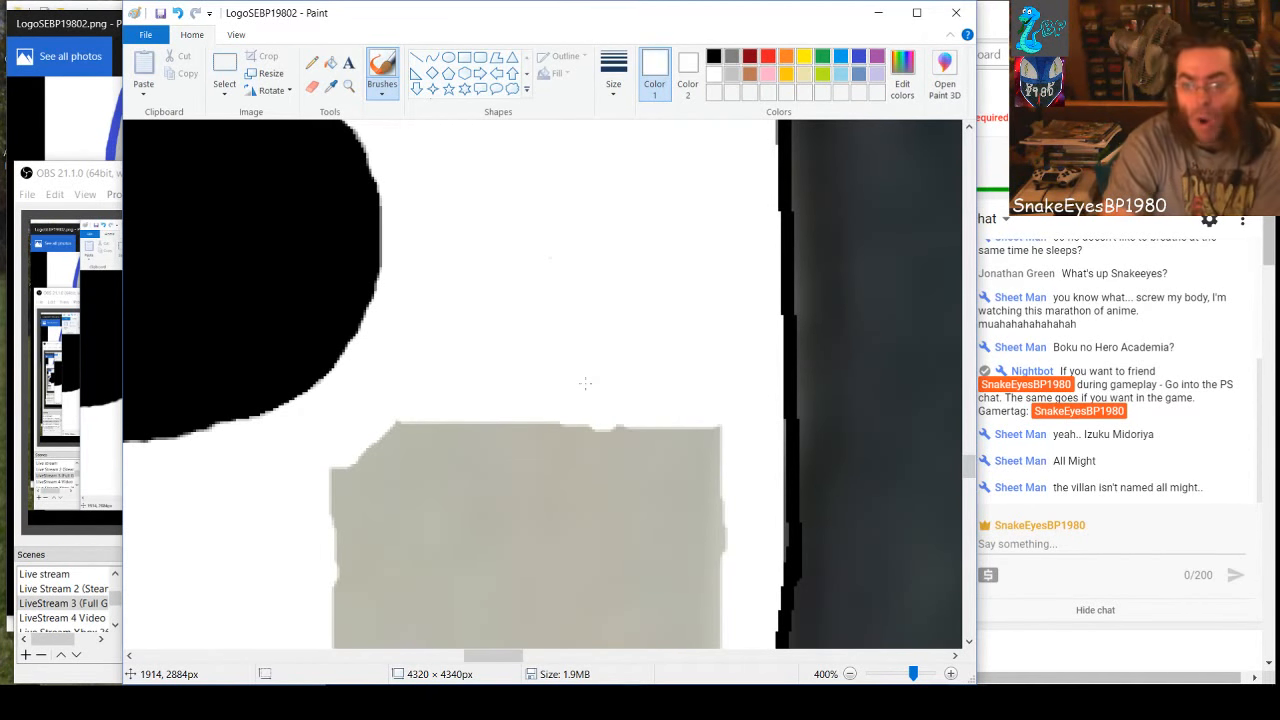
{"action": "scroll", "coordinate": [585, 383], "scroll_direction": "down", "scroll_amount": 5}
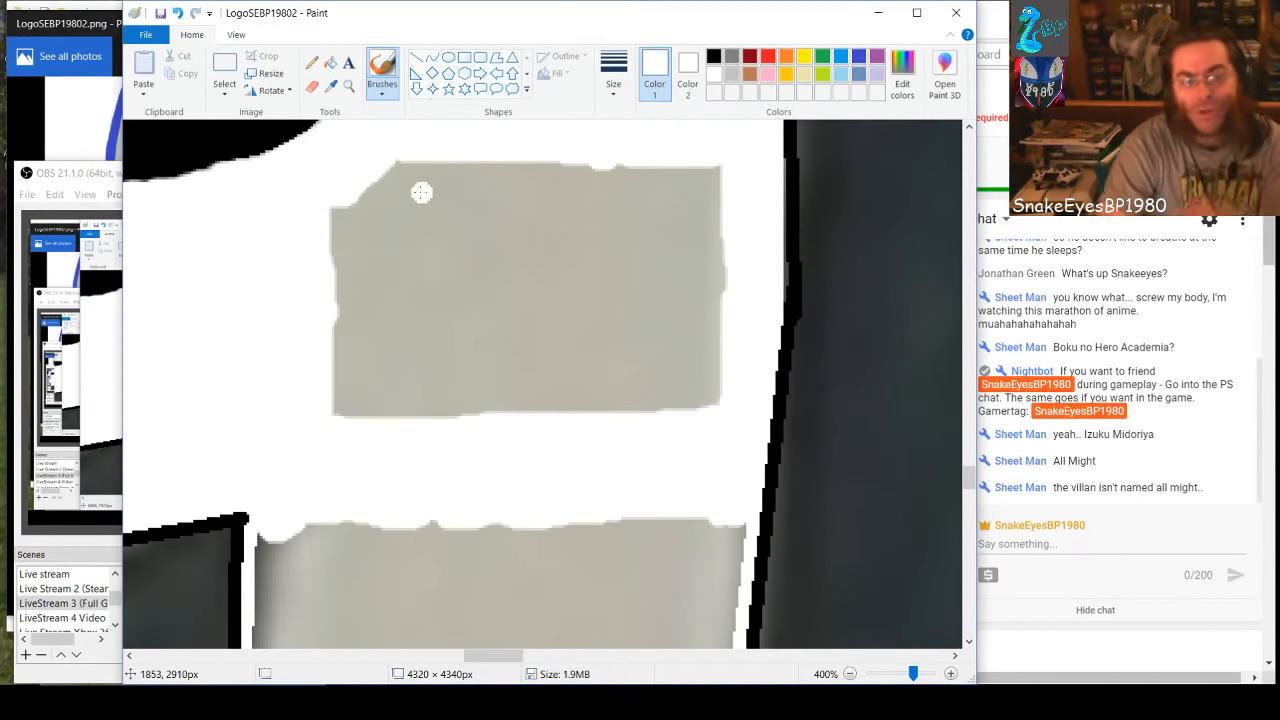
{"action": "mouse_move", "coordinate": [396, 172]}
{"action": "left_mouse_down"}
{"action": "mouse_move", "coordinate": [719, 181]}
{"action": "mouse_move", "coordinate": [735, 170]}
{"action": "mouse_move", "coordinate": [362, 193]}
{"action": "left_mouse_up"}
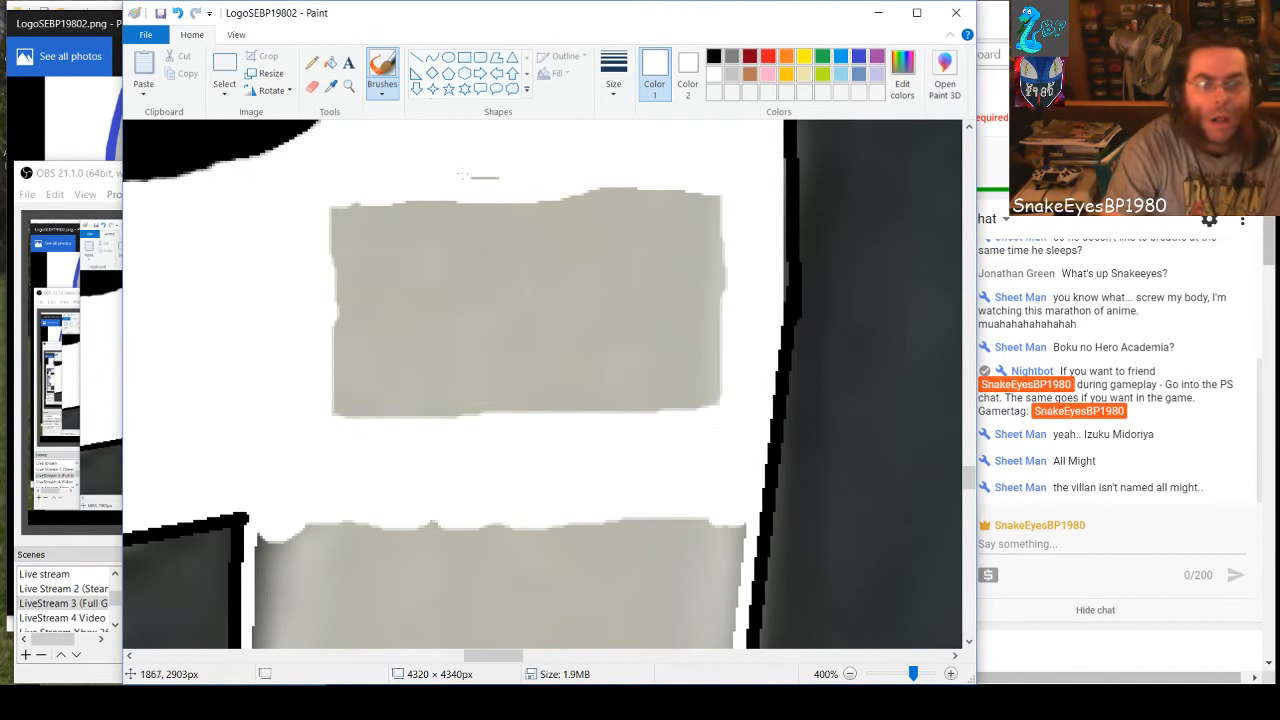
{"action": "mouse_move", "coordinate": [461, 175]}
{"action": "left_mouse_down"}
{"action": "mouse_move", "coordinate": [534, 175]}
{"action": "mouse_move", "coordinate": [682, 218]}
{"action": "mouse_move", "coordinate": [726, 220]}
{"action": "mouse_move", "coordinate": [732, 207]}
{"action": "mouse_move", "coordinate": [564, 184]}
{"action": "mouse_move", "coordinate": [644, 201]}
{"action": "mouse_move", "coordinate": [326, 226]}
{"action": "mouse_move", "coordinate": [351, 211]}
{"action": "mouse_move", "coordinate": [574, 194]}
{"action": "mouse_move", "coordinate": [713, 230]}
{"action": "mouse_move", "coordinate": [569, 248]}
{"action": "mouse_move", "coordinate": [328, 241]}
{"action": "mouse_move", "coordinate": [666, 254]}
{"action": "left_mouse_up"}
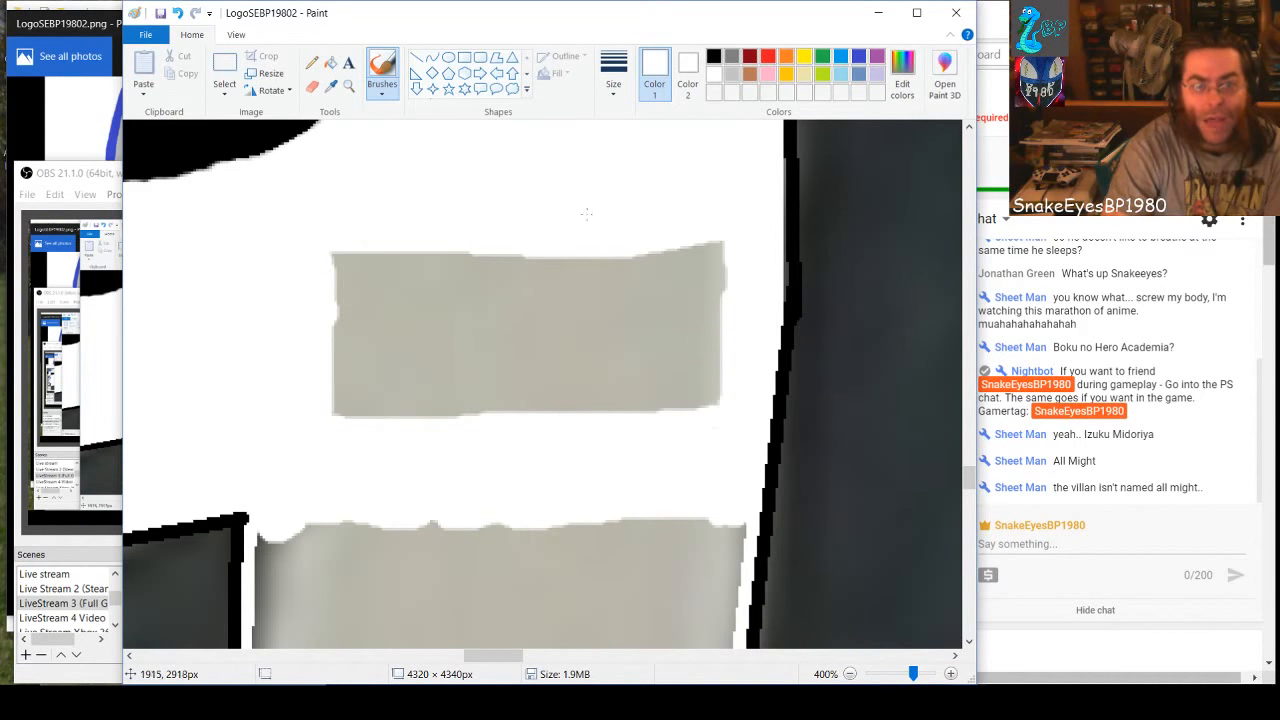
Paint the remaining gray rectangle below the 9's hole white from its outer side inward, covering the leftover specks
{"action": "mouse_move", "coordinate": [718, 252]}
{"action": "left_mouse_down"}
{"action": "mouse_move", "coordinate": [699, 405]}
{"action": "mouse_move", "coordinate": [717, 400]}
{"action": "mouse_move", "coordinate": [696, 235]}
{"action": "mouse_move", "coordinate": [681, 406]}
{"action": "left_mouse_up"}
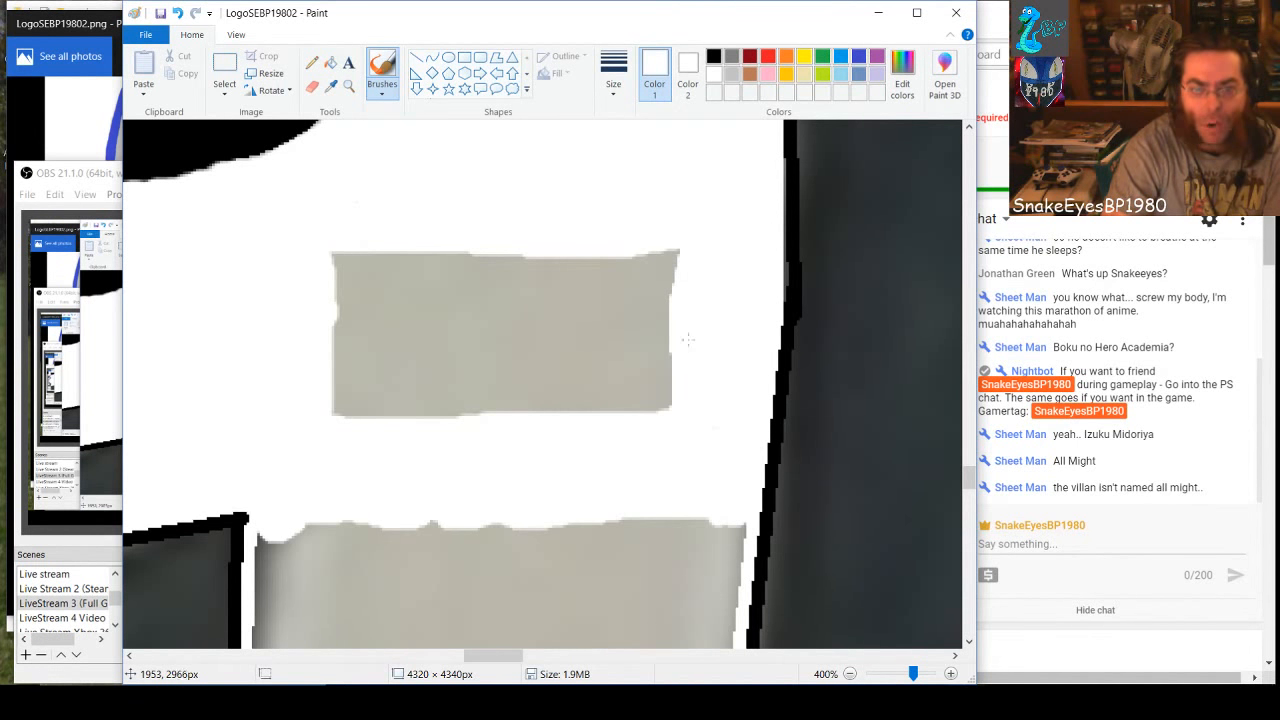
{"action": "mouse_move", "coordinate": [688, 340]}
{"action": "left_mouse_down"}
{"action": "mouse_move", "coordinate": [669, 241]}
{"action": "mouse_move", "coordinate": [648, 431]}
{"action": "mouse_move", "coordinate": [669, 373]}
{"action": "mouse_move", "coordinate": [641, 237]}
{"action": "mouse_move", "coordinate": [638, 406]}
{"action": "mouse_move", "coordinate": [629, 431]}
{"action": "mouse_move", "coordinate": [619, 252]}
{"action": "mouse_move", "coordinate": [602, 417]}
{"action": "mouse_move", "coordinate": [591, 347]}
{"action": "mouse_move", "coordinate": [602, 238]}
{"action": "mouse_move", "coordinate": [583, 290]}
{"action": "mouse_move", "coordinate": [577, 421]}
{"action": "mouse_move", "coordinate": [558, 402]}
{"action": "mouse_move", "coordinate": [575, 246]}
{"action": "mouse_move", "coordinate": [562, 241]}
{"action": "mouse_move", "coordinate": [538, 427]}
{"action": "mouse_move", "coordinate": [533, 235]}
{"action": "mouse_move", "coordinate": [520, 422]}
{"action": "mouse_move", "coordinate": [506, 242]}
{"action": "mouse_move", "coordinate": [496, 245]}
{"action": "mouse_move", "coordinate": [486, 425]}
{"action": "mouse_move", "coordinate": [468, 406]}
{"action": "mouse_move", "coordinate": [470, 229]}
{"action": "mouse_move", "coordinate": [452, 267]}
{"action": "mouse_move", "coordinate": [453, 429]}
{"action": "mouse_move", "coordinate": [427, 396]}
{"action": "mouse_move", "coordinate": [452, 237]}
{"action": "mouse_move", "coordinate": [426, 270]}
{"action": "mouse_move", "coordinate": [426, 343]}
{"action": "left_mouse_up"}
{"action": "left_click_drag", "start_coordinate": [437, 241], "coordinate": [430, 380]}
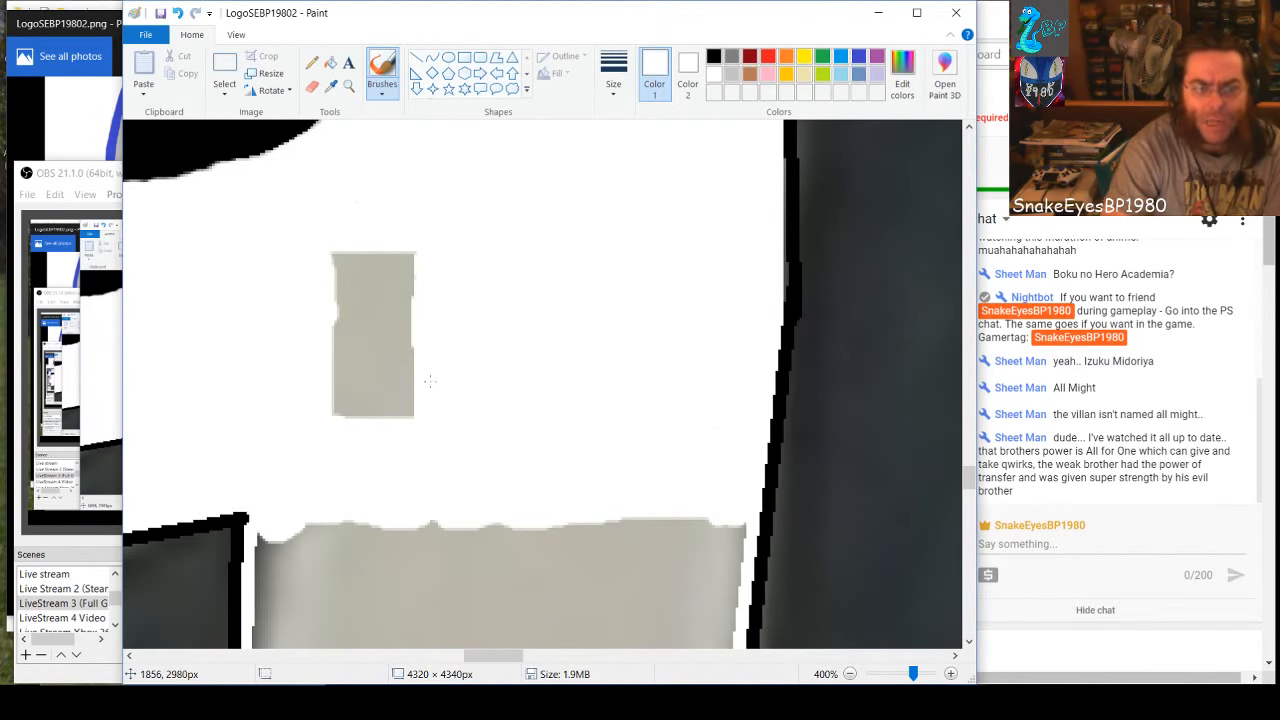
{"action": "mouse_move", "coordinate": [422, 427]}
{"action": "left_mouse_down"}
{"action": "mouse_move", "coordinate": [408, 399]}
{"action": "mouse_move", "coordinate": [409, 243]}
{"action": "mouse_move", "coordinate": [388, 273]}
{"action": "mouse_move", "coordinate": [392, 414]}
{"action": "mouse_move", "coordinate": [373, 411]}
{"action": "mouse_move", "coordinate": [375, 248]}
{"action": "mouse_move", "coordinate": [359, 392]}
{"action": "mouse_move", "coordinate": [343, 417]}
{"action": "mouse_move", "coordinate": [366, 228]}
{"action": "mouse_move", "coordinate": [343, 234]}
{"action": "mouse_move", "coordinate": [336, 341]}
{"action": "left_mouse_up"}
{"action": "left_click_drag", "start_coordinate": [330, 252], "coordinate": [381, 393]}
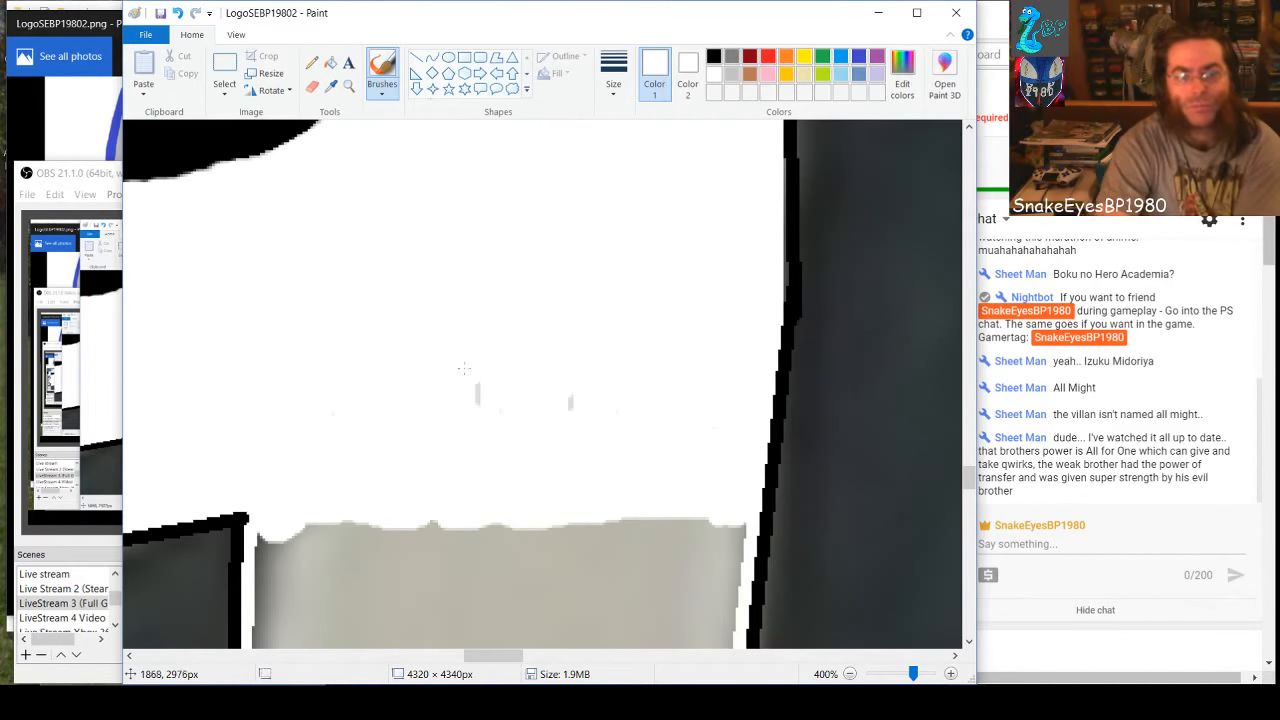
{"action": "mouse_move", "coordinate": [463, 369]}
{"action": "left_mouse_down"}
{"action": "mouse_move", "coordinate": [470, 417]}
{"action": "mouse_move", "coordinate": [485, 381]}
{"action": "left_mouse_up"}
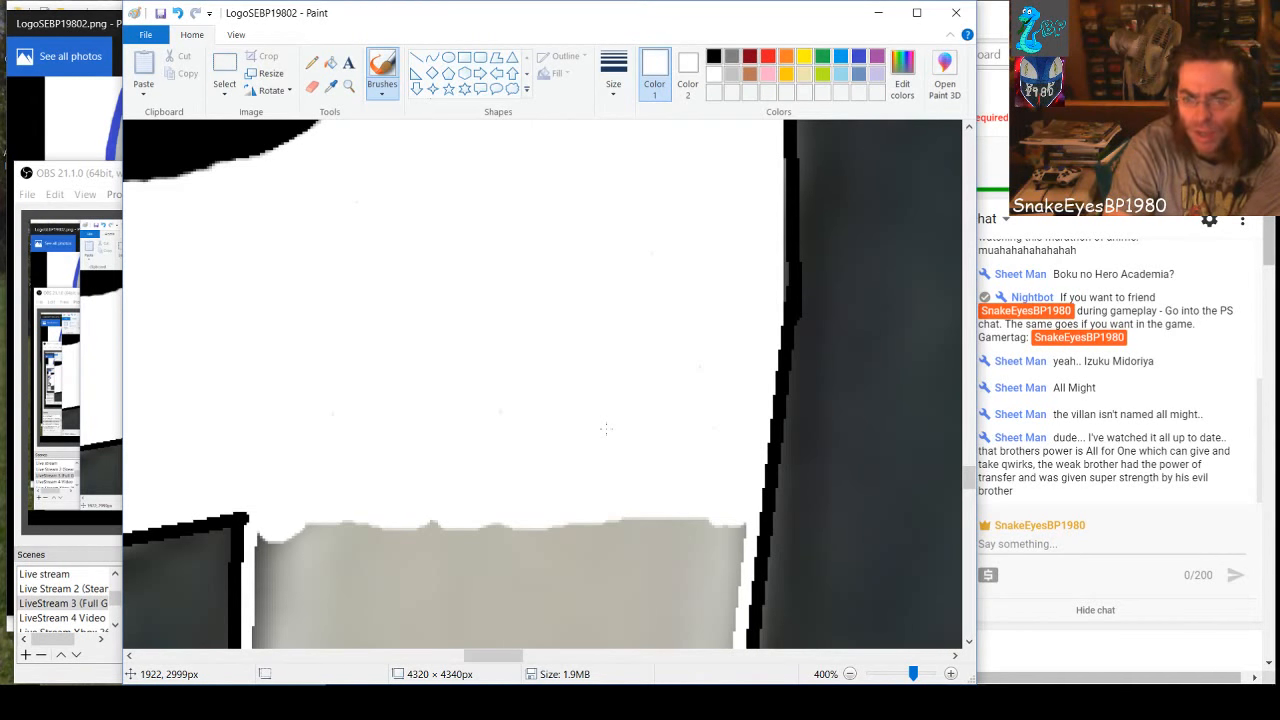
Paint white inward along both sides and across the bottom of the gray patch in the 9's stem, undoing stray strokes
{"action": "scroll", "coordinate": [605, 429], "scroll_direction": "down", "scroll_amount": 3}
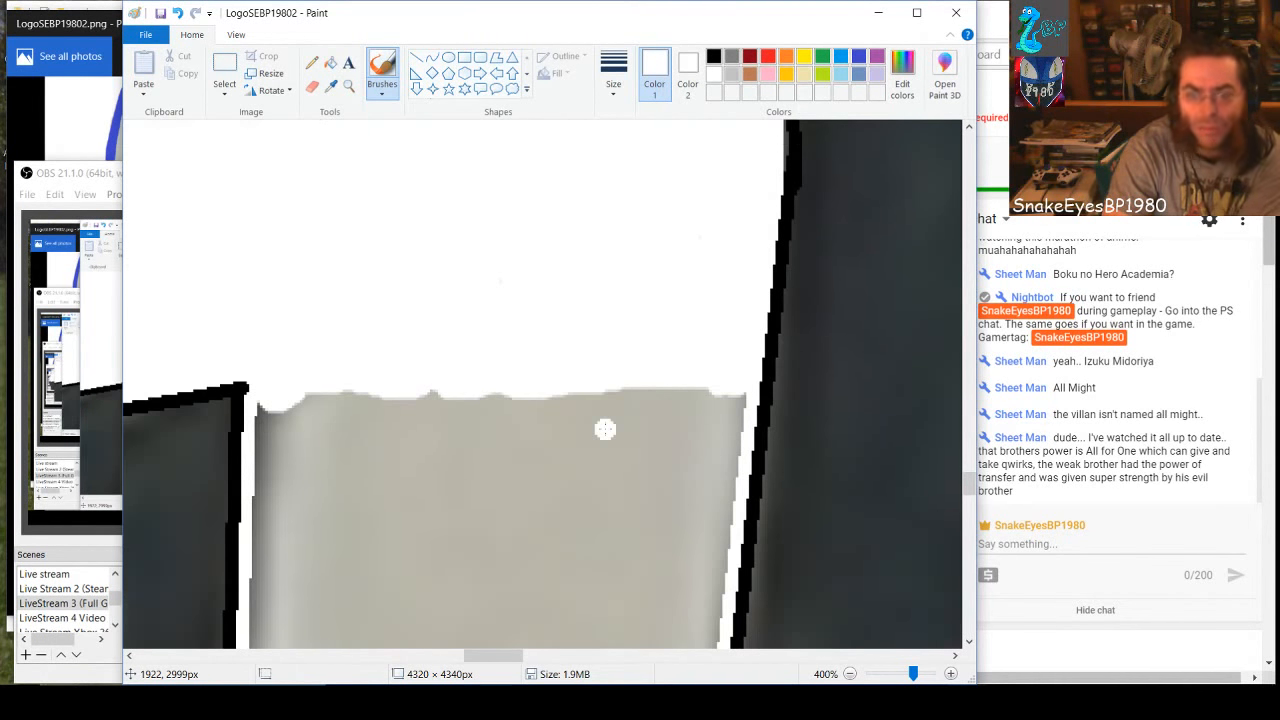
{"action": "left_click_drag", "start_coordinate": [739, 233], "coordinate": [693, 640]}
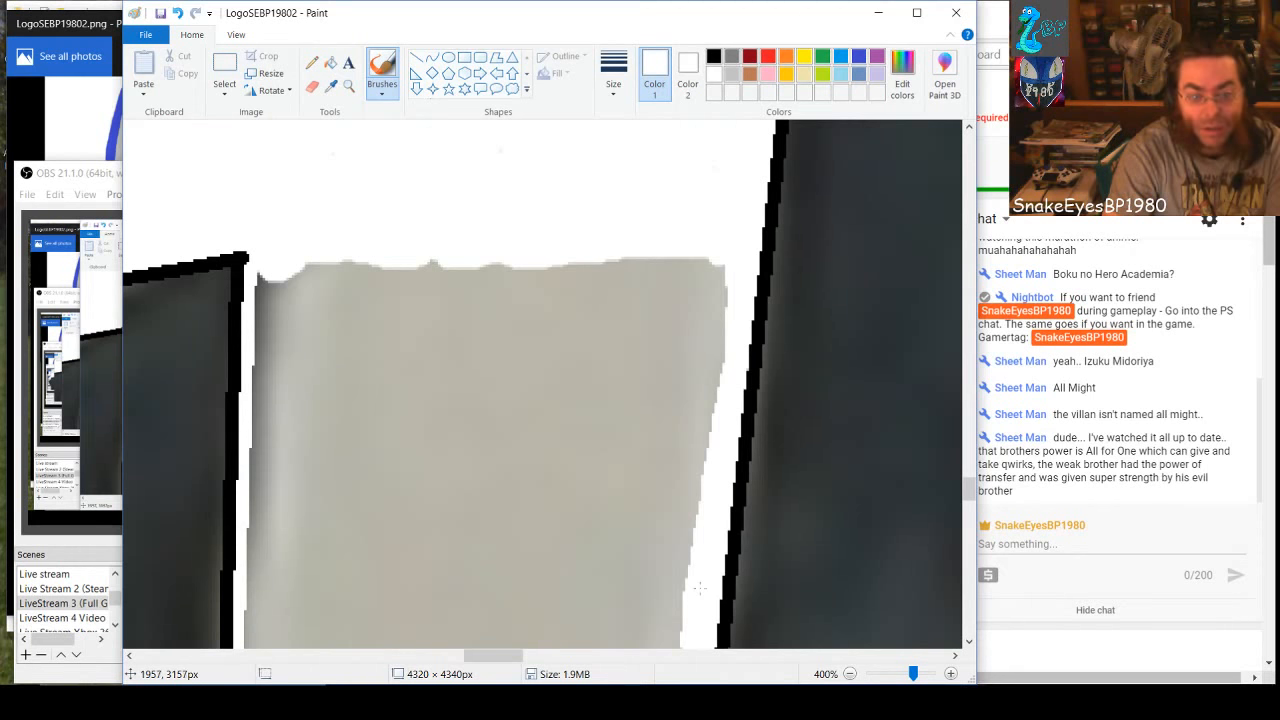
{"action": "key", "text": "ctrl+z"}
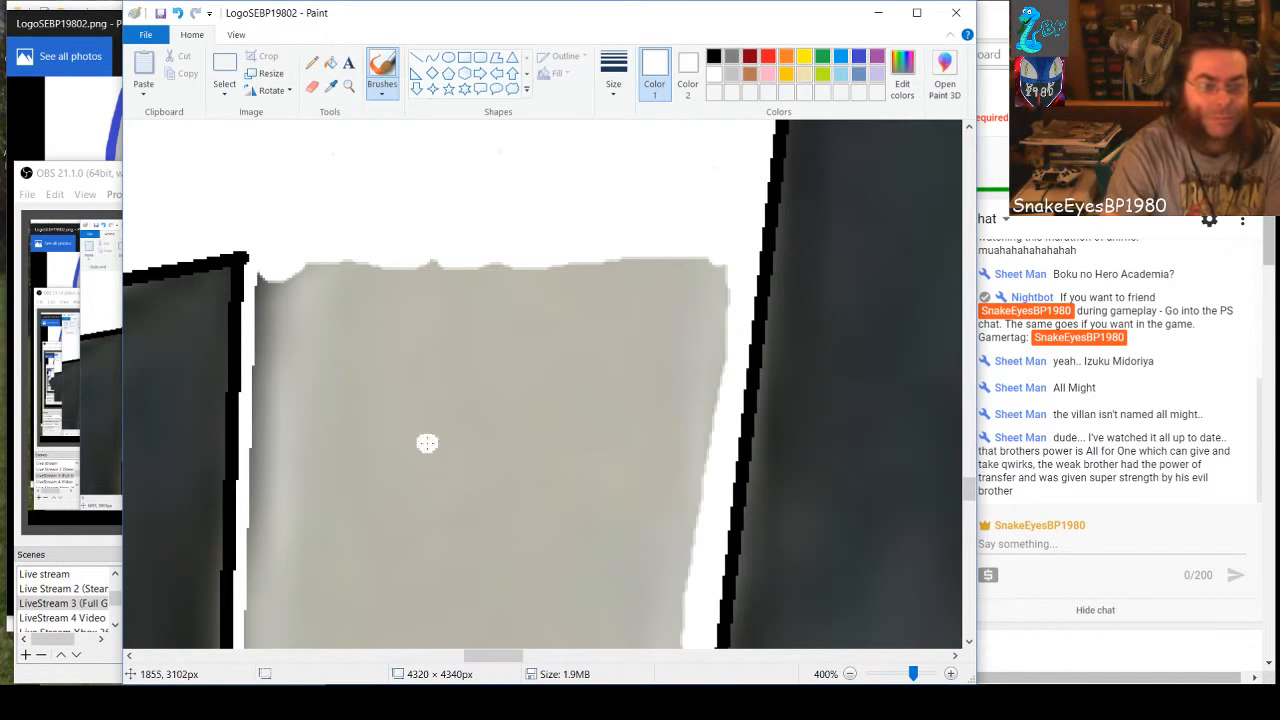
{"action": "mouse_move", "coordinate": [266, 276]}
{"action": "left_mouse_down"}
{"action": "mouse_move", "coordinate": [250, 639]}
{"action": "mouse_move", "coordinate": [682, 644]}
{"action": "mouse_move", "coordinate": [723, 346]}
{"action": "mouse_move", "coordinate": [716, 249]}
{"action": "mouse_move", "coordinate": [668, 563]}
{"action": "left_mouse_up"}
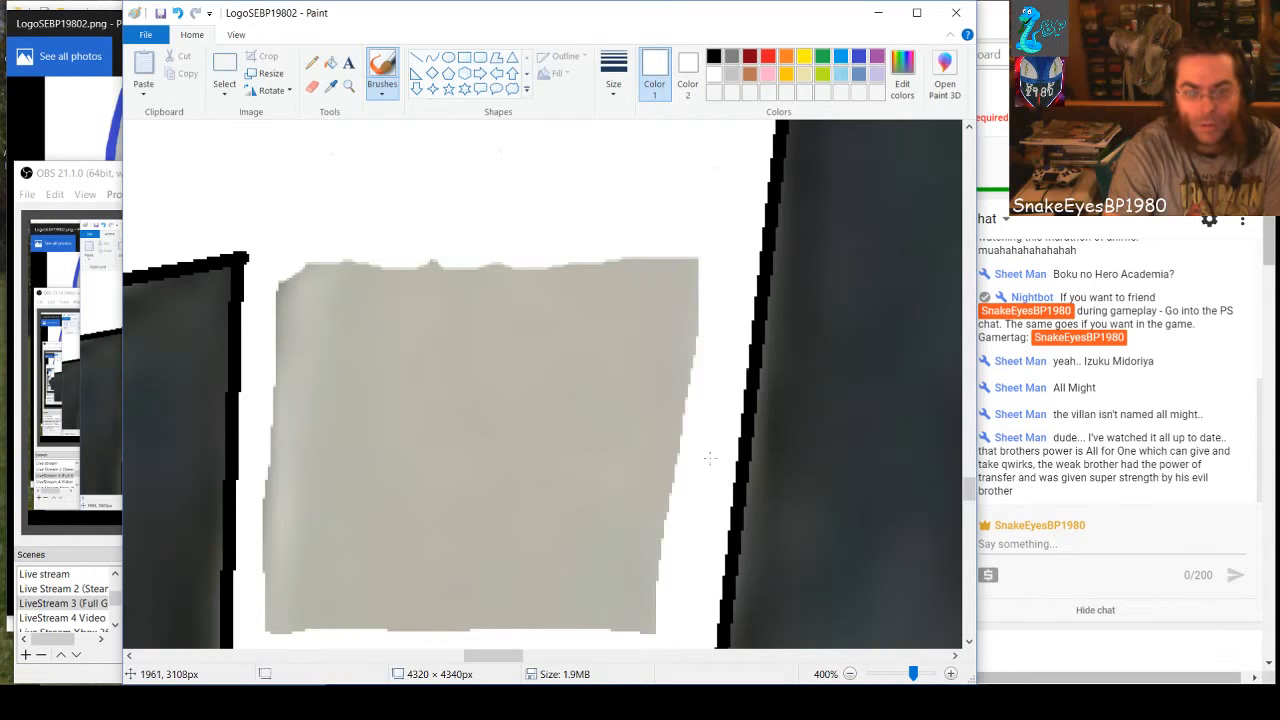
{"action": "key", "text": "ctrl+z"}
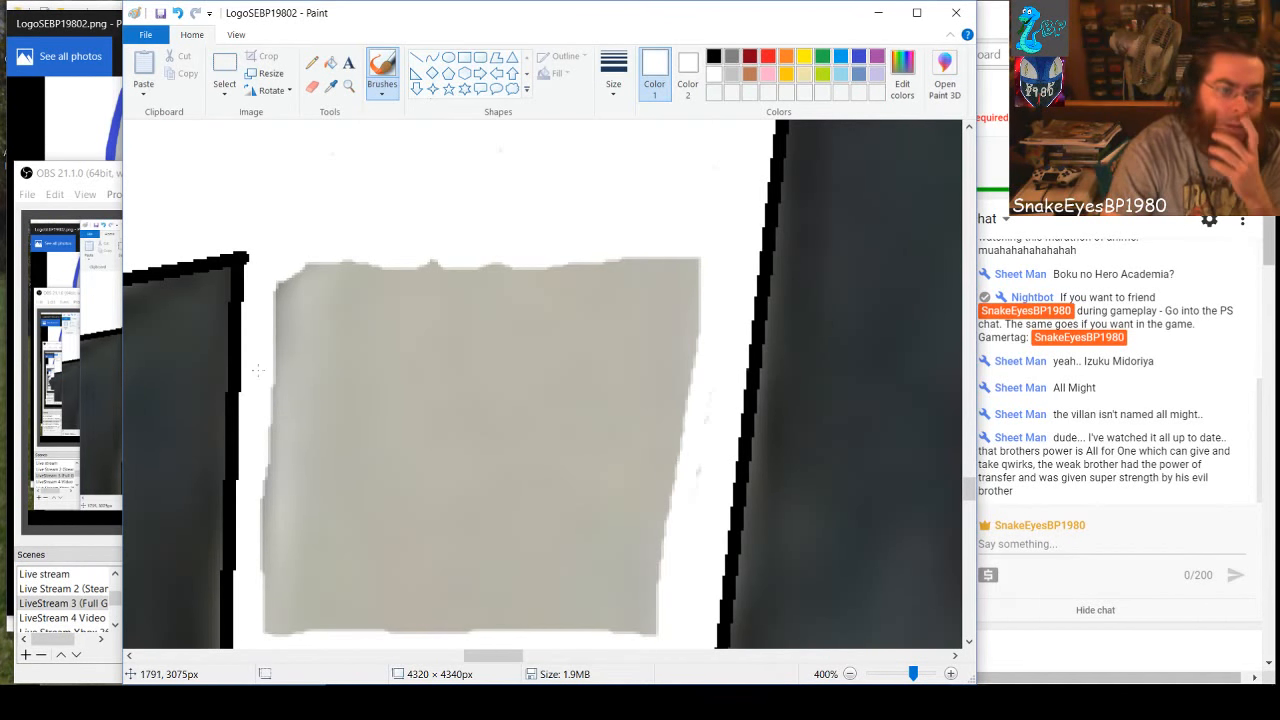
Cover the gray patch in the 9's stem with solid-filled white rectangles, the main one about 154 × 140 px, including the slivers along both sides
{"action": "left_click", "coordinate": [464, 57]}
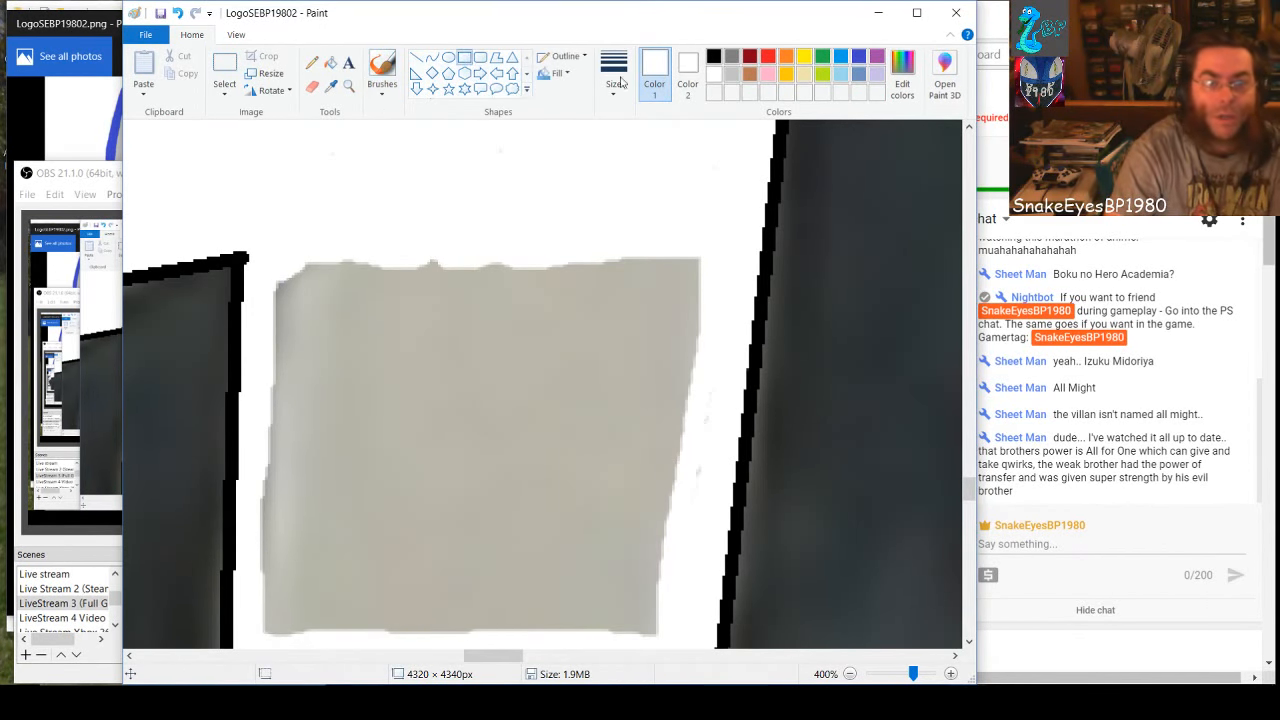
{"action": "left_click_drag", "start_coordinate": [272, 258], "coordinate": [679, 630]}
{"action": "left_click", "coordinate": [556, 75]}
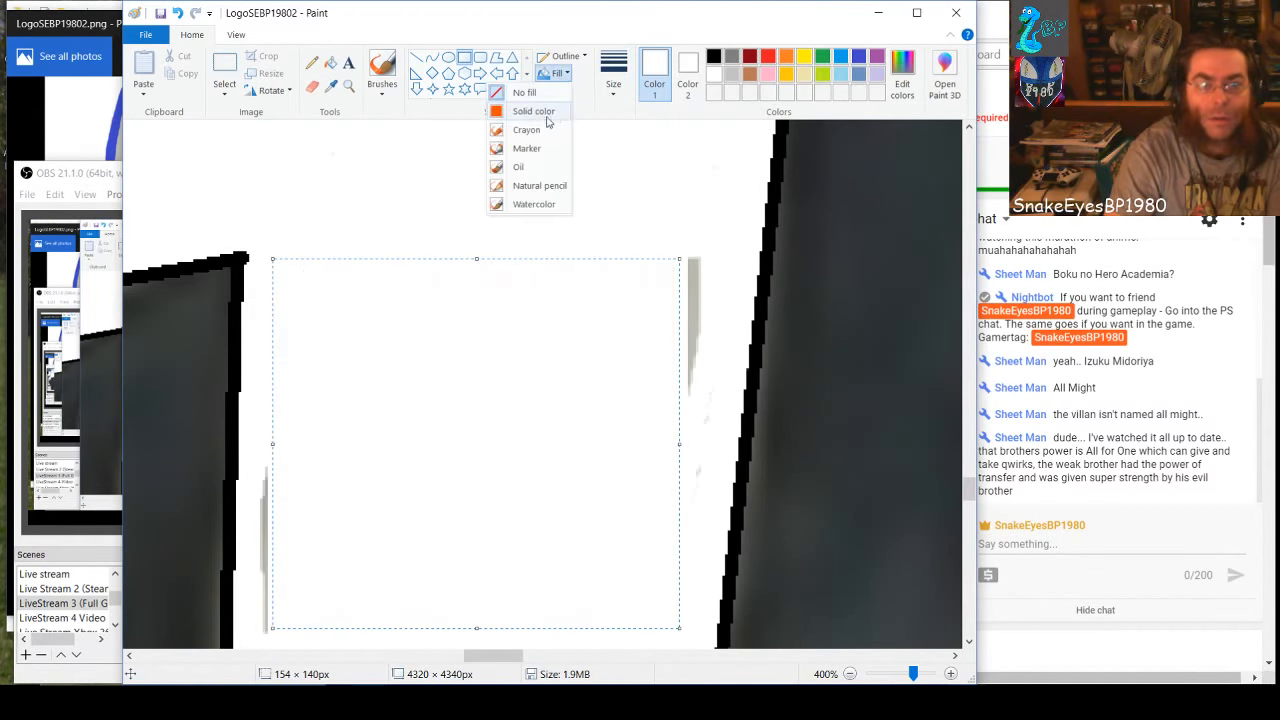
{"action": "left_click", "coordinate": [539, 117]}
{"action": "left_click_drag", "start_coordinate": [634, 227], "coordinate": [693, 401]}
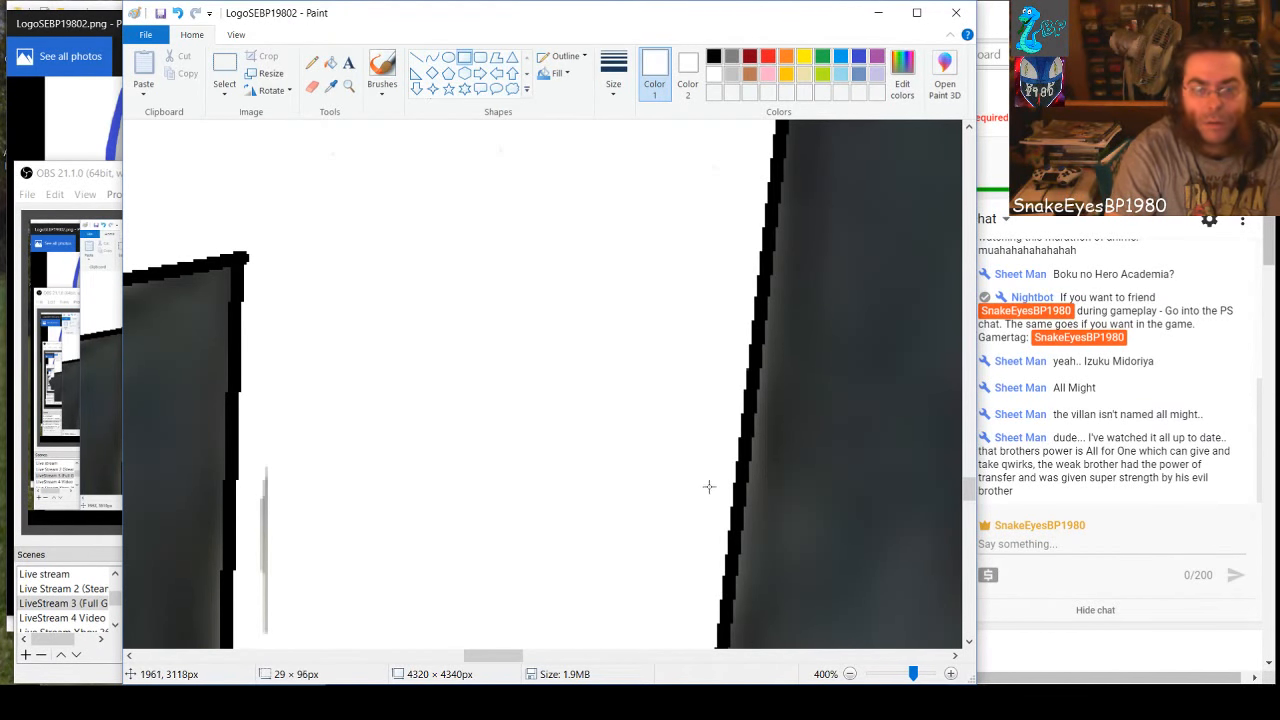
{"action": "left_click_drag", "start_coordinate": [708, 484], "coordinate": [709, 482]}
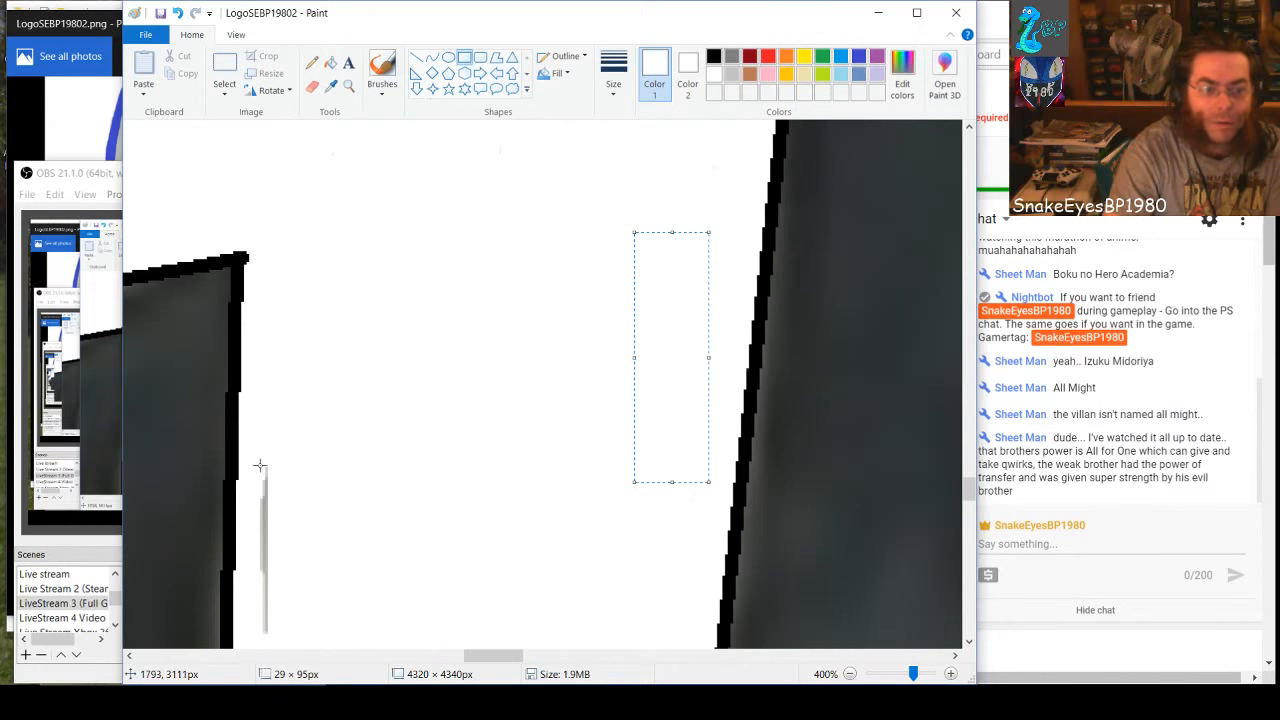
{"action": "left_click_drag", "start_coordinate": [259, 466], "coordinate": [299, 630]}
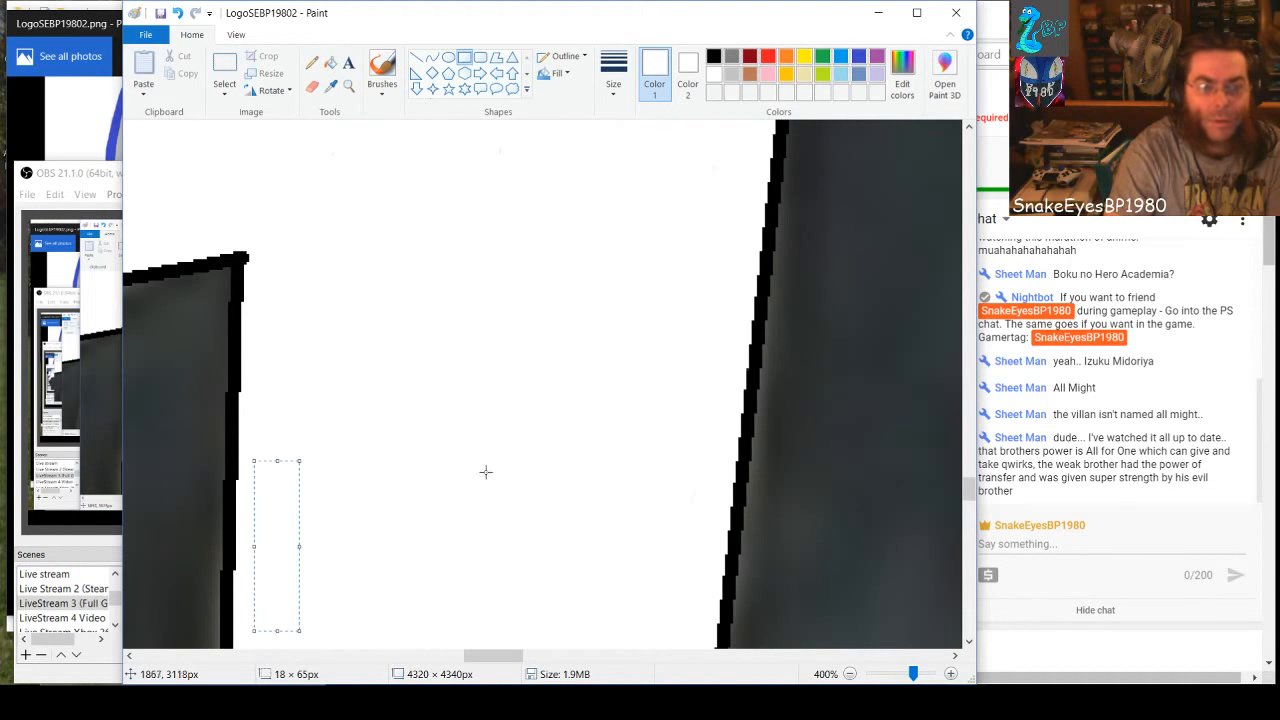
Cover the next gray section down the 9's stem with white rectangles, using small ones along its slanted outer edge
{"action": "scroll", "coordinate": [546, 342], "scroll_direction": "down", "scroll_amount": 3}
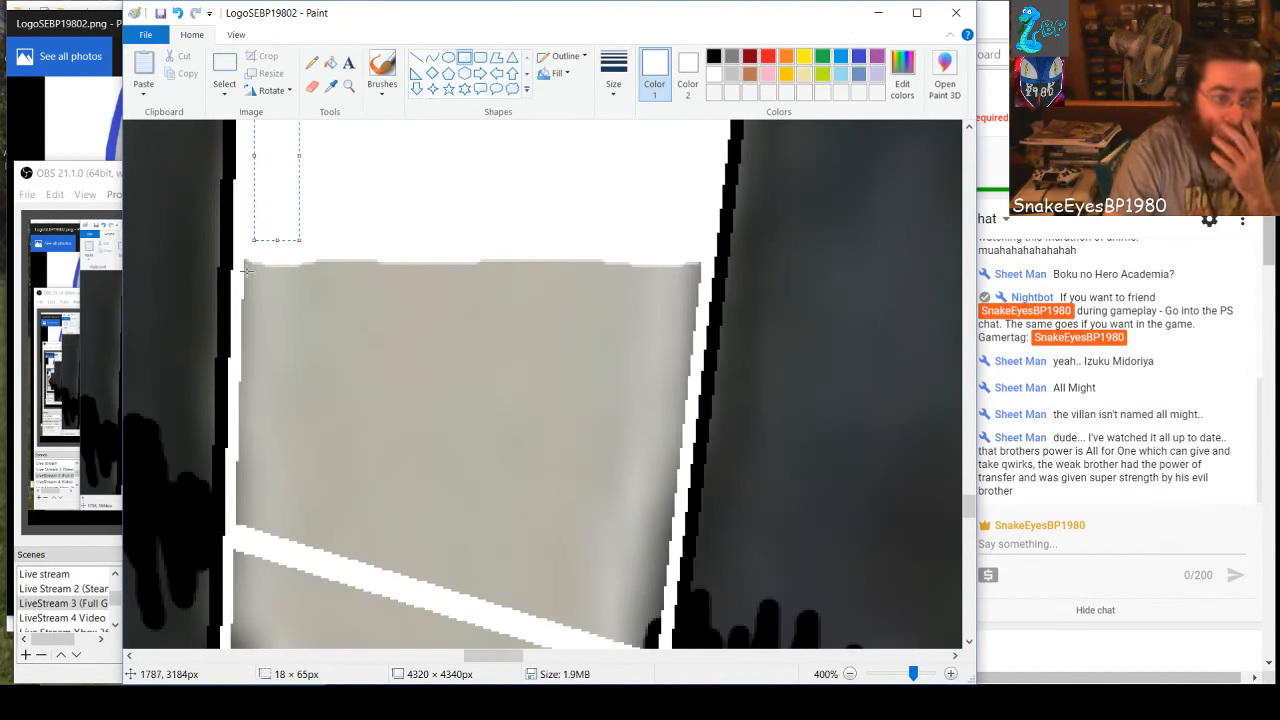
{"action": "left_click_drag", "start_coordinate": [254, 240], "coordinate": [241, 549]}
{"action": "scroll", "coordinate": [280, 449], "scroll_direction": "up", "scroll_amount": 3}
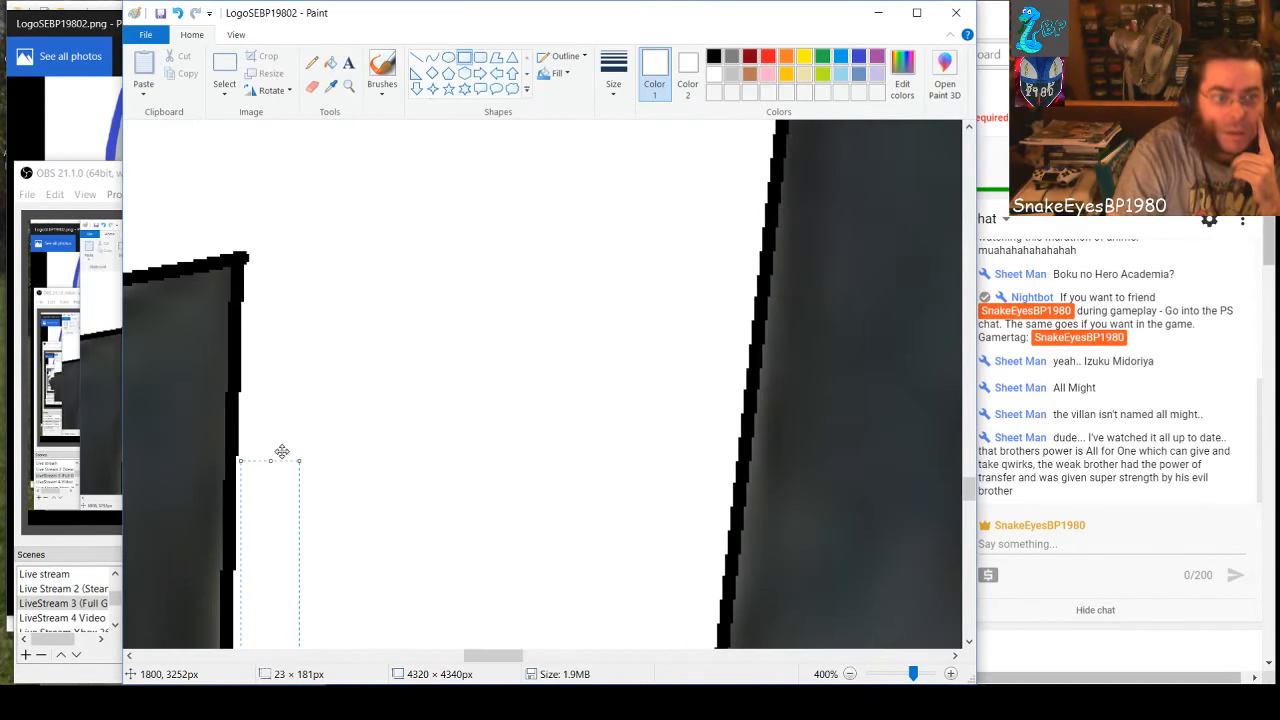
{"action": "scroll", "coordinate": [282, 451], "scroll_direction": "down", "scroll_amount": 3}
{"action": "left_click", "coordinate": [503, 479]}
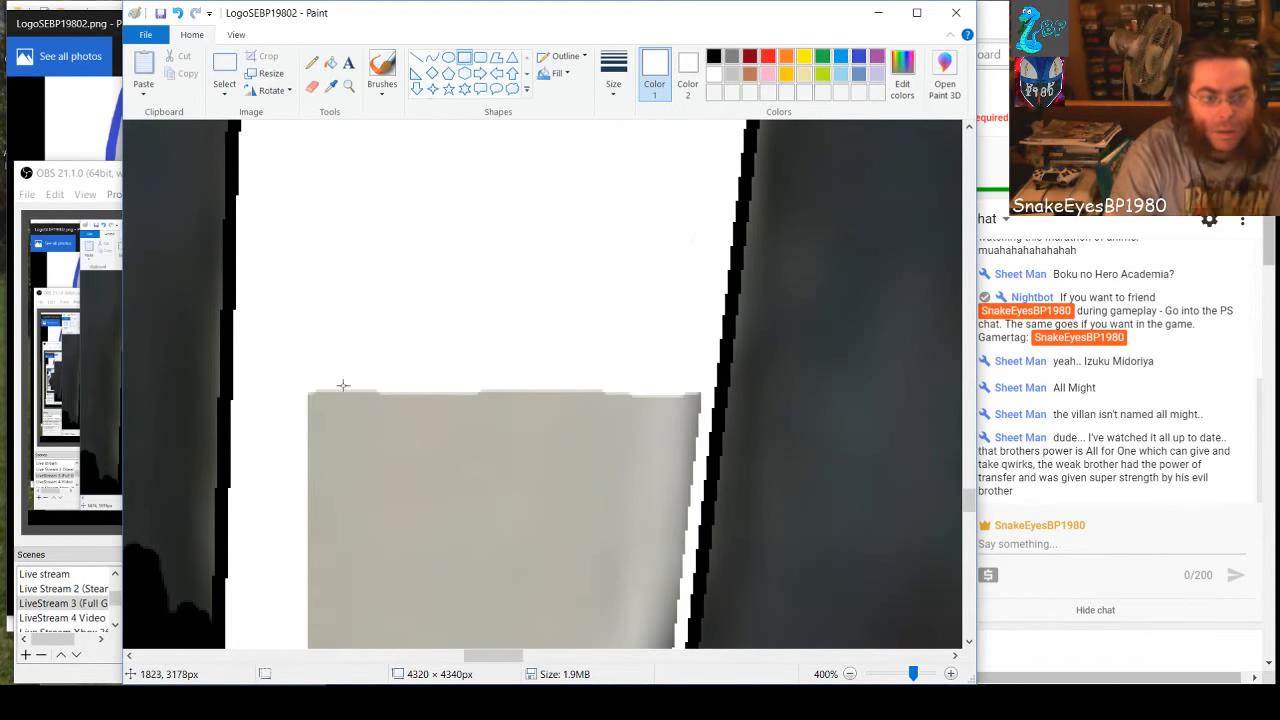
{"action": "left_click_drag", "start_coordinate": [293, 383], "coordinate": [668, 644]}
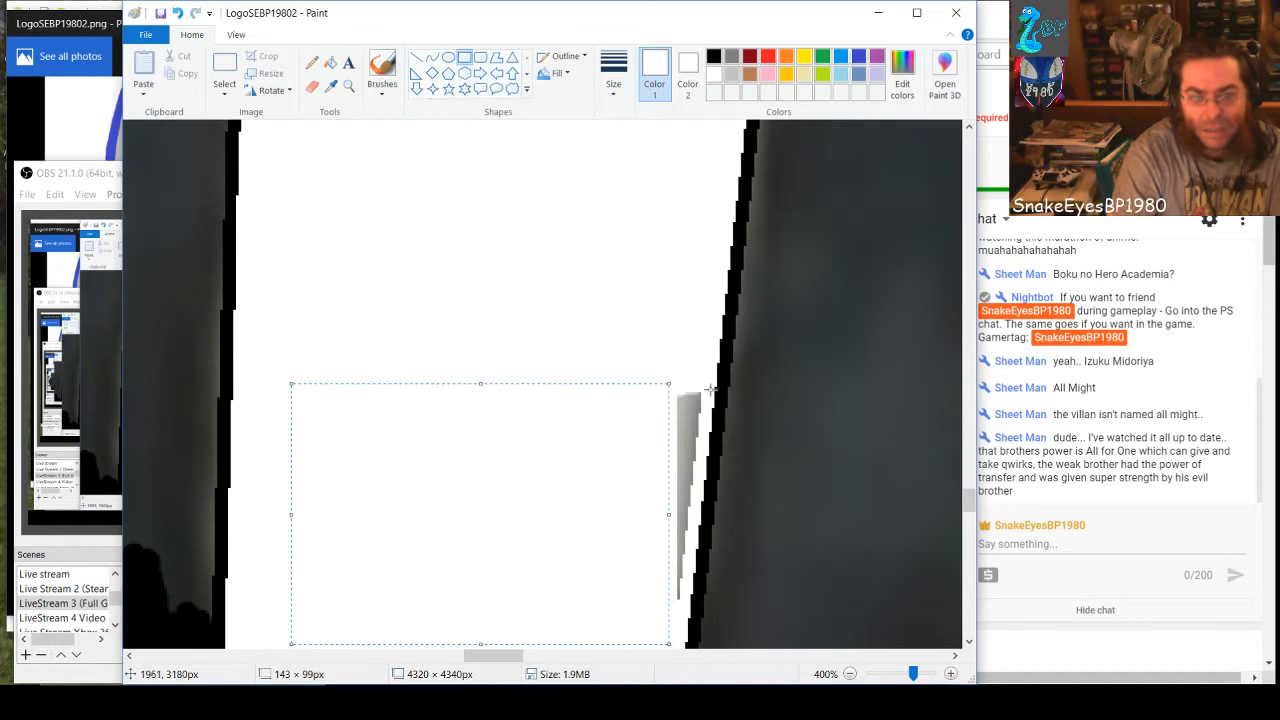
{"action": "left_click_drag", "start_coordinate": [702, 383], "coordinate": [672, 430]}
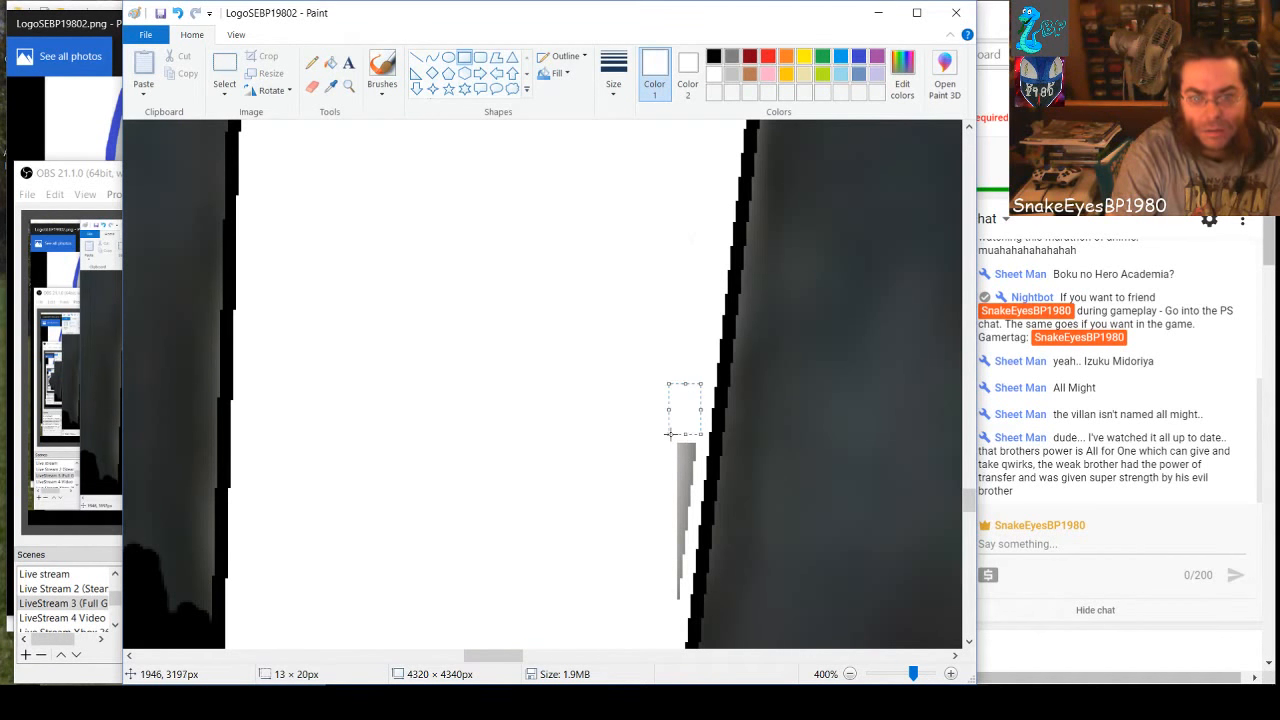
{"action": "left_click_drag", "start_coordinate": [690, 519], "coordinate": [655, 435]}
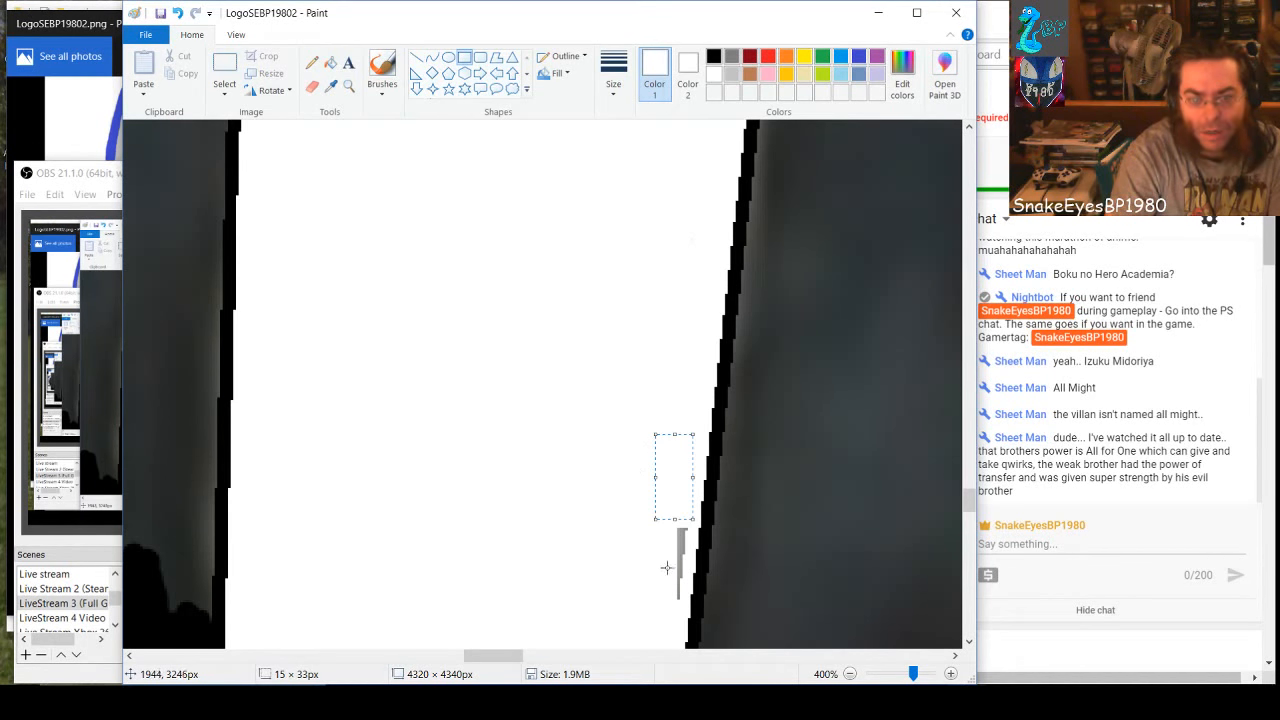
{"action": "left_click_drag", "start_coordinate": [687, 597], "coordinate": [652, 519]}
Cover the bottom gray area of the 9's stem with a white rectangle about 145 × 177 px, and its slanted-edge remnants with smaller ones
{"action": "scroll", "coordinate": [420, 349], "scroll_direction": "down", "scroll_amount": 3}
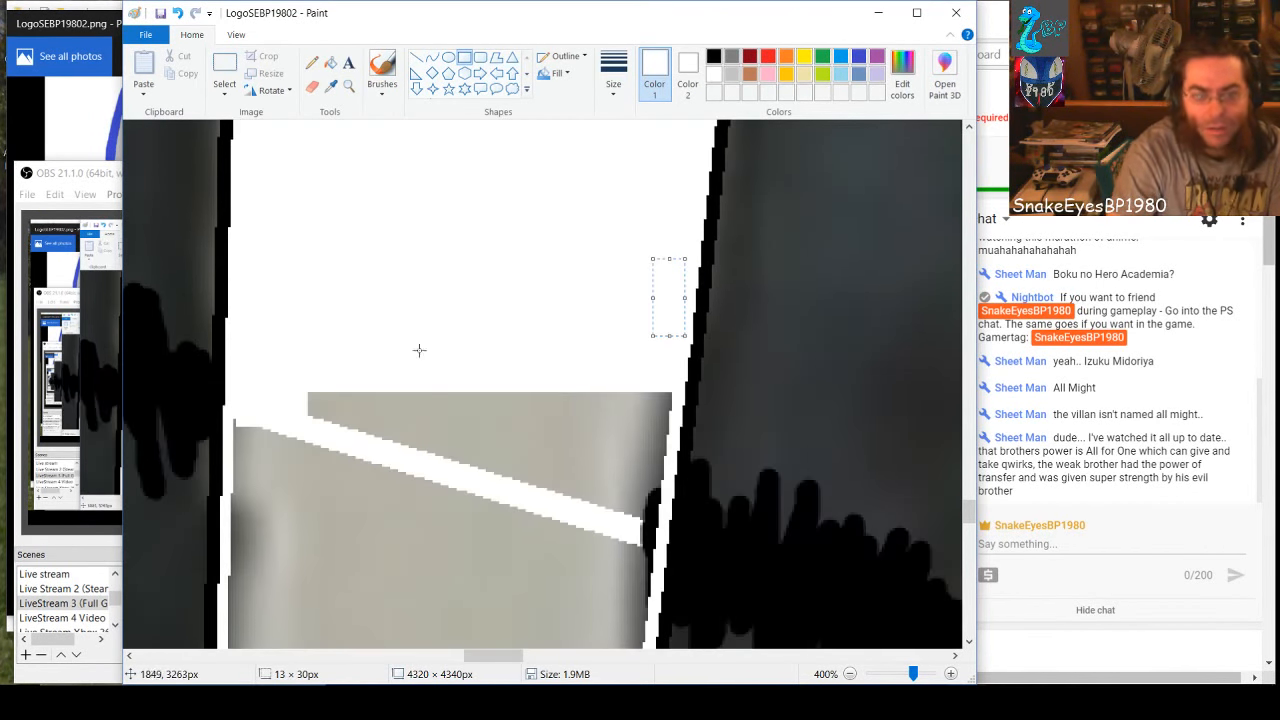
{"action": "left_click", "coordinate": [461, 427]}
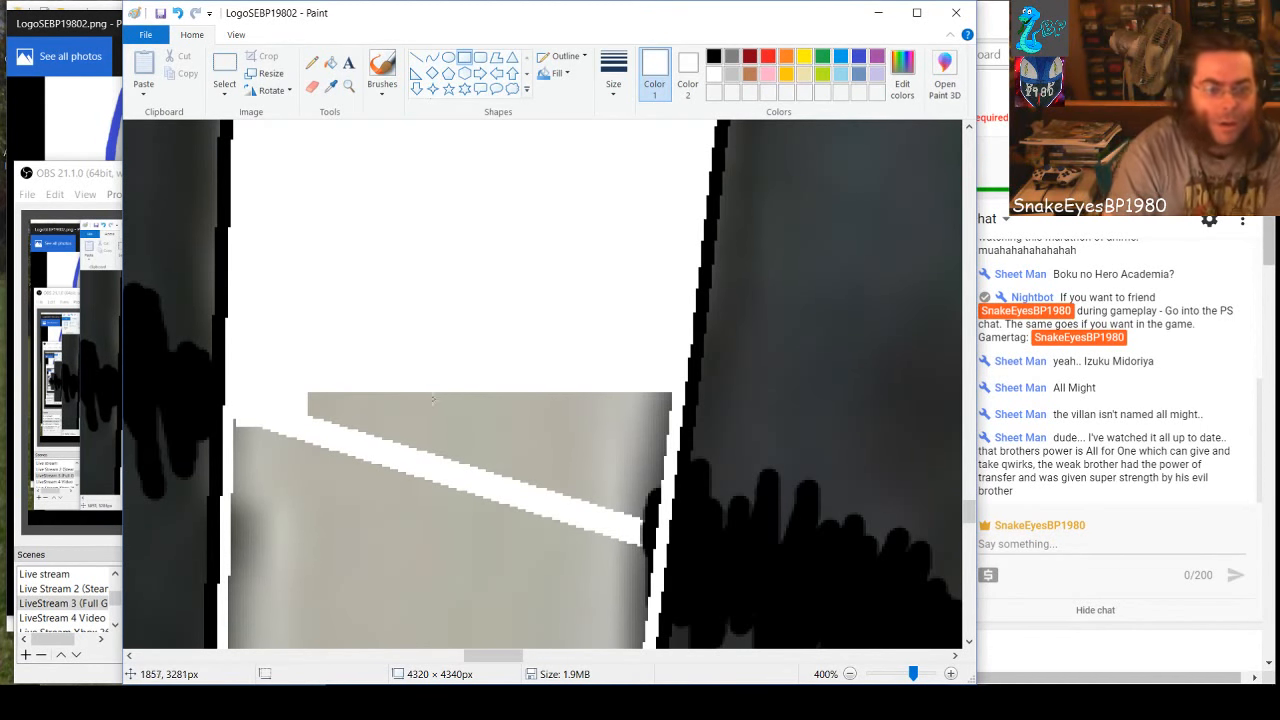
{"action": "scroll", "coordinate": [378, 408], "scroll_direction": "down", "scroll_amount": 3}
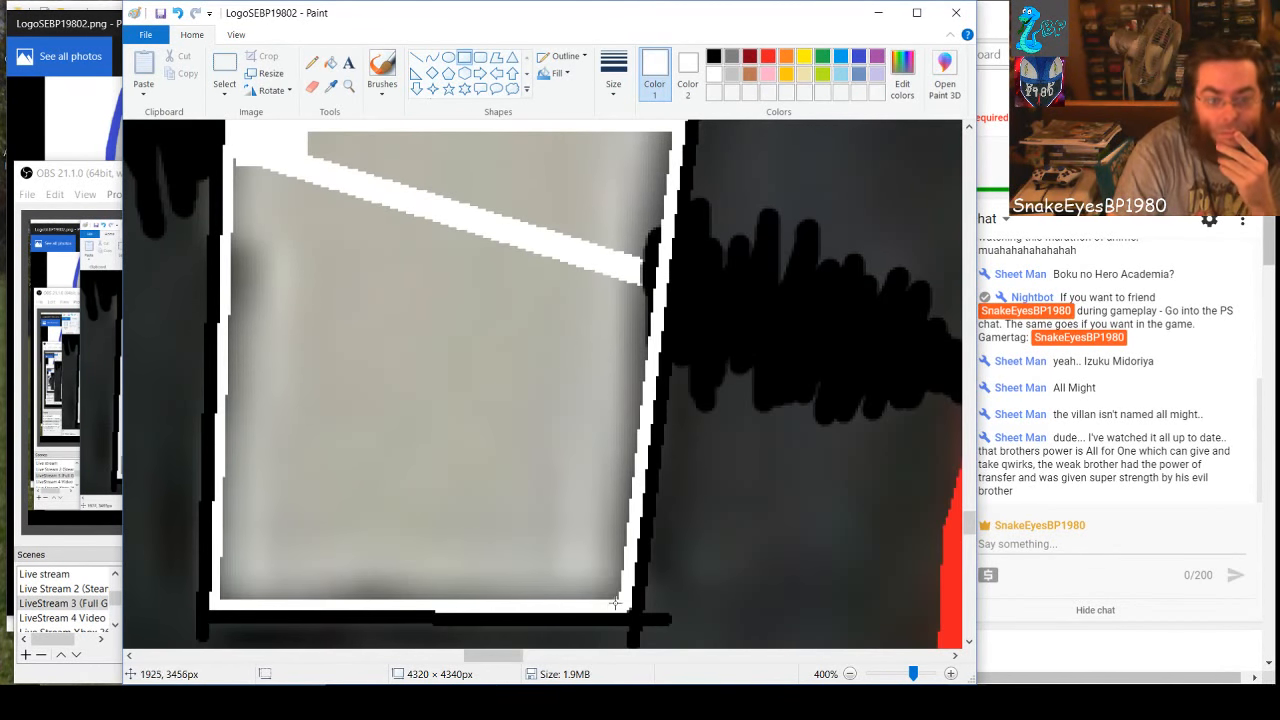
{"action": "left_click_drag", "start_coordinate": [620, 599], "coordinate": [235, 128]}
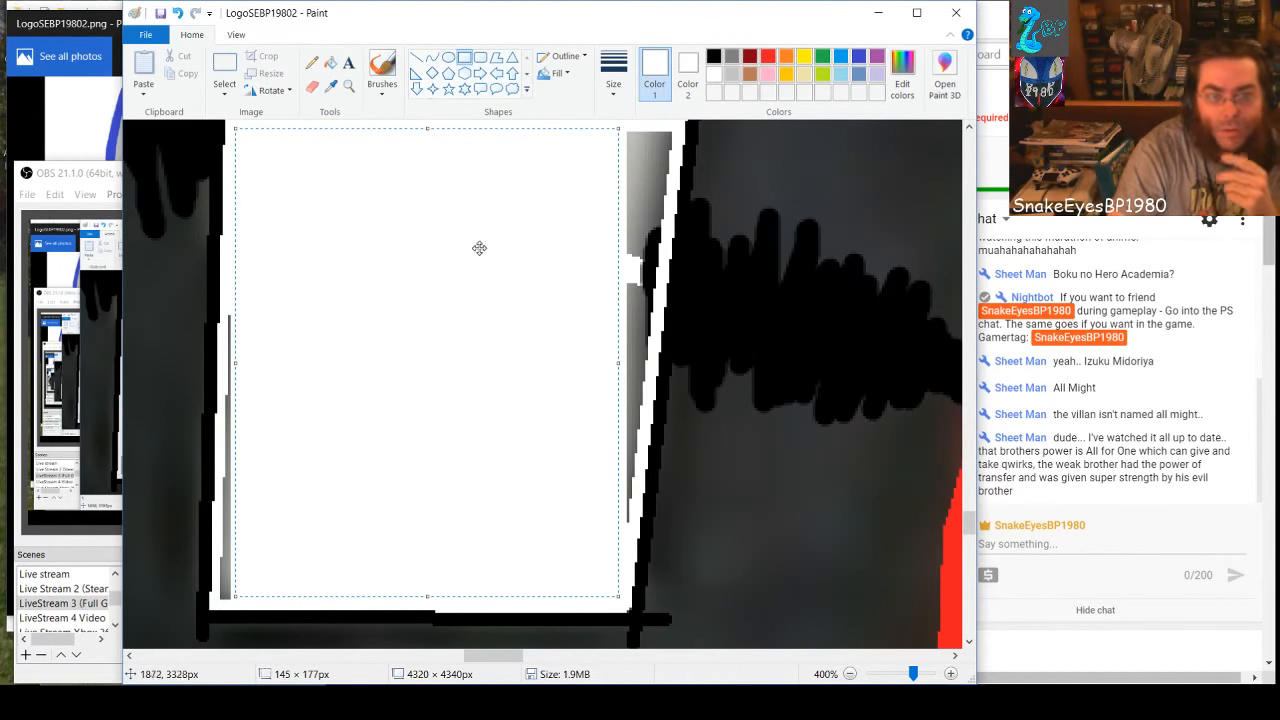
{"action": "left_click_drag", "start_coordinate": [667, 126], "coordinate": [568, 224]}
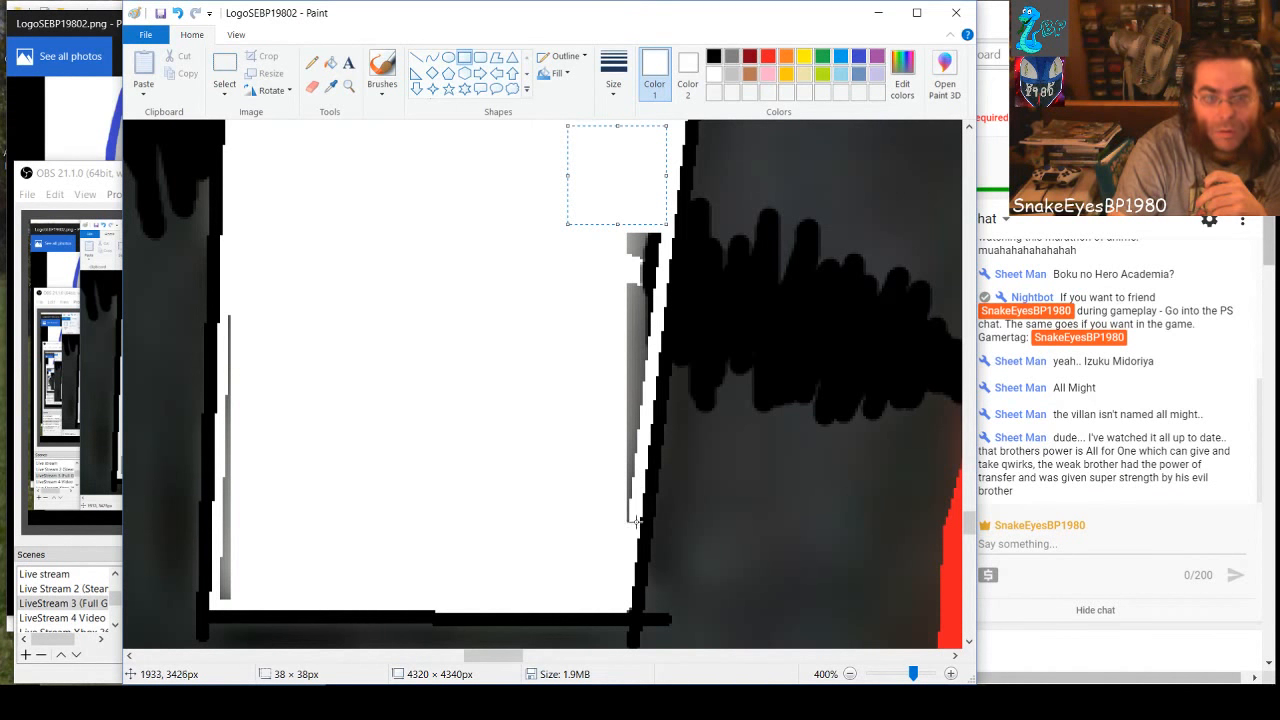
{"action": "left_click_drag", "start_coordinate": [633, 519], "coordinate": [564, 220]}
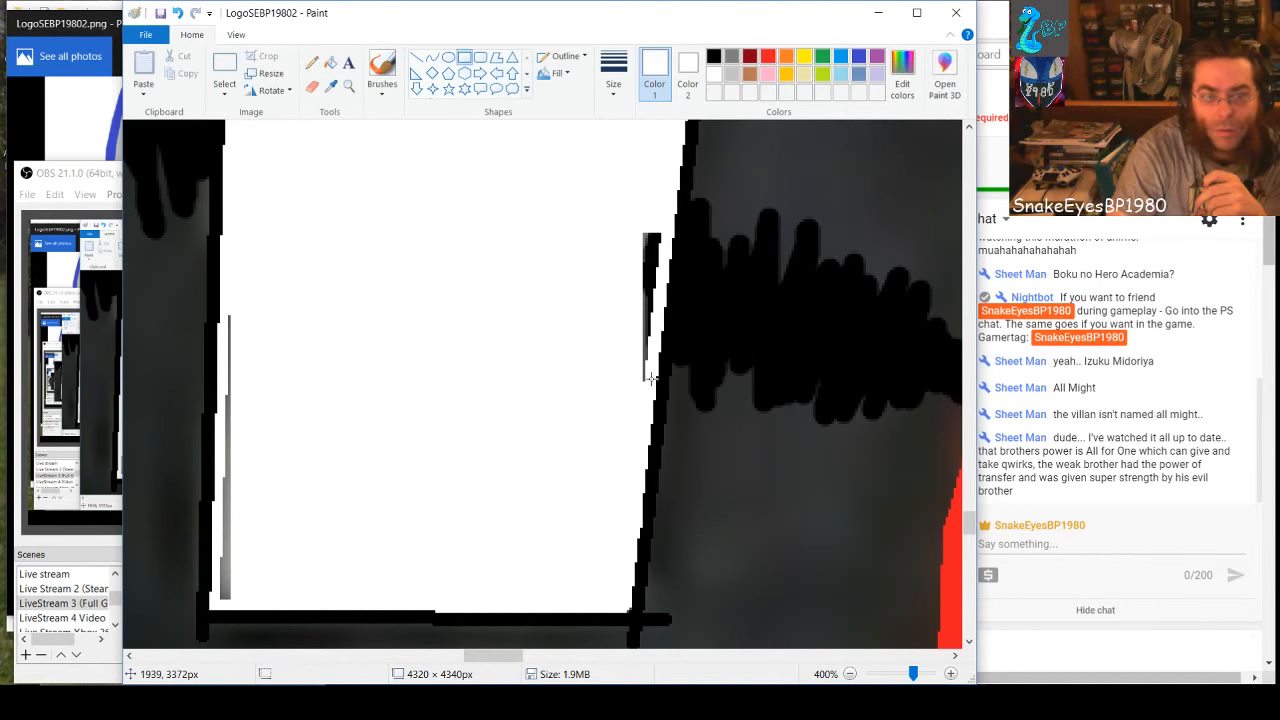
{"action": "left_click_drag", "start_coordinate": [650, 378], "coordinate": [635, 187]}
{"action": "left_click", "coordinate": [654, 197]}
{"action": "left_click", "coordinate": [558, 392]}
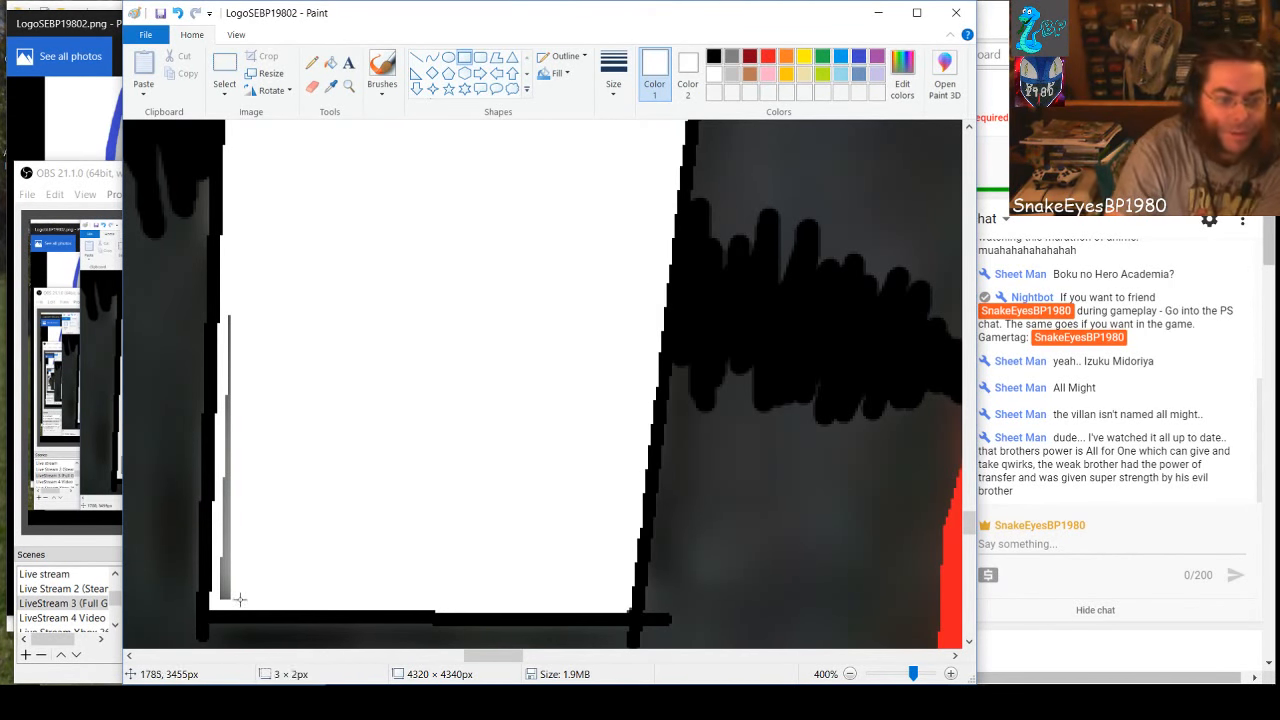
Cover the thin gray slivers along the straighter inner edge of the stem's bottom section with narrow white rectangles
{"action": "left_click_drag", "start_coordinate": [240, 599], "coordinate": [224, 475]}
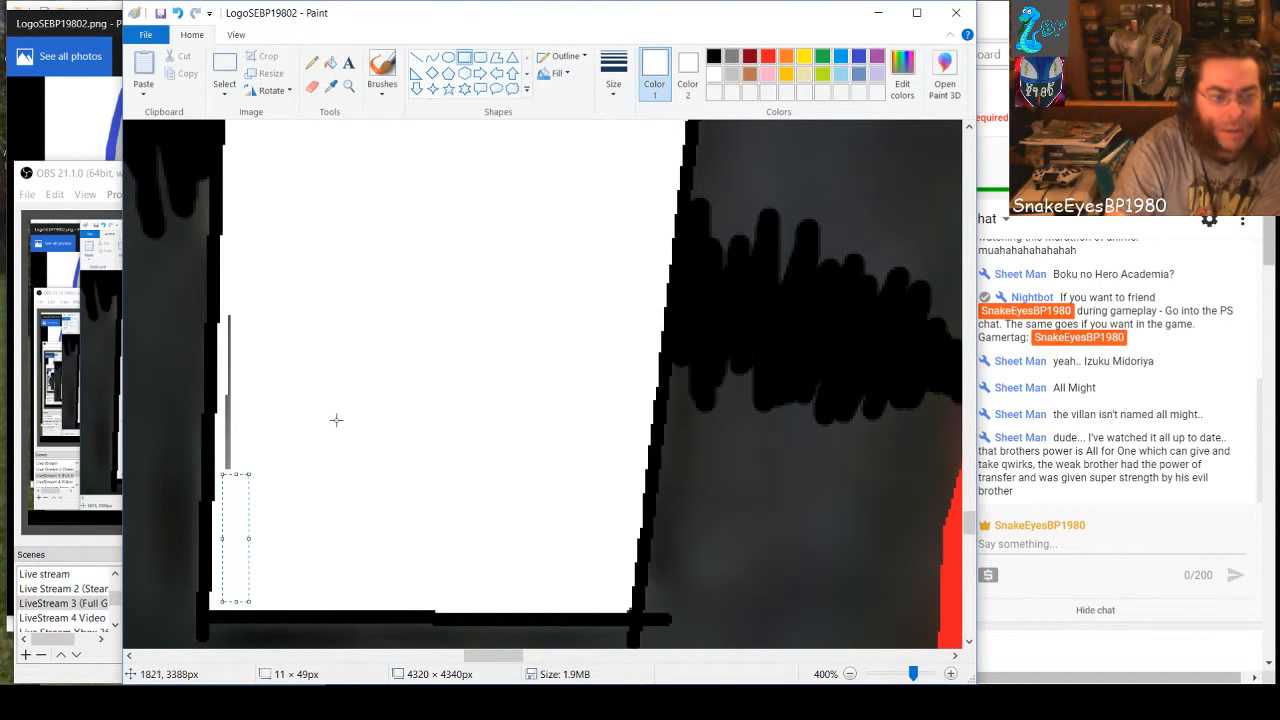
{"action": "left_click", "coordinate": [267, 330]}
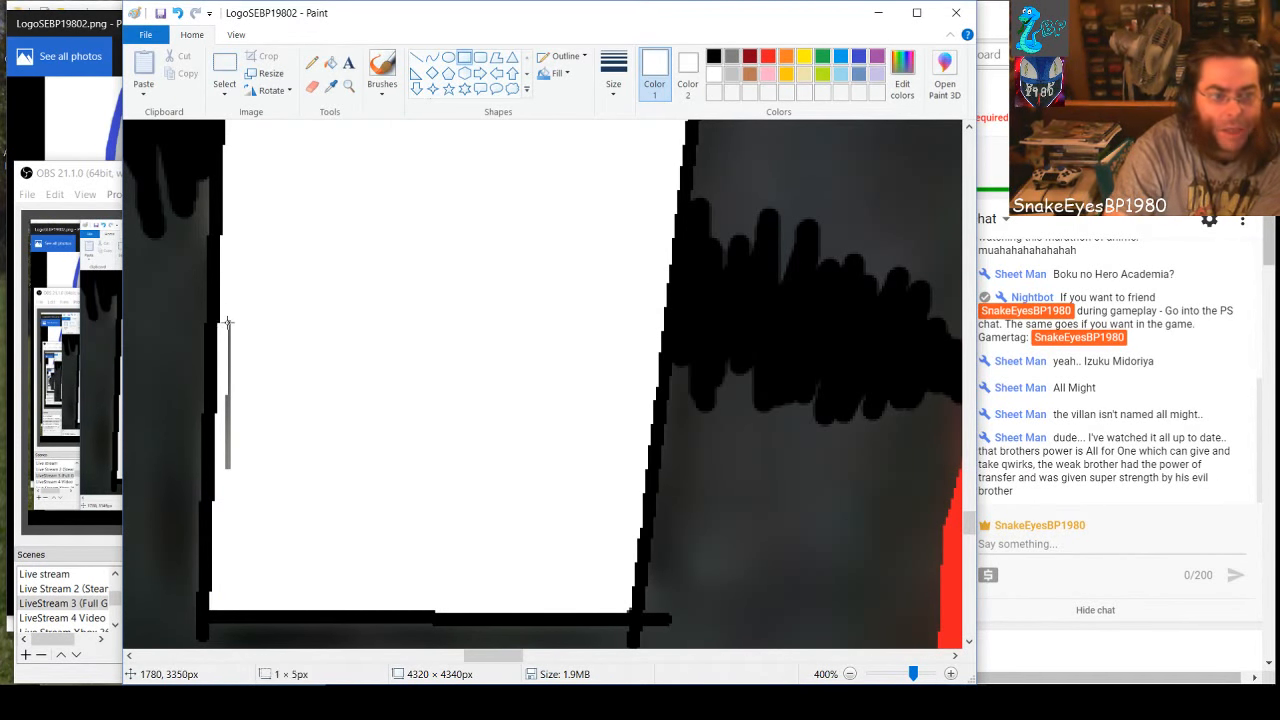
{"action": "left_click_drag", "start_coordinate": [227, 400], "coordinate": [259, 509]}
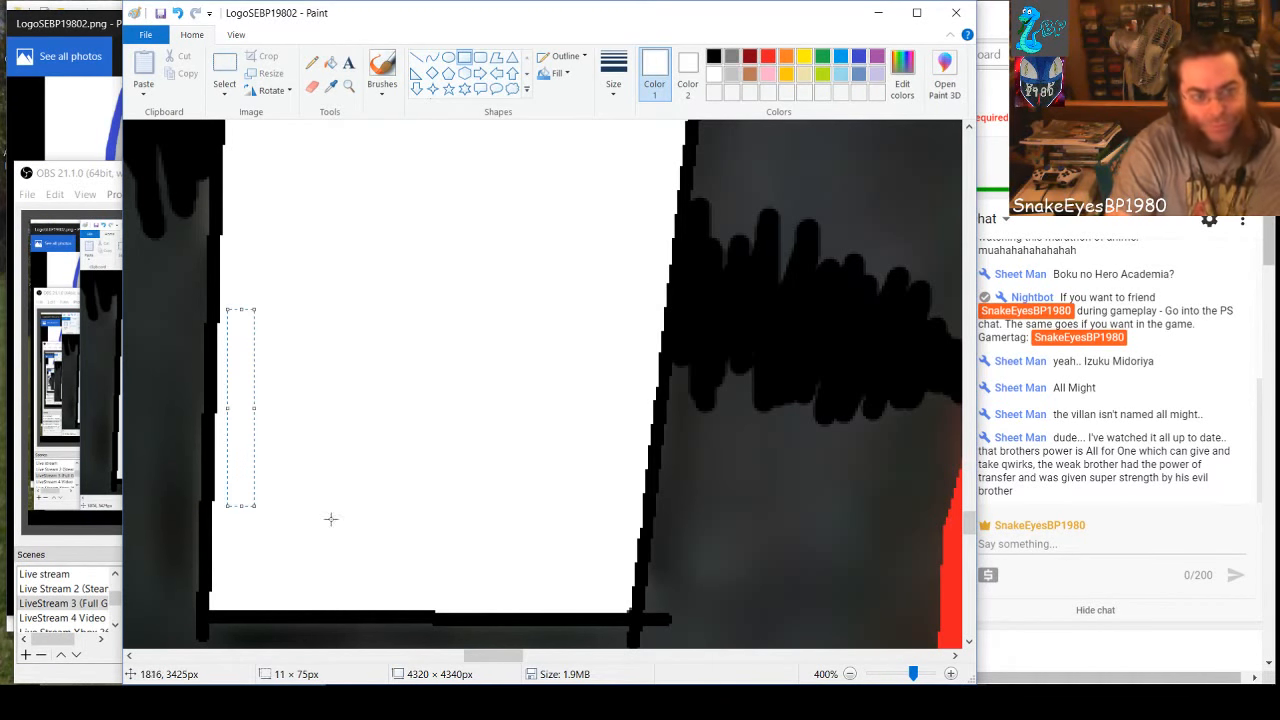
Brush a white outline around the notch at the 8's waist, continuing up from the existing white stroke
{"action": "scroll", "coordinate": [462, 520], "scroll_direction": "up", "scroll_amount": 8}
{"action": "scroll", "coordinate": [462, 520], "scroll_direction": "up", "scroll_amount": 10}
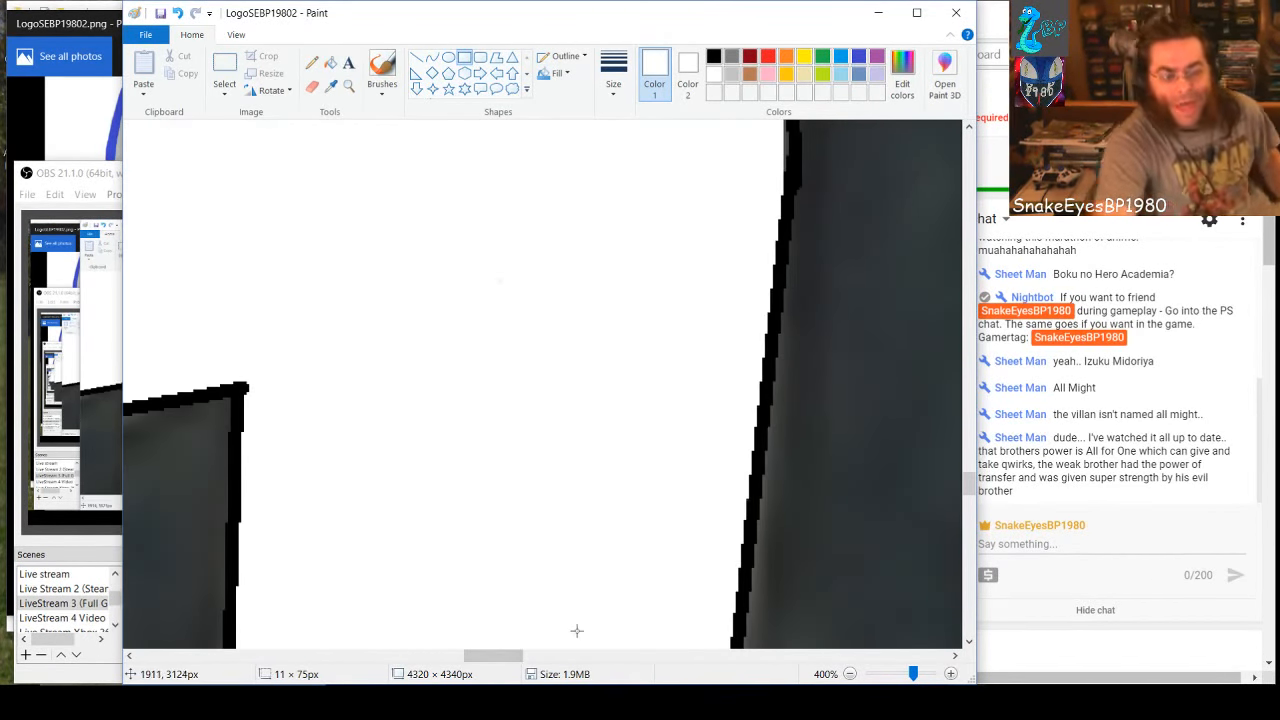
{"action": "left_click_drag", "start_coordinate": [505, 655], "coordinate": [612, 652]}
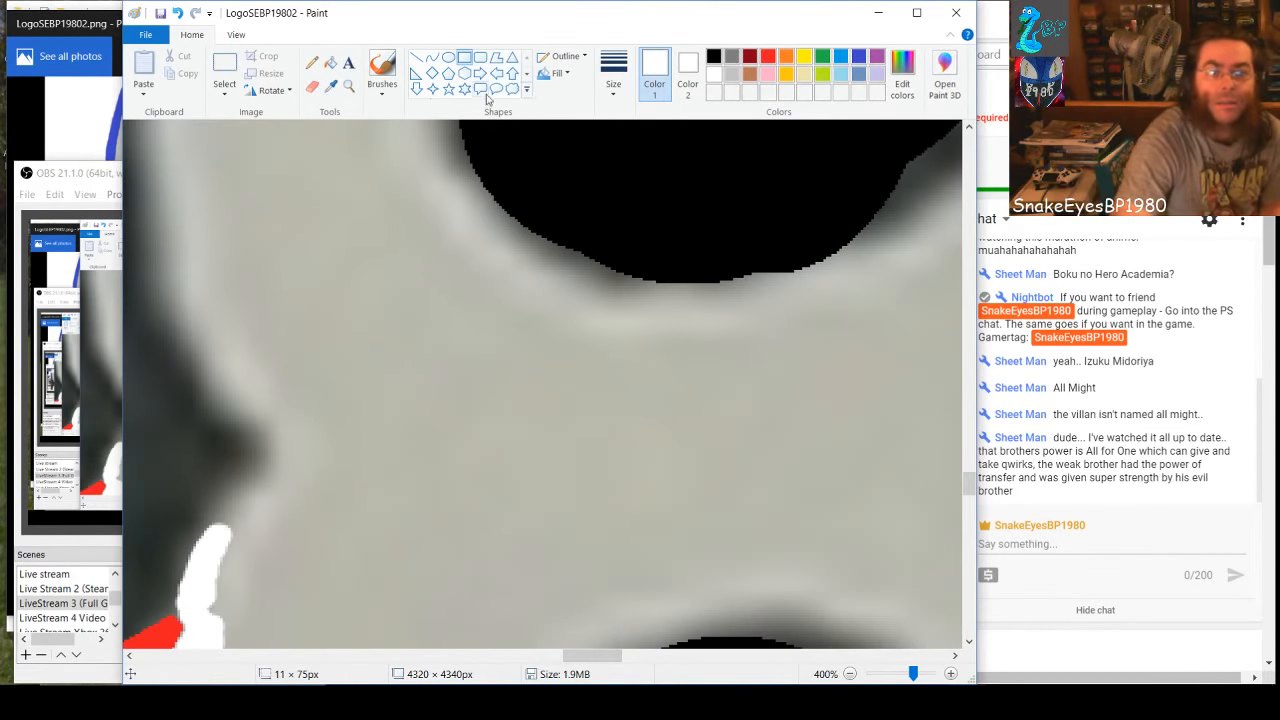
{"action": "left_click", "coordinate": [382, 70]}
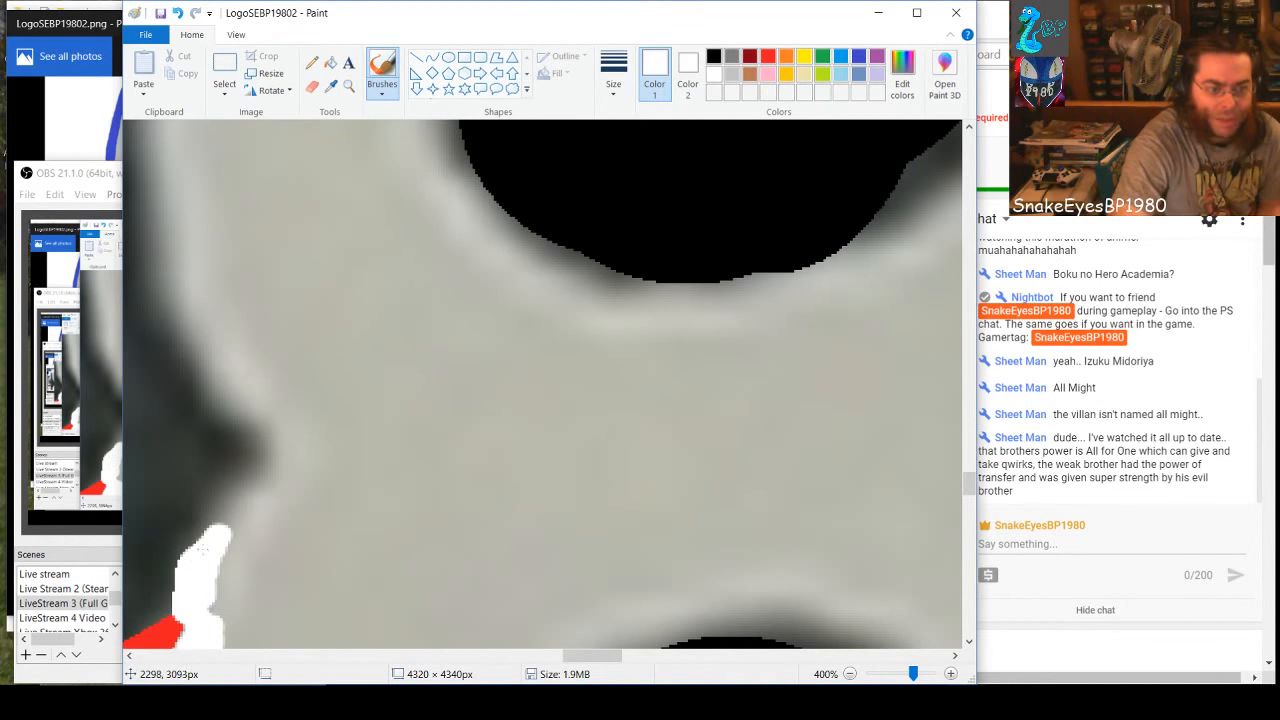
{"action": "left_click_drag", "start_coordinate": [195, 549], "coordinate": [243, 490]}
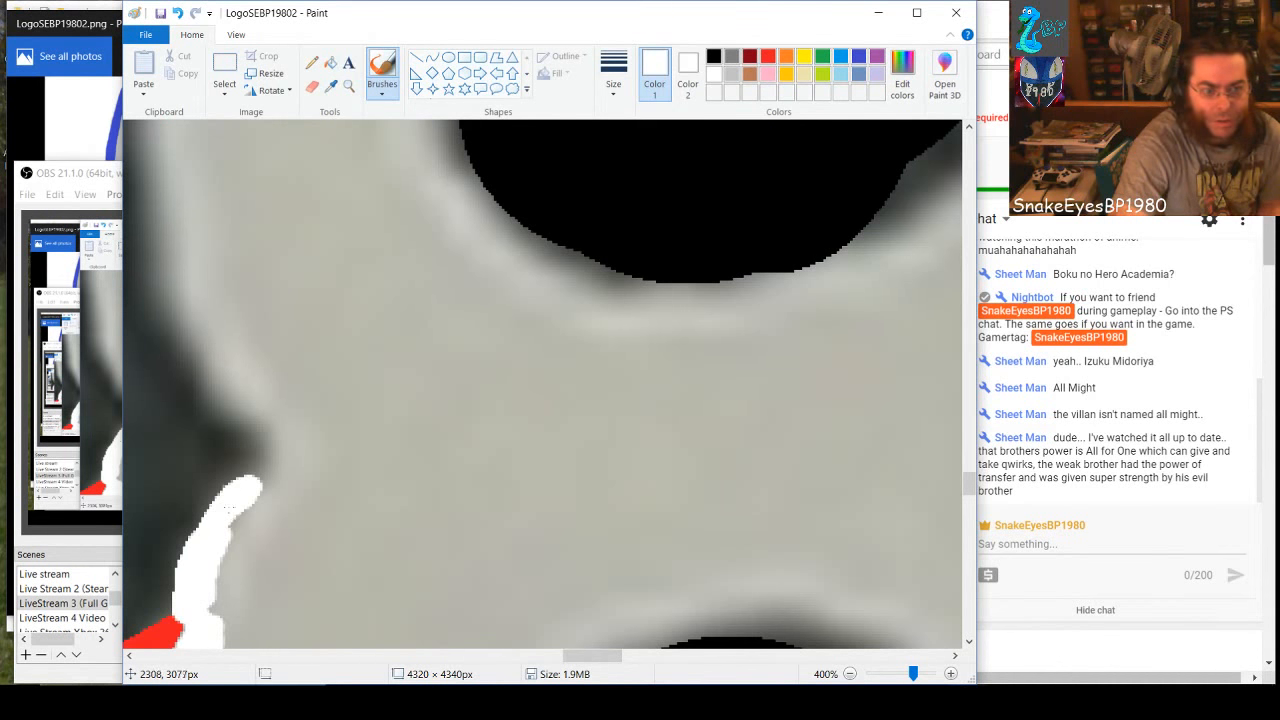
{"action": "left_click_drag", "start_coordinate": [266, 476], "coordinate": [270, 459]}
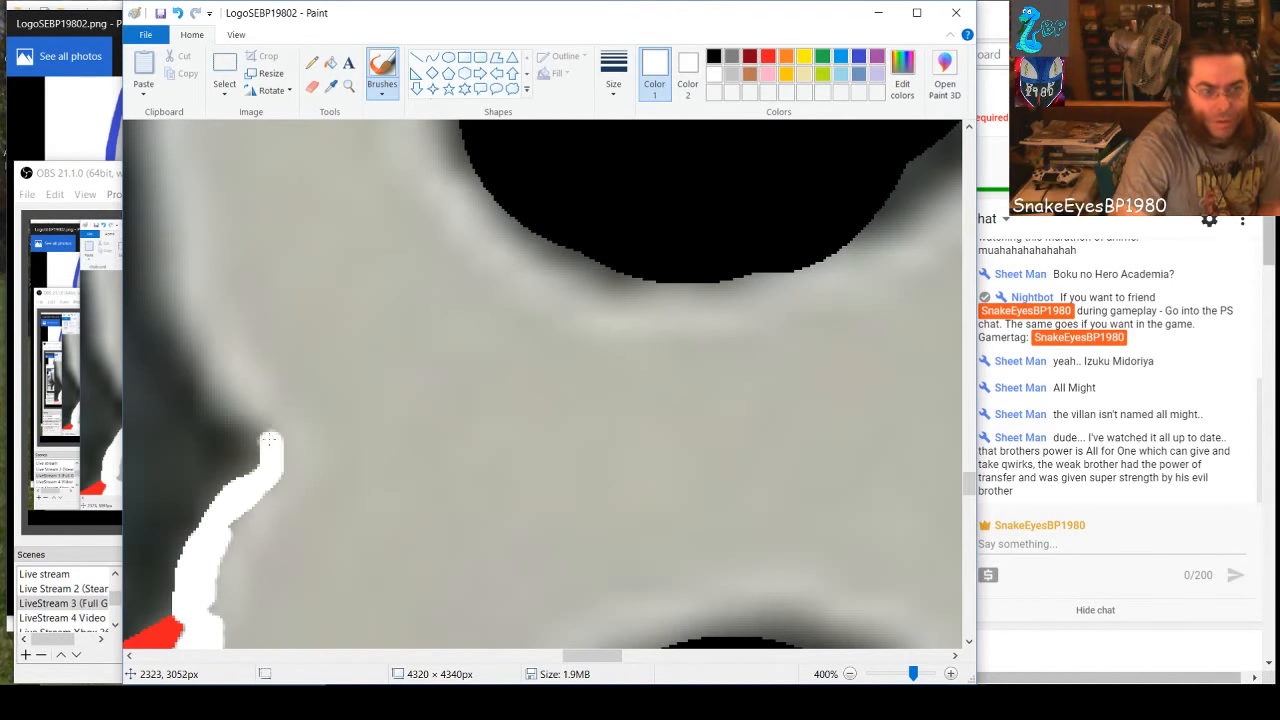
{"action": "mouse_move", "coordinate": [252, 413]}
{"action": "left_mouse_down"}
{"action": "mouse_move", "coordinate": [209, 373]}
{"action": "mouse_move", "coordinate": [184, 321]}
{"action": "left_mouse_up"}
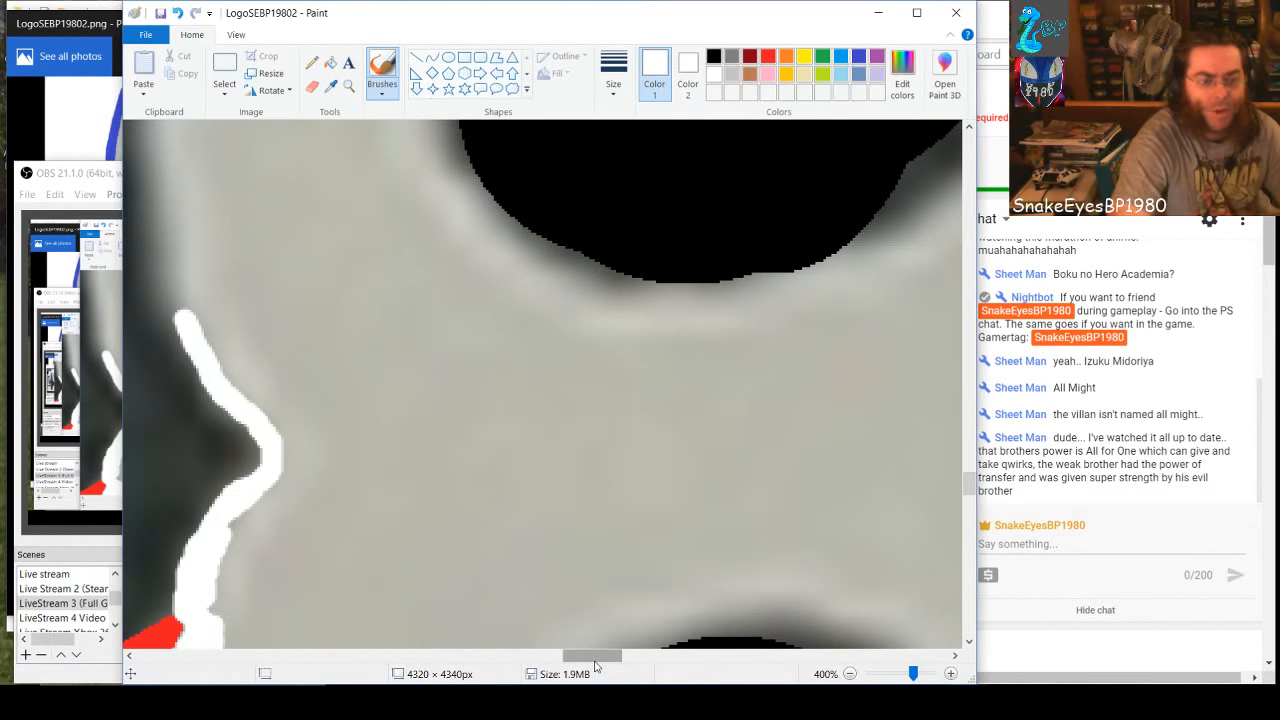
Extend the white brush outline from the waist notch up the outer edge of the 8's upper loop
{"action": "left_click_drag", "start_coordinate": [595, 656], "coordinate": [570, 657]}
{"action": "scroll", "coordinate": [565, 615], "scroll_direction": "up", "scroll_amount": 2}
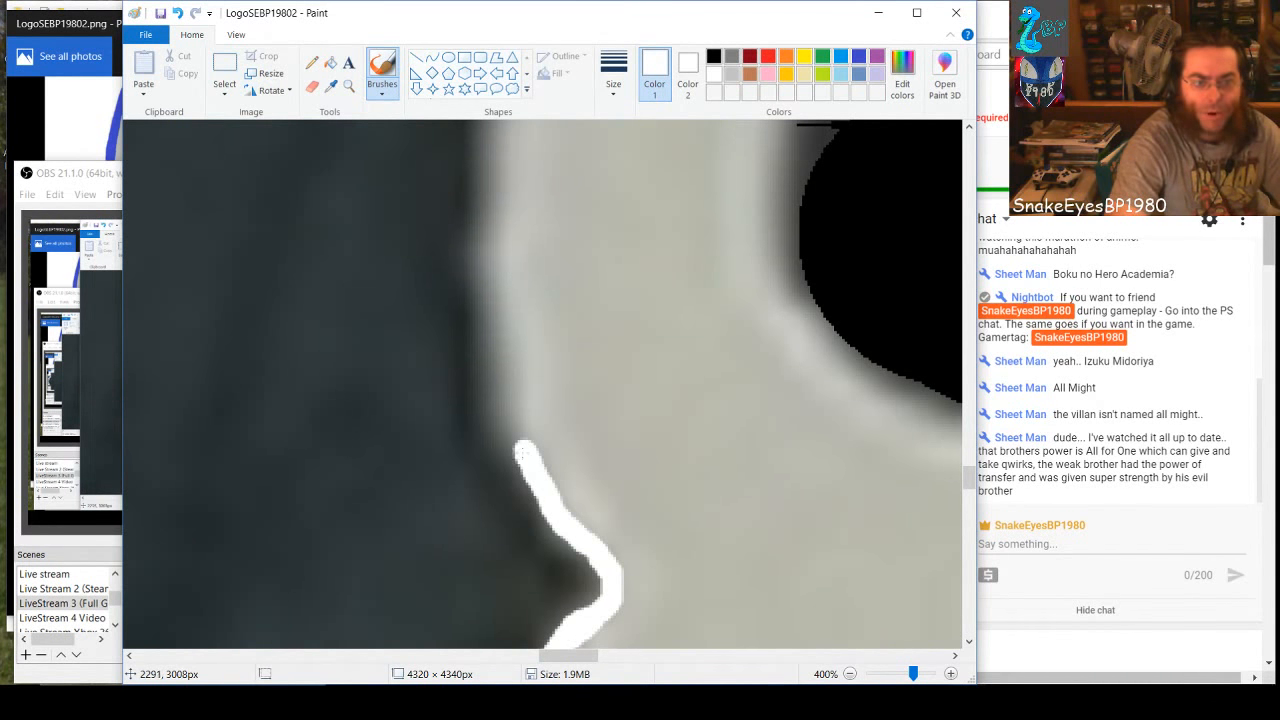
{"action": "left_click_drag", "start_coordinate": [523, 453], "coordinate": [496, 297]}
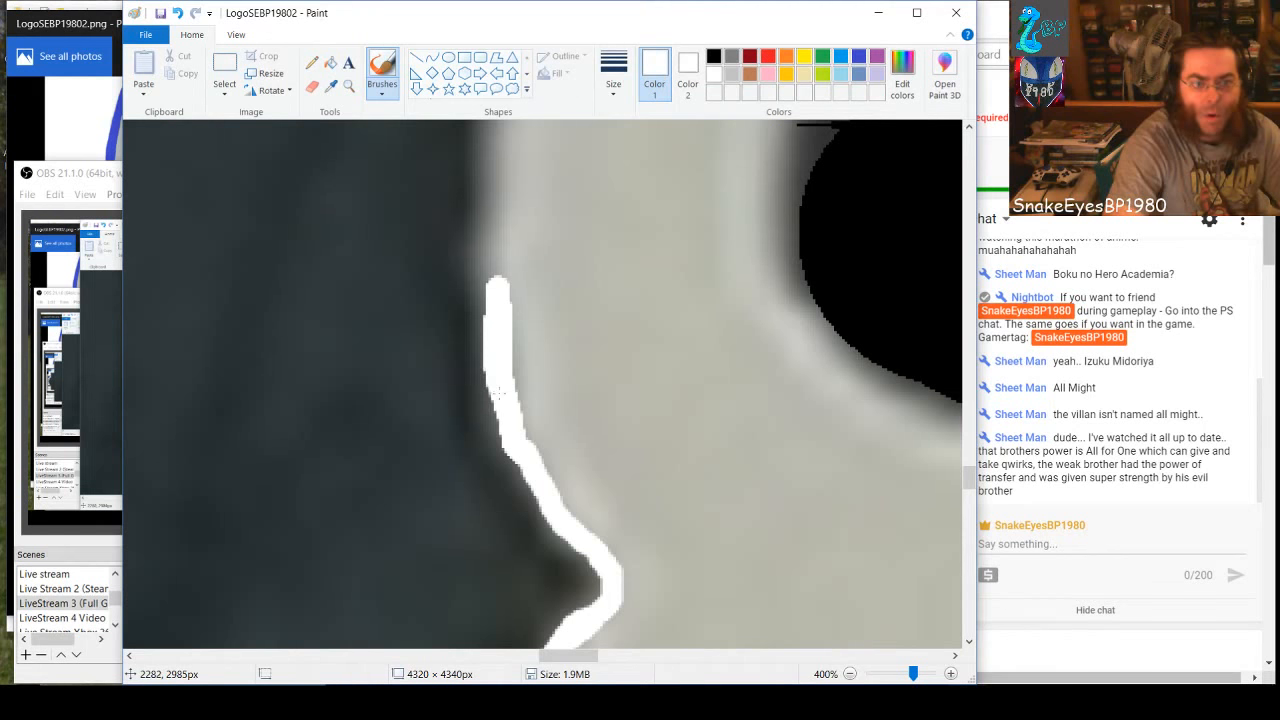
{"action": "left_click_drag", "start_coordinate": [490, 300], "coordinate": [497, 140]}
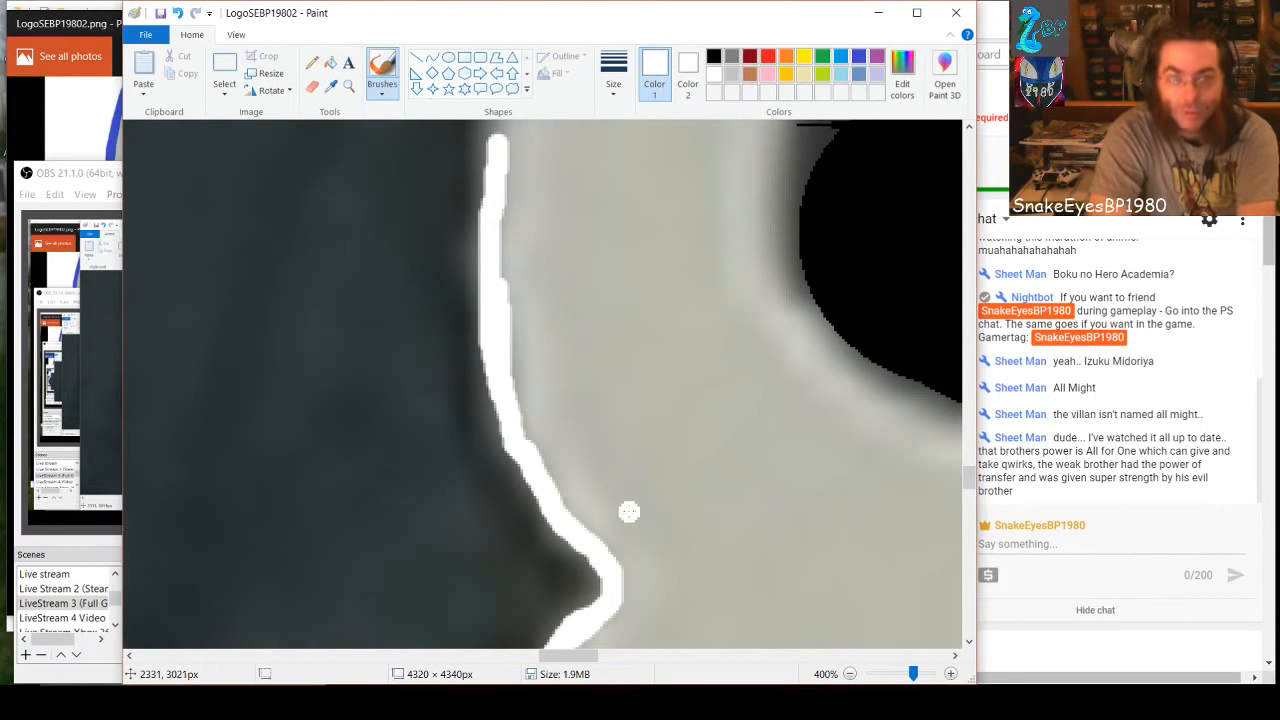
Brush black over the gray remnants and notch along the left edge of the 8's upper hole to smooth it
{"action": "scroll", "coordinate": [629, 511], "scroll_direction": "up", "scroll_amount": 3}
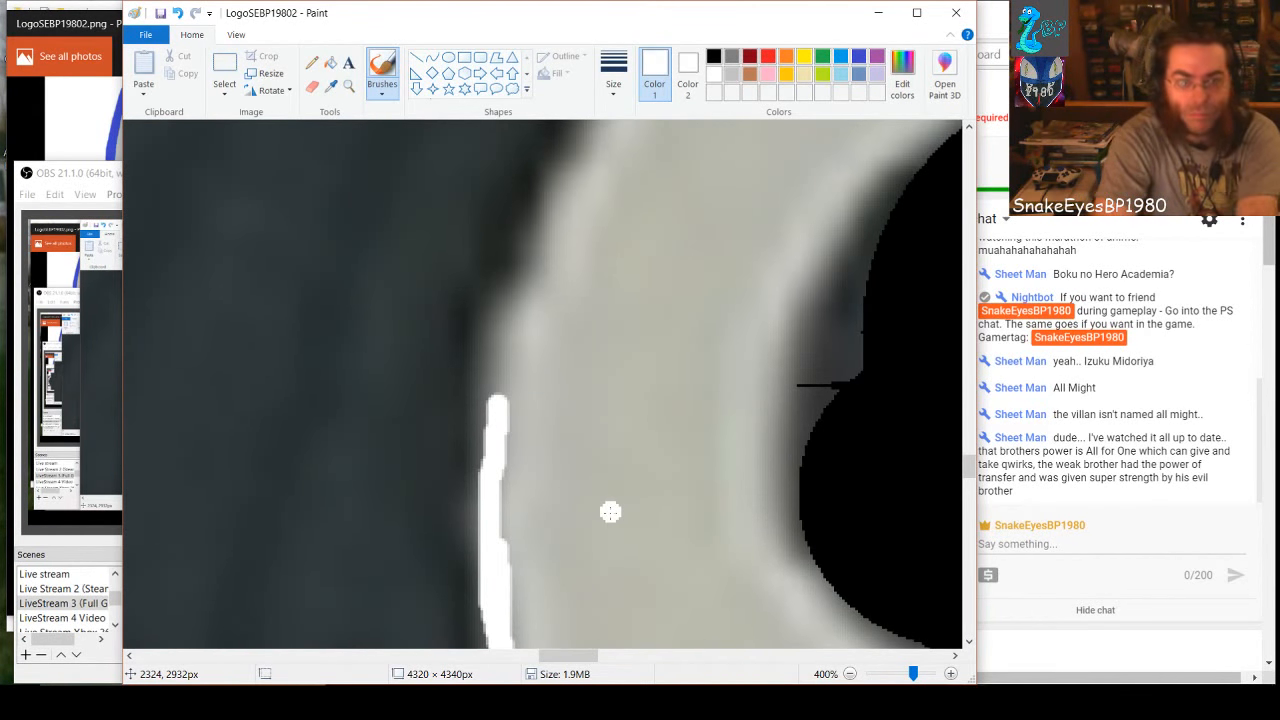
{"action": "mouse_move", "coordinate": [568, 657]}
{"action": "left_mouse_down"}
{"action": "mouse_move", "coordinate": [613, 660]}
{"action": "mouse_move", "coordinate": [583, 660]}
{"action": "left_mouse_up"}
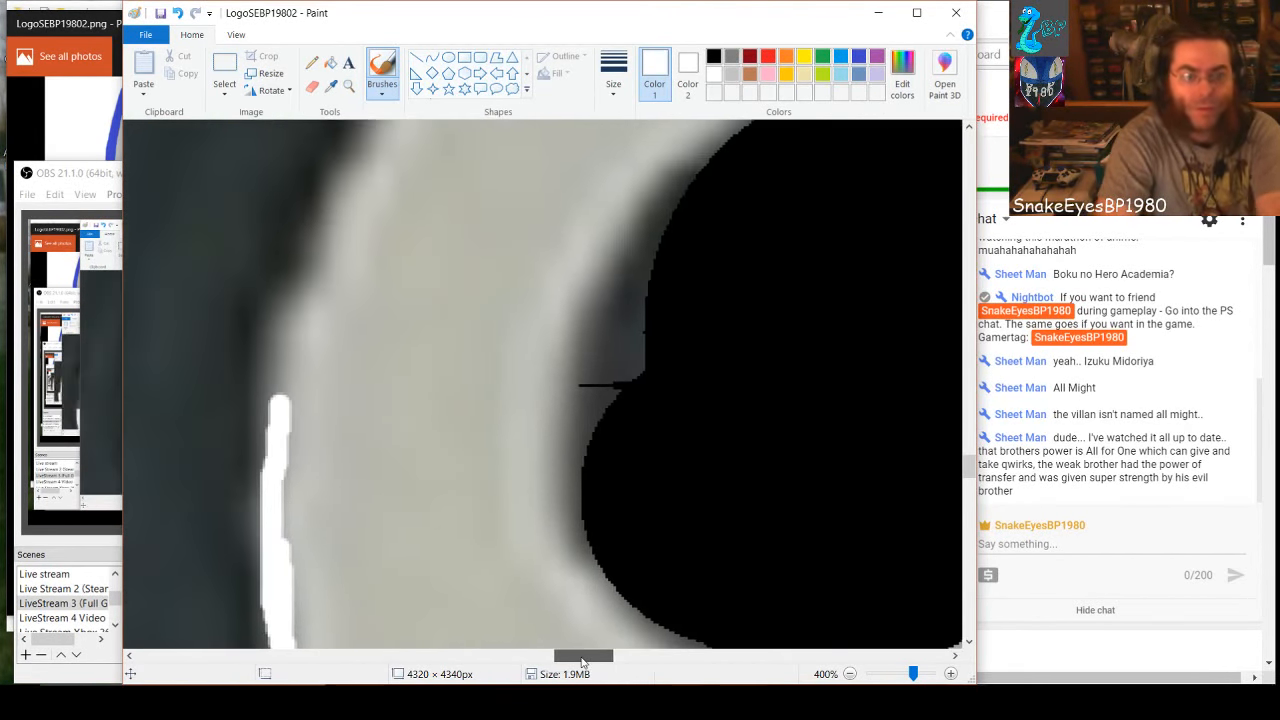
{"action": "scroll", "coordinate": [557, 620], "scroll_direction": "up", "scroll_amount": 3}
{"action": "scroll", "coordinate": [557, 620], "scroll_direction": "down", "scroll_amount": 2}
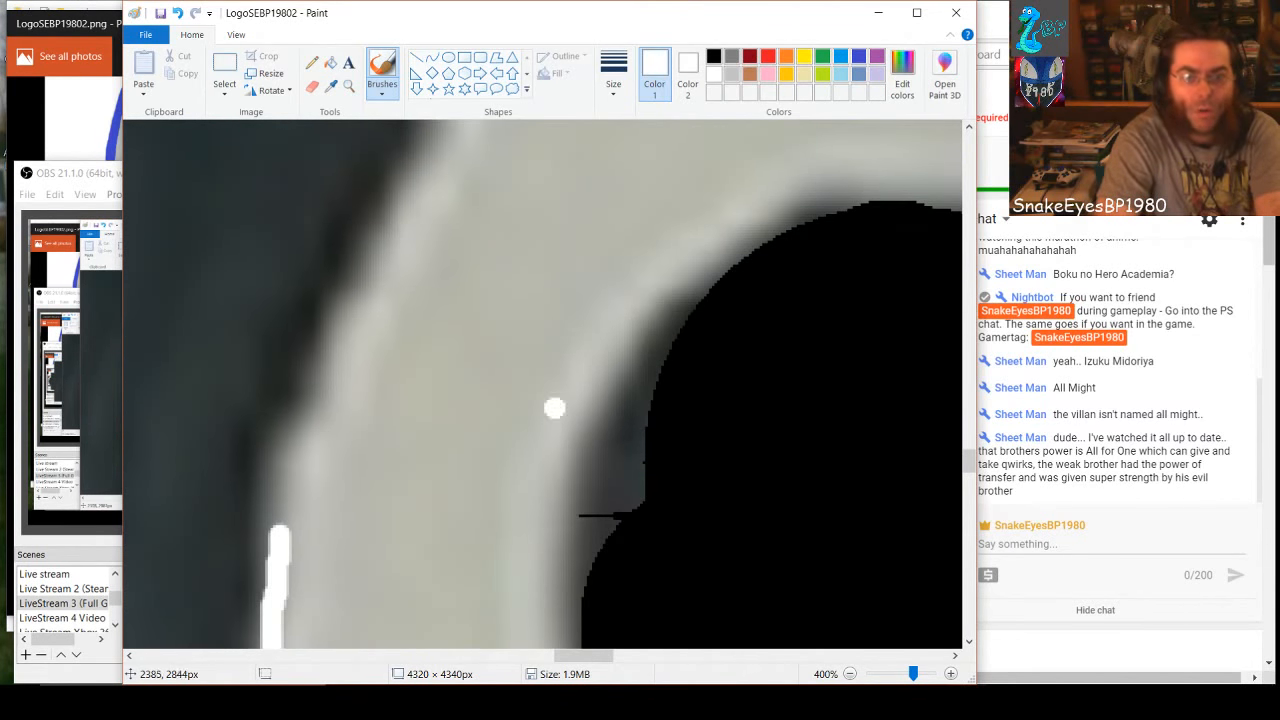
{"action": "left_click", "coordinate": [713, 57]}
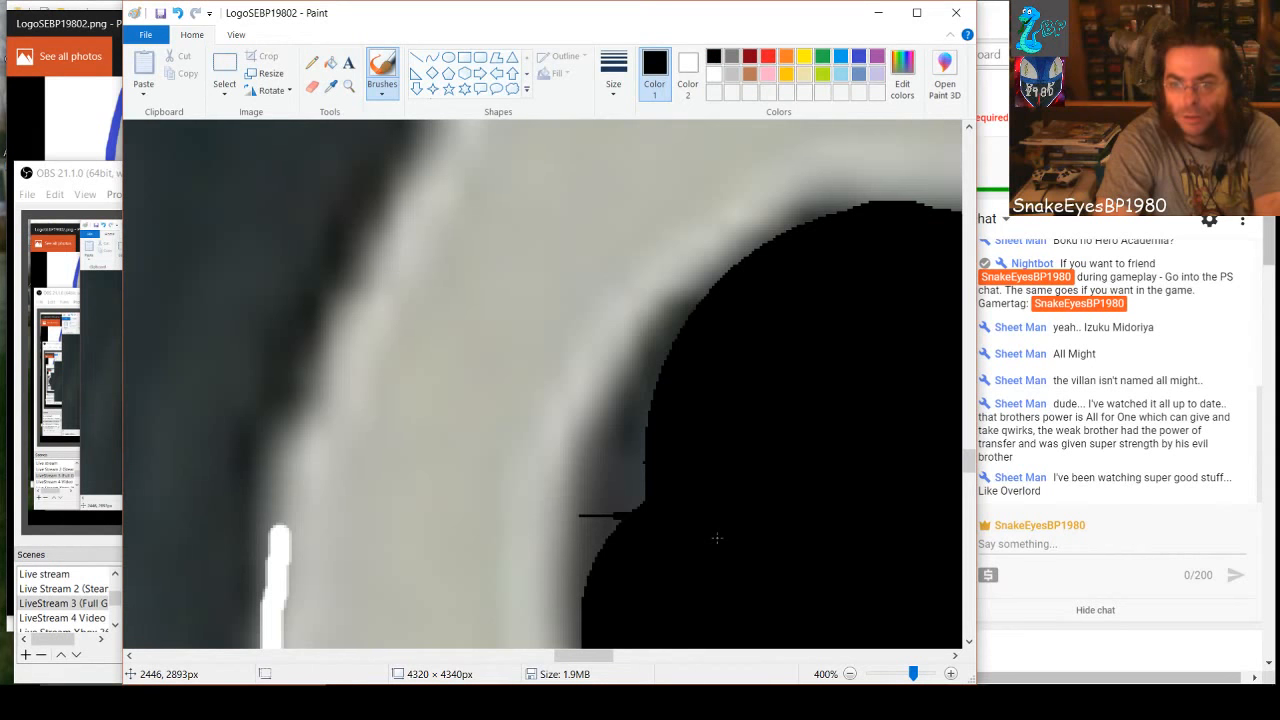
{"action": "mouse_move", "coordinate": [646, 521]}
{"action": "left_mouse_down"}
{"action": "mouse_move", "coordinate": [650, 453]}
{"action": "mouse_move", "coordinate": [627, 536]}
{"action": "mouse_move", "coordinate": [646, 462]}
{"action": "mouse_move", "coordinate": [605, 558]}
{"action": "mouse_move", "coordinate": [605, 518]}
{"action": "left_mouse_up"}
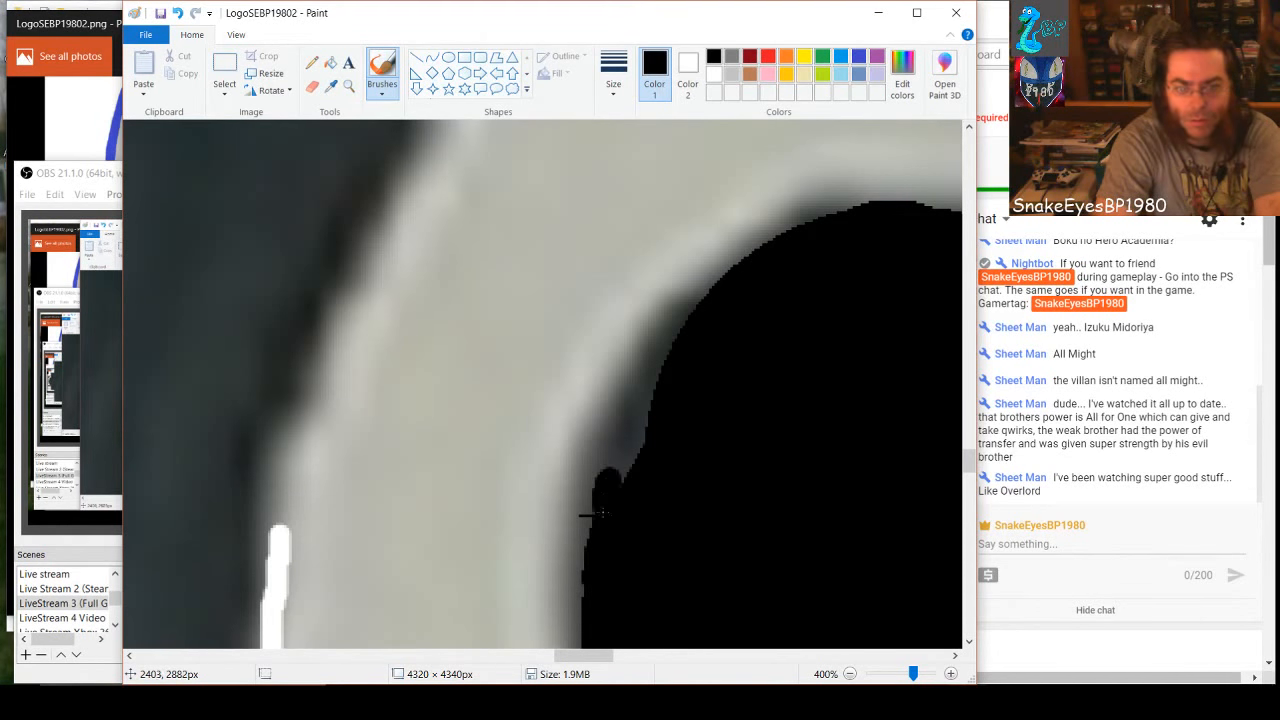
{"action": "left_click_drag", "start_coordinate": [607, 470], "coordinate": [634, 408]}
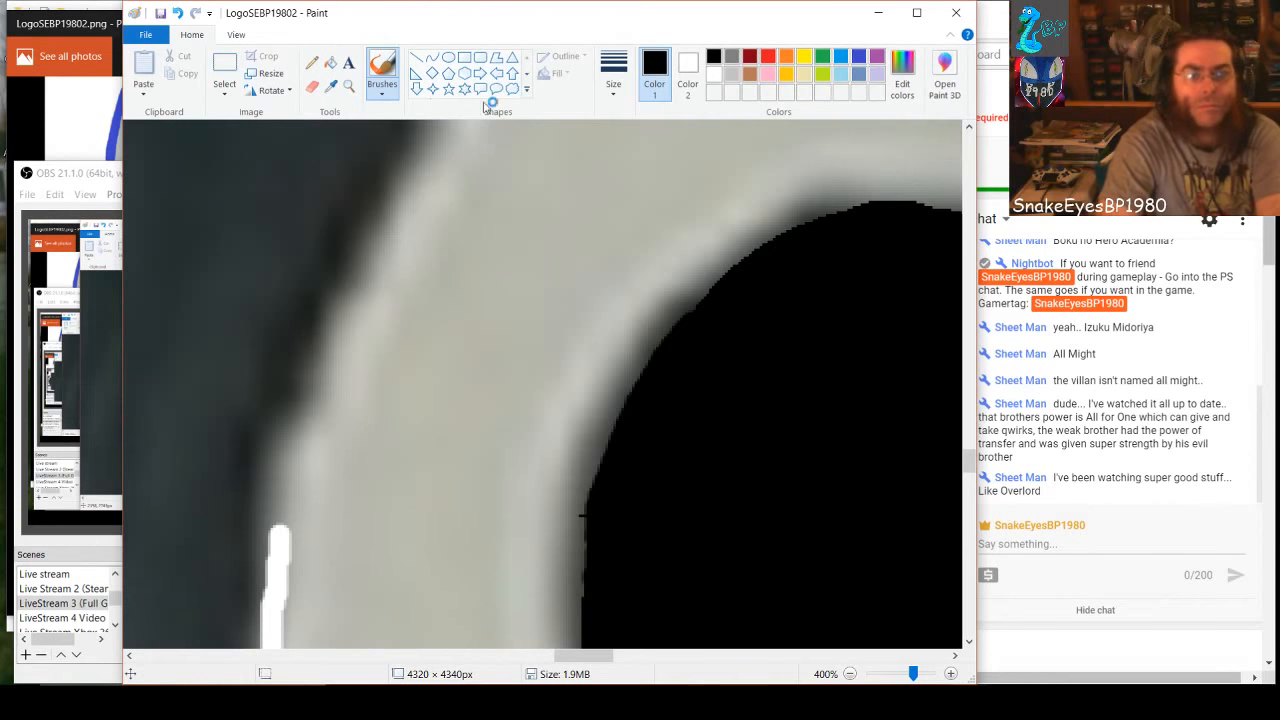
Extend the white brush outline further up the left outer edge of the 8's upper loop, thickening the existing stroke
{"action": "left_click", "coordinate": [713, 74]}
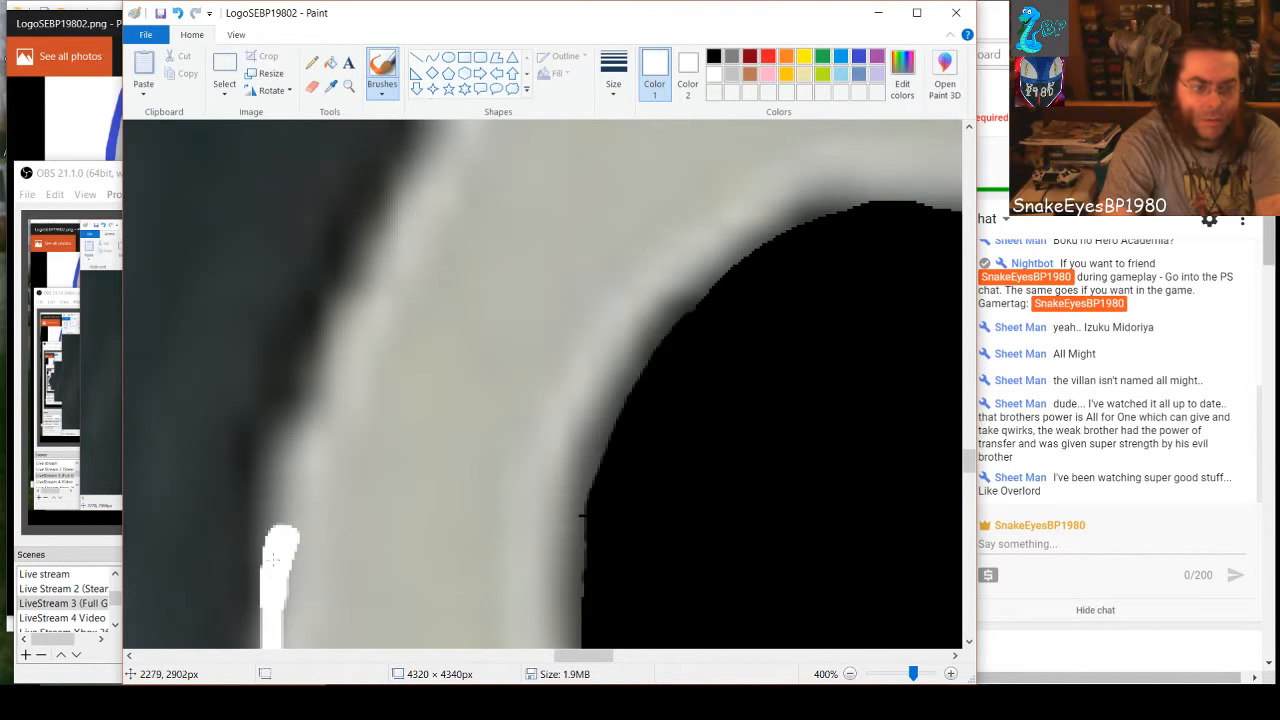
{"action": "left_click_drag", "start_coordinate": [279, 517], "coordinate": [285, 485]}
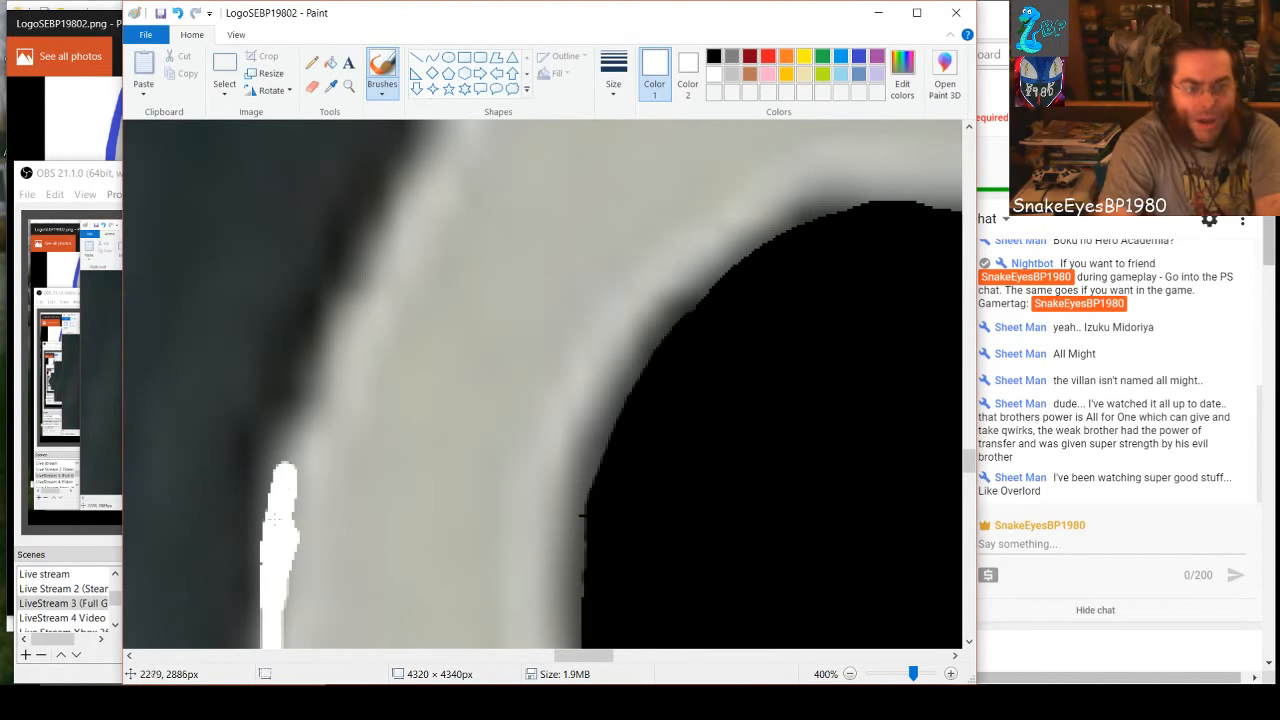
{"action": "mouse_move", "coordinate": [282, 461]}
{"action": "left_mouse_down"}
{"action": "mouse_move", "coordinate": [312, 418]}
{"action": "mouse_move", "coordinate": [279, 453]}
{"action": "mouse_move", "coordinate": [274, 514]}
{"action": "mouse_move", "coordinate": [398, 218]}
{"action": "left_mouse_up"}
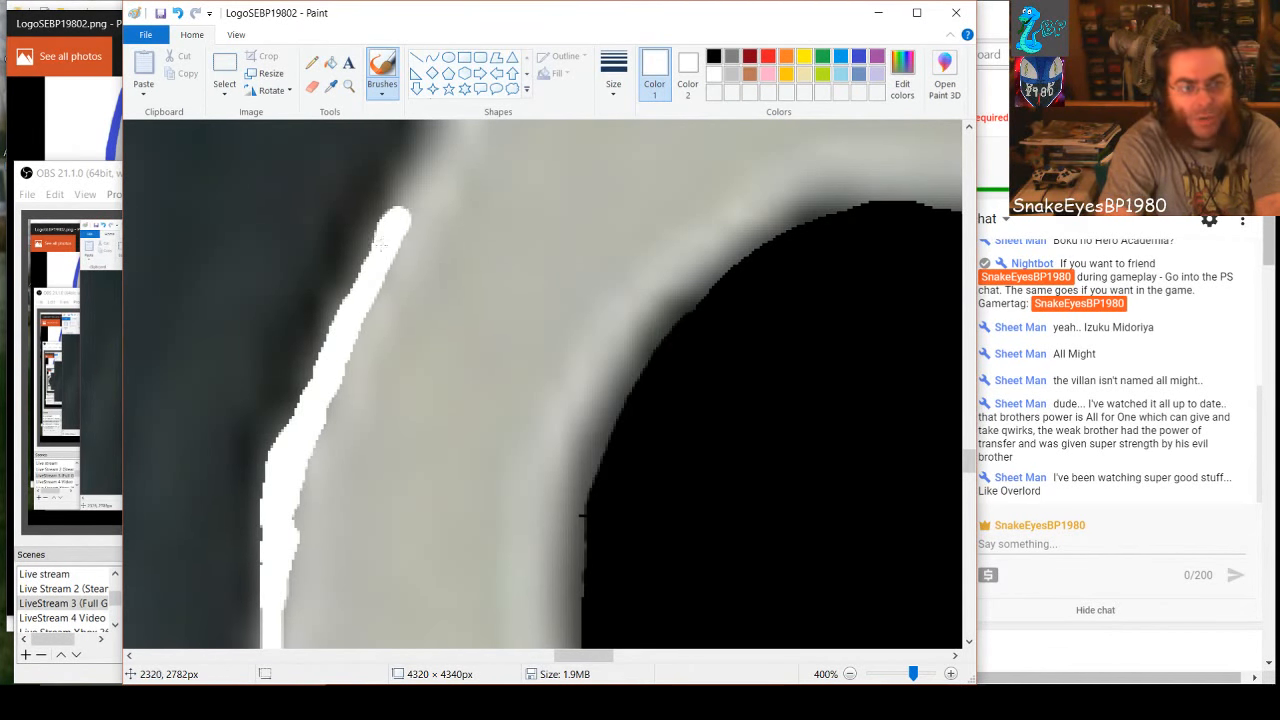
{"action": "left_click_drag", "start_coordinate": [336, 330], "coordinate": [309, 385]}
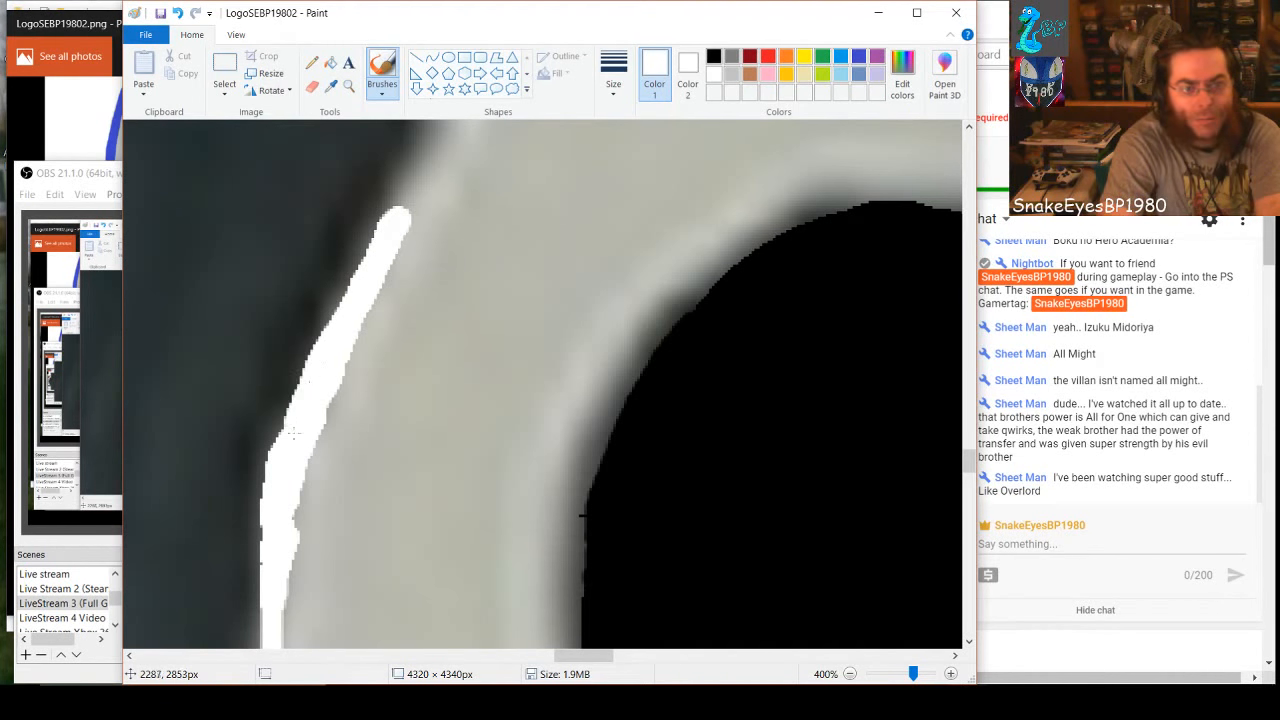
{"action": "mouse_move", "coordinate": [285, 437]}
{"action": "left_mouse_down"}
{"action": "mouse_move", "coordinate": [302, 372]}
{"action": "mouse_move", "coordinate": [445, 128]}
{"action": "left_mouse_up"}
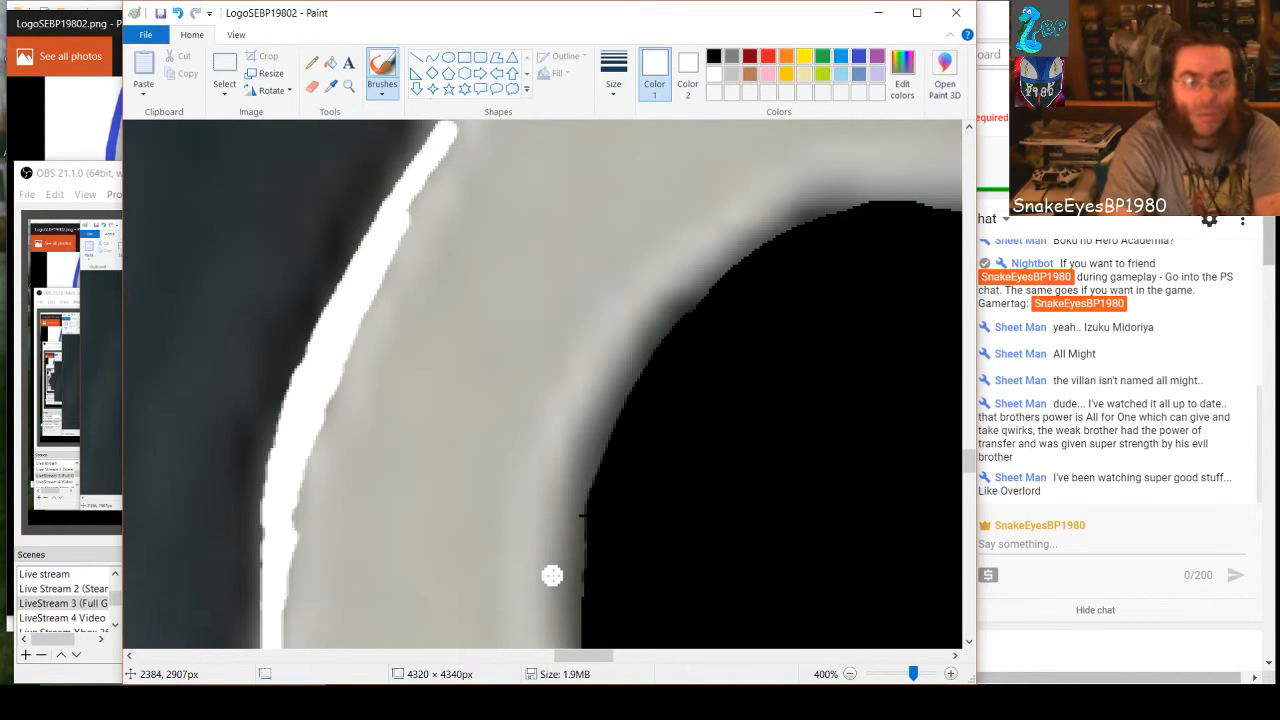
Brush the white outline around the upper loop's top-left outer curve and onto its top edge, undoing the last stray stroke
{"action": "scroll", "coordinate": [570, 570], "scroll_direction": "up", "scroll_amount": 3}
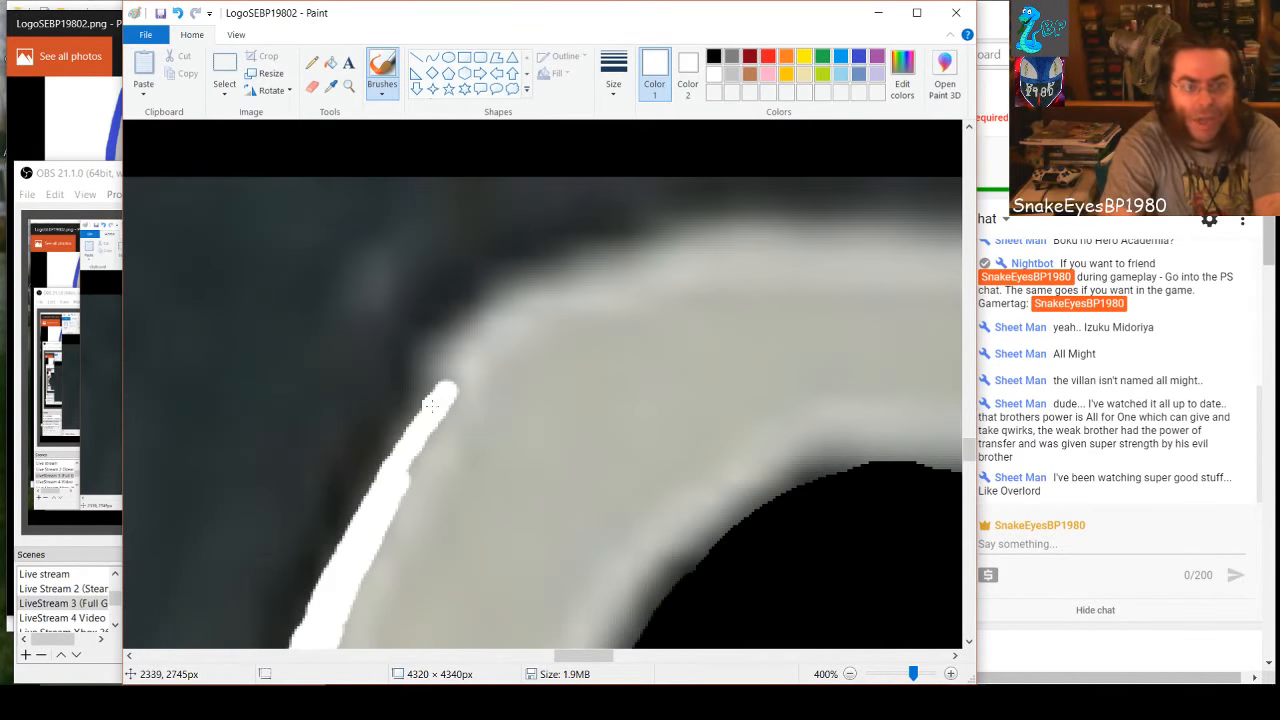
{"action": "left_click_drag", "start_coordinate": [431, 403], "coordinate": [445, 372]}
{"action": "left_click_drag", "start_coordinate": [396, 463], "coordinate": [412, 418]}
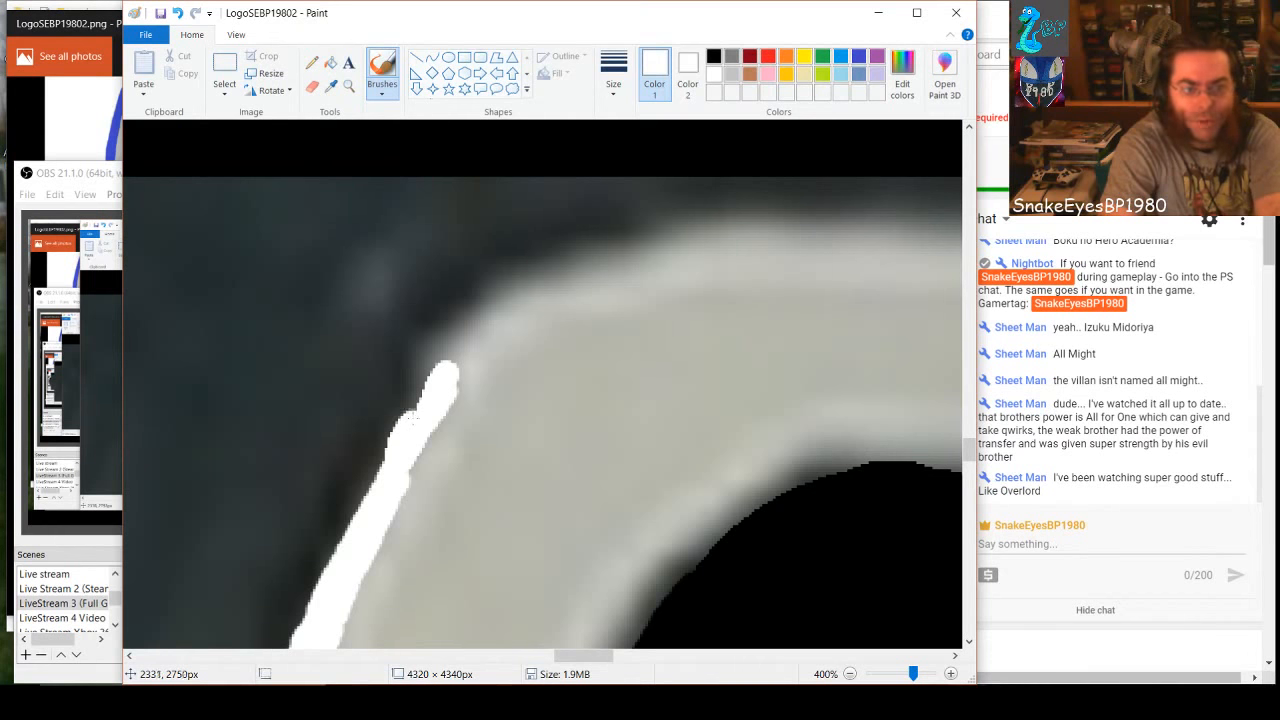
{"action": "mouse_move", "coordinate": [438, 371]}
{"action": "left_mouse_down"}
{"action": "mouse_move", "coordinate": [510, 298]}
{"action": "mouse_move", "coordinate": [548, 280]}
{"action": "mouse_move", "coordinate": [710, 232]}
{"action": "mouse_move", "coordinate": [770, 231]}
{"action": "left_mouse_up"}
{"action": "mouse_move", "coordinate": [813, 227]}
{"action": "left_mouse_down"}
{"action": "mouse_move", "coordinate": [865, 226]}
{"action": "mouse_move", "coordinate": [858, 245]}
{"action": "mouse_move", "coordinate": [726, 246]}
{"action": "mouse_move", "coordinate": [532, 309]}
{"action": "mouse_move", "coordinate": [477, 348]}
{"action": "mouse_move", "coordinate": [395, 498]}
{"action": "left_mouse_up"}
{"action": "key", "text": "ctrl+z"}
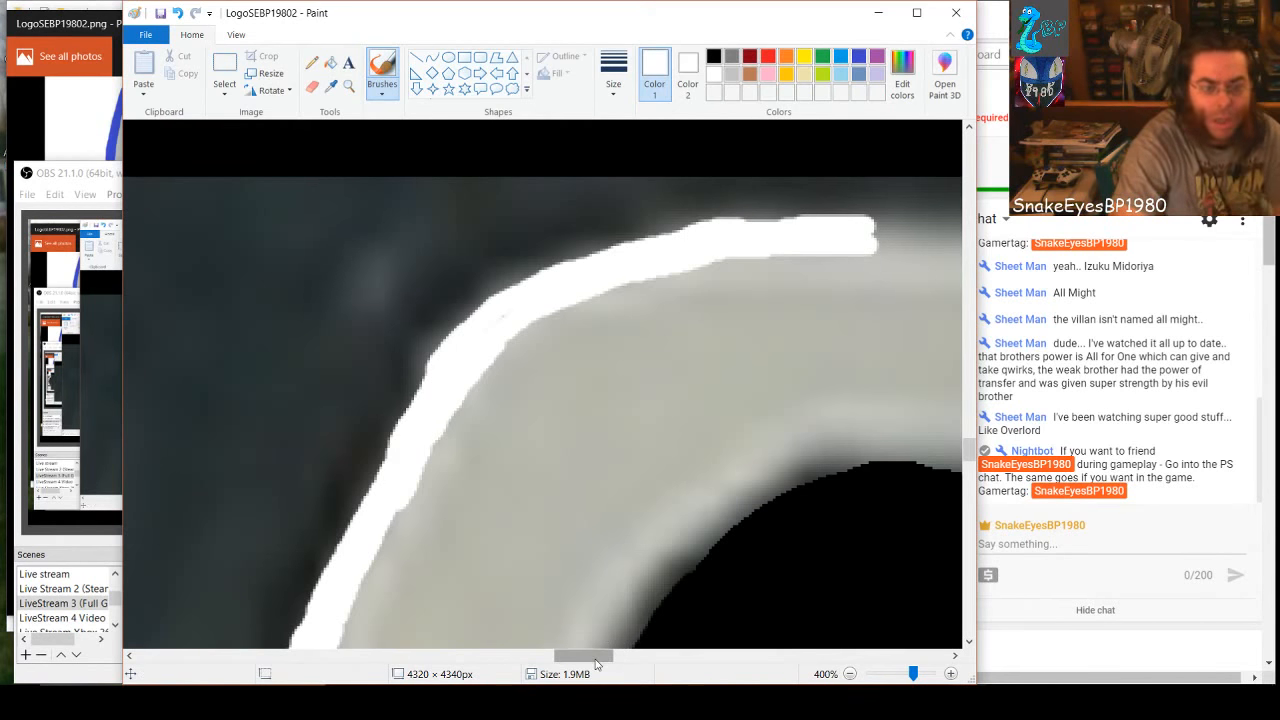
Brush a white outline over the upper half of the 8's upper hole, from its left shoulder across the top to the right shoulder
{"action": "left_click_drag", "start_coordinate": [597, 657], "coordinate": [611, 657]}
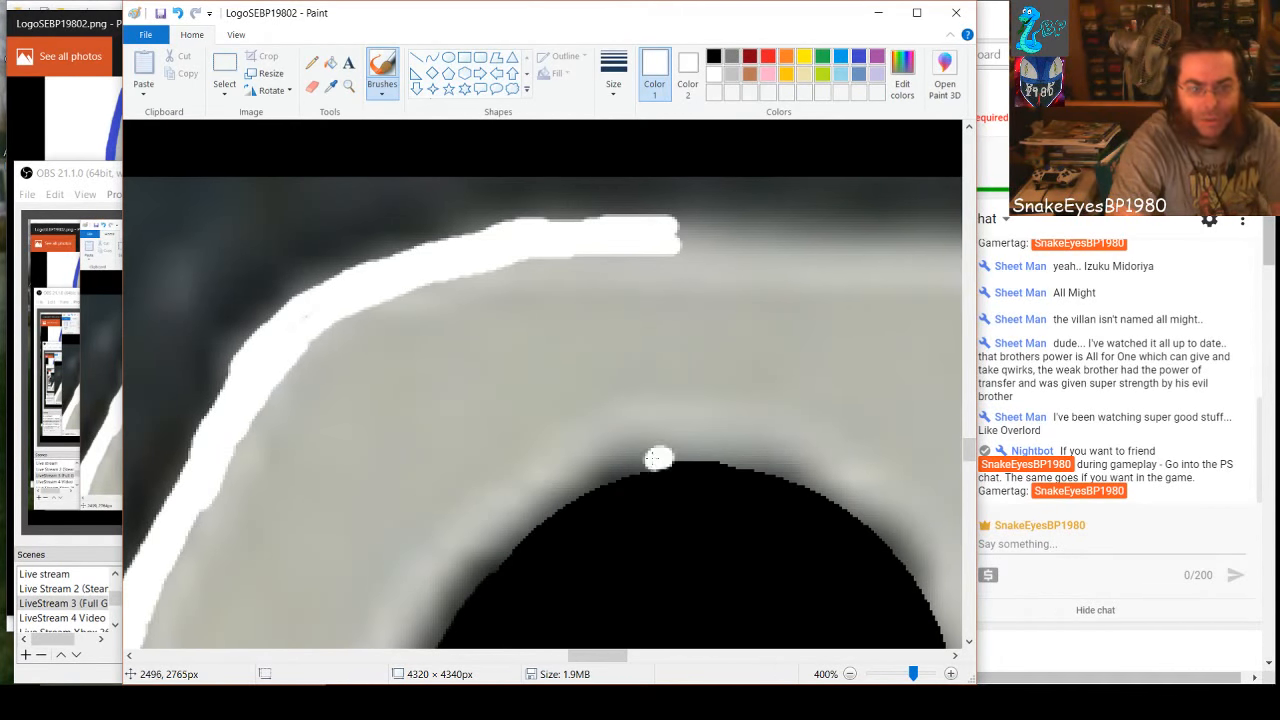
{"action": "left_click_drag", "start_coordinate": [593, 481], "coordinate": [566, 490]}
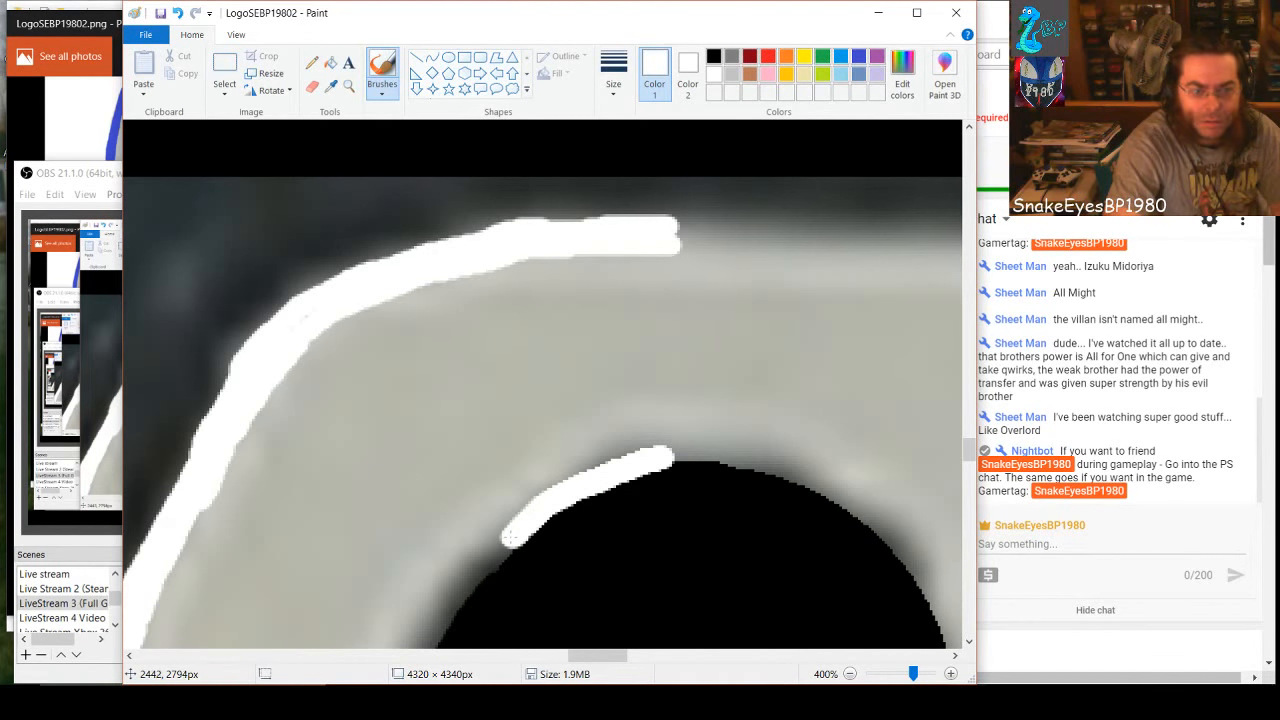
{"action": "left_click_drag", "start_coordinate": [510, 539], "coordinate": [493, 550]}
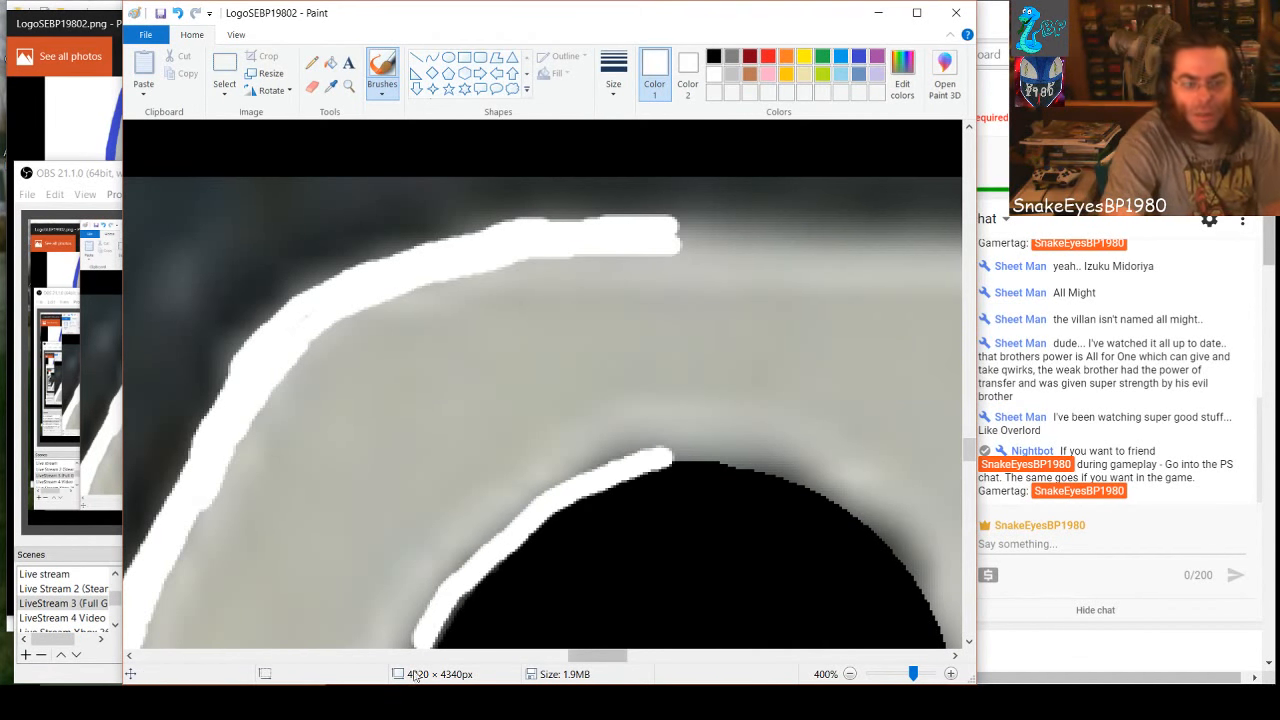
{"action": "left_click_drag", "start_coordinate": [591, 658], "coordinate": [603, 663]}
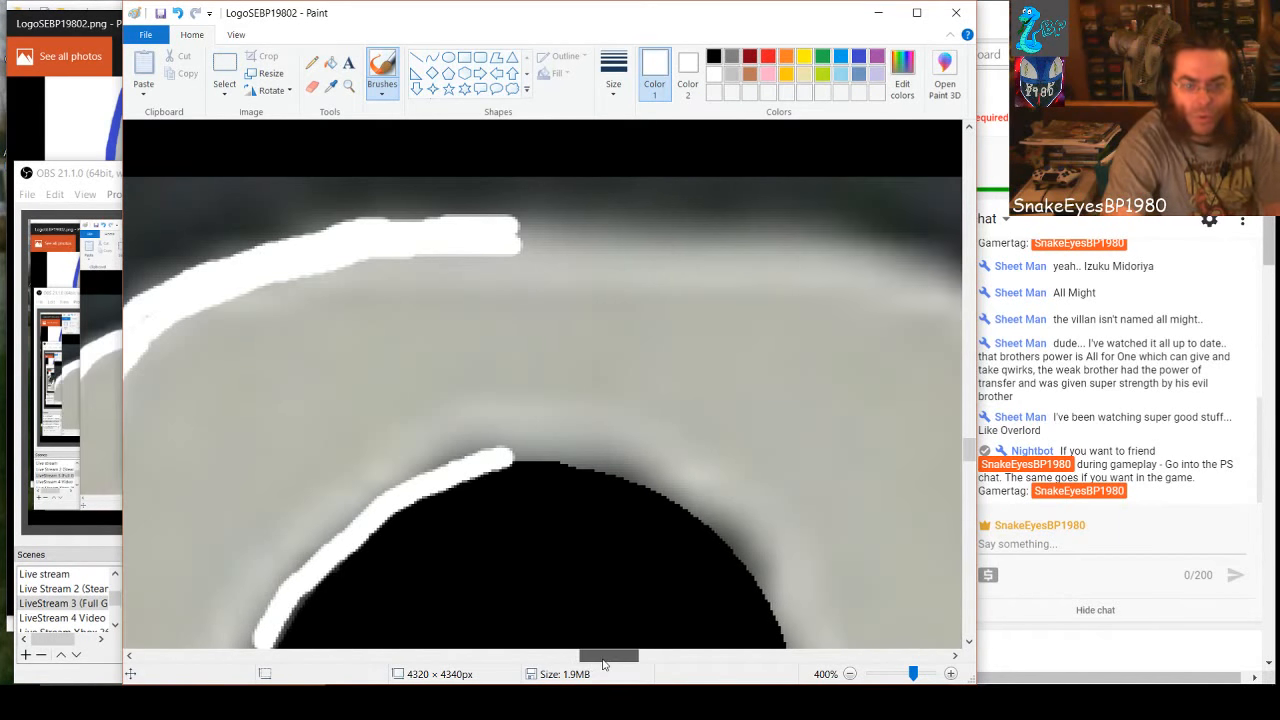
{"action": "left_click_drag", "start_coordinate": [512, 458], "coordinate": [543, 449]}
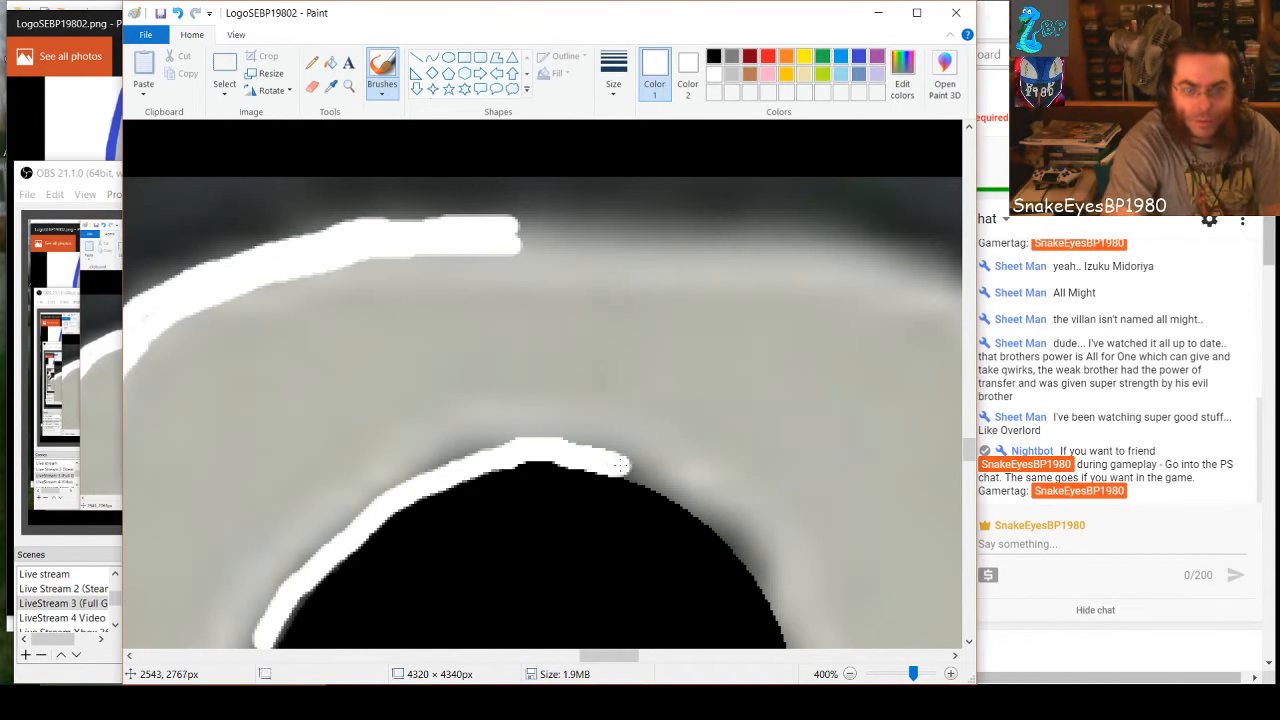
{"action": "left_click_drag", "start_coordinate": [676, 489], "coordinate": [734, 535]}
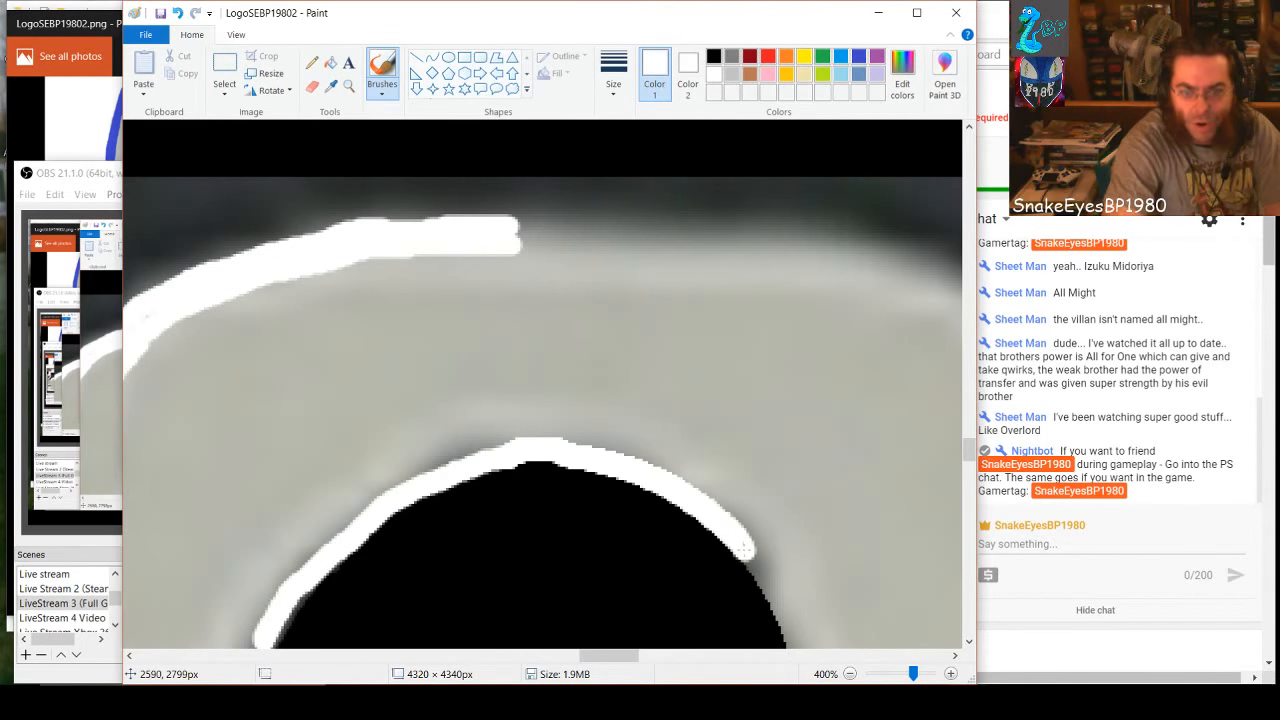
{"action": "left_click_drag", "start_coordinate": [766, 577], "coordinate": [796, 636]}
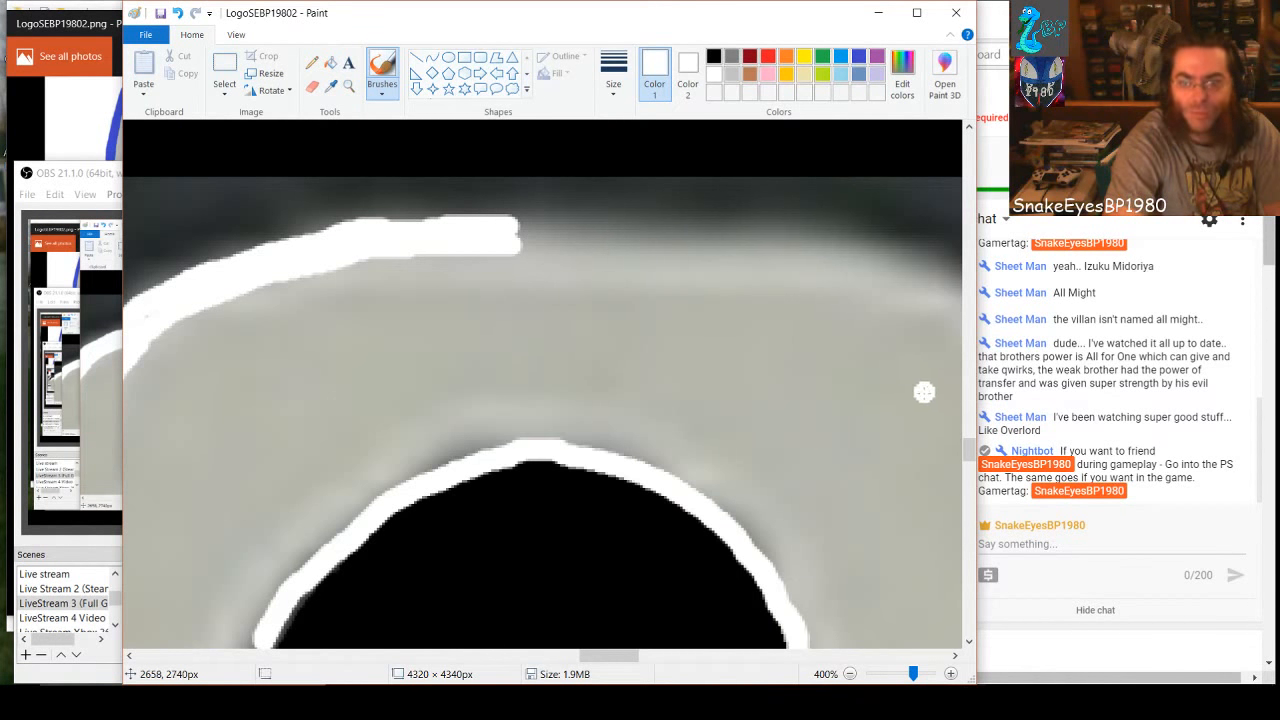
Continue the white outline down the left side of the upper hole to its lower-left curve
{"action": "left_click_drag", "start_coordinate": [969, 450], "coordinate": [966, 464]}
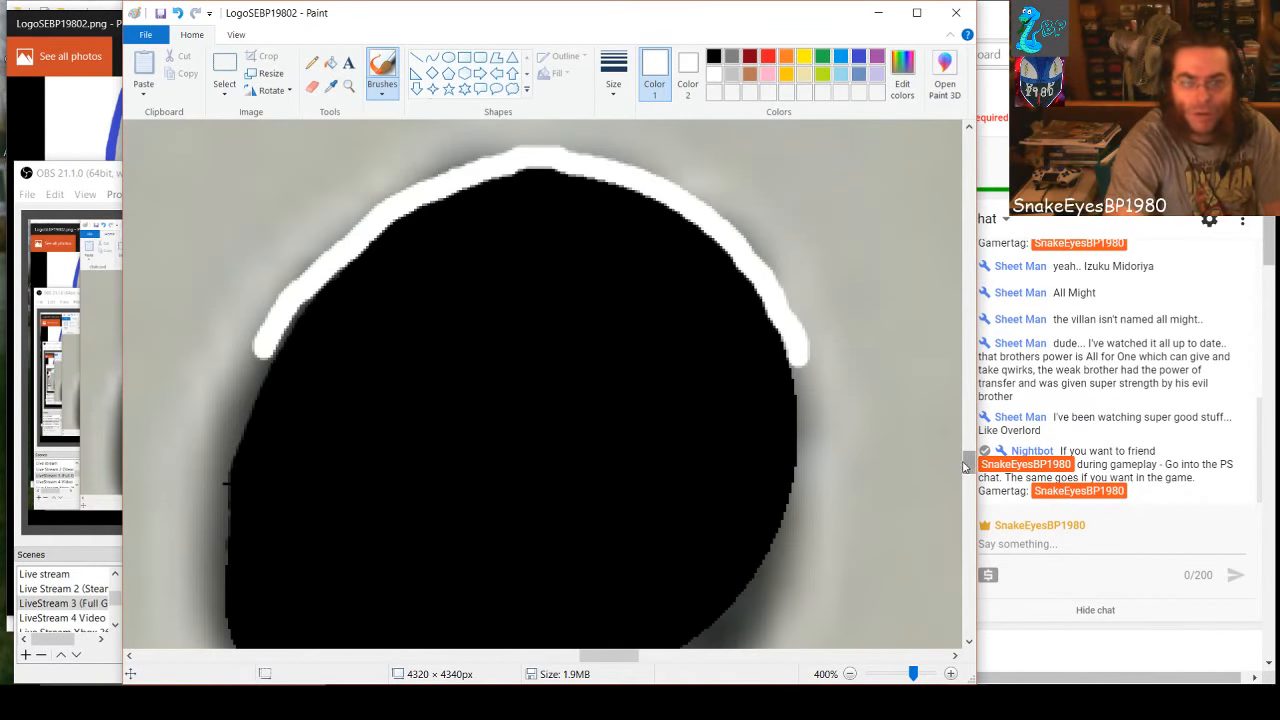
{"action": "left_click_drag", "start_coordinate": [264, 354], "coordinate": [230, 432]}
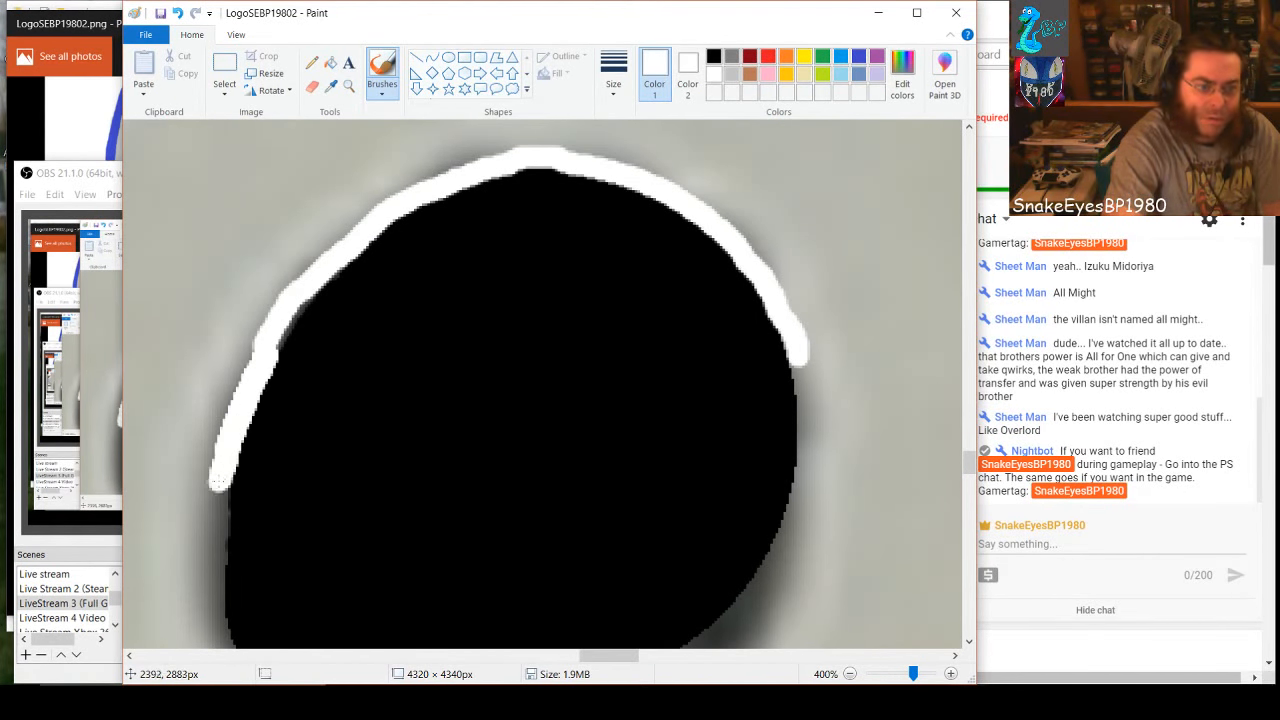
{"action": "left_click_drag", "start_coordinate": [215, 498], "coordinate": [215, 518]}
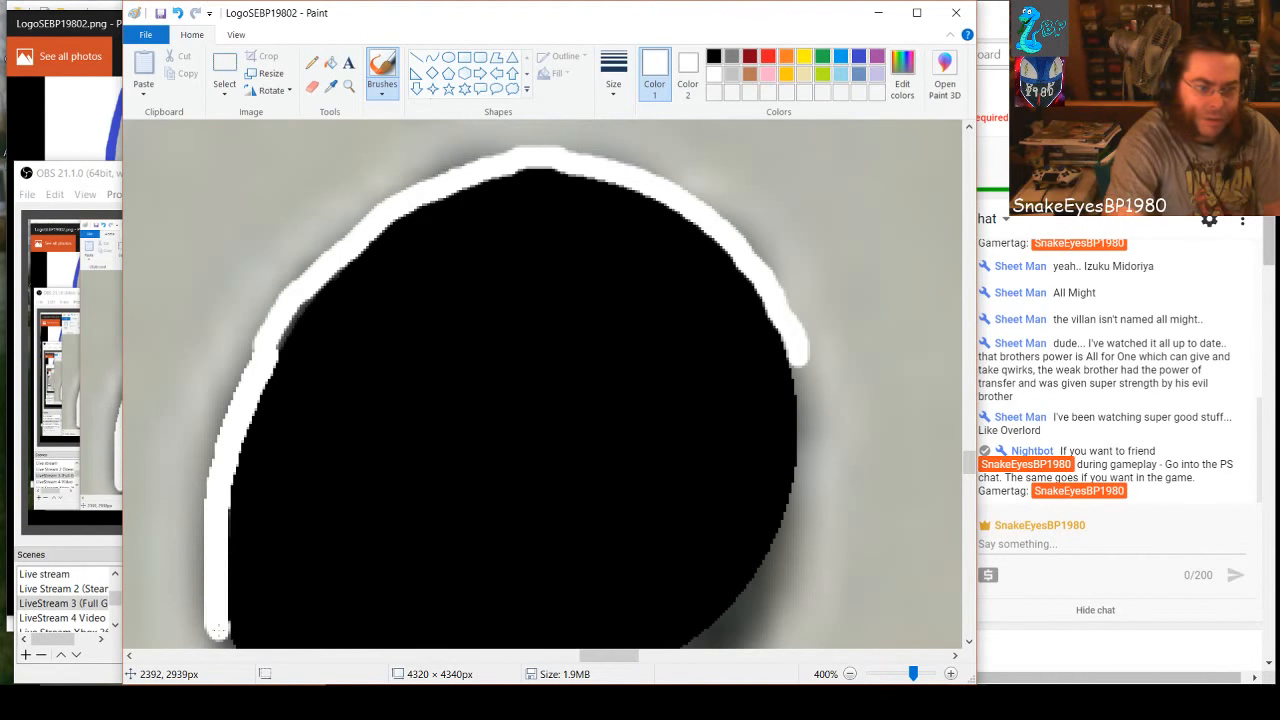
{"action": "scroll", "coordinate": [486, 474], "scroll_direction": "down", "scroll_amount": 3}
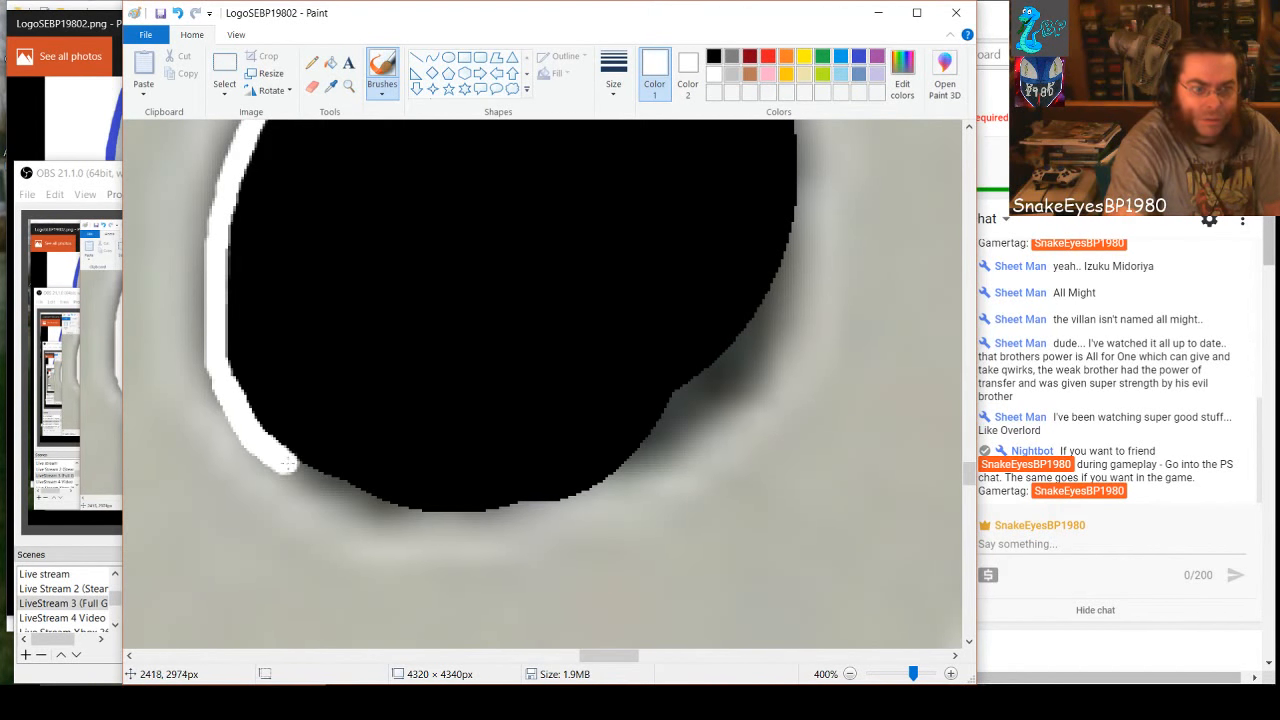
Brush the white outline along the bottom of the upper hole and up its lower-right curve
{"action": "left_click_drag", "start_coordinate": [287, 463], "coordinate": [308, 476]}
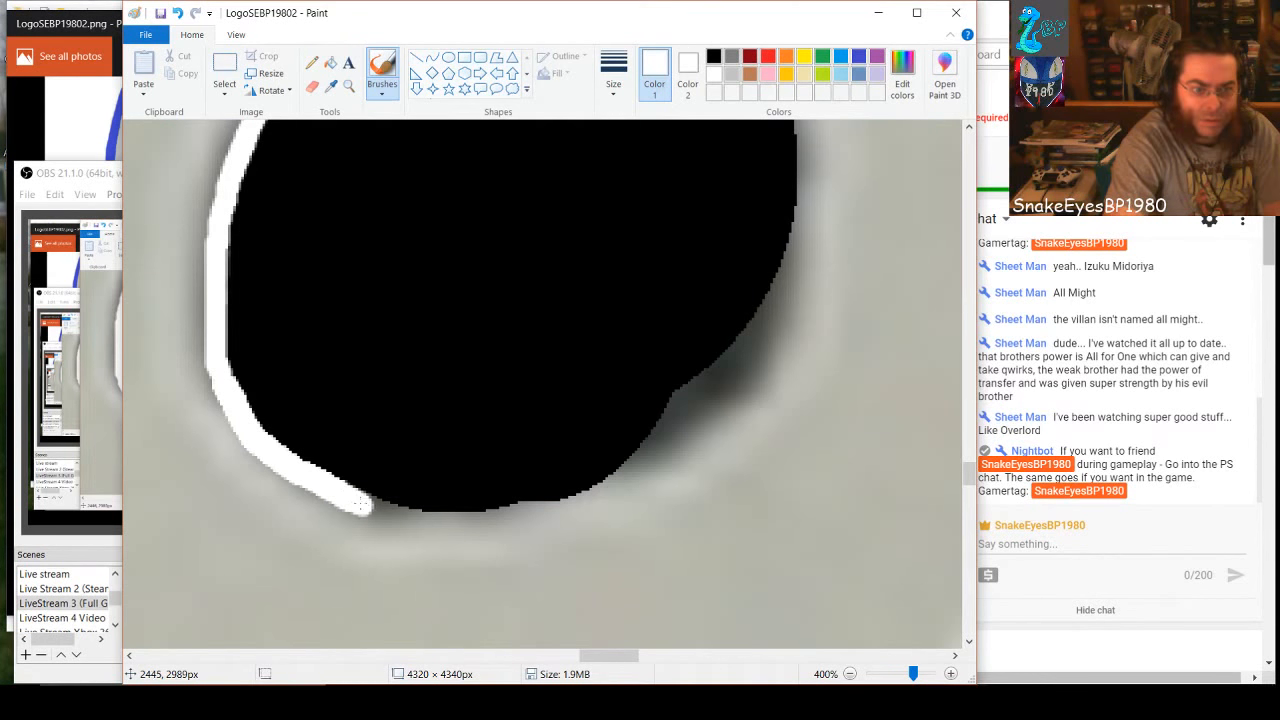
{"action": "left_click_drag", "start_coordinate": [396, 516], "coordinate": [501, 520]}
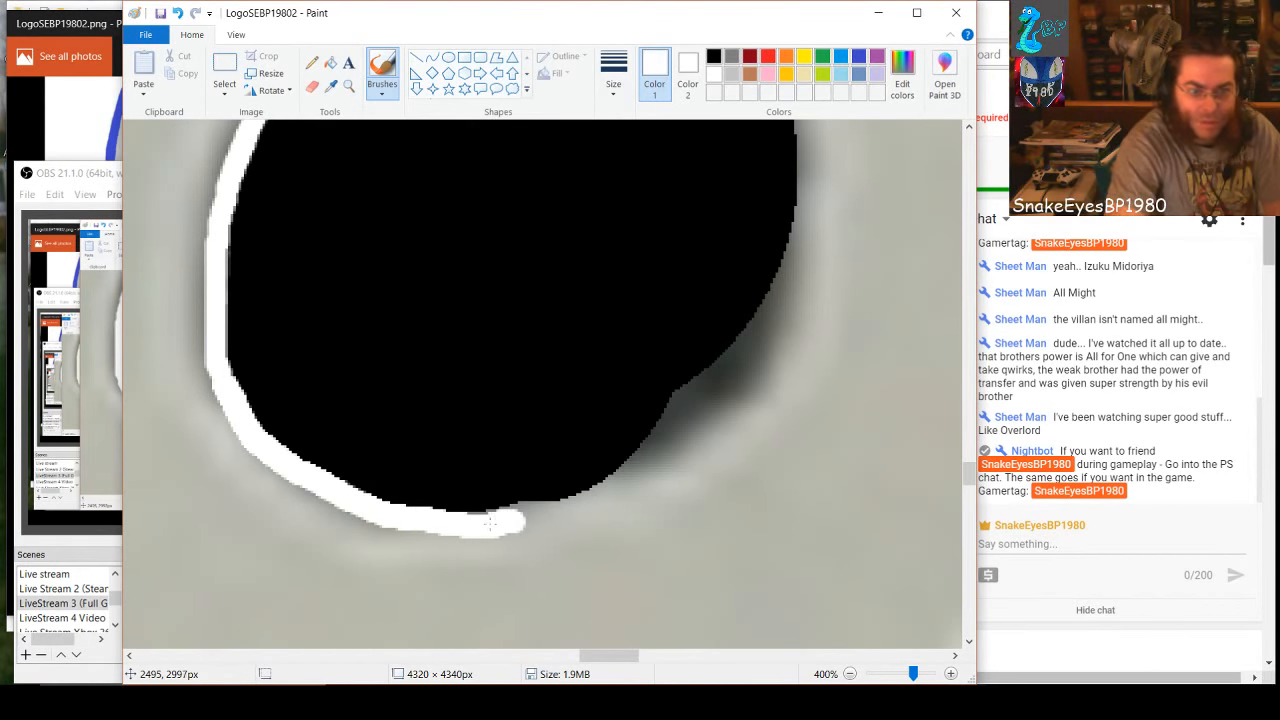
{"action": "mouse_move", "coordinate": [508, 515]}
{"action": "left_mouse_down"}
{"action": "mouse_move", "coordinate": [525, 509]}
{"action": "mouse_move", "coordinate": [576, 507]}
{"action": "left_mouse_up"}
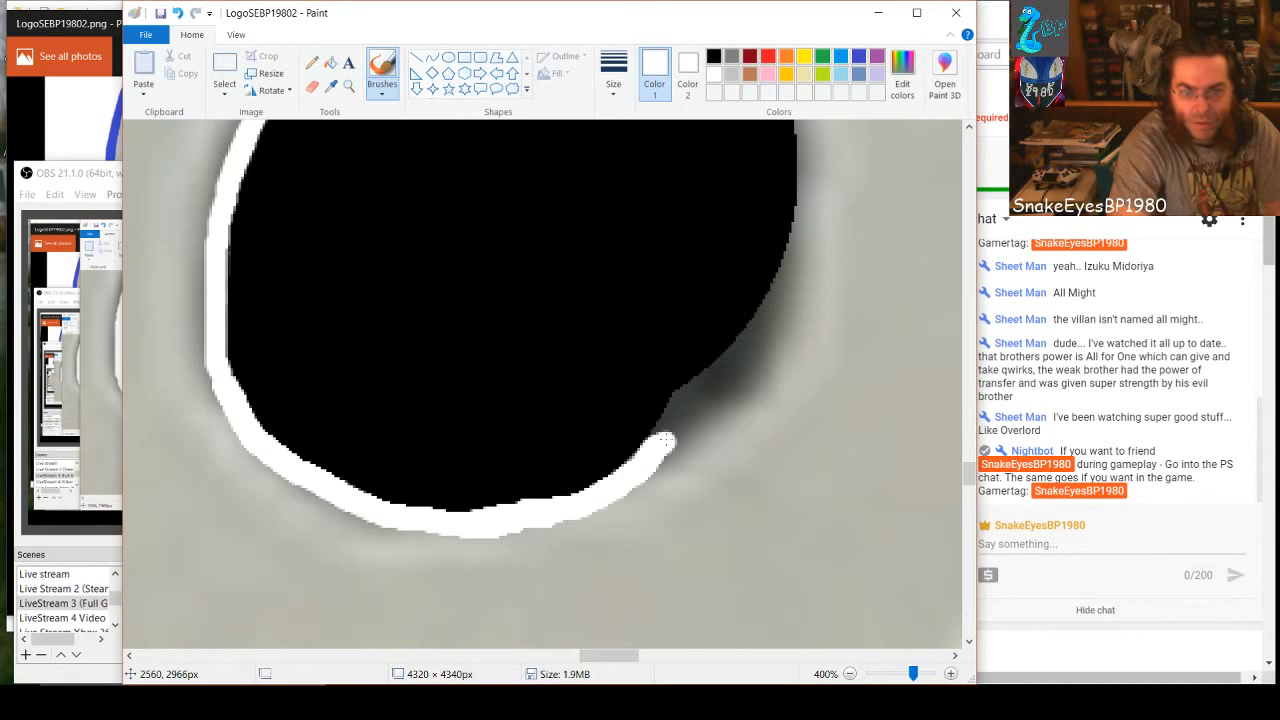
{"action": "left_click_drag", "start_coordinate": [675, 430], "coordinate": [762, 324]}
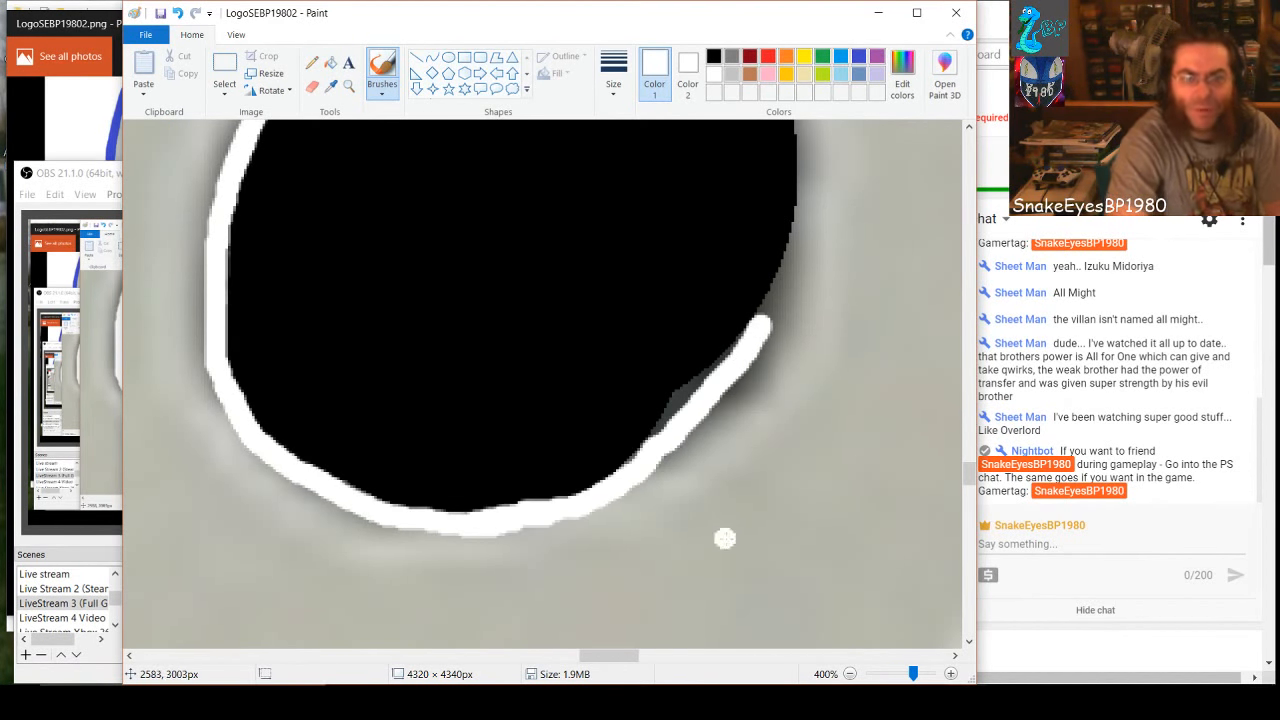
Paint the gray sliver inside the upper hole's lower-right edge black and close the white outline along its right side
{"action": "left_click", "coordinate": [713, 56]}
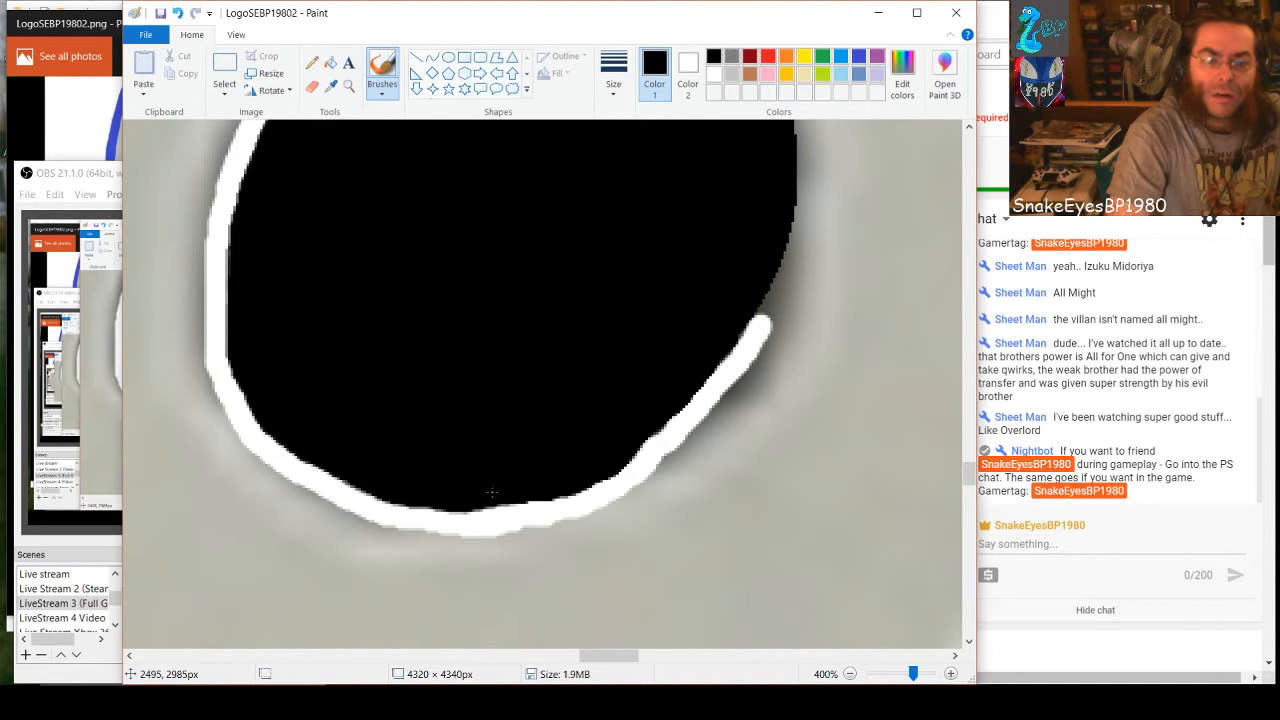
{"action": "scroll", "coordinate": [490, 491], "scroll_direction": "up", "scroll_amount": 3}
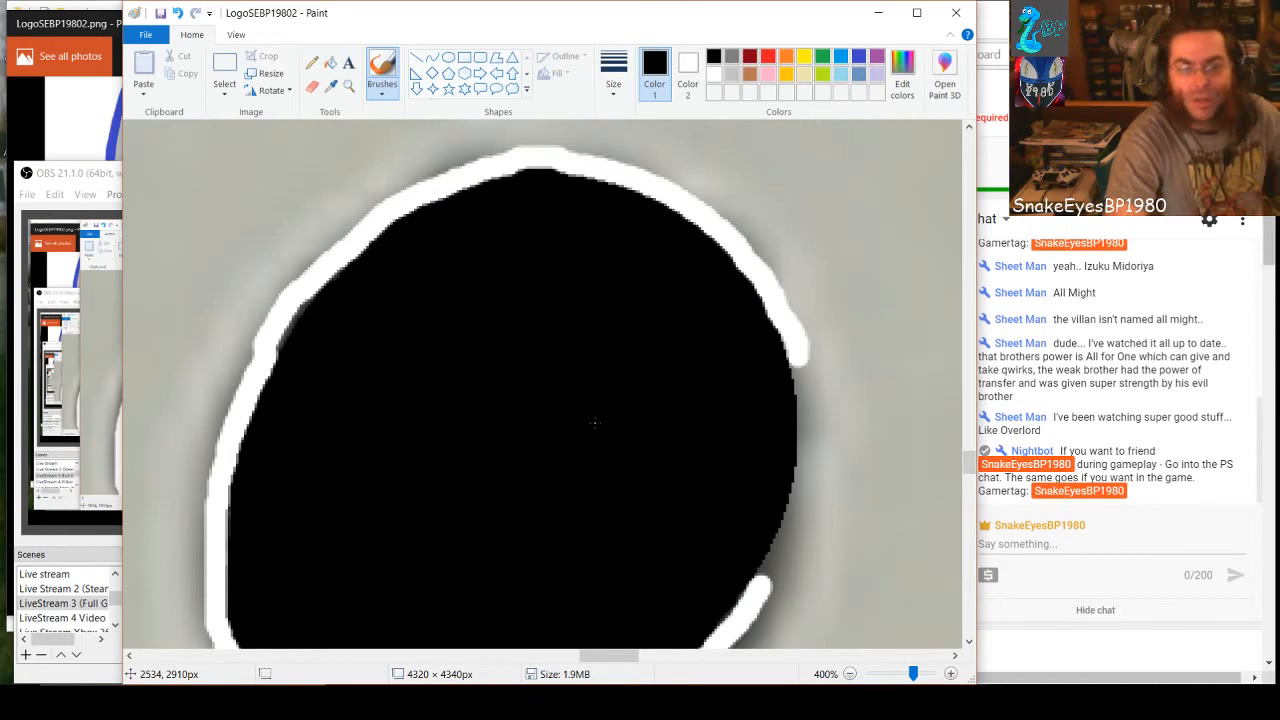
{"action": "left_click", "coordinate": [714, 76]}
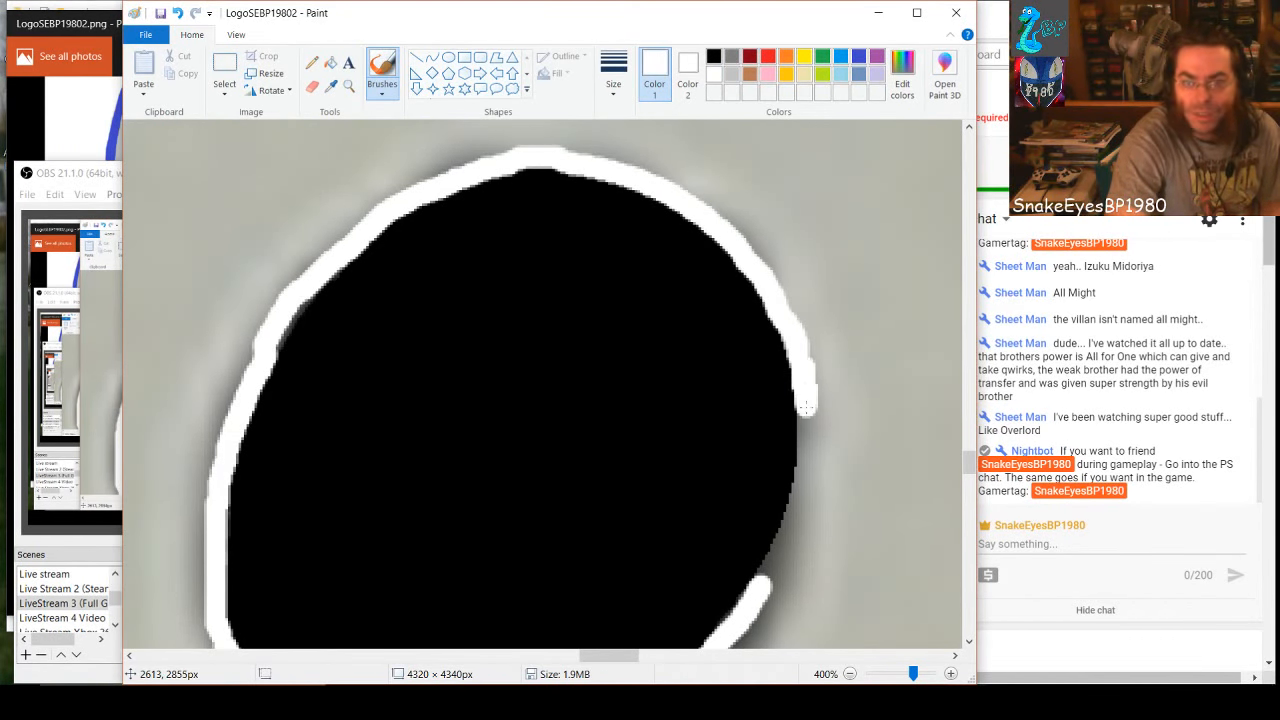
{"action": "left_click_drag", "start_coordinate": [806, 434], "coordinate": [774, 555]}
{"action": "key", "text": "ctrl+z"}
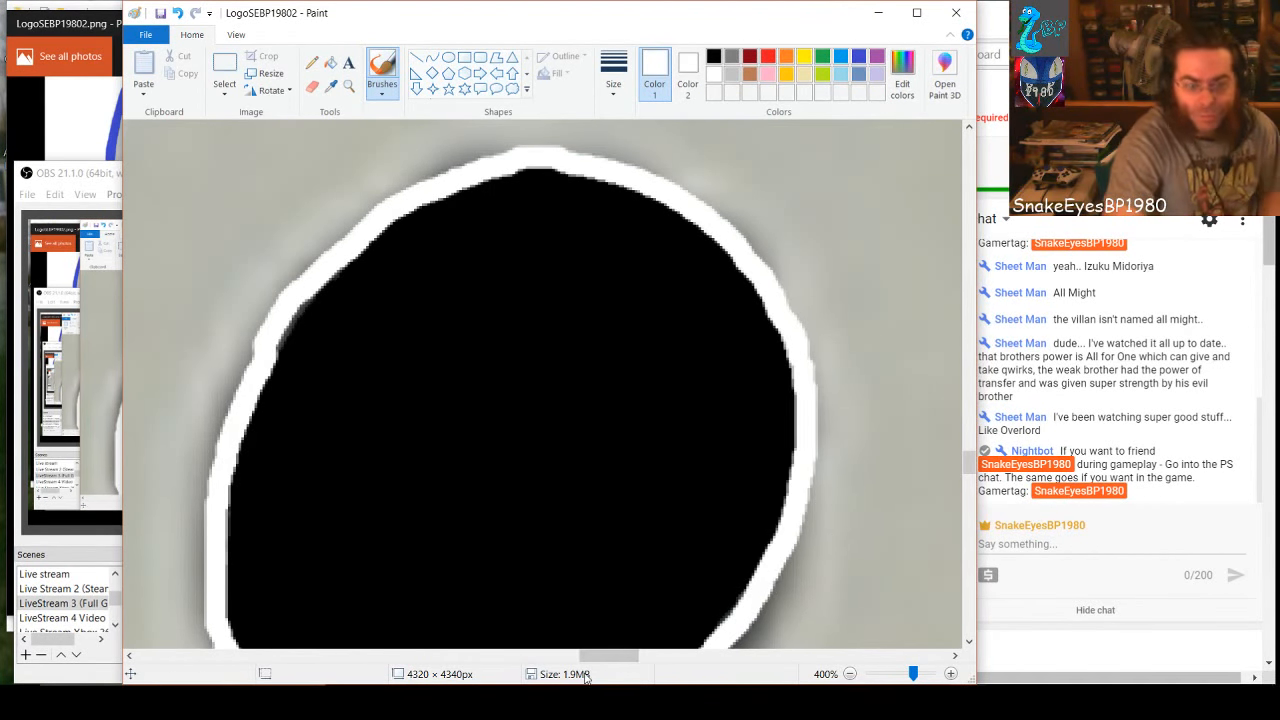
Brush the white outline along the 8's outer top edge and around its upper-right corner
{"action": "scroll", "coordinate": [590, 615], "scroll_direction": "up", "scroll_amount": 3}
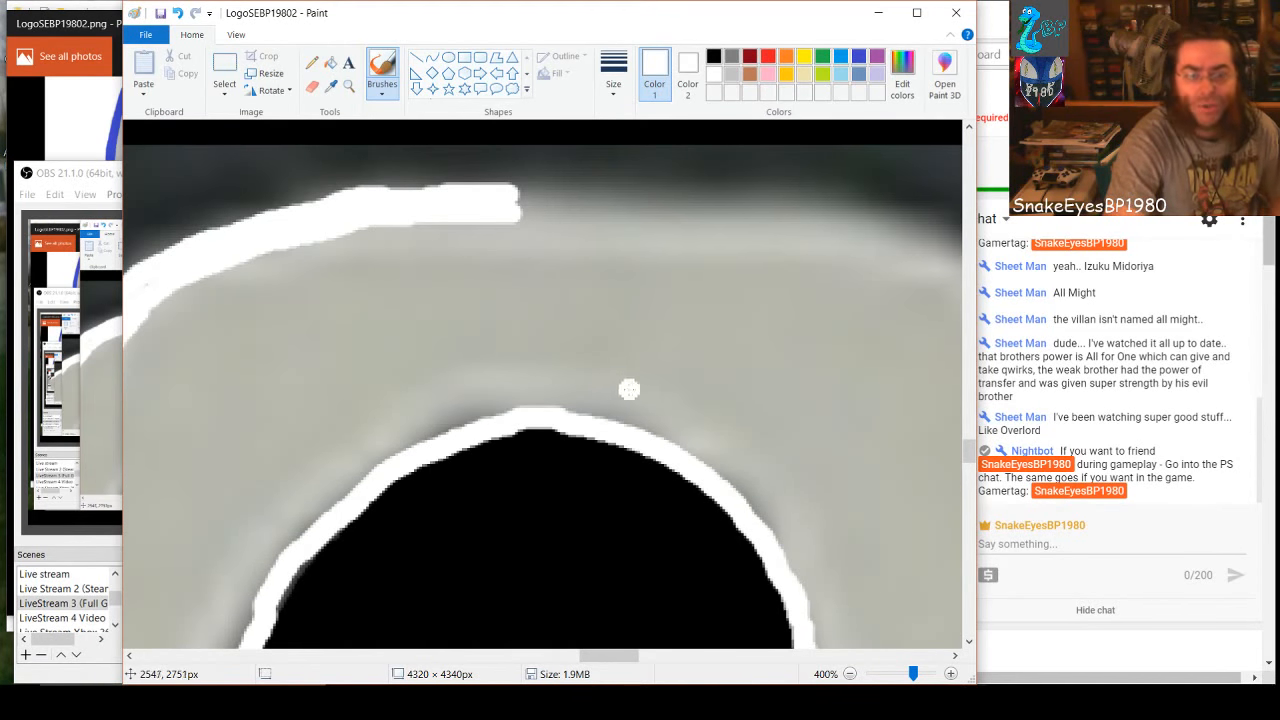
{"action": "left_click_drag", "start_coordinate": [612, 656], "coordinate": [634, 656]}
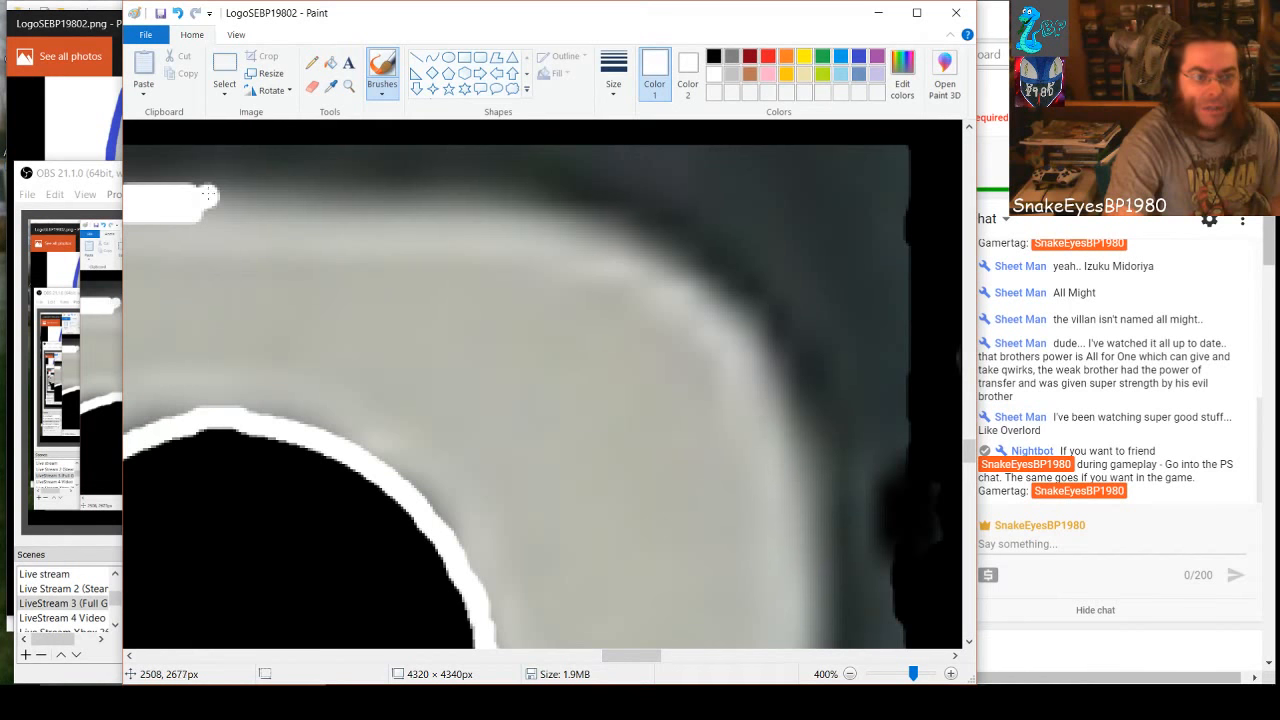
{"action": "mouse_move", "coordinate": [205, 196]}
{"action": "left_mouse_down"}
{"action": "mouse_move", "coordinate": [509, 211]}
{"action": "mouse_move", "coordinate": [653, 254]}
{"action": "mouse_move", "coordinate": [736, 338]}
{"action": "mouse_move", "coordinate": [730, 310]}
{"action": "mouse_move", "coordinate": [763, 361]}
{"action": "mouse_move", "coordinate": [814, 495]}
{"action": "mouse_move", "coordinate": [816, 645]}
{"action": "left_mouse_up"}
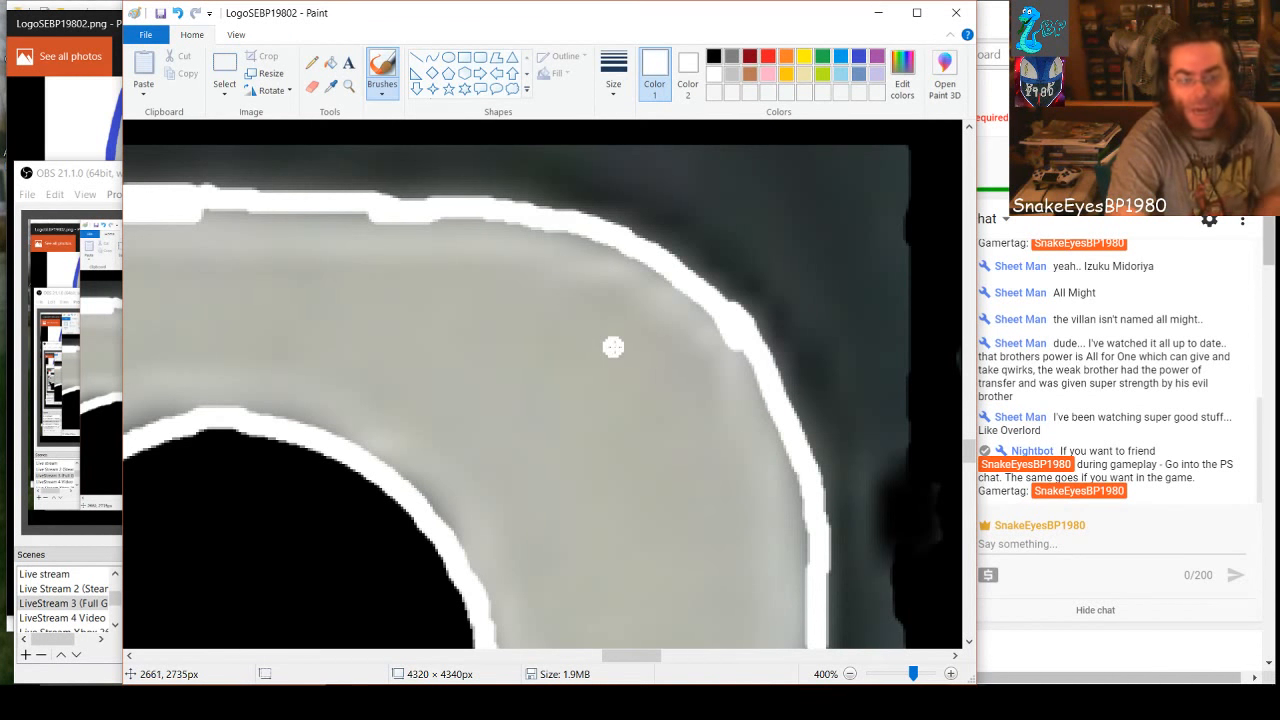
Continue the white outline down the 8's outer right side and around the notch at its waist
{"action": "scroll", "coordinate": [613, 347], "scroll_direction": "down", "scroll_amount": 3}
{"action": "scroll", "coordinate": [613, 347], "scroll_direction": "down", "scroll_amount": 2}
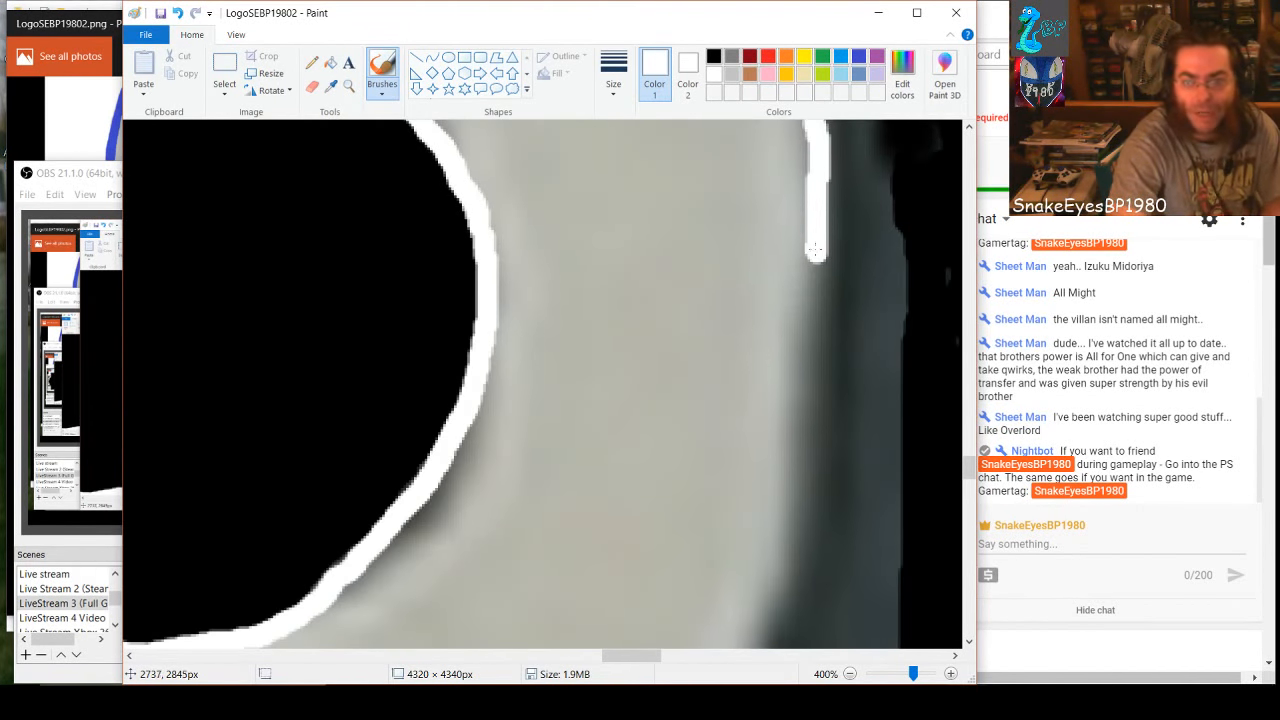
{"action": "mouse_move", "coordinate": [813, 298]}
{"action": "left_mouse_down"}
{"action": "mouse_move", "coordinate": [806, 496]}
{"action": "mouse_move", "coordinate": [775, 620]}
{"action": "left_mouse_up"}
{"action": "scroll", "coordinate": [823, 483], "scroll_direction": "down", "scroll_amount": 3}
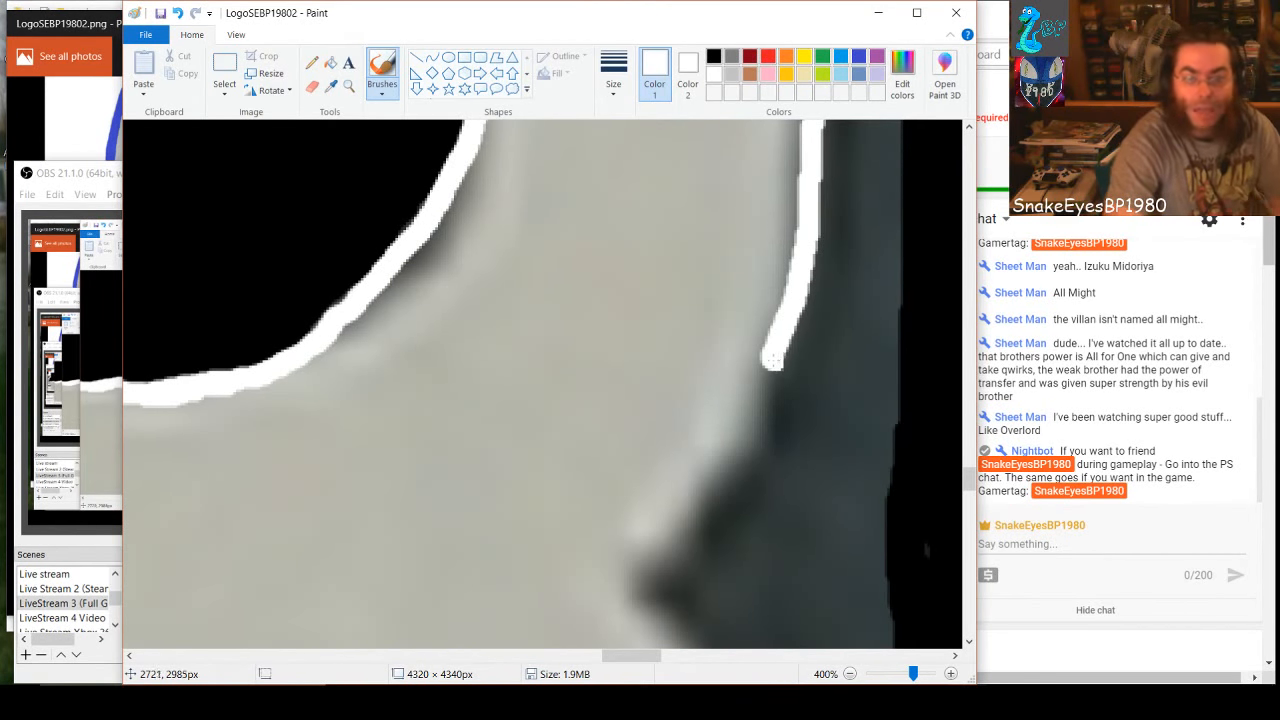
{"action": "mouse_move", "coordinate": [772, 362]}
{"action": "left_mouse_down"}
{"action": "mouse_move", "coordinate": [734, 457]}
{"action": "mouse_move", "coordinate": [670, 543]}
{"action": "mouse_move", "coordinate": [632, 568]}
{"action": "mouse_move", "coordinate": [635, 607]}
{"action": "mouse_move", "coordinate": [668, 645]}
{"action": "left_mouse_up"}
{"action": "scroll", "coordinate": [734, 529], "scroll_direction": "down", "scroll_amount": 3}
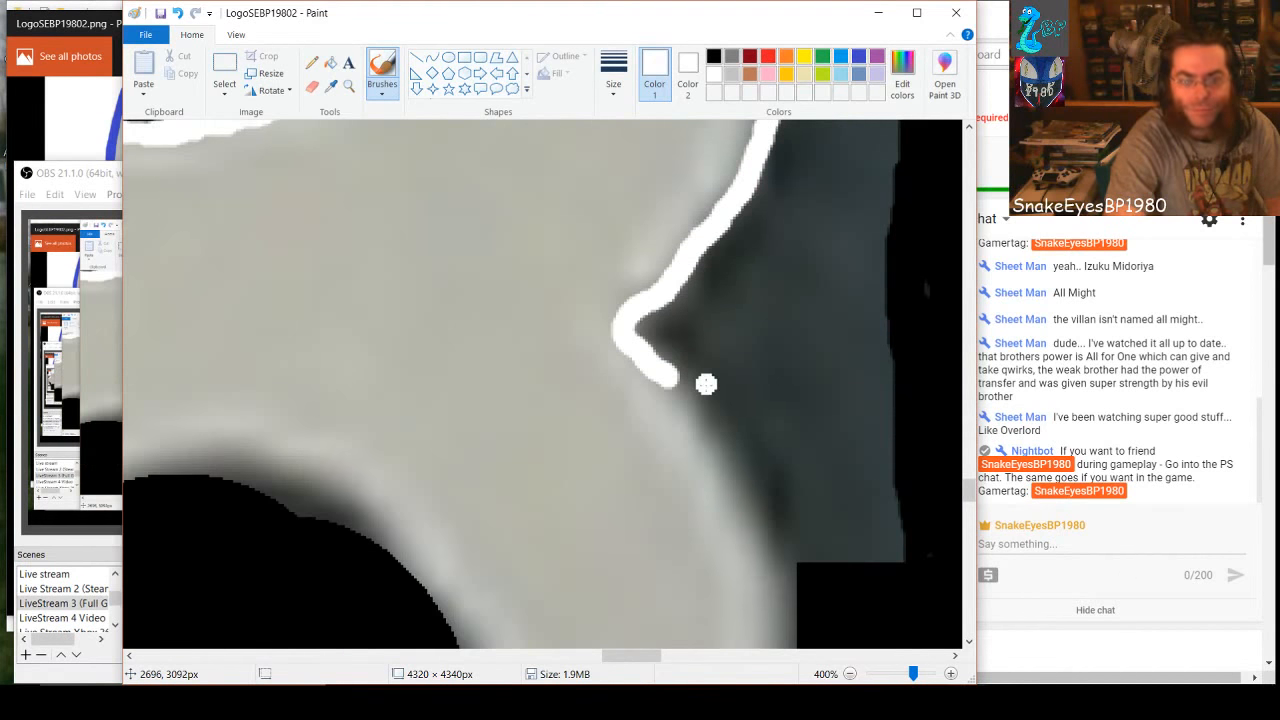
Brush the white outline from the waist notch down the outer right edge of the 8's lower loop to its lower-right curve
{"action": "left_click_drag", "start_coordinate": [670, 380], "coordinate": [758, 567]}
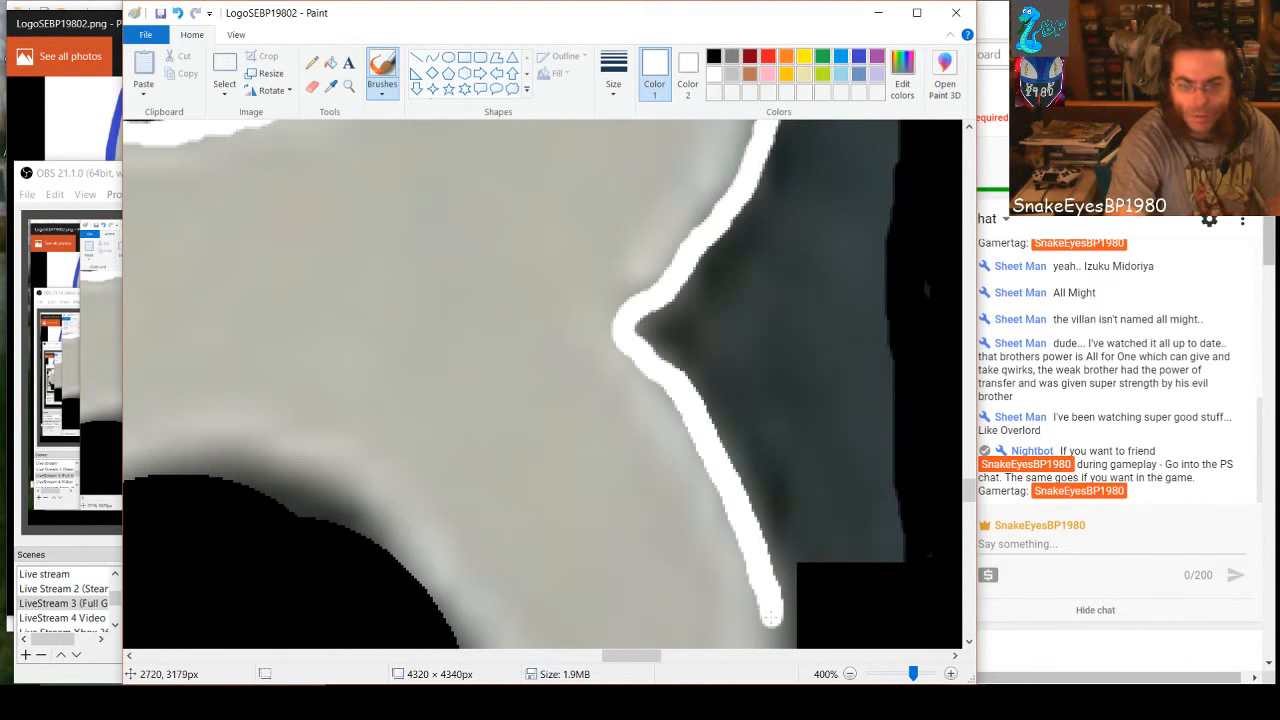
{"action": "scroll", "coordinate": [775, 541], "scroll_direction": "down", "scroll_amount": 3}
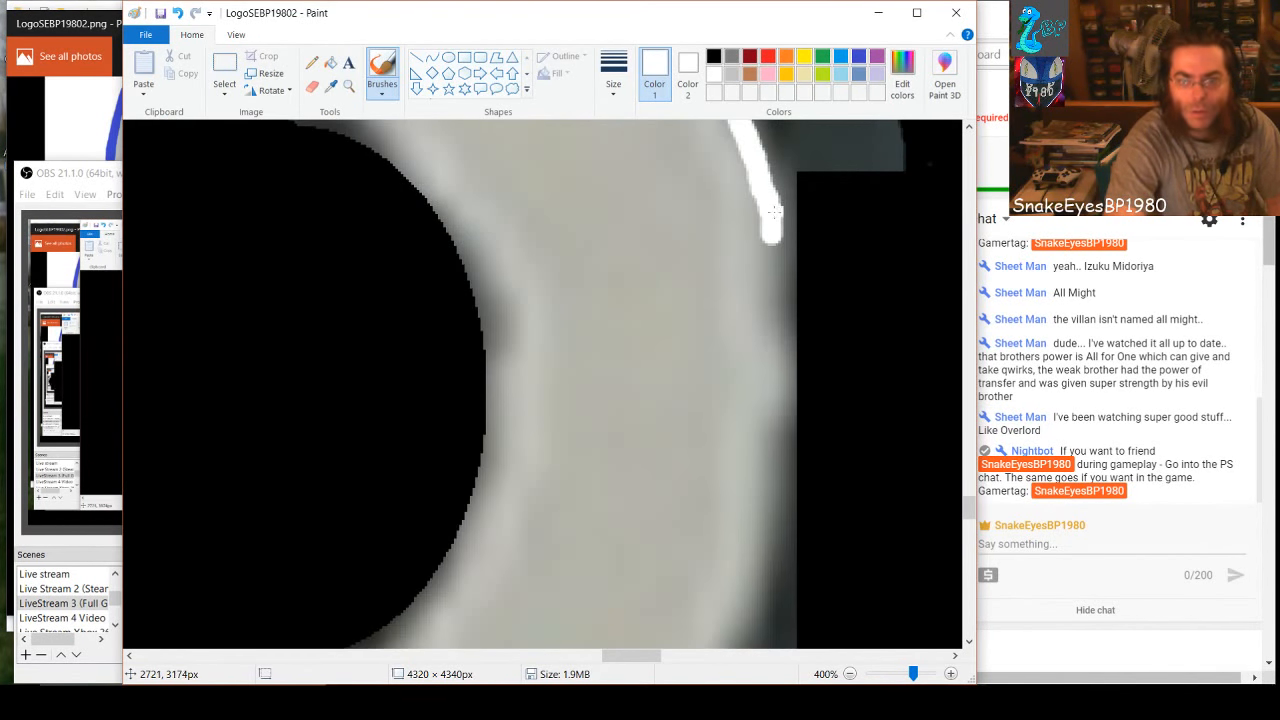
{"action": "mouse_move", "coordinate": [778, 233]}
{"action": "left_mouse_down"}
{"action": "mouse_move", "coordinate": [778, 479]}
{"action": "mouse_move", "coordinate": [754, 596]}
{"action": "left_mouse_up"}
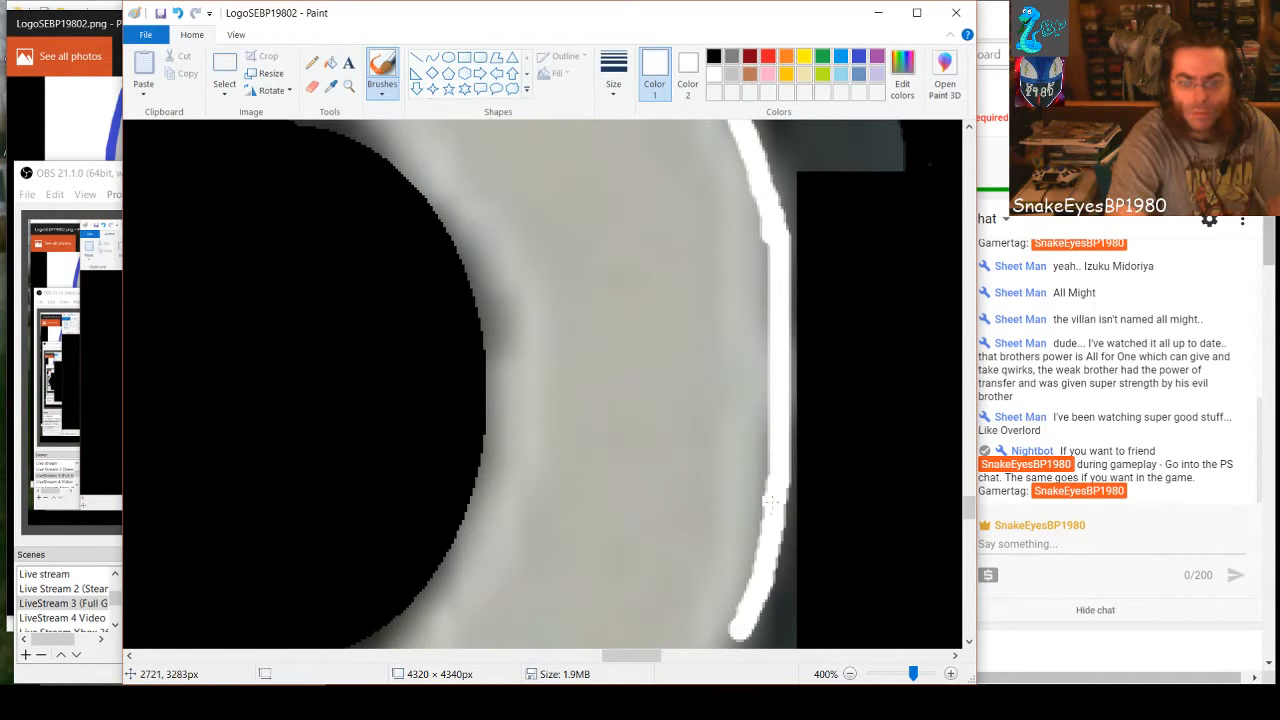
{"action": "scroll", "coordinate": [780, 480], "scroll_direction": "down", "scroll_amount": 3}
{"action": "mouse_move", "coordinate": [742, 374]}
{"action": "left_mouse_down"}
{"action": "mouse_move", "coordinate": [672, 511]}
{"action": "mouse_move", "coordinate": [600, 586]}
{"action": "left_mouse_up"}
{"action": "scroll", "coordinate": [689, 506], "scroll_direction": "down", "scroll_amount": 3}
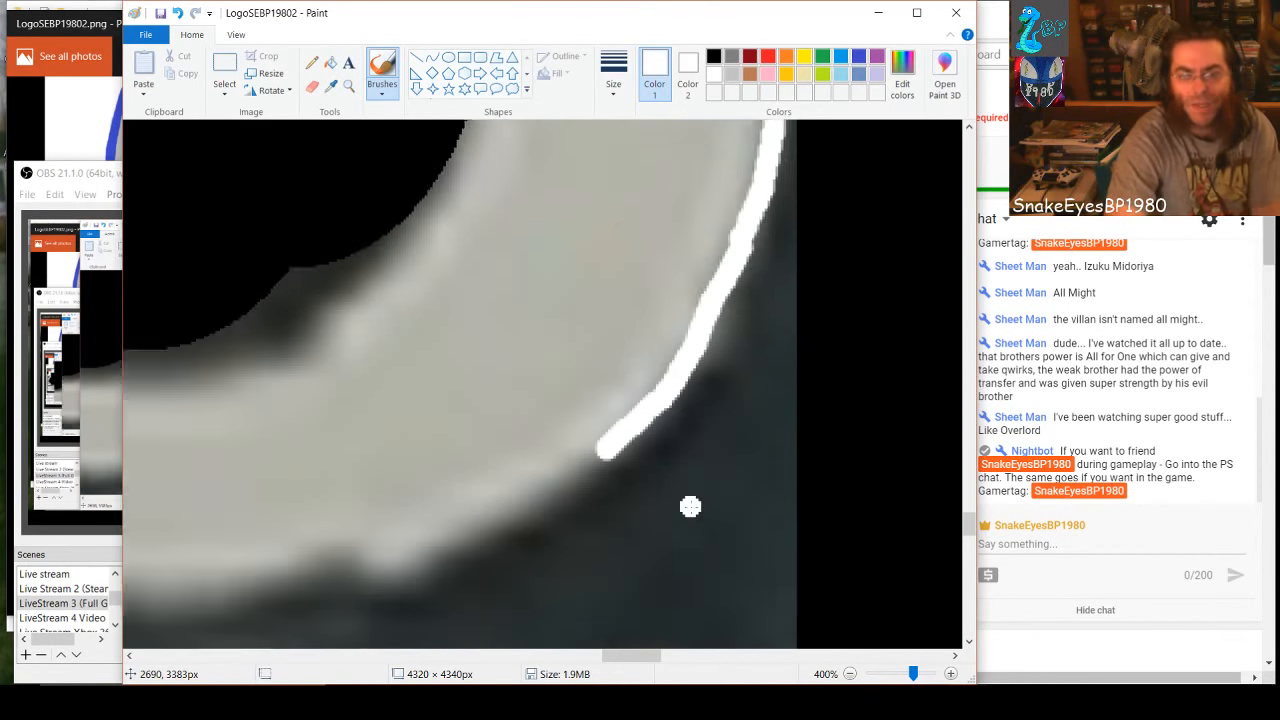
Brush the white outline along the 8's outer bottom edge and join it to the white area at its lower left
{"action": "left_click_drag", "start_coordinate": [615, 662], "coordinate": [596, 668]}
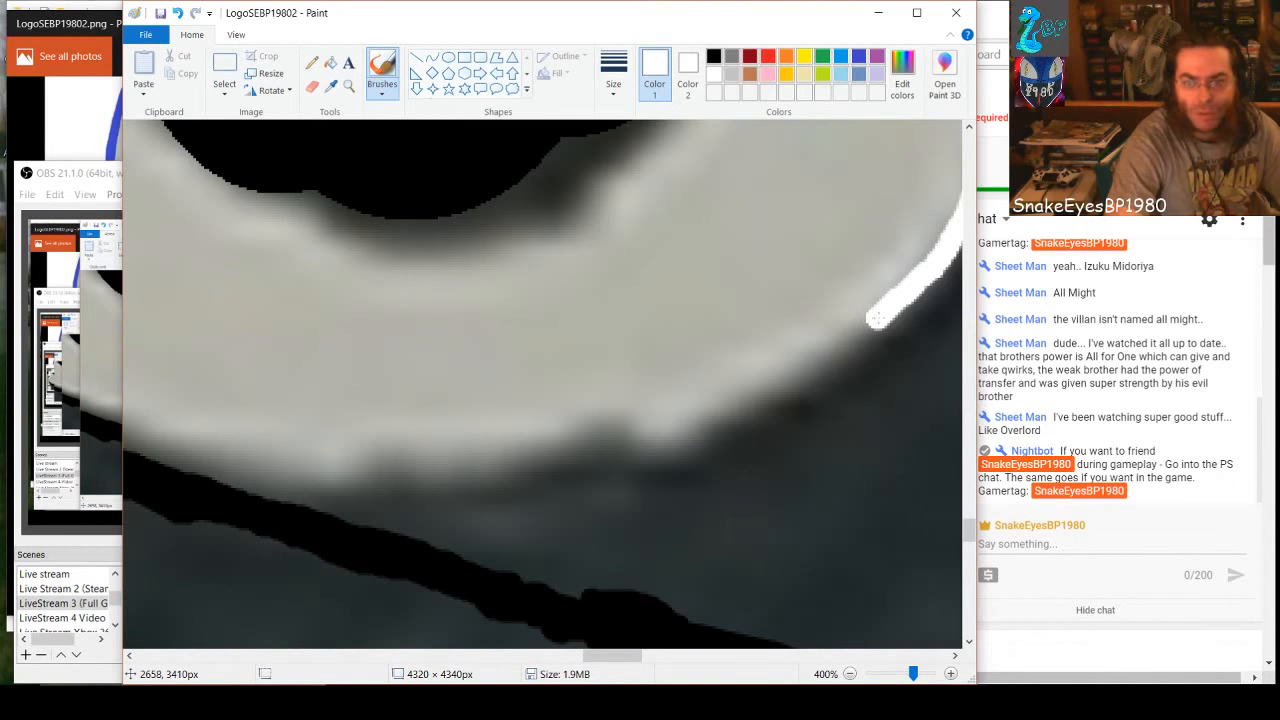
{"action": "mouse_move", "coordinate": [876, 318]}
{"action": "left_mouse_down"}
{"action": "mouse_move", "coordinate": [786, 380]}
{"action": "mouse_move", "coordinate": [664, 436]}
{"action": "mouse_move", "coordinate": [400, 475]}
{"action": "mouse_move", "coordinate": [295, 469]}
{"action": "left_mouse_up"}
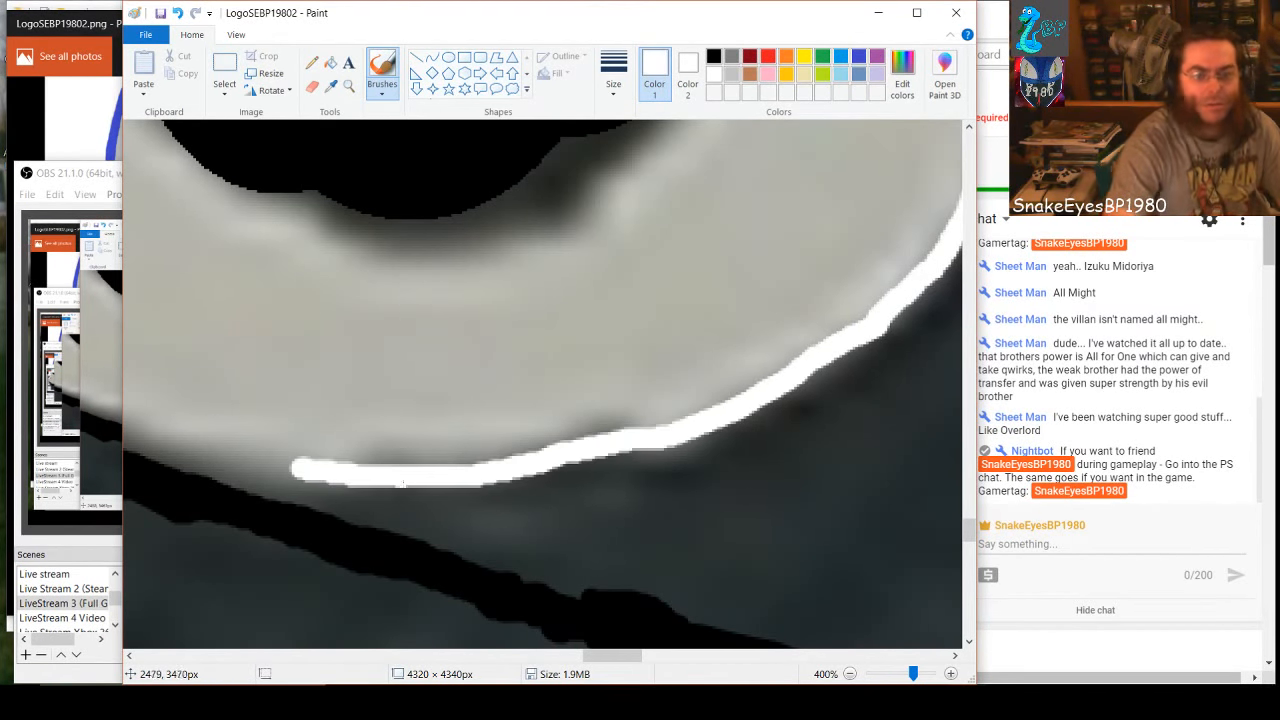
{"action": "left_click_drag", "start_coordinate": [593, 656], "coordinate": [562, 662]}
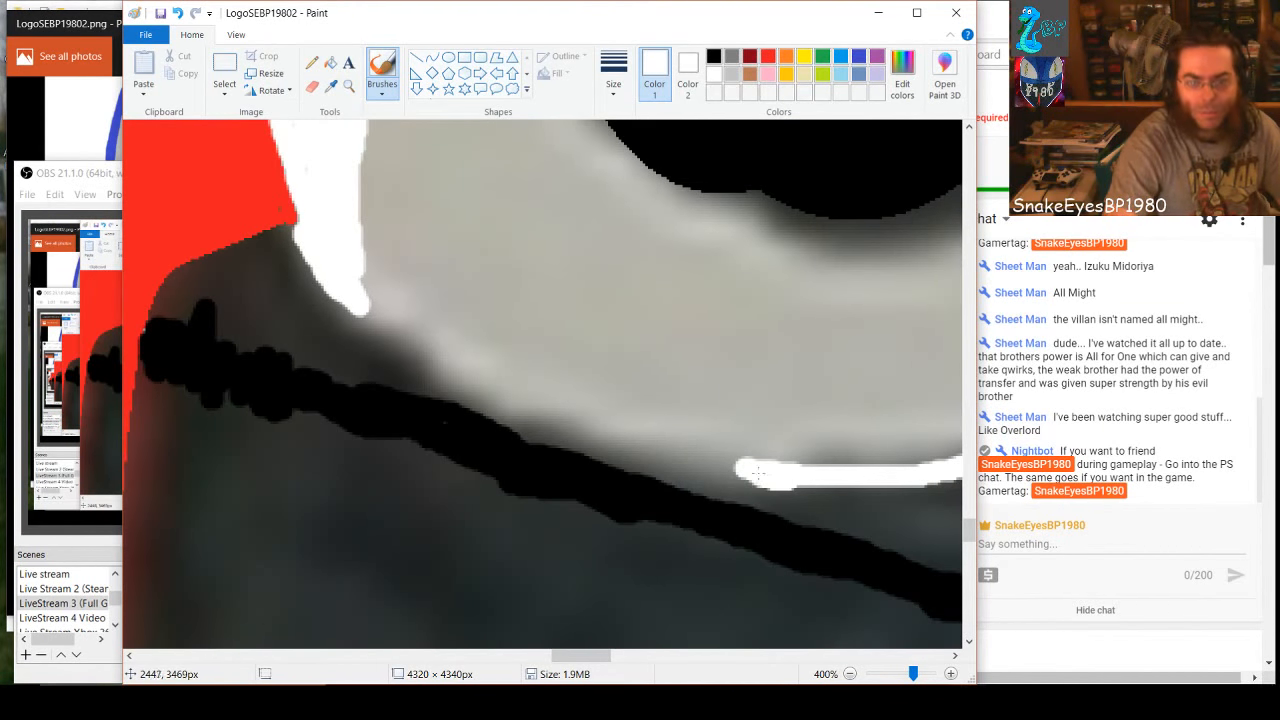
{"action": "mouse_move", "coordinate": [758, 473]}
{"action": "left_mouse_down"}
{"action": "mouse_move", "coordinate": [602, 440]}
{"action": "mouse_move", "coordinate": [449, 375]}
{"action": "left_mouse_up"}
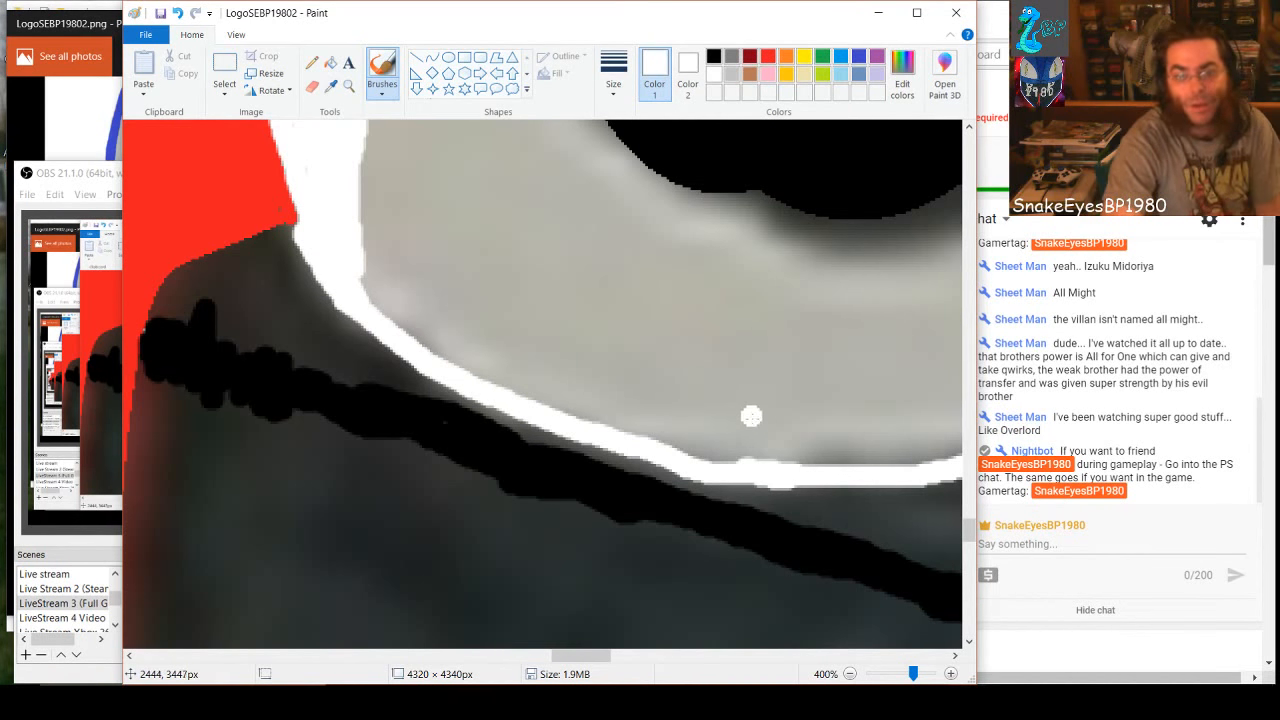
Paint the bottom edge of the 8's lower hole black to smooth its notches into one even curve
{"action": "scroll", "coordinate": [718, 425], "scroll_direction": "up", "scroll_amount": 5}
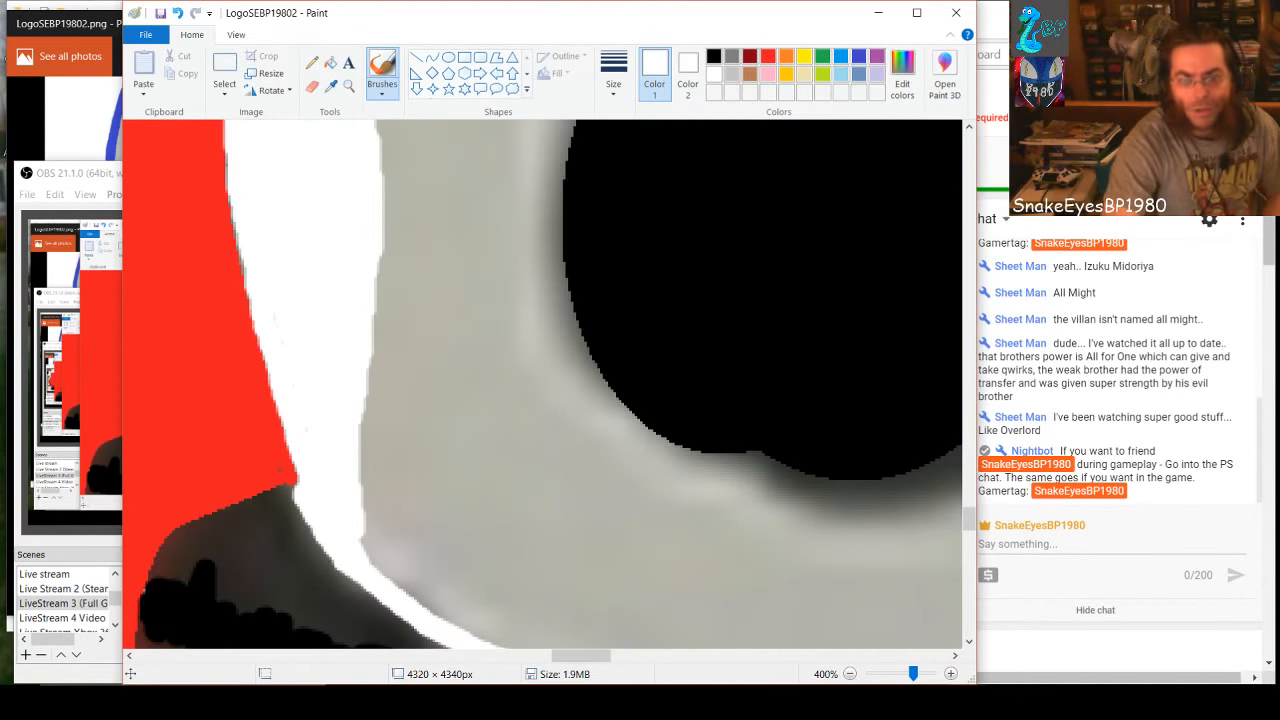
{"action": "left_click_drag", "start_coordinate": [586, 657], "coordinate": [603, 657]}
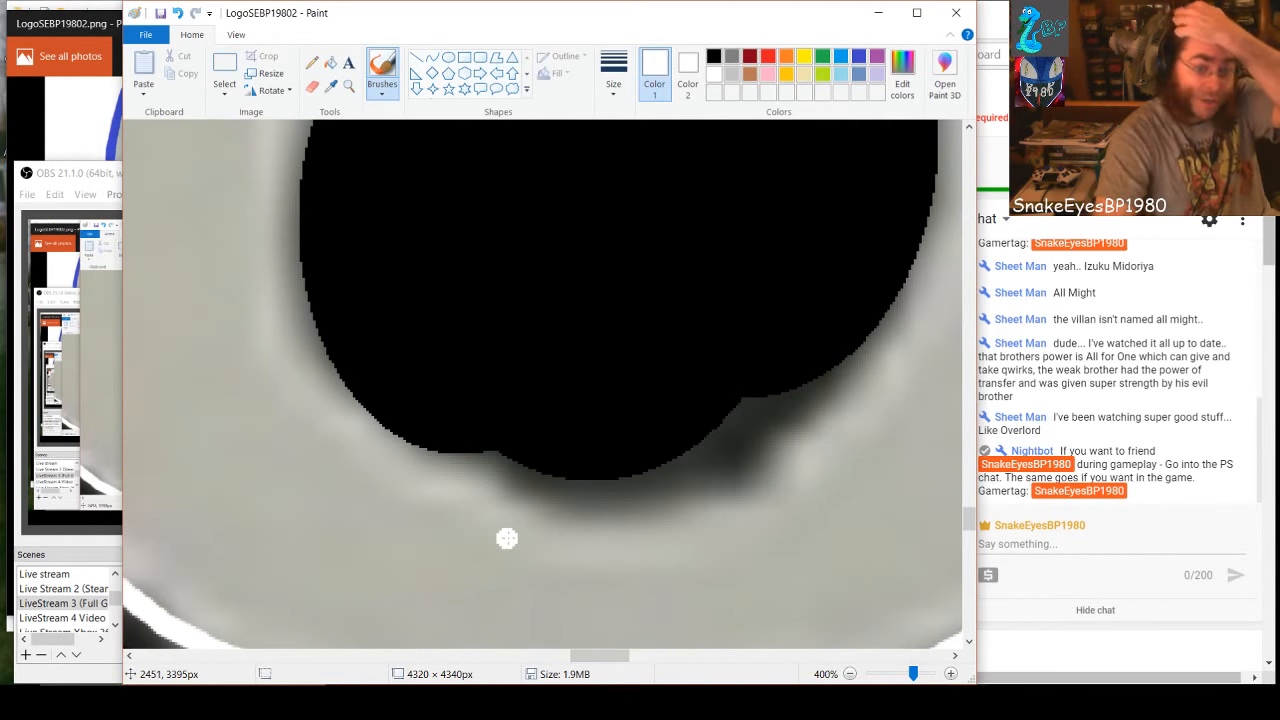
{"action": "scroll", "coordinate": [554, 589], "scroll_direction": "up", "scroll_amount": 2}
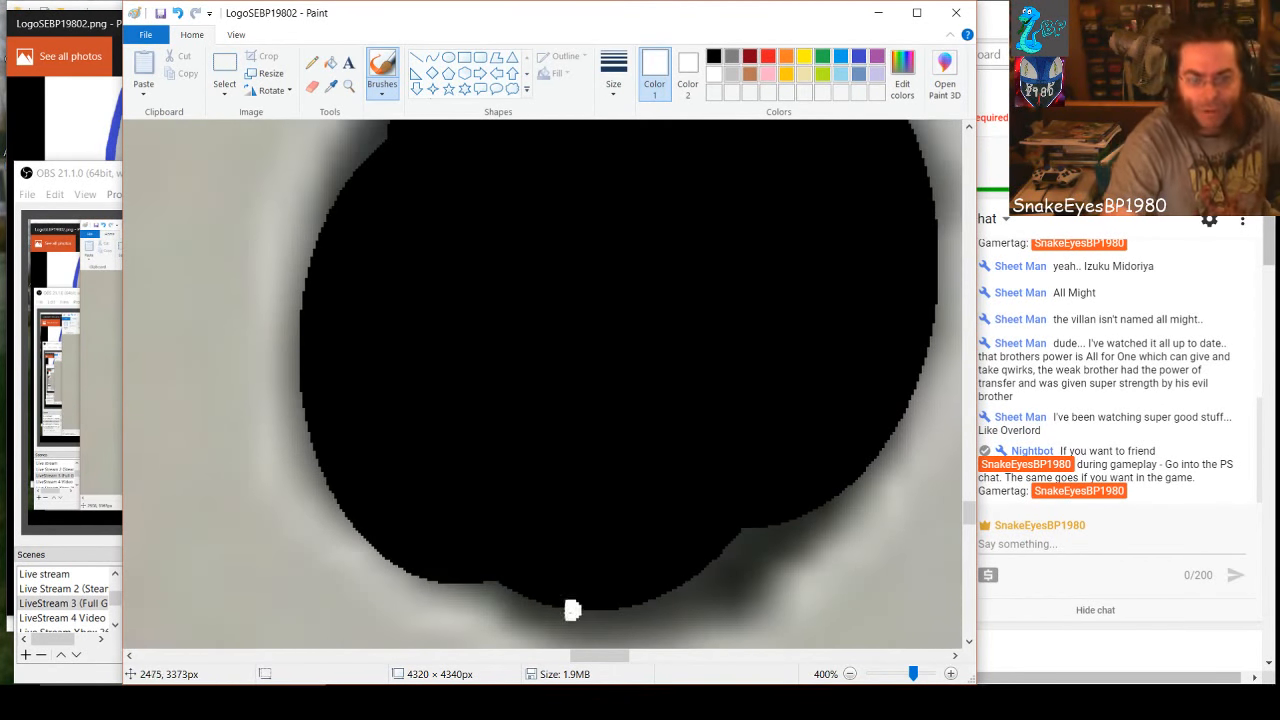
{"action": "left_click", "coordinate": [716, 56]}
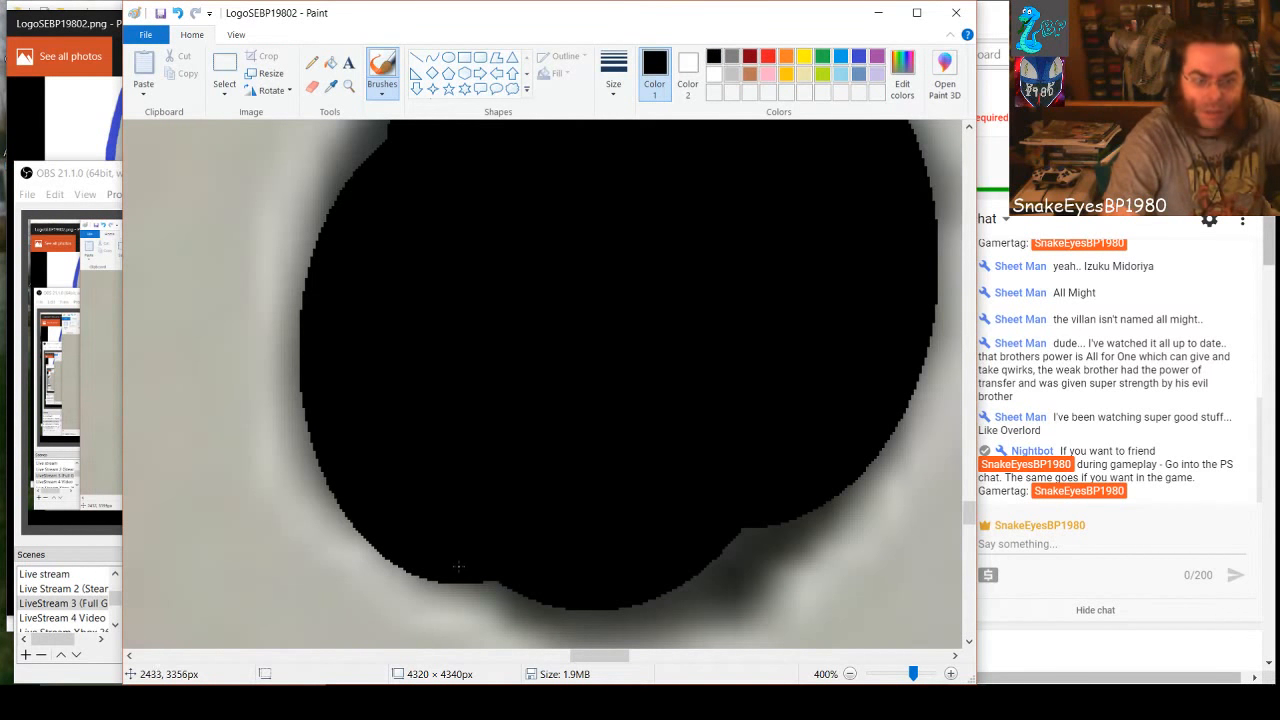
{"action": "left_click_drag", "start_coordinate": [473, 584], "coordinate": [502, 590]}
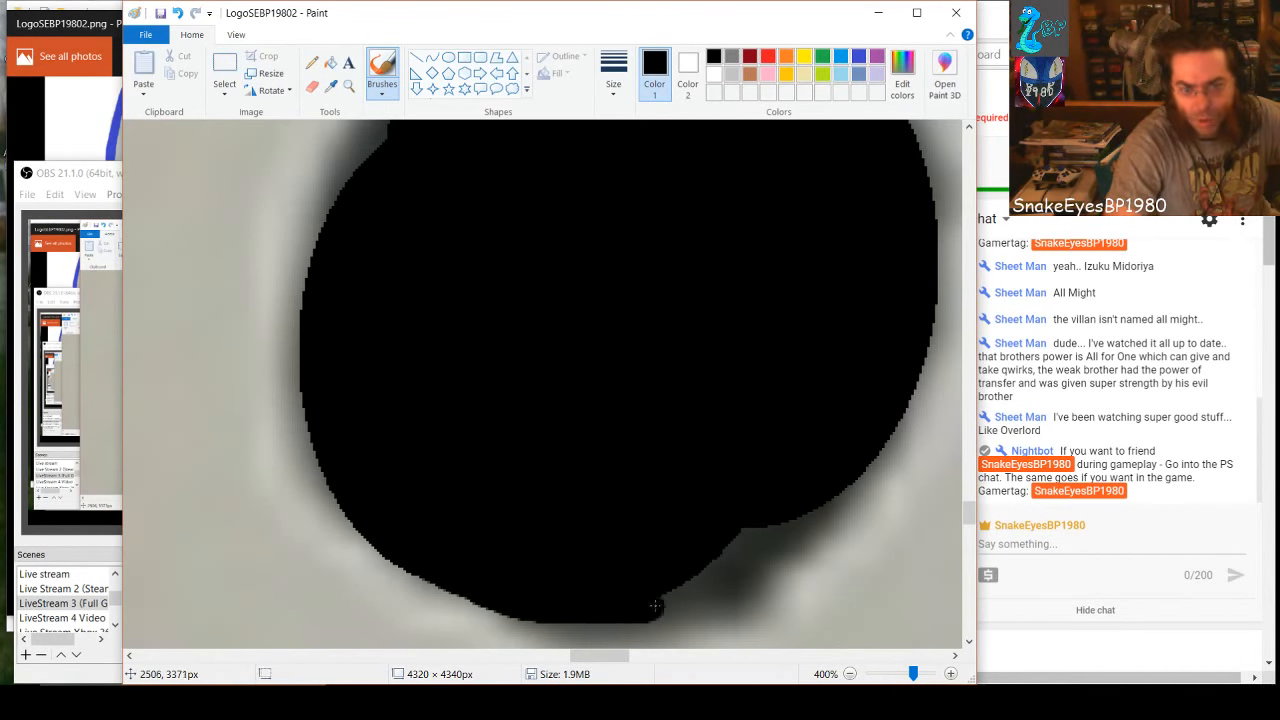
{"action": "mouse_move", "coordinate": [655, 606]}
{"action": "left_mouse_down"}
{"action": "mouse_move", "coordinate": [786, 537]}
{"action": "mouse_move", "coordinate": [835, 499]}
{"action": "mouse_move", "coordinate": [870, 444]}
{"action": "mouse_move", "coordinate": [820, 505]}
{"action": "mouse_move", "coordinate": [674, 574]}
{"action": "left_mouse_up"}
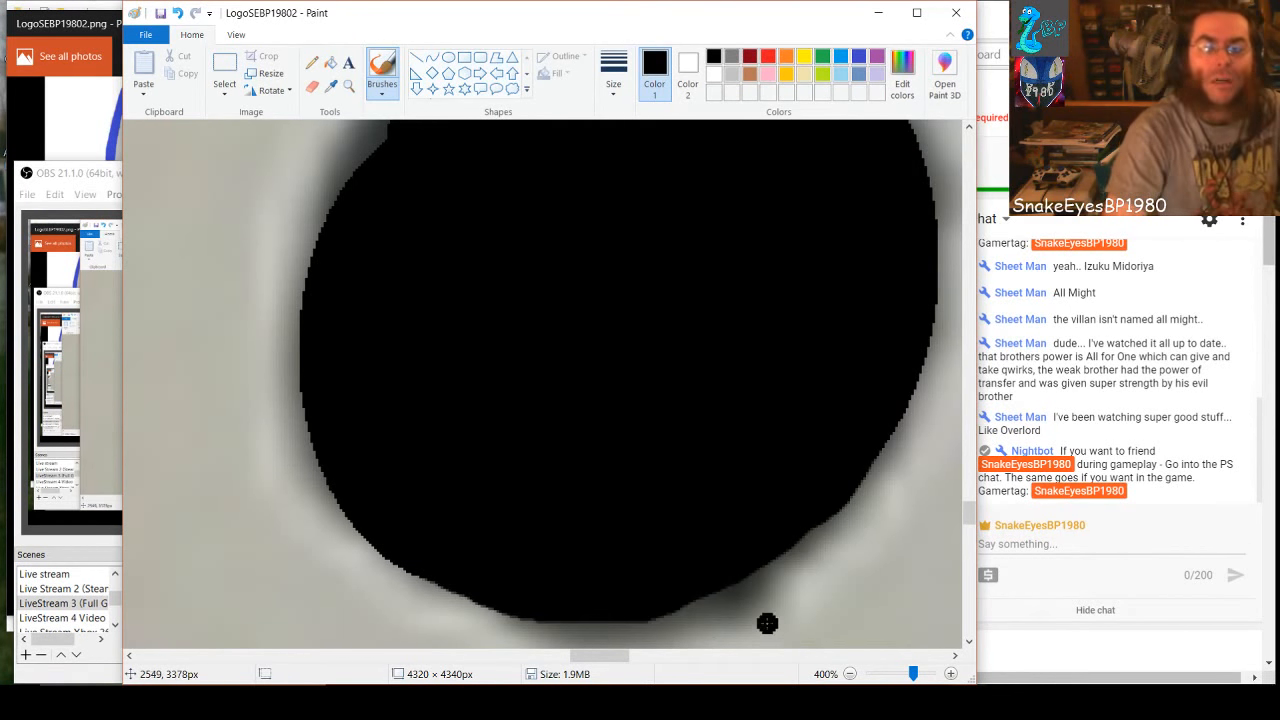
Brush a white outline along the bottom of the lower hole, up its right side and up its left side
{"action": "left_click", "coordinate": [714, 75]}
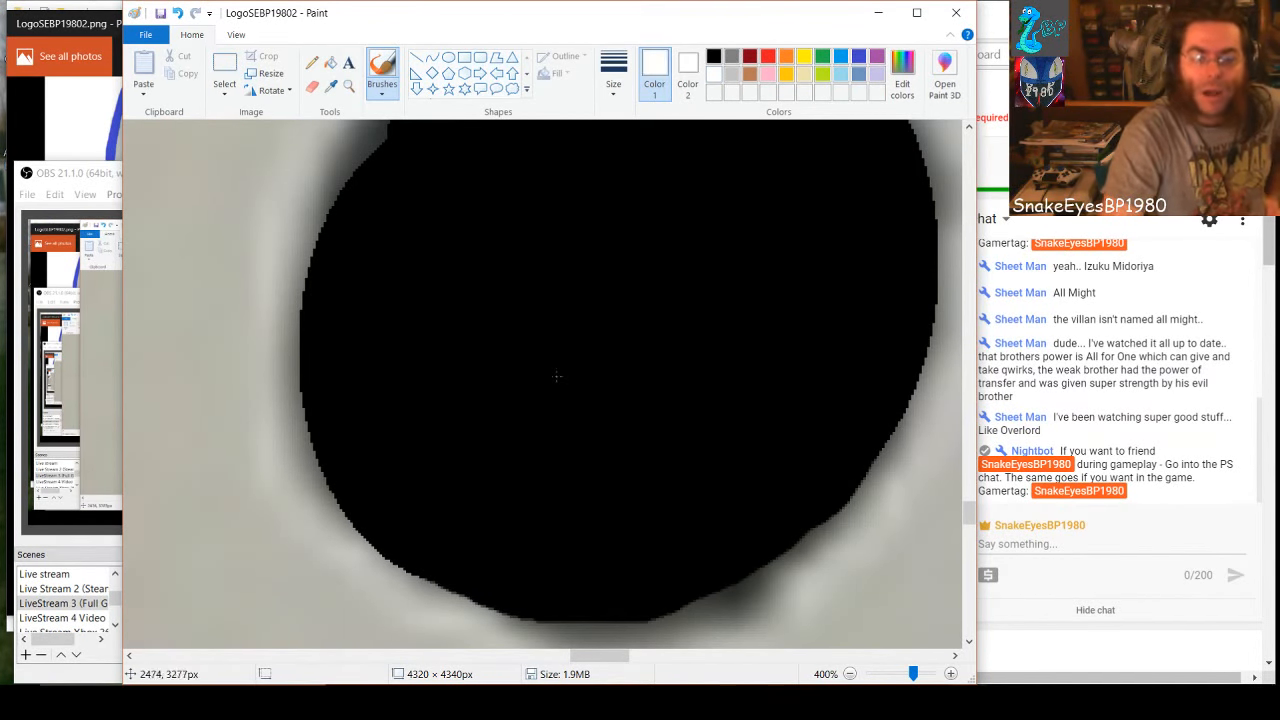
{"action": "mouse_move", "coordinate": [437, 604]}
{"action": "left_mouse_down"}
{"action": "mouse_move", "coordinate": [544, 632]}
{"action": "mouse_move", "coordinate": [643, 631]}
{"action": "mouse_move", "coordinate": [808, 550]}
{"action": "mouse_move", "coordinate": [863, 503]}
{"action": "mouse_move", "coordinate": [906, 434]}
{"action": "mouse_move", "coordinate": [953, 251]}
{"action": "left_mouse_up"}
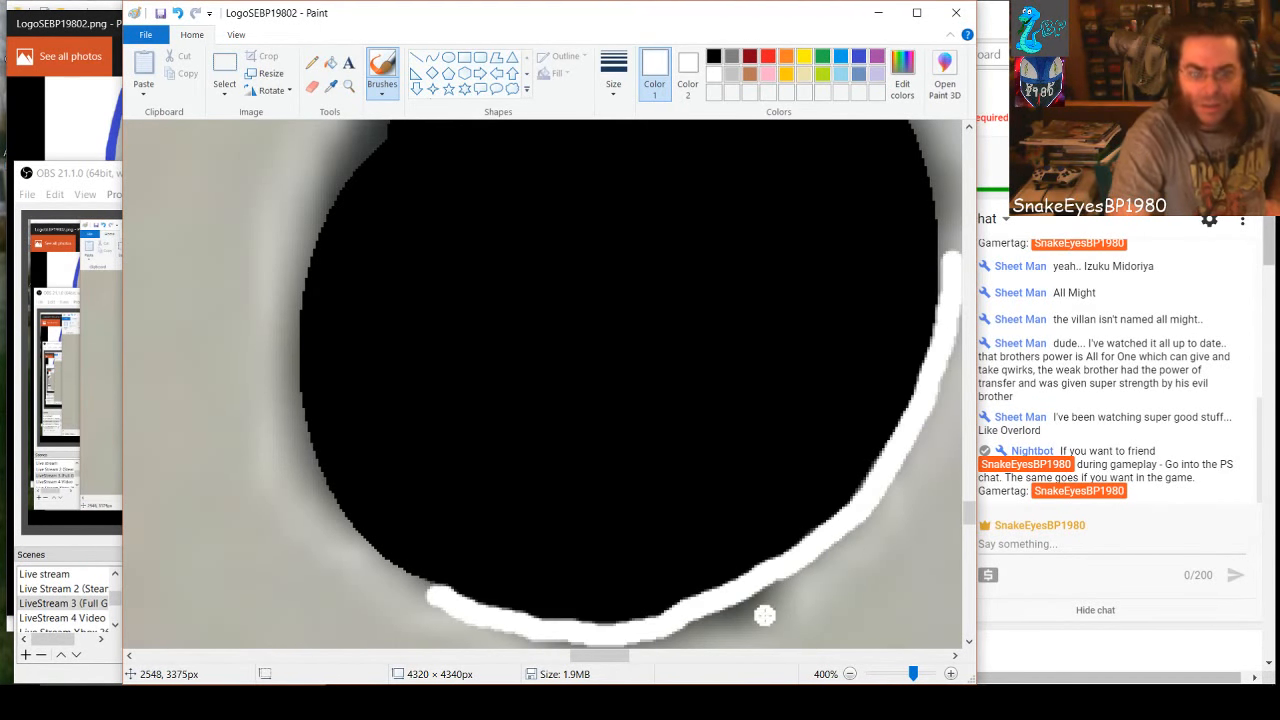
{"action": "mouse_move", "coordinate": [418, 603]}
{"action": "left_mouse_down"}
{"action": "mouse_move", "coordinate": [350, 546]}
{"action": "mouse_move", "coordinate": [322, 502]}
{"action": "mouse_move", "coordinate": [293, 436]}
{"action": "mouse_move", "coordinate": [284, 336]}
{"action": "left_mouse_up"}
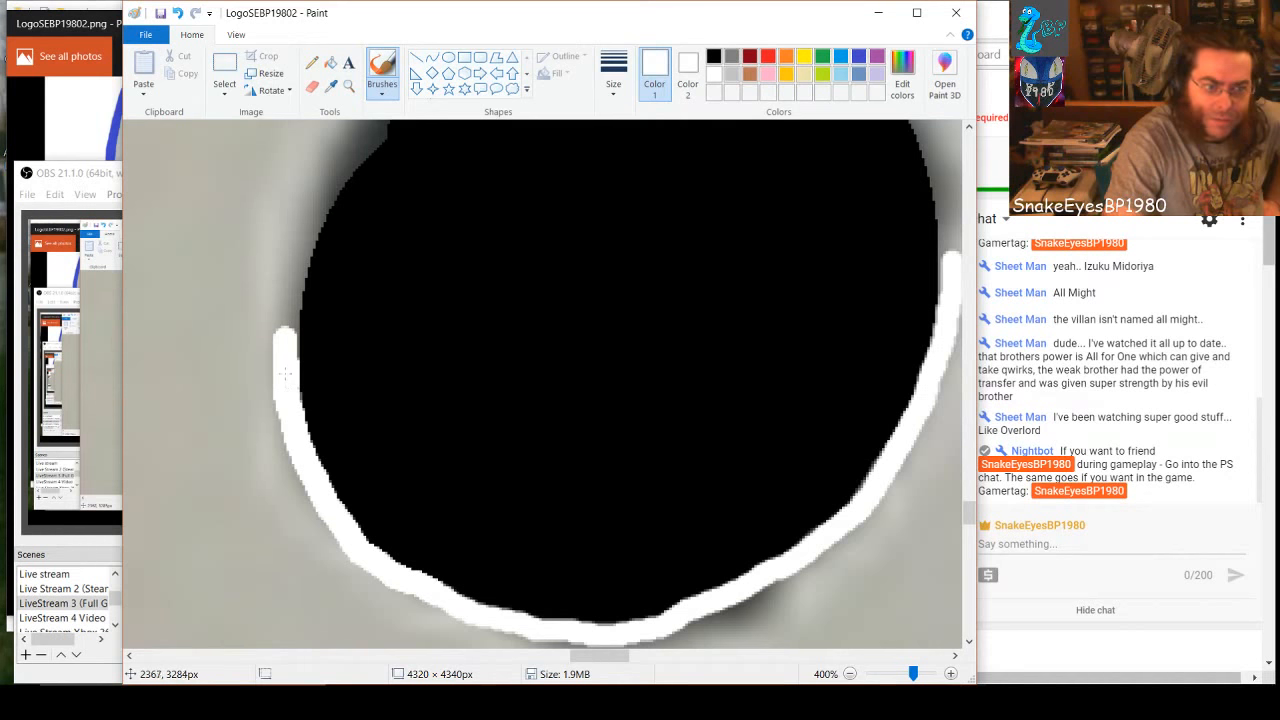
{"action": "left_click_drag", "start_coordinate": [290, 355], "coordinate": [313, 211]}
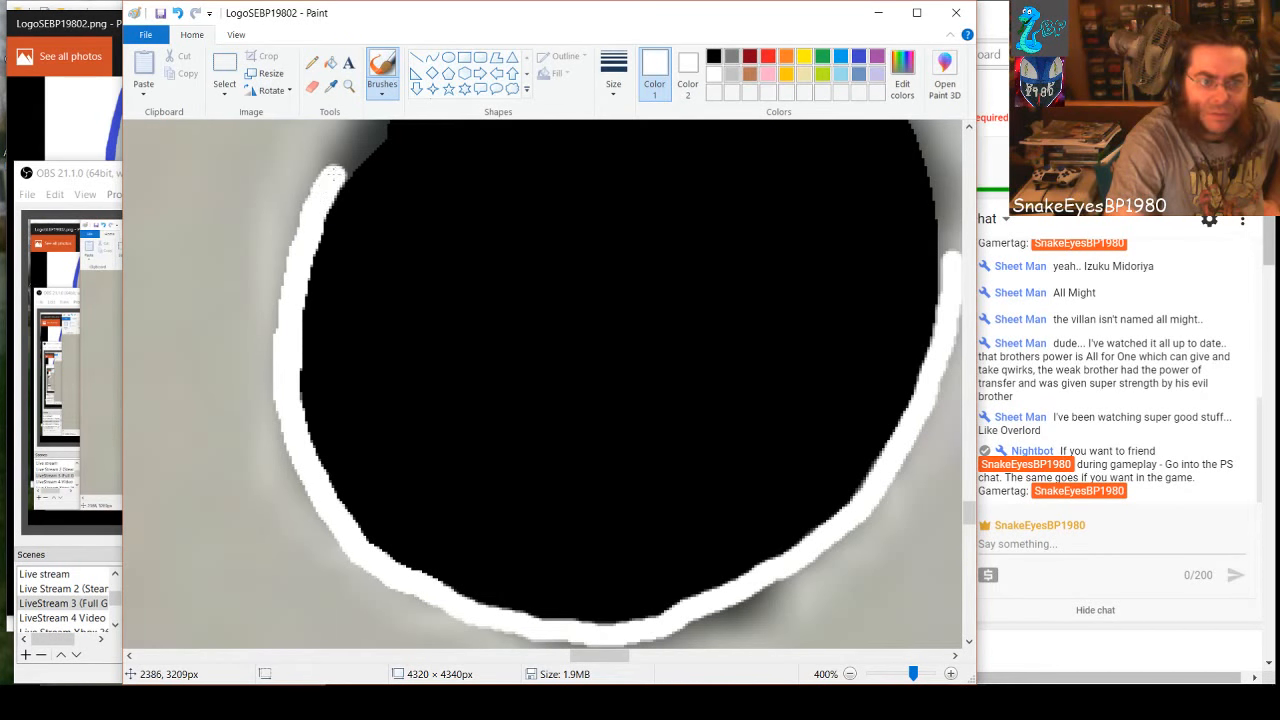
Extend the white outline to the lower hole's upper-left shoulder and paint the gray gap inside it black
{"action": "scroll", "coordinate": [423, 514], "scroll_direction": "up", "scroll_amount": 2}
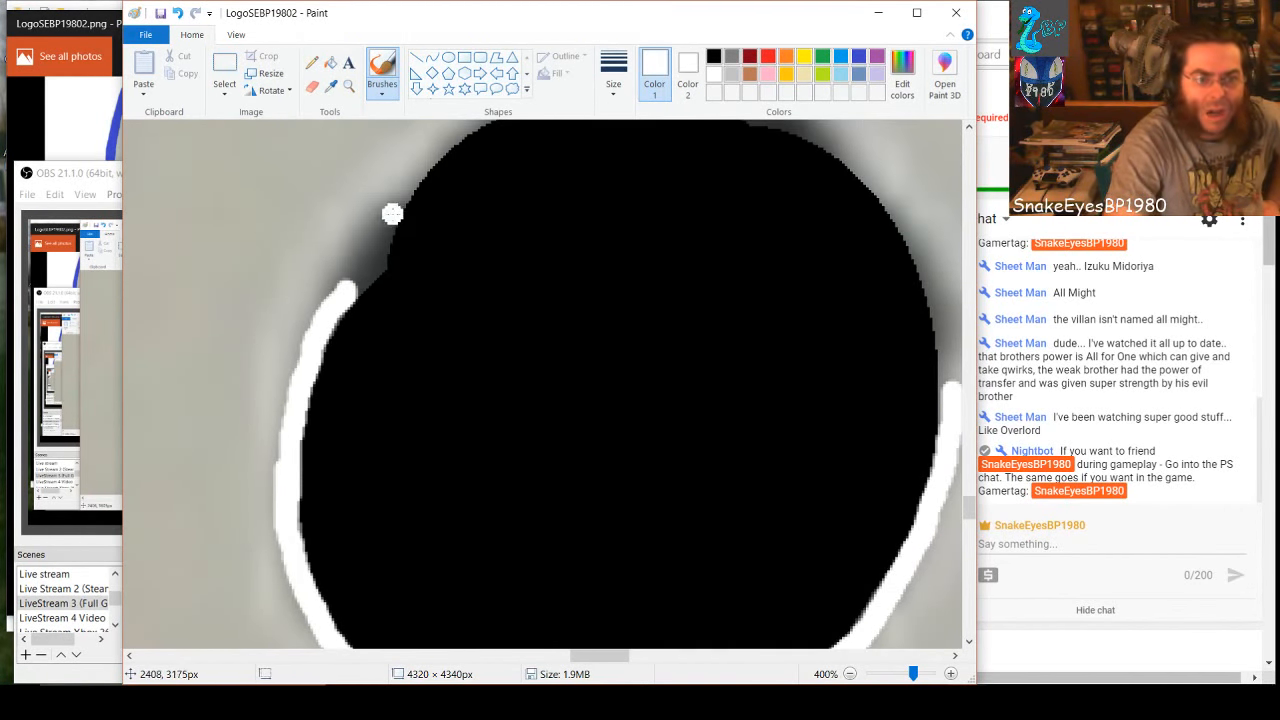
{"action": "mouse_move", "coordinate": [405, 187]}
{"action": "left_mouse_down"}
{"action": "mouse_move", "coordinate": [343, 290]}
{"action": "mouse_move", "coordinate": [340, 325]}
{"action": "left_mouse_up"}
{"action": "left_click", "coordinate": [713, 56]}
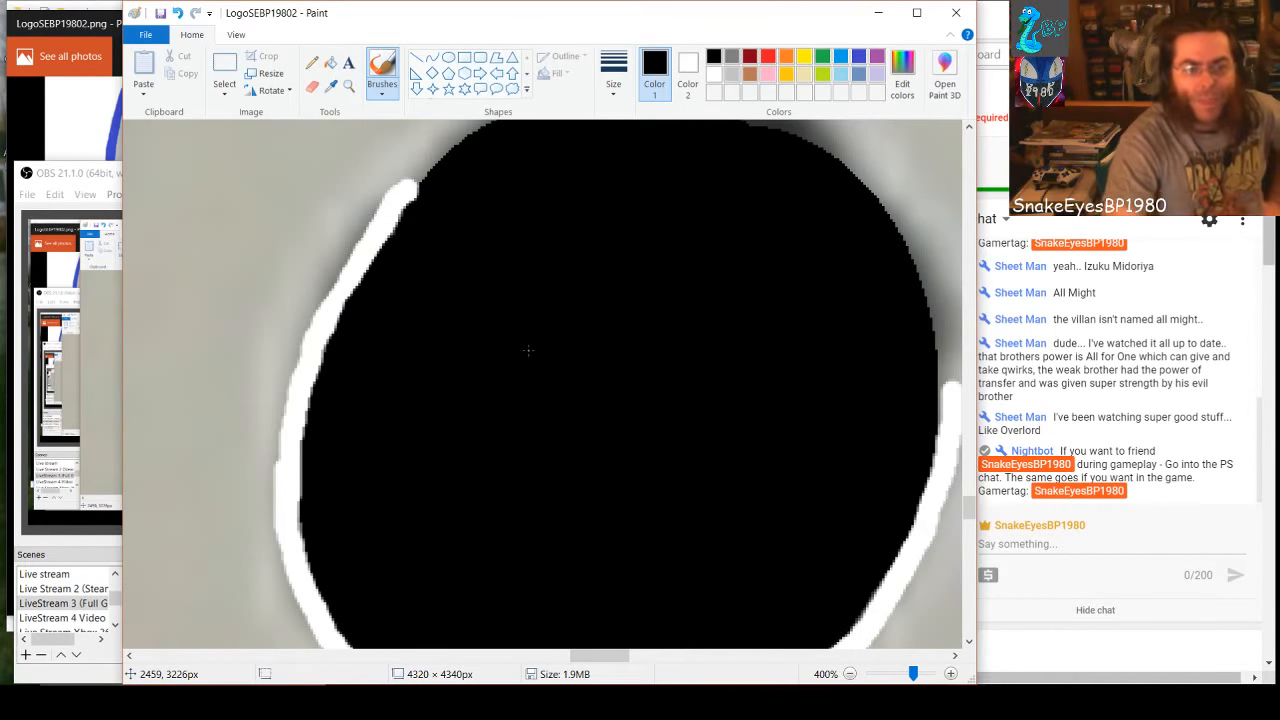
Brush the white outline over the top of the lower hole and down its right side to close the loop
{"action": "scroll", "coordinate": [566, 427], "scroll_direction": "up", "scroll_amount": 4}
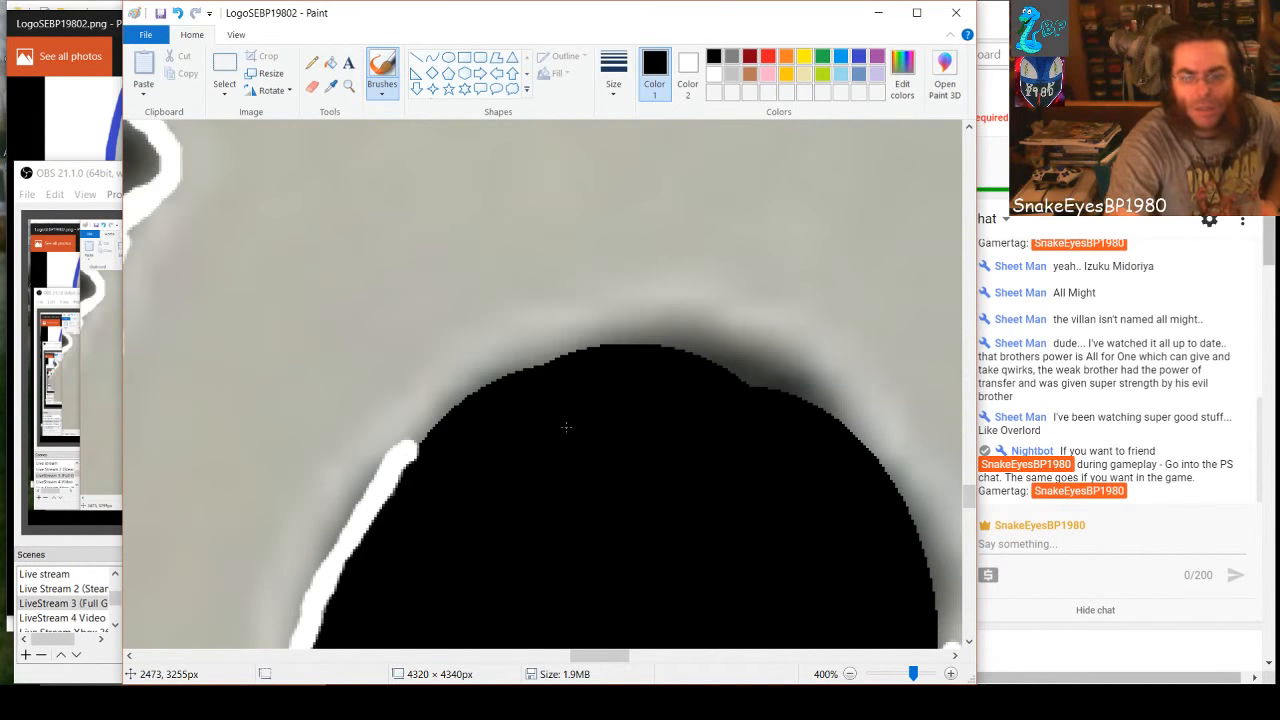
{"action": "scroll", "coordinate": [440, 643], "scroll_direction": "down", "scroll_amount": 2}
{"action": "left_click_drag", "start_coordinate": [586, 659], "coordinate": [597, 659]}
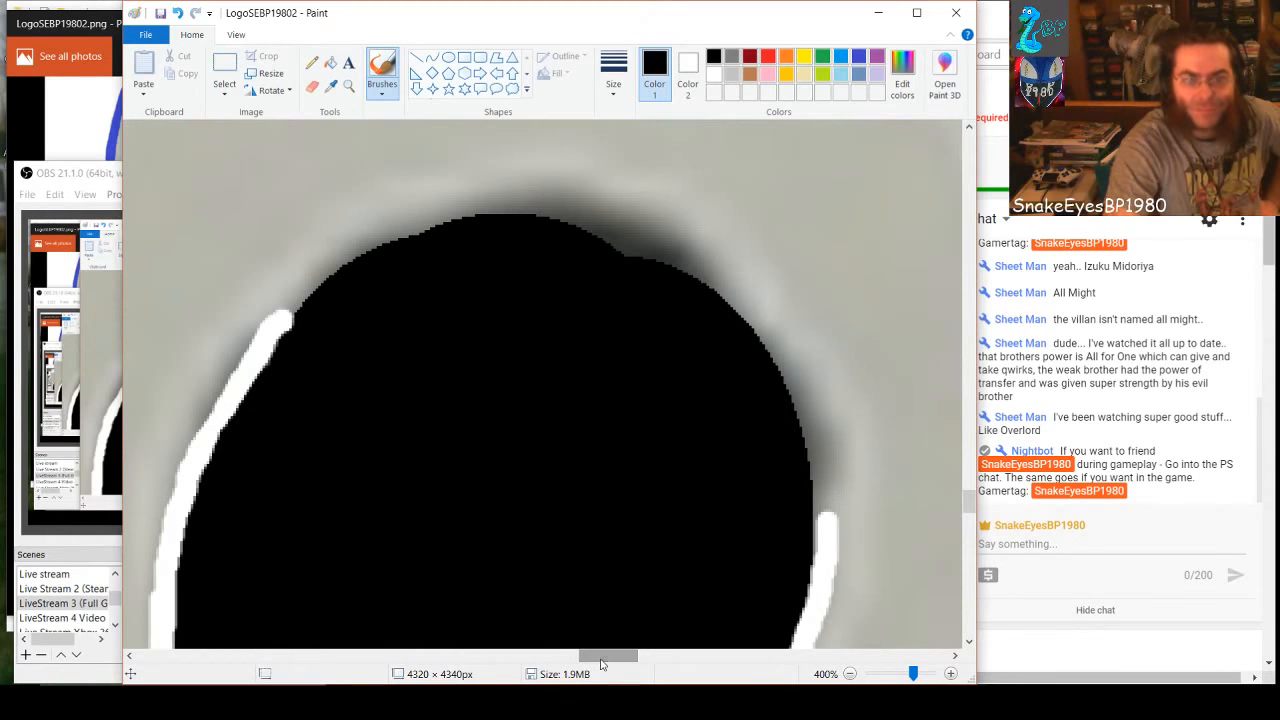
{"action": "left_click", "coordinate": [713, 75]}
{"action": "mouse_move", "coordinate": [286, 314]}
{"action": "left_mouse_down"}
{"action": "mouse_move", "coordinate": [358, 243]}
{"action": "mouse_move", "coordinate": [435, 213]}
{"action": "mouse_move", "coordinate": [549, 207]}
{"action": "mouse_move", "coordinate": [613, 227]}
{"action": "mouse_move", "coordinate": [706, 268]}
{"action": "mouse_move", "coordinate": [766, 322]}
{"action": "mouse_move", "coordinate": [803, 398]}
{"action": "mouse_move", "coordinate": [822, 497]}
{"action": "left_mouse_up"}
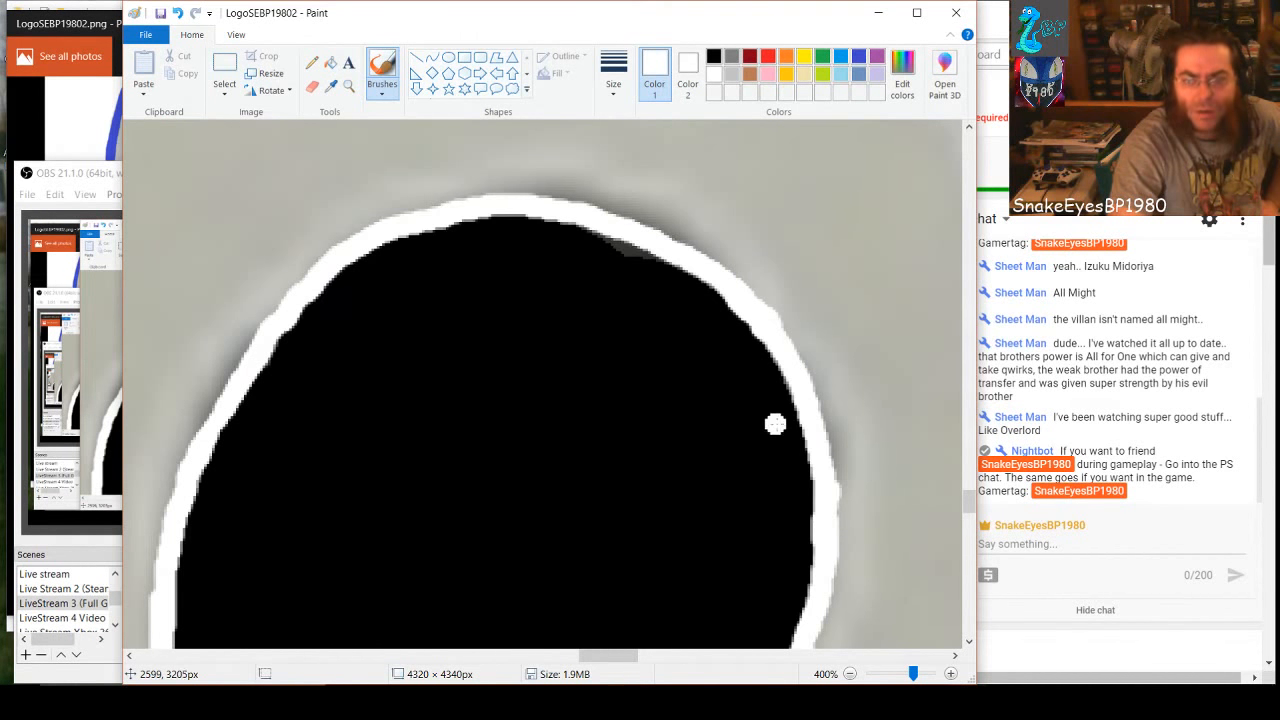
Paint the gray sliver inside the lower hole's upper-right edge black and check the outline around the hole
{"action": "left_click", "coordinate": [713, 56]}
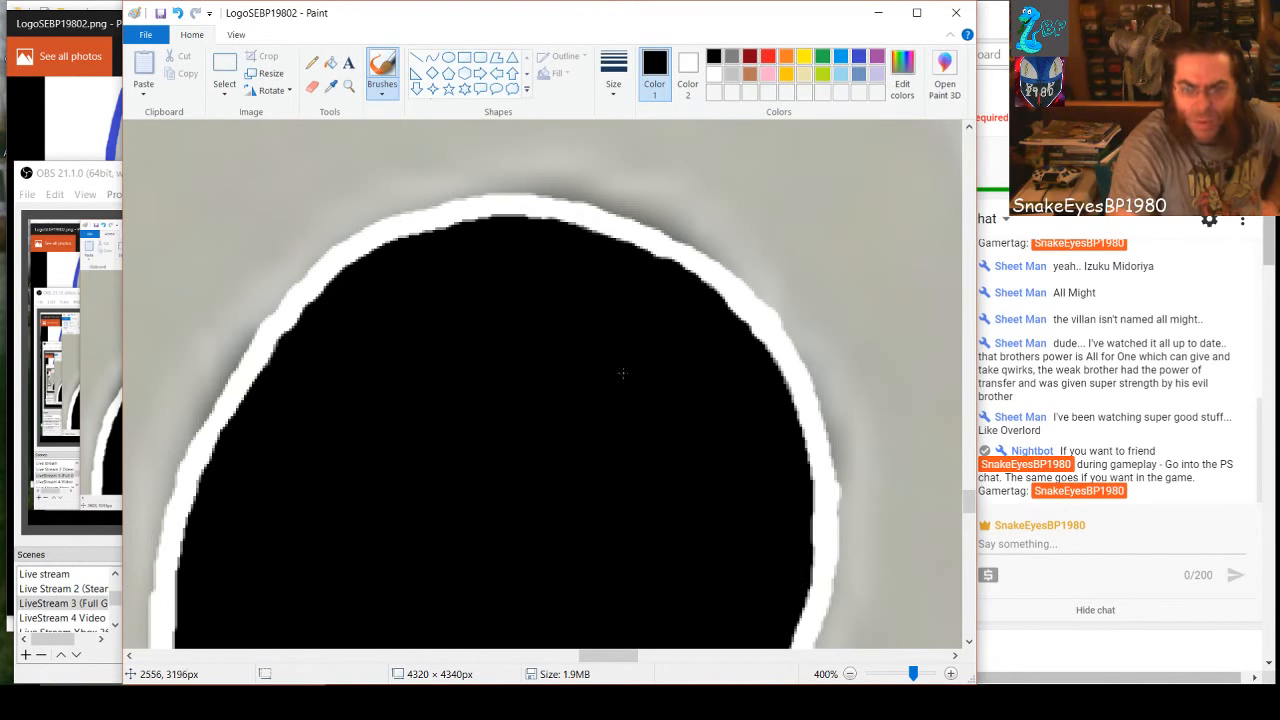
{"action": "scroll", "coordinate": [622, 373], "scroll_direction": "down", "scroll_amount": 5}
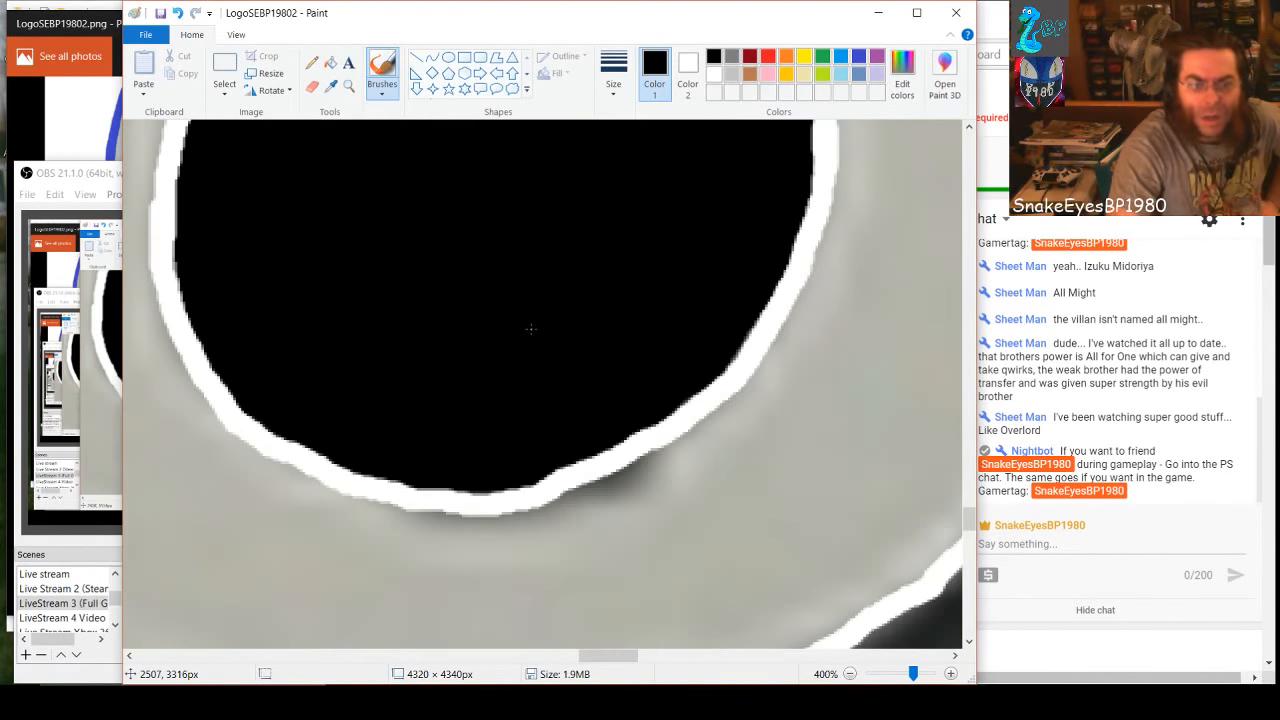
{"action": "scroll", "coordinate": [531, 328], "scroll_direction": "up", "scroll_amount": 5}
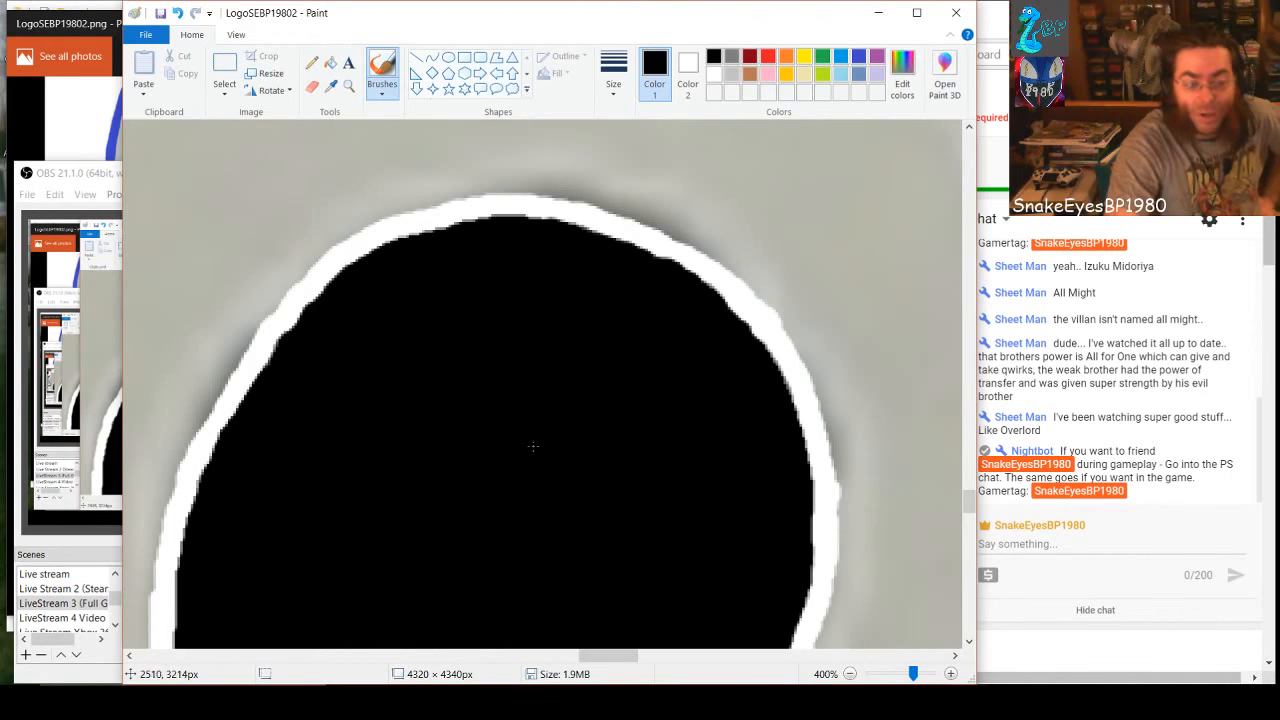
Draw a filled white rectangle of about 81 × 89 px over the gray between the 8's left edge and its lower hole
{"action": "left_click_drag", "start_coordinate": [603, 659], "coordinate": [578, 659]}
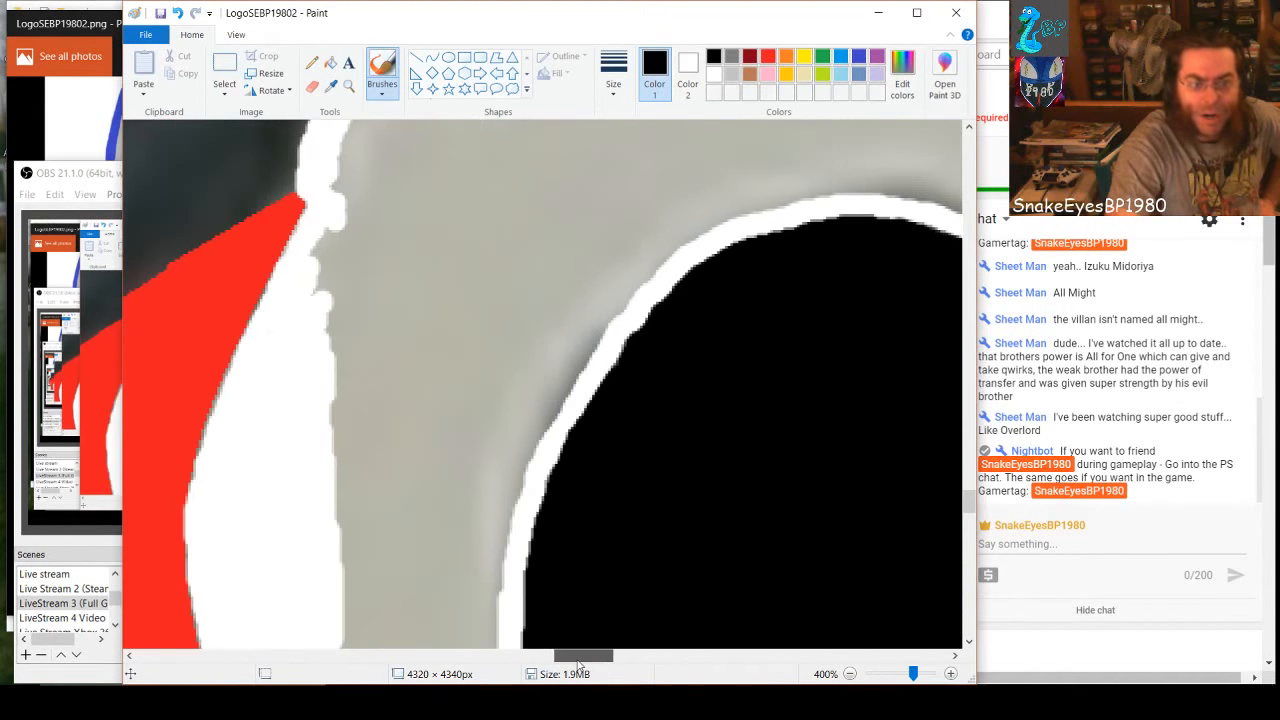
{"action": "left_click", "coordinate": [464, 60]}
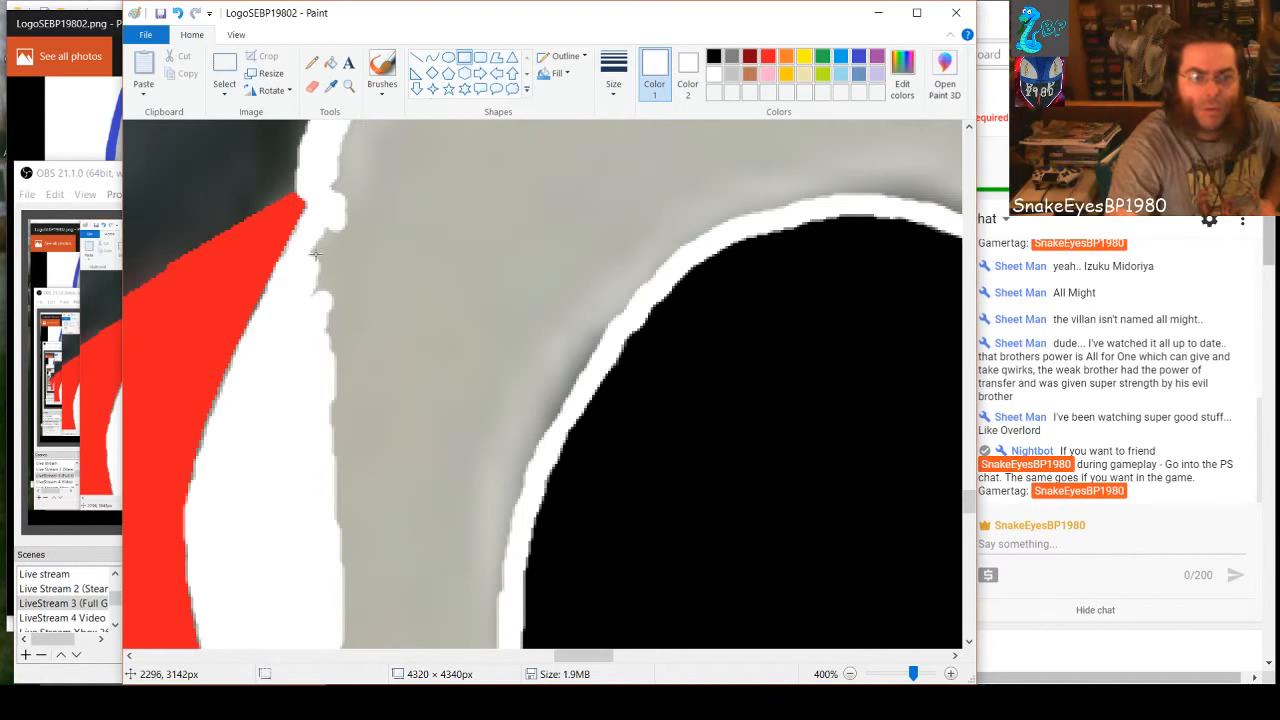
{"action": "left_click_drag", "start_coordinate": [326, 230], "coordinate": [529, 469]}
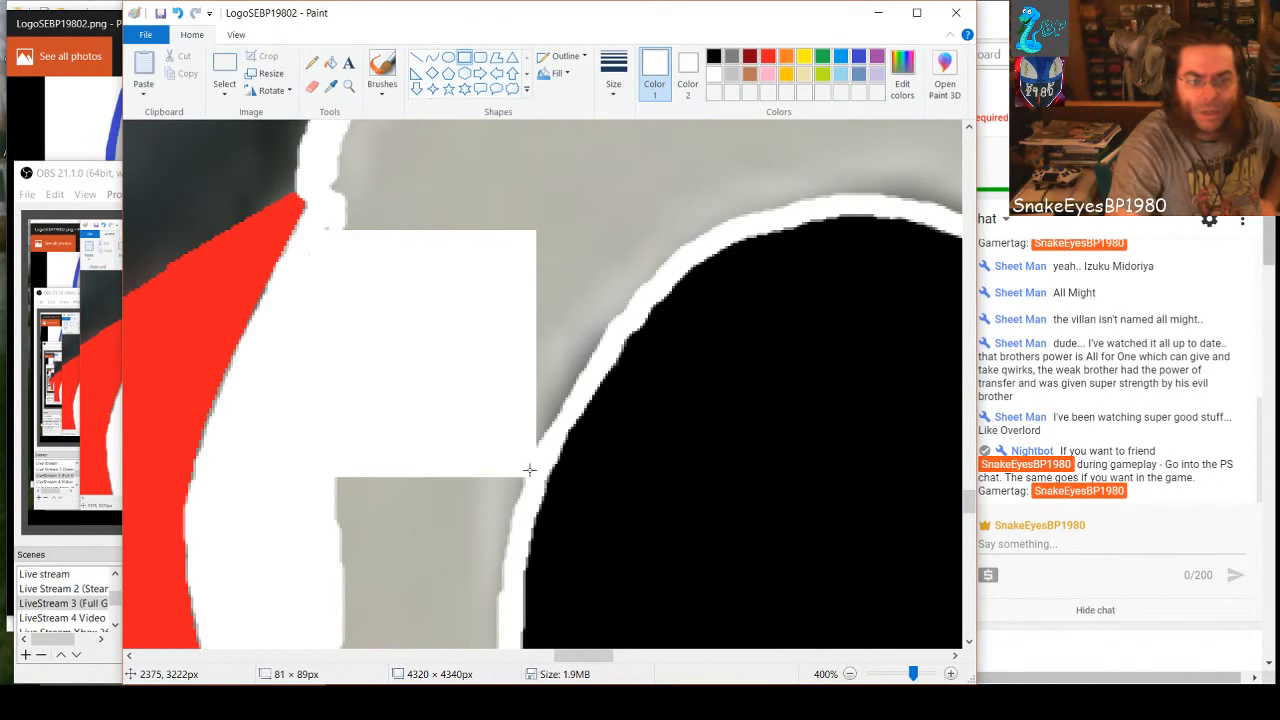
Cover the gray left of the 8's lower hole with filled white rectangles, the largest about 91 × 104 px and 75 × 87 px
{"action": "left_click_drag", "start_coordinate": [570, 412], "coordinate": [328, 133]}
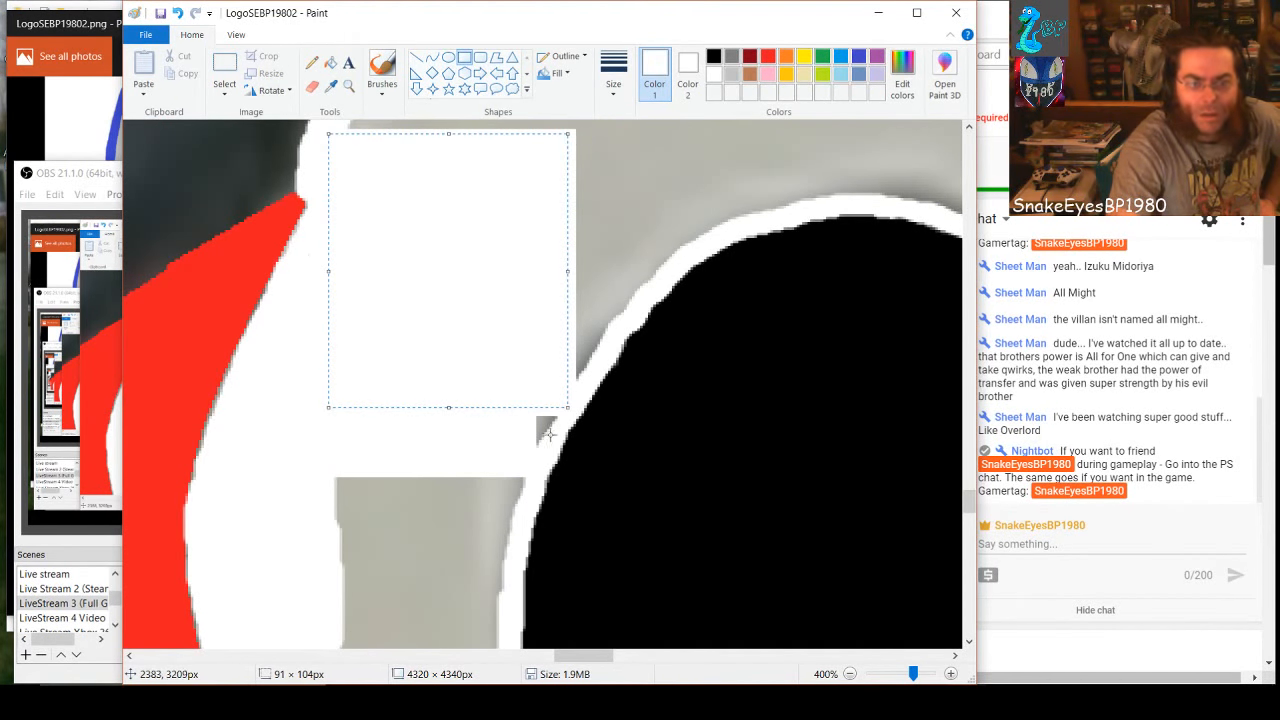
{"action": "left_click_drag", "start_coordinate": [553, 437], "coordinate": [454, 365]}
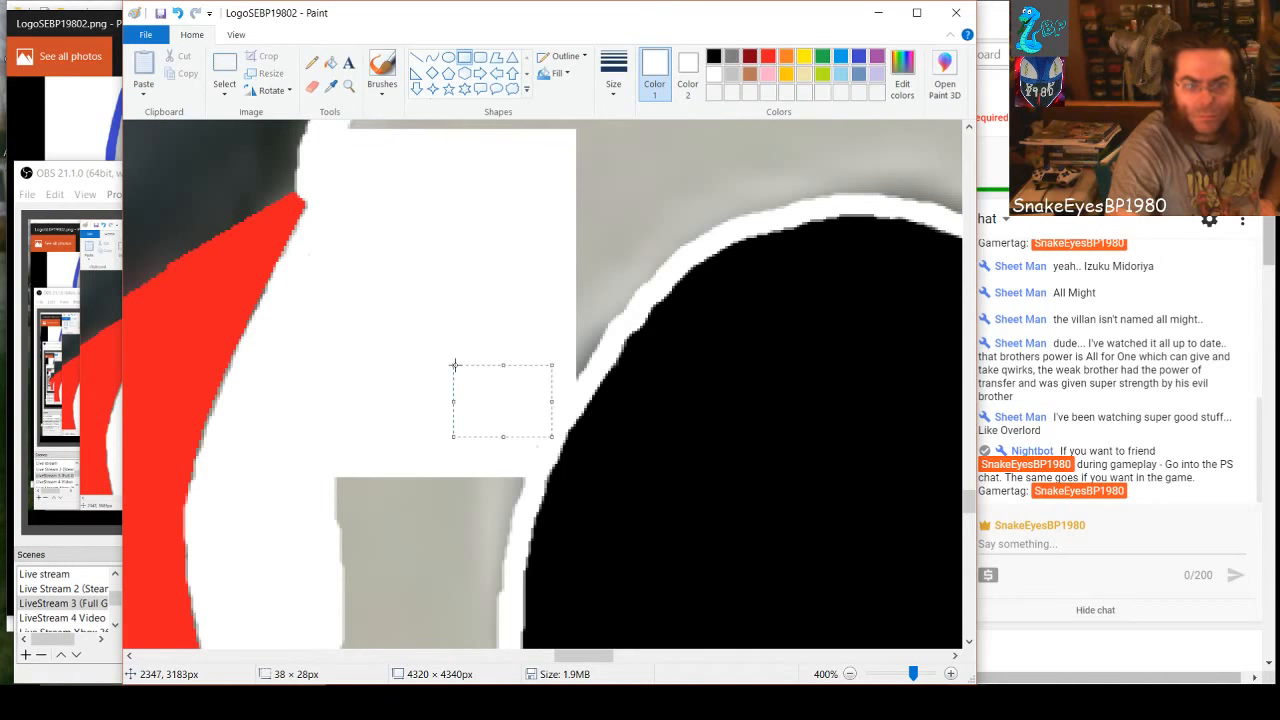
{"action": "left_click", "coordinate": [539, 458]}
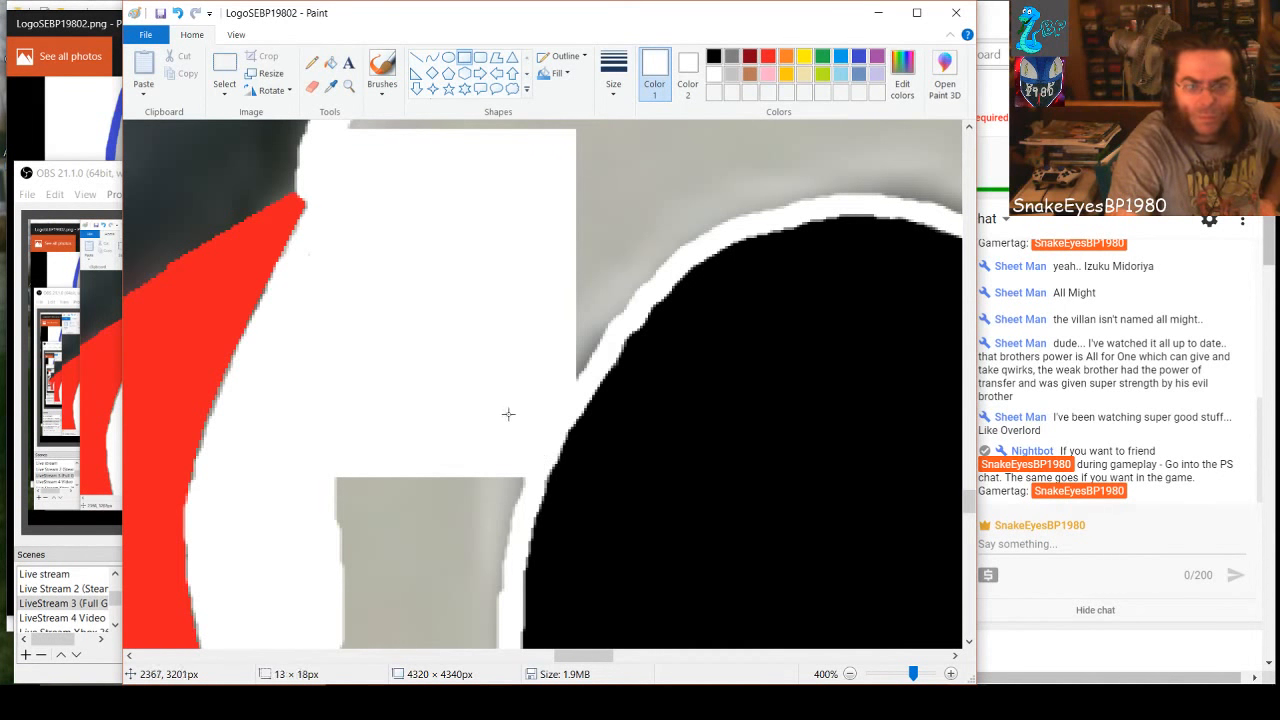
{"action": "left_click_drag", "start_coordinate": [508, 414], "coordinate": [316, 456]}
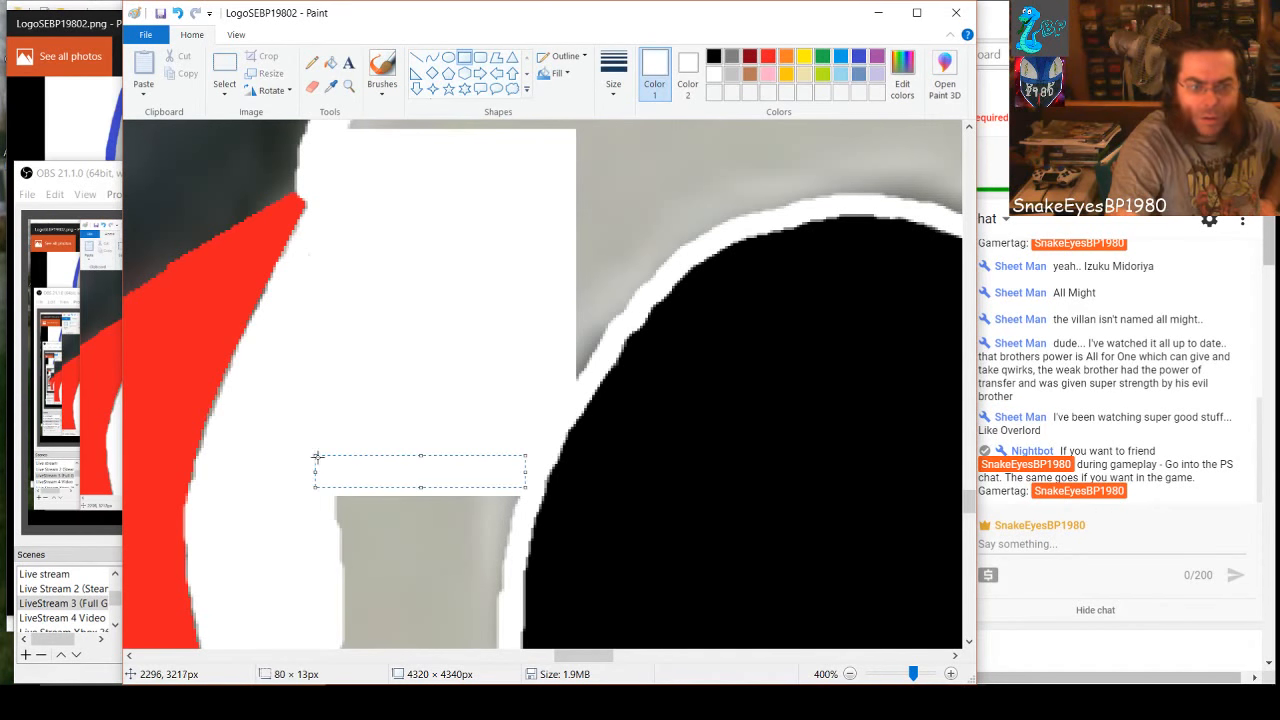
{"action": "scroll", "coordinate": [360, 508], "scroll_direction": "down", "scroll_amount": 3}
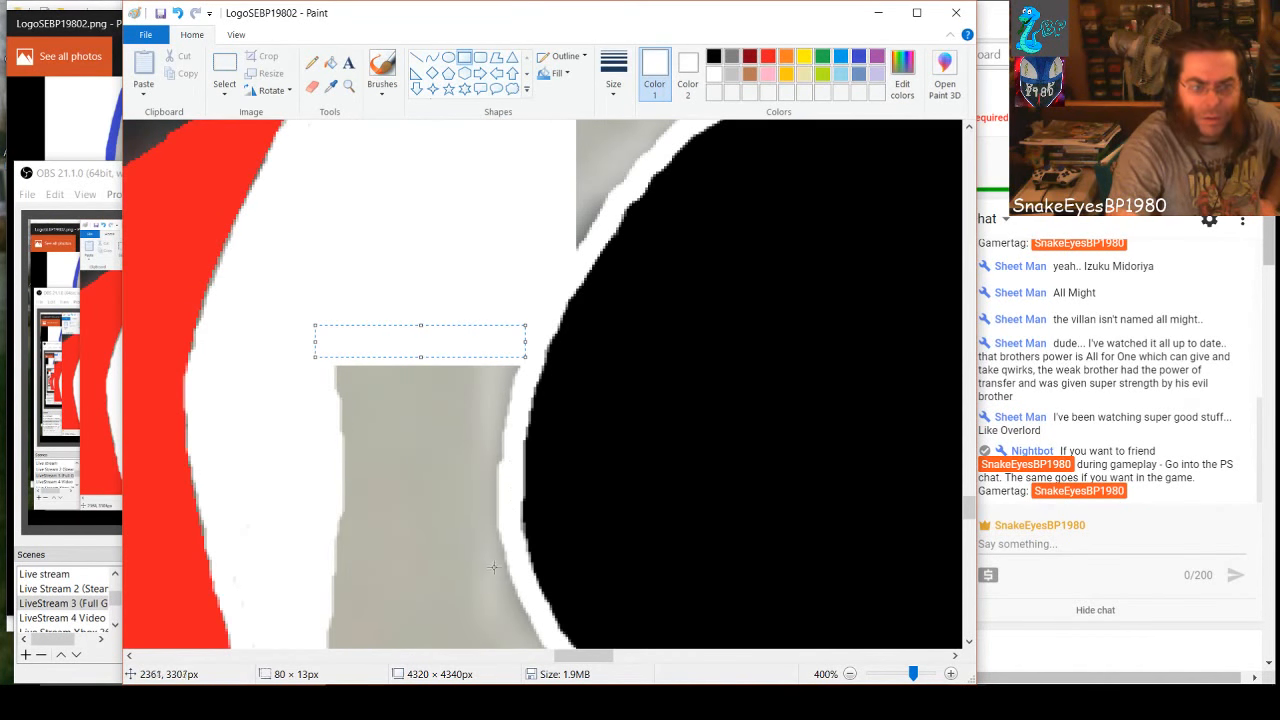
{"action": "left_click_drag", "start_coordinate": [512, 586], "coordinate": [317, 357]}
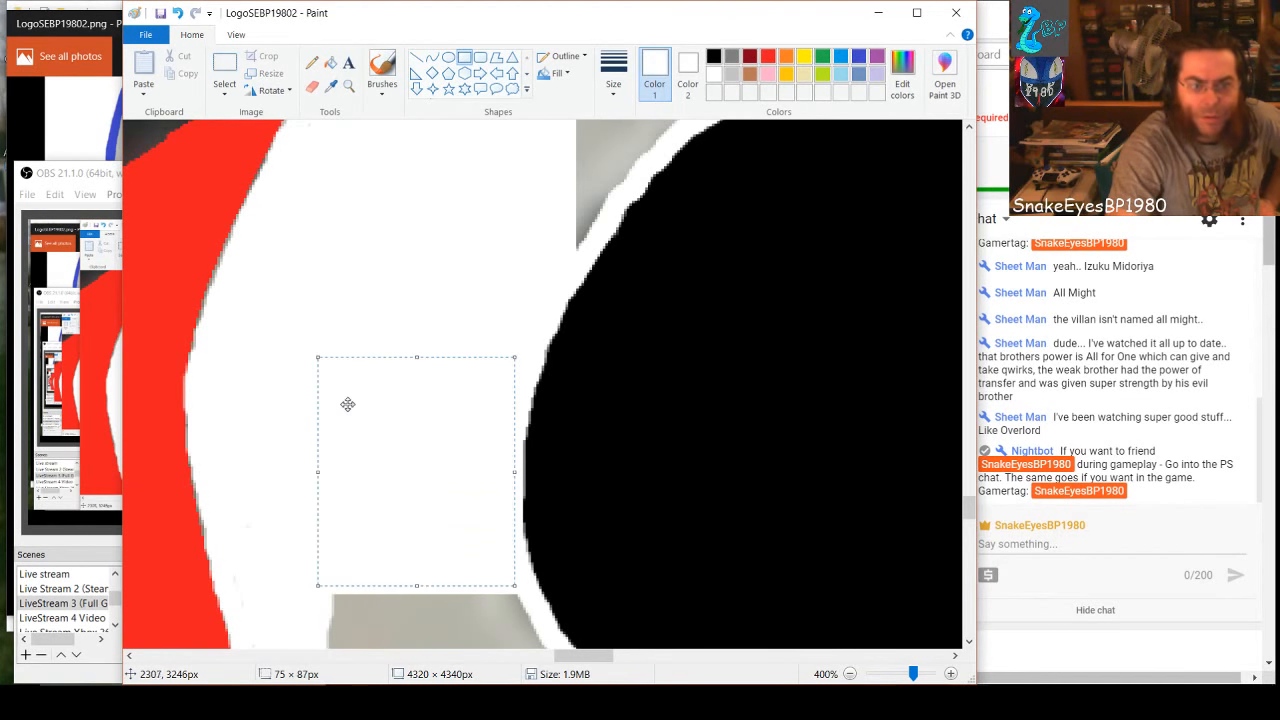
Fill the gray in the 8's lower-left curve white with an 82 × 91 px rectangle and smaller ones up to the outer outline
{"action": "scroll", "coordinate": [348, 404], "scroll_direction": "down", "scroll_amount": 9}
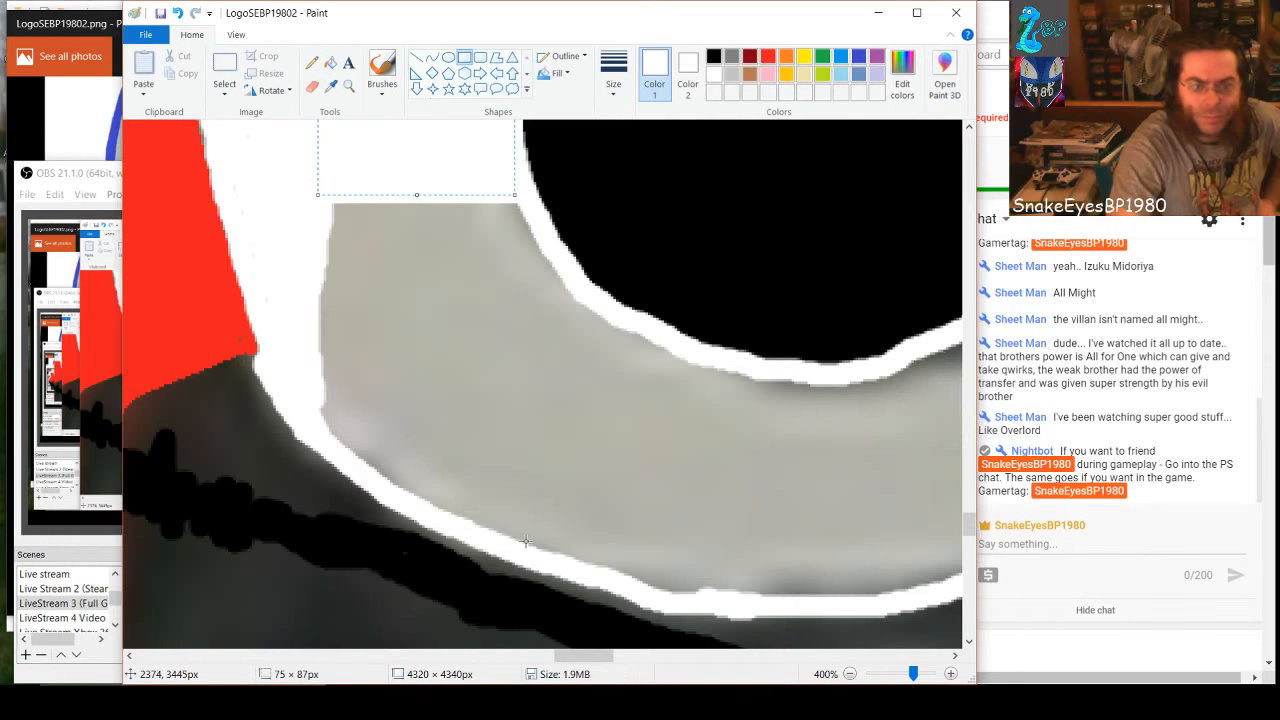
{"action": "left_click_drag", "start_coordinate": [577, 516], "coordinate": [428, 421]}
{"action": "left_click", "coordinate": [328, 248]}
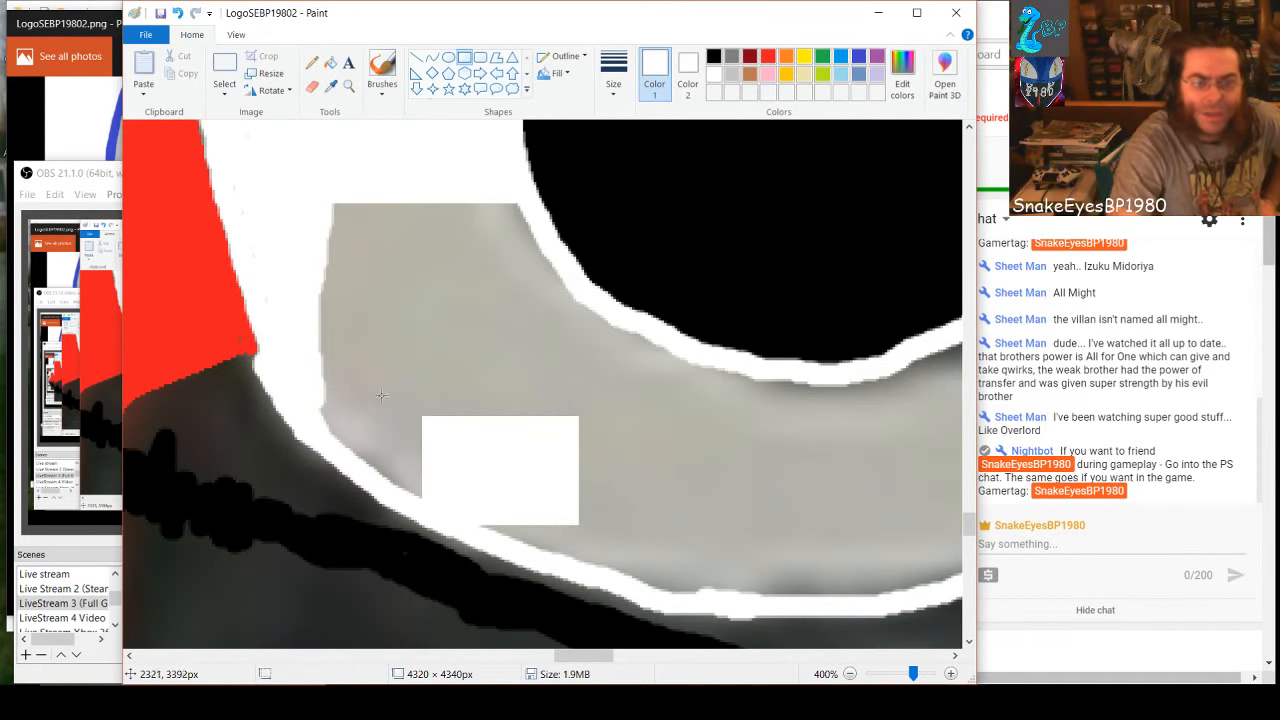
{"action": "left_click_drag", "start_coordinate": [313, 194], "coordinate": [529, 434]}
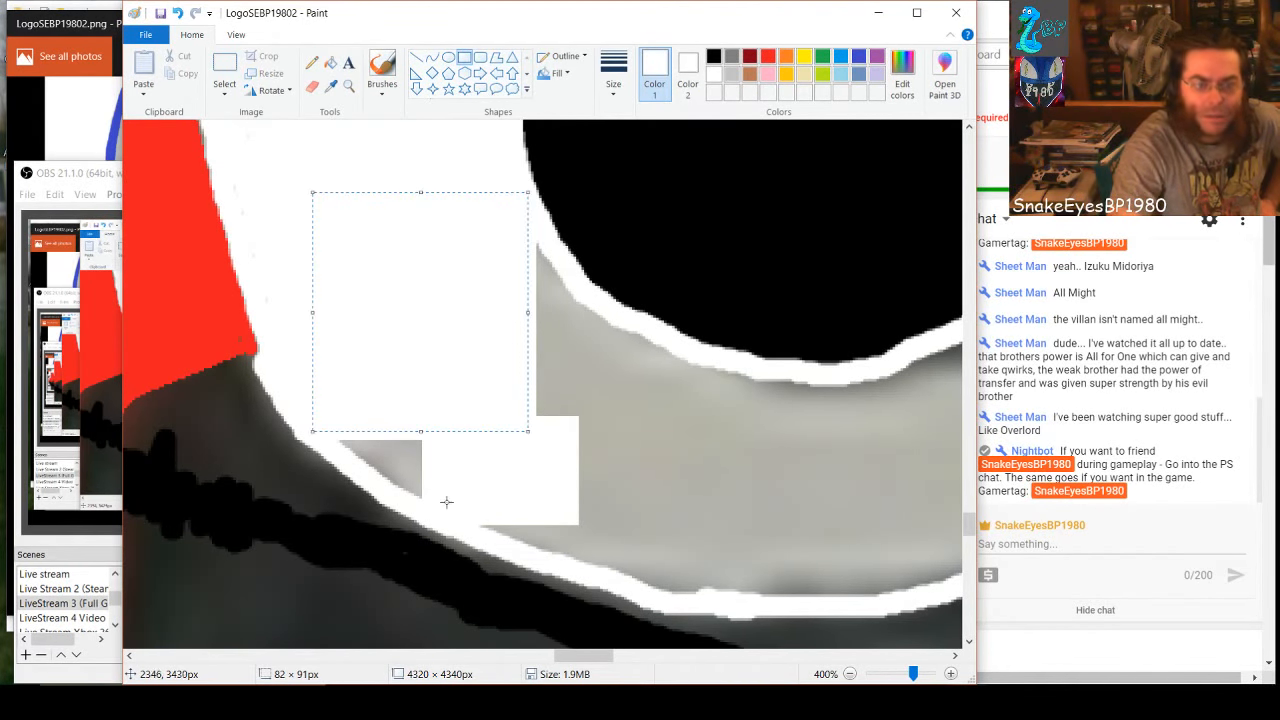
{"action": "left_click_drag", "start_coordinate": [446, 501], "coordinate": [405, 452]}
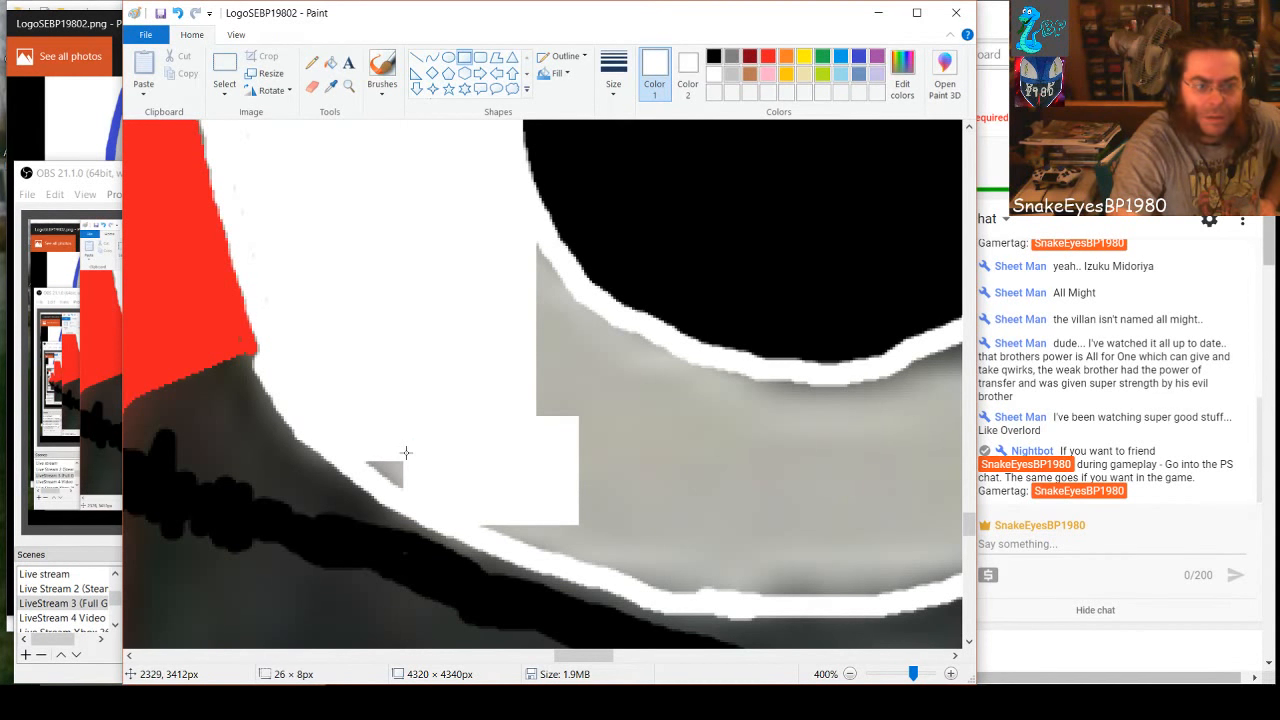
{"action": "left_click", "coordinate": [406, 493]}
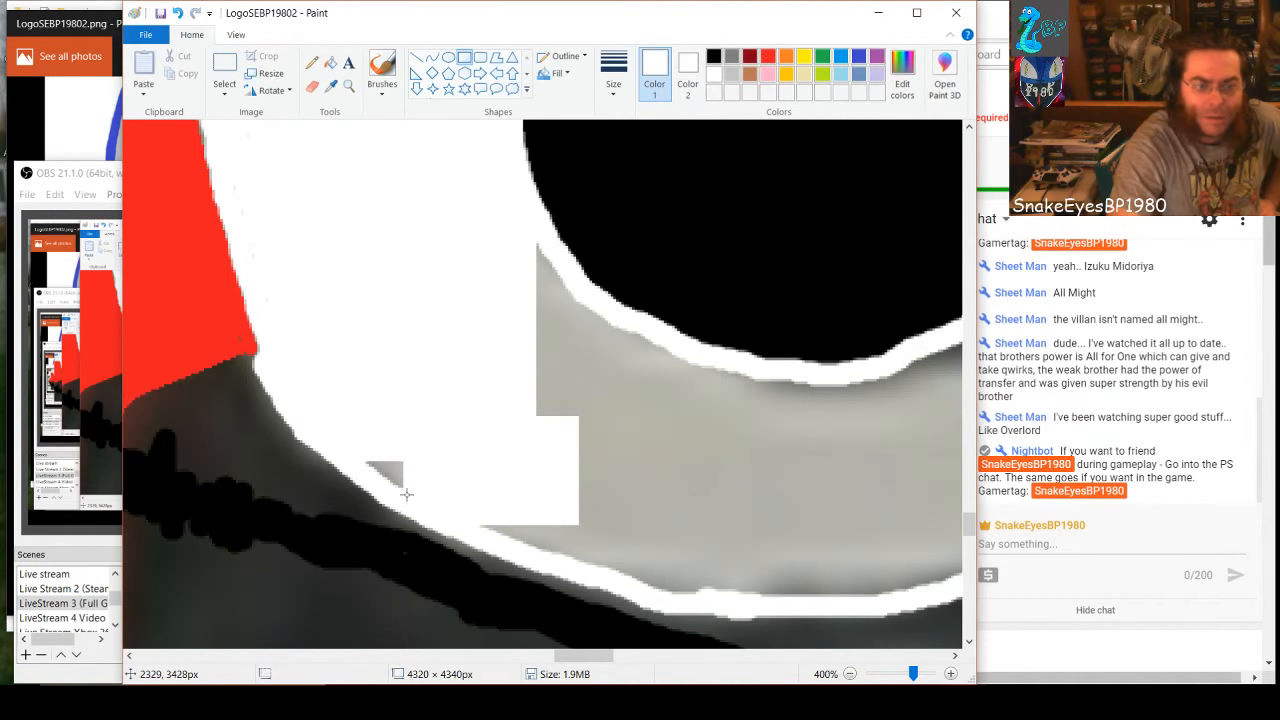
{"action": "left_click_drag", "start_coordinate": [387, 457], "coordinate": [389, 468]}
{"action": "left_click", "coordinate": [363, 459]}
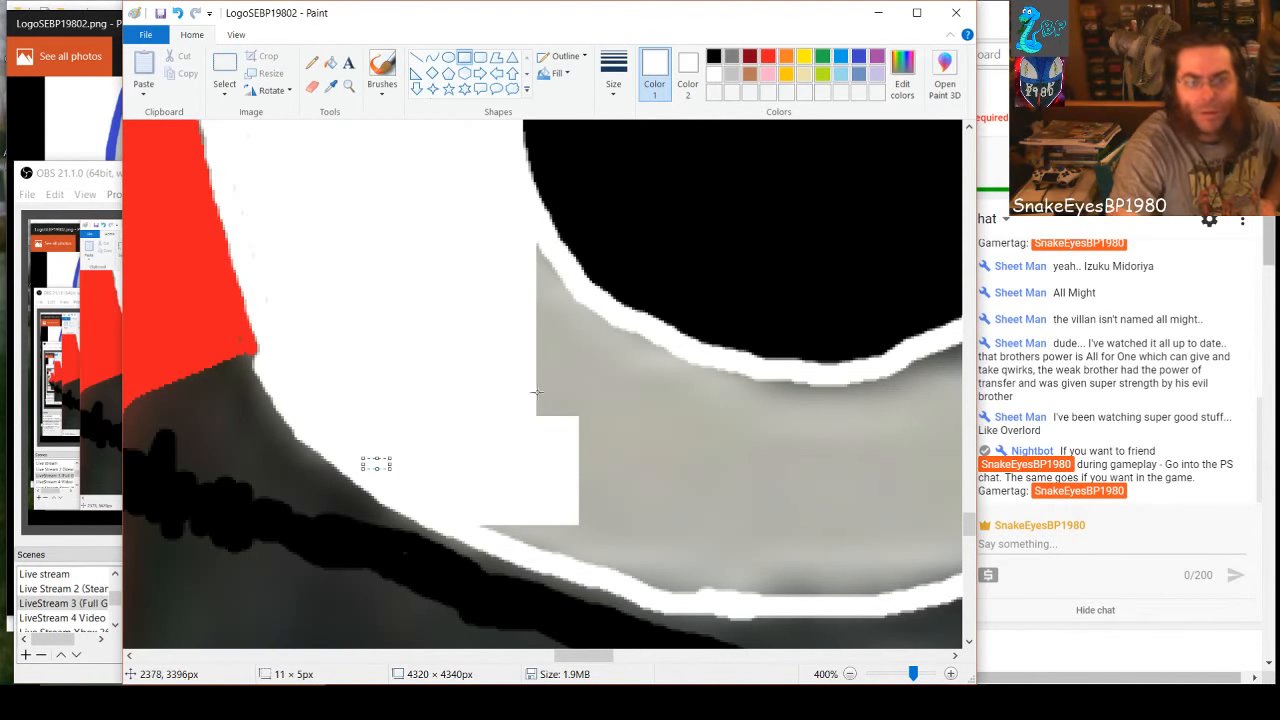
Cover the gray along the lower hole's lower-left edge with white rectangles, starting with a strip of about 10 × 72 px
{"action": "left_click", "coordinate": [527, 243]}
{"action": "left_click_drag", "start_coordinate": [527, 243], "coordinate": [549, 430]}
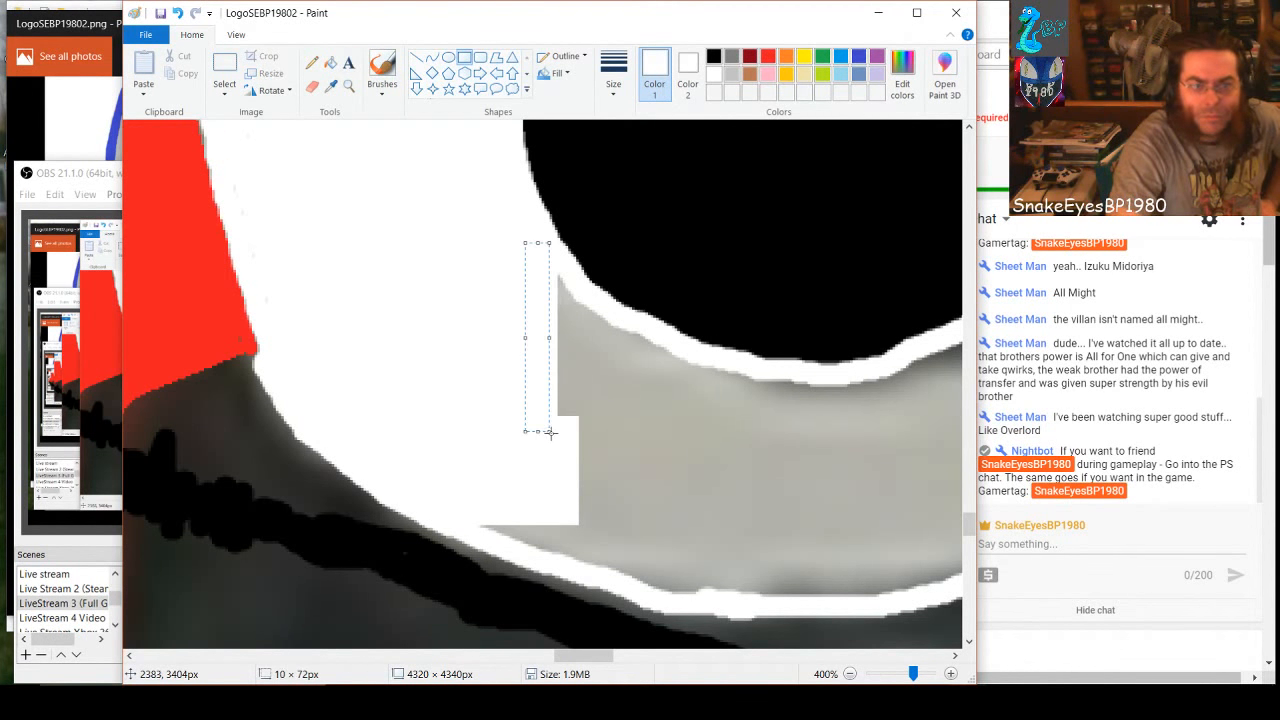
{"action": "left_click", "coordinate": [625, 459]}
{"action": "left_click_drag", "start_coordinate": [625, 459], "coordinate": [605, 330]}
{"action": "left_click", "coordinate": [541, 270]}
{"action": "left_click", "coordinate": [552, 275]}
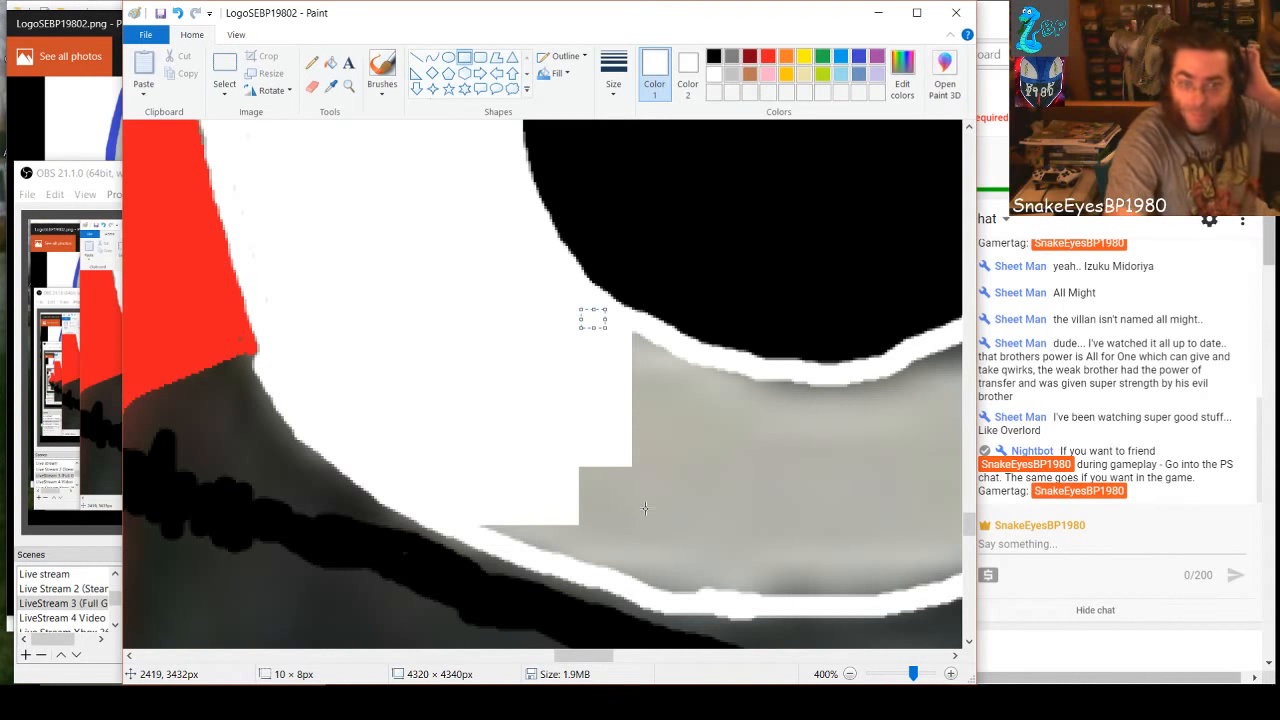
Draw white rectangles over the gray above the 8's lower-left outer outline, including a strip of about 54 × 6 px
{"action": "left_click_drag", "start_coordinate": [480, 514], "coordinate": [660, 535]}
{"action": "left_click", "coordinate": [666, 578]}
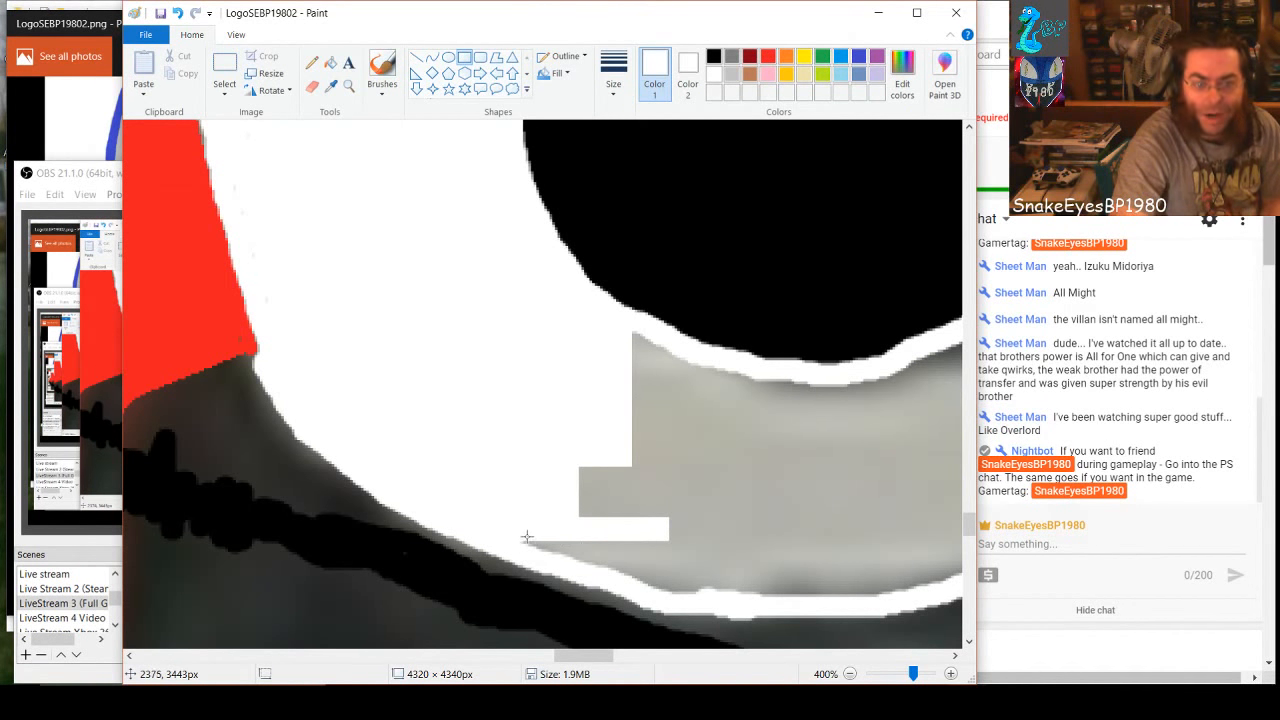
{"action": "left_click_drag", "start_coordinate": [541, 545], "coordinate": [667, 551]}
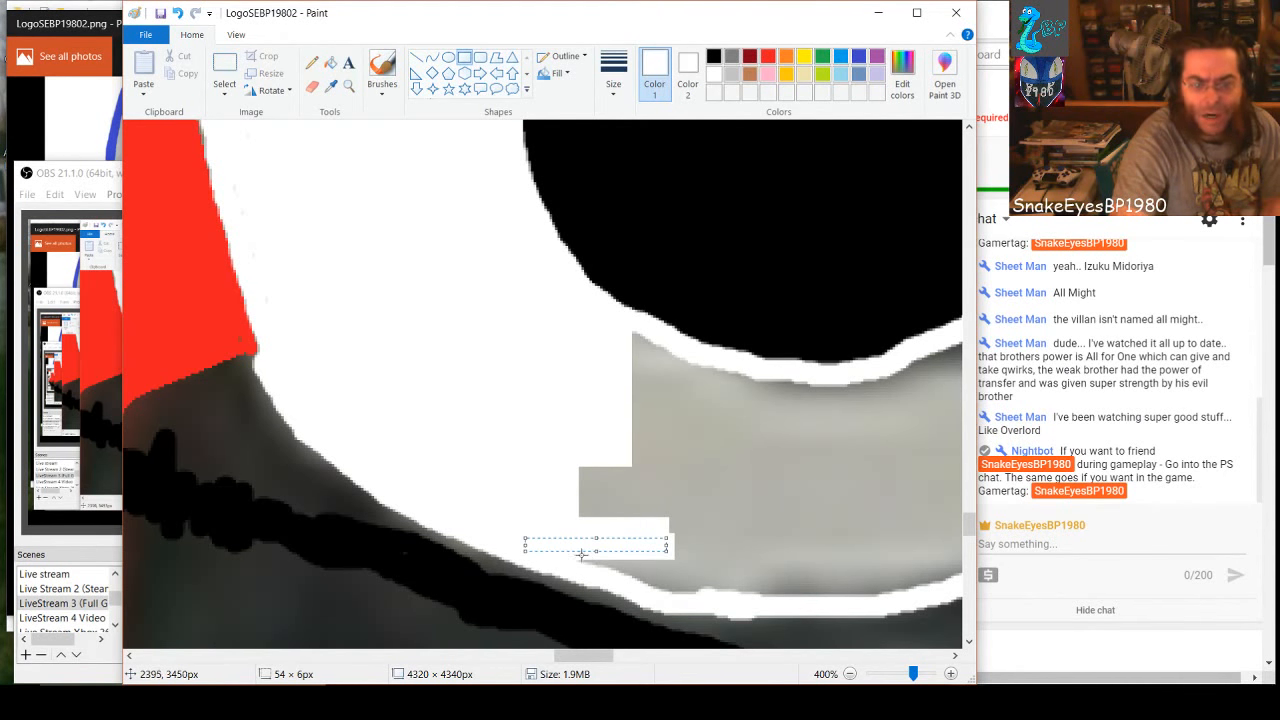
{"action": "left_click_drag", "start_coordinate": [570, 453], "coordinate": [697, 558]}
{"action": "left_click", "coordinate": [594, 556]}
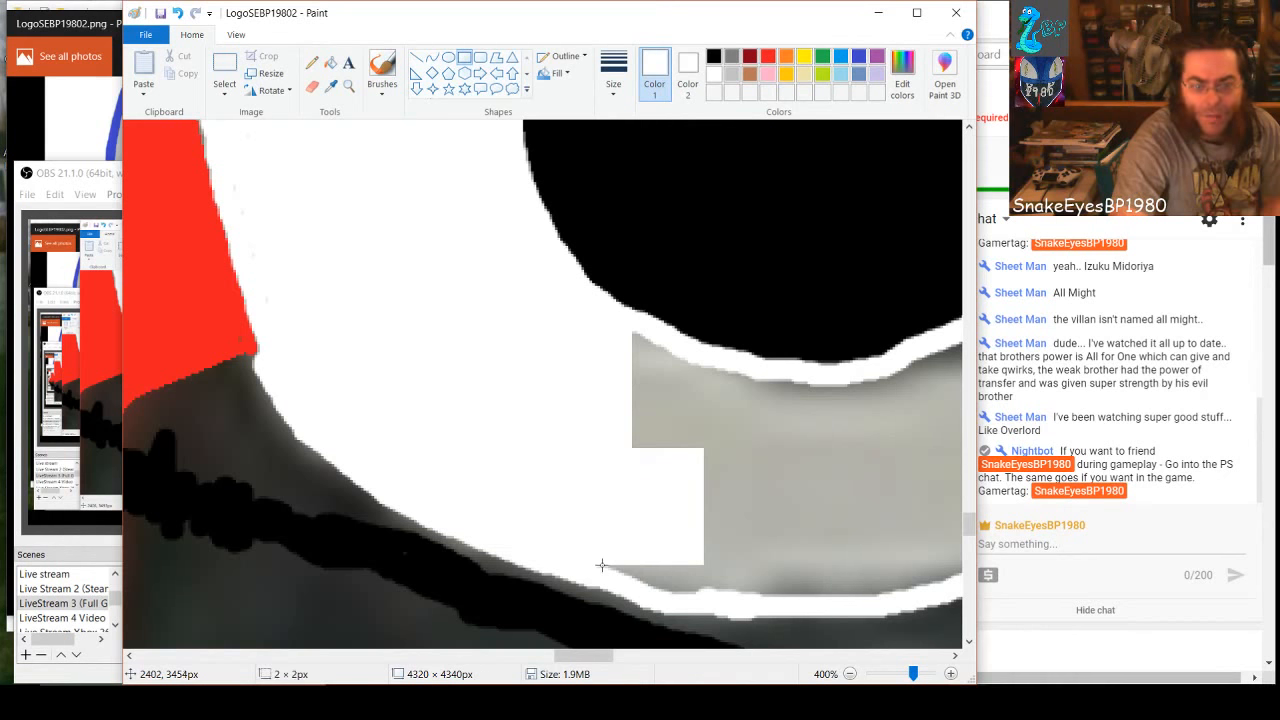
Cover the gray along the 8's bottom outline with thin white rectangles of about 110 × 5 px and 56 × 7 px
{"action": "left_click_drag", "start_coordinate": [601, 565], "coordinate": [924, 589]}
{"action": "left_click", "coordinate": [673, 595]}
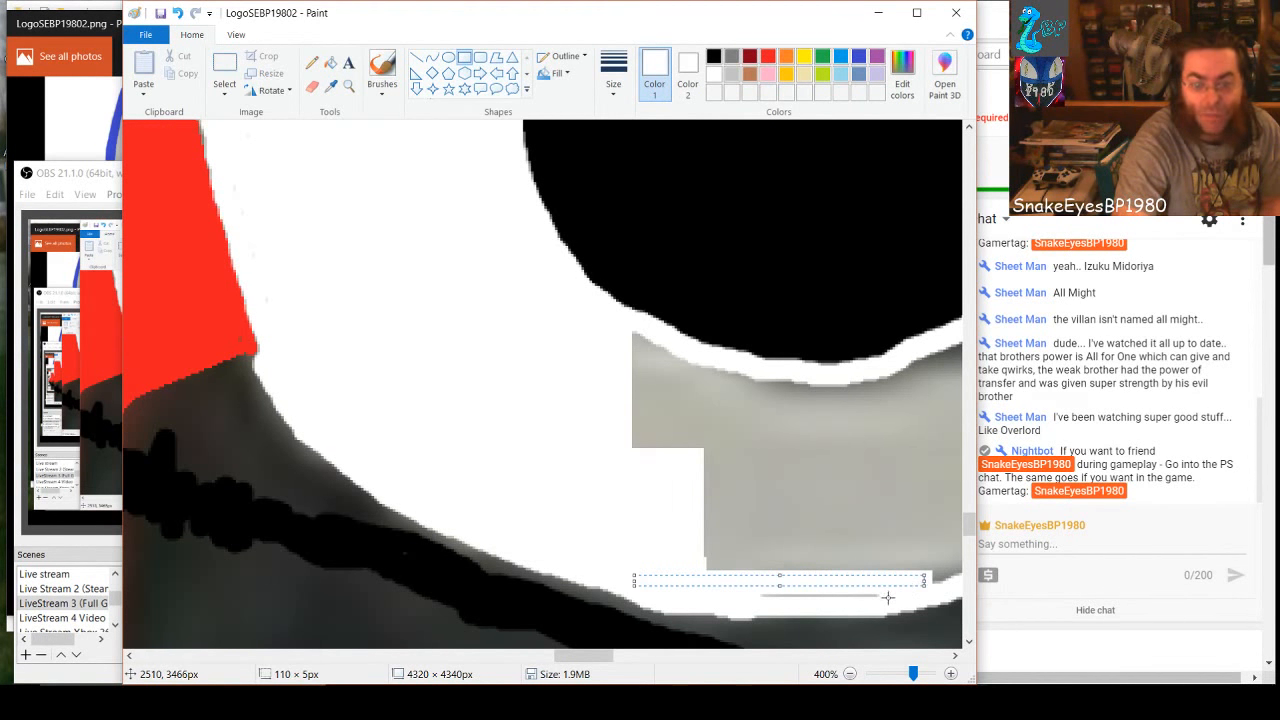
{"action": "left_click_drag", "start_coordinate": [887, 597], "coordinate": [741, 582]}
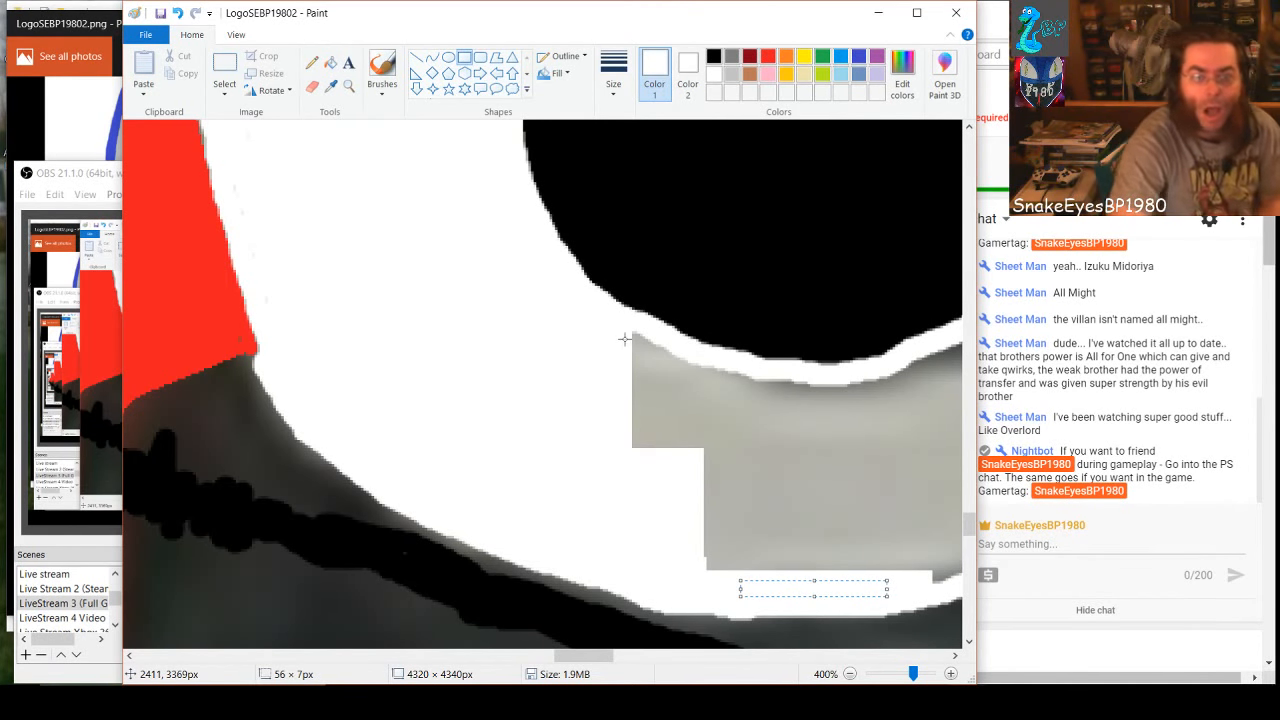
Extend the white fill beneath the lower hole's bottom edge with rectangles, finishing the gap at the outline with one about 16 × 9 px
{"action": "mouse_move", "coordinate": [629, 332]}
{"action": "left_mouse_down"}
{"action": "mouse_move", "coordinate": [689, 420]}
{"action": "mouse_move", "coordinate": [669, 451]}
{"action": "mouse_move", "coordinate": [677, 491]}
{"action": "mouse_move", "coordinate": [653, 493]}
{"action": "left_mouse_up"}
{"action": "left_click", "coordinate": [774, 503]}
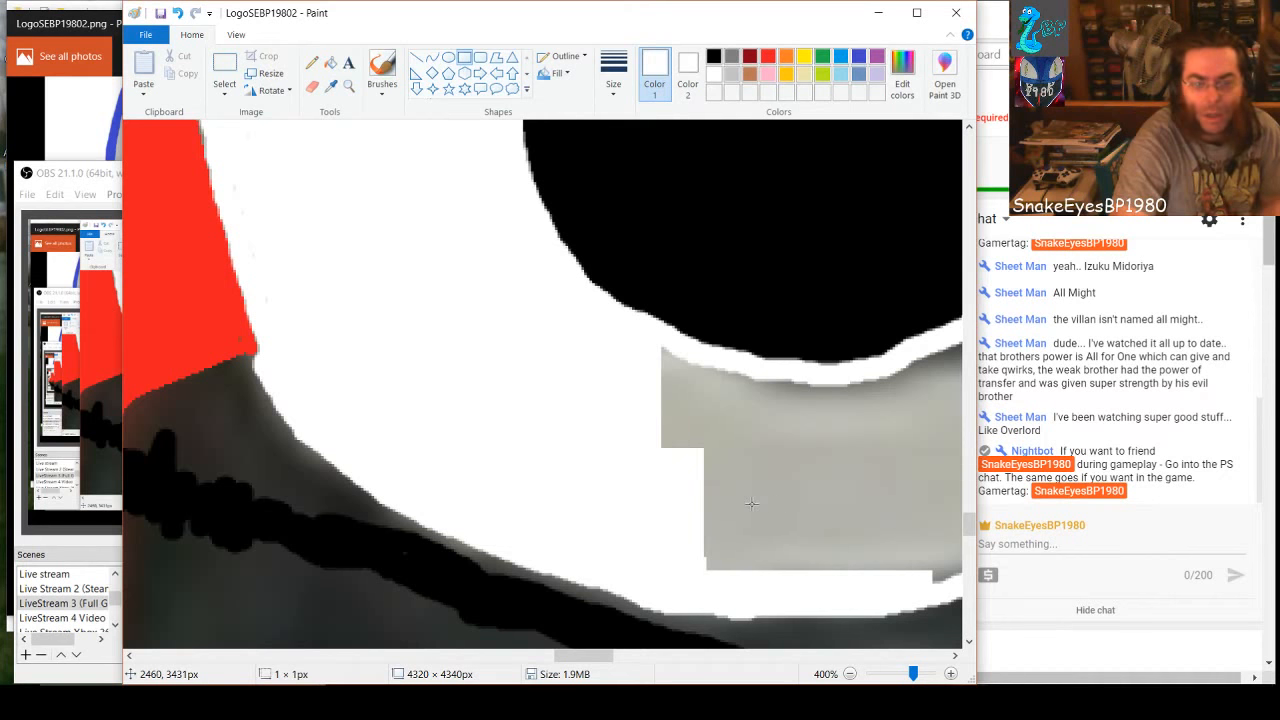
{"action": "left_click_drag", "start_coordinate": [751, 503], "coordinate": [676, 362]}
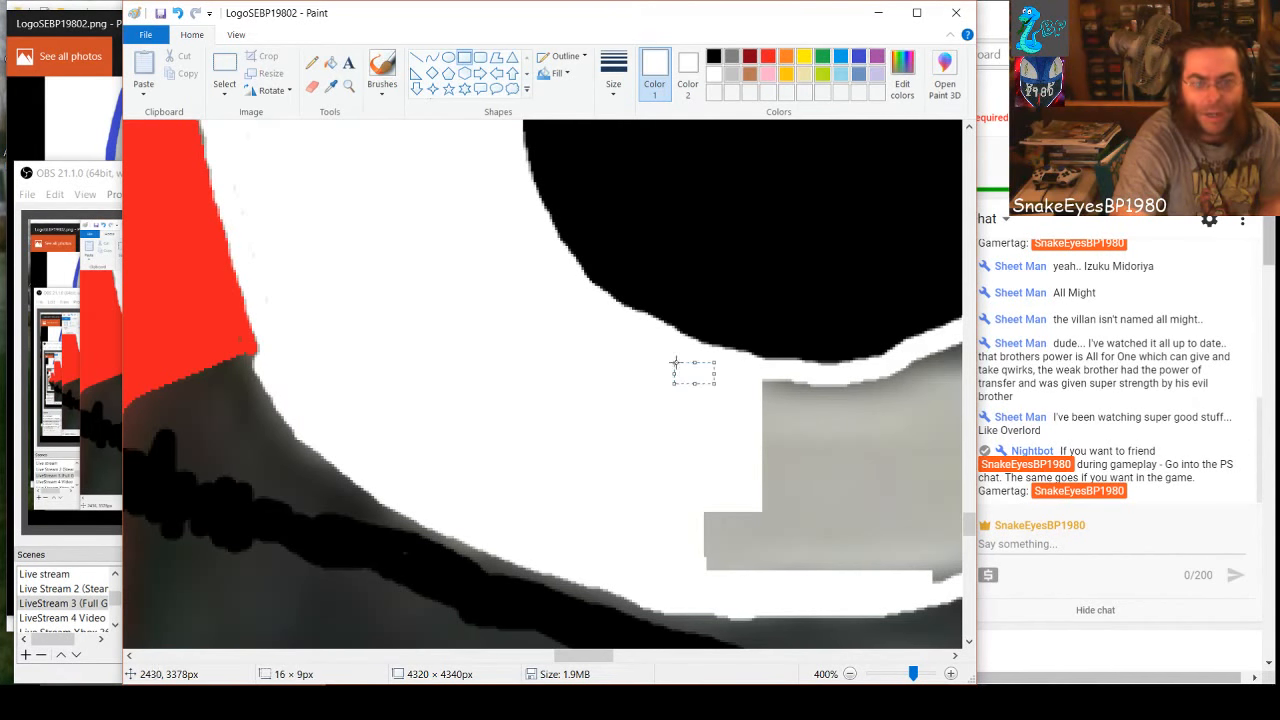
Draw a filled white rectangle of about 95 × 74 px over the gray between the lower hole's bottom edge and the 8's bottom outline
{"action": "left_click_drag", "start_coordinate": [592, 656], "coordinate": [617, 659]}
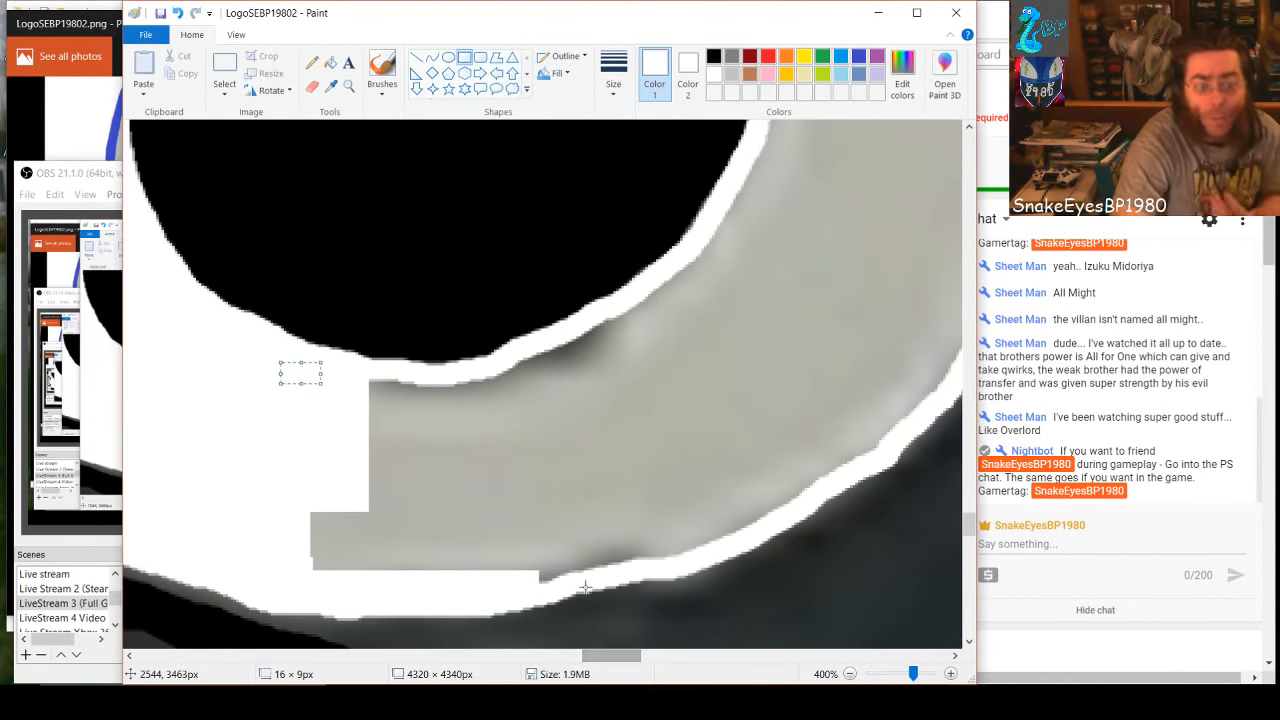
{"action": "left_click_drag", "start_coordinate": [563, 572], "coordinate": [304, 384]}
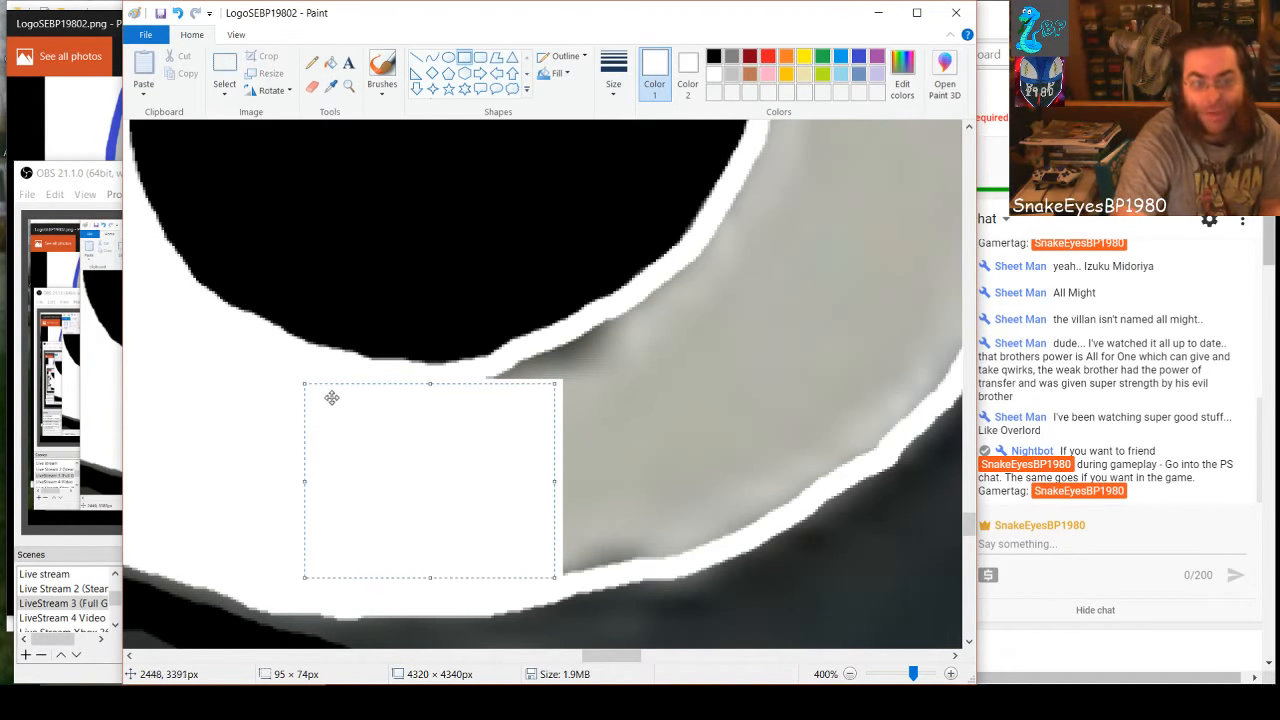
{"action": "left_click", "coordinate": [620, 496]}
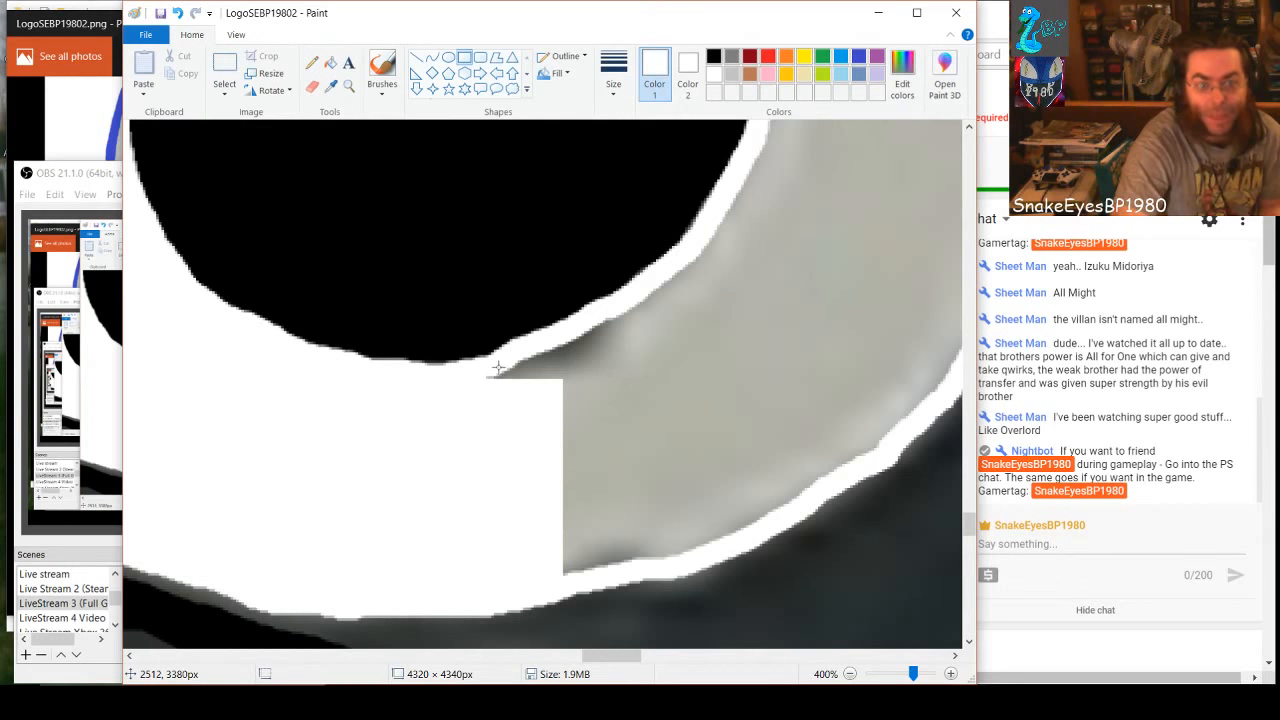
Cover the gray toward the 8's lower-right curve with a 110 × 55 px white rectangle and fill the wedge beneath it with smaller ones
{"action": "left_click_drag", "start_coordinate": [485, 373], "coordinate": [776, 511]}
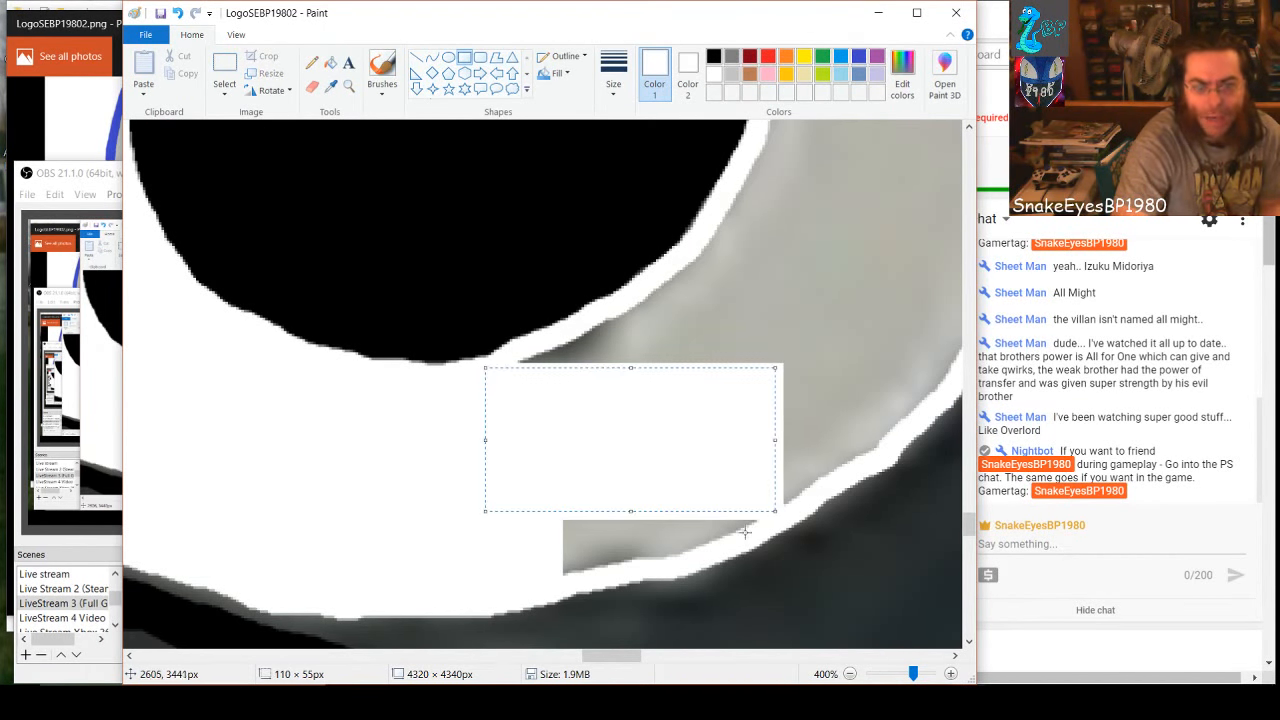
{"action": "left_click_drag", "start_coordinate": [563, 575], "coordinate": [600, 507]}
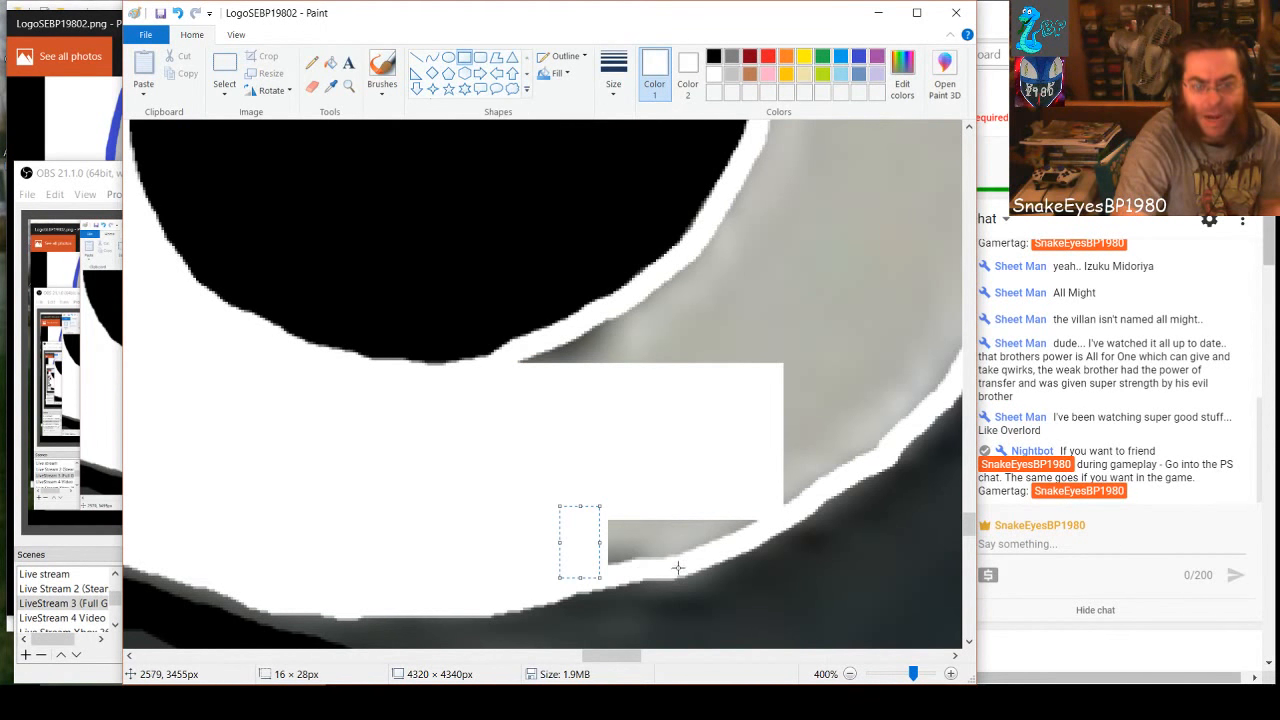
{"action": "left_click_drag", "start_coordinate": [678, 566], "coordinate": [580, 507]}
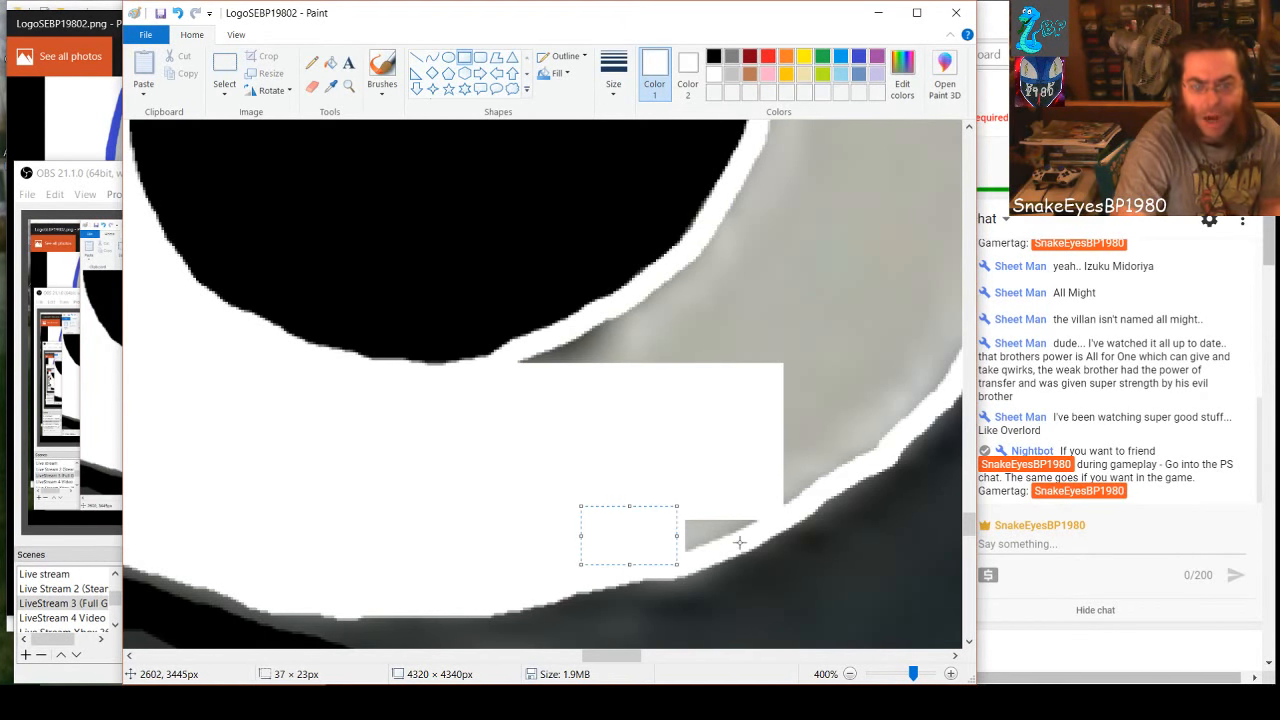
{"action": "left_click_drag", "start_coordinate": [740, 543], "coordinate": [654, 512]}
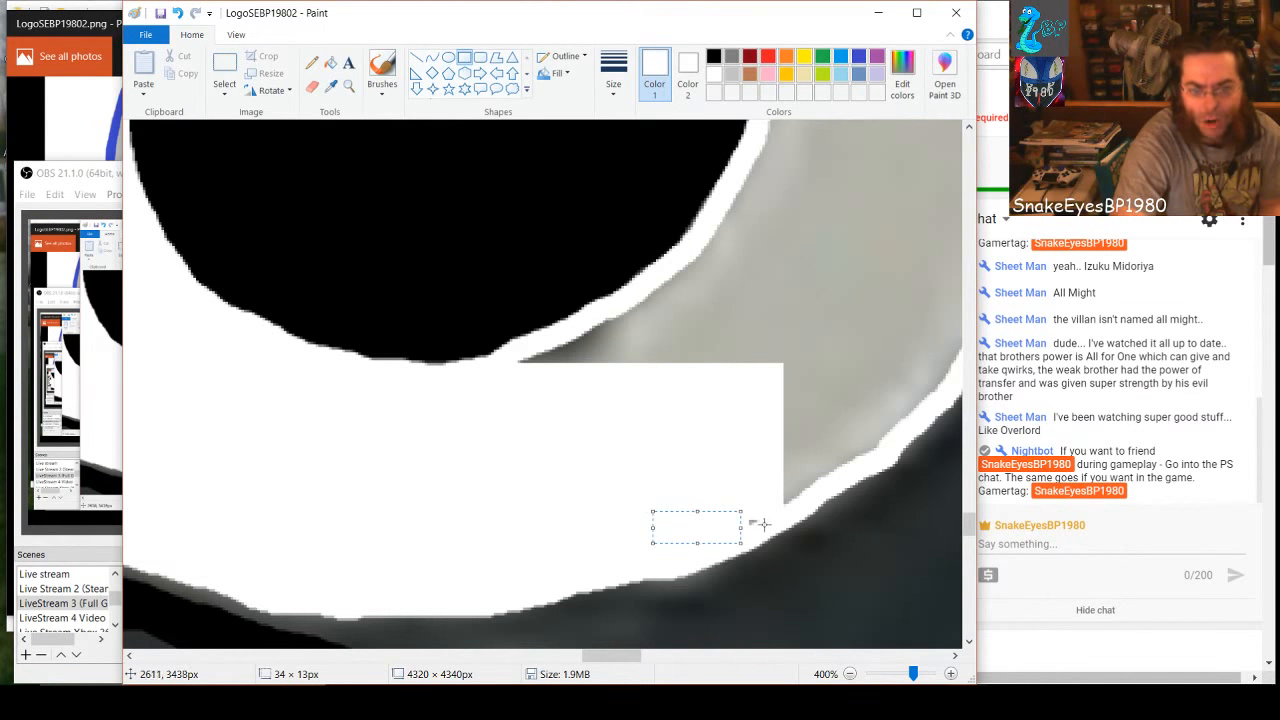
{"action": "left_click_drag", "start_coordinate": [763, 527], "coordinate": [731, 511]}
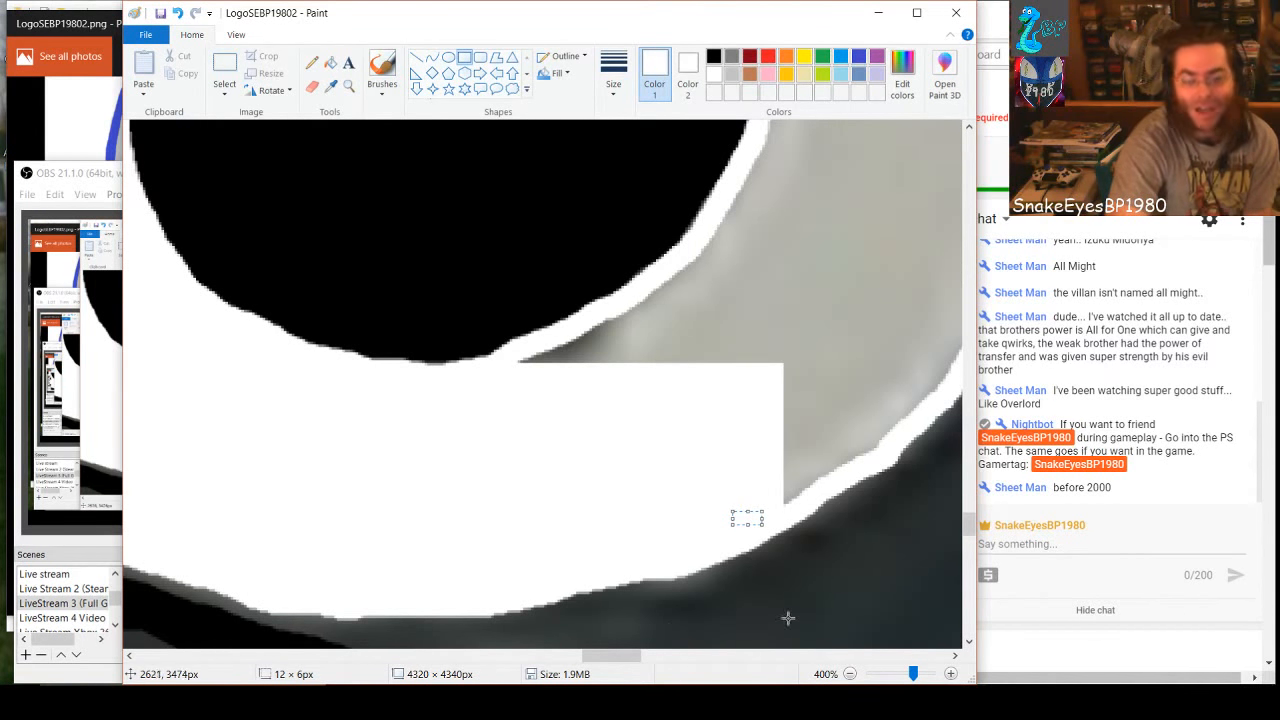
Draw a filled white rectangle of about 54 × 84 px over the gray between the lower hole's lower-right edge and the outer outline
{"action": "left_click_drag", "start_coordinate": [621, 657], "coordinate": [477, 408]}
{"action": "scroll", "coordinate": [626, 628], "scroll_direction": "up", "scroll_amount": 2}
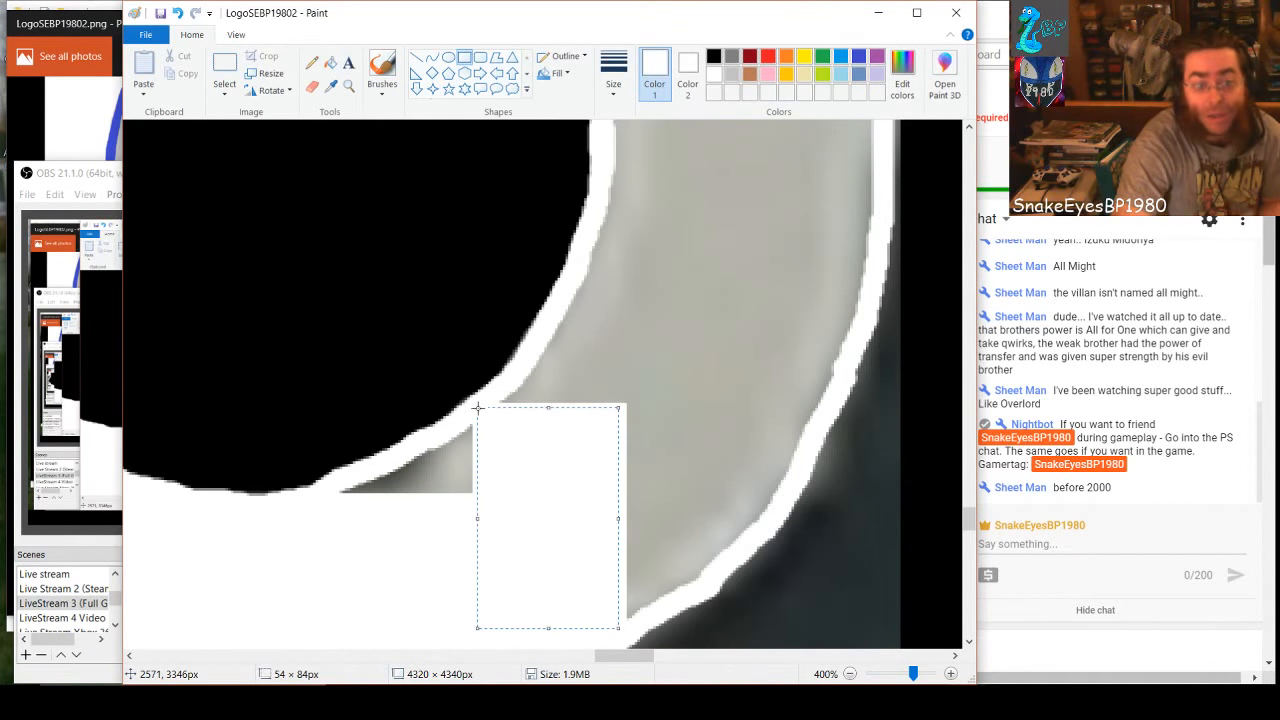
{"action": "left_click", "coordinate": [345, 501]}
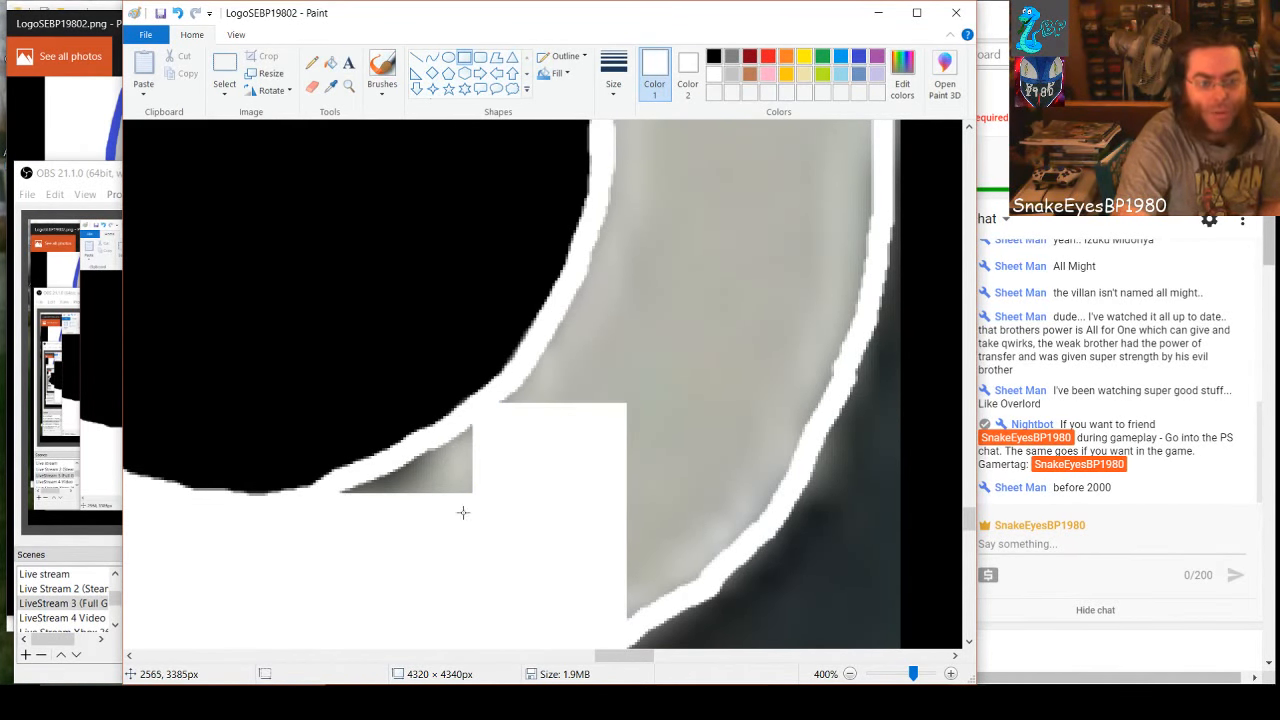
Fill the gray triangle under the lower hole's lower-right edge with small white rectangles, including ones about 46 × 15 px and 24 × 31 px
{"action": "left_click_drag", "start_coordinate": [463, 512], "coordinate": [343, 475]}
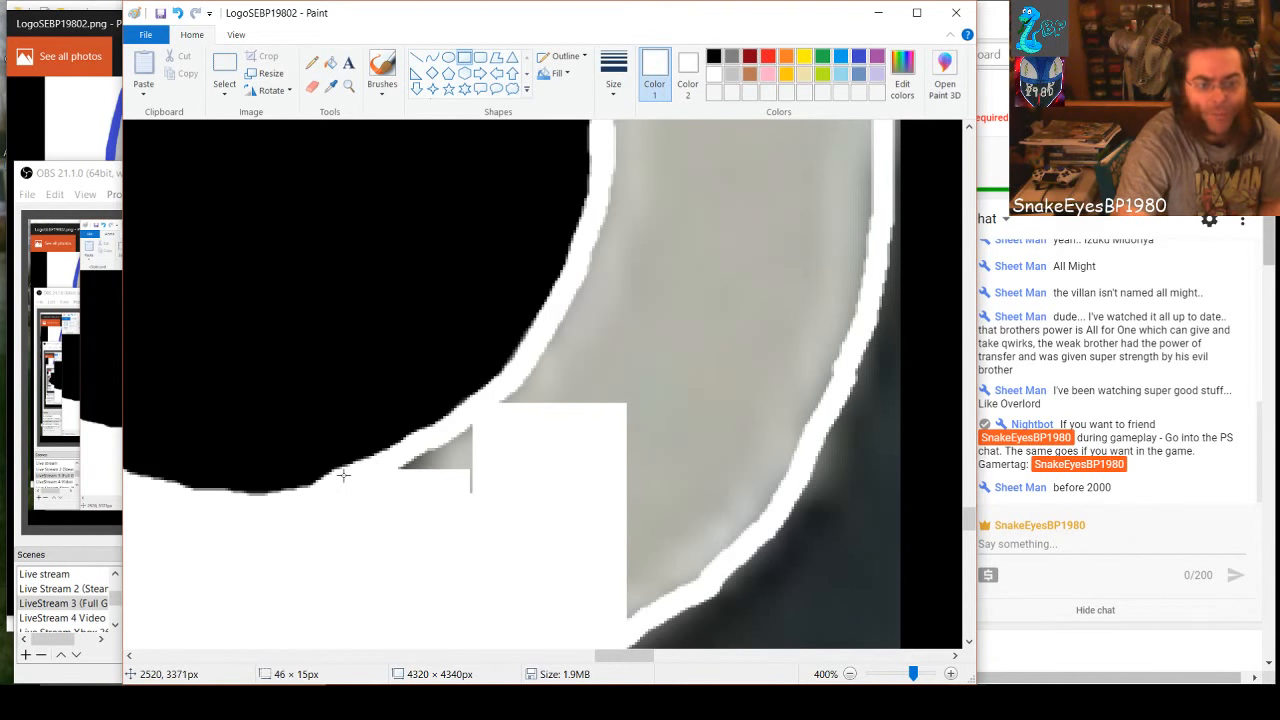
{"action": "left_click", "coordinate": [500, 514]}
{"action": "left_click_drag", "start_coordinate": [500, 514], "coordinate": [427, 429]}
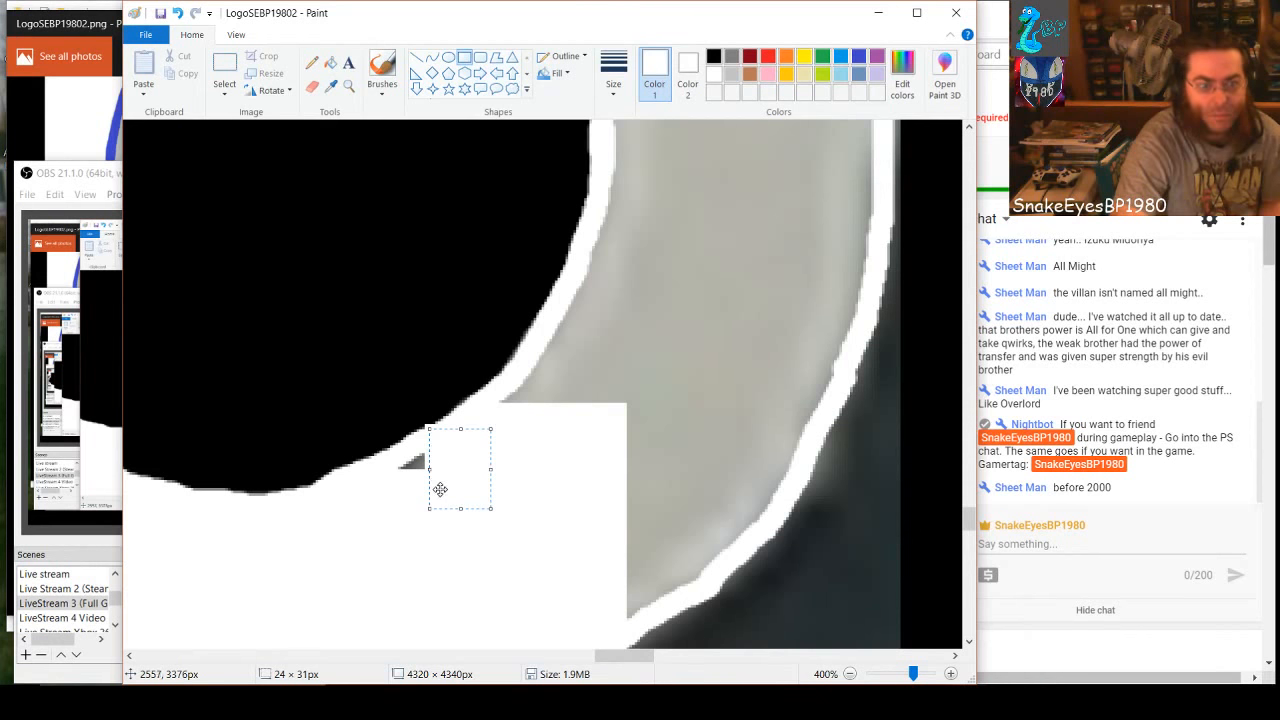
{"action": "mouse_move", "coordinate": [445, 487]}
{"action": "left_mouse_down"}
{"action": "mouse_move", "coordinate": [464, 485]}
{"action": "mouse_move", "coordinate": [425, 464]}
{"action": "mouse_move", "coordinate": [446, 444]}
{"action": "left_mouse_up"}
{"action": "left_click", "coordinate": [426, 505]}
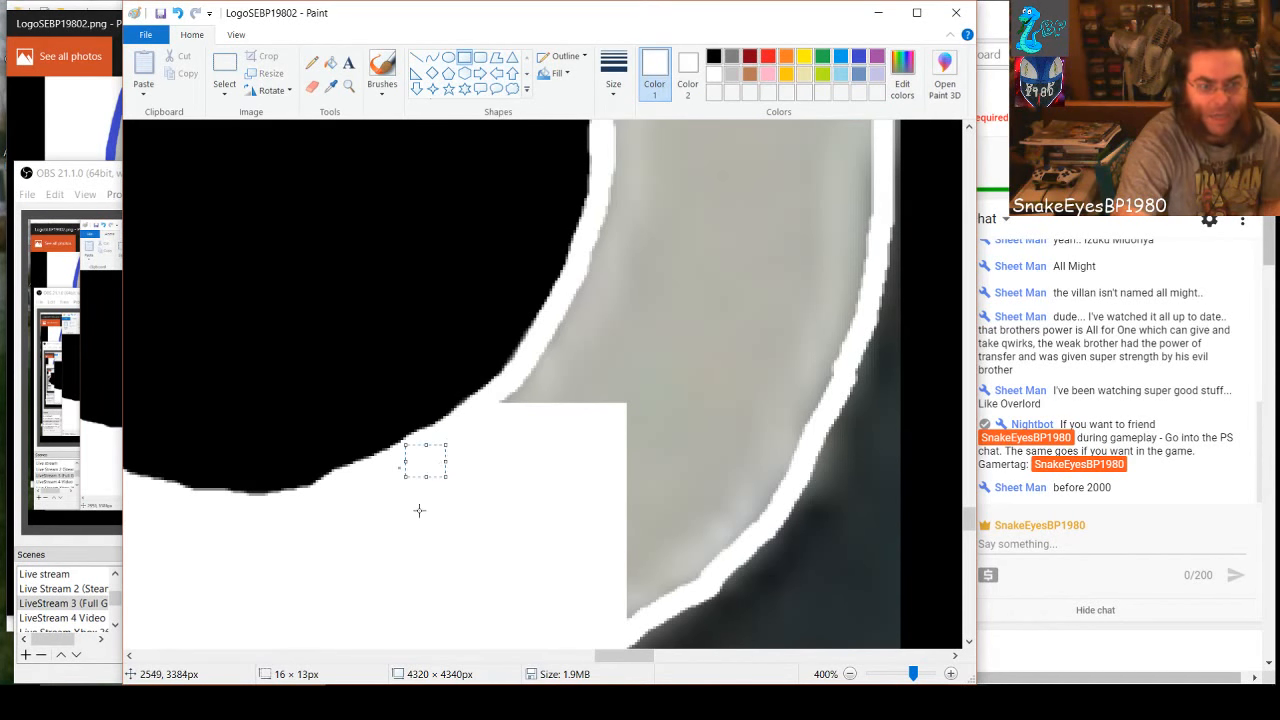
{"action": "left_click", "coordinate": [417, 510]}
{"action": "left_click_drag", "start_coordinate": [397, 485], "coordinate": [396, 458]}
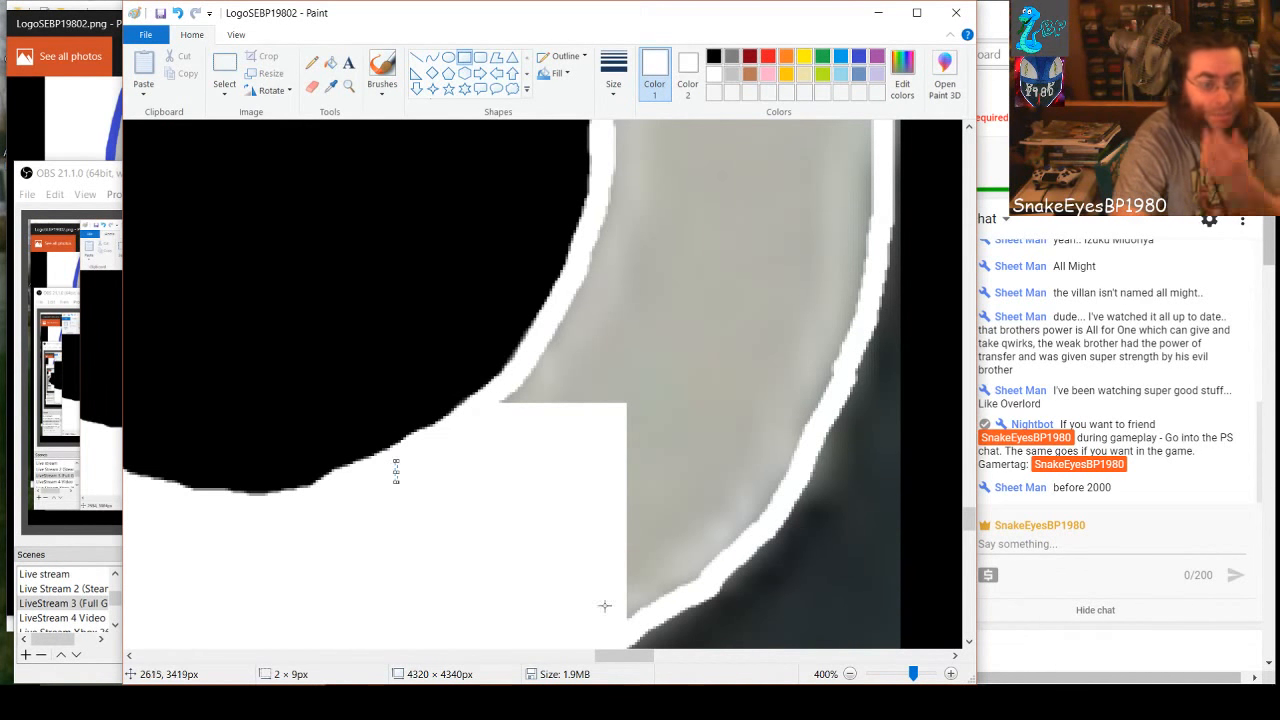
Cover the gray beside the lower hole's lower-right edge with white rectangles, patching leftover specks with ones about 8 × 13 px and 5 × 19 px
{"action": "left_click", "coordinate": [593, 556]}
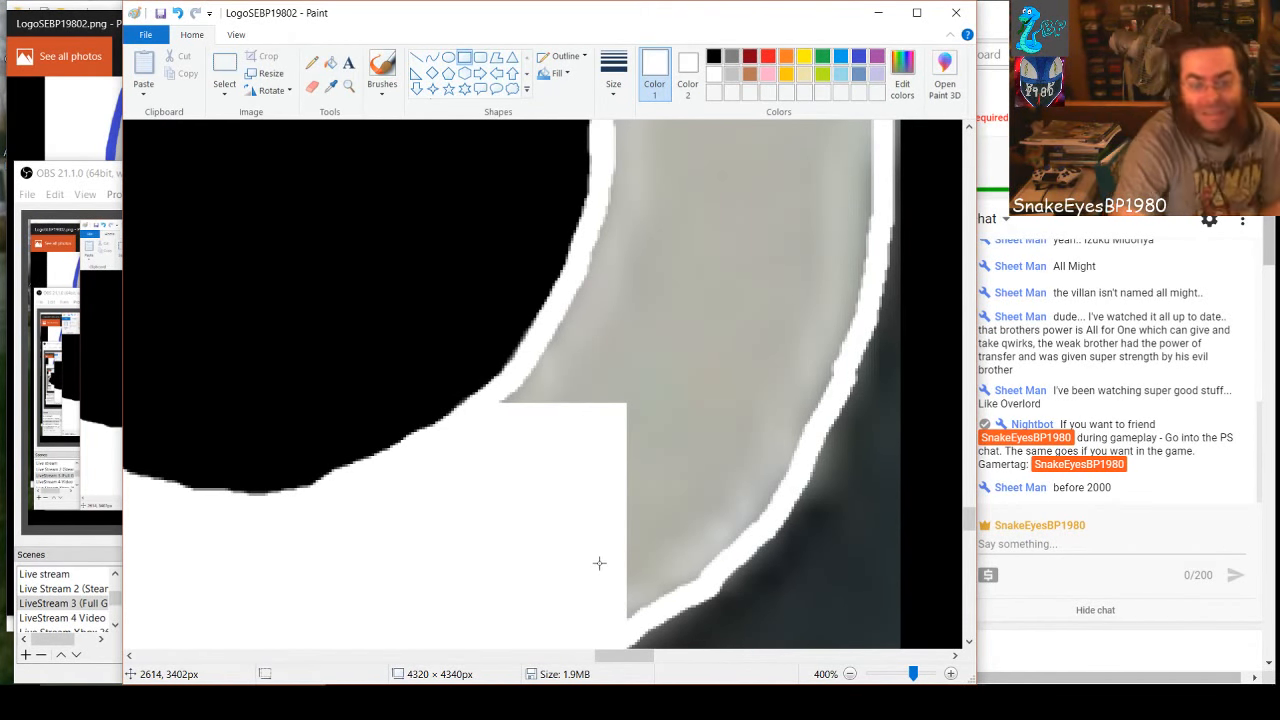
{"action": "left_click_drag", "start_coordinate": [625, 614], "coordinate": [627, 468]}
{"action": "left_click", "coordinate": [518, 372]}
{"action": "left_click_drag", "start_coordinate": [503, 390], "coordinate": [566, 453]}
{"action": "left_click_drag", "start_coordinate": [535, 353], "coordinate": [556, 386]}
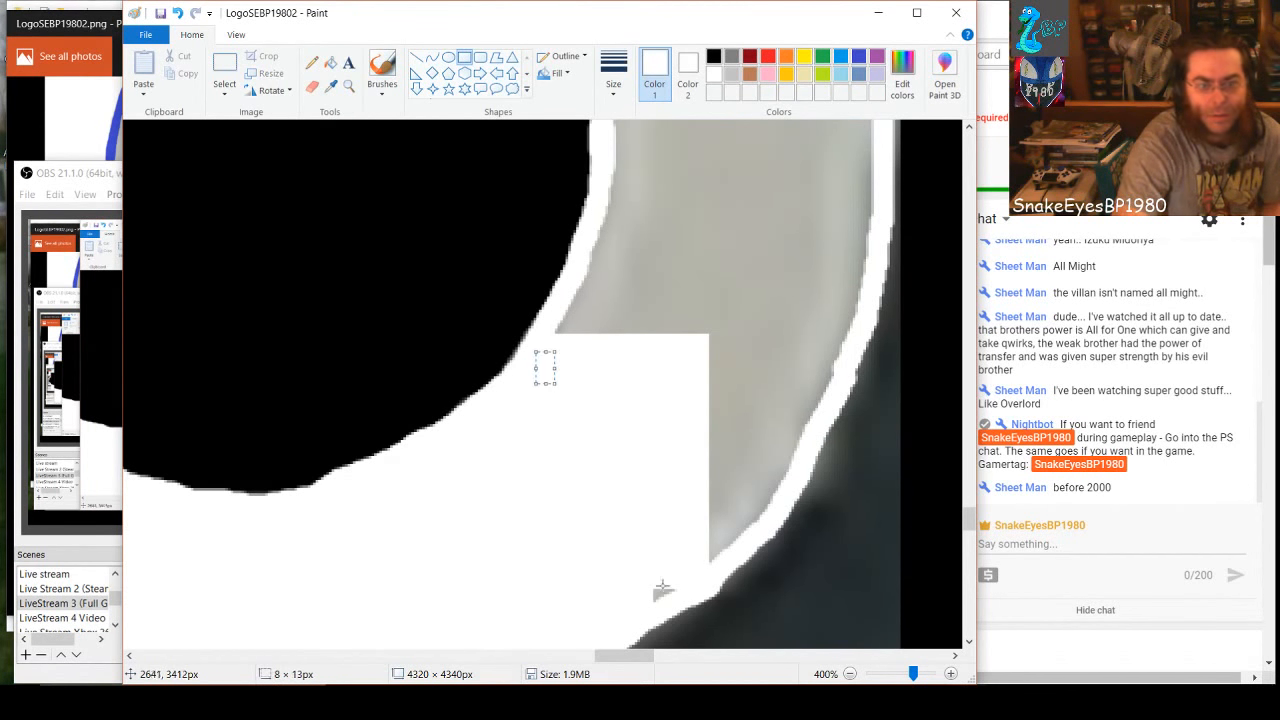
{"action": "mouse_move", "coordinate": [656, 606]}
{"action": "left_mouse_down"}
{"action": "mouse_move", "coordinate": [682, 560]}
{"action": "mouse_move", "coordinate": [667, 557]}
{"action": "left_mouse_up"}
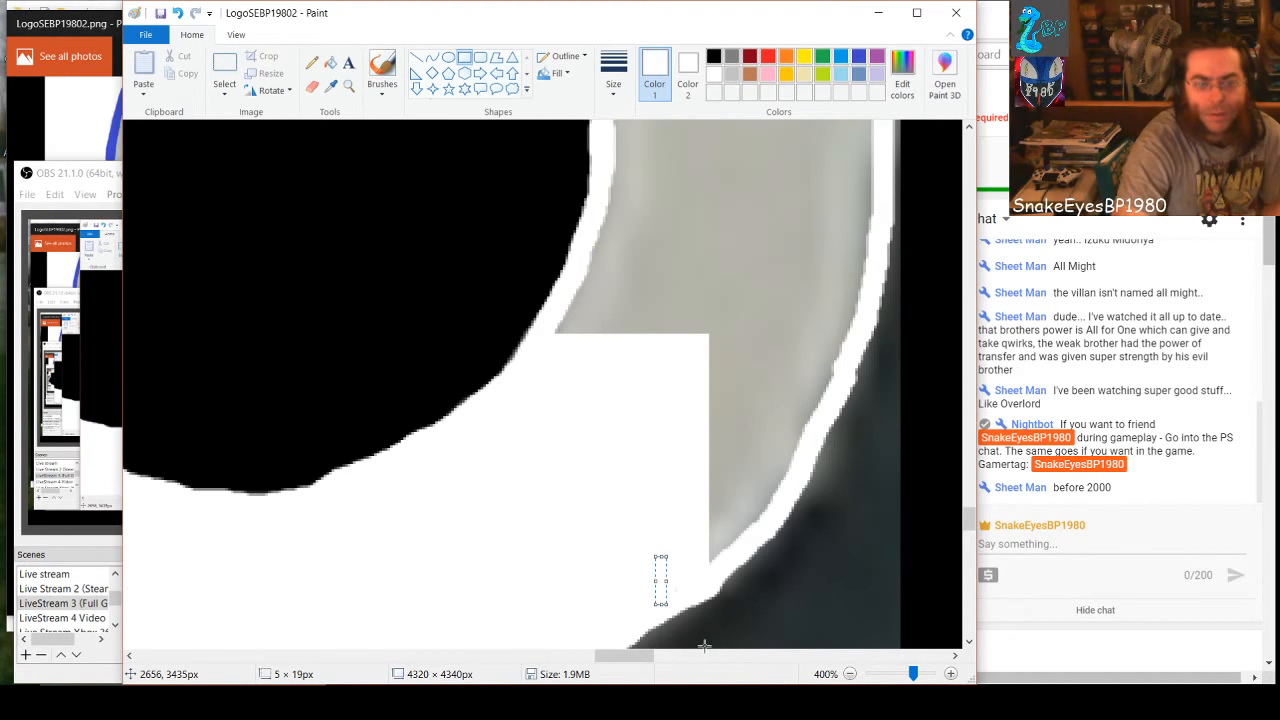
Extend the white toward the 8's lower-right outline with narrow vertical rectangles about 9 × 87, 13 × 82 and 13 × 78 px
{"action": "left_click", "coordinate": [715, 557]}
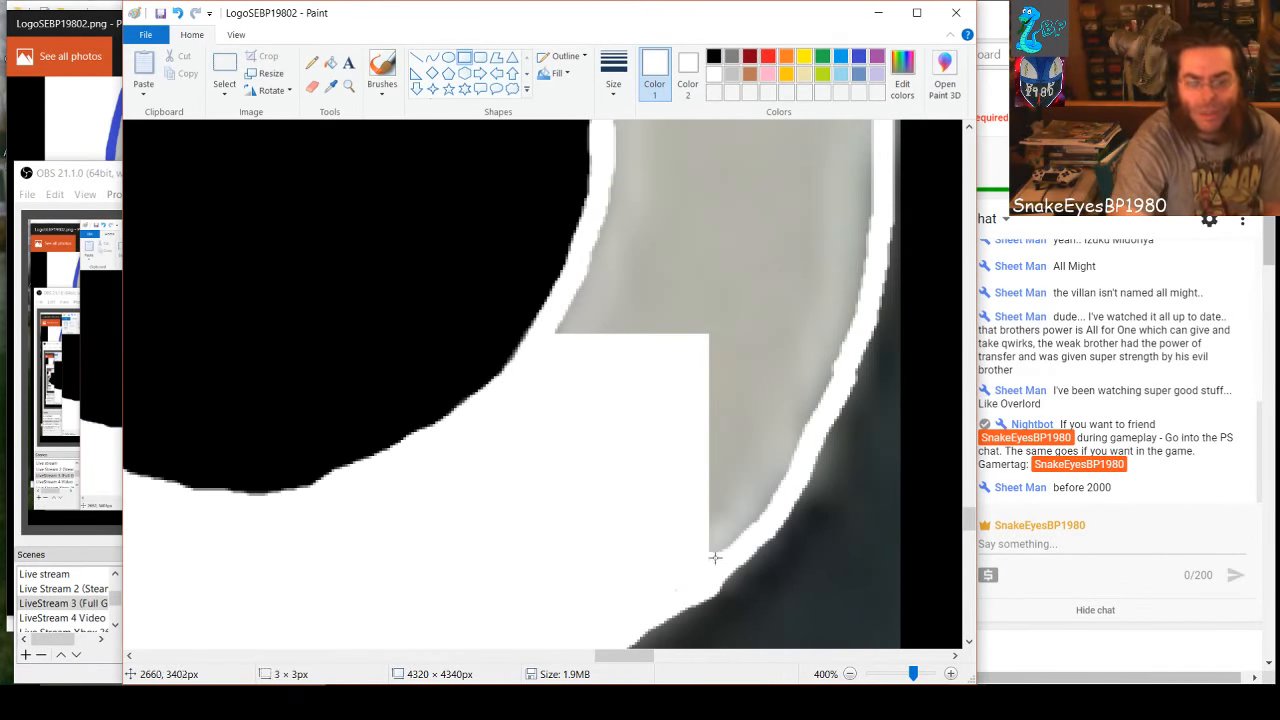
{"action": "left_click_drag", "start_coordinate": [715, 557], "coordinate": [698, 333]}
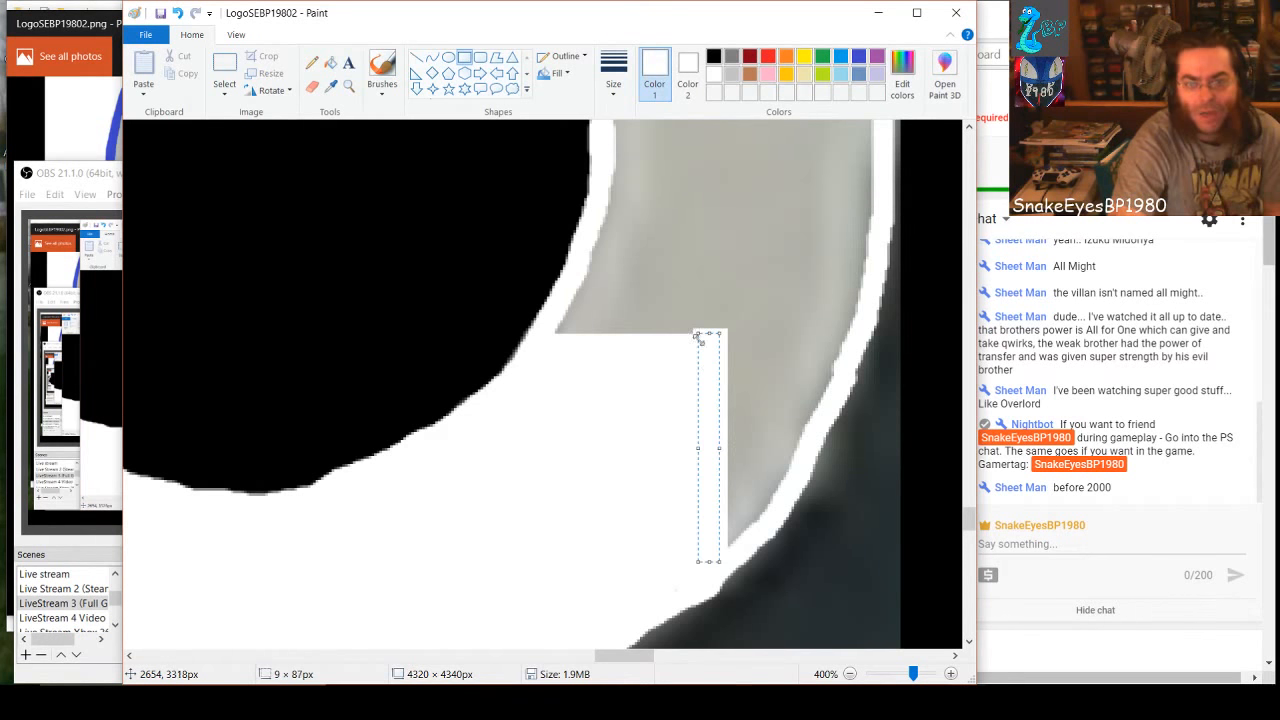
{"action": "left_click_drag", "start_coordinate": [741, 541], "coordinate": [706, 329]}
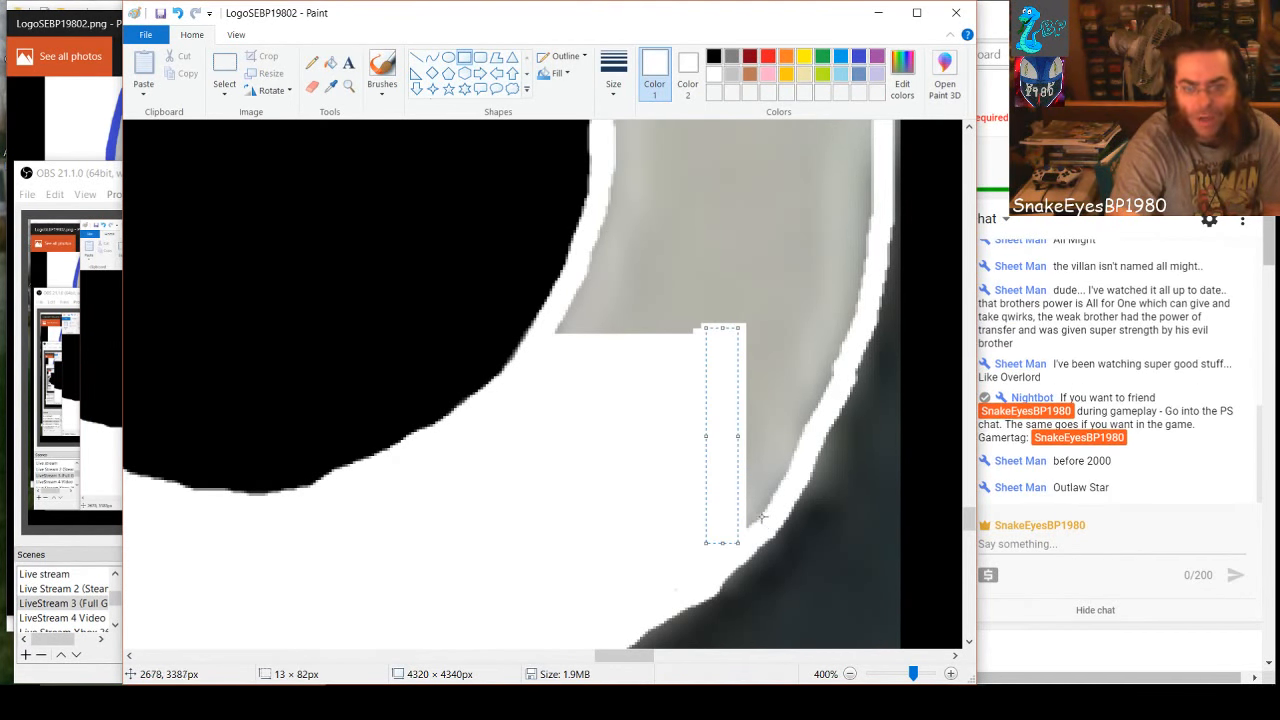
{"action": "left_click_drag", "start_coordinate": [764, 516], "coordinate": [722, 305]}
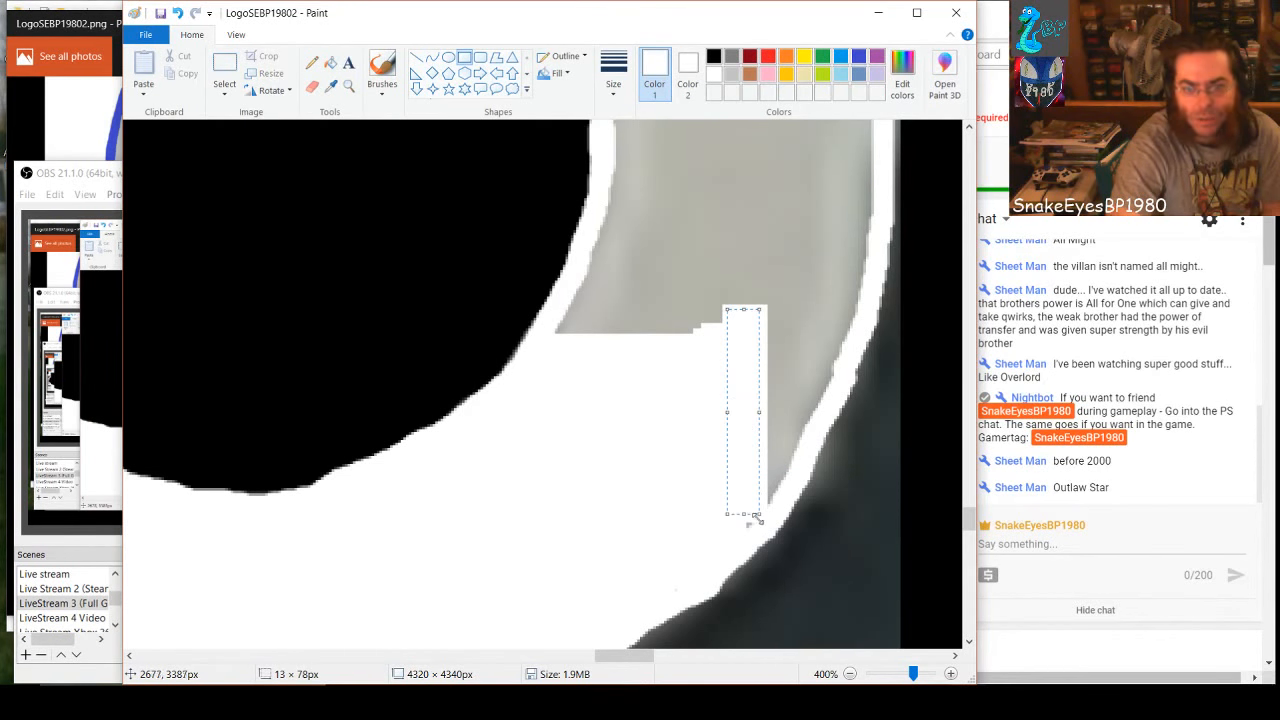
{"action": "left_click_drag", "start_coordinate": [750, 540], "coordinate": [742, 510]}
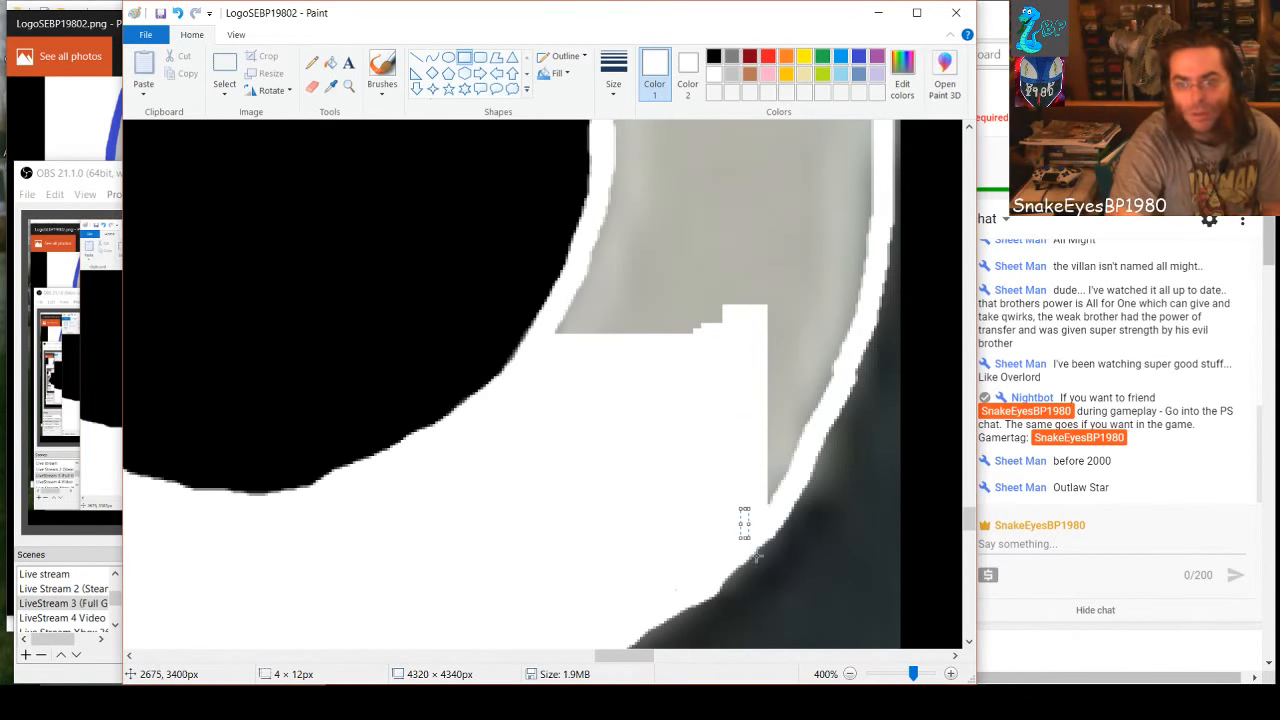
Fill the remaining gray sliver inside the 8's right outline with progressively shorter white rectangles, including ones about 9 × 49 and 6 × 39 px
{"action": "left_click_drag", "start_coordinate": [648, 656], "coordinate": [667, 656]}
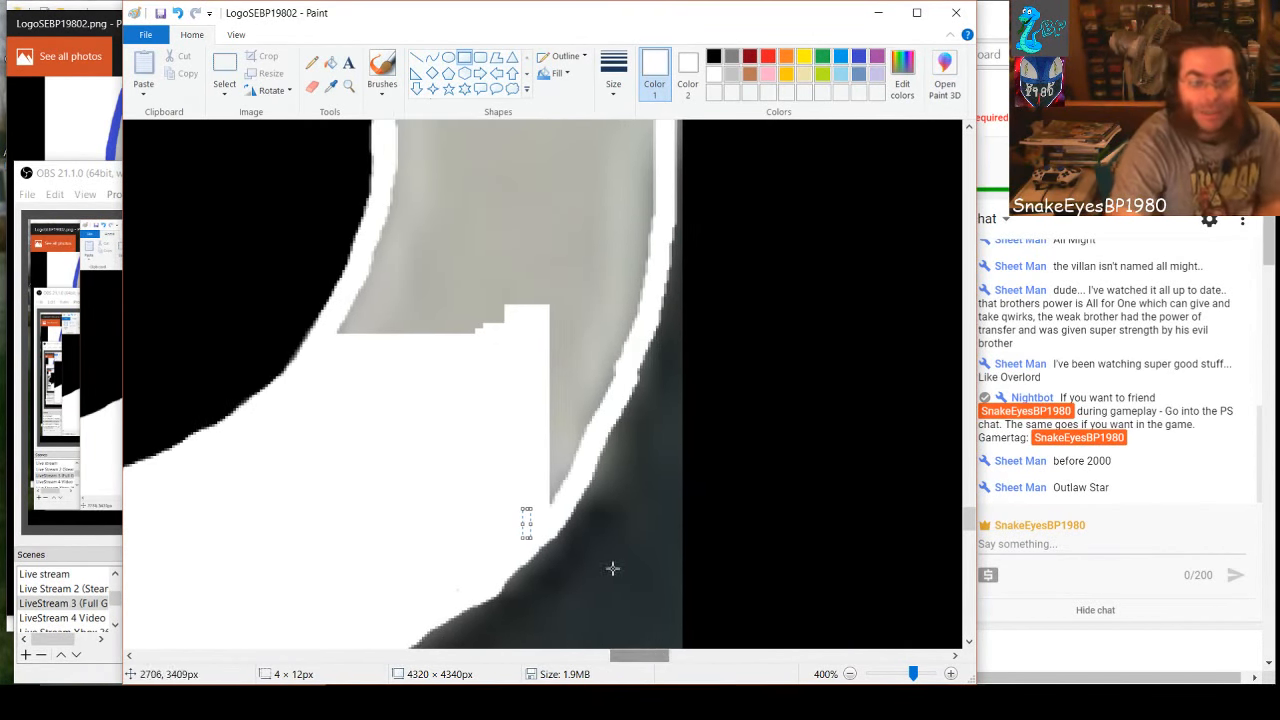
{"action": "left_click_drag", "start_coordinate": [574, 507], "coordinate": [541, 291]}
{"action": "left_click_drag", "start_coordinate": [550, 512], "coordinate": [535, 468]}
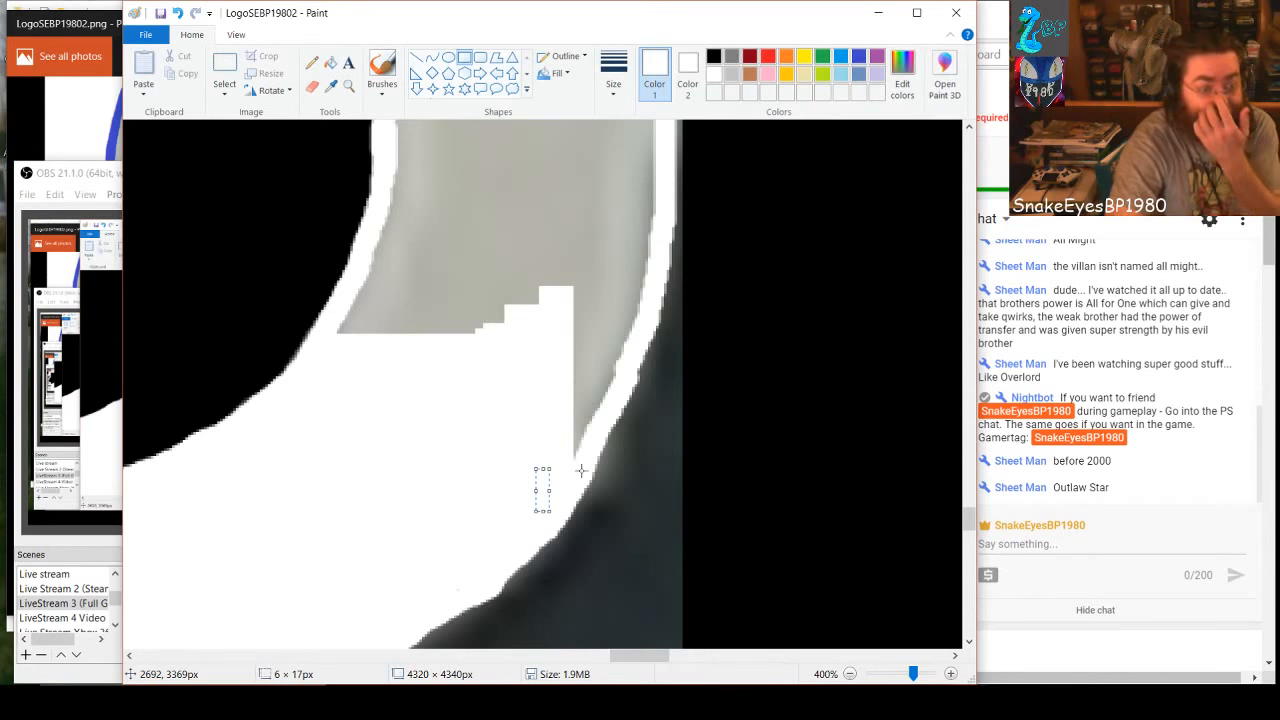
{"action": "left_click_drag", "start_coordinate": [588, 451], "coordinate": [565, 280]}
{"action": "left_click", "coordinate": [575, 458]}
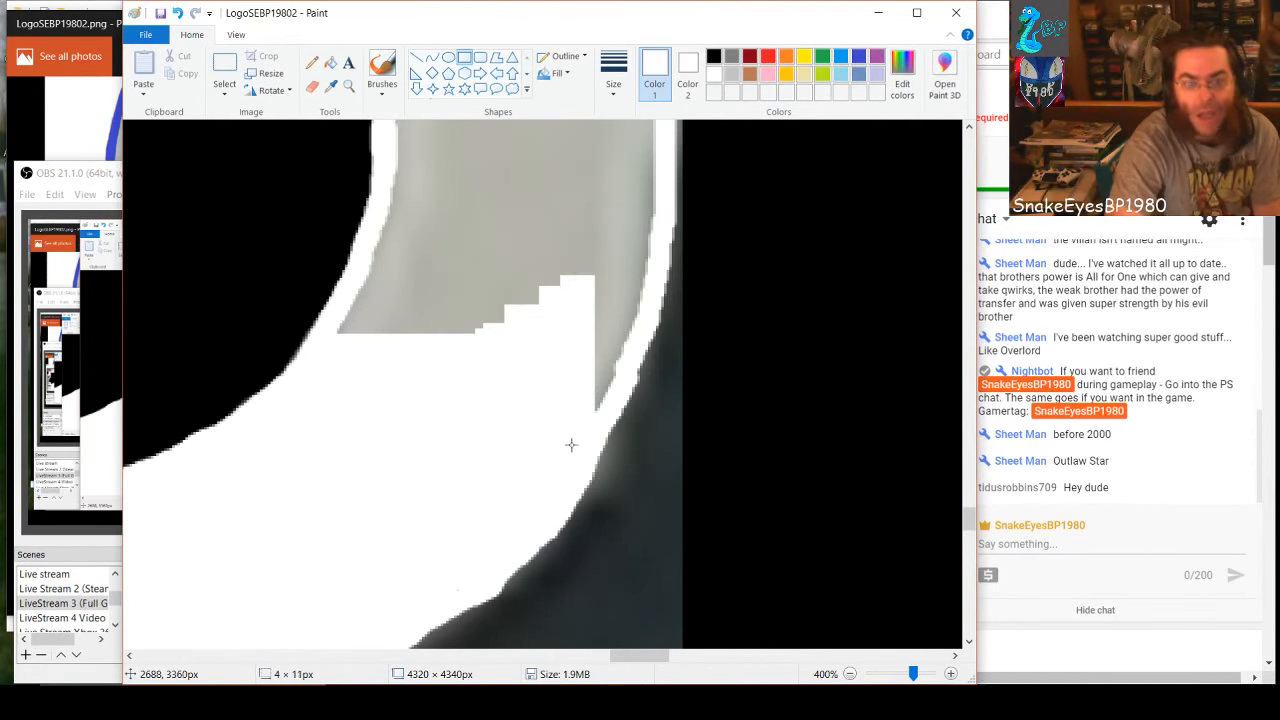
{"action": "left_click_drag", "start_coordinate": [571, 442], "coordinate": [578, 472]}
{"action": "left_click_drag", "start_coordinate": [606, 404], "coordinate": [586, 277]}
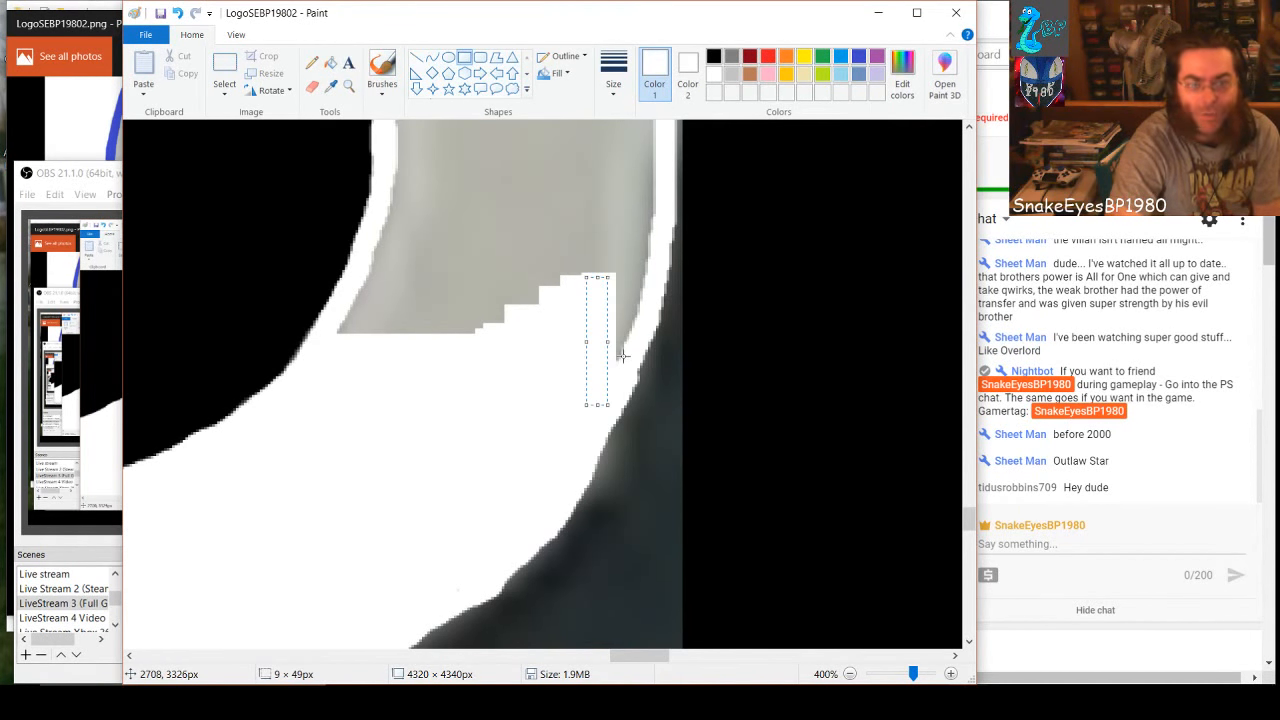
{"action": "left_click_drag", "start_coordinate": [622, 364], "coordinate": [610, 264]}
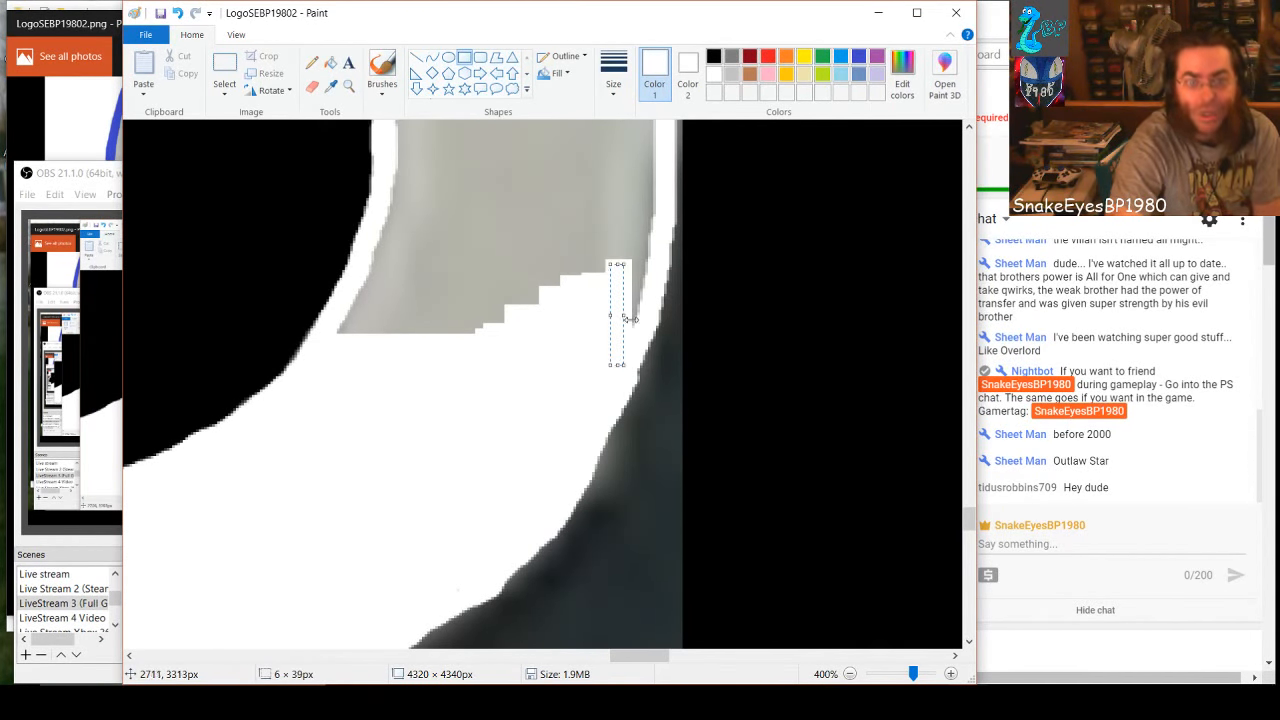
{"action": "left_click_drag", "start_coordinate": [636, 325], "coordinate": [640, 253]}
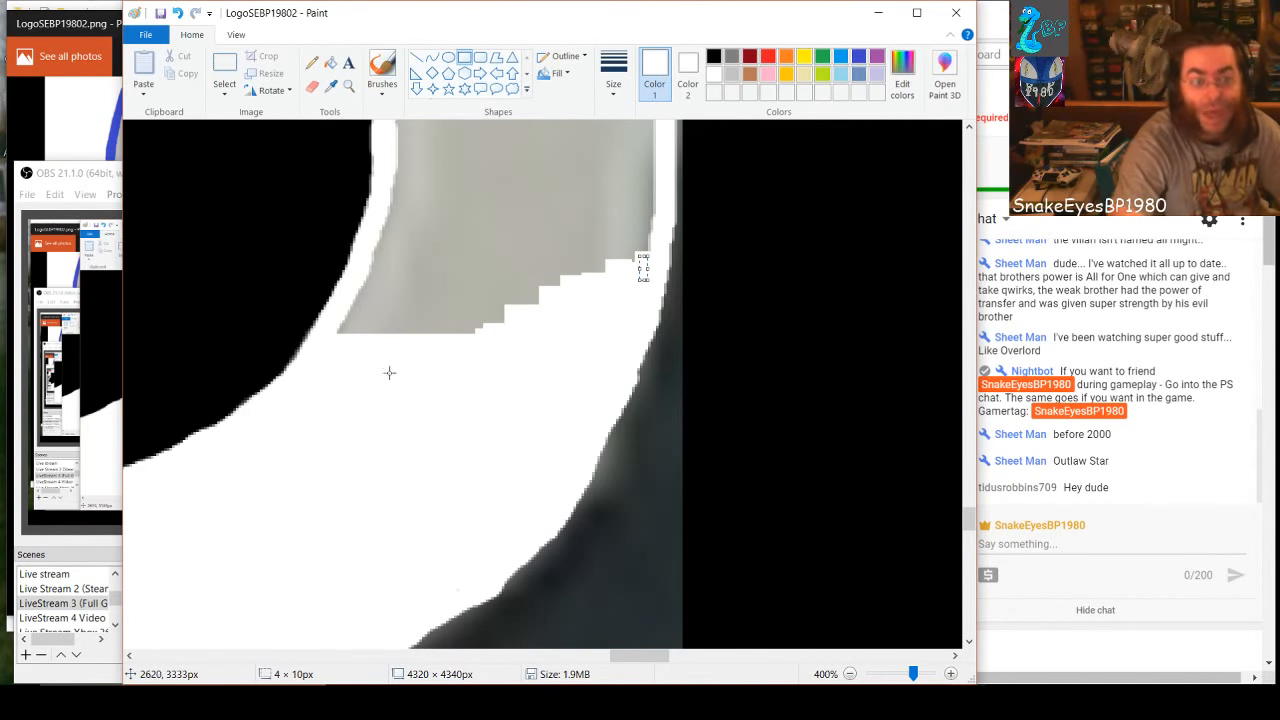
Whiten the gray beside the lower hole's right edge with a 26 × 33 px rectangle, one spanning the band, and a 9 × 12 px patch
{"action": "left_click_drag", "start_coordinate": [331, 337], "coordinate": [382, 310]}
{"action": "left_click_drag", "start_coordinate": [424, 367], "coordinate": [355, 279]}
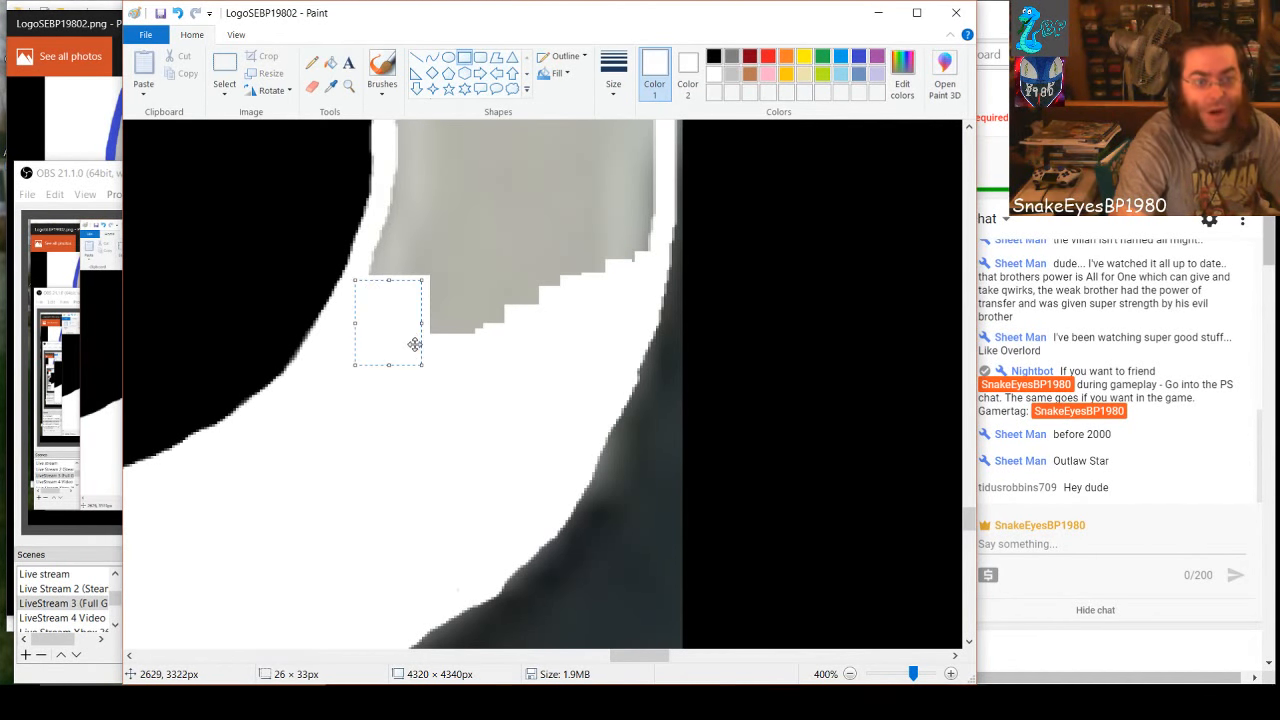
{"action": "left_click_drag", "start_coordinate": [375, 234], "coordinate": [642, 337]}
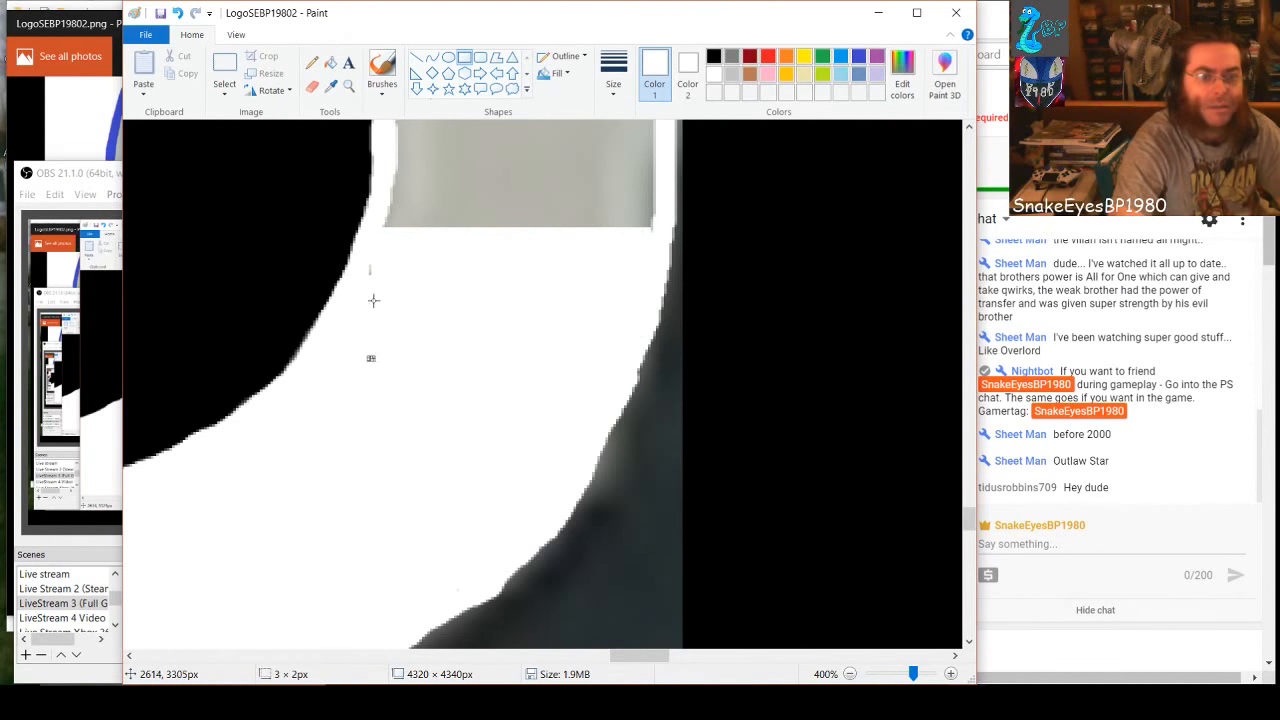
{"action": "left_click_drag", "start_coordinate": [366, 256], "coordinate": [389, 284]}
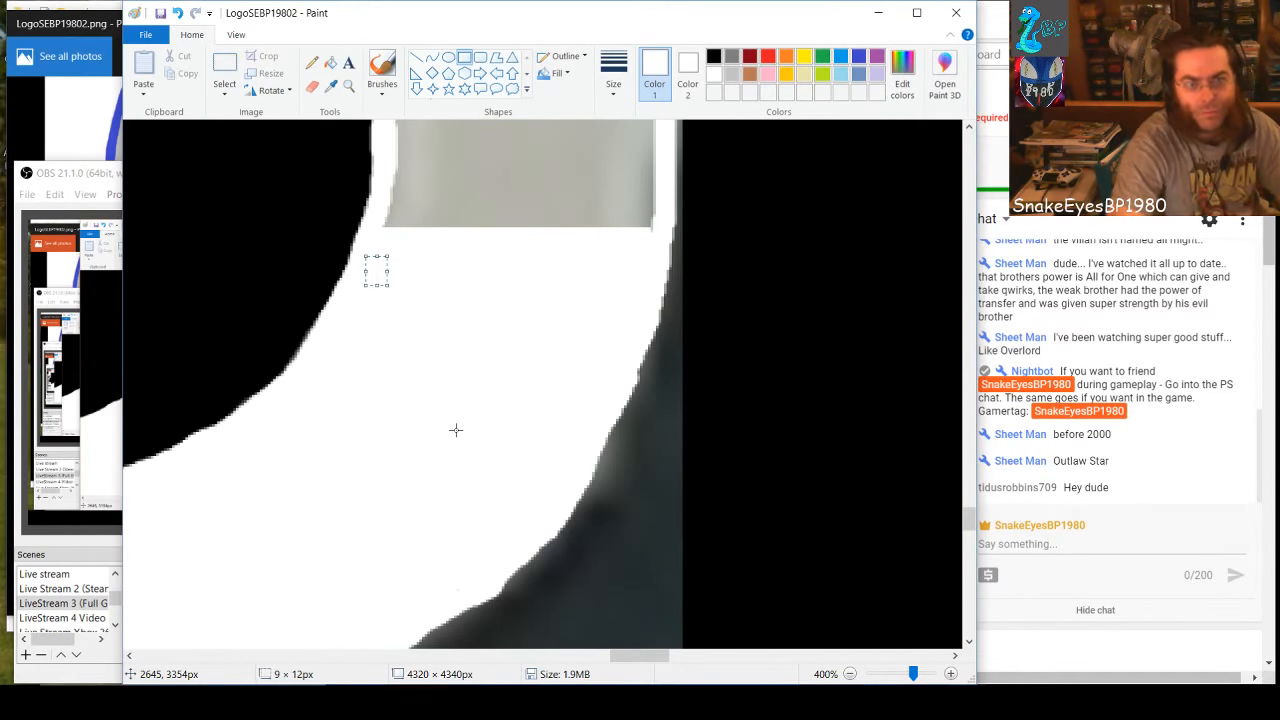
Draw a filled white rectangle of about 103 × 107 px over the gray band between the lower hole's right edge and the outer outline
{"action": "scroll", "coordinate": [765, 472], "scroll_direction": "up", "scroll_amount": 3}
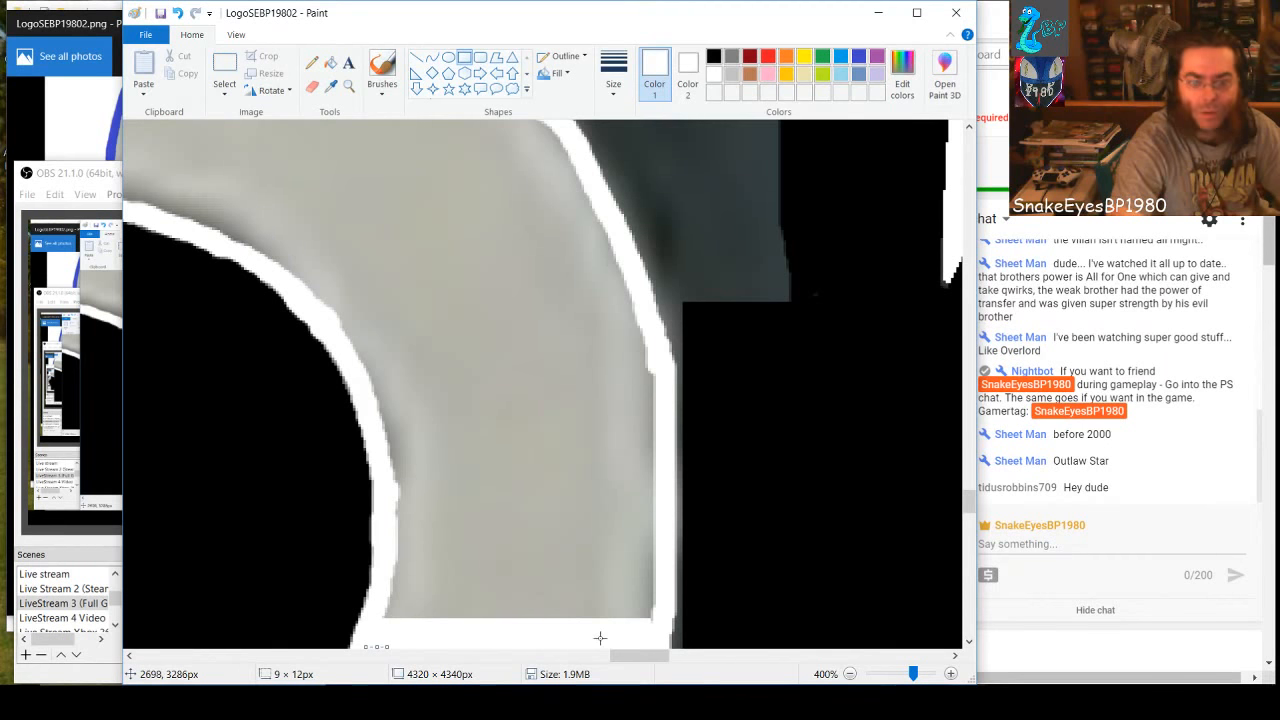
{"action": "left_click_drag", "start_coordinate": [653, 626], "coordinate": [385, 509]}
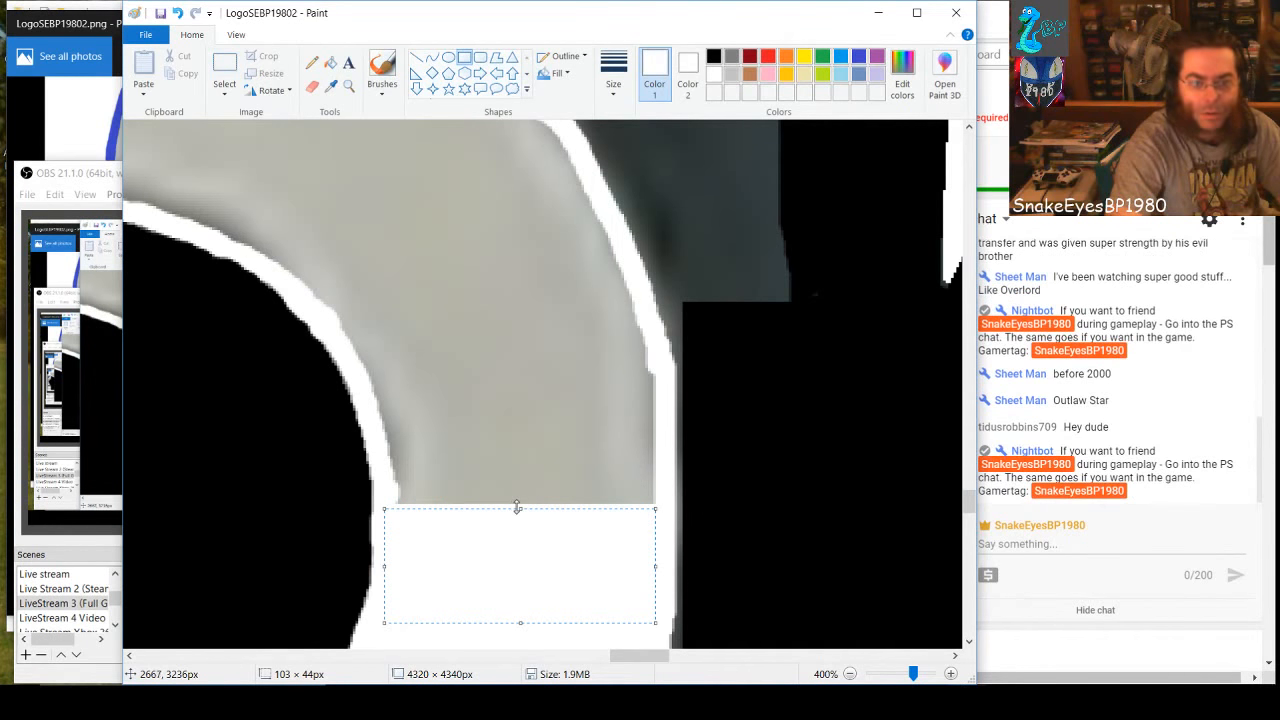
{"action": "left_click_drag", "start_coordinate": [519, 508], "coordinate": [517, 343]}
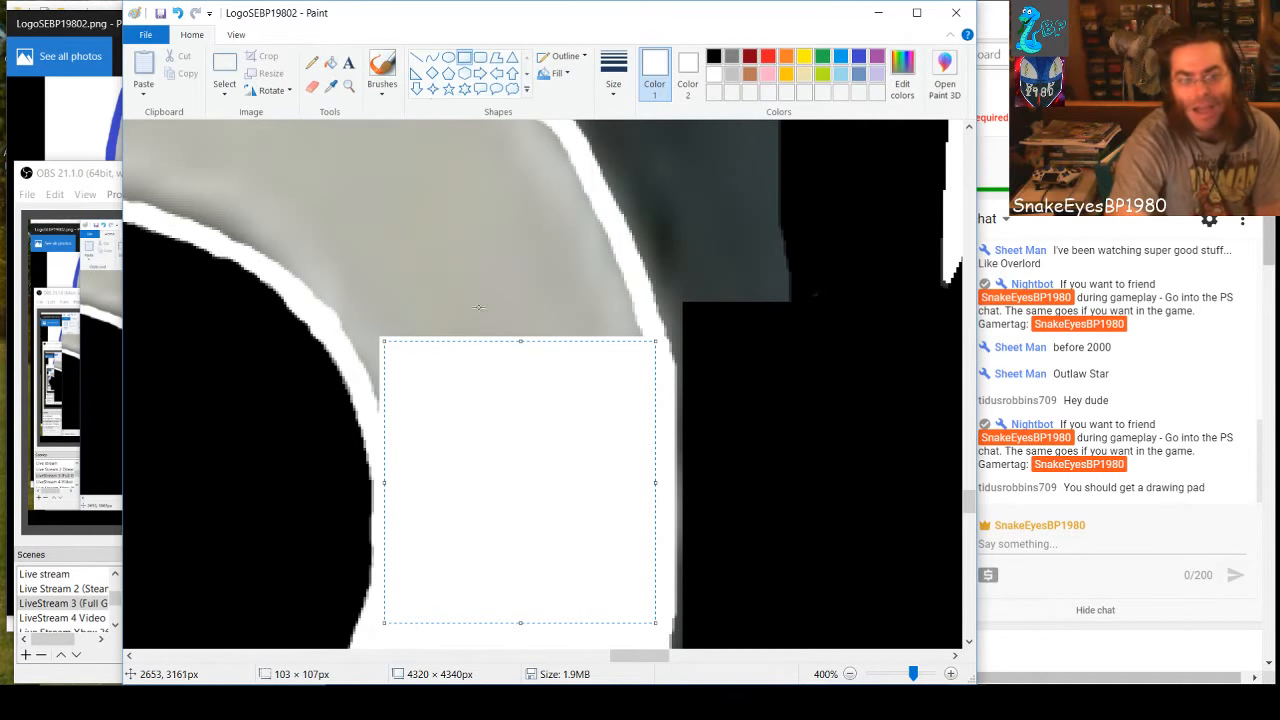
{"action": "left_click", "coordinate": [481, 328]}
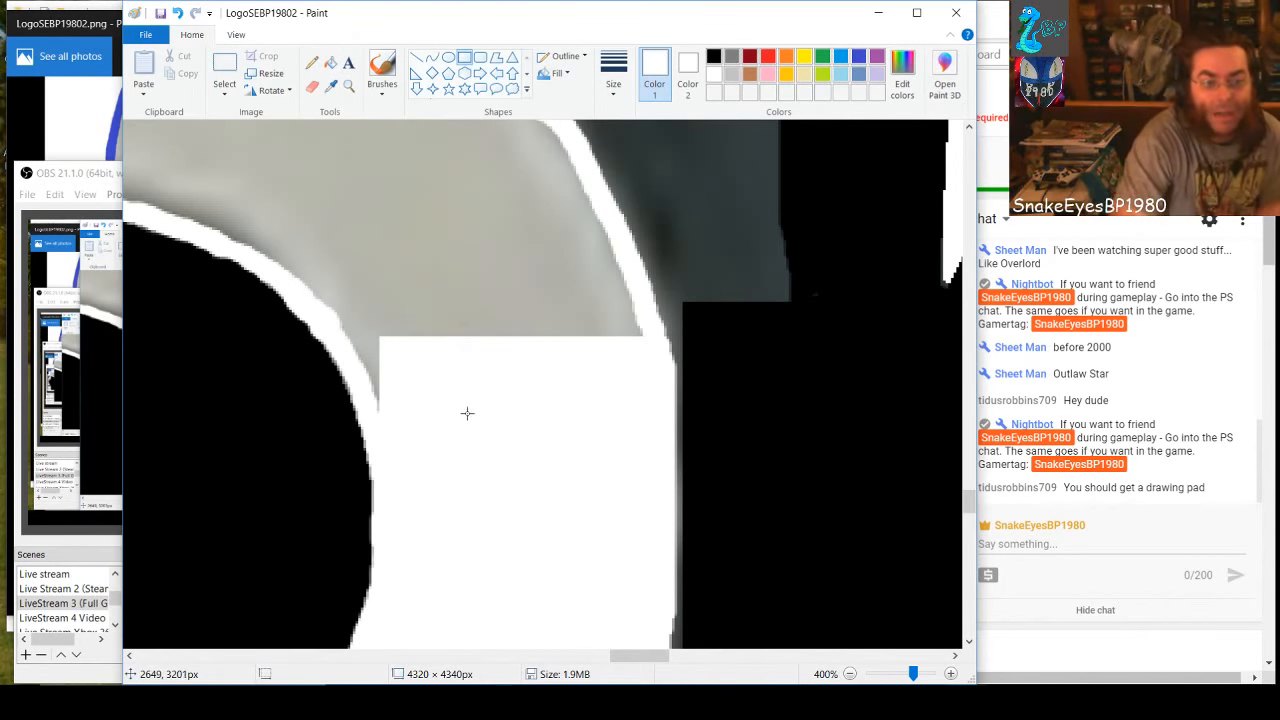
Fill the gray notch at the lower hole's upper-right edge with small white rectangles and add an 11 × 107 px vertical strip above it
{"action": "scroll", "coordinate": [463, 420], "scroll_direction": "up", "scroll_amount": 3}
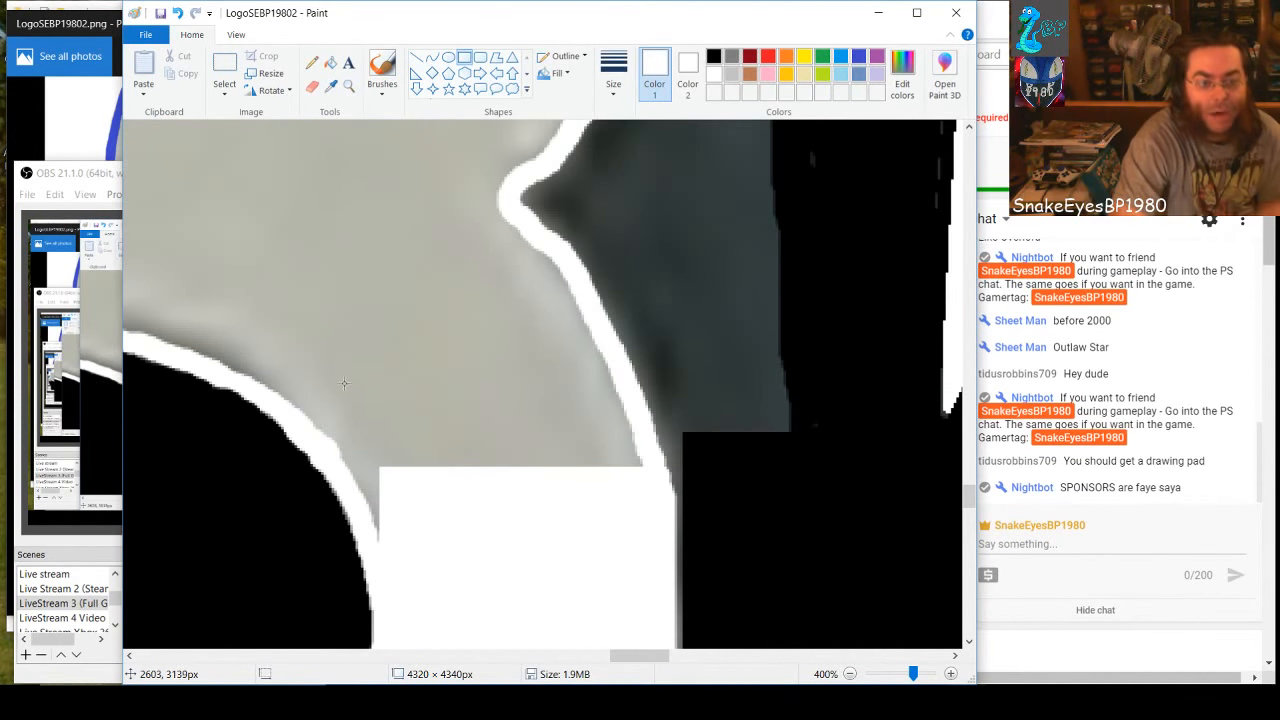
{"action": "mouse_move", "coordinate": [393, 540]}
{"action": "left_mouse_down"}
{"action": "mouse_move", "coordinate": [349, 466]}
{"action": "mouse_move", "coordinate": [377, 486]}
{"action": "mouse_move", "coordinate": [374, 472]}
{"action": "mouse_move", "coordinate": [375, 504]}
{"action": "left_mouse_up"}
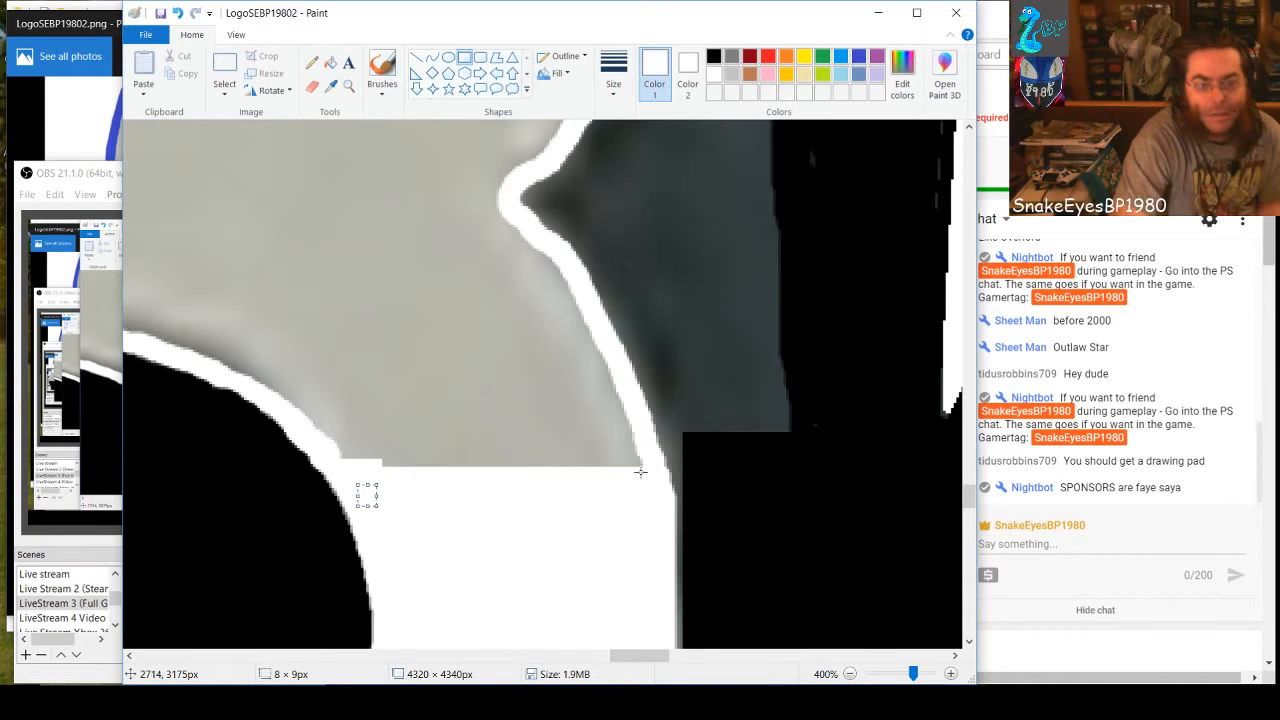
{"action": "left_click_drag", "start_coordinate": [637, 464], "coordinate": [320, 161]}
{"action": "left_click", "coordinate": [433, 385]}
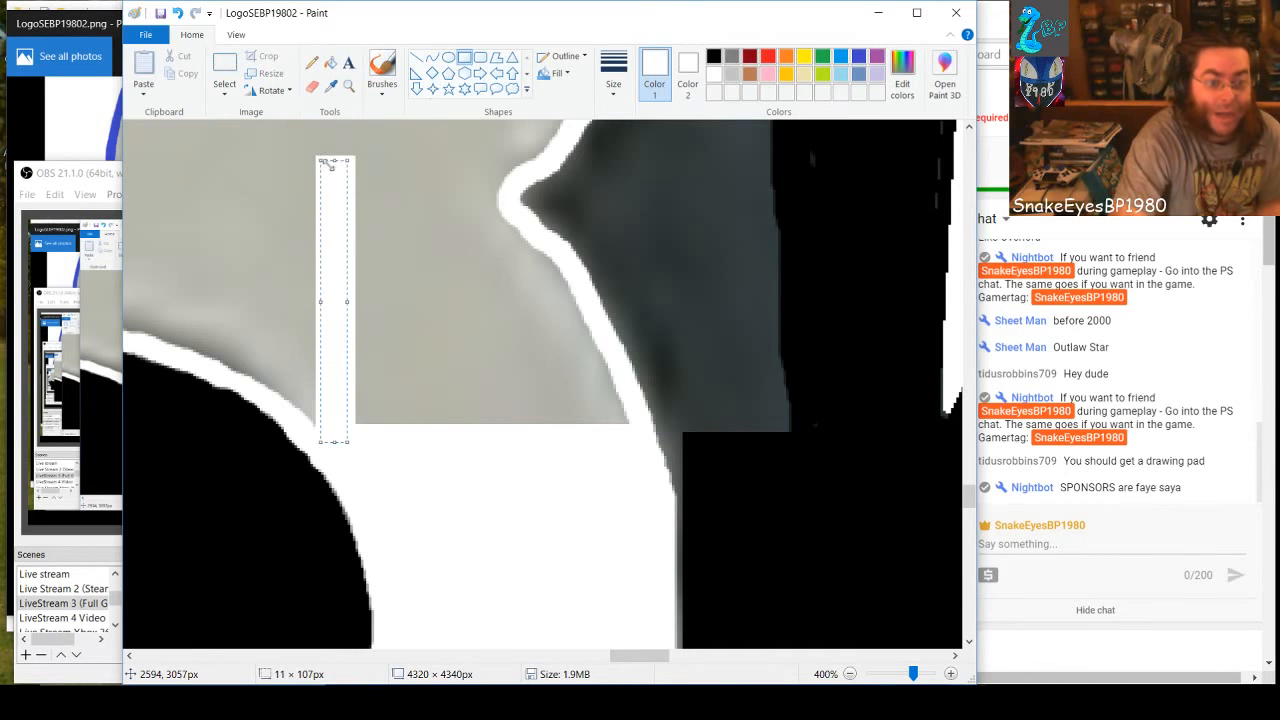
Stack horizontal white strips, including ones about 103 × 10 and 96 × 11 px, between the vertical strip and the 8's right outline
{"action": "left_click", "coordinate": [618, 429]}
{"action": "left_click_drag", "start_coordinate": [620, 417], "coordinate": [344, 395]}
{"action": "left_click", "coordinate": [611, 385]}
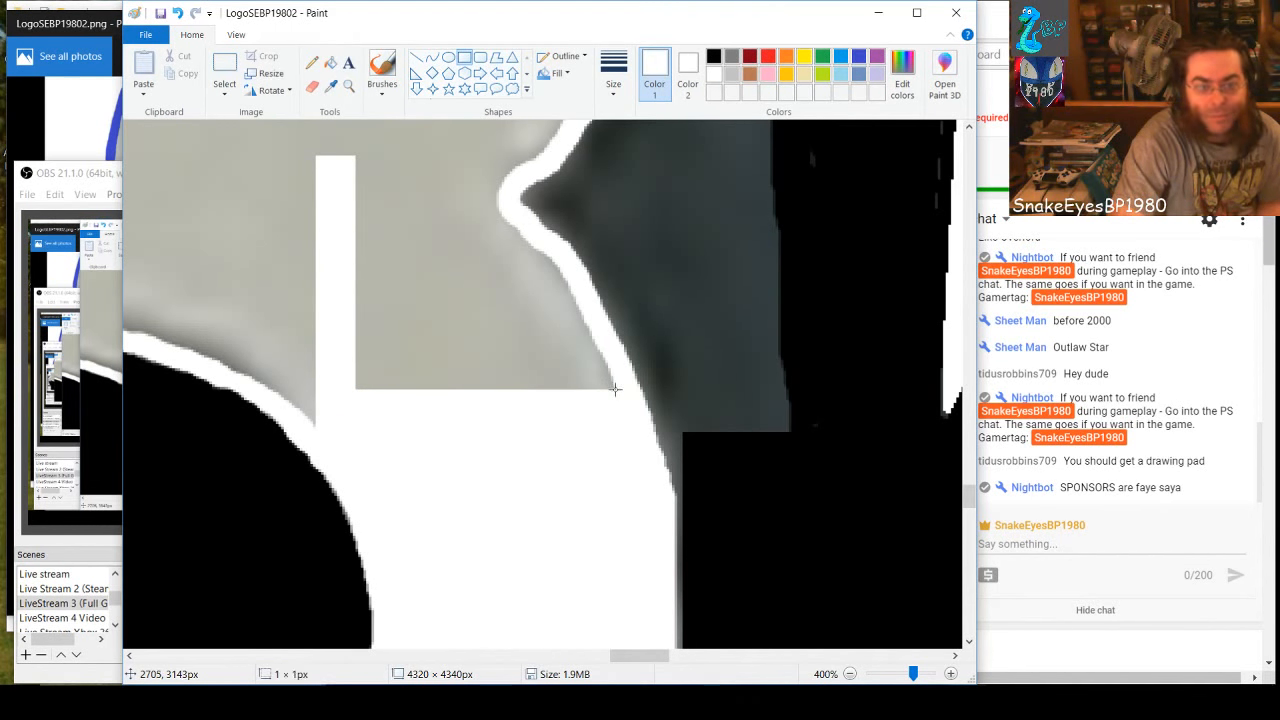
{"action": "left_click_drag", "start_coordinate": [615, 389], "coordinate": [344, 366]}
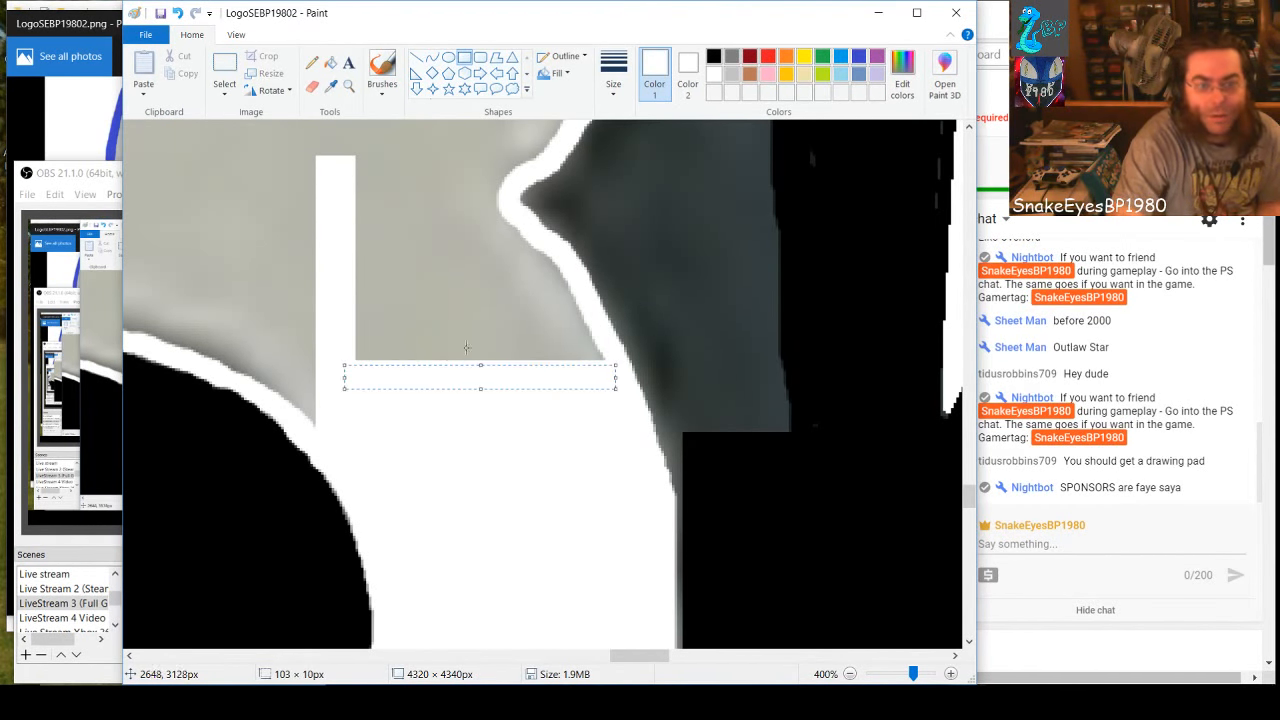
{"action": "left_click", "coordinate": [511, 315]}
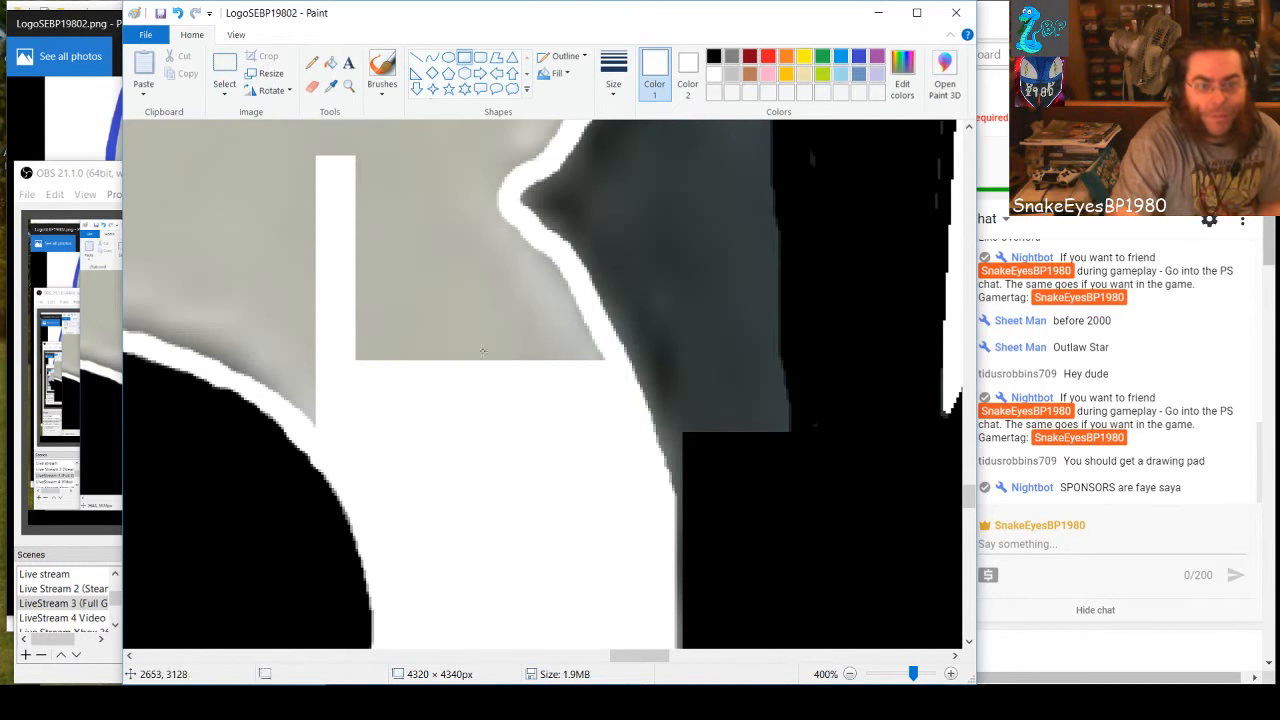
{"action": "left_click_drag", "start_coordinate": [599, 361], "coordinate": [349, 338]}
{"action": "left_click", "coordinate": [599, 326]}
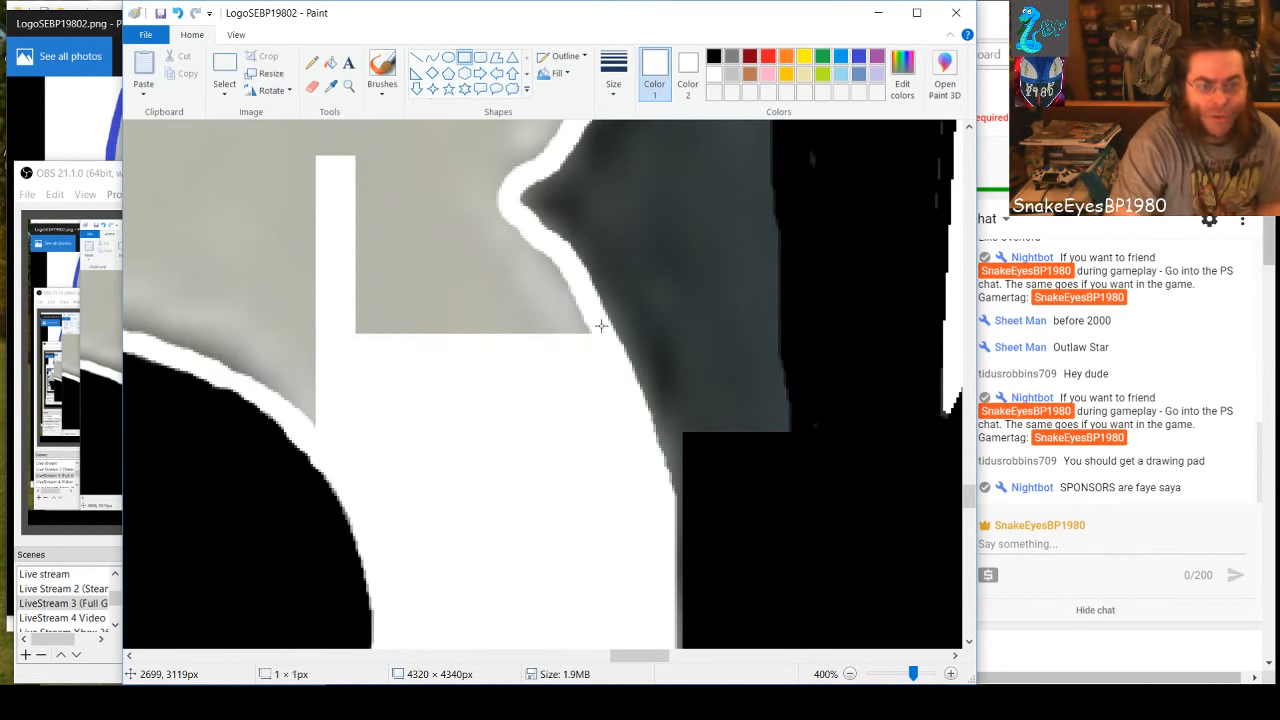
{"action": "left_click_drag", "start_coordinate": [591, 333], "coordinate": [332, 318]}
{"action": "left_click_drag", "start_coordinate": [586, 309], "coordinate": [582, 306]}
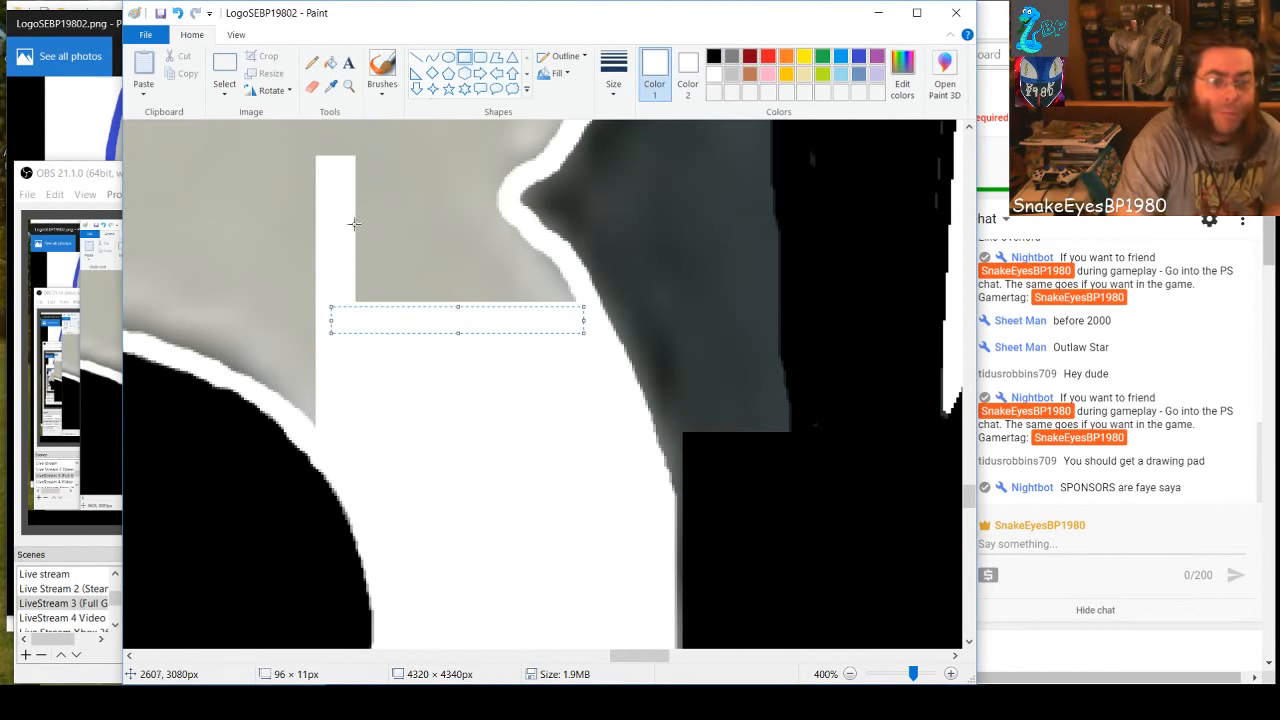
Fill the gray up to the 8's right waist notch with white rectangles, including ones about 72 × 6 px and 62 × 21 px
{"action": "left_click", "coordinate": [426, 268]}
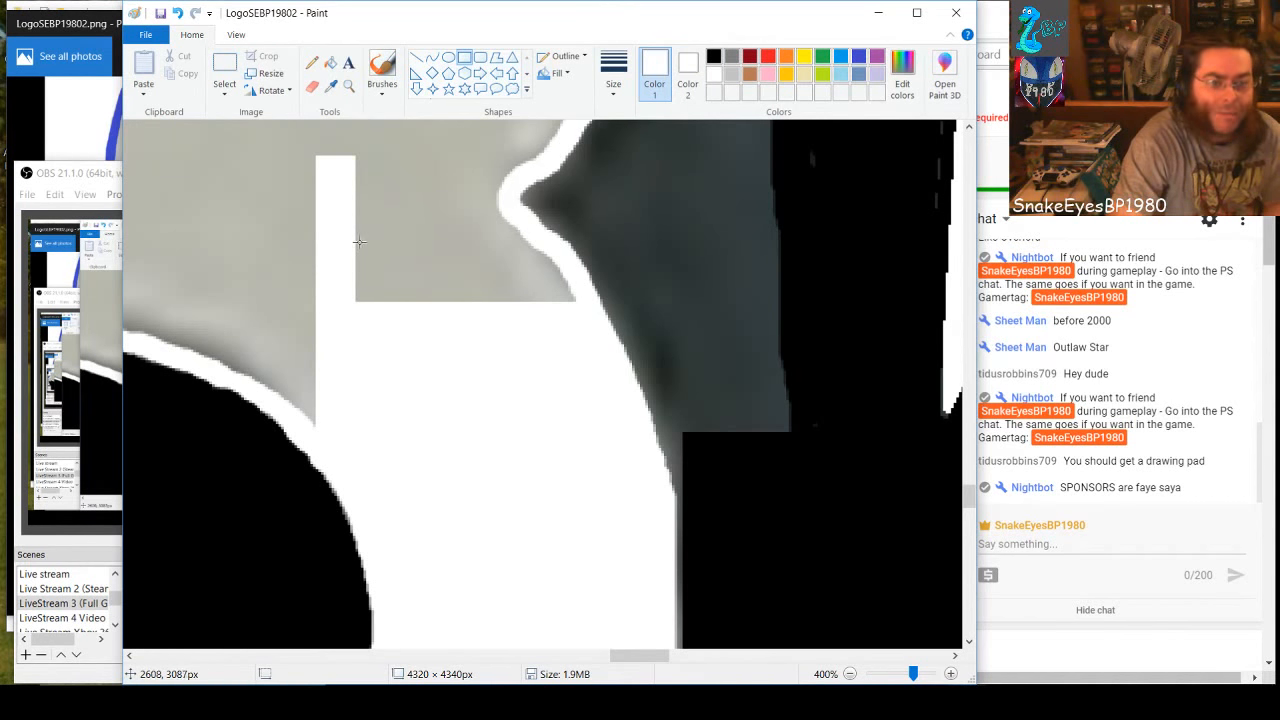
{"action": "left_click_drag", "start_coordinate": [358, 241], "coordinate": [331, 219]}
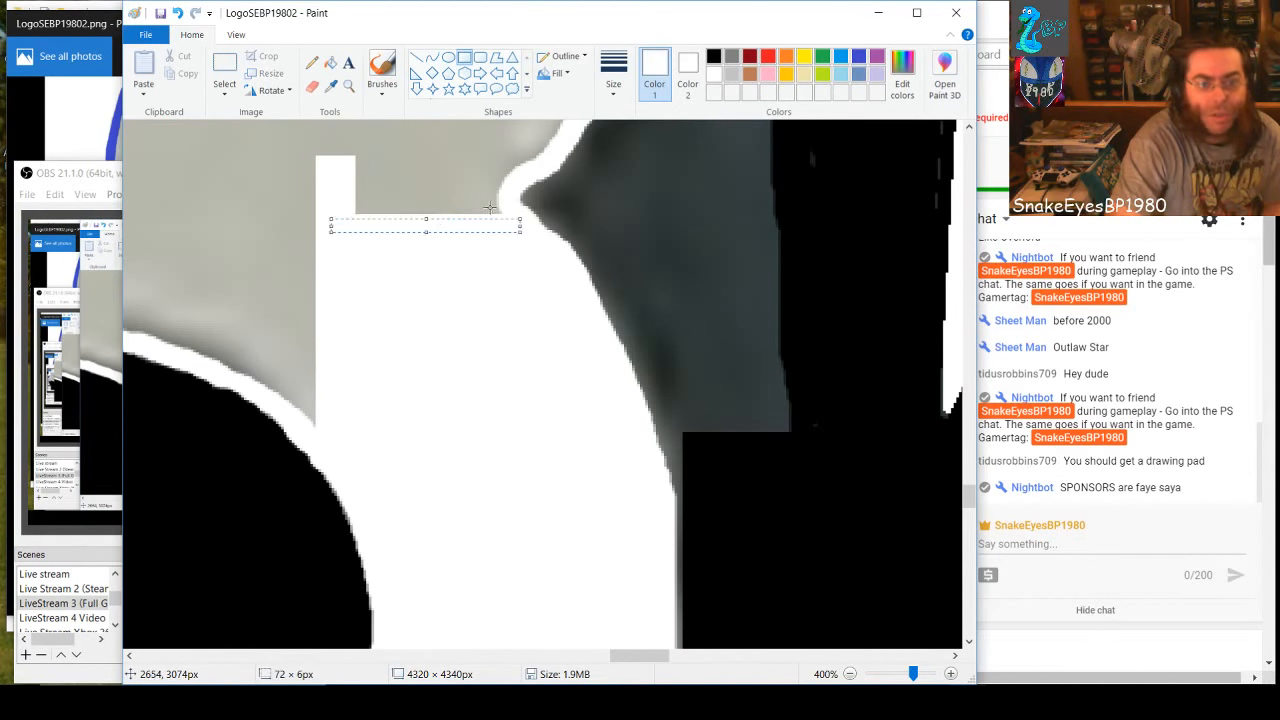
{"action": "left_click_drag", "start_coordinate": [505, 216], "coordinate": [340, 161]}
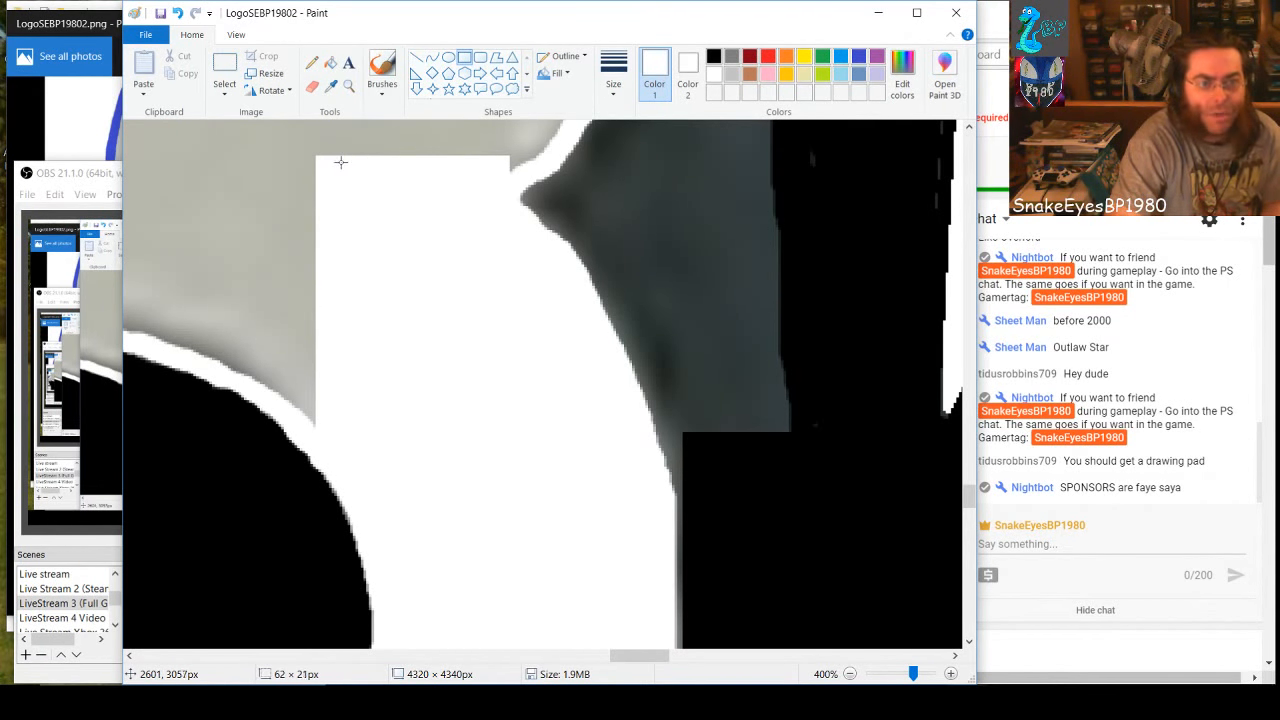
{"action": "left_click", "coordinate": [357, 304]}
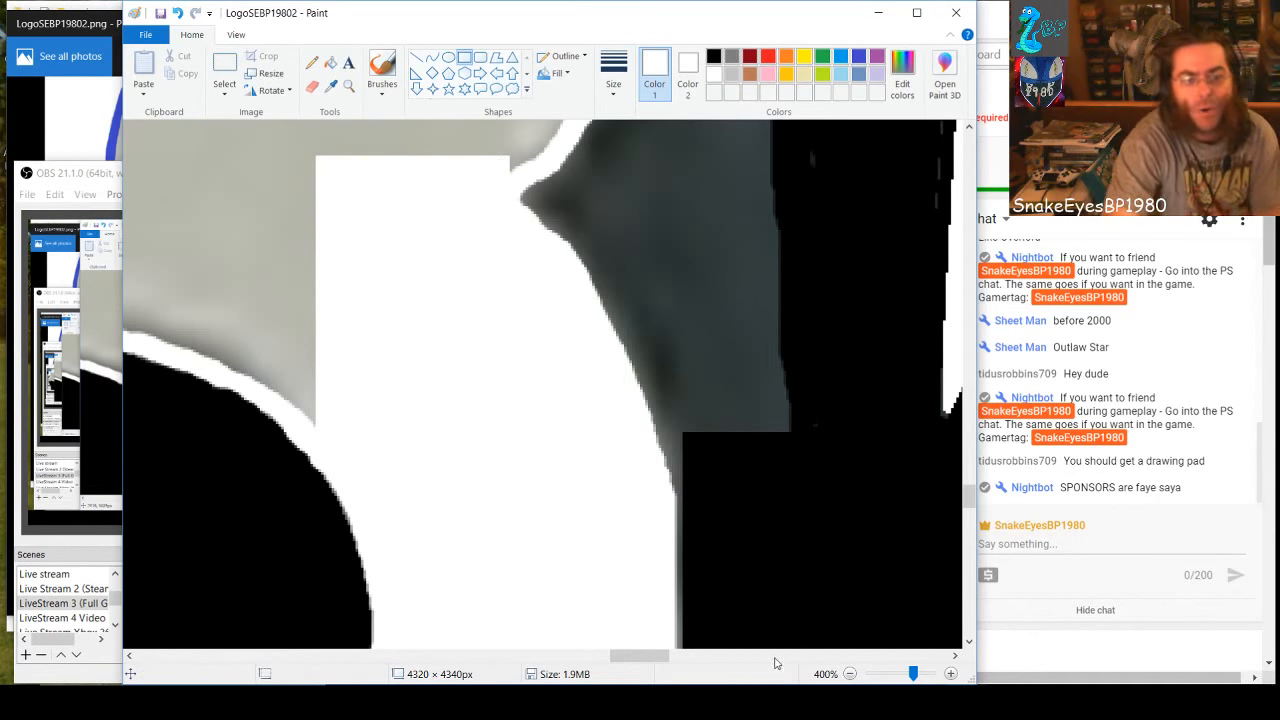
Fill the gray above the lower hole's upper-left curve with adjoining vertical white rectangles, including ones about 9 × 79, 10 × 60 and 10 × 49 px
{"action": "left_click_drag", "start_coordinate": [633, 663], "coordinate": [603, 659]}
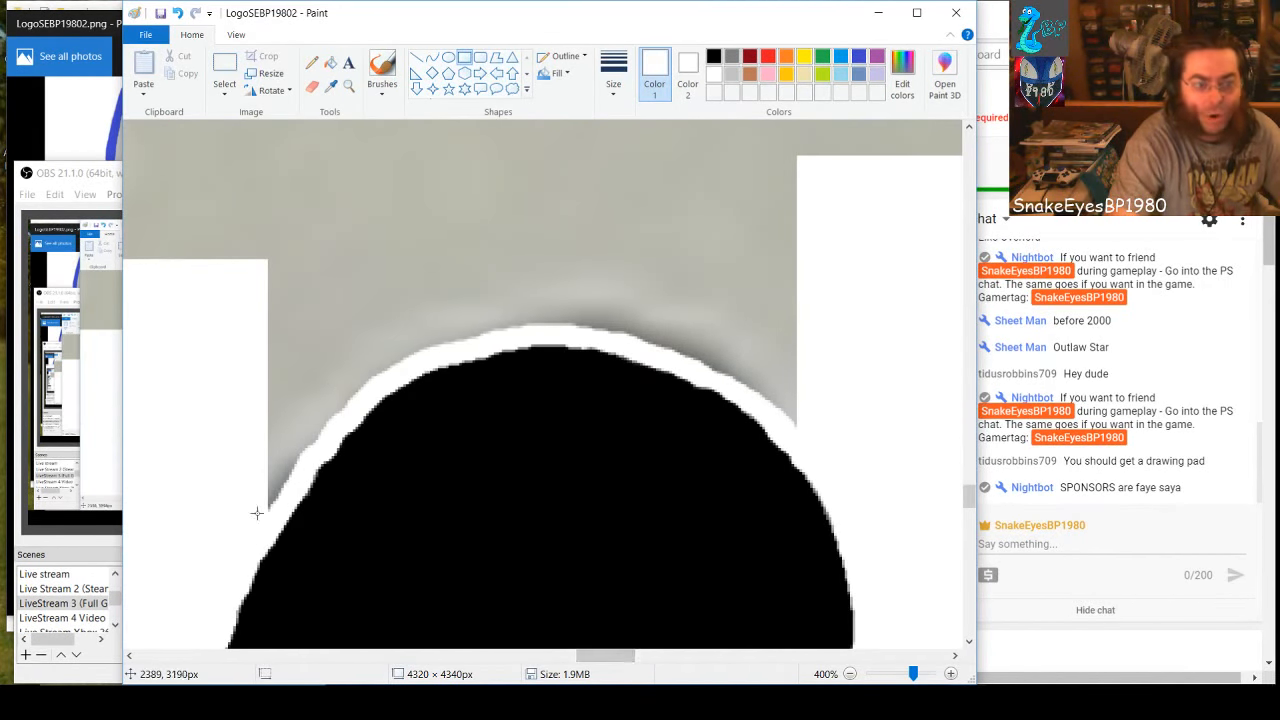
{"action": "left_click_drag", "start_coordinate": [266, 507], "coordinate": [284, 264]}
{"action": "left_click_drag", "start_coordinate": [302, 460], "coordinate": [281, 257]}
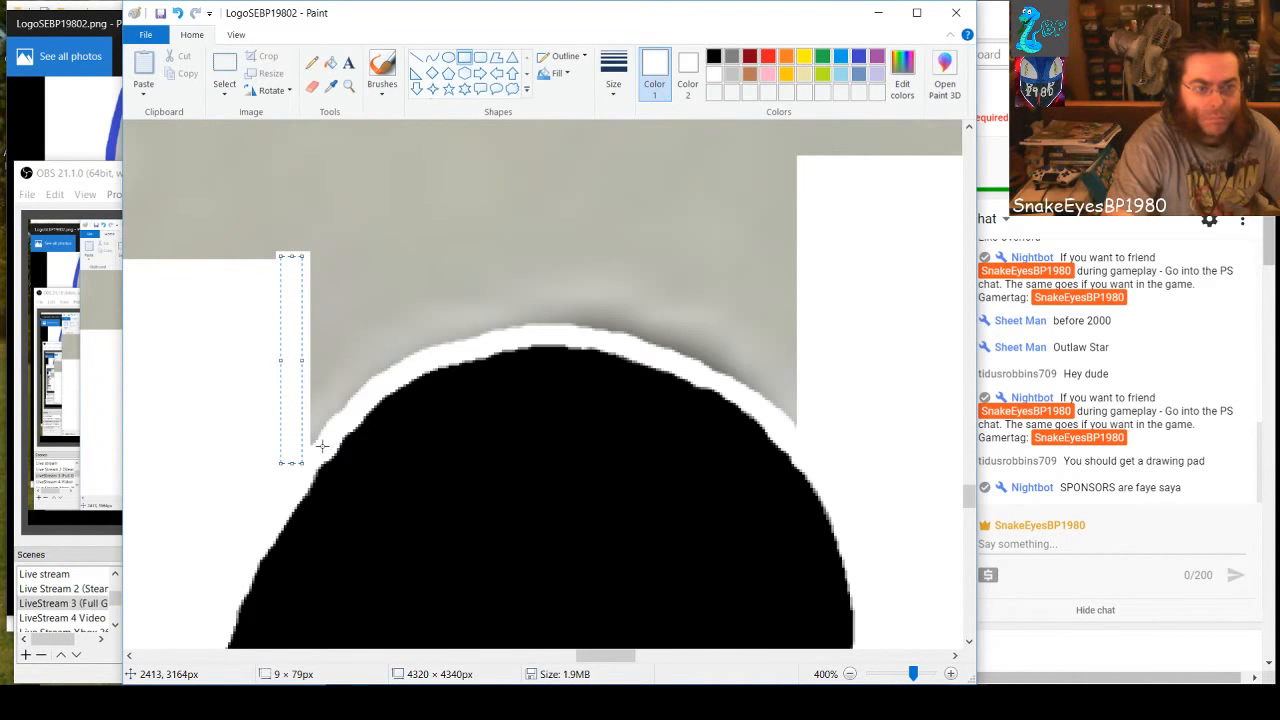
{"action": "left_click_drag", "start_coordinate": [324, 448], "coordinate": [306, 254]}
{"action": "left_click_drag", "start_coordinate": [340, 413], "coordinate": [315, 256]}
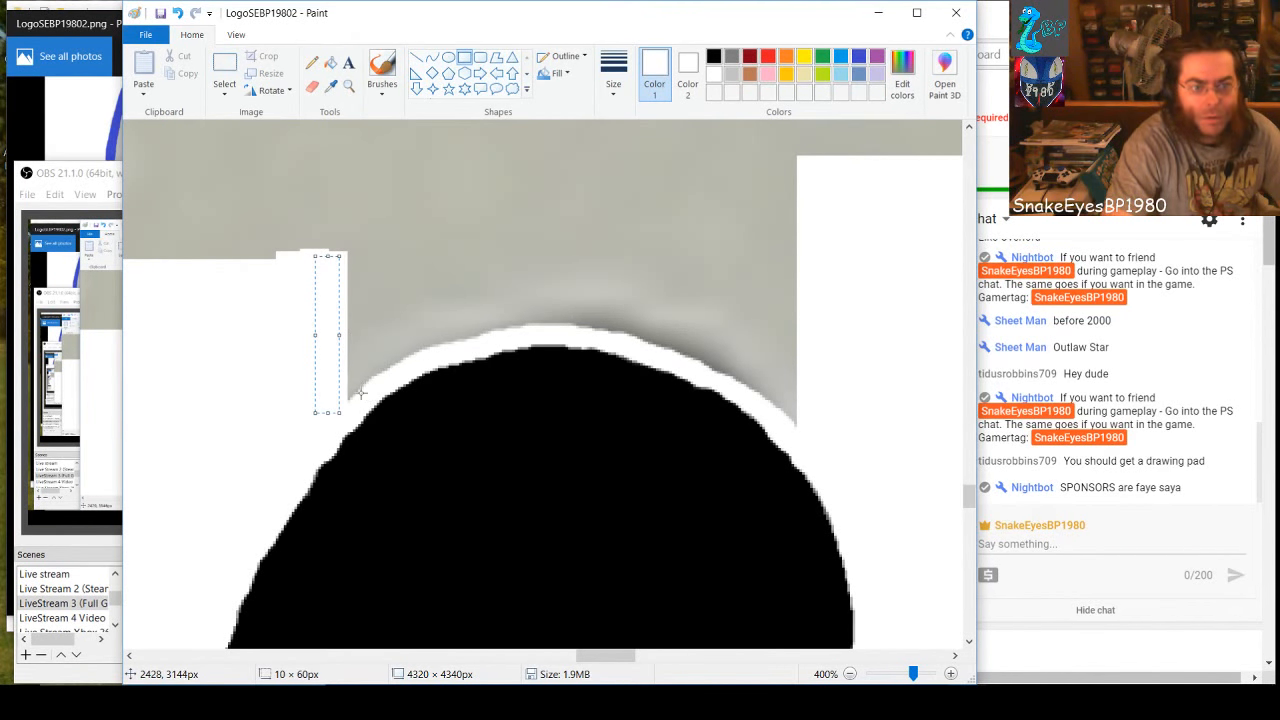
{"action": "left_click_drag", "start_coordinate": [360, 393], "coordinate": [336, 253]}
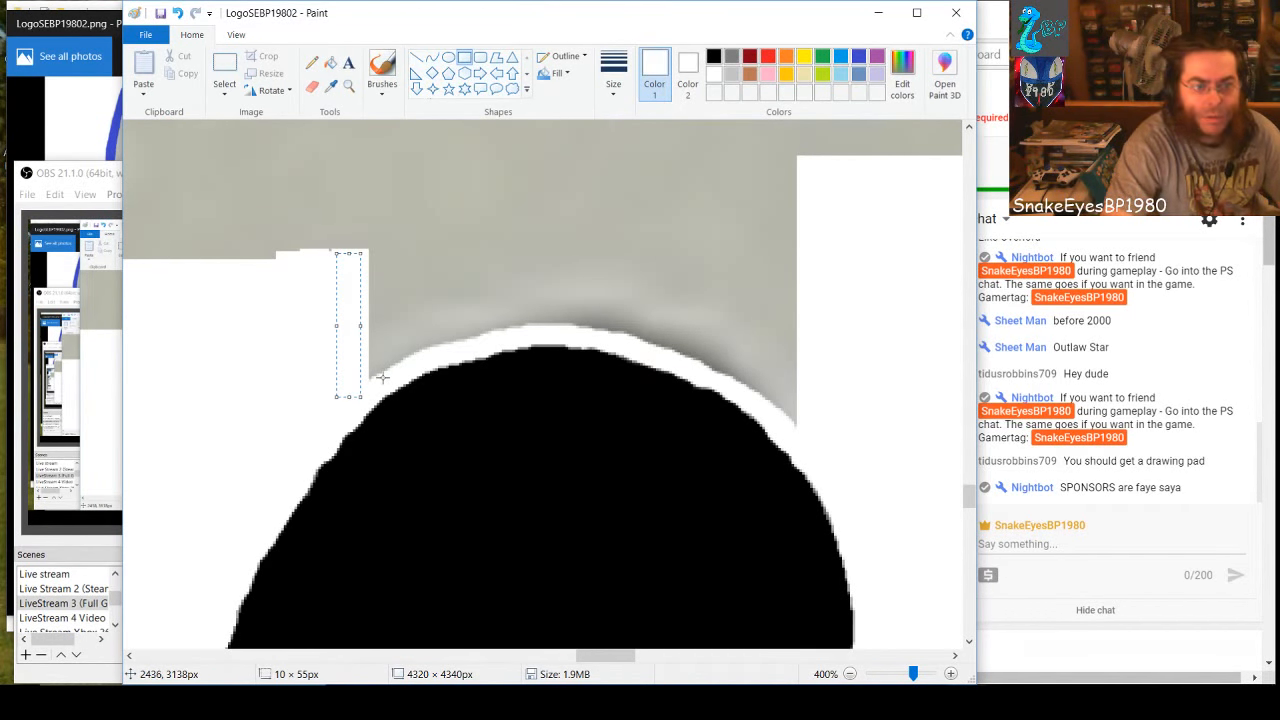
{"action": "mouse_move", "coordinate": [390, 385]}
{"action": "left_mouse_down"}
{"action": "mouse_move", "coordinate": [361, 340]}
{"action": "mouse_move", "coordinate": [359, 248]}
{"action": "left_mouse_up"}
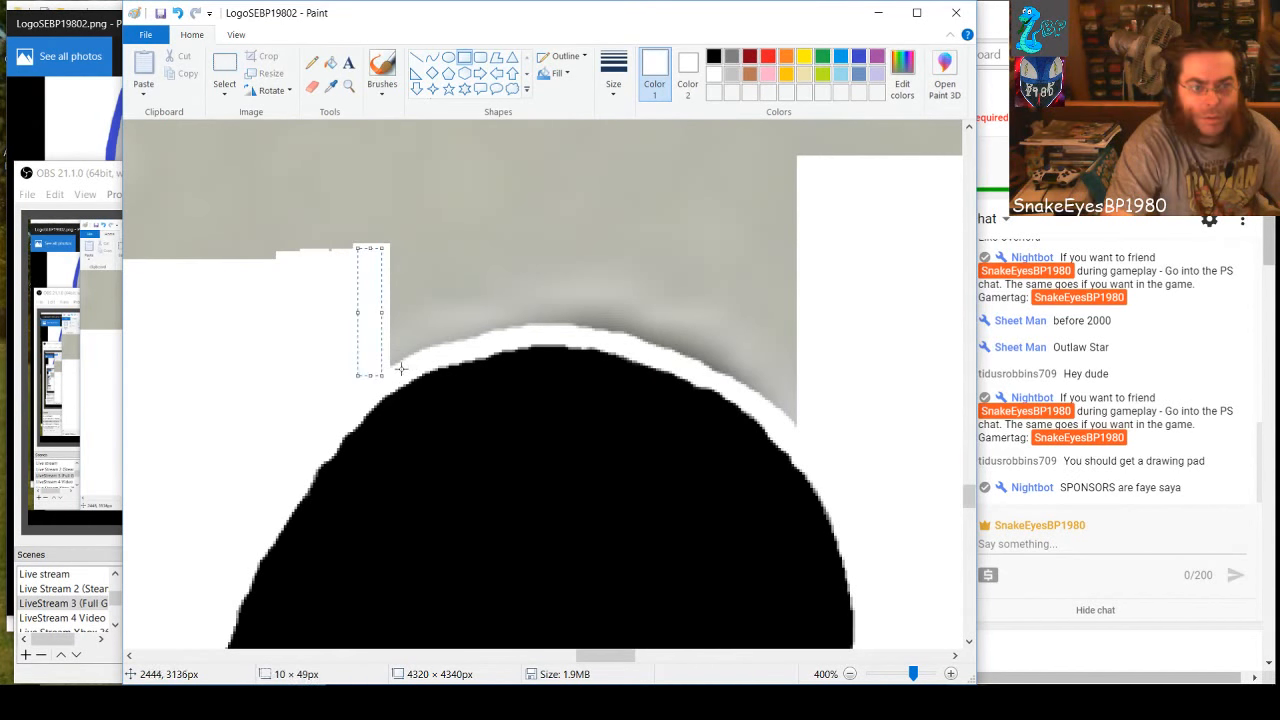
{"action": "left_click_drag", "start_coordinate": [400, 369], "coordinate": [386, 264]}
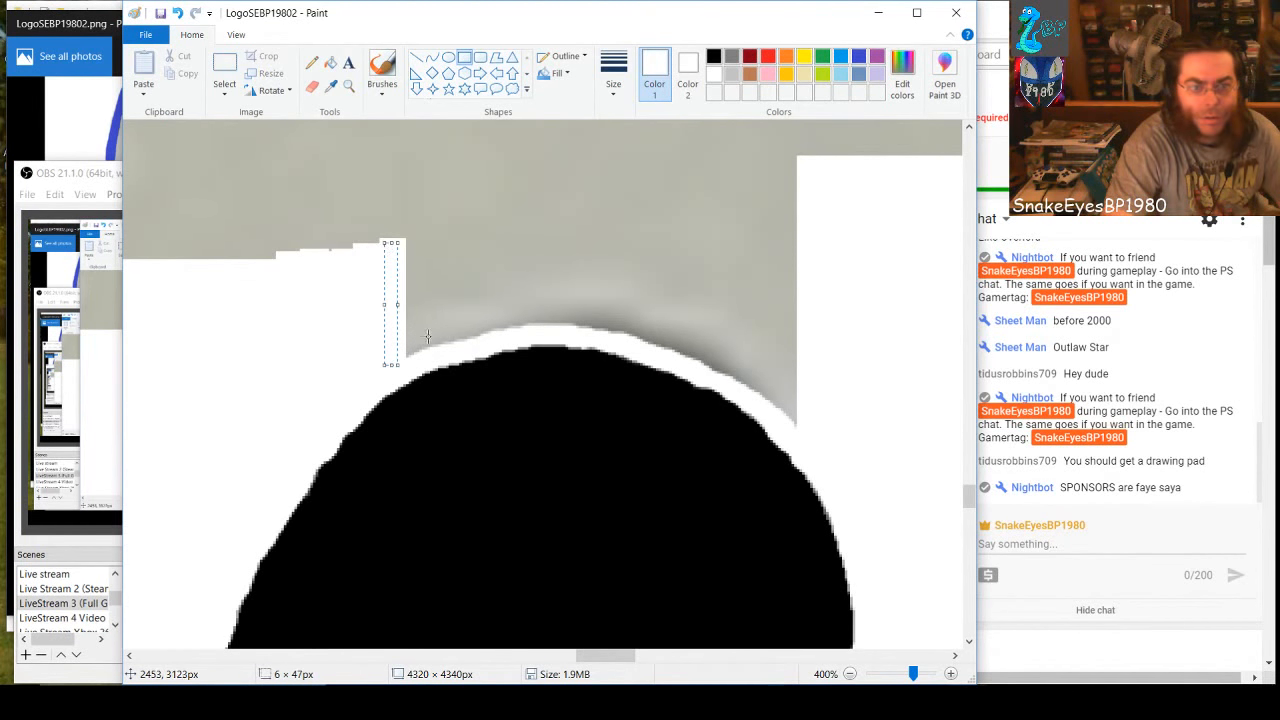
{"action": "left_click_drag", "start_coordinate": [422, 350], "coordinate": [400, 236]}
Cover the gray along the lower hole's upper-right curve with vertical white rectangles about 10 × 81, 6 × 53, 12 × 49 and 12 × 45 px
{"action": "mouse_move", "coordinate": [797, 426]}
{"action": "left_mouse_down"}
{"action": "mouse_move", "coordinate": [766, 380]}
{"action": "mouse_move", "coordinate": [772, 213]}
{"action": "left_mouse_up"}
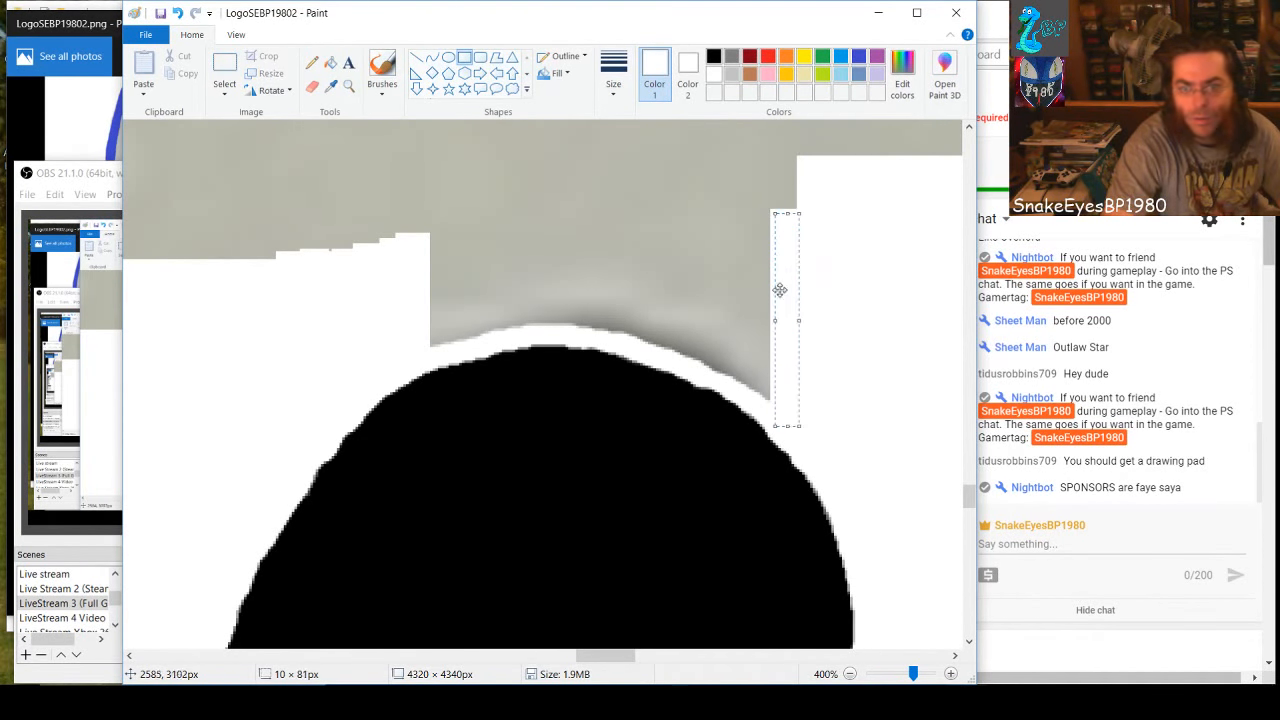
{"action": "mouse_move", "coordinate": [770, 408]}
{"action": "left_mouse_down"}
{"action": "mouse_move", "coordinate": [747, 279]}
{"action": "mouse_move", "coordinate": [757, 270]}
{"action": "left_mouse_up"}
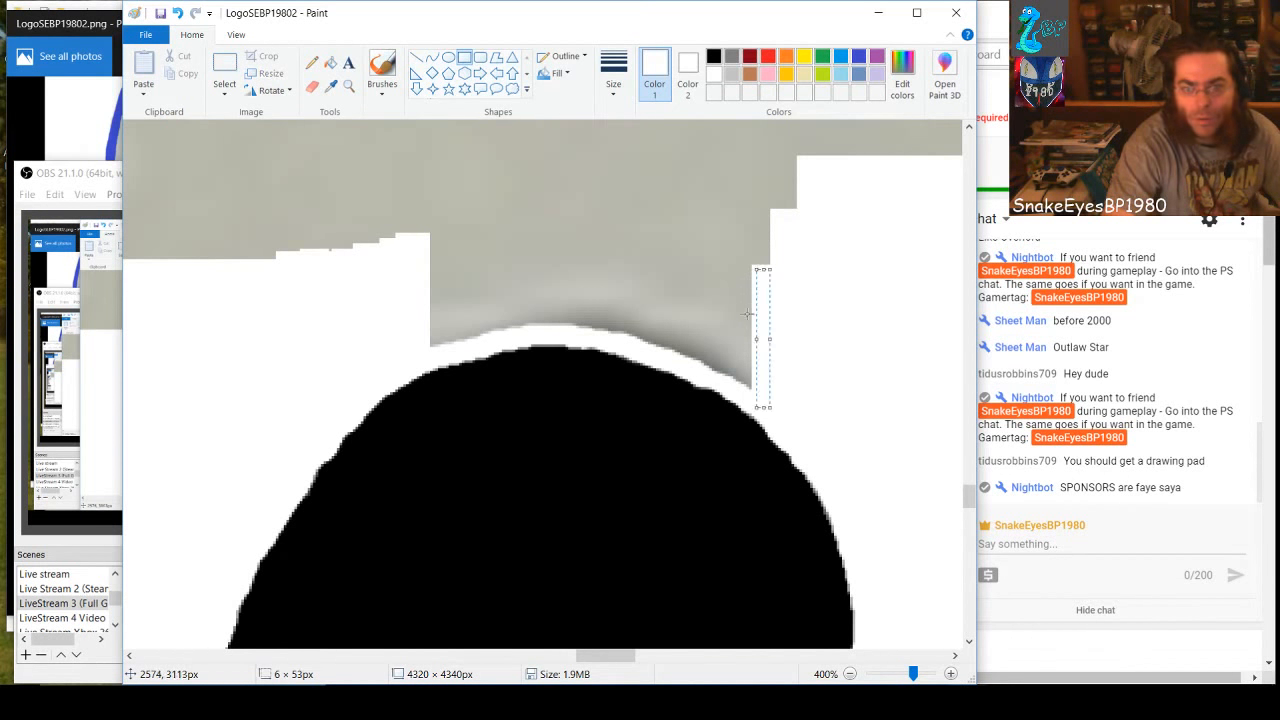
{"action": "left_click_drag", "start_coordinate": [726, 385], "coordinate": [762, 257]}
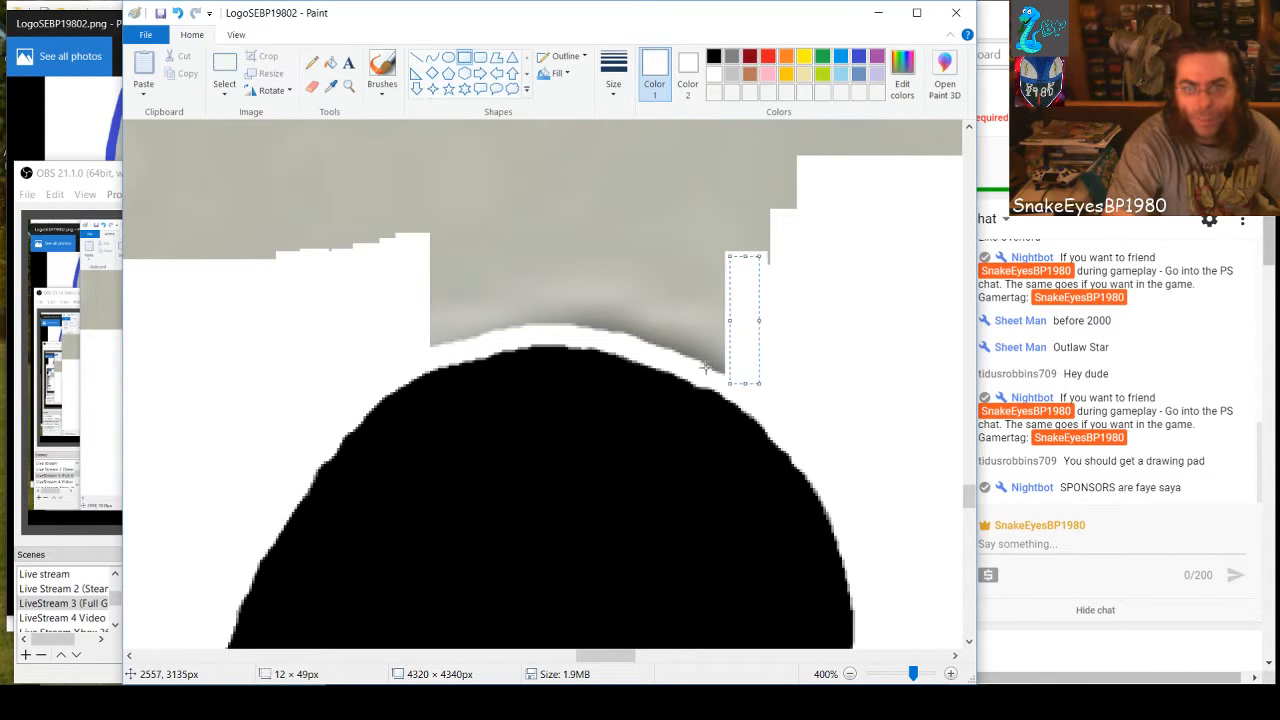
{"action": "left_click_drag", "start_coordinate": [702, 360], "coordinate": [737, 251]}
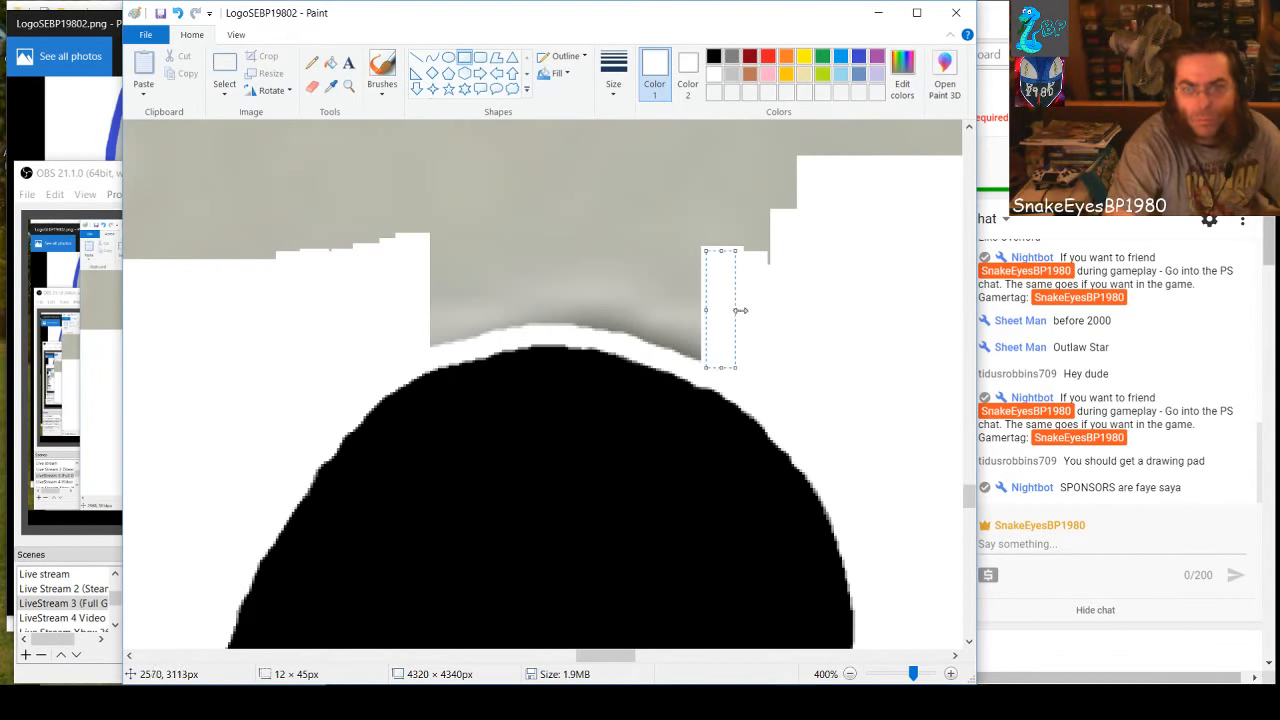
{"action": "left_click_drag", "start_coordinate": [740, 310], "coordinate": [826, 306]}
{"action": "left_click", "coordinate": [671, 293]}
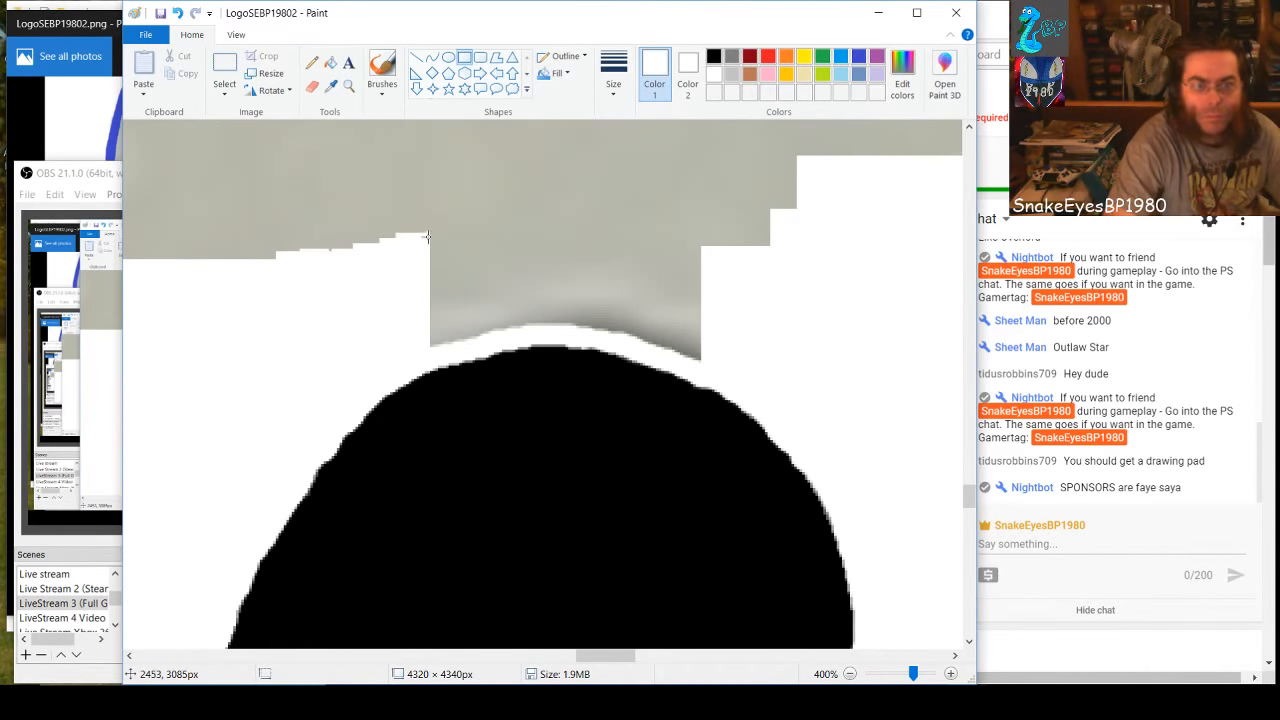
Narrow the gray gap above the lower hole's crest from both sides with white rectangles, including ones about 41 × 45, 12 × 13 and 33 × 40 px
{"action": "left_click_drag", "start_coordinate": [410, 350], "coordinate": [455, 227]}
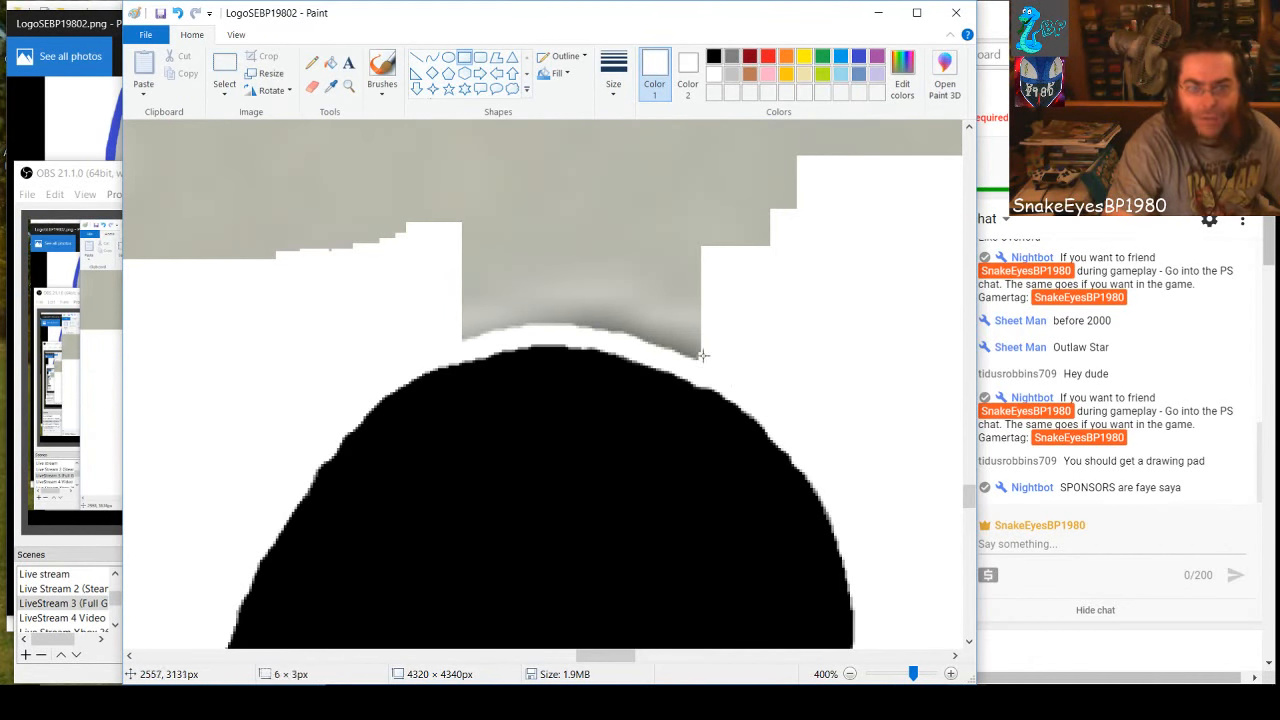
{"action": "left_click_drag", "start_coordinate": [700, 348], "coordinate": [677, 246]}
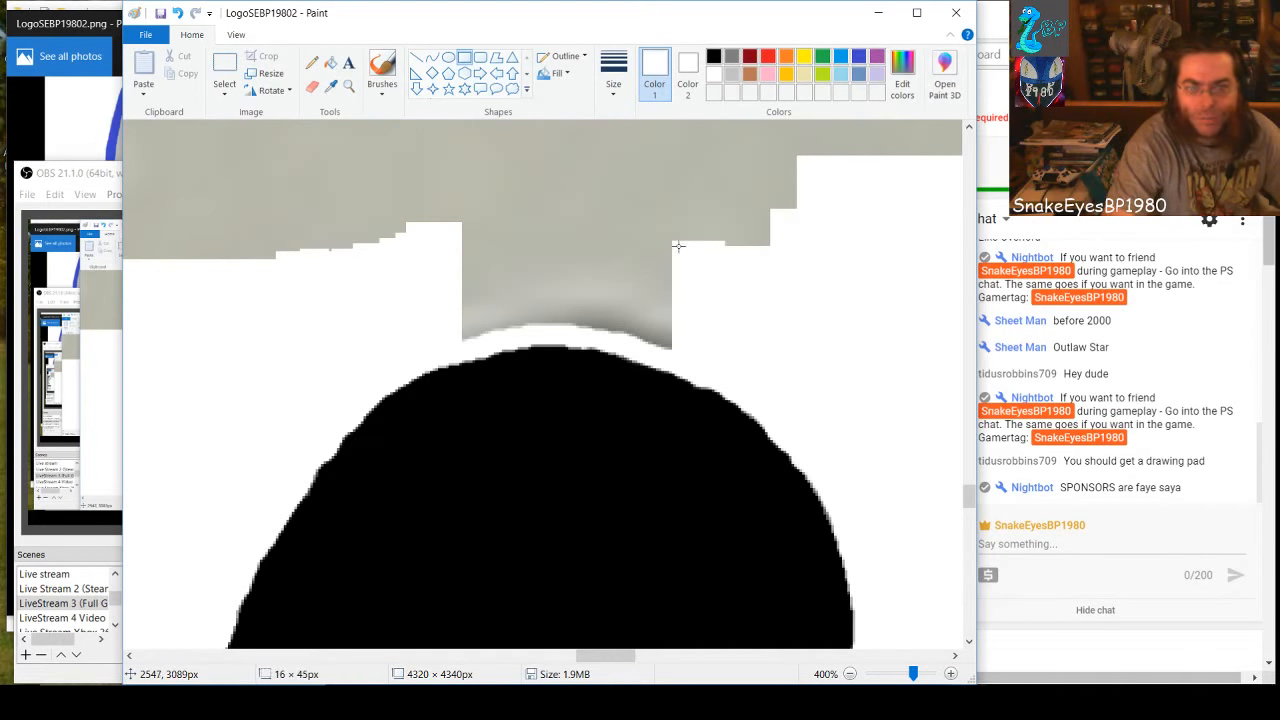
{"action": "left_click_drag", "start_coordinate": [610, 328], "coordinate": [719, 210]}
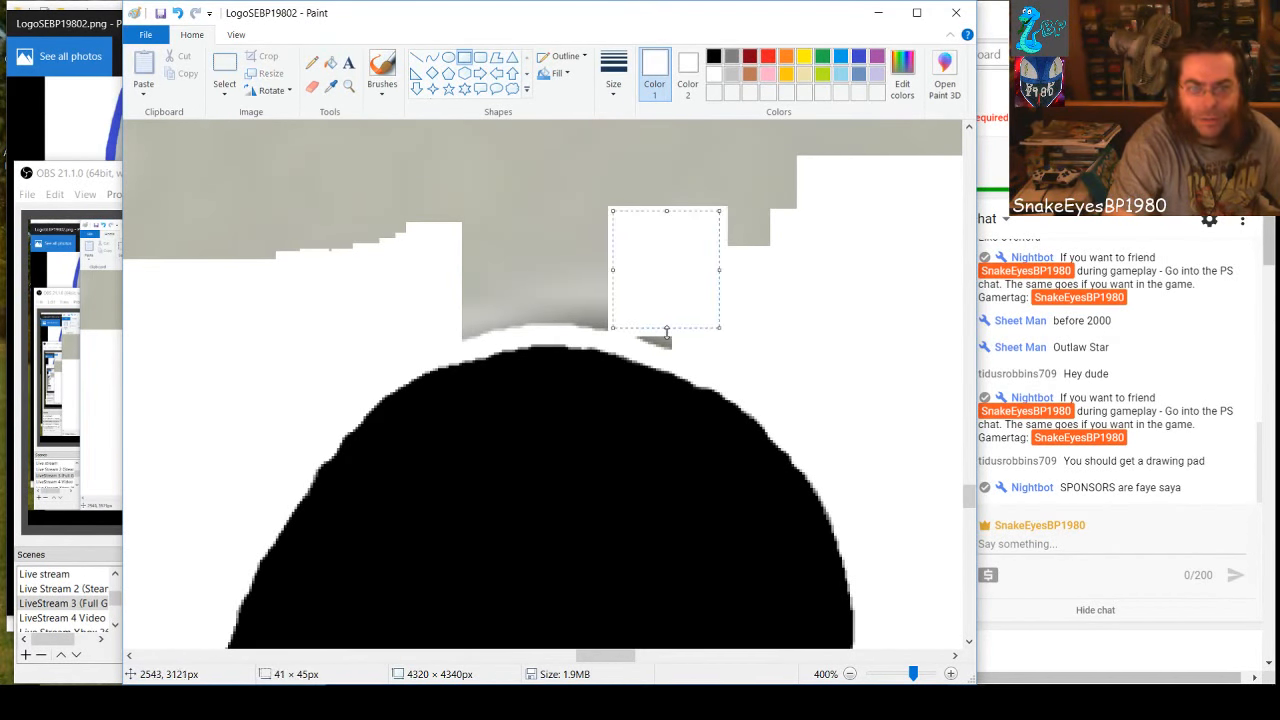
{"action": "left_click_drag", "start_coordinate": [666, 333], "coordinate": [671, 334]}
{"action": "left_click", "coordinate": [672, 356]}
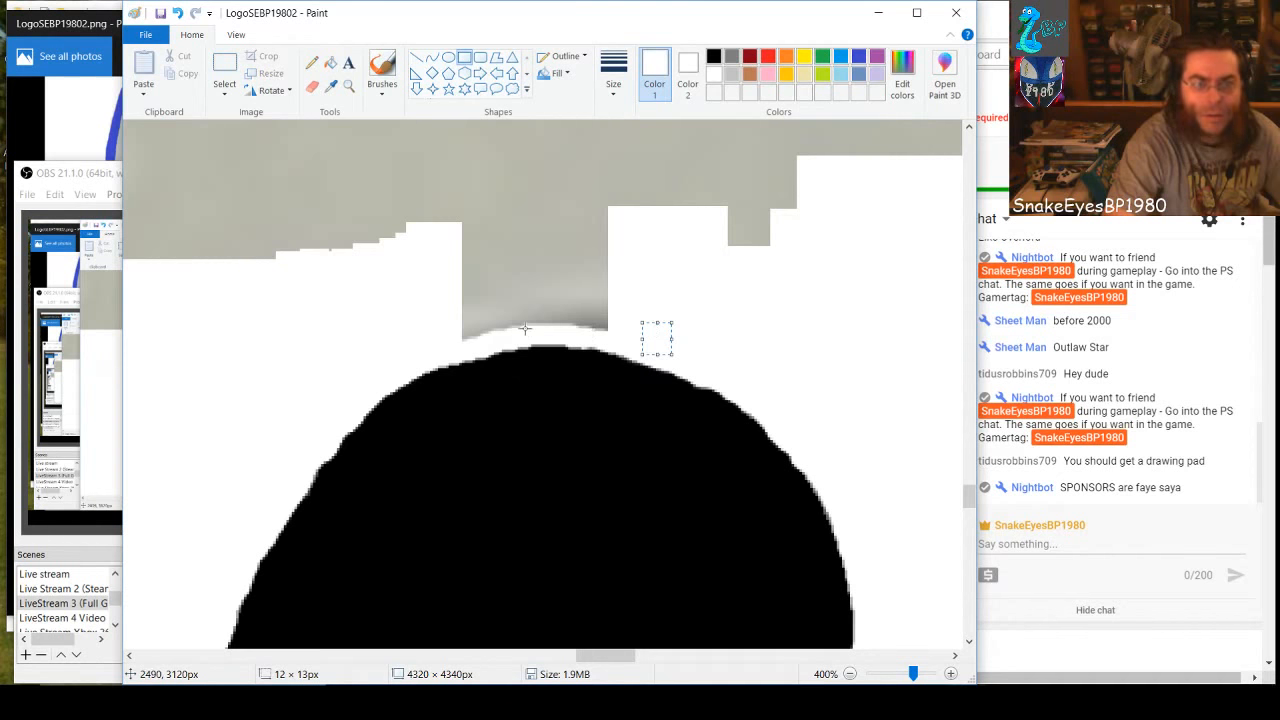
{"action": "mouse_move", "coordinate": [536, 334]}
{"action": "left_mouse_down"}
{"action": "mouse_move", "coordinate": [481, 320]}
{"action": "mouse_move", "coordinate": [433, 217]}
{"action": "mouse_move", "coordinate": [434, 229]}
{"action": "left_mouse_up"}
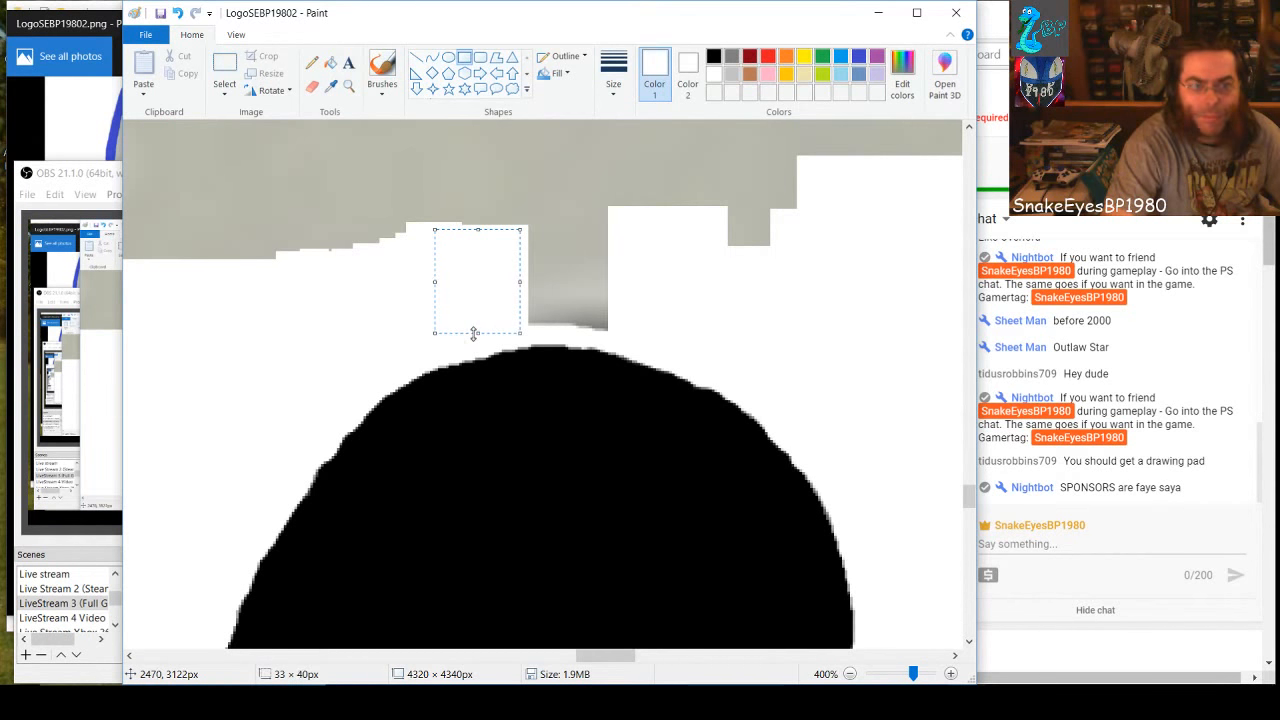
{"action": "left_click", "coordinate": [610, 323]}
Draw a white rectangle over the gap above the lower hole's crest and stretch it across the 8's waist to about 344 × 46 px
{"action": "left_click_drag", "start_coordinate": [580, 325], "coordinate": [629, 215]}
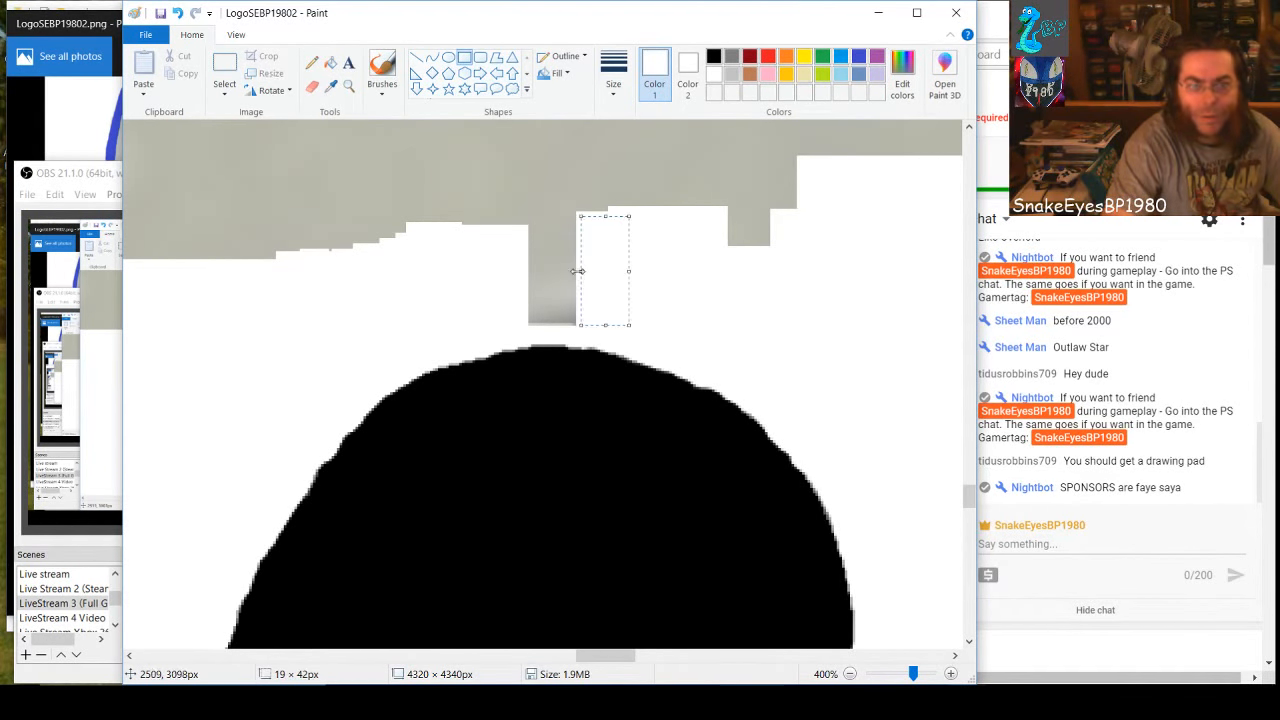
{"action": "left_click_drag", "start_coordinate": [578, 271], "coordinate": [192, 262]}
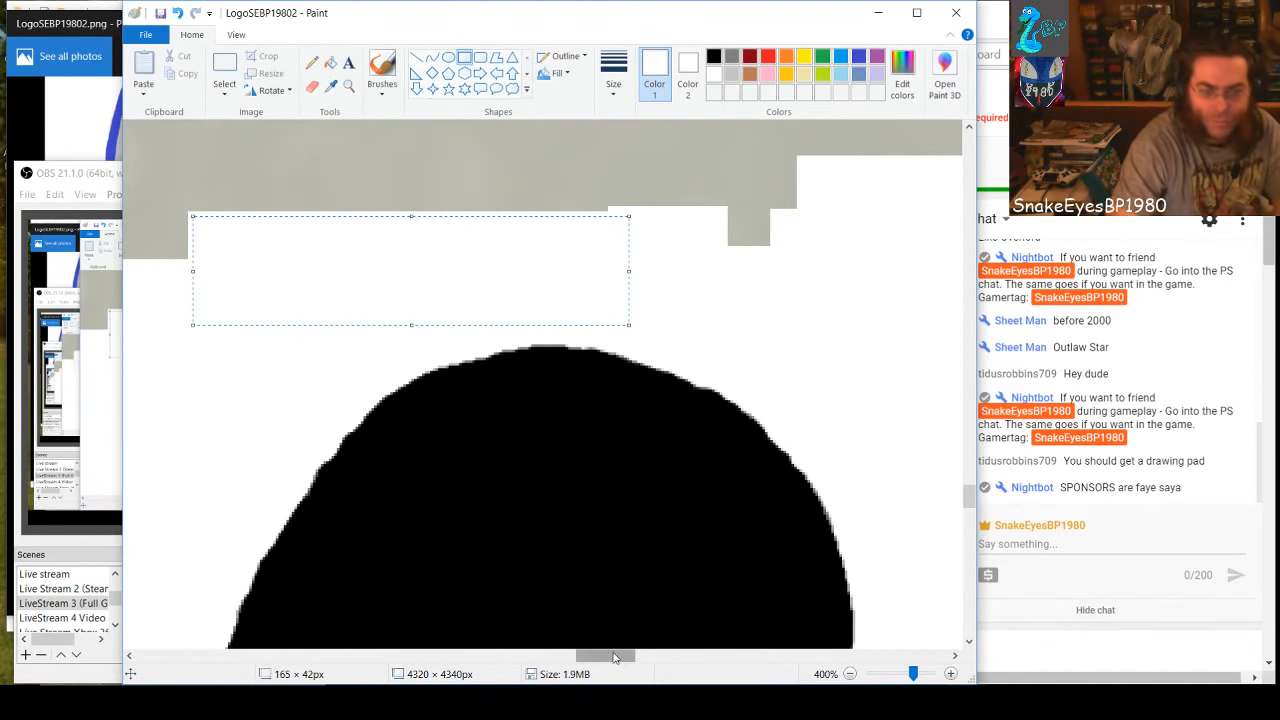
{"action": "left_click_drag", "start_coordinate": [614, 657], "coordinate": [581, 657]}
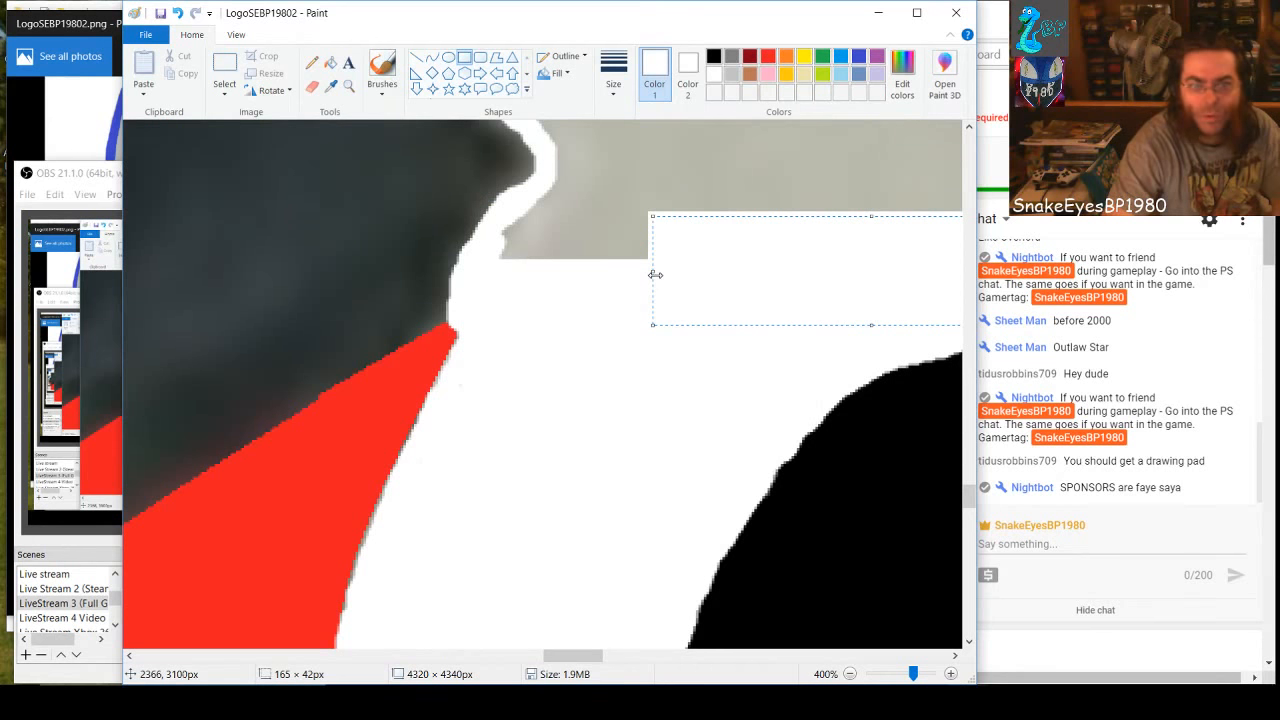
{"action": "left_click_drag", "start_coordinate": [655, 274], "coordinate": [504, 275]}
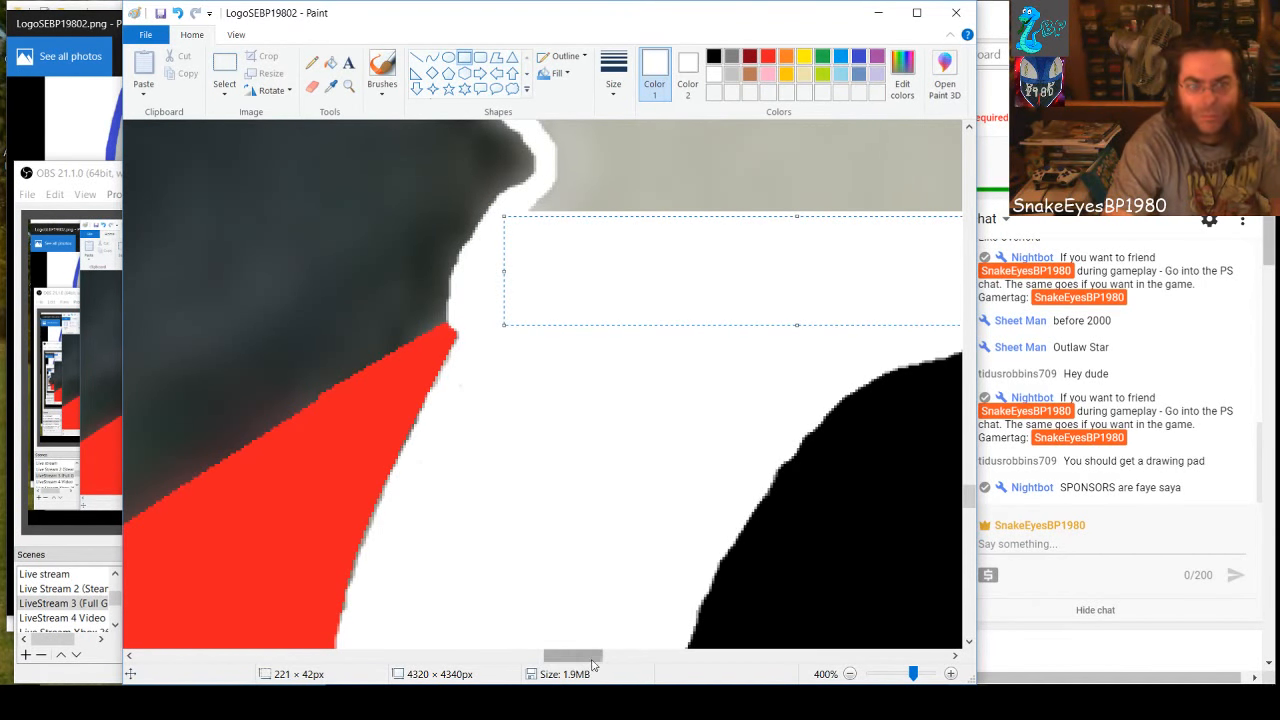
{"action": "left_click_drag", "start_coordinate": [588, 656], "coordinate": [637, 656]}
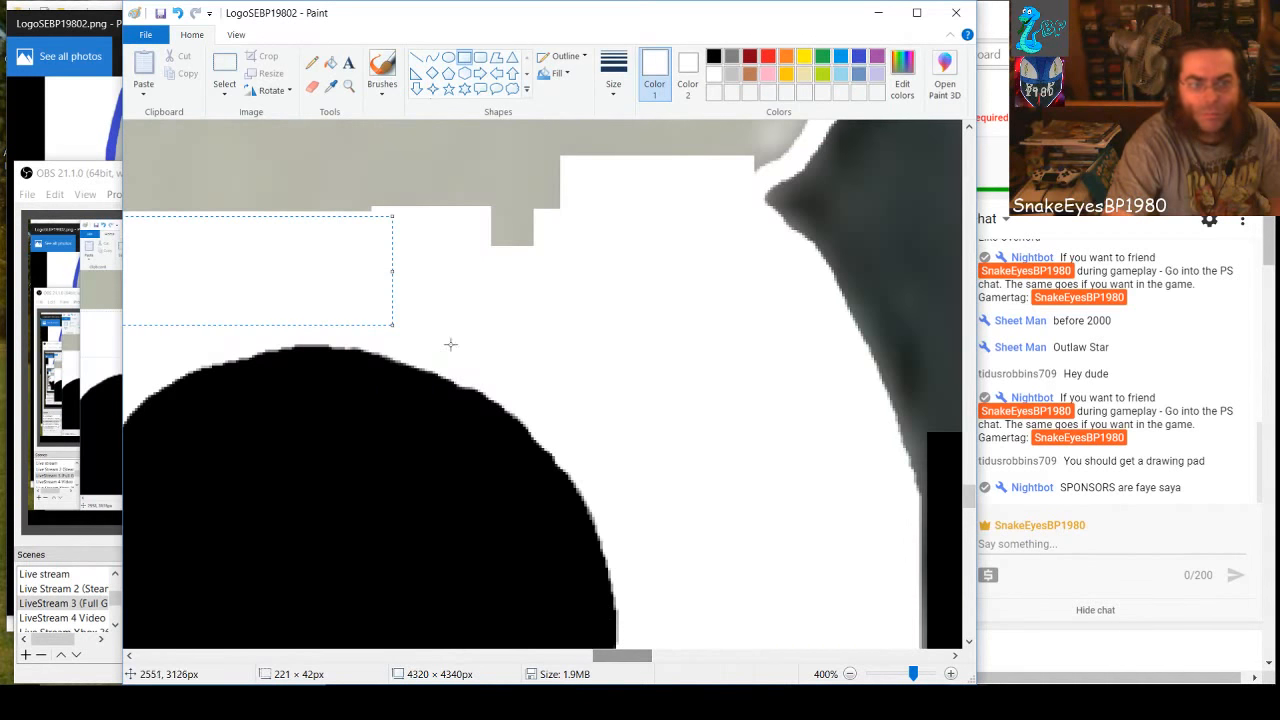
{"action": "left_click_drag", "start_coordinate": [392, 270], "coordinate": [607, 264]}
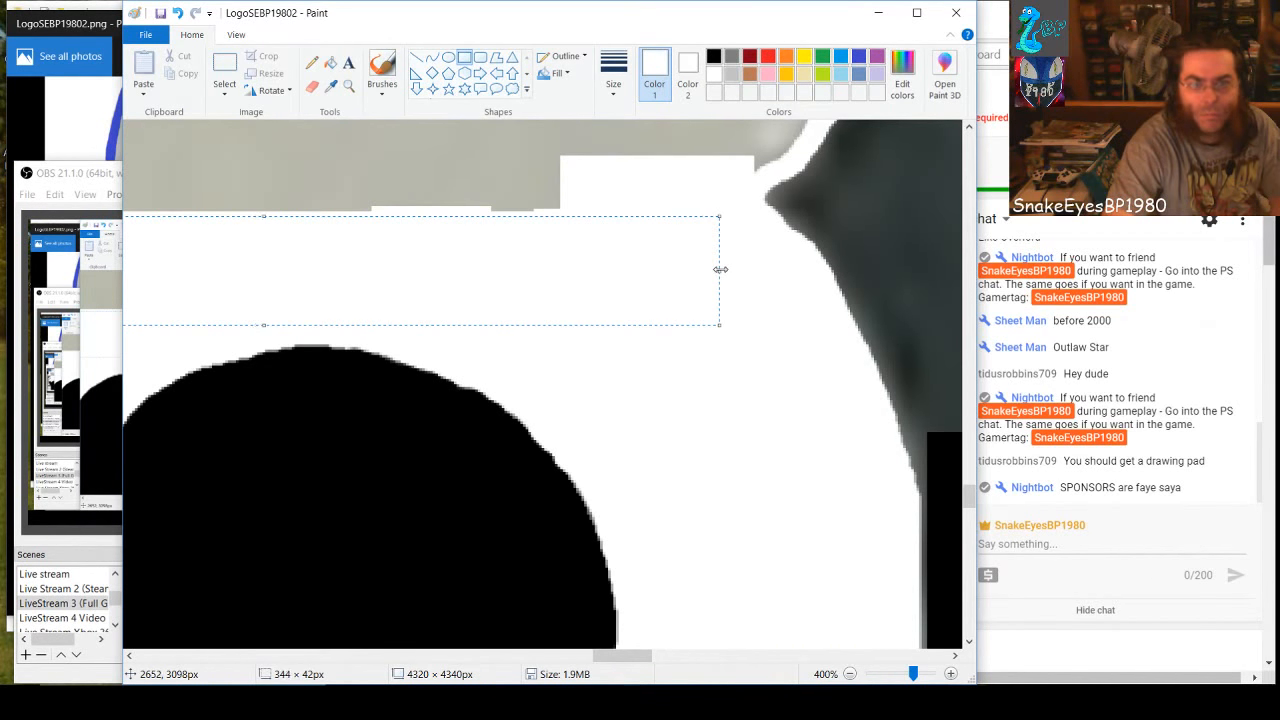
{"action": "mouse_move", "coordinate": [614, 656]}
{"action": "left_mouse_down"}
{"action": "mouse_move", "coordinate": [568, 656]}
{"action": "mouse_move", "coordinate": [589, 656]}
{"action": "left_mouse_up"}
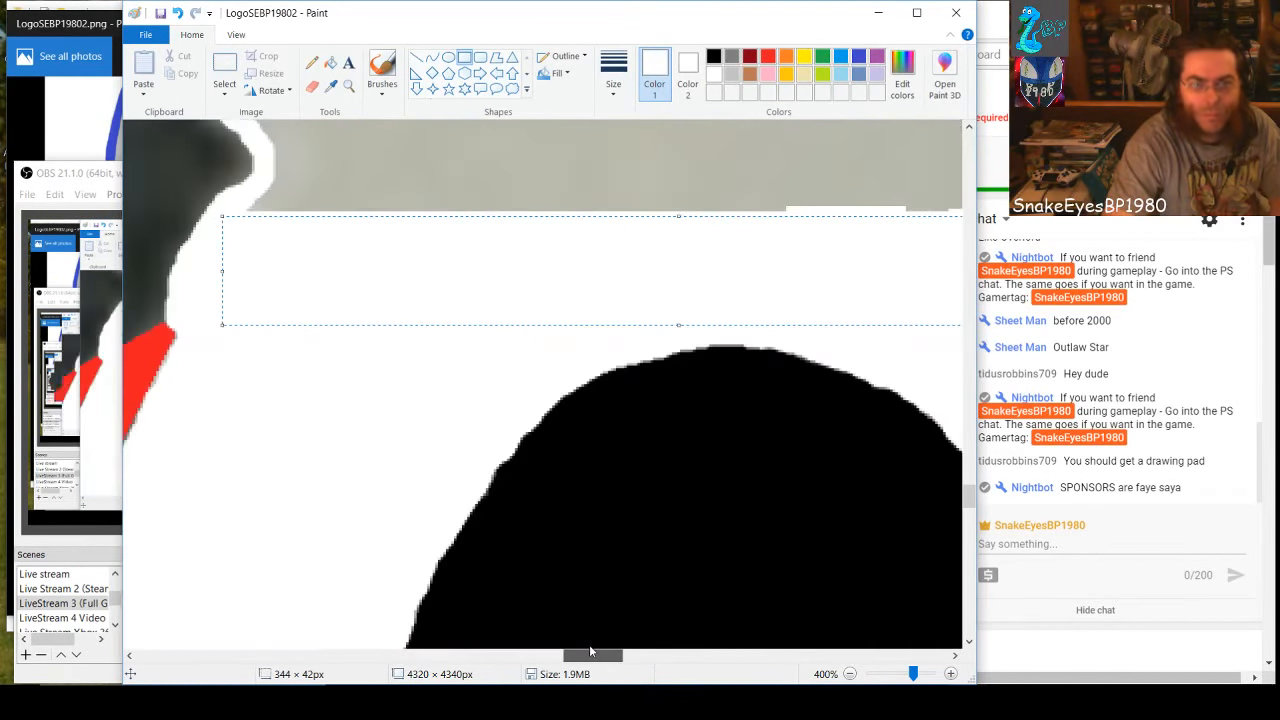
{"action": "left_click_drag", "start_coordinate": [680, 218], "coordinate": [695, 208]}
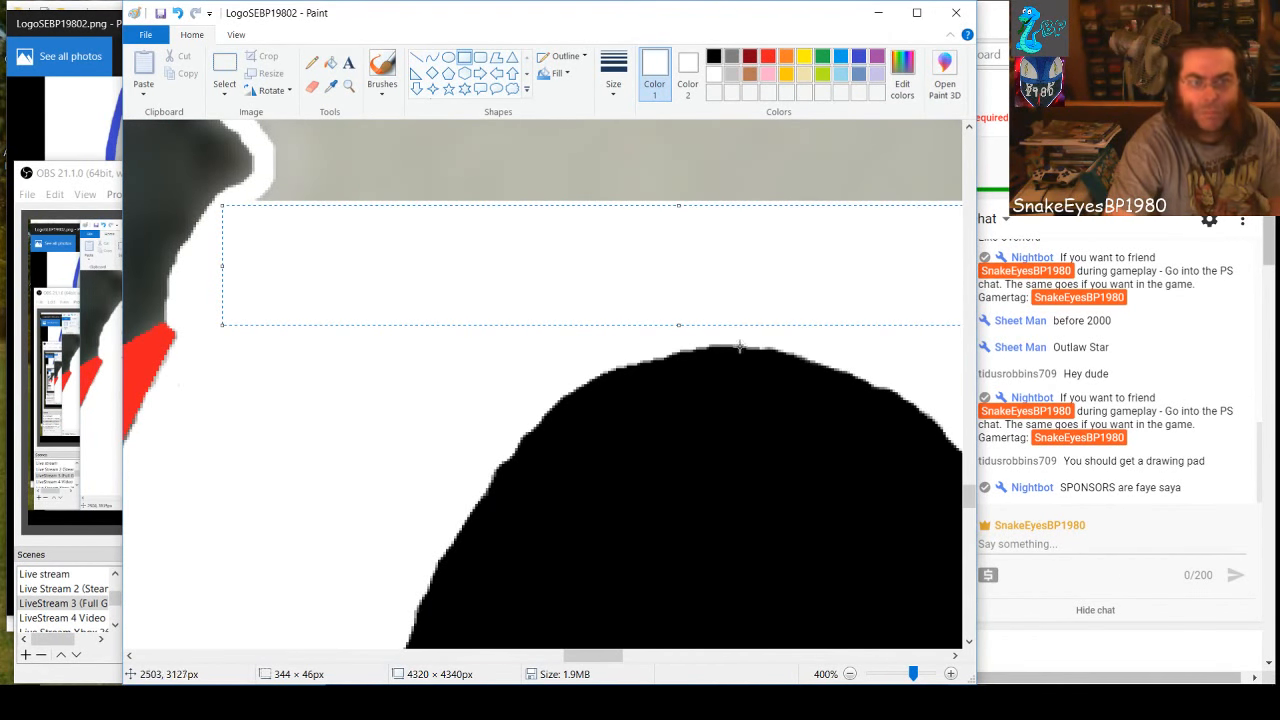
{"action": "left_click_drag", "start_coordinate": [599, 662], "coordinate": [624, 664]}
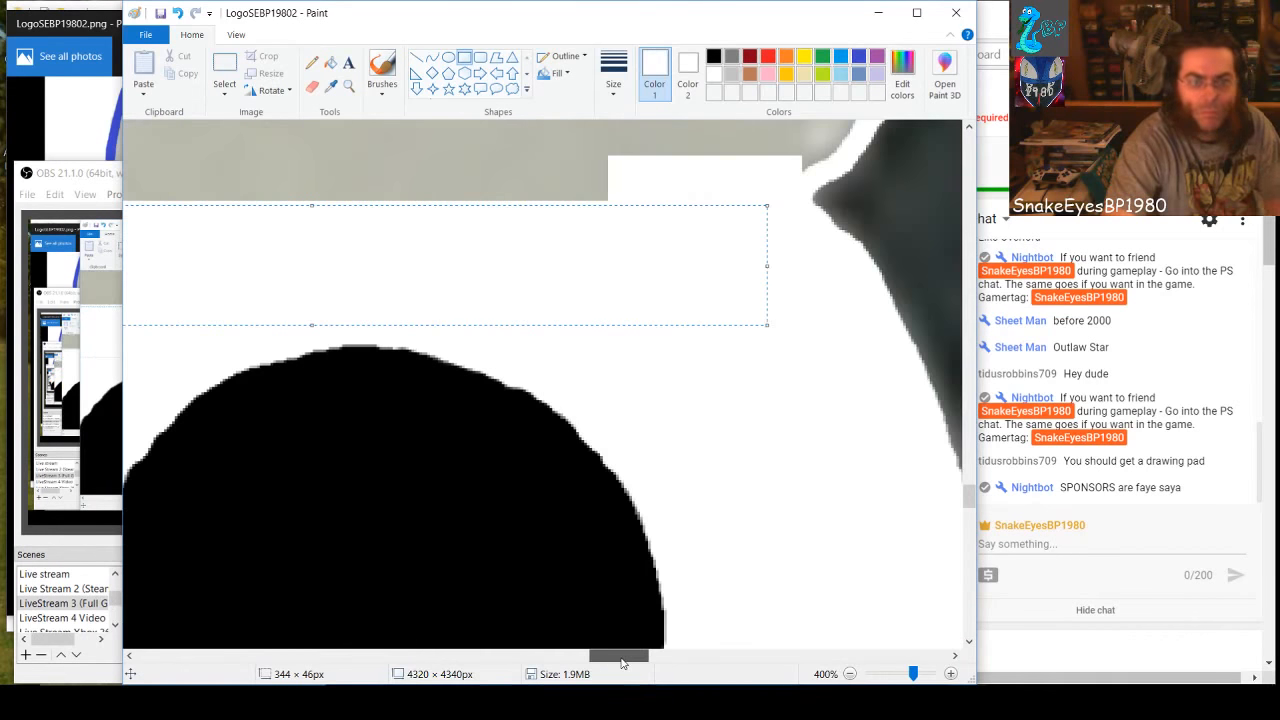
Draw a white rectangle over the gray waist band between the two holes and extend it toward the right notch to about 344 × 54 px
{"action": "scroll", "coordinate": [295, 508], "scroll_direction": "up", "scroll_amount": 3}
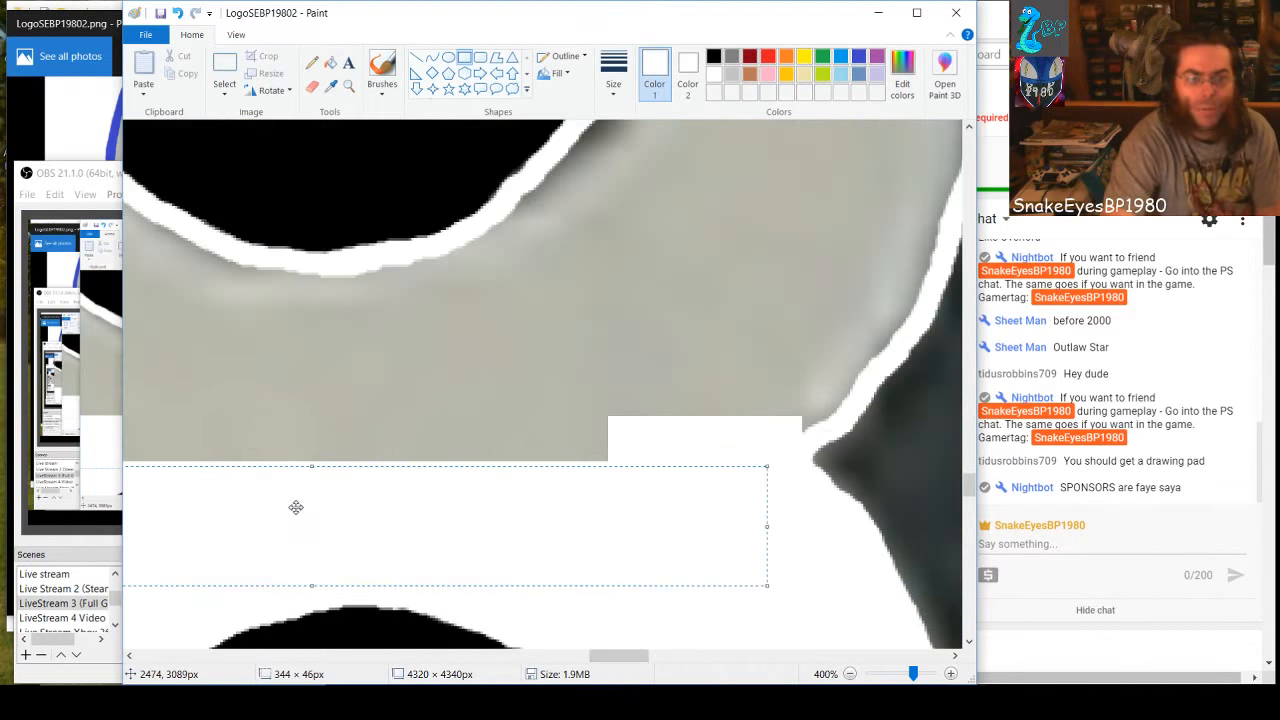
{"action": "left_click_drag", "start_coordinate": [612, 657], "coordinate": [592, 660]}
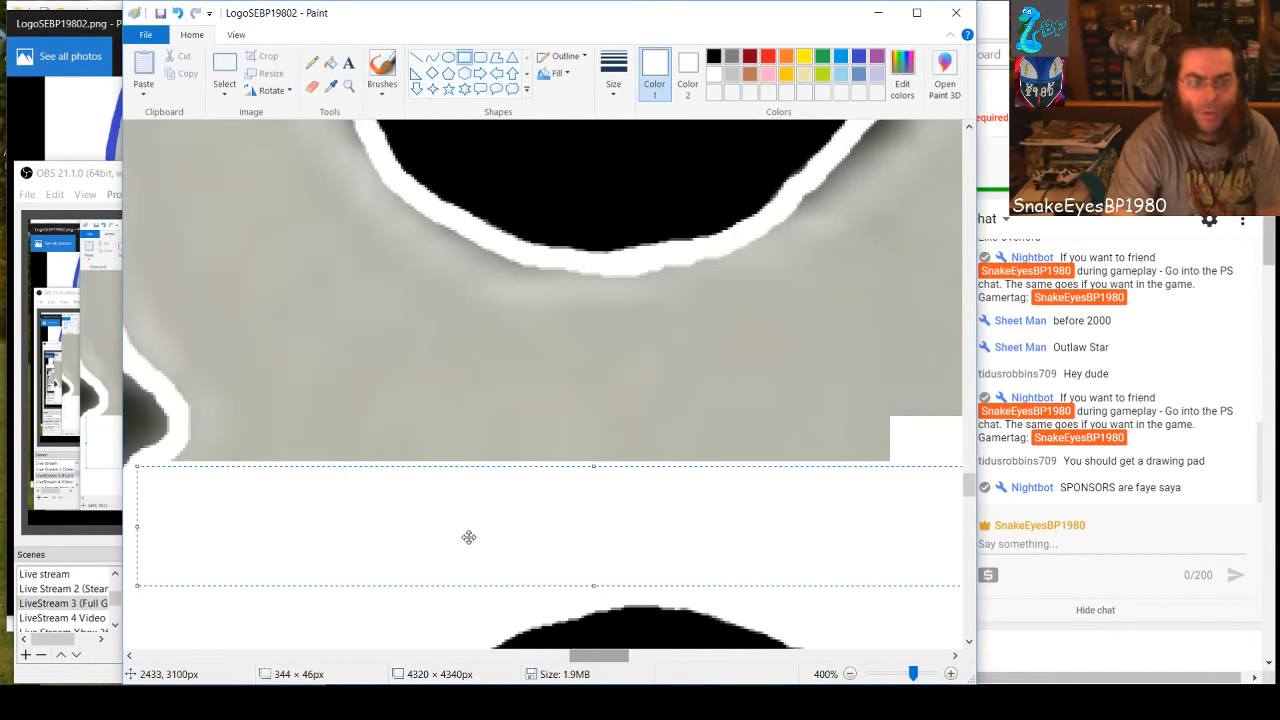
{"action": "left_click", "coordinate": [503, 380]}
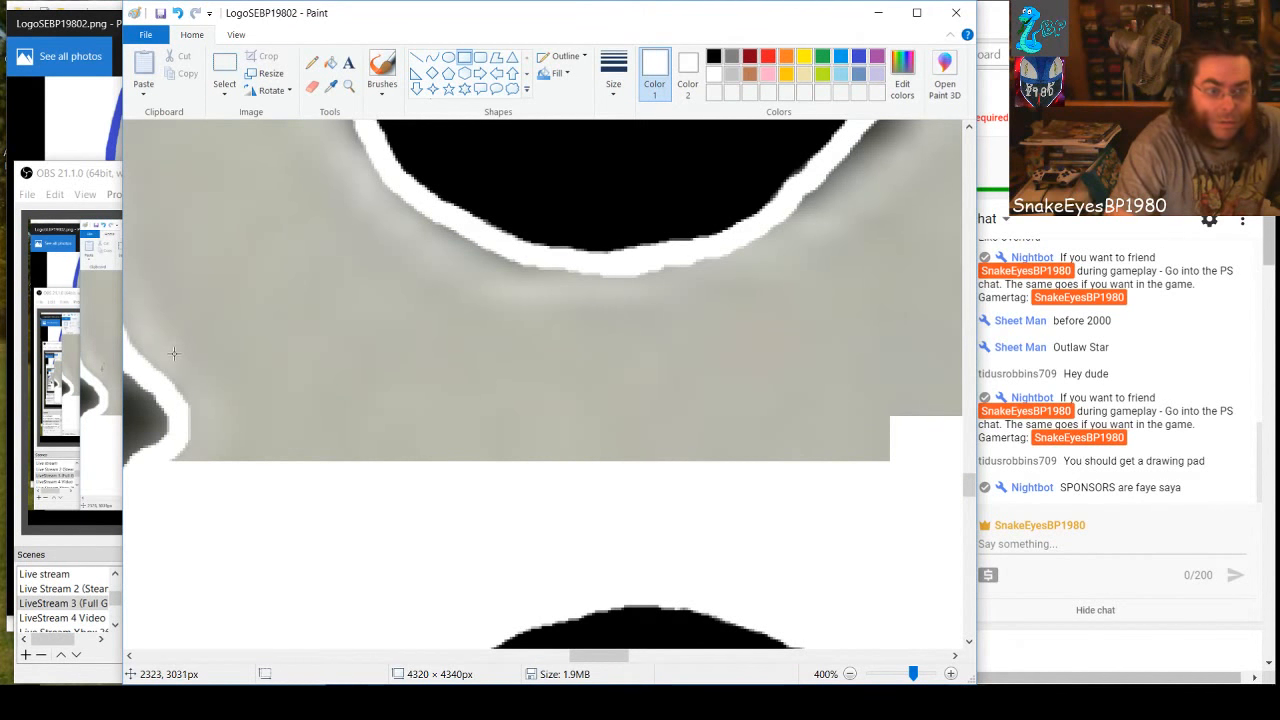
{"action": "mouse_move", "coordinate": [171, 354]}
{"action": "left_mouse_down"}
{"action": "mouse_move", "coordinate": [234, 463]}
{"action": "mouse_move", "coordinate": [269, 494]}
{"action": "mouse_move", "coordinate": [895, 496]}
{"action": "left_mouse_up"}
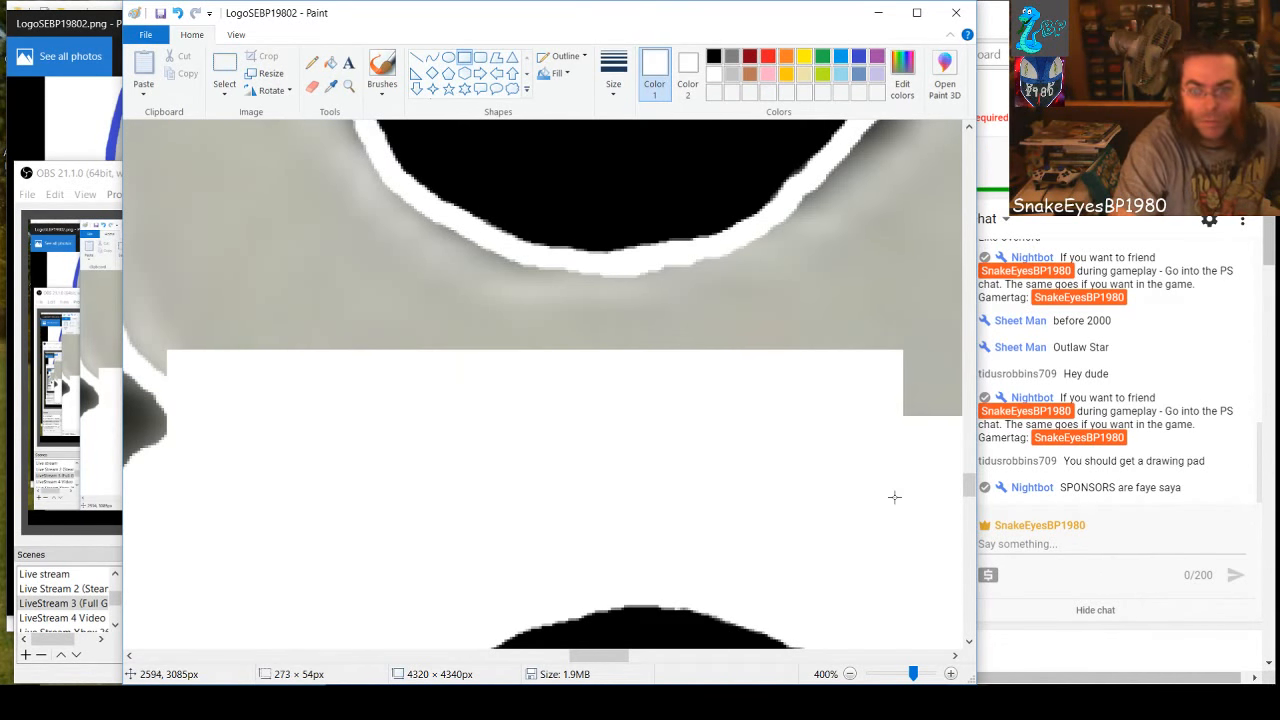
{"action": "left_click_drag", "start_coordinate": [596, 656], "coordinate": [628, 656]}
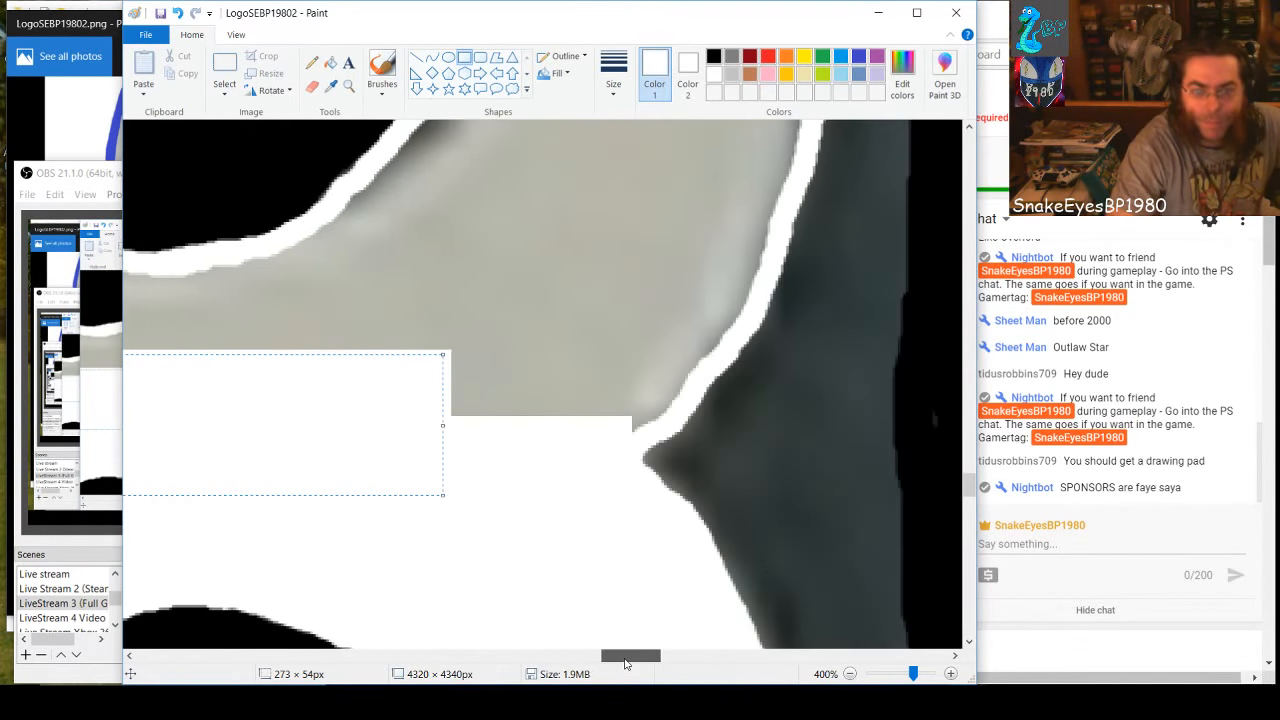
{"action": "left_click_drag", "start_coordinate": [444, 425], "coordinate": [631, 430]}
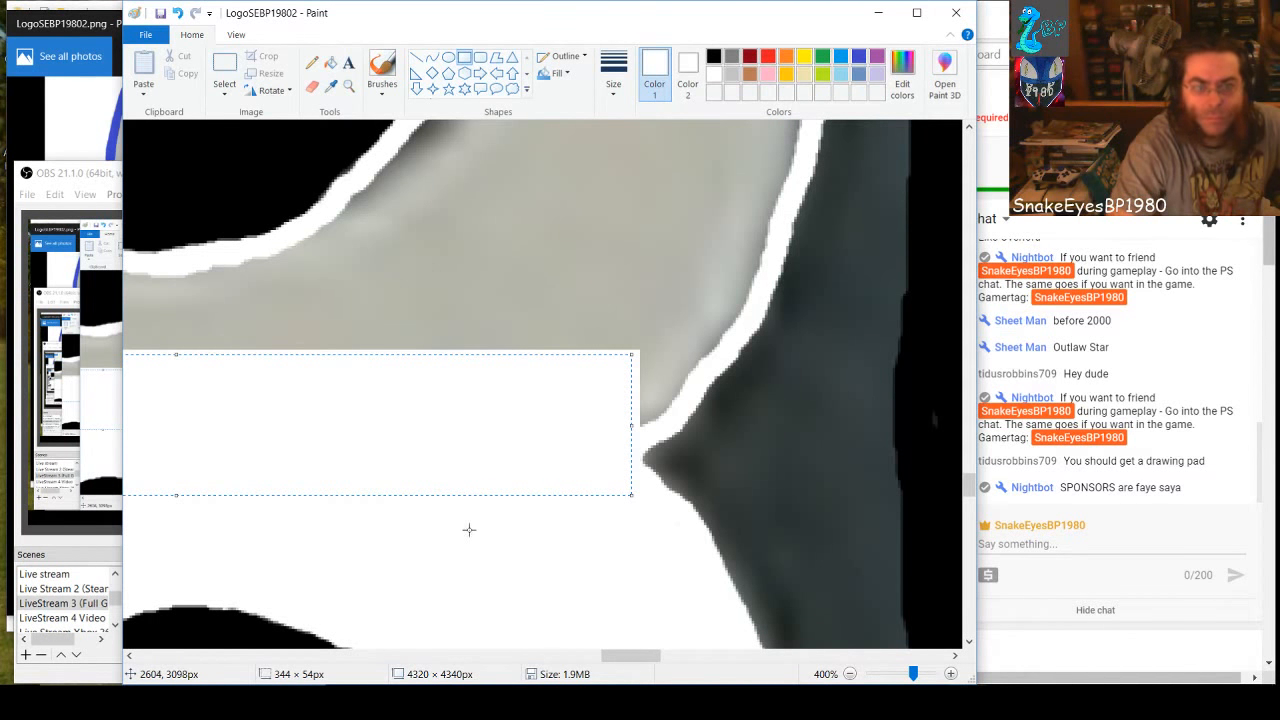
{"action": "left_click", "coordinate": [577, 226]}
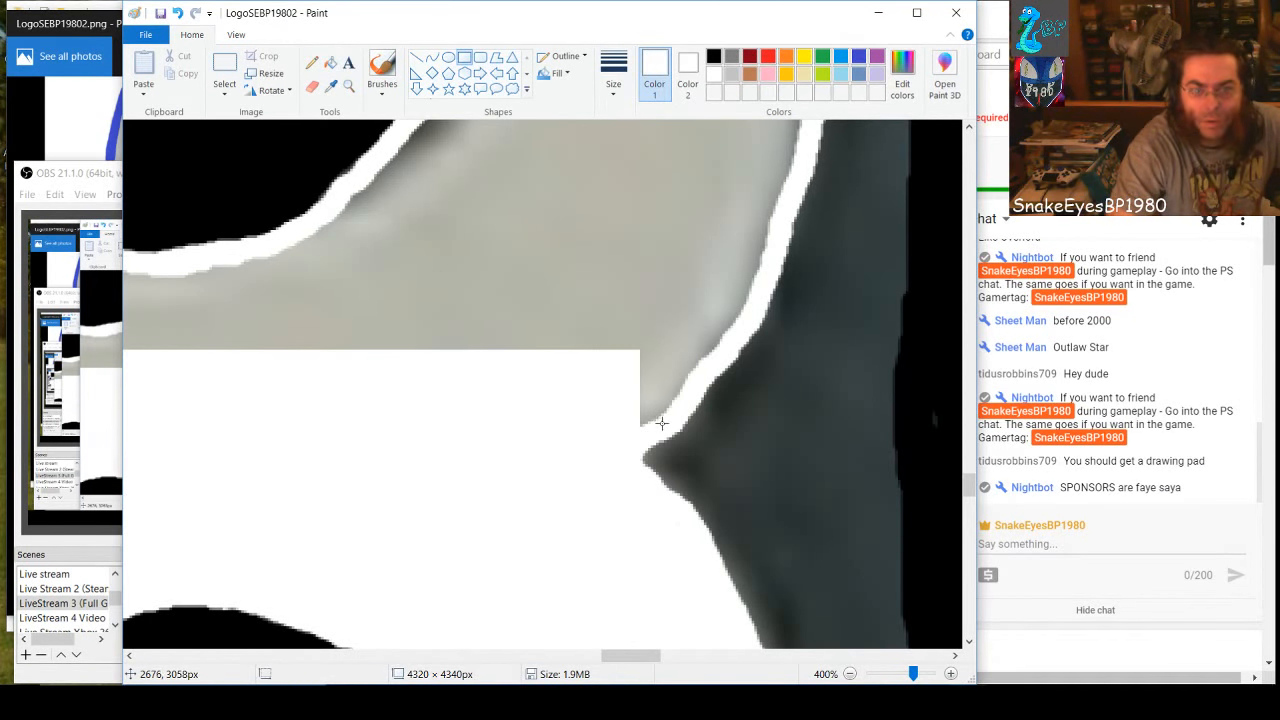
Cover the gray above the 8's right notch with stepped vertical white rectangles, including ones about 16 × 30, 13 × 34 and 18 × 47 px
{"action": "left_click_drag", "start_coordinate": [661, 423], "coordinate": [620, 346]}
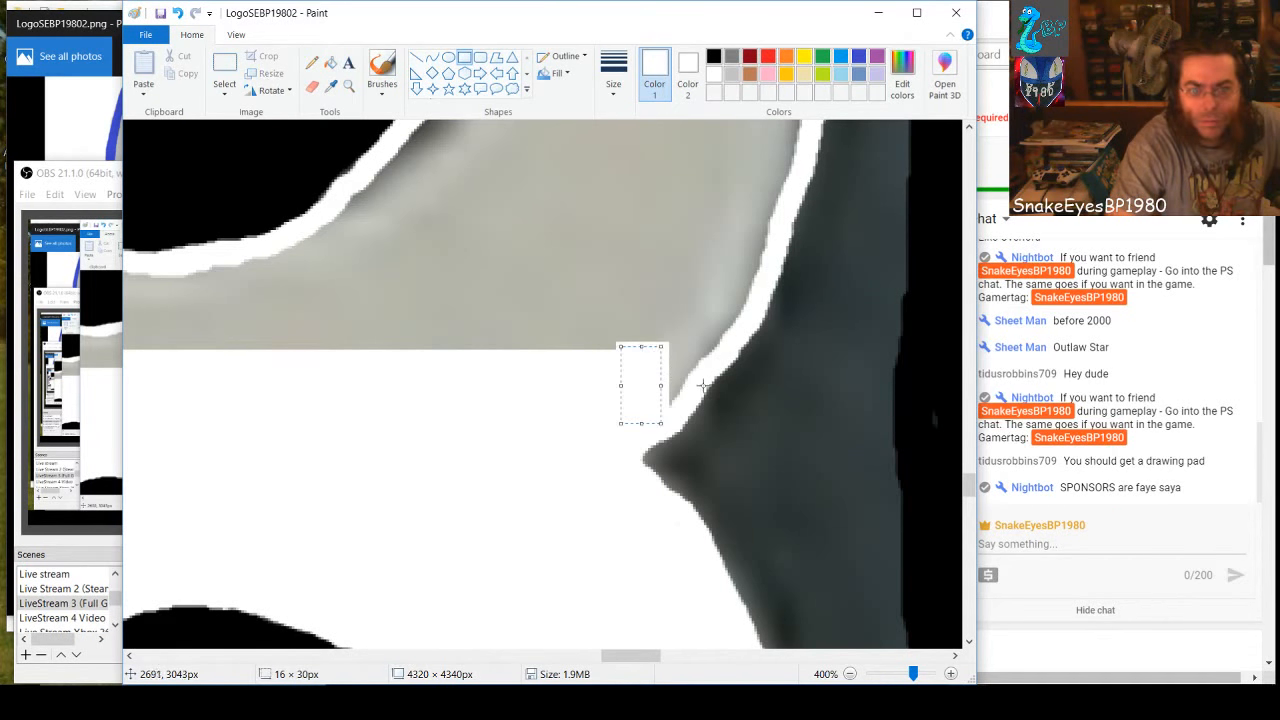
{"action": "left_click_drag", "start_coordinate": [674, 396], "coordinate": [649, 317]}
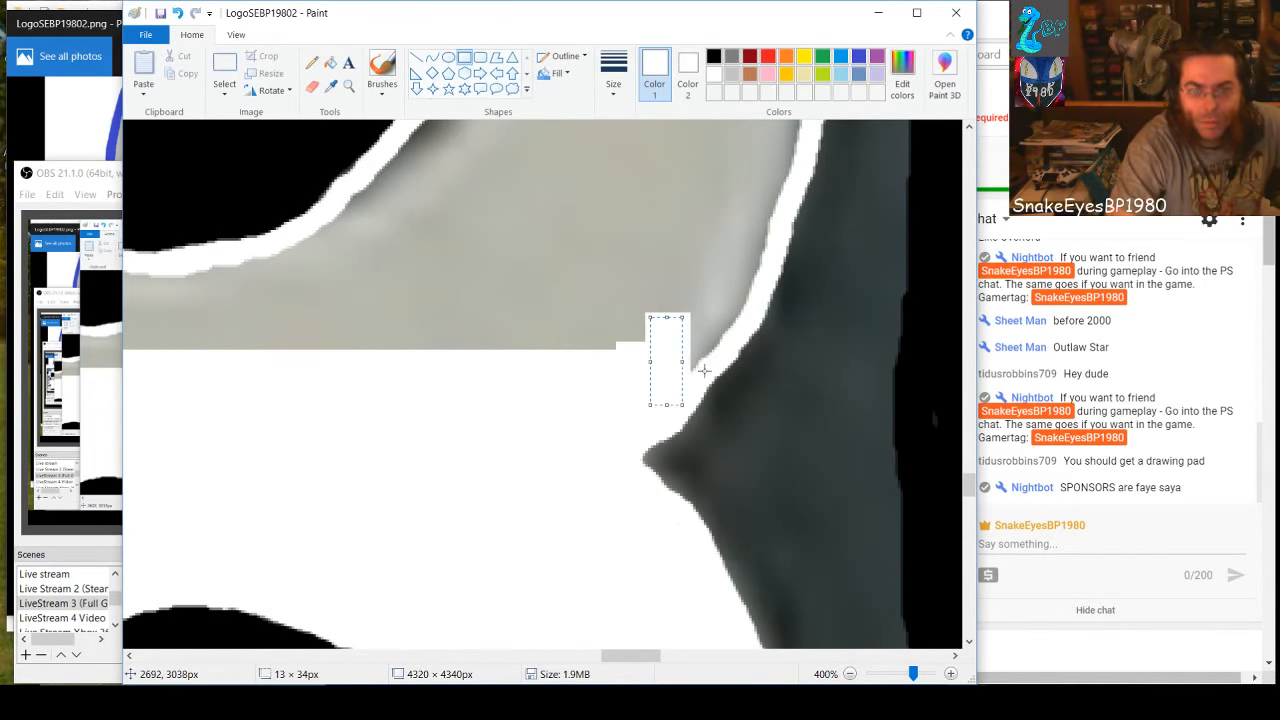
{"action": "mouse_move", "coordinate": [706, 370]}
{"action": "left_mouse_down"}
{"action": "mouse_move", "coordinate": [677, 329]}
{"action": "mouse_move", "coordinate": [660, 247]}
{"action": "left_mouse_up"}
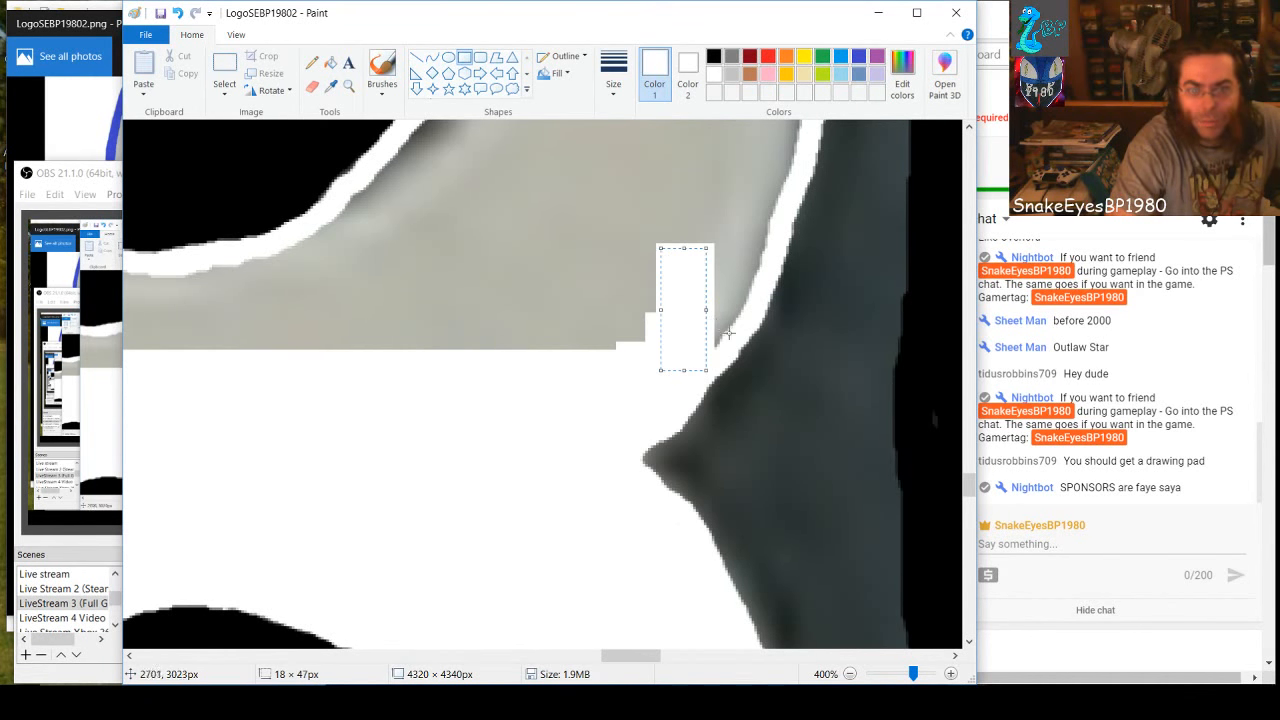
{"action": "left_click_drag", "start_coordinate": [730, 344], "coordinate": [690, 245]}
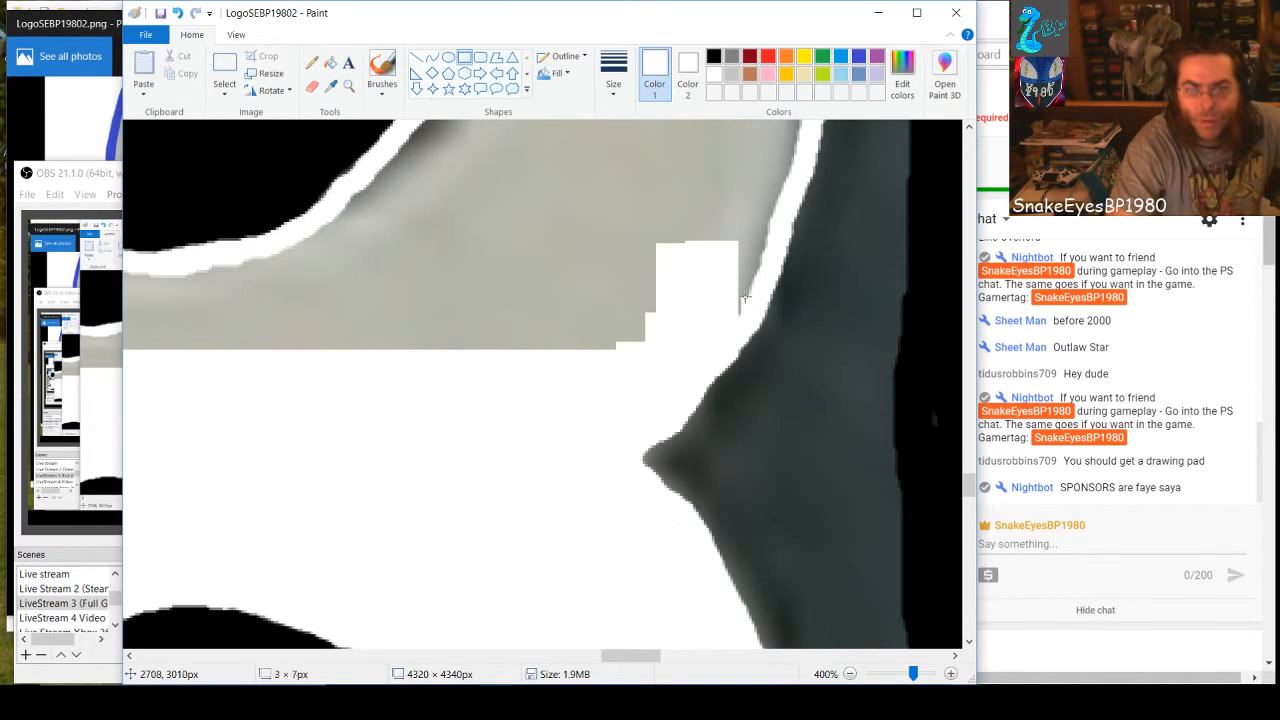
Draw a white rectangle over the gray at the upper hole's lower right and stretch it to about 147 × 54 px
{"action": "mouse_move", "coordinate": [752, 312]}
{"action": "left_mouse_down"}
{"action": "mouse_move", "coordinate": [722, 206]}
{"action": "mouse_move", "coordinate": [685, 188]}
{"action": "mouse_move", "coordinate": [591, 214]}
{"action": "mouse_move", "coordinate": [362, 173]}
{"action": "left_mouse_up"}
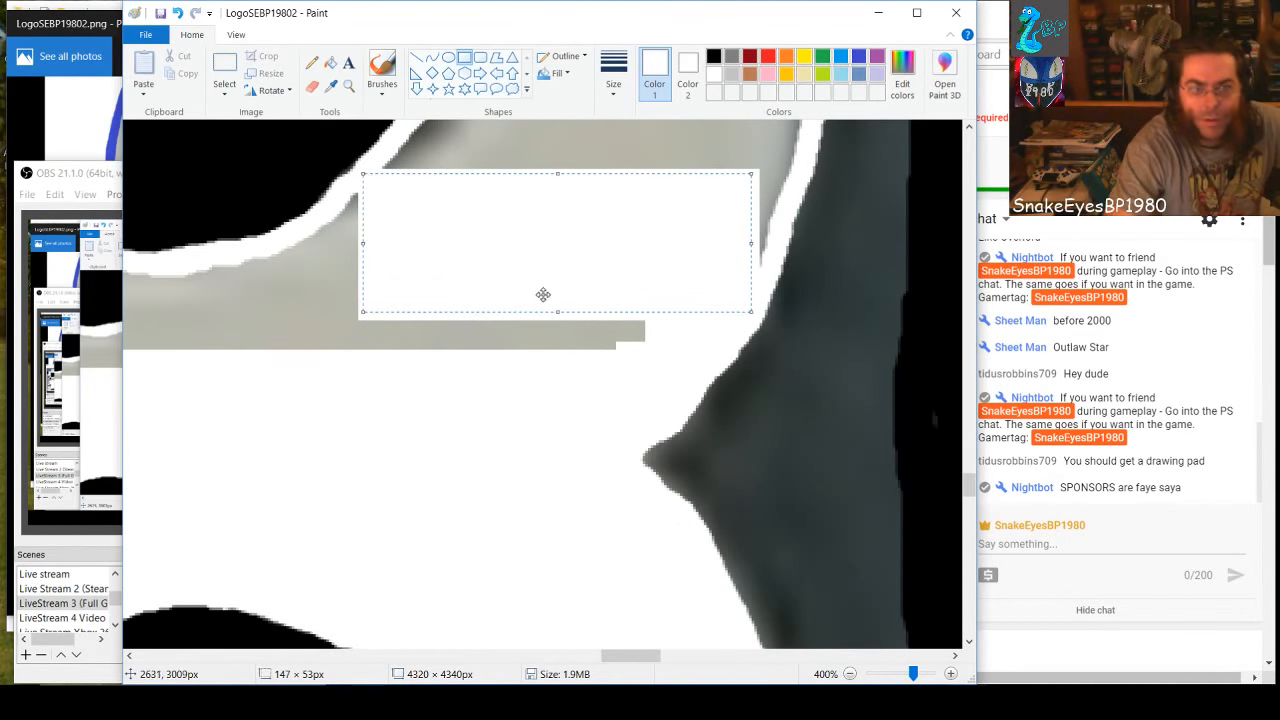
{"action": "left_click_drag", "start_coordinate": [557, 312], "coordinate": [556, 315]}
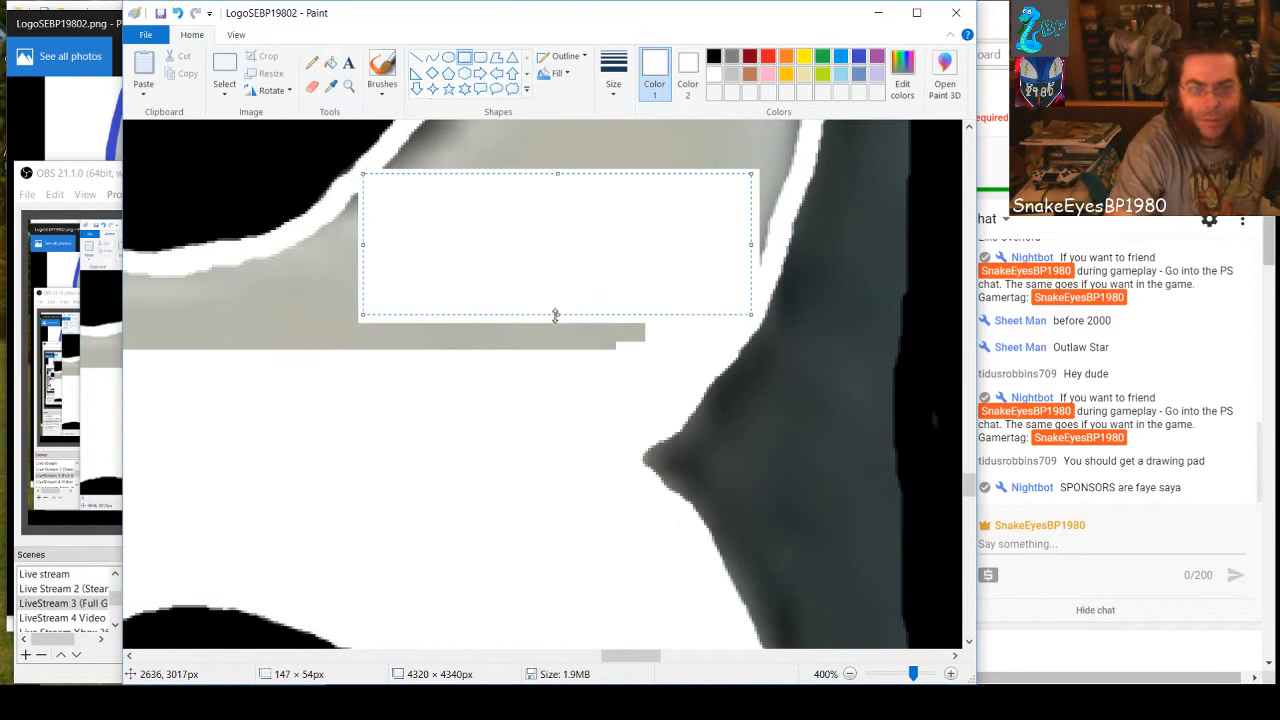
{"action": "left_click", "coordinate": [617, 371]}
Draw a white rectangle over the gray band beneath the upper hole and extend it toward the left notch to about 358 × 37 px
{"action": "left_click_drag", "start_coordinate": [653, 373], "coordinate": [113, 278]}
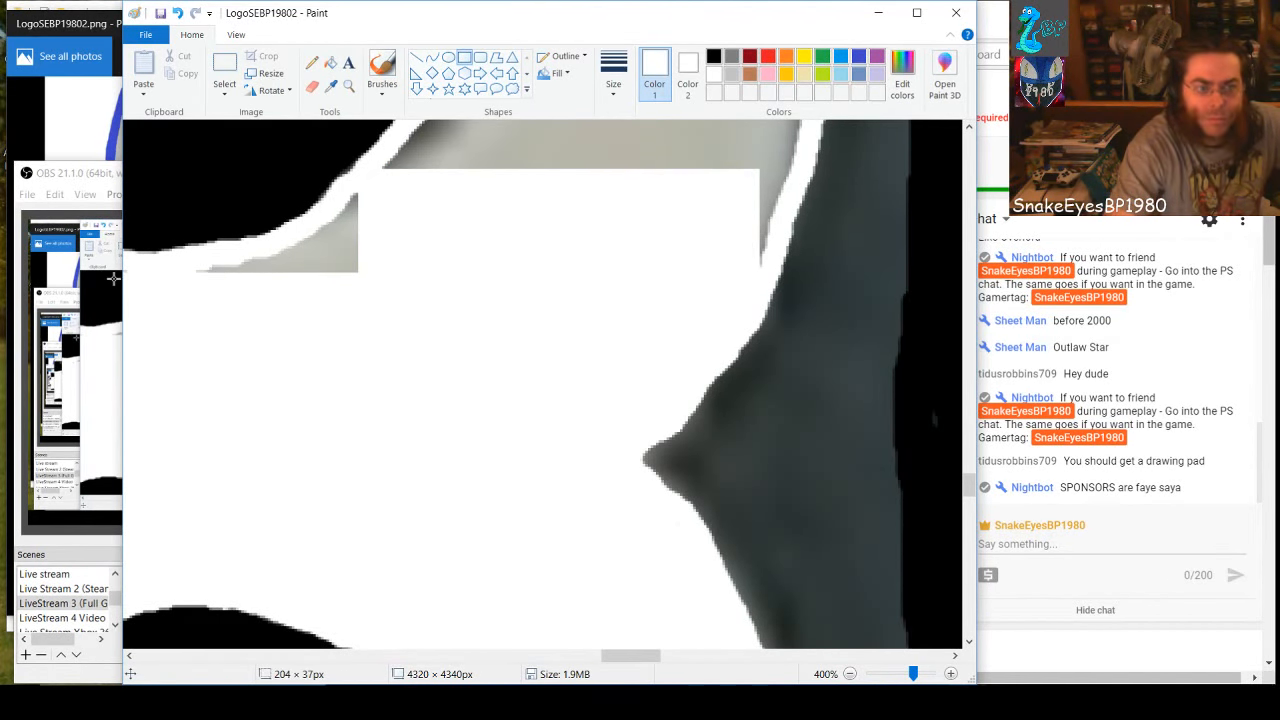
{"action": "left_click_drag", "start_coordinate": [634, 656], "coordinate": [597, 657]}
{"action": "left_click_drag", "start_coordinate": [600, 326], "coordinate": [193, 323]}
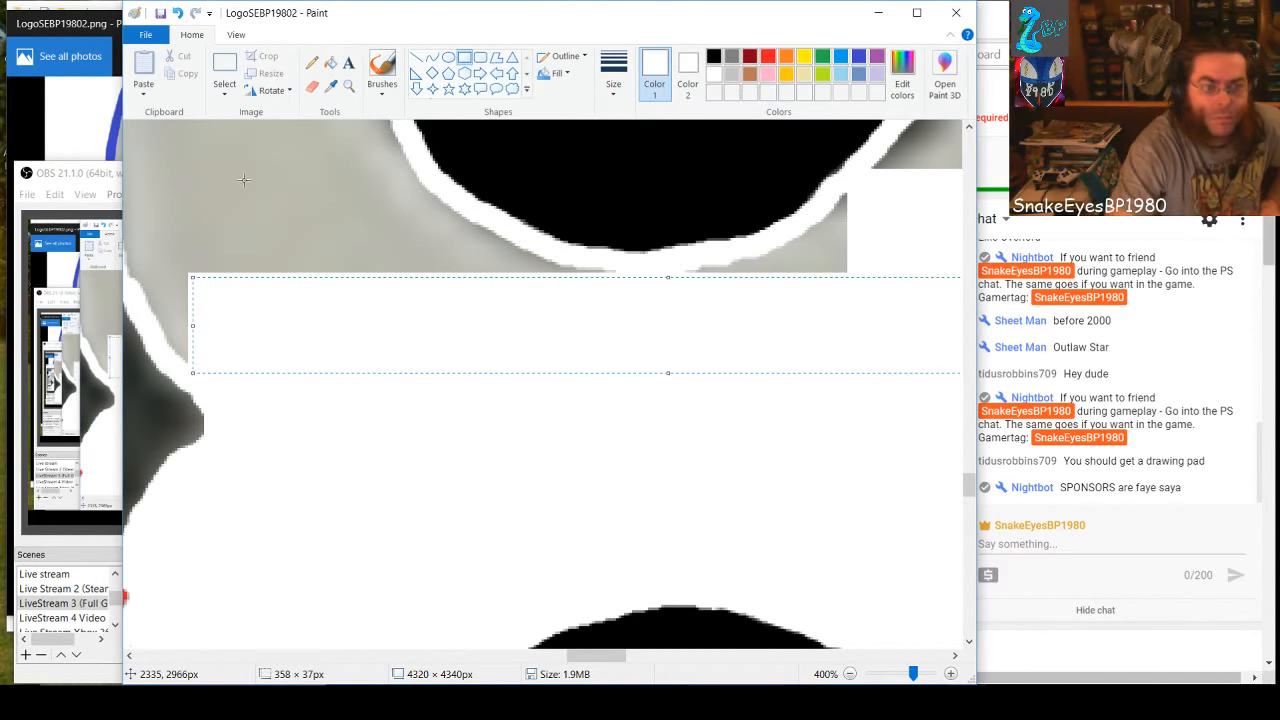
{"action": "left_click", "coordinate": [243, 180]}
Cover the gray along the outline above the left notch with white rectangles, including ones about 15 × 33, 8 × 9 and 13 × 18 px
{"action": "scroll", "coordinate": [472, 452], "scroll_direction": "left", "scroll_amount": 5}
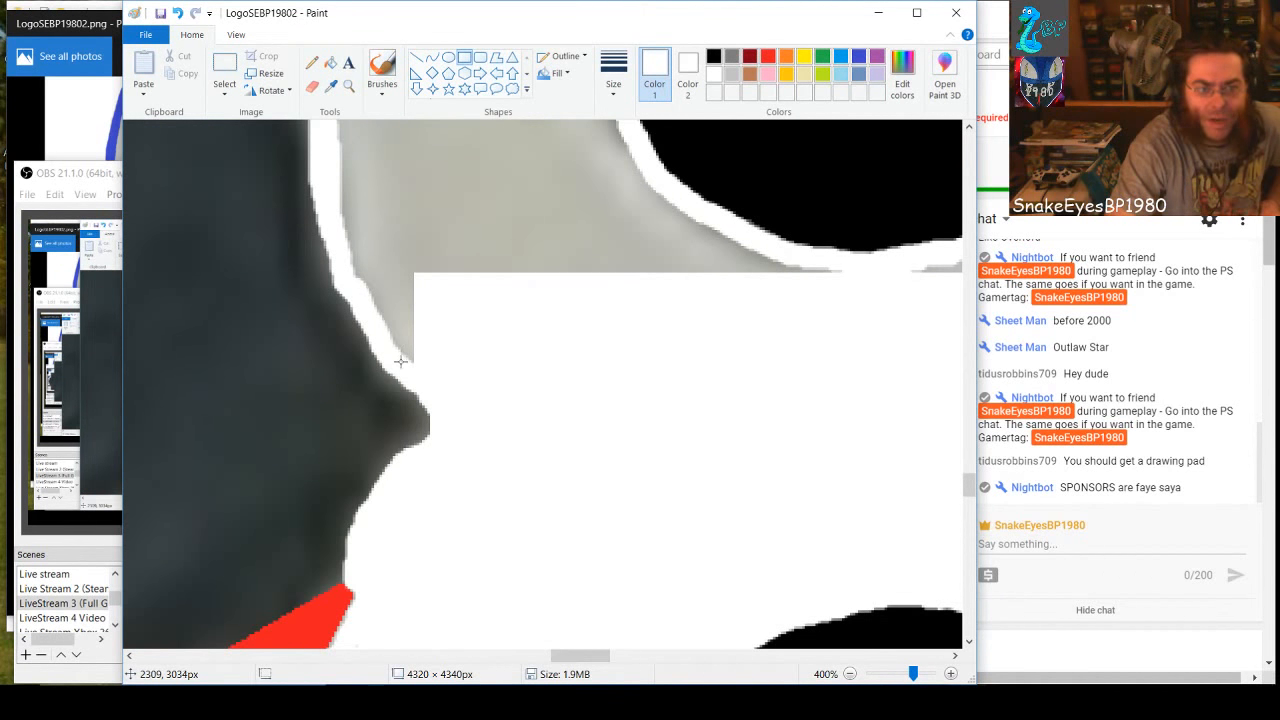
{"action": "left_click_drag", "start_coordinate": [395, 361], "coordinate": [433, 273]}
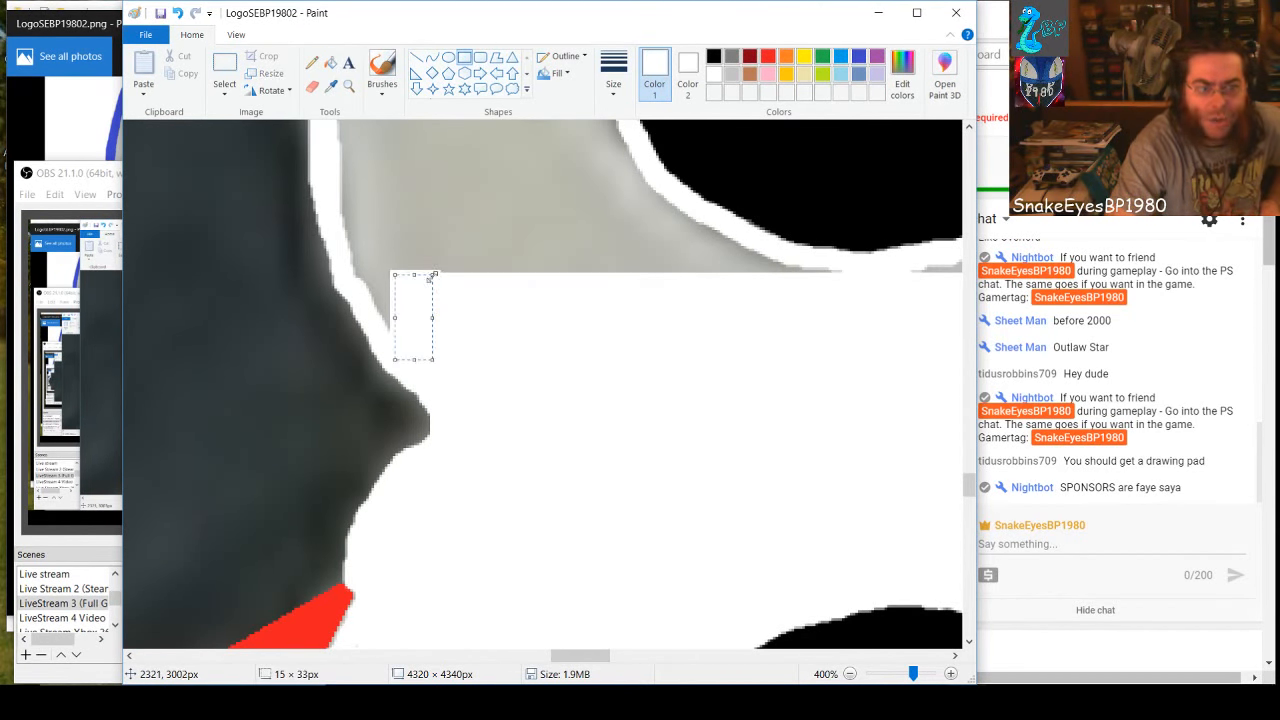
{"action": "left_click", "coordinate": [377, 316]}
{"action": "left_click_drag", "start_coordinate": [375, 315], "coordinate": [406, 228]}
{"action": "left_click", "coordinate": [397, 337]}
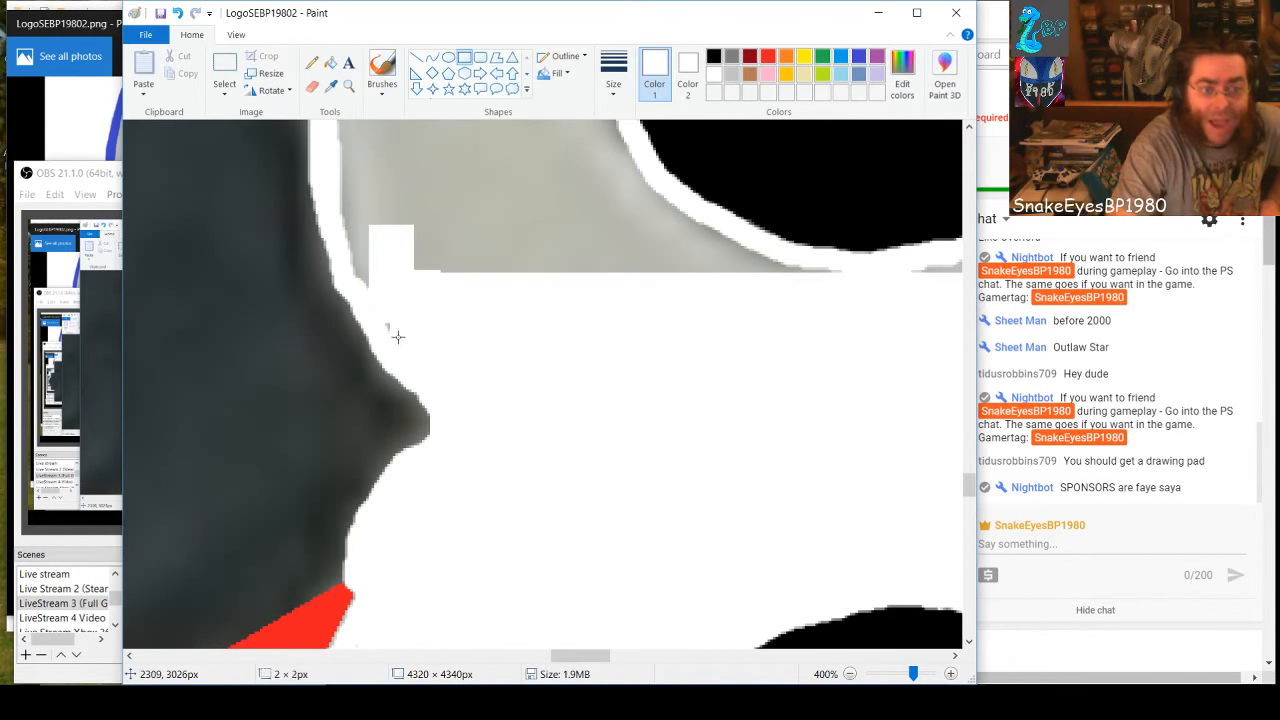
{"action": "left_click_drag", "start_coordinate": [386, 322], "coordinate": [405, 342]}
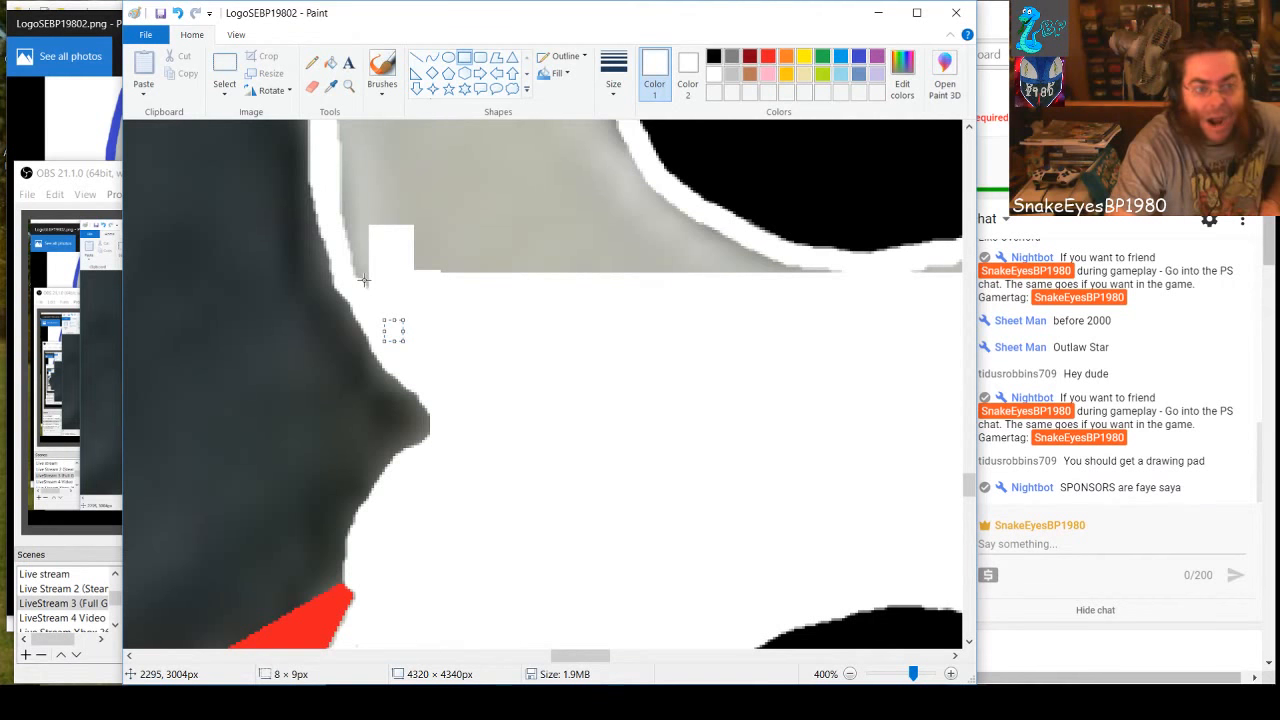
{"action": "left_click_drag", "start_coordinate": [375, 289], "coordinate": [372, 250]}
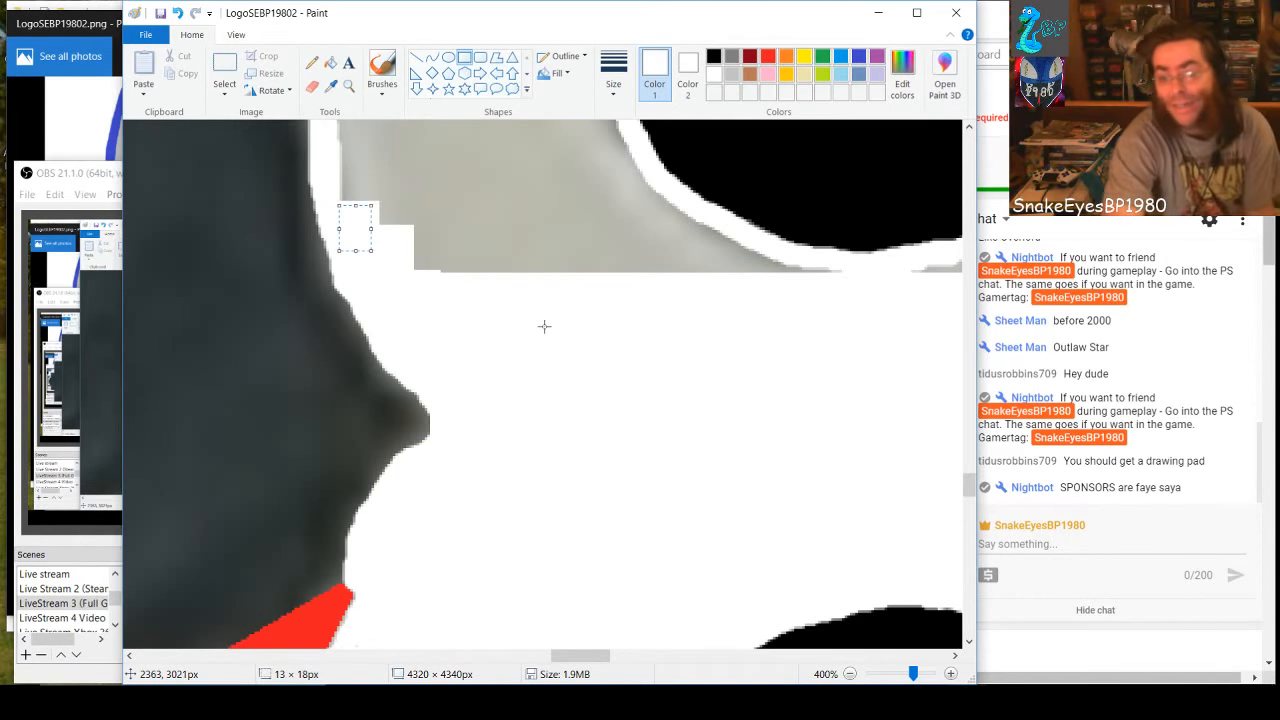
{"action": "left_click", "coordinate": [459, 245]}
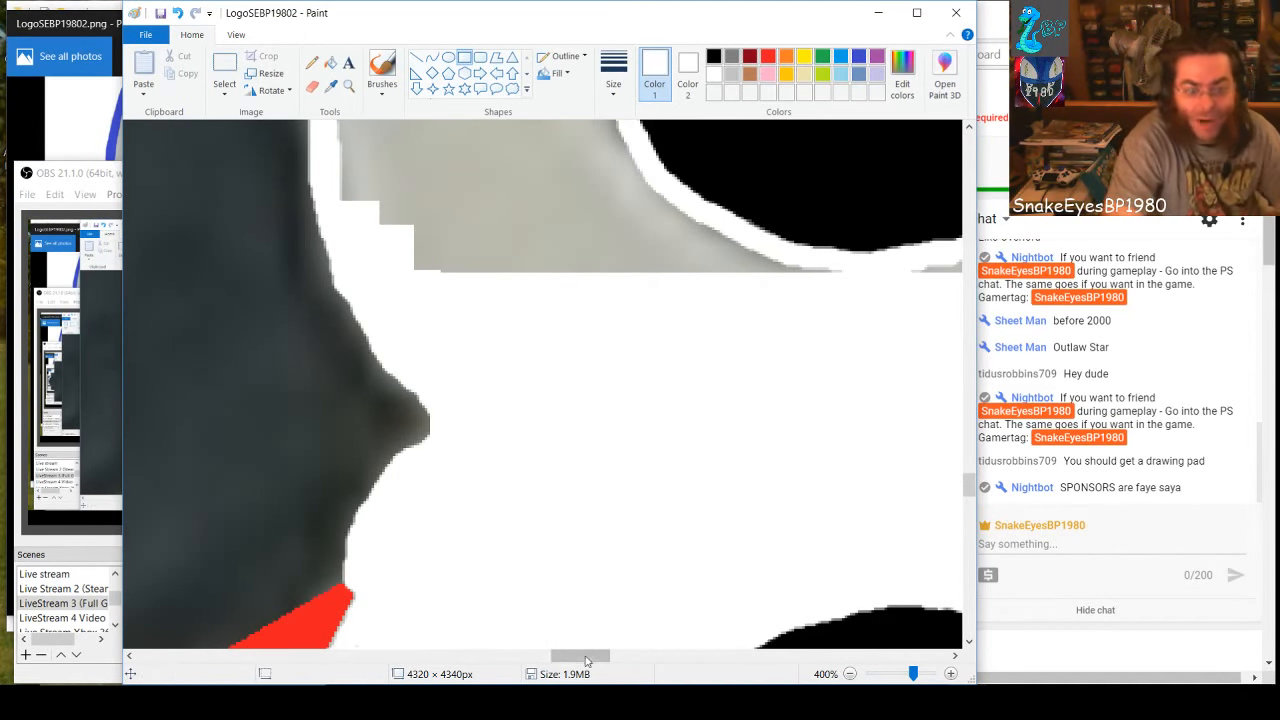
Cover the gray wedge under the upper hole's lower-right curve with white rectangles about 68 × 12, 15 × 30, 16 × 19 and 15 × 8 px
{"action": "left_click_drag", "start_coordinate": [580, 655], "coordinate": [594, 655]}
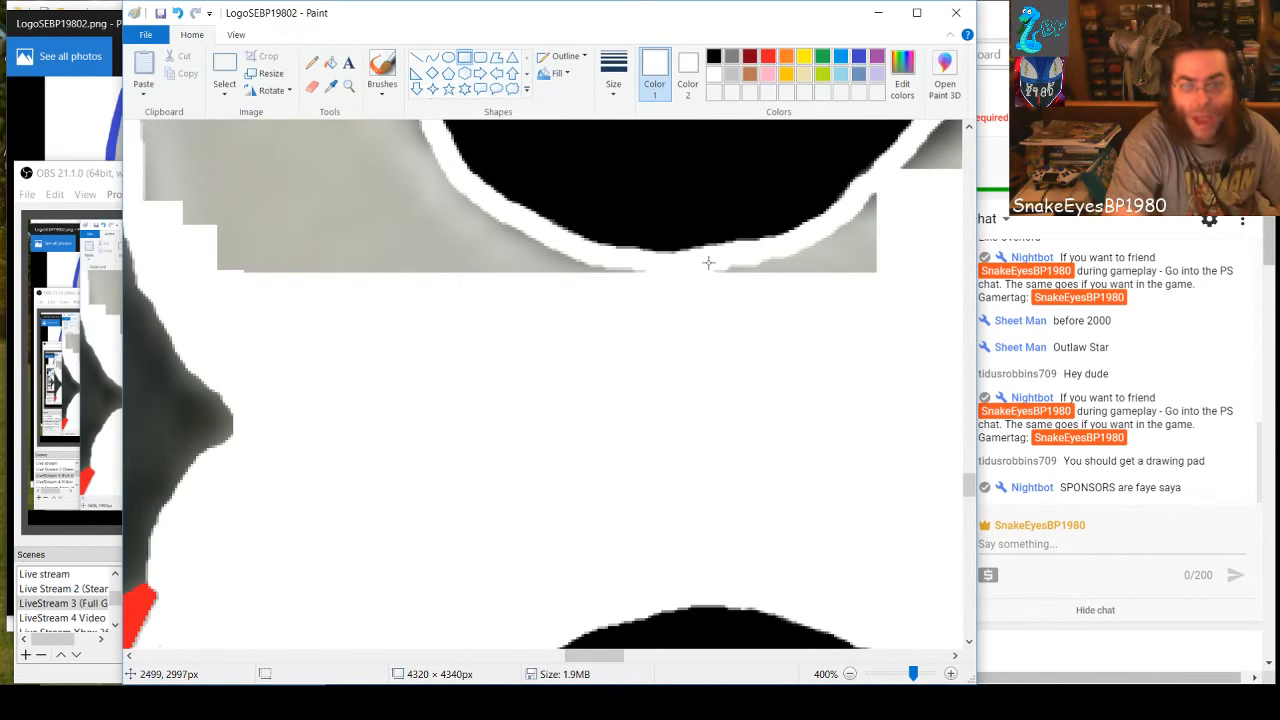
{"action": "left_click_drag", "start_coordinate": [708, 262], "coordinate": [886, 291]}
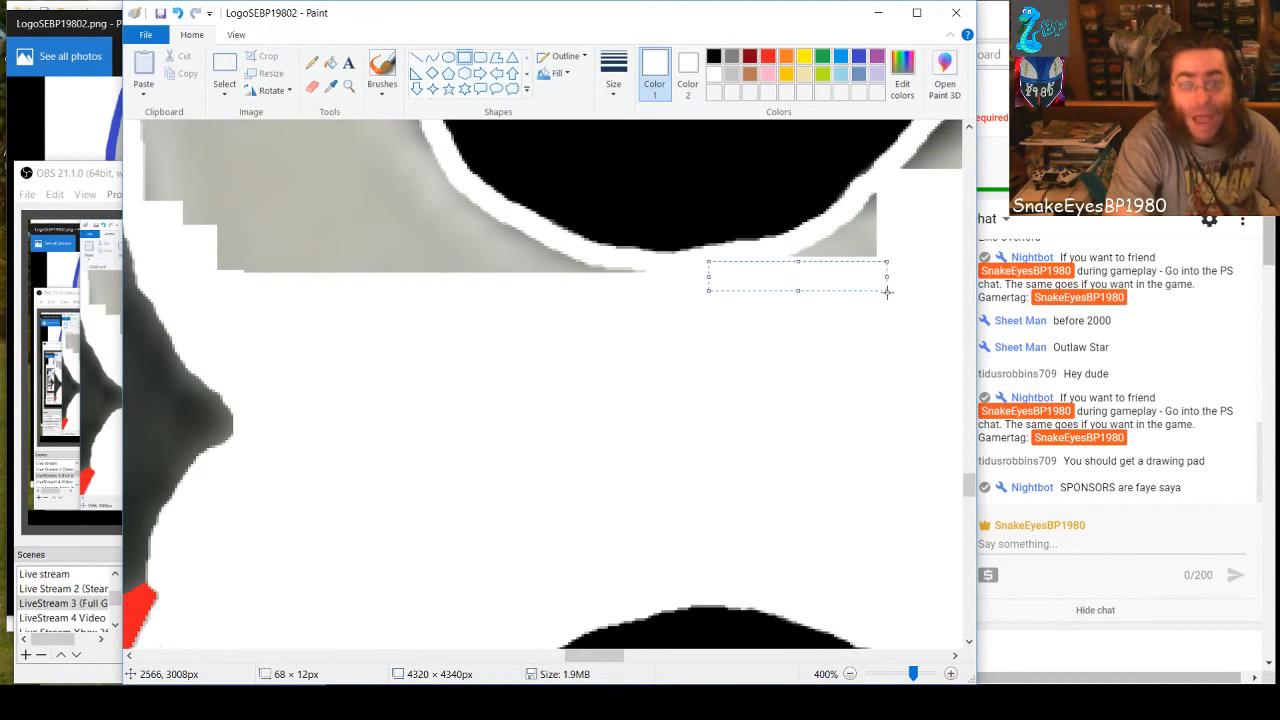
{"action": "left_click", "coordinate": [872, 198]}
{"action": "left_click_drag", "start_coordinate": [877, 192], "coordinate": [868, 238]}
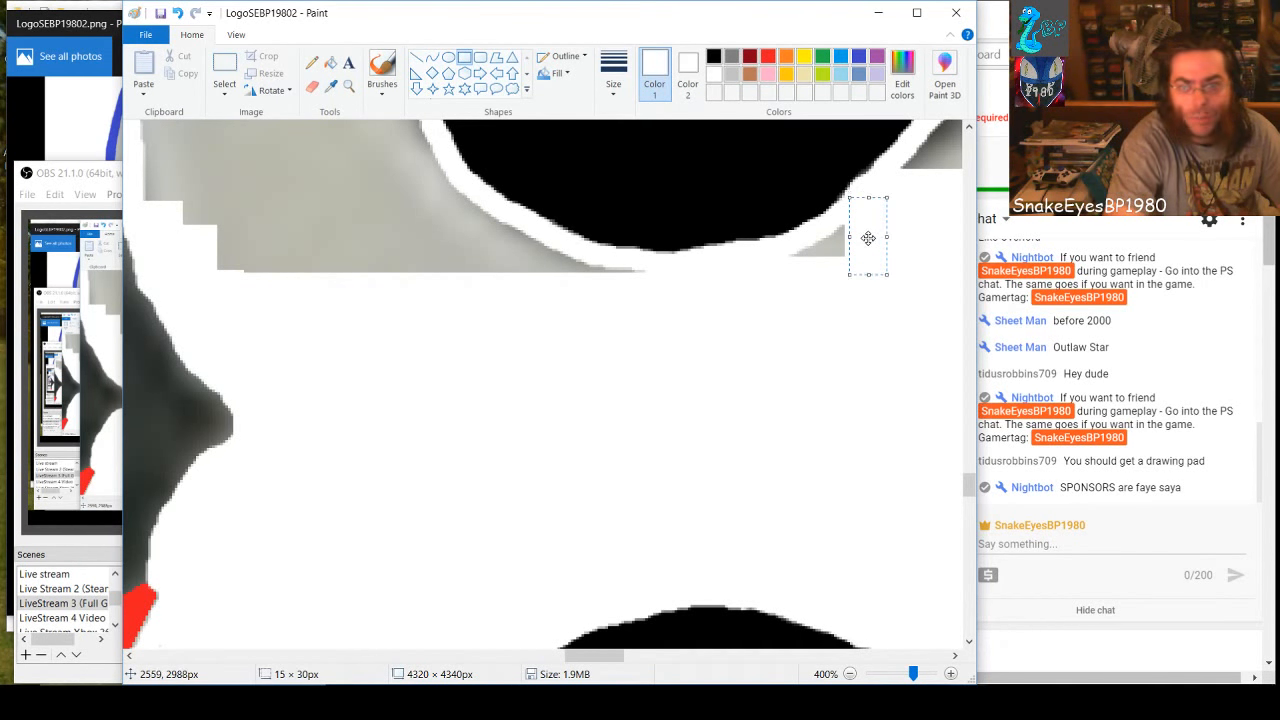
{"action": "left_click", "coordinate": [816, 240]}
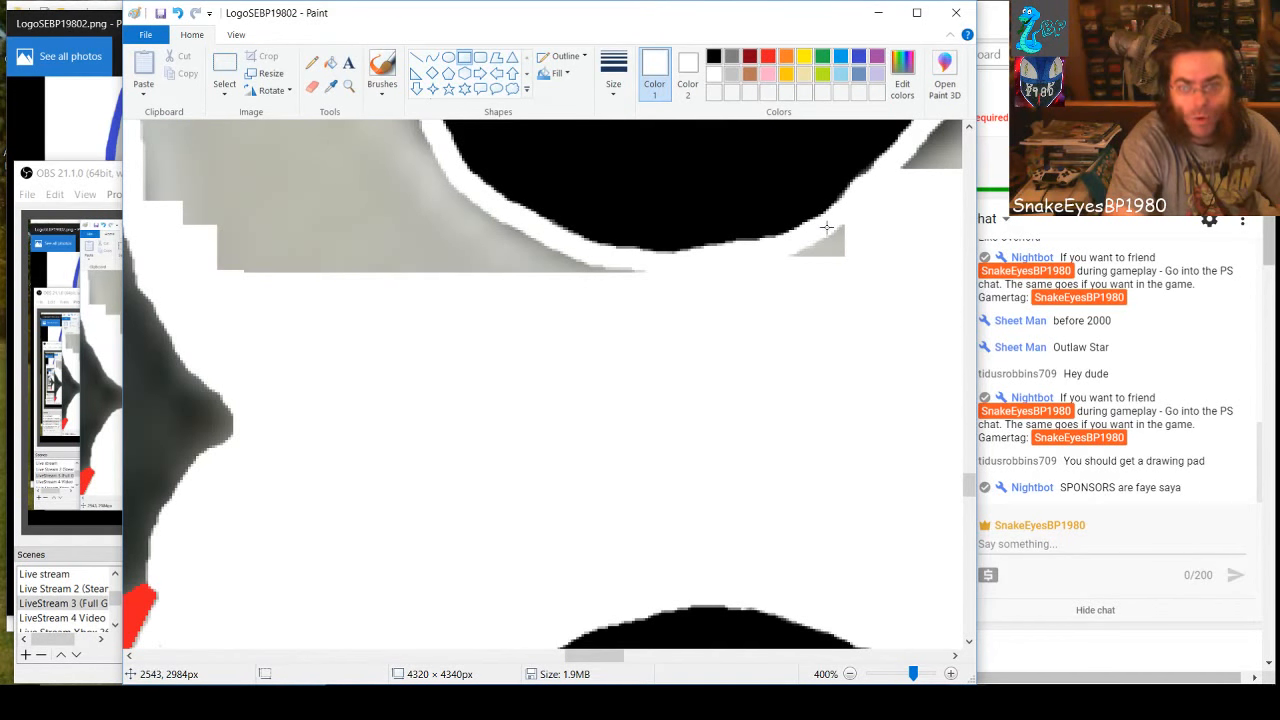
{"action": "mouse_move", "coordinate": [819, 228]}
{"action": "left_mouse_down"}
{"action": "mouse_move", "coordinate": [843, 238]}
{"action": "mouse_move", "coordinate": [860, 272]}
{"action": "left_mouse_up"}
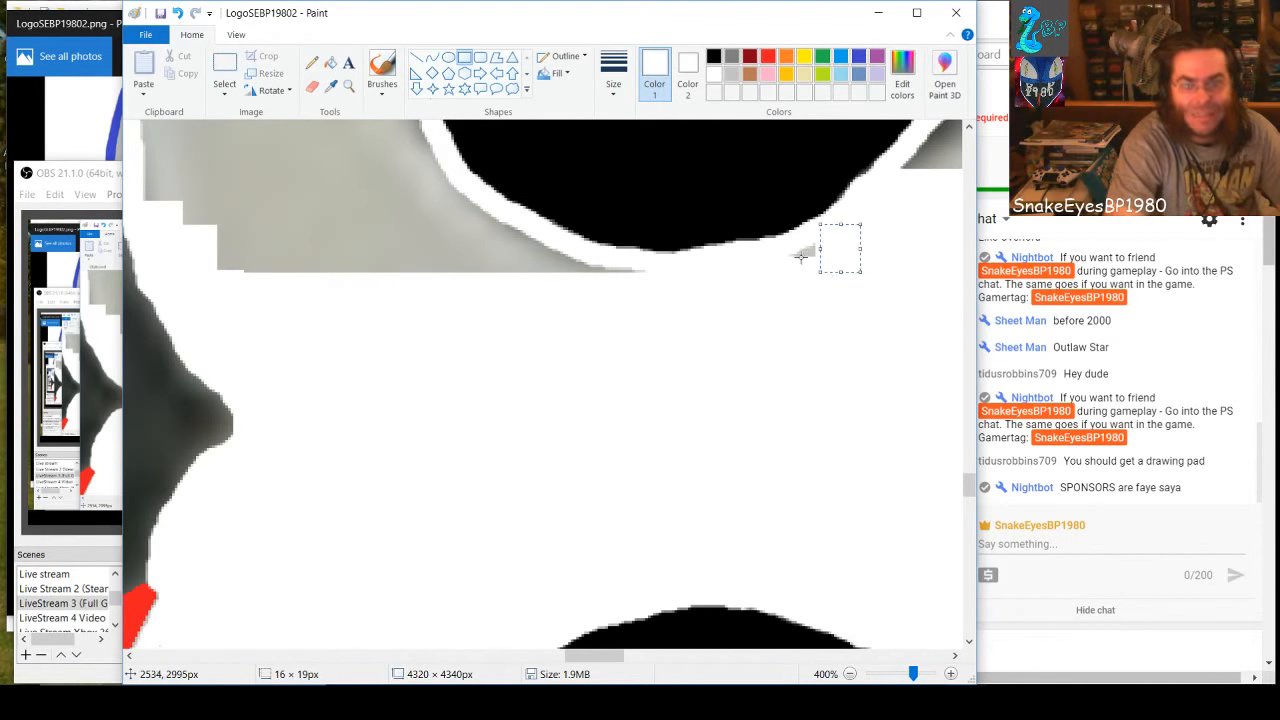
{"action": "left_click", "coordinate": [796, 247]}
{"action": "left_click_drag", "start_coordinate": [794, 246], "coordinate": [832, 265]}
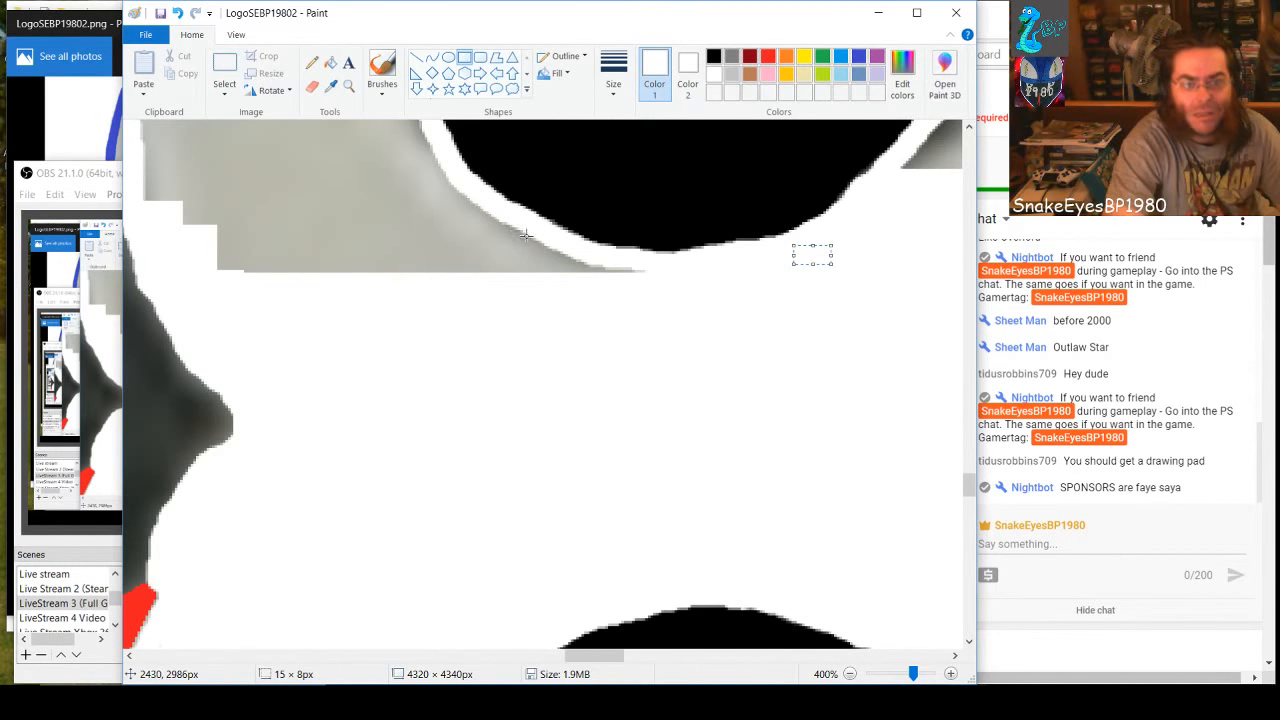
Cover the gray beneath the upper hole's lower-left curve with horizontal white strips about 168 × 8, 139 × 6 and 134 × 9 px
{"action": "left_click_drag", "start_coordinate": [657, 274], "coordinate": [204, 257]}
{"action": "left_click_drag", "start_coordinate": [457, 260], "coordinate": [454, 274]}
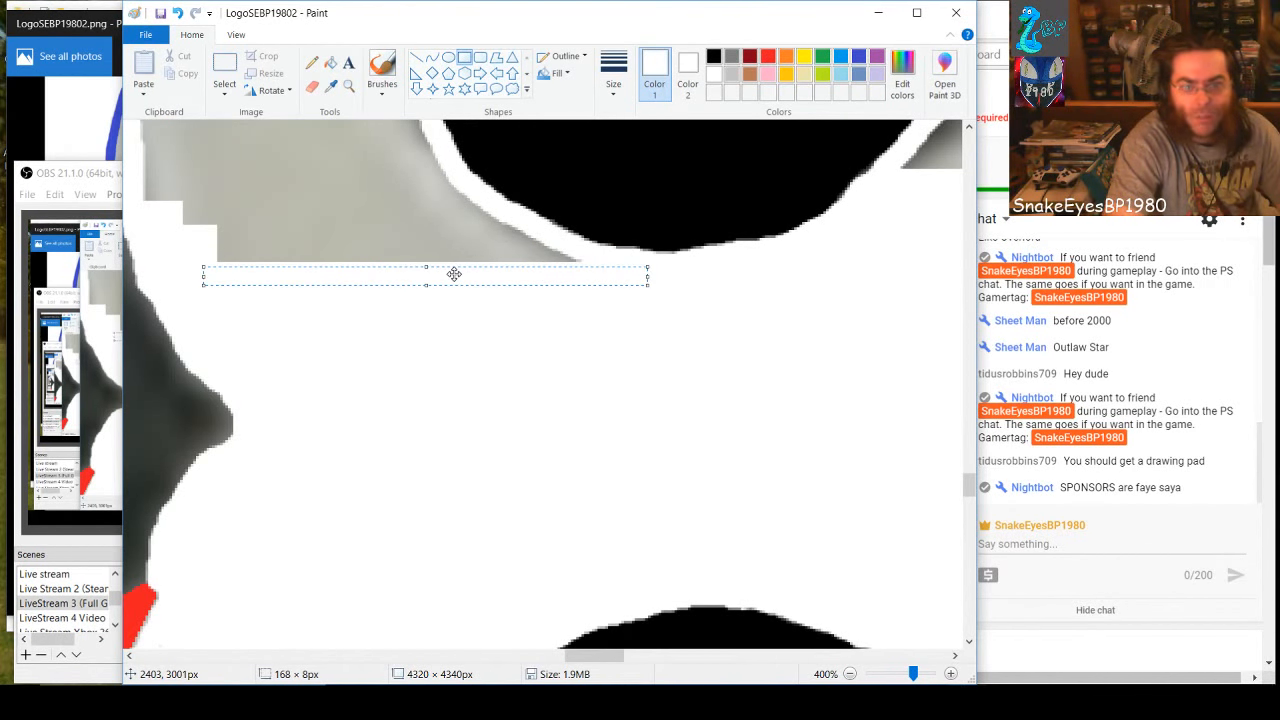
{"action": "left_click", "coordinate": [458, 229]}
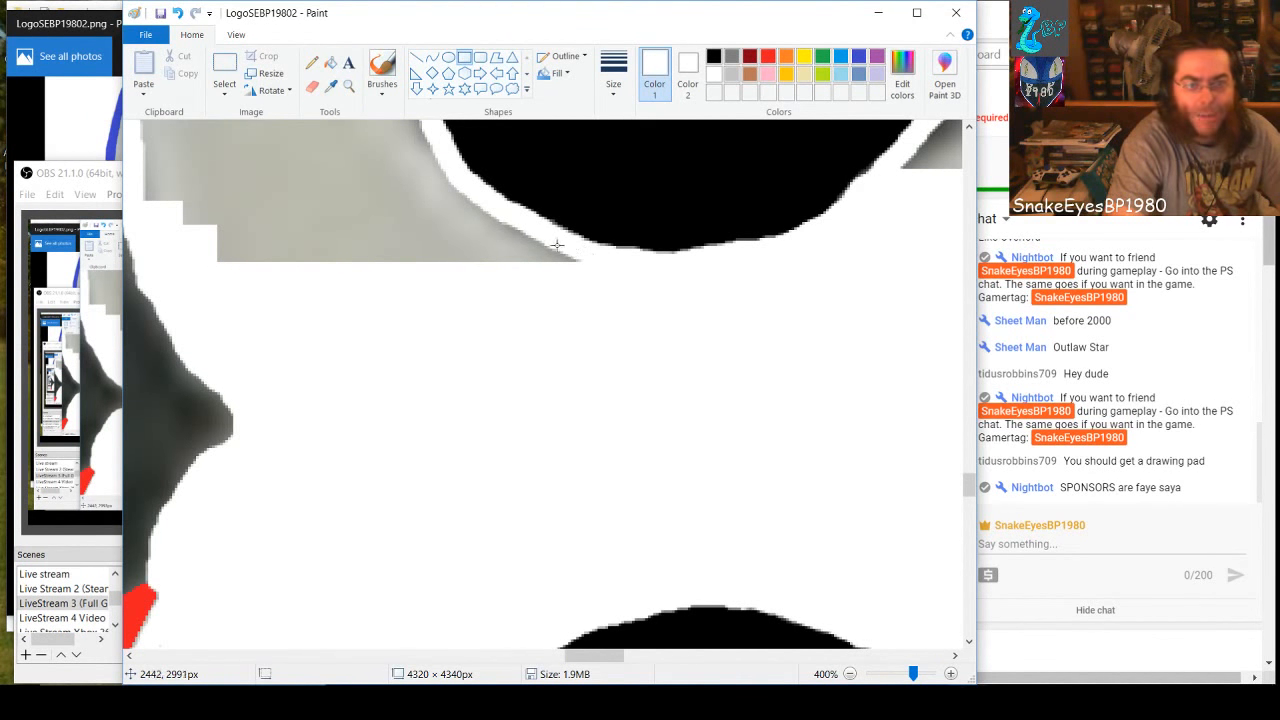
{"action": "left_click_drag", "start_coordinate": [587, 246], "coordinate": [218, 258]}
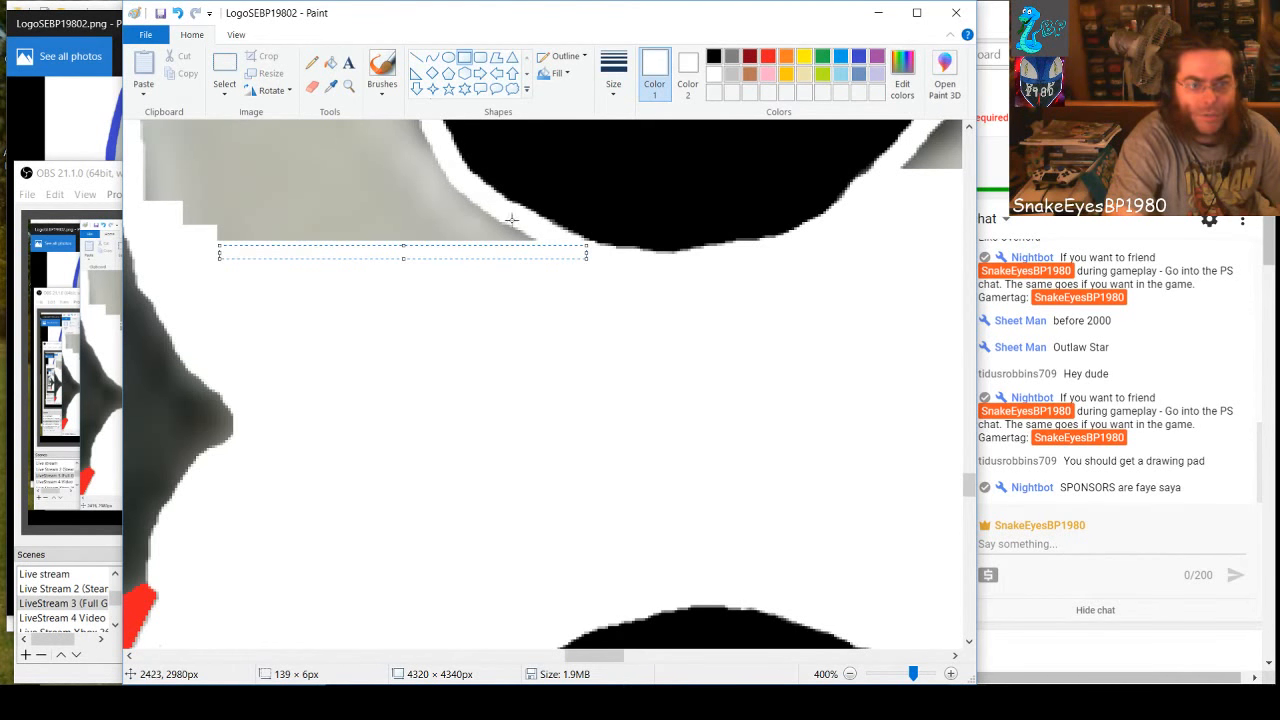
{"action": "left_click_drag", "start_coordinate": [533, 224], "coordinate": [182, 241]}
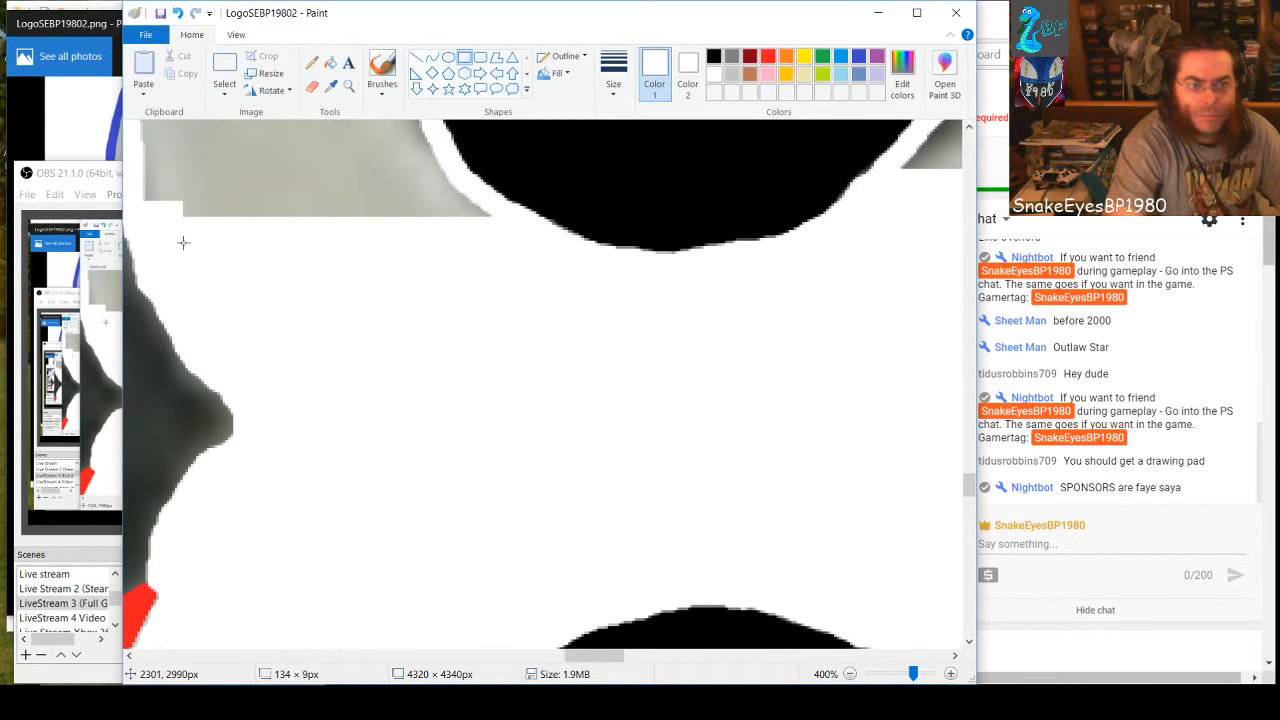
{"action": "left_click", "coordinate": [220, 188]}
Whiten the gray left of the upper hole with strips about 131 × 9, 122 × 15 and 112 × 19 px, plus one stretched to 109 × 87 px
{"action": "scroll", "coordinate": [501, 395], "scroll_direction": "up", "scroll_amount": 2}
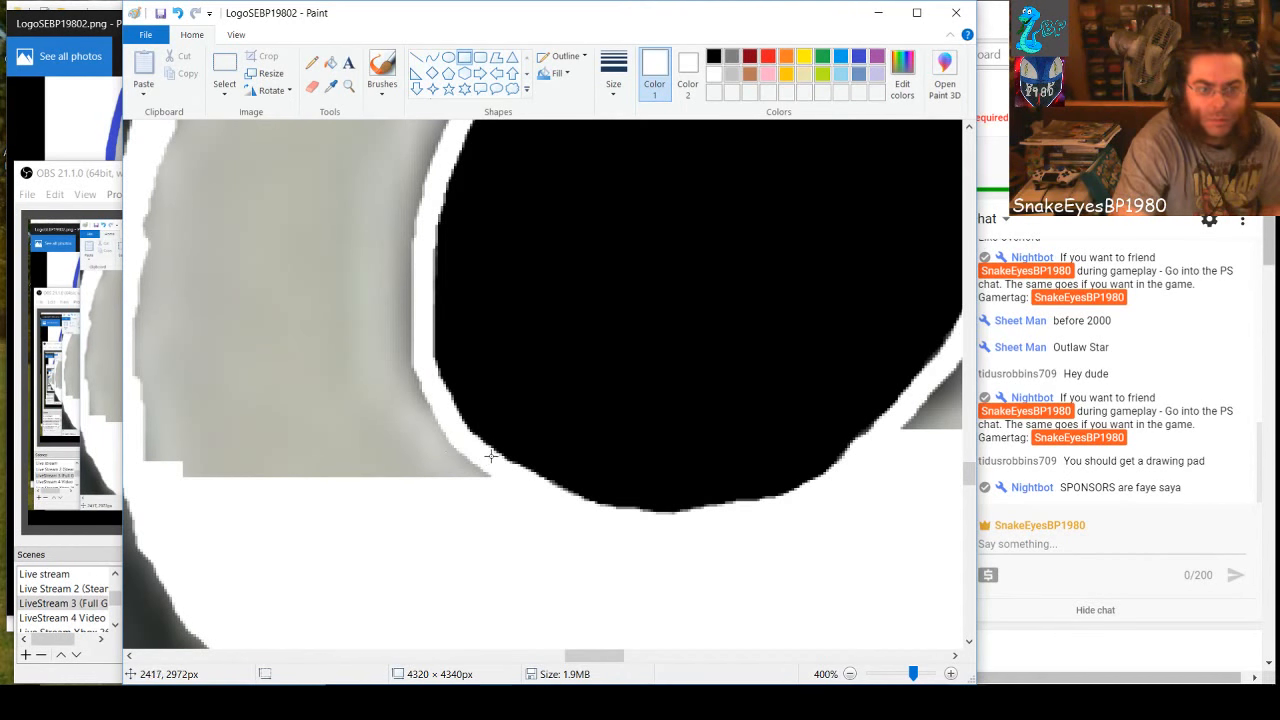
{"action": "left_click_drag", "start_coordinate": [491, 458], "coordinate": [145, 479]}
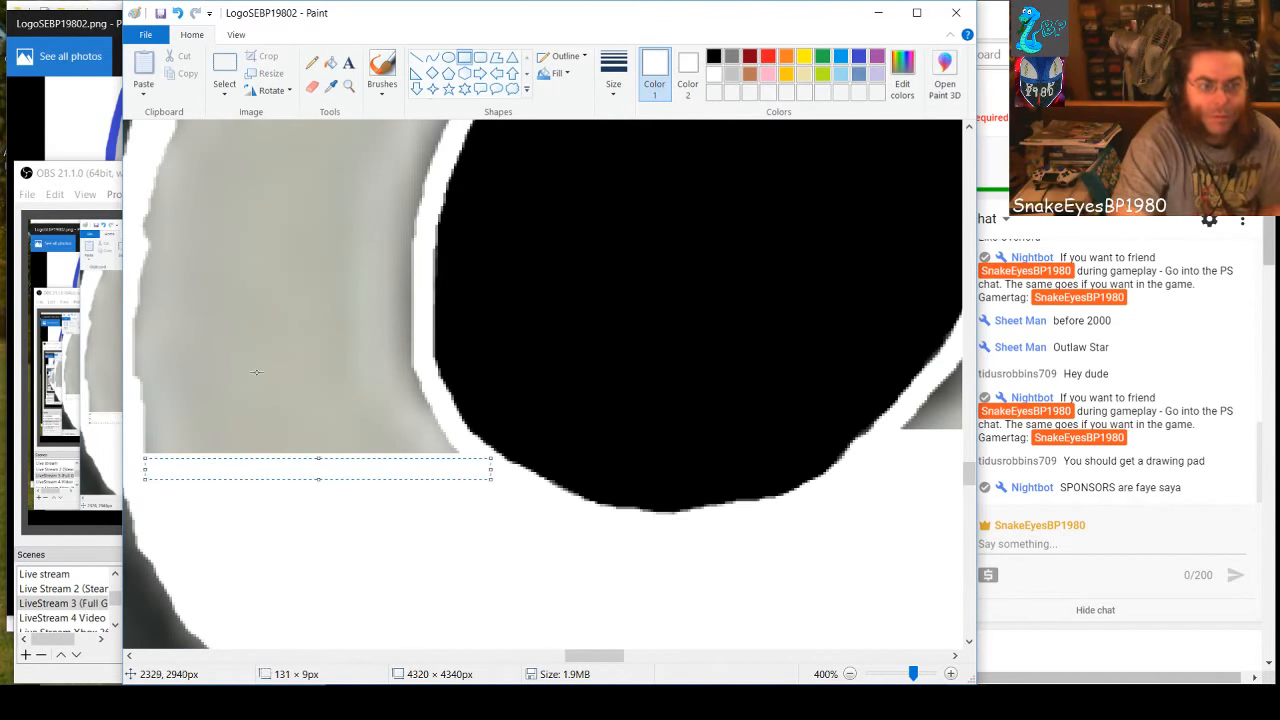
{"action": "left_click", "coordinate": [338, 406]}
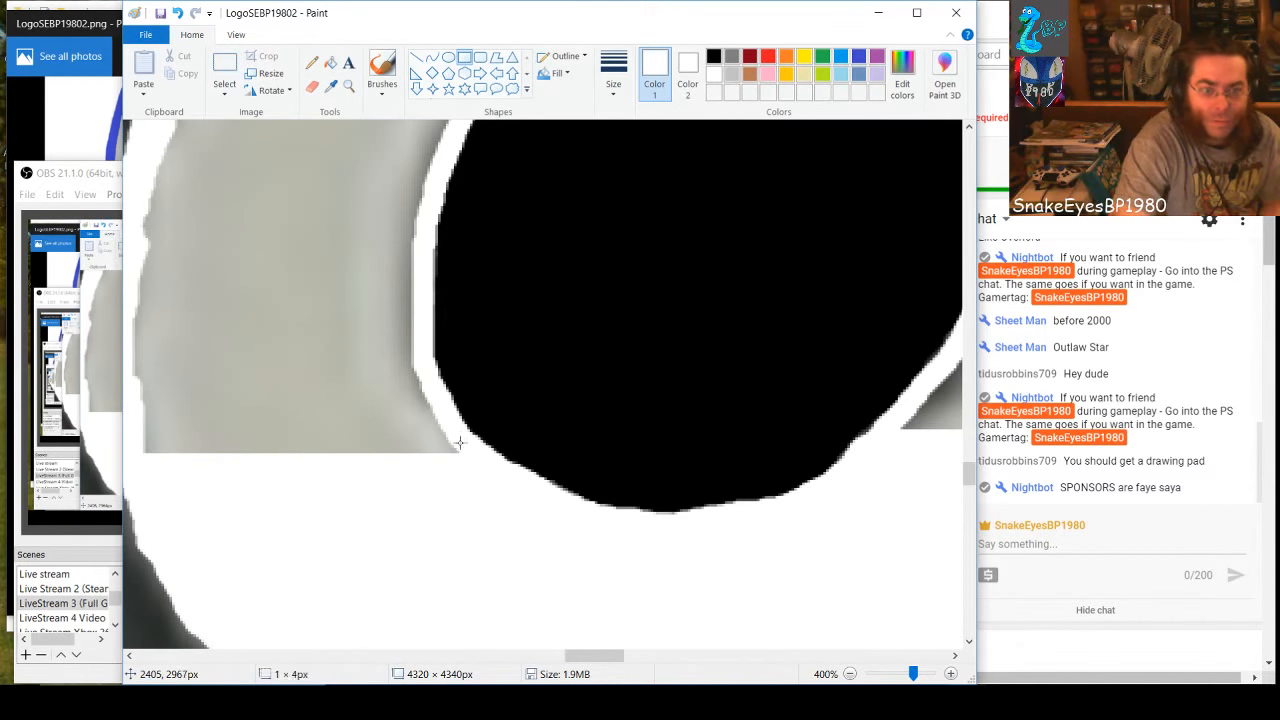
{"action": "left_click_drag", "start_coordinate": [460, 443], "coordinate": [139, 472]}
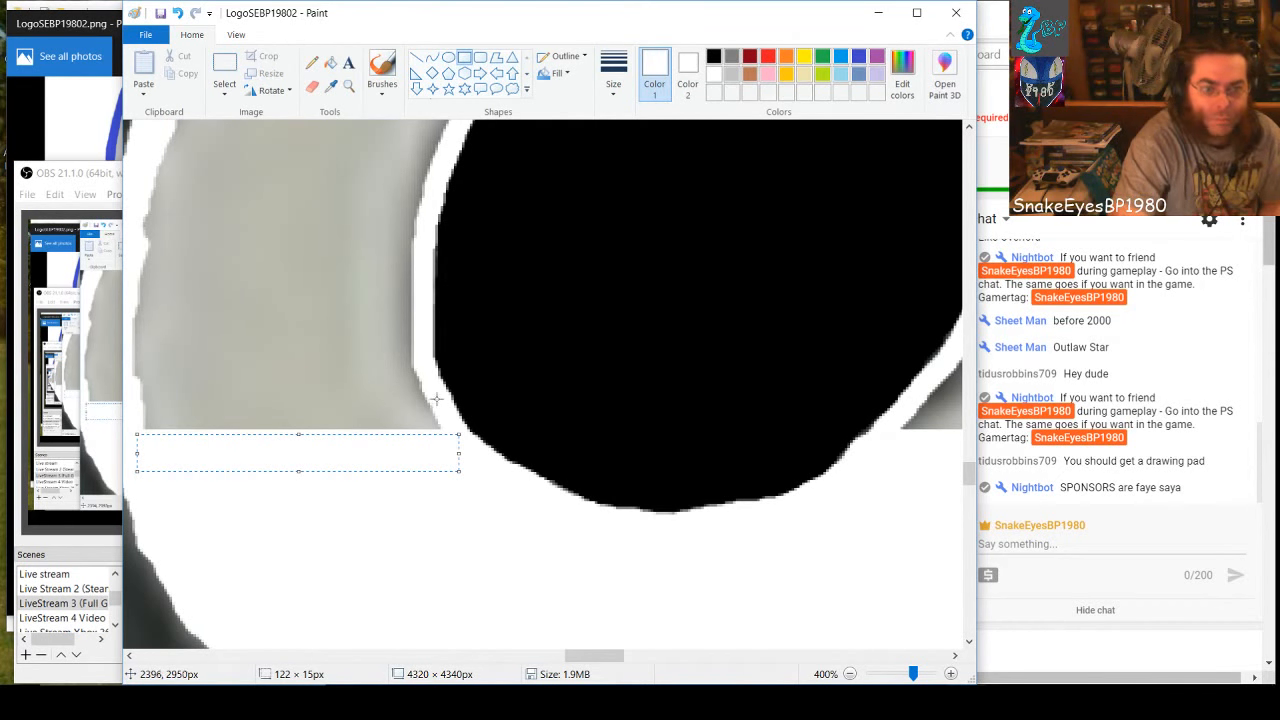
{"action": "left_click_drag", "start_coordinate": [438, 398], "coordinate": [144, 445]}
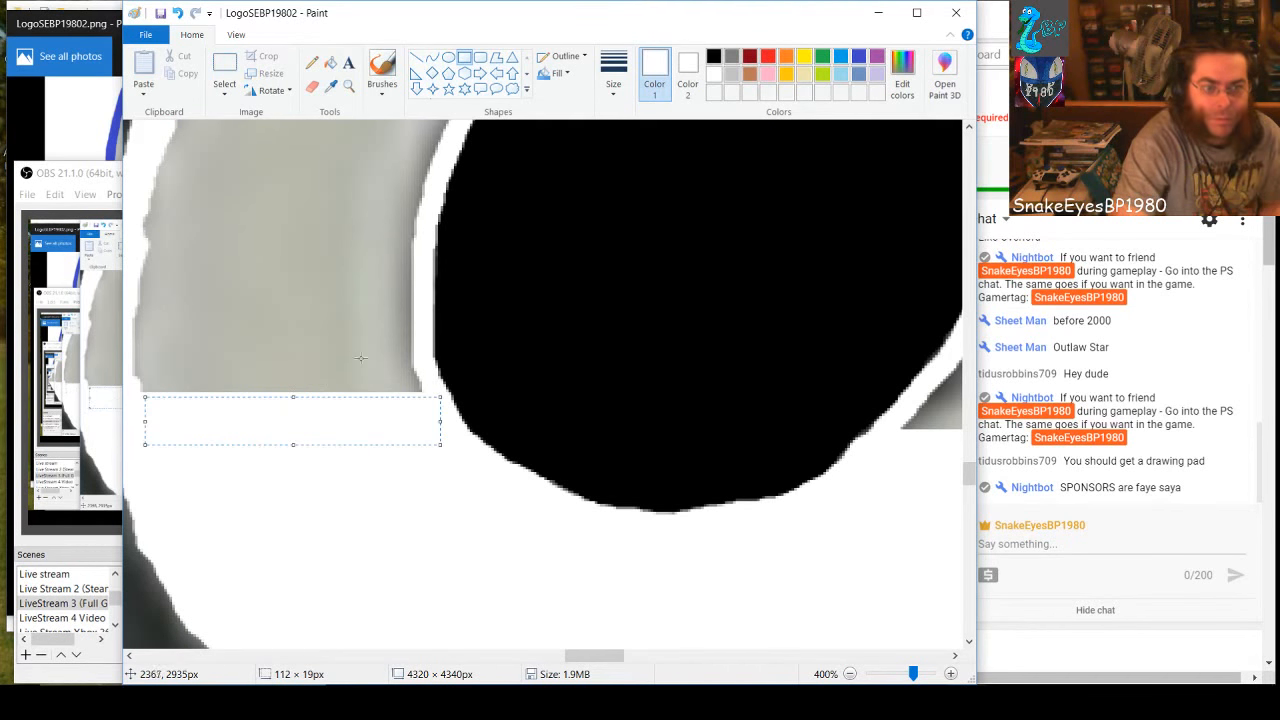
{"action": "left_click_drag", "start_coordinate": [418, 362], "coordinate": [131, 391]}
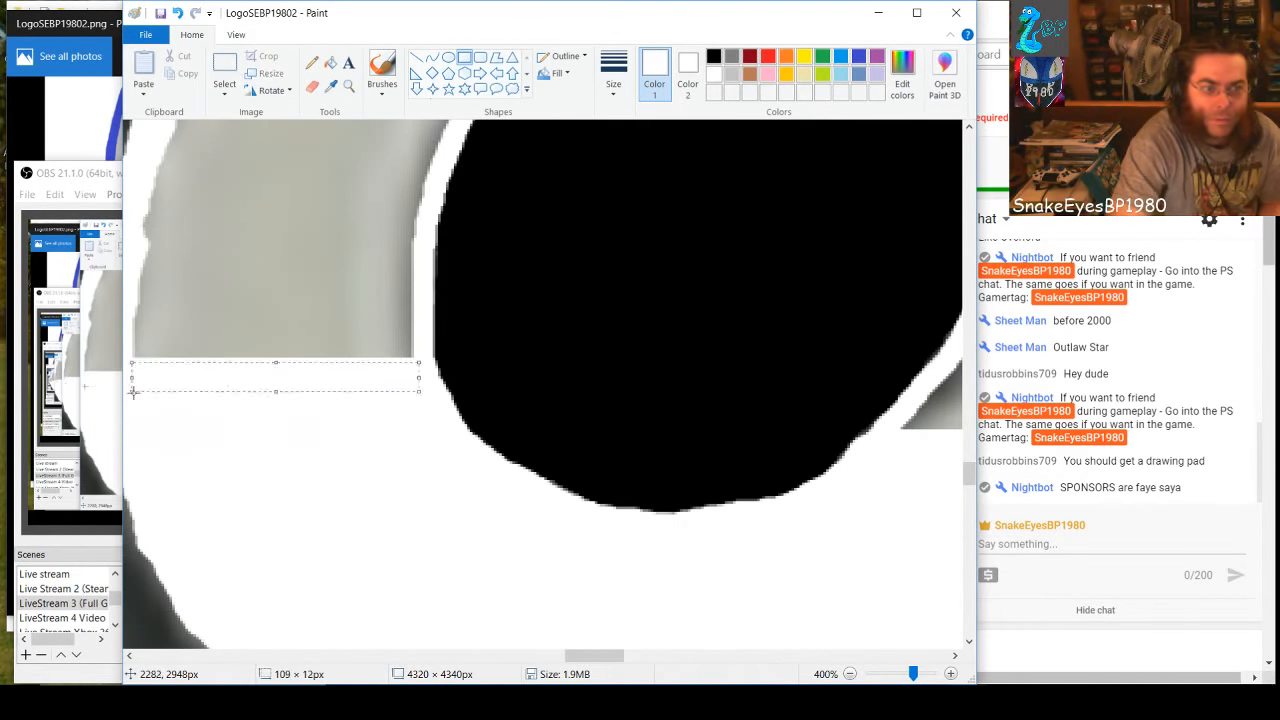
{"action": "left_click_drag", "start_coordinate": [277, 363], "coordinate": [318, 163]}
Cover the gray beside the upper hole's upper-left curve with white rectangles about 102 × 38 and 101 × 46 px and a leftover speck with 8 × 5 px
{"action": "scroll", "coordinate": [353, 479], "scroll_direction": "up", "scroll_amount": 3}
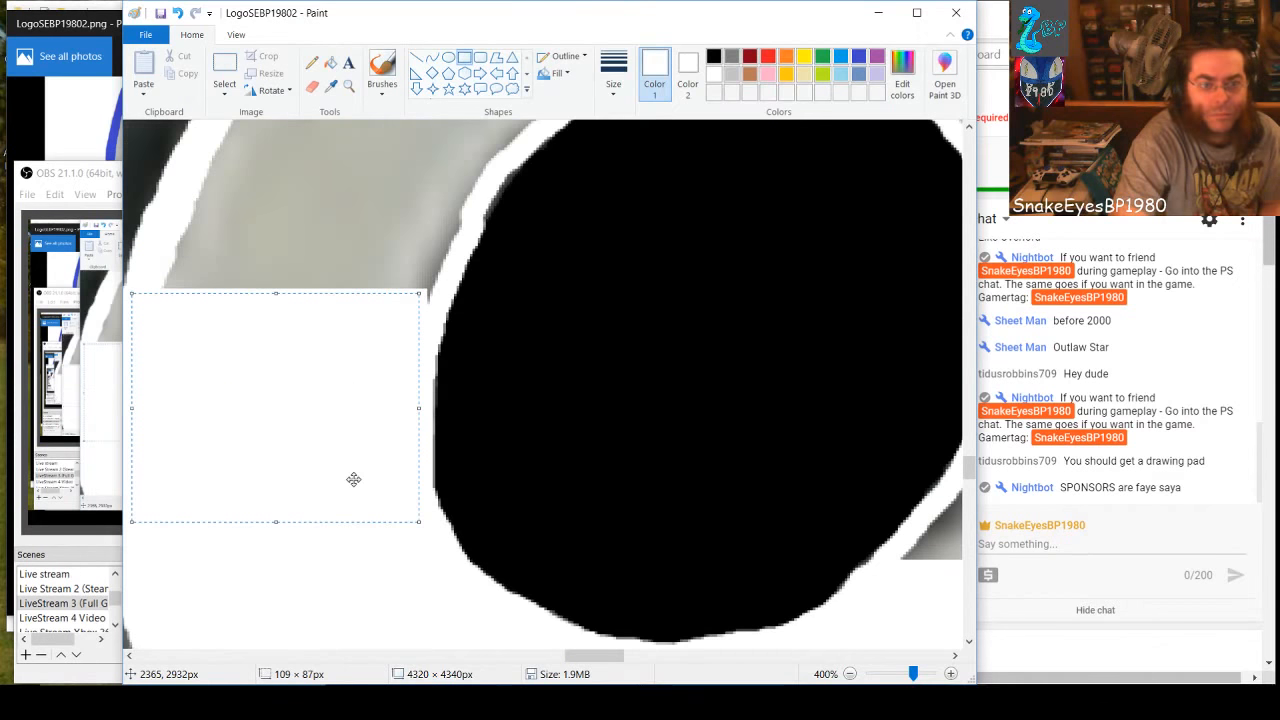
{"action": "scroll", "coordinate": [353, 479], "scroll_direction": "up", "scroll_amount": 3}
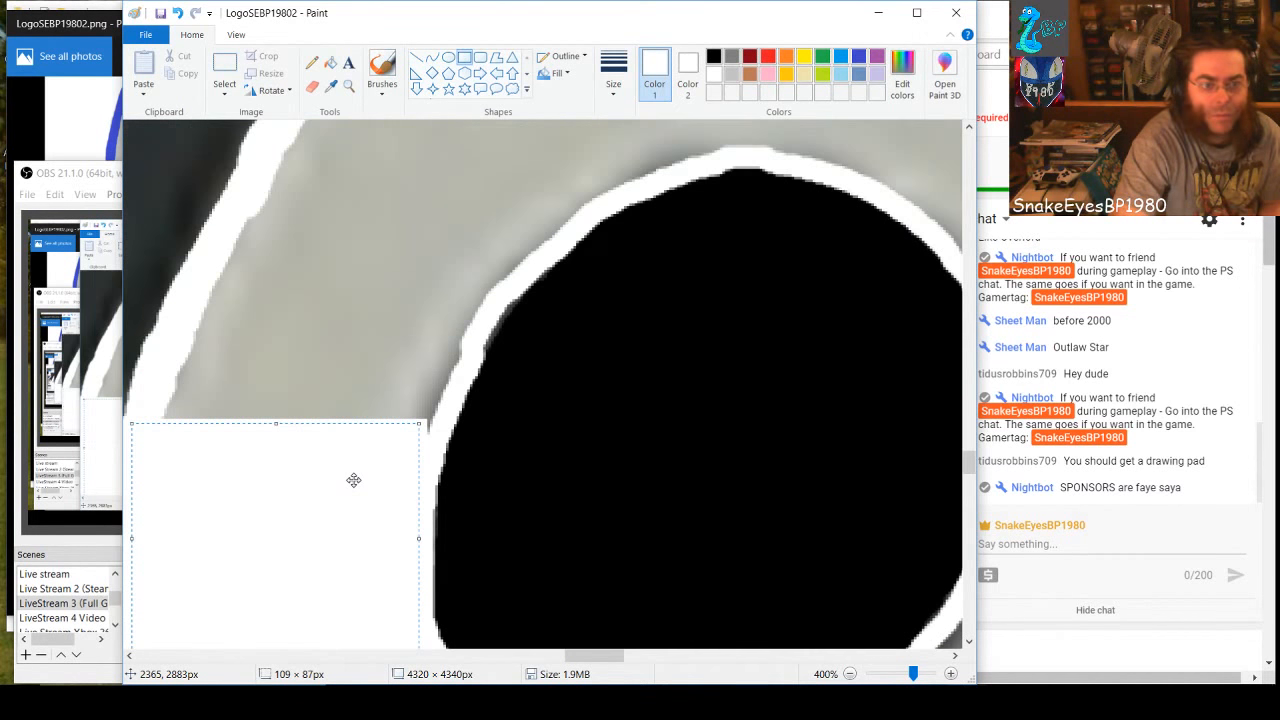
{"action": "left_click", "coordinate": [438, 427]}
{"action": "left_click_drag", "start_coordinate": [436, 432], "coordinate": [166, 334]}
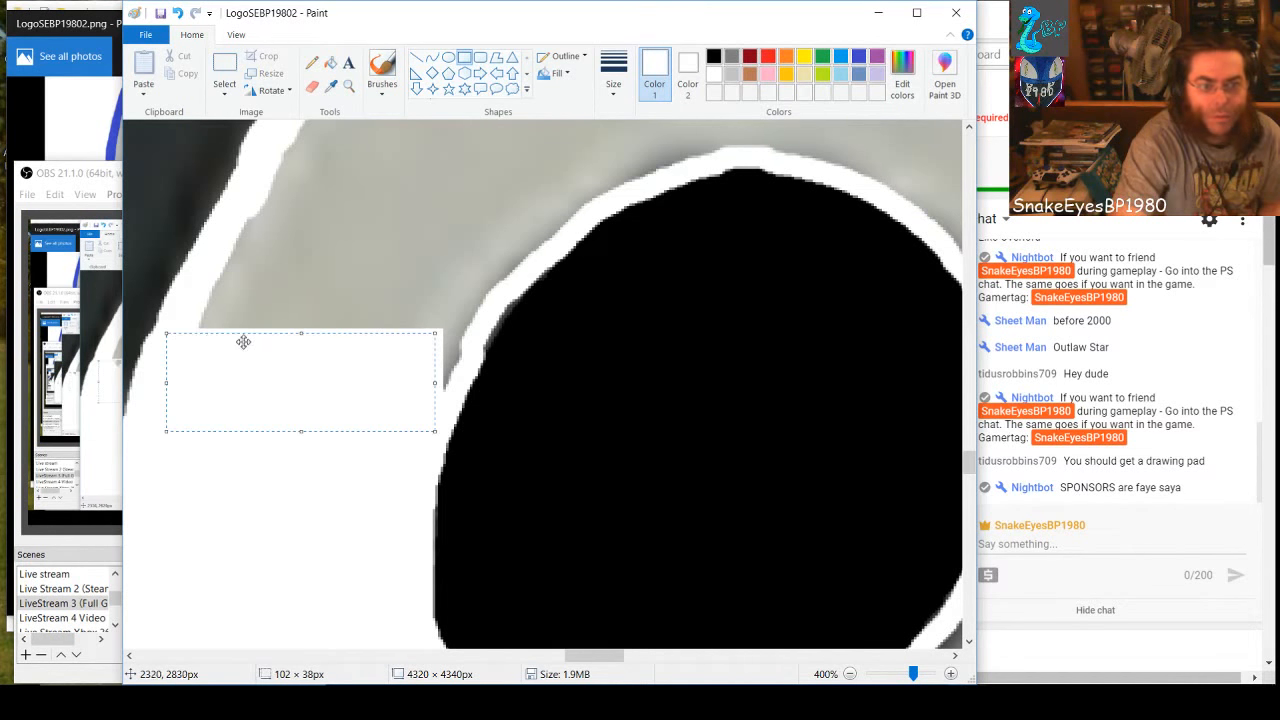
{"action": "left_click_drag", "start_coordinate": [460, 381], "coordinate": [195, 261]}
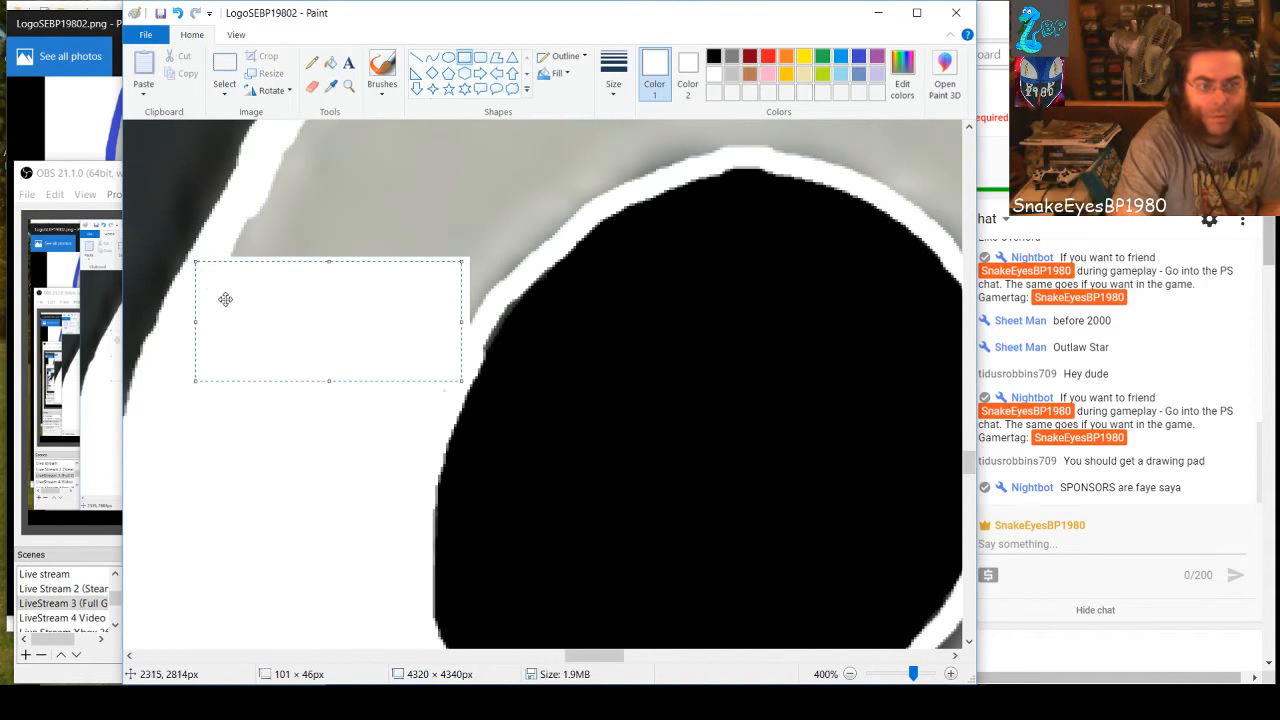
{"action": "left_click_drag", "start_coordinate": [452, 396], "coordinate": [433, 381]}
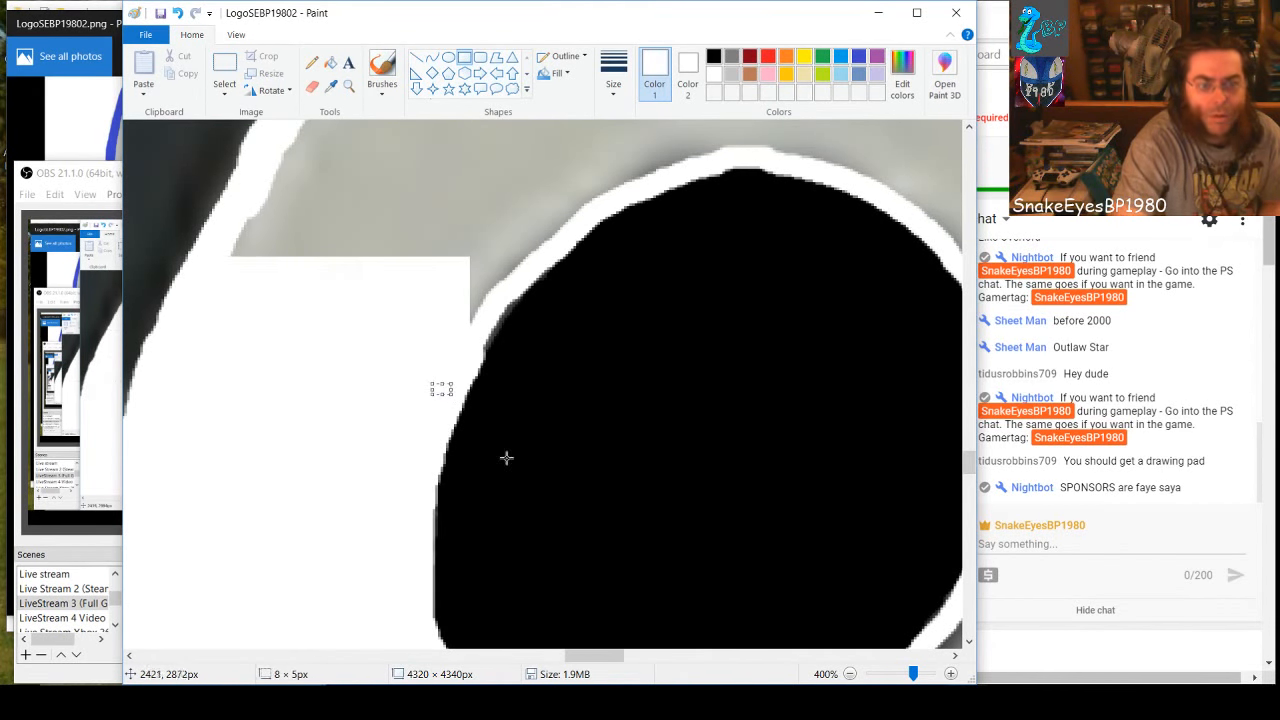
Cover the gray between the upper hole's lower-right curve and the 8's right outline with a white rectangle about 103 × 128 px
{"action": "left_click_drag", "start_coordinate": [596, 656], "coordinate": [632, 663]}
{"action": "scroll", "coordinate": [632, 600], "scroll_direction": "down", "scroll_amount": 3}
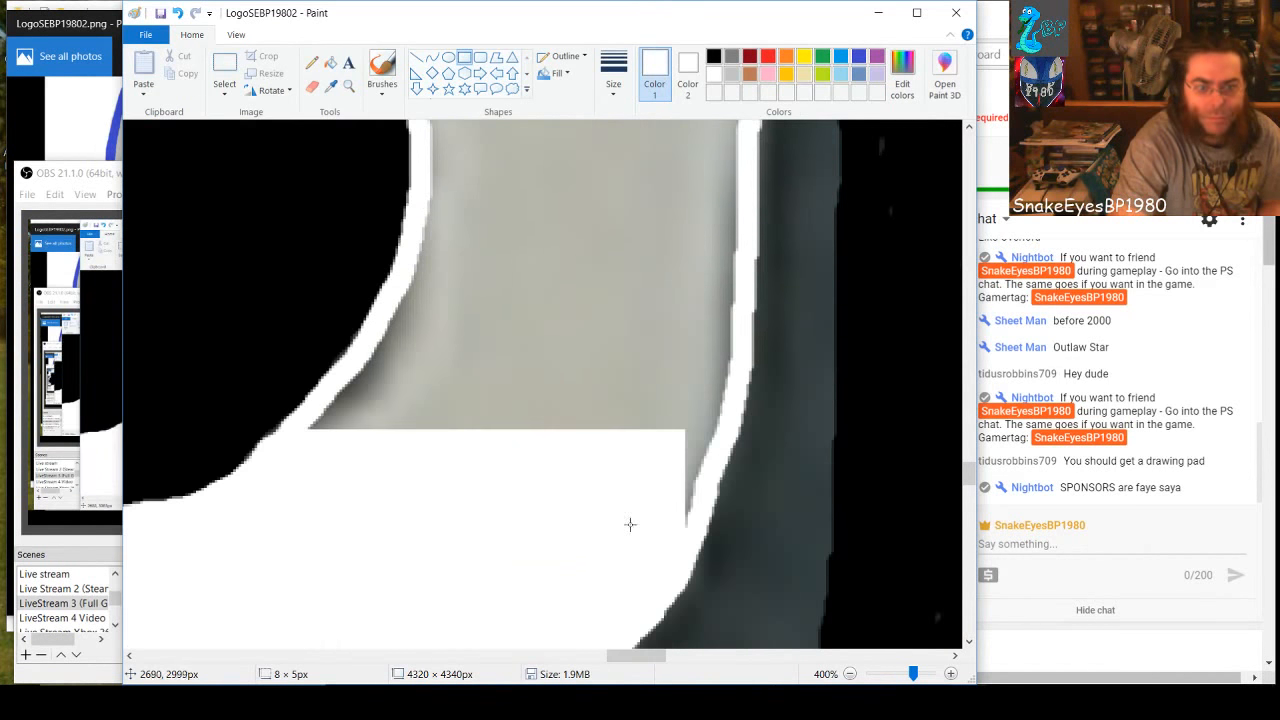
{"action": "left_click_drag", "start_coordinate": [699, 528], "coordinate": [422, 182]}
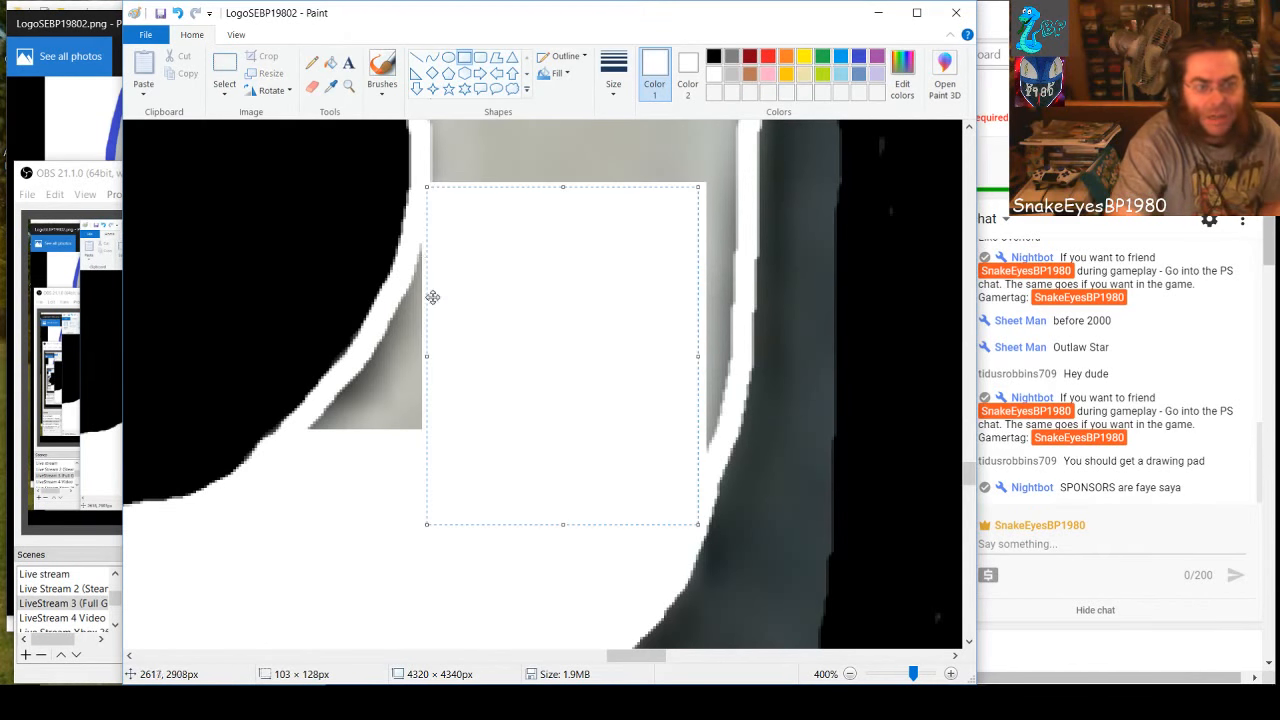
{"action": "left_click", "coordinate": [310, 421]}
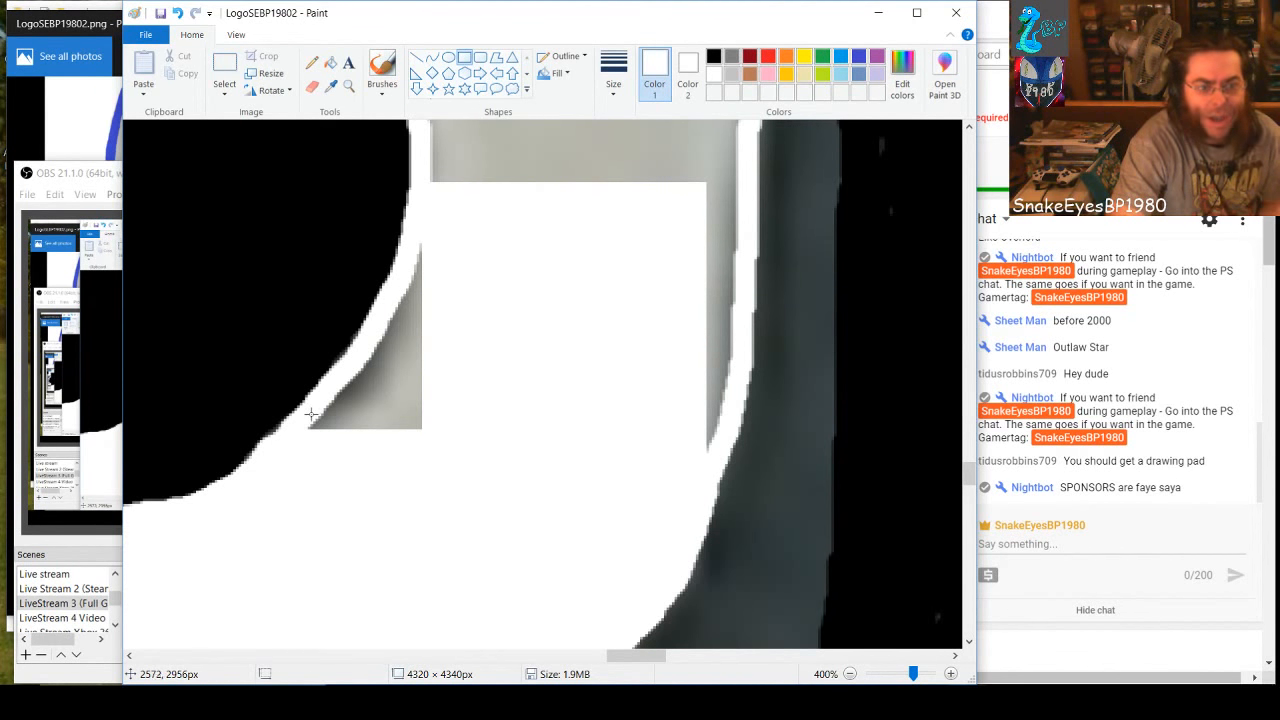
Whiten the bottom of the gray wedge beside the upper hole's lower-right curve with horizontal strips and a small rectangle about 8 × 6 px
{"action": "left_click_drag", "start_coordinate": [314, 404], "coordinate": [488, 431]}
{"action": "left_click", "coordinate": [302, 425]}
{"action": "left_click_drag", "start_coordinate": [301, 420], "coordinate": [322, 434]}
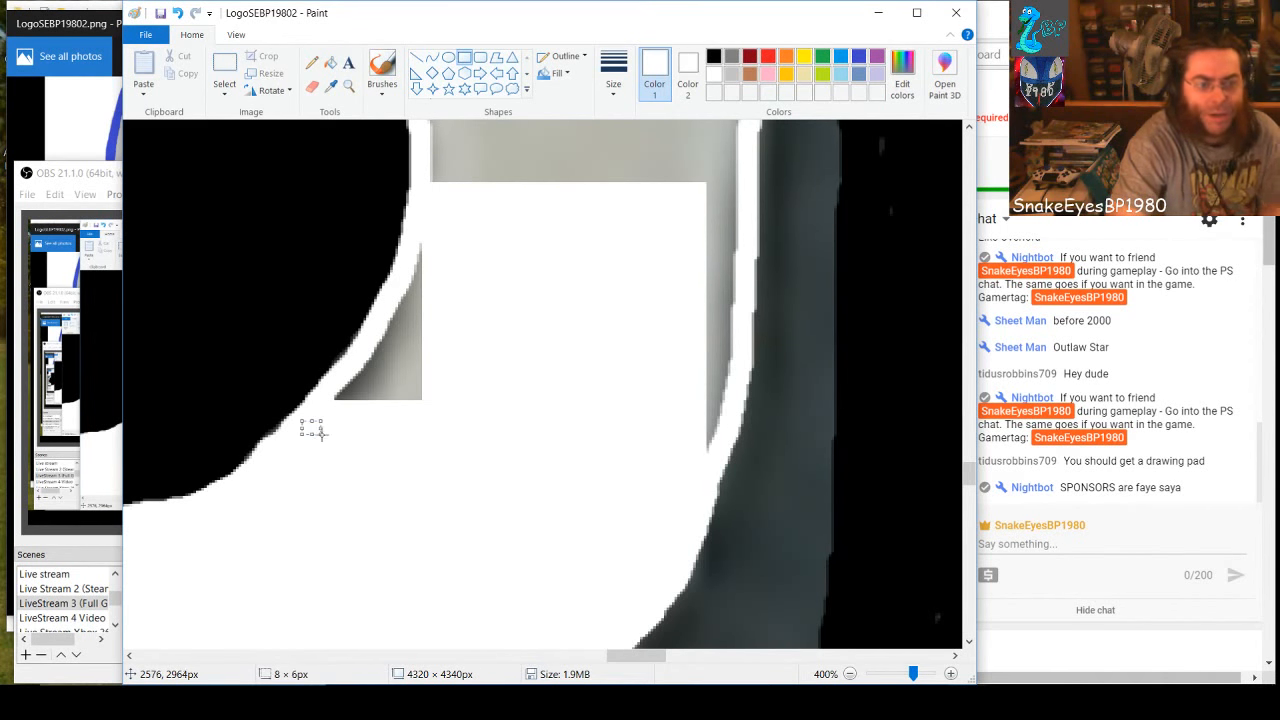
{"action": "left_click_drag", "start_coordinate": [333, 385], "coordinate": [454, 418]}
{"action": "left_click", "coordinate": [529, 366]}
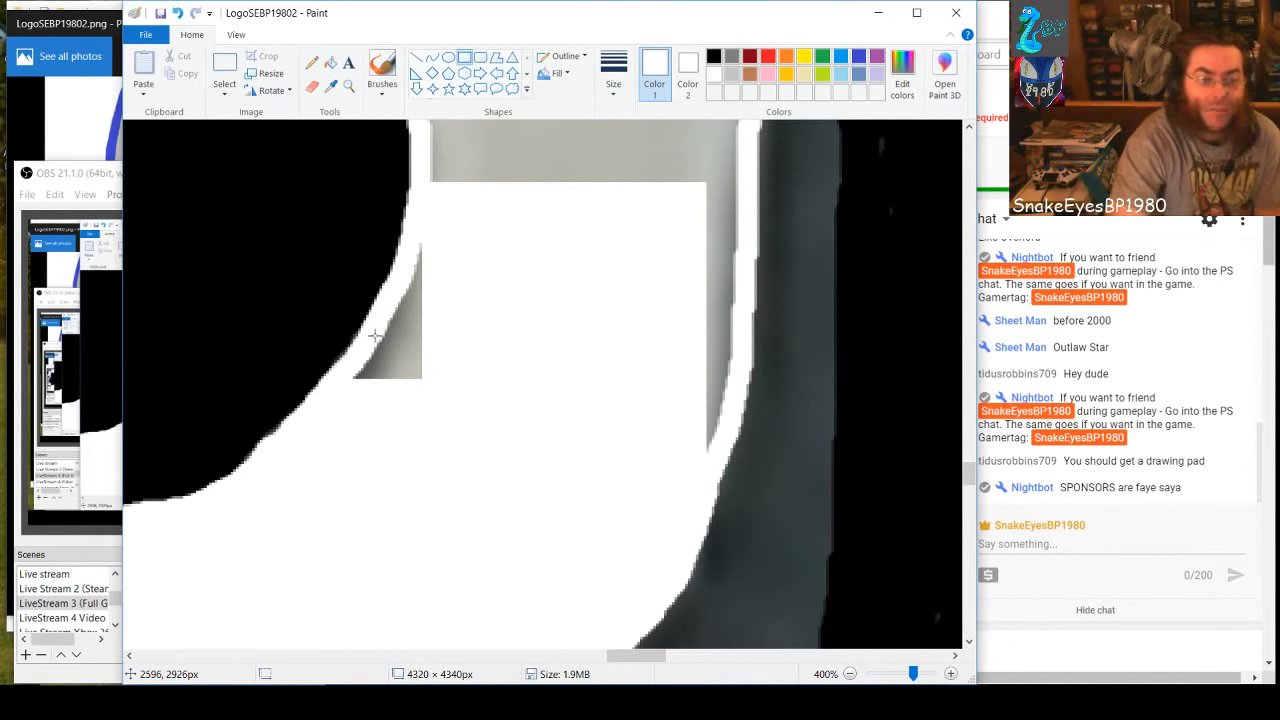
Cover the rest of the wedge with white rectangles about 38 × 16, 24 × 9 and 22 × 14 px, plus one stretched to 26 × 39 px
{"action": "left_click_drag", "start_coordinate": [357, 362], "coordinate": [454, 401]}
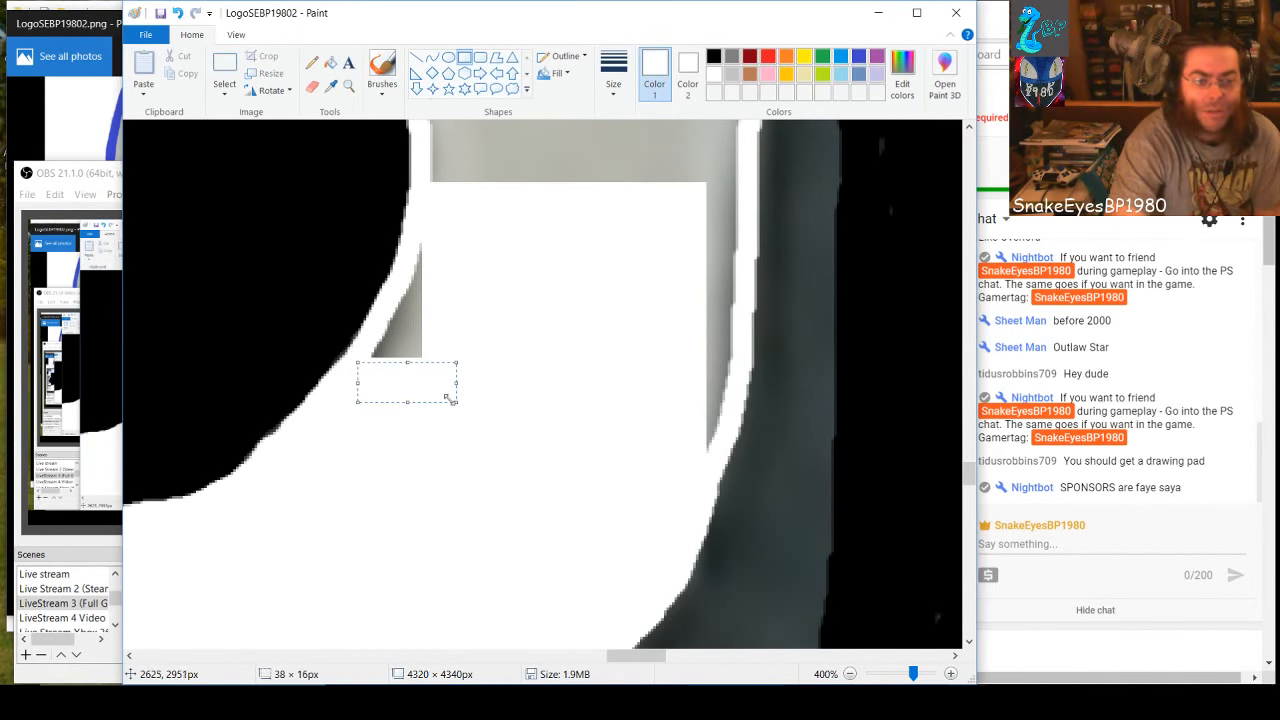
{"action": "left_click_drag", "start_coordinate": [377, 335], "coordinate": [437, 357]}
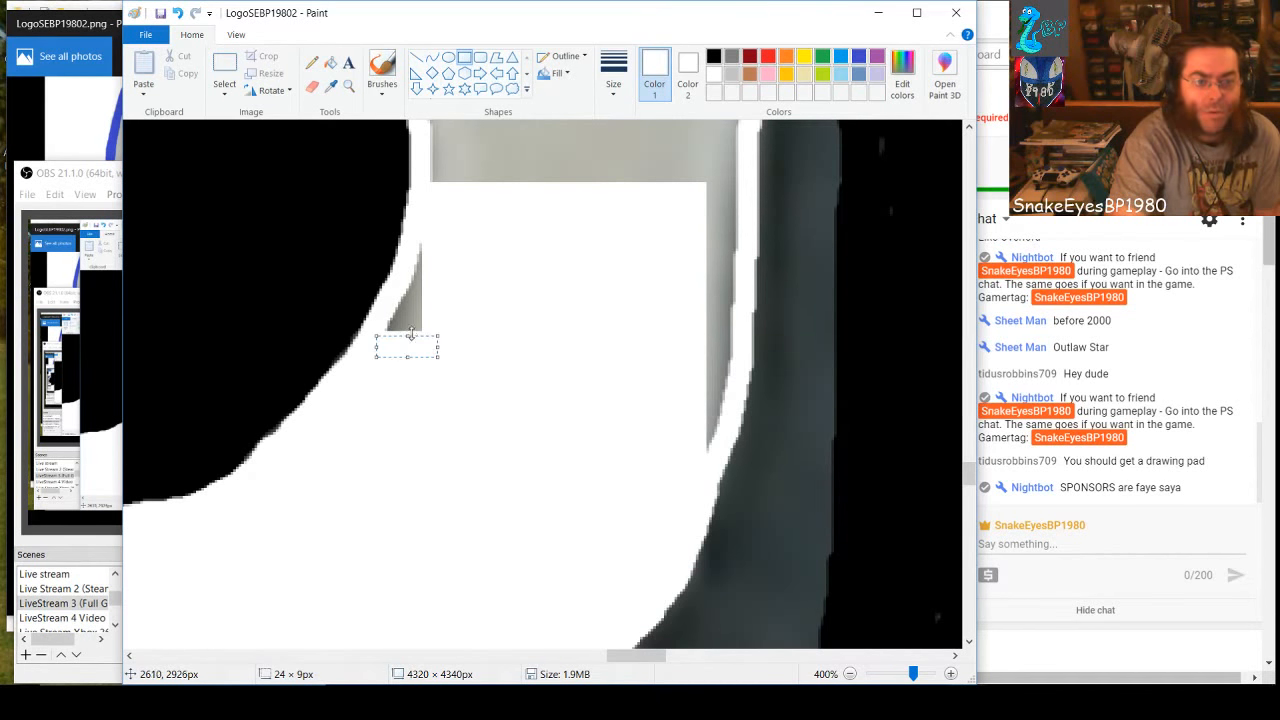
{"action": "left_click_drag", "start_coordinate": [394, 297], "coordinate": [374, 323]}
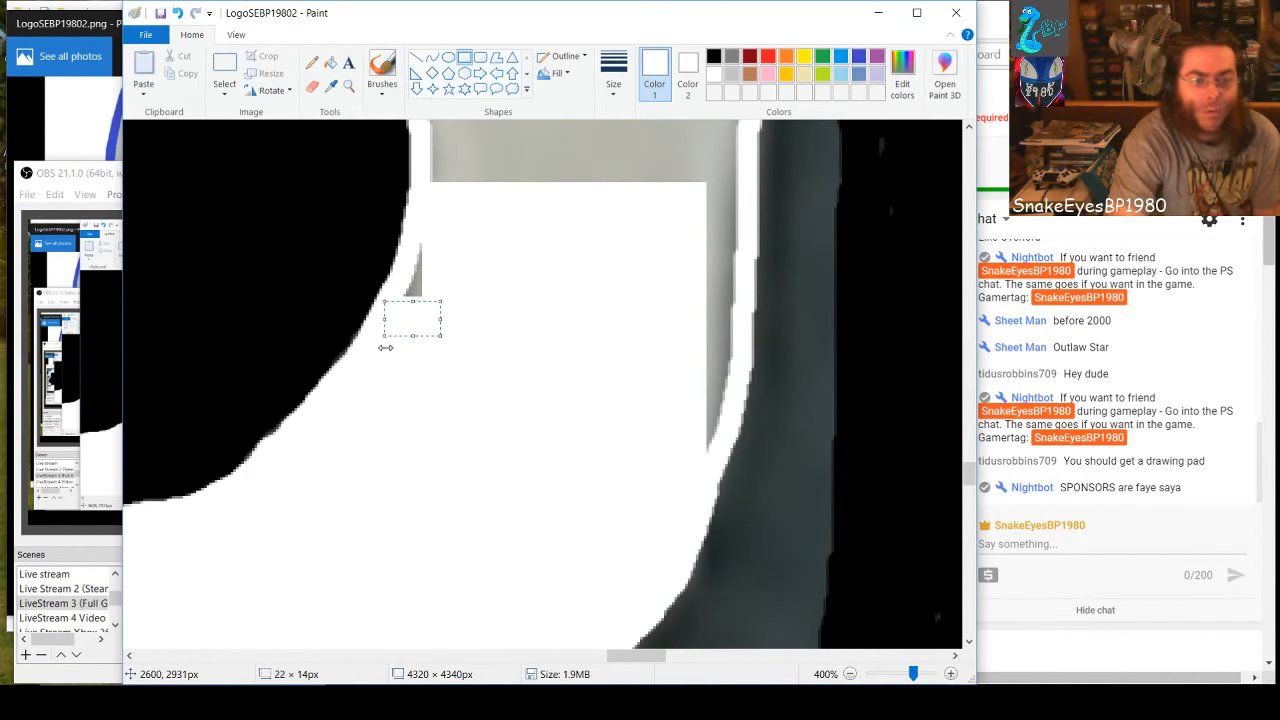
{"action": "left_click", "coordinate": [501, 295]}
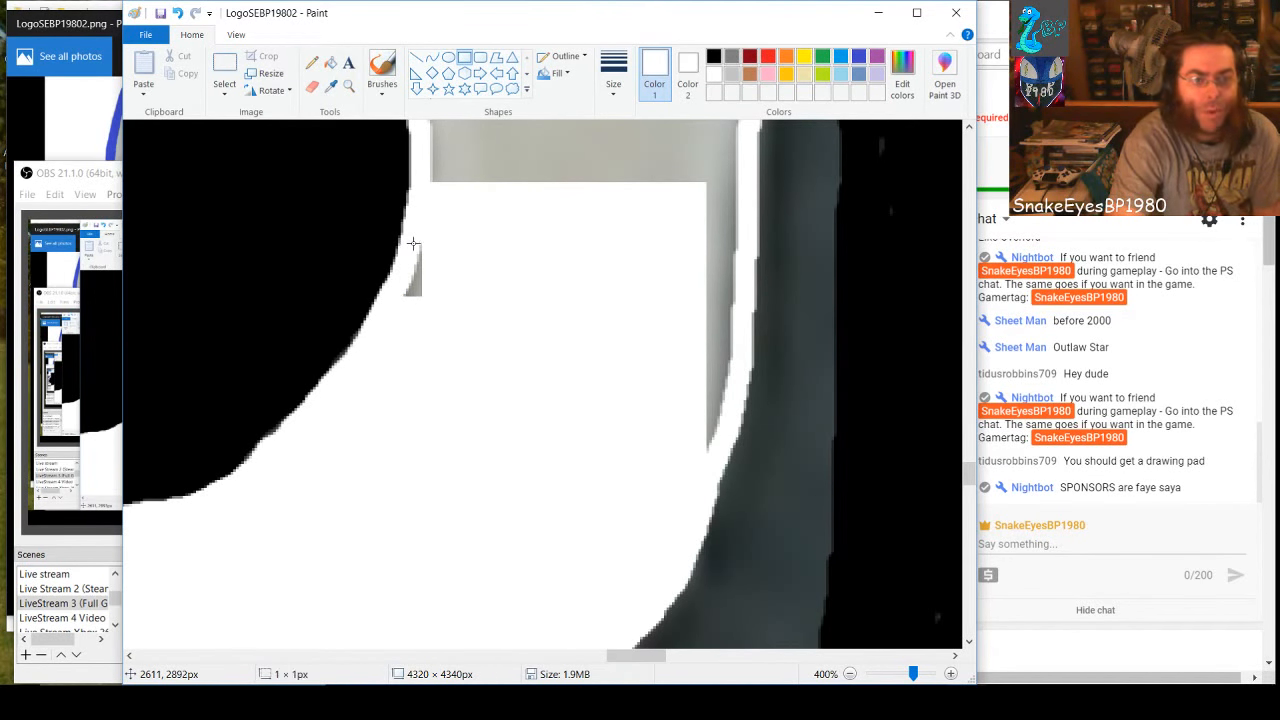
{"action": "left_click_drag", "start_coordinate": [413, 243], "coordinate": [472, 344]}
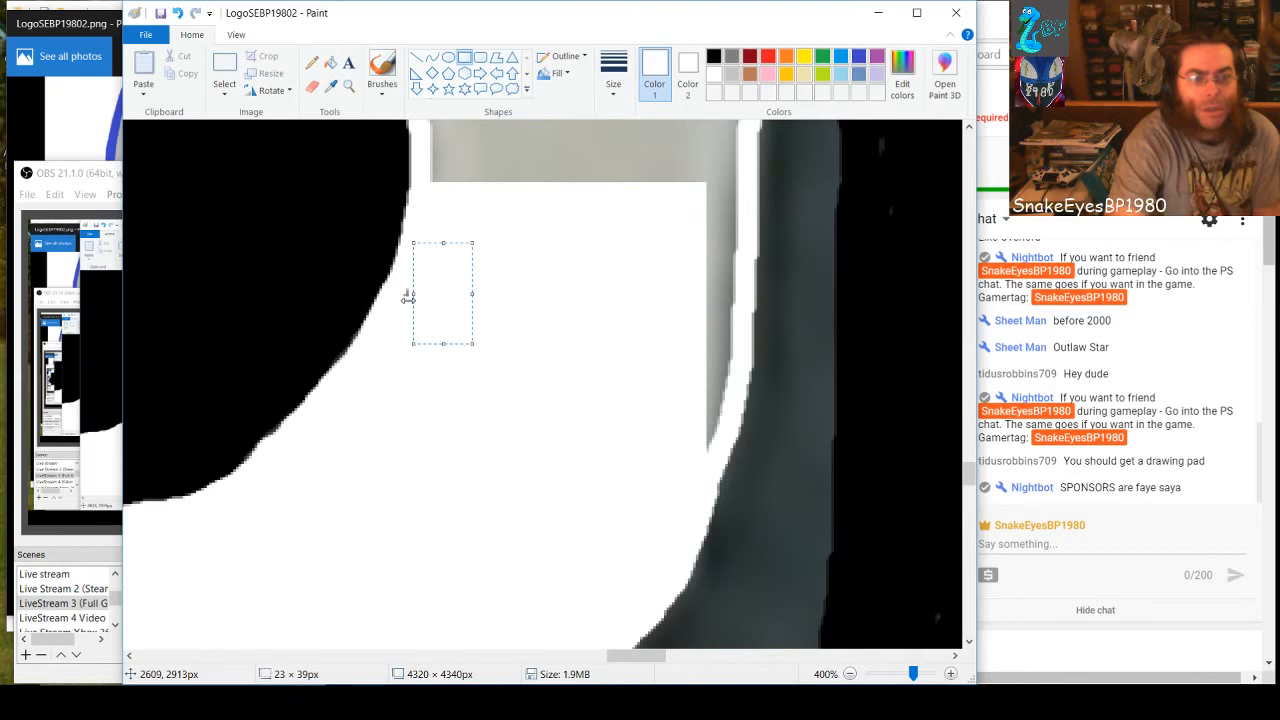
{"action": "left_click_drag", "start_coordinate": [413, 293], "coordinate": [406, 300]}
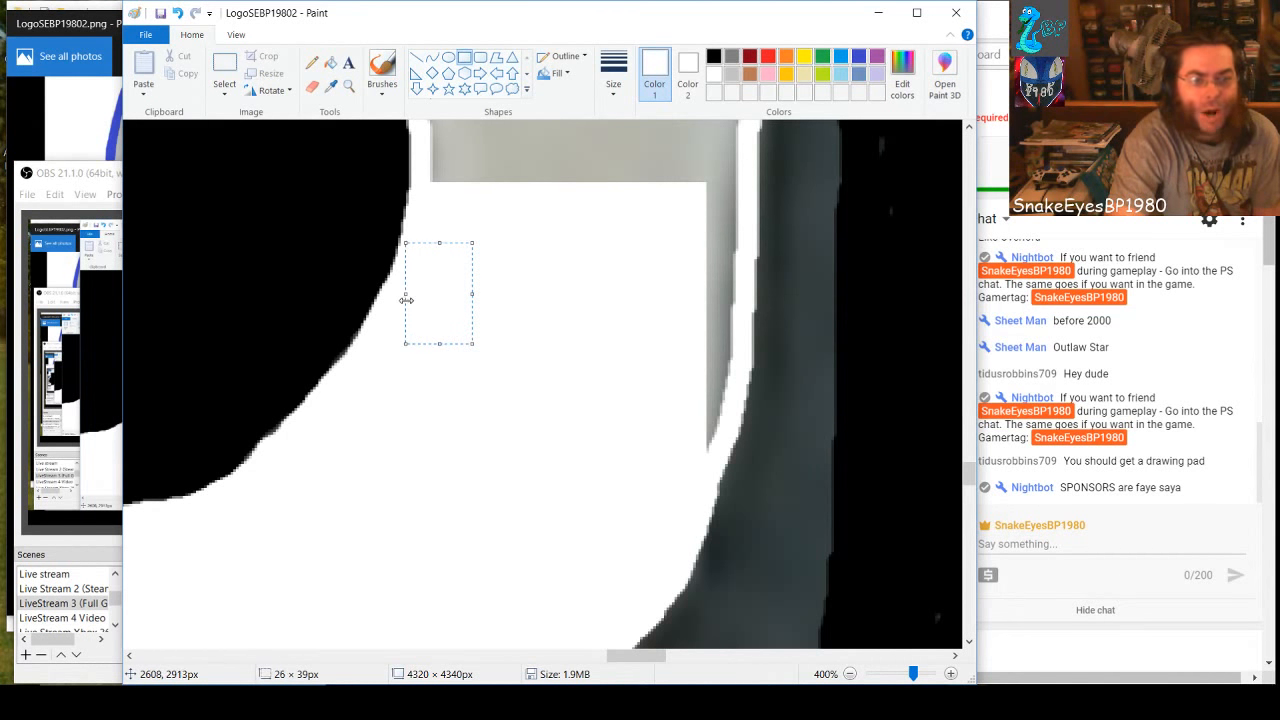
{"action": "left_click", "coordinate": [585, 322]}
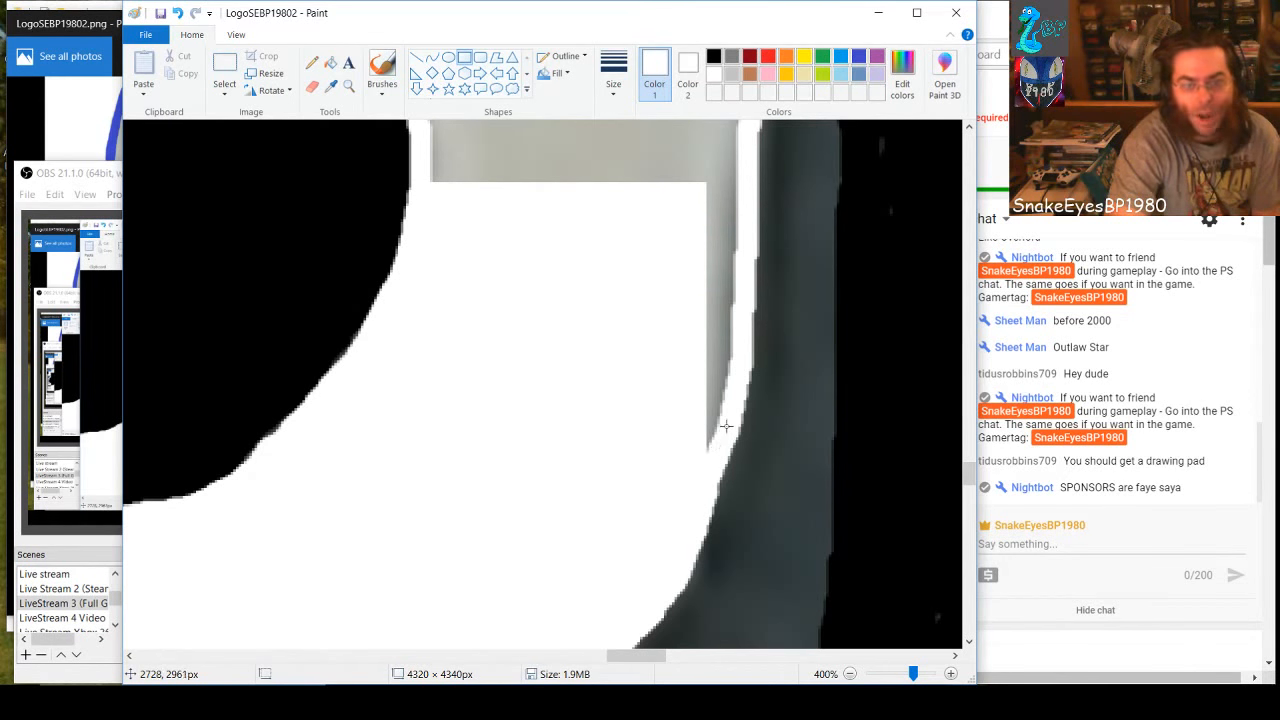
Whiten the gray along the 8's right outline with a rectangle about 29 × 97 px and a leftover speck with 10 × 14 px
{"action": "left_click_drag", "start_coordinate": [720, 444], "coordinate": [647, 188]}
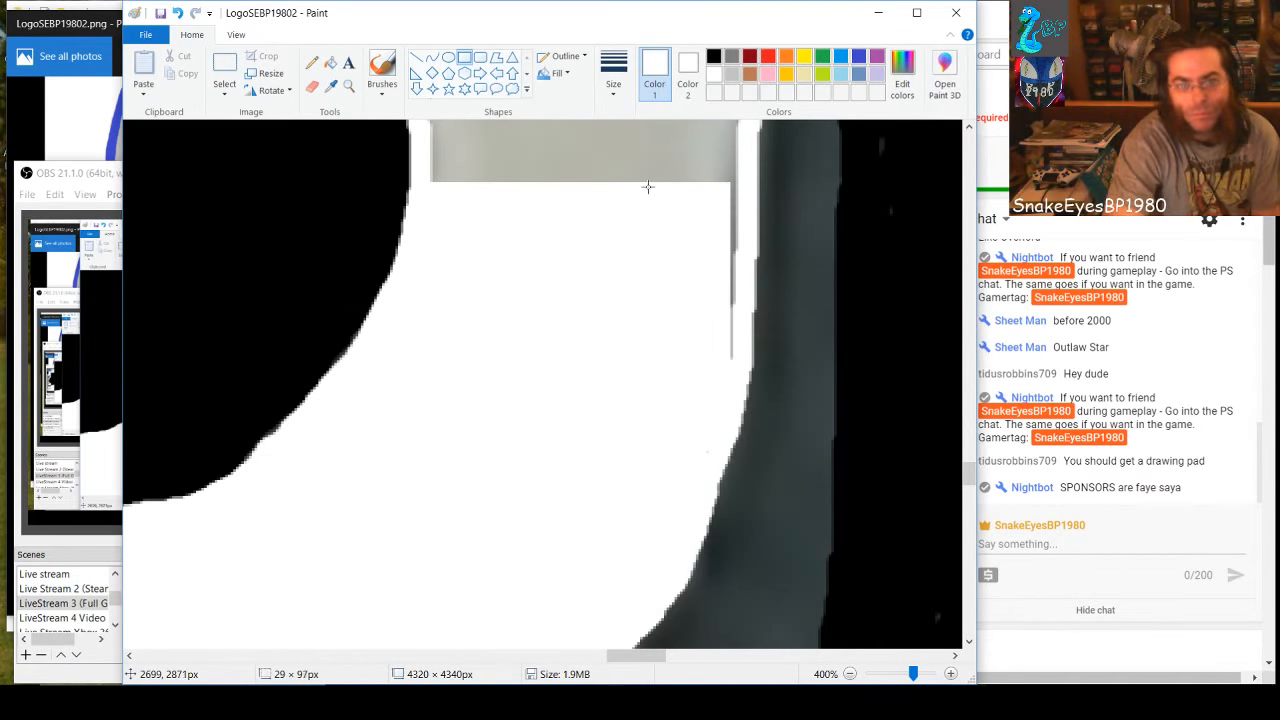
{"action": "left_click_drag", "start_coordinate": [707, 457], "coordinate": [685, 424]}
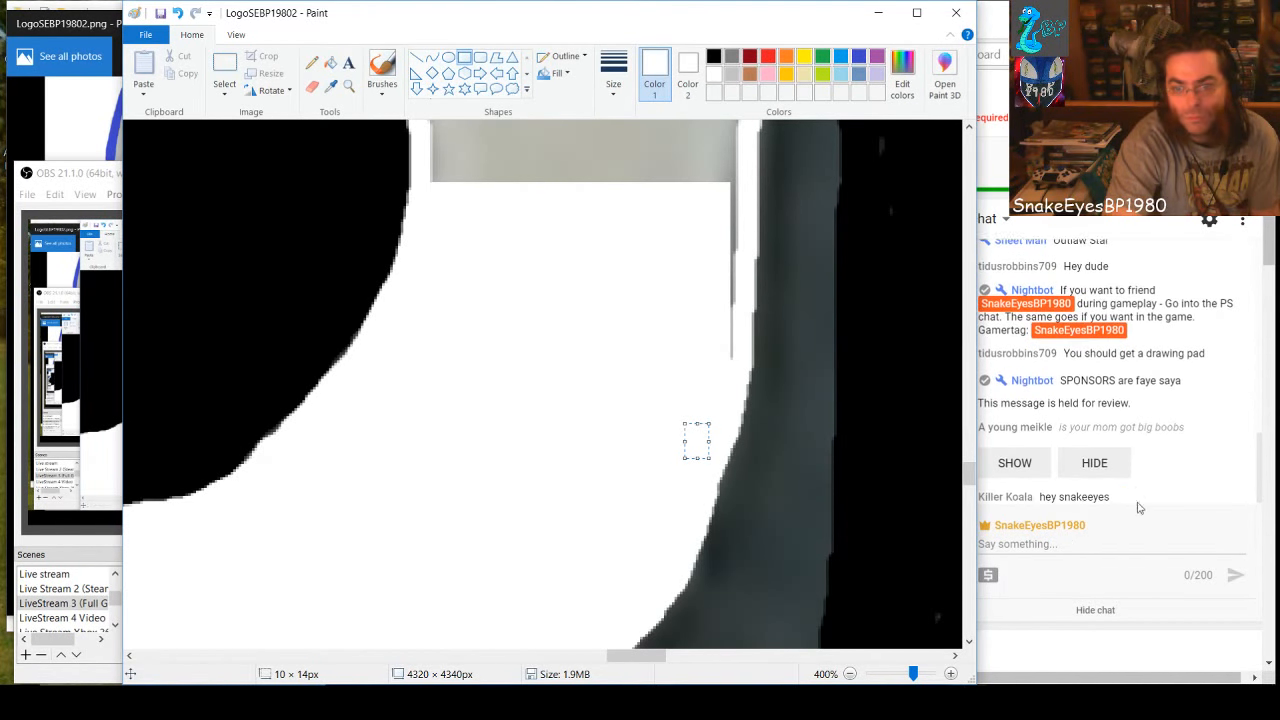
Hide the chat message held for review in the YouTube live dashboard and return to the logo in Paint
{"action": "left_click", "coordinate": [1096, 453]}
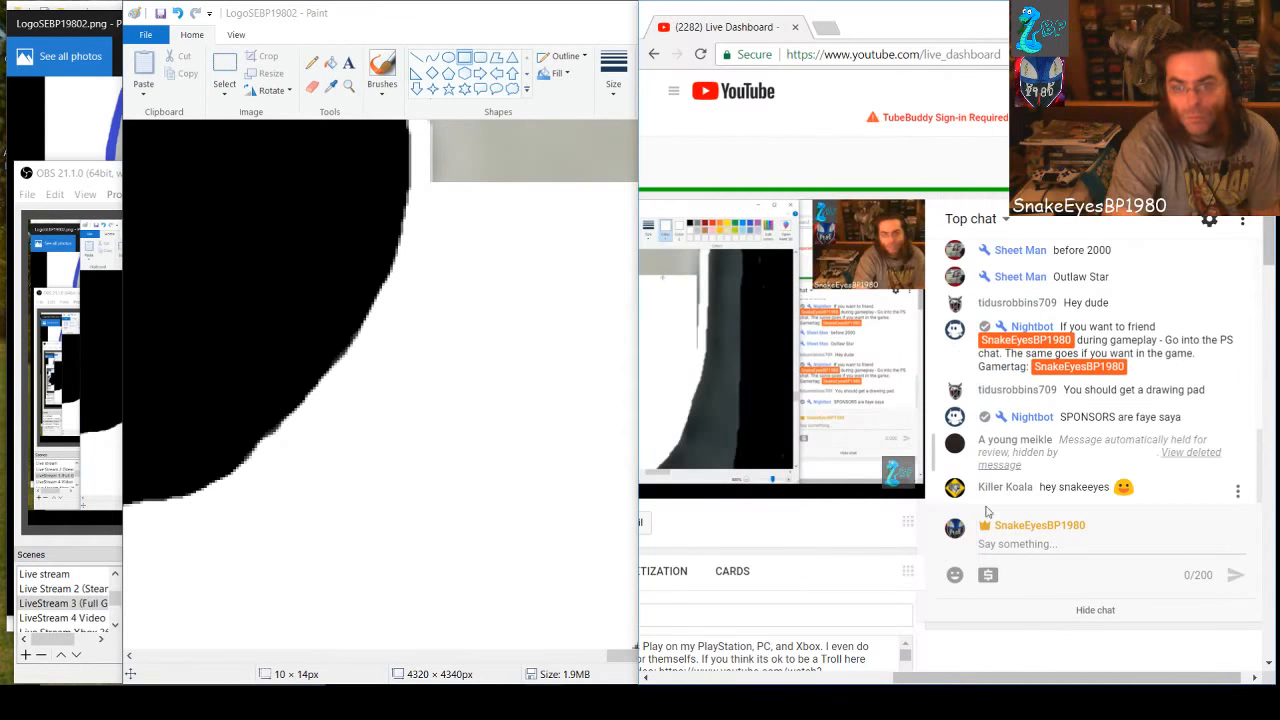
{"action": "left_click", "coordinate": [551, 464]}
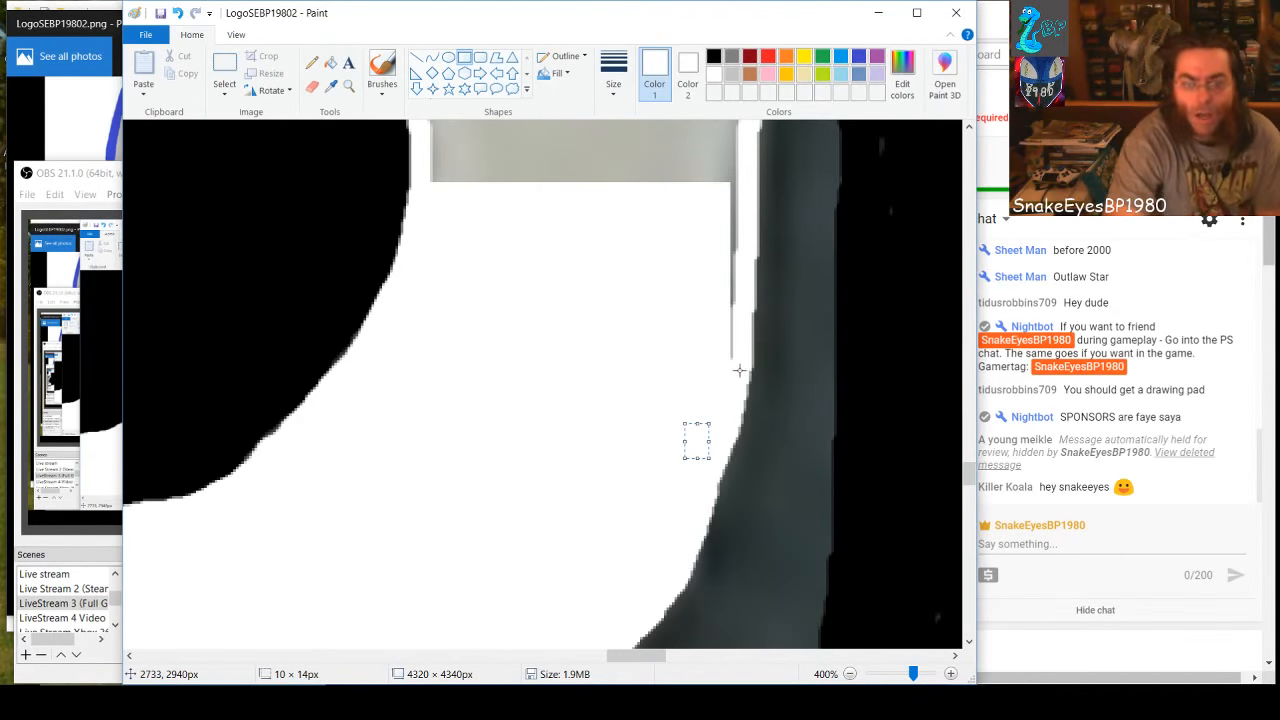
Cover the thin gray line inside the 8's right outline with a white strip about 5 × 71 px and save the logo
{"action": "left_click_drag", "start_coordinate": [737, 371], "coordinate": [726, 188]}
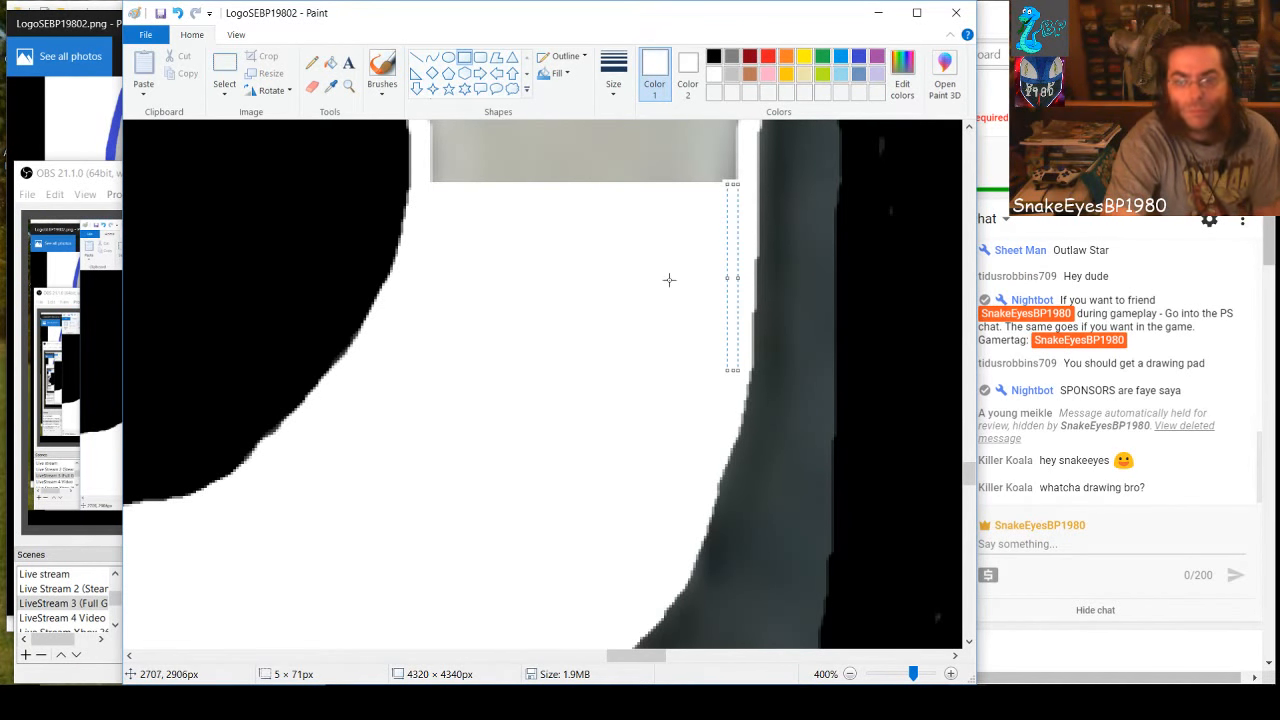
{"action": "scroll", "coordinate": [669, 281], "scroll_direction": "up", "scroll_amount": 3}
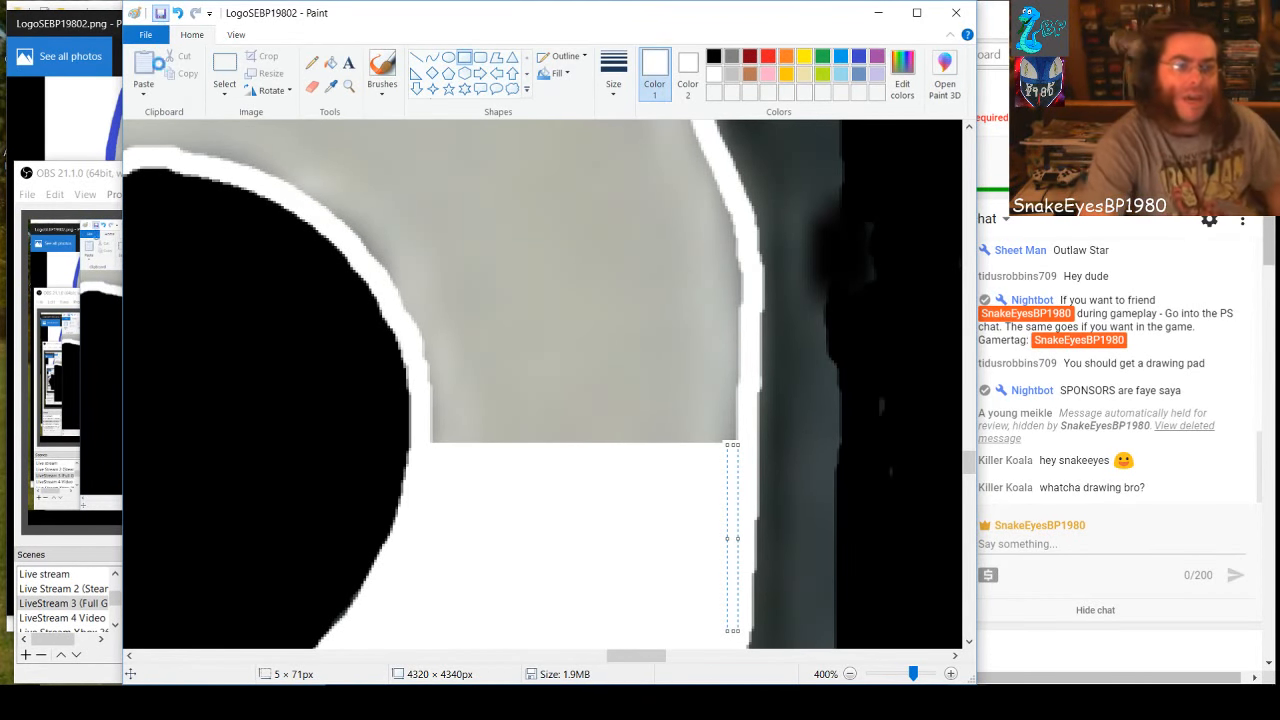
Close the old logo preview and open LogoSEBP19802 from the SnakeEyesBP1980 folder in Photos
{"action": "left_click", "coordinate": [76, 30]}
{"action": "left_click", "coordinate": [631, 26]}
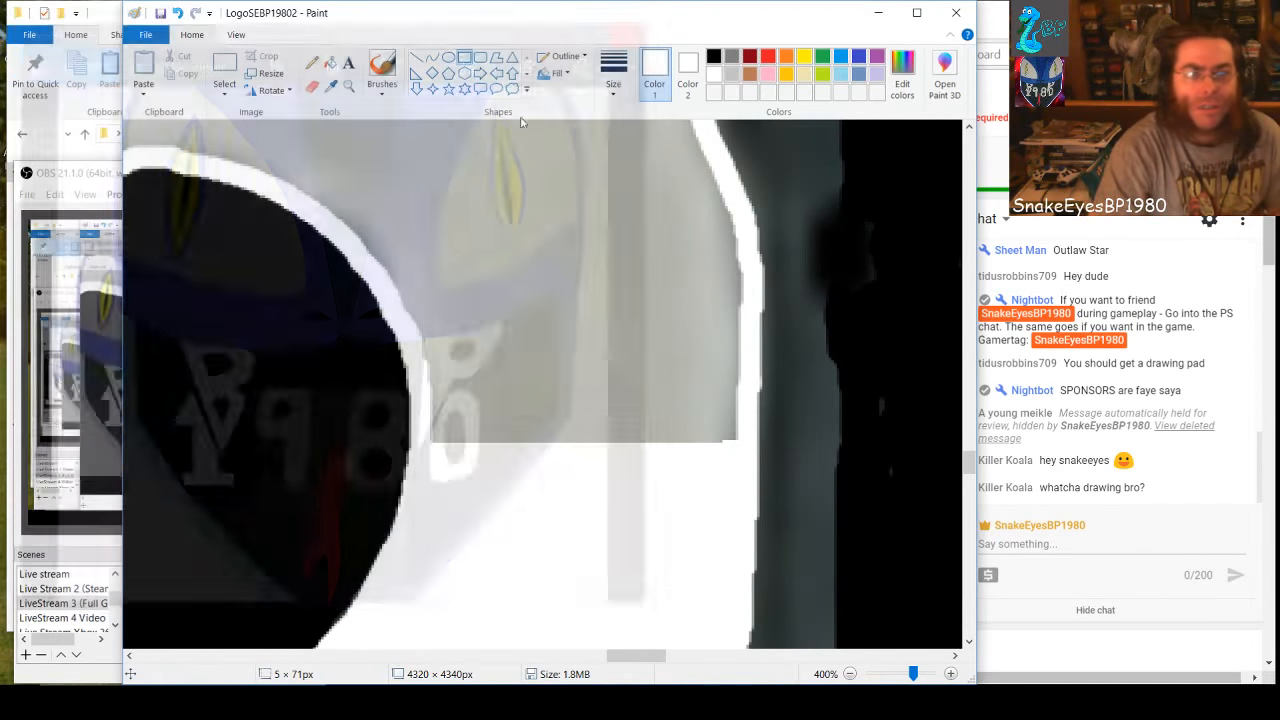
{"action": "left_click", "coordinate": [483, 702]}
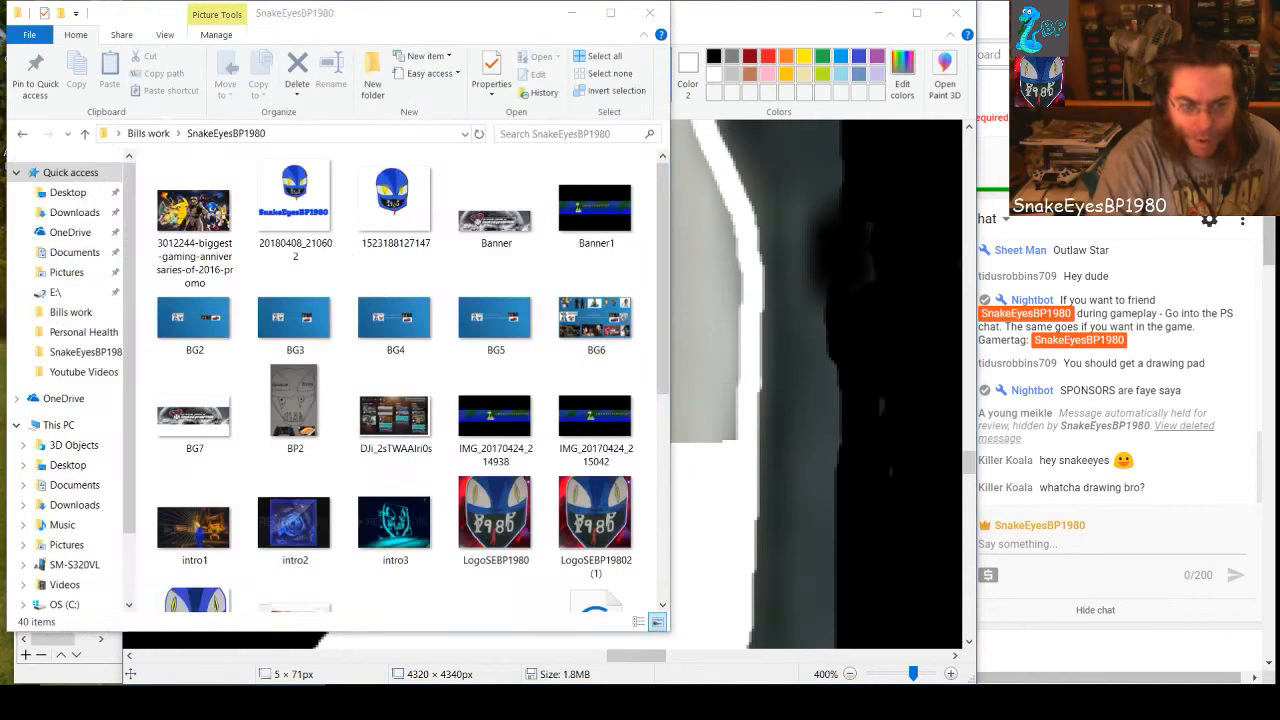
{"action": "left_click", "coordinate": [194, 606]}
{"action": "left_click", "coordinate": [194, 610]}
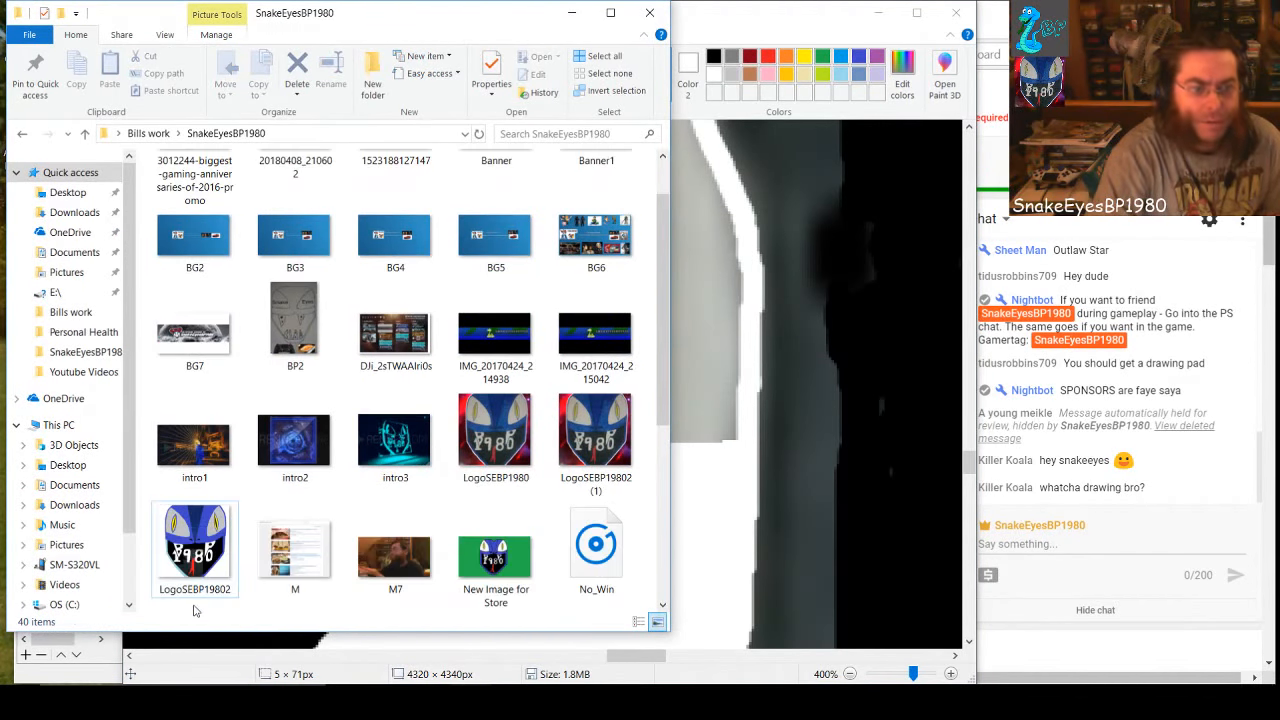
{"action": "double_click", "coordinate": [203, 562]}
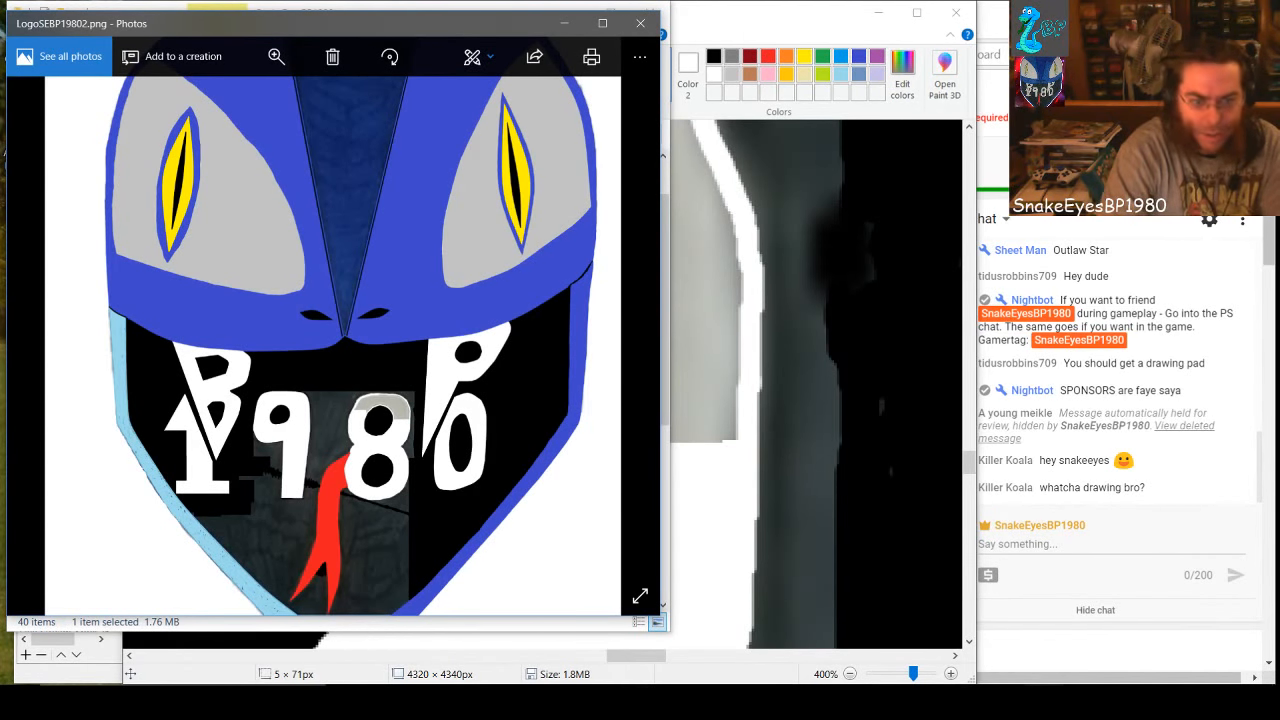
Open the original drawing LogoSEBP19802 (1) in Photos and place it beside the LogoSEBP19802 preview for comparison
{"action": "left_click", "coordinate": [640, 23]}
{"action": "left_click", "coordinate": [595, 440]}
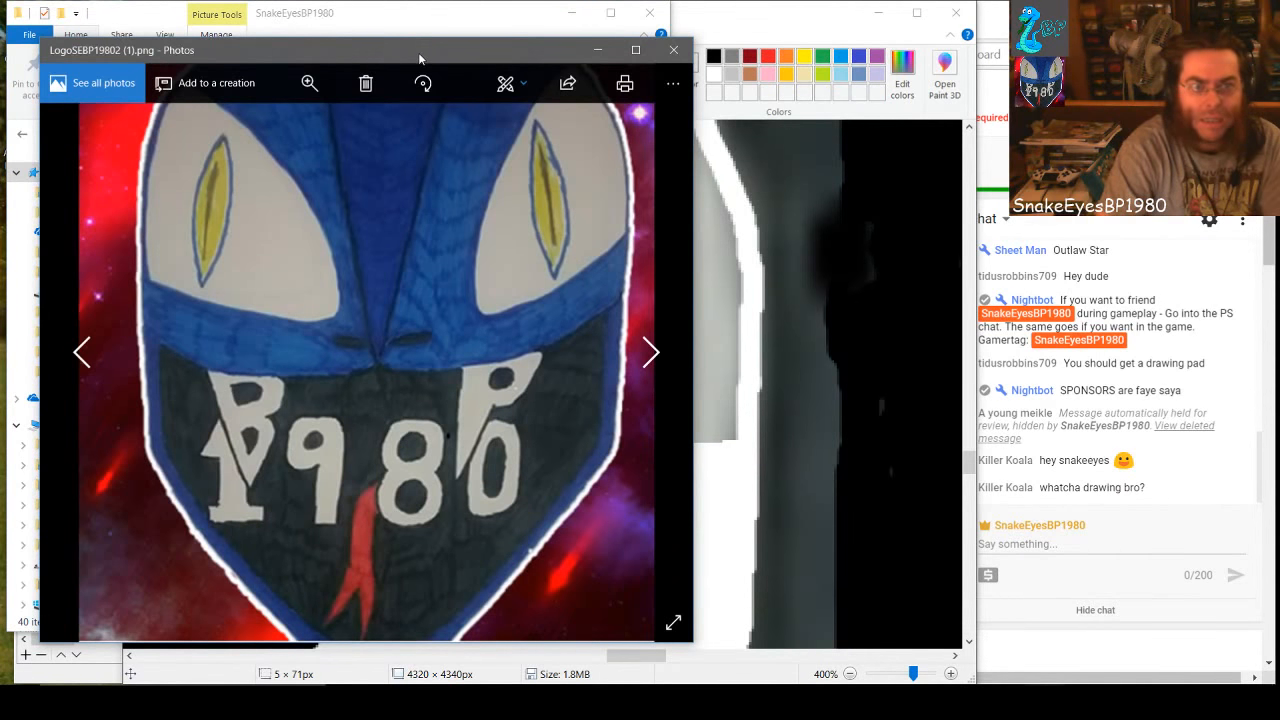
{"action": "left_click_drag", "start_coordinate": [420, 58], "coordinate": [773, 73]}
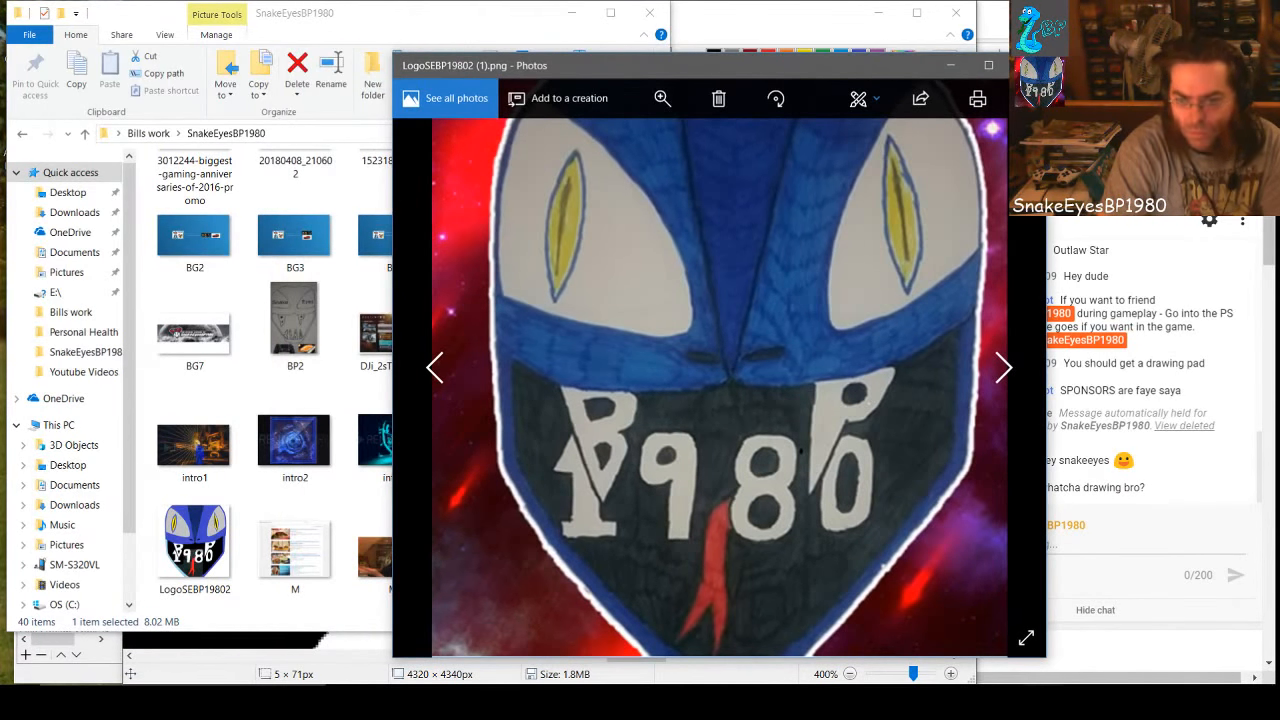
{"action": "mouse_move", "coordinate": [1046, 703]}
{"action": "left_click", "coordinate": [1026, 658]}
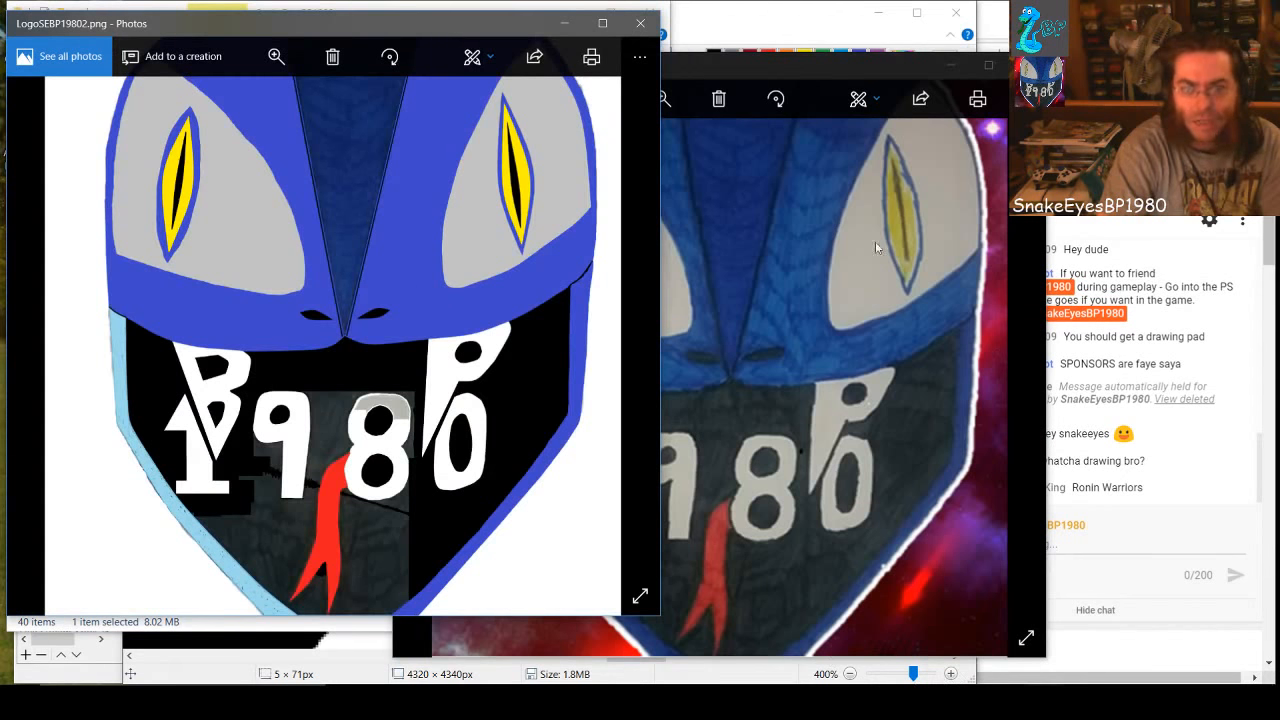
{"action": "left_click_drag", "start_coordinate": [797, 73], "coordinate": [1003, 31]}
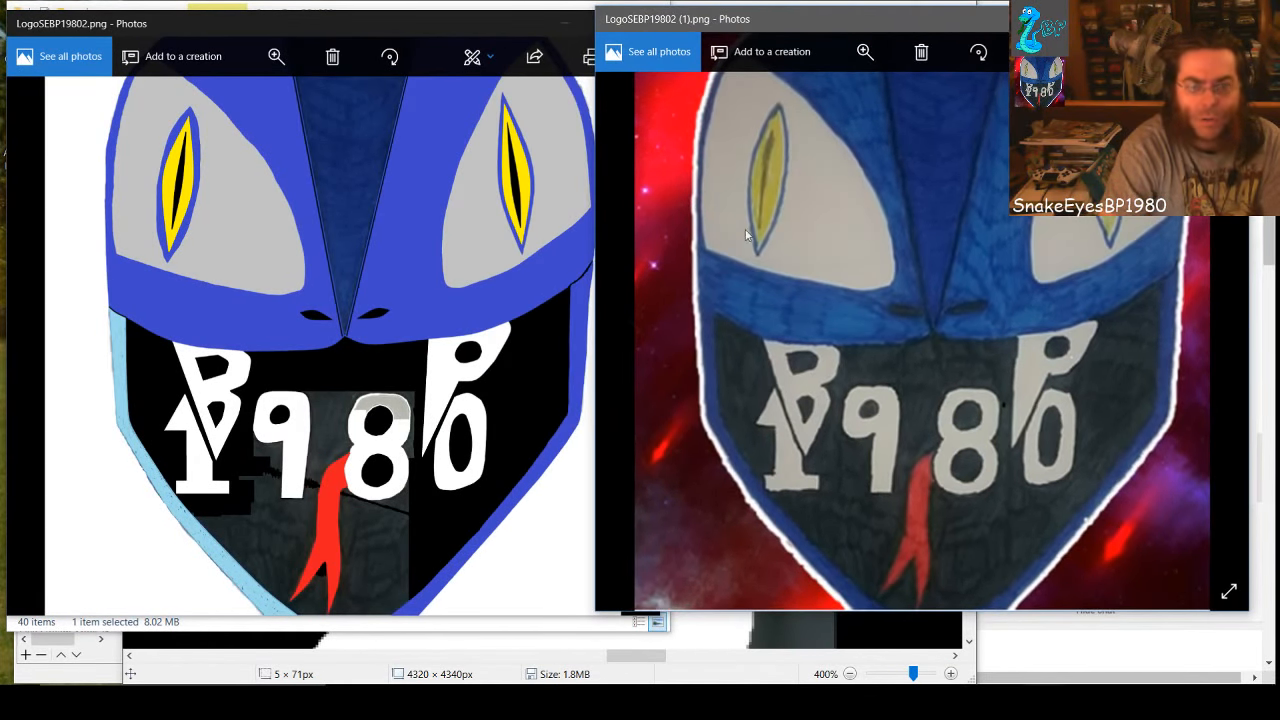
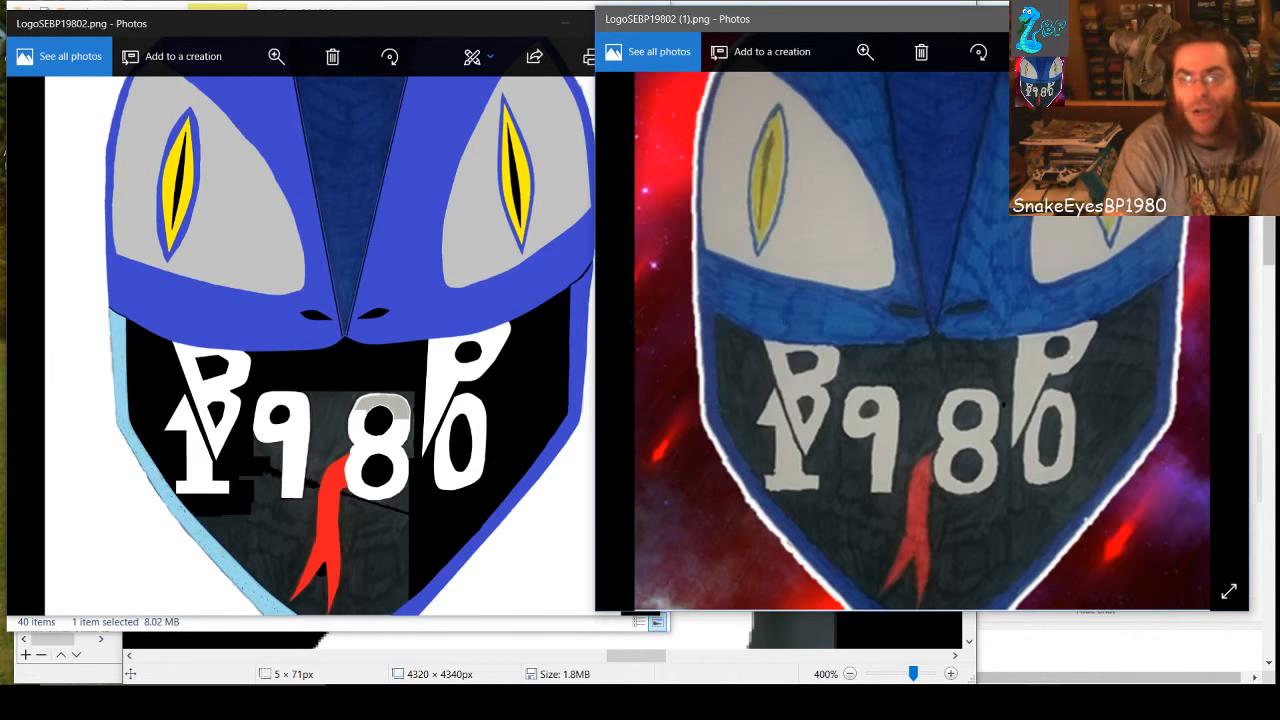
Close the original drawing's preview in Photos, check the live chat and return to the logo in Paint
{"action": "left_click", "coordinate": [1229, 19]}
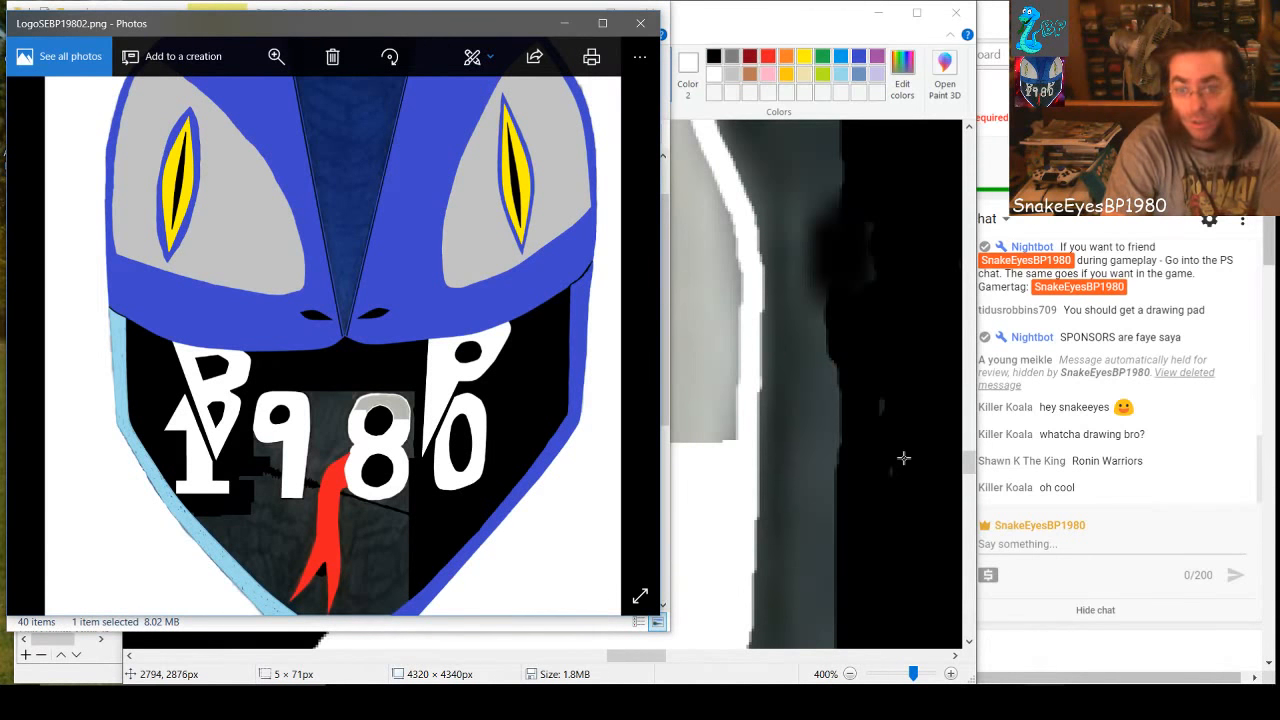
{"action": "left_click", "coordinate": [1008, 273]}
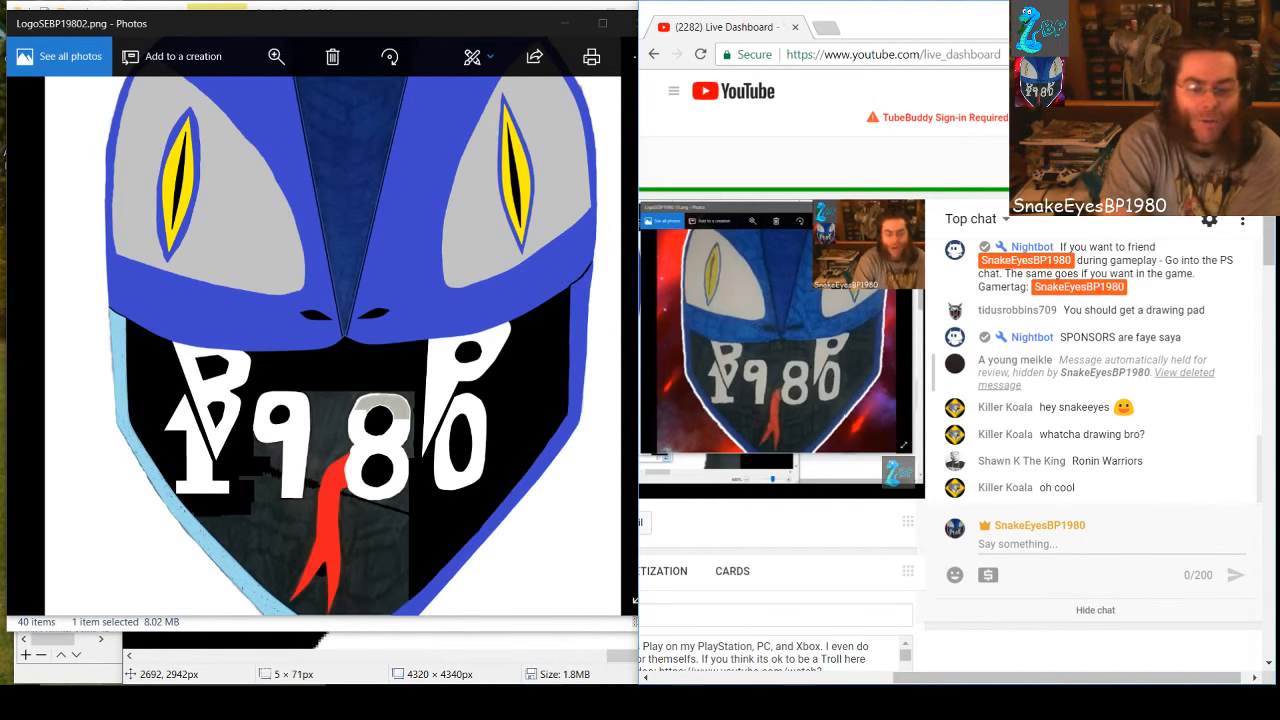
{"action": "mouse_move", "coordinate": [1044, 702]}
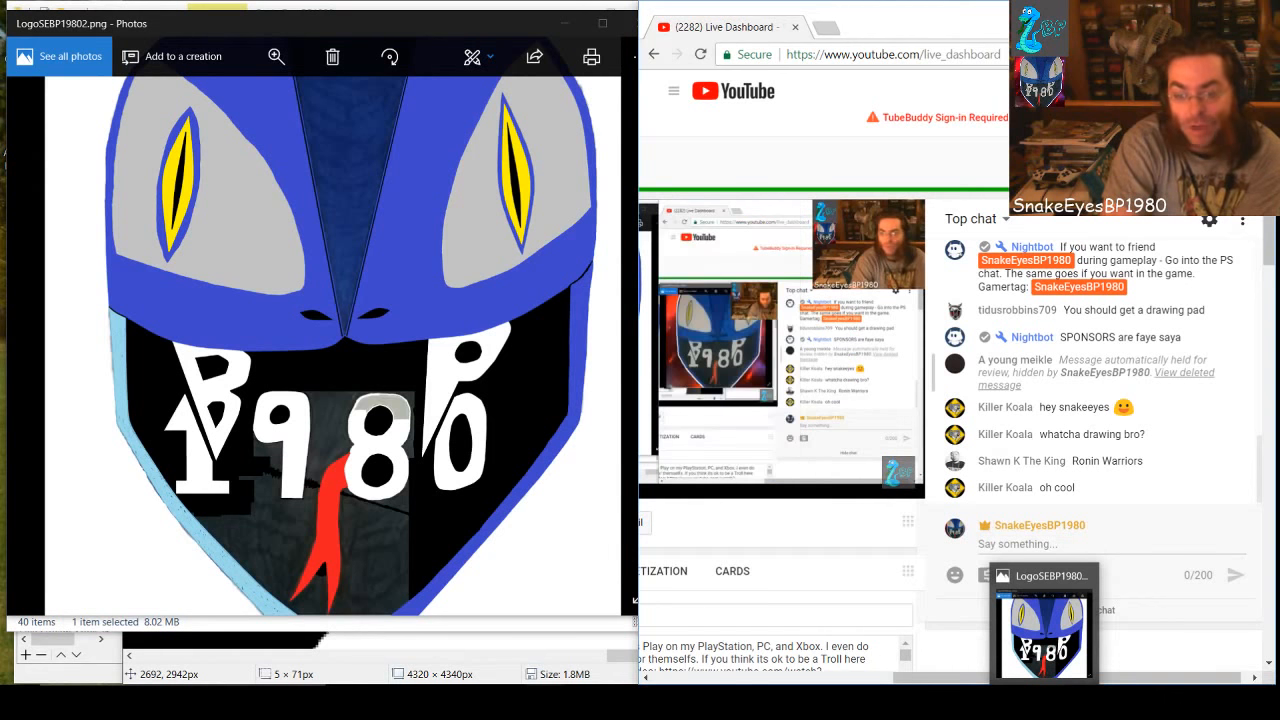
{"action": "mouse_move", "coordinate": [966, 702]}
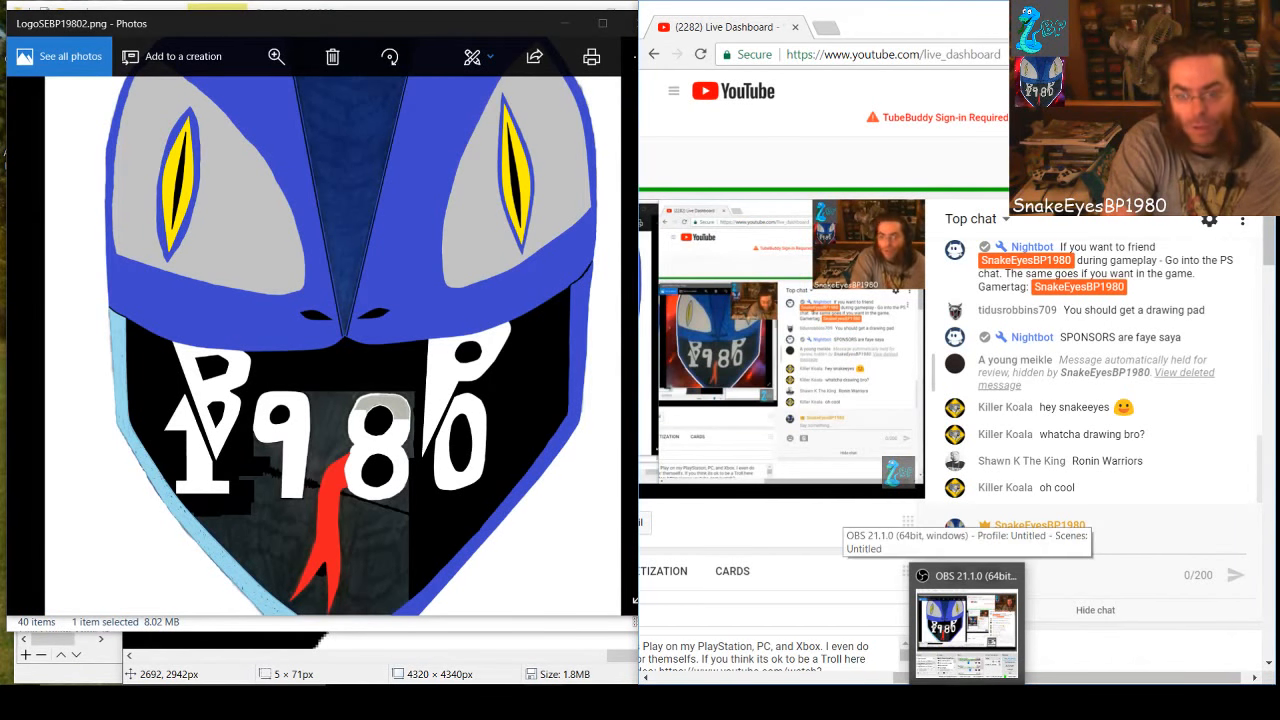
{"action": "left_click", "coordinate": [930, 702]}
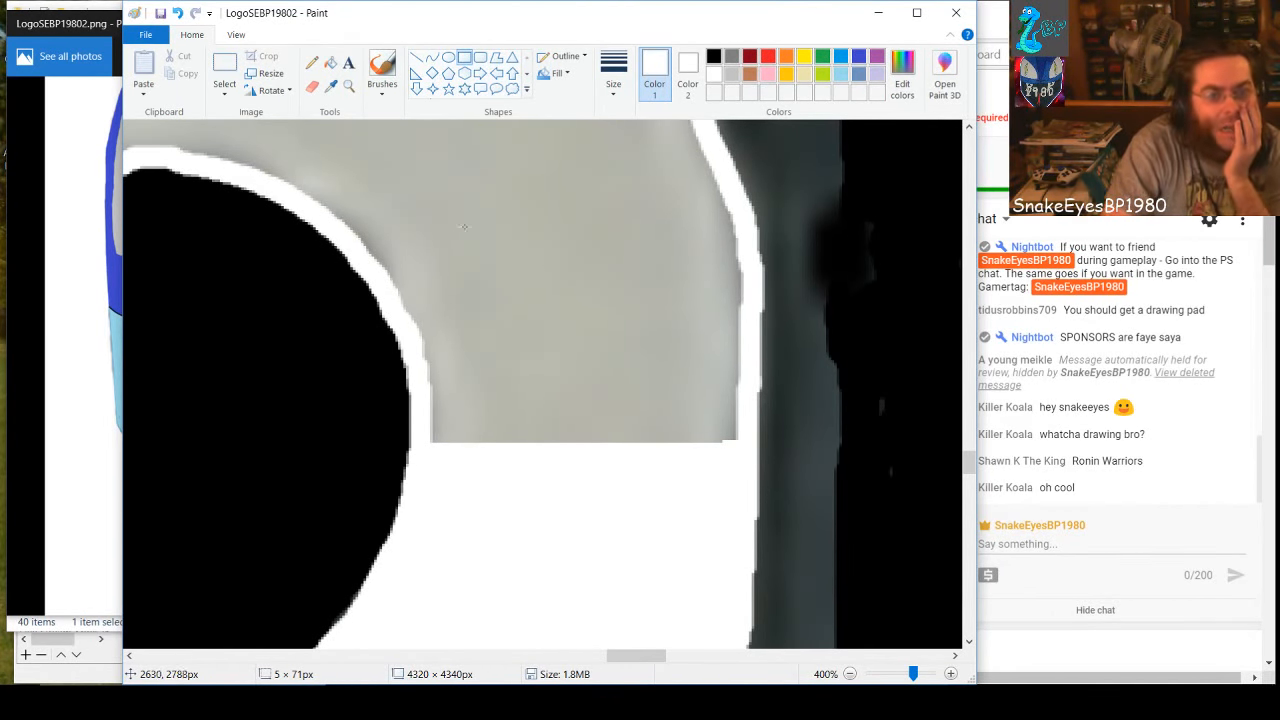
Cover the lower gray area right of the 8's upper hole with white rectangles of about 119 × 89, 11 × 33 and 145 × 2 px
{"action": "mouse_move", "coordinate": [422, 233]}
{"action": "left_mouse_down"}
{"action": "mouse_move", "coordinate": [466, 297]}
{"action": "mouse_move", "coordinate": [709, 480]}
{"action": "mouse_move", "coordinate": [735, 466]}
{"action": "left_mouse_up"}
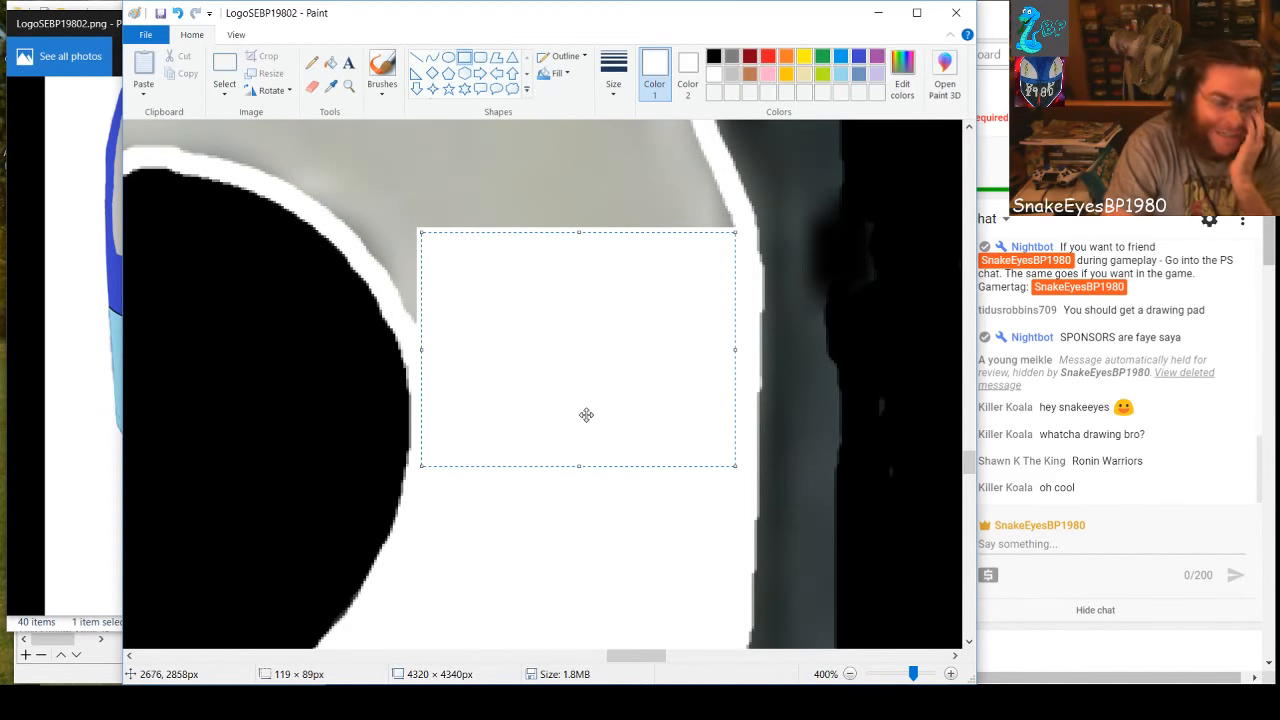
{"action": "left_click", "coordinate": [498, 155]}
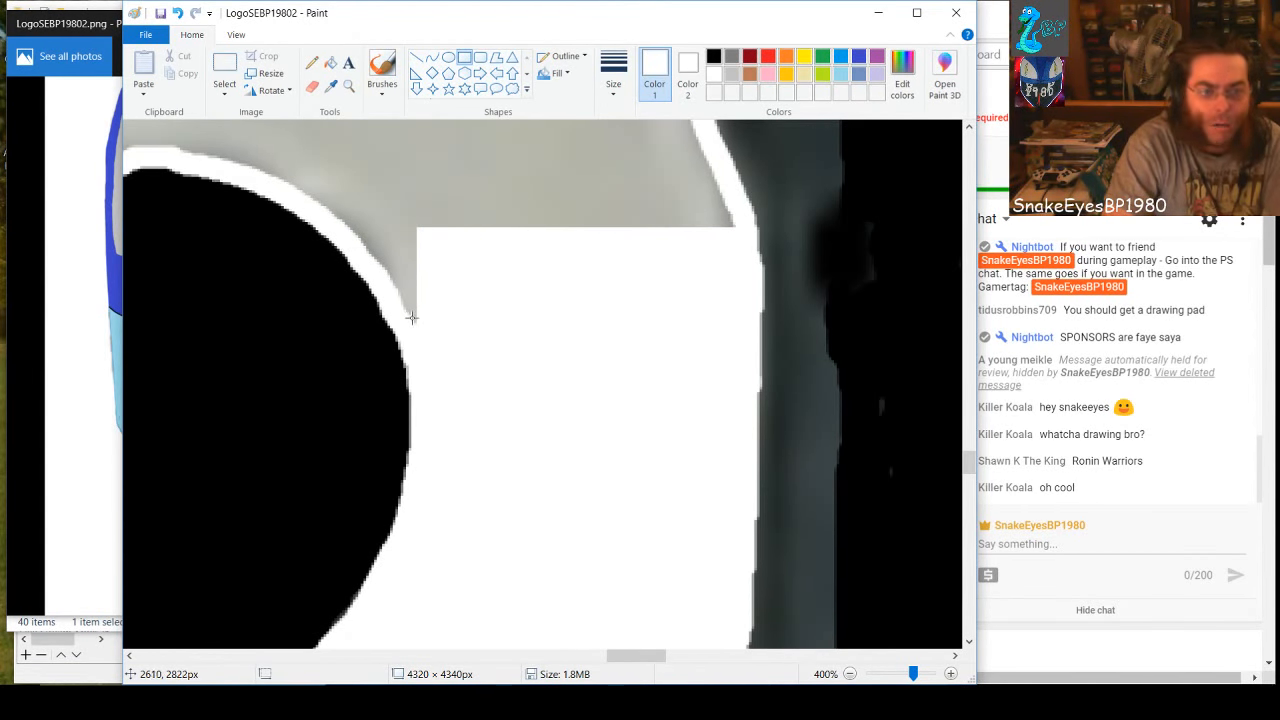
{"action": "left_click_drag", "start_coordinate": [399, 318], "coordinate": [428, 231]}
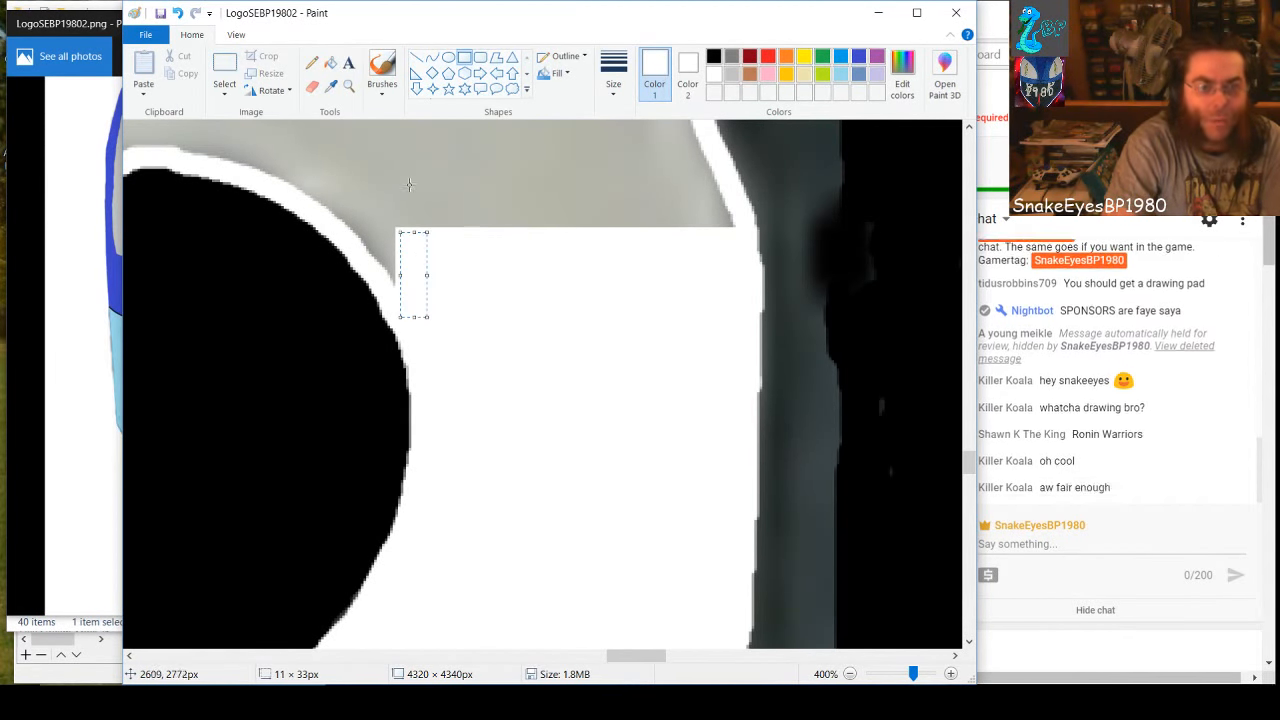
{"action": "left_click", "coordinate": [430, 247]}
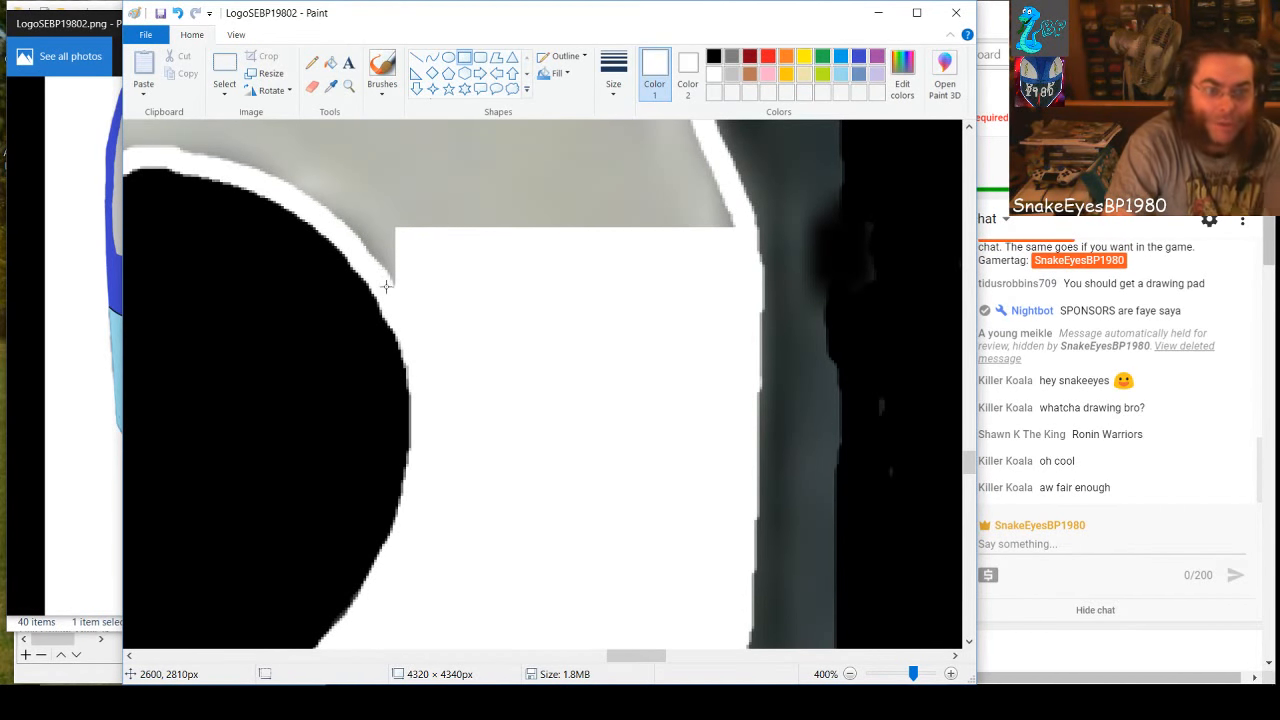
{"action": "left_click_drag", "start_coordinate": [383, 284], "coordinate": [730, 233]}
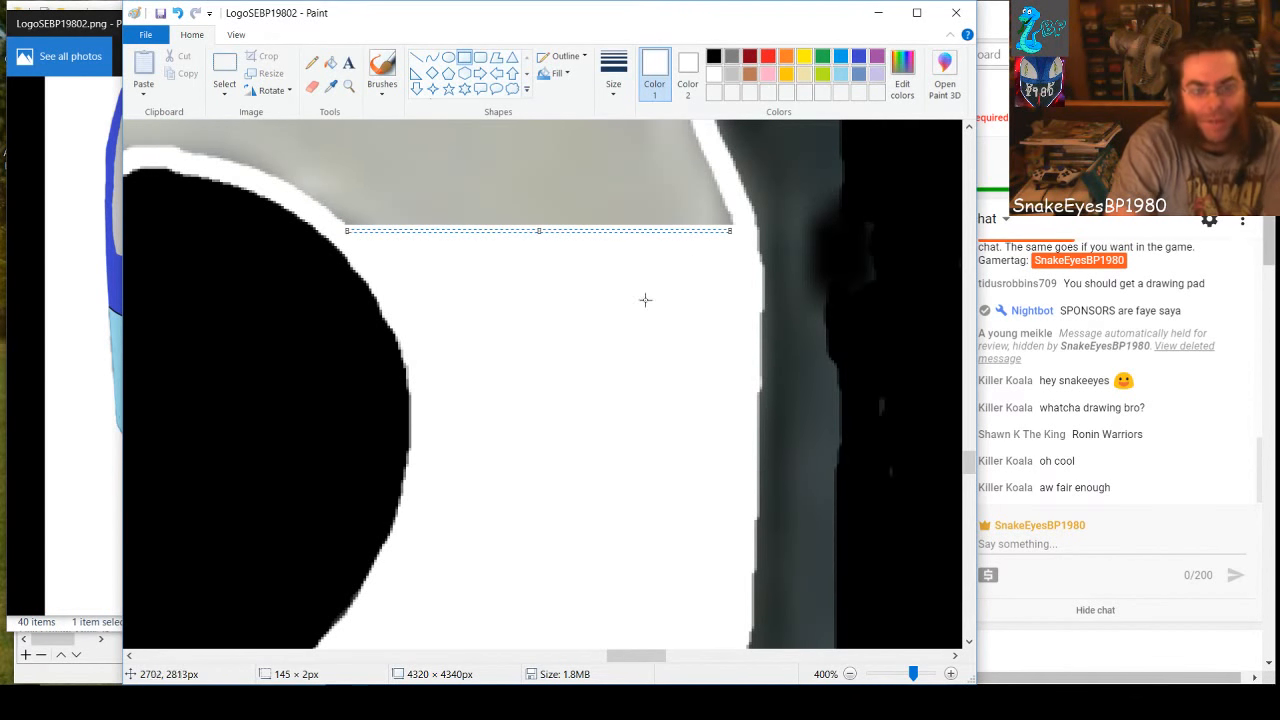
{"action": "left_click", "coordinate": [591, 340]}
Extend the white fill upward inside the 8's upper-right curve with strips of about 145 × 22 and 140 × 16 px
{"action": "scroll", "coordinate": [581, 340], "scroll_direction": "up", "scroll_amount": 2}
{"action": "scroll", "coordinate": [581, 340], "scroll_direction": "up", "scroll_amount": 2}
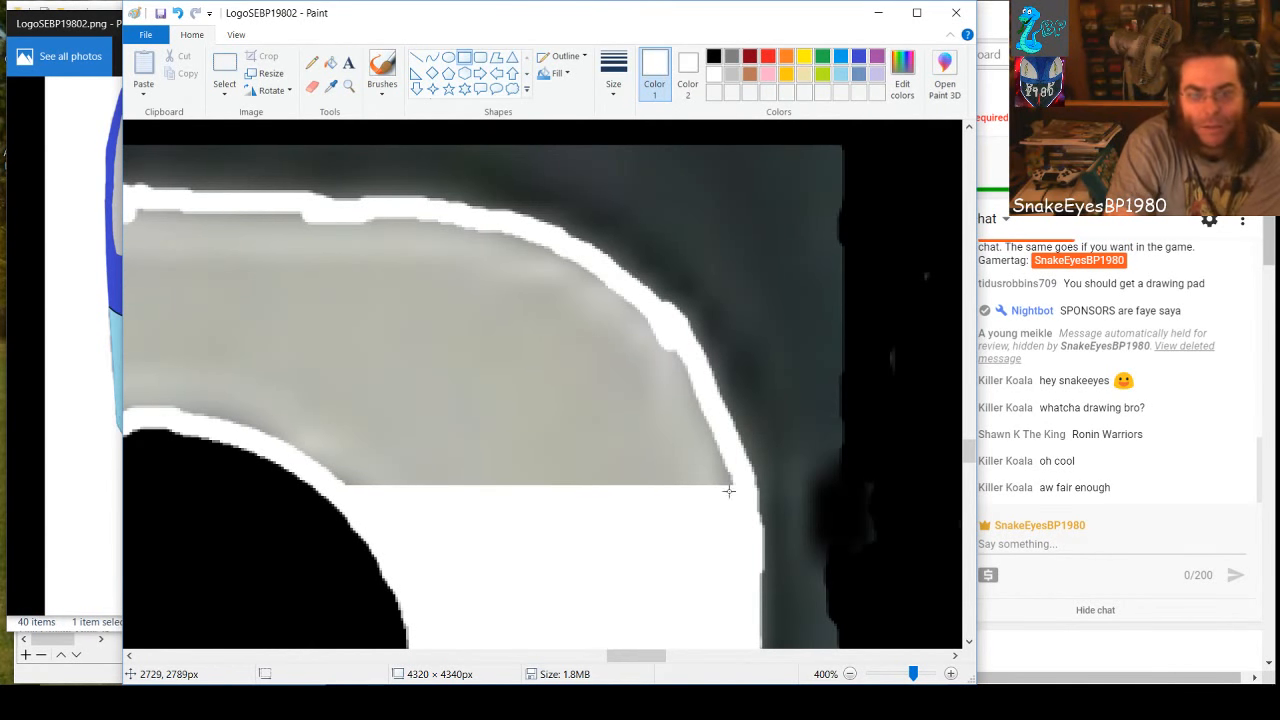
{"action": "left_click_drag", "start_coordinate": [727, 493], "coordinate": [345, 436]}
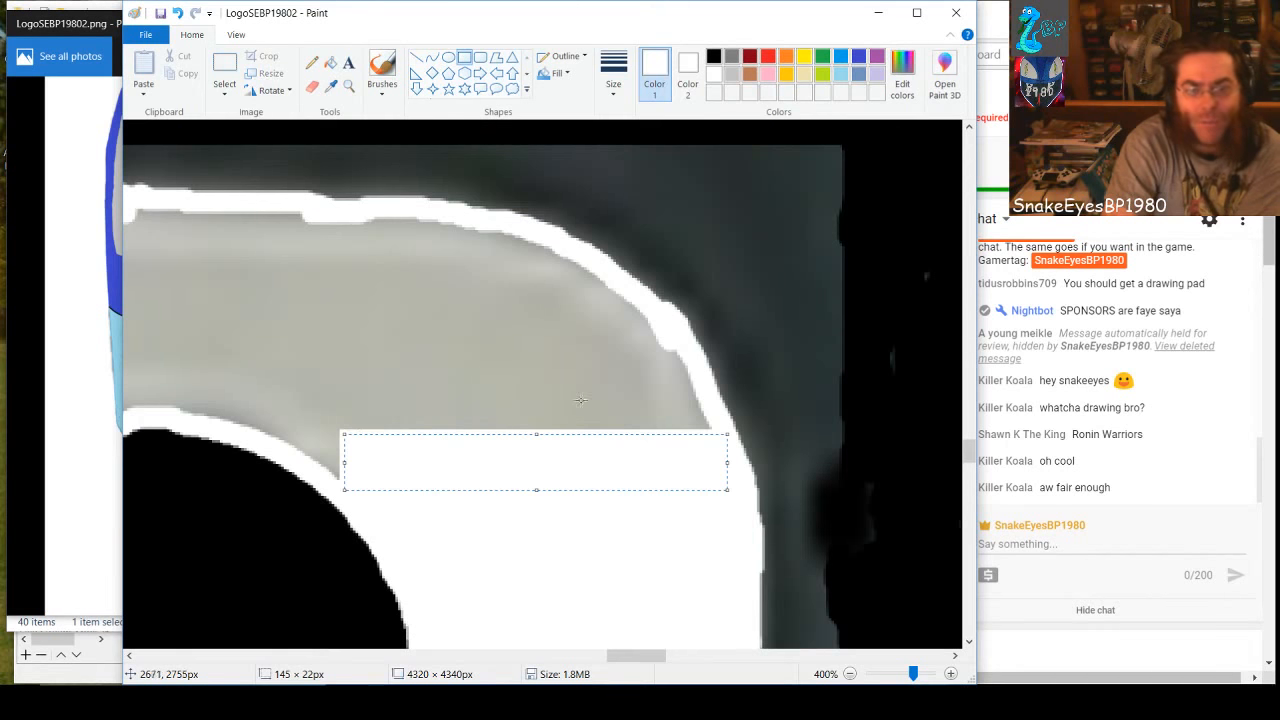
{"action": "left_click", "coordinate": [581, 401]}
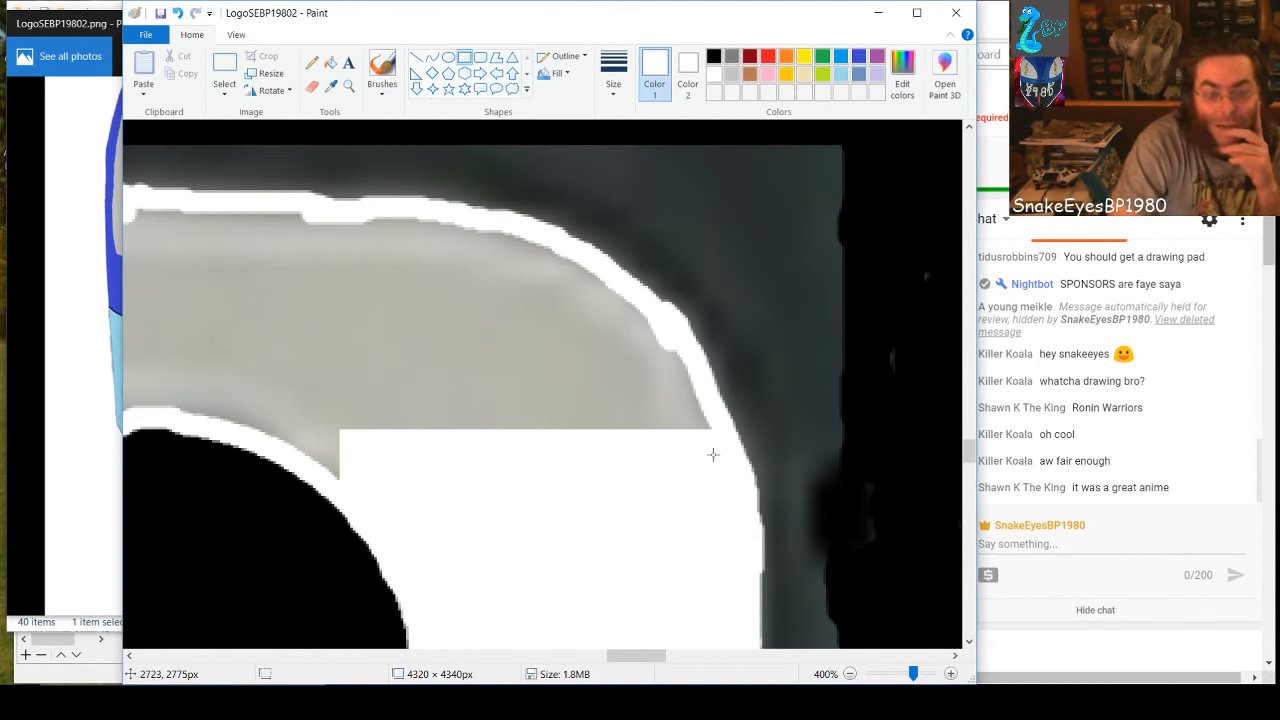
{"action": "left_click_drag", "start_coordinate": [708, 438], "coordinate": [344, 396]}
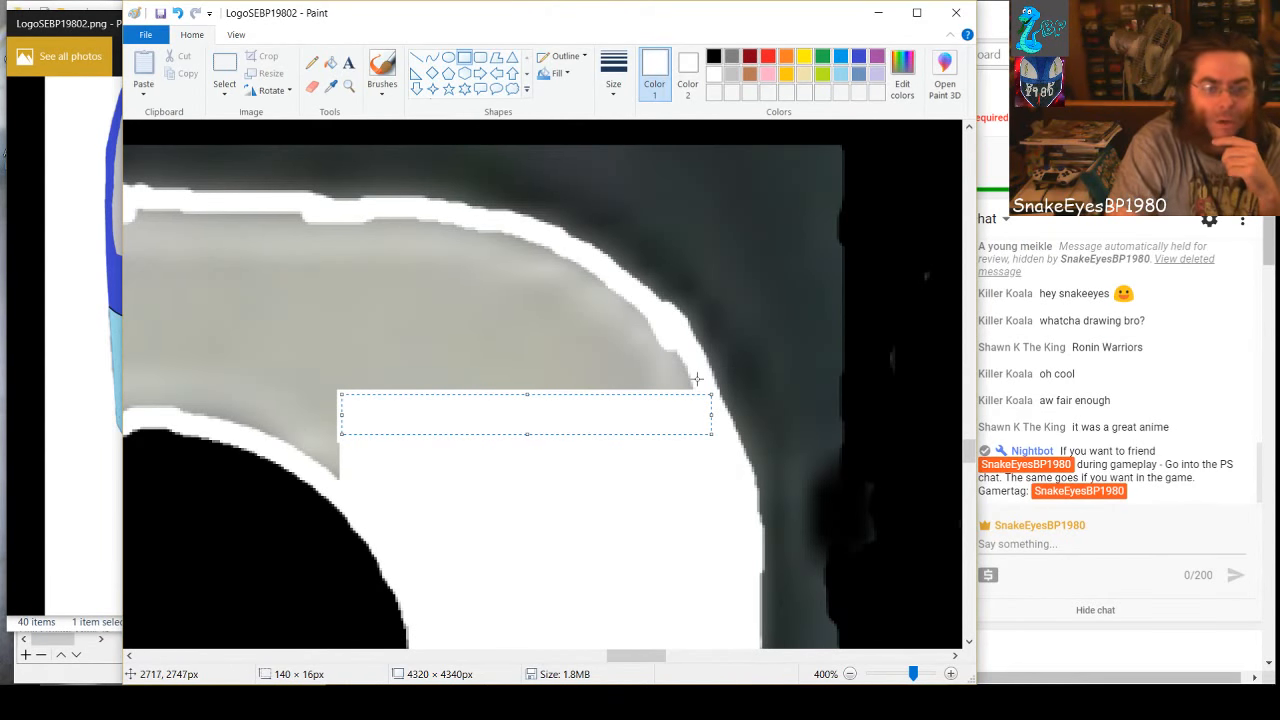
{"action": "left_click", "coordinate": [696, 390]}
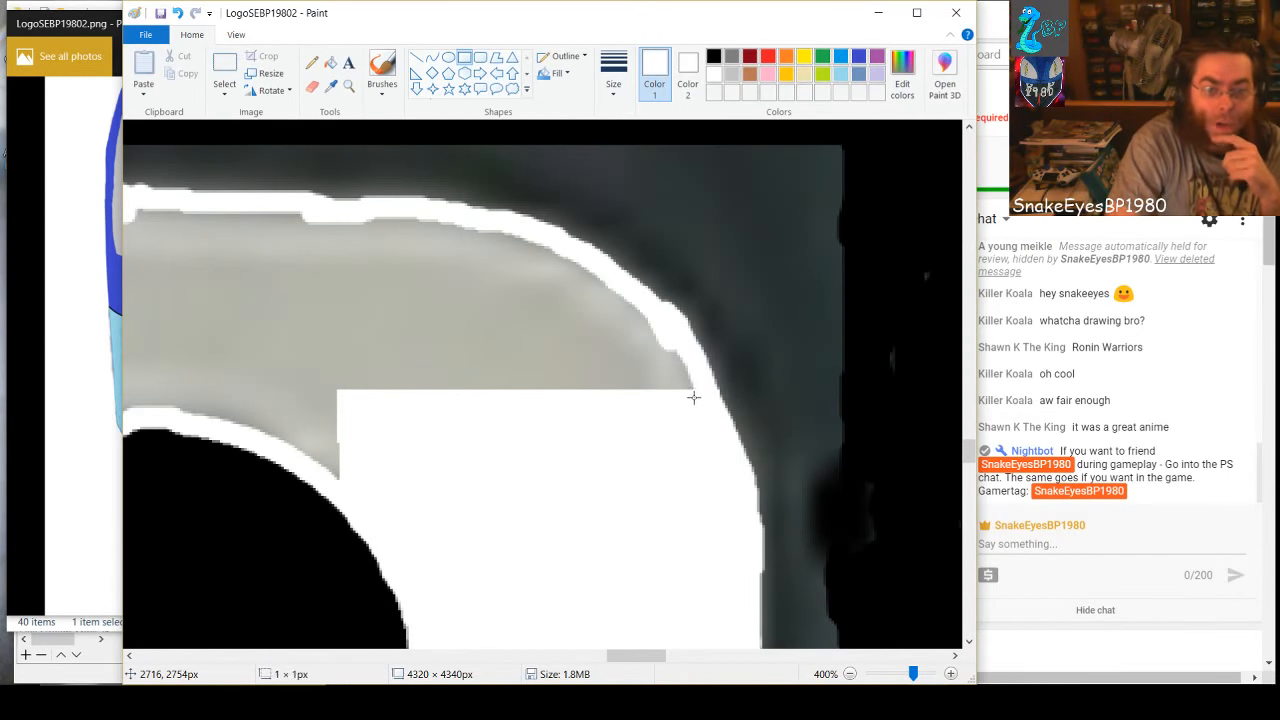
Stack three more white strips up to the 8's upper-right bend, the last two about 130 × 12 and 119 × 11 px
{"action": "left_click_drag", "start_coordinate": [694, 397], "coordinate": [338, 366]}
{"action": "left_click", "coordinate": [580, 318]}
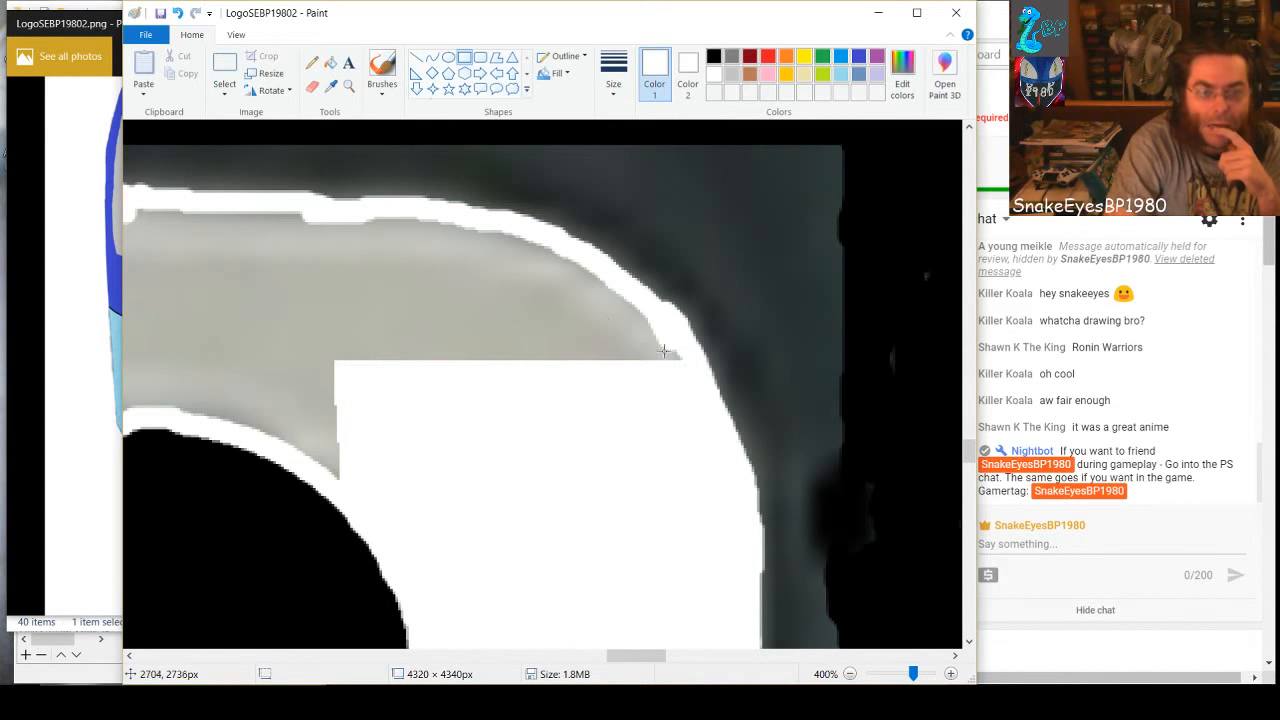
{"action": "left_click_drag", "start_coordinate": [687, 371], "coordinate": [342, 338]}
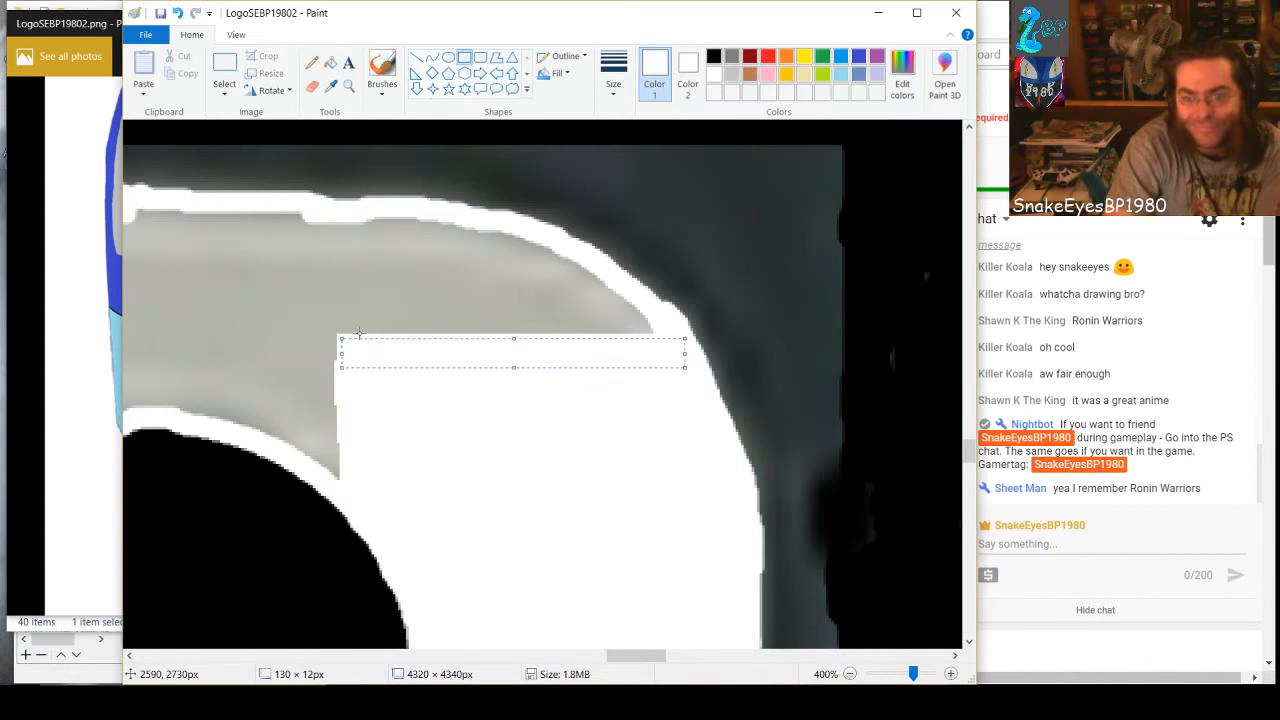
{"action": "left_click", "coordinate": [440, 272]}
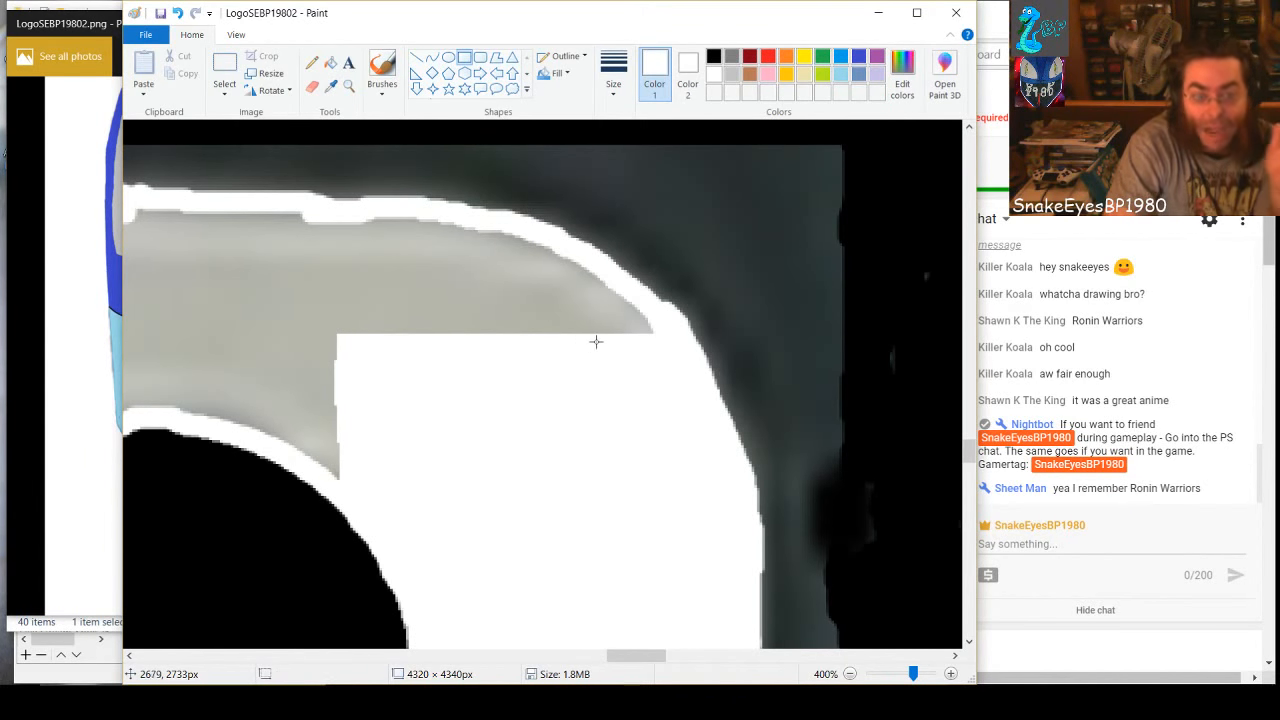
{"action": "left_click_drag", "start_coordinate": [658, 339], "coordinate": [344, 313]}
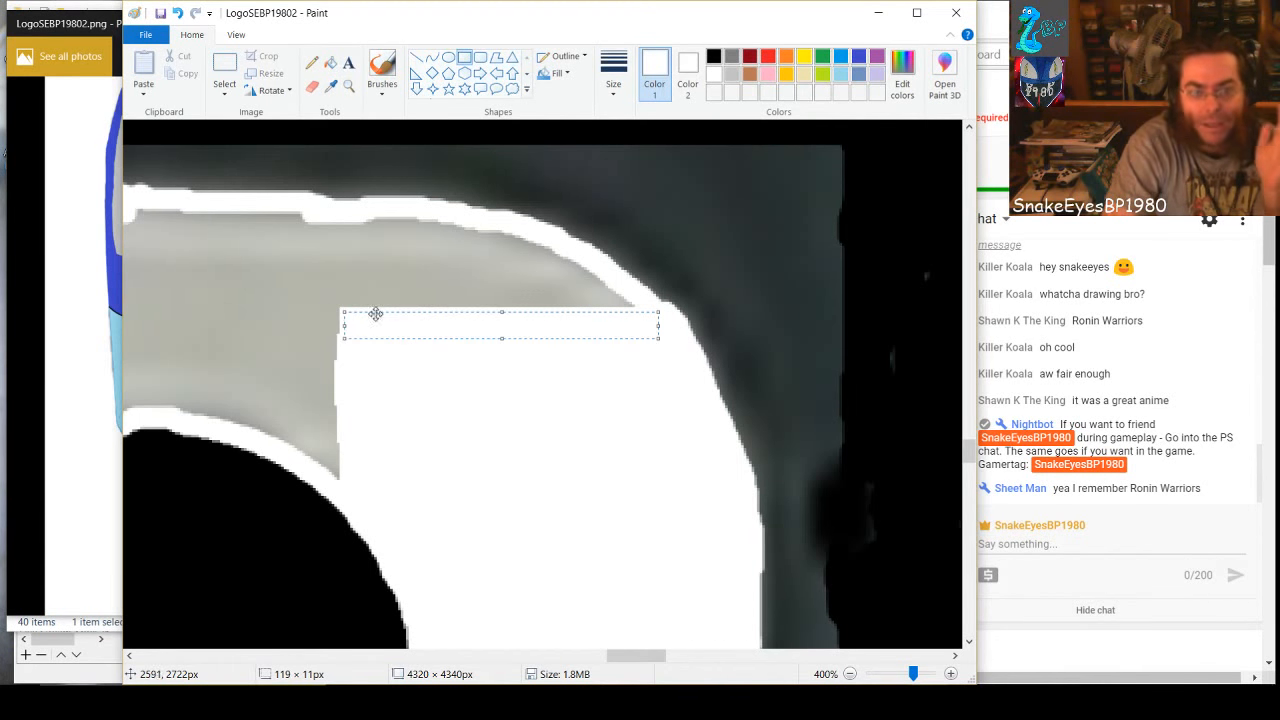
{"action": "left_click", "coordinate": [590, 393]}
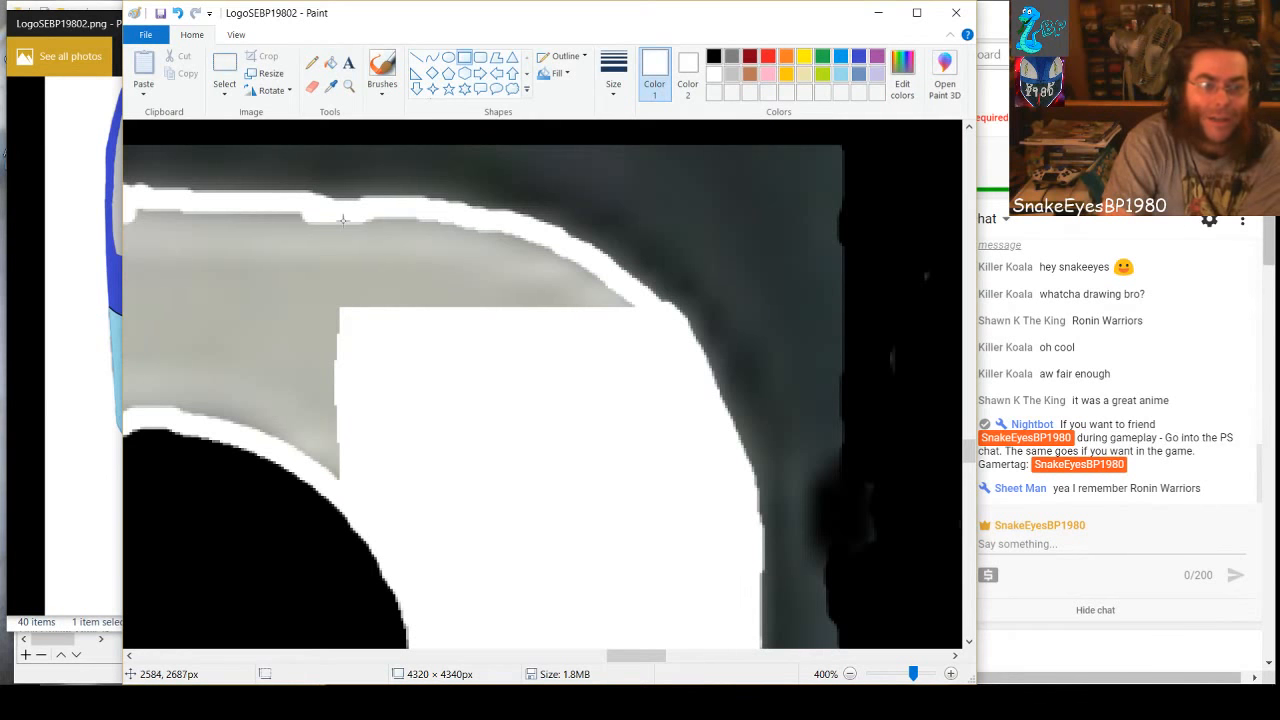
Whiten the remaining gray under the 8's upper-right outline with a 64 × 51 px rectangle and smaller strips, the last about 21 × 4 px
{"action": "left_click_drag", "start_coordinate": [342, 220], "coordinate": [507, 351]}
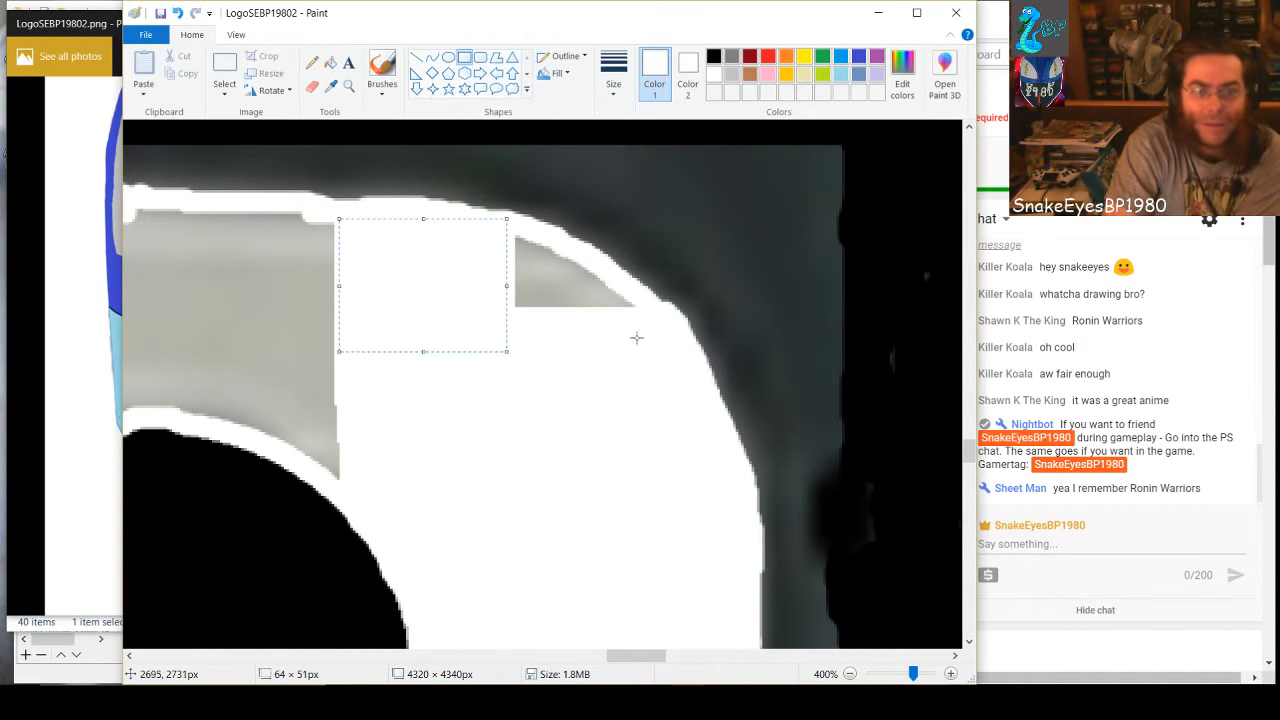
{"action": "left_click_drag", "start_coordinate": [632, 309], "coordinate": [492, 288]}
{"action": "left_click_drag", "start_coordinate": [612, 288], "coordinate": [491, 268]}
{"action": "left_click", "coordinate": [568, 311]}
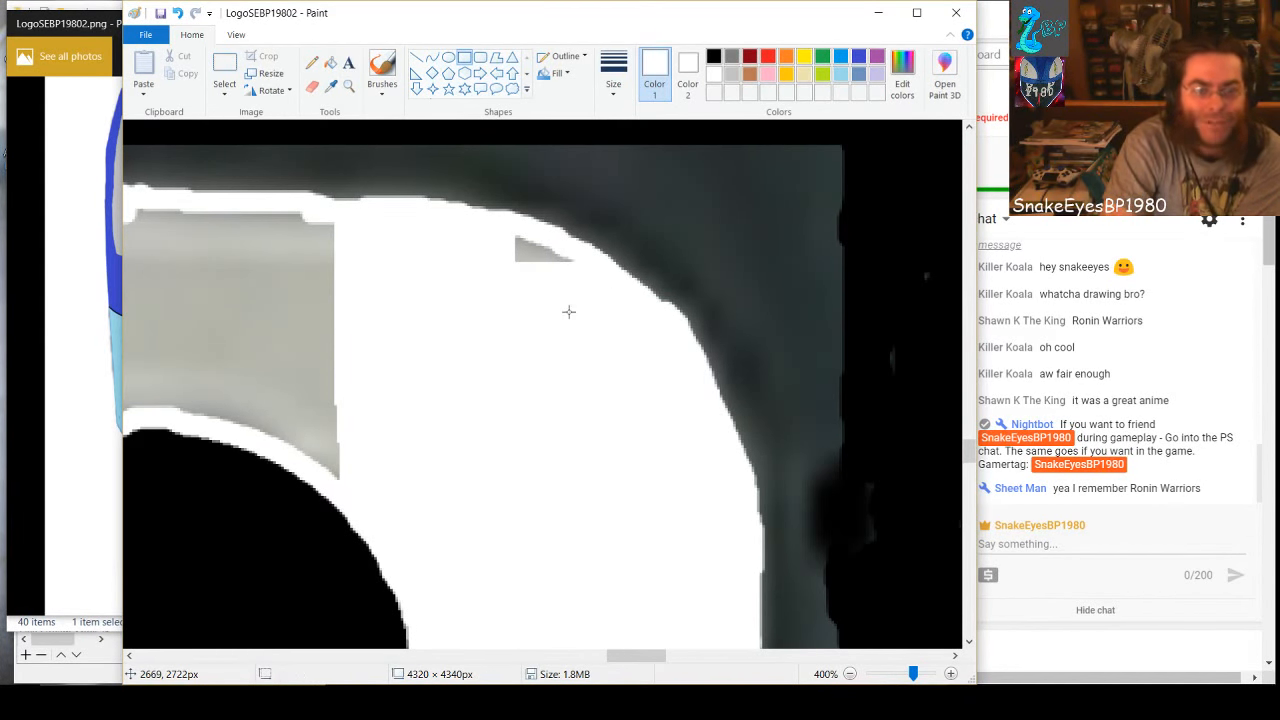
{"action": "left_click_drag", "start_coordinate": [576, 266], "coordinate": [495, 241]}
{"action": "left_click", "coordinate": [549, 298]}
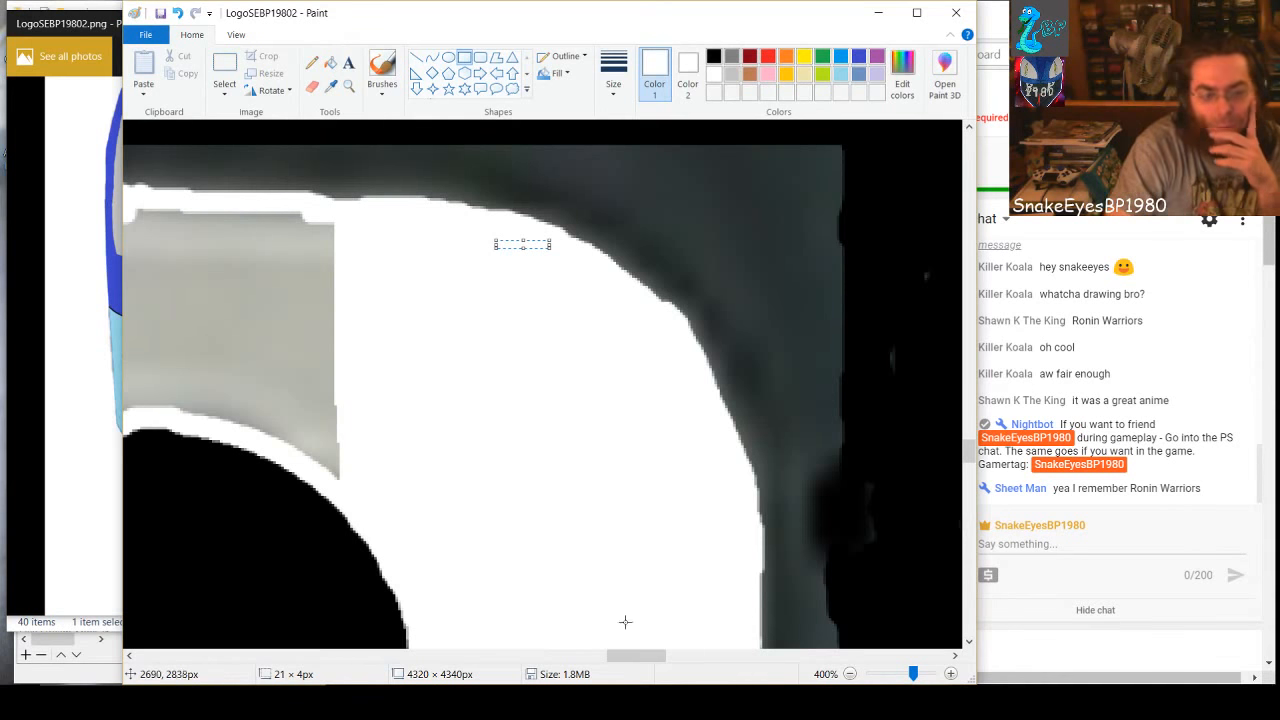
Whiten the right part of the gray band above the 8's upper hole with successive vertical strips, one about 11 × 94 px
{"action": "left_click_drag", "start_coordinate": [643, 660], "coordinate": [616, 660]}
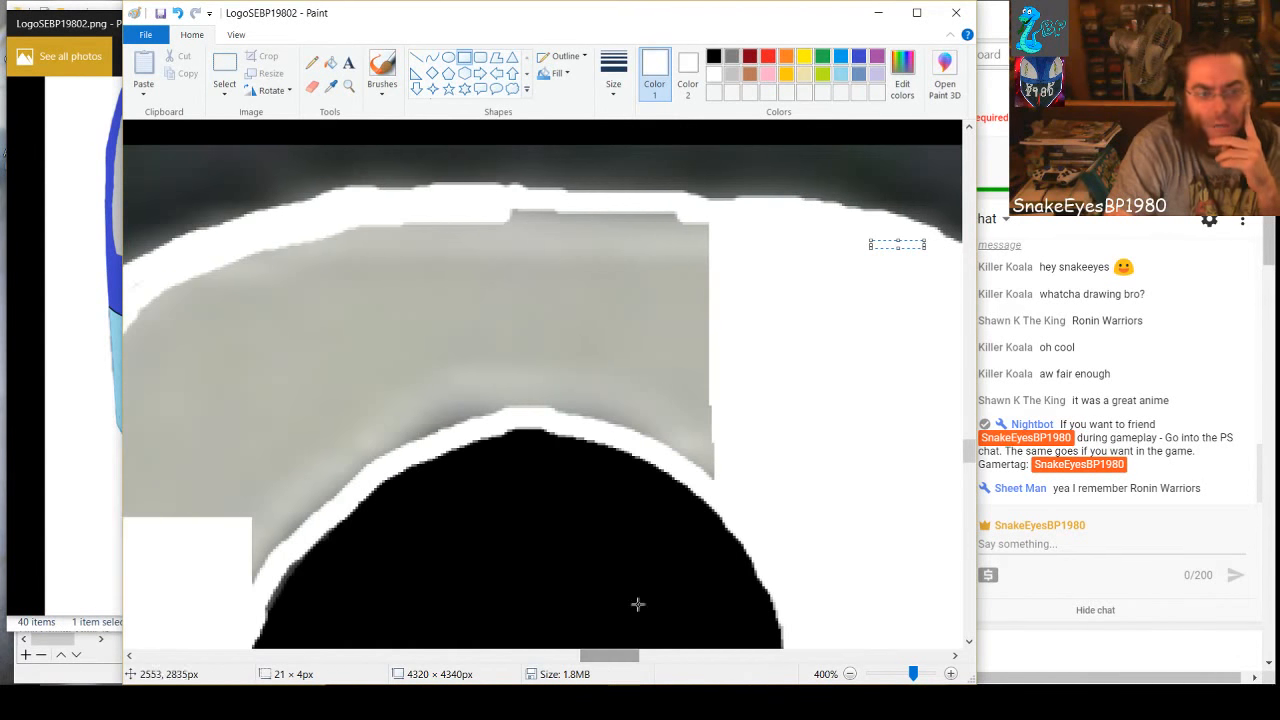
{"action": "left_click_drag", "start_coordinate": [727, 492], "coordinate": [695, 221]}
{"action": "left_click", "coordinate": [789, 490]}
{"action": "left_click", "coordinate": [683, 373]}
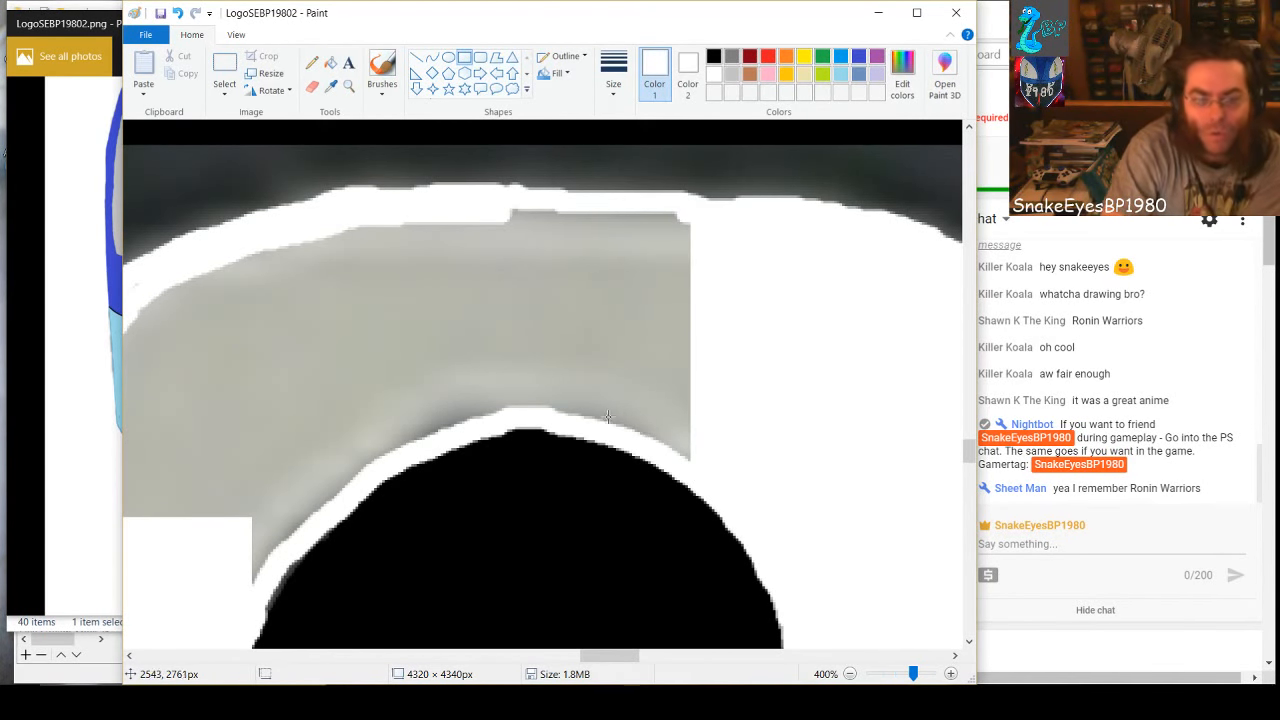
{"action": "left_click_drag", "start_coordinate": [689, 461], "coordinate": [663, 213]}
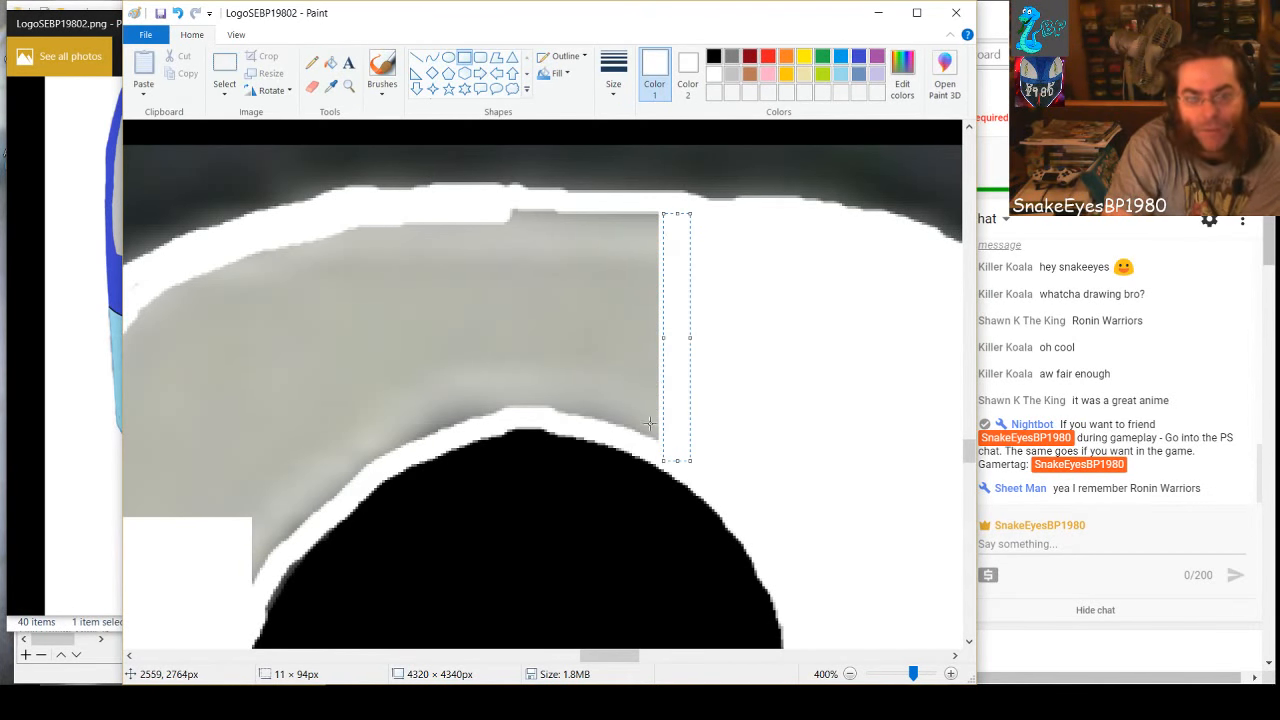
{"action": "left_click", "coordinate": [625, 400]}
{"action": "left_click_drag", "start_coordinate": [659, 440], "coordinate": [621, 259]}
{"action": "left_click_drag", "start_coordinate": [617, 220], "coordinate": [617, 214]}
{"action": "left_click", "coordinate": [738, 327]}
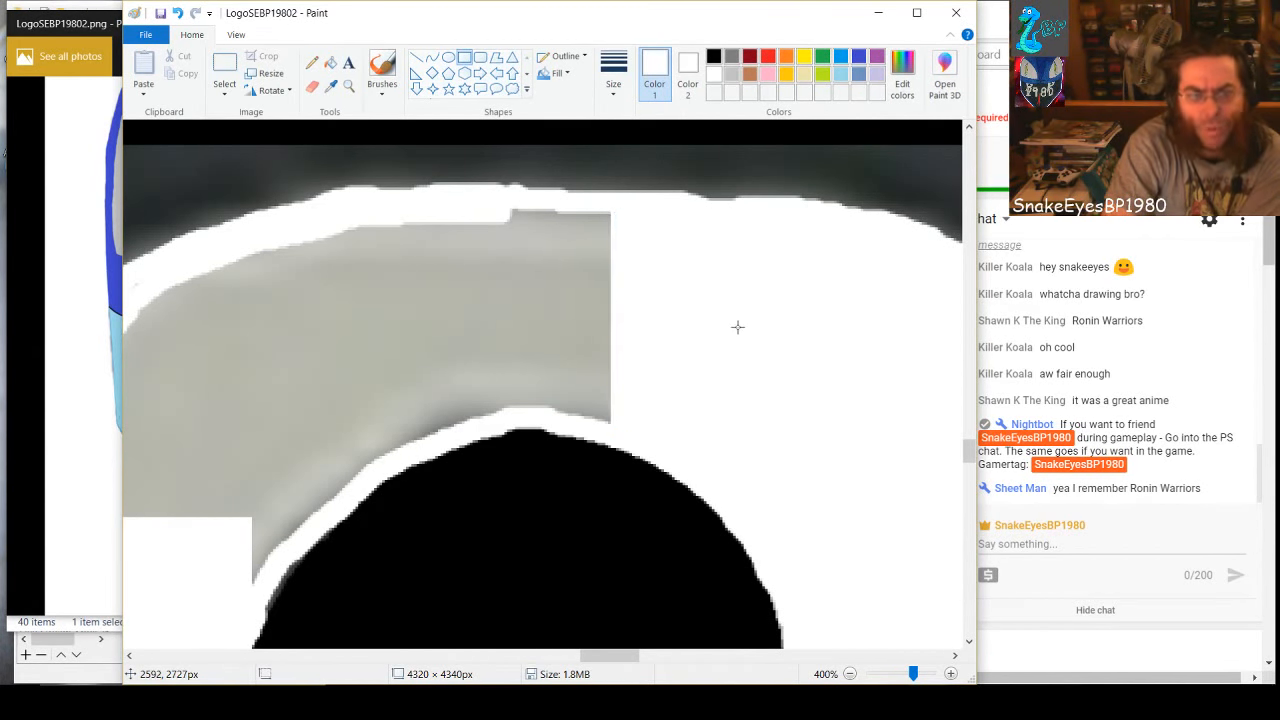
{"action": "left_click_drag", "start_coordinate": [617, 430], "coordinate": [586, 213]}
{"action": "key", "text": "Delete"}
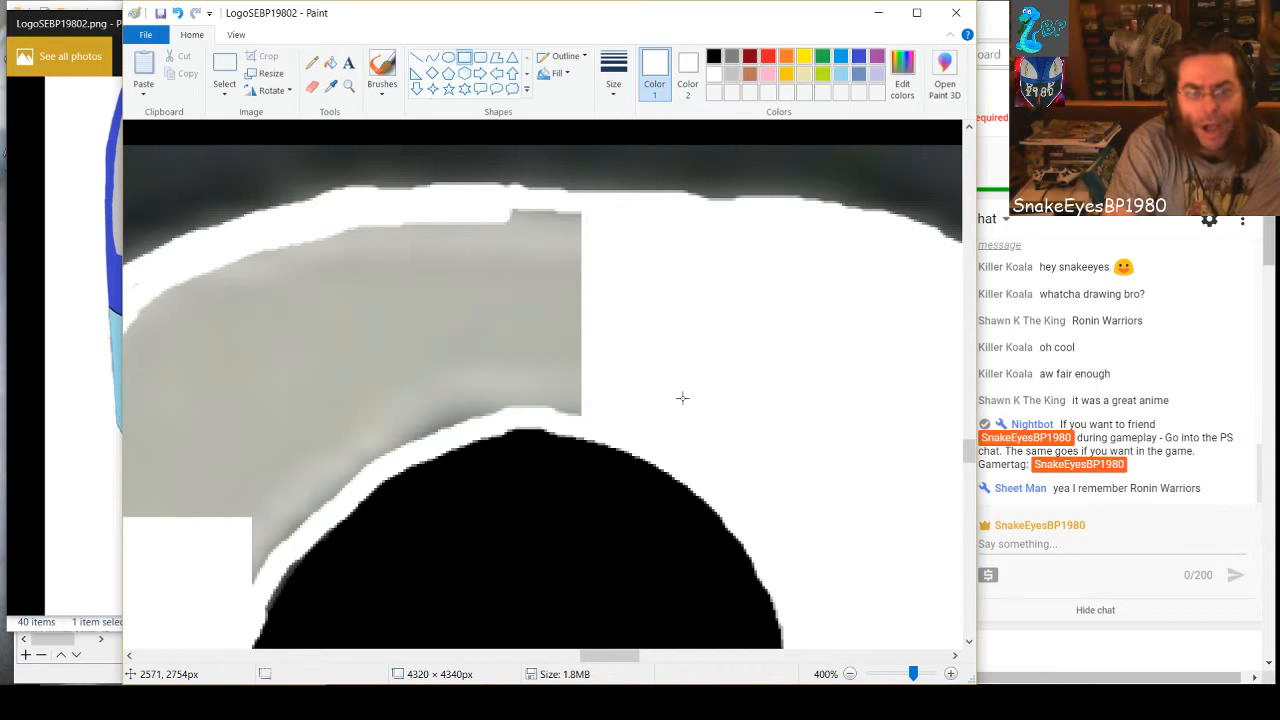
Cover the middle of the gray band above the 8's upper hole with a white rectangle widened to about 106 × 80 px
{"action": "left_click_drag", "start_coordinate": [582, 418], "coordinate": [546, 208]}
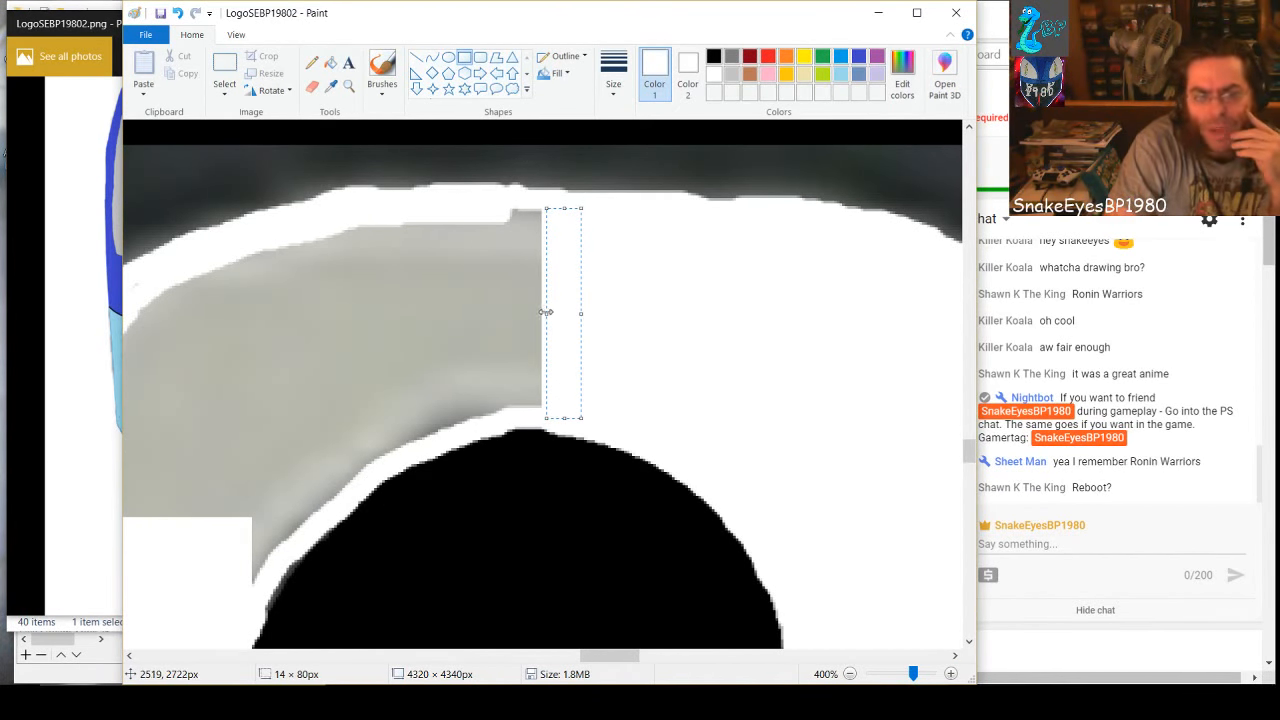
{"action": "left_click_drag", "start_coordinate": [545, 315], "coordinate": [301, 366]}
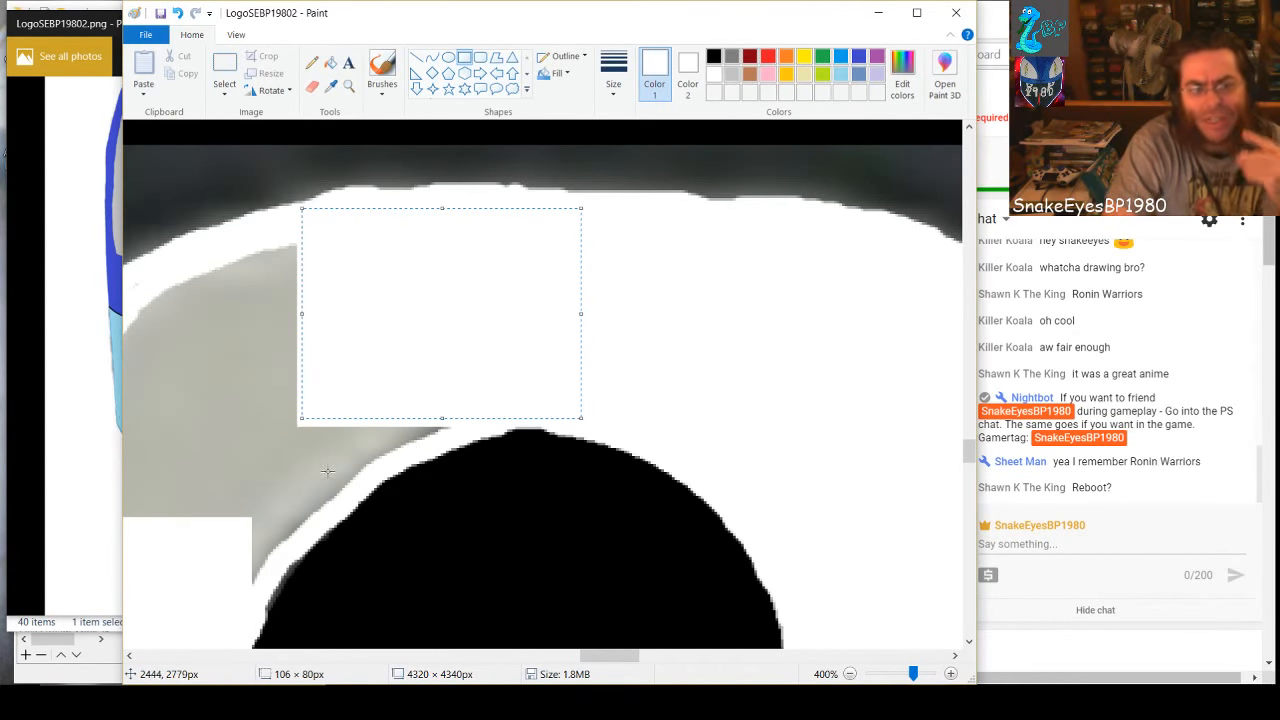
{"action": "left_click", "coordinate": [232, 478]}
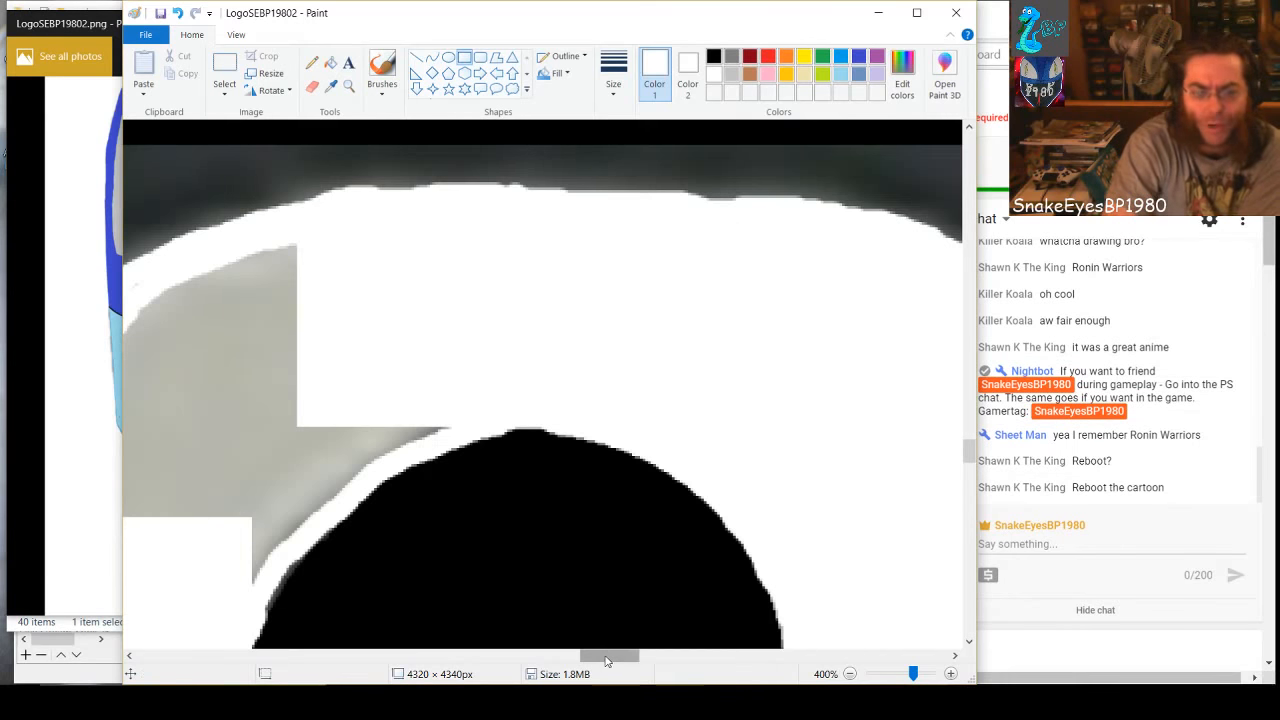
Cover the center of the gray area in the 8's upper-left curve with a tall white rectangle
{"action": "left_click_drag", "start_coordinate": [610, 655], "coordinate": [588, 658]}
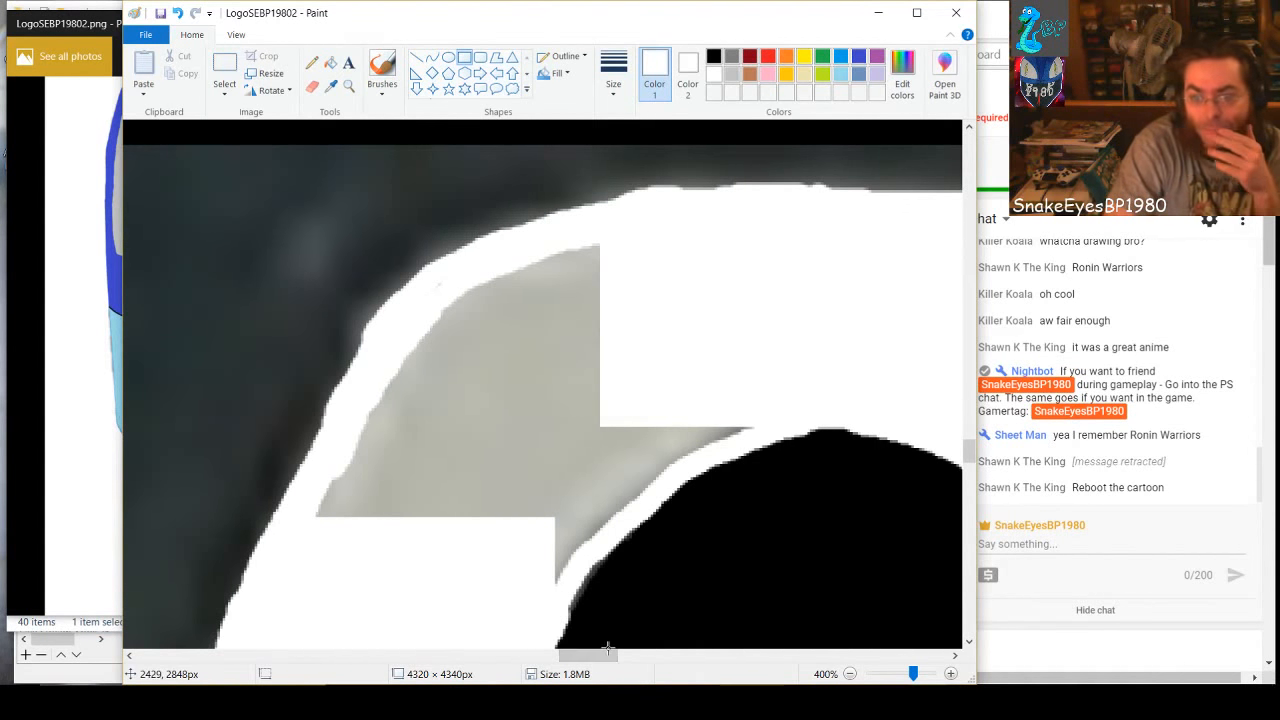
{"action": "left_click_drag", "start_coordinate": [562, 585], "coordinate": [424, 280]}
{"action": "left_click", "coordinate": [371, 527]}
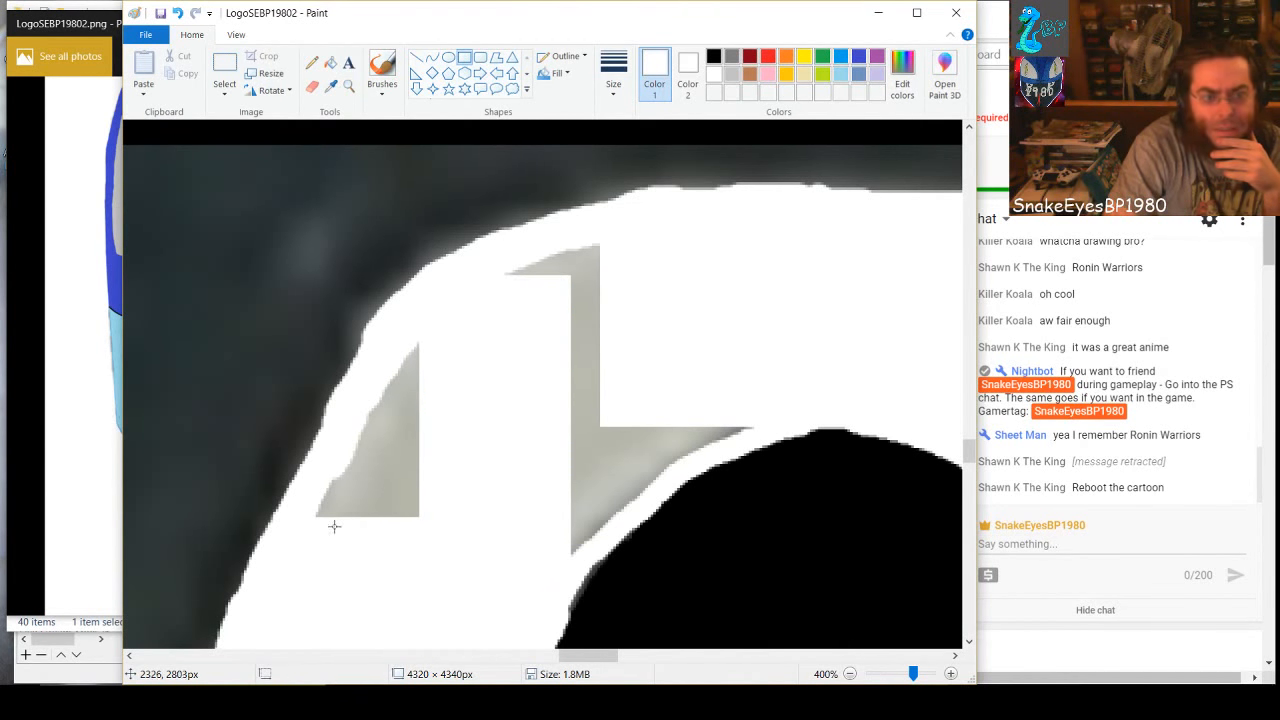
Whiten the gray wedge along the 8's upper-left outline with small rectangles, the last about 20 × 34 px
{"action": "left_click_drag", "start_coordinate": [315, 521], "coordinate": [398, 455]}
{"action": "left_click_drag", "start_coordinate": [363, 508], "coordinate": [357, 386]}
{"action": "left_click", "coordinate": [451, 437]}
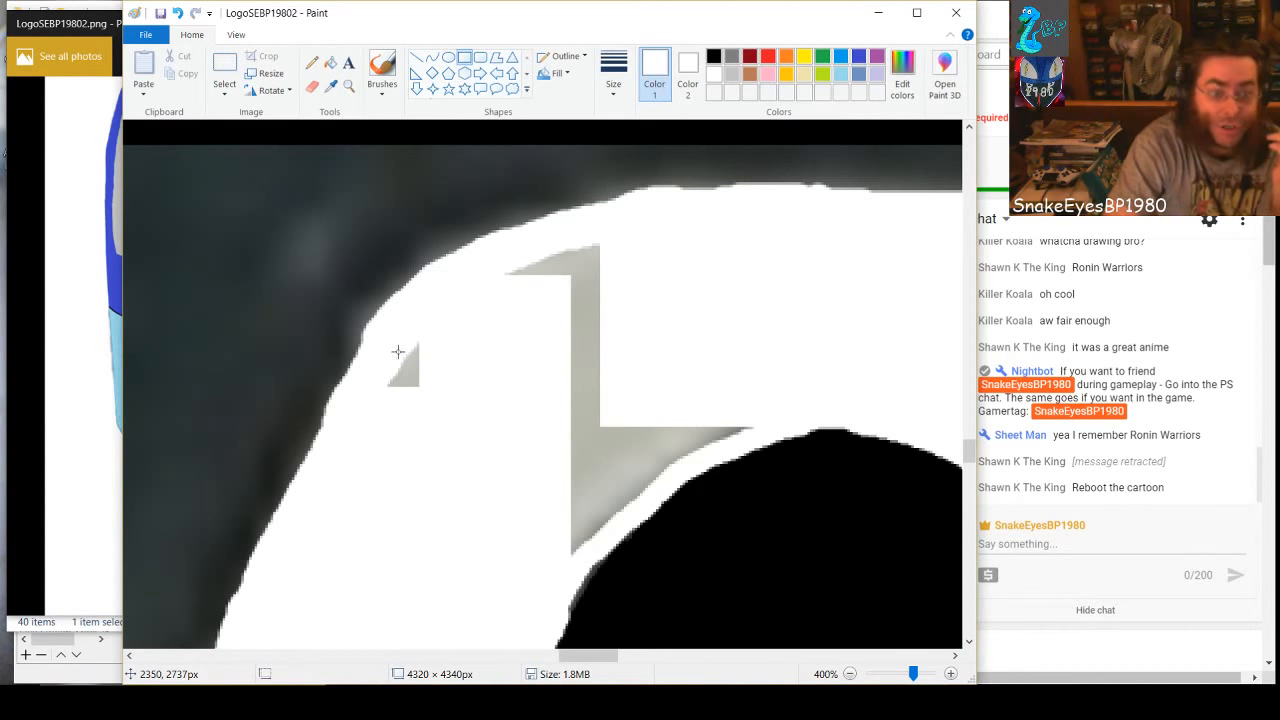
{"action": "left_click_drag", "start_coordinate": [381, 338], "coordinate": [433, 426]}
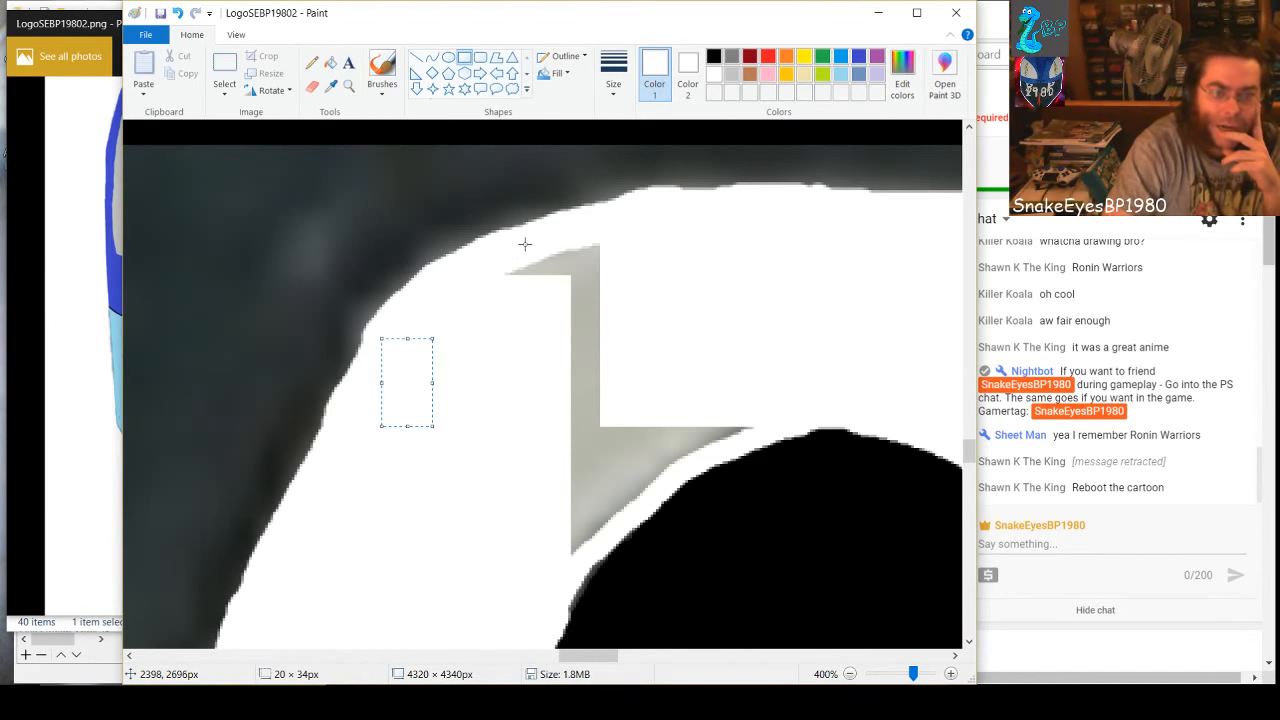
Cover the remaining gray in the 8's upper-left curve, down to the upper hole's edge, with white rectangles, the last about 29 × 13 px
{"action": "left_click_drag", "start_coordinate": [489, 249], "coordinate": [752, 431]}
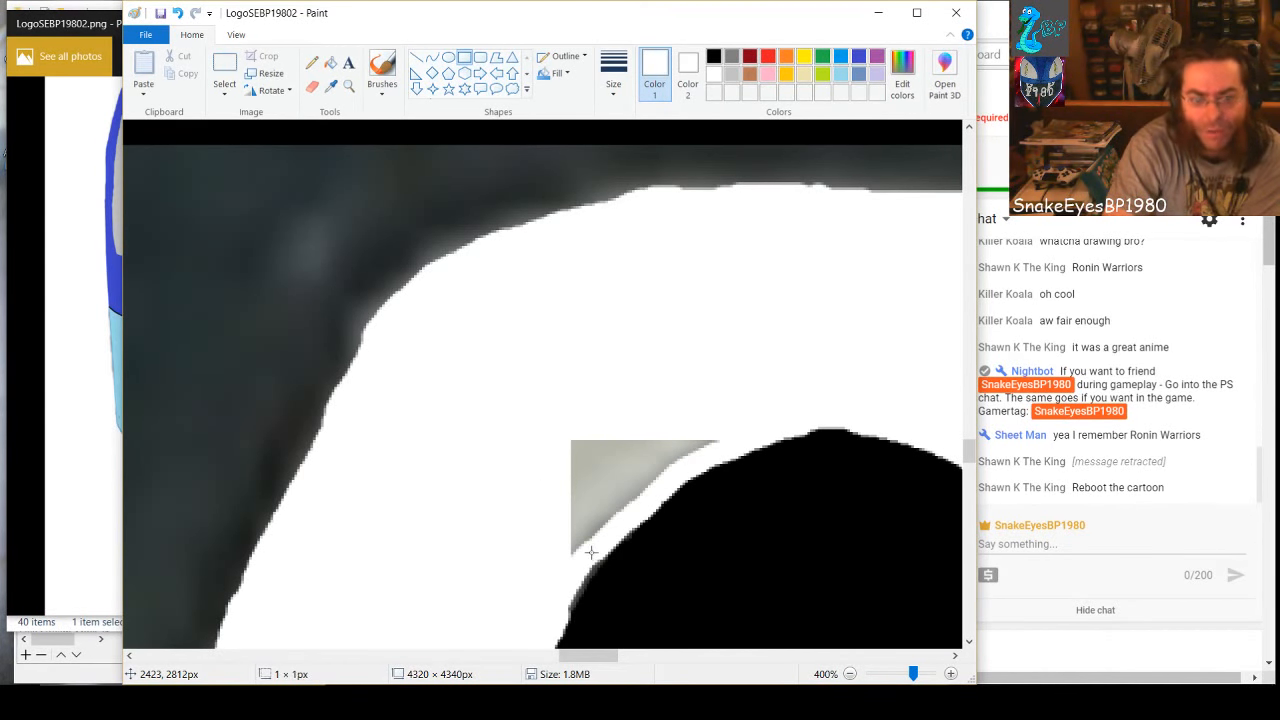
{"action": "left_click_drag", "start_coordinate": [592, 553], "coordinate": [556, 418]}
{"action": "left_click_drag", "start_coordinate": [623, 532], "coordinate": [588, 418]}
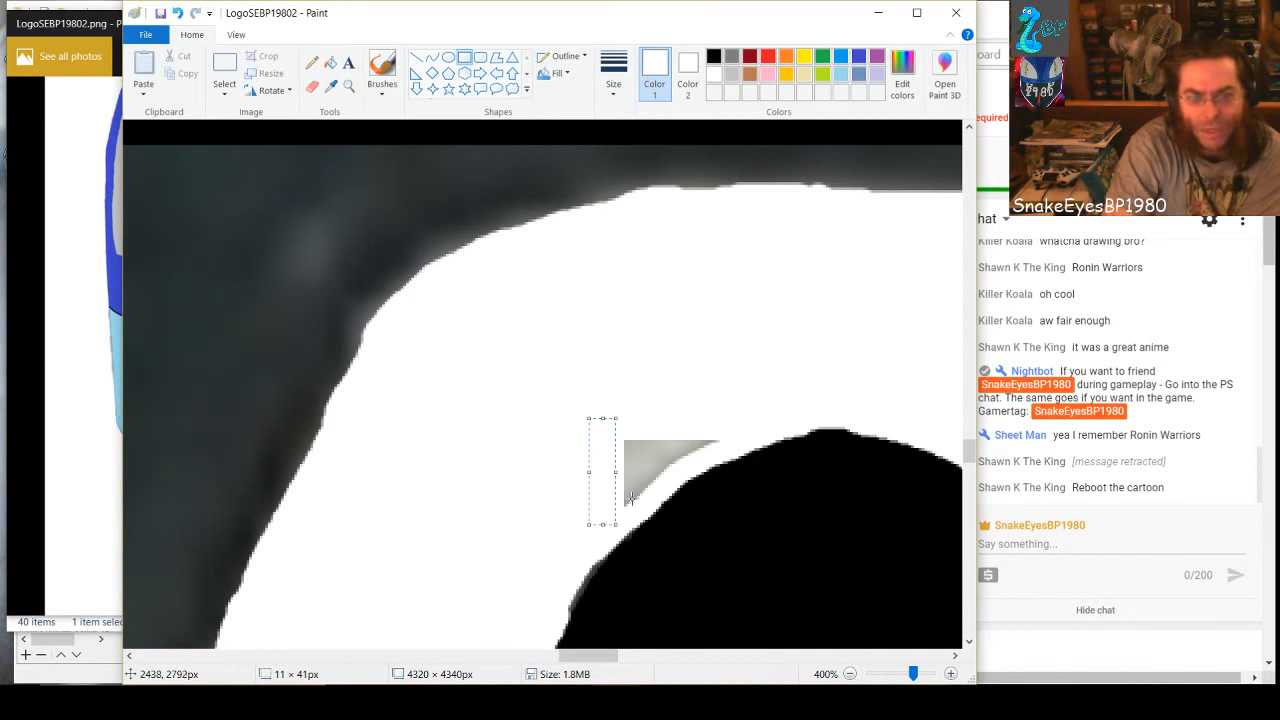
{"action": "left_click_drag", "start_coordinate": [640, 503], "coordinate": [621, 424]}
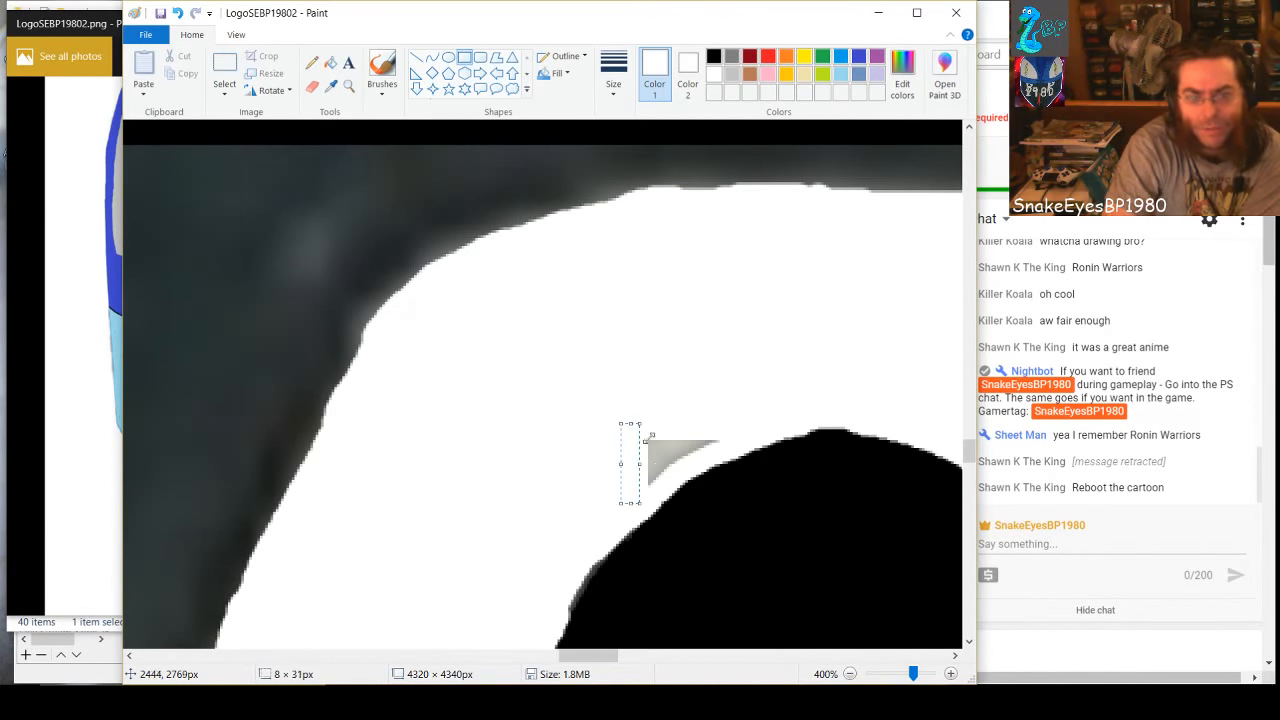
{"action": "left_click_drag", "start_coordinate": [669, 482], "coordinate": [647, 429]}
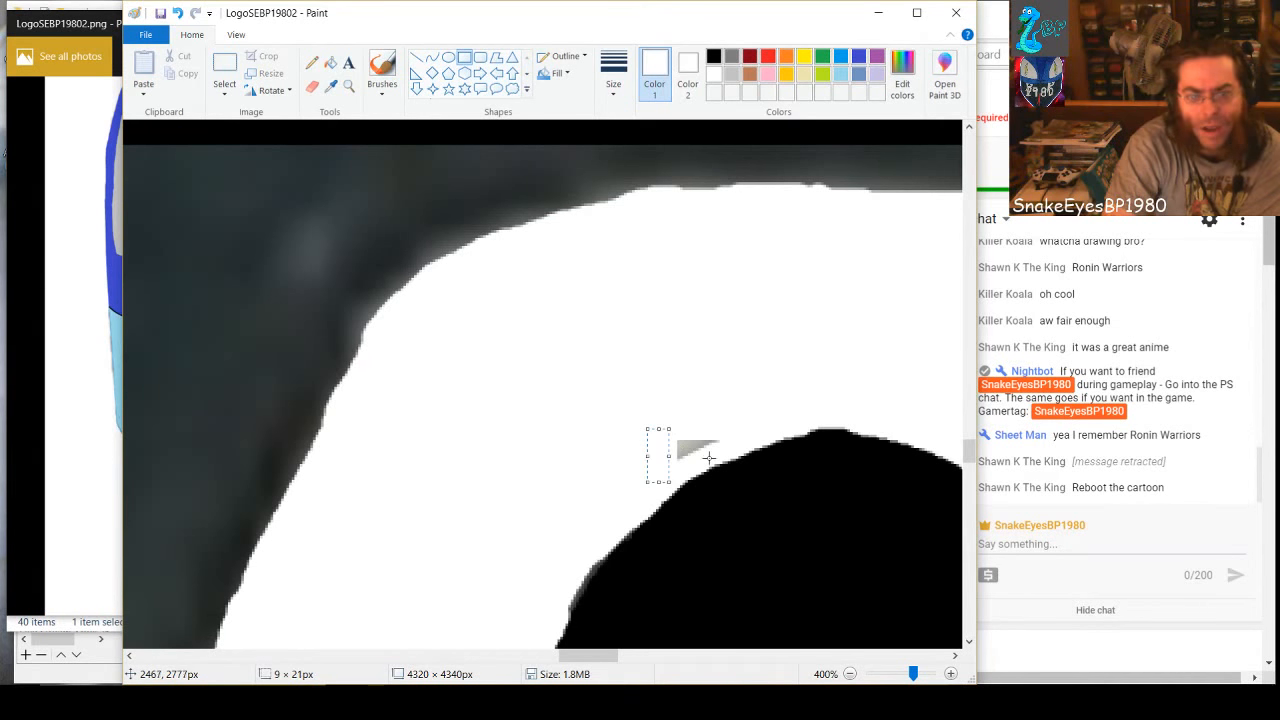
{"action": "left_click_drag", "start_coordinate": [716, 452], "coordinate": [679, 456]}
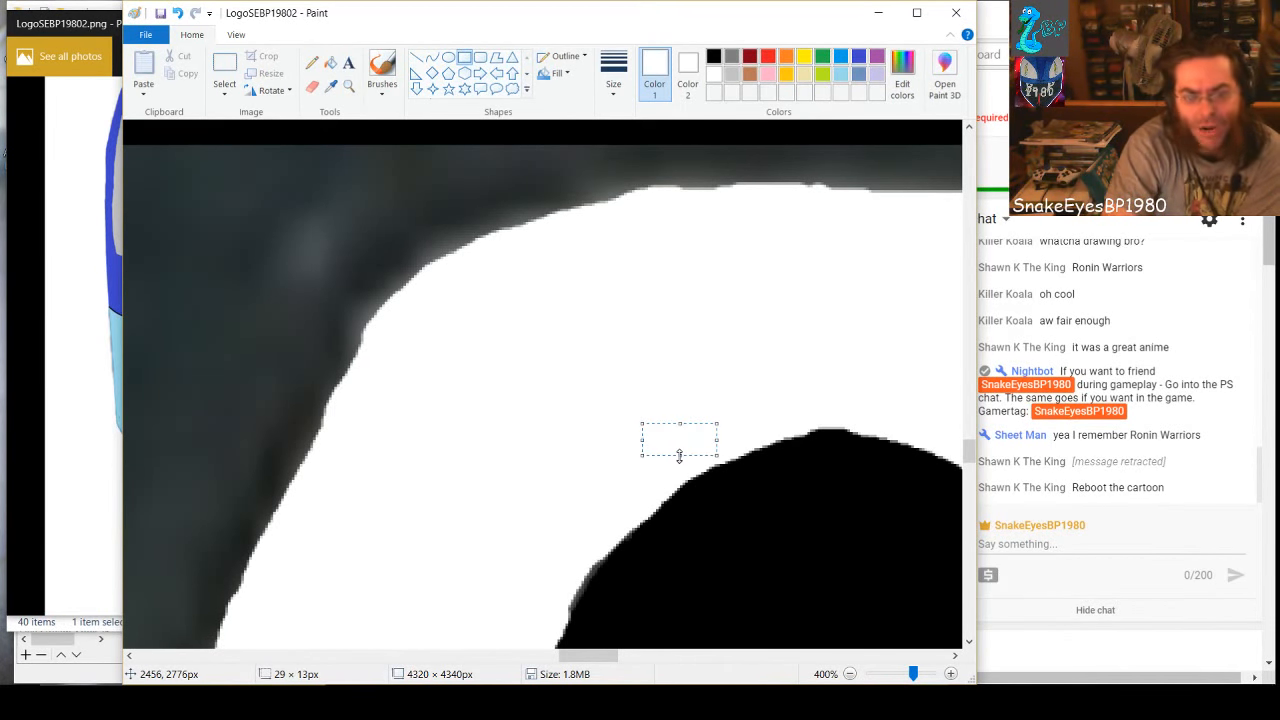
{"action": "left_click", "coordinate": [728, 451]}
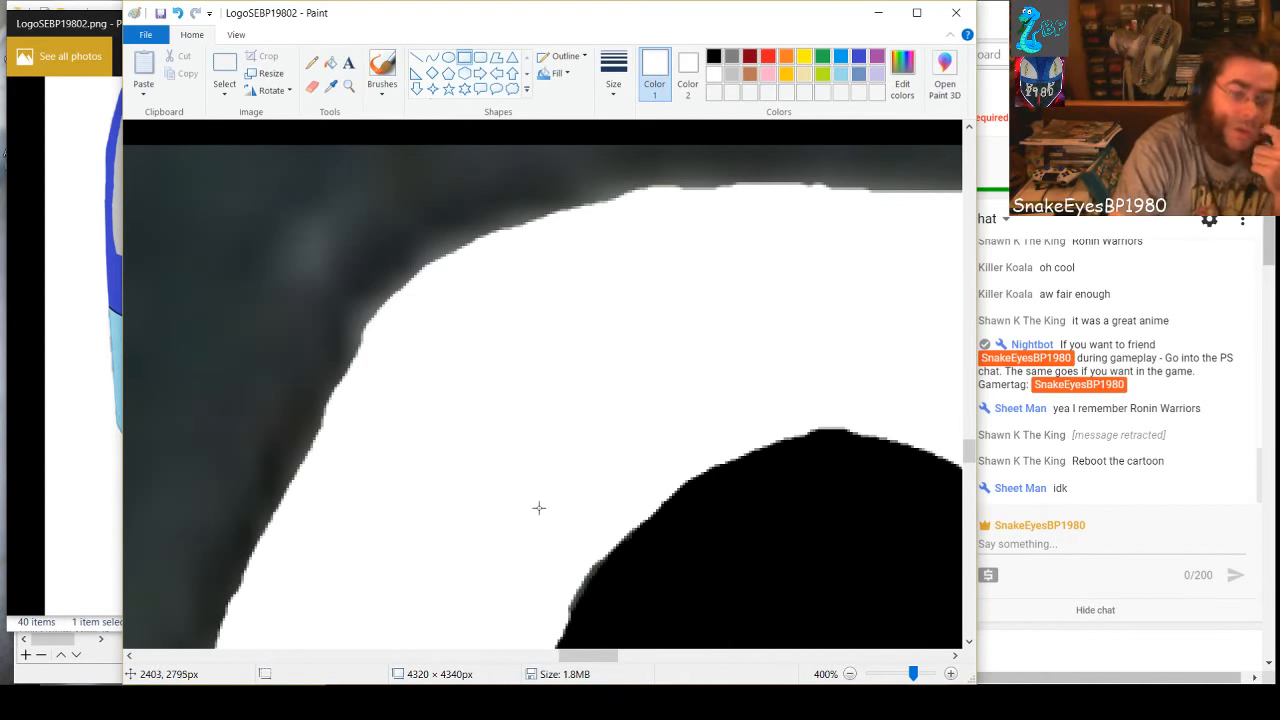
Paint a black brush band over the dark gray fringe along the outside of the 8's upper-left outline
{"action": "left_click", "coordinate": [714, 57]}
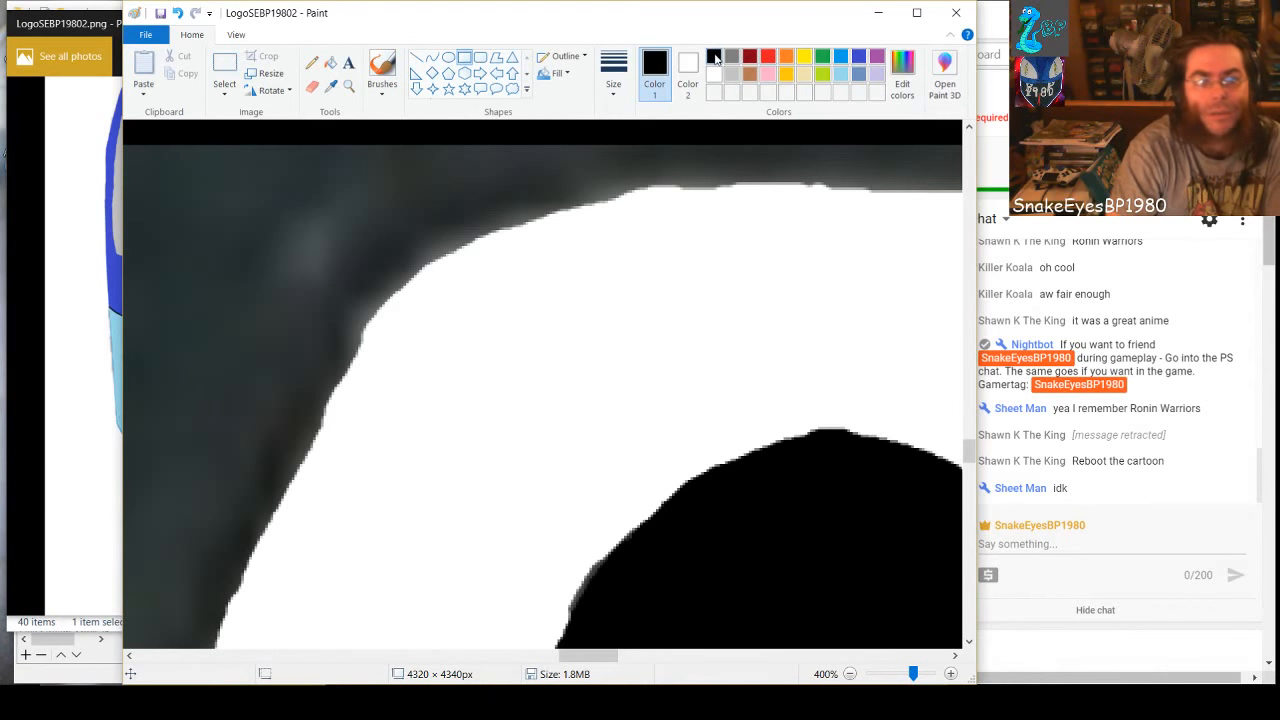
{"action": "mouse_move", "coordinate": [437, 226]}
{"action": "left_mouse_down"}
{"action": "mouse_move", "coordinate": [400, 268]}
{"action": "mouse_move", "coordinate": [410, 242]}
{"action": "left_mouse_up"}
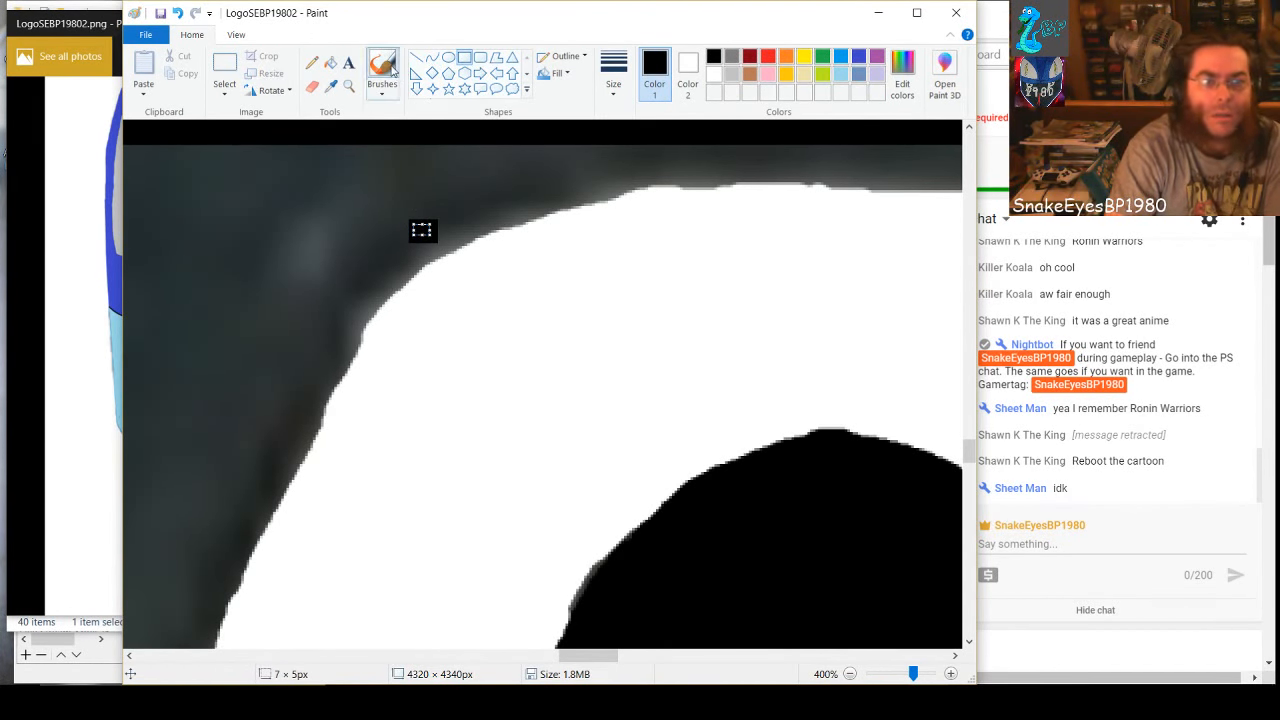
{"action": "left_click", "coordinate": [382, 72]}
{"action": "mouse_move", "coordinate": [418, 244]}
{"action": "left_mouse_down"}
{"action": "mouse_move", "coordinate": [464, 230]}
{"action": "mouse_move", "coordinate": [371, 282]}
{"action": "mouse_move", "coordinate": [411, 260]}
{"action": "mouse_move", "coordinate": [325, 362]}
{"action": "mouse_move", "coordinate": [199, 626]}
{"action": "mouse_move", "coordinate": [212, 538]}
{"action": "mouse_move", "coordinate": [193, 582]}
{"action": "mouse_move", "coordinate": [273, 456]}
{"action": "left_mouse_up"}
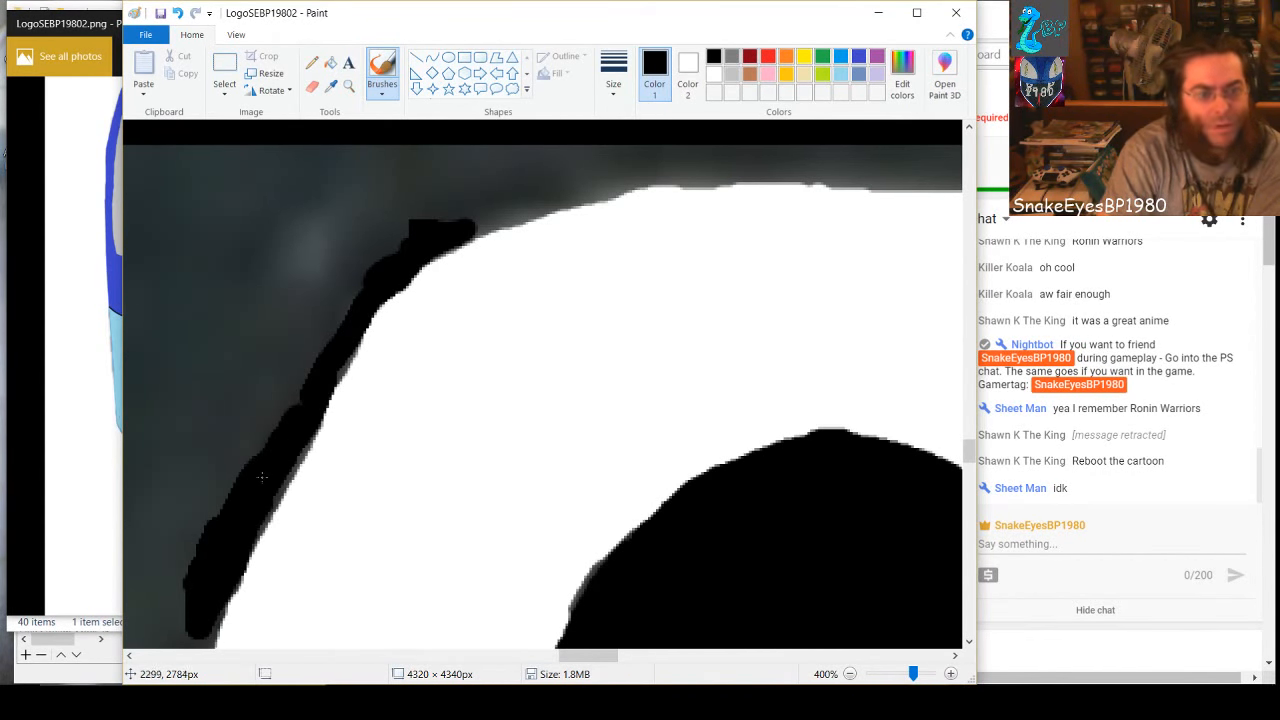
Widen the black band outside the 8's upper-left outline with further brush strokes across the dark gray background
{"action": "left_click", "coordinate": [614, 80]}
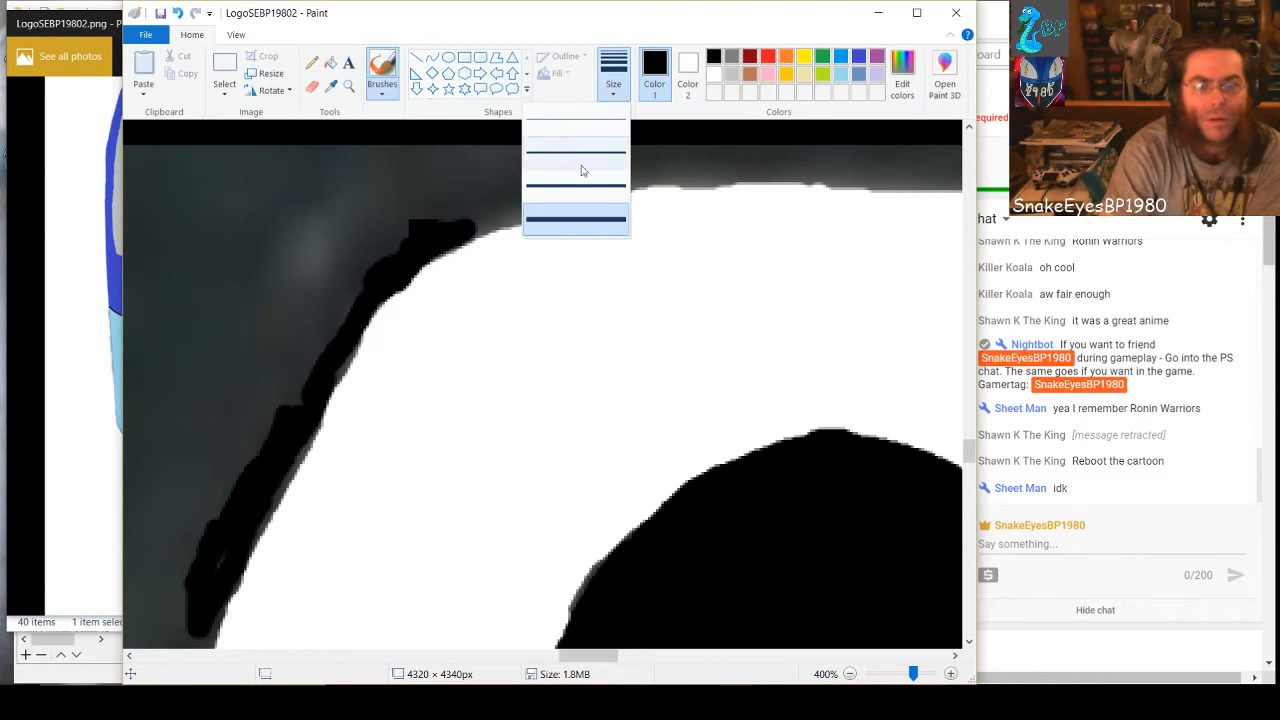
{"action": "left_click", "coordinate": [357, 270]}
{"action": "mouse_move", "coordinate": [341, 231]}
{"action": "left_mouse_down"}
{"action": "mouse_move", "coordinate": [268, 360]}
{"action": "mouse_move", "coordinate": [346, 174]}
{"action": "mouse_move", "coordinate": [264, 330]}
{"action": "mouse_move", "coordinate": [318, 188]}
{"action": "mouse_move", "coordinate": [307, 219]}
{"action": "mouse_move", "coordinate": [350, 186]}
{"action": "mouse_move", "coordinate": [263, 394]}
{"action": "mouse_move", "coordinate": [342, 243]}
{"action": "mouse_move", "coordinate": [286, 383]}
{"action": "mouse_move", "coordinate": [355, 260]}
{"action": "mouse_move", "coordinate": [322, 370]}
{"action": "mouse_move", "coordinate": [338, 321]}
{"action": "mouse_move", "coordinate": [297, 362]}
{"action": "mouse_move", "coordinate": [260, 440]}
{"action": "mouse_move", "coordinate": [285, 321]}
{"action": "mouse_move", "coordinate": [229, 510]}
{"action": "mouse_move", "coordinate": [265, 321]}
{"action": "mouse_move", "coordinate": [177, 541]}
{"action": "mouse_move", "coordinate": [199, 530]}
{"action": "mouse_move", "coordinate": [231, 401]}
{"action": "mouse_move", "coordinate": [212, 470]}
{"action": "left_mouse_up"}
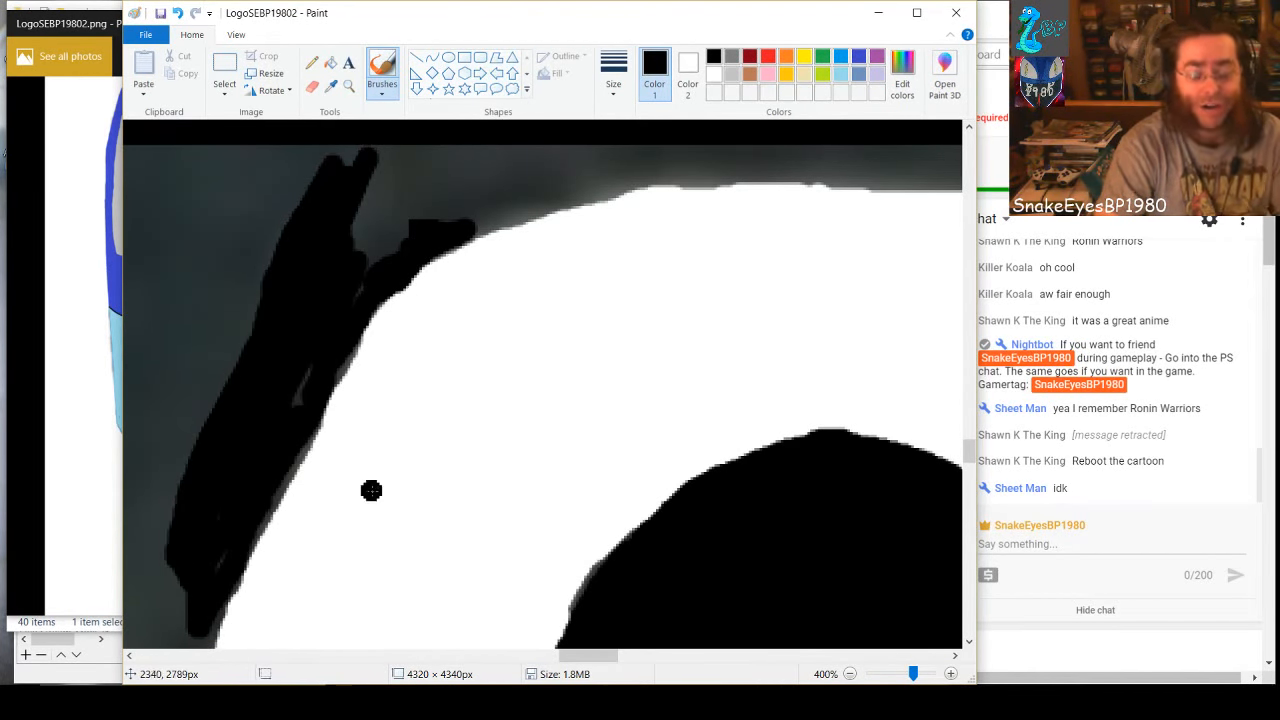
Brush black over the gray strip above the 8's top-left curve and over more of the background beyond its left side
{"action": "scroll", "coordinate": [373, 503], "scroll_direction": "up", "scroll_amount": 3}
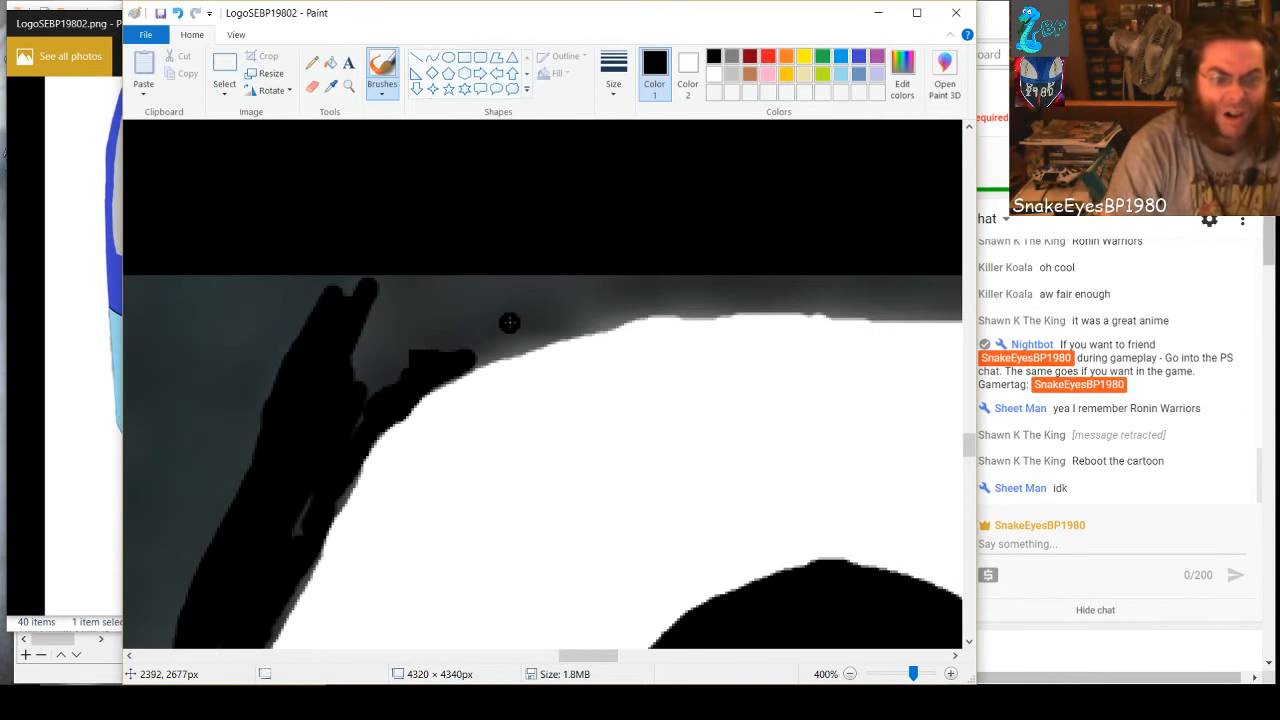
{"action": "mouse_move", "coordinate": [598, 290]}
{"action": "left_mouse_down"}
{"action": "mouse_move", "coordinate": [552, 302]}
{"action": "mouse_move", "coordinate": [474, 355]}
{"action": "mouse_move", "coordinate": [657, 301]}
{"action": "mouse_move", "coordinate": [727, 300]}
{"action": "mouse_move", "coordinate": [625, 300]}
{"action": "mouse_move", "coordinate": [705, 274]}
{"action": "mouse_move", "coordinate": [660, 285]}
{"action": "mouse_move", "coordinate": [551, 273]}
{"action": "mouse_move", "coordinate": [638, 267]}
{"action": "mouse_move", "coordinate": [597, 304]}
{"action": "mouse_move", "coordinate": [631, 267]}
{"action": "mouse_move", "coordinate": [579, 301]}
{"action": "mouse_move", "coordinate": [517, 292]}
{"action": "mouse_move", "coordinate": [535, 265]}
{"action": "mouse_move", "coordinate": [554, 275]}
{"action": "mouse_move", "coordinate": [507, 294]}
{"action": "mouse_move", "coordinate": [537, 271]}
{"action": "mouse_move", "coordinate": [445, 331]}
{"action": "mouse_move", "coordinate": [531, 298]}
{"action": "mouse_move", "coordinate": [454, 335]}
{"action": "mouse_move", "coordinate": [519, 302]}
{"action": "mouse_move", "coordinate": [516, 289]}
{"action": "mouse_move", "coordinate": [454, 289]}
{"action": "mouse_move", "coordinate": [504, 261]}
{"action": "mouse_move", "coordinate": [483, 295]}
{"action": "mouse_move", "coordinate": [421, 305]}
{"action": "mouse_move", "coordinate": [458, 265]}
{"action": "mouse_move", "coordinate": [392, 312]}
{"action": "mouse_move", "coordinate": [418, 274]}
{"action": "mouse_move", "coordinate": [379, 327]}
{"action": "mouse_move", "coordinate": [407, 266]}
{"action": "mouse_move", "coordinate": [334, 314]}
{"action": "mouse_move", "coordinate": [347, 264]}
{"action": "mouse_move", "coordinate": [329, 298]}
{"action": "mouse_move", "coordinate": [349, 345]}
{"action": "mouse_move", "coordinate": [385, 293]}
{"action": "mouse_move", "coordinate": [354, 385]}
{"action": "mouse_move", "coordinate": [407, 314]}
{"action": "mouse_move", "coordinate": [372, 356]}
{"action": "mouse_move", "coordinate": [457, 314]}
{"action": "left_mouse_up"}
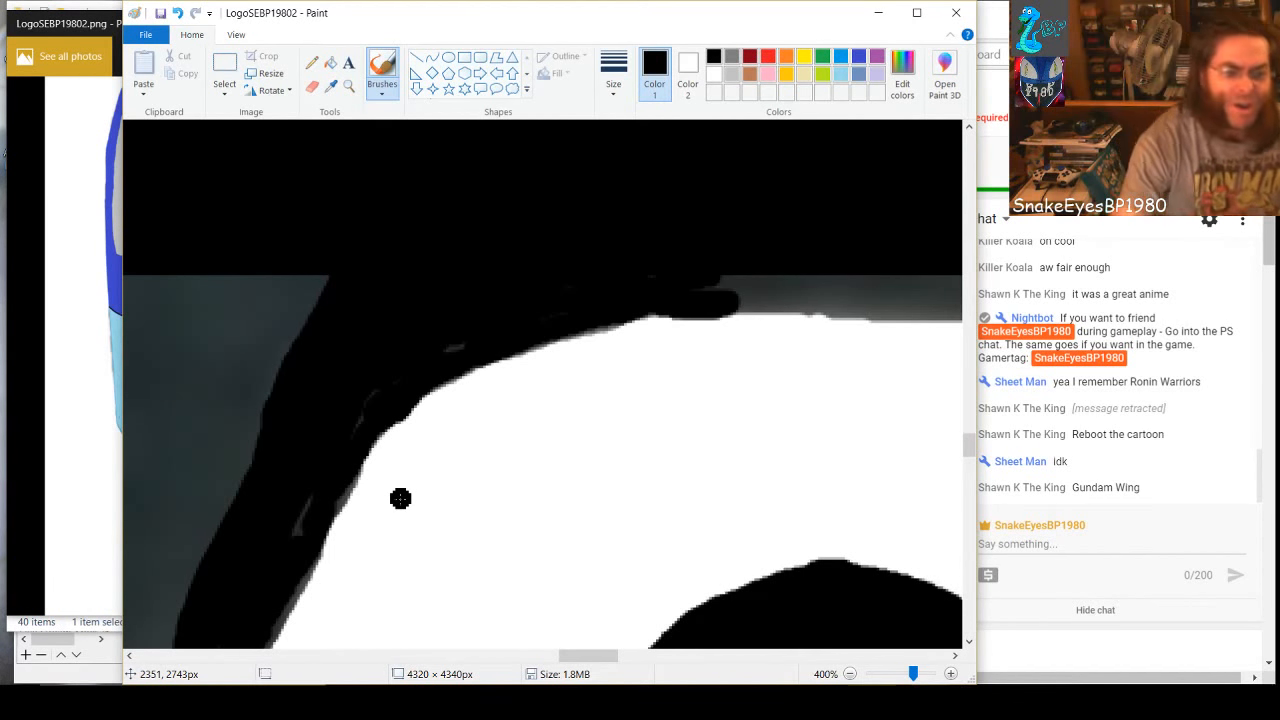
{"action": "left_click_drag", "start_coordinate": [309, 494], "coordinate": [273, 568]}
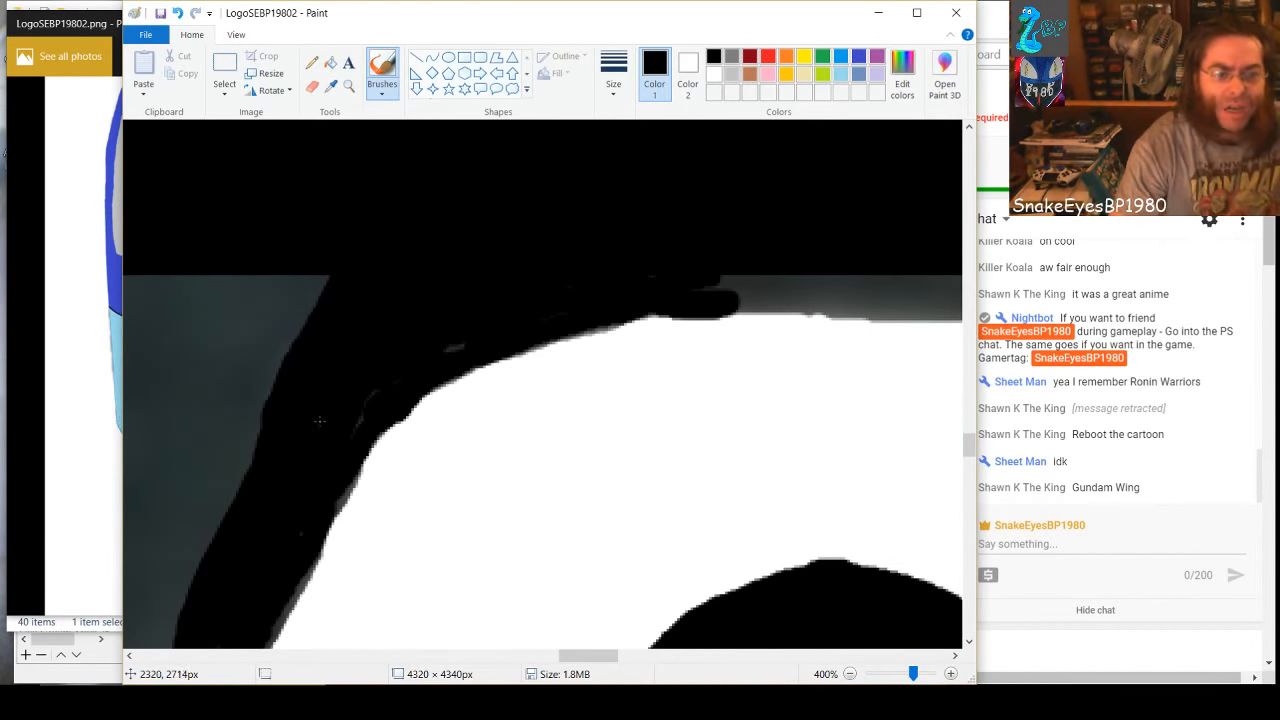
{"action": "mouse_move", "coordinate": [319, 422]}
{"action": "left_mouse_down"}
{"action": "mouse_move", "coordinate": [329, 276]}
{"action": "mouse_move", "coordinate": [296, 354]}
{"action": "mouse_move", "coordinate": [300, 273]}
{"action": "mouse_move", "coordinate": [265, 431]}
{"action": "mouse_move", "coordinate": [274, 358]}
{"action": "left_mouse_up"}
{"action": "mouse_move", "coordinate": [266, 402]}
{"action": "left_mouse_down"}
{"action": "mouse_move", "coordinate": [248, 480]}
{"action": "mouse_move", "coordinate": [250, 280]}
{"action": "mouse_move", "coordinate": [220, 505]}
{"action": "mouse_move", "coordinate": [238, 317]}
{"action": "mouse_move", "coordinate": [212, 380]}
{"action": "mouse_move", "coordinate": [200, 555]}
{"action": "mouse_move", "coordinate": [202, 390]}
{"action": "mouse_move", "coordinate": [233, 385]}
{"action": "left_mouse_up"}
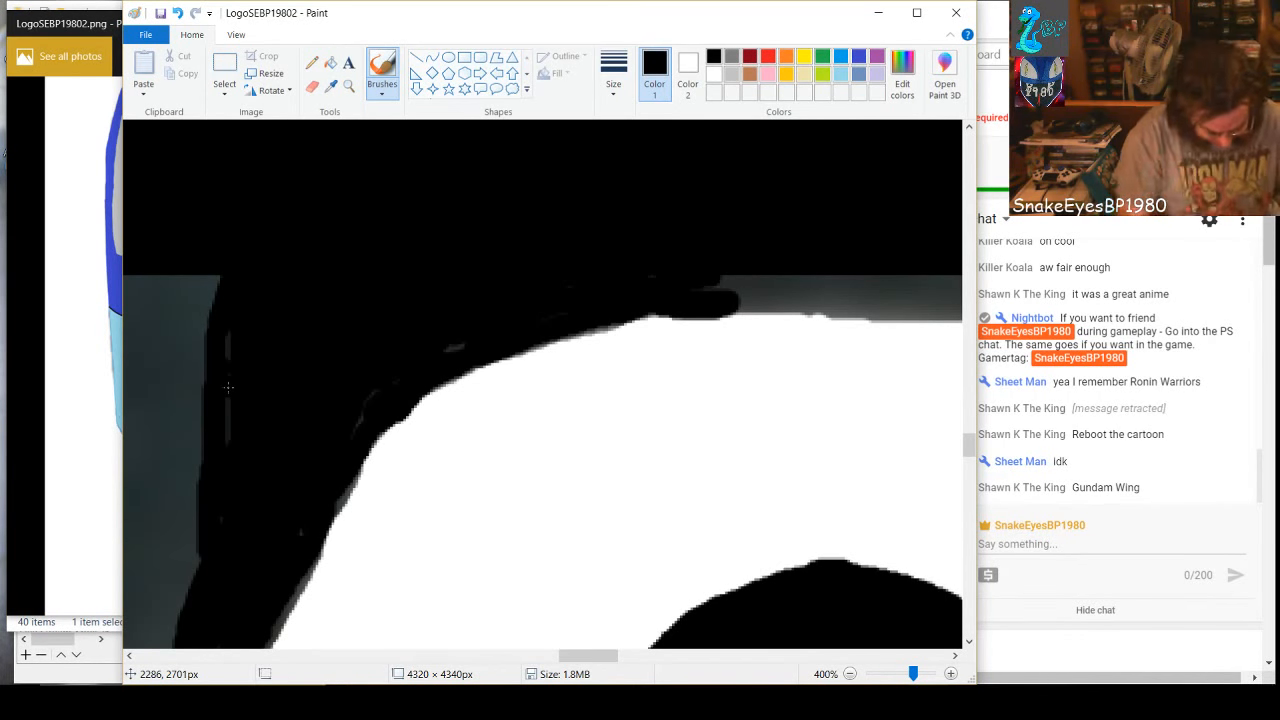
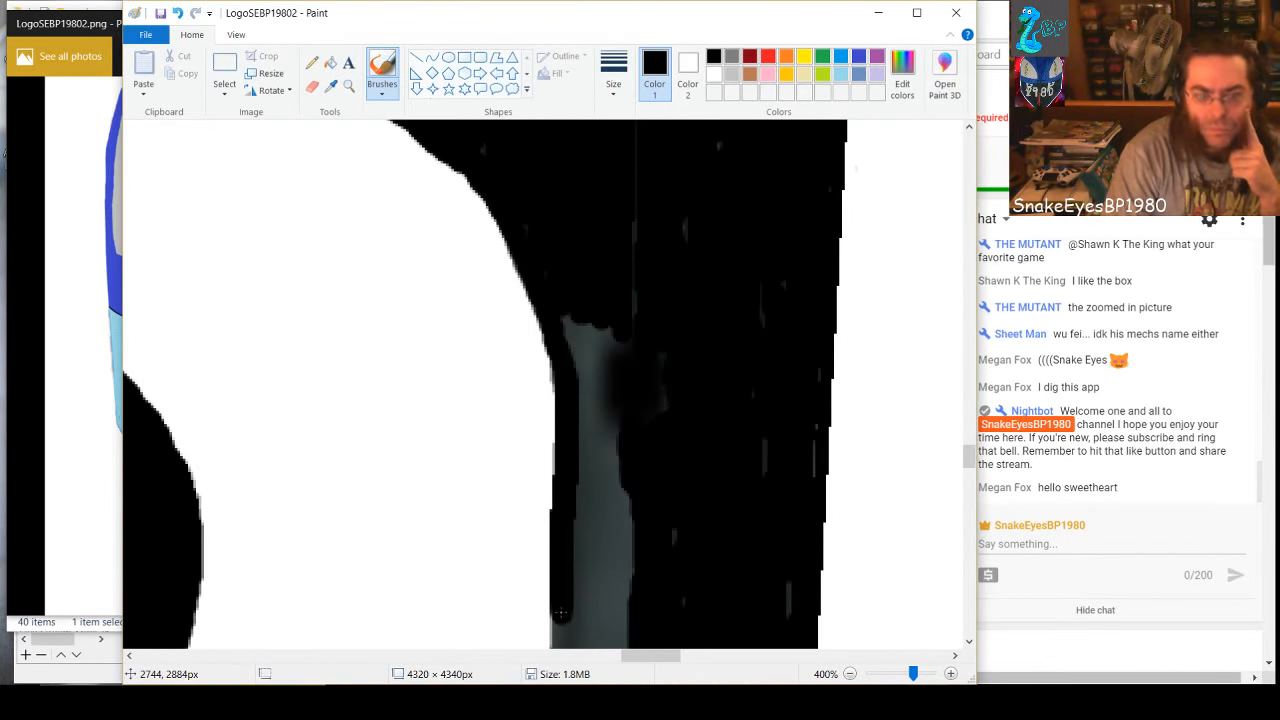
Paint a black brush band along the 8's right outer edge, from the upper loop down around the waist notch
{"action": "scroll", "coordinate": [561, 614], "scroll_direction": "down", "scroll_amount": 3}
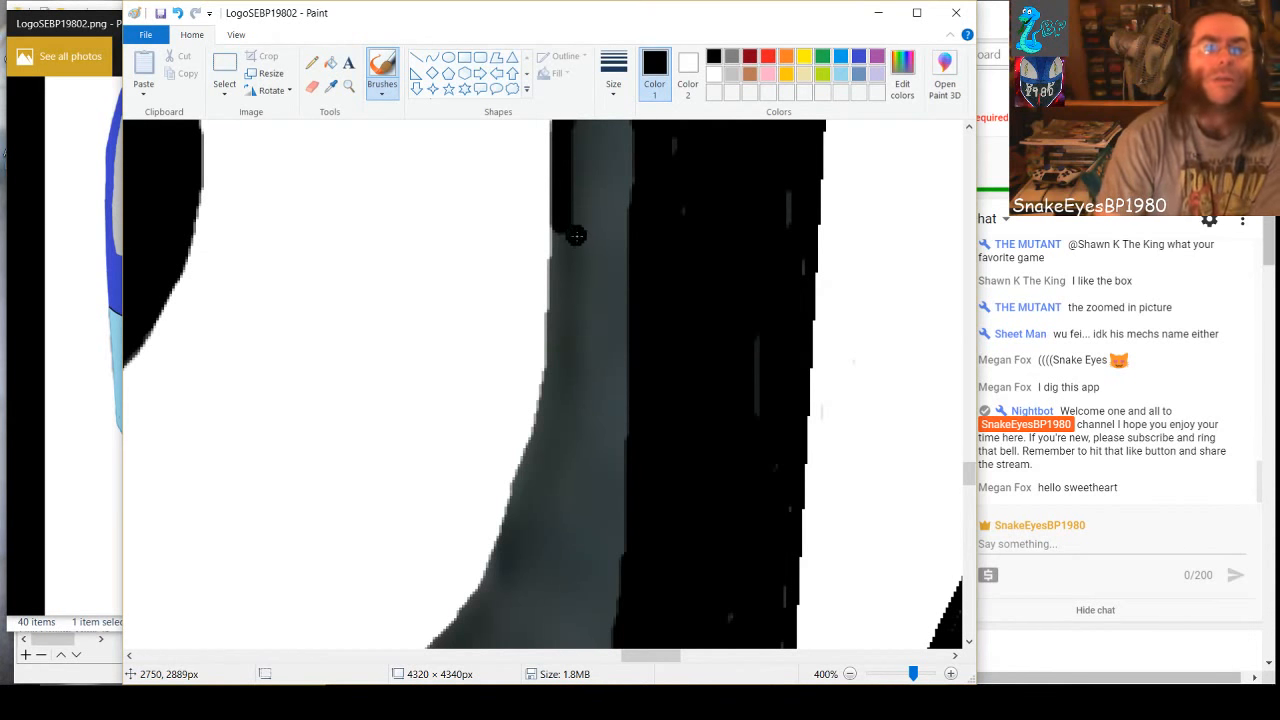
{"action": "mouse_move", "coordinate": [563, 212]}
{"action": "left_mouse_down"}
{"action": "mouse_move", "coordinate": [552, 395]}
{"action": "mouse_move", "coordinate": [476, 604]}
{"action": "left_mouse_up"}
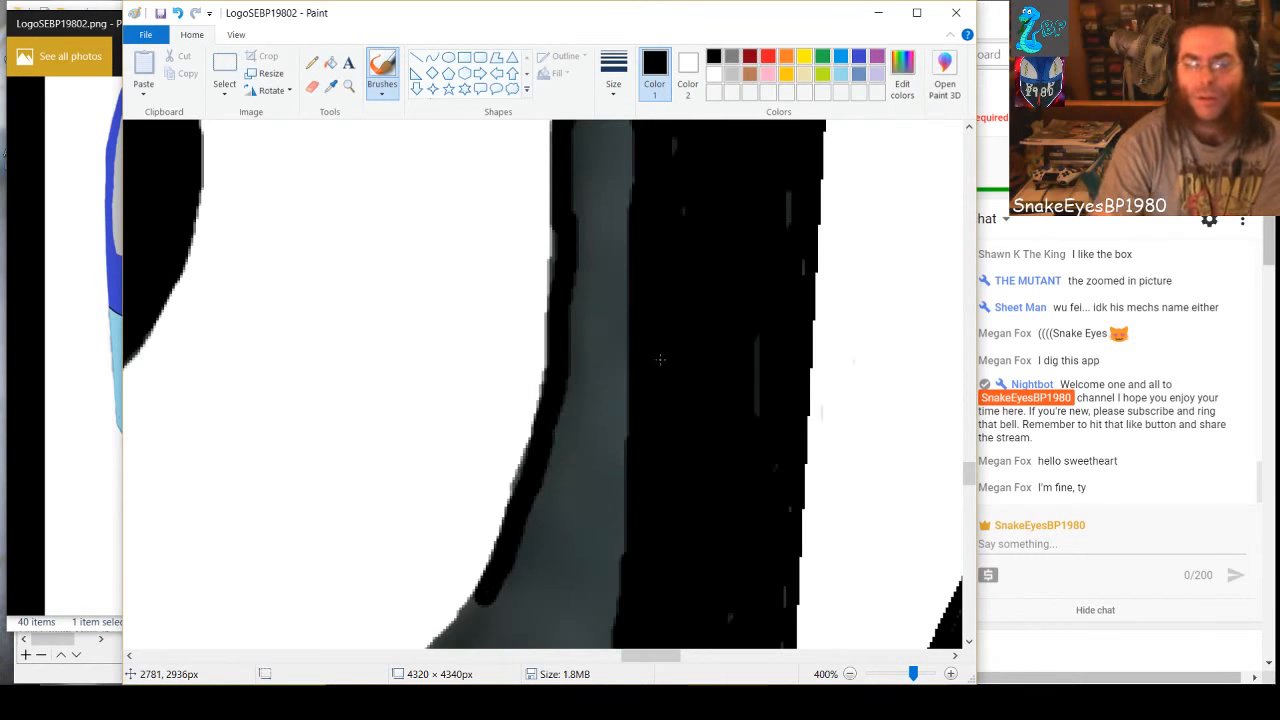
{"action": "scroll", "coordinate": [619, 408], "scroll_direction": "down", "scroll_amount": 2}
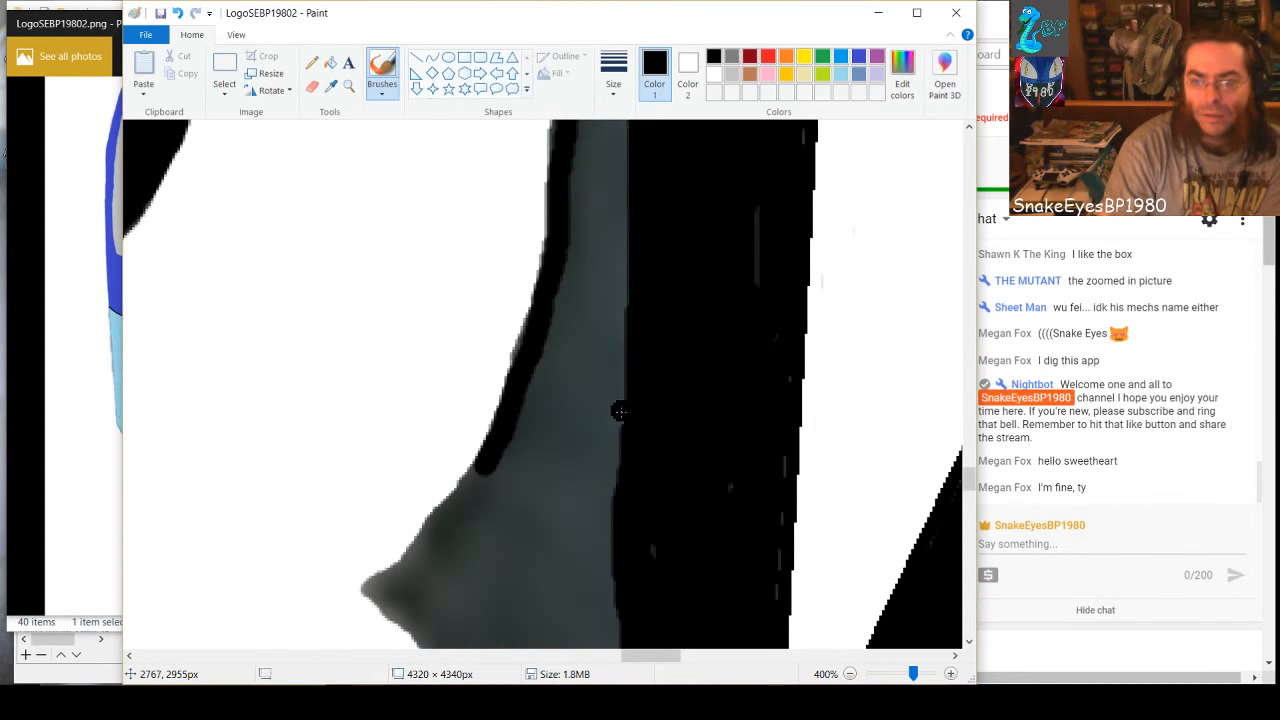
{"action": "scroll", "coordinate": [619, 411], "scroll_direction": "down", "scroll_amount": 2}
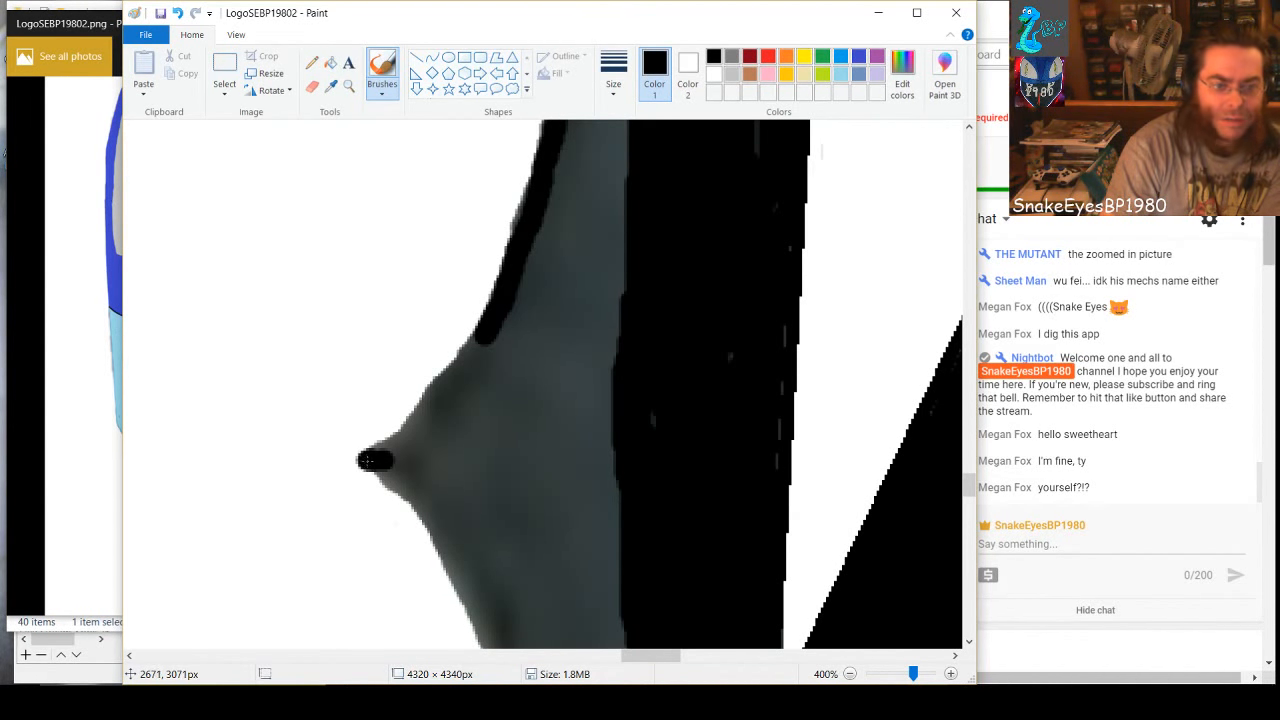
{"action": "left_click_drag", "start_coordinate": [375, 460], "coordinate": [475, 350]}
{"action": "key", "text": "ctrl+z"}
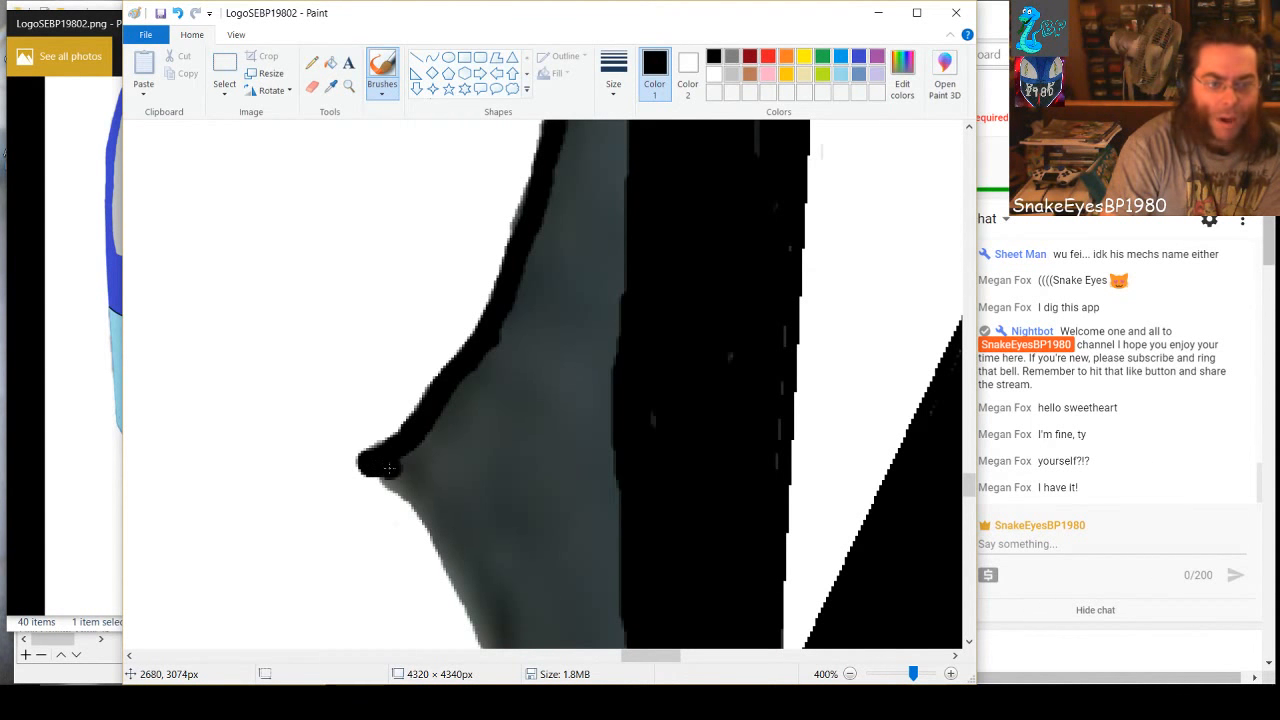
{"action": "mouse_move", "coordinate": [389, 467]}
{"action": "left_mouse_down"}
{"action": "mouse_move", "coordinate": [430, 516]}
{"action": "mouse_move", "coordinate": [491, 646]}
{"action": "left_mouse_up"}
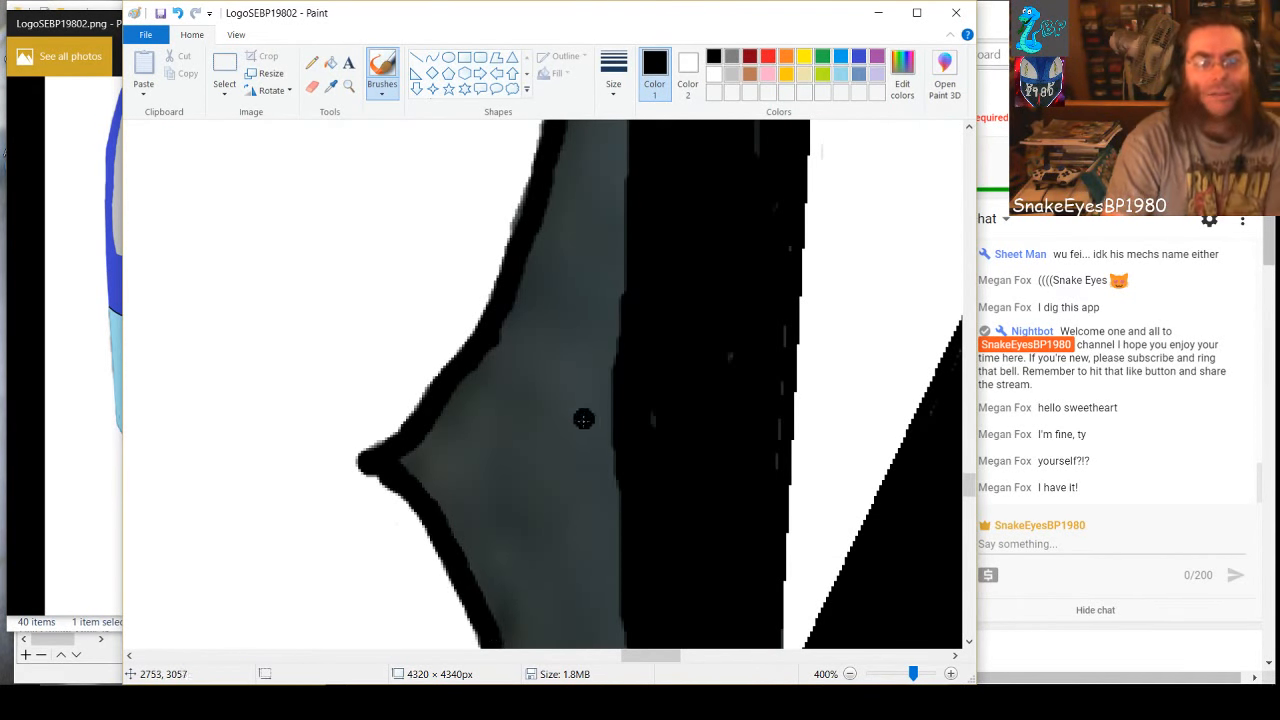
Brush black over the gray strip between the upper loop's right outline and the black background, down to the waist notch
{"action": "scroll", "coordinate": [583, 421], "scroll_direction": "up", "scroll_amount": 4}
{"action": "mouse_move", "coordinate": [598, 200]}
{"action": "left_mouse_down"}
{"action": "mouse_move", "coordinate": [593, 250]}
{"action": "mouse_move", "coordinate": [564, 178]}
{"action": "mouse_move", "coordinate": [600, 244]}
{"action": "mouse_move", "coordinate": [608, 320]}
{"action": "mouse_move", "coordinate": [586, 246]}
{"action": "mouse_move", "coordinate": [586, 393]}
{"action": "mouse_move", "coordinate": [602, 315]}
{"action": "mouse_move", "coordinate": [630, 447]}
{"action": "mouse_move", "coordinate": [626, 510]}
{"action": "mouse_move", "coordinate": [610, 367]}
{"action": "mouse_move", "coordinate": [610, 522]}
{"action": "mouse_move", "coordinate": [591, 390]}
{"action": "mouse_move", "coordinate": [589, 506]}
{"action": "mouse_move", "coordinate": [576, 433]}
{"action": "mouse_move", "coordinate": [580, 390]}
{"action": "mouse_move", "coordinate": [587, 572]}
{"action": "mouse_move", "coordinate": [587, 511]}
{"action": "mouse_move", "coordinate": [576, 605]}
{"action": "mouse_move", "coordinate": [617, 503]}
{"action": "mouse_move", "coordinate": [601, 583]}
{"action": "mouse_move", "coordinate": [624, 518]}
{"action": "mouse_move", "coordinate": [618, 643]}
{"action": "mouse_move", "coordinate": [609, 604]}
{"action": "mouse_move", "coordinate": [593, 636]}
{"action": "left_mouse_up"}
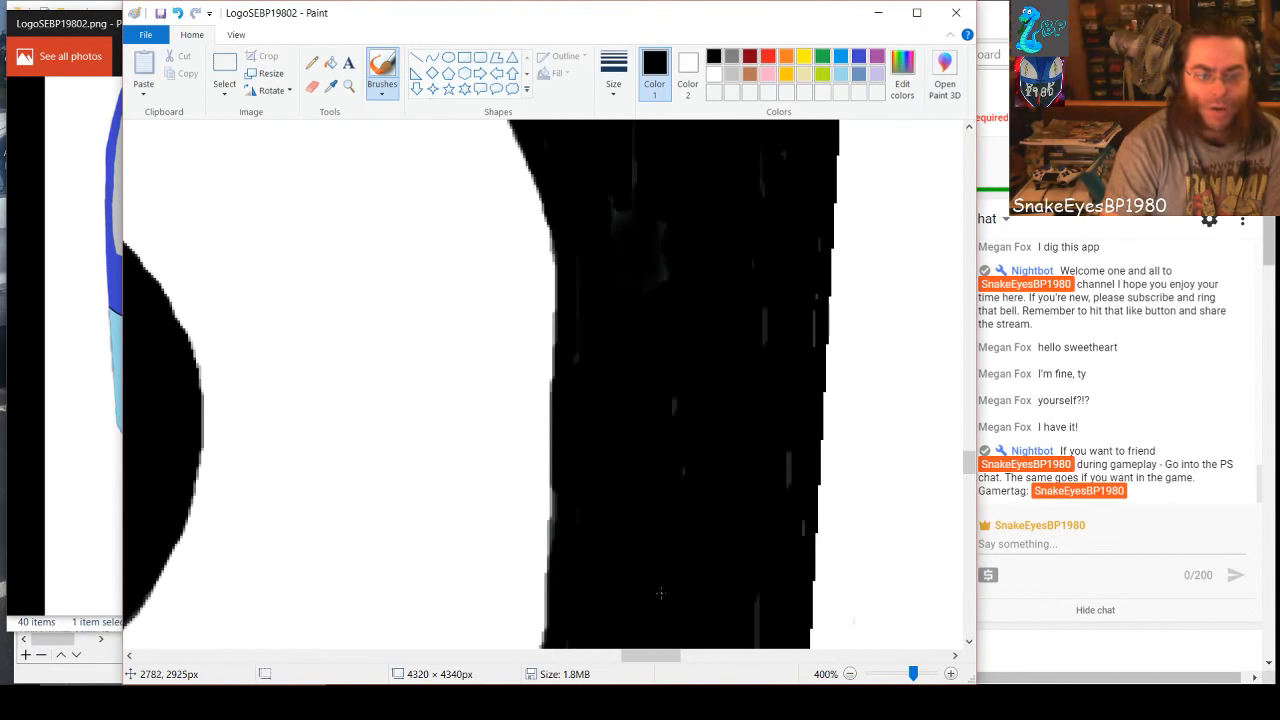
{"action": "scroll", "coordinate": [603, 443], "scroll_direction": "down", "scroll_amount": 3}
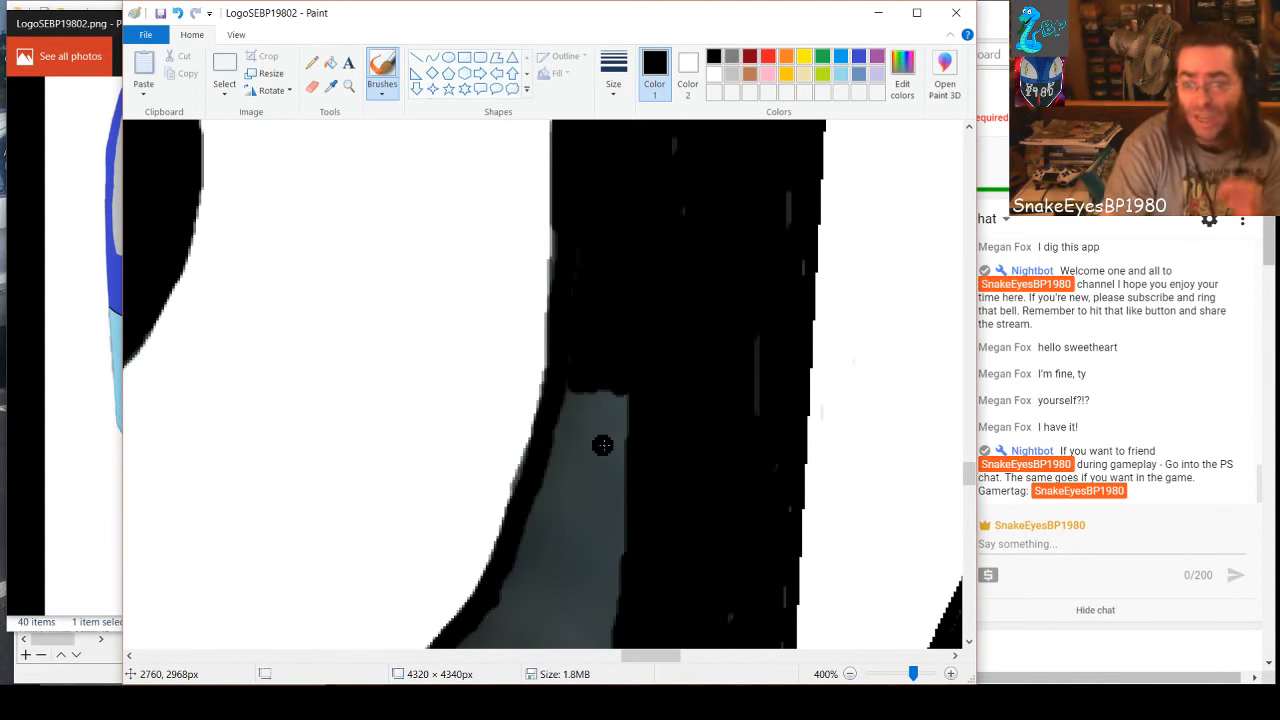
{"action": "scroll", "coordinate": [602, 445], "scroll_direction": "down", "scroll_amount": 1}
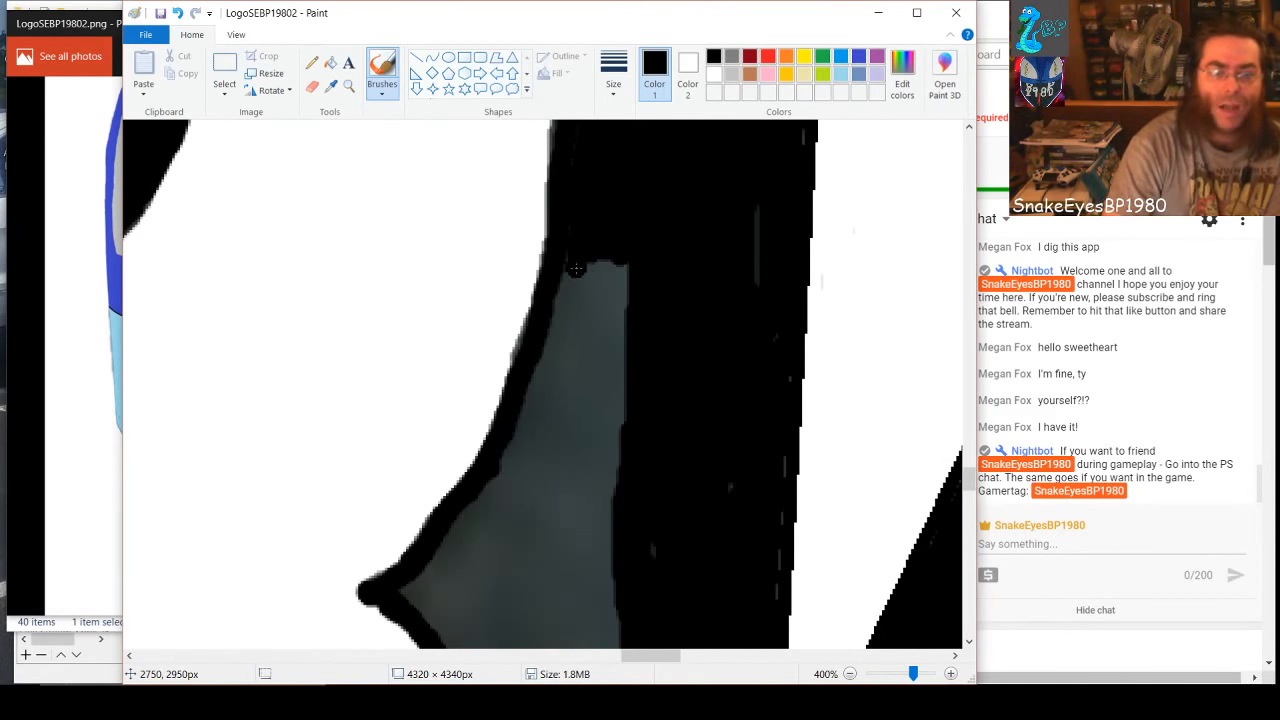
{"action": "mouse_move", "coordinate": [576, 268]}
{"action": "left_mouse_down"}
{"action": "mouse_move", "coordinate": [555, 335]}
{"action": "mouse_move", "coordinate": [606, 272]}
{"action": "mouse_move", "coordinate": [622, 272]}
{"action": "mouse_move", "coordinate": [624, 393]}
{"action": "mouse_move", "coordinate": [600, 445]}
{"action": "mouse_move", "coordinate": [610, 530]}
{"action": "left_mouse_up"}
{"action": "mouse_move", "coordinate": [583, 364]}
{"action": "left_mouse_down"}
{"action": "mouse_move", "coordinate": [584, 493]}
{"action": "mouse_move", "coordinate": [566, 385]}
{"action": "mouse_move", "coordinate": [545, 500]}
{"action": "mouse_move", "coordinate": [552, 350]}
{"action": "mouse_move", "coordinate": [470, 535]}
{"action": "mouse_move", "coordinate": [462, 505]}
{"action": "mouse_move", "coordinate": [433, 553]}
{"action": "mouse_move", "coordinate": [520, 500]}
{"action": "mouse_move", "coordinate": [585, 497]}
{"action": "mouse_move", "coordinate": [562, 578]}
{"action": "mouse_move", "coordinate": [594, 580]}
{"action": "left_mouse_up"}
{"action": "scroll", "coordinate": [605, 592], "scroll_direction": "down", "scroll_amount": 2}
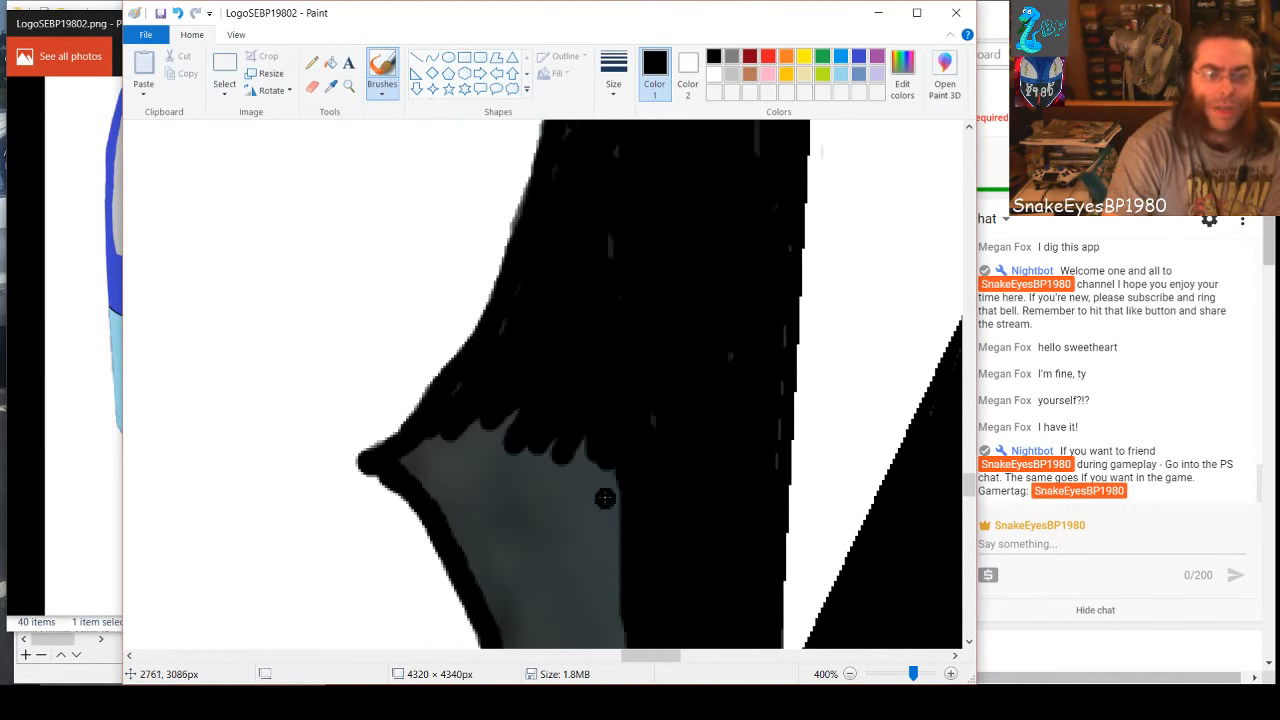
Fill the gray area beside and just below the 8's right waist notch with black brush strokes
{"action": "mouse_move", "coordinate": [605, 500]}
{"action": "left_mouse_down"}
{"action": "mouse_move", "coordinate": [542, 460]}
{"action": "mouse_move", "coordinate": [584, 438]}
{"action": "mouse_move", "coordinate": [584, 488]}
{"action": "left_mouse_up"}
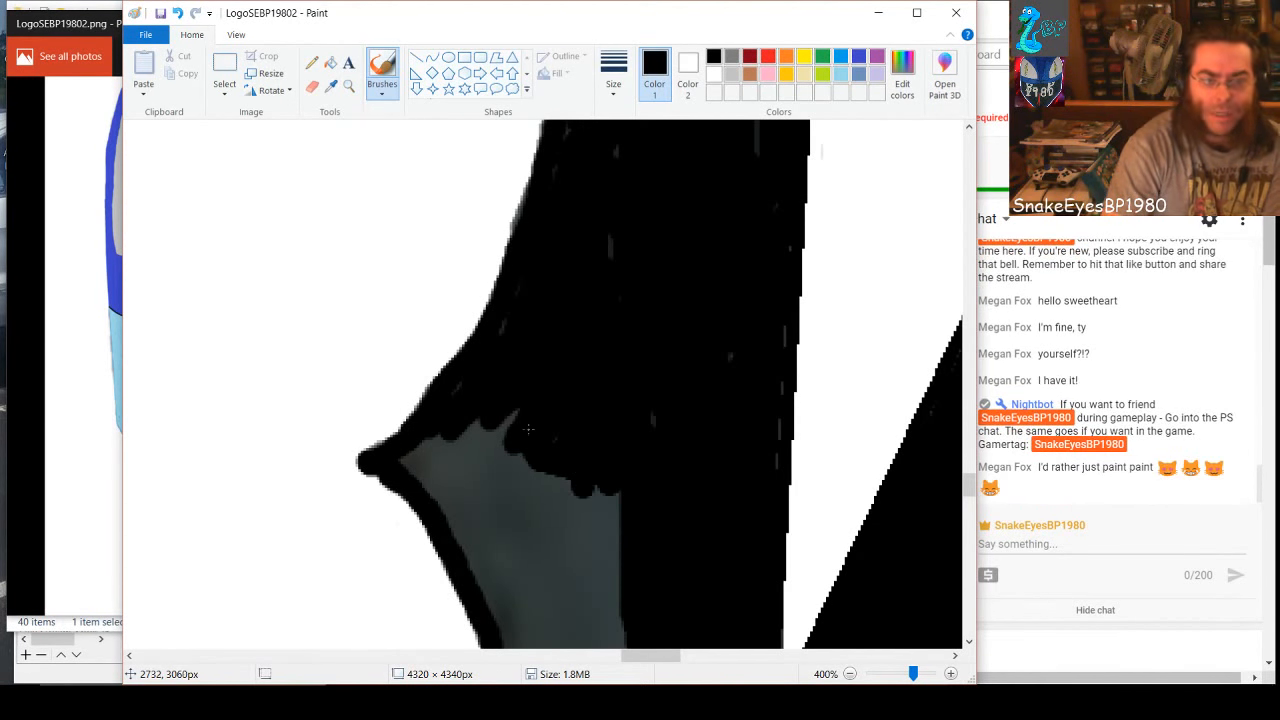
{"action": "left_click_drag", "start_coordinate": [528, 429], "coordinate": [498, 422]}
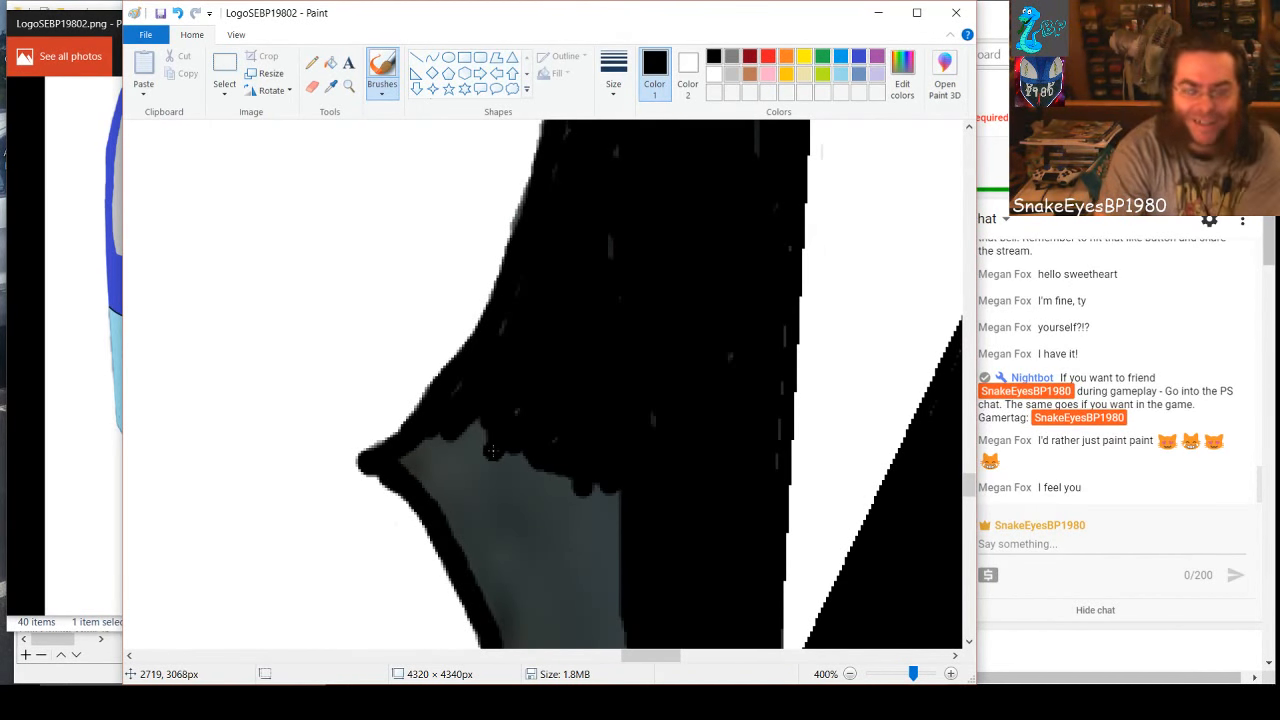
{"action": "mouse_move", "coordinate": [492, 452]}
{"action": "left_mouse_down"}
{"action": "mouse_move", "coordinate": [413, 460]}
{"action": "mouse_move", "coordinate": [435, 442]}
{"action": "mouse_move", "coordinate": [419, 444]}
{"action": "mouse_move", "coordinate": [489, 417]}
{"action": "mouse_move", "coordinate": [455, 449]}
{"action": "mouse_move", "coordinate": [508, 429]}
{"action": "mouse_move", "coordinate": [513, 399]}
{"action": "left_mouse_up"}
{"action": "mouse_move", "coordinate": [474, 447]}
{"action": "left_mouse_down"}
{"action": "mouse_move", "coordinate": [429, 493]}
{"action": "mouse_move", "coordinate": [471, 485]}
{"action": "mouse_move", "coordinate": [470, 468]}
{"action": "mouse_move", "coordinate": [450, 482]}
{"action": "mouse_move", "coordinate": [517, 465]}
{"action": "mouse_move", "coordinate": [609, 488]}
{"action": "mouse_move", "coordinate": [482, 483]}
{"action": "mouse_move", "coordinate": [627, 516]}
{"action": "mouse_move", "coordinate": [490, 501]}
{"action": "mouse_move", "coordinate": [448, 517]}
{"action": "mouse_move", "coordinate": [621, 532]}
{"action": "left_mouse_up"}
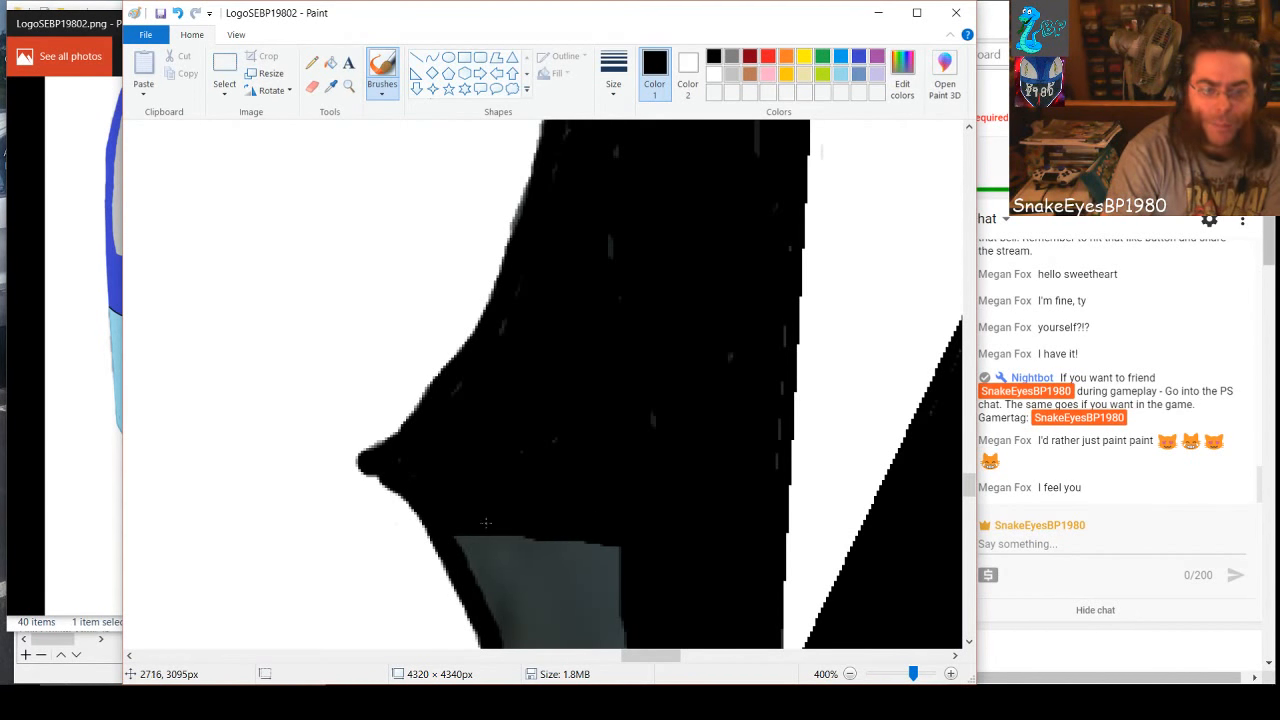
{"action": "mouse_move", "coordinate": [463, 537]}
{"action": "left_mouse_down"}
{"action": "mouse_move", "coordinate": [621, 547]}
{"action": "mouse_move", "coordinate": [476, 542]}
{"action": "mouse_move", "coordinate": [477, 553]}
{"action": "mouse_move", "coordinate": [614, 566]}
{"action": "mouse_move", "coordinate": [479, 568]}
{"action": "mouse_move", "coordinate": [620, 604]}
{"action": "left_mouse_up"}
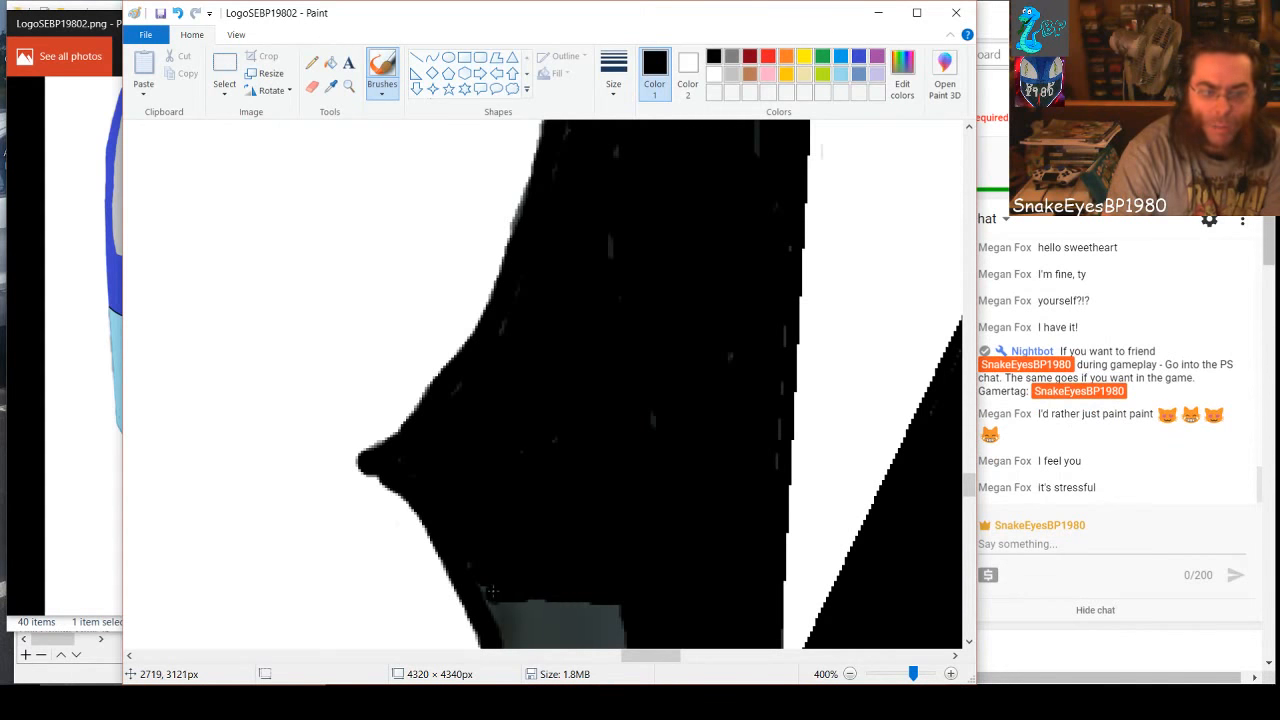
{"action": "left_click_drag", "start_coordinate": [492, 591], "coordinate": [615, 604]}
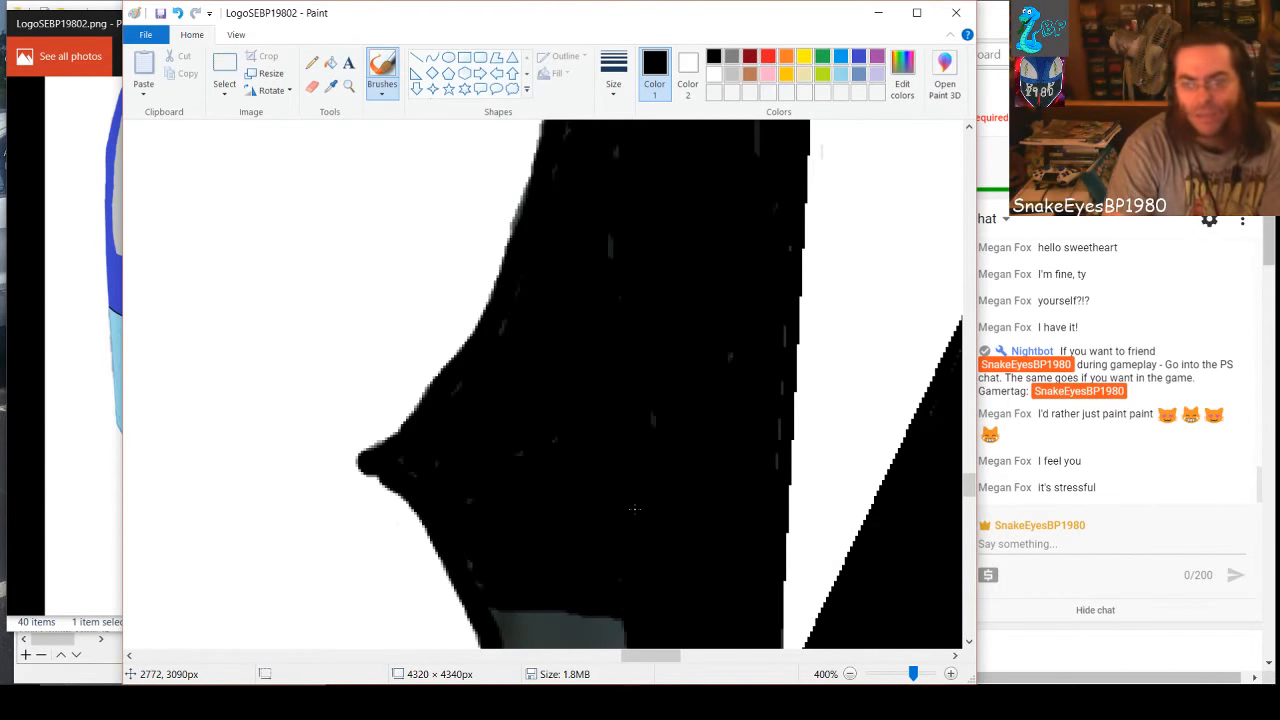
Extend the black outline down the lower loop's upper-right edge and cover the remaining gray patch beside it
{"action": "scroll", "coordinate": [634, 508], "scroll_direction": "down", "scroll_amount": 2}
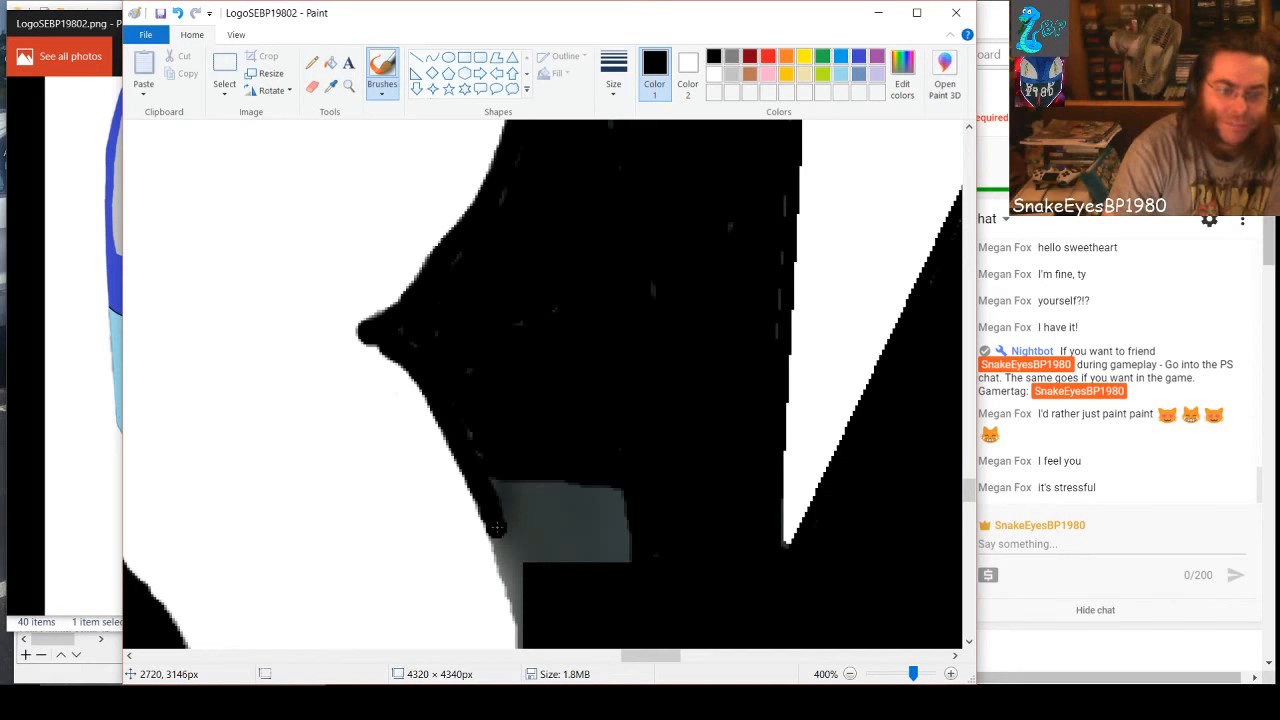
{"action": "mouse_move", "coordinate": [494, 525]}
{"action": "left_mouse_down"}
{"action": "mouse_move", "coordinate": [532, 632]}
{"action": "mouse_move", "coordinate": [514, 448]}
{"action": "mouse_move", "coordinate": [534, 578]}
{"action": "mouse_move", "coordinate": [546, 458]}
{"action": "mouse_move", "coordinate": [561, 580]}
{"action": "left_mouse_up"}
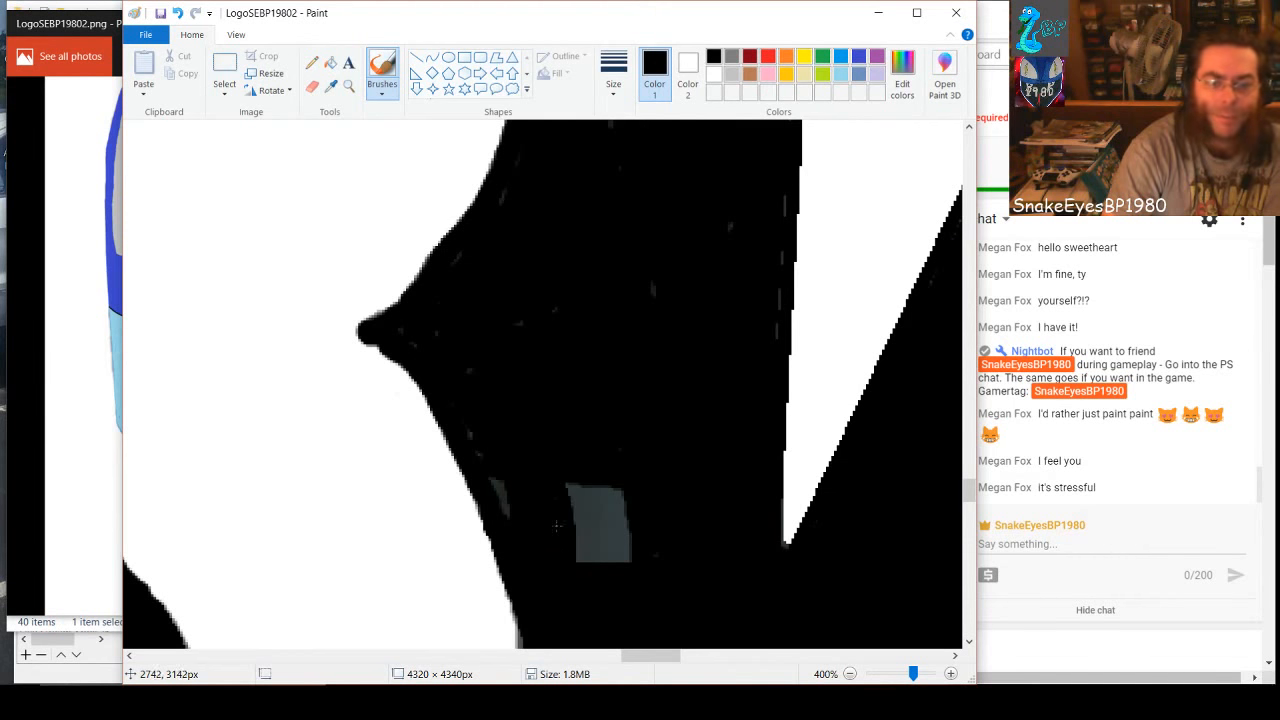
{"action": "mouse_move", "coordinate": [556, 525]}
{"action": "left_mouse_down"}
{"action": "mouse_move", "coordinate": [586, 466]}
{"action": "mouse_move", "coordinate": [598, 567]}
{"action": "mouse_move", "coordinate": [569, 457]}
{"action": "left_mouse_up"}
{"action": "left_click_drag", "start_coordinate": [581, 502], "coordinate": [628, 555]}
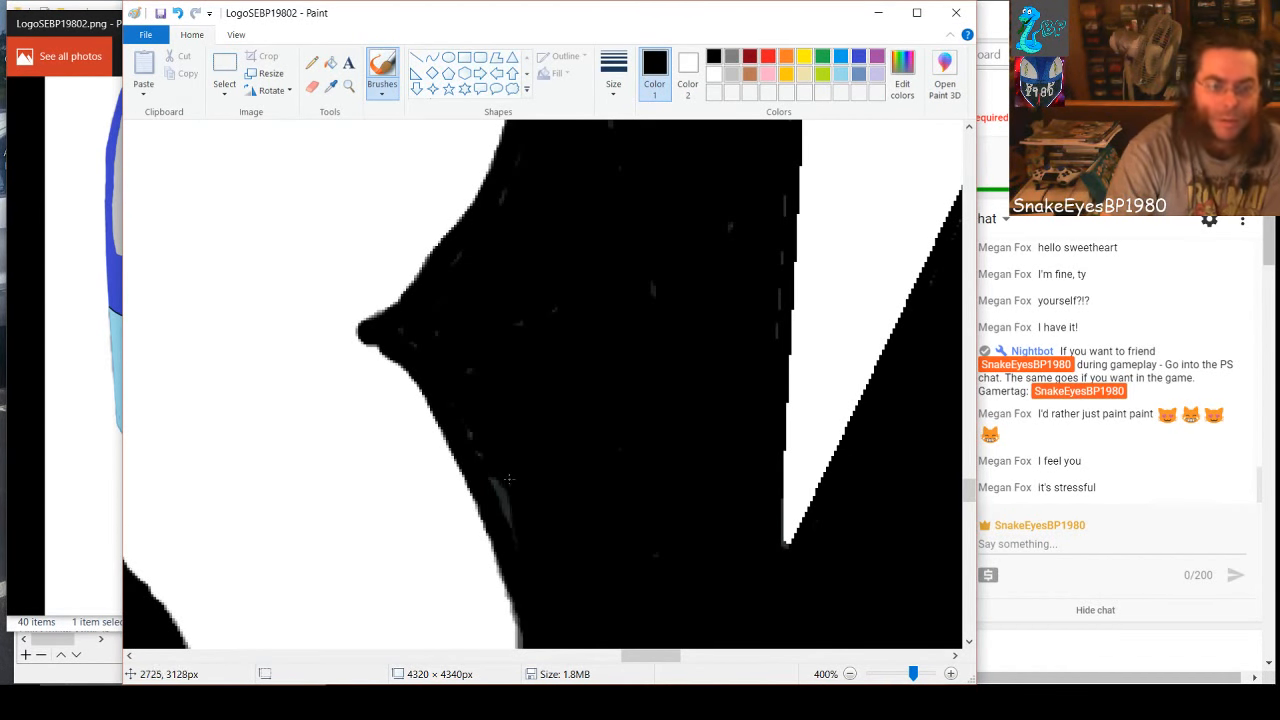
Brush black along the lower loop's lower-right curve and over the gray wedge between it and the black background
{"action": "scroll", "coordinate": [553, 490], "scroll_direction": "down", "scroll_amount": 3}
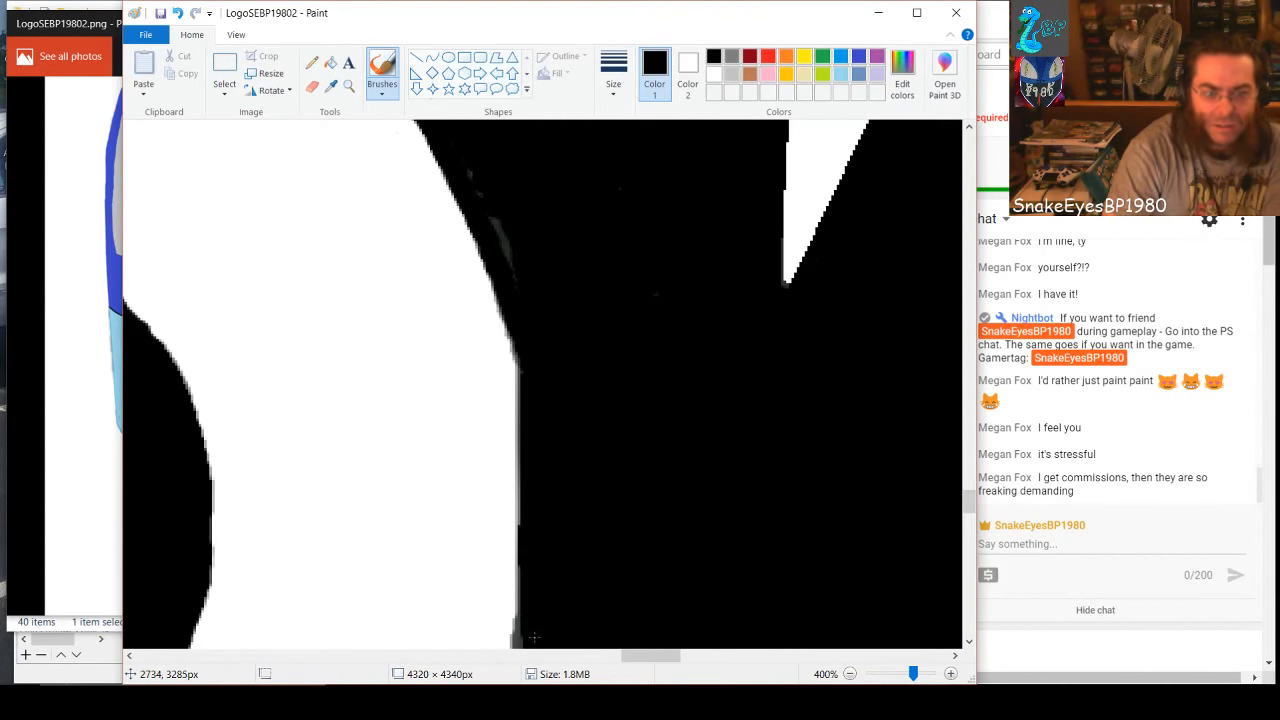
{"action": "scroll", "coordinate": [531, 374], "scroll_direction": "down", "scroll_amount": 3}
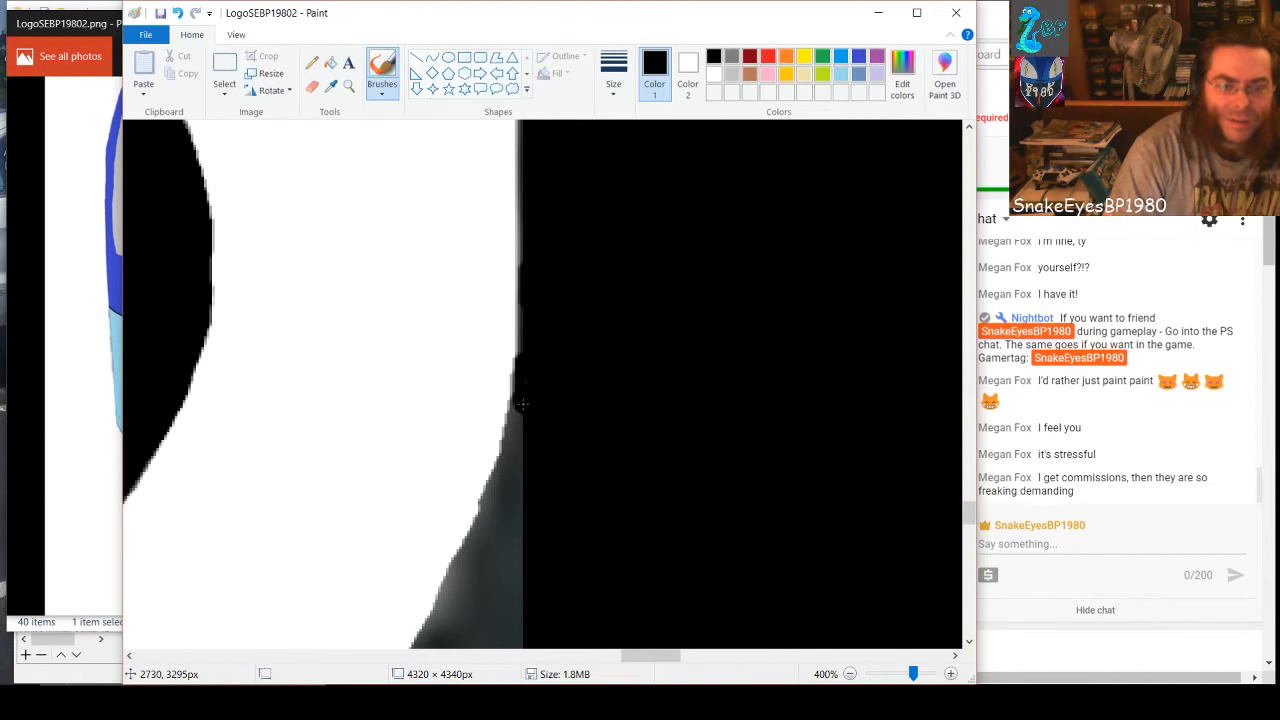
{"action": "left_click_drag", "start_coordinate": [522, 404], "coordinate": [497, 503]}
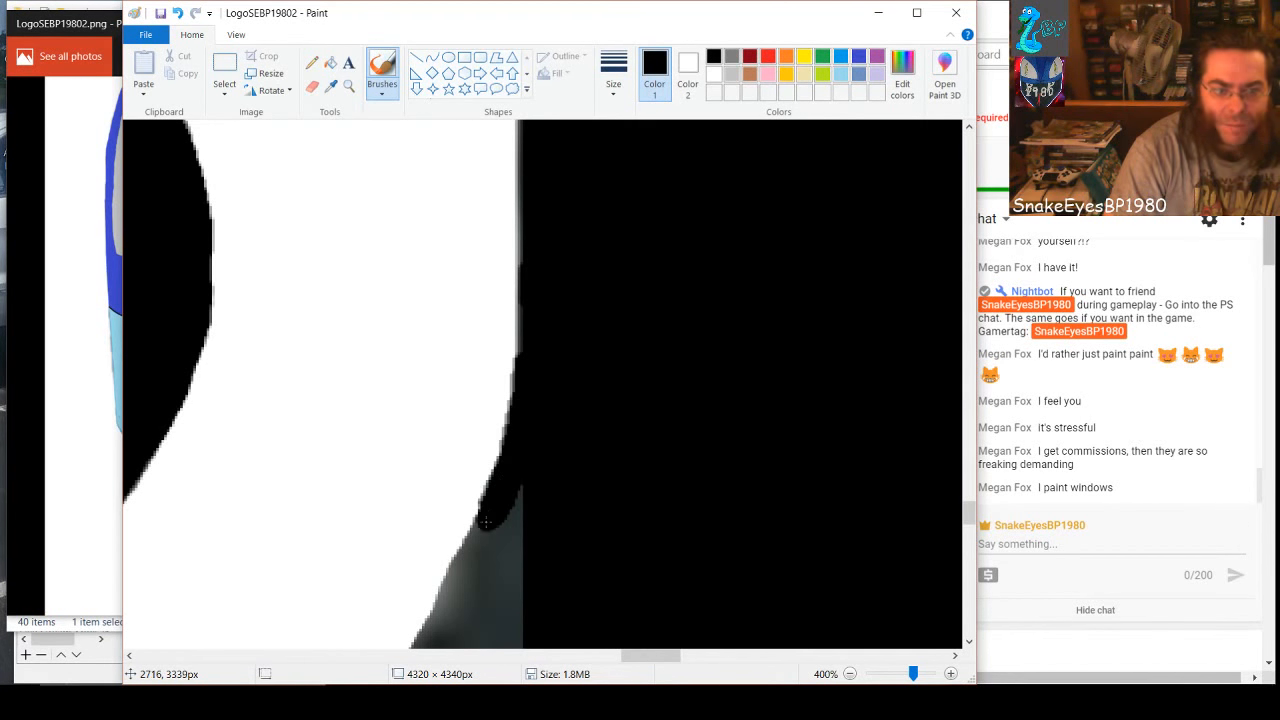
{"action": "left_click_drag", "start_coordinate": [484, 521], "coordinate": [457, 583]}
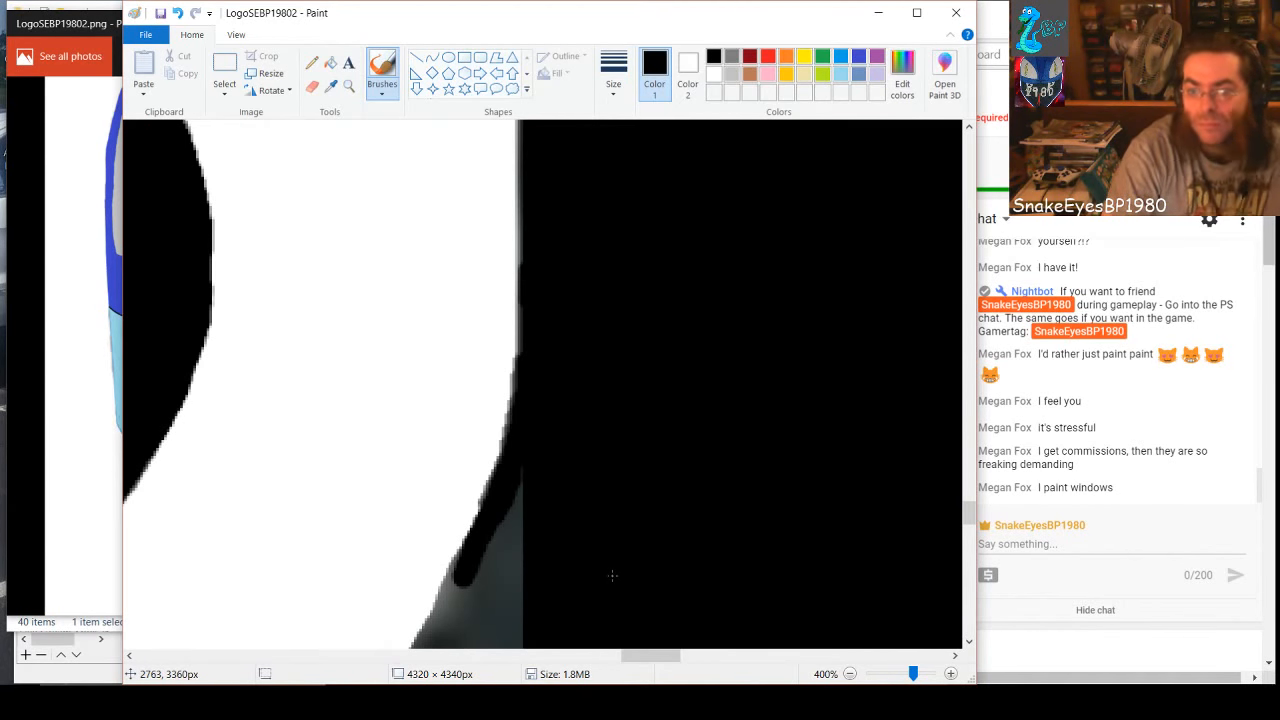
{"action": "scroll", "coordinate": [613, 575], "scroll_direction": "down", "scroll_amount": 3}
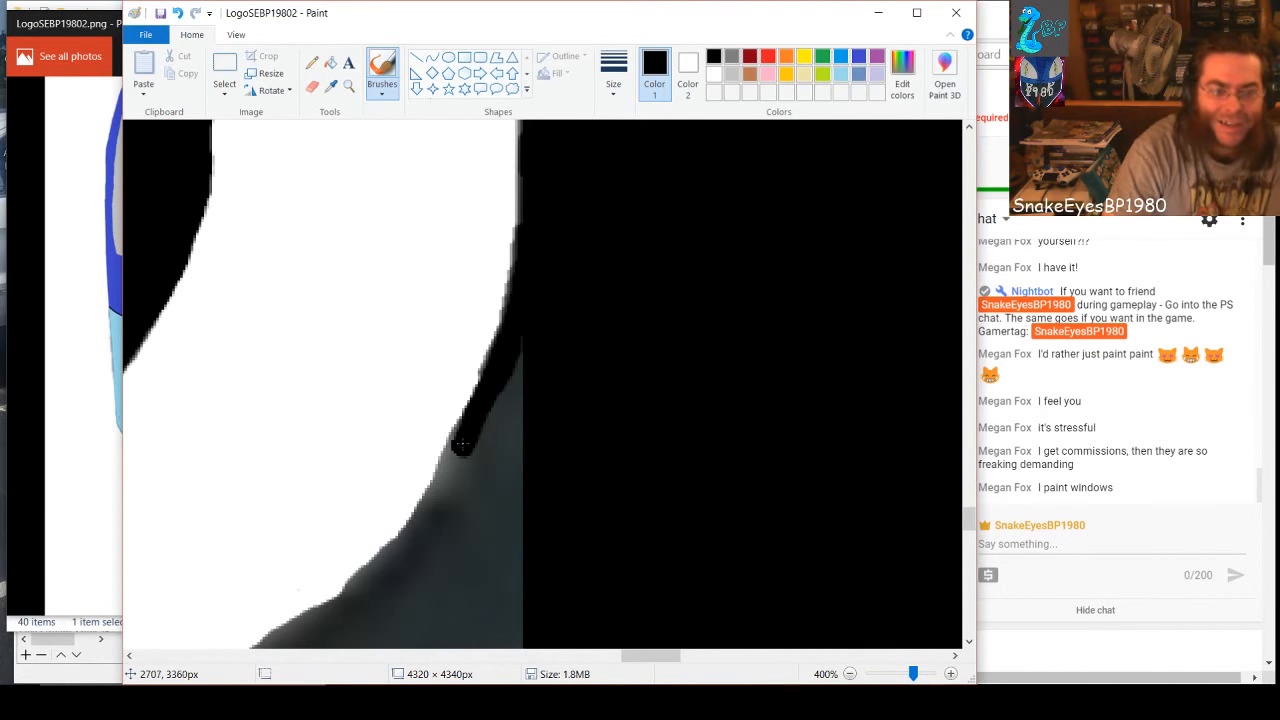
{"action": "mouse_move", "coordinate": [459, 447]}
{"action": "left_mouse_down"}
{"action": "mouse_move", "coordinate": [452, 480]}
{"action": "mouse_move", "coordinate": [463, 438]}
{"action": "mouse_move", "coordinate": [399, 546]}
{"action": "mouse_move", "coordinate": [265, 642]}
{"action": "mouse_move", "coordinate": [350, 600]}
{"action": "mouse_move", "coordinate": [419, 539]}
{"action": "mouse_move", "coordinate": [493, 428]}
{"action": "mouse_move", "coordinate": [528, 335]}
{"action": "mouse_move", "coordinate": [501, 469]}
{"action": "mouse_move", "coordinate": [521, 377]}
{"action": "mouse_move", "coordinate": [513, 656]}
{"action": "mouse_move", "coordinate": [503, 469]}
{"action": "mouse_move", "coordinate": [501, 625]}
{"action": "mouse_move", "coordinate": [484, 524]}
{"action": "mouse_move", "coordinate": [494, 508]}
{"action": "mouse_move", "coordinate": [492, 628]}
{"action": "mouse_move", "coordinate": [469, 536]}
{"action": "mouse_move", "coordinate": [476, 483]}
{"action": "mouse_move", "coordinate": [462, 639]}
{"action": "mouse_move", "coordinate": [462, 519]}
{"action": "mouse_move", "coordinate": [421, 636]}
{"action": "mouse_move", "coordinate": [453, 530]}
{"action": "mouse_move", "coordinate": [418, 625]}
{"action": "mouse_move", "coordinate": [401, 636]}
{"action": "mouse_move", "coordinate": [437, 540]}
{"action": "mouse_move", "coordinate": [380, 636]}
{"action": "mouse_move", "coordinate": [406, 582]}
{"action": "mouse_move", "coordinate": [347, 630]}
{"action": "left_mouse_up"}
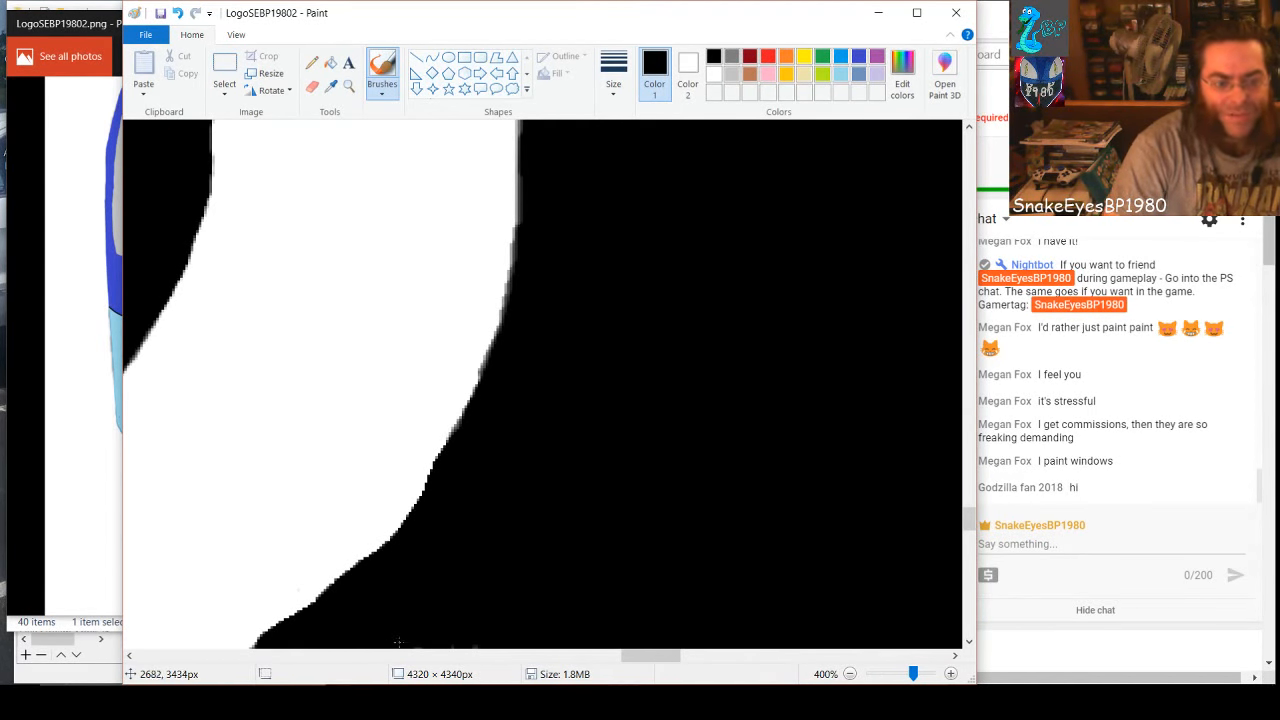
Show the message held for review in the live chat and return to the lower loop's bottom-right background
{"action": "scroll", "coordinate": [500, 610], "scroll_direction": "down", "scroll_amount": 3}
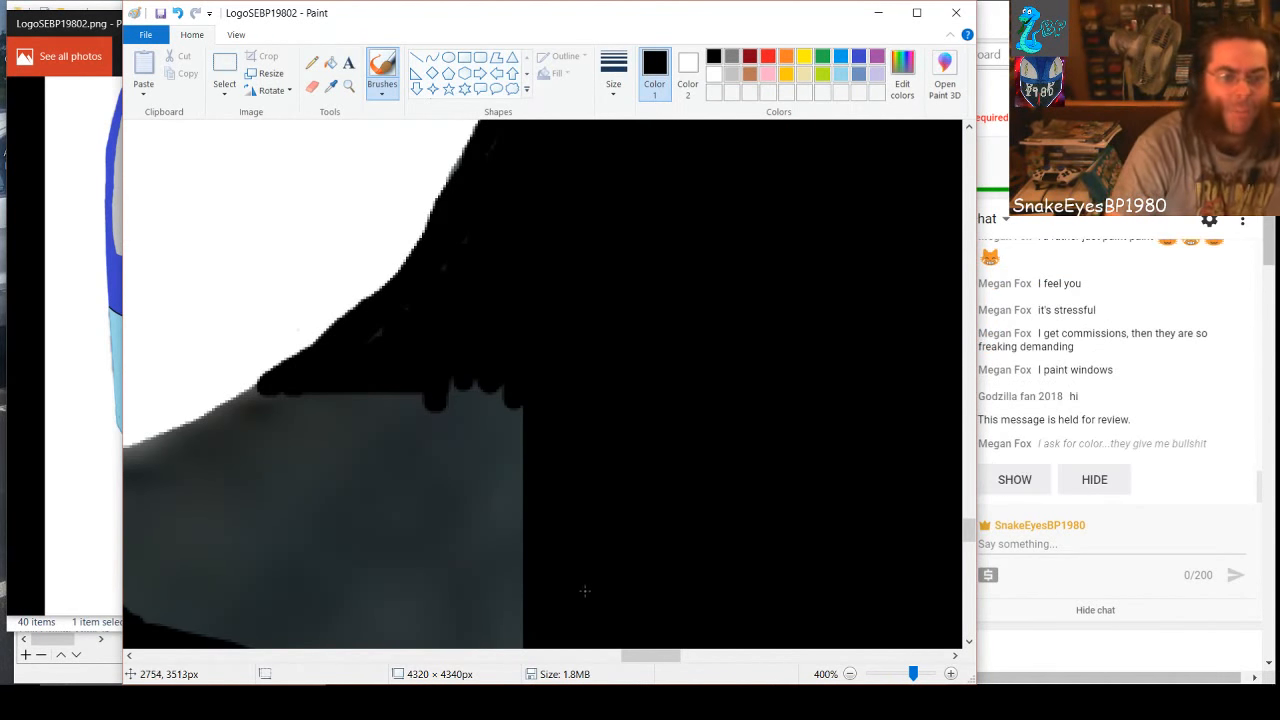
{"action": "left_click_drag", "start_coordinate": [651, 656], "coordinate": [631, 656]}
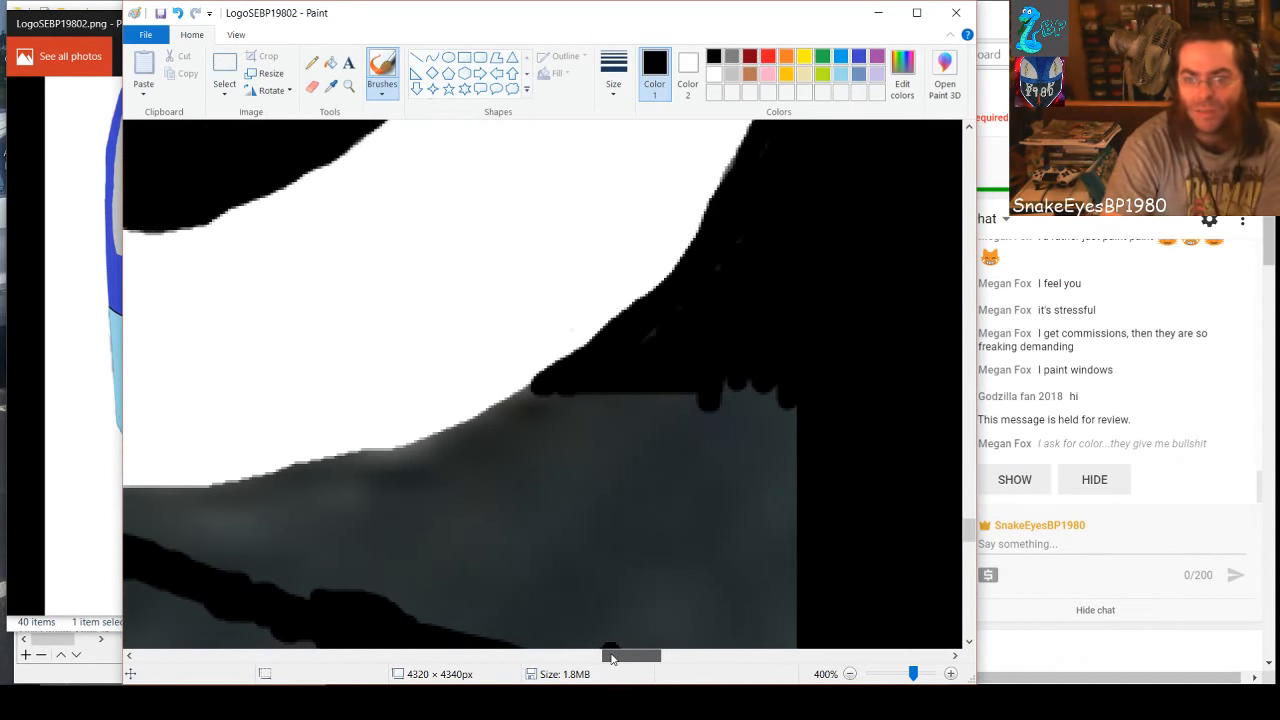
{"action": "left_click", "coordinate": [1014, 479]}
{"action": "left_click", "coordinate": [557, 584]}
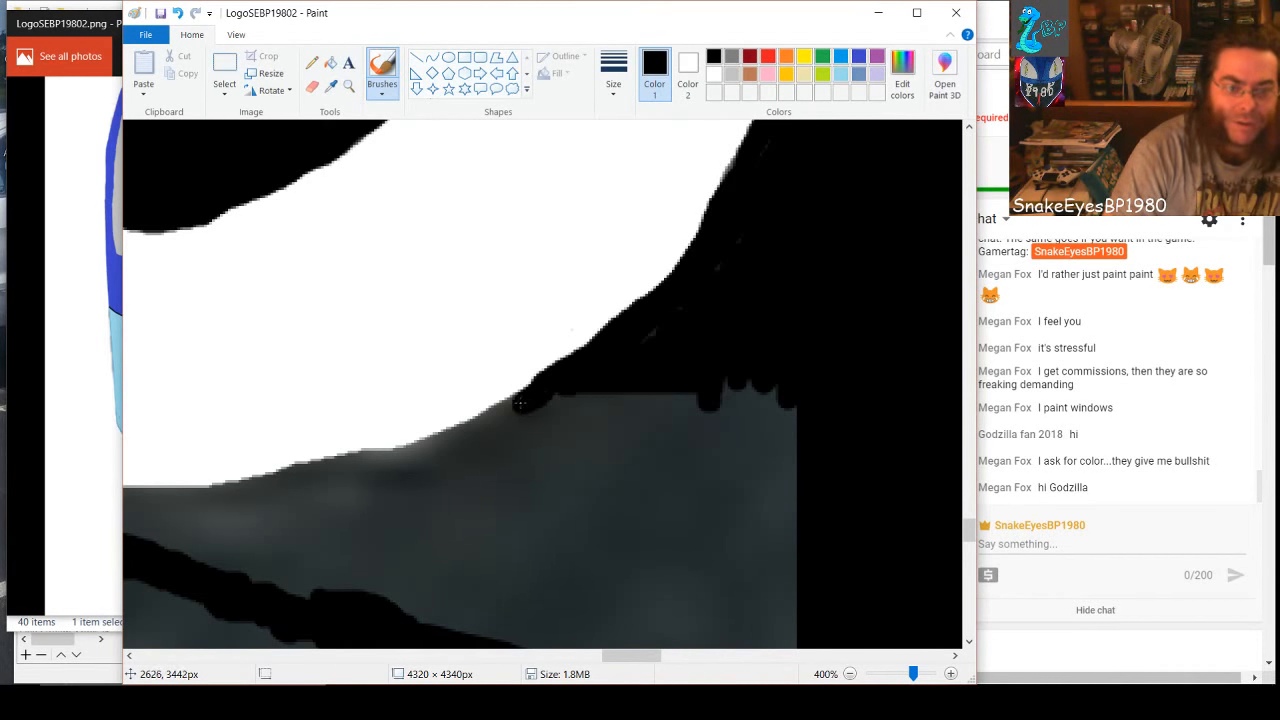
Paint a black band along the lower loop's bottom-right edge and fill most of the gray beneath it with black
{"action": "mouse_move", "coordinate": [520, 403]}
{"action": "left_mouse_down"}
{"action": "mouse_move", "coordinate": [396, 463]}
{"action": "mouse_move", "coordinate": [127, 500]}
{"action": "left_mouse_up"}
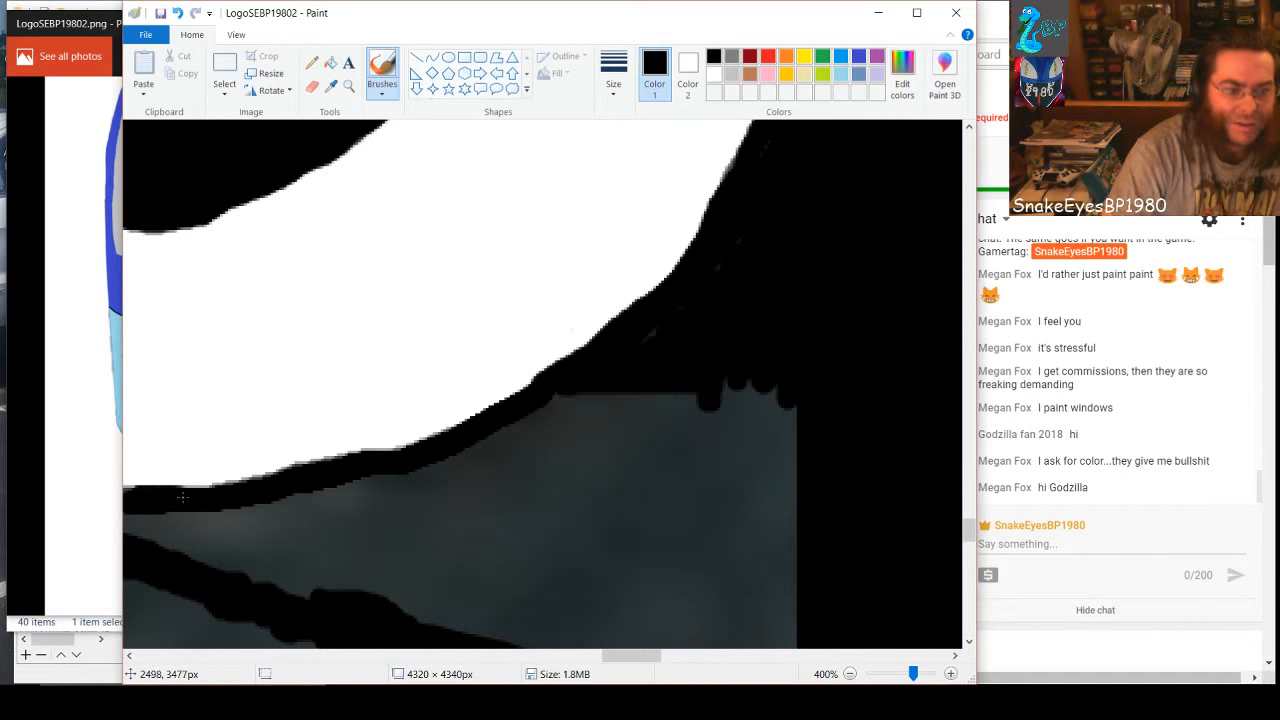
{"action": "left_click_drag", "start_coordinate": [231, 507], "coordinate": [281, 497]}
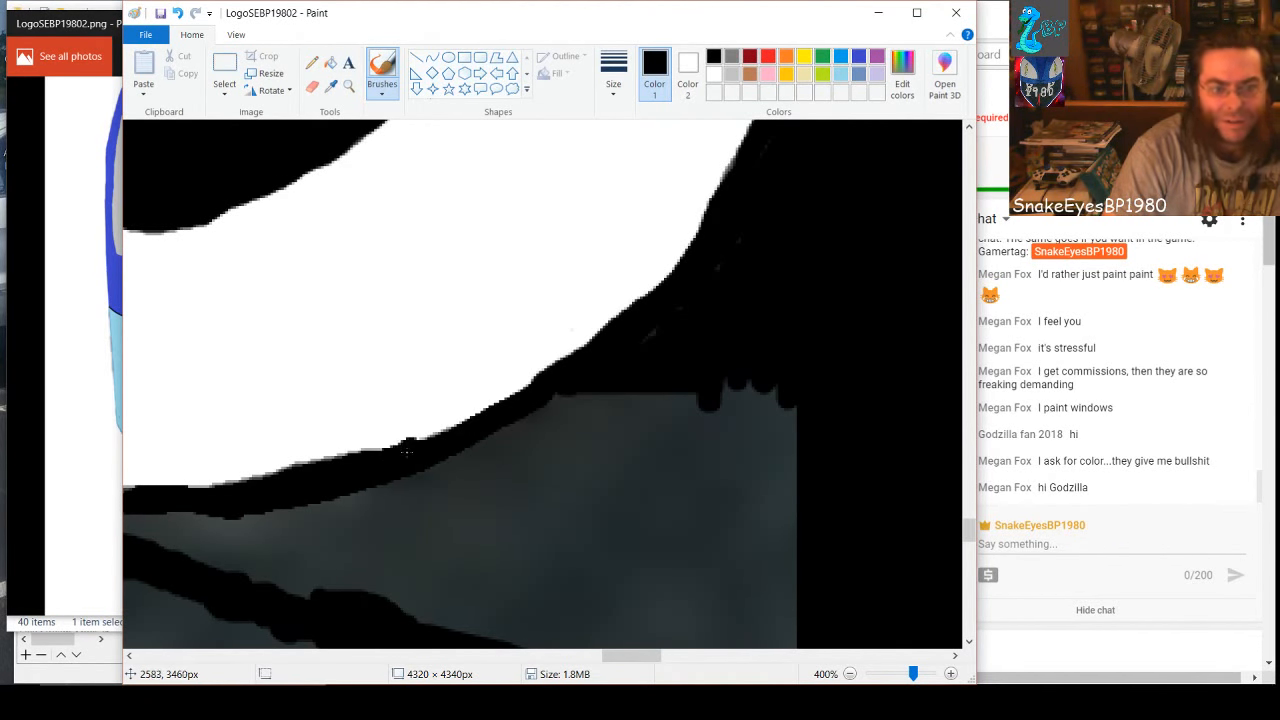
{"action": "mouse_move", "coordinate": [494, 422]}
{"action": "left_mouse_down"}
{"action": "mouse_move", "coordinate": [588, 391]}
{"action": "mouse_move", "coordinate": [539, 435]}
{"action": "mouse_move", "coordinate": [680, 376]}
{"action": "mouse_move", "coordinate": [591, 434]}
{"action": "mouse_move", "coordinate": [707, 374]}
{"action": "mouse_move", "coordinate": [674, 409]}
{"action": "mouse_move", "coordinate": [685, 435]}
{"action": "mouse_move", "coordinate": [746, 379]}
{"action": "mouse_move", "coordinate": [761, 444]}
{"action": "mouse_move", "coordinate": [790, 467]}
{"action": "mouse_move", "coordinate": [790, 396]}
{"action": "mouse_move", "coordinate": [765, 403]}
{"action": "mouse_move", "coordinate": [777, 487]}
{"action": "mouse_move", "coordinate": [793, 421]}
{"action": "mouse_move", "coordinate": [726, 487]}
{"action": "mouse_move", "coordinate": [766, 446]}
{"action": "mouse_move", "coordinate": [727, 471]}
{"action": "mouse_move", "coordinate": [713, 456]}
{"action": "mouse_move", "coordinate": [688, 474]}
{"action": "mouse_move", "coordinate": [717, 405]}
{"action": "mouse_move", "coordinate": [730, 403]}
{"action": "mouse_move", "coordinate": [632, 518]}
{"action": "mouse_move", "coordinate": [692, 428]}
{"action": "mouse_move", "coordinate": [651, 425]}
{"action": "mouse_move", "coordinate": [613, 501]}
{"action": "mouse_move", "coordinate": [621, 398]}
{"action": "mouse_move", "coordinate": [582, 461]}
{"action": "mouse_move", "coordinate": [594, 505]}
{"action": "mouse_move", "coordinate": [626, 429]}
{"action": "mouse_move", "coordinate": [579, 450]}
{"action": "mouse_move", "coordinate": [558, 525]}
{"action": "mouse_move", "coordinate": [598, 441]}
{"action": "mouse_move", "coordinate": [588, 423]}
{"action": "mouse_move", "coordinate": [531, 527]}
{"action": "mouse_move", "coordinate": [575, 420]}
{"action": "mouse_move", "coordinate": [546, 433]}
{"action": "mouse_move", "coordinate": [507, 509]}
{"action": "mouse_move", "coordinate": [494, 502]}
{"action": "mouse_move", "coordinate": [529, 436]}
{"action": "mouse_move", "coordinate": [470, 465]}
{"action": "mouse_move", "coordinate": [521, 416]}
{"action": "mouse_move", "coordinate": [427, 474]}
{"action": "mouse_move", "coordinate": [517, 461]}
{"action": "mouse_move", "coordinate": [365, 510]}
{"action": "mouse_move", "coordinate": [428, 477]}
{"action": "mouse_move", "coordinate": [482, 474]}
{"action": "mouse_move", "coordinate": [430, 514]}
{"action": "mouse_move", "coordinate": [436, 526]}
{"action": "mouse_move", "coordinate": [489, 542]}
{"action": "mouse_move", "coordinate": [731, 535]}
{"action": "mouse_move", "coordinate": [613, 548]}
{"action": "mouse_move", "coordinate": [794, 548]}
{"action": "mouse_move", "coordinate": [793, 496]}
{"action": "mouse_move", "coordinate": [749, 538]}
{"action": "mouse_move", "coordinate": [713, 519]}
{"action": "mouse_move", "coordinate": [693, 529]}
{"action": "mouse_move", "coordinate": [682, 510]}
{"action": "mouse_move", "coordinate": [703, 509]}
{"action": "mouse_move", "coordinate": [665, 509]}
{"action": "mouse_move", "coordinate": [780, 565]}
{"action": "mouse_move", "coordinate": [700, 578]}
{"action": "mouse_move", "coordinate": [780, 587]}
{"action": "mouse_move", "coordinate": [675, 587]}
{"action": "mouse_move", "coordinate": [530, 562]}
{"action": "mouse_move", "coordinate": [550, 585]}
{"action": "left_mouse_up"}
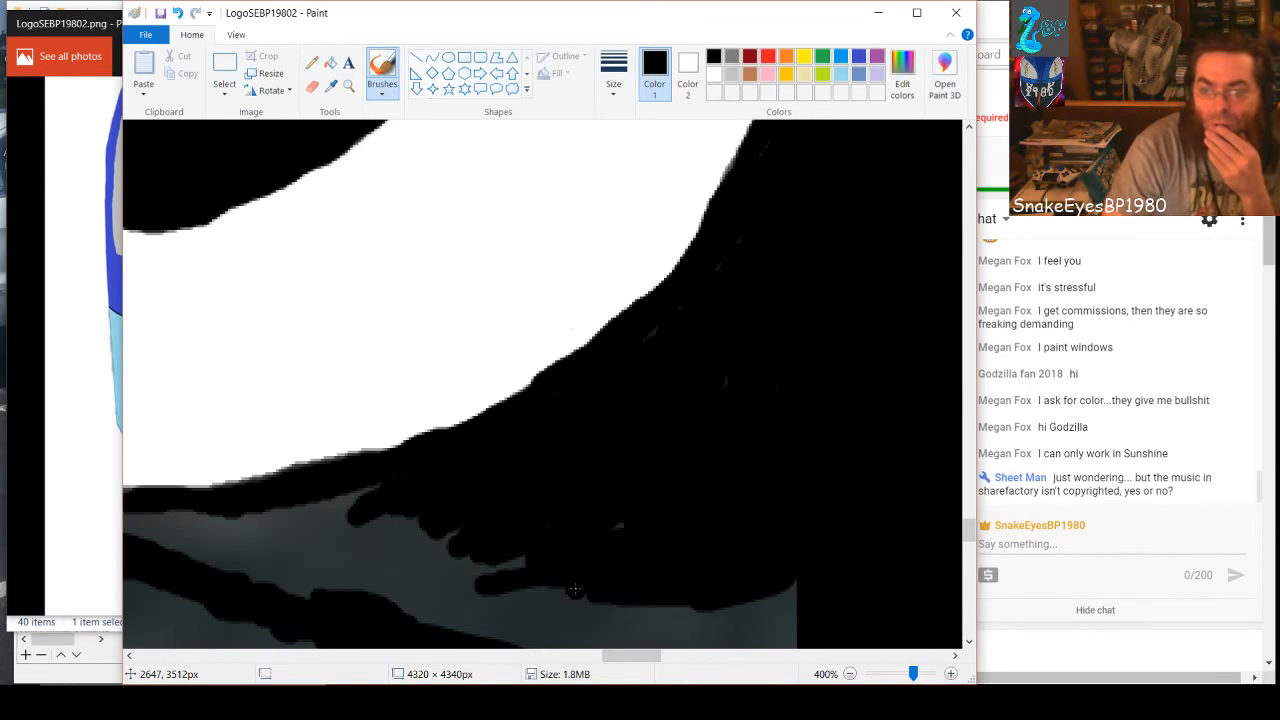
{"action": "mouse_move", "coordinate": [533, 575]}
{"action": "left_mouse_down"}
{"action": "mouse_move", "coordinate": [430, 574]}
{"action": "mouse_move", "coordinate": [514, 556]}
{"action": "mouse_move", "coordinate": [428, 588]}
{"action": "mouse_move", "coordinate": [482, 556]}
{"action": "mouse_move", "coordinate": [403, 588]}
{"action": "mouse_move", "coordinate": [492, 525]}
{"action": "mouse_move", "coordinate": [365, 584]}
{"action": "mouse_move", "coordinate": [401, 584]}
{"action": "mouse_move", "coordinate": [383, 570]}
{"action": "mouse_move", "coordinate": [351, 592]}
{"action": "mouse_move", "coordinate": [377, 559]}
{"action": "mouse_move", "coordinate": [443, 522]}
{"action": "mouse_move", "coordinate": [338, 564]}
{"action": "mouse_move", "coordinate": [354, 534]}
{"action": "mouse_move", "coordinate": [392, 519]}
{"action": "mouse_move", "coordinate": [361, 550]}
{"action": "mouse_move", "coordinate": [379, 548]}
{"action": "mouse_move", "coordinate": [398, 511]}
{"action": "mouse_move", "coordinate": [312, 582]}
{"action": "mouse_move", "coordinate": [326, 543]}
{"action": "mouse_move", "coordinate": [317, 552]}
{"action": "mouse_move", "coordinate": [367, 488]}
{"action": "mouse_move", "coordinate": [314, 515]}
{"action": "mouse_move", "coordinate": [277, 576]}
{"action": "mouse_move", "coordinate": [300, 546]}
{"action": "mouse_move", "coordinate": [258, 564]}
{"action": "mouse_move", "coordinate": [303, 512]}
{"action": "mouse_move", "coordinate": [238, 565]}
{"action": "mouse_move", "coordinate": [261, 524]}
{"action": "mouse_move", "coordinate": [233, 544]}
{"action": "mouse_move", "coordinate": [236, 521]}
{"action": "mouse_move", "coordinate": [200, 538]}
{"action": "mouse_move", "coordinate": [239, 553]}
{"action": "left_mouse_up"}
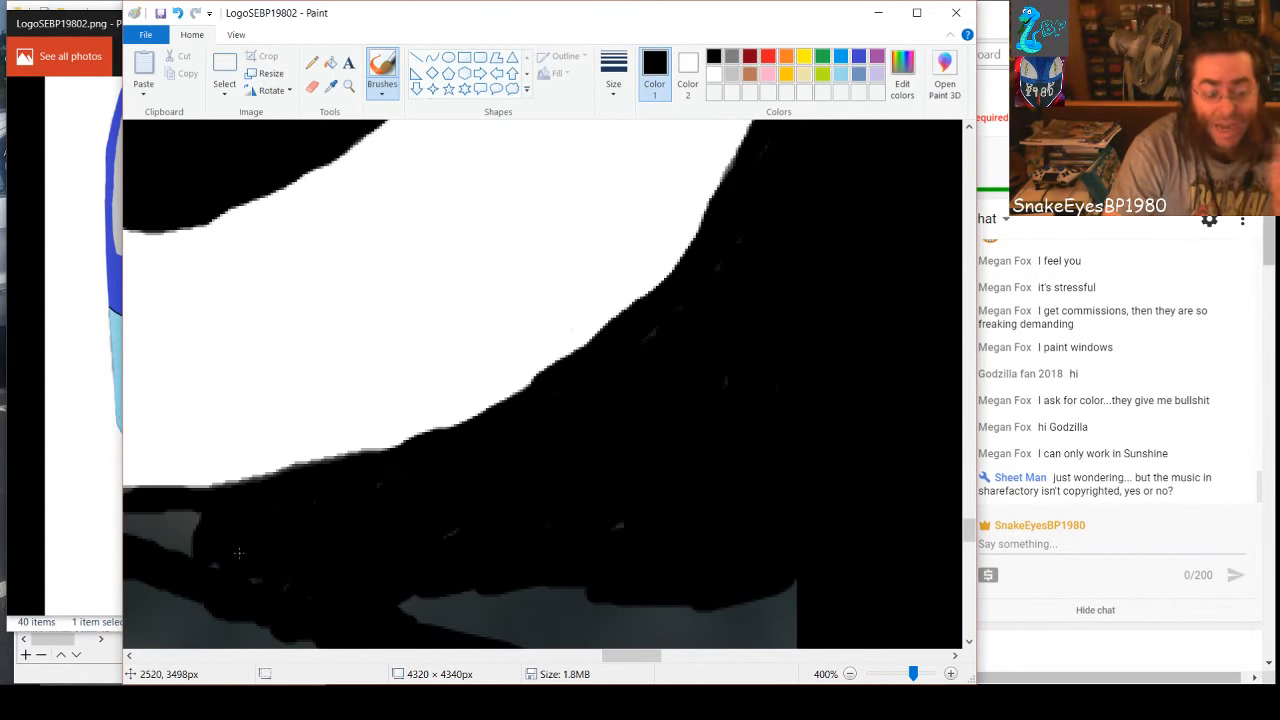
Brush black over the gray fringe between the lower loop's bottom-left edge and the existing black band
{"action": "left_click_drag", "start_coordinate": [631, 656], "coordinate": [600, 663]}
{"action": "mouse_move", "coordinate": [408, 481]}
{"action": "left_mouse_down"}
{"action": "mouse_move", "coordinate": [480, 502]}
{"action": "mouse_move", "coordinate": [599, 505]}
{"action": "left_mouse_up"}
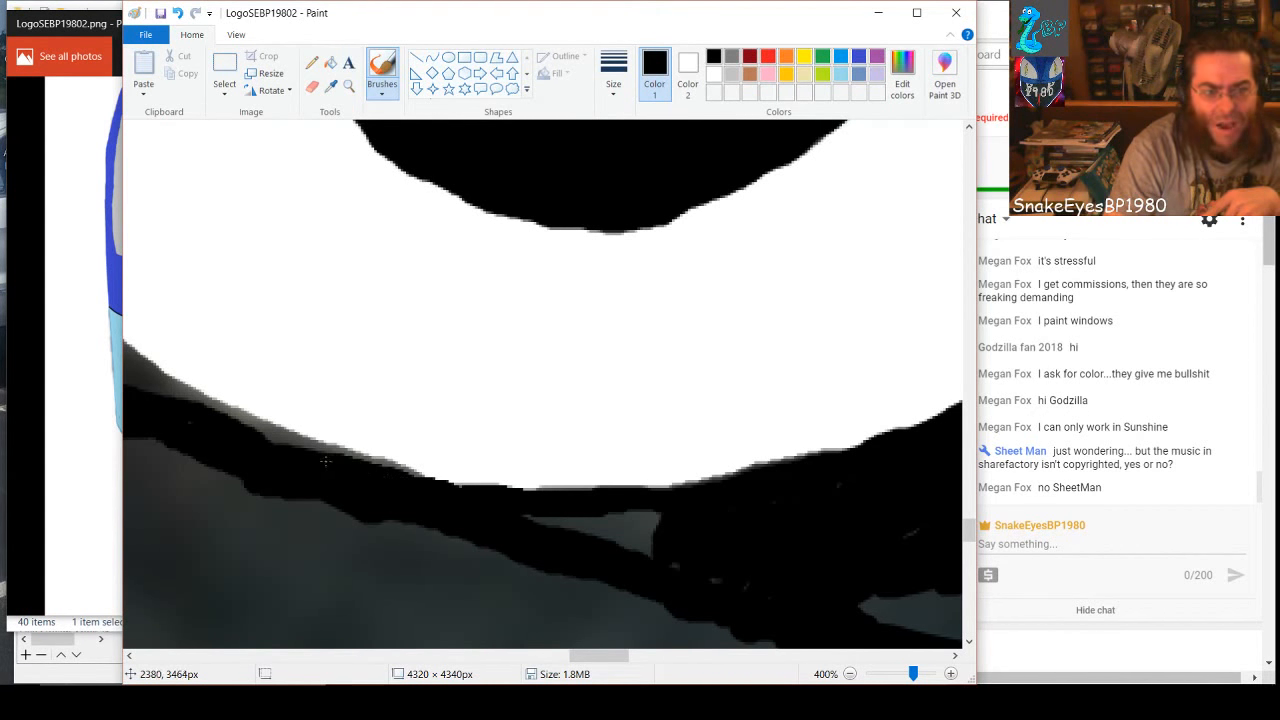
{"action": "left_click_drag", "start_coordinate": [325, 461], "coordinate": [256, 441]}
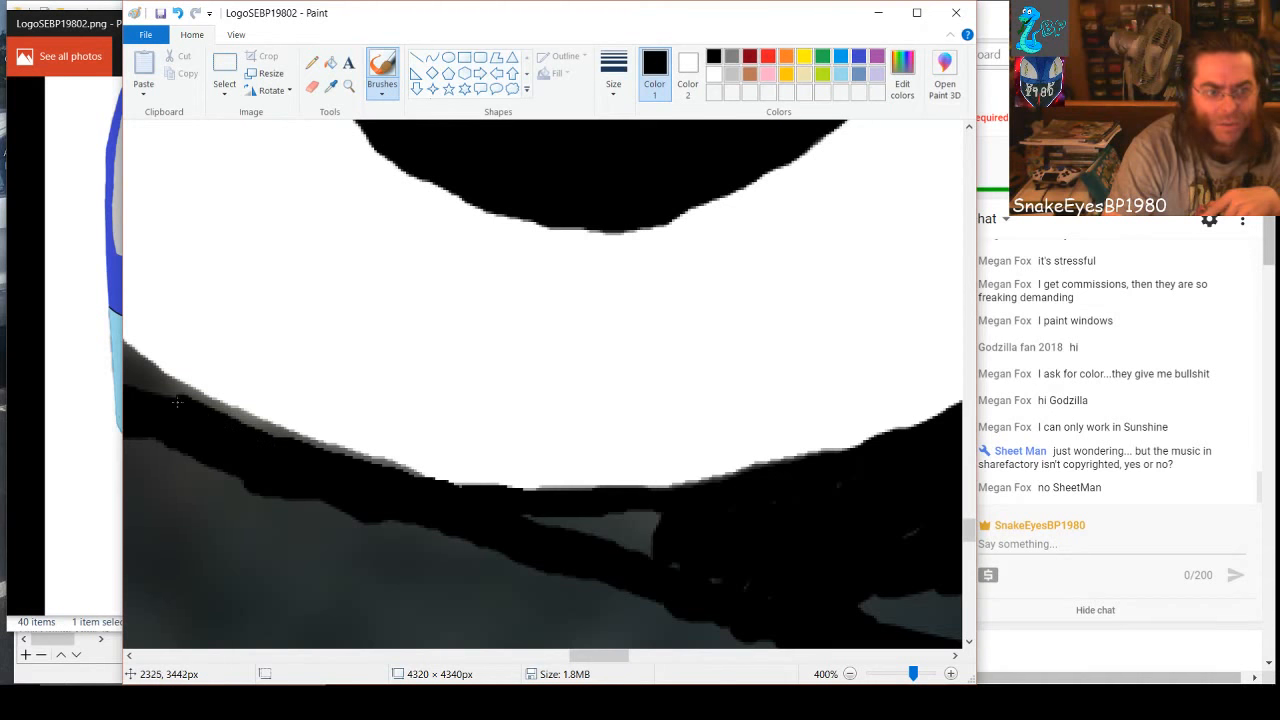
{"action": "mouse_move", "coordinate": [189, 409]}
{"action": "left_mouse_down"}
{"action": "mouse_move", "coordinate": [279, 448]}
{"action": "mouse_move", "coordinate": [167, 394]}
{"action": "mouse_move", "coordinate": [212, 416]}
{"action": "left_mouse_up"}
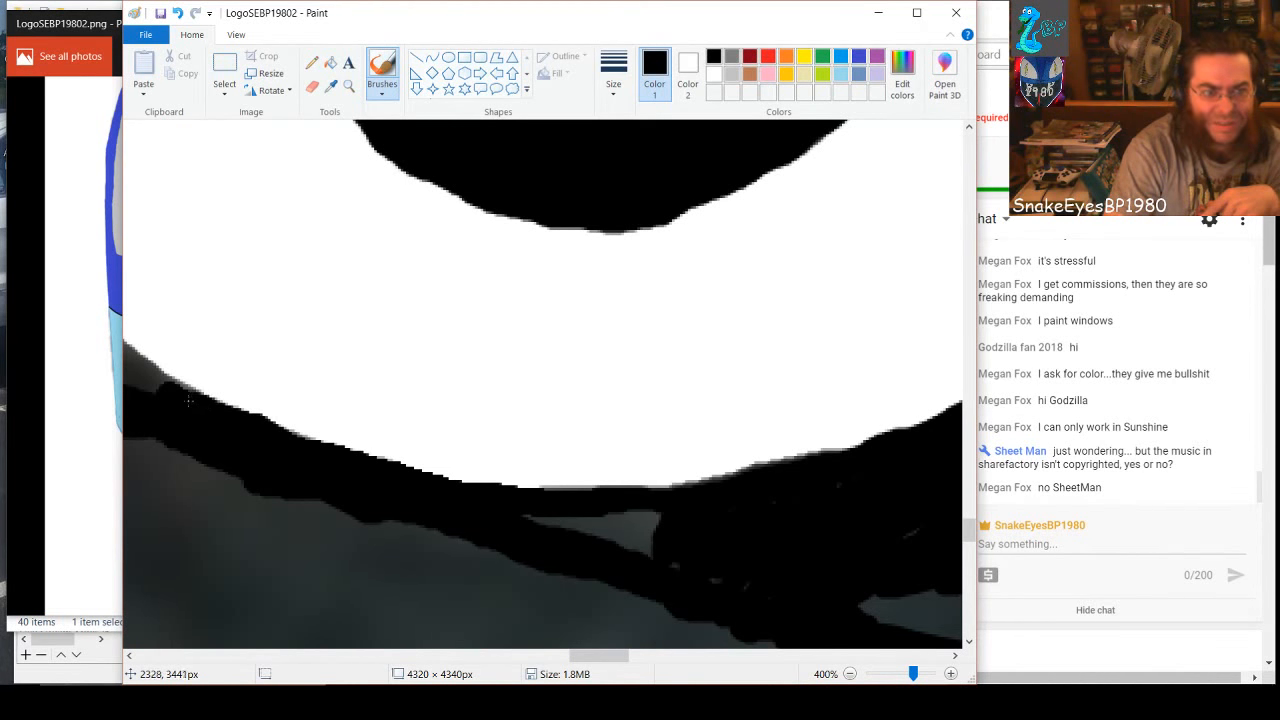
{"action": "mouse_move", "coordinate": [156, 384]}
{"action": "left_mouse_down"}
{"action": "mouse_move", "coordinate": [209, 461]}
{"action": "mouse_move", "coordinate": [313, 501]}
{"action": "left_mouse_up"}
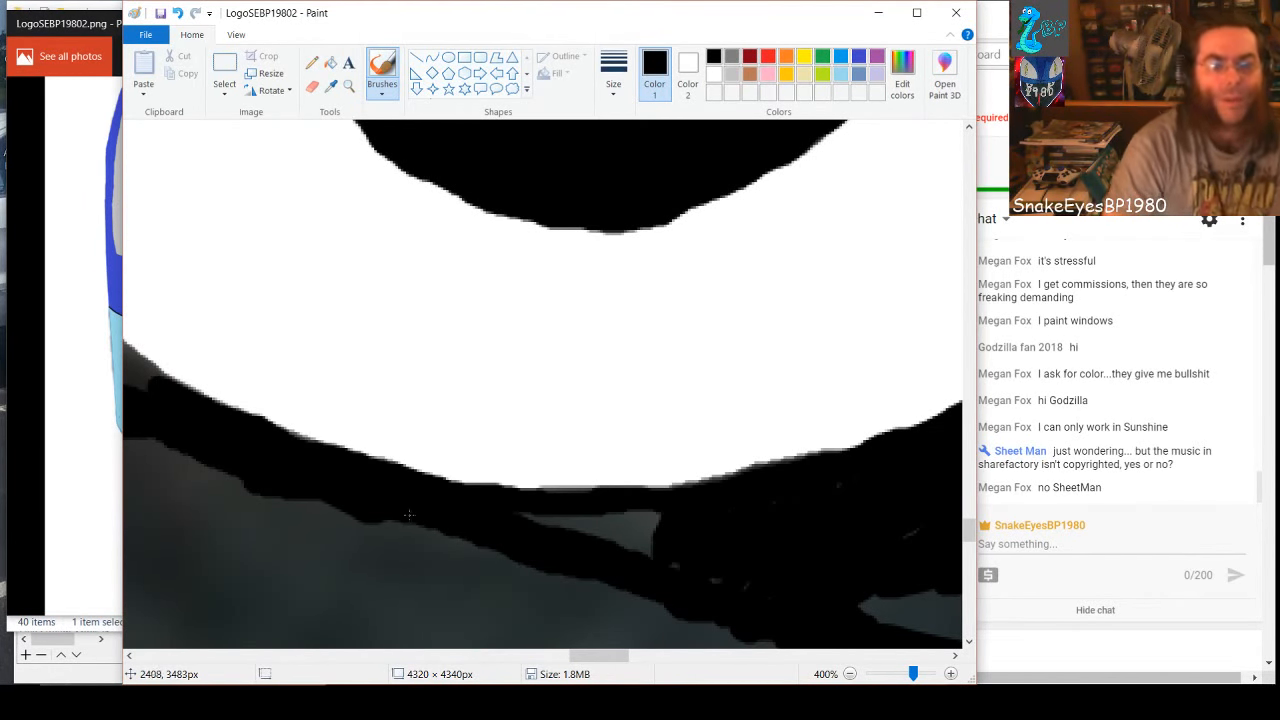
Fill the gray sliver beneath the lower loop and paint the gray corner between the loop and the red spike black
{"action": "left_click_drag", "start_coordinate": [408, 514], "coordinate": [608, 531]}
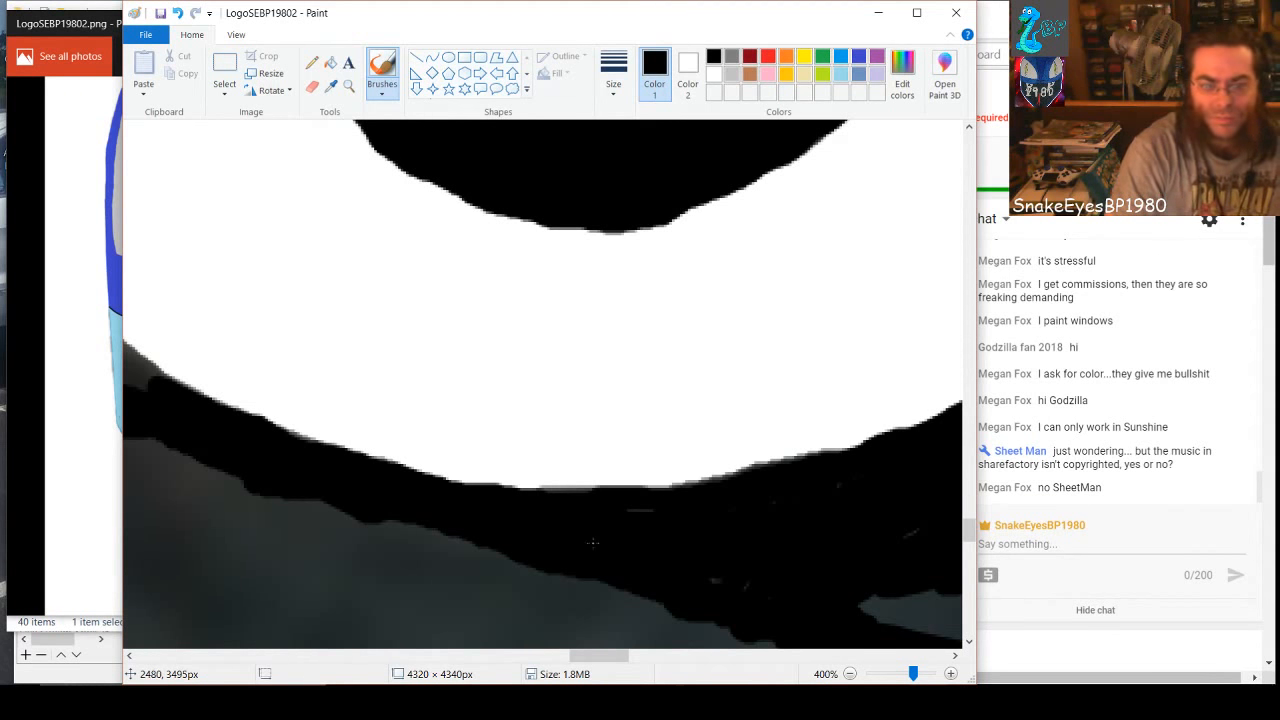
{"action": "left_click_drag", "start_coordinate": [614, 657], "coordinate": [588, 665]}
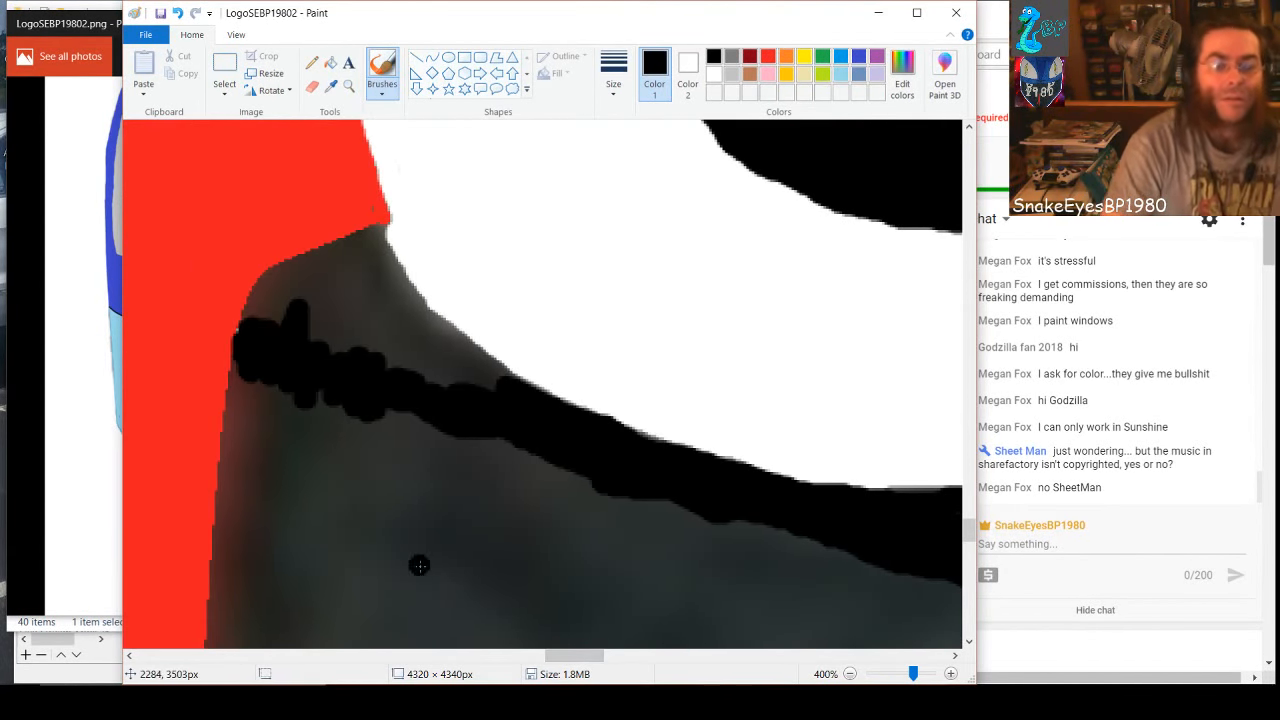
{"action": "scroll", "coordinate": [419, 565], "scroll_direction": "up", "scroll_amount": 3}
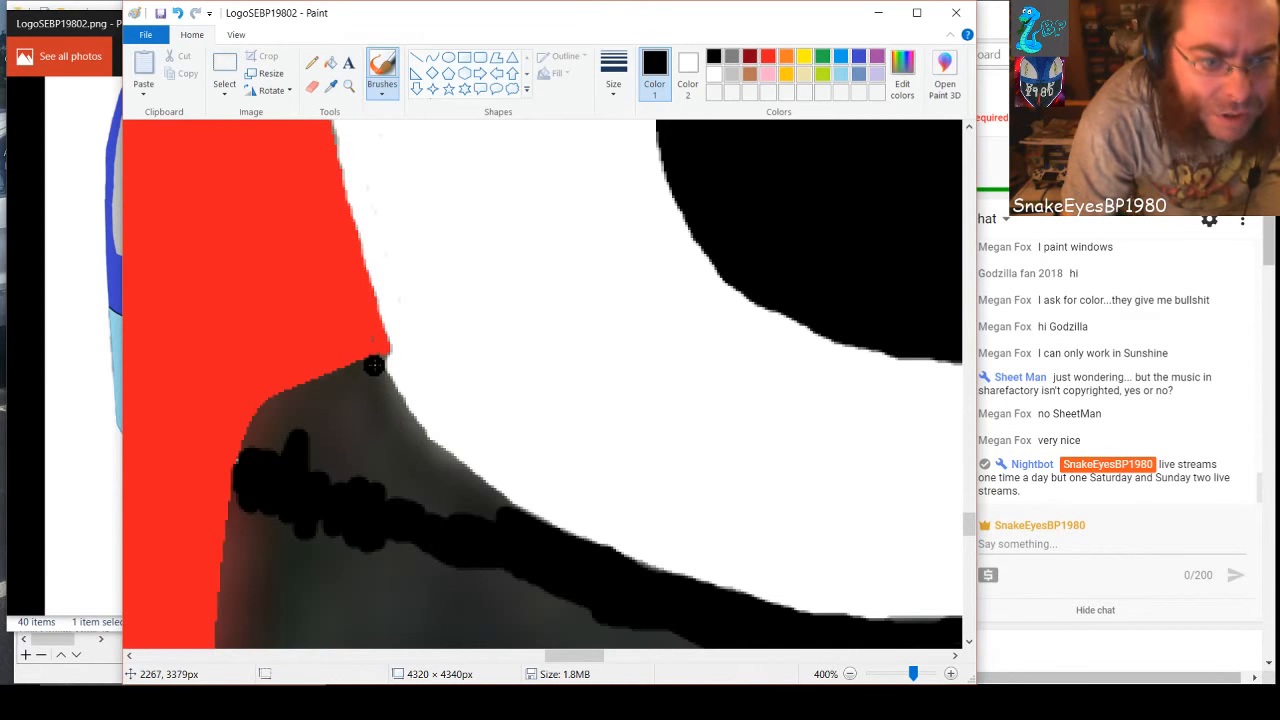
{"action": "mouse_move", "coordinate": [380, 364]}
{"action": "left_mouse_down"}
{"action": "mouse_move", "coordinate": [437, 465]}
{"action": "mouse_move", "coordinate": [502, 511]}
{"action": "left_mouse_up"}
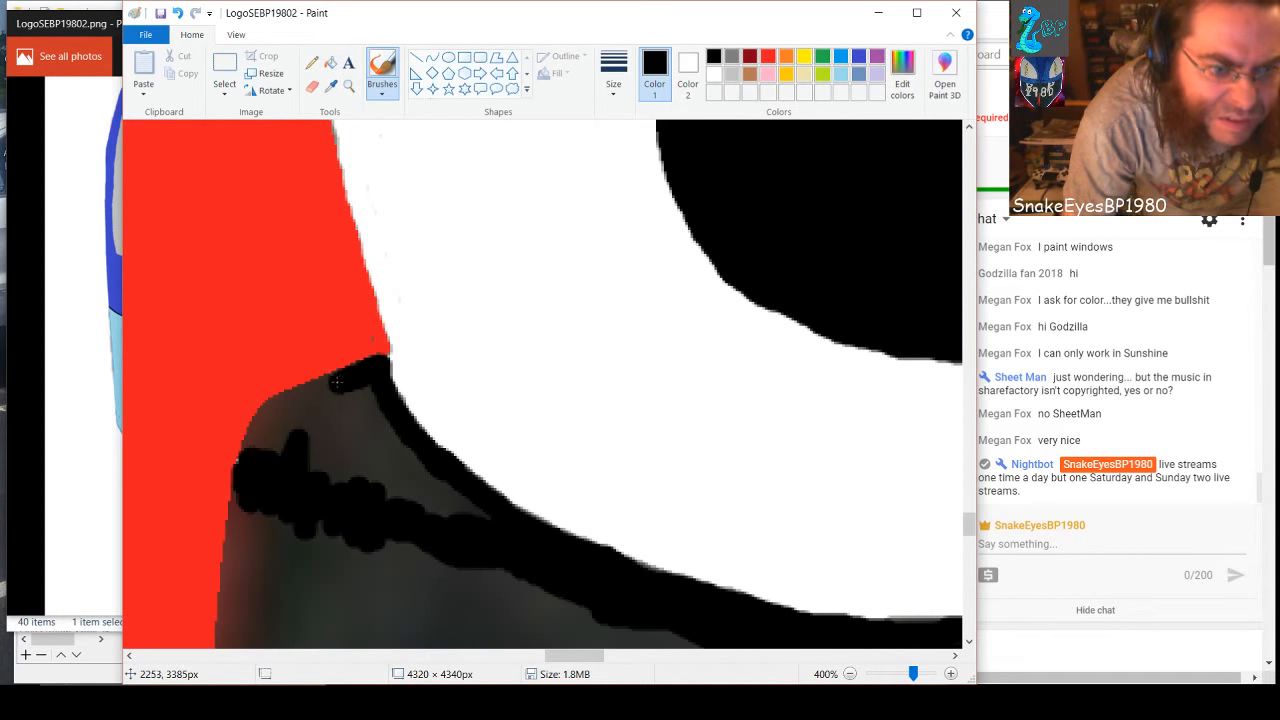
{"action": "left_click_drag", "start_coordinate": [322, 387], "coordinate": [278, 405]}
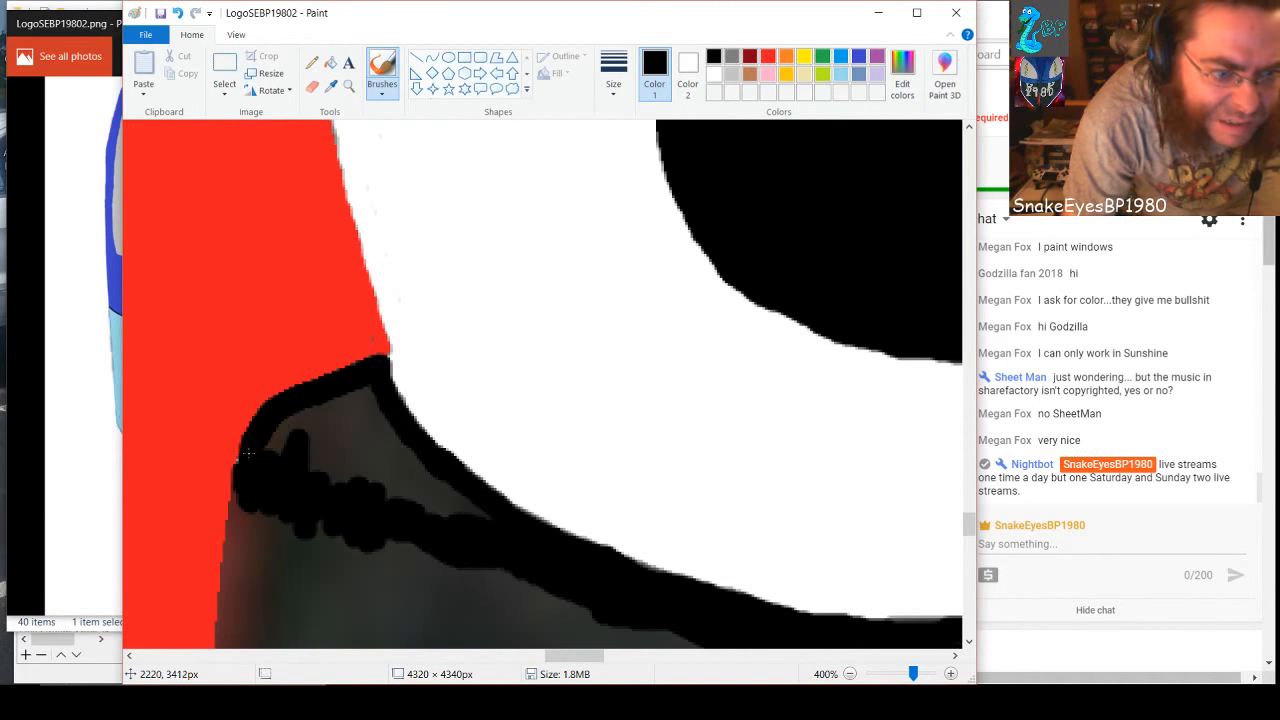
{"action": "mouse_move", "coordinate": [253, 451]}
{"action": "left_mouse_down"}
{"action": "mouse_move", "coordinate": [281, 423]}
{"action": "mouse_move", "coordinate": [274, 466]}
{"action": "mouse_move", "coordinate": [311, 409]}
{"action": "mouse_move", "coordinate": [298, 471]}
{"action": "mouse_move", "coordinate": [329, 391]}
{"action": "mouse_move", "coordinate": [312, 486]}
{"action": "mouse_move", "coordinate": [344, 403]}
{"action": "mouse_move", "coordinate": [365, 394]}
{"action": "mouse_move", "coordinate": [350, 453]}
{"action": "left_mouse_up"}
{"action": "mouse_move", "coordinate": [366, 405]}
{"action": "left_mouse_down"}
{"action": "mouse_move", "coordinate": [359, 484]}
{"action": "mouse_move", "coordinate": [378, 413]}
{"action": "mouse_move", "coordinate": [385, 488]}
{"action": "mouse_move", "coordinate": [393, 443]}
{"action": "mouse_move", "coordinate": [404, 513]}
{"action": "mouse_move", "coordinate": [413, 447]}
{"action": "mouse_move", "coordinate": [435, 506]}
{"action": "mouse_move", "coordinate": [434, 473]}
{"action": "mouse_move", "coordinate": [477, 525]}
{"action": "mouse_move", "coordinate": [458, 498]}
{"action": "mouse_move", "coordinate": [490, 518]}
{"action": "left_mouse_up"}
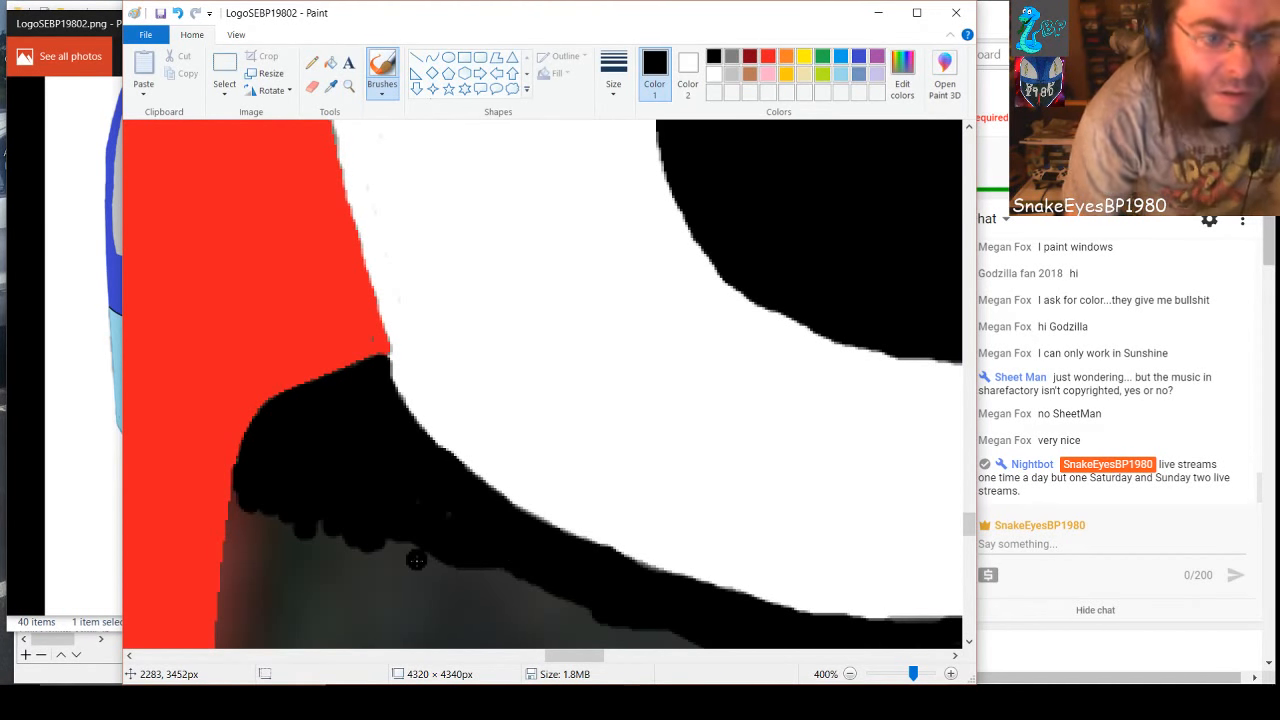
Brush a black band down the upper part of the red spike's right edge, starting from the black area under the loop
{"action": "scroll", "coordinate": [410, 557], "scroll_direction": "down", "scroll_amount": 3}
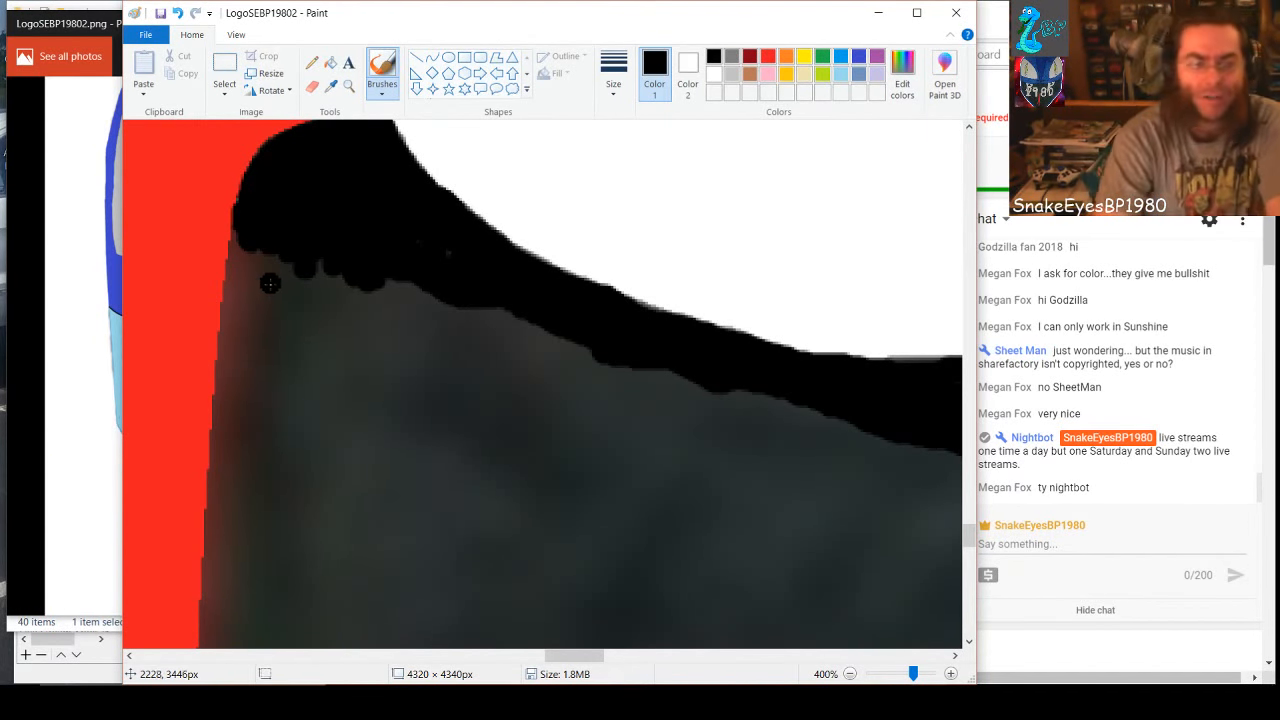
{"action": "mouse_move", "coordinate": [254, 234]}
{"action": "left_mouse_down"}
{"action": "mouse_move", "coordinate": [231, 313]}
{"action": "mouse_move", "coordinate": [214, 555]}
{"action": "left_mouse_up"}
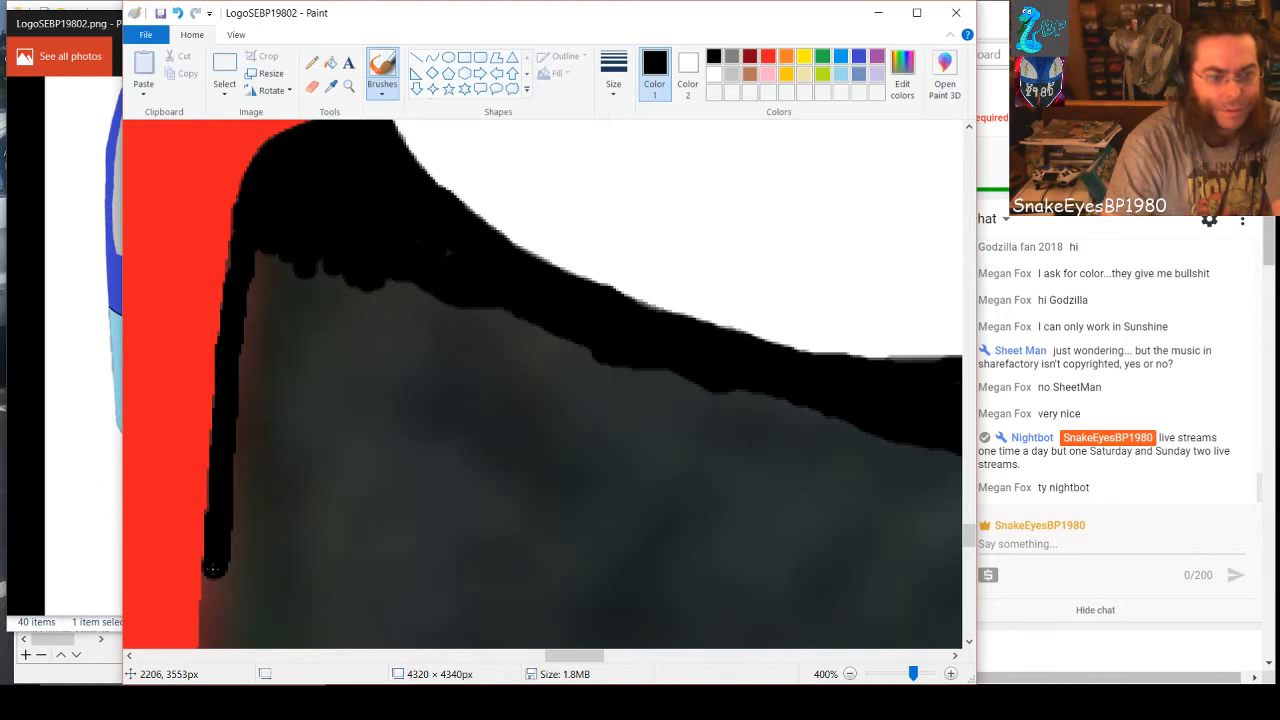
{"action": "left_click_drag", "start_coordinate": [213, 569], "coordinate": [210, 638]}
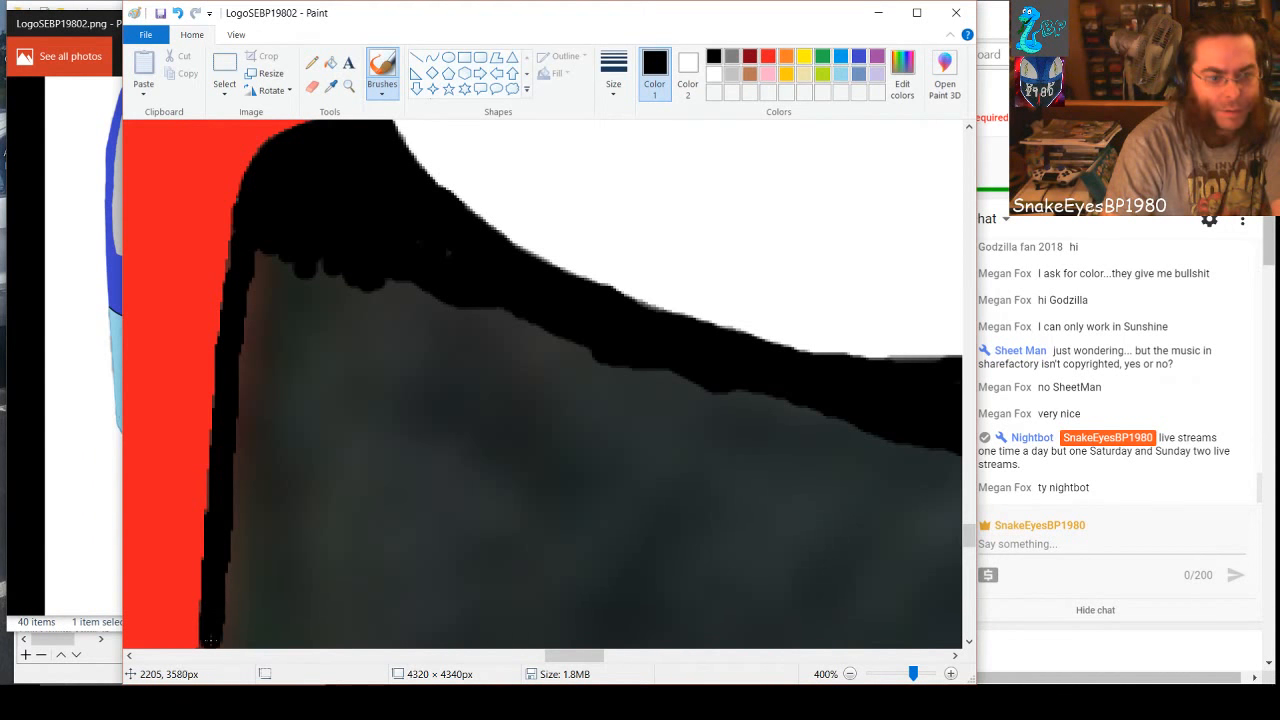
{"action": "scroll", "coordinate": [286, 491], "scroll_direction": "down", "scroll_amount": 3}
{"action": "scroll", "coordinate": [291, 466], "scroll_direction": "down", "scroll_amount": 3}
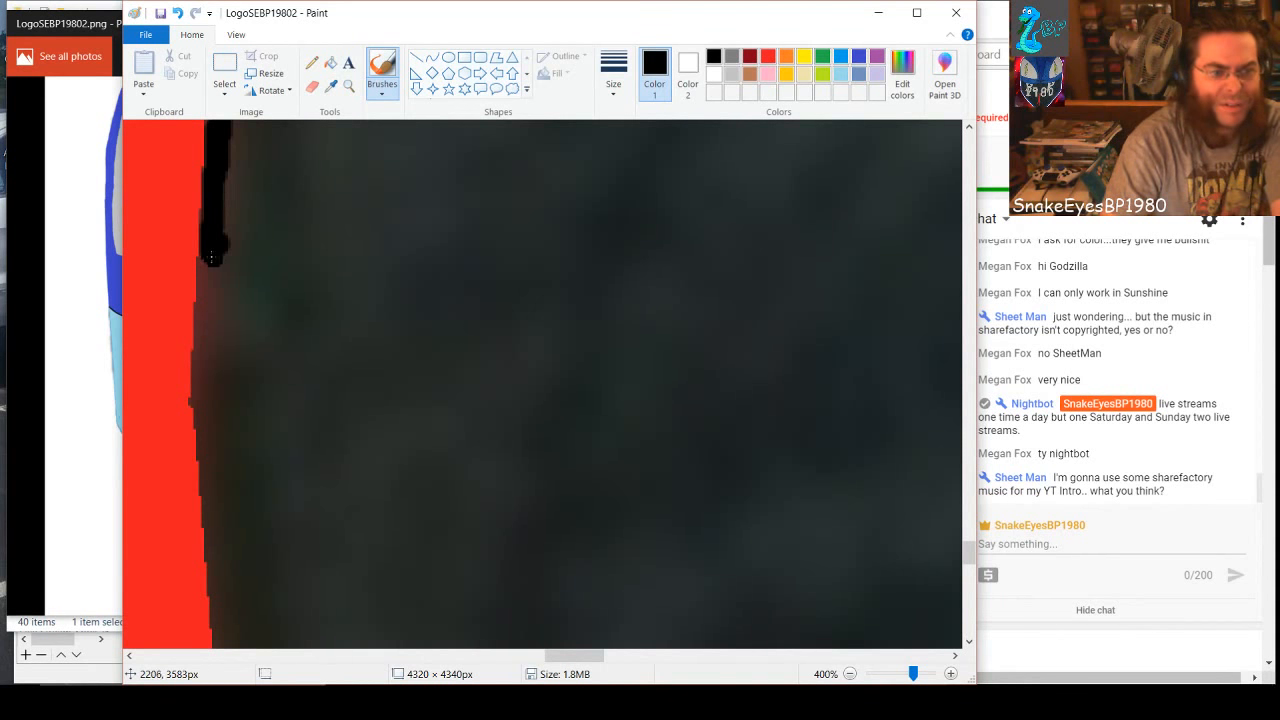
{"action": "mouse_move", "coordinate": [211, 258]}
{"action": "left_mouse_down"}
{"action": "mouse_move", "coordinate": [201, 422]}
{"action": "mouse_move", "coordinate": [224, 646]}
{"action": "left_mouse_up"}
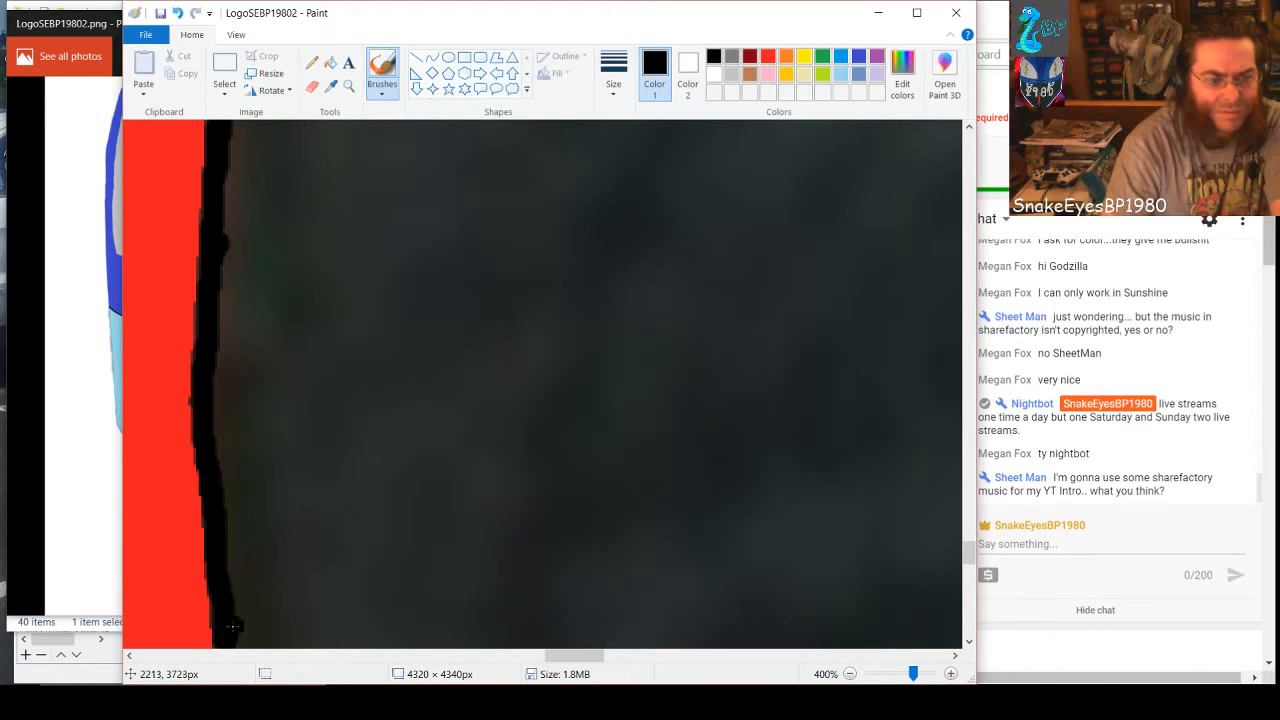
{"action": "scroll", "coordinate": [285, 480], "scroll_direction": "down", "scroll_amount": 3}
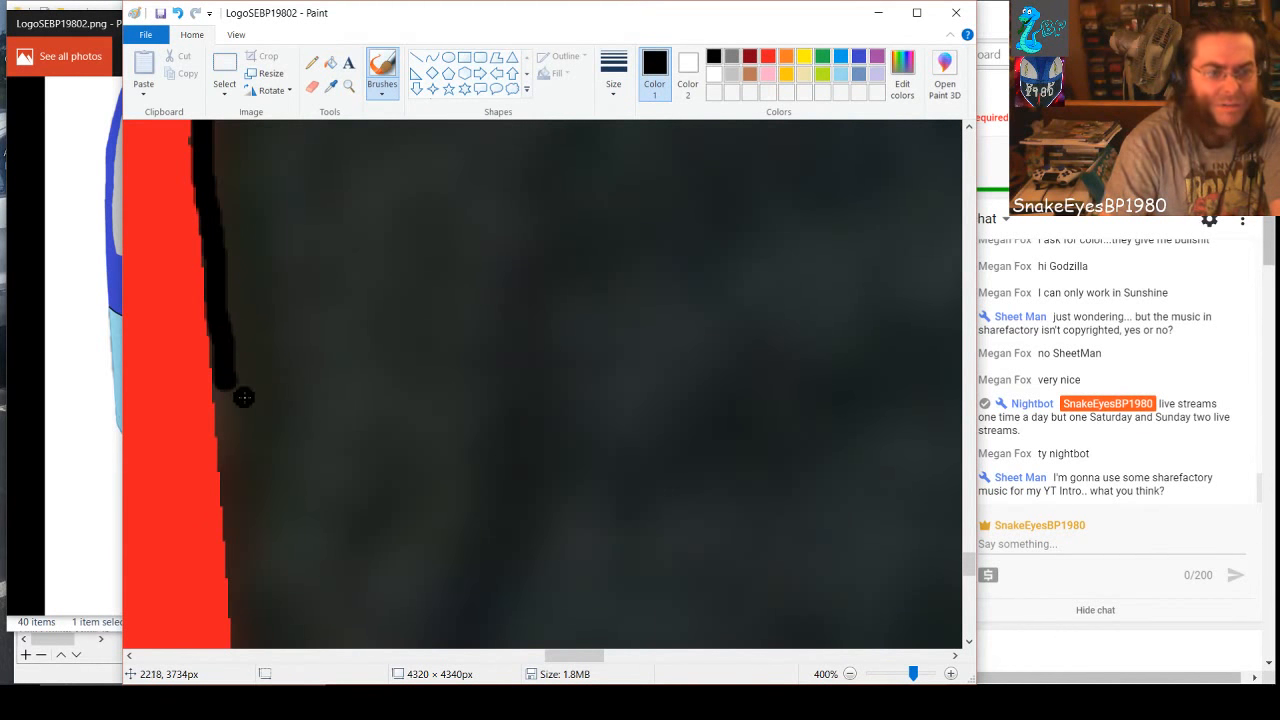
{"action": "left_click_drag", "start_coordinate": [220, 392], "coordinate": [239, 618]}
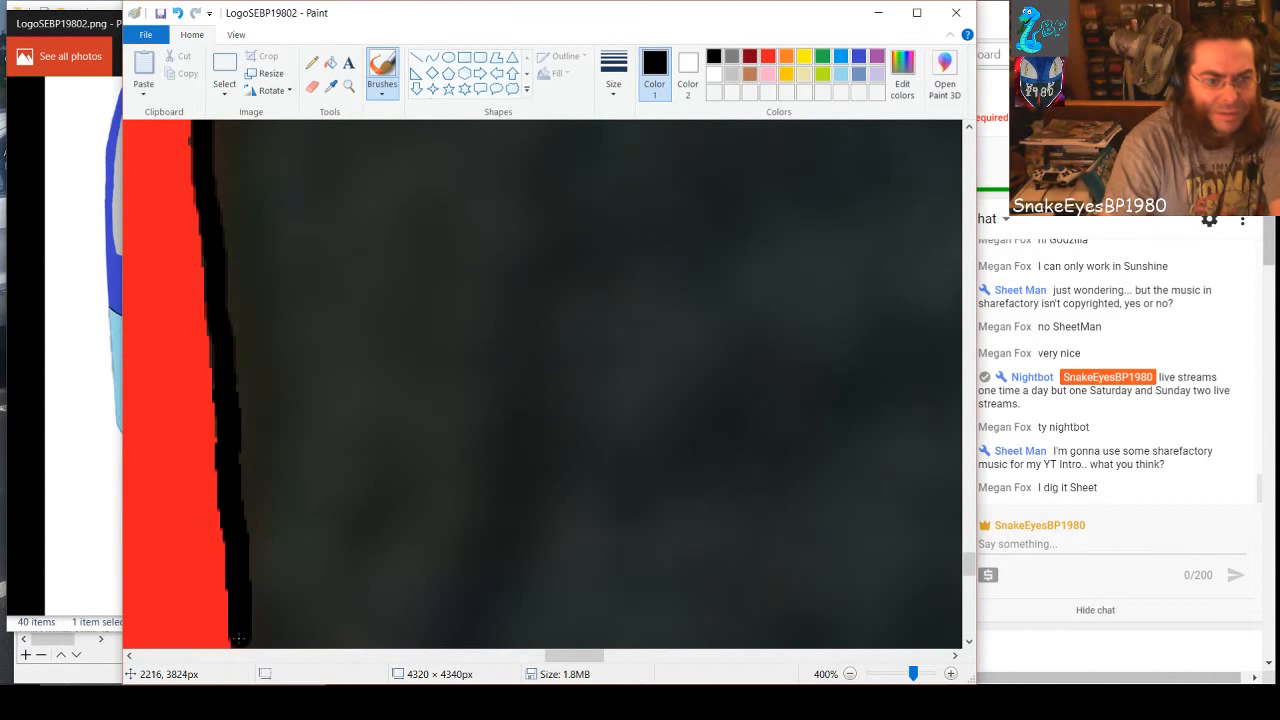
{"action": "scroll", "coordinate": [238, 645], "scroll_direction": "down", "scroll_amount": 3}
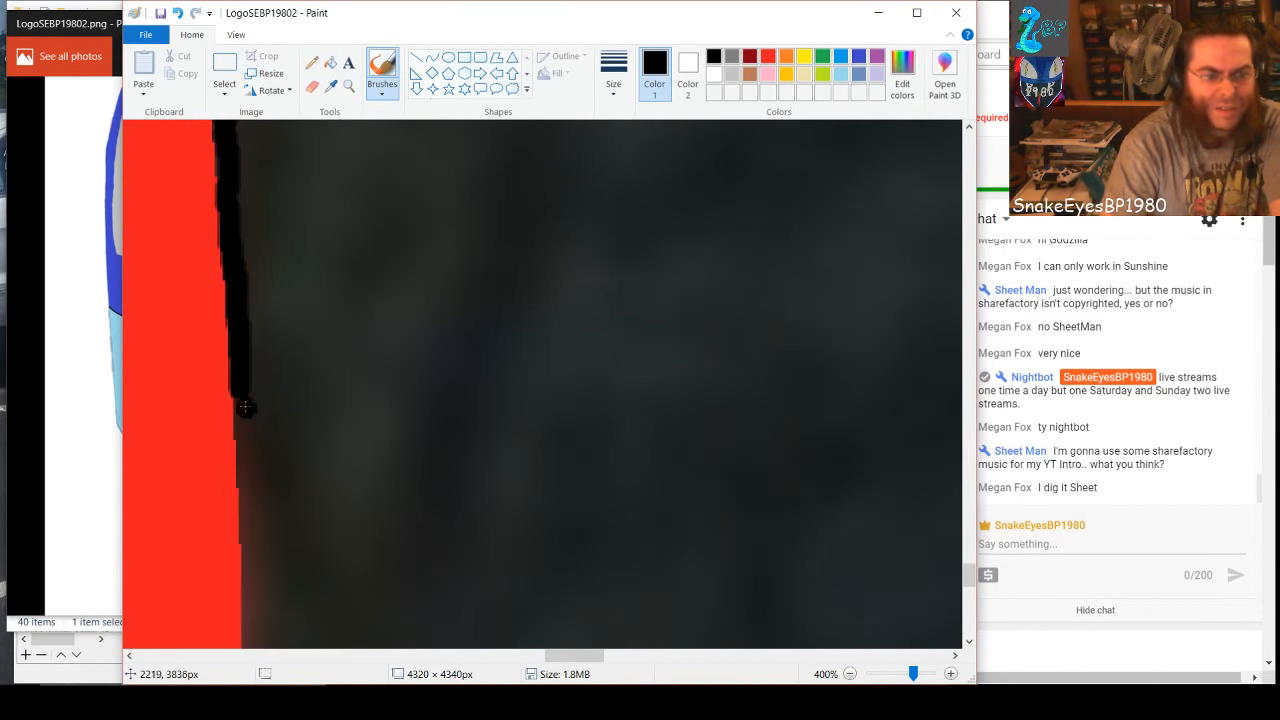
{"action": "left_click_drag", "start_coordinate": [238, 390], "coordinate": [249, 641]}
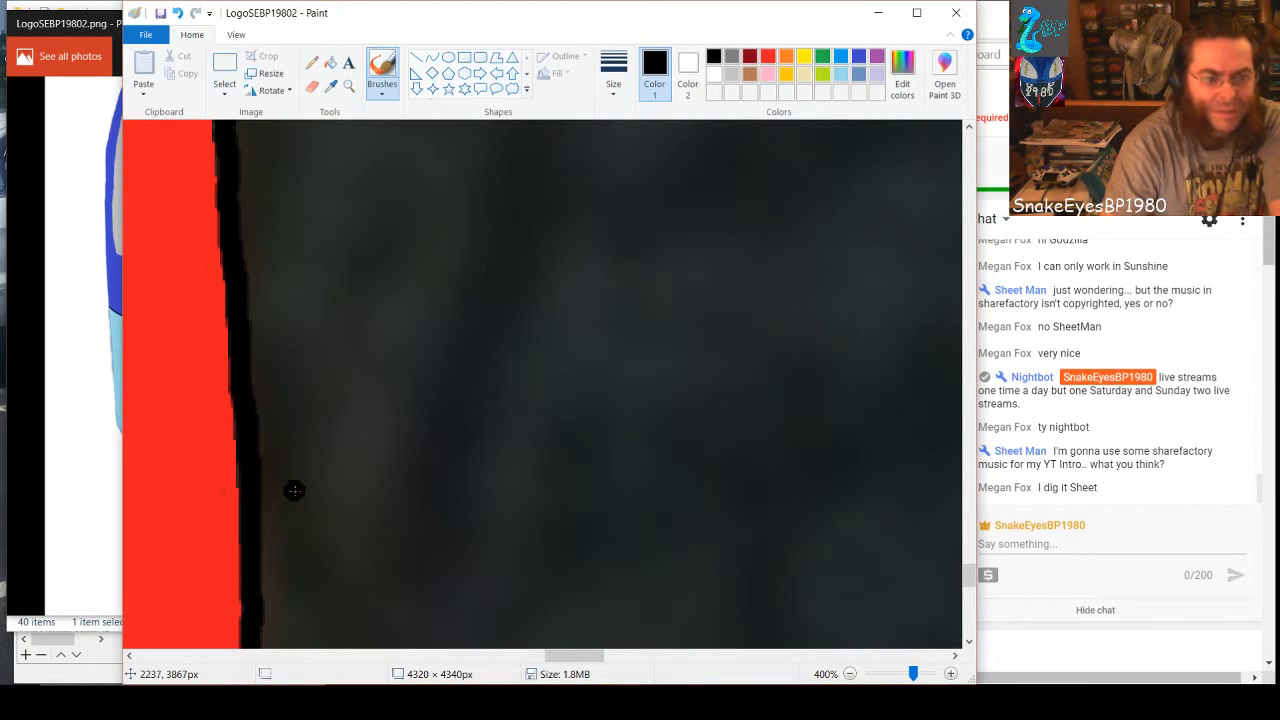
Continue the black band along the red spike's right edge, past its widest point and down toward its tip
{"action": "scroll", "coordinate": [291, 489], "scroll_direction": "down", "scroll_amount": 3}
{"action": "left_click_drag", "start_coordinate": [256, 402], "coordinate": [238, 623]}
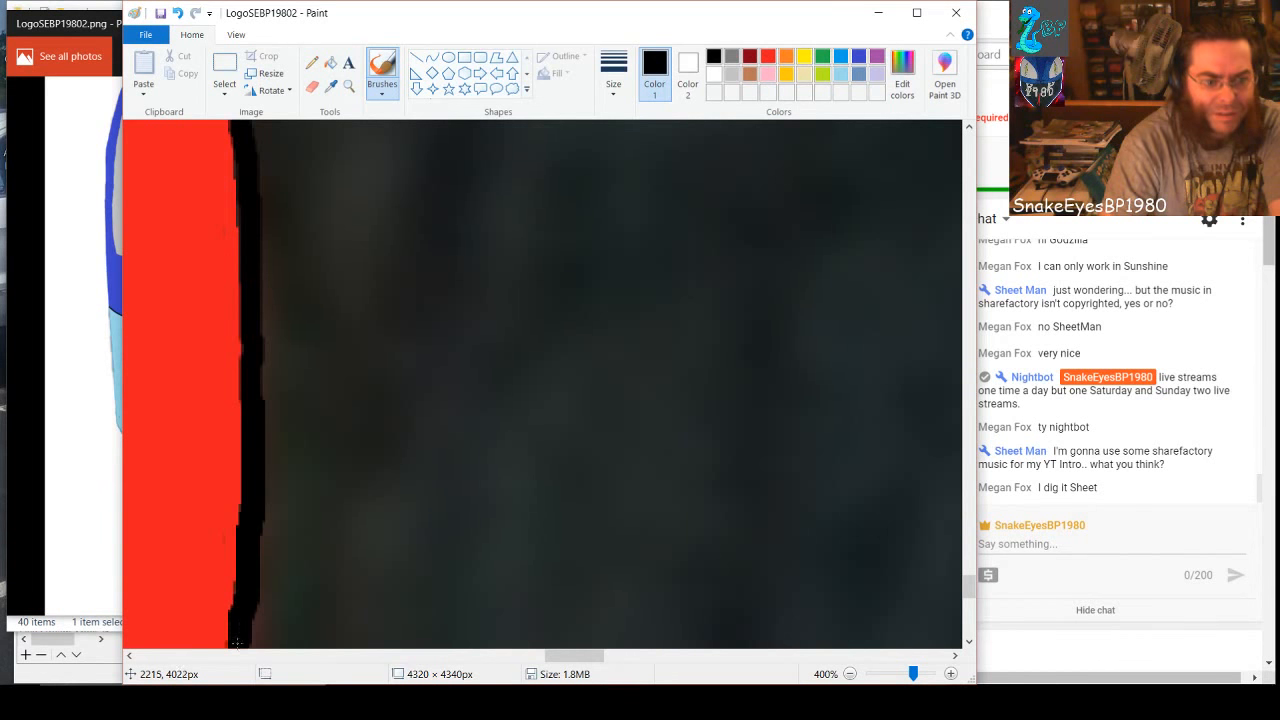
{"action": "scroll", "coordinate": [297, 489], "scroll_direction": "down", "scroll_amount": 3}
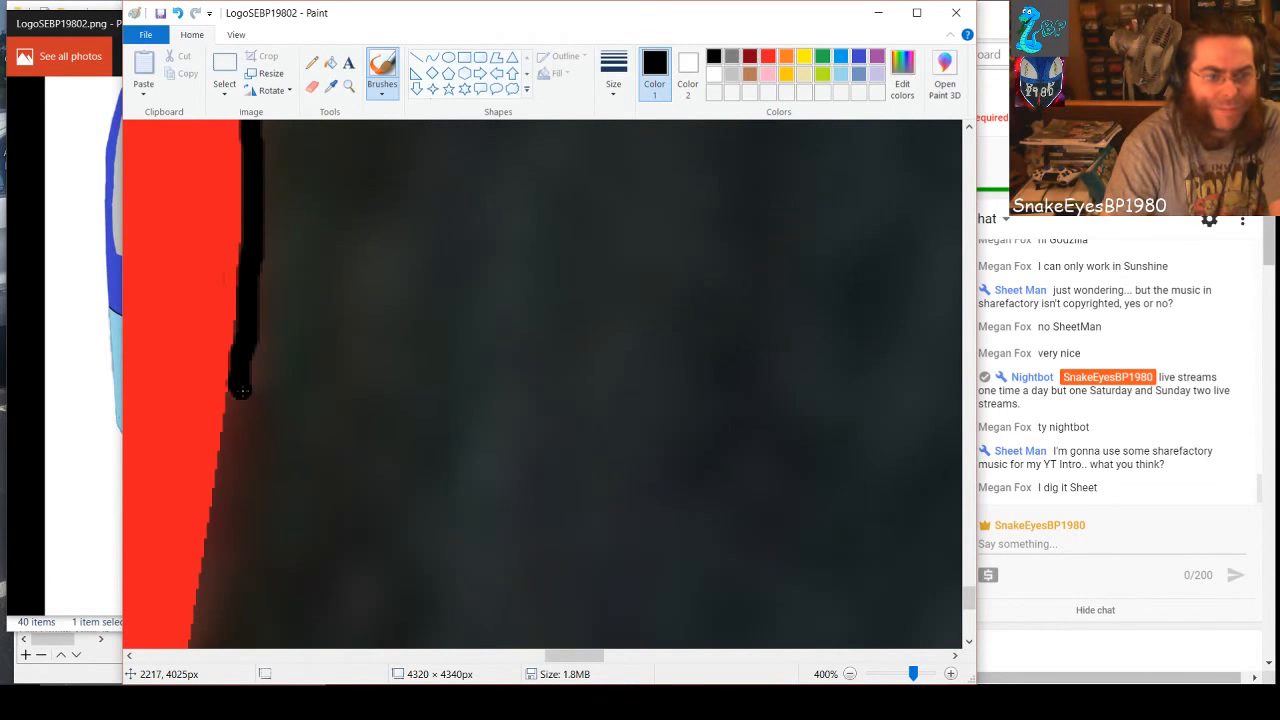
{"action": "left_click_drag", "start_coordinate": [246, 396], "coordinate": [195, 641]}
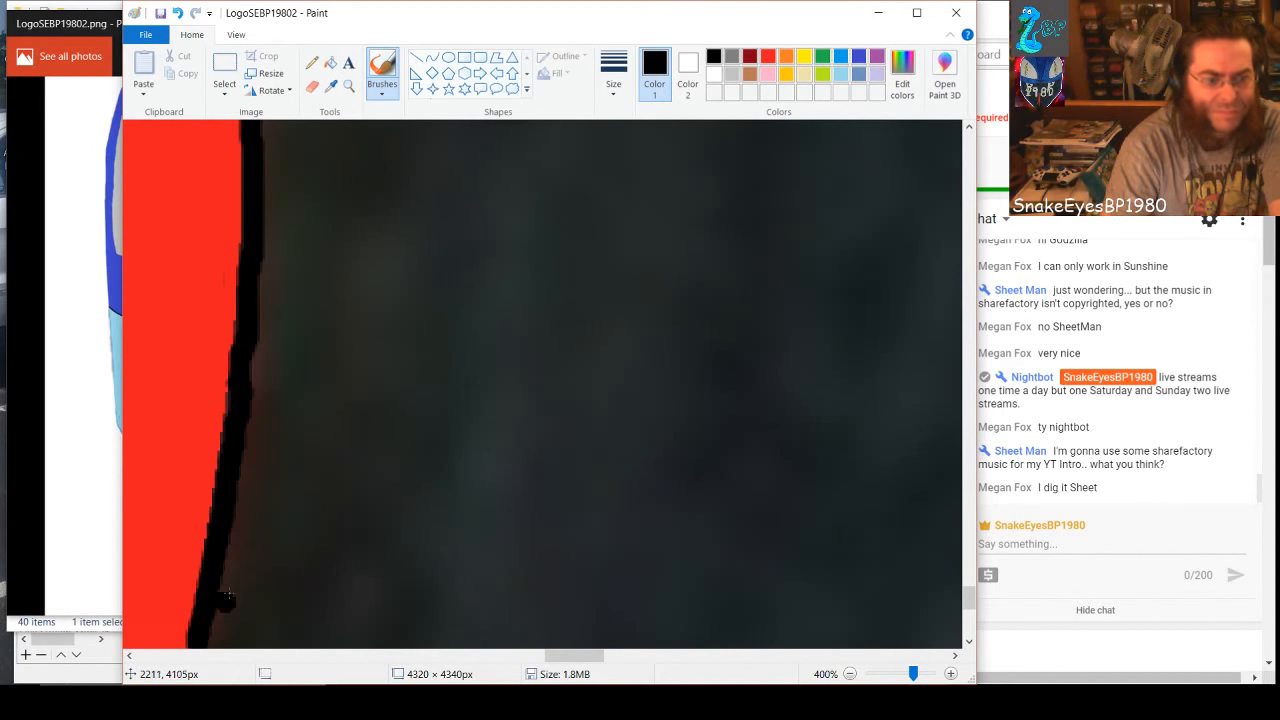
{"action": "scroll", "coordinate": [294, 460], "scroll_direction": "down", "scroll_amount": 3}
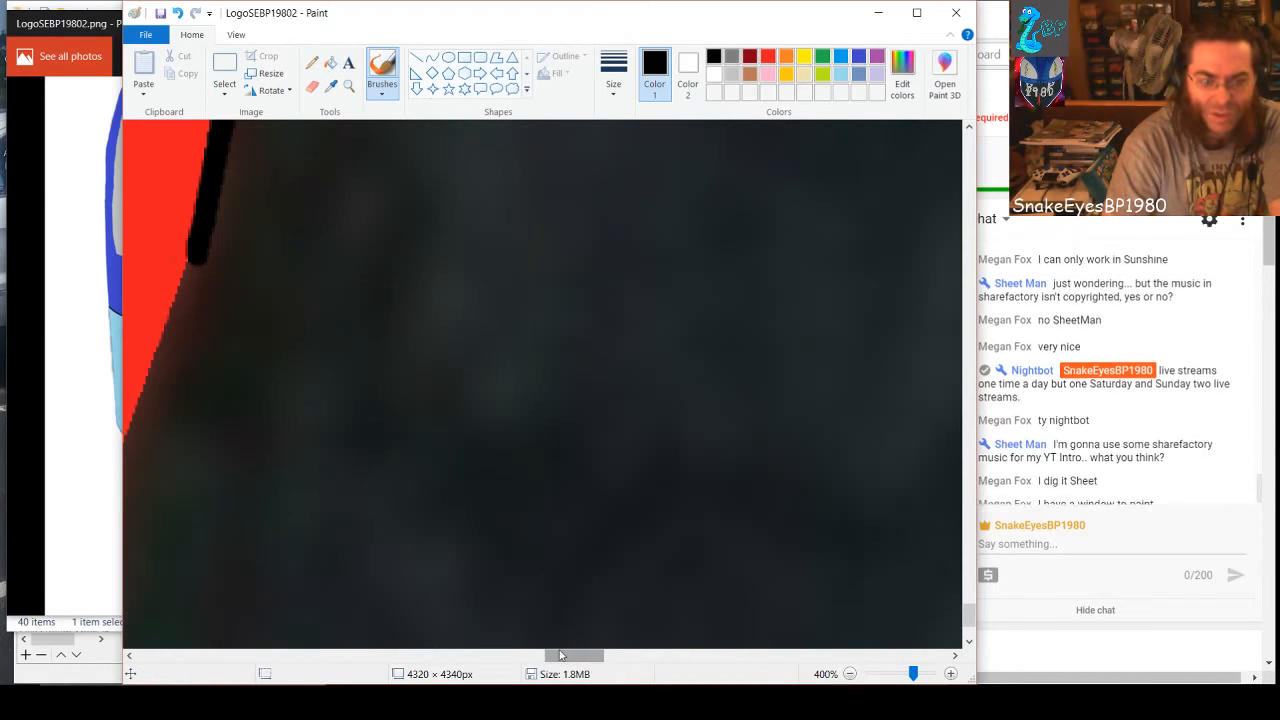
{"action": "left_click_drag", "start_coordinate": [575, 656], "coordinate": [558, 656]}
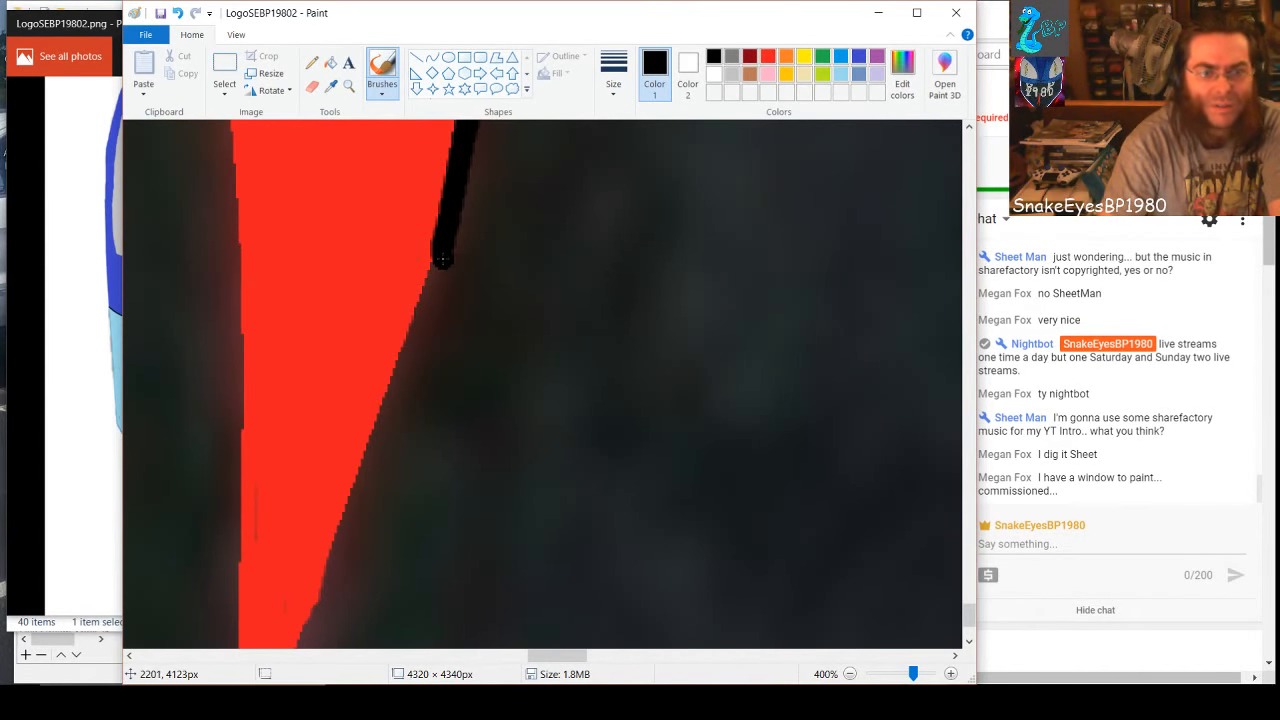
{"action": "left_click_drag", "start_coordinate": [443, 262], "coordinate": [311, 632]}
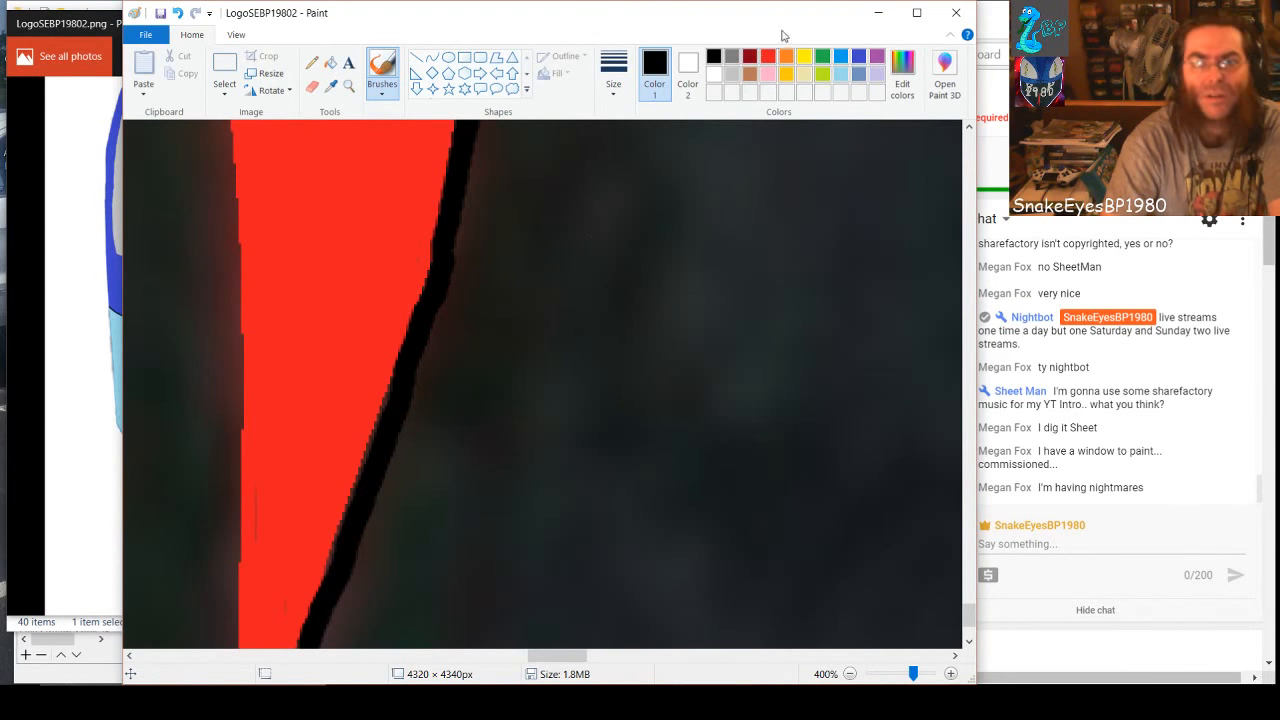
{"action": "left_click", "coordinate": [767, 57]}
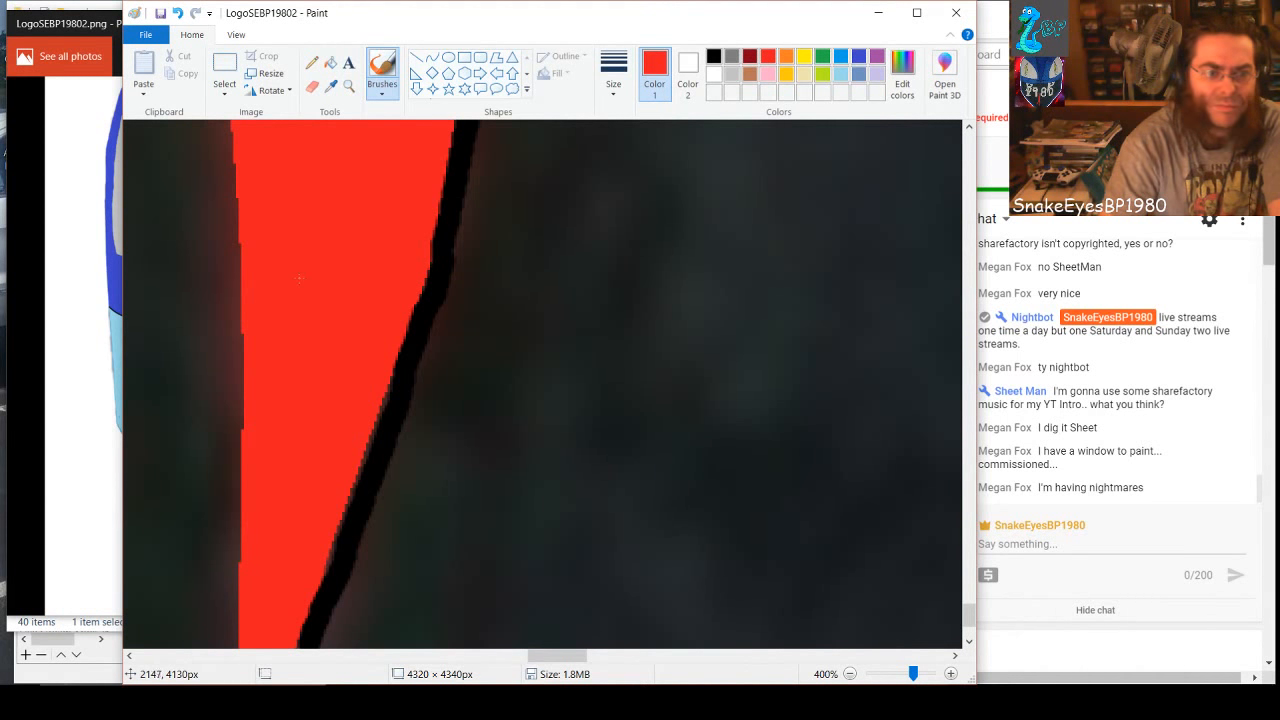
{"action": "left_click", "coordinate": [714, 57]}
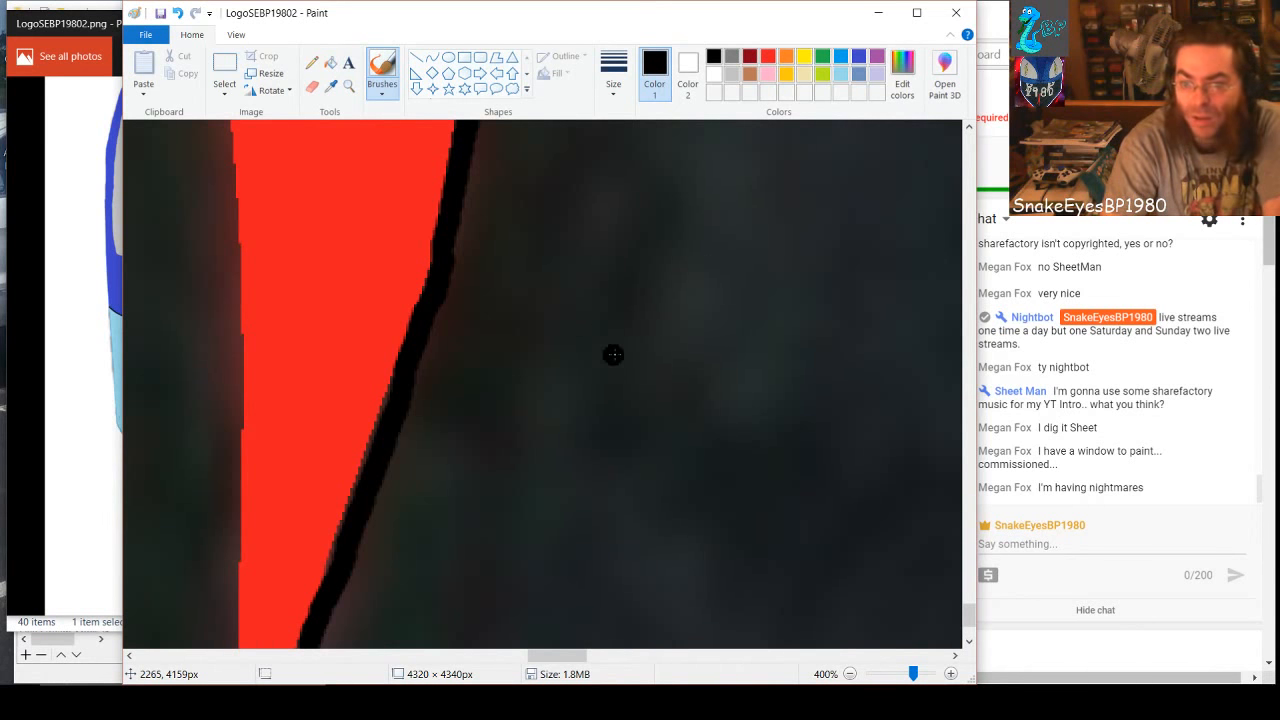
{"action": "scroll", "coordinate": [611, 354], "scroll_direction": "down", "scroll_amount": 2}
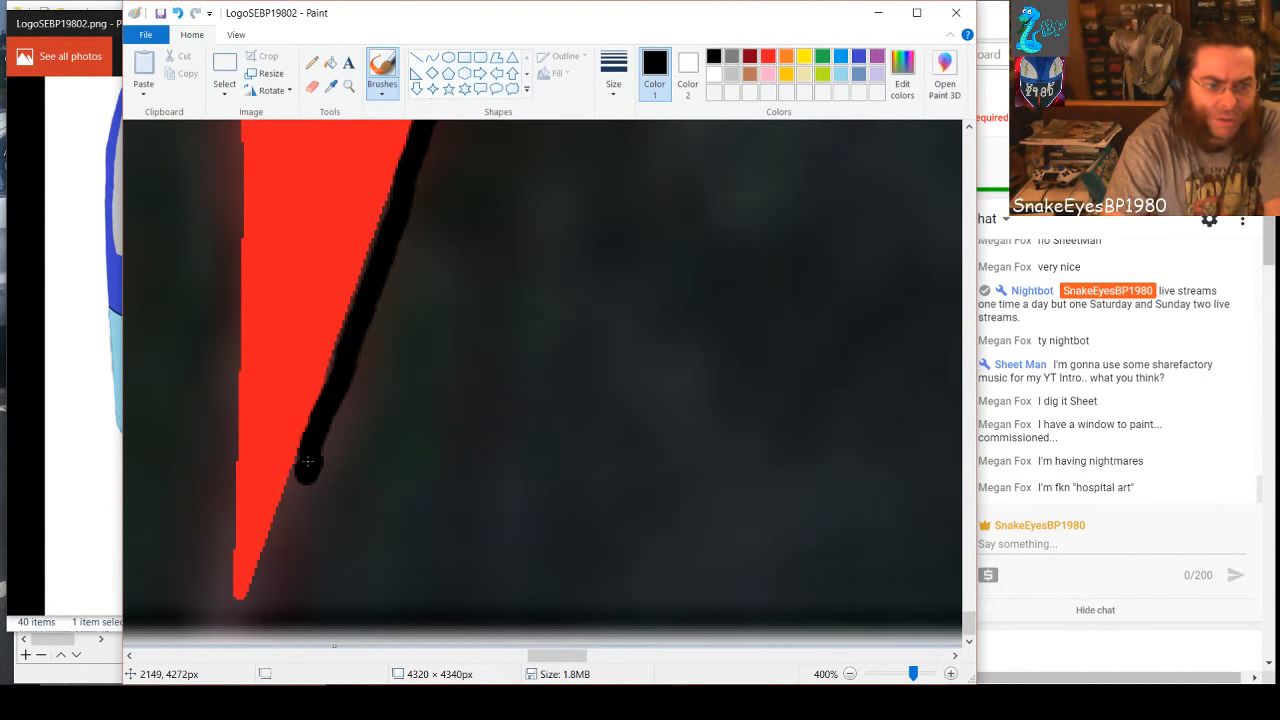
Outline the red spike's bottom tip in black, covering its right side, the area beneath it and a short stretch up its left side
{"action": "left_click_drag", "start_coordinate": [303, 473], "coordinate": [258, 592]}
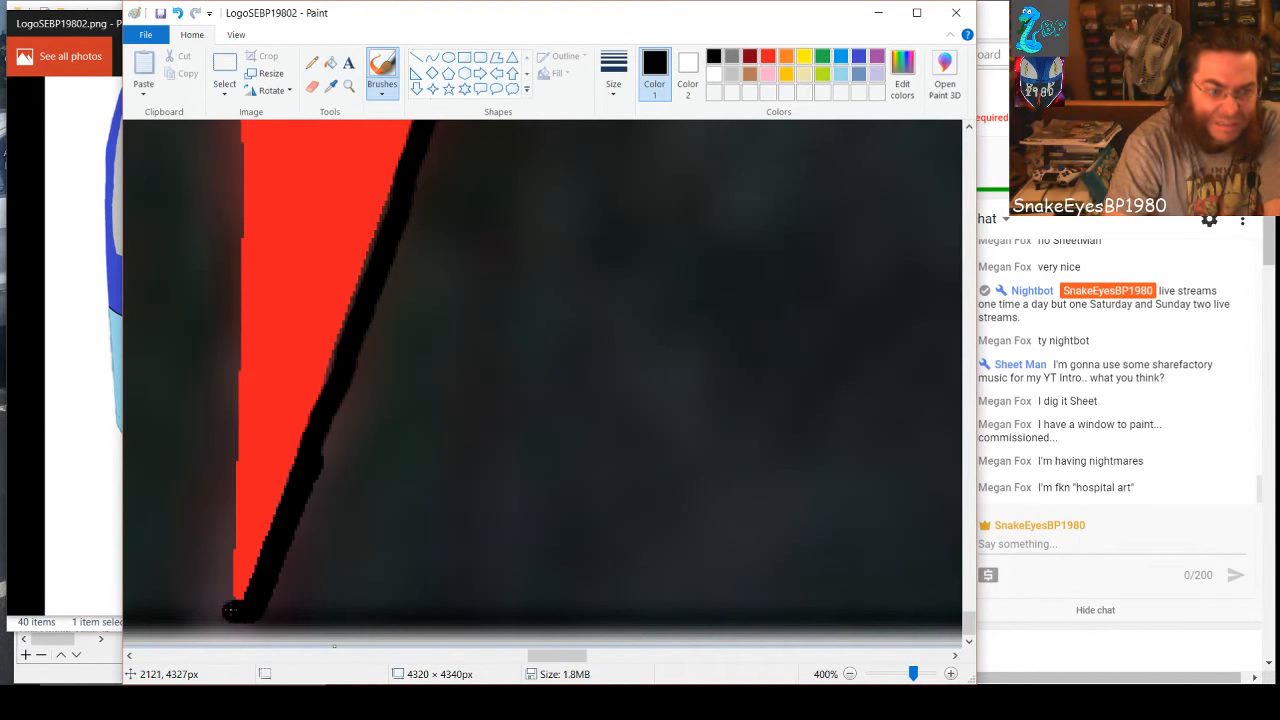
{"action": "left_click_drag", "start_coordinate": [226, 601], "coordinate": [221, 517]}
{"action": "left_click_drag", "start_coordinate": [222, 564], "coordinate": [236, 594]}
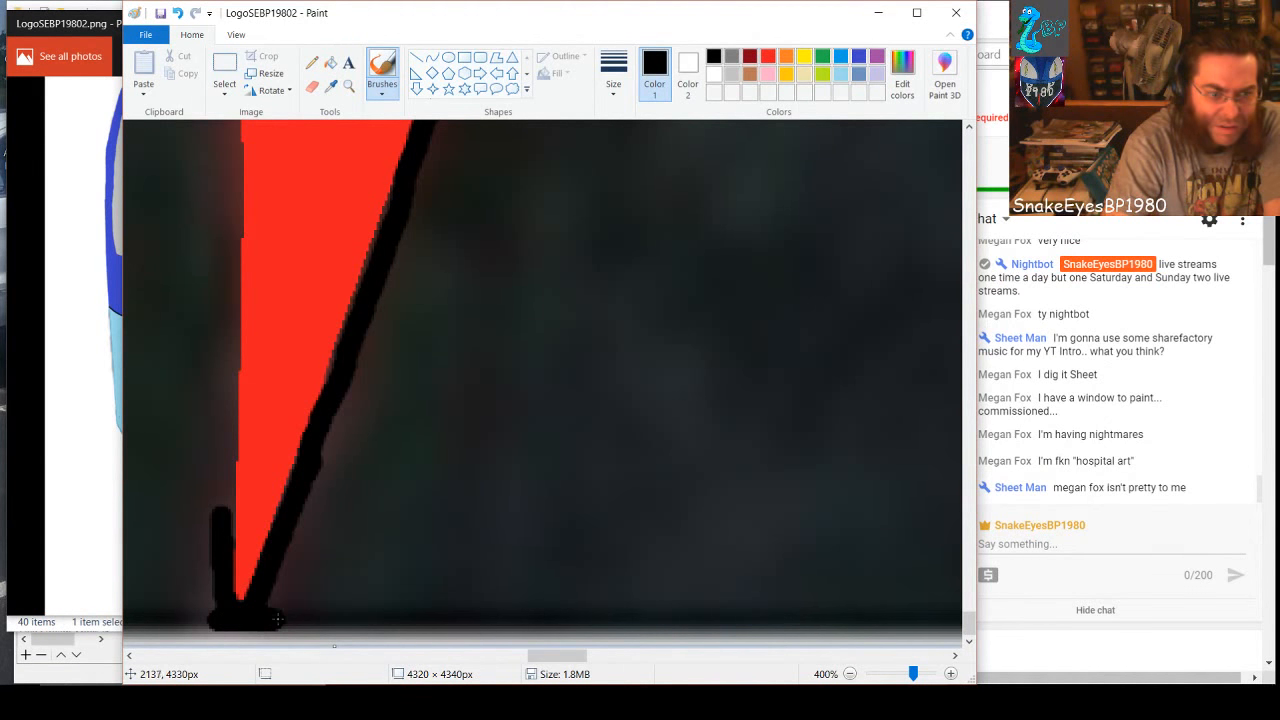
{"action": "left_click_drag", "start_coordinate": [277, 620], "coordinate": [336, 621]}
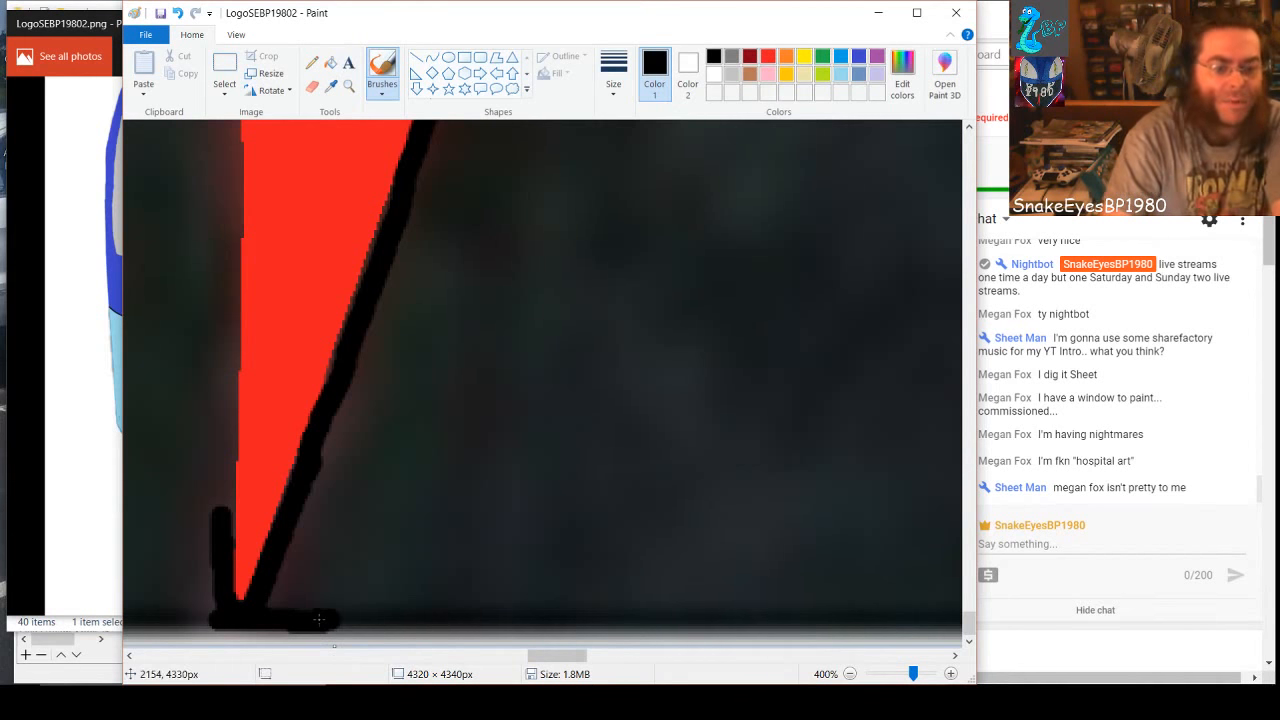
Brush a black strip along the canvas's bottom edge, starting under the red spike's tip and extending to the right
{"action": "mouse_move", "coordinate": [564, 20]}
{"action": "left_mouse_down"}
{"action": "mouse_move", "coordinate": [714, 20]}
{"action": "mouse_move", "coordinate": [934, 52]}
{"action": "mouse_move", "coordinate": [878, 60]}
{"action": "mouse_move", "coordinate": [561, 6]}
{"action": "mouse_move", "coordinate": [548, 15]}
{"action": "left_mouse_up"}
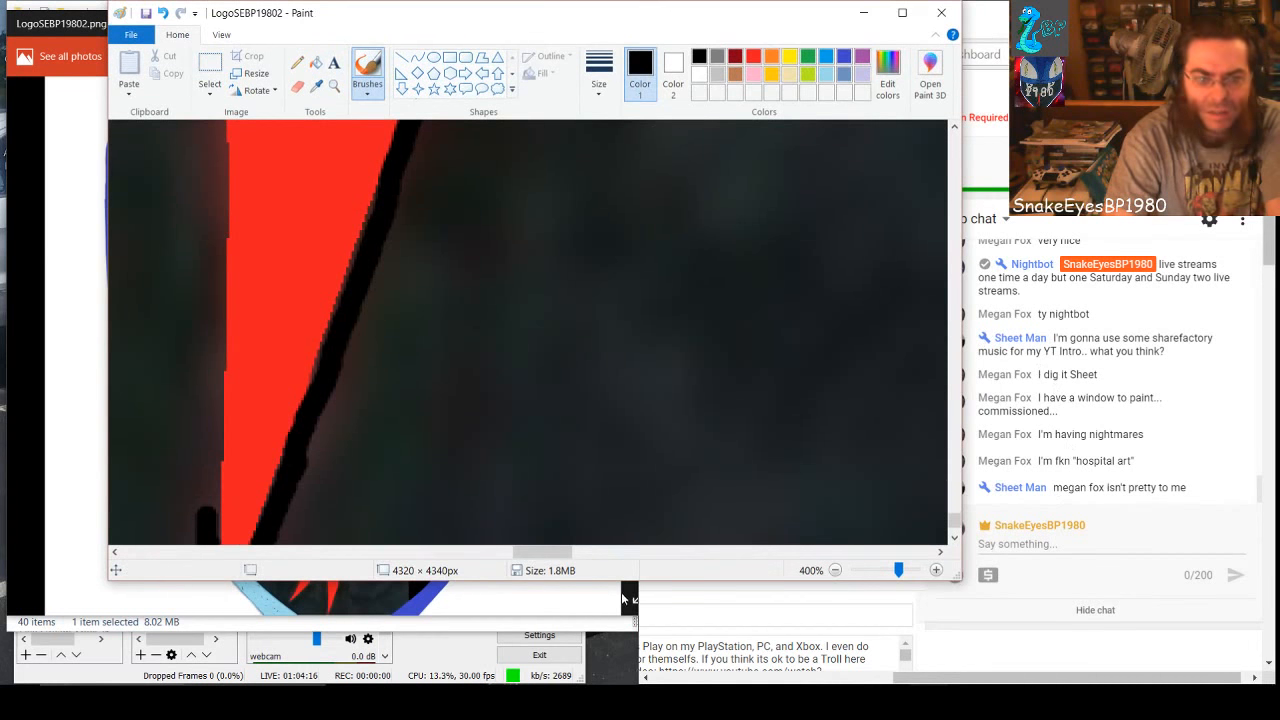
{"action": "left_click_drag", "start_coordinate": [630, 590], "coordinate": [630, 607]}
{"action": "scroll", "coordinate": [425, 538], "scroll_direction": "down", "scroll_amount": 2}
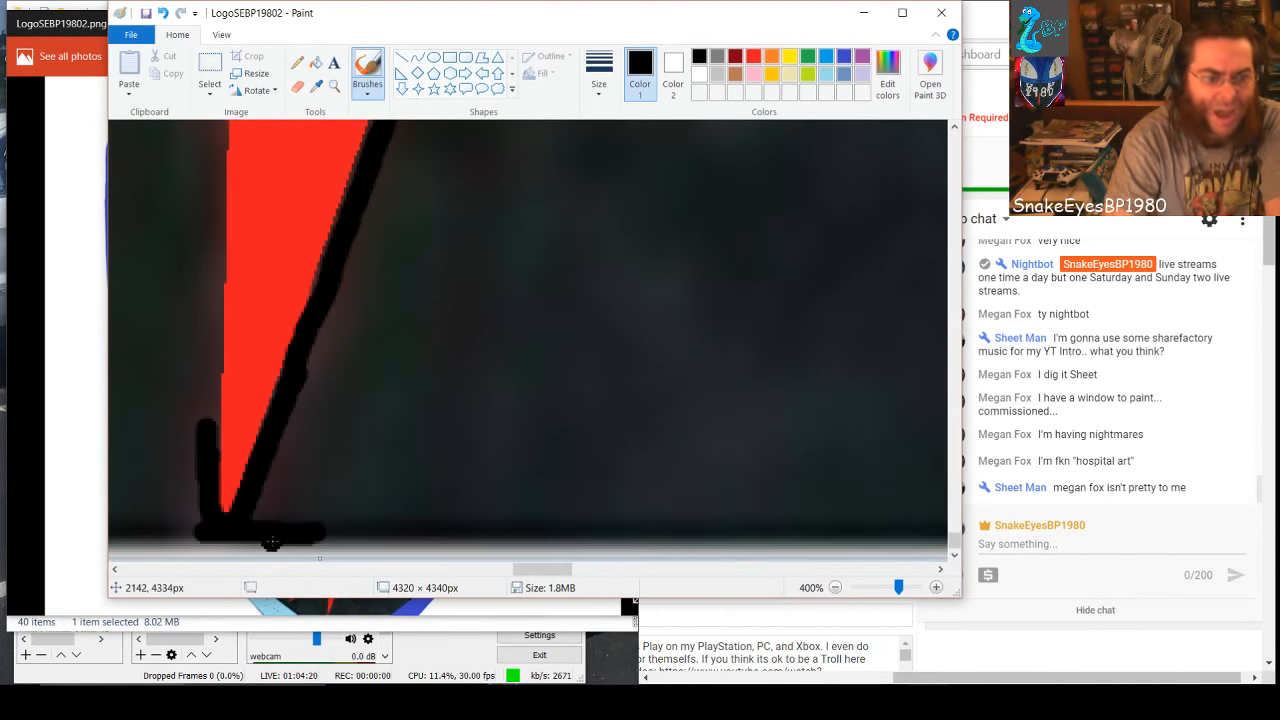
{"action": "mouse_move", "coordinate": [270, 545]}
{"action": "left_mouse_down"}
{"action": "mouse_move", "coordinate": [351, 542]}
{"action": "mouse_move", "coordinate": [172, 543]}
{"action": "mouse_move", "coordinate": [460, 546]}
{"action": "left_mouse_up"}
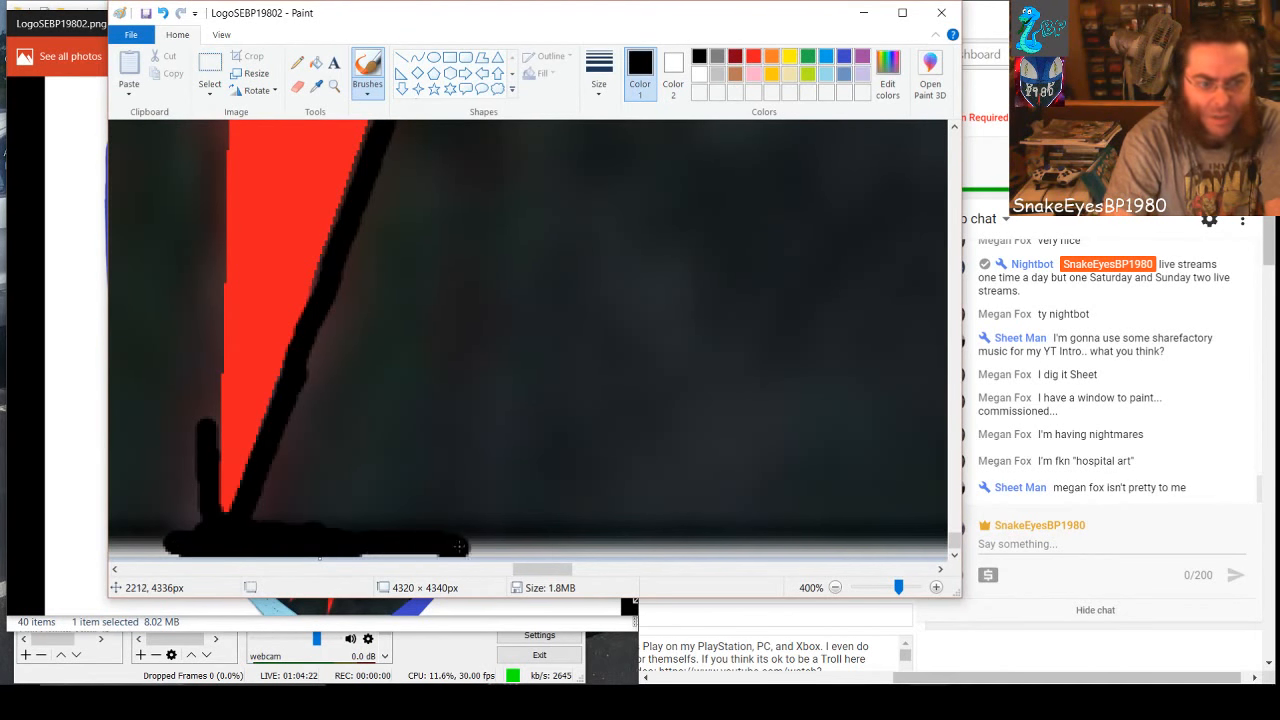
{"action": "left_click_drag", "start_coordinate": [335, 548], "coordinate": [660, 545]}
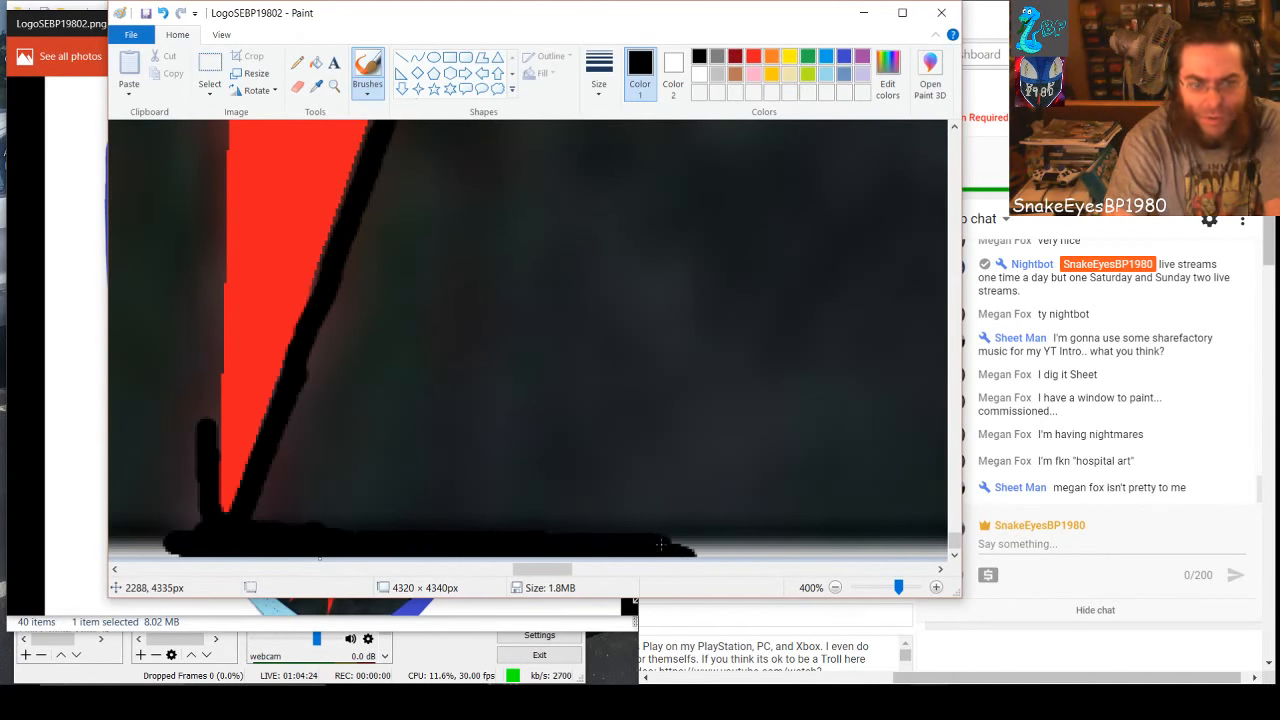
{"action": "left_click_drag", "start_coordinate": [433, 533], "coordinate": [560, 512]}
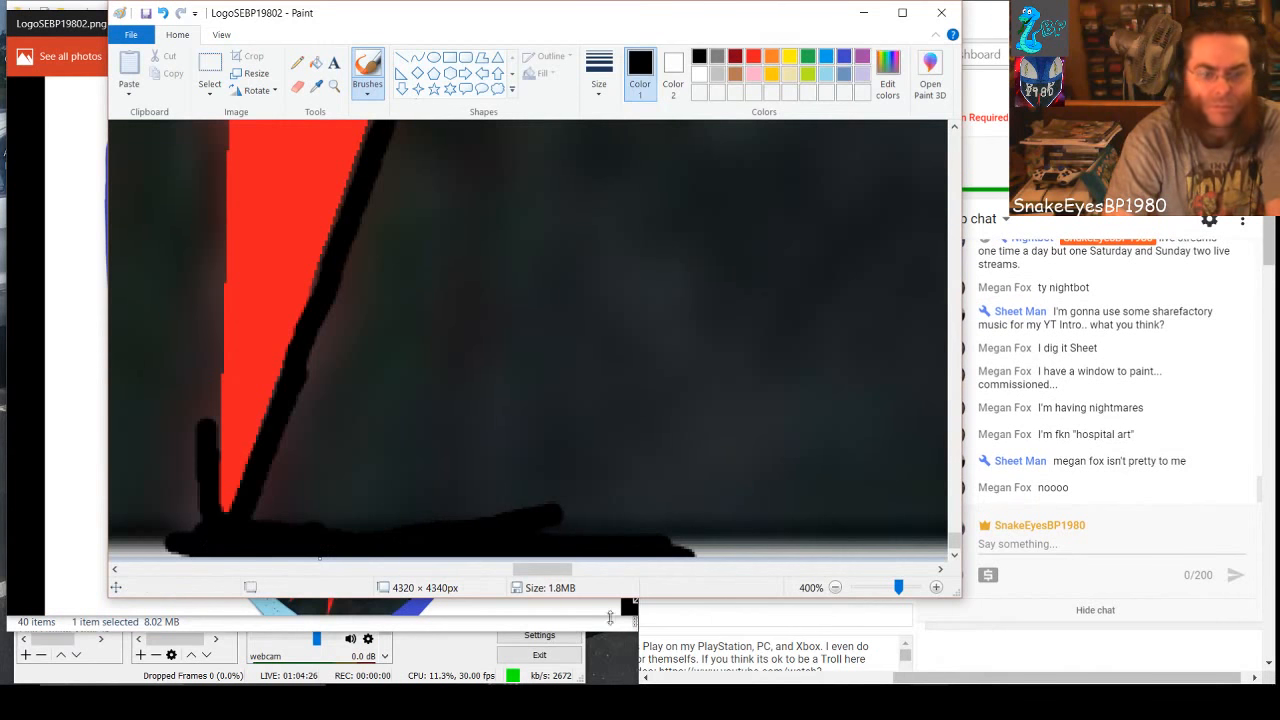
Paint the remaining light strip along the canvas's bottom edge black, from the light-blue shape across to the dark-blue shape
{"action": "left_click_drag", "start_coordinate": [565, 575], "coordinate": [525, 573]}
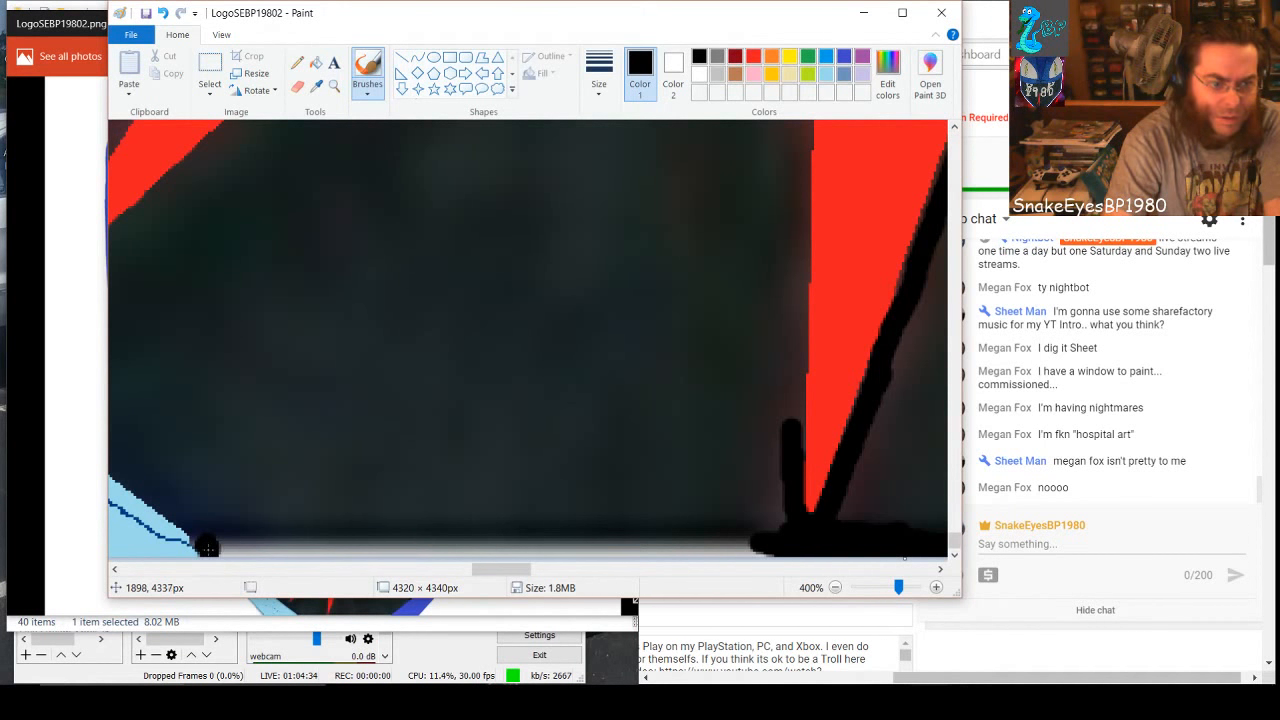
{"action": "mouse_move", "coordinate": [207, 545]}
{"action": "left_mouse_down"}
{"action": "mouse_move", "coordinate": [446, 563]}
{"action": "mouse_move", "coordinate": [335, 538]}
{"action": "mouse_move", "coordinate": [769, 547]}
{"action": "mouse_move", "coordinate": [536, 535]}
{"action": "mouse_move", "coordinate": [763, 525]}
{"action": "mouse_move", "coordinate": [769, 488]}
{"action": "mouse_move", "coordinate": [716, 510]}
{"action": "left_mouse_up"}
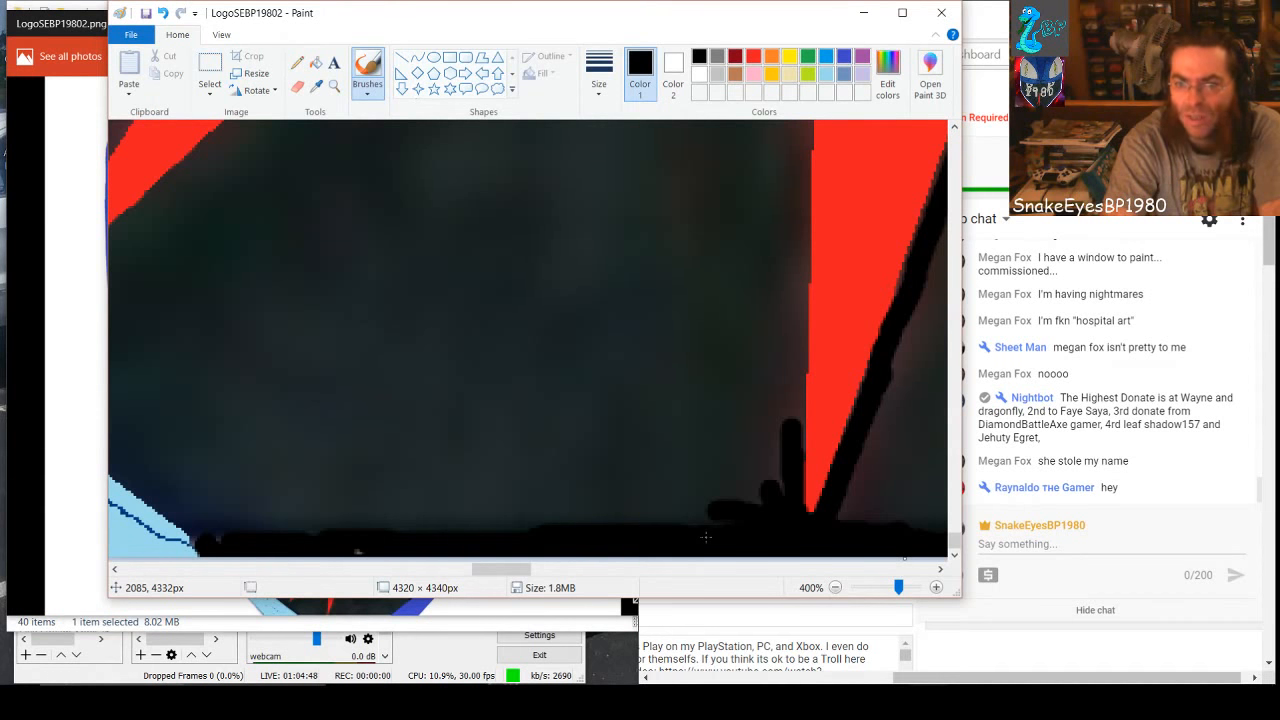
{"action": "left_click_drag", "start_coordinate": [518, 570], "coordinate": [620, 577]}
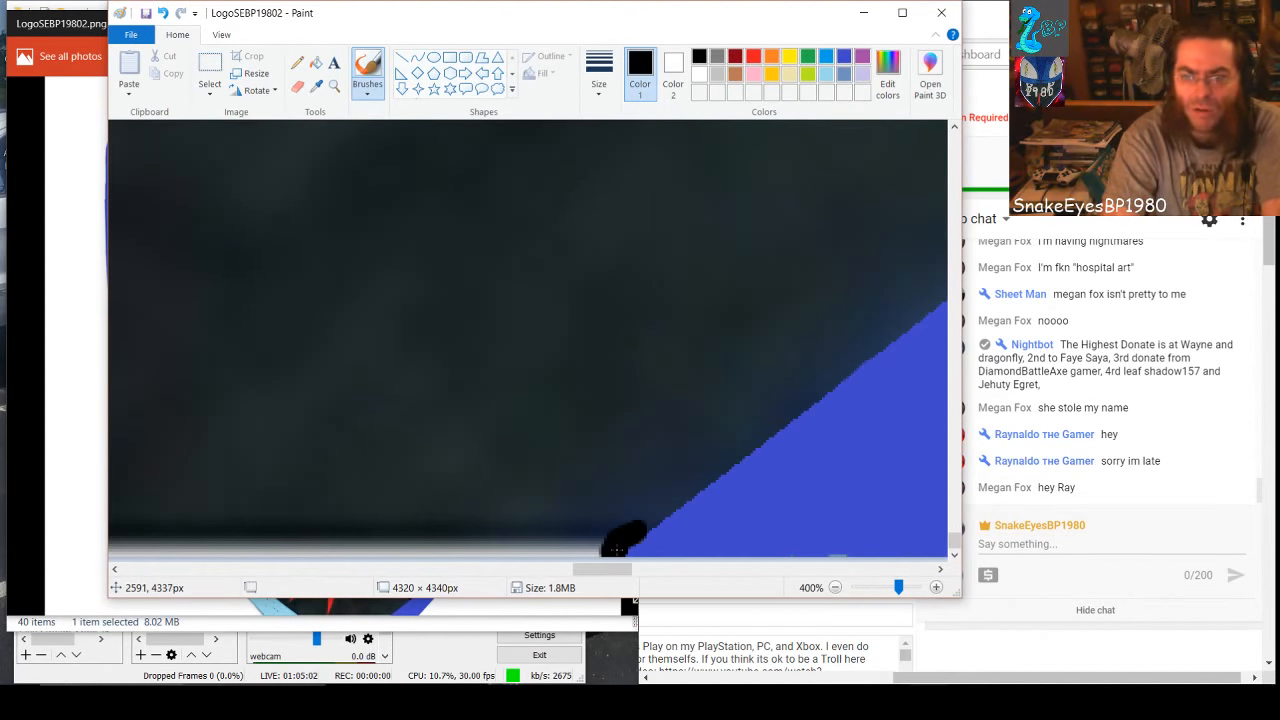
{"action": "mouse_move", "coordinate": [608, 546]}
{"action": "left_mouse_down"}
{"action": "mouse_move", "coordinate": [531, 546]}
{"action": "mouse_move", "coordinate": [649, 519]}
{"action": "mouse_move", "coordinate": [522, 549]}
{"action": "mouse_move", "coordinate": [455, 547]}
{"action": "mouse_move", "coordinate": [533, 533]}
{"action": "mouse_move", "coordinate": [393, 539]}
{"action": "mouse_move", "coordinate": [435, 551]}
{"action": "mouse_move", "coordinate": [290, 540]}
{"action": "mouse_move", "coordinate": [151, 555]}
{"action": "mouse_move", "coordinate": [190, 545]}
{"action": "mouse_move", "coordinate": [113, 546]}
{"action": "left_mouse_up"}
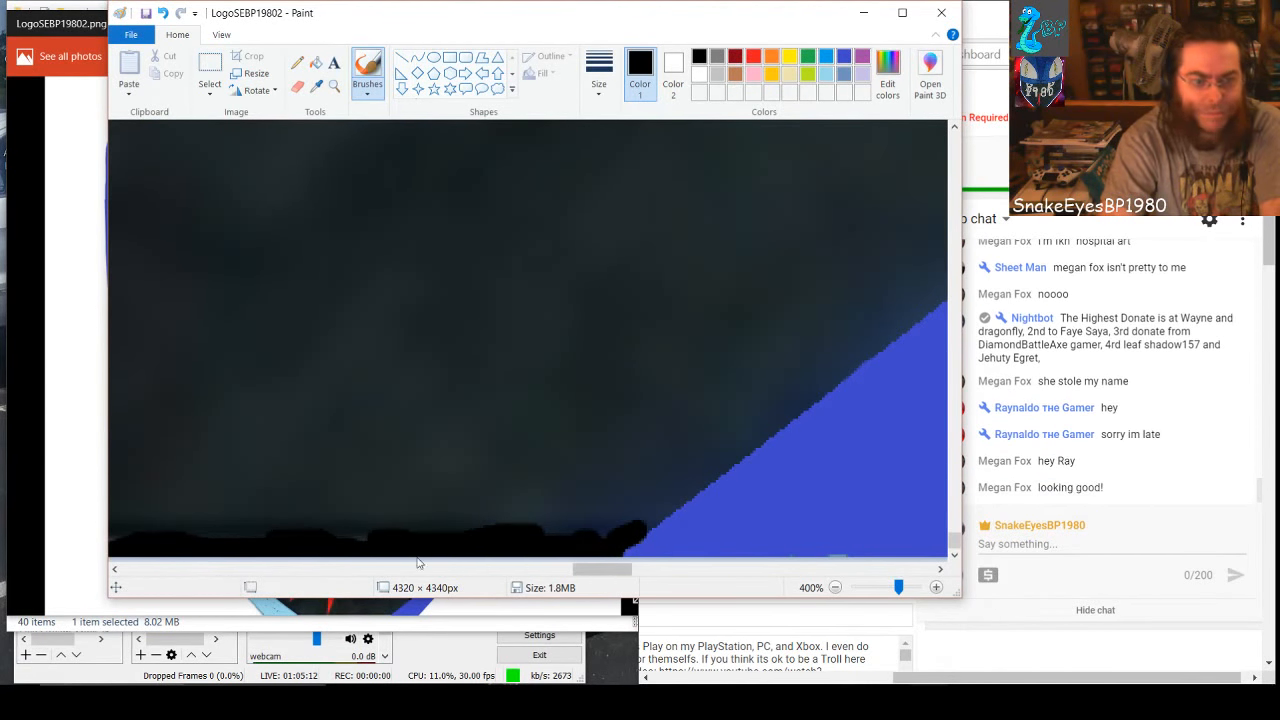
{"action": "left_click_drag", "start_coordinate": [617, 569], "coordinate": [573, 580]}
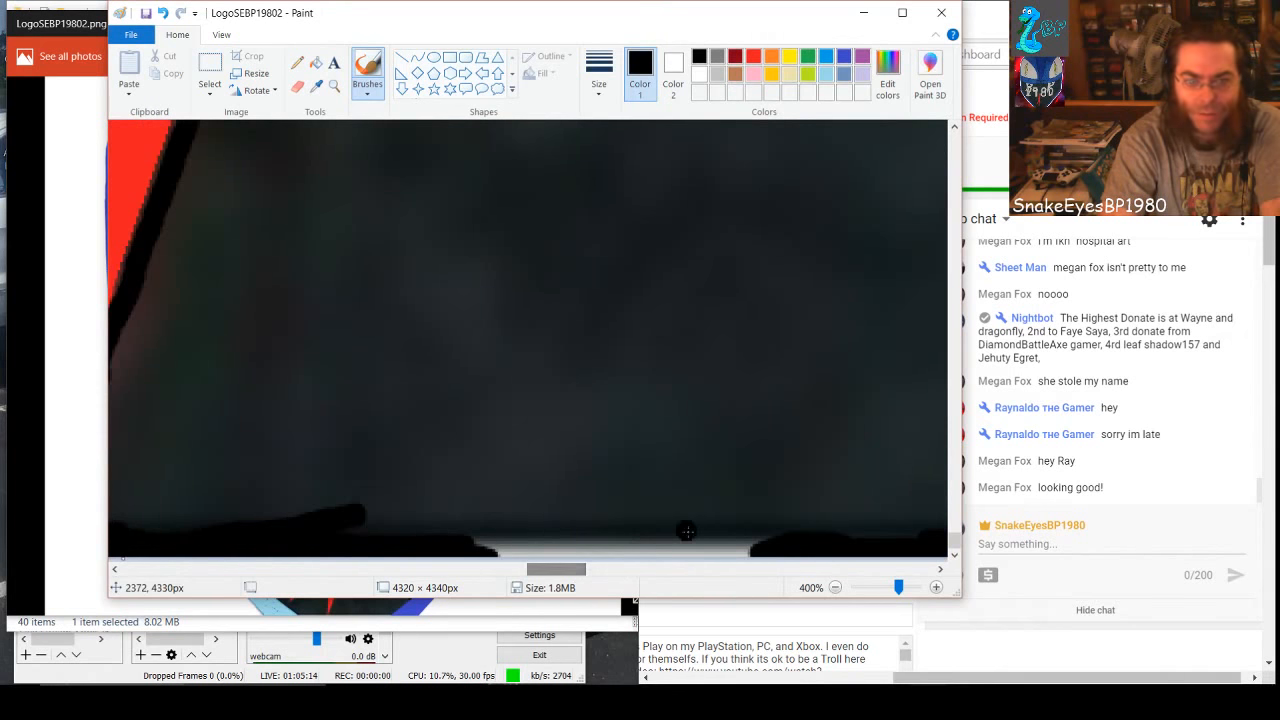
{"action": "mouse_move", "coordinate": [753, 546]}
{"action": "left_mouse_down"}
{"action": "mouse_move", "coordinate": [553, 535]}
{"action": "mouse_move", "coordinate": [723, 538]}
{"action": "mouse_move", "coordinate": [469, 545]}
{"action": "mouse_move", "coordinate": [655, 549]}
{"action": "left_mouse_up"}
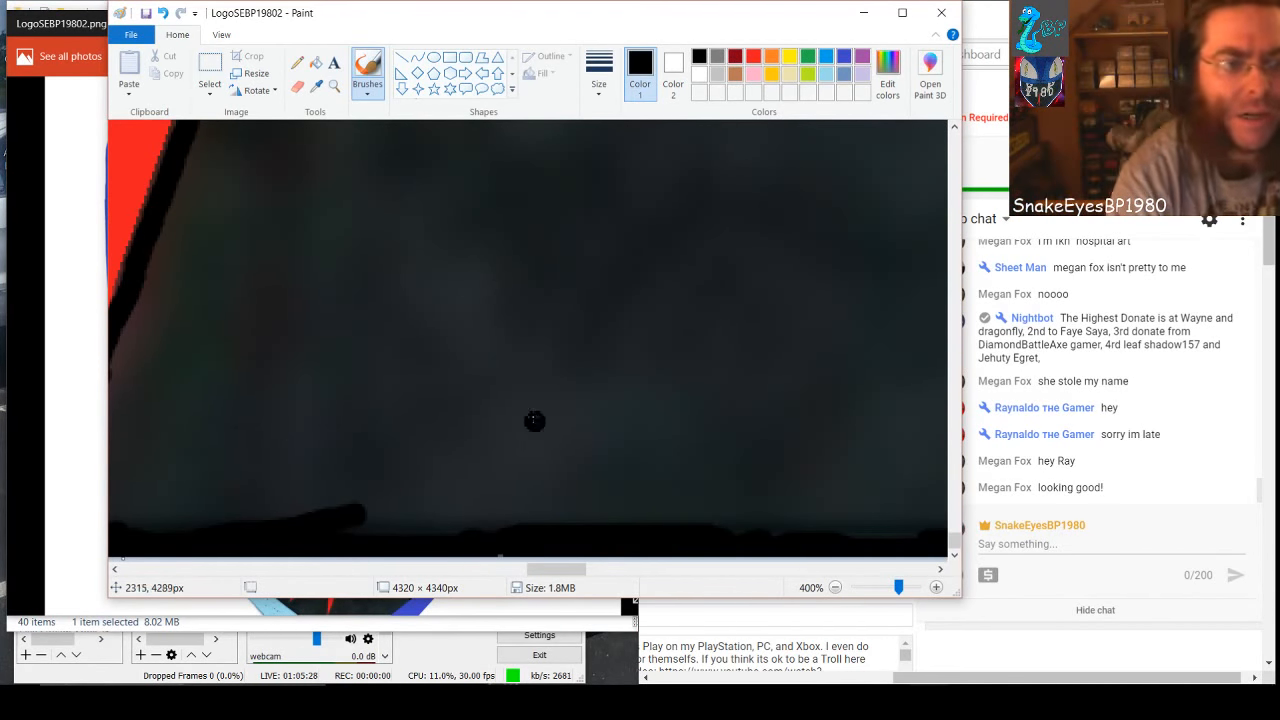
Draw a rectangle about 232 × 127 px on the dark background right of the red spike, with a white outline and black fill
{"action": "left_click", "coordinate": [679, 66]}
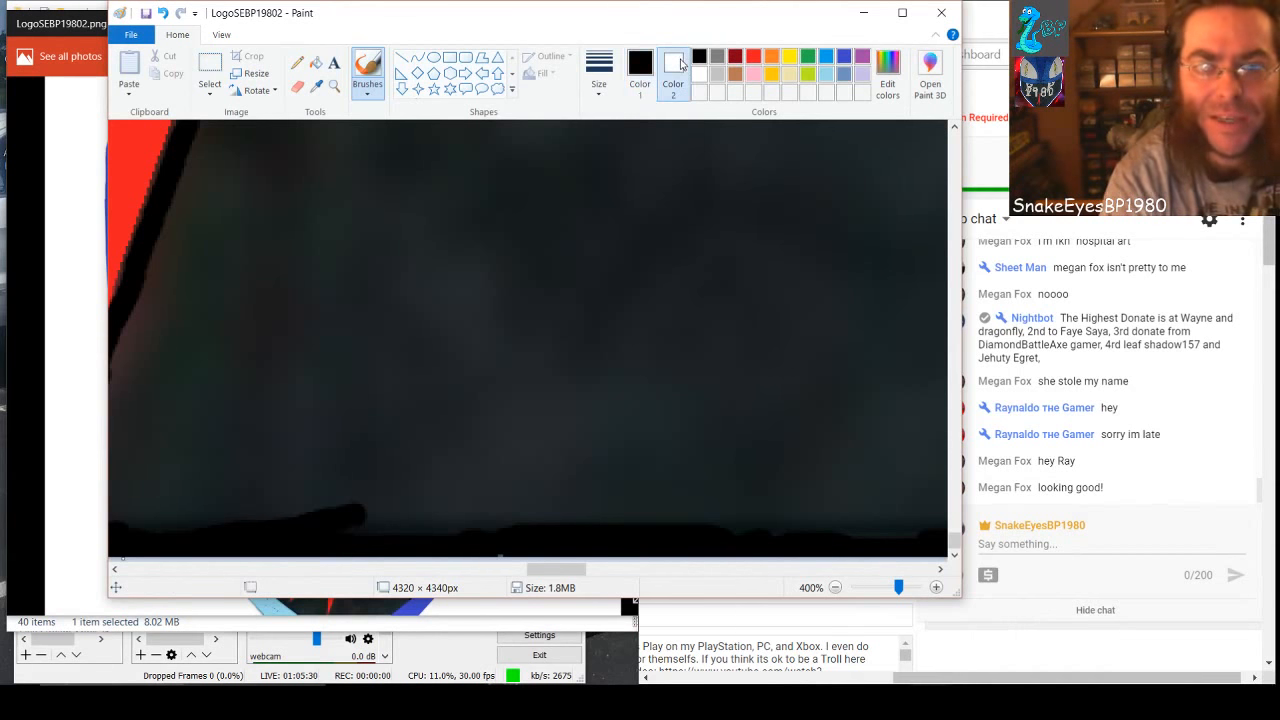
{"action": "left_click", "coordinate": [640, 68]}
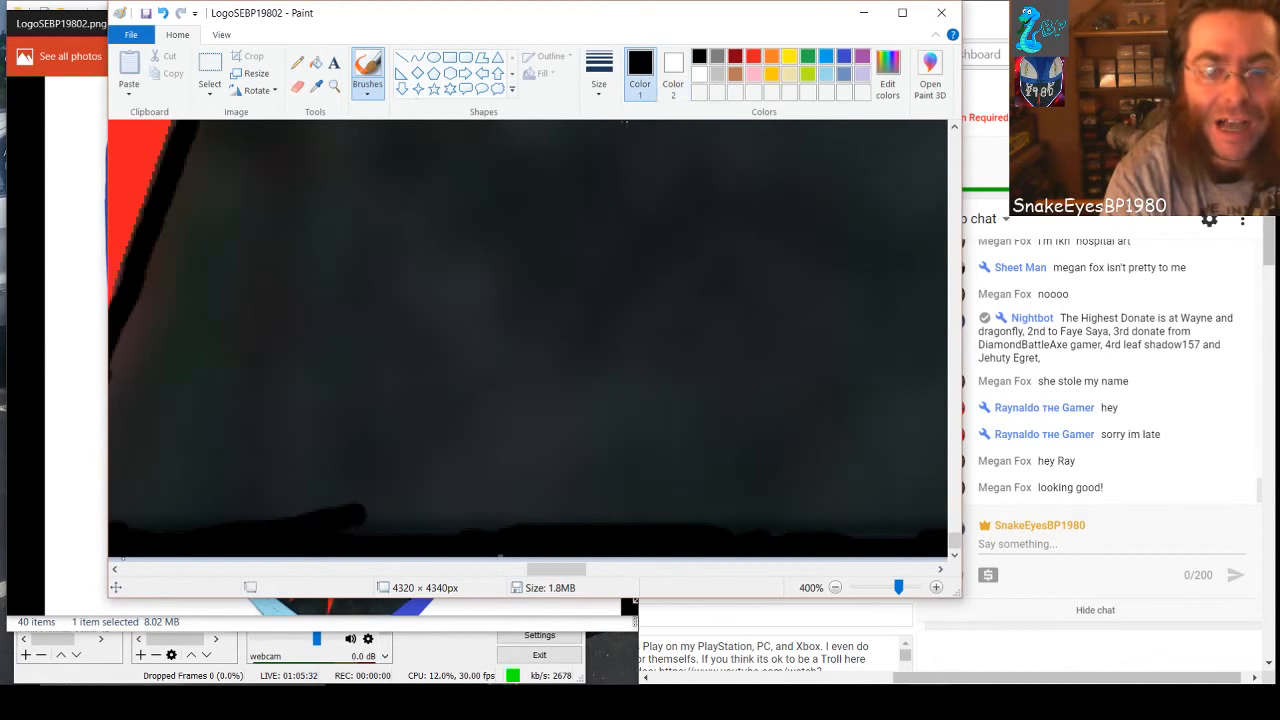
{"action": "left_click", "coordinate": [449, 57]}
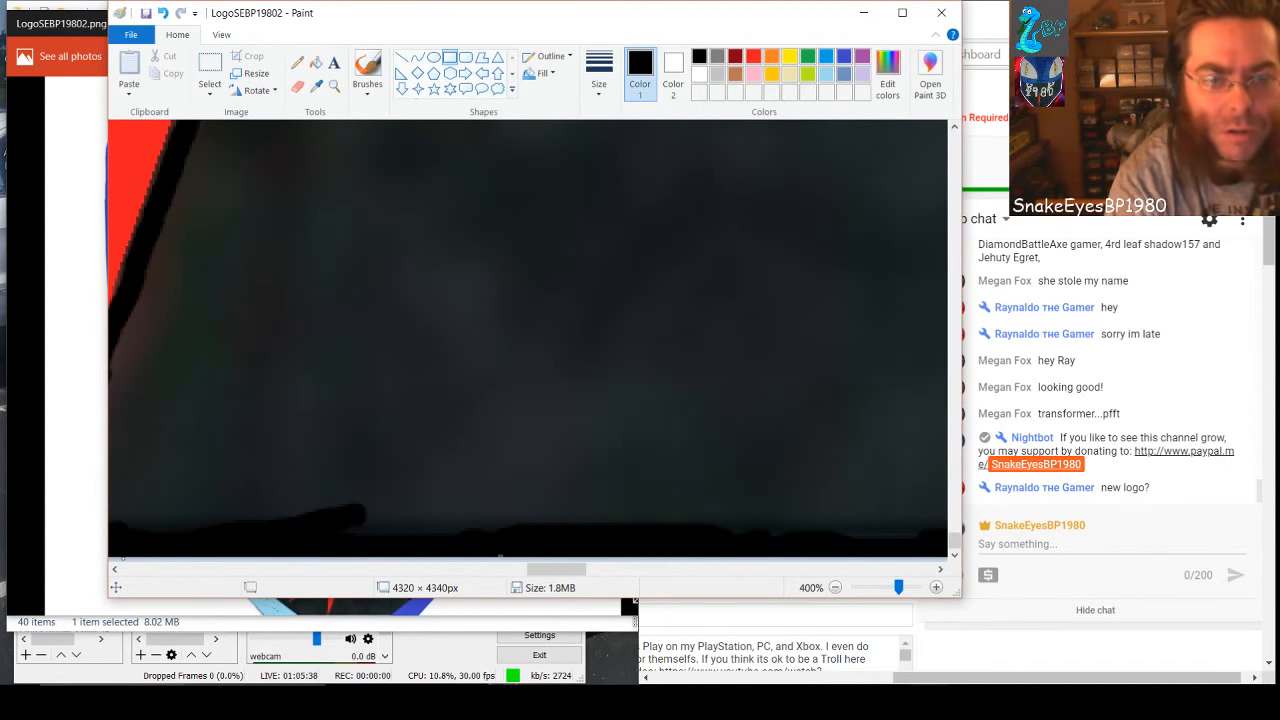
{"action": "mouse_move", "coordinate": [533, 19]}
{"action": "left_mouse_down"}
{"action": "mouse_move", "coordinate": [876, 111]}
{"action": "mouse_move", "coordinate": [518, 41]}
{"action": "left_mouse_up"}
{"action": "mouse_move", "coordinate": [265, 219]}
{"action": "left_mouse_down"}
{"action": "mouse_move", "coordinate": [754, 431]}
{"action": "mouse_move", "coordinate": [851, 512]}
{"action": "mouse_move", "coordinate": [880, 557]}
{"action": "left_mouse_up"}
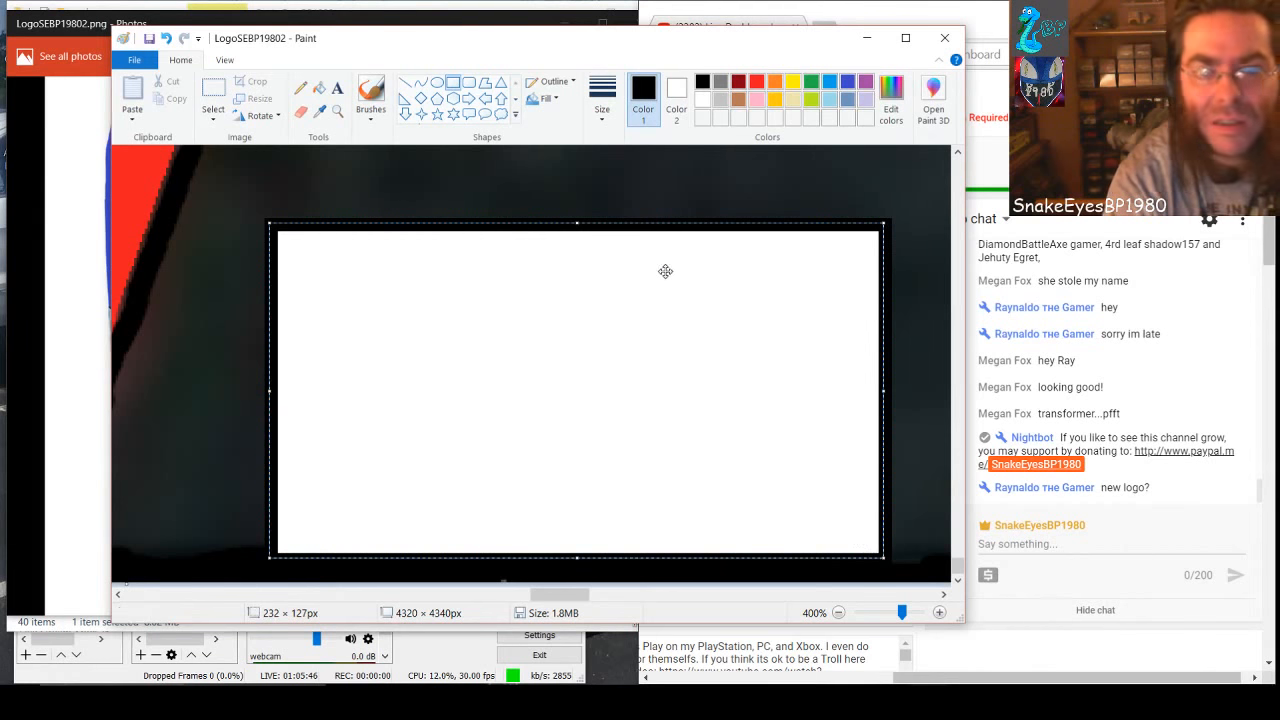
{"action": "left_click", "coordinate": [704, 103]}
{"action": "left_click", "coordinate": [676, 100]}
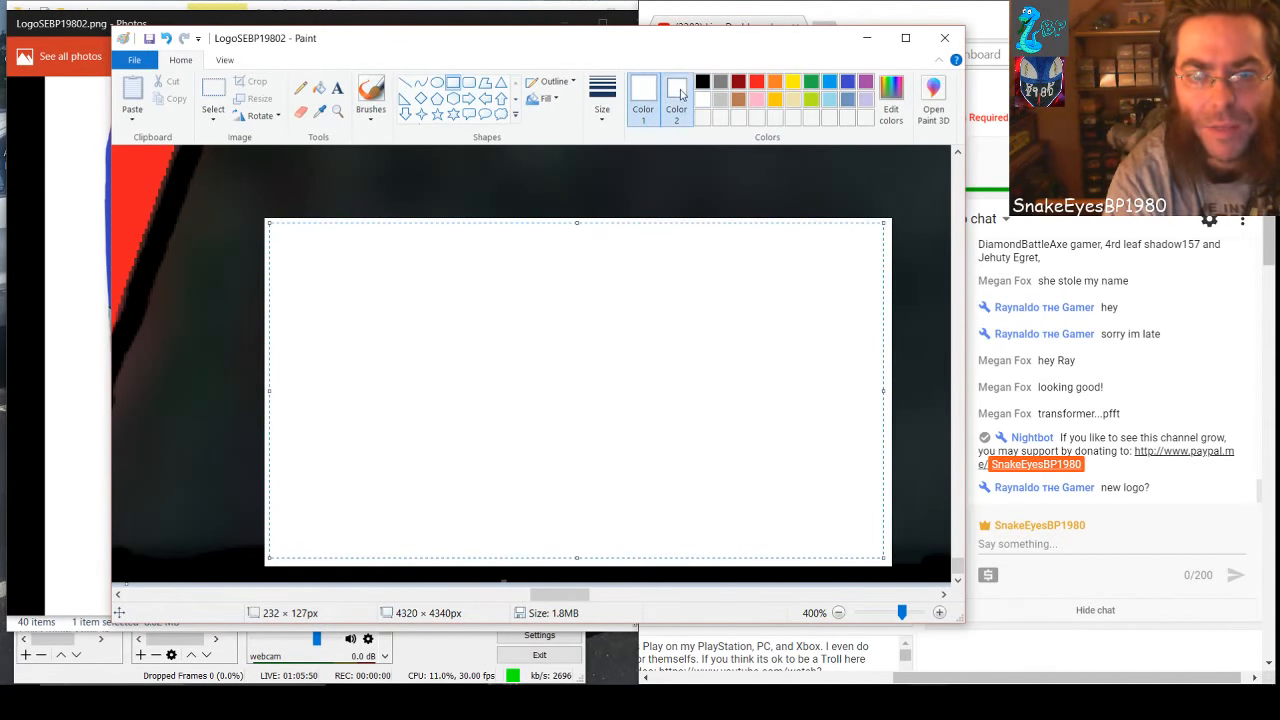
{"action": "left_click", "coordinate": [703, 82]}
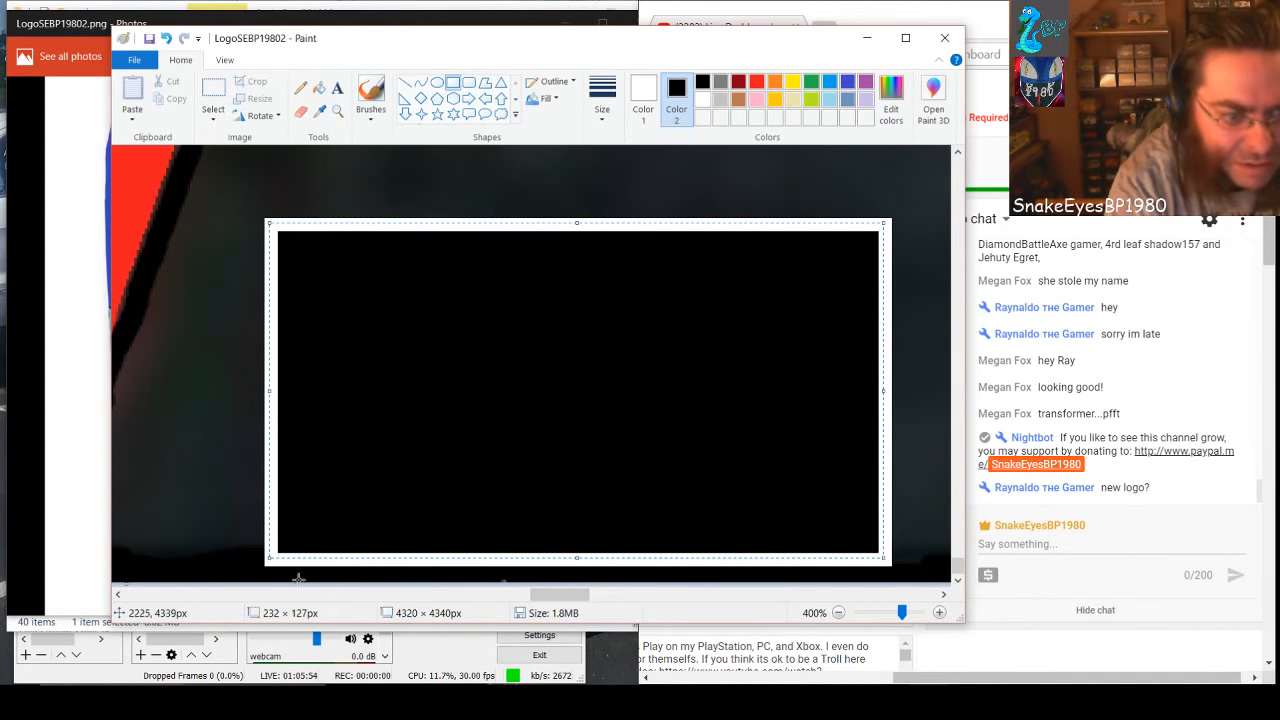
Widen the rectangle to about 421 × 127 px, from the spike's black band to the blue shape, and make its outline black
{"action": "left_click_drag", "start_coordinate": [577, 597], "coordinate": [558, 597]}
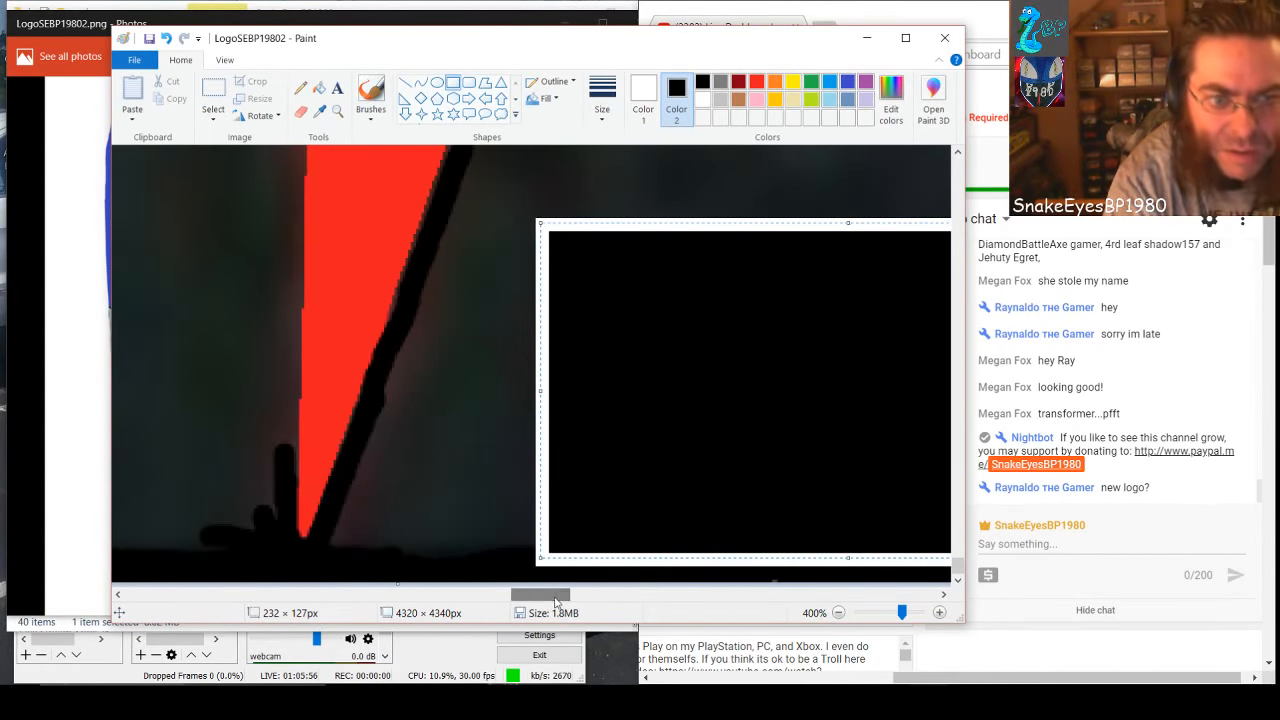
{"action": "left_click_drag", "start_coordinate": [538, 393], "coordinate": [439, 408]}
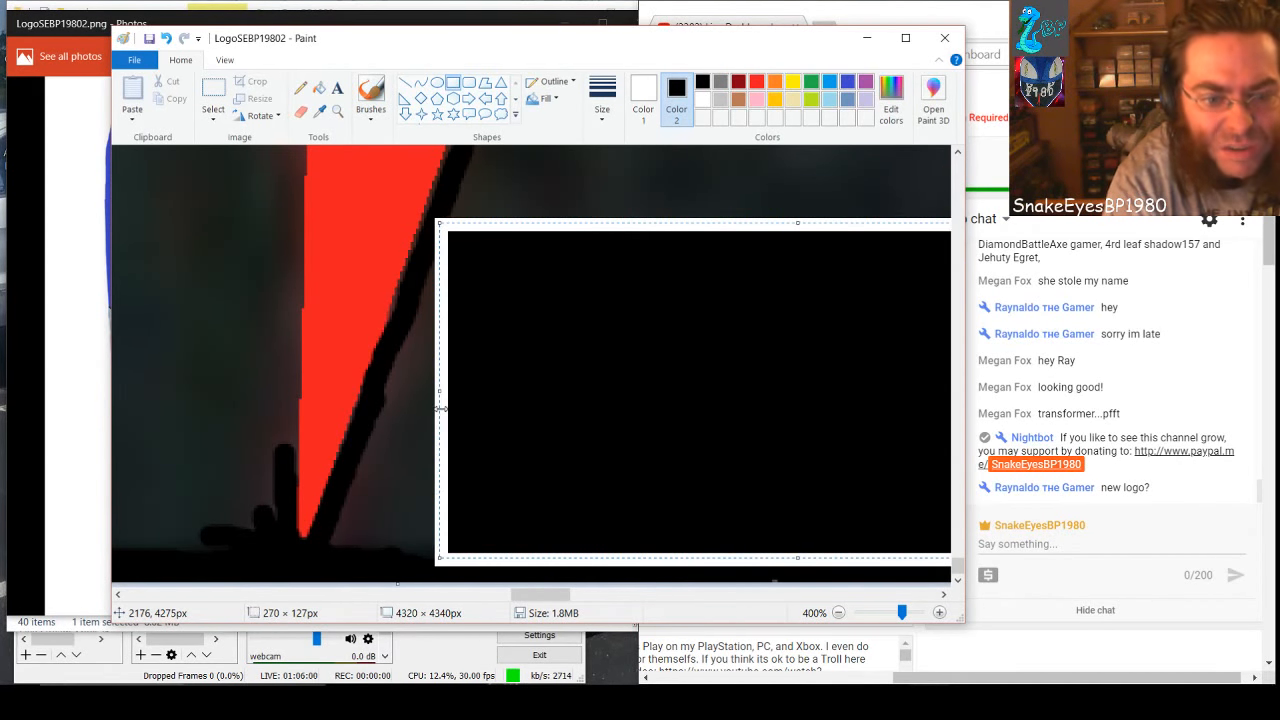
{"action": "left_click_drag", "start_coordinate": [544, 595], "coordinate": [608, 611]}
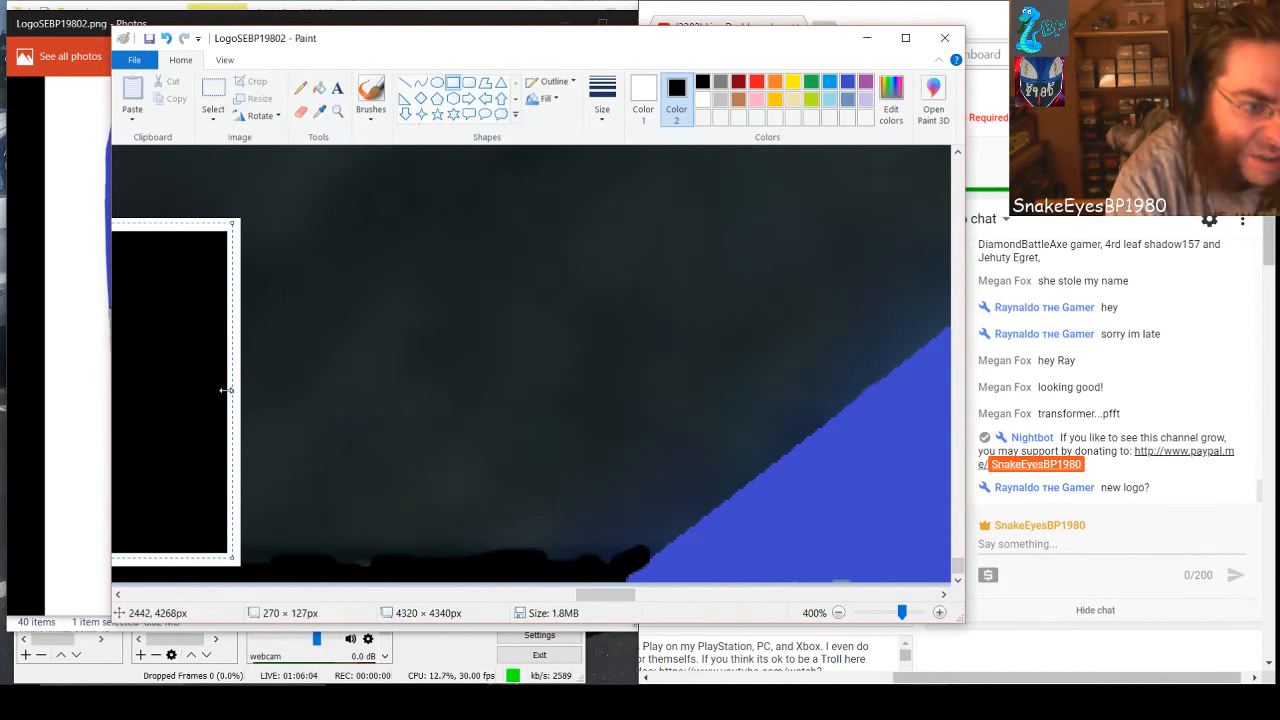
{"action": "left_click_drag", "start_coordinate": [230, 391], "coordinate": [634, 401]}
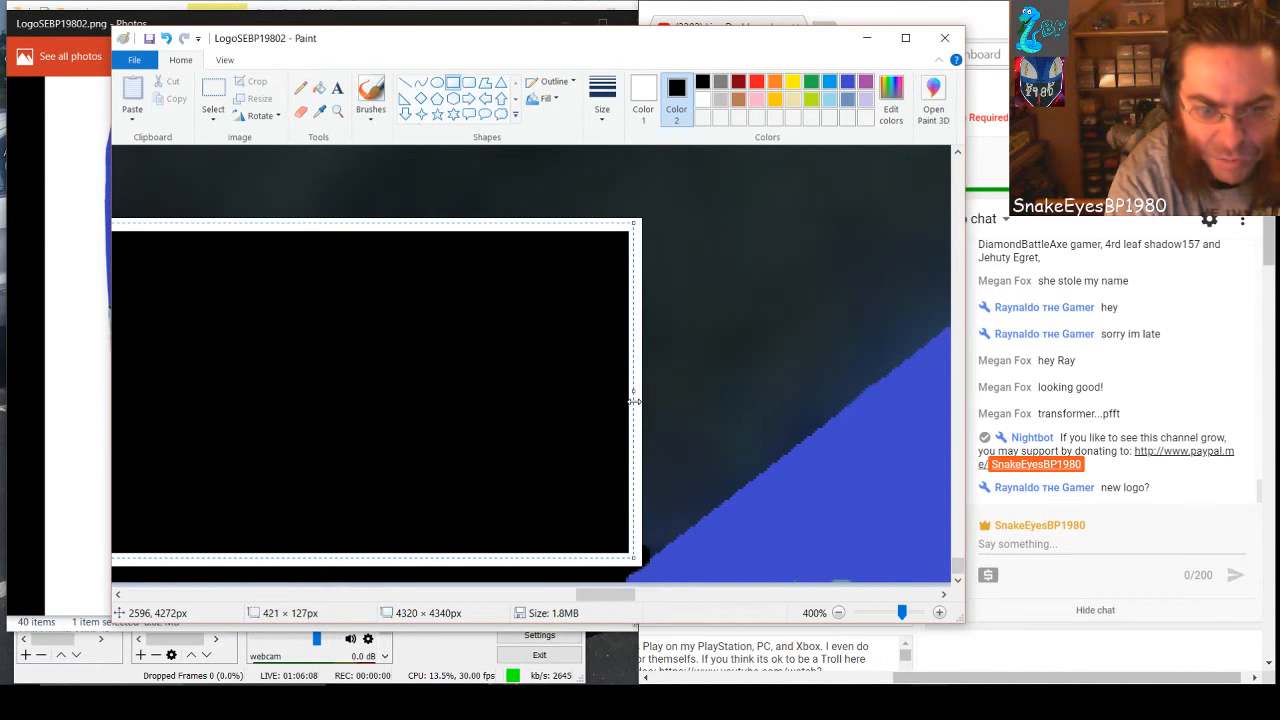
{"action": "left_click", "coordinate": [650, 101]}
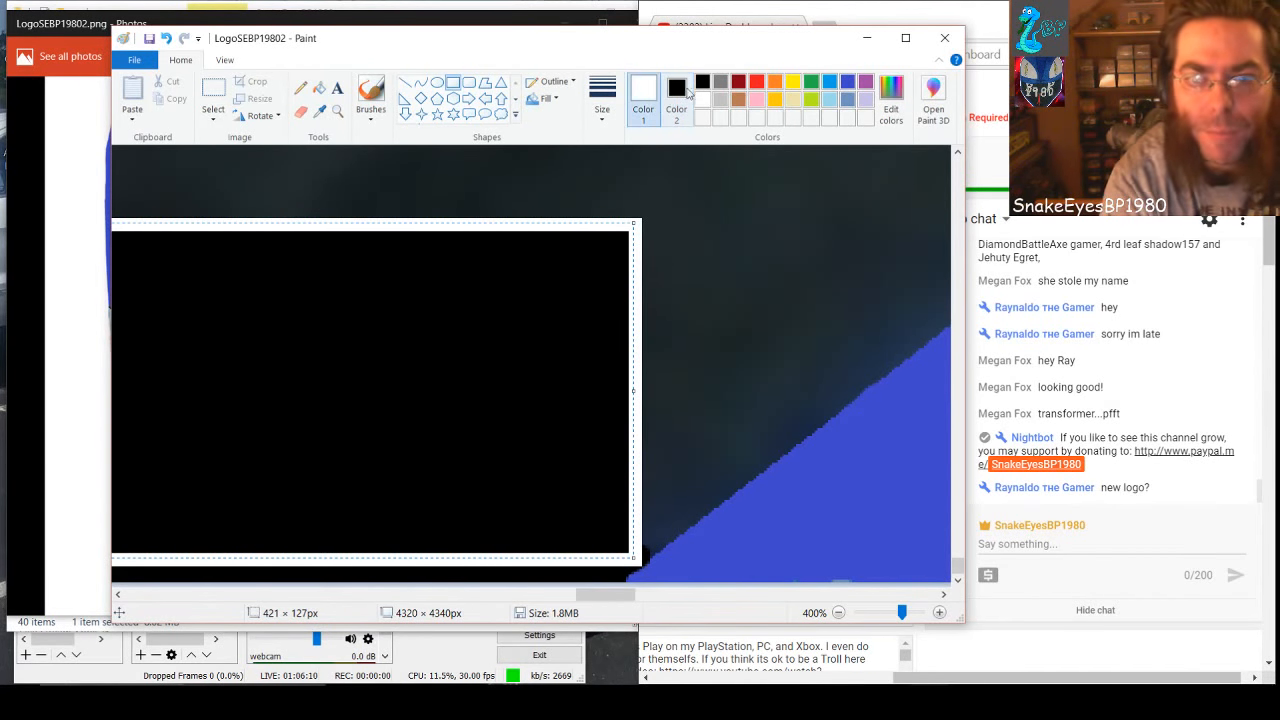
{"action": "left_click", "coordinate": [703, 83]}
{"action": "left_click", "coordinate": [744, 290]}
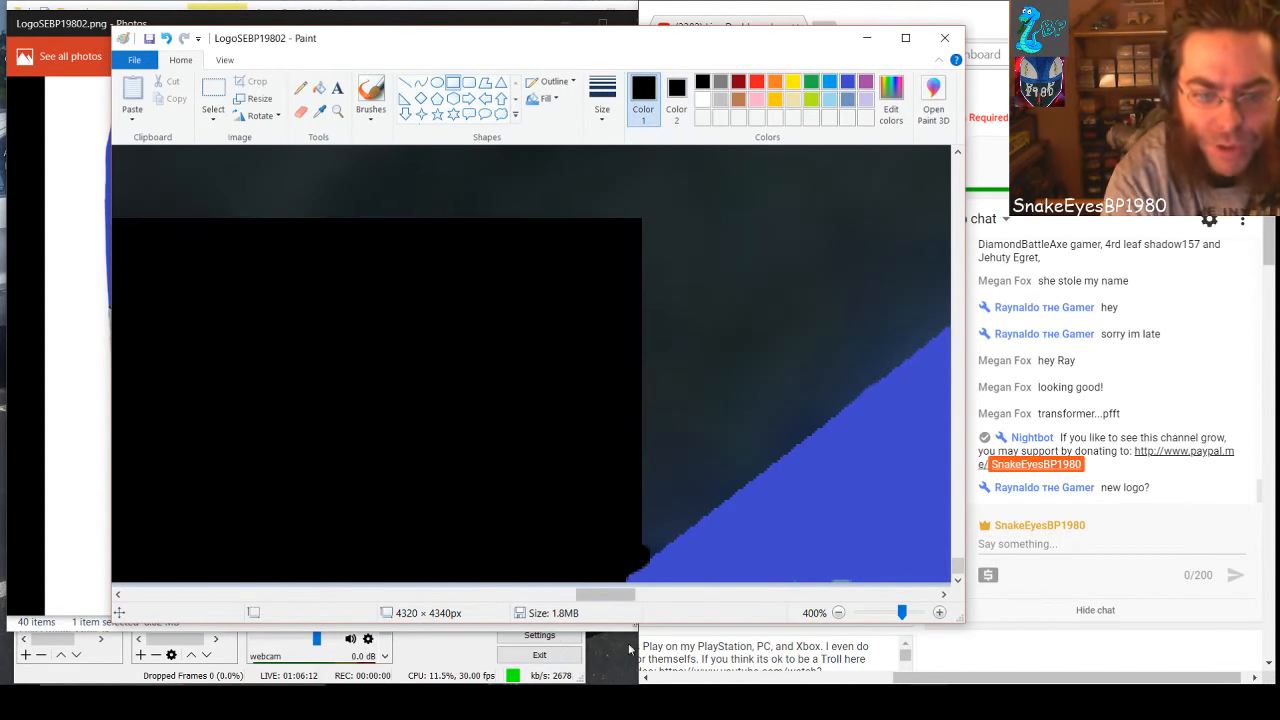
Cover the upper gray gap beside the red spike with two white-outlined, black-filled rectangles, about 29 × 95 px and 37 × 30 px
{"action": "left_click_drag", "start_coordinate": [606, 594], "coordinate": [542, 600]}
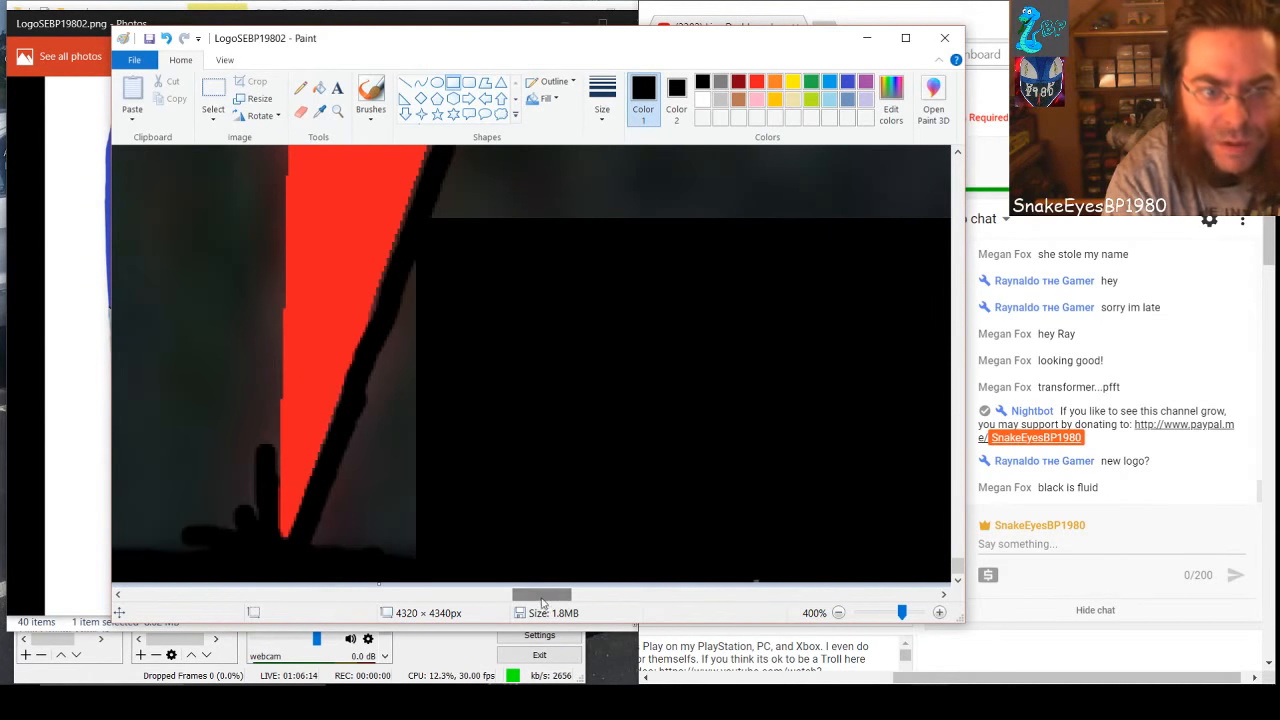
{"action": "left_click", "coordinate": [703, 100]}
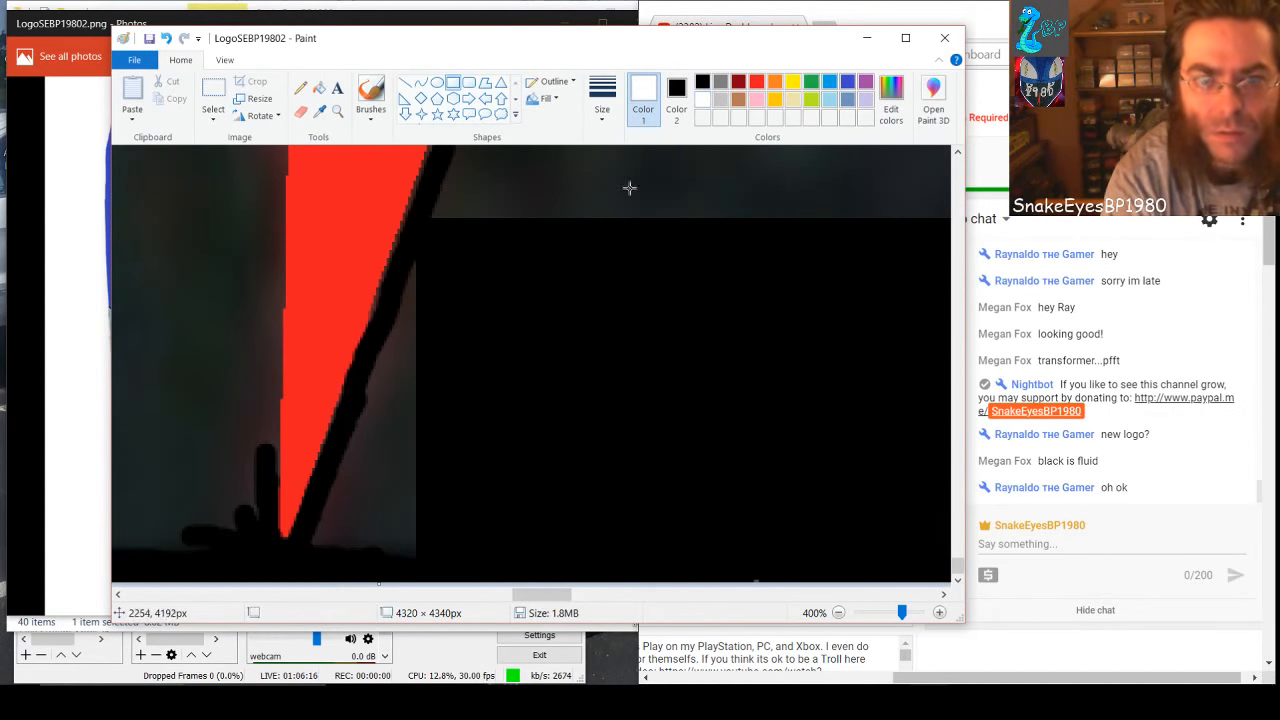
{"action": "left_click_drag", "start_coordinate": [390, 312], "coordinate": [472, 566]}
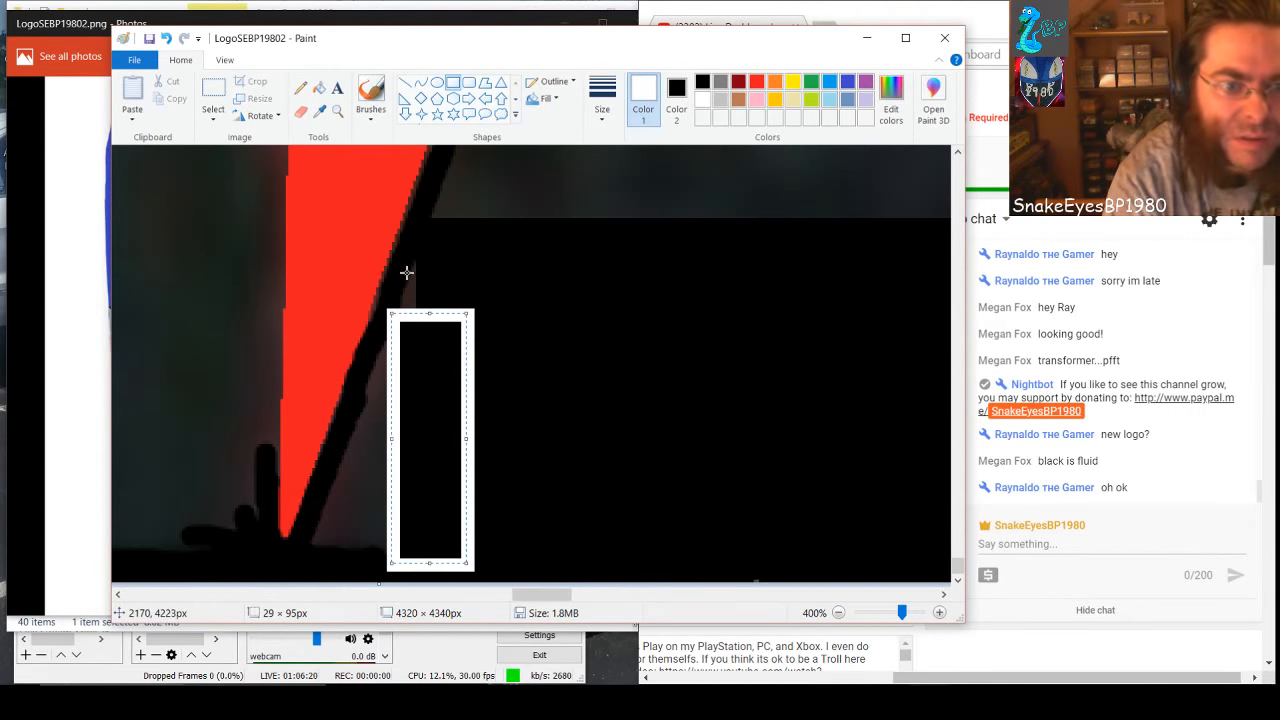
{"action": "left_click_drag", "start_coordinate": [400, 268], "coordinate": [494, 346]}
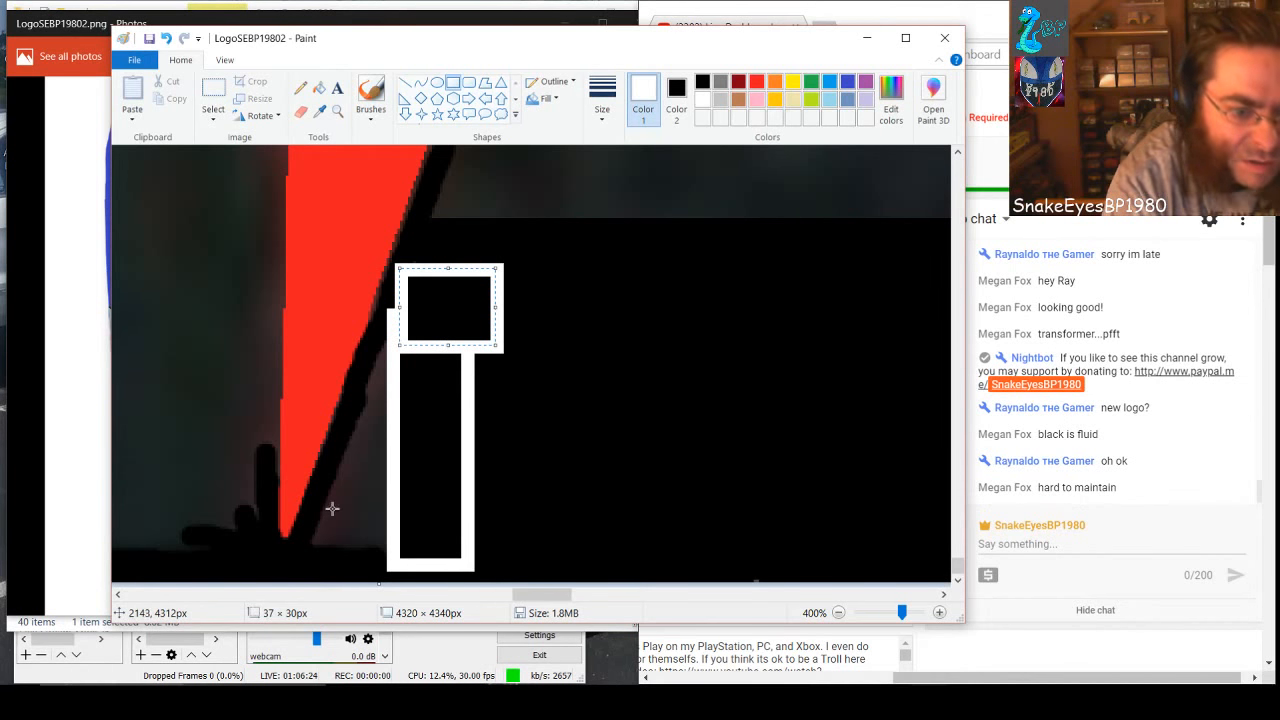
Stack seven white-outlined, black-filled rectangles up the spike's right edge from its tip, covering the rest of the gray gap
{"action": "left_click_drag", "start_coordinate": [306, 507], "coordinate": [449, 563]}
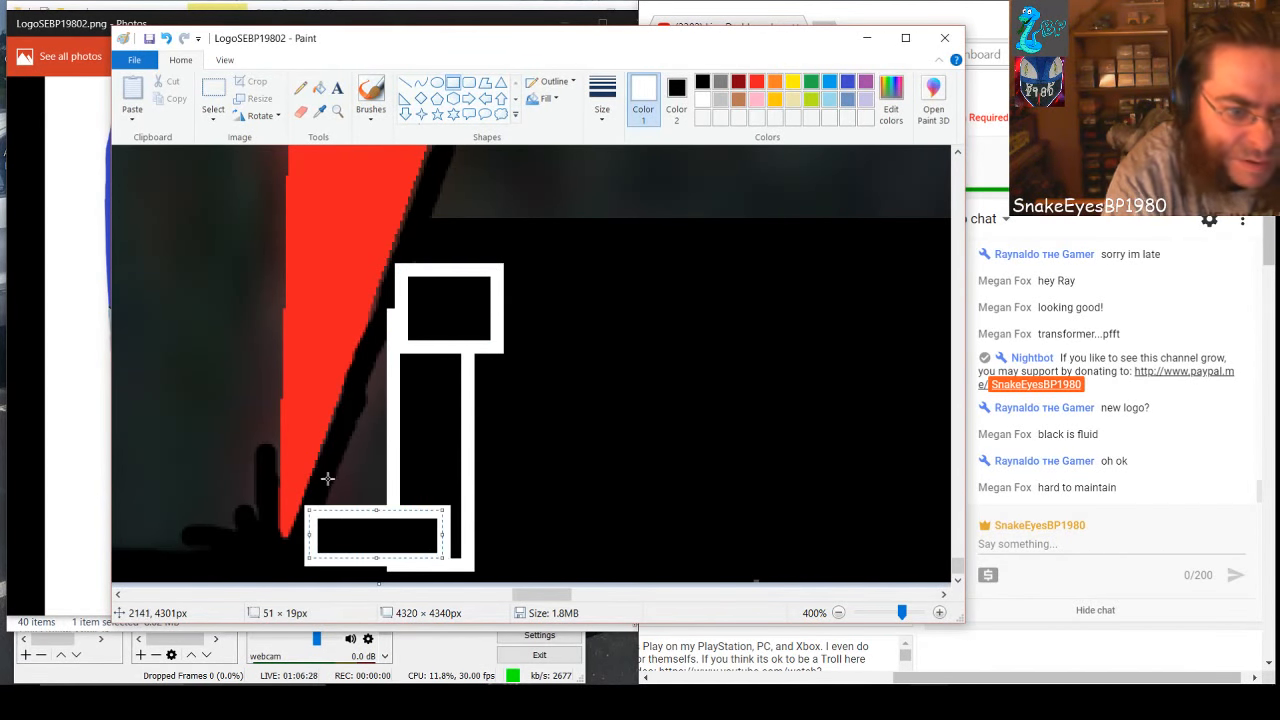
{"action": "left_click_drag", "start_coordinate": [325, 477], "coordinate": [455, 520]}
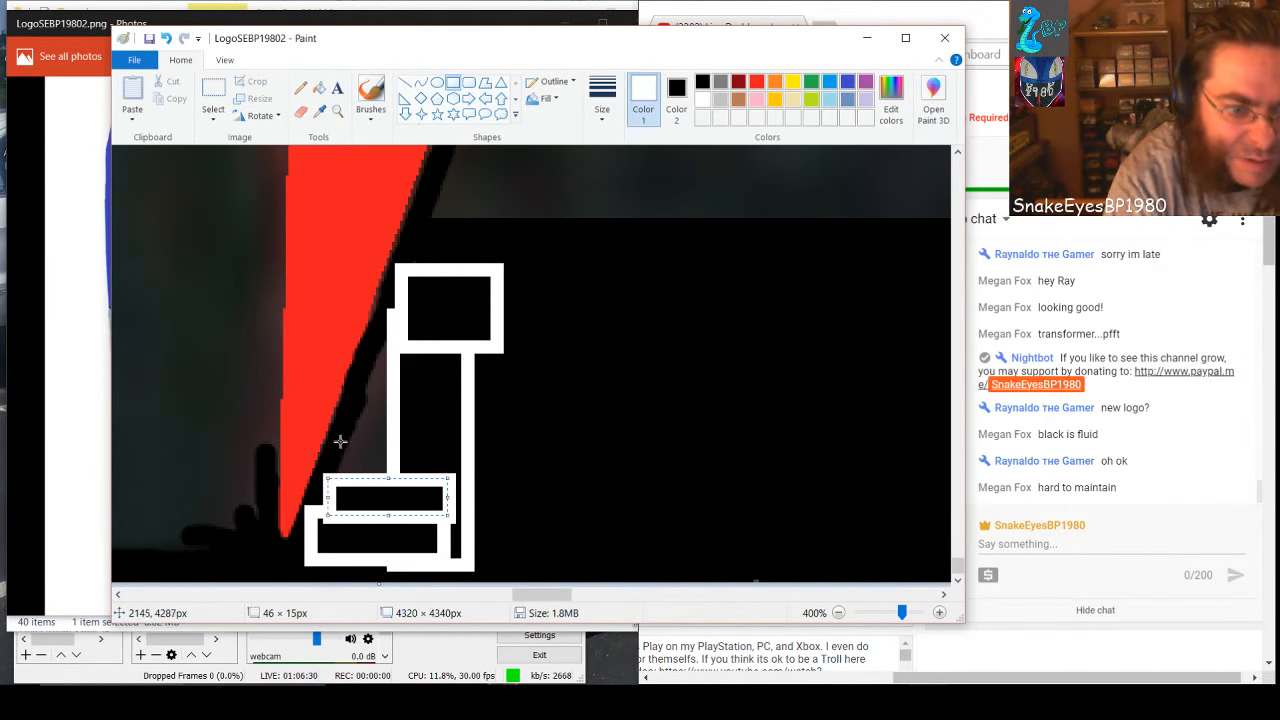
{"action": "left_click_drag", "start_coordinate": [336, 438], "coordinate": [432, 476]}
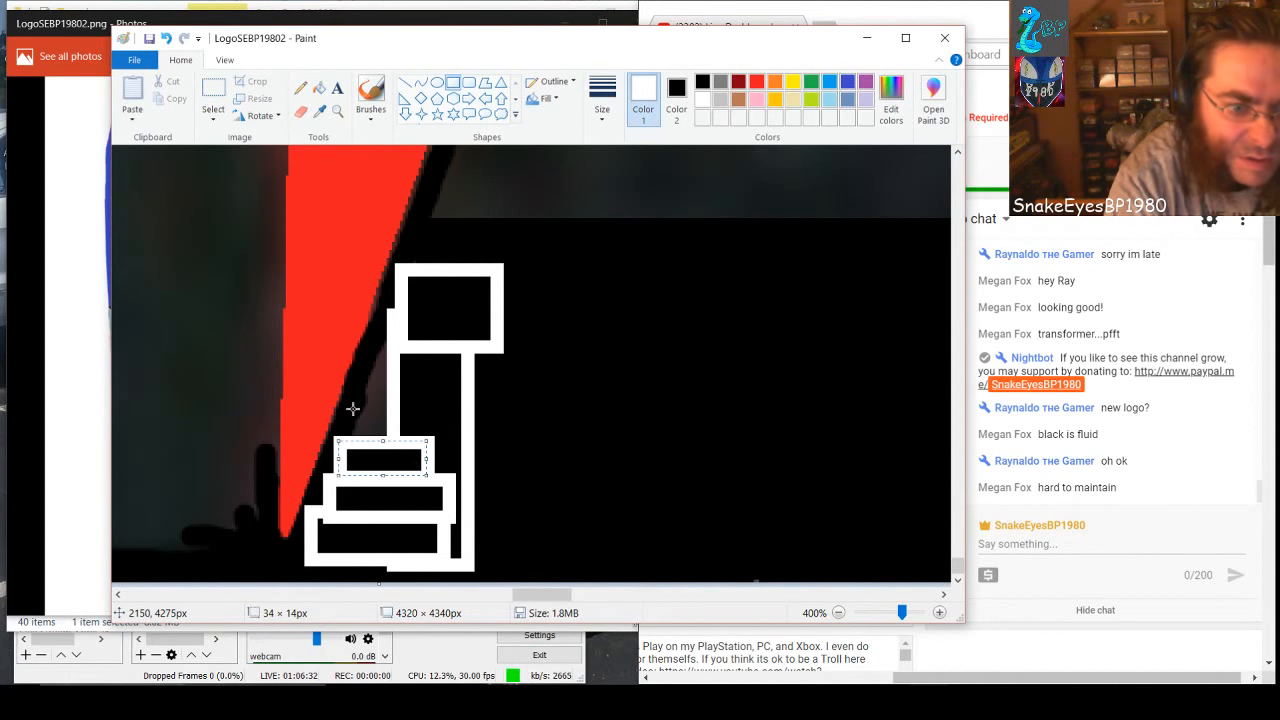
{"action": "left_click_drag", "start_coordinate": [350, 406], "coordinate": [422, 444]}
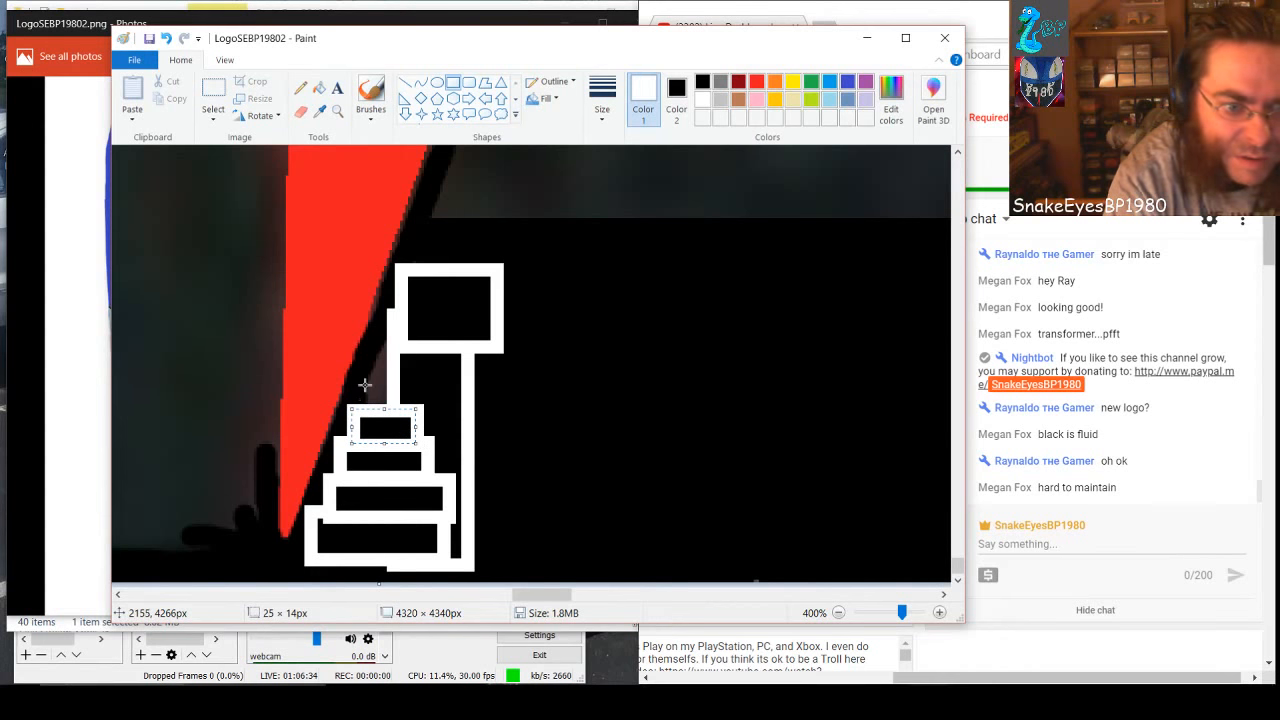
{"action": "left_click_drag", "start_coordinate": [357, 377], "coordinate": [436, 418]}
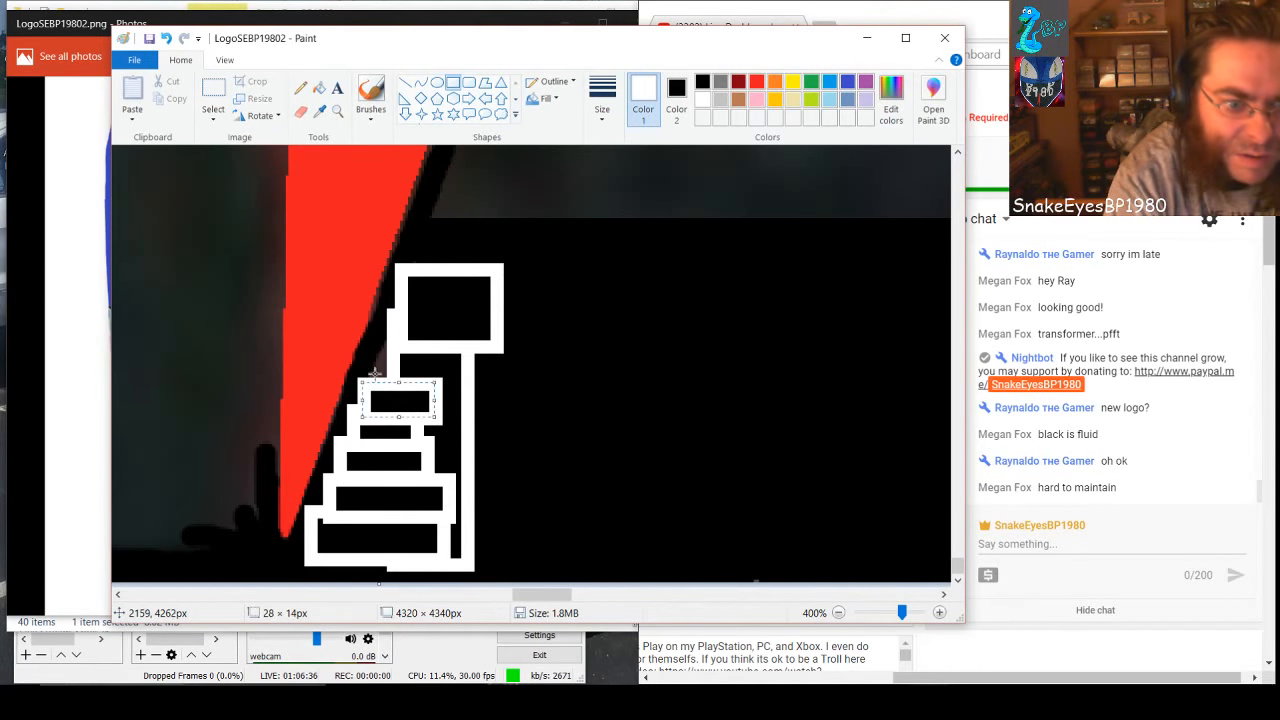
{"action": "left_click_drag", "start_coordinate": [371, 360], "coordinate": [432, 392]}
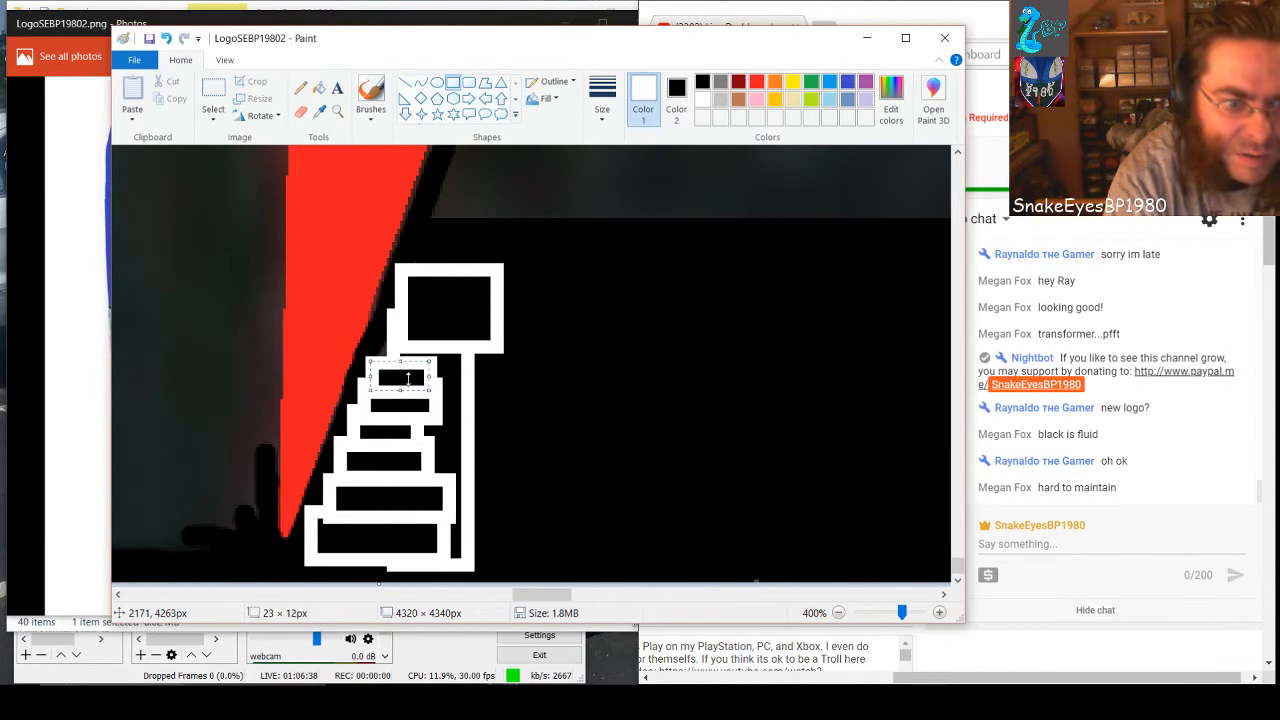
{"action": "left_click_drag", "start_coordinate": [378, 347], "coordinate": [452, 380]}
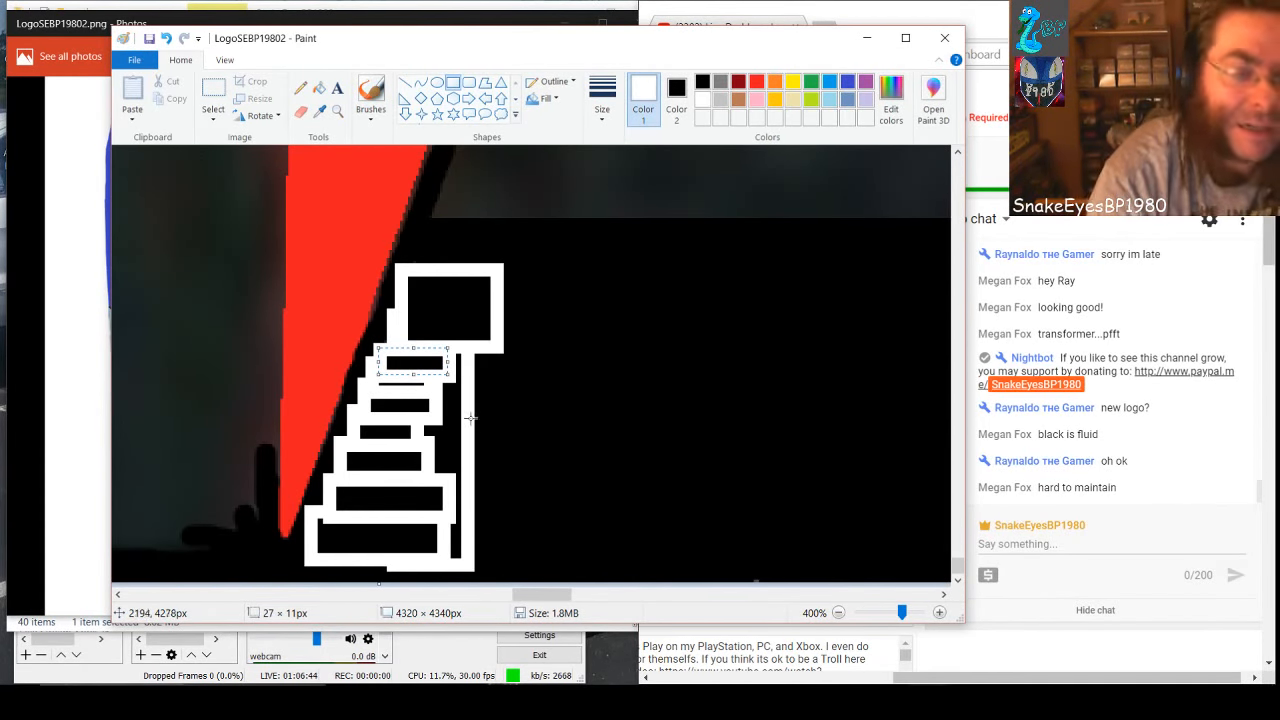
Flood-fill the connected white rectangle outlines along the red spike's edge with black
{"action": "left_click", "coordinate": [319, 88]}
{"action": "left_click", "coordinate": [703, 82]}
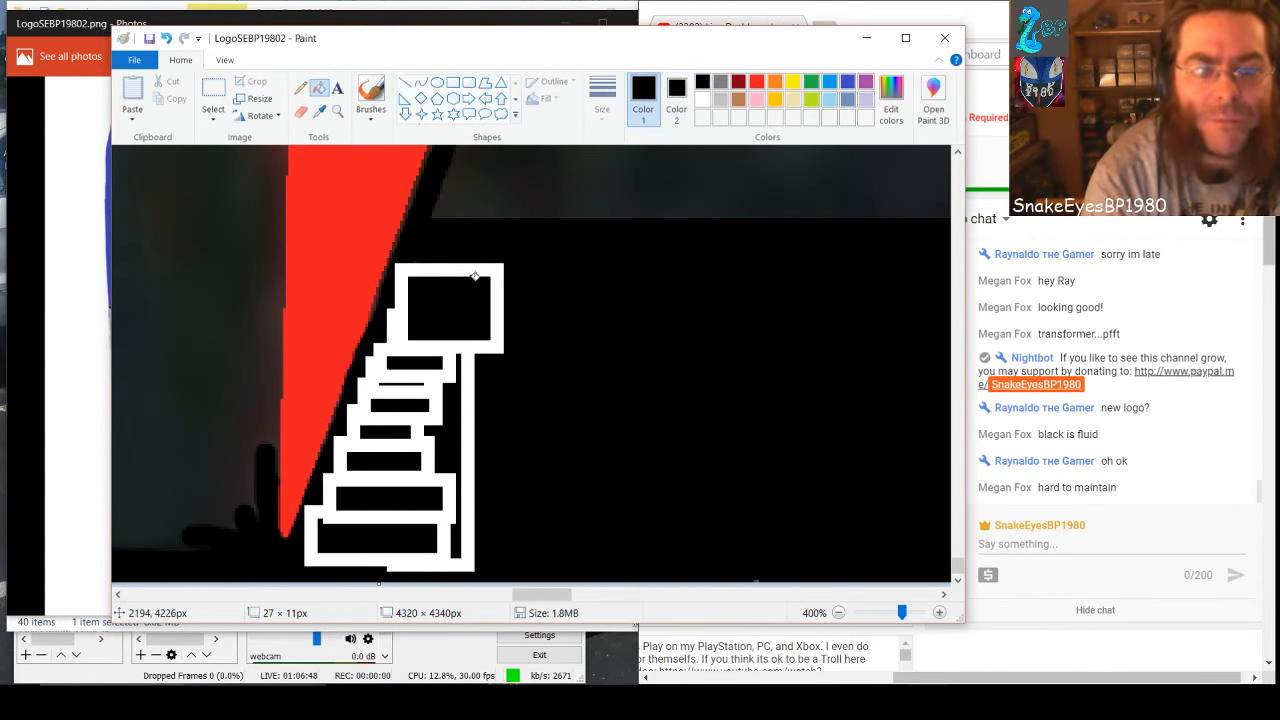
{"action": "left_click", "coordinate": [503, 294]}
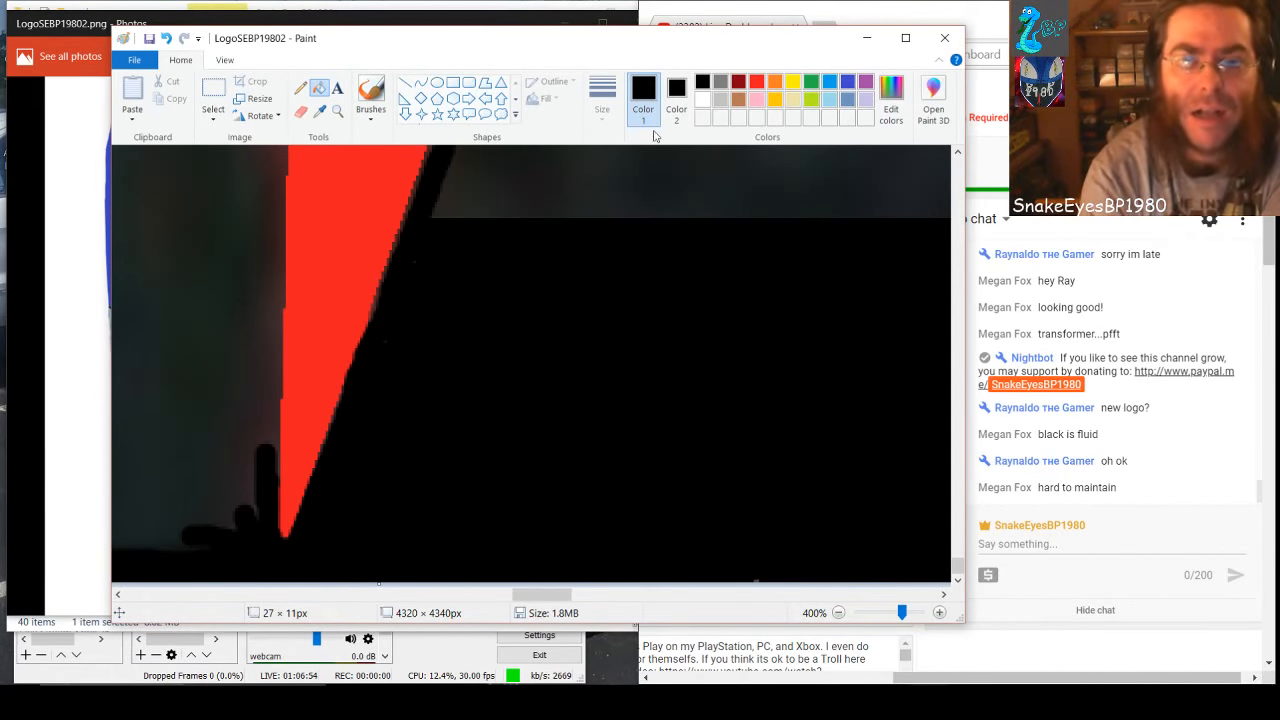
Draw a rectangle about 231 × 131 px on the gray area between the two red spikes, black-filled, and make its white outline black
{"action": "left_click", "coordinate": [702, 102]}
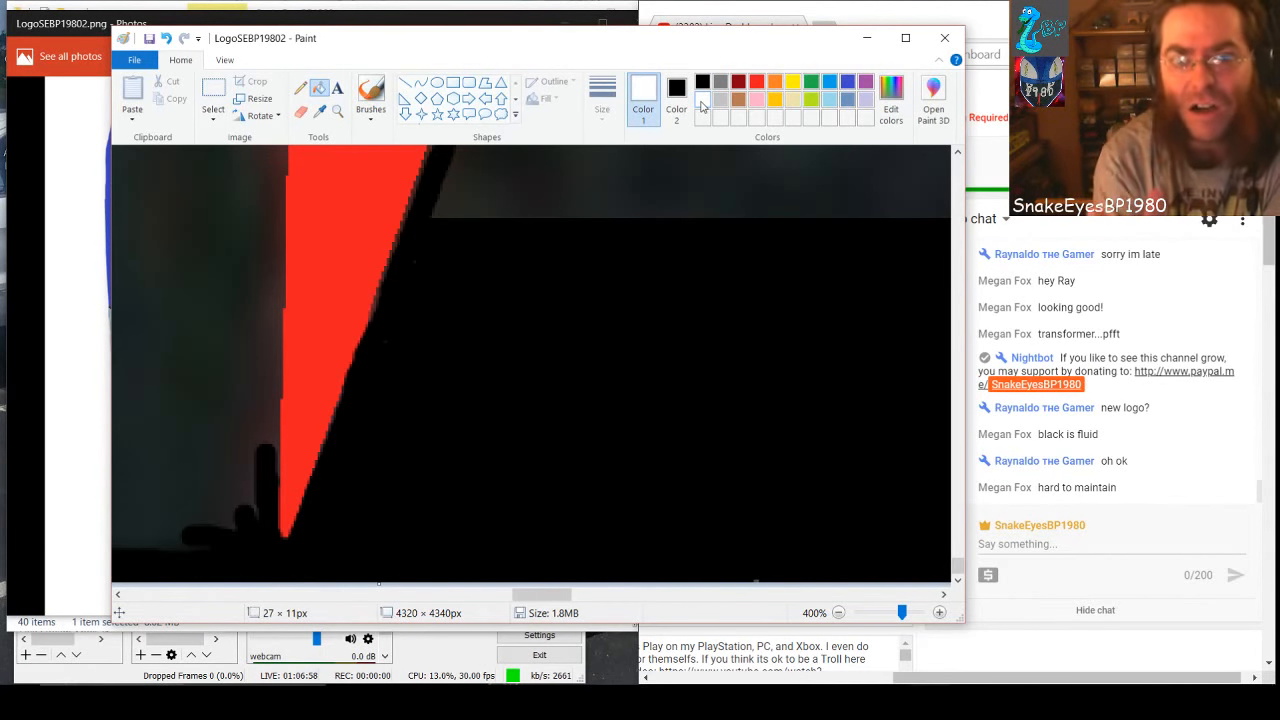
{"action": "left_click", "coordinate": [453, 83]}
{"action": "left_click", "coordinate": [573, 597]}
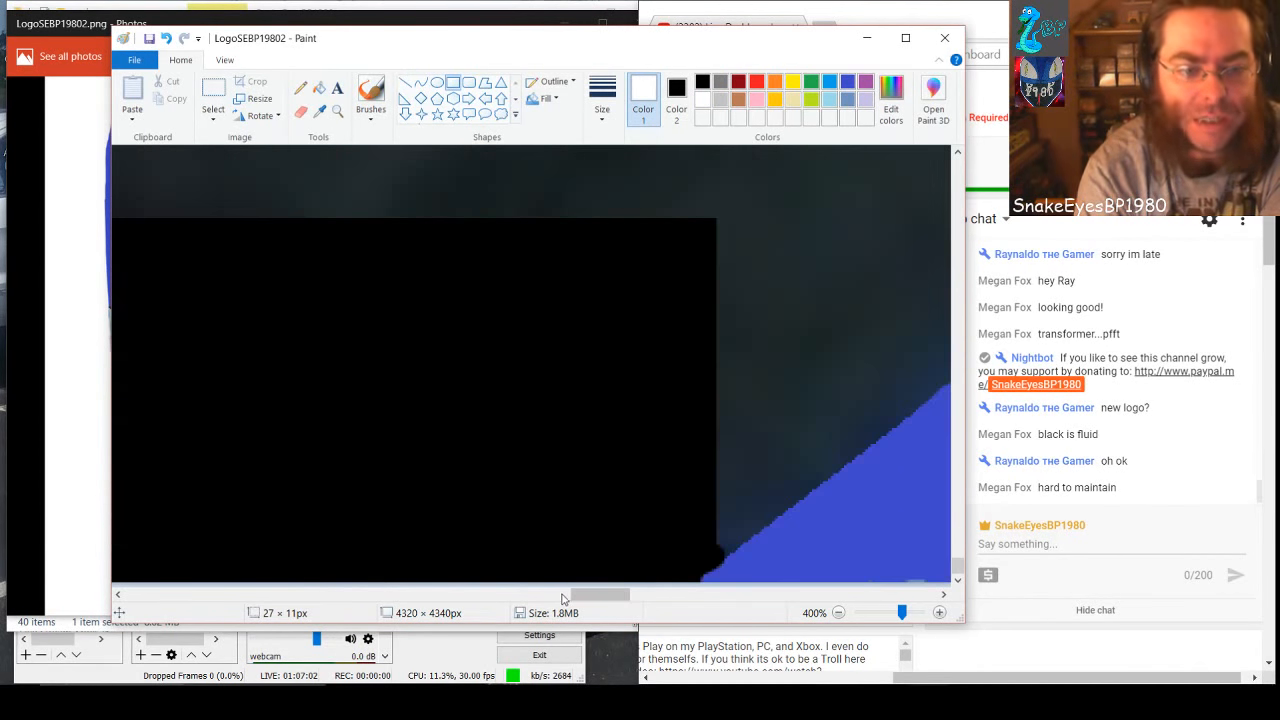
{"action": "left_click_drag", "start_coordinate": [570, 597], "coordinate": [501, 608]}
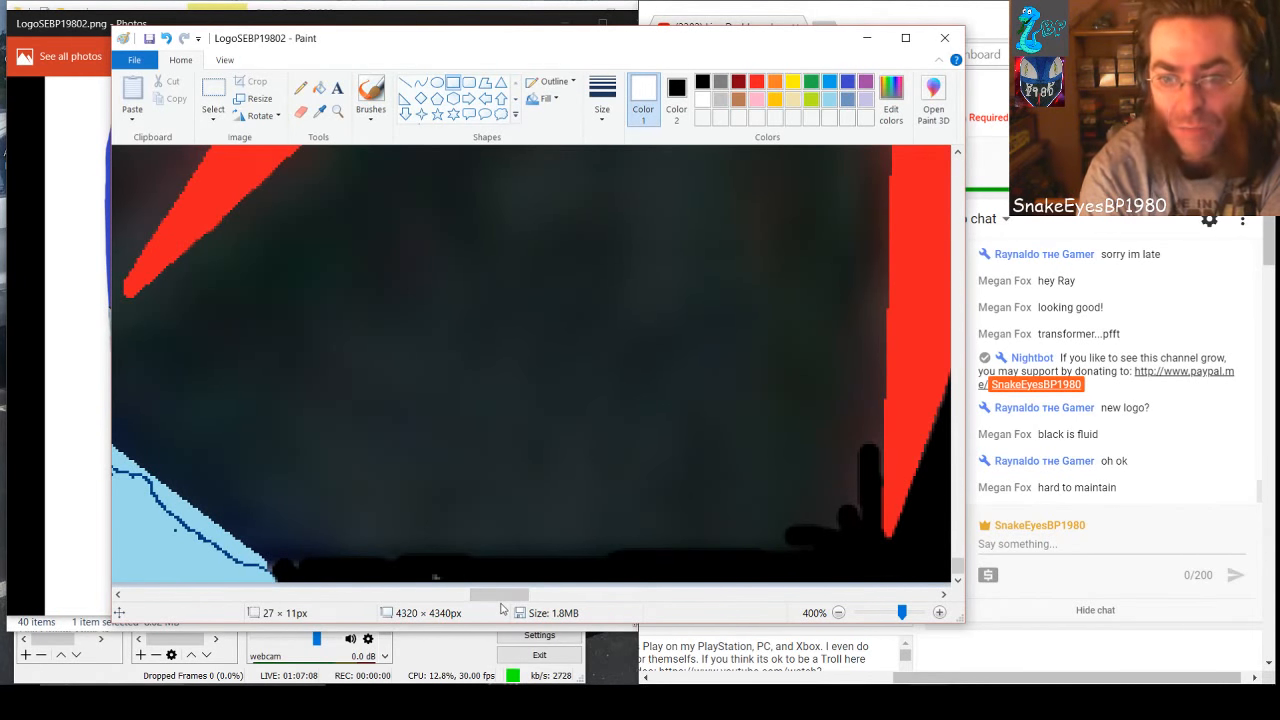
{"action": "scroll", "coordinate": [501, 603], "scroll_direction": "up", "scroll_amount": 3}
{"action": "scroll", "coordinate": [501, 601], "scroll_direction": "down", "scroll_amount": 3}
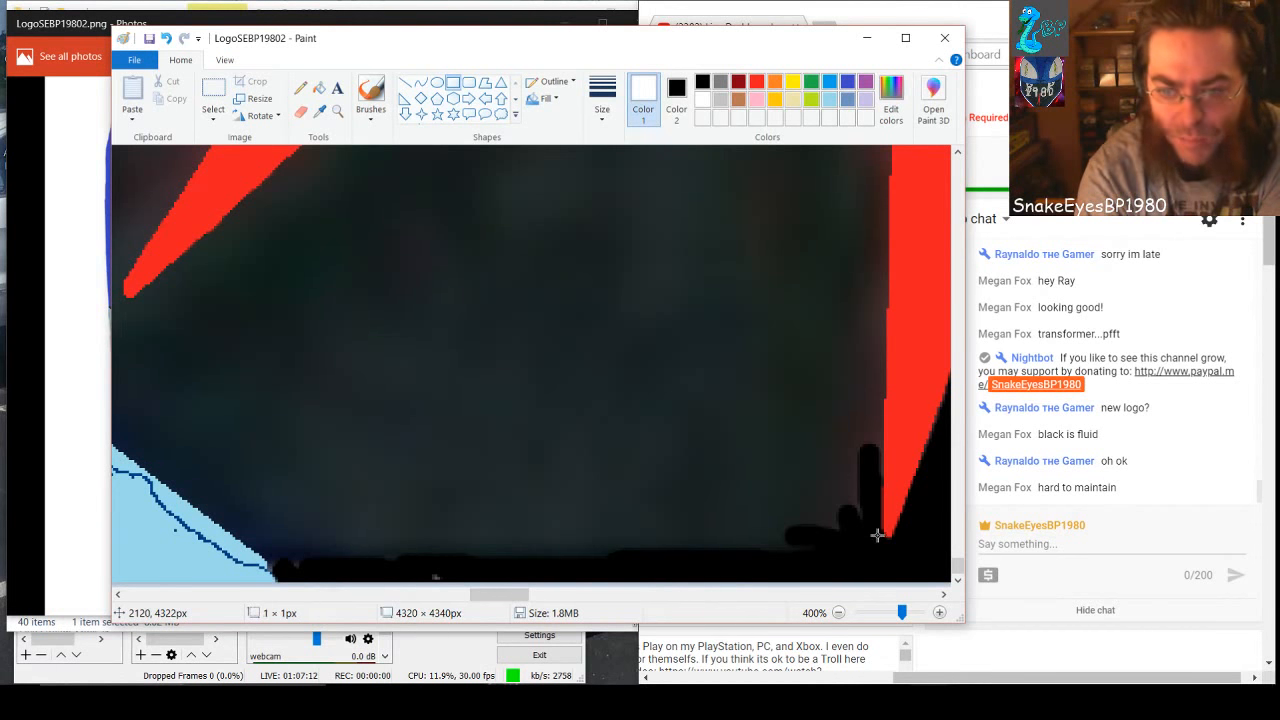
{"action": "left_click_drag", "start_coordinate": [877, 535], "coordinate": [264, 188]}
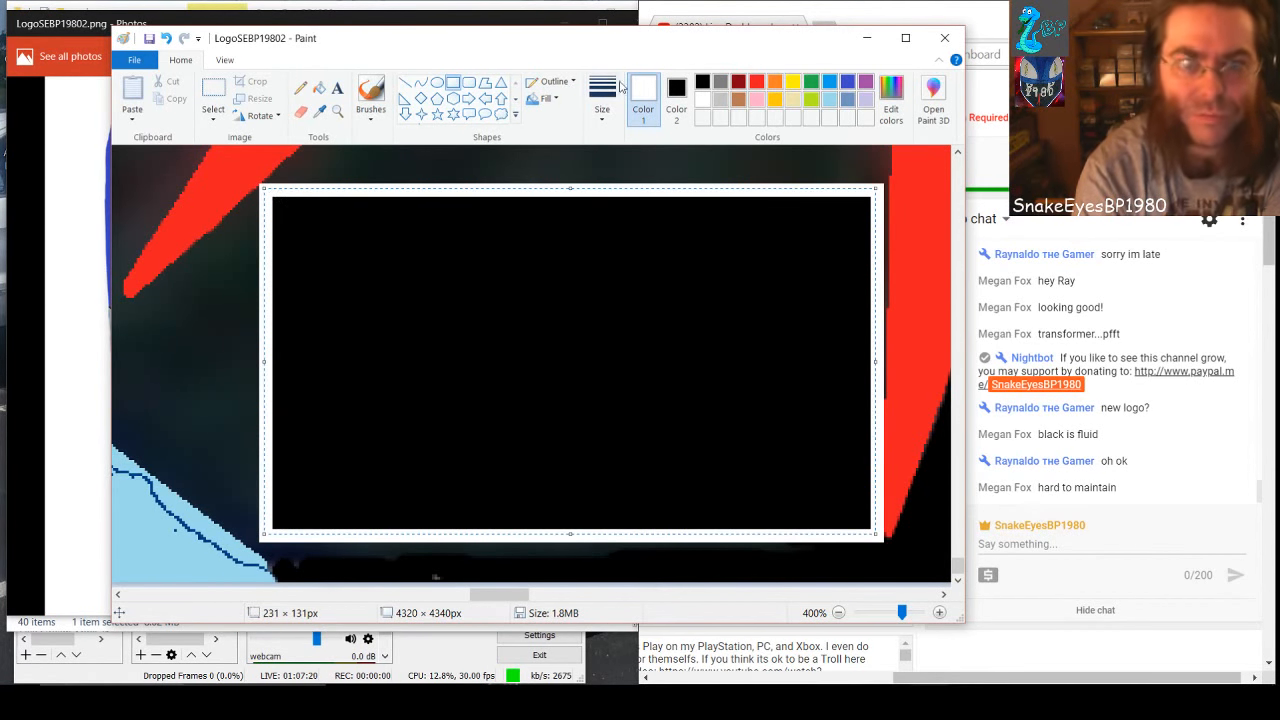
{"action": "left_click", "coordinate": [700, 84]}
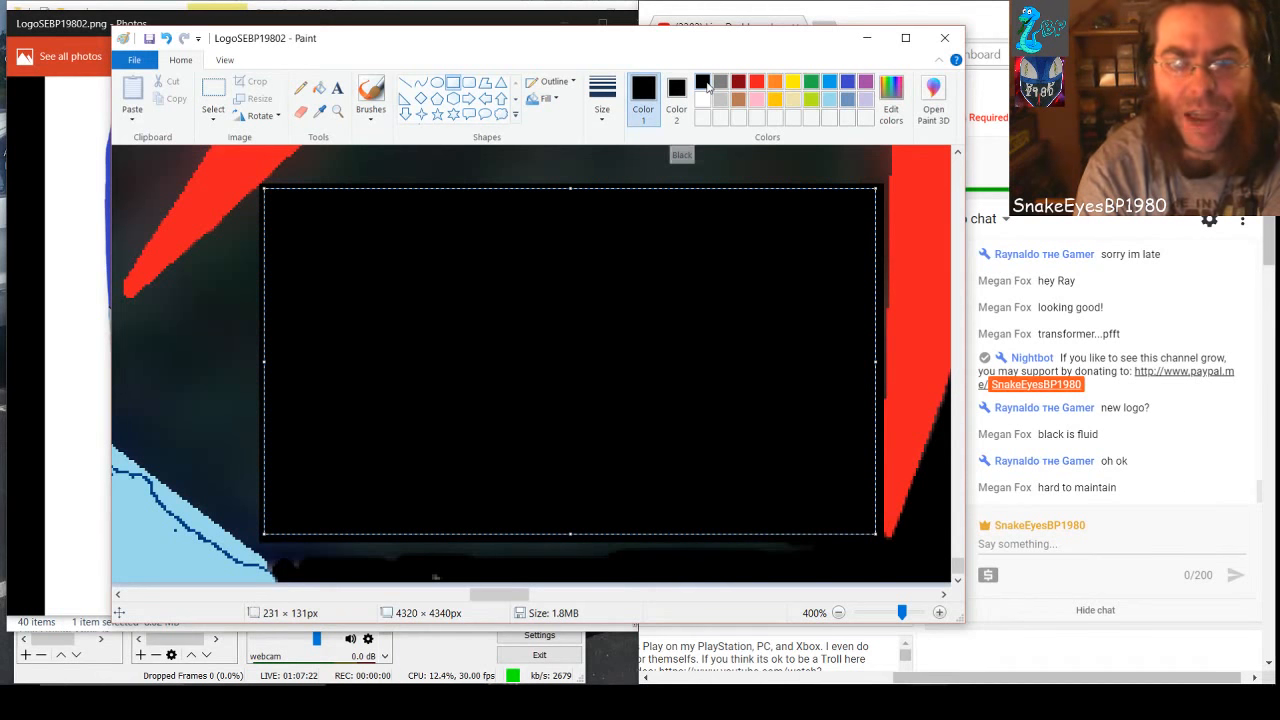
{"action": "left_click", "coordinate": [583, 166]}
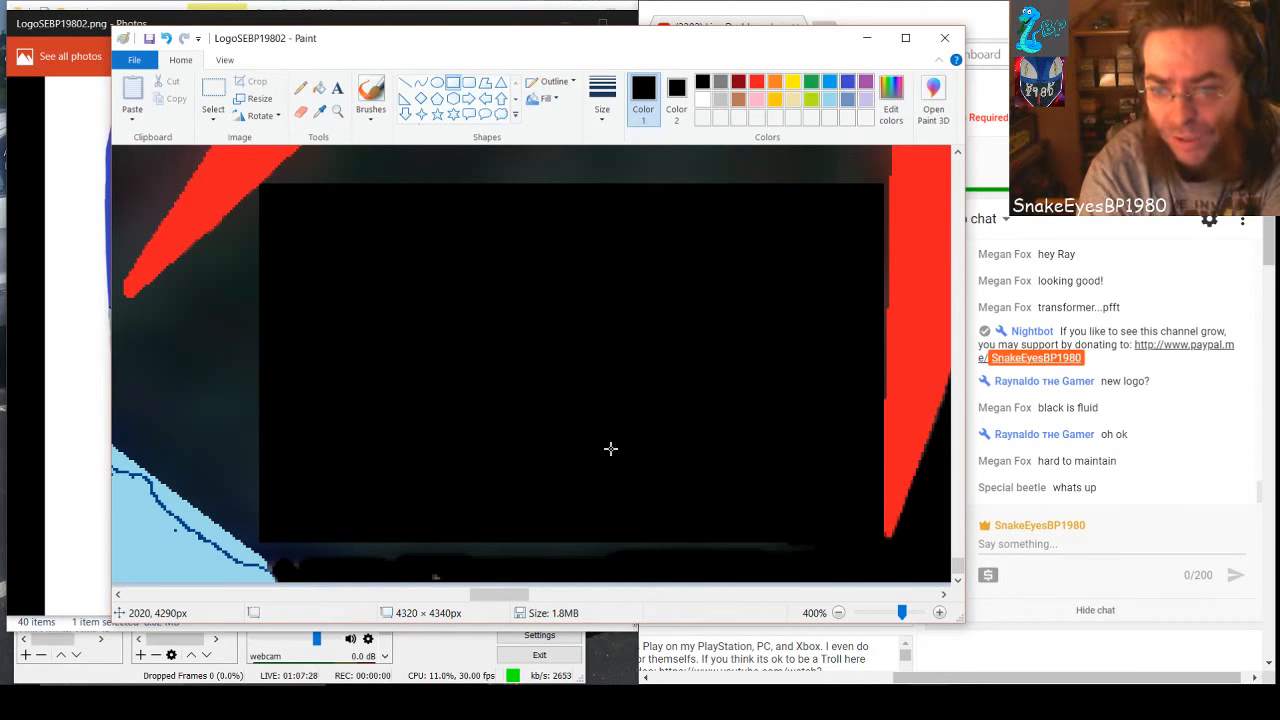
Cover the gray strip under the big black rectangle with a black-filled rectangle about 217 × 12 px and make its white outline black
{"action": "left_click", "coordinate": [704, 100]}
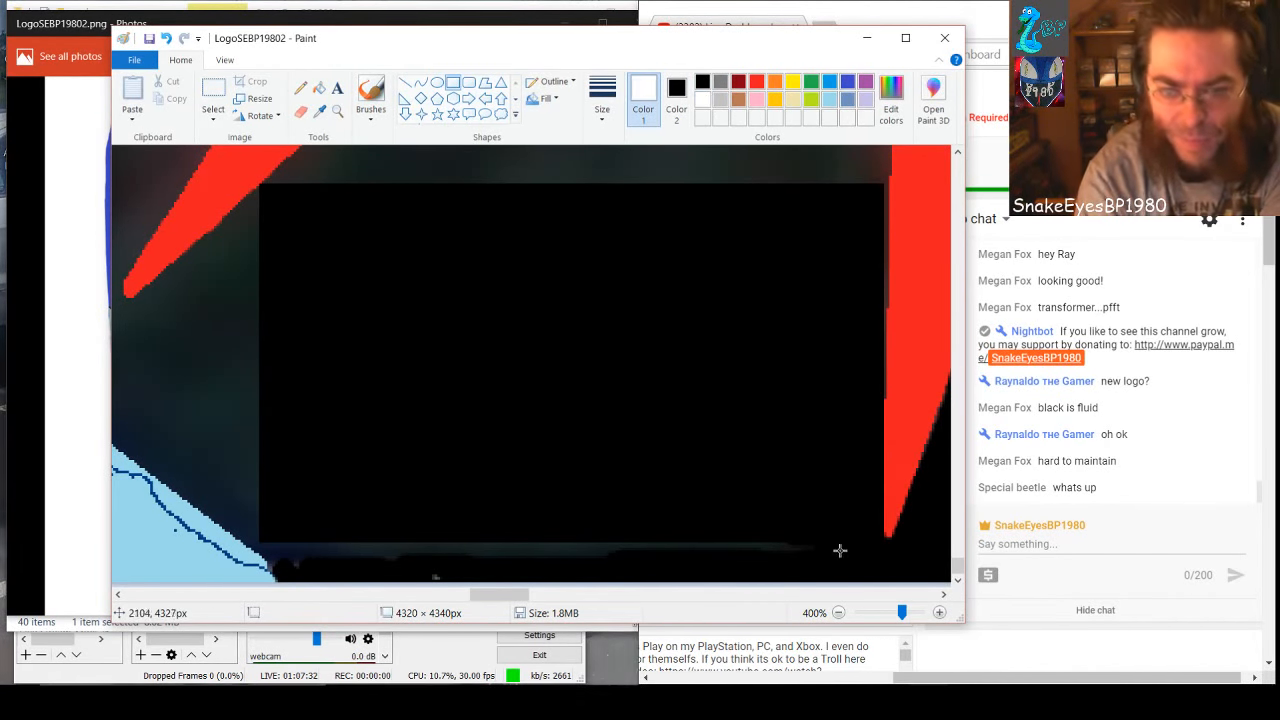
{"action": "mouse_move", "coordinate": [850, 543]}
{"action": "left_mouse_down"}
{"action": "mouse_move", "coordinate": [803, 552]}
{"action": "mouse_move", "coordinate": [389, 517]}
{"action": "mouse_move", "coordinate": [270, 521]}
{"action": "left_mouse_up"}
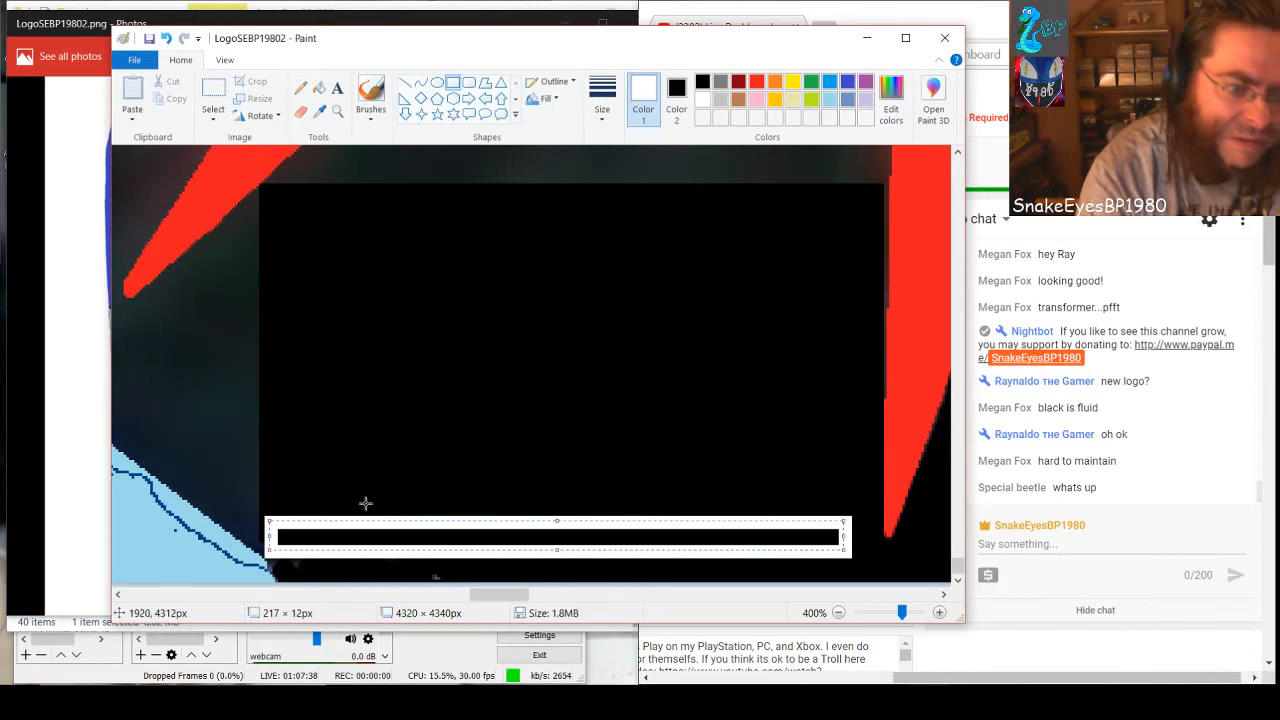
{"action": "left_click", "coordinate": [704, 82]}
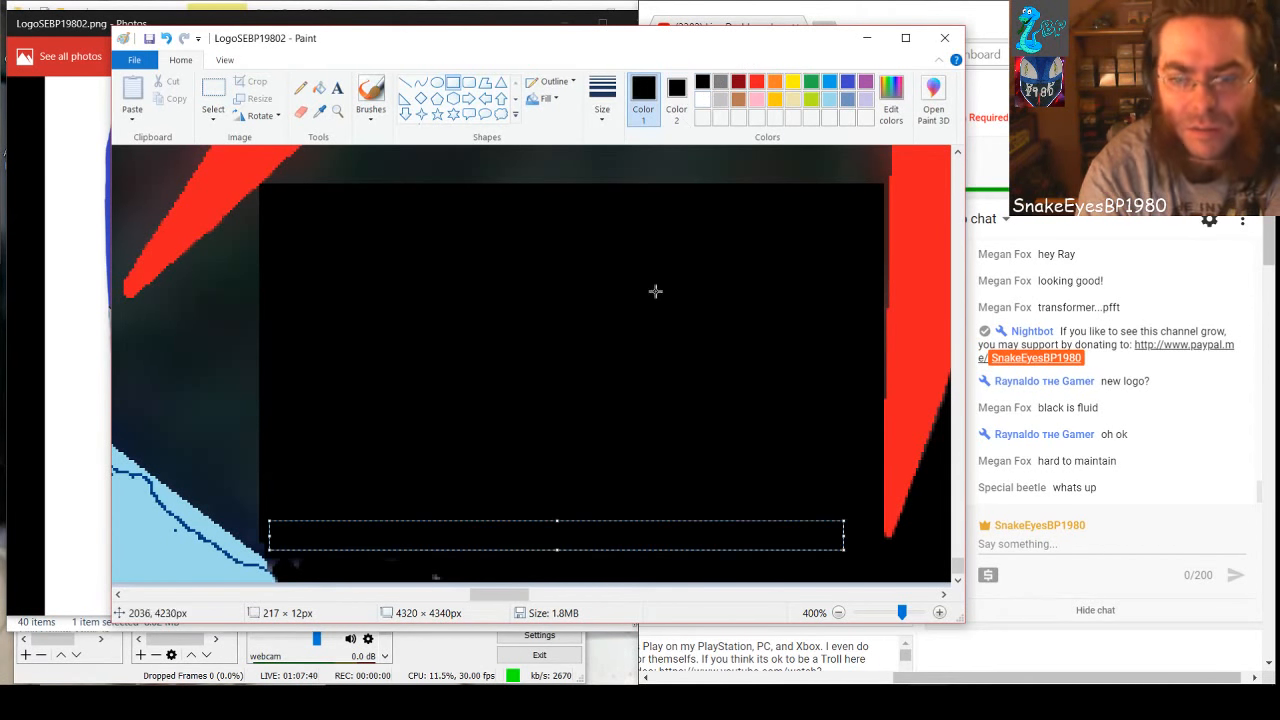
{"action": "left_click", "coordinate": [656, 293]}
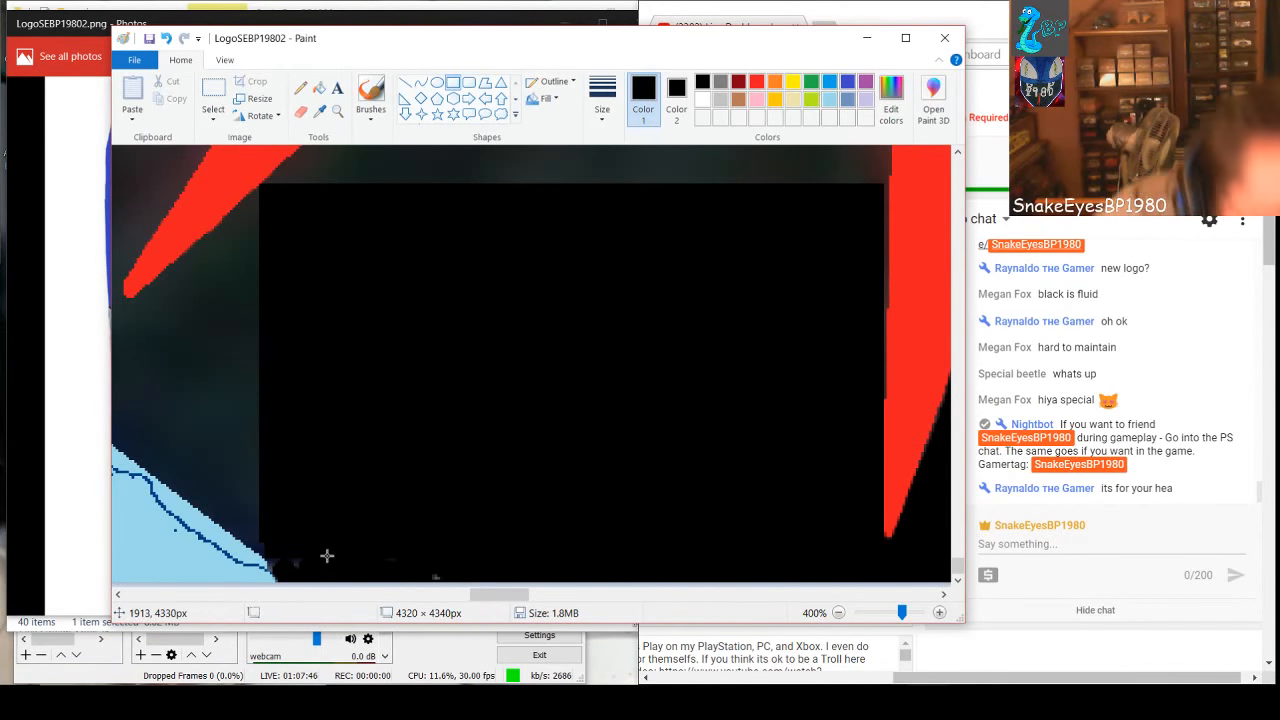
Brush black along the lower part of the light-blue shape's edge and around the tip of the neighboring red spike
{"action": "left_click", "coordinate": [383, 100]}
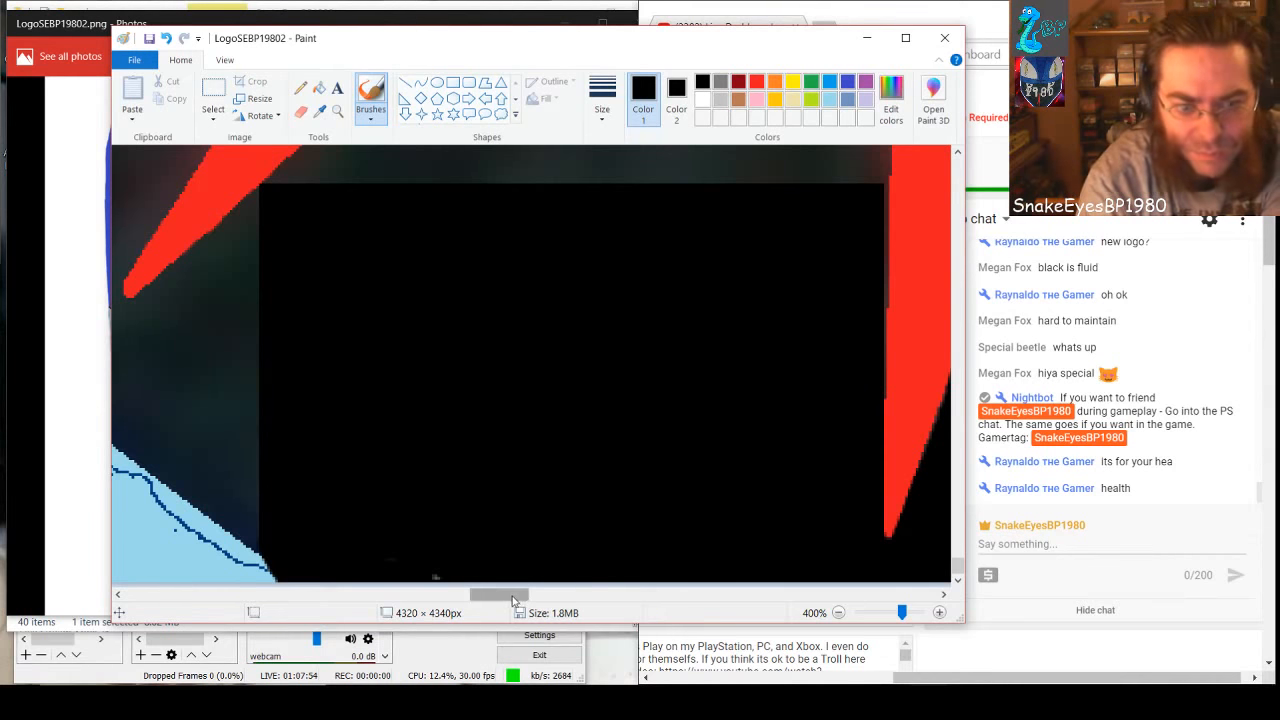
{"action": "left_click_drag", "start_coordinate": [515, 595], "coordinate": [492, 595]}
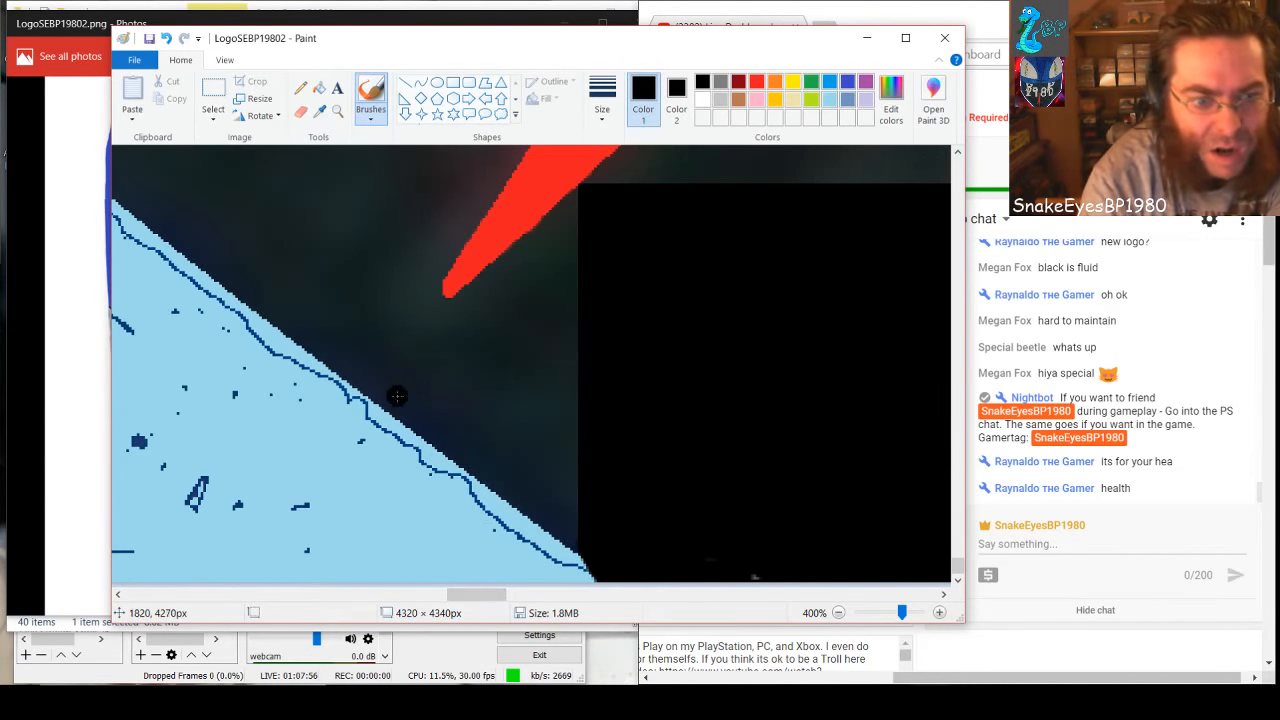
{"action": "mouse_move", "coordinate": [396, 400]}
{"action": "left_mouse_down"}
{"action": "mouse_move", "coordinate": [587, 545]}
{"action": "mouse_move", "coordinate": [533, 511]}
{"action": "mouse_move", "coordinate": [622, 516]}
{"action": "left_mouse_up"}
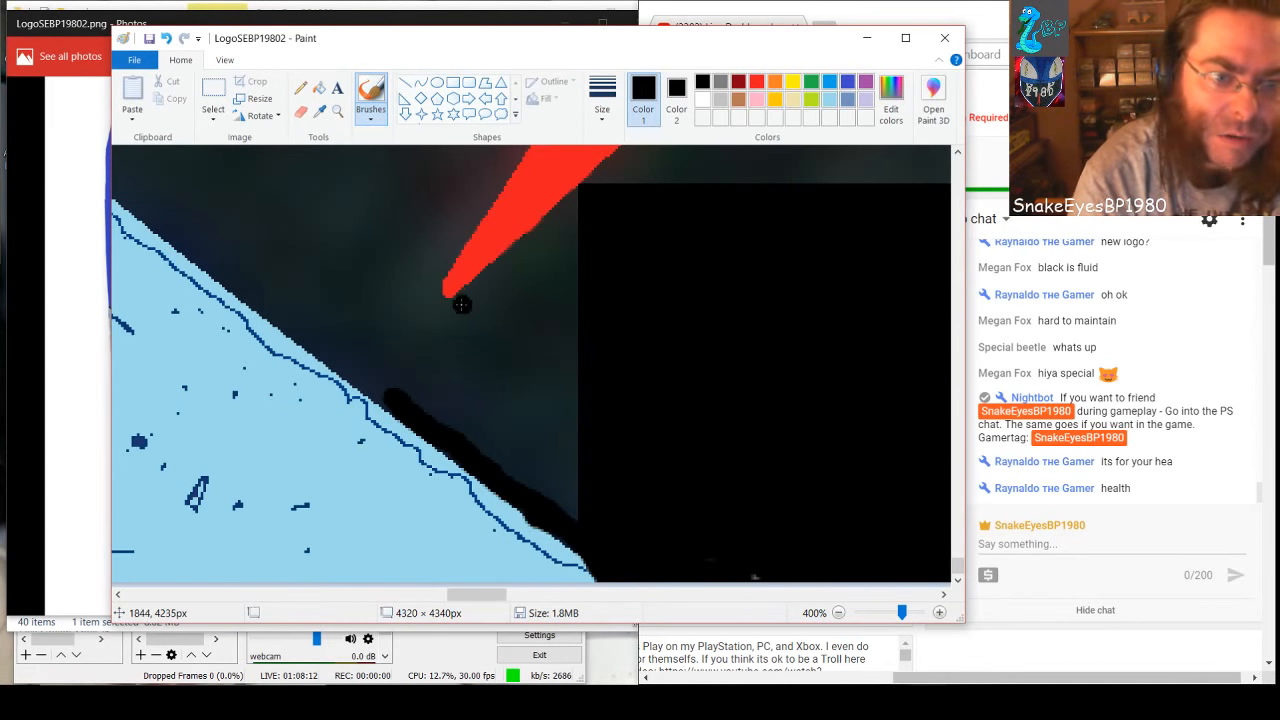
{"action": "mouse_move", "coordinate": [461, 304]}
{"action": "left_mouse_down"}
{"action": "mouse_move", "coordinate": [470, 292]}
{"action": "mouse_move", "coordinate": [580, 197]}
{"action": "left_mouse_up"}
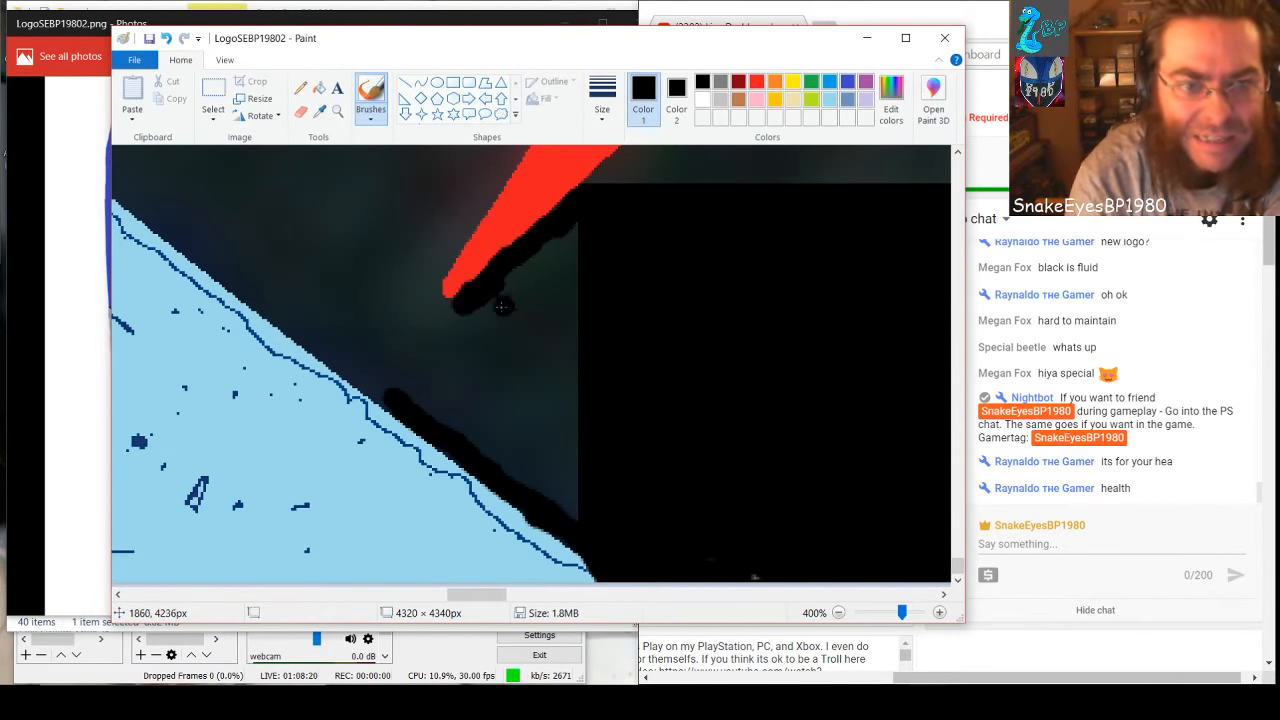
{"action": "mouse_move", "coordinate": [451, 312]}
{"action": "left_mouse_down"}
{"action": "mouse_move", "coordinate": [429, 267]}
{"action": "mouse_move", "coordinate": [519, 146]}
{"action": "left_mouse_up"}
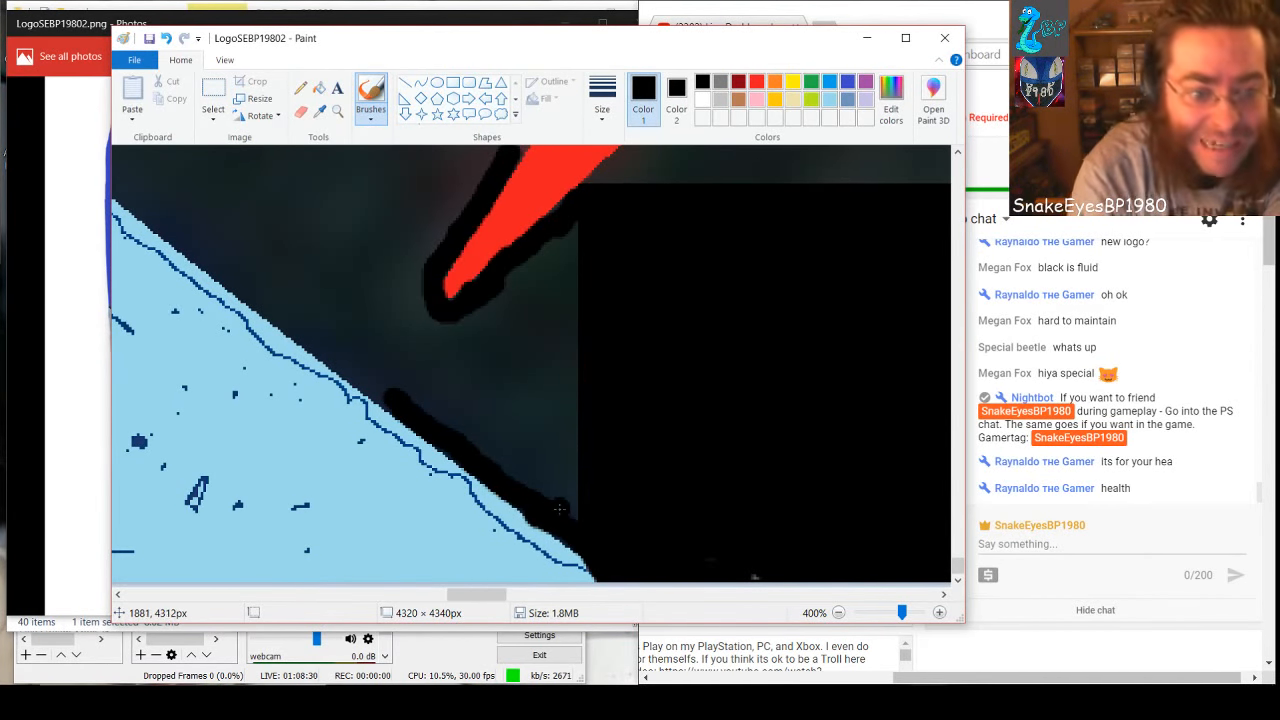
Paint over the dark speck inside the slanted red spike with red
{"action": "left_click_drag", "start_coordinate": [497, 596], "coordinate": [512, 597]}
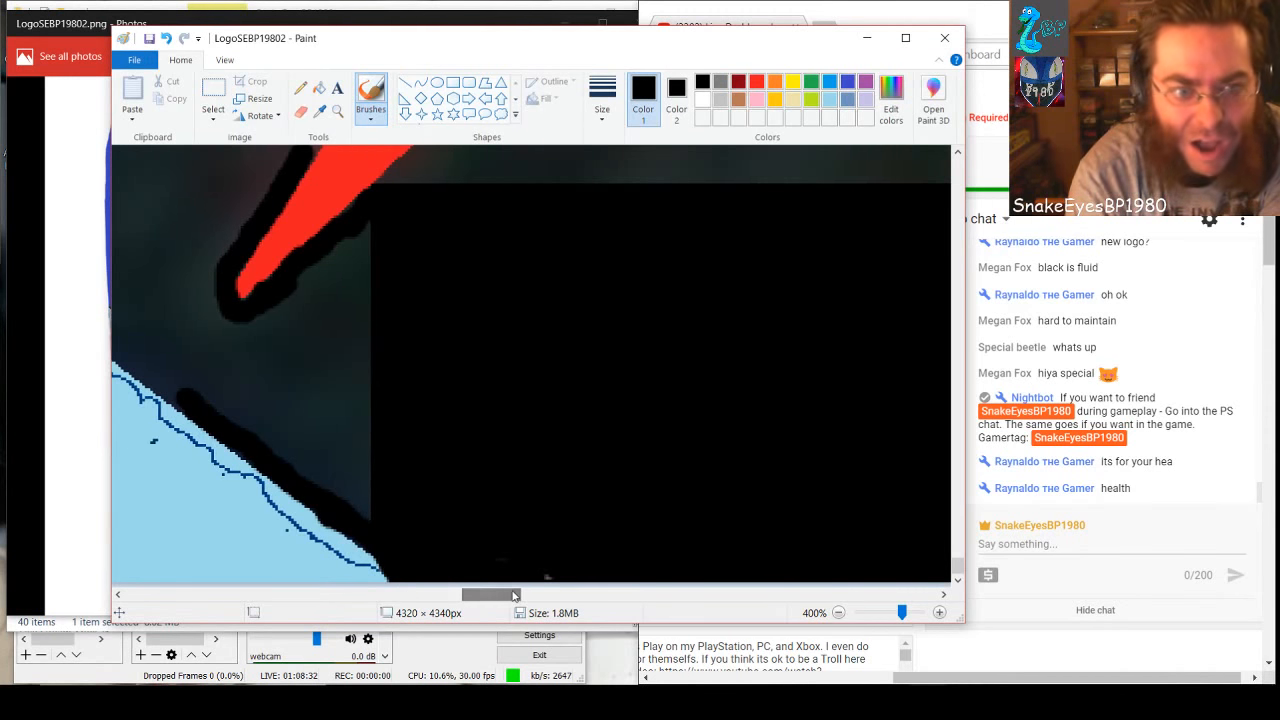
{"action": "scroll", "coordinate": [520, 580], "scroll_direction": "up", "scroll_amount": 3}
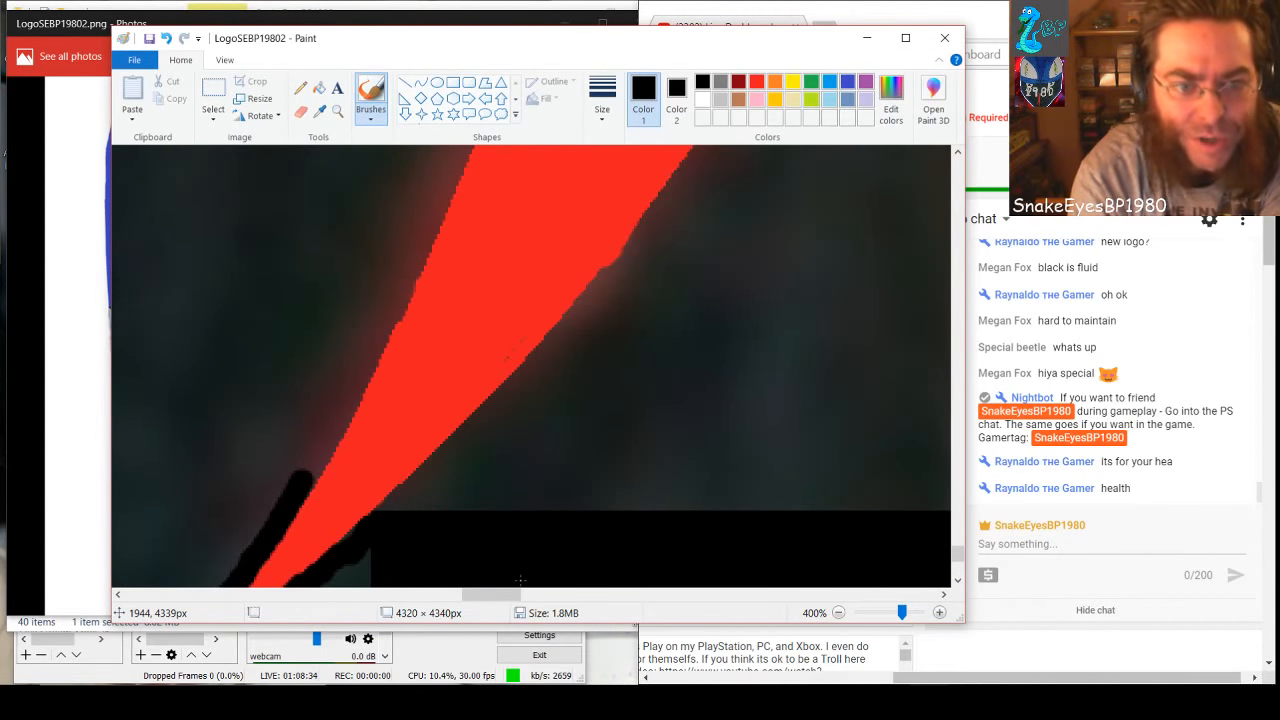
{"action": "left_click", "coordinate": [757, 83]}
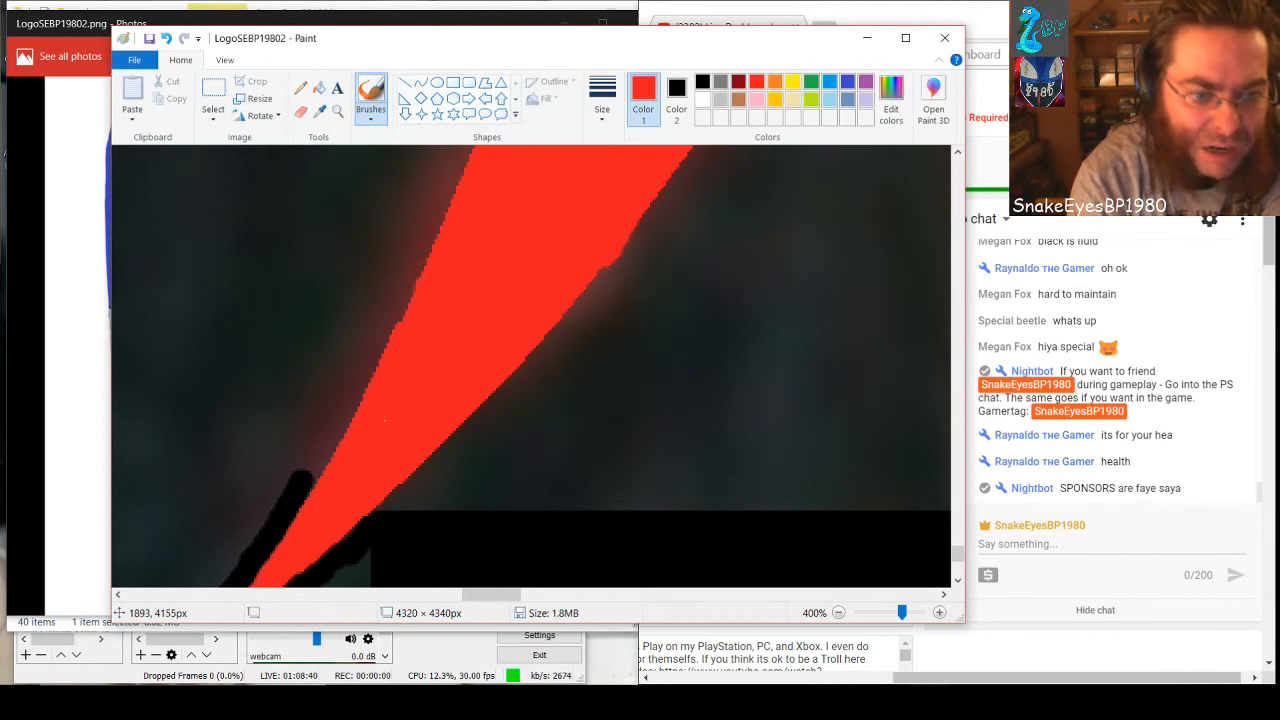
{"action": "left_click", "coordinate": [708, 422]}
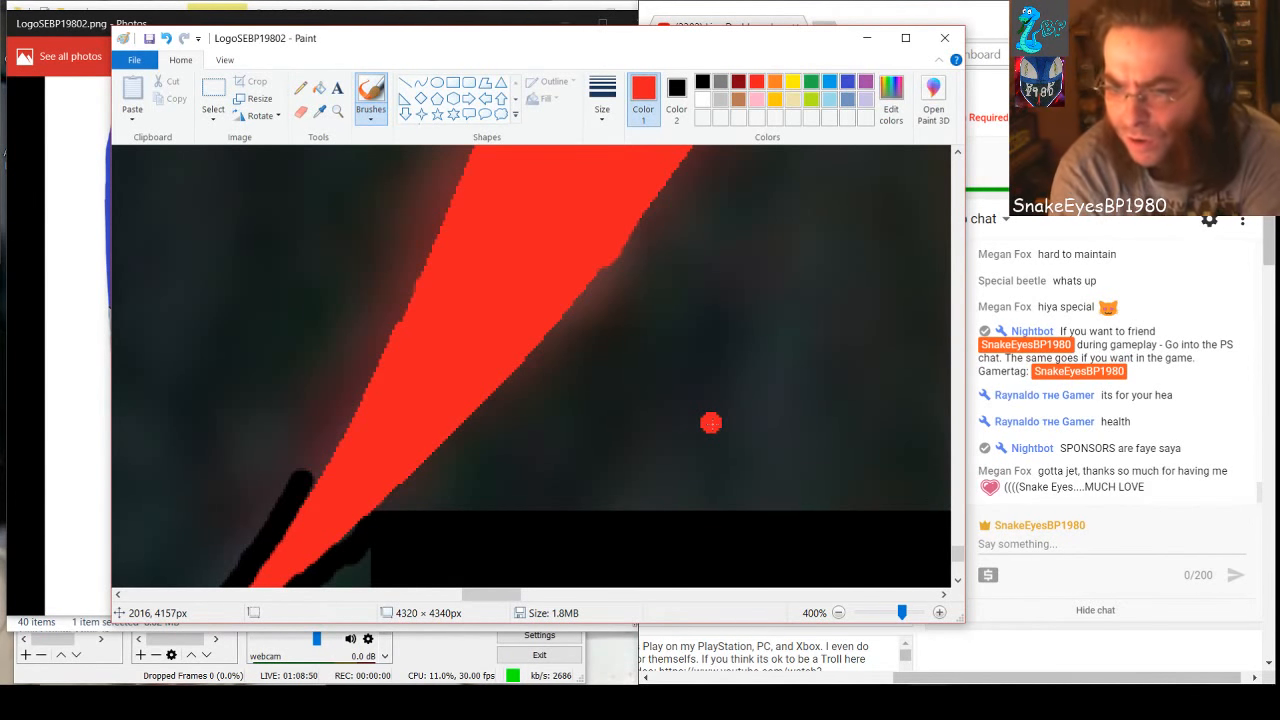
Brush a black band along the slanted red spike's lower edge, down to the black rectangle
{"action": "left_click", "coordinate": [701, 83]}
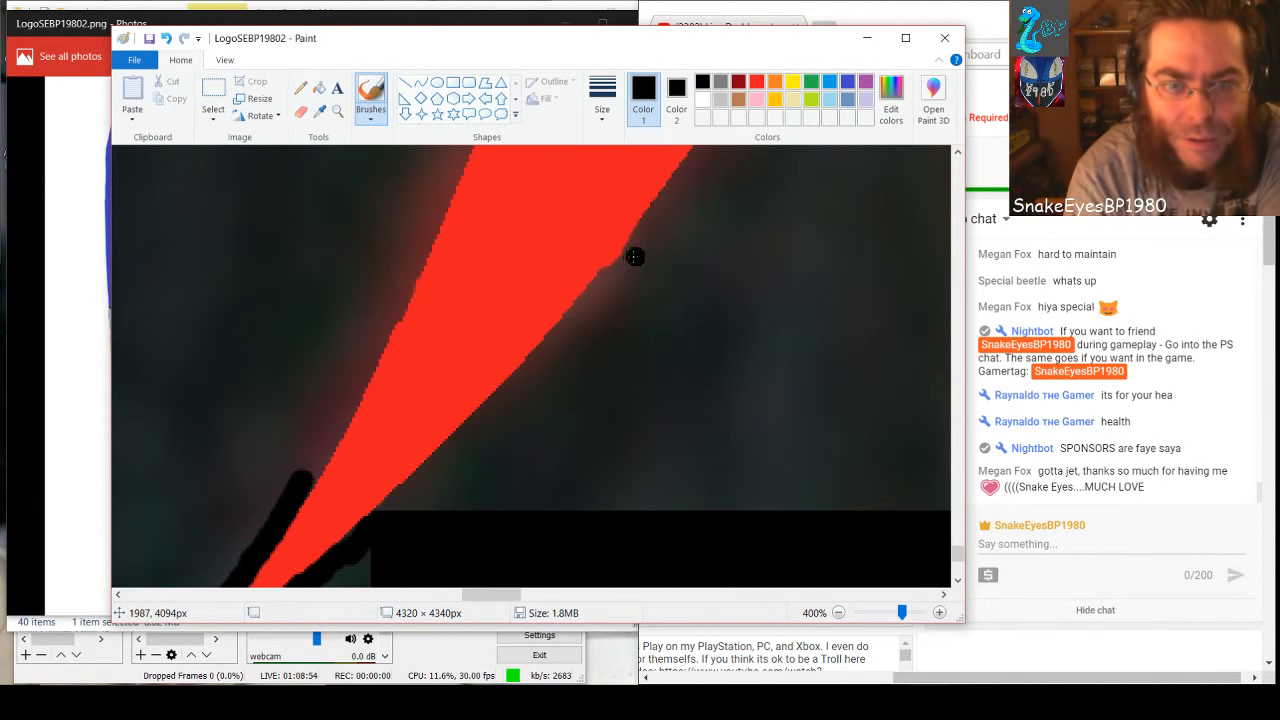
{"action": "mouse_move", "coordinate": [634, 257]}
{"action": "left_mouse_down"}
{"action": "mouse_move", "coordinate": [626, 272]}
{"action": "mouse_move", "coordinate": [650, 250]}
{"action": "mouse_move", "coordinate": [610, 281]}
{"action": "mouse_move", "coordinate": [644, 233]}
{"action": "left_mouse_up"}
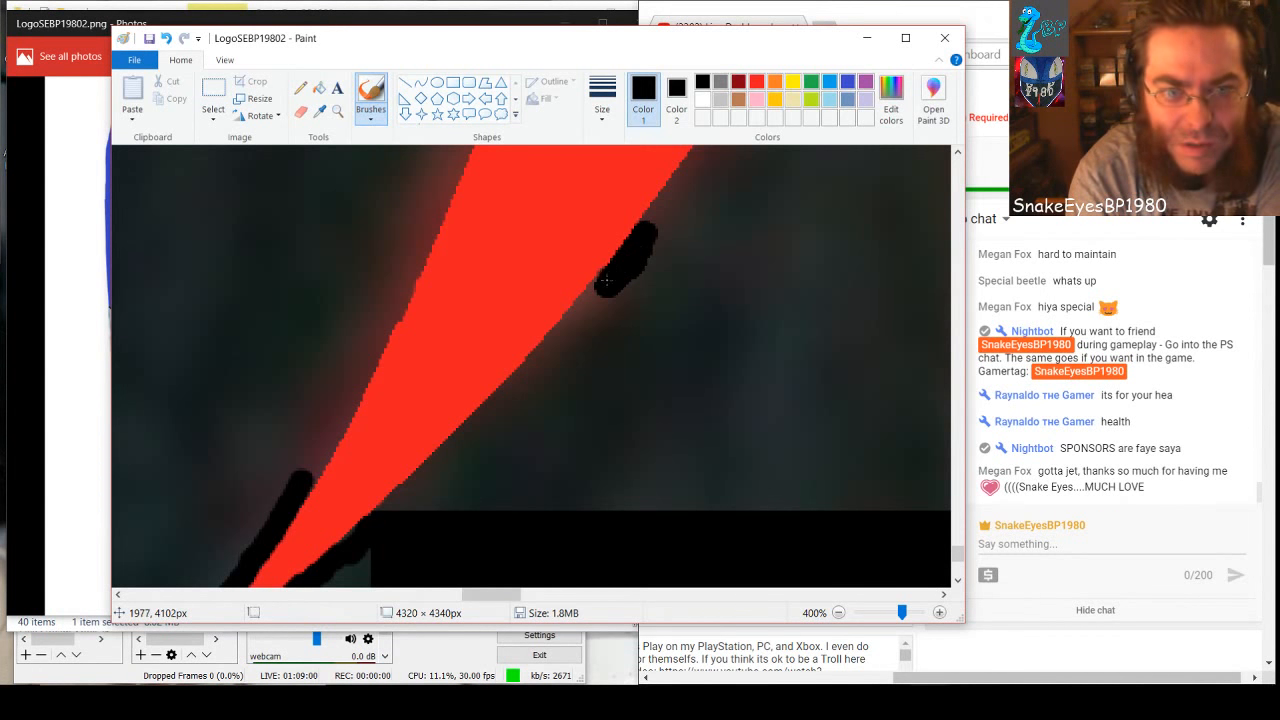
{"action": "mouse_move", "coordinate": [604, 282]}
{"action": "left_mouse_down"}
{"action": "mouse_move", "coordinate": [571, 320]}
{"action": "mouse_move", "coordinate": [592, 293]}
{"action": "left_mouse_up"}
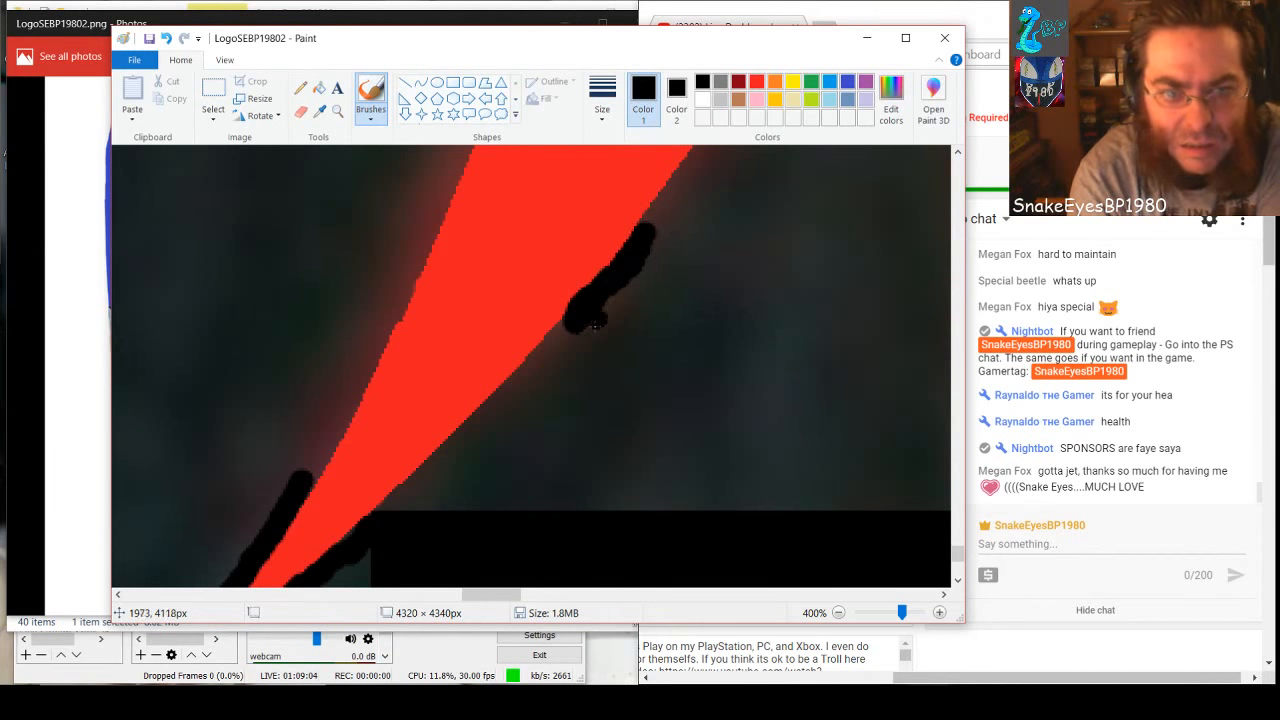
{"action": "mouse_move", "coordinate": [378, 517]}
{"action": "left_mouse_down"}
{"action": "mouse_move", "coordinate": [566, 318]}
{"action": "mouse_move", "coordinate": [602, 305]}
{"action": "left_mouse_up"}
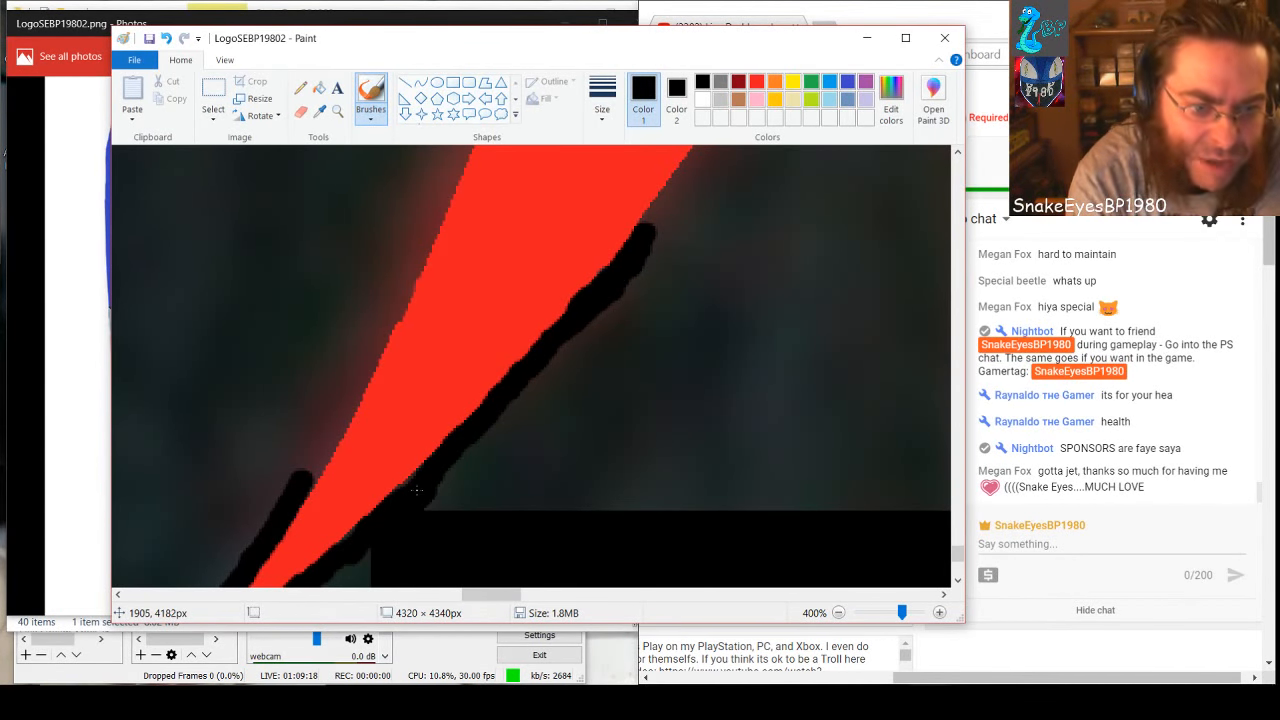
Continue the black band up the slanted spike's edge and brush the top of the gray wedge between the two red spikes black
{"action": "scroll", "coordinate": [418, 487], "scroll_direction": "up", "scroll_amount": 3}
{"action": "left_click_drag", "start_coordinate": [491, 594], "coordinate": [518, 594]}
{"action": "left_click_drag", "start_coordinate": [270, 556], "coordinate": [566, 176]}
{"action": "left_click_drag", "start_coordinate": [568, 176], "coordinate": [586, 430]}
{"action": "left_click_drag", "start_coordinate": [520, 455], "coordinate": [516, 218]}
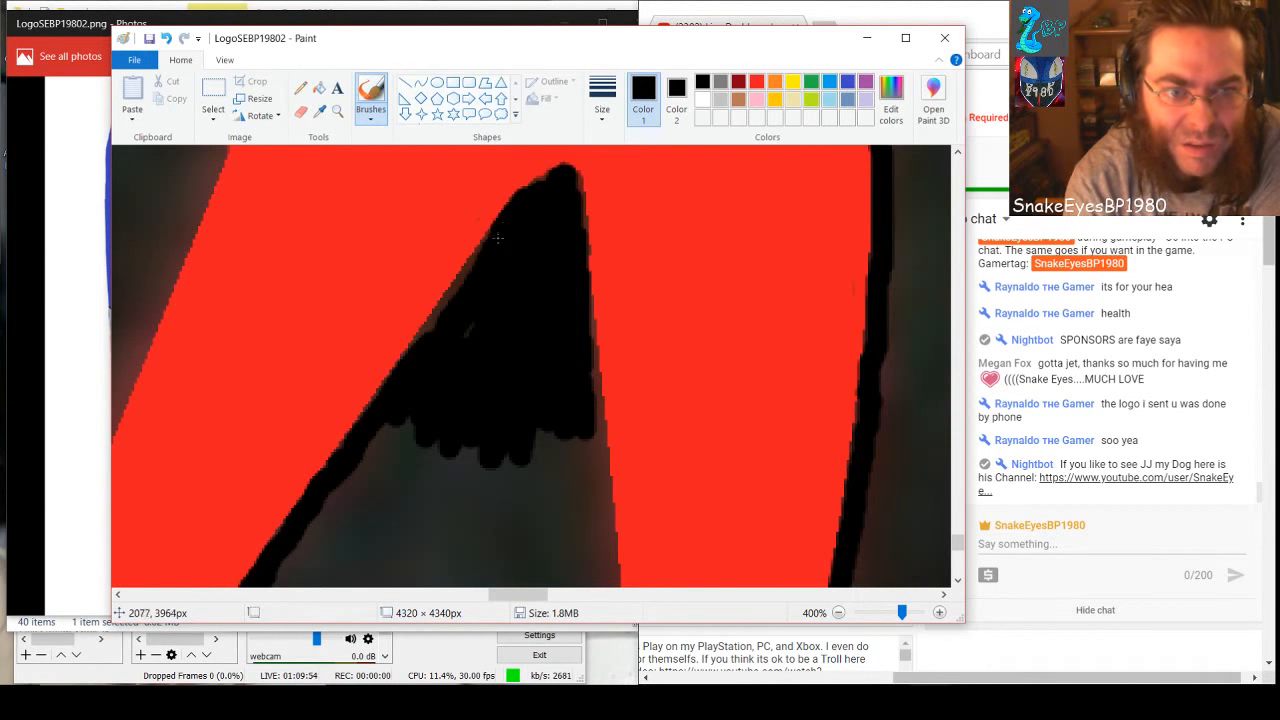
{"action": "left_click_drag", "start_coordinate": [497, 237], "coordinate": [412, 348]}
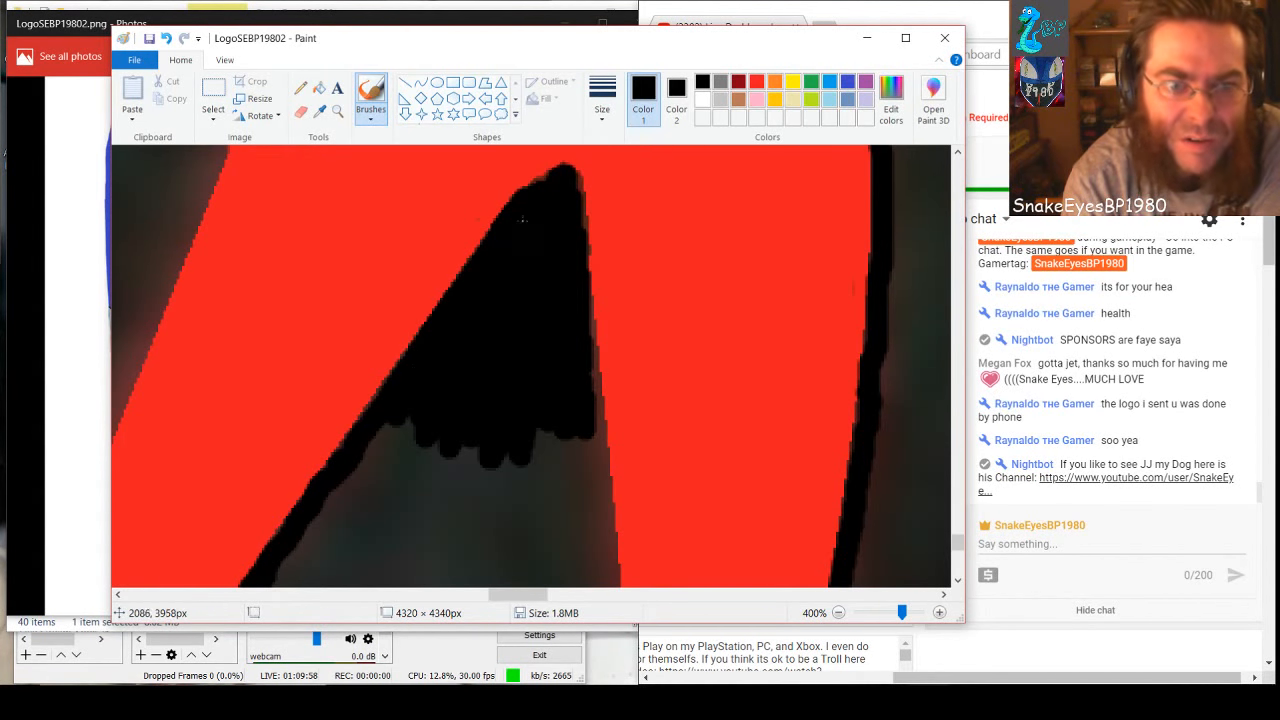
{"action": "left_click_drag", "start_coordinate": [548, 181], "coordinate": [563, 191]}
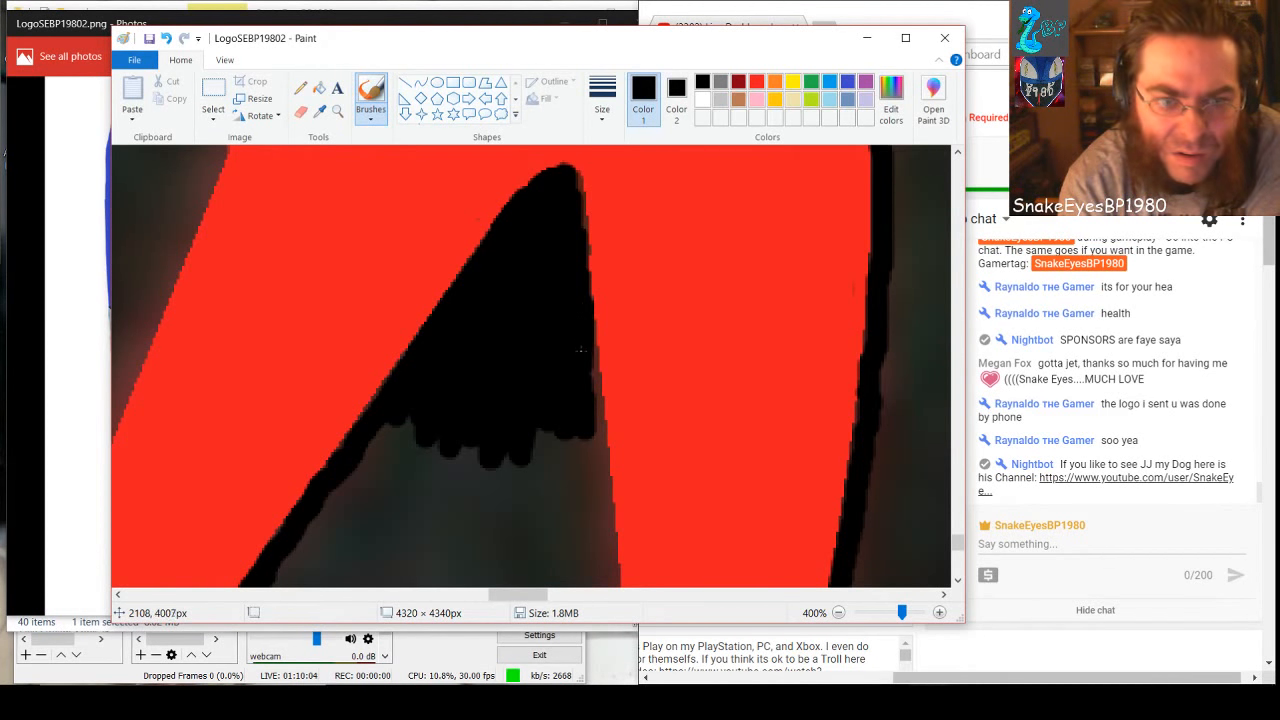
Brush a black band down the vertical red spike's inner edge, from the black wedge to the black rectangle
{"action": "left_click_drag", "start_coordinate": [585, 355], "coordinate": [605, 575]}
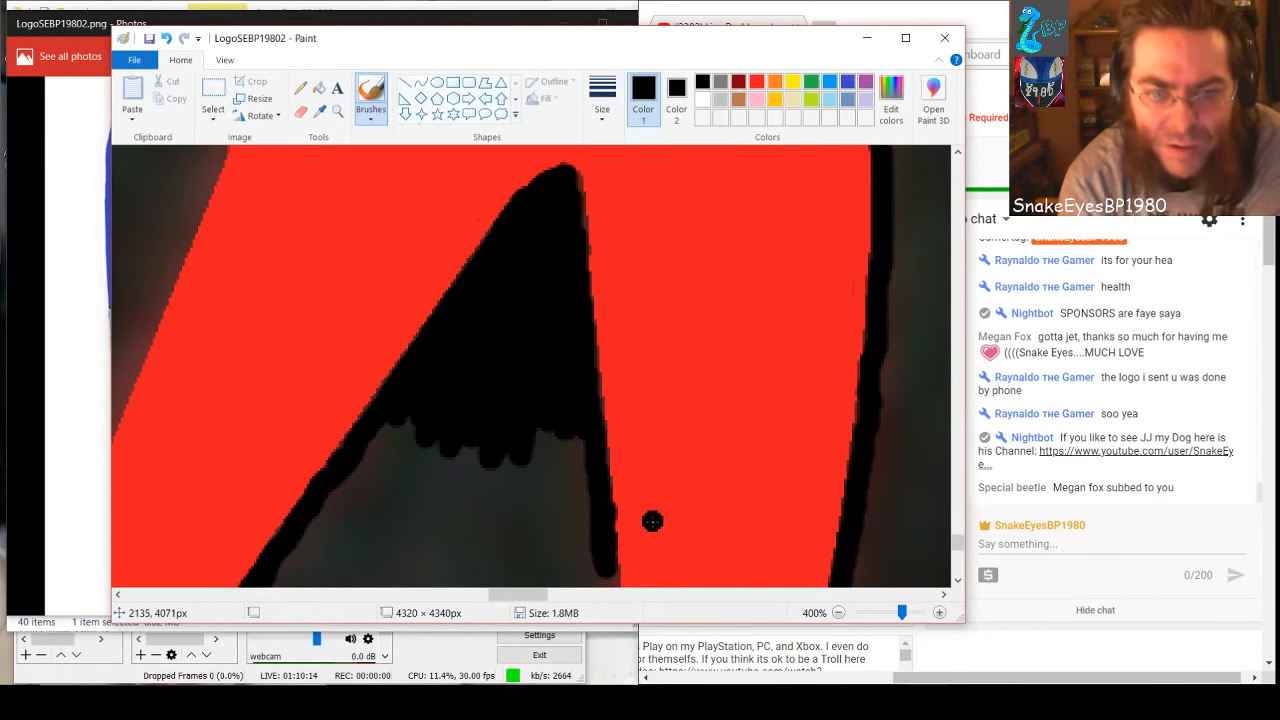
{"action": "scroll", "coordinate": [651, 520], "scroll_direction": "down", "scroll_amount": 2}
{"action": "left_click_drag", "start_coordinate": [608, 350], "coordinate": [610, 540]}
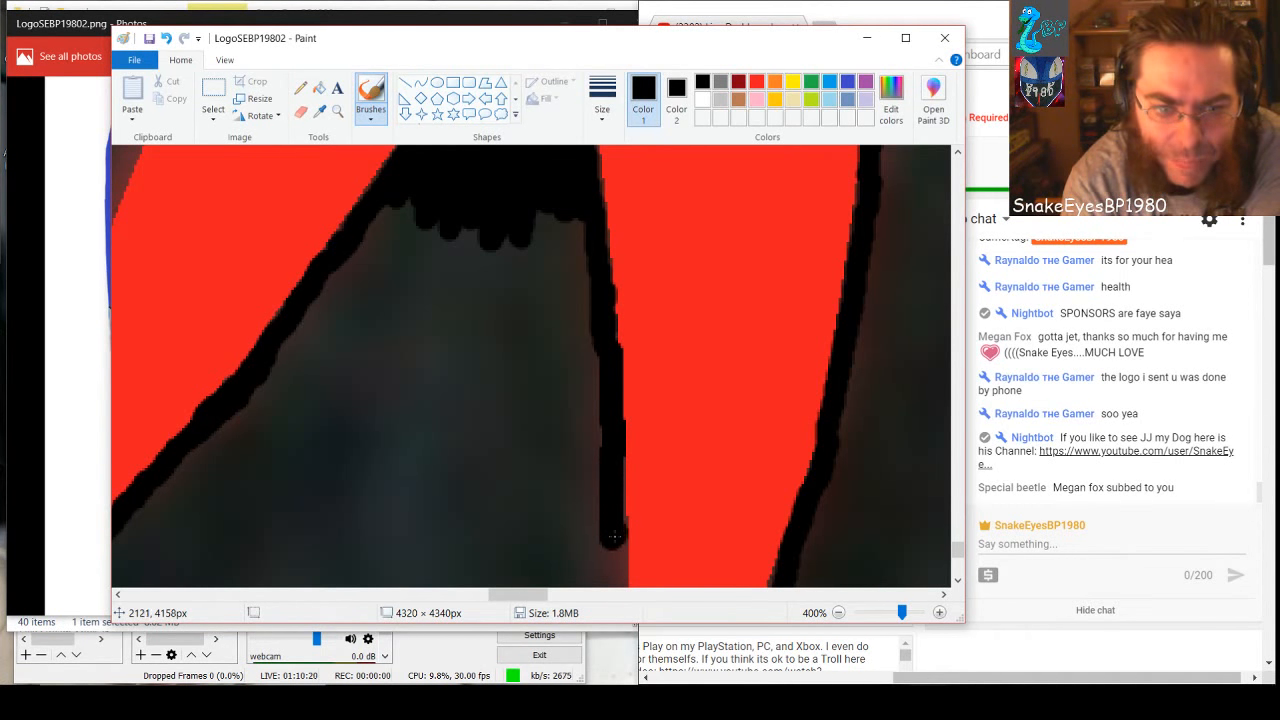
{"action": "left_click_drag", "start_coordinate": [615, 550], "coordinate": [610, 574]}
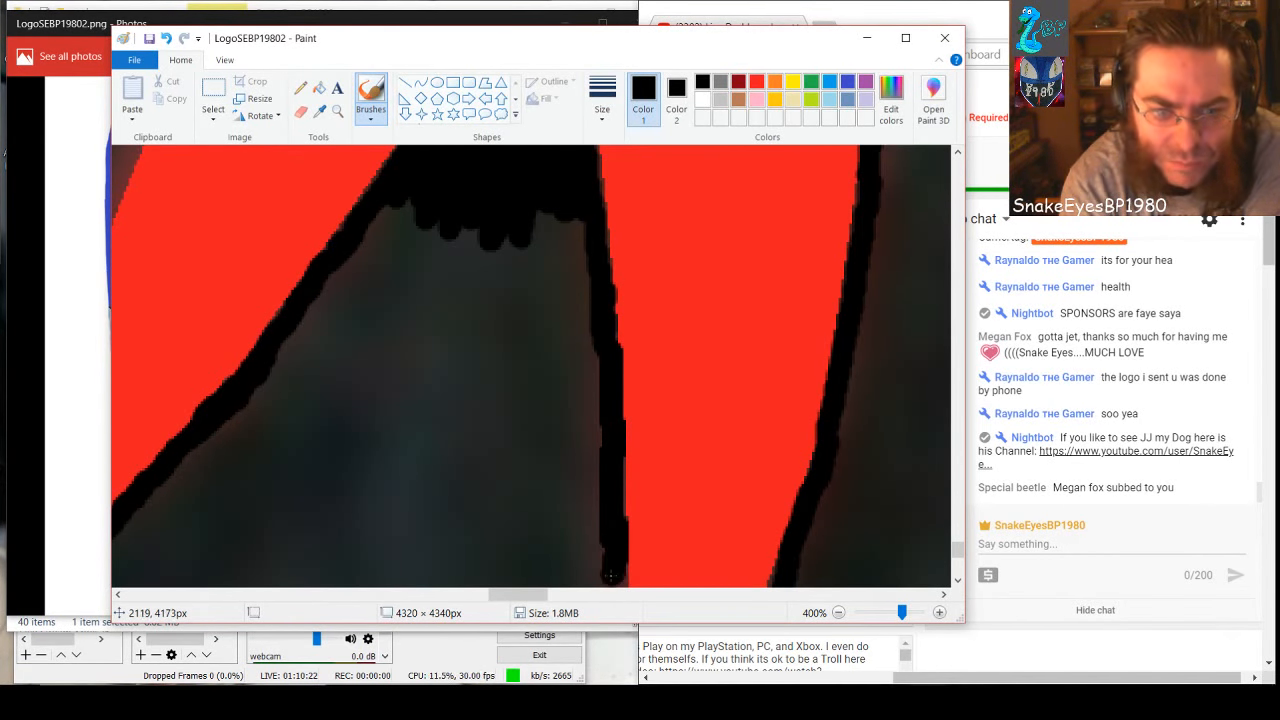
{"action": "scroll", "coordinate": [618, 500], "scroll_direction": "down", "scroll_amount": 3}
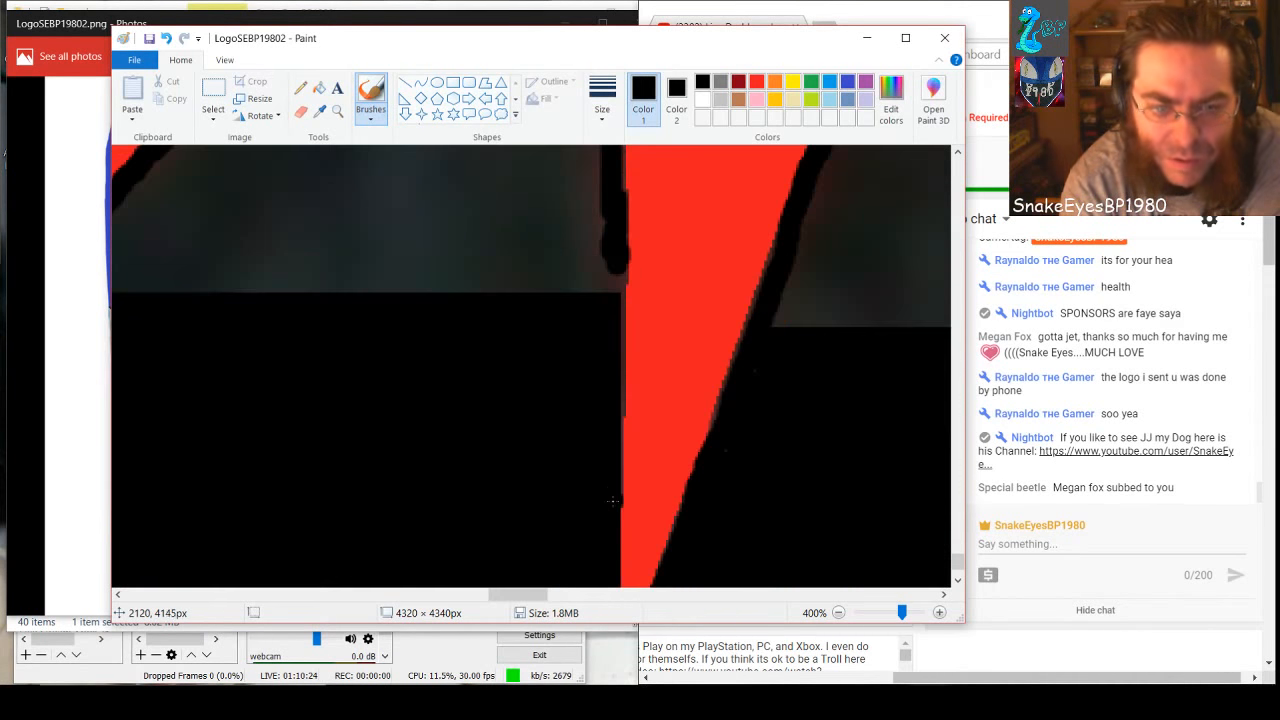
{"action": "left_click_drag", "start_coordinate": [616, 271], "coordinate": [614, 281]}
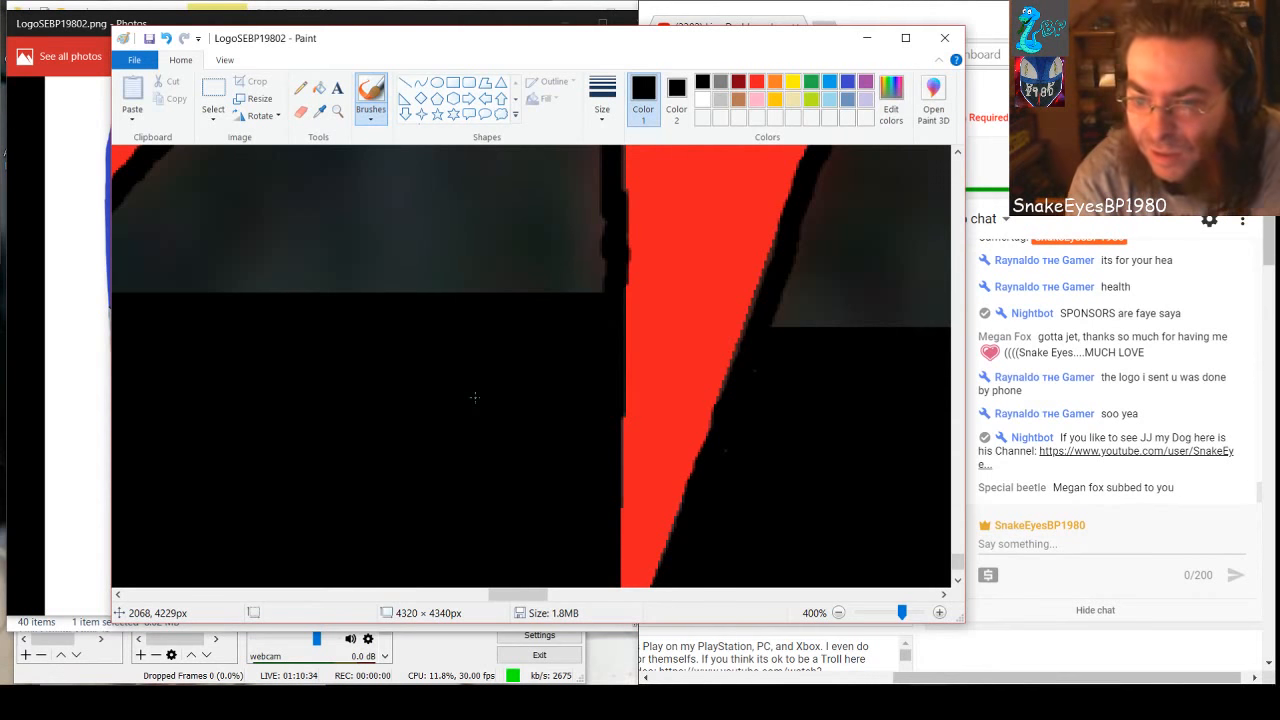
Brush the upper and middle part of the gray wedge between the two red spikes solid black
{"action": "scroll", "coordinate": [474, 396], "scroll_direction": "up", "scroll_amount": 2}
{"action": "scroll", "coordinate": [474, 396], "scroll_direction": "up", "scroll_amount": 6}
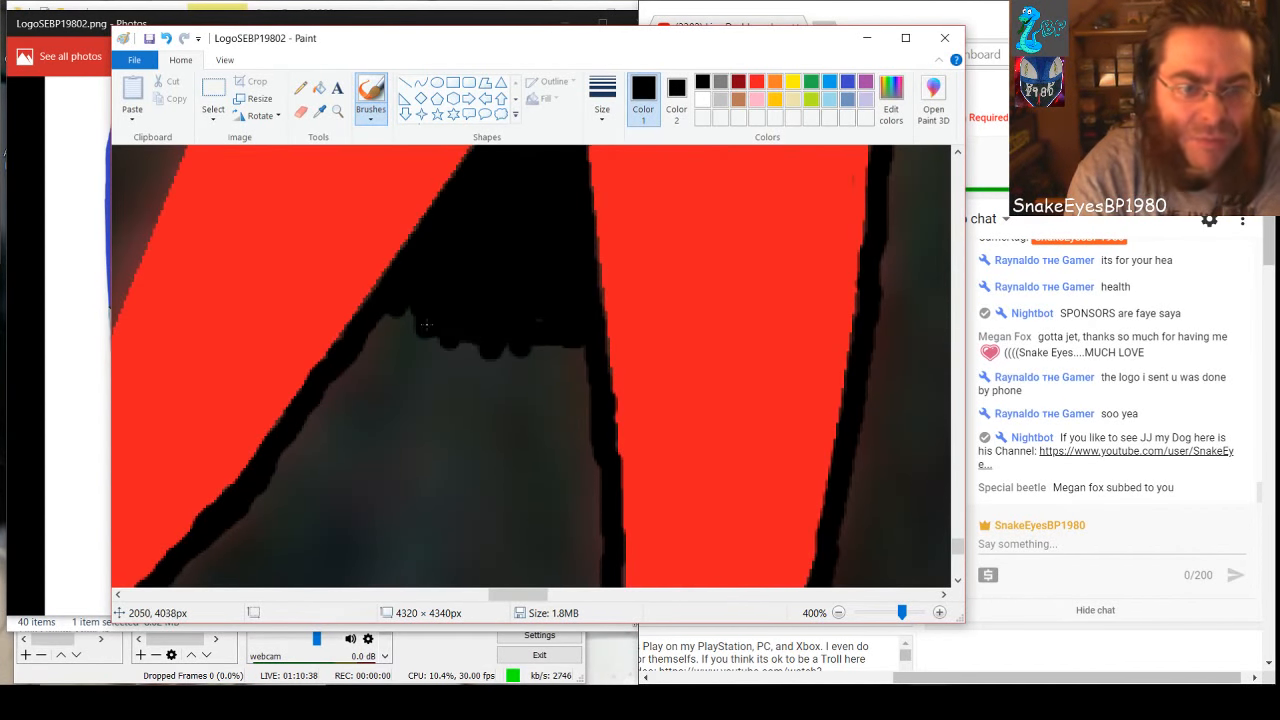
{"action": "mouse_move", "coordinate": [425, 323]}
{"action": "left_mouse_down"}
{"action": "mouse_move", "coordinate": [390, 317]}
{"action": "mouse_move", "coordinate": [374, 334]}
{"action": "left_mouse_up"}
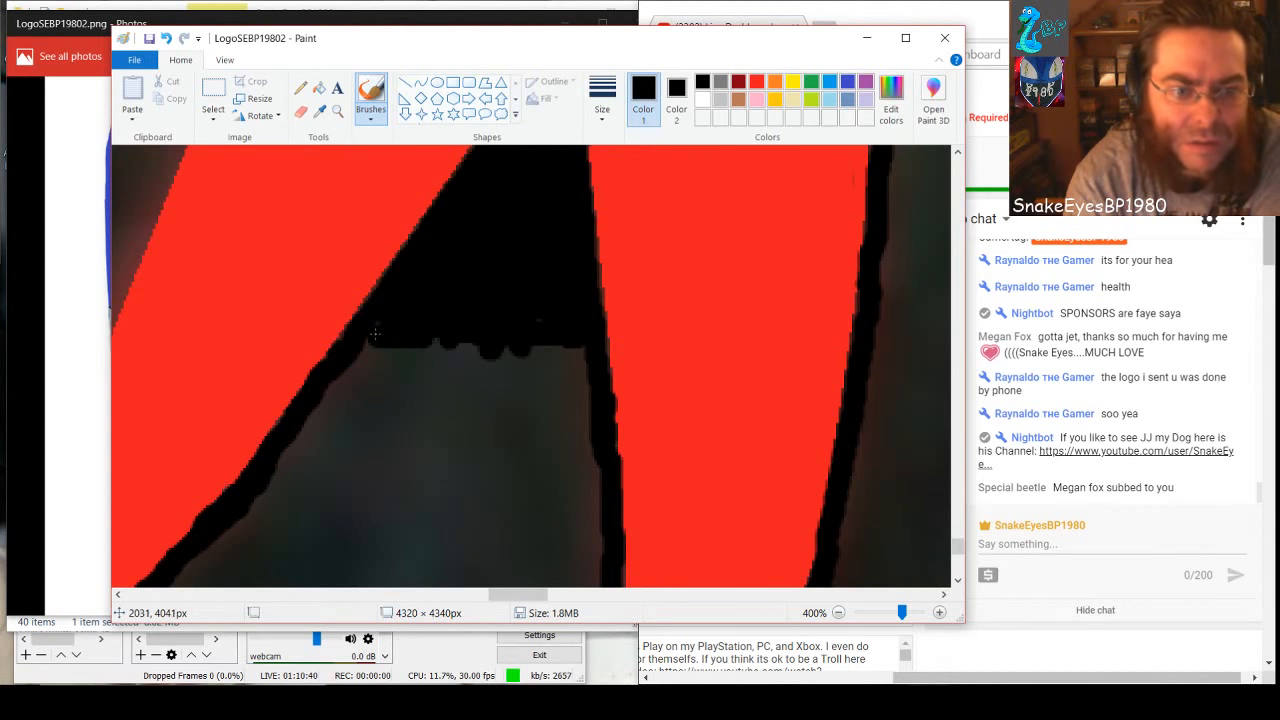
{"action": "mouse_move", "coordinate": [530, 346]}
{"action": "left_mouse_down"}
{"action": "mouse_move", "coordinate": [568, 352]}
{"action": "mouse_move", "coordinate": [365, 349]}
{"action": "mouse_move", "coordinate": [581, 373]}
{"action": "mouse_move", "coordinate": [339, 367]}
{"action": "mouse_move", "coordinate": [357, 380]}
{"action": "mouse_move", "coordinate": [587, 399]}
{"action": "mouse_move", "coordinate": [329, 396]}
{"action": "mouse_move", "coordinate": [581, 430]}
{"action": "mouse_move", "coordinate": [303, 421]}
{"action": "mouse_move", "coordinate": [444, 423]}
{"action": "mouse_move", "coordinate": [586, 457]}
{"action": "mouse_move", "coordinate": [372, 434]}
{"action": "mouse_move", "coordinate": [295, 443]}
{"action": "mouse_move", "coordinate": [401, 439]}
{"action": "mouse_move", "coordinate": [593, 467]}
{"action": "mouse_move", "coordinate": [518, 472]}
{"action": "mouse_move", "coordinate": [389, 451]}
{"action": "mouse_move", "coordinate": [267, 467]}
{"action": "mouse_move", "coordinate": [292, 453]}
{"action": "mouse_move", "coordinate": [446, 468]}
{"action": "mouse_move", "coordinate": [271, 470]}
{"action": "mouse_move", "coordinate": [605, 503]}
{"action": "left_mouse_up"}
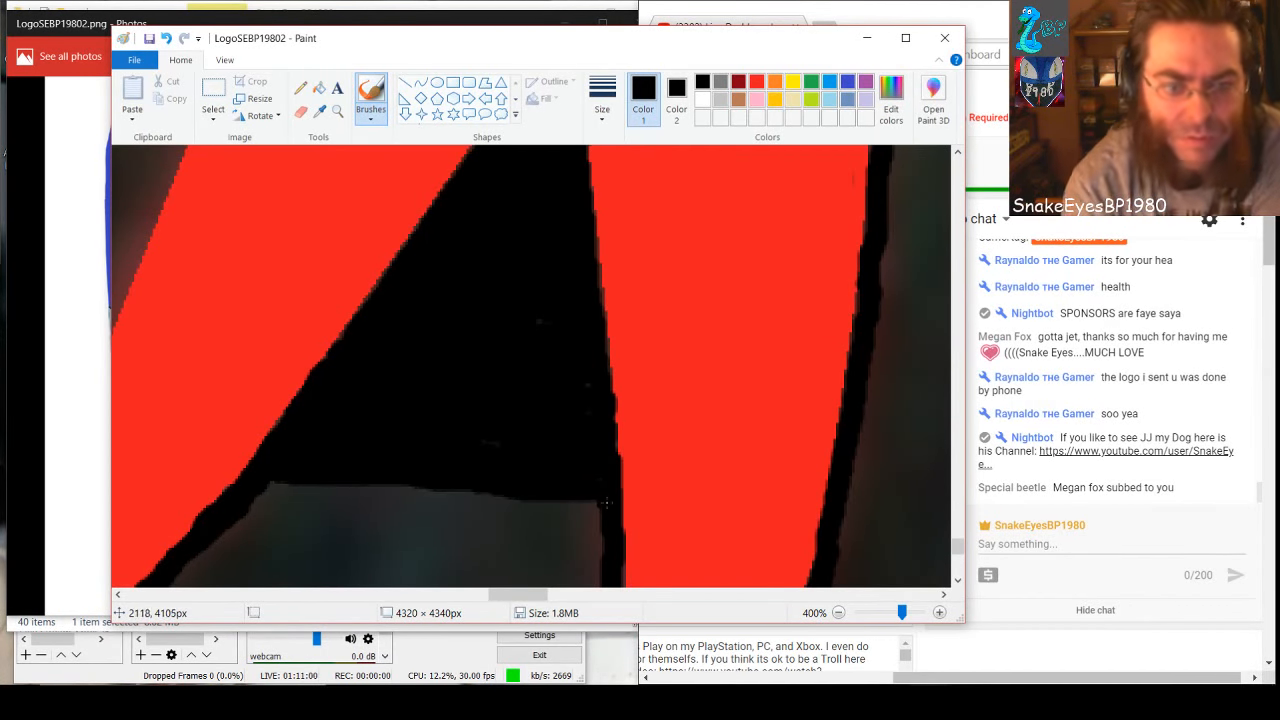
{"action": "scroll", "coordinate": [558, 443], "scroll_direction": "down", "scroll_amount": 3}
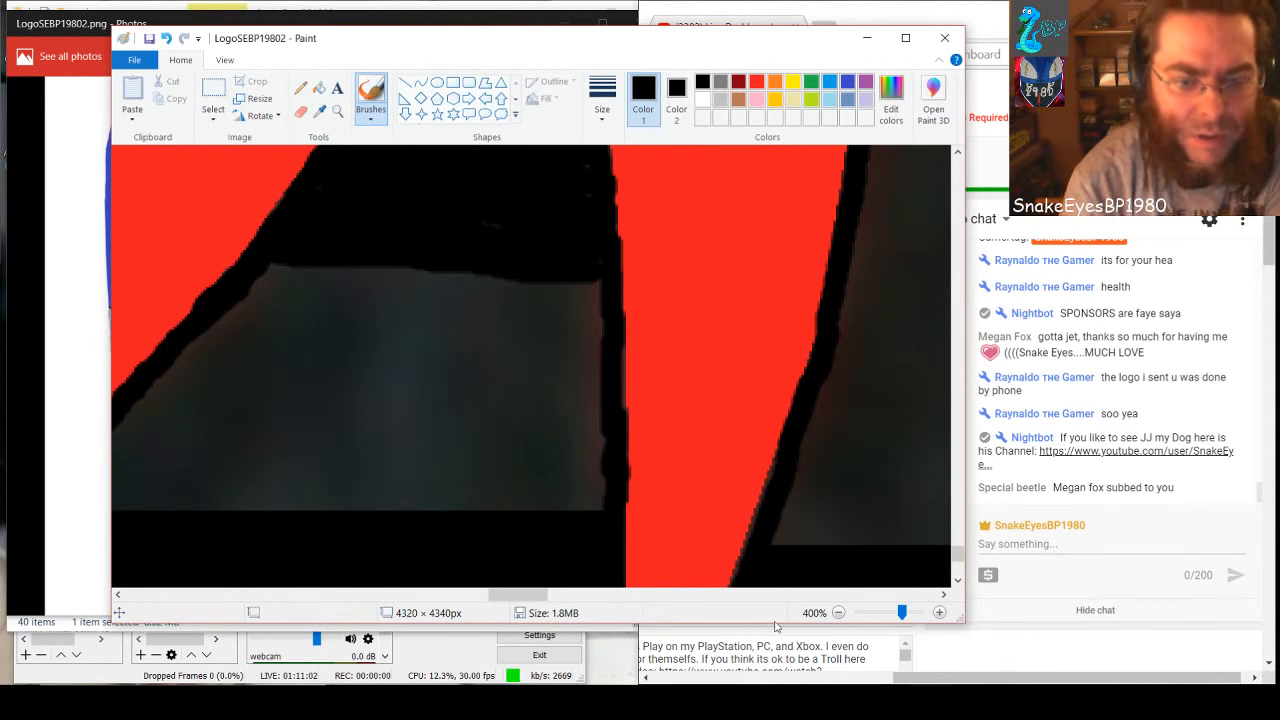
{"action": "left_click_drag", "start_coordinate": [522, 594], "coordinate": [506, 594]}
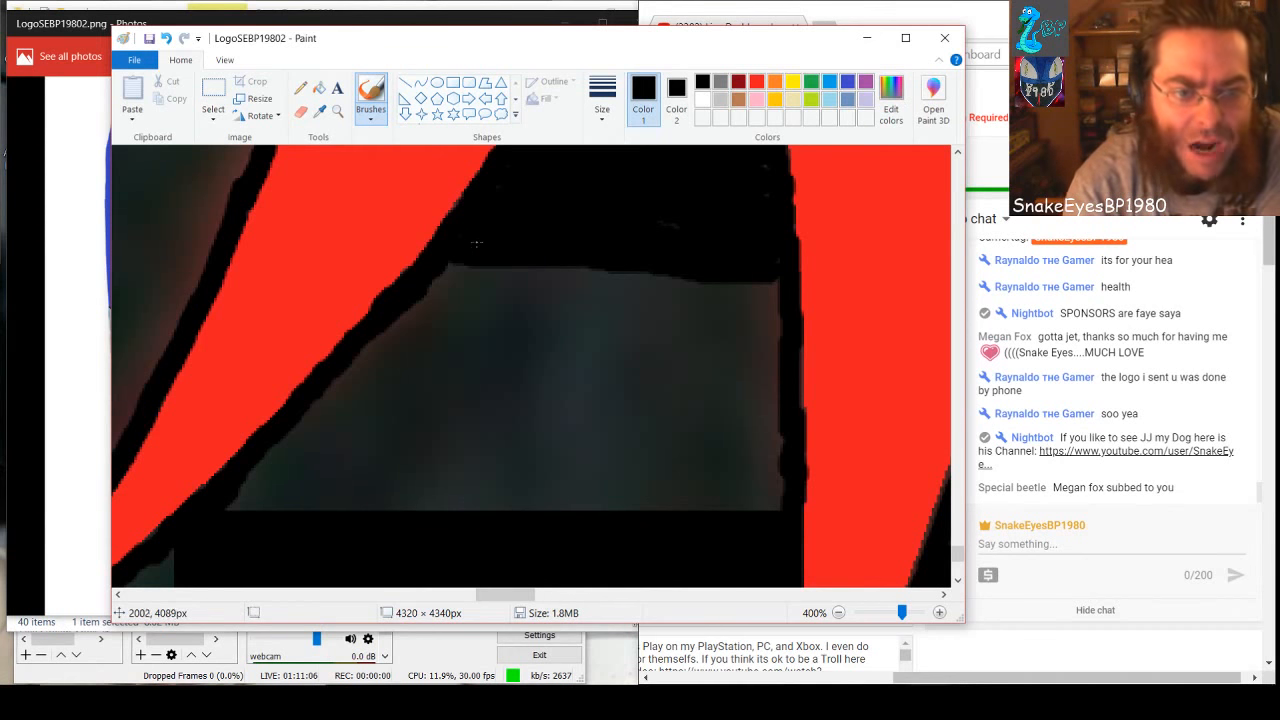
{"action": "mouse_move", "coordinate": [459, 262]}
{"action": "left_mouse_down"}
{"action": "mouse_move", "coordinate": [423, 304]}
{"action": "mouse_move", "coordinate": [449, 269]}
{"action": "mouse_move", "coordinate": [451, 301]}
{"action": "mouse_move", "coordinate": [485, 269]}
{"action": "mouse_move", "coordinate": [462, 281]}
{"action": "mouse_move", "coordinate": [738, 280]}
{"action": "mouse_move", "coordinate": [770, 314]}
{"action": "mouse_move", "coordinate": [477, 298]}
{"action": "mouse_move", "coordinate": [747, 295]}
{"action": "mouse_move", "coordinate": [773, 333]}
{"action": "mouse_move", "coordinate": [416, 320]}
{"action": "mouse_move", "coordinate": [385, 327]}
{"action": "mouse_move", "coordinate": [329, 381]}
{"action": "mouse_move", "coordinate": [415, 335]}
{"action": "left_mouse_up"}
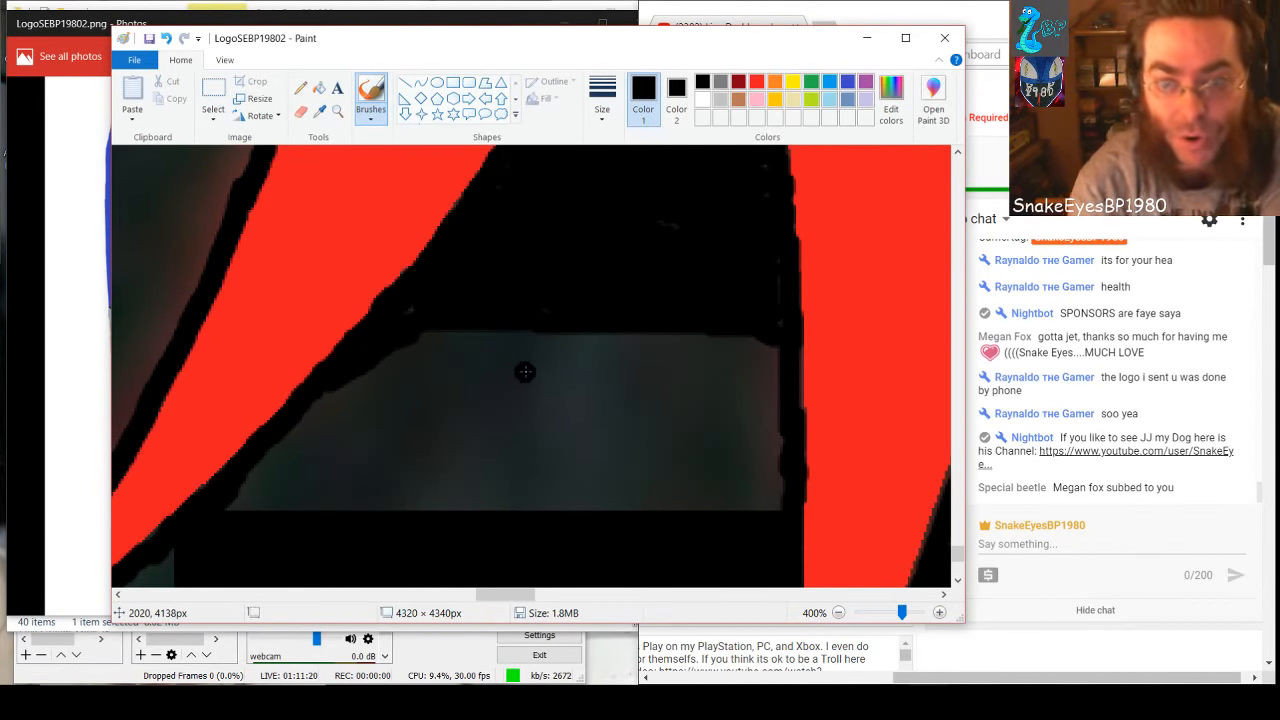
Cover the remaining gray of the wedge with a filled rectangle of about 158 × 69 px, with both outline and fill black
{"action": "left_click", "coordinate": [453, 82]}
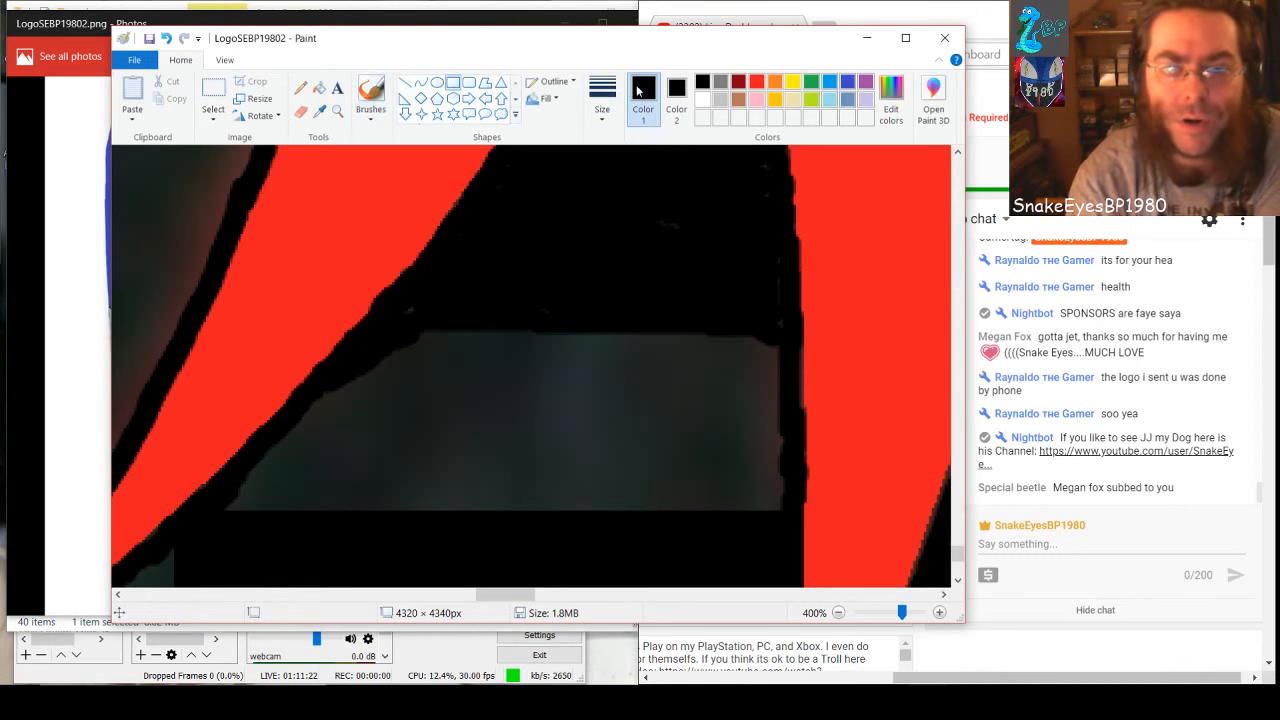
{"action": "left_click", "coordinate": [703, 100]}
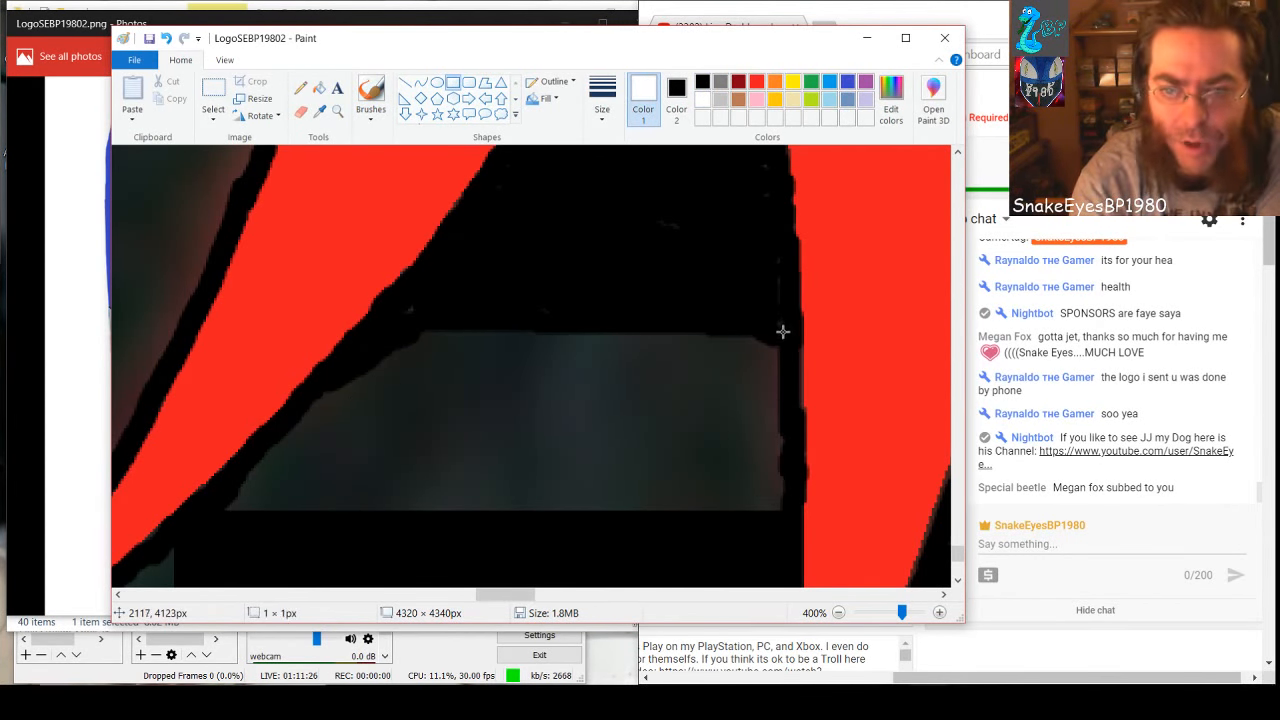
{"action": "left_click_drag", "start_coordinate": [783, 331], "coordinate": [366, 514]}
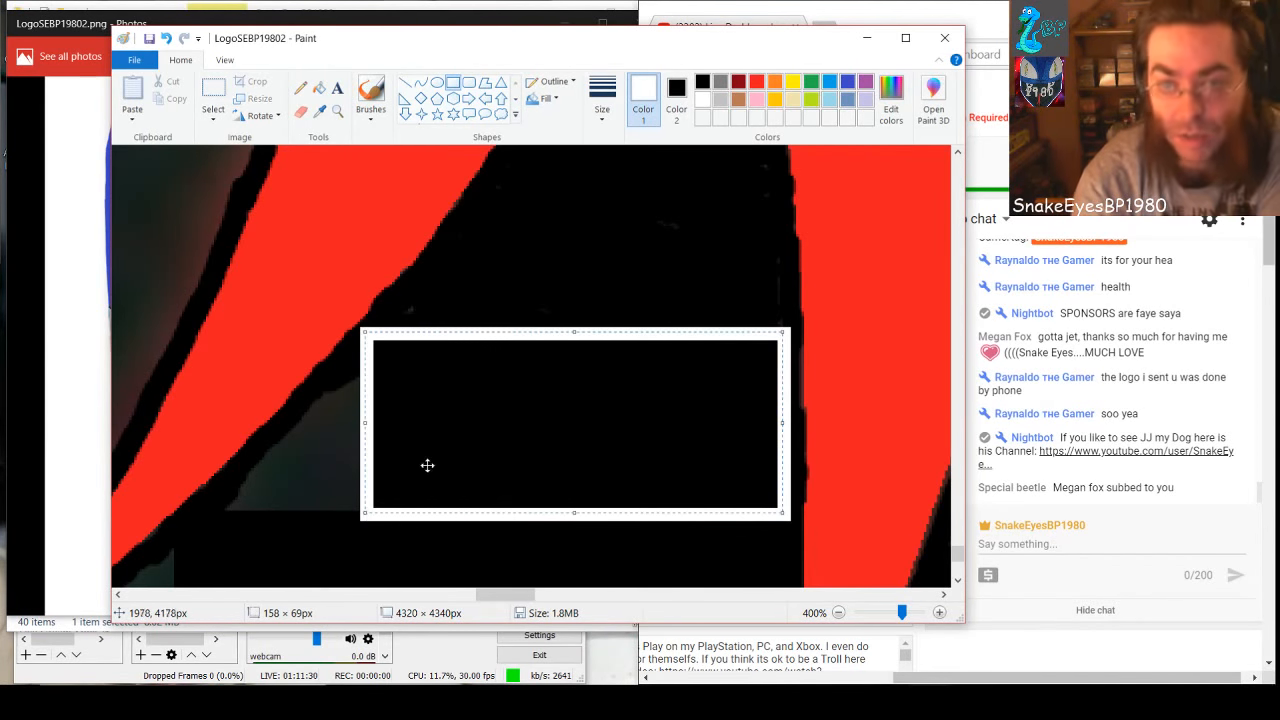
{"action": "left_click", "coordinate": [702, 81]}
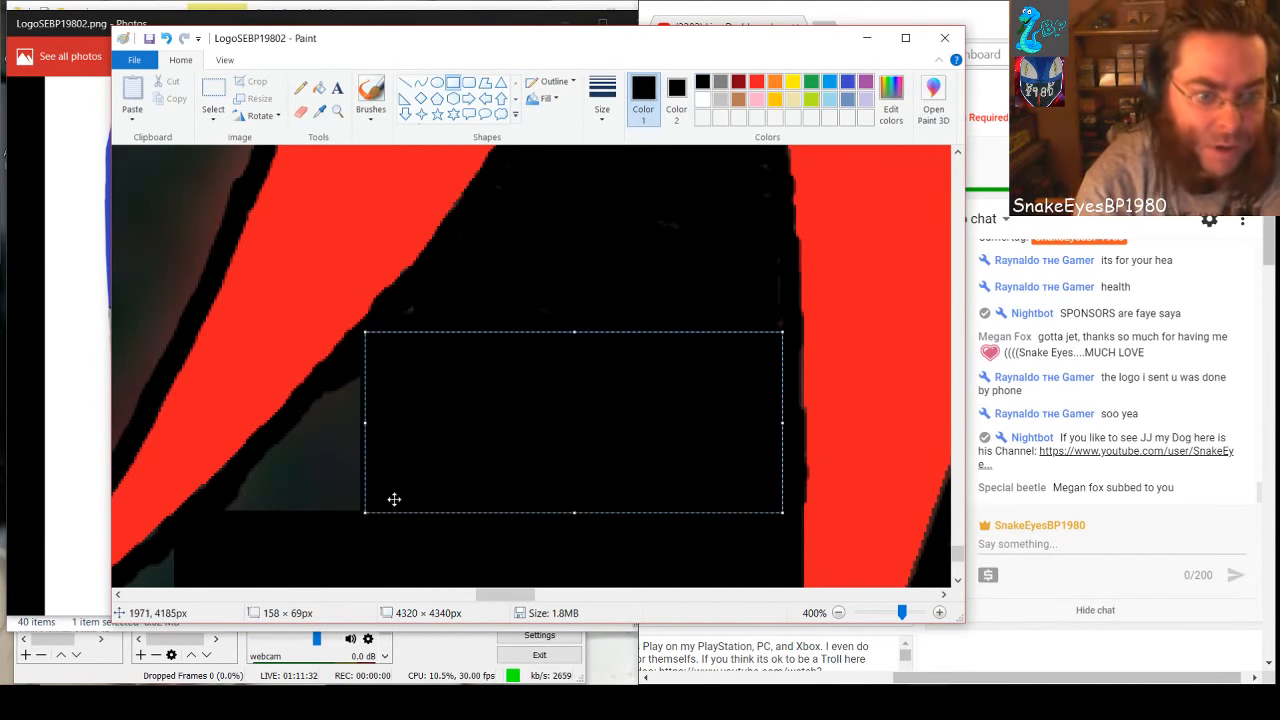
{"action": "left_click", "coordinate": [336, 470]}
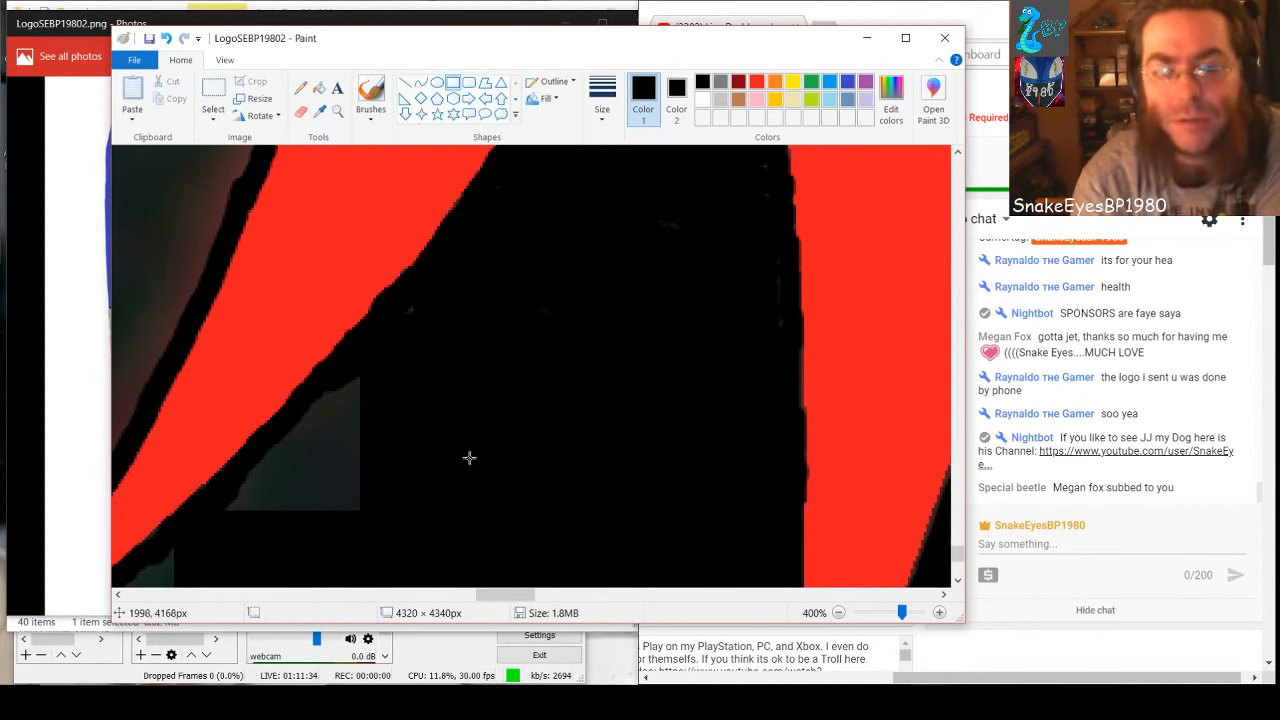
Cover the upper gray remnants and specks along the slanted red spike's lower edge with small black filled rectangles
{"action": "left_click_drag", "start_coordinate": [505, 594], "coordinate": [494, 594]}
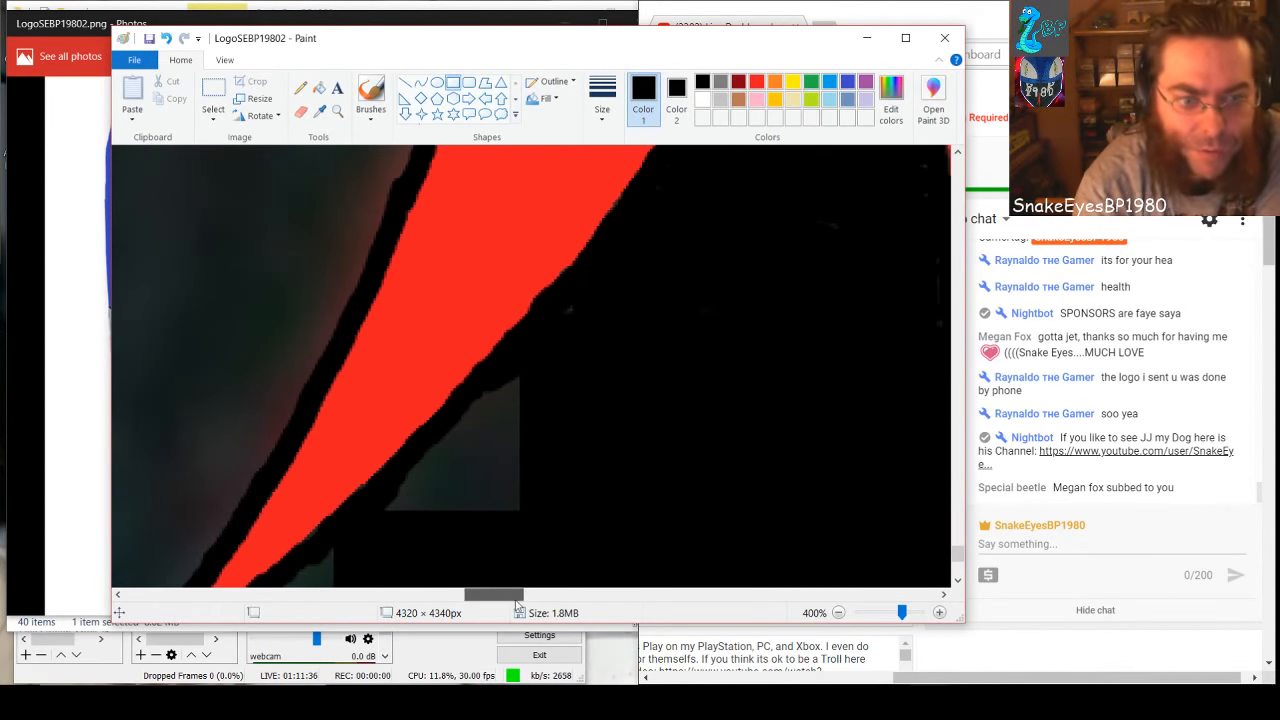
{"action": "left_click_drag", "start_coordinate": [457, 406], "coordinate": [523, 520]}
{"action": "left_click", "coordinate": [505, 375]}
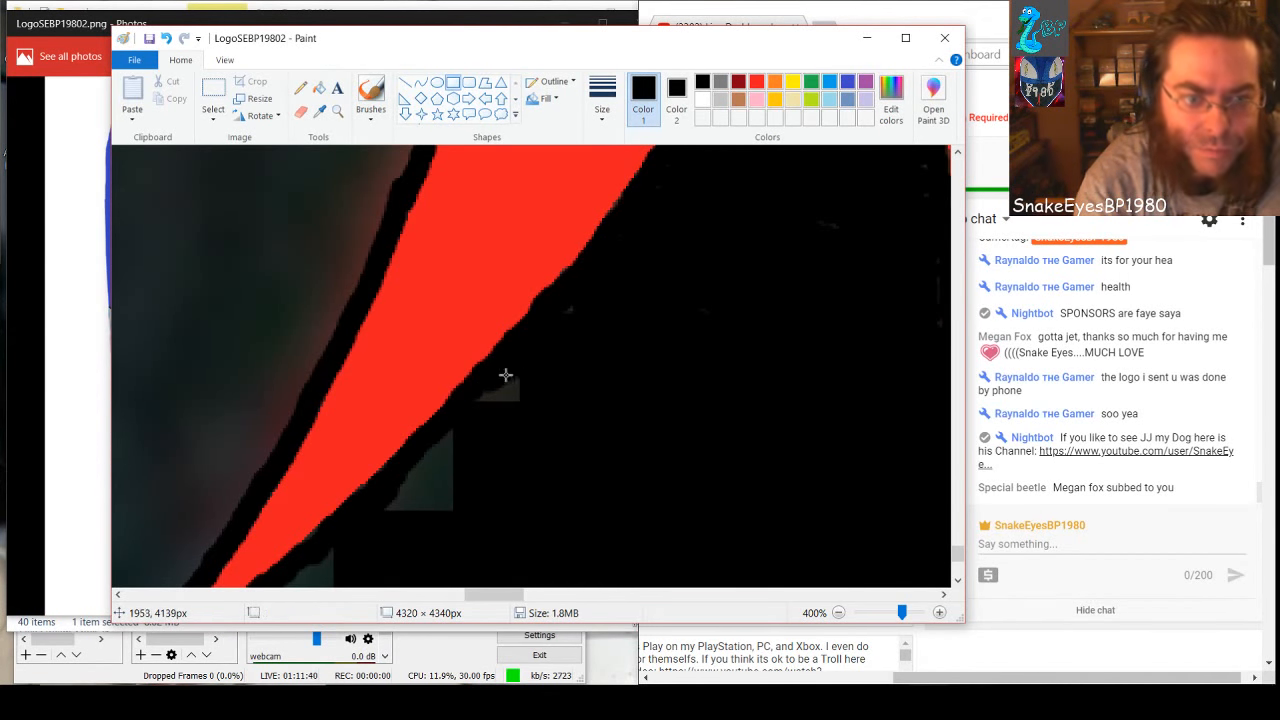
{"action": "left_click_drag", "start_coordinate": [477, 388], "coordinate": [563, 411]}
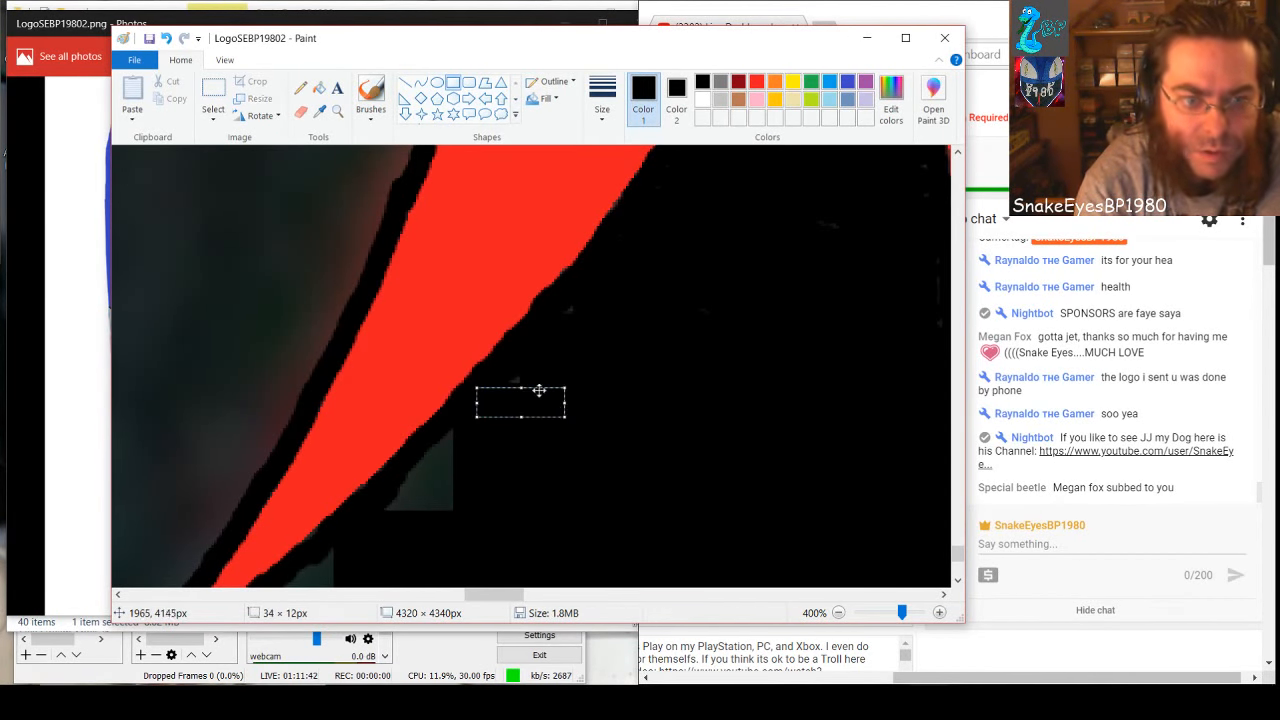
{"action": "left_click", "coordinate": [508, 364]}
{"action": "left_click_drag", "start_coordinate": [505, 371], "coordinate": [545, 397]}
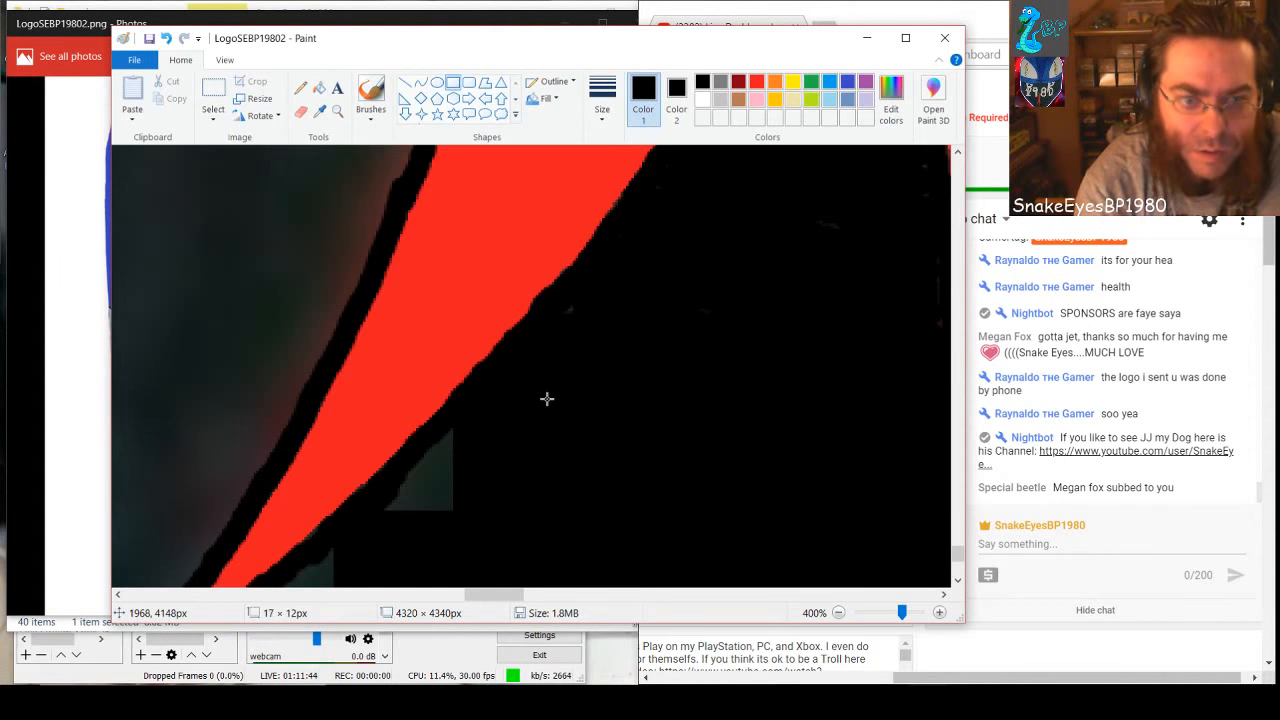
{"action": "left_click", "coordinate": [580, 360]}
{"action": "left_click_drag", "start_coordinate": [566, 302], "coordinate": [601, 342]}
{"action": "left_click", "coordinate": [620, 390]}
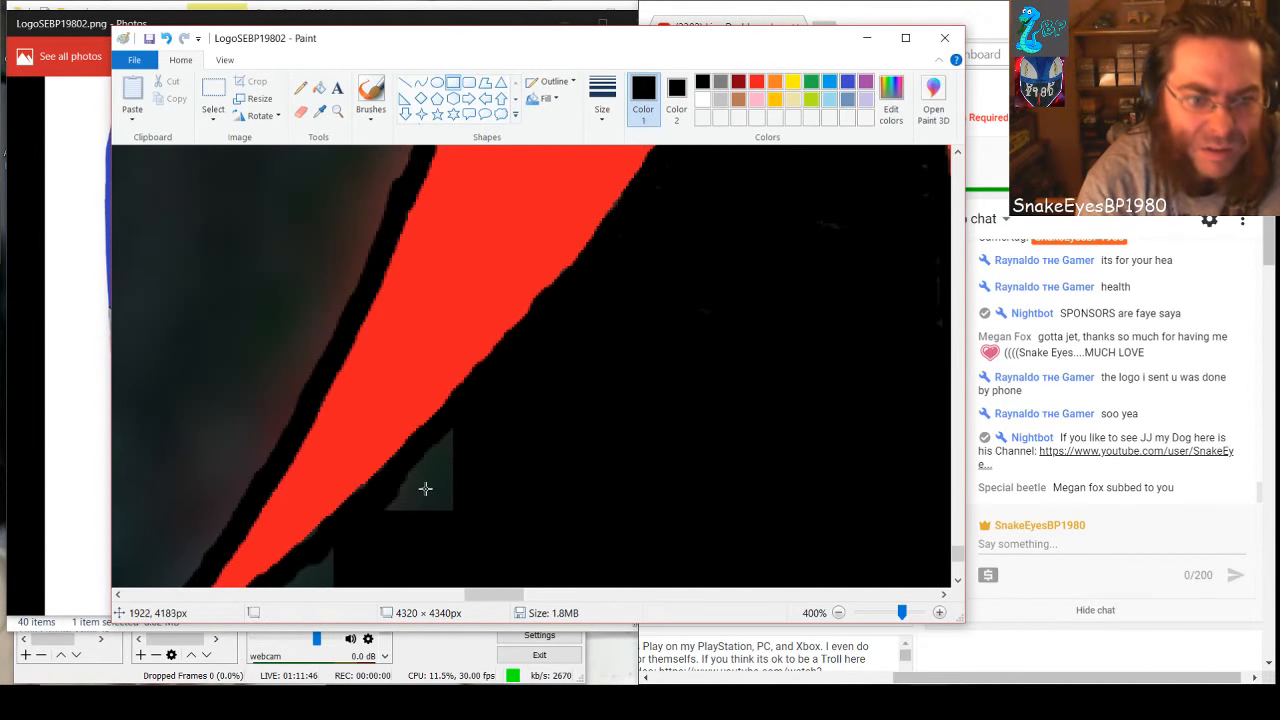
Cover the last gray corner between the slanted red spike's lower edge and the black area with overlapping black rectangles
{"action": "left_click_drag", "start_coordinate": [434, 431], "coordinate": [486, 543]}
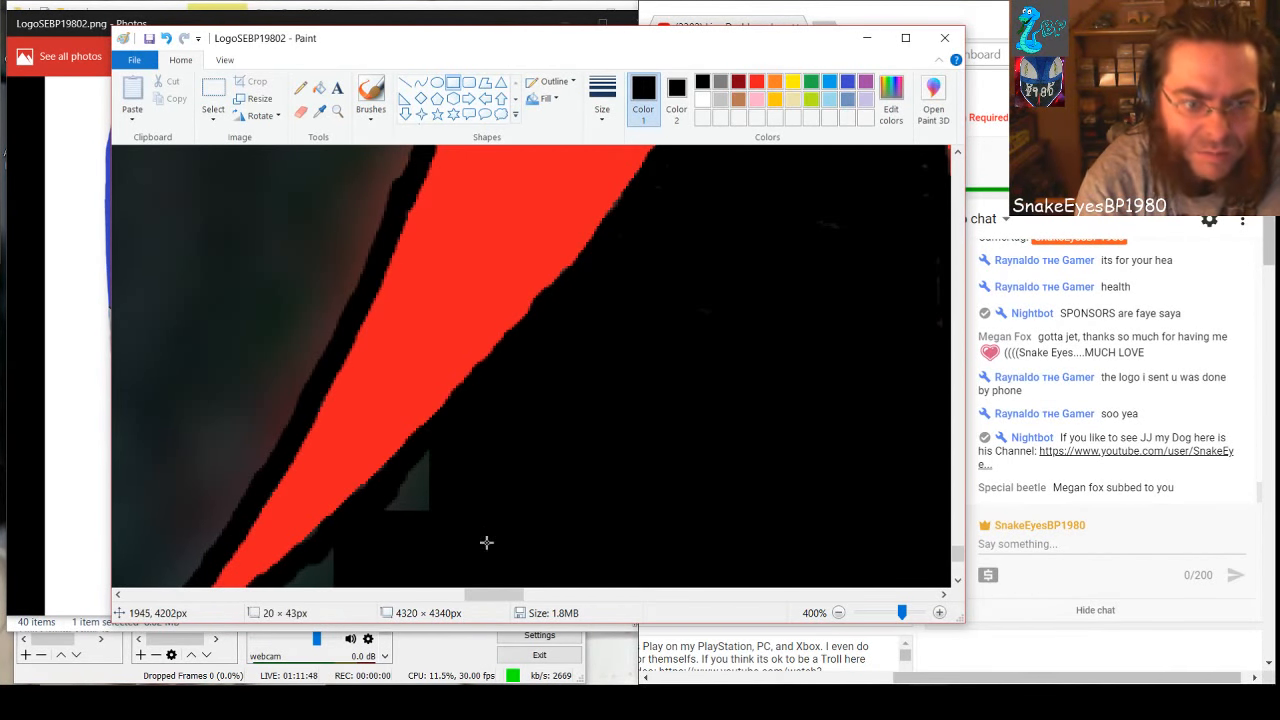
{"action": "left_click", "coordinate": [405, 471]}
{"action": "left_click_drag", "start_coordinate": [407, 459], "coordinate": [472, 537]}
{"action": "left_click", "coordinate": [421, 446]}
{"action": "left_click_drag", "start_coordinate": [422, 446], "coordinate": [452, 478]}
{"action": "left_click_drag", "start_coordinate": [469, 512], "coordinate": [458, 510]}
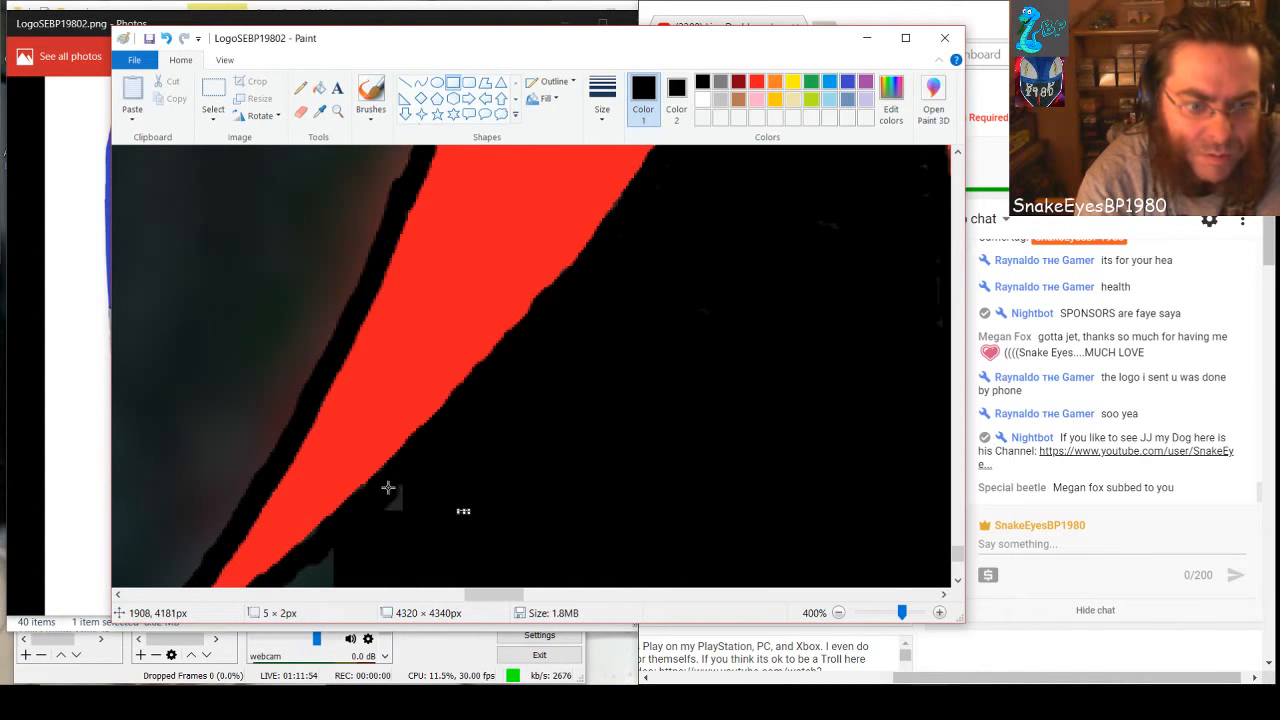
{"action": "left_click_drag", "start_coordinate": [386, 486], "coordinate": [434, 543]}
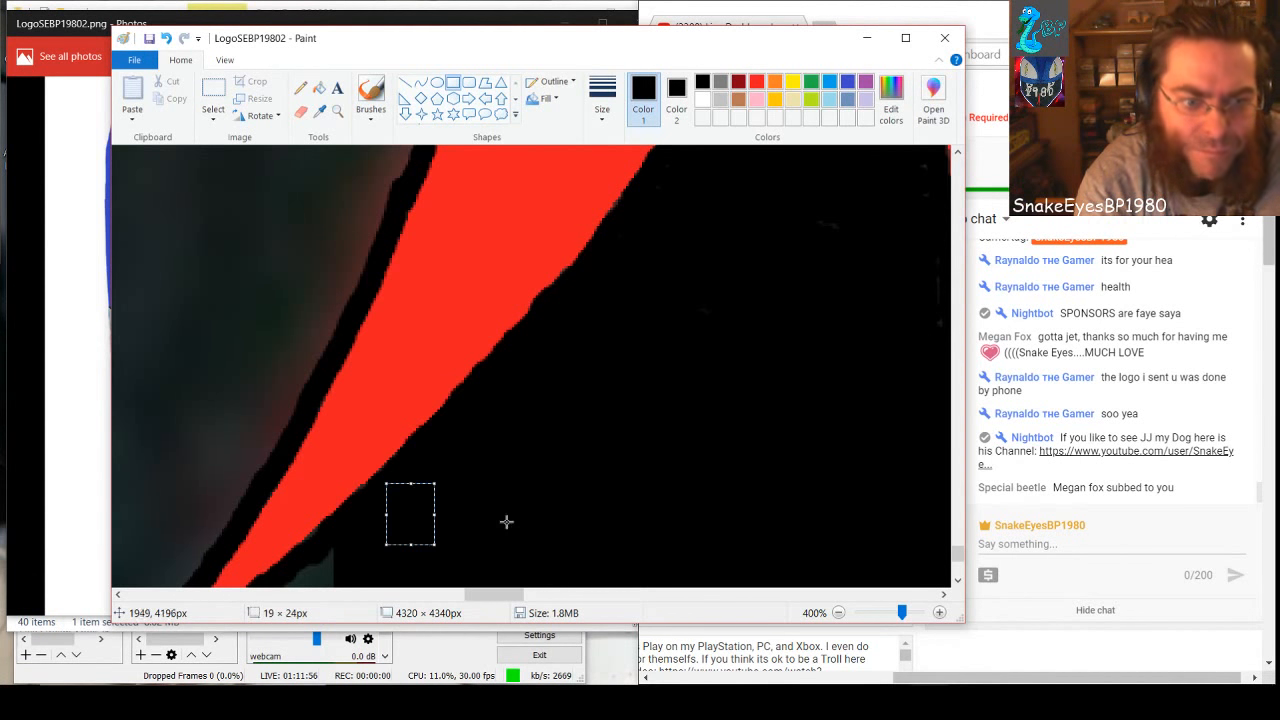
Cover the gray strip between the slanted spike's lower edge and the light blue shape with black rectangles of about 23 × 107 and 34 × 85 px
{"action": "scroll", "coordinate": [556, 492], "scroll_direction": "down", "scroll_amount": 3}
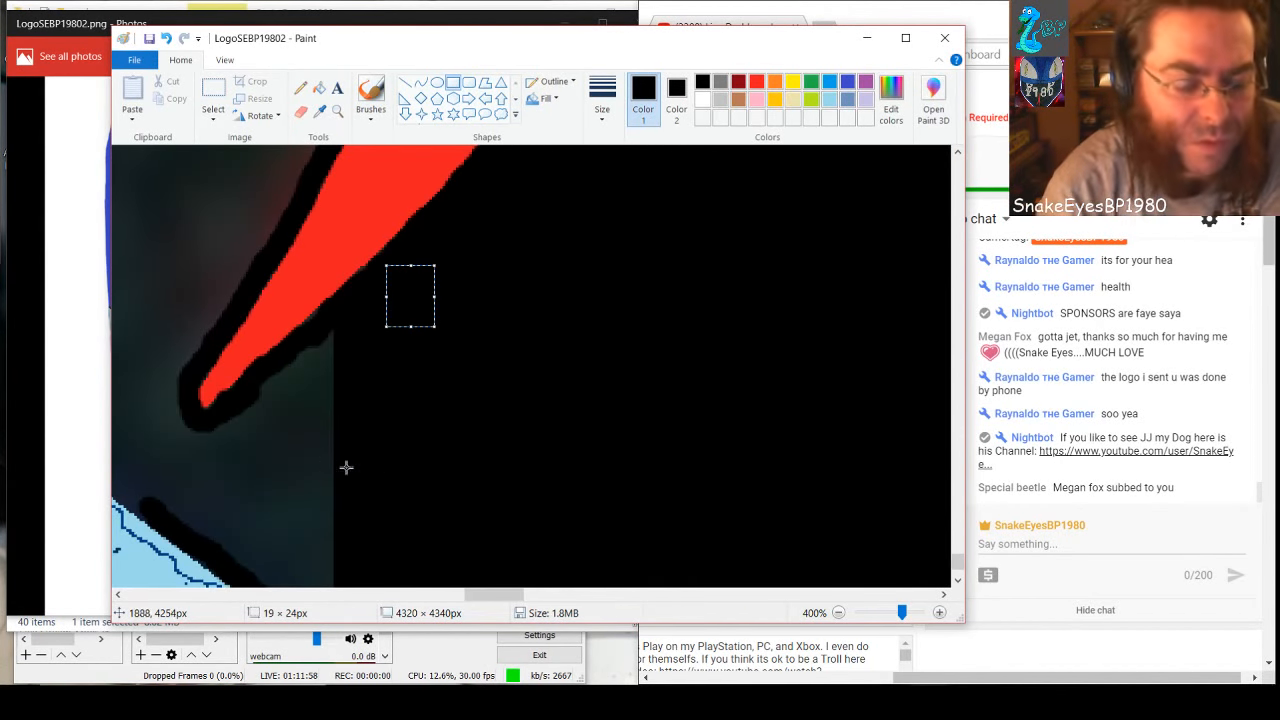
{"action": "scroll", "coordinate": [394, 466], "scroll_direction": "down", "scroll_amount": 2}
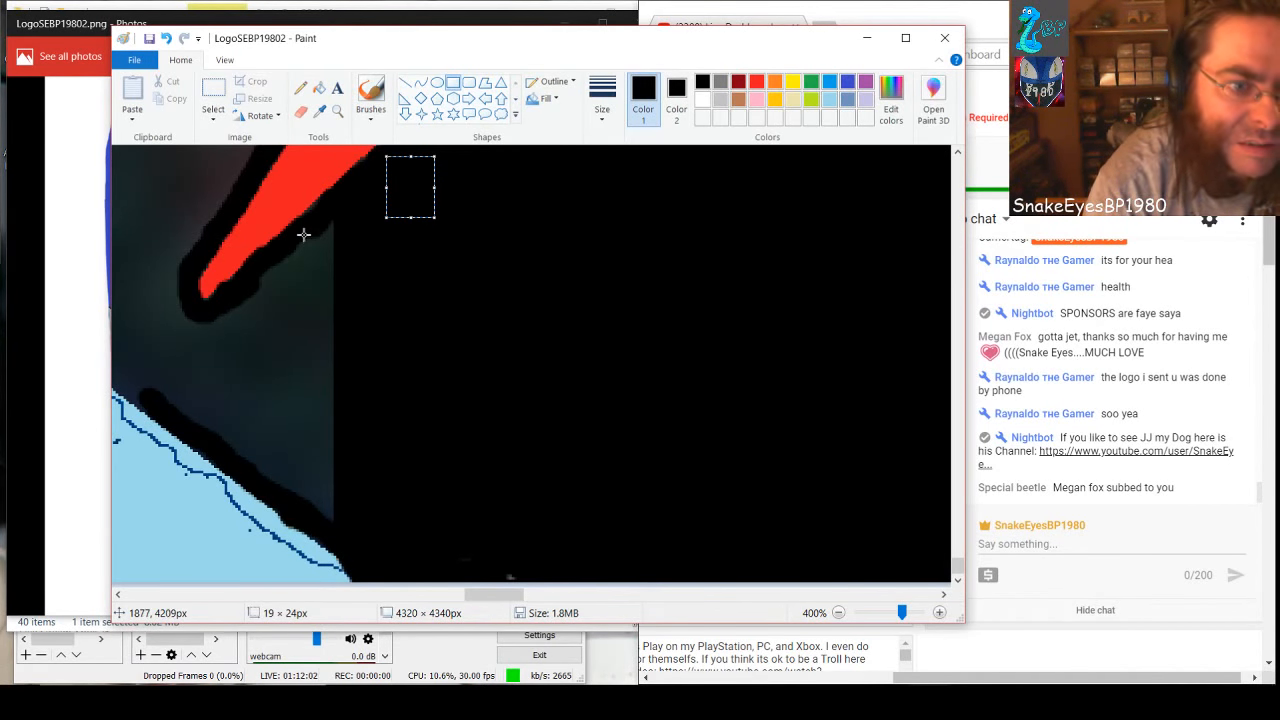
{"action": "left_click_drag", "start_coordinate": [304, 234], "coordinate": [363, 513]}
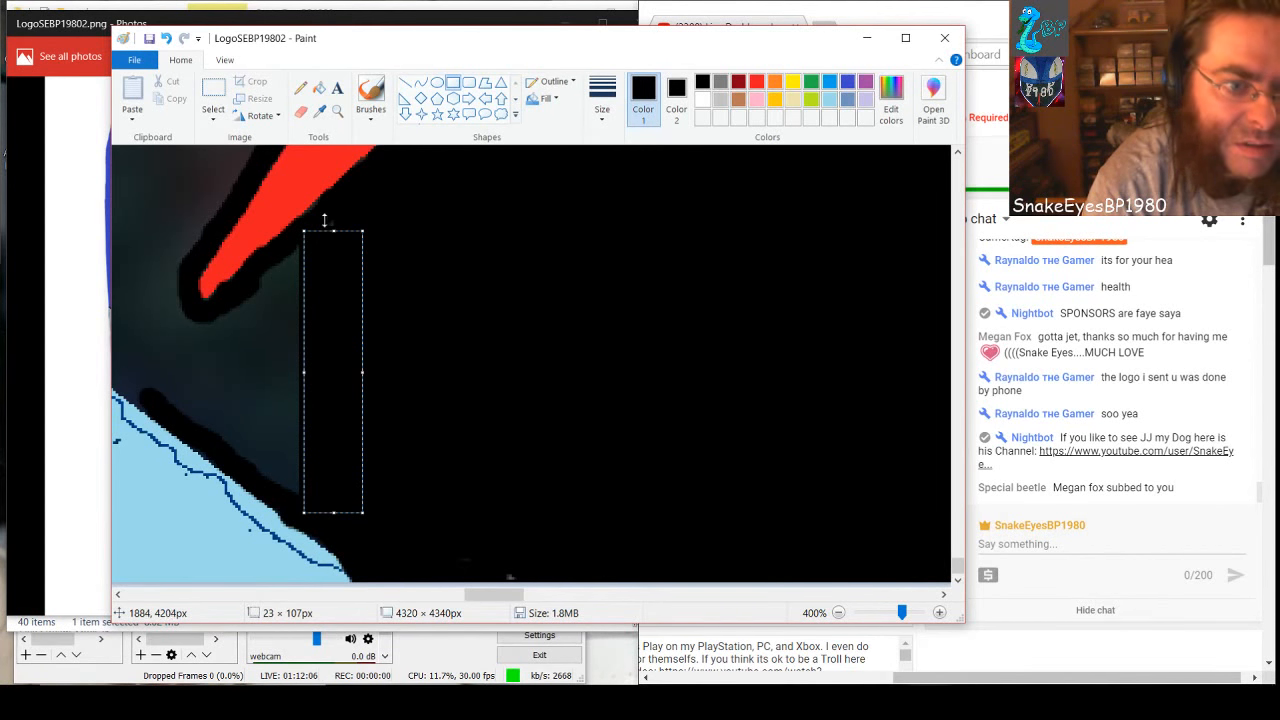
{"action": "left_click", "coordinate": [331, 218]}
{"action": "left_click_drag", "start_coordinate": [328, 220], "coordinate": [340, 236]}
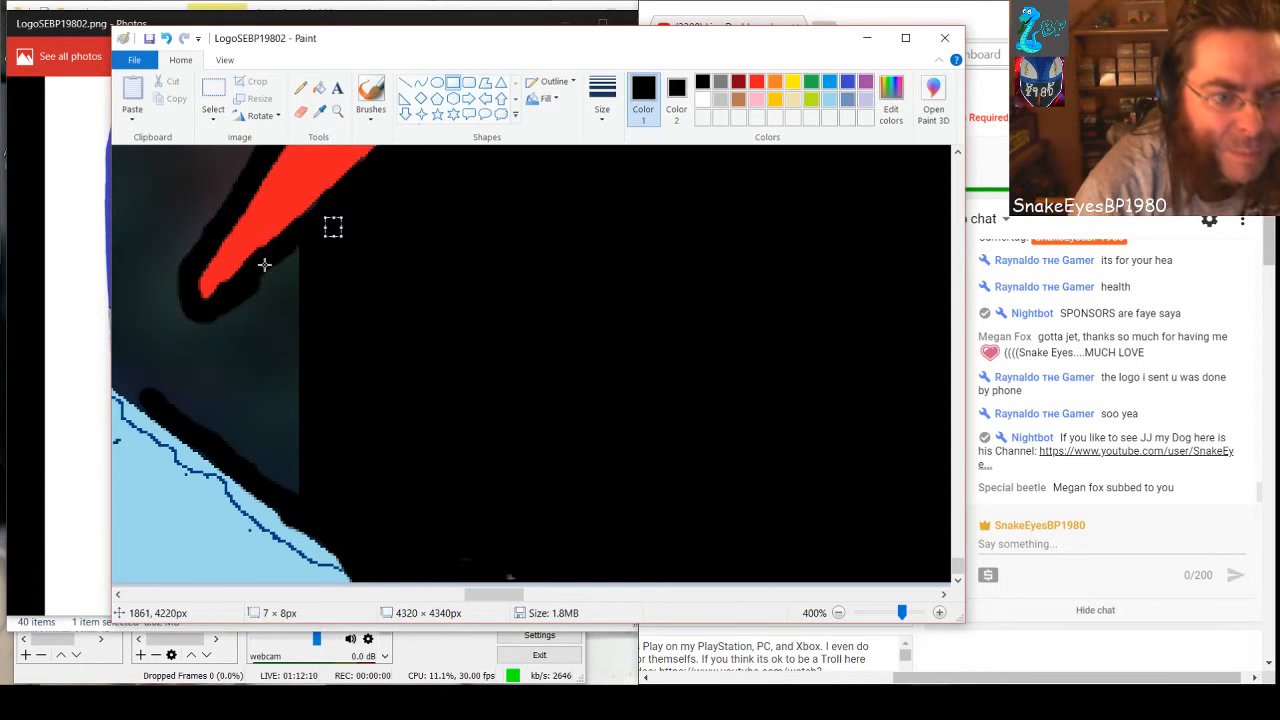
{"action": "left_click_drag", "start_coordinate": [264, 264], "coordinate": [352, 486]}
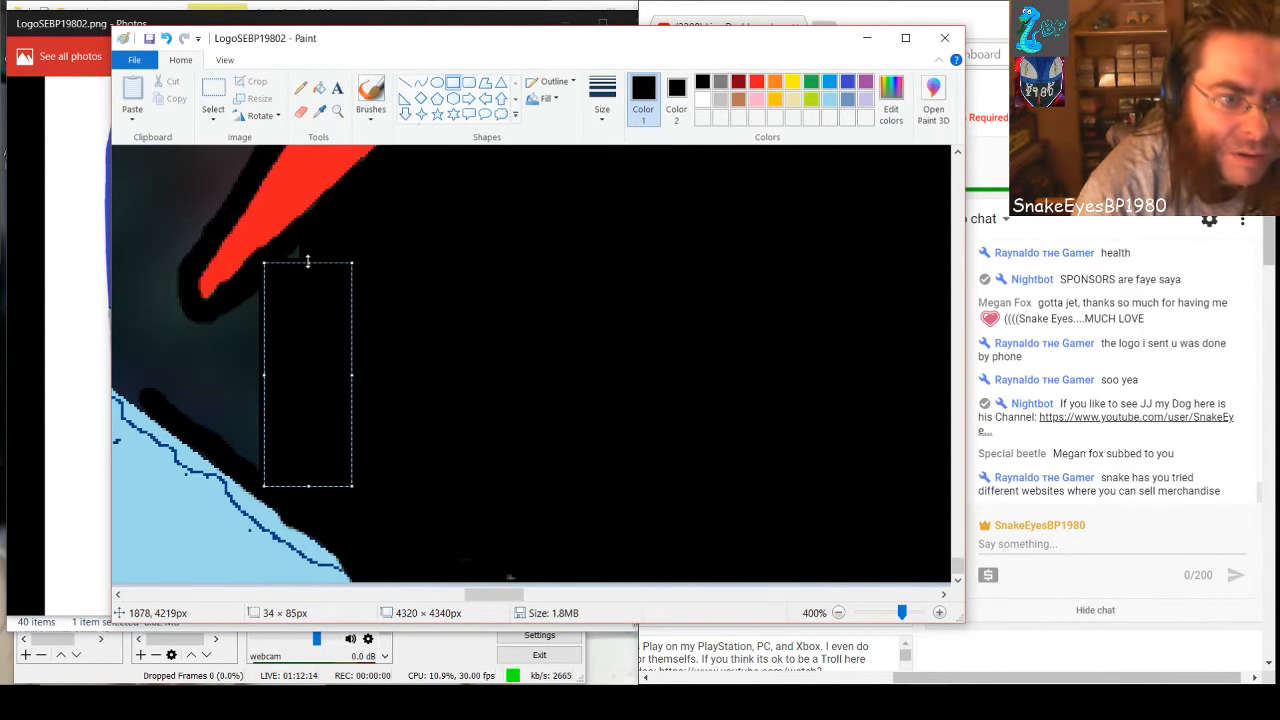
{"action": "left_click_drag", "start_coordinate": [308, 262], "coordinate": [312, 253]}
{"action": "left_click", "coordinate": [487, 305]}
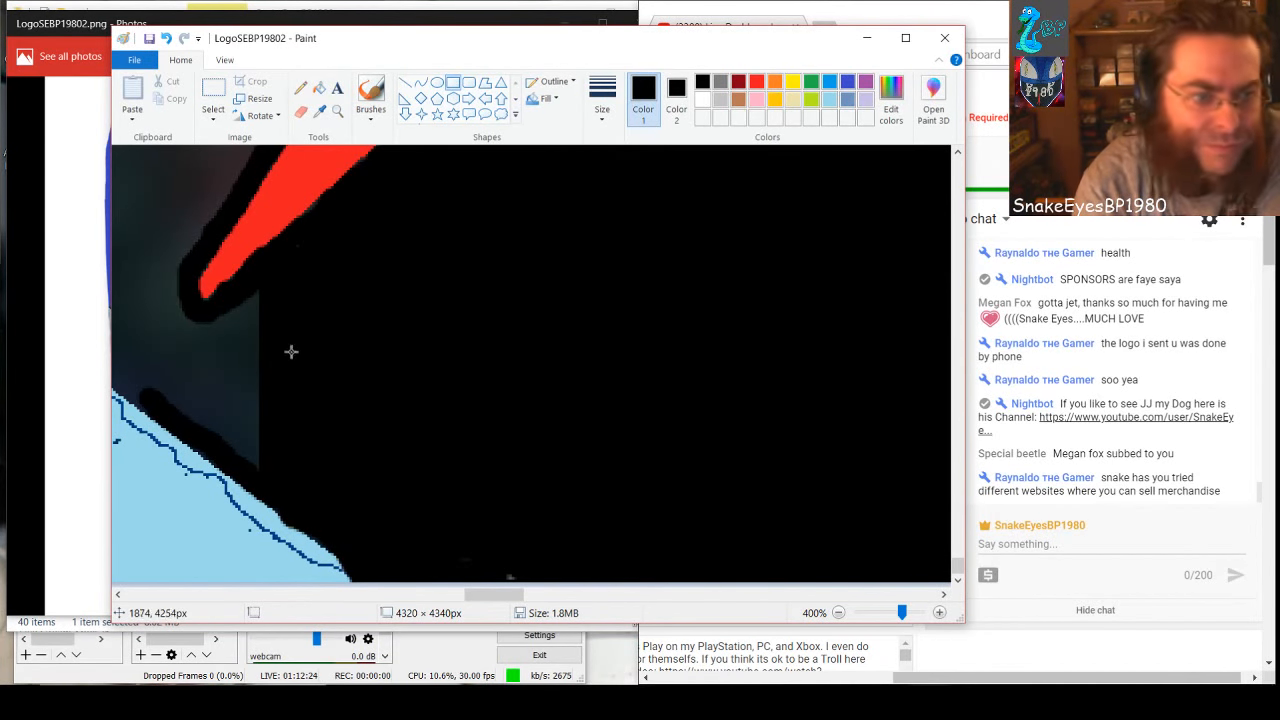
Extend the black with narrow rectangles below and just past the slanted red spike's tip, down to the light blue shape's black edge
{"action": "left_click_drag", "start_coordinate": [227, 300], "coordinate": [281, 459]}
{"action": "left_click", "coordinate": [169, 343]}
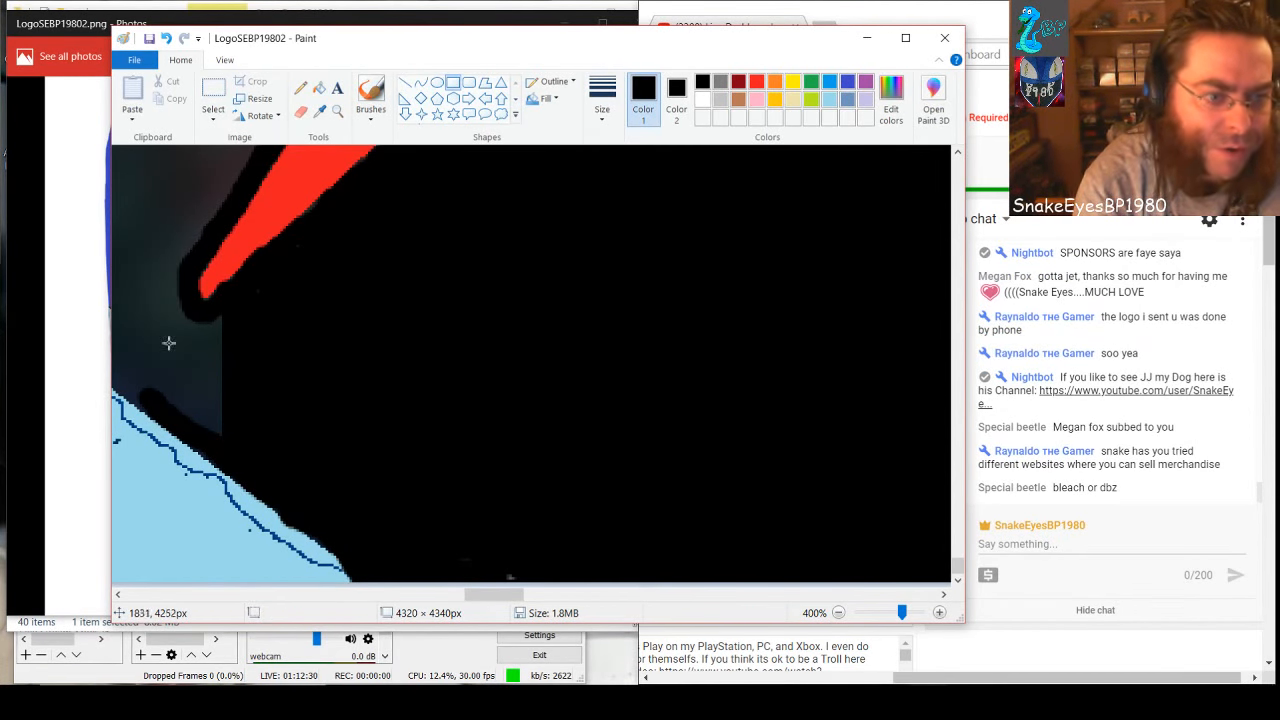
{"action": "left_click_drag", "start_coordinate": [195, 314], "coordinate": [232, 433]}
{"action": "left_click", "coordinate": [361, 399]}
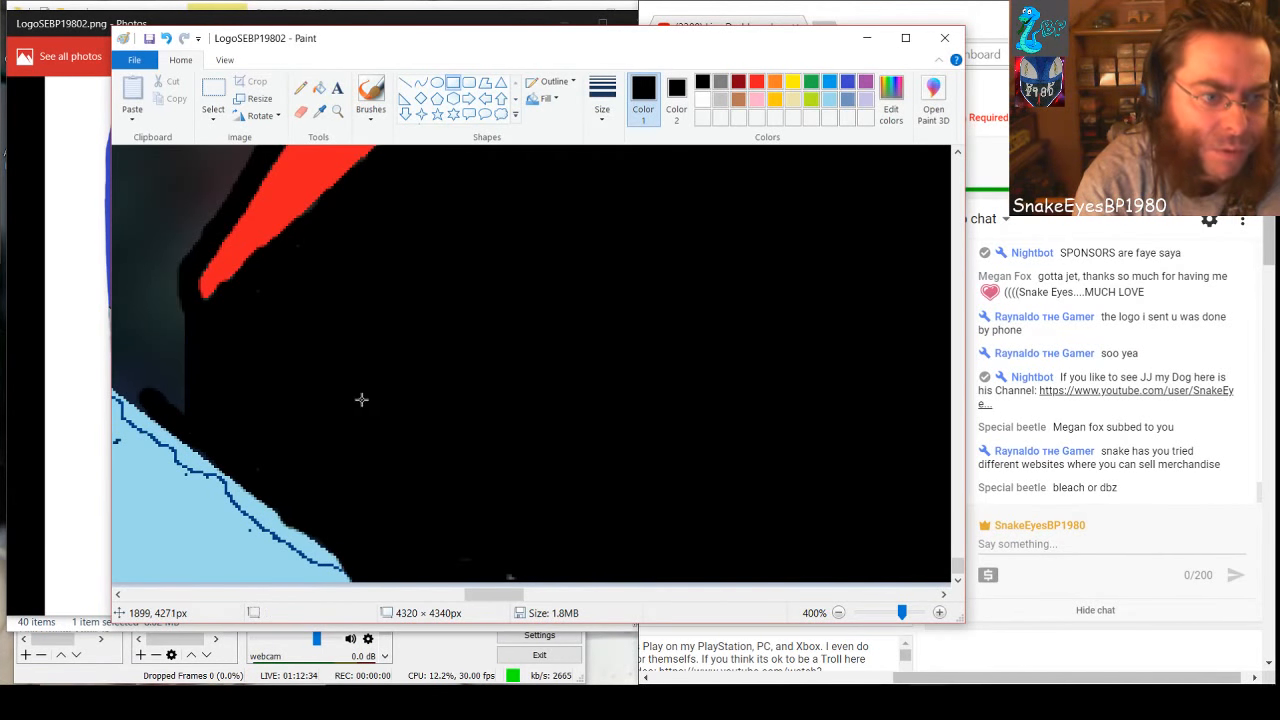
{"action": "left_click_drag", "start_coordinate": [511, 596], "coordinate": [495, 596]}
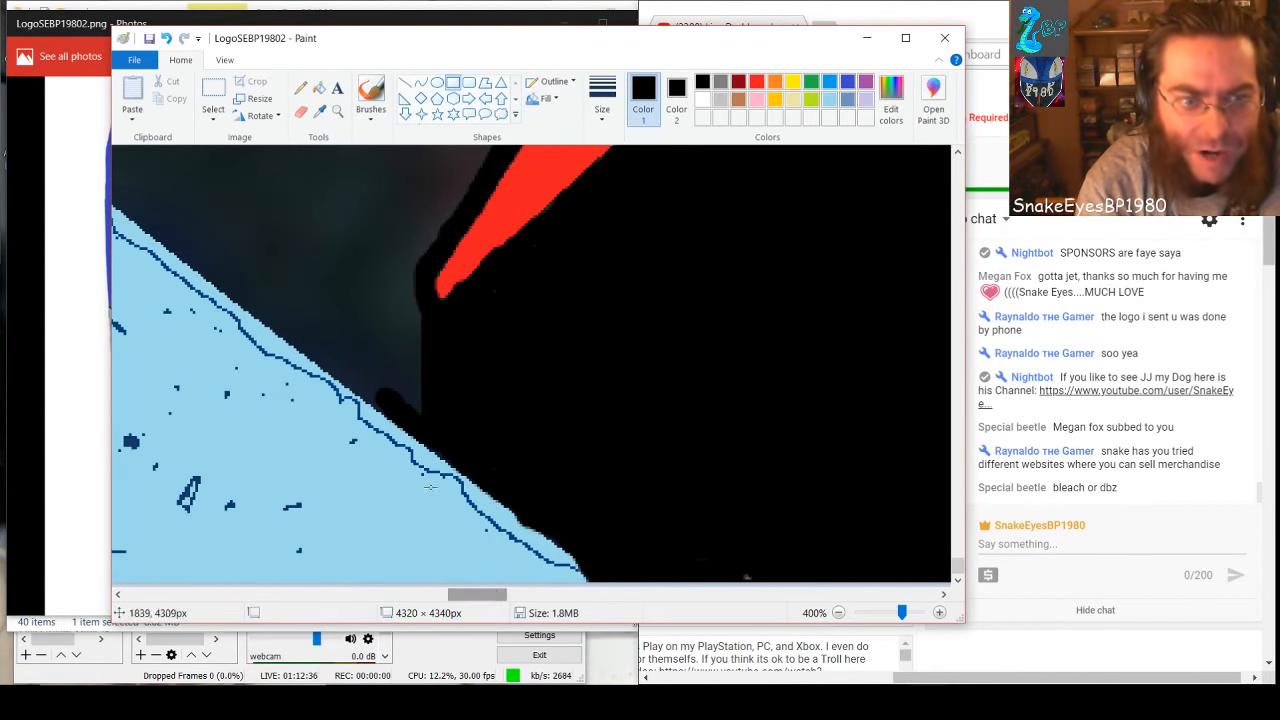
{"action": "left_click_drag", "start_coordinate": [400, 289], "coordinate": [415, 420]}
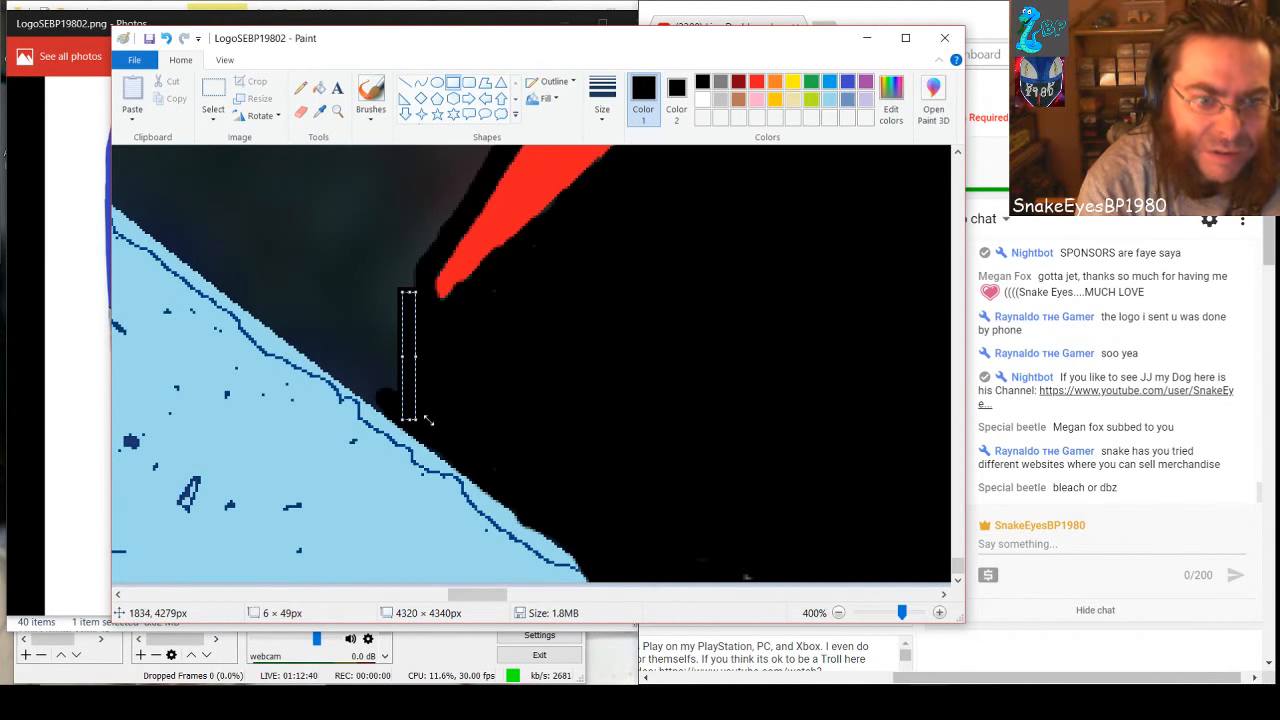
{"action": "left_click", "coordinate": [578, 430]}
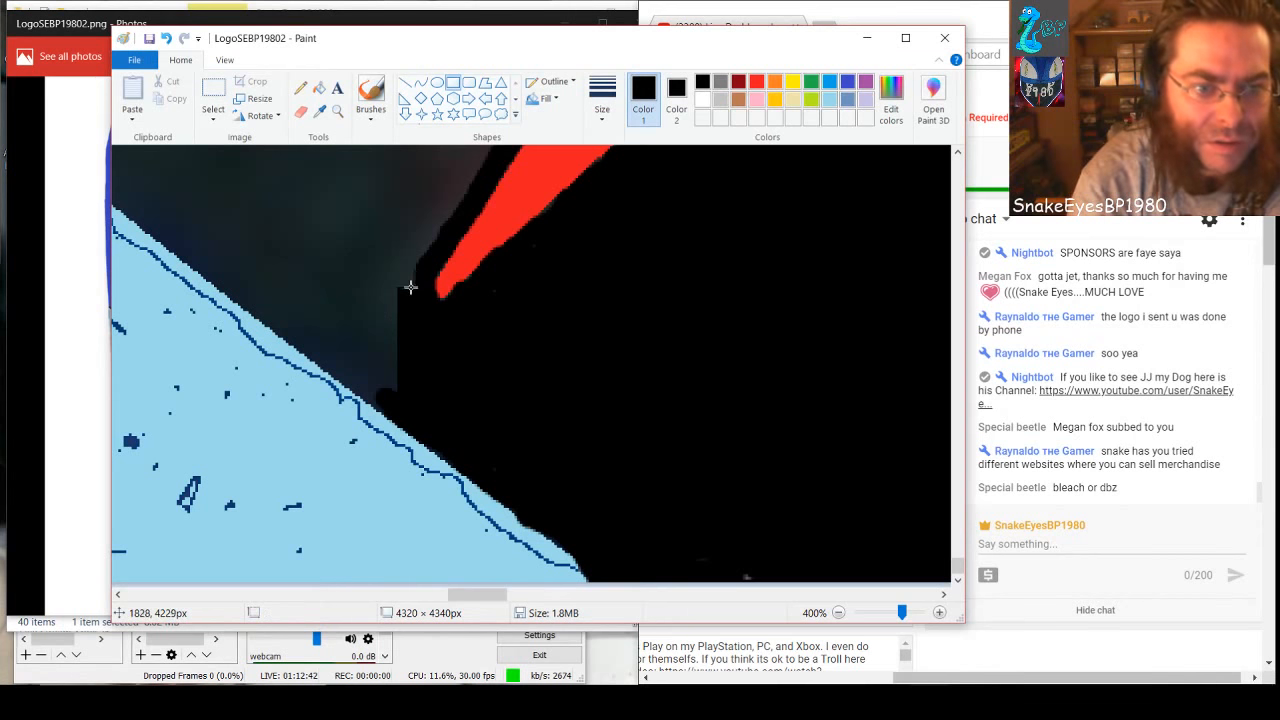
{"action": "left_click_drag", "start_coordinate": [391, 265], "coordinate": [418, 300]}
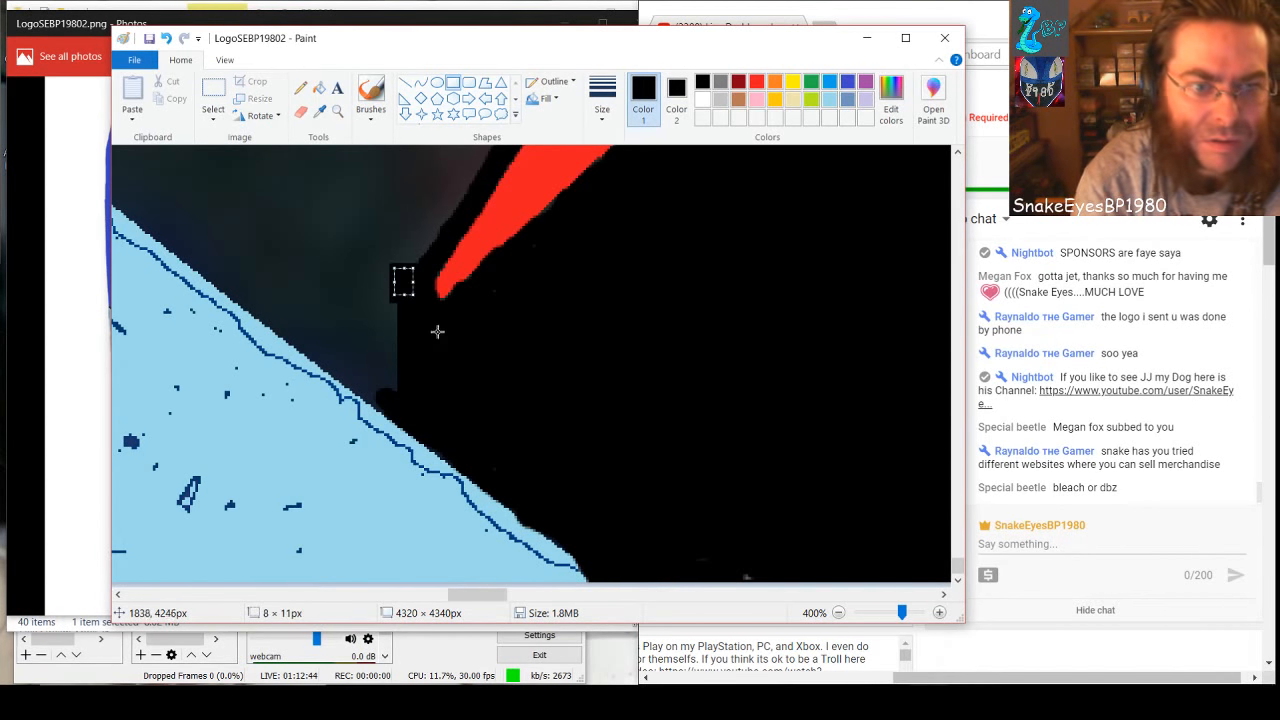
{"action": "left_click", "coordinate": [594, 362]}
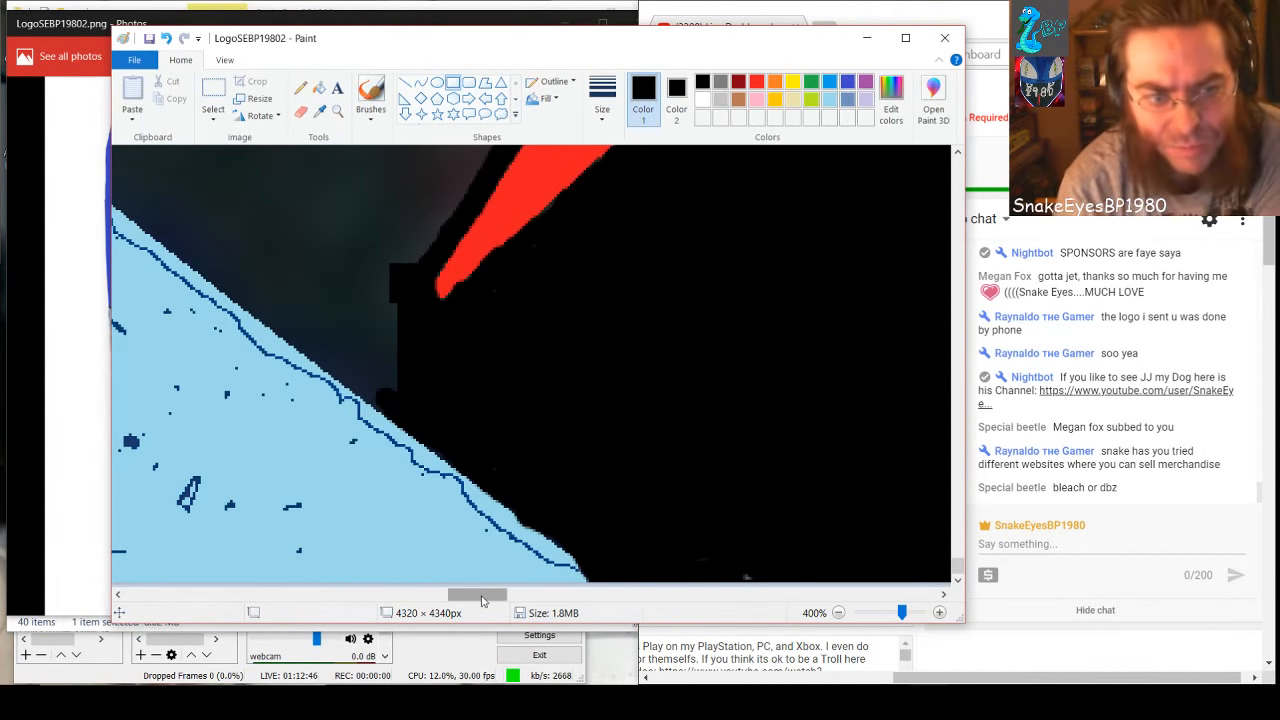
Draw a curved black line of about 739 × 727 px along the light blue shape's inner edge, ending at the slanted red spike's tip
{"action": "left_click_drag", "start_coordinate": [500, 595], "coordinate": [485, 595]}
{"action": "scroll", "coordinate": [478, 556], "scroll_direction": "up", "scroll_amount": 3}
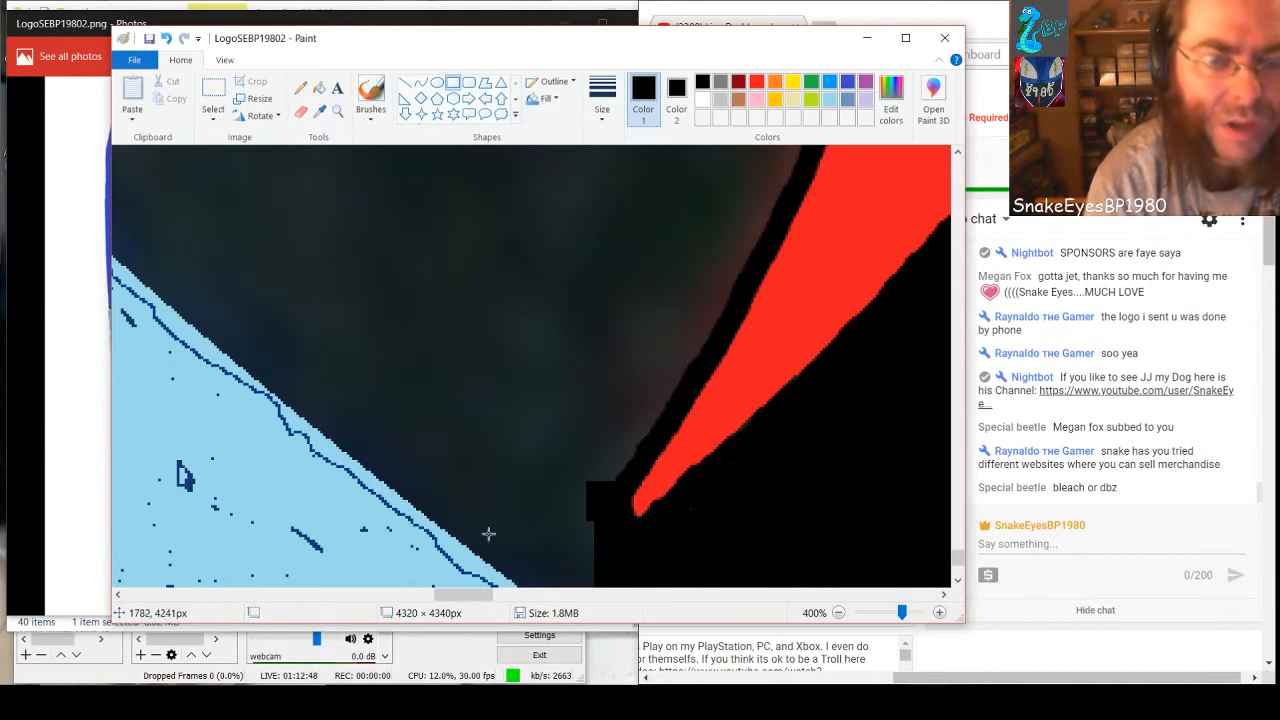
{"action": "left_click", "coordinate": [420, 82]}
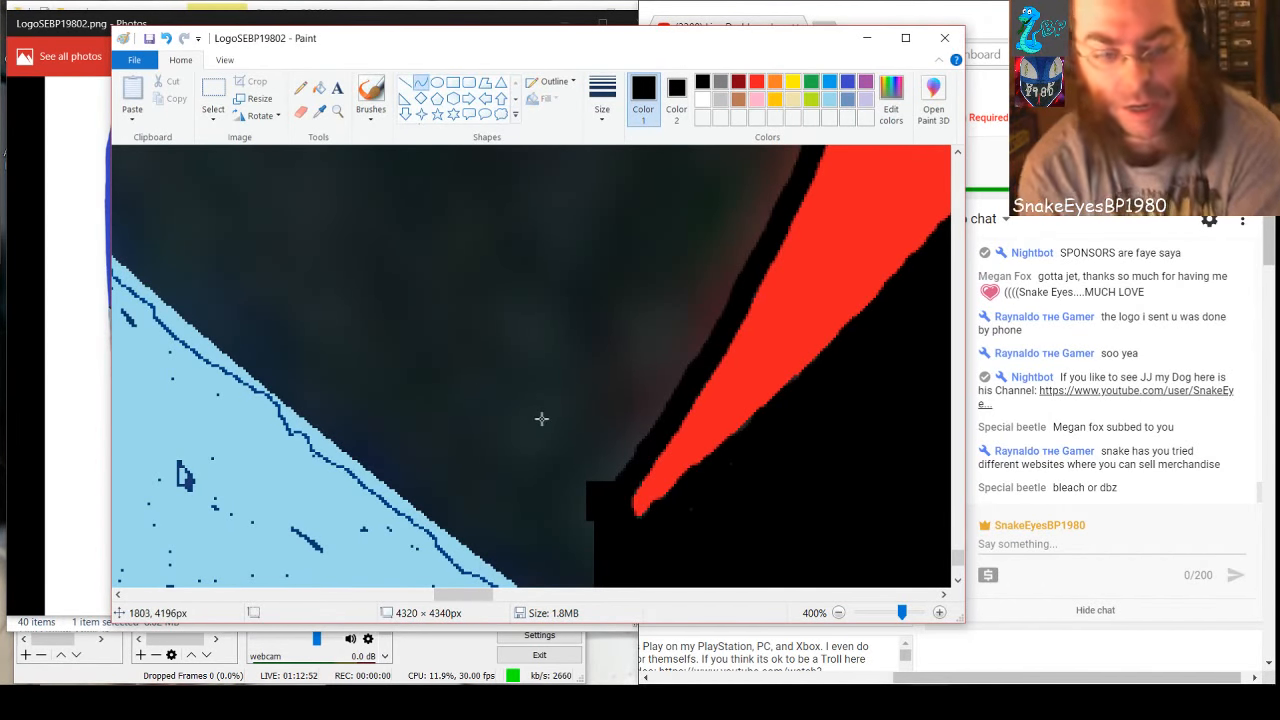
{"action": "left_click_drag", "start_coordinate": [903, 620], "coordinate": [893, 620]}
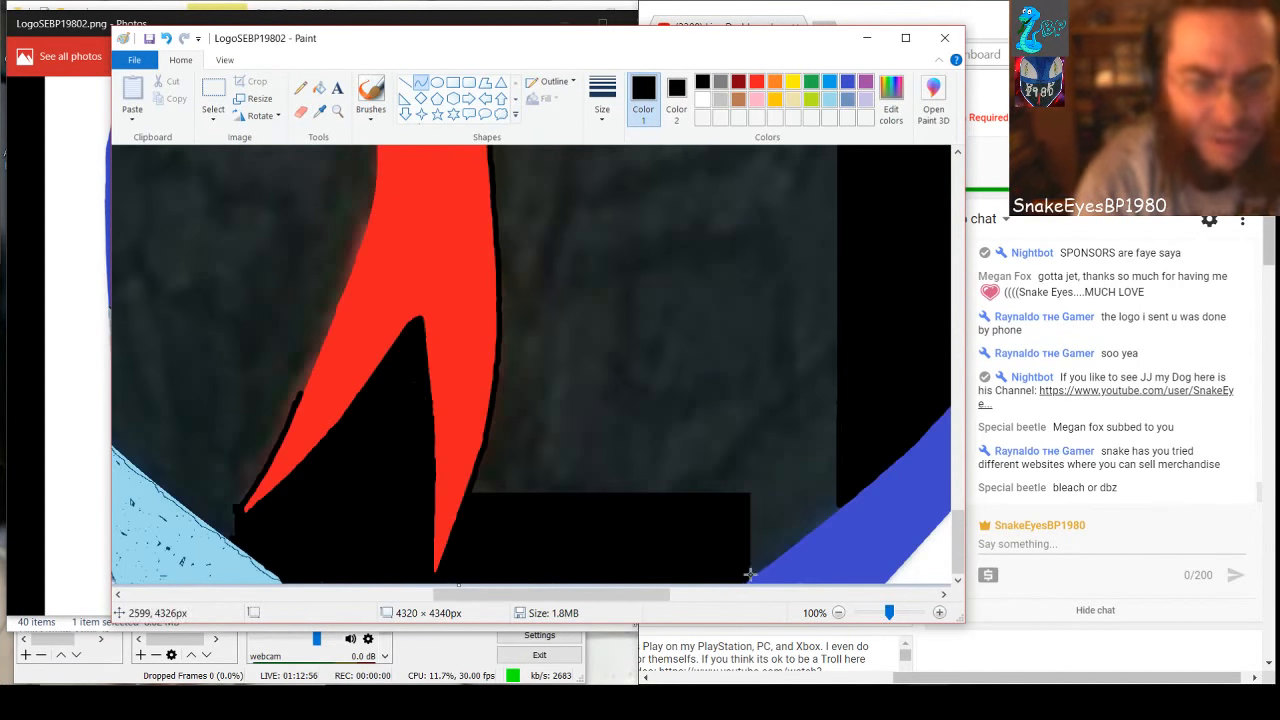
{"action": "left_click_drag", "start_coordinate": [476, 598], "coordinate": [386, 597]}
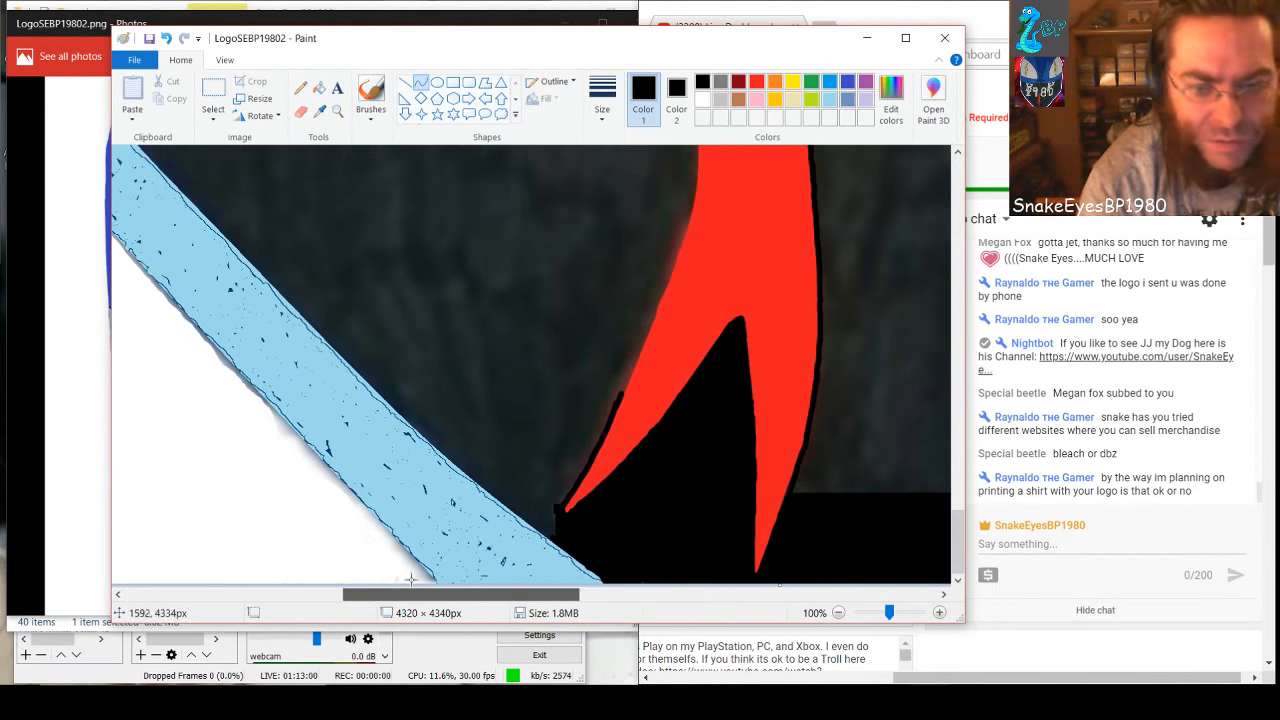
{"action": "left_click_drag", "start_coordinate": [893, 616], "coordinate": [881, 616]}
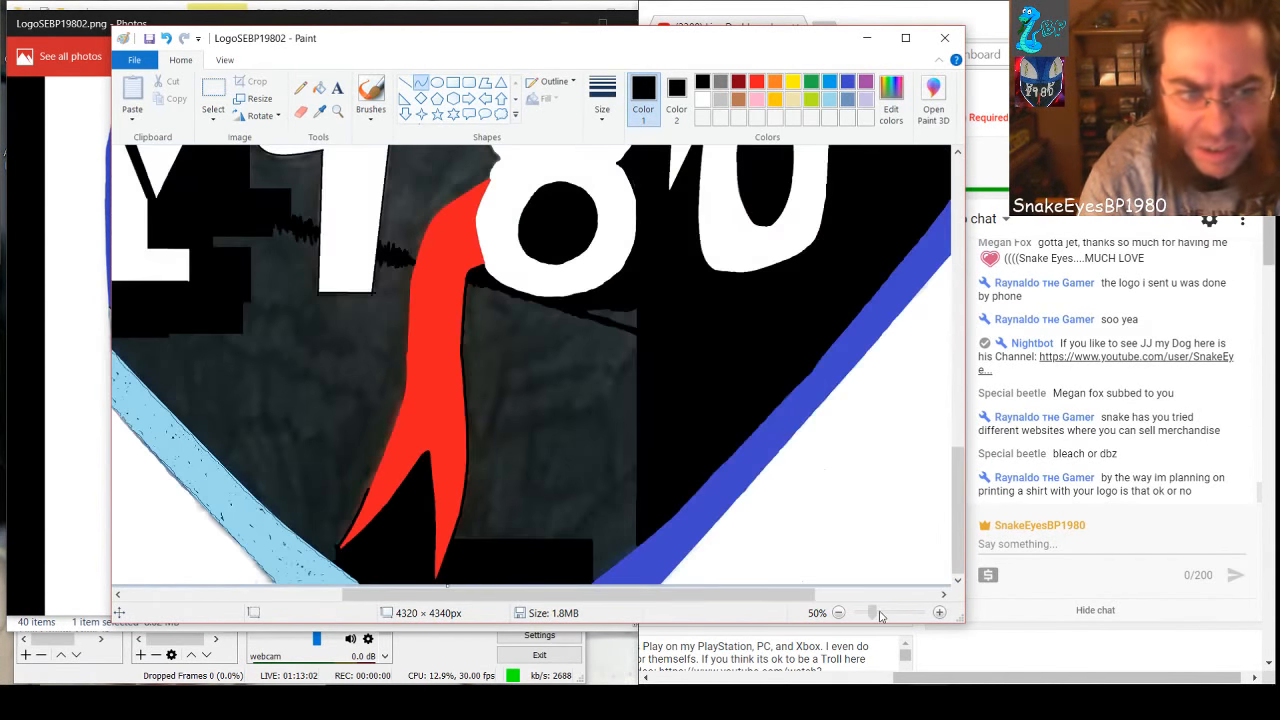
{"action": "left_click_drag", "start_coordinate": [624, 598], "coordinate": [493, 600]}
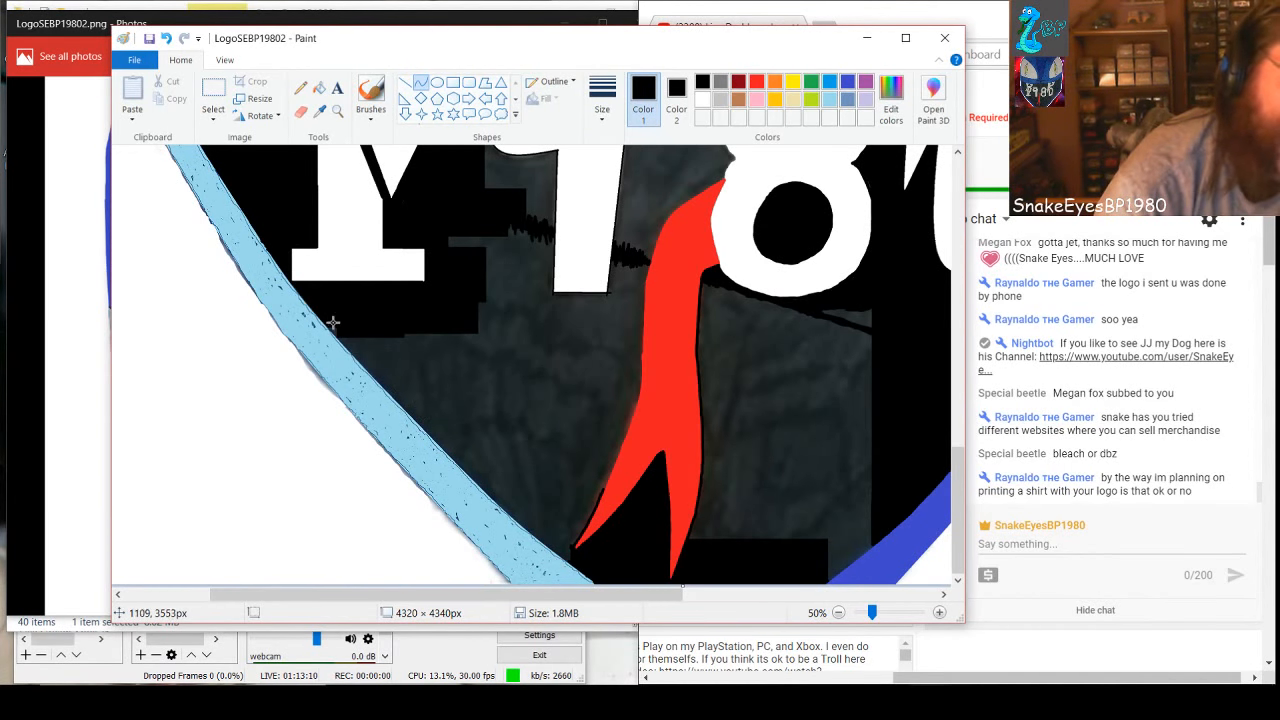
{"action": "left_click_drag", "start_coordinate": [323, 320], "coordinate": [575, 564]}
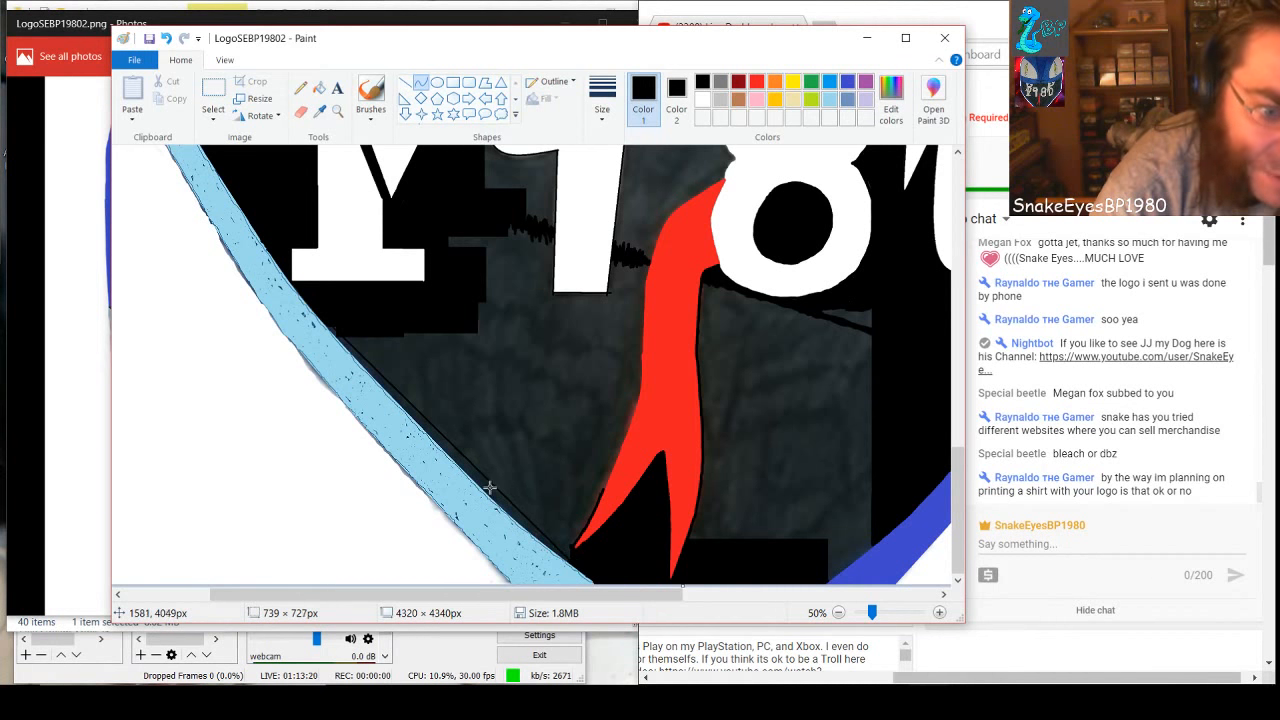
{"action": "left_click_drag", "start_coordinate": [489, 483], "coordinate": [485, 493]}
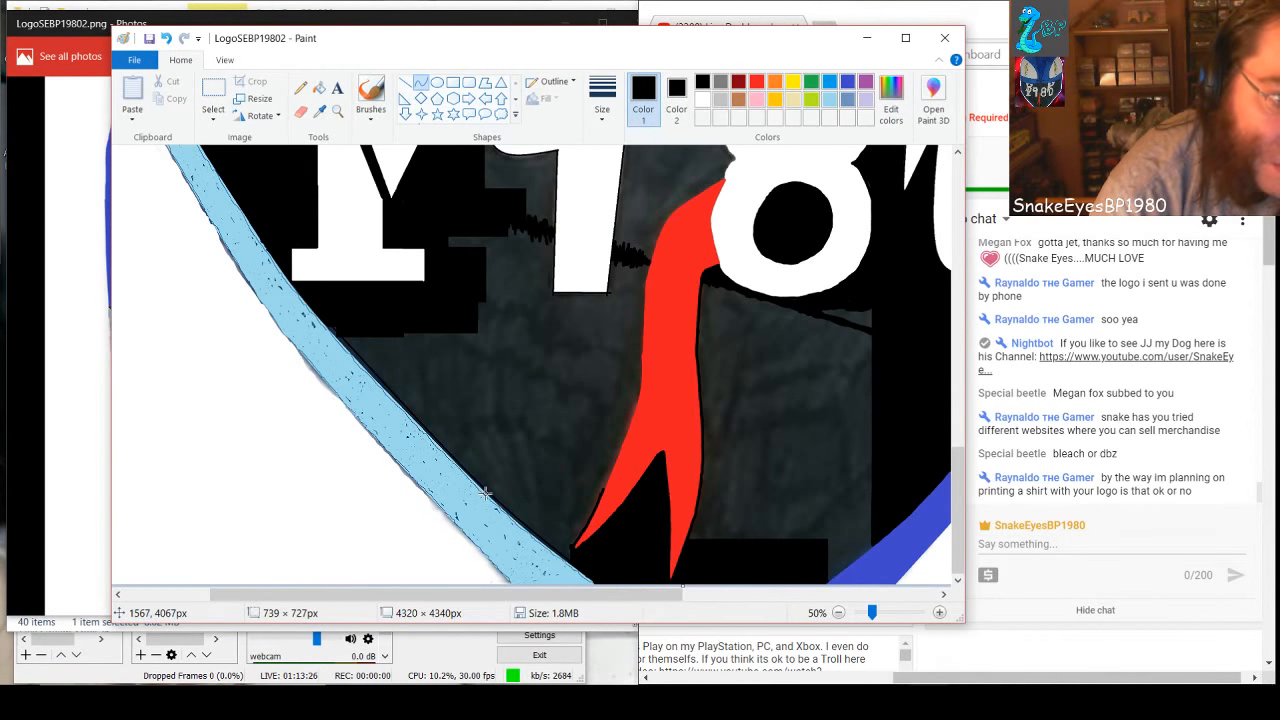
Brush black over the gray gap between the curved line and the light blue shape at its upper end, including the small gray notch
{"action": "left_click", "coordinate": [404, 82]}
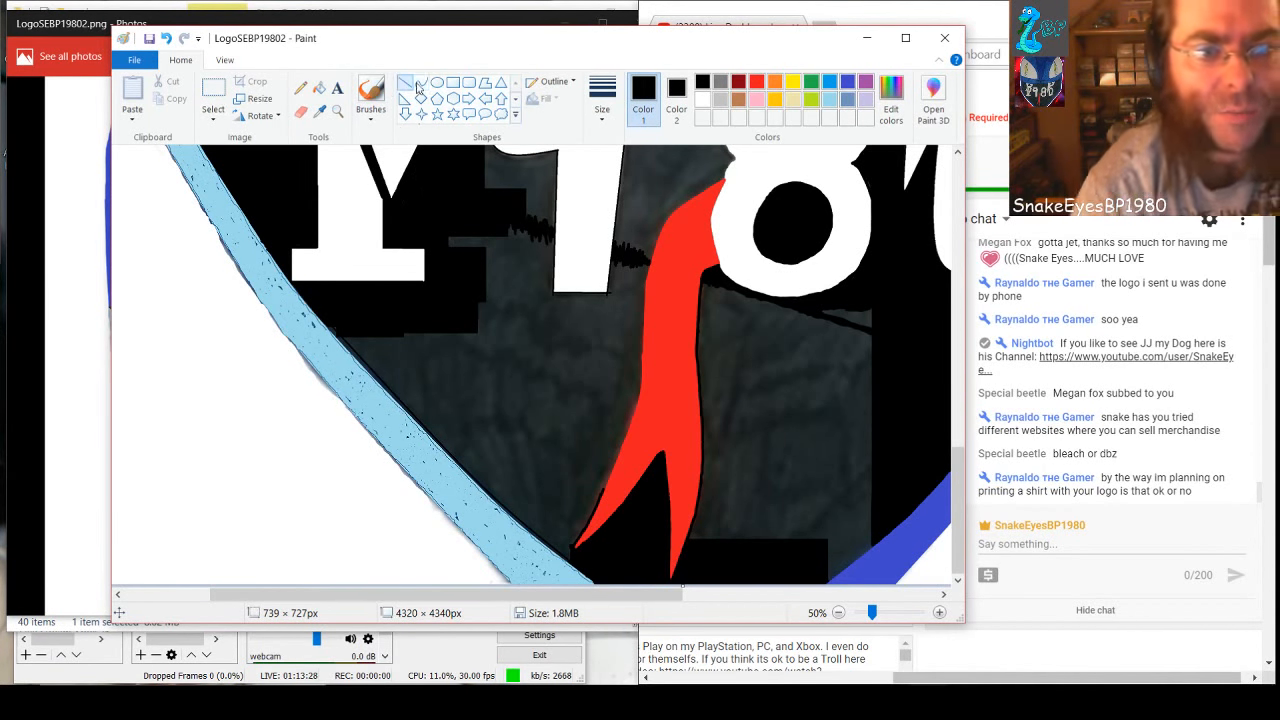
{"action": "left_click", "coordinate": [370, 92]}
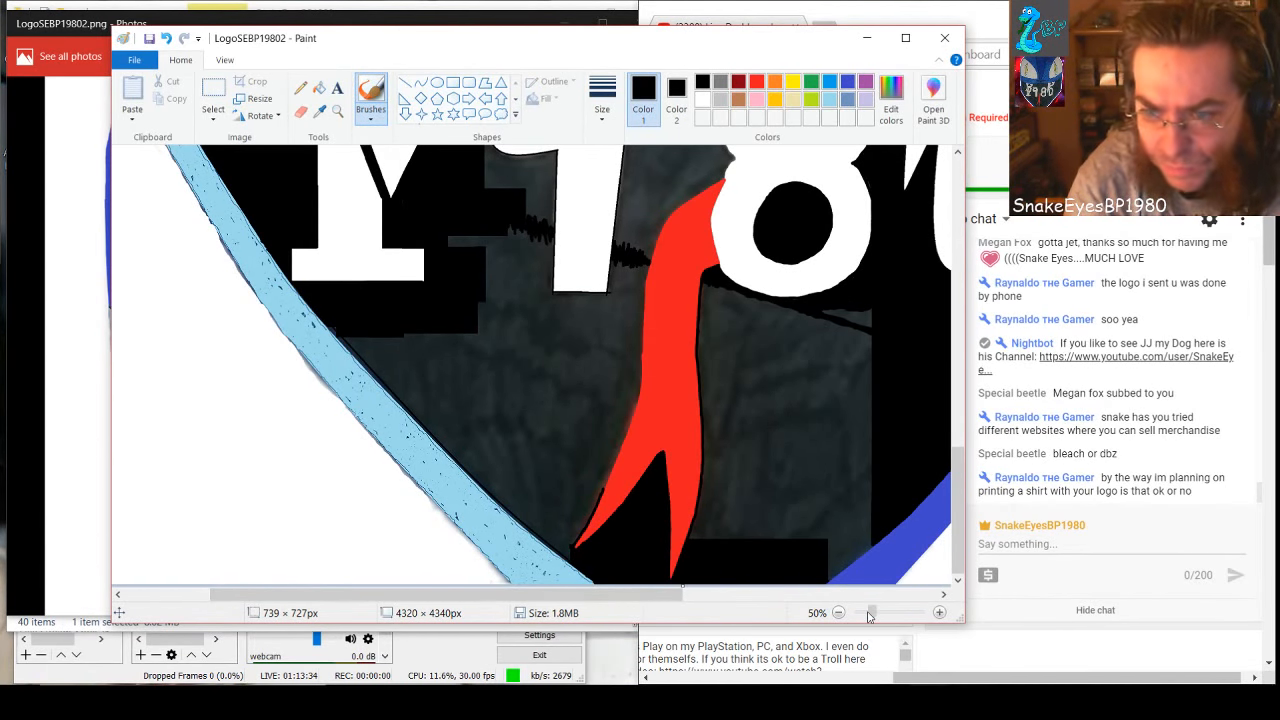
{"action": "left_click_drag", "start_coordinate": [872, 614], "coordinate": [900, 617]}
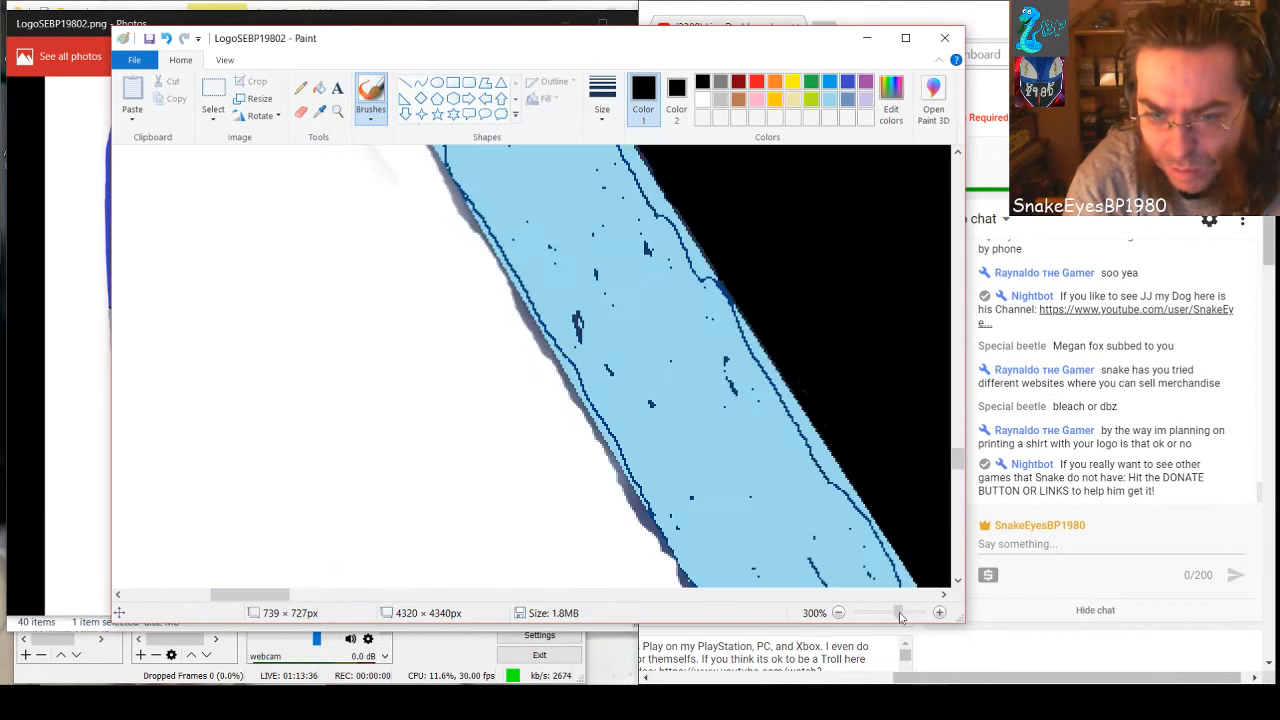
{"action": "scroll", "coordinate": [846, 452], "scroll_direction": "down", "scroll_amount": 5}
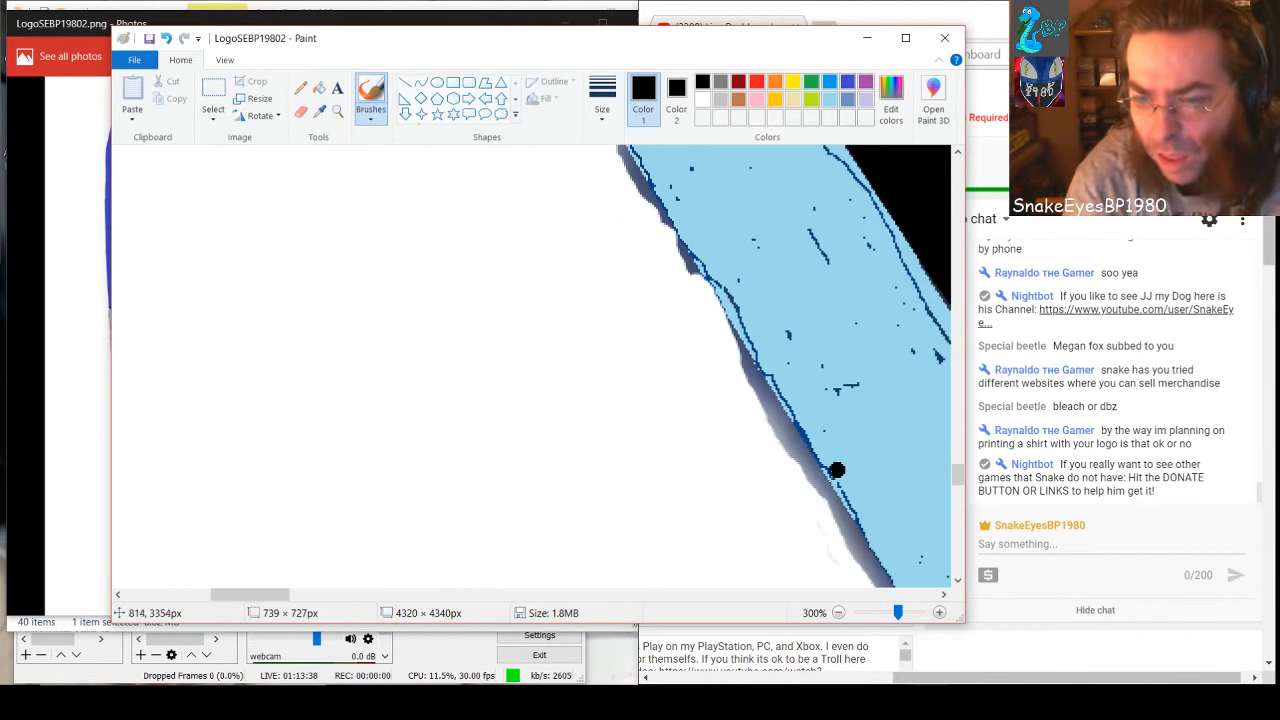
{"action": "left_click_drag", "start_coordinate": [250, 594], "coordinate": [336, 595]}
{"action": "scroll", "coordinate": [569, 511], "scroll_direction": "down", "scroll_amount": 3}
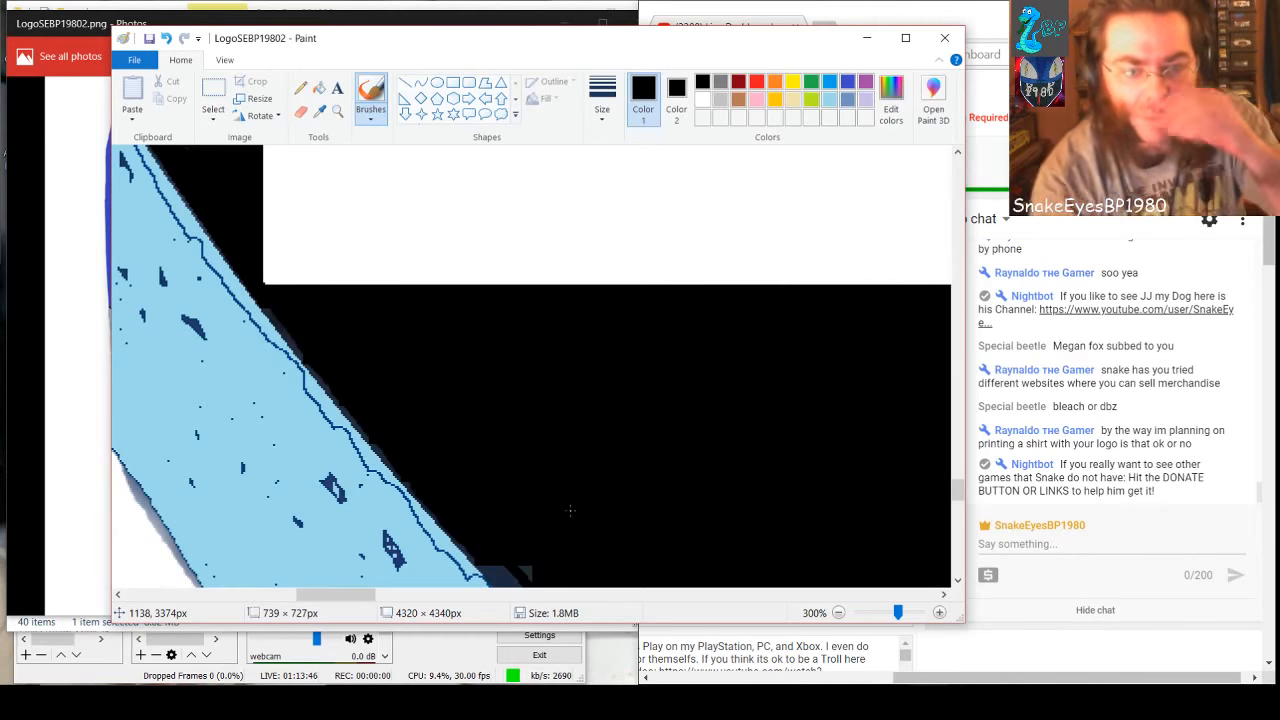
{"action": "scroll", "coordinate": [569, 511], "scroll_direction": "down", "scroll_amount": 3}
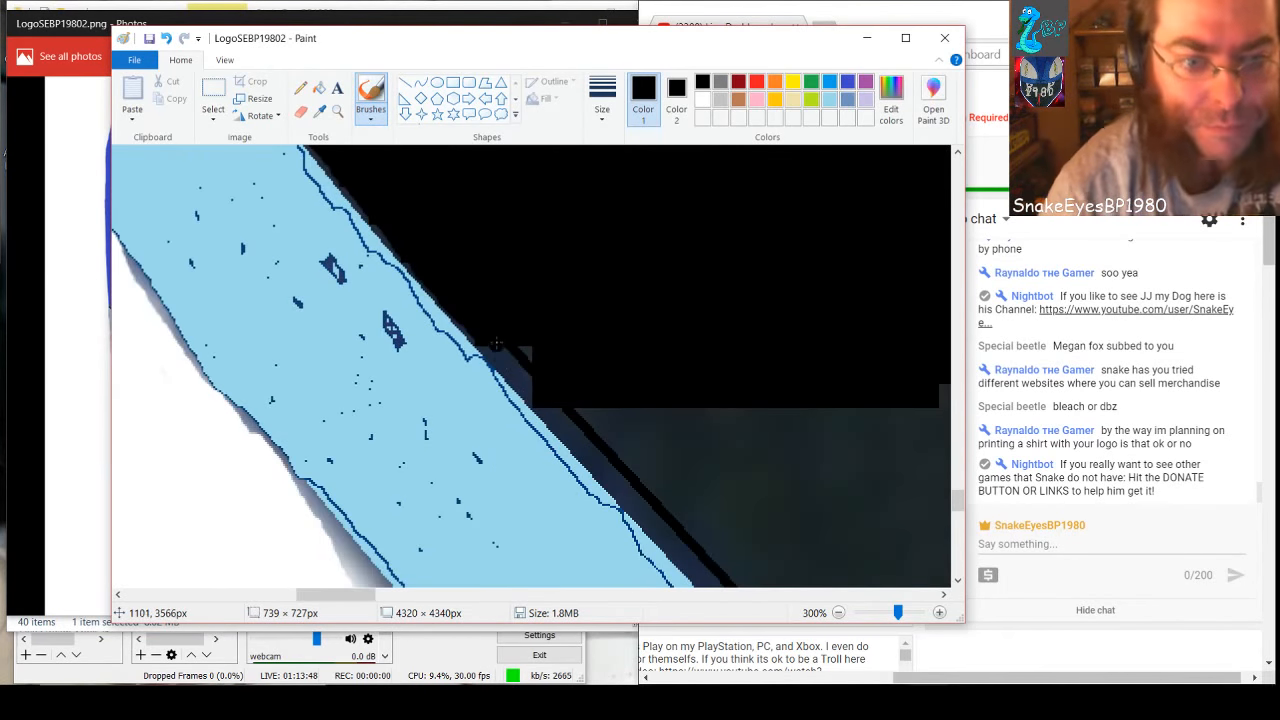
{"action": "mouse_move", "coordinate": [510, 357]}
{"action": "left_mouse_down"}
{"action": "mouse_move", "coordinate": [477, 333]}
{"action": "mouse_move", "coordinate": [672, 542]}
{"action": "mouse_move", "coordinate": [624, 487]}
{"action": "left_mouse_up"}
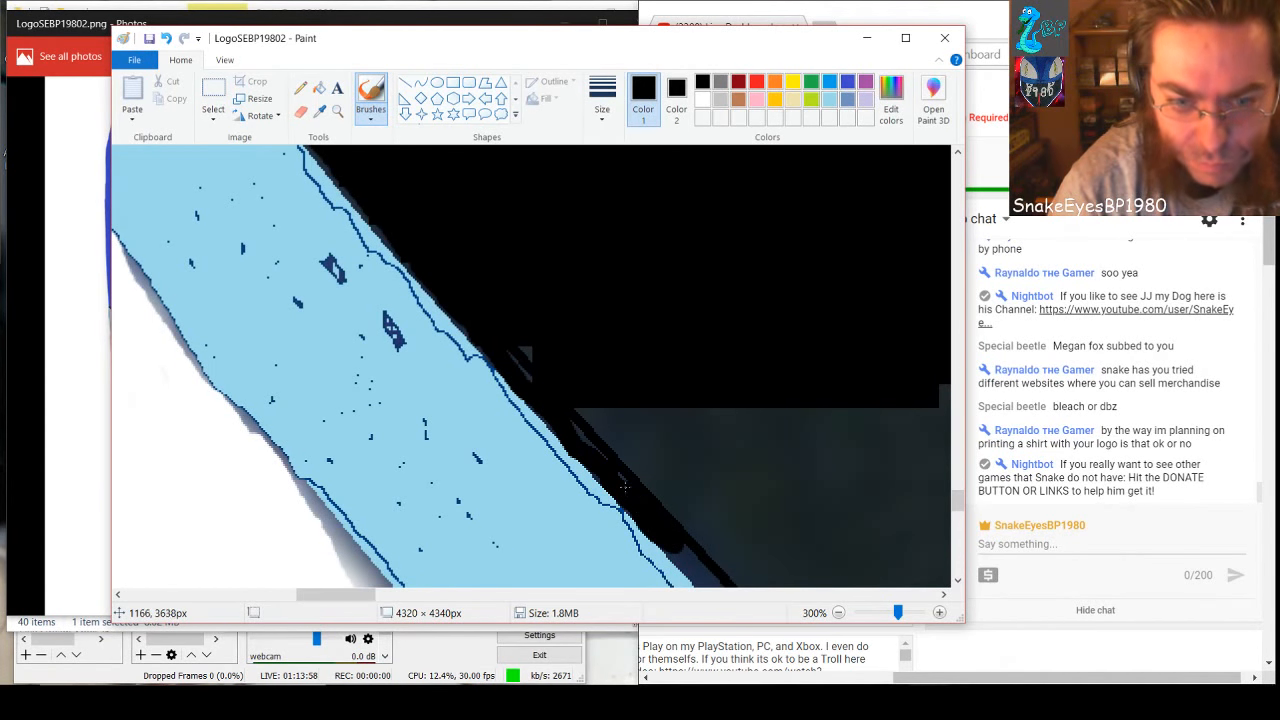
{"action": "left_click_drag", "start_coordinate": [527, 378], "coordinate": [512, 340]}
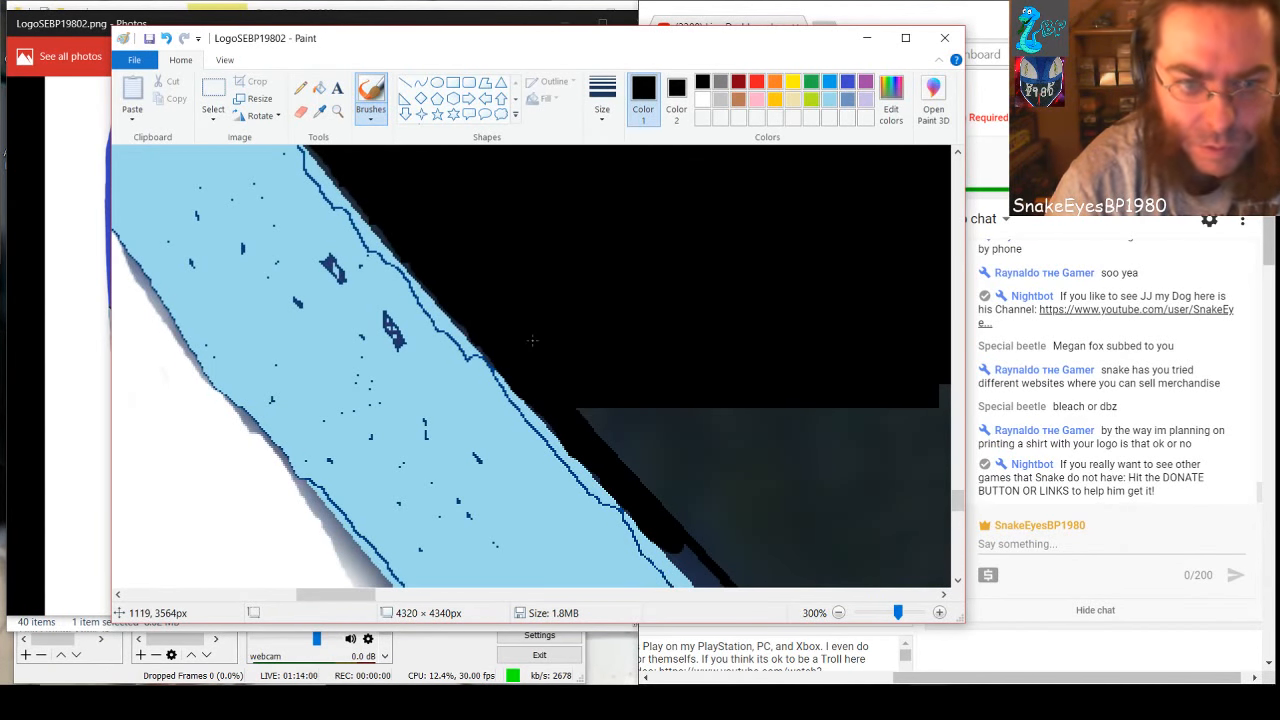
Continue brushing the gap between the light blue edge and the curved line solid black, down its upper half
{"action": "scroll", "coordinate": [626, 396], "scroll_direction": "down", "scroll_amount": 2}
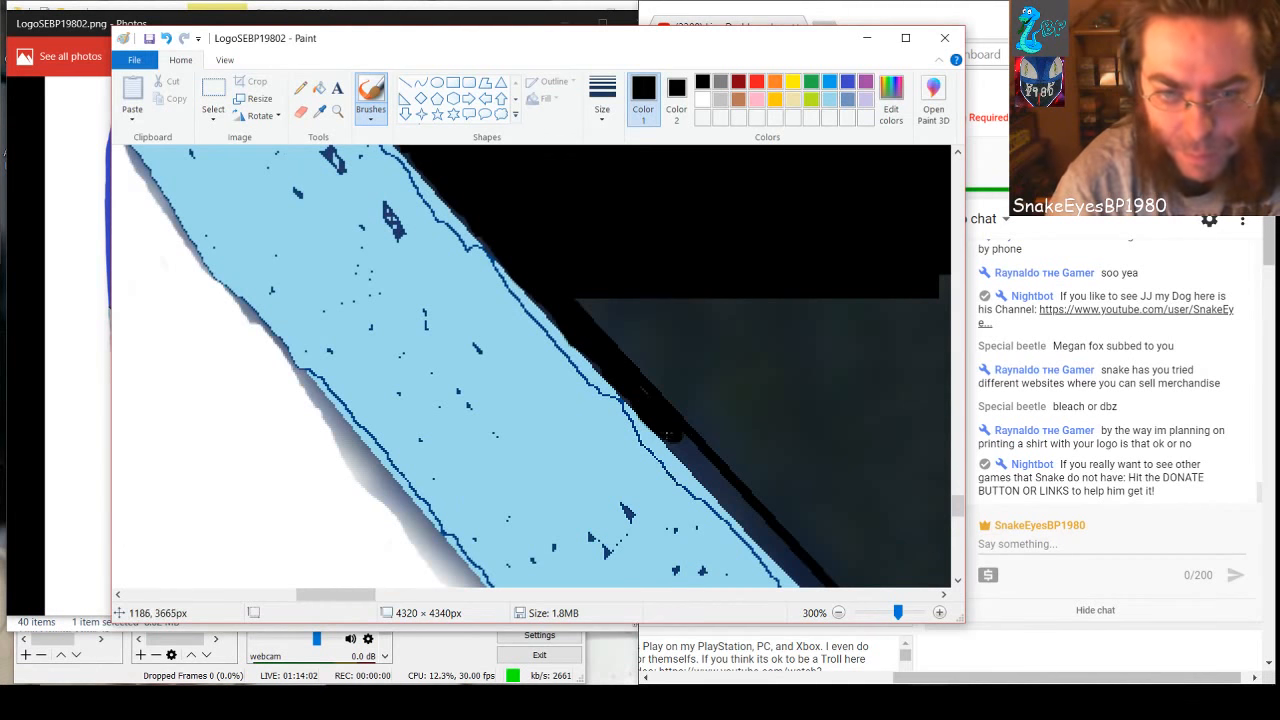
{"action": "left_click_drag", "start_coordinate": [650, 420], "coordinate": [694, 455]}
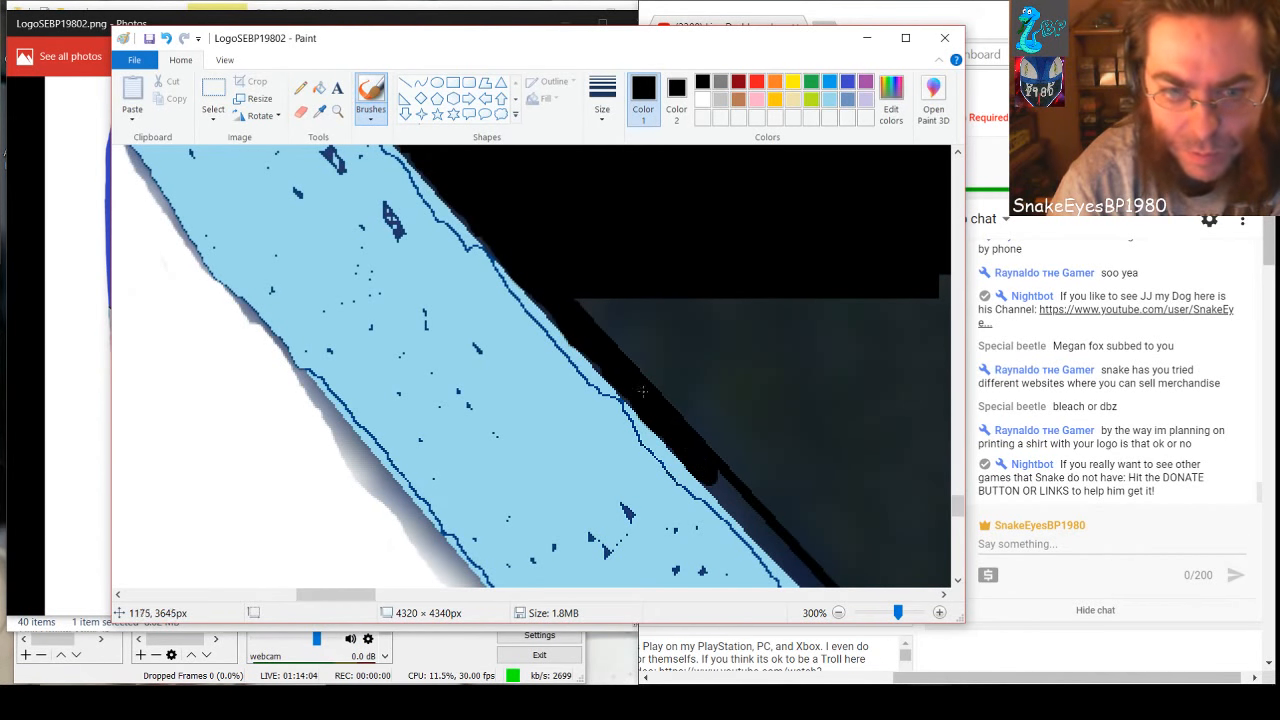
{"action": "scroll", "coordinate": [746, 480], "scroll_direction": "down", "scroll_amount": 4}
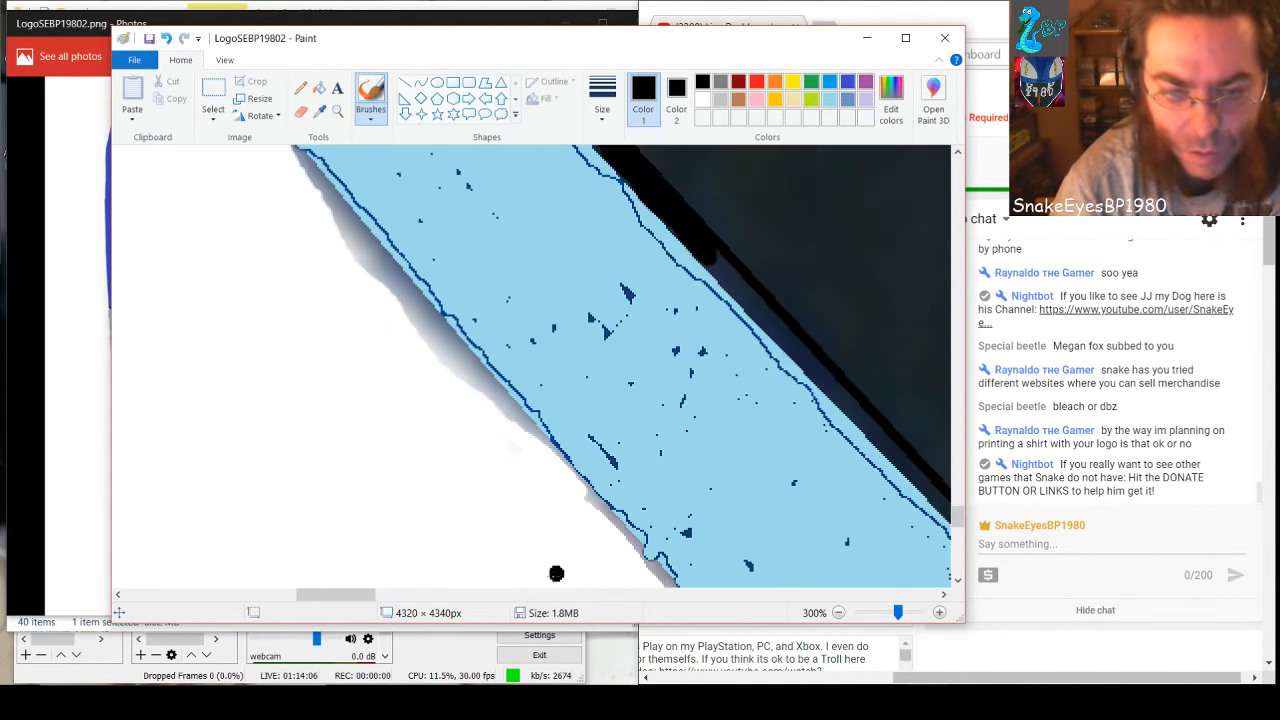
{"action": "left_click_drag", "start_coordinate": [325, 594], "coordinate": [366, 594]}
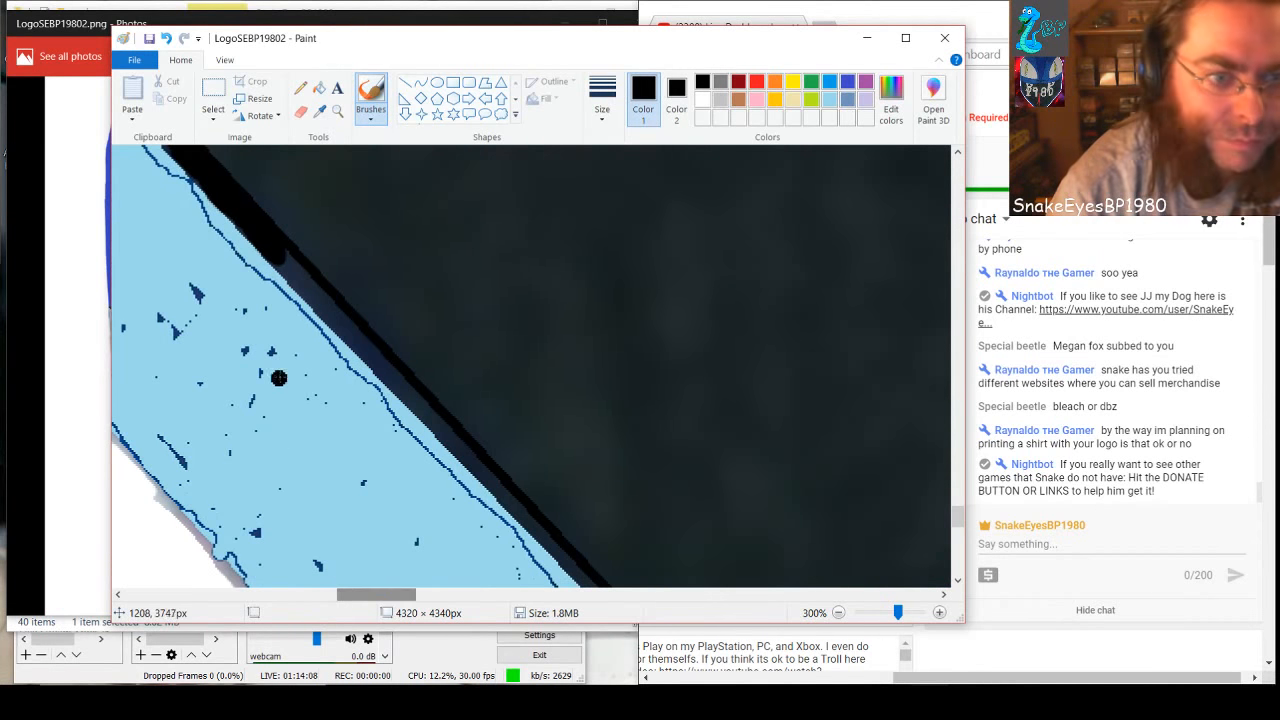
{"action": "left_click_drag", "start_coordinate": [274, 257], "coordinate": [555, 545]}
Brush the middle stretch of the gap beside the light blue shape black, following the curved line downward
{"action": "scroll", "coordinate": [585, 460], "scroll_direction": "down", "scroll_amount": 3}
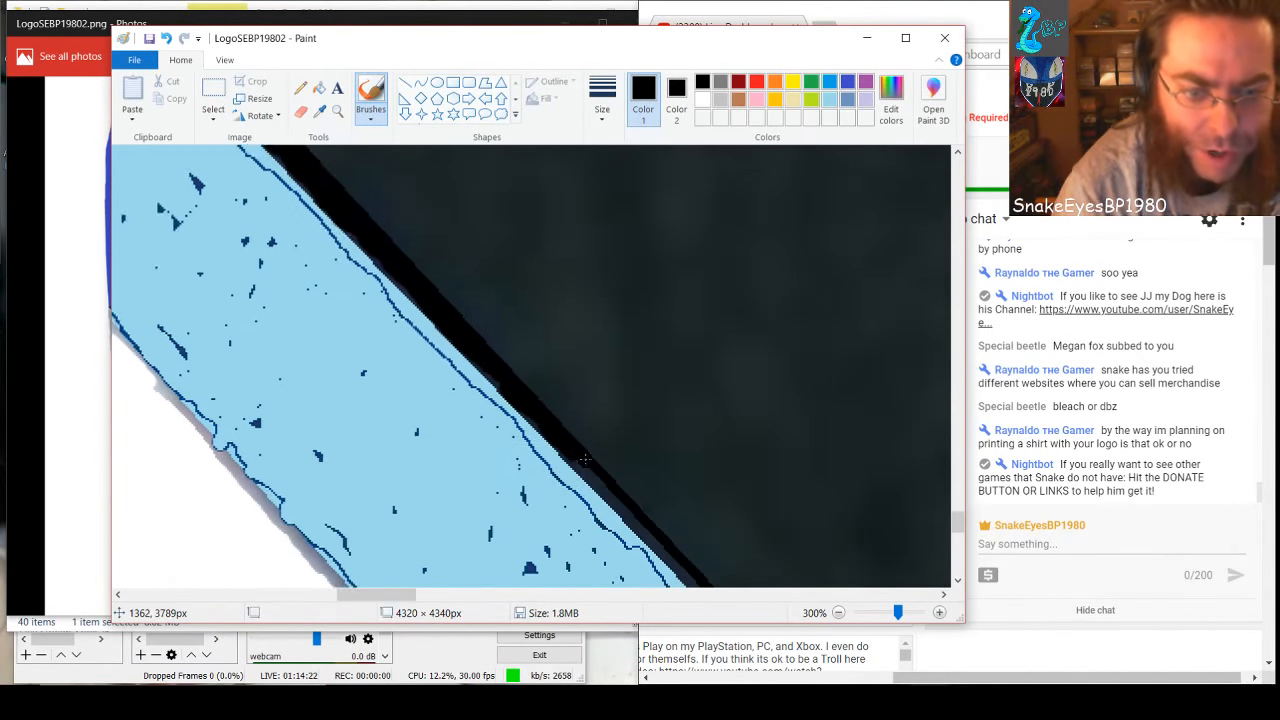
{"action": "left_click_drag", "start_coordinate": [370, 602], "coordinate": [391, 602]}
{"action": "left_click_drag", "start_coordinate": [342, 340], "coordinate": [452, 436]}
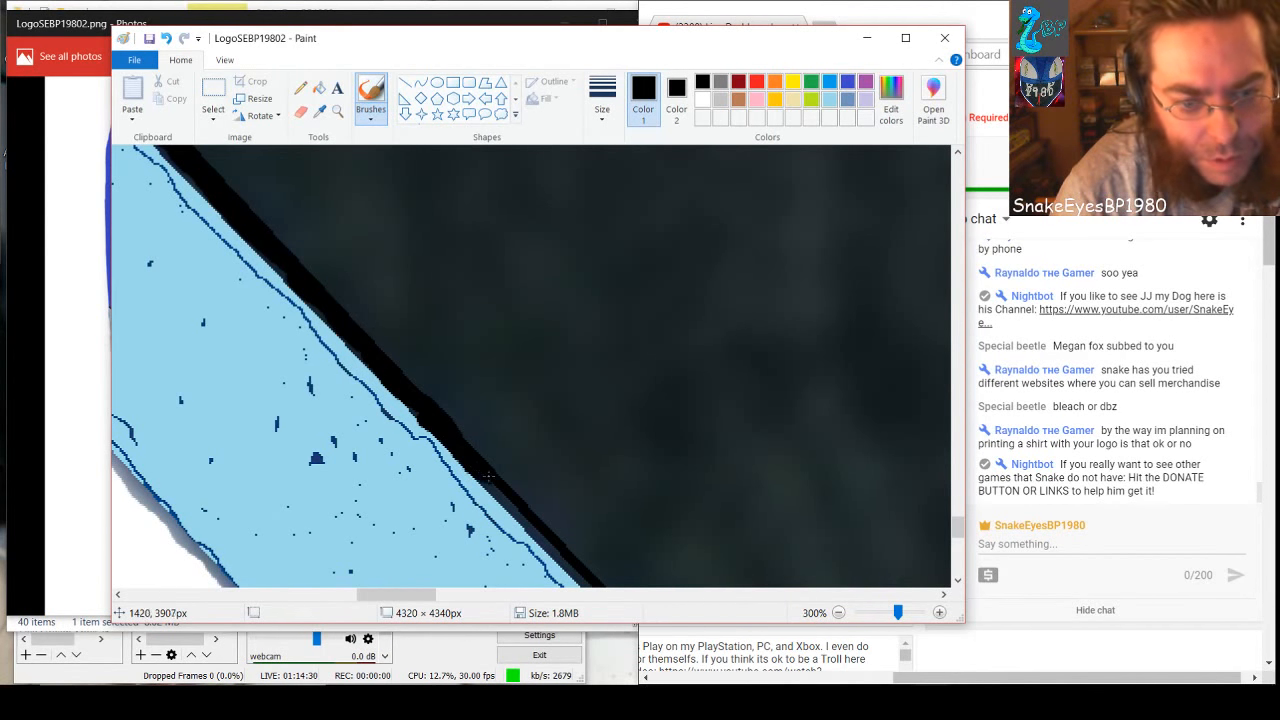
{"action": "left_click_drag", "start_coordinate": [490, 477], "coordinate": [566, 549]}
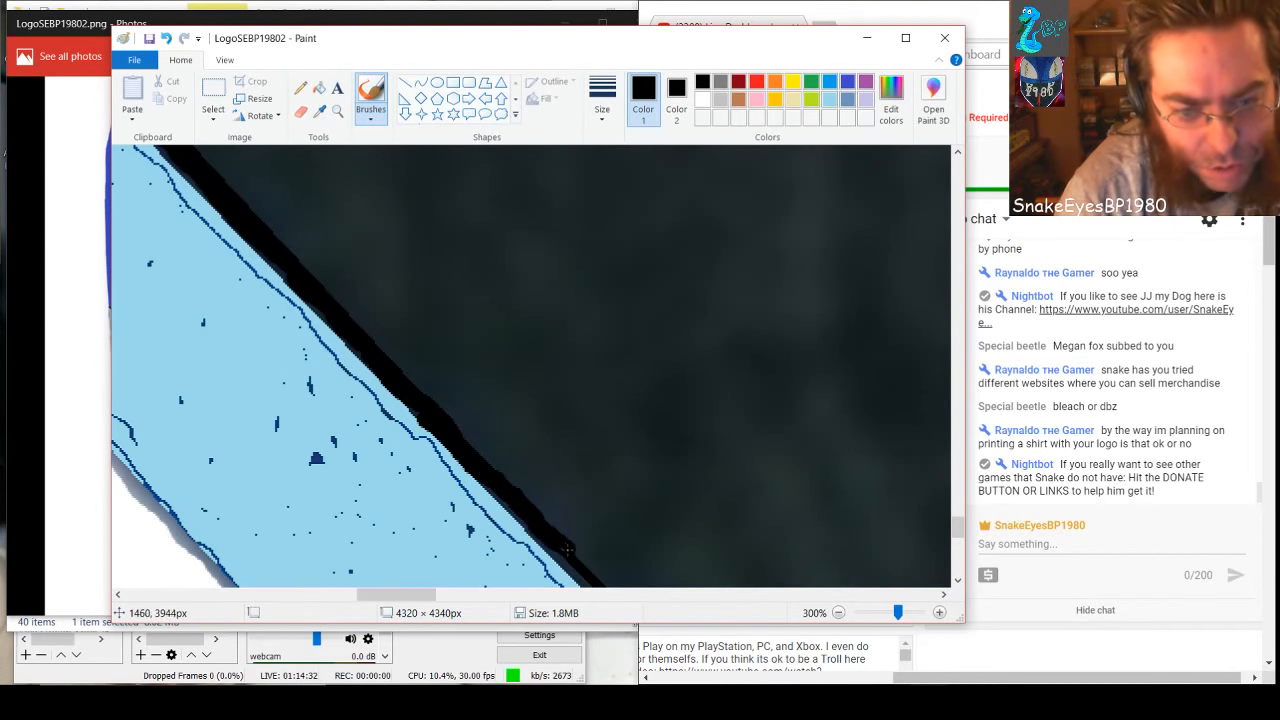
Undo the last two brush strokes and repaint that stretch of the gap black with short strokes along the light blue edge
{"action": "scroll", "coordinate": [609, 457], "scroll_direction": "down", "scroll_amount": 3}
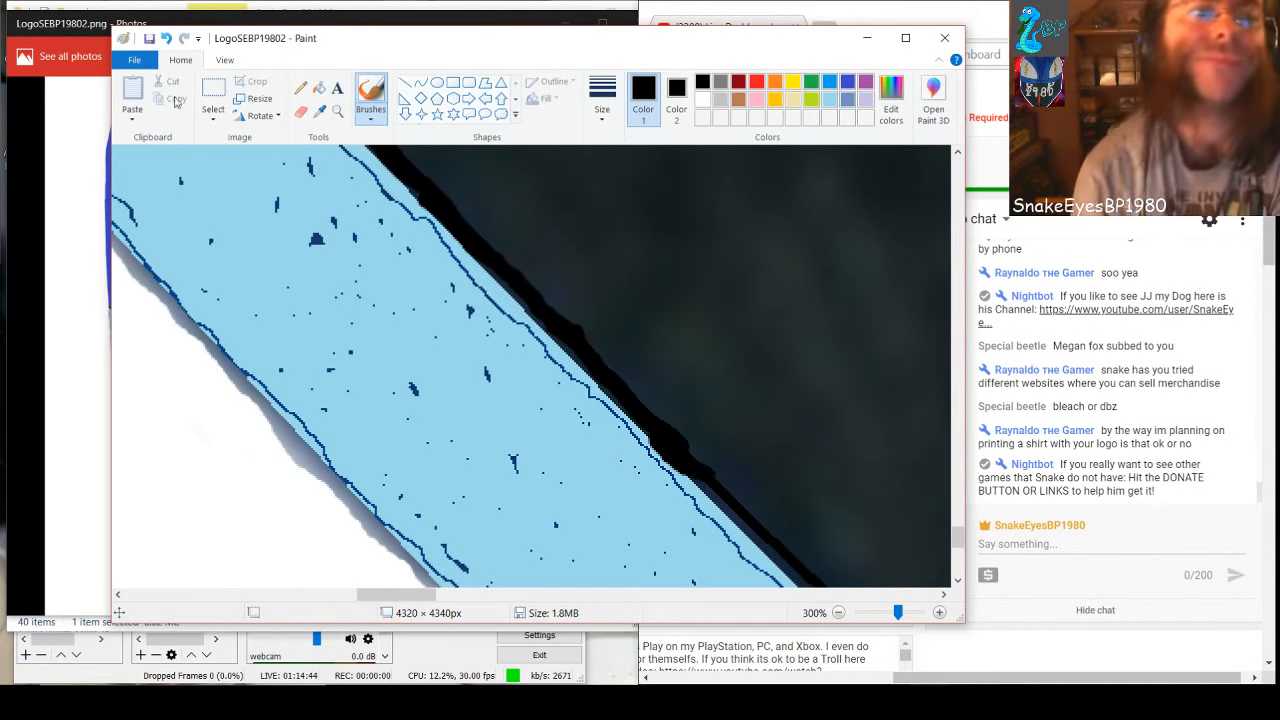
{"action": "left_click", "coordinate": [168, 39]}
{"action": "left_click", "coordinate": [168, 39]}
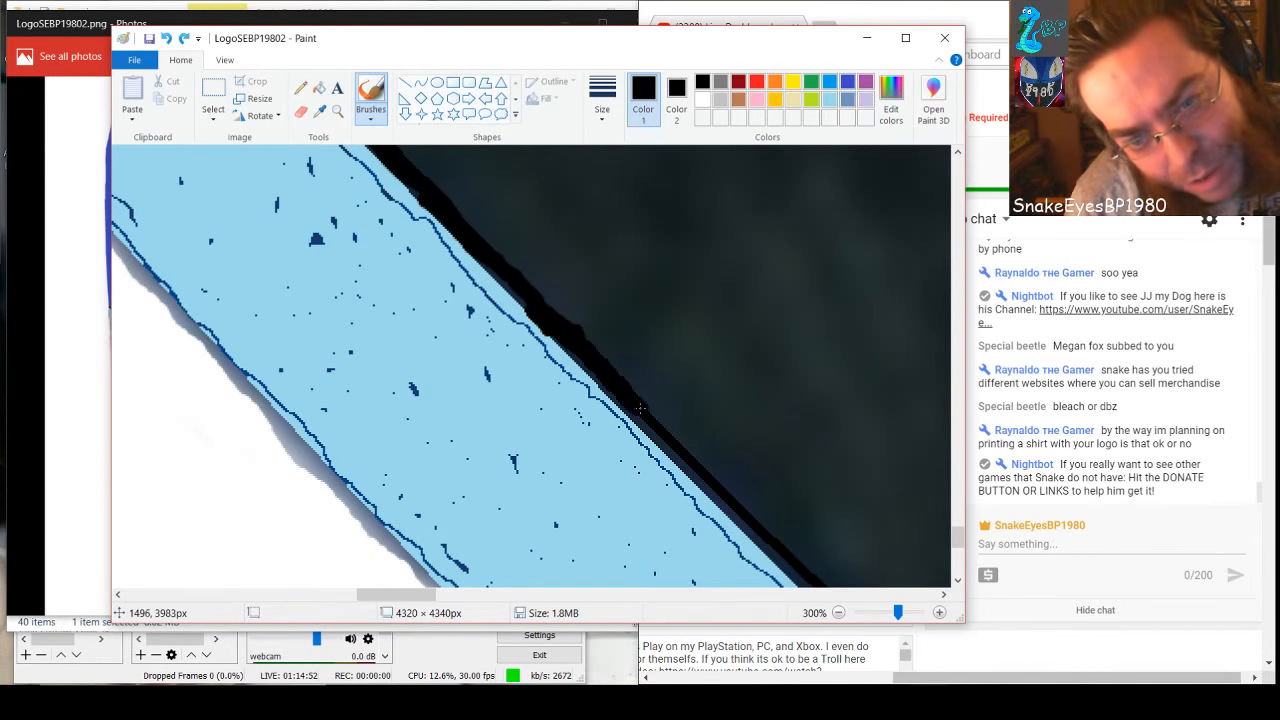
{"action": "left_click_drag", "start_coordinate": [669, 439], "coordinate": [683, 455]}
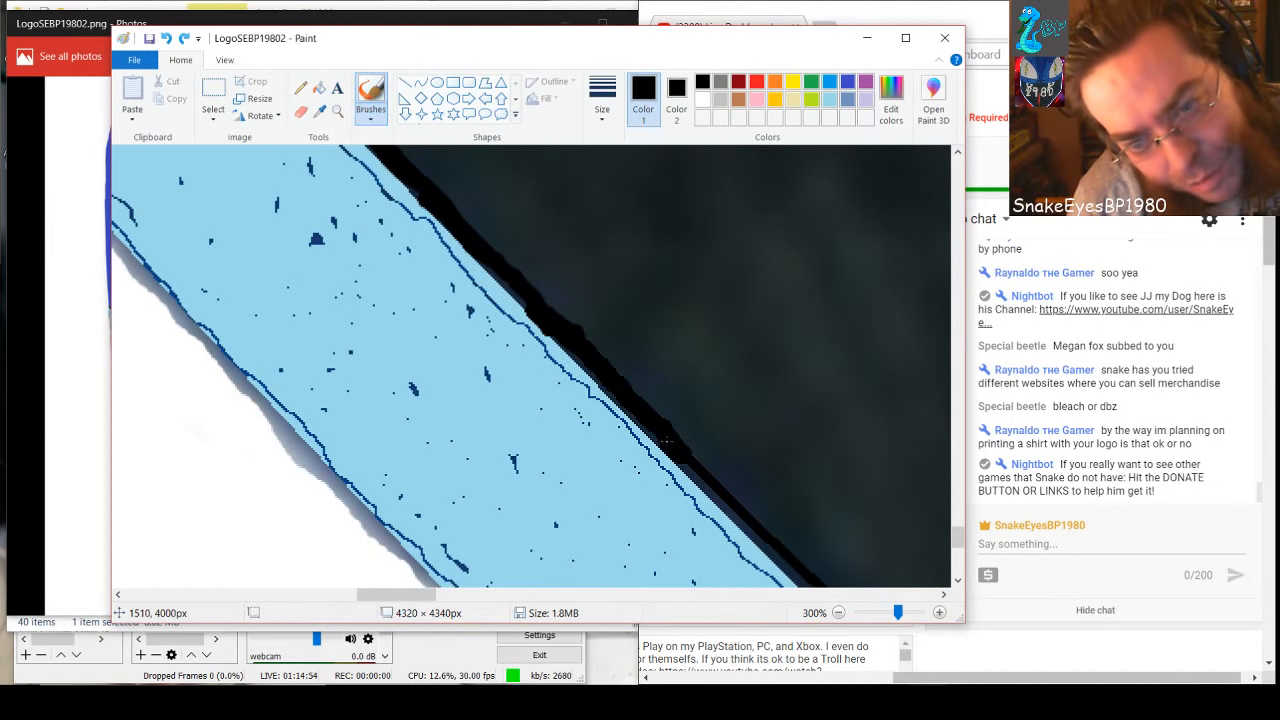
{"action": "left_click_drag", "start_coordinate": [625, 405], "coordinate": [634, 409]}
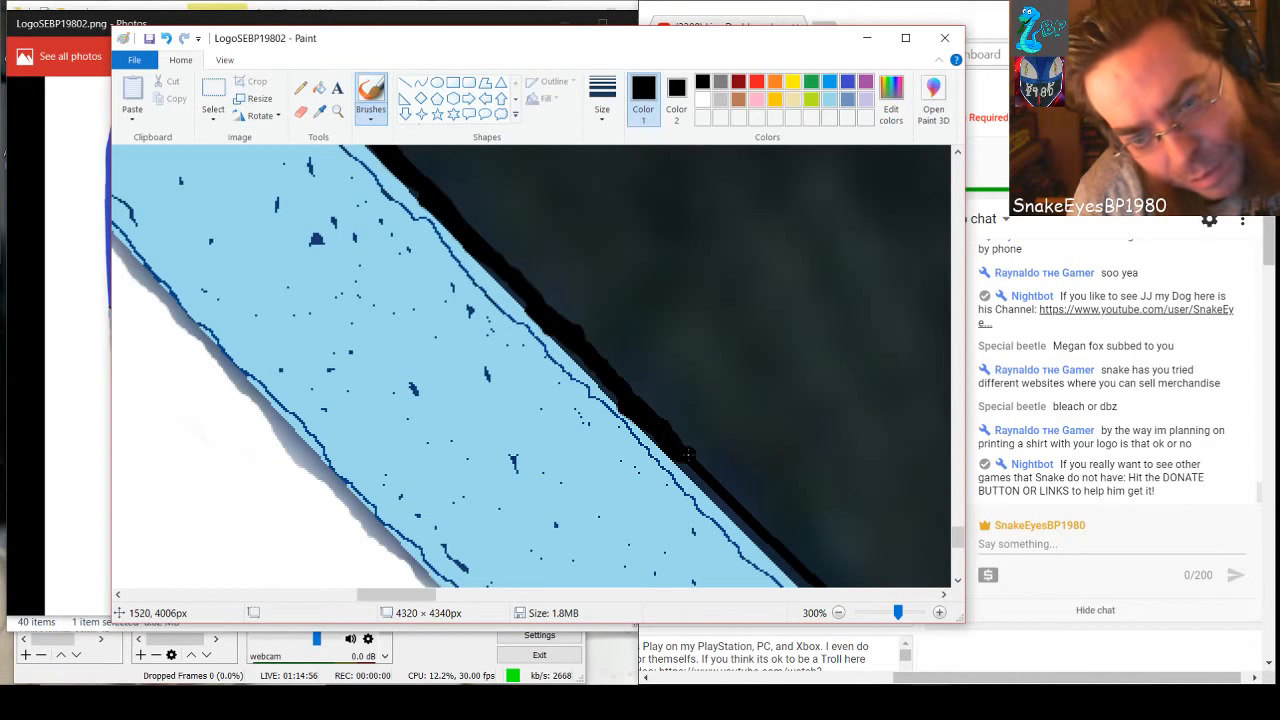
{"action": "left_click_drag", "start_coordinate": [702, 470], "coordinate": [716, 492]}
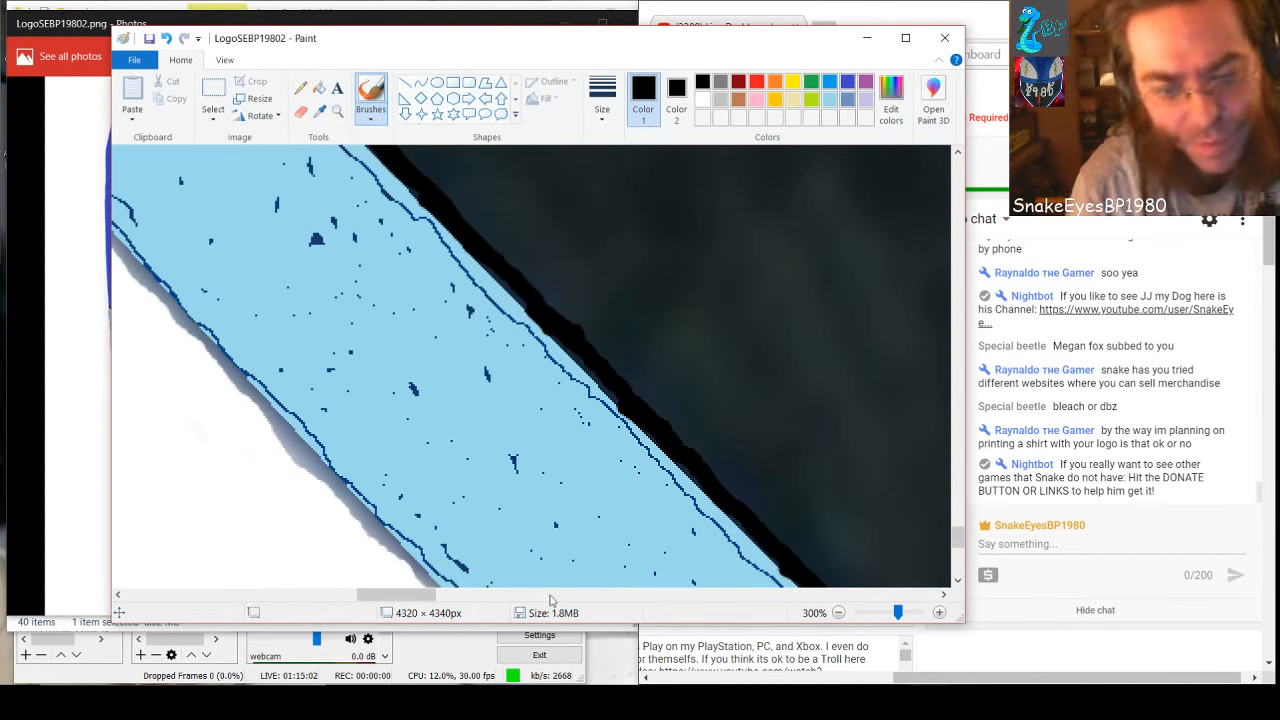
Brush the lower stretch of the gap between the light blue shape and the curved line solid black
{"action": "left_click_drag", "start_coordinate": [399, 598], "coordinate": [421, 598]}
{"action": "scroll", "coordinate": [417, 600], "scroll_direction": "up", "scroll_amount": 3}
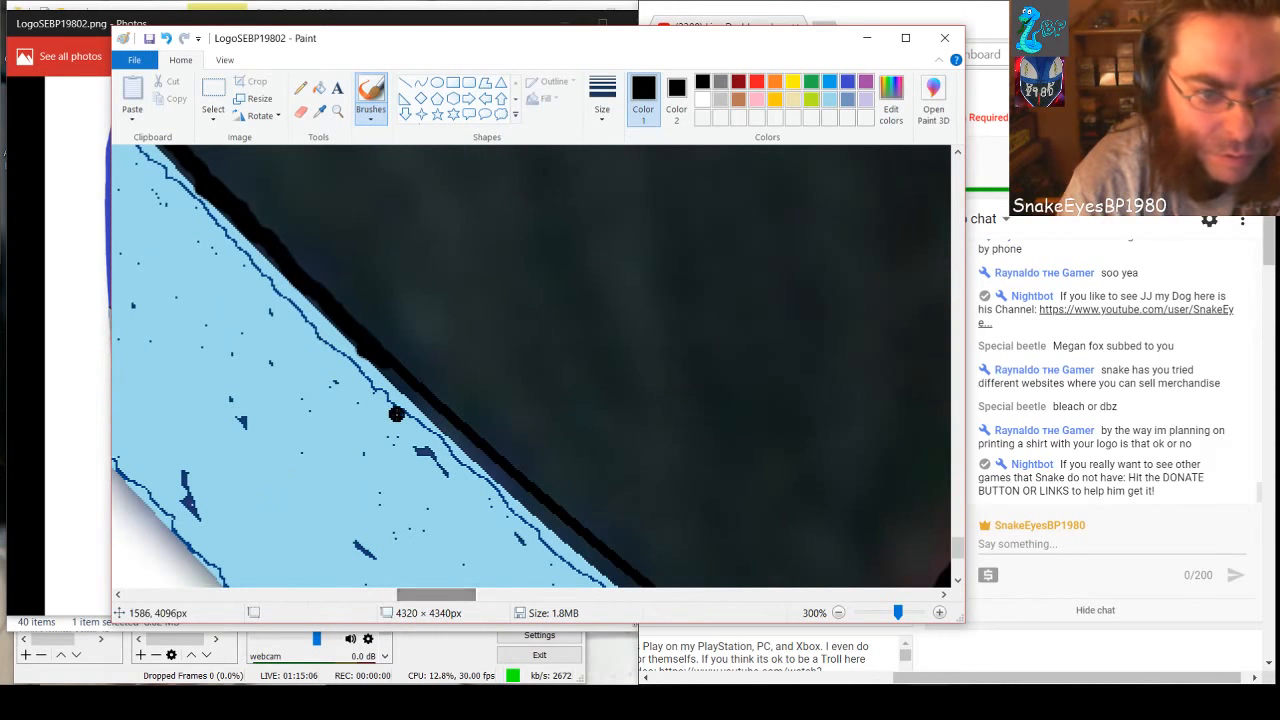
{"action": "mouse_move", "coordinate": [420, 402]}
{"action": "left_mouse_down"}
{"action": "mouse_move", "coordinate": [380, 363]}
{"action": "mouse_move", "coordinate": [451, 426]}
{"action": "left_mouse_up"}
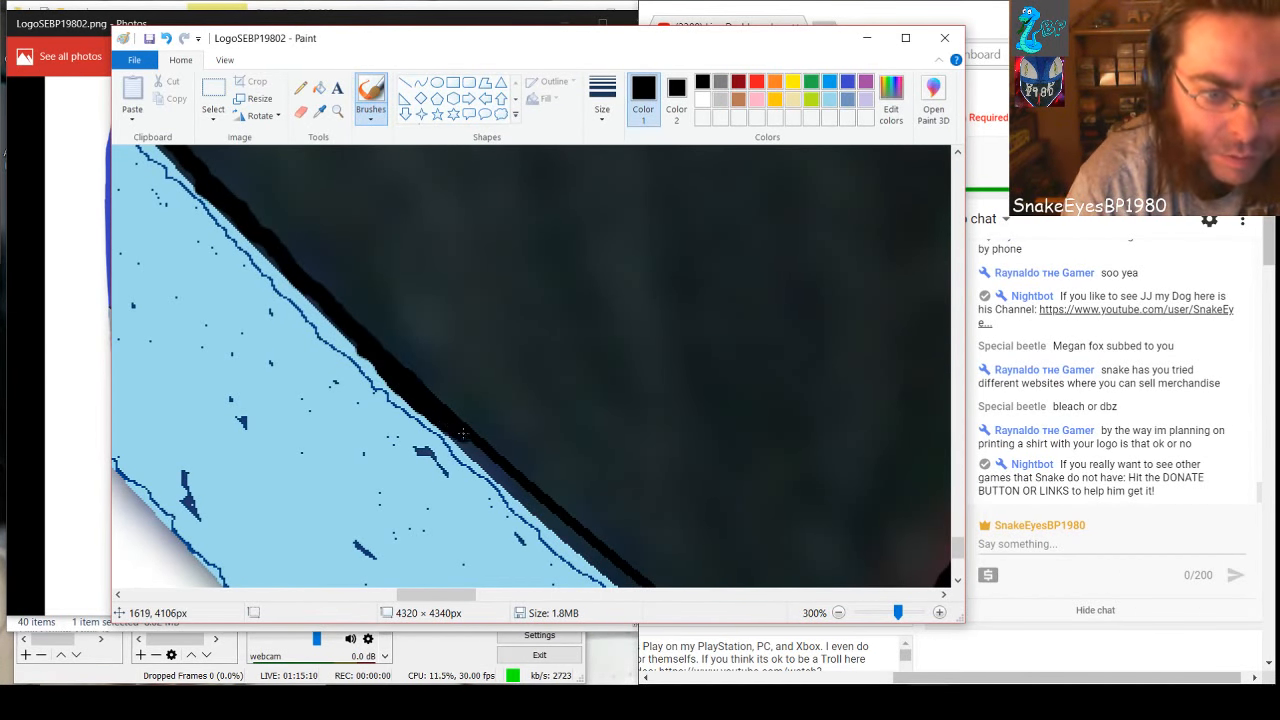
{"action": "left_click_drag", "start_coordinate": [495, 465], "coordinate": [556, 521]}
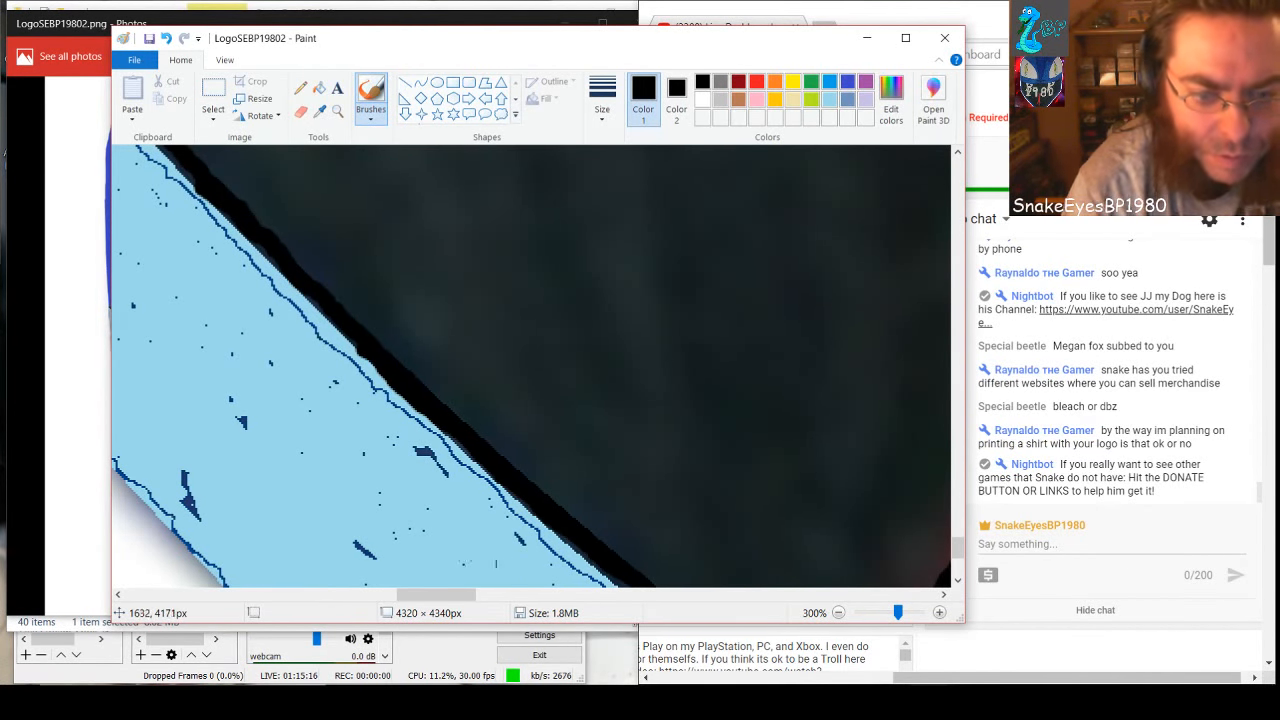
Brush the remaining gap along the light blue edge and the gray corner beside the slanted red spike's tip solid black
{"action": "left_click_drag", "start_coordinate": [435, 595], "coordinate": [462, 597]}
{"action": "scroll", "coordinate": [433, 518], "scroll_direction": "down", "scroll_amount": 3}
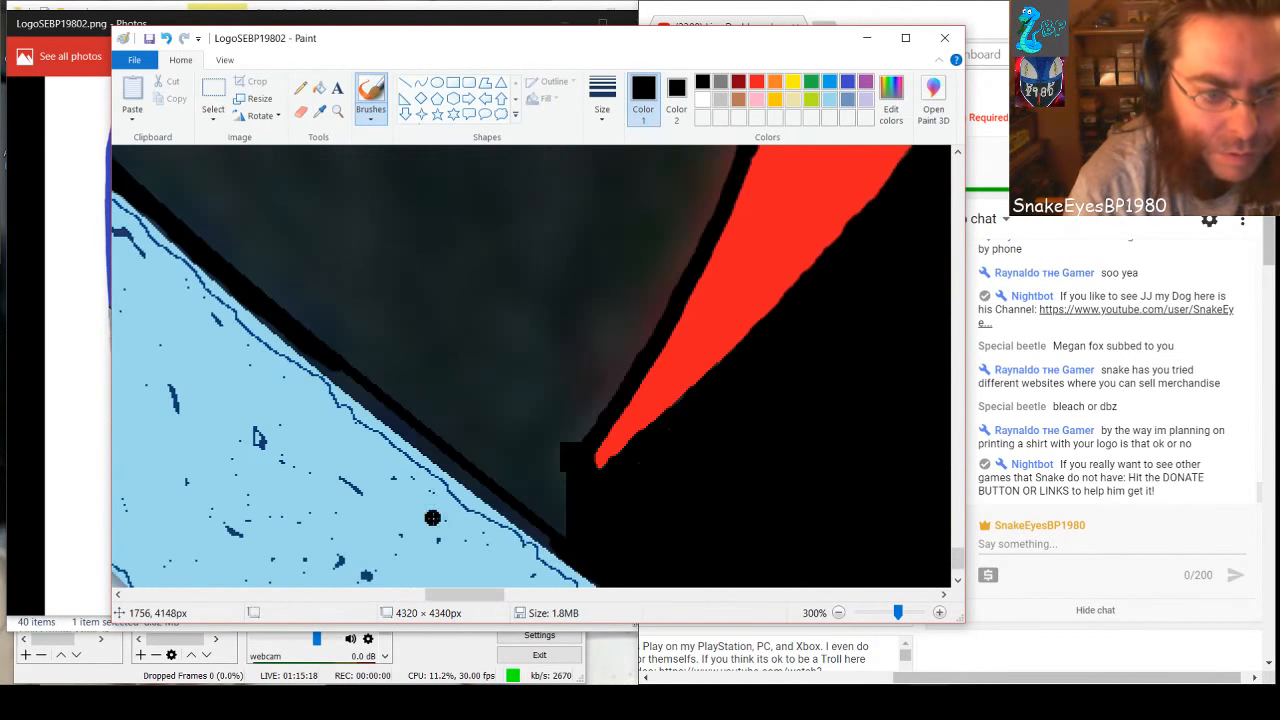
{"action": "mouse_move", "coordinate": [333, 367]}
{"action": "left_mouse_down"}
{"action": "mouse_move", "coordinate": [565, 539]}
{"action": "mouse_move", "coordinate": [561, 463]}
{"action": "mouse_move", "coordinate": [556, 520]}
{"action": "mouse_move", "coordinate": [540, 493]}
{"action": "mouse_move", "coordinate": [553, 453]}
{"action": "mouse_move", "coordinate": [556, 511]}
{"action": "mouse_move", "coordinate": [546, 477]}
{"action": "mouse_move", "coordinate": [529, 505]}
{"action": "mouse_move", "coordinate": [494, 484]}
{"action": "mouse_move", "coordinate": [532, 472]}
{"action": "mouse_move", "coordinate": [479, 463]}
{"action": "mouse_move", "coordinate": [537, 457]}
{"action": "mouse_move", "coordinate": [477, 460]}
{"action": "mouse_move", "coordinate": [550, 456]}
{"action": "mouse_move", "coordinate": [538, 445]}
{"action": "mouse_move", "coordinate": [453, 438]}
{"action": "left_mouse_up"}
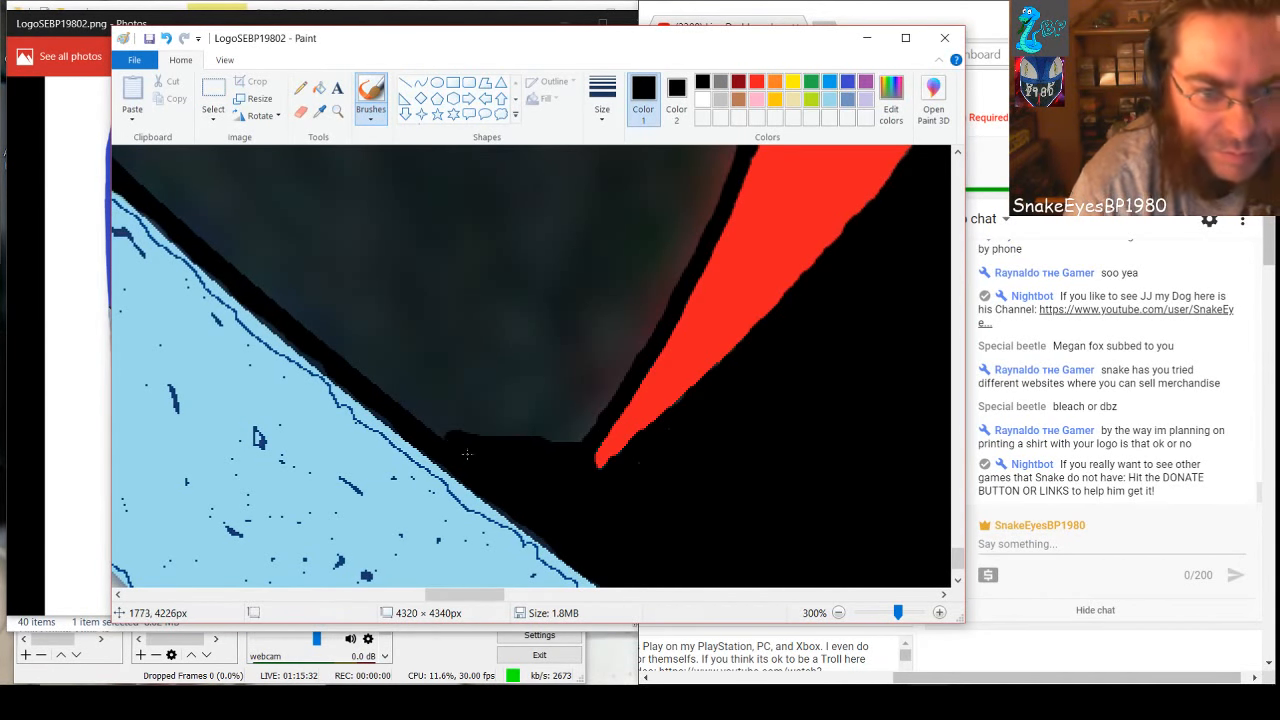
Brush a black line up the lower stretch of the slanted red spike's edge, continuing from the existing black stroke
{"action": "scroll", "coordinate": [646, 282], "scroll_direction": "up", "scroll_amount": 3}
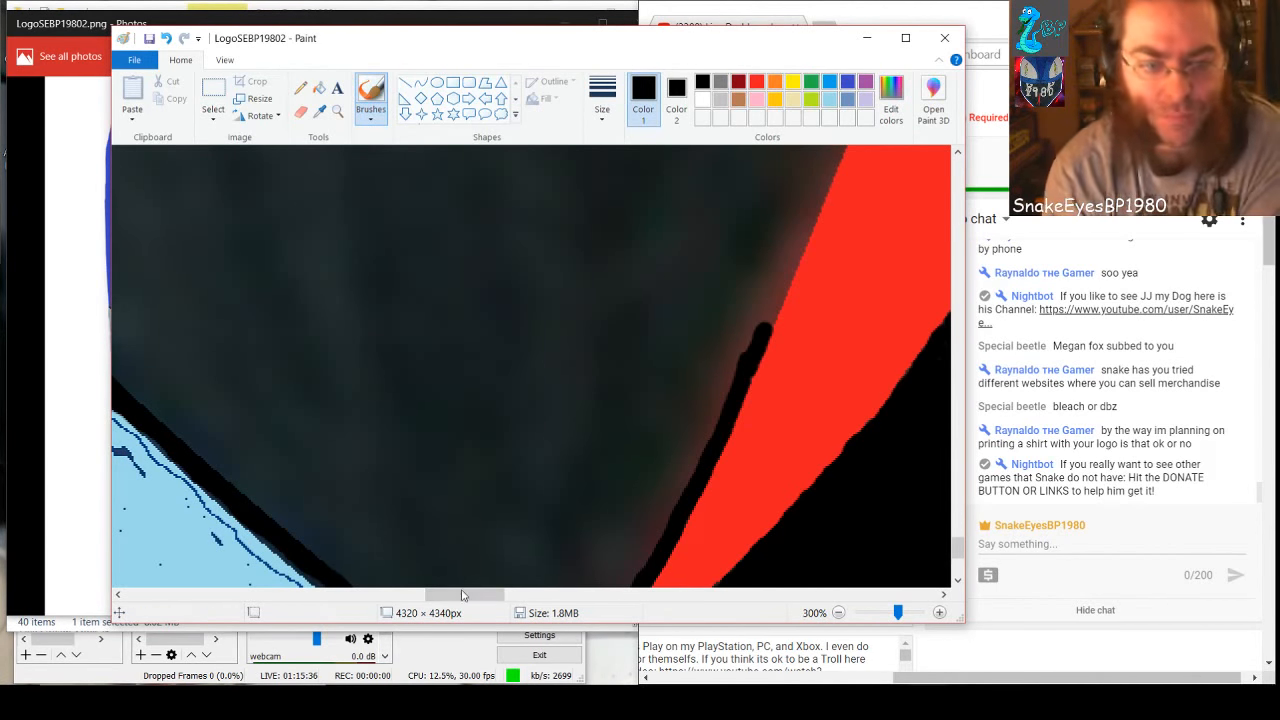
{"action": "left_click_drag", "start_coordinate": [465, 595], "coordinate": [491, 596]}
{"action": "scroll", "coordinate": [512, 510], "scroll_direction": "up", "scroll_amount": 8}
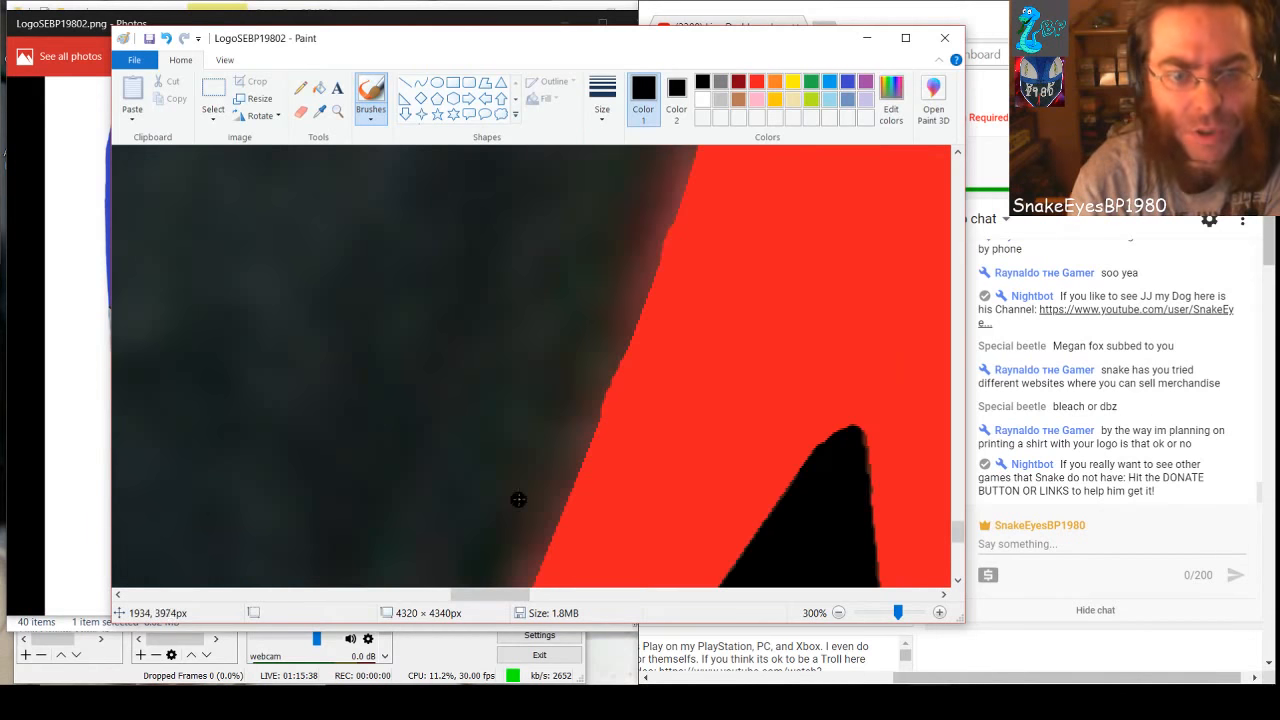
{"action": "scroll", "coordinate": [599, 388], "scroll_direction": "down", "scroll_amount": 2}
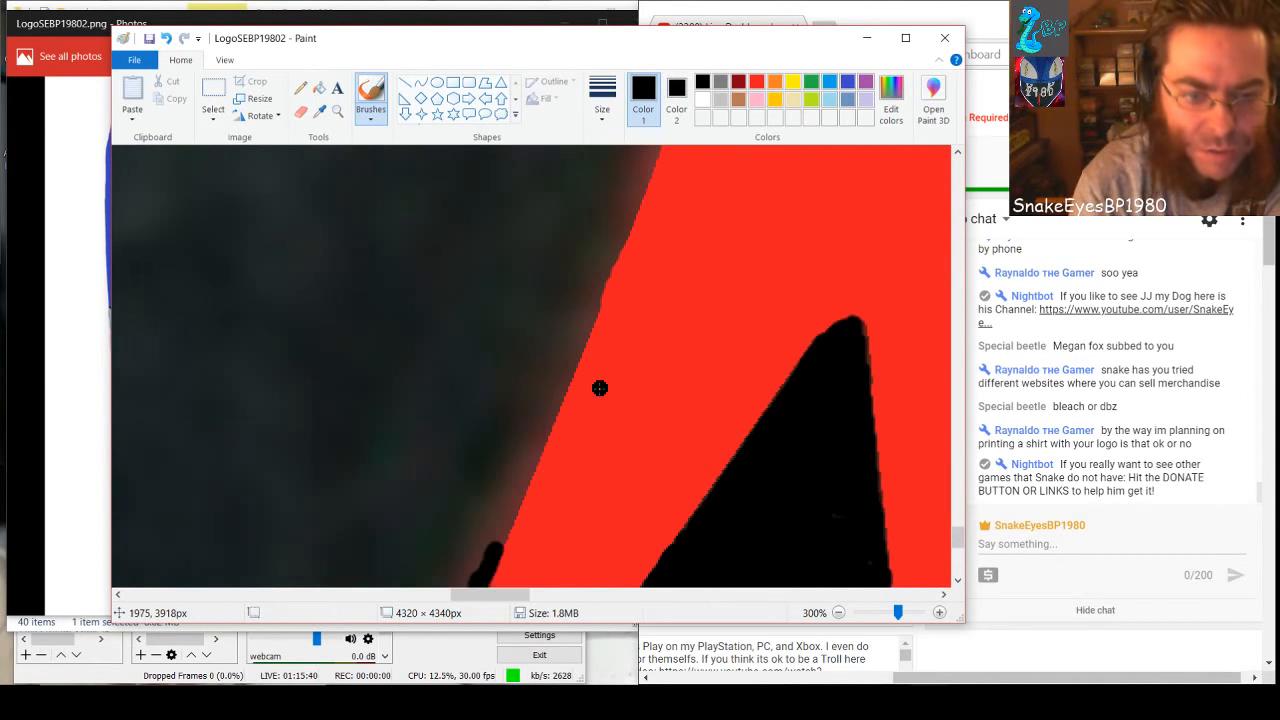
{"action": "left_click_drag", "start_coordinate": [497, 537], "coordinate": [641, 166]}
{"action": "key", "text": "ctrl+z"}
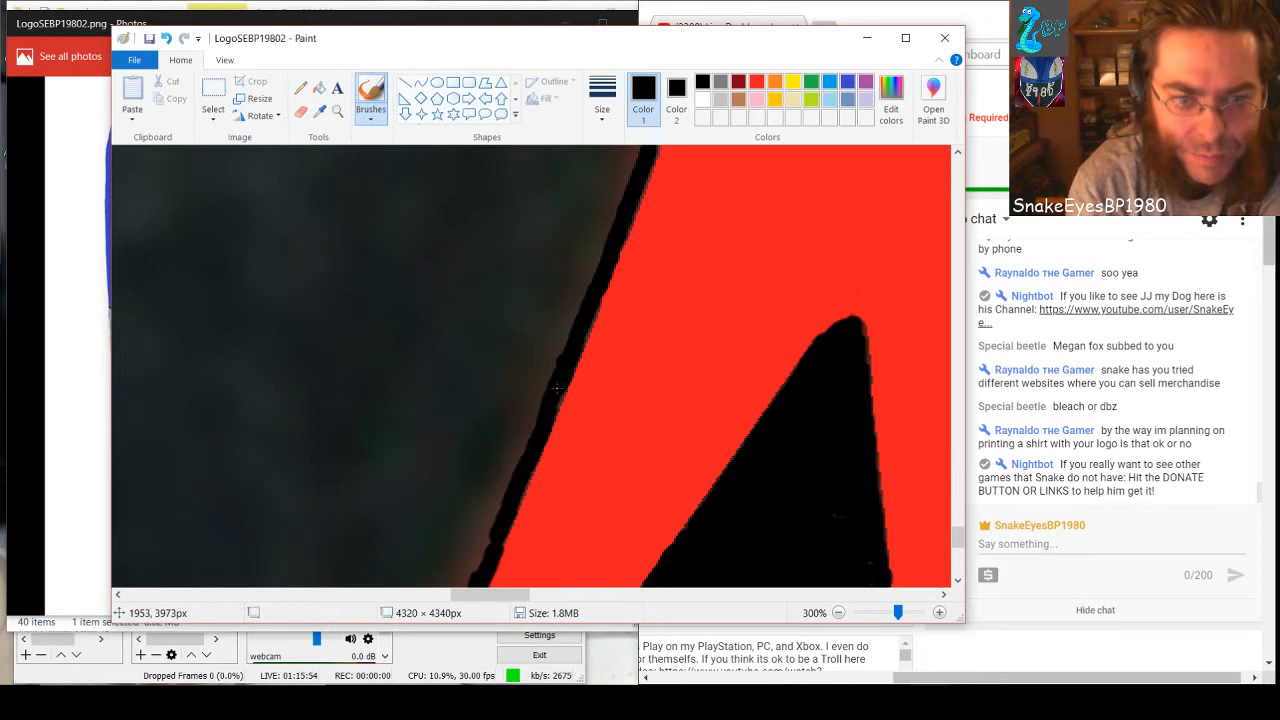
Extend the black line up the red spike's edge through the bend where it turns toward vertical
{"action": "scroll", "coordinate": [553, 415], "scroll_direction": "up", "scroll_amount": 1}
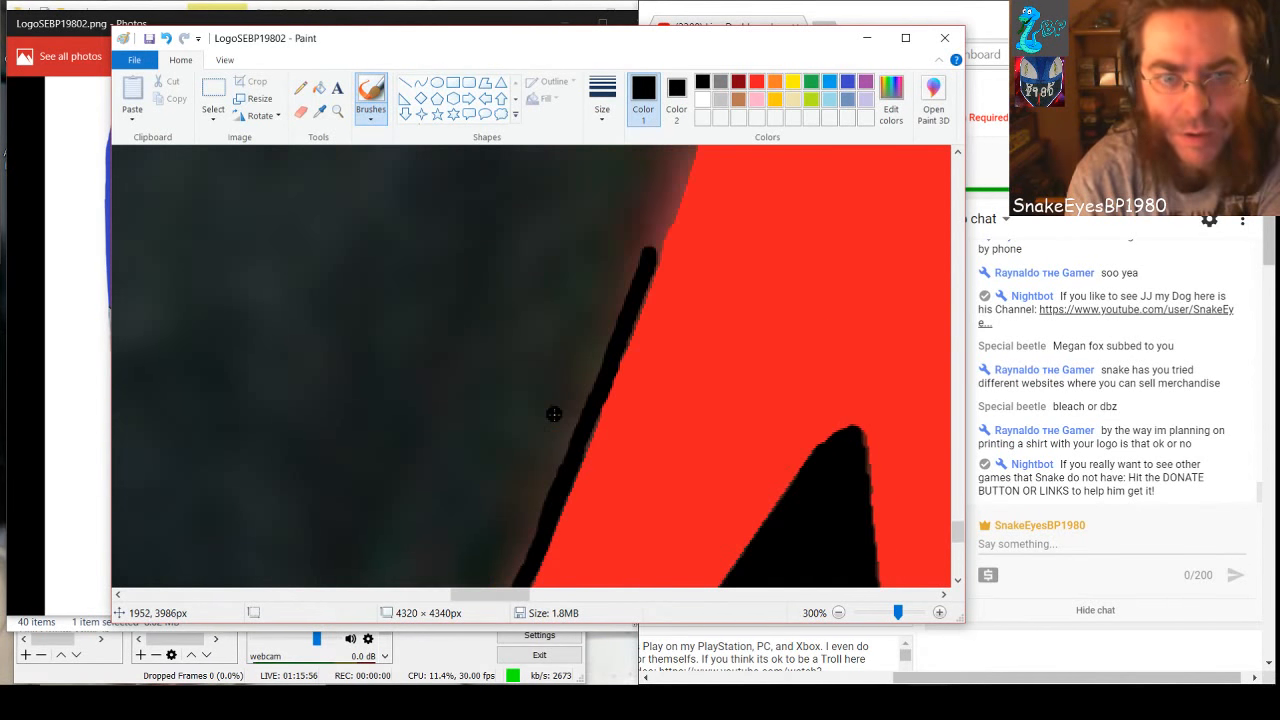
{"action": "scroll", "coordinate": [556, 412], "scroll_direction": "up", "scroll_amount": 1}
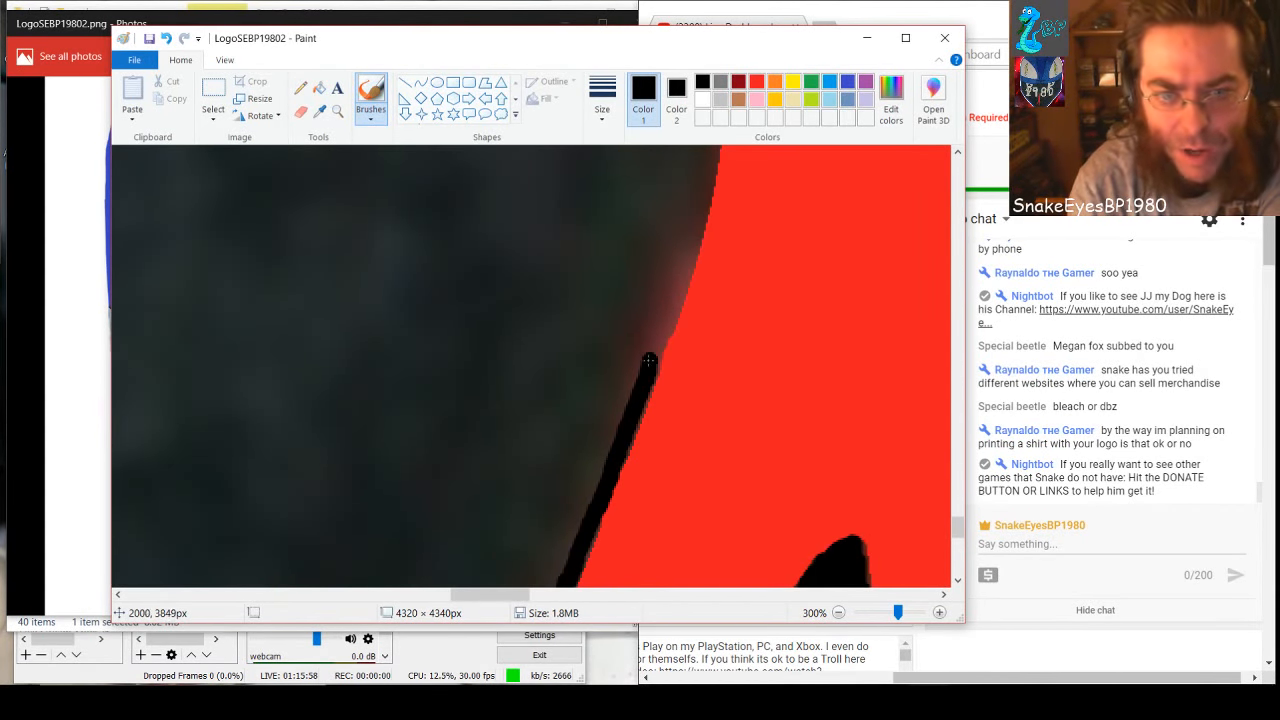
{"action": "mouse_move", "coordinate": [652, 360]}
{"action": "left_mouse_down"}
{"action": "mouse_move", "coordinate": [680, 268]}
{"action": "mouse_move", "coordinate": [684, 288]}
{"action": "left_mouse_up"}
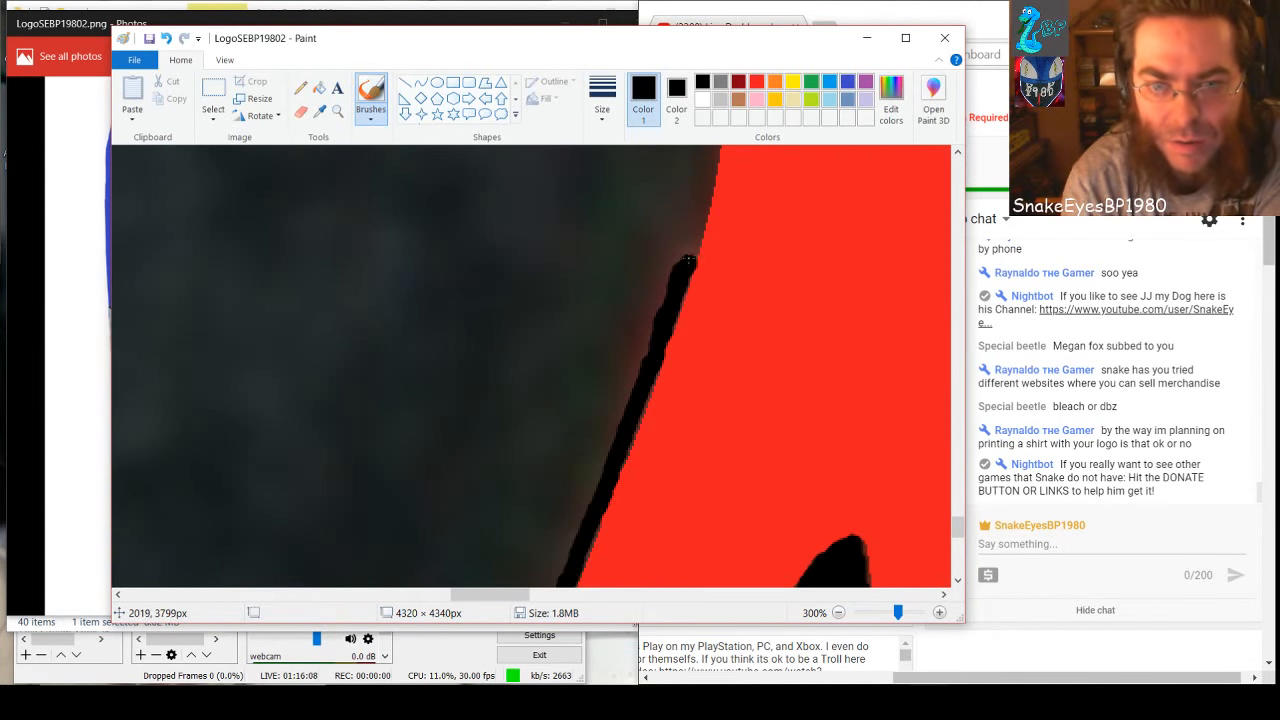
{"action": "left_click_drag", "start_coordinate": [688, 261], "coordinate": [704, 163]}
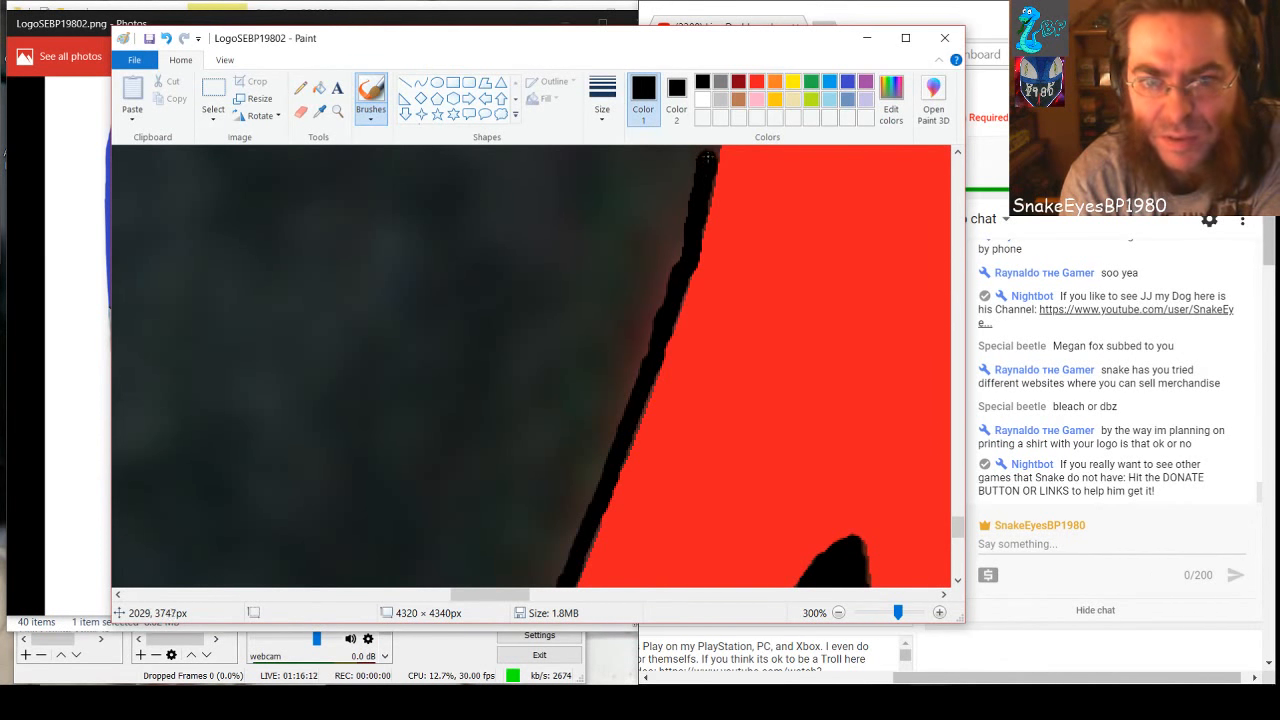
Brush the nearly vertical stretch of the red edge black, up to the level of the white 8's base
{"action": "scroll", "coordinate": [708, 375], "scroll_direction": "up", "scroll_amount": 3}
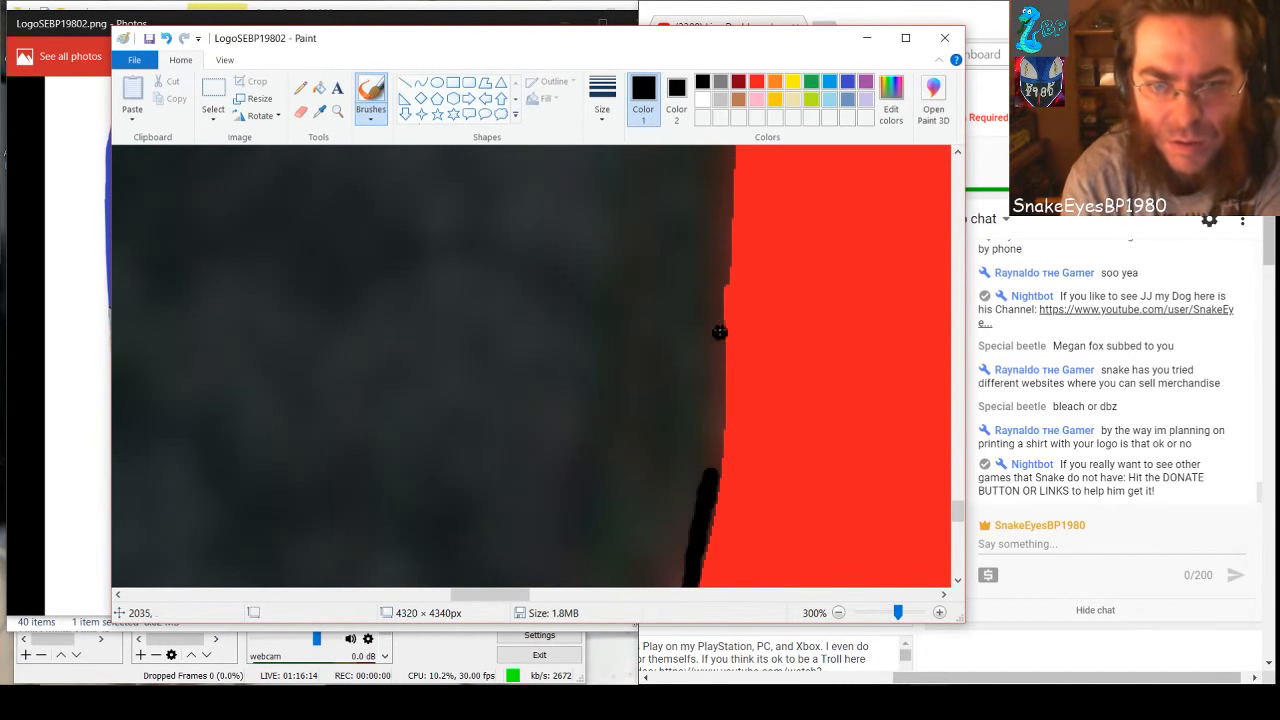
{"action": "left_click_drag", "start_coordinate": [716, 264], "coordinate": [711, 482]}
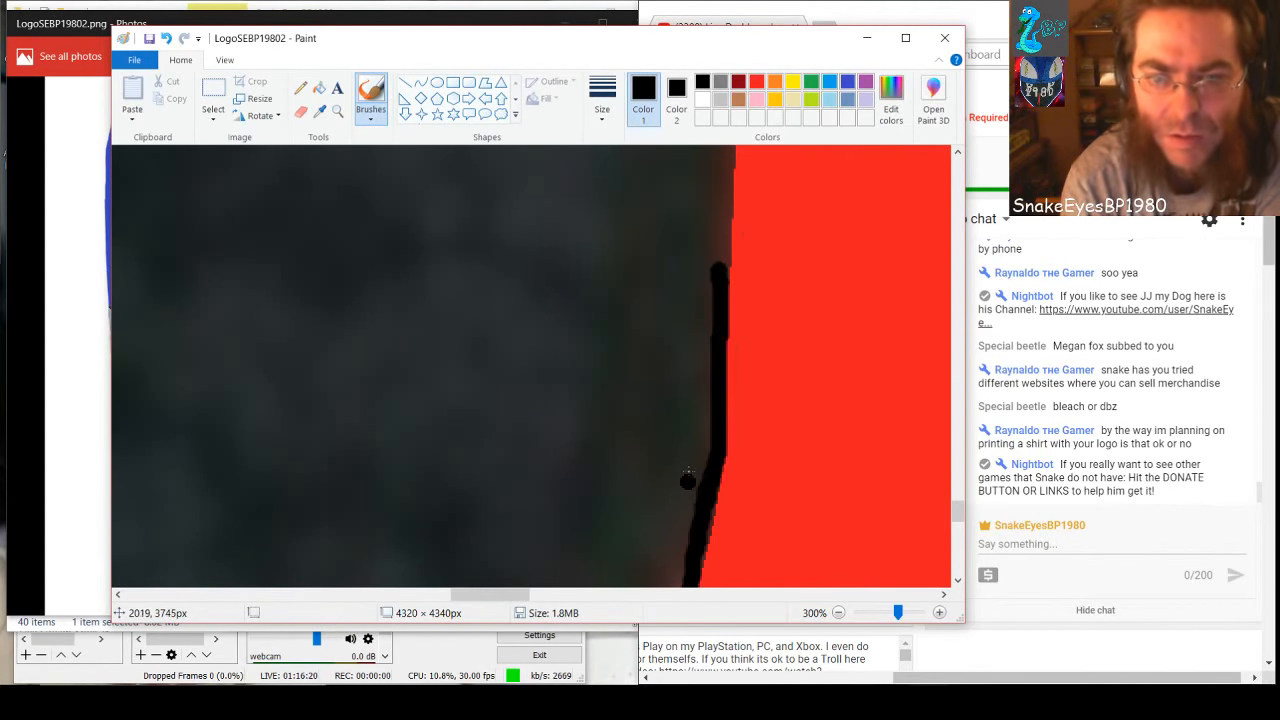
{"action": "left_click_drag", "start_coordinate": [720, 262], "coordinate": [726, 151]}
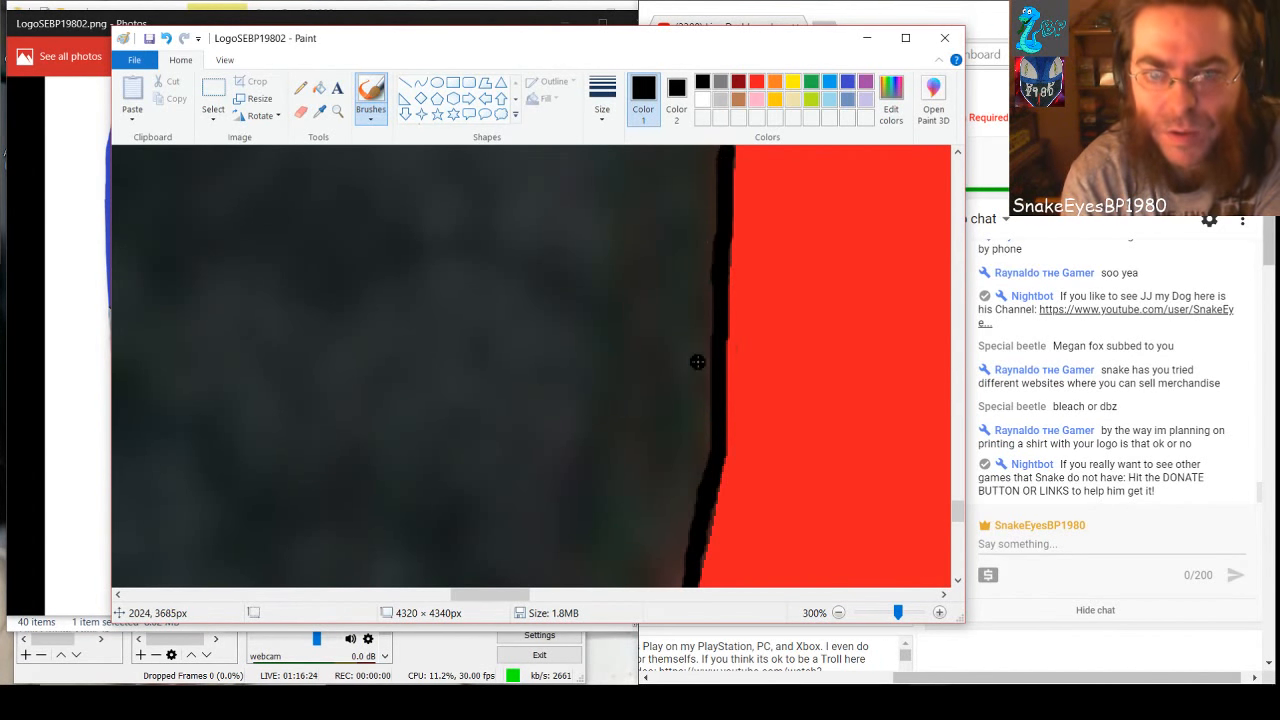
{"action": "scroll", "coordinate": [697, 363], "scroll_direction": "up", "scroll_amount": 3}
{"action": "left_click_drag", "start_coordinate": [726, 368], "coordinate": [736, 150]}
{"action": "scroll", "coordinate": [731, 290], "scroll_direction": "up", "scroll_amount": 4}
{"action": "scroll", "coordinate": [731, 290], "scroll_direction": "up", "scroll_amount": 3}
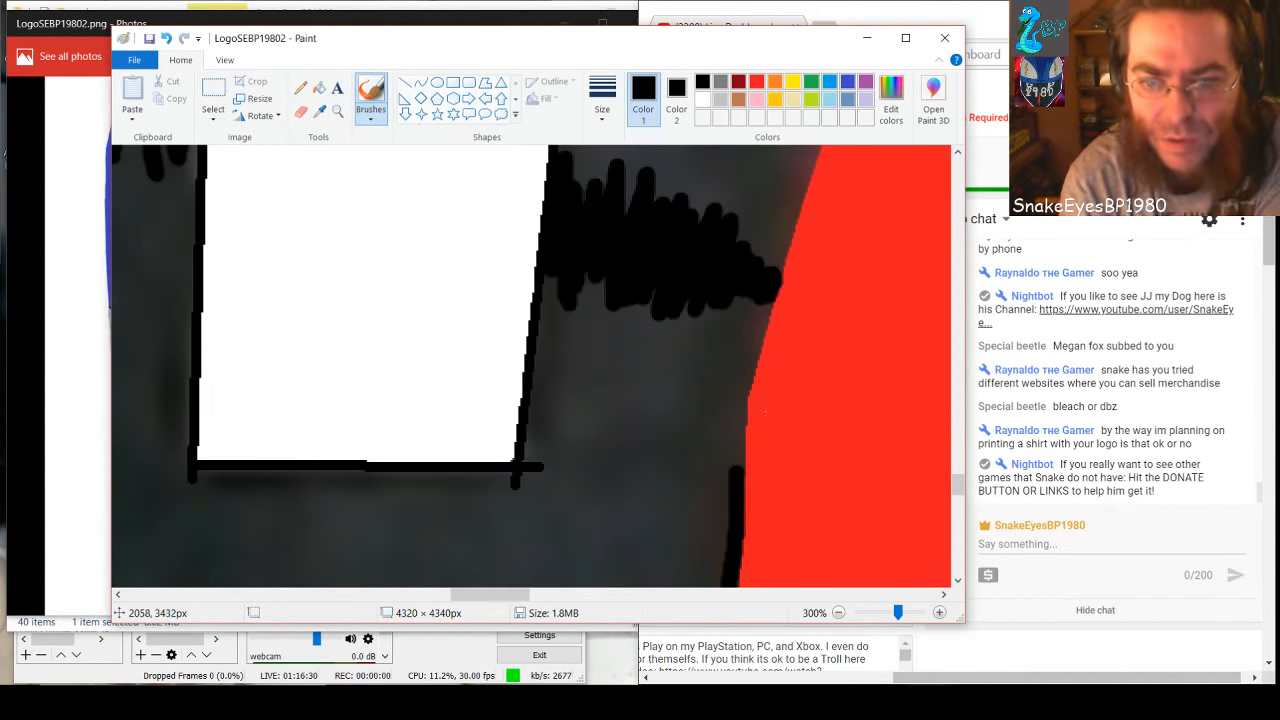
Undo the last stroke and repaint the red edge black from the scribbled patch beside the white 8 down to the existing line
{"action": "left_click_drag", "start_coordinate": [737, 464], "coordinate": [739, 376]}
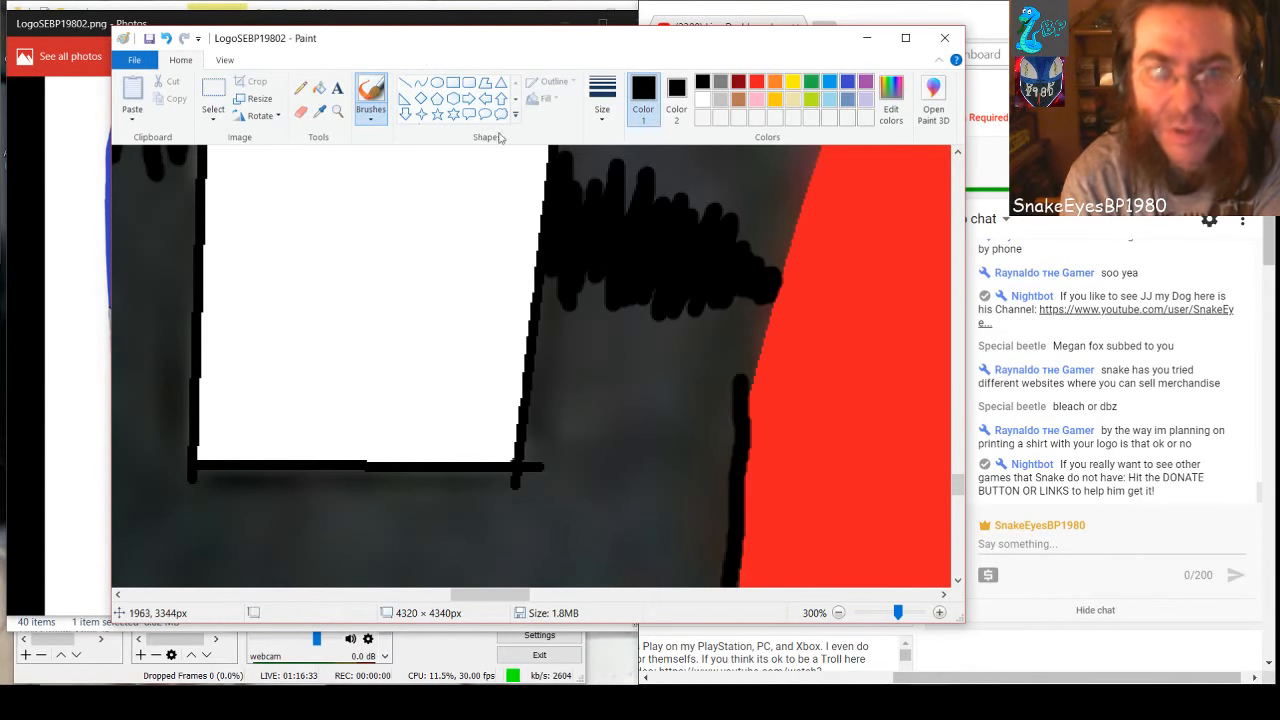
{"action": "left_click", "coordinate": [166, 38]}
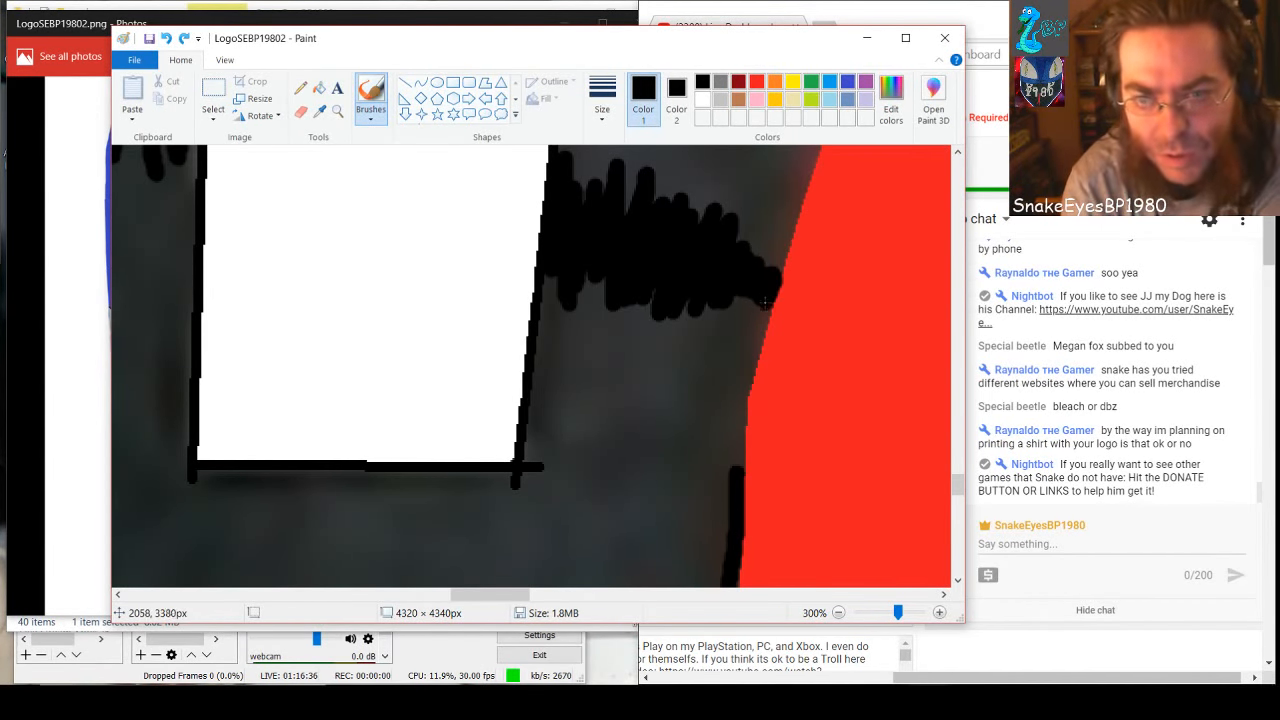
{"action": "left_click_drag", "start_coordinate": [764, 300], "coordinate": [738, 409]}
{"action": "left_click_drag", "start_coordinate": [737, 427], "coordinate": [733, 484]}
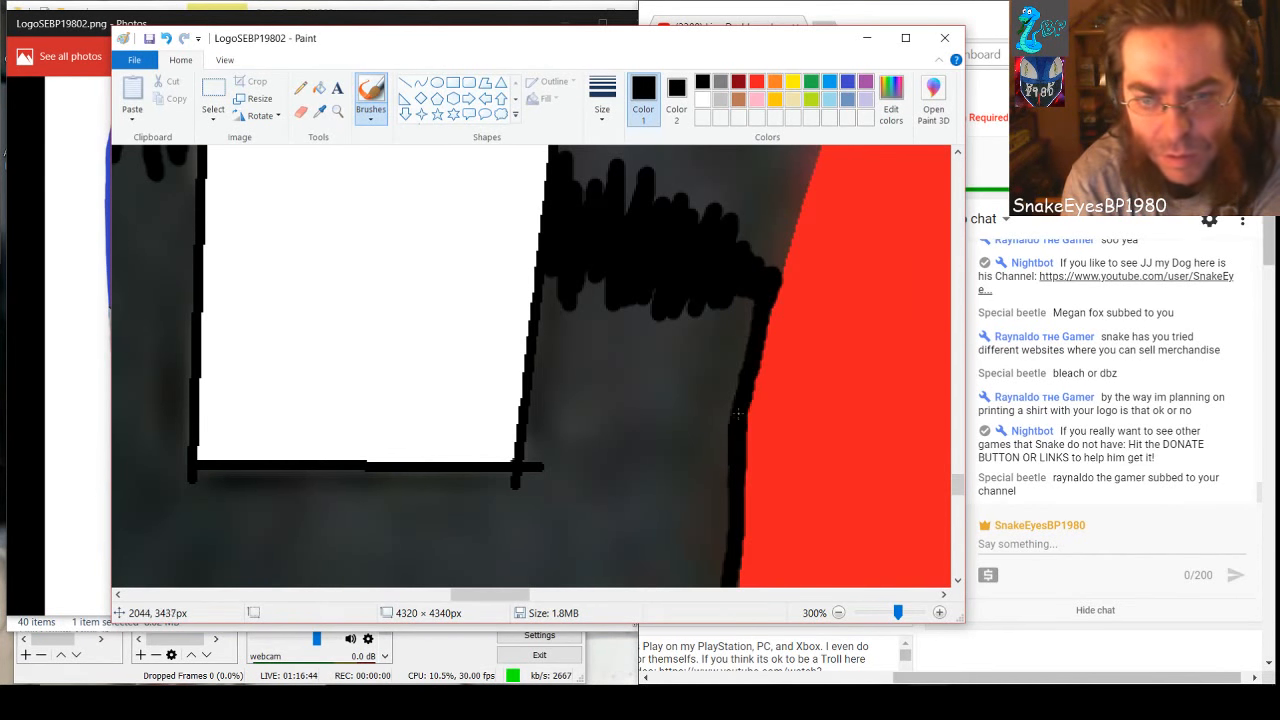
{"action": "mouse_move", "coordinate": [738, 413]}
{"action": "left_mouse_down"}
{"action": "mouse_move", "coordinate": [754, 303]}
{"action": "mouse_move", "coordinate": [740, 355]}
{"action": "left_mouse_up"}
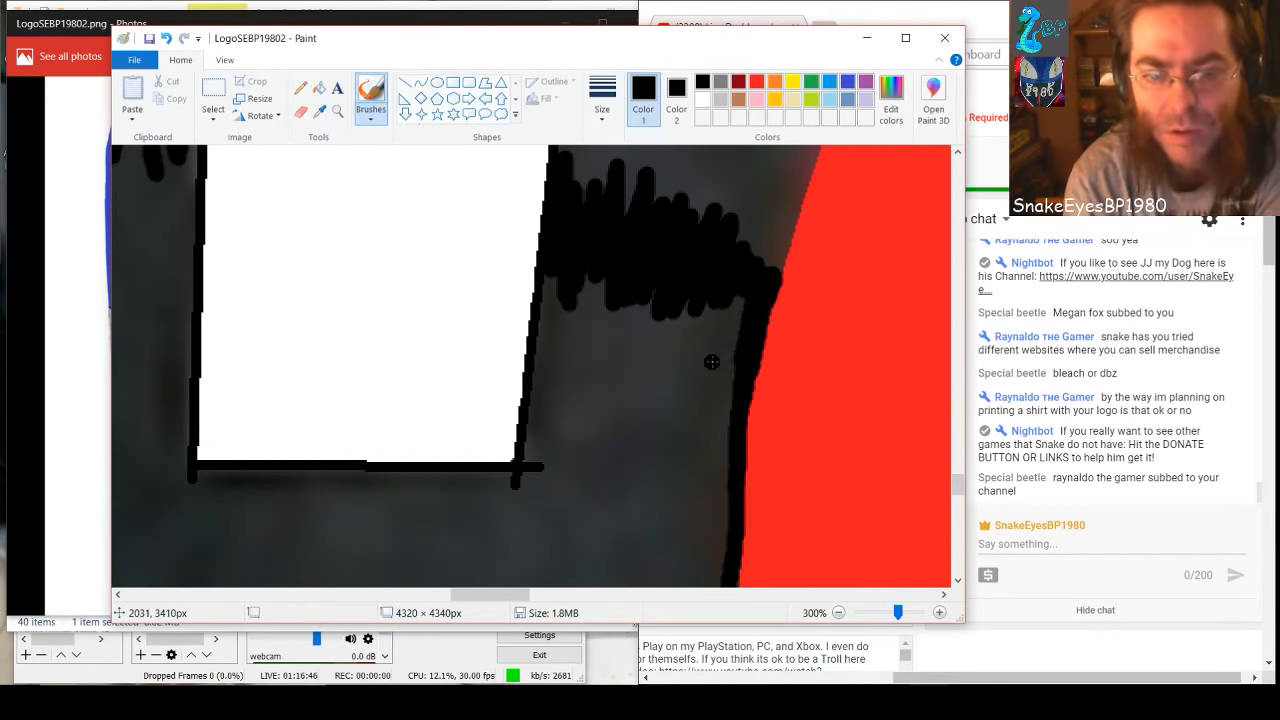
Brush a black line along the red shape's curved upper edge, starting above the scribbled black patch beside the white 8
{"action": "scroll", "coordinate": [711, 362], "scroll_direction": "up", "scroll_amount": 2}
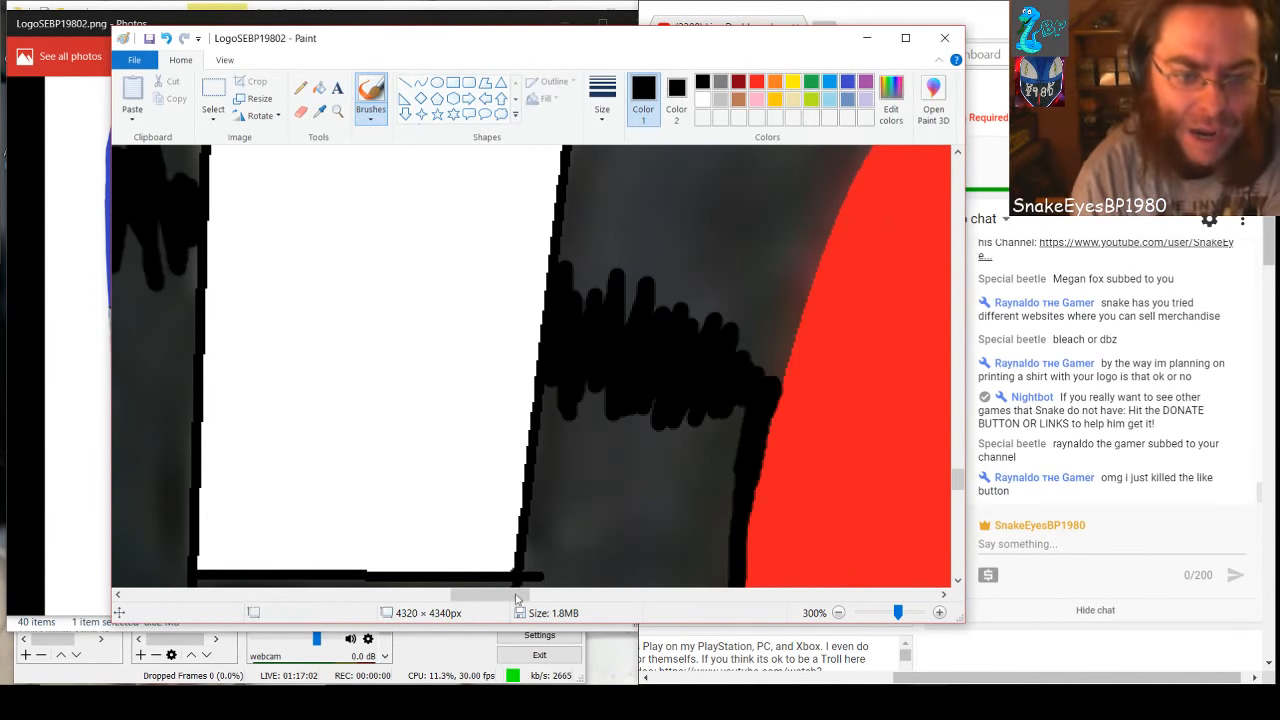
{"action": "mouse_move", "coordinate": [517, 598]}
{"action": "left_mouse_down"}
{"action": "mouse_move", "coordinate": [558, 598]}
{"action": "mouse_move", "coordinate": [541, 598]}
{"action": "left_mouse_up"}
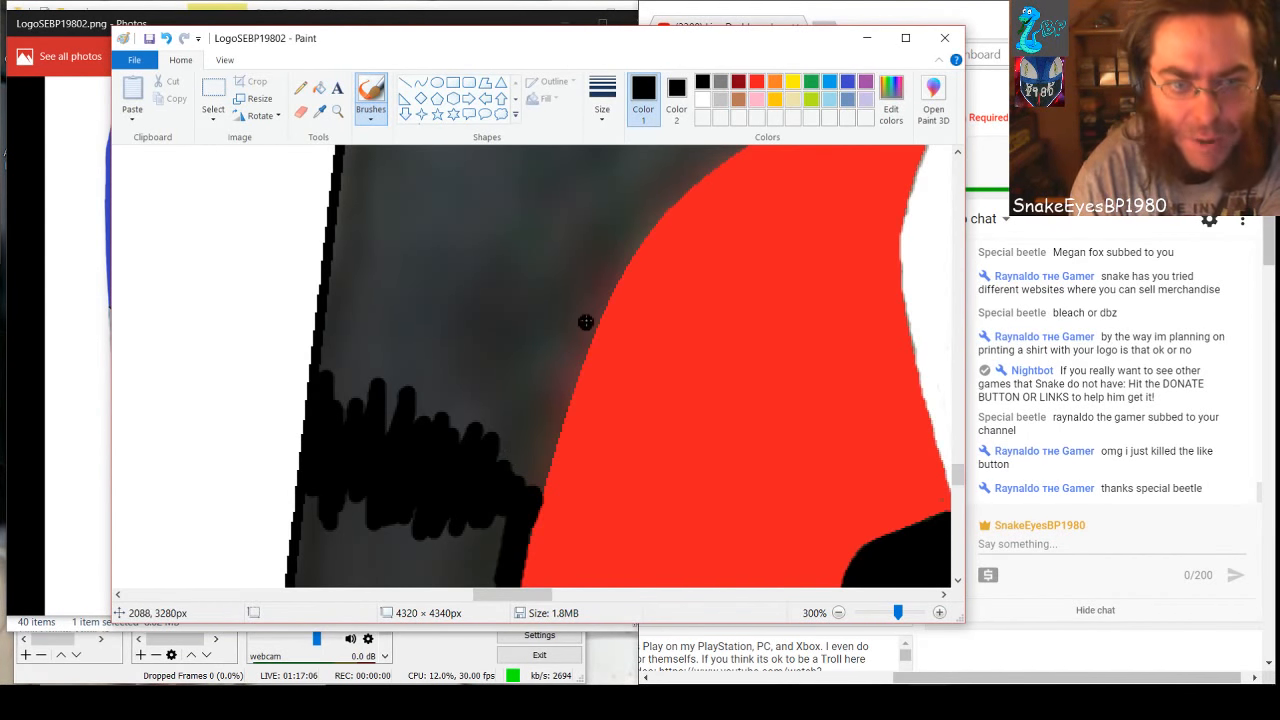
{"action": "mouse_move", "coordinate": [586, 320]}
{"action": "left_mouse_down"}
{"action": "mouse_move", "coordinate": [594, 311]}
{"action": "mouse_move", "coordinate": [528, 504]}
{"action": "left_mouse_up"}
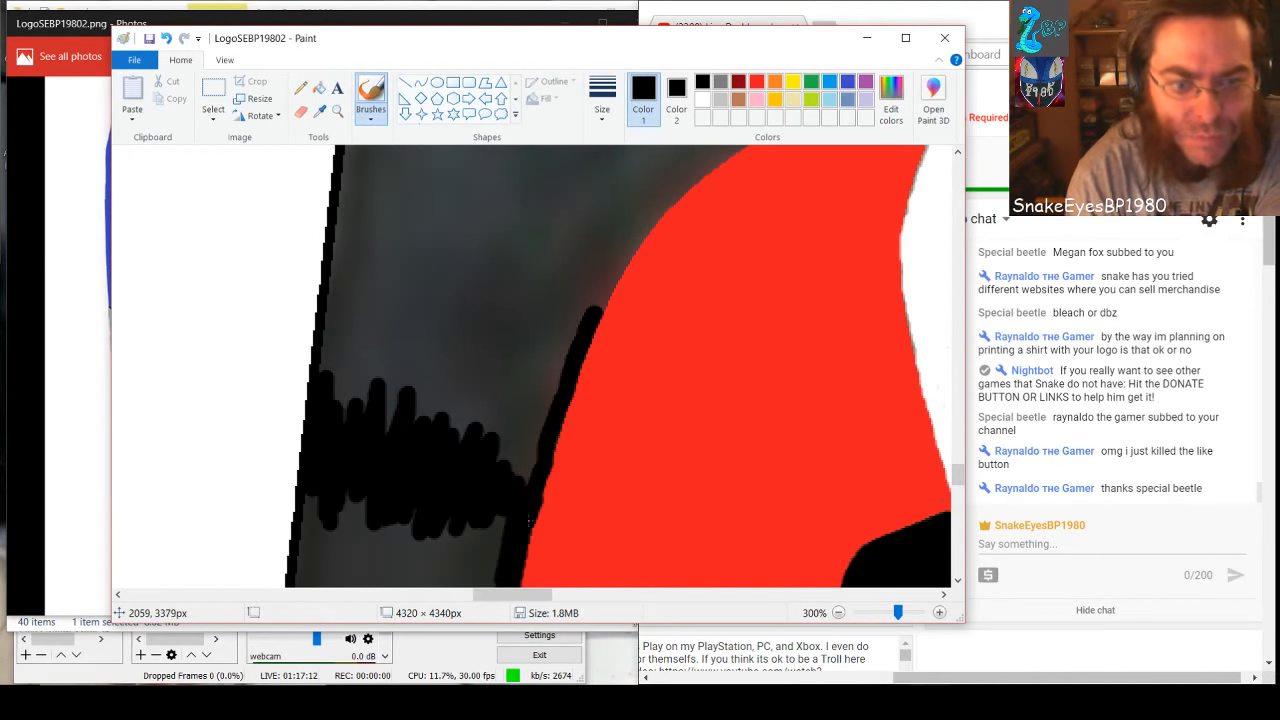
{"action": "scroll", "coordinate": [580, 452], "scroll_direction": "up", "scroll_amount": 3}
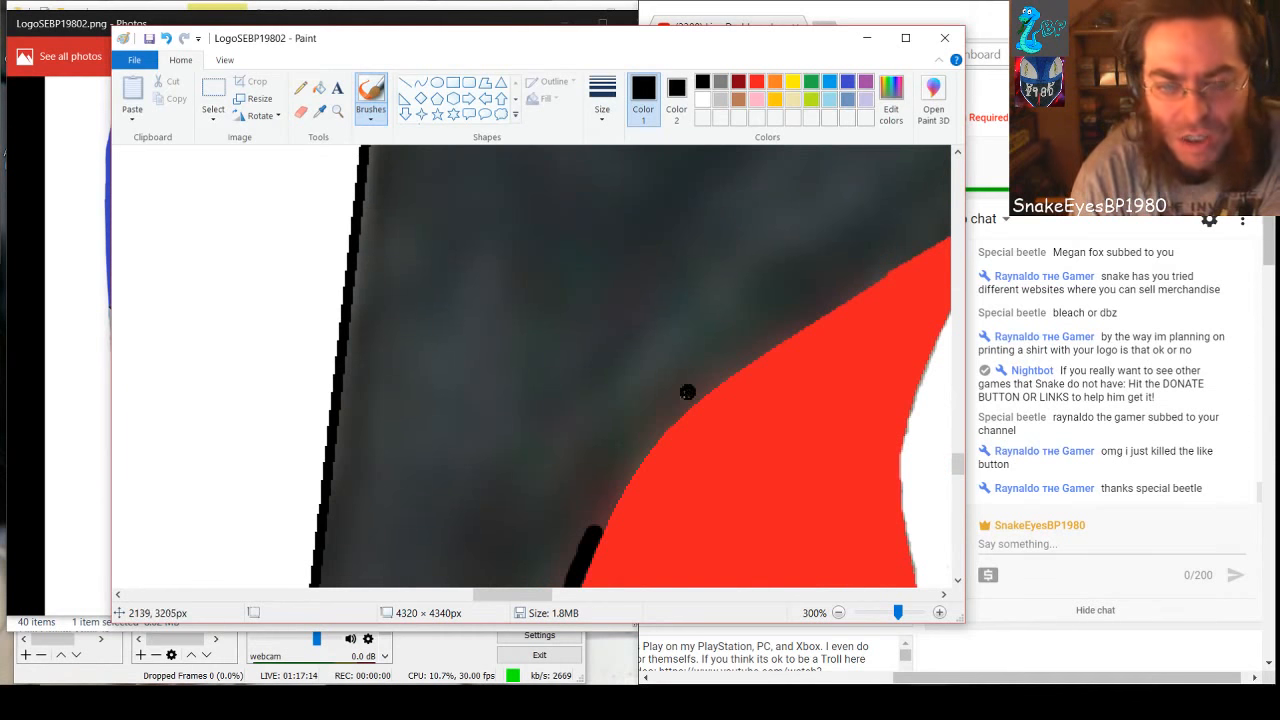
{"action": "left_click_drag", "start_coordinate": [597, 524], "coordinate": [653, 427]}
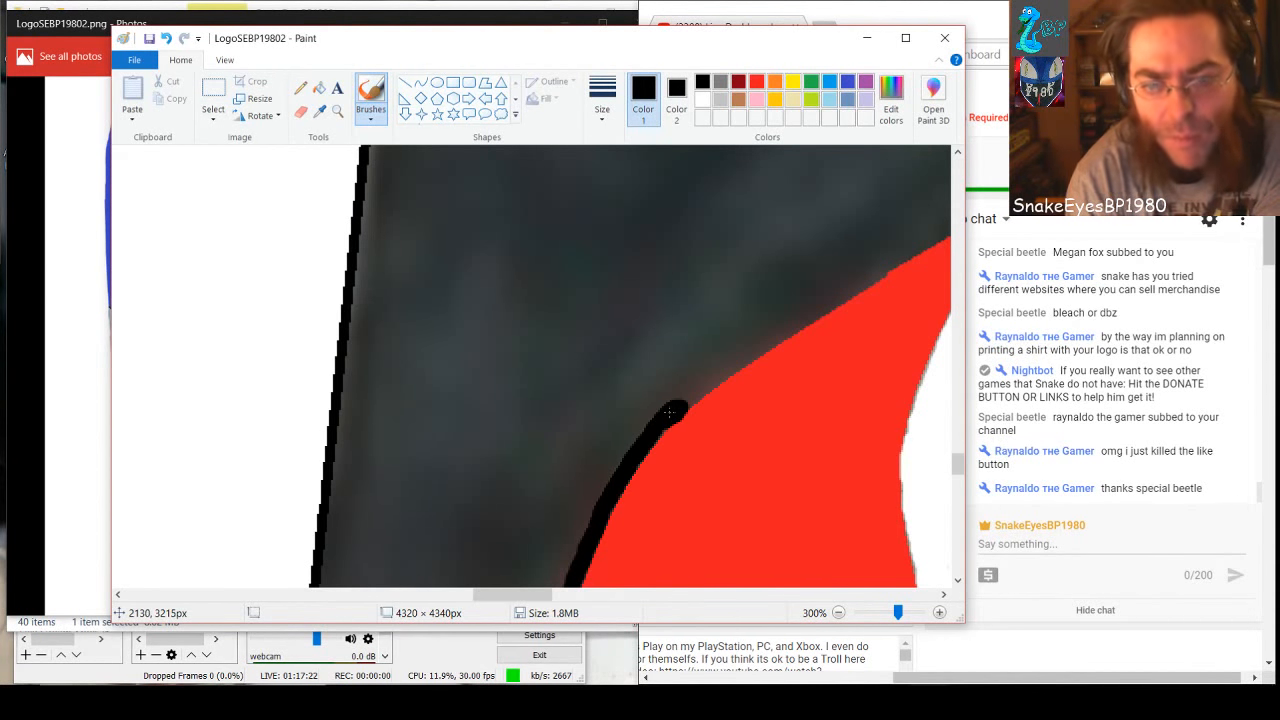
{"action": "mouse_move", "coordinate": [846, 290]}
{"action": "left_mouse_down"}
{"action": "mouse_move", "coordinate": [778, 331]}
{"action": "mouse_move", "coordinate": [794, 321]}
{"action": "left_mouse_up"}
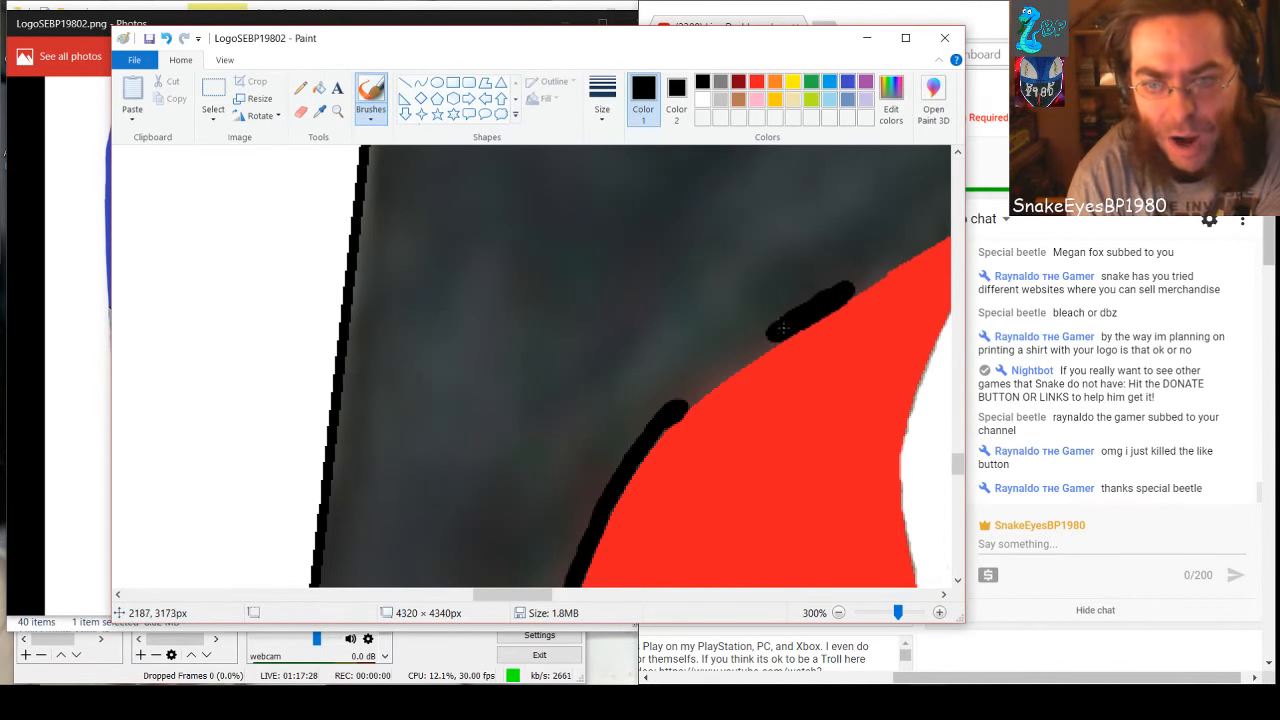
{"action": "mouse_move", "coordinate": [766, 340]}
{"action": "left_mouse_down"}
{"action": "mouse_move", "coordinate": [727, 359]}
{"action": "mouse_move", "coordinate": [755, 343]}
{"action": "mouse_move", "coordinate": [679, 406]}
{"action": "mouse_move", "coordinate": [731, 366]}
{"action": "mouse_move", "coordinate": [705, 383]}
{"action": "left_mouse_up"}
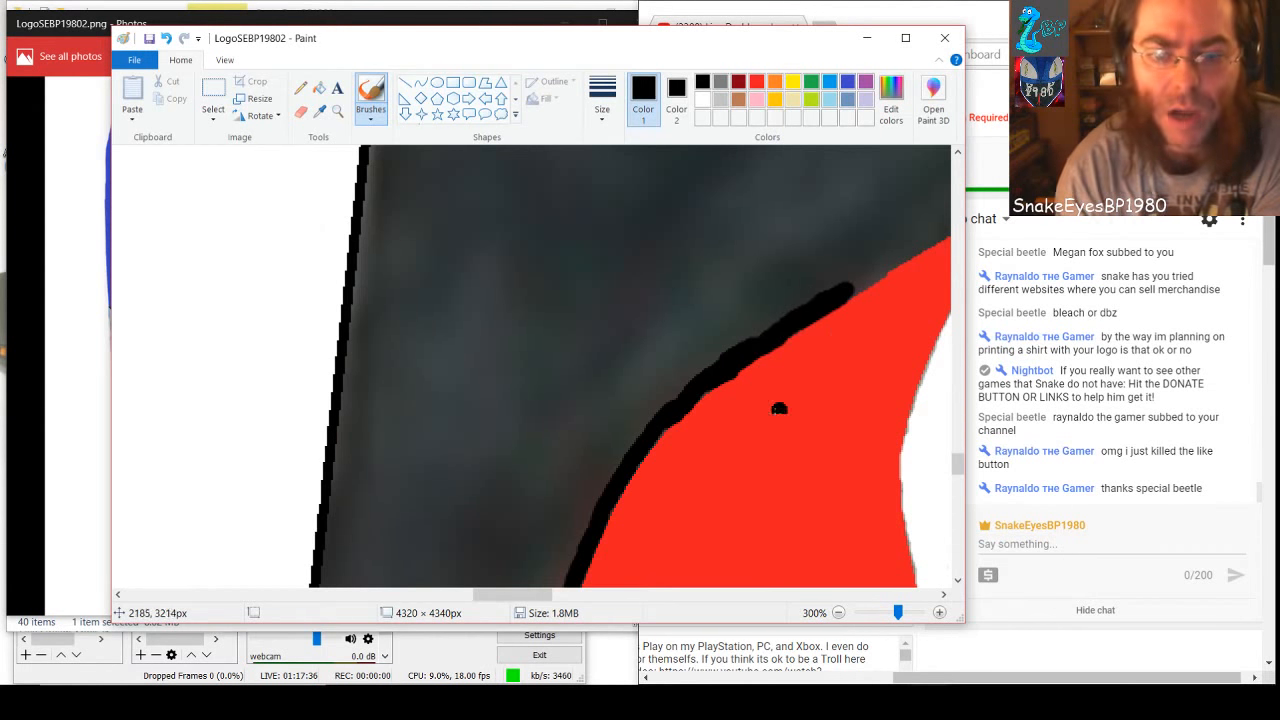
Extend the black line to the red shape's upper tip and a short way up the adjoining white edge
{"action": "left_click_drag", "start_coordinate": [505, 597], "coordinate": [525, 597]}
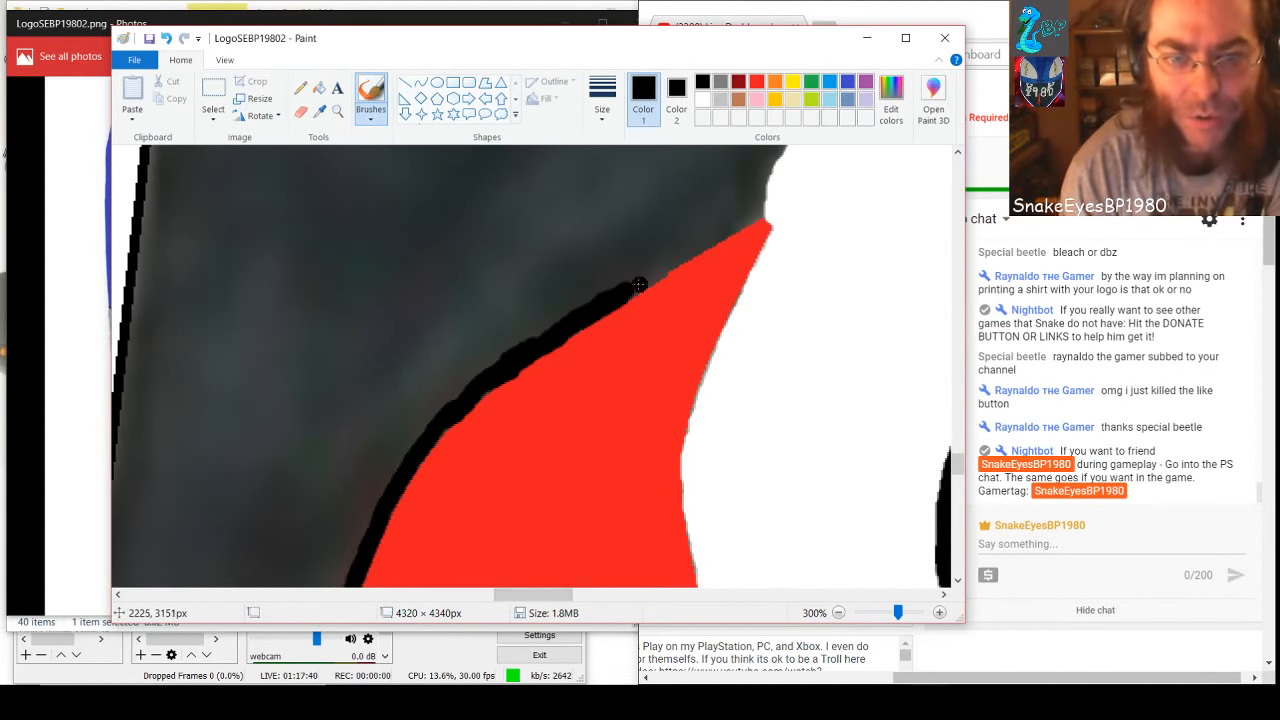
{"action": "left_click_drag", "start_coordinate": [632, 290], "coordinate": [741, 219]}
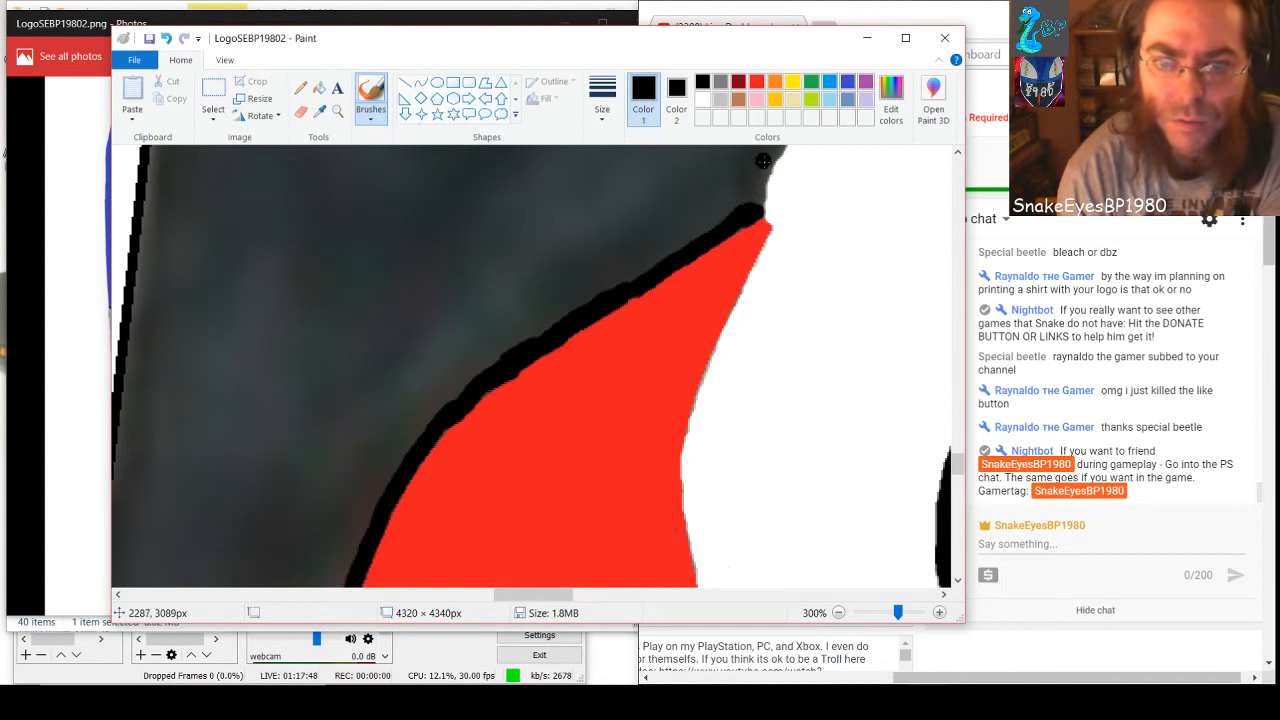
{"action": "left_click_drag", "start_coordinate": [766, 164], "coordinate": [755, 193]}
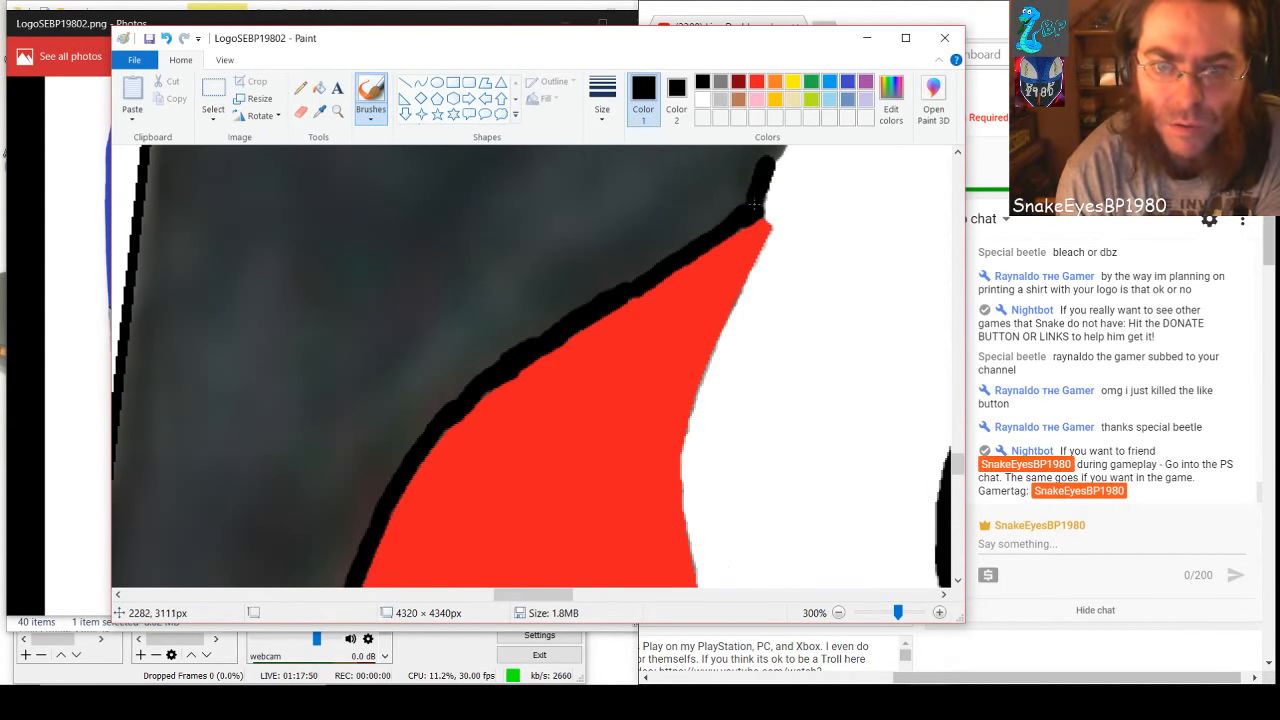
Outline the pointed gray corner above the red tip in black along the white edge and fill it solid black
{"action": "scroll", "coordinate": [757, 183], "scroll_direction": "up", "scroll_amount": 1}
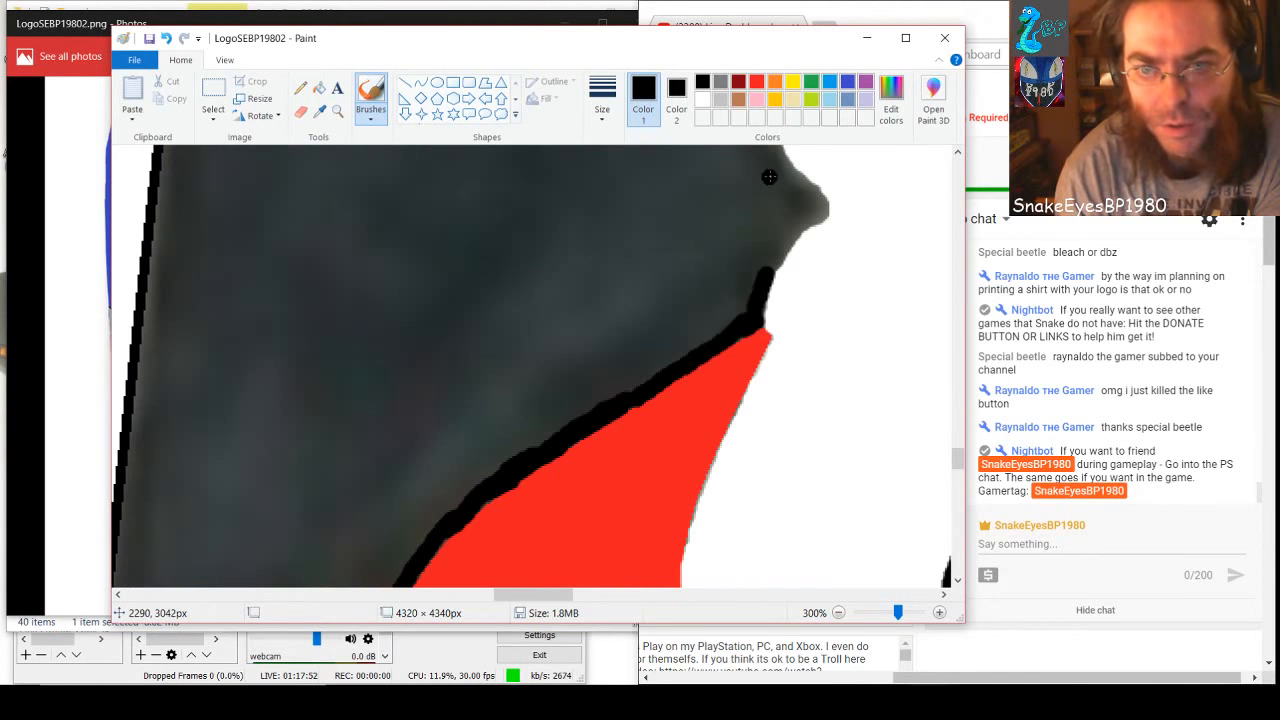
{"action": "scroll", "coordinate": [745, 225], "scroll_direction": "up", "scroll_amount": 2}
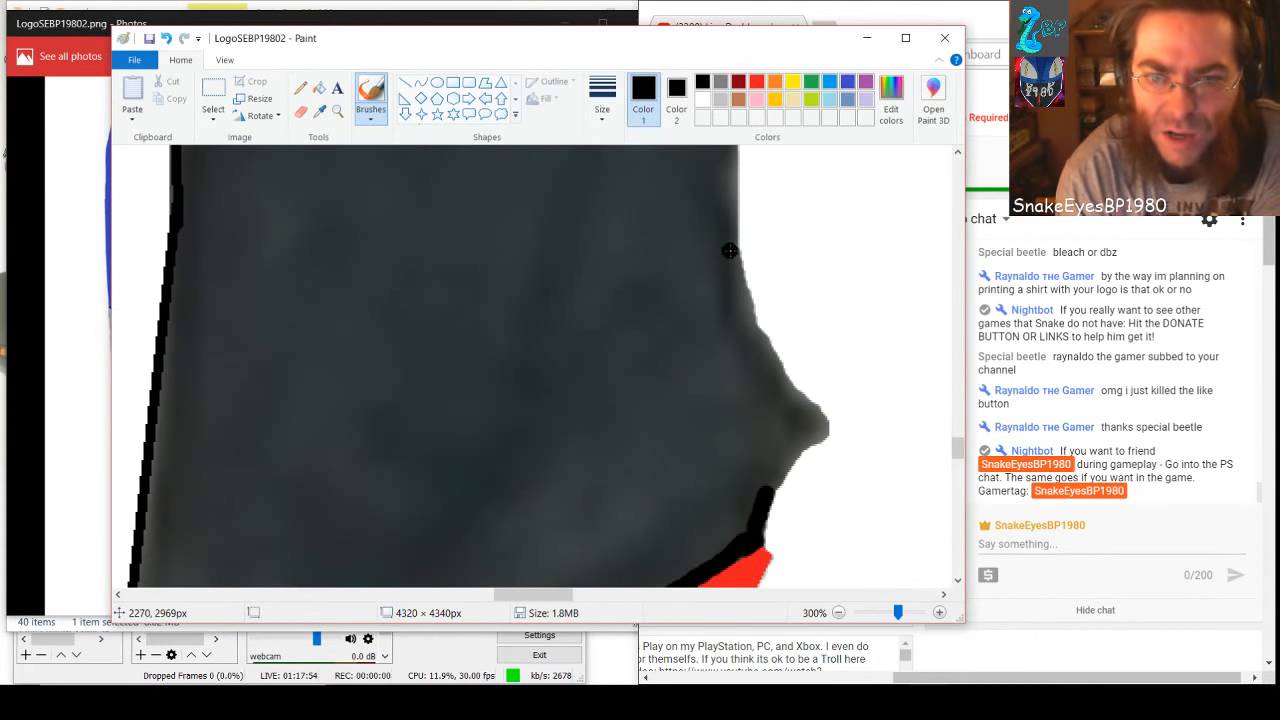
{"action": "left_click_drag", "start_coordinate": [734, 253], "coordinate": [762, 355]}
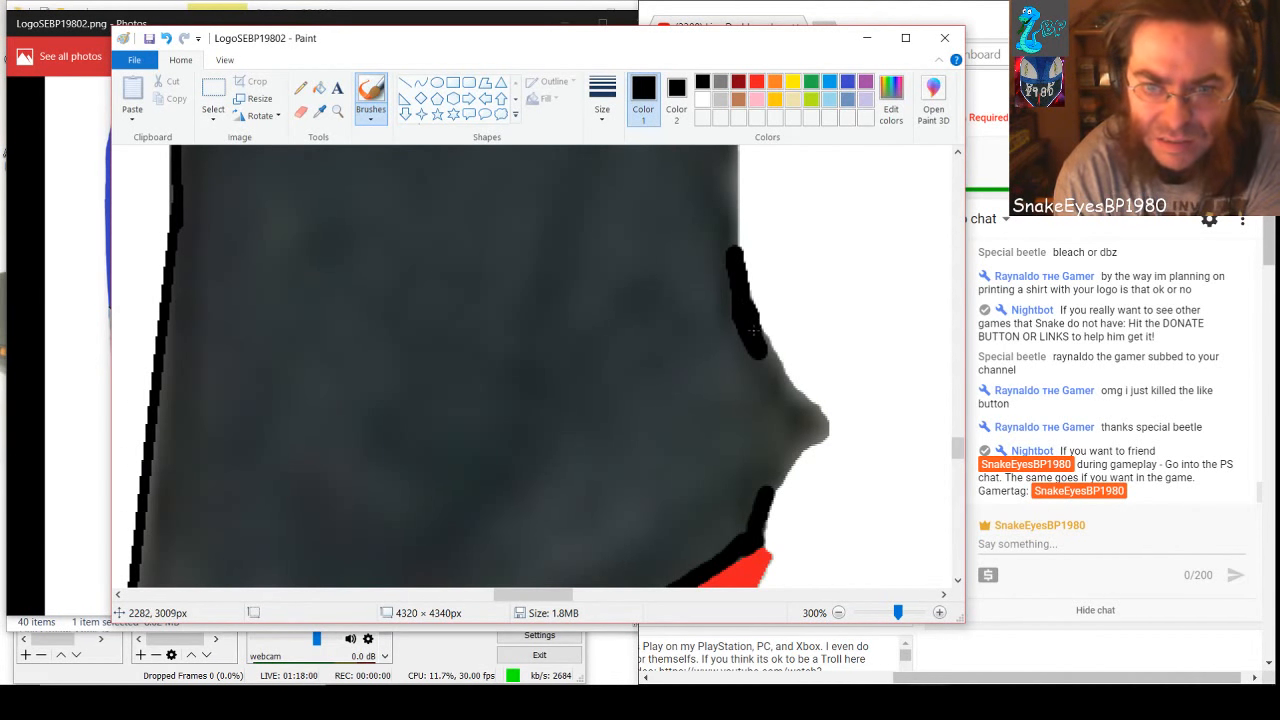
{"action": "mouse_move", "coordinate": [762, 355]}
{"action": "left_mouse_down"}
{"action": "mouse_move", "coordinate": [820, 424]}
{"action": "mouse_move", "coordinate": [767, 494]}
{"action": "left_mouse_up"}
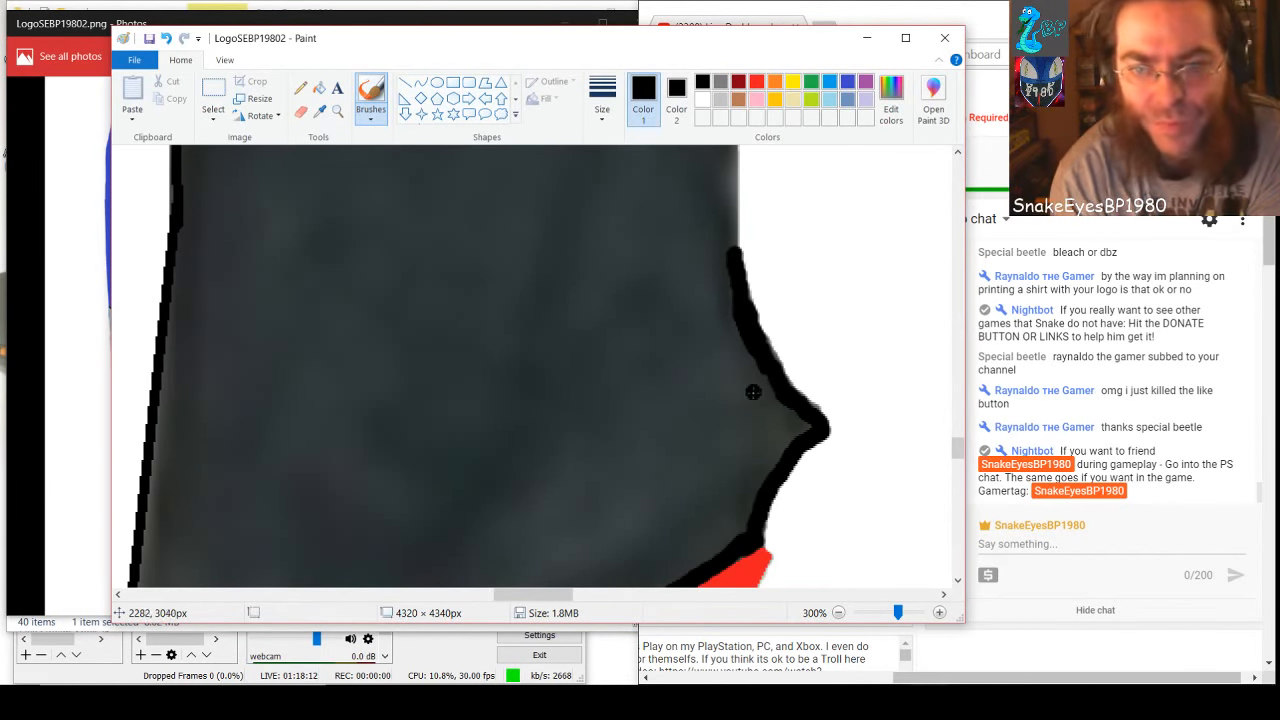
{"action": "mouse_move", "coordinate": [754, 393]}
{"action": "left_mouse_down"}
{"action": "mouse_move", "coordinate": [757, 446]}
{"action": "mouse_move", "coordinate": [752, 364]}
{"action": "mouse_move", "coordinate": [766, 438]}
{"action": "mouse_move", "coordinate": [765, 379]}
{"action": "mouse_move", "coordinate": [782, 424]}
{"action": "mouse_move", "coordinate": [784, 405]}
{"action": "mouse_move", "coordinate": [803, 426]}
{"action": "mouse_move", "coordinate": [793, 408]}
{"action": "mouse_move", "coordinate": [750, 507]}
{"action": "mouse_move", "coordinate": [759, 449]}
{"action": "mouse_move", "coordinate": [742, 537]}
{"action": "mouse_move", "coordinate": [730, 306]}
{"action": "mouse_move", "coordinate": [727, 543]}
{"action": "mouse_move", "coordinate": [715, 504]}
{"action": "mouse_move", "coordinate": [726, 212]}
{"action": "left_mouse_up"}
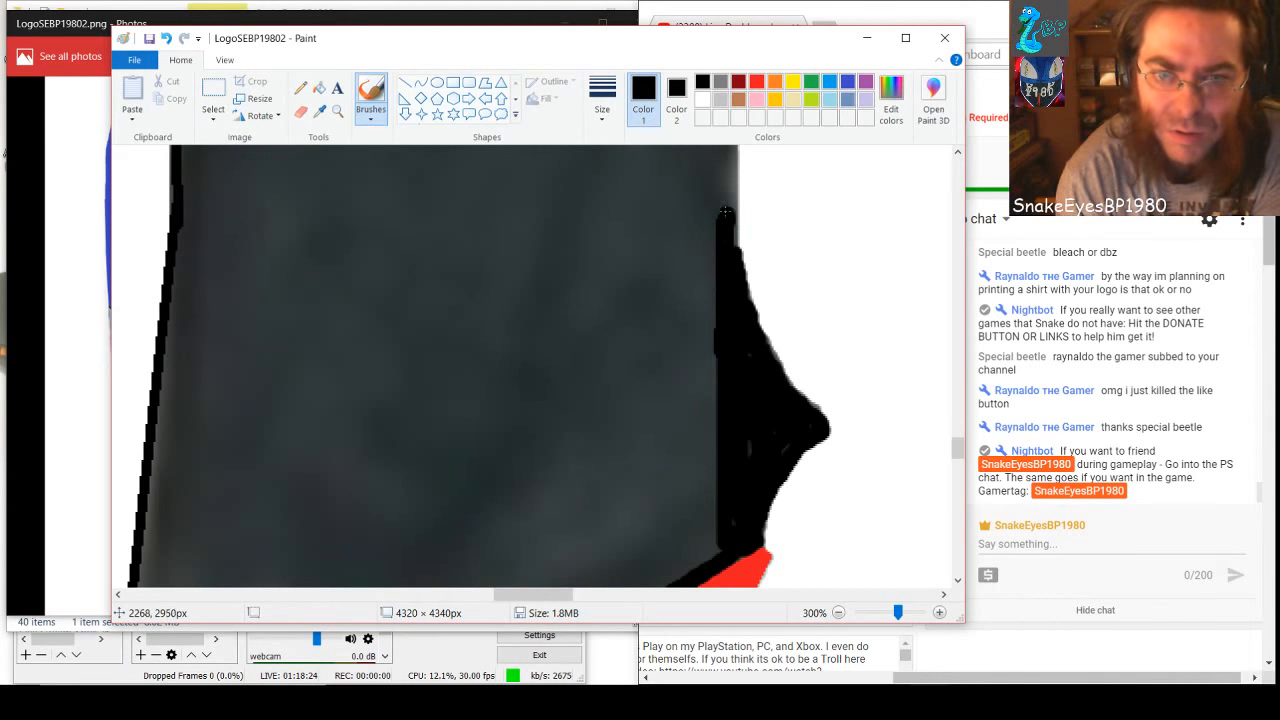
Brush the gray edge along the white area above the pointed corner black, joining the black areas above and below
{"action": "scroll", "coordinate": [726, 290], "scroll_direction": "up", "scroll_amount": 2}
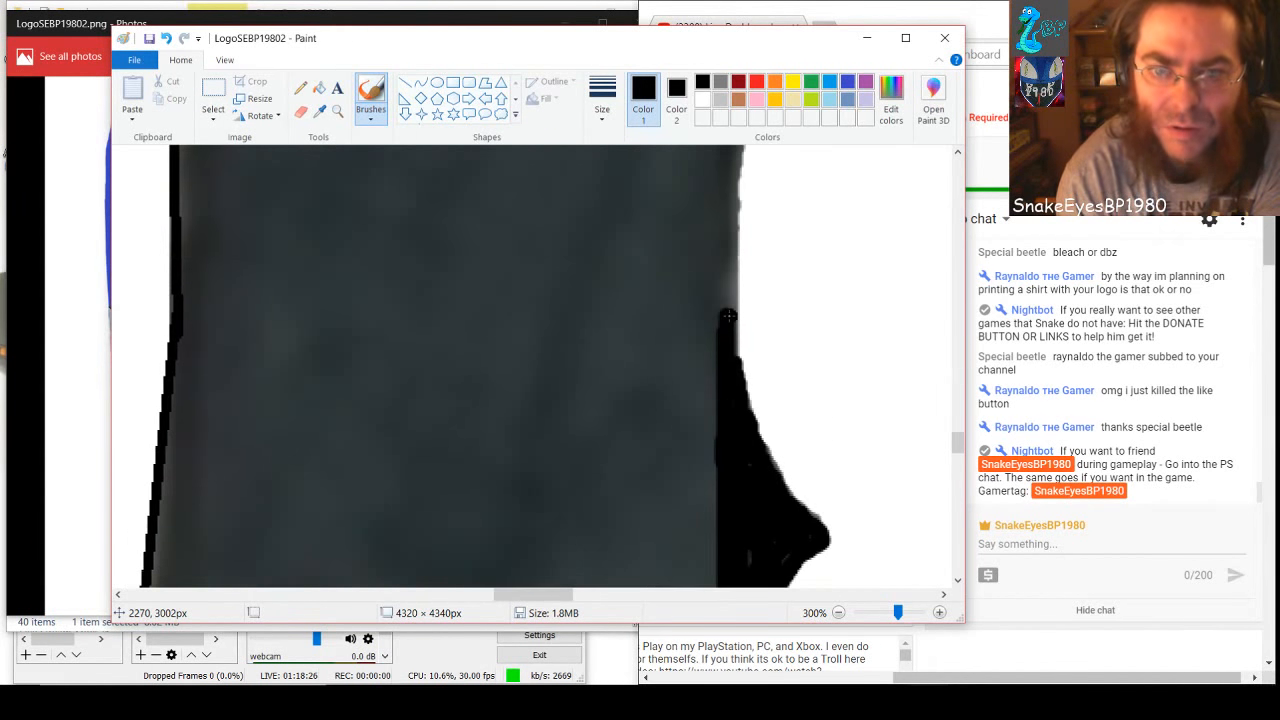
{"action": "scroll", "coordinate": [727, 320], "scroll_direction": "down", "scroll_amount": 4}
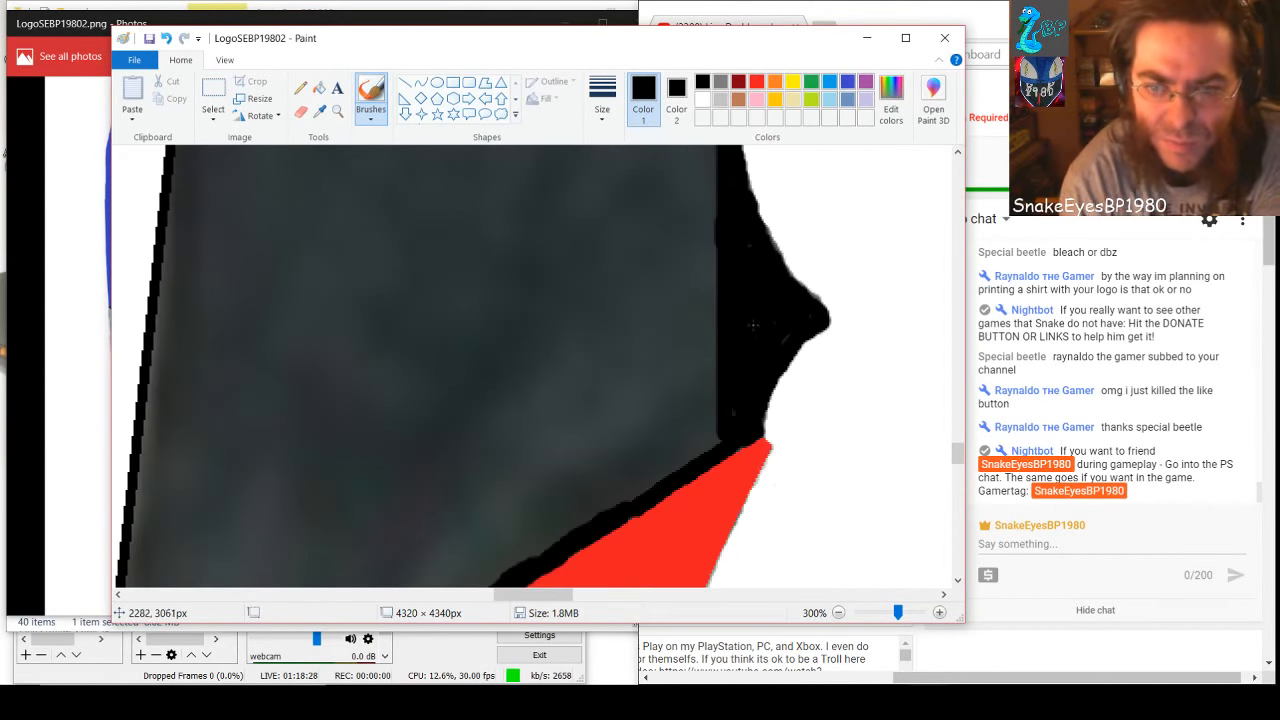
{"action": "scroll", "coordinate": [766, 352], "scroll_direction": "up", "scroll_amount": 10}
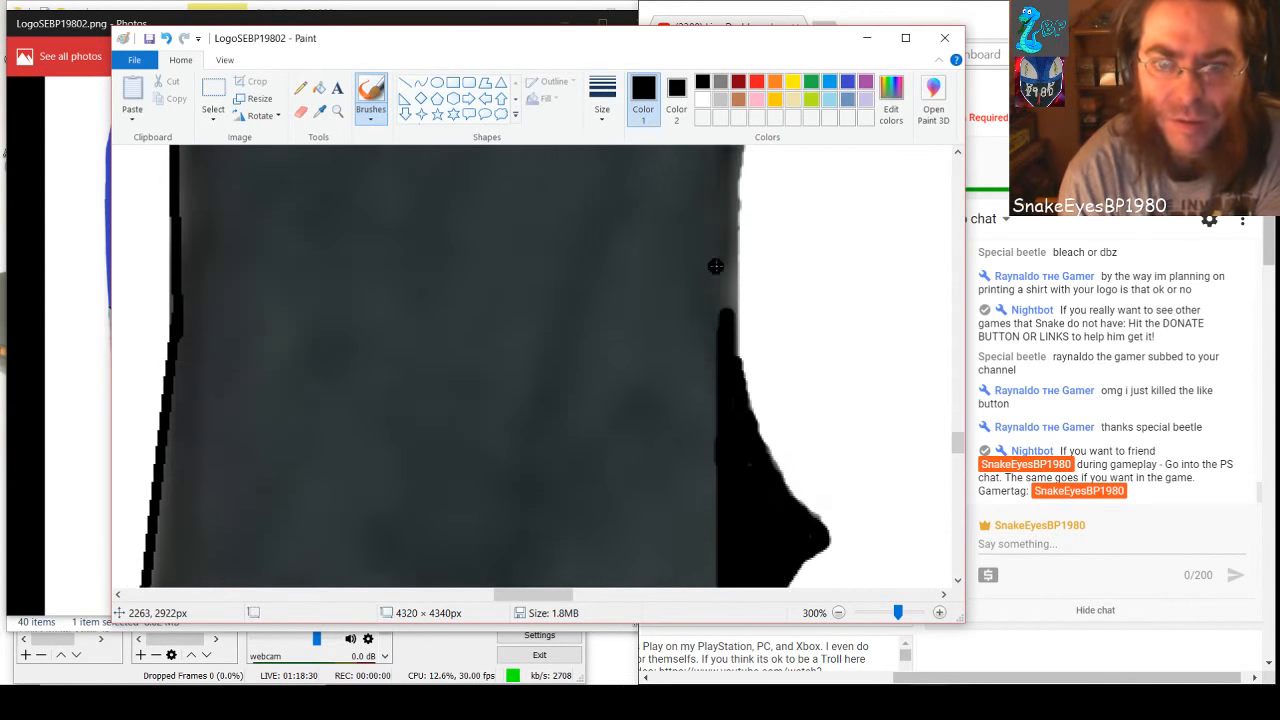
{"action": "left_click_drag", "start_coordinate": [741, 219], "coordinate": [729, 438]}
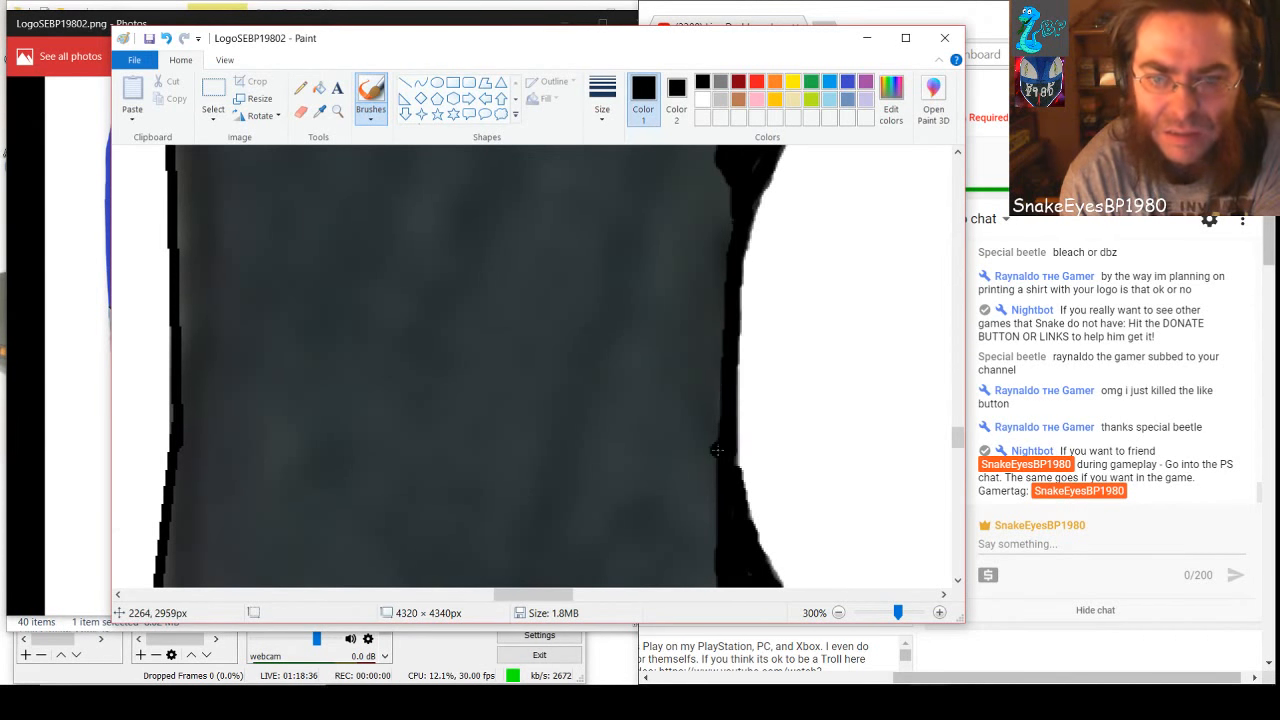
Thicken the black edge along the white curve right of the gray area and around the opposite white shape's rounded upper corner
{"action": "mouse_move", "coordinate": [721, 294]}
{"action": "left_mouse_down"}
{"action": "mouse_move", "coordinate": [711, 219]}
{"action": "mouse_move", "coordinate": [723, 172]}
{"action": "mouse_move", "coordinate": [708, 457]}
{"action": "left_mouse_up"}
{"action": "scroll", "coordinate": [707, 390], "scroll_direction": "up", "scroll_amount": 6}
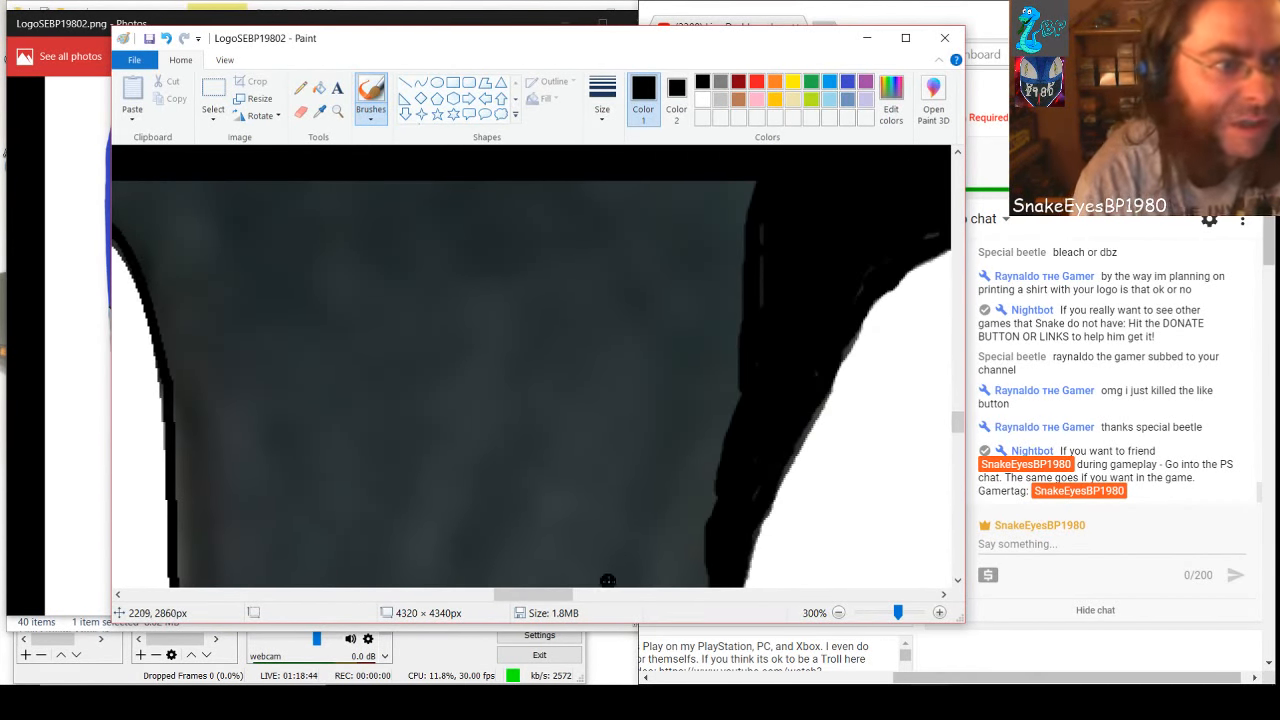
{"action": "left_click_drag", "start_coordinate": [578, 594], "coordinate": [553, 594]}
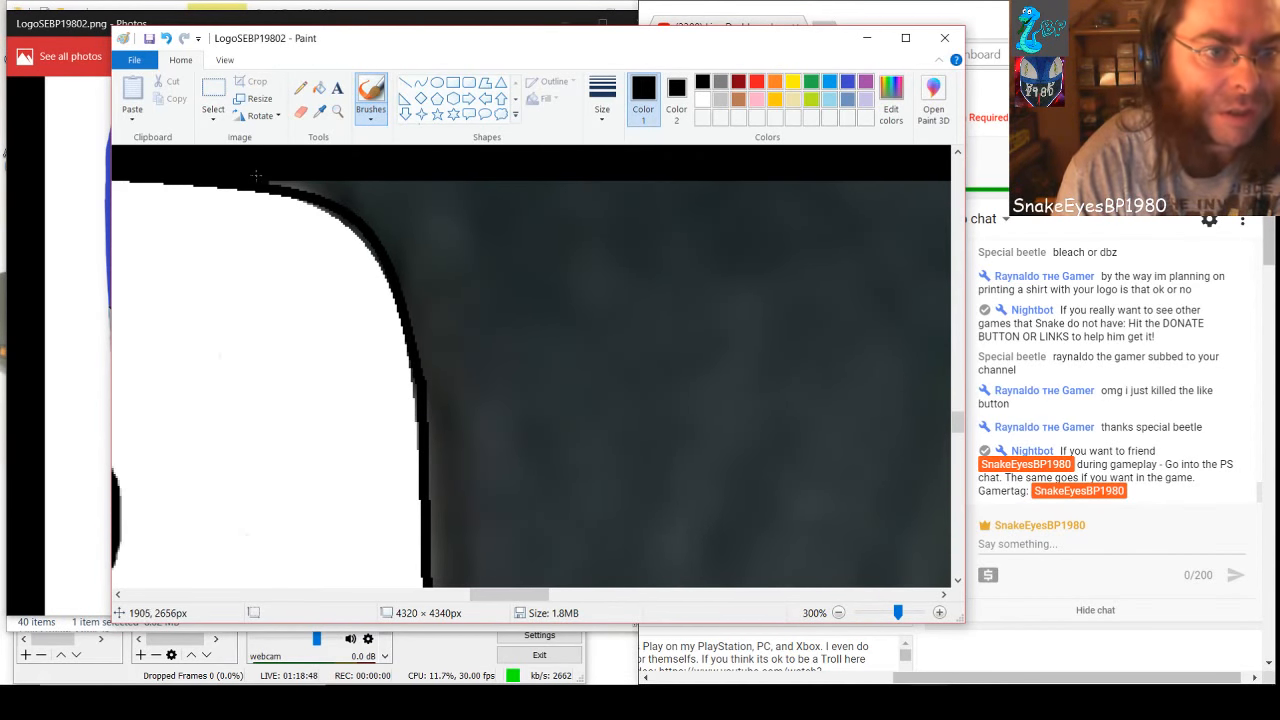
{"action": "mouse_move", "coordinate": [284, 181]}
{"action": "left_mouse_down"}
{"action": "mouse_move", "coordinate": [352, 205]}
{"action": "mouse_move", "coordinate": [390, 245]}
{"action": "left_mouse_up"}
{"action": "mouse_move", "coordinate": [365, 200]}
{"action": "left_mouse_down"}
{"action": "mouse_move", "coordinate": [345, 185]}
{"action": "mouse_move", "coordinate": [378, 206]}
{"action": "mouse_move", "coordinate": [424, 300]}
{"action": "mouse_move", "coordinate": [400, 275]}
{"action": "mouse_move", "coordinate": [424, 322]}
{"action": "mouse_move", "coordinate": [416, 315]}
{"action": "mouse_move", "coordinate": [438, 430]}
{"action": "mouse_move", "coordinate": [420, 210]}
{"action": "mouse_move", "coordinate": [410, 250]}
{"action": "mouse_move", "coordinate": [416, 170]}
{"action": "mouse_move", "coordinate": [400, 215]}
{"action": "mouse_move", "coordinate": [390, 205]}
{"action": "left_mouse_up"}
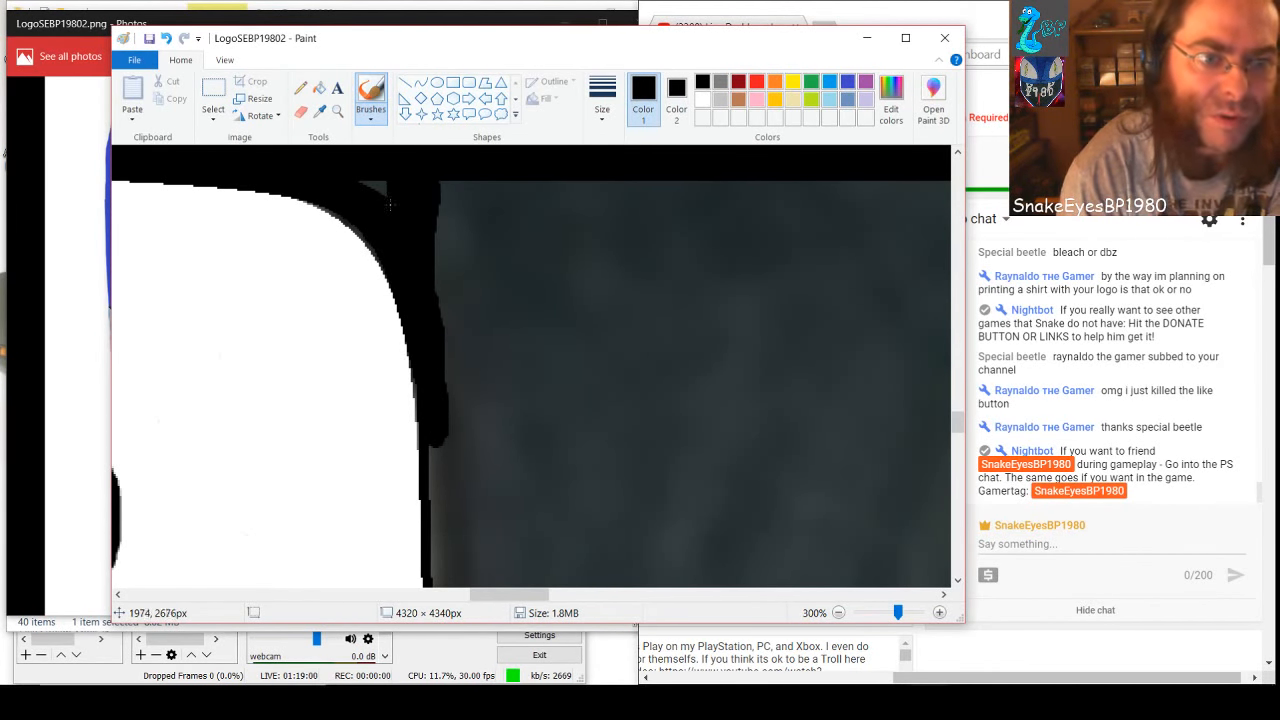
Extend the thick black band down the nearly vertical white edge below the rounded corner, covering the gray beside it
{"action": "scroll", "coordinate": [475, 275], "scroll_direction": "down", "scroll_amount": 3}
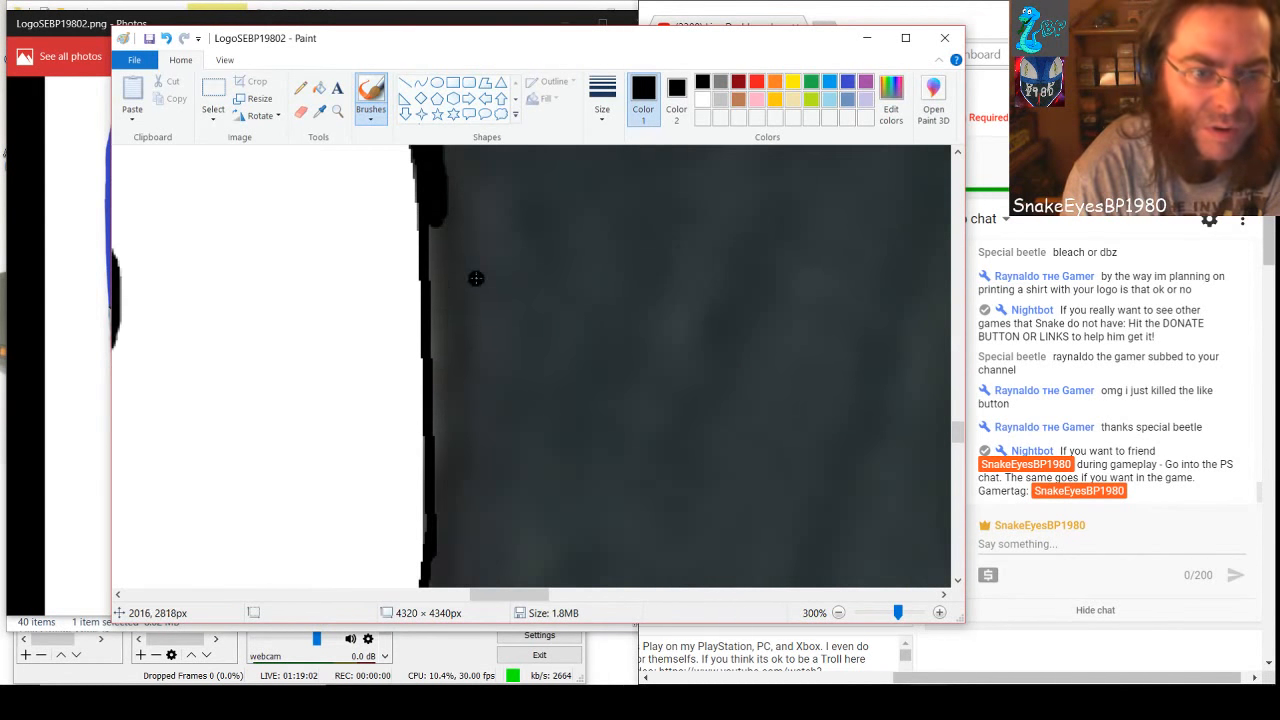
{"action": "mouse_move", "coordinate": [440, 214]}
{"action": "left_mouse_down"}
{"action": "mouse_move", "coordinate": [438, 277]}
{"action": "mouse_move", "coordinate": [428, 229]}
{"action": "left_mouse_up"}
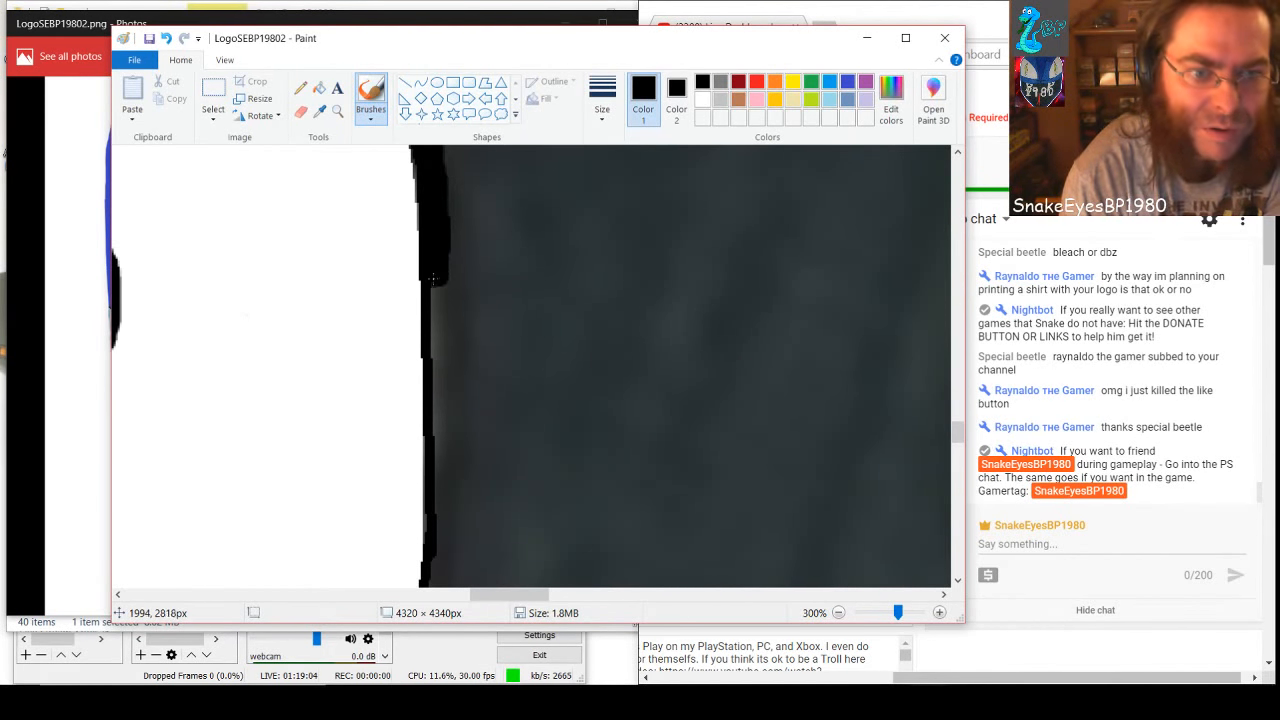
{"action": "left_click_drag", "start_coordinate": [433, 278], "coordinate": [434, 339]}
{"action": "mouse_move", "coordinate": [437, 283]}
{"action": "left_mouse_down"}
{"action": "mouse_move", "coordinate": [436, 400]}
{"action": "mouse_move", "coordinate": [434, 389]}
{"action": "left_mouse_up"}
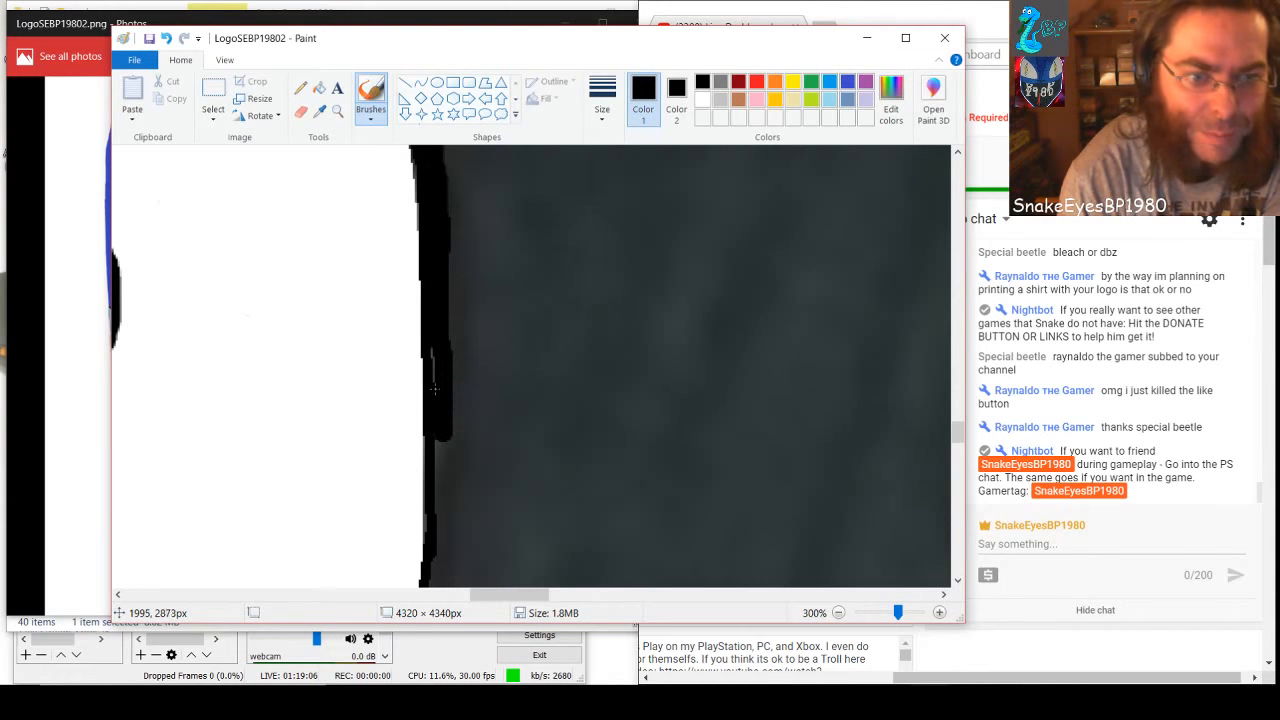
{"action": "mouse_move", "coordinate": [436, 440]}
{"action": "left_mouse_down"}
{"action": "mouse_move", "coordinate": [436, 562]}
{"action": "mouse_move", "coordinate": [446, 499]}
{"action": "left_mouse_up"}
Brush the gray beside the lower slanted section of the same white edge black, widening the band toward its lower end
{"action": "scroll", "coordinate": [470, 486], "scroll_direction": "down", "scroll_amount": 3}
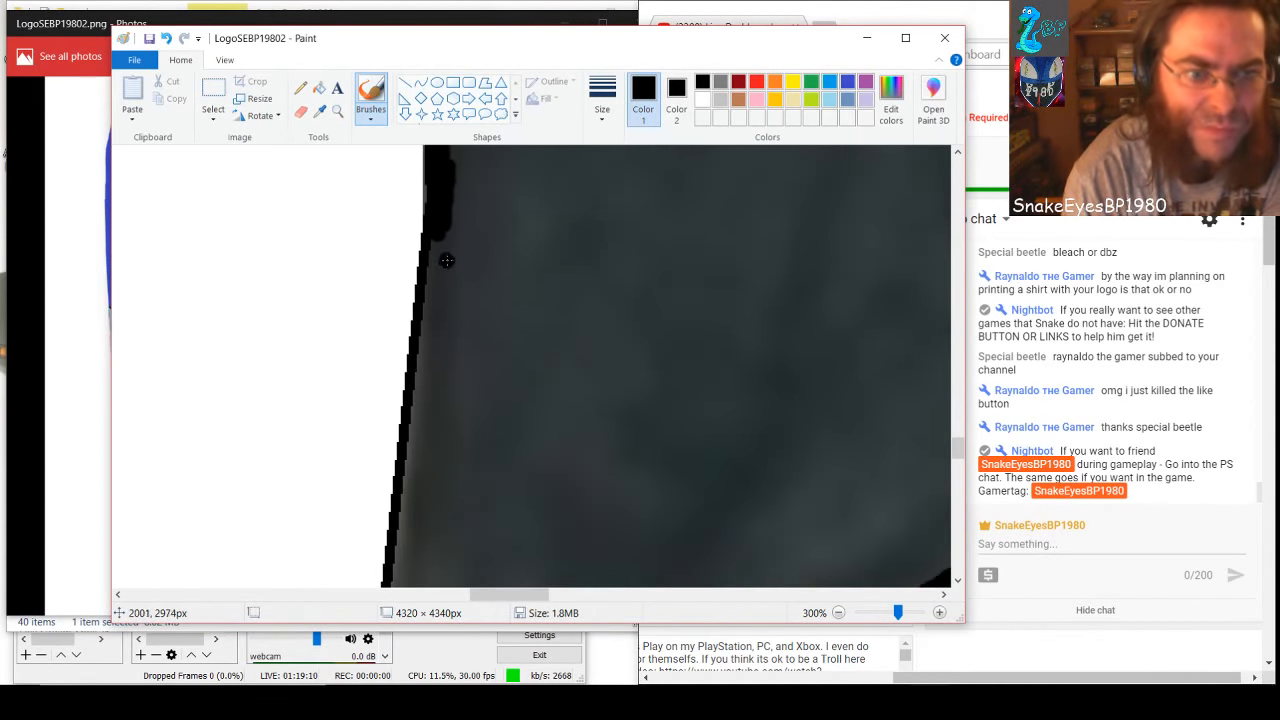
{"action": "mouse_move", "coordinate": [437, 234]}
{"action": "left_mouse_down"}
{"action": "mouse_move", "coordinate": [446, 326]}
{"action": "mouse_move", "coordinate": [451, 228]}
{"action": "mouse_move", "coordinate": [436, 580]}
{"action": "mouse_move", "coordinate": [452, 476]}
{"action": "mouse_move", "coordinate": [432, 244]}
{"action": "mouse_move", "coordinate": [427, 508]}
{"action": "mouse_move", "coordinate": [418, 580]}
{"action": "mouse_move", "coordinate": [418, 374]}
{"action": "mouse_move", "coordinate": [398, 586]}
{"action": "mouse_move", "coordinate": [401, 543]}
{"action": "left_mouse_up"}
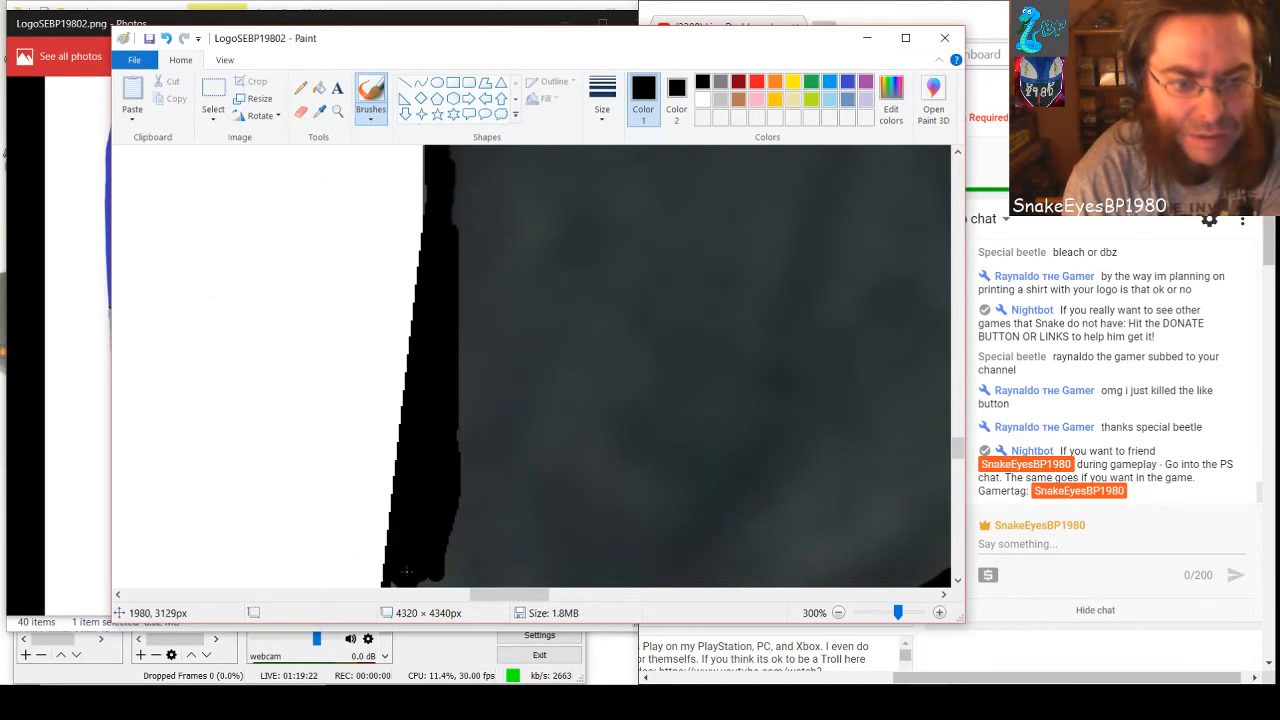
{"action": "mouse_move", "coordinate": [406, 572]}
{"action": "left_mouse_down"}
{"action": "mouse_move", "coordinate": [446, 583]}
{"action": "mouse_move", "coordinate": [434, 556]}
{"action": "left_mouse_up"}
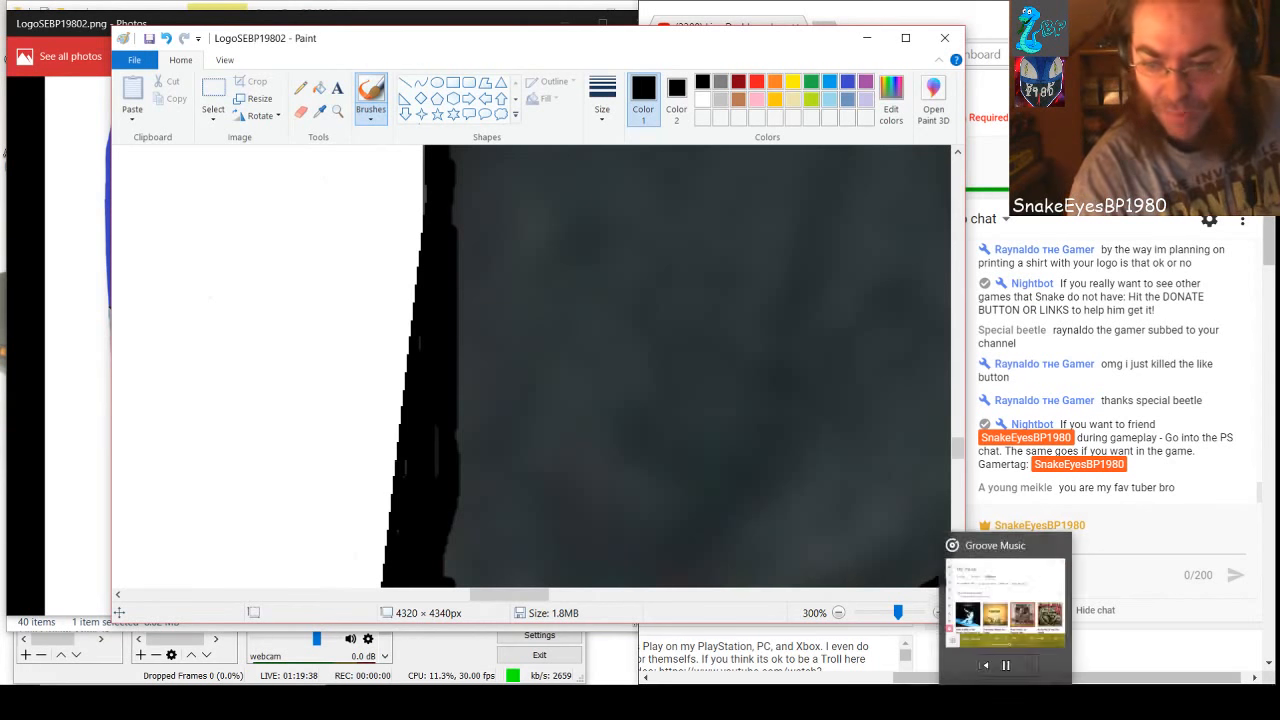
Switch to the OBS window
{"action": "left_click", "coordinate": [966, 702]}
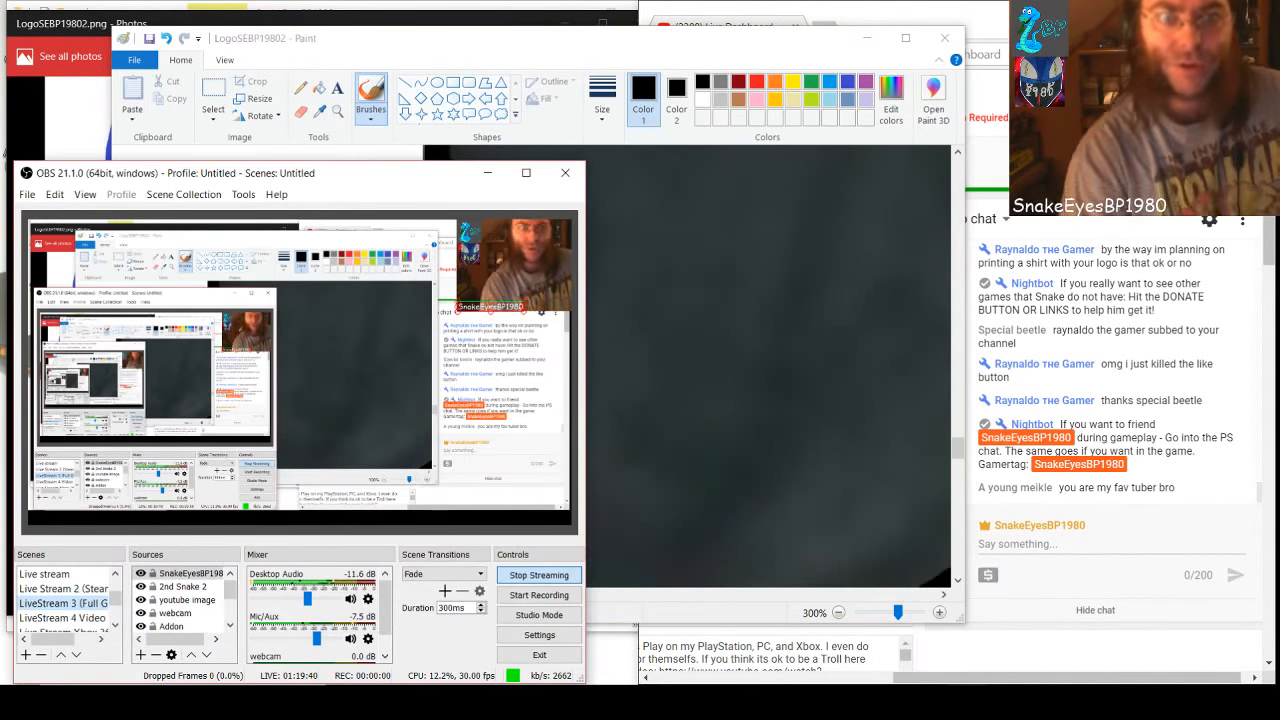
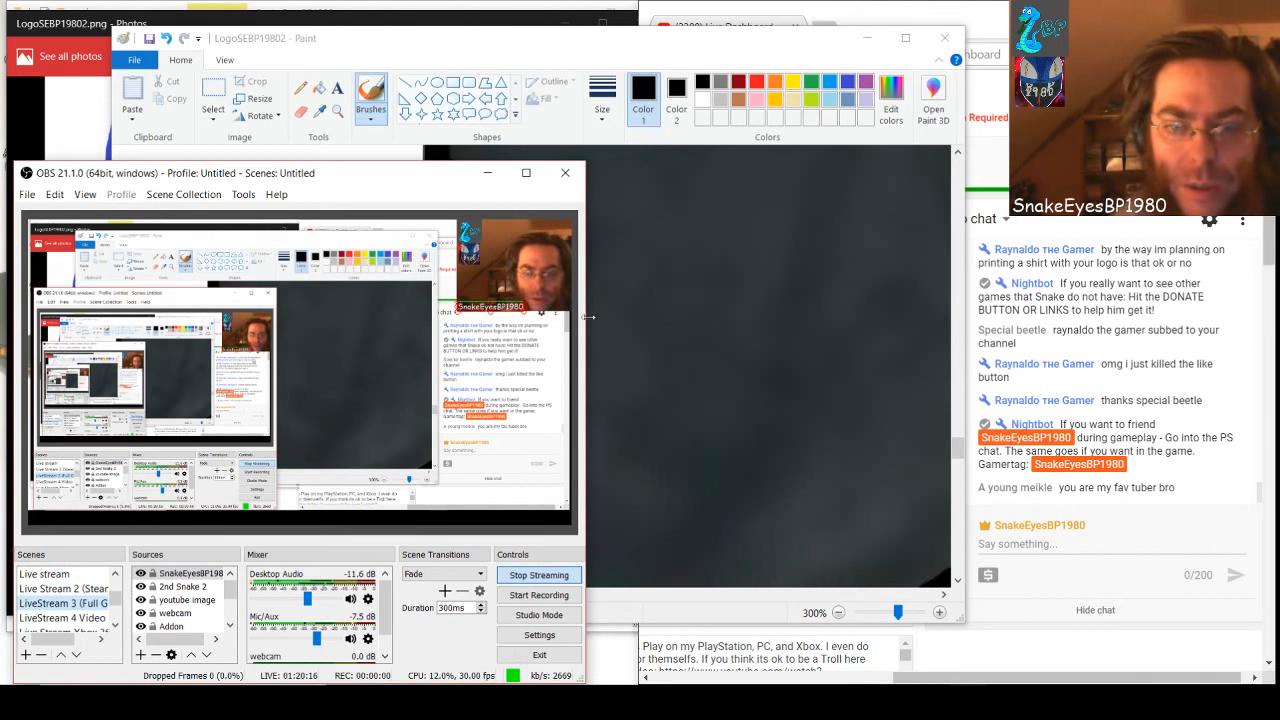
Switch back to Paint and extend the inner side of the black band down beside the slanted white edge with the black brush
{"action": "left_click", "coordinate": [735, 356]}
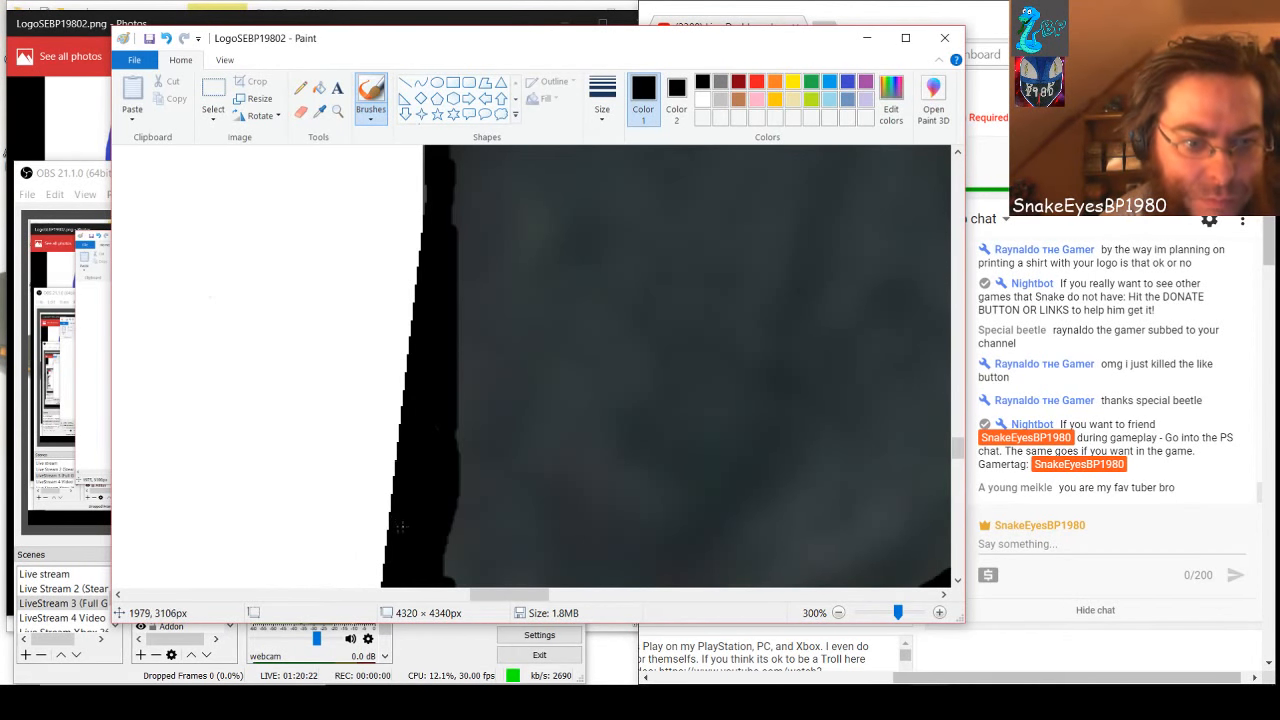
{"action": "left_click_drag", "start_coordinate": [441, 517], "coordinate": [446, 572]}
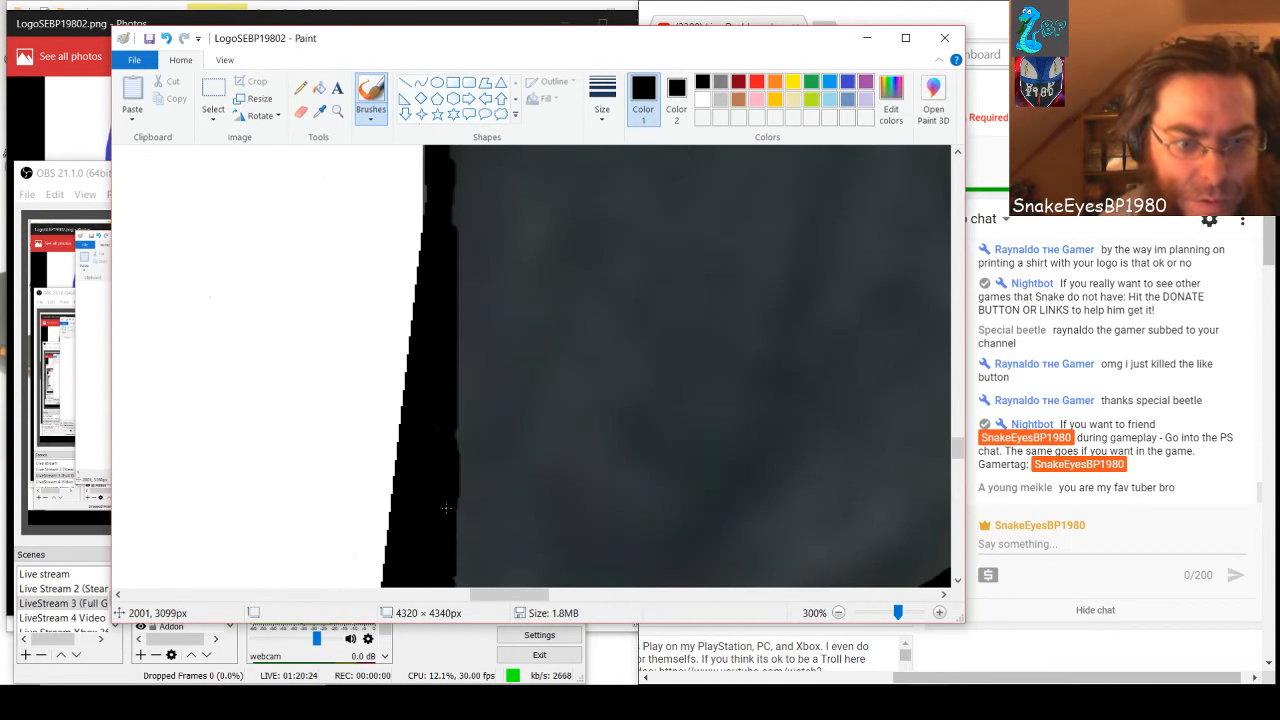
{"action": "scroll", "coordinate": [447, 479], "scroll_direction": "down", "scroll_amount": 3}
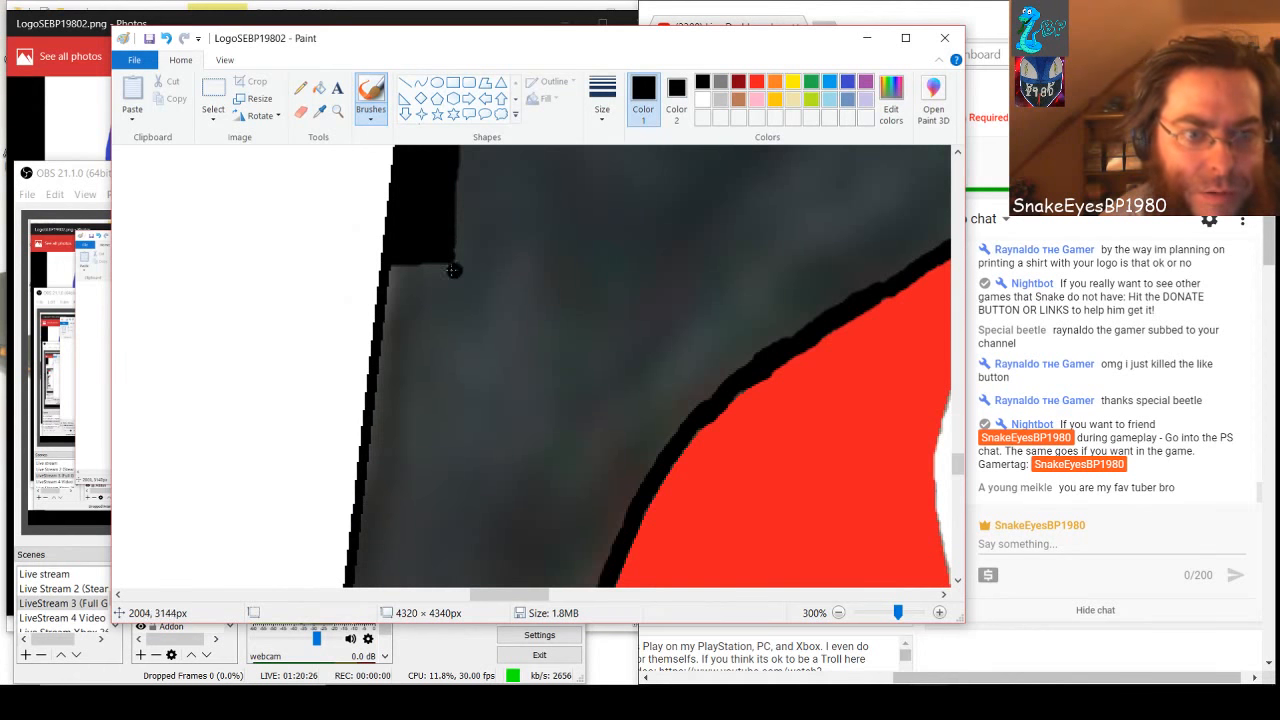
{"action": "left_click_drag", "start_coordinate": [450, 255], "coordinate": [440, 586]}
{"action": "key", "text": "ctrl+z"}
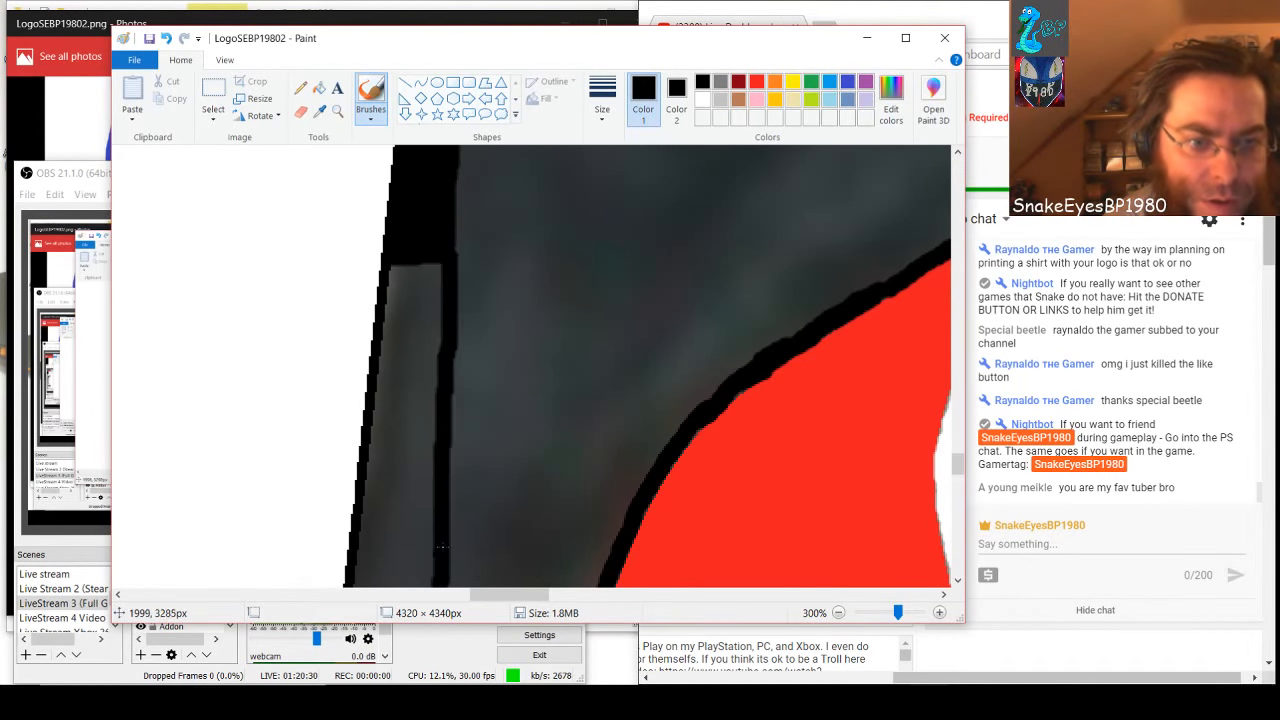
Brush the gray strip between the slanted white edge and the black guide line solid black down to the scribbled band
{"action": "mouse_move", "coordinate": [434, 272]}
{"action": "left_mouse_down"}
{"action": "mouse_move", "coordinate": [434, 395]}
{"action": "mouse_move", "coordinate": [430, 256]}
{"action": "mouse_move", "coordinate": [412, 386]}
{"action": "mouse_move", "coordinate": [421, 266]}
{"action": "mouse_move", "coordinate": [408, 332]}
{"action": "mouse_move", "coordinate": [410, 263]}
{"action": "mouse_move", "coordinate": [405, 336]}
{"action": "mouse_move", "coordinate": [395, 266]}
{"action": "mouse_move", "coordinate": [389, 363]}
{"action": "mouse_move", "coordinate": [390, 312]}
{"action": "left_mouse_up"}
{"action": "left_click_drag", "start_coordinate": [388, 365], "coordinate": [383, 420]}
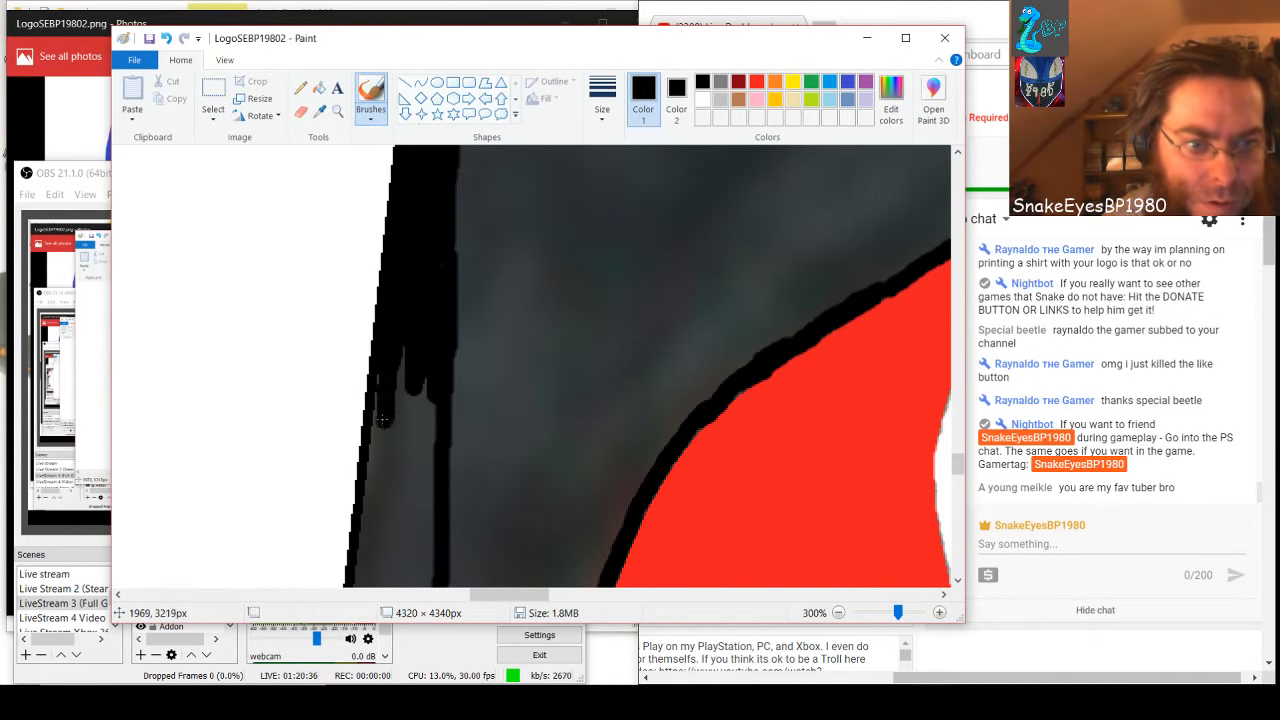
{"action": "mouse_move", "coordinate": [385, 367]}
{"action": "left_mouse_down"}
{"action": "mouse_move", "coordinate": [397, 419]}
{"action": "mouse_move", "coordinate": [405, 348]}
{"action": "mouse_move", "coordinate": [430, 405]}
{"action": "left_mouse_up"}
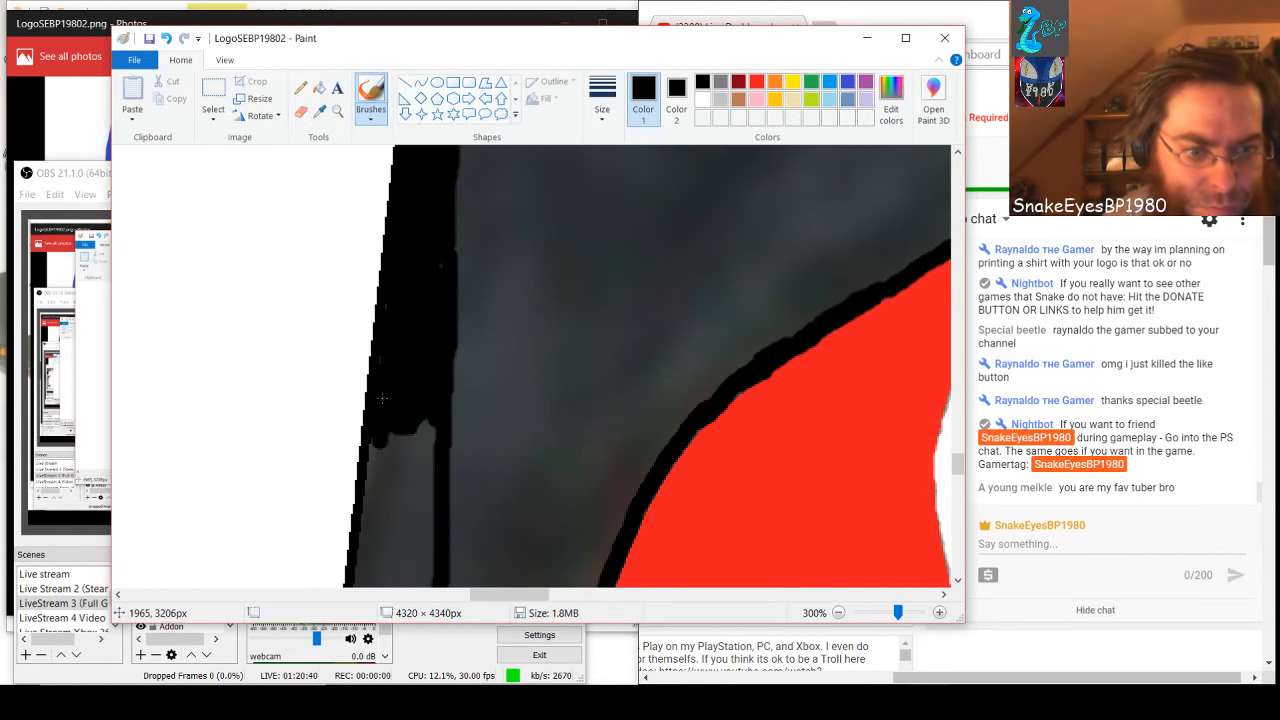
{"action": "scroll", "coordinate": [455, 393], "scroll_direction": "down", "scroll_amount": 3}
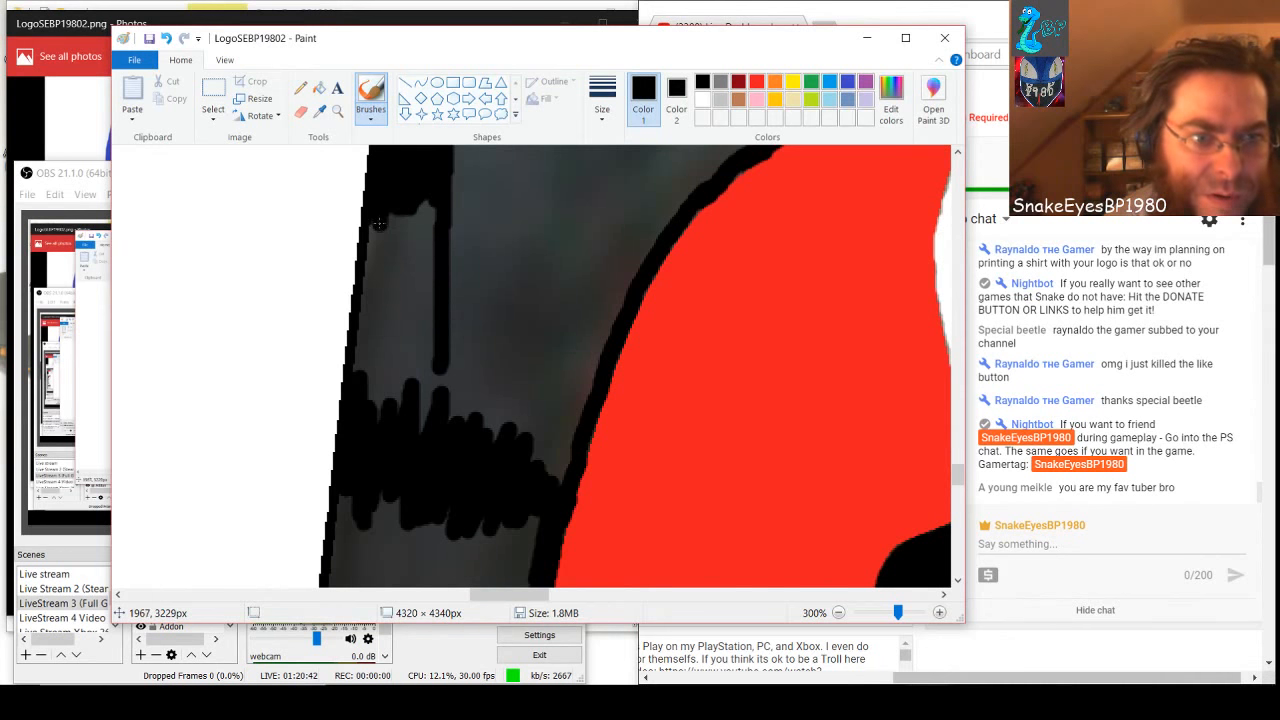
{"action": "mouse_move", "coordinate": [379, 224]}
{"action": "left_mouse_down"}
{"action": "mouse_move", "coordinate": [362, 403]}
{"action": "mouse_move", "coordinate": [378, 325]}
{"action": "mouse_move", "coordinate": [377, 423]}
{"action": "mouse_move", "coordinate": [395, 319]}
{"action": "mouse_move", "coordinate": [396, 405]}
{"action": "mouse_move", "coordinate": [428, 329]}
{"action": "mouse_move", "coordinate": [415, 424]}
{"action": "mouse_move", "coordinate": [442, 345]}
{"action": "mouse_move", "coordinate": [426, 429]}
{"action": "mouse_move", "coordinate": [427, 177]}
{"action": "mouse_move", "coordinate": [402, 373]}
{"action": "mouse_move", "coordinate": [427, 261]}
{"action": "mouse_move", "coordinate": [419, 303]}
{"action": "mouse_move", "coordinate": [410, 211]}
{"action": "mouse_move", "coordinate": [380, 338]}
{"action": "mouse_move", "coordinate": [390, 205]}
{"action": "left_mouse_up"}
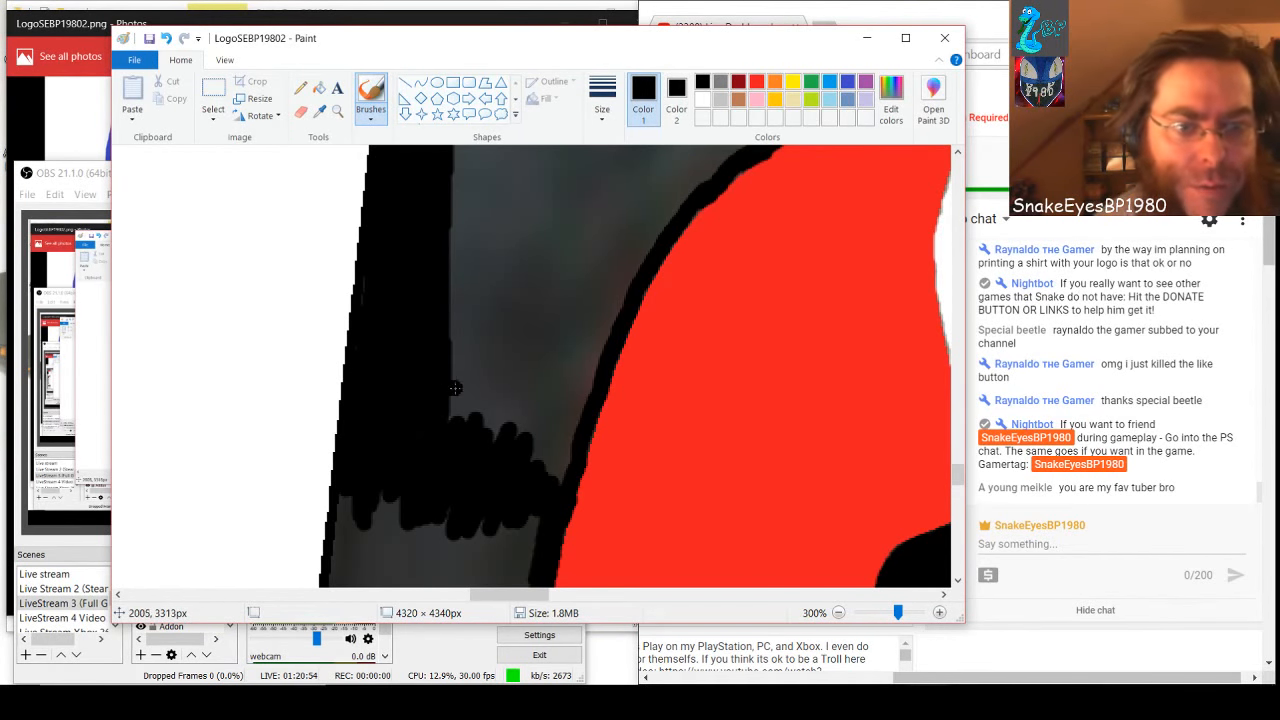
Extend the scribbled black area upward between the vertical black band and the red shape's curved edge
{"action": "mouse_move", "coordinate": [434, 393]}
{"action": "left_mouse_down"}
{"action": "mouse_move", "coordinate": [453, 428]}
{"action": "mouse_move", "coordinate": [462, 346]}
{"action": "mouse_move", "coordinate": [474, 429]}
{"action": "mouse_move", "coordinate": [481, 352]}
{"action": "mouse_move", "coordinate": [479, 437]}
{"action": "mouse_move", "coordinate": [493, 385]}
{"action": "mouse_move", "coordinate": [497, 453]}
{"action": "mouse_move", "coordinate": [511, 379]}
{"action": "mouse_move", "coordinate": [511, 449]}
{"action": "mouse_move", "coordinate": [530, 368]}
{"action": "mouse_move", "coordinate": [524, 464]}
{"action": "mouse_move", "coordinate": [543, 376]}
{"action": "mouse_move", "coordinate": [533, 482]}
{"action": "mouse_move", "coordinate": [558, 407]}
{"action": "mouse_move", "coordinate": [552, 476]}
{"action": "mouse_move", "coordinate": [571, 396]}
{"action": "mouse_move", "coordinate": [561, 476]}
{"action": "left_mouse_up"}
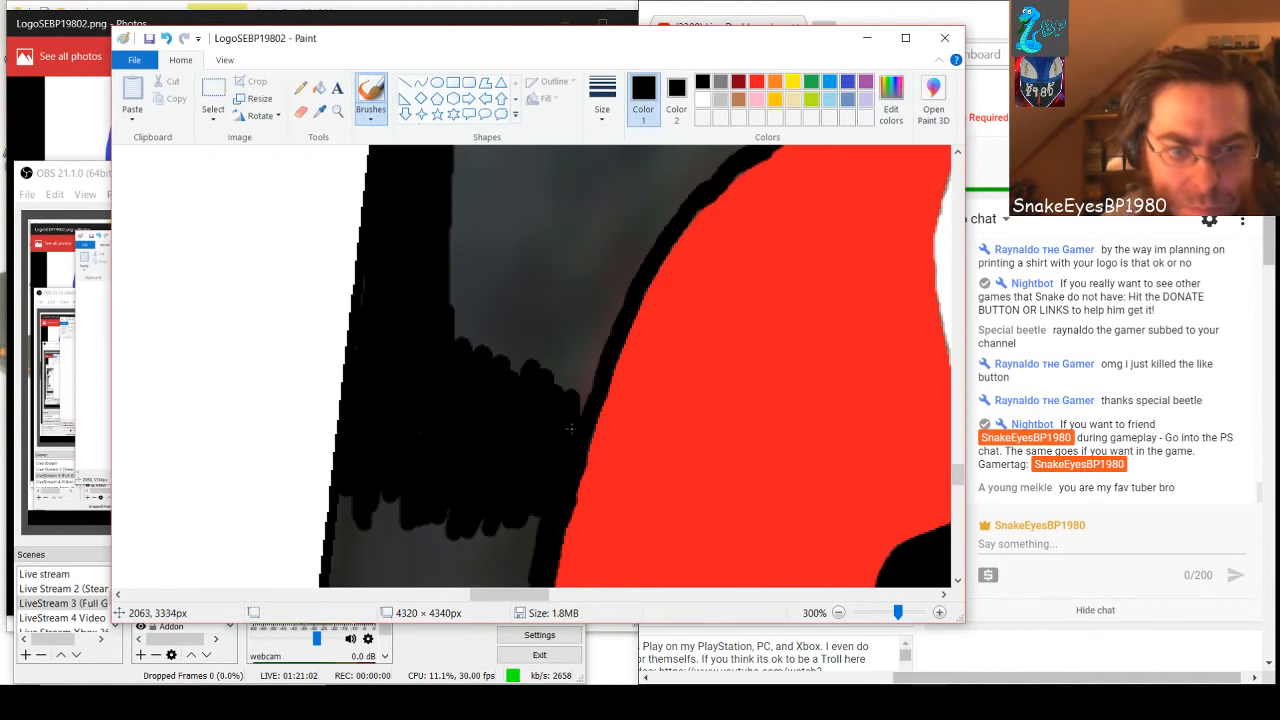
{"action": "mouse_move", "coordinate": [570, 428]}
{"action": "left_mouse_down"}
{"action": "mouse_move", "coordinate": [600, 346]}
{"action": "mouse_move", "coordinate": [577, 413]}
{"action": "mouse_move", "coordinate": [588, 326]}
{"action": "mouse_move", "coordinate": [554, 416]}
{"action": "mouse_move", "coordinate": [564, 349]}
{"action": "mouse_move", "coordinate": [539, 357]}
{"action": "mouse_move", "coordinate": [543, 329]}
{"action": "mouse_move", "coordinate": [547, 381]}
{"action": "mouse_move", "coordinate": [547, 327]}
{"action": "mouse_move", "coordinate": [513, 393]}
{"action": "mouse_move", "coordinate": [530, 328]}
{"action": "mouse_move", "coordinate": [514, 371]}
{"action": "mouse_move", "coordinate": [511, 316]}
{"action": "mouse_move", "coordinate": [489, 381]}
{"action": "mouse_move", "coordinate": [491, 289]}
{"action": "mouse_move", "coordinate": [461, 371]}
{"action": "mouse_move", "coordinate": [472, 289]}
{"action": "mouse_move", "coordinate": [450, 322]}
{"action": "left_mouse_up"}
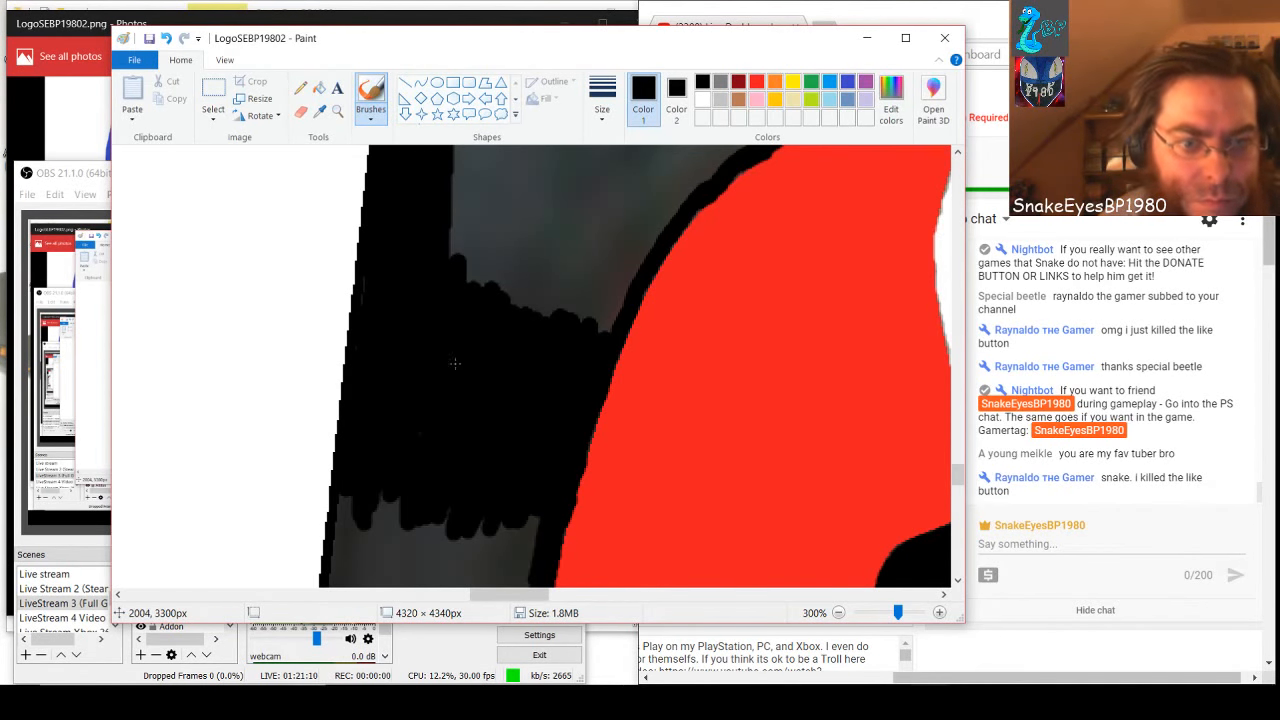
{"action": "key", "text": "ctrl+z"}
{"action": "scroll", "coordinate": [542, 367], "scroll_direction": "up", "scroll_amount": 3}
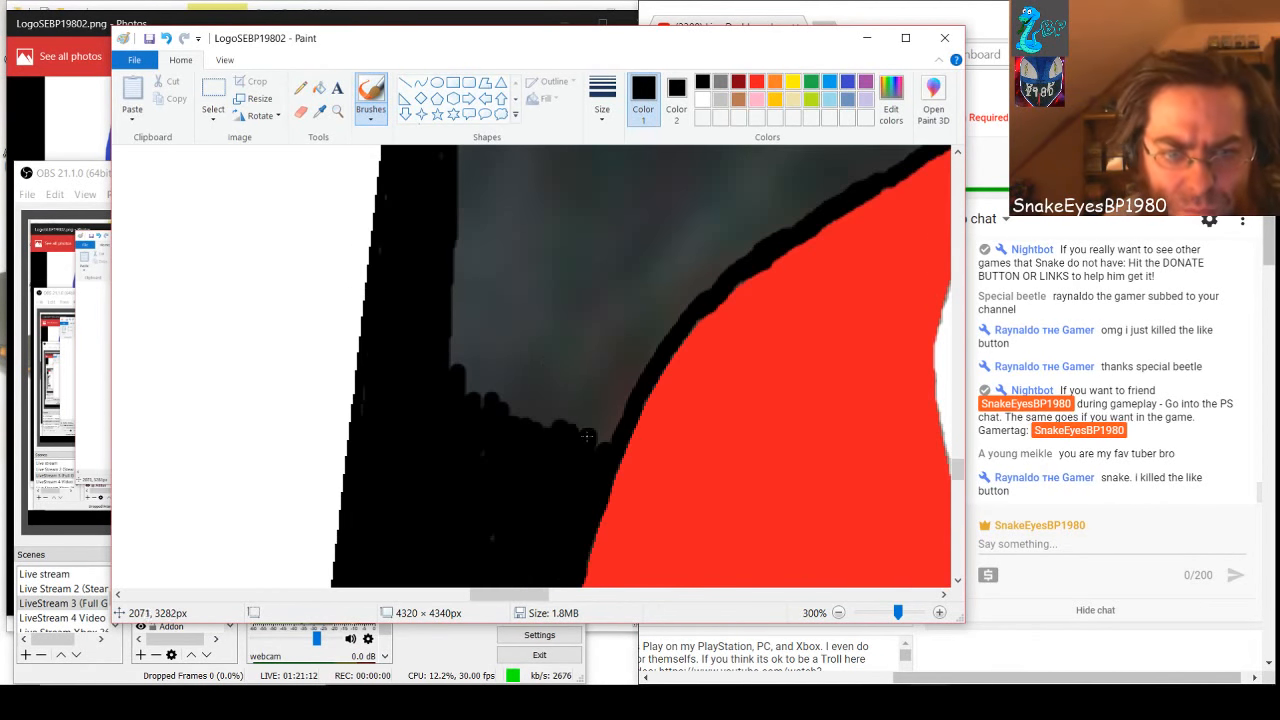
{"action": "mouse_move", "coordinate": [592, 433]}
{"action": "left_mouse_down"}
{"action": "mouse_move", "coordinate": [612, 402]}
{"action": "mouse_move", "coordinate": [590, 455]}
{"action": "mouse_move", "coordinate": [630, 375]}
{"action": "left_mouse_up"}
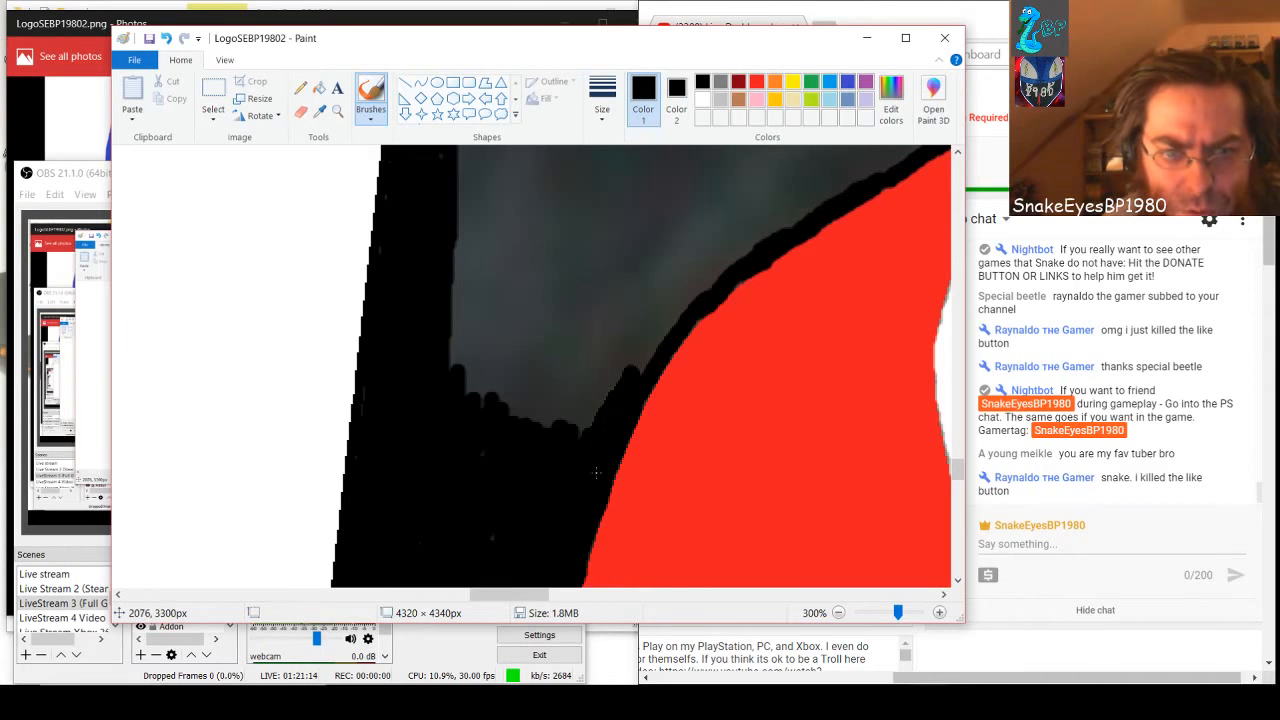
{"action": "mouse_move", "coordinate": [596, 473]}
{"action": "left_mouse_down"}
{"action": "mouse_move", "coordinate": [659, 333]}
{"action": "mouse_move", "coordinate": [592, 440]}
{"action": "mouse_move", "coordinate": [646, 319]}
{"action": "mouse_move", "coordinate": [563, 479]}
{"action": "mouse_move", "coordinate": [582, 408]}
{"action": "left_mouse_up"}
{"action": "mouse_move", "coordinate": [630, 323]}
{"action": "left_mouse_down"}
{"action": "mouse_move", "coordinate": [566, 437]}
{"action": "mouse_move", "coordinate": [595, 328]}
{"action": "mouse_move", "coordinate": [542, 453]}
{"action": "mouse_move", "coordinate": [592, 325]}
{"action": "mouse_move", "coordinate": [537, 437]}
{"action": "mouse_move", "coordinate": [565, 314]}
{"action": "mouse_move", "coordinate": [544, 409]}
{"action": "mouse_move", "coordinate": [575, 330]}
{"action": "mouse_move", "coordinate": [526, 413]}
{"action": "mouse_move", "coordinate": [550, 314]}
{"action": "mouse_move", "coordinate": [508, 434]}
{"action": "mouse_move", "coordinate": [529, 324]}
{"action": "mouse_move", "coordinate": [501, 415]}
{"action": "mouse_move", "coordinate": [526, 348]}
{"action": "mouse_move", "coordinate": [512, 397]}
{"action": "mouse_move", "coordinate": [514, 357]}
{"action": "mouse_move", "coordinate": [458, 444]}
{"action": "mouse_move", "coordinate": [510, 323]}
{"action": "mouse_move", "coordinate": [505, 399]}
{"action": "mouse_move", "coordinate": [516, 325]}
{"action": "mouse_move", "coordinate": [471, 410]}
{"action": "mouse_move", "coordinate": [480, 316]}
{"action": "mouse_move", "coordinate": [455, 386]}
{"action": "mouse_move", "coordinate": [455, 321]}
{"action": "mouse_move", "coordinate": [453, 366]}
{"action": "mouse_move", "coordinate": [462, 308]}
{"action": "mouse_move", "coordinate": [463, 356]}
{"action": "mouse_move", "coordinate": [476, 306]}
{"action": "mouse_move", "coordinate": [447, 304]}
{"action": "mouse_move", "coordinate": [670, 317]}
{"action": "mouse_move", "coordinate": [691, 309]}
{"action": "mouse_move", "coordinate": [456, 300]}
{"action": "mouse_move", "coordinate": [714, 305]}
{"action": "mouse_move", "coordinate": [592, 306]}
{"action": "left_mouse_up"}
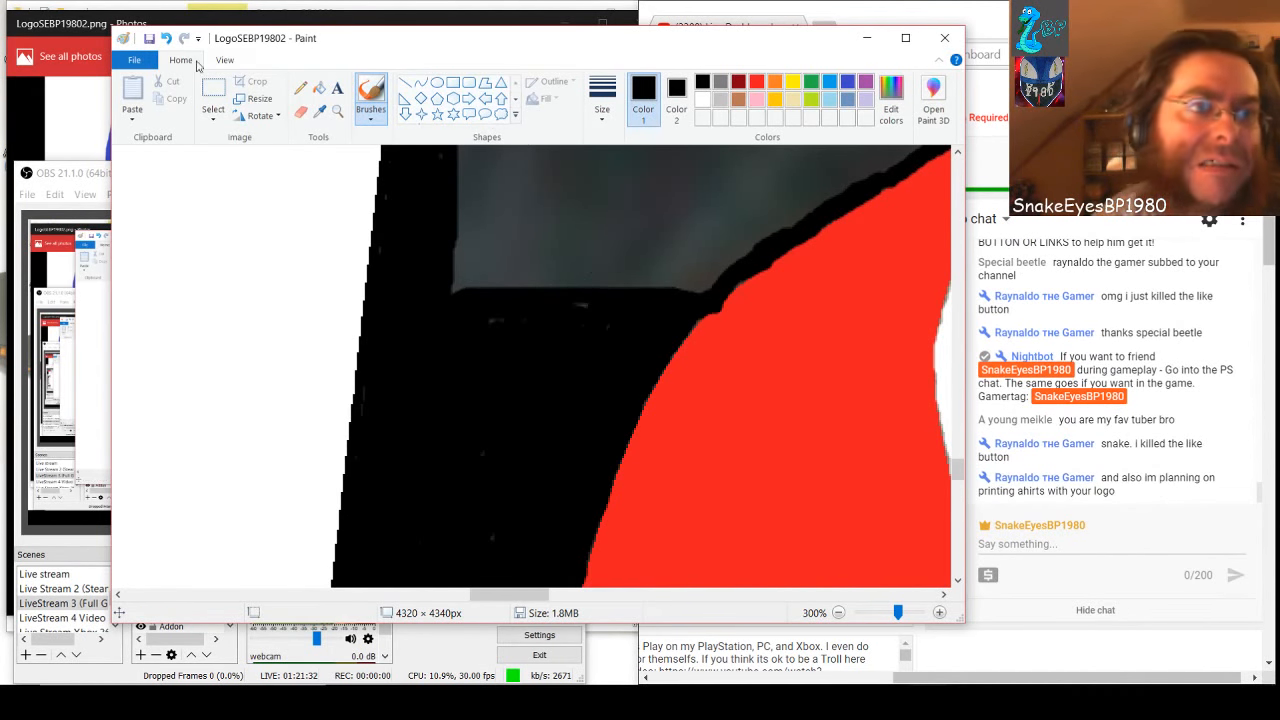
{"action": "left_click", "coordinate": [166, 39]}
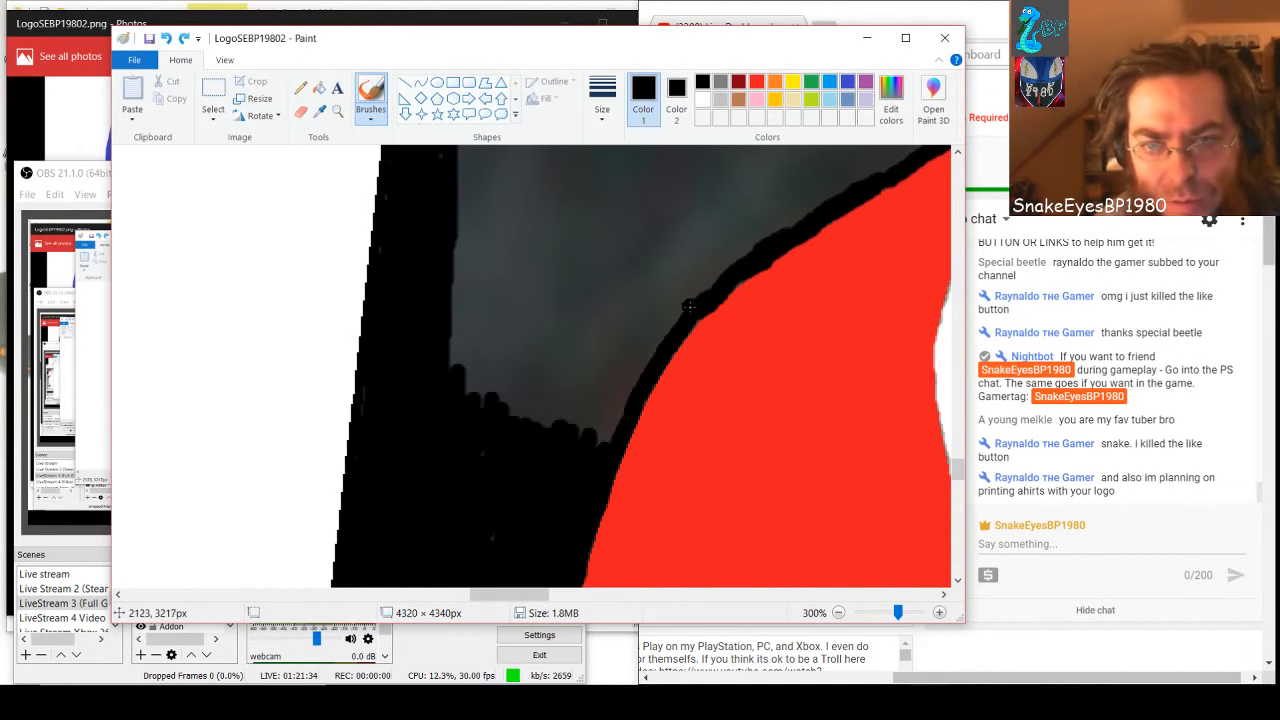
Outline the gray pocket between the vertical black band and the red curve in black, and brush its inside solid black
{"action": "mouse_move", "coordinate": [695, 305]}
{"action": "left_mouse_down"}
{"action": "mouse_move", "coordinate": [644, 286]}
{"action": "mouse_move", "coordinate": [443, 289]}
{"action": "mouse_move", "coordinate": [686, 306]}
{"action": "mouse_move", "coordinate": [591, 456]}
{"action": "mouse_move", "coordinate": [606, 368]}
{"action": "mouse_move", "coordinate": [642, 314]}
{"action": "mouse_move", "coordinate": [596, 429]}
{"action": "left_mouse_up"}
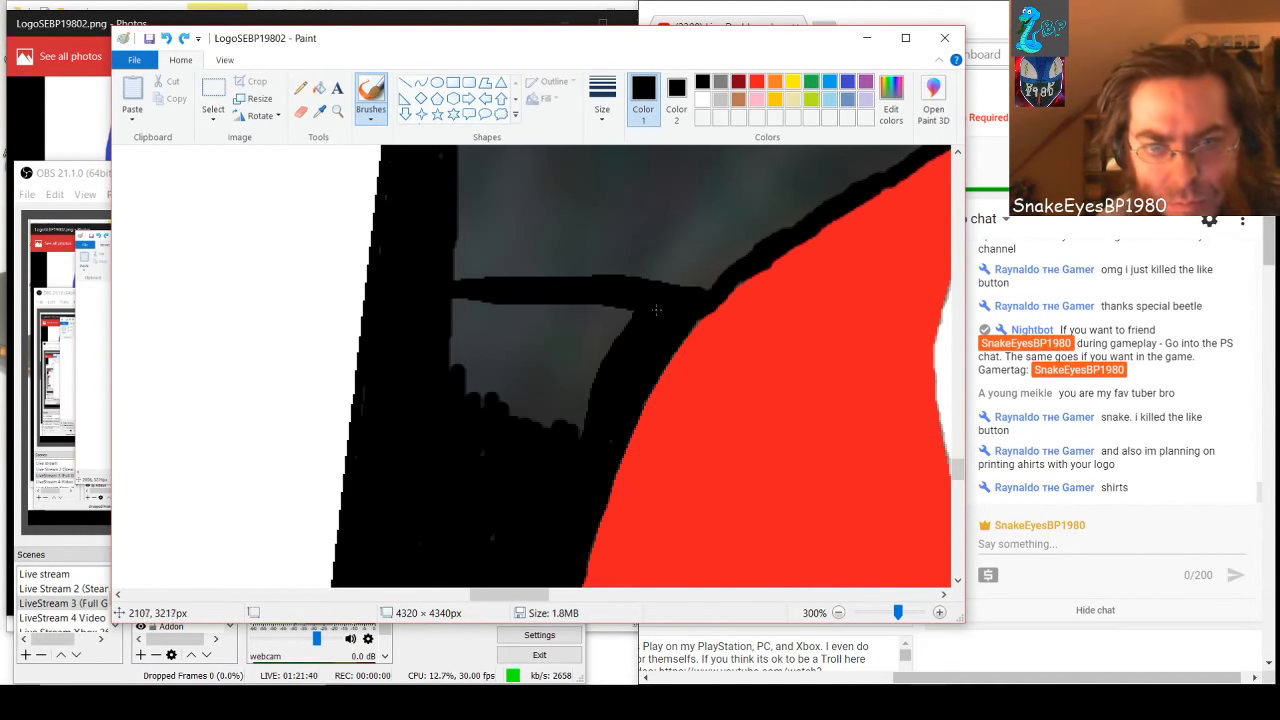
{"action": "key", "text": "ctrl+z"}
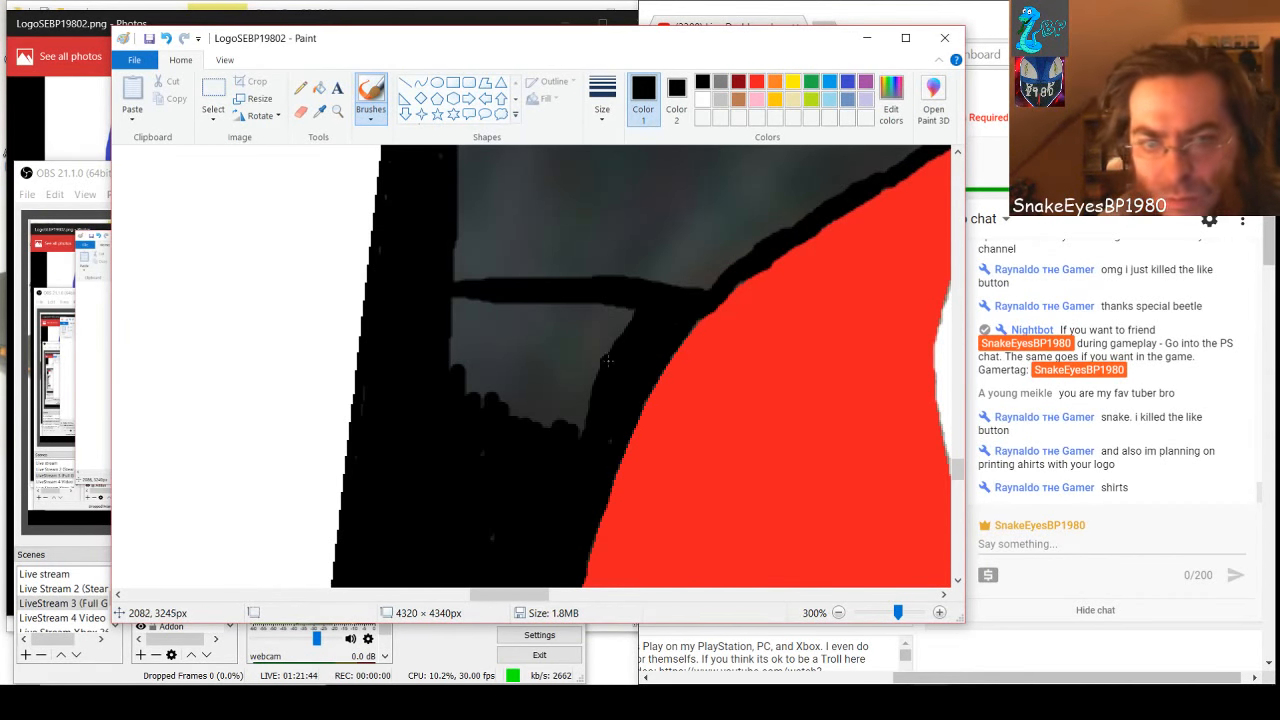
{"action": "mouse_move", "coordinate": [458, 308]}
{"action": "left_mouse_down"}
{"action": "mouse_move", "coordinate": [637, 321]}
{"action": "mouse_move", "coordinate": [430, 328]}
{"action": "left_mouse_up"}
{"action": "mouse_move", "coordinate": [514, 318]}
{"action": "left_mouse_down"}
{"action": "mouse_move", "coordinate": [642, 333]}
{"action": "mouse_move", "coordinate": [450, 344]}
{"action": "left_mouse_up"}
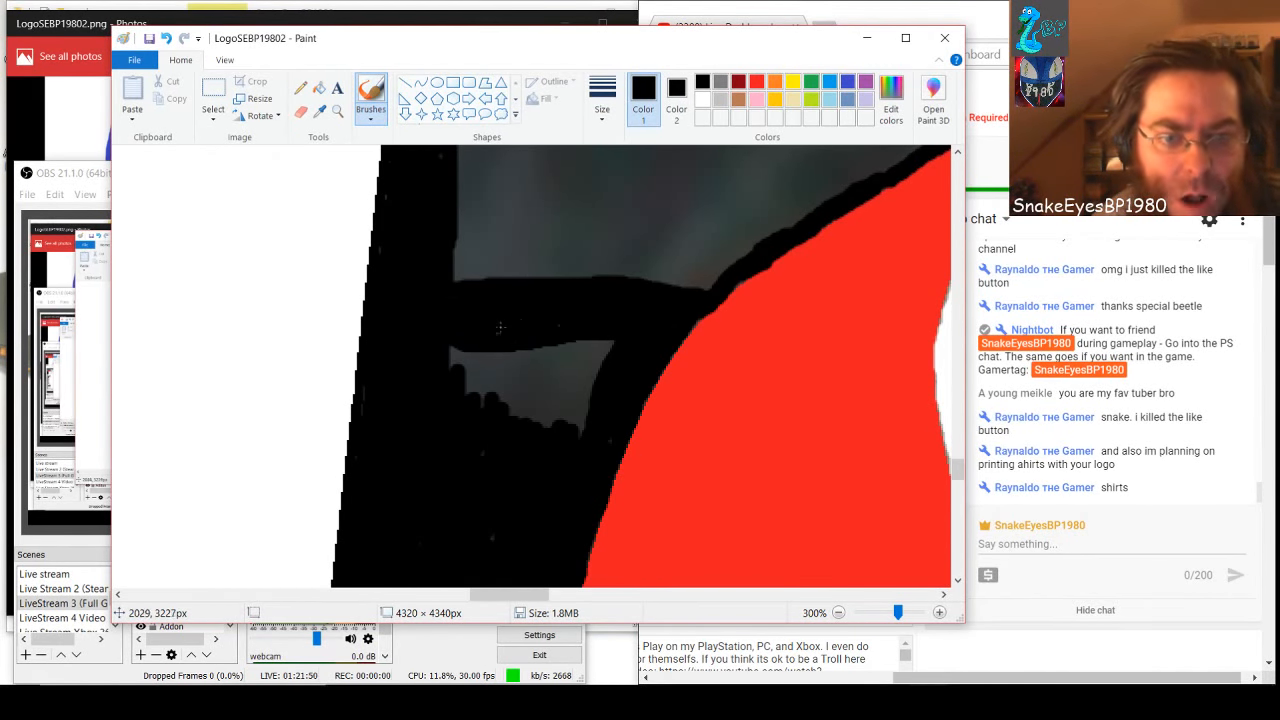
{"action": "mouse_move", "coordinate": [622, 344]}
{"action": "left_mouse_down"}
{"action": "mouse_move", "coordinate": [448, 355]}
{"action": "mouse_move", "coordinate": [559, 364]}
{"action": "mouse_move", "coordinate": [603, 352]}
{"action": "mouse_move", "coordinate": [590, 384]}
{"action": "left_mouse_up"}
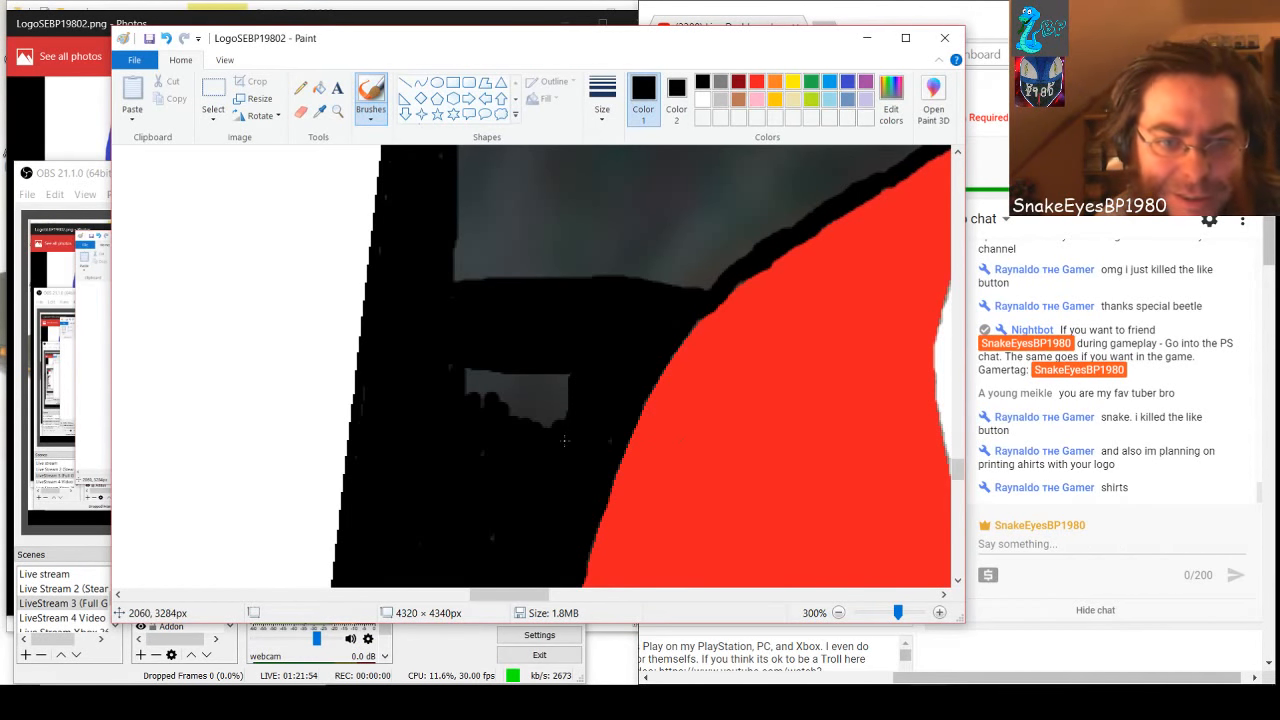
{"action": "mouse_move", "coordinate": [564, 440]}
{"action": "left_mouse_down"}
{"action": "mouse_move", "coordinate": [566, 342]}
{"action": "mouse_move", "coordinate": [546, 446]}
{"action": "mouse_move", "coordinate": [552, 380]}
{"action": "mouse_move", "coordinate": [528, 441]}
{"action": "mouse_move", "coordinate": [532, 355]}
{"action": "mouse_move", "coordinate": [513, 422]}
{"action": "mouse_move", "coordinate": [516, 353]}
{"action": "mouse_move", "coordinate": [497, 405]}
{"action": "mouse_move", "coordinate": [481, 341]}
{"action": "mouse_move", "coordinate": [458, 412]}
{"action": "mouse_move", "coordinate": [457, 325]}
{"action": "left_mouse_up"}
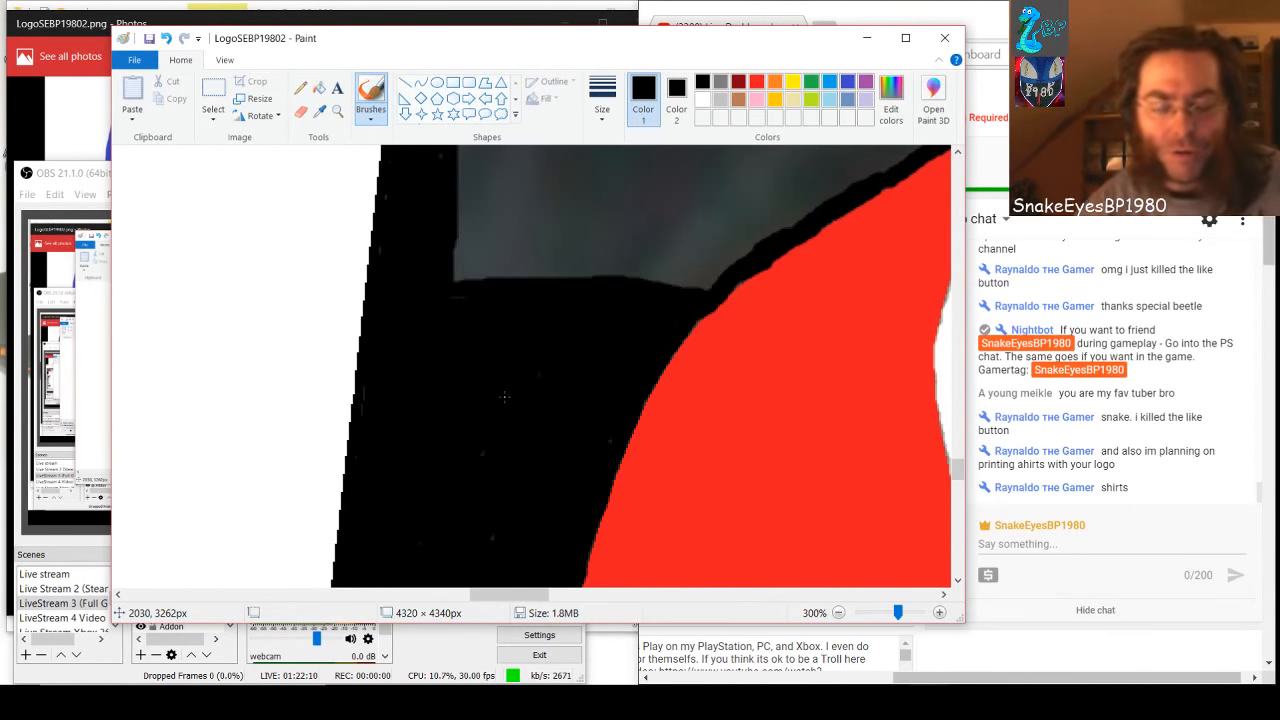
Brush the gray above the red shape's upper slope black, raising the black area from the left band to the right band
{"action": "left_click_drag", "start_coordinate": [510, 598], "coordinate": [520, 597]}
{"action": "scroll", "coordinate": [516, 574], "scroll_direction": "up", "scroll_amount": 3}
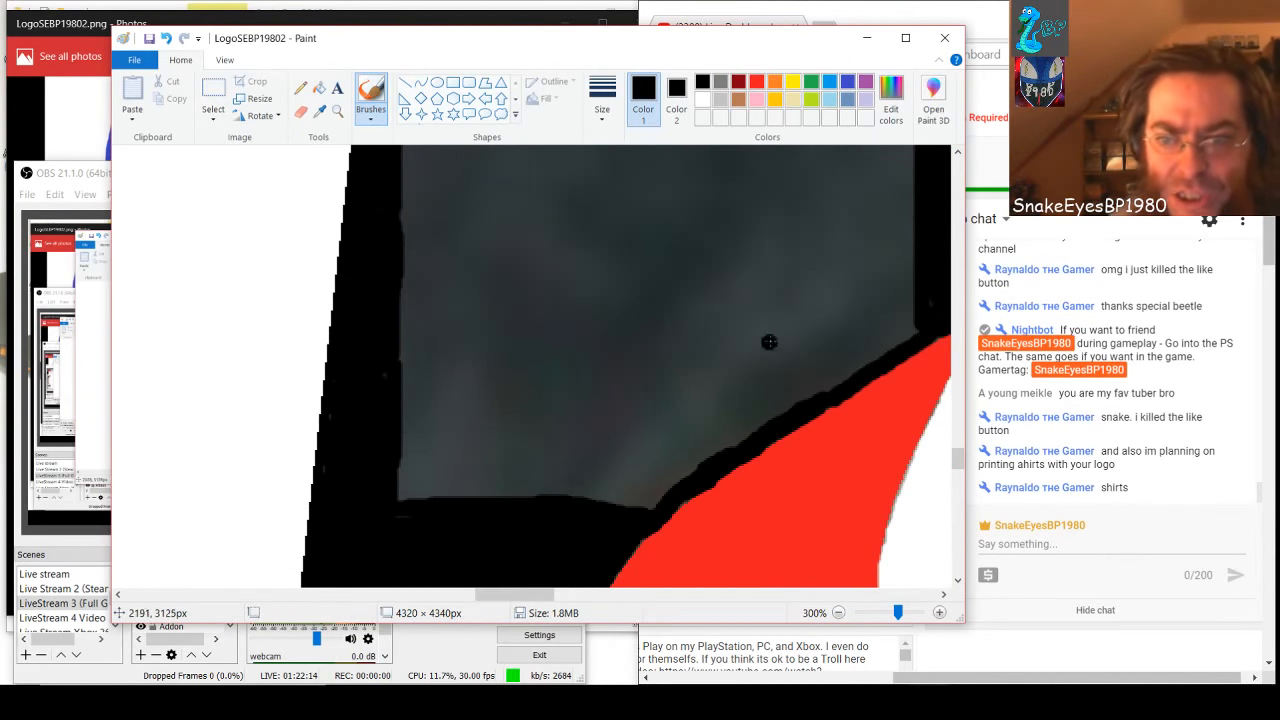
{"action": "mouse_move", "coordinate": [918, 321]}
{"action": "left_mouse_down"}
{"action": "mouse_move", "coordinate": [860, 367]}
{"action": "mouse_move", "coordinate": [690, 458]}
{"action": "mouse_move", "coordinate": [634, 515]}
{"action": "mouse_move", "coordinate": [741, 431]}
{"action": "mouse_move", "coordinate": [736, 450]}
{"action": "mouse_move", "coordinate": [614, 512]}
{"action": "mouse_move", "coordinate": [676, 457]}
{"action": "mouse_move", "coordinate": [578, 504]}
{"action": "mouse_move", "coordinate": [620, 497]}
{"action": "mouse_move", "coordinate": [377, 492]}
{"action": "mouse_move", "coordinate": [473, 467]}
{"action": "mouse_move", "coordinate": [698, 451]}
{"action": "mouse_move", "coordinate": [563, 486]}
{"action": "mouse_move", "coordinate": [479, 481]}
{"action": "left_mouse_up"}
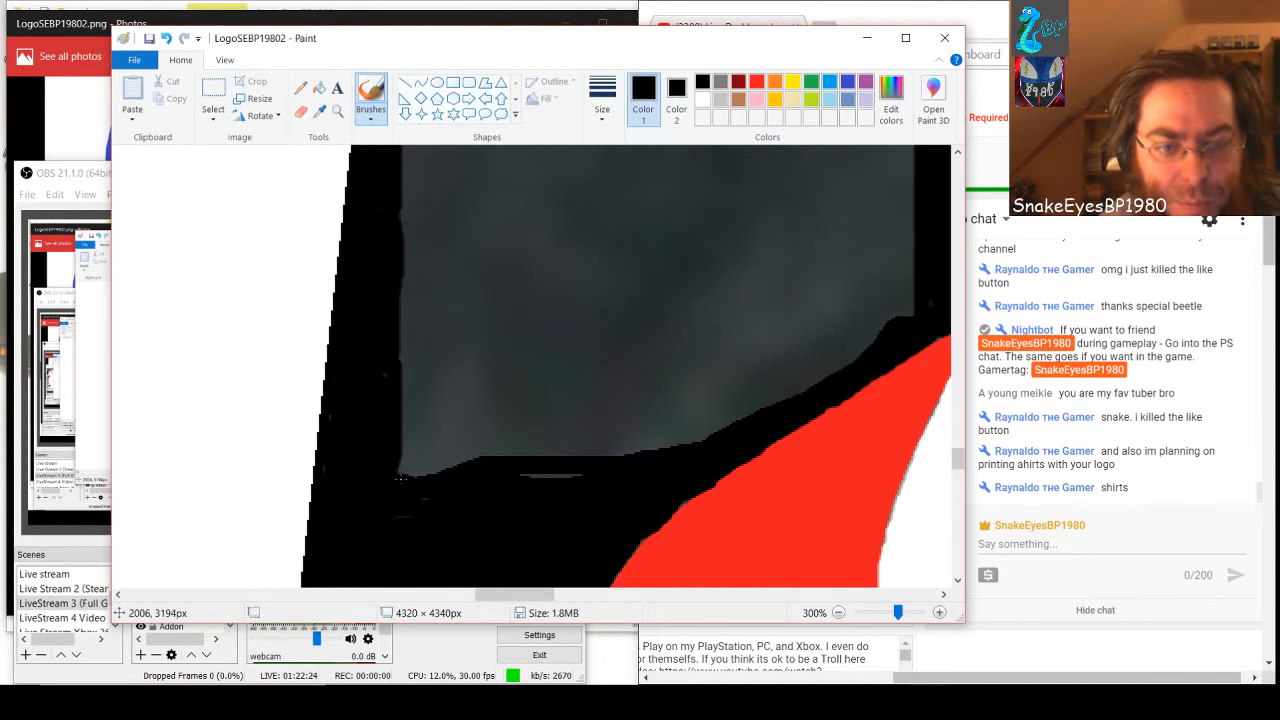
{"action": "mouse_move", "coordinate": [400, 480]}
{"action": "left_mouse_down"}
{"action": "mouse_move", "coordinate": [603, 474]}
{"action": "mouse_move", "coordinate": [390, 457]}
{"action": "mouse_move", "coordinate": [611, 445]}
{"action": "mouse_move", "coordinate": [398, 452]}
{"action": "mouse_move", "coordinate": [433, 440]}
{"action": "mouse_move", "coordinate": [714, 444]}
{"action": "mouse_move", "coordinate": [684, 432]}
{"action": "mouse_move", "coordinate": [800, 388]}
{"action": "left_mouse_up"}
{"action": "left_click_drag", "start_coordinate": [714, 438], "coordinate": [918, 304]}
{"action": "mouse_move", "coordinate": [717, 418]}
{"action": "left_mouse_down"}
{"action": "mouse_move", "coordinate": [393, 431]}
{"action": "mouse_move", "coordinate": [512, 419]}
{"action": "mouse_move", "coordinate": [648, 431]}
{"action": "mouse_move", "coordinate": [650, 445]}
{"action": "mouse_move", "coordinate": [617, 461]}
{"action": "mouse_move", "coordinate": [640, 431]}
{"action": "mouse_move", "coordinate": [511, 445]}
{"action": "mouse_move", "coordinate": [562, 412]}
{"action": "mouse_move", "coordinate": [430, 419]}
{"action": "mouse_move", "coordinate": [398, 407]}
{"action": "mouse_move", "coordinate": [424, 413]}
{"action": "mouse_move", "coordinate": [379, 422]}
{"action": "mouse_move", "coordinate": [655, 398]}
{"action": "mouse_move", "coordinate": [576, 426]}
{"action": "mouse_move", "coordinate": [723, 401]}
{"action": "mouse_move", "coordinate": [735, 396]}
{"action": "mouse_move", "coordinate": [690, 409]}
{"action": "mouse_move", "coordinate": [834, 357]}
{"action": "mouse_move", "coordinate": [685, 409]}
{"action": "mouse_move", "coordinate": [791, 372]}
{"action": "mouse_move", "coordinate": [387, 406]}
{"action": "mouse_move", "coordinate": [445, 390]}
{"action": "mouse_move", "coordinate": [707, 388]}
{"action": "left_mouse_up"}
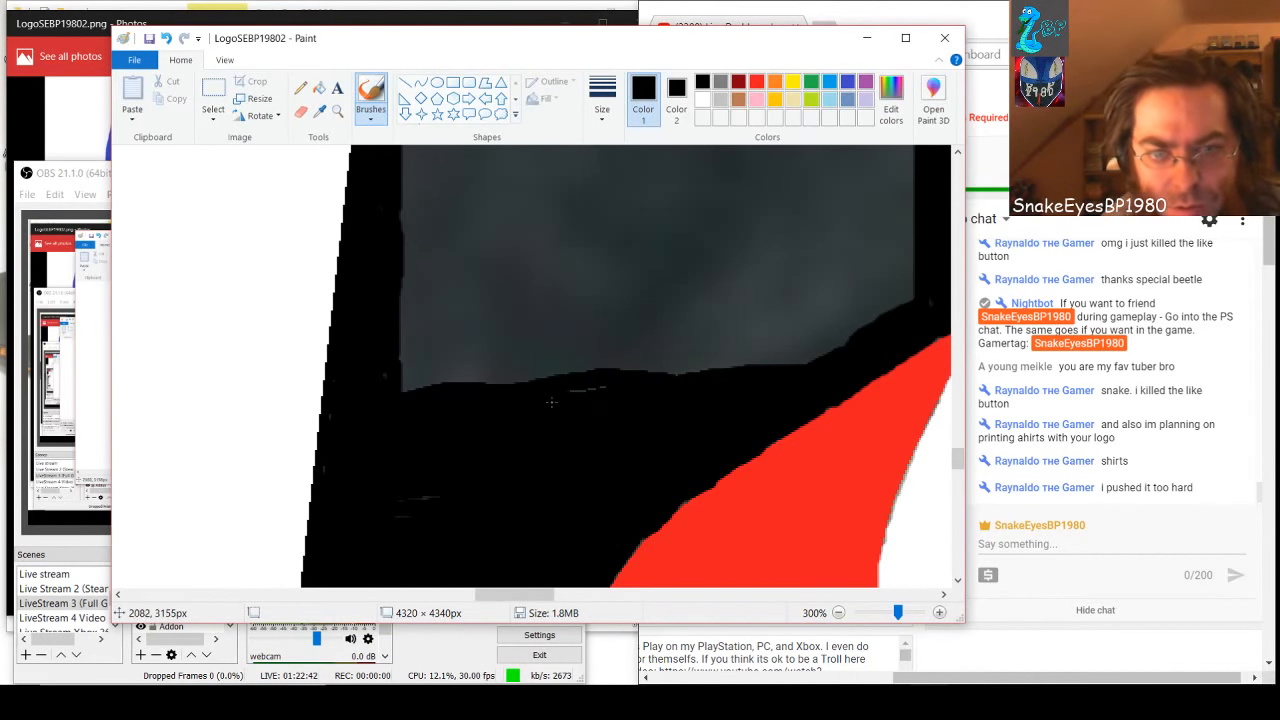
Draw a black-filled rectangle with a white outline, about 219 × 206 px, from the upper corner of the gray area beside the left band
{"action": "scroll", "coordinate": [666, 403], "scroll_direction": "up", "scroll_amount": 5}
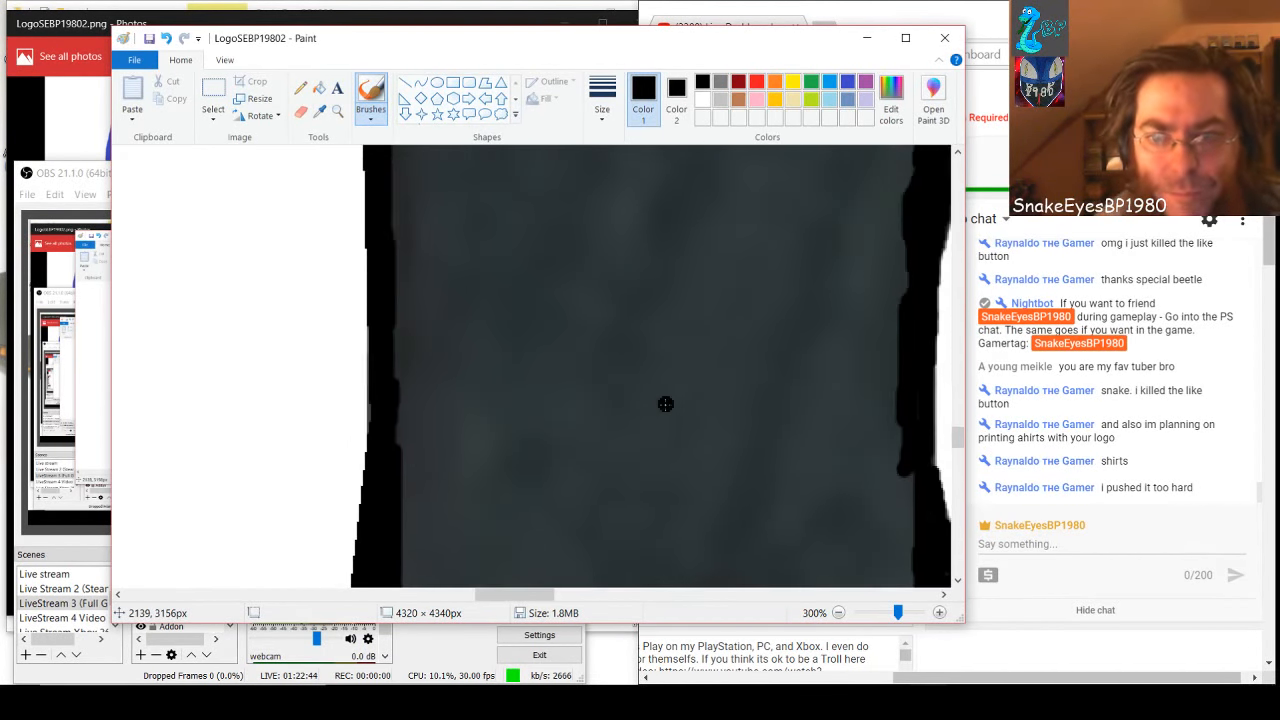
{"action": "scroll", "coordinate": [666, 403], "scroll_direction": "up", "scroll_amount": 3}
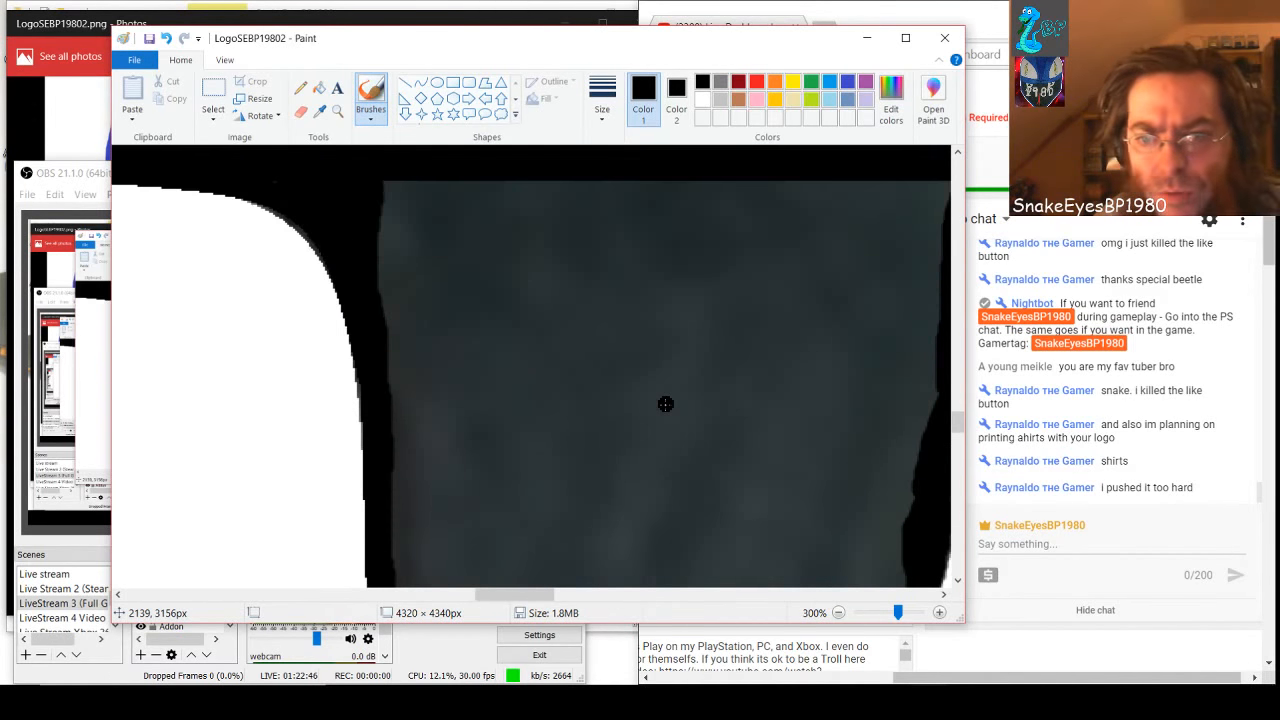
{"action": "left_click", "coordinate": [455, 83]}
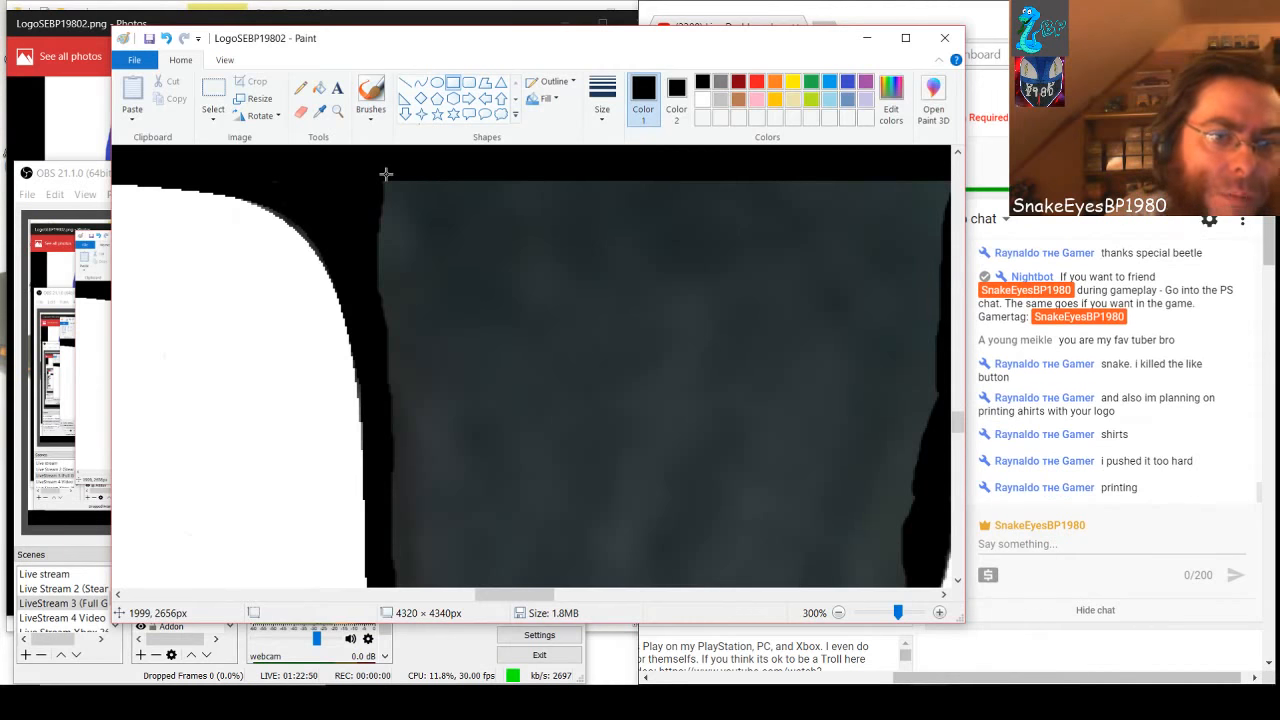
{"action": "left_click", "coordinate": [703, 100]}
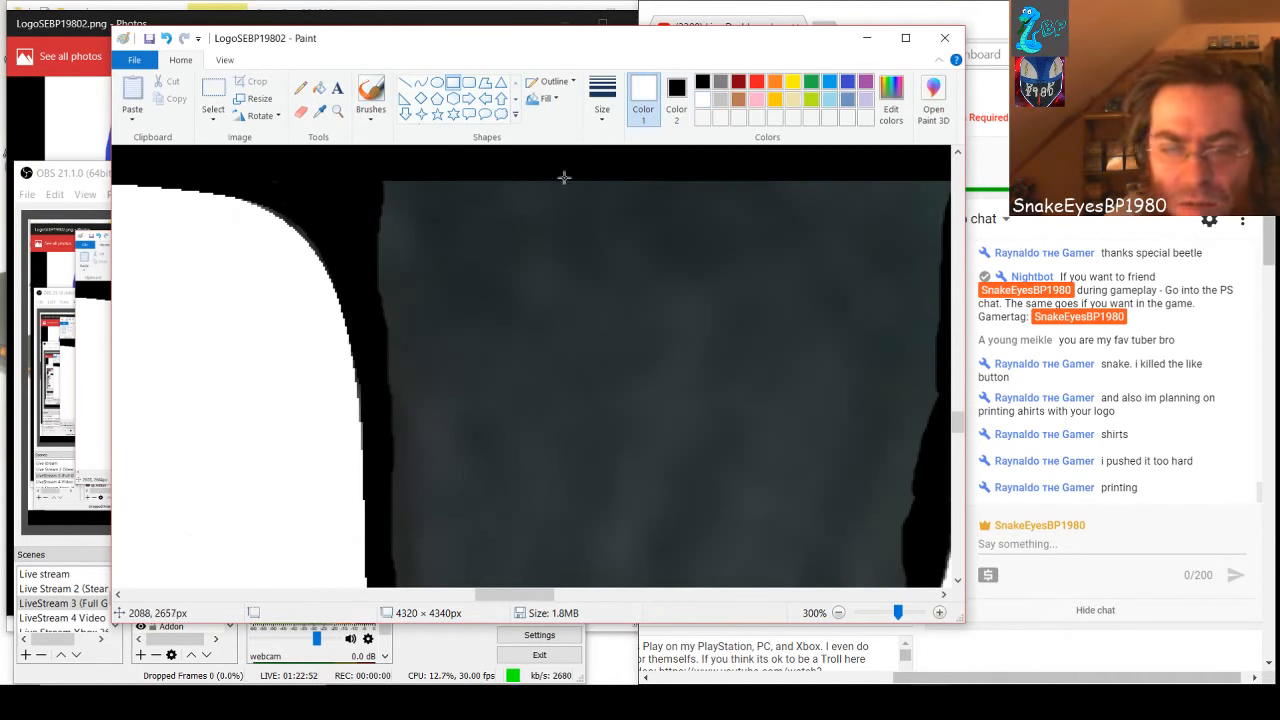
{"action": "left_click_drag", "start_coordinate": [378, 174], "coordinate": [810, 478]}
Stretch the rectangle downward to about 219 × 495 px, reaching into the black area above the red shape
{"action": "scroll", "coordinate": [812, 480], "scroll_direction": "down", "scroll_amount": 1}
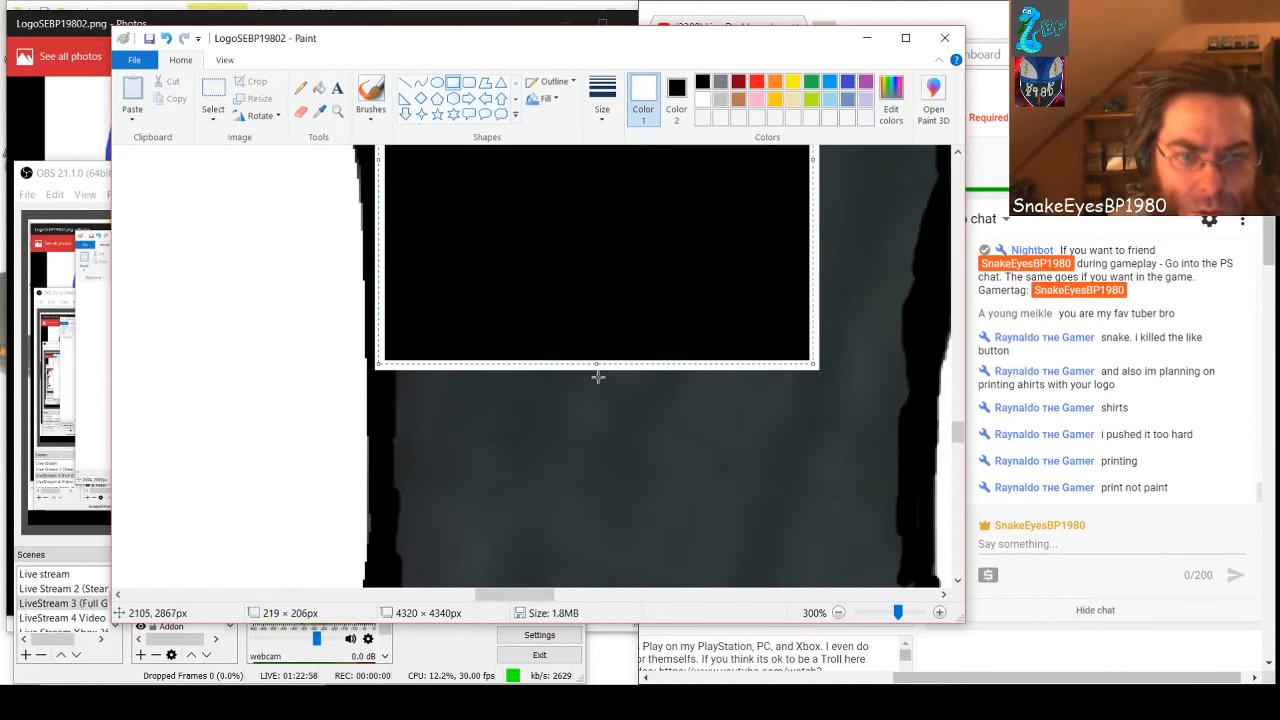
{"action": "left_click_drag", "start_coordinate": [596, 366], "coordinate": [597, 558]}
{"action": "scroll", "coordinate": [645, 398], "scroll_direction": "down", "scroll_amount": 3}
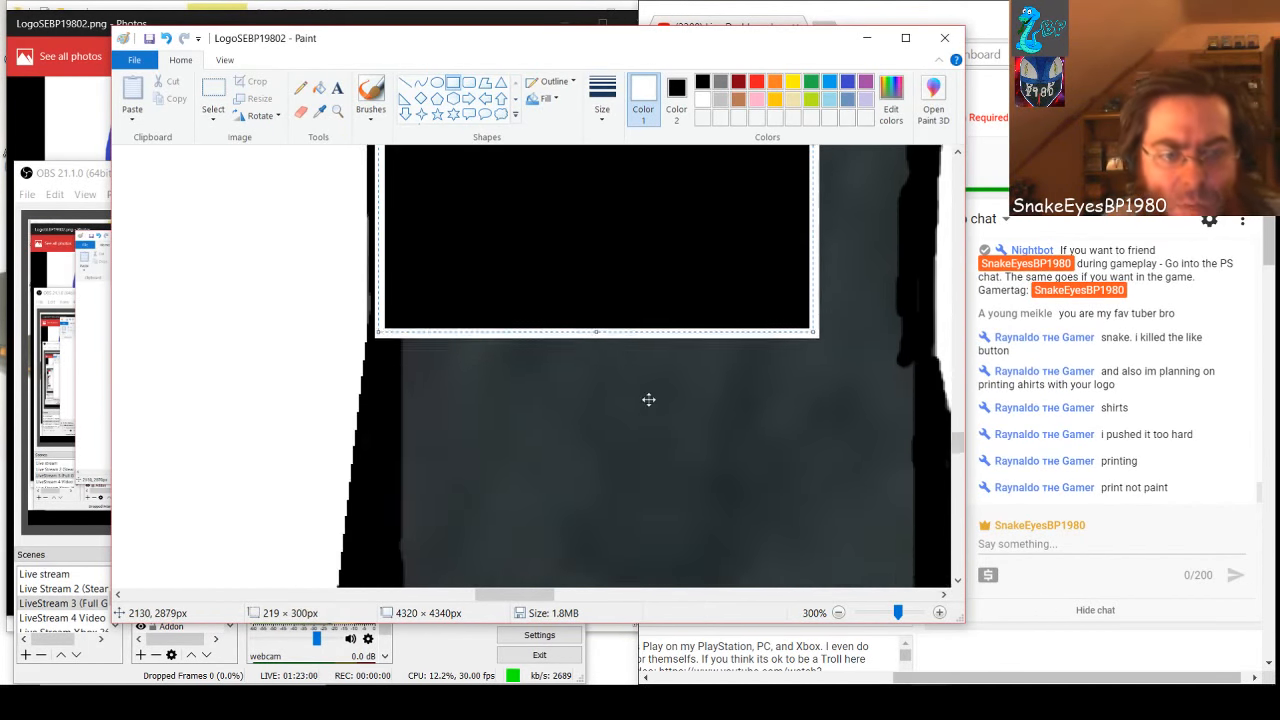
{"action": "left_click_drag", "start_coordinate": [597, 220], "coordinate": [597, 452]}
{"action": "scroll", "coordinate": [605, 325], "scroll_direction": "down", "scroll_amount": 2}
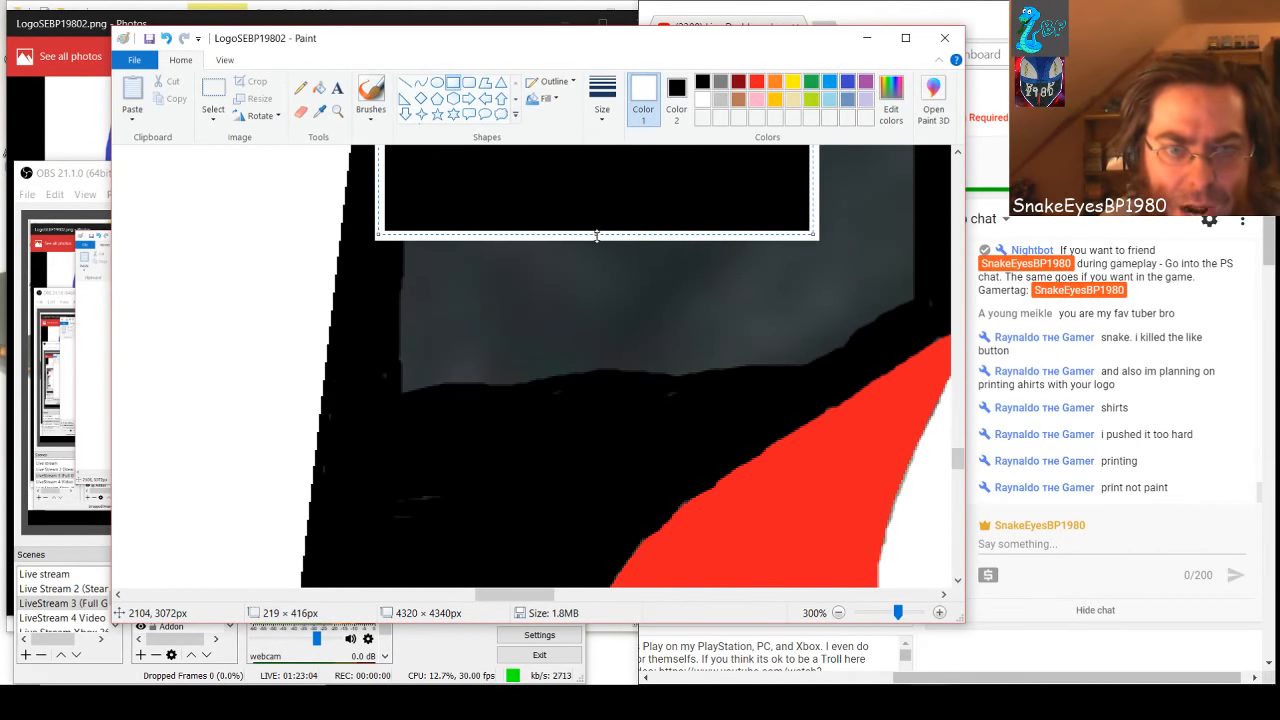
{"action": "left_click_drag", "start_coordinate": [596, 236], "coordinate": [597, 392]}
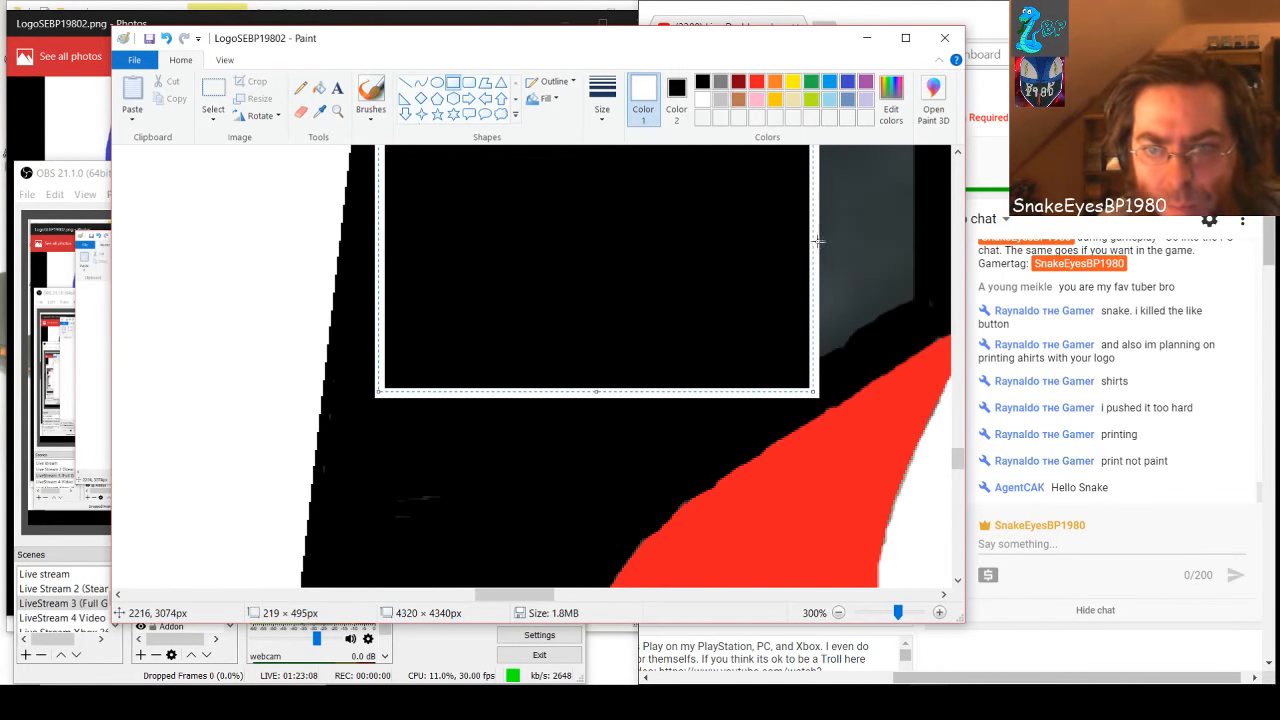
Change the tall rectangle's outline from white to black and commit it to the picture
{"action": "scroll", "coordinate": [811, 240], "scroll_direction": "up", "scroll_amount": 3}
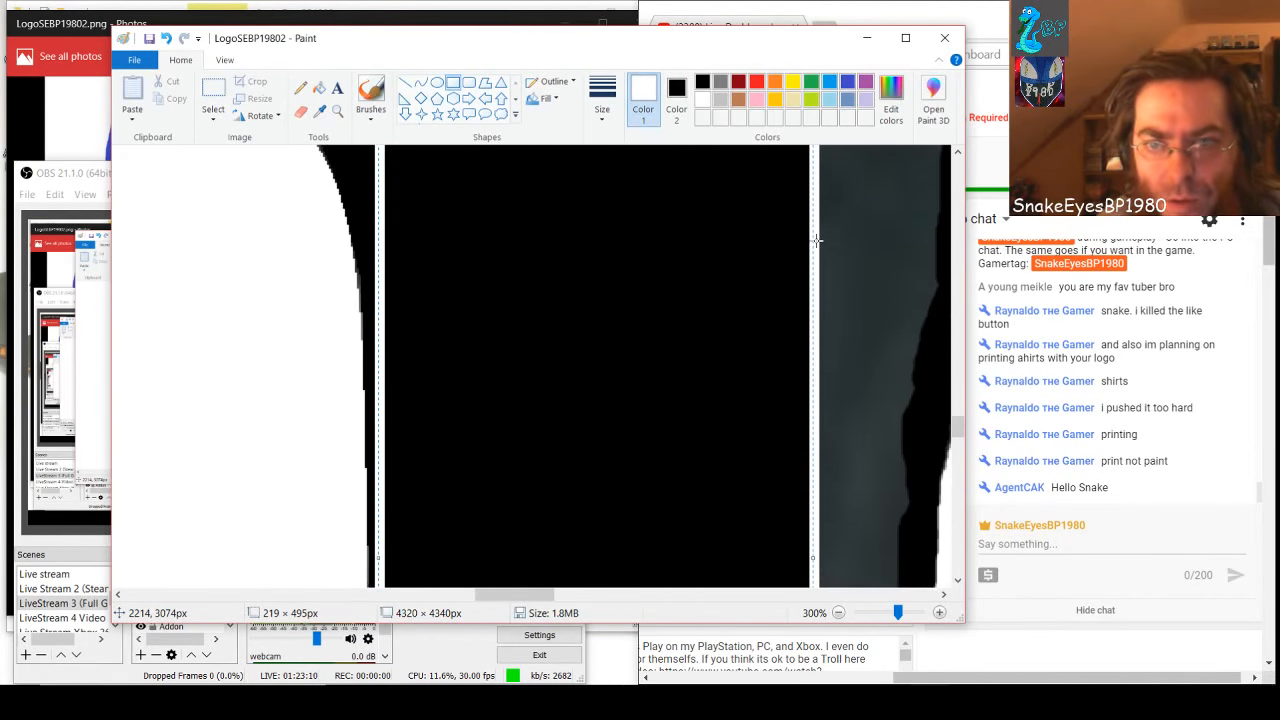
{"action": "scroll", "coordinate": [816, 240], "scroll_direction": "down", "scroll_amount": 5}
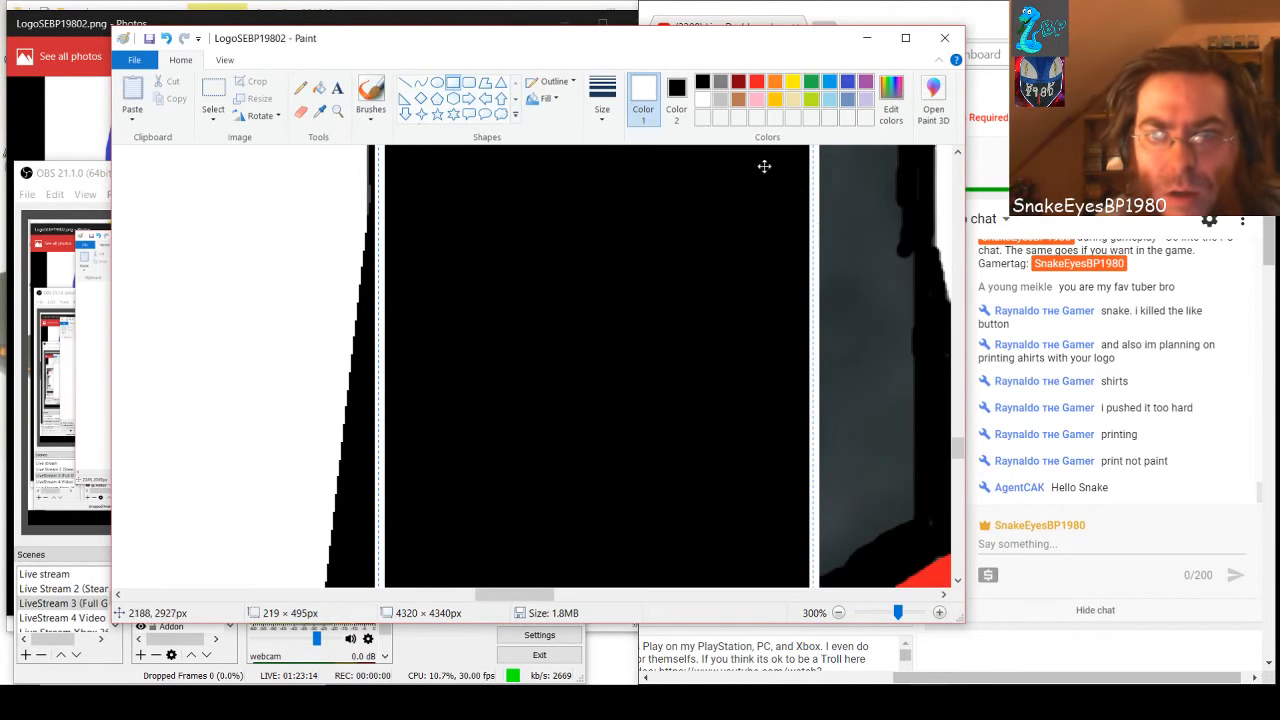
{"action": "left_click", "coordinate": [703, 83]}
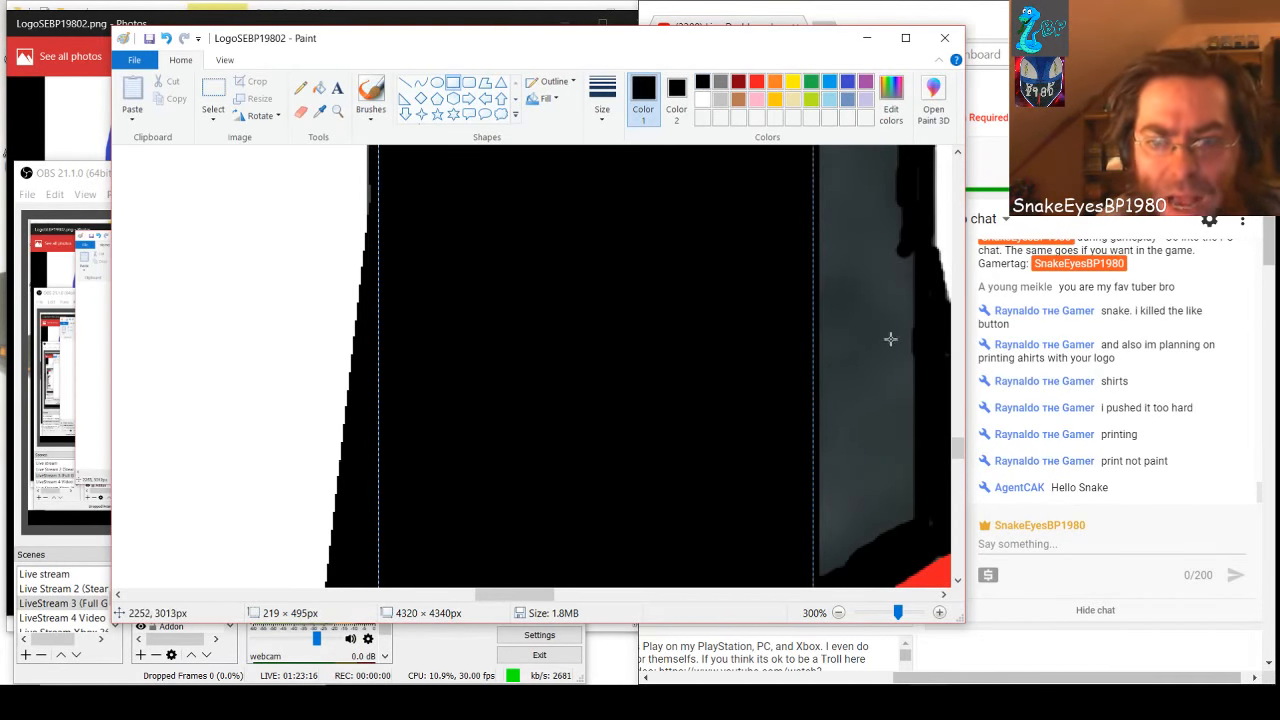
{"action": "left_click", "coordinate": [890, 339]}
Cover the lower end of the gray strip above the red shape with black rectangles about 86 × 63 px and 44 × 25 px
{"action": "scroll", "coordinate": [880, 343], "scroll_direction": "down", "scroll_amount": 3}
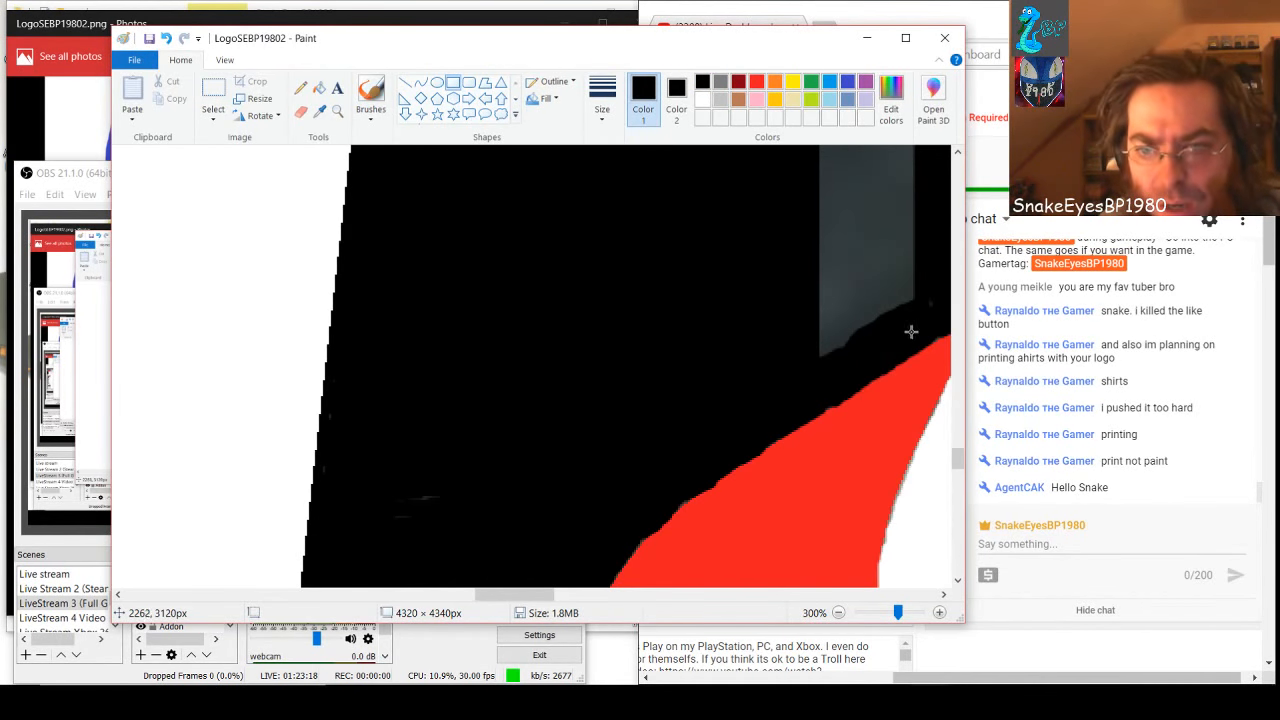
{"action": "left_click_drag", "start_coordinate": [917, 325], "coordinate": [747, 200]}
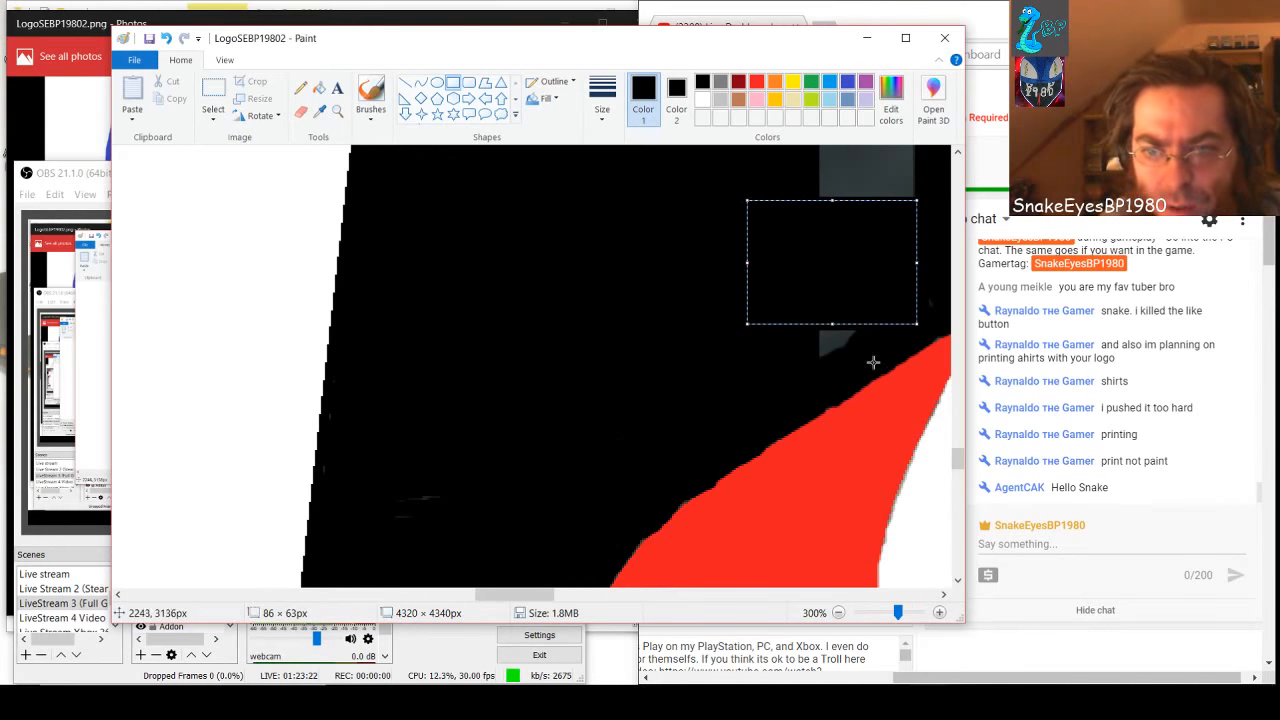
{"action": "left_click_drag", "start_coordinate": [873, 362], "coordinate": [787, 314]}
Draw a black rectangle about 75 × 178 px over the gray strip, stretch it upward past the strip's upper end and commit it
{"action": "scroll", "coordinate": [862, 310], "scroll_direction": "up", "scroll_amount": 5}
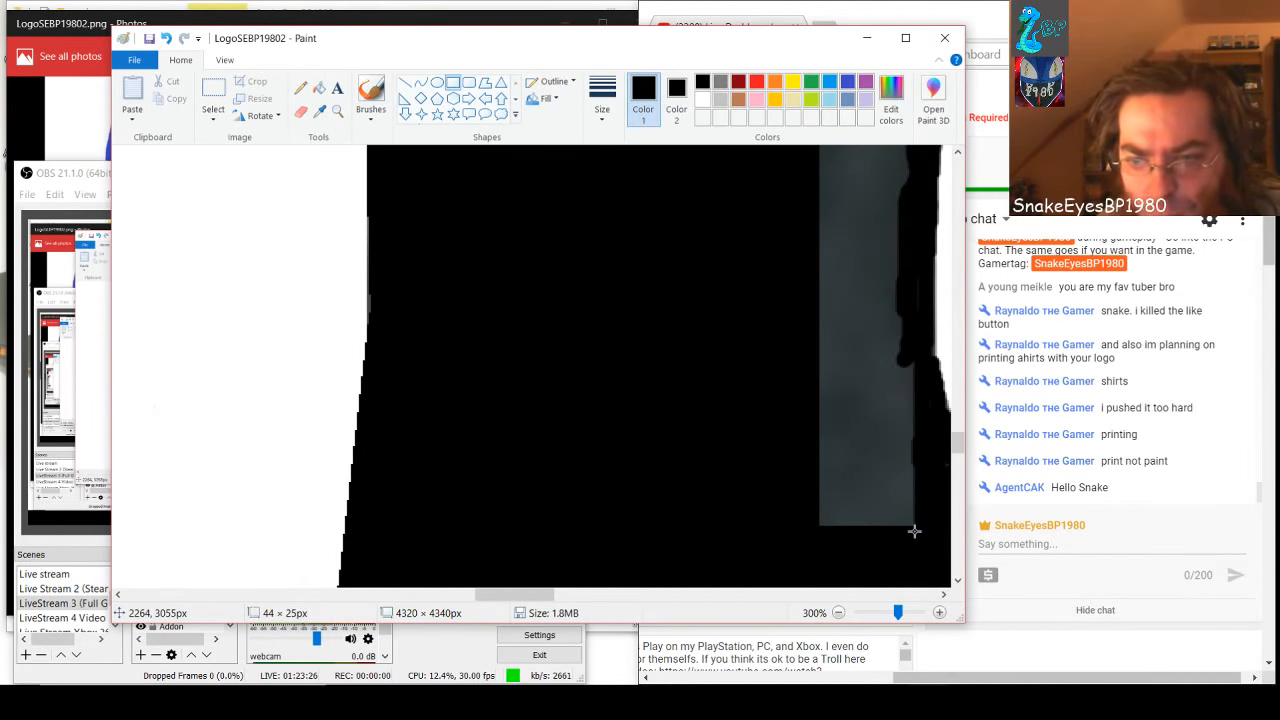
{"action": "left_click_drag", "start_coordinate": [913, 531], "coordinate": [766, 177]}
{"action": "scroll", "coordinate": [766, 286], "scroll_direction": "up", "scroll_amount": 3}
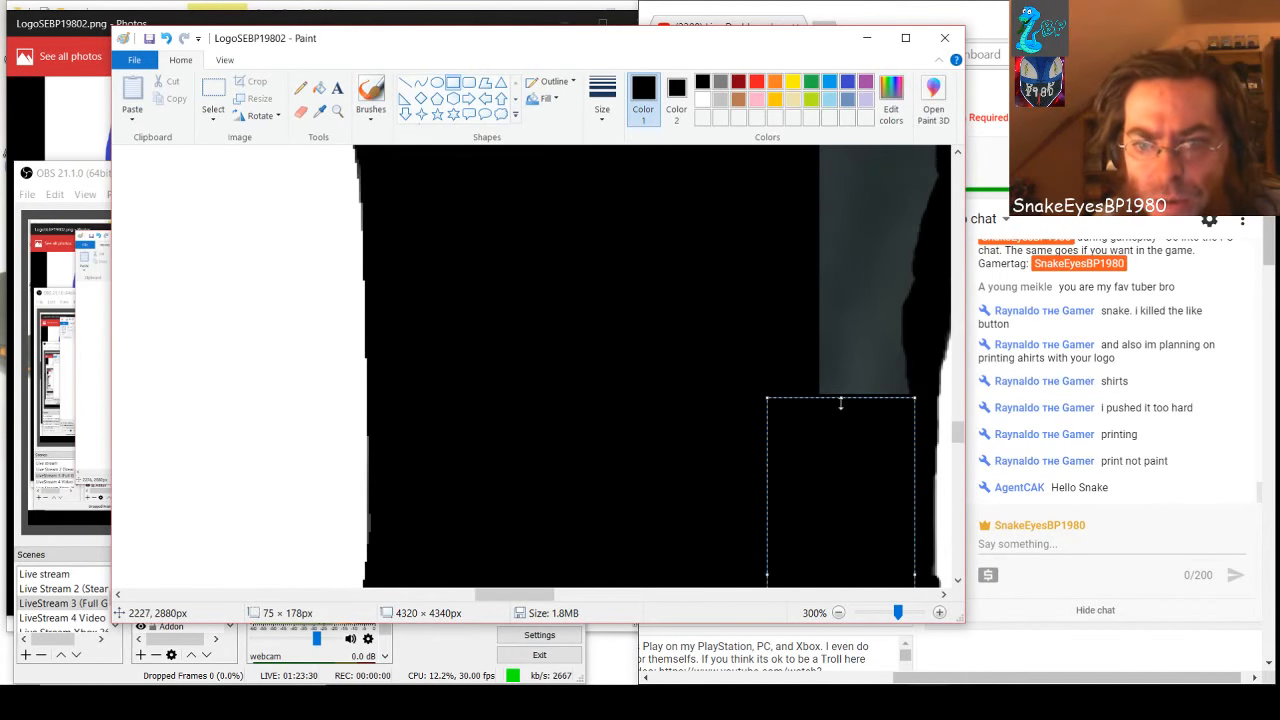
{"action": "left_click_drag", "start_coordinate": [844, 402], "coordinate": [829, 157]}
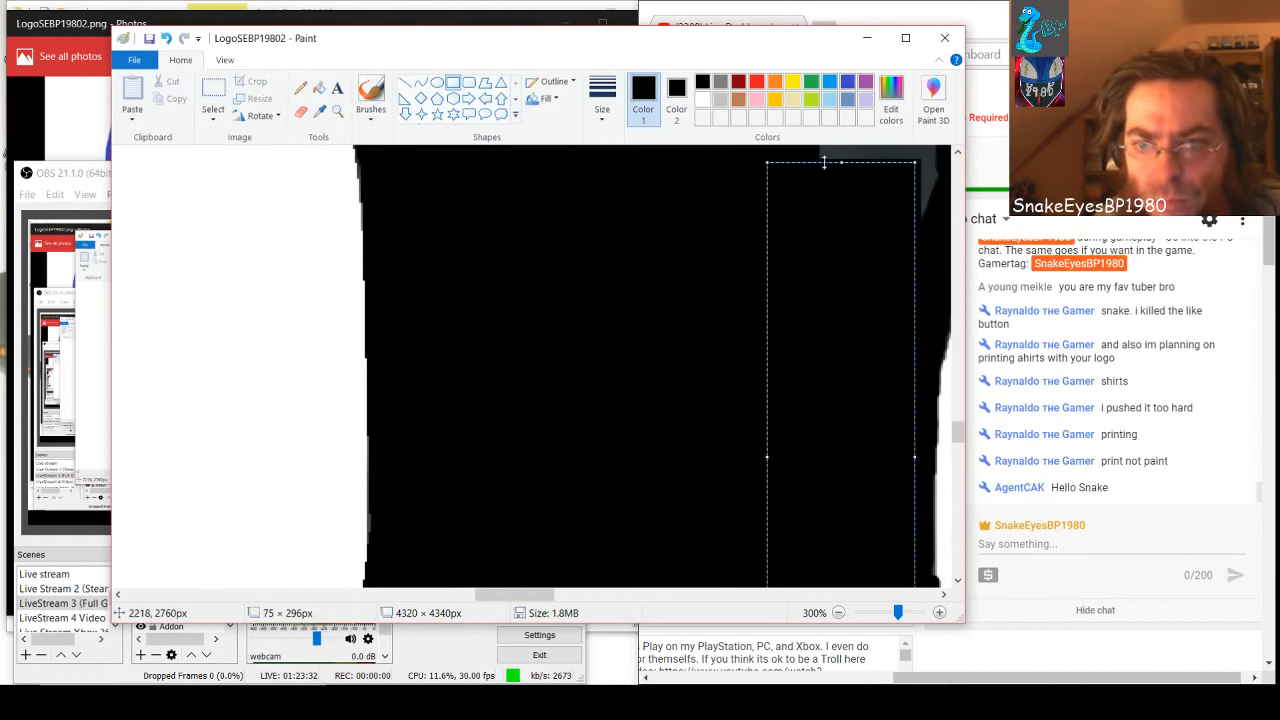
{"action": "scroll", "coordinate": [839, 304], "scroll_direction": "up", "scroll_amount": 3}
{"action": "left_click_drag", "start_coordinate": [842, 383], "coordinate": [828, 172]}
{"action": "left_click", "coordinate": [731, 406]}
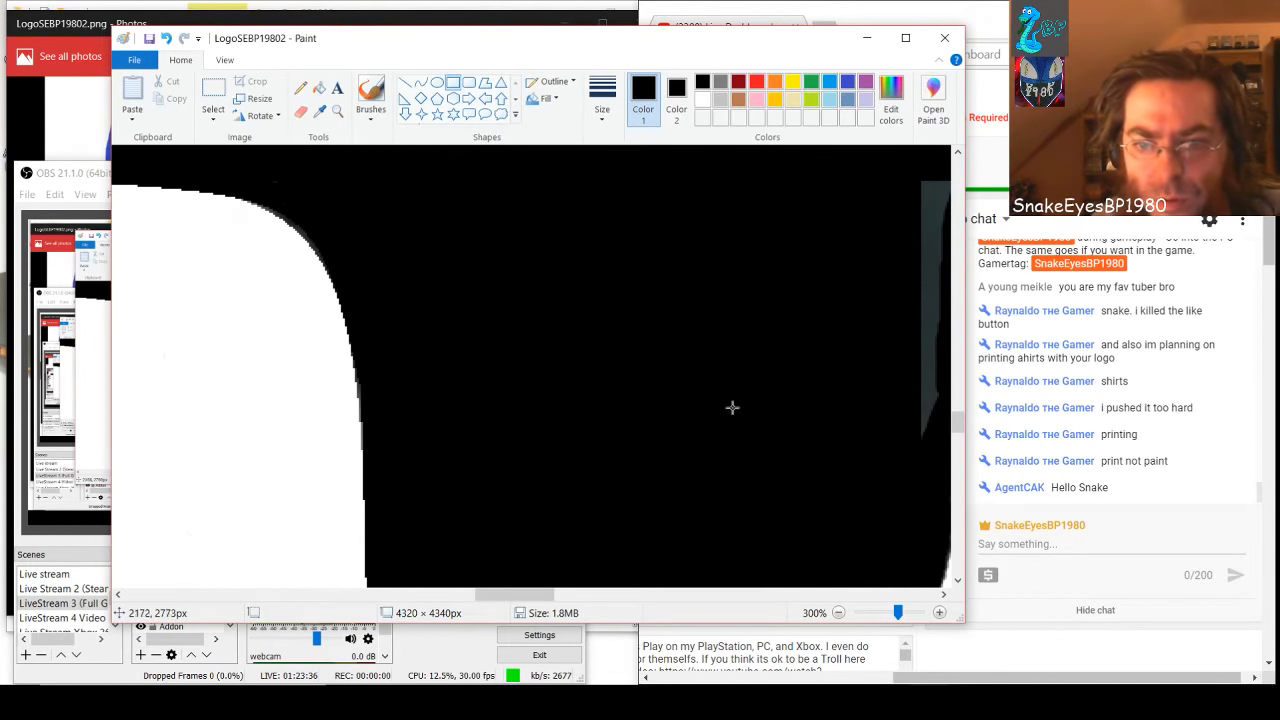
Cover the remaining gray sliver beside the white shape's curve with a black rectangle about 31 × 132 px and save the picture
{"action": "left_click_drag", "start_coordinate": [519, 598], "coordinate": [554, 598]}
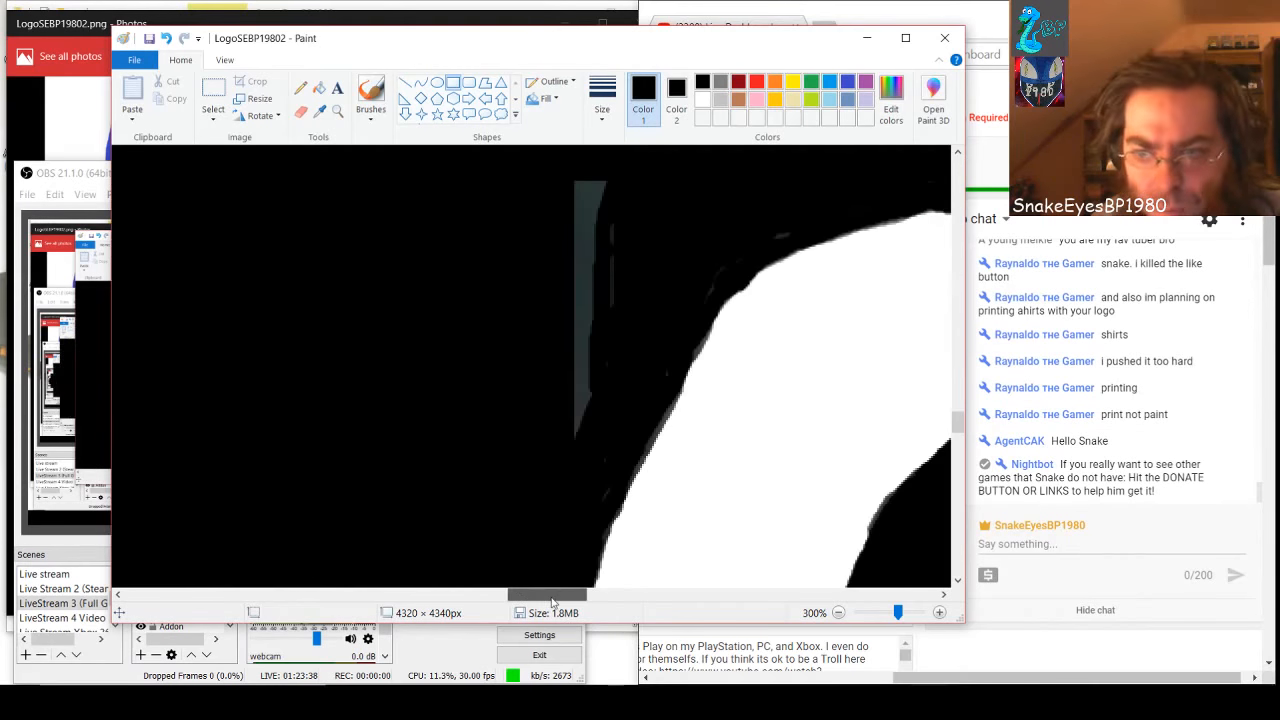
{"action": "left_click_drag", "start_coordinate": [603, 429], "coordinate": [545, 167]}
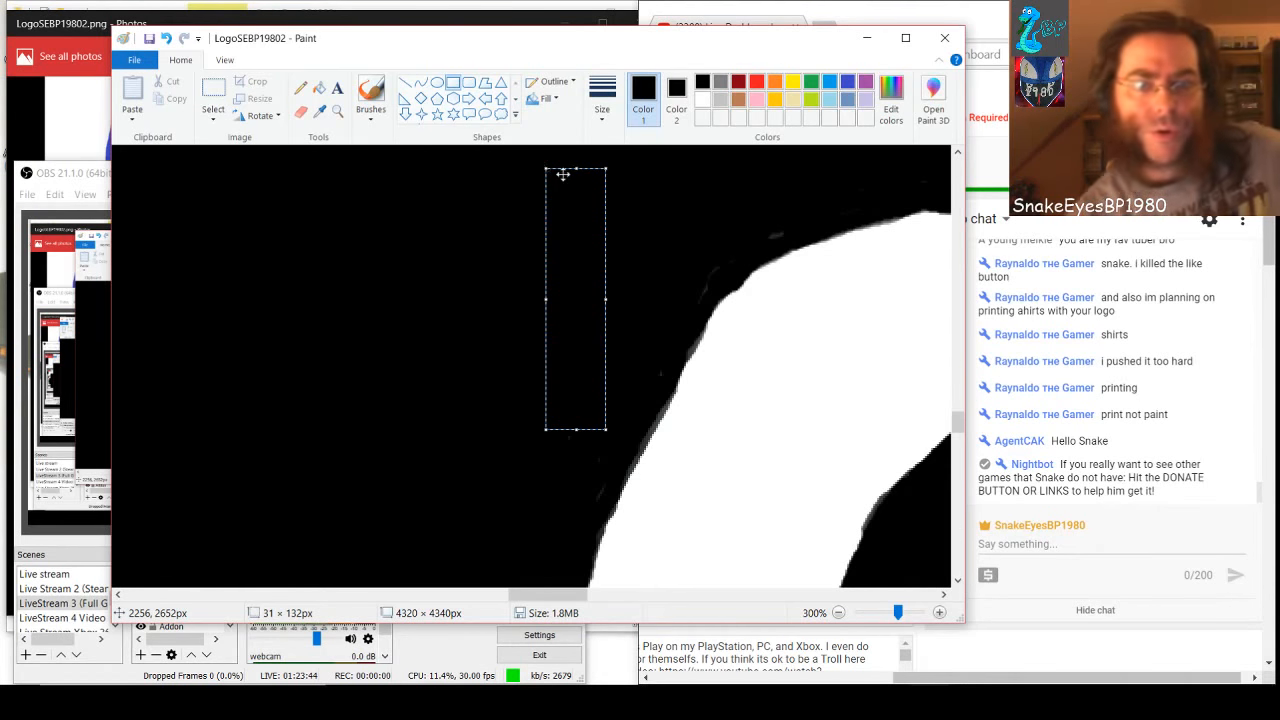
{"action": "left_click", "coordinate": [336, 459]}
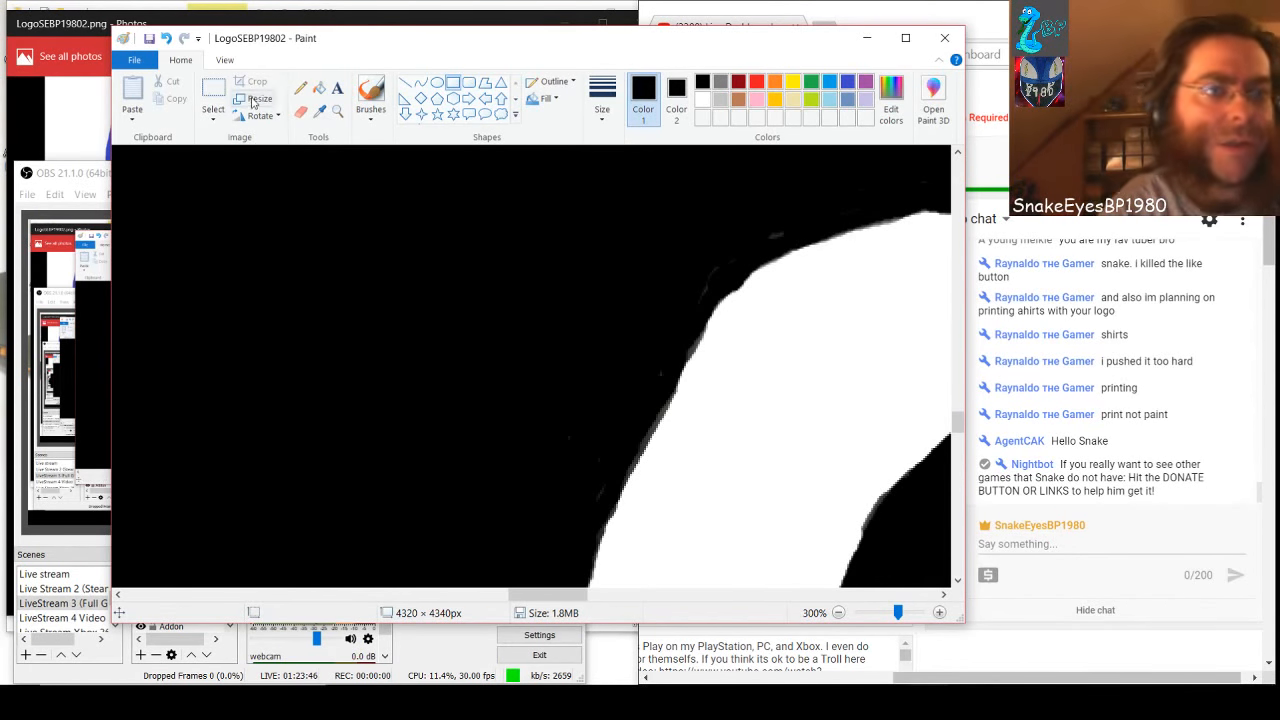
{"action": "left_click", "coordinate": [148, 38]}
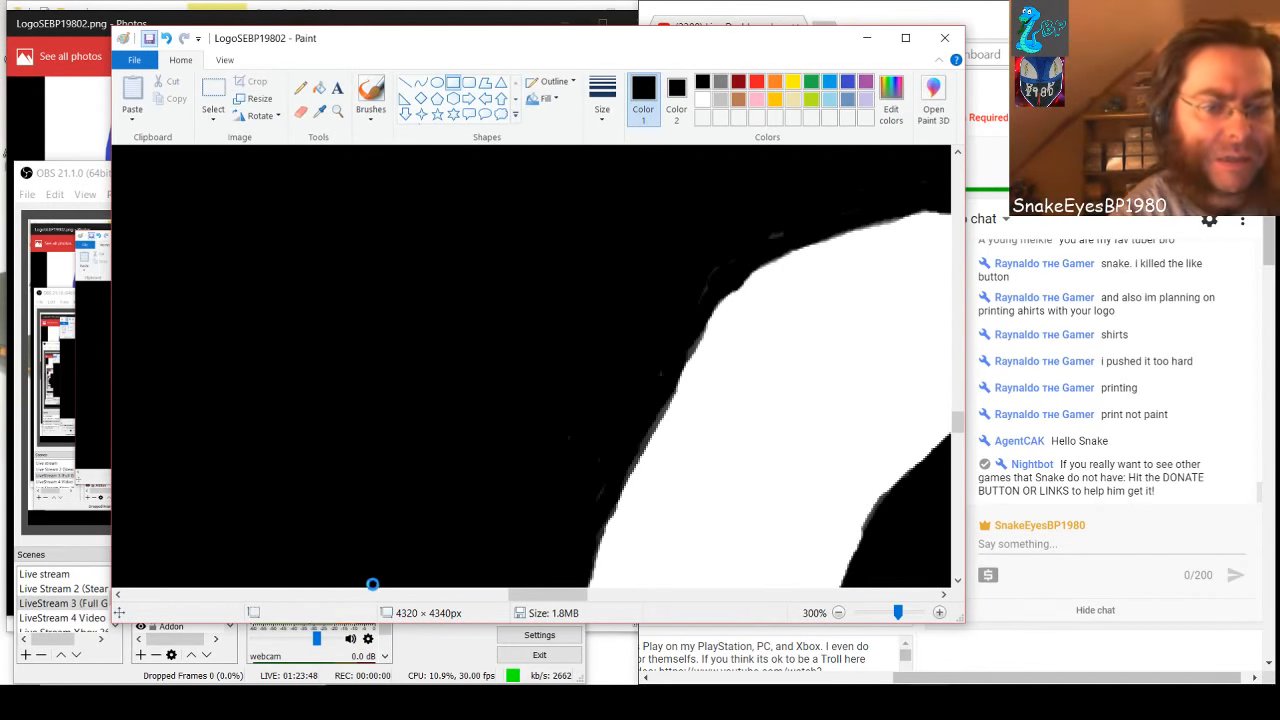
Cover the specks in the black area between the rounded and slanted white shapes with two tall black rectangles, the upper one about 78 × 163 px
{"action": "left_click_drag", "start_coordinate": [536, 597], "coordinate": [642, 602]}
{"action": "mouse_move", "coordinate": [441, 241]}
{"action": "left_mouse_down"}
{"action": "mouse_move", "coordinate": [583, 569]}
{"action": "mouse_move", "coordinate": [600, 568]}
{"action": "left_mouse_up"}
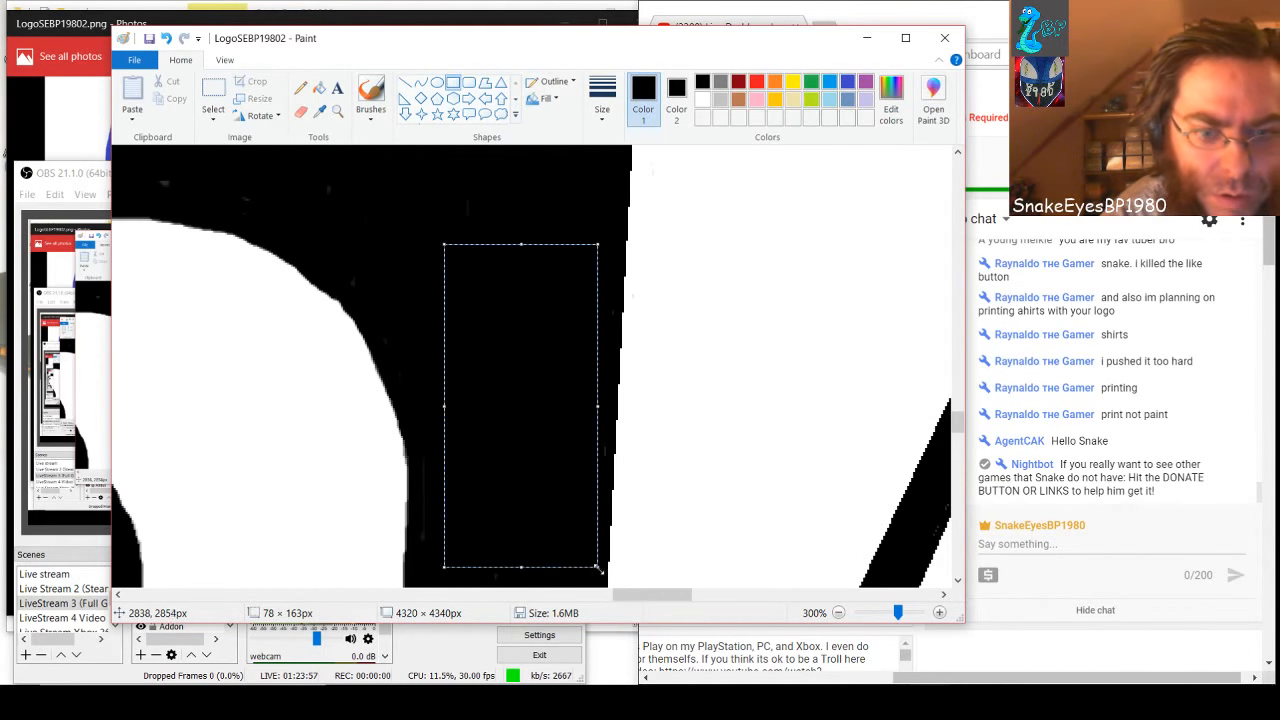
{"action": "left_click", "coordinate": [378, 232]}
{"action": "scroll", "coordinate": [492, 384], "scroll_direction": "down", "scroll_amount": 2}
{"action": "left_click_drag", "start_coordinate": [446, 267], "coordinate": [589, 568]}
{"action": "left_click", "coordinate": [505, 210]}
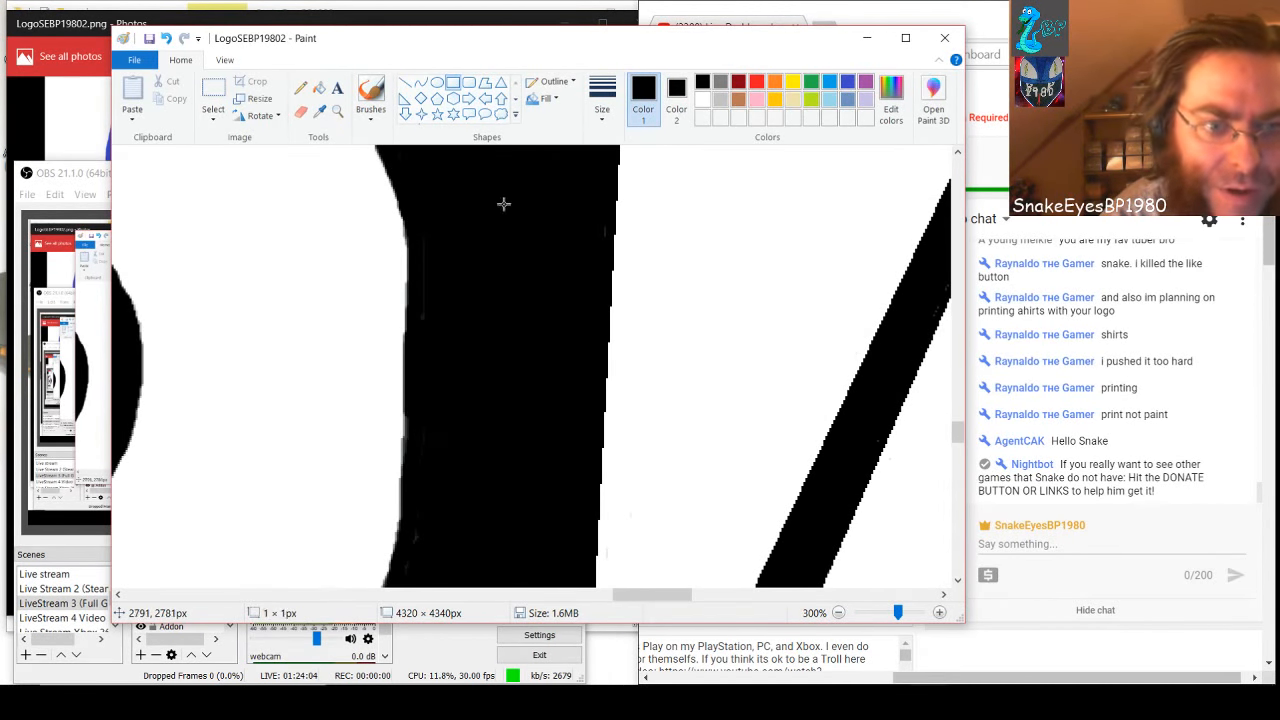
Cover the specks beside the pointed black notch with one large black rectangle and small ones about 6 × 14 px and 33 × 19 px
{"action": "scroll", "coordinate": [483, 369], "scroll_direction": "down", "scroll_amount": 4}
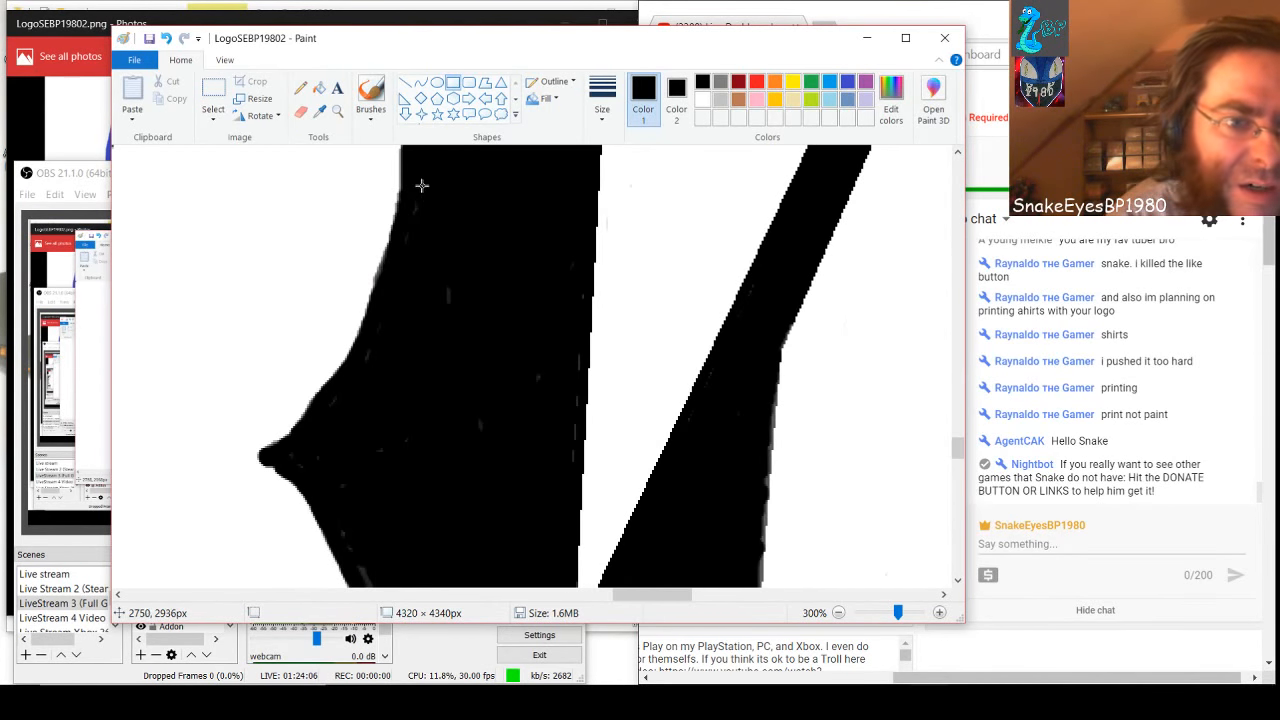
{"action": "mouse_move", "coordinate": [414, 180]}
{"action": "left_mouse_down"}
{"action": "mouse_move", "coordinate": [569, 540]}
{"action": "mouse_move", "coordinate": [574, 497]}
{"action": "left_mouse_up"}
{"action": "left_click", "coordinate": [393, 420]}
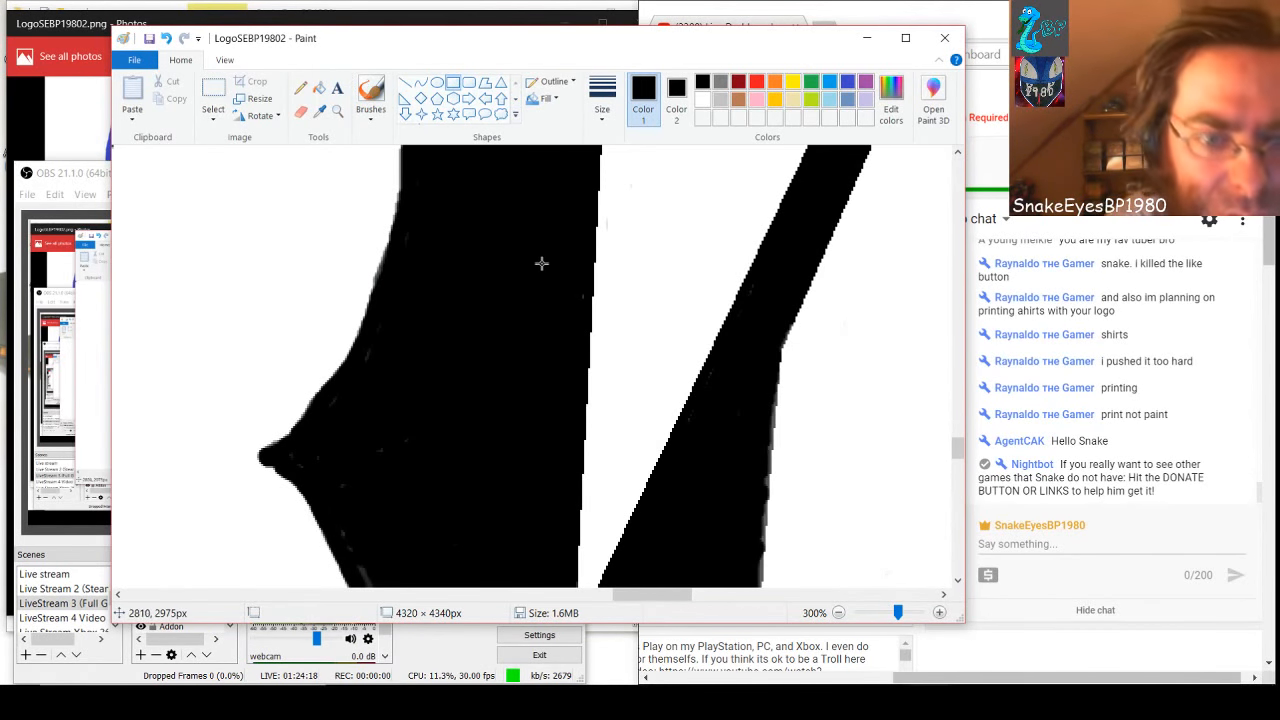
{"action": "left_click_drag", "start_coordinate": [578, 285], "coordinate": [567, 311]}
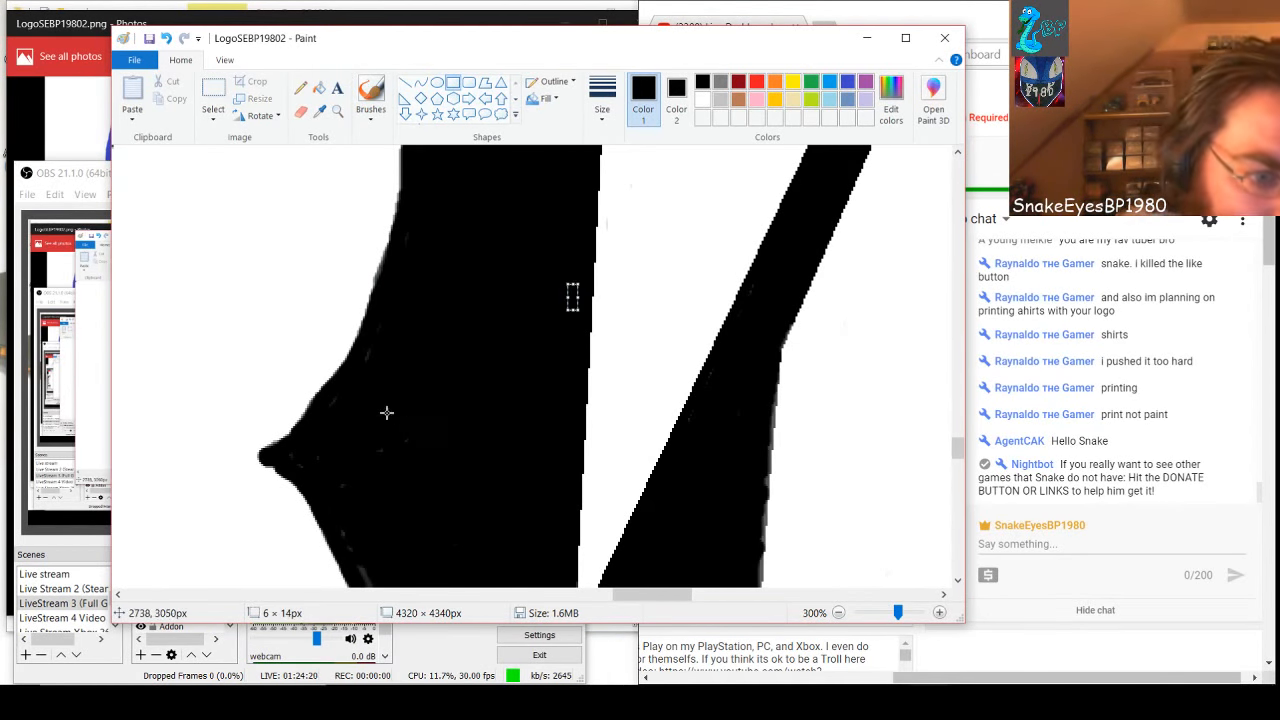
{"action": "left_click", "coordinate": [375, 349]}
{"action": "left_click_drag", "start_coordinate": [376, 349], "coordinate": [441, 386]}
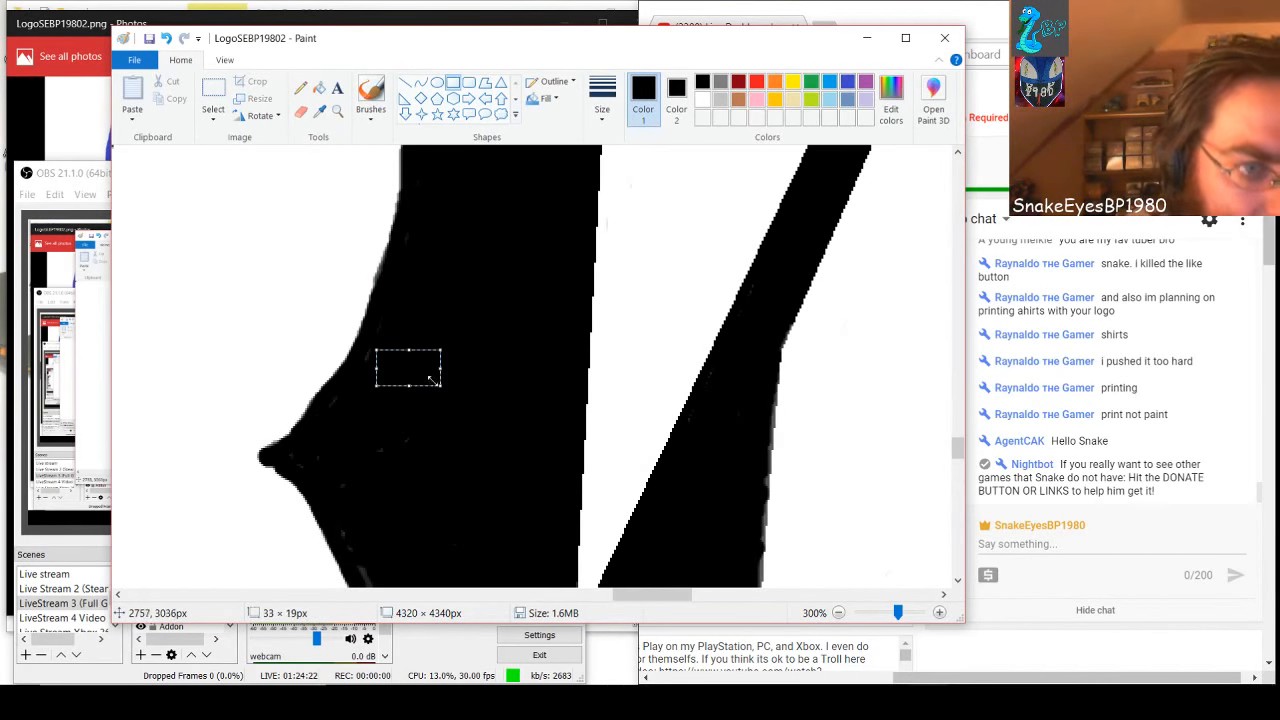
Brush the remaining specks near the notch black, plus the gray wedge above the diagonal black band below it
{"action": "left_click", "coordinate": [370, 90]}
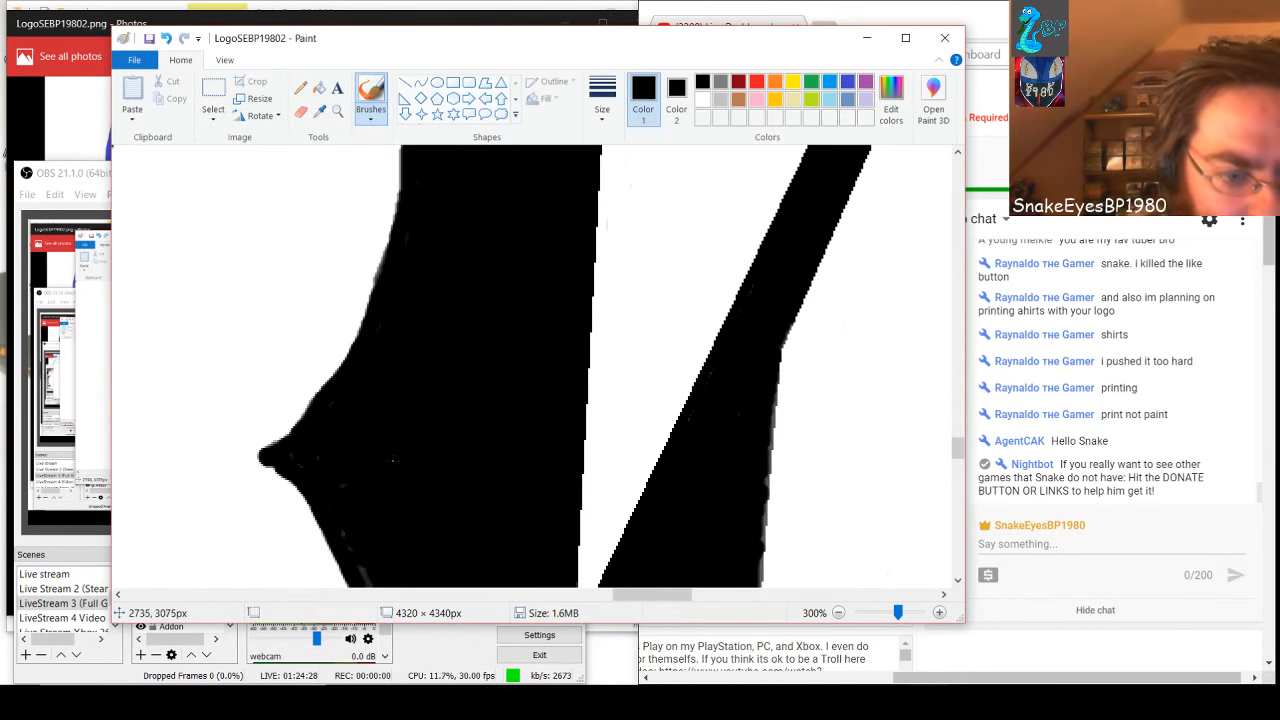
{"action": "scroll", "coordinate": [393, 460], "scroll_direction": "down", "scroll_amount": 3}
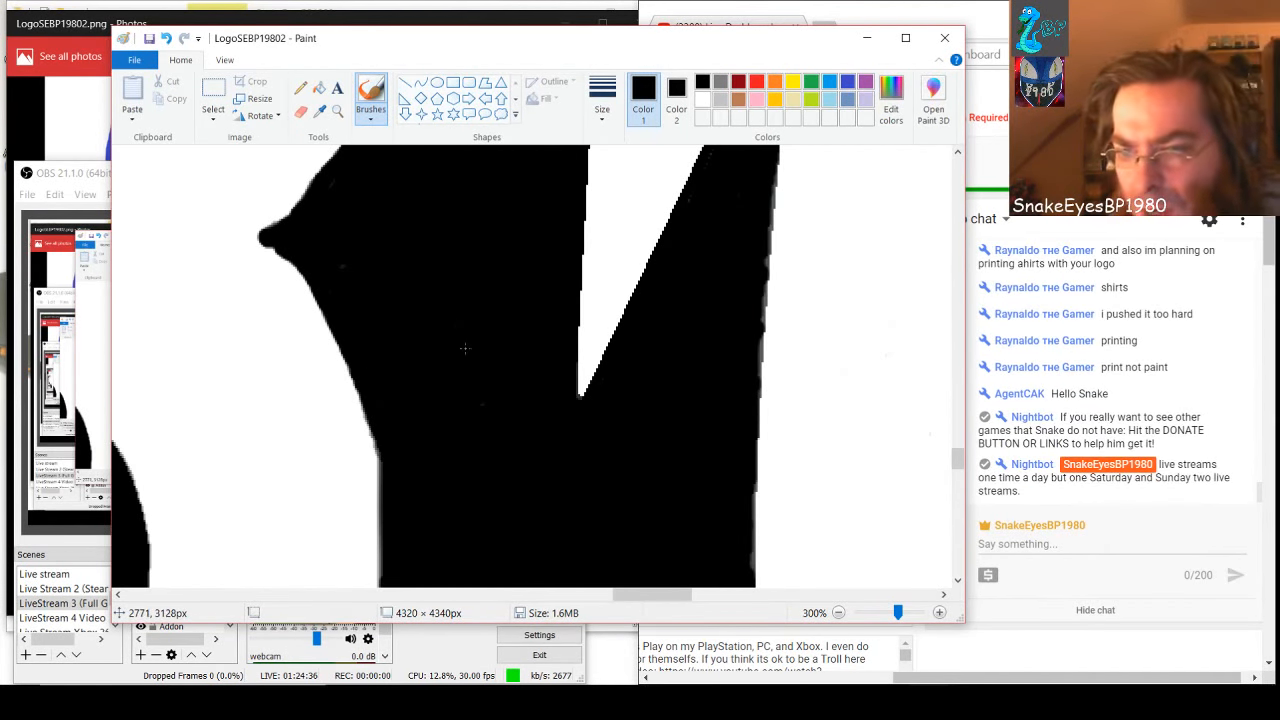
{"action": "scroll", "coordinate": [464, 348], "scroll_direction": "down", "scroll_amount": 5}
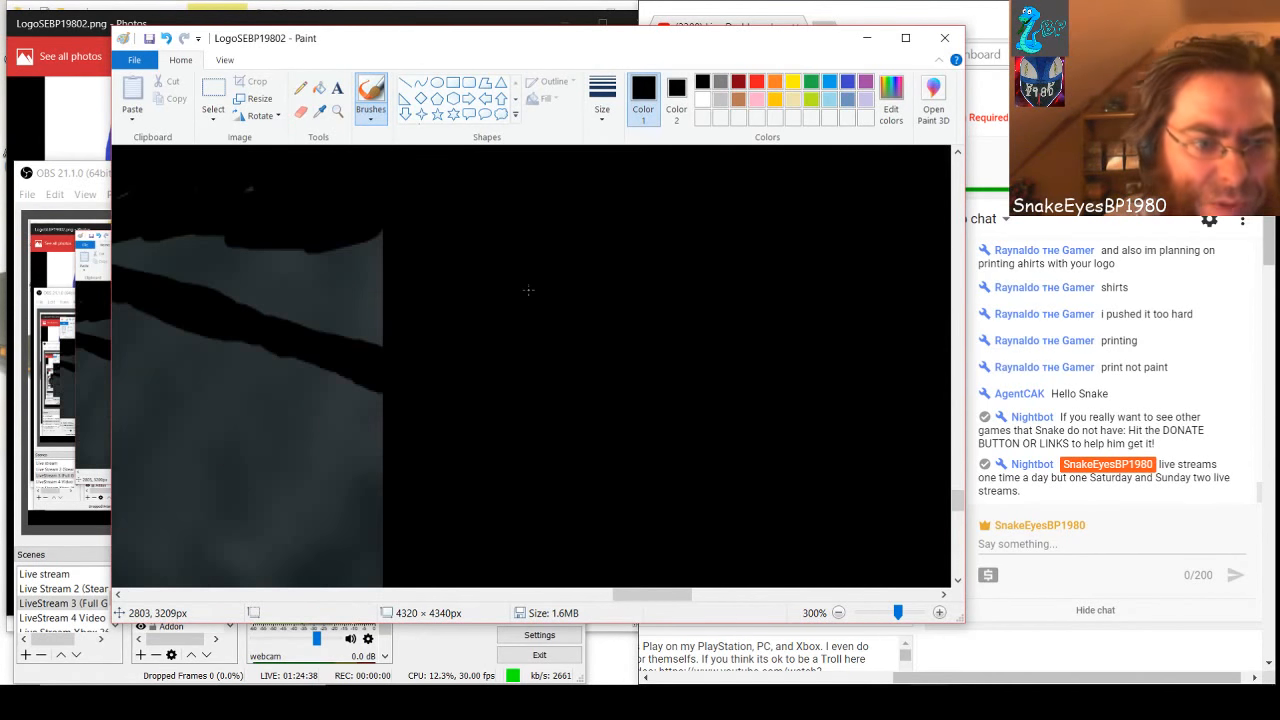
{"action": "mouse_move", "coordinate": [648, 593]}
{"action": "left_mouse_down"}
{"action": "mouse_move", "coordinate": [603, 596]}
{"action": "mouse_move", "coordinate": [636, 584]}
{"action": "left_mouse_up"}
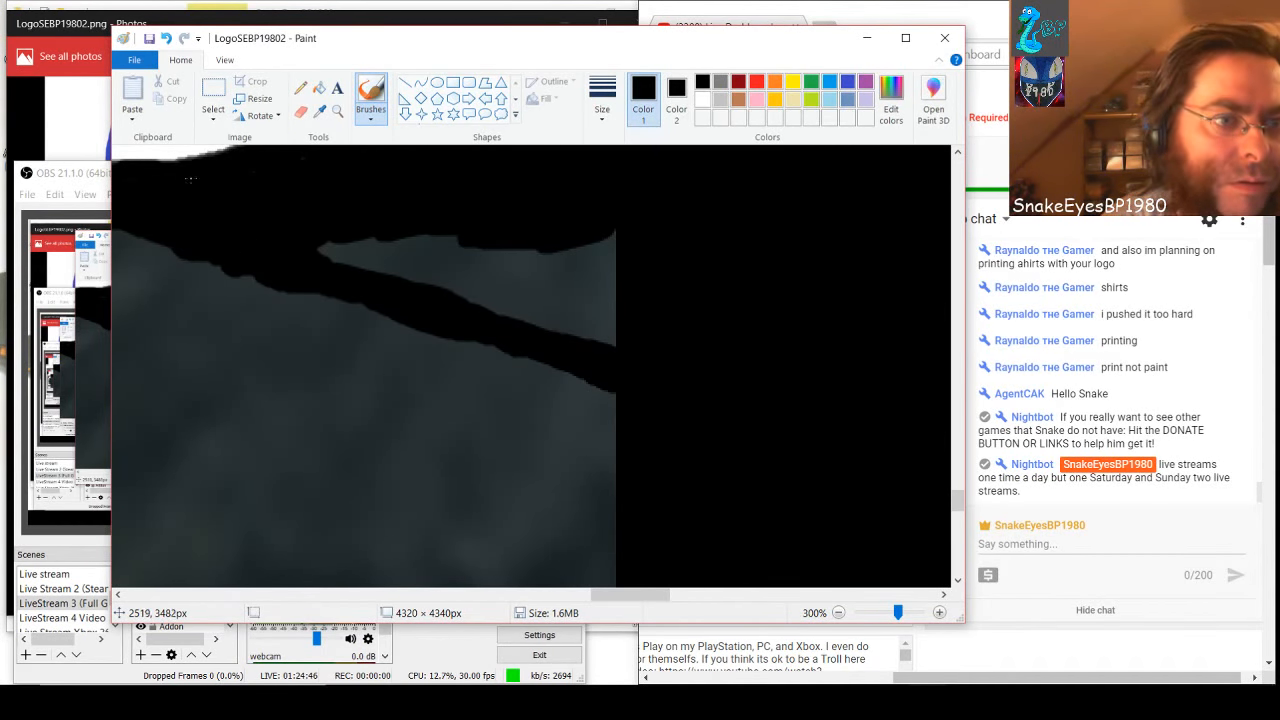
{"action": "mouse_move", "coordinate": [322, 246]}
{"action": "left_mouse_down"}
{"action": "mouse_move", "coordinate": [377, 225]}
{"action": "mouse_move", "coordinate": [340, 263]}
{"action": "mouse_move", "coordinate": [411, 222]}
{"action": "mouse_move", "coordinate": [365, 270]}
{"action": "mouse_move", "coordinate": [383, 239]}
{"action": "mouse_move", "coordinate": [391, 270]}
{"action": "mouse_move", "coordinate": [425, 228]}
{"action": "mouse_move", "coordinate": [393, 293]}
{"action": "mouse_move", "coordinate": [446, 220]}
{"action": "mouse_move", "coordinate": [411, 297]}
{"action": "mouse_move", "coordinate": [460, 219]}
{"action": "mouse_move", "coordinate": [438, 291]}
{"action": "mouse_move", "coordinate": [464, 228]}
{"action": "mouse_move", "coordinate": [478, 234]}
{"action": "mouse_move", "coordinate": [449, 295]}
{"action": "mouse_move", "coordinate": [482, 231]}
{"action": "mouse_move", "coordinate": [455, 312]}
{"action": "mouse_move", "coordinate": [499, 238]}
{"action": "mouse_move", "coordinate": [480, 312]}
{"action": "mouse_move", "coordinate": [508, 291]}
{"action": "mouse_move", "coordinate": [510, 310]}
{"action": "mouse_move", "coordinate": [517, 251]}
{"action": "mouse_move", "coordinate": [488, 314]}
{"action": "mouse_move", "coordinate": [637, 246]}
{"action": "mouse_move", "coordinate": [597, 238]}
{"action": "mouse_move", "coordinate": [618, 221]}
{"action": "mouse_move", "coordinate": [533, 287]}
{"action": "mouse_move", "coordinate": [609, 266]}
{"action": "mouse_move", "coordinate": [474, 330]}
{"action": "mouse_move", "coordinate": [622, 280]}
{"action": "mouse_move", "coordinate": [510, 333]}
{"action": "mouse_move", "coordinate": [601, 291]}
{"action": "mouse_move", "coordinate": [548, 345]}
{"action": "mouse_move", "coordinate": [620, 309]}
{"action": "mouse_move", "coordinate": [583, 341]}
{"action": "left_mouse_up"}
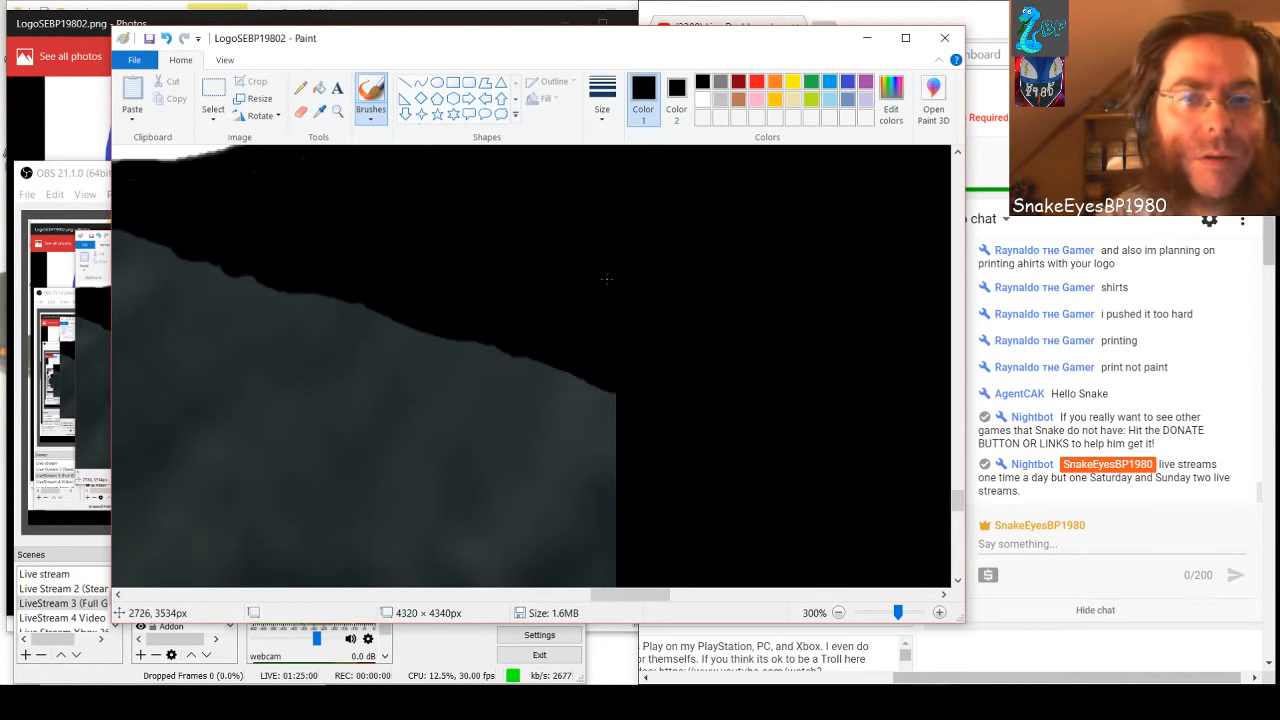
Close the old Photos preview, reopen LogoSEBP19802 from the SnakeEyesBP1980 folder to check the saved logo, and return to Paint
{"action": "left_click", "coordinate": [195, 23]}
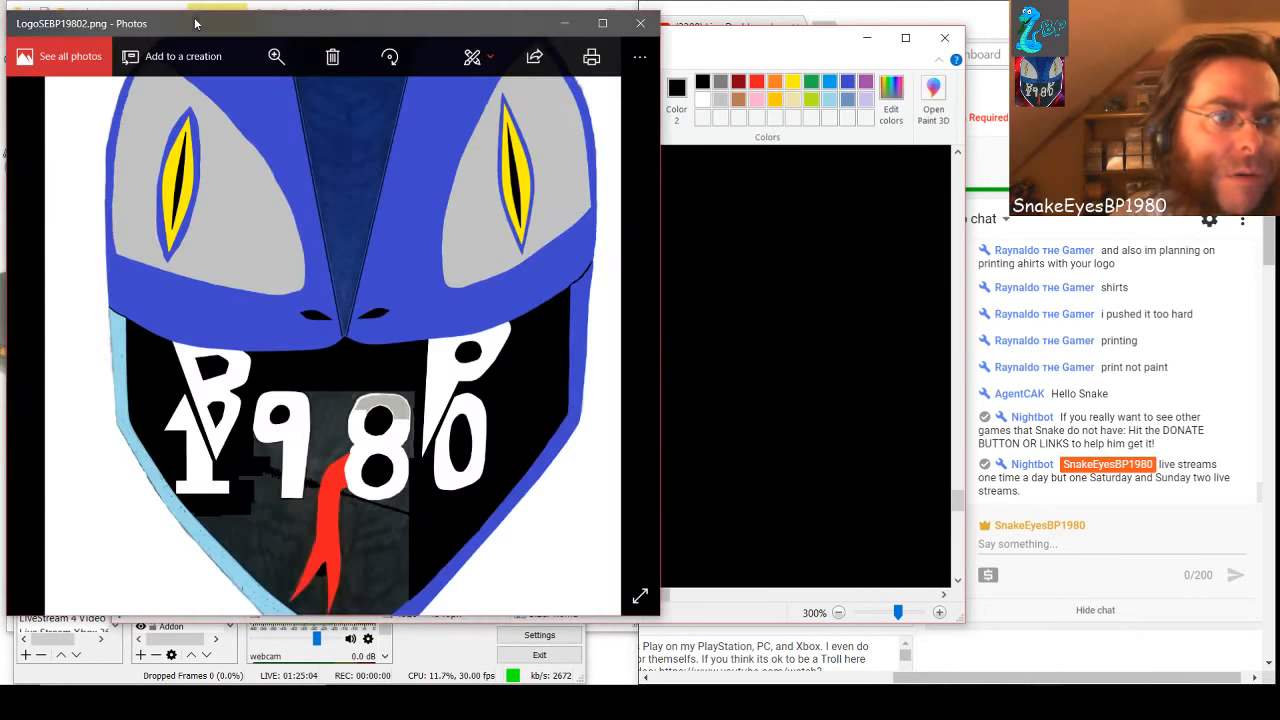
{"action": "left_click", "coordinate": [640, 23]}
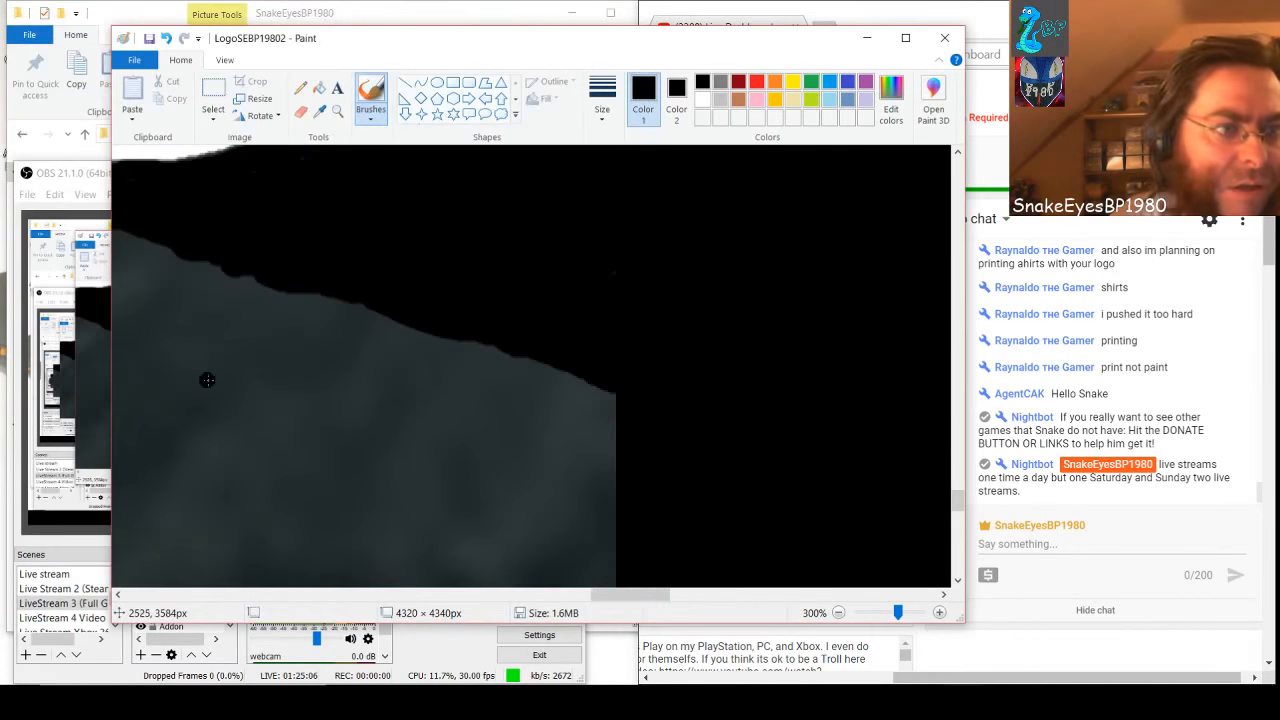
{"action": "left_click", "coordinate": [151, 13]}
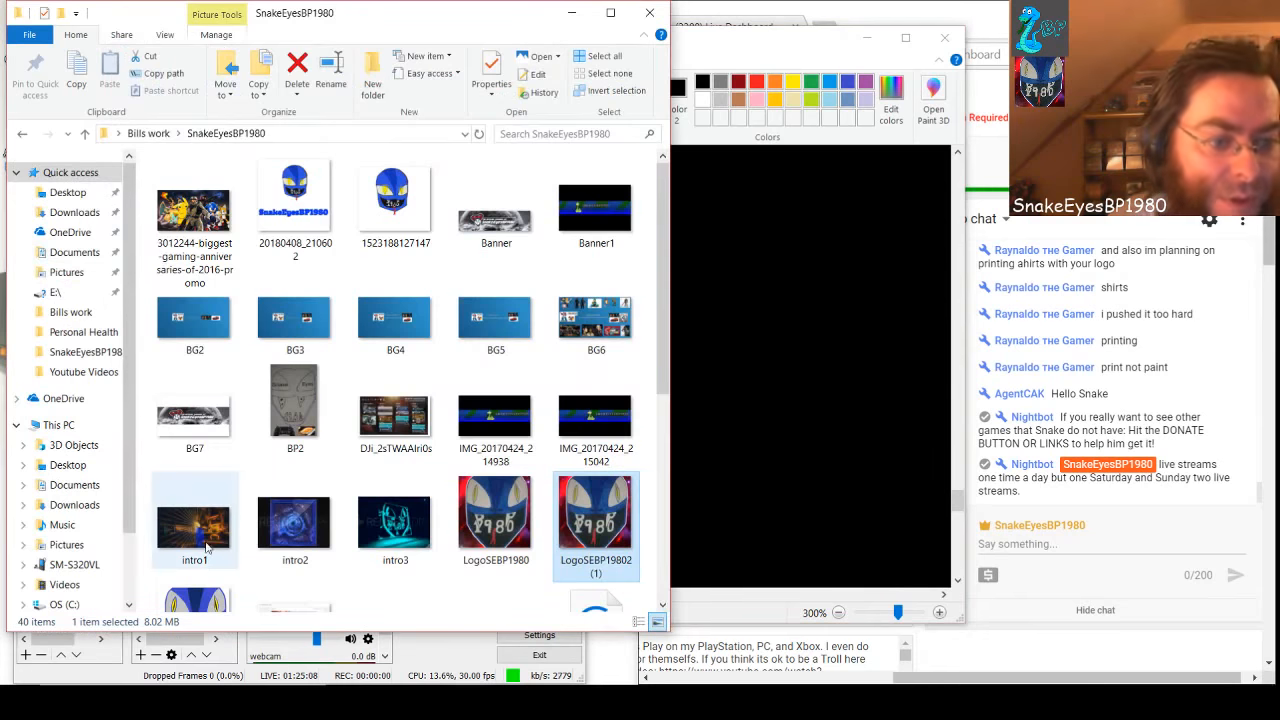
{"action": "scroll", "coordinate": [203, 604], "scroll_direction": "down", "scroll_amount": 1}
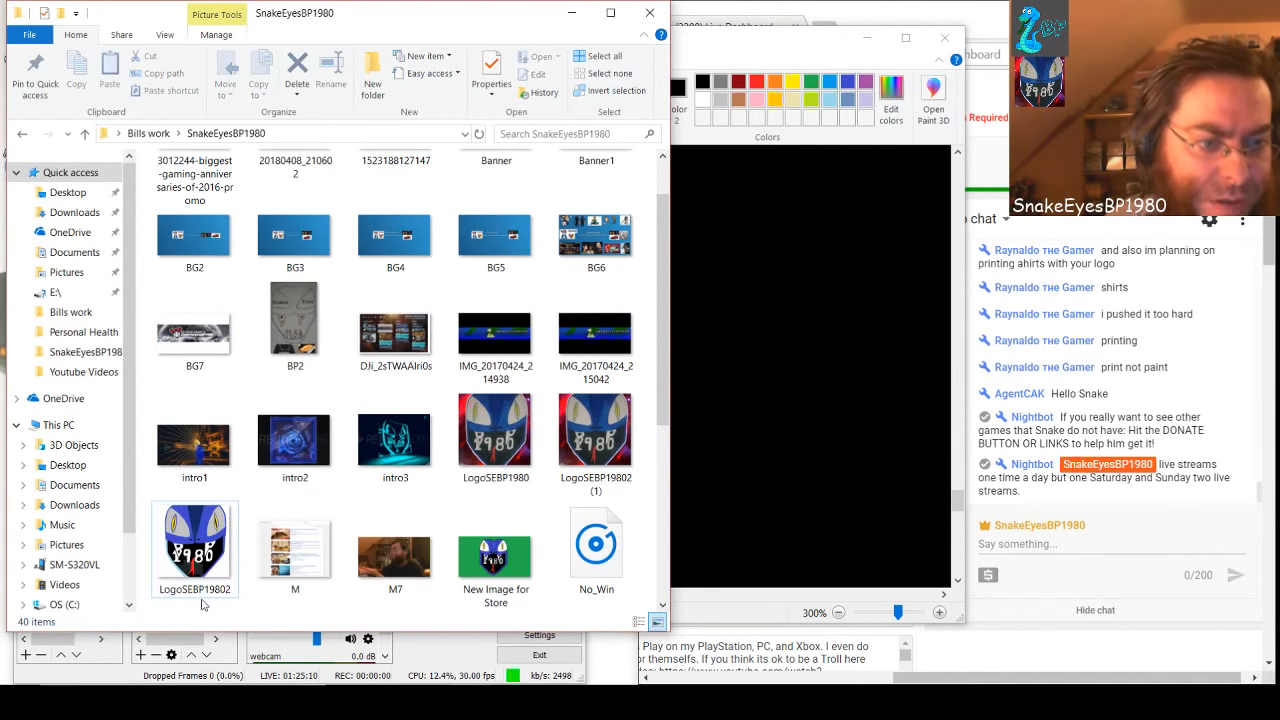
{"action": "left_click", "coordinate": [195, 565]}
{"action": "double_click", "coordinate": [195, 565]}
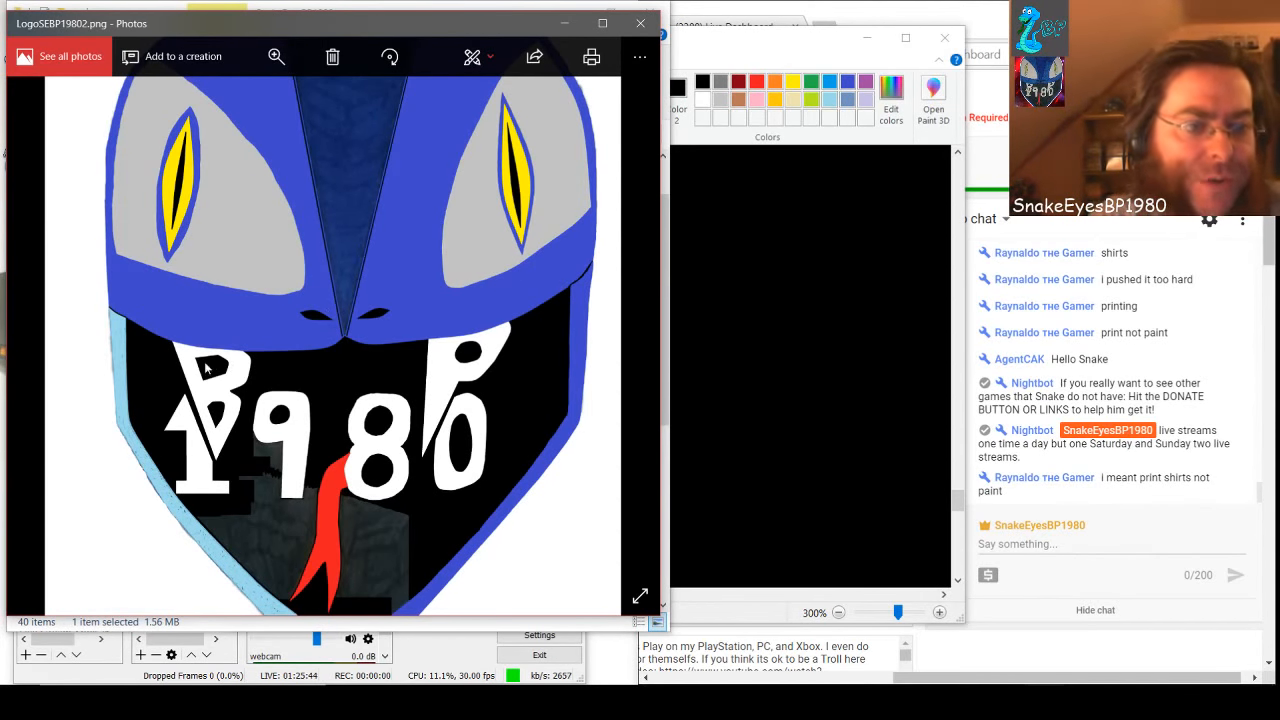
{"action": "left_click", "coordinate": [779, 326]}
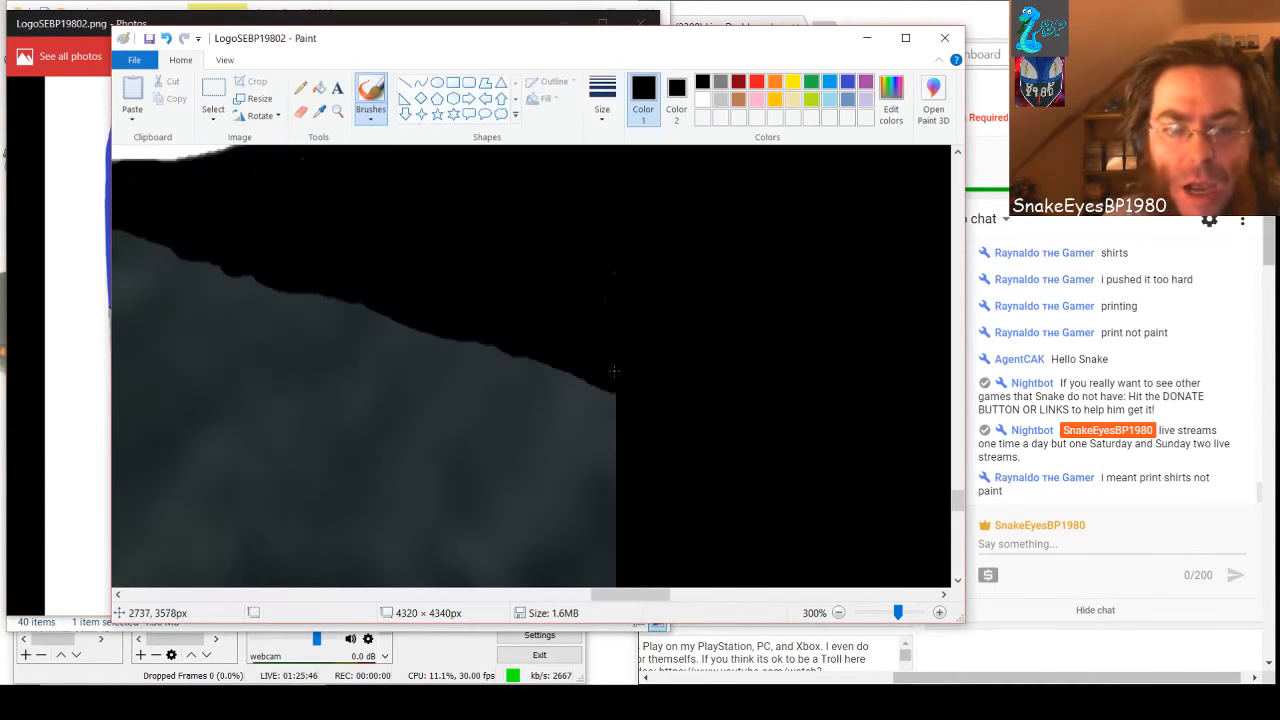
Brush the gray along the blue band's upper edge black, from the black area on its right to the black block's upper edge
{"action": "scroll", "coordinate": [434, 150], "scroll_direction": "down", "scroll_amount": 5}
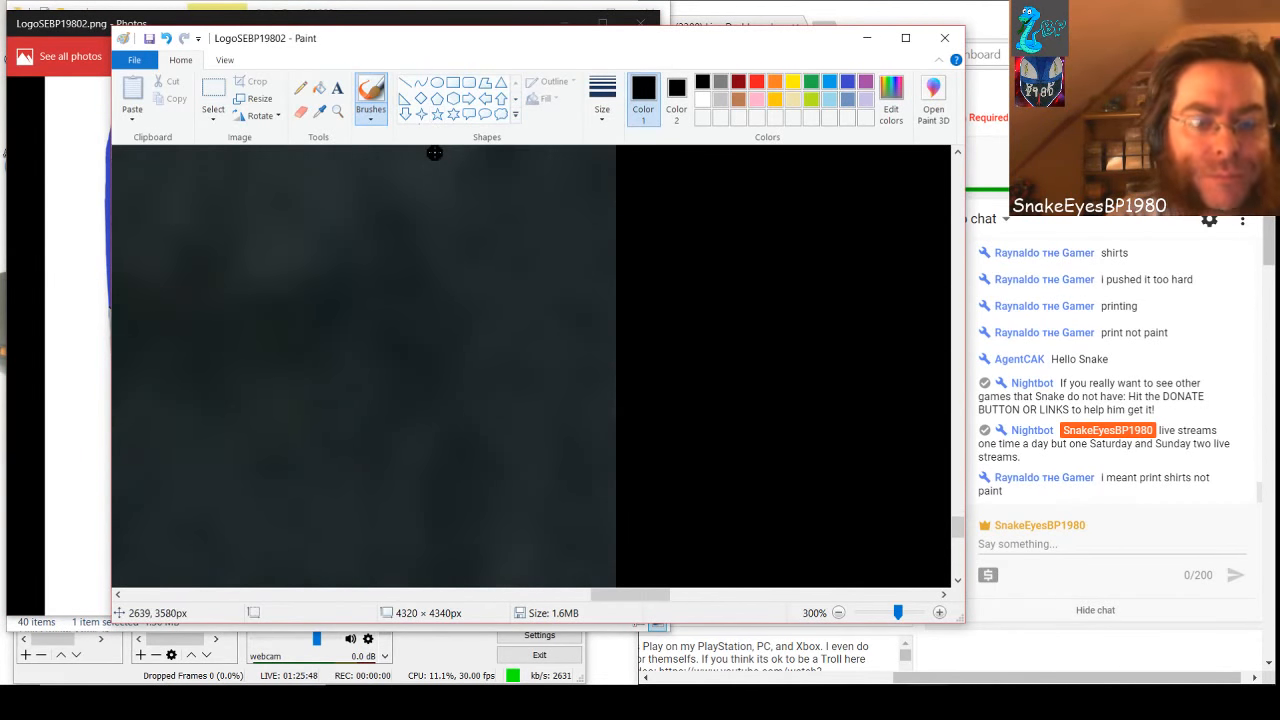
{"action": "scroll", "coordinate": [434, 153], "scroll_direction": "down", "scroll_amount": 4}
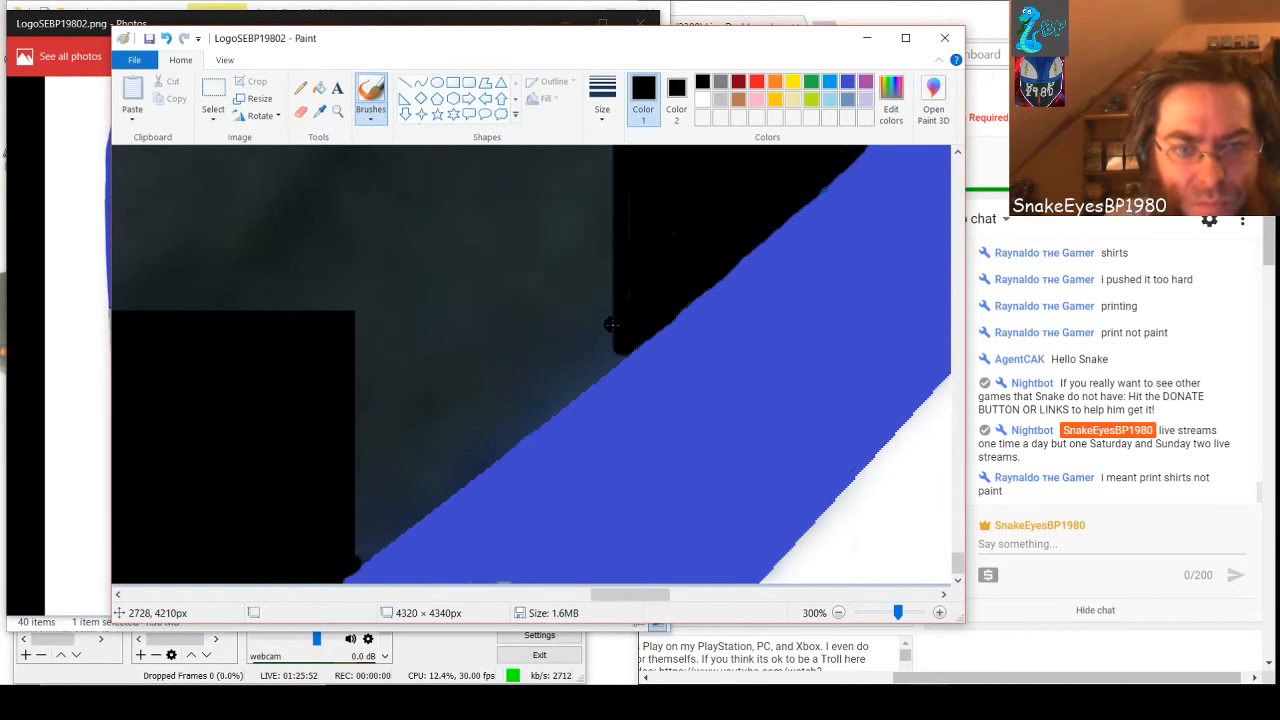
{"action": "mouse_move", "coordinate": [608, 354]}
{"action": "left_mouse_down"}
{"action": "mouse_move", "coordinate": [605, 366]}
{"action": "mouse_move", "coordinate": [341, 566]}
{"action": "mouse_move", "coordinate": [358, 527]}
{"action": "mouse_move", "coordinate": [390, 508]}
{"action": "mouse_move", "coordinate": [354, 542]}
{"action": "mouse_move", "coordinate": [449, 482]}
{"action": "mouse_move", "coordinate": [496, 427]}
{"action": "mouse_move", "coordinate": [383, 501]}
{"action": "mouse_move", "coordinate": [503, 425]}
{"action": "mouse_move", "coordinate": [340, 509]}
{"action": "mouse_move", "coordinate": [562, 381]}
{"action": "mouse_move", "coordinate": [625, 324]}
{"action": "mouse_move", "coordinate": [531, 421]}
{"action": "mouse_move", "coordinate": [553, 387]}
{"action": "mouse_move", "coordinate": [496, 418]}
{"action": "mouse_move", "coordinate": [607, 329]}
{"action": "mouse_move", "coordinate": [612, 306]}
{"action": "mouse_move", "coordinate": [466, 411]}
{"action": "mouse_move", "coordinate": [315, 482]}
{"action": "mouse_move", "coordinate": [486, 411]}
{"action": "left_mouse_up"}
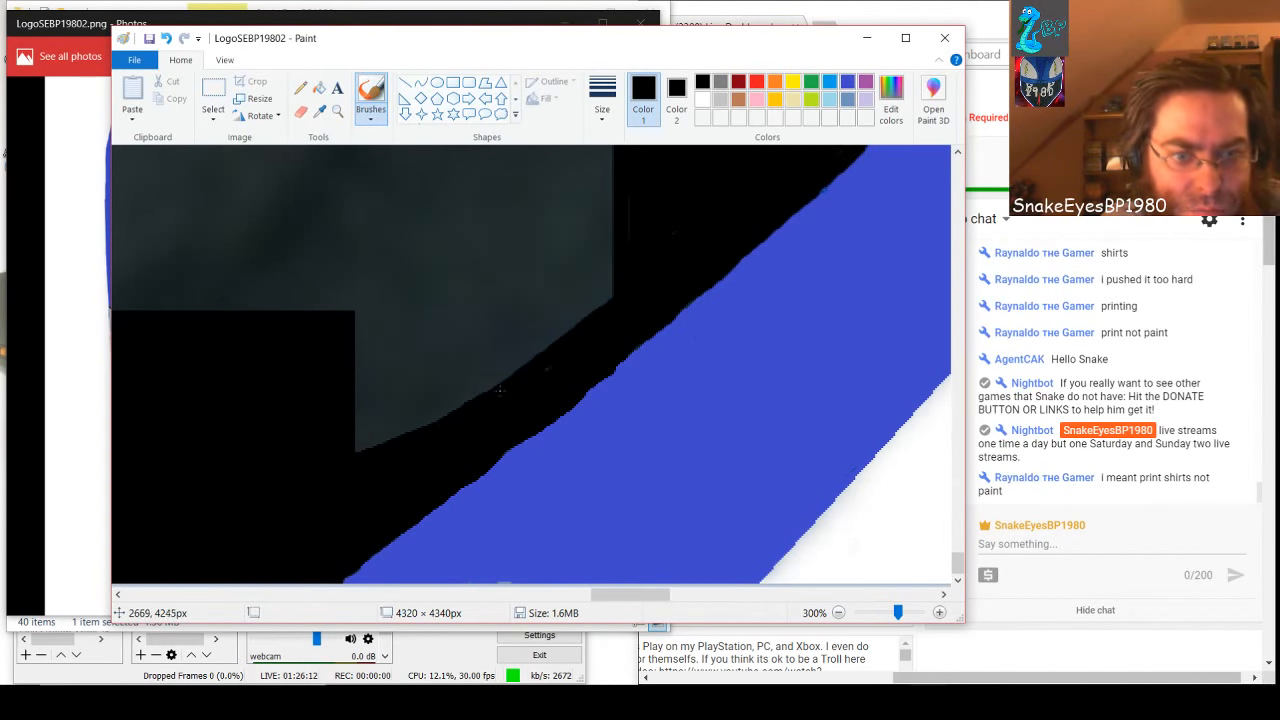
{"action": "mouse_move", "coordinate": [410, 441]}
{"action": "left_mouse_down"}
{"action": "mouse_move", "coordinate": [610, 284]}
{"action": "mouse_move", "coordinate": [594, 310]}
{"action": "mouse_move", "coordinate": [498, 367]}
{"action": "mouse_move", "coordinate": [330, 445]}
{"action": "mouse_move", "coordinate": [524, 360]}
{"action": "mouse_move", "coordinate": [329, 454]}
{"action": "left_mouse_up"}
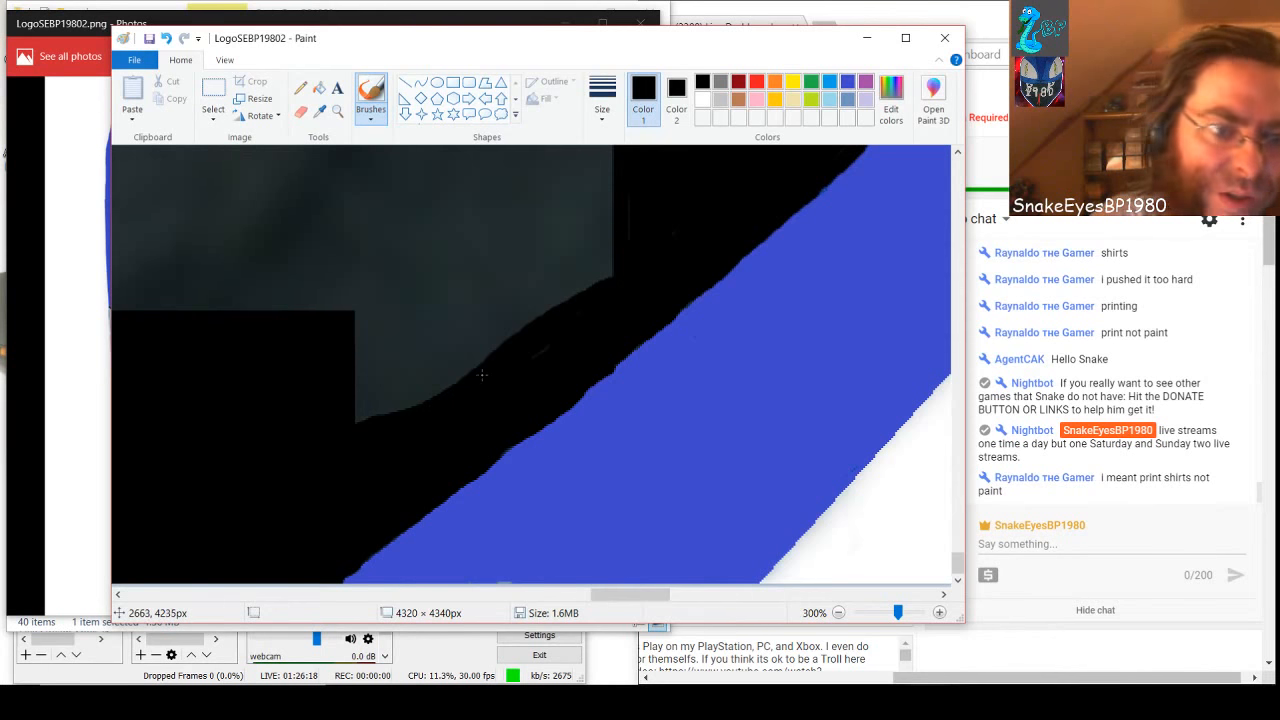
{"action": "mouse_move", "coordinate": [387, 406]}
{"action": "left_mouse_down"}
{"action": "mouse_move", "coordinate": [350, 434]}
{"action": "mouse_move", "coordinate": [446, 402]}
{"action": "mouse_move", "coordinate": [359, 421]}
{"action": "mouse_move", "coordinate": [434, 389]}
{"action": "mouse_move", "coordinate": [363, 413]}
{"action": "mouse_move", "coordinate": [401, 398]}
{"action": "mouse_move", "coordinate": [390, 392]}
{"action": "mouse_move", "coordinate": [416, 383]}
{"action": "mouse_move", "coordinate": [387, 386]}
{"action": "mouse_move", "coordinate": [427, 363]}
{"action": "mouse_move", "coordinate": [454, 367]}
{"action": "mouse_move", "coordinate": [391, 367]}
{"action": "mouse_move", "coordinate": [461, 348]}
{"action": "mouse_move", "coordinate": [342, 375]}
{"action": "mouse_move", "coordinate": [472, 342]}
{"action": "mouse_move", "coordinate": [378, 355]}
{"action": "mouse_move", "coordinate": [501, 346]}
{"action": "mouse_move", "coordinate": [361, 373]}
{"action": "mouse_move", "coordinate": [404, 338]}
{"action": "mouse_move", "coordinate": [342, 358]}
{"action": "mouse_move", "coordinate": [408, 333]}
{"action": "mouse_move", "coordinate": [339, 345]}
{"action": "mouse_move", "coordinate": [342, 328]}
{"action": "mouse_move", "coordinate": [432, 319]}
{"action": "mouse_move", "coordinate": [347, 327]}
{"action": "mouse_move", "coordinate": [390, 306]}
{"action": "mouse_move", "coordinate": [331, 321]}
{"action": "mouse_move", "coordinate": [494, 305]}
{"action": "mouse_move", "coordinate": [352, 337]}
{"action": "mouse_move", "coordinate": [550, 298]}
{"action": "mouse_move", "coordinate": [450, 336]}
{"action": "mouse_move", "coordinate": [618, 297]}
{"action": "mouse_move", "coordinate": [547, 323]}
{"action": "mouse_move", "coordinate": [620, 272]}
{"action": "mouse_move", "coordinate": [484, 333]}
{"action": "mouse_move", "coordinate": [628, 263]}
{"action": "mouse_move", "coordinate": [516, 302]}
{"action": "mouse_move", "coordinate": [344, 325]}
{"action": "mouse_move", "coordinate": [495, 289]}
{"action": "mouse_move", "coordinate": [536, 289]}
{"action": "mouse_move", "coordinate": [495, 304]}
{"action": "mouse_move", "coordinate": [528, 297]}
{"action": "mouse_move", "coordinate": [633, 259]}
{"action": "mouse_move", "coordinate": [581, 282]}
{"action": "mouse_move", "coordinate": [604, 258]}
{"action": "mouse_move", "coordinate": [583, 282]}
{"action": "mouse_move", "coordinate": [613, 212]}
{"action": "mouse_move", "coordinate": [572, 288]}
{"action": "mouse_move", "coordinate": [628, 183]}
{"action": "mouse_move", "coordinate": [545, 307]}
{"action": "left_mouse_up"}
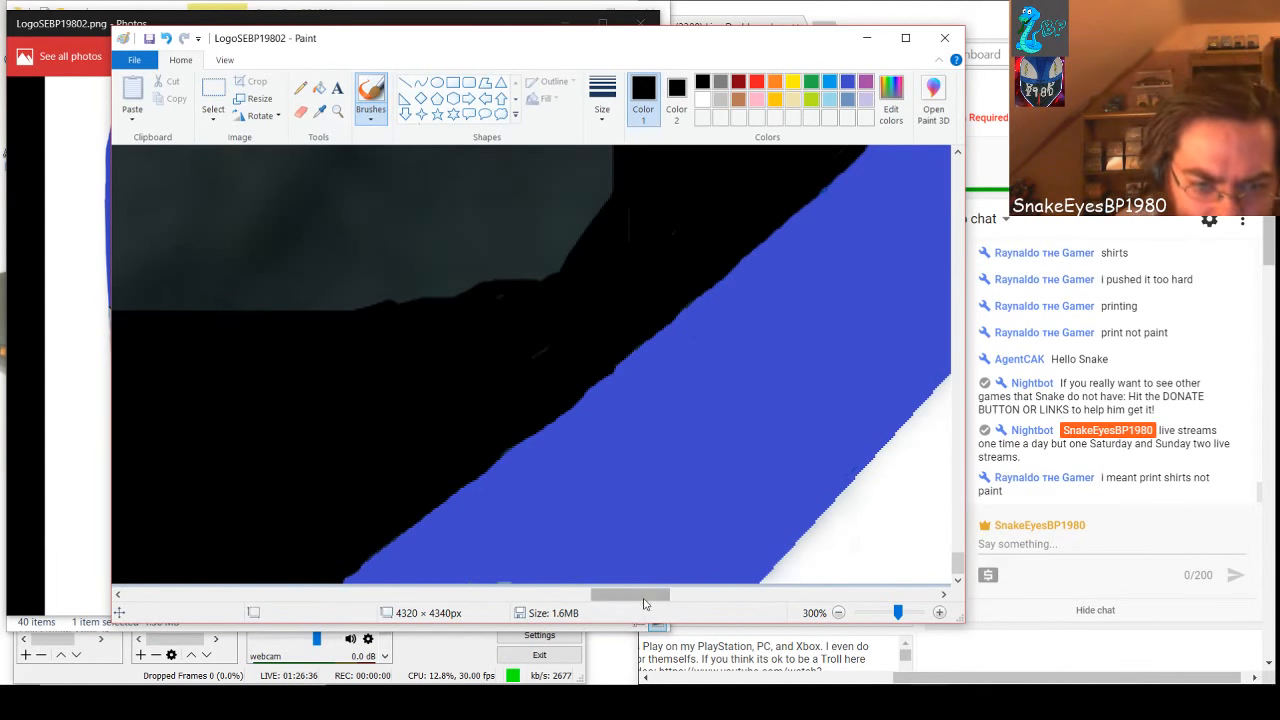
Widen the black border along the red prong's right edge with the brush, down to the black area below the gray
{"action": "left_click_drag", "start_coordinate": [643, 595], "coordinate": [556, 600]}
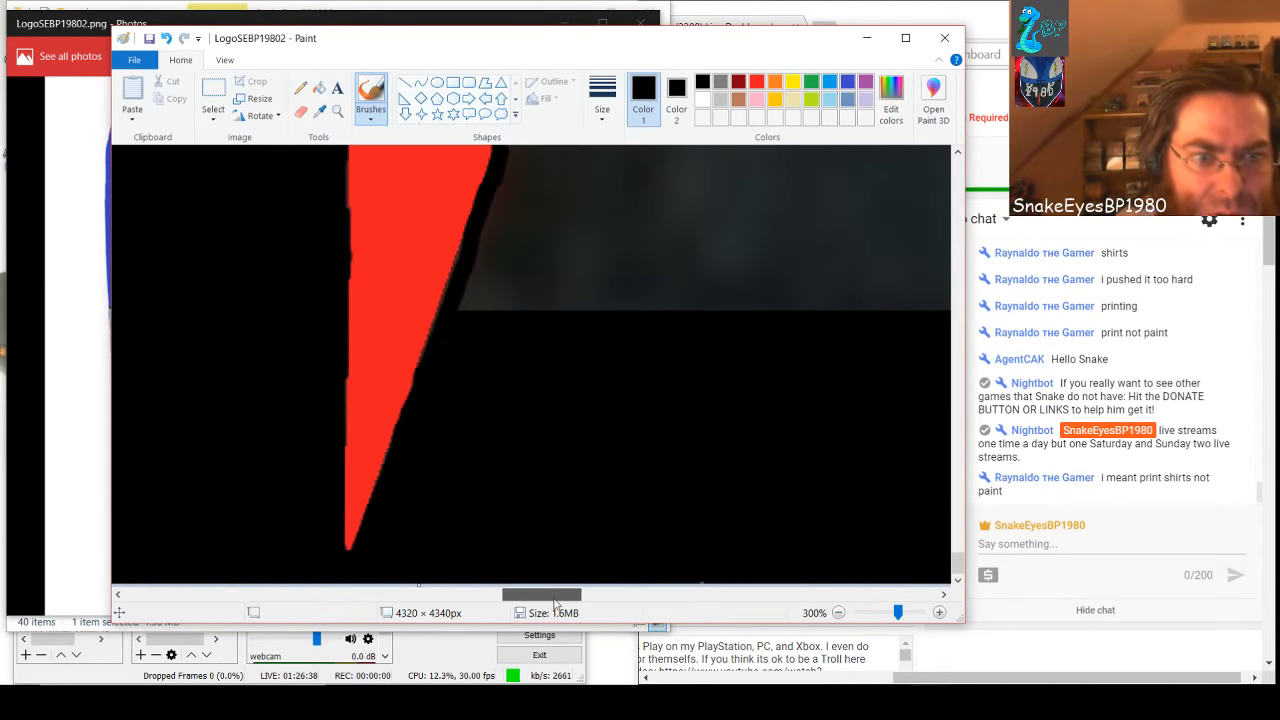
{"action": "scroll", "coordinate": [558, 554], "scroll_direction": "up", "scroll_amount": 2}
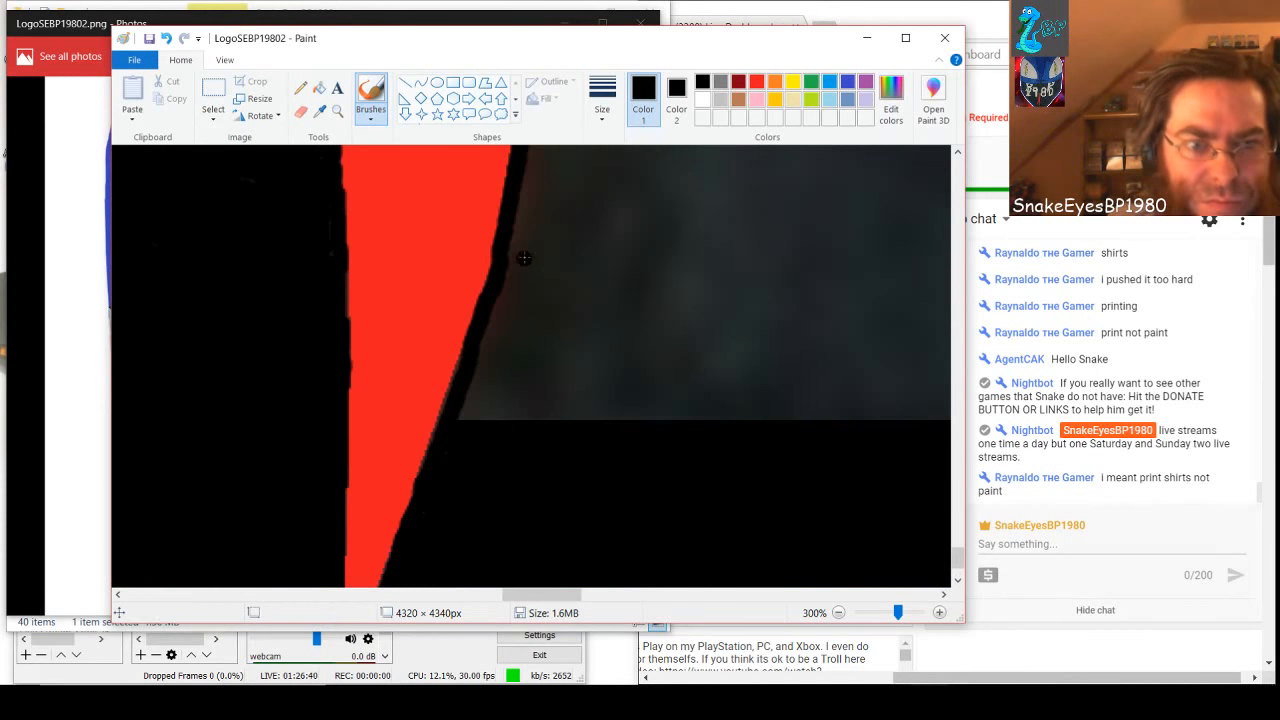
{"action": "mouse_move", "coordinate": [527, 188]}
{"action": "left_mouse_down"}
{"action": "mouse_move", "coordinate": [525, 414]}
{"action": "mouse_move", "coordinate": [514, 396]}
{"action": "mouse_move", "coordinate": [526, 322]}
{"action": "mouse_move", "coordinate": [518, 226]}
{"action": "mouse_move", "coordinate": [502, 430]}
{"action": "mouse_move", "coordinate": [507, 300]}
{"action": "mouse_move", "coordinate": [495, 310]}
{"action": "mouse_move", "coordinate": [492, 412]}
{"action": "mouse_move", "coordinate": [487, 340]}
{"action": "mouse_move", "coordinate": [453, 442]}
{"action": "left_mouse_up"}
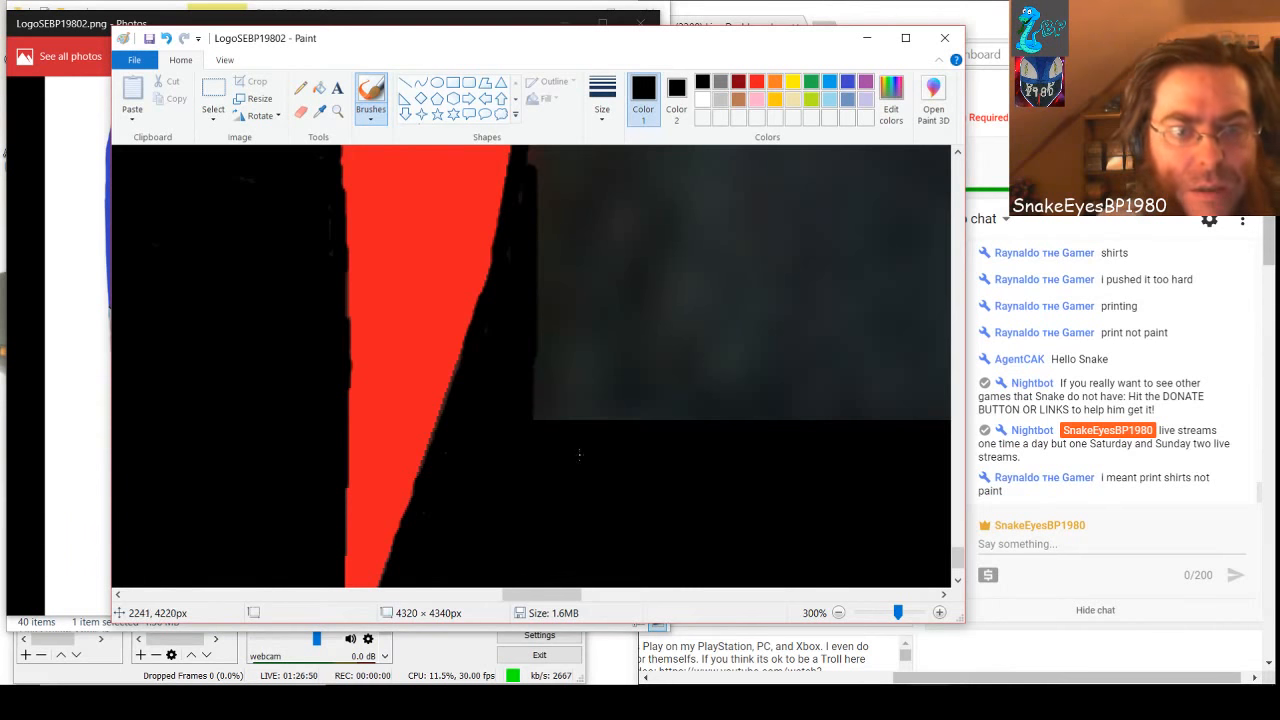
Widen the black border upward along the red shape's right edge with the brush, starting from the prong's already widened part
{"action": "scroll", "coordinate": [578, 455], "scroll_direction": "up", "scroll_amount": 5}
{"action": "mouse_move", "coordinate": [534, 493]}
{"action": "left_mouse_down"}
{"action": "mouse_move", "coordinate": [539, 368]}
{"action": "mouse_move", "coordinate": [534, 588]}
{"action": "left_mouse_up"}
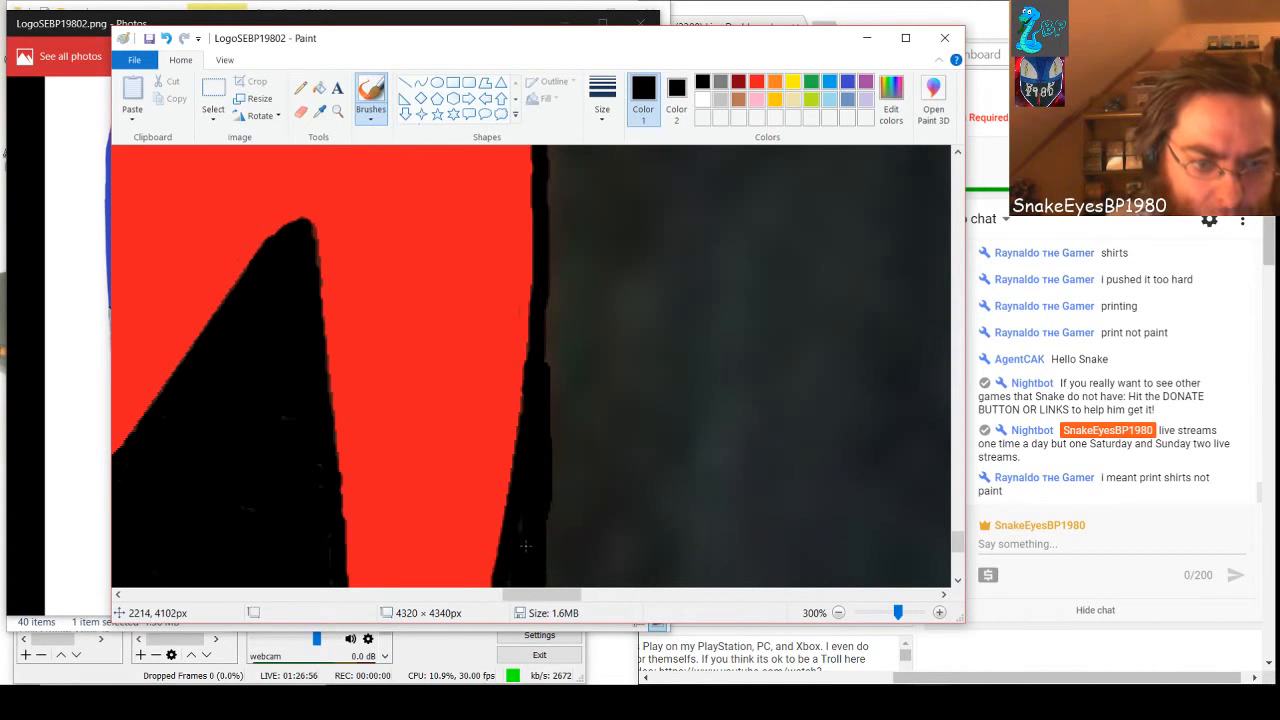
{"action": "mouse_move", "coordinate": [540, 416]}
{"action": "left_mouse_down"}
{"action": "mouse_move", "coordinate": [546, 294]}
{"action": "mouse_move", "coordinate": [558, 288]}
{"action": "left_mouse_up"}
{"action": "scroll", "coordinate": [558, 288], "scroll_direction": "up", "scroll_amount": 10}
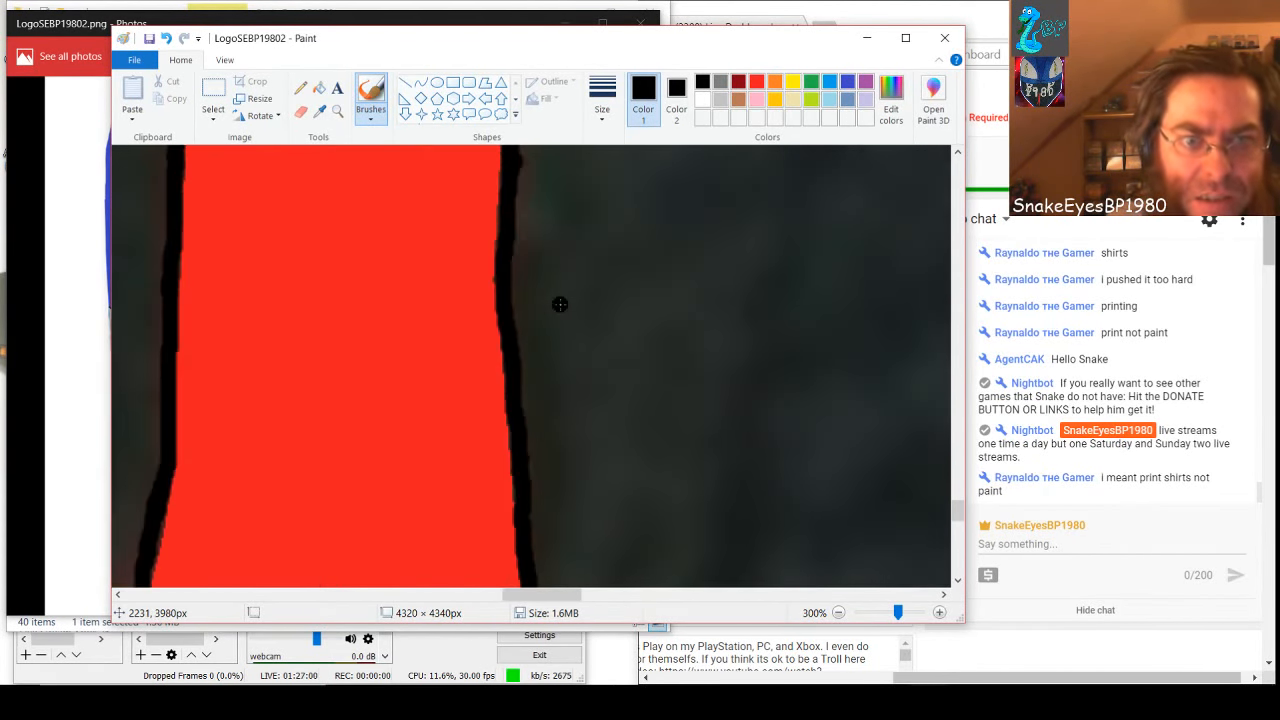
Brush a vertical black line through the gray beside the red shape, from the black band under the white shape down to the widened border
{"action": "mouse_move", "coordinate": [546, 206]}
{"action": "left_mouse_down"}
{"action": "mouse_move", "coordinate": [556, 319]}
{"action": "mouse_move", "coordinate": [557, 195]}
{"action": "left_mouse_up"}
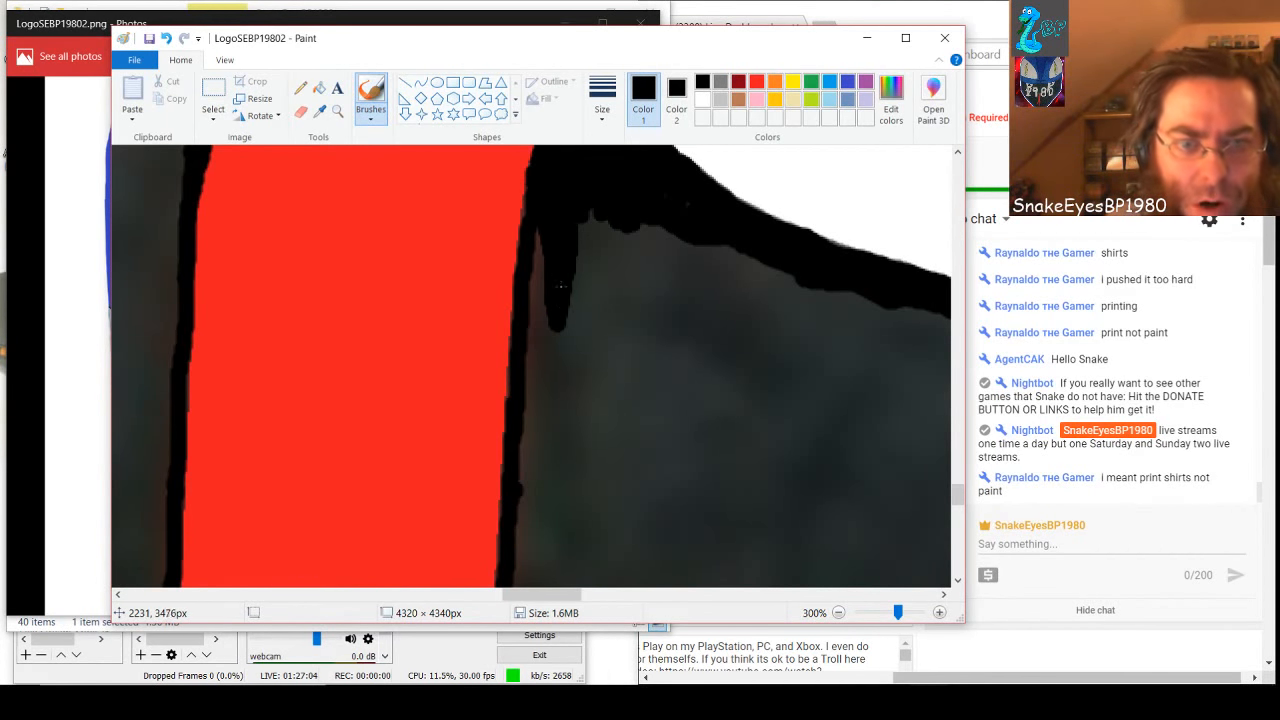
{"action": "left_click_drag", "start_coordinate": [560, 286], "coordinate": [558, 528]}
{"action": "scroll", "coordinate": [558, 500], "scroll_direction": "down", "scroll_amount": 2}
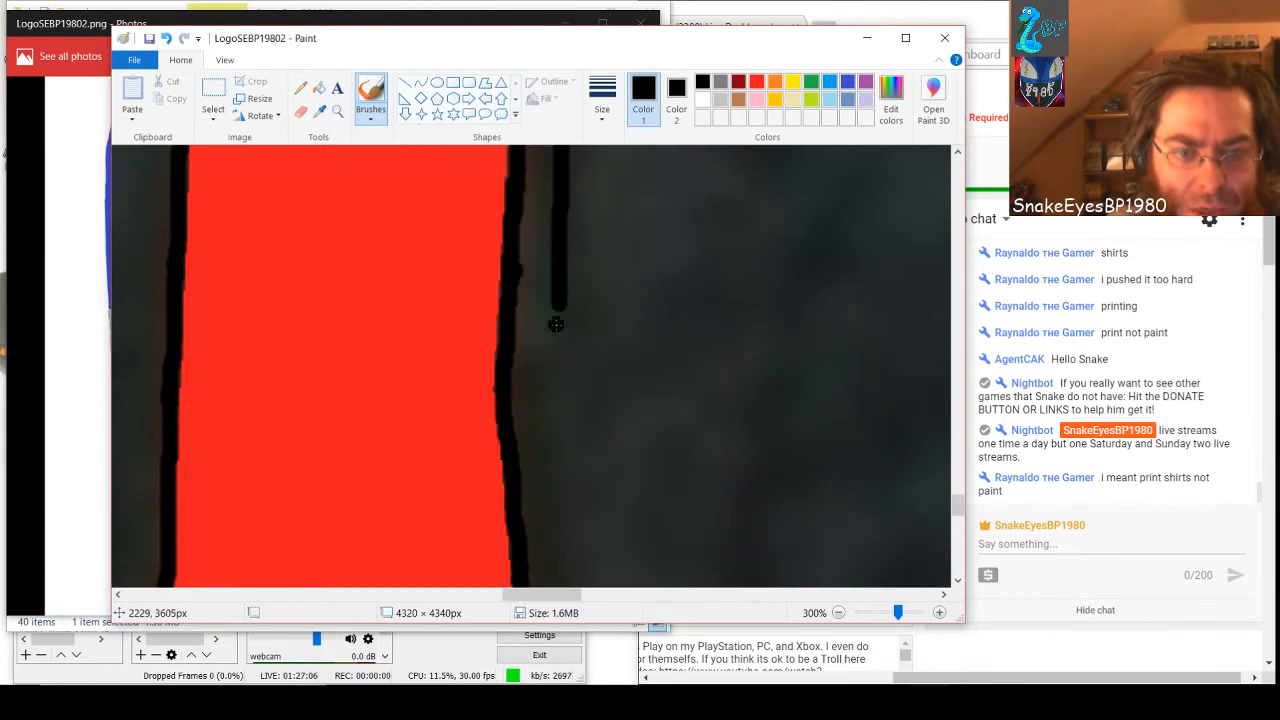
{"action": "mouse_move", "coordinate": [556, 324]}
{"action": "left_mouse_down"}
{"action": "mouse_move", "coordinate": [550, 428]}
{"action": "mouse_move", "coordinate": [562, 302]}
{"action": "mouse_move", "coordinate": [564, 572]}
{"action": "left_mouse_up"}
{"action": "scroll", "coordinate": [564, 450], "scroll_direction": "down", "scroll_amount": 2}
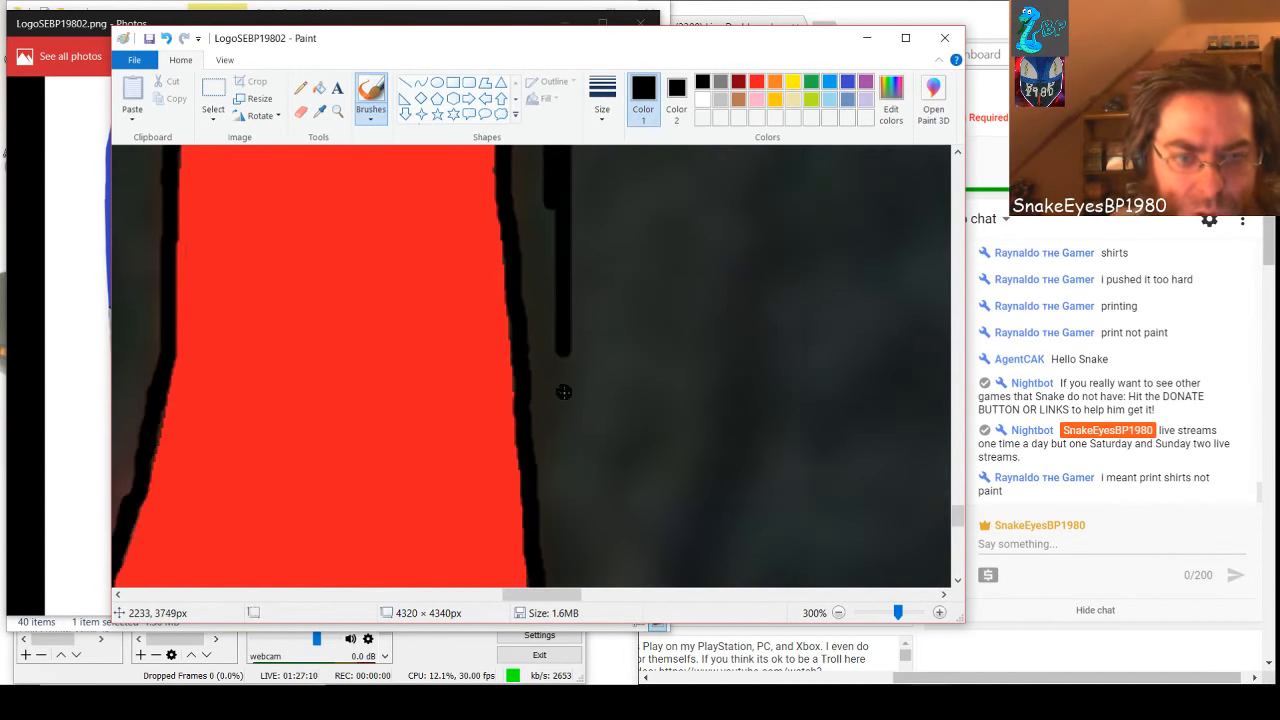
{"action": "left_click_drag", "start_coordinate": [565, 338], "coordinate": [564, 552]}
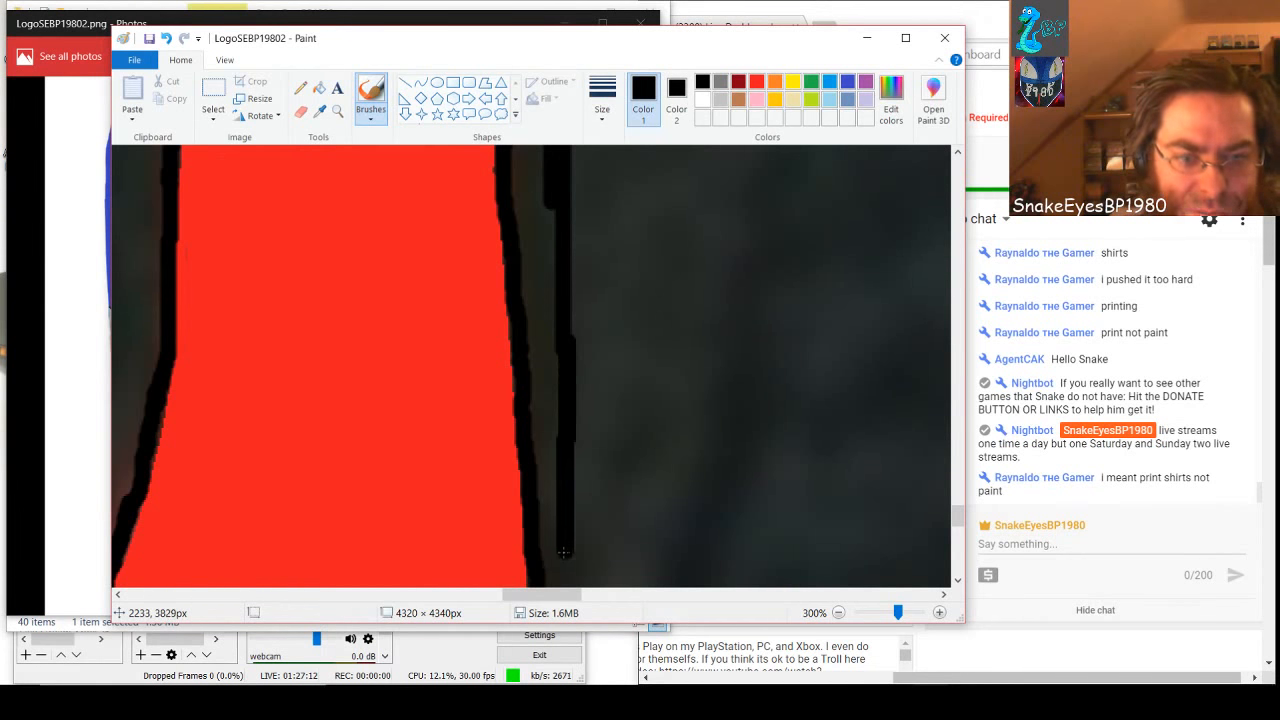
{"action": "scroll", "coordinate": [564, 520], "scroll_direction": "down", "scroll_amount": 4}
{"action": "mouse_move", "coordinate": [557, 230]}
{"action": "left_mouse_down"}
{"action": "mouse_move", "coordinate": [554, 517]}
{"action": "mouse_move", "coordinate": [565, 370]}
{"action": "mouse_move", "coordinate": [551, 429]}
{"action": "mouse_move", "coordinate": [548, 200]}
{"action": "left_mouse_up"}
{"action": "left_click_drag", "start_coordinate": [572, 468], "coordinate": [557, 573]}
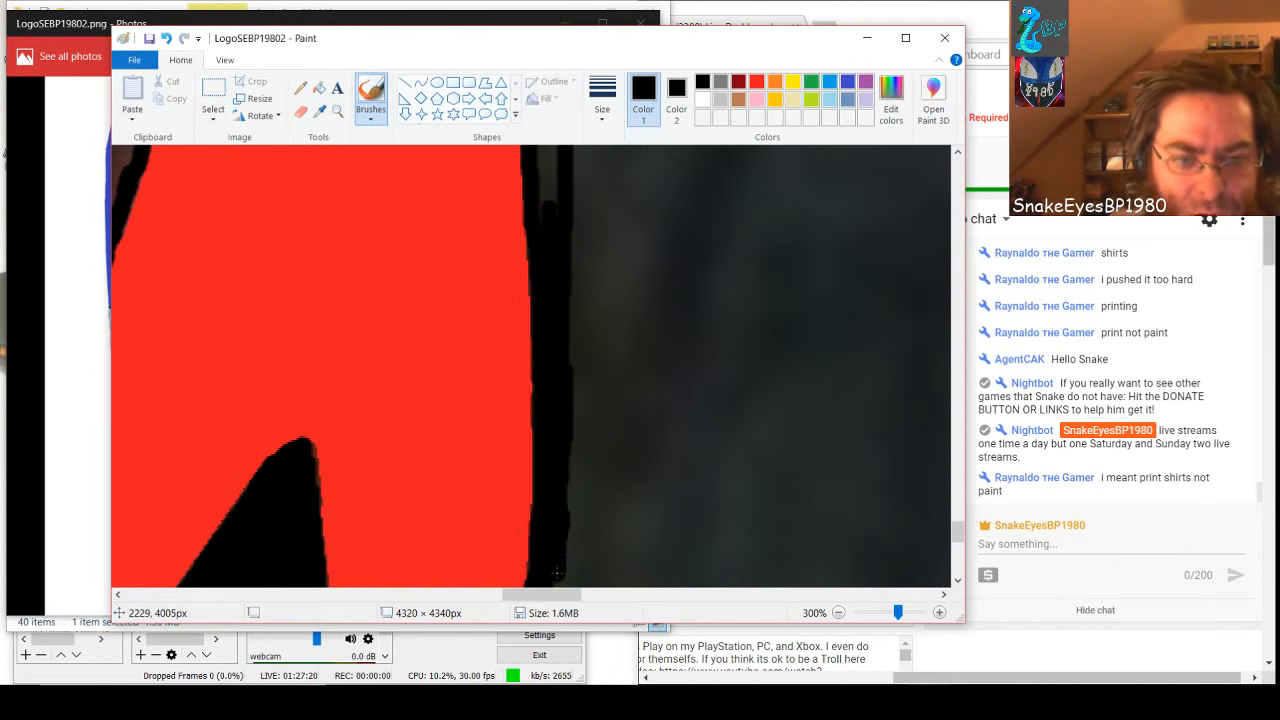
Fill the gray gap between the vertical black line and the red shape's right border with black brush strokes, working up to the black band
{"action": "scroll", "coordinate": [553, 324], "scroll_direction": "up", "scroll_amount": 1}
{"action": "left_click_drag", "start_coordinate": [553, 326], "coordinate": [541, 232]}
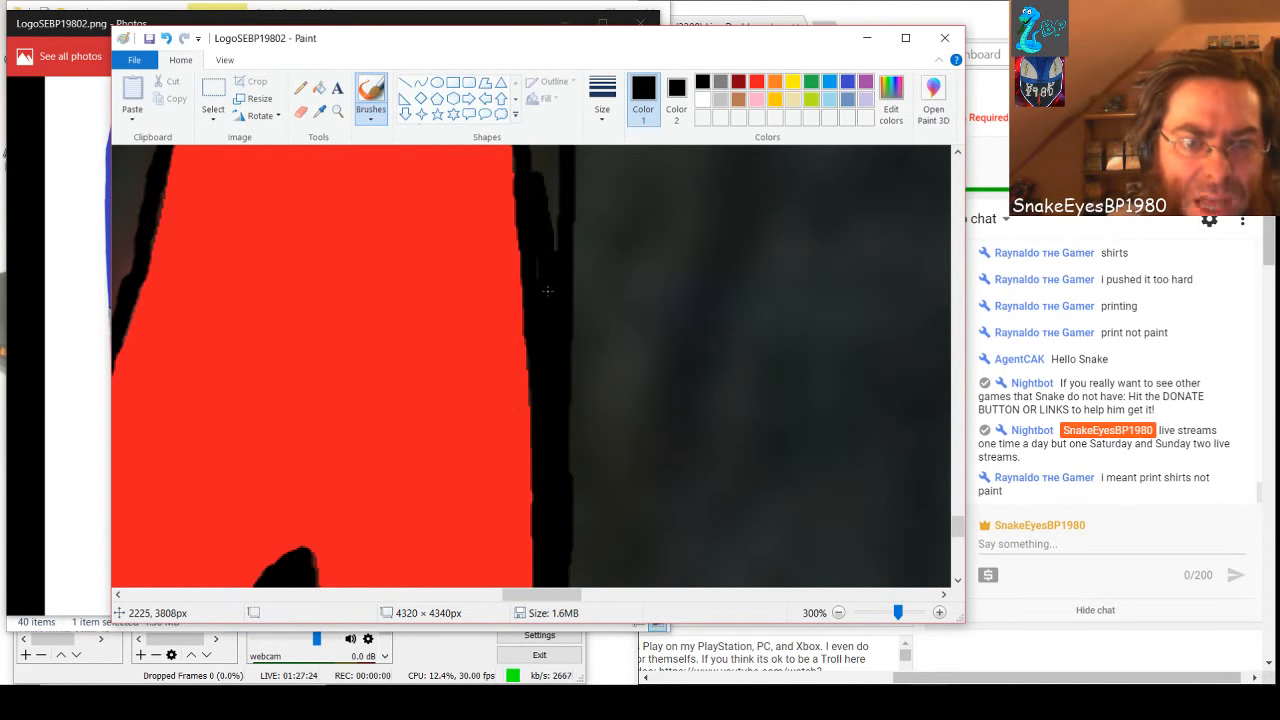
{"action": "scroll", "coordinate": [545, 278], "scroll_direction": "up", "scroll_amount": 4}
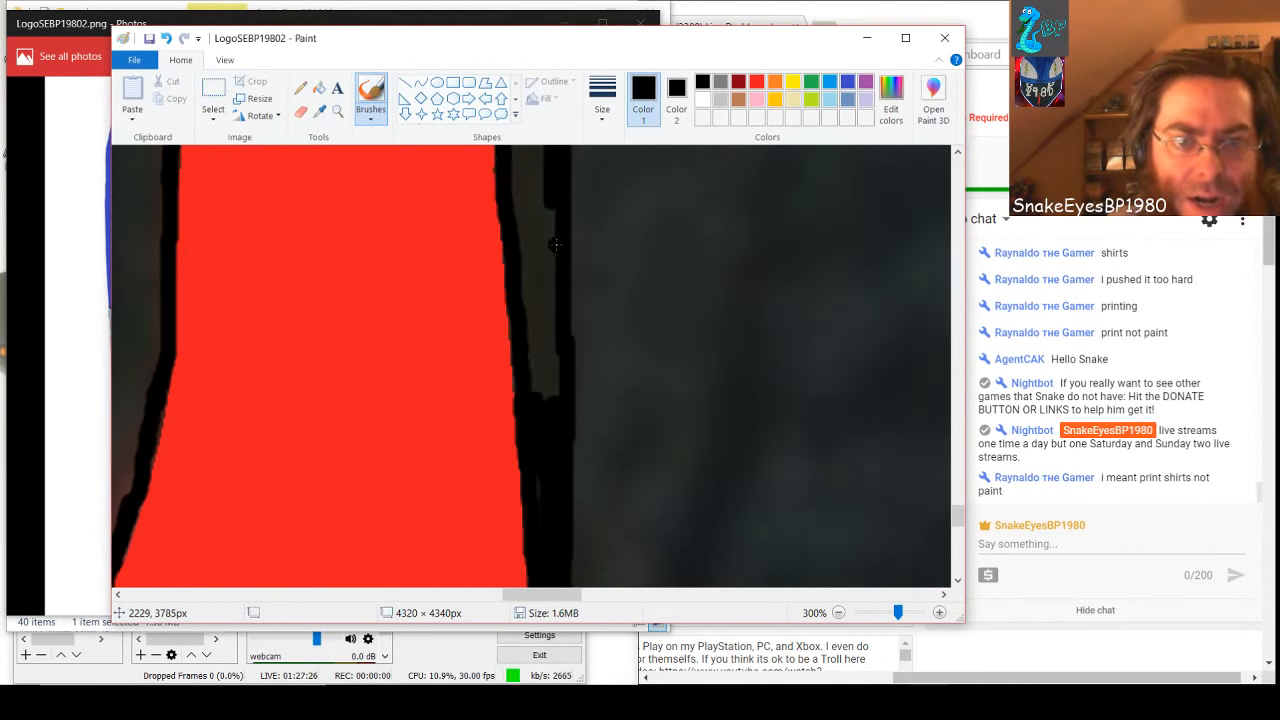
{"action": "mouse_move", "coordinate": [541, 279]}
{"action": "left_mouse_down"}
{"action": "mouse_move", "coordinate": [550, 518]}
{"action": "mouse_move", "coordinate": [522, 309]}
{"action": "mouse_move", "coordinate": [547, 204]}
{"action": "left_mouse_up"}
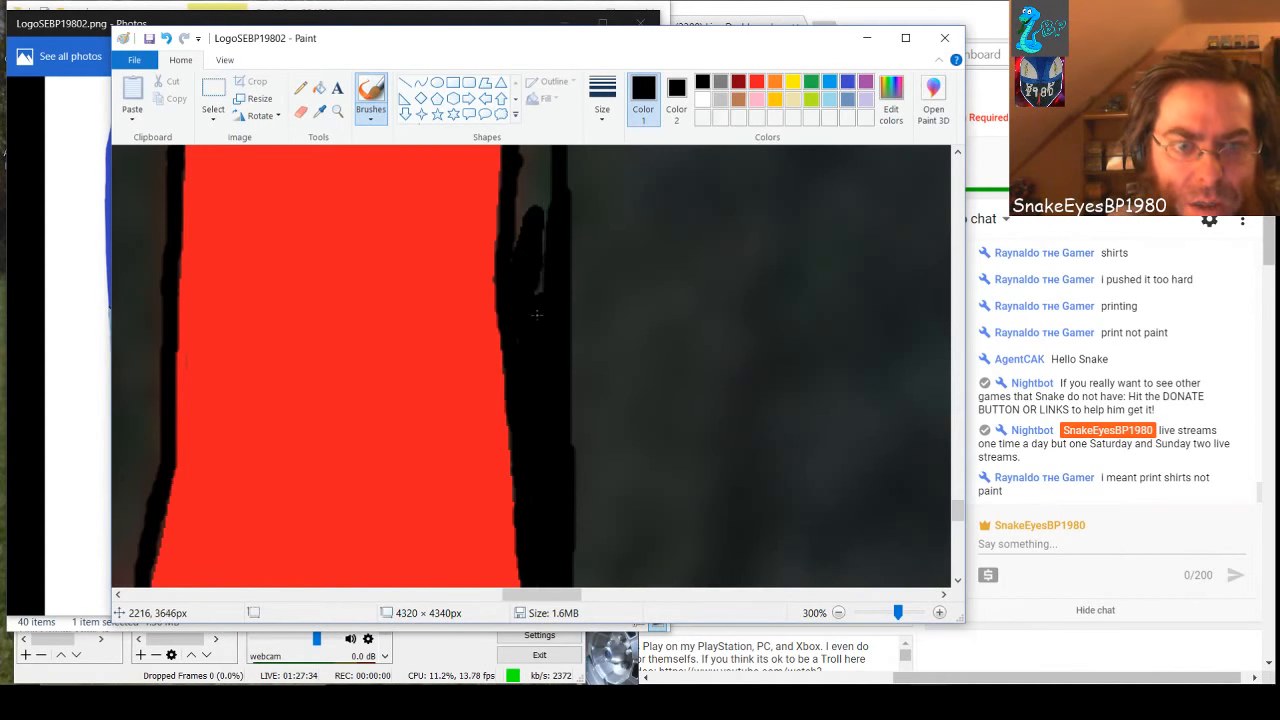
{"action": "left_click_drag", "start_coordinate": [536, 314], "coordinate": [542, 238]}
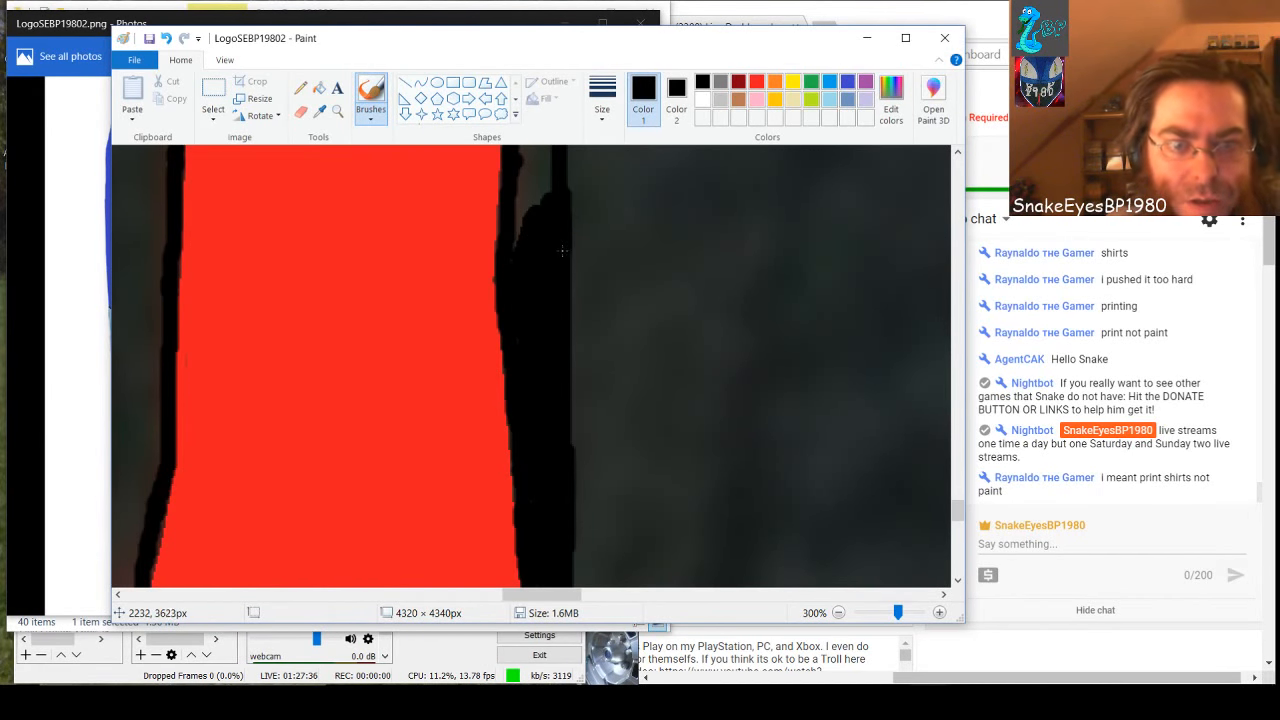
{"action": "scroll", "coordinate": [532, 240], "scroll_direction": "up", "scroll_amount": 1}
{"action": "left_click_drag", "start_coordinate": [526, 343], "coordinate": [527, 276]}
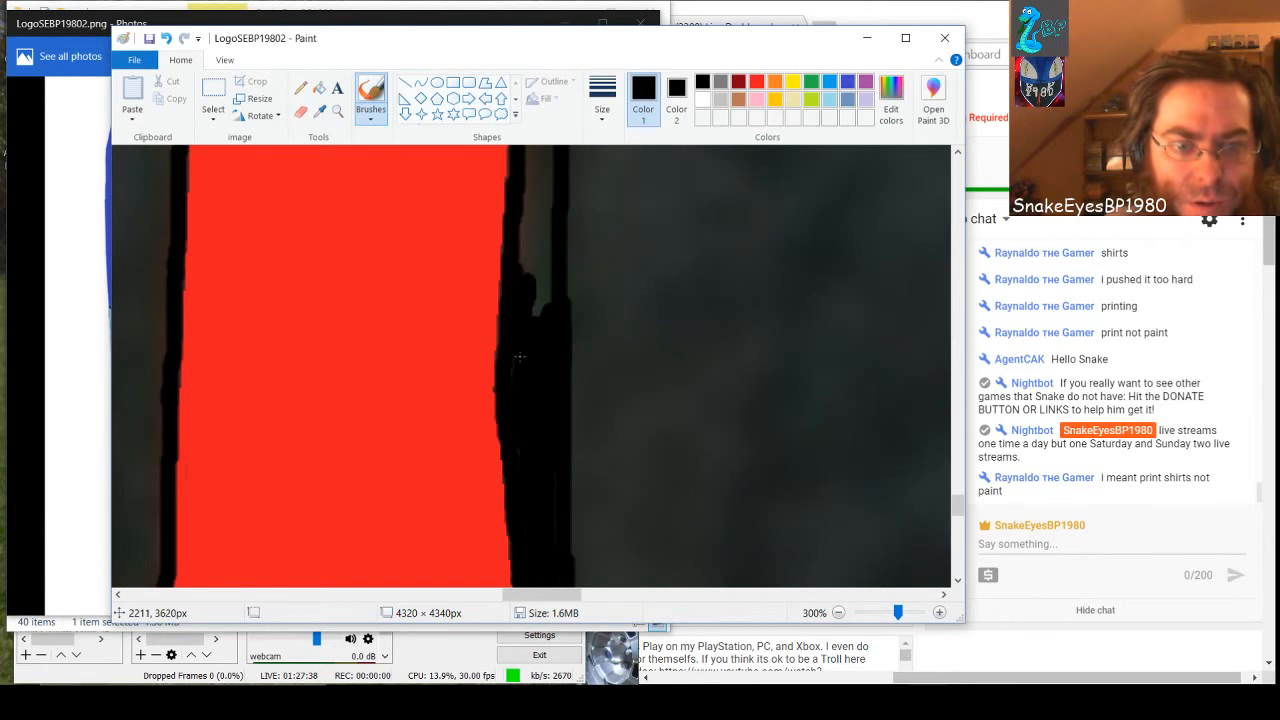
{"action": "mouse_move", "coordinate": [518, 342]}
{"action": "left_mouse_down"}
{"action": "mouse_move", "coordinate": [530, 236]}
{"action": "mouse_move", "coordinate": [535, 312]}
{"action": "mouse_move", "coordinate": [546, 305]}
{"action": "left_mouse_up"}
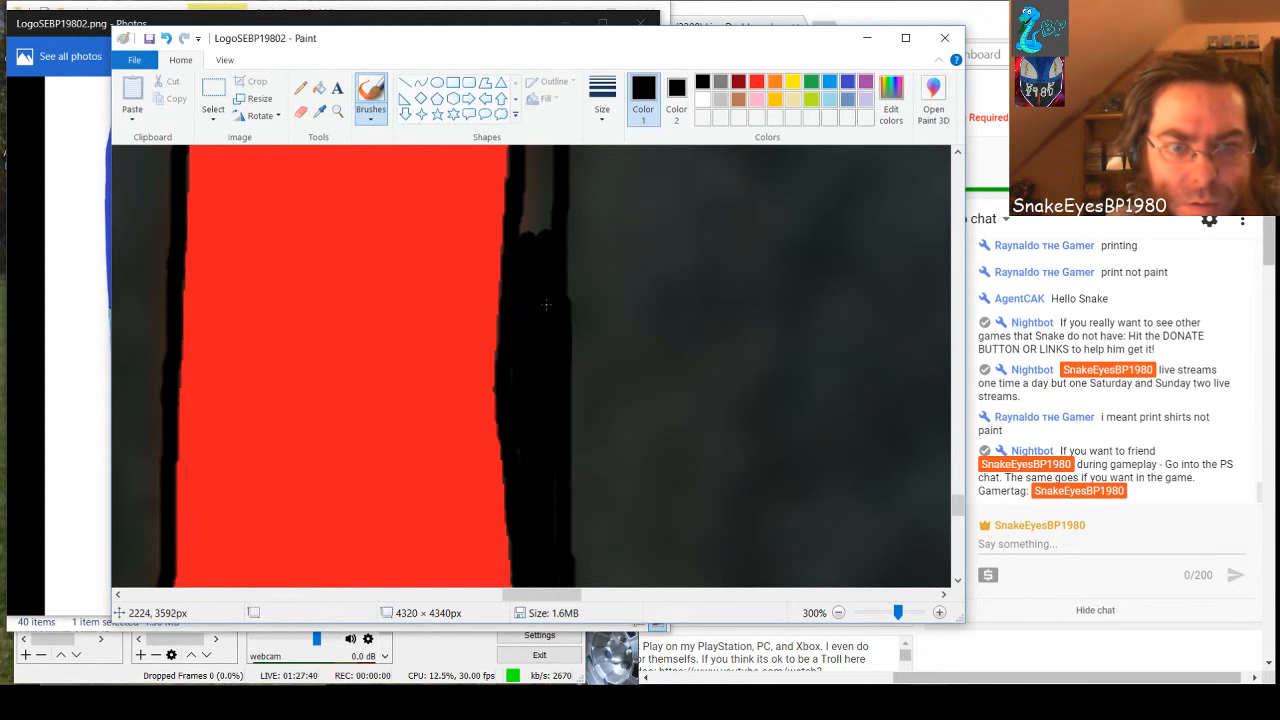
{"action": "scroll", "coordinate": [546, 330], "scroll_direction": "up", "scroll_amount": 1}
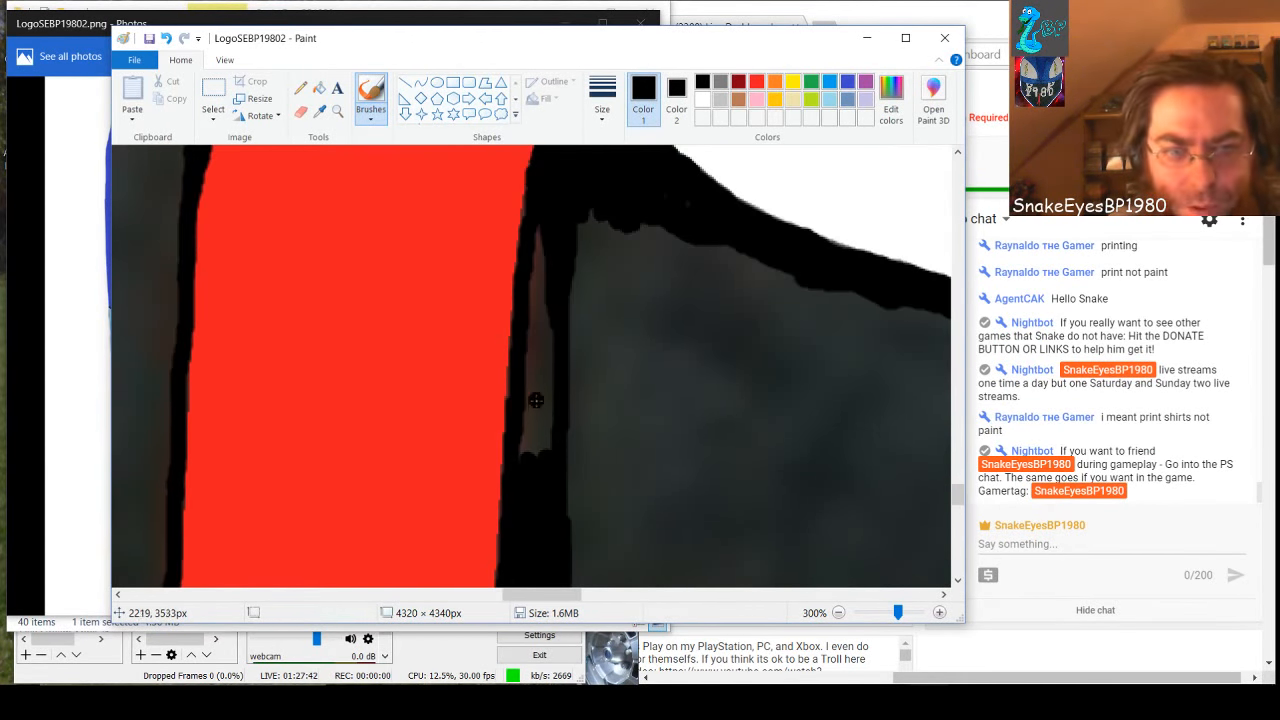
{"action": "mouse_move", "coordinate": [528, 452]}
{"action": "left_mouse_down"}
{"action": "mouse_move", "coordinate": [527, 417]}
{"action": "mouse_move", "coordinate": [526, 469]}
{"action": "mouse_move", "coordinate": [529, 411]}
{"action": "mouse_move", "coordinate": [544, 452]}
{"action": "mouse_move", "coordinate": [548, 392]}
{"action": "left_mouse_up"}
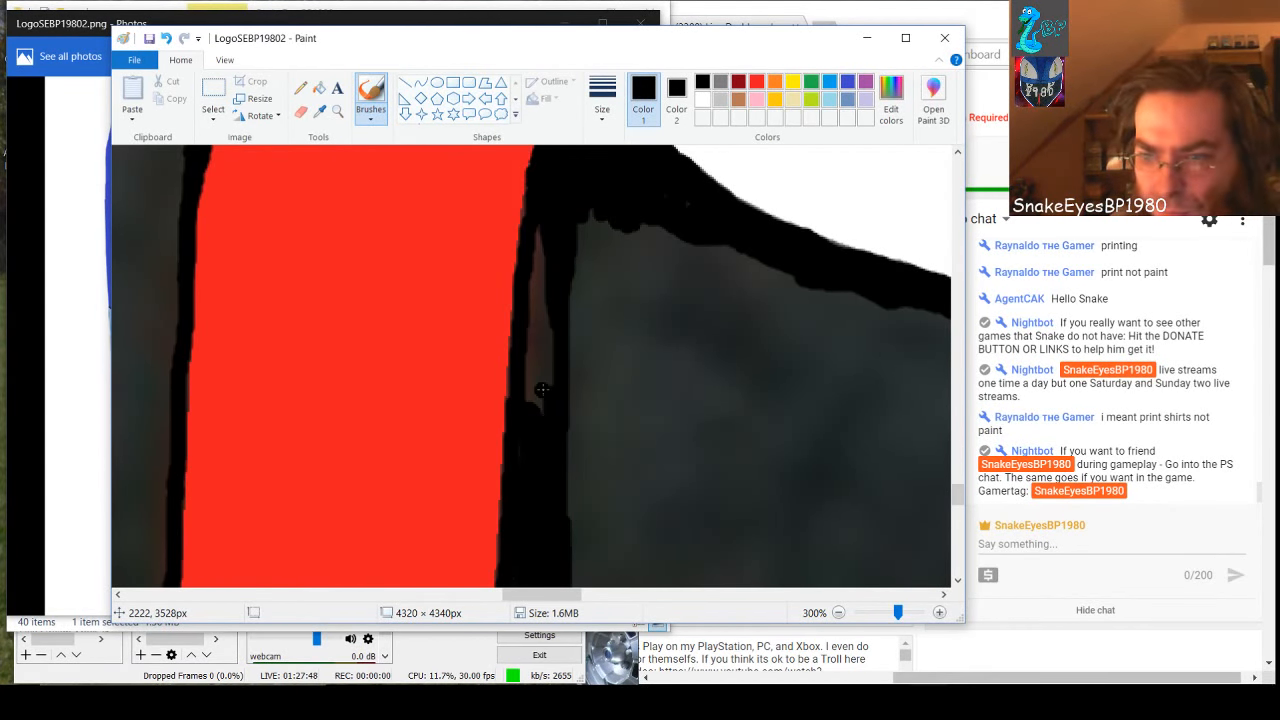
{"action": "mouse_move", "coordinate": [541, 390]}
{"action": "left_mouse_down"}
{"action": "mouse_move", "coordinate": [539, 234]}
{"action": "mouse_move", "coordinate": [533, 422]}
{"action": "left_mouse_up"}
Thicken the black band under the white shape by brushing over the gray below it, including the slivers left between strokes
{"action": "mouse_move", "coordinate": [566, 203]}
{"action": "left_mouse_down"}
{"action": "mouse_move", "coordinate": [550, 294]}
{"action": "mouse_move", "coordinate": [600, 195]}
{"action": "mouse_move", "coordinate": [564, 273]}
{"action": "mouse_move", "coordinate": [609, 205]}
{"action": "mouse_move", "coordinate": [565, 306]}
{"action": "mouse_move", "coordinate": [635, 222]}
{"action": "mouse_move", "coordinate": [589, 278]}
{"action": "mouse_move", "coordinate": [618, 211]}
{"action": "mouse_move", "coordinate": [586, 278]}
{"action": "mouse_move", "coordinate": [649, 205]}
{"action": "mouse_move", "coordinate": [594, 285]}
{"action": "mouse_move", "coordinate": [661, 217]}
{"action": "mouse_move", "coordinate": [628, 270]}
{"action": "mouse_move", "coordinate": [693, 227]}
{"action": "mouse_move", "coordinate": [581, 306]}
{"action": "mouse_move", "coordinate": [709, 276]}
{"action": "mouse_move", "coordinate": [887, 297]}
{"action": "mouse_move", "coordinate": [570, 313]}
{"action": "mouse_move", "coordinate": [642, 290]}
{"action": "mouse_move", "coordinate": [778, 285]}
{"action": "mouse_move", "coordinate": [781, 273]}
{"action": "mouse_move", "coordinate": [622, 269]}
{"action": "mouse_move", "coordinate": [746, 250]}
{"action": "left_mouse_up"}
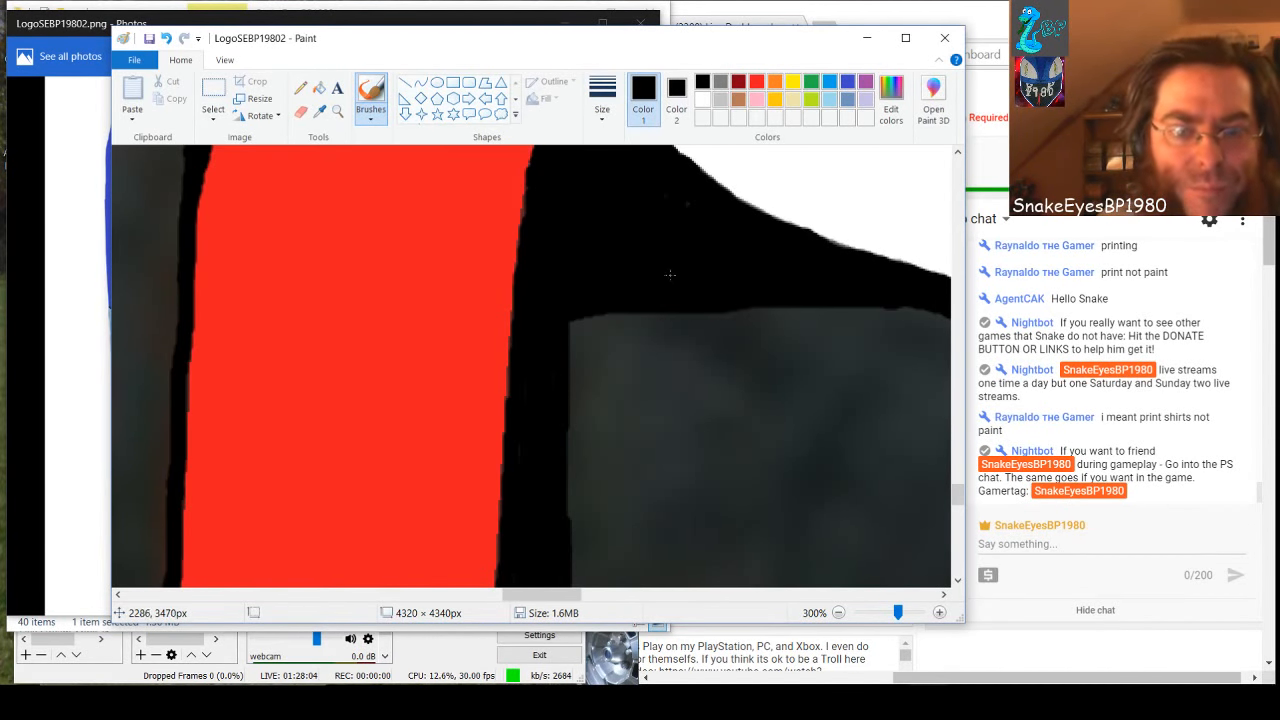
{"action": "left_click_drag", "start_coordinate": [567, 595], "coordinate": [595, 598]}
{"action": "mouse_move", "coordinate": [816, 374]}
{"action": "left_mouse_down"}
{"action": "mouse_move", "coordinate": [264, 379]}
{"action": "mouse_move", "coordinate": [274, 318]}
{"action": "mouse_move", "coordinate": [284, 366]}
{"action": "mouse_move", "coordinate": [300, 308]}
{"action": "mouse_move", "coordinate": [293, 373]}
{"action": "mouse_move", "coordinate": [329, 300]}
{"action": "mouse_move", "coordinate": [323, 357]}
{"action": "mouse_move", "coordinate": [309, 314]}
{"action": "mouse_move", "coordinate": [304, 363]}
{"action": "mouse_move", "coordinate": [349, 352]}
{"action": "mouse_move", "coordinate": [307, 360]}
{"action": "mouse_move", "coordinate": [802, 361]}
{"action": "mouse_move", "coordinate": [323, 343]}
{"action": "mouse_move", "coordinate": [518, 324]}
{"action": "mouse_move", "coordinate": [741, 339]}
{"action": "mouse_move", "coordinate": [422, 343]}
{"action": "left_mouse_up"}
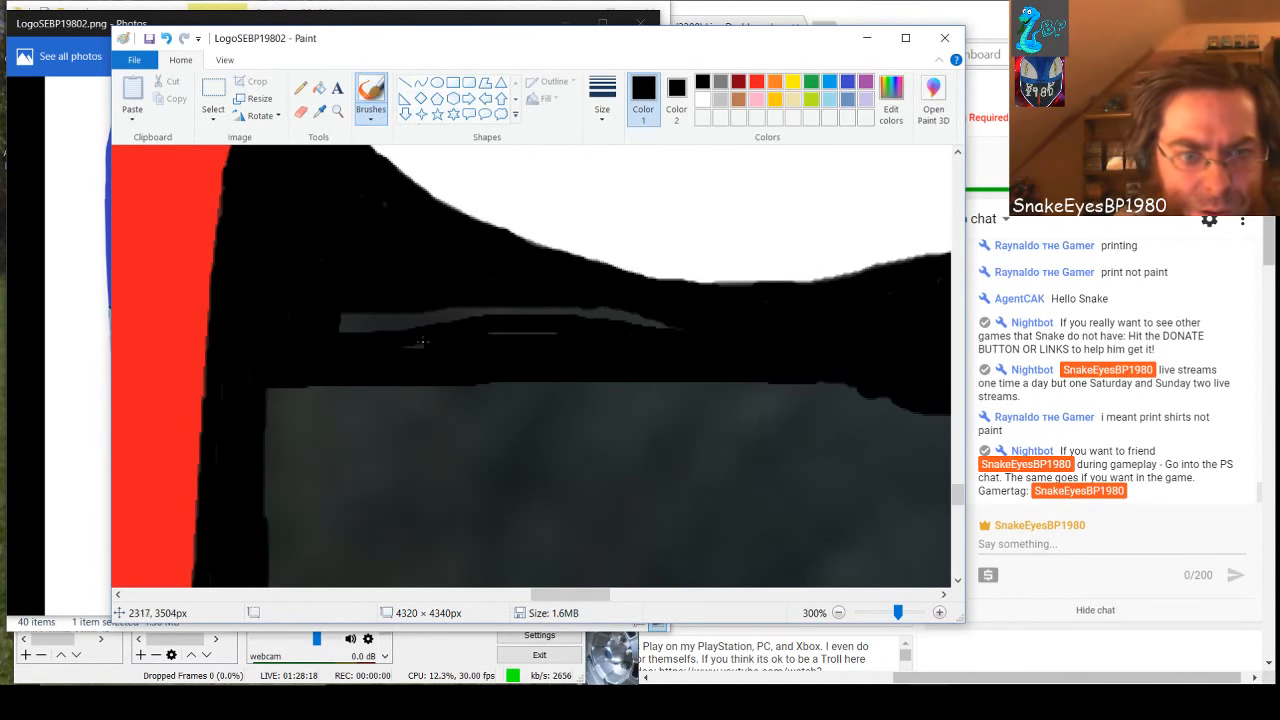
{"action": "mouse_move", "coordinate": [517, 330]}
{"action": "left_mouse_down"}
{"action": "mouse_move", "coordinate": [681, 334]}
{"action": "mouse_move", "coordinate": [662, 319]}
{"action": "mouse_move", "coordinate": [496, 313]}
{"action": "left_mouse_up"}
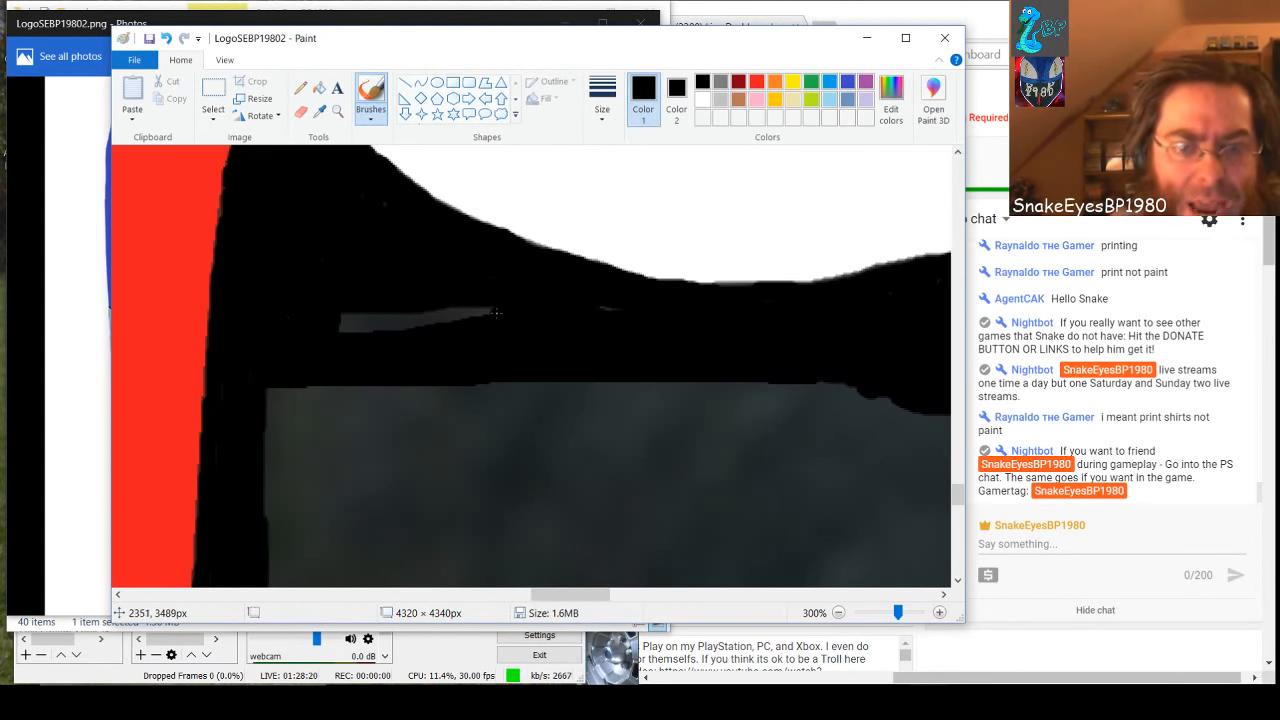
{"action": "mouse_move", "coordinate": [586, 315]}
{"action": "left_mouse_down"}
{"action": "mouse_move", "coordinate": [325, 317]}
{"action": "mouse_move", "coordinate": [350, 334]}
{"action": "mouse_move", "coordinate": [464, 320]}
{"action": "left_mouse_up"}
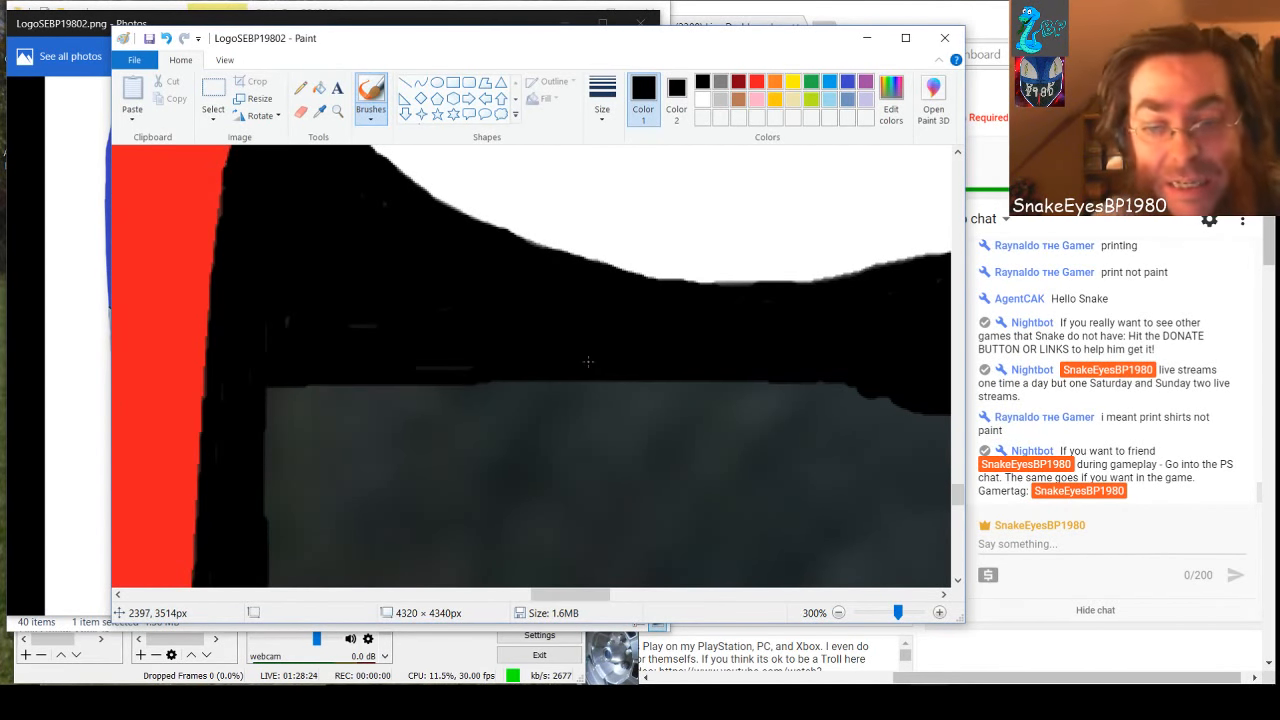
Cover the upper part of the gray block beside the red shape with a filled black rectangle of about 550 × 224 px, outlined in black
{"action": "scroll", "coordinate": [588, 361], "scroll_direction": "down", "scroll_amount": 3}
{"action": "scroll", "coordinate": [588, 361], "scroll_direction": "up", "scroll_amount": 3}
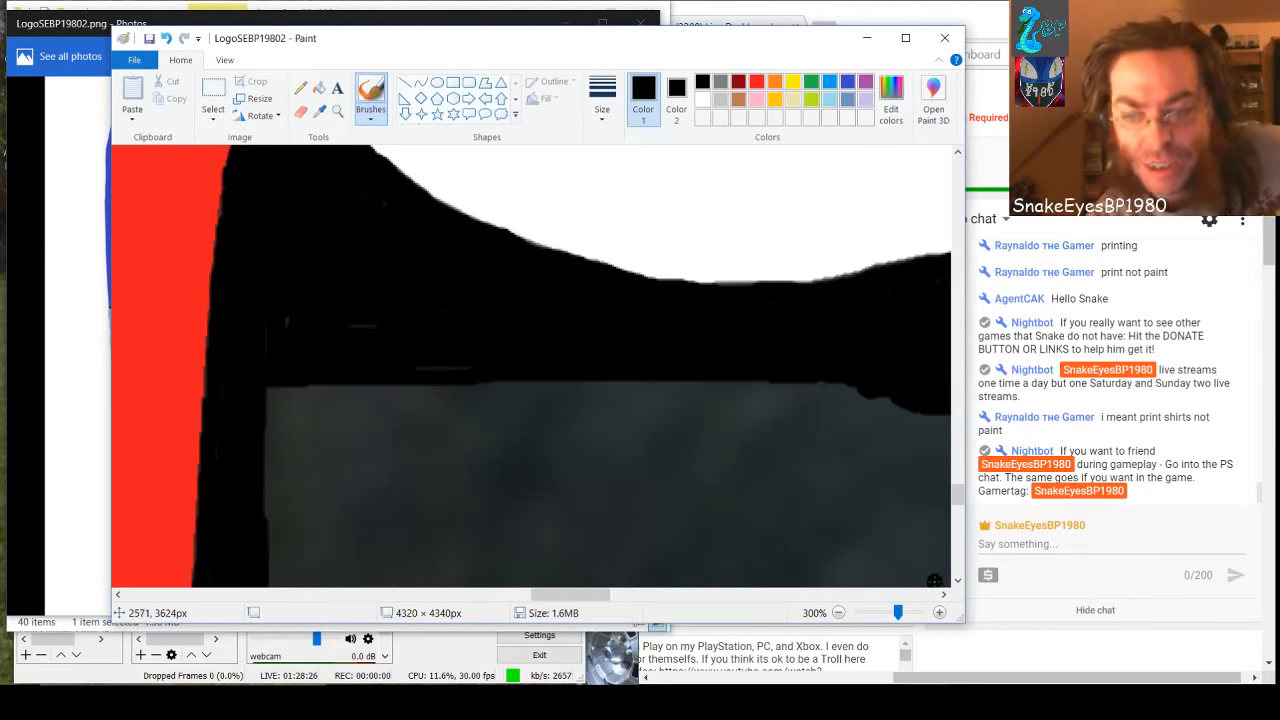
{"action": "left_click_drag", "start_coordinate": [899, 612], "coordinate": [892, 613]}
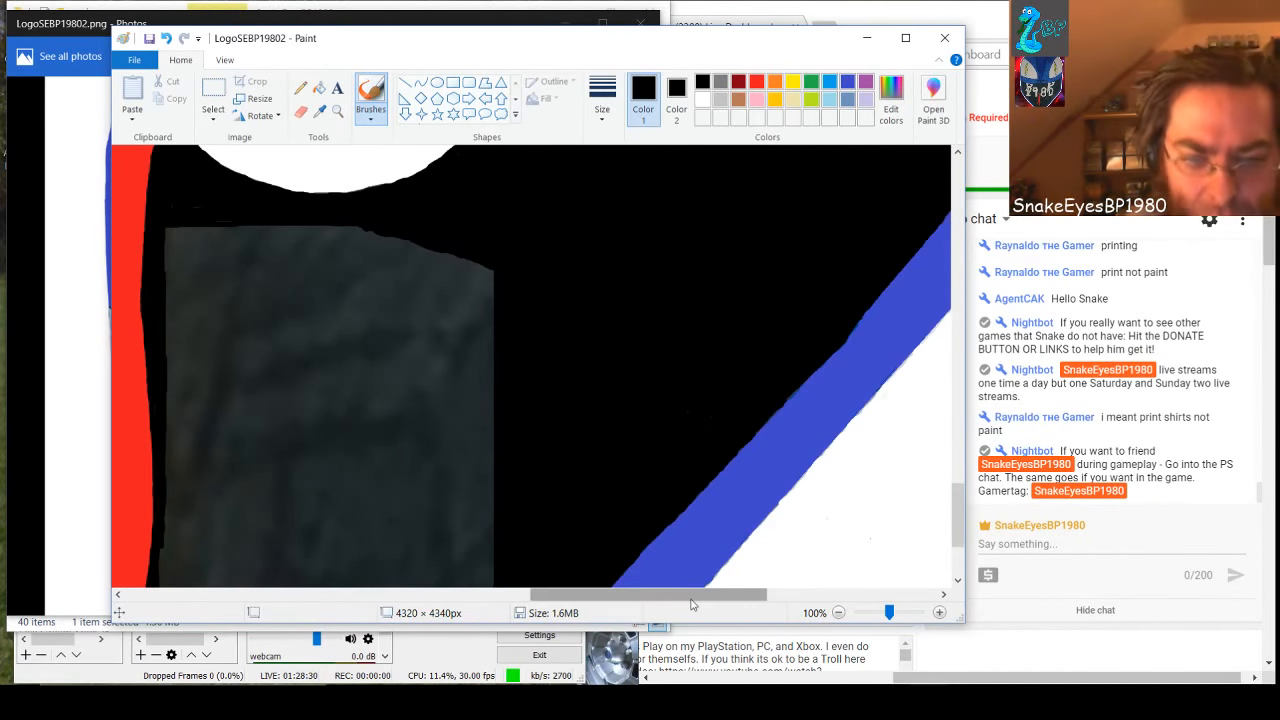
{"action": "left_click_drag", "start_coordinate": [691, 598], "coordinate": [633, 600]}
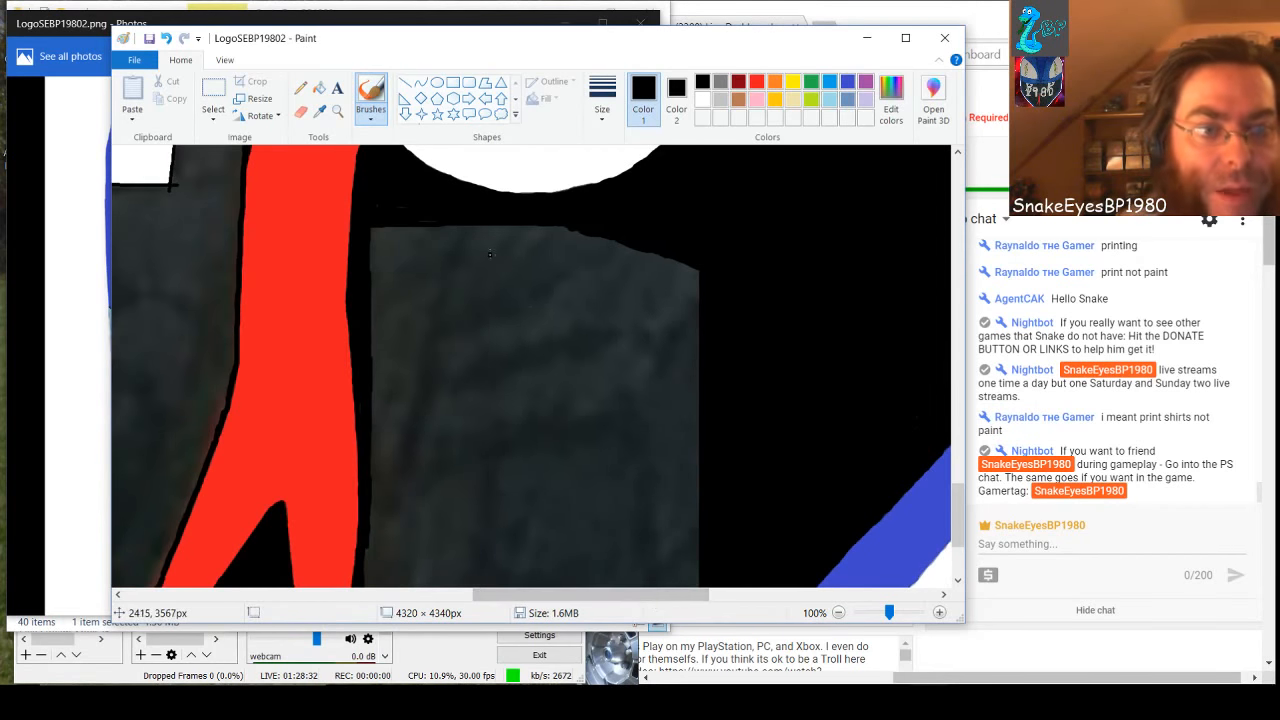
{"action": "left_click", "coordinate": [453, 82]}
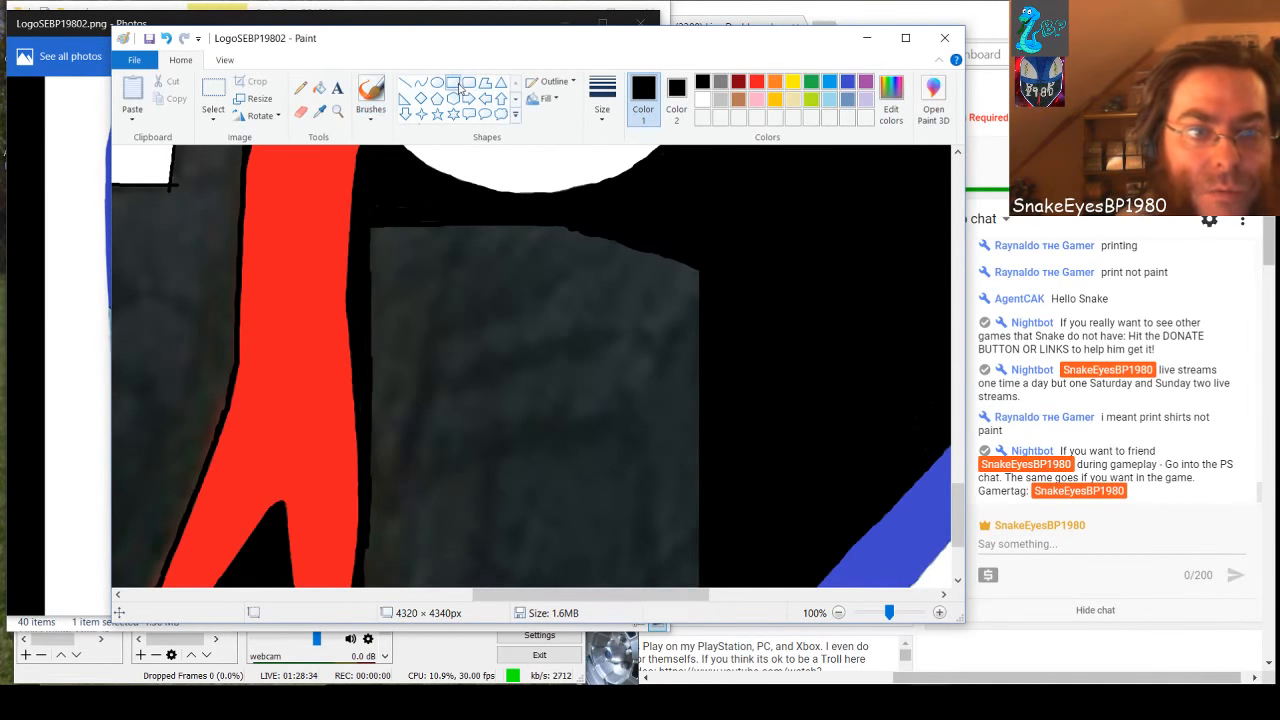
{"action": "left_click", "coordinate": [701, 99]}
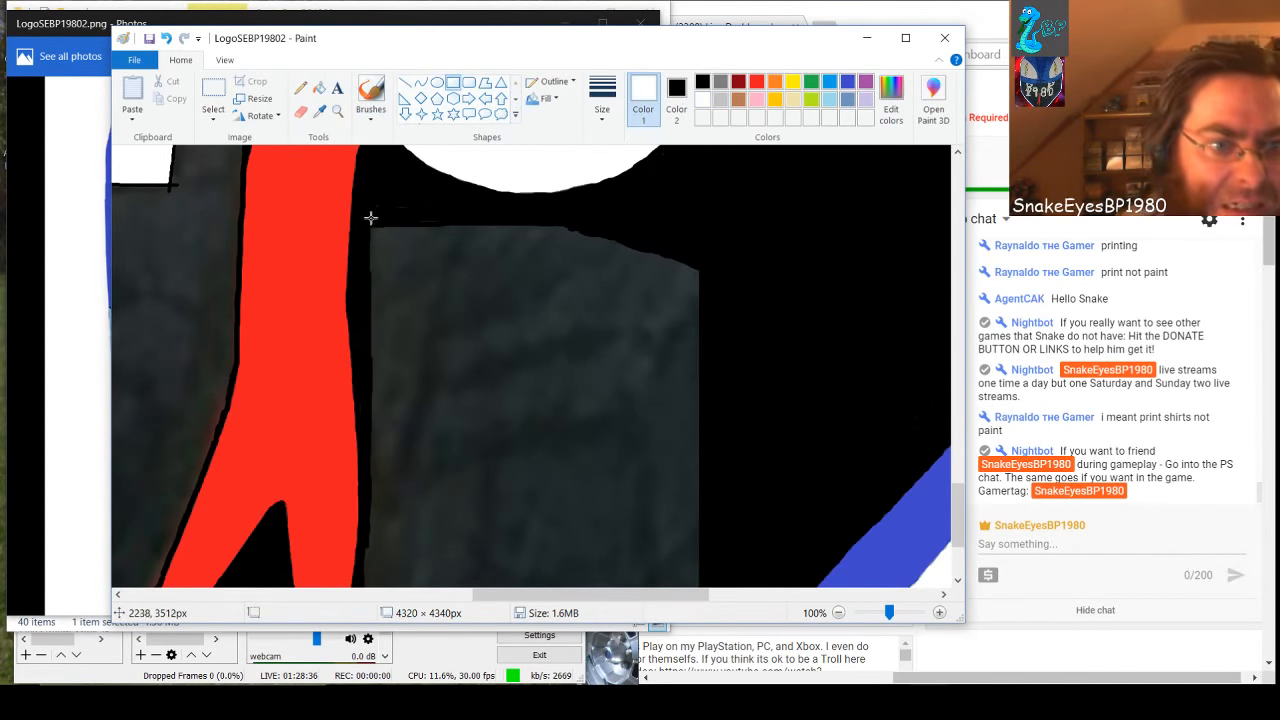
{"action": "left_click_drag", "start_coordinate": [364, 222], "coordinate": [730, 371]}
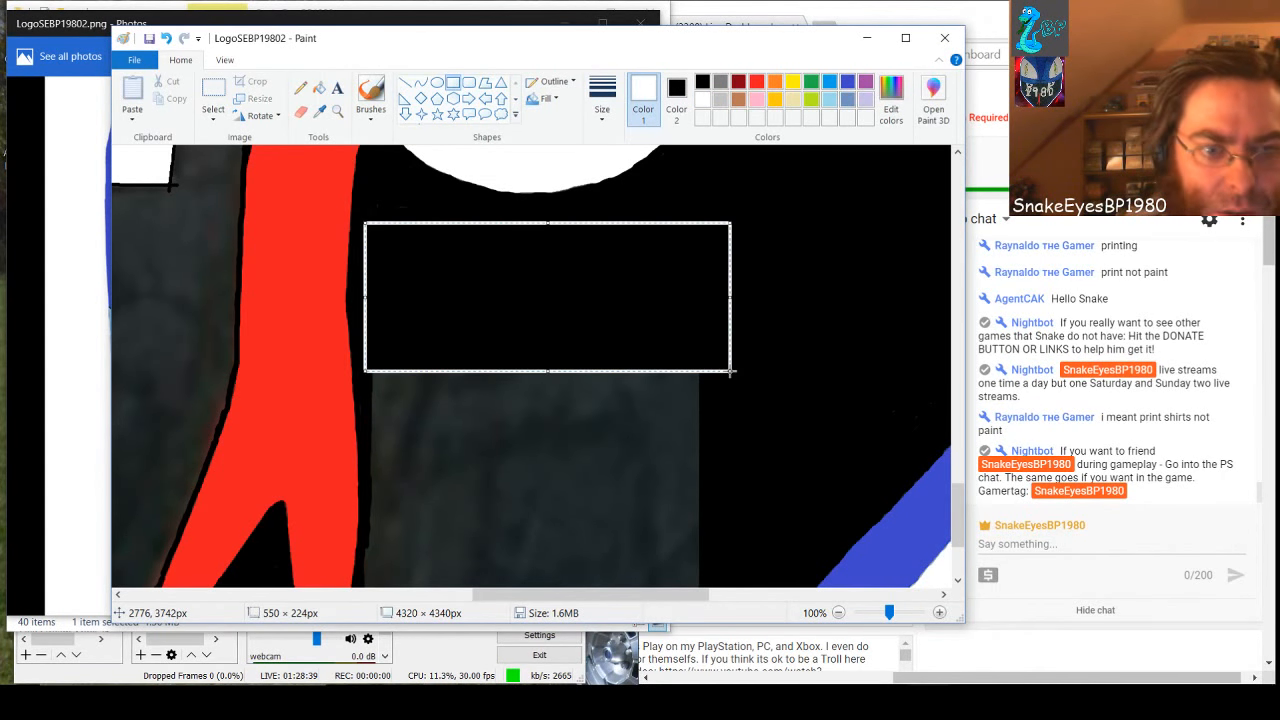
{"action": "left_click", "coordinate": [701, 82]}
{"action": "left_click", "coordinate": [585, 404]}
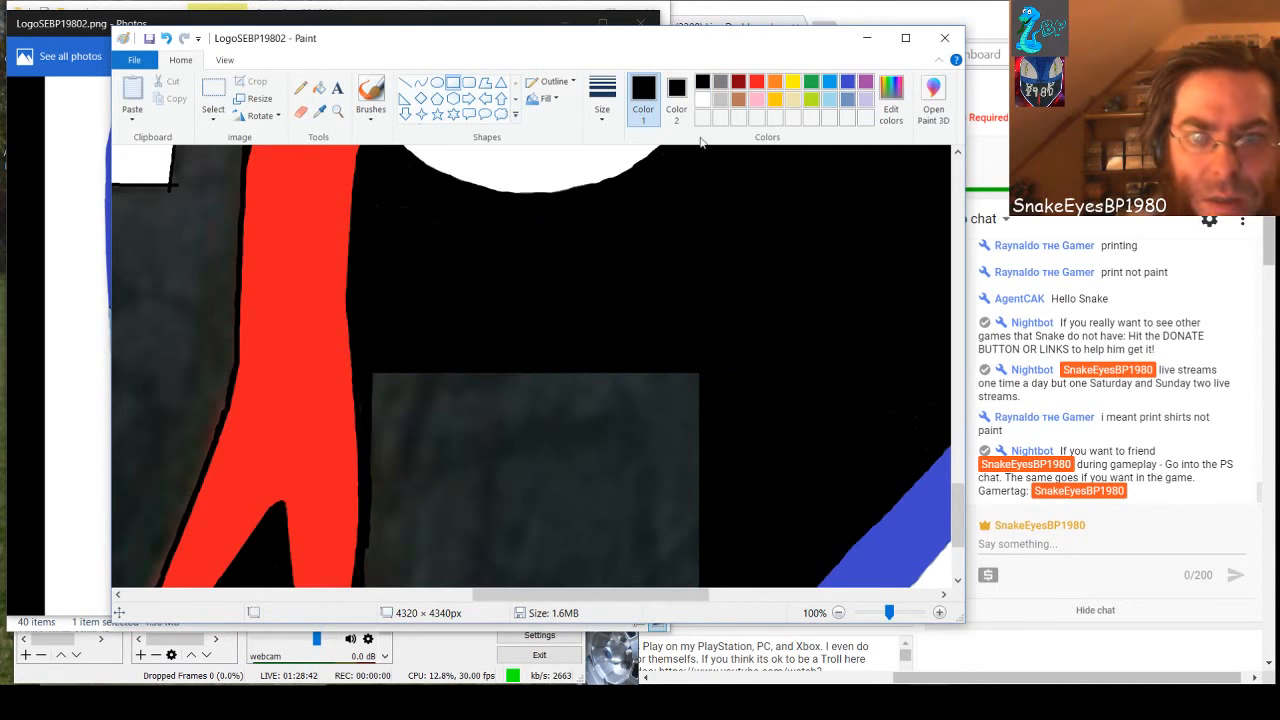
Cover the rest of the gray block down to its lower edge with a black-outlined, black-filled rectangle of about 503 × 458 px
{"action": "left_click", "coordinate": [702, 99]}
{"action": "scroll", "coordinate": [669, 357], "scroll_direction": "down", "scroll_amount": 2}
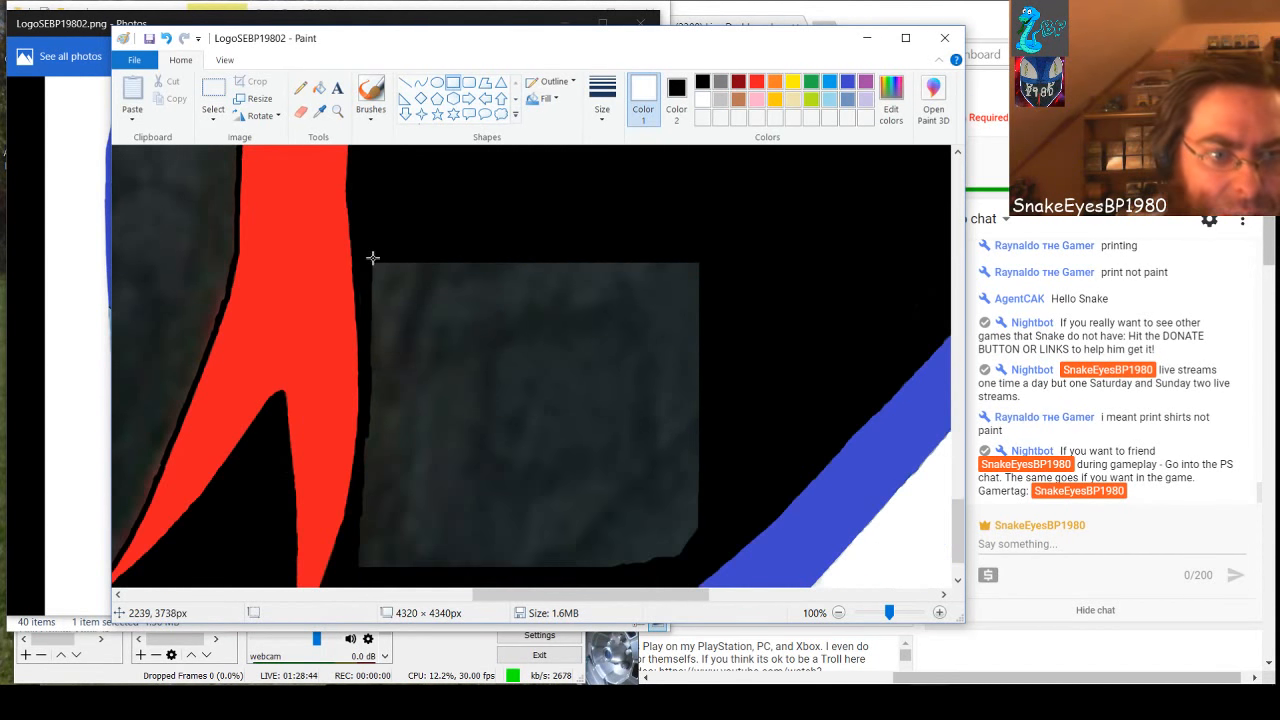
{"action": "left_click_drag", "start_coordinate": [370, 257], "coordinate": [704, 560]}
{"action": "left_click", "coordinate": [702, 82]}
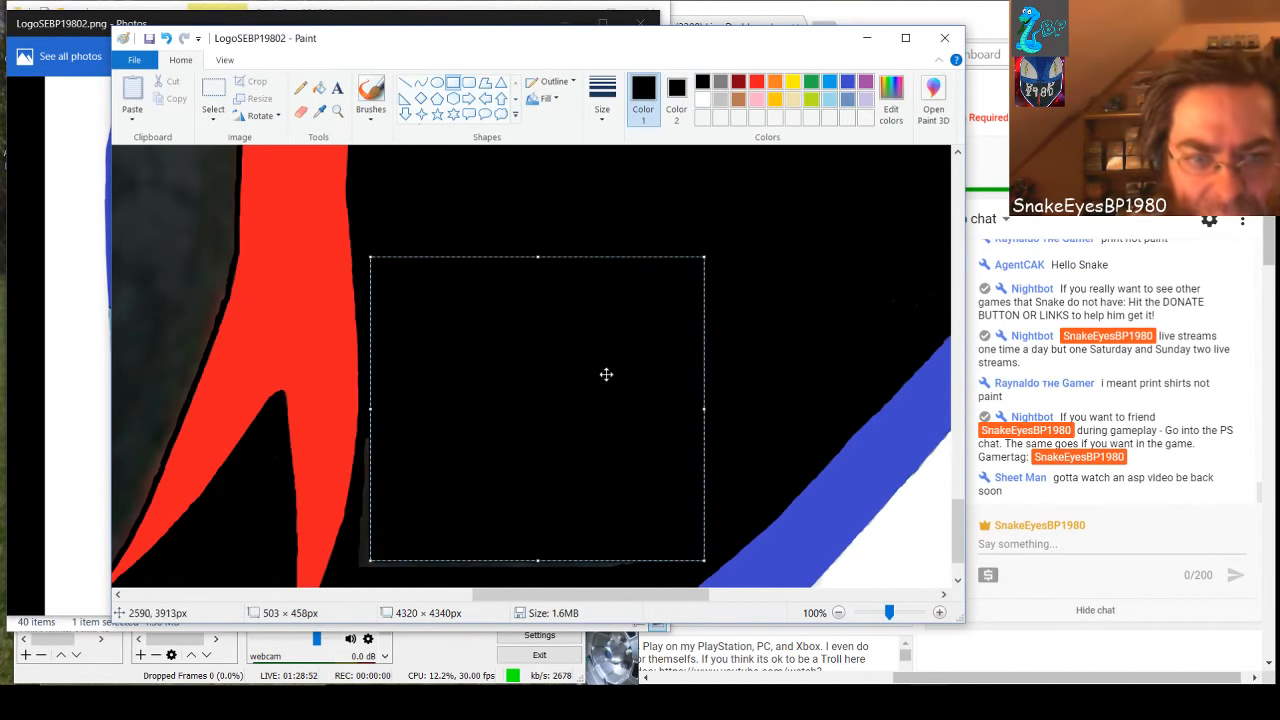
{"action": "left_click", "coordinate": [766, 281]}
Cover the thin gray slivers beside the red prong and along the block's lower edge with two black rectangles, the first about 450 × 214 px
{"action": "scroll", "coordinate": [596, 302], "scroll_direction": "down", "scroll_amount": 2}
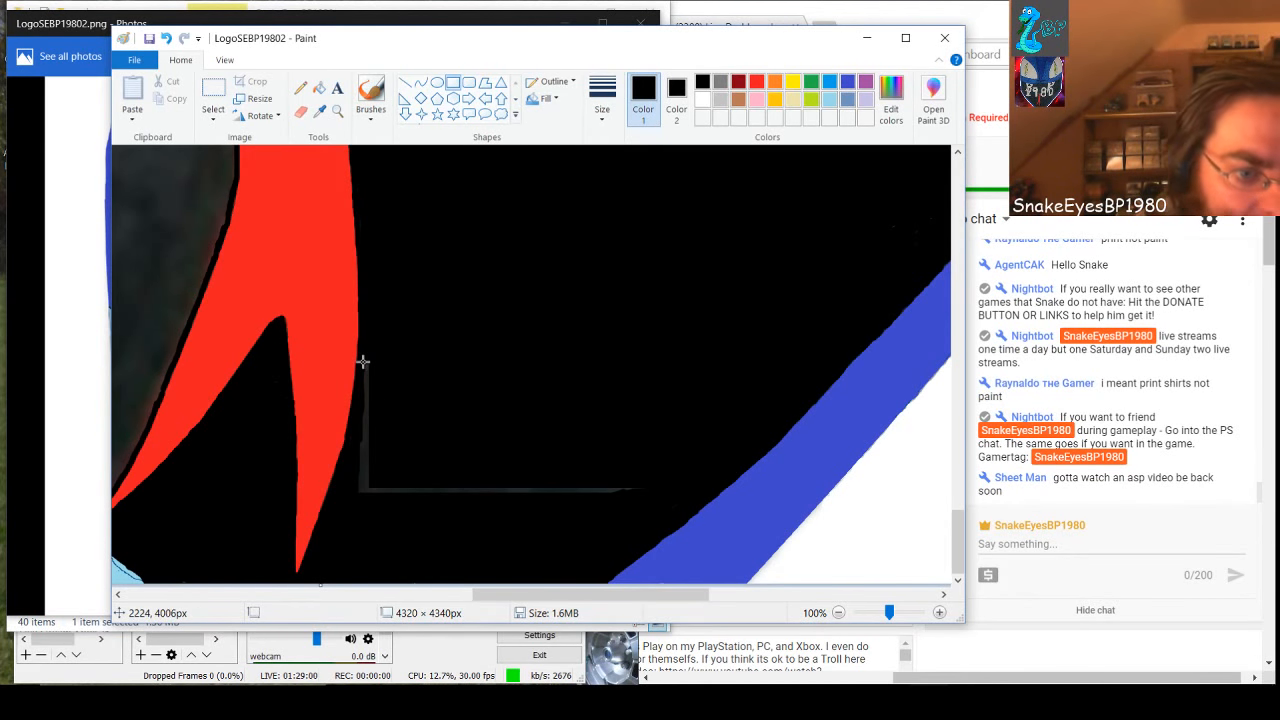
{"action": "mouse_move", "coordinate": [360, 360]}
{"action": "left_mouse_down"}
{"action": "mouse_move", "coordinate": [386, 500]}
{"action": "mouse_move", "coordinate": [549, 512]}
{"action": "mouse_move", "coordinate": [660, 502]}
{"action": "left_mouse_up"}
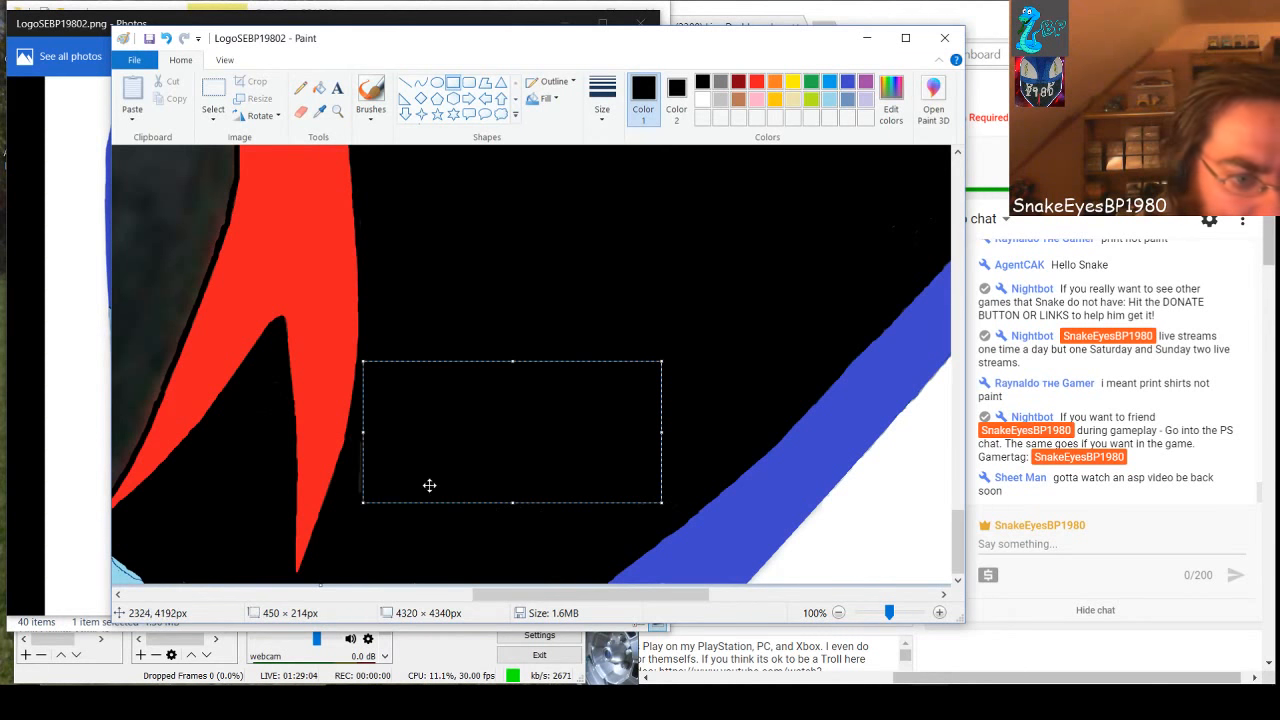
{"action": "left_click", "coordinate": [363, 563]}
{"action": "left_click_drag", "start_coordinate": [353, 437], "coordinate": [379, 506]}
{"action": "left_click", "coordinate": [591, 594]}
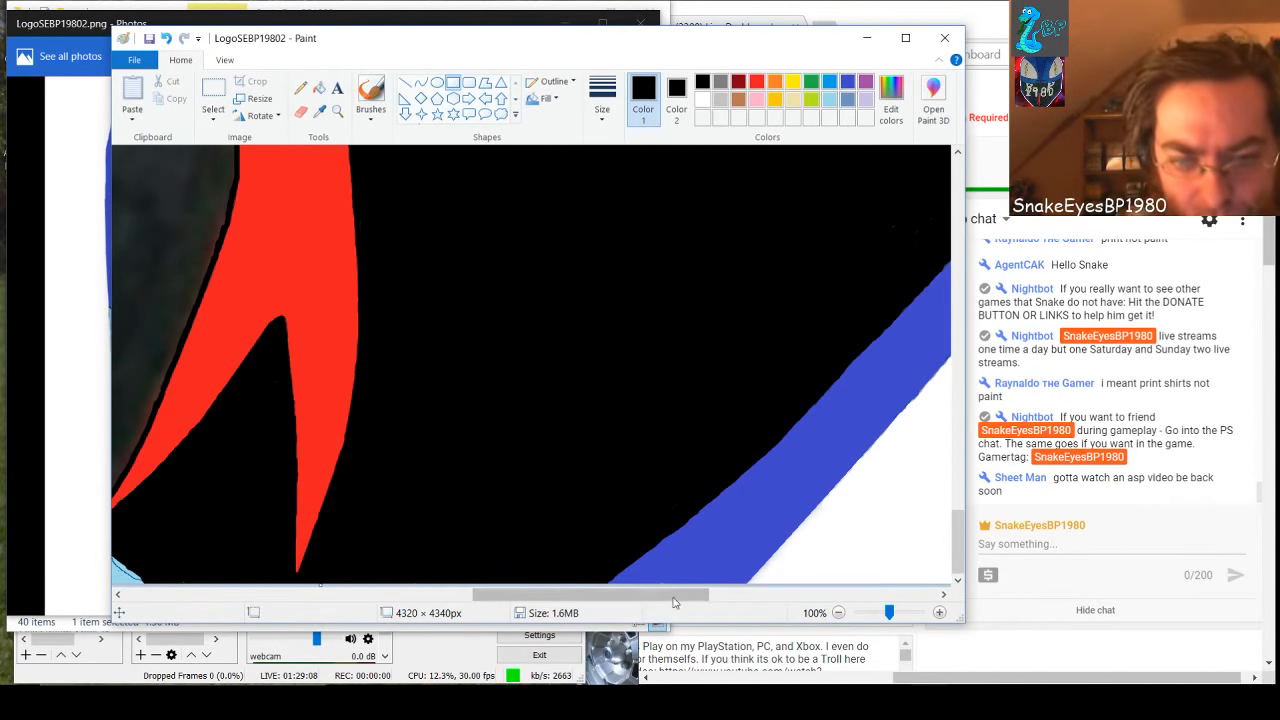
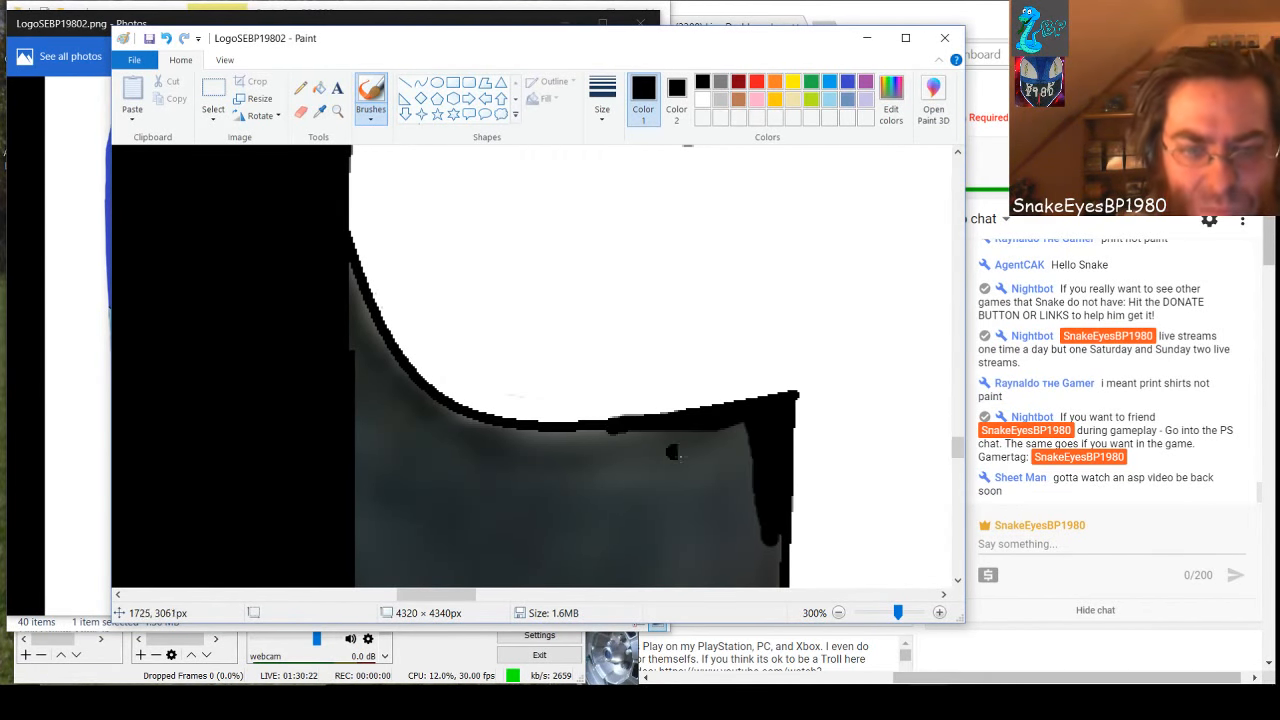
Undo the last brush stroke and brush the gray corner beneath the white shape's pointed tip solid black
{"action": "left_click", "coordinate": [166, 38]}
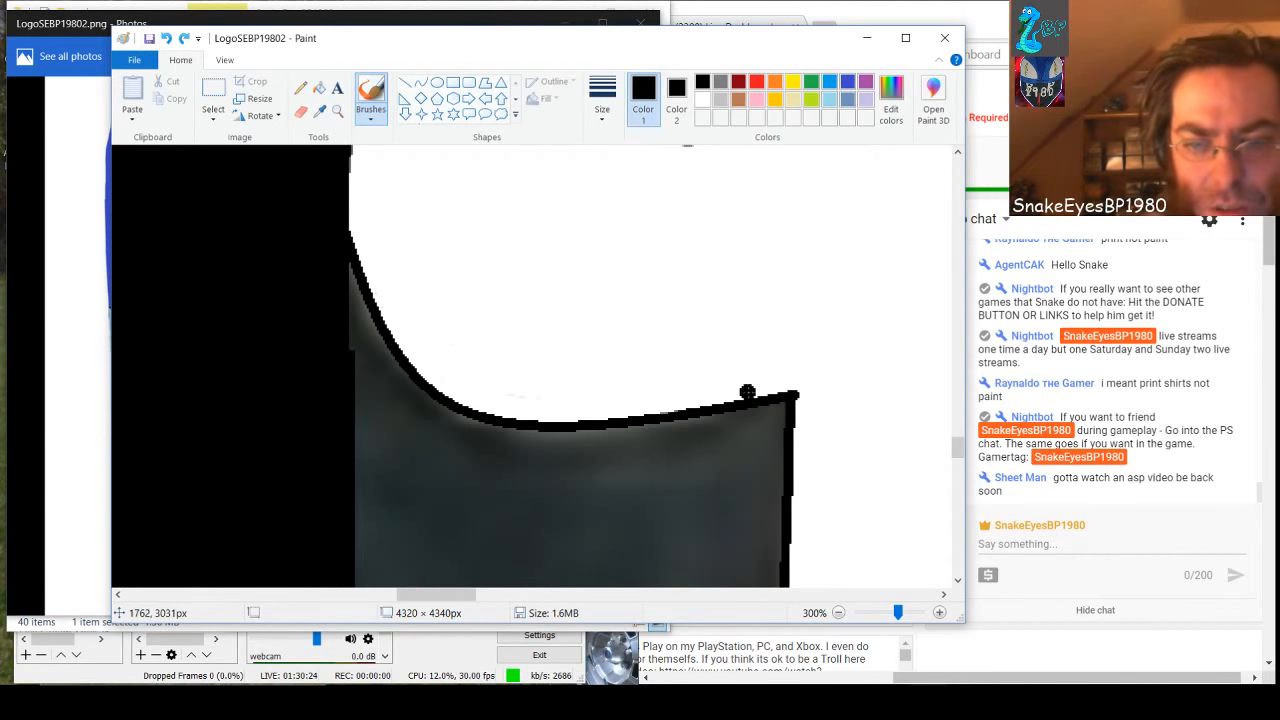
{"action": "left_click_drag", "start_coordinate": [788, 399], "coordinate": [630, 588]}
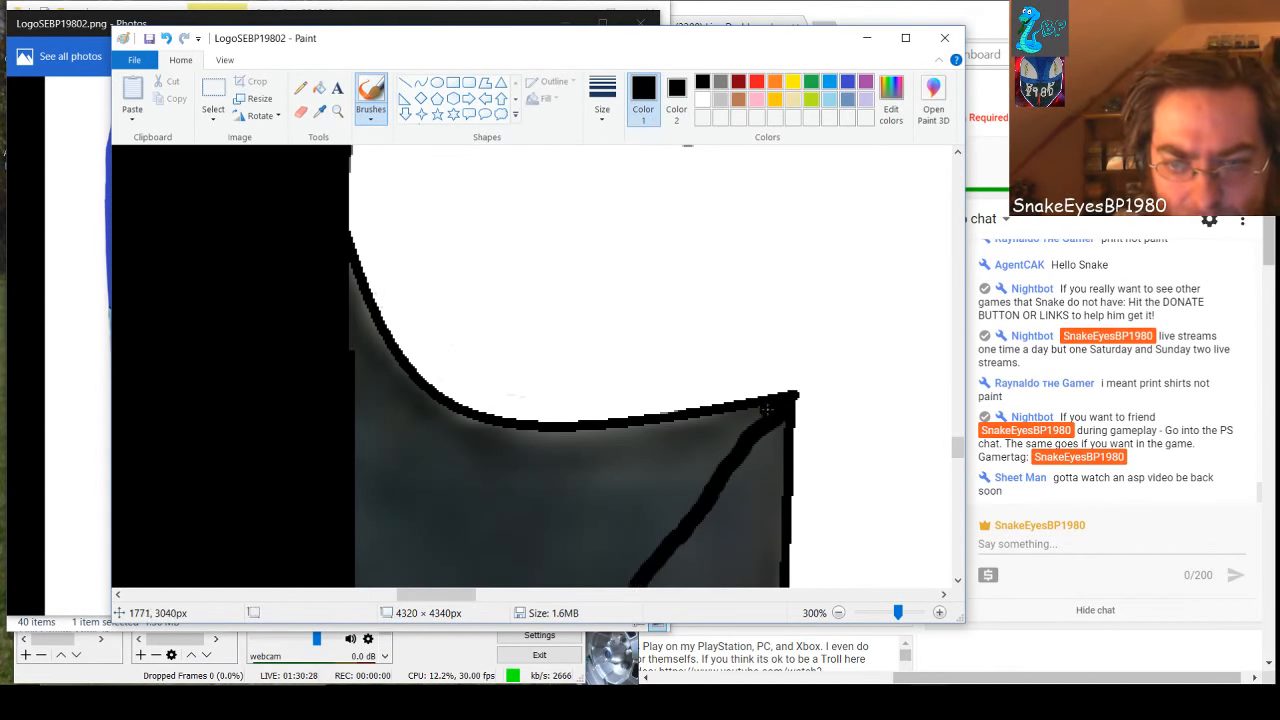
{"action": "mouse_move", "coordinate": [755, 413]}
{"action": "left_mouse_down"}
{"action": "mouse_move", "coordinate": [715, 442]}
{"action": "mouse_move", "coordinate": [608, 580]}
{"action": "left_mouse_up"}
{"action": "mouse_move", "coordinate": [740, 423]}
{"action": "left_mouse_down"}
{"action": "mouse_move", "coordinate": [701, 497]}
{"action": "mouse_move", "coordinate": [722, 454]}
{"action": "mouse_move", "coordinate": [617, 574]}
{"action": "left_mouse_up"}
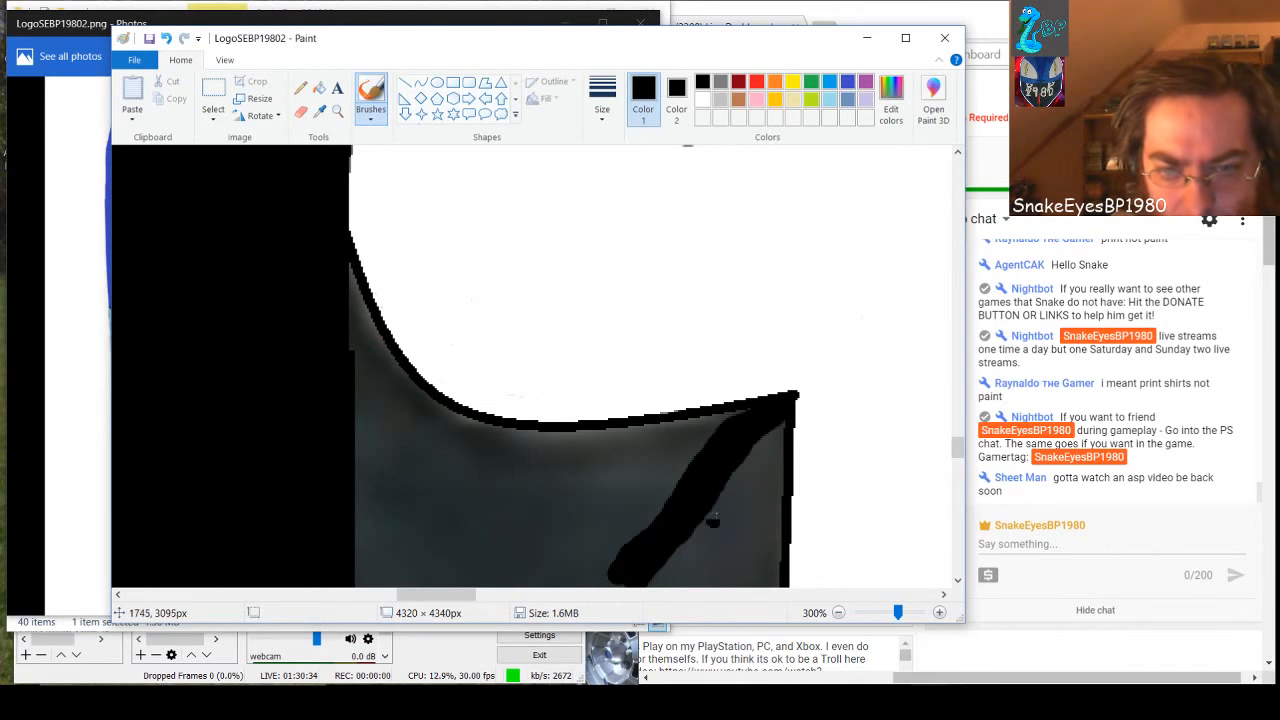
{"action": "mouse_move", "coordinate": [778, 422]}
{"action": "left_mouse_down"}
{"action": "mouse_move", "coordinate": [770, 579]}
{"action": "mouse_move", "coordinate": [768, 441]}
{"action": "mouse_move", "coordinate": [745, 578]}
{"action": "mouse_move", "coordinate": [759, 438]}
{"action": "mouse_move", "coordinate": [726, 578]}
{"action": "mouse_move", "coordinate": [638, 580]}
{"action": "mouse_move", "coordinate": [745, 573]}
{"action": "mouse_move", "coordinate": [634, 566]}
{"action": "mouse_move", "coordinate": [707, 554]}
{"action": "mouse_move", "coordinate": [728, 537]}
{"action": "mouse_move", "coordinate": [677, 557]}
{"action": "mouse_move", "coordinate": [727, 480]}
{"action": "mouse_move", "coordinate": [714, 508]}
{"action": "left_mouse_up"}
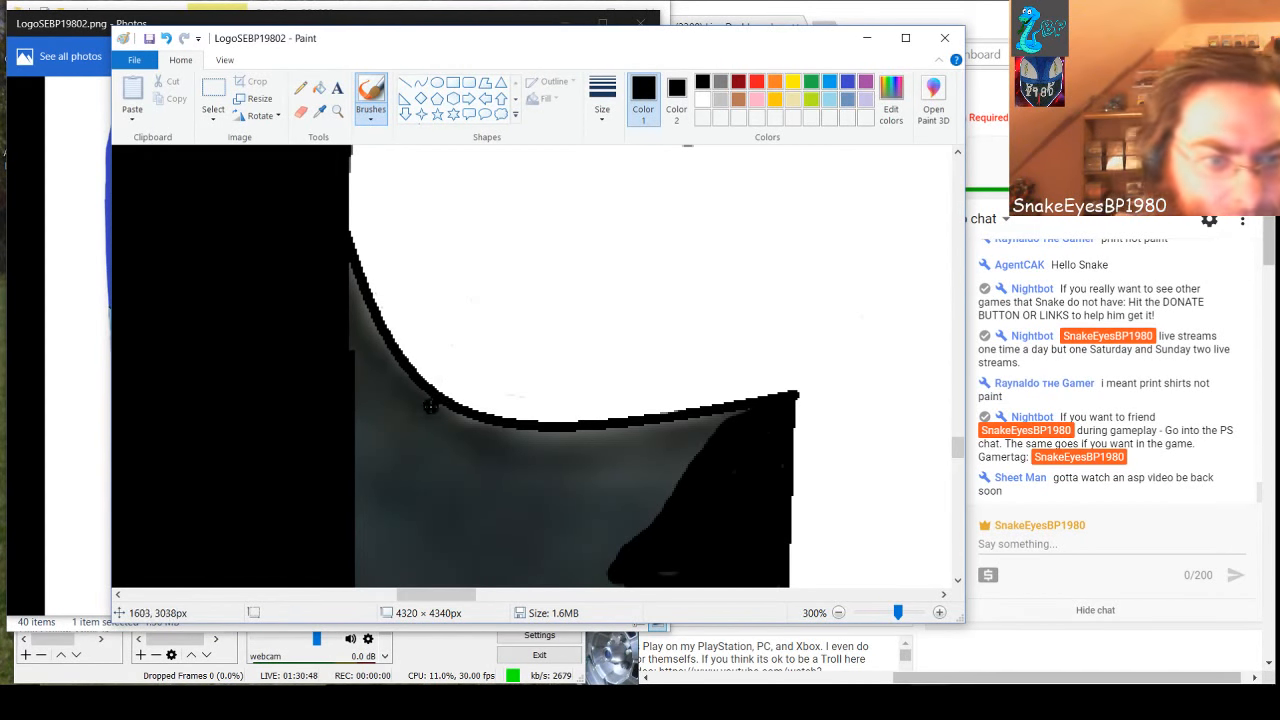
Brush black over the gray beneath the white shape's curved lower edge, joining it to the blackened corner
{"action": "mouse_move", "coordinate": [344, 265]}
{"action": "left_mouse_down"}
{"action": "mouse_move", "coordinate": [393, 375]}
{"action": "mouse_move", "coordinate": [359, 321]}
{"action": "mouse_move", "coordinate": [363, 372]}
{"action": "mouse_move", "coordinate": [356, 315]}
{"action": "mouse_move", "coordinate": [346, 369]}
{"action": "mouse_move", "coordinate": [349, 298]}
{"action": "mouse_move", "coordinate": [367, 314]}
{"action": "mouse_move", "coordinate": [377, 387]}
{"action": "mouse_move", "coordinate": [359, 386]}
{"action": "mouse_move", "coordinate": [398, 374]}
{"action": "mouse_move", "coordinate": [490, 431]}
{"action": "mouse_move", "coordinate": [398, 391]}
{"action": "mouse_move", "coordinate": [445, 433]}
{"action": "mouse_move", "coordinate": [388, 406]}
{"action": "mouse_move", "coordinate": [374, 387]}
{"action": "mouse_move", "coordinate": [409, 410]}
{"action": "mouse_move", "coordinate": [382, 384]}
{"action": "mouse_move", "coordinate": [364, 406]}
{"action": "mouse_move", "coordinate": [360, 393]}
{"action": "mouse_move", "coordinate": [358, 430]}
{"action": "mouse_move", "coordinate": [451, 436]}
{"action": "mouse_move", "coordinate": [329, 431]}
{"action": "mouse_move", "coordinate": [392, 418]}
{"action": "left_mouse_up"}
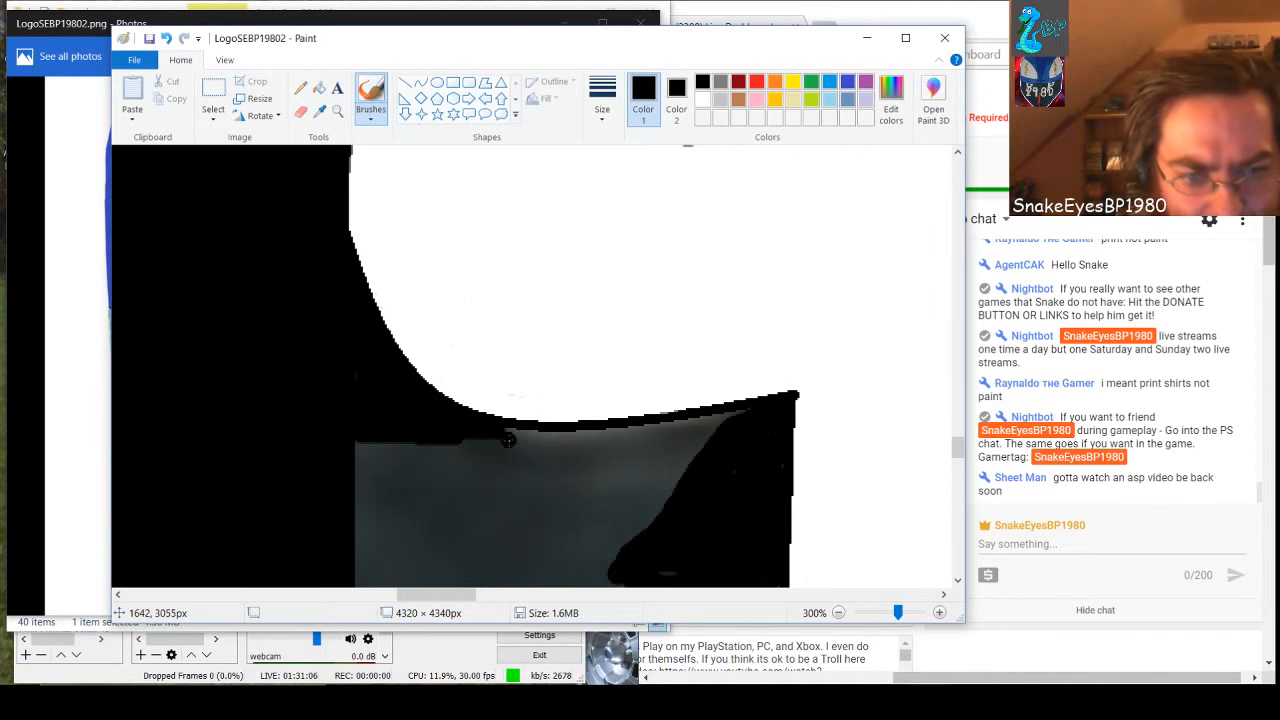
{"action": "mouse_move", "coordinate": [489, 434]}
{"action": "left_mouse_down"}
{"action": "mouse_move", "coordinate": [749, 416]}
{"action": "mouse_move", "coordinate": [607, 458]}
{"action": "mouse_move", "coordinate": [670, 439]}
{"action": "mouse_move", "coordinate": [540, 450]}
{"action": "mouse_move", "coordinate": [667, 427]}
{"action": "mouse_move", "coordinate": [669, 440]}
{"action": "mouse_move", "coordinate": [586, 472]}
{"action": "mouse_move", "coordinate": [700, 432]}
{"action": "mouse_move", "coordinate": [639, 519]}
{"action": "mouse_move", "coordinate": [679, 468]}
{"action": "left_mouse_up"}
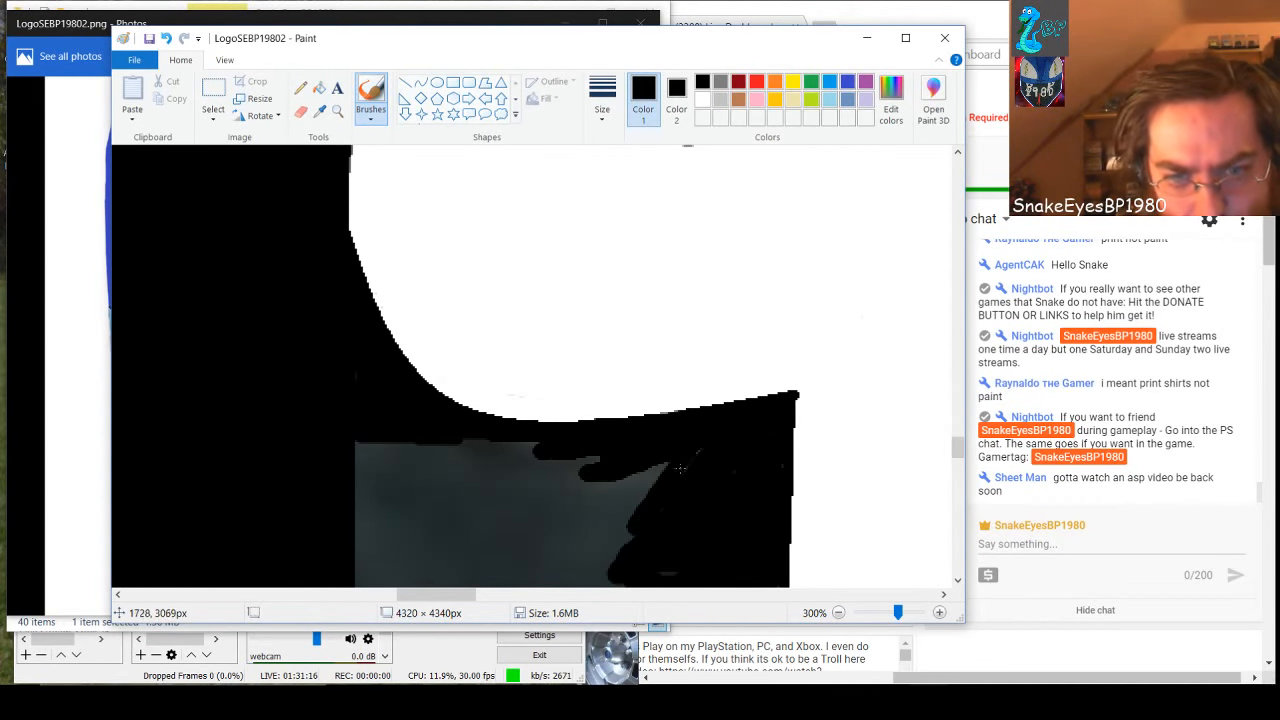
{"action": "mouse_move", "coordinate": [630, 548]}
{"action": "left_mouse_down"}
{"action": "mouse_move", "coordinate": [647, 472]}
{"action": "mouse_move", "coordinate": [609, 551]}
{"action": "mouse_move", "coordinate": [636, 480]}
{"action": "mouse_move", "coordinate": [598, 535]}
{"action": "mouse_move", "coordinate": [623, 467]}
{"action": "mouse_move", "coordinate": [598, 512]}
{"action": "mouse_move", "coordinate": [616, 448]}
{"action": "mouse_move", "coordinate": [592, 493]}
{"action": "mouse_move", "coordinate": [578, 473]}
{"action": "mouse_move", "coordinate": [590, 461]}
{"action": "mouse_move", "coordinate": [526, 473]}
{"action": "mouse_move", "coordinate": [580, 467]}
{"action": "mouse_move", "coordinate": [431, 447]}
{"action": "mouse_move", "coordinate": [546, 443]}
{"action": "mouse_move", "coordinate": [353, 445]}
{"action": "mouse_move", "coordinate": [413, 458]}
{"action": "mouse_move", "coordinate": [341, 465]}
{"action": "mouse_move", "coordinate": [486, 457]}
{"action": "mouse_move", "coordinate": [334, 483]}
{"action": "mouse_move", "coordinate": [436, 473]}
{"action": "mouse_move", "coordinate": [351, 481]}
{"action": "mouse_move", "coordinate": [434, 462]}
{"action": "mouse_move", "coordinate": [453, 474]}
{"action": "mouse_move", "coordinate": [379, 486]}
{"action": "mouse_move", "coordinate": [534, 469]}
{"action": "mouse_move", "coordinate": [420, 488]}
{"action": "mouse_move", "coordinate": [551, 494]}
{"action": "mouse_move", "coordinate": [372, 494]}
{"action": "left_mouse_up"}
{"action": "left_click_drag", "start_coordinate": [481, 498], "coordinate": [572, 487]}
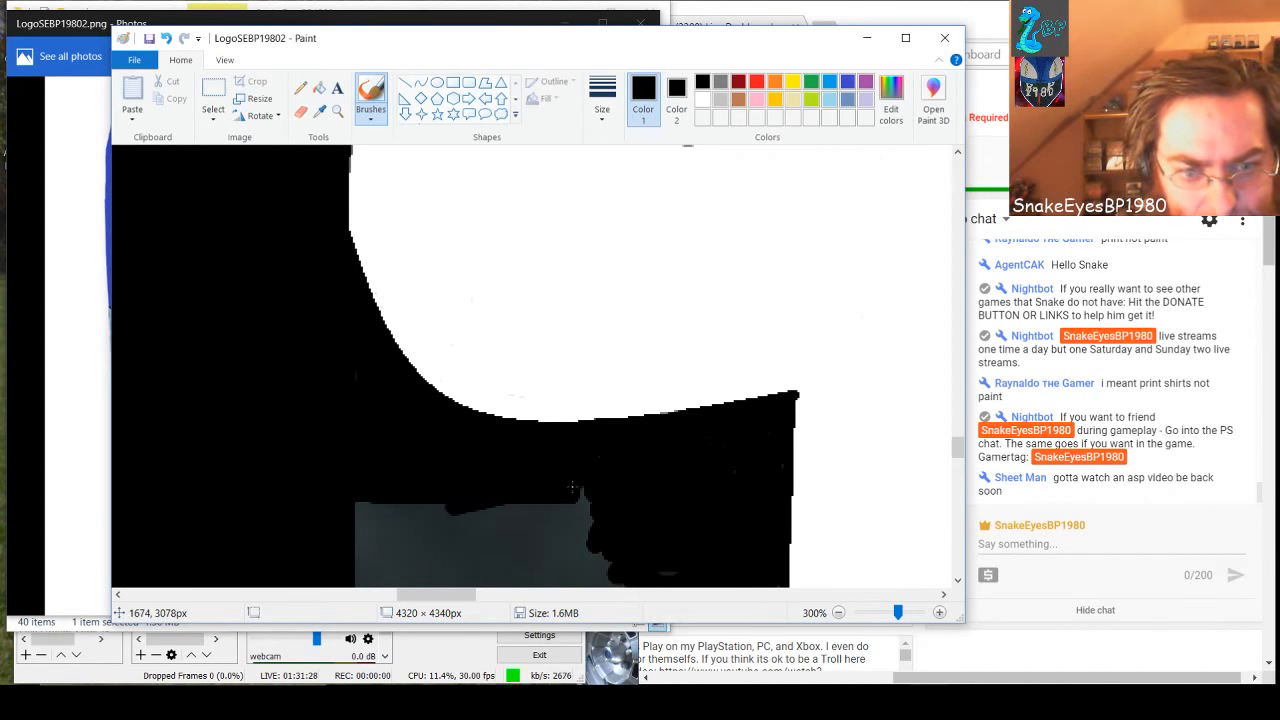
Brush a broad vertical black band through the gray to separate the rectangular patch from the area beside the white edge
{"action": "scroll", "coordinate": [596, 489], "scroll_direction": "down", "scroll_amount": 3}
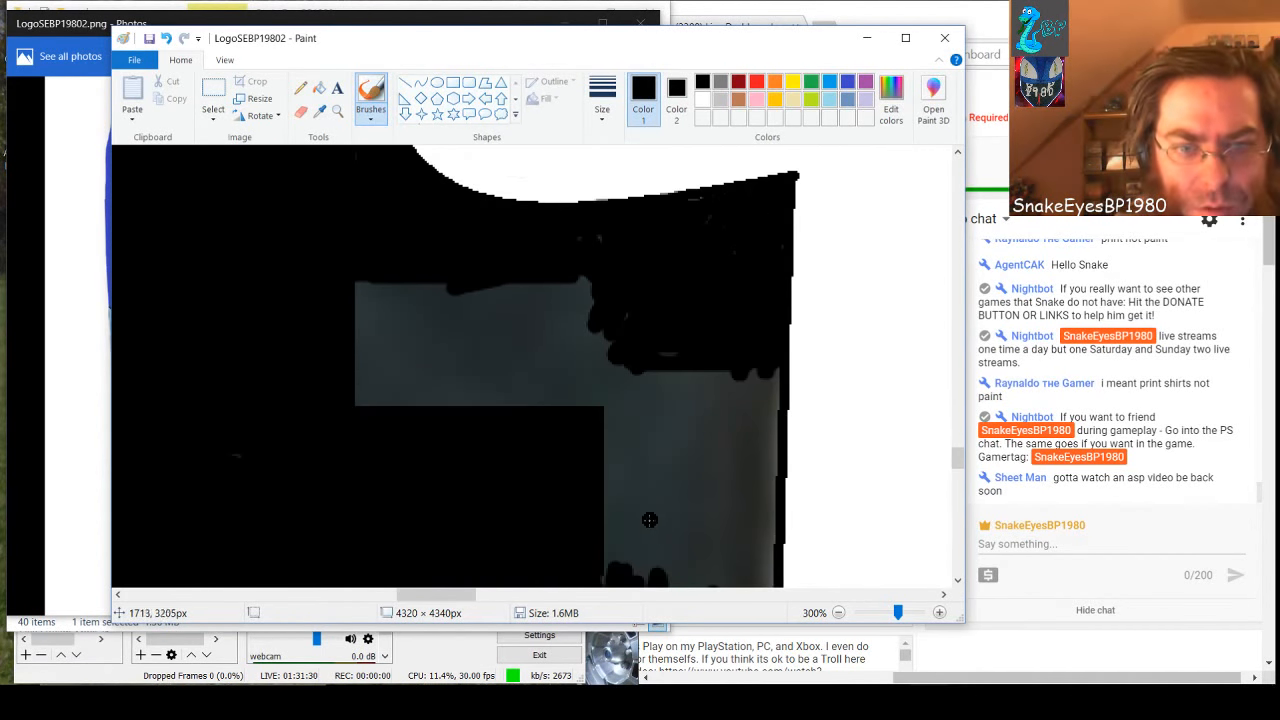
{"action": "mouse_move", "coordinate": [641, 349]}
{"action": "left_mouse_down"}
{"action": "mouse_move", "coordinate": [688, 357]}
{"action": "mouse_move", "coordinate": [628, 352]}
{"action": "mouse_move", "coordinate": [598, 404]}
{"action": "mouse_move", "coordinate": [592, 265]}
{"action": "mouse_move", "coordinate": [590, 404]}
{"action": "left_mouse_up"}
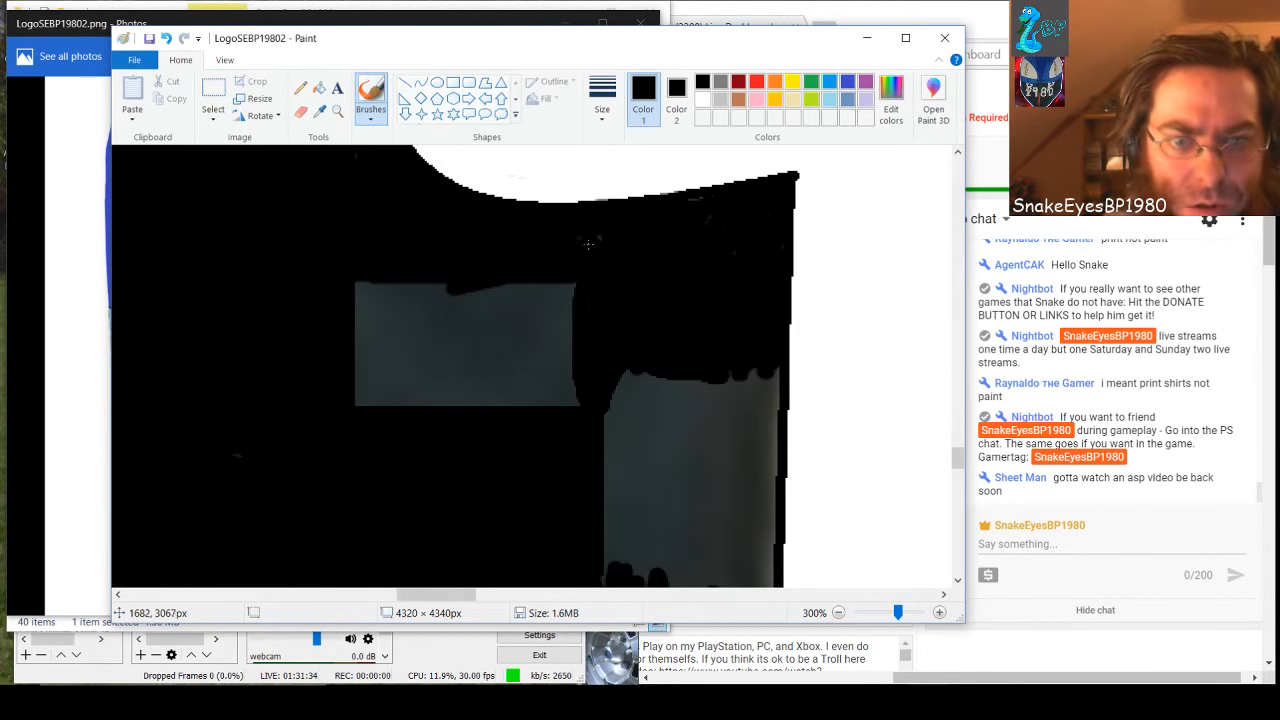
{"action": "mouse_move", "coordinate": [576, 286]}
{"action": "left_mouse_down"}
{"action": "mouse_move", "coordinate": [572, 416]}
{"action": "mouse_move", "coordinate": [561, 277]}
{"action": "mouse_move", "coordinate": [570, 285]}
{"action": "mouse_move", "coordinate": [563, 403]}
{"action": "mouse_move", "coordinate": [547, 389]}
{"action": "mouse_move", "coordinate": [547, 271]}
{"action": "mouse_move", "coordinate": [549, 403]}
{"action": "mouse_move", "coordinate": [534, 267]}
{"action": "mouse_move", "coordinate": [527, 425]}
{"action": "left_mouse_up"}
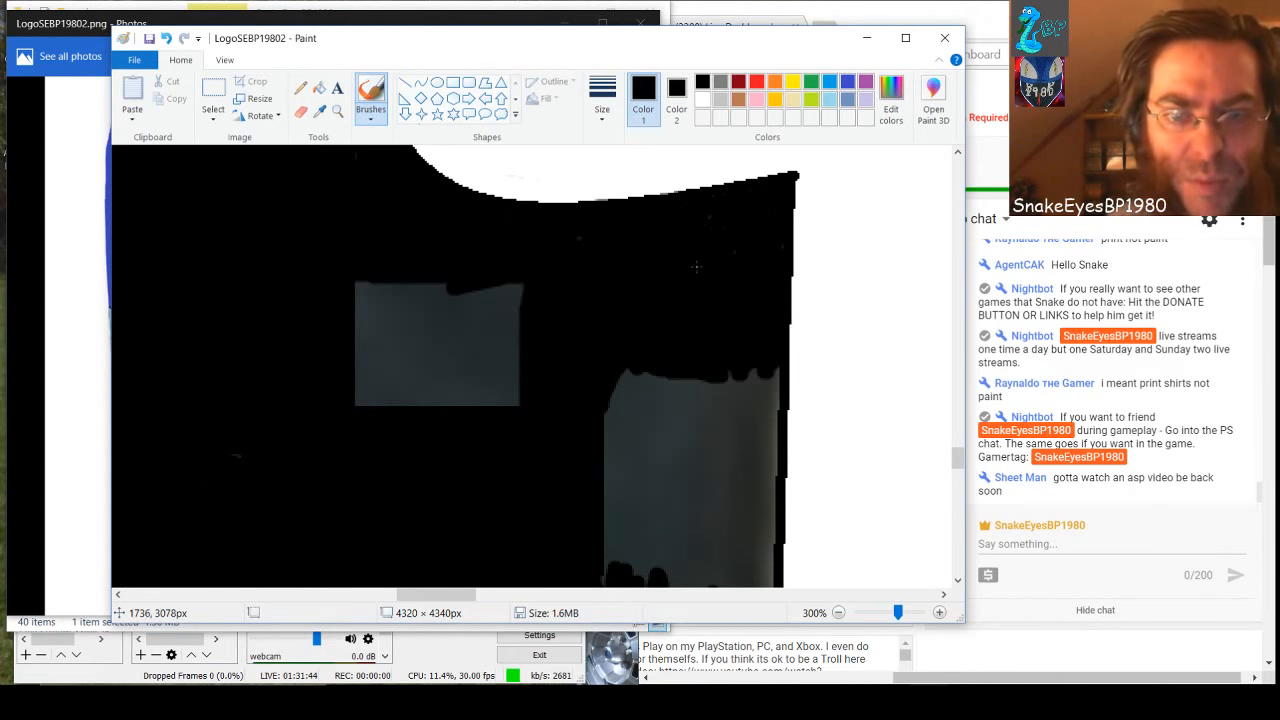
Brush black down the gray beside the white shape's vertical edge, connecting with the jagged strokes below
{"action": "scroll", "coordinate": [697, 313], "scroll_direction": "down", "scroll_amount": 3}
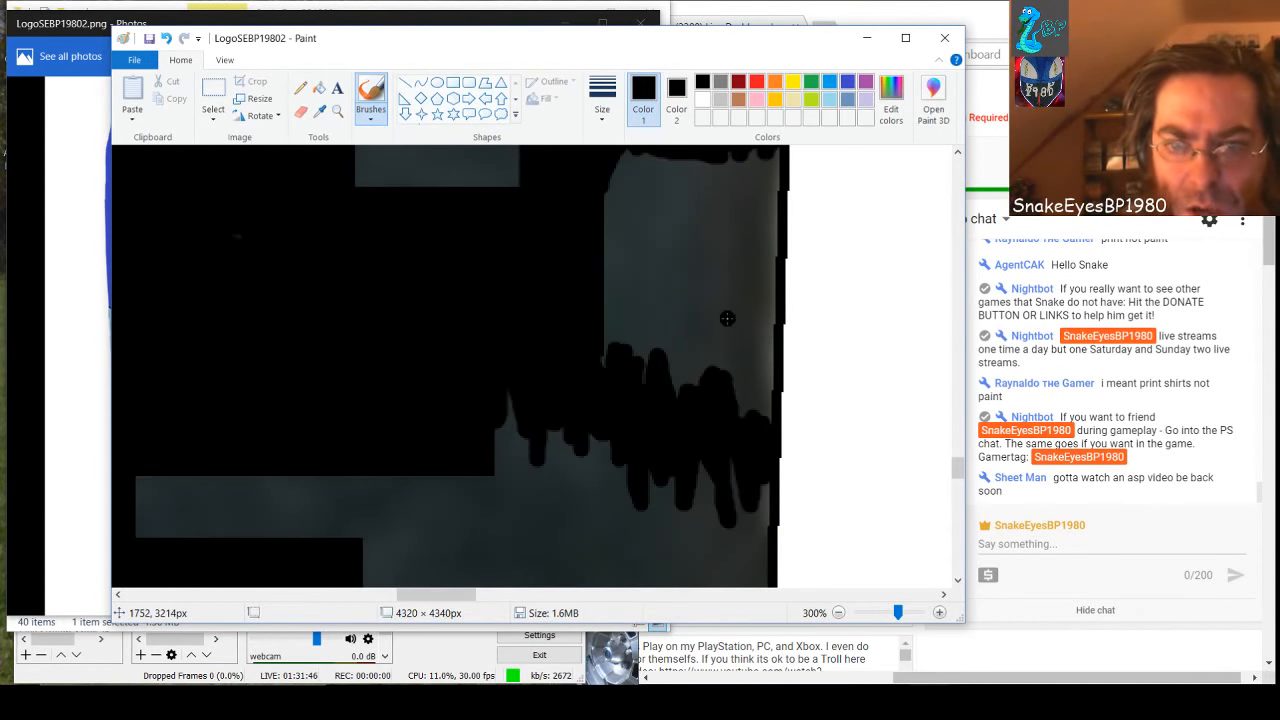
{"action": "scroll", "coordinate": [733, 297], "scroll_direction": "up", "scroll_amount": 3}
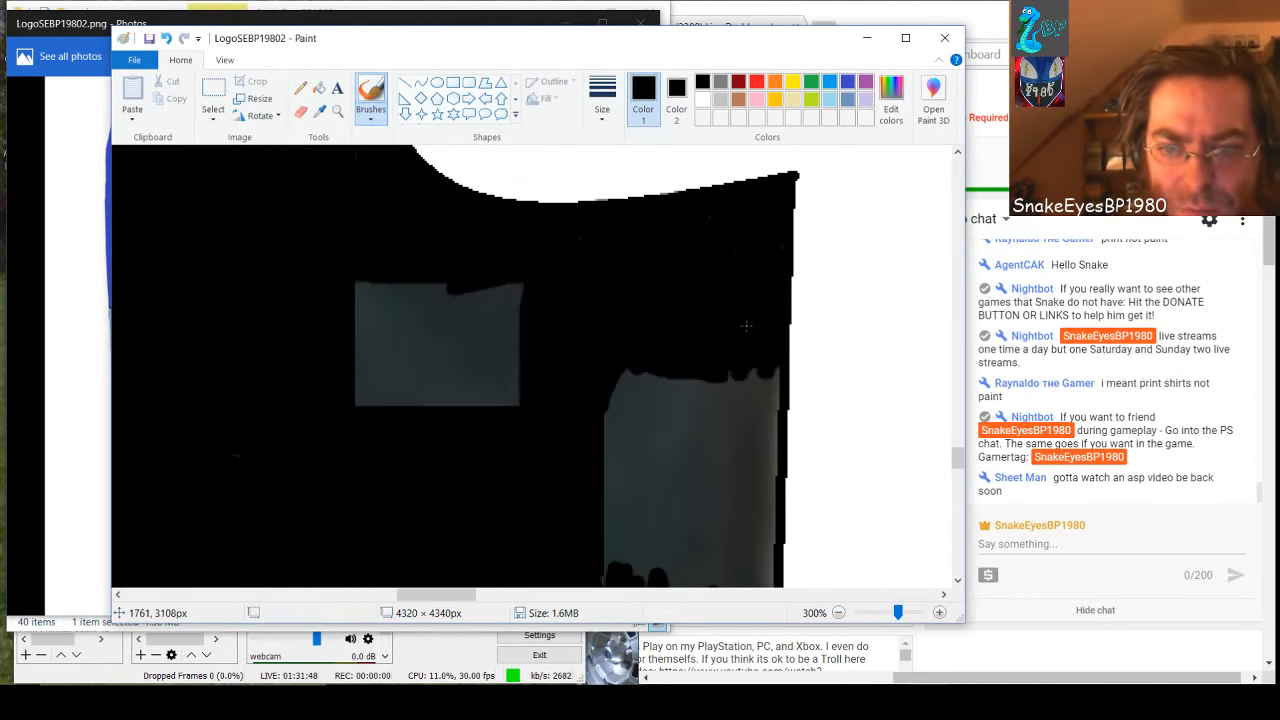
{"action": "scroll", "coordinate": [746, 325], "scroll_direction": "down", "scroll_amount": 2}
{"action": "mouse_move", "coordinate": [771, 262]}
{"action": "left_mouse_down"}
{"action": "mouse_move", "coordinate": [762, 538]}
{"action": "mouse_move", "coordinate": [750, 254]}
{"action": "mouse_move", "coordinate": [740, 524]}
{"action": "left_mouse_up"}
{"action": "mouse_move", "coordinate": [744, 458]}
{"action": "left_mouse_down"}
{"action": "mouse_move", "coordinate": [727, 265]}
{"action": "mouse_move", "coordinate": [726, 470]}
{"action": "mouse_move", "coordinate": [731, 447]}
{"action": "mouse_move", "coordinate": [731, 327]}
{"action": "mouse_move", "coordinate": [713, 274]}
{"action": "mouse_move", "coordinate": [706, 521]}
{"action": "left_mouse_up"}
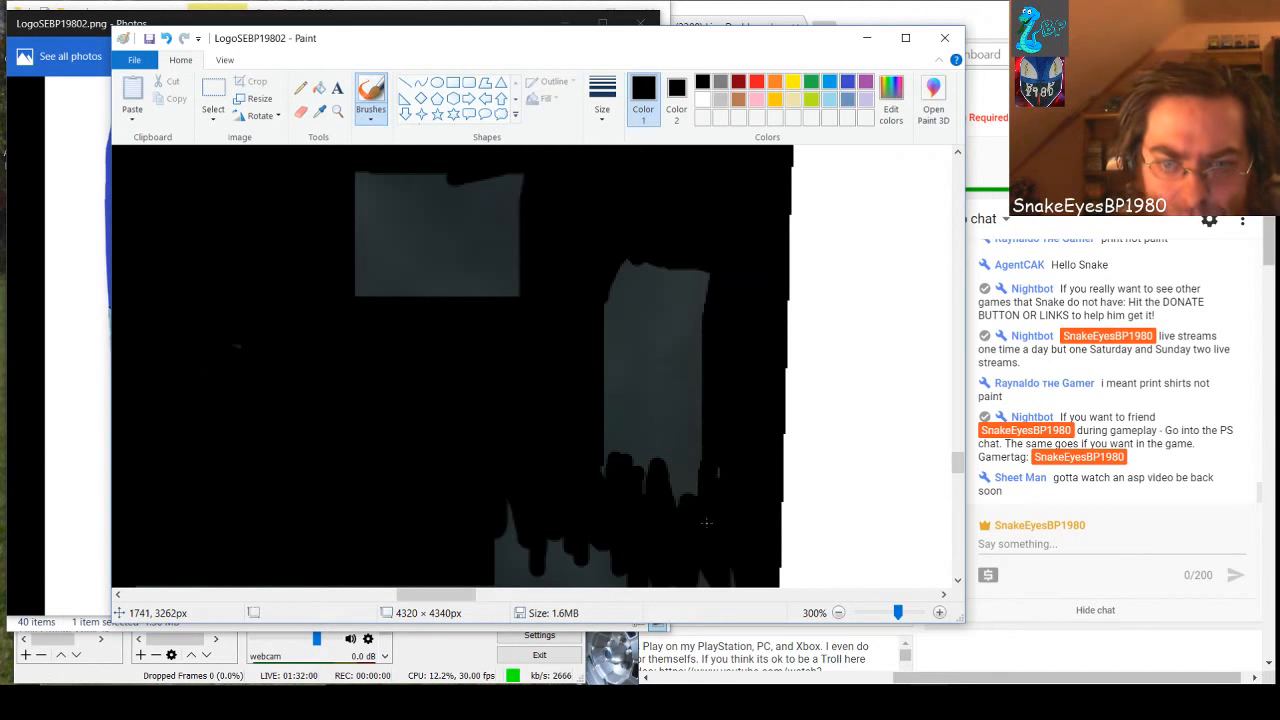
{"action": "mouse_move", "coordinate": [710, 262]}
{"action": "left_mouse_down"}
{"action": "mouse_move", "coordinate": [700, 508]}
{"action": "mouse_move", "coordinate": [689, 480]}
{"action": "mouse_move", "coordinate": [694, 238]}
{"action": "mouse_move", "coordinate": [690, 468]}
{"action": "left_mouse_up"}
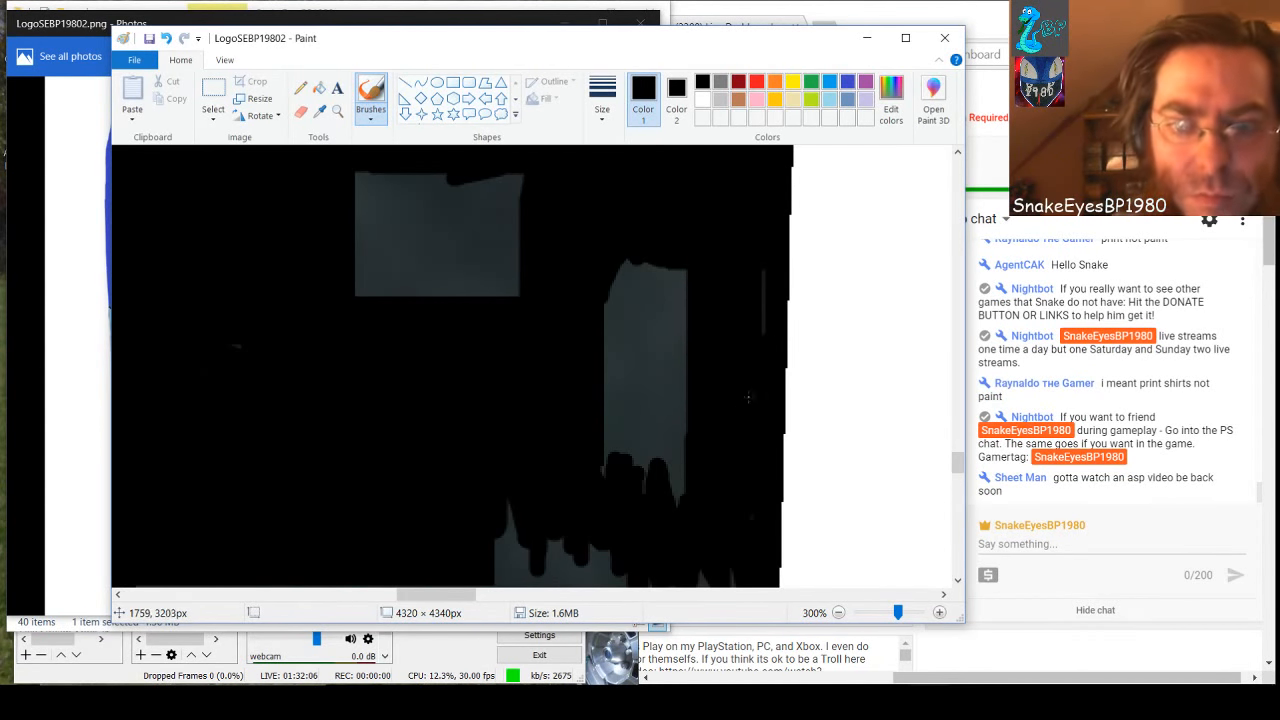
Extend the black band along the white shape's vertical edge down past its lower corner
{"action": "scroll", "coordinate": [670, 355], "scroll_direction": "down", "scroll_amount": 3}
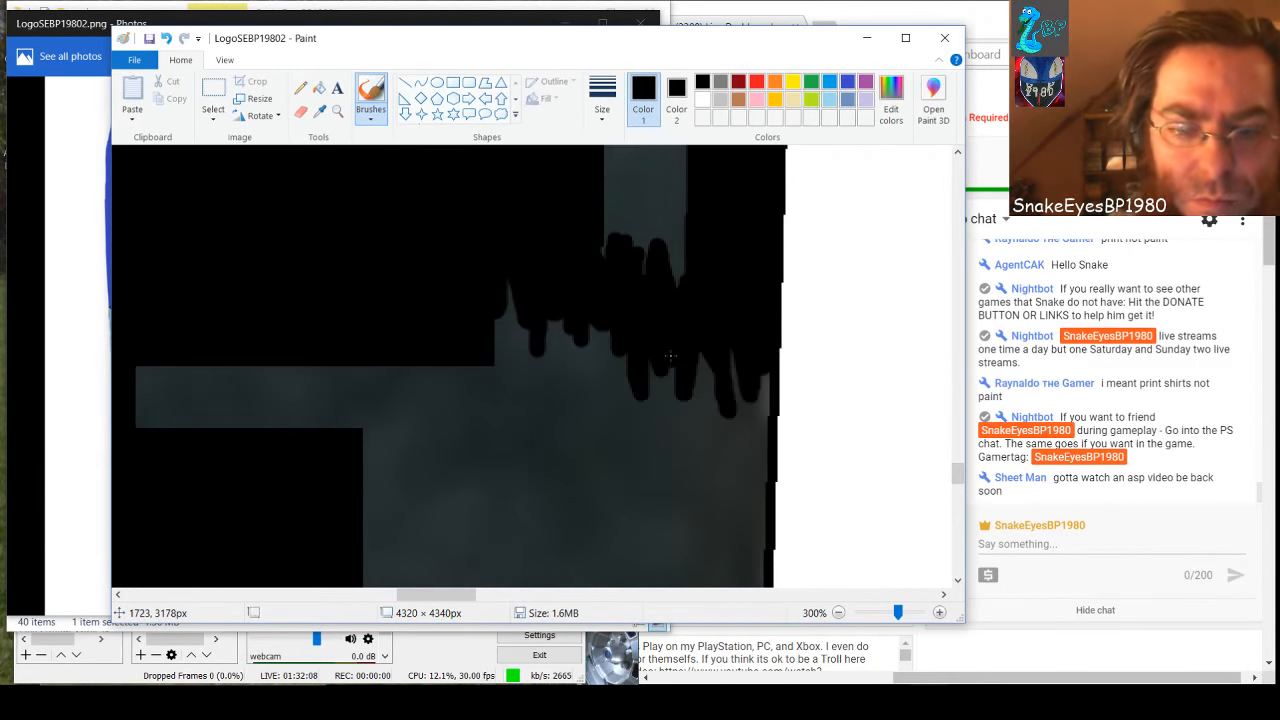
{"action": "mouse_move", "coordinate": [732, 348]}
{"action": "left_mouse_down"}
{"action": "mouse_move", "coordinate": [733, 428]}
{"action": "mouse_move", "coordinate": [744, 374]}
{"action": "mouse_move", "coordinate": [746, 422]}
{"action": "mouse_move", "coordinate": [763, 368]}
{"action": "mouse_move", "coordinate": [755, 508]}
{"action": "left_mouse_up"}
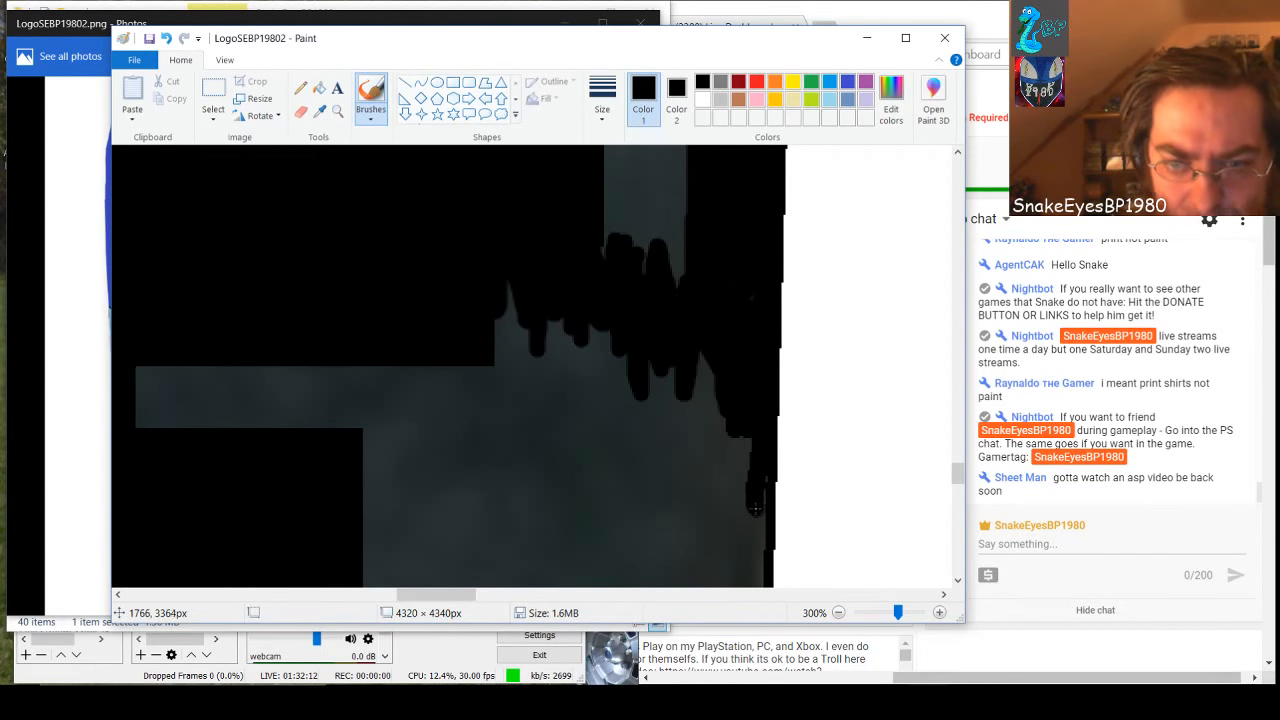
{"action": "mouse_move", "coordinate": [743, 411]}
{"action": "left_mouse_down"}
{"action": "mouse_move", "coordinate": [745, 509]}
{"action": "mouse_move", "coordinate": [724, 390]}
{"action": "mouse_move", "coordinate": [731, 484]}
{"action": "left_mouse_up"}
{"action": "scroll", "coordinate": [732, 494], "scroll_direction": "down", "scroll_amount": 3}
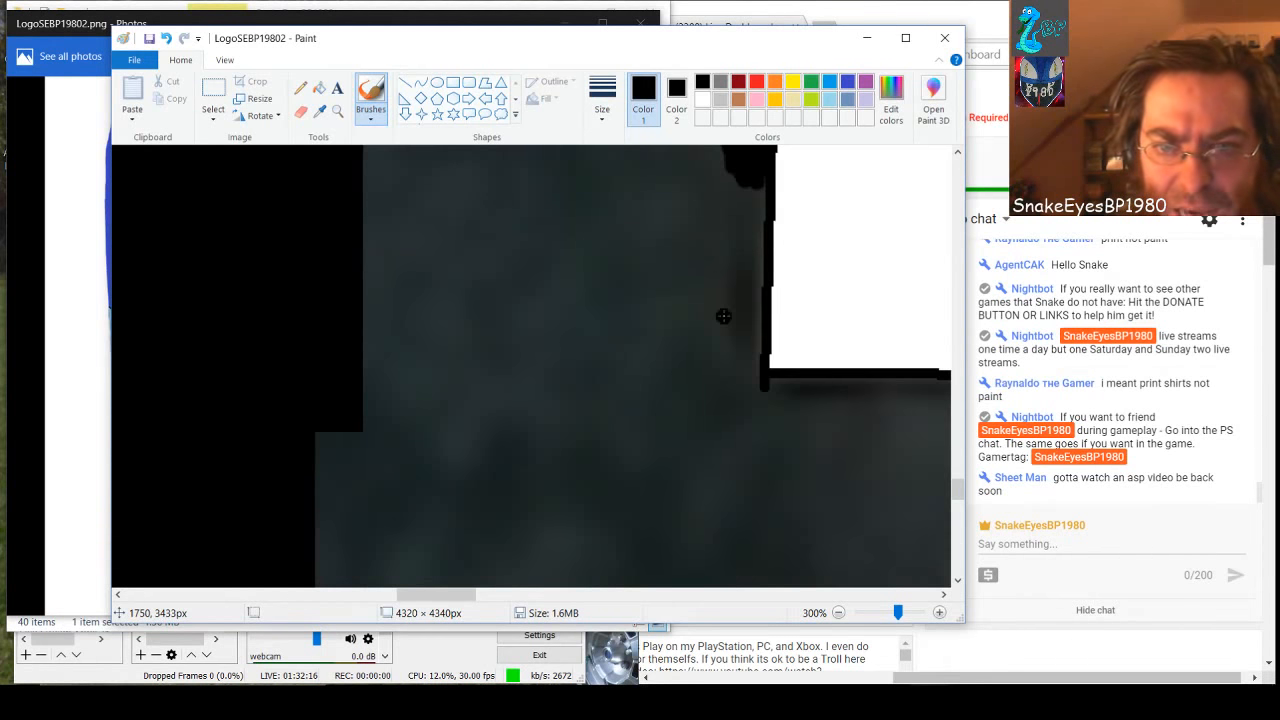
{"action": "mouse_move", "coordinate": [759, 183]}
{"action": "left_mouse_down"}
{"action": "mouse_move", "coordinate": [752, 386]}
{"action": "mouse_move", "coordinate": [735, 232]}
{"action": "mouse_move", "coordinate": [752, 283]}
{"action": "left_mouse_up"}
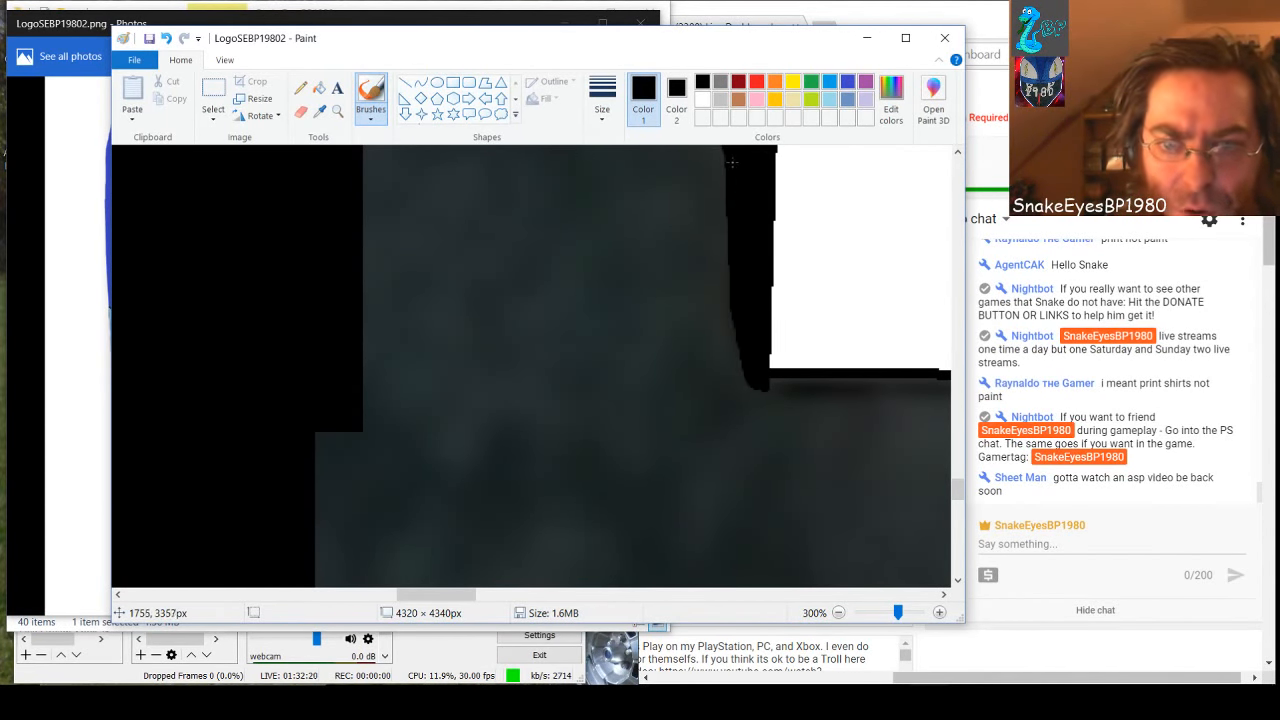
{"action": "mouse_move", "coordinate": [732, 162]}
{"action": "left_mouse_down"}
{"action": "mouse_move", "coordinate": [724, 348]}
{"action": "mouse_move", "coordinate": [730, 386]}
{"action": "mouse_move", "coordinate": [732, 345]}
{"action": "mouse_move", "coordinate": [747, 404]}
{"action": "left_mouse_up"}
{"action": "mouse_move", "coordinate": [720, 340]}
{"action": "left_mouse_down"}
{"action": "mouse_move", "coordinate": [719, 417]}
{"action": "mouse_move", "coordinate": [726, 351]}
{"action": "mouse_move", "coordinate": [734, 410]}
{"action": "mouse_move", "coordinate": [742, 374]}
{"action": "mouse_move", "coordinate": [746, 407]}
{"action": "mouse_move", "coordinate": [741, 396]}
{"action": "mouse_move", "coordinate": [755, 401]}
{"action": "mouse_move", "coordinate": [730, 425]}
{"action": "mouse_move", "coordinate": [740, 417]}
{"action": "mouse_move", "coordinate": [714, 443]}
{"action": "left_mouse_up"}
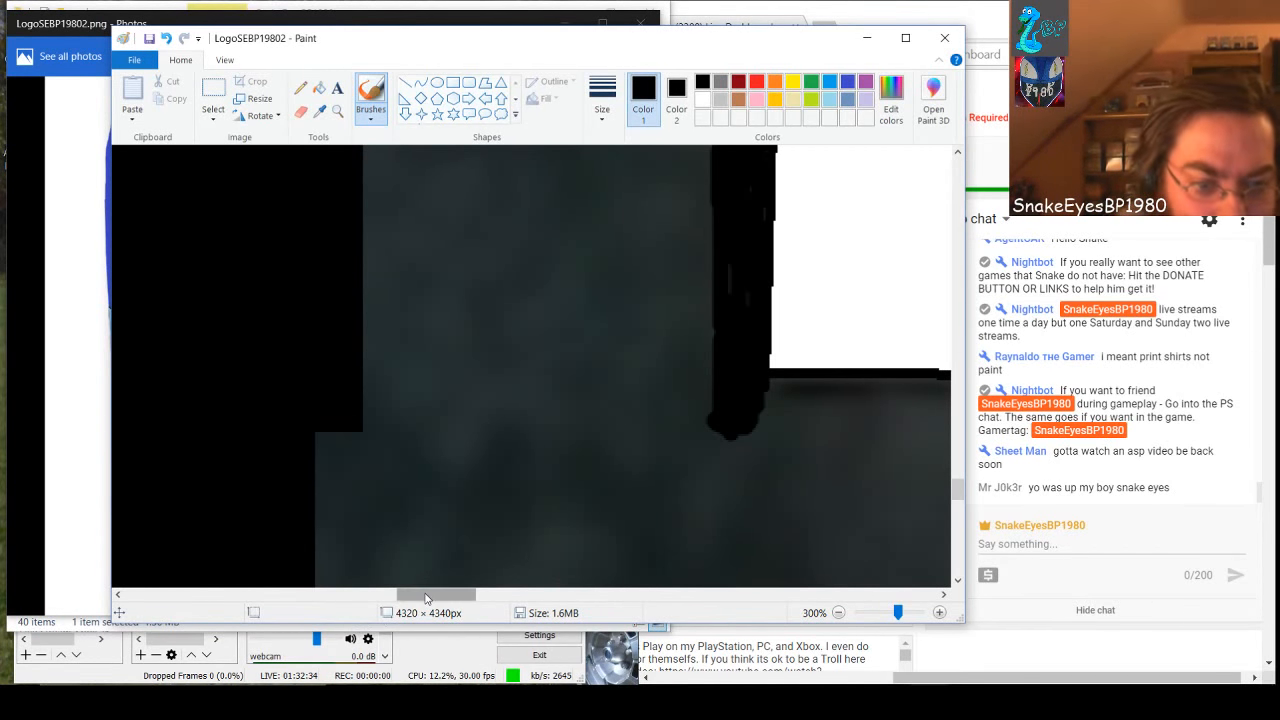
Brush a thick black band under the white shape's bottom edge and along its slanted side facing the red shape
{"action": "left_click_drag", "start_coordinate": [425, 597], "coordinate": [465, 597]}
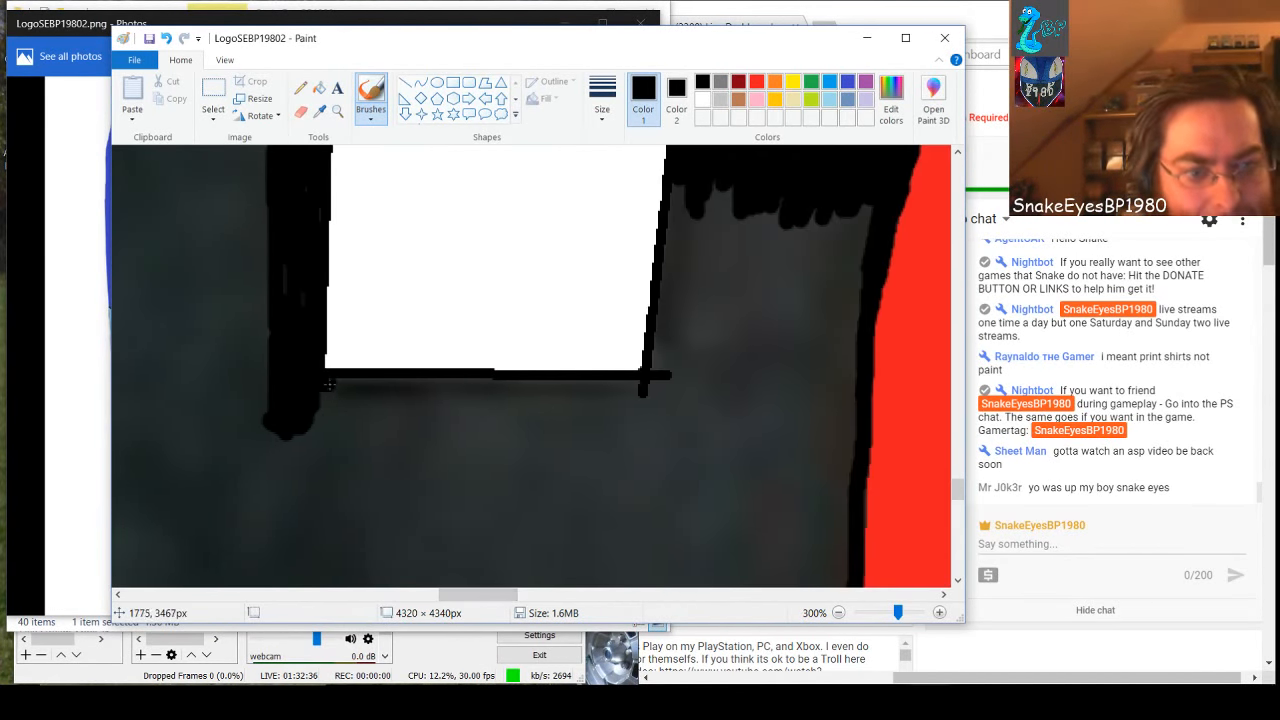
{"action": "mouse_move", "coordinate": [329, 383]}
{"action": "left_mouse_down"}
{"action": "mouse_move", "coordinate": [388, 384]}
{"action": "mouse_move", "coordinate": [307, 403]}
{"action": "mouse_move", "coordinate": [377, 414]}
{"action": "mouse_move", "coordinate": [305, 415]}
{"action": "mouse_move", "coordinate": [364, 430]}
{"action": "mouse_move", "coordinate": [309, 431]}
{"action": "mouse_move", "coordinate": [405, 406]}
{"action": "mouse_move", "coordinate": [370, 421]}
{"action": "mouse_move", "coordinate": [416, 417]}
{"action": "mouse_move", "coordinate": [364, 431]}
{"action": "mouse_move", "coordinate": [420, 410]}
{"action": "mouse_move", "coordinate": [356, 409]}
{"action": "mouse_move", "coordinate": [420, 404]}
{"action": "mouse_move", "coordinate": [343, 403]}
{"action": "mouse_move", "coordinate": [429, 395]}
{"action": "mouse_move", "coordinate": [390, 397]}
{"action": "mouse_move", "coordinate": [401, 385]}
{"action": "mouse_move", "coordinate": [525, 384]}
{"action": "mouse_move", "coordinate": [652, 393]}
{"action": "mouse_move", "coordinate": [478, 395]}
{"action": "mouse_move", "coordinate": [581, 393]}
{"action": "mouse_move", "coordinate": [532, 386]}
{"action": "mouse_move", "coordinate": [425, 415]}
{"action": "mouse_move", "coordinate": [480, 406]}
{"action": "mouse_move", "coordinate": [412, 407]}
{"action": "mouse_move", "coordinate": [659, 405]}
{"action": "mouse_move", "coordinate": [500, 397]}
{"action": "mouse_move", "coordinate": [648, 414]}
{"action": "mouse_move", "coordinate": [639, 428]}
{"action": "mouse_move", "coordinate": [369, 427]}
{"action": "mouse_move", "coordinate": [539, 405]}
{"action": "mouse_move", "coordinate": [420, 417]}
{"action": "mouse_move", "coordinate": [668, 435]}
{"action": "mouse_move", "coordinate": [664, 364]}
{"action": "mouse_move", "coordinate": [656, 434]}
{"action": "left_mouse_up"}
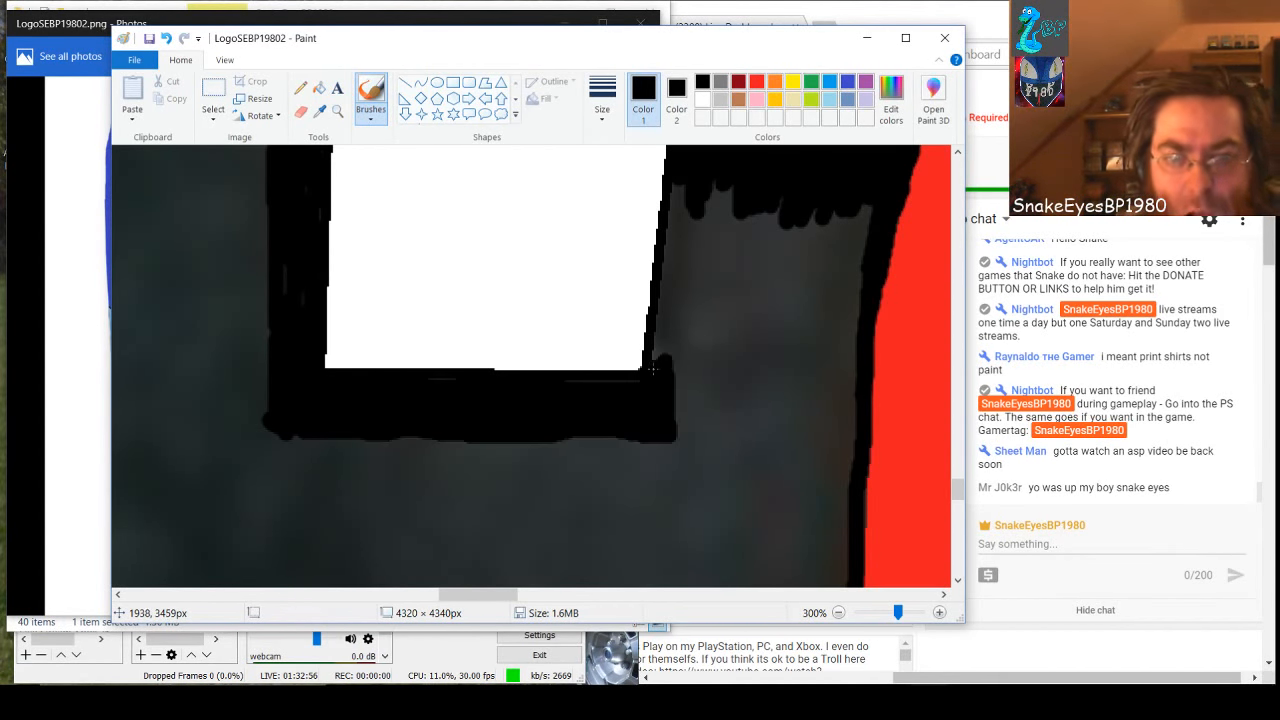
{"action": "mouse_move", "coordinate": [676, 190]}
{"action": "left_mouse_down"}
{"action": "mouse_move", "coordinate": [683, 240]}
{"action": "mouse_move", "coordinate": [660, 371]}
{"action": "mouse_move", "coordinate": [660, 275]}
{"action": "left_mouse_up"}
{"action": "mouse_move", "coordinate": [696, 182]}
{"action": "left_mouse_down"}
{"action": "mouse_move", "coordinate": [662, 390]}
{"action": "mouse_move", "coordinate": [711, 202]}
{"action": "mouse_move", "coordinate": [683, 370]}
{"action": "mouse_move", "coordinate": [721, 186]}
{"action": "mouse_move", "coordinate": [682, 351]}
{"action": "mouse_move", "coordinate": [738, 170]}
{"action": "mouse_move", "coordinate": [698, 357]}
{"action": "mouse_move", "coordinate": [759, 199]}
{"action": "mouse_move", "coordinate": [728, 355]}
{"action": "left_mouse_up"}
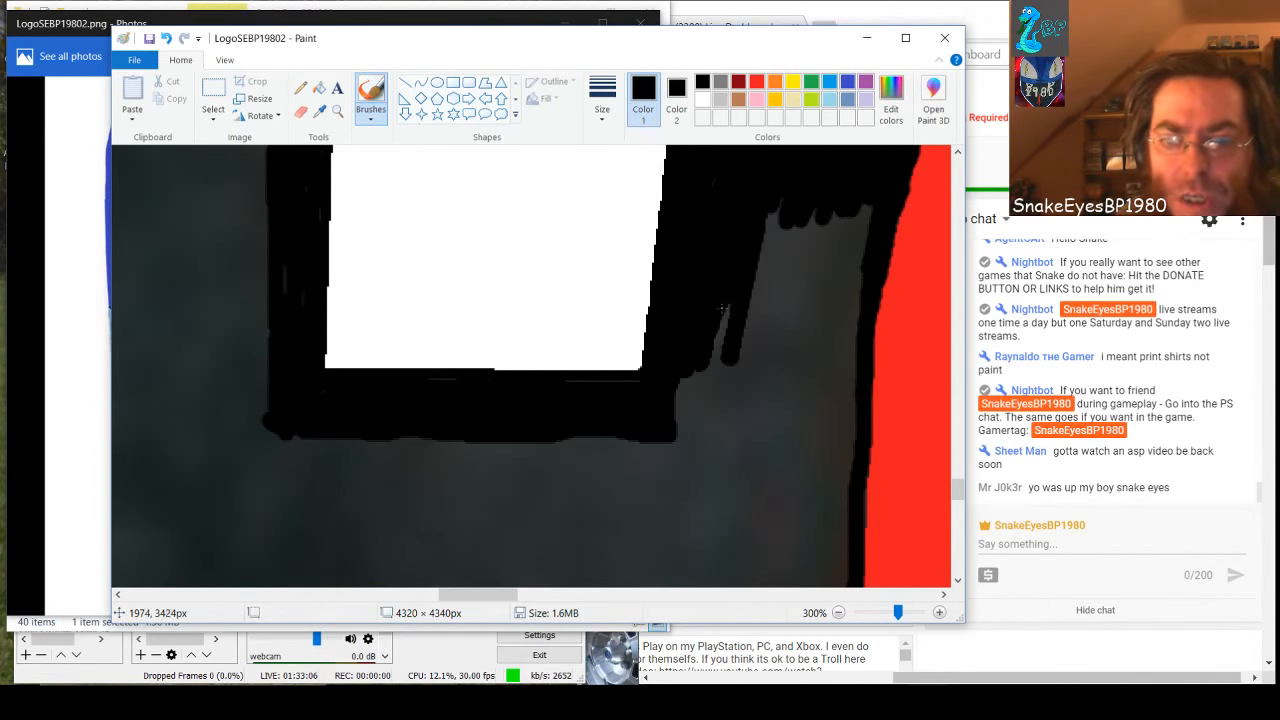
Brush the remaining gray between the white shape's slanted side and the red shape black, ending just below the white shape
{"action": "mouse_move", "coordinate": [722, 308]}
{"action": "left_mouse_down"}
{"action": "mouse_move", "coordinate": [712, 386]}
{"action": "mouse_move", "coordinate": [768, 222]}
{"action": "mouse_move", "coordinate": [740, 388]}
{"action": "mouse_move", "coordinate": [772, 347]}
{"action": "mouse_move", "coordinate": [806, 216]}
{"action": "mouse_move", "coordinate": [760, 365]}
{"action": "mouse_move", "coordinate": [832, 218]}
{"action": "mouse_move", "coordinate": [810, 210]}
{"action": "left_mouse_up"}
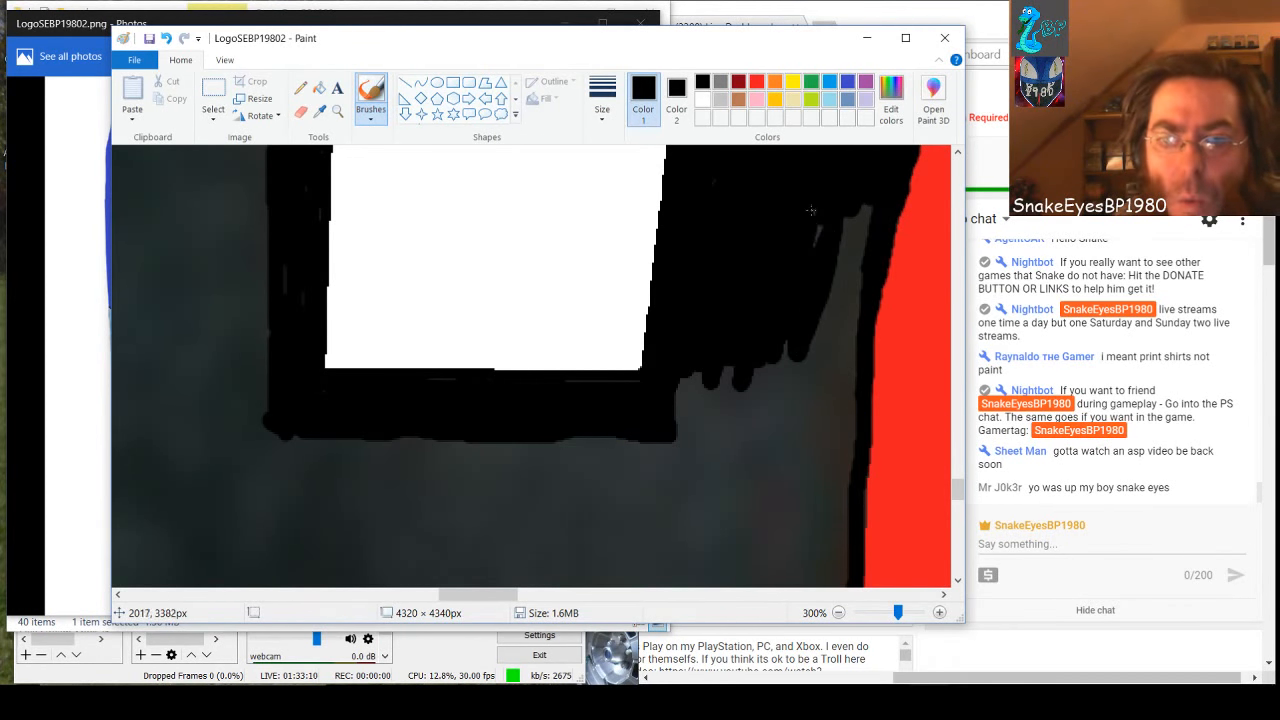
{"action": "mouse_move", "coordinate": [785, 331]}
{"action": "left_mouse_down"}
{"action": "mouse_move", "coordinate": [845, 230]}
{"action": "mouse_move", "coordinate": [811, 366]}
{"action": "mouse_move", "coordinate": [862, 206]}
{"action": "mouse_move", "coordinate": [833, 363]}
{"action": "left_mouse_up"}
{"action": "mouse_move", "coordinate": [841, 264]}
{"action": "left_mouse_down"}
{"action": "mouse_move", "coordinate": [856, 300]}
{"action": "mouse_move", "coordinate": [842, 476]}
{"action": "left_mouse_up"}
{"action": "mouse_move", "coordinate": [850, 393]}
{"action": "left_mouse_down"}
{"action": "mouse_move", "coordinate": [840, 462]}
{"action": "mouse_move", "coordinate": [825, 400]}
{"action": "mouse_move", "coordinate": [815, 480]}
{"action": "mouse_move", "coordinate": [793, 352]}
{"action": "mouse_move", "coordinate": [802, 485]}
{"action": "mouse_move", "coordinate": [785, 478]}
{"action": "mouse_move", "coordinate": [778, 362]}
{"action": "mouse_move", "coordinate": [786, 478]}
{"action": "mouse_move", "coordinate": [762, 370]}
{"action": "mouse_move", "coordinate": [750, 495]}
{"action": "mouse_move", "coordinate": [730, 346]}
{"action": "mouse_move", "coordinate": [718, 490]}
{"action": "mouse_move", "coordinate": [731, 494]}
{"action": "left_mouse_up"}
{"action": "mouse_move", "coordinate": [708, 370]}
{"action": "left_mouse_down"}
{"action": "mouse_move", "coordinate": [705, 495]}
{"action": "mouse_move", "coordinate": [675, 397]}
{"action": "left_mouse_up"}
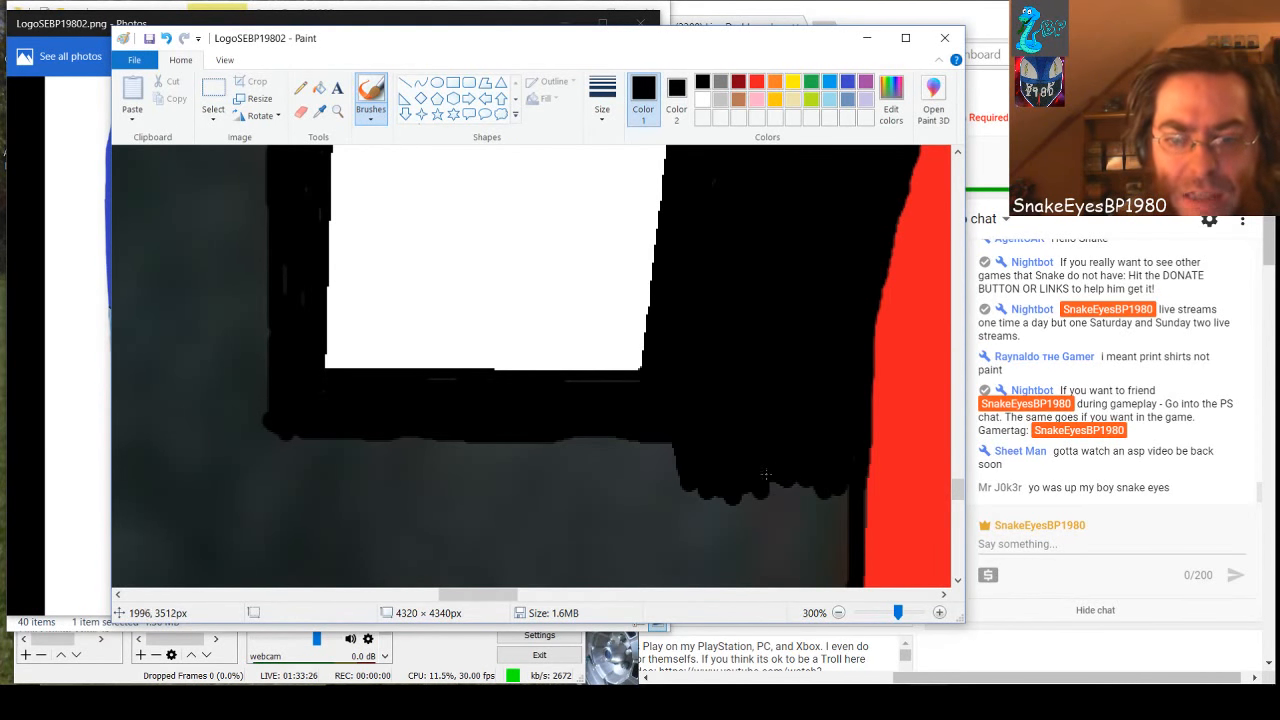
{"action": "mouse_move", "coordinate": [764, 474]}
{"action": "left_mouse_down"}
{"action": "mouse_move", "coordinate": [850, 494]}
{"action": "mouse_move", "coordinate": [665, 494]}
{"action": "mouse_move", "coordinate": [674, 445]}
{"action": "left_mouse_up"}
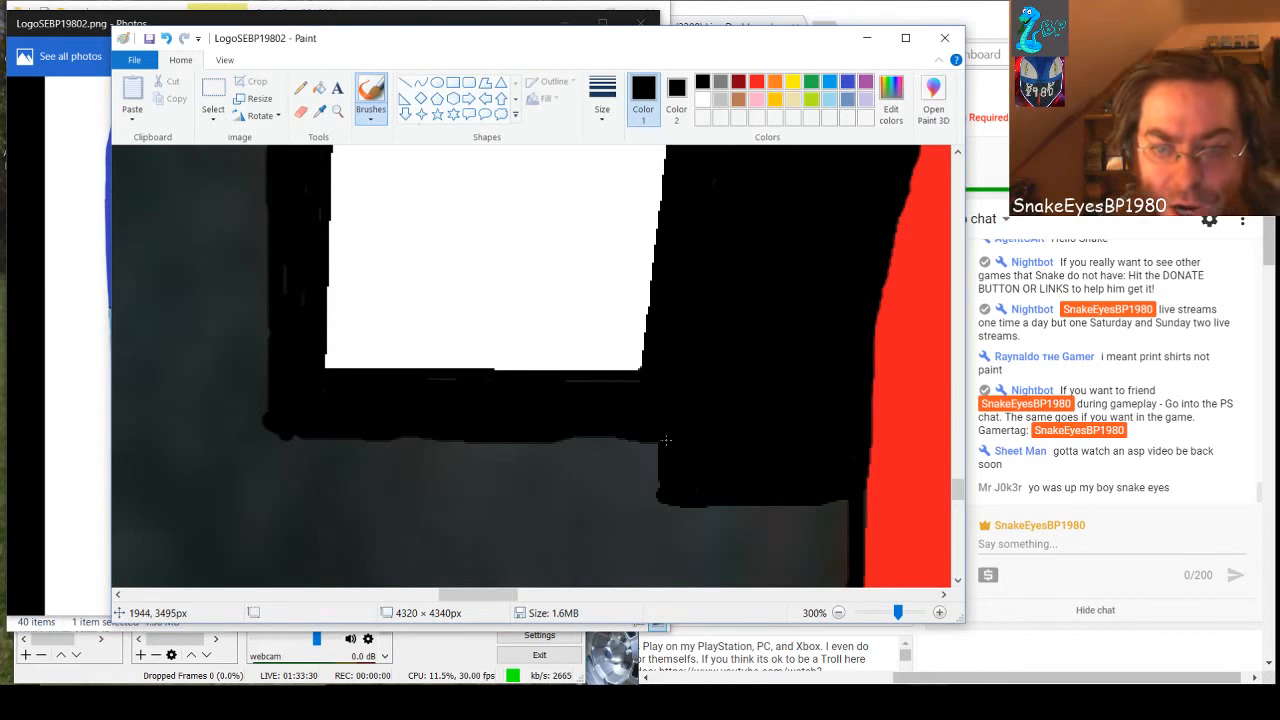
{"action": "key", "text": "ctrl+z"}
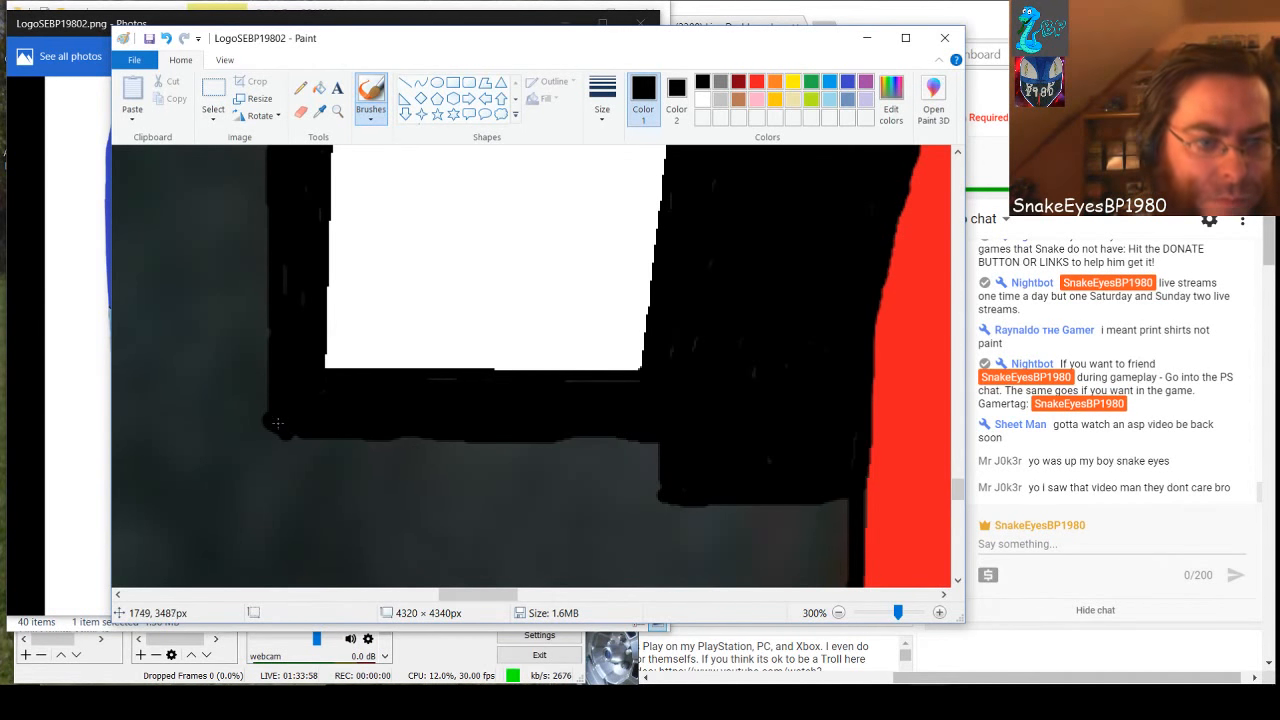
Thicken the black band beneath the white shape and brush over the gray slivers left inside it
{"action": "mouse_move", "coordinate": [278, 424]}
{"action": "left_mouse_down"}
{"action": "mouse_move", "coordinate": [279, 505]}
{"action": "mouse_move", "coordinate": [281, 442]}
{"action": "mouse_move", "coordinate": [289, 508]}
{"action": "mouse_move", "coordinate": [387, 528]}
{"action": "mouse_move", "coordinate": [689, 499]}
{"action": "mouse_move", "coordinate": [485, 522]}
{"action": "mouse_move", "coordinate": [325, 510]}
{"action": "mouse_move", "coordinate": [289, 493]}
{"action": "mouse_move", "coordinate": [678, 479]}
{"action": "mouse_move", "coordinate": [501, 500]}
{"action": "mouse_move", "coordinate": [335, 490]}
{"action": "mouse_move", "coordinate": [547, 496]}
{"action": "left_mouse_up"}
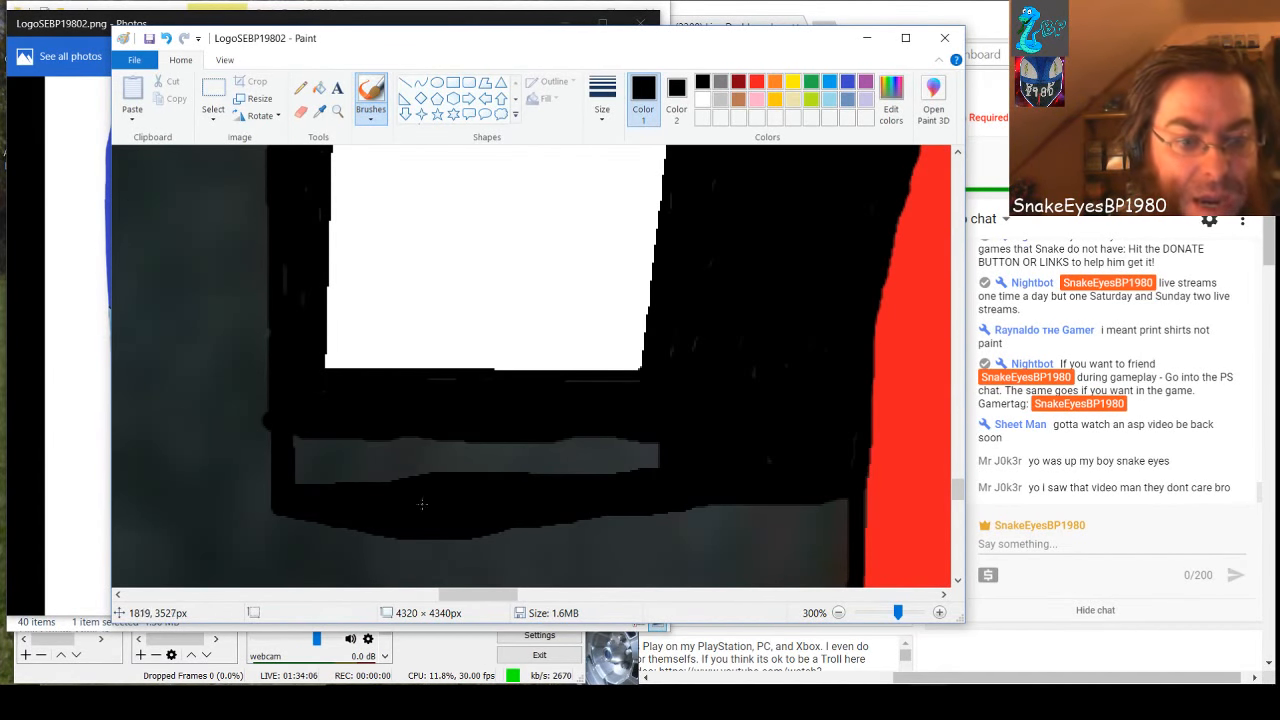
{"action": "mouse_move", "coordinate": [410, 511]}
{"action": "left_mouse_down"}
{"action": "mouse_move", "coordinate": [331, 474]}
{"action": "mouse_move", "coordinate": [326, 439]}
{"action": "mouse_move", "coordinate": [325, 485]}
{"action": "mouse_move", "coordinate": [309, 426]}
{"action": "mouse_move", "coordinate": [306, 489]}
{"action": "mouse_move", "coordinate": [289, 414]}
{"action": "left_mouse_up"}
{"action": "mouse_move", "coordinate": [294, 490]}
{"action": "left_mouse_down"}
{"action": "mouse_move", "coordinate": [324, 429]}
{"action": "mouse_move", "coordinate": [359, 505]}
{"action": "mouse_move", "coordinate": [354, 428]}
{"action": "mouse_move", "coordinate": [372, 479]}
{"action": "mouse_move", "coordinate": [386, 467]}
{"action": "mouse_move", "coordinate": [389, 499]}
{"action": "mouse_move", "coordinate": [391, 433]}
{"action": "mouse_move", "coordinate": [394, 483]}
{"action": "mouse_move", "coordinate": [412, 440]}
{"action": "mouse_move", "coordinate": [423, 483]}
{"action": "mouse_move", "coordinate": [453, 460]}
{"action": "mouse_move", "coordinate": [665, 448]}
{"action": "mouse_move", "coordinate": [573, 464]}
{"action": "mouse_move", "coordinate": [658, 459]}
{"action": "mouse_move", "coordinate": [623, 472]}
{"action": "mouse_move", "coordinate": [501, 489]}
{"action": "mouse_move", "coordinate": [415, 487]}
{"action": "mouse_move", "coordinate": [543, 484]}
{"action": "mouse_move", "coordinate": [537, 468]}
{"action": "mouse_move", "coordinate": [432, 472]}
{"action": "mouse_move", "coordinate": [438, 454]}
{"action": "mouse_move", "coordinate": [648, 434]}
{"action": "left_mouse_up"}
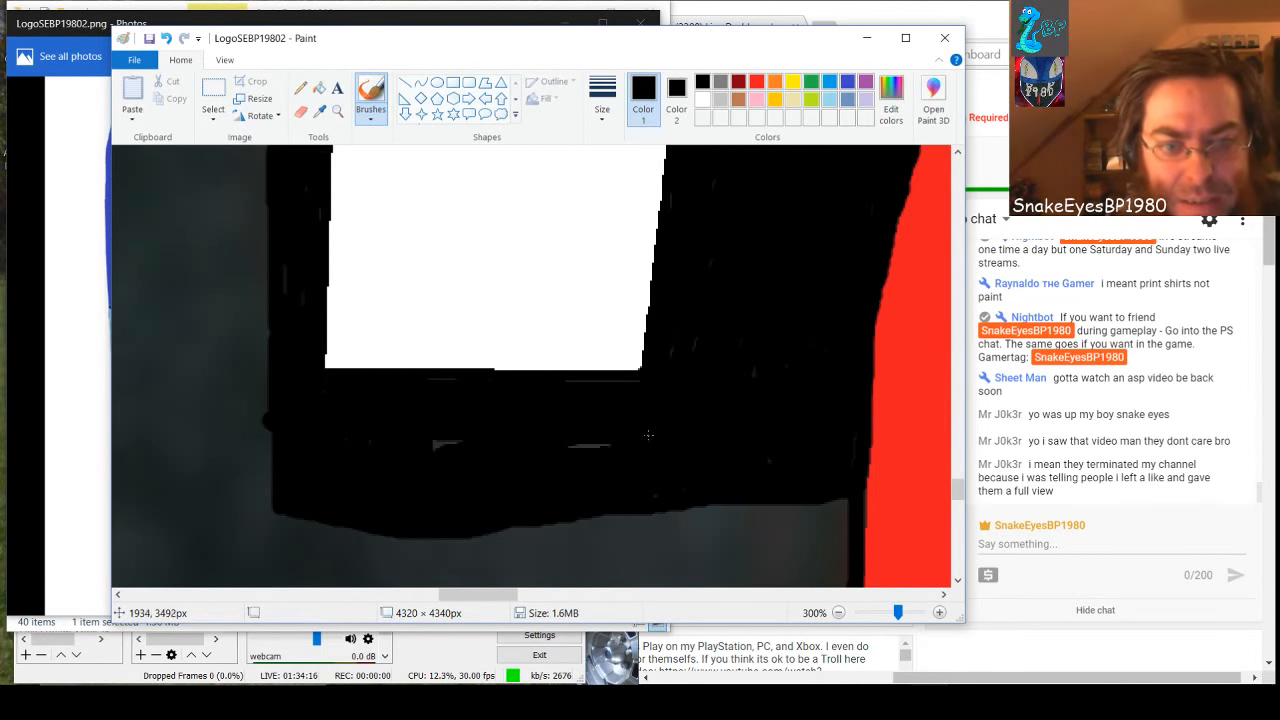
{"action": "left_click_drag", "start_coordinate": [462, 453], "coordinate": [480, 442]}
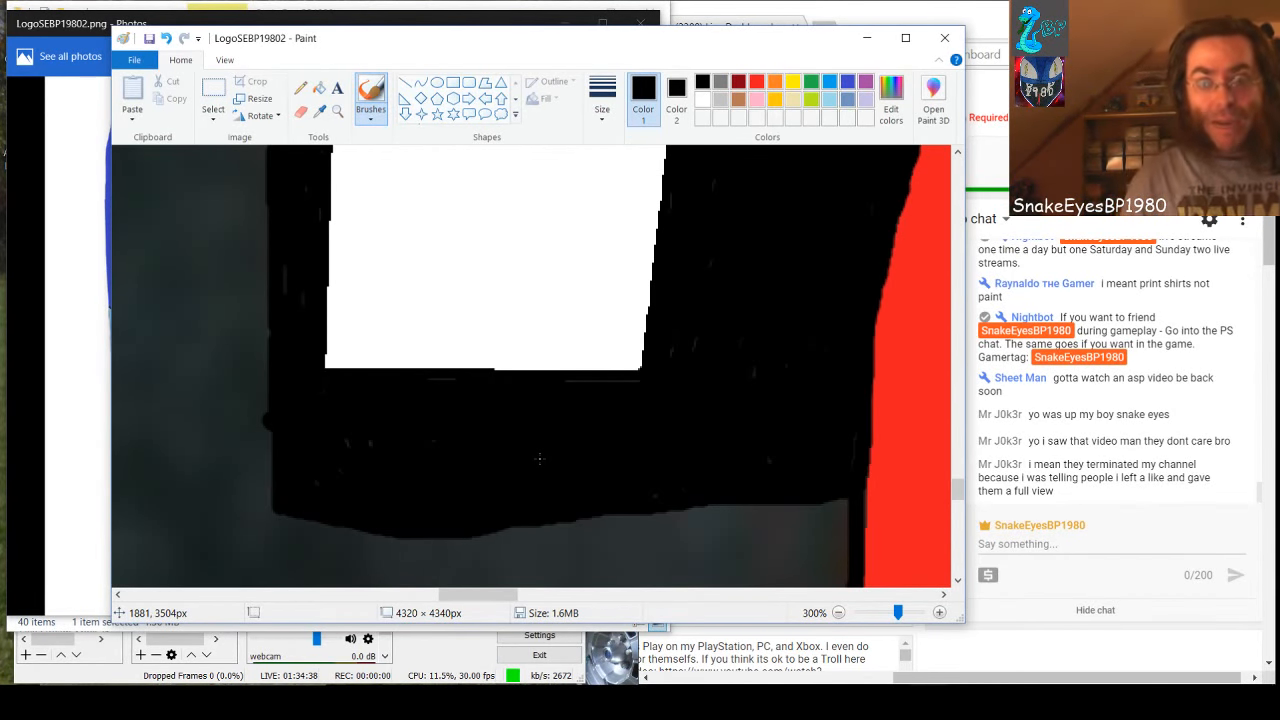
Brush a vertical black line up through the gray, starting at the black edge beside the red shape's lower tip
{"action": "key", "text": "ctrl+z"}
{"action": "key", "text": "ctrl+z"}
{"action": "key", "text": "ctrl+z"}
{"action": "key", "text": "ctrl+z"}
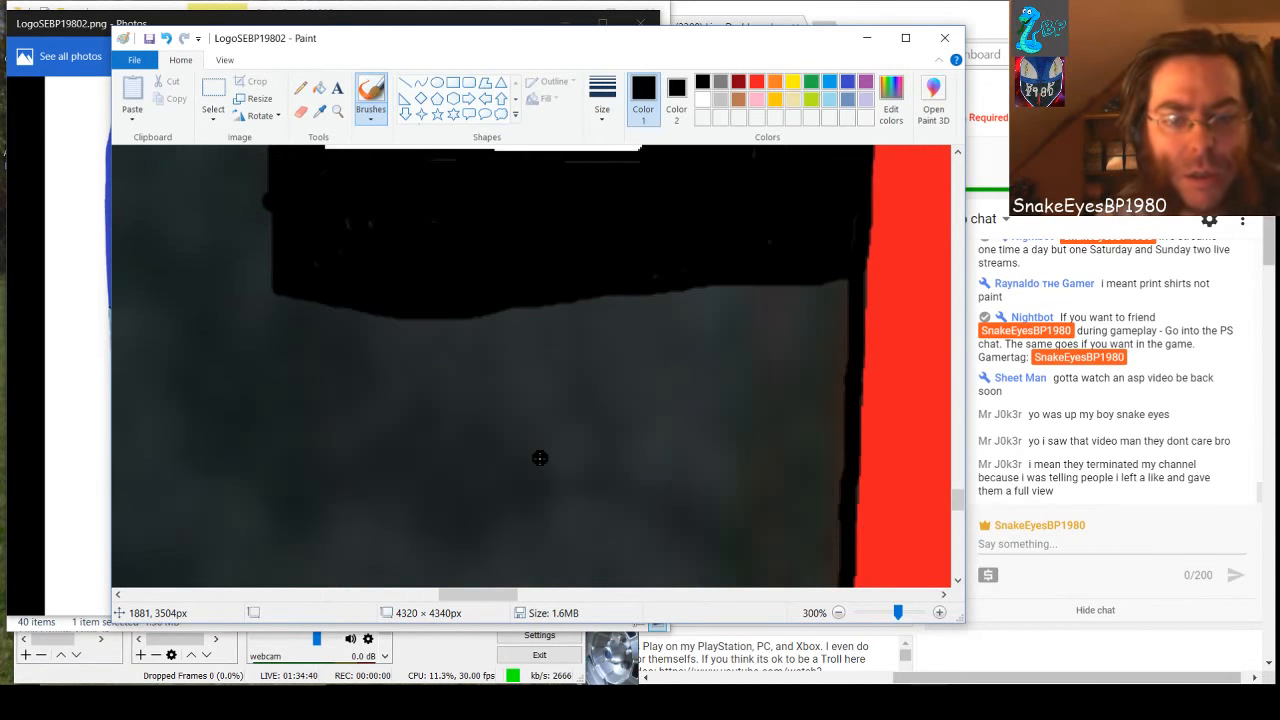
{"action": "scroll", "coordinate": [576, 458], "scroll_direction": "up", "scroll_amount": 2}
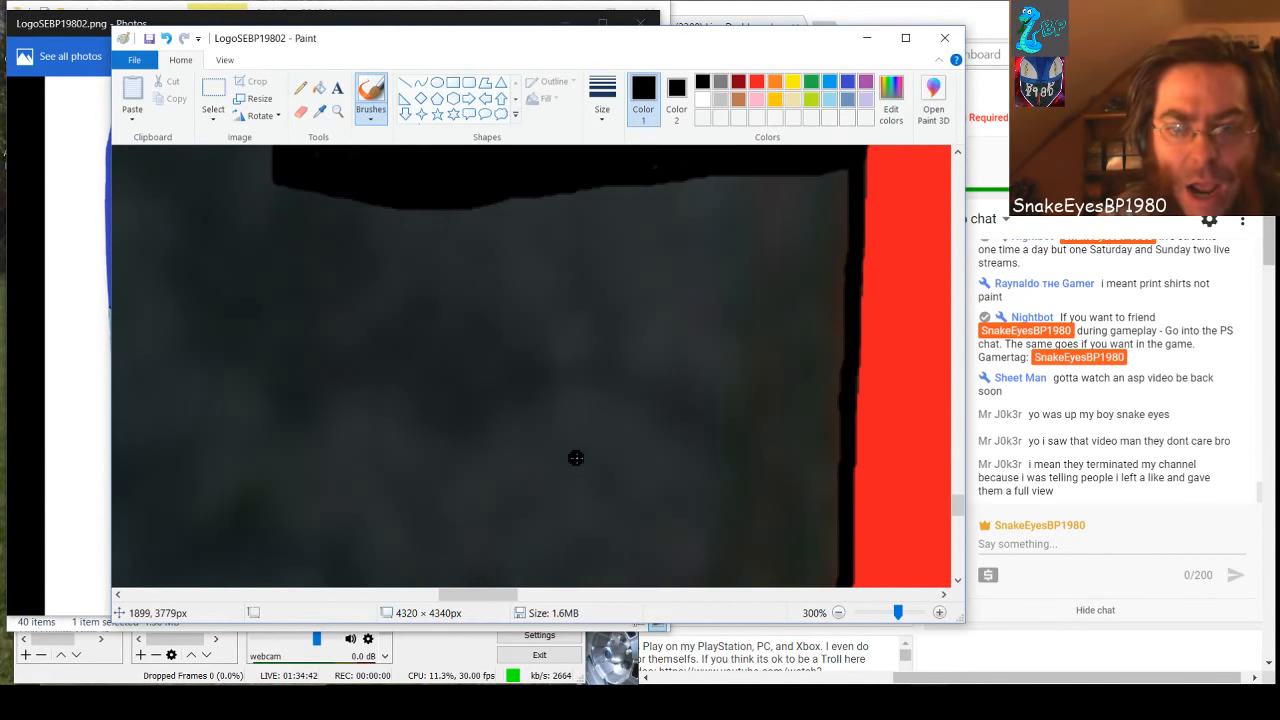
{"action": "scroll", "coordinate": [626, 416], "scroll_direction": "down", "scroll_amount": 9}
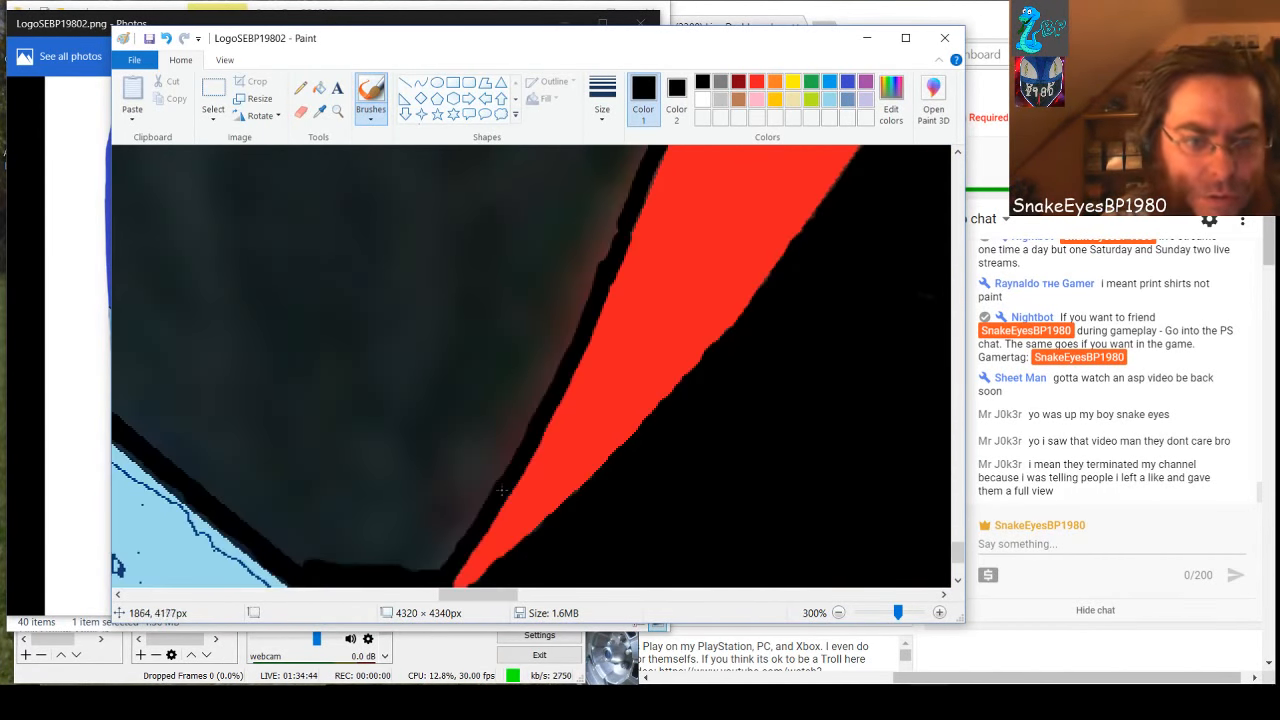
{"action": "left_click_drag", "start_coordinate": [438, 554], "coordinate": [448, 186]}
{"action": "scroll", "coordinate": [448, 185], "scroll_direction": "up", "scroll_amount": 3}
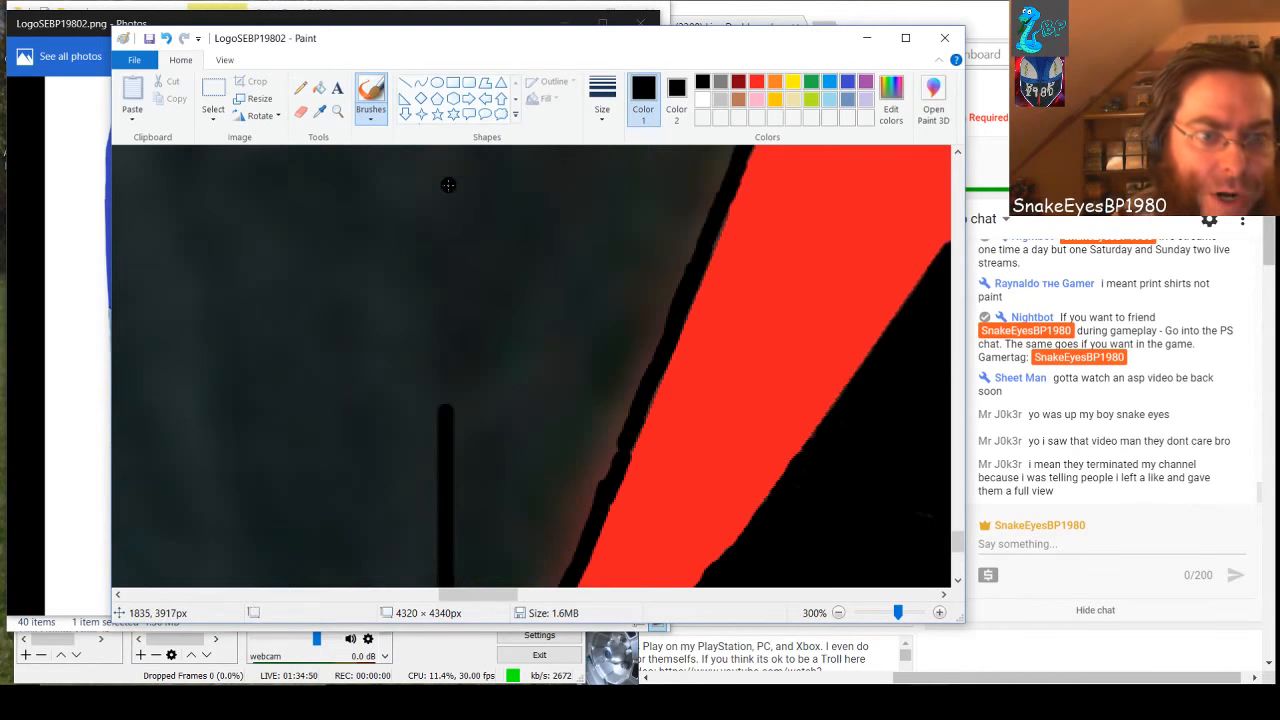
{"action": "left_click_drag", "start_coordinate": [441, 408], "coordinate": [447, 152]}
{"action": "scroll", "coordinate": [446, 160], "scroll_direction": "up", "scroll_amount": 2}
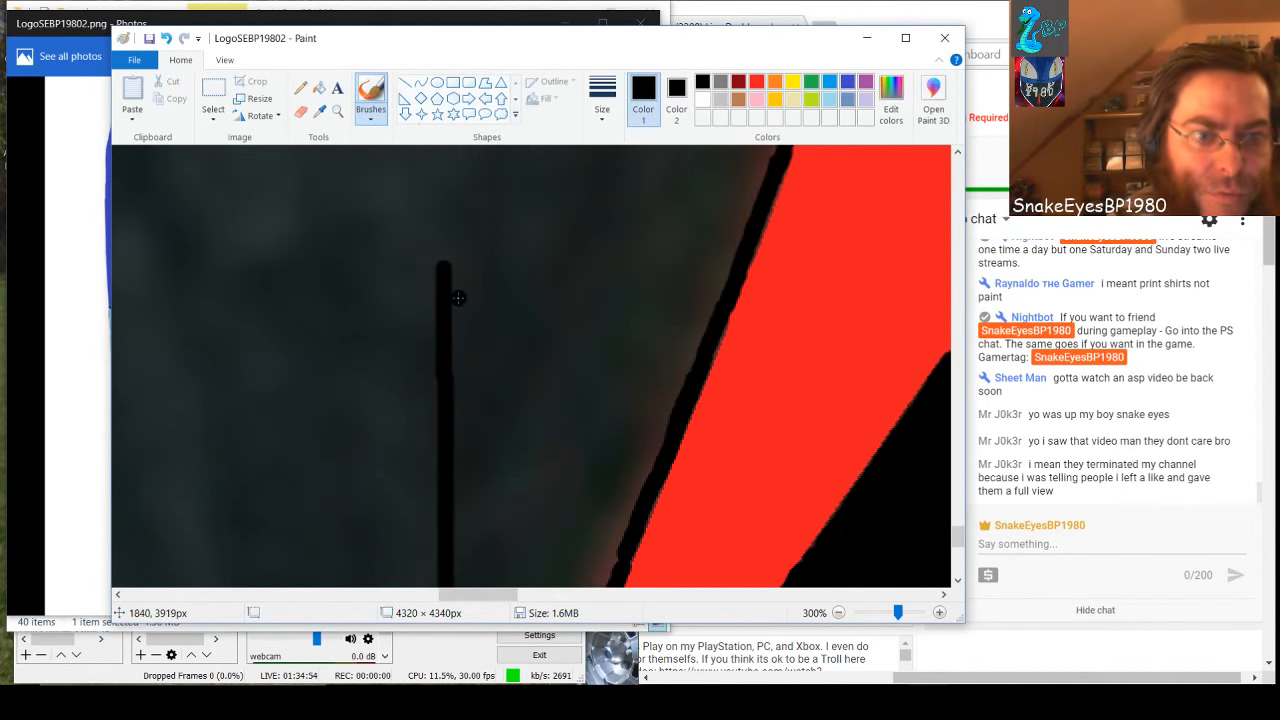
Extend the vertical line up to the black area under the white shape and thicken the black border beside the red shape
{"action": "left_click_drag", "start_coordinate": [443, 264], "coordinate": [446, 144]}
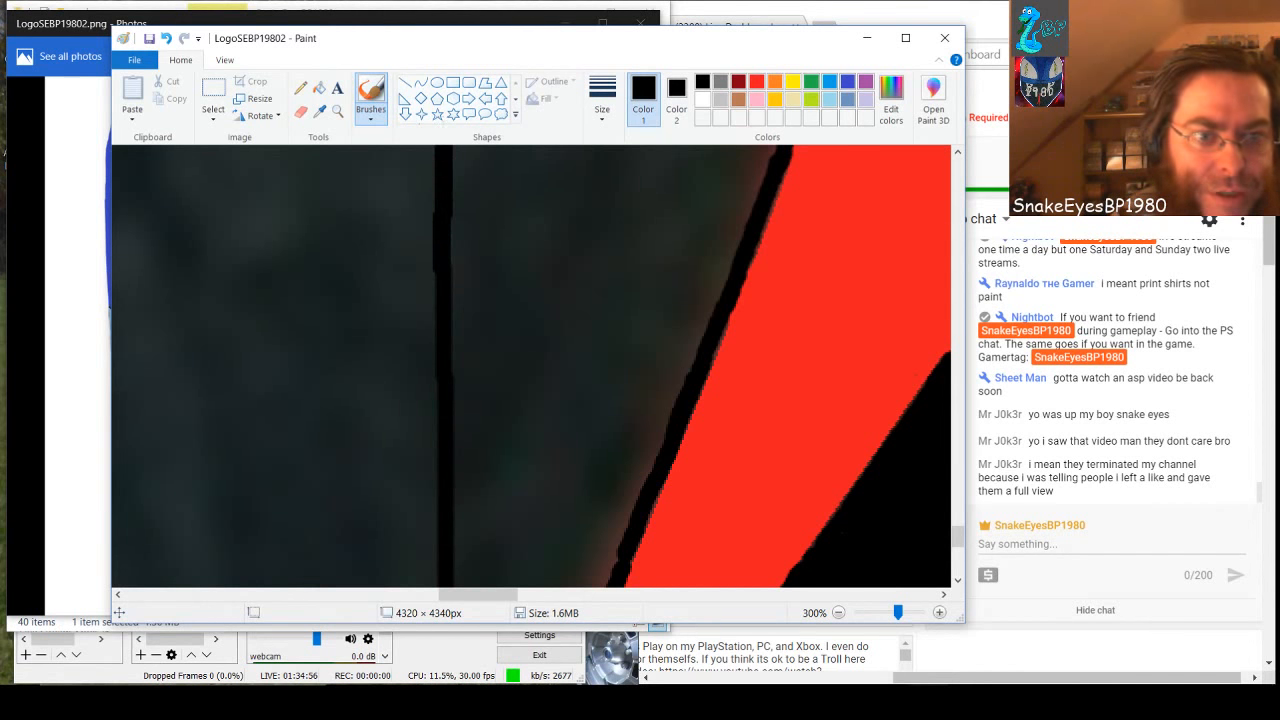
{"action": "scroll", "coordinate": [446, 150], "scroll_direction": "up", "scroll_amount": 5}
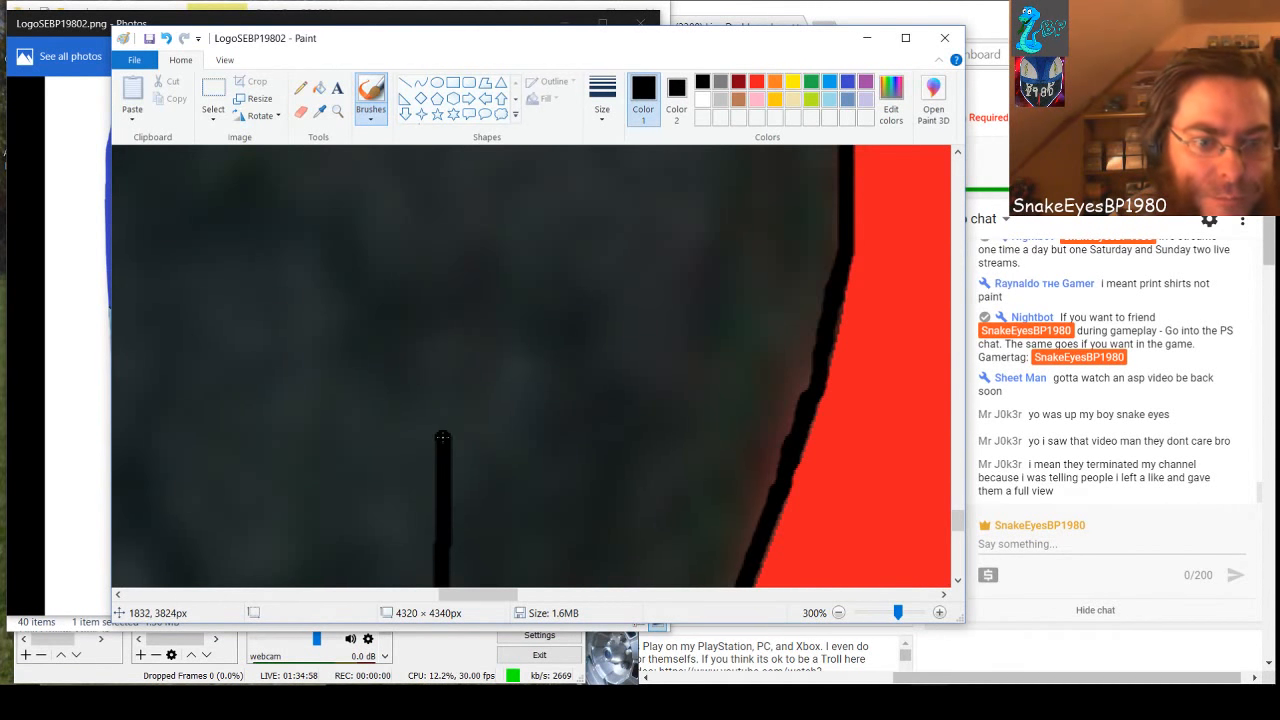
{"action": "left_click_drag", "start_coordinate": [443, 437], "coordinate": [448, 148]}
{"action": "scroll", "coordinate": [450, 160], "scroll_direction": "up", "scroll_amount": 6}
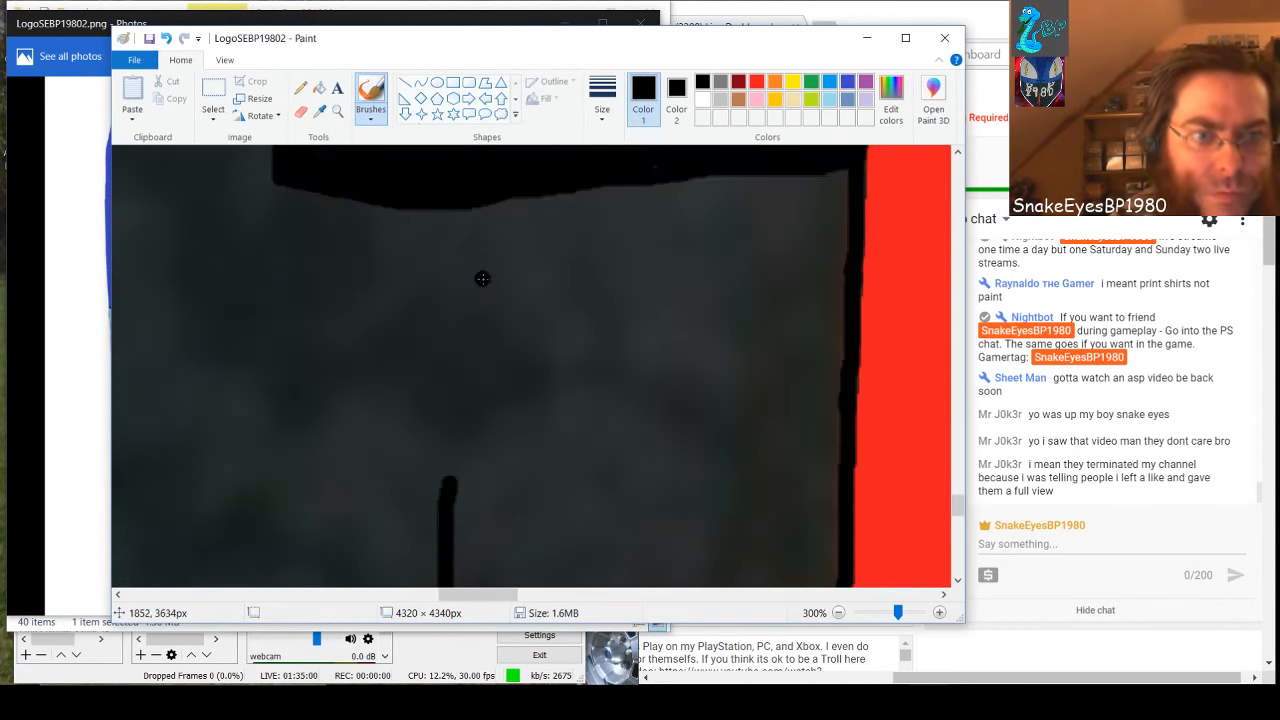
{"action": "left_click_drag", "start_coordinate": [447, 210], "coordinate": [450, 580]}
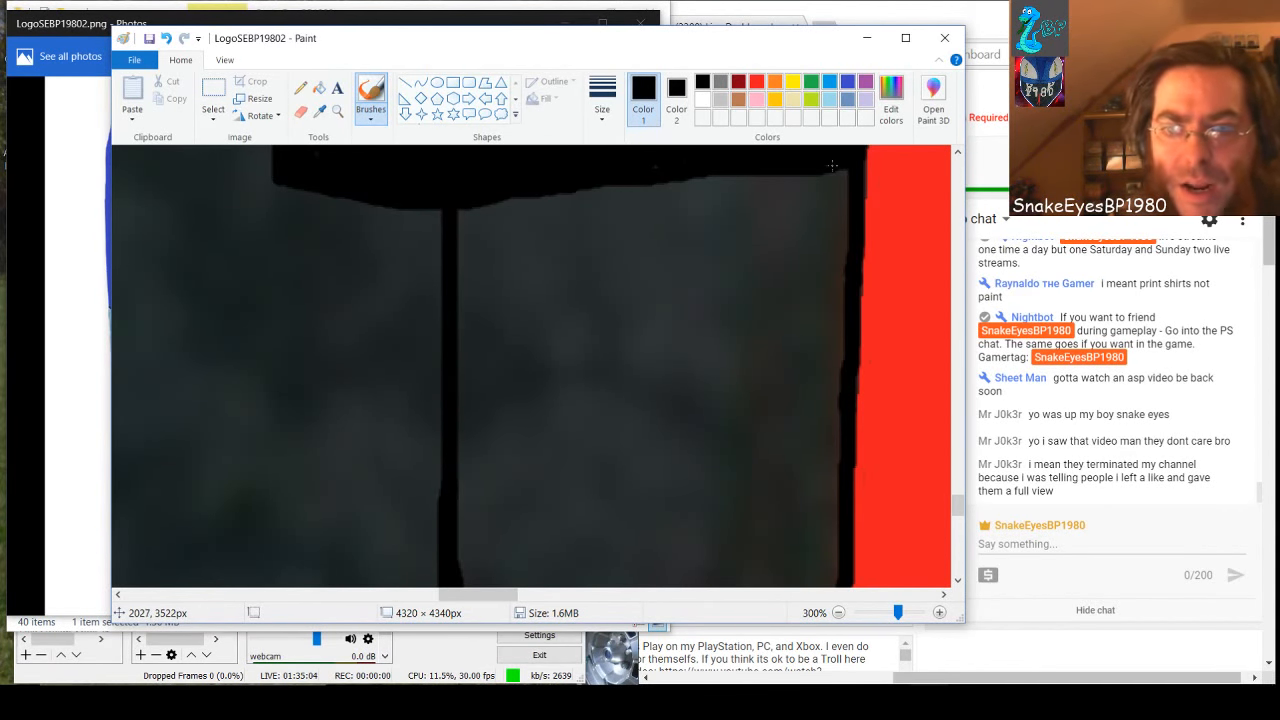
{"action": "mouse_move", "coordinate": [832, 165]}
{"action": "left_mouse_down"}
{"action": "mouse_move", "coordinate": [832, 222]}
{"action": "mouse_move", "coordinate": [840, 158]}
{"action": "mouse_move", "coordinate": [834, 343]}
{"action": "left_mouse_up"}
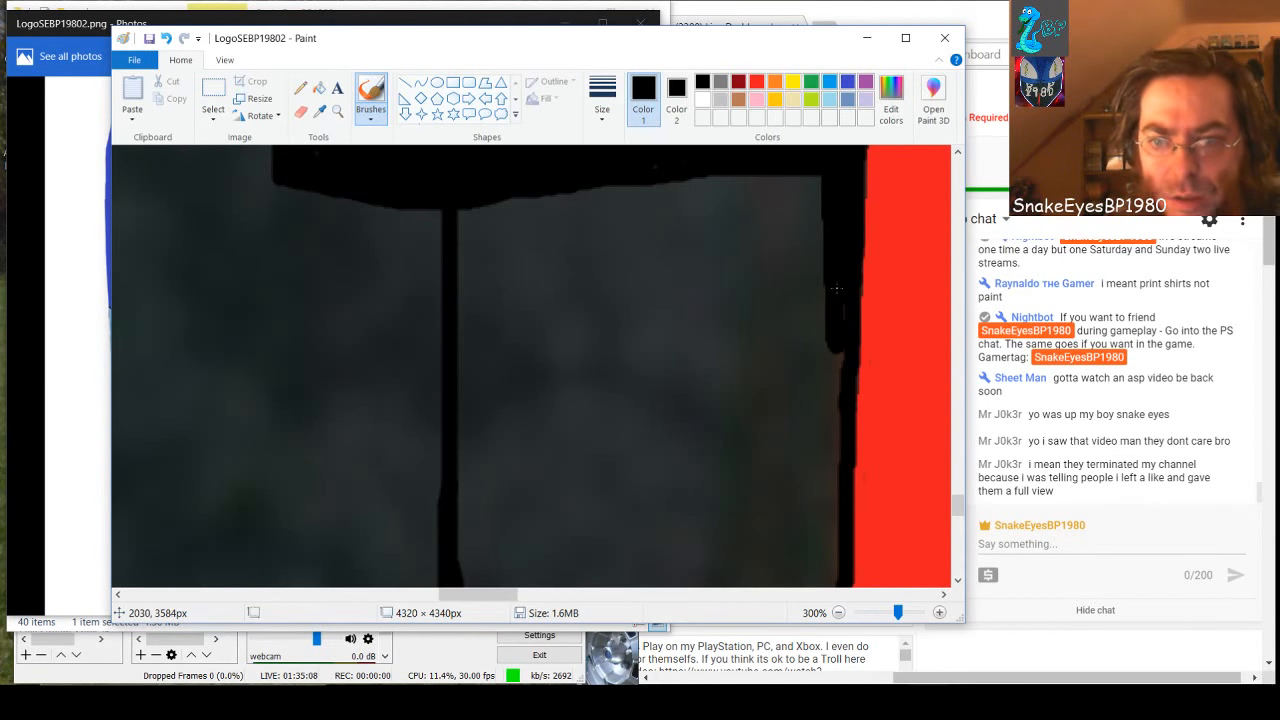
{"action": "key", "text": "ctrl+z"}
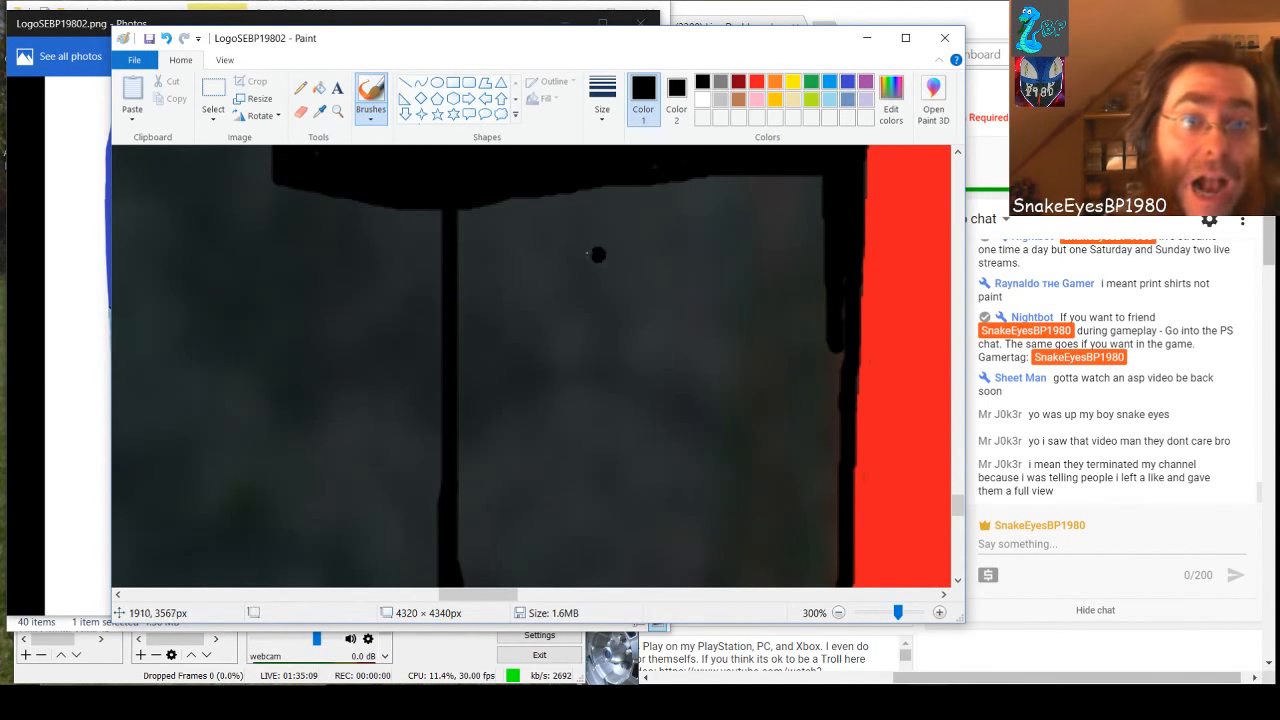
Draw a filled black rectangle with black outline, about 198 × 209 px, between the vertical line and the red shape, below the black area
{"action": "left_click", "coordinate": [454, 85]}
{"action": "left_click", "coordinate": [702, 102]}
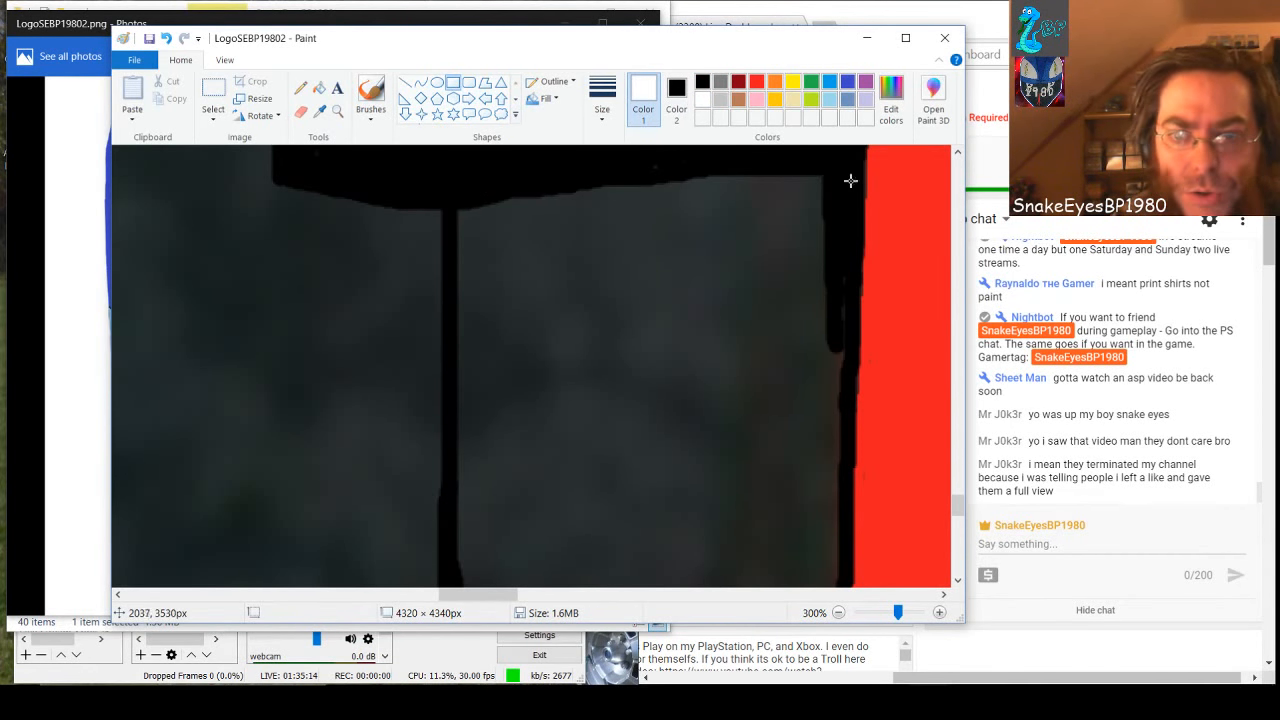
{"action": "left_click_drag", "start_coordinate": [846, 169], "coordinate": [452, 324]}
{"action": "left_click_drag", "start_coordinate": [649, 320], "coordinate": [607, 583]}
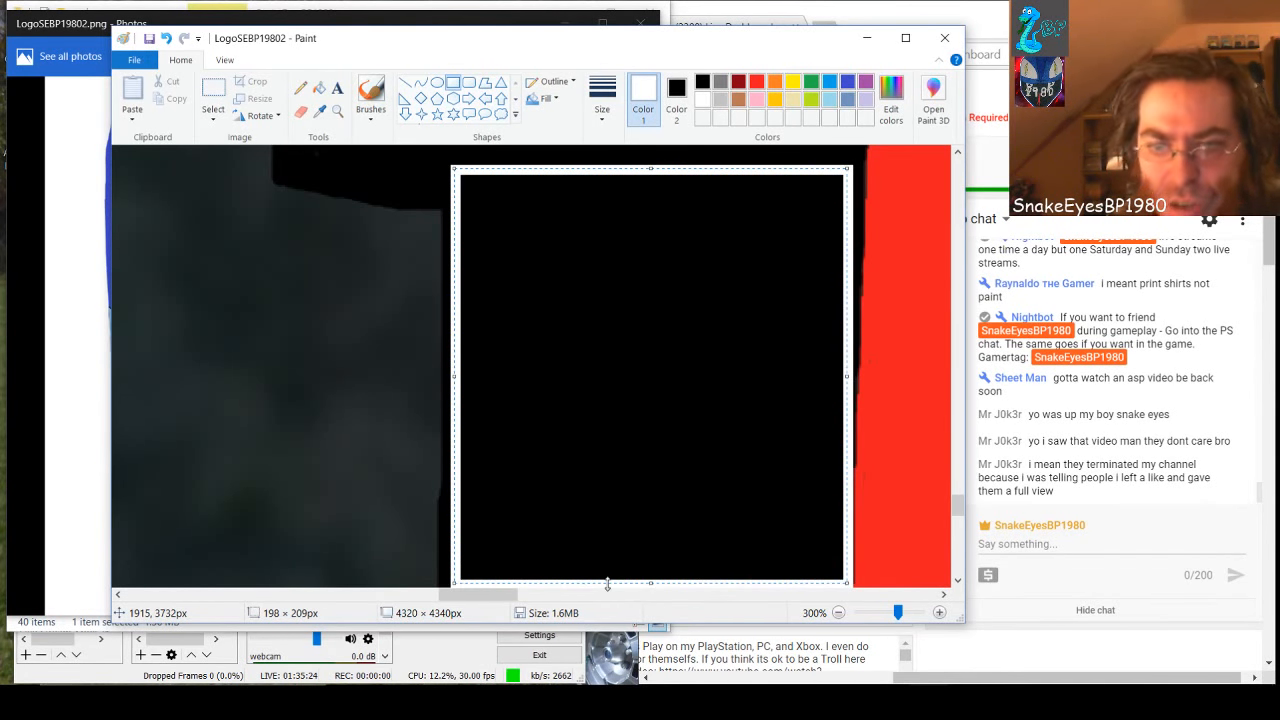
{"action": "left_click", "coordinate": [704, 82]}
{"action": "scroll", "coordinate": [813, 399], "scroll_direction": "down", "scroll_amount": 1}
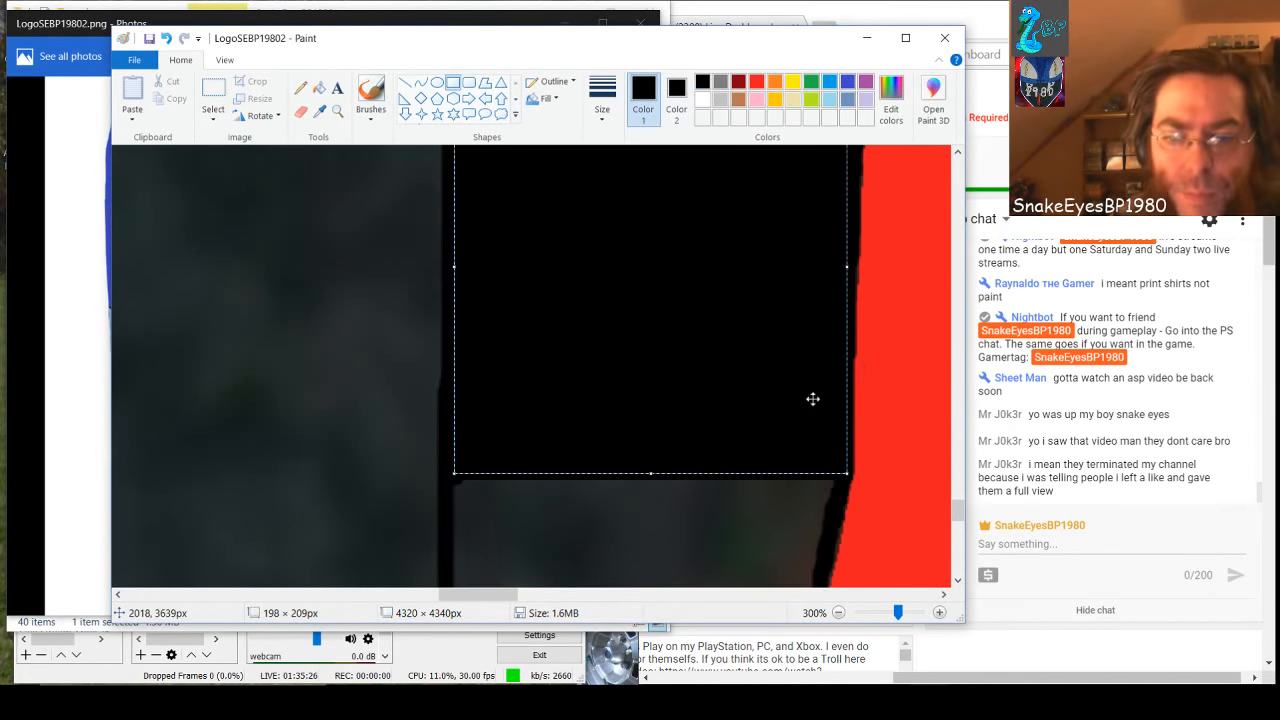
{"action": "scroll", "coordinate": [813, 399], "scroll_direction": "down", "scroll_amount": 2}
{"action": "left_click", "coordinate": [697, 337]}
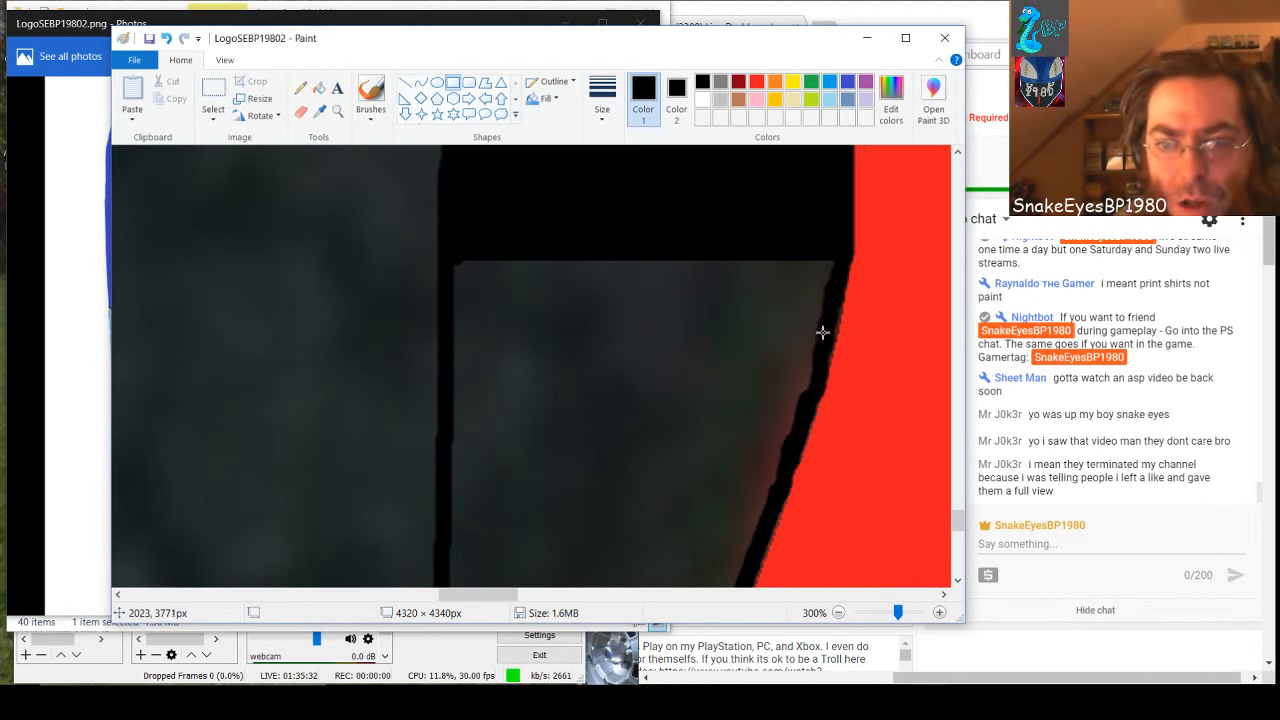
Cover the gray just below the large rectangle with three filled black strips, ending each at the red shape's curved black border
{"action": "left_click_drag", "start_coordinate": [831, 311], "coordinate": [450, 254]}
{"action": "left_click", "coordinate": [593, 367]}
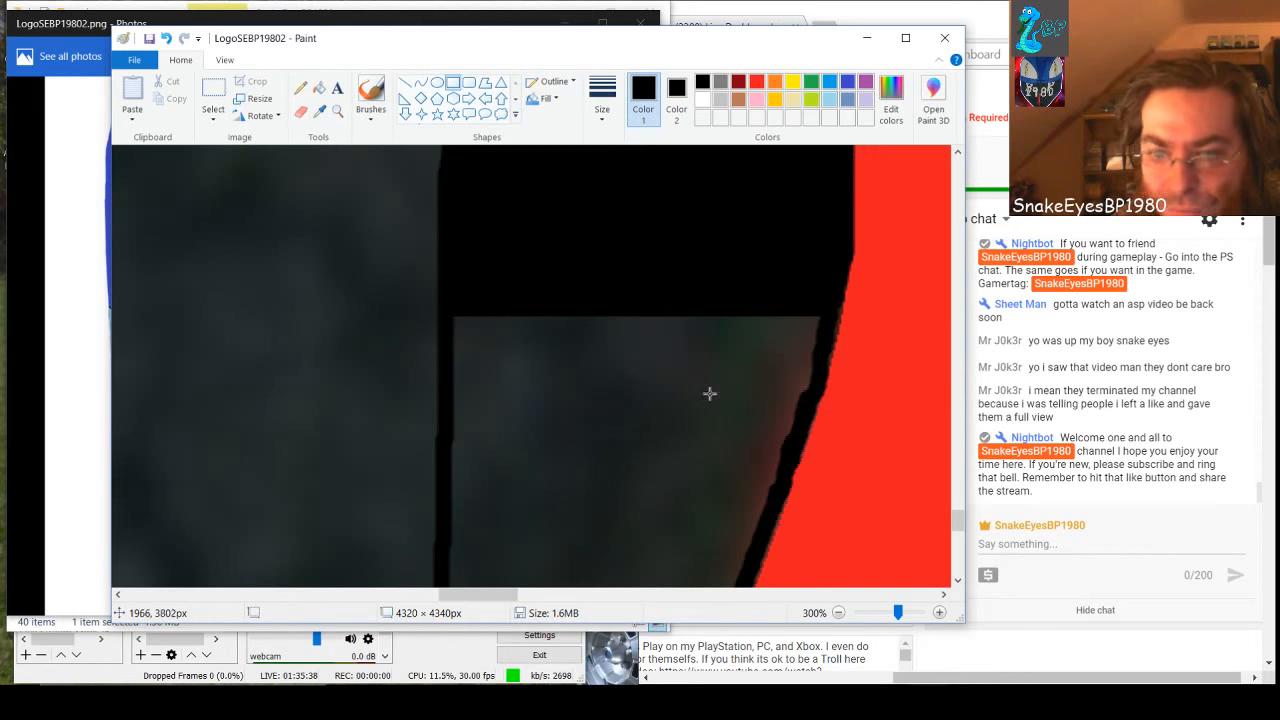
{"action": "left_click_drag", "start_coordinate": [822, 373], "coordinate": [451, 306]}
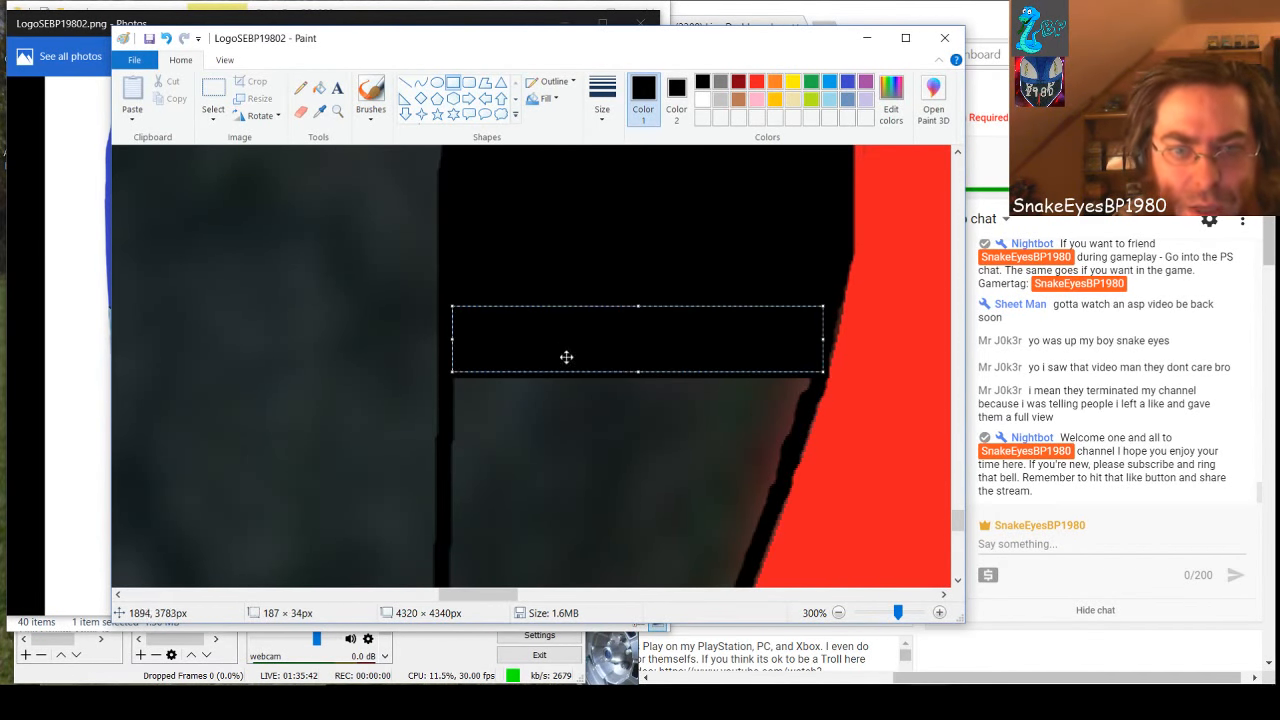
{"action": "left_click", "coordinate": [588, 427]}
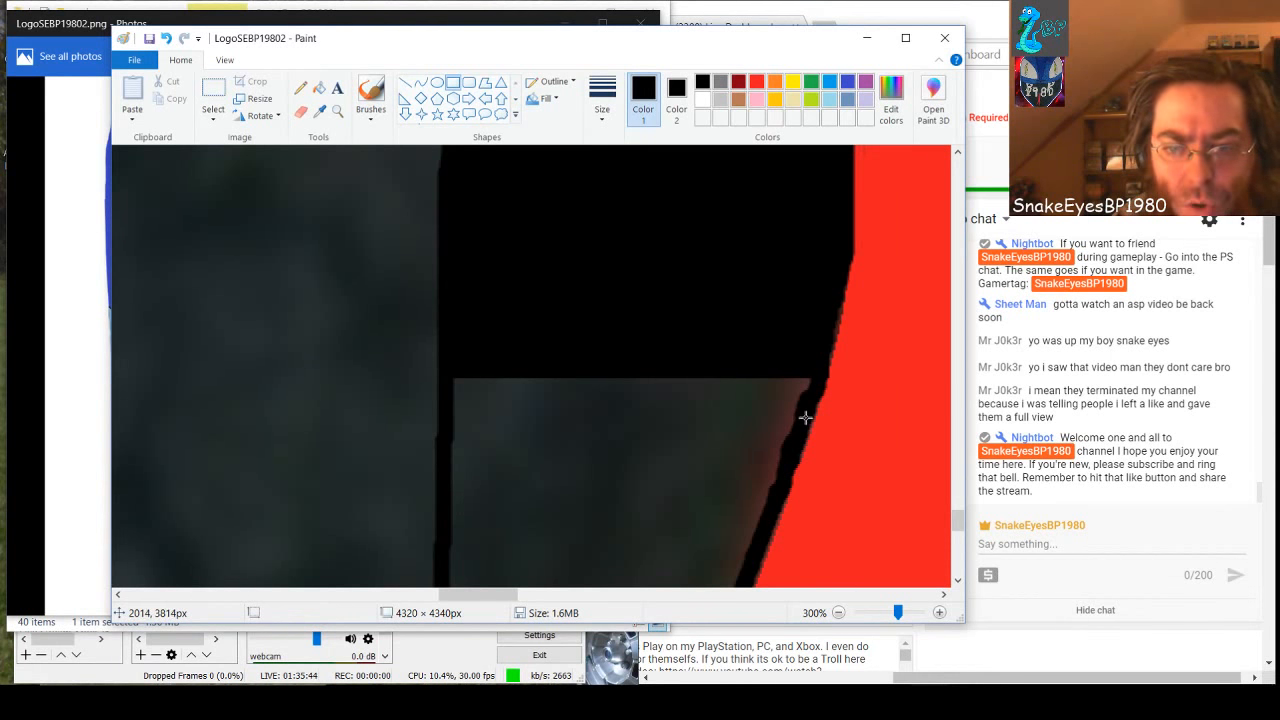
{"action": "left_click_drag", "start_coordinate": [808, 414], "coordinate": [451, 363]}
{"action": "left_click", "coordinate": [649, 457]}
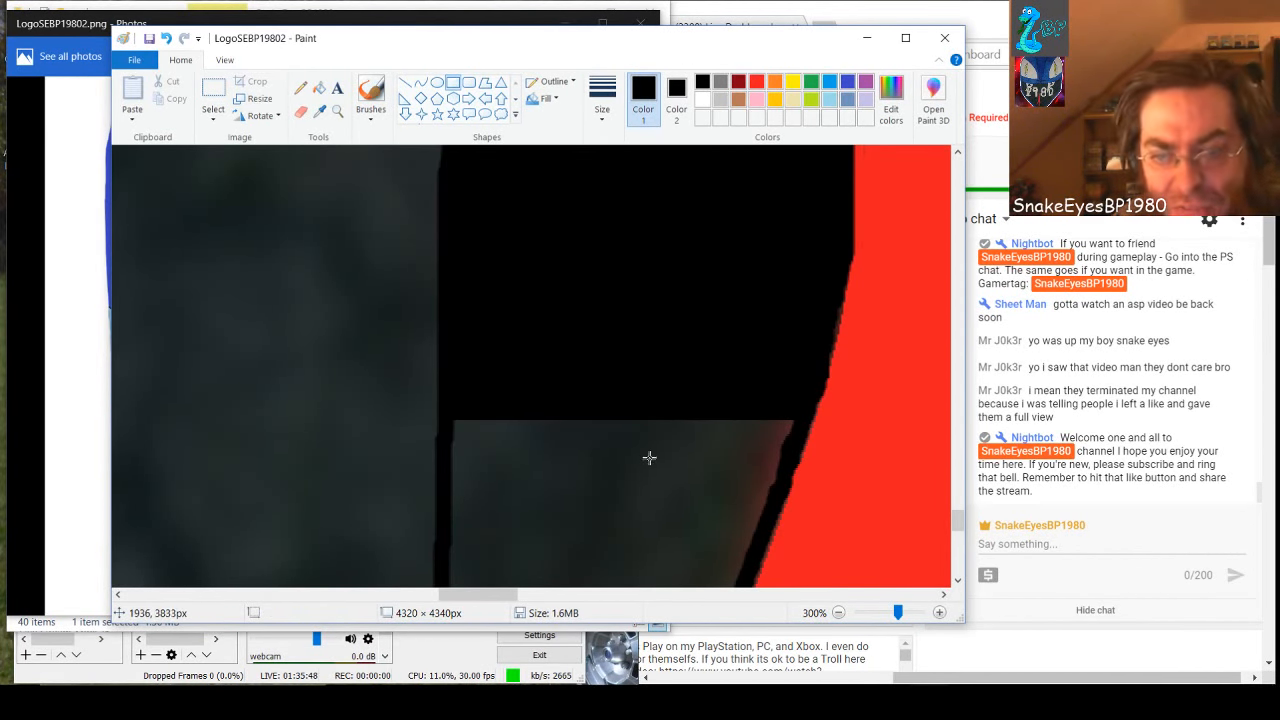
Stack three more black strips downward where the red shape's edge becomes slanted, widening the second slightly and making the third about 155 × 34 px
{"action": "scroll", "coordinate": [669, 474], "scroll_direction": "down", "scroll_amount": 2}
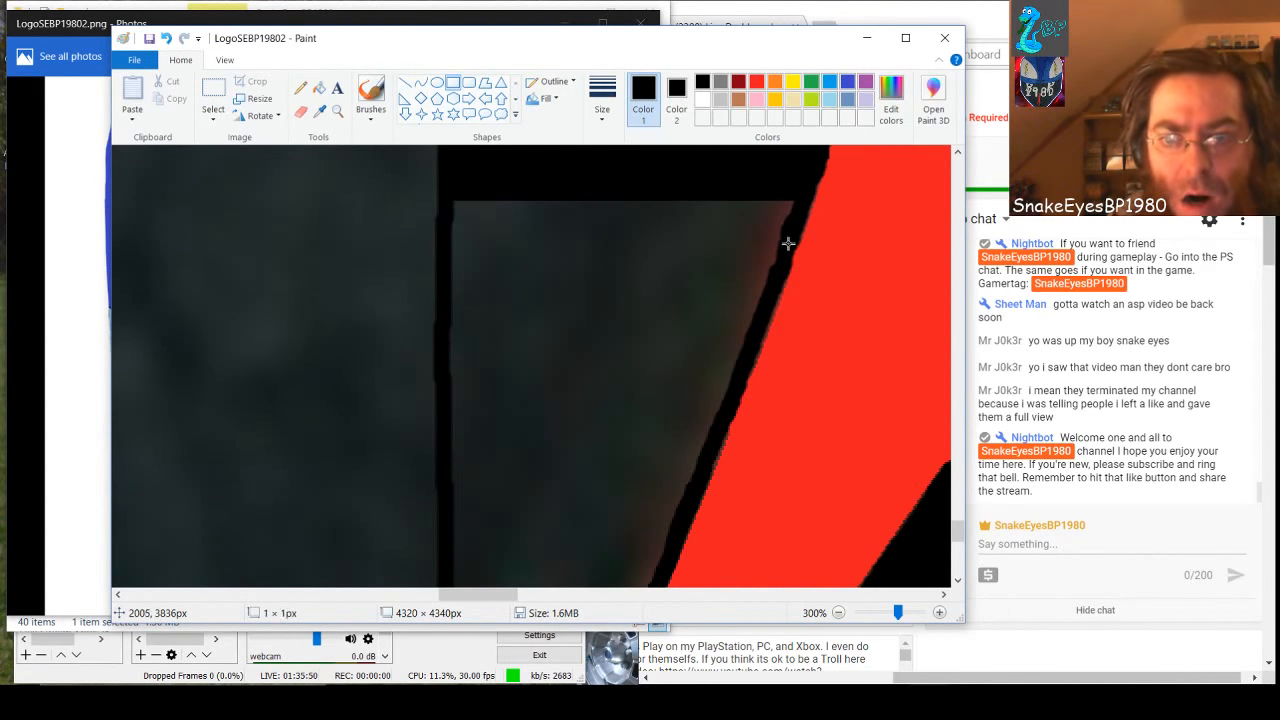
{"action": "left_click_drag", "start_coordinate": [788, 243], "coordinate": [449, 197]}
{"action": "left_click", "coordinate": [571, 290]}
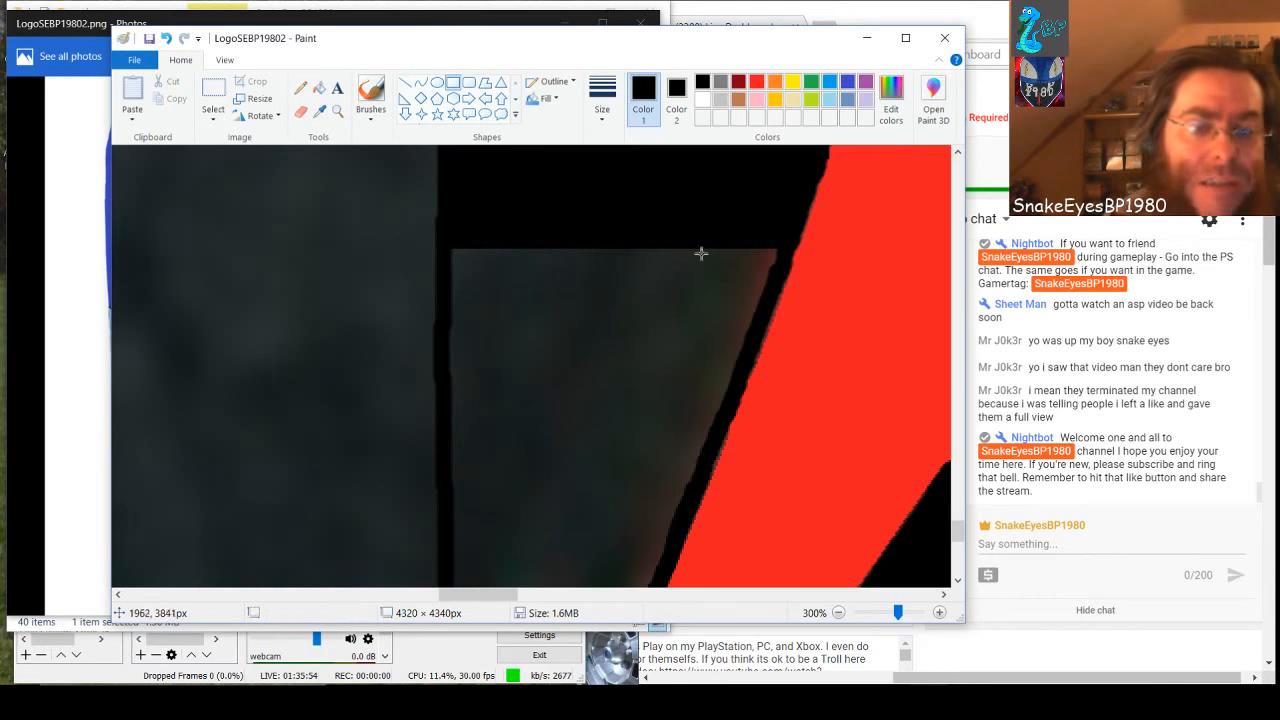
{"action": "left_click_drag", "start_coordinate": [769, 289], "coordinate": [450, 245]}
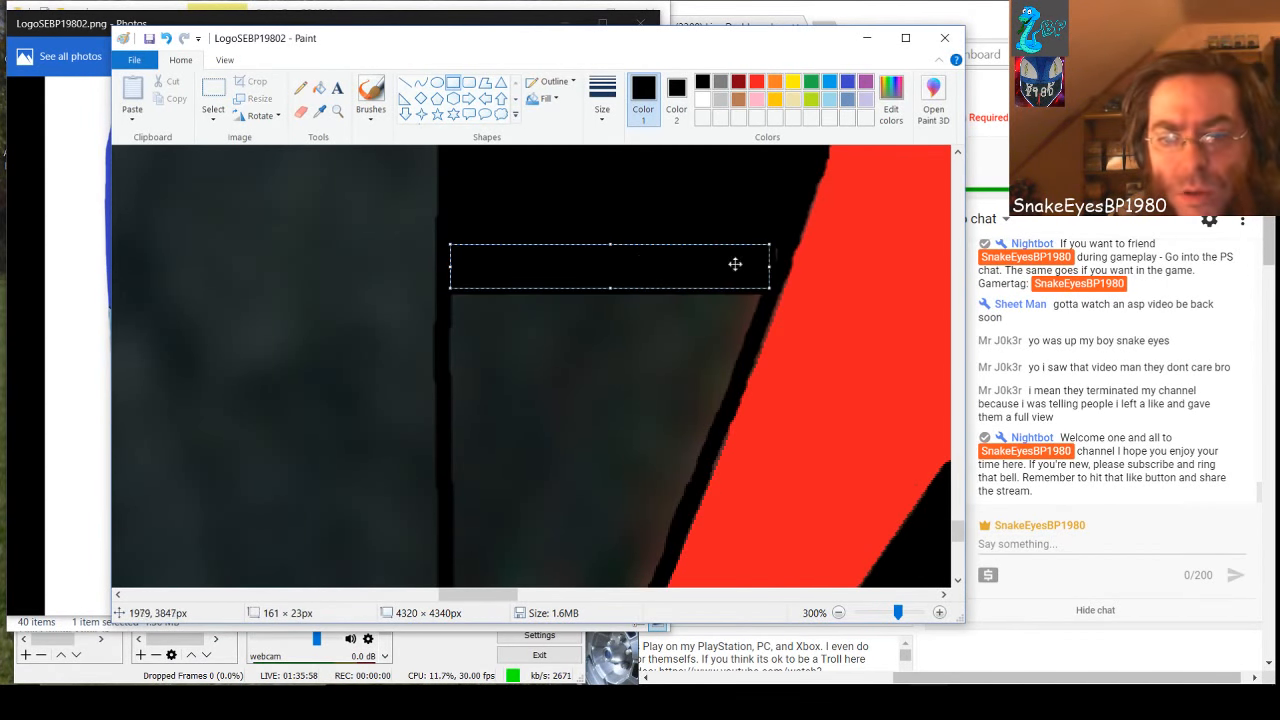
{"action": "left_click_drag", "start_coordinate": [765, 265], "coordinate": [770, 265]}
{"action": "left_click", "coordinate": [787, 231]}
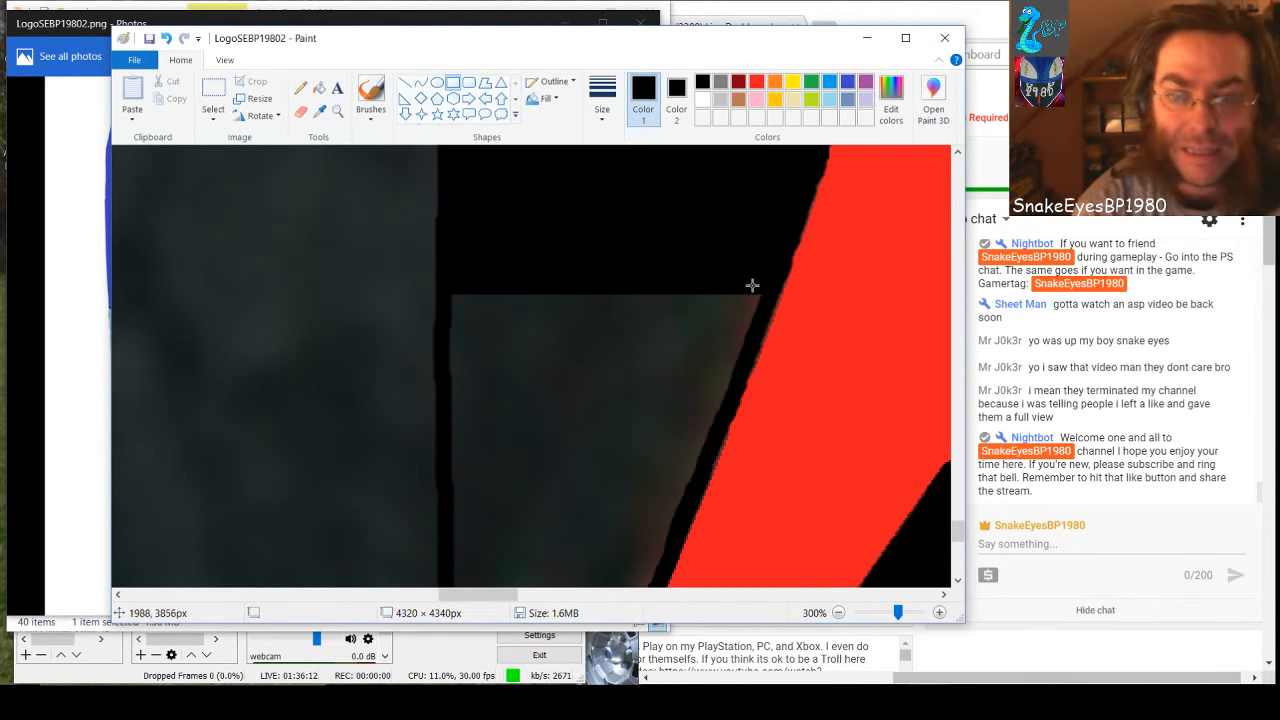
{"action": "left_click_drag", "start_coordinate": [752, 336], "coordinate": [446, 265]}
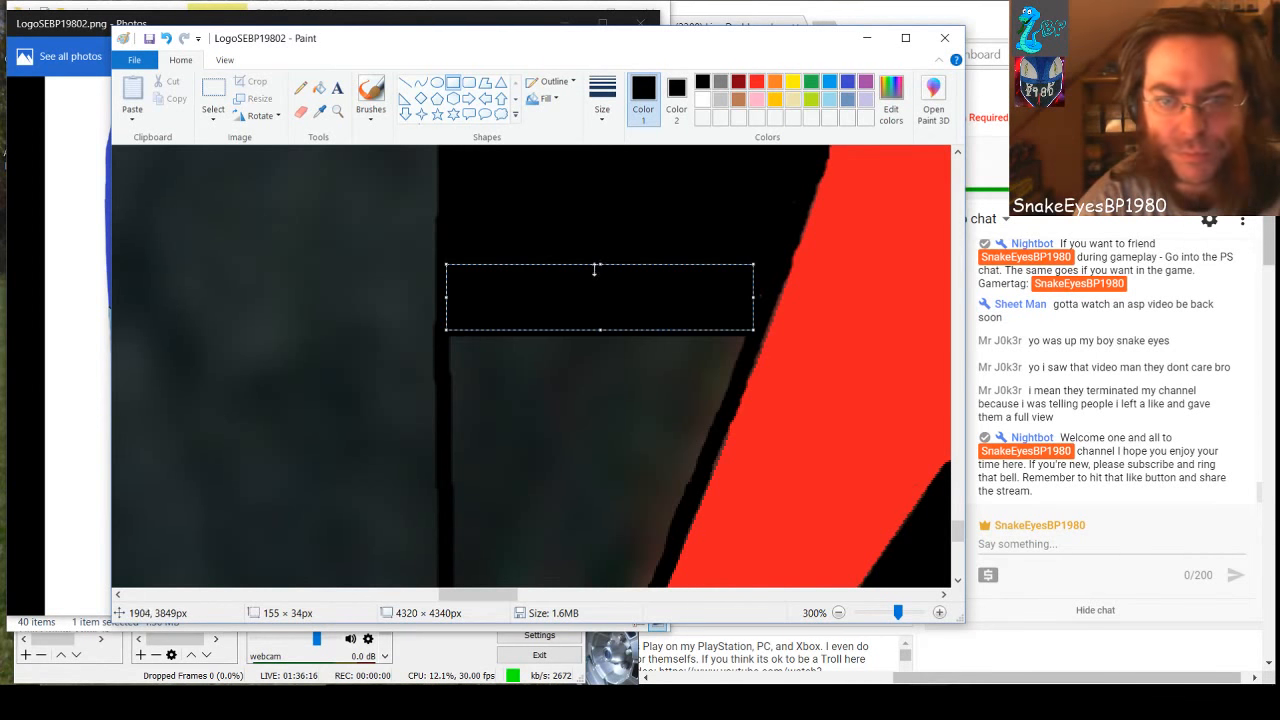
{"action": "left_click", "coordinate": [768, 278]}
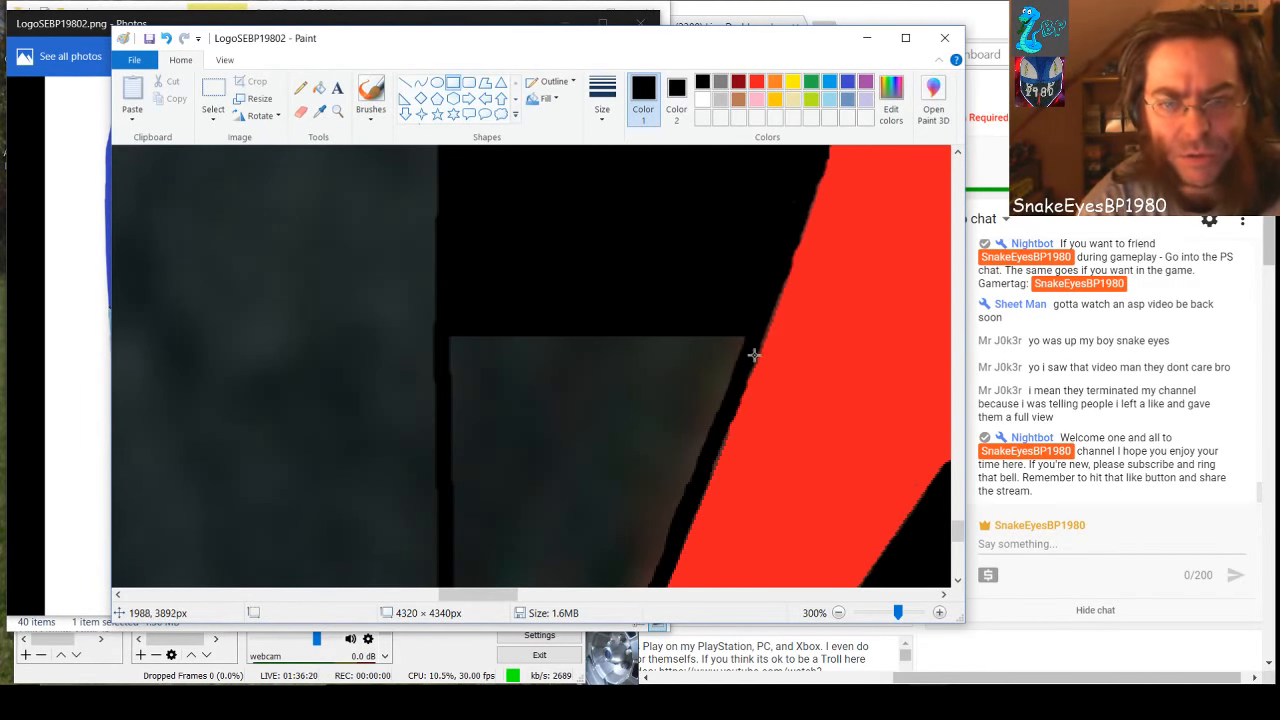
Continue the black fill downward with three thin rectangles from the vertical line to the red shape's slanted border
{"action": "left_click_drag", "start_coordinate": [745, 356], "coordinate": [447, 334]}
{"action": "left_click", "coordinate": [519, 394]}
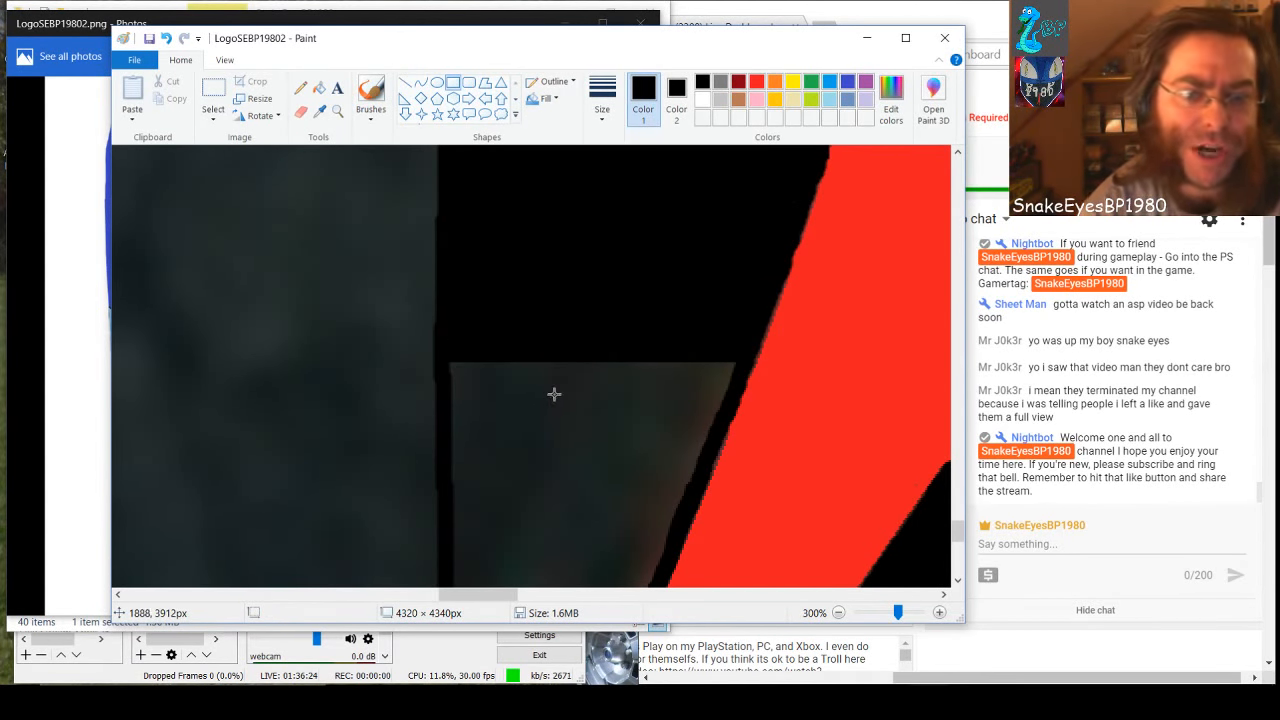
{"action": "scroll", "coordinate": [564, 394], "scroll_direction": "down", "scroll_amount": 3}
{"action": "scroll", "coordinate": [566, 389], "scroll_direction": "up", "scroll_amount": 3}
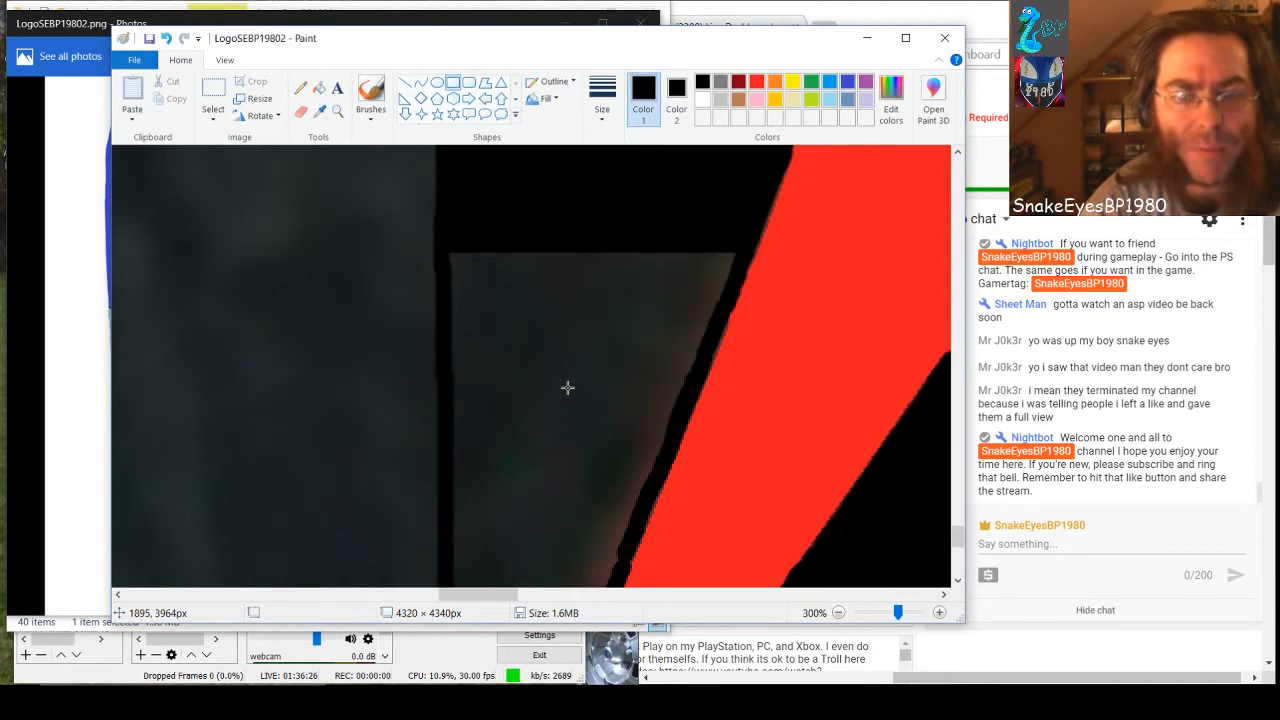
{"action": "left_click_drag", "start_coordinate": [732, 276], "coordinate": [446, 251]}
{"action": "left_click", "coordinate": [559, 333]}
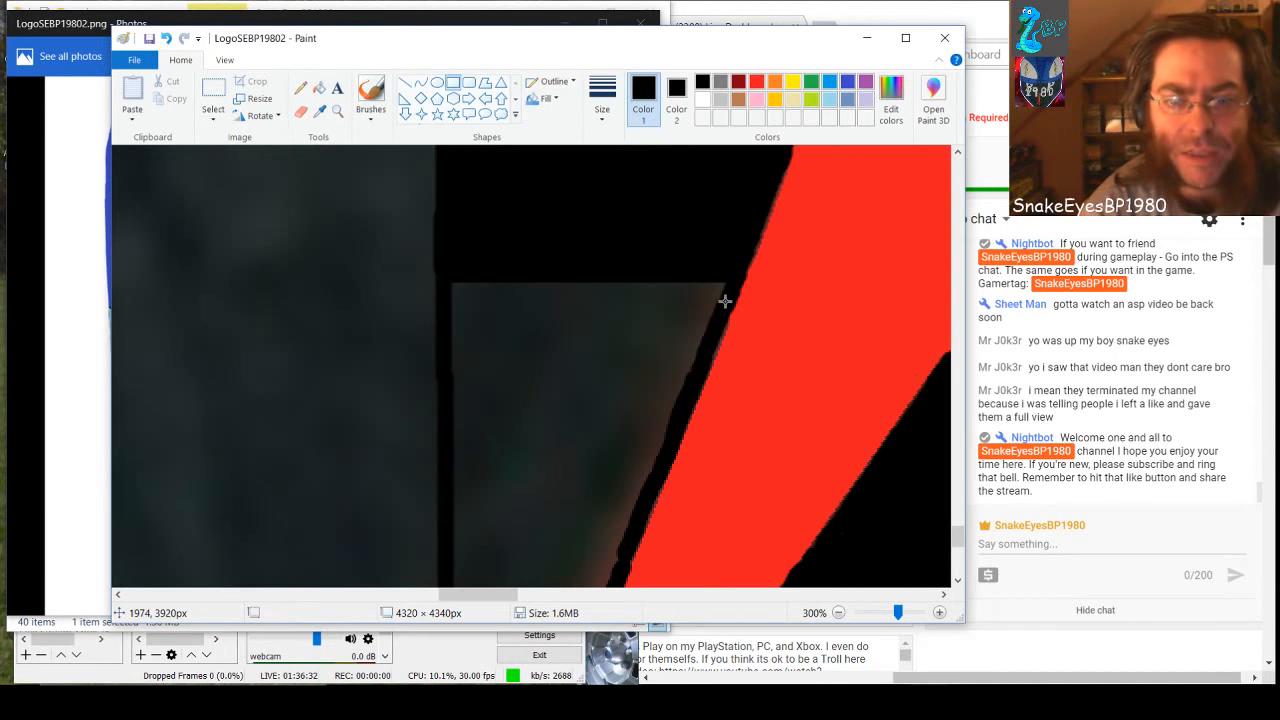
{"action": "left_click_drag", "start_coordinate": [725, 300], "coordinate": [454, 278]}
{"action": "left_click", "coordinate": [595, 382]}
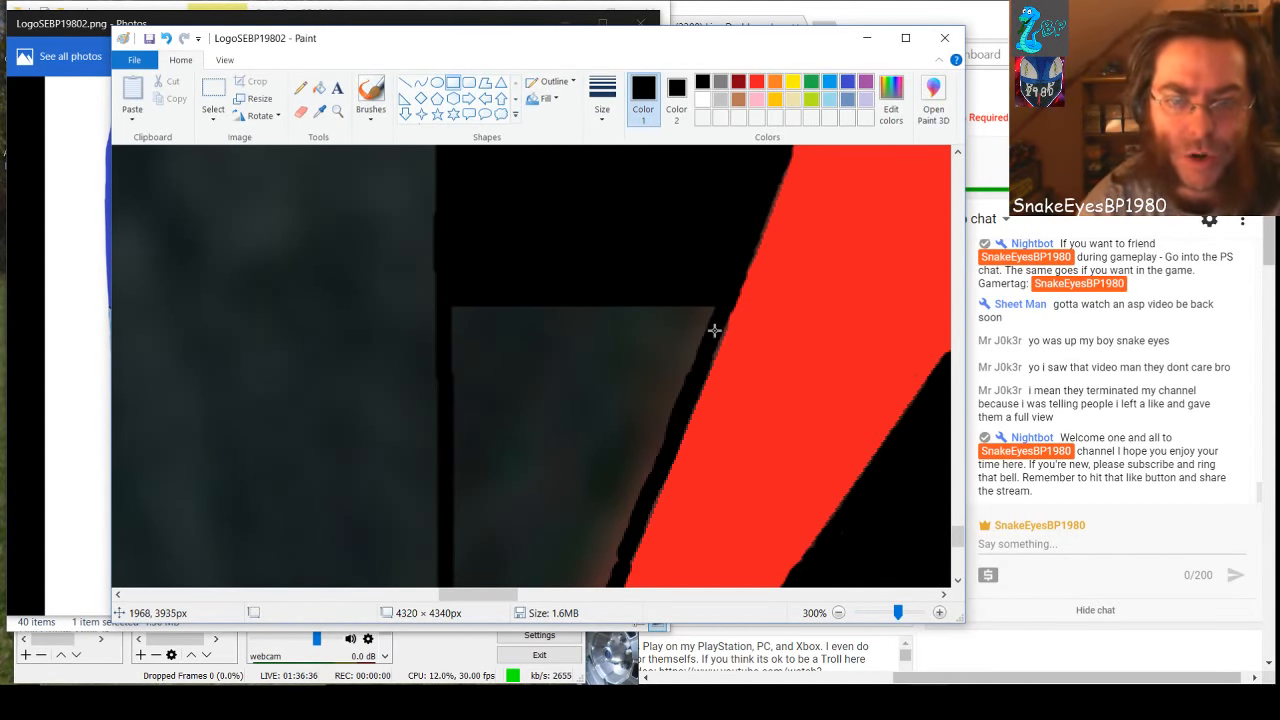
Black out the next part of the narrowing gray wedge with three rectangles, making the first about 134 × 15 px
{"action": "left_click_drag", "start_coordinate": [714, 330], "coordinate": [447, 301]}
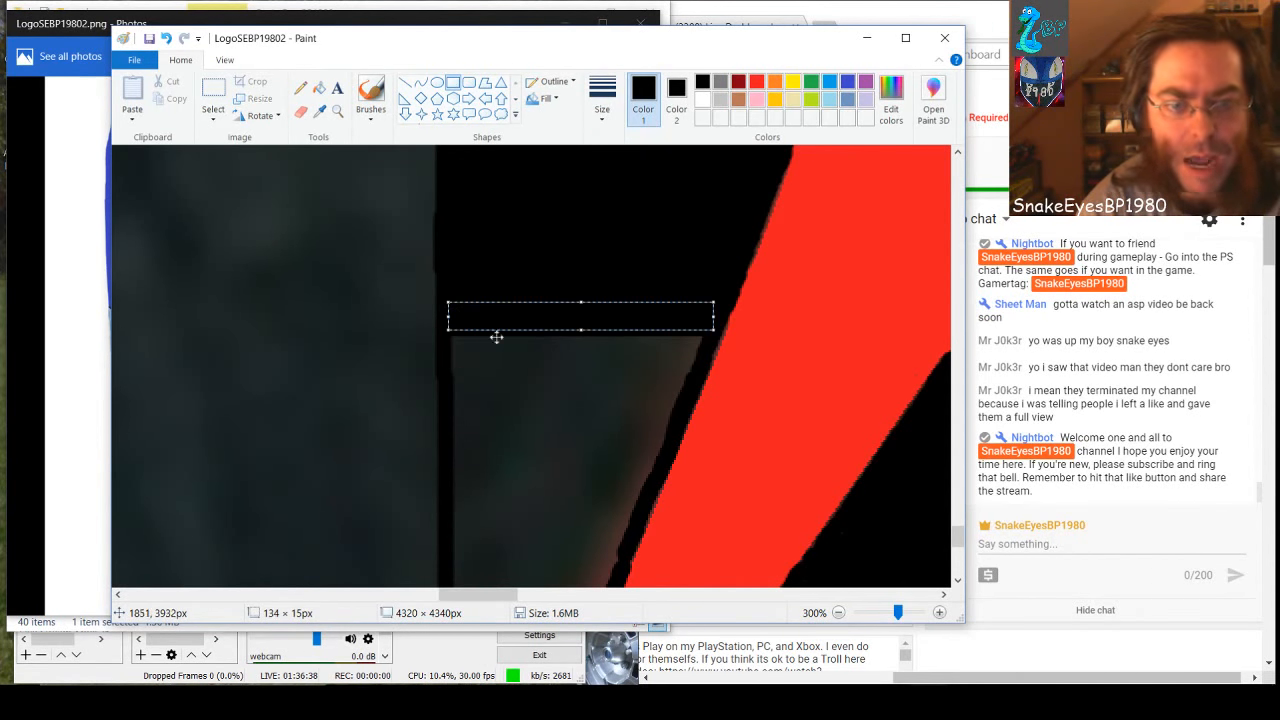
{"action": "left_click", "coordinate": [625, 420]}
{"action": "left_click_drag", "start_coordinate": [701, 364], "coordinate": [446, 317]}
{"action": "left_click", "coordinate": [588, 404]}
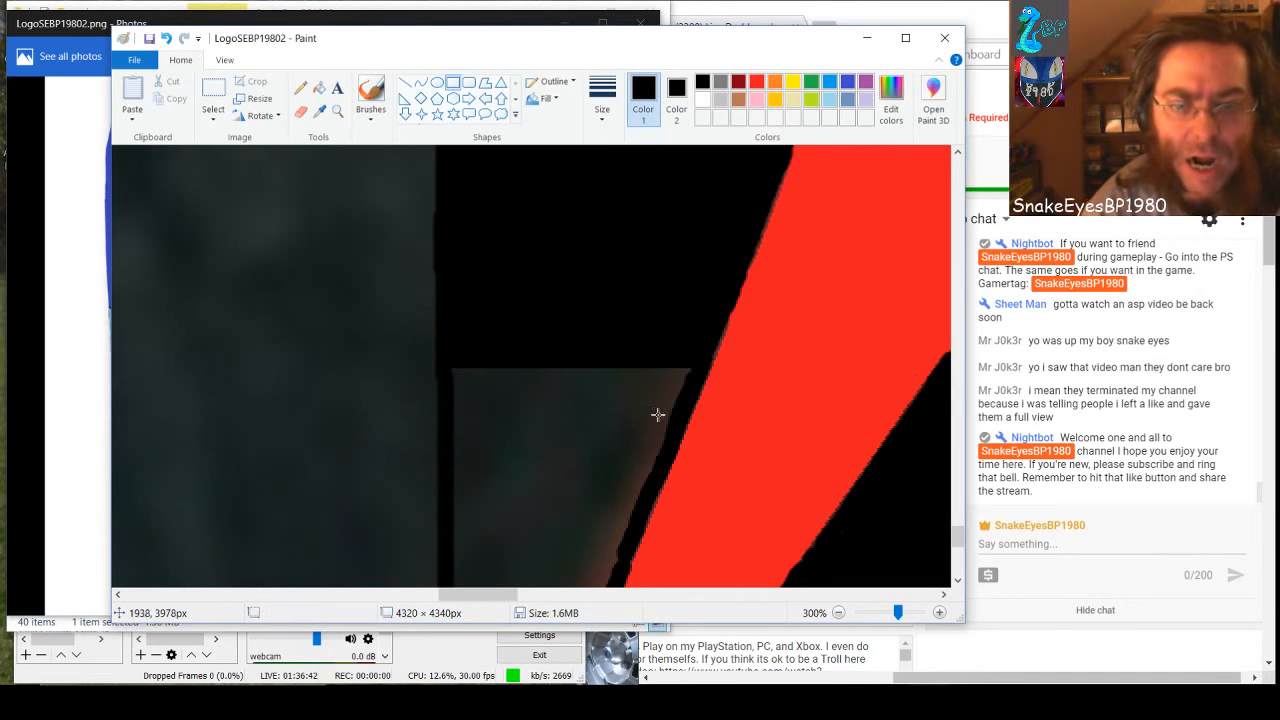
{"action": "left_click_drag", "start_coordinate": [690, 400], "coordinate": [448, 362]}
{"action": "left_click", "coordinate": [556, 458]}
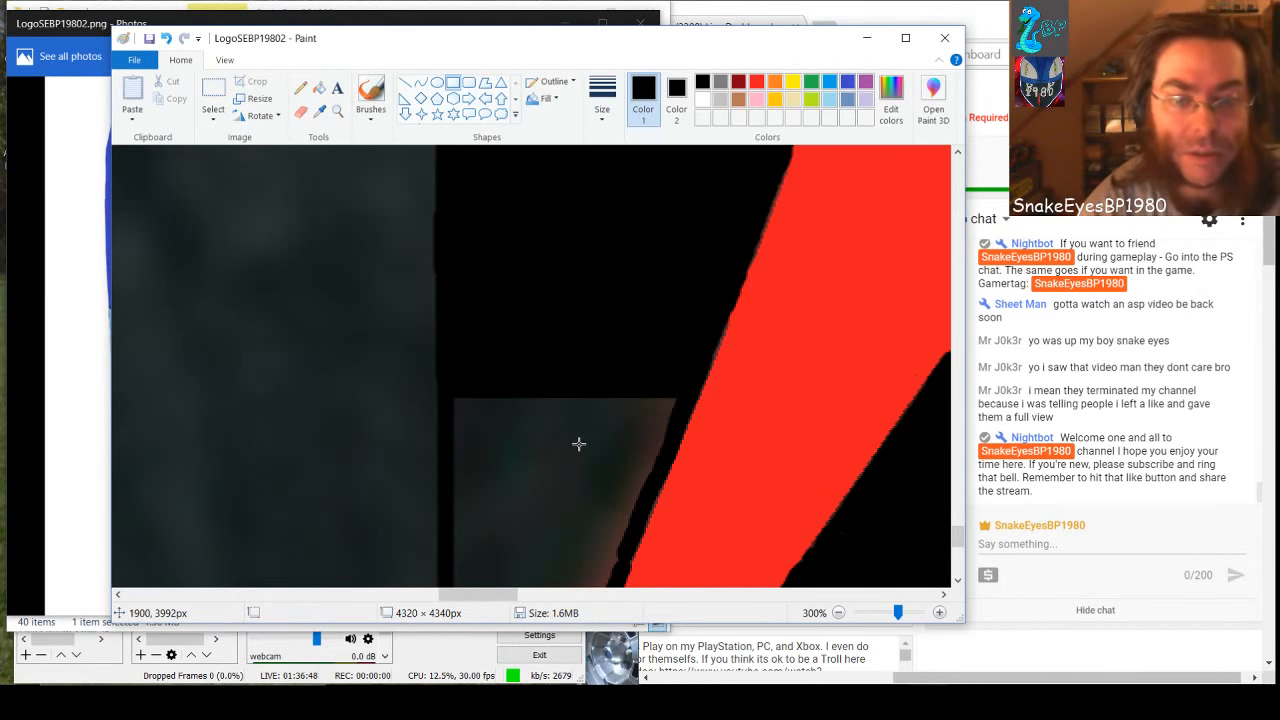
Add three shorter black rectangles lower in the gray wedge, carrying the last one slightly past the vertical line
{"action": "scroll", "coordinate": [578, 443], "scroll_direction": "down", "scroll_amount": 1}
{"action": "left_click_drag", "start_coordinate": [677, 314], "coordinate": [449, 272]}
{"action": "left_click", "coordinate": [540, 395]}
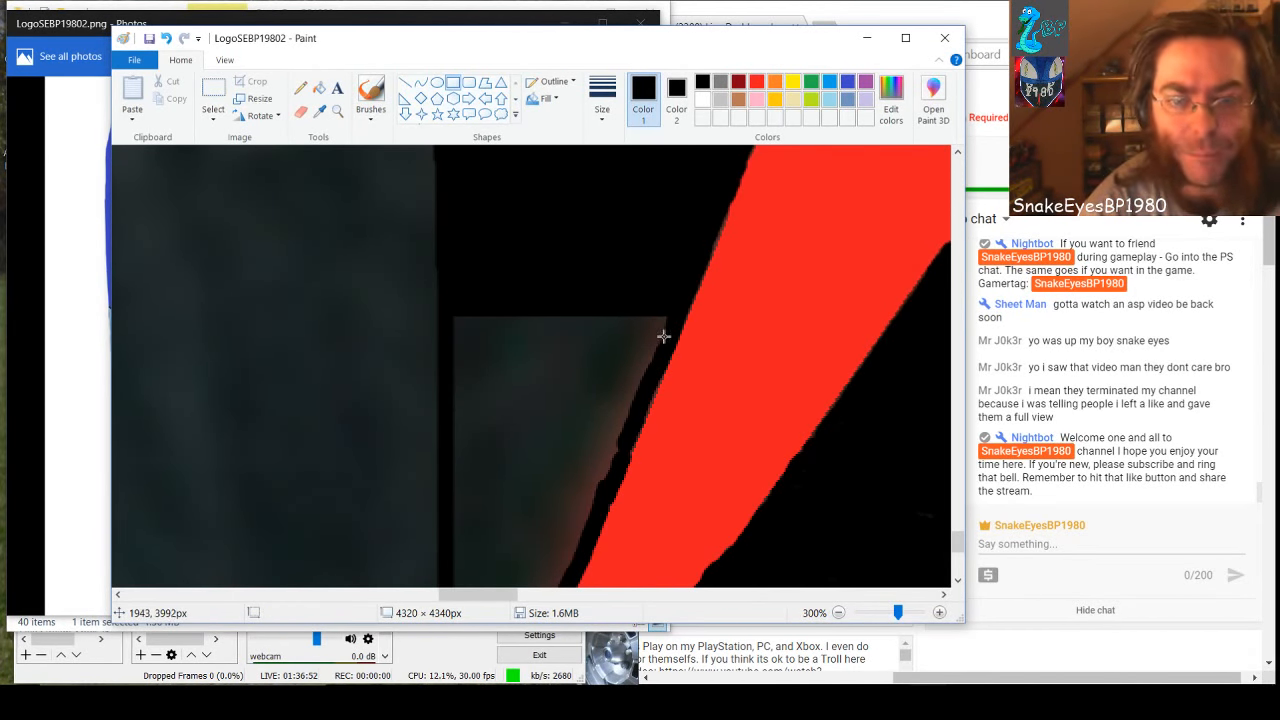
{"action": "left_click_drag", "start_coordinate": [664, 344], "coordinate": [446, 313]}
{"action": "left_click", "coordinate": [542, 448]}
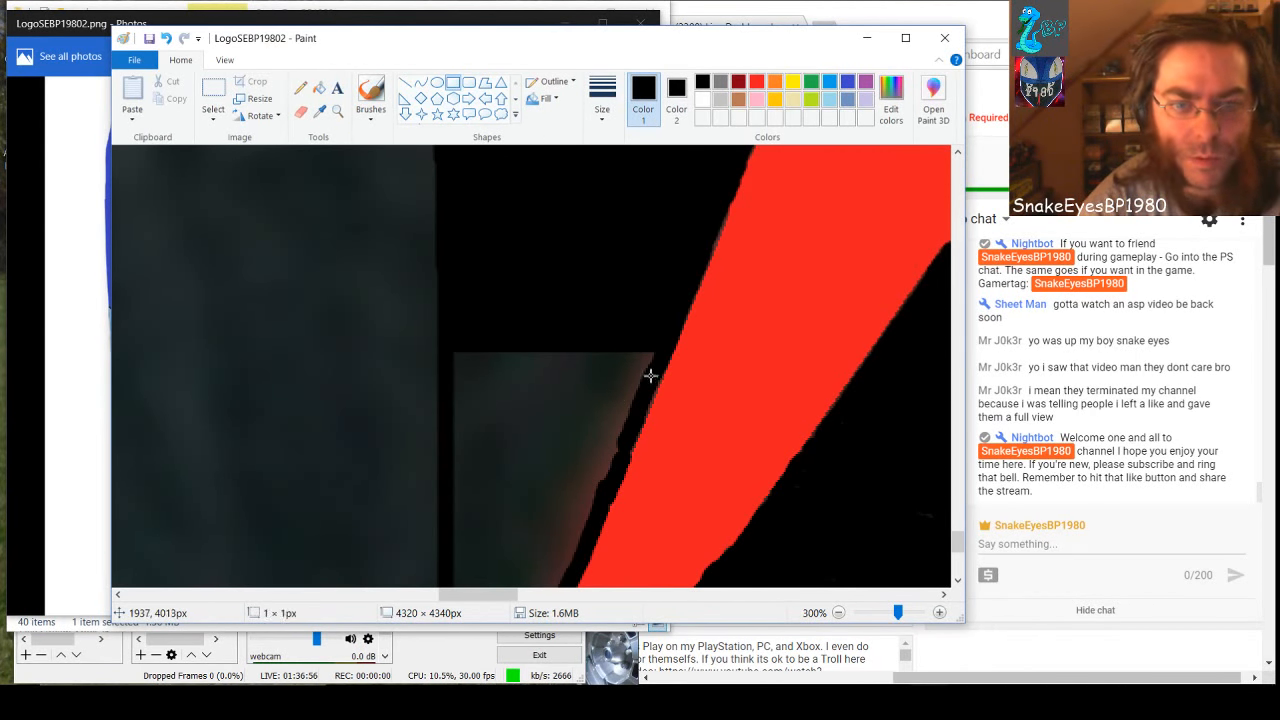
{"action": "left_click_drag", "start_coordinate": [650, 375], "coordinate": [433, 340]}
{"action": "left_click", "coordinate": [556, 454]}
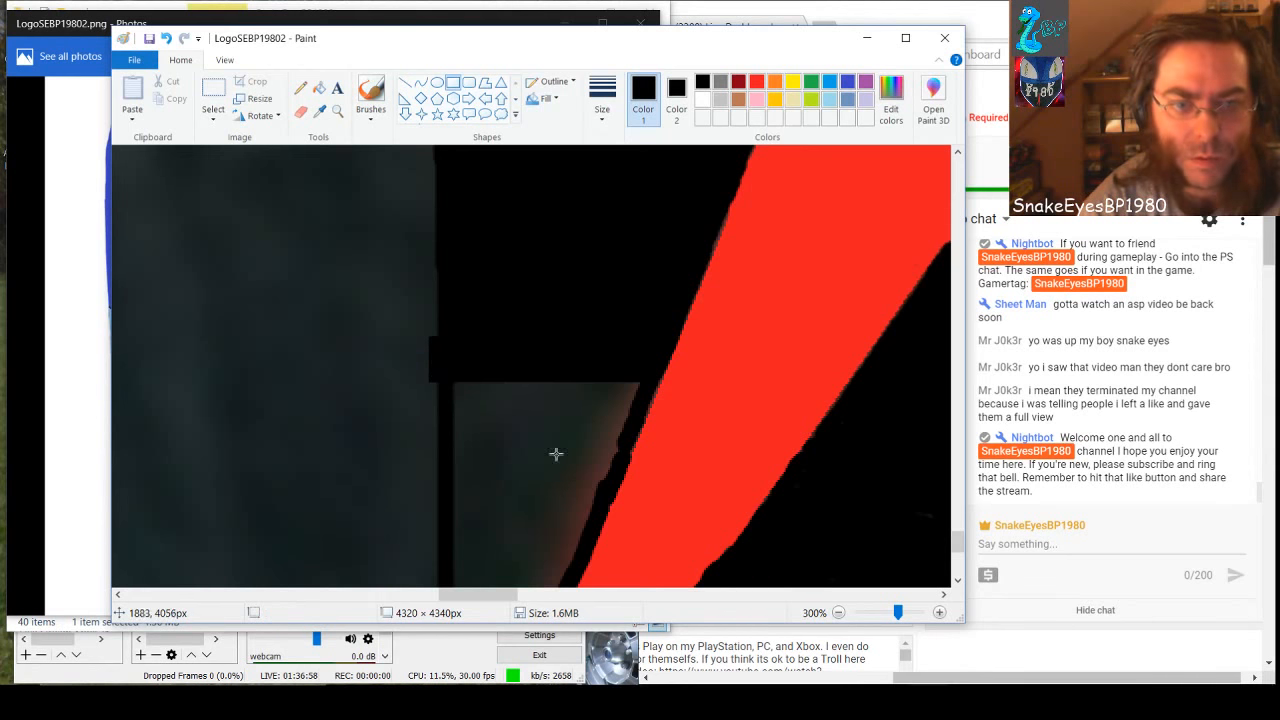
Black out the next section of the gray wedge with four stacked rectangles, including ones about 86 × 29 px and 75 × 24 px
{"action": "mouse_move", "coordinate": [633, 418]}
{"action": "left_mouse_down"}
{"action": "mouse_move", "coordinate": [534, 363]}
{"action": "mouse_move", "coordinate": [435, 362]}
{"action": "left_mouse_up"}
{"action": "left_click", "coordinate": [524, 445]}
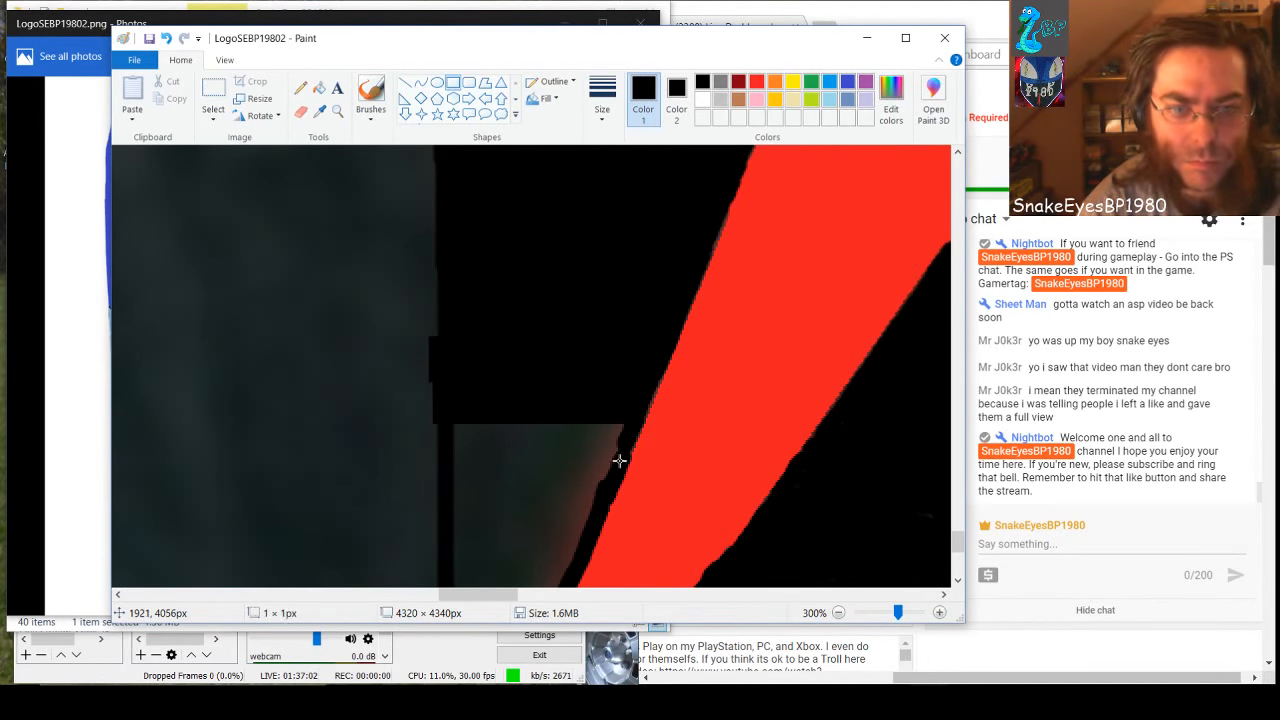
{"action": "left_click_drag", "start_coordinate": [617, 462], "coordinate": [450, 403]}
{"action": "scroll", "coordinate": [528, 516], "scroll_direction": "down", "scroll_amount": 3}
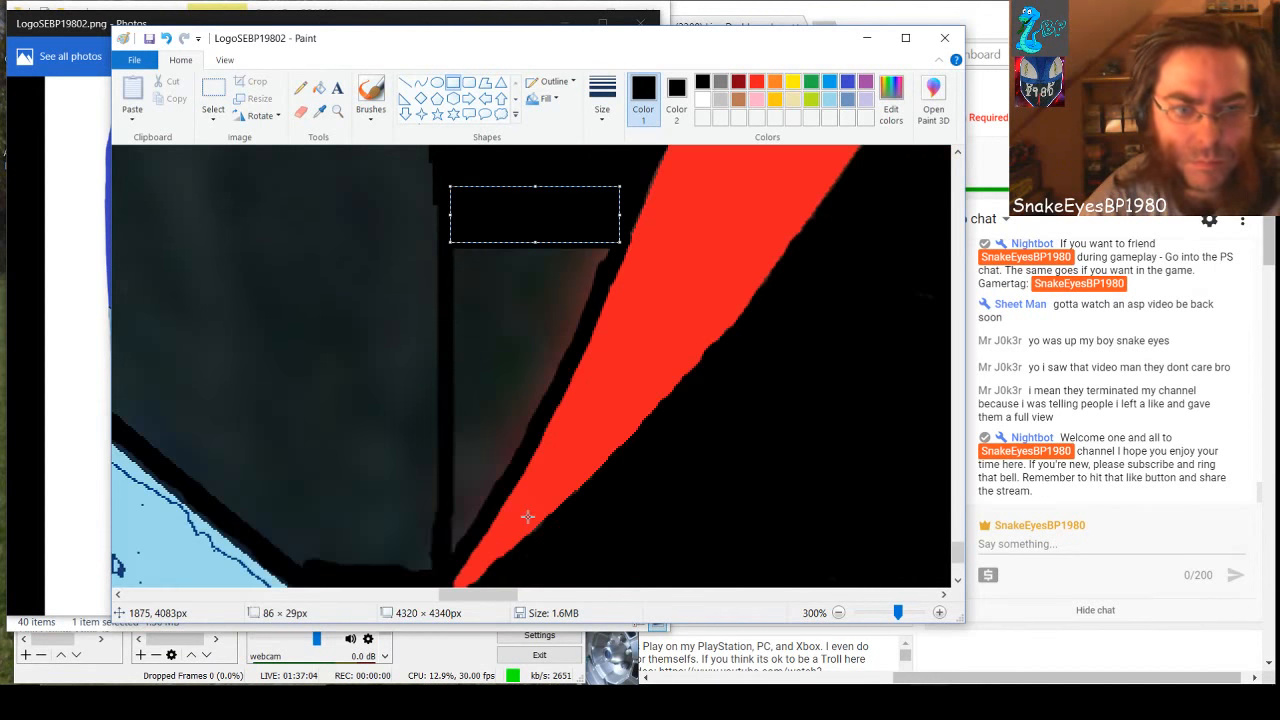
{"action": "left_click", "coordinate": [557, 341]}
{"action": "left_click_drag", "start_coordinate": [604, 272], "coordinate": [441, 238]}
{"action": "left_click_drag", "start_coordinate": [592, 320], "coordinate": [438, 266]}
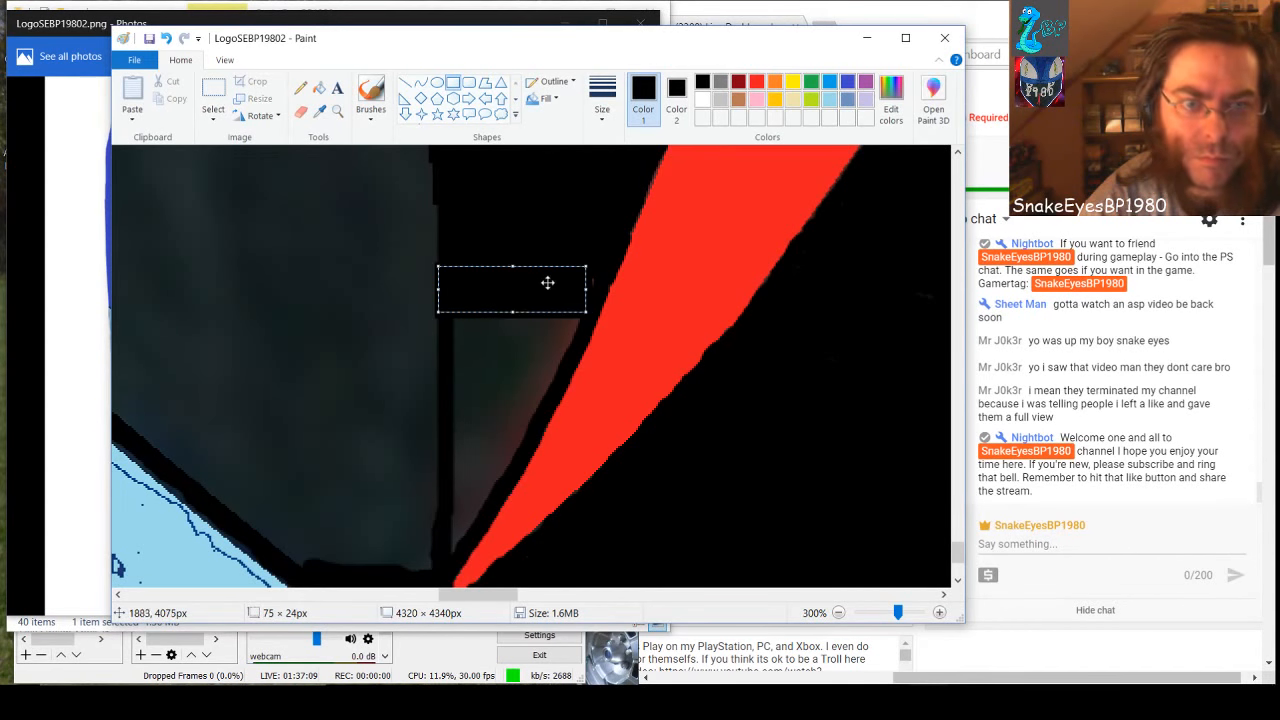
{"action": "left_click", "coordinate": [602, 263]}
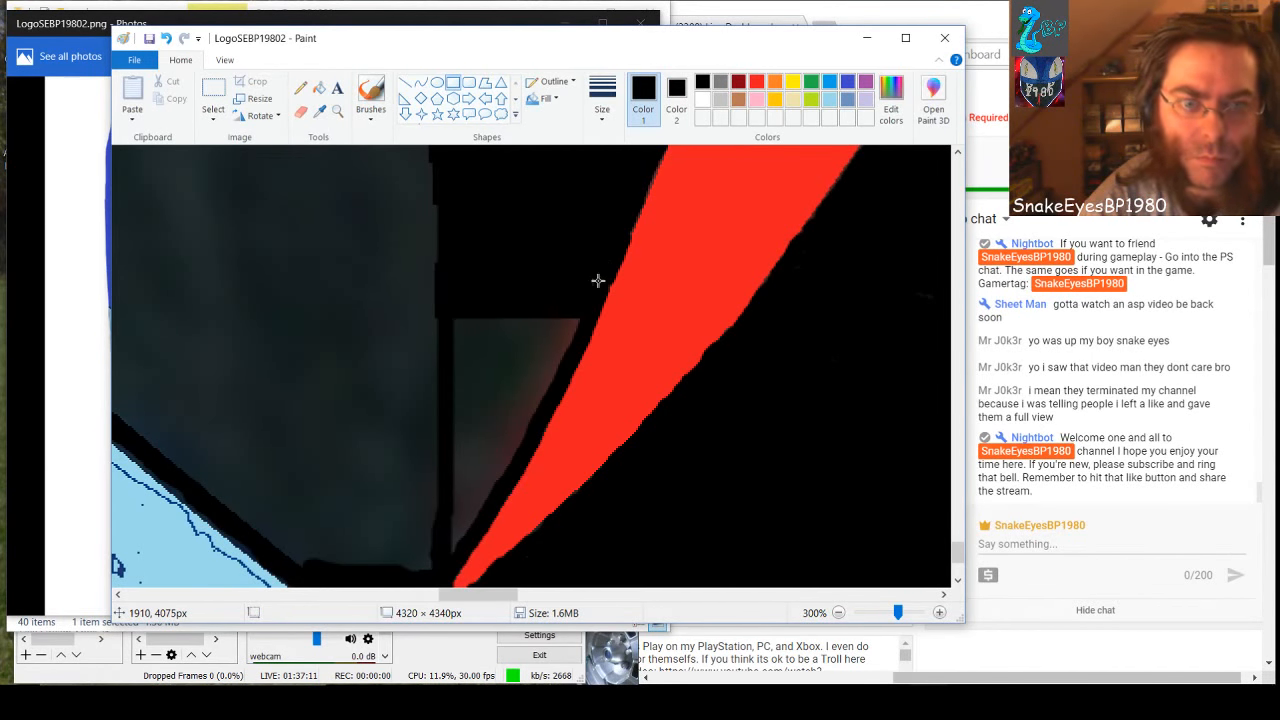
Add two thinner black strips further down the narrowing gray wedge, making the second about 61 × 17 px
{"action": "left_click_drag", "start_coordinate": [577, 336], "coordinate": [443, 304]}
{"action": "left_click", "coordinate": [534, 360]}
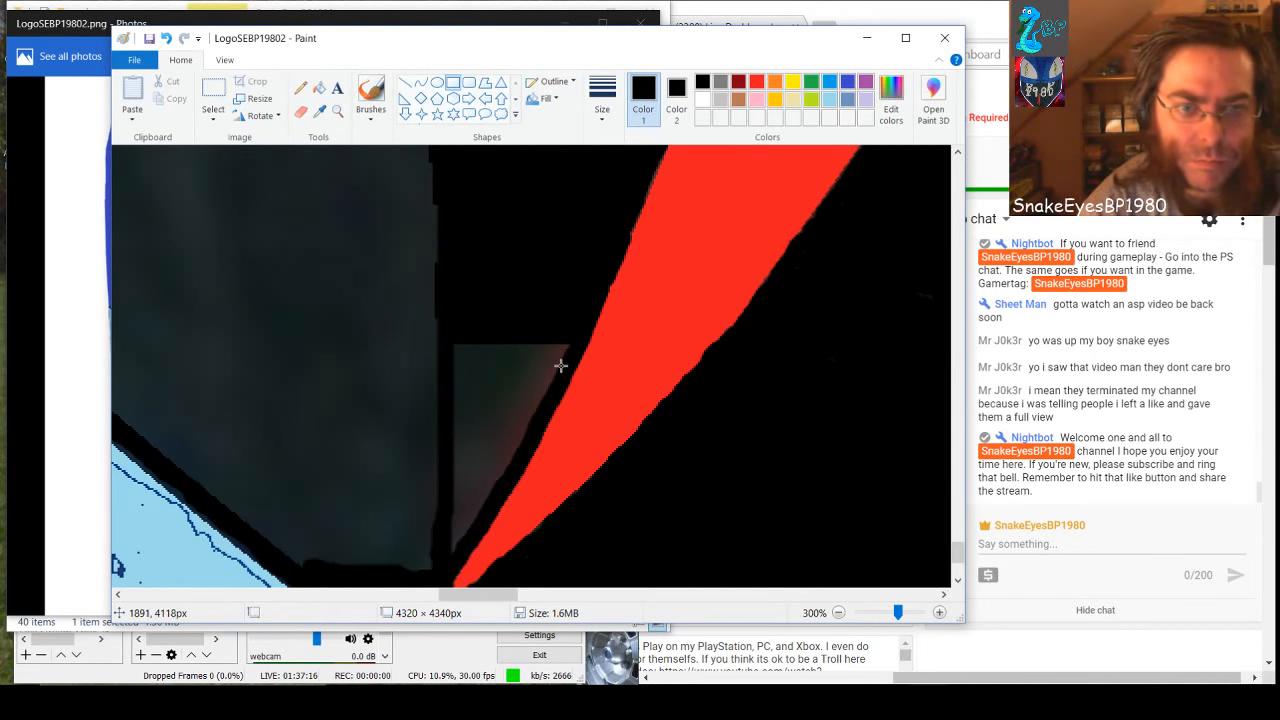
{"action": "left_click_drag", "start_coordinate": [561, 366], "coordinate": [440, 334]}
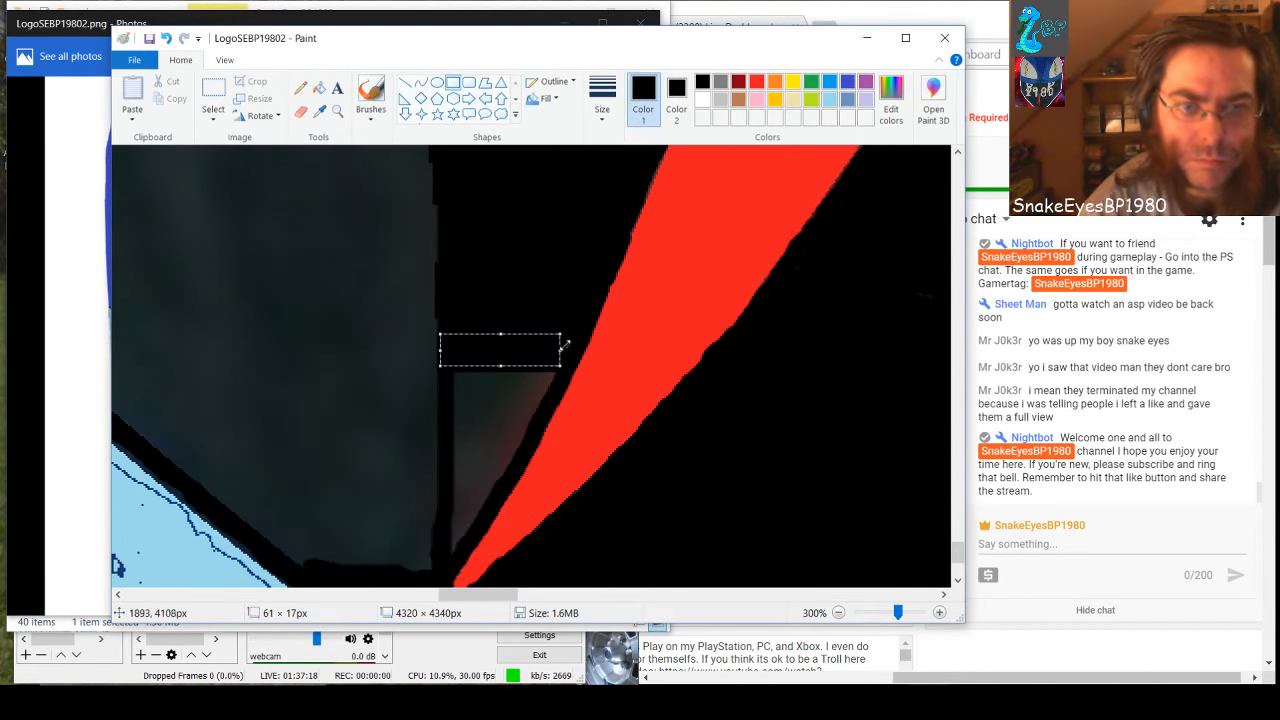
{"action": "left_click", "coordinate": [569, 339]}
{"action": "left_click_drag", "start_coordinate": [572, 343], "coordinate": [509, 360]}
{"action": "left_click", "coordinate": [482, 399]}
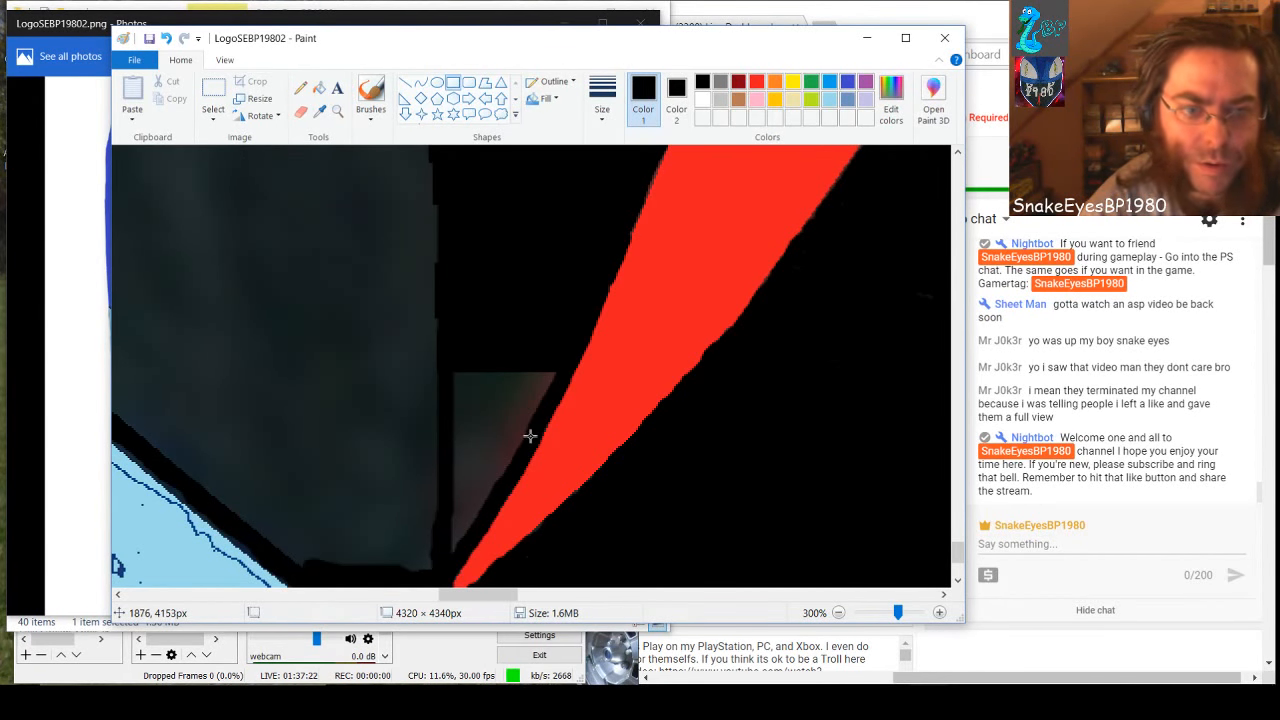
Fill more of the wedge with a black rectangle about 43 × 39 px and patch the sliver by the red edge with a 16 × 11 px one
{"action": "left_click_drag", "start_coordinate": [537, 443], "coordinate": [446, 360]}
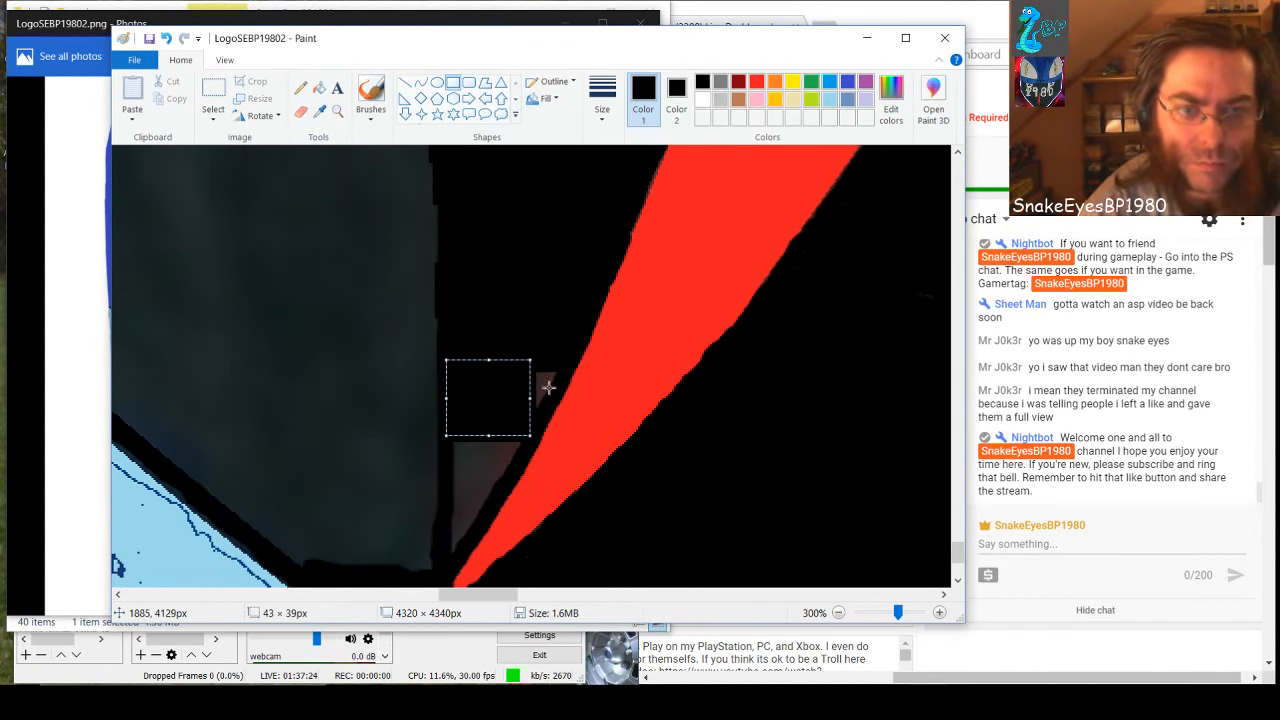
{"action": "left_click_drag", "start_coordinate": [545, 407], "coordinate": [525, 390]}
{"action": "left_click", "coordinate": [562, 334]}
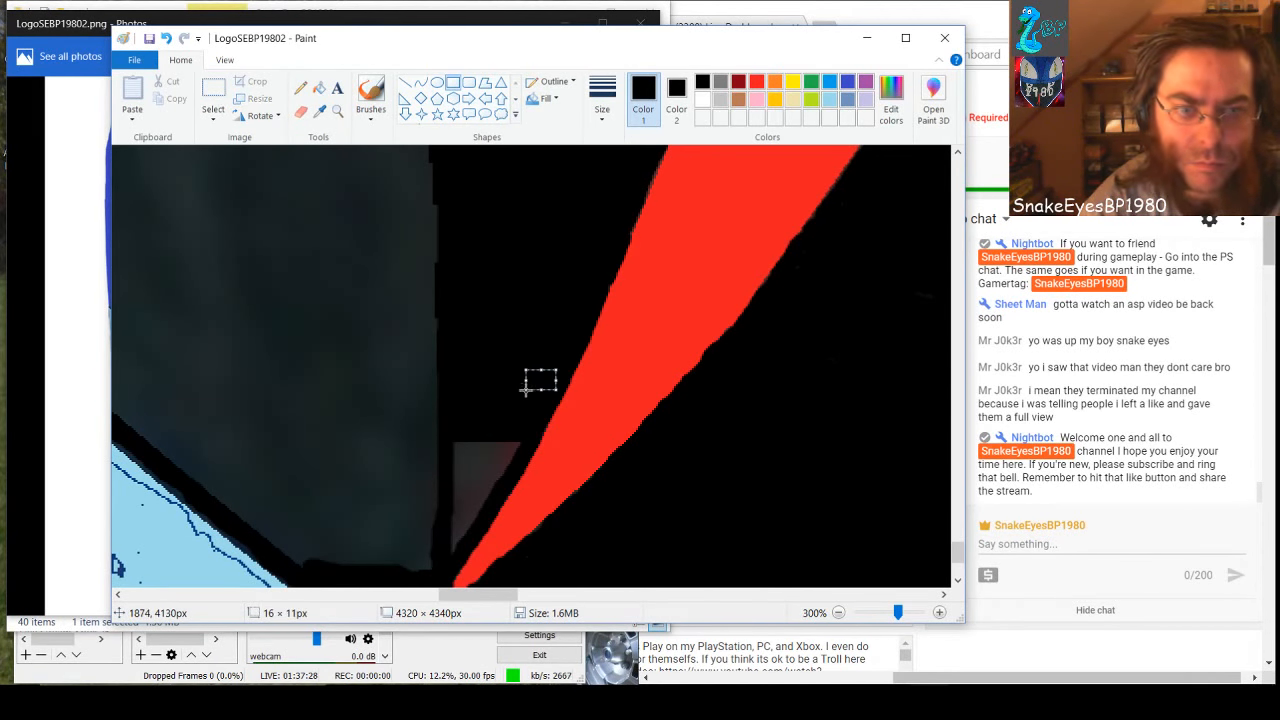
{"action": "left_click", "coordinate": [474, 404]}
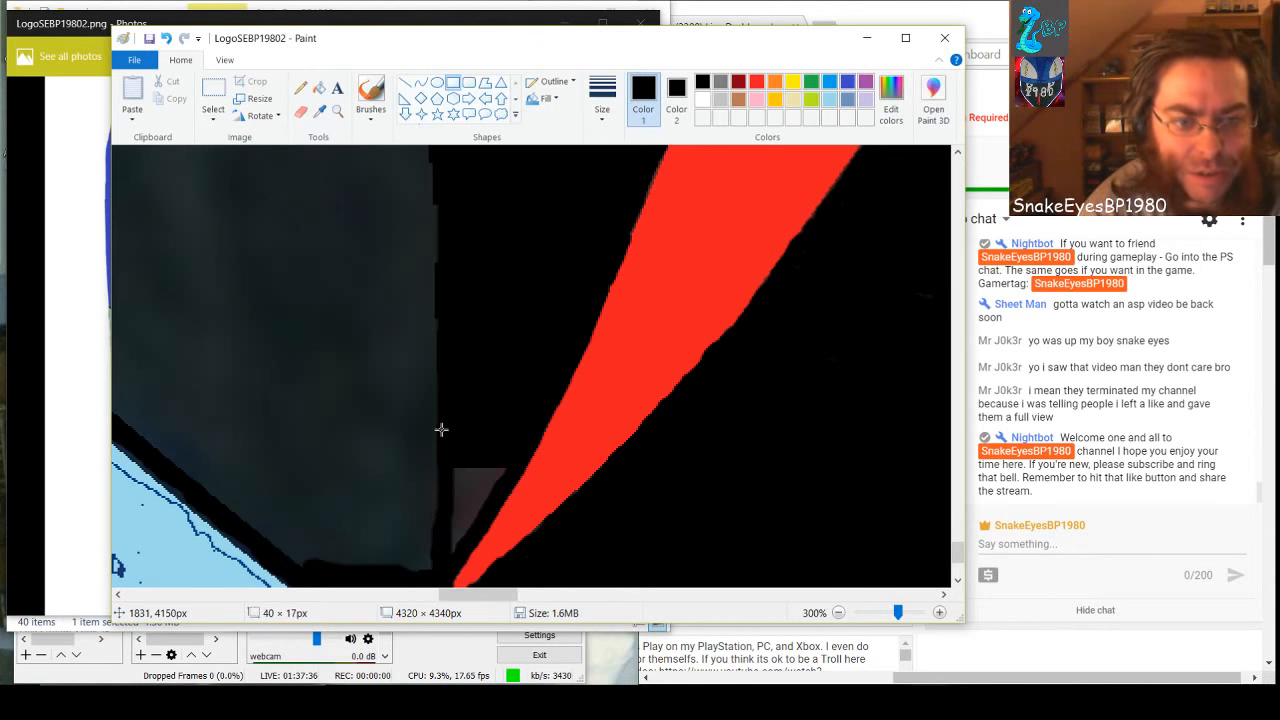
Black out the wedge's bottom tip with small rectangles, the last three about 19 × 10, 18 × 13 and 10 × 14 px
{"action": "left_click_drag", "start_coordinate": [440, 429], "coordinate": [450, 488]}
{"action": "left_click", "coordinate": [459, 481]}
{"action": "left_click", "coordinate": [506, 437]}
{"action": "left_click", "coordinate": [474, 505]}
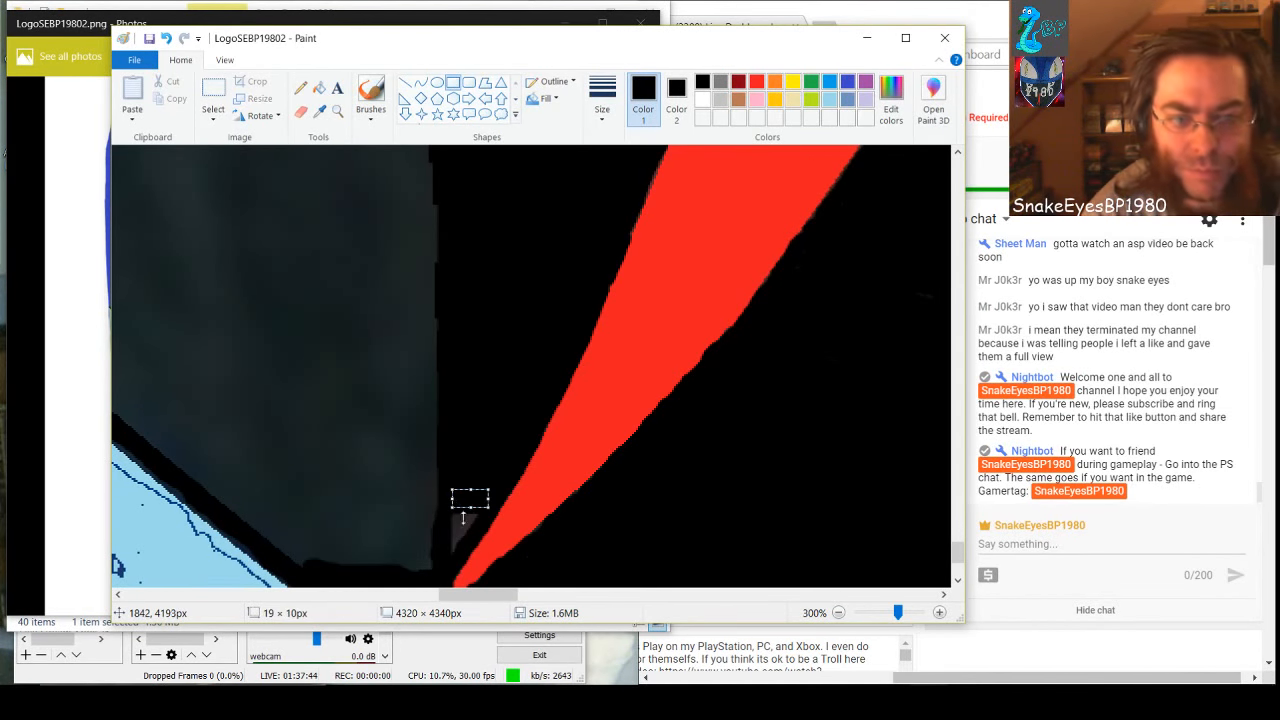
{"action": "left_click", "coordinate": [462, 526]}
{"action": "left_click_drag", "start_coordinate": [476, 534], "coordinate": [440, 508]}
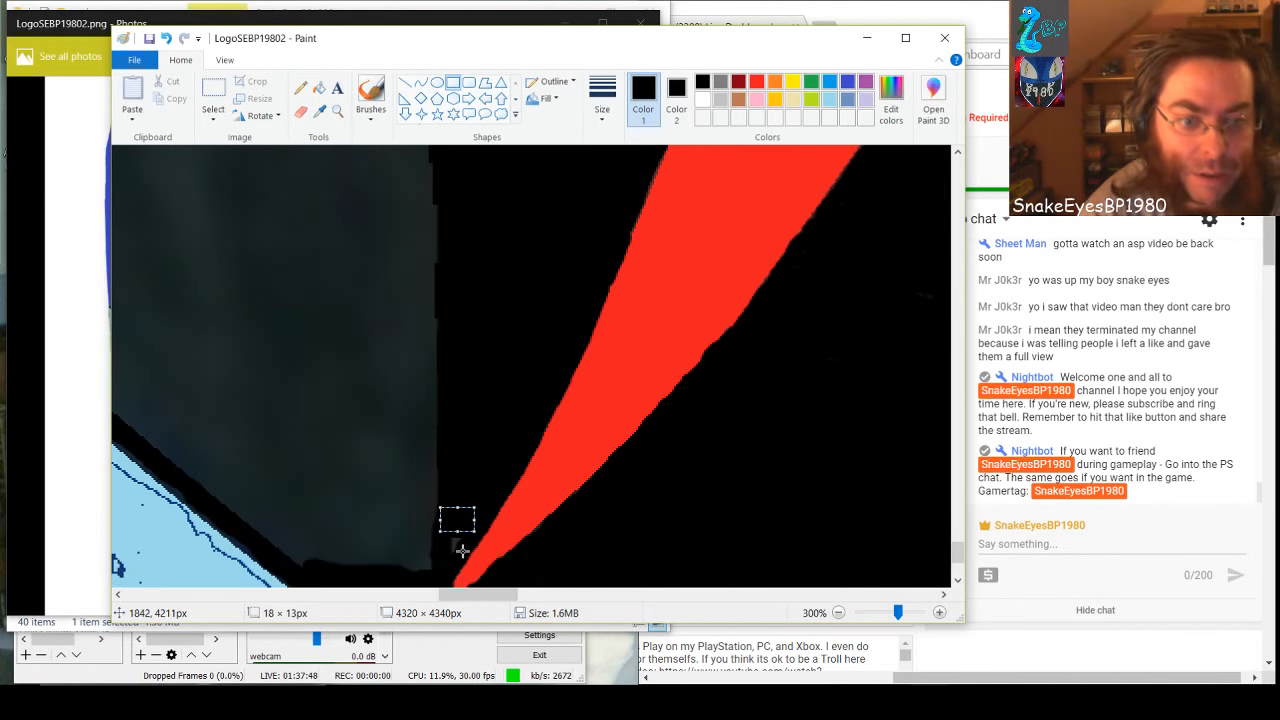
{"action": "left_click_drag", "start_coordinate": [464, 553], "coordinate": [447, 525]}
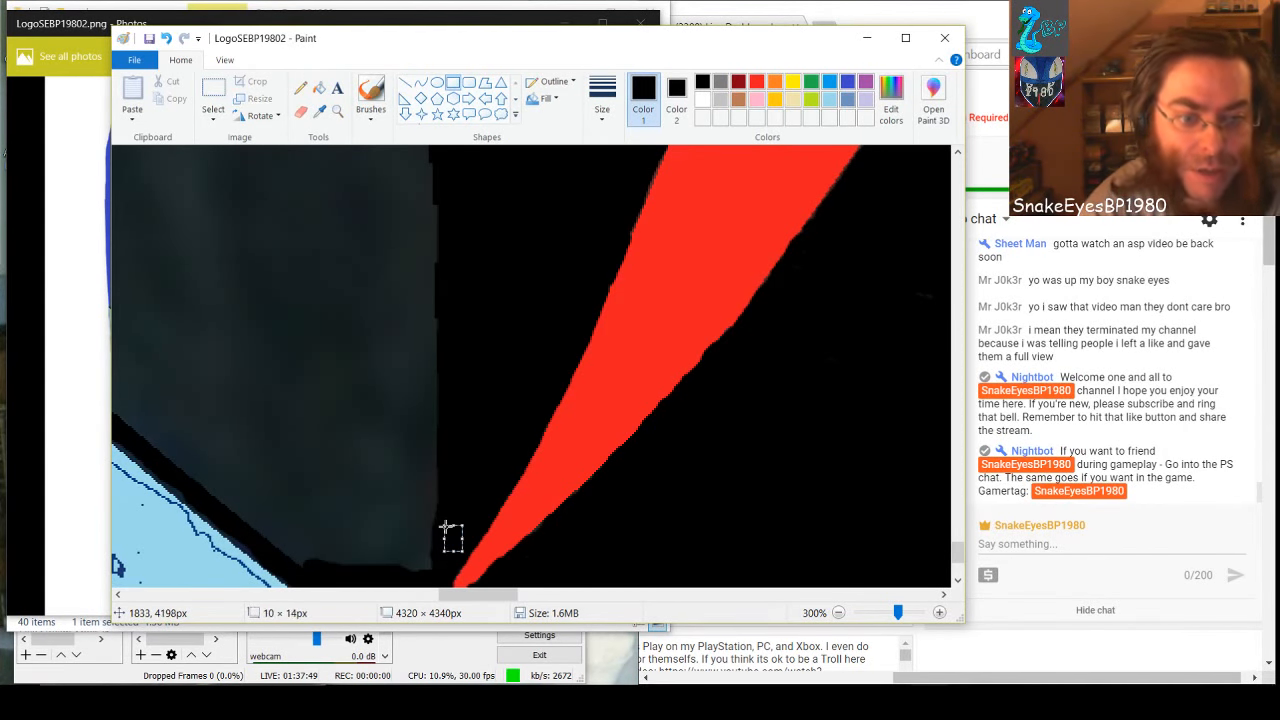
{"action": "left_click", "coordinate": [412, 468]}
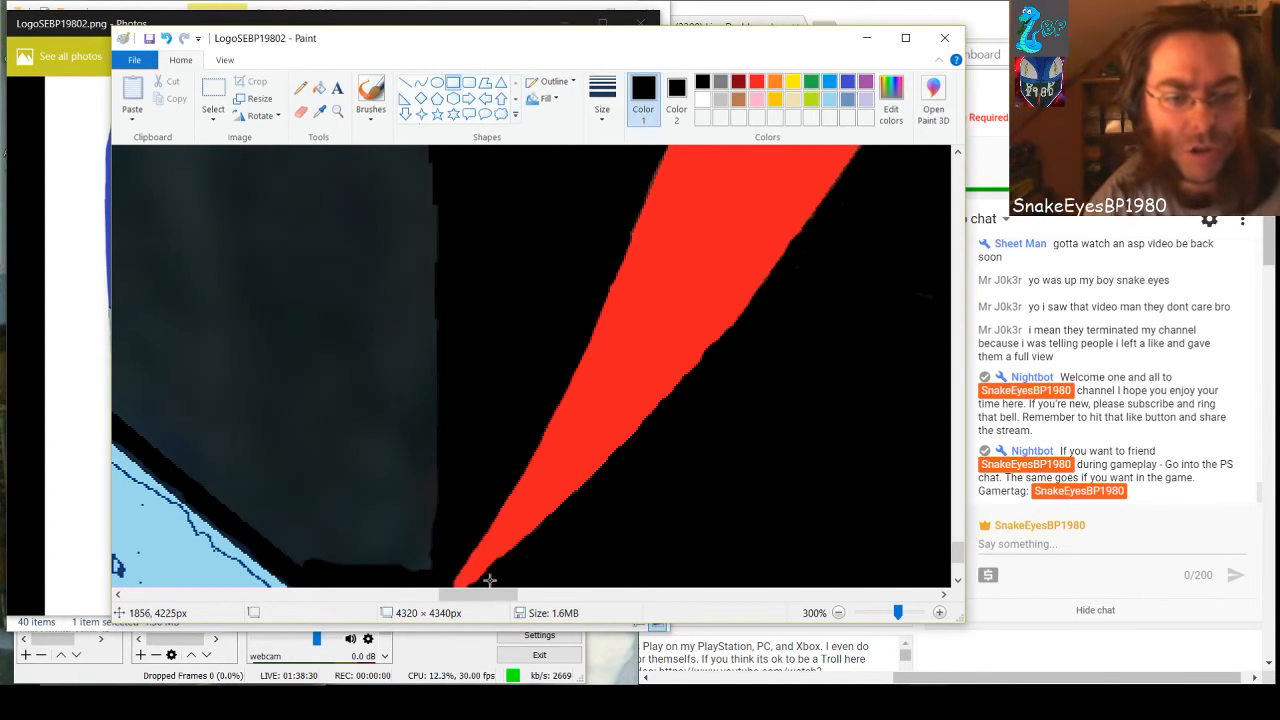
Cover gray left of the vertical line with three black rectangles, the second about 35 × 155 px and the upper one about 143 × 147 px
{"action": "left_click_drag", "start_coordinate": [490, 598], "coordinate": [470, 598]}
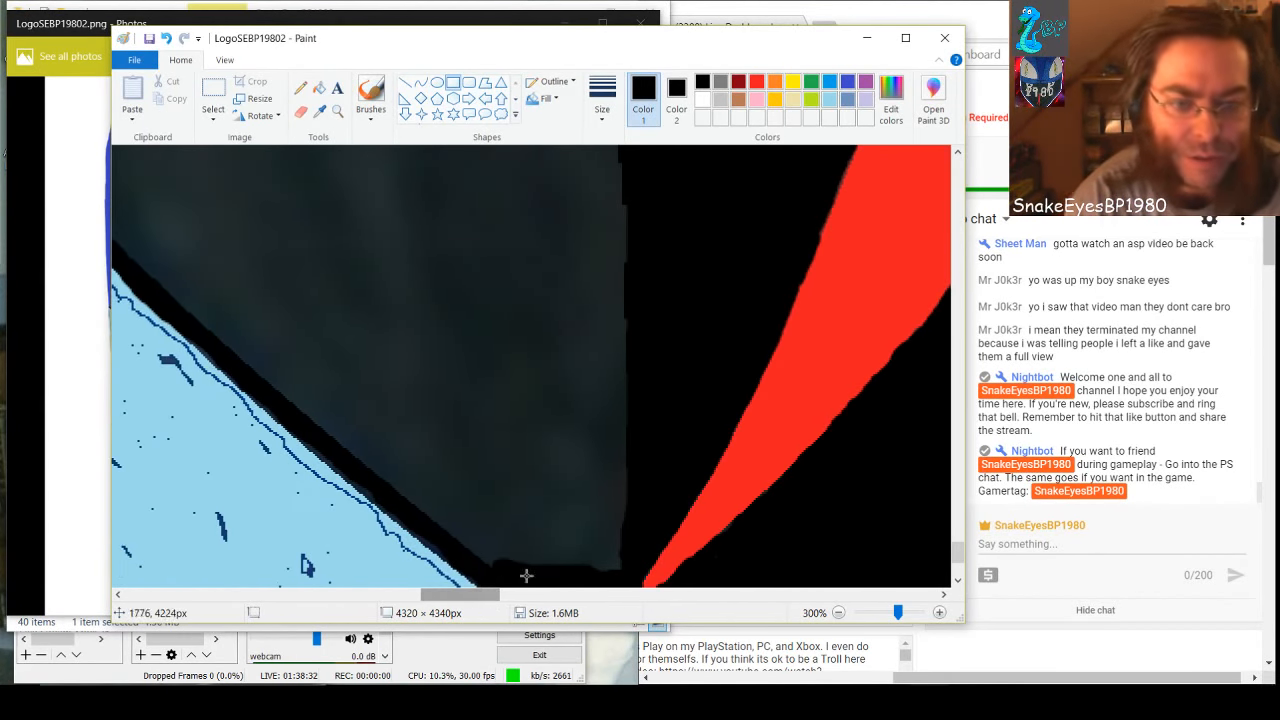
{"action": "mouse_move", "coordinate": [602, 568]}
{"action": "left_mouse_down"}
{"action": "mouse_move", "coordinate": [517, 531]}
{"action": "mouse_move", "coordinate": [491, 491]}
{"action": "mouse_move", "coordinate": [474, 423]}
{"action": "mouse_move", "coordinate": [479, 176]}
{"action": "left_mouse_up"}
{"action": "left_click", "coordinate": [676, 444]}
{"action": "left_click_drag", "start_coordinate": [641, 471], "coordinate": [572, 163]}
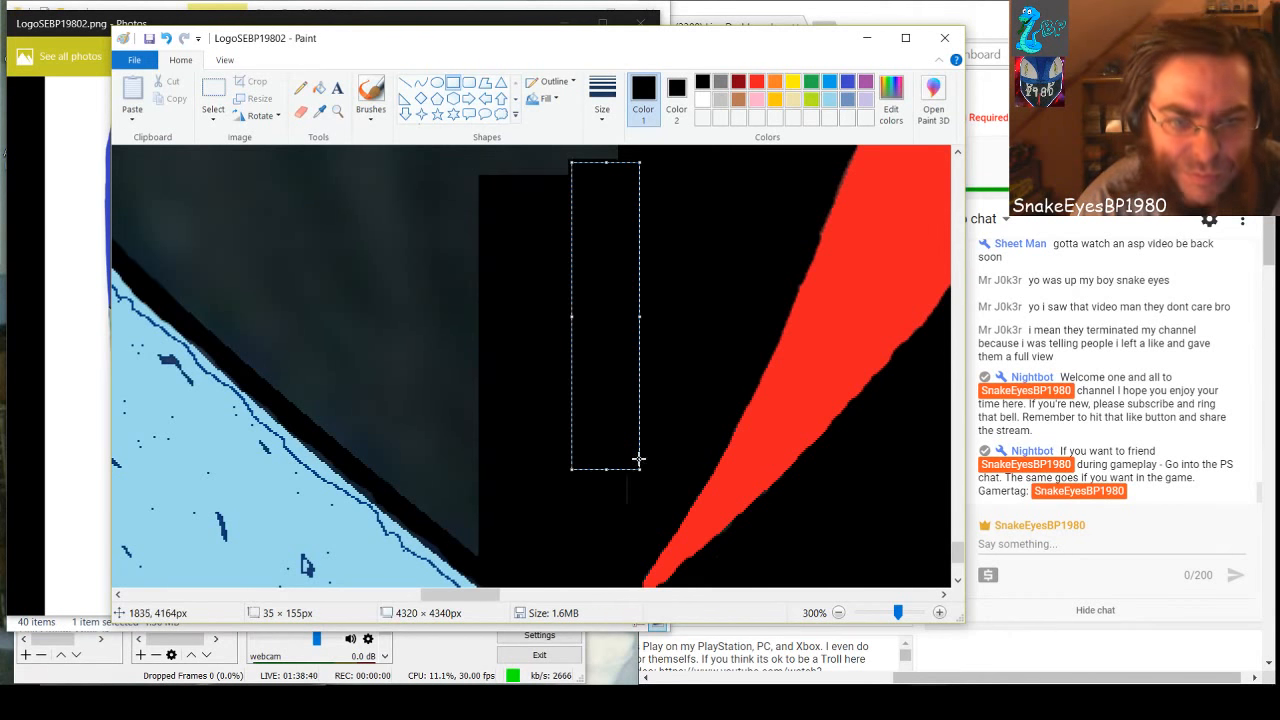
{"action": "left_click_drag", "start_coordinate": [631, 547], "coordinate": [366, 142]}
{"action": "left_click", "coordinate": [590, 429]}
Stretch the upper rectangle upward to about 143 × 536 px, and cover the specks below the white shape with a small black rectangle
{"action": "scroll", "coordinate": [530, 408], "scroll_direction": "up", "scroll_amount": 3}
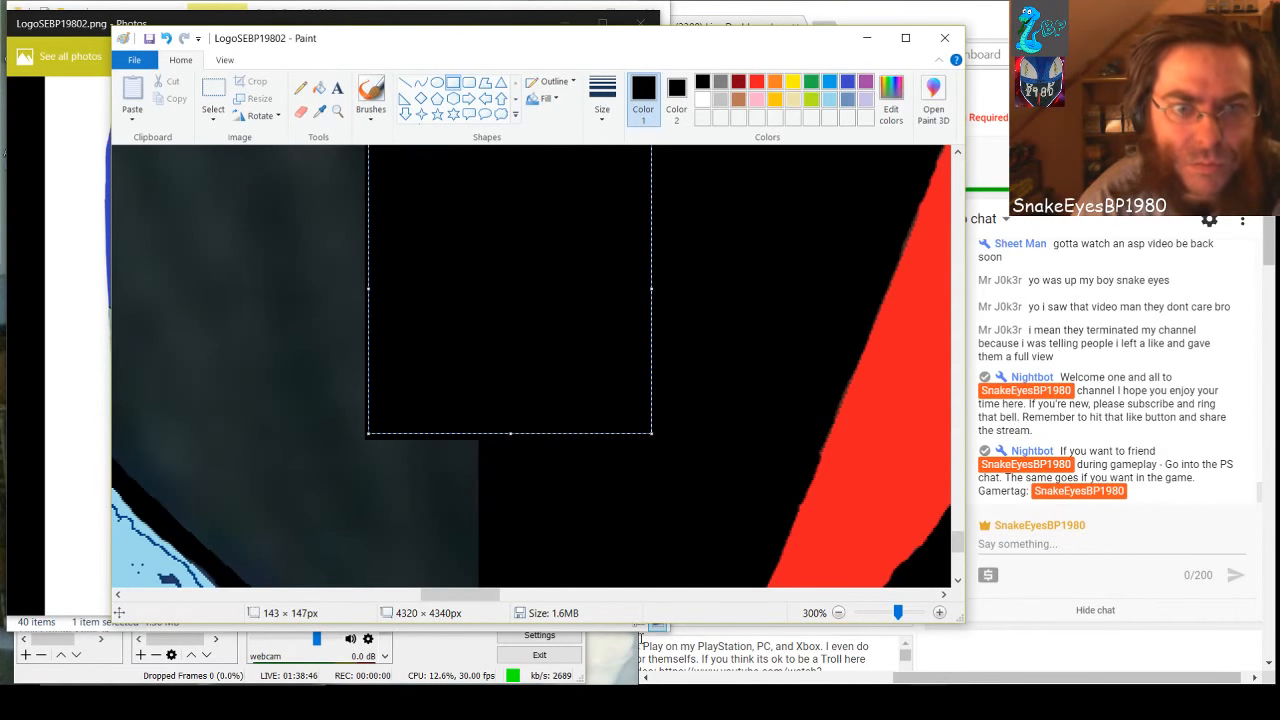
{"action": "scroll", "coordinate": [656, 427], "scroll_direction": "up", "scroll_amount": 5}
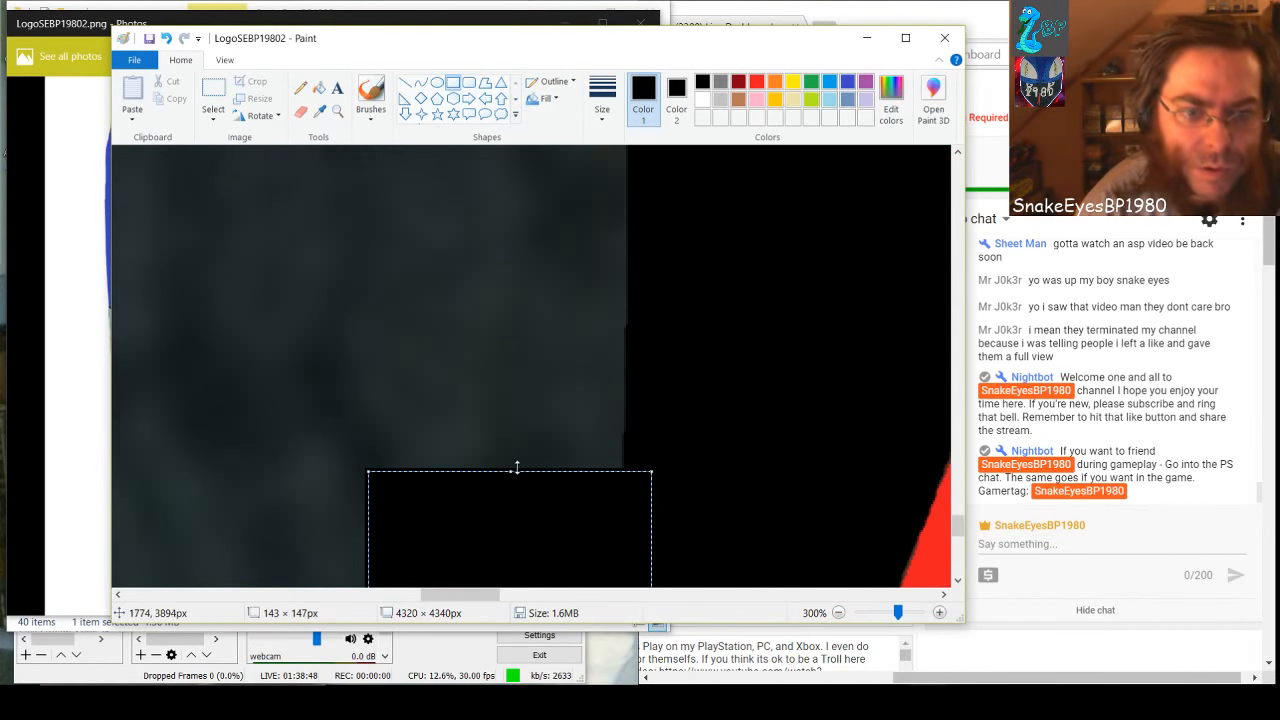
{"action": "left_click_drag", "start_coordinate": [511, 471], "coordinate": [520, 144]}
{"action": "scroll", "coordinate": [588, 371], "scroll_direction": "up", "scroll_amount": 2}
{"action": "scroll", "coordinate": [588, 371], "scroll_direction": "up", "scroll_amount": 2}
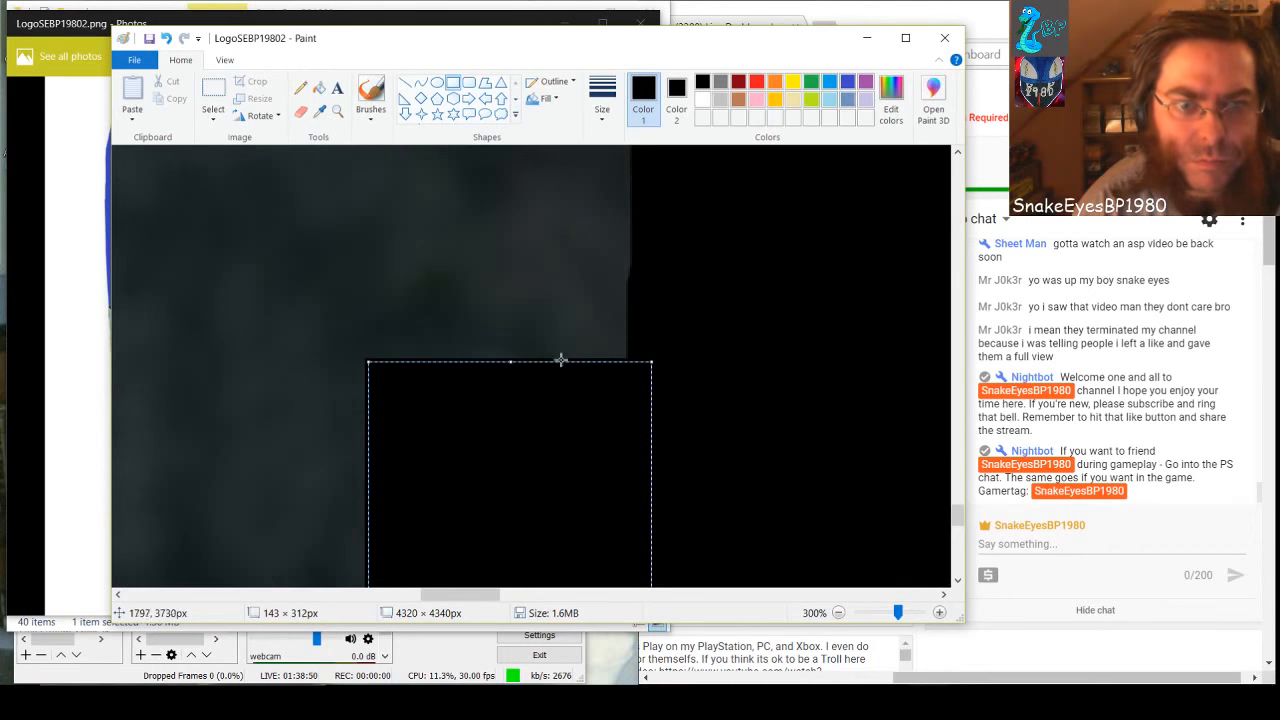
{"action": "left_click_drag", "start_coordinate": [511, 363], "coordinate": [534, 144]}
{"action": "scroll", "coordinate": [737, 447], "scroll_direction": "up", "scroll_amount": 3}
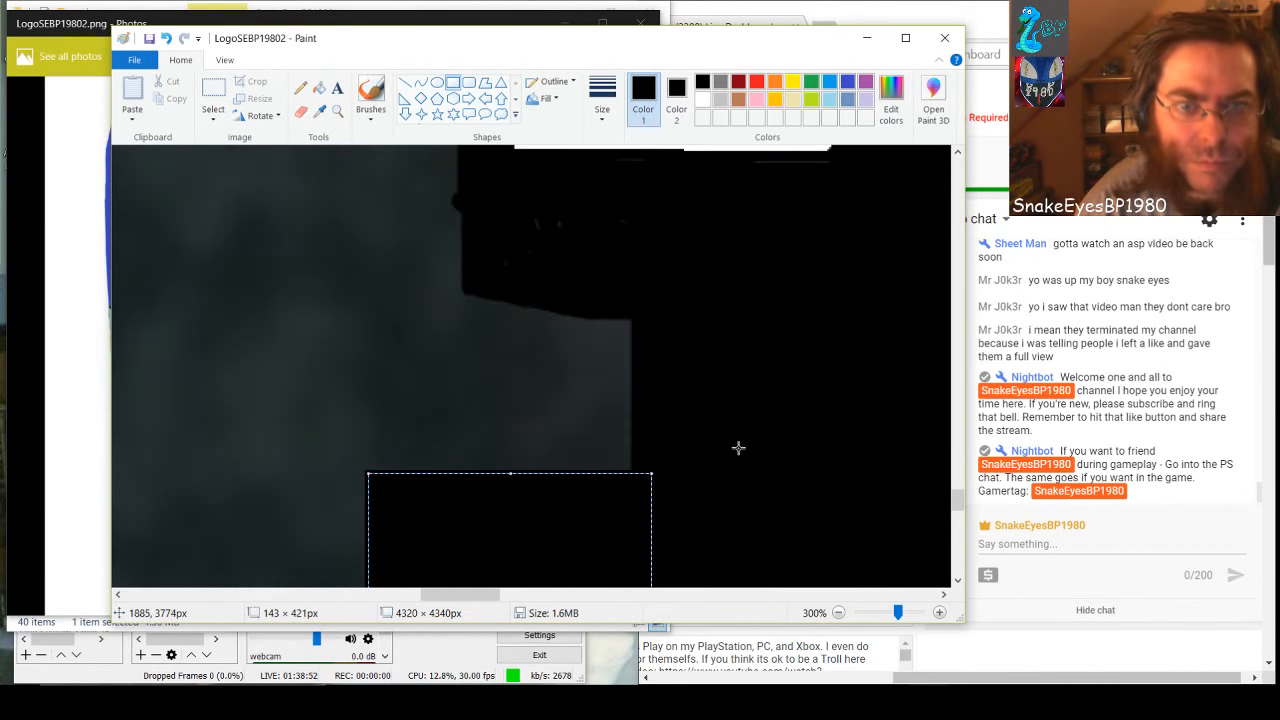
{"action": "left_click_drag", "start_coordinate": [515, 479], "coordinate": [534, 243]}
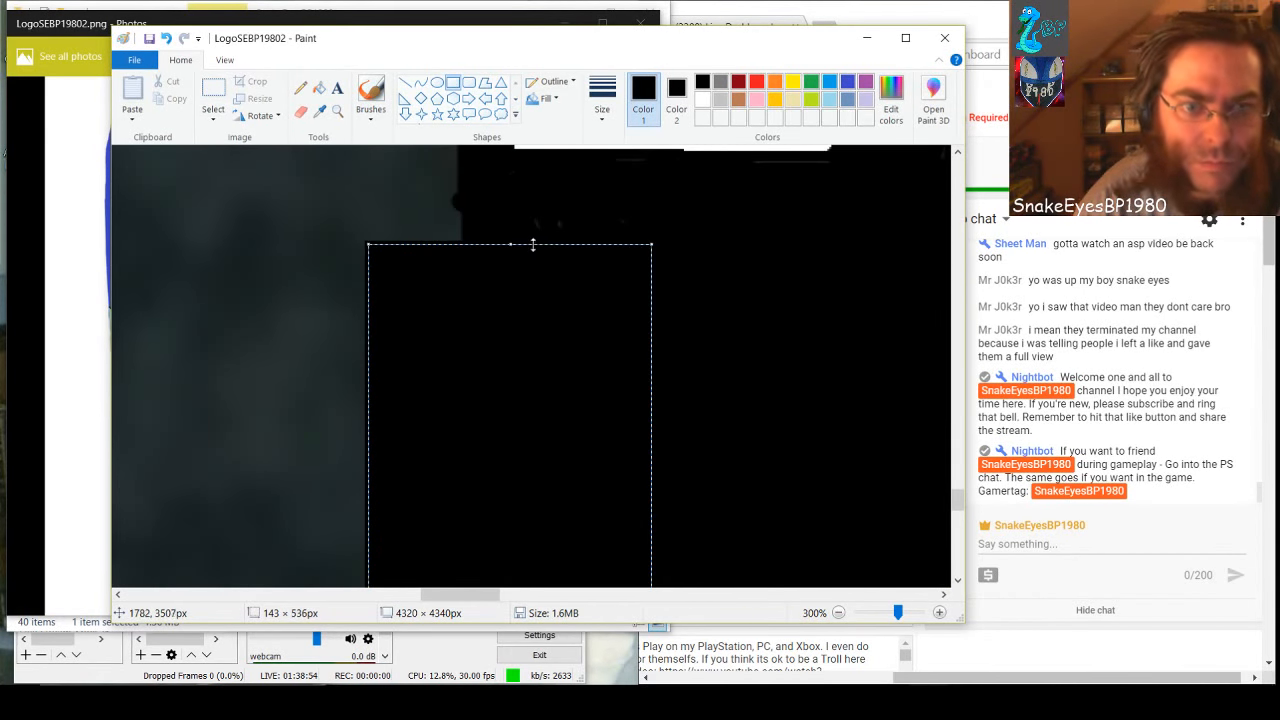
{"action": "scroll", "coordinate": [785, 516], "scroll_direction": "up", "scroll_amount": 3}
{"action": "scroll", "coordinate": [785, 516], "scroll_direction": "down", "scroll_amount": 2}
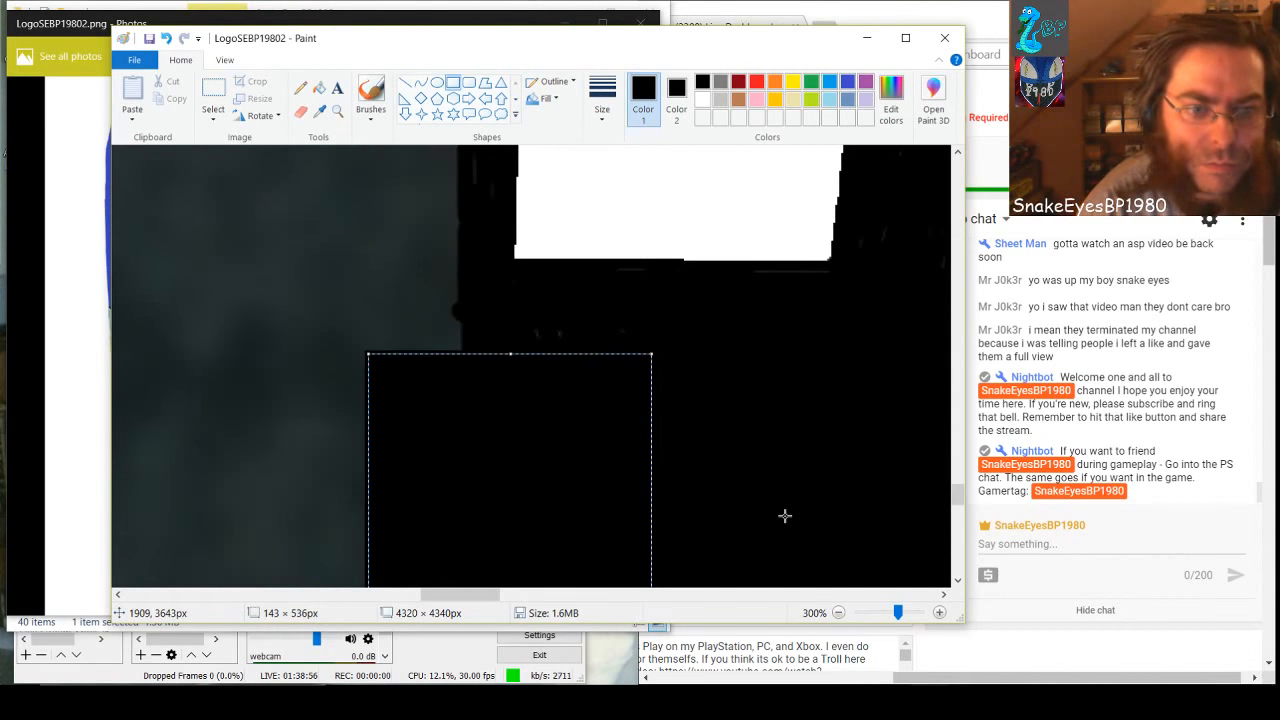
{"action": "left_click", "coordinate": [727, 537]}
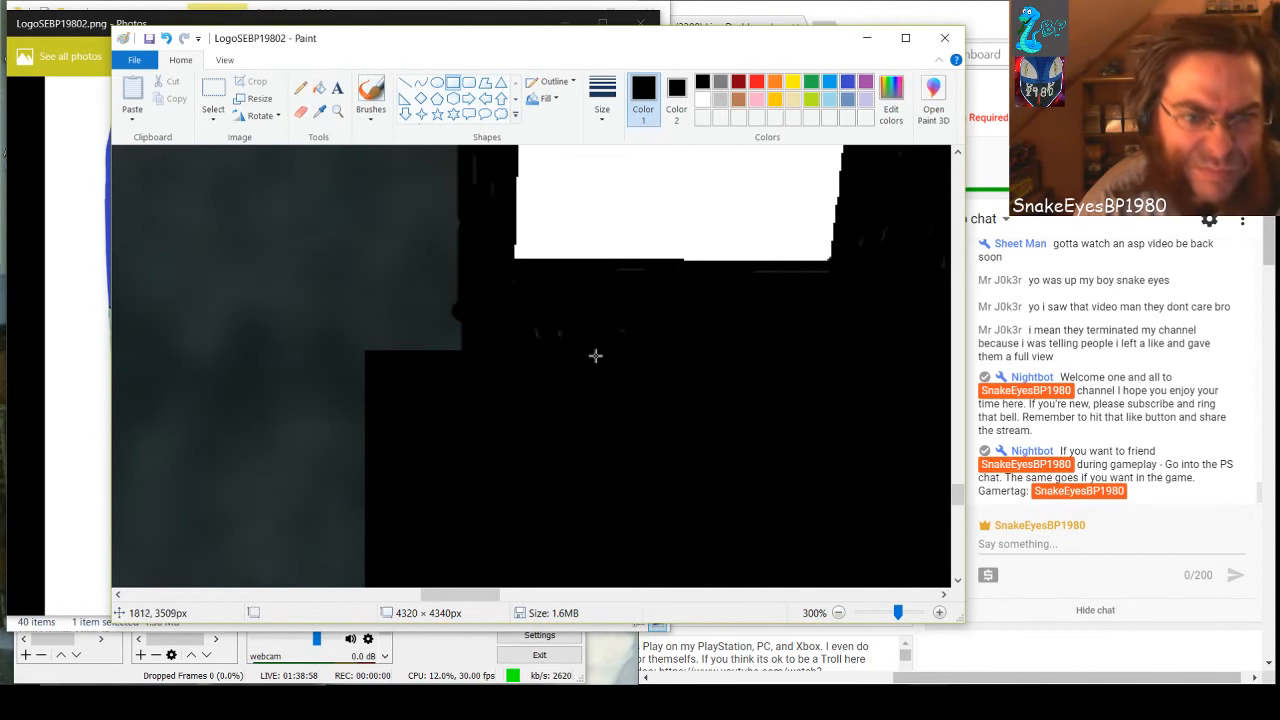
{"action": "left_click_drag", "start_coordinate": [477, 303], "coordinate": [600, 349]}
{"action": "left_click", "coordinate": [457, 432]}
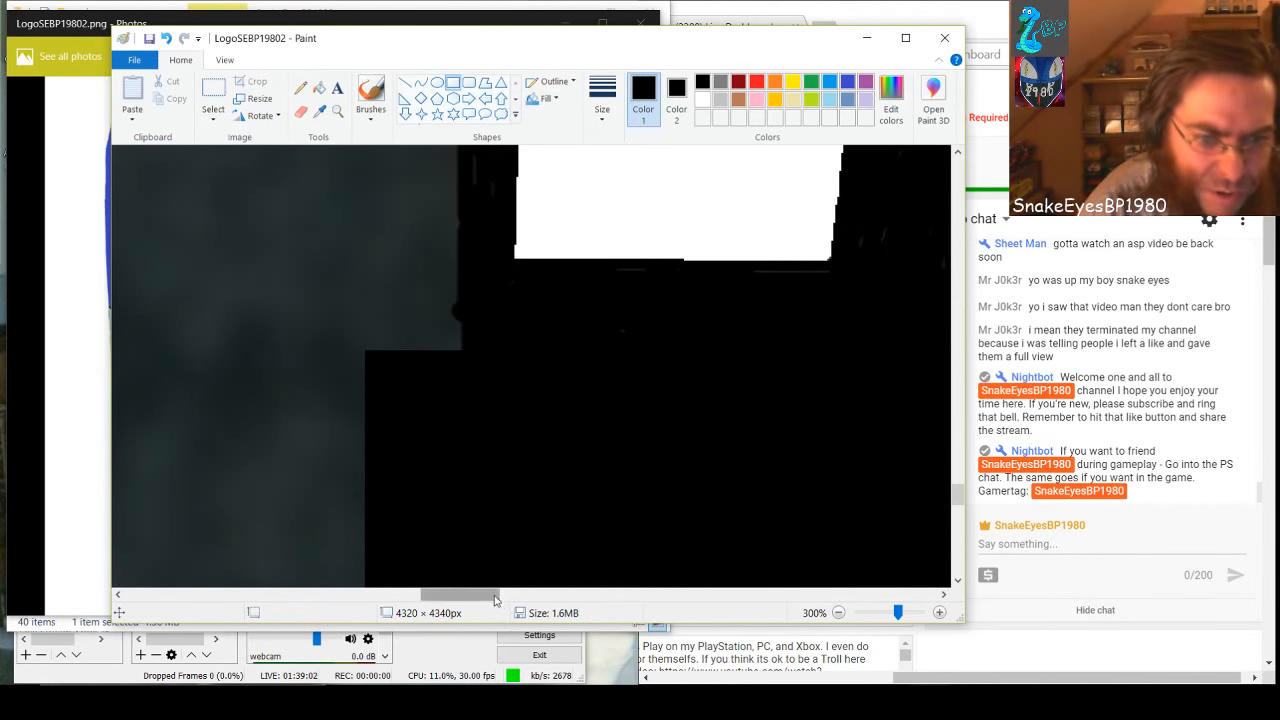
Cover the gray patches beside the white shape with a black rectangle, stretched downward and widened to about 207 × 383 px
{"action": "left_click_drag", "start_coordinate": [497, 595], "coordinate": [475, 596]}
{"action": "scroll", "coordinate": [475, 596], "scroll_direction": "up", "scroll_amount": 3}
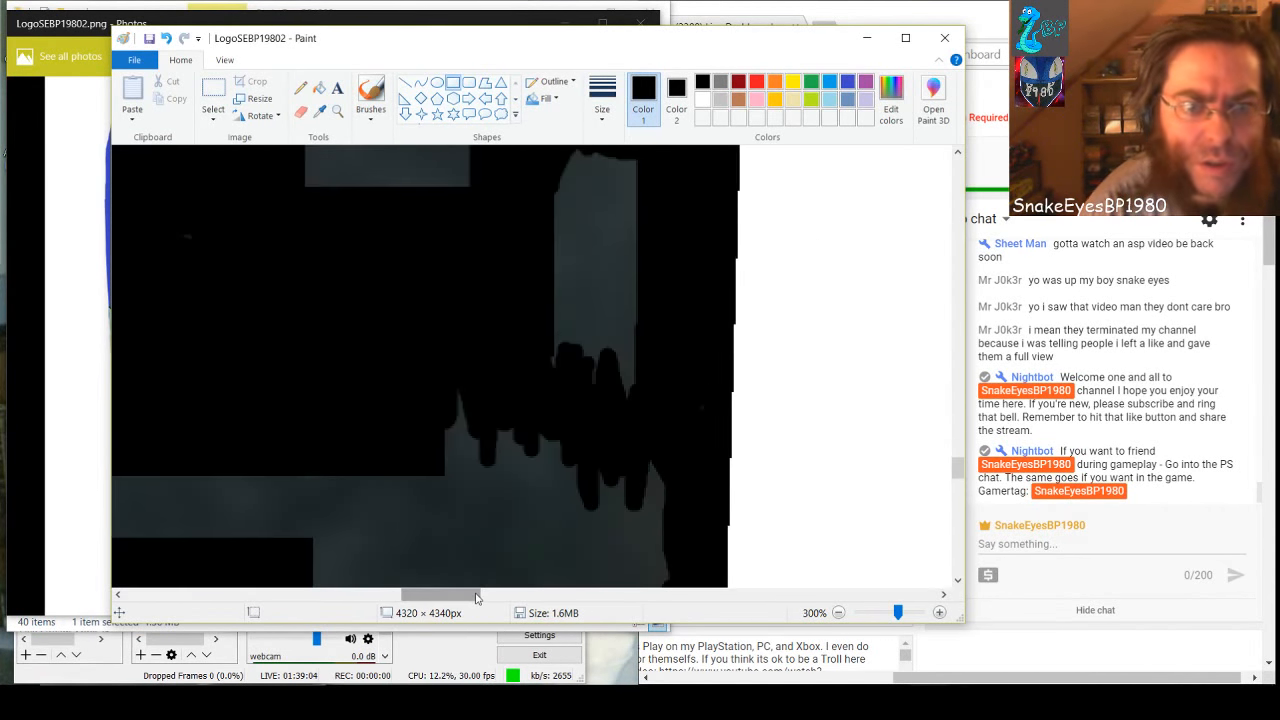
{"action": "scroll", "coordinate": [477, 596], "scroll_direction": "up", "scroll_amount": 3}
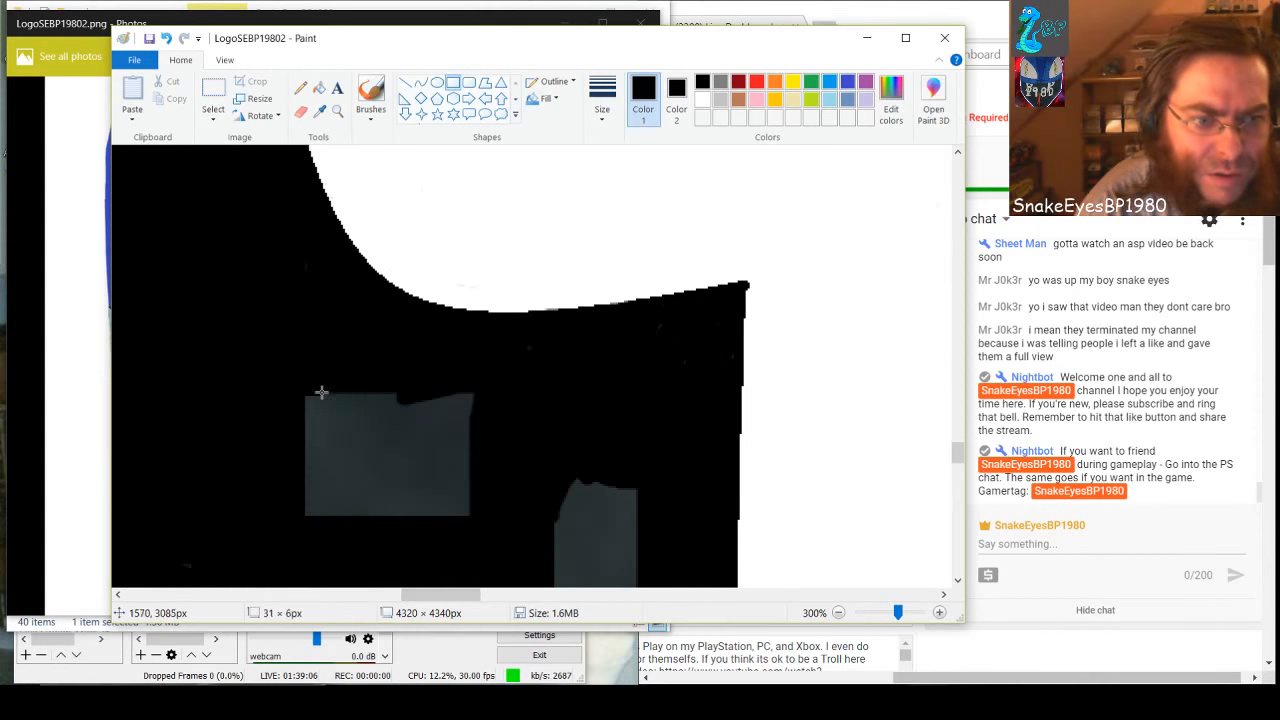
{"action": "left_click_drag", "start_coordinate": [320, 391], "coordinate": [656, 643]}
{"action": "scroll", "coordinate": [614, 563], "scroll_direction": "down", "scroll_amount": 3}
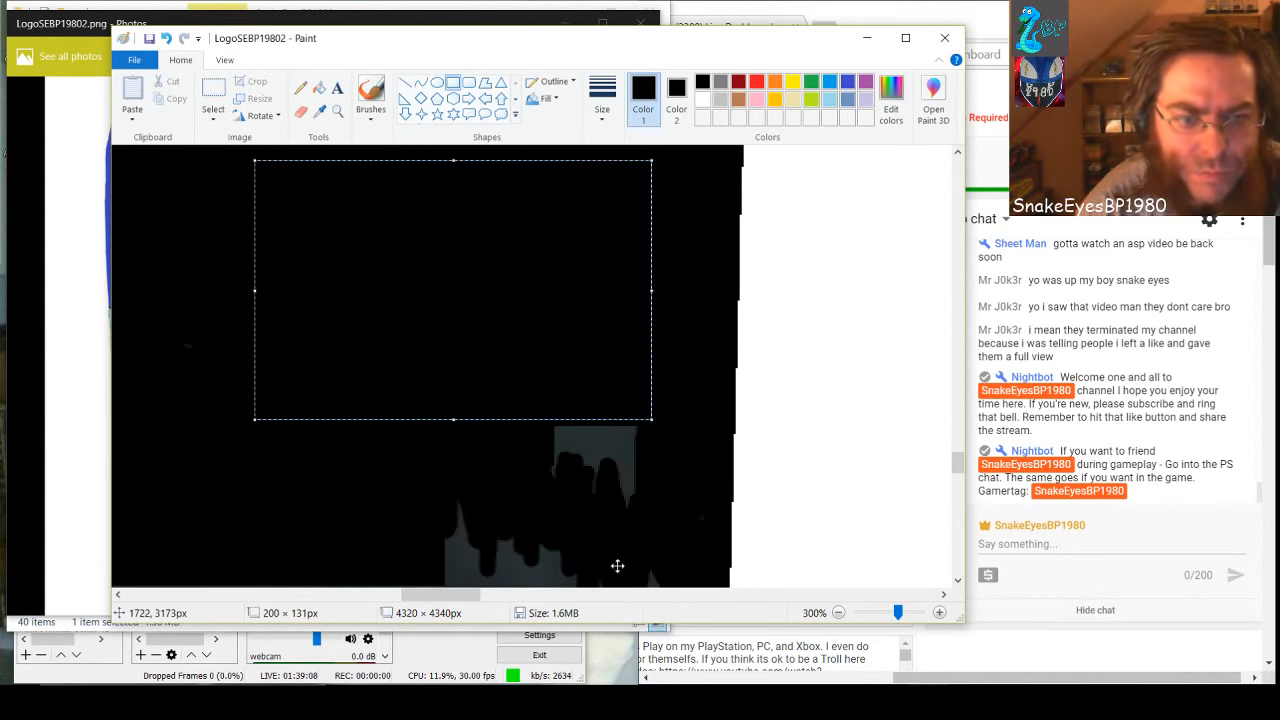
{"action": "left_click_drag", "start_coordinate": [453, 419], "coordinate": [447, 637]}
{"action": "scroll", "coordinate": [450, 368], "scroll_direction": "down", "scroll_amount": 3}
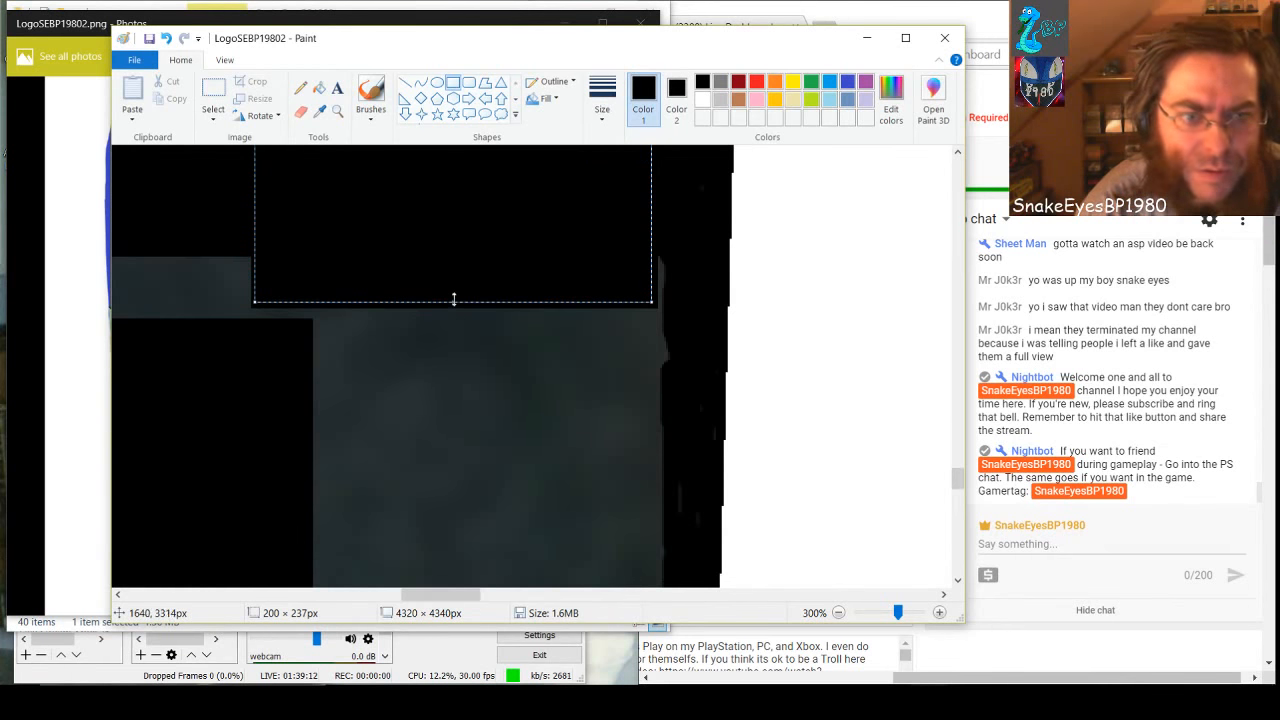
{"action": "left_click_drag", "start_coordinate": [453, 299], "coordinate": [450, 591]}
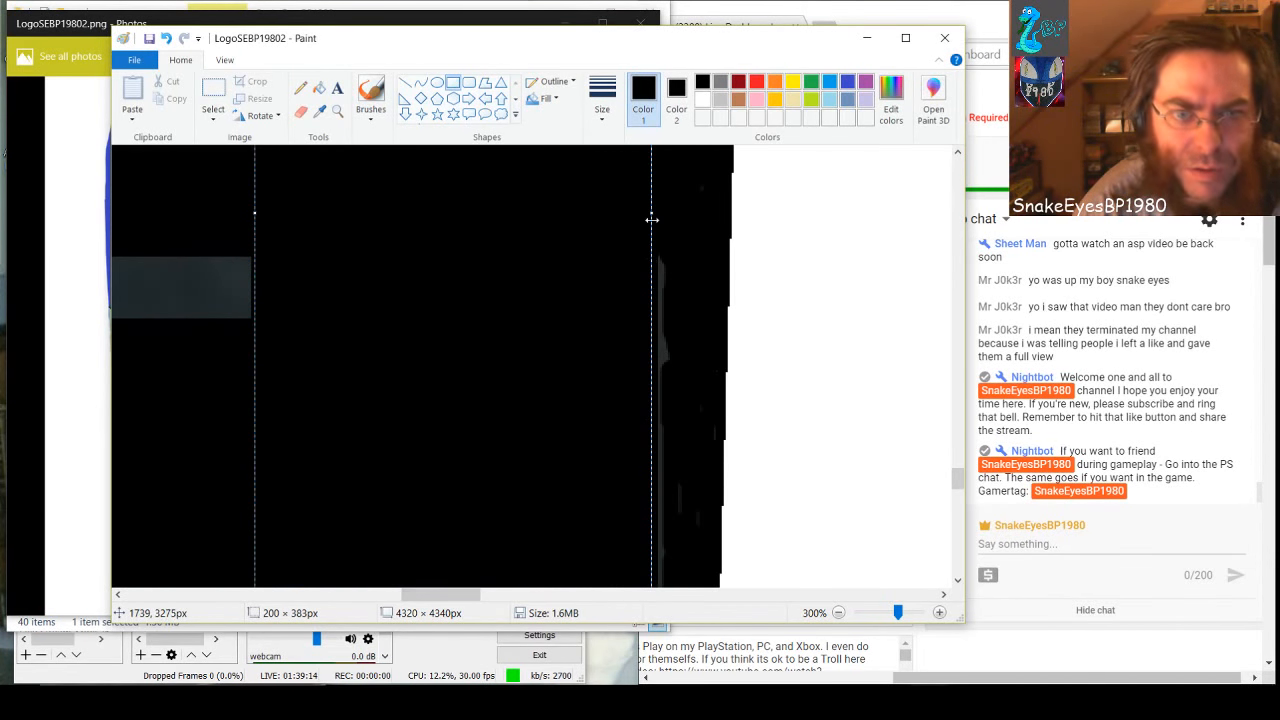
{"action": "left_click_drag", "start_coordinate": [651, 215], "coordinate": [664, 217]}
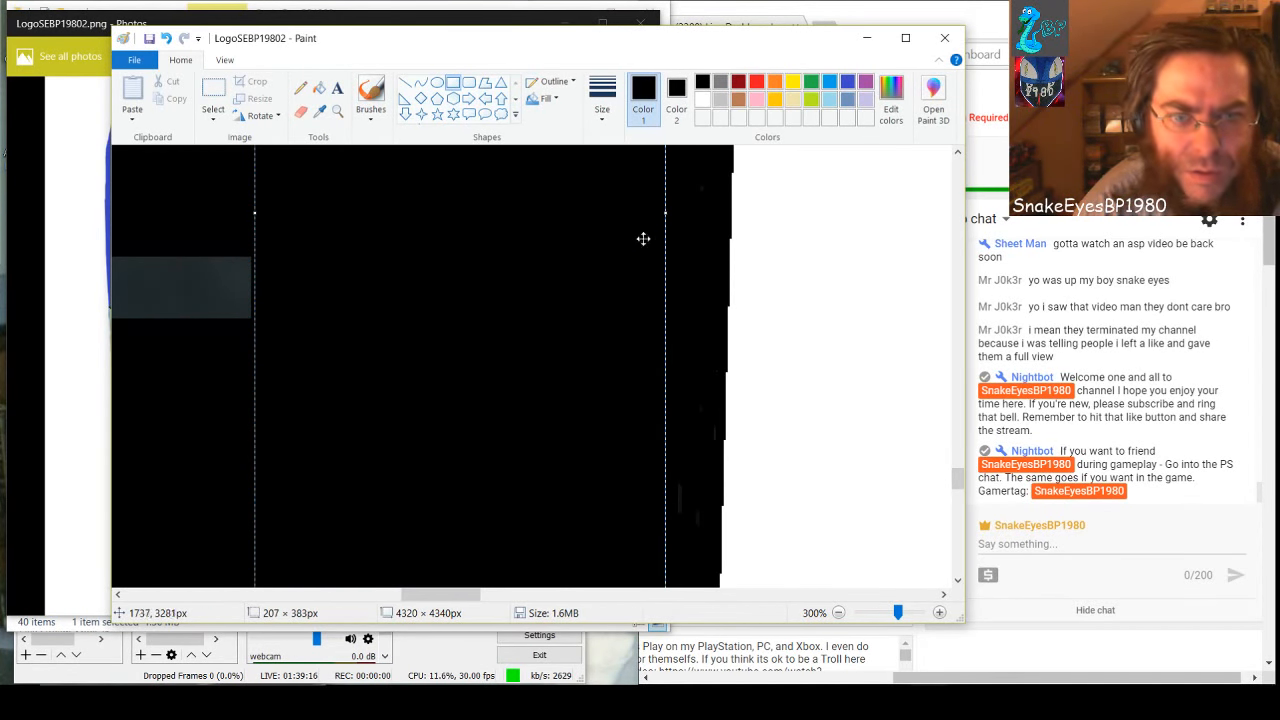
Stretch the black rectangle beside the white shape downward over the gray to about 207 × 751 px
{"action": "scroll", "coordinate": [584, 287], "scroll_direction": "up", "scroll_amount": 3}
{"action": "scroll", "coordinate": [584, 287], "scroll_direction": "down", "scroll_amount": 3}
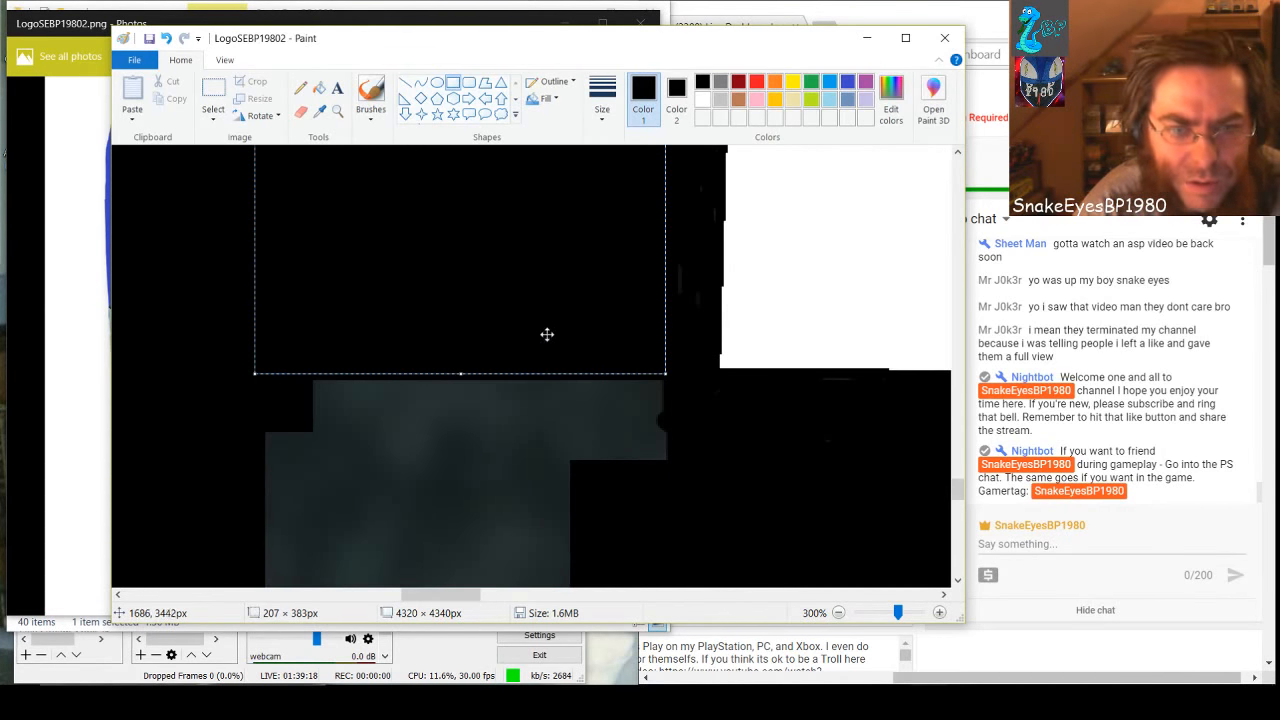
{"action": "left_click_drag", "start_coordinate": [460, 370], "coordinate": [438, 510]}
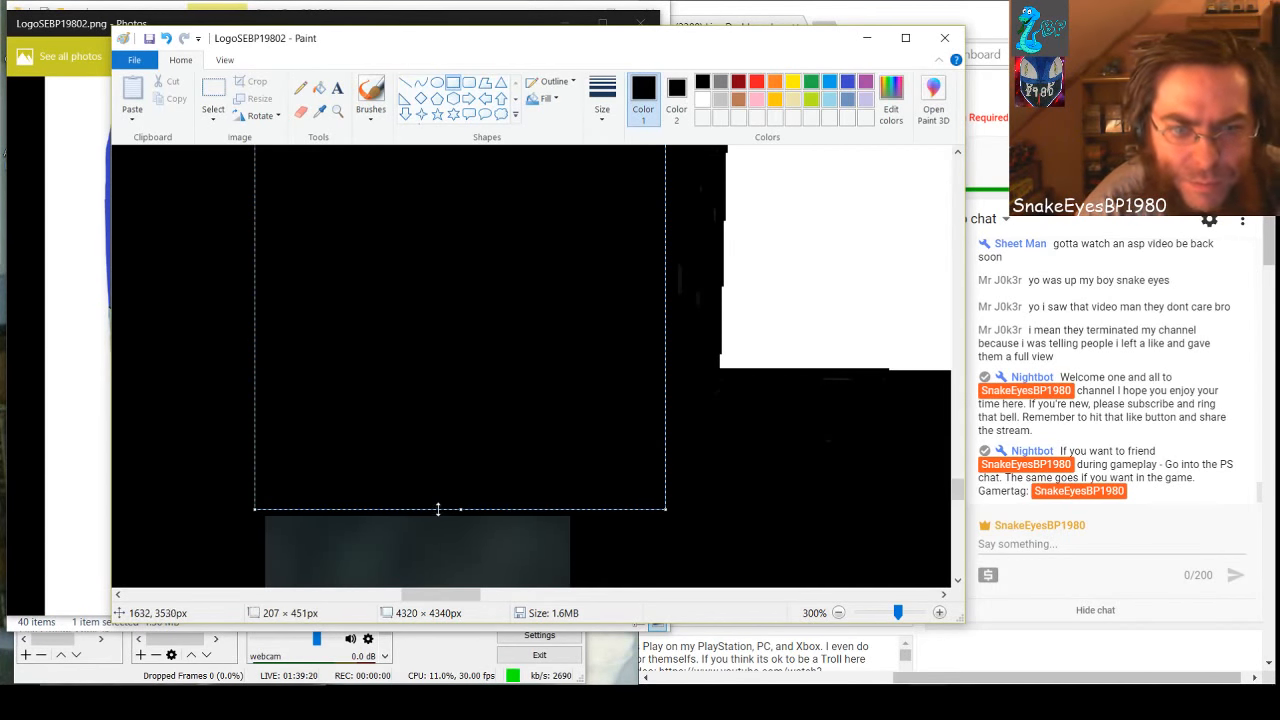
{"action": "scroll", "coordinate": [451, 473], "scroll_direction": "down", "scroll_amount": 3}
{"action": "left_click_drag", "start_coordinate": [459, 183], "coordinate": [471, 440]}
{"action": "scroll", "coordinate": [469, 386], "scroll_direction": "down", "scroll_amount": 5}
{"action": "scroll", "coordinate": [469, 372], "scroll_direction": "up", "scroll_amount": 5}
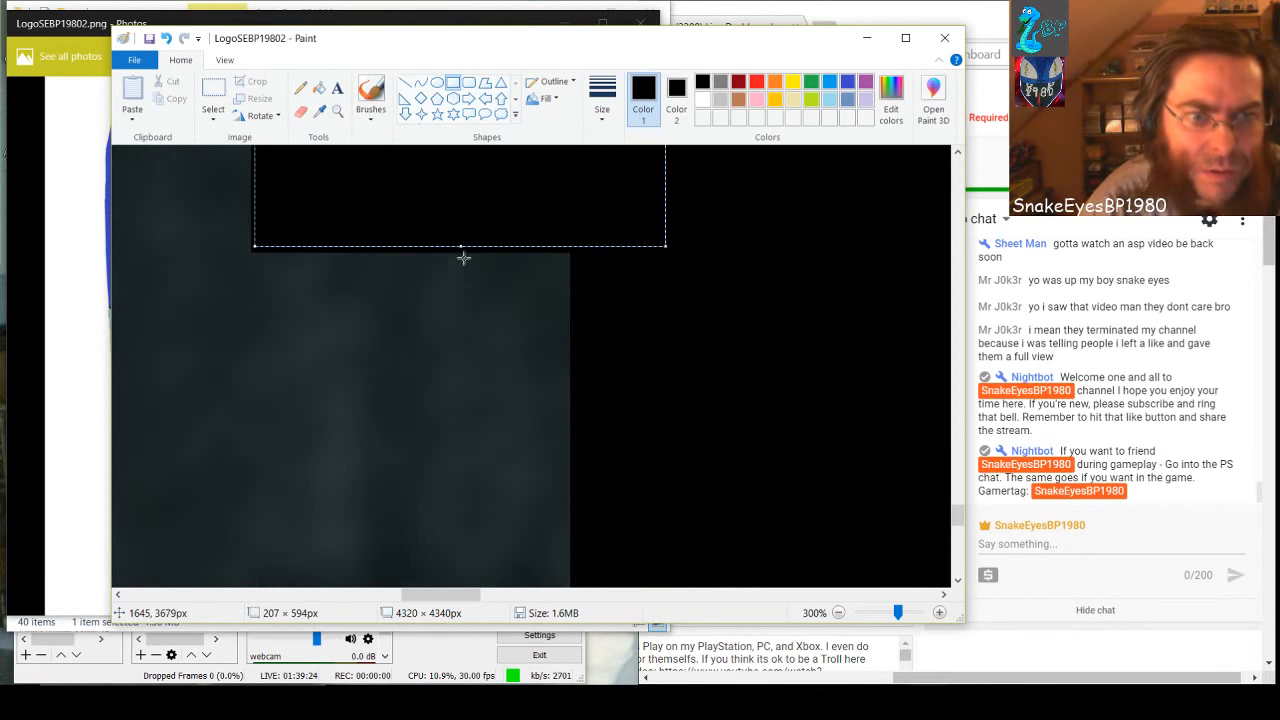
{"action": "left_click_drag", "start_coordinate": [460, 248], "coordinate": [469, 557]}
{"action": "scroll", "coordinate": [486, 483], "scroll_direction": "down", "scroll_amount": 3}
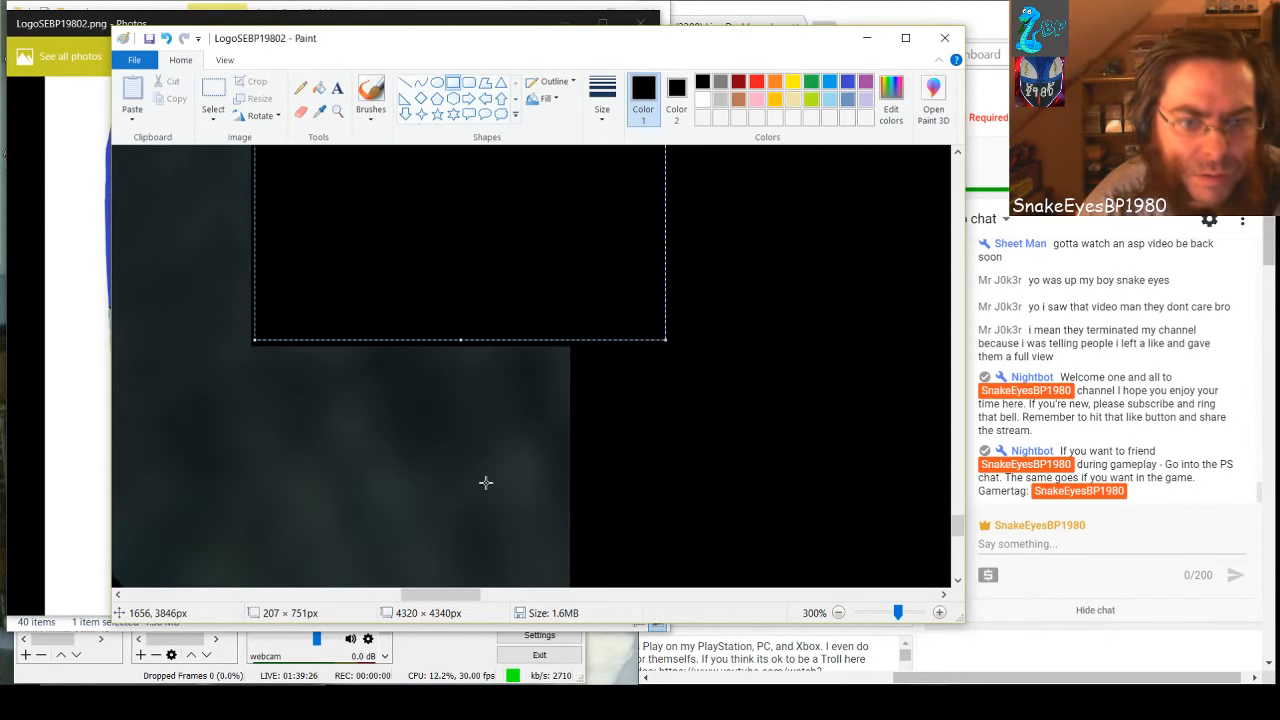
Stretch the rectangle past about 207 × 869 px down to the light blue band's dark edge and commit it
{"action": "scroll", "coordinate": [480, 455], "scroll_direction": "down", "scroll_amount": 3}
{"action": "scroll", "coordinate": [470, 380], "scroll_direction": "up", "scroll_amount": 6}
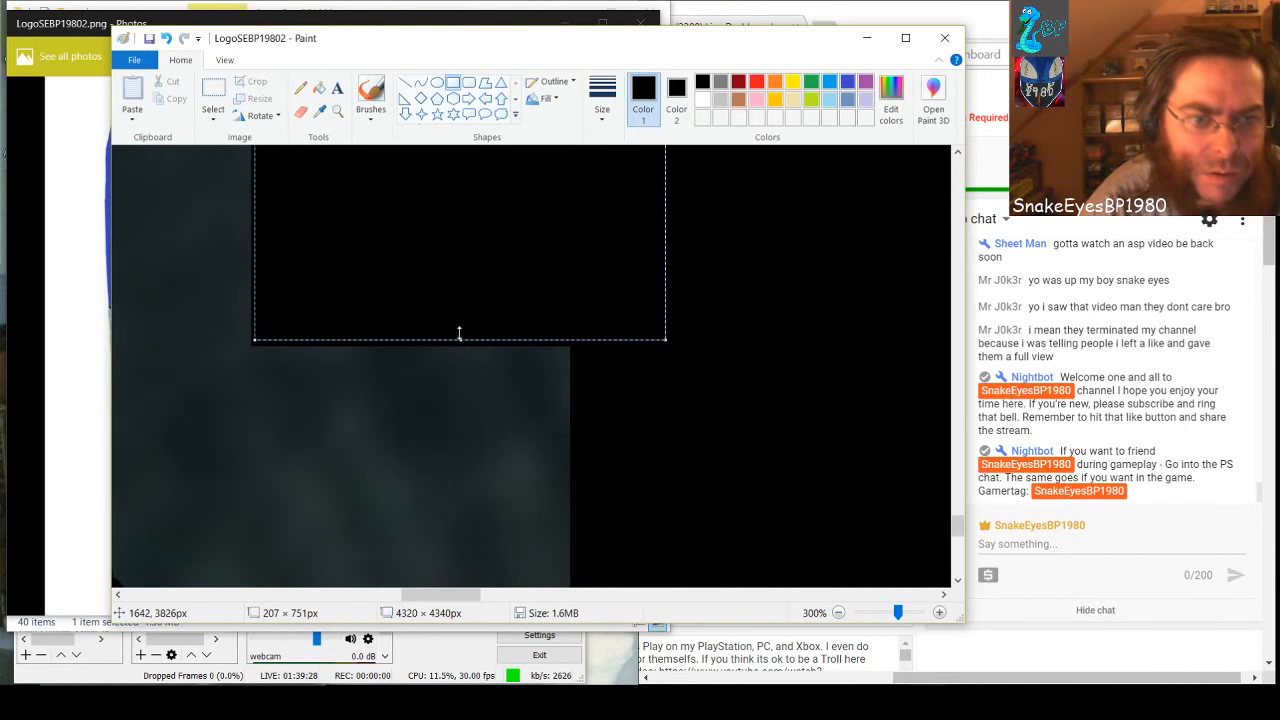
{"action": "left_click_drag", "start_coordinate": [459, 333], "coordinate": [462, 689]}
{"action": "scroll", "coordinate": [465, 460], "scroll_direction": "down", "scroll_amount": 3}
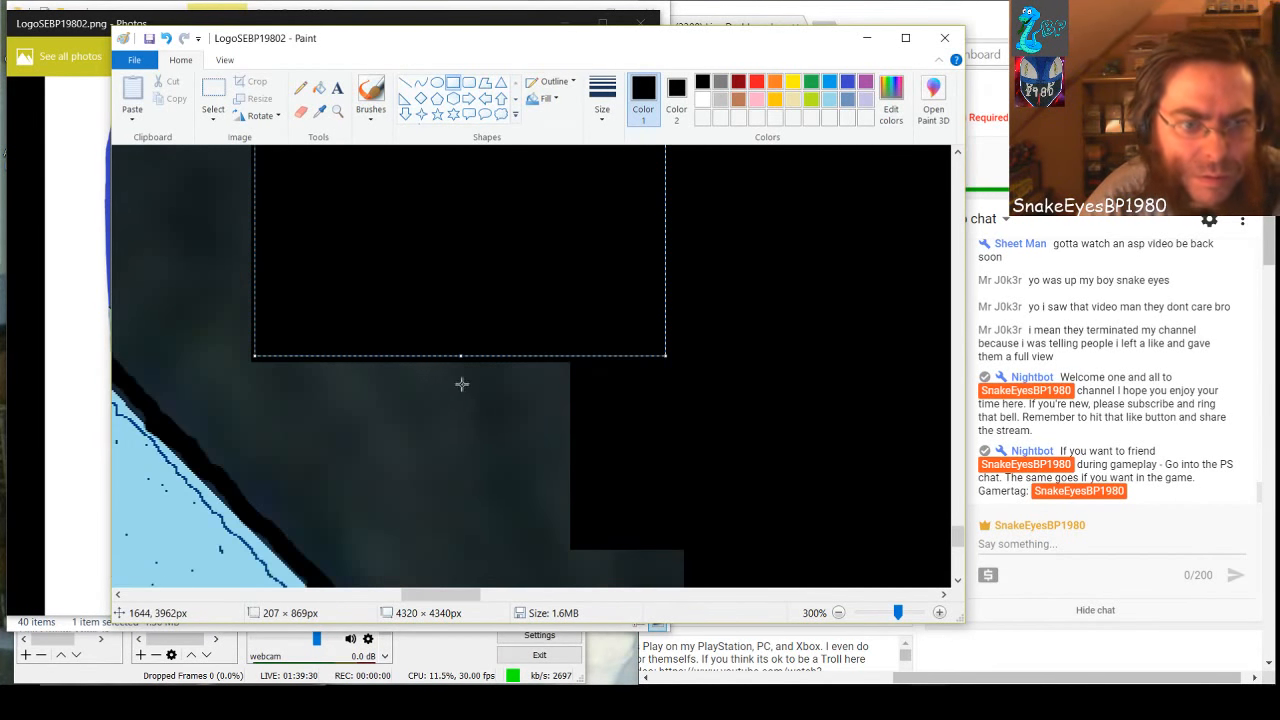
{"action": "scroll", "coordinate": [461, 375], "scroll_direction": "down", "scroll_amount": 3}
{"action": "scroll", "coordinate": [450, 259], "scroll_direction": "up", "scroll_amount": 2}
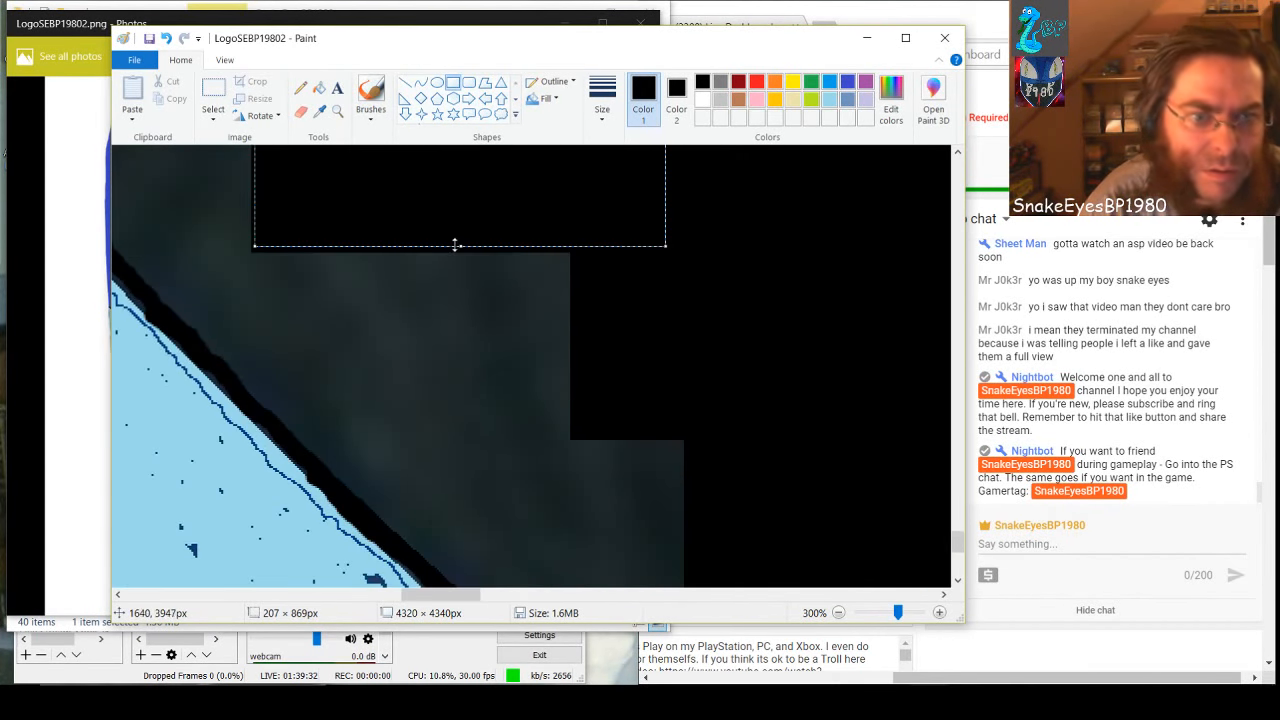
{"action": "left_click_drag", "start_coordinate": [455, 245], "coordinate": [446, 406]}
{"action": "left_click", "coordinate": [768, 423]}
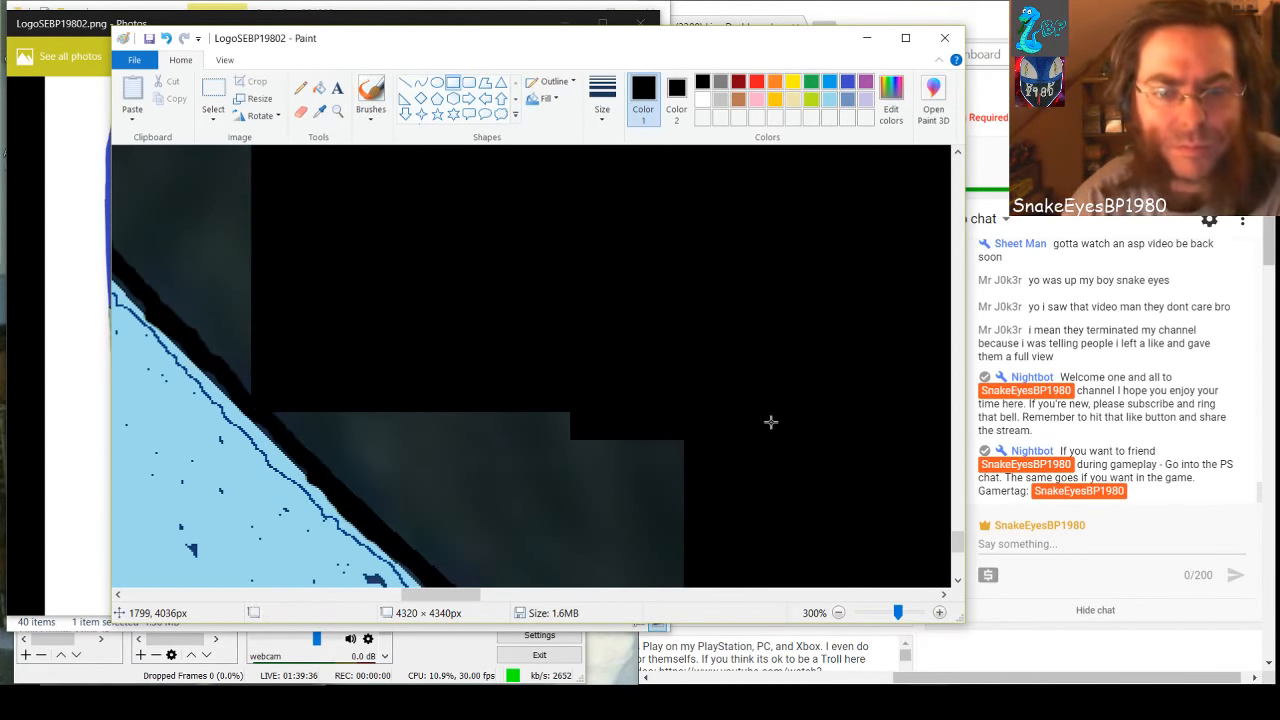
Cover the gray wedge's edge farthest from the light blue band with two tall, narrow black rectangles
{"action": "scroll", "coordinate": [749, 409], "scroll_direction": "down", "scroll_amount": 2}
{"action": "scroll", "coordinate": [748, 409], "scroll_direction": "down", "scroll_amount": 4}
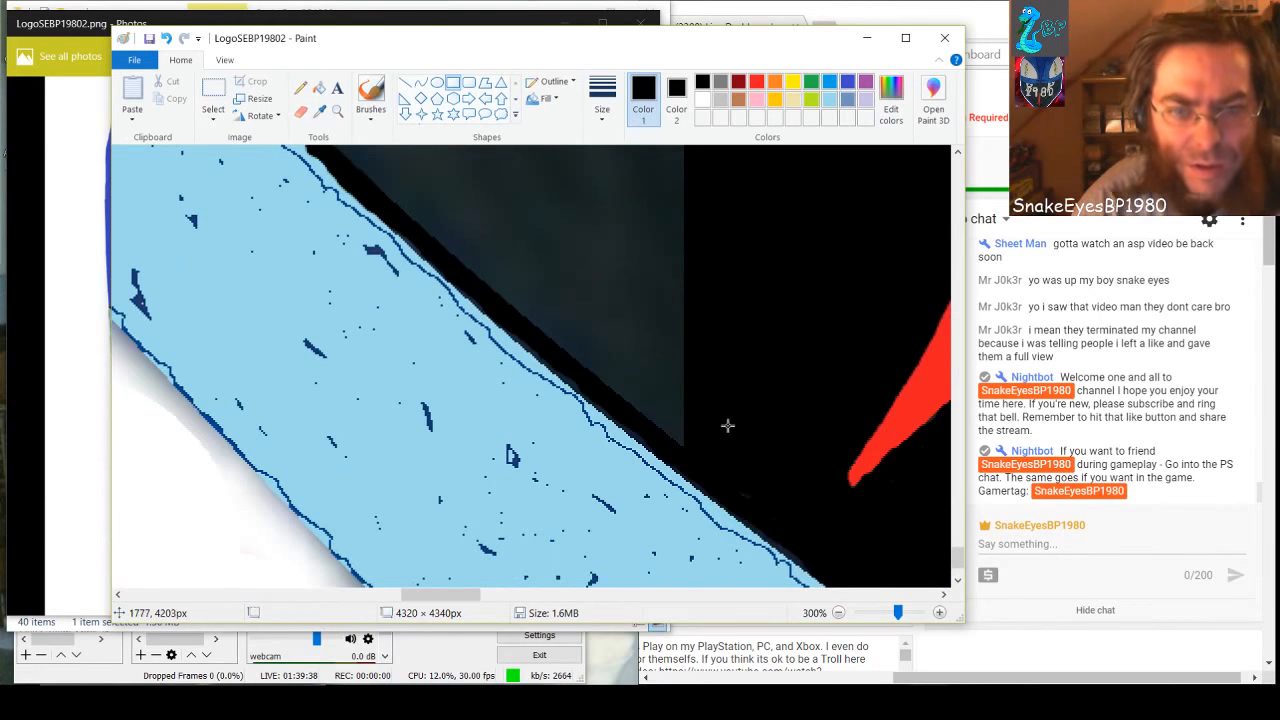
{"action": "mouse_move", "coordinate": [693, 454]}
{"action": "left_mouse_down"}
{"action": "mouse_move", "coordinate": [646, 343]}
{"action": "mouse_move", "coordinate": [680, 334]}
{"action": "mouse_move", "coordinate": [661, 290]}
{"action": "mouse_move", "coordinate": [660, 162]}
{"action": "left_mouse_up"}
{"action": "key", "text": "Delete"}
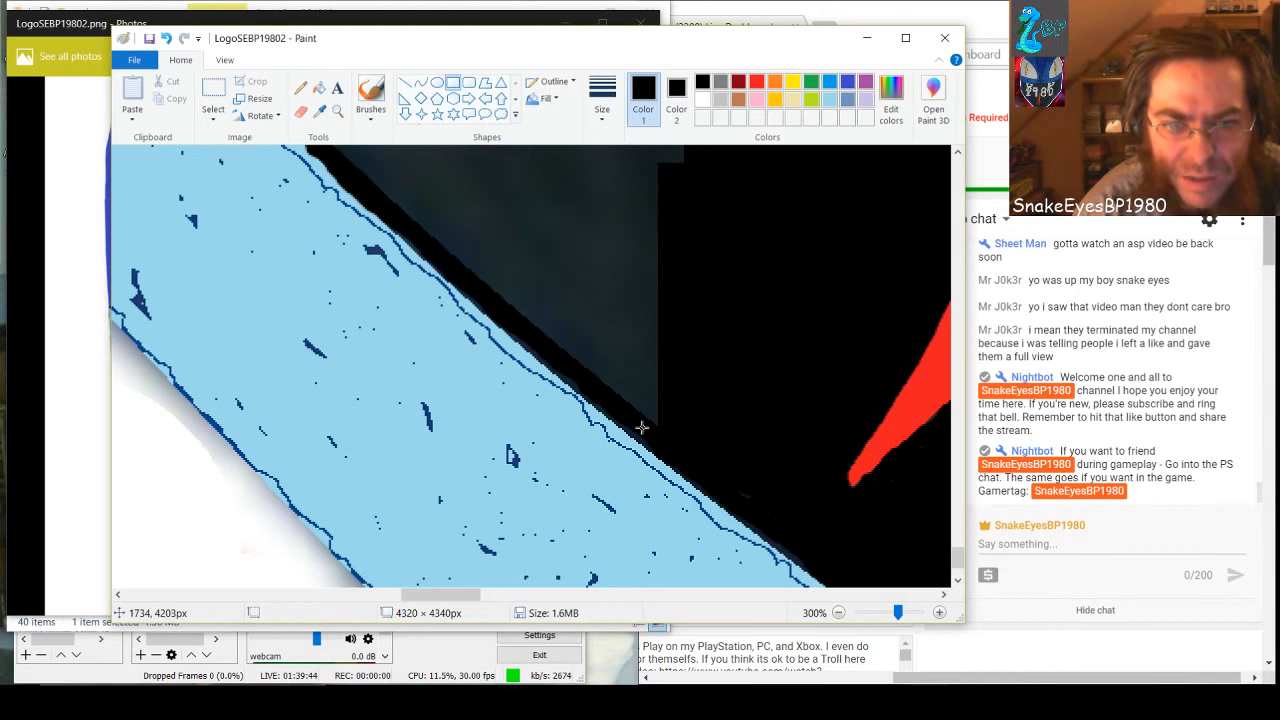
{"action": "mouse_move", "coordinate": [643, 428]}
{"action": "left_mouse_down"}
{"action": "mouse_move", "coordinate": [663, 360]}
{"action": "mouse_move", "coordinate": [657, 229]}
{"action": "mouse_move", "coordinate": [670, 162]}
{"action": "left_mouse_up"}
{"action": "key", "text": "Delete"}
Narrow the gray wedge with three more tall black rectangles, the last two about 18 × 118 and 21 × 107 px
{"action": "scroll", "coordinate": [730, 380], "scroll_direction": "up", "scroll_amount": 3}
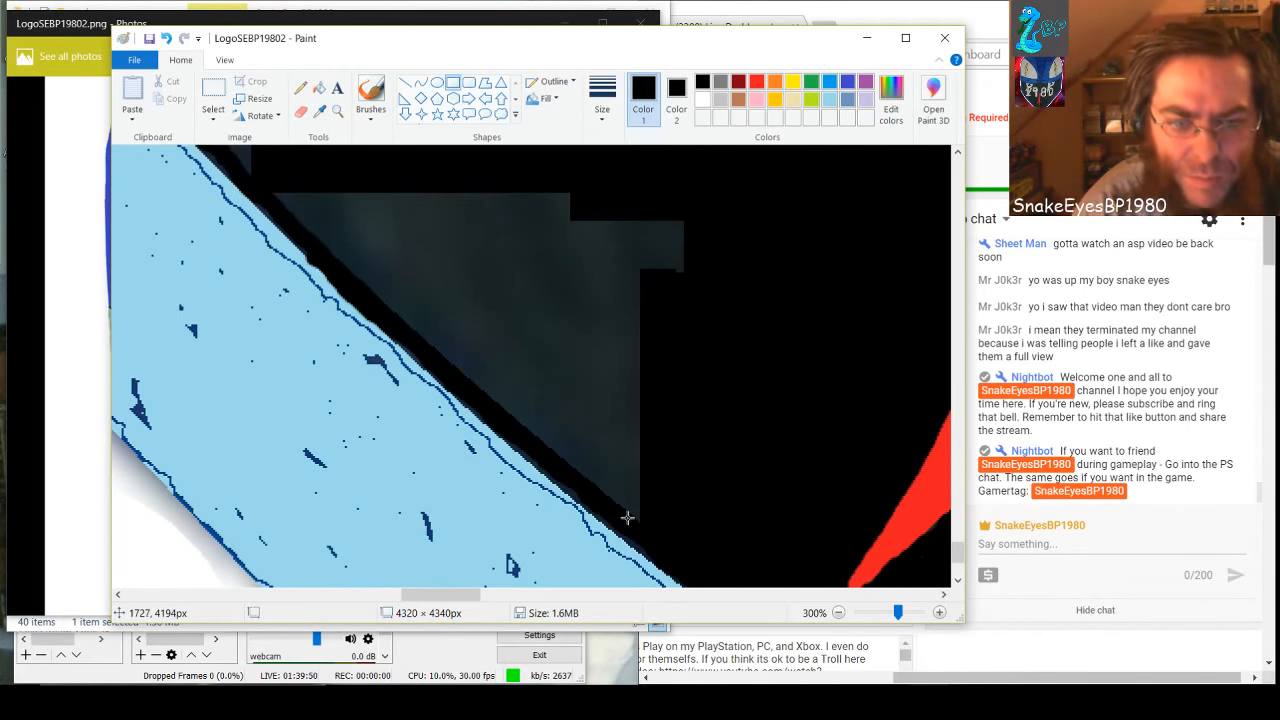
{"action": "mouse_move", "coordinate": [623, 523]}
{"action": "left_mouse_down"}
{"action": "mouse_move", "coordinate": [640, 503]}
{"action": "mouse_move", "coordinate": [648, 270]}
{"action": "left_mouse_up"}
{"action": "left_click", "coordinate": [720, 401]}
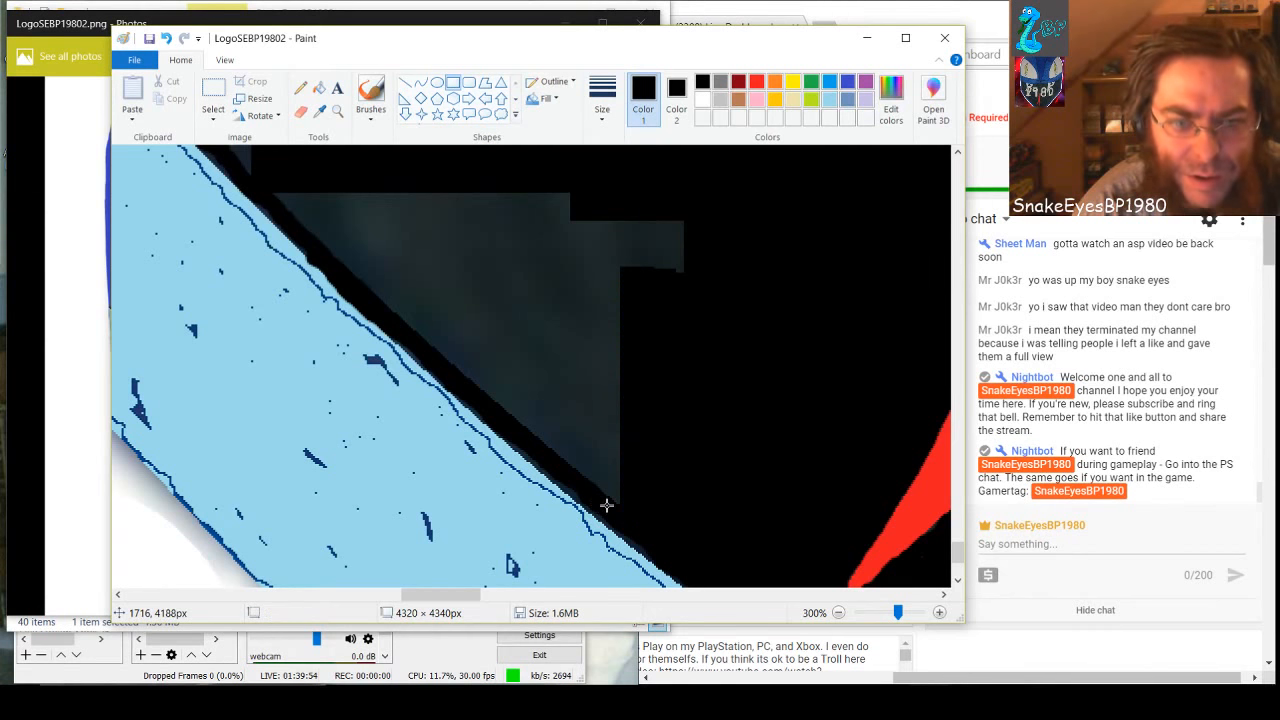
{"action": "mouse_move", "coordinate": [606, 505]}
{"action": "left_mouse_down"}
{"action": "mouse_move", "coordinate": [636, 387]}
{"action": "mouse_move", "coordinate": [640, 270]}
{"action": "left_mouse_up"}
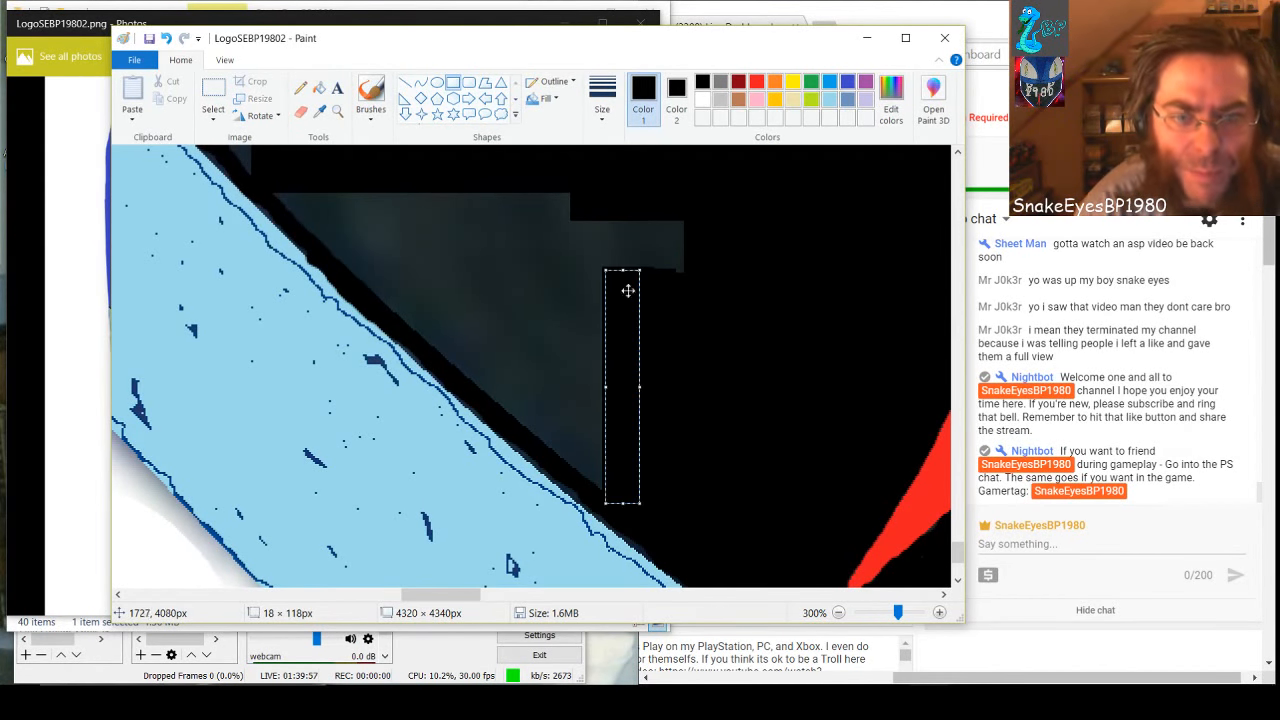
{"action": "left_click", "coordinate": [587, 489]}
{"action": "left_click_drag", "start_coordinate": [585, 486], "coordinate": [623, 274]}
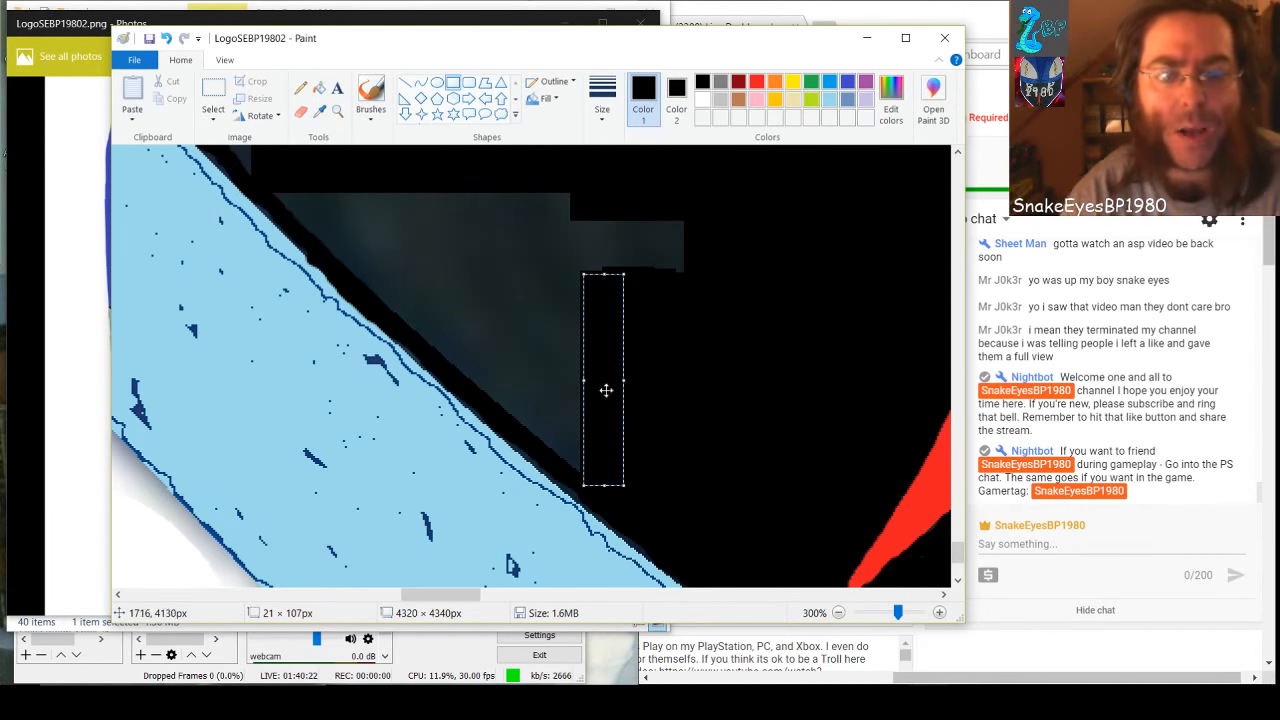
Continue along the light blue band with four shorter black rectangles over the gray, the last about 16 × 70 px
{"action": "left_click_drag", "start_coordinate": [560, 471], "coordinate": [615, 271]}
{"action": "left_click", "coordinate": [539, 444]}
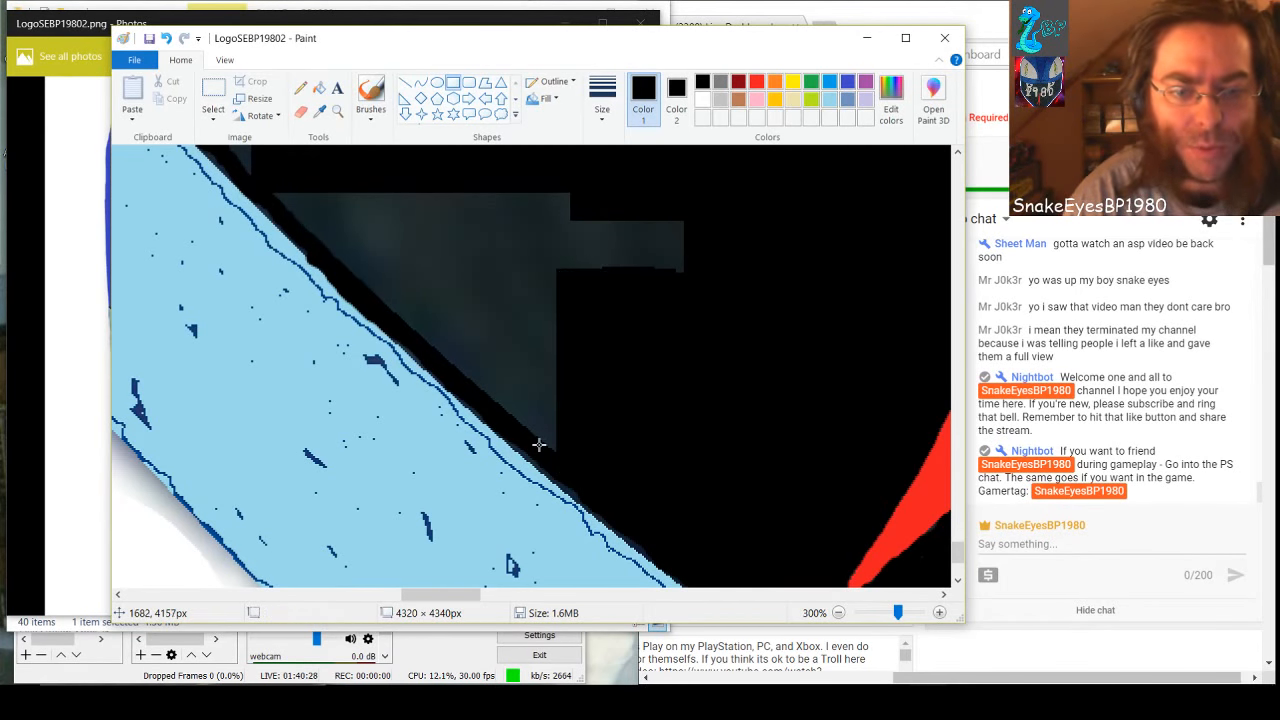
{"action": "left_click_drag", "start_coordinate": [539, 452], "coordinate": [575, 271]}
{"action": "left_click", "coordinate": [517, 432]}
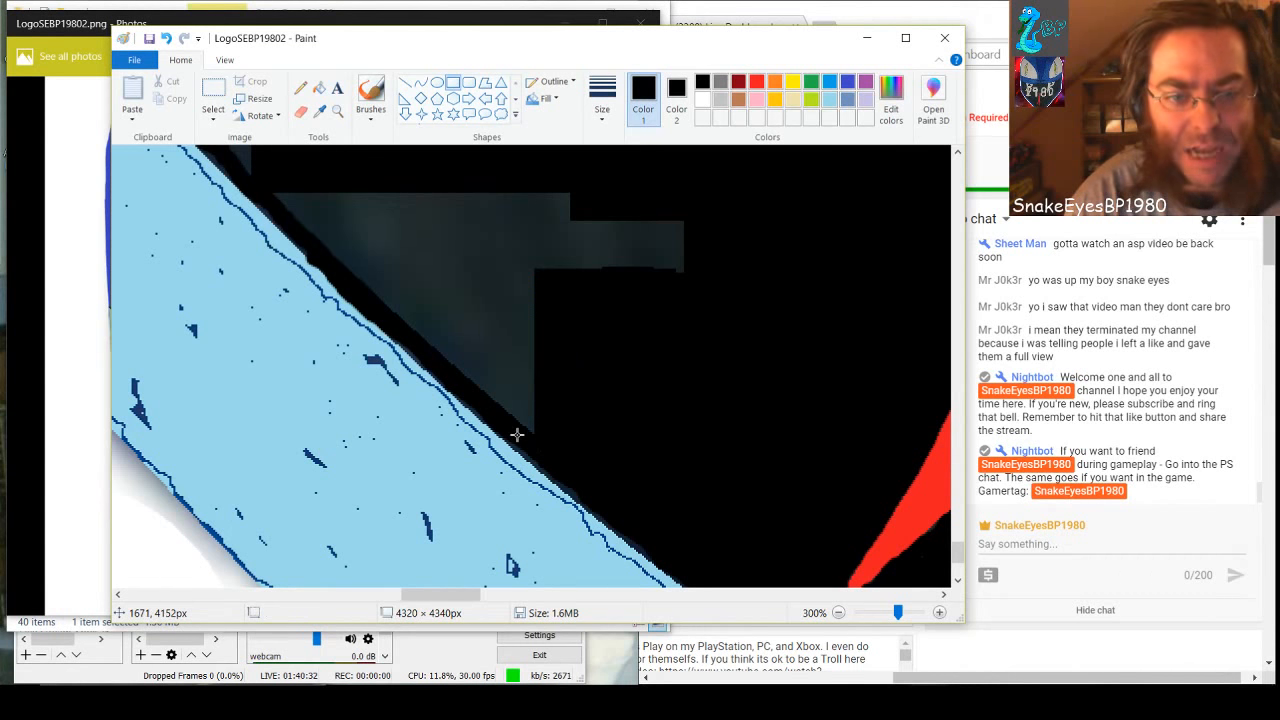
{"action": "left_click_drag", "start_coordinate": [512, 442], "coordinate": [542, 272]}
{"action": "left_click", "coordinate": [489, 409]}
{"action": "left_click_drag", "start_coordinate": [490, 410], "coordinate": [522, 272]}
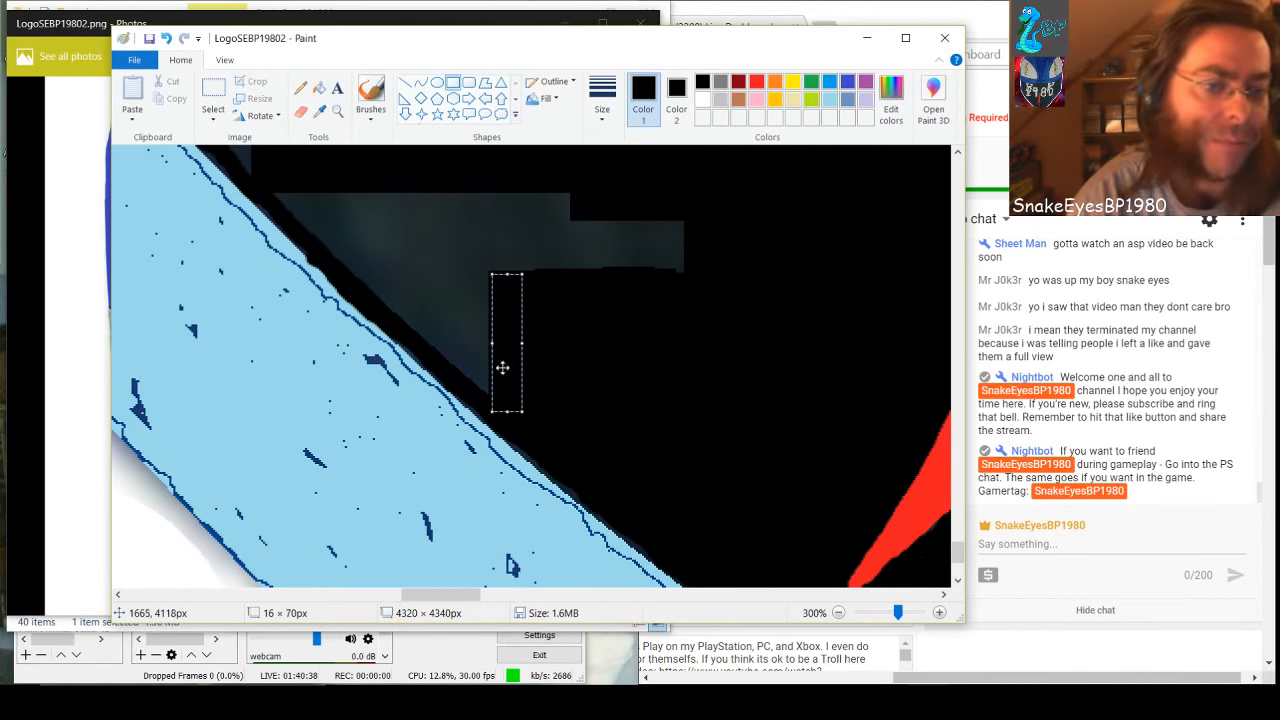
Cover more of the gray wedge with three narrow black rectangles, the last two about 12 × 51 and 12 × 41 px
{"action": "left_click", "coordinate": [476, 388]}
{"action": "left_click_drag", "start_coordinate": [466, 391], "coordinate": [500, 272]}
{"action": "left_click", "coordinate": [447, 365]}
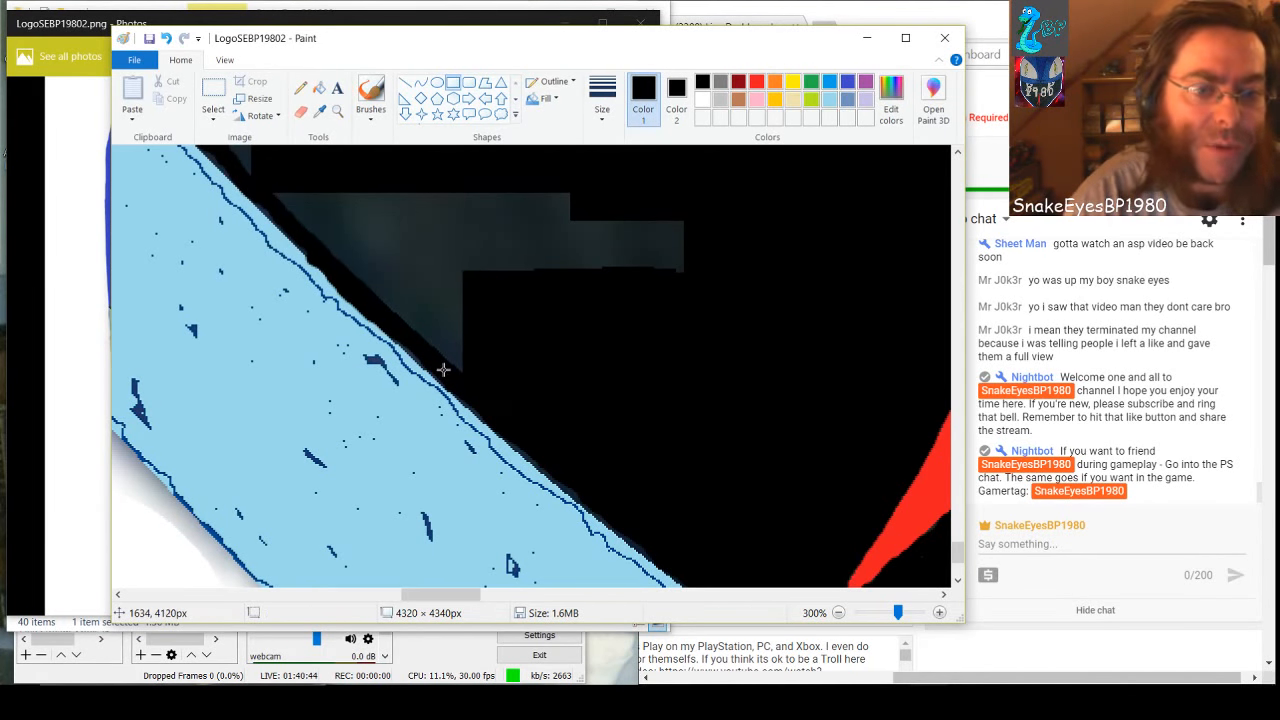
{"action": "left_click_drag", "start_coordinate": [440, 372], "coordinate": [464, 272]}
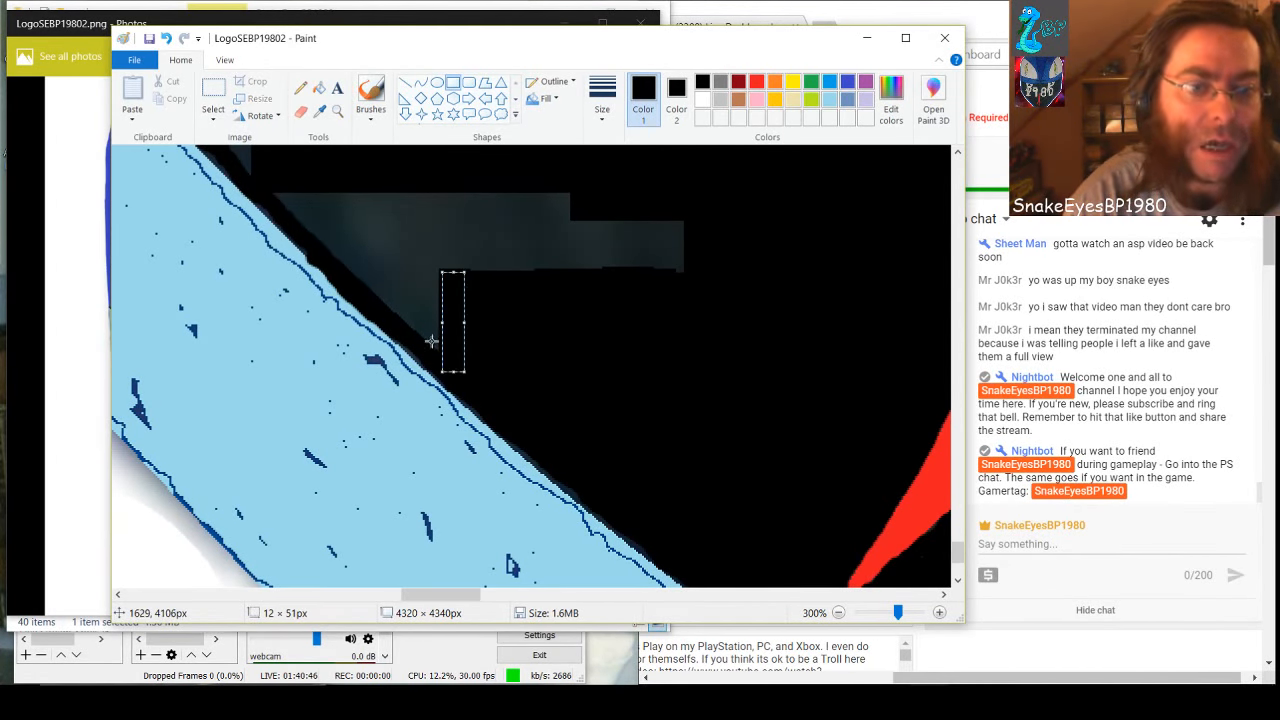
{"action": "left_click", "coordinate": [421, 330]}
{"action": "left_click_drag", "start_coordinate": [418, 349], "coordinate": [440, 269]}
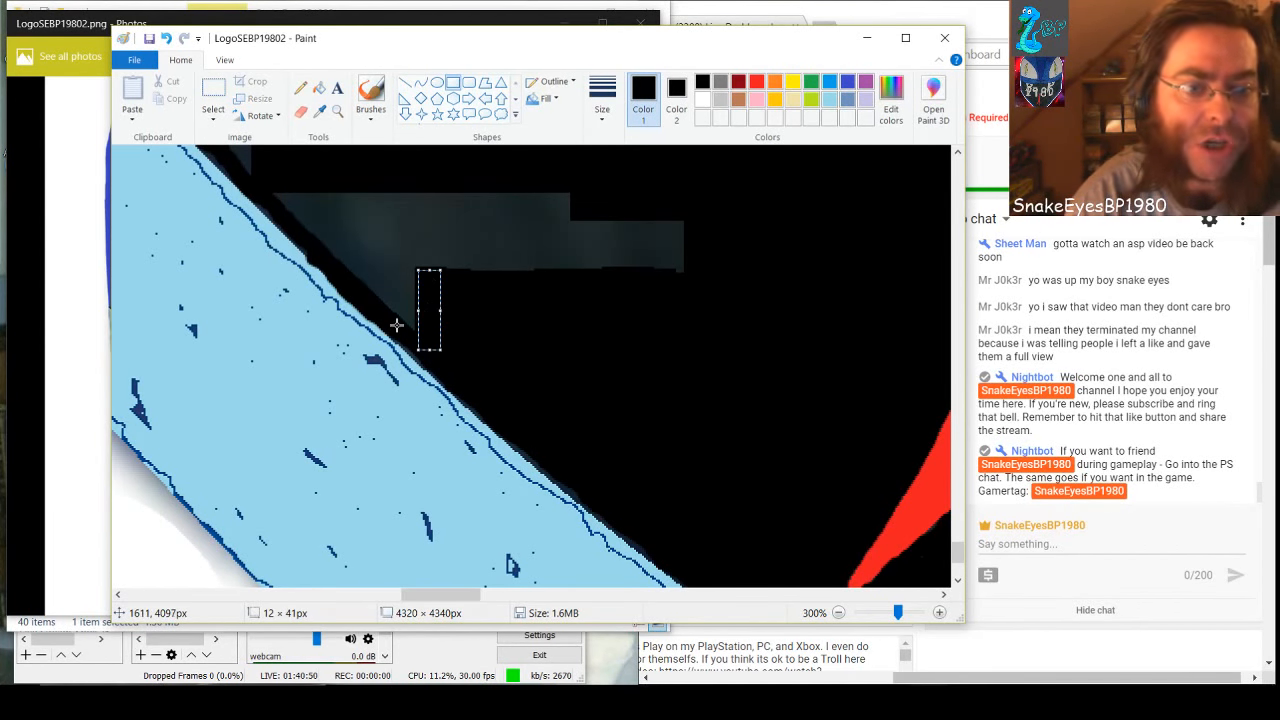
Black out the last gray beneath the horizontal gray strip with small rectangles, the final one about 8 × 14 px
{"action": "left_click", "coordinate": [398, 325]}
{"action": "left_click_drag", "start_coordinate": [401, 335], "coordinate": [414, 271]}
{"action": "left_click", "coordinate": [381, 306]}
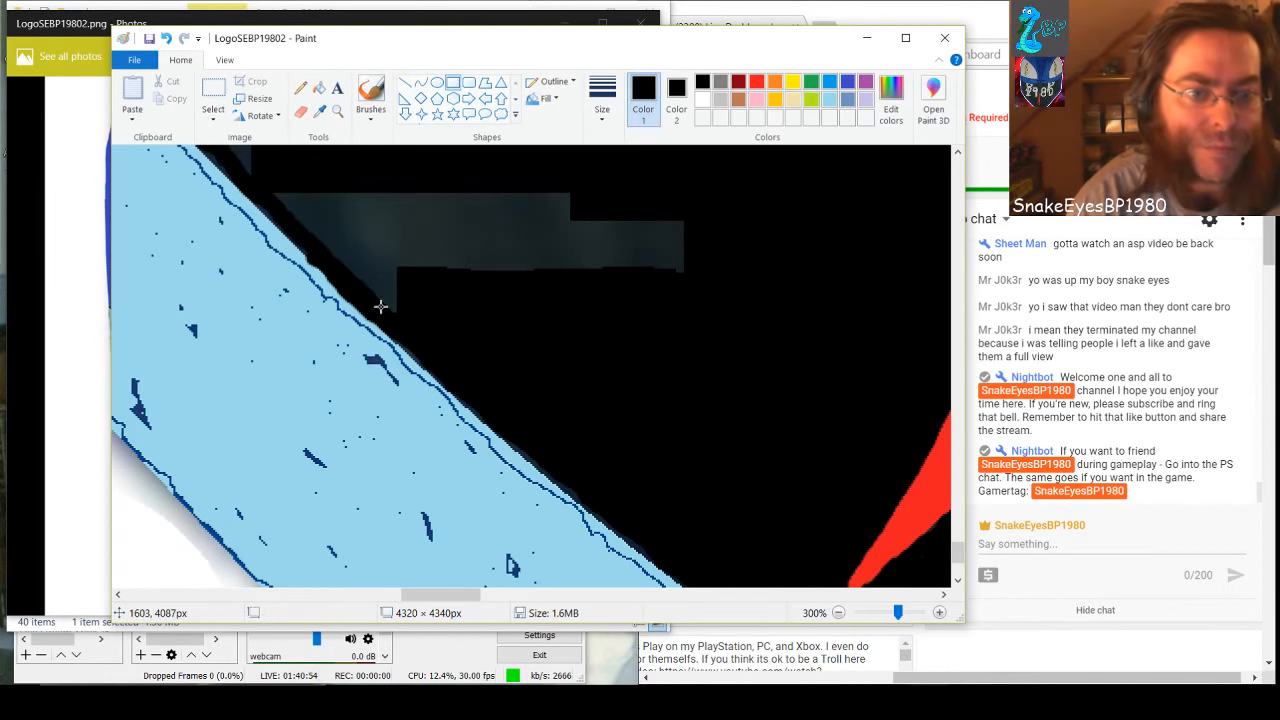
{"action": "left_click_drag", "start_coordinate": [381, 312], "coordinate": [378, 267]}
{"action": "left_click", "coordinate": [361, 292]}
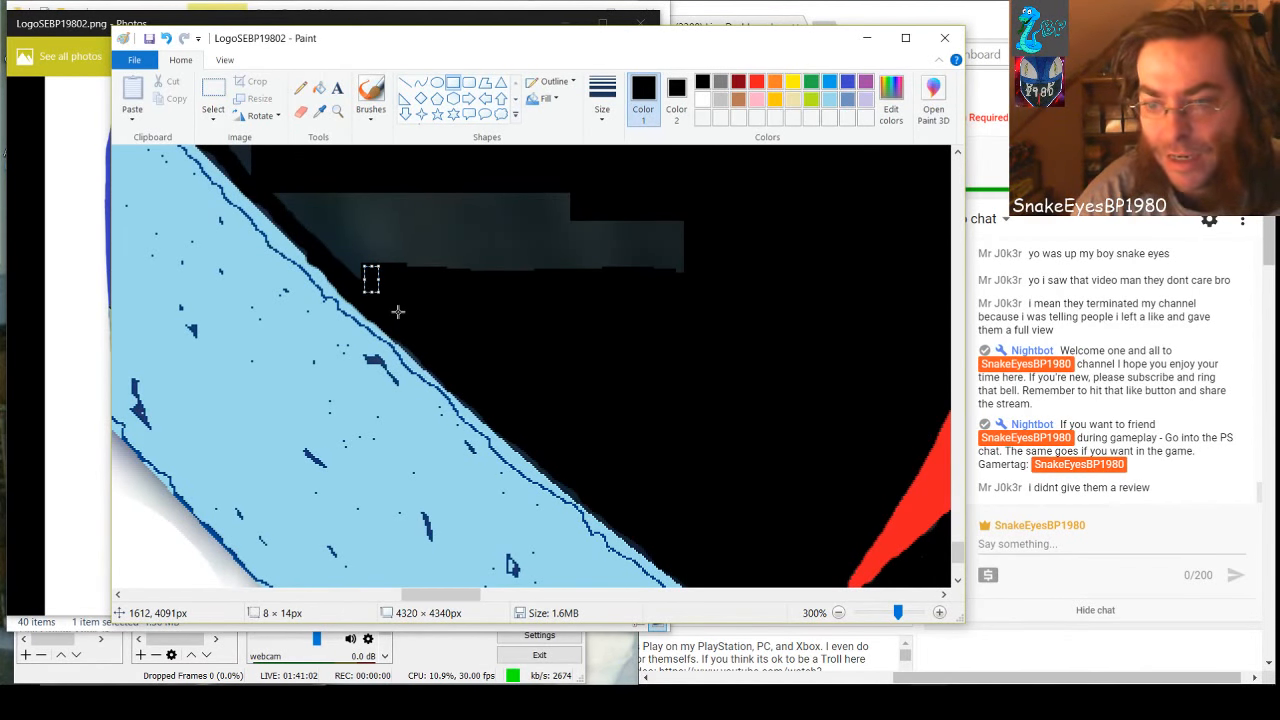
{"action": "left_click", "coordinate": [397, 256]}
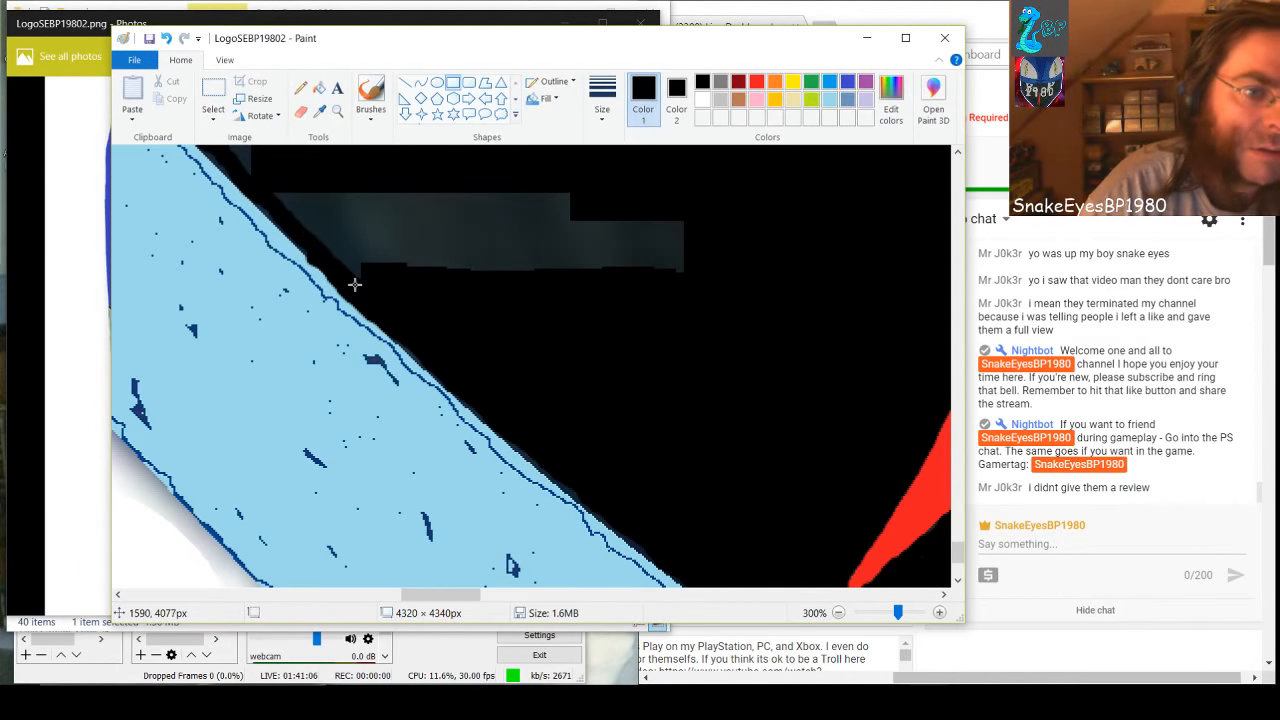
Draw a black rectangle about 14 × 48 px across the horizontal gray strip and widen it over the strip's far end
{"action": "left_click_drag", "start_coordinate": [344, 280], "coordinate": [371, 186]}
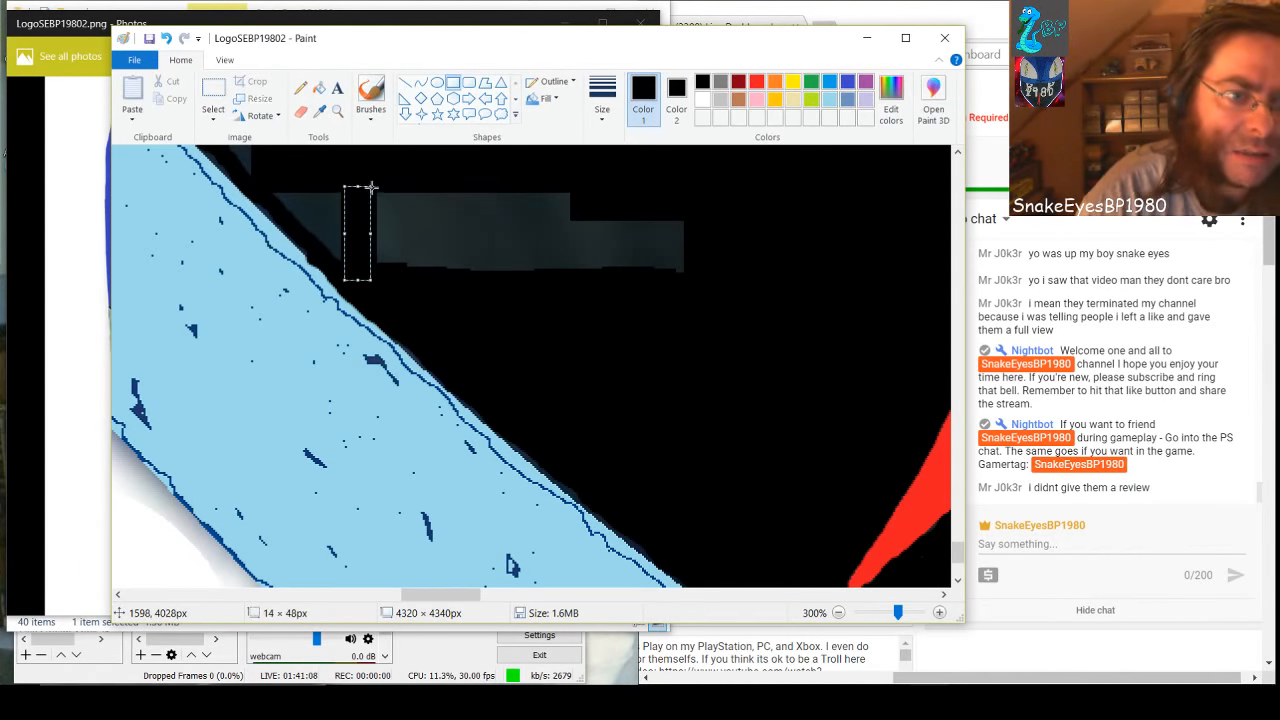
{"action": "left_click_drag", "start_coordinate": [371, 233], "coordinate": [694, 255]}
{"action": "left_click", "coordinate": [675, 333]}
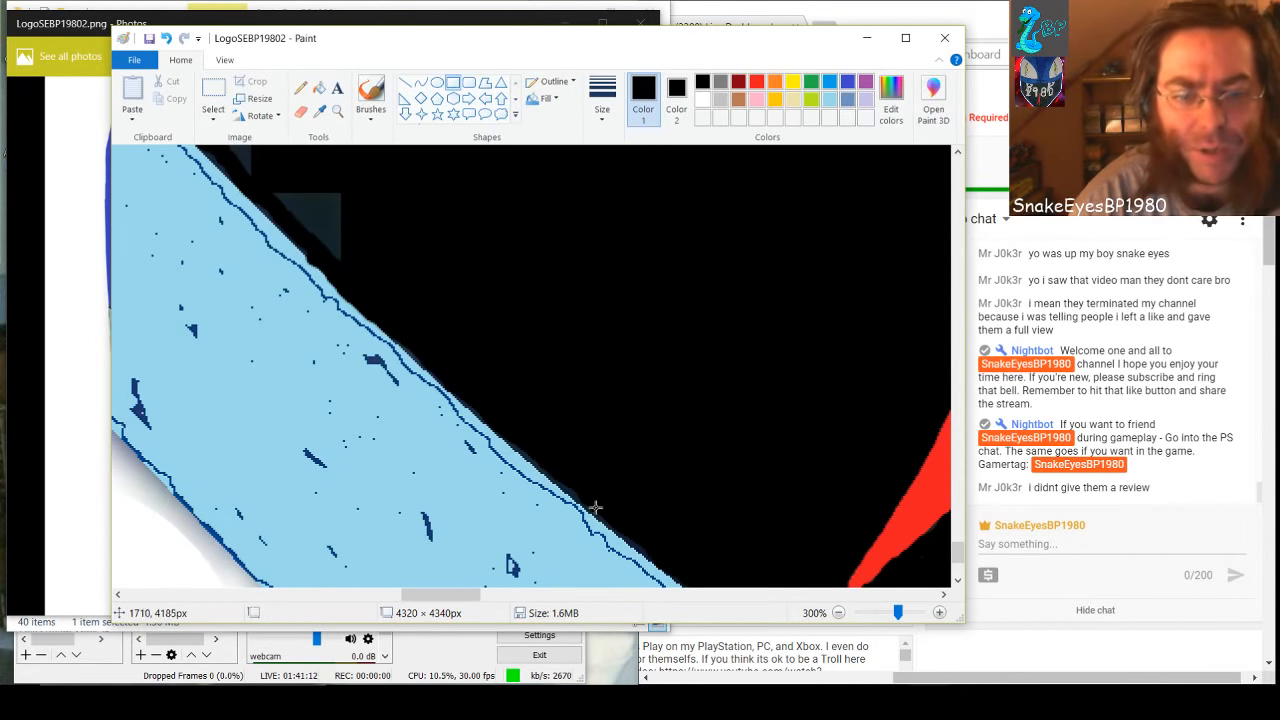
Cover the small gray triangle beside the light blue band with small black rectangles, one about 19 × 33 px
{"action": "left_click_drag", "start_coordinate": [476, 594], "coordinate": [459, 590]}
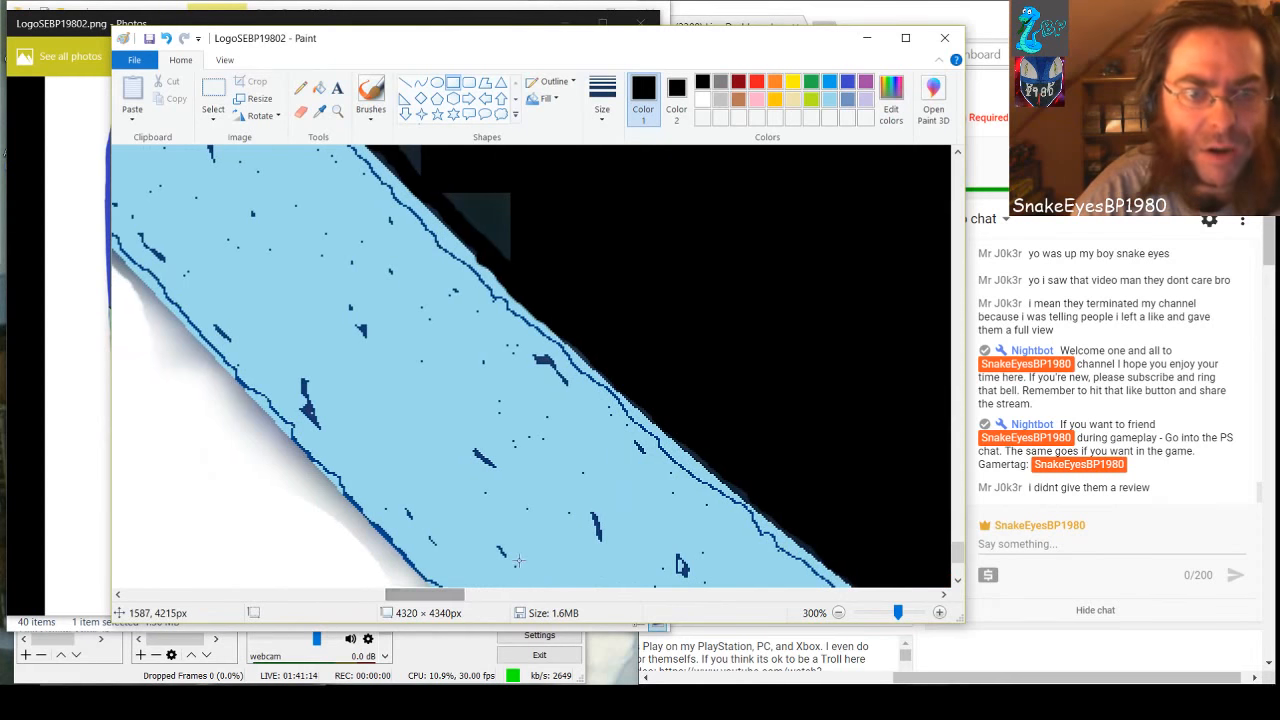
{"action": "scroll", "coordinate": [518, 561], "scroll_direction": "up", "scroll_amount": 1}
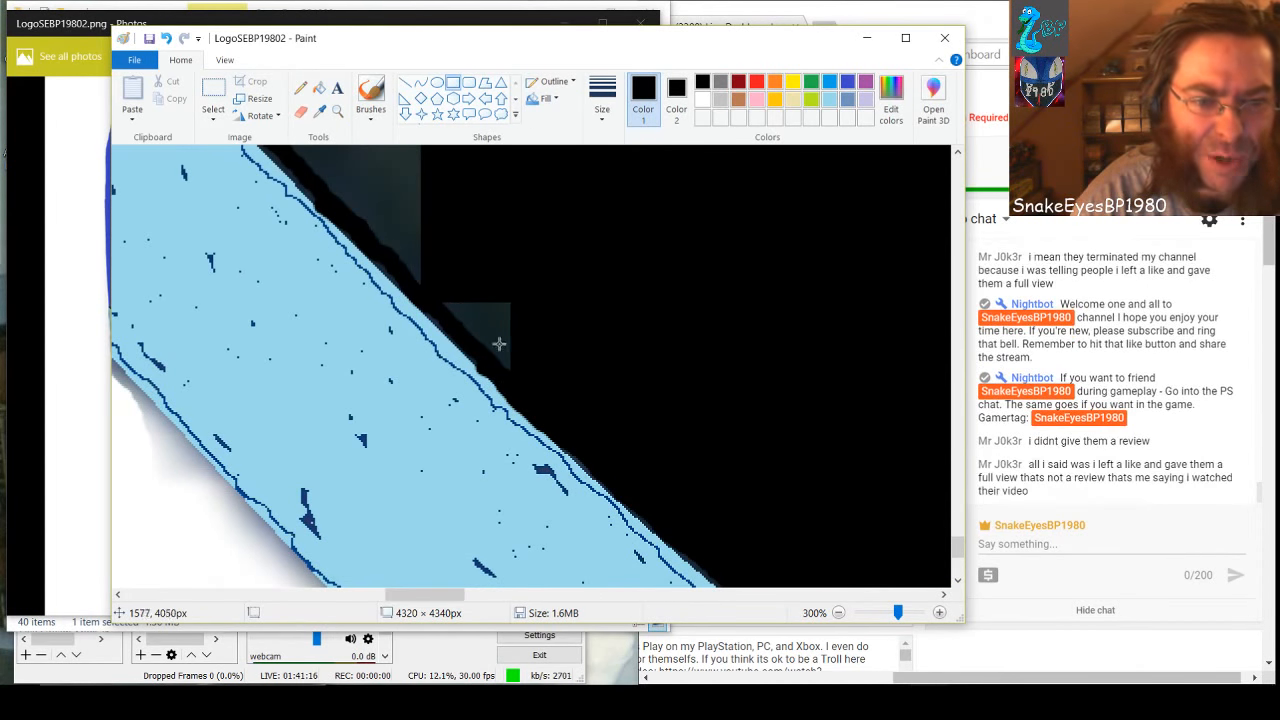
{"action": "left_click_drag", "start_coordinate": [494, 371], "coordinate": [520, 292]}
{"action": "left_click_drag", "start_coordinate": [471, 346], "coordinate": [507, 280]}
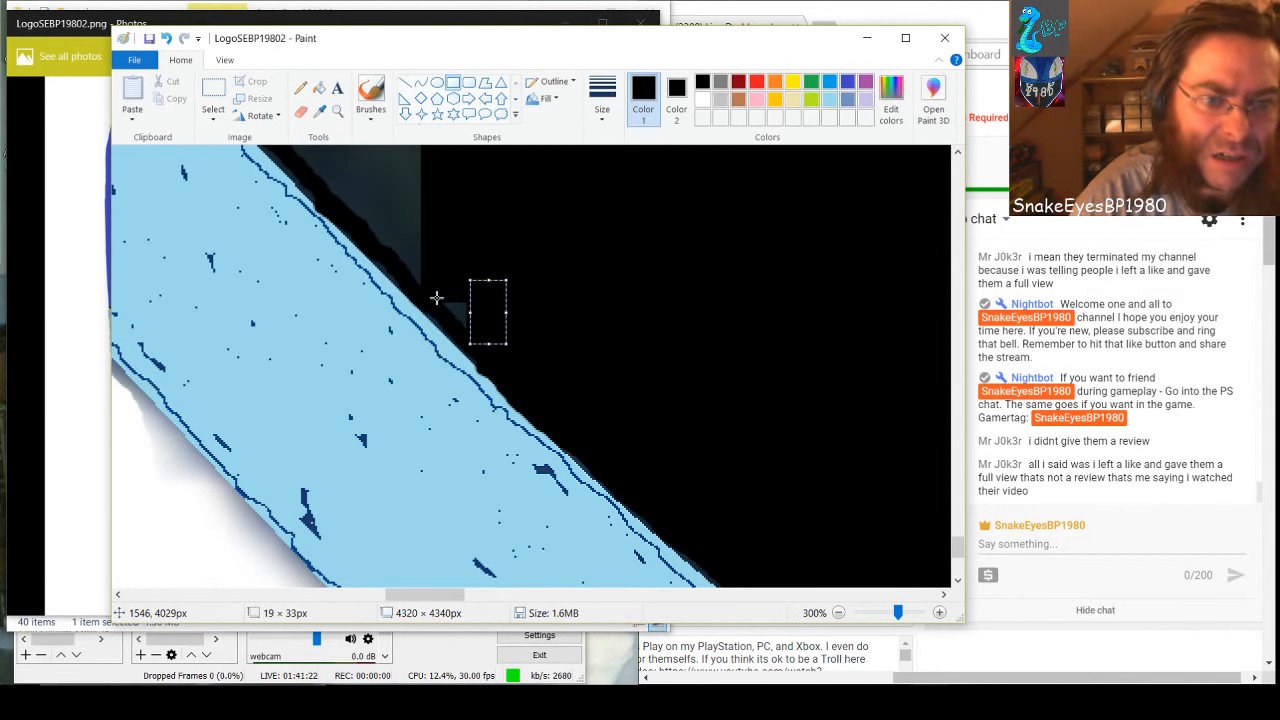
{"action": "left_click_drag", "start_coordinate": [436, 297], "coordinate": [517, 306]}
{"action": "left_click_drag", "start_coordinate": [492, 348], "coordinate": [462, 296]}
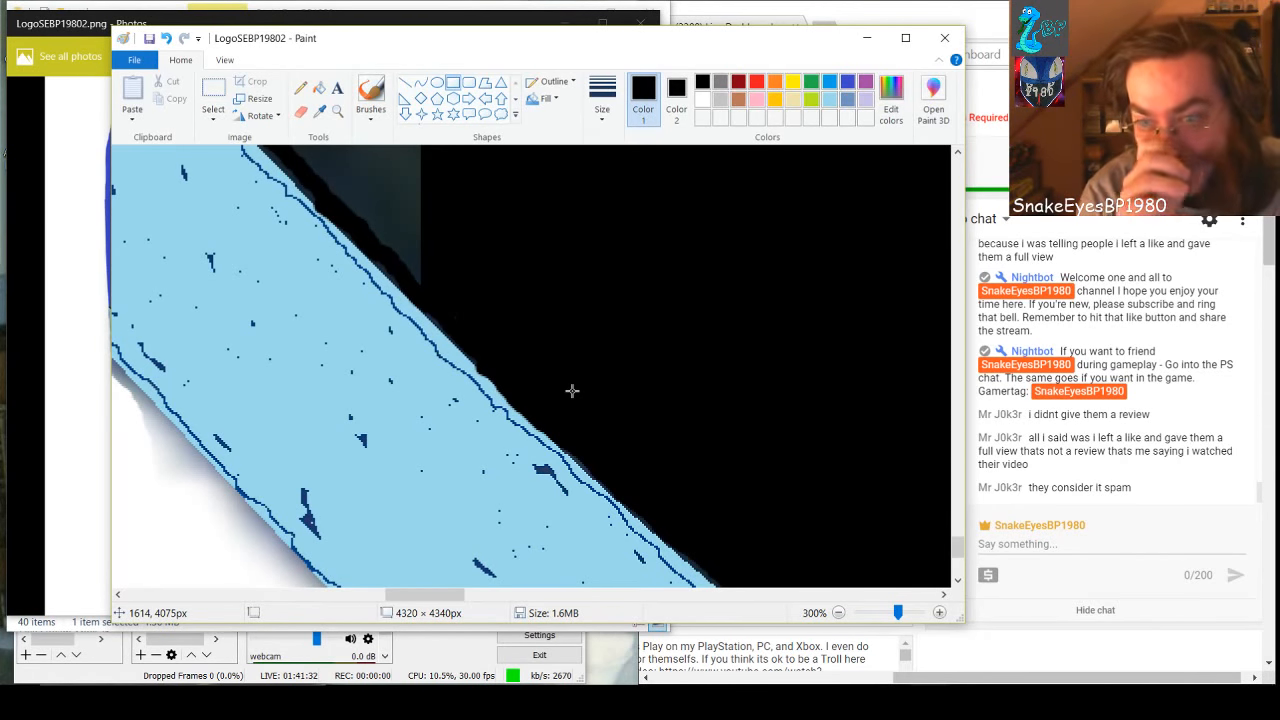
At 50% zoom, cover the small gray patch beside the white letter and the large wedge's outer side with one tall black rectangle
{"action": "scroll", "coordinate": [572, 391], "scroll_direction": "up", "scroll_amount": 3}
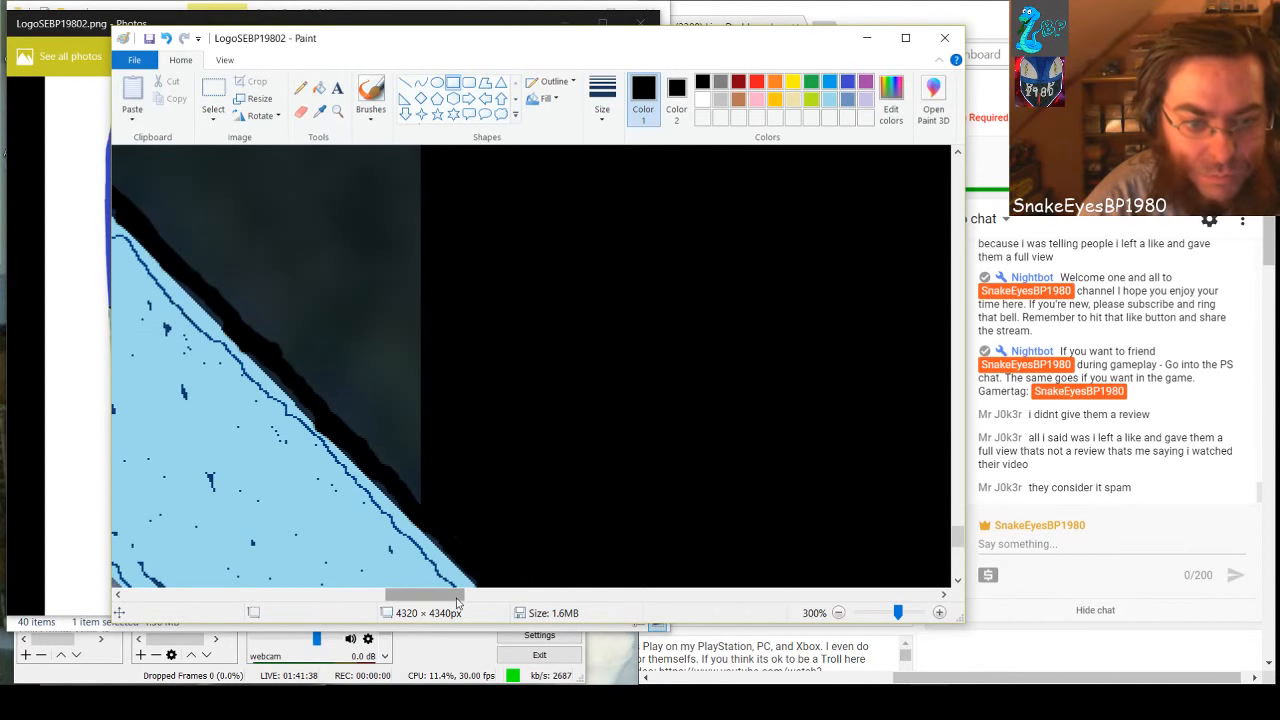
{"action": "left_click_drag", "start_coordinate": [461, 597], "coordinate": [437, 594]}
{"action": "scroll", "coordinate": [443, 574], "scroll_direction": "up", "scroll_amount": 4}
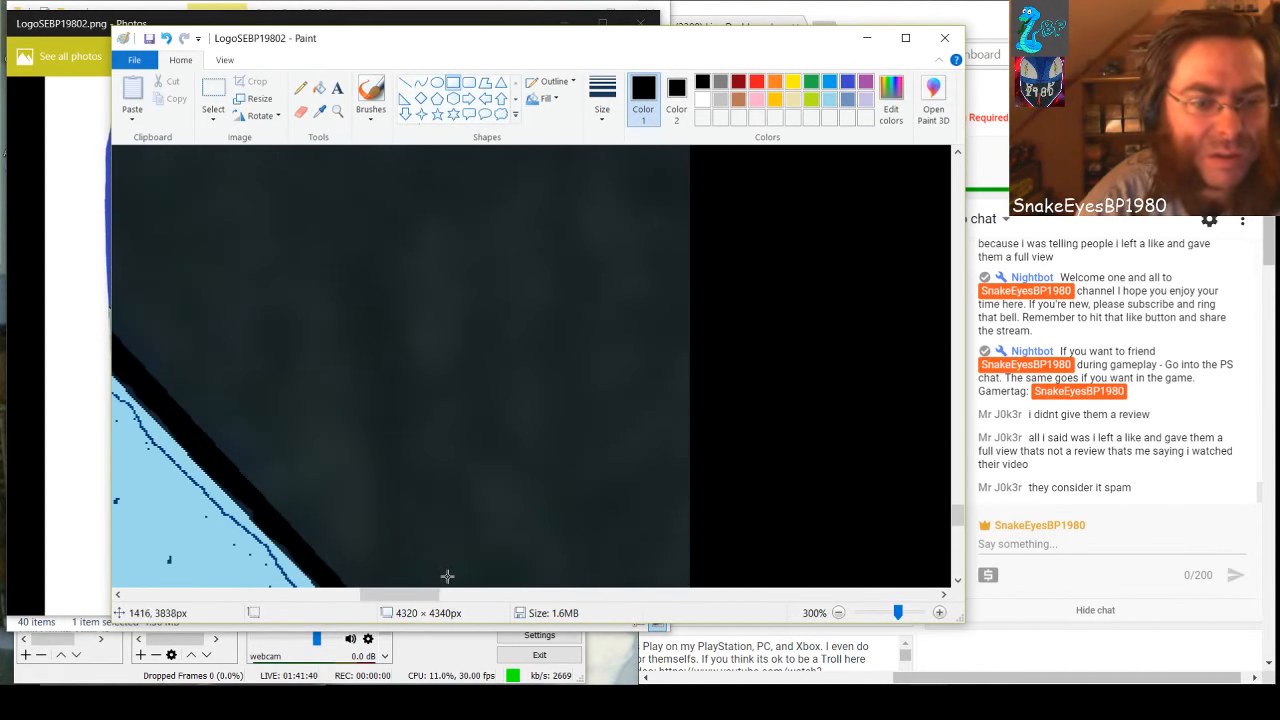
{"action": "left_click_drag", "start_coordinate": [897, 618], "coordinate": [873, 614]}
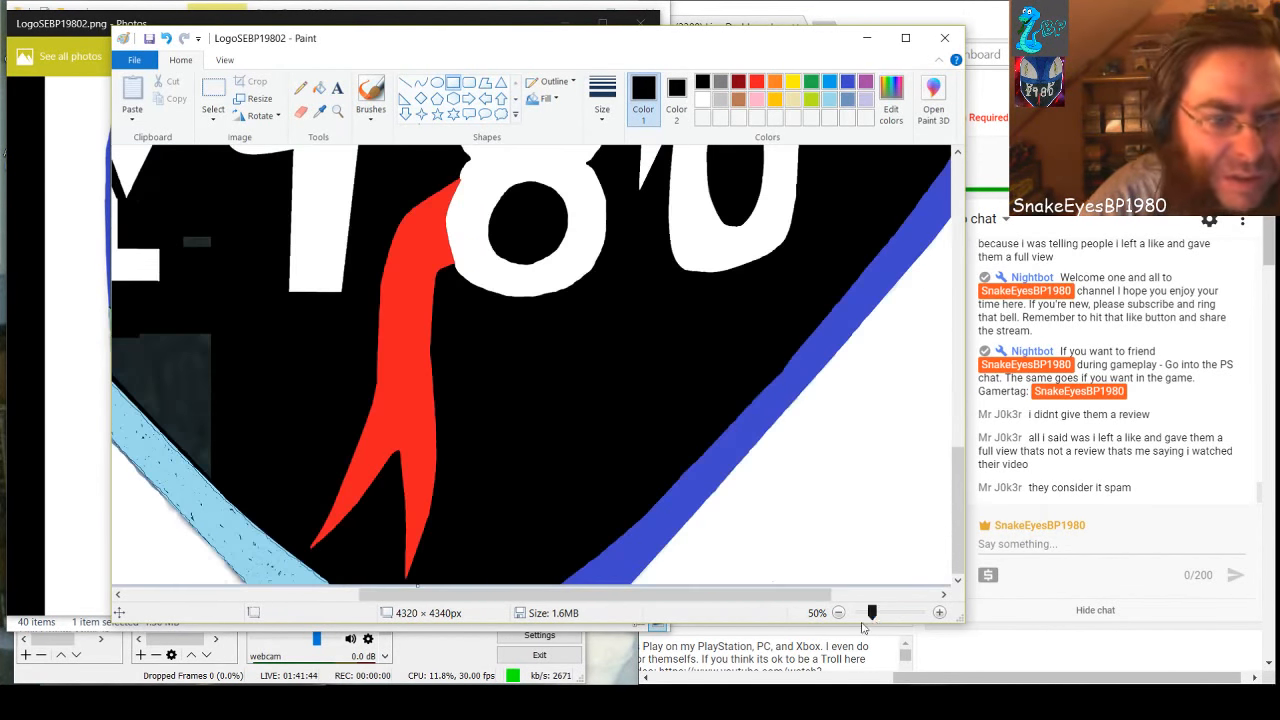
{"action": "left_click_drag", "start_coordinate": [636, 597], "coordinate": [466, 563]}
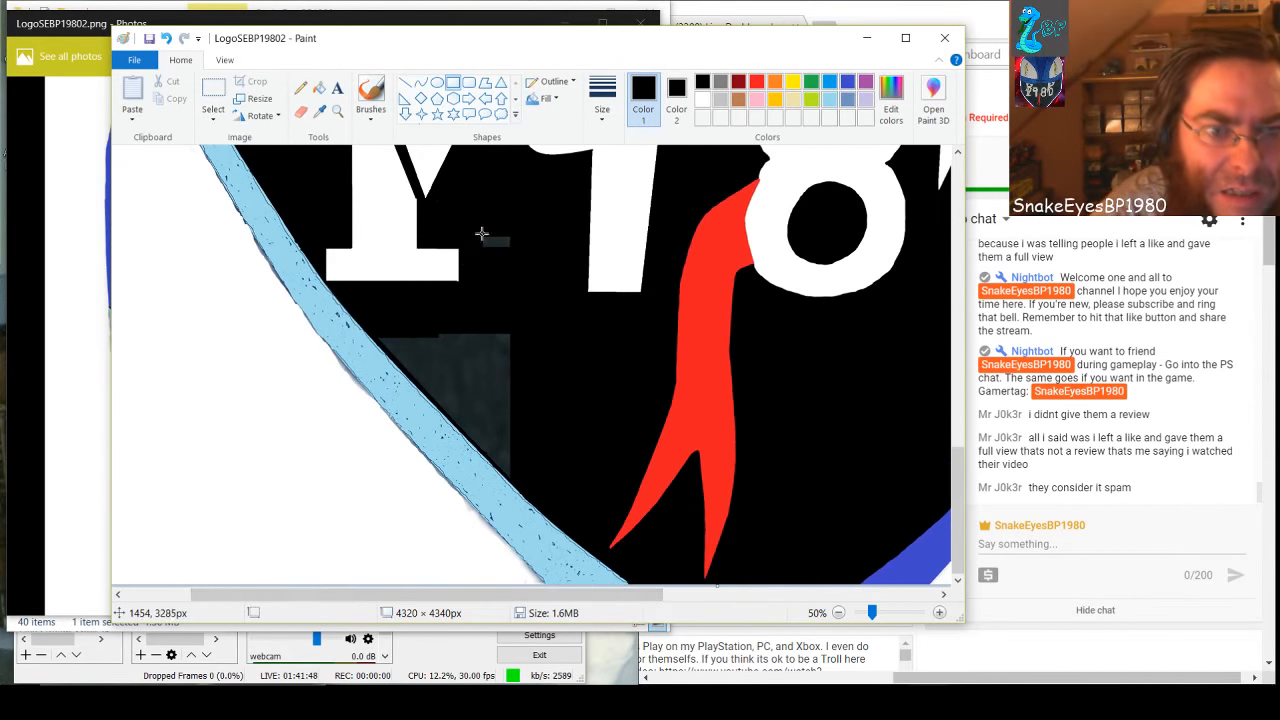
{"action": "left_click_drag", "start_coordinate": [482, 231], "coordinate": [503, 445]}
{"action": "left_click", "coordinate": [462, 341]}
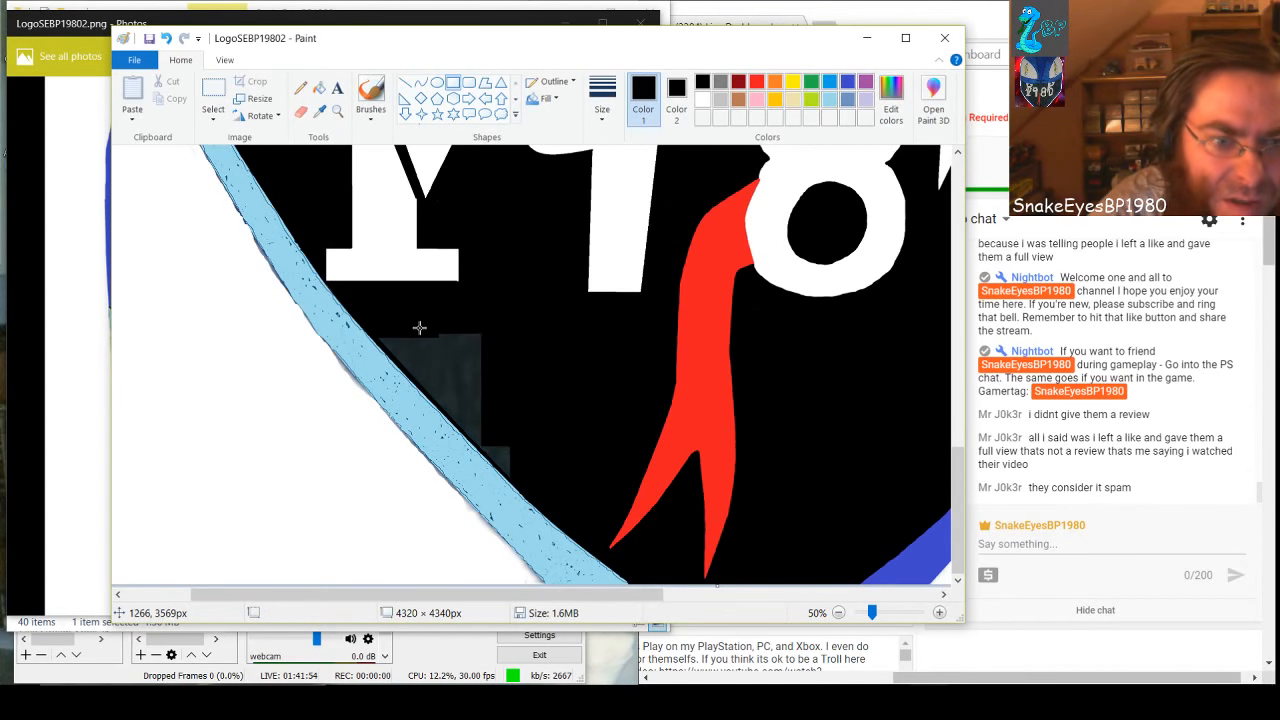
Cover most of the remaining gray wedge along the light blue band with black rectangles, the last about 109 × 79 px
{"action": "left_click_drag", "start_coordinate": [421, 330], "coordinate": [521, 385]}
{"action": "left_click", "coordinate": [584, 410]}
{"action": "left_click_drag", "start_coordinate": [548, 458], "coordinate": [436, 364]}
{"action": "left_click_drag", "start_coordinate": [494, 422], "coordinate": [394, 331]}
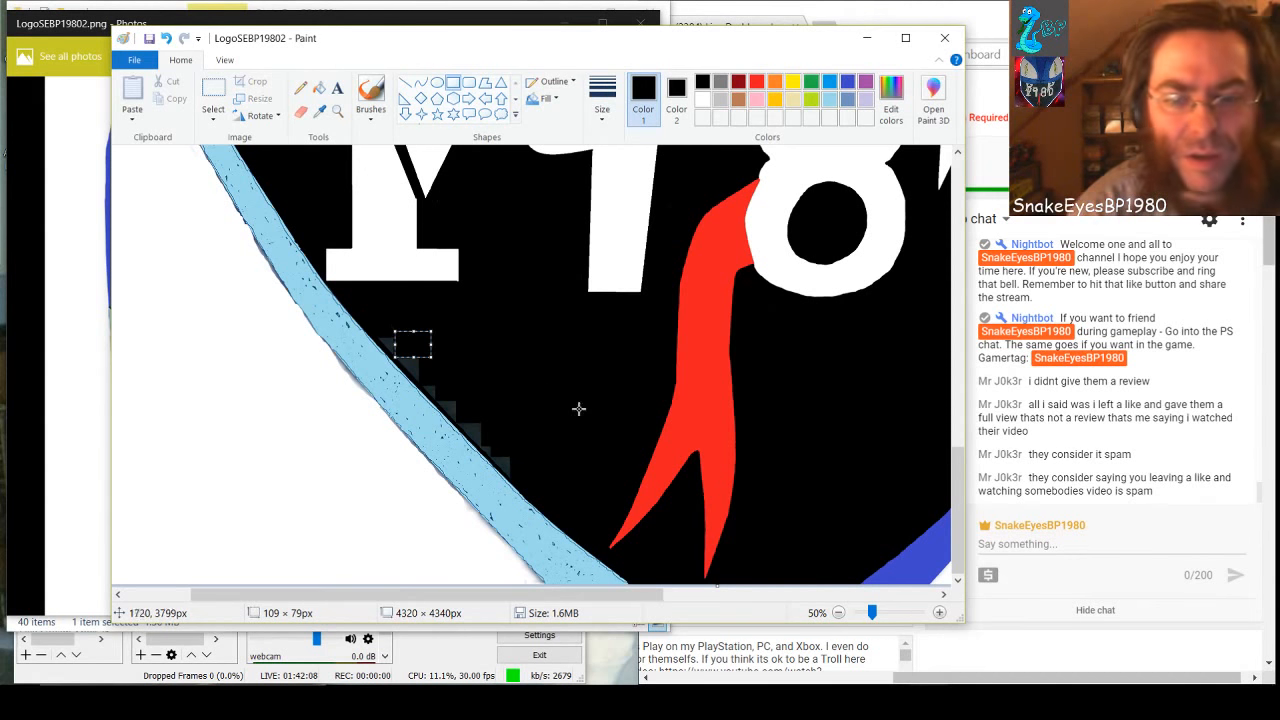
At 500% zoom, paint over the uppermost gray triangle along the light blue band with a black brush
{"action": "left_click_drag", "start_coordinate": [865, 618], "coordinate": [906, 612]}
{"action": "left_click_drag", "start_coordinate": [215, 596], "coordinate": [290, 596]}
{"action": "scroll", "coordinate": [396, 422], "scroll_direction": "down", "scroll_amount": 3}
{"action": "scroll", "coordinate": [400, 425], "scroll_direction": "down", "scroll_amount": 3}
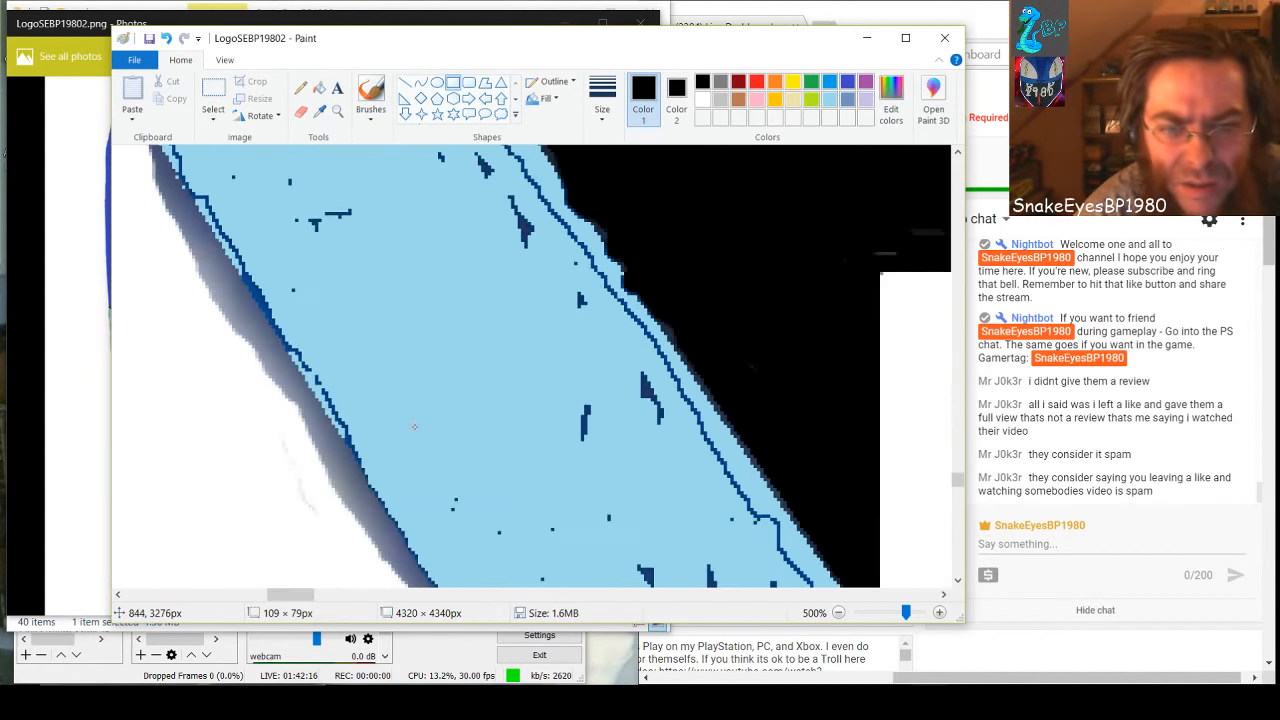
{"action": "left_click_drag", "start_coordinate": [311, 602], "coordinate": [357, 602]}
{"action": "scroll", "coordinate": [354, 587], "scroll_direction": "down", "scroll_amount": 2}
{"action": "scroll", "coordinate": [371, 557], "scroll_direction": "down", "scroll_amount": 3}
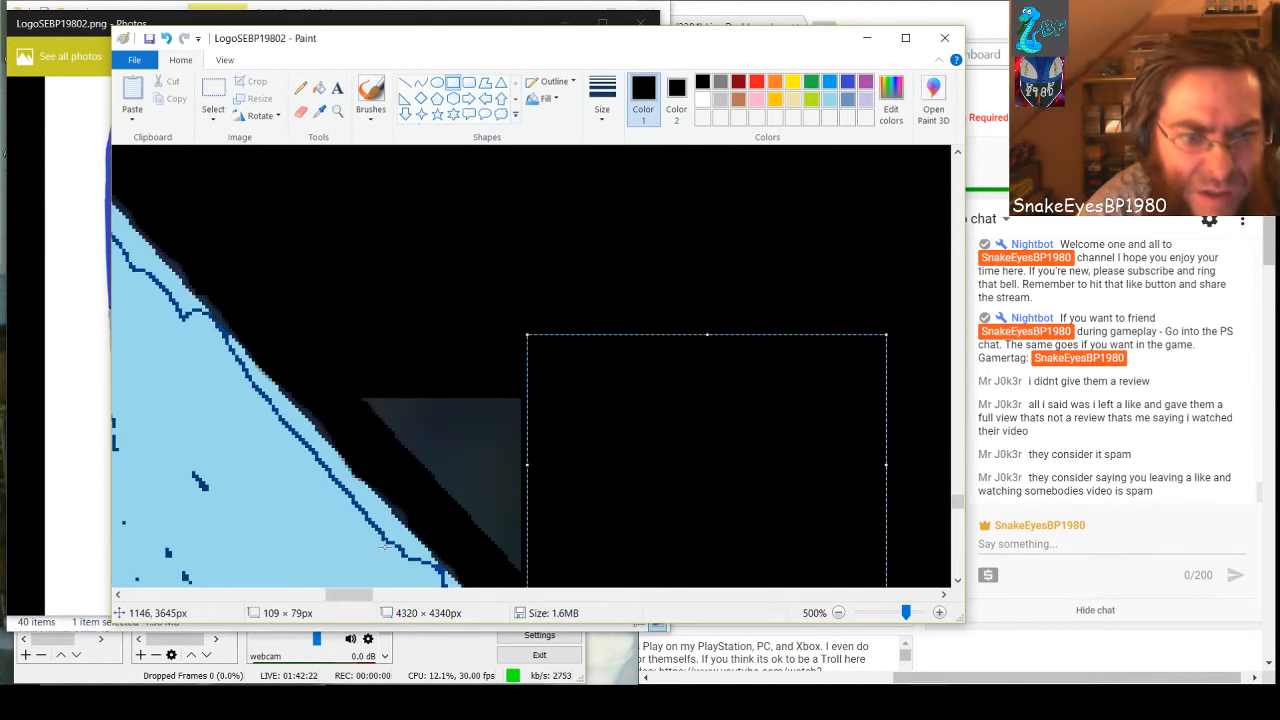
{"action": "left_click", "coordinate": [511, 366]}
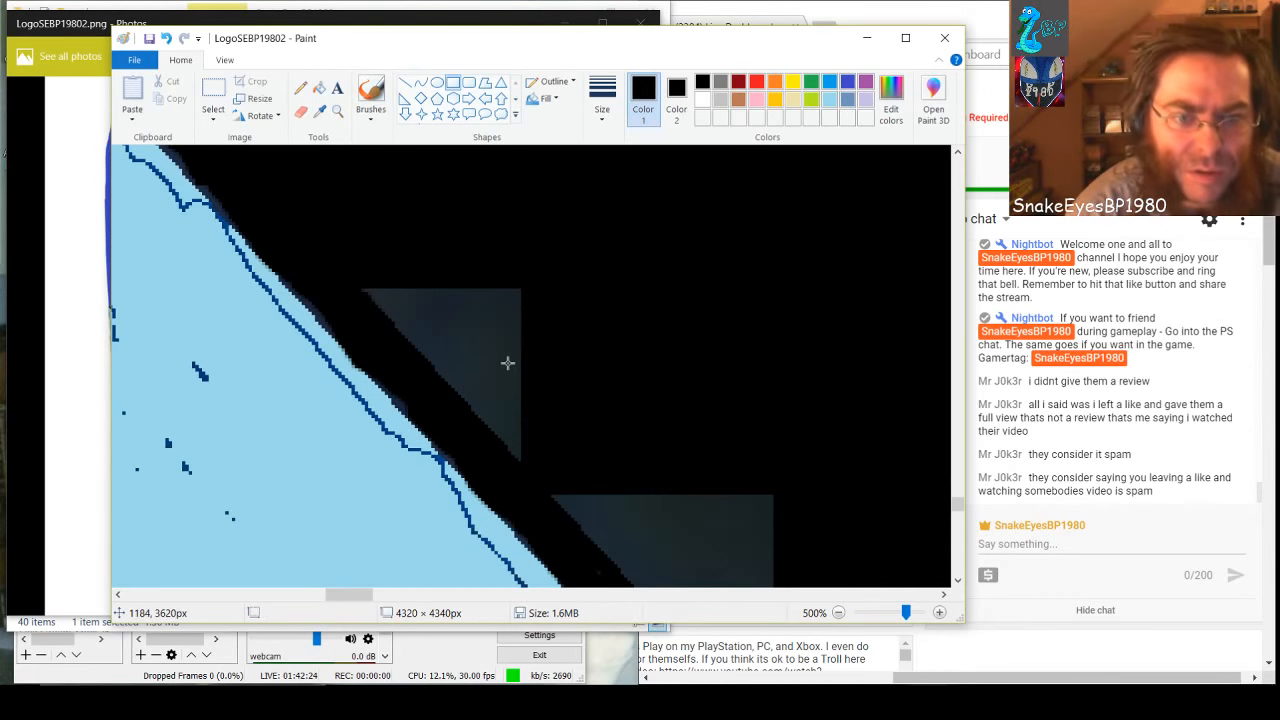
{"action": "left_click", "coordinate": [370, 92]}
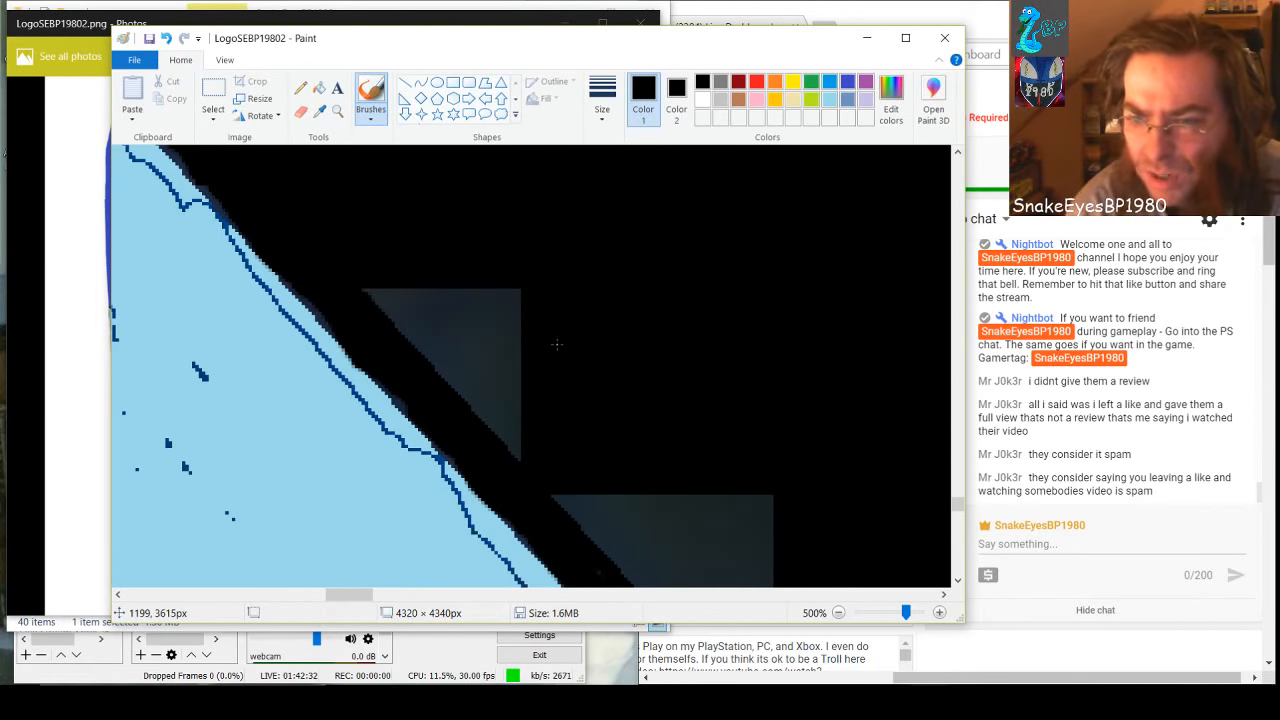
{"action": "mouse_move", "coordinate": [541, 319]}
{"action": "left_mouse_down"}
{"action": "mouse_move", "coordinate": [512, 282]}
{"action": "mouse_move", "coordinate": [522, 452]}
{"action": "mouse_move", "coordinate": [497, 287]}
{"action": "mouse_move", "coordinate": [493, 440]}
{"action": "mouse_move", "coordinate": [488, 295]}
{"action": "mouse_move", "coordinate": [474, 275]}
{"action": "mouse_move", "coordinate": [469, 415]}
{"action": "mouse_move", "coordinate": [447, 366]}
{"action": "mouse_move", "coordinate": [443, 277]}
{"action": "mouse_move", "coordinate": [430, 357]}
{"action": "mouse_move", "coordinate": [422, 280]}
{"action": "mouse_move", "coordinate": [414, 334]}
{"action": "mouse_move", "coordinate": [386, 281]}
{"action": "left_mouse_up"}
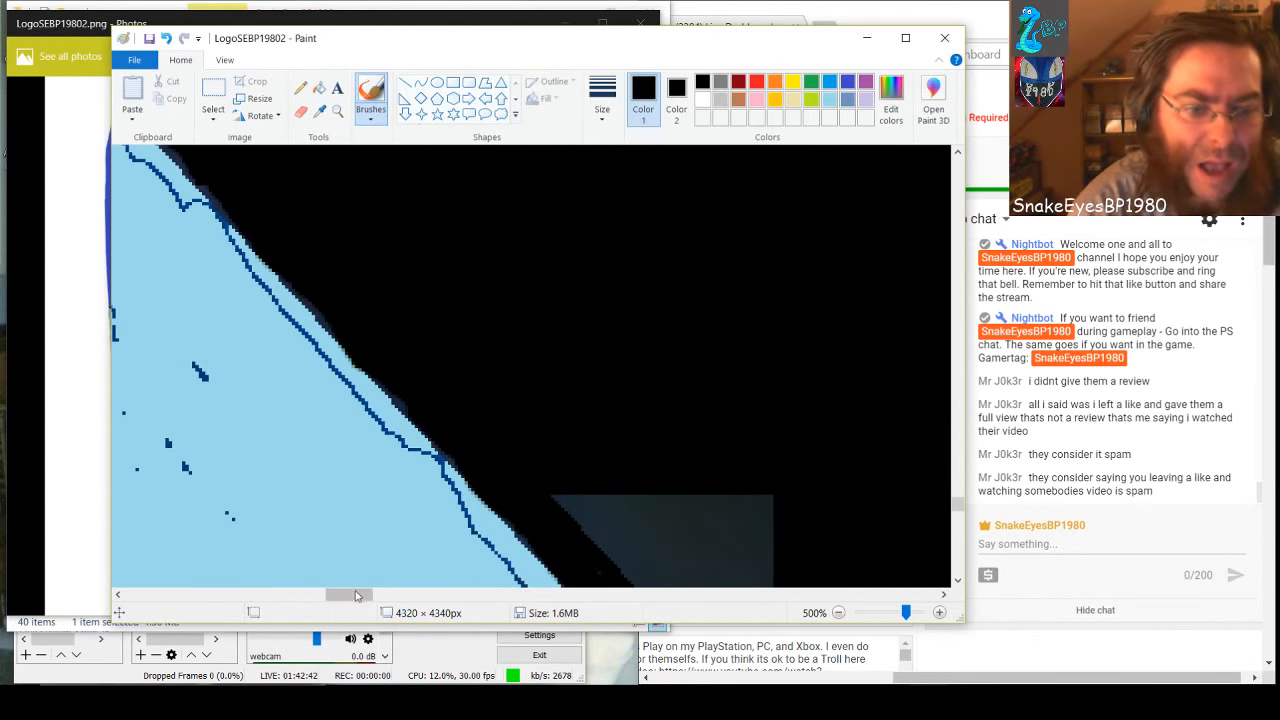
Brush black over the next two gray triangles down the inner edge of the light blue band
{"action": "left_click_drag", "start_coordinate": [356, 600], "coordinate": [370, 601]}
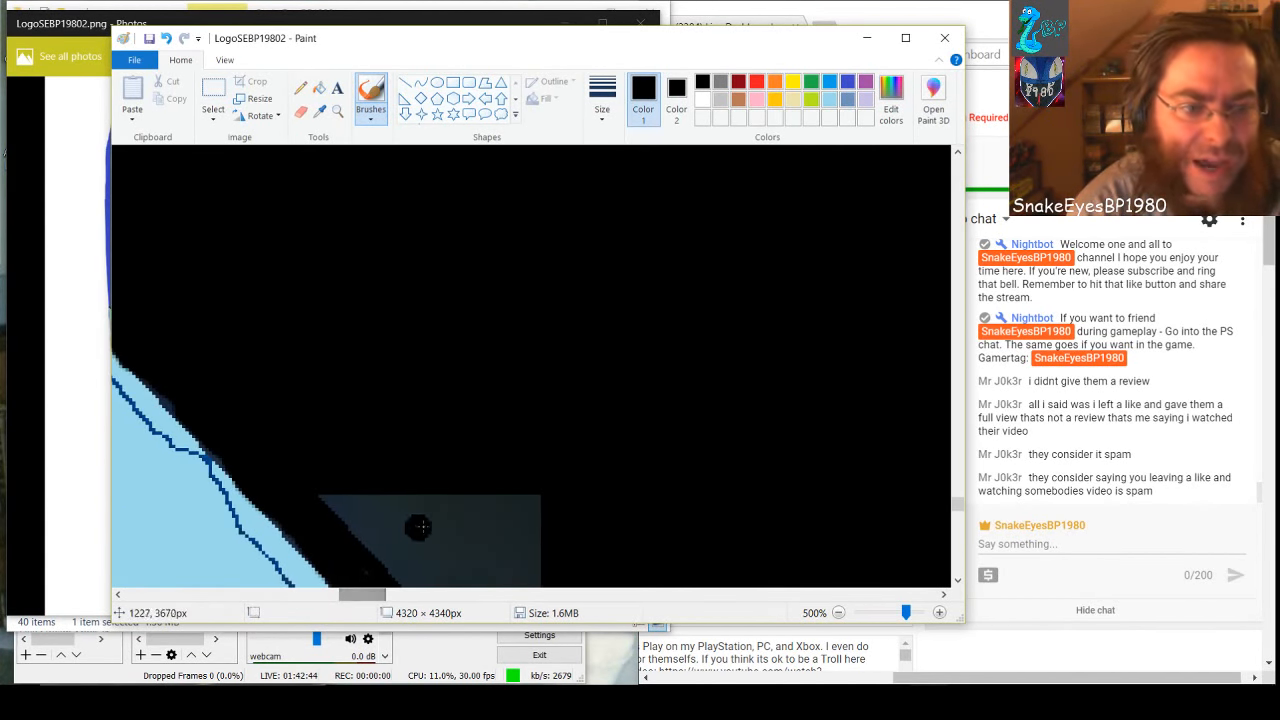
{"action": "scroll", "coordinate": [417, 526], "scroll_direction": "down", "scroll_amount": 2}
{"action": "mouse_move", "coordinate": [546, 505]}
{"action": "left_mouse_down"}
{"action": "mouse_move", "coordinate": [539, 266]}
{"action": "mouse_move", "coordinate": [517, 497]}
{"action": "mouse_move", "coordinate": [503, 454]}
{"action": "mouse_move", "coordinate": [506, 278]}
{"action": "mouse_move", "coordinate": [518, 259]}
{"action": "mouse_move", "coordinate": [496, 308]}
{"action": "mouse_move", "coordinate": [485, 455]}
{"action": "mouse_move", "coordinate": [489, 271]}
{"action": "mouse_move", "coordinate": [467, 409]}
{"action": "mouse_move", "coordinate": [452, 423]}
{"action": "mouse_move", "coordinate": [473, 255]}
{"action": "mouse_move", "coordinate": [446, 292]}
{"action": "mouse_move", "coordinate": [431, 403]}
{"action": "mouse_move", "coordinate": [425, 252]}
{"action": "mouse_move", "coordinate": [397, 377]}
{"action": "mouse_move", "coordinate": [407, 262]}
{"action": "mouse_move", "coordinate": [381, 349]}
{"action": "mouse_move", "coordinate": [381, 266]}
{"action": "mouse_move", "coordinate": [354, 308]}
{"action": "mouse_move", "coordinate": [335, 268]}
{"action": "left_mouse_up"}
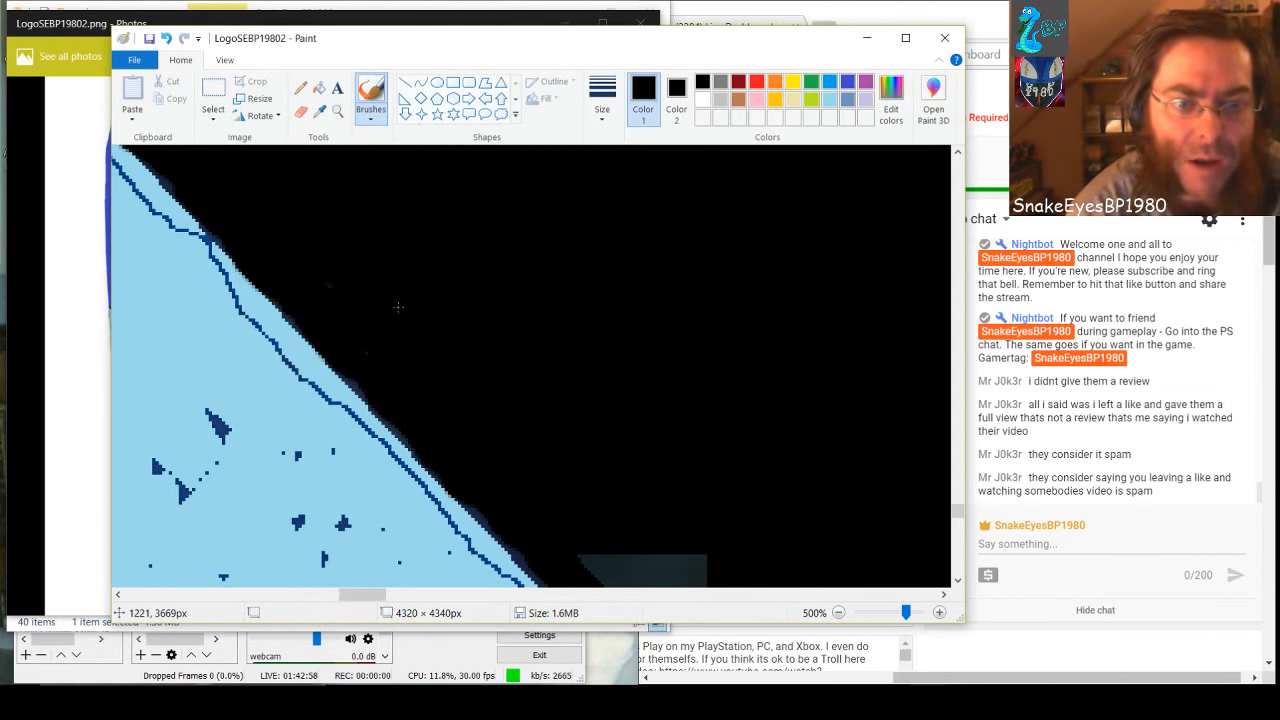
{"action": "left_click_drag", "start_coordinate": [366, 594], "coordinate": [387, 594]}
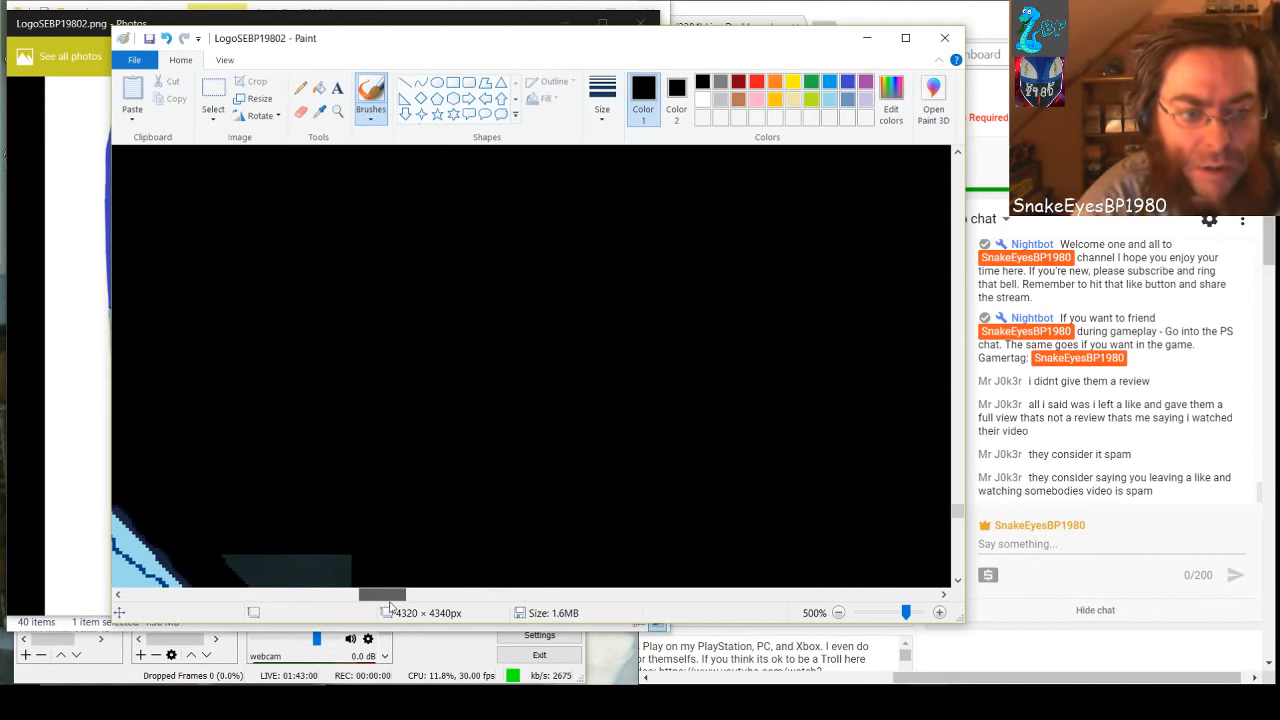
{"action": "scroll", "coordinate": [361, 401], "scroll_direction": "down", "scroll_amount": 1}
{"action": "mouse_move", "coordinate": [238, 338]}
{"action": "left_mouse_down"}
{"action": "mouse_move", "coordinate": [270, 397]}
{"action": "mouse_move", "coordinate": [344, 468]}
{"action": "mouse_move", "coordinate": [348, 325]}
{"action": "mouse_move", "coordinate": [333, 428]}
{"action": "mouse_move", "coordinate": [326, 323]}
{"action": "mouse_move", "coordinate": [318, 435]}
{"action": "mouse_move", "coordinate": [307, 325]}
{"action": "mouse_move", "coordinate": [299, 408]}
{"action": "mouse_move", "coordinate": [272, 323]}
{"action": "left_mouse_up"}
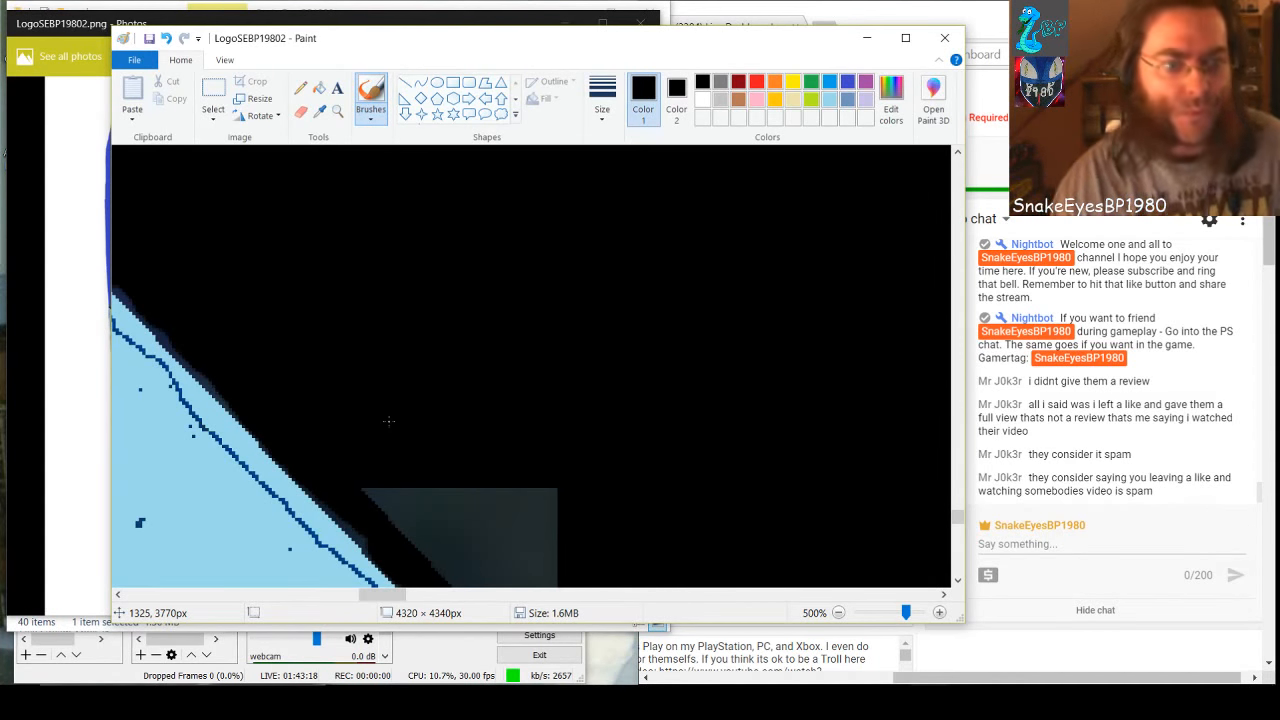
Cover the following gray triangle beside the light blue band with black brush strokes along its sides and across its middle
{"action": "scroll", "coordinate": [544, 318], "scroll_direction": "down", "scroll_amount": 3}
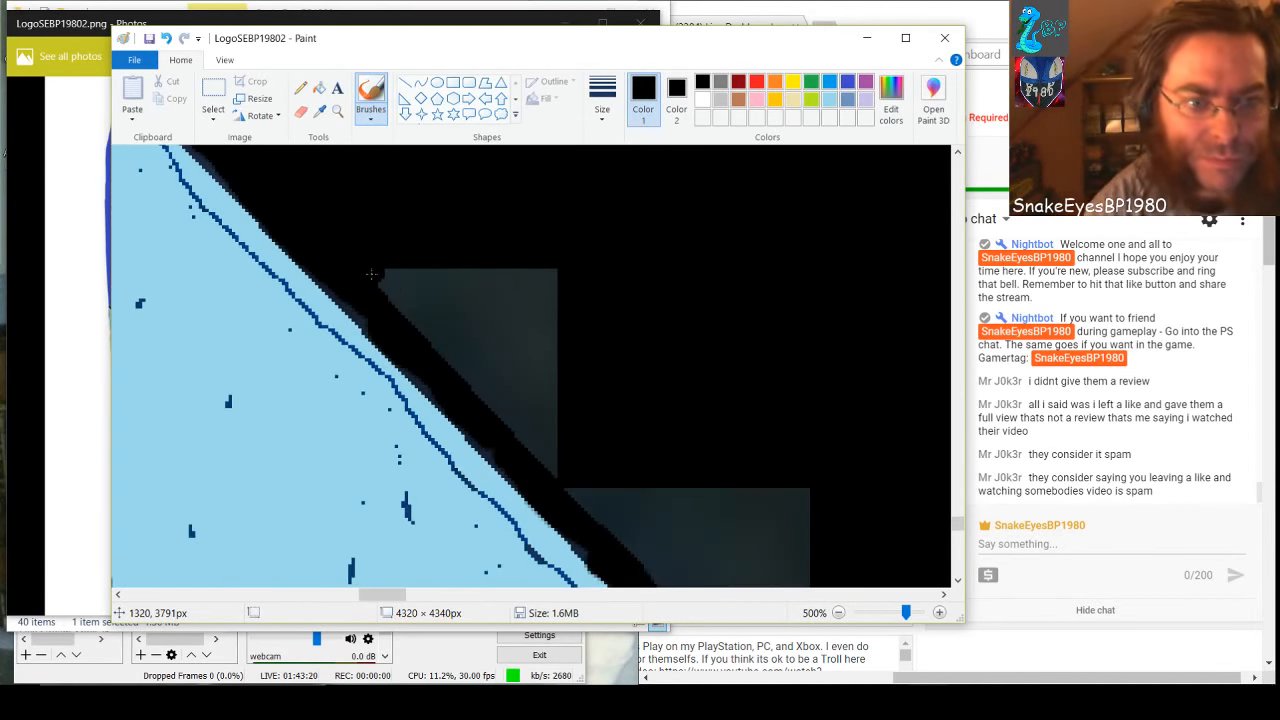
{"action": "mouse_move", "coordinate": [425, 333]}
{"action": "left_mouse_down"}
{"action": "mouse_move", "coordinate": [548, 476]}
{"action": "mouse_move", "coordinate": [548, 345]}
{"action": "left_mouse_up"}
{"action": "scroll", "coordinate": [554, 330], "scroll_direction": "down", "scroll_amount": 1}
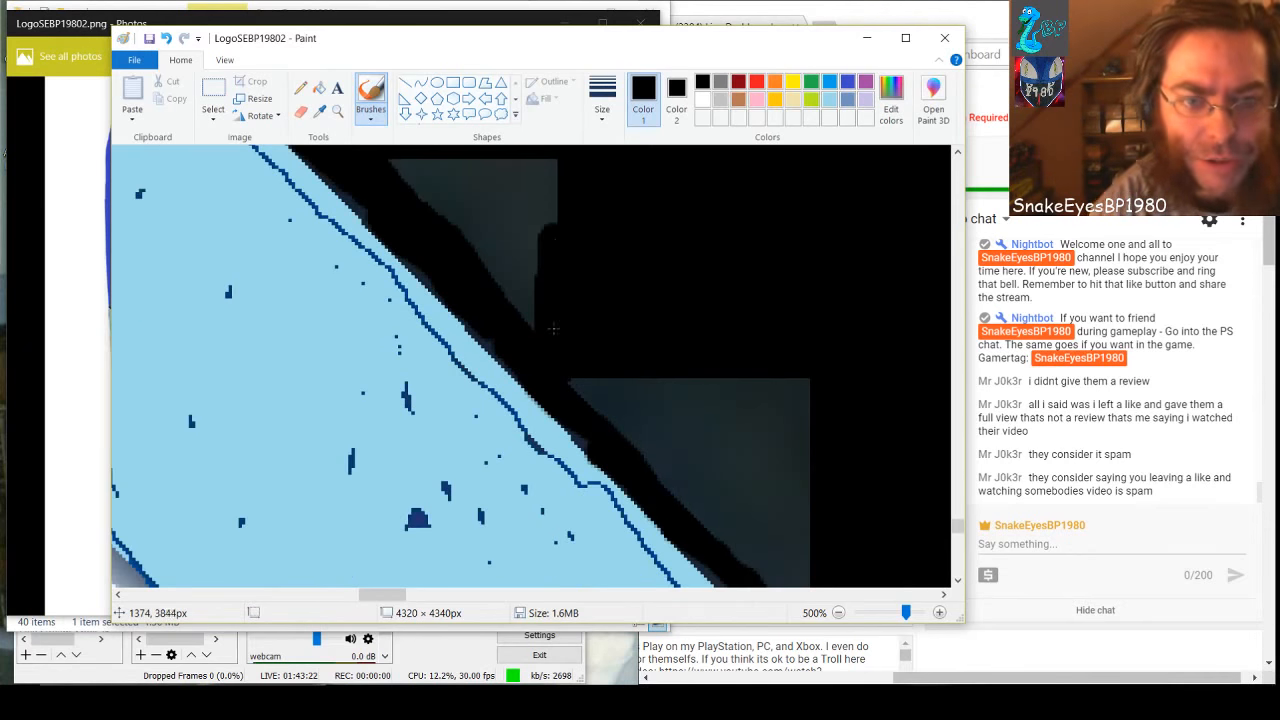
{"action": "scroll", "coordinate": [600, 255], "scroll_direction": "up", "scroll_amount": 2}
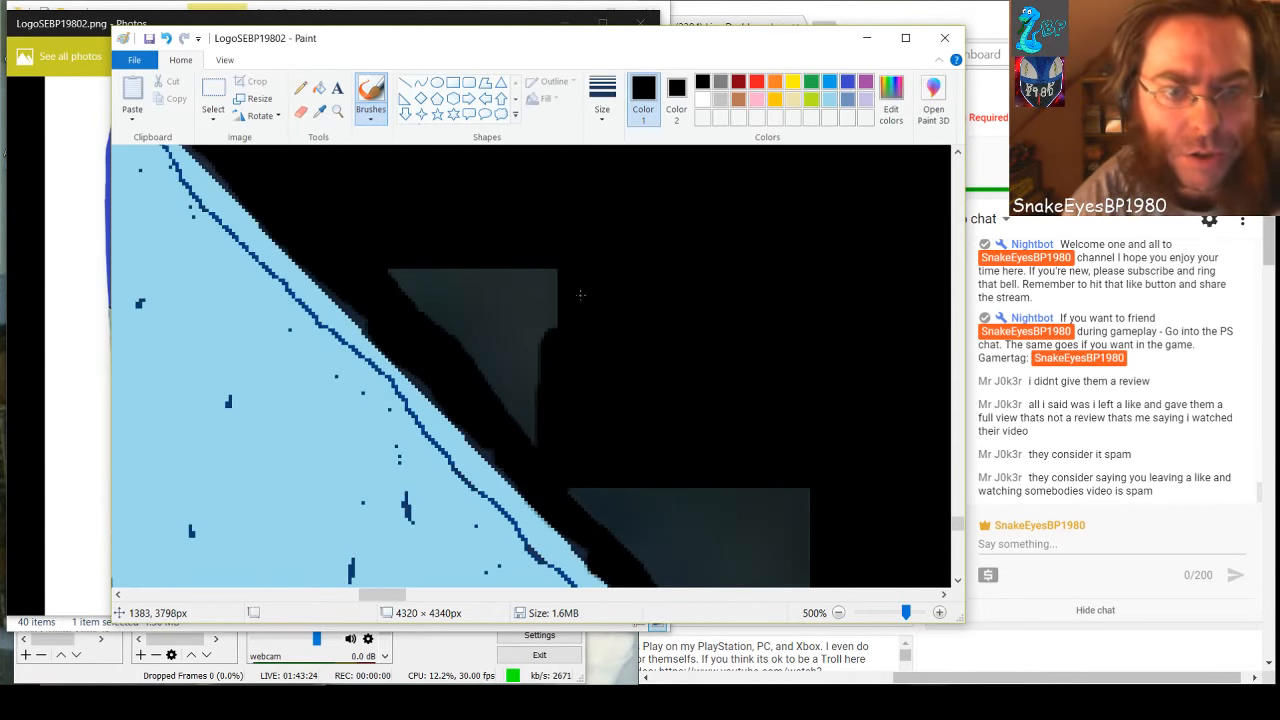
{"action": "mouse_move", "coordinate": [555, 268]}
{"action": "left_mouse_down"}
{"action": "mouse_move", "coordinate": [552, 354]}
{"action": "mouse_move", "coordinate": [532, 426]}
{"action": "mouse_move", "coordinate": [524, 265]}
{"action": "mouse_move", "coordinate": [498, 411]}
{"action": "mouse_move", "coordinate": [490, 253]}
{"action": "mouse_move", "coordinate": [470, 350]}
{"action": "mouse_move", "coordinate": [454, 243]}
{"action": "mouse_move", "coordinate": [430, 318]}
{"action": "mouse_move", "coordinate": [438, 286]}
{"action": "left_mouse_up"}
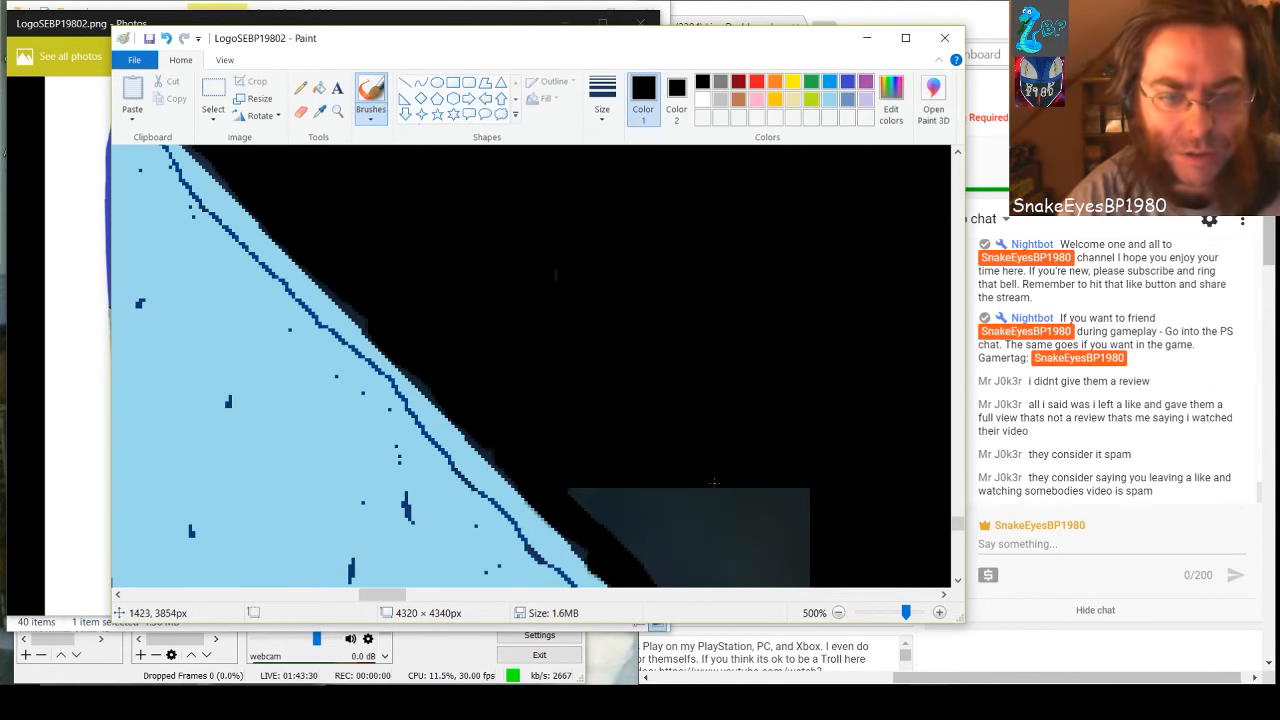
Fill the larger gray block farther down the light blue band with black brush strokes
{"action": "left_click_drag", "start_coordinate": [372, 596], "coordinate": [416, 598]}
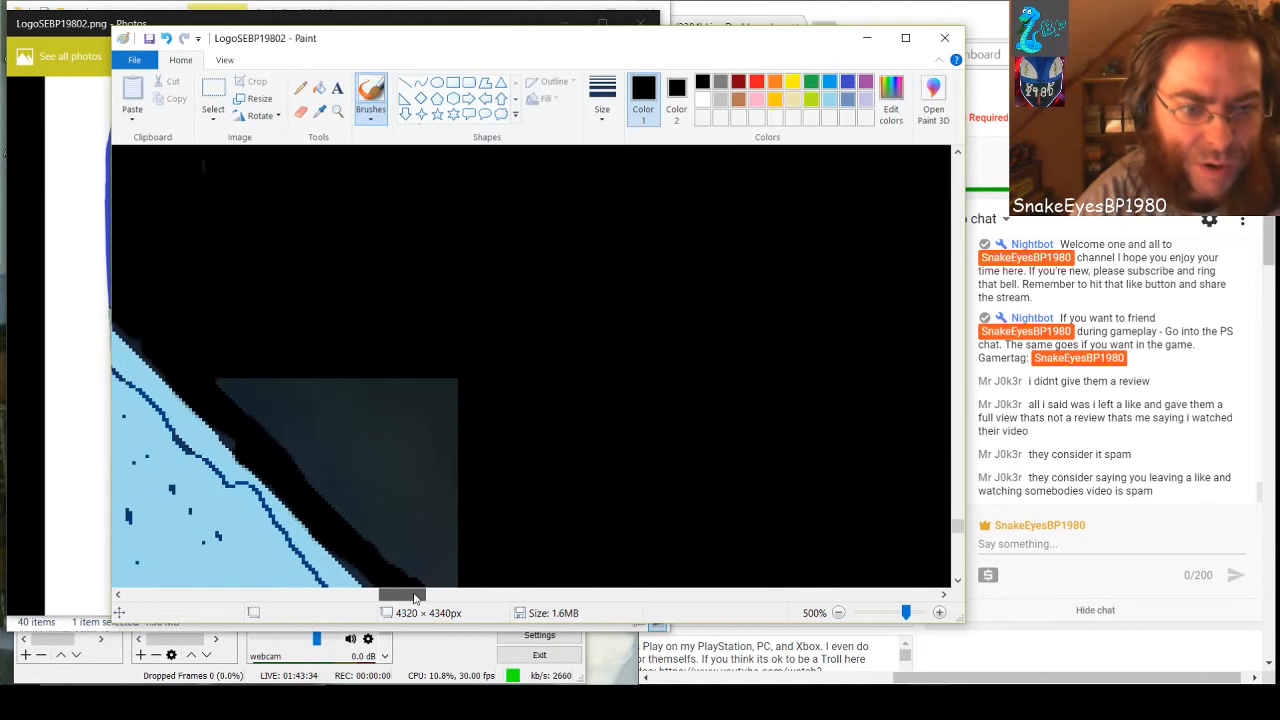
{"action": "scroll", "coordinate": [452, 454], "scroll_direction": "down", "scroll_amount": 2}
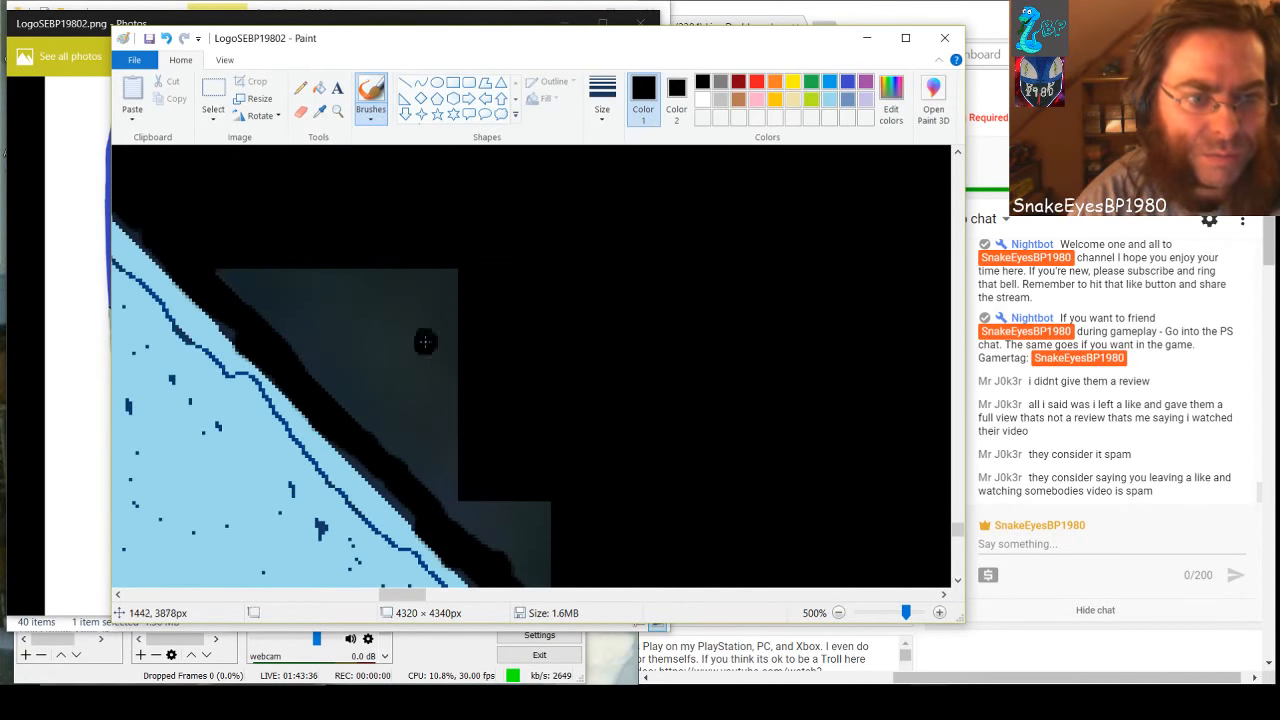
{"action": "left_click_drag", "start_coordinate": [220, 270], "coordinate": [306, 357]}
{"action": "mouse_move", "coordinate": [418, 472]}
{"action": "left_mouse_down"}
{"action": "mouse_move", "coordinate": [448, 453]}
{"action": "mouse_move", "coordinate": [456, 255]}
{"action": "mouse_move", "coordinate": [445, 466]}
{"action": "mouse_move", "coordinate": [432, 390]}
{"action": "mouse_move", "coordinate": [438, 270]}
{"action": "mouse_move", "coordinate": [420, 290]}
{"action": "mouse_move", "coordinate": [421, 450]}
{"action": "mouse_move", "coordinate": [409, 247]}
{"action": "mouse_move", "coordinate": [400, 462]}
{"action": "mouse_move", "coordinate": [381, 269]}
{"action": "mouse_move", "coordinate": [371, 393]}
{"action": "mouse_move", "coordinate": [368, 252]}
{"action": "mouse_move", "coordinate": [342, 378]}
{"action": "mouse_move", "coordinate": [336, 275]}
{"action": "mouse_move", "coordinate": [321, 263]}
{"action": "mouse_move", "coordinate": [314, 350]}
{"action": "mouse_move", "coordinate": [297, 276]}
{"action": "mouse_move", "coordinate": [260, 258]}
{"action": "left_mouse_up"}
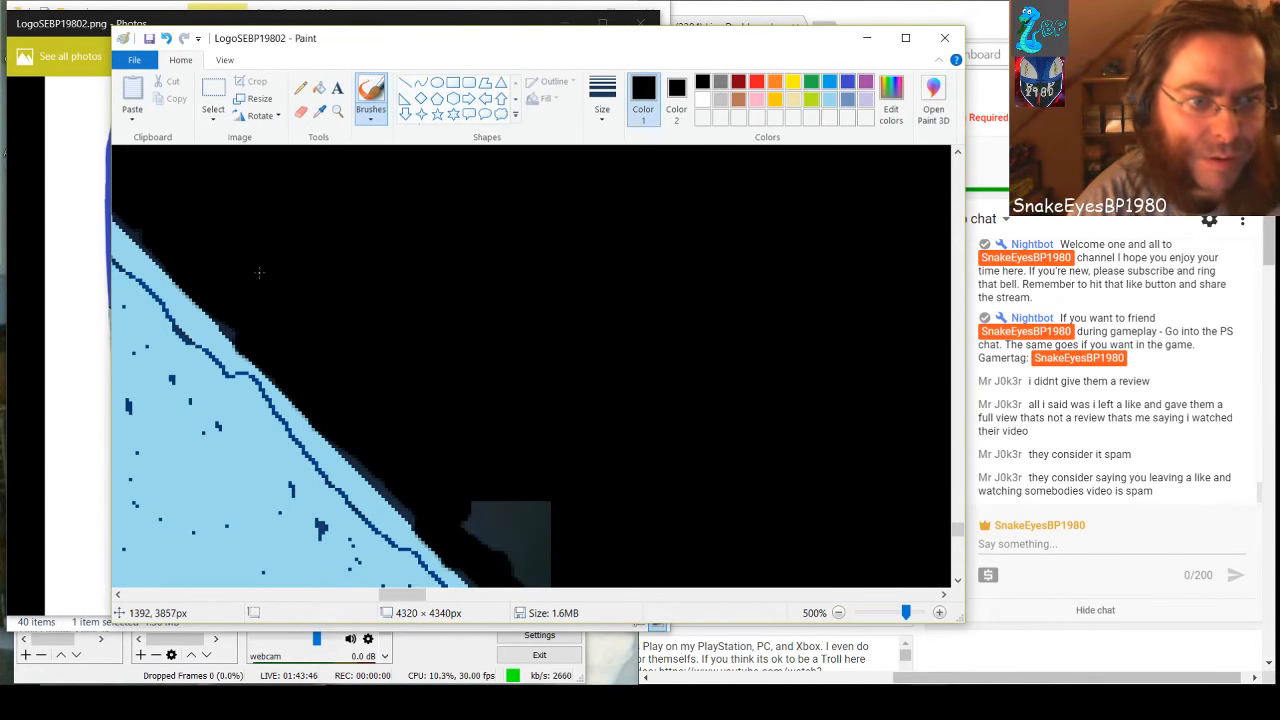
Paint black over the small gray patch and the last gray block at the lower end of the stepped row
{"action": "left_click_drag", "start_coordinate": [427, 487], "coordinate": [485, 549]}
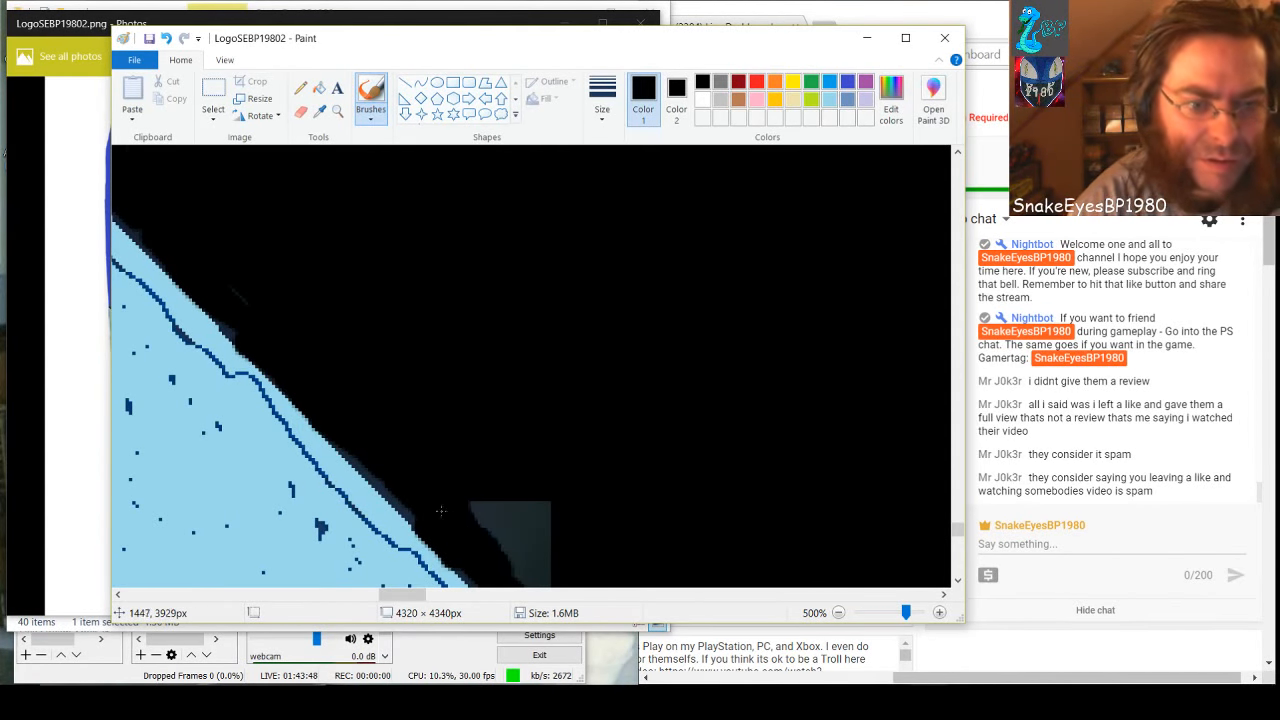
{"action": "left_click_drag", "start_coordinate": [440, 511], "coordinate": [368, 475]}
{"action": "mouse_move", "coordinate": [480, 524]}
{"action": "left_mouse_down"}
{"action": "mouse_move", "coordinate": [509, 549]}
{"action": "mouse_move", "coordinate": [535, 505]}
{"action": "mouse_move", "coordinate": [513, 525]}
{"action": "left_mouse_up"}
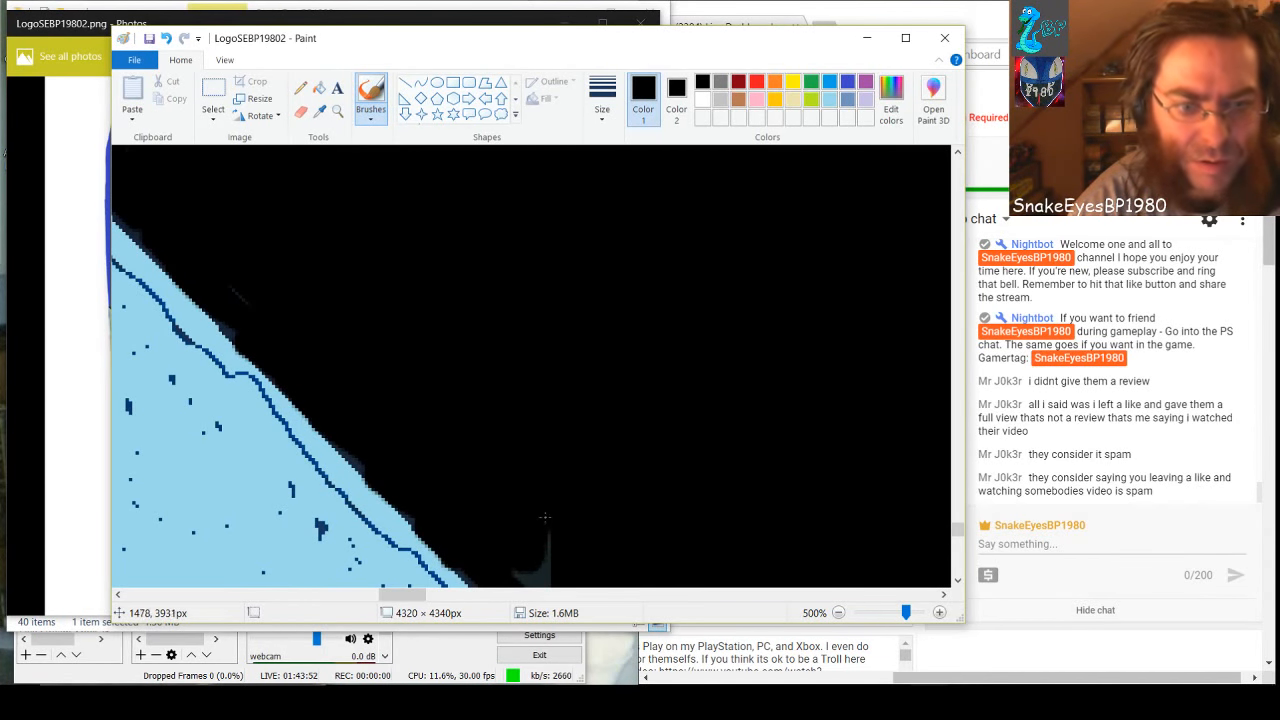
{"action": "scroll", "coordinate": [535, 540], "scroll_direction": "down", "scroll_amount": 3}
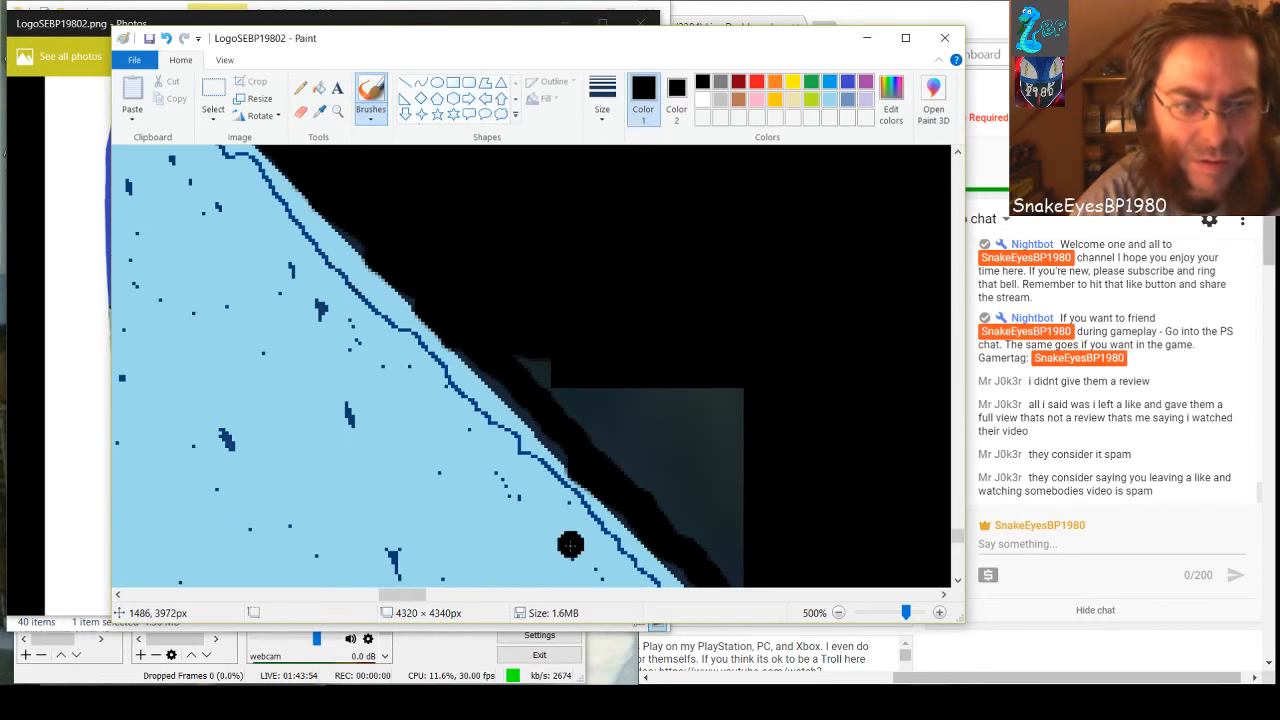
{"action": "mouse_move", "coordinate": [528, 350]}
{"action": "left_mouse_down"}
{"action": "mouse_move", "coordinate": [647, 482]}
{"action": "mouse_move", "coordinate": [621, 462]}
{"action": "mouse_move", "coordinate": [568, 364]}
{"action": "mouse_move", "coordinate": [740, 573]}
{"action": "mouse_move", "coordinate": [726, 369]}
{"action": "mouse_move", "coordinate": [731, 542]}
{"action": "mouse_move", "coordinate": [693, 362]}
{"action": "mouse_move", "coordinate": [706, 508]}
{"action": "mouse_move", "coordinate": [668, 381]}
{"action": "mouse_move", "coordinate": [663, 453]}
{"action": "mouse_move", "coordinate": [642, 369]}
{"action": "mouse_move", "coordinate": [612, 396]}
{"action": "left_mouse_up"}
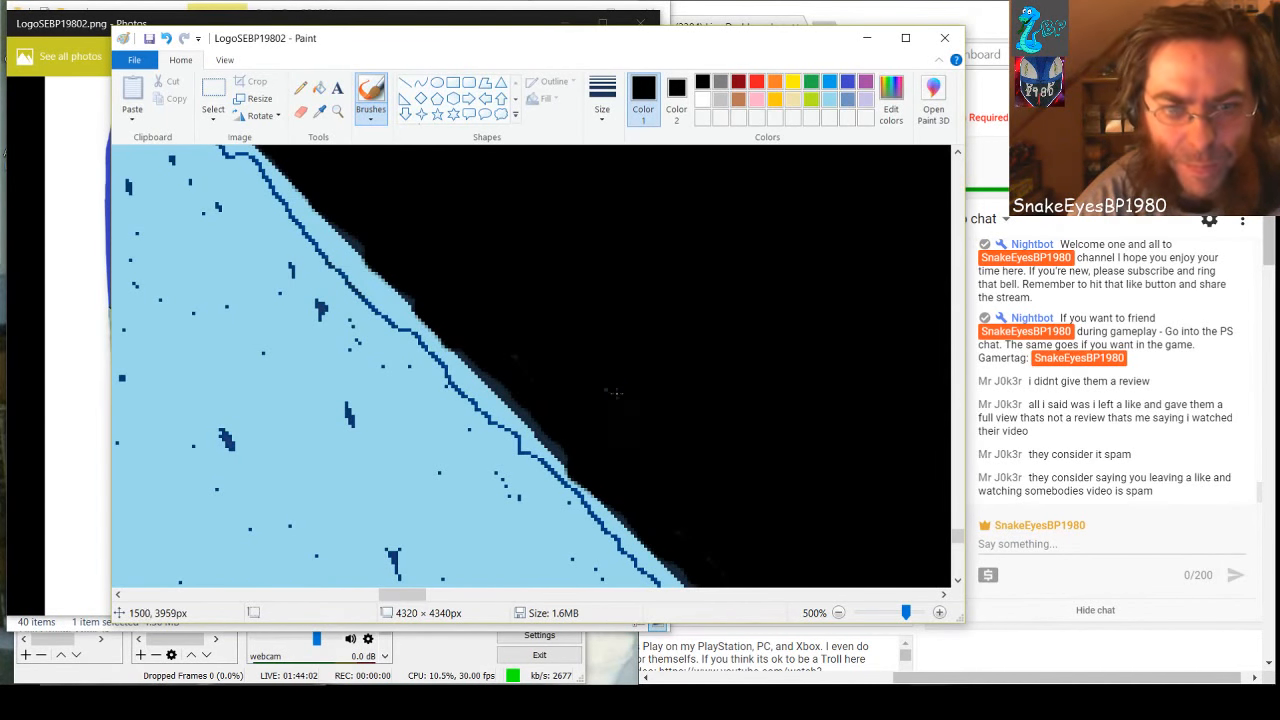
Save the logo, then replace the old Photos preview by reopening LogoSEBP19802 from the SnakeEyesBP1980 folder to check it
{"action": "scroll", "coordinate": [665, 438], "scroll_direction": "down", "scroll_amount": 3}
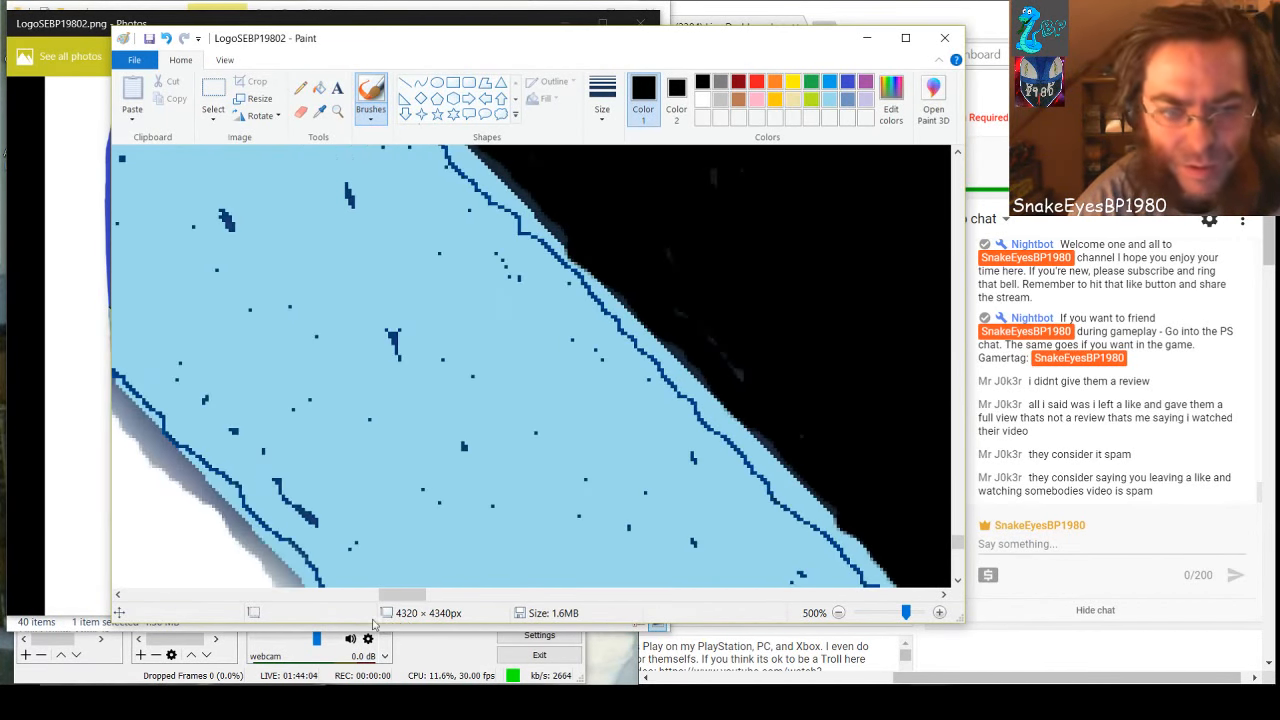
{"action": "left_click_drag", "start_coordinate": [398, 596], "coordinate": [433, 596]}
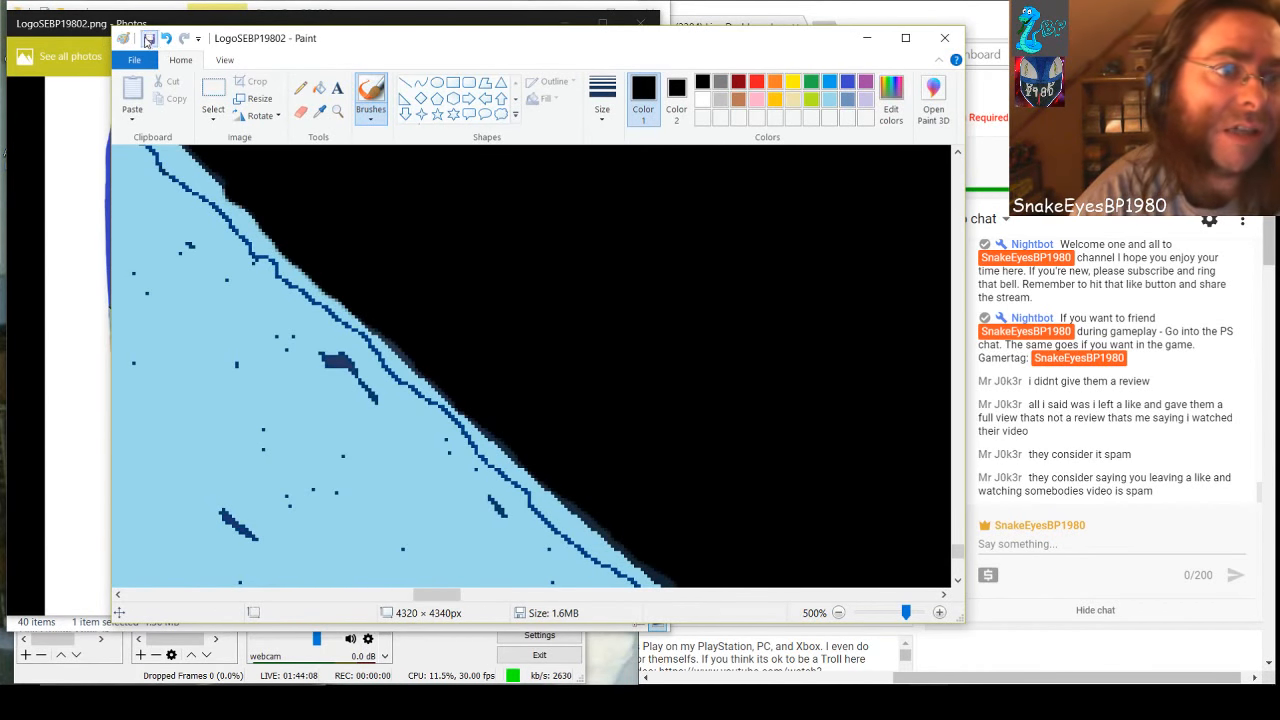
{"action": "left_click", "coordinate": [281, 14]}
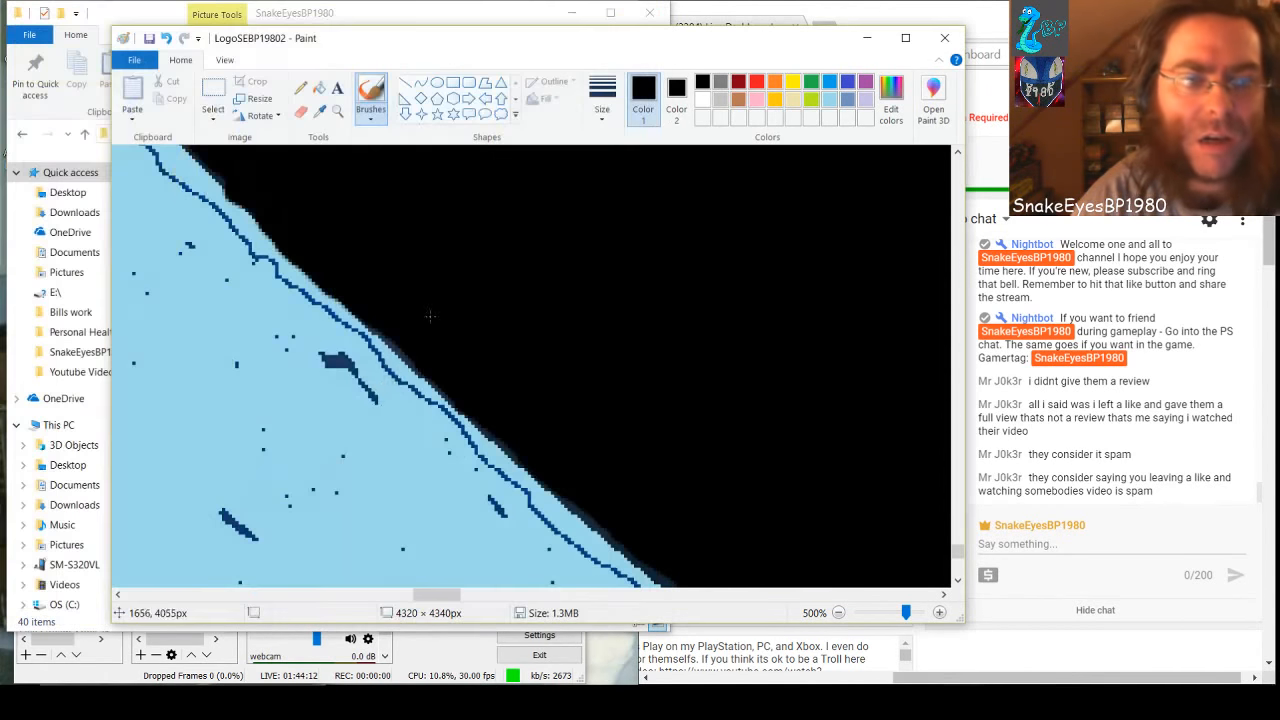
{"action": "left_click", "coordinate": [640, 23]}
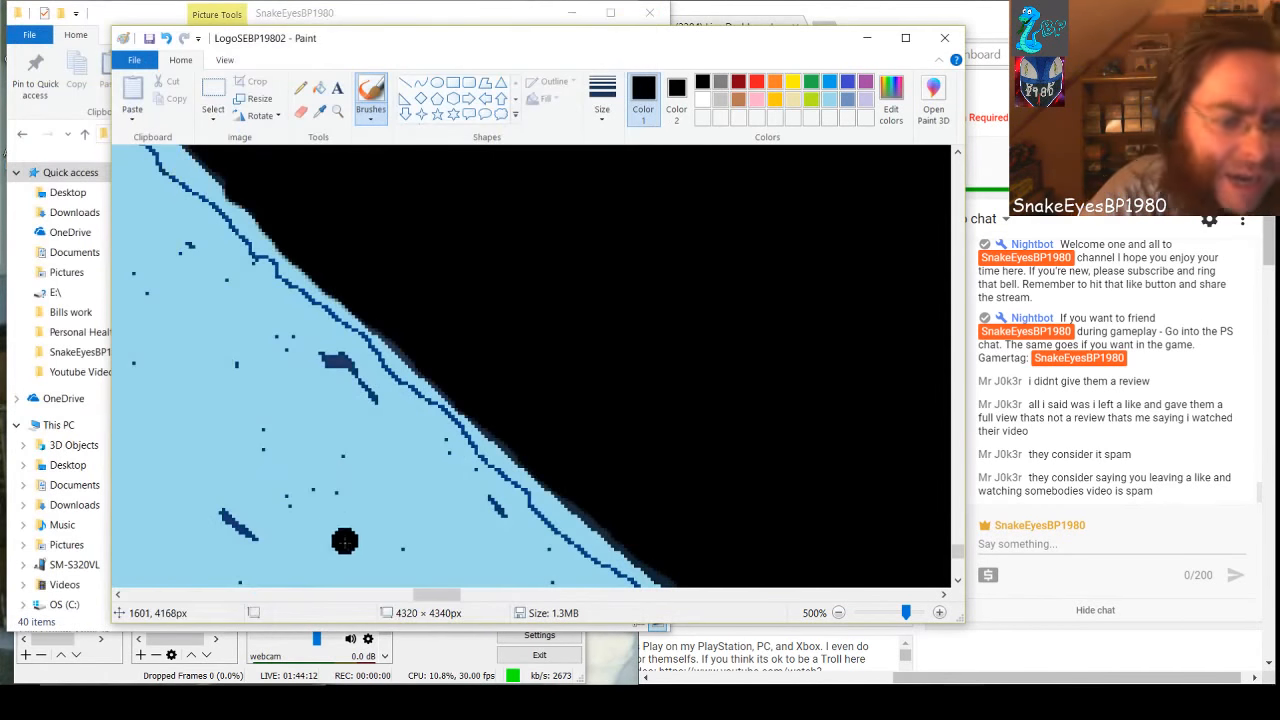
{"action": "left_click", "coordinate": [97, 621]}
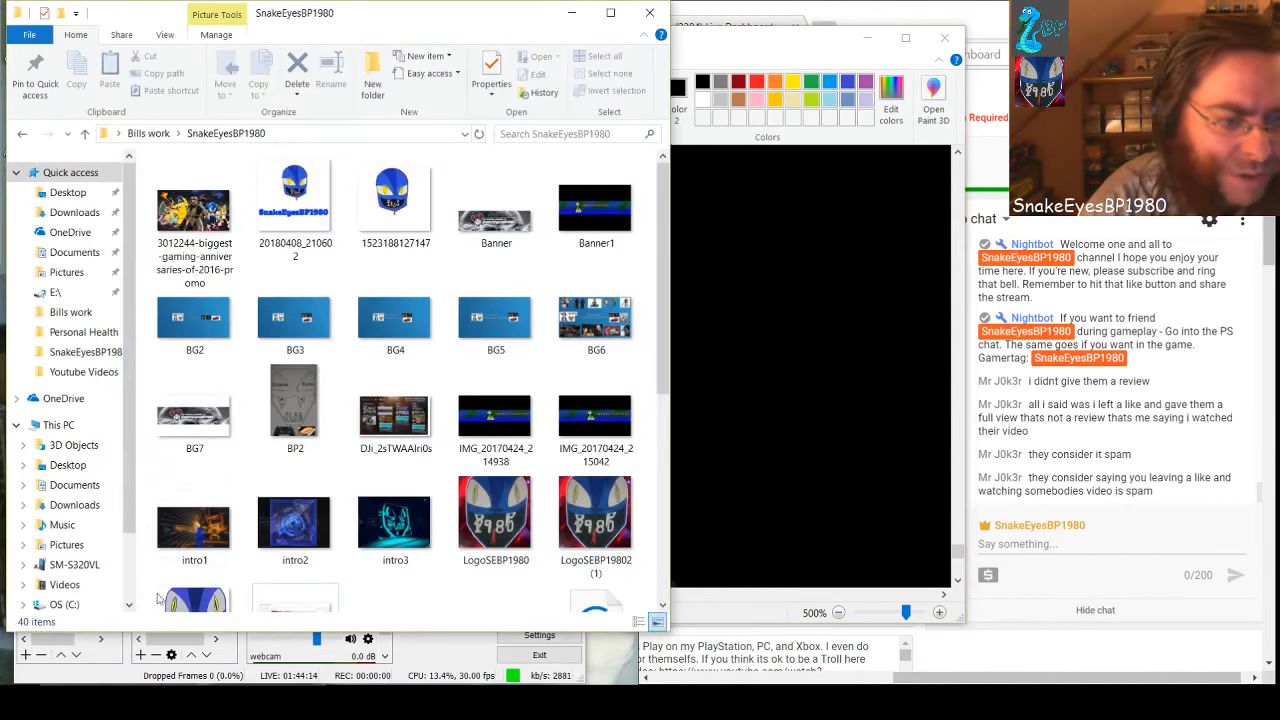
{"action": "double_click", "coordinate": [198, 594]}
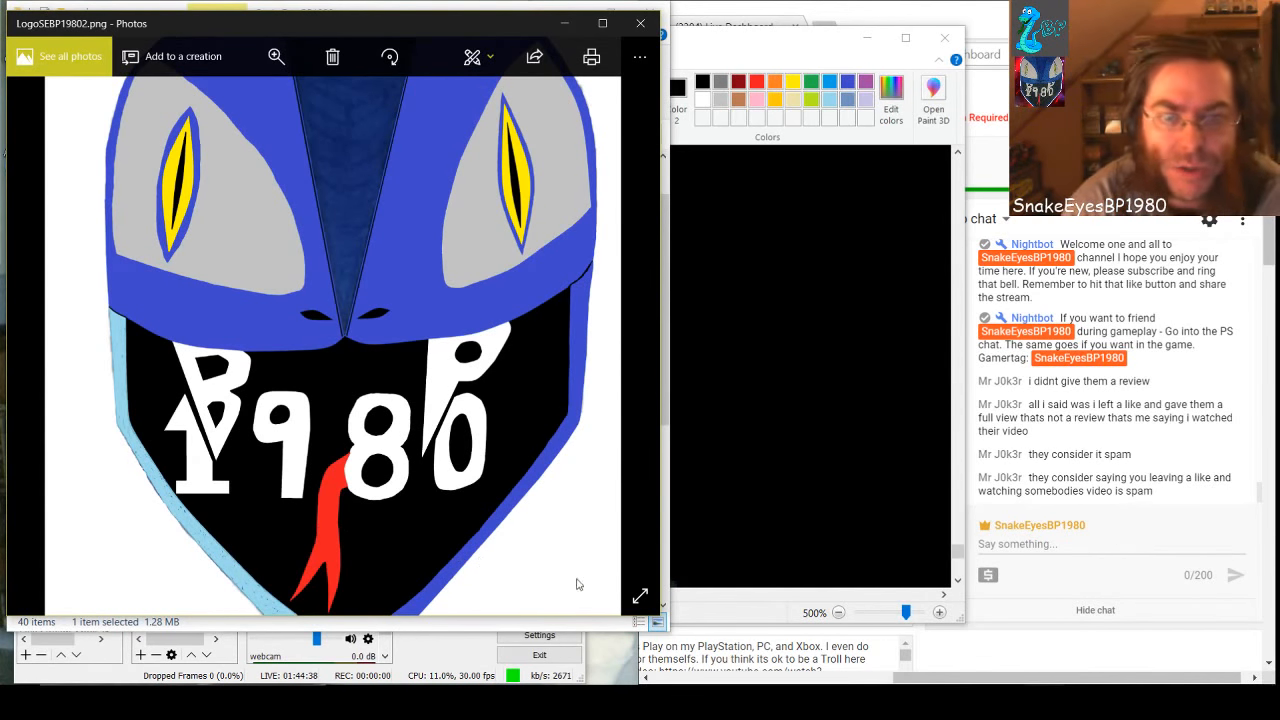
Back in Paint, brush light blue over the lower part of the band's dark blue inner line and the dark specks nearby
{"action": "left_click", "coordinate": [890, 485]}
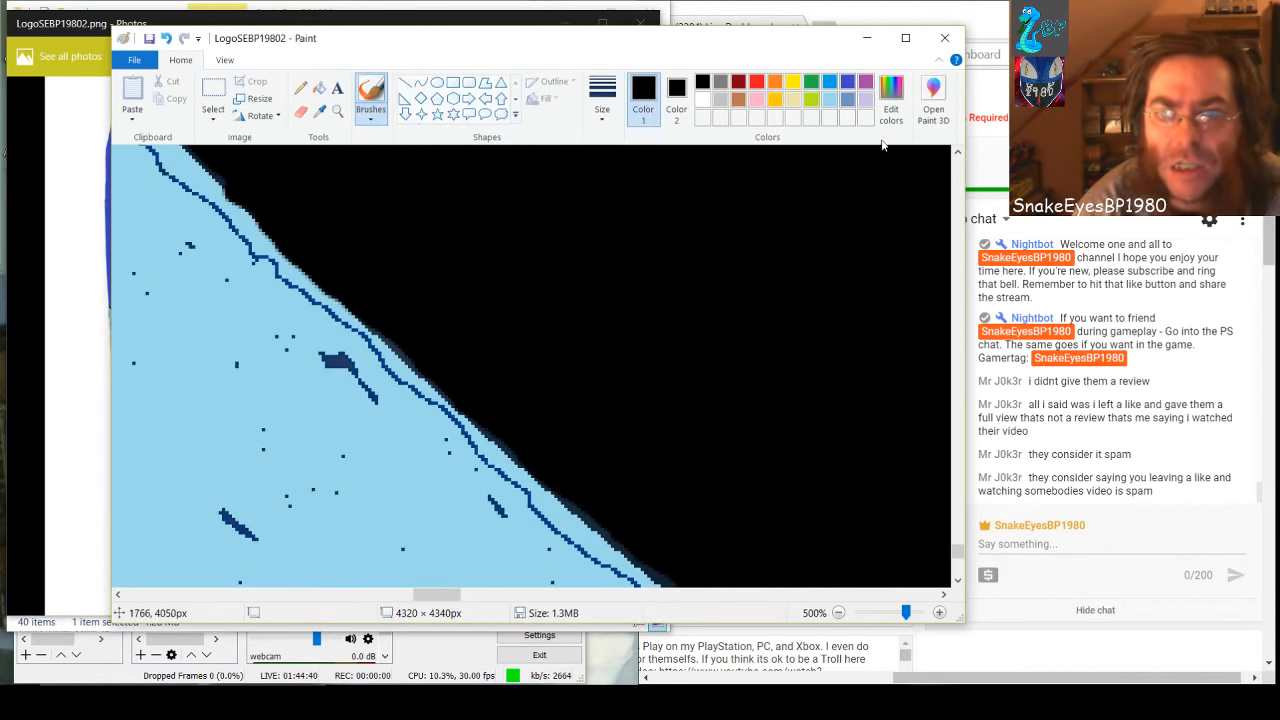
{"action": "left_click", "coordinate": [830, 99]}
{"action": "mouse_move", "coordinate": [352, 370]}
{"action": "left_mouse_down"}
{"action": "mouse_move", "coordinate": [342, 360]}
{"action": "mouse_move", "coordinate": [366, 392]}
{"action": "mouse_move", "coordinate": [310, 342]}
{"action": "mouse_move", "coordinate": [374, 350]}
{"action": "mouse_move", "coordinate": [626, 590]}
{"action": "left_mouse_up"}
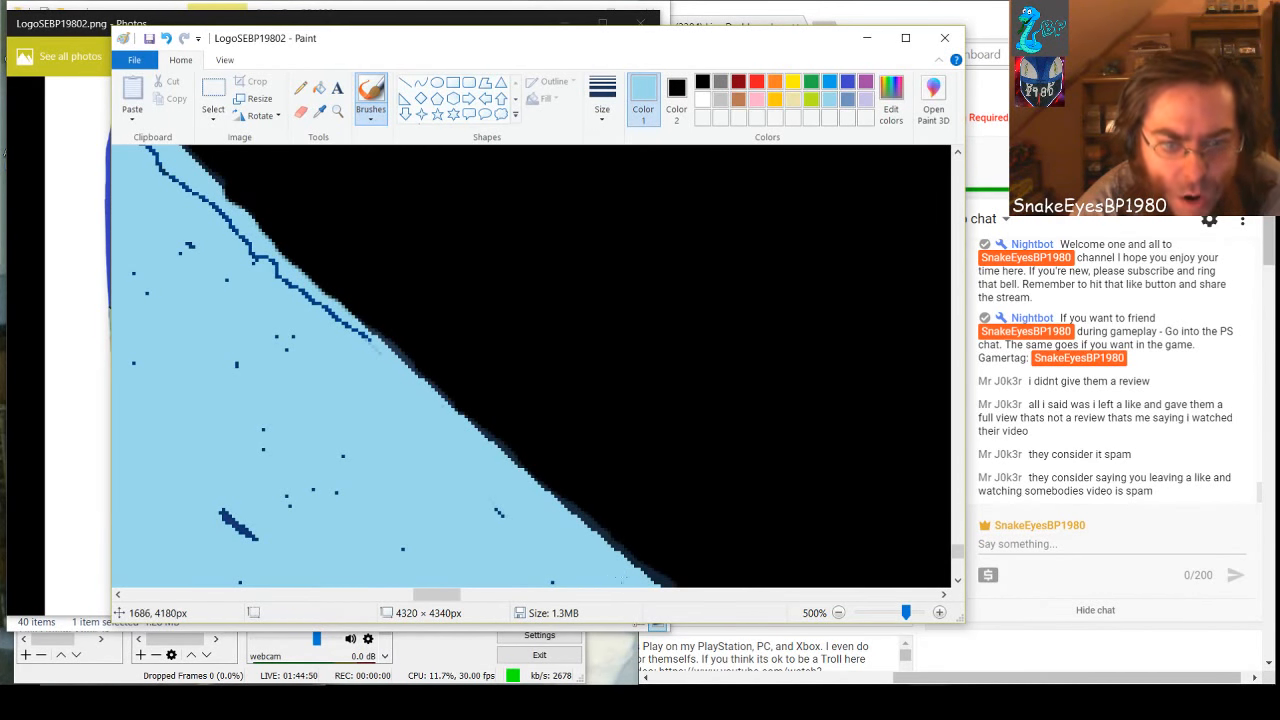
{"action": "left_click_drag", "start_coordinate": [508, 512], "coordinate": [492, 510]}
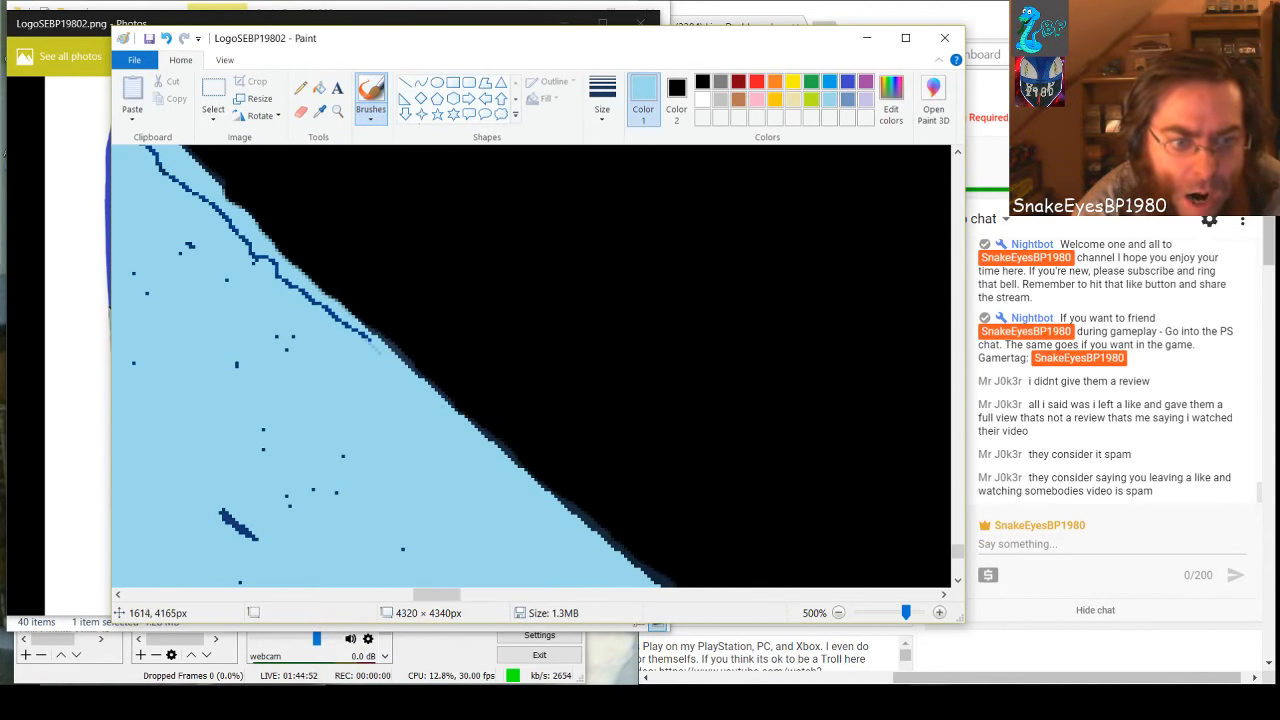
{"action": "left_click_drag", "start_coordinate": [255, 530], "coordinate": [224, 513]}
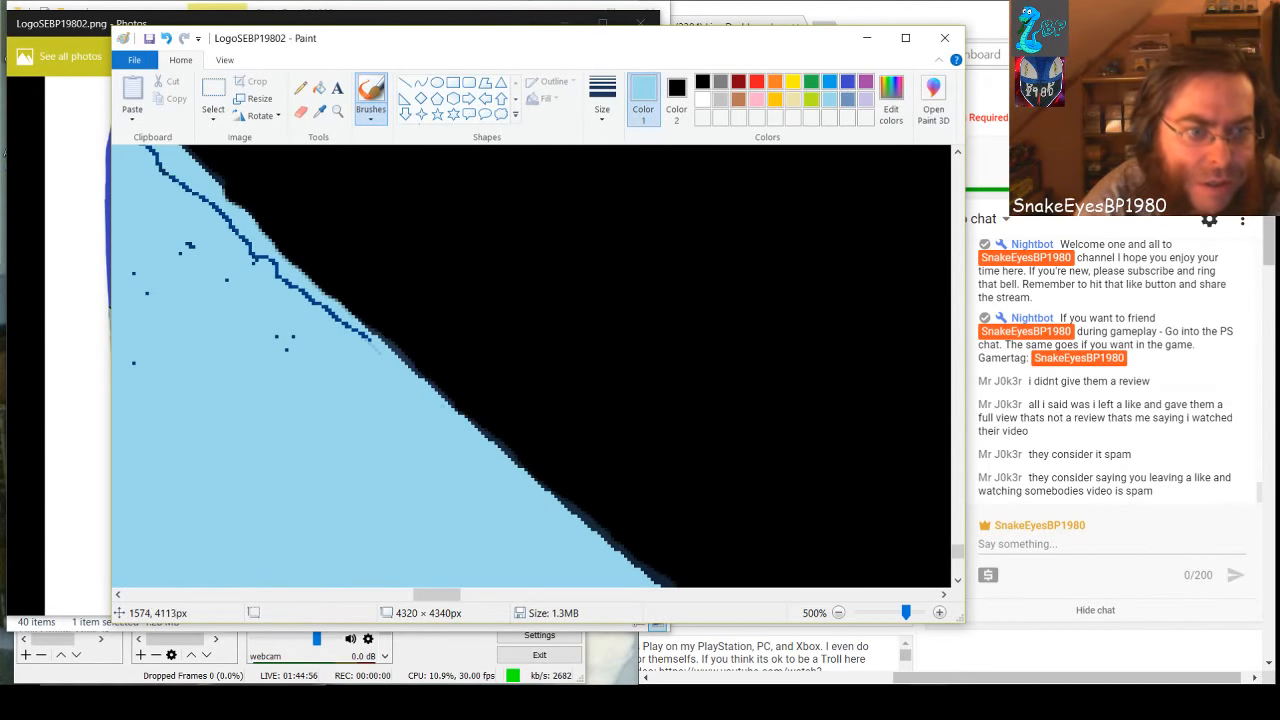
Paint light blue over the rest of the visible dark blue line and leftover marks, undoing the stroke that spills past the band's edge
{"action": "mouse_move", "coordinate": [250, 254]}
{"action": "left_mouse_down"}
{"action": "mouse_move", "coordinate": [343, 345]}
{"action": "mouse_move", "coordinate": [296, 295]}
{"action": "mouse_move", "coordinate": [366, 340]}
{"action": "left_mouse_up"}
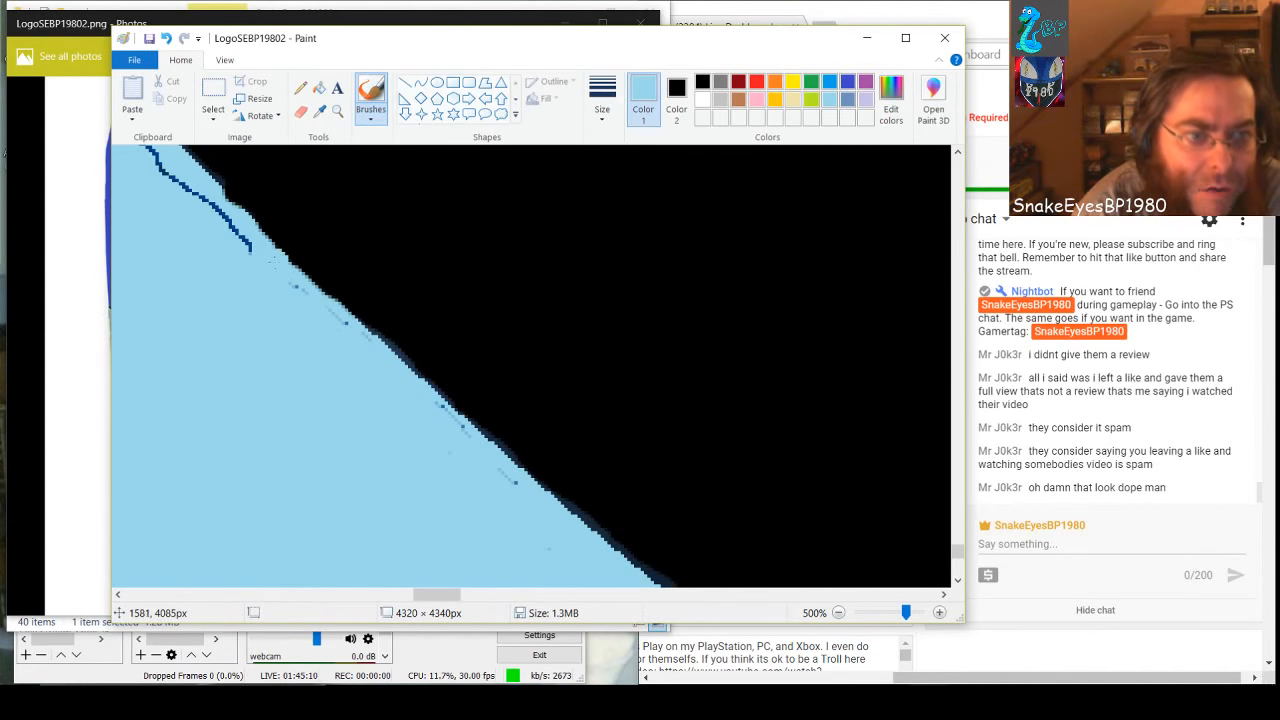
{"action": "left_click_drag", "start_coordinate": [277, 264], "coordinate": [308, 286]}
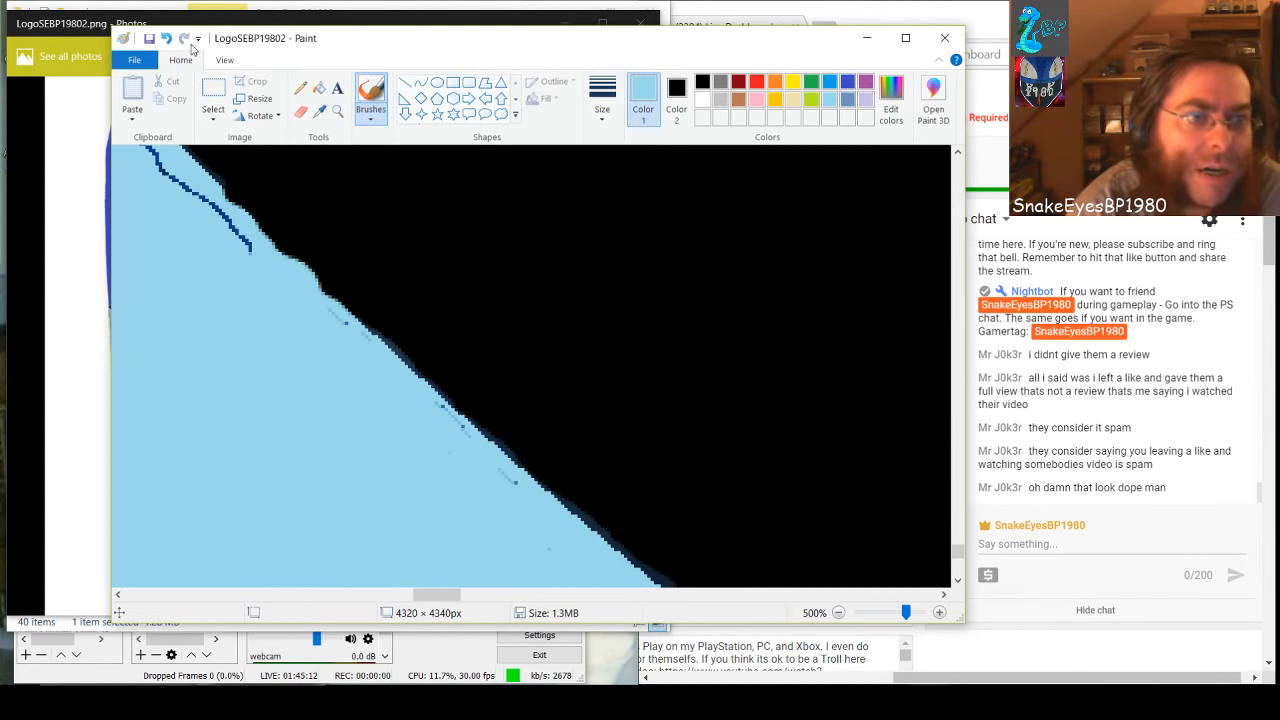
{"action": "left_click", "coordinate": [166, 38]}
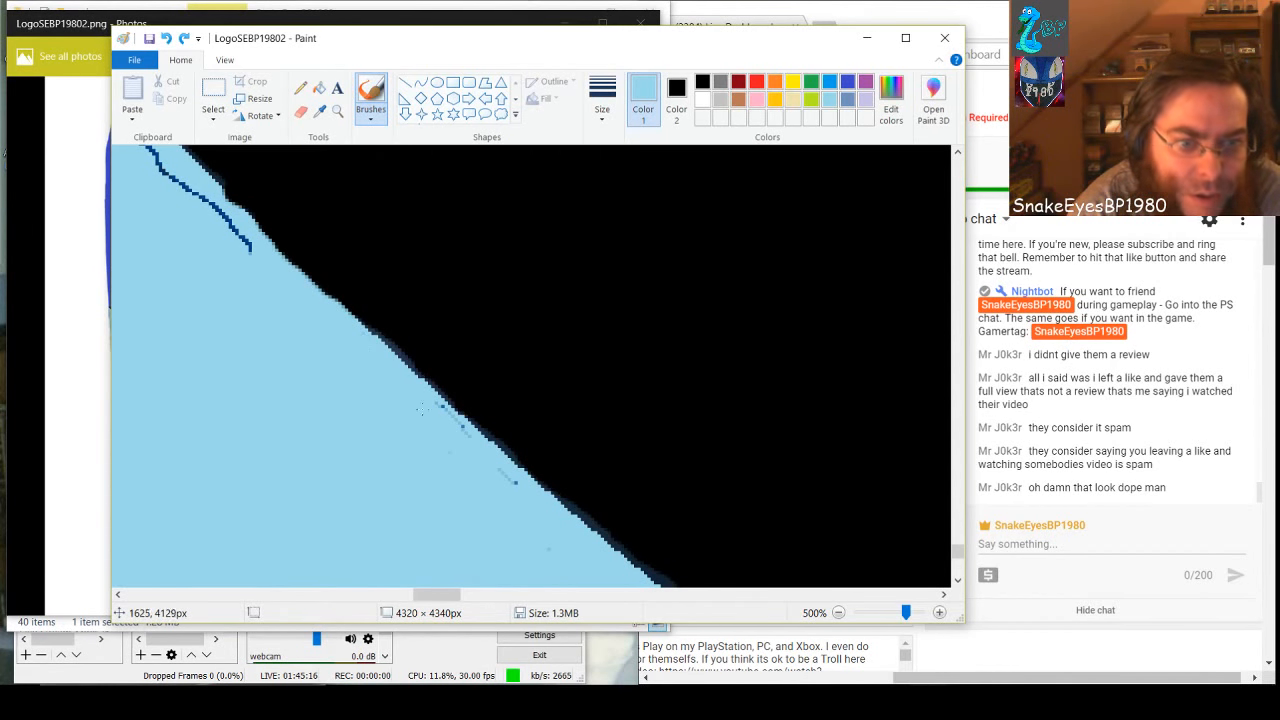
{"action": "left_click_drag", "start_coordinate": [499, 470], "coordinate": [516, 484]}
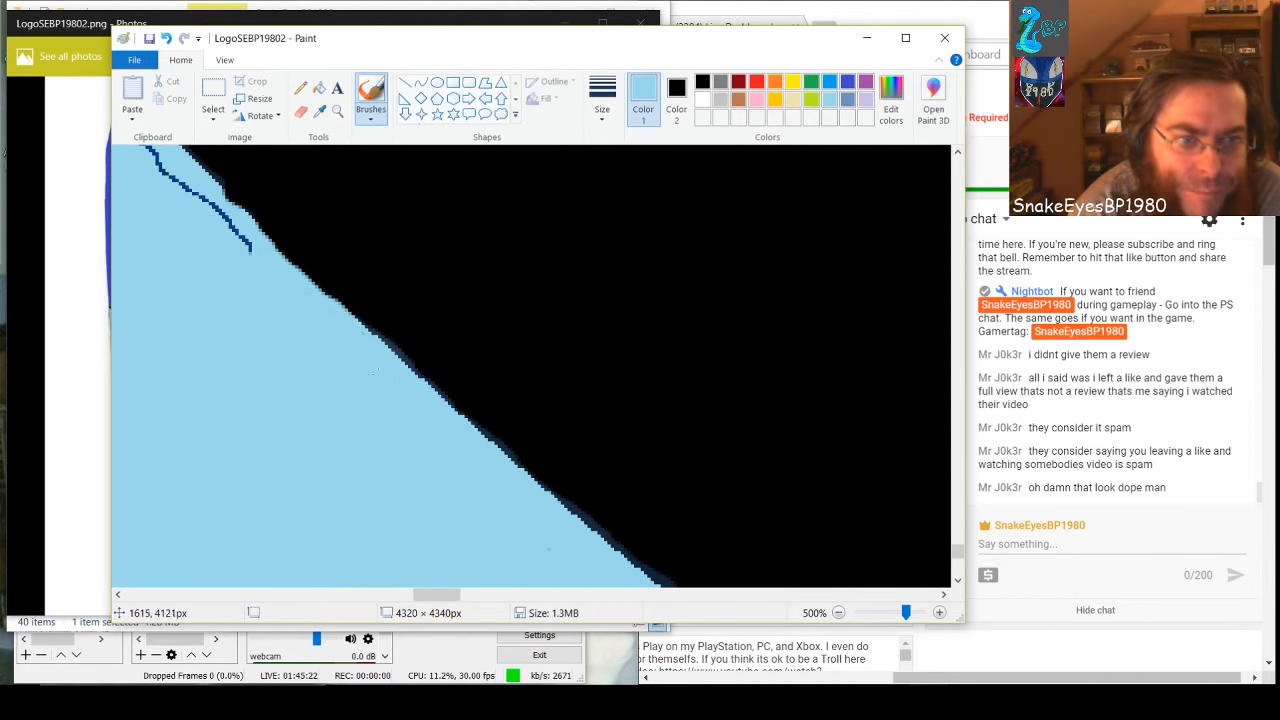
{"action": "mouse_move", "coordinate": [250, 250]}
{"action": "left_mouse_down"}
{"action": "mouse_move", "coordinate": [175, 196]}
{"action": "mouse_move", "coordinate": [211, 220]}
{"action": "mouse_move", "coordinate": [145, 150]}
{"action": "left_mouse_up"}
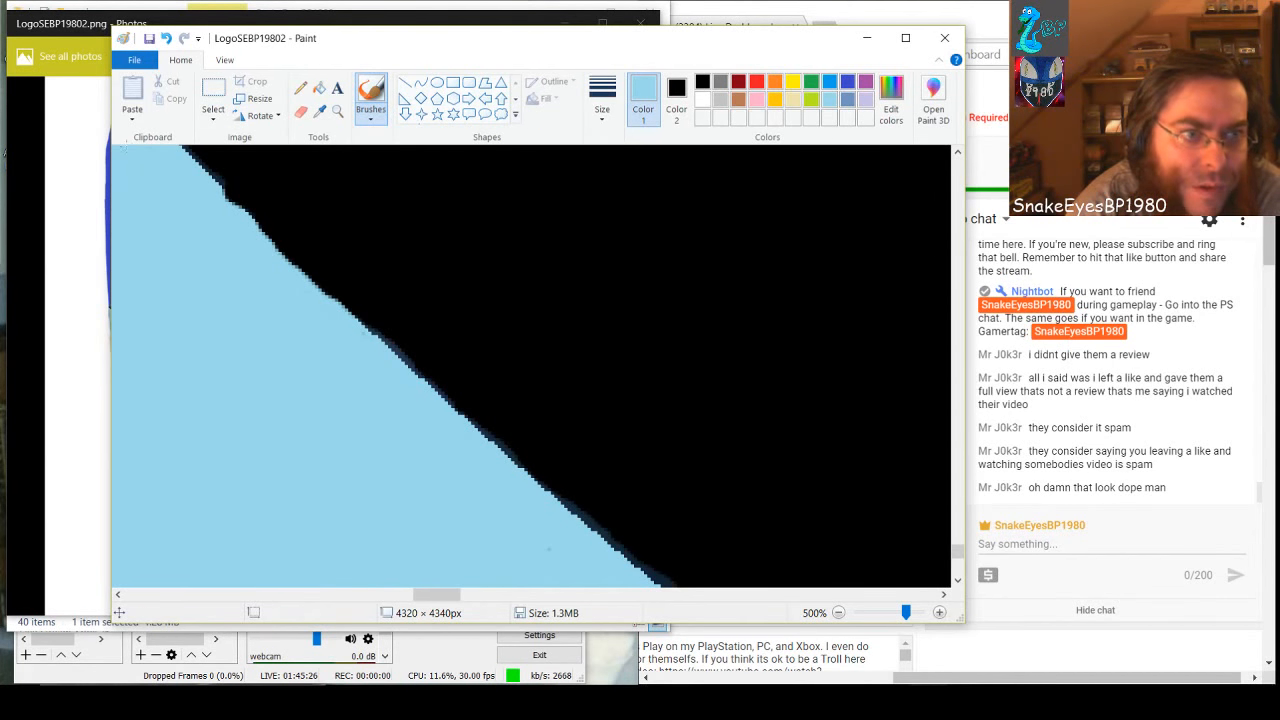
Brush light blue over the dark blue marks and specks scattered through the middle of the band's next lower section
{"action": "scroll", "coordinate": [410, 498], "scroll_direction": "down", "scroll_amount": 2}
{"action": "scroll", "coordinate": [410, 498], "scroll_direction": "down", "scroll_amount": 2}
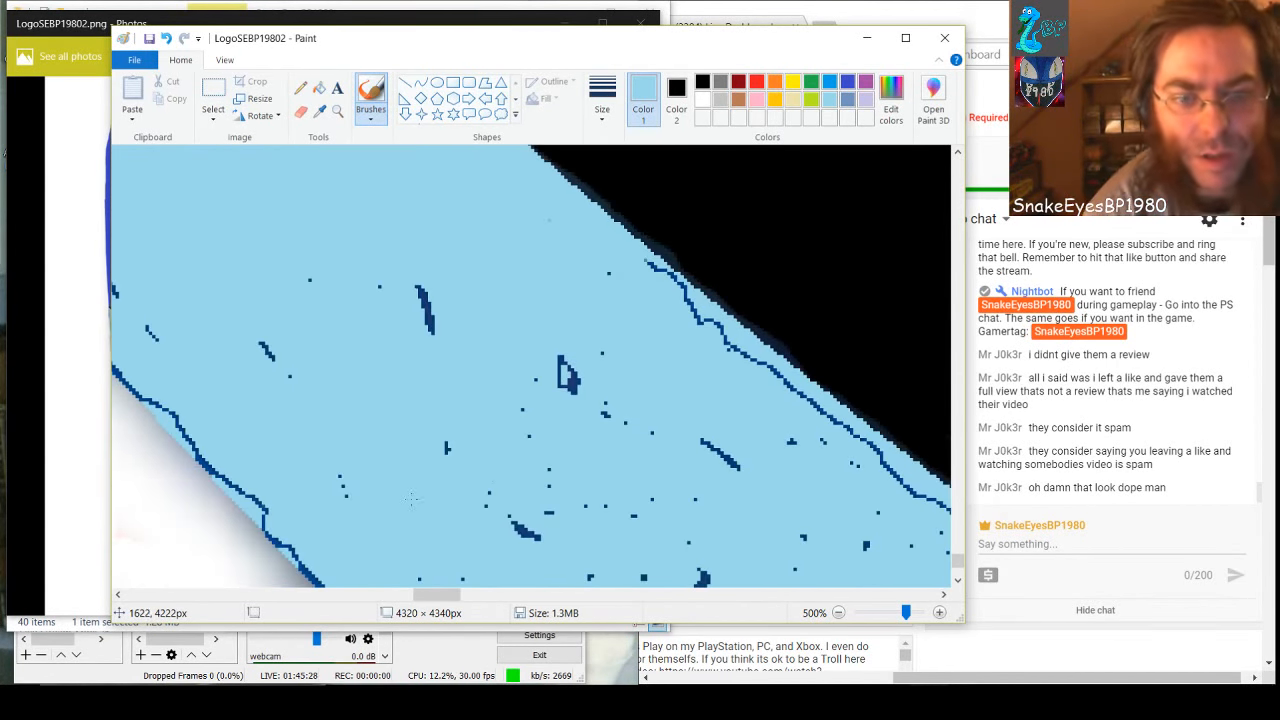
{"action": "left_click", "coordinate": [564, 362]}
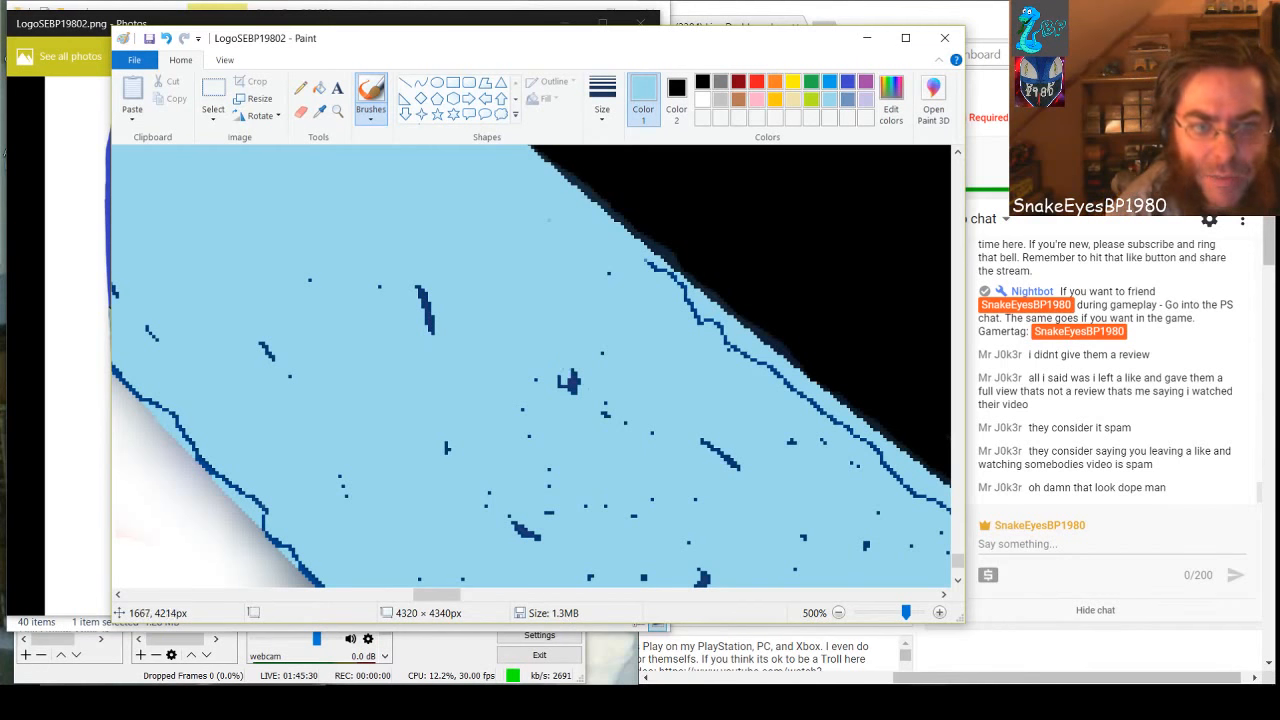
{"action": "left_click_drag", "start_coordinate": [570, 374], "coordinate": [572, 390]}
{"action": "left_click", "coordinate": [606, 413]}
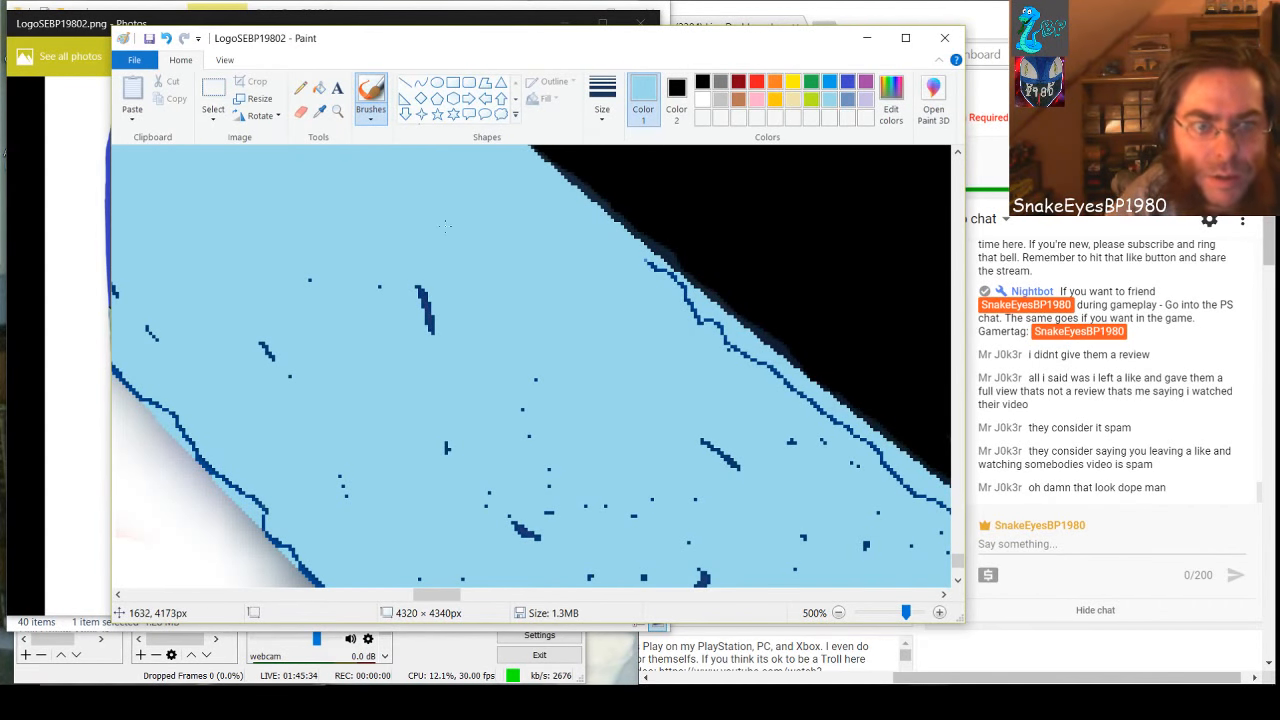
{"action": "left_click_drag", "start_coordinate": [430, 332], "coordinate": [420, 285]}
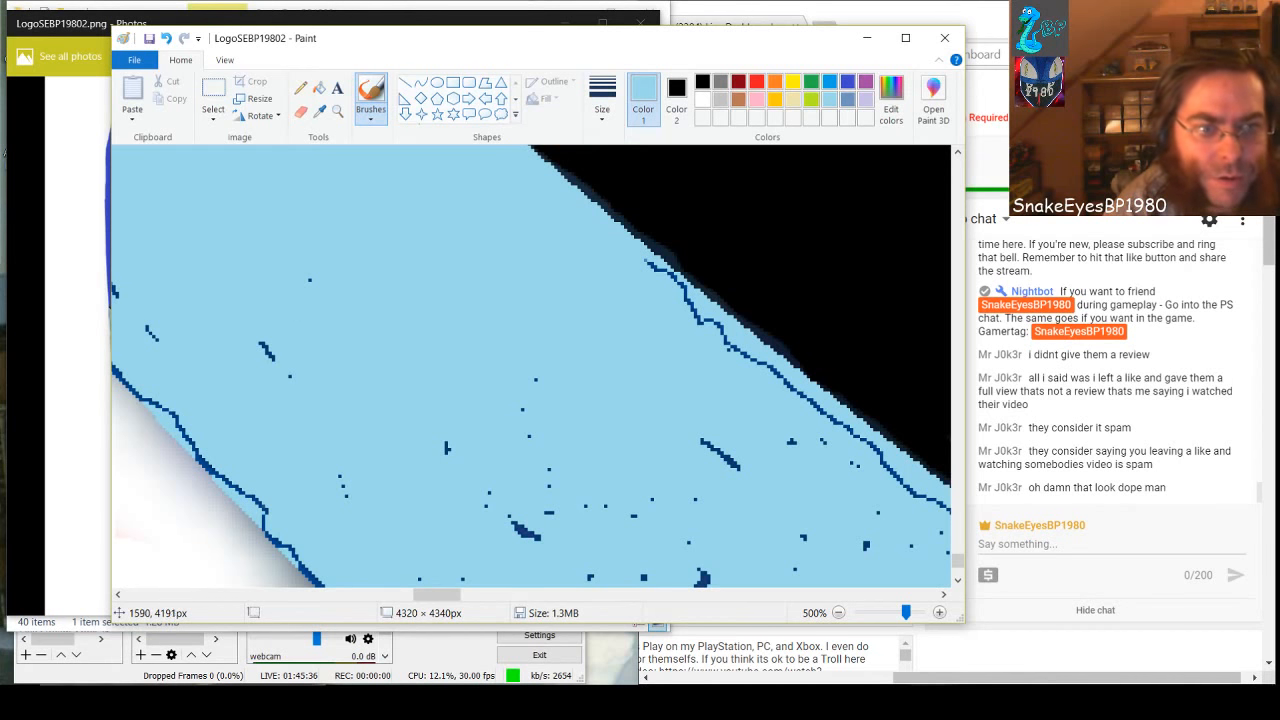
{"action": "left_click_drag", "start_coordinate": [262, 344], "coordinate": [270, 356]}
{"action": "left_click", "coordinate": [447, 448]}
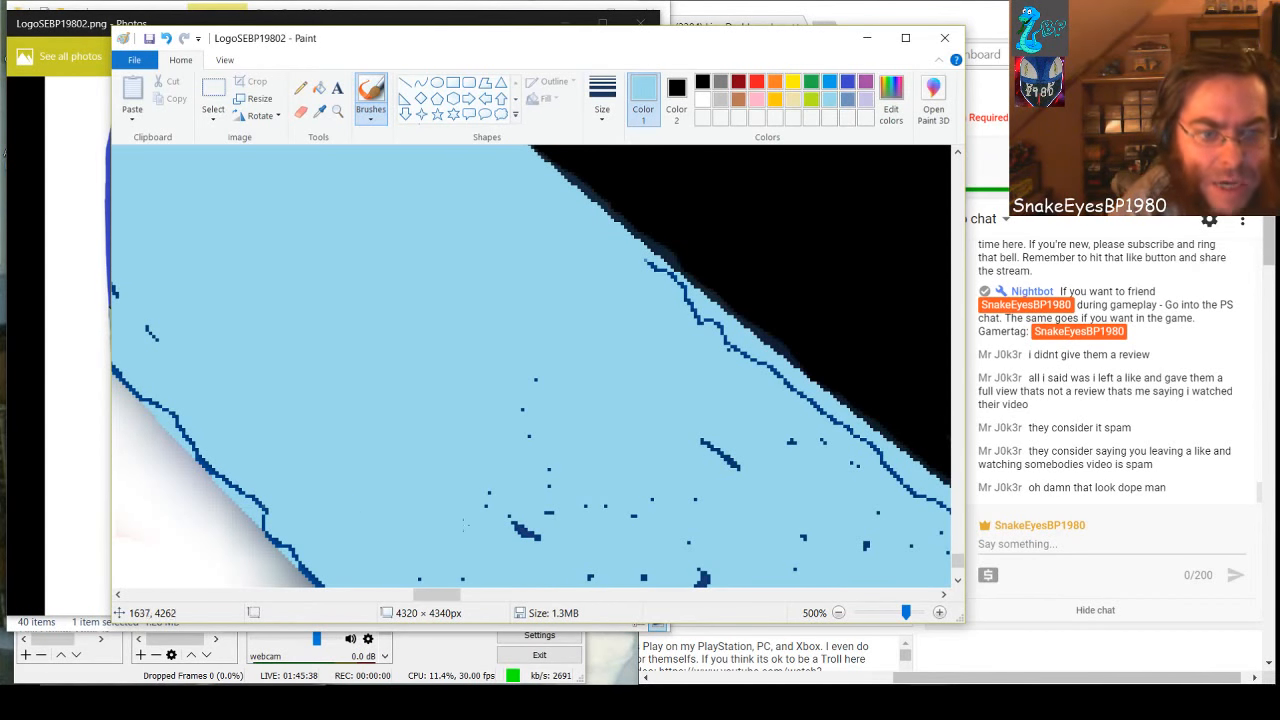
{"action": "mouse_move", "coordinate": [514, 524]}
{"action": "left_mouse_down"}
{"action": "mouse_move", "coordinate": [536, 538]}
{"action": "mouse_move", "coordinate": [550, 513]}
{"action": "left_mouse_up"}
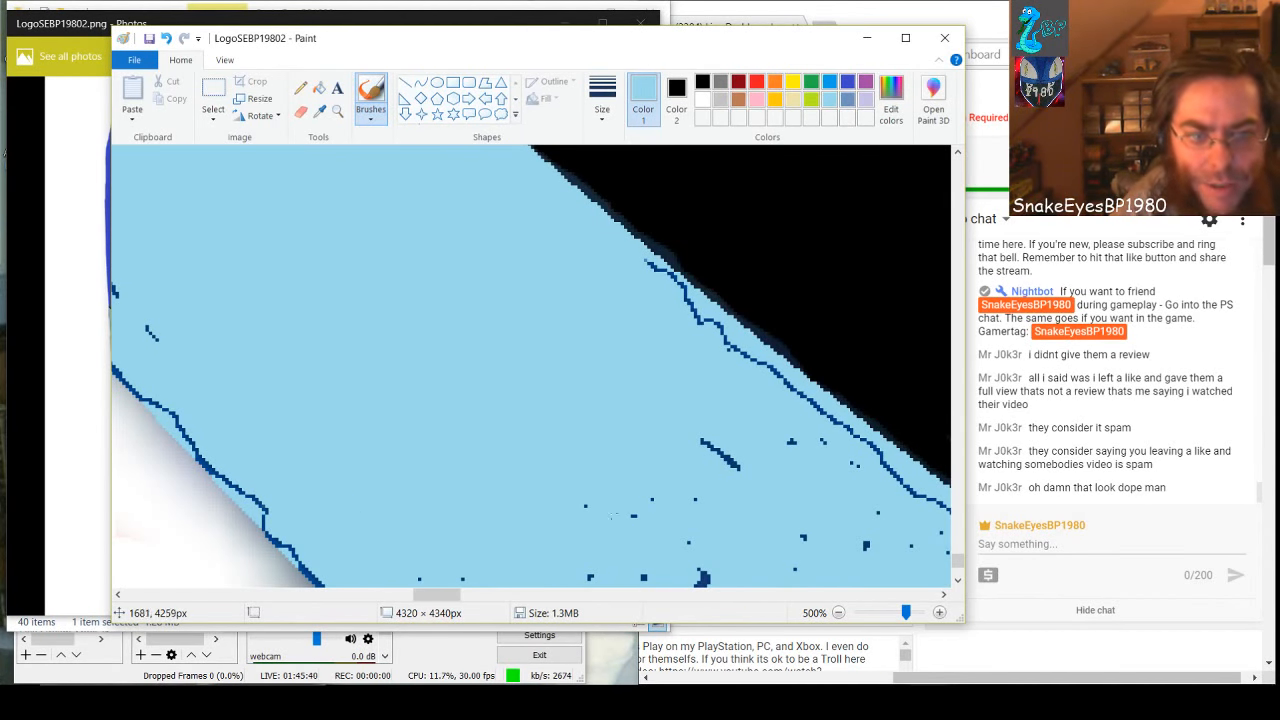
{"action": "left_click_drag", "start_coordinate": [704, 442], "coordinate": [738, 468]}
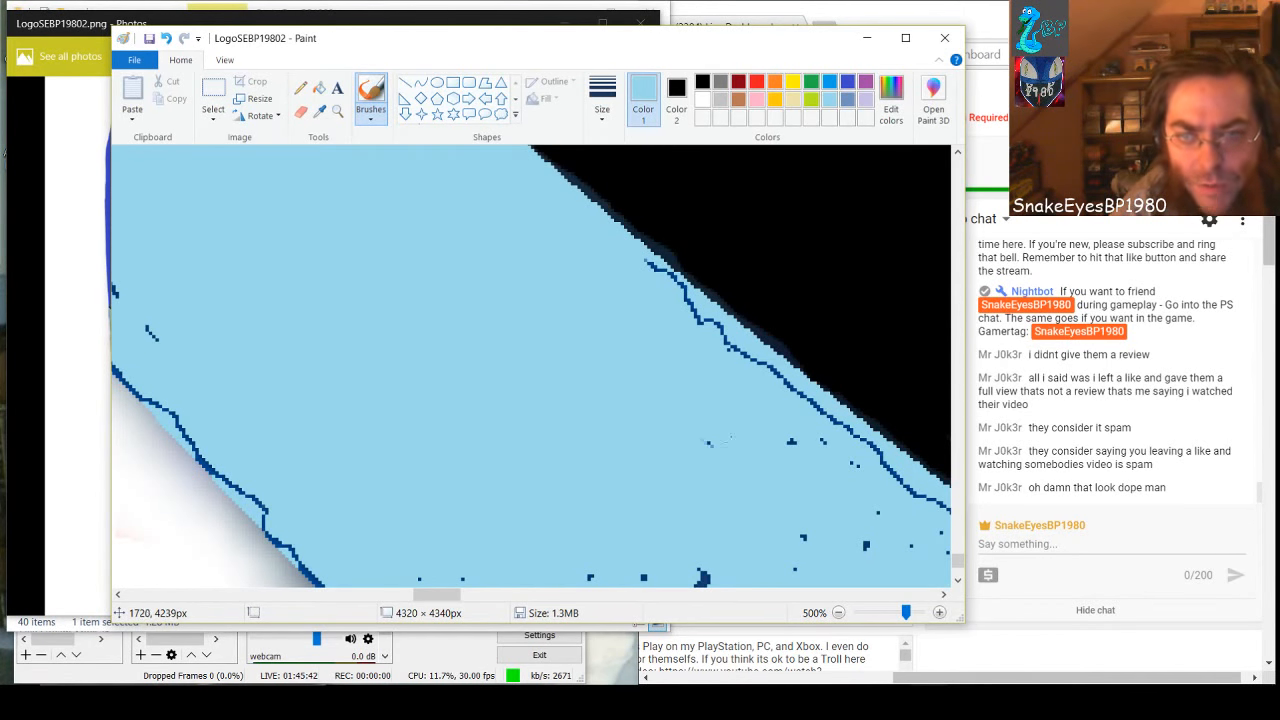
Paint light blue over the dark blue line running along the band's black edge and the specks just inside it
{"action": "mouse_move", "coordinate": [643, 282]}
{"action": "left_mouse_down"}
{"action": "mouse_move", "coordinate": [634, 268]}
{"action": "mouse_move", "coordinate": [676, 283]}
{"action": "mouse_move", "coordinate": [925, 497]}
{"action": "left_mouse_up"}
{"action": "left_click_drag", "start_coordinate": [792, 441], "coordinate": [817, 441]}
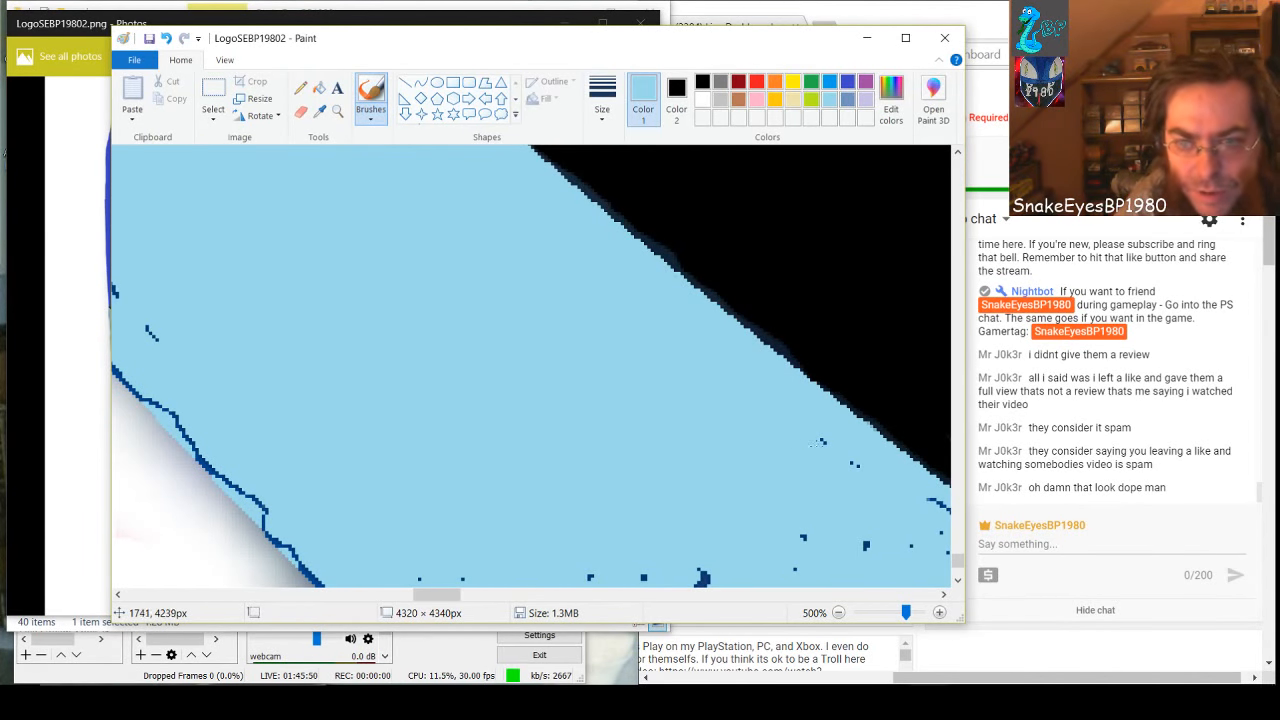
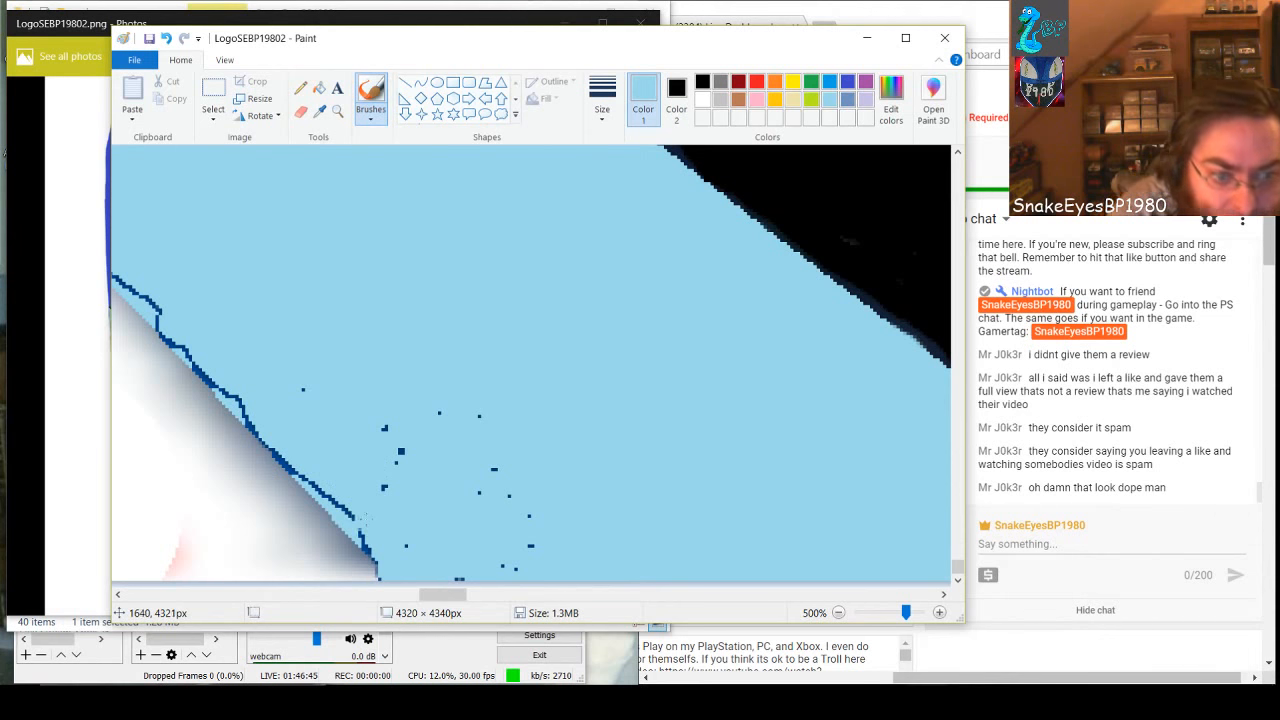
Brush light blue over the dark blue specks and jagged outline along the white side of the light blue band
{"action": "mouse_move", "coordinate": [372, 553]}
{"action": "left_mouse_down"}
{"action": "mouse_move", "coordinate": [334, 493]}
{"action": "mouse_move", "coordinate": [370, 542]}
{"action": "left_mouse_up"}
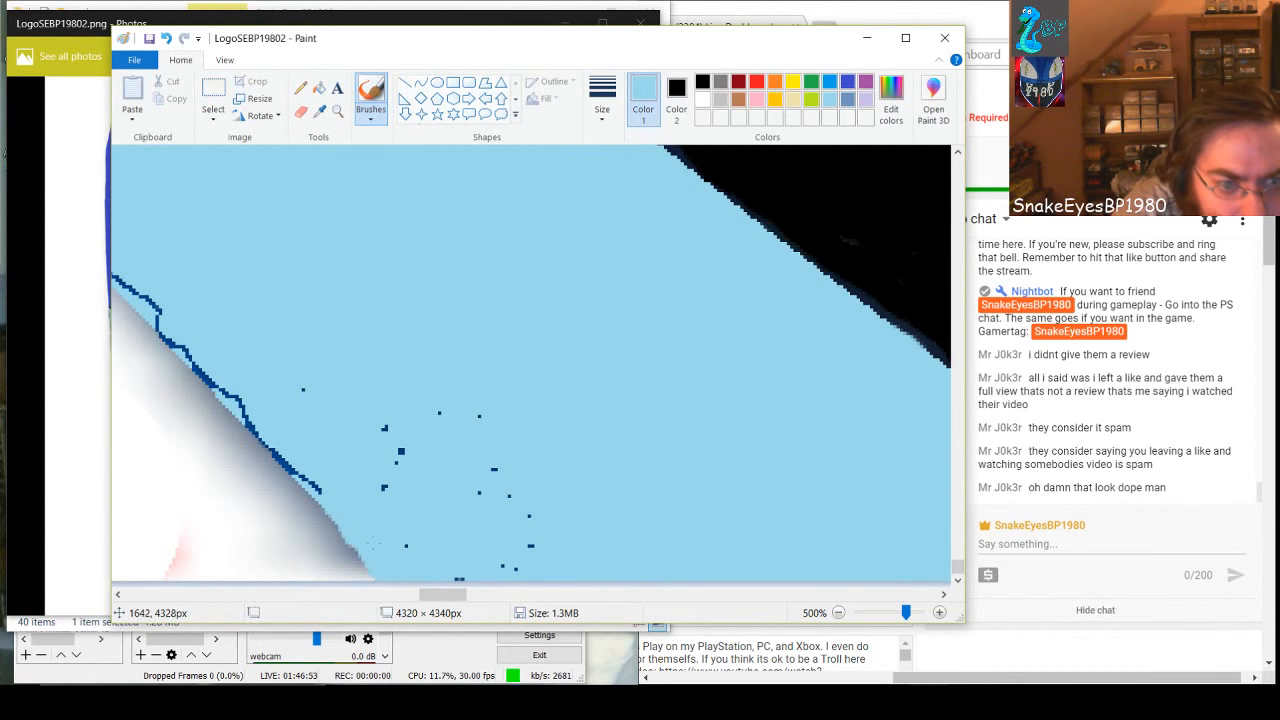
{"action": "left_click_drag", "start_coordinate": [386, 490], "coordinate": [395, 442]}
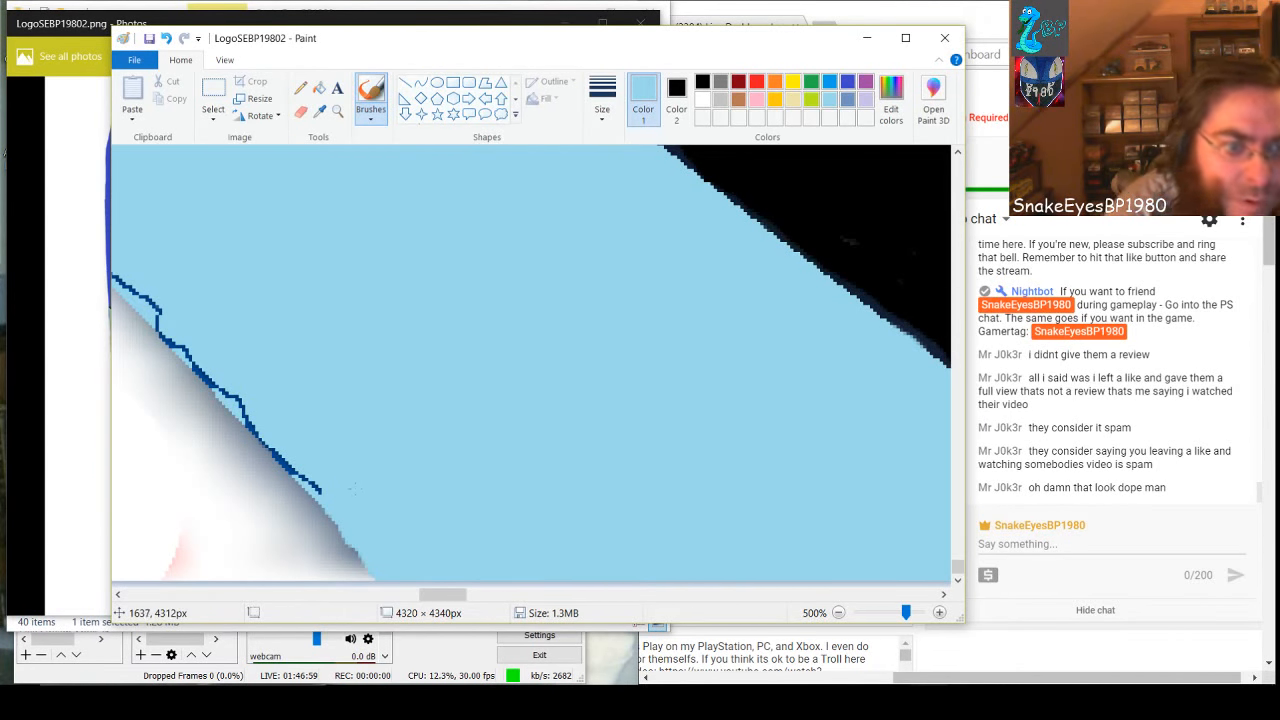
{"action": "mouse_move", "coordinate": [320, 492]}
{"action": "left_mouse_down"}
{"action": "mouse_move", "coordinate": [285, 450]}
{"action": "mouse_move", "coordinate": [292, 478]}
{"action": "mouse_move", "coordinate": [240, 398]}
{"action": "mouse_move", "coordinate": [118, 280]}
{"action": "mouse_move", "coordinate": [150, 330]}
{"action": "mouse_move", "coordinate": [249, 407]}
{"action": "left_mouse_up"}
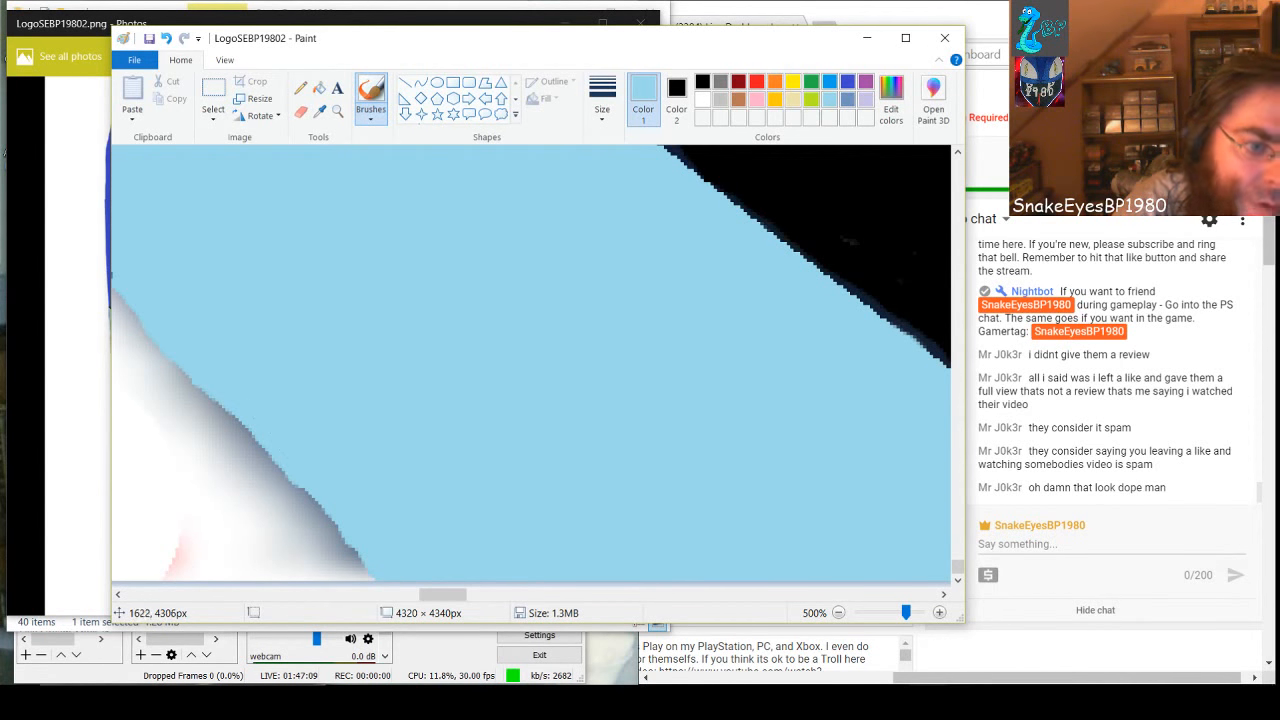
Paint the grey and pink shading beside the blue band white, and touch up the dark pixels on its edge in light blue
{"action": "left_click", "coordinate": [703, 99]}
{"action": "mouse_move", "coordinate": [231, 457]}
{"action": "left_mouse_down"}
{"action": "mouse_move", "coordinate": [309, 535]}
{"action": "mouse_move", "coordinate": [294, 523]}
{"action": "mouse_move", "coordinate": [287, 497]}
{"action": "mouse_move", "coordinate": [356, 576]}
{"action": "mouse_move", "coordinate": [145, 358]}
{"action": "mouse_move", "coordinate": [194, 419]}
{"action": "mouse_move", "coordinate": [176, 390]}
{"action": "mouse_move", "coordinate": [199, 405]}
{"action": "mouse_move", "coordinate": [206, 419]}
{"action": "mouse_move", "coordinate": [129, 335]}
{"action": "mouse_move", "coordinate": [171, 420]}
{"action": "mouse_move", "coordinate": [251, 516]}
{"action": "mouse_move", "coordinate": [166, 414]}
{"action": "mouse_move", "coordinate": [226, 511]}
{"action": "mouse_move", "coordinate": [157, 444]}
{"action": "mouse_move", "coordinate": [194, 477]}
{"action": "mouse_move", "coordinate": [163, 464]}
{"action": "mouse_move", "coordinate": [227, 473]}
{"action": "mouse_move", "coordinate": [314, 570]}
{"action": "mouse_move", "coordinate": [171, 576]}
{"action": "left_mouse_up"}
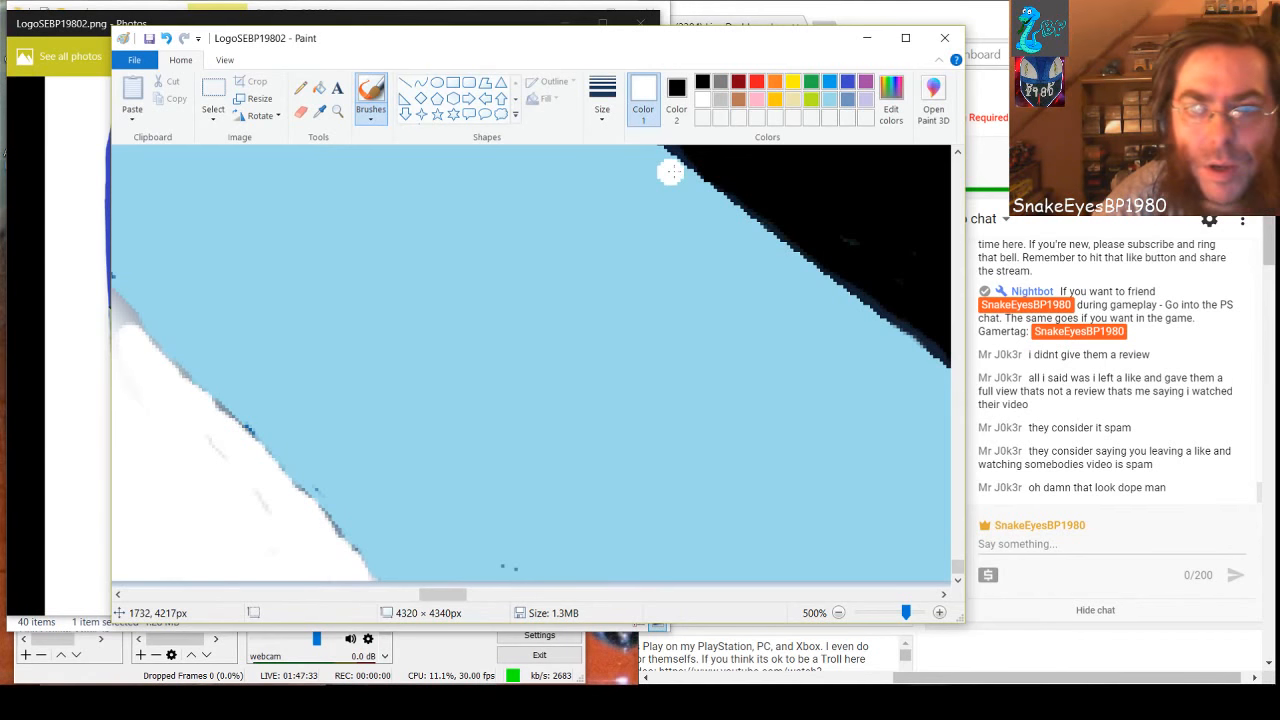
{"action": "left_click", "coordinate": [832, 104]}
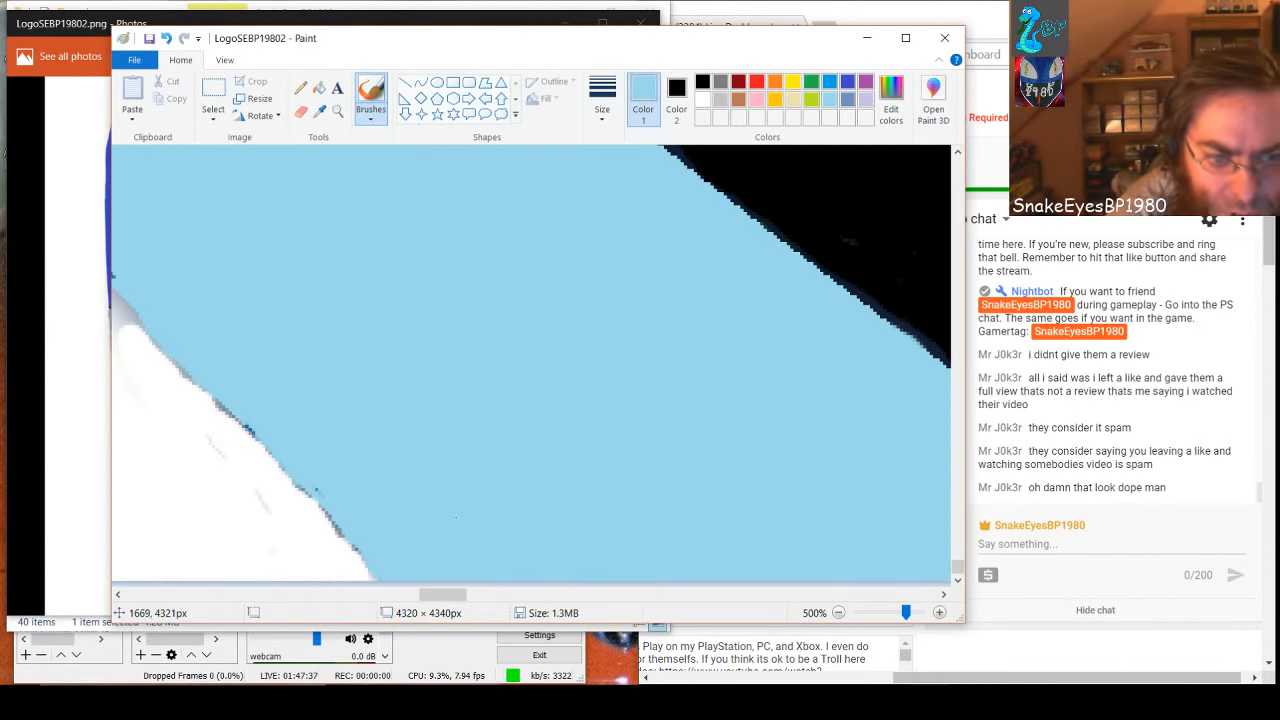
{"action": "mouse_move", "coordinate": [340, 532]}
{"action": "left_mouse_down"}
{"action": "mouse_move", "coordinate": [289, 472]}
{"action": "mouse_move", "coordinate": [368, 568]}
{"action": "left_mouse_up"}
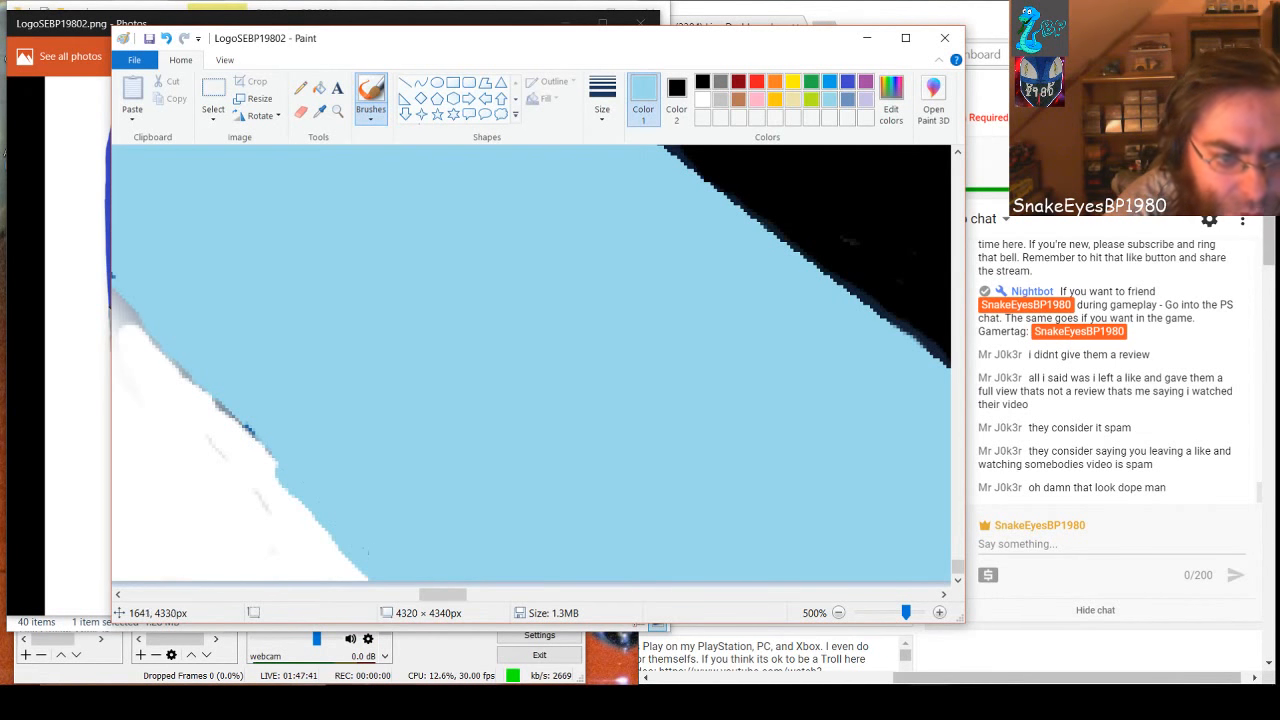
{"action": "mouse_move", "coordinate": [293, 463]}
{"action": "left_mouse_down"}
{"action": "mouse_move", "coordinate": [217, 379]}
{"action": "mouse_move", "coordinate": [242, 426]}
{"action": "mouse_move", "coordinate": [326, 500]}
{"action": "left_mouse_up"}
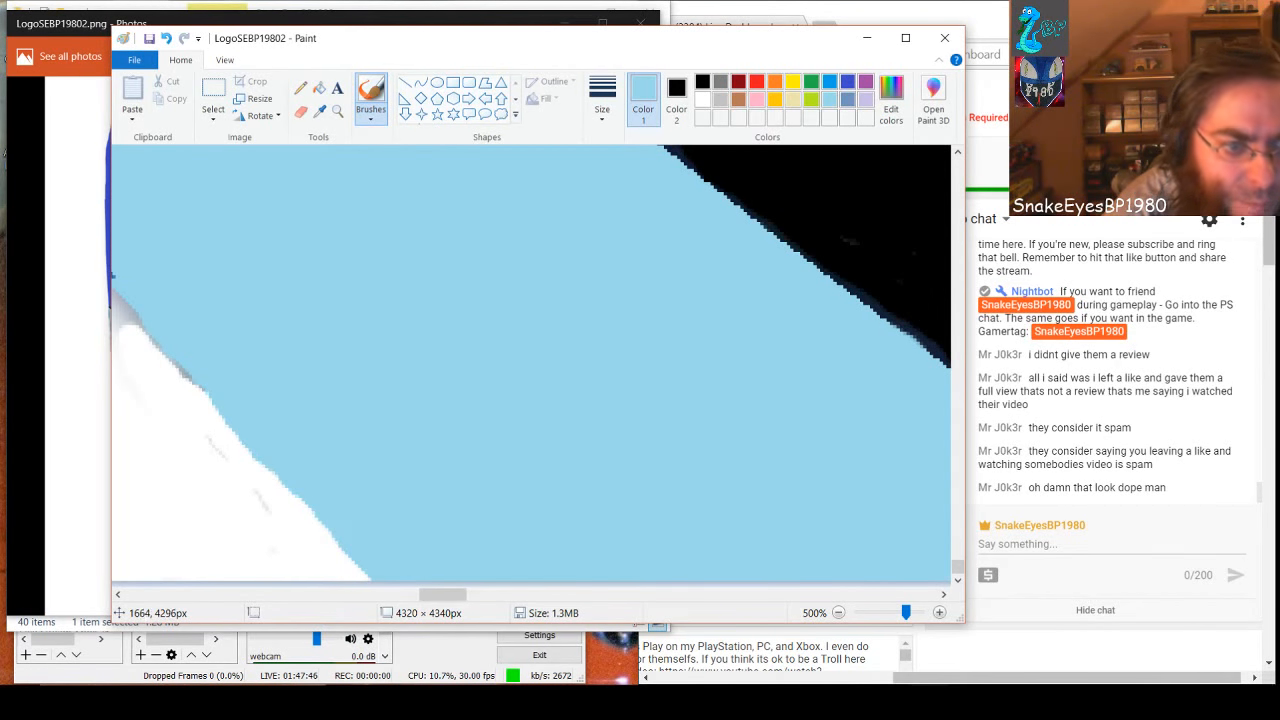
Paint the leftover grey marks and the shadow along the next stretch of the band's edge white
{"action": "left_click", "coordinate": [703, 99]}
{"action": "mouse_move", "coordinate": [228, 392]}
{"action": "left_mouse_down"}
{"action": "mouse_move", "coordinate": [209, 429]}
{"action": "mouse_move", "coordinate": [276, 543]}
{"action": "left_mouse_up"}
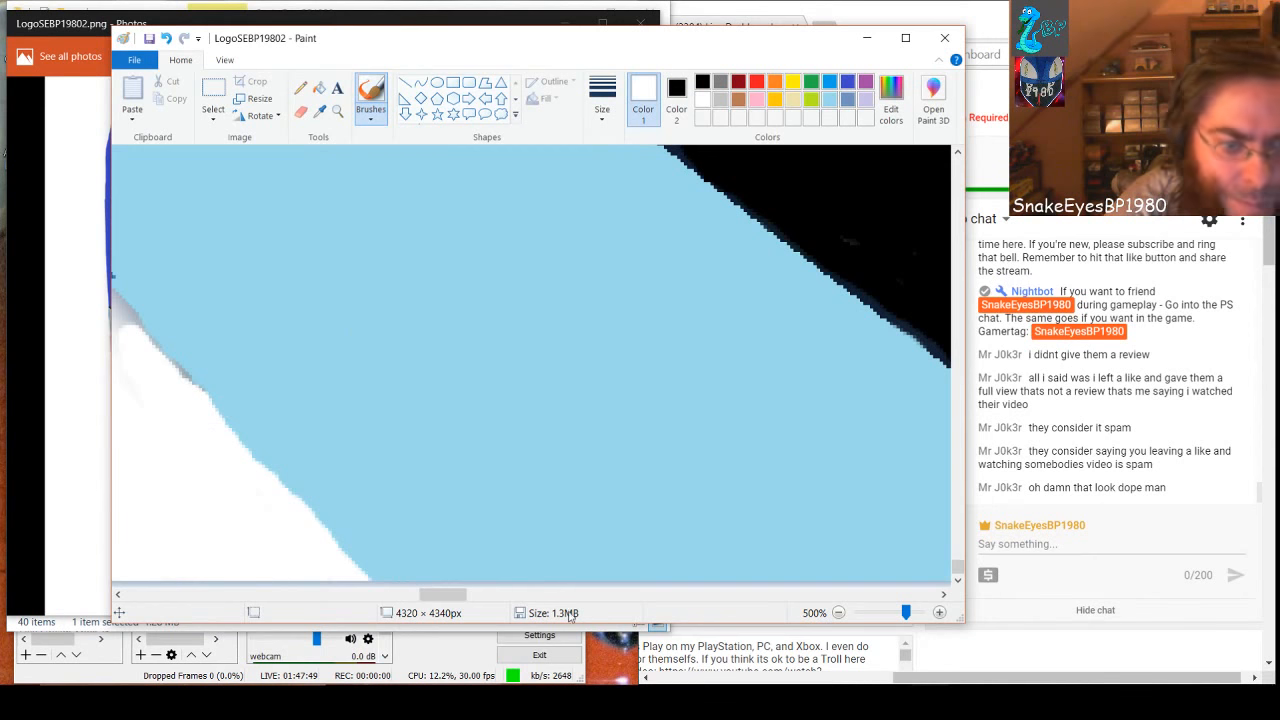
{"action": "left_click_drag", "start_coordinate": [443, 594], "coordinate": [423, 594]}
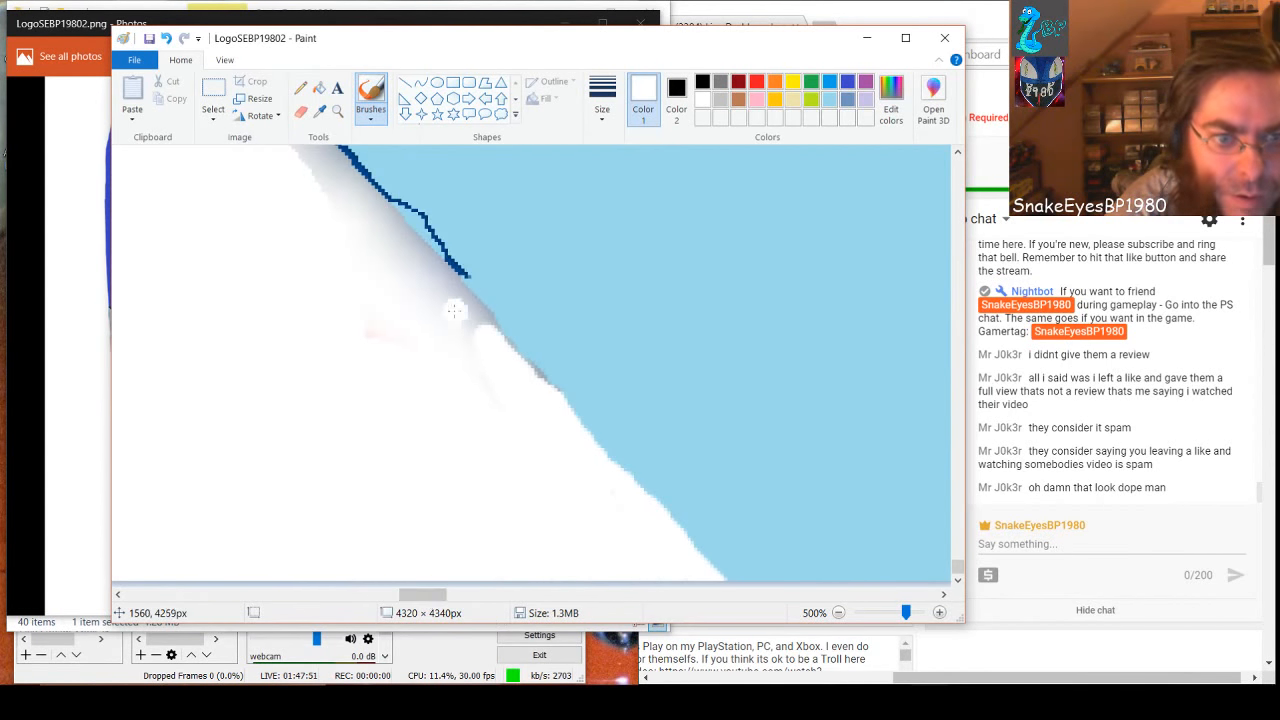
{"action": "mouse_move", "coordinate": [454, 311]}
{"action": "left_mouse_down"}
{"action": "mouse_move", "coordinate": [488, 348]}
{"action": "mouse_move", "coordinate": [363, 241]}
{"action": "mouse_move", "coordinate": [445, 307]}
{"action": "left_mouse_up"}
{"action": "mouse_move", "coordinate": [390, 245]}
{"action": "left_mouse_down"}
{"action": "mouse_move", "coordinate": [315, 161]}
{"action": "mouse_move", "coordinate": [338, 204]}
{"action": "left_mouse_up"}
{"action": "mouse_move", "coordinate": [382, 248]}
{"action": "left_mouse_down"}
{"action": "mouse_move", "coordinate": [458, 292]}
{"action": "mouse_move", "coordinate": [402, 222]}
{"action": "mouse_move", "coordinate": [350, 195]}
{"action": "mouse_move", "coordinate": [332, 158]}
{"action": "left_mouse_up"}
{"action": "key", "text": "ctrl+z"}
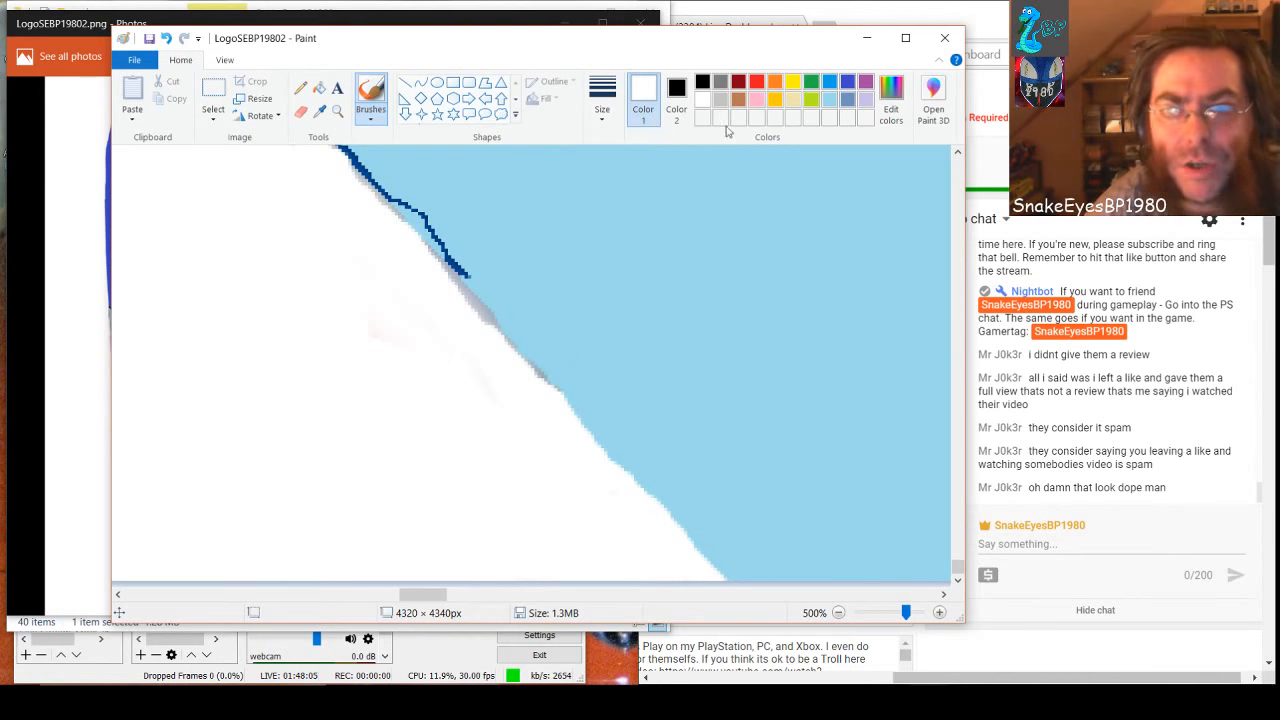
Cover the dark blue outline beside the freshly whitened edge with light blue
{"action": "left_click", "coordinate": [830, 101]}
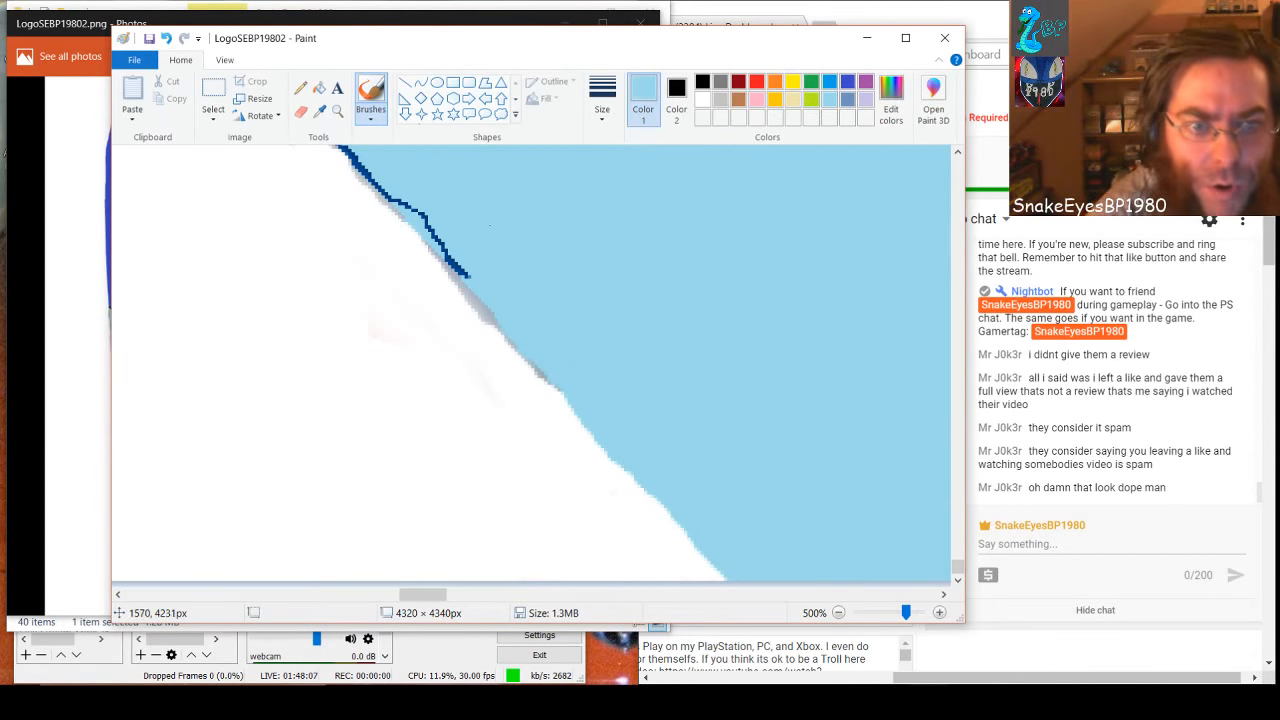
{"action": "mouse_move", "coordinate": [448, 243]}
{"action": "left_mouse_down"}
{"action": "mouse_move", "coordinate": [466, 268]}
{"action": "mouse_move", "coordinate": [356, 160]}
{"action": "mouse_move", "coordinate": [376, 168]}
{"action": "left_mouse_up"}
{"action": "key", "text": "ctrl+z"}
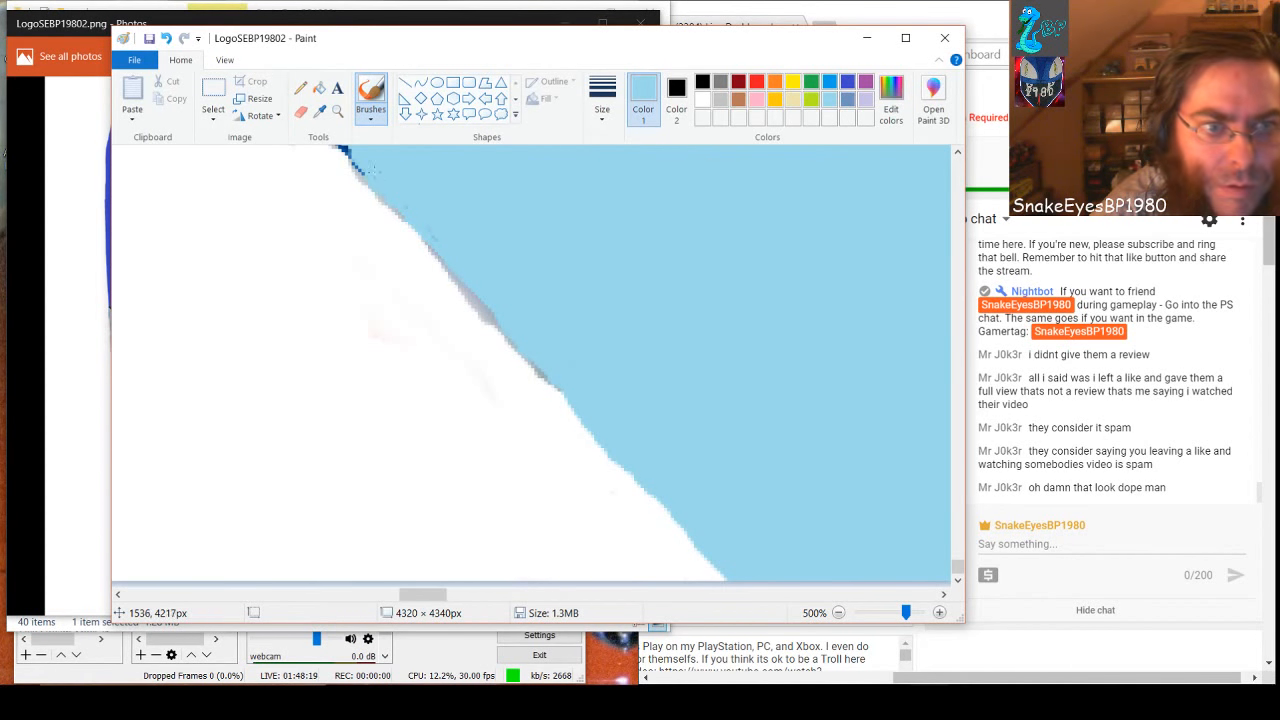
{"action": "mouse_move", "coordinate": [374, 170]}
{"action": "left_mouse_down"}
{"action": "mouse_move", "coordinate": [342, 149]}
{"action": "mouse_move", "coordinate": [378, 187]}
{"action": "left_mouse_up"}
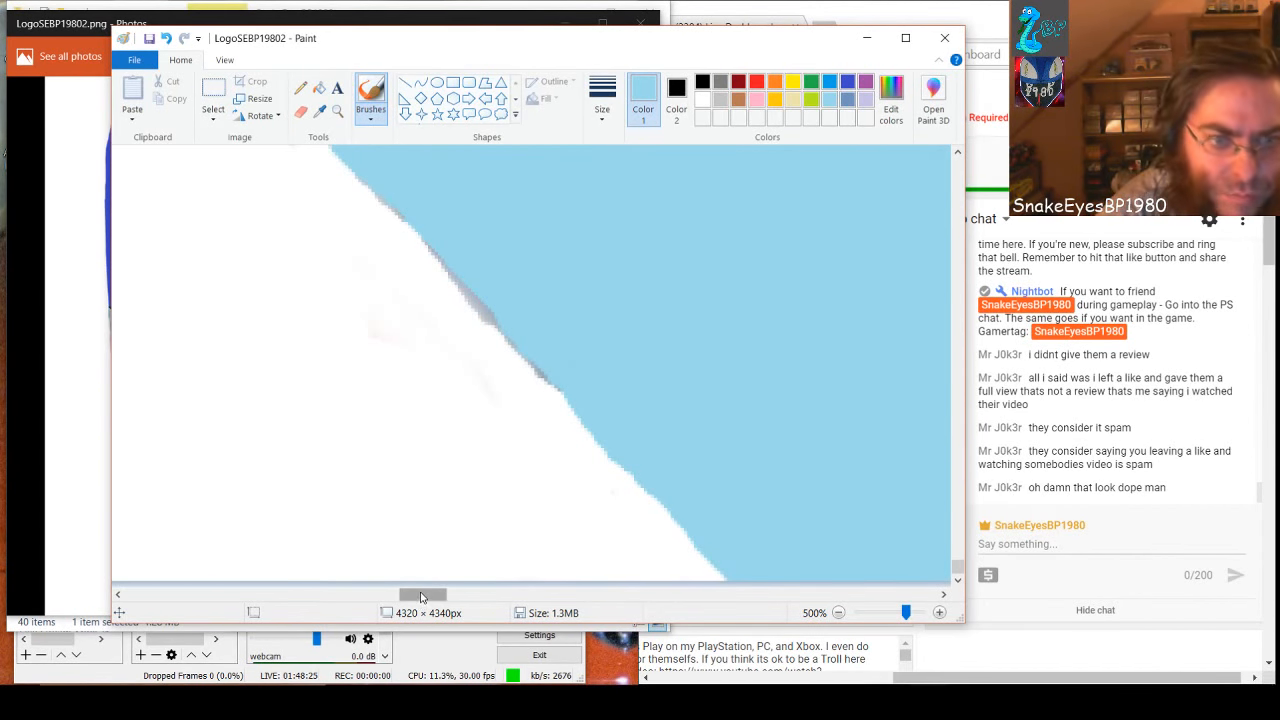
Brush light blue over the lower part of the dark outline on the next section up, beside the remaining grey shadow
{"action": "left_click_drag", "start_coordinate": [421, 597], "coordinate": [417, 597]}
{"action": "scroll", "coordinate": [418, 518], "scroll_direction": "up", "scroll_amount": 4}
{"action": "mouse_move", "coordinate": [472, 506]}
{"action": "left_mouse_down"}
{"action": "mouse_move", "coordinate": [420, 370]}
{"action": "mouse_move", "coordinate": [439, 437]}
{"action": "mouse_move", "coordinate": [354, 388]}
{"action": "mouse_move", "coordinate": [331, 356]}
{"action": "mouse_move", "coordinate": [418, 456]}
{"action": "left_mouse_up"}
{"action": "left_click", "coordinate": [345, 380]}
{"action": "key", "text": "ctrl+z"}
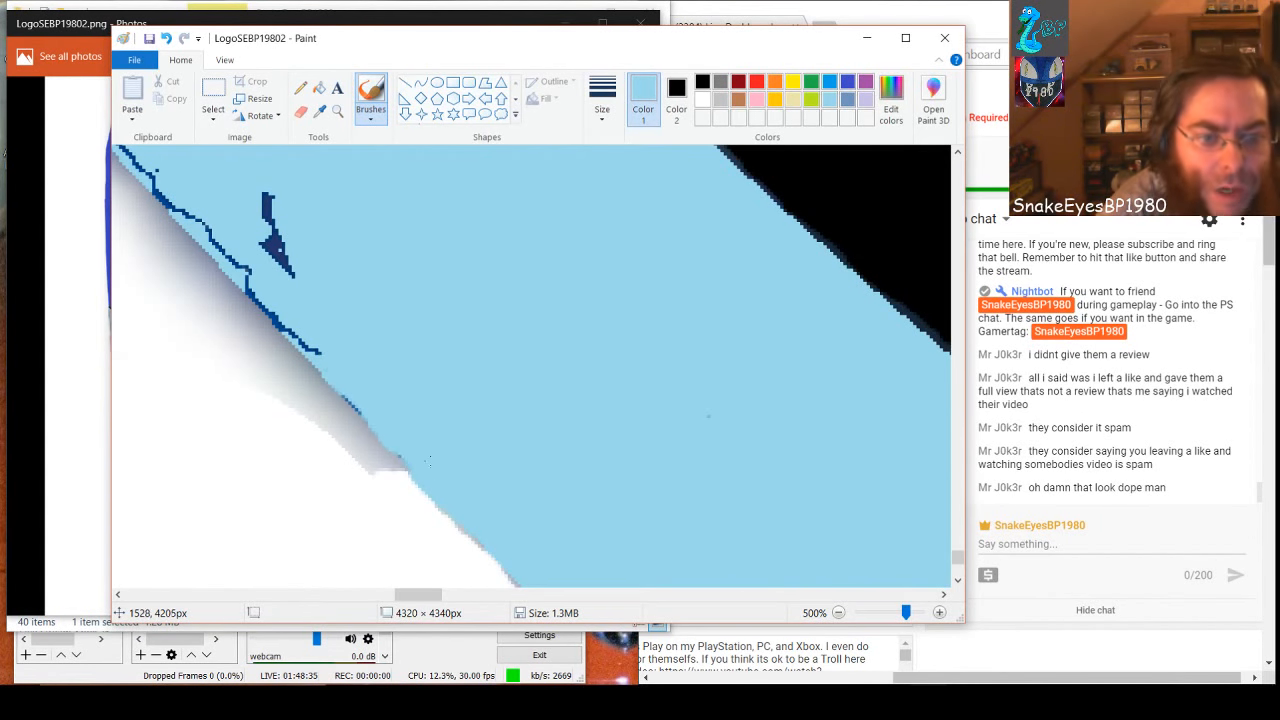
{"action": "left_click", "coordinate": [403, 444]}
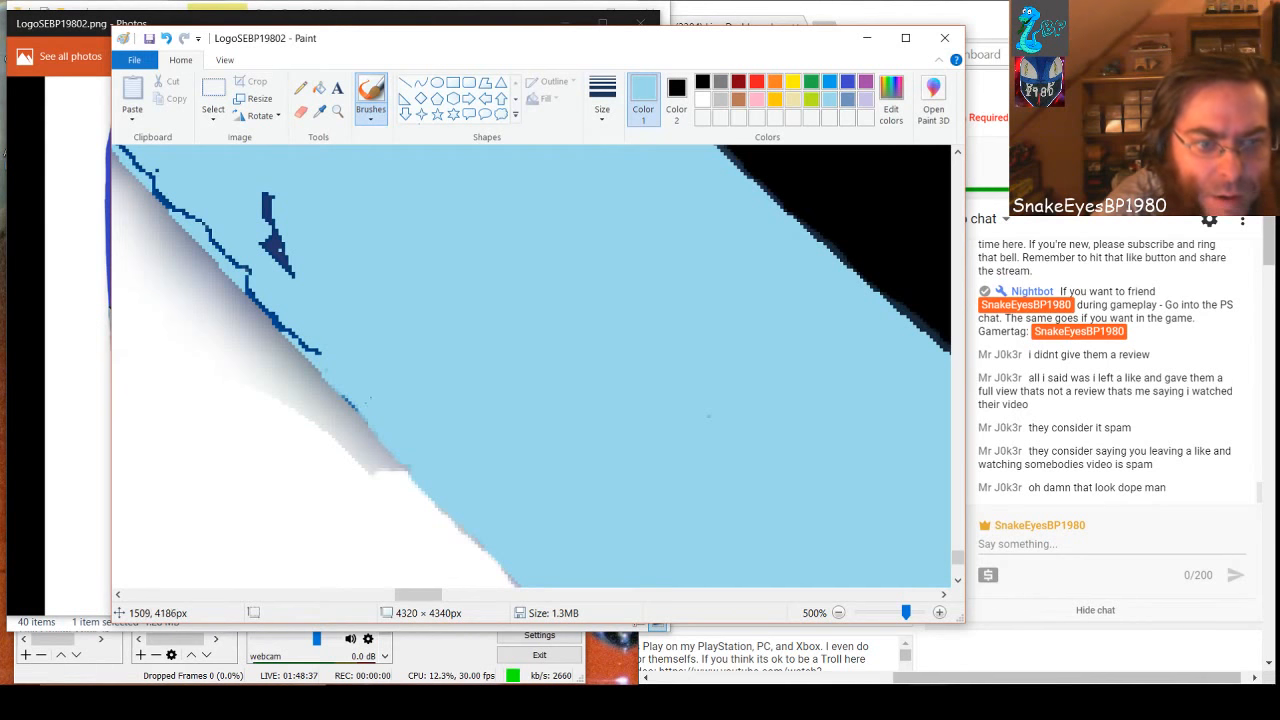
{"action": "left_click_drag", "start_coordinate": [360, 413], "coordinate": [345, 399]}
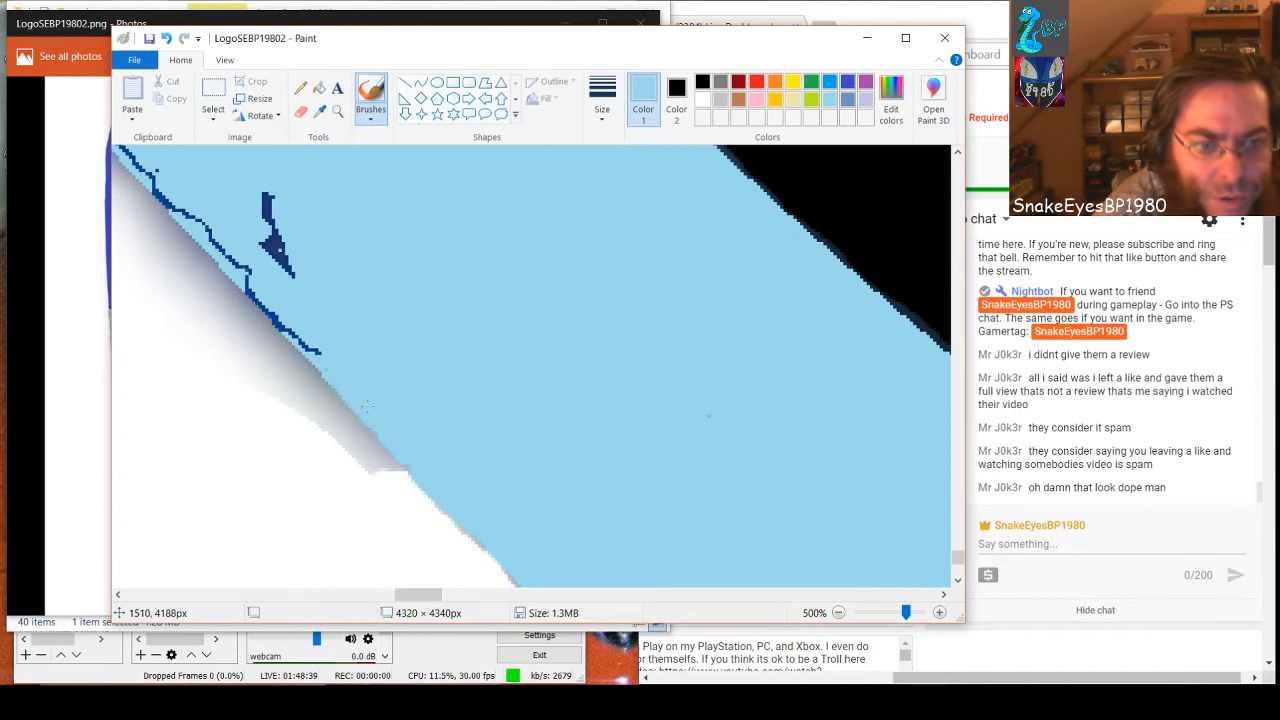
{"action": "mouse_move", "coordinate": [316, 346]}
{"action": "left_mouse_down"}
{"action": "mouse_move", "coordinate": [256, 283]}
{"action": "mouse_move", "coordinate": [290, 337]}
{"action": "left_mouse_up"}
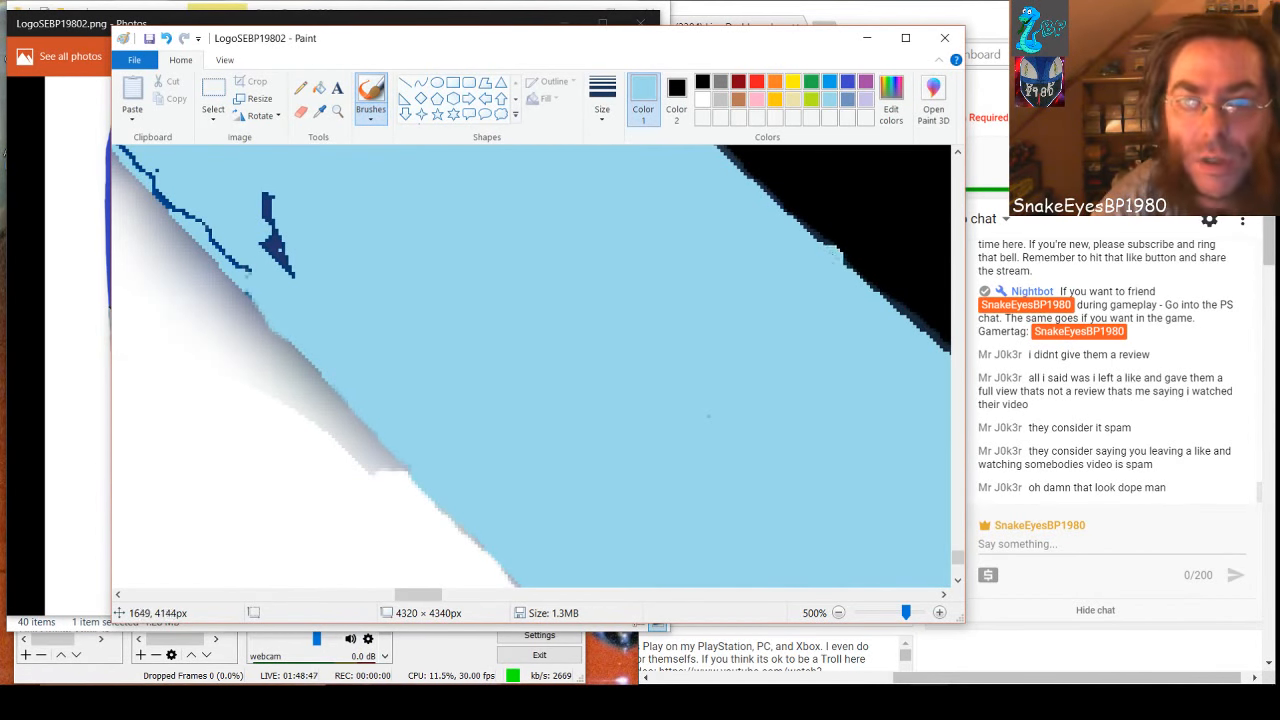
Paint the remaining grey shadow along this section of the band's lower edge white
{"action": "left_click", "coordinate": [702, 99]}
{"action": "mouse_move", "coordinate": [372, 462]}
{"action": "left_mouse_down"}
{"action": "mouse_move", "coordinate": [396, 465]}
{"action": "mouse_move", "coordinate": [202, 272]}
{"action": "mouse_move", "coordinate": [321, 425]}
{"action": "left_mouse_up"}
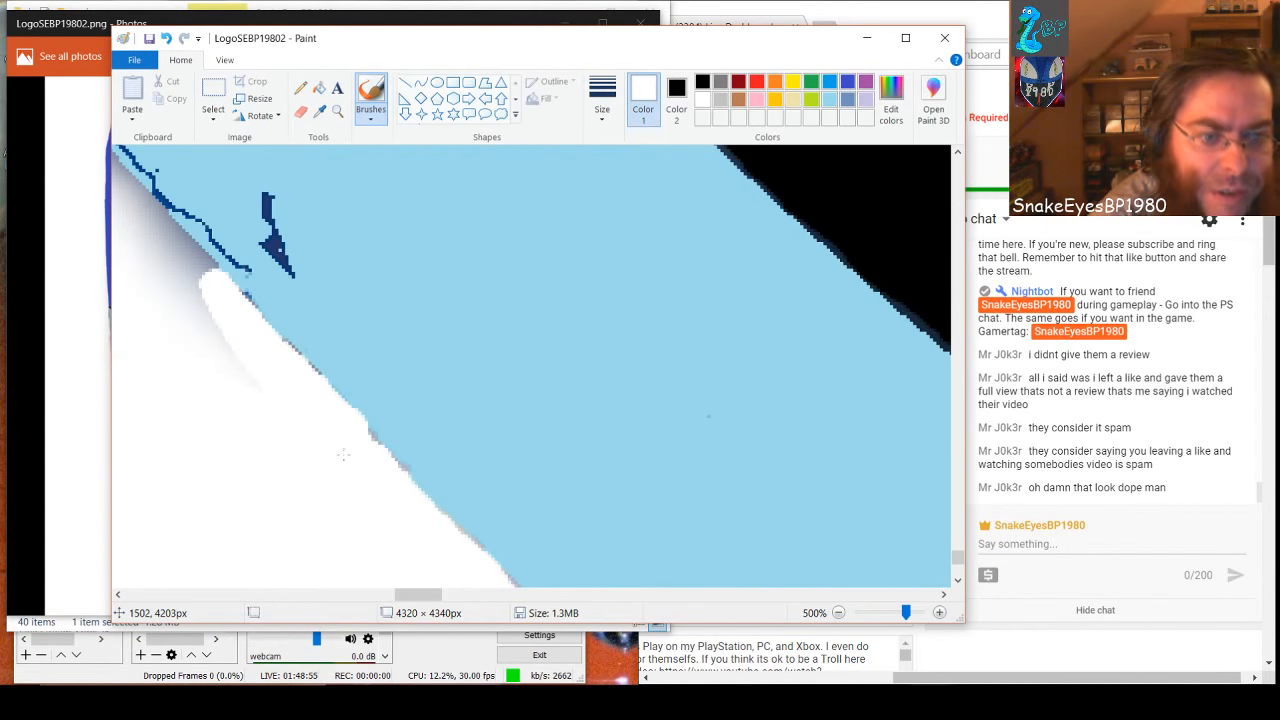
{"action": "left_click_drag", "start_coordinate": [432, 594], "coordinate": [417, 594]}
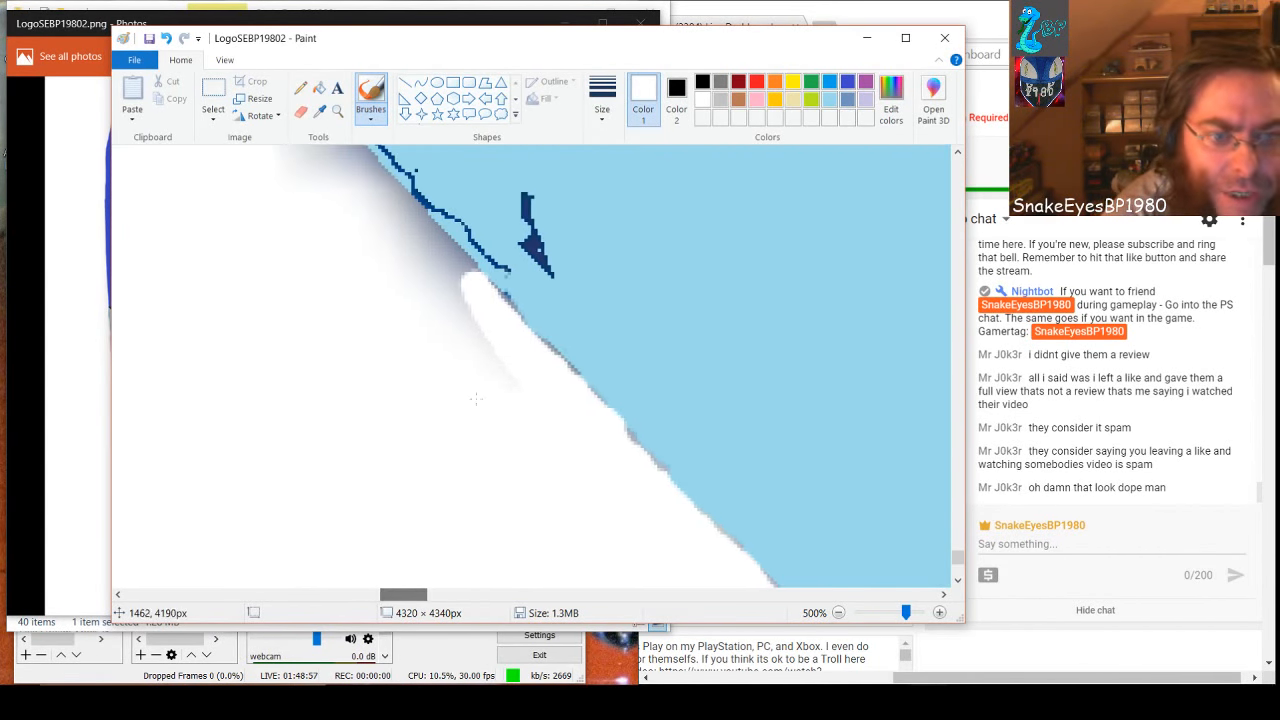
{"action": "mouse_move", "coordinate": [505, 377]}
{"action": "left_mouse_down"}
{"action": "mouse_move", "coordinate": [420, 262]}
{"action": "mouse_move", "coordinate": [462, 282]}
{"action": "mouse_move", "coordinate": [440, 248]}
{"action": "mouse_move", "coordinate": [458, 272]}
{"action": "mouse_move", "coordinate": [390, 212]}
{"action": "mouse_move", "coordinate": [427, 252]}
{"action": "mouse_move", "coordinate": [405, 212]}
{"action": "mouse_move", "coordinate": [355, 185]}
{"action": "mouse_move", "coordinate": [360, 162]}
{"action": "mouse_move", "coordinate": [335, 152]}
{"action": "mouse_move", "coordinate": [330, 200]}
{"action": "mouse_move", "coordinate": [294, 160]}
{"action": "left_mouse_up"}
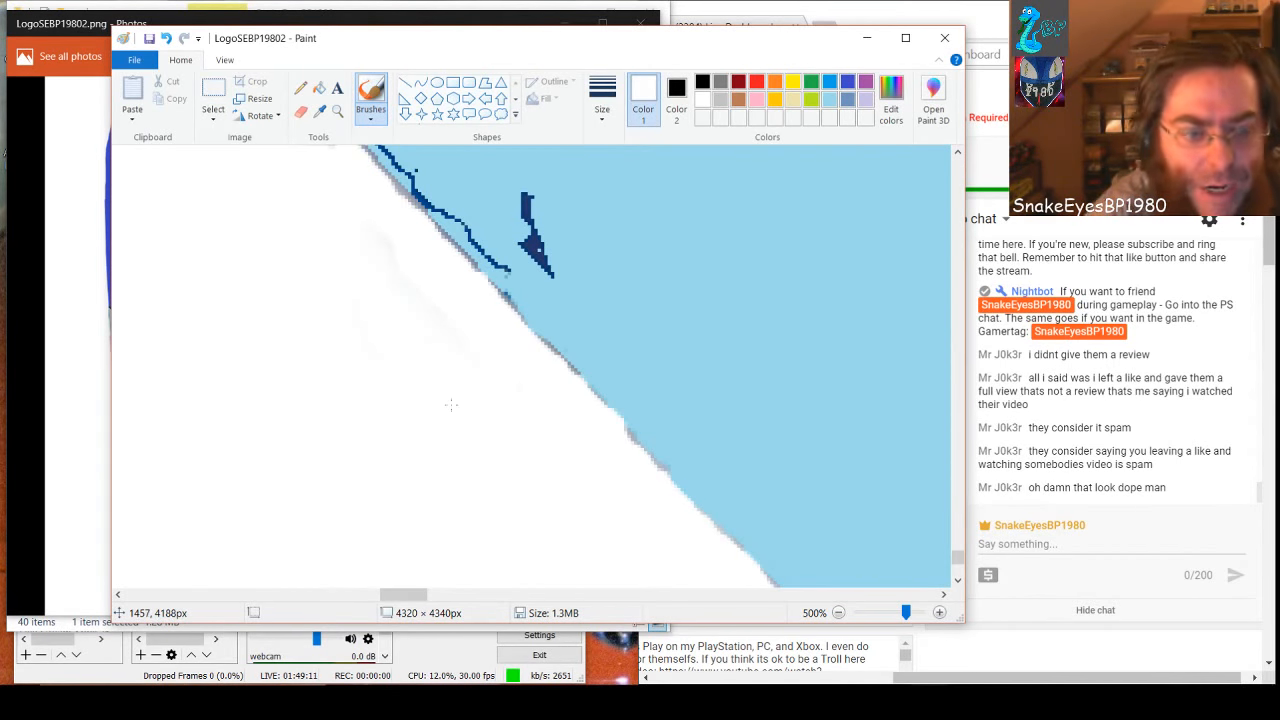
Cover the dark outline, the dark blue arrow-shaped blotch and the grey edge pixels of this section with light blue
{"action": "left_click", "coordinate": [829, 99]}
{"action": "mouse_move", "coordinate": [523, 195]}
{"action": "left_mouse_down"}
{"action": "mouse_move", "coordinate": [547, 258]}
{"action": "mouse_move", "coordinate": [536, 242]}
{"action": "mouse_move", "coordinate": [569, 309]}
{"action": "mouse_move", "coordinate": [473, 240]}
{"action": "mouse_move", "coordinate": [384, 145]}
{"action": "left_mouse_up"}
{"action": "left_click_drag", "start_coordinate": [472, 240], "coordinate": [482, 248]}
{"action": "mouse_move", "coordinate": [506, 294]}
{"action": "left_mouse_down"}
{"action": "mouse_move", "coordinate": [546, 318]}
{"action": "mouse_move", "coordinate": [365, 147]}
{"action": "left_mouse_up"}
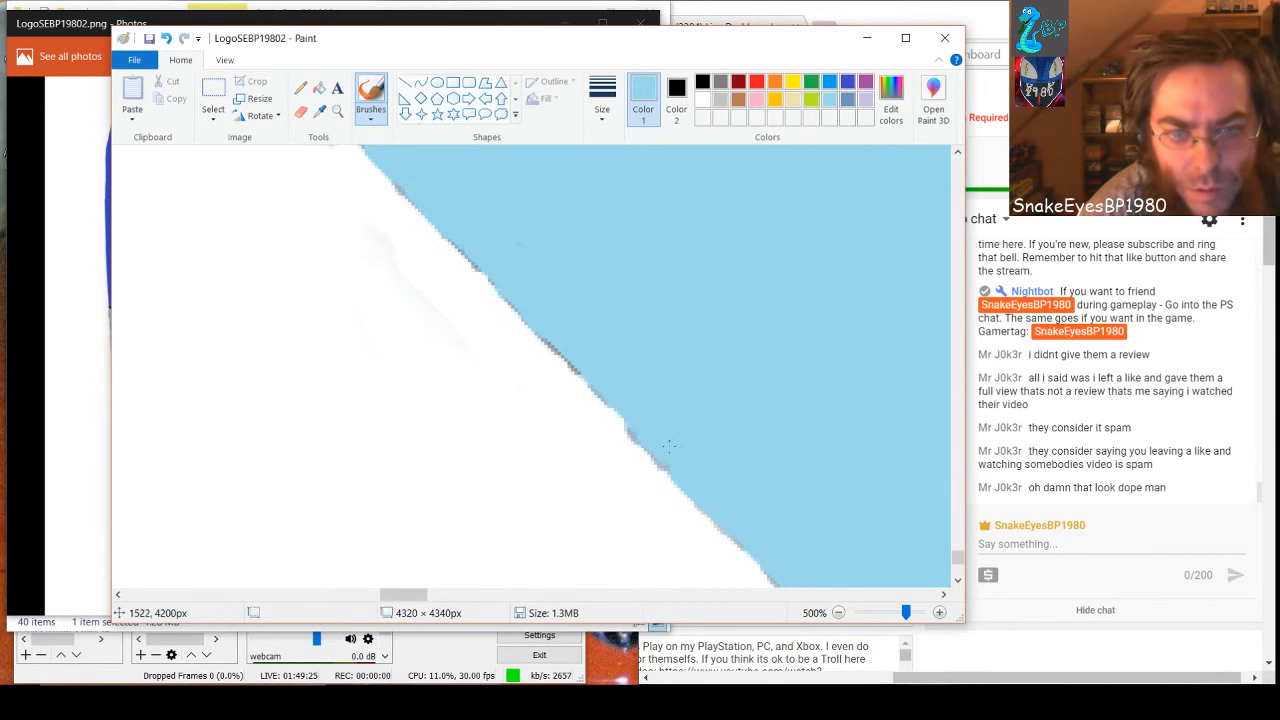
{"action": "left_click_drag", "start_coordinate": [637, 423], "coordinate": [618, 390]}
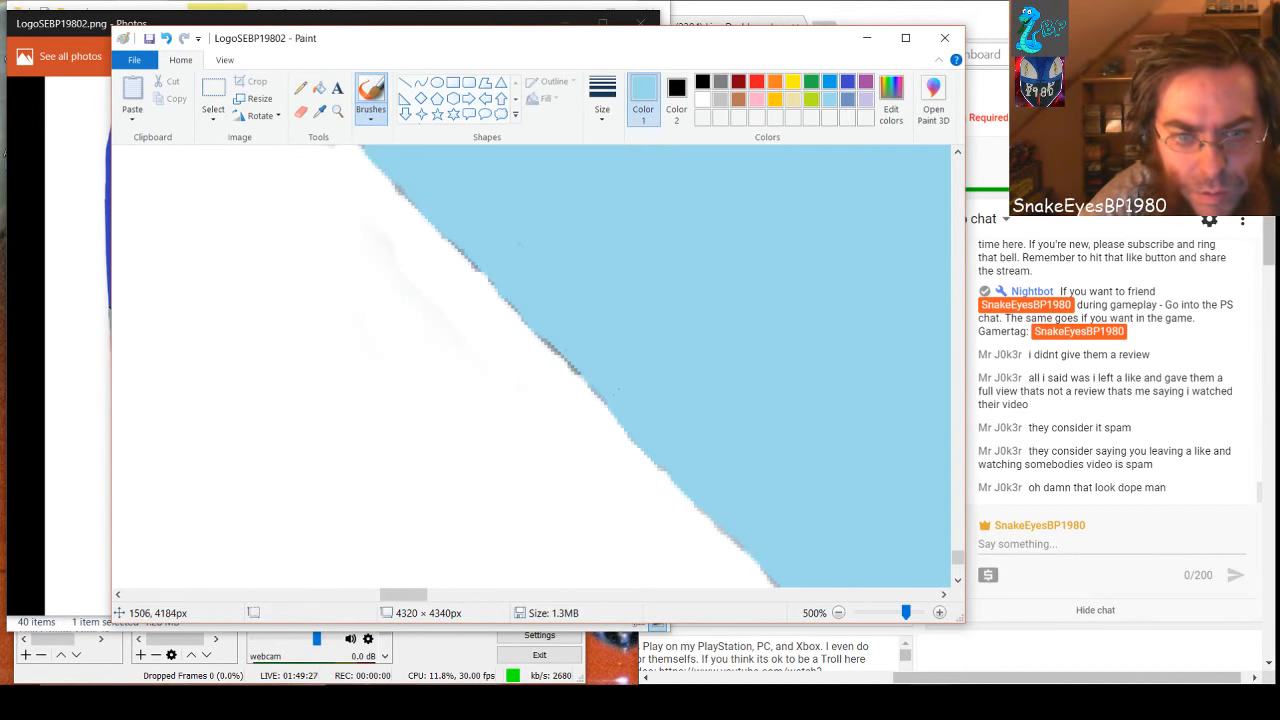
{"action": "left_click_drag", "start_coordinate": [555, 326], "coordinate": [630, 408]}
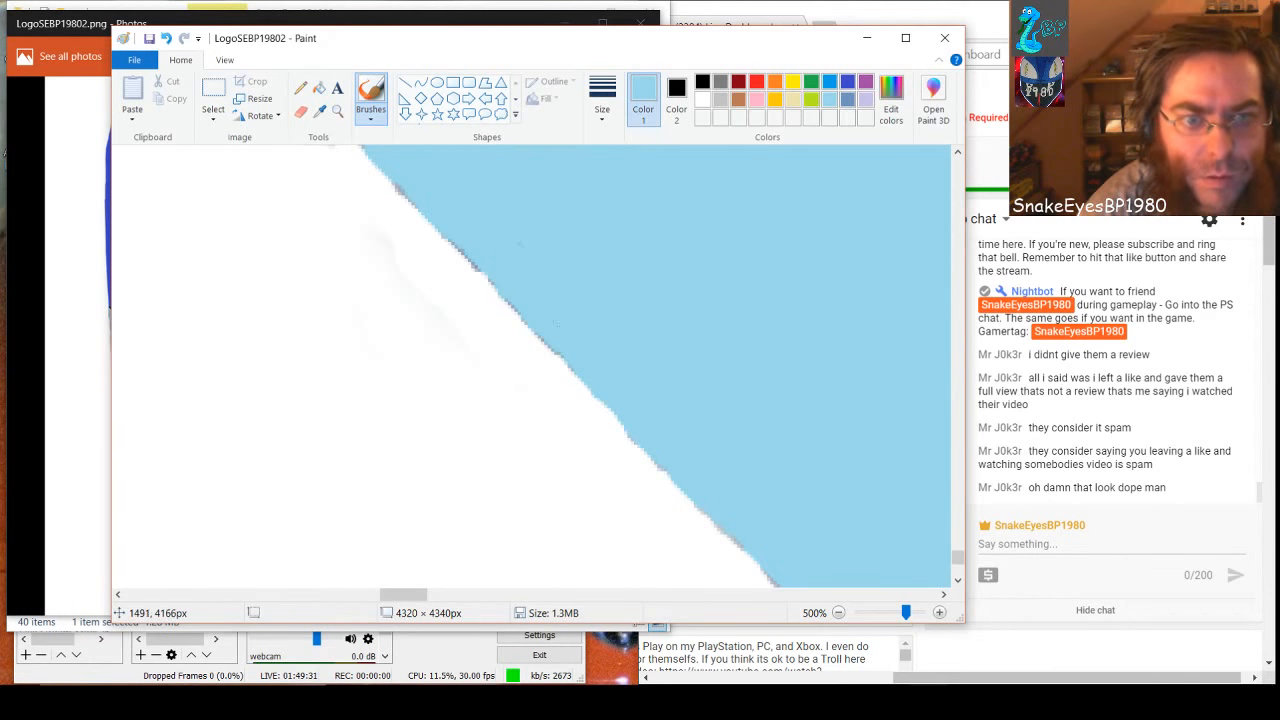
Cover the dark blue outline along the black border and the specks near it with light blue
{"action": "scroll", "coordinate": [490, 440], "scroll_direction": "up", "scroll_amount": 3}
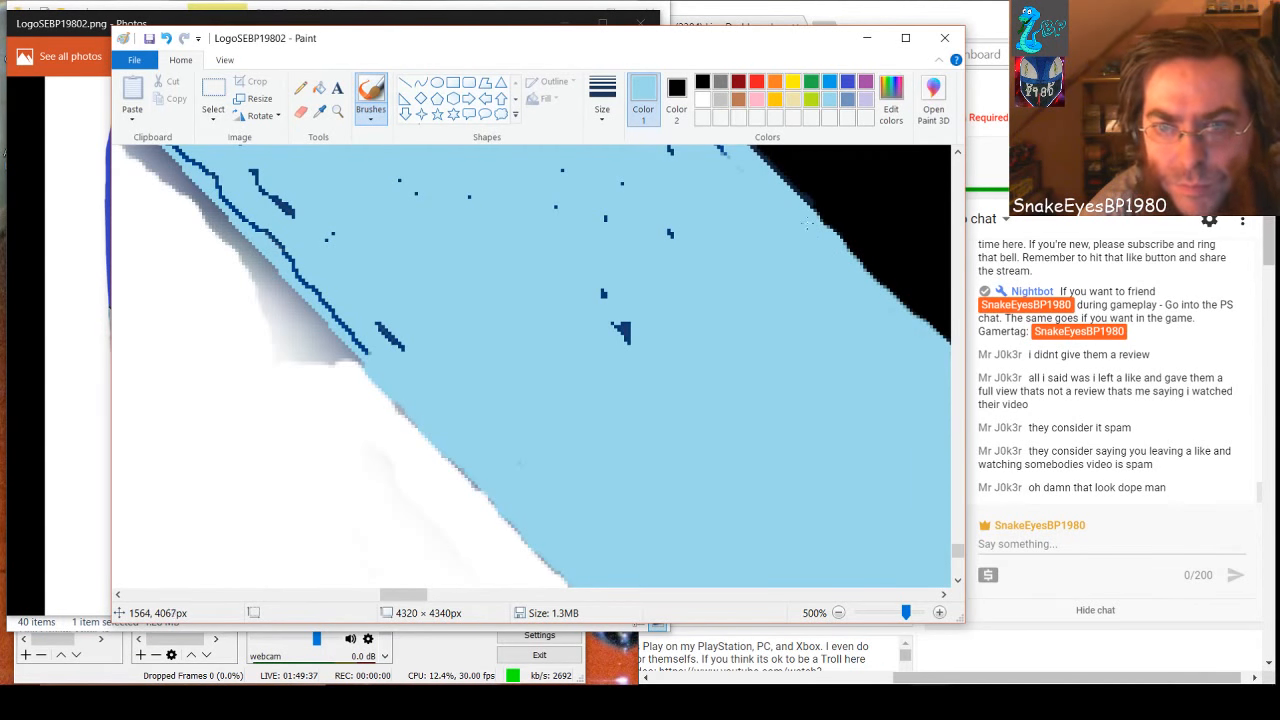
{"action": "mouse_move", "coordinate": [626, 332]}
{"action": "left_mouse_down"}
{"action": "mouse_move", "coordinate": [599, 280]}
{"action": "mouse_move", "coordinate": [634, 347]}
{"action": "left_mouse_up"}
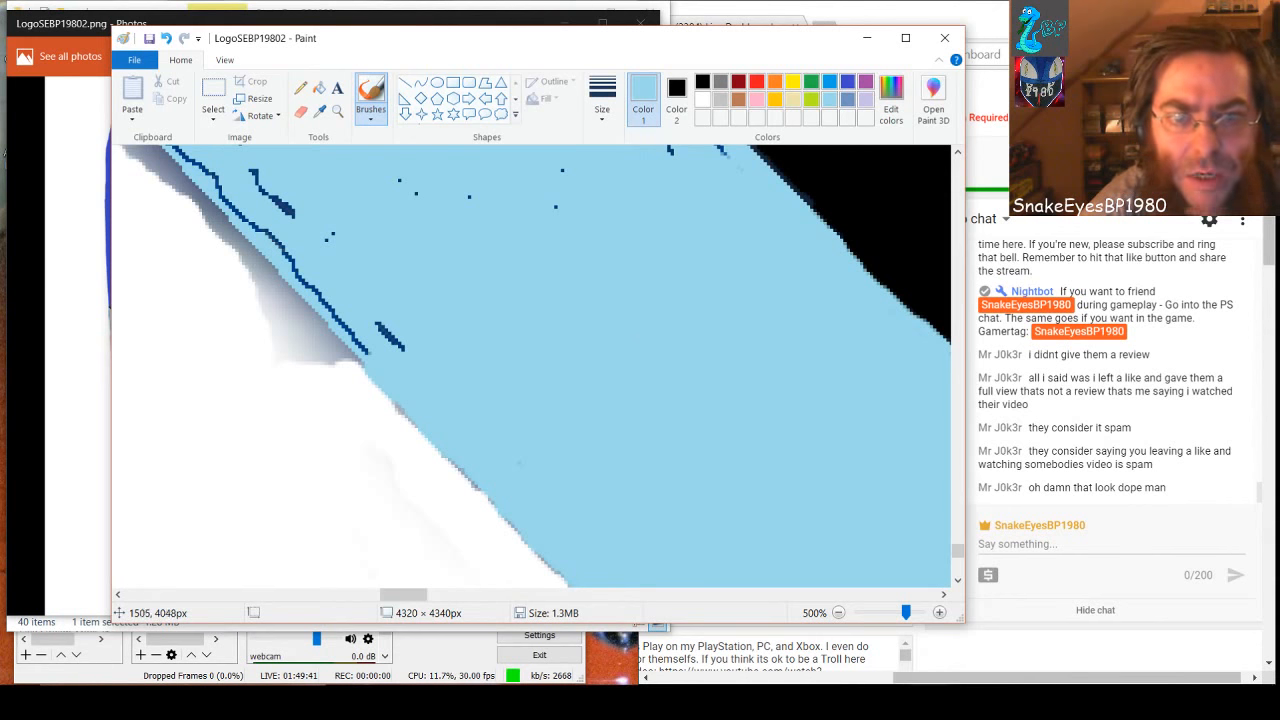
{"action": "scroll", "coordinate": [631, 337], "scroll_direction": "up", "scroll_amount": 2}
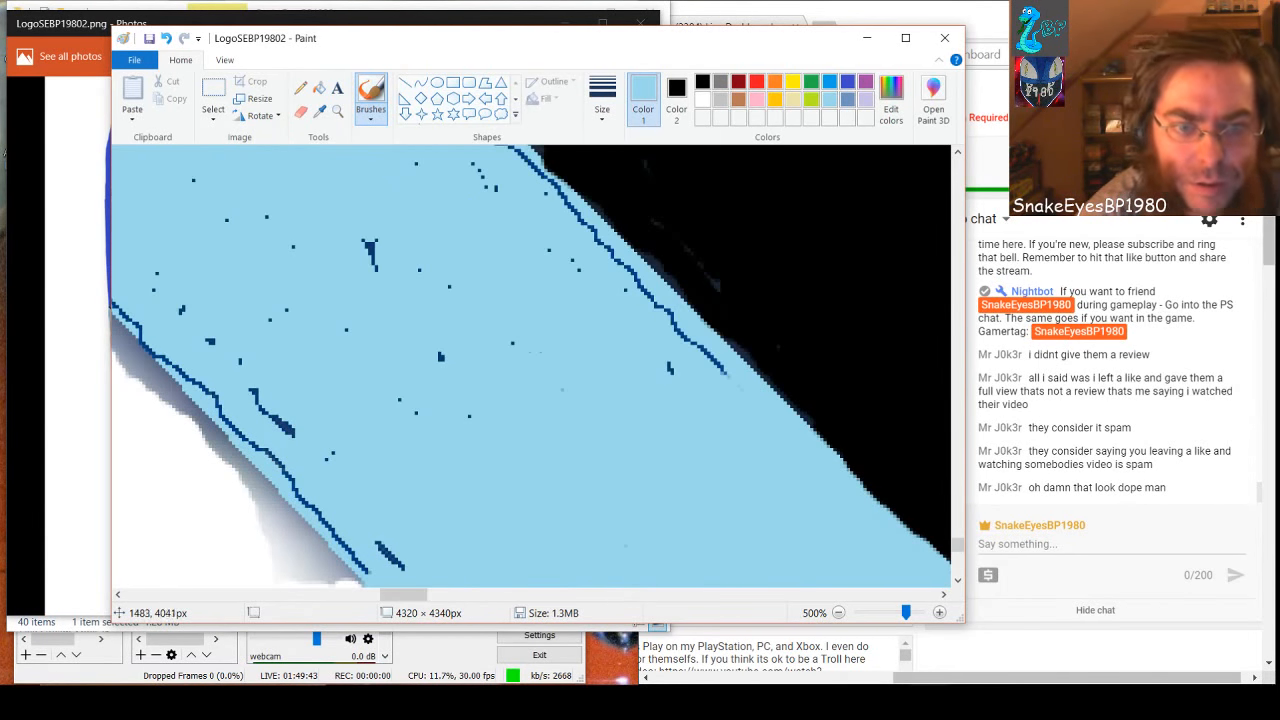
{"action": "mouse_move", "coordinate": [634, 391]}
{"action": "left_mouse_down"}
{"action": "mouse_move", "coordinate": [672, 368]}
{"action": "mouse_move", "coordinate": [725, 375]}
{"action": "mouse_move", "coordinate": [557, 213]}
{"action": "left_mouse_up"}
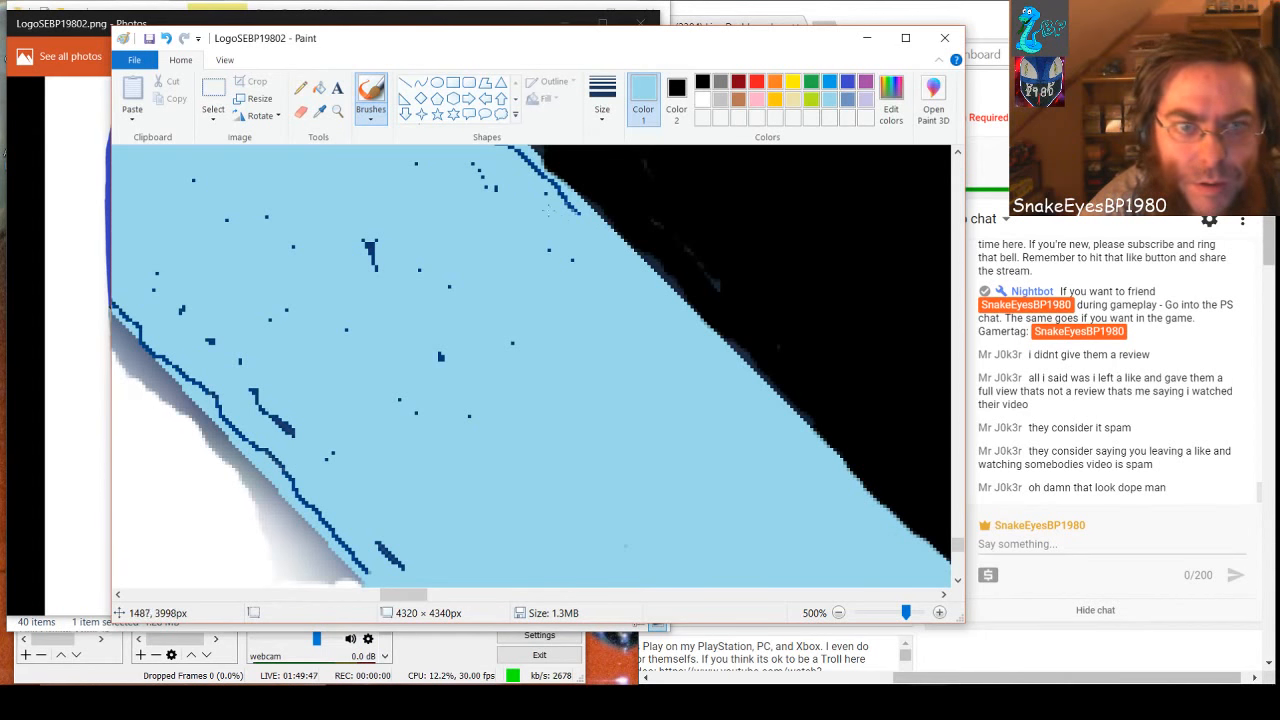
{"action": "mouse_move", "coordinate": [495, 156]}
{"action": "left_mouse_down"}
{"action": "mouse_move", "coordinate": [580, 216]}
{"action": "mouse_move", "coordinate": [520, 160]}
{"action": "left_mouse_up"}
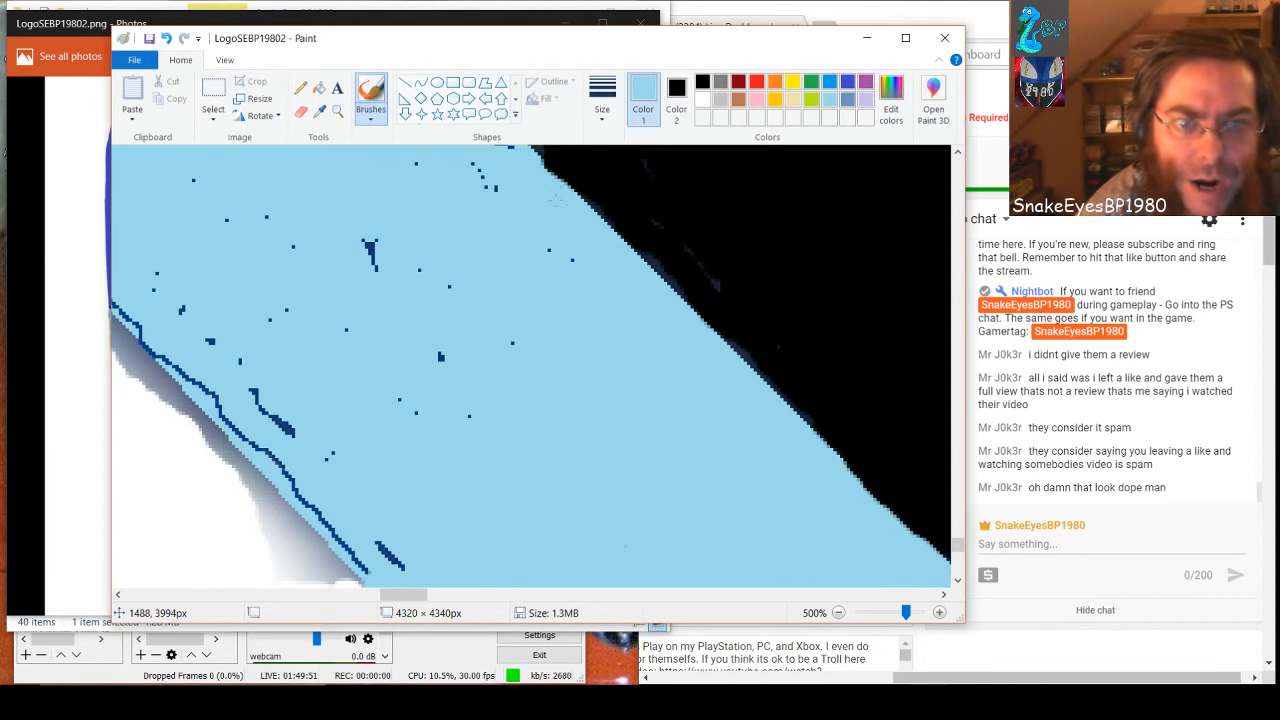
{"action": "left_click_drag", "start_coordinate": [547, 166], "coordinate": [511, 150]}
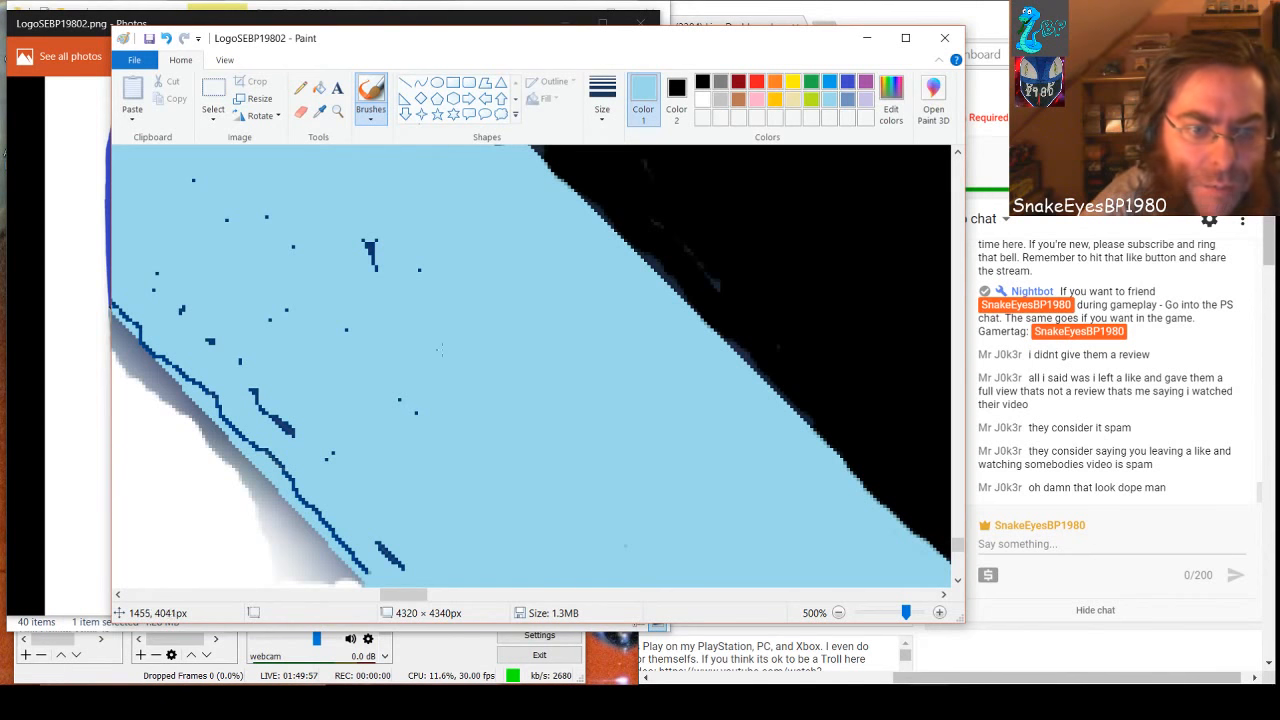
{"action": "mouse_move", "coordinate": [402, 568]}
{"action": "left_mouse_down"}
{"action": "mouse_move", "coordinate": [376, 542]}
{"action": "mouse_move", "coordinate": [352, 556]}
{"action": "mouse_move", "coordinate": [284, 466]}
{"action": "mouse_move", "coordinate": [226, 418]}
{"action": "mouse_move", "coordinate": [242, 432]}
{"action": "left_mouse_up"}
{"action": "mouse_move", "coordinate": [188, 378]}
{"action": "left_mouse_down"}
{"action": "mouse_move", "coordinate": [125, 304]}
{"action": "mouse_move", "coordinate": [150, 248]}
{"action": "mouse_move", "coordinate": [165, 310]}
{"action": "mouse_move", "coordinate": [181, 295]}
{"action": "mouse_move", "coordinate": [250, 393]}
{"action": "mouse_move", "coordinate": [317, 452]}
{"action": "left_mouse_up"}
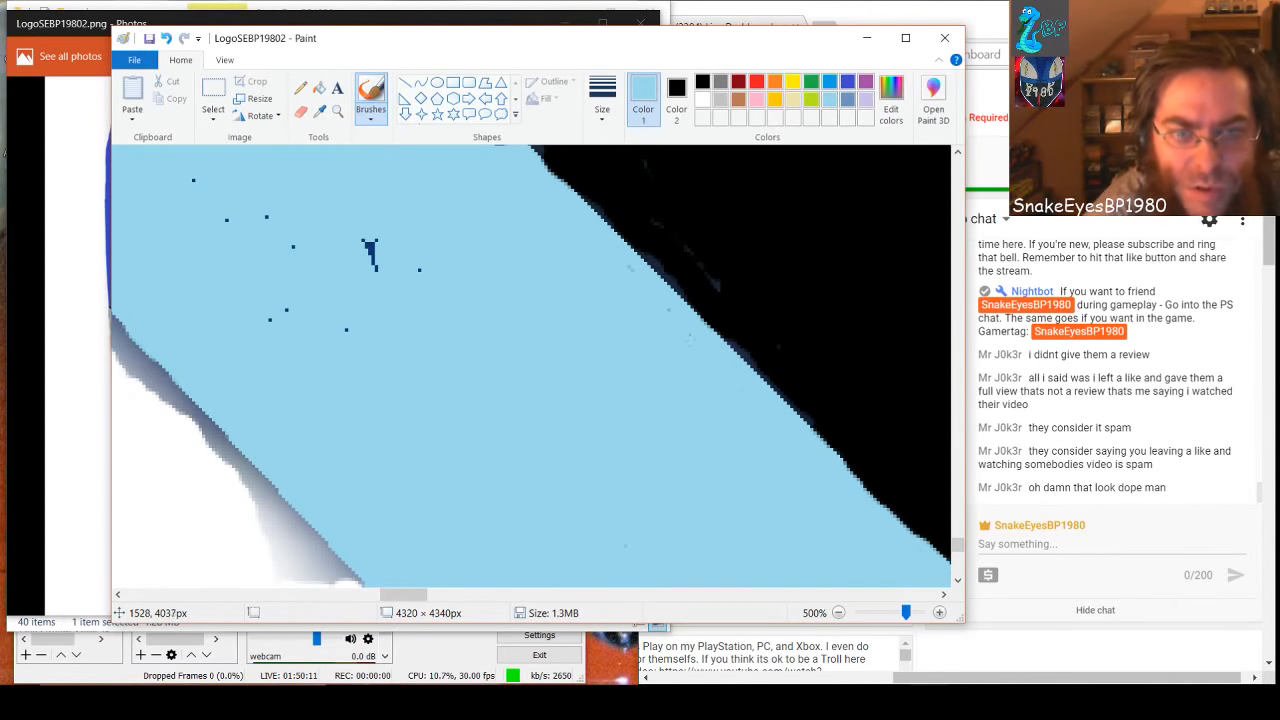
{"action": "left_click_drag", "start_coordinate": [689, 332], "coordinate": [696, 317]}
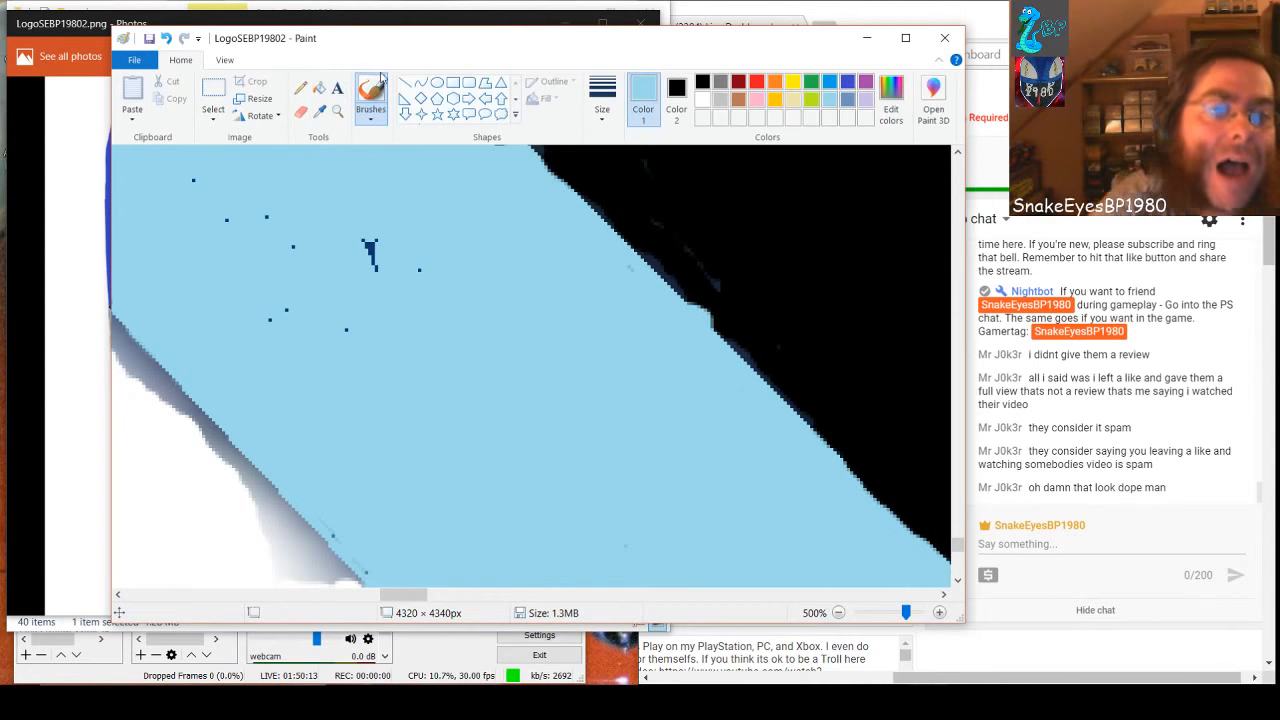
{"action": "left_click", "coordinate": [166, 38]}
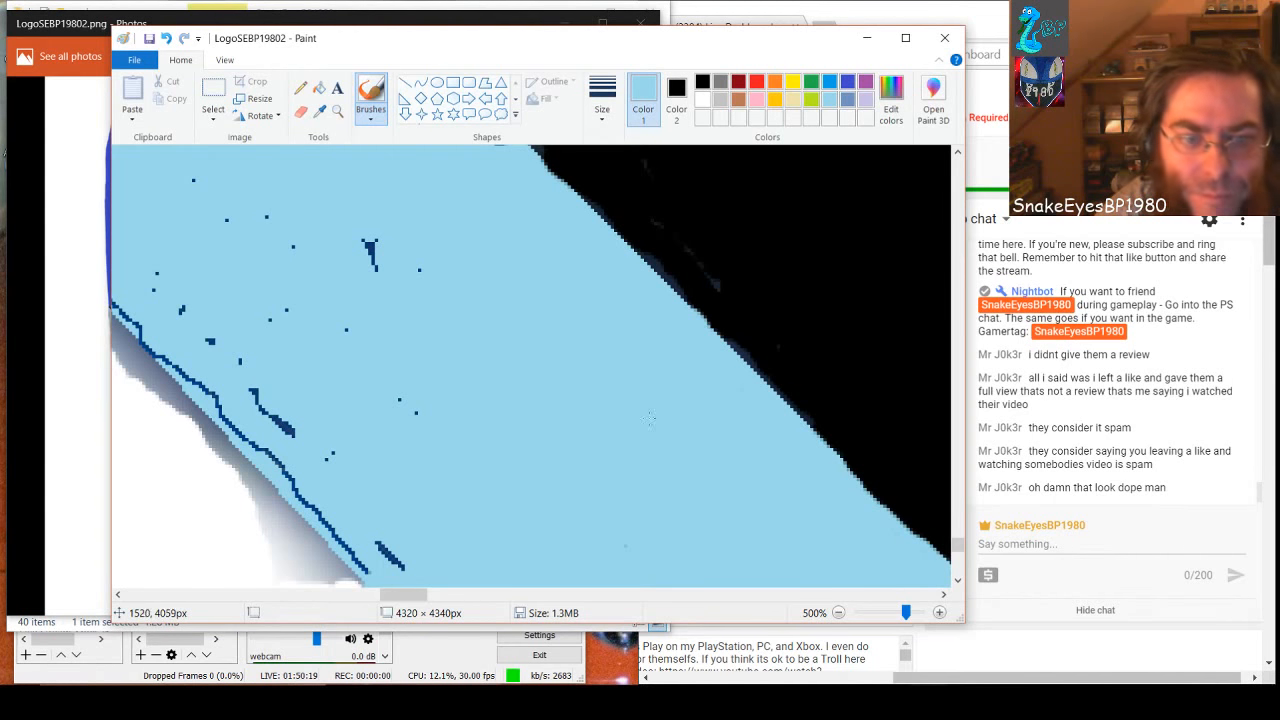
Brush light blue over the dark outline on the band's white side and the remaining specks and blotches inside the band
{"action": "mouse_move", "coordinate": [402, 566]}
{"action": "left_mouse_down"}
{"action": "mouse_move", "coordinate": [372, 540]}
{"action": "mouse_move", "coordinate": [373, 563]}
{"action": "mouse_move", "coordinate": [302, 495]}
{"action": "mouse_move", "coordinate": [219, 383]}
{"action": "mouse_move", "coordinate": [252, 427]}
{"action": "mouse_move", "coordinate": [331, 463]}
{"action": "mouse_move", "coordinate": [427, 407]}
{"action": "mouse_move", "coordinate": [427, 384]}
{"action": "mouse_move", "coordinate": [326, 413]}
{"action": "mouse_move", "coordinate": [259, 406]}
{"action": "mouse_move", "coordinate": [252, 389]}
{"action": "mouse_move", "coordinate": [289, 436]}
{"action": "mouse_move", "coordinate": [120, 303]}
{"action": "left_mouse_up"}
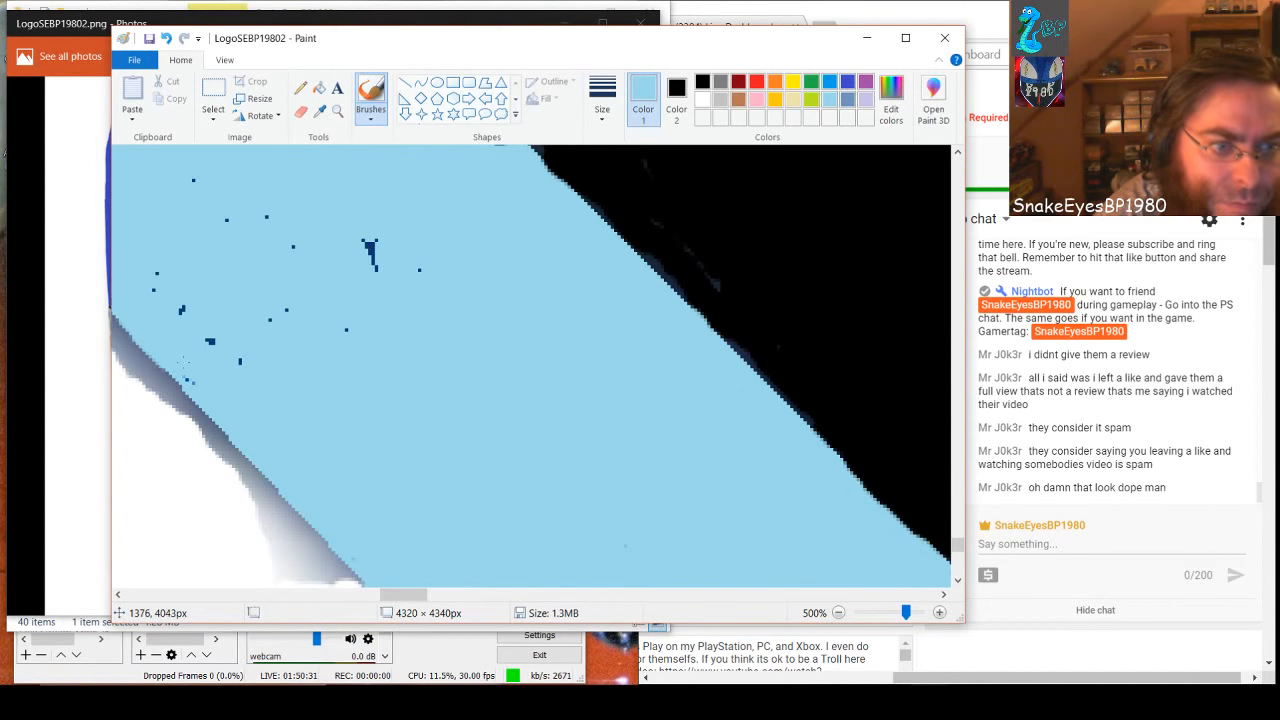
{"action": "left_click_drag", "start_coordinate": [218, 352], "coordinate": [152, 266]}
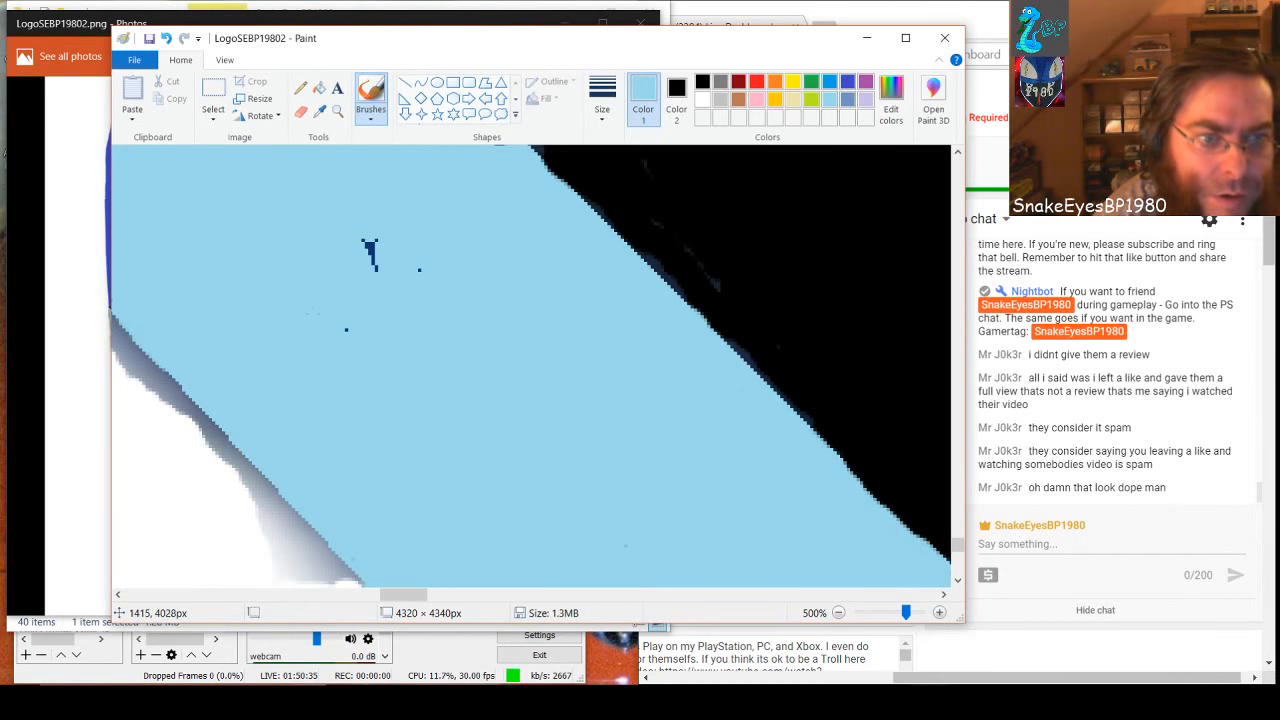
{"action": "left_click_drag", "start_coordinate": [372, 268], "coordinate": [366, 242]}
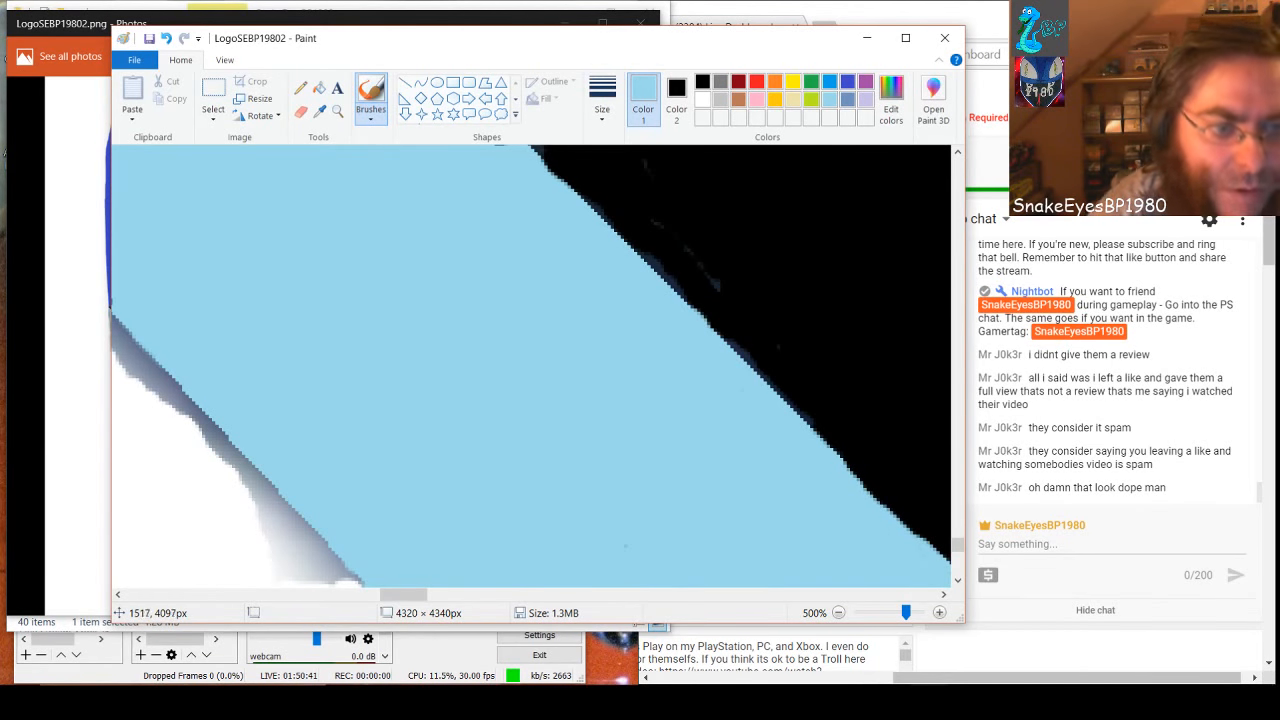
Paint the grey shadow along the next section of the band's lower edge white
{"action": "left_click_drag", "start_coordinate": [415, 597], "coordinate": [402, 597]}
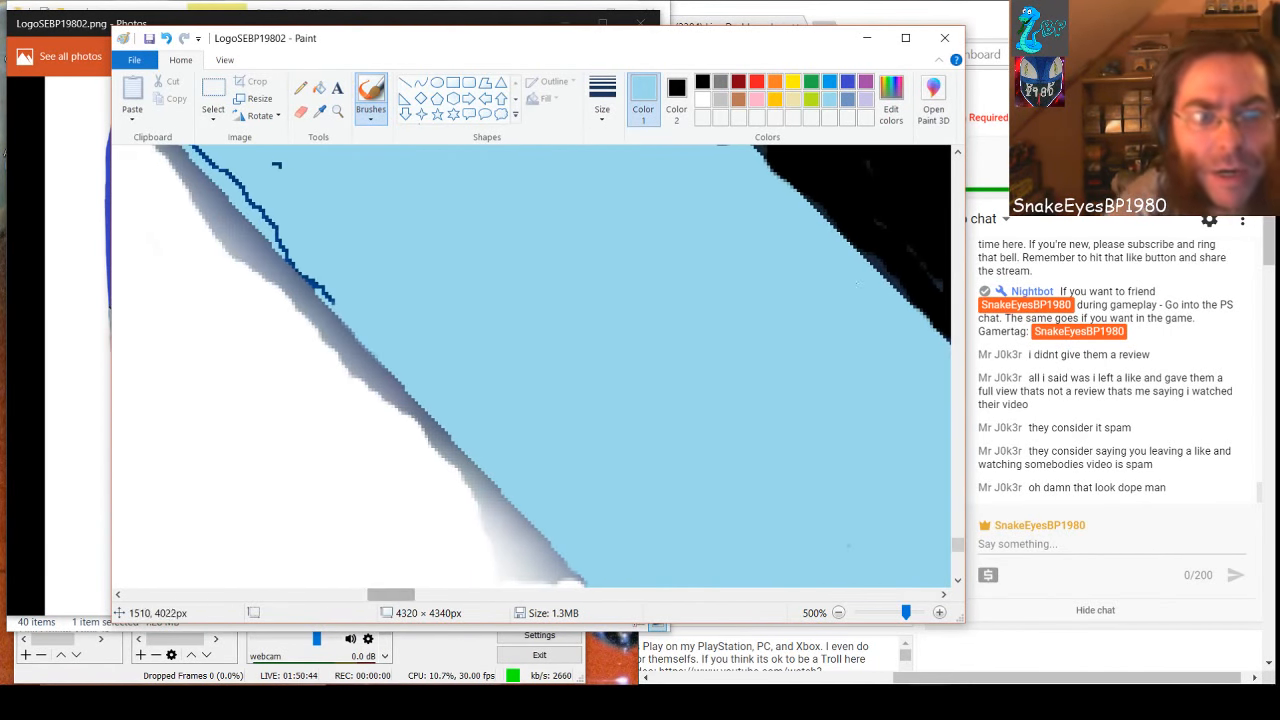
{"action": "left_click", "coordinate": [703, 99]}
{"action": "mouse_move", "coordinate": [426, 450]}
{"action": "left_mouse_down"}
{"action": "mouse_move", "coordinate": [476, 490]}
{"action": "mouse_move", "coordinate": [456, 471]}
{"action": "mouse_move", "coordinate": [464, 462]}
{"action": "mouse_move", "coordinate": [485, 510]}
{"action": "mouse_move", "coordinate": [565, 580]}
{"action": "mouse_move", "coordinate": [540, 575]}
{"action": "mouse_move", "coordinate": [507, 534]}
{"action": "mouse_move", "coordinate": [509, 567]}
{"action": "left_mouse_up"}
{"action": "left_click_drag", "start_coordinate": [462, 471], "coordinate": [157, 148]}
{"action": "left_click_drag", "start_coordinate": [192, 198], "coordinate": [238, 262]}
{"action": "left_click_drag", "start_coordinate": [358, 378], "coordinate": [243, 266]}
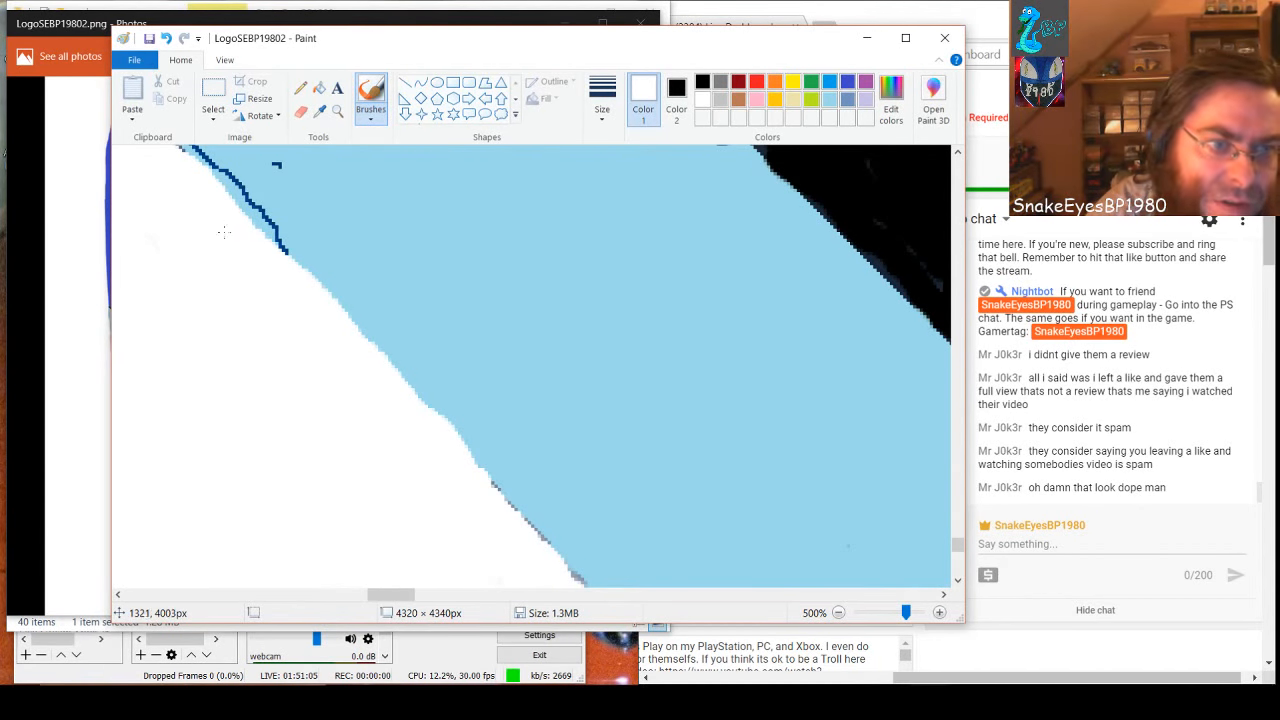
{"action": "left_click_drag", "start_coordinate": [193, 183], "coordinate": [171, 152]}
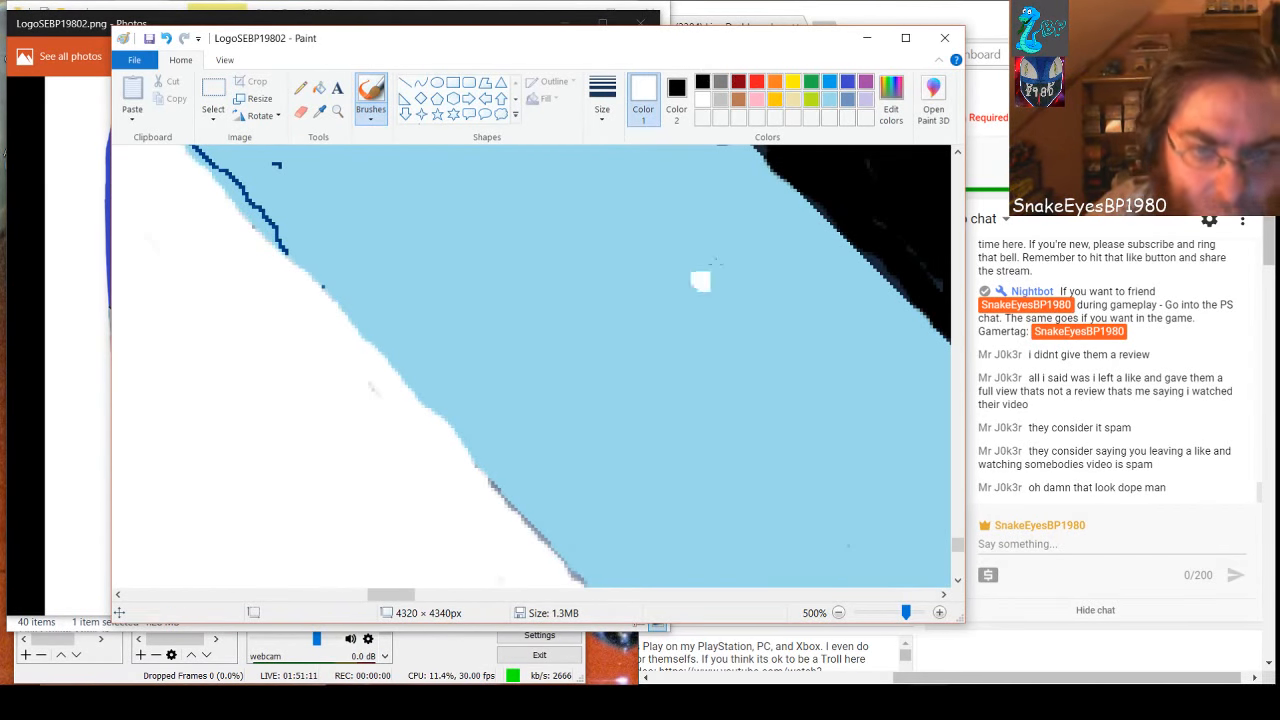
Cover the dark blue outline and the stray dark pixels along this white-side edge with light blue
{"action": "left_click", "coordinate": [830, 100]}
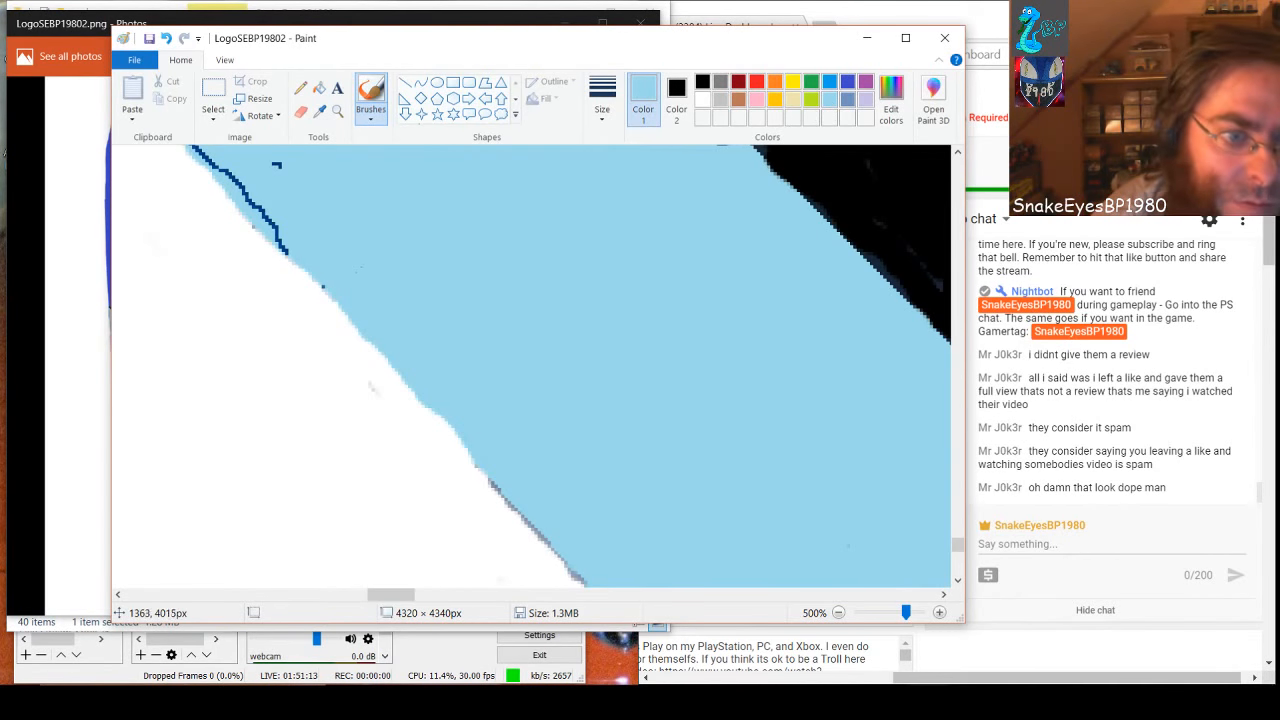
{"action": "mouse_move", "coordinate": [329, 277]}
{"action": "left_mouse_down"}
{"action": "mouse_move", "coordinate": [315, 270]}
{"action": "mouse_move", "coordinate": [474, 437]}
{"action": "mouse_move", "coordinate": [358, 338]}
{"action": "left_mouse_up"}
{"action": "mouse_move", "coordinate": [292, 262]}
{"action": "left_mouse_down"}
{"action": "mouse_move", "coordinate": [236, 178]}
{"action": "mouse_move", "coordinate": [196, 152]}
{"action": "left_mouse_up"}
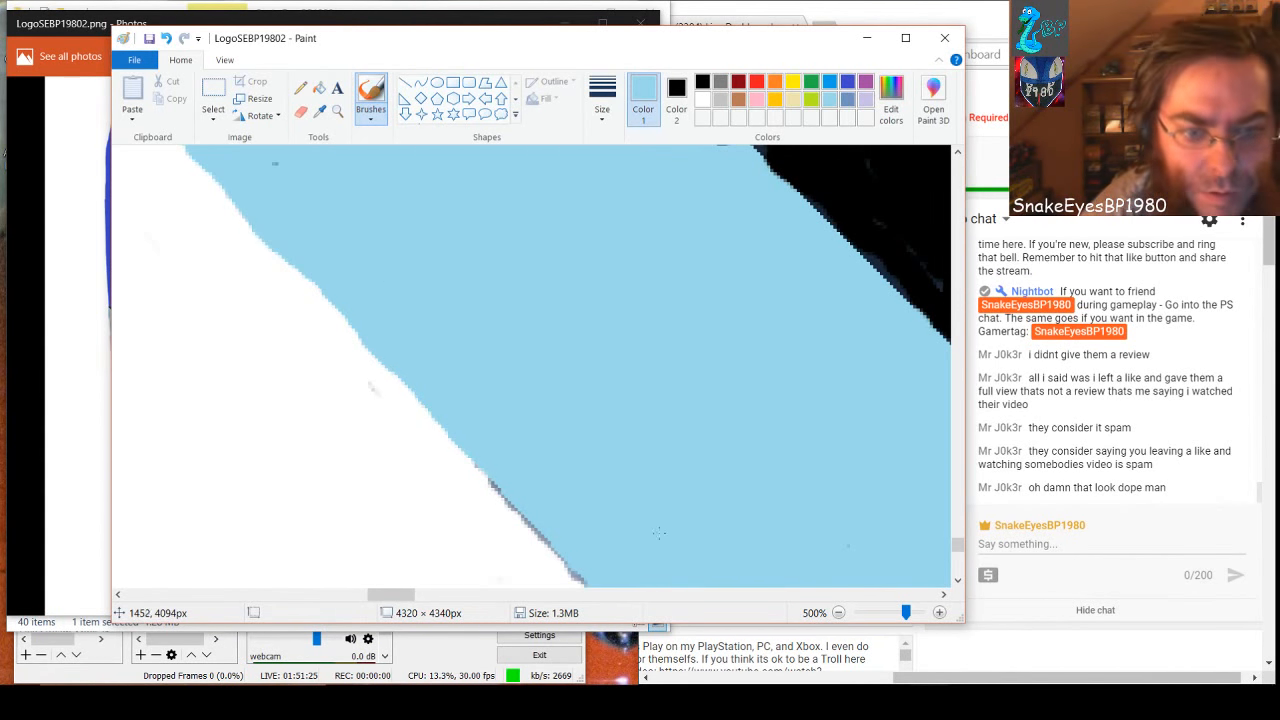
In the adjoining section up the band, cover the dark outline along the black border and the specks beside it with light blue
{"action": "scroll", "coordinate": [694, 473], "scroll_direction": "down", "scroll_amount": 2}
{"action": "scroll", "coordinate": [696, 473], "scroll_direction": "up", "scroll_amount": 3}
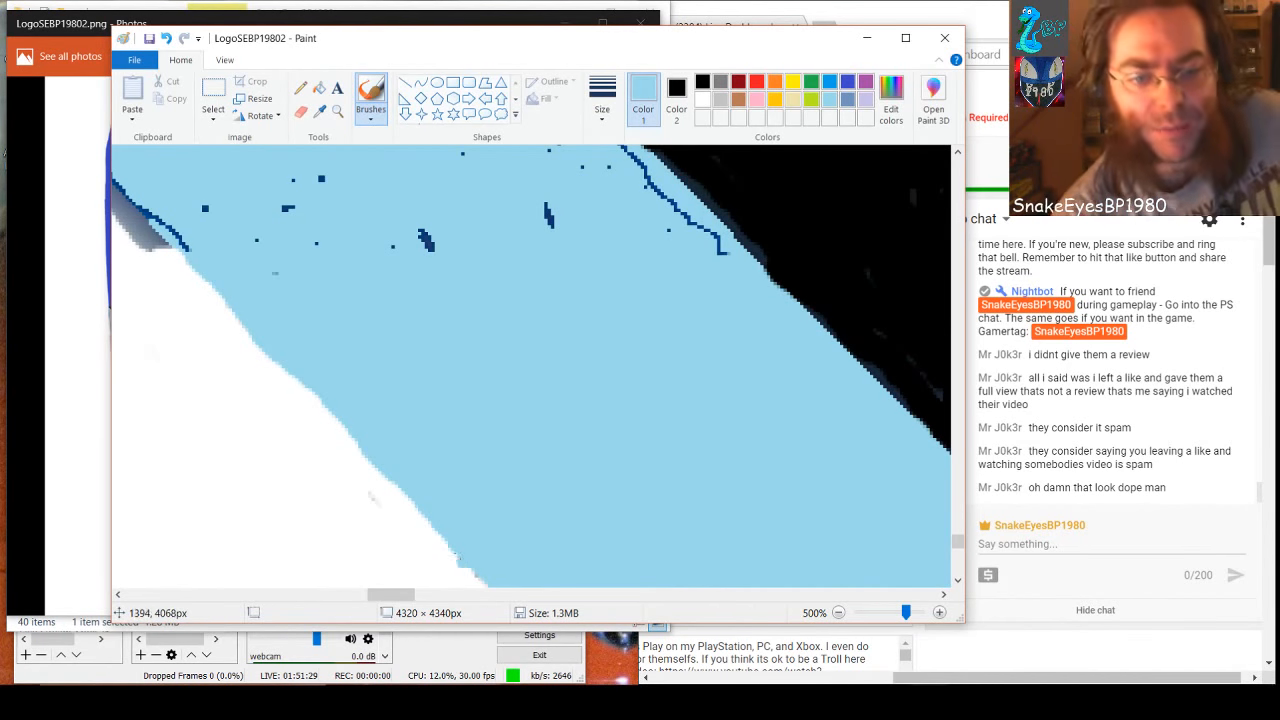
{"action": "left_click_drag", "start_coordinate": [407, 598], "coordinate": [397, 598]}
{"action": "scroll", "coordinate": [460, 535], "scroll_direction": "up", "scroll_amount": 3}
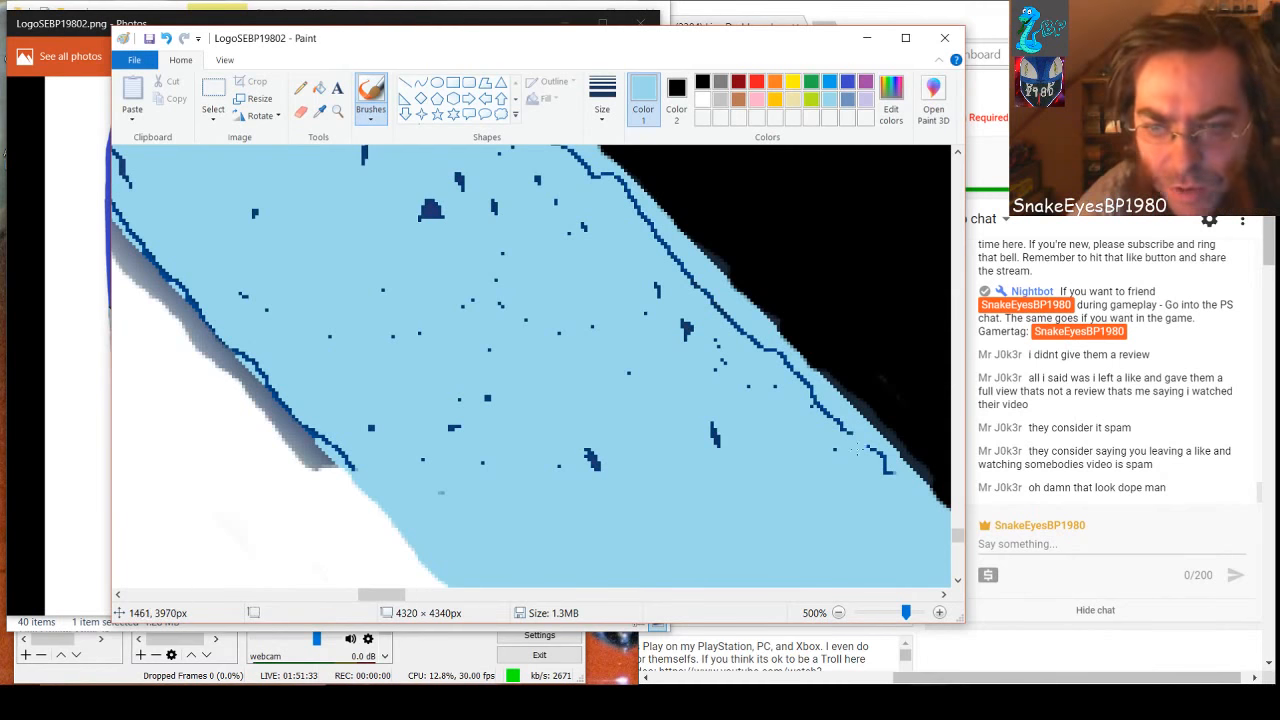
{"action": "mouse_move", "coordinate": [886, 456]}
{"action": "left_mouse_down"}
{"action": "mouse_move", "coordinate": [884, 470]}
{"action": "mouse_move", "coordinate": [684, 280]}
{"action": "mouse_move", "coordinate": [656, 234]}
{"action": "mouse_move", "coordinate": [704, 291]}
{"action": "left_mouse_up"}
{"action": "mouse_move", "coordinate": [734, 347]}
{"action": "left_mouse_down"}
{"action": "mouse_move", "coordinate": [634, 270]}
{"action": "mouse_move", "coordinate": [740, 476]}
{"action": "left_mouse_up"}
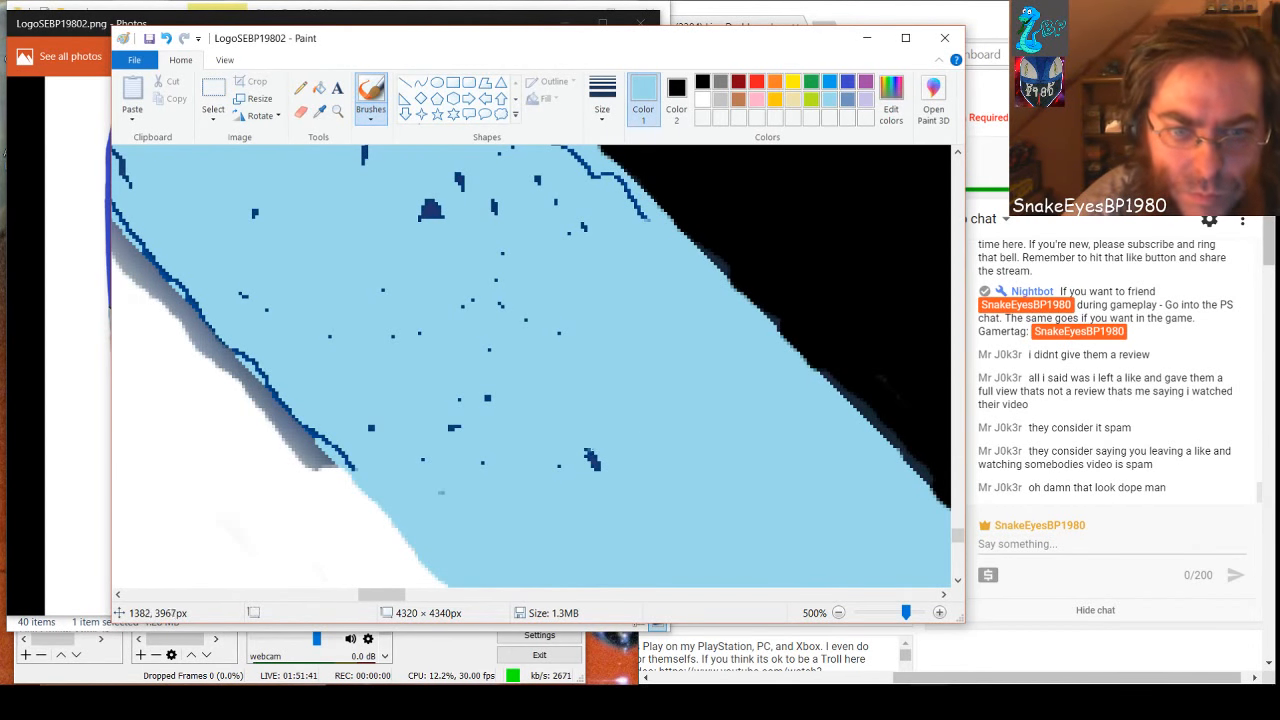
Brush light blue over the mid-band specks and more of the dark outline on the black-border and white-side edges of this section
{"action": "left_click_drag", "start_coordinate": [592, 425], "coordinate": [592, 462]}
{"action": "left_click_drag", "start_coordinate": [469, 411], "coordinate": [484, 361]}
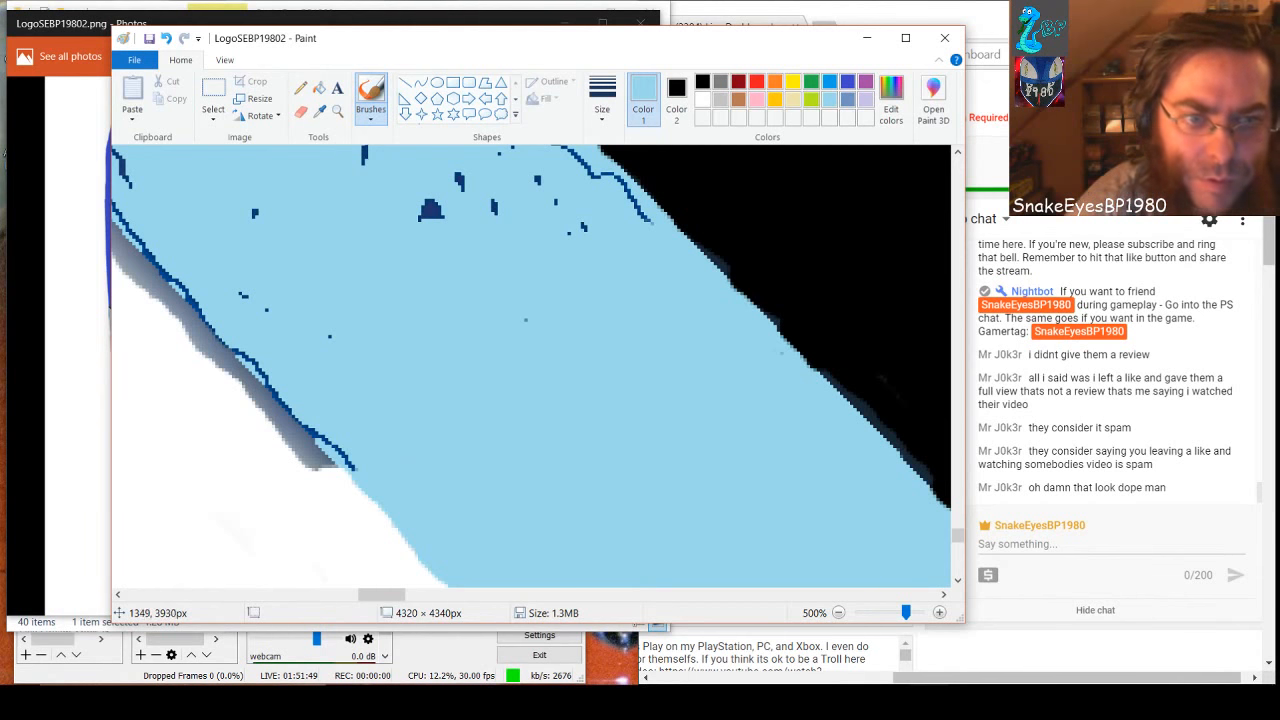
{"action": "mouse_move", "coordinate": [578, 223]}
{"action": "left_mouse_down"}
{"action": "mouse_move", "coordinate": [622, 215]}
{"action": "mouse_move", "coordinate": [642, 228]}
{"action": "mouse_move", "coordinate": [637, 202]}
{"action": "mouse_move", "coordinate": [604, 175]}
{"action": "left_mouse_up"}
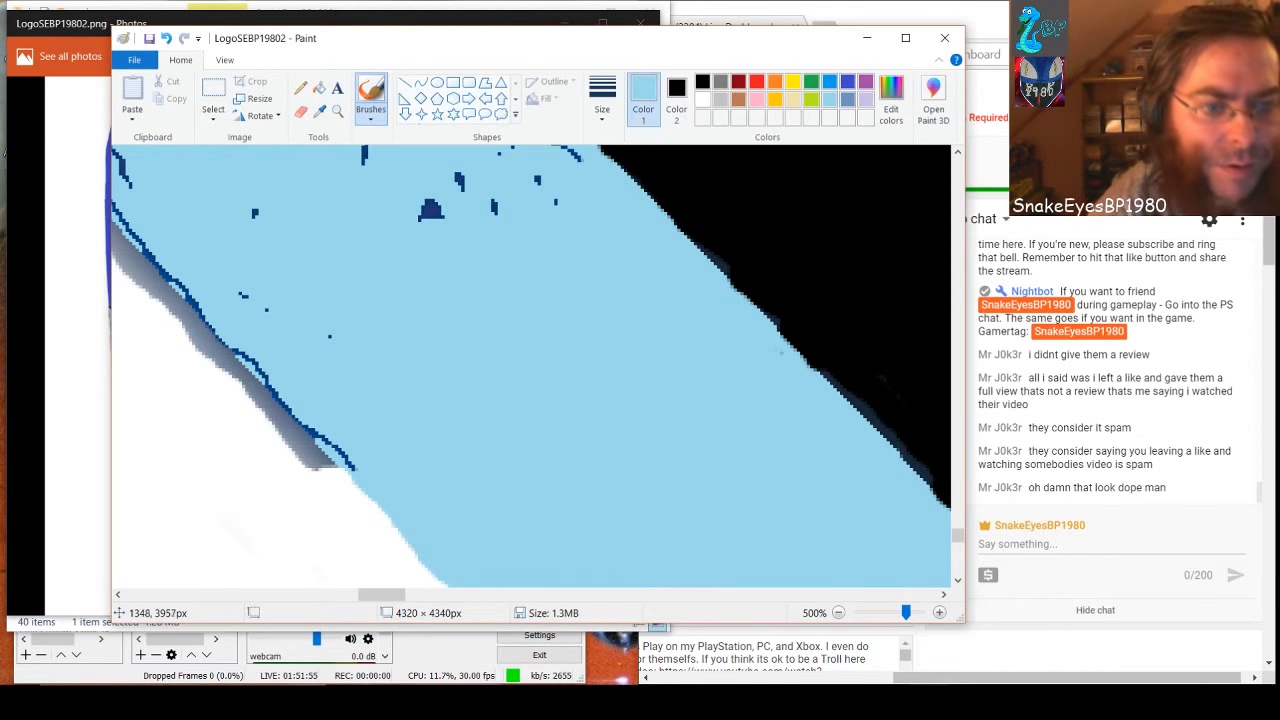
{"action": "mouse_move", "coordinate": [352, 460]}
{"action": "left_mouse_down"}
{"action": "mouse_move", "coordinate": [272, 388]}
{"action": "mouse_move", "coordinate": [148, 233]}
{"action": "mouse_move", "coordinate": [173, 270]}
{"action": "left_mouse_up"}
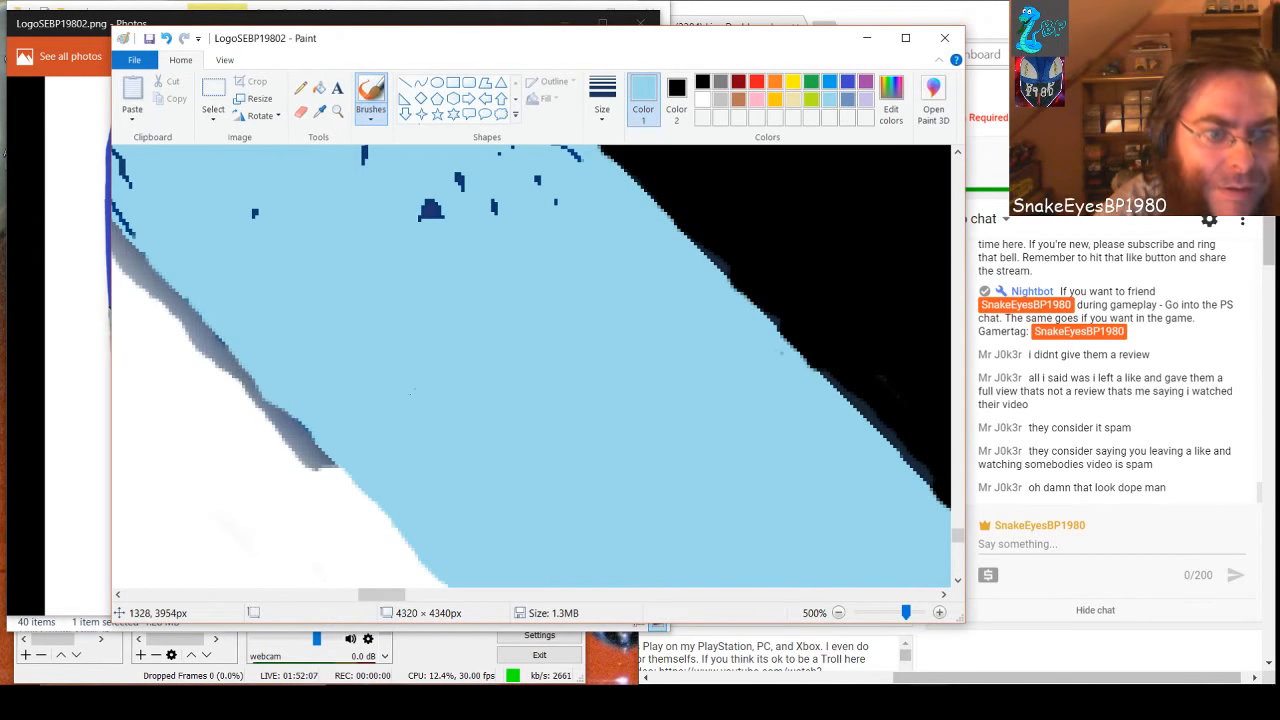
Paint the grey shadow beside this section's lower edge white and undo the last stroke
{"action": "left_click", "coordinate": [703, 100]}
{"action": "mouse_move", "coordinate": [127, 268]}
{"action": "left_mouse_down"}
{"action": "mouse_move", "coordinate": [210, 362]}
{"action": "mouse_move", "coordinate": [208, 330]}
{"action": "mouse_move", "coordinate": [233, 386]}
{"action": "mouse_move", "coordinate": [266, 412]}
{"action": "mouse_move", "coordinate": [250, 384]}
{"action": "mouse_move", "coordinate": [323, 478]}
{"action": "mouse_move", "coordinate": [293, 430]}
{"action": "mouse_move", "coordinate": [249, 400]}
{"action": "left_mouse_up"}
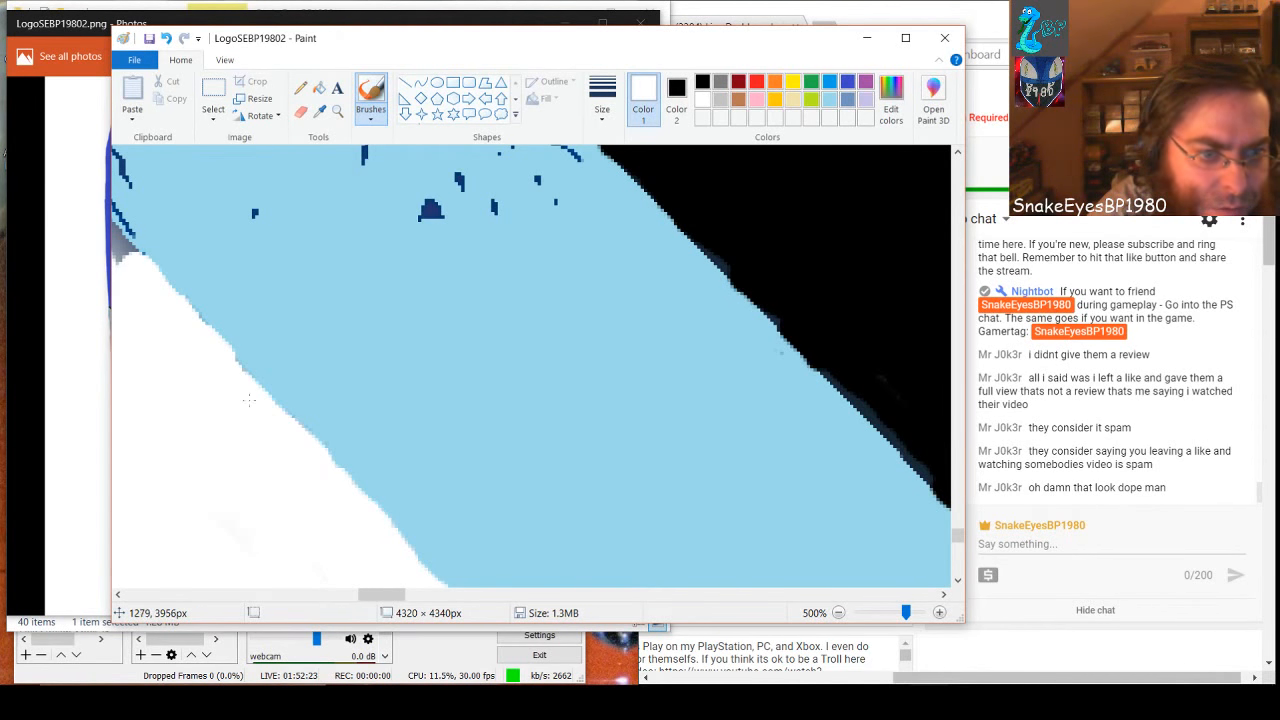
{"action": "left_click_drag", "start_coordinate": [209, 347], "coordinate": [192, 306]}
{"action": "key", "text": "ctrl+z"}
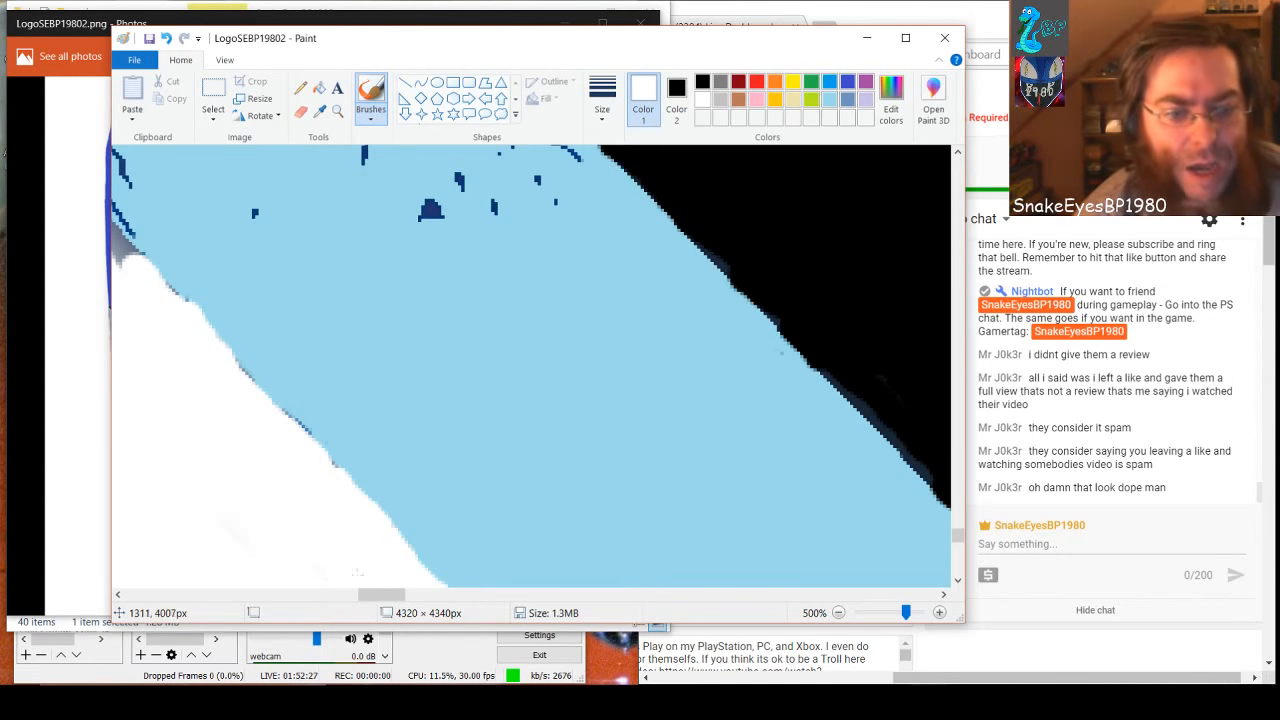
Continue up the band, painting the grey shadow beneath its jagged dark outline white
{"action": "left_click_drag", "start_coordinate": [388, 600], "coordinate": [373, 600]}
{"action": "scroll", "coordinate": [463, 518], "scroll_direction": "up", "scroll_amount": 2}
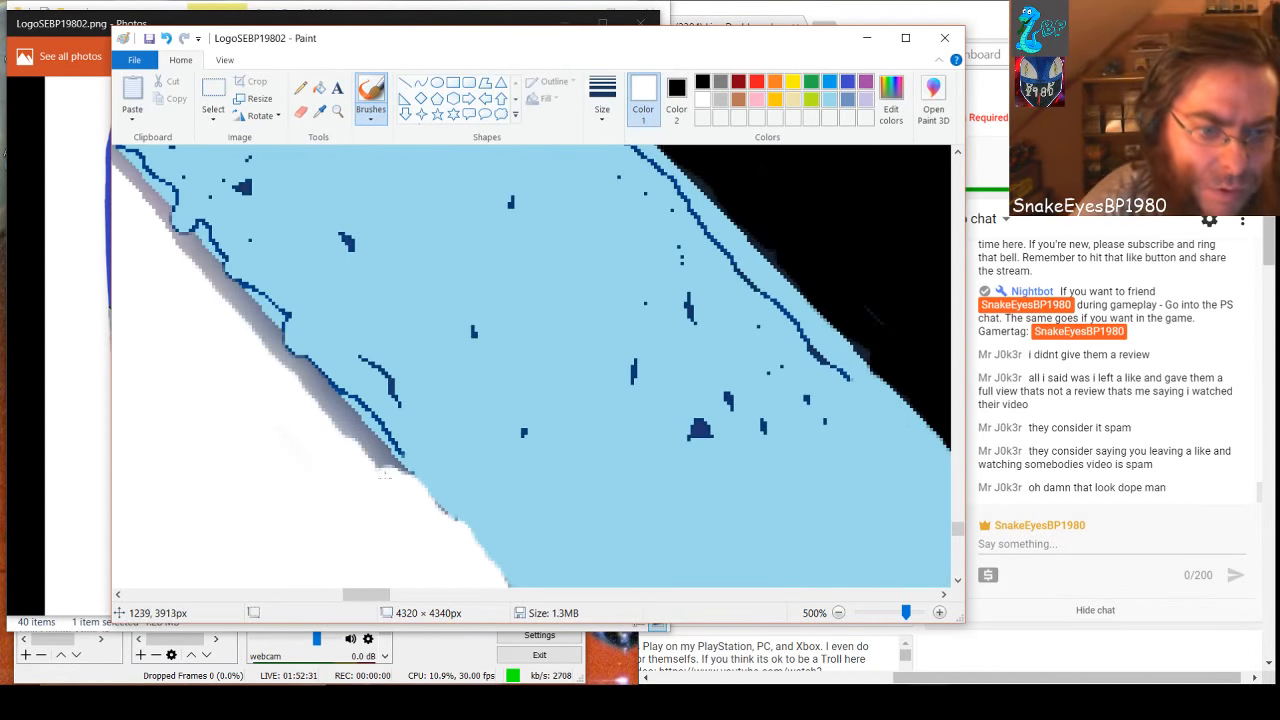
{"action": "mouse_move", "coordinate": [366, 453]}
{"action": "left_mouse_down"}
{"action": "mouse_move", "coordinate": [289, 370]}
{"action": "mouse_move", "coordinate": [337, 421]}
{"action": "left_mouse_up"}
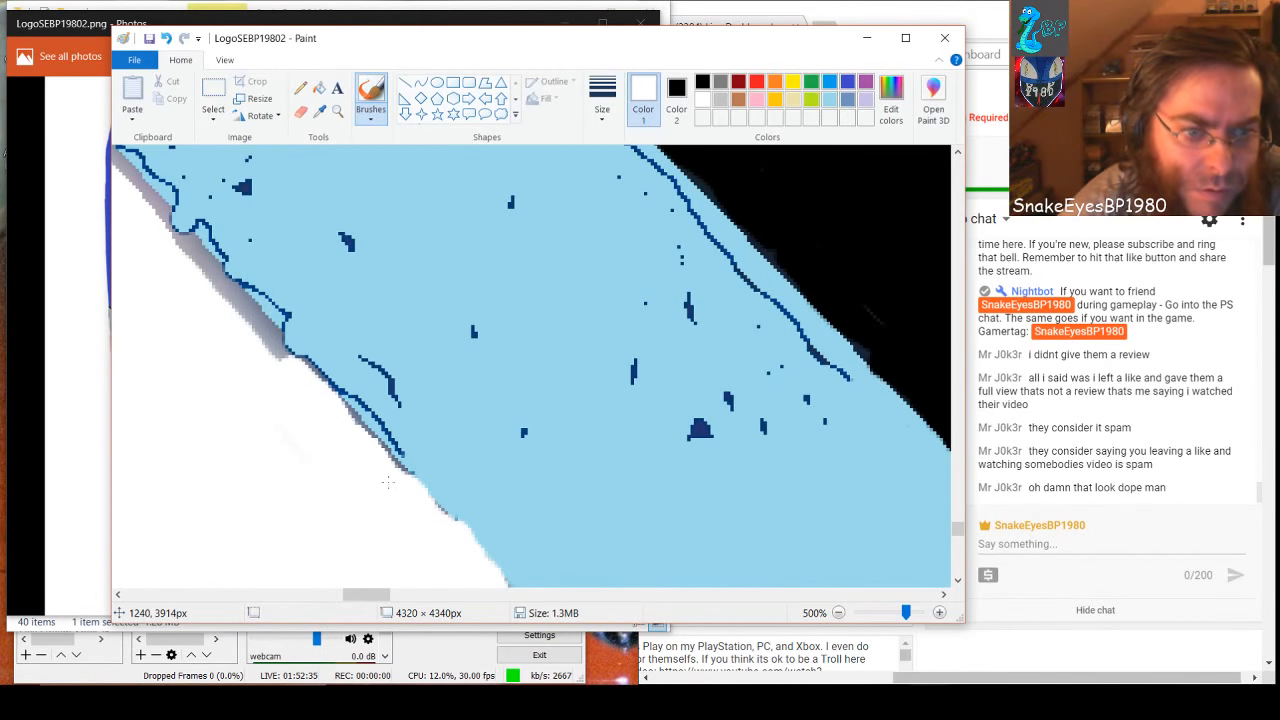
{"action": "mouse_move", "coordinate": [378, 465]}
{"action": "left_mouse_down"}
{"action": "mouse_move", "coordinate": [215, 265]}
{"action": "mouse_move", "coordinate": [128, 185]}
{"action": "mouse_move", "coordinate": [106, 143]}
{"action": "left_mouse_up"}
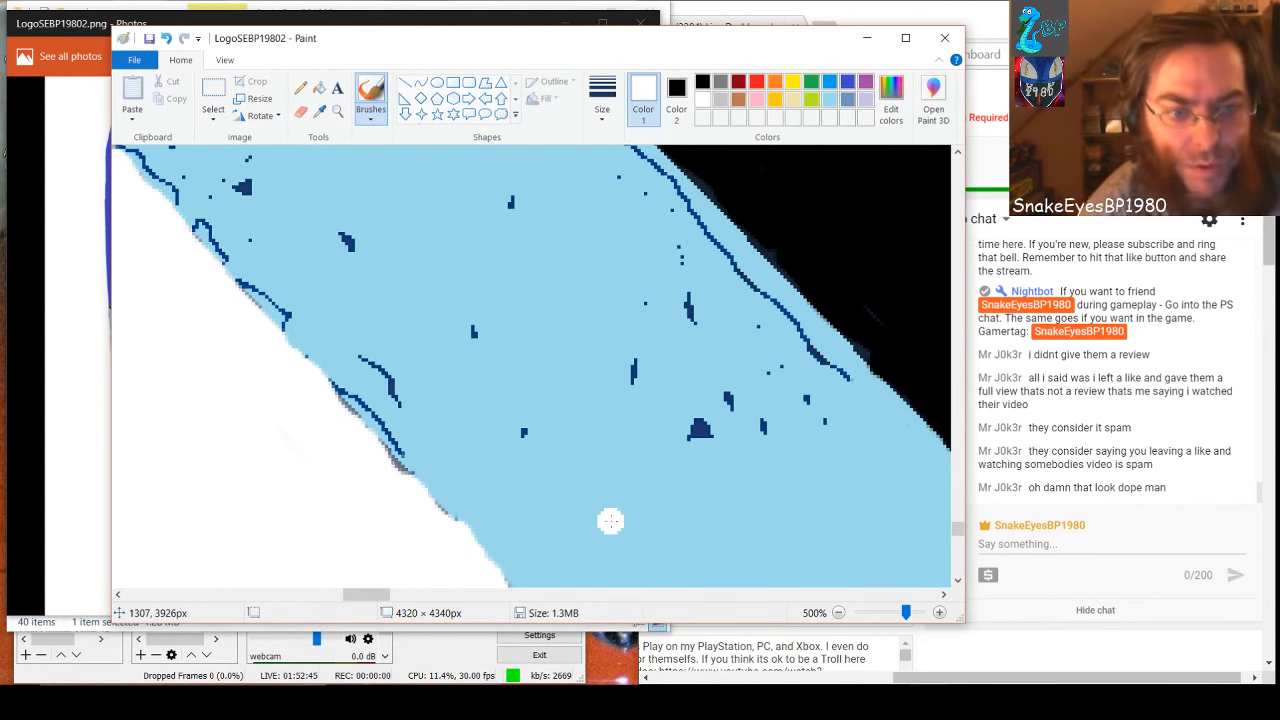
Cover the lower stretch of the black-border outline and the cluster of dark blotches near it with light blue
{"action": "left_click", "coordinate": [828, 100]}
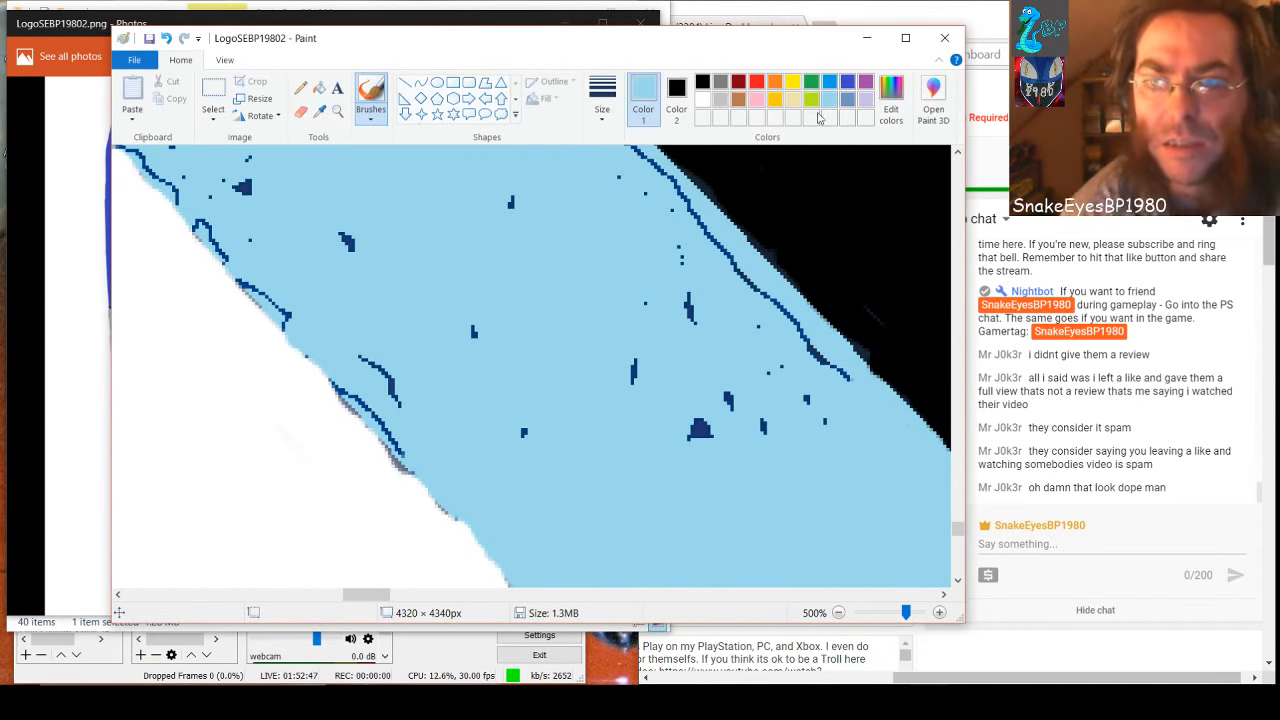
{"action": "mouse_move", "coordinate": [820, 355]}
{"action": "left_mouse_down"}
{"action": "mouse_move", "coordinate": [830, 400]}
{"action": "mouse_move", "coordinate": [813, 440]}
{"action": "mouse_move", "coordinate": [803, 343]}
{"action": "mouse_move", "coordinate": [833, 374]}
{"action": "mouse_move", "coordinate": [741, 440]}
{"action": "mouse_move", "coordinate": [663, 430]}
{"action": "mouse_move", "coordinate": [782, 308]}
{"action": "mouse_move", "coordinate": [727, 255]}
{"action": "left_mouse_up"}
{"action": "left_click", "coordinate": [763, 427]}
{"action": "left_click", "coordinate": [700, 430]}
{"action": "left_click", "coordinate": [728, 400]}
{"action": "left_click", "coordinate": [689, 308]}
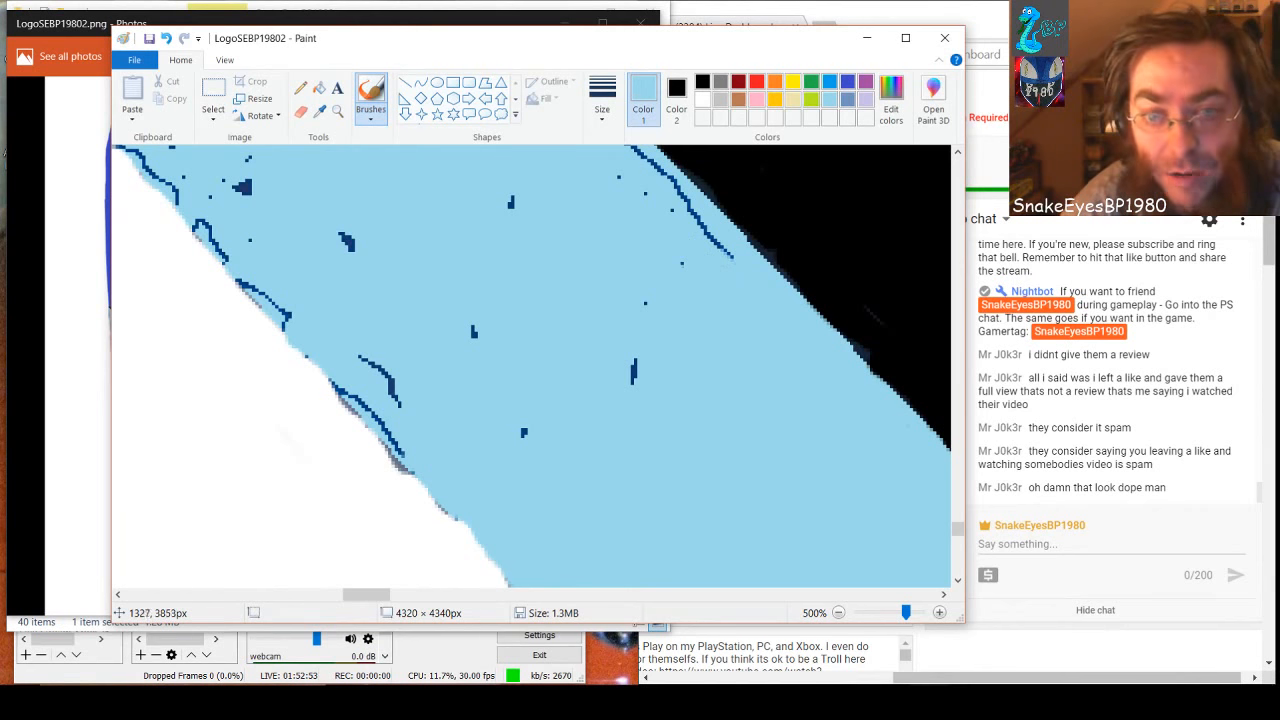
{"action": "left_click", "coordinate": [633, 372]}
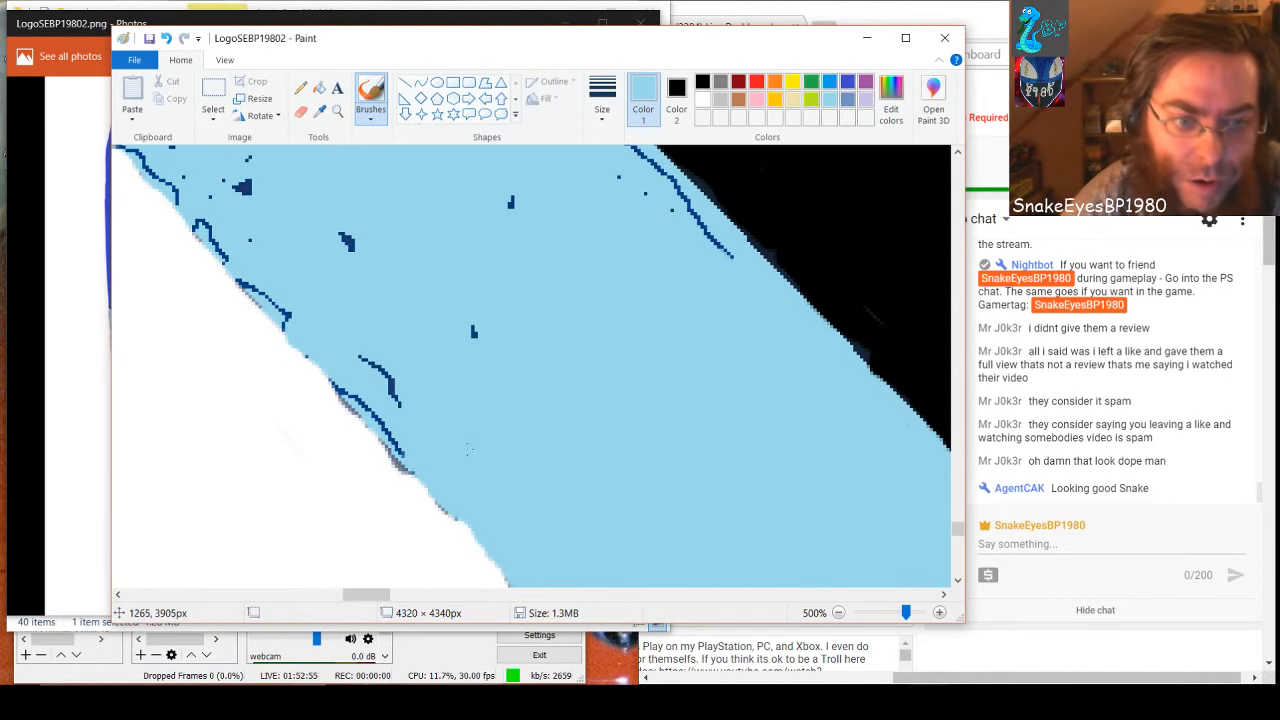
Paint light blue over the curved dark mark, the mid-band blotches and the rest of this section's outline along the black border
{"action": "left_click_drag", "start_coordinate": [389, 386], "coordinate": [400, 405]}
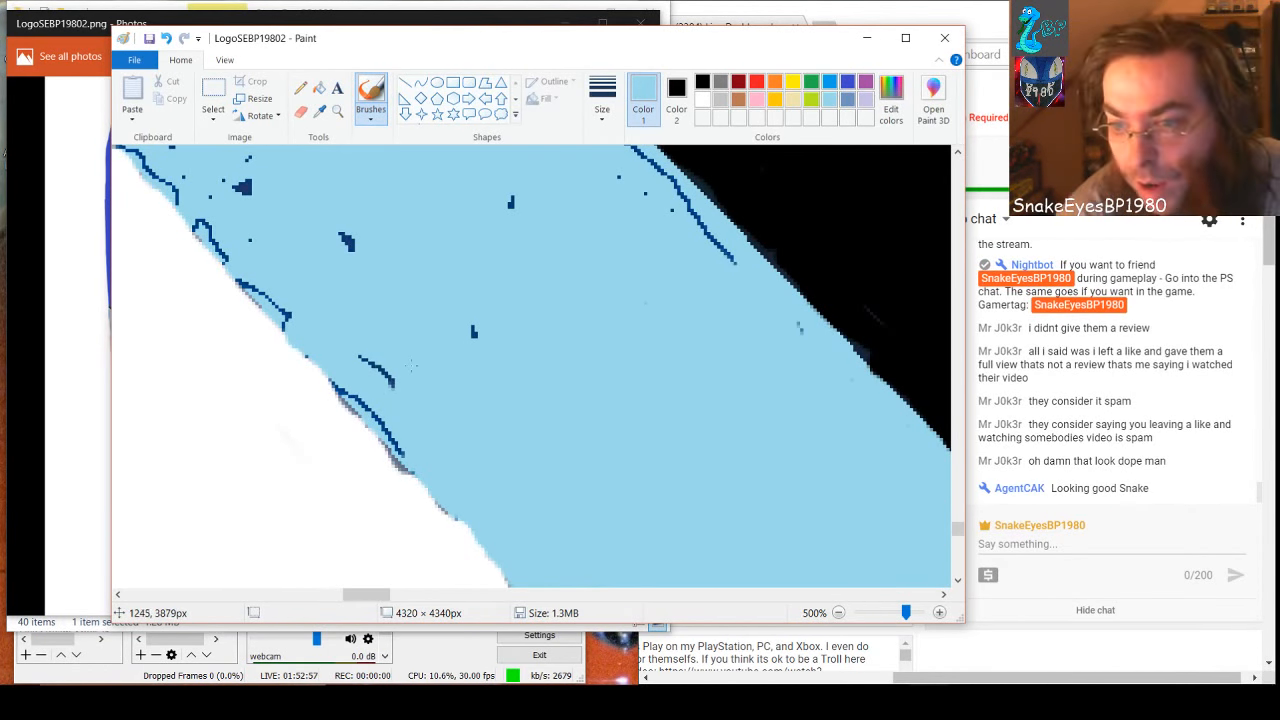
{"action": "left_click_drag", "start_coordinate": [361, 357], "coordinate": [392, 378]}
{"action": "left_click", "coordinate": [474, 332]}
{"action": "left_click", "coordinate": [511, 202]}
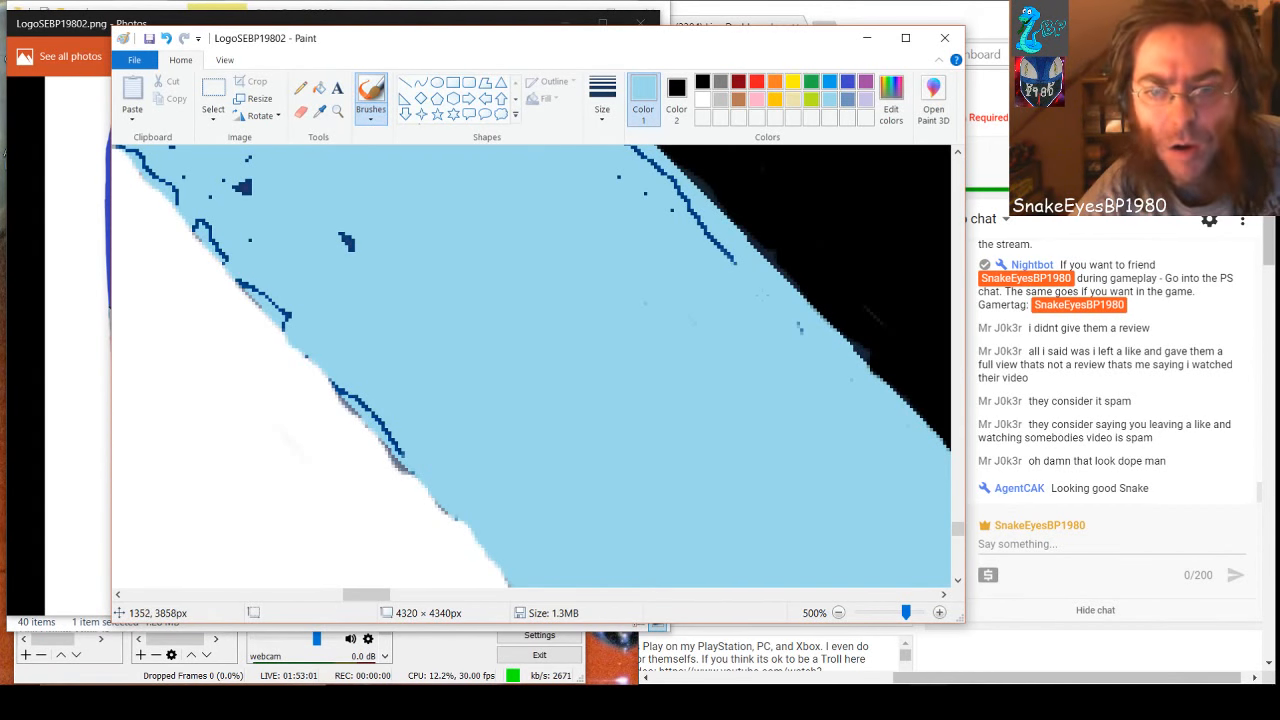
{"action": "mouse_move", "coordinate": [712, 262]}
{"action": "left_mouse_down"}
{"action": "mouse_move", "coordinate": [626, 172]}
{"action": "mouse_move", "coordinate": [681, 200]}
{"action": "mouse_move", "coordinate": [628, 150]}
{"action": "left_mouse_up"}
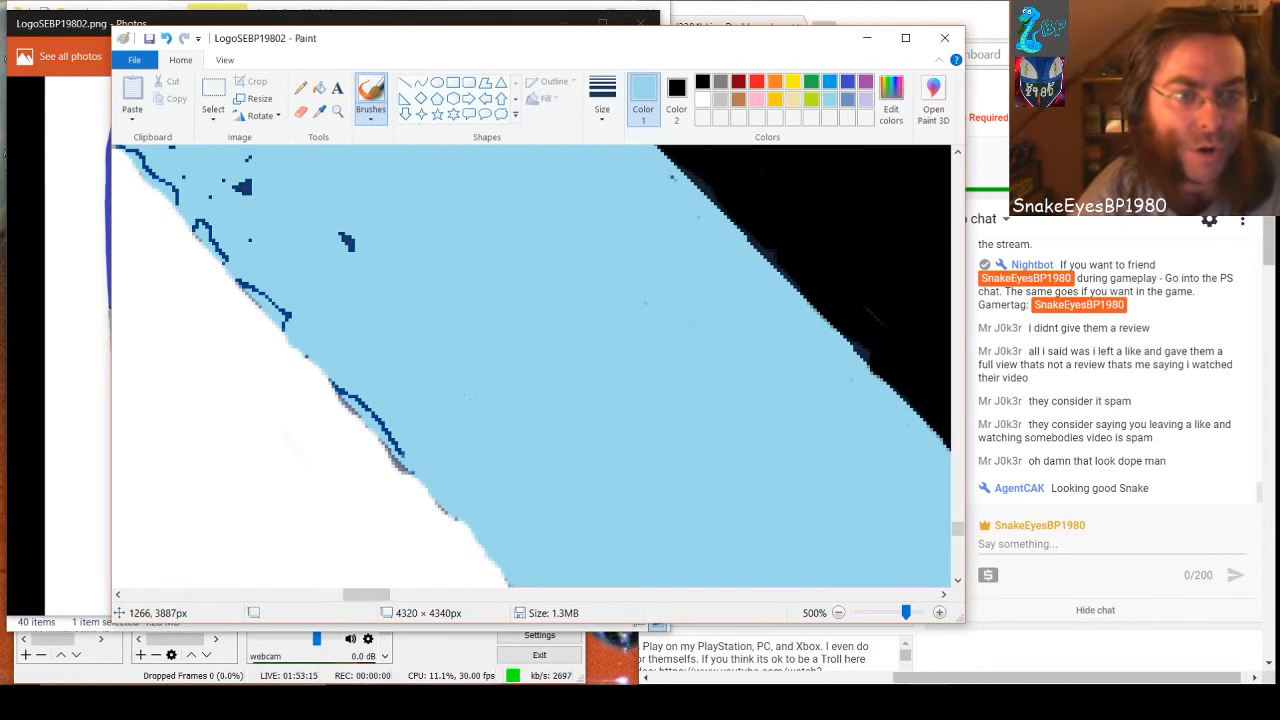
{"action": "left_click_drag", "start_coordinate": [354, 249], "coordinate": [348, 240]}
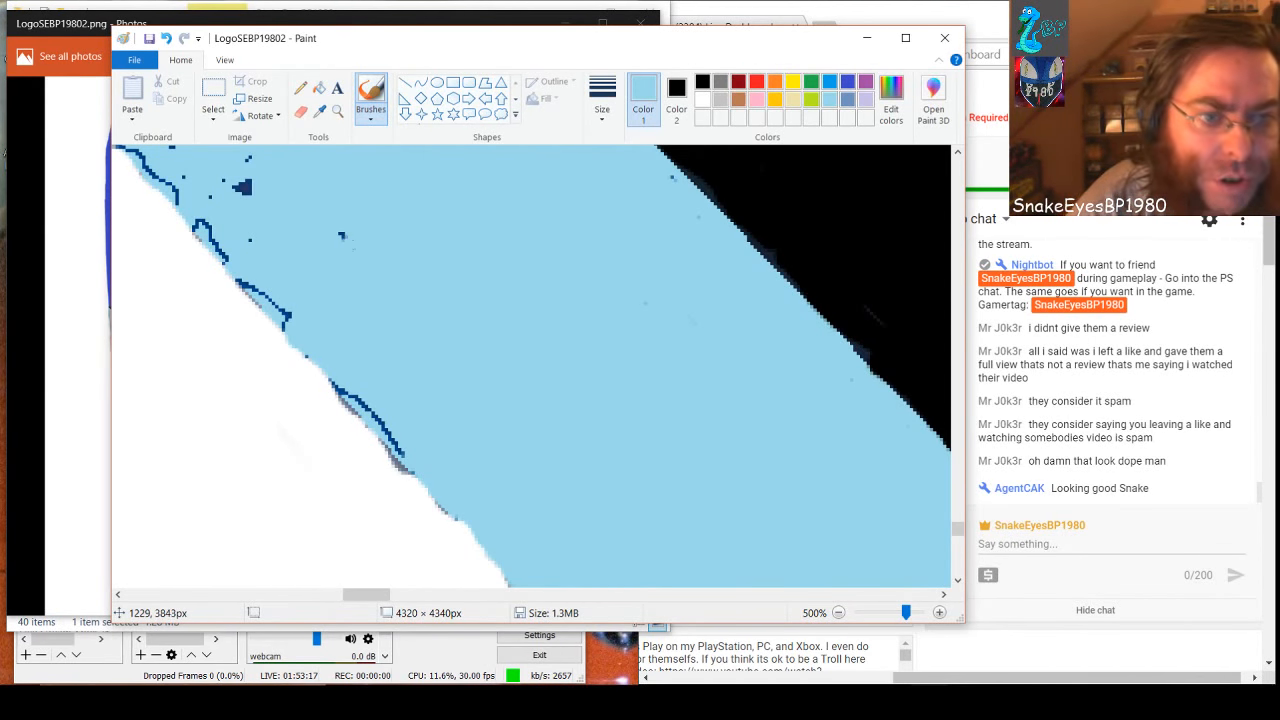
Cover the dark outline segments along the white-side edge with light blue, undoing unwanted strokes along the way
{"action": "mouse_move", "coordinate": [393, 441]}
{"action": "left_mouse_down"}
{"action": "mouse_move", "coordinate": [352, 396]}
{"action": "mouse_move", "coordinate": [334, 398]}
{"action": "mouse_move", "coordinate": [415, 453]}
{"action": "left_mouse_up"}
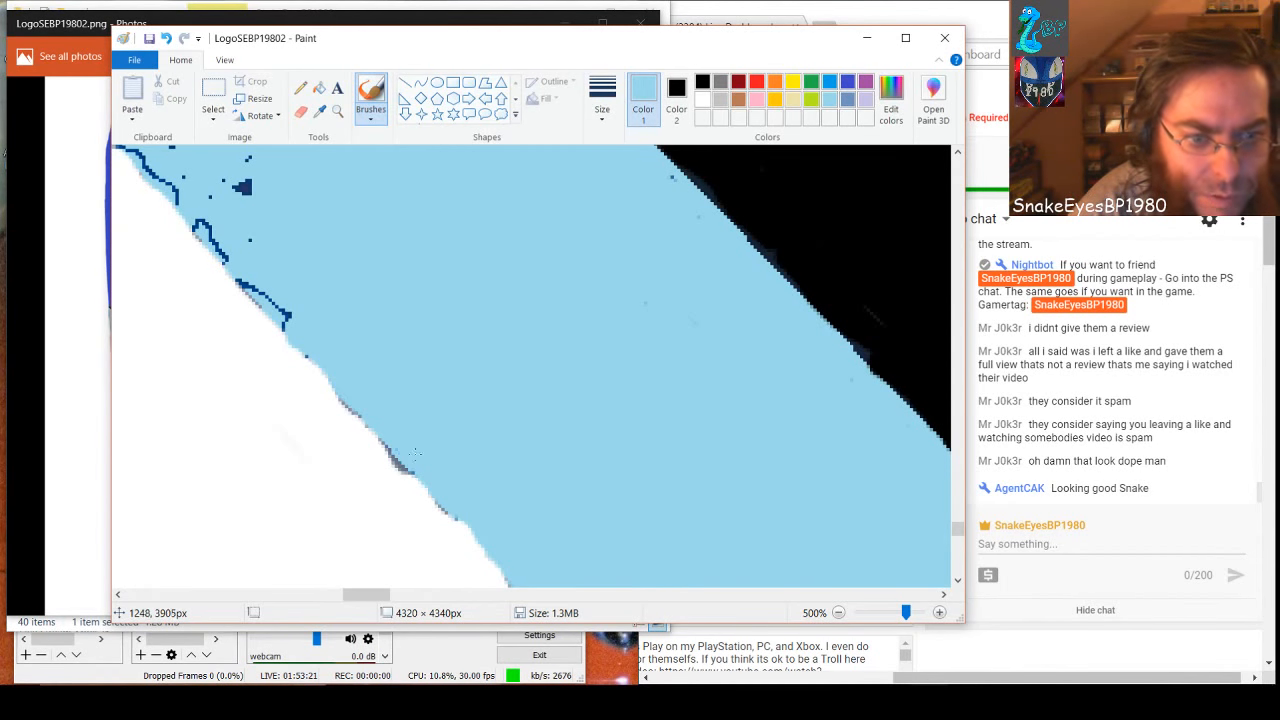
{"action": "key", "text": "ctrl+z"}
{"action": "key", "text": "ctrl+z"}
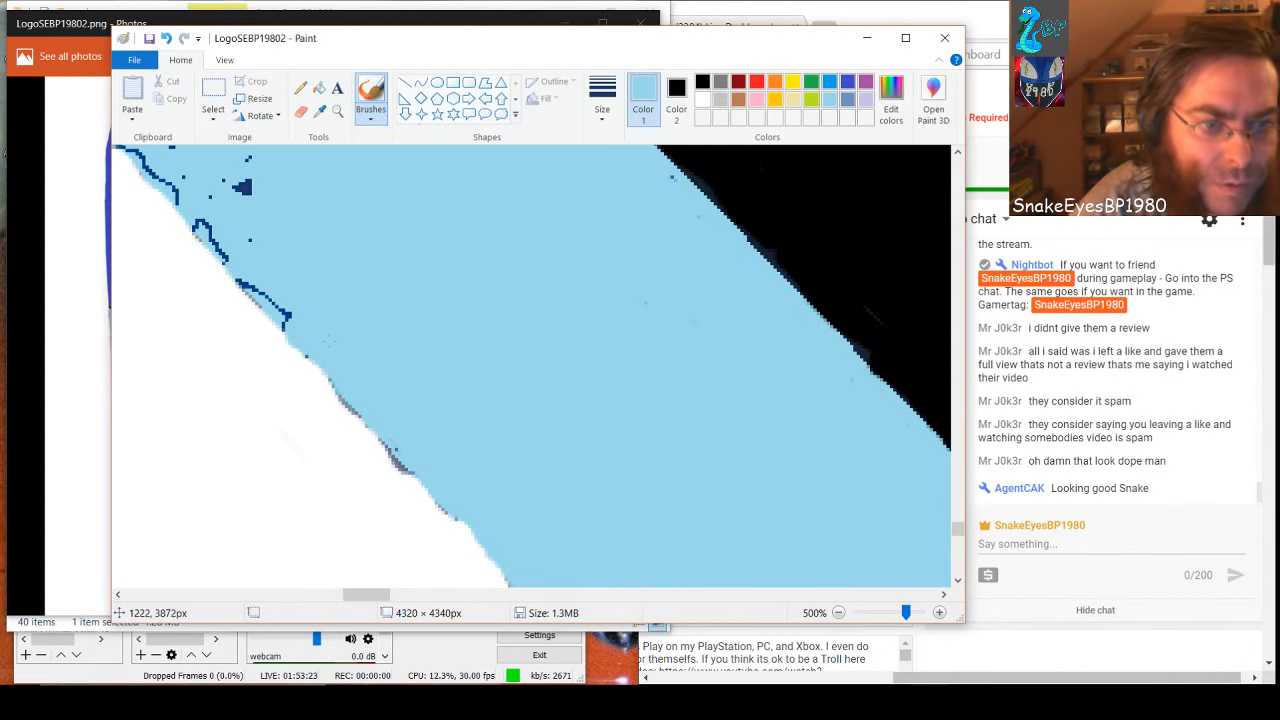
{"action": "left_click_drag", "start_coordinate": [319, 359], "coordinate": [299, 344]}
{"action": "left_click_drag", "start_coordinate": [263, 282], "coordinate": [347, 376]}
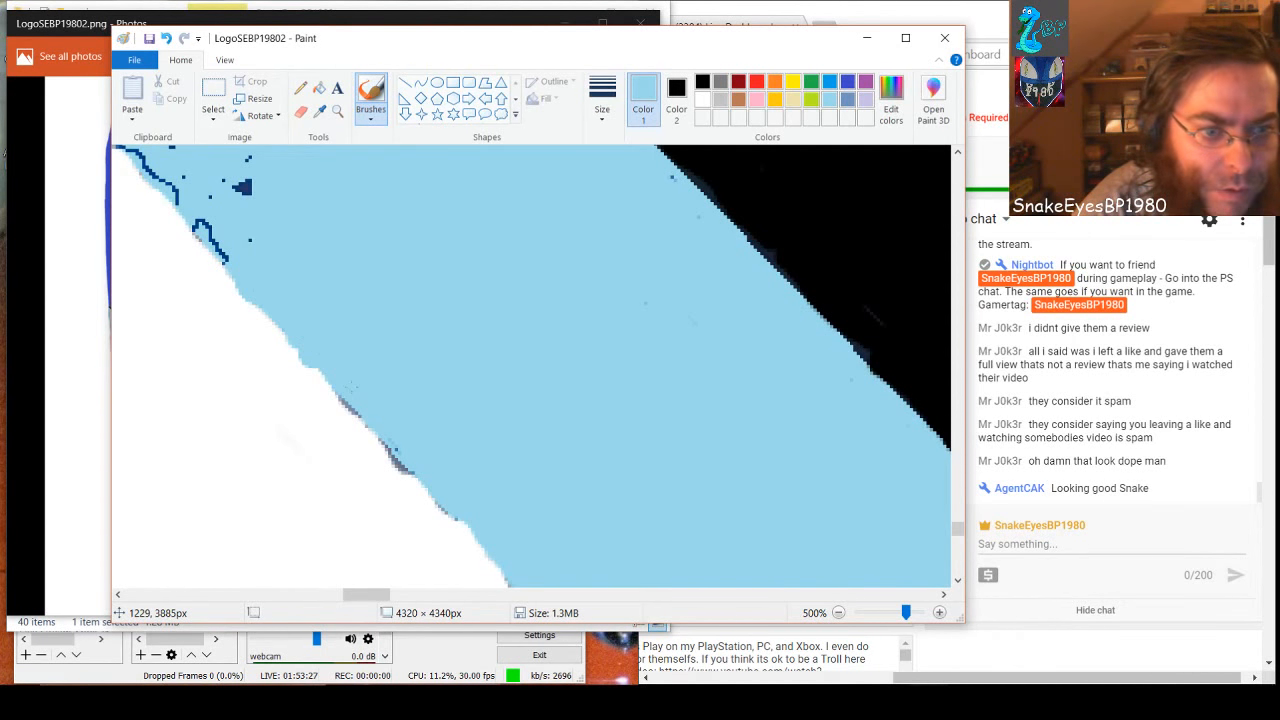
{"action": "mouse_move", "coordinate": [200, 240]}
{"action": "left_mouse_down"}
{"action": "mouse_move", "coordinate": [192, 225]}
{"action": "mouse_move", "coordinate": [222, 266]}
{"action": "mouse_move", "coordinate": [215, 250]}
{"action": "left_mouse_up"}
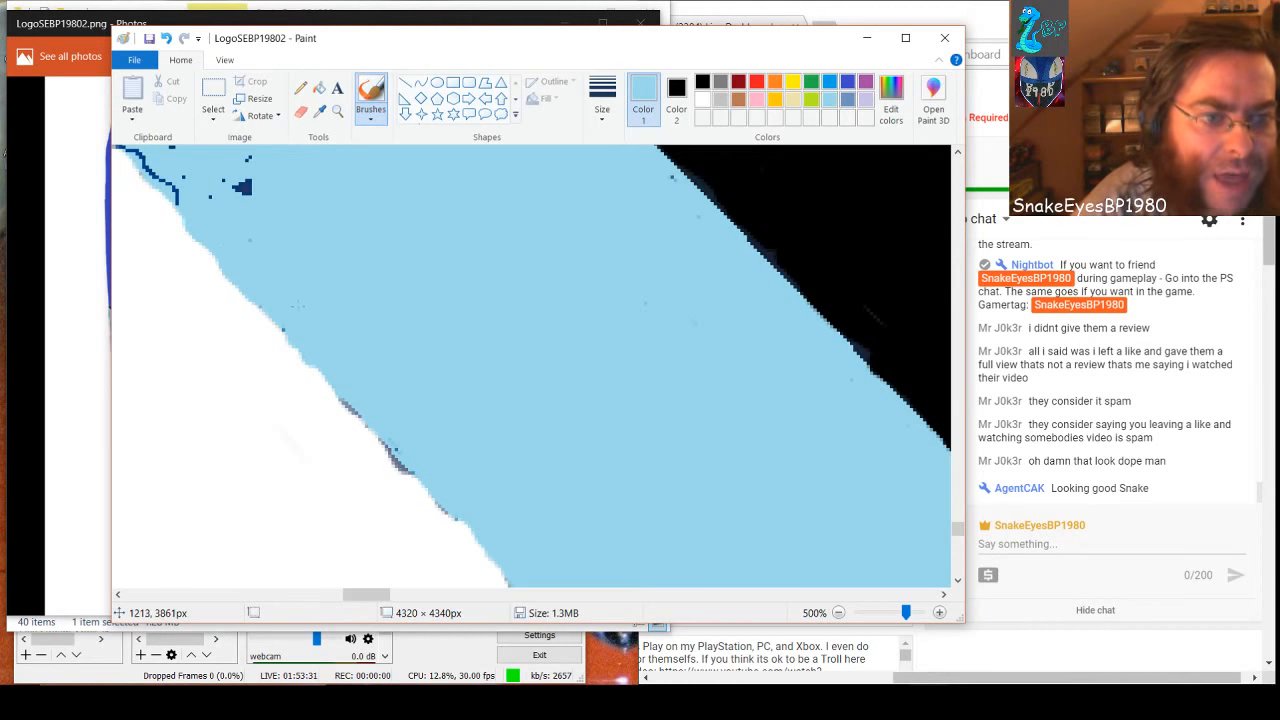
Brush light blue over the grey pixels on the white-side edge, the nearby blotches and the next stretch of black-border outline
{"action": "left_click_drag", "start_coordinate": [366, 595], "coordinate": [357, 595]}
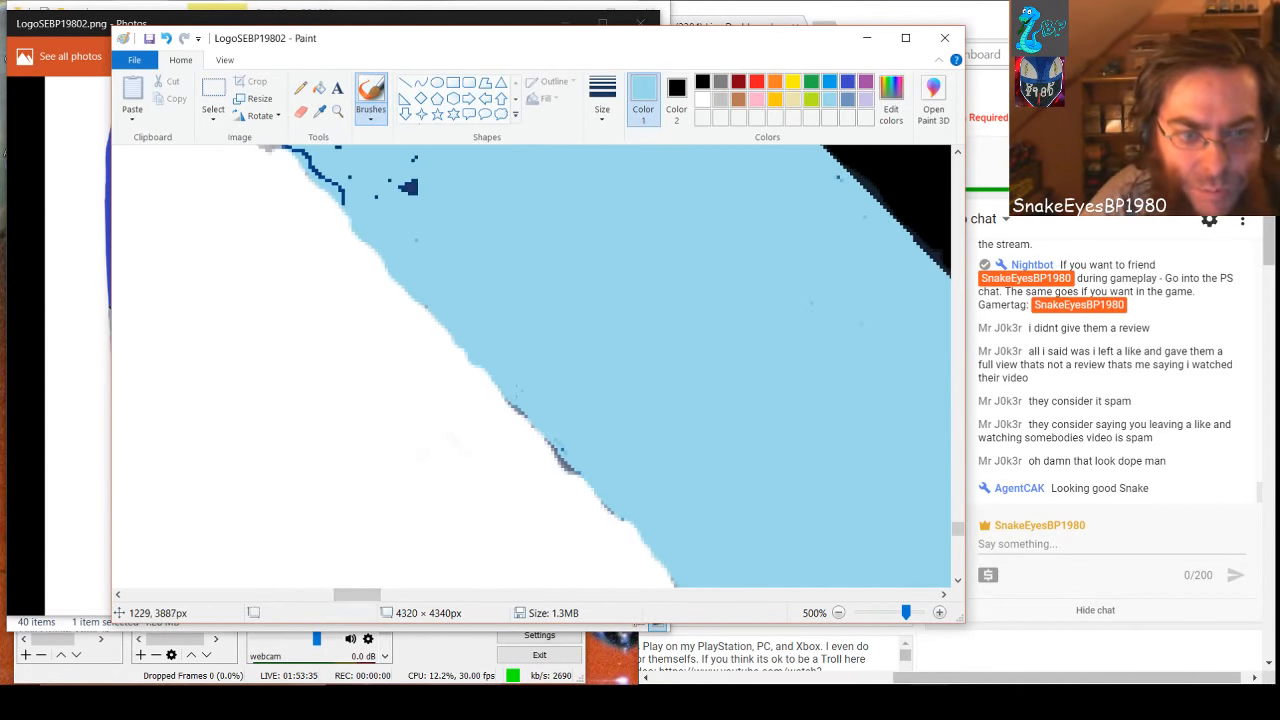
{"action": "mouse_move", "coordinate": [533, 418]}
{"action": "left_mouse_down"}
{"action": "mouse_move", "coordinate": [586, 486]}
{"action": "mouse_move", "coordinate": [612, 487]}
{"action": "mouse_move", "coordinate": [644, 545]}
{"action": "left_mouse_up"}
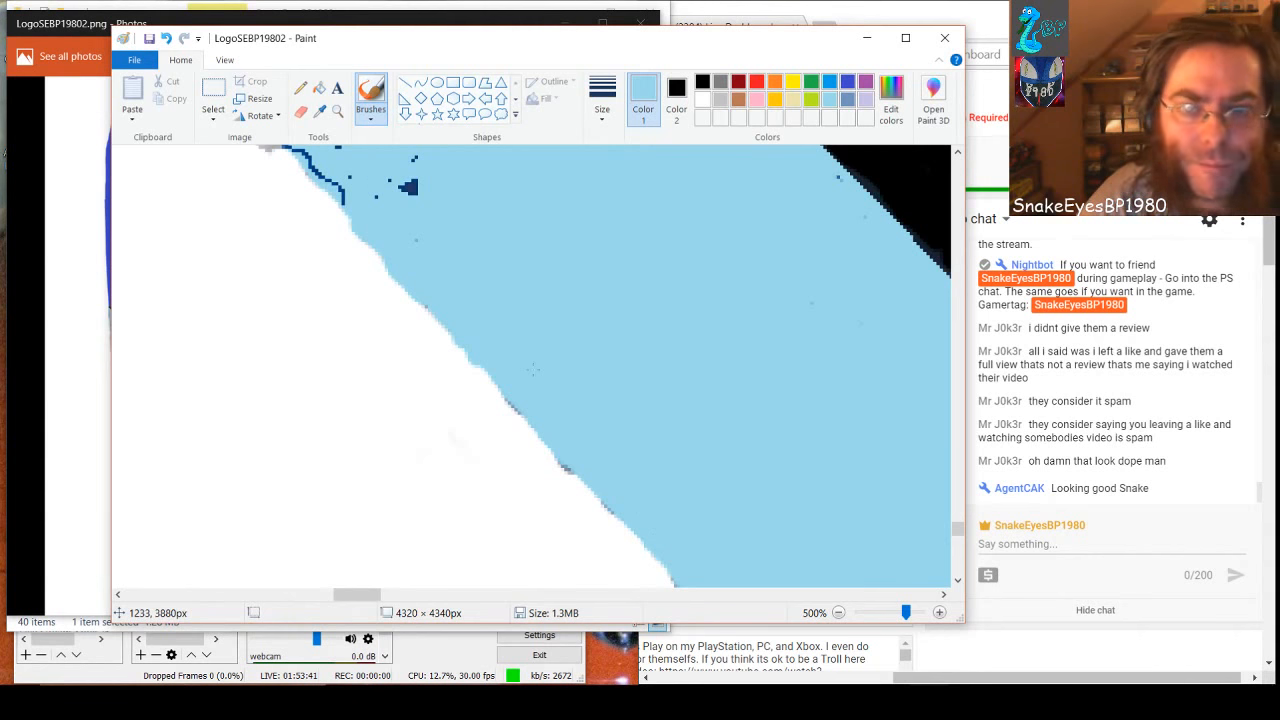
{"action": "scroll", "coordinate": [533, 370], "scroll_direction": "up", "scroll_amount": 2}
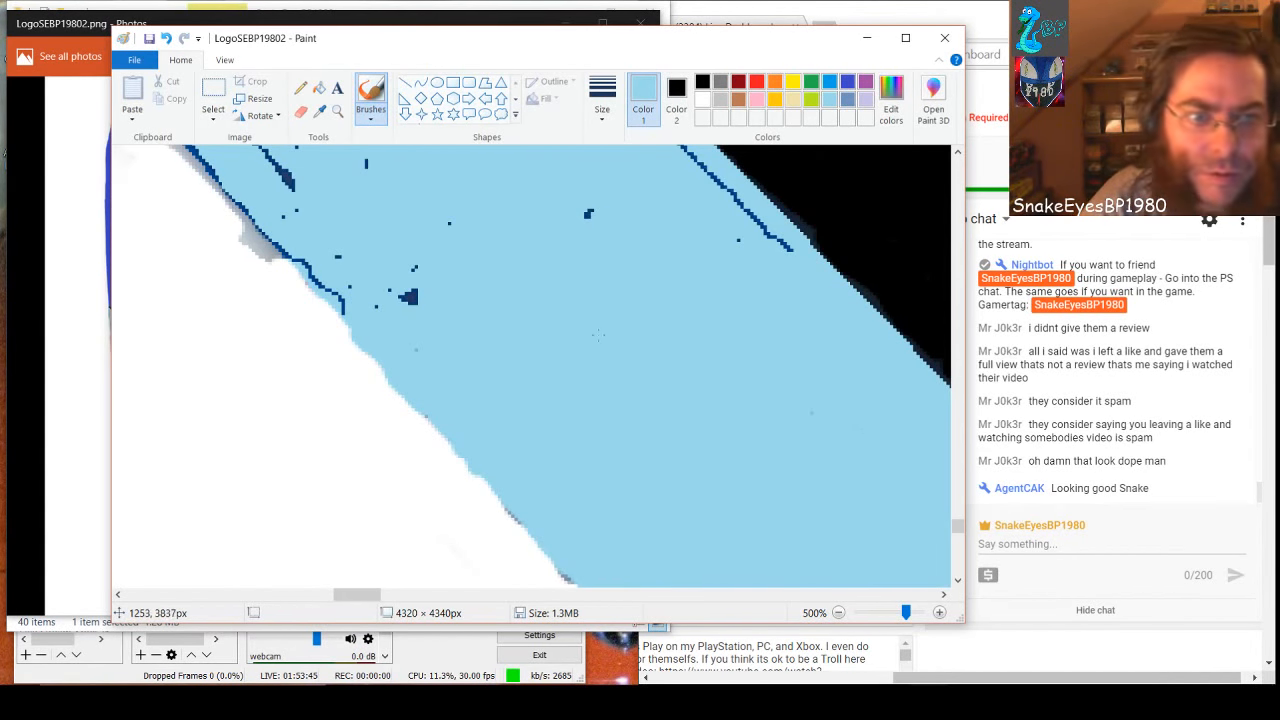
{"action": "left_click_drag", "start_coordinate": [416, 266], "coordinate": [413, 301]}
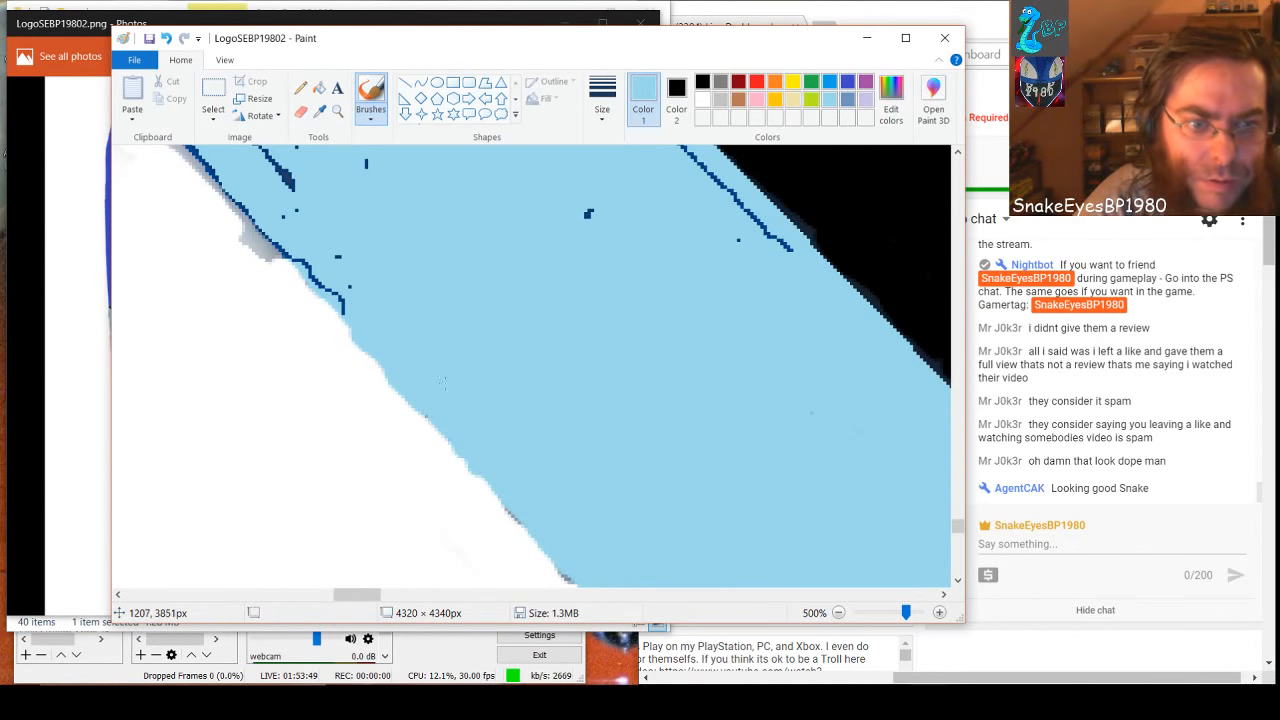
{"action": "left_click", "coordinate": [588, 214]}
{"action": "mouse_move", "coordinate": [788, 248]}
{"action": "left_mouse_down"}
{"action": "mouse_move", "coordinate": [748, 198]}
{"action": "mouse_move", "coordinate": [670, 148]}
{"action": "left_mouse_up"}
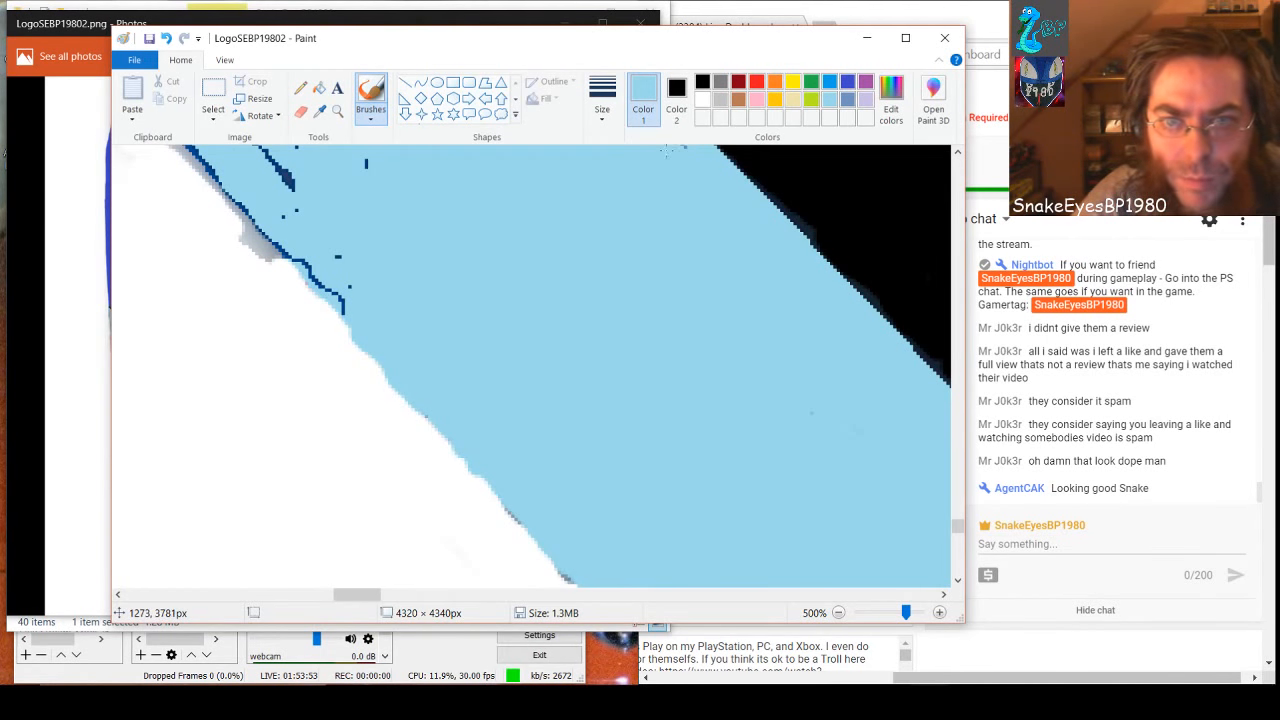
Paint light blue over the next stretch of black-border outline and the blotches and specks in the middle of the band
{"action": "scroll", "coordinate": [648, 375], "scroll_direction": "up", "scroll_amount": 3}
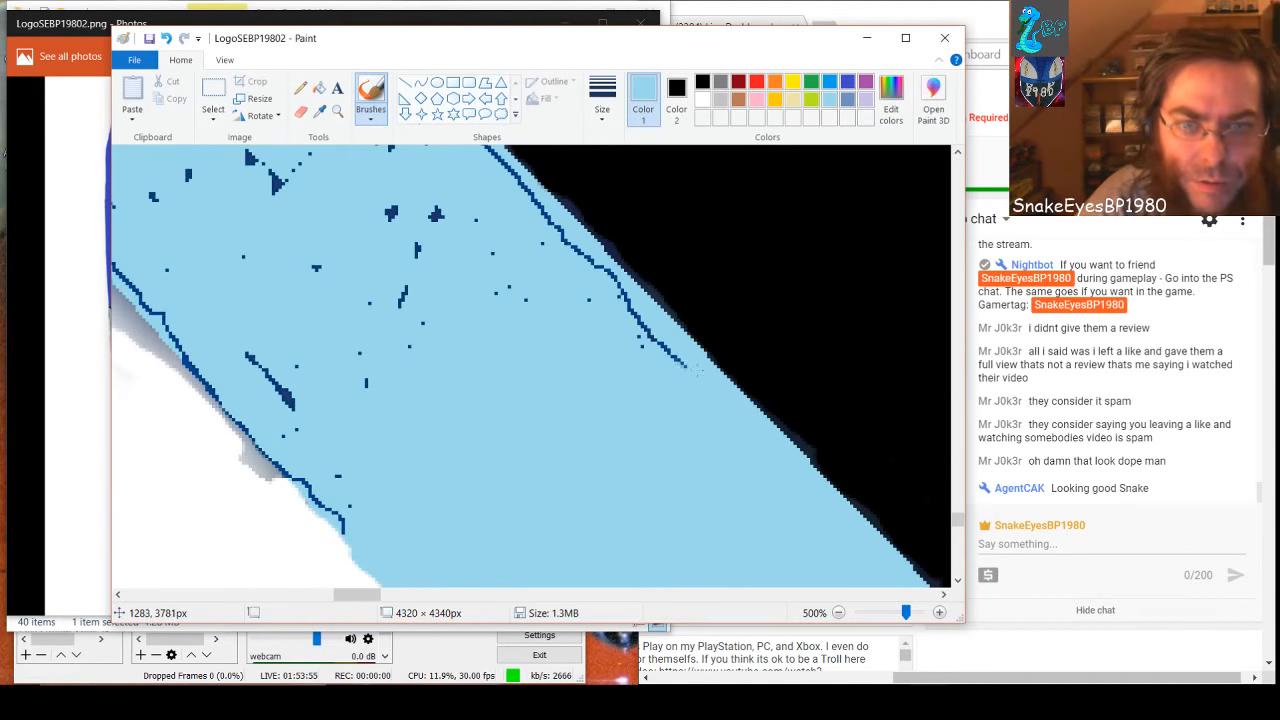
{"action": "mouse_move", "coordinate": [625, 297]}
{"action": "left_mouse_down"}
{"action": "mouse_move", "coordinate": [560, 228]}
{"action": "mouse_move", "coordinate": [508, 203]}
{"action": "mouse_move", "coordinate": [538, 213]}
{"action": "mouse_move", "coordinate": [495, 154]}
{"action": "left_mouse_up"}
{"action": "left_click", "coordinate": [435, 213]}
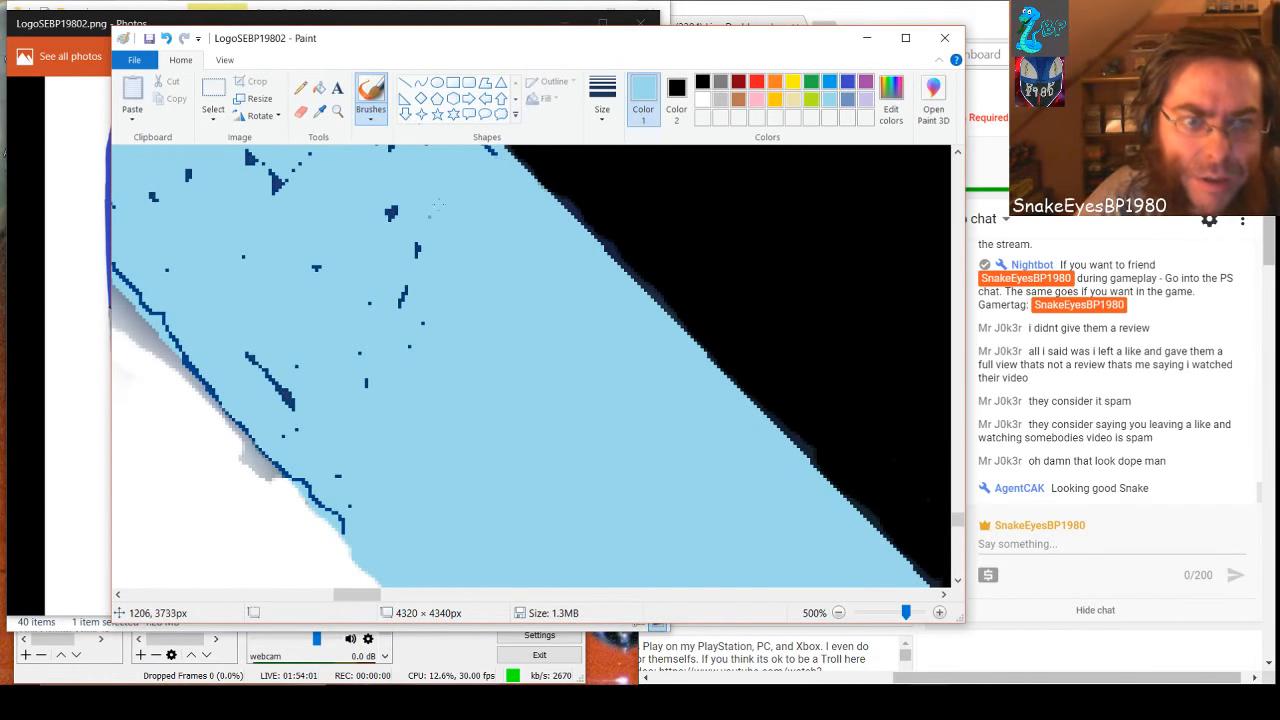
{"action": "mouse_move", "coordinate": [417, 258]}
{"action": "left_mouse_down"}
{"action": "mouse_move", "coordinate": [391, 209]}
{"action": "mouse_move", "coordinate": [407, 345]}
{"action": "mouse_move", "coordinate": [388, 215]}
{"action": "left_mouse_up"}
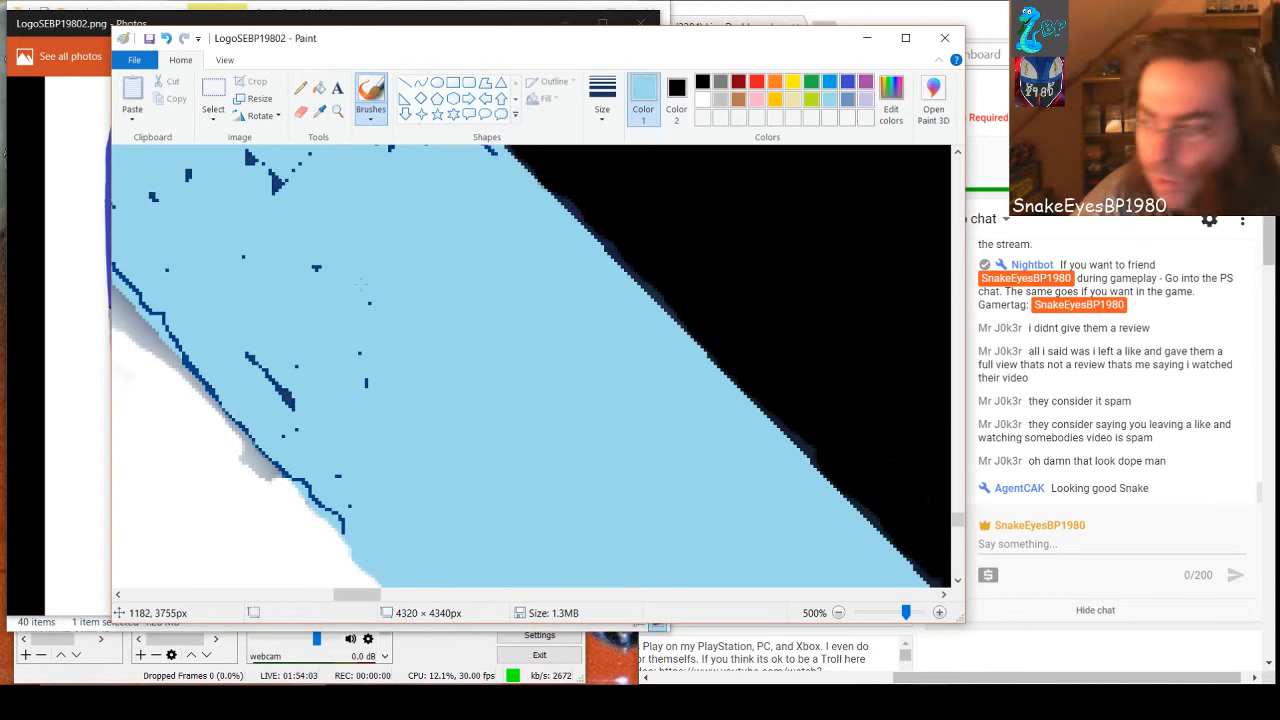
{"action": "mouse_move", "coordinate": [358, 297]}
{"action": "left_mouse_down"}
{"action": "mouse_move", "coordinate": [316, 268]}
{"action": "mouse_move", "coordinate": [370, 428]}
{"action": "left_mouse_up"}
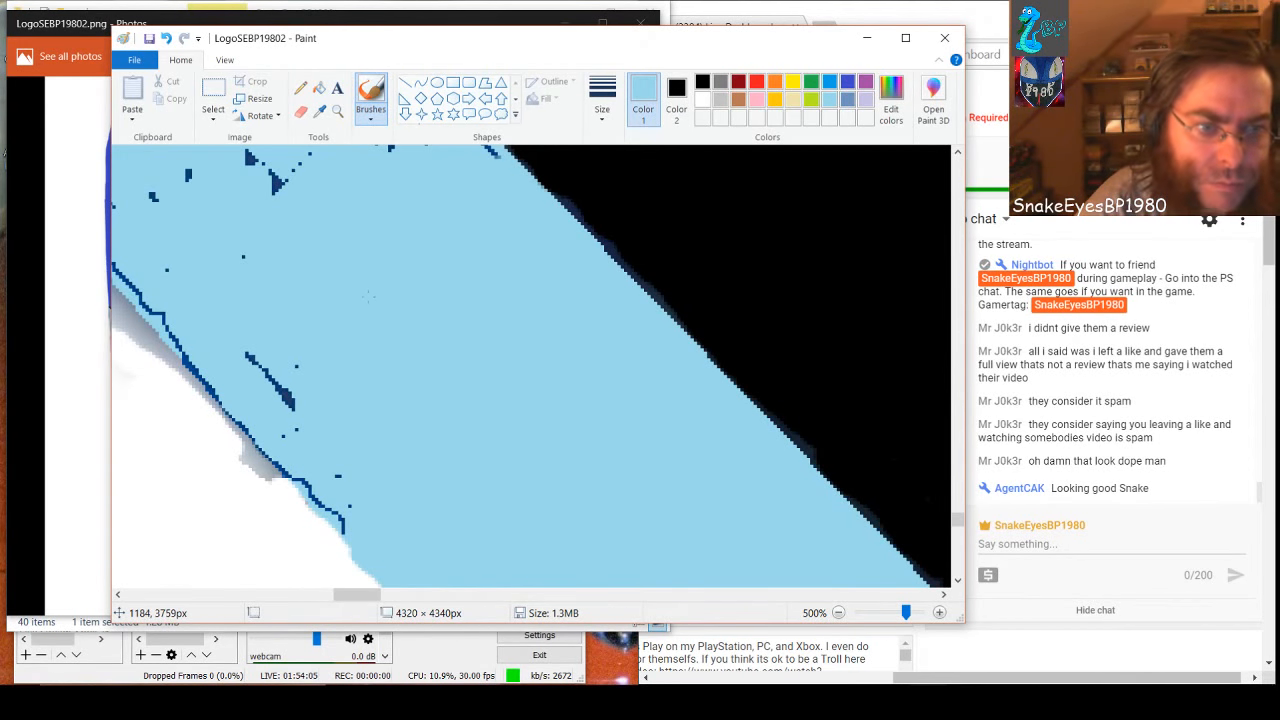
Cover the diagonal dark streak and the lower outline along the white-side edge with light blue
{"action": "left_click_drag", "start_coordinate": [248, 355], "coordinate": [292, 409]}
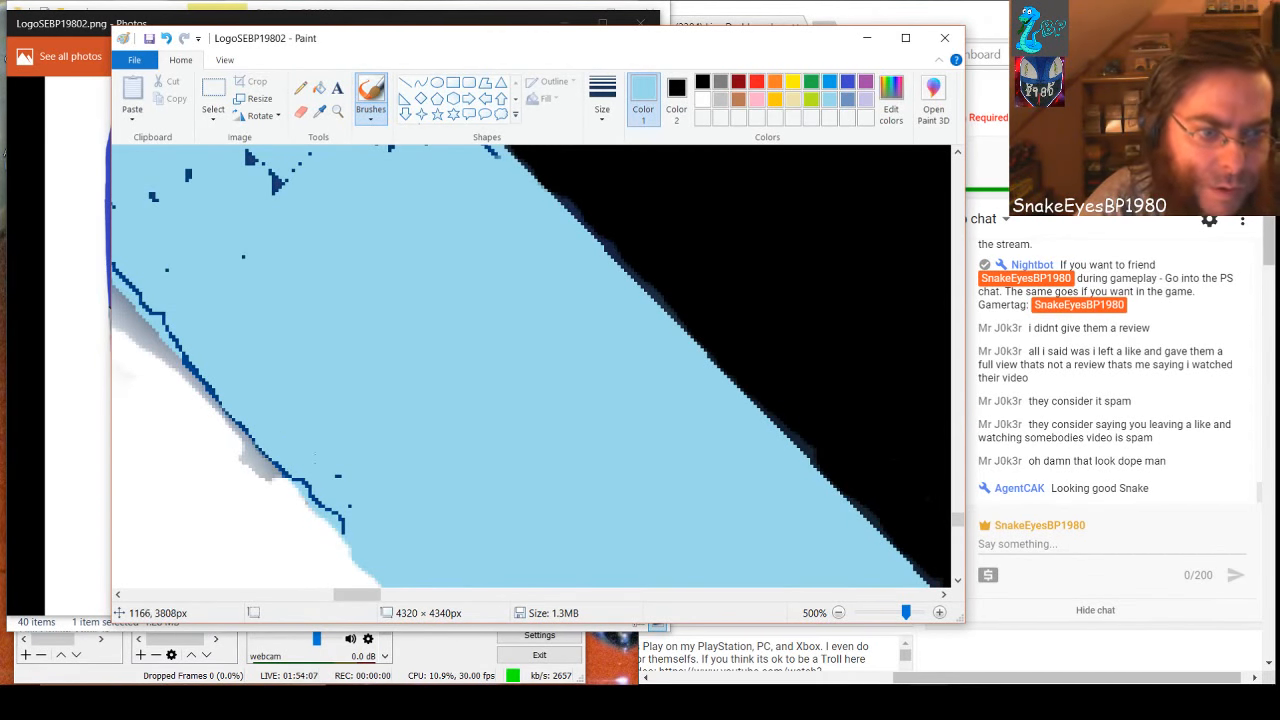
{"action": "mouse_move", "coordinate": [344, 527]}
{"action": "left_mouse_down"}
{"action": "mouse_move", "coordinate": [256, 448]}
{"action": "mouse_move", "coordinate": [166, 326]}
{"action": "left_mouse_up"}
{"action": "left_click_drag", "start_coordinate": [213, 383], "coordinate": [238, 428]}
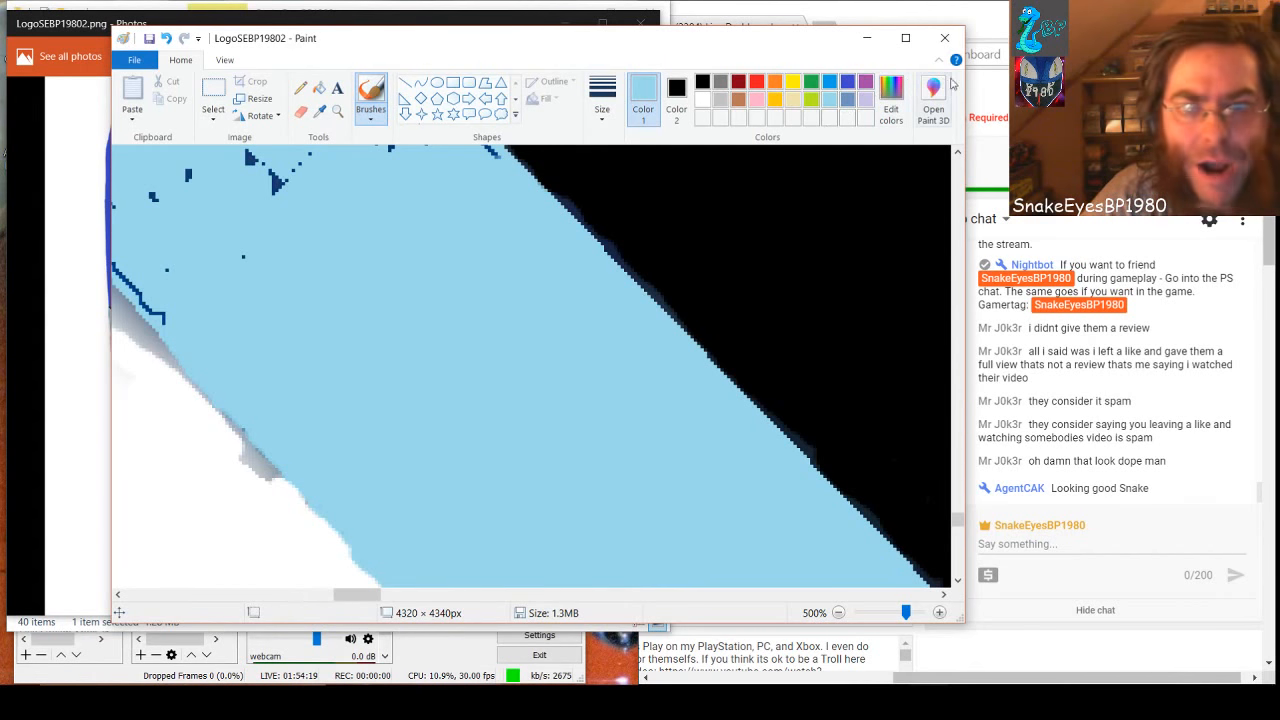
Switch the brush colour to white and paint out the grey shading beside the band's white-side edge
{"action": "left_click", "coordinate": [702, 103]}
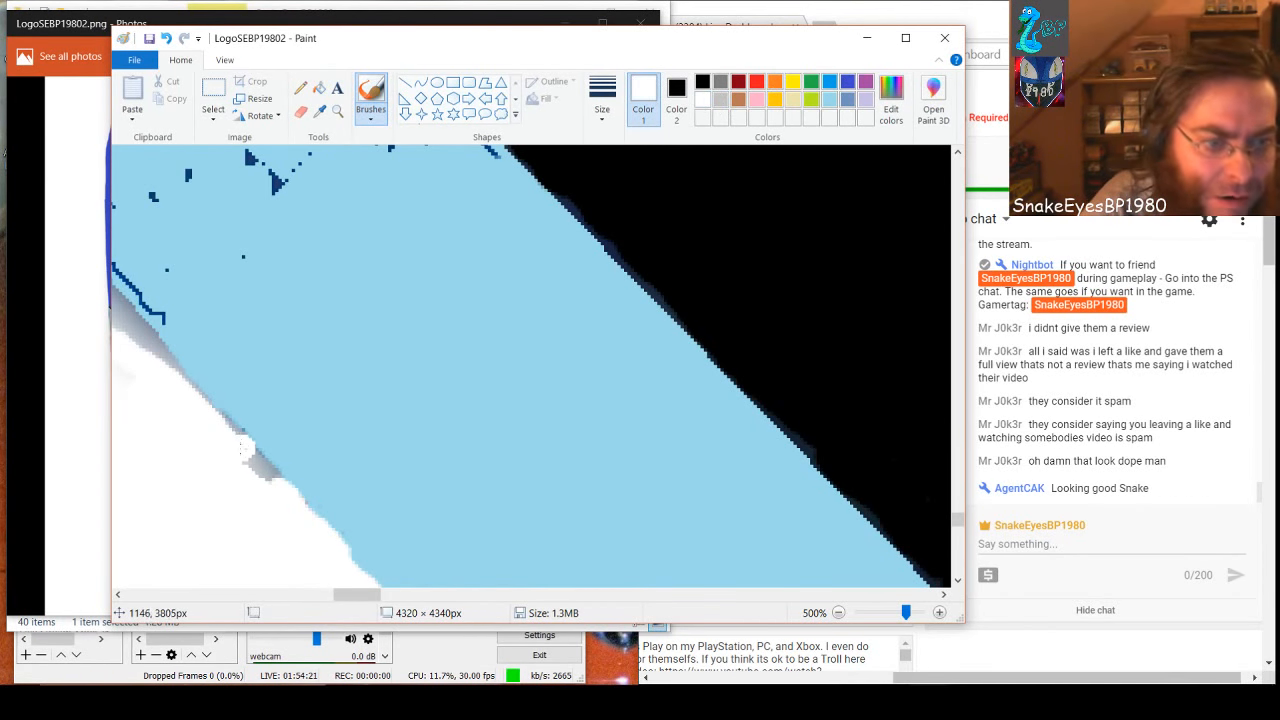
{"action": "left_click_drag", "start_coordinate": [238, 438], "coordinate": [262, 482]}
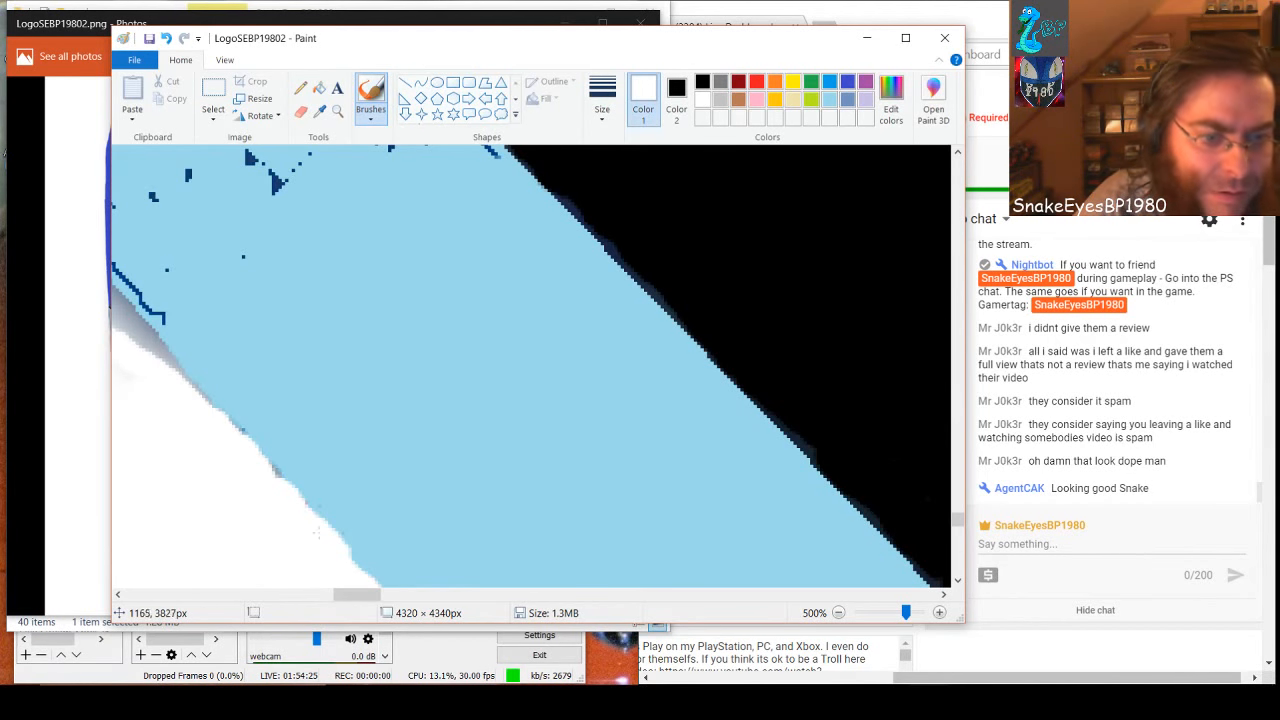
{"action": "left_click_drag", "start_coordinate": [352, 594], "coordinate": [332, 594]}
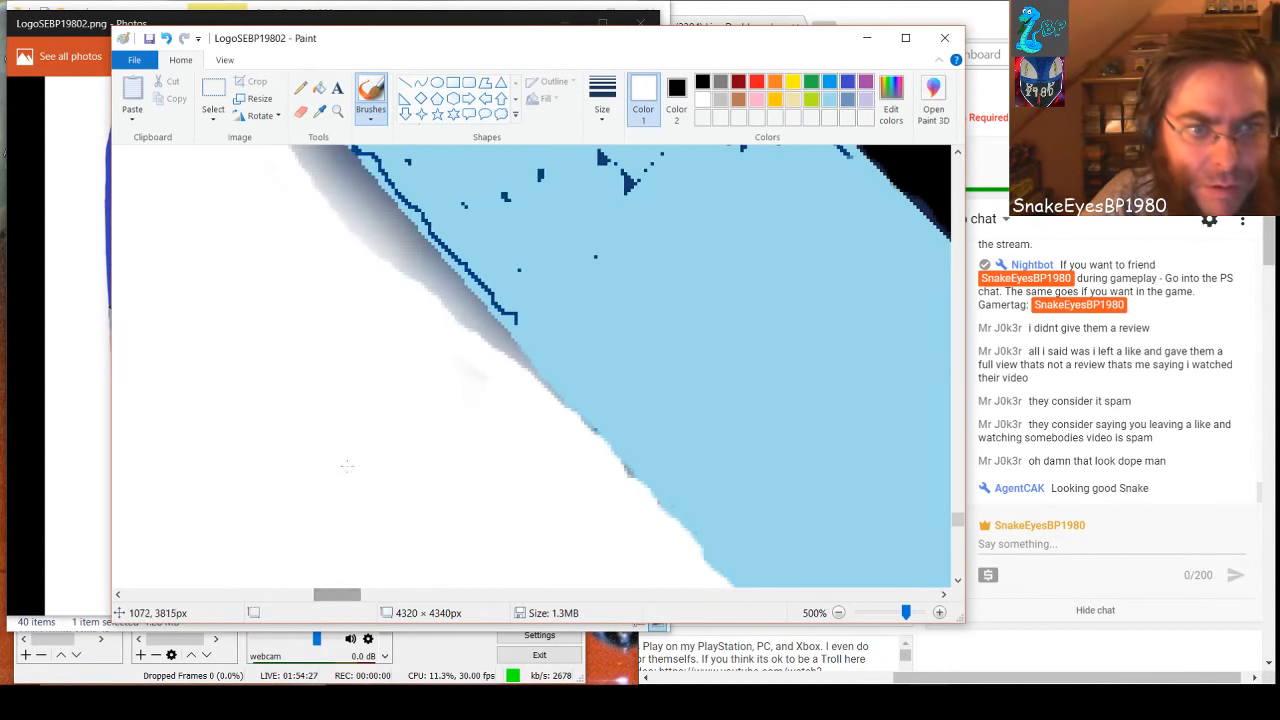
{"action": "mouse_move", "coordinate": [263, 281]}
{"action": "left_mouse_down"}
{"action": "mouse_move", "coordinate": [329, 379]}
{"action": "mouse_move", "coordinate": [340, 389]}
{"action": "mouse_move", "coordinate": [311, 339]}
{"action": "mouse_move", "coordinate": [522, 595]}
{"action": "left_mouse_up"}
{"action": "mouse_move", "coordinate": [424, 503]}
{"action": "left_mouse_down"}
{"action": "mouse_move", "coordinate": [282, 362]}
{"action": "mouse_move", "coordinate": [185, 225]}
{"action": "mouse_move", "coordinate": [217, 267]}
{"action": "mouse_move", "coordinate": [238, 270]}
{"action": "mouse_move", "coordinate": [205, 232]}
{"action": "mouse_move", "coordinate": [222, 240]}
{"action": "mouse_move", "coordinate": [241, 286]}
{"action": "mouse_move", "coordinate": [150, 160]}
{"action": "mouse_move", "coordinate": [185, 185]}
{"action": "mouse_move", "coordinate": [205, 232]}
{"action": "mouse_move", "coordinate": [256, 284]}
{"action": "mouse_move", "coordinate": [241, 264]}
{"action": "left_mouse_up"}
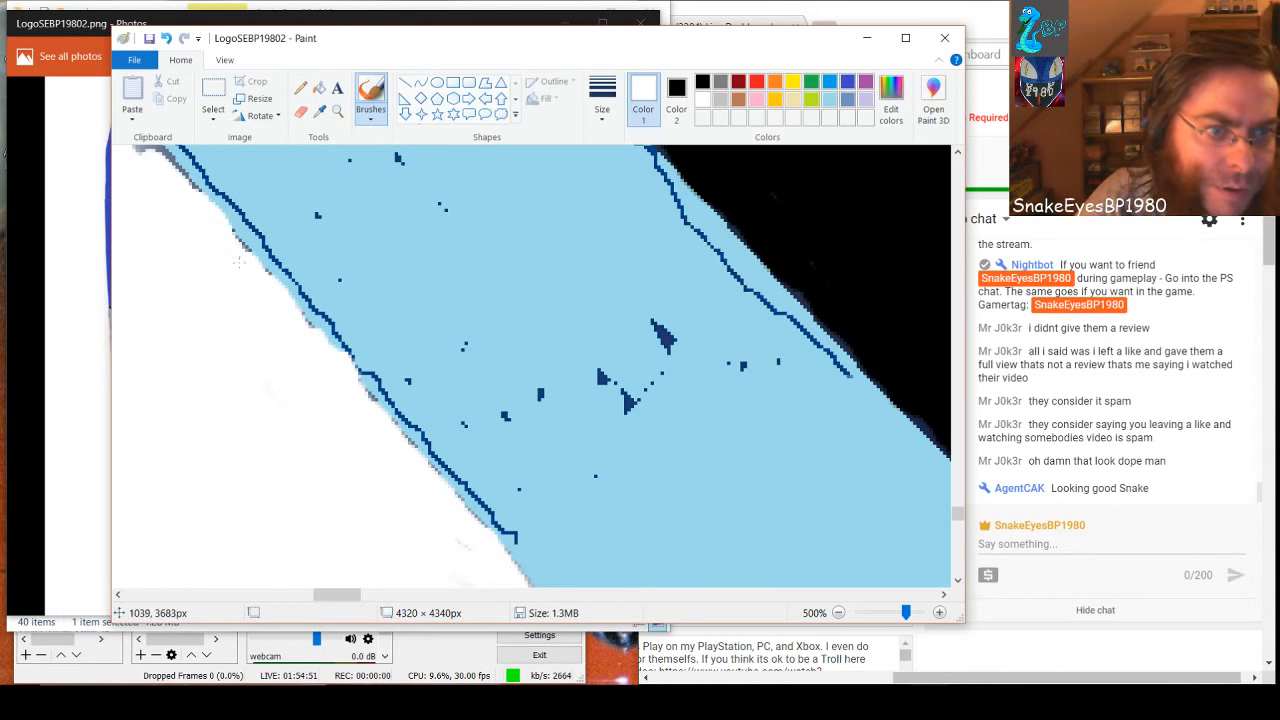
Continue painting the grey shading white further up the white-side edge, undoing the last stroke
{"action": "left_click_drag", "start_coordinate": [358, 594], "coordinate": [337, 594]}
{"action": "scroll", "coordinate": [435, 473], "scroll_direction": "up", "scroll_amount": 3}
{"action": "mouse_move", "coordinate": [342, 208]}
{"action": "left_mouse_down"}
{"action": "mouse_move", "coordinate": [374, 206]}
{"action": "mouse_move", "coordinate": [526, 378]}
{"action": "mouse_move", "coordinate": [532, 403]}
{"action": "mouse_move", "coordinate": [532, 380]}
{"action": "mouse_move", "coordinate": [497, 338]}
{"action": "left_mouse_up"}
{"action": "key", "text": "ctrl+z"}
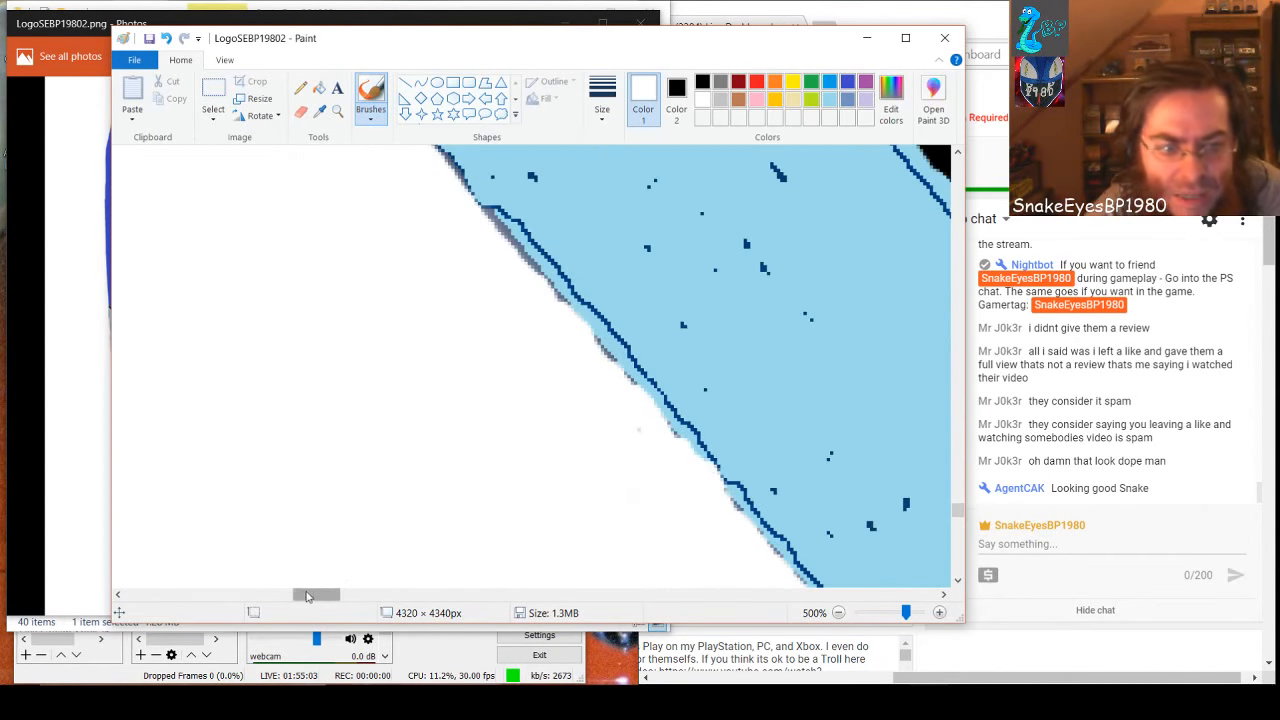
Switch the brush colour back to light blue and cover the dark outline running along this section's white-side edge
{"action": "mouse_move", "coordinate": [310, 595]}
{"action": "left_mouse_down"}
{"action": "mouse_move", "coordinate": [350, 600]}
{"action": "mouse_move", "coordinate": [328, 609]}
{"action": "left_mouse_up"}
{"action": "scroll", "coordinate": [430, 410], "scroll_direction": "down", "scroll_amount": 2}
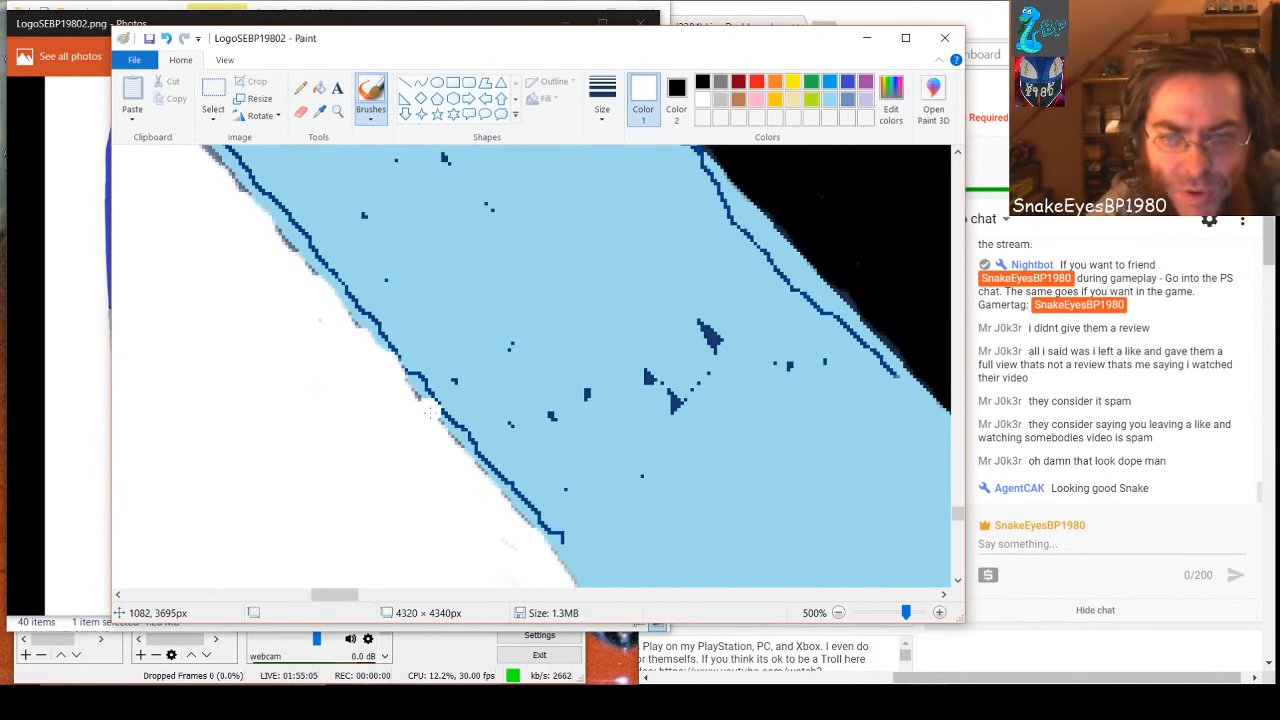
{"action": "left_click", "coordinate": [826, 100]}
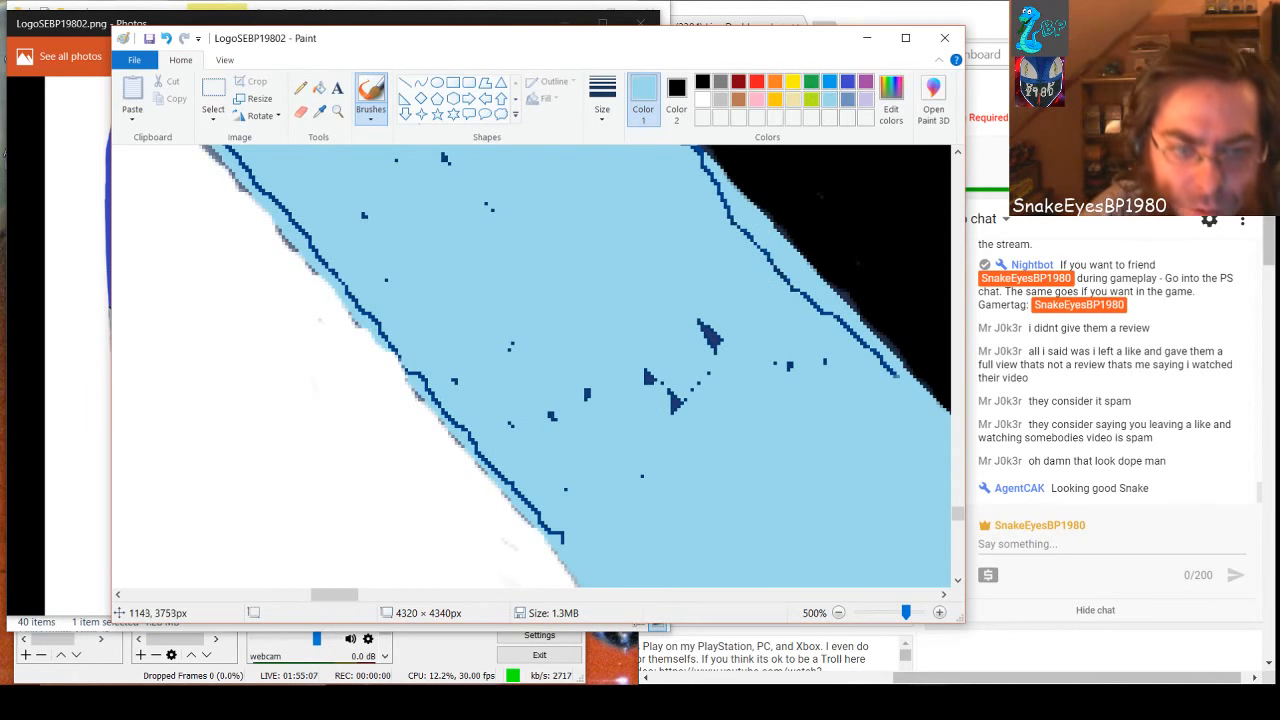
{"action": "left_click", "coordinate": [562, 540]}
{"action": "mouse_move", "coordinate": [562, 540]}
{"action": "left_mouse_down"}
{"action": "mouse_move", "coordinate": [237, 170]}
{"action": "mouse_move", "coordinate": [248, 166]}
{"action": "mouse_move", "coordinate": [206, 146]}
{"action": "left_mouse_up"}
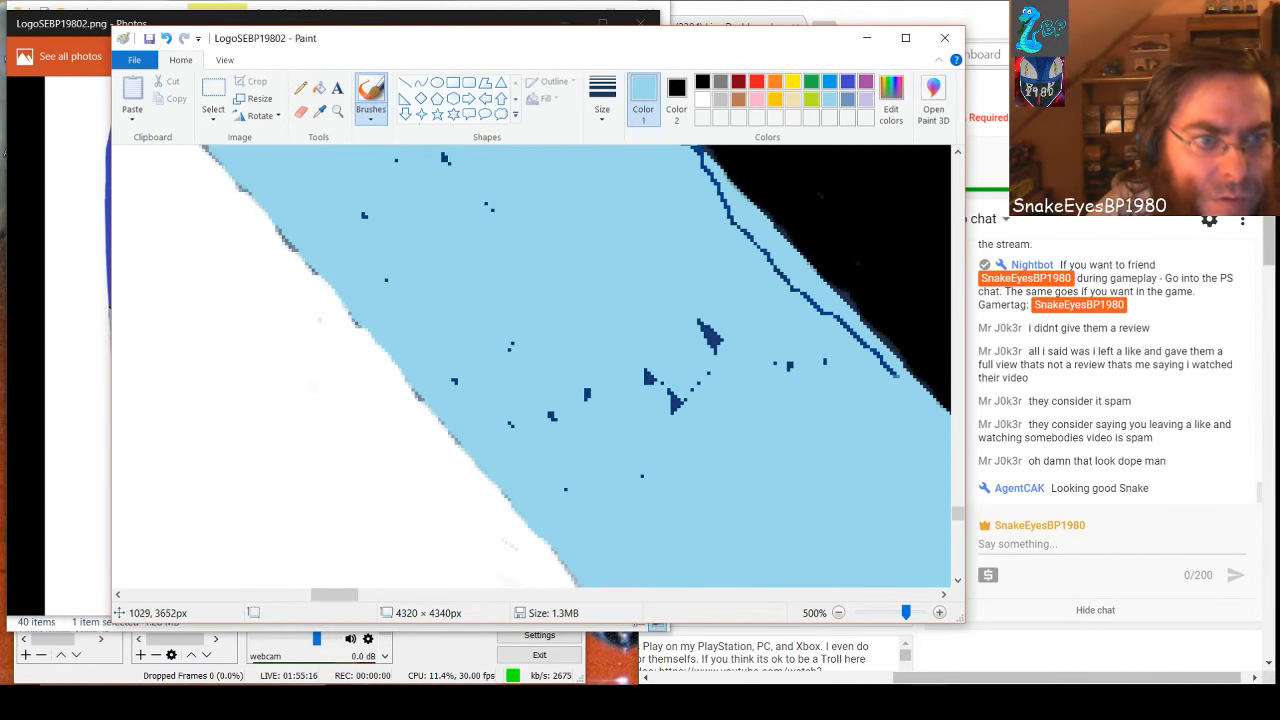
Dab light blue over the scattered dark specks and blotches across the middle of the band
{"action": "left_click", "coordinate": [444, 157]}
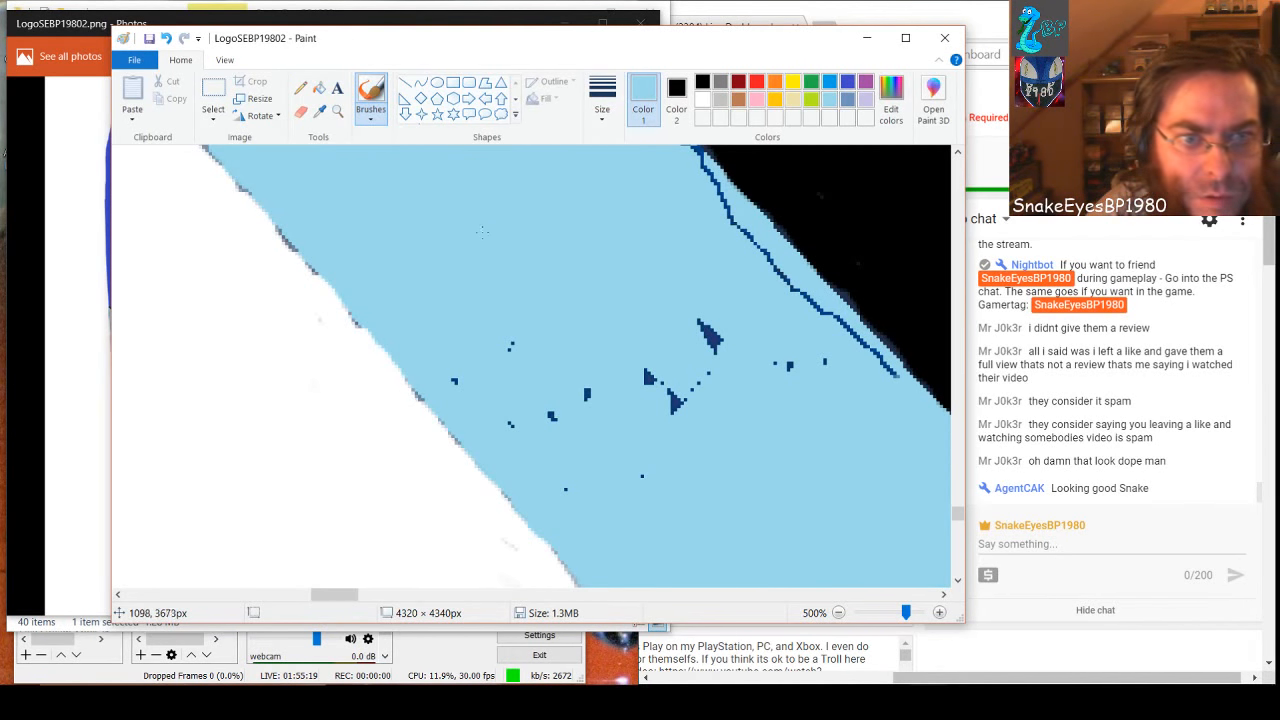
{"action": "left_click", "coordinate": [455, 380]}
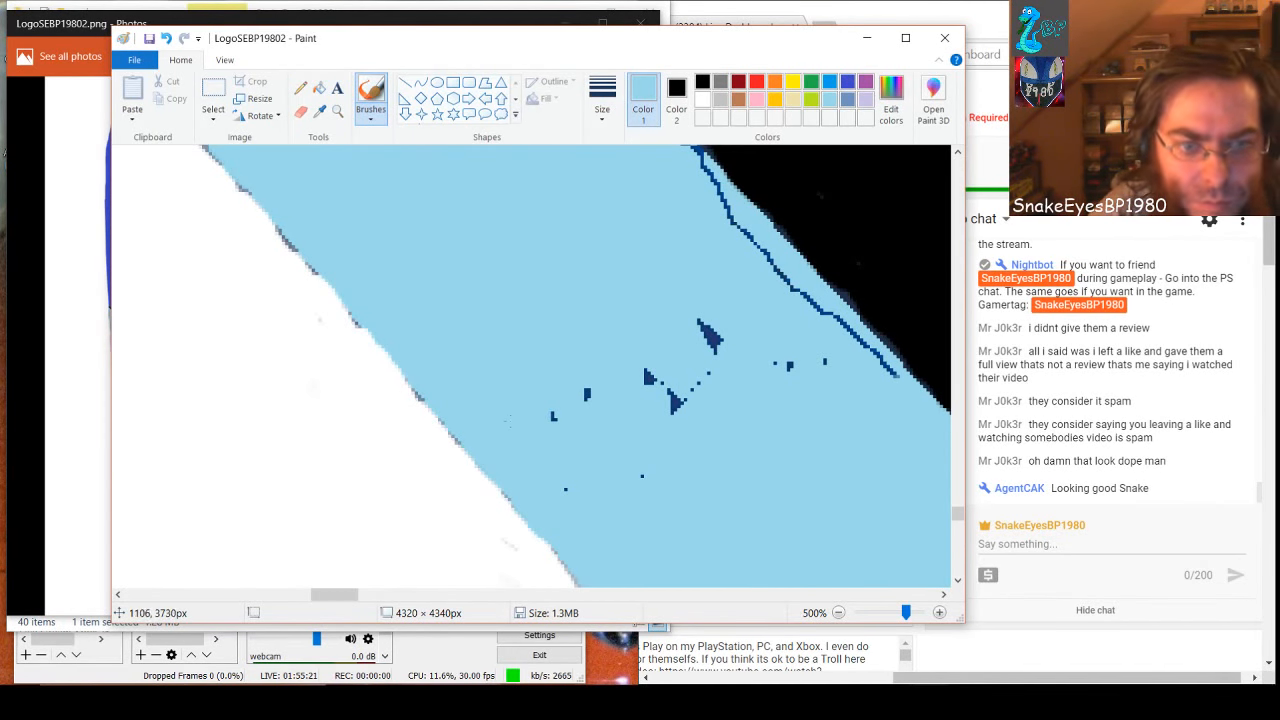
{"action": "left_click", "coordinate": [553, 416]}
{"action": "left_click", "coordinate": [587, 394]}
{"action": "left_click", "coordinate": [651, 377]}
{"action": "left_click", "coordinate": [669, 392]}
{"action": "left_click", "coordinate": [706, 329]}
{"action": "left_click", "coordinate": [678, 401]}
{"action": "left_click", "coordinate": [712, 343]}
{"action": "left_click", "coordinate": [674, 412]}
{"action": "left_click", "coordinate": [719, 340]}
{"action": "left_click", "coordinate": [790, 366]}
{"action": "left_click", "coordinate": [825, 361]}
Cover the outline along the black border with light blue up into the next section, including the mid-band blotches there
{"action": "mouse_move", "coordinate": [891, 378]}
{"action": "left_mouse_down"}
{"action": "mouse_move", "coordinate": [855, 352]}
{"action": "mouse_move", "coordinate": [847, 326]}
{"action": "mouse_move", "coordinate": [796, 311]}
{"action": "mouse_move", "coordinate": [833, 327]}
{"action": "left_mouse_up"}
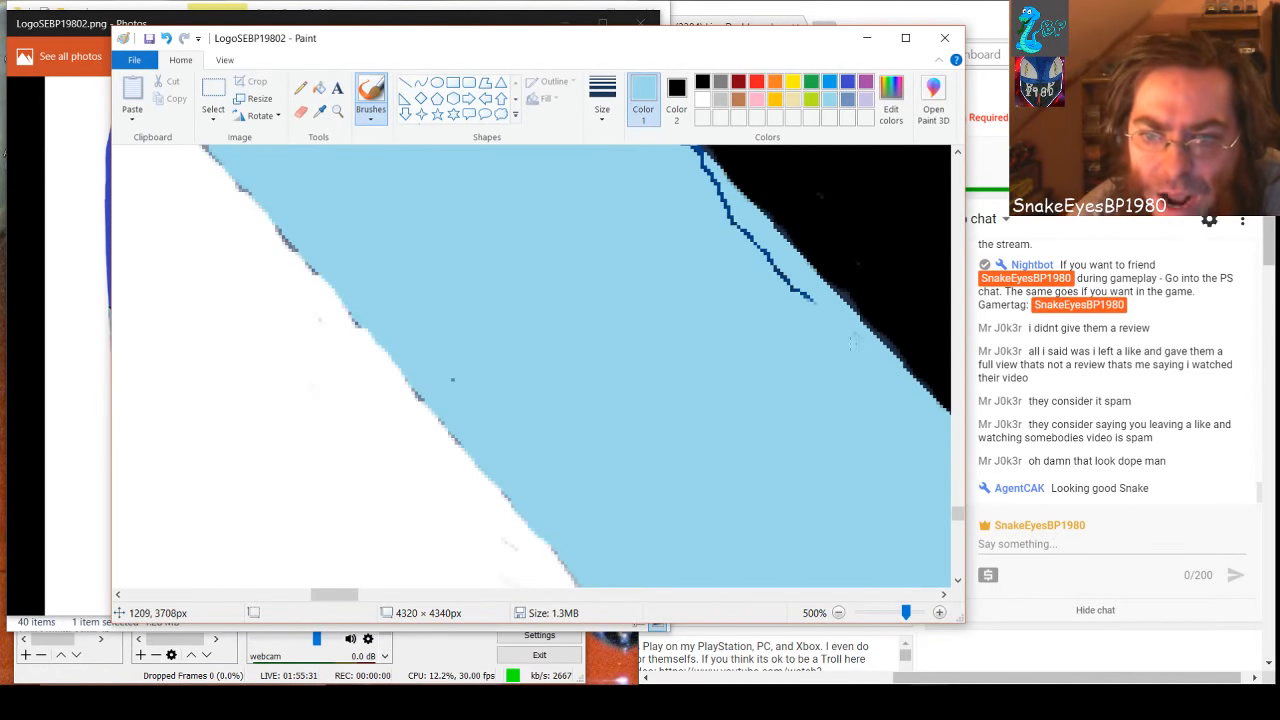
{"action": "mouse_move", "coordinate": [815, 302]}
{"action": "left_mouse_down"}
{"action": "mouse_move", "coordinate": [731, 232]}
{"action": "mouse_move", "coordinate": [727, 210]}
{"action": "mouse_move", "coordinate": [682, 190]}
{"action": "mouse_move", "coordinate": [690, 257]}
{"action": "mouse_move", "coordinate": [720, 195]}
{"action": "mouse_move", "coordinate": [700, 160]}
{"action": "left_mouse_up"}
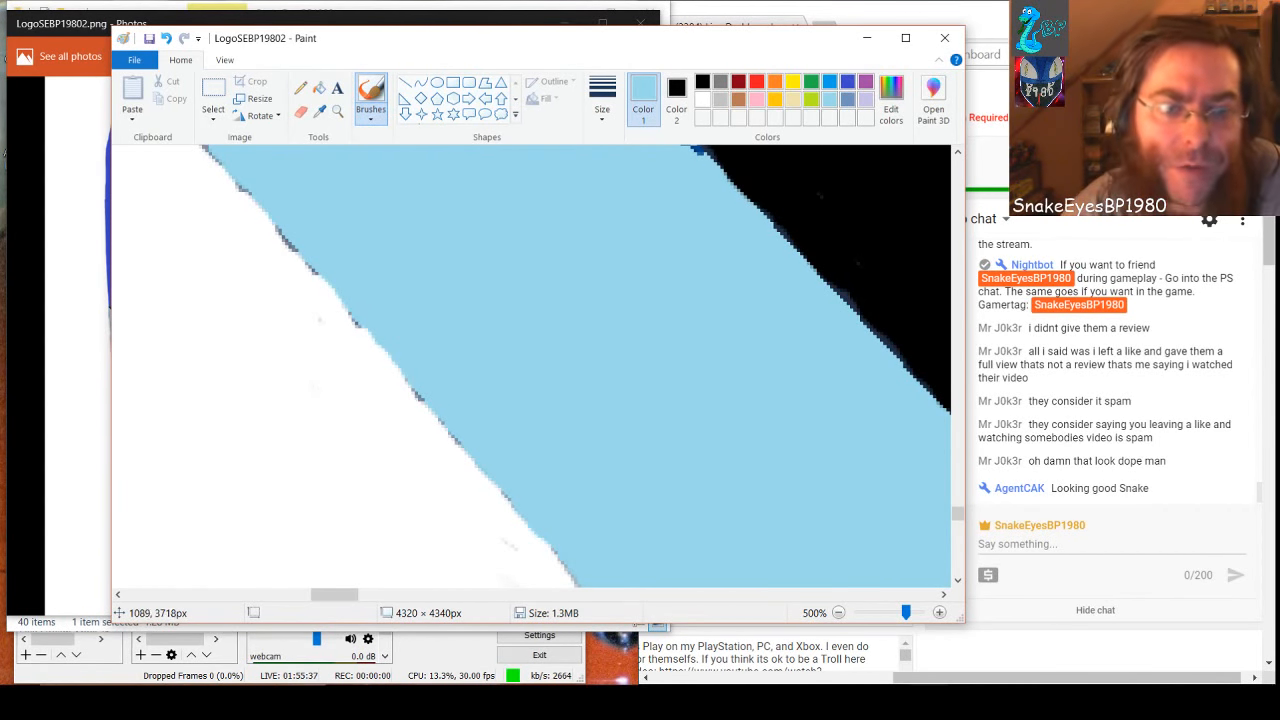
{"action": "scroll", "coordinate": [530, 365], "scroll_direction": "up", "scroll_amount": 1}
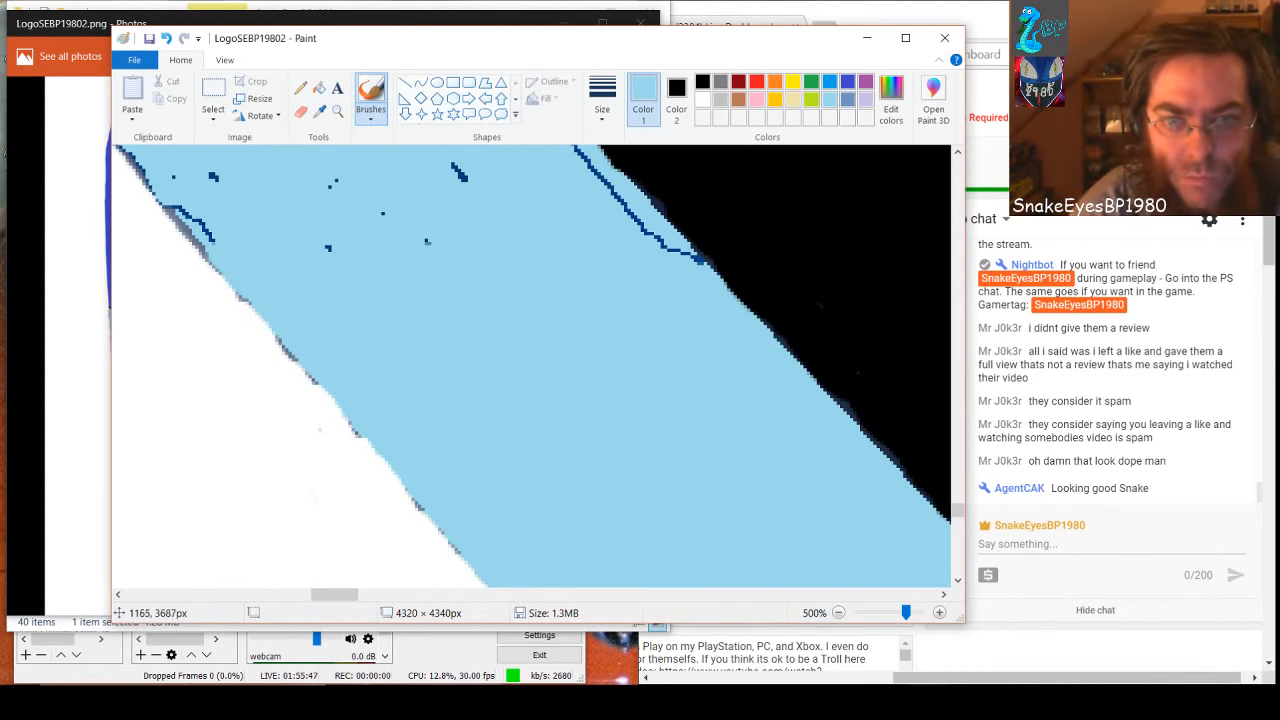
{"action": "mouse_move", "coordinate": [652, 234]}
{"action": "left_mouse_down"}
{"action": "mouse_move", "coordinate": [694, 272]}
{"action": "mouse_move", "coordinate": [637, 243]}
{"action": "mouse_move", "coordinate": [661, 257]}
{"action": "mouse_move", "coordinate": [650, 300]}
{"action": "mouse_move", "coordinate": [642, 243]}
{"action": "mouse_move", "coordinate": [656, 242]}
{"action": "mouse_move", "coordinate": [572, 146]}
{"action": "left_mouse_up"}
{"action": "left_click_drag", "start_coordinate": [465, 178], "coordinate": [459, 165]}
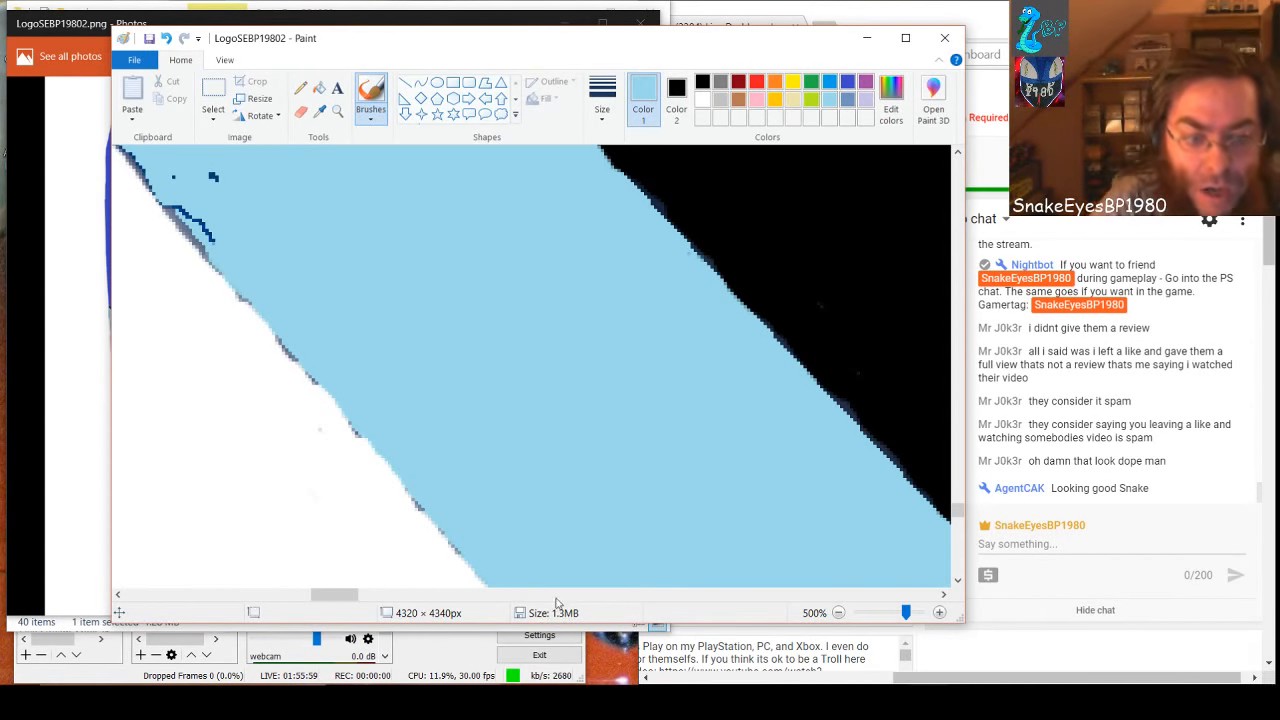
Brush light blue over the short outline stretch on the white-side edge and the small blotches just inside it
{"action": "left_click_drag", "start_coordinate": [358, 597], "coordinate": [342, 599]}
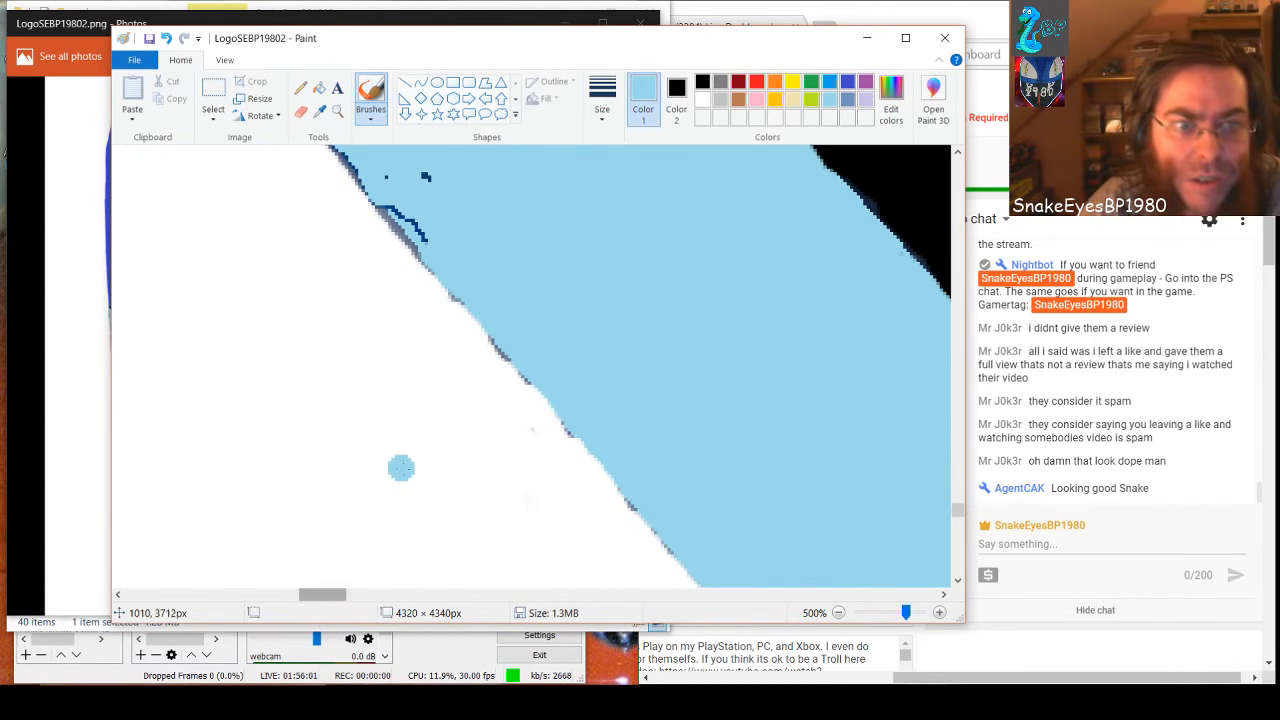
{"action": "scroll", "coordinate": [410, 469], "scroll_direction": "up", "scroll_amount": 3}
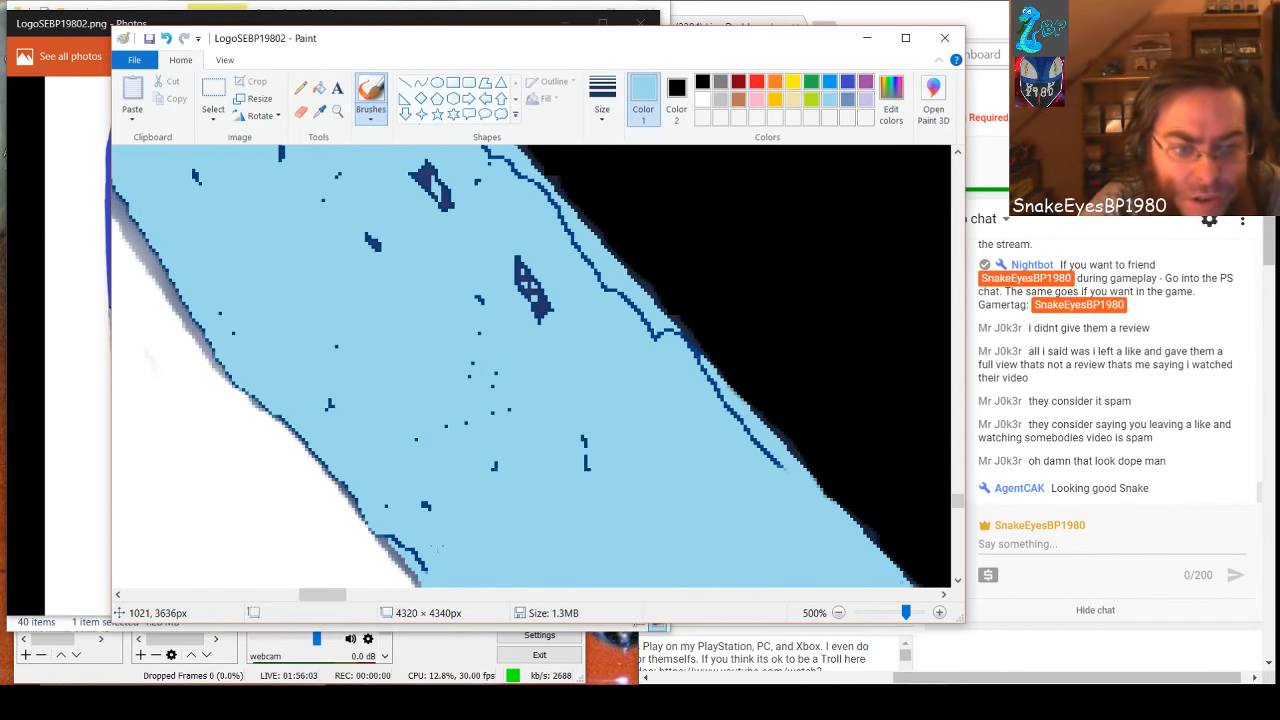
{"action": "scroll", "coordinate": [440, 548], "scroll_direction": "down", "scroll_amount": 1}
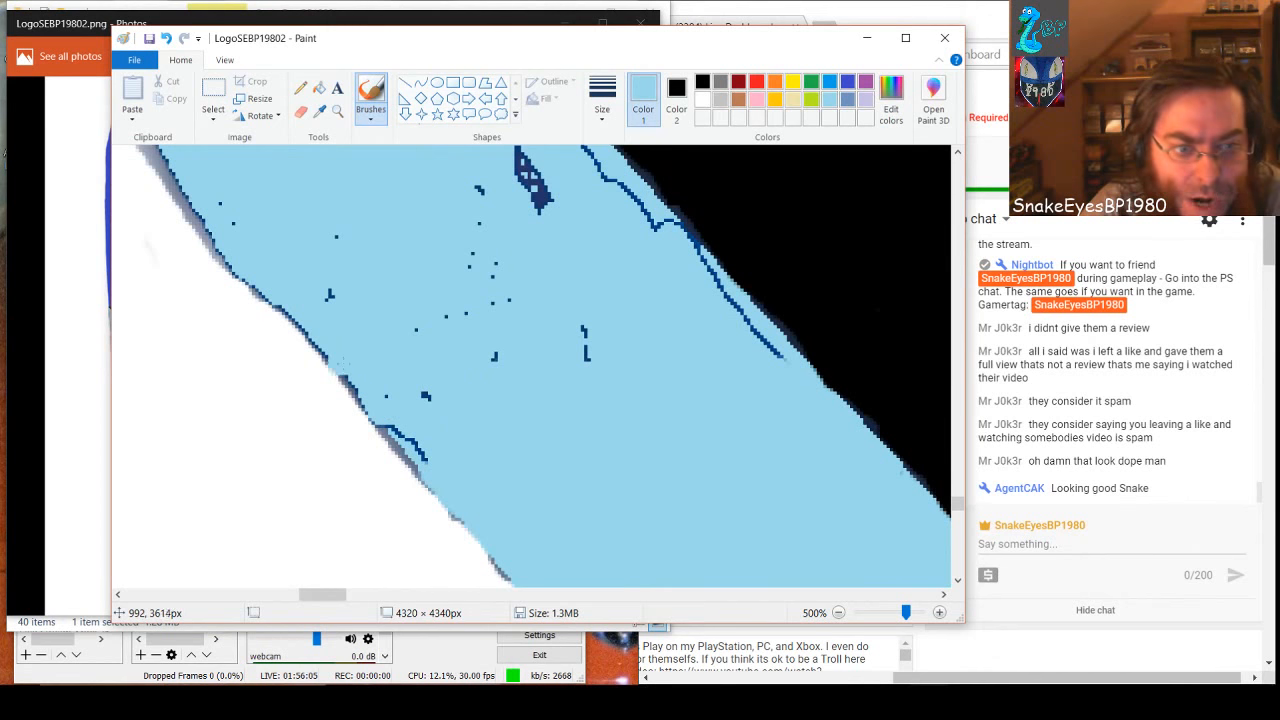
{"action": "mouse_move", "coordinate": [343, 363]}
{"action": "left_mouse_down"}
{"action": "mouse_move", "coordinate": [420, 452]}
{"action": "mouse_move", "coordinate": [420, 472]}
{"action": "mouse_move", "coordinate": [410, 441]}
{"action": "left_mouse_up"}
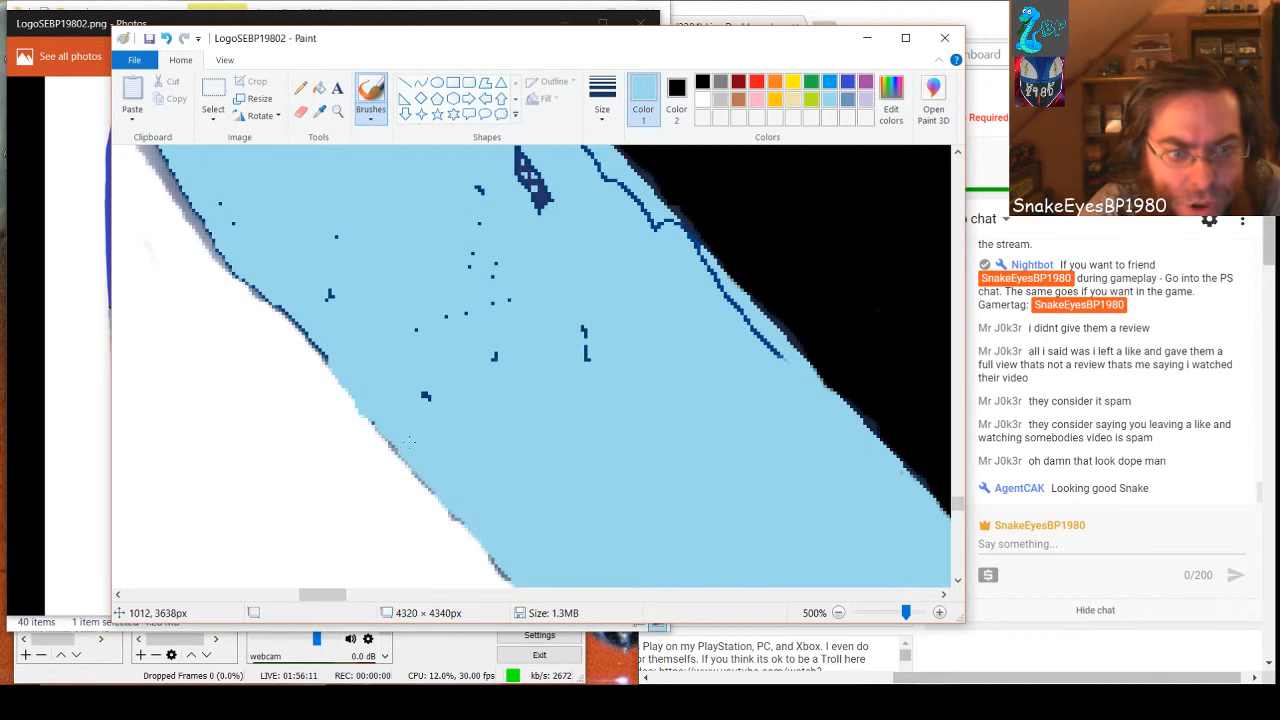
{"action": "left_click_drag", "start_coordinate": [426, 396], "coordinate": [601, 271]}
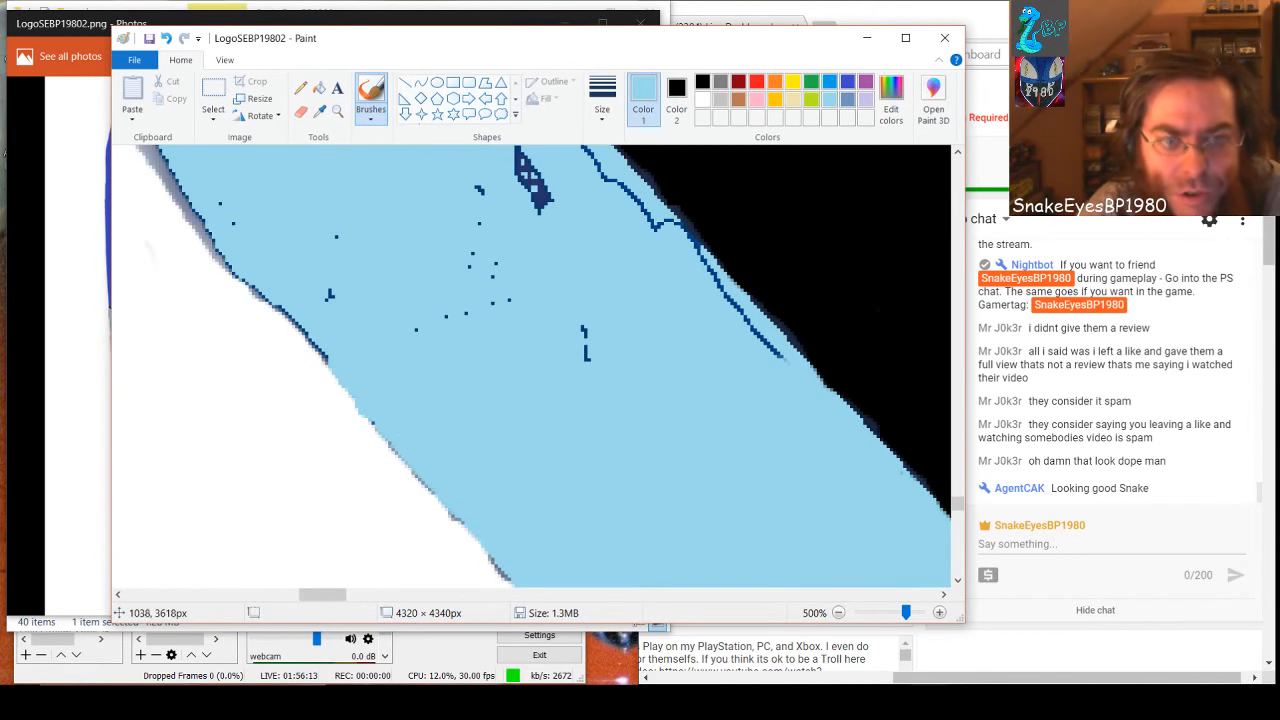
Paint light blue over the short vertical mark, the outline near the black border and the central specks
{"action": "left_click_drag", "start_coordinate": [584, 326], "coordinate": [586, 358]}
{"action": "mouse_move", "coordinate": [598, 251]}
{"action": "left_mouse_down"}
{"action": "mouse_move", "coordinate": [655, 228]}
{"action": "mouse_move", "coordinate": [671, 242]}
{"action": "mouse_move", "coordinate": [668, 225]}
{"action": "mouse_move", "coordinate": [785, 358]}
{"action": "left_mouse_up"}
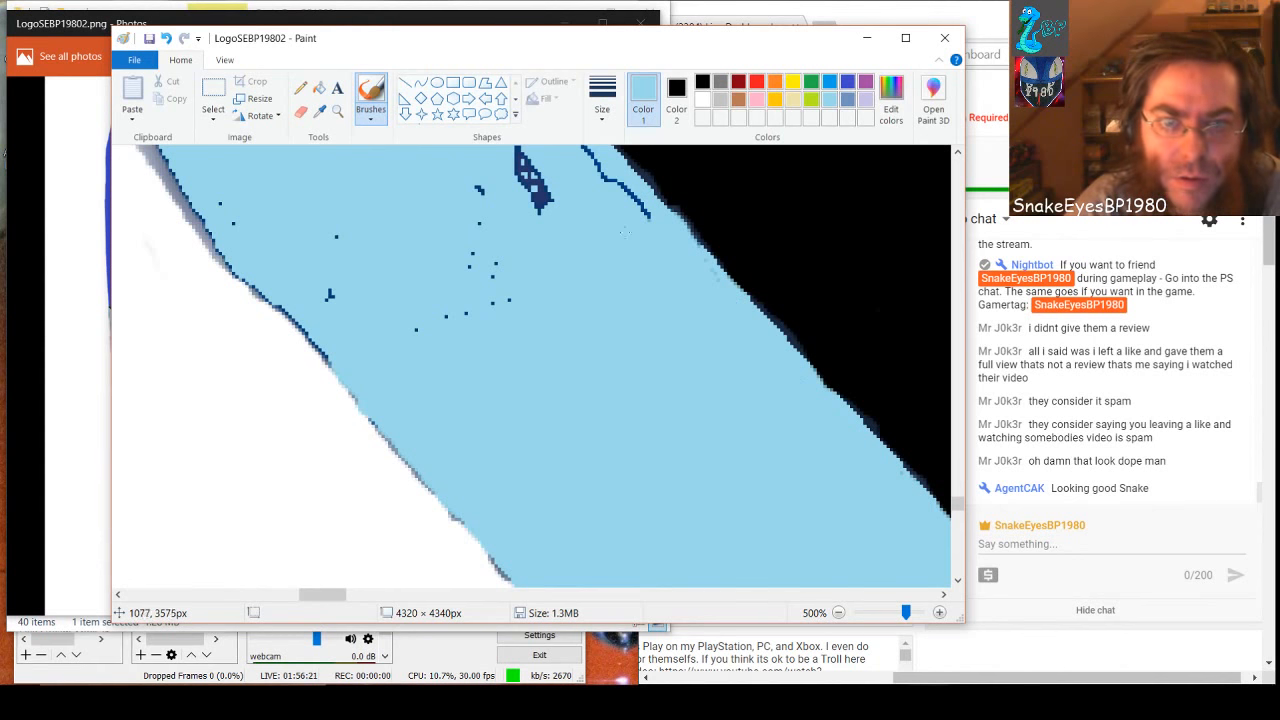
{"action": "mouse_move", "coordinate": [658, 229]}
{"action": "left_mouse_down"}
{"action": "mouse_move", "coordinate": [592, 156]}
{"action": "mouse_move", "coordinate": [454, 323]}
{"action": "mouse_move", "coordinate": [328, 297]}
{"action": "left_mouse_up"}
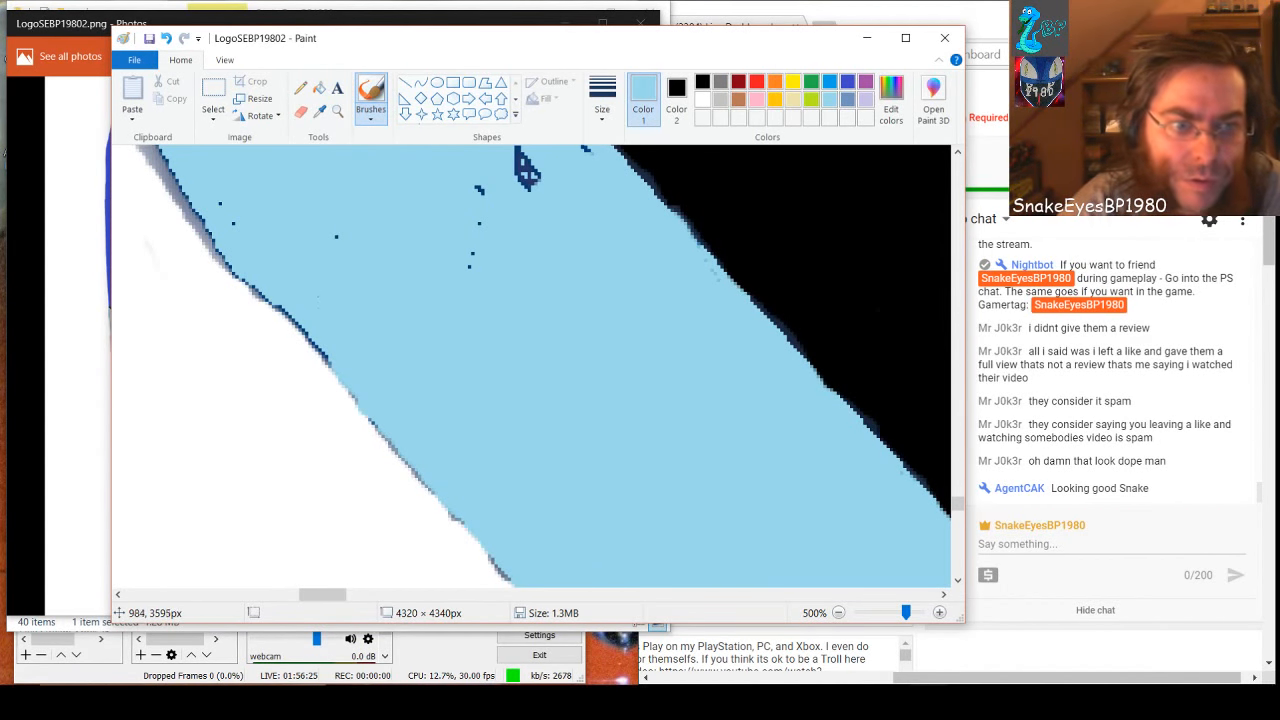
Touch up the white-side edge with light blue, covering its dark outline and the grey pixels further down
{"action": "mouse_move", "coordinate": [340, 350]}
{"action": "left_mouse_down"}
{"action": "mouse_move", "coordinate": [306, 338]}
{"action": "mouse_move", "coordinate": [245, 270]}
{"action": "mouse_move", "coordinate": [314, 331]}
{"action": "left_mouse_up"}
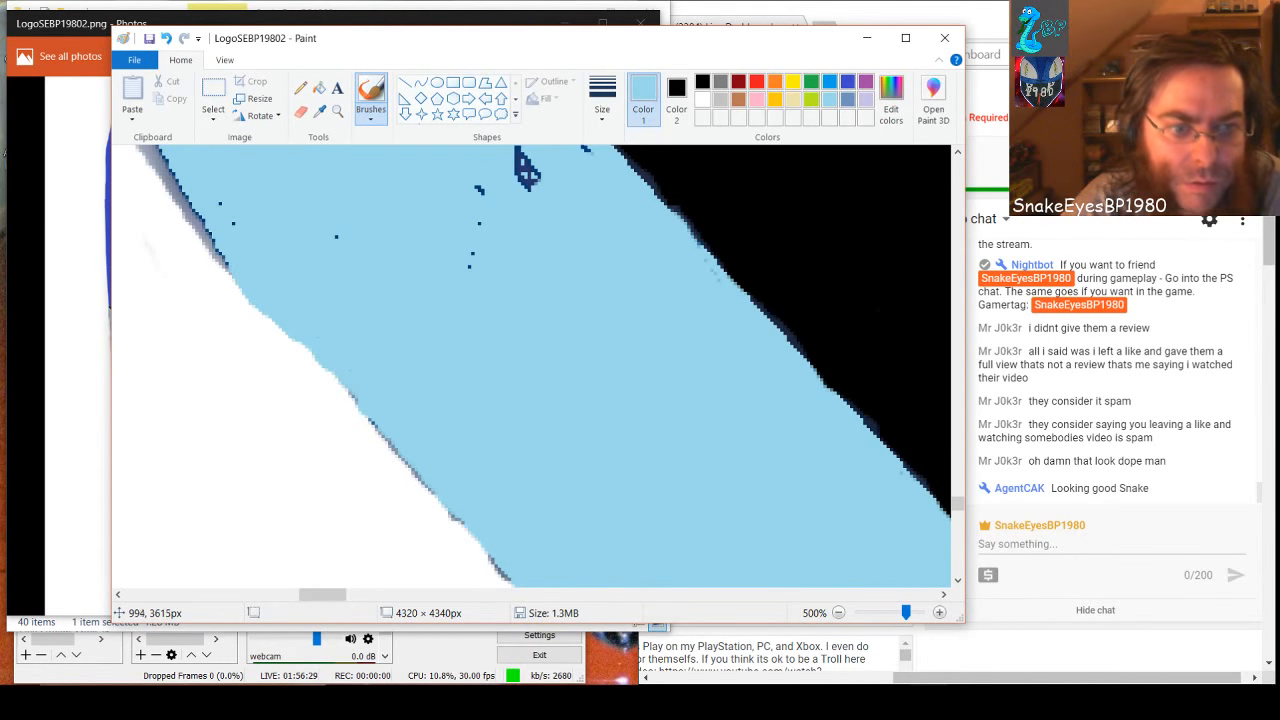
{"action": "left_click_drag", "start_coordinate": [384, 436], "coordinate": [418, 476]}
{"action": "left_click_drag", "start_coordinate": [464, 516], "coordinate": [500, 556]}
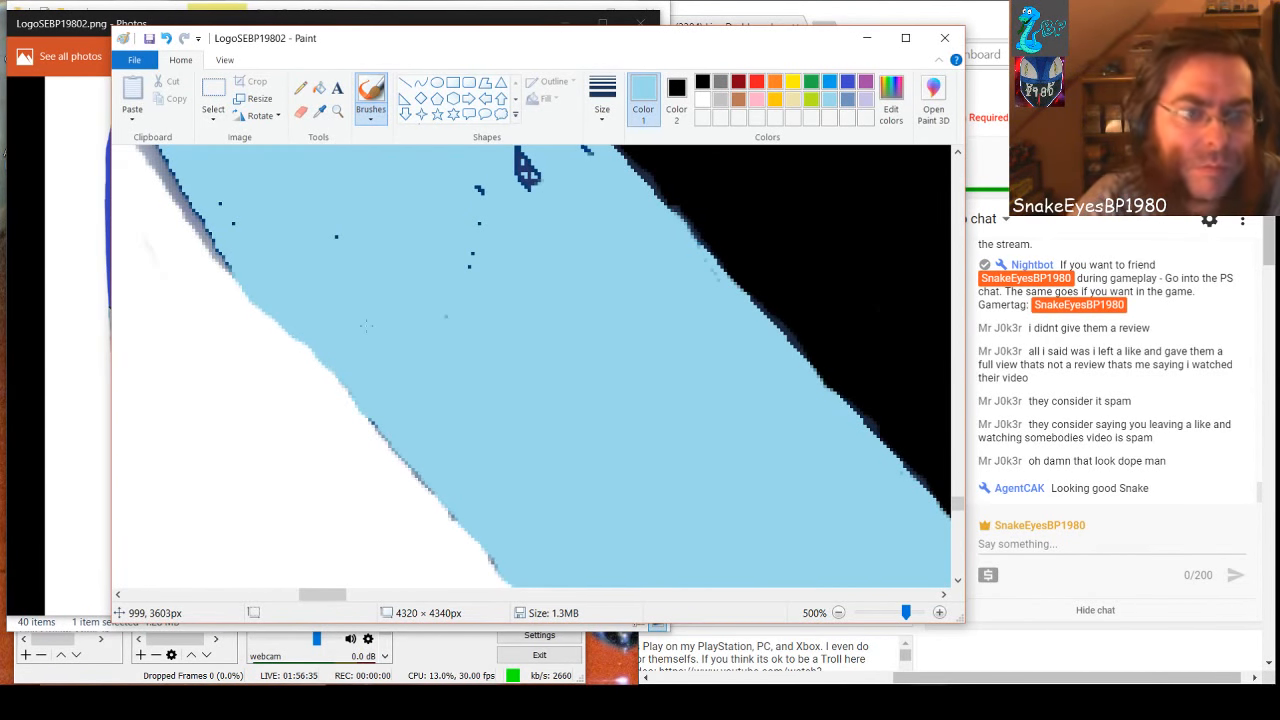
Cover the next stretch of black-border outline and the large dark blotches beside it with light blue
{"action": "scroll", "coordinate": [366, 325], "scroll_direction": "up", "scroll_amount": 2}
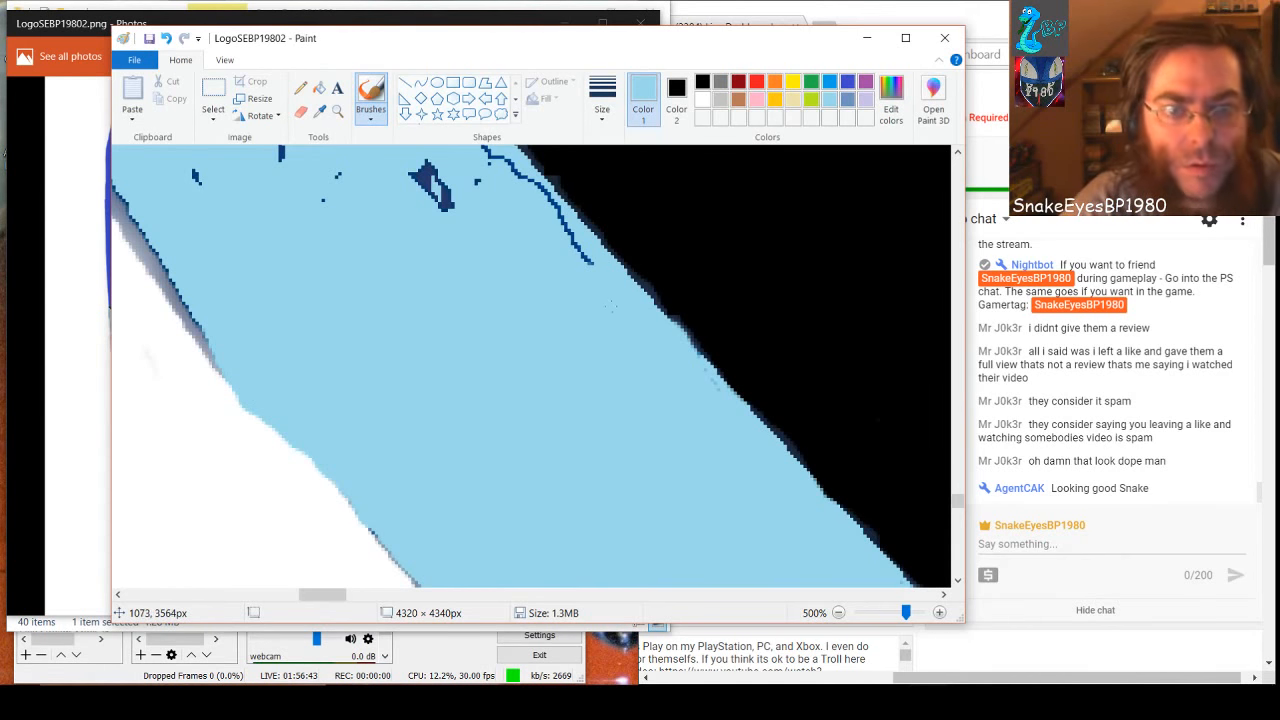
{"action": "left_click_drag", "start_coordinate": [590, 282], "coordinate": [557, 222]}
{"action": "left_click_drag", "start_coordinate": [527, 182], "coordinate": [490, 151]}
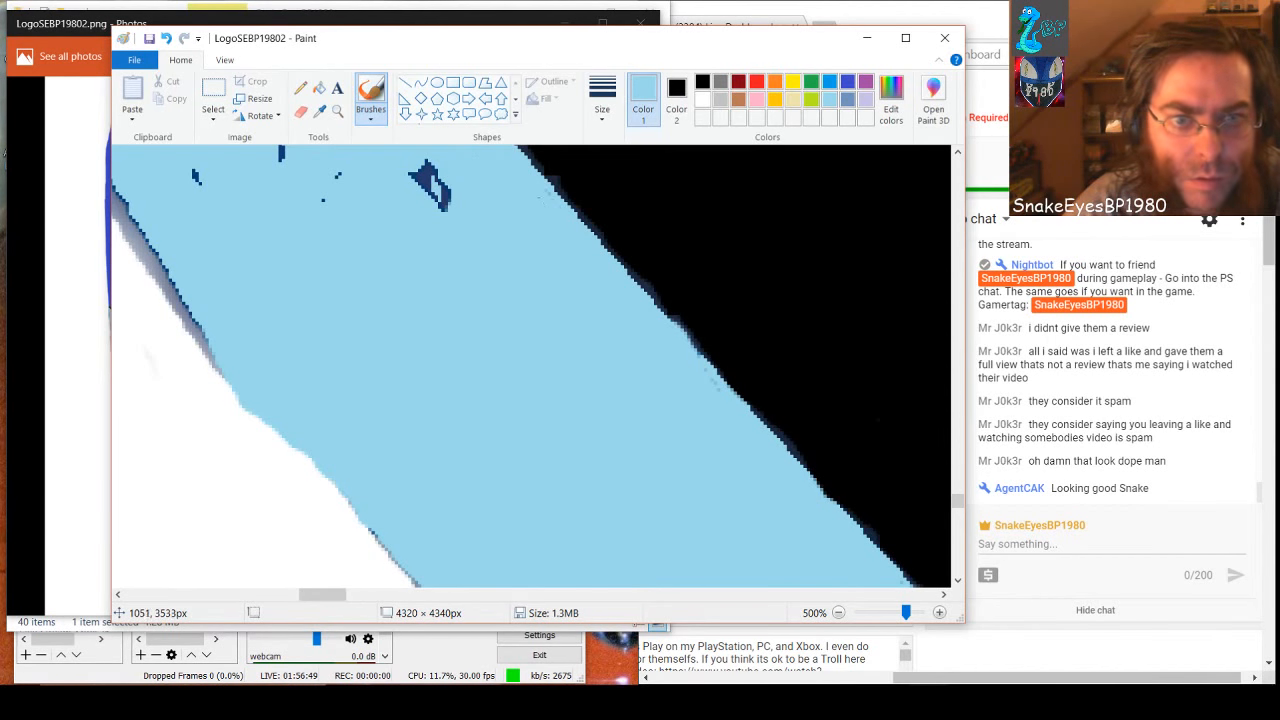
{"action": "left_click_drag", "start_coordinate": [560, 250], "coordinate": [395, 155]}
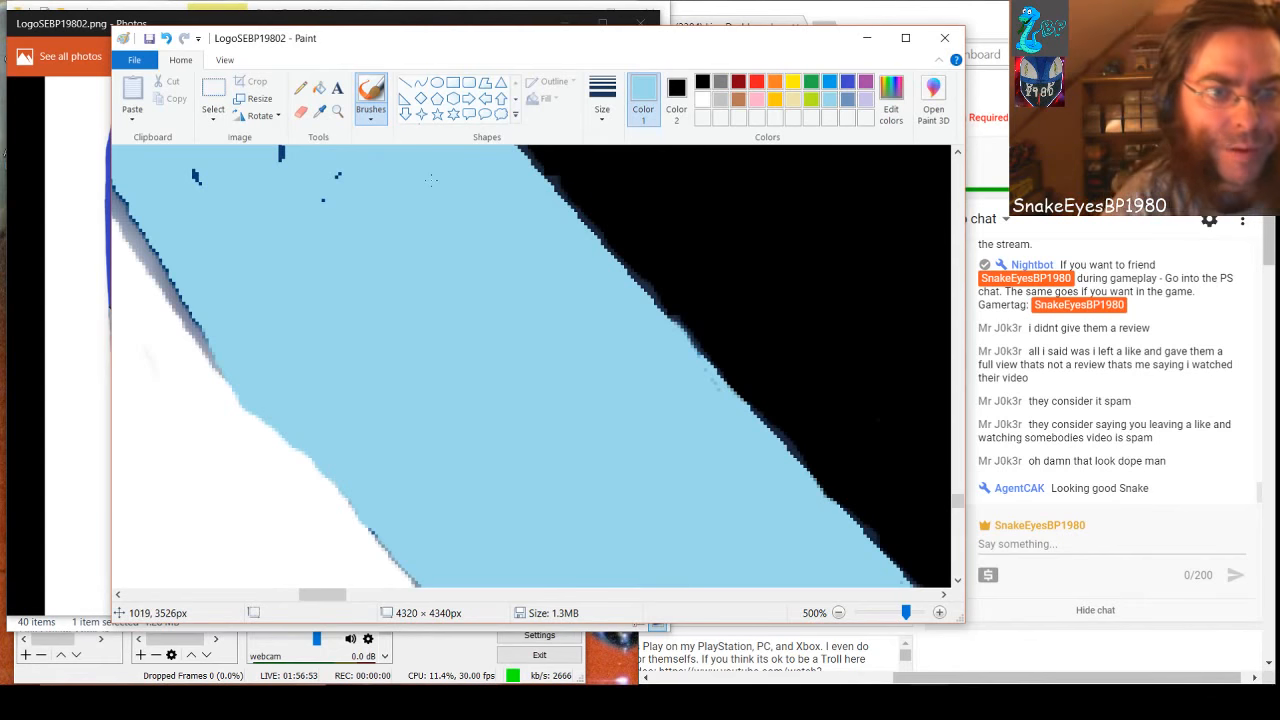
{"action": "scroll", "coordinate": [182, 372], "scroll_direction": "up", "scroll_amount": 3}
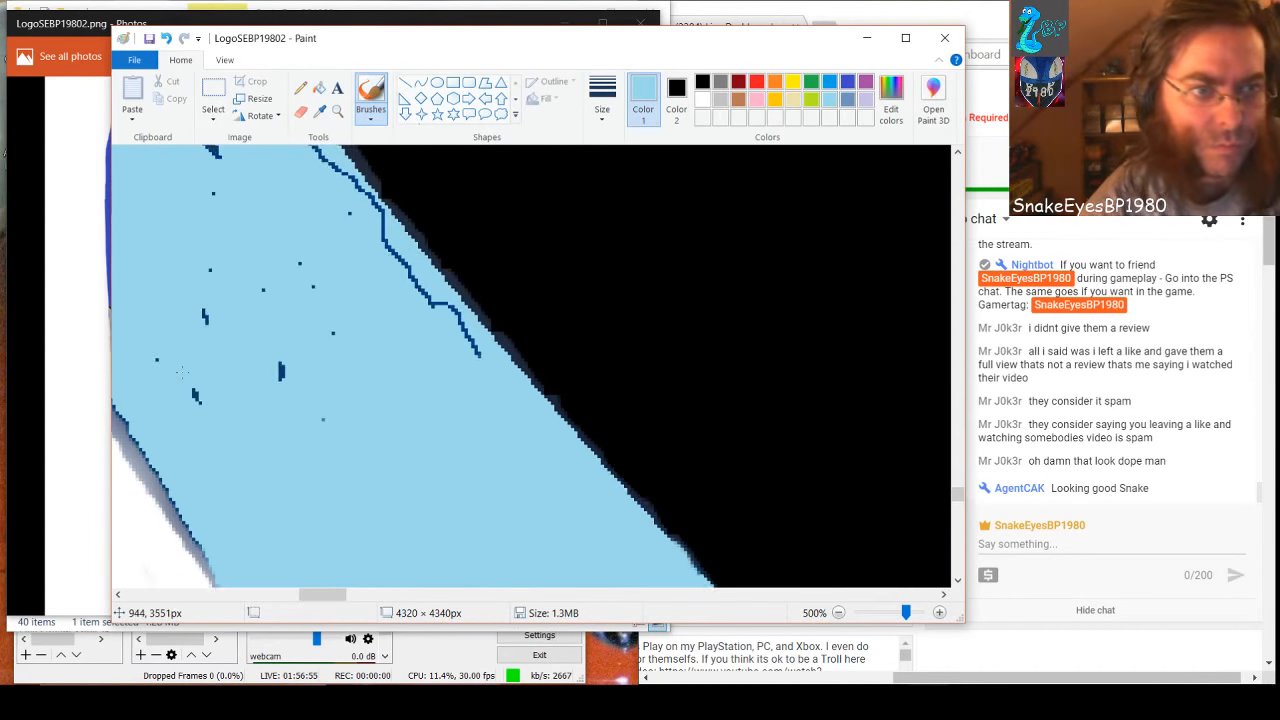
{"action": "scroll", "coordinate": [182, 372], "scroll_direction": "down", "scroll_amount": 1}
{"action": "scroll", "coordinate": [182, 372], "scroll_direction": "down", "scroll_amount": 2}
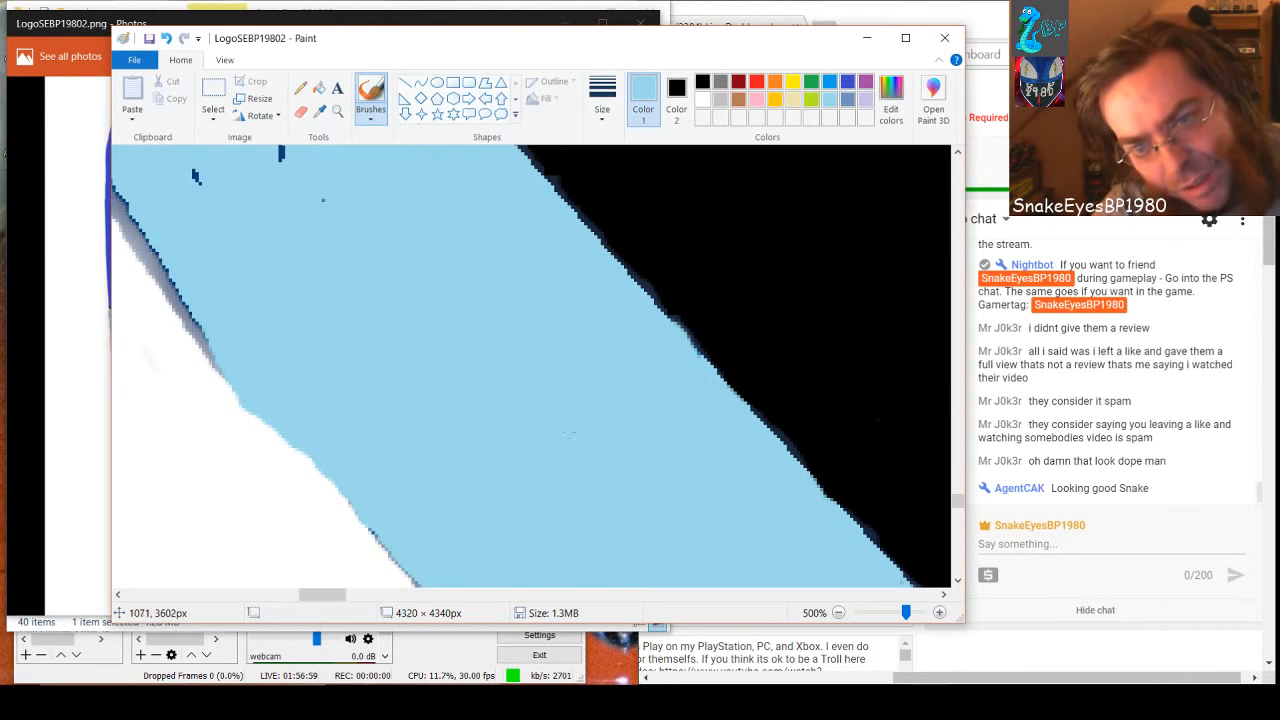
{"action": "scroll", "coordinate": [213, 373], "scroll_direction": "up", "scroll_amount": 2}
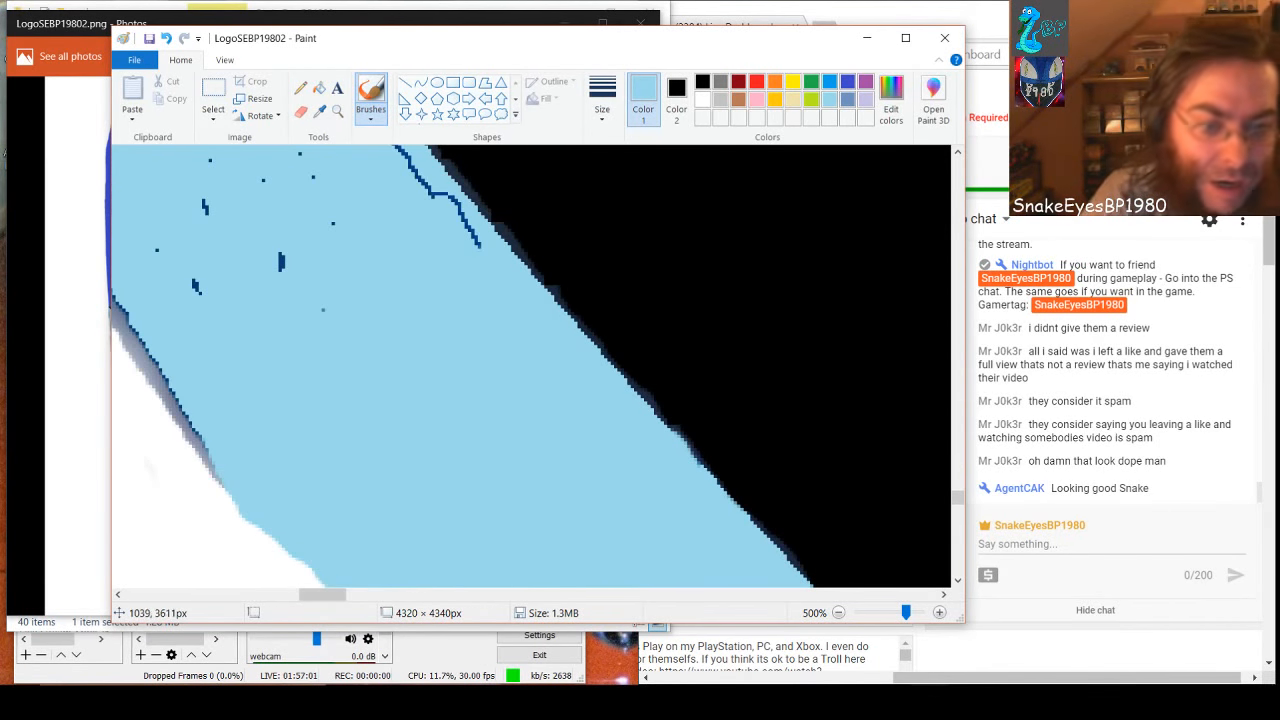
Cover the outline along the white-side edge with light blue and paint the grey shading beside it white
{"action": "left_click_drag", "start_coordinate": [342, 595], "coordinate": [328, 596]}
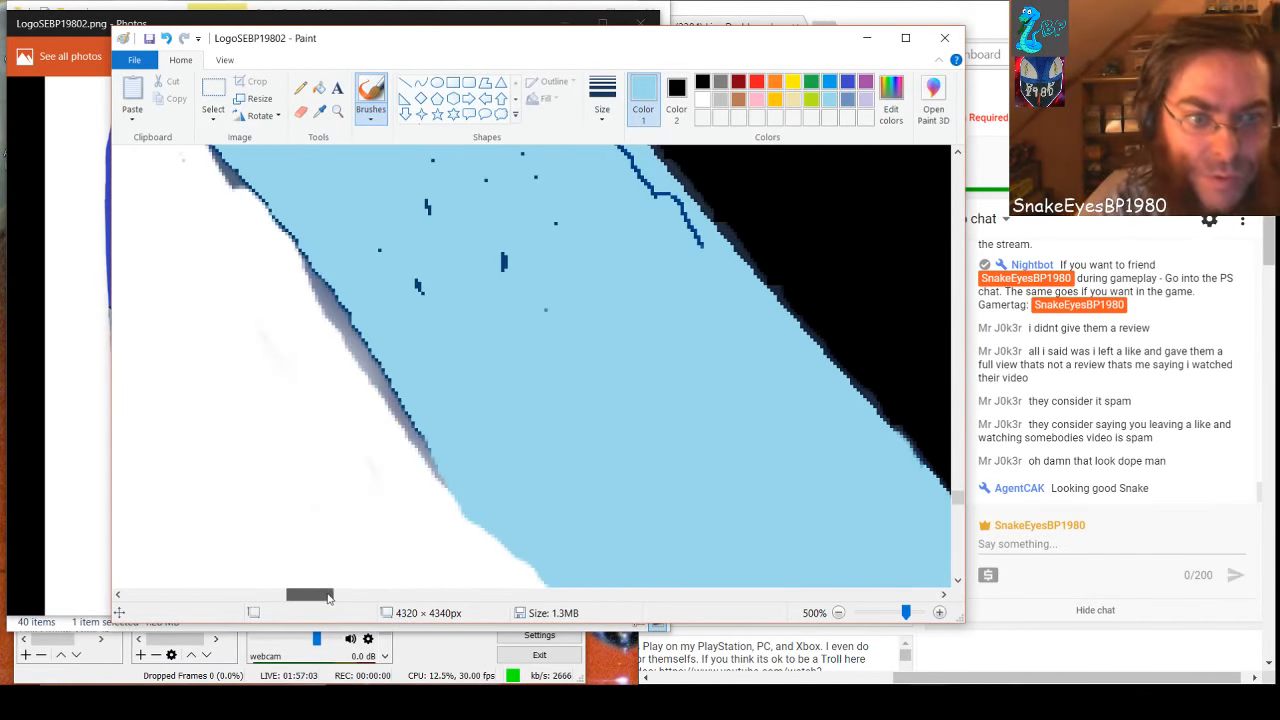
{"action": "left_click_drag", "start_coordinate": [300, 248], "coordinate": [385, 375]}
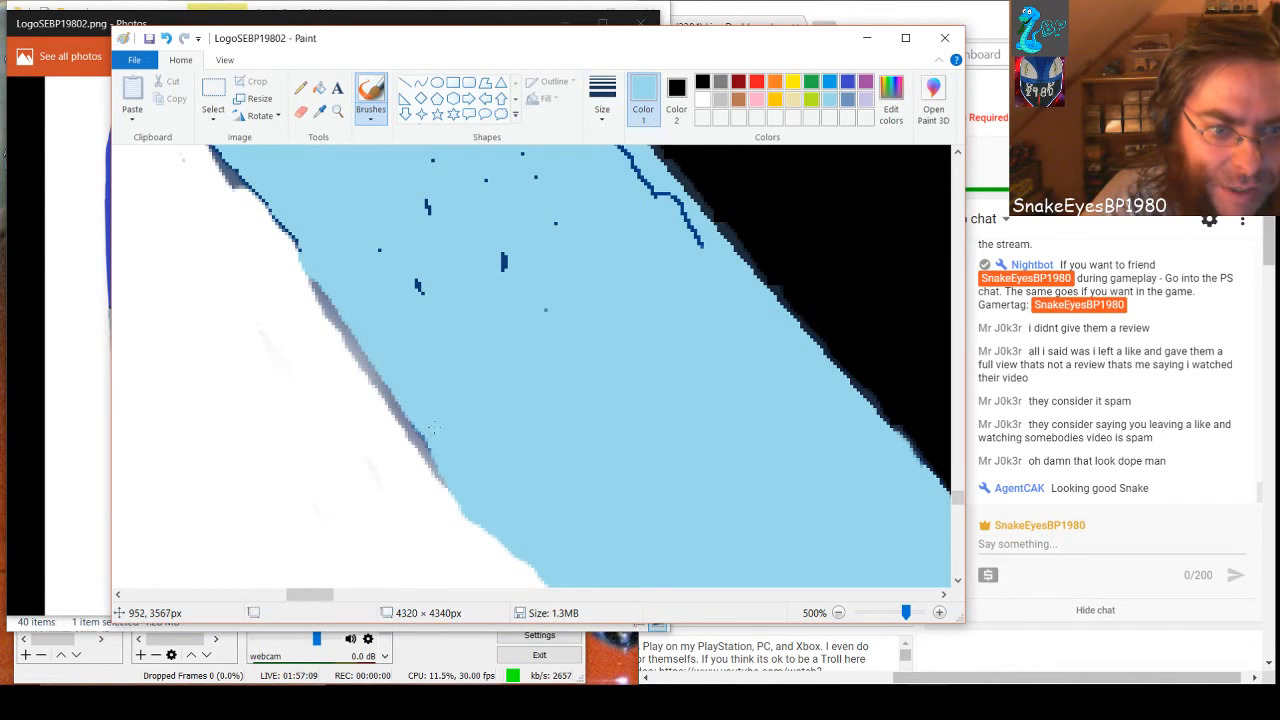
{"action": "left_click", "coordinate": [703, 101]}
{"action": "mouse_move", "coordinate": [312, 284]}
{"action": "left_mouse_down"}
{"action": "mouse_move", "coordinate": [427, 483]}
{"action": "mouse_move", "coordinate": [394, 404]}
{"action": "mouse_move", "coordinate": [351, 364]}
{"action": "left_mouse_up"}
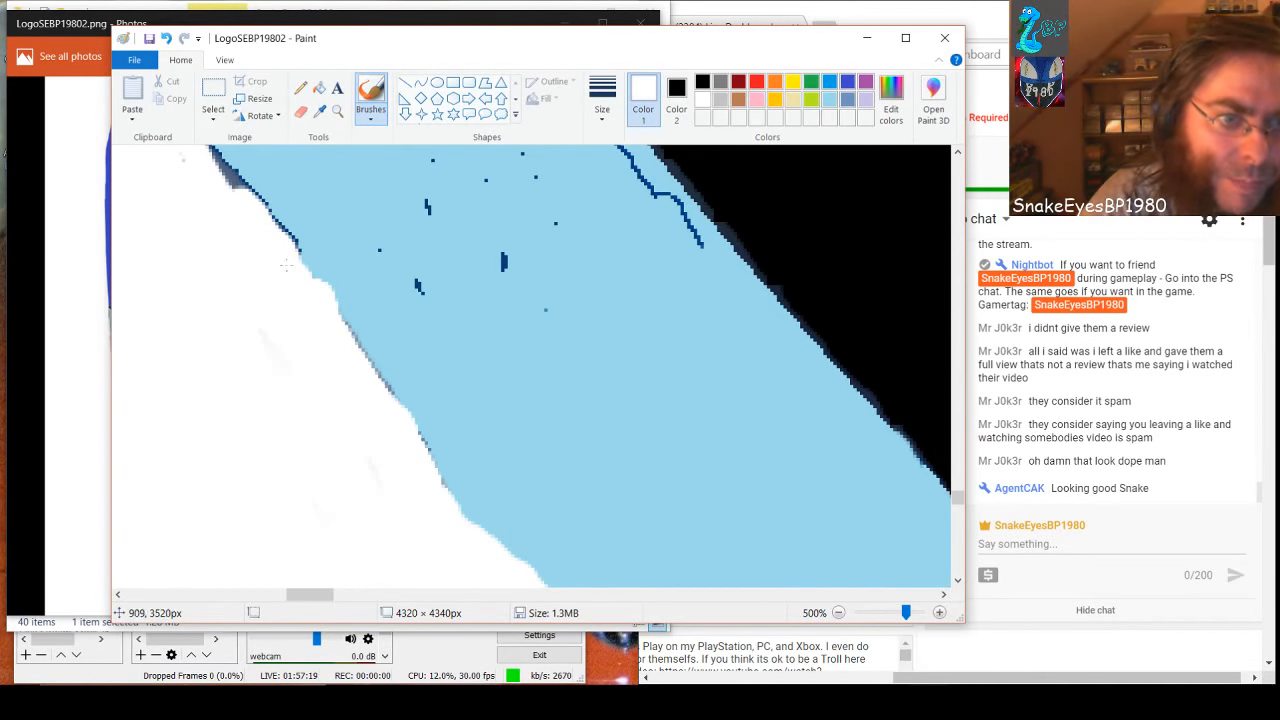
{"action": "mouse_move", "coordinate": [267, 232]}
{"action": "left_mouse_down"}
{"action": "mouse_move", "coordinate": [257, 201]}
{"action": "mouse_move", "coordinate": [203, 160]}
{"action": "mouse_move", "coordinate": [222, 180]}
{"action": "left_mouse_up"}
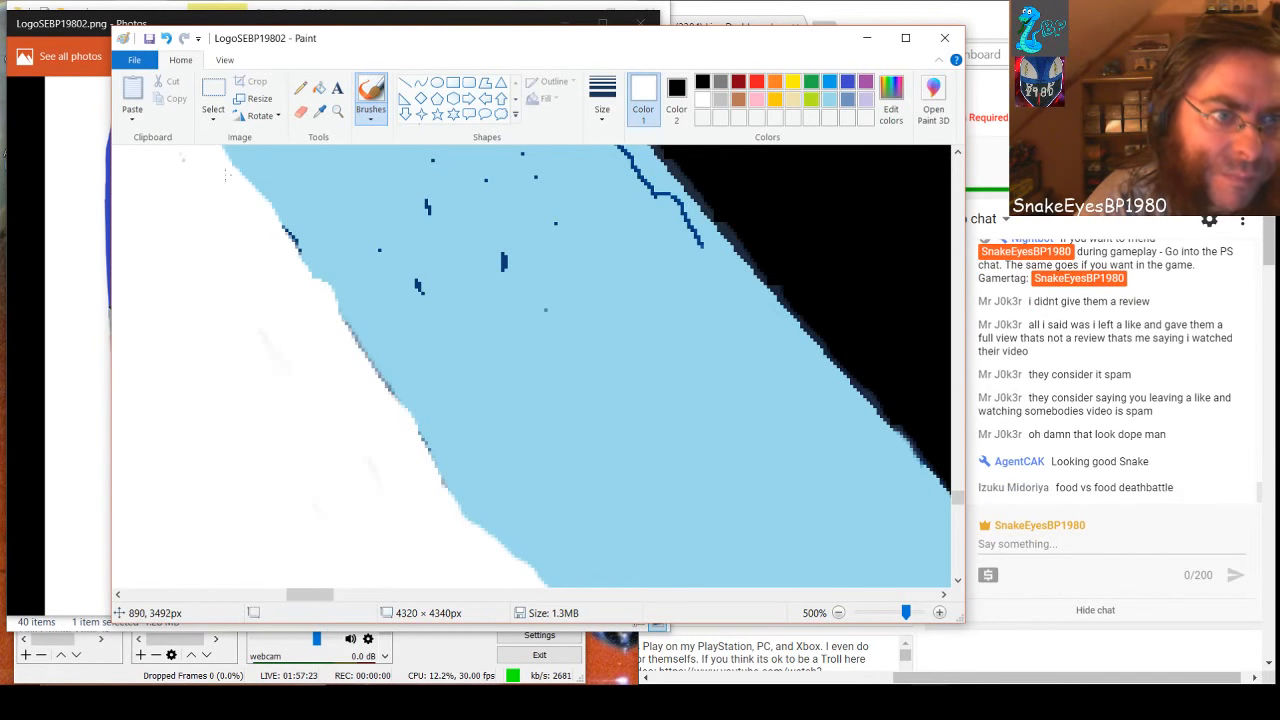
{"action": "left_click_drag", "start_coordinate": [286, 258], "coordinate": [301, 290]}
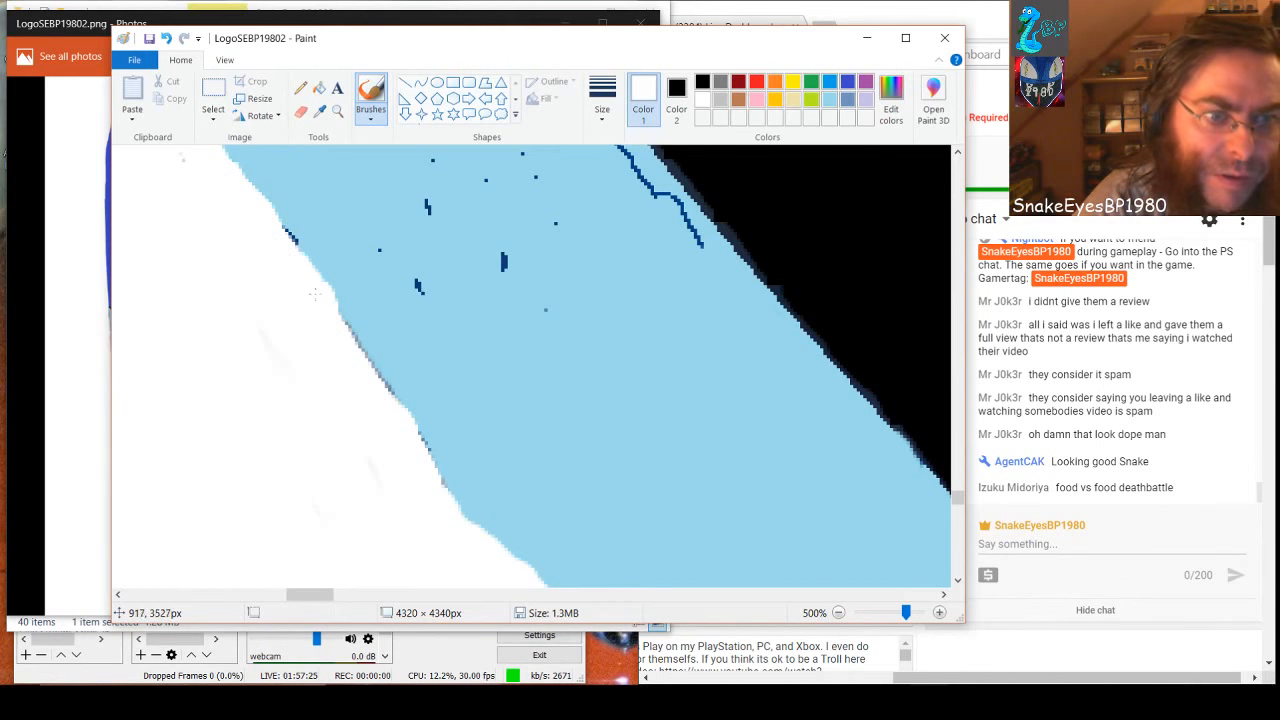
{"action": "key", "text": "ctrl+z"}
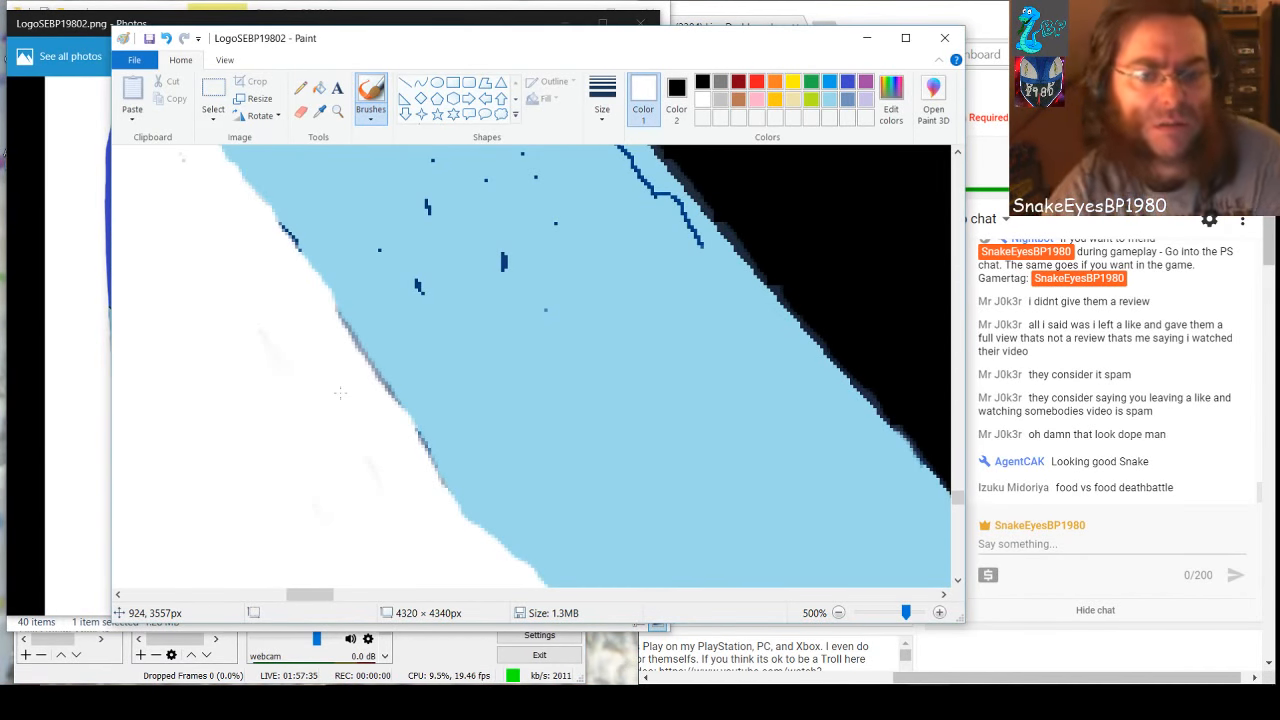
Paint light blue over the scattered specks, the short white-side outline piece and the lower end of the black-border outline
{"action": "left_click_drag", "start_coordinate": [310, 594], "coordinate": [319, 594]}
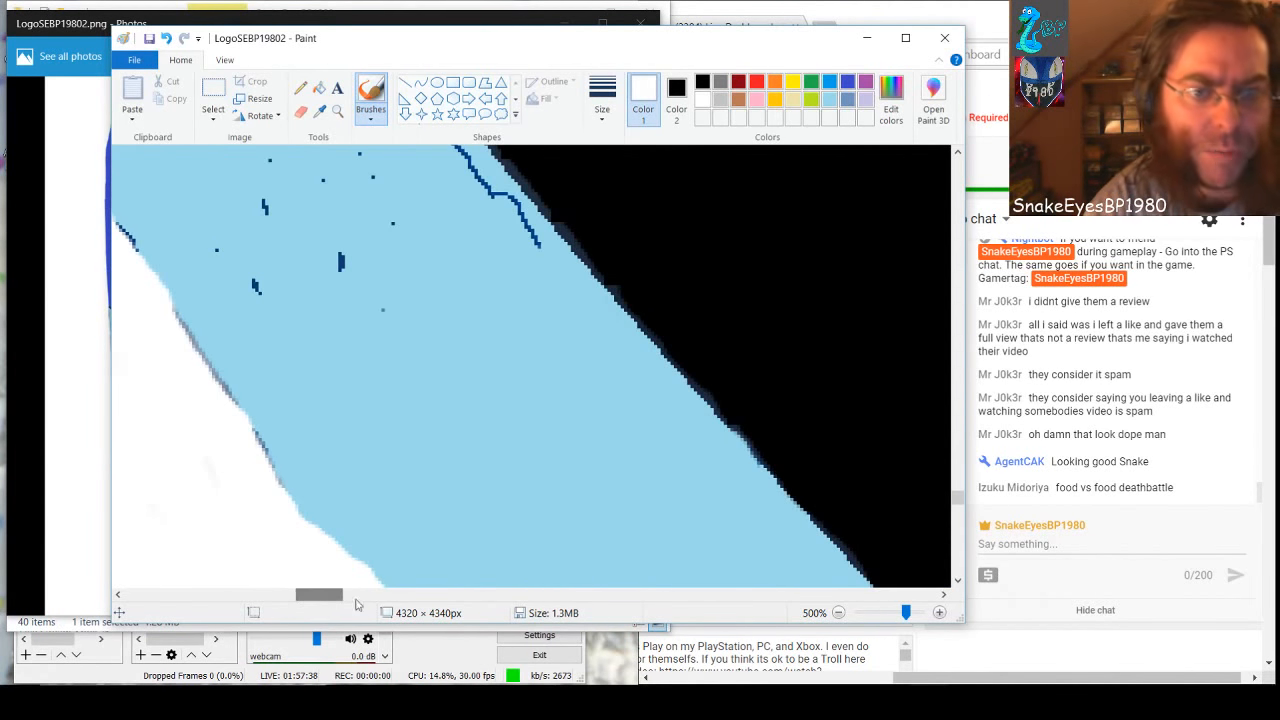
{"action": "left_click", "coordinate": [830, 100]}
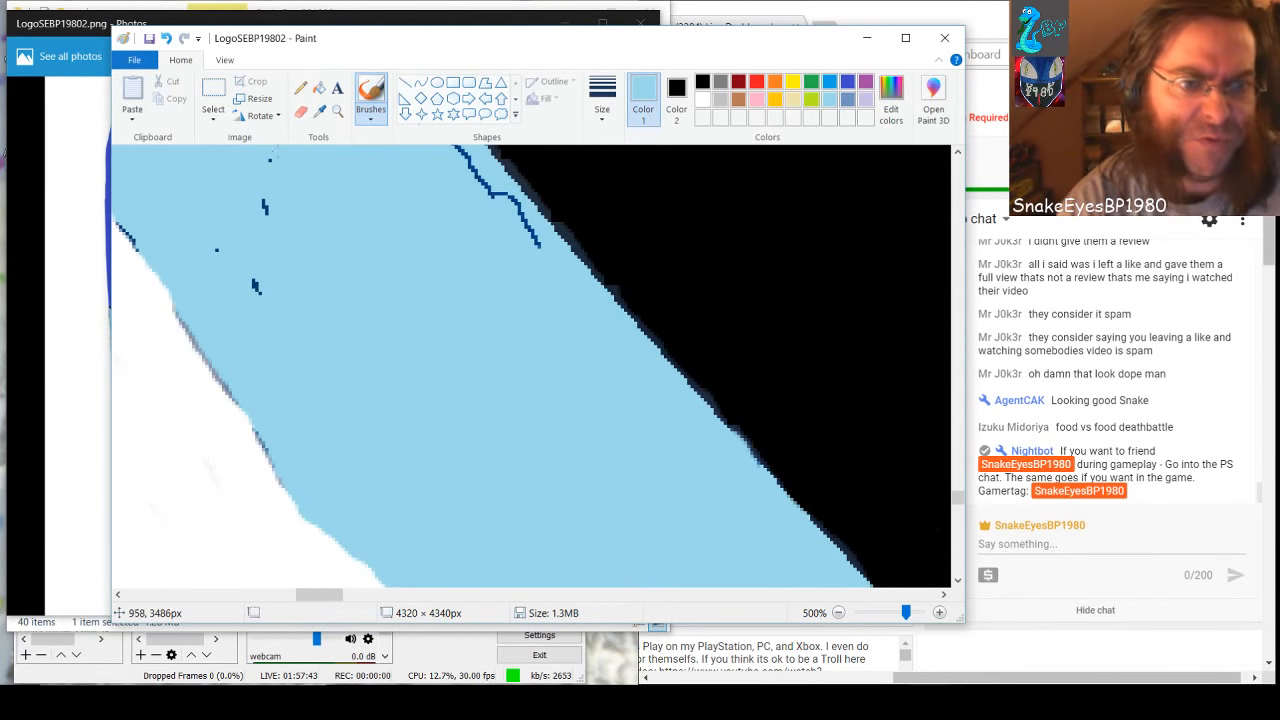
{"action": "left_click_drag", "start_coordinate": [272, 153], "coordinate": [229, 253]}
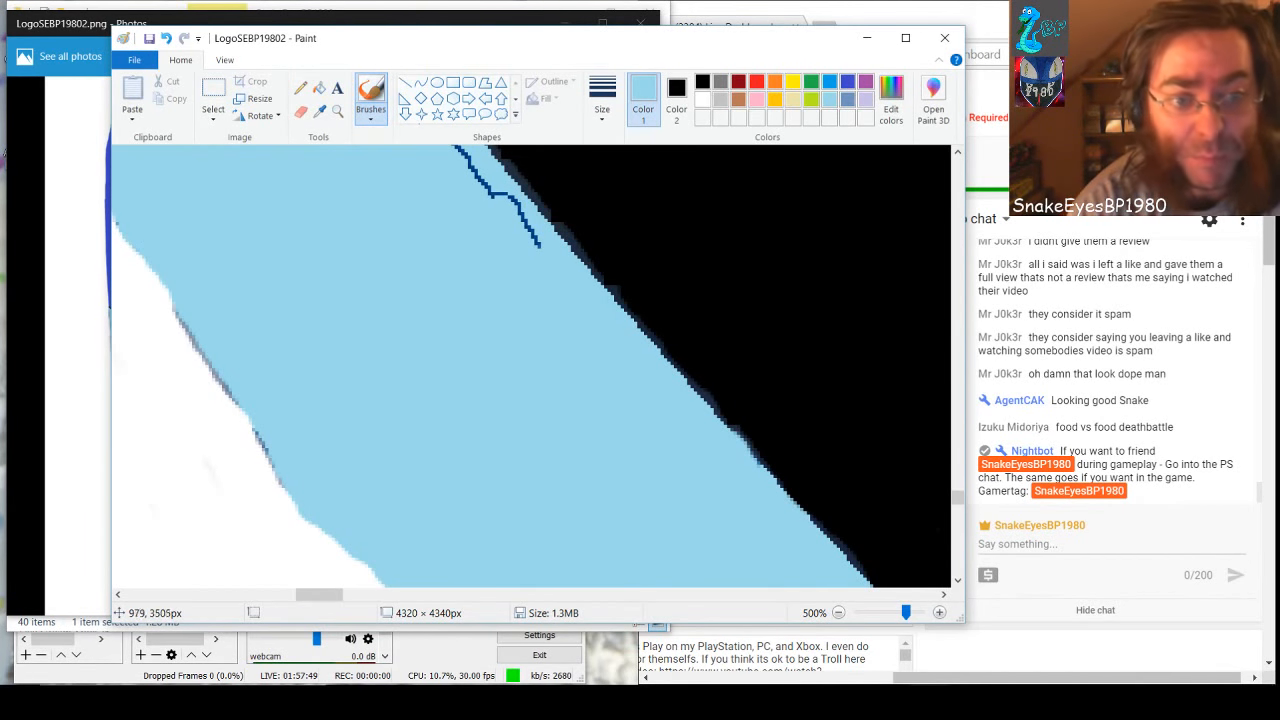
{"action": "mouse_move", "coordinate": [535, 284]}
{"action": "left_mouse_down"}
{"action": "mouse_move", "coordinate": [527, 234]}
{"action": "mouse_move", "coordinate": [495, 204]}
{"action": "left_mouse_up"}
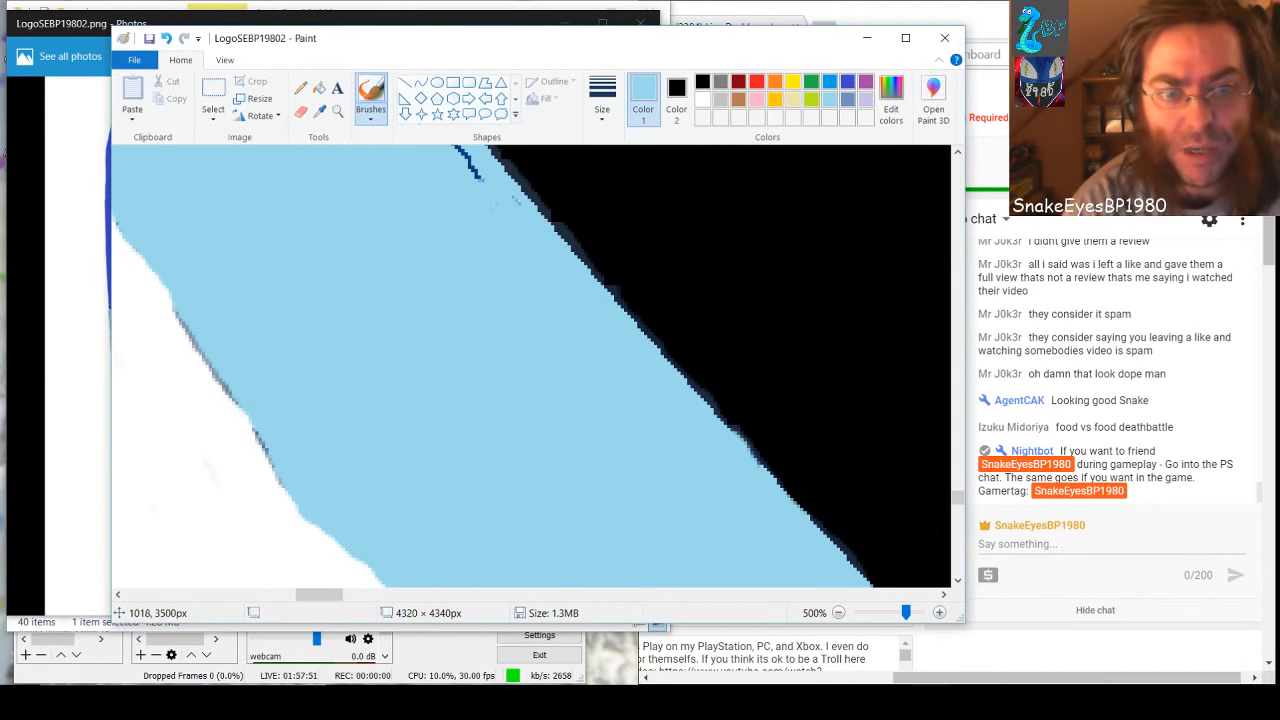
{"action": "key", "text": "ctrl+z"}
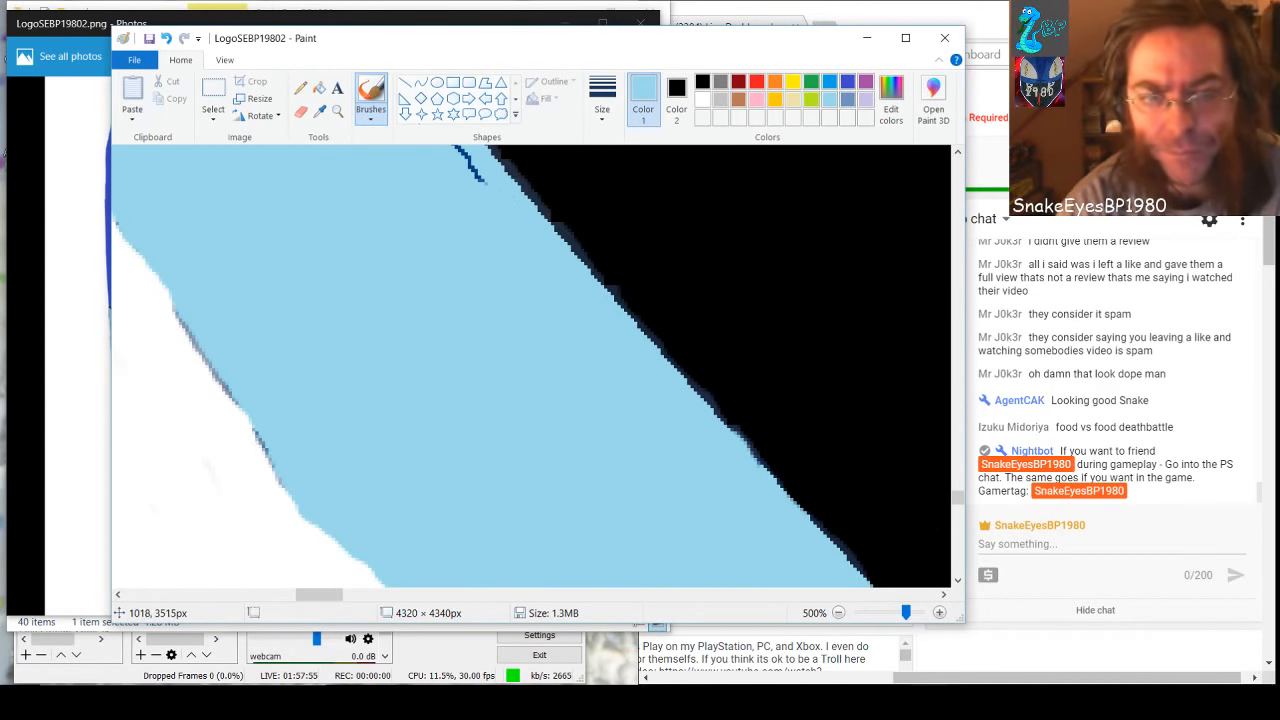
Cover the long outline near the black border and the dark blotches inside the next section up with light blue
{"action": "scroll", "coordinate": [468, 318], "scroll_direction": "up", "scroll_amount": 3}
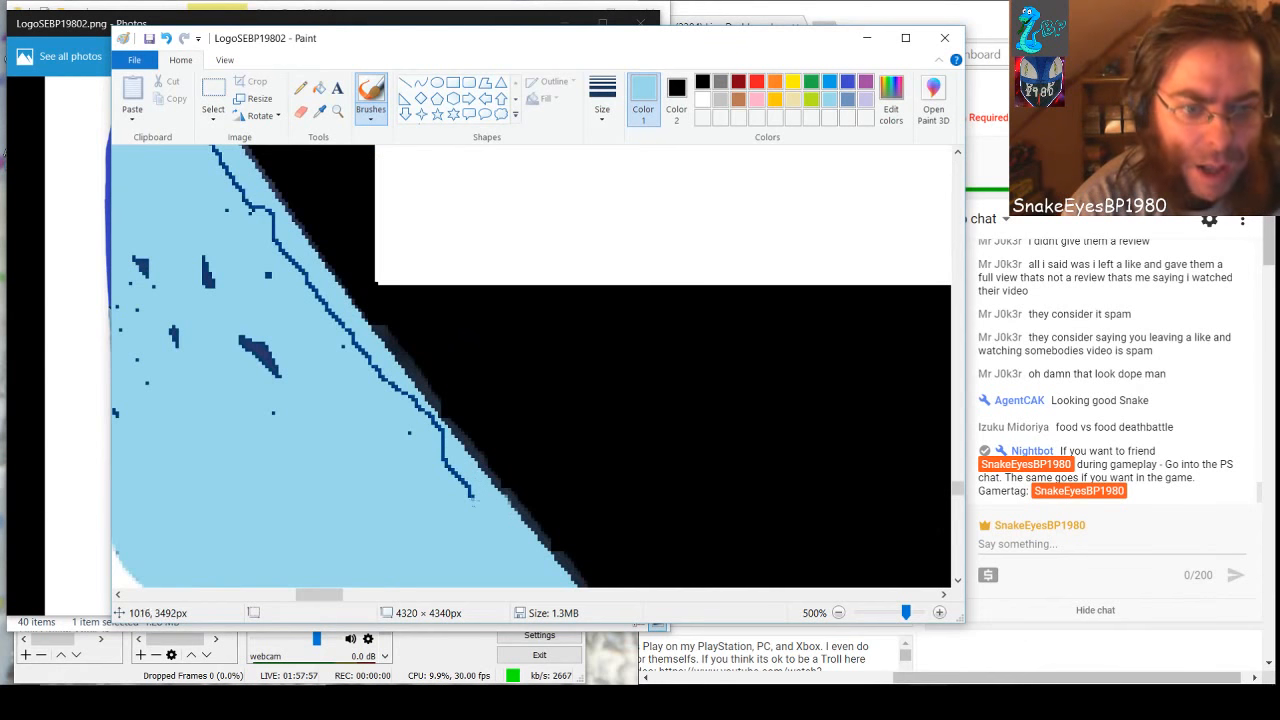
{"action": "mouse_move", "coordinate": [473, 499]}
{"action": "left_mouse_down"}
{"action": "mouse_move", "coordinate": [417, 443]}
{"action": "mouse_move", "coordinate": [435, 452]}
{"action": "mouse_move", "coordinate": [422, 425]}
{"action": "mouse_move", "coordinate": [350, 354]}
{"action": "mouse_move", "coordinate": [274, 226]}
{"action": "mouse_move", "coordinate": [216, 172]}
{"action": "left_mouse_up"}
{"action": "mouse_move", "coordinate": [293, 318]}
{"action": "left_mouse_down"}
{"action": "mouse_move", "coordinate": [256, 394]}
{"action": "mouse_move", "coordinate": [272, 400]}
{"action": "mouse_move", "coordinate": [203, 247]}
{"action": "mouse_move", "coordinate": [199, 342]}
{"action": "mouse_move", "coordinate": [147, 280]}
{"action": "left_mouse_up"}
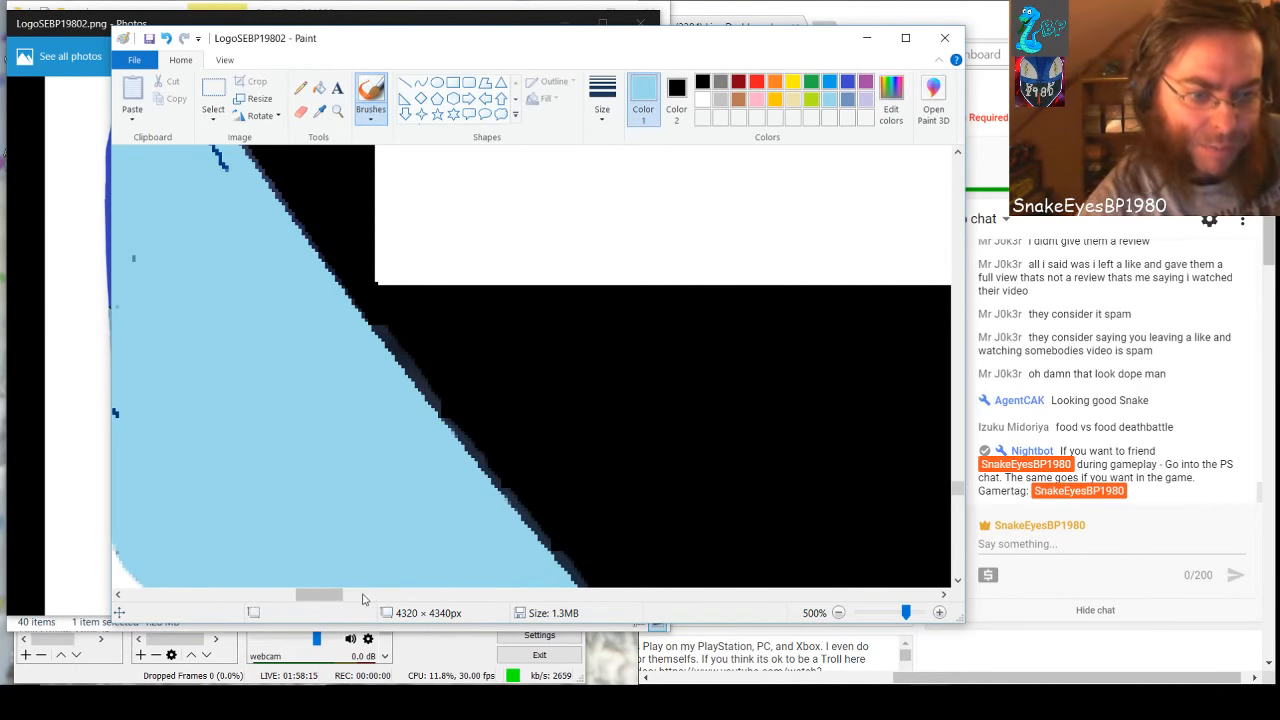
Touch up the small outline notch and the inner dark line on the white-side edge with light blue
{"action": "left_click_drag", "start_coordinate": [330, 594], "coordinate": [305, 598]}
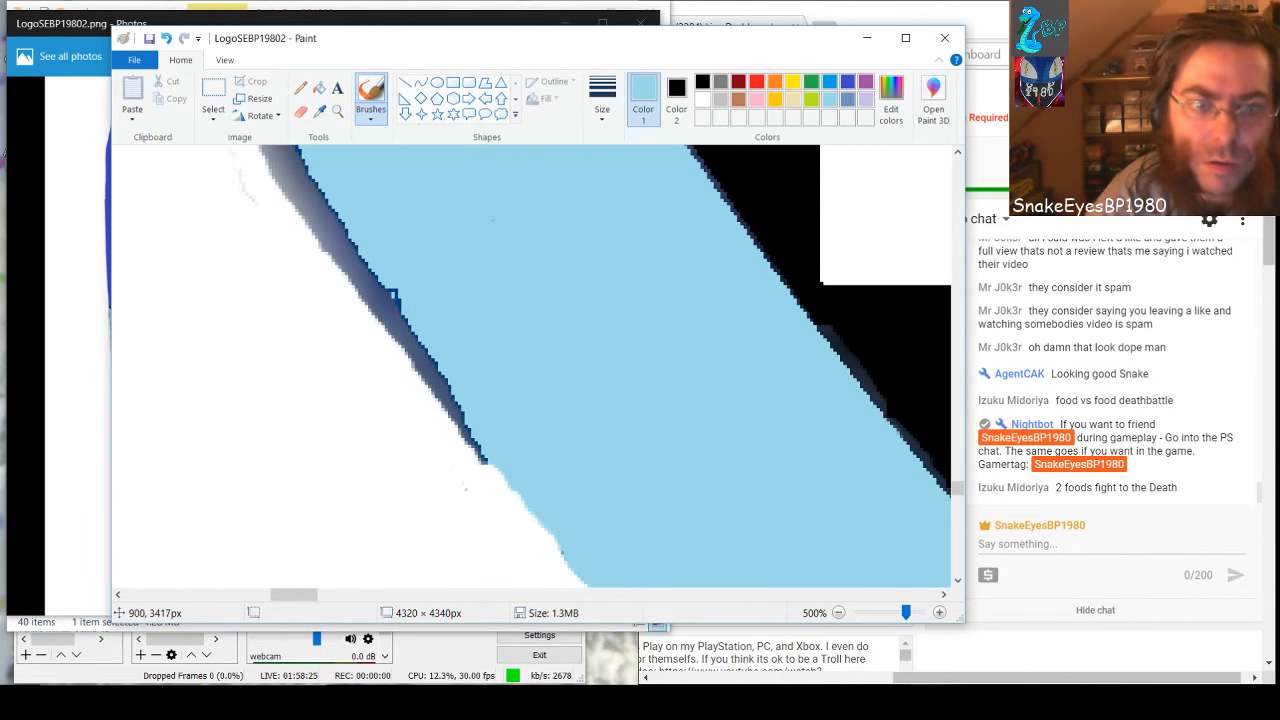
{"action": "left_click_drag", "start_coordinate": [405, 287], "coordinate": [402, 289]}
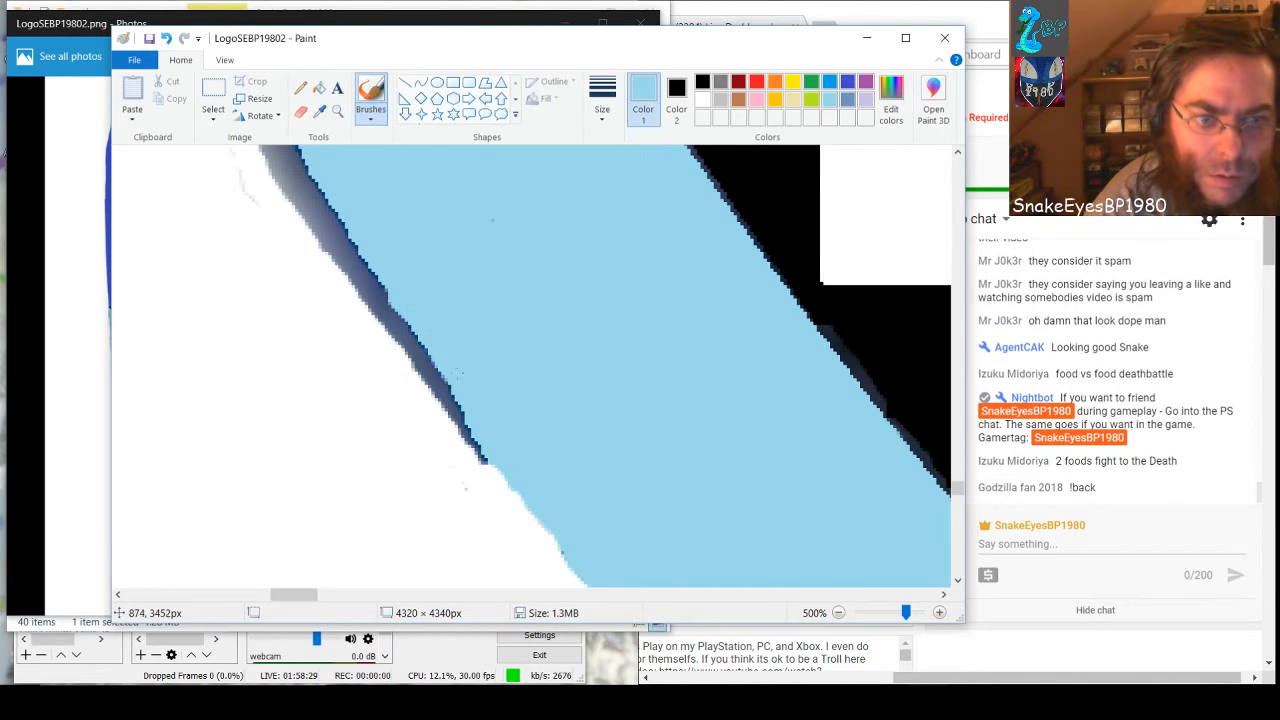
{"action": "left_click_drag", "start_coordinate": [455, 375], "coordinate": [470, 410]}
{"action": "key", "text": "ctrl+z"}
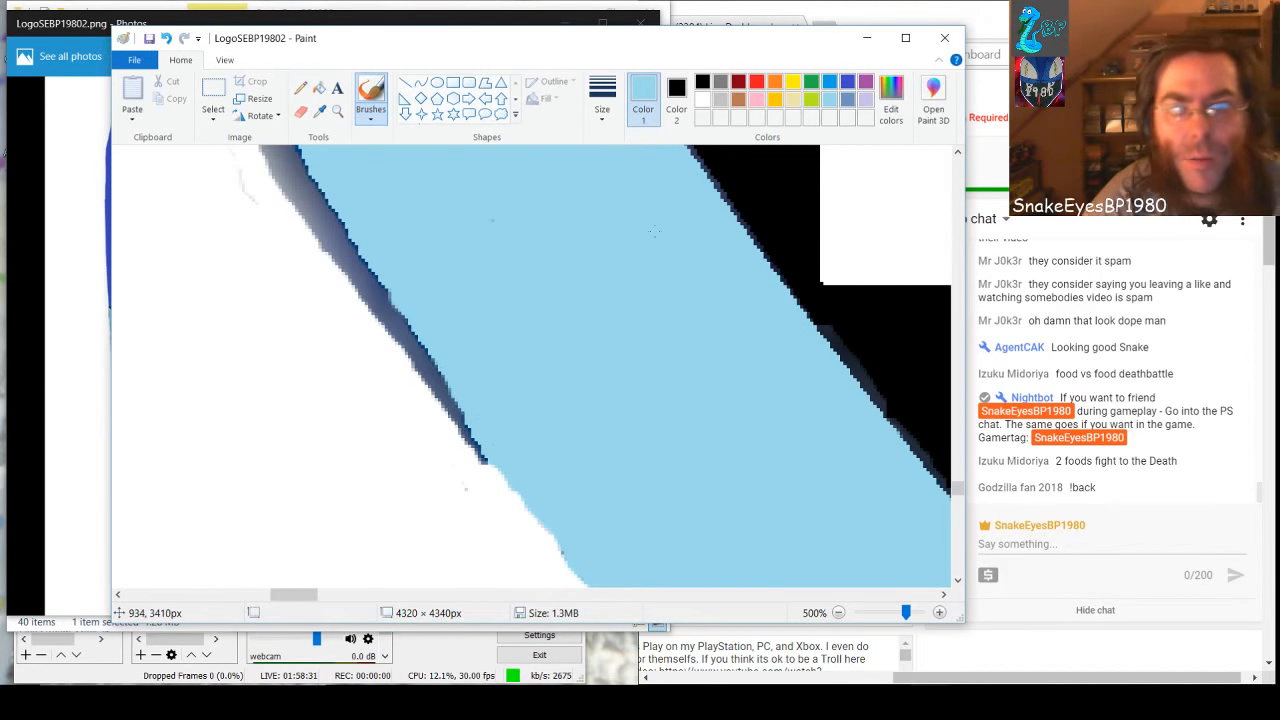
Paint the thick grey shading outside the touched-up white-side edge white, following the band's edge
{"action": "left_click", "coordinate": [703, 104]}
{"action": "mouse_move", "coordinate": [293, 175]}
{"action": "left_mouse_down"}
{"action": "mouse_move", "coordinate": [265, 195]}
{"action": "mouse_move", "coordinate": [290, 164]}
{"action": "mouse_move", "coordinate": [332, 248]}
{"action": "mouse_move", "coordinate": [315, 228]}
{"action": "mouse_move", "coordinate": [318, 205]}
{"action": "mouse_move", "coordinate": [382, 322]}
{"action": "mouse_move", "coordinate": [368, 313]}
{"action": "left_mouse_up"}
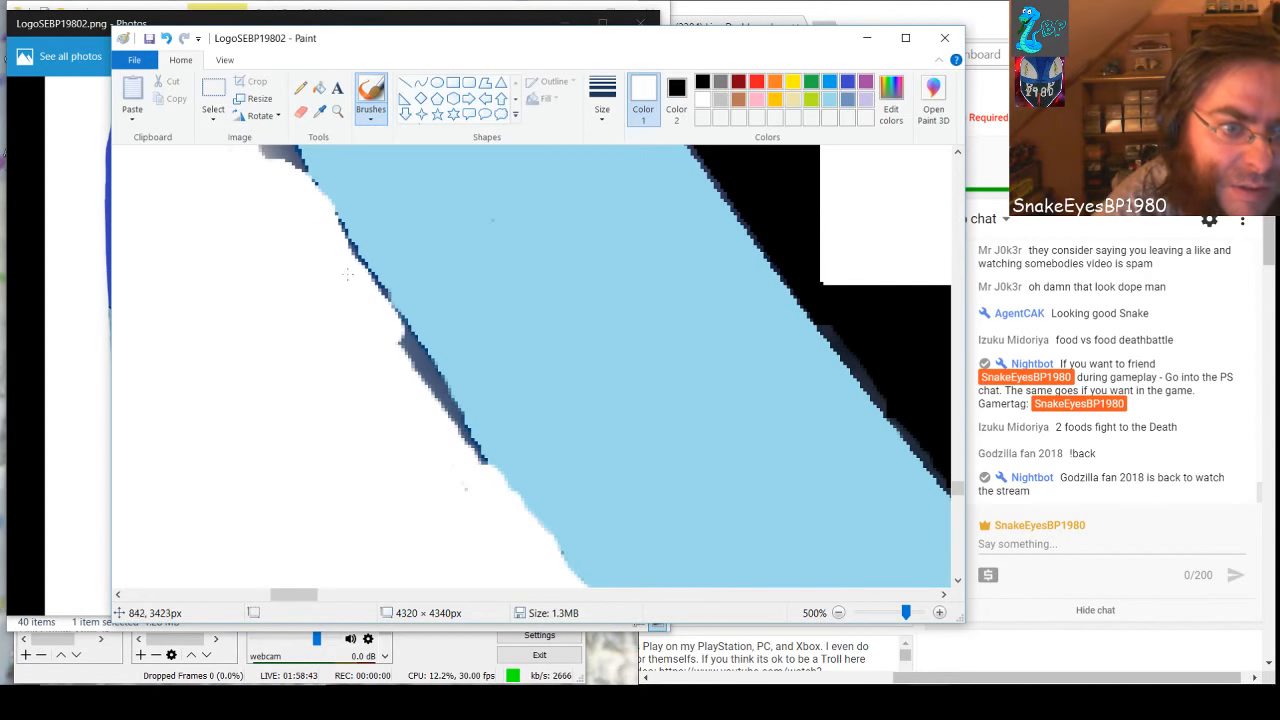
{"action": "mouse_move", "coordinate": [330, 243]}
{"action": "left_mouse_down"}
{"action": "mouse_move", "coordinate": [398, 316]}
{"action": "mouse_move", "coordinate": [463, 448]}
{"action": "mouse_move", "coordinate": [481, 458]}
{"action": "left_mouse_up"}
{"action": "key", "text": "ctrl+z"}
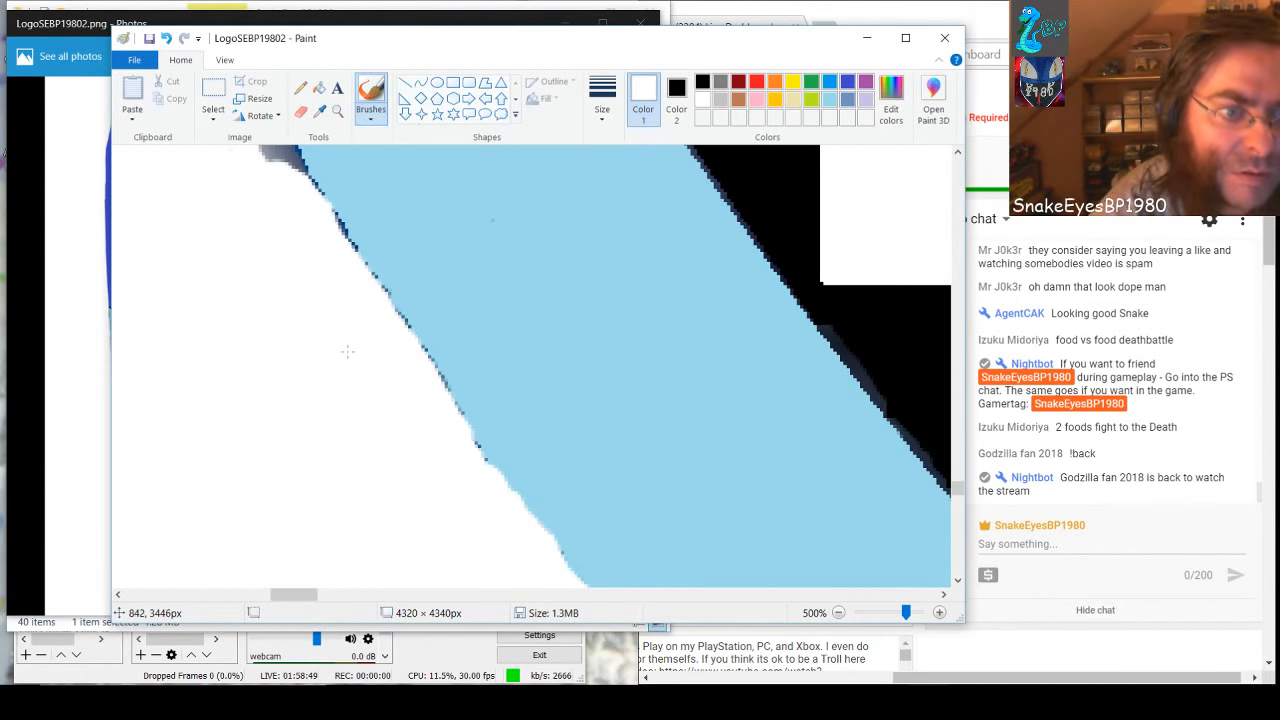
{"action": "key", "text": "ctrl+z"}
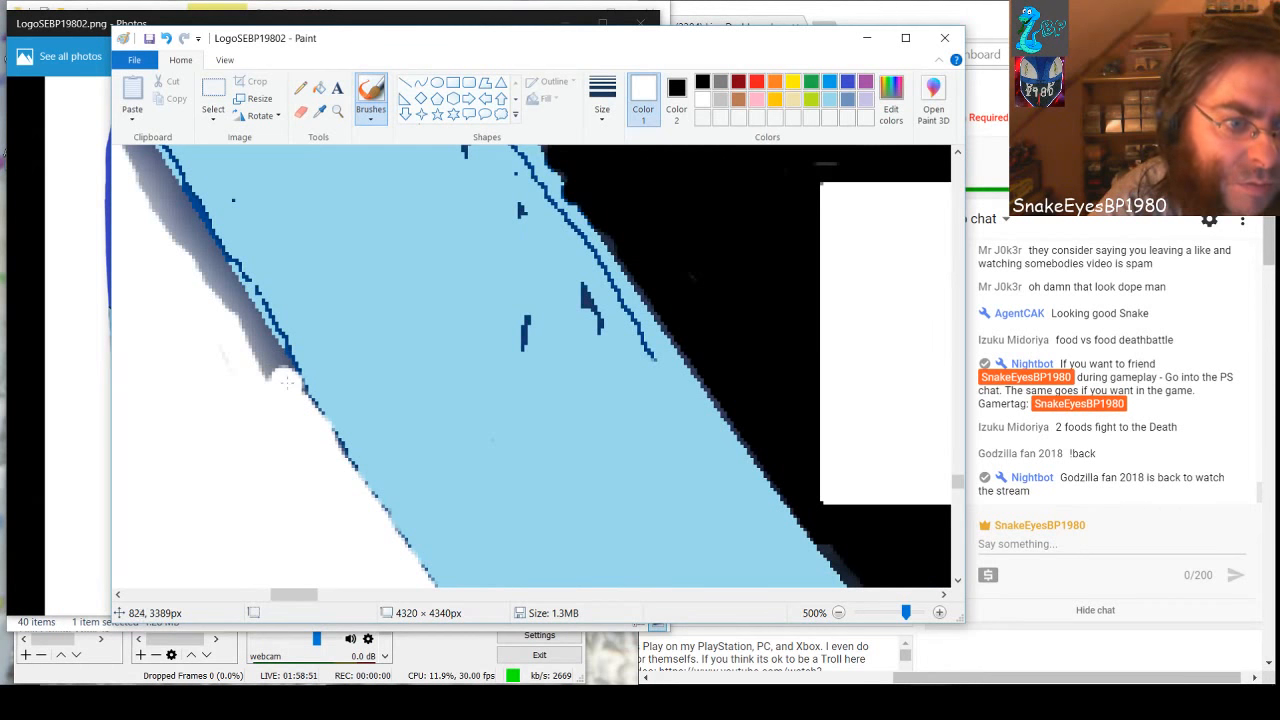
Brush white over the shaded strip further up the band and the dark shadow bulge above it
{"action": "mouse_move", "coordinate": [261, 351]}
{"action": "left_mouse_down"}
{"action": "mouse_move", "coordinate": [238, 316]}
{"action": "mouse_move", "coordinate": [262, 358]}
{"action": "mouse_move", "coordinate": [141, 146]}
{"action": "mouse_move", "coordinate": [176, 244]}
{"action": "left_mouse_up"}
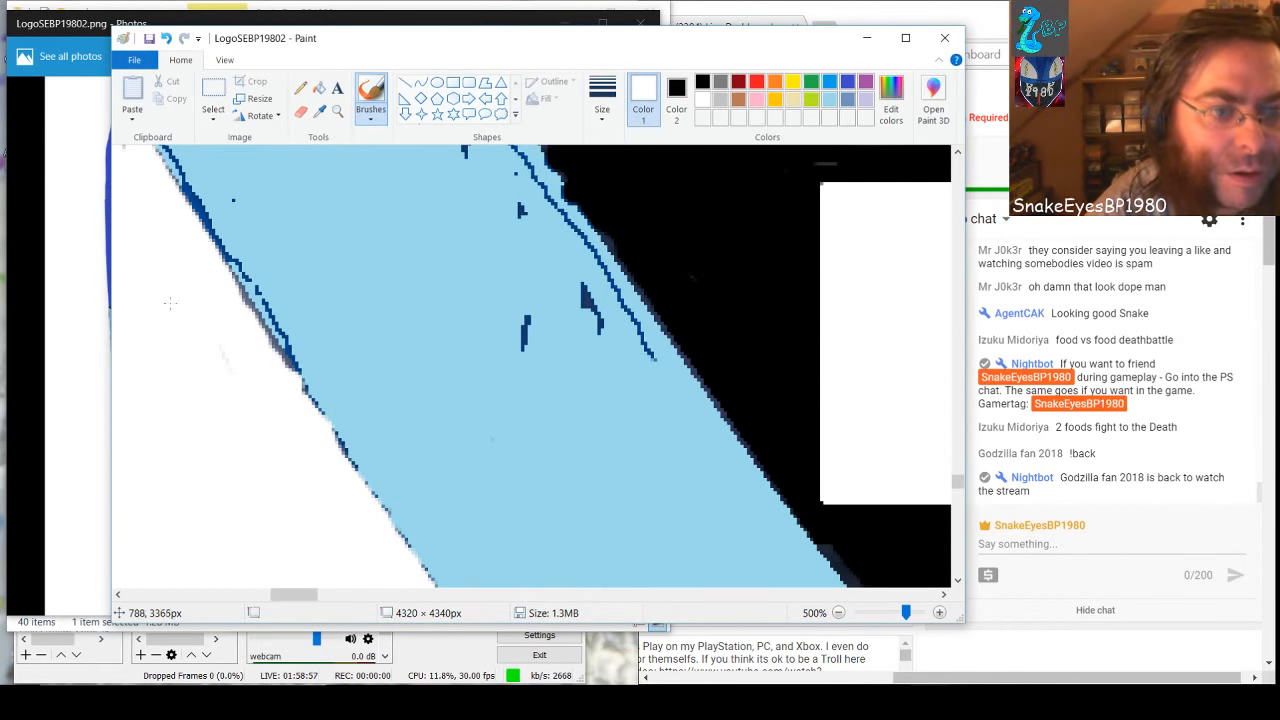
{"action": "scroll", "coordinate": [149, 383], "scroll_direction": "up", "scroll_amount": 2}
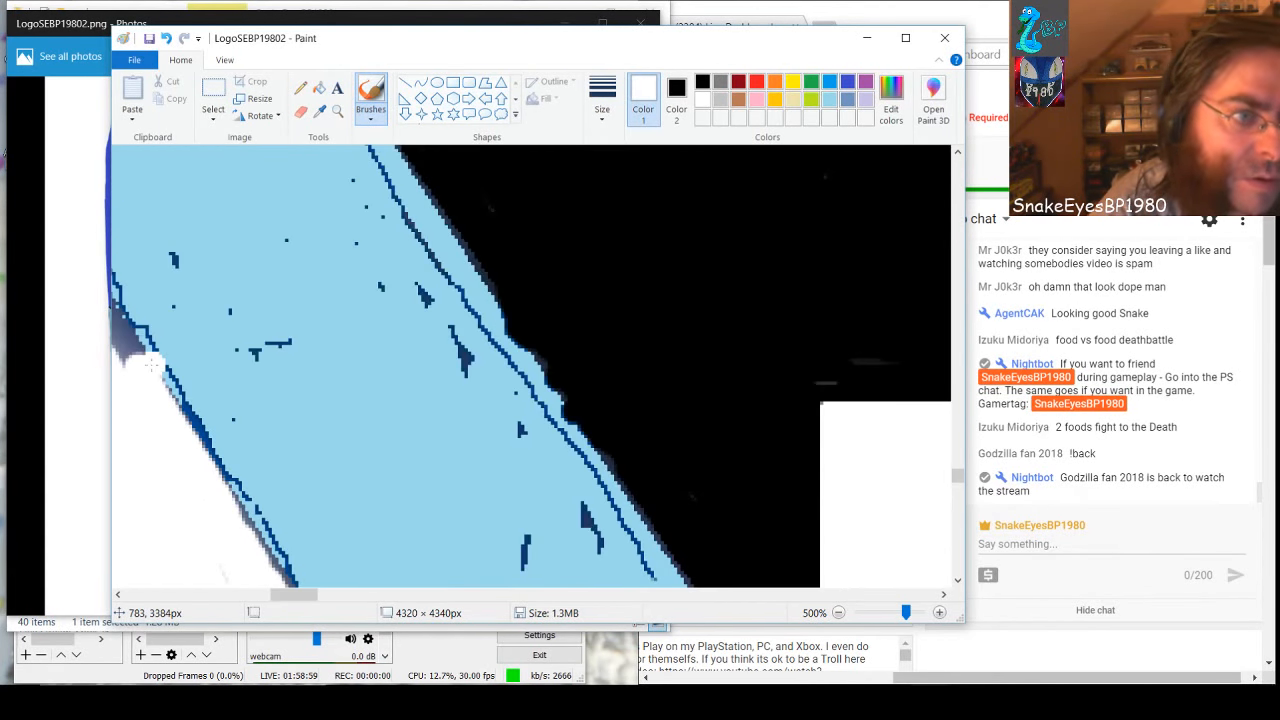
{"action": "scroll", "coordinate": [287, 597], "scroll_direction": "left", "scroll_amount": 2}
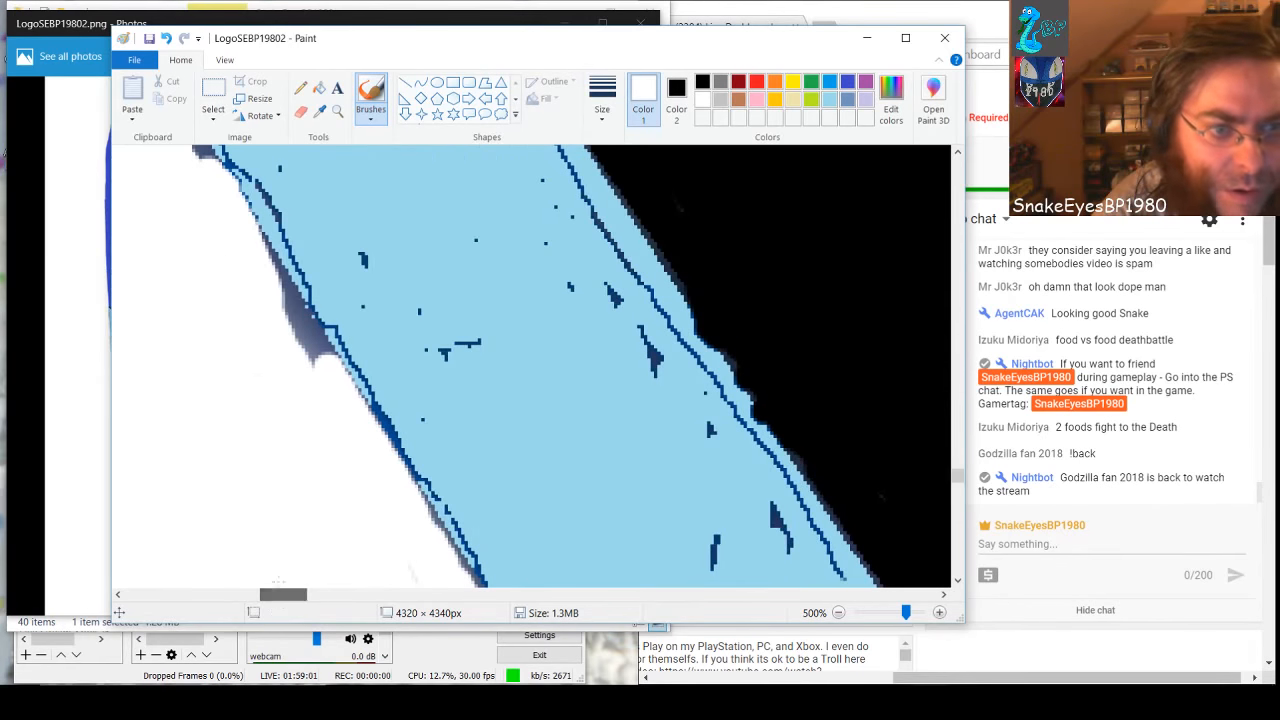
{"action": "left_click_drag", "start_coordinate": [278, 283], "coordinate": [315, 352]}
{"action": "key", "text": "ctrl+z"}
Continue up the white-side edge, painting the dark uneven shadow and the shaded stretch above it white
{"action": "left_click_drag", "start_coordinate": [286, 594], "coordinate": [275, 594]}
{"action": "scroll", "coordinate": [343, 231], "scroll_direction": "up", "scroll_amount": 3}
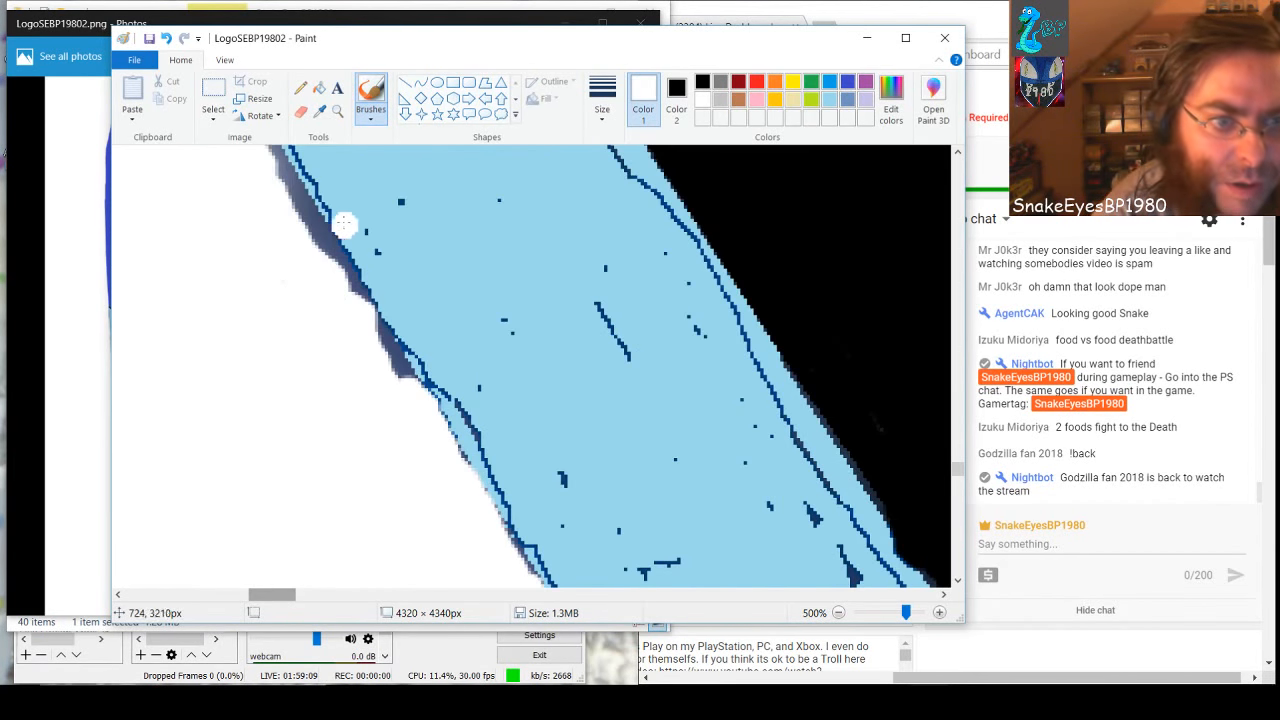
{"action": "mouse_move", "coordinate": [288, 182]}
{"action": "left_mouse_down"}
{"action": "mouse_move", "coordinate": [333, 284]}
{"action": "mouse_move", "coordinate": [355, 295]}
{"action": "mouse_move", "coordinate": [400, 378]}
{"action": "mouse_move", "coordinate": [327, 221]}
{"action": "mouse_move", "coordinate": [275, 151]}
{"action": "left_mouse_up"}
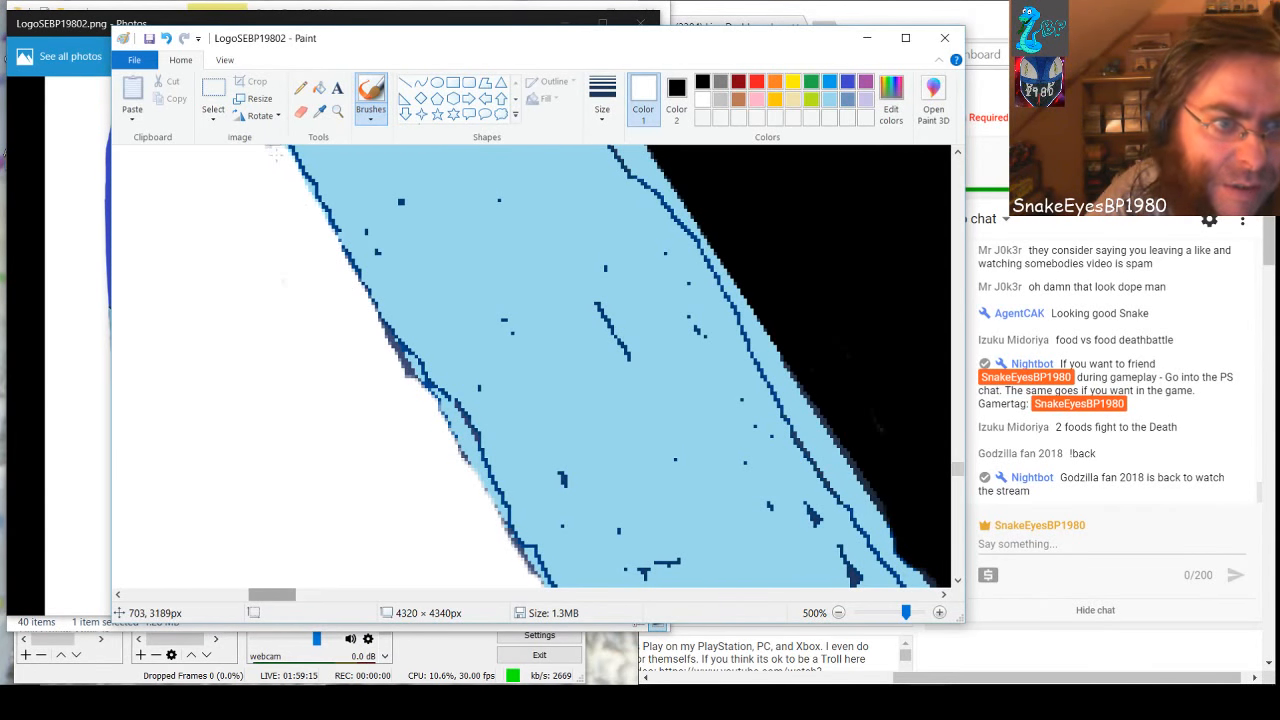
{"action": "key", "text": "ctrl+z"}
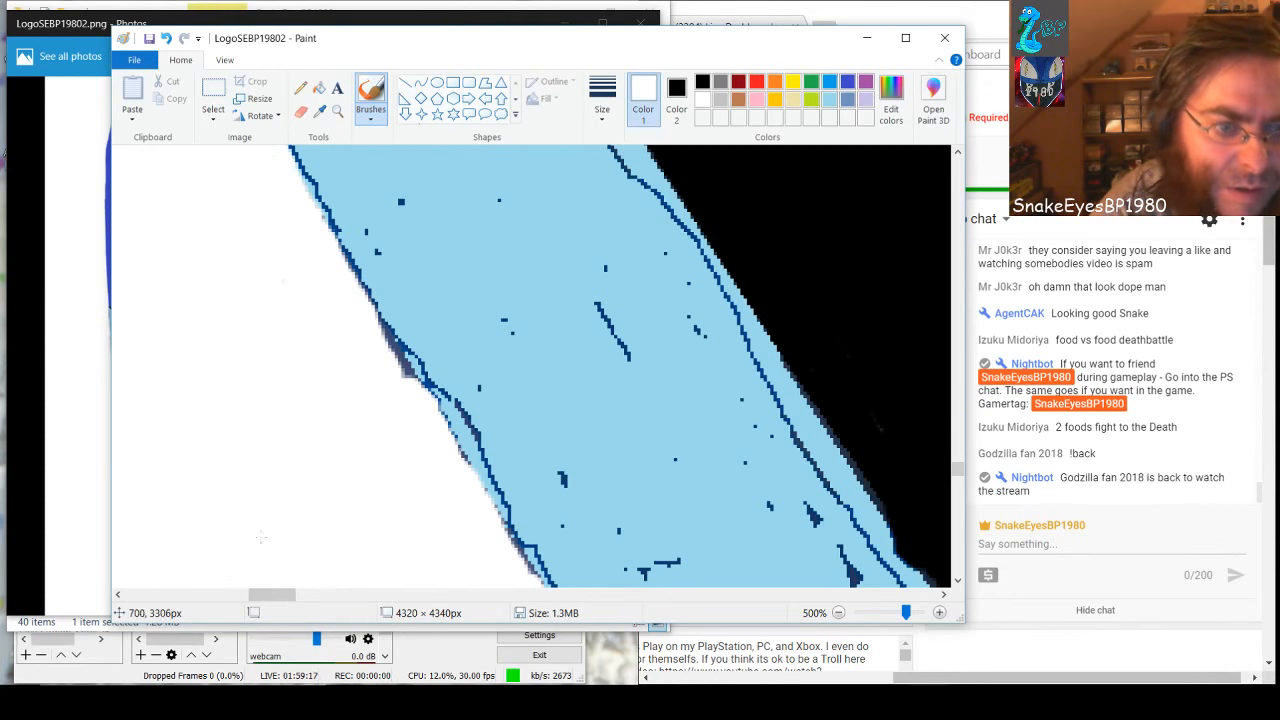
{"action": "scroll", "coordinate": [250, 515], "scroll_direction": "up", "scroll_amount": 3}
{"action": "mouse_move", "coordinate": [168, 300]}
{"action": "left_mouse_down"}
{"action": "mouse_move", "coordinate": [204, 392]}
{"action": "mouse_move", "coordinate": [270, 466]}
{"action": "left_mouse_up"}
Trim the grey fringe along the next diagonal stretch with white, including the wider shadow at its upper end
{"action": "left_click_drag", "start_coordinate": [276, 596], "coordinate": [264, 596]}
{"action": "scroll", "coordinate": [302, 471], "scroll_direction": "up", "scroll_amount": 3}
{"action": "left_click_drag", "start_coordinate": [222, 252], "coordinate": [383, 533]}
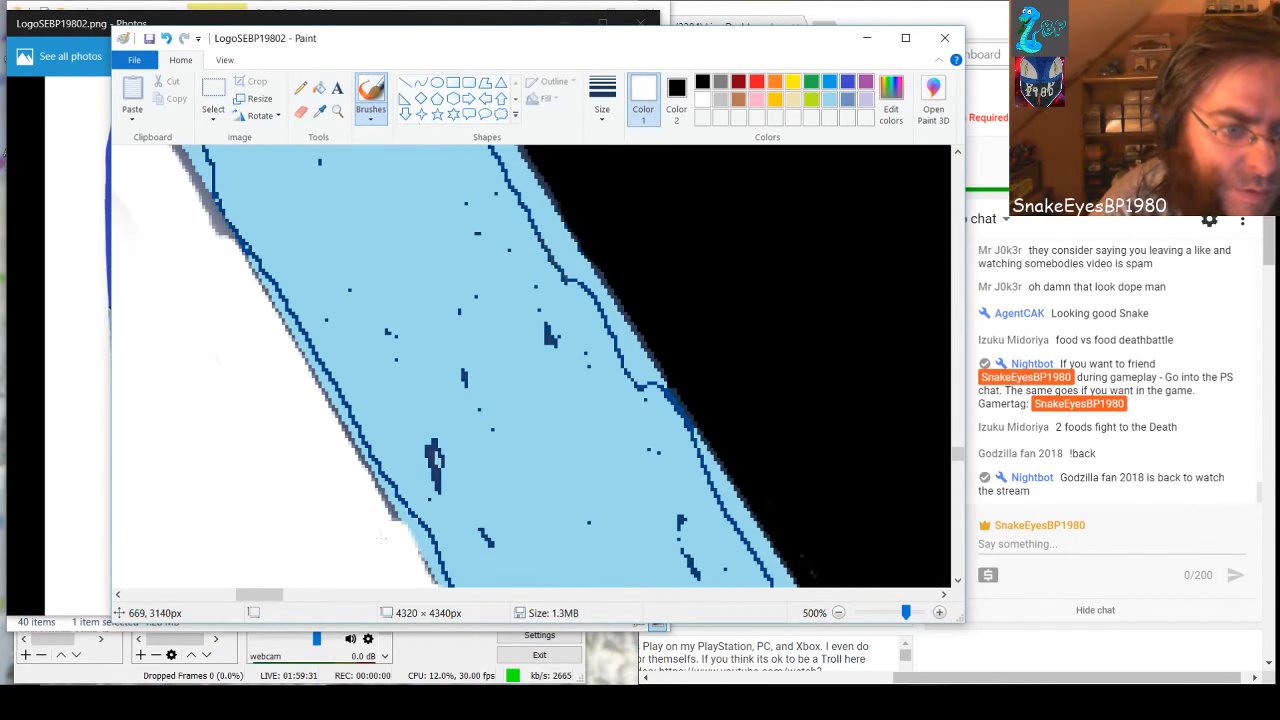
{"action": "key", "text": "ctrl+z"}
{"action": "mouse_move", "coordinate": [245, 284]}
{"action": "left_mouse_down"}
{"action": "mouse_move", "coordinate": [165, 156]}
{"action": "mouse_move", "coordinate": [167, 184]}
{"action": "left_mouse_up"}
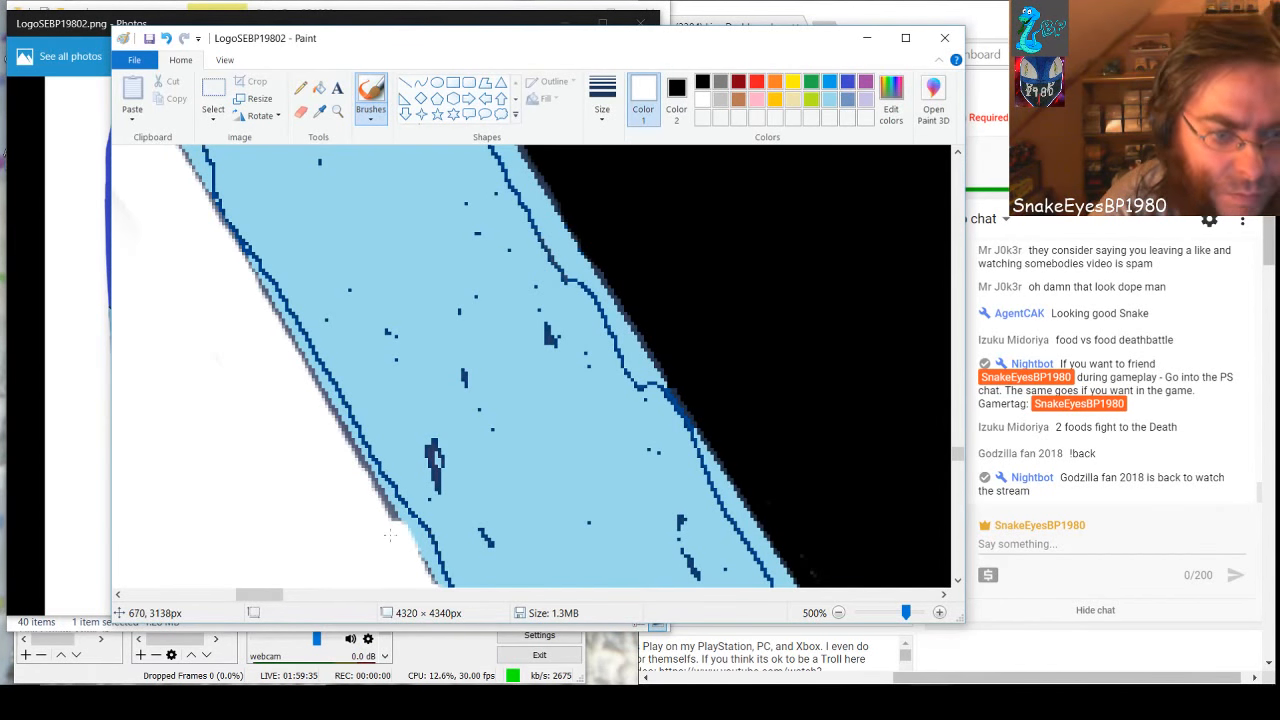
{"action": "mouse_move", "coordinate": [390, 535]}
{"action": "left_mouse_down"}
{"action": "mouse_move", "coordinate": [385, 500]}
{"action": "mouse_move", "coordinate": [342, 432]}
{"action": "left_mouse_up"}
{"action": "key", "text": "ctrl+z"}
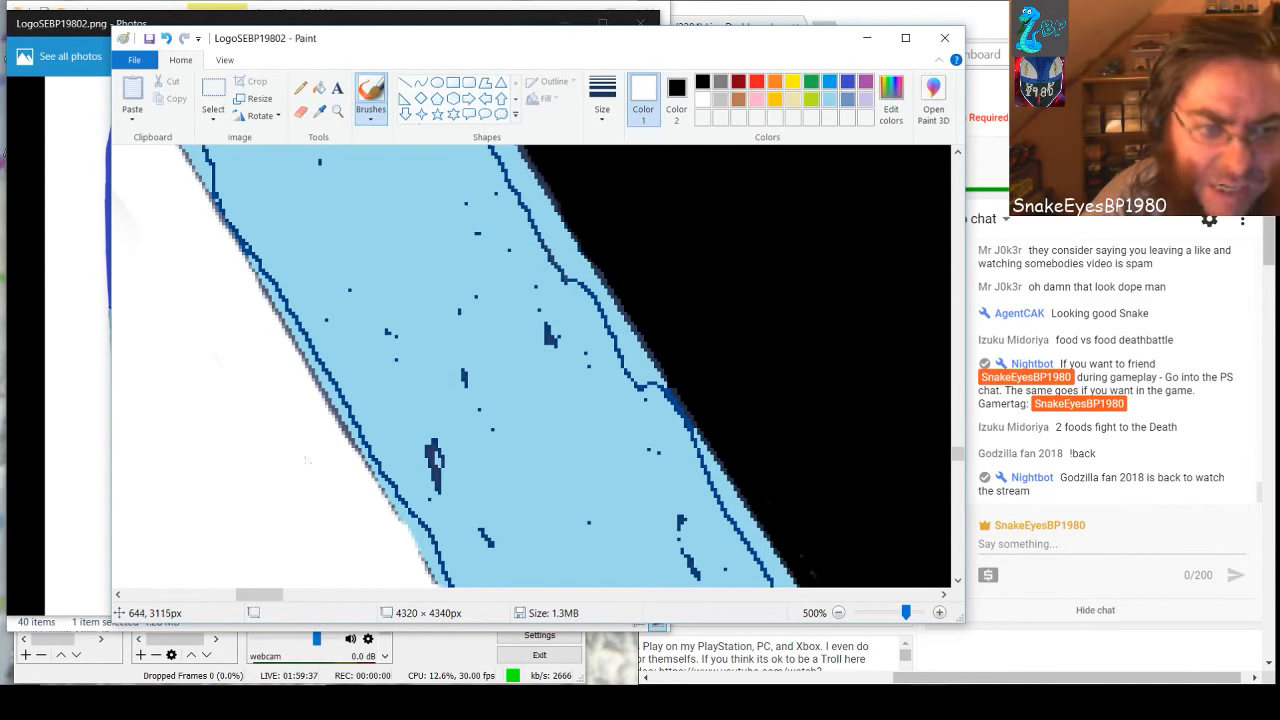
Paint white over the jagged grey shadow along the diagonal edge beside the long vertical line inside the band
{"action": "scroll", "coordinate": [272, 556], "scroll_direction": "up", "scroll_amount": 3}
{"action": "left_click_drag", "start_coordinate": [256, 594], "coordinate": [241, 591]}
{"action": "scroll", "coordinate": [277, 452], "scroll_direction": "up", "scroll_amount": 2}
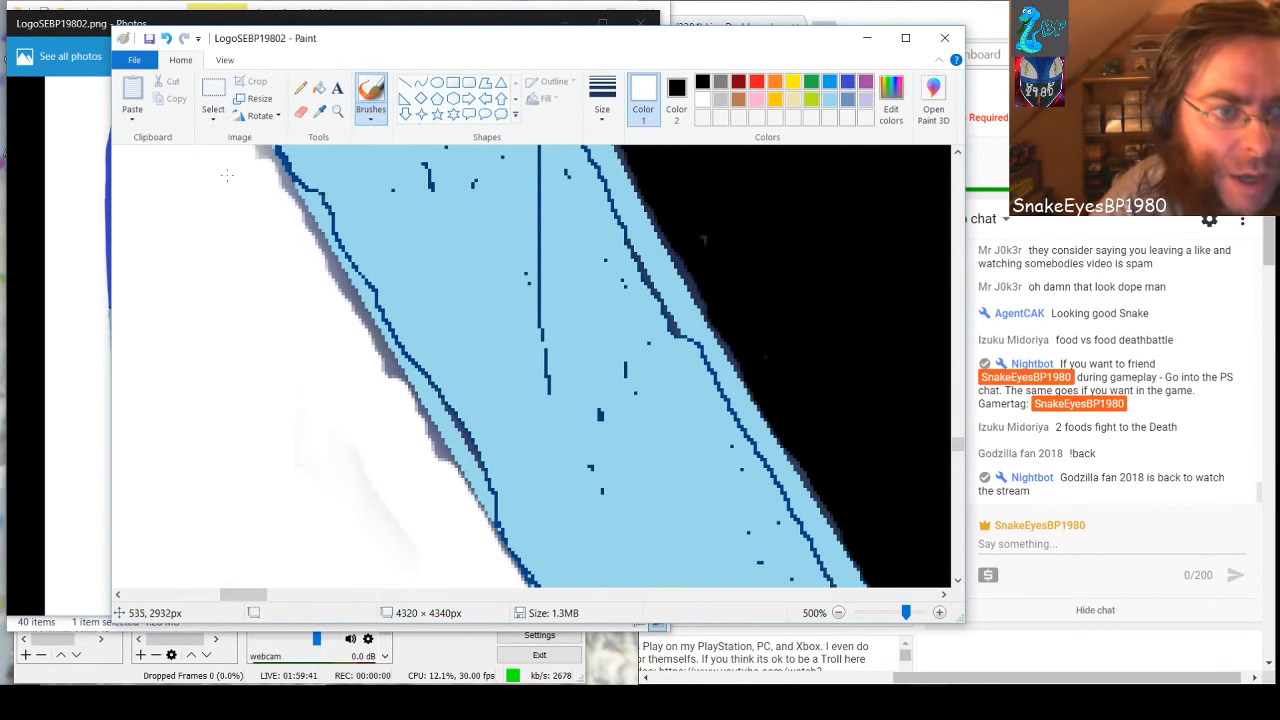
{"action": "mouse_move", "coordinate": [258, 165]}
{"action": "left_mouse_down"}
{"action": "mouse_move", "coordinate": [412, 404]}
{"action": "mouse_move", "coordinate": [425, 453]}
{"action": "left_mouse_up"}
{"action": "key", "text": "ctrl+z"}
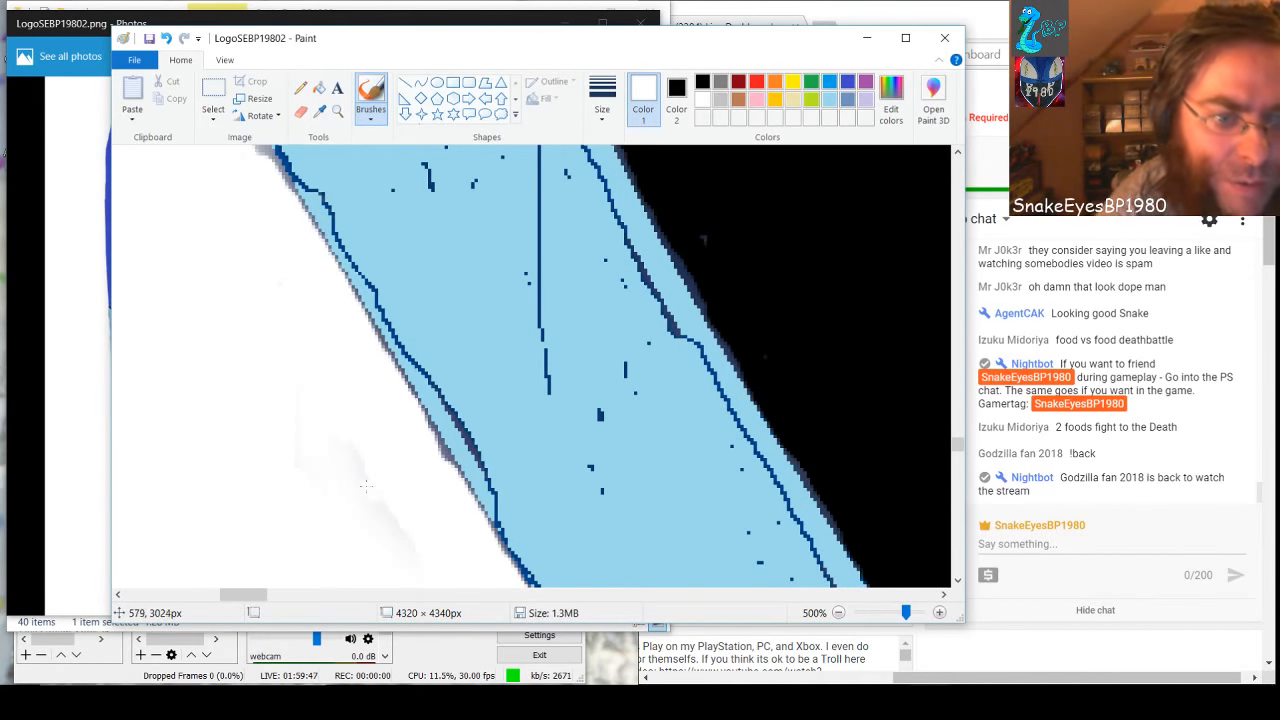
Whiten the grey shadow patches where the band's white-side edge curves from diagonal to nearly vertical
{"action": "scroll", "coordinate": [335, 461], "scroll_direction": "up", "scroll_amount": 5}
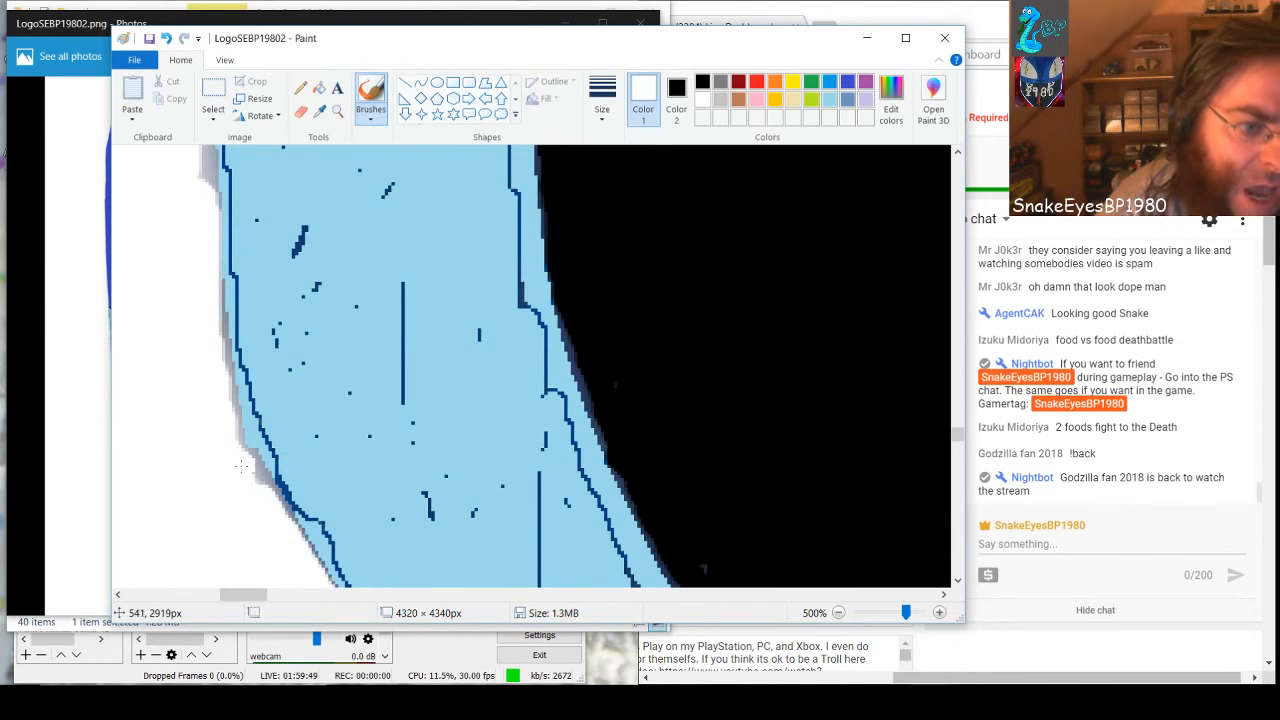
{"action": "left_click_drag", "start_coordinate": [247, 472], "coordinate": [268, 510]}
{"action": "left_click_drag", "start_coordinate": [241, 465], "coordinate": [232, 398]}
{"action": "left_click_drag", "start_coordinate": [190, 199], "coordinate": [198, 136]}
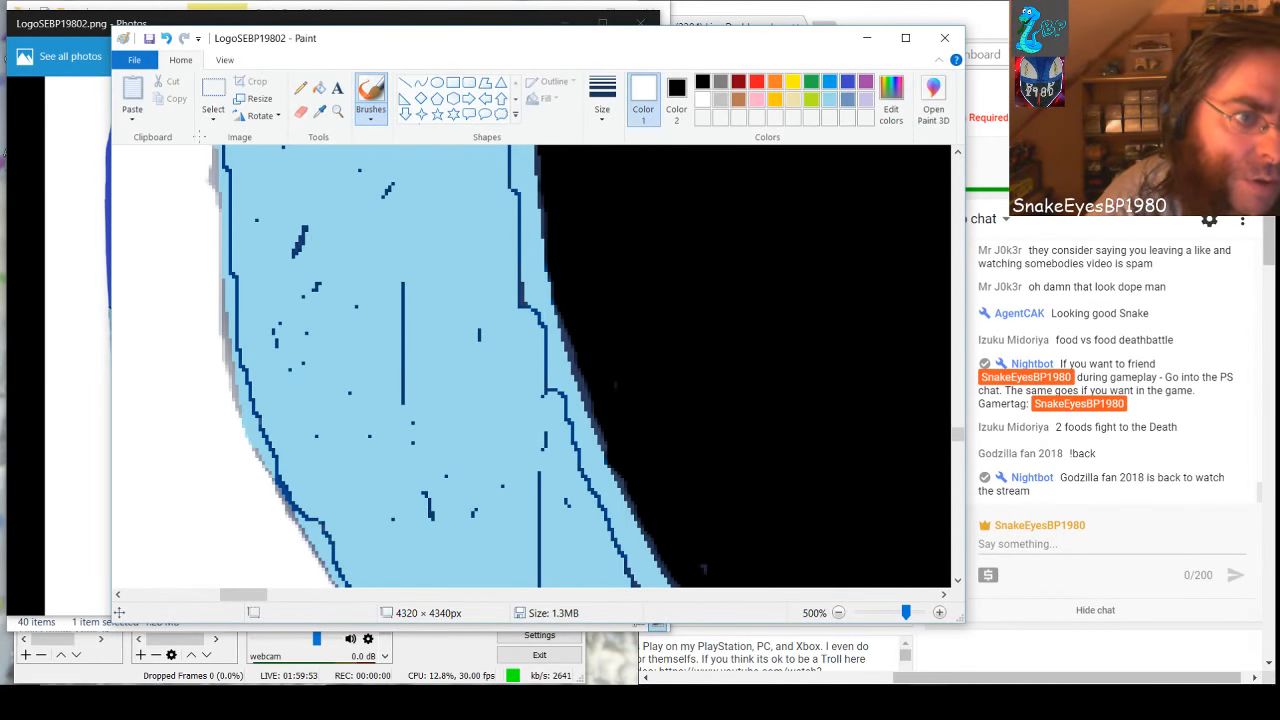
Paint the grey shadow along the nearly vertical stretch of the white-side edge white
{"action": "scroll", "coordinate": [201, 200], "scroll_direction": "up", "scroll_amount": 3}
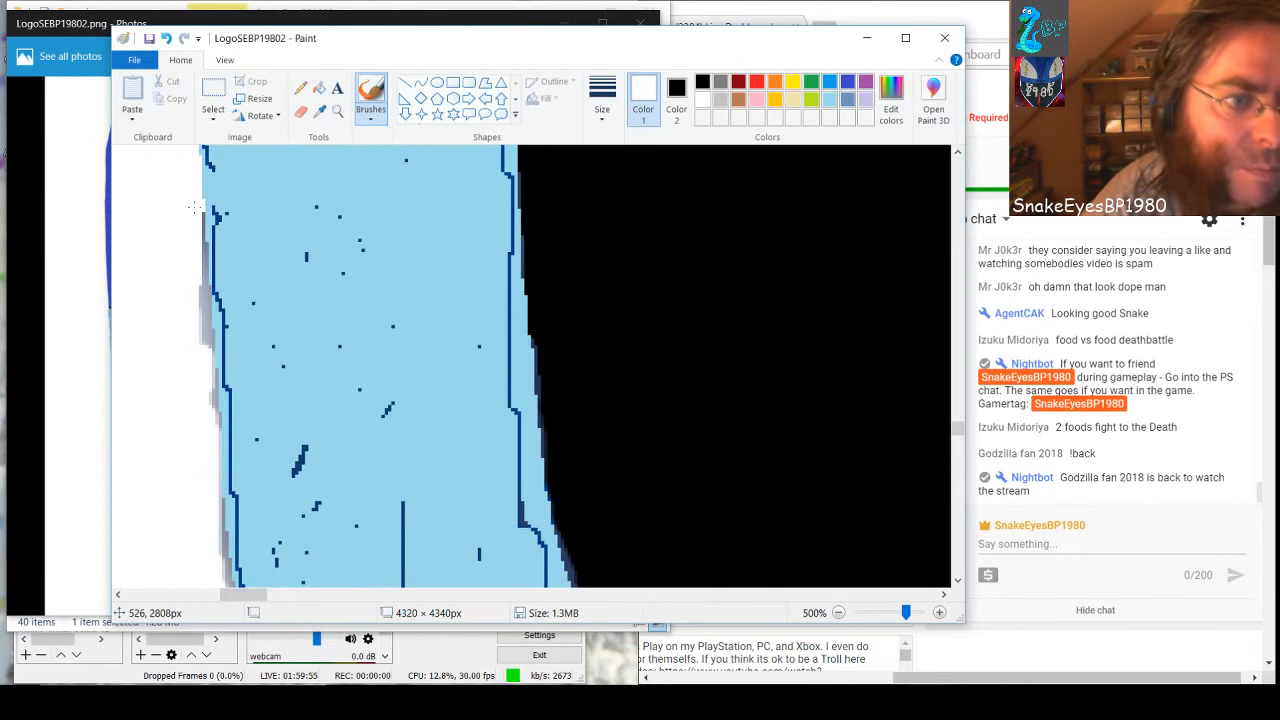
{"action": "left_click_drag", "start_coordinate": [190, 217], "coordinate": [193, 372]}
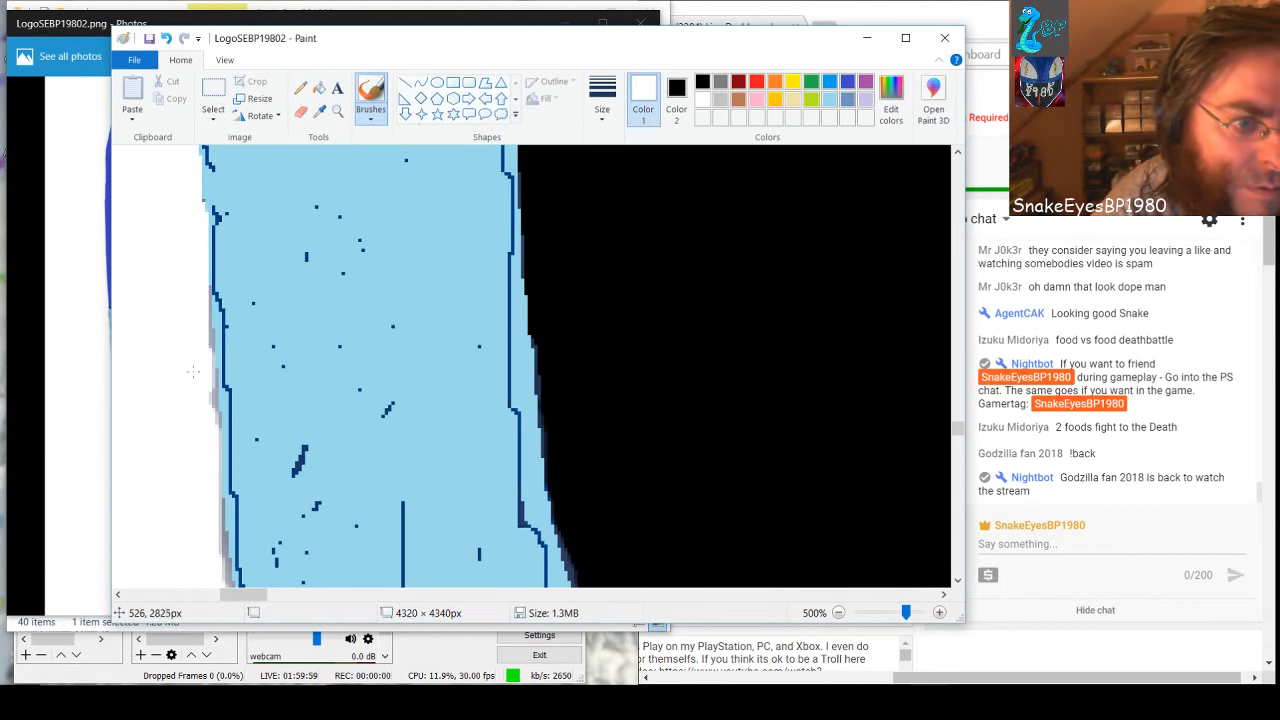
{"action": "key", "text": "ctrl+z"}
{"action": "scroll", "coordinate": [186, 315], "scroll_direction": "up", "scroll_amount": 3}
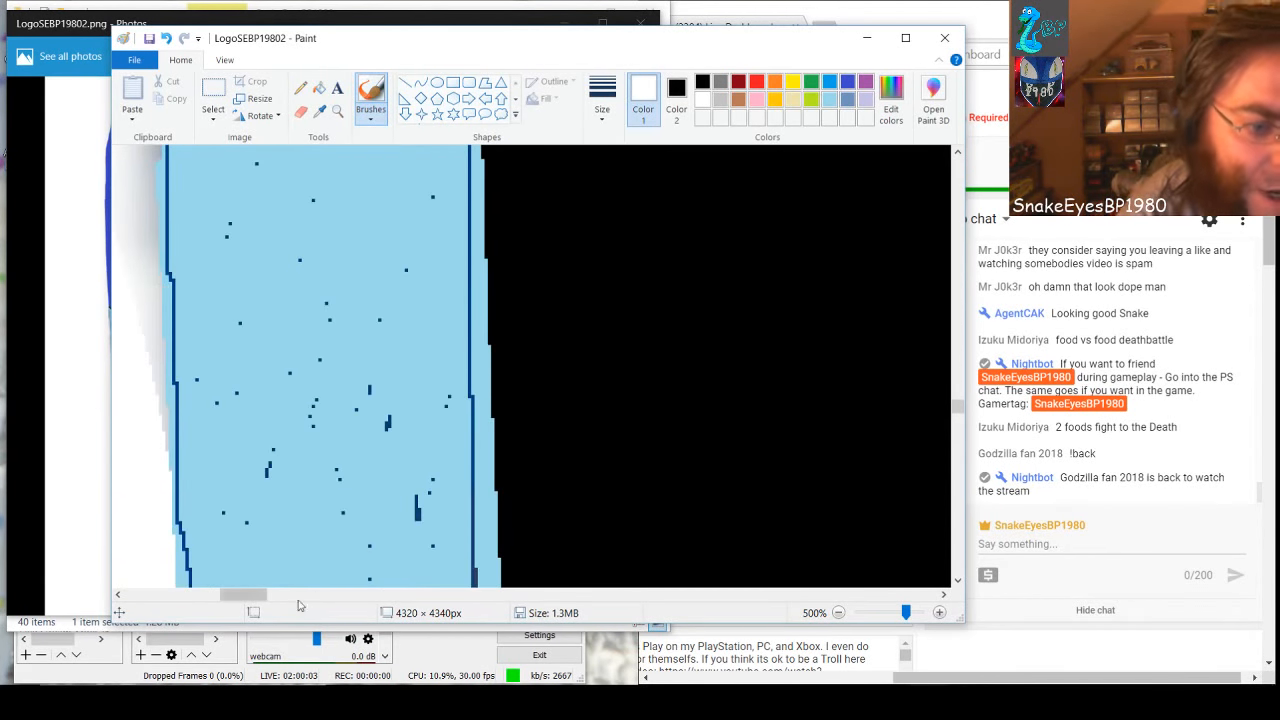
Paint the grey shadow beside the next steep stretches of the band's white-side edge white, working upward
{"action": "left_click_drag", "start_coordinate": [229, 598], "coordinate": [222, 598]}
{"action": "scroll", "coordinate": [214, 507], "scroll_direction": "up", "scroll_amount": 3}
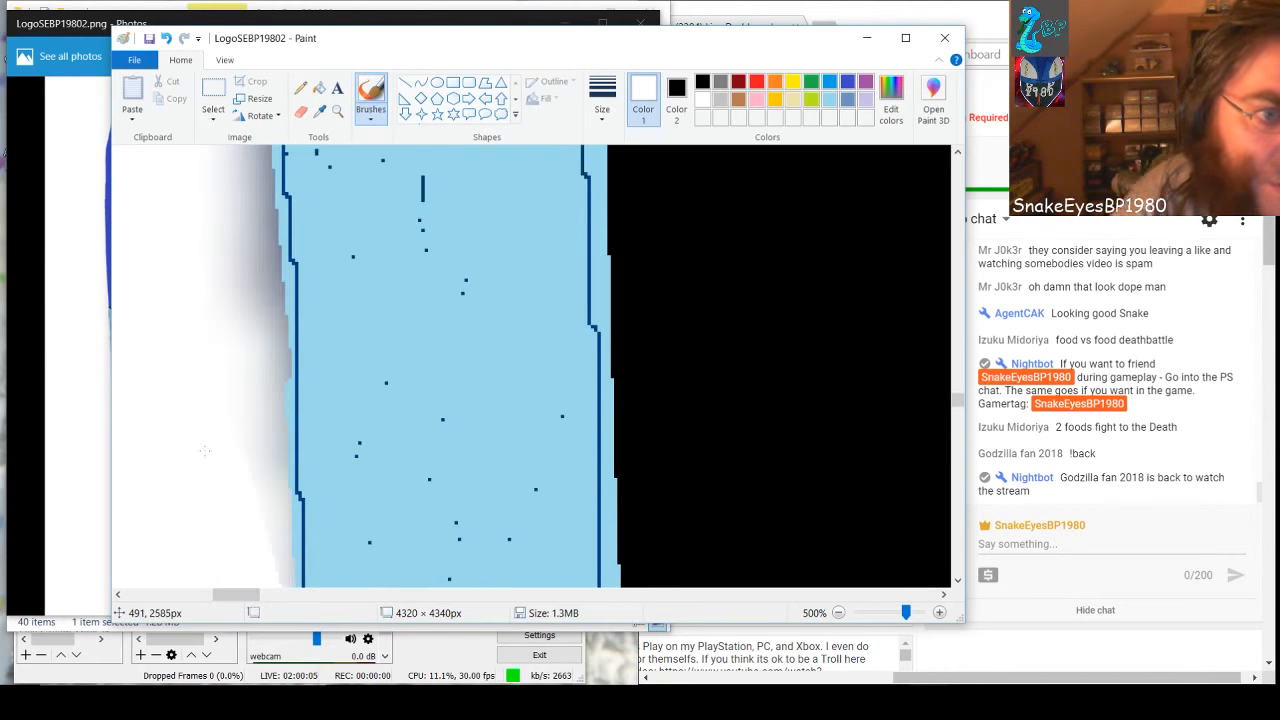
{"action": "mouse_move", "coordinate": [255, 157]}
{"action": "left_mouse_down"}
{"action": "mouse_move", "coordinate": [287, 586]}
{"action": "mouse_move", "coordinate": [250, 405]}
{"action": "mouse_move", "coordinate": [241, 222]}
{"action": "mouse_move", "coordinate": [225, 335]}
{"action": "left_mouse_up"}
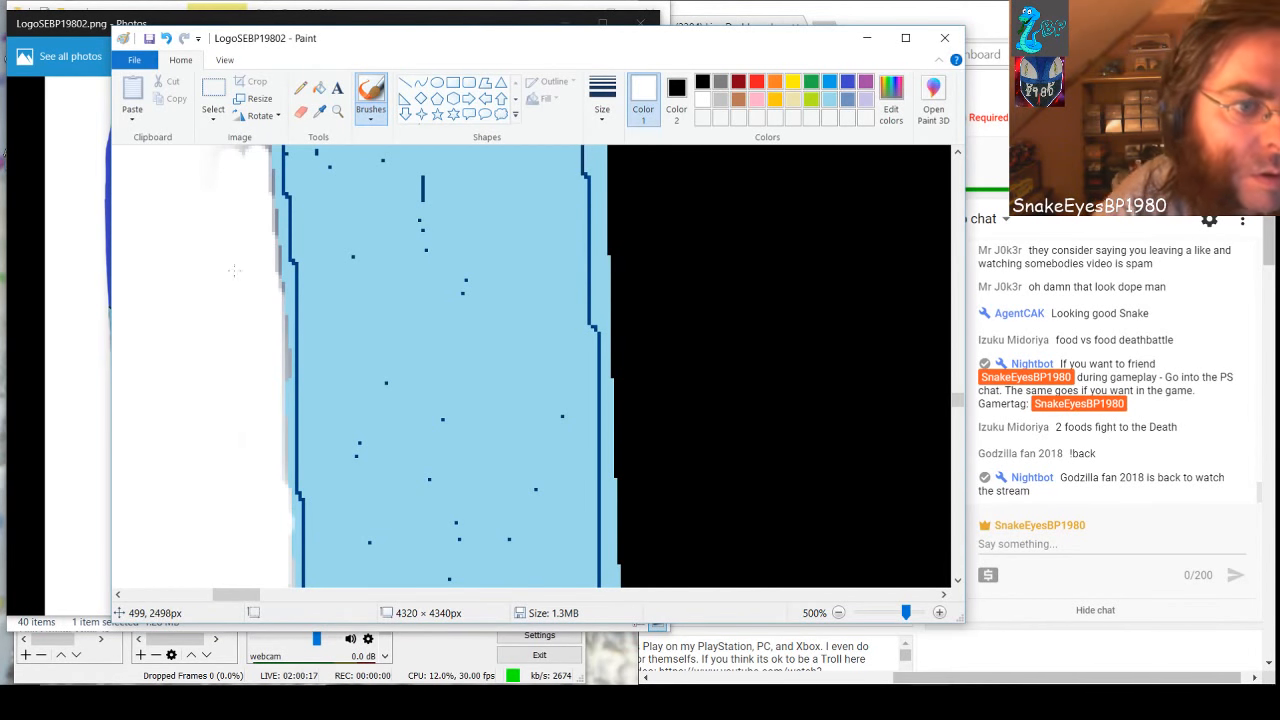
{"action": "scroll", "coordinate": [205, 250], "scroll_direction": "up", "scroll_amount": 3}
{"action": "mouse_move", "coordinate": [220, 310]}
{"action": "left_mouse_down"}
{"action": "mouse_move", "coordinate": [236, 362]}
{"action": "mouse_move", "coordinate": [228, 222]}
{"action": "mouse_move", "coordinate": [230, 160]}
{"action": "mouse_move", "coordinate": [244, 214]}
{"action": "mouse_move", "coordinate": [240, 150]}
{"action": "mouse_move", "coordinate": [250, 372]}
{"action": "mouse_move", "coordinate": [232, 281]}
{"action": "left_mouse_up"}
{"action": "scroll", "coordinate": [227, 338], "scroll_direction": "up", "scroll_amount": 3}
{"action": "mouse_move", "coordinate": [226, 337]}
{"action": "left_mouse_down"}
{"action": "mouse_move", "coordinate": [225, 376]}
{"action": "mouse_move", "coordinate": [227, 152]}
{"action": "mouse_move", "coordinate": [230, 236]}
{"action": "mouse_move", "coordinate": [194, 304]}
{"action": "mouse_move", "coordinate": [208, 355]}
{"action": "mouse_move", "coordinate": [210, 227]}
{"action": "left_mouse_up"}
Whiten the wide grey shadow where the white-side edge bends, including the fainter shading farther out from the band
{"action": "scroll", "coordinate": [212, 336], "scroll_direction": "up", "scroll_amount": 3}
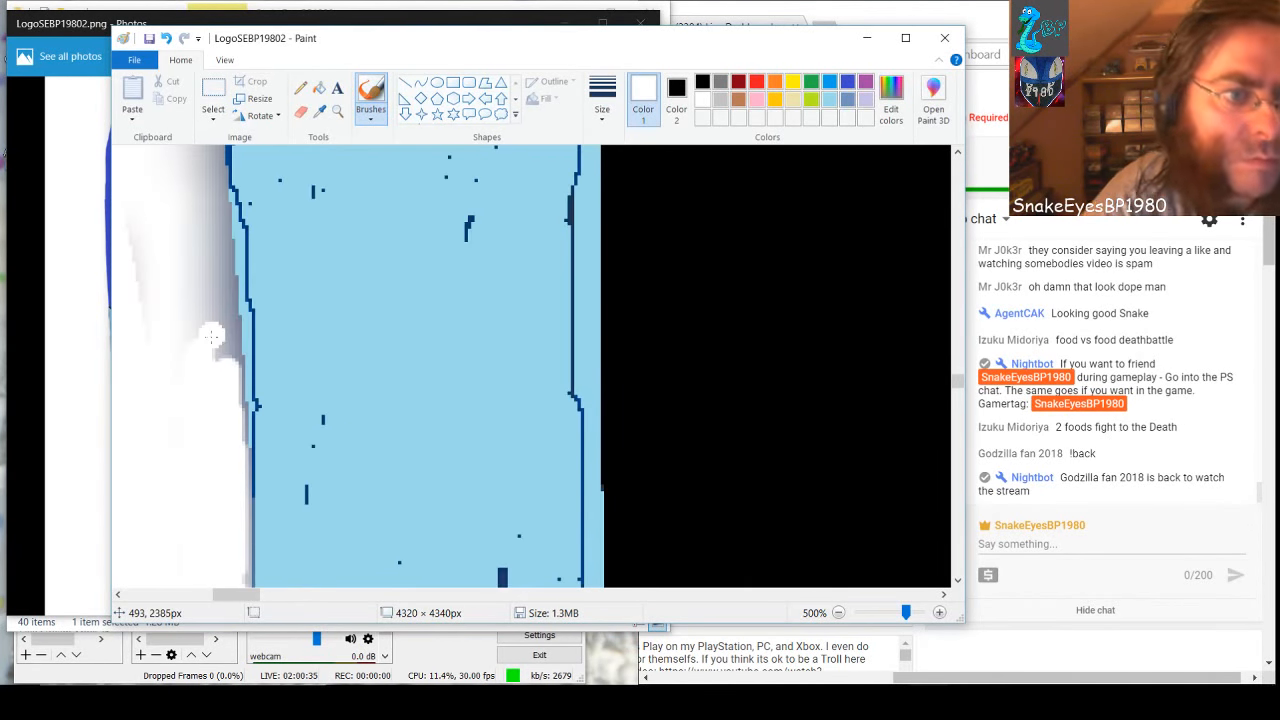
{"action": "mouse_move", "coordinate": [212, 336]}
{"action": "left_mouse_down"}
{"action": "mouse_move", "coordinate": [222, 350]}
{"action": "mouse_move", "coordinate": [228, 328]}
{"action": "mouse_move", "coordinate": [226, 391]}
{"action": "mouse_move", "coordinate": [243, 372]}
{"action": "mouse_move", "coordinate": [241, 334]}
{"action": "mouse_move", "coordinate": [212, 292]}
{"action": "mouse_move", "coordinate": [222, 272]}
{"action": "mouse_move", "coordinate": [238, 314]}
{"action": "mouse_move", "coordinate": [204, 262]}
{"action": "mouse_move", "coordinate": [210, 212]}
{"action": "mouse_move", "coordinate": [217, 244]}
{"action": "mouse_move", "coordinate": [209, 150]}
{"action": "left_mouse_up"}
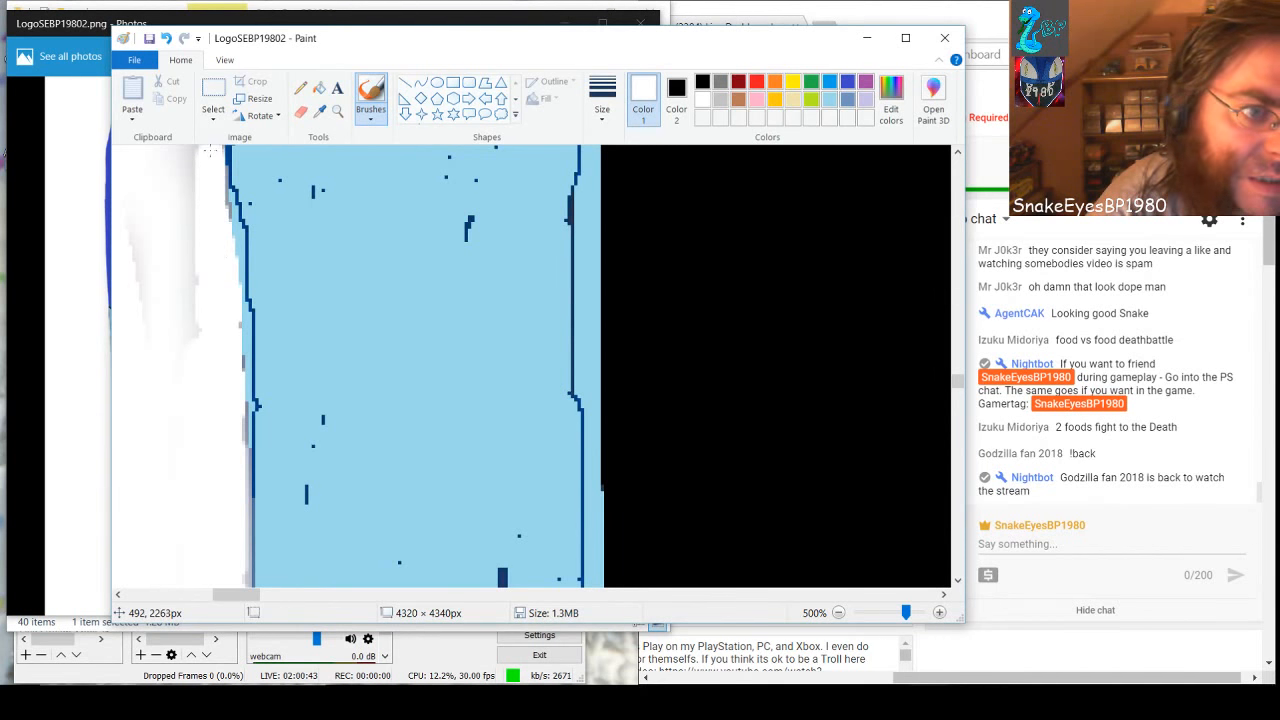
{"action": "mouse_move", "coordinate": [208, 230]}
{"action": "left_mouse_down"}
{"action": "mouse_move", "coordinate": [193, 182]}
{"action": "mouse_move", "coordinate": [178, 331]}
{"action": "mouse_move", "coordinate": [190, 306]}
{"action": "mouse_move", "coordinate": [204, 181]}
{"action": "mouse_move", "coordinate": [159, 310]}
{"action": "mouse_move", "coordinate": [159, 230]}
{"action": "mouse_move", "coordinate": [142, 241]}
{"action": "mouse_move", "coordinate": [133, 320]}
{"action": "left_mouse_up"}
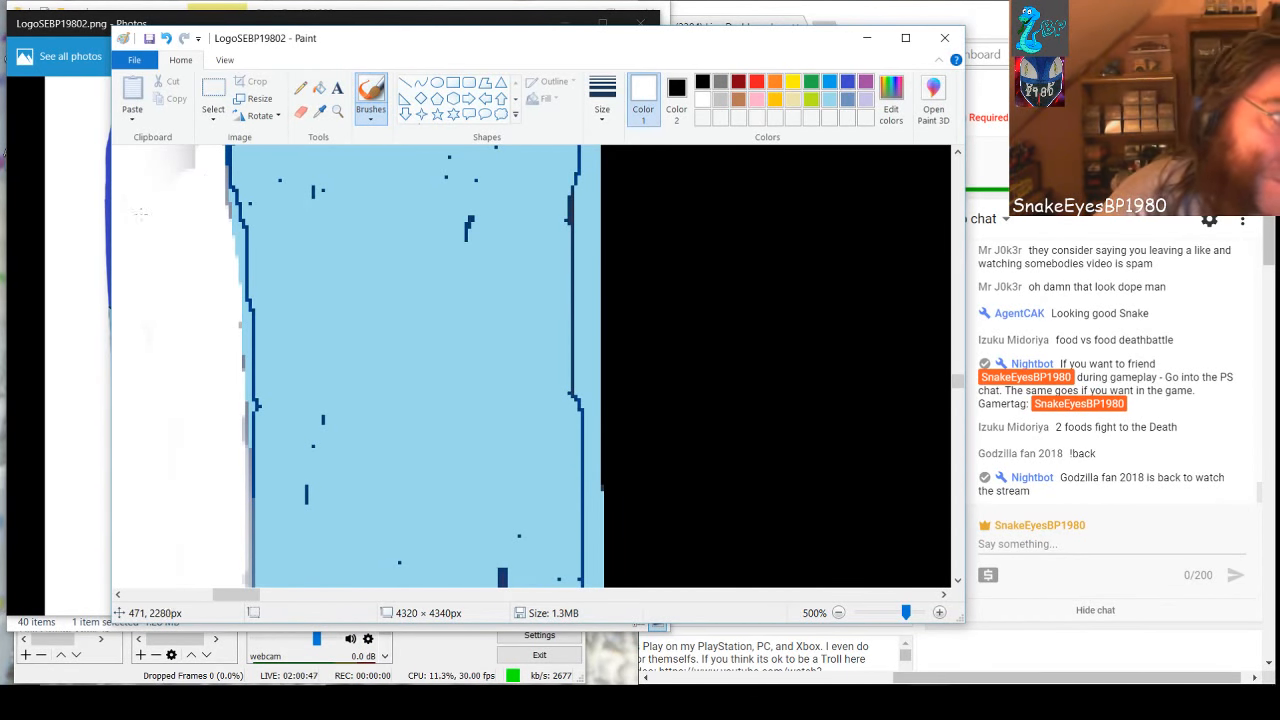
{"action": "left_click_drag", "start_coordinate": [155, 188], "coordinate": [192, 148]}
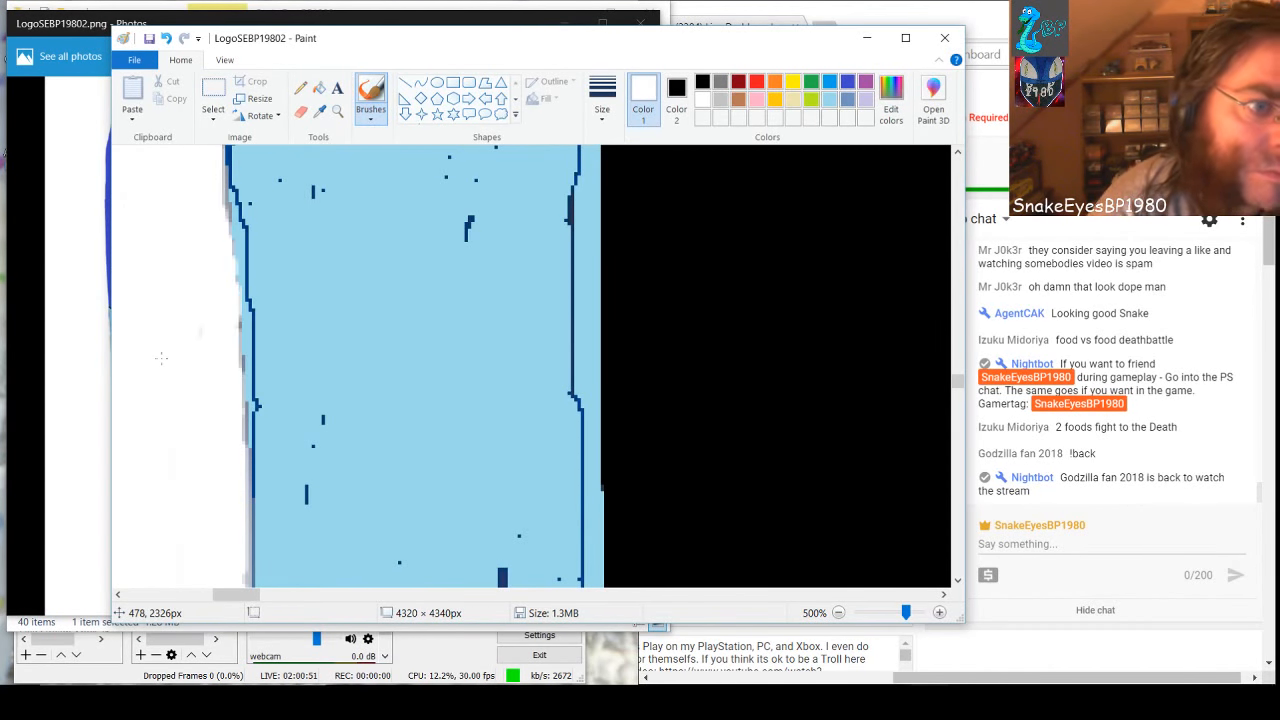
Paint the remaining shadow on the white side white up to the black outline where the band meets the dark blue area
{"action": "scroll", "coordinate": [161, 357], "scroll_direction": "up", "scroll_amount": 3}
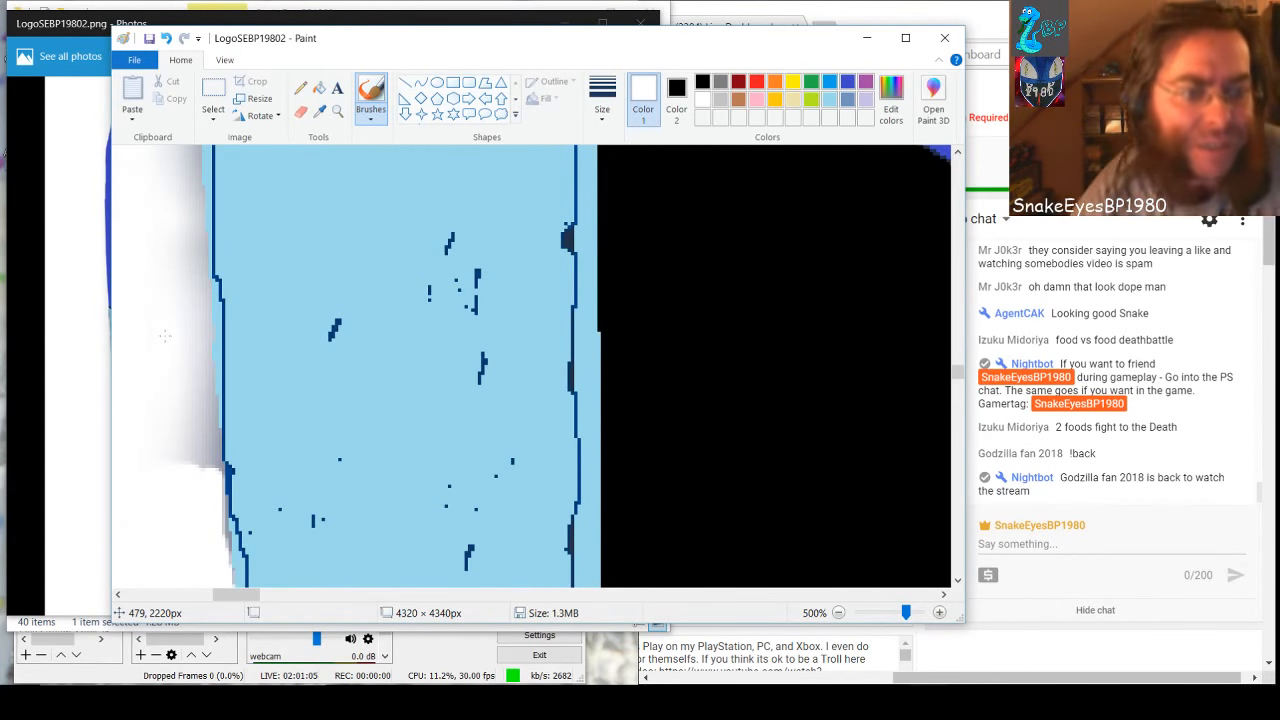
{"action": "mouse_move", "coordinate": [168, 432]}
{"action": "left_mouse_down"}
{"action": "mouse_move", "coordinate": [210, 466]}
{"action": "mouse_move", "coordinate": [180, 152]}
{"action": "mouse_move", "coordinate": [196, 172]}
{"action": "mouse_move", "coordinate": [188, 232]}
{"action": "mouse_move", "coordinate": [206, 290]}
{"action": "mouse_move", "coordinate": [184, 410]}
{"action": "mouse_move", "coordinate": [170, 378]}
{"action": "left_mouse_up"}
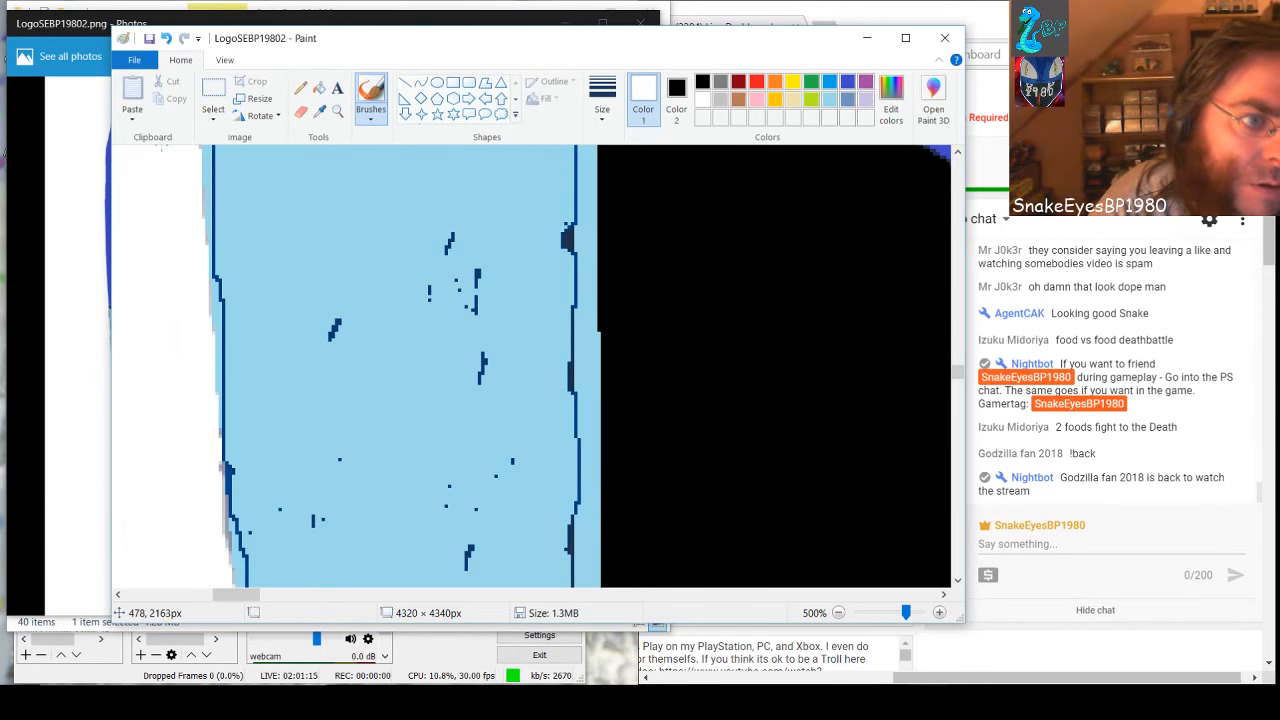
{"action": "scroll", "coordinate": [146, 392], "scroll_direction": "up", "scroll_amount": 3}
{"action": "mouse_move", "coordinate": [141, 421]}
{"action": "left_mouse_down"}
{"action": "mouse_move", "coordinate": [182, 292]}
{"action": "mouse_move", "coordinate": [190, 350]}
{"action": "mouse_move", "coordinate": [165, 160]}
{"action": "mouse_move", "coordinate": [165, 188]}
{"action": "mouse_move", "coordinate": [147, 153]}
{"action": "left_mouse_up"}
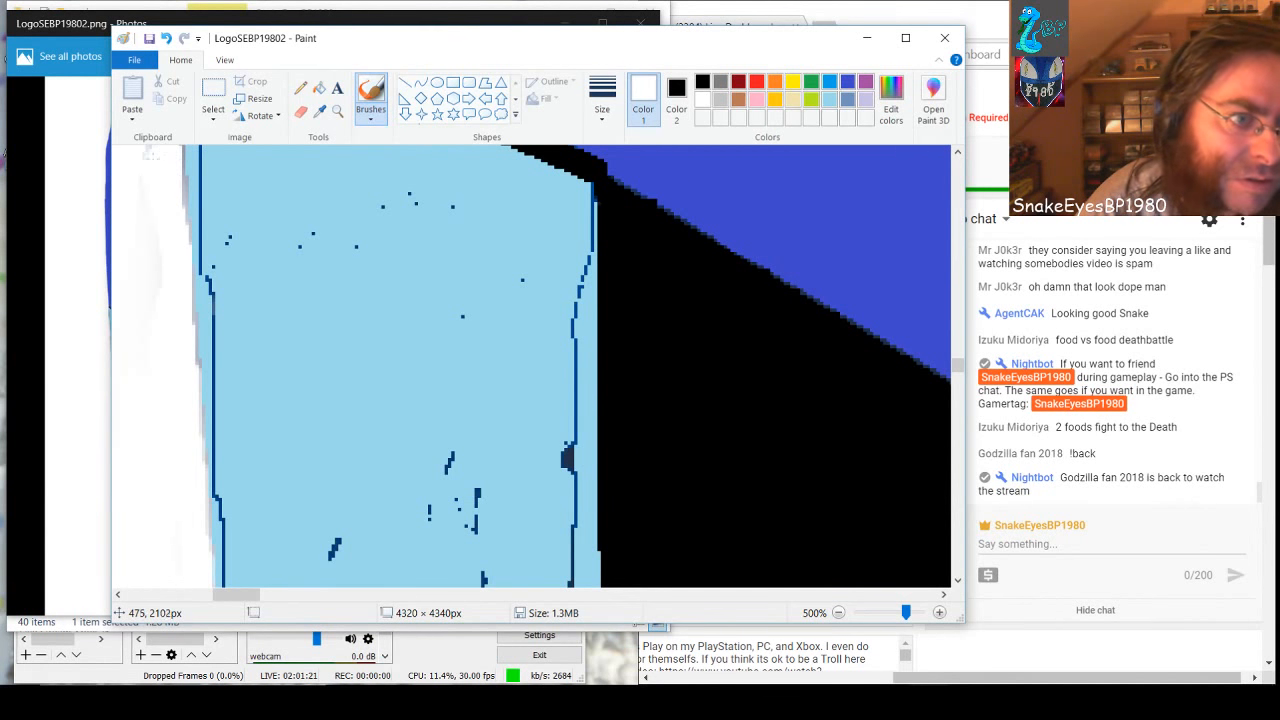
{"action": "scroll", "coordinate": [175, 352], "scroll_direction": "up", "scroll_amount": 2}
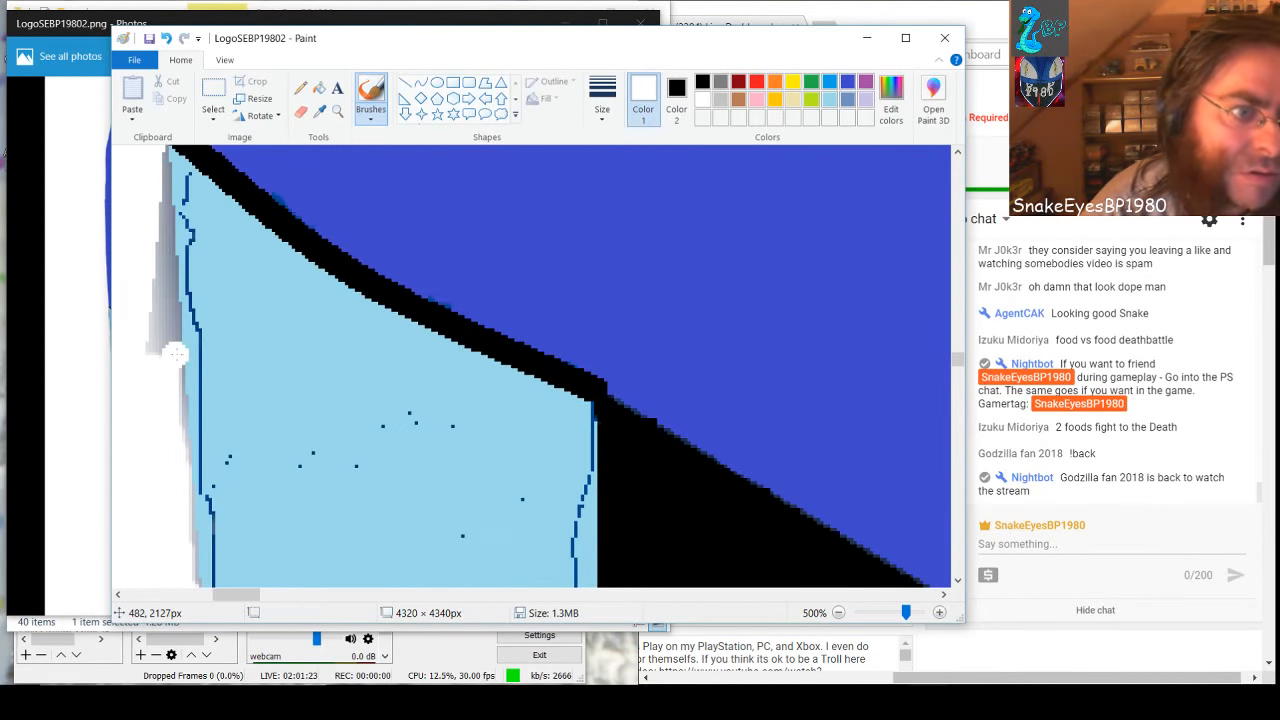
{"action": "mouse_move", "coordinate": [175, 352]}
{"action": "left_mouse_down"}
{"action": "mouse_move", "coordinate": [158, 288]}
{"action": "mouse_move", "coordinate": [148, 366]}
{"action": "mouse_move", "coordinate": [148, 200]}
{"action": "left_mouse_up"}
{"action": "left_click_drag", "start_coordinate": [149, 245], "coordinate": [150, 160]}
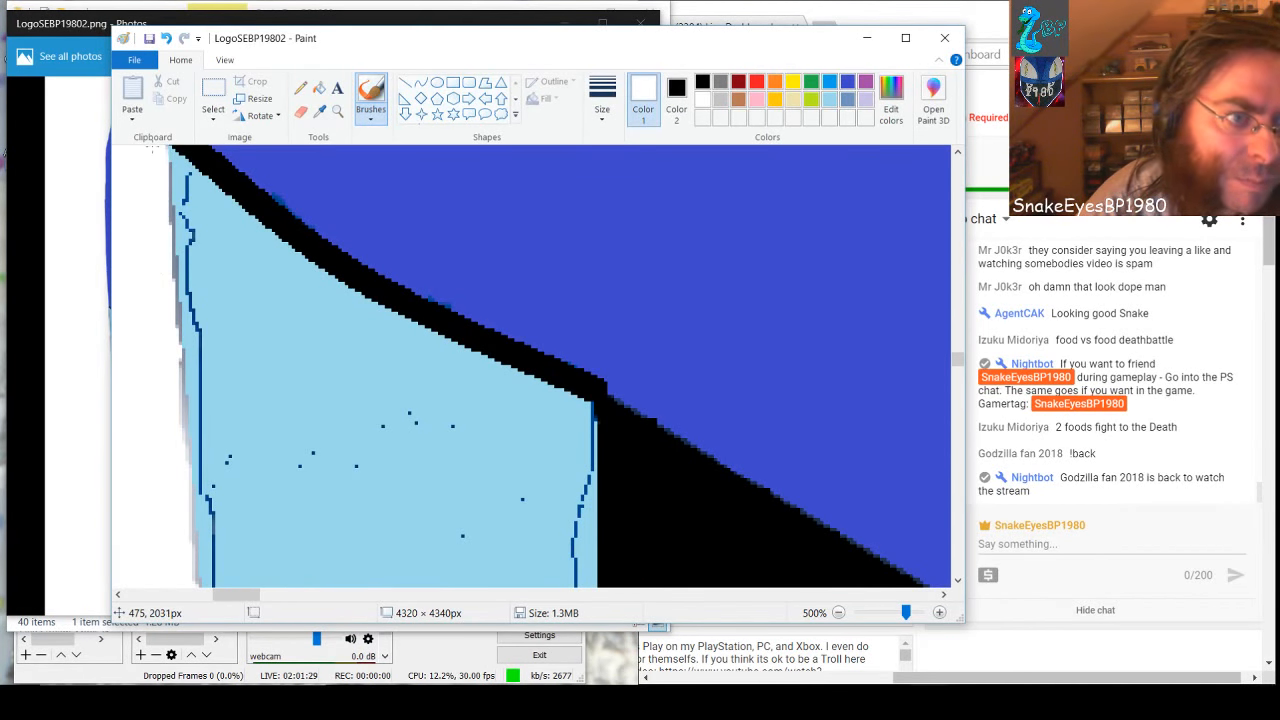
{"action": "scroll", "coordinate": [185, 365], "scroll_direction": "up", "scroll_amount": 1}
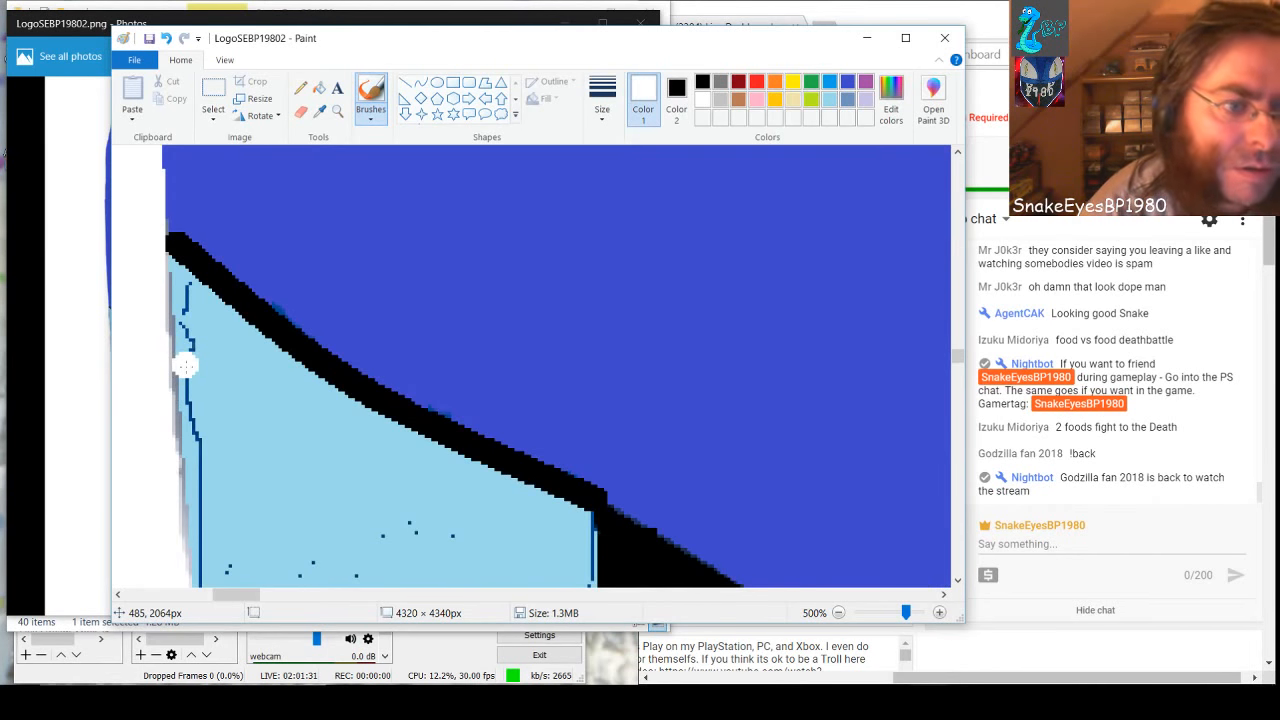
Return to the lower diagonal section and paint its black-side dark lines and nearby inner marks light blue with the brush
{"action": "scroll", "coordinate": [185, 365], "scroll_direction": "down", "scroll_amount": 6}
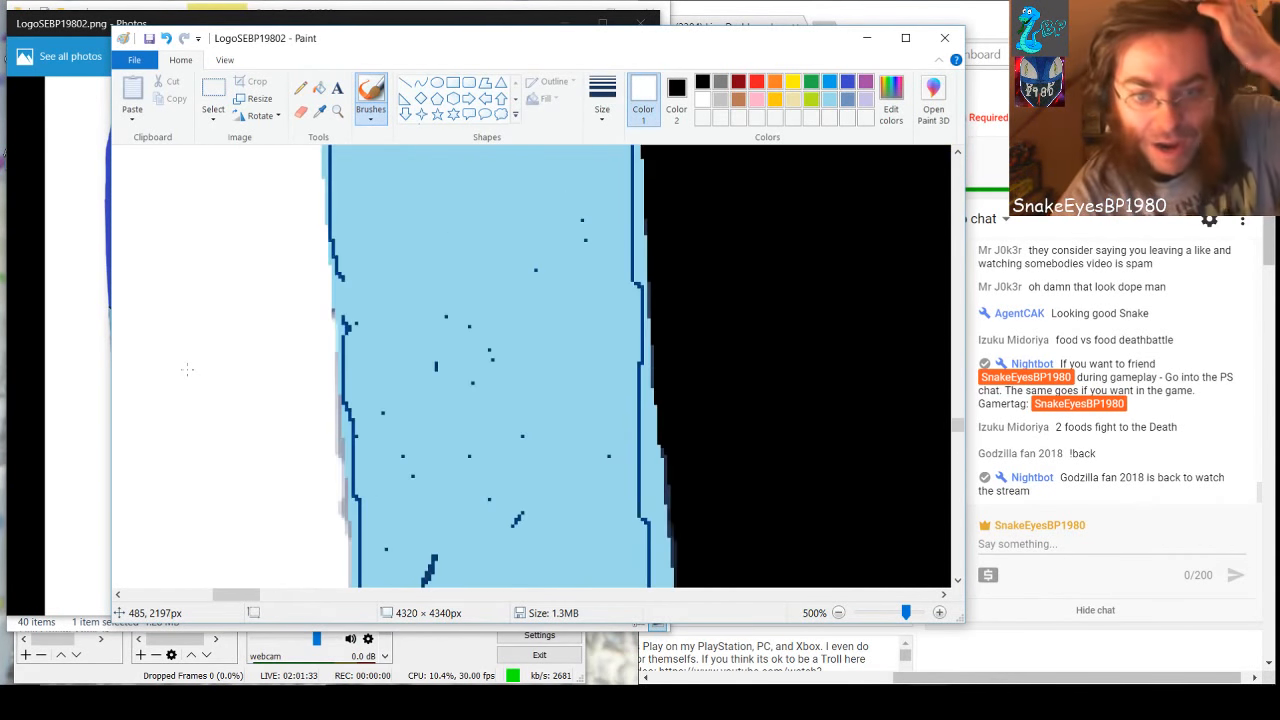
{"action": "scroll", "coordinate": [185, 370], "scroll_direction": "down", "scroll_amount": 4}
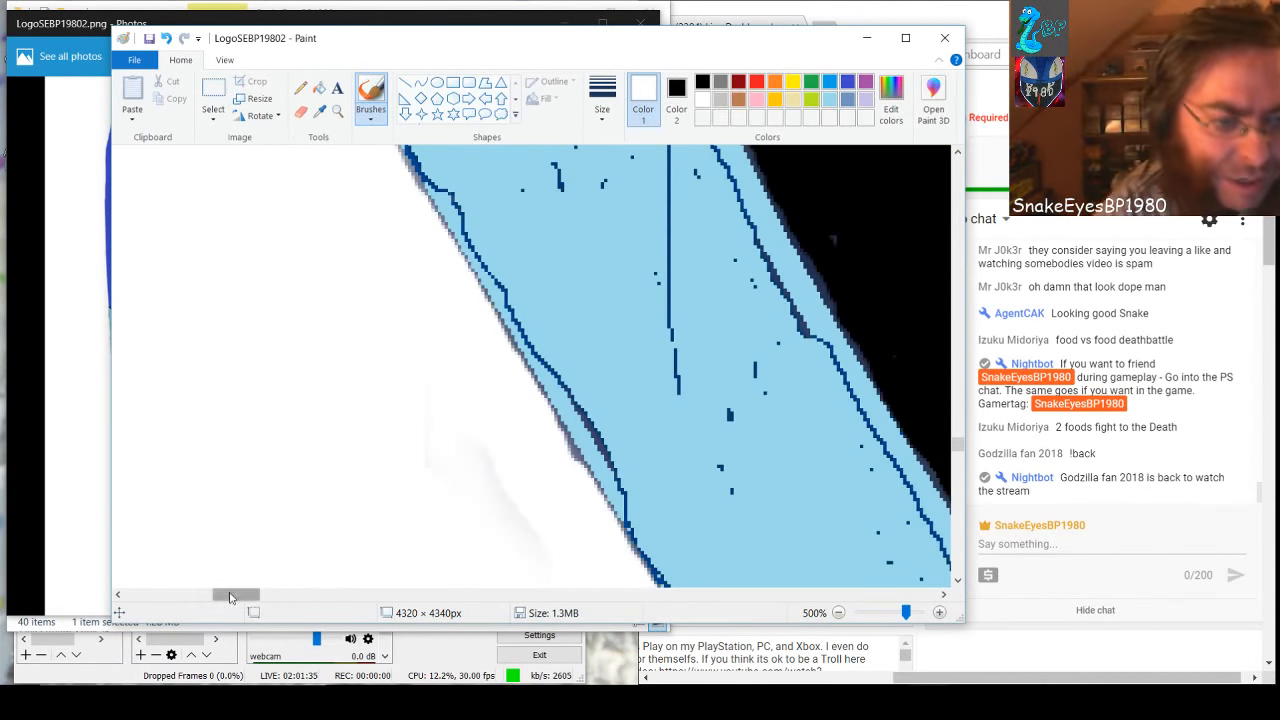
{"action": "left_click_drag", "start_coordinate": [229, 597], "coordinate": [245, 597]}
{"action": "scroll", "coordinate": [246, 490], "scroll_direction": "down", "scroll_amount": 3}
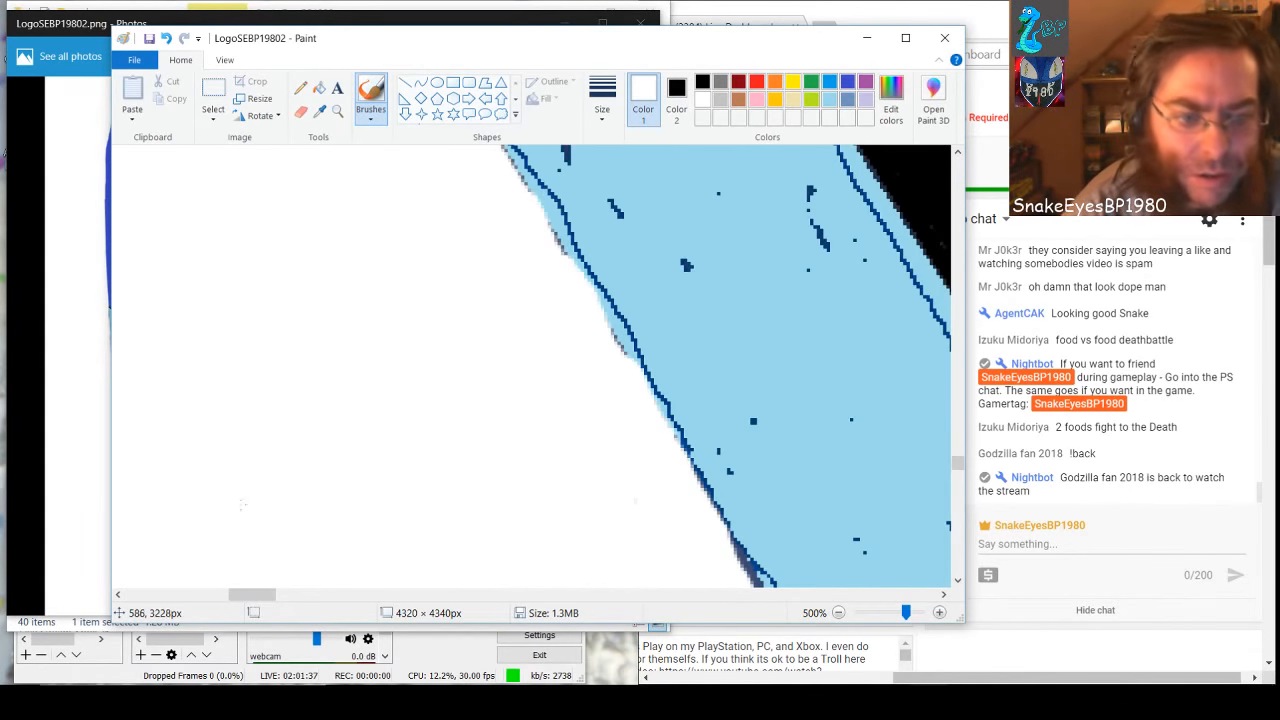
{"action": "left_click_drag", "start_coordinate": [257, 596], "coordinate": [279, 596]}
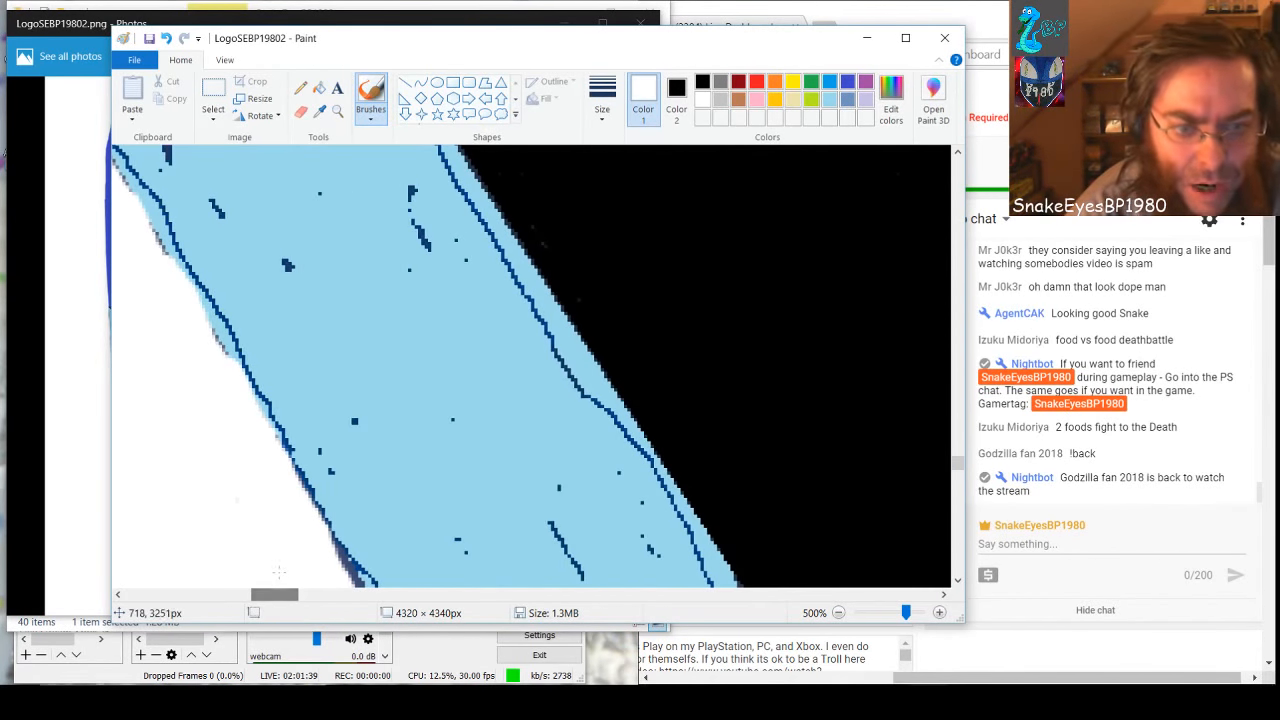
{"action": "scroll", "coordinate": [384, 462], "scroll_direction": "down", "scroll_amount": 3}
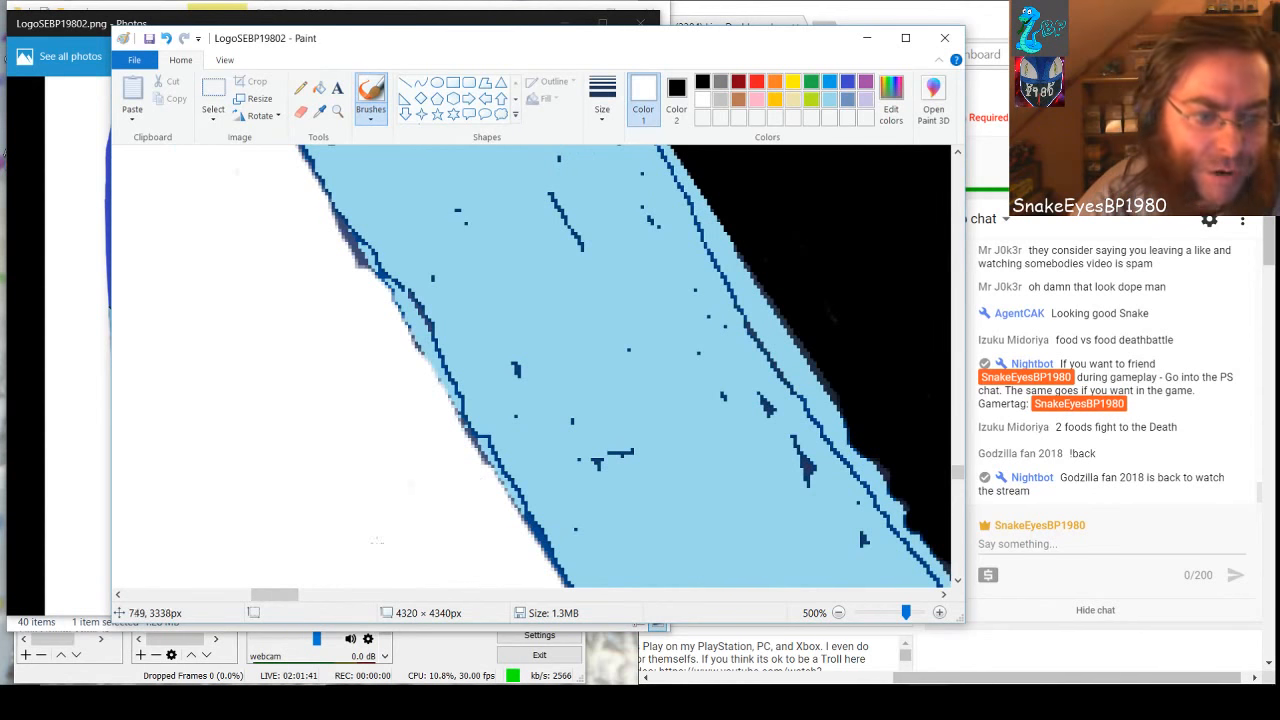
{"action": "left_click_drag", "start_coordinate": [280, 597], "coordinate": [302, 596]}
{"action": "scroll", "coordinate": [308, 512], "scroll_direction": "down", "scroll_amount": 4}
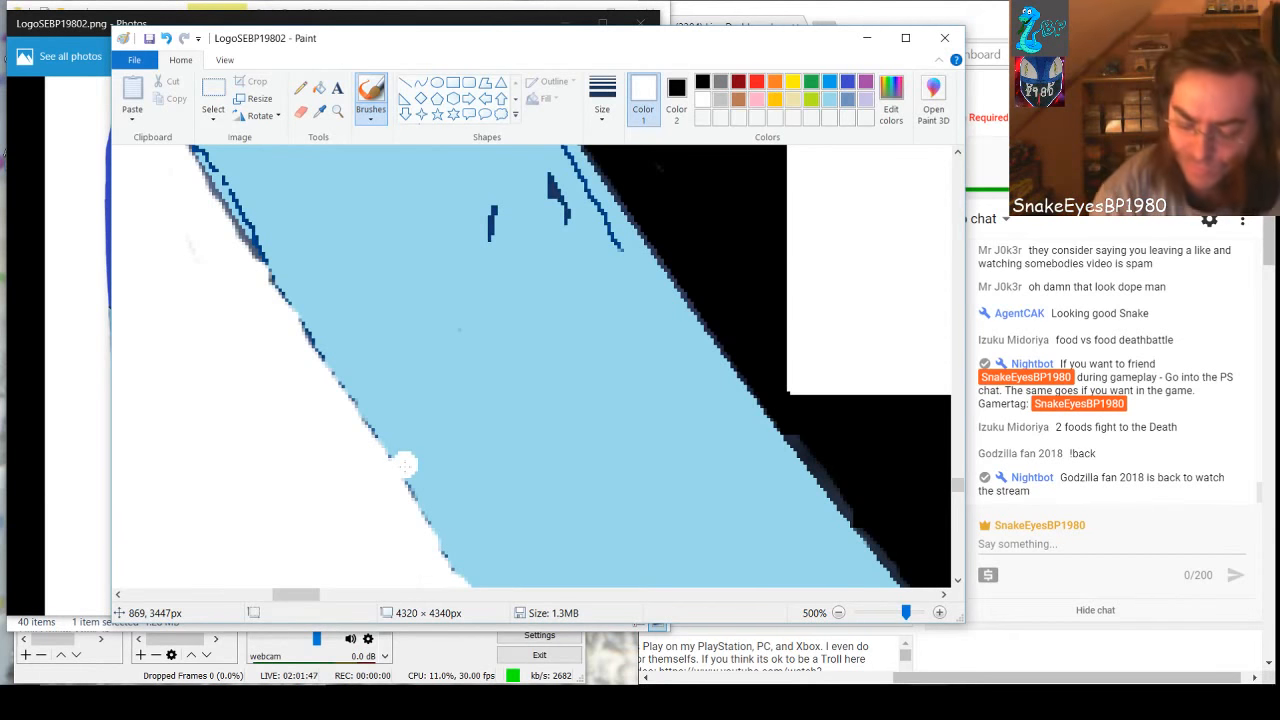
{"action": "left_click_drag", "start_coordinate": [297, 594], "coordinate": [288, 594]}
{"action": "scroll", "coordinate": [614, 464], "scroll_direction": "up", "scroll_amount": 3}
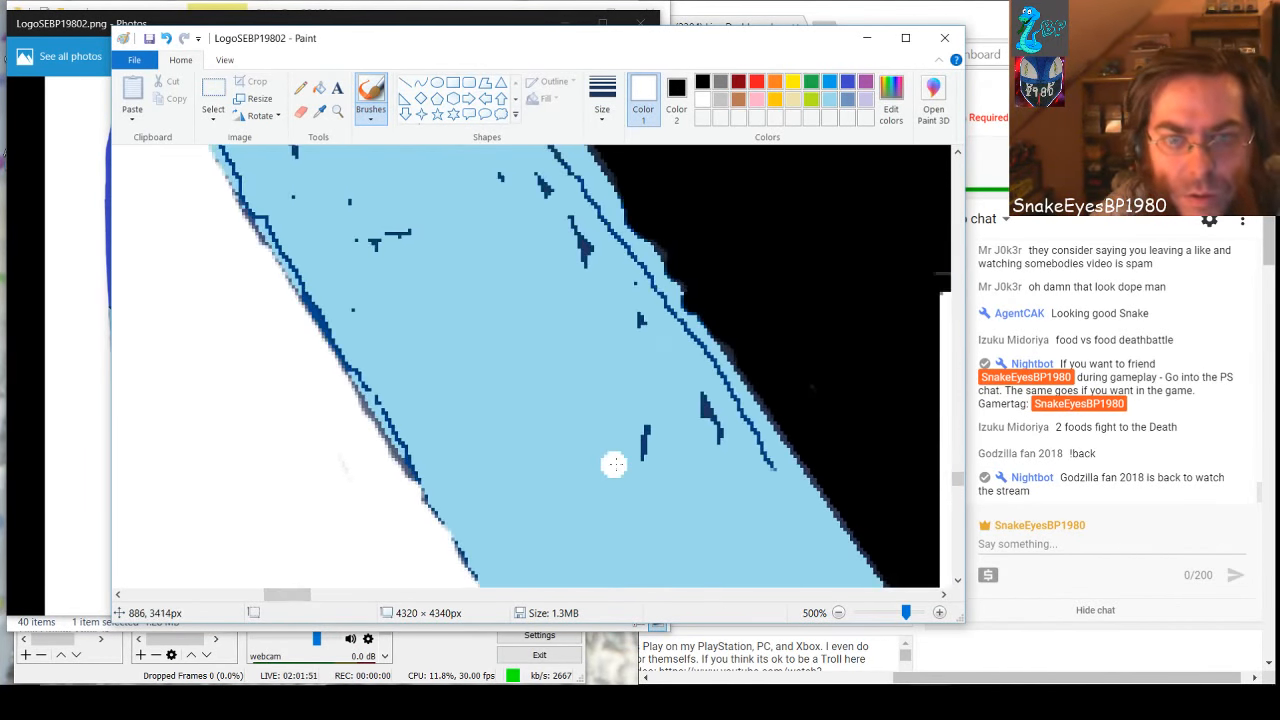
{"action": "left_click", "coordinate": [829, 99]}
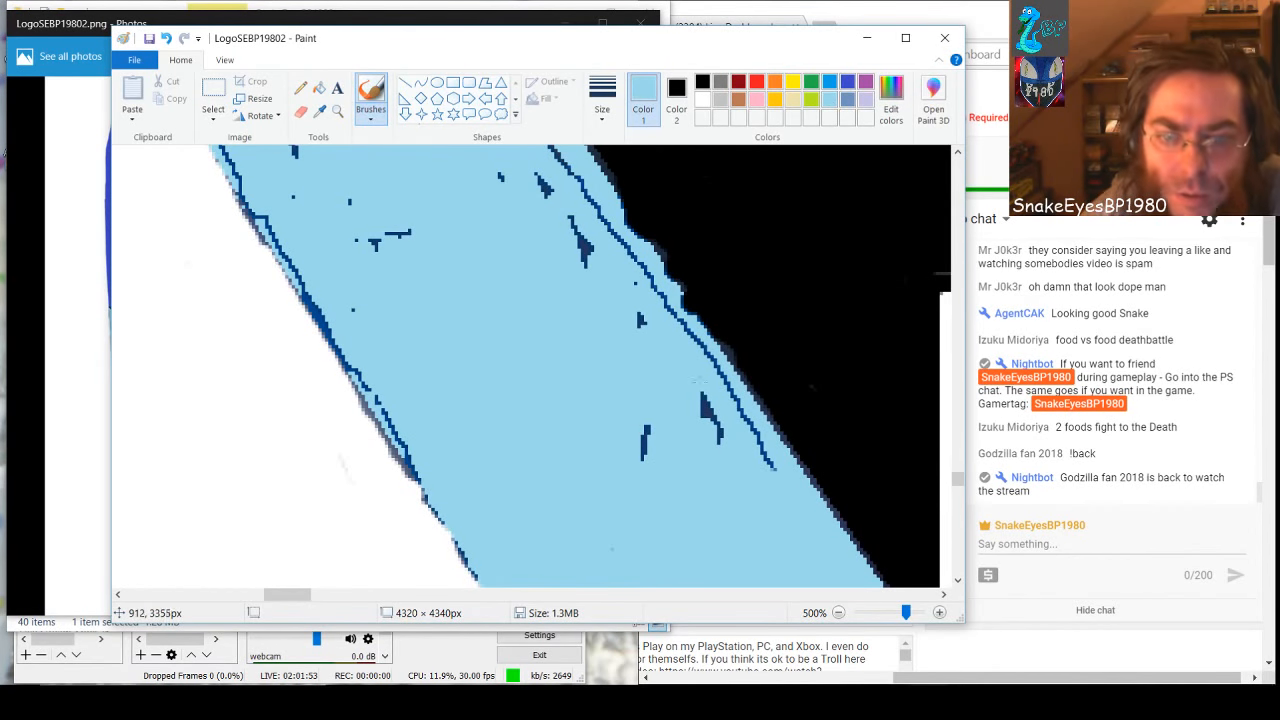
{"action": "left_click_drag", "start_coordinate": [707, 398], "coordinate": [712, 440]}
{"action": "mouse_move", "coordinate": [648, 343]}
{"action": "left_mouse_down"}
{"action": "mouse_move", "coordinate": [589, 198]}
{"action": "mouse_move", "coordinate": [732, 378]}
{"action": "mouse_move", "coordinate": [772, 468]}
{"action": "left_mouse_up"}
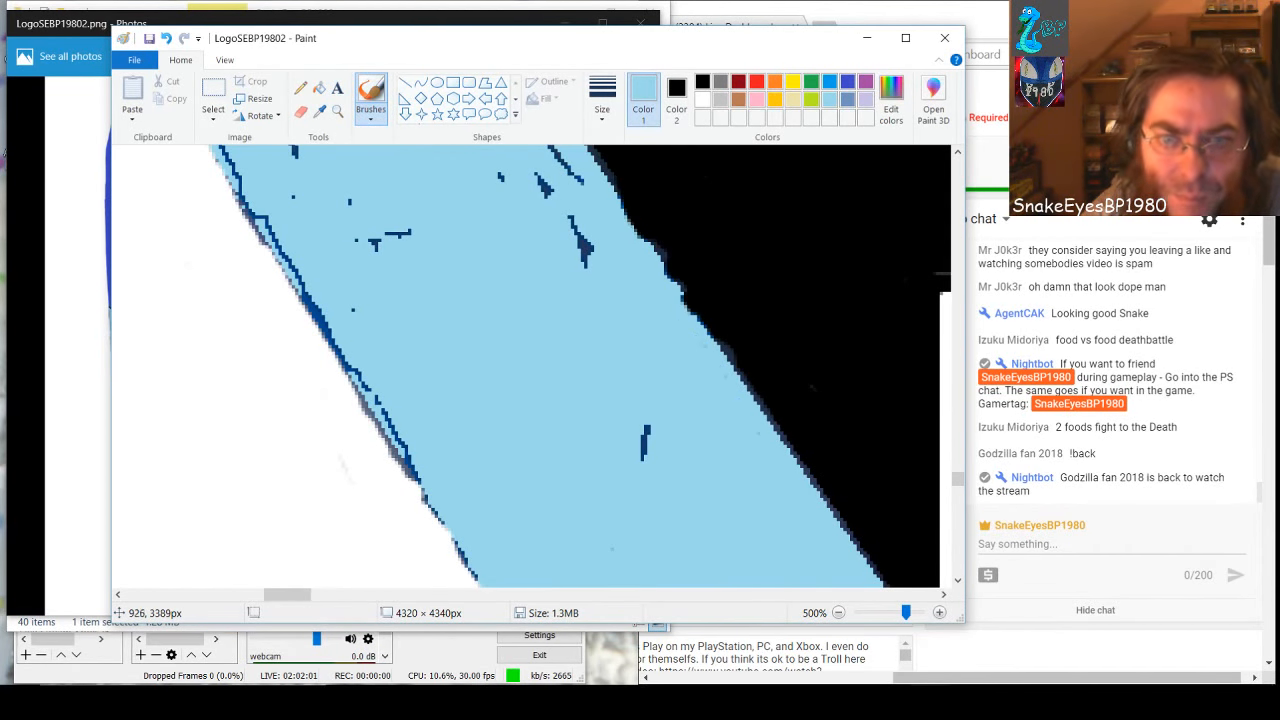
{"action": "left_click_drag", "start_coordinate": [645, 478], "coordinate": [641, 408]}
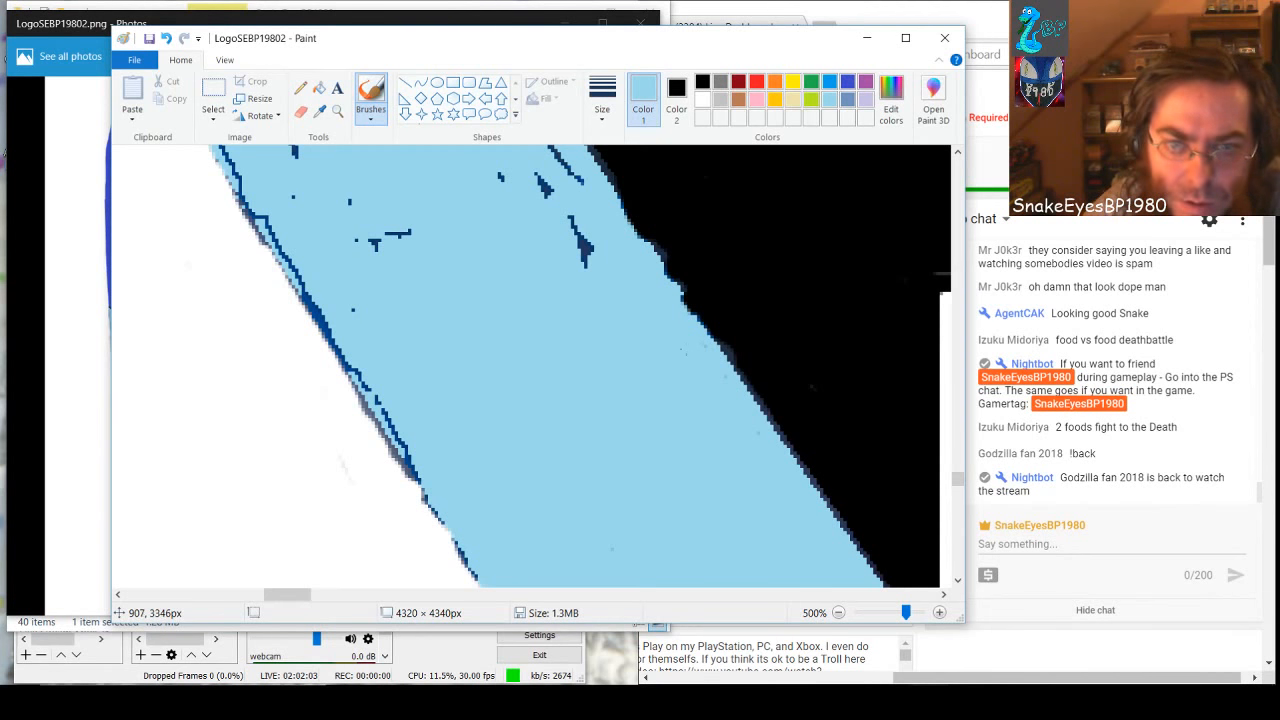
{"action": "left_click_drag", "start_coordinate": [588, 258], "coordinate": [563, 211]}
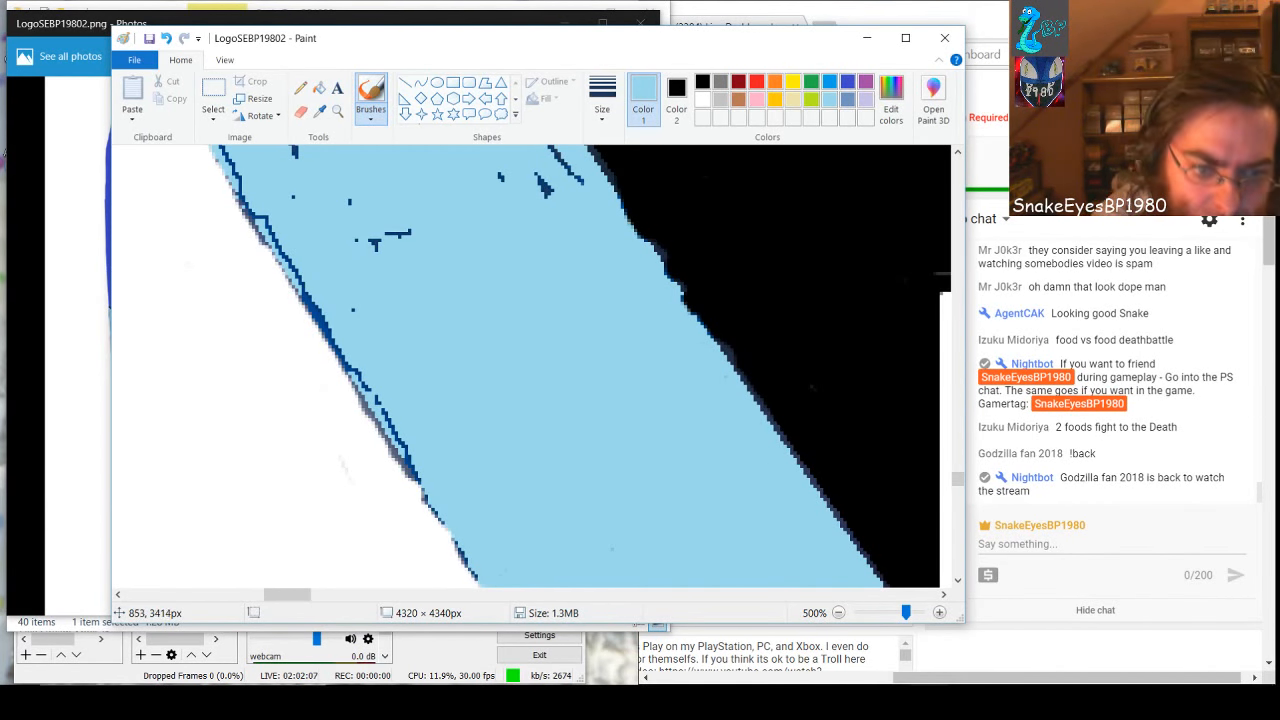
Paint the dark lines and grey fringe along the lower section's white-side edge light blue, undoing the last touch-up stroke
{"action": "mouse_move", "coordinate": [490, 570]}
{"action": "left_mouse_down"}
{"action": "mouse_move", "coordinate": [442, 528]}
{"action": "mouse_move", "coordinate": [397, 420]}
{"action": "mouse_move", "coordinate": [222, 150]}
{"action": "mouse_move", "coordinate": [236, 200]}
{"action": "mouse_move", "coordinate": [322, 330]}
{"action": "left_mouse_up"}
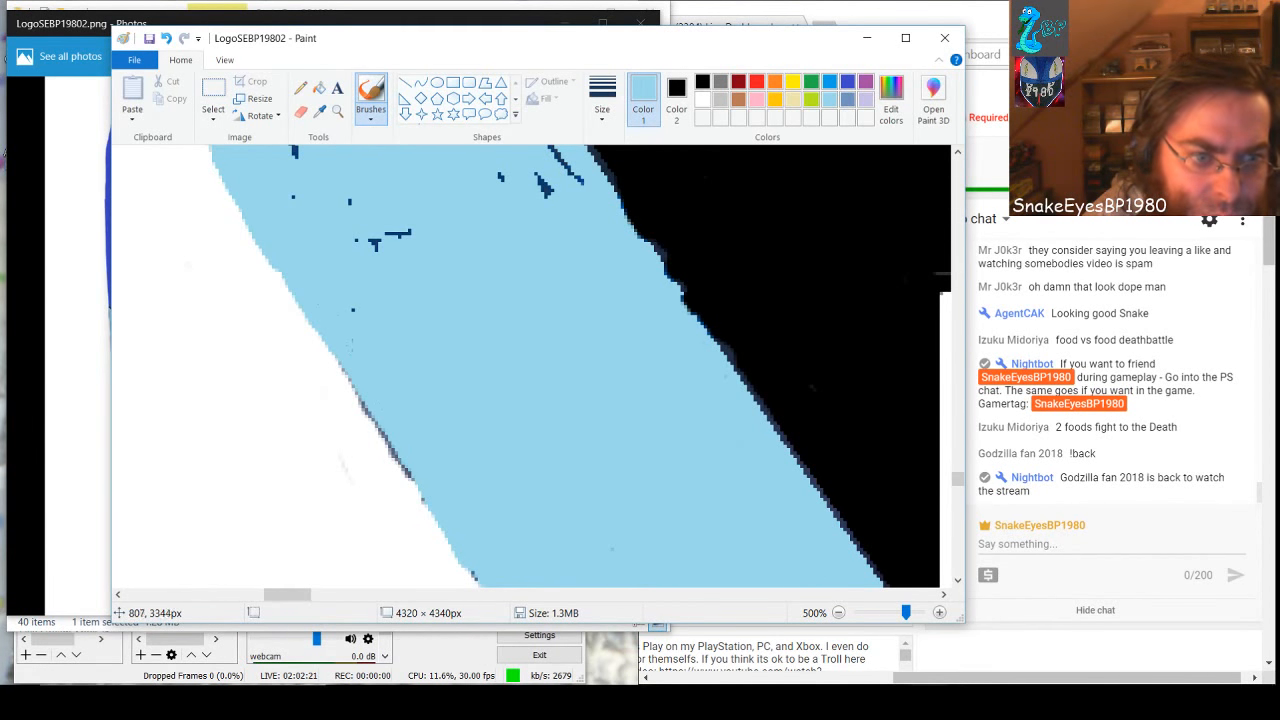
{"action": "mouse_move", "coordinate": [340, 352]}
{"action": "left_mouse_down"}
{"action": "mouse_move", "coordinate": [369, 386]}
{"action": "mouse_move", "coordinate": [338, 352]}
{"action": "left_mouse_up"}
{"action": "left_click_drag", "start_coordinate": [365, 405], "coordinate": [418, 490]}
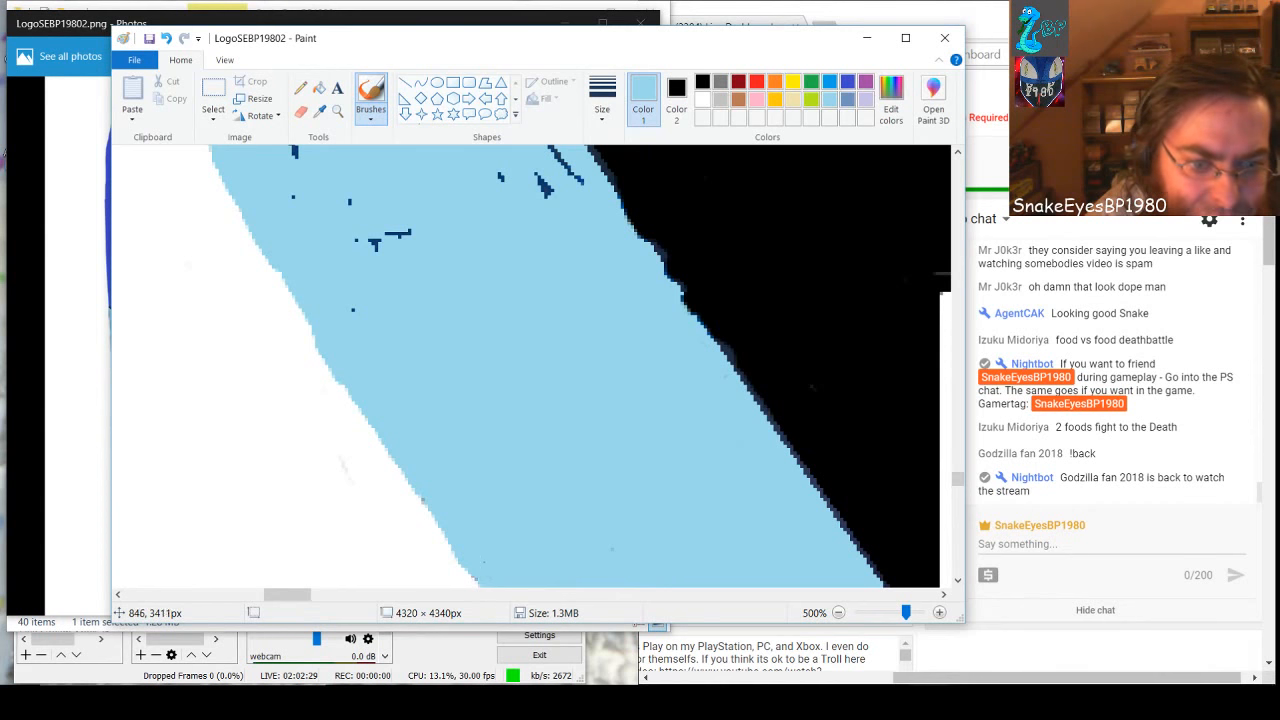
{"action": "key", "text": "ctrl+z"}
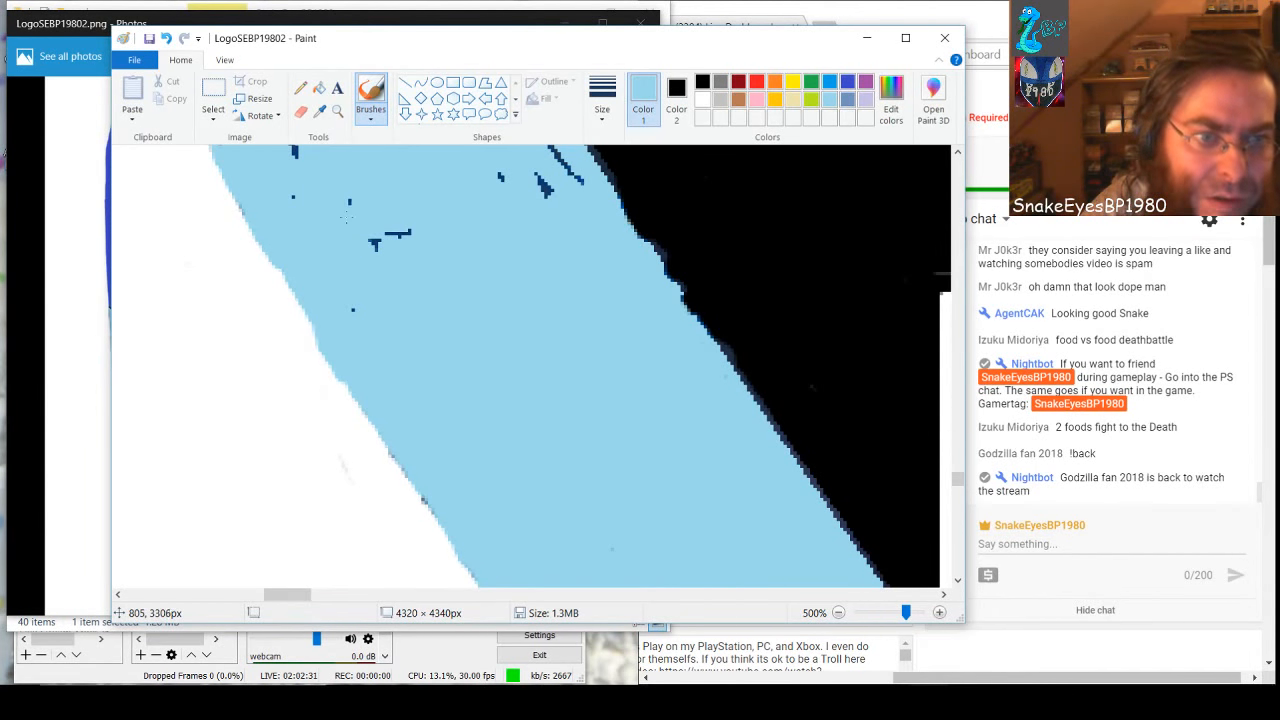
Cover the remaining dark specks in this section and the lower end of the next black-side line with light blue
{"action": "left_click_drag", "start_coordinate": [370, 244], "coordinate": [406, 233]}
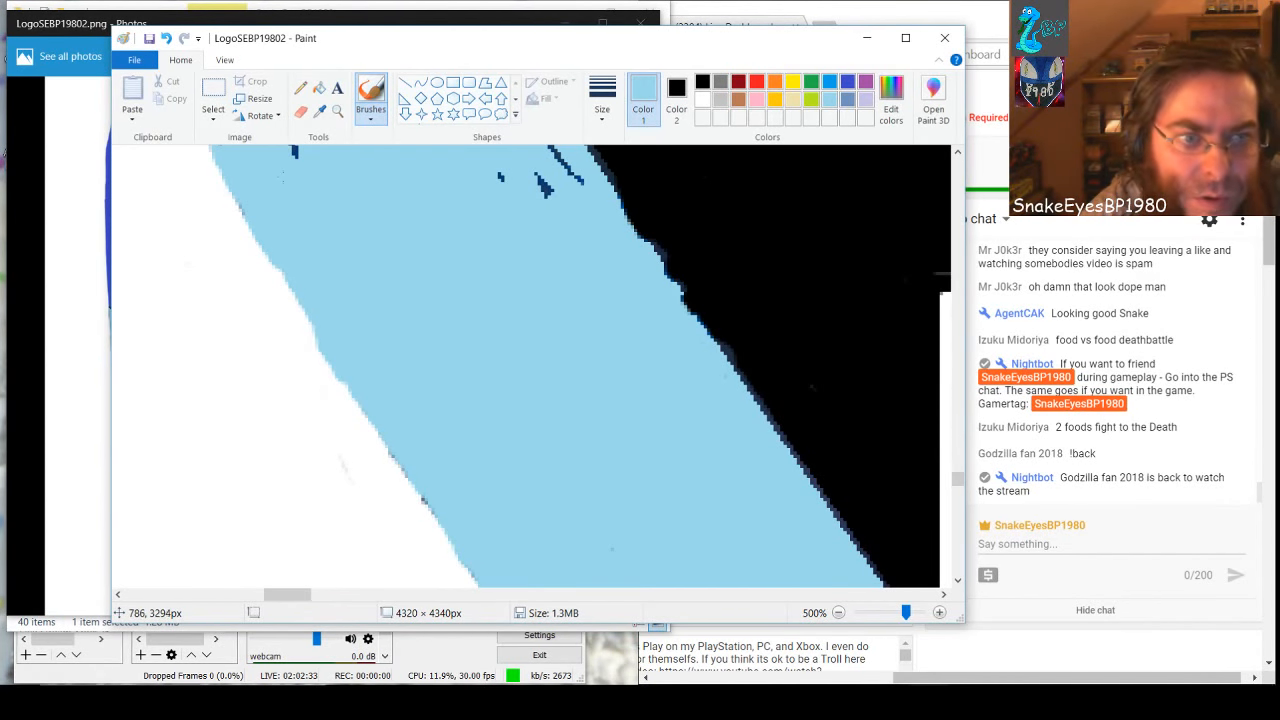
{"action": "left_click_drag", "start_coordinate": [296, 157], "coordinate": [297, 148]}
{"action": "left_click_drag", "start_coordinate": [545, 188], "coordinate": [576, 180]}
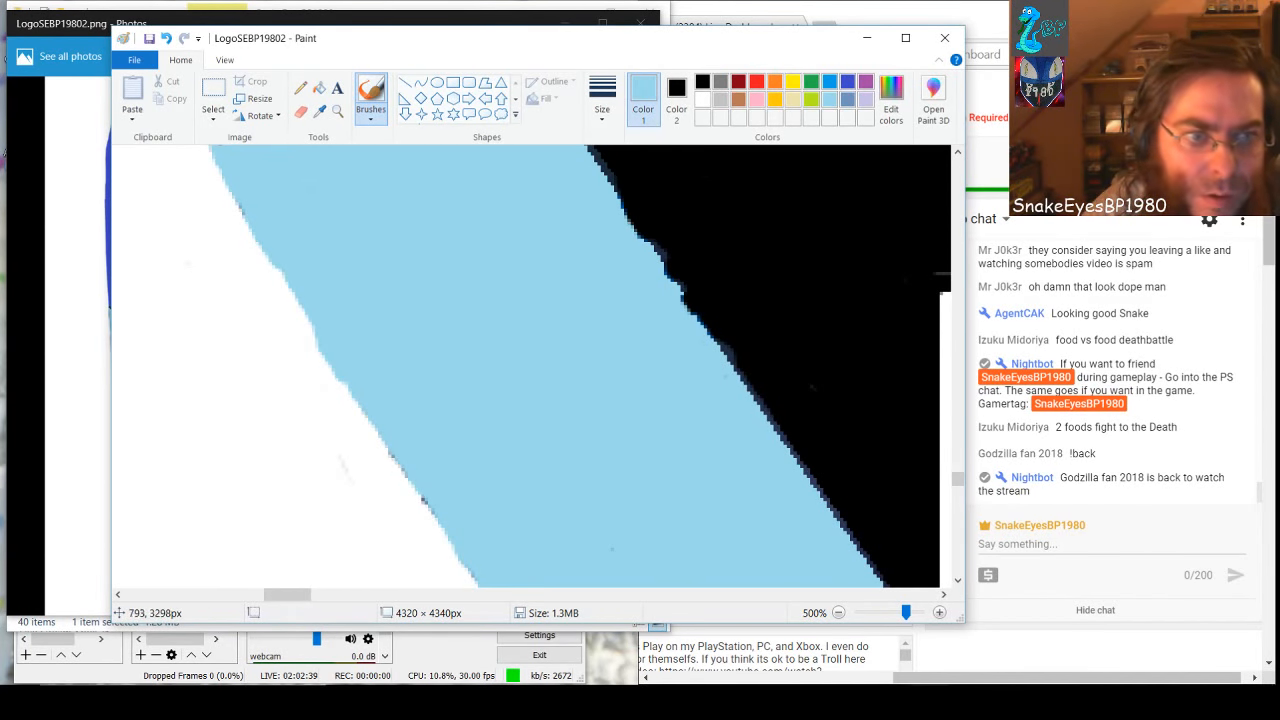
{"action": "scroll", "coordinate": [530, 365], "scroll_direction": "up", "scroll_amount": 5}
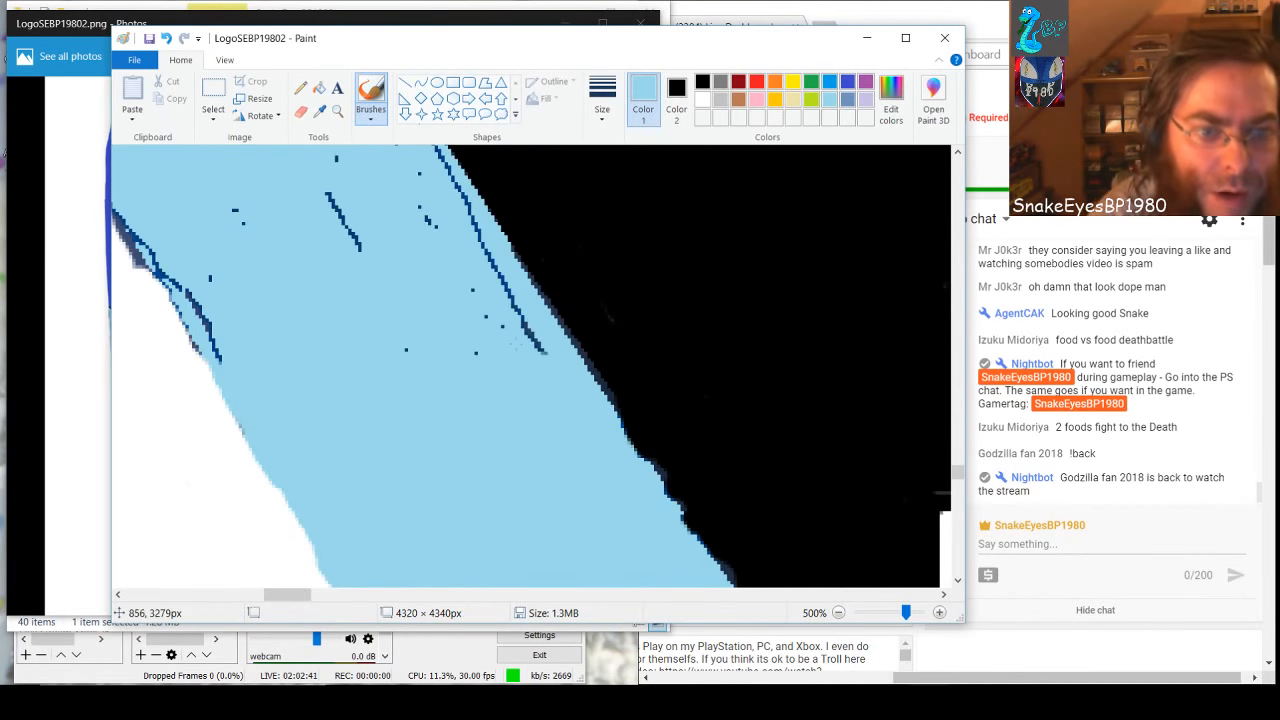
{"action": "left_click_drag", "start_coordinate": [490, 266], "coordinate": [543, 358]}
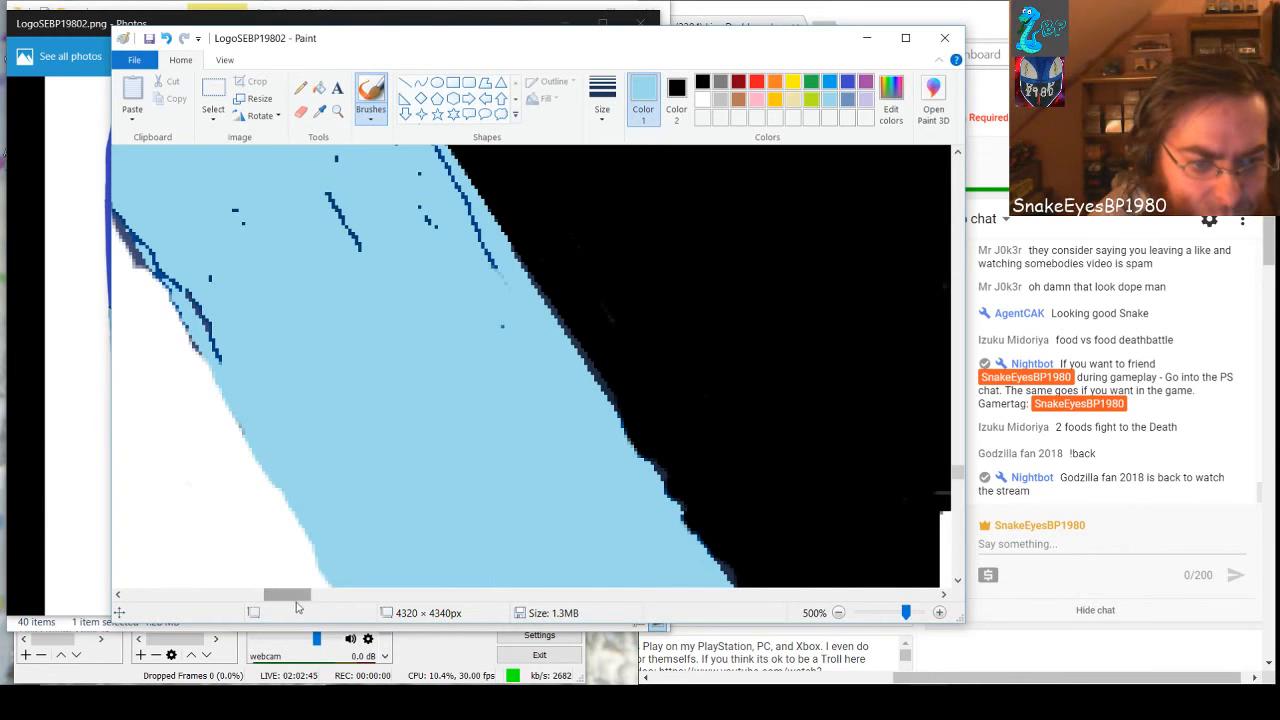
Paint the next section's white-side dark lines and nearby inner marks light blue, undoing one stroke along the edge
{"action": "left_click_drag", "start_coordinate": [297, 598], "coordinate": [283, 600]}
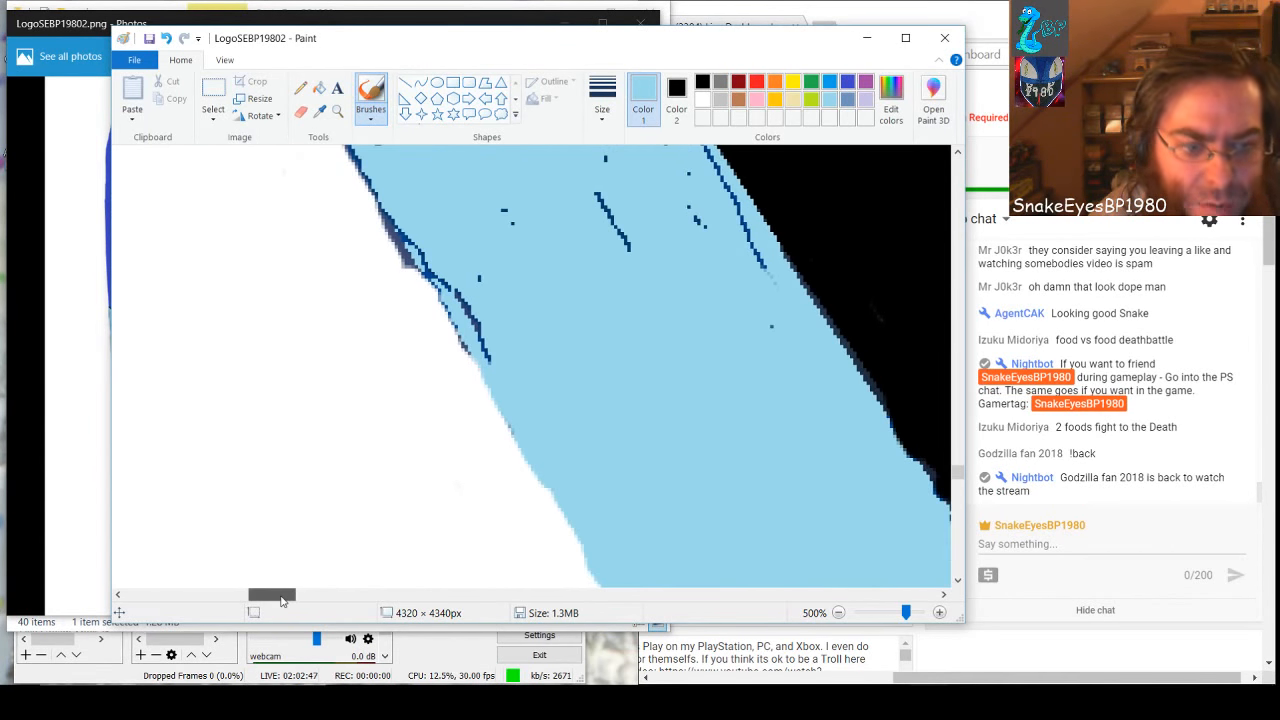
{"action": "scroll", "coordinate": [338, 478], "scroll_direction": "up", "scroll_amount": 2}
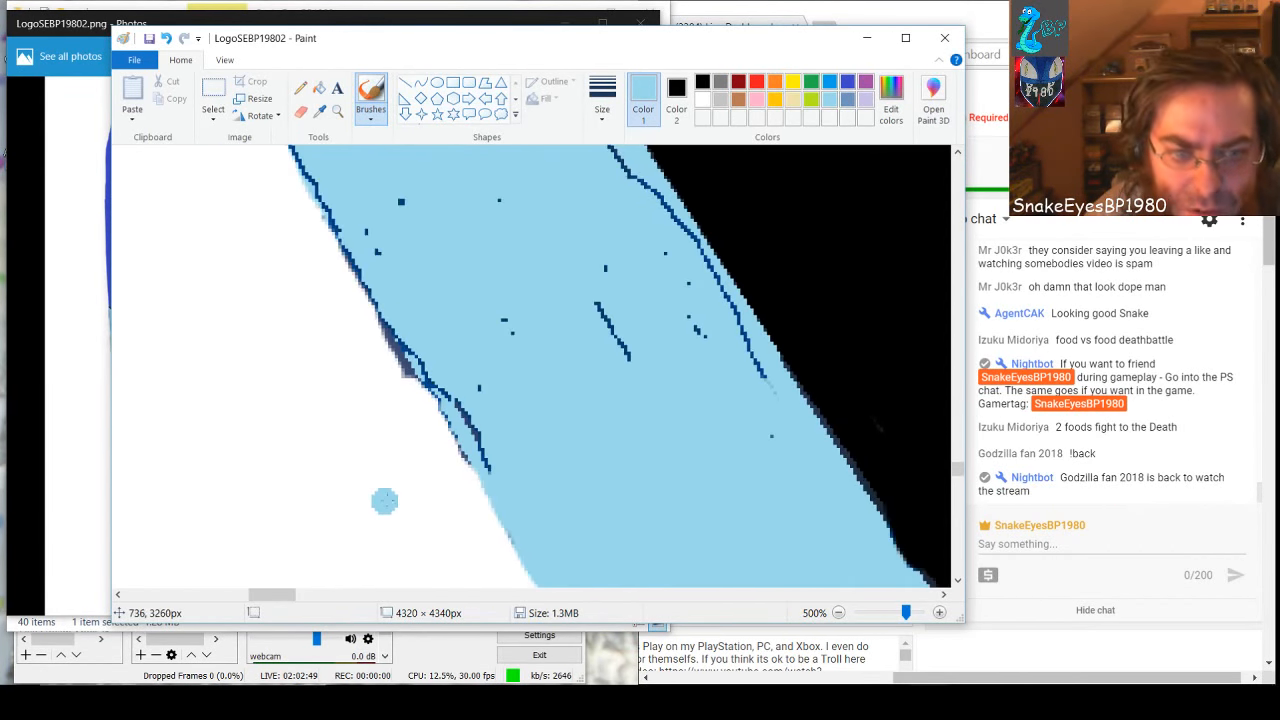
{"action": "mouse_move", "coordinate": [490, 472]}
{"action": "left_mouse_down"}
{"action": "mouse_move", "coordinate": [376, 306]}
{"action": "mouse_move", "coordinate": [420, 388]}
{"action": "mouse_move", "coordinate": [476, 450]}
{"action": "left_mouse_up"}
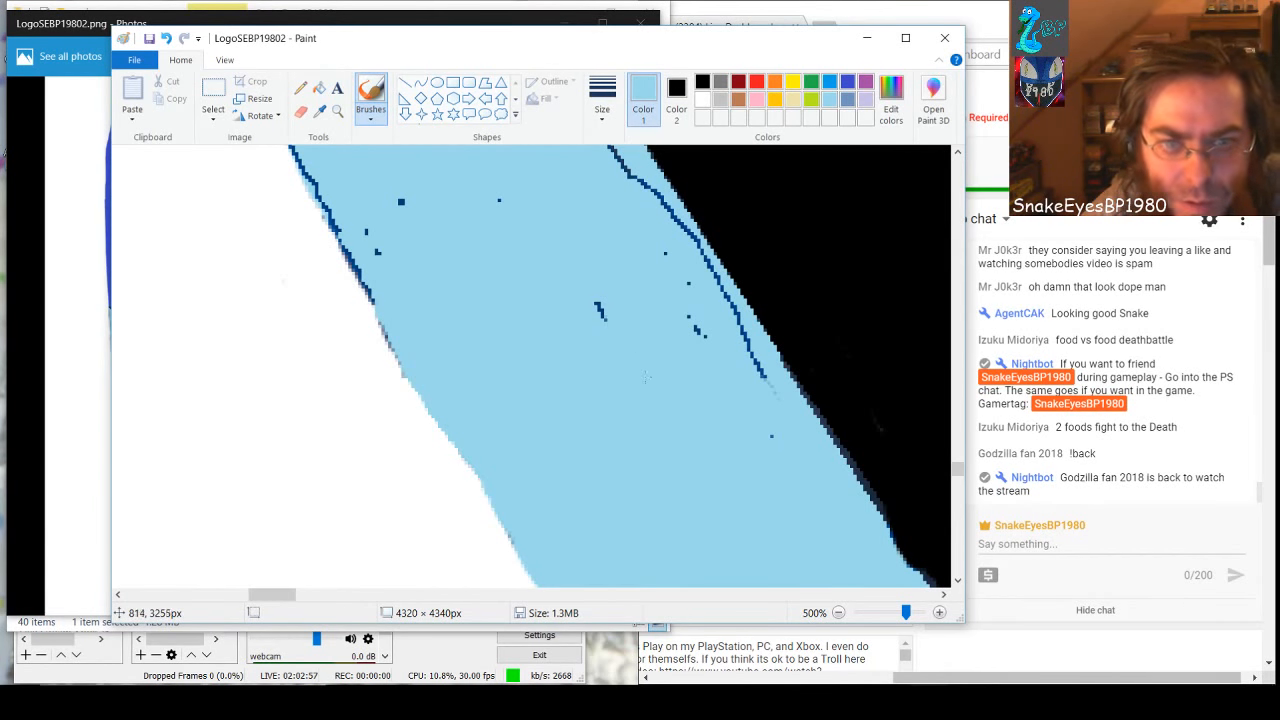
{"action": "key", "text": "ctrl+z"}
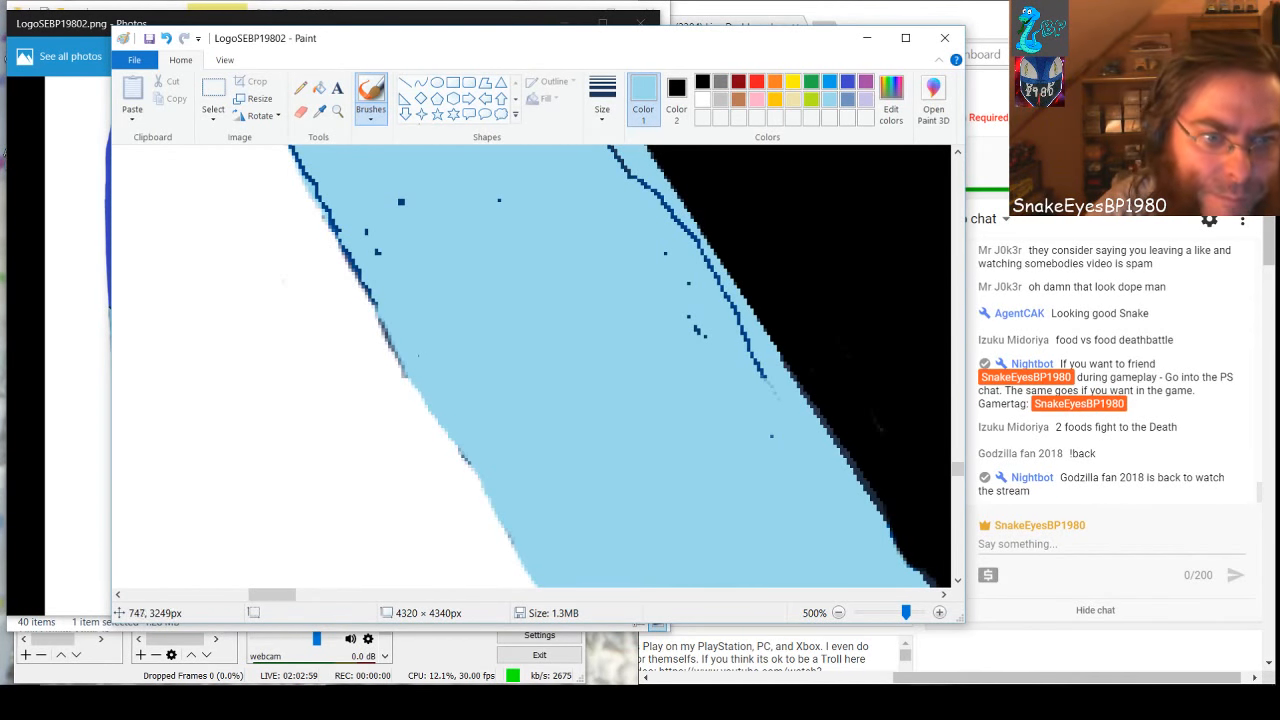
{"action": "left_click_drag", "start_coordinate": [388, 335], "coordinate": [304, 154]}
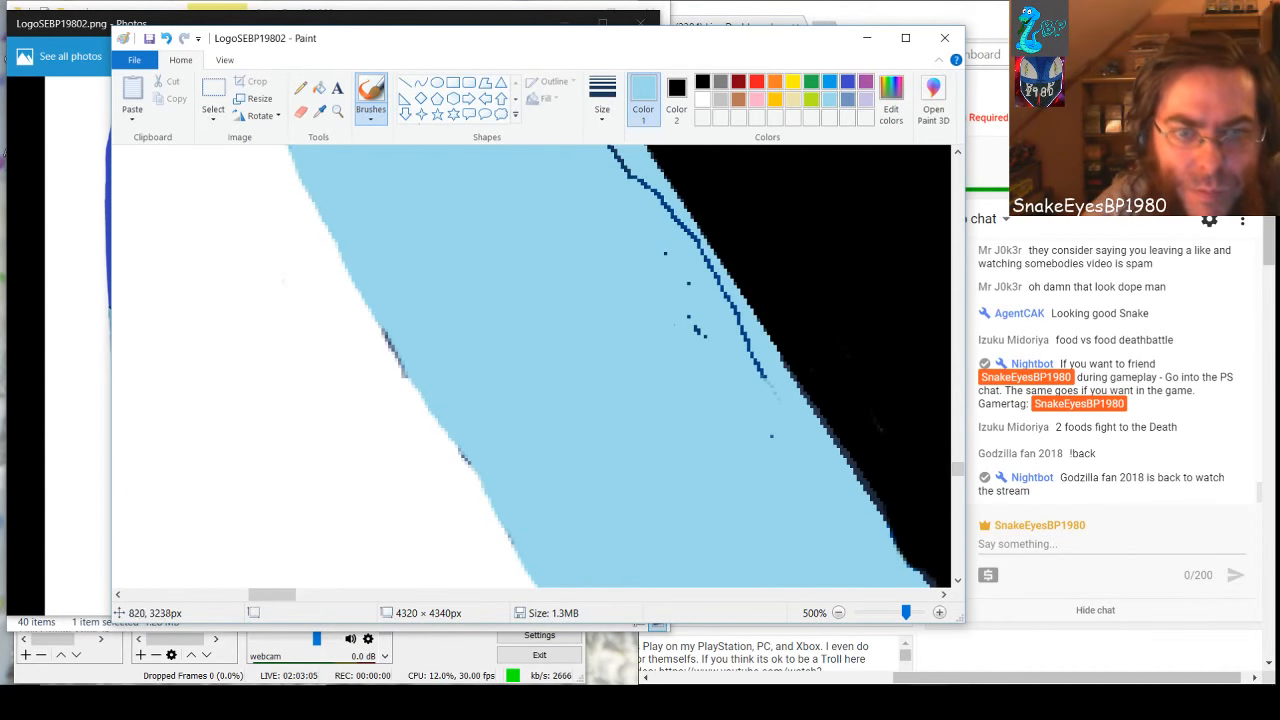
Paint the remaining black-side dark line light blue, plus the lower black-side line and nearby inner marks of the next section up
{"action": "mouse_move", "coordinate": [645, 186]}
{"action": "left_mouse_down"}
{"action": "mouse_move", "coordinate": [734, 307]}
{"action": "mouse_move", "coordinate": [770, 386]}
{"action": "left_mouse_up"}
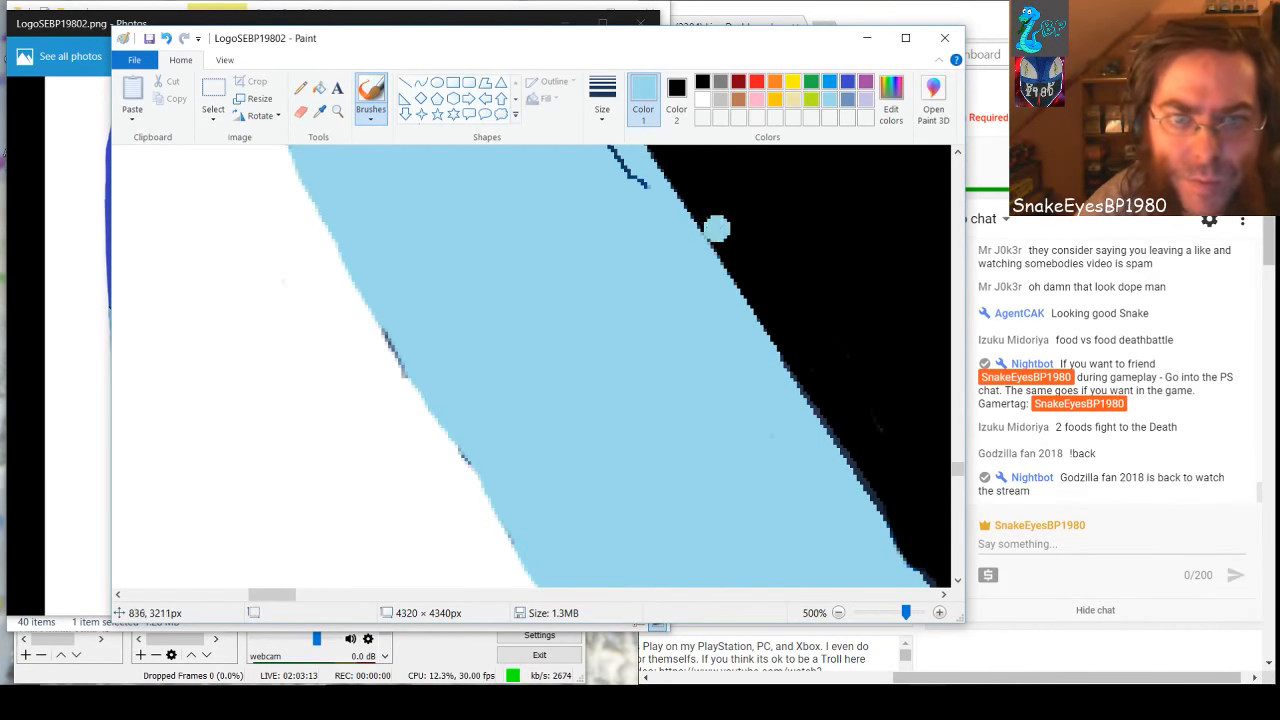
{"action": "left_click_drag", "start_coordinate": [648, 186], "coordinate": [606, 150]}
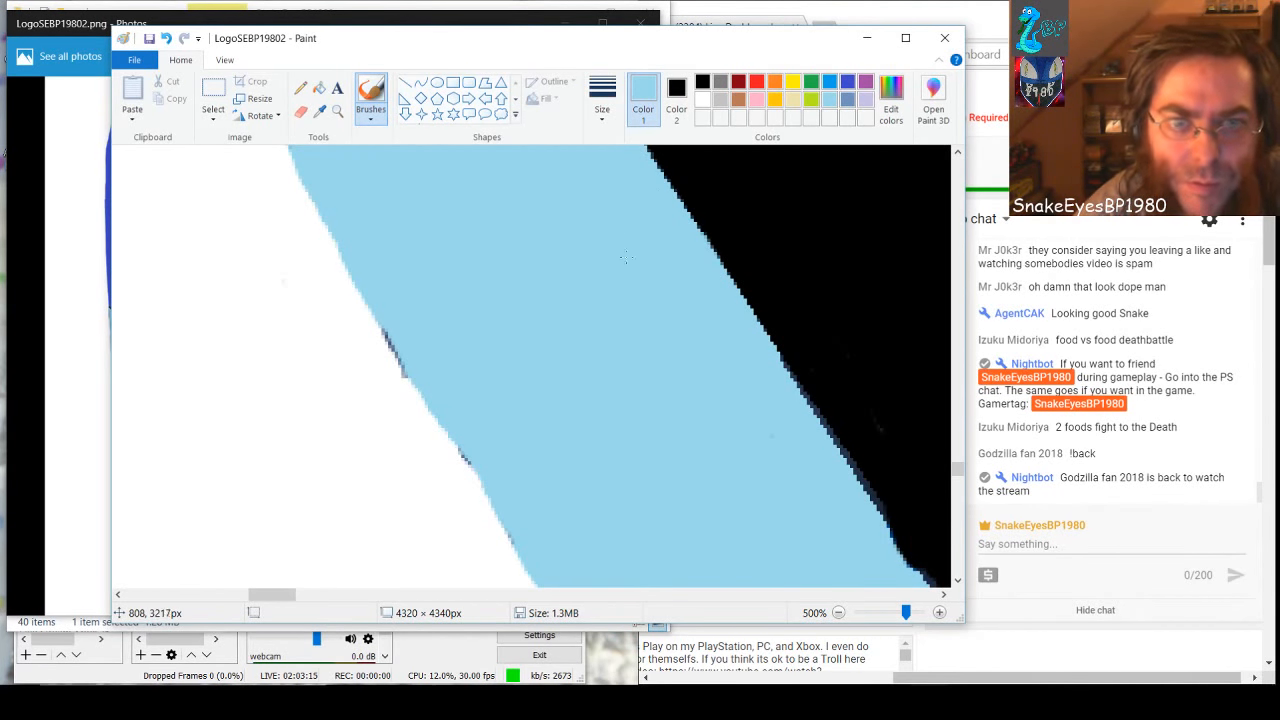
{"action": "scroll", "coordinate": [570, 467], "scroll_direction": "down", "scroll_amount": 3}
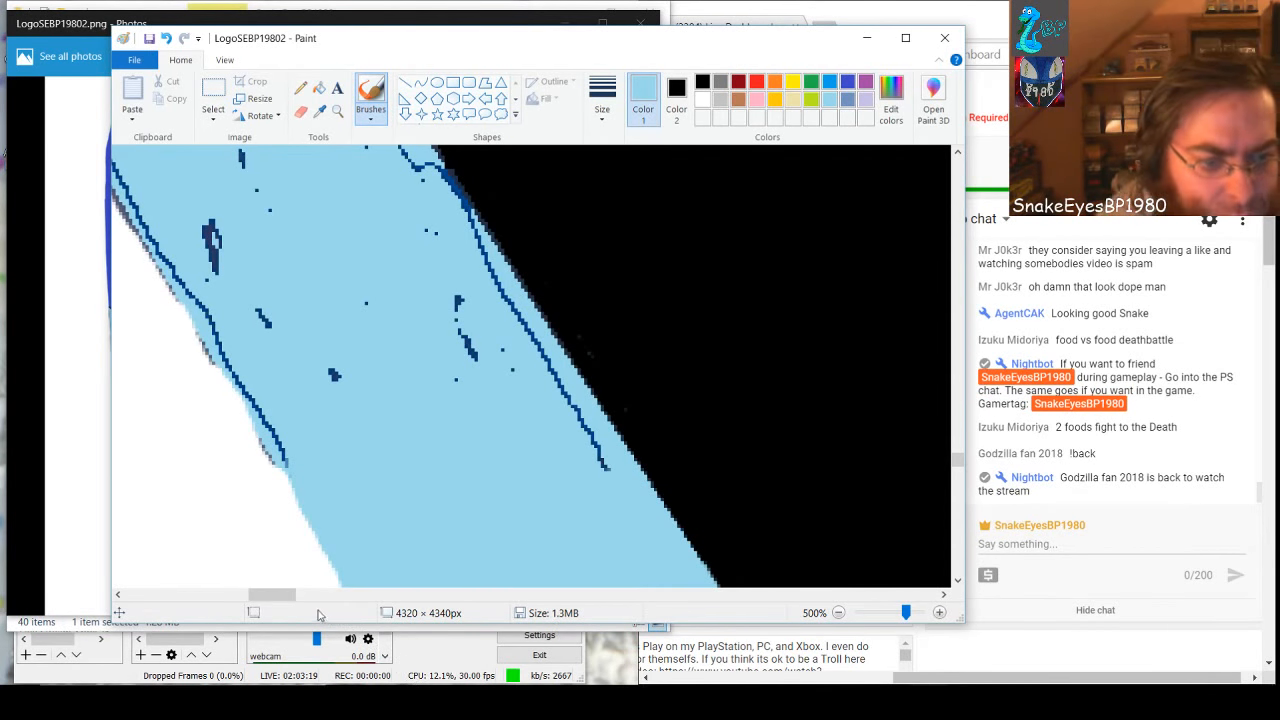
{"action": "left_click_drag", "start_coordinate": [265, 602], "coordinate": [253, 601]}
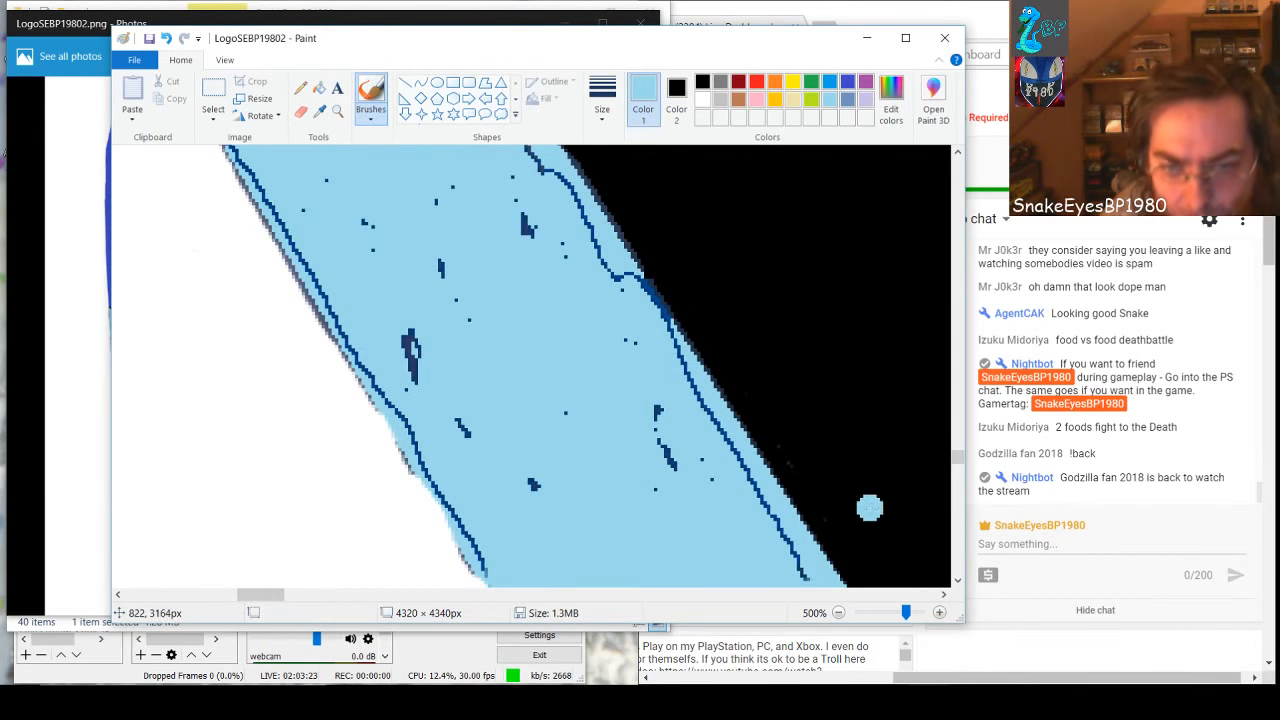
{"action": "mouse_move", "coordinate": [785, 535]}
{"action": "left_mouse_down"}
{"action": "mouse_move", "coordinate": [748, 505]}
{"action": "mouse_move", "coordinate": [775, 527]}
{"action": "mouse_move", "coordinate": [680, 357]}
{"action": "left_mouse_up"}
{"action": "left_click_drag", "start_coordinate": [658, 406], "coordinate": [668, 464]}
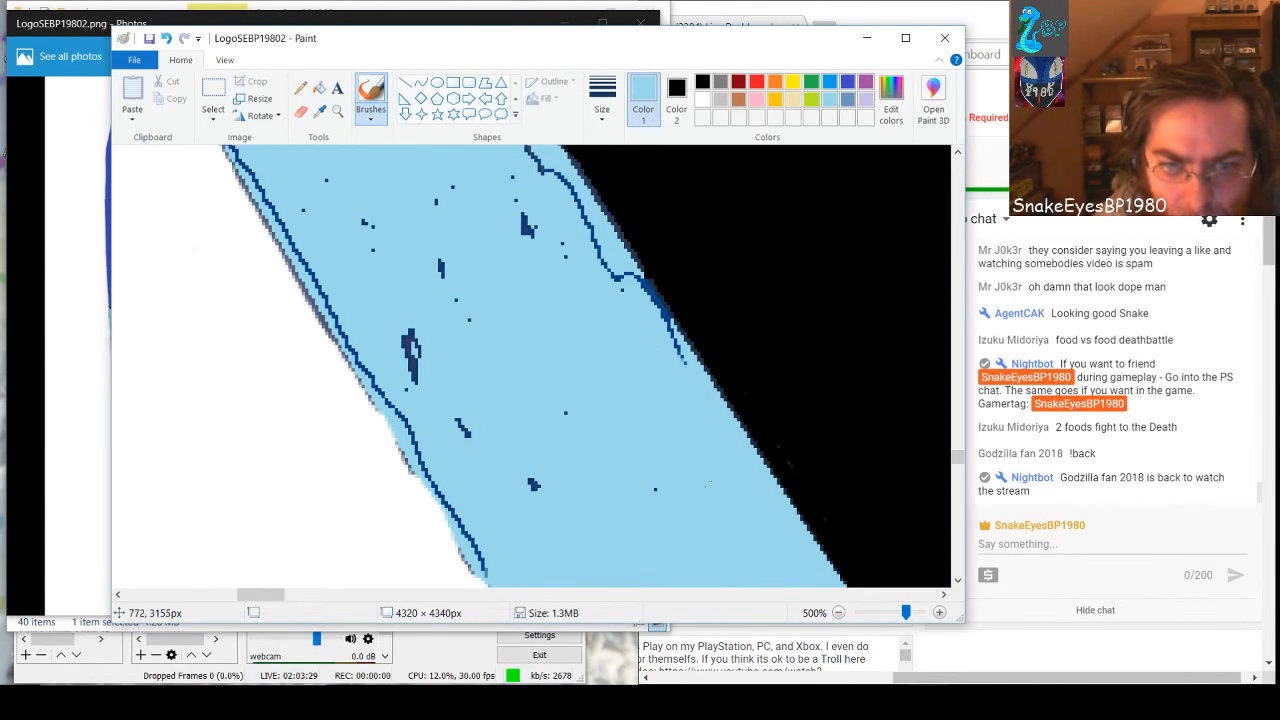
Cover the inner marks toward the white side and the dark lines along this section's white-side edge with light blue
{"action": "left_click", "coordinate": [534, 486]}
{"action": "left_click_drag", "start_coordinate": [468, 434], "coordinate": [461, 424]}
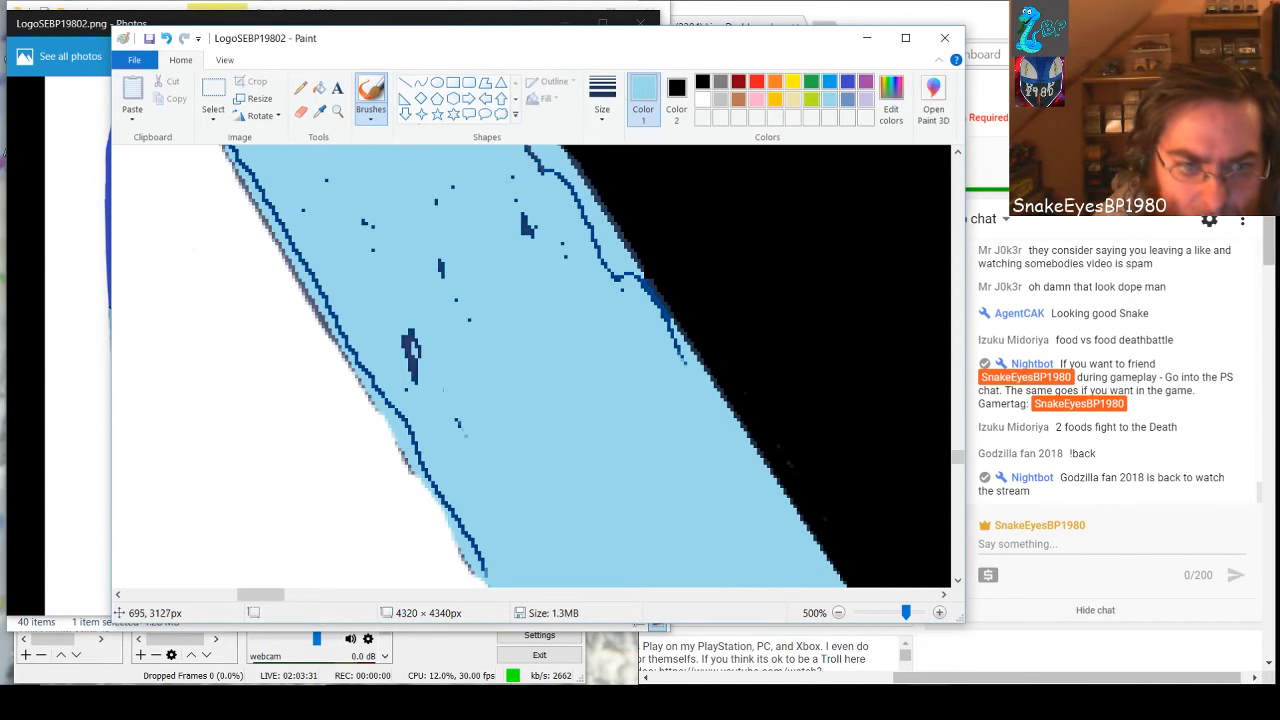
{"action": "mouse_move", "coordinate": [412, 372]}
{"action": "left_mouse_down"}
{"action": "mouse_move", "coordinate": [410, 357]}
{"action": "mouse_move", "coordinate": [413, 384]}
{"action": "left_mouse_up"}
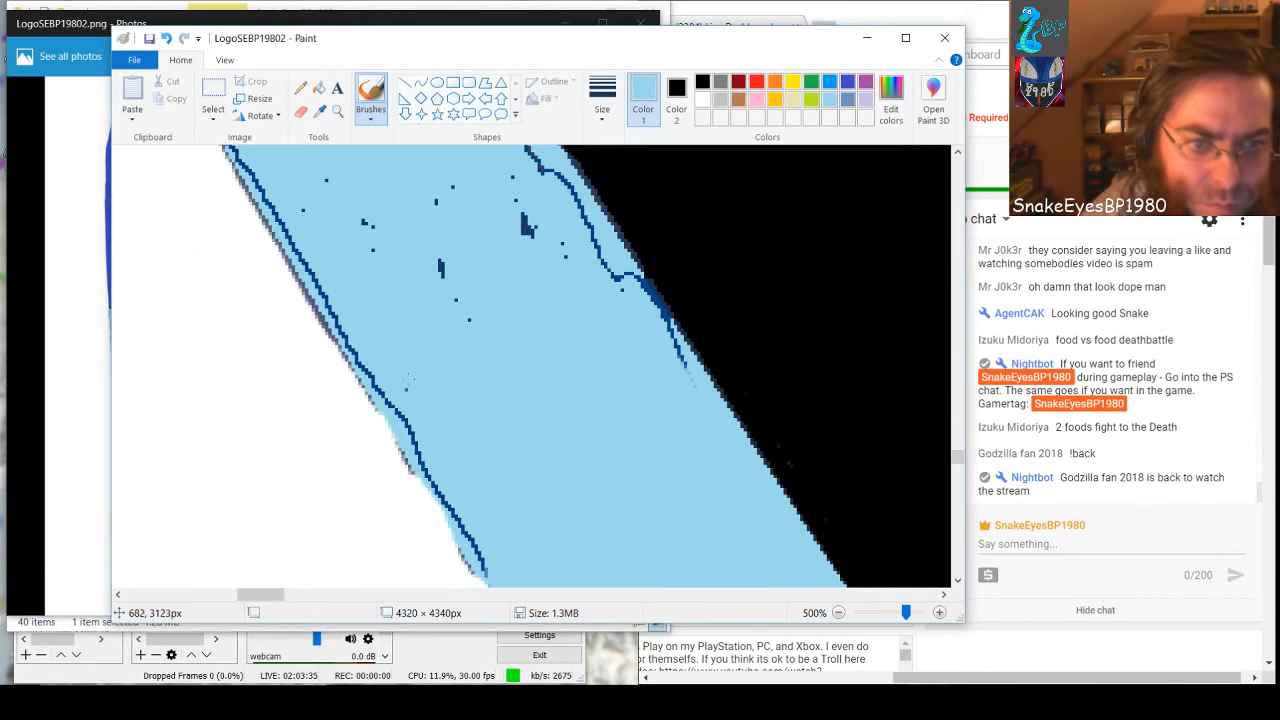
{"action": "mouse_move", "coordinate": [402, 410]}
{"action": "left_mouse_down"}
{"action": "mouse_move", "coordinate": [392, 404]}
{"action": "mouse_move", "coordinate": [490, 585]}
{"action": "left_mouse_up"}
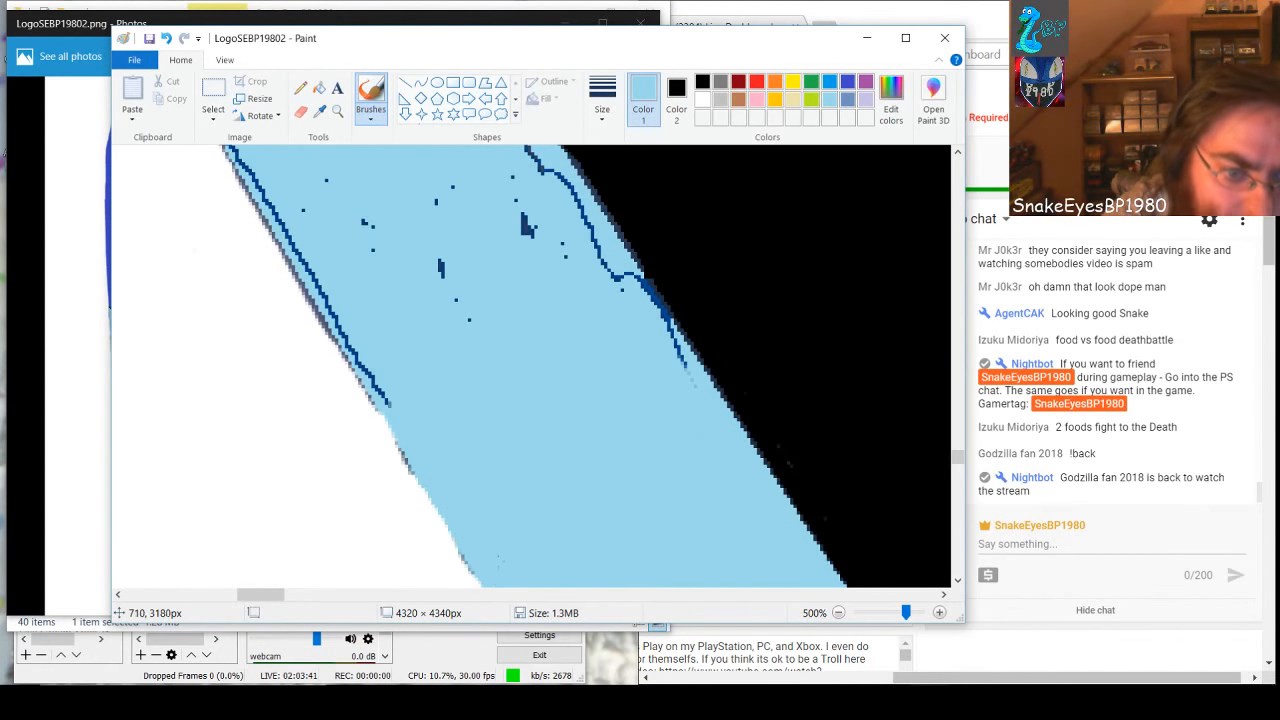
{"action": "mouse_move", "coordinate": [406, 408]}
{"action": "left_mouse_down"}
{"action": "mouse_move", "coordinate": [346, 340]}
{"action": "mouse_move", "coordinate": [361, 364]}
{"action": "mouse_move", "coordinate": [342, 350]}
{"action": "mouse_move", "coordinate": [306, 262]}
{"action": "mouse_move", "coordinate": [226, 148]}
{"action": "left_mouse_up"}
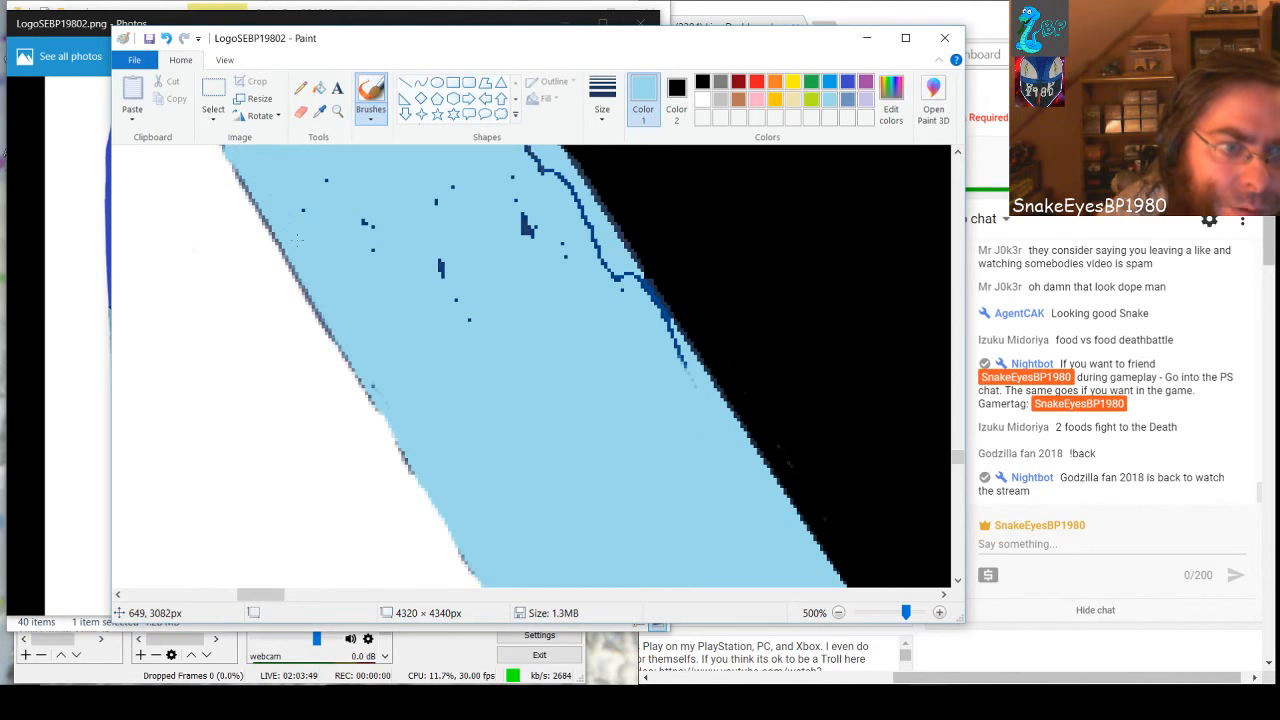
{"action": "left_click_drag", "start_coordinate": [368, 256], "coordinate": [373, 234]}
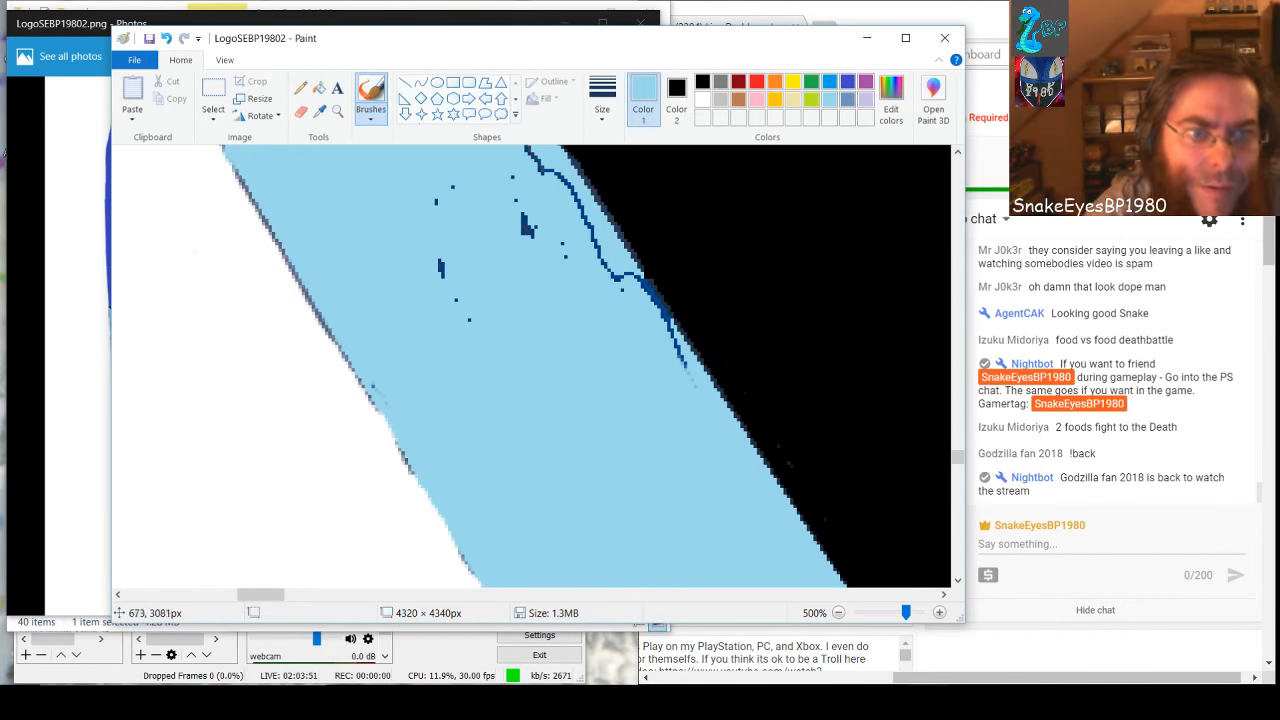
Paint the section's remaining upper inner marks and the wavy black-side dark line light blue
{"action": "left_click_drag", "start_coordinate": [441, 276], "coordinate": [441, 260]}
{"action": "left_click_drag", "start_coordinate": [514, 180], "coordinate": [522, 243]}
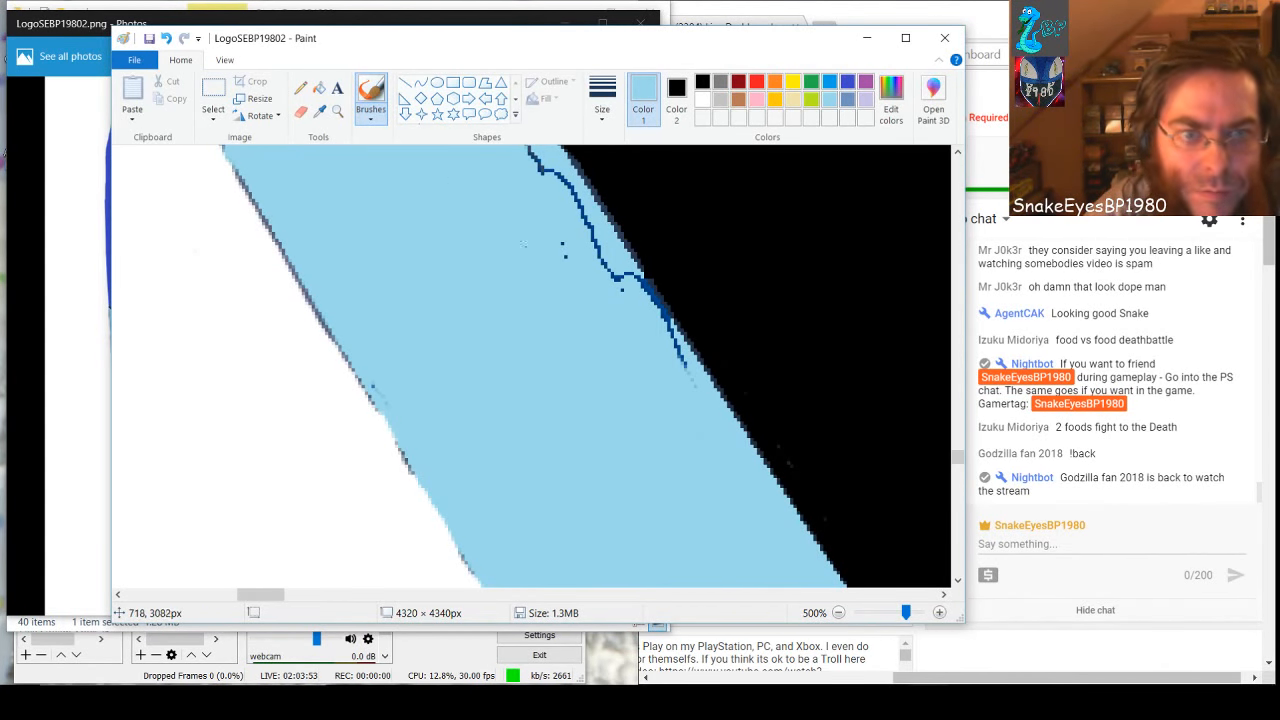
{"action": "mouse_move", "coordinate": [525, 160]}
{"action": "left_mouse_down"}
{"action": "mouse_move", "coordinate": [560, 195]}
{"action": "mouse_move", "coordinate": [553, 173]}
{"action": "mouse_move", "coordinate": [599, 258]}
{"action": "mouse_move", "coordinate": [552, 240]}
{"action": "mouse_move", "coordinate": [635, 286]}
{"action": "mouse_move", "coordinate": [690, 377]}
{"action": "mouse_move", "coordinate": [668, 316]}
{"action": "left_mouse_up"}
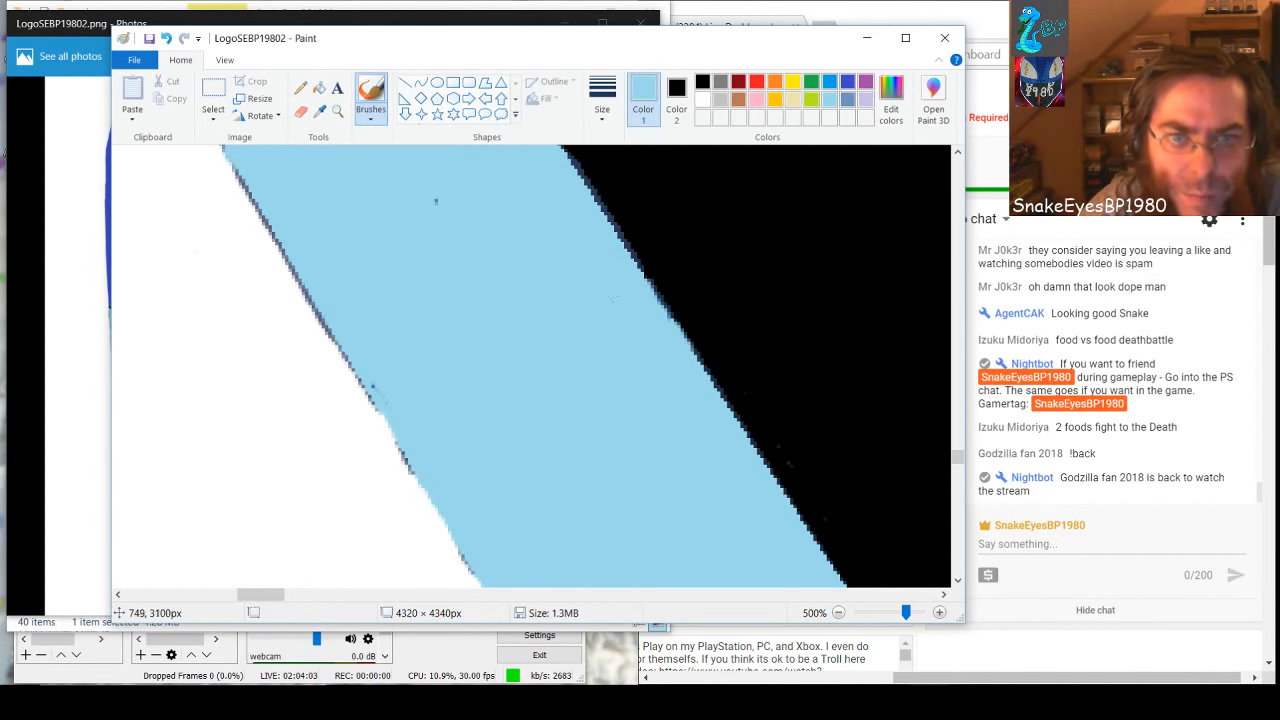
In the next diagonal section up, paint the white-side dark lines, inner marks and black-side line light blue
{"action": "scroll", "coordinate": [465, 328], "scroll_direction": "up", "scroll_amount": 2}
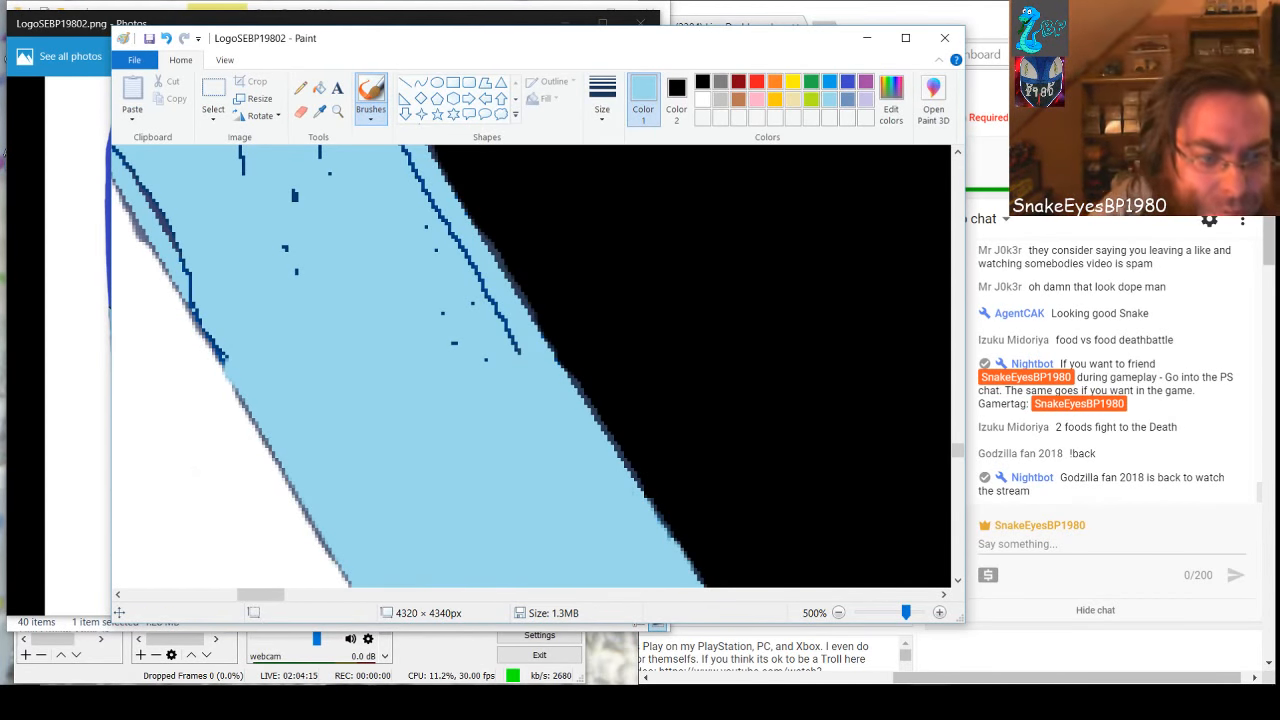
{"action": "left_click_drag", "start_coordinate": [274, 595], "coordinate": [259, 597]}
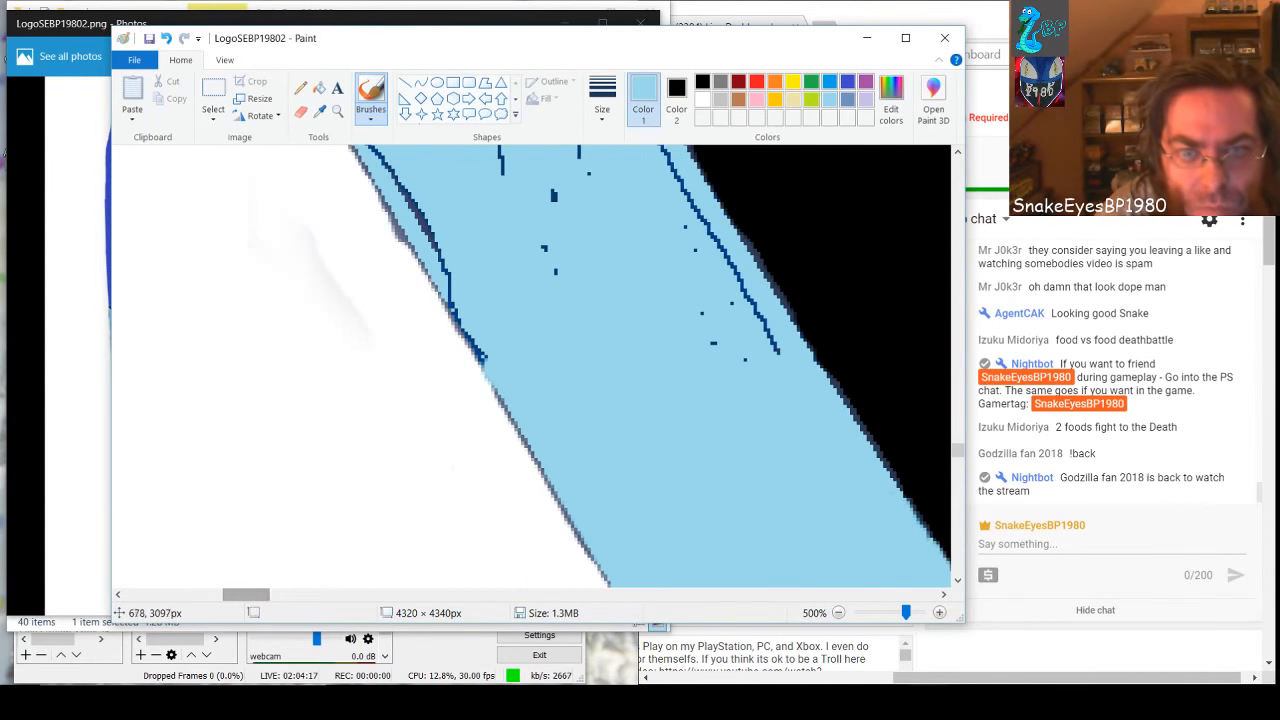
{"action": "scroll", "coordinate": [668, 498], "scroll_direction": "up", "scroll_amount": 3}
{"action": "scroll", "coordinate": [672, 515], "scroll_direction": "down", "scroll_amount": 2}
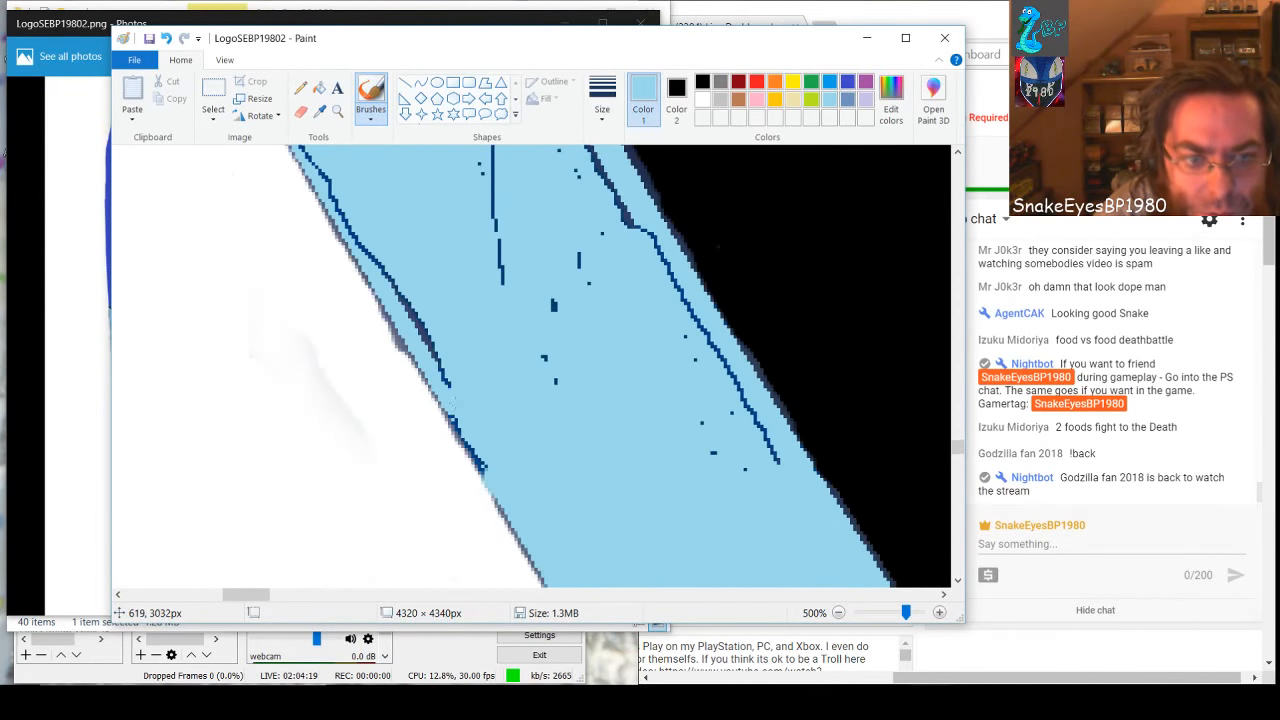
{"action": "left_click_drag", "start_coordinate": [483, 467], "coordinate": [305, 150]}
{"action": "mouse_move", "coordinate": [475, 195]}
{"action": "left_mouse_down"}
{"action": "mouse_move", "coordinate": [489, 153]}
{"action": "mouse_move", "coordinate": [500, 290]}
{"action": "mouse_move", "coordinate": [557, 302]}
{"action": "left_mouse_up"}
{"action": "mouse_move", "coordinate": [575, 175]}
{"action": "left_mouse_down"}
{"action": "mouse_move", "coordinate": [593, 300]}
{"action": "mouse_move", "coordinate": [583, 188]}
{"action": "mouse_move", "coordinate": [563, 157]}
{"action": "mouse_move", "coordinate": [603, 175]}
{"action": "mouse_move", "coordinate": [635, 245]}
{"action": "mouse_move", "coordinate": [637, 217]}
{"action": "mouse_move", "coordinate": [757, 413]}
{"action": "mouse_move", "coordinate": [752, 466]}
{"action": "left_mouse_up"}
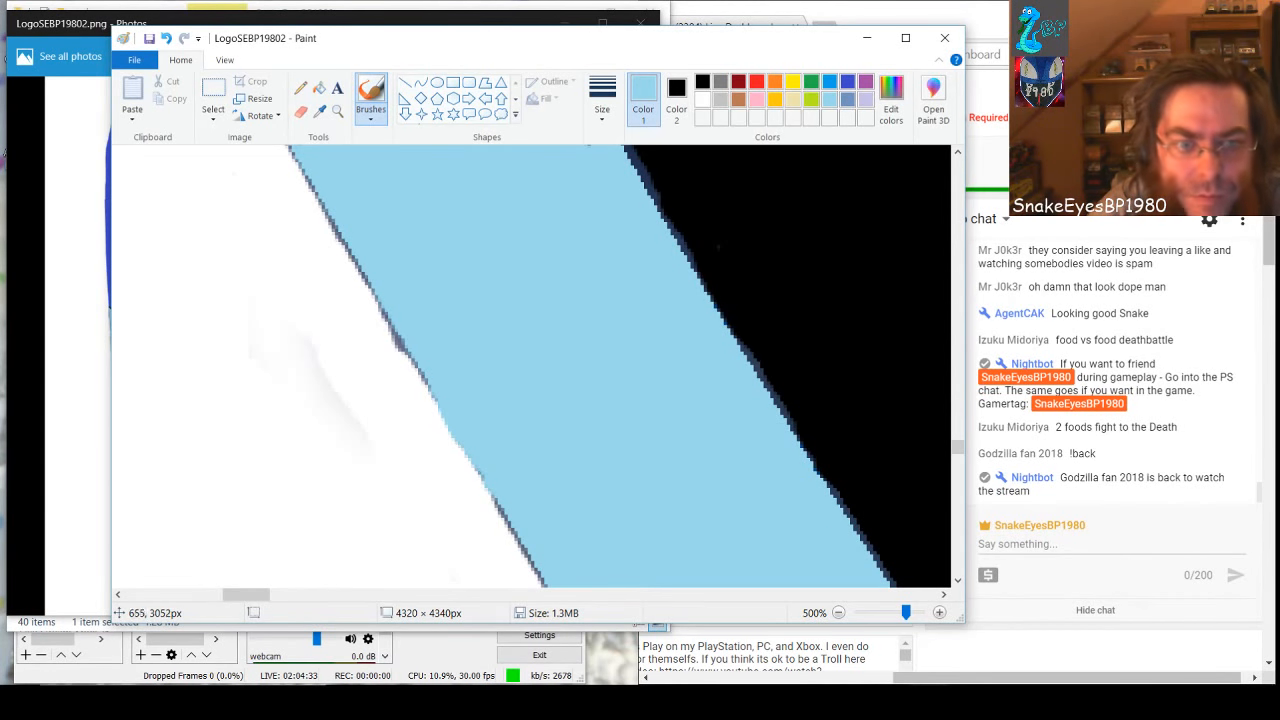
Where the band bends toward vertical, cover the inner specks, white-side dark line and short inner vertical line with light blue
{"action": "scroll", "coordinate": [591, 465], "scroll_direction": "up", "scroll_amount": 3}
{"action": "mouse_move", "coordinate": [548, 272]}
{"action": "left_mouse_down"}
{"action": "mouse_move", "coordinate": [517, 228]}
{"action": "mouse_move", "coordinate": [510, 175]}
{"action": "mouse_move", "coordinate": [585, 375]}
{"action": "mouse_move", "coordinate": [487, 185]}
{"action": "mouse_move", "coordinate": [490, 390]}
{"action": "left_mouse_up"}
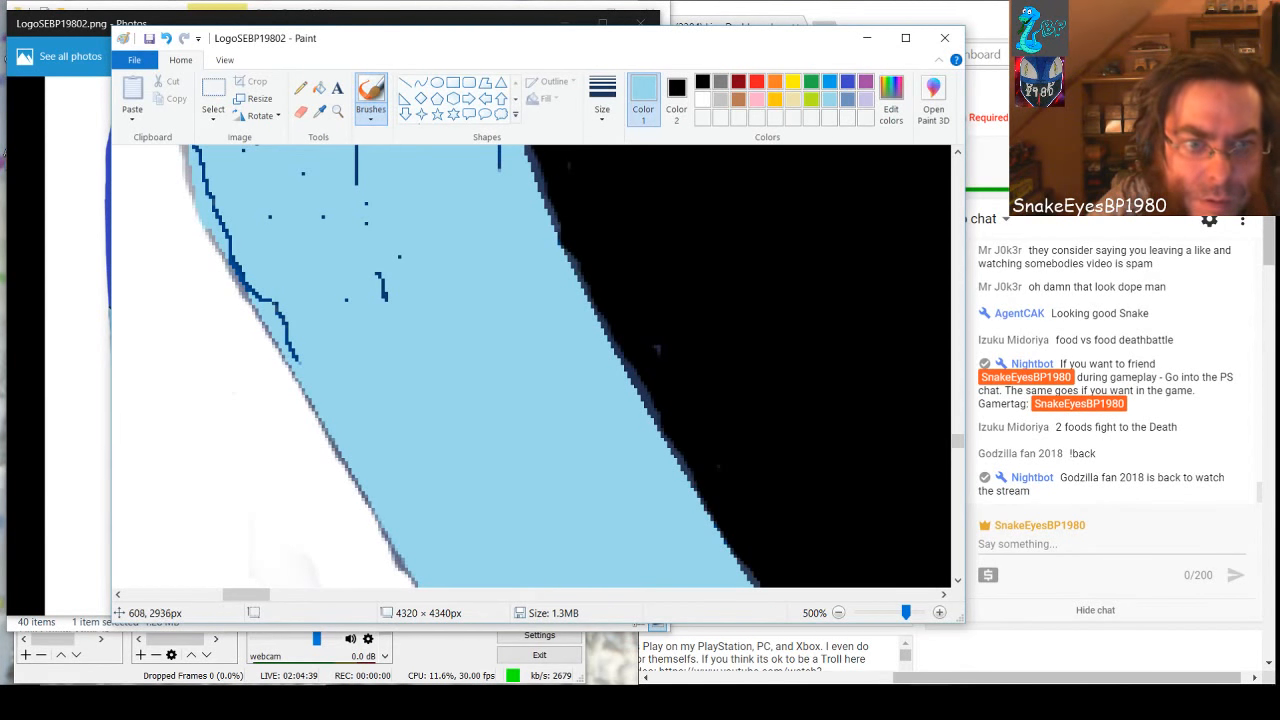
{"action": "left_click_drag", "start_coordinate": [386, 298], "coordinate": [363, 254]}
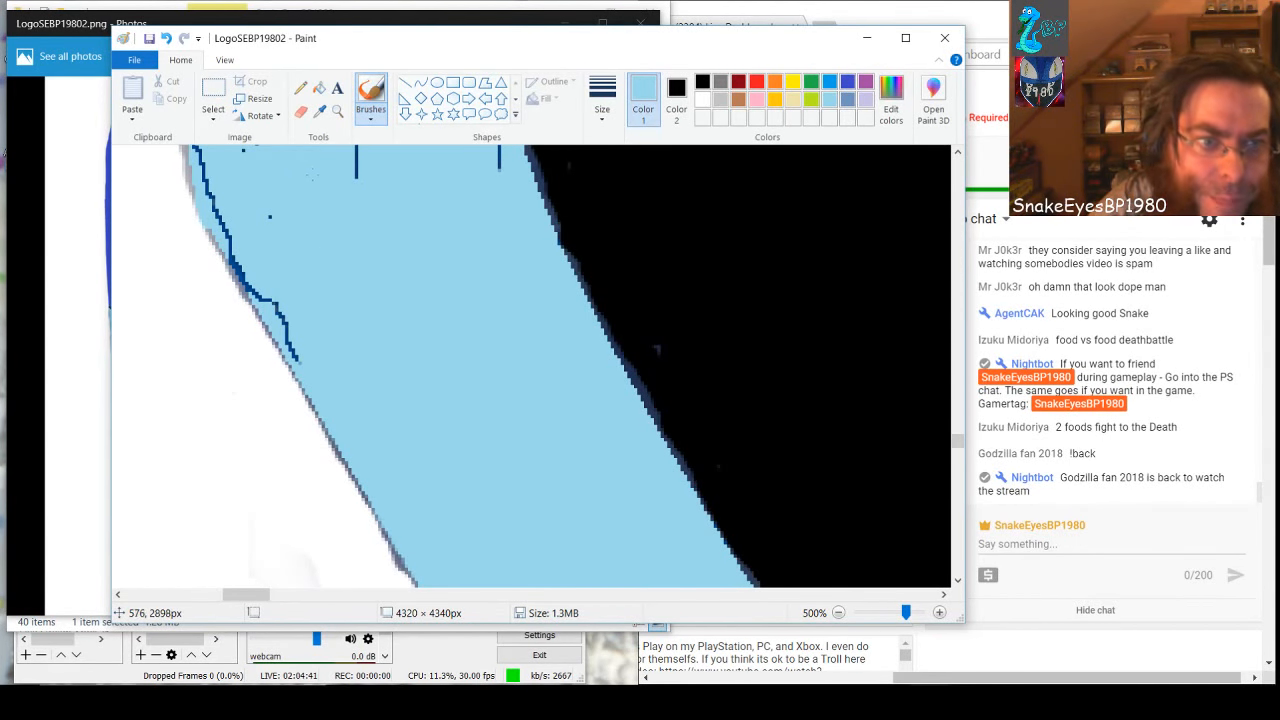
{"action": "mouse_move", "coordinate": [246, 282]}
{"action": "left_mouse_down"}
{"action": "mouse_move", "coordinate": [232, 241]}
{"action": "mouse_move", "coordinate": [312, 405]}
{"action": "left_mouse_up"}
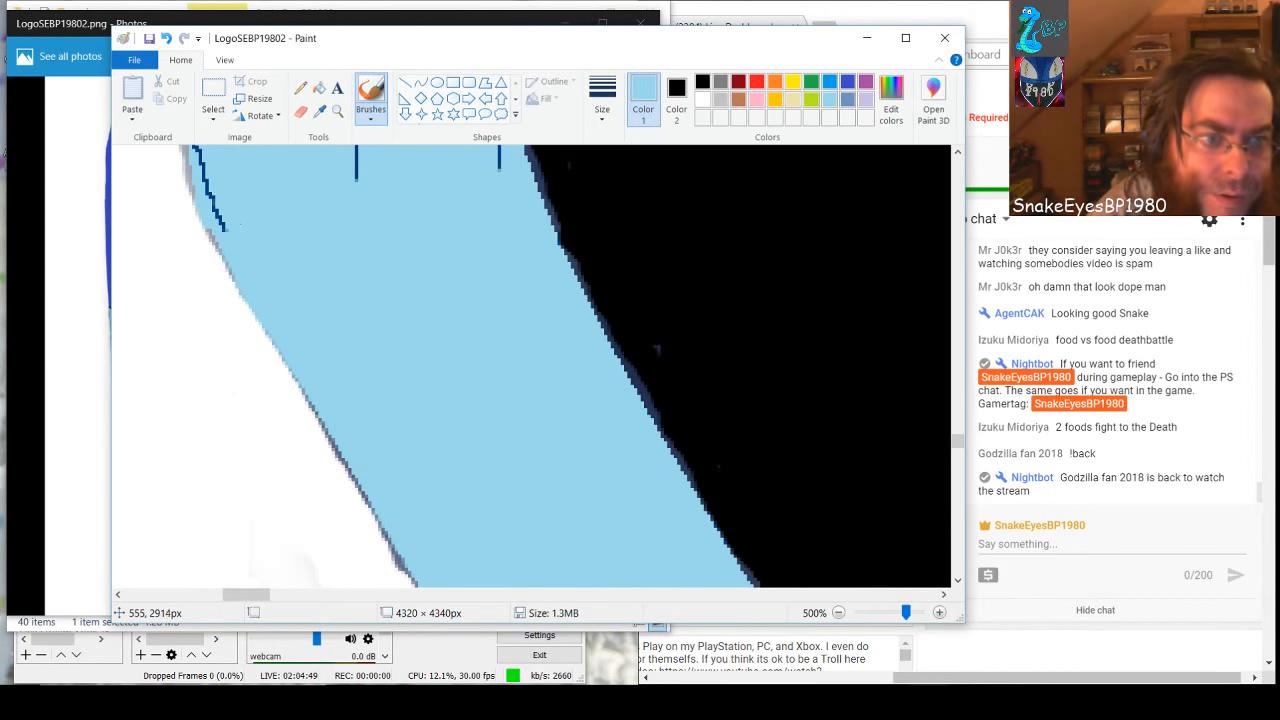
{"action": "mouse_move", "coordinate": [226, 228]}
{"action": "left_mouse_down"}
{"action": "mouse_move", "coordinate": [243, 258]}
{"action": "mouse_move", "coordinate": [199, 152]}
{"action": "left_mouse_up"}
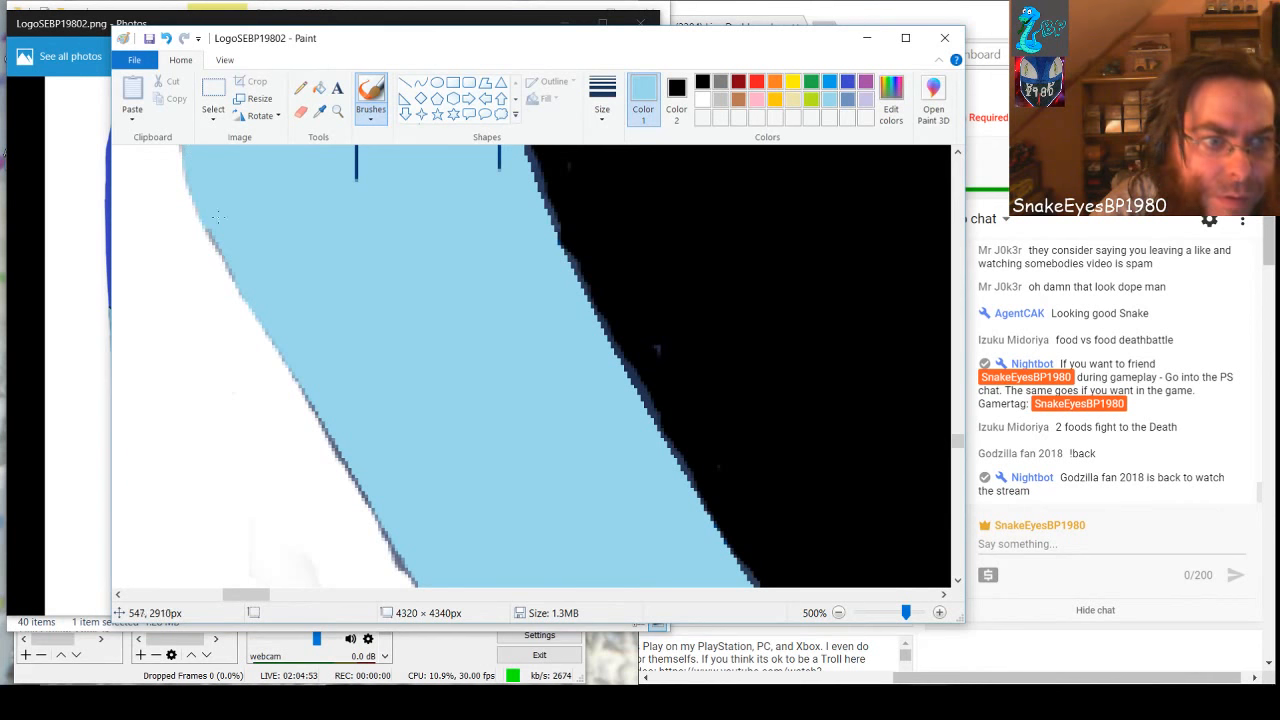
{"action": "left_click_drag", "start_coordinate": [217, 216], "coordinate": [229, 246]}
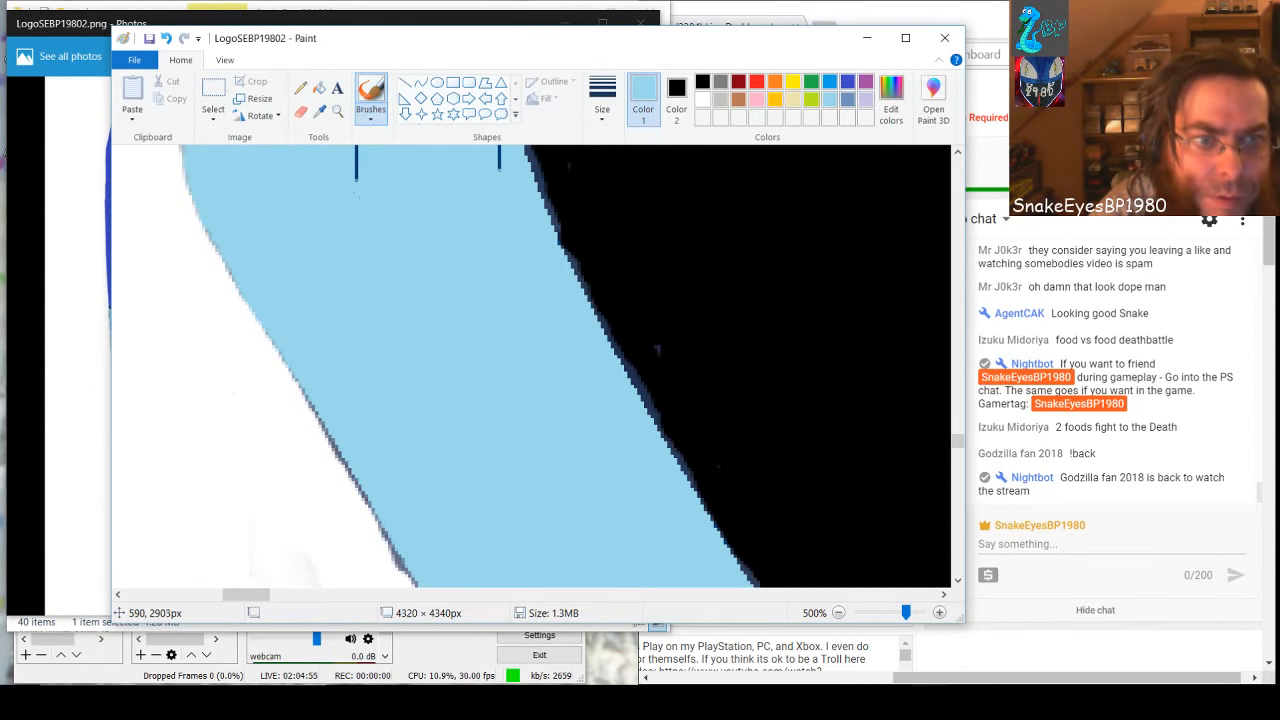
{"action": "left_click_drag", "start_coordinate": [356, 147], "coordinate": [357, 182]}
Paint the black-side dark line and nearby inner marks of the curved section above the bend light blue
{"action": "scroll", "coordinate": [410, 376], "scroll_direction": "up", "scroll_amount": 5}
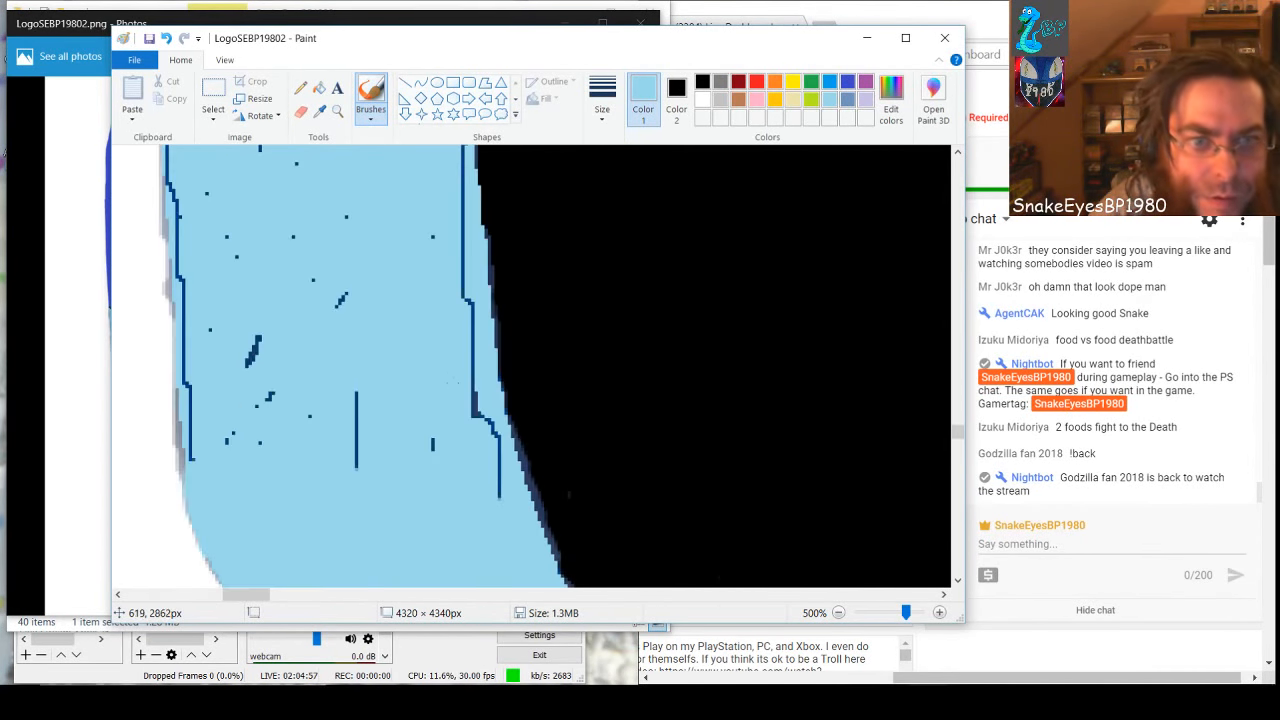
{"action": "left_click_drag", "start_coordinate": [457, 262], "coordinate": [501, 500]}
{"action": "left_click_drag", "start_coordinate": [357, 392], "coordinate": [358, 470]}
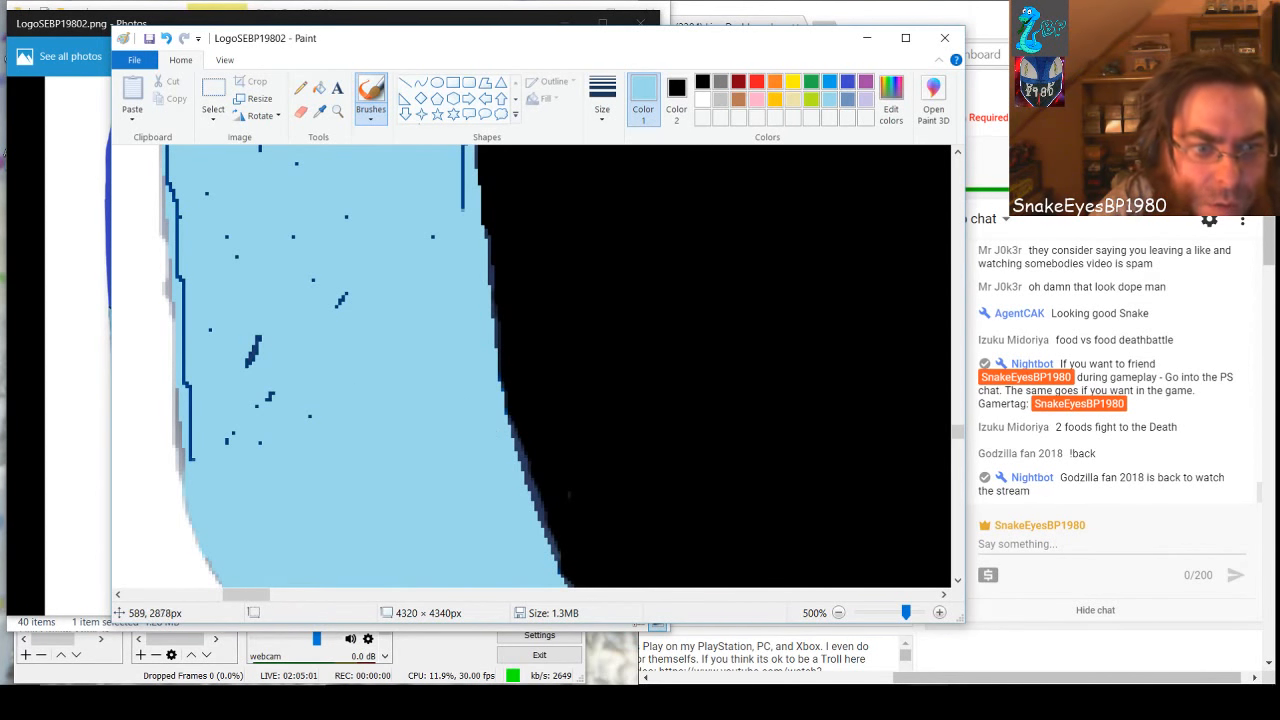
{"action": "left_click_drag", "start_coordinate": [340, 292], "coordinate": [343, 308]}
{"action": "left_click_drag", "start_coordinate": [450, 207], "coordinate": [455, 148]}
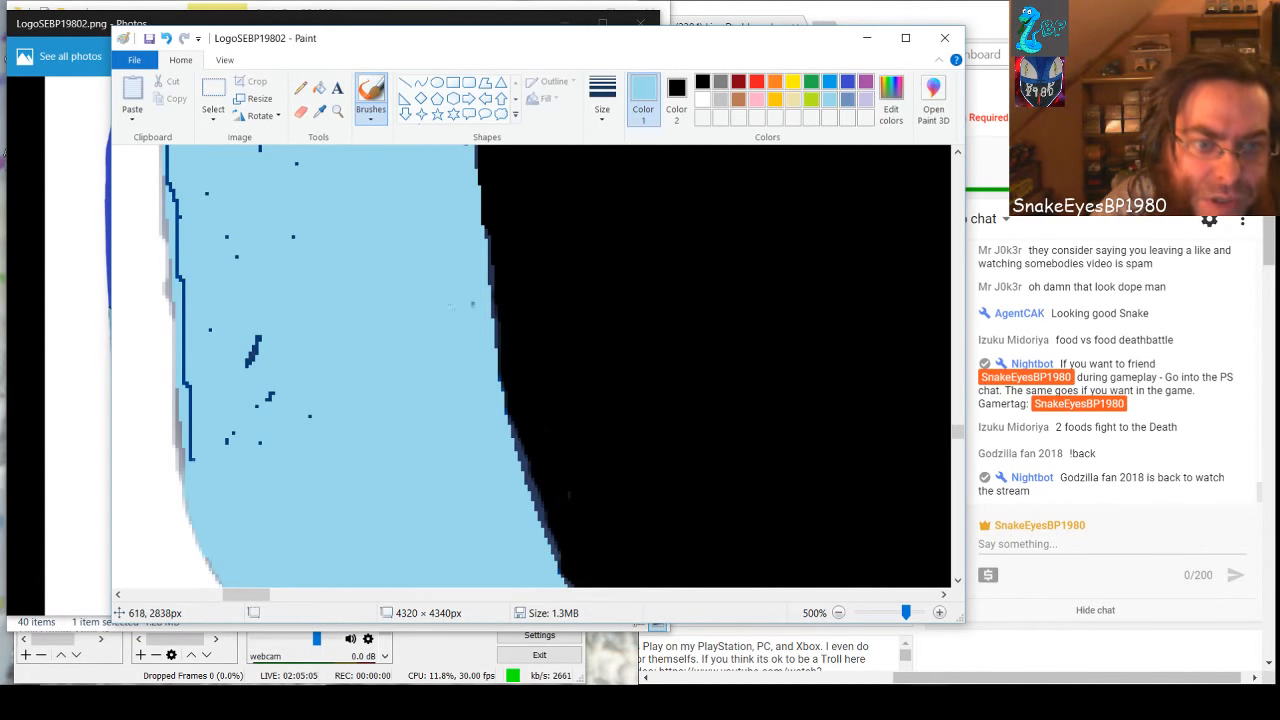
Paint the curved section's white-side dark line, grey fringe and remaining specks light blue, undoing one stroke that spills over the edge
{"action": "mouse_move", "coordinate": [256, 338]}
{"action": "left_mouse_down"}
{"action": "mouse_move", "coordinate": [268, 400]}
{"action": "mouse_move", "coordinate": [186, 476]}
{"action": "mouse_move", "coordinate": [197, 322]}
{"action": "mouse_move", "coordinate": [166, 160]}
{"action": "mouse_move", "coordinate": [178, 158]}
{"action": "left_mouse_up"}
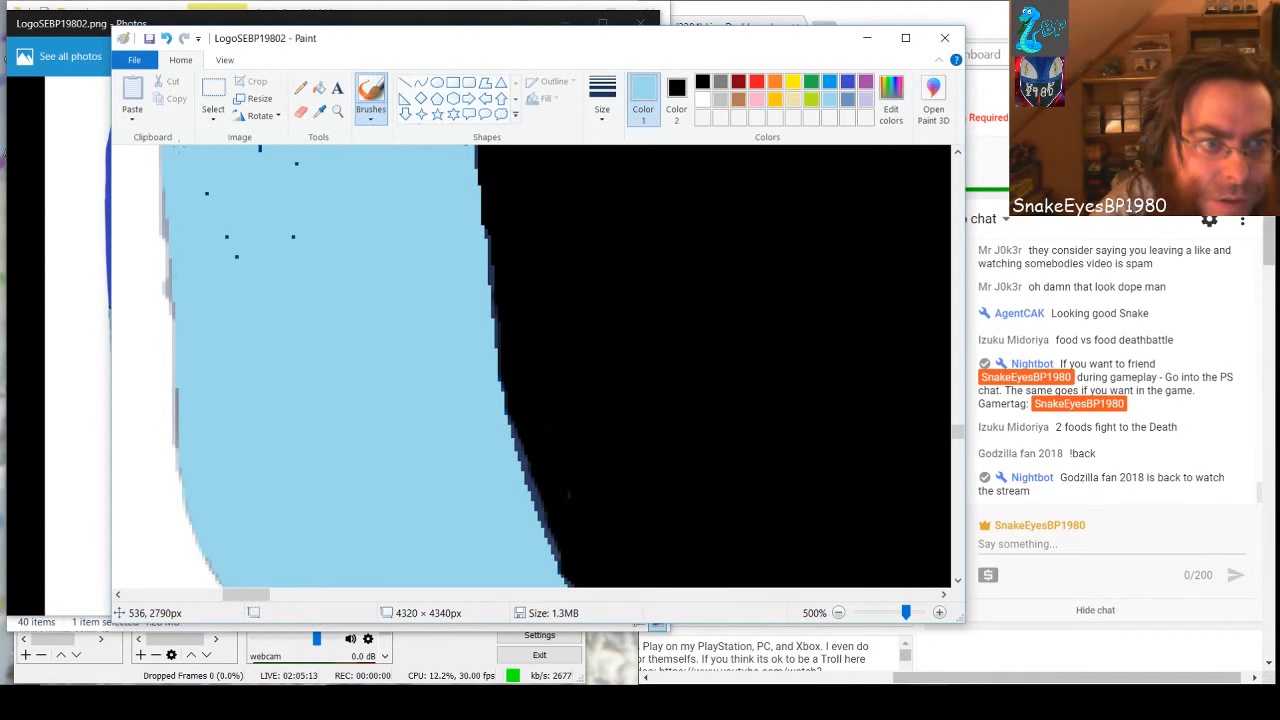
{"action": "left_click_drag", "start_coordinate": [187, 262], "coordinate": [171, 337]}
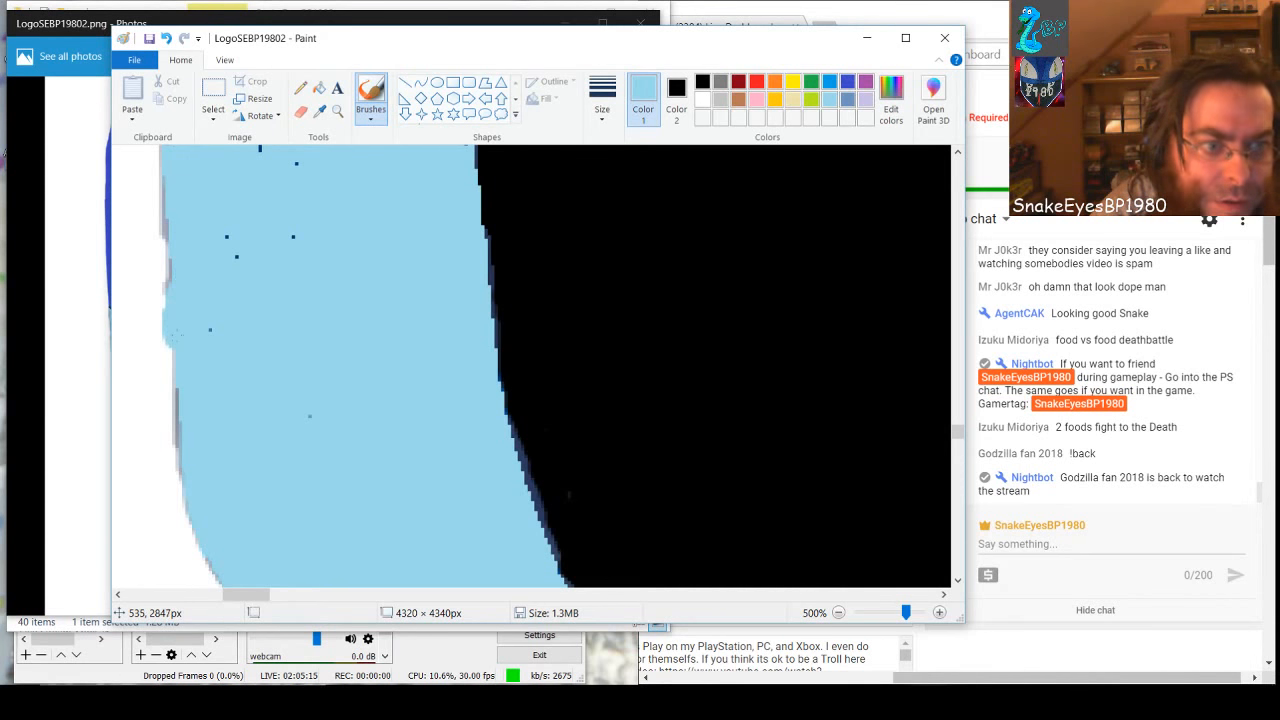
{"action": "left_click", "coordinate": [166, 38]}
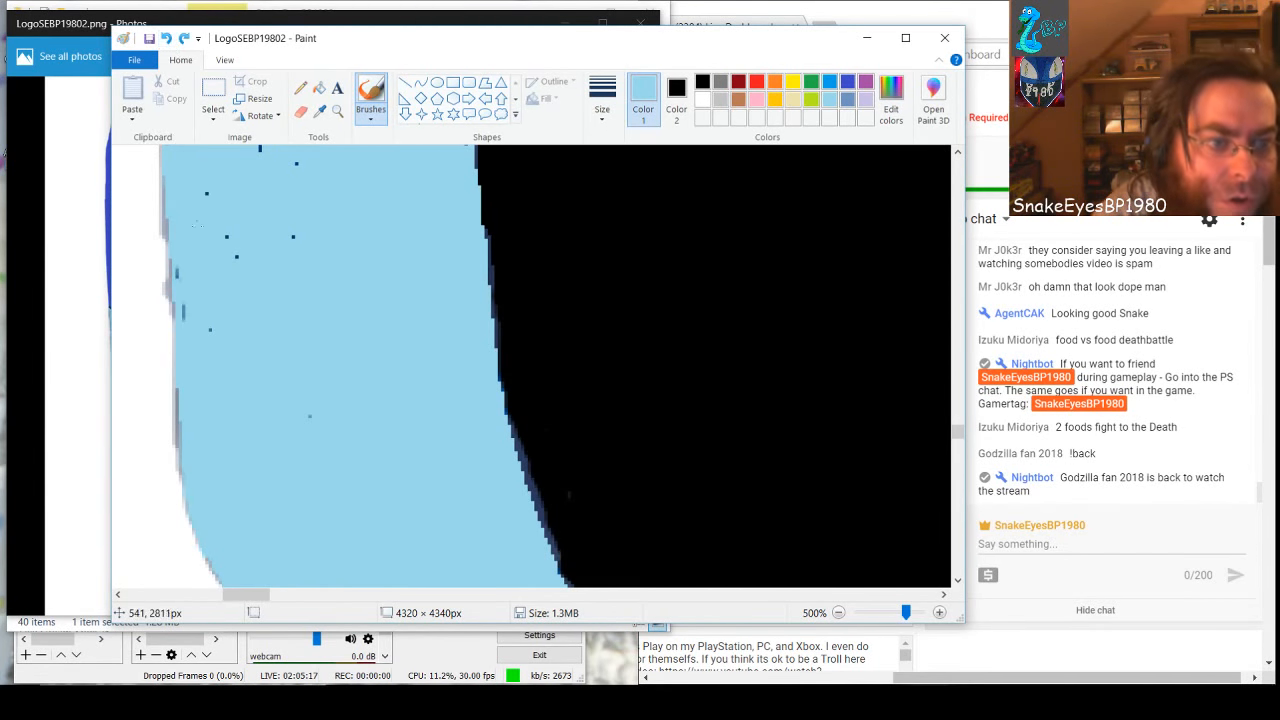
{"action": "left_click_drag", "start_coordinate": [185, 278], "coordinate": [185, 316]}
{"action": "left_click_drag", "start_coordinate": [178, 390], "coordinate": [180, 452]}
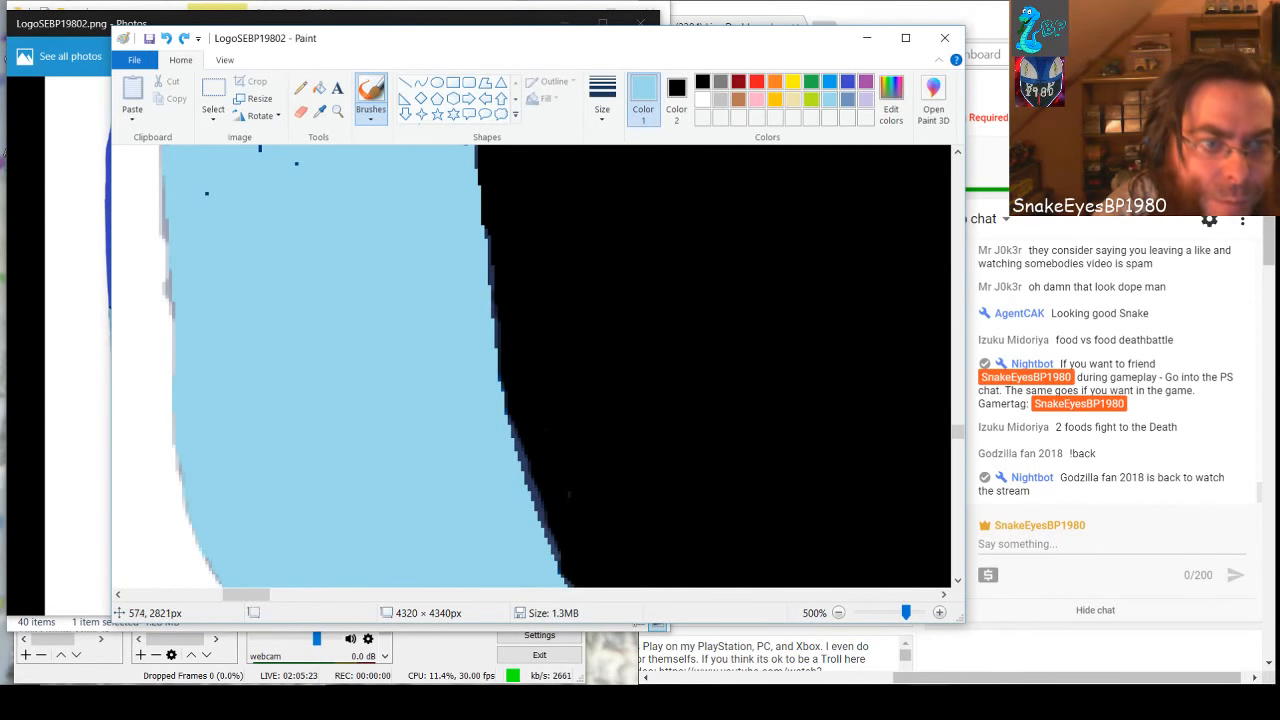
{"action": "left_click_drag", "start_coordinate": [297, 166], "coordinate": [261, 151]}
{"action": "left_click_drag", "start_coordinate": [207, 192], "coordinate": [235, 190]}
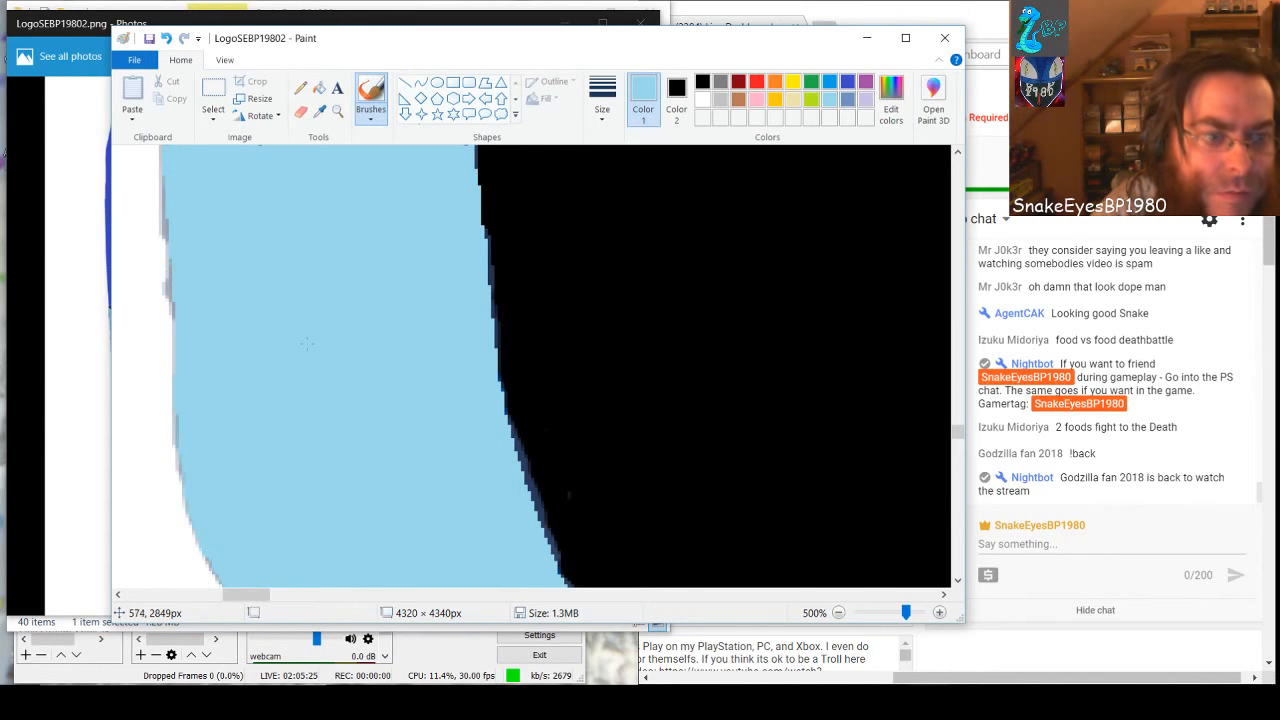
In the next near-vertical section up, paint the white-side dark line and nearby inner specks light blue
{"action": "scroll", "coordinate": [307, 343], "scroll_direction": "up", "scroll_amount": 3}
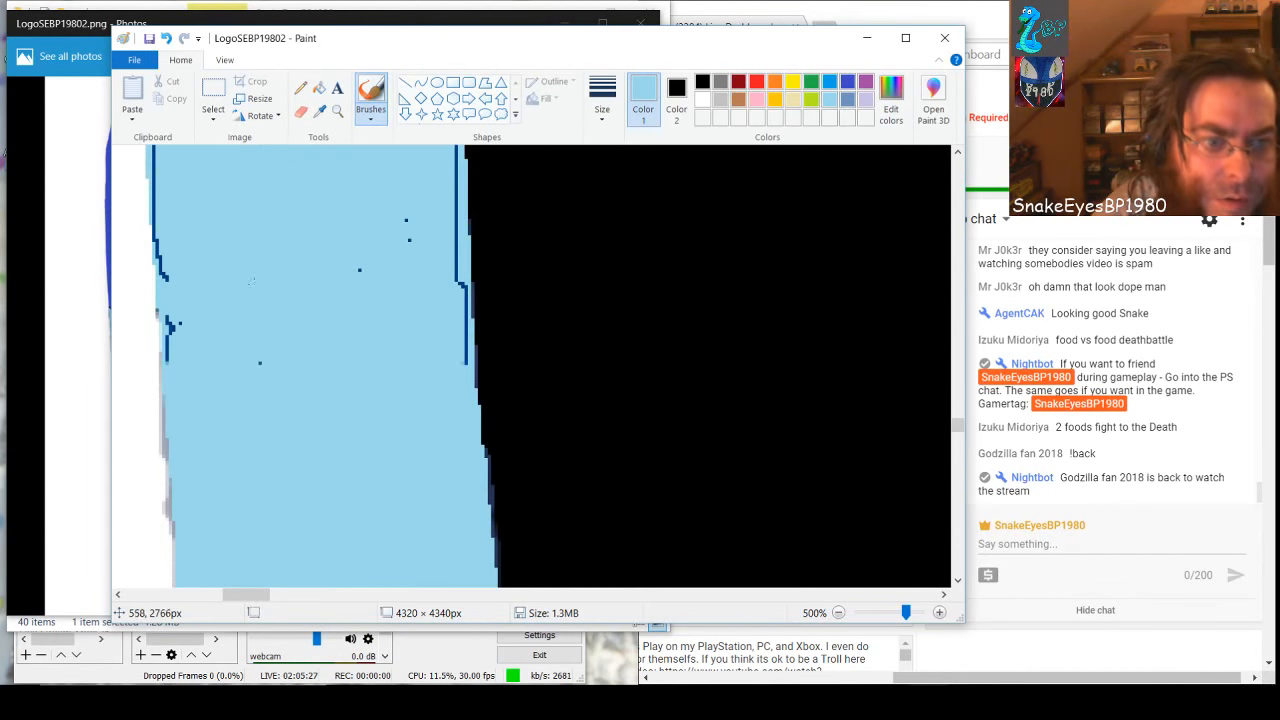
{"action": "mouse_move", "coordinate": [180, 235]}
{"action": "left_mouse_down"}
{"action": "mouse_move", "coordinate": [153, 258]}
{"action": "mouse_move", "coordinate": [157, 366]}
{"action": "left_mouse_up"}
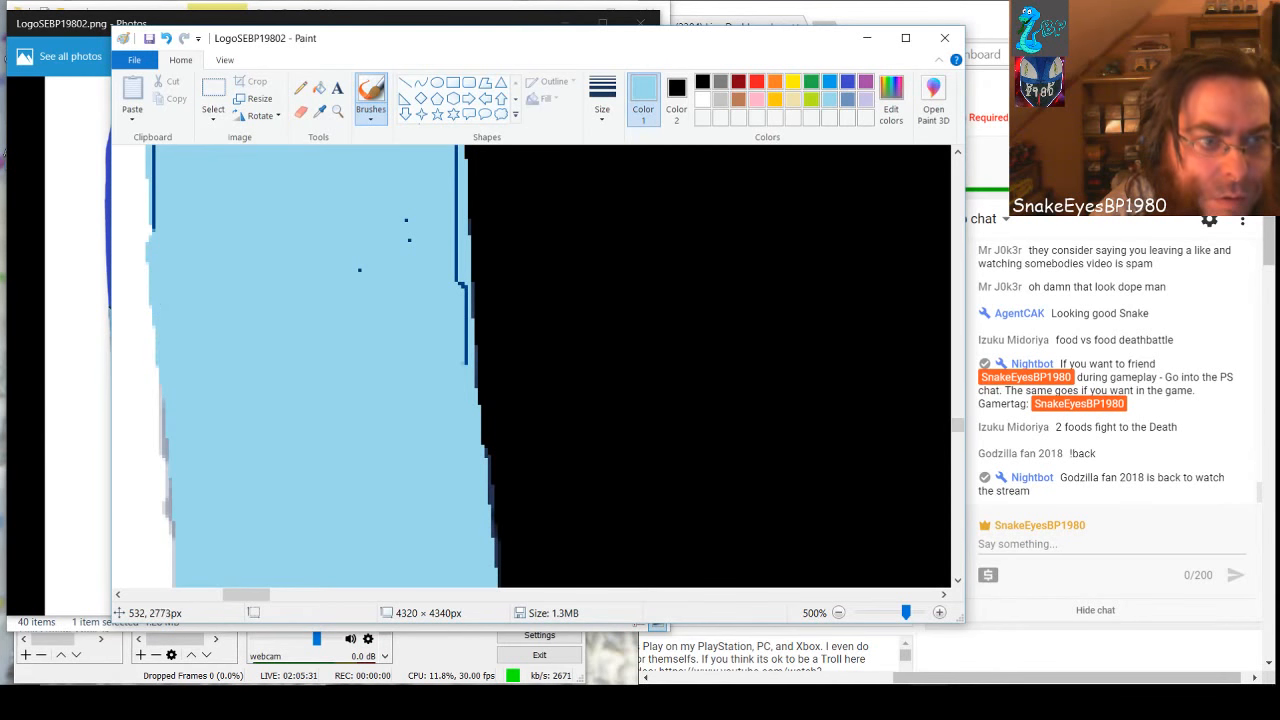
{"action": "left_click_drag", "start_coordinate": [160, 250], "coordinate": [155, 143]}
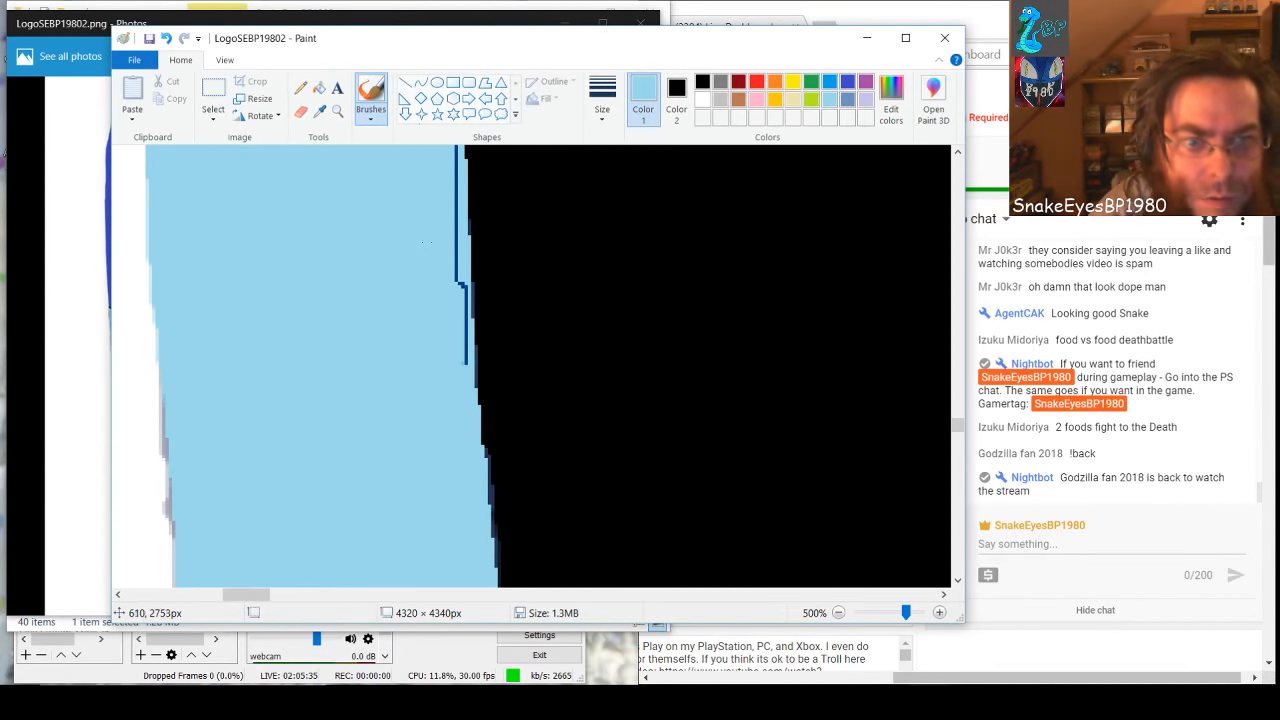
Cover the black-side dark line of the near-vertical section with light blue, working upward along the edge
{"action": "left_click_drag", "start_coordinate": [457, 248], "coordinate": [468, 386]}
{"action": "key", "text": "ctrl+z"}
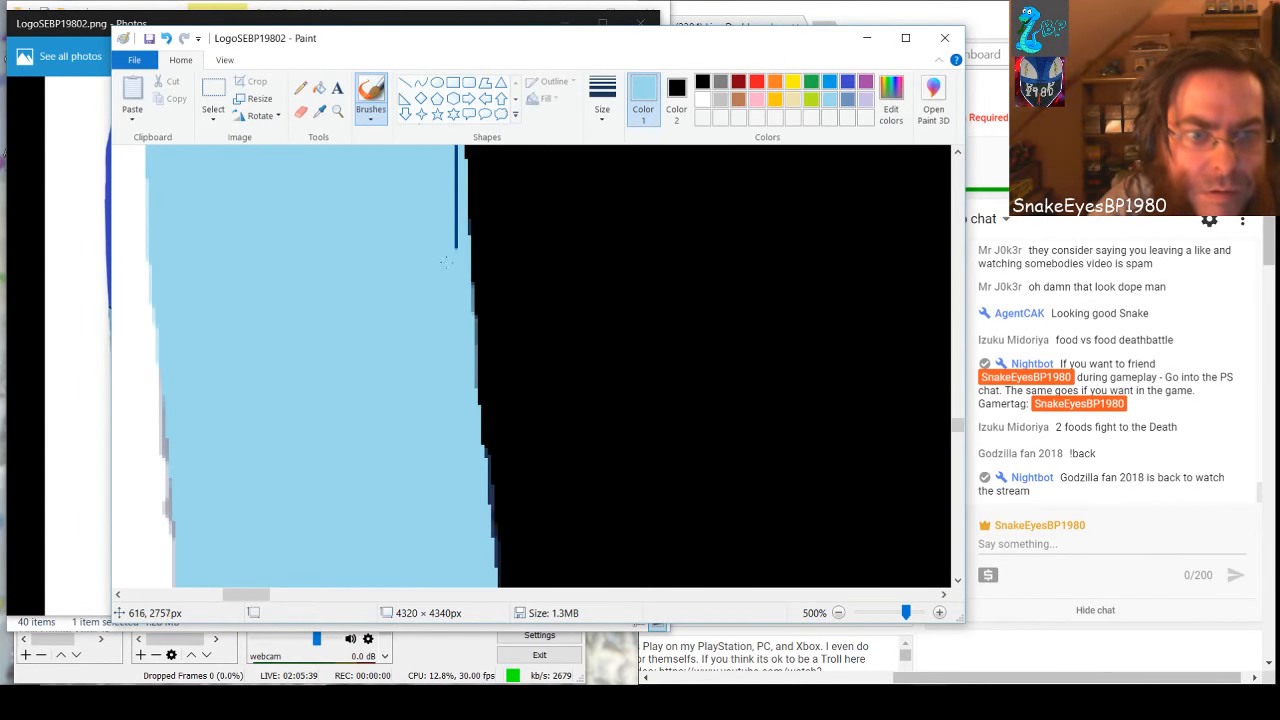
{"action": "left_click_drag", "start_coordinate": [446, 262], "coordinate": [446, 143]}
{"action": "key", "text": "ctrl+z"}
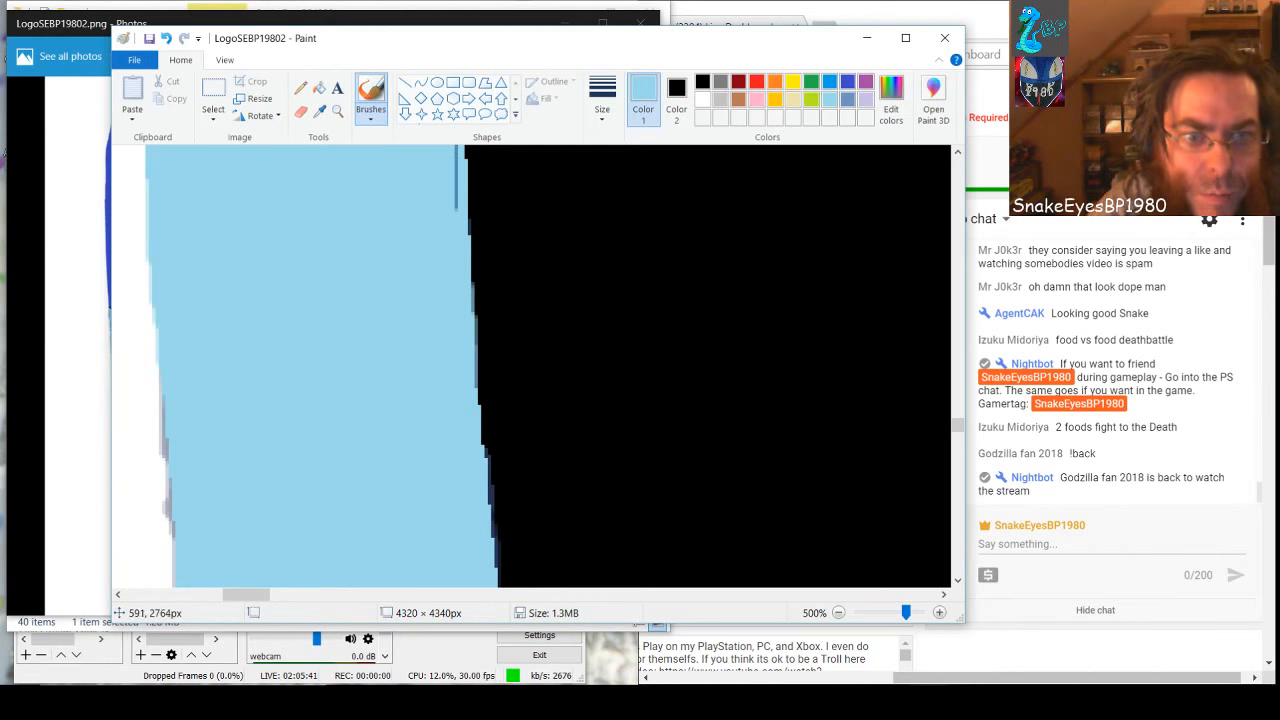
{"action": "scroll", "coordinate": [336, 397], "scroll_direction": "up", "scroll_amount": 1}
{"action": "mouse_move", "coordinate": [436, 186]}
{"action": "left_mouse_down"}
{"action": "mouse_move", "coordinate": [448, 238]}
{"action": "mouse_move", "coordinate": [436, 345]}
{"action": "mouse_move", "coordinate": [441, 210]}
{"action": "left_mouse_up"}
{"action": "key", "text": "ctrl+z"}
{"action": "mouse_move", "coordinate": [440, 260]}
{"action": "left_mouse_down"}
{"action": "mouse_move", "coordinate": [440, 296]}
{"action": "mouse_move", "coordinate": [447, 233]}
{"action": "left_mouse_up"}
{"action": "left_click_drag", "start_coordinate": [450, 172], "coordinate": [440, 362]}
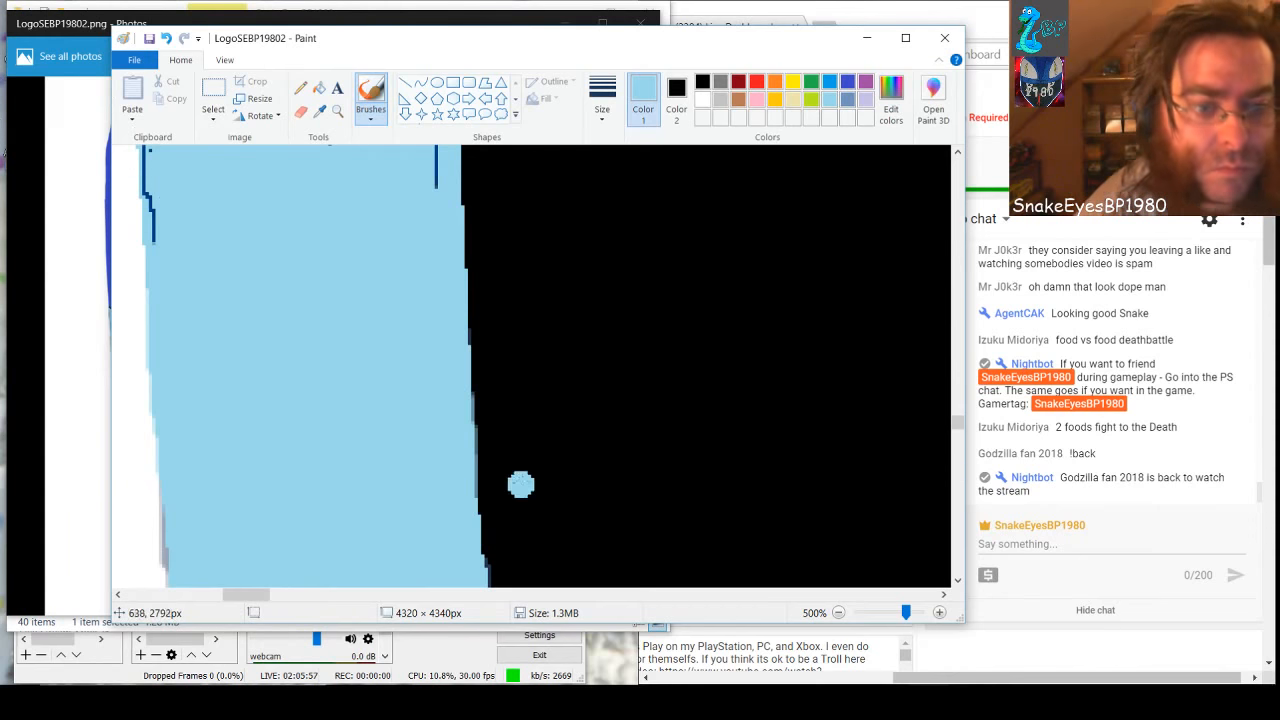
In the next section up, paint the black-side dark line, inner specks and white-side dark line light blue
{"action": "scroll", "coordinate": [304, 406], "scroll_direction": "up", "scroll_amount": 3}
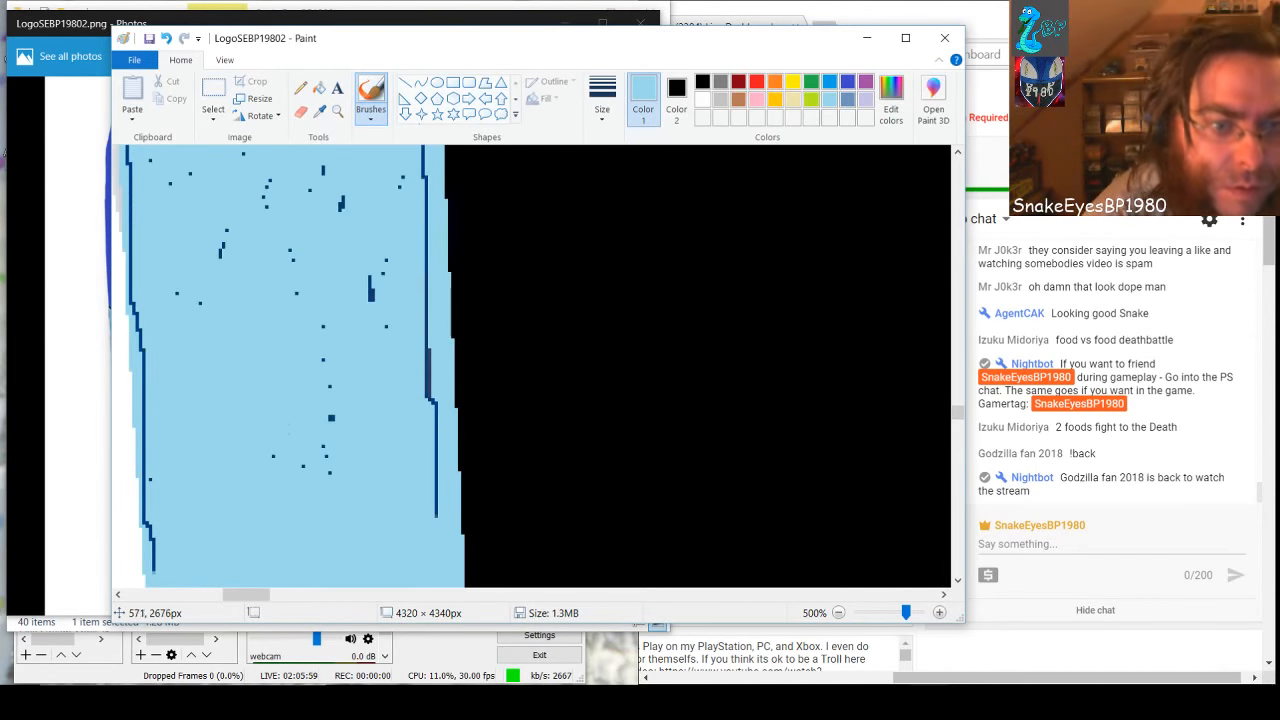
{"action": "left_click_drag", "start_coordinate": [372, 285], "coordinate": [397, 314]}
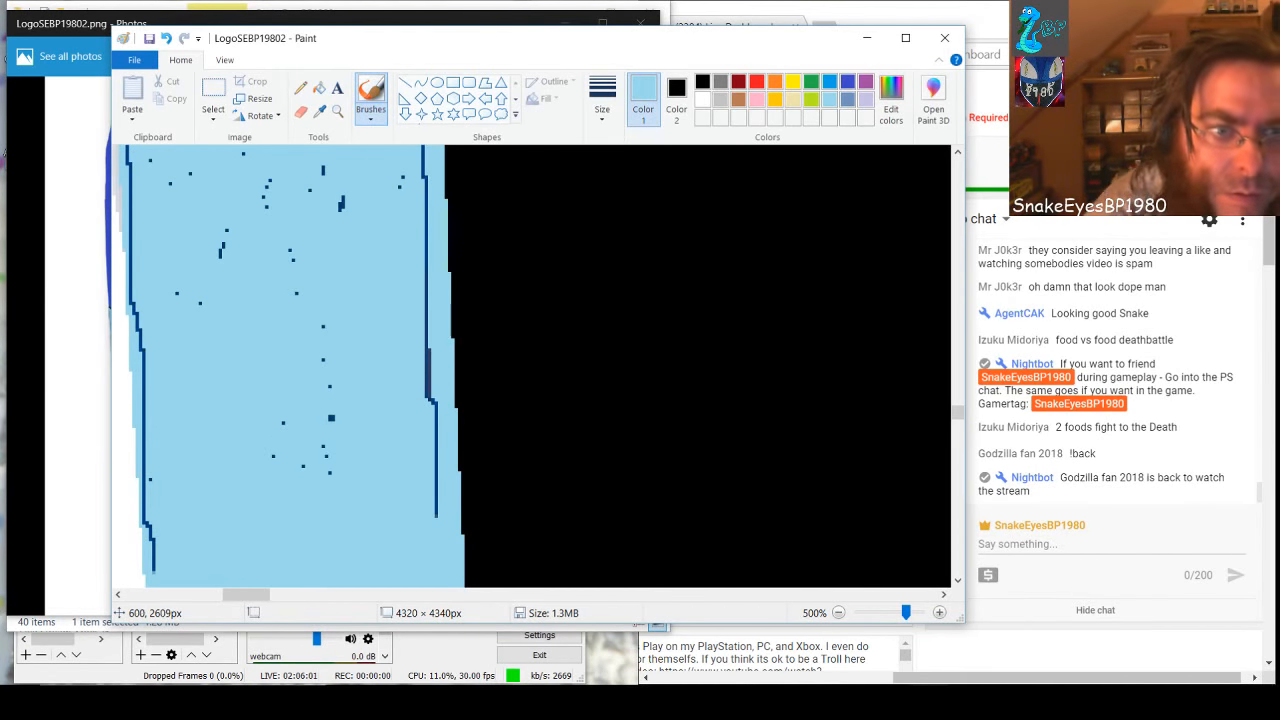
{"action": "mouse_move", "coordinate": [423, 150]}
{"action": "left_mouse_down"}
{"action": "mouse_move", "coordinate": [433, 413]}
{"action": "mouse_move", "coordinate": [426, 550]}
{"action": "left_mouse_up"}
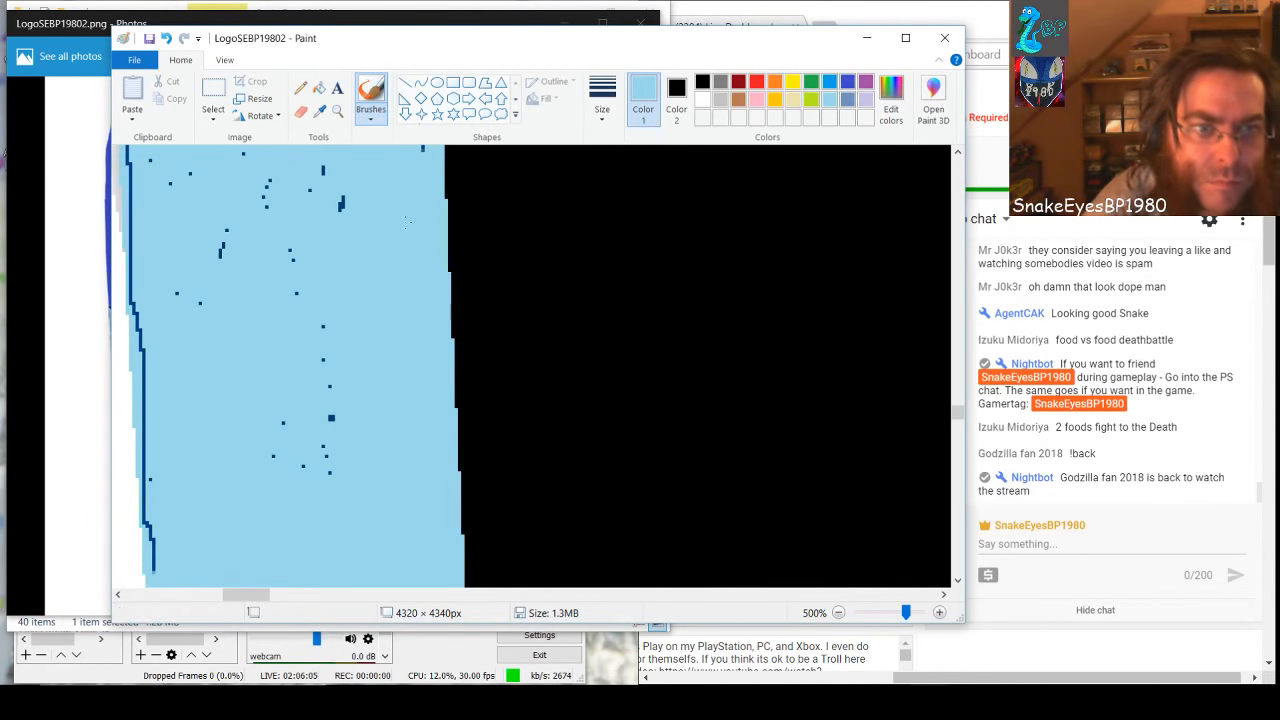
{"action": "left_click_drag", "start_coordinate": [342, 162], "coordinate": [344, 249]}
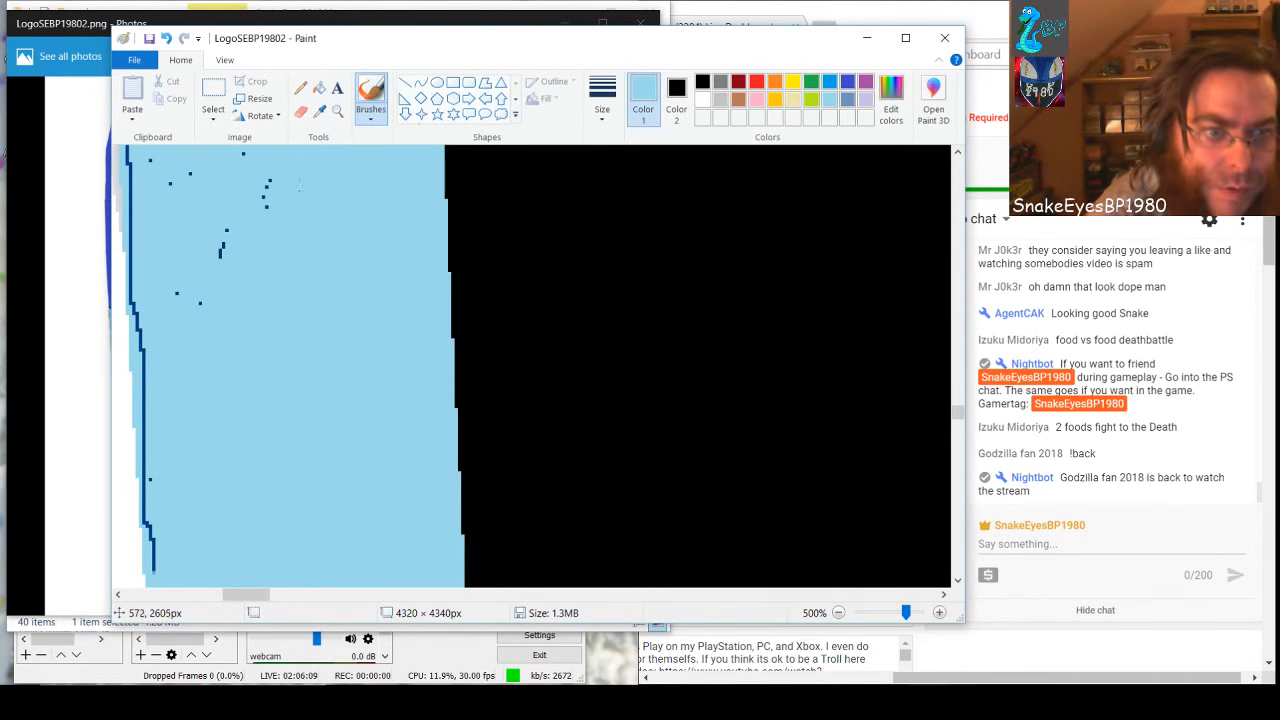
{"action": "mouse_move", "coordinate": [298, 183]}
{"action": "left_mouse_down"}
{"action": "mouse_move", "coordinate": [251, 406]}
{"action": "mouse_move", "coordinate": [261, 188]}
{"action": "left_mouse_up"}
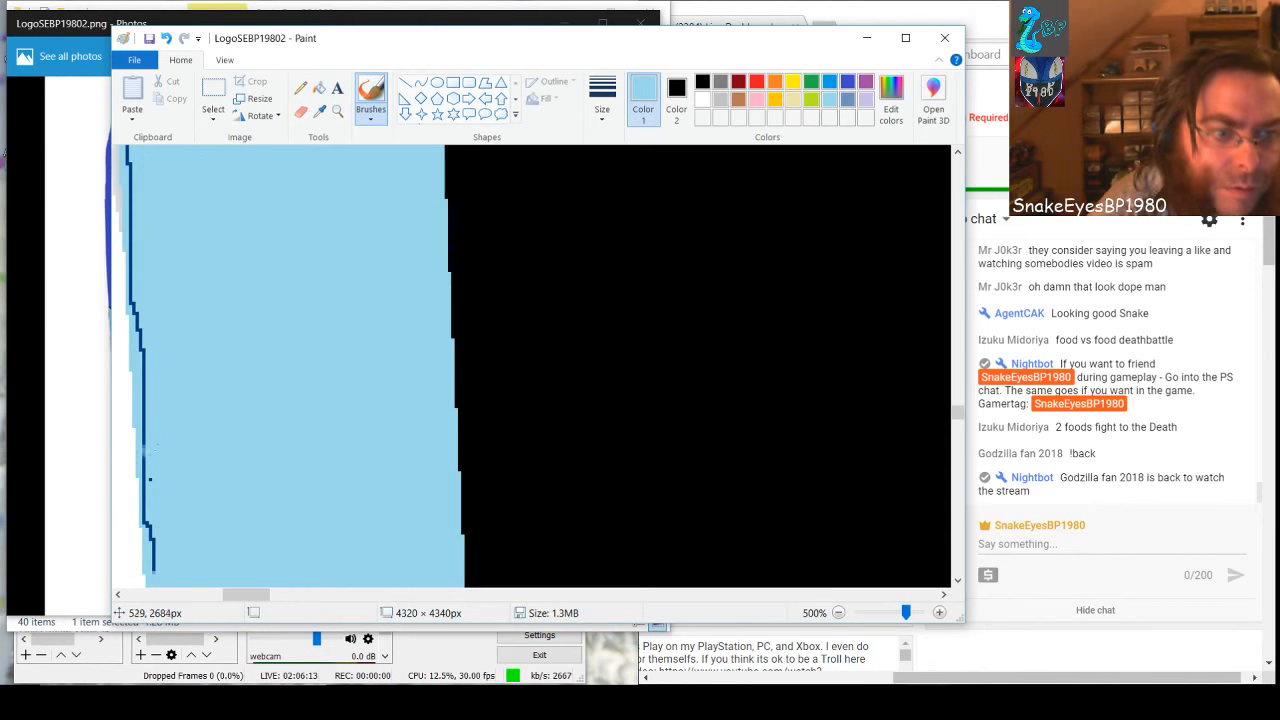
{"action": "mouse_move", "coordinate": [146, 452]}
{"action": "left_mouse_down"}
{"action": "mouse_move", "coordinate": [156, 566]}
{"action": "mouse_move", "coordinate": [140, 500]}
{"action": "mouse_move", "coordinate": [136, 146]}
{"action": "left_mouse_up"}
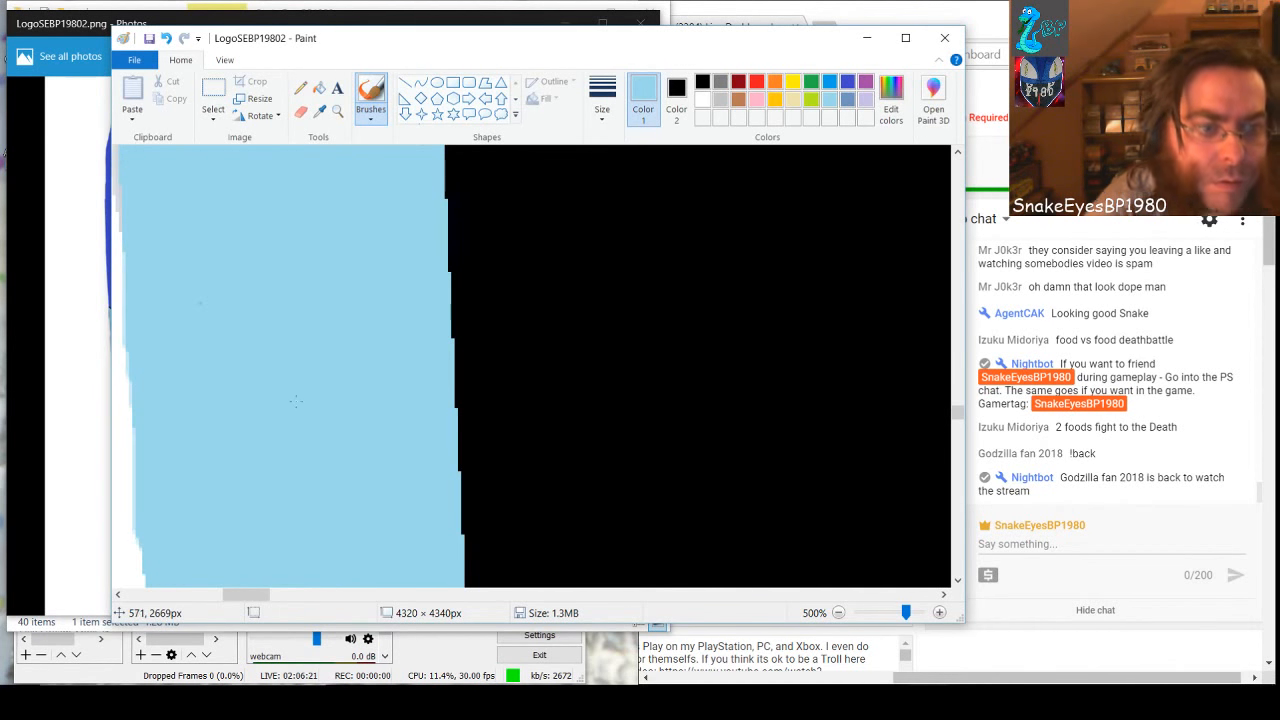
{"action": "key", "text": "ctrl+z"}
{"action": "key", "text": "ctrl+z"}
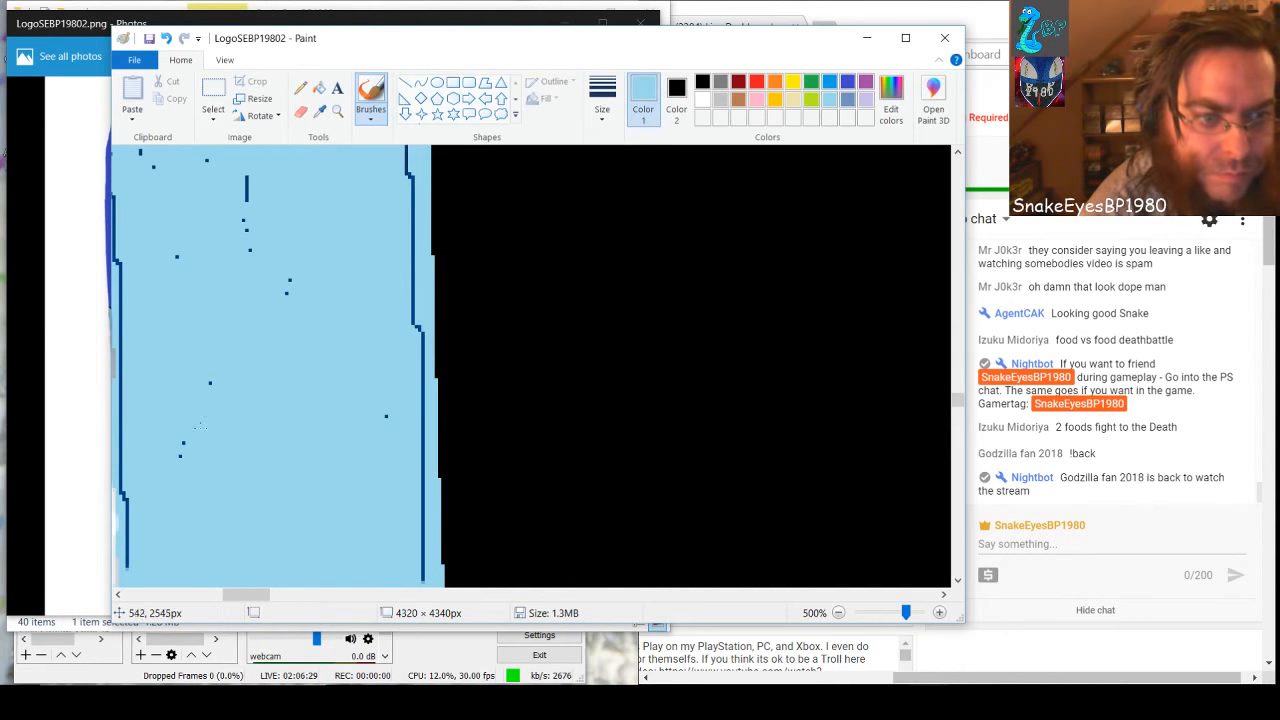
Further up the band, cover the scattered specks and the dark lines along both edges with light blue
{"action": "mouse_move", "coordinate": [200, 426]}
{"action": "left_mouse_down"}
{"action": "mouse_move", "coordinate": [197, 466]}
{"action": "mouse_move", "coordinate": [242, 393]}
{"action": "left_mouse_up"}
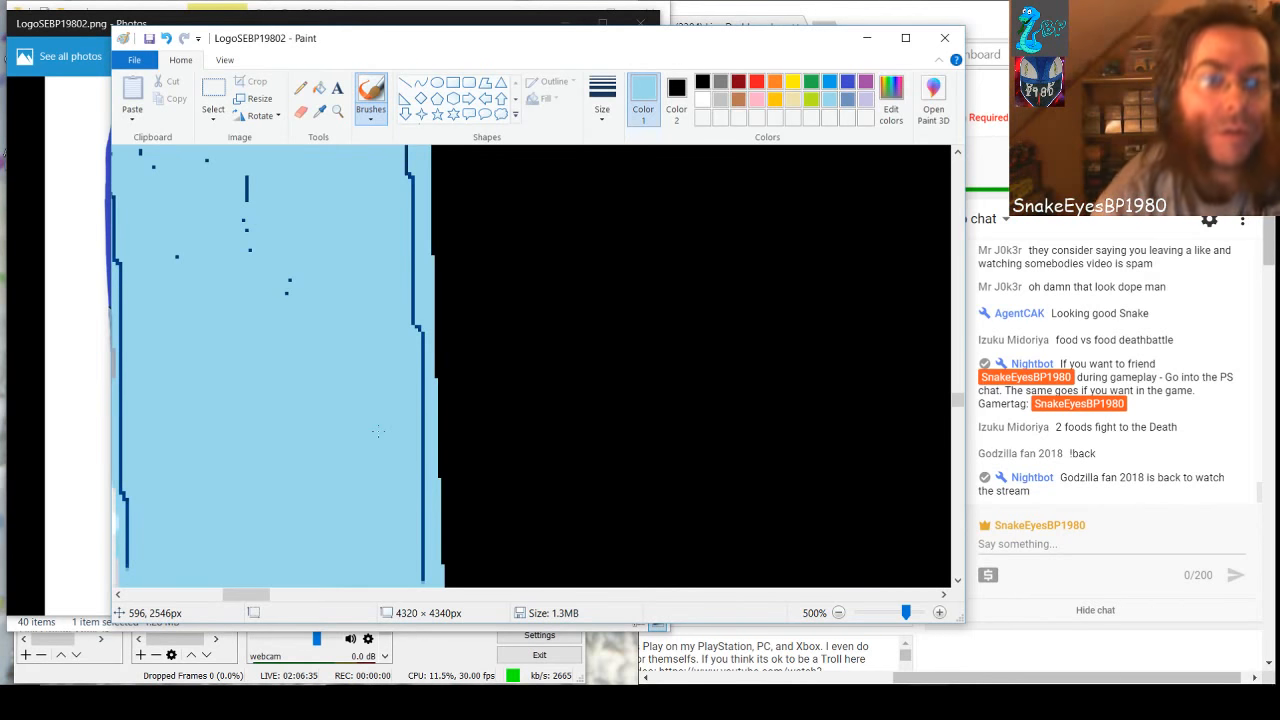
{"action": "left_click_drag", "start_coordinate": [408, 150], "coordinate": [413, 585]}
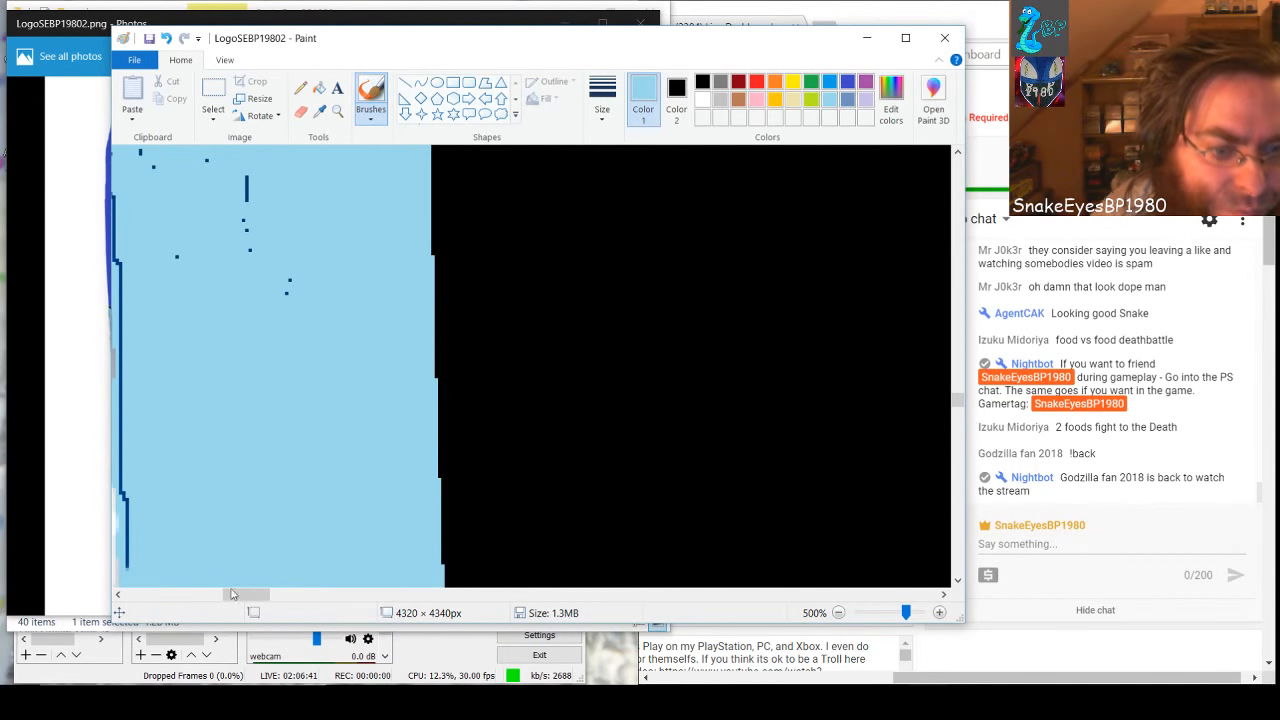
{"action": "left_click_drag", "start_coordinate": [231, 594], "coordinate": [253, 546]}
{"action": "mouse_move", "coordinate": [241, 500]}
{"action": "left_mouse_down"}
{"action": "mouse_move", "coordinate": [228, 148]}
{"action": "mouse_move", "coordinate": [233, 186]}
{"action": "left_mouse_up"}
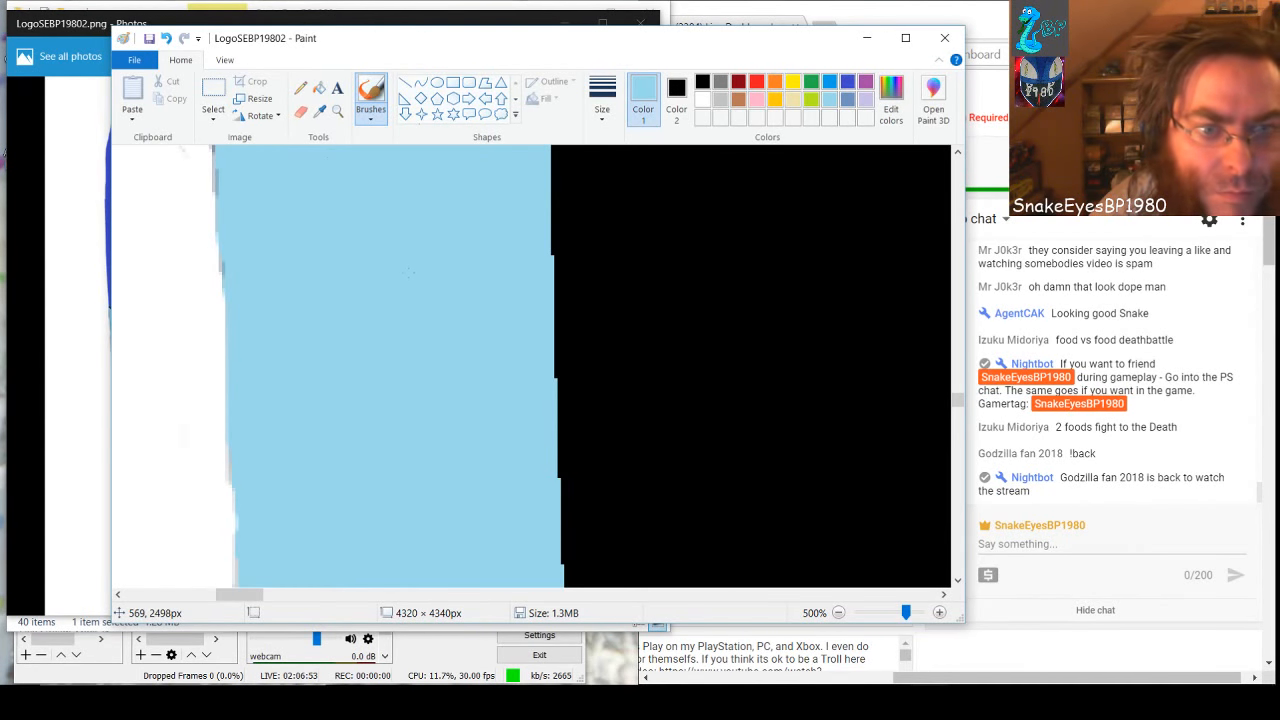
In the section above, paint the white-side dark line, inner specks, thick vertical mark and black-side line light blue
{"action": "scroll", "coordinate": [350, 447], "scroll_direction": "up", "scroll_amount": 5}
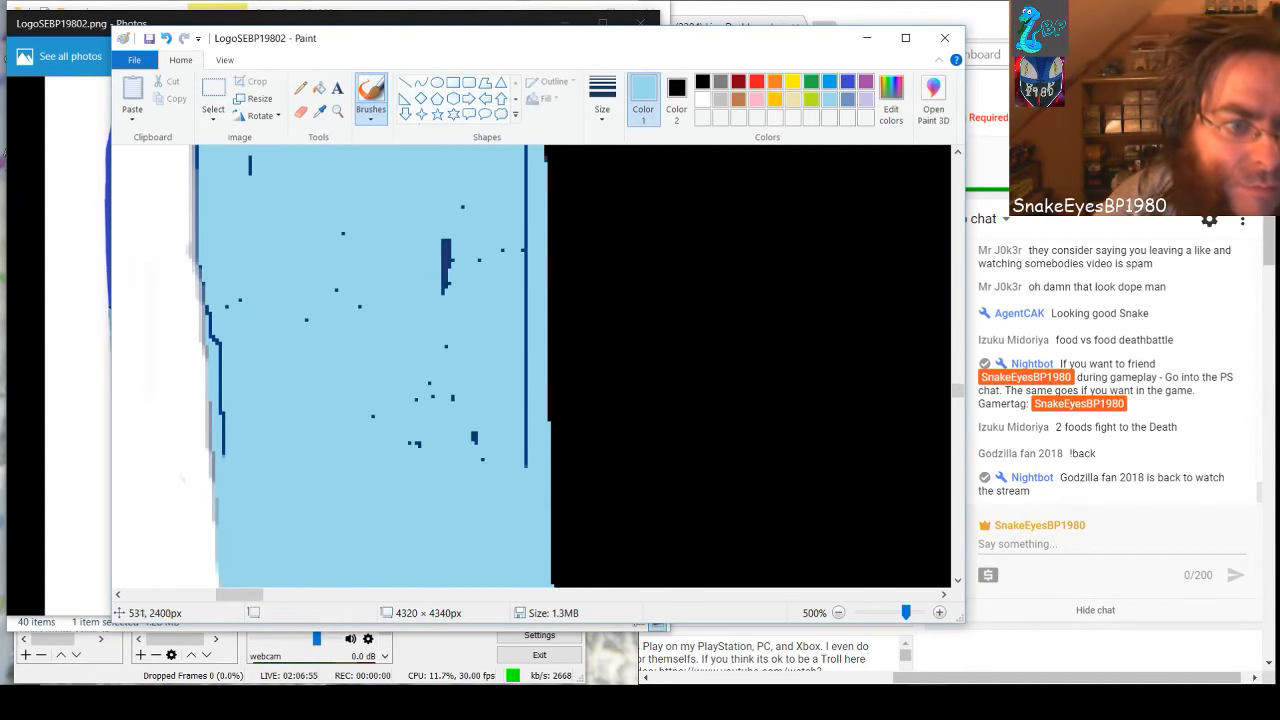
{"action": "mouse_move", "coordinate": [218, 248]}
{"action": "left_mouse_down"}
{"action": "mouse_move", "coordinate": [212, 330]}
{"action": "mouse_move", "coordinate": [237, 462]}
{"action": "left_mouse_up"}
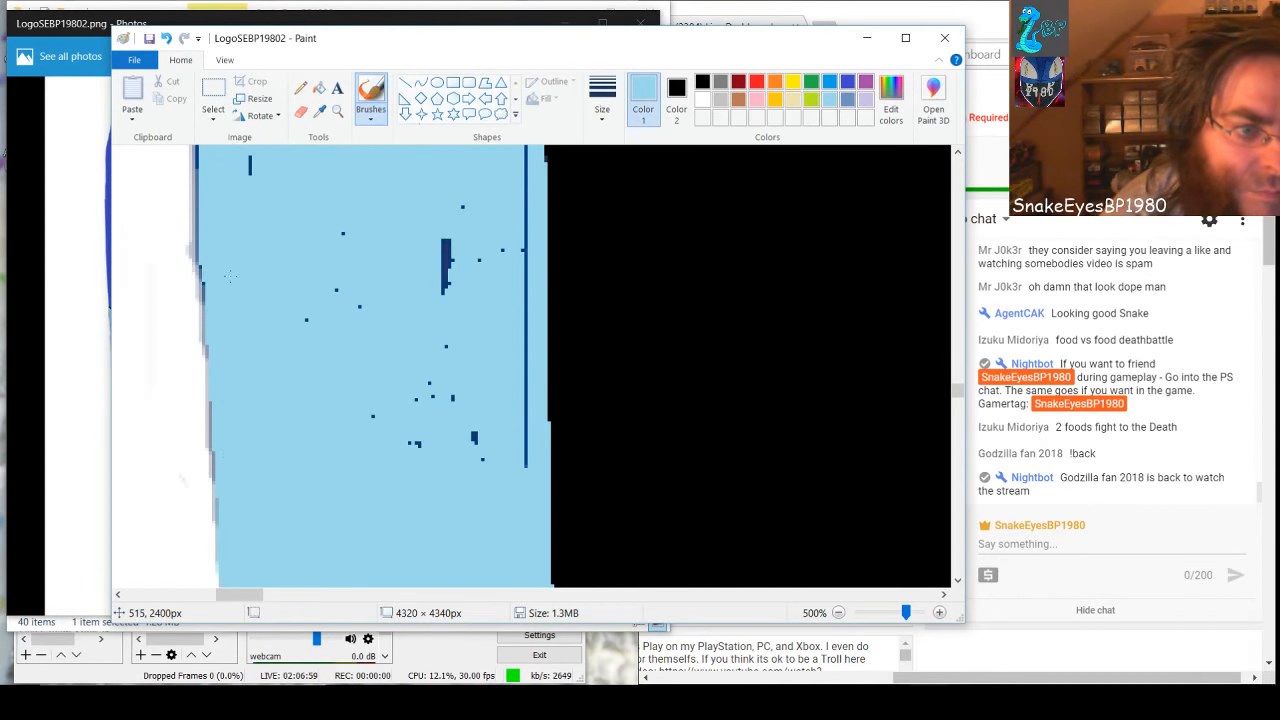
{"action": "left_click_drag", "start_coordinate": [211, 236], "coordinate": [210, 136]}
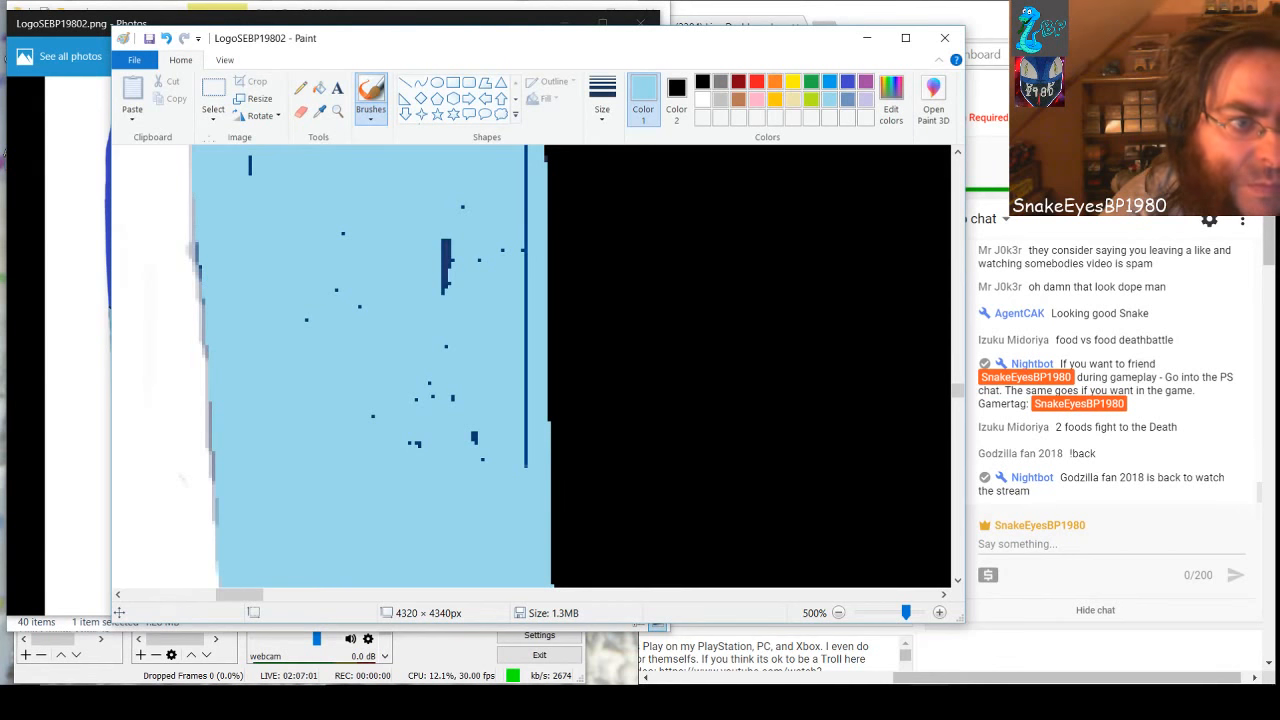
{"action": "left_click_drag", "start_coordinate": [213, 274], "coordinate": [212, 190]}
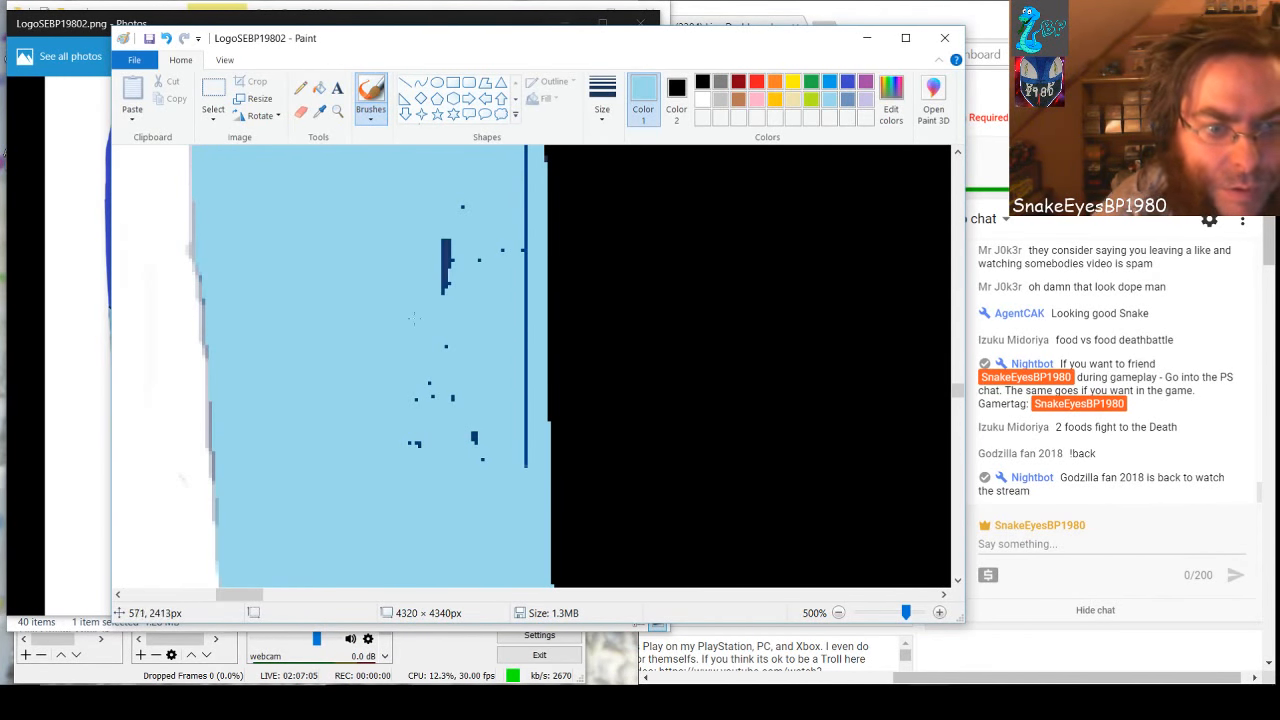
{"action": "mouse_move", "coordinate": [412, 318]}
{"action": "left_mouse_down"}
{"action": "mouse_move", "coordinate": [418, 444]}
{"action": "mouse_move", "coordinate": [484, 466]}
{"action": "mouse_move", "coordinate": [525, 416]}
{"action": "mouse_move", "coordinate": [525, 144]}
{"action": "left_mouse_up"}
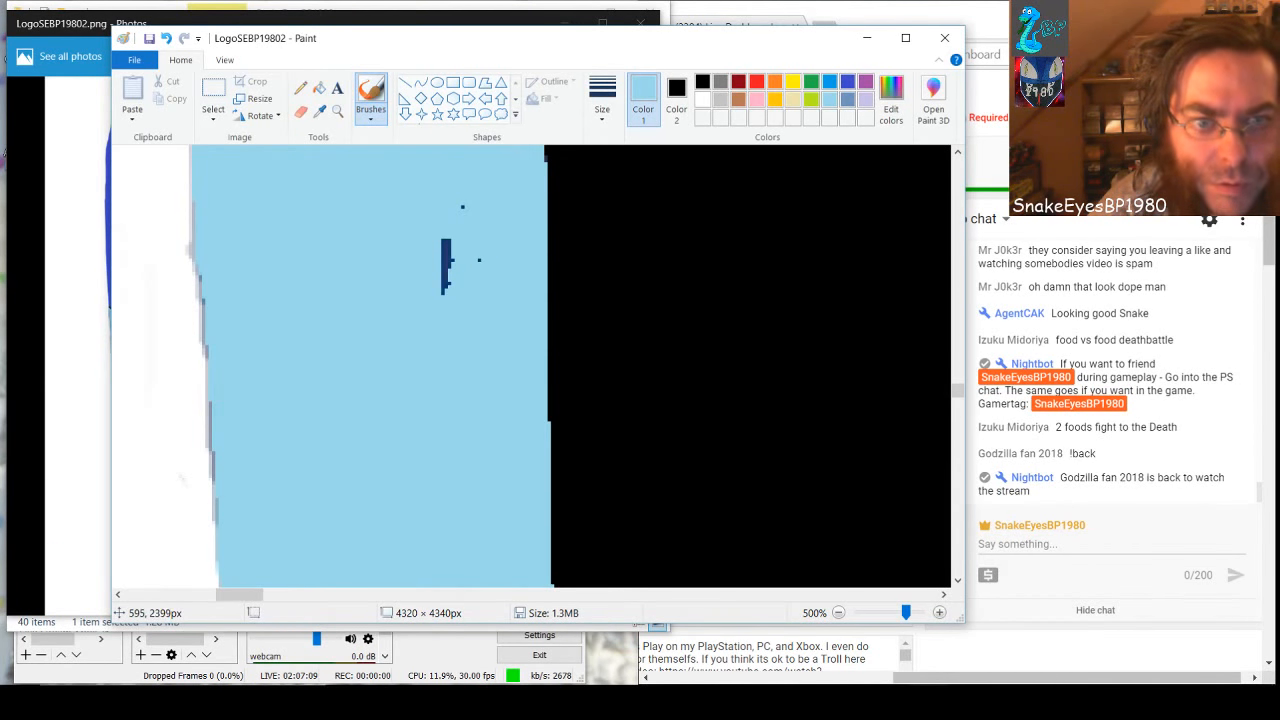
{"action": "left_click_drag", "start_coordinate": [472, 197], "coordinate": [442, 320]}
{"action": "left_click_drag", "start_coordinate": [507, 418], "coordinate": [503, 487]}
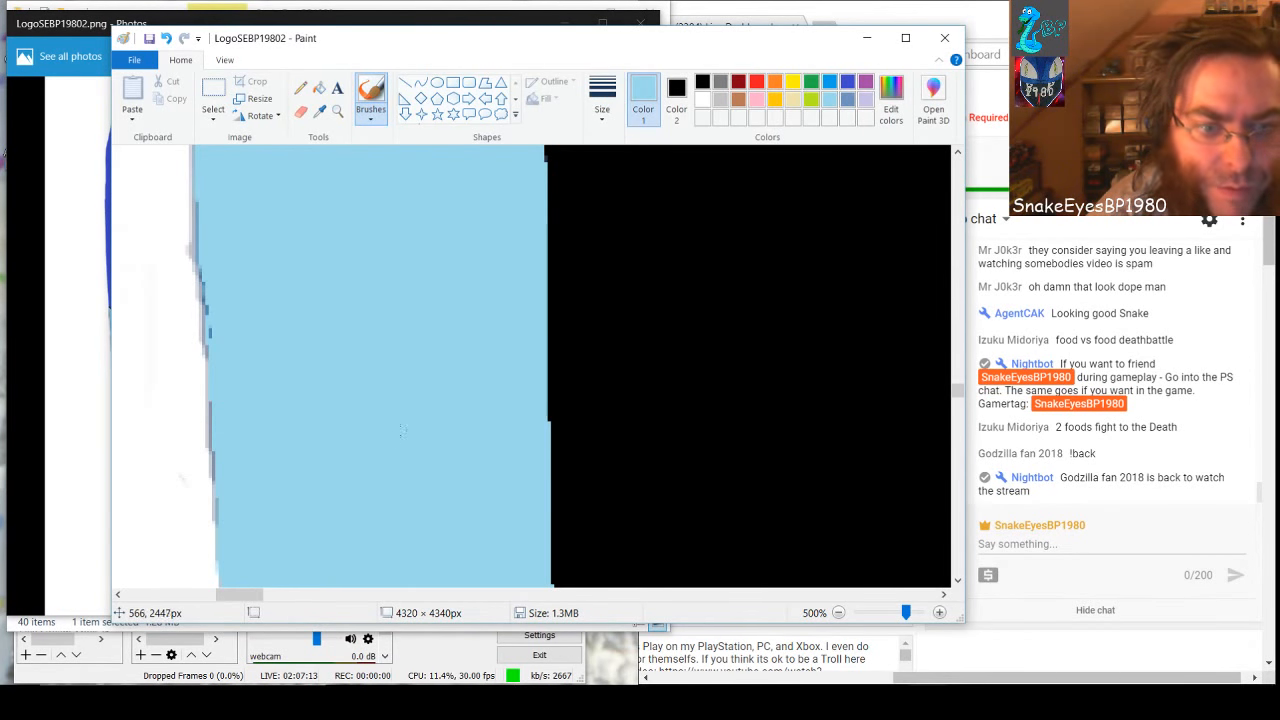
Undo the stroke that spills onto the white background and touch up the white-side edge's leftover marks with light blue
{"action": "left_click_drag", "start_coordinate": [203, 378], "coordinate": [150, 365]}
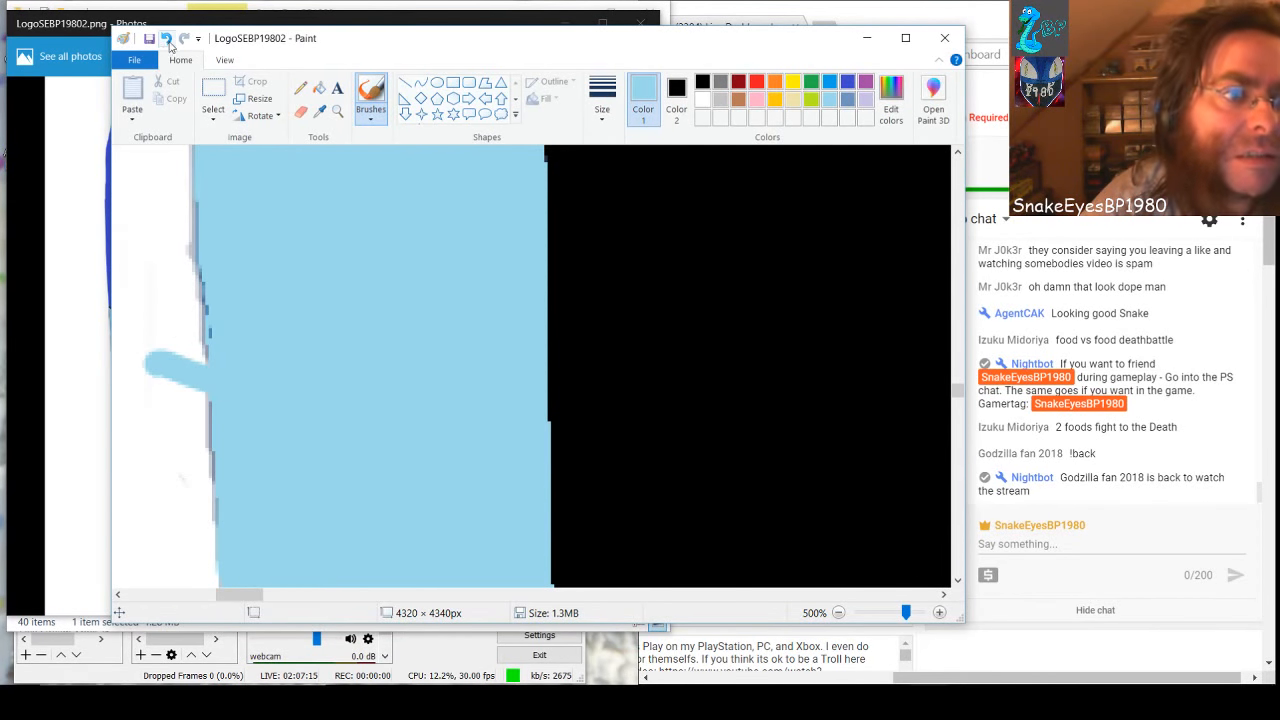
{"action": "left_click", "coordinate": [166, 38]}
{"action": "left_click", "coordinate": [166, 38]}
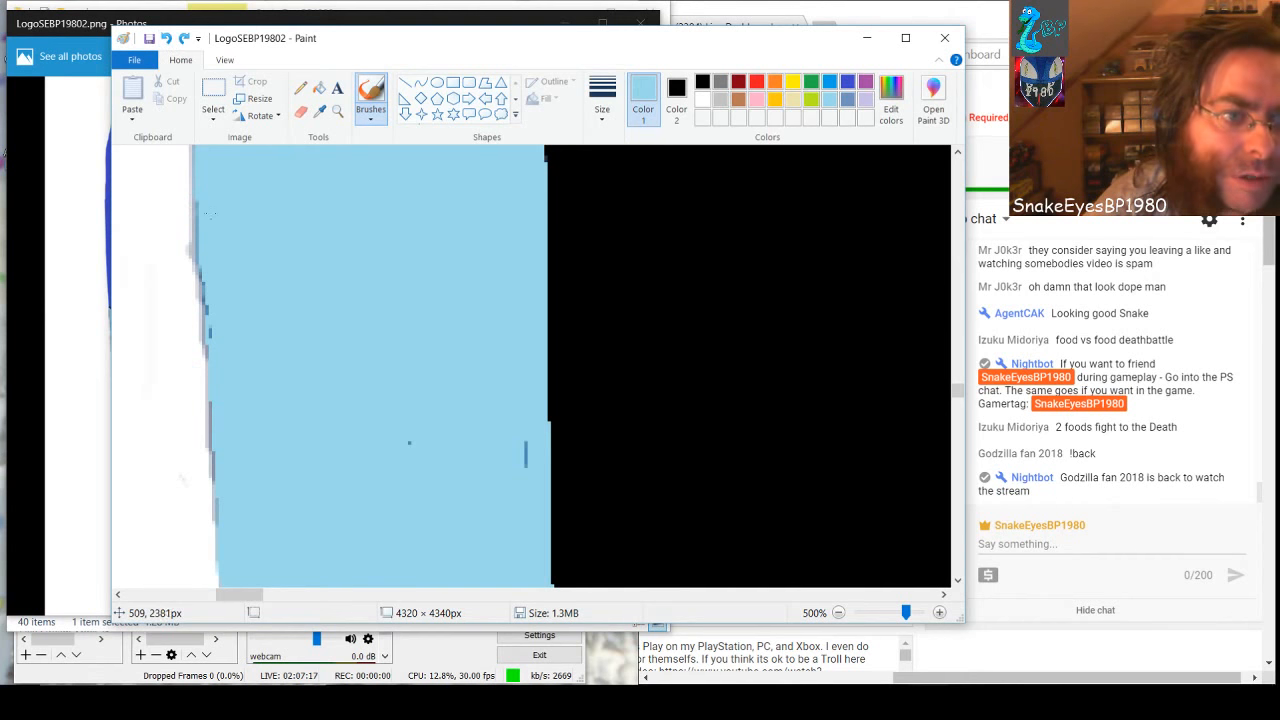
{"action": "left_click_drag", "start_coordinate": [210, 201], "coordinate": [216, 330]}
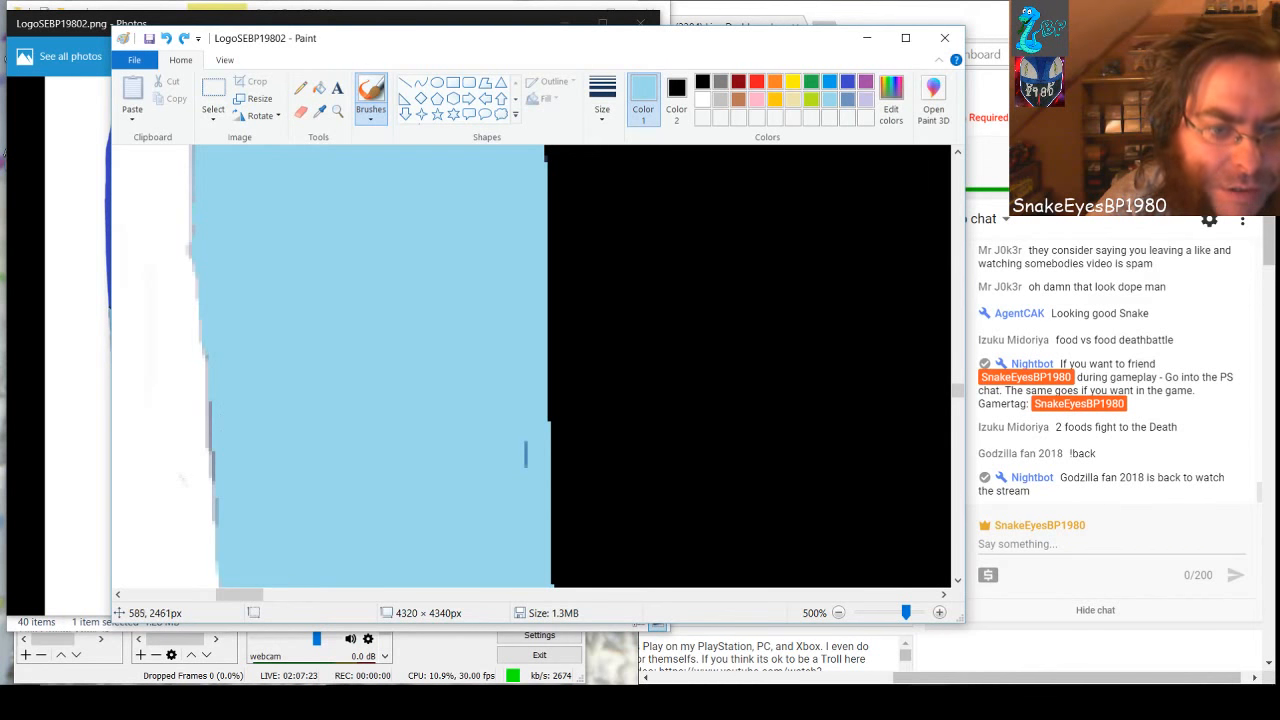
{"action": "key", "text": "ctrl+z"}
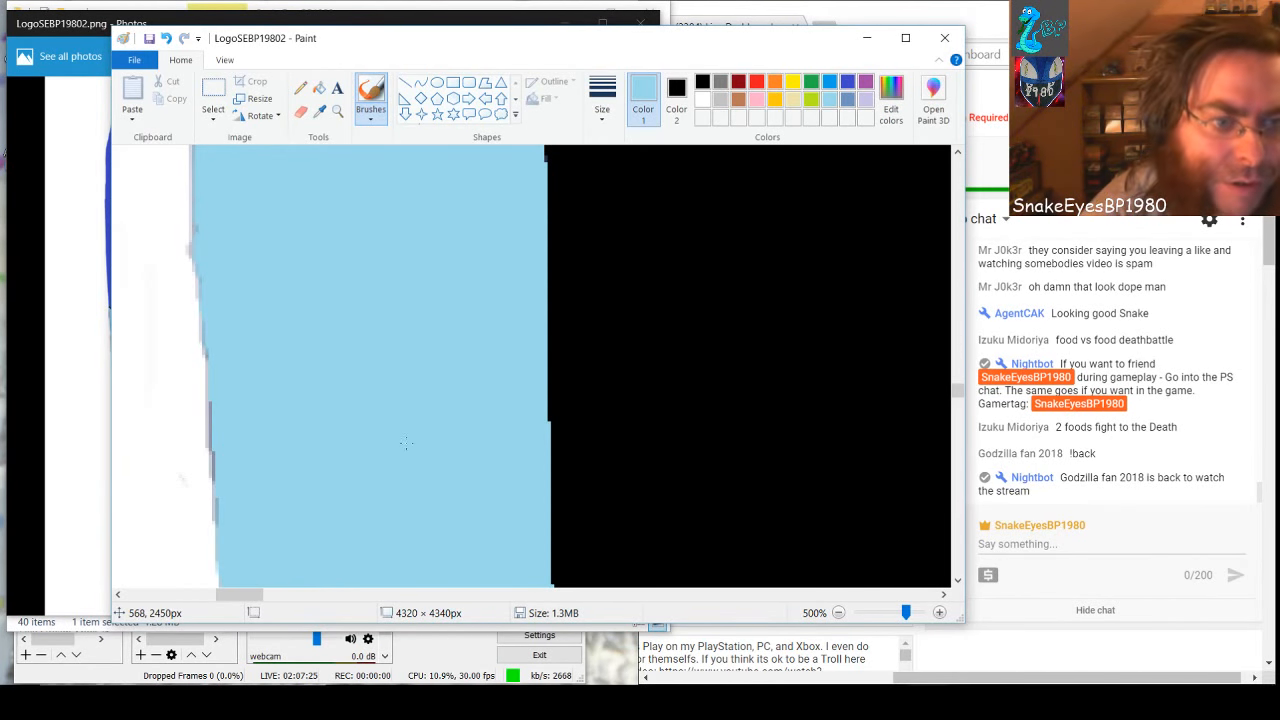
Paint both edge lines and the inner specks light blue in the section where the white-side edge slants
{"action": "scroll", "coordinate": [406, 443], "scroll_direction": "up", "scroll_amount": 2}
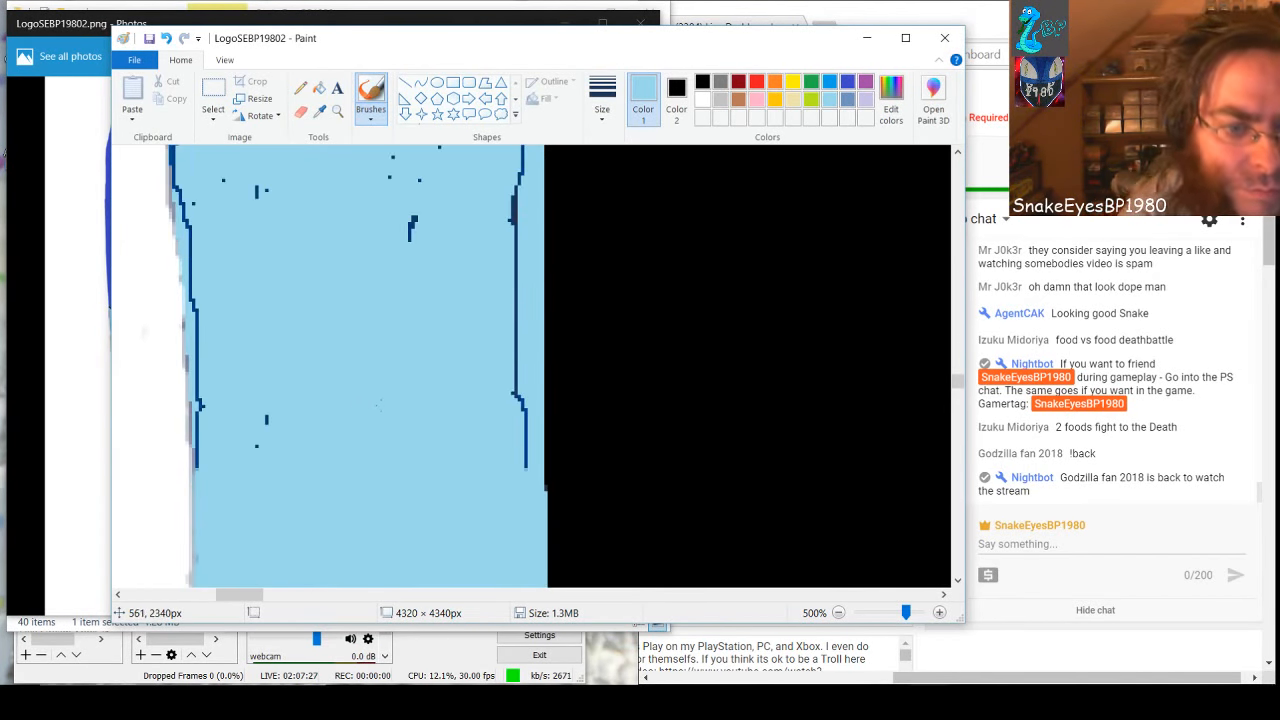
{"action": "scroll", "coordinate": [380, 404], "scroll_direction": "up", "scroll_amount": 1}
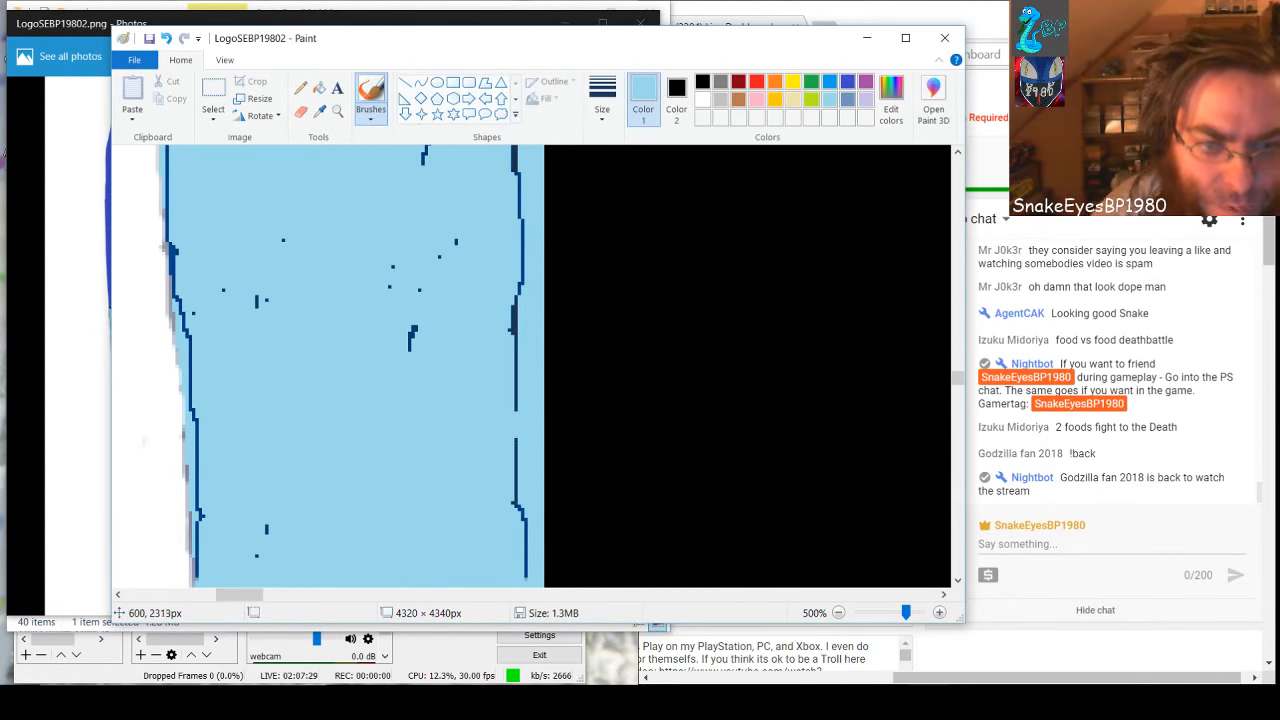
{"action": "left_click_drag", "start_coordinate": [513, 150], "coordinate": [527, 580]}
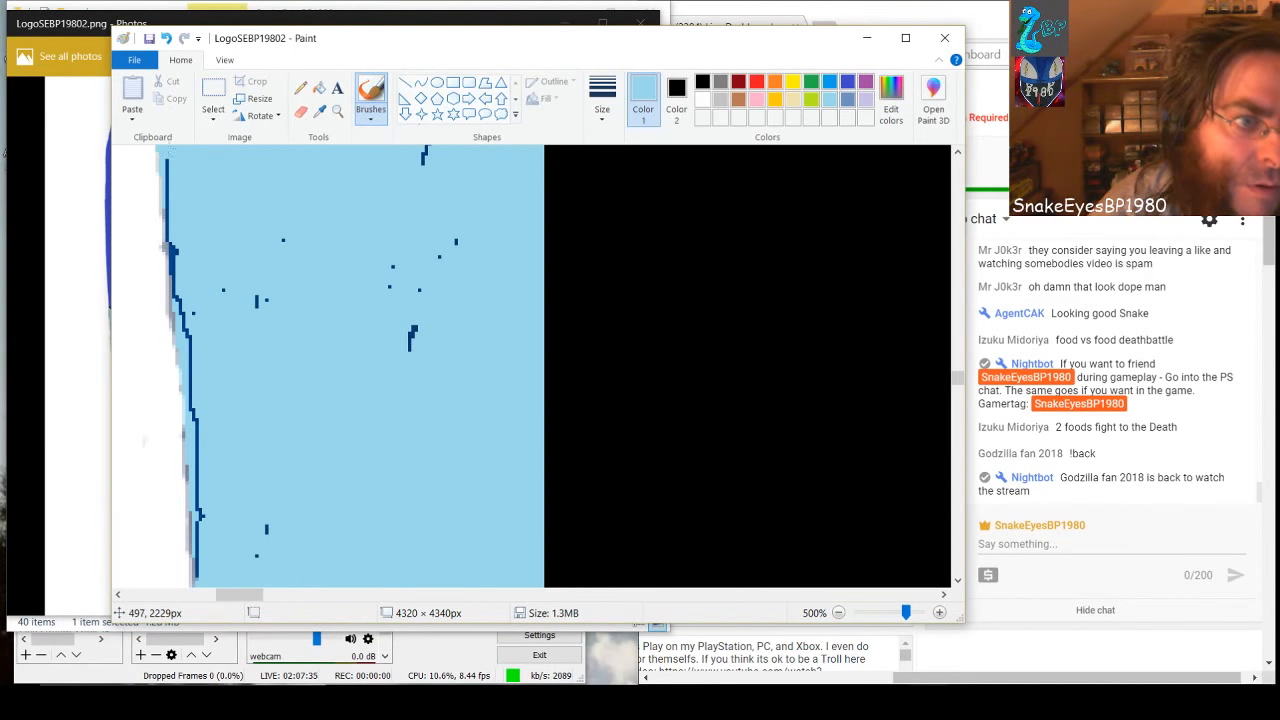
{"action": "mouse_move", "coordinate": [168, 175]}
{"action": "left_mouse_down"}
{"action": "mouse_move", "coordinate": [214, 546]}
{"action": "mouse_move", "coordinate": [197, 556]}
{"action": "mouse_move", "coordinate": [194, 405]}
{"action": "mouse_move", "coordinate": [170, 272]}
{"action": "left_mouse_up"}
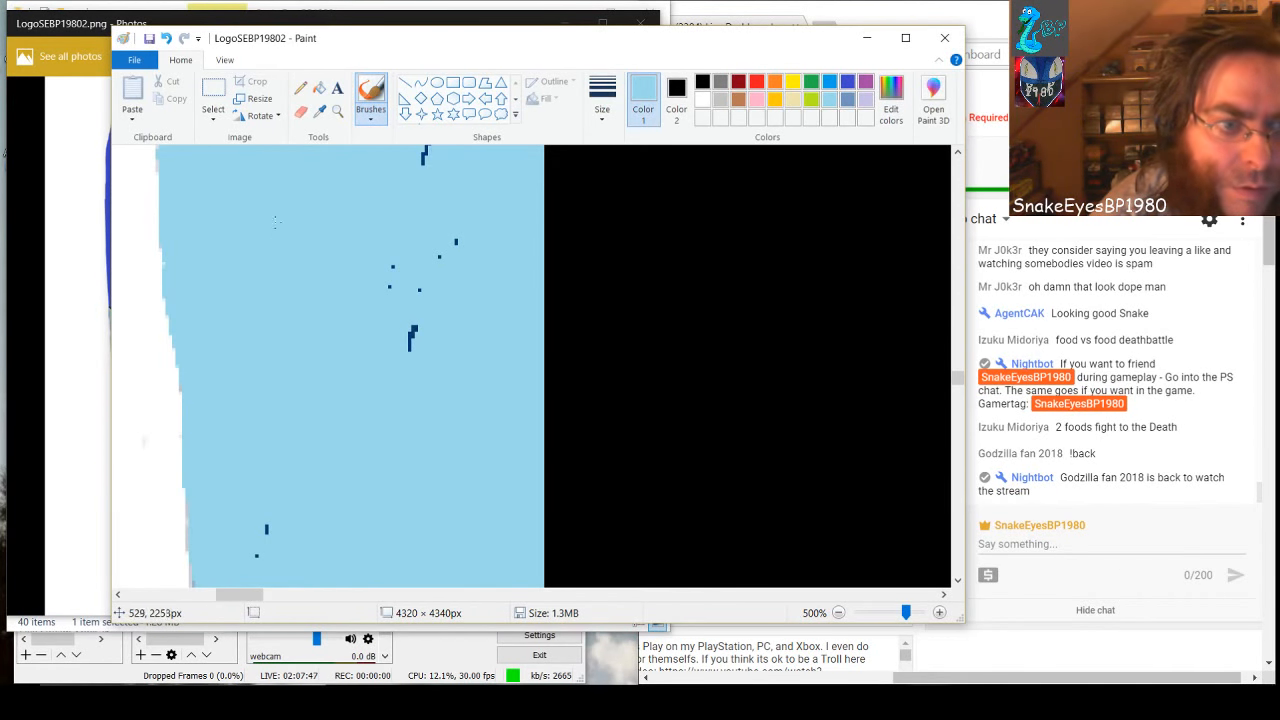
{"action": "left_click_drag", "start_coordinate": [394, 290], "coordinate": [408, 344]}
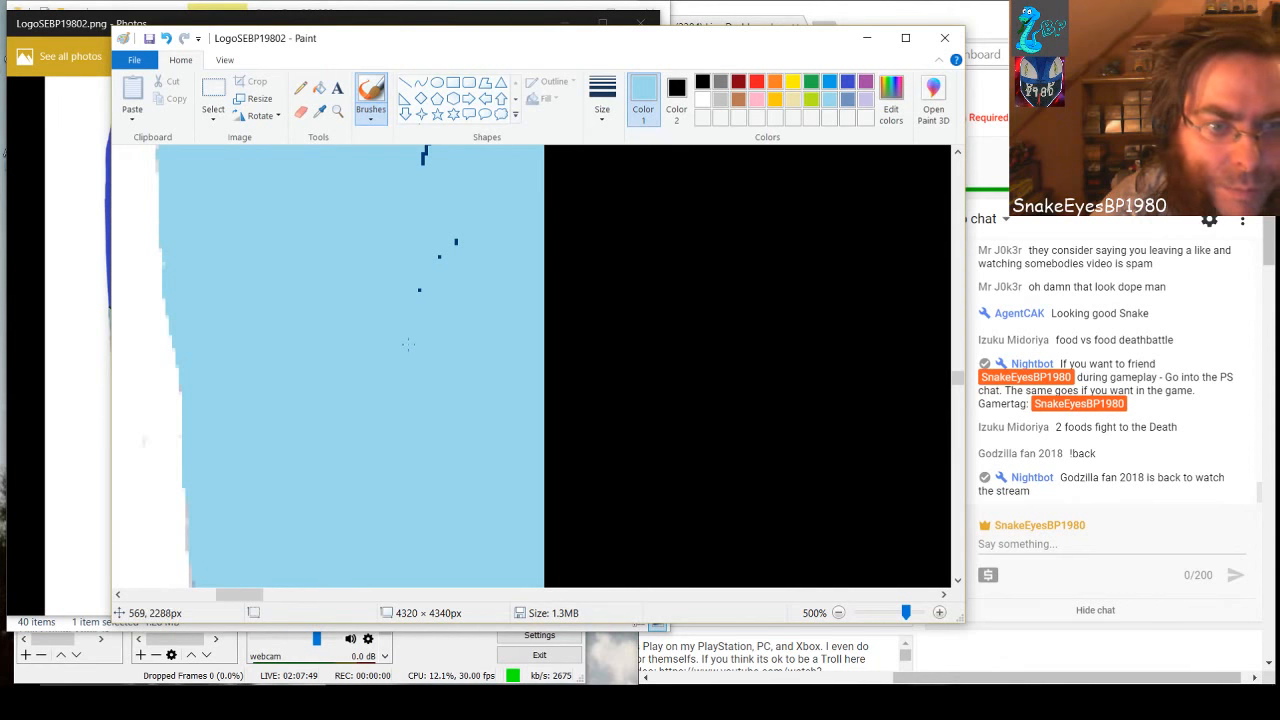
{"action": "left_click_drag", "start_coordinate": [435, 168], "coordinate": [427, 154]}
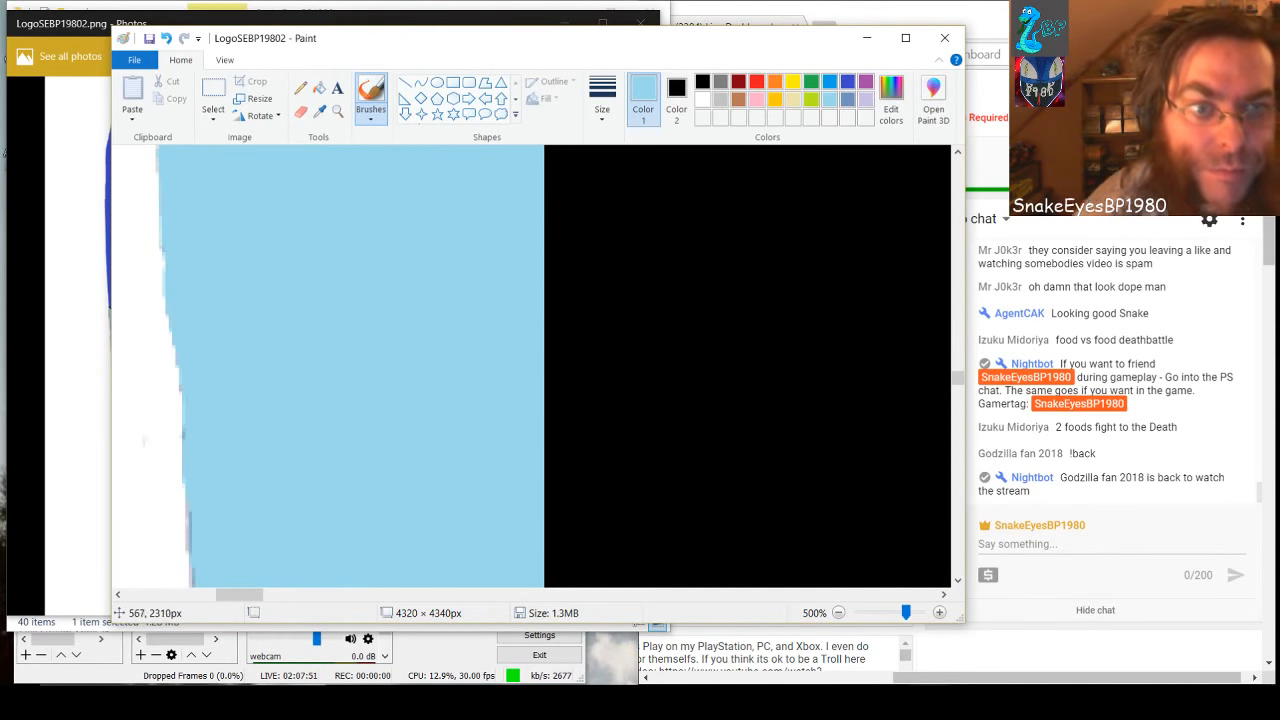
Below the corner where the black outline meets the blue area, cover the black-side dark line and inner specks with light blue
{"action": "scroll", "coordinate": [411, 432], "scroll_direction": "up", "scroll_amount": 2}
{"action": "scroll", "coordinate": [410, 432], "scroll_direction": "up", "scroll_amount": 2}
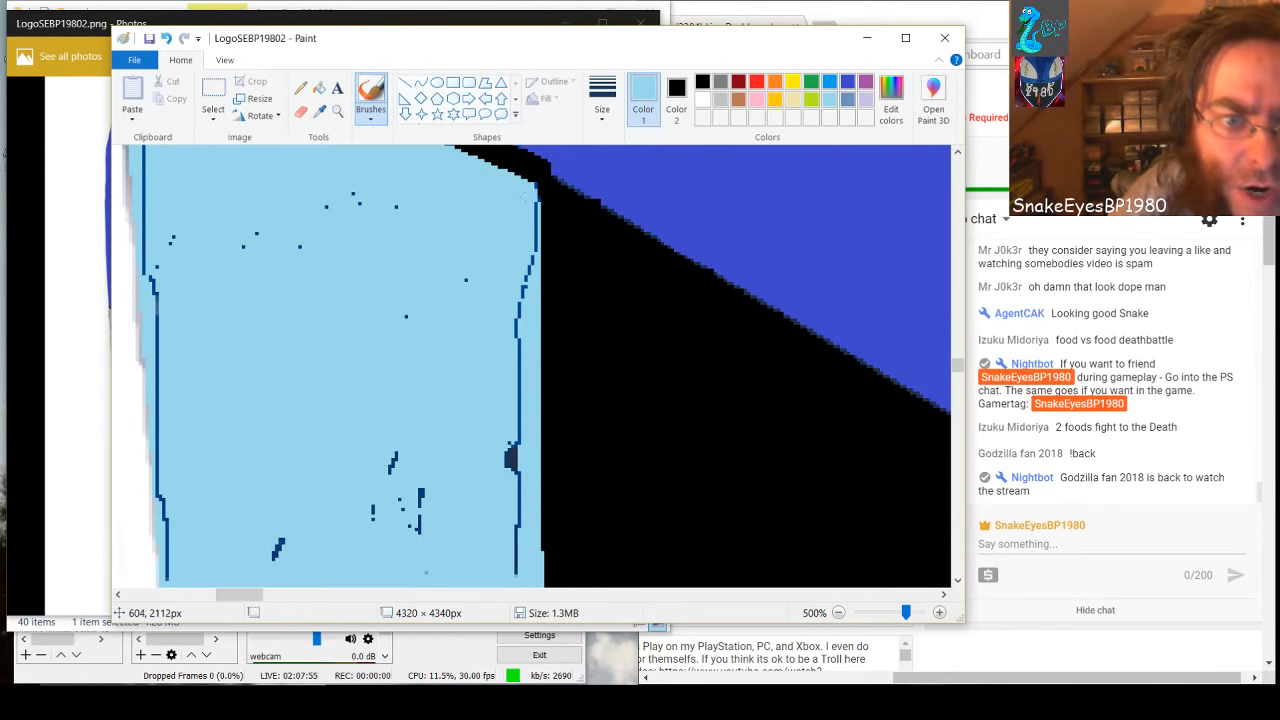
{"action": "left_click_drag", "start_coordinate": [530, 197], "coordinate": [517, 576]}
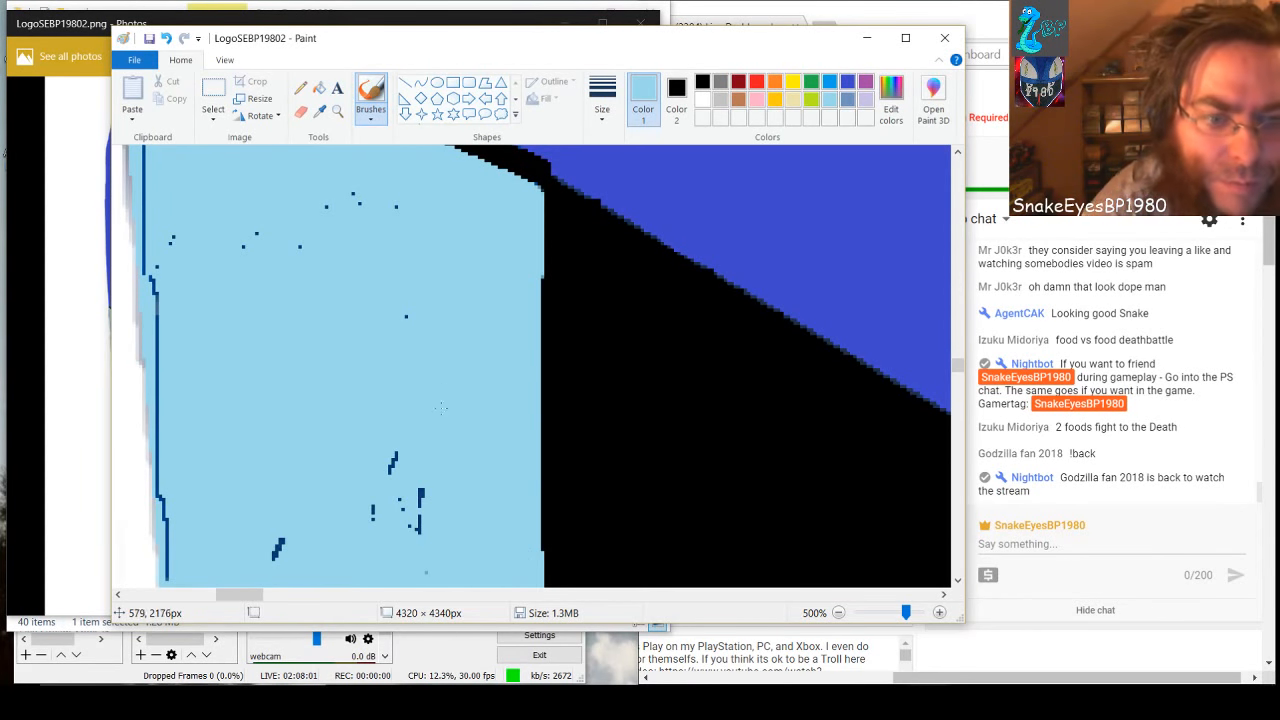
{"action": "left_click_drag", "start_coordinate": [421, 493], "coordinate": [418, 543]}
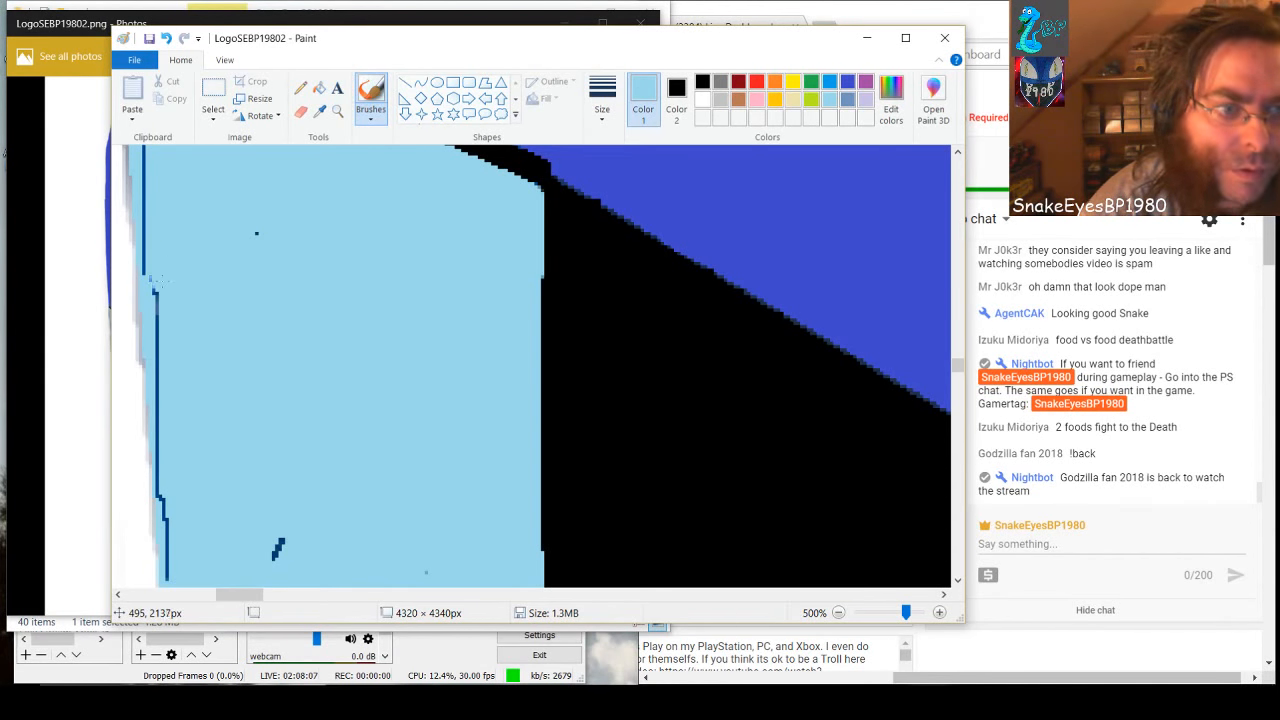
{"action": "left_click_drag", "start_coordinate": [156, 282], "coordinate": [155, 294]}
{"action": "left_click_drag", "start_coordinate": [280, 540], "coordinate": [276, 553]}
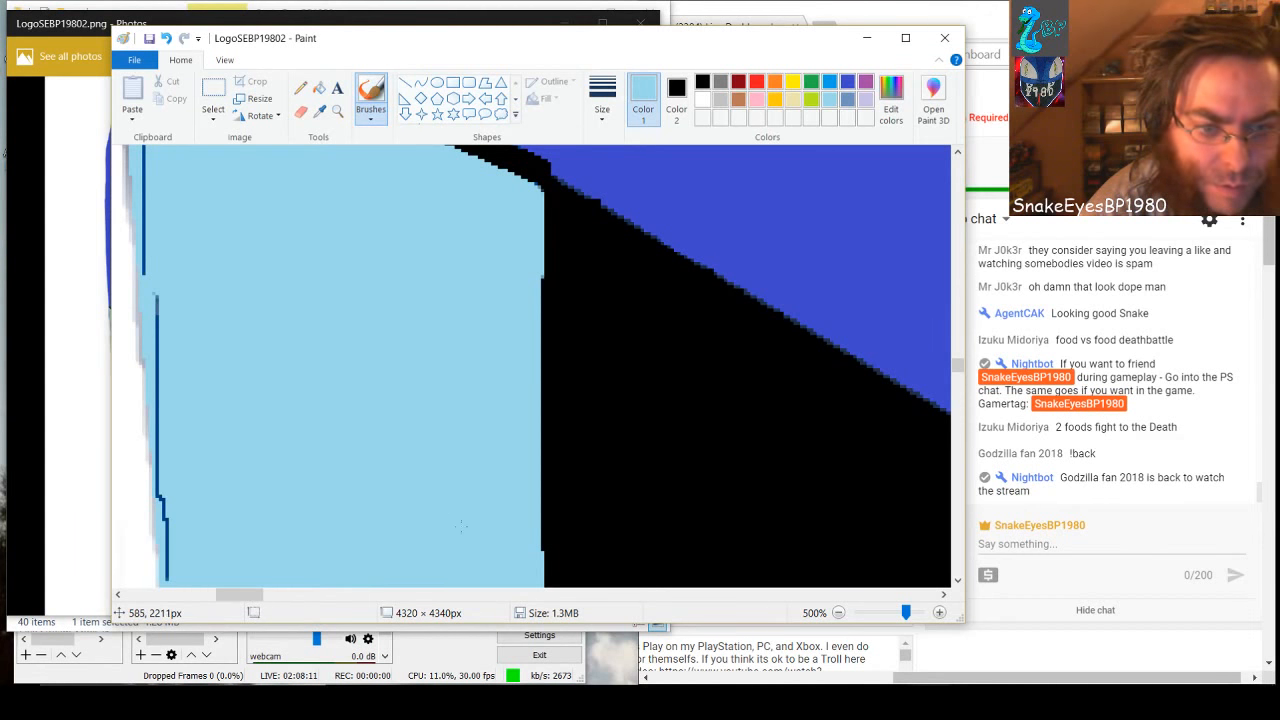
Undo the last few strokes, then repaint the inner specks and the white-side dark line below the corner light blue
{"action": "key", "text": "ctrl+z"}
{"action": "key", "text": "ctrl+z"}
{"action": "key", "text": "ctrl+z"}
{"action": "key", "text": "ctrl+z"}
{"action": "left_click_drag", "start_coordinate": [389, 467], "coordinate": [455, 497]}
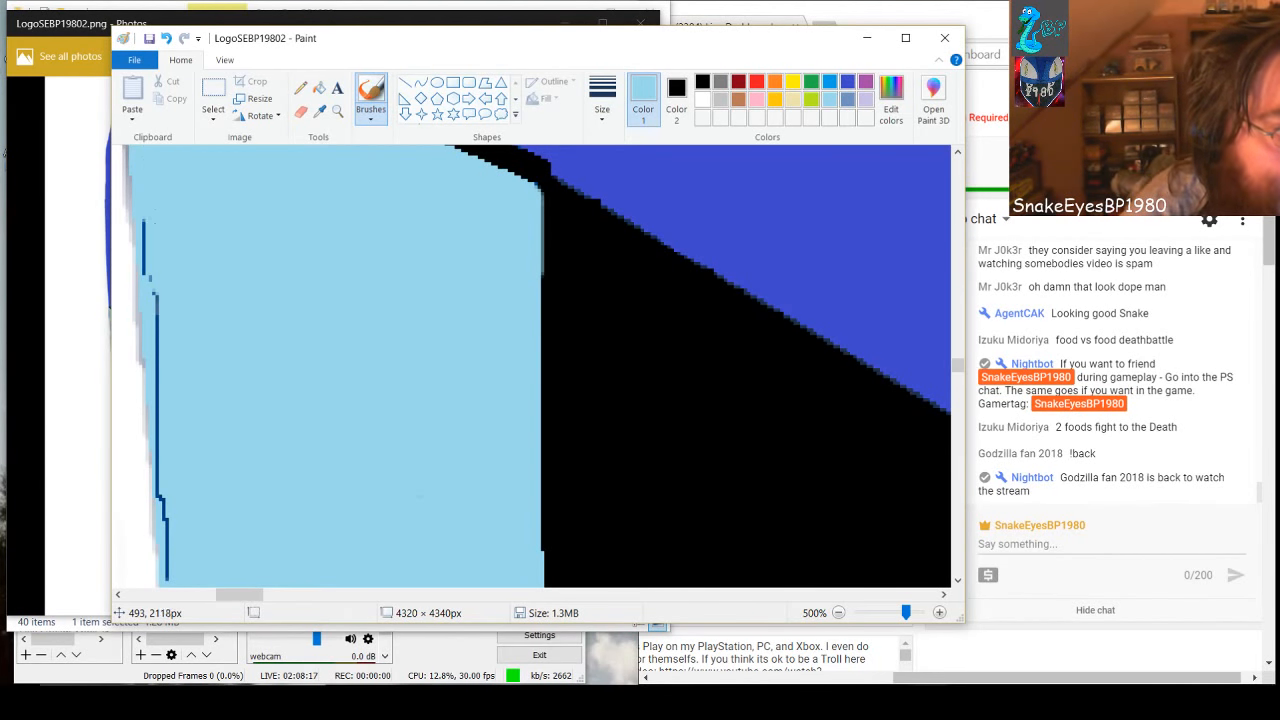
{"action": "mouse_move", "coordinate": [144, 220]}
{"action": "left_mouse_down"}
{"action": "mouse_move", "coordinate": [172, 580]}
{"action": "mouse_move", "coordinate": [189, 503]}
{"action": "left_mouse_up"}
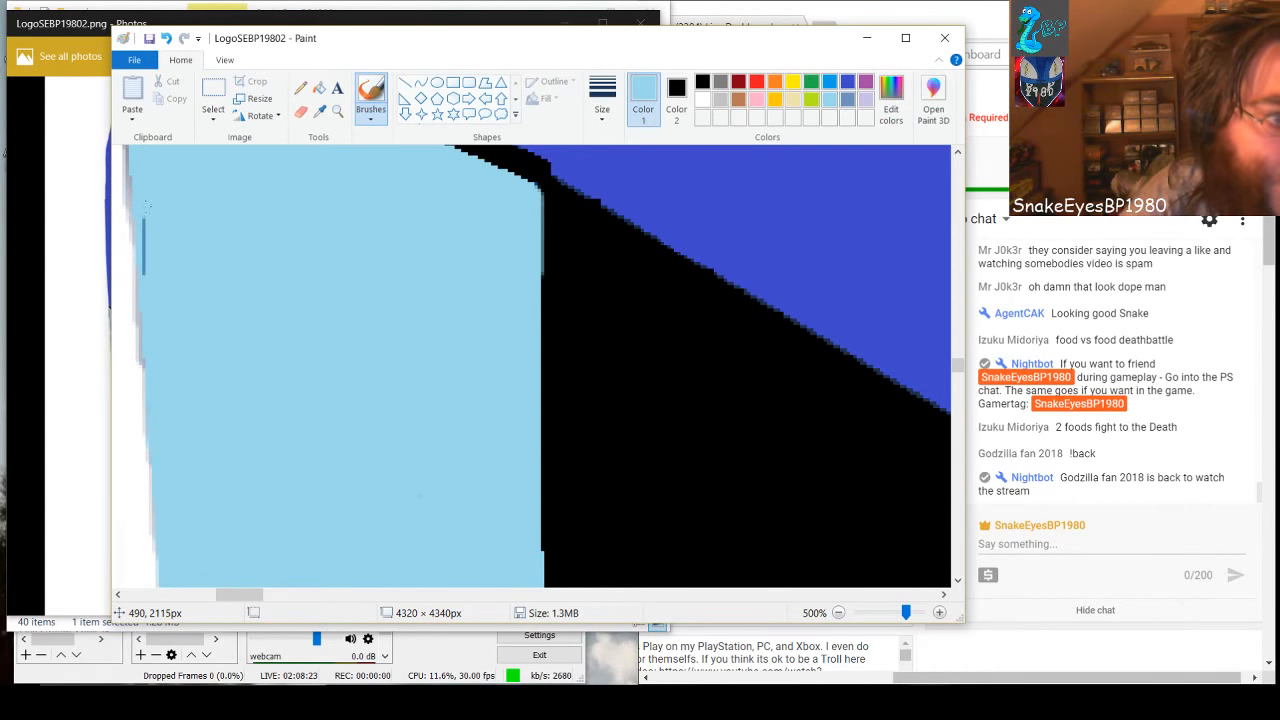
{"action": "left_click_drag", "start_coordinate": [144, 223], "coordinate": [144, 265]}
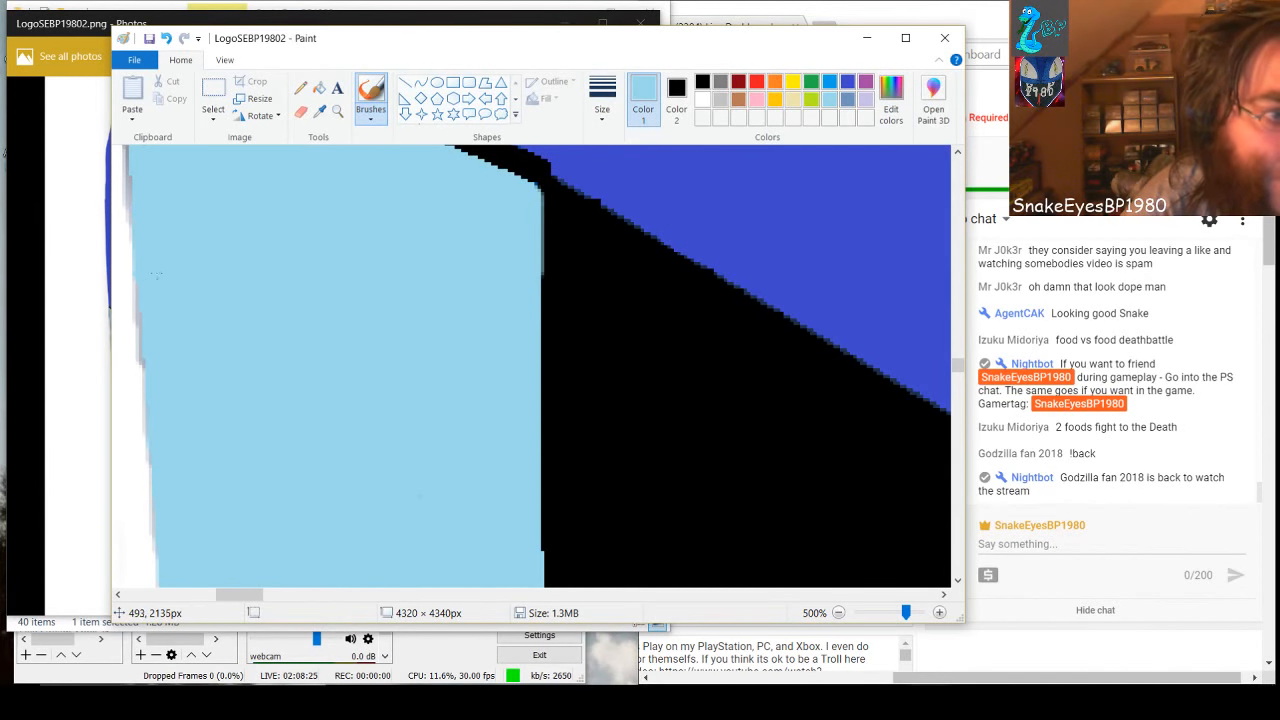
At the band's narrow upper tip under the black outline, paint the wavy white-side dark line light blue
{"action": "scroll", "coordinate": [195, 265], "scroll_direction": "up", "scroll_amount": 3}
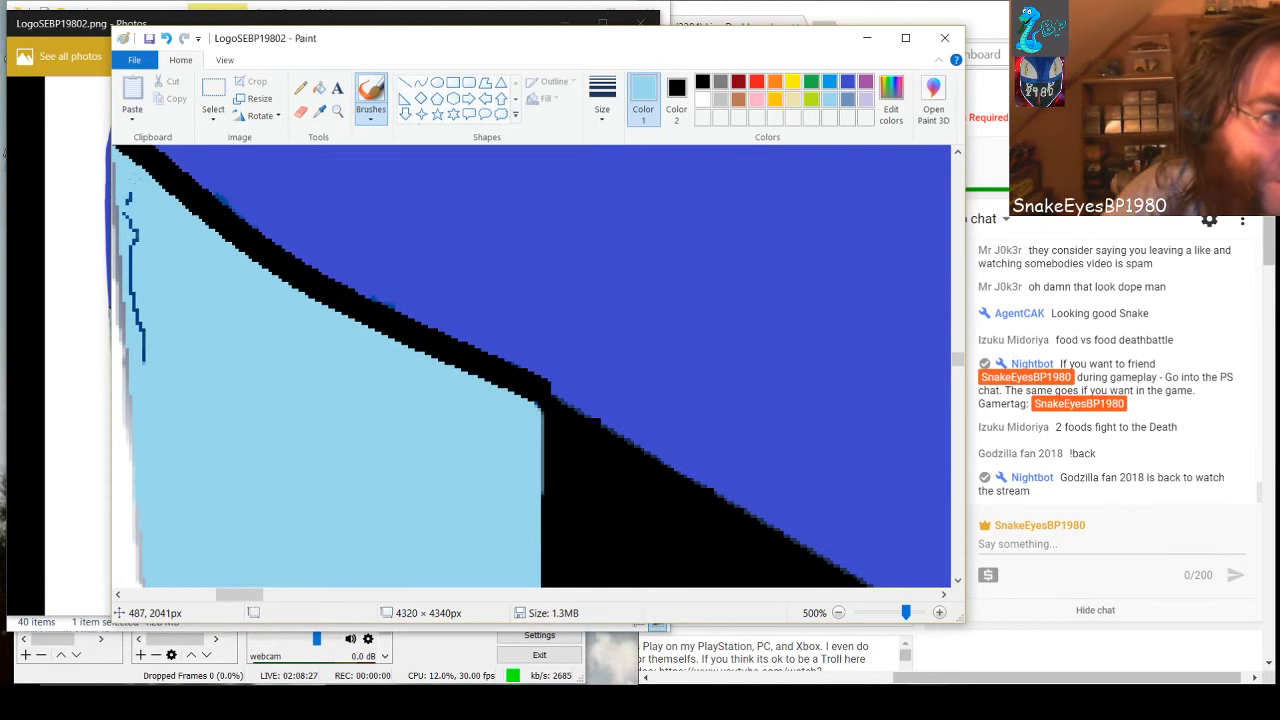
{"action": "left_click_drag", "start_coordinate": [126, 192], "coordinate": [144, 356]}
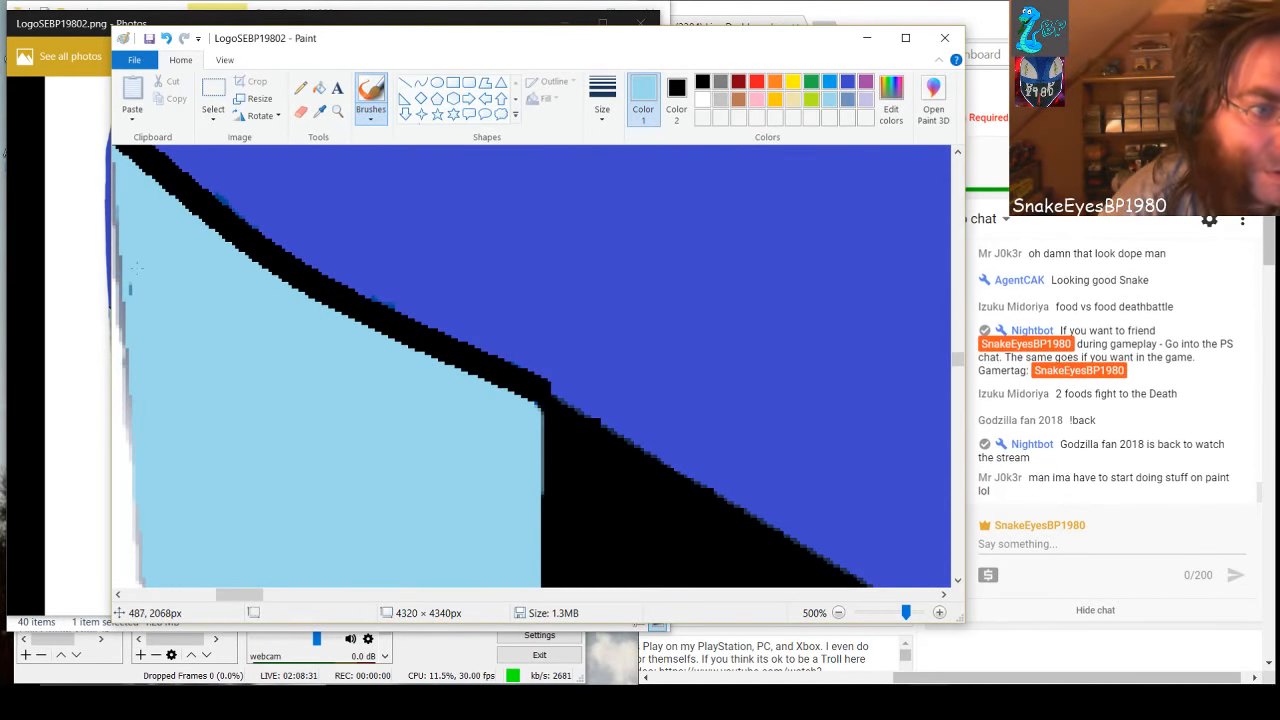
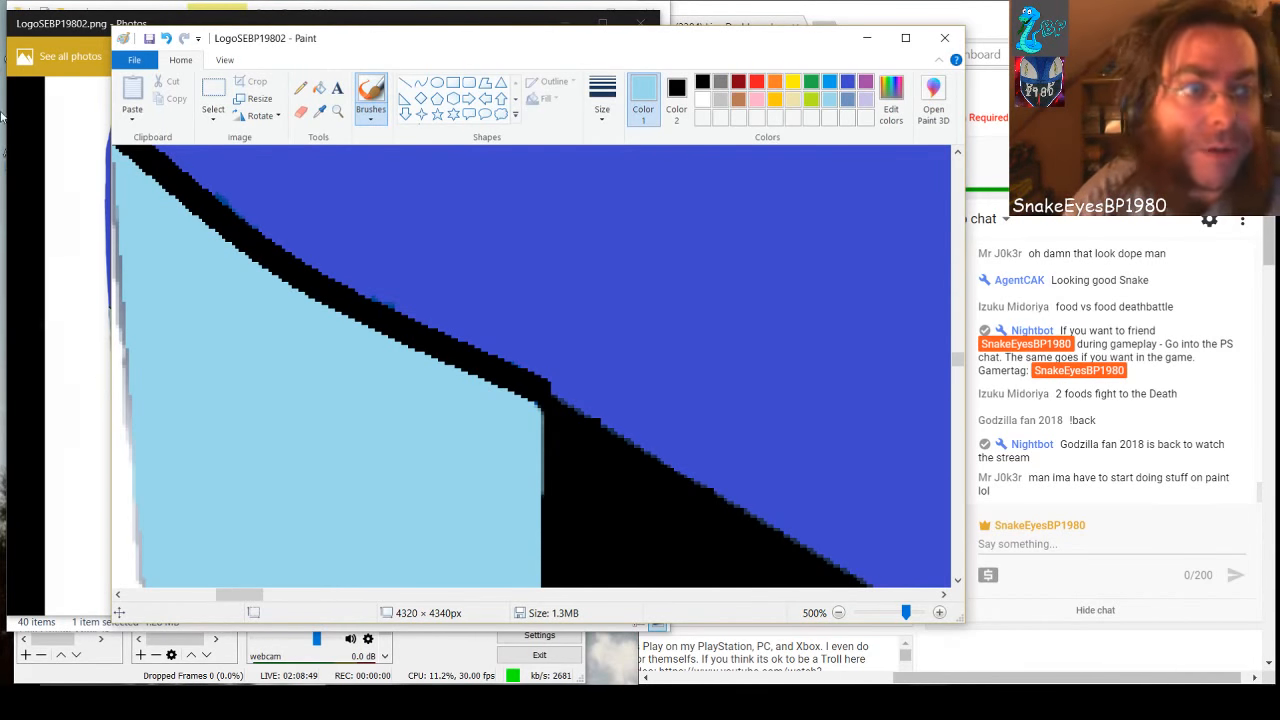
Compare the older and current logo images in Photos, then reopen LogoSEBP19802 from the SnakeEyesBP1980 folder to check the saved artwork
{"action": "left_click", "coordinate": [111, 258]}
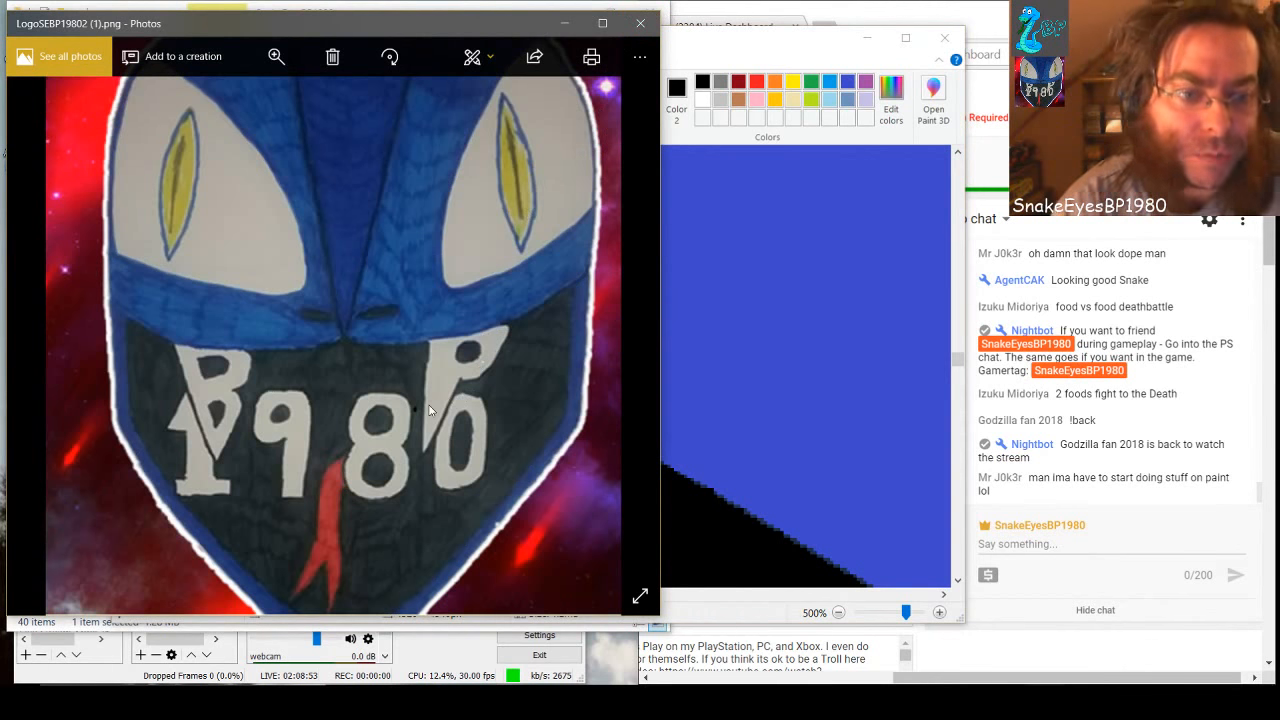
{"action": "scroll", "coordinate": [430, 410], "scroll_direction": "down", "scroll_amount": 1}
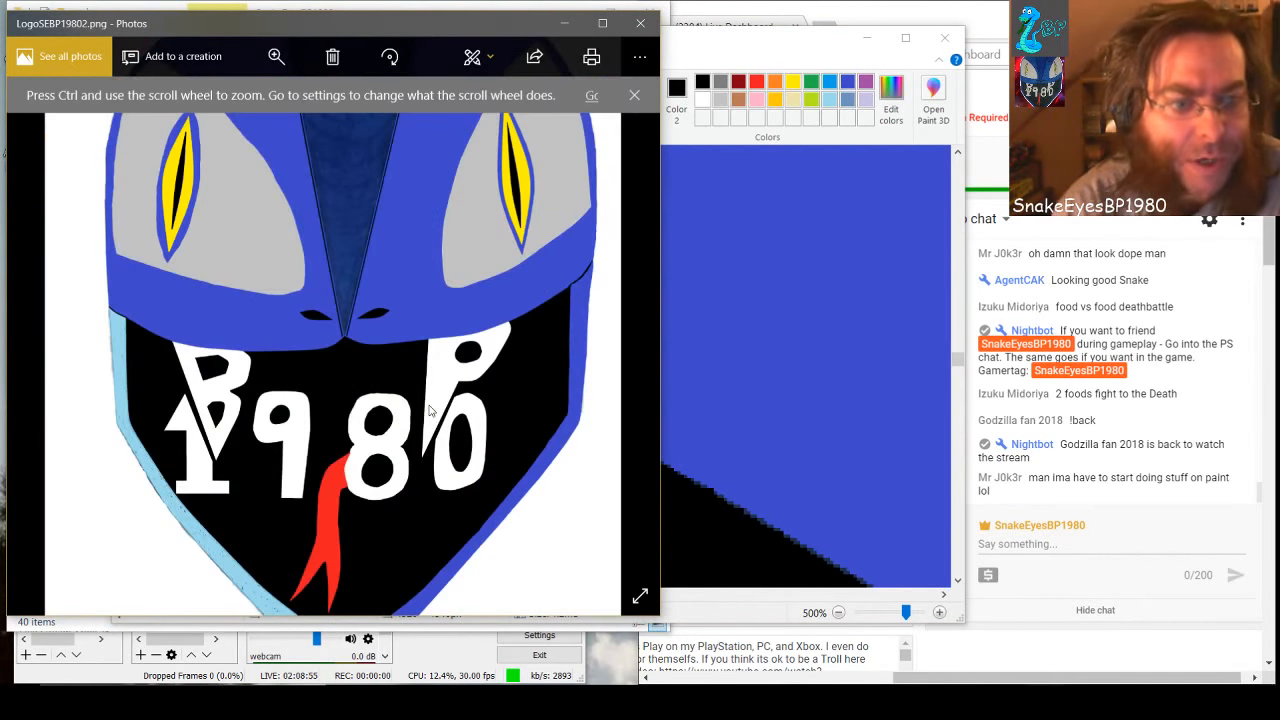
{"action": "left_click", "coordinate": [640, 23]}
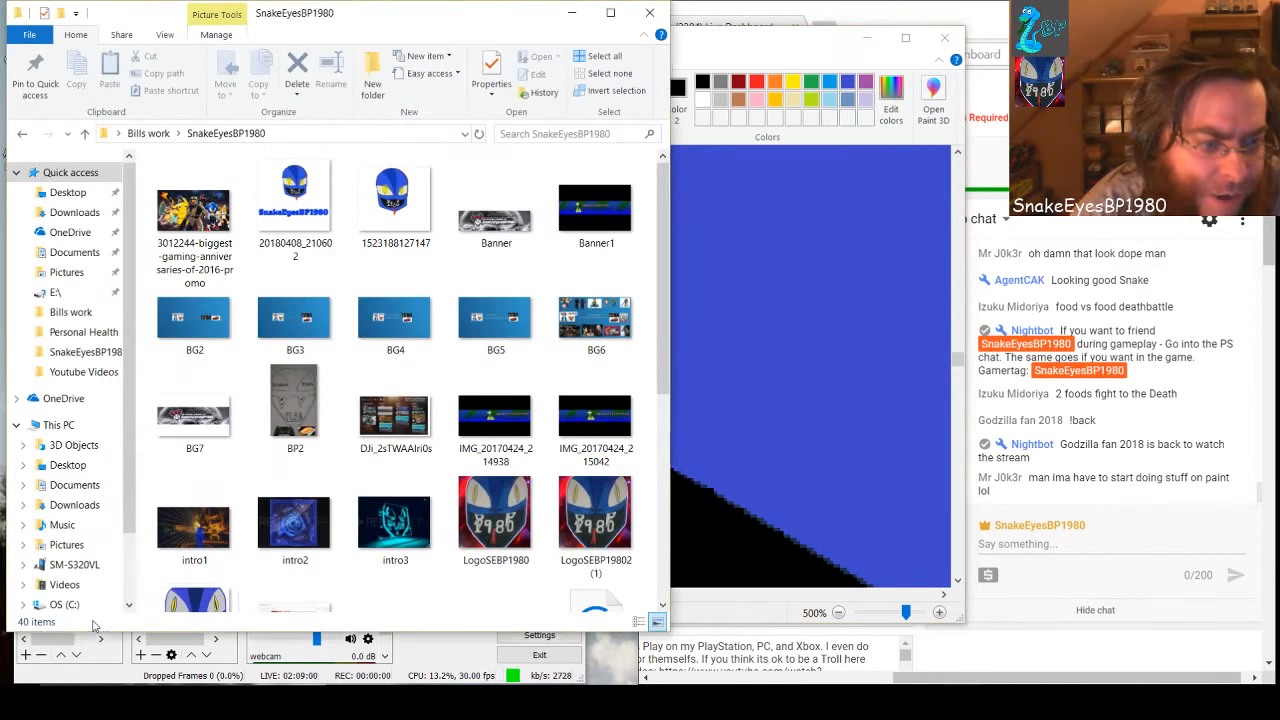
{"action": "left_click", "coordinate": [100, 625]}
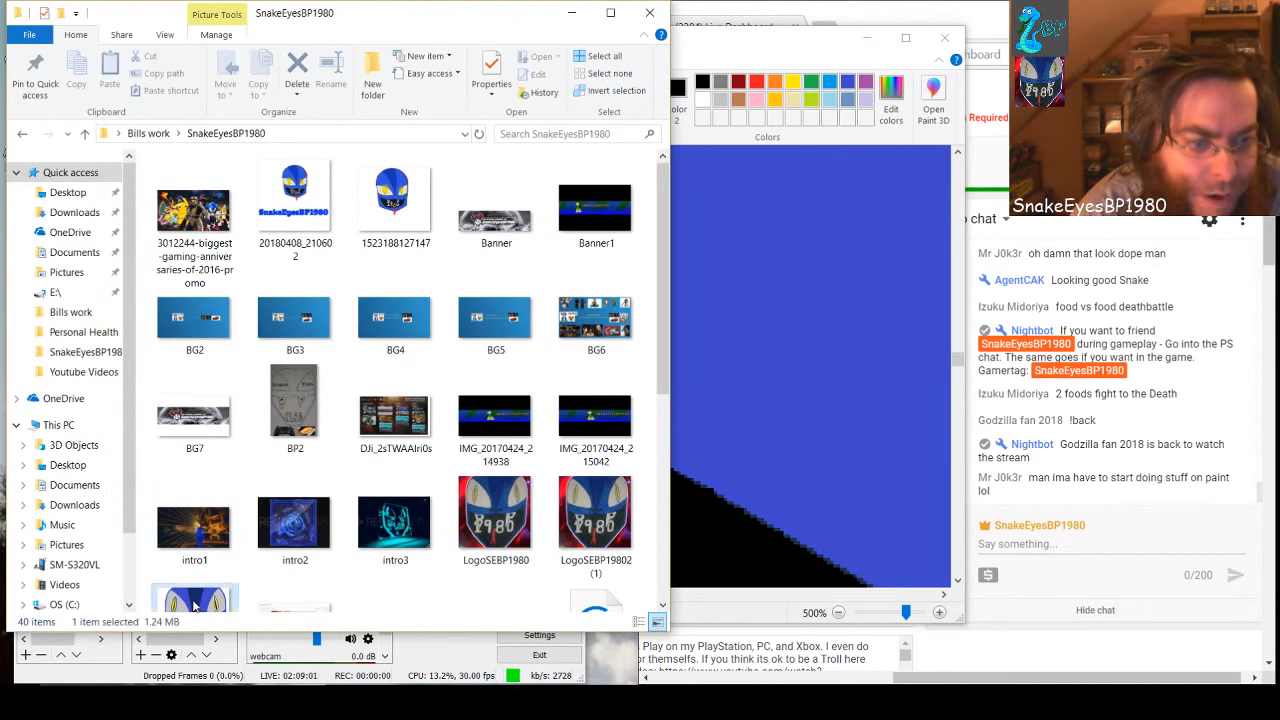
{"action": "scroll", "coordinate": [195, 603], "scroll_direction": "down", "scroll_amount": 1}
{"action": "double_click", "coordinate": [194, 556]}
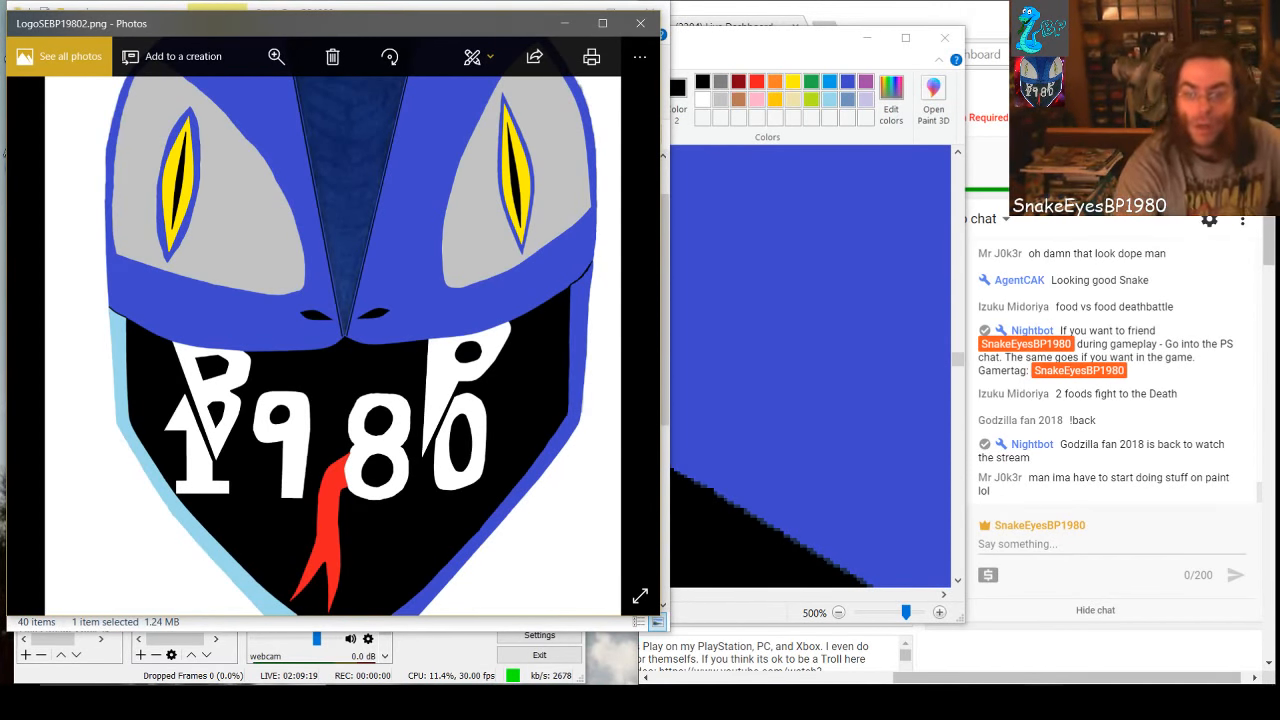
{"action": "left_click", "coordinate": [968, 702]}
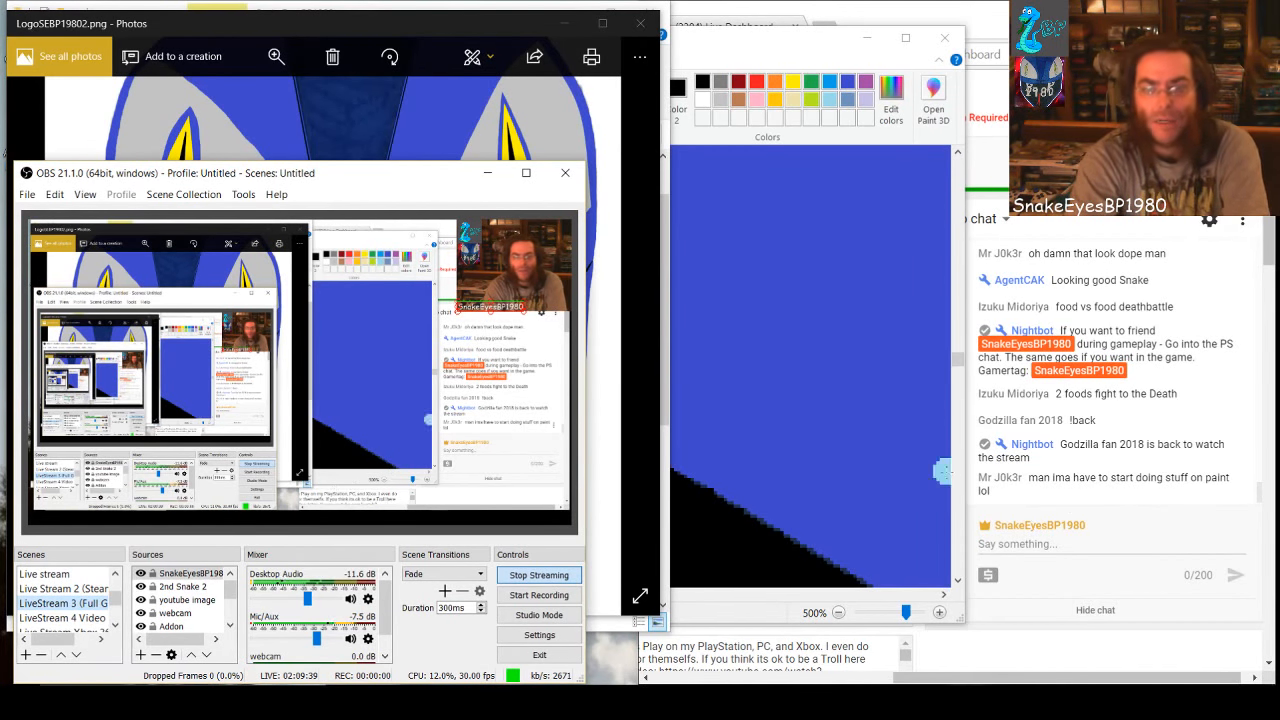
Switch back to Paint and extend both black outlines of the central wedge down to the black peak with black brush strokes
{"action": "left_click", "coordinate": [757, 613]}
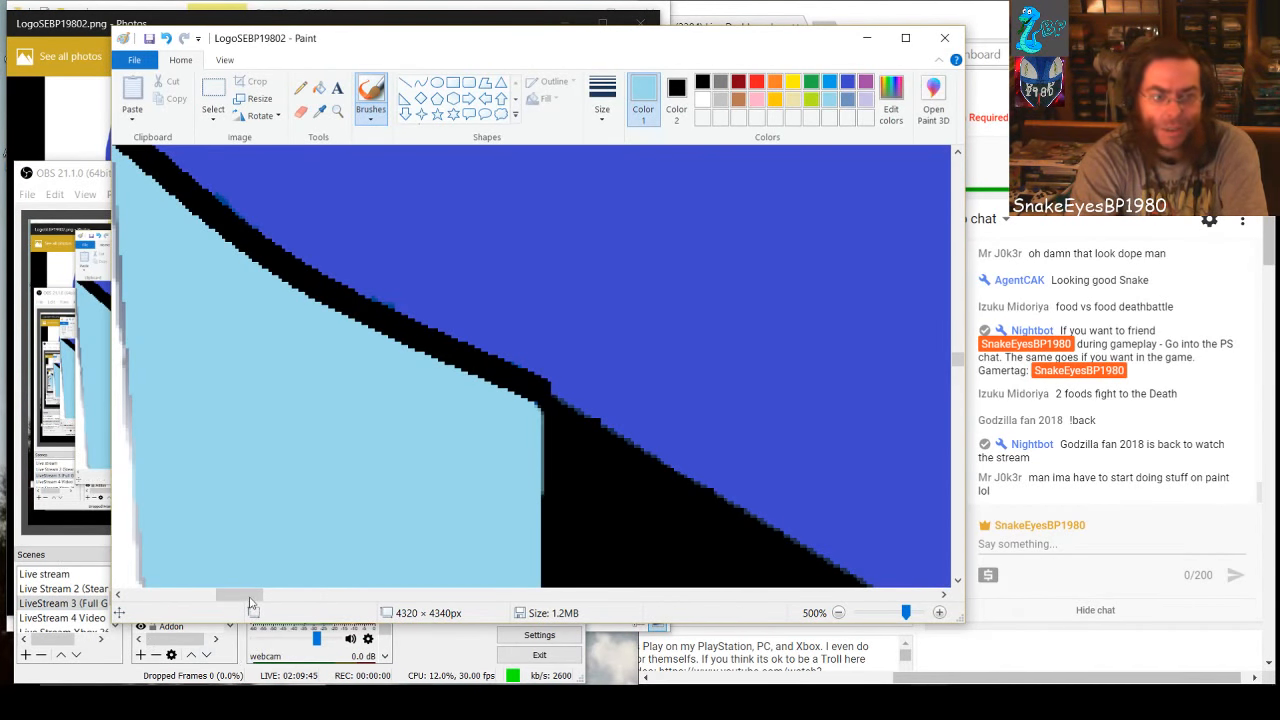
{"action": "left_click_drag", "start_coordinate": [250, 595], "coordinate": [572, 594]}
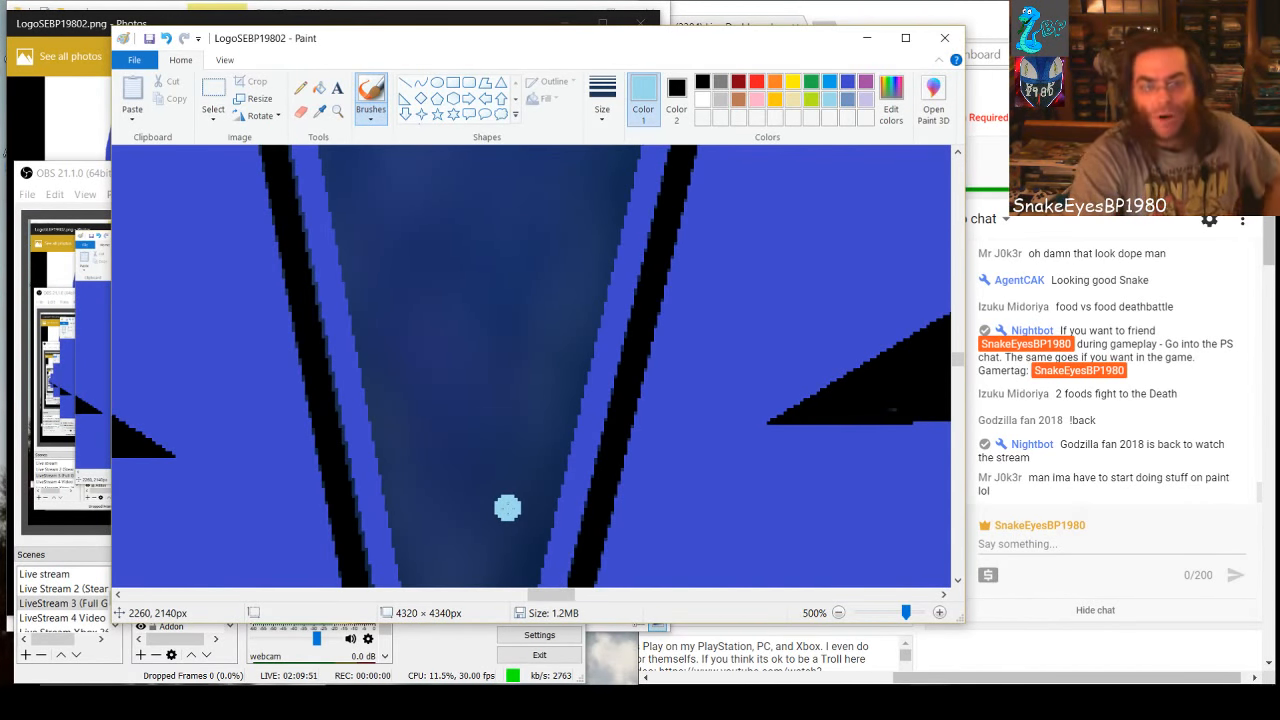
{"action": "scroll", "coordinate": [507, 508], "scroll_direction": "down", "scroll_amount": 5}
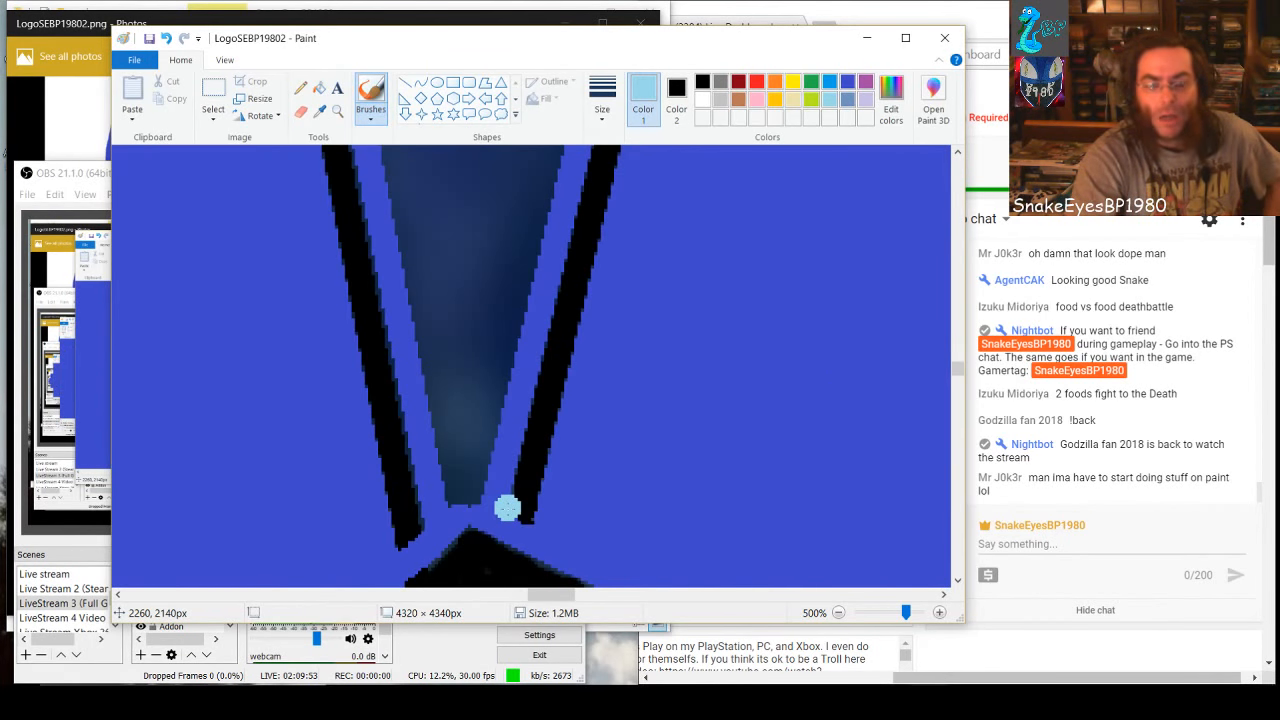
{"action": "left_click", "coordinate": [704, 85]}
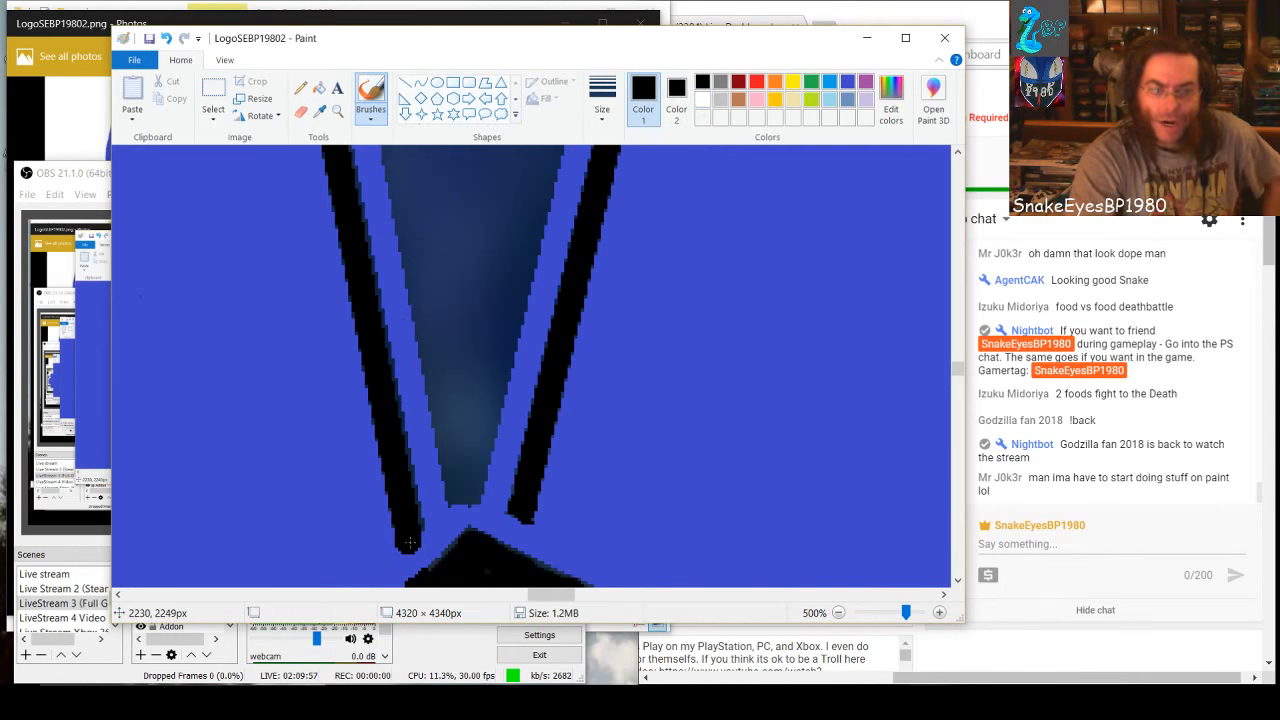
{"action": "left_click_drag", "start_coordinate": [409, 542], "coordinate": [414, 567]}
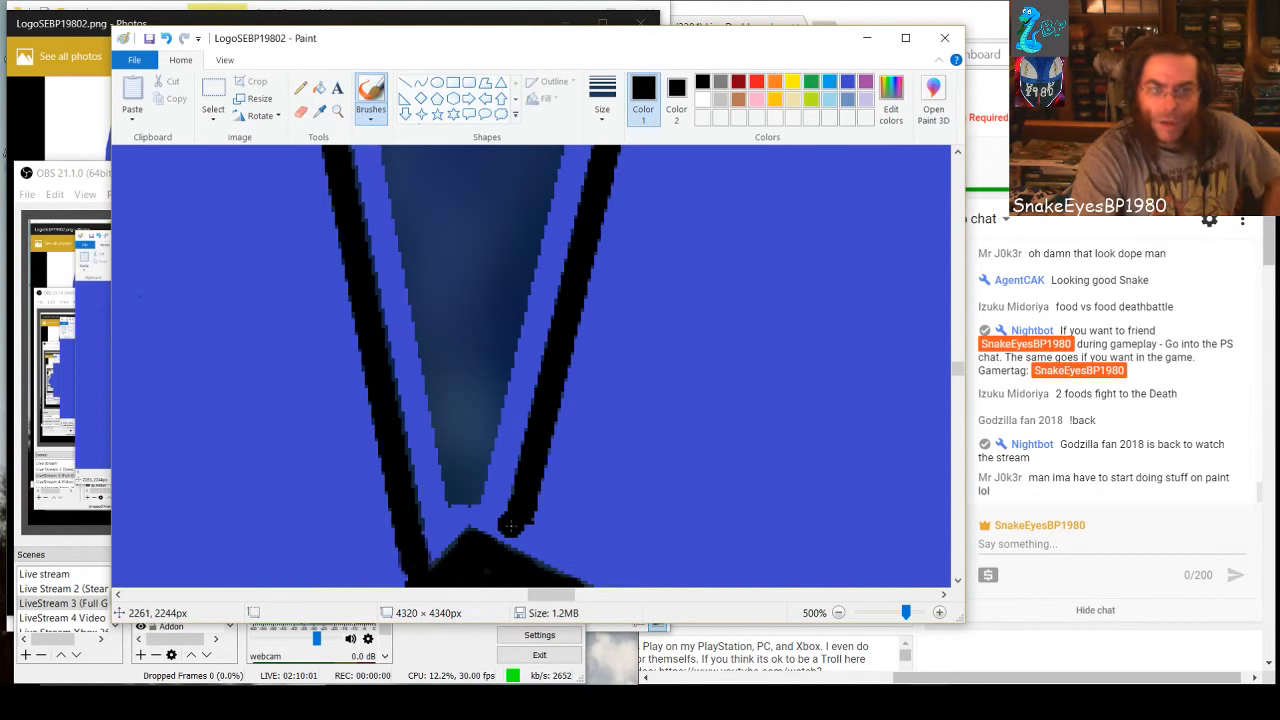
{"action": "mouse_move", "coordinate": [510, 526]}
{"action": "left_mouse_down"}
{"action": "mouse_move", "coordinate": [518, 548]}
{"action": "mouse_move", "coordinate": [501, 549]}
{"action": "left_mouse_up"}
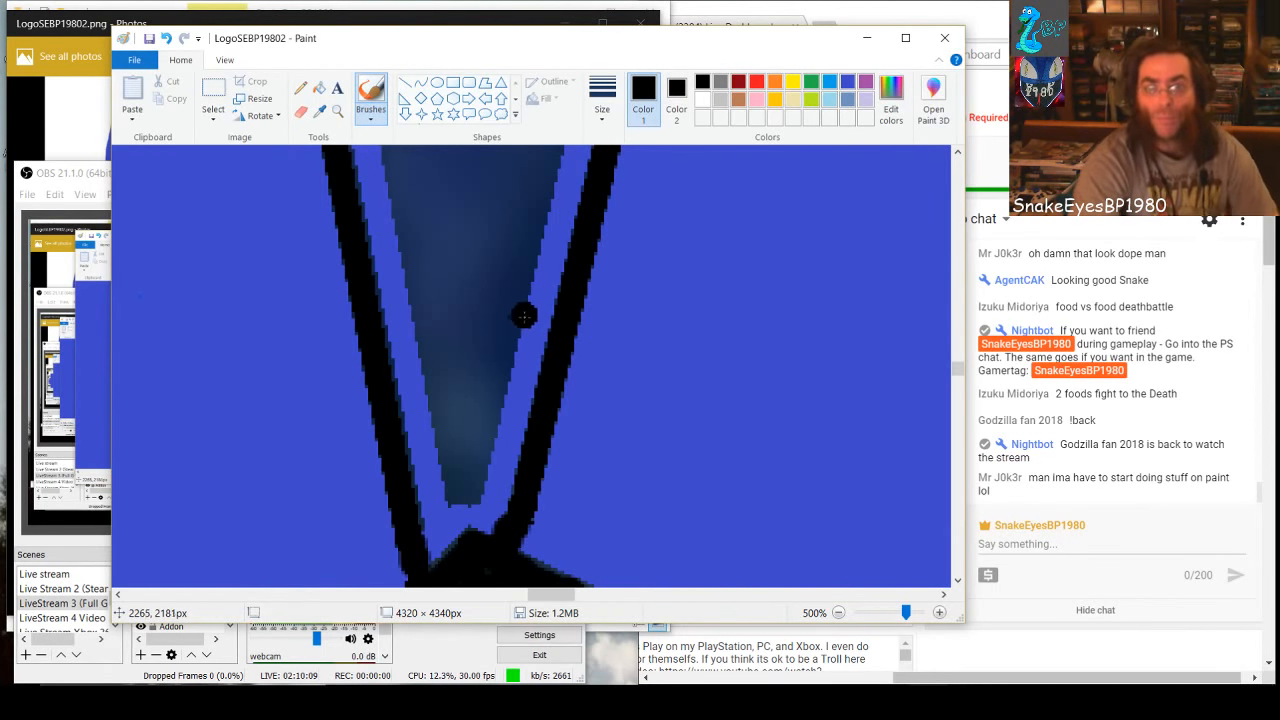
Paint over the dark blue shading in the wedge's narrow lower tip with the surrounding solid blue
{"action": "left_click", "coordinate": [849, 86]}
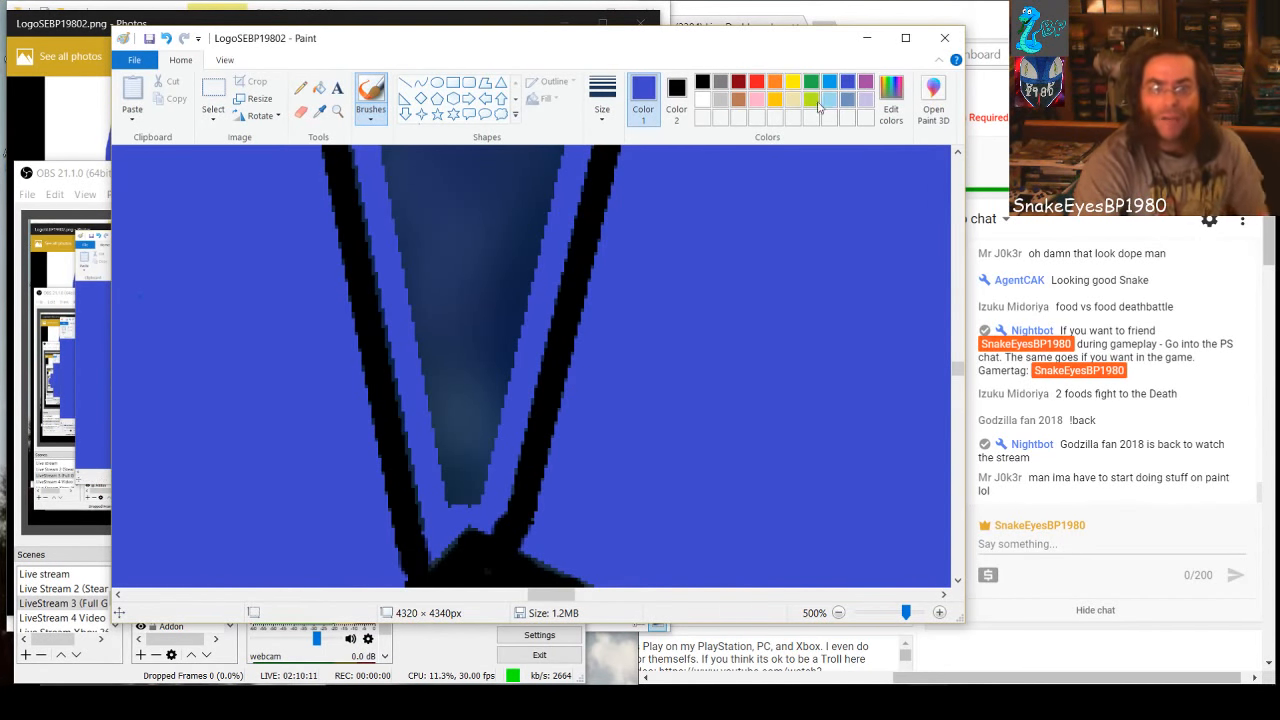
{"action": "left_click_drag", "start_coordinate": [474, 432], "coordinate": [472, 486]}
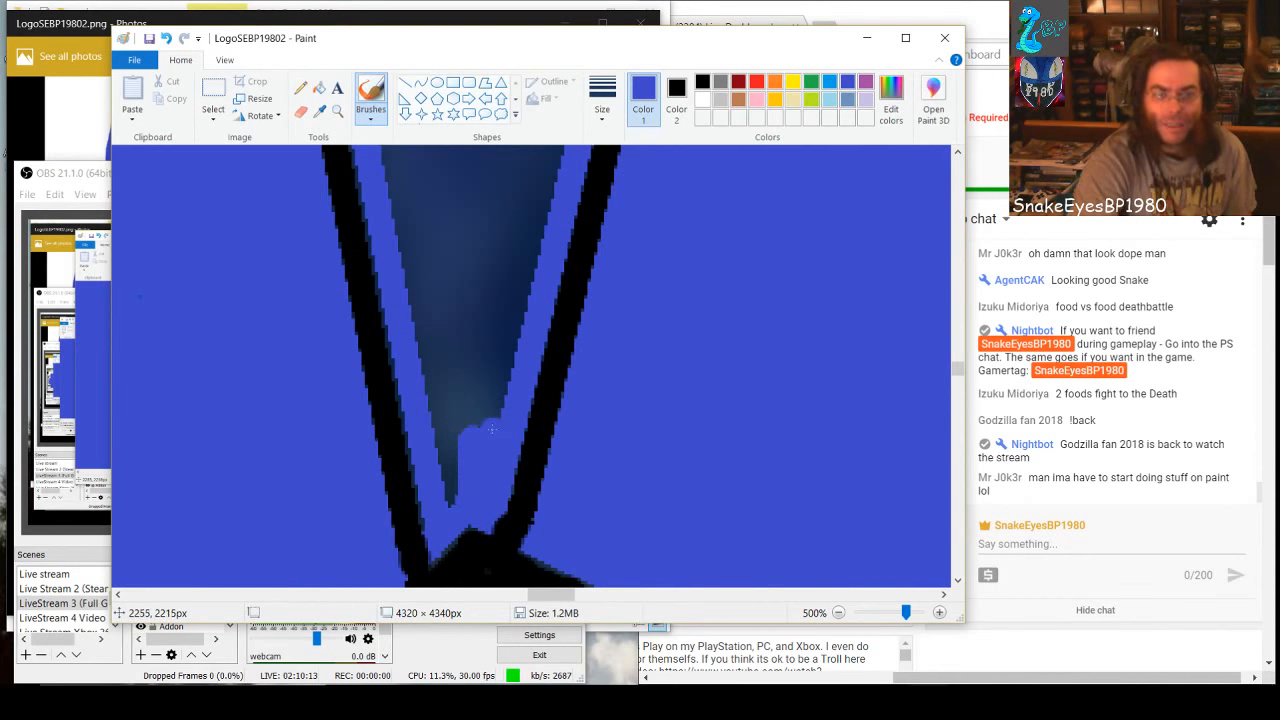
{"action": "mouse_move", "coordinate": [491, 428]}
{"action": "left_mouse_down"}
{"action": "mouse_move", "coordinate": [459, 503]}
{"action": "mouse_move", "coordinate": [430, 395]}
{"action": "mouse_move", "coordinate": [452, 429]}
{"action": "mouse_move", "coordinate": [482, 353]}
{"action": "mouse_move", "coordinate": [482, 407]}
{"action": "mouse_move", "coordinate": [514, 301]}
{"action": "left_mouse_up"}
{"action": "mouse_move", "coordinate": [465, 354]}
{"action": "left_mouse_down"}
{"action": "mouse_move", "coordinate": [474, 304]}
{"action": "mouse_move", "coordinate": [447, 372]}
{"action": "mouse_move", "coordinate": [444, 311]}
{"action": "mouse_move", "coordinate": [441, 379]}
{"action": "mouse_move", "coordinate": [418, 293]}
{"action": "mouse_move", "coordinate": [432, 319]}
{"action": "mouse_move", "coordinate": [515, 276]}
{"action": "mouse_move", "coordinate": [480, 317]}
{"action": "mouse_move", "coordinate": [531, 267]}
{"action": "mouse_move", "coordinate": [434, 297]}
{"action": "mouse_move", "coordinate": [509, 267]}
{"action": "mouse_move", "coordinate": [401, 280]}
{"action": "mouse_move", "coordinate": [538, 237]}
{"action": "mouse_move", "coordinate": [409, 262]}
{"action": "mouse_move", "coordinate": [460, 229]}
{"action": "mouse_move", "coordinate": [540, 233]}
{"action": "mouse_move", "coordinate": [526, 209]}
{"action": "mouse_move", "coordinate": [400, 243]}
{"action": "mouse_move", "coordinate": [410, 222]}
{"action": "mouse_move", "coordinate": [529, 204]}
{"action": "mouse_move", "coordinate": [539, 189]}
{"action": "mouse_move", "coordinate": [405, 211]}
{"action": "mouse_move", "coordinate": [401, 200]}
{"action": "mouse_move", "coordinate": [543, 179]}
{"action": "left_mouse_up"}
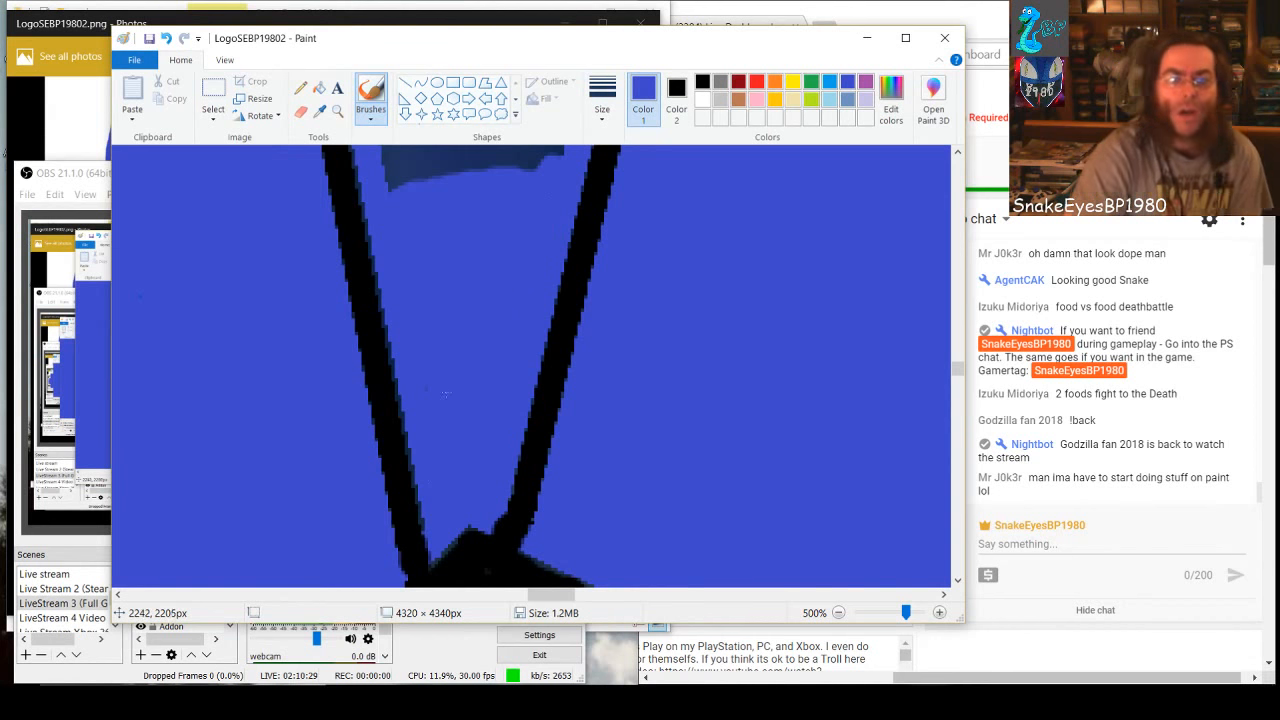
Continue the solid blue up the wedge, covering the dark shading between the outlines at the height of the black nostrils
{"action": "scroll", "coordinate": [456, 418], "scroll_direction": "up", "scroll_amount": 3}
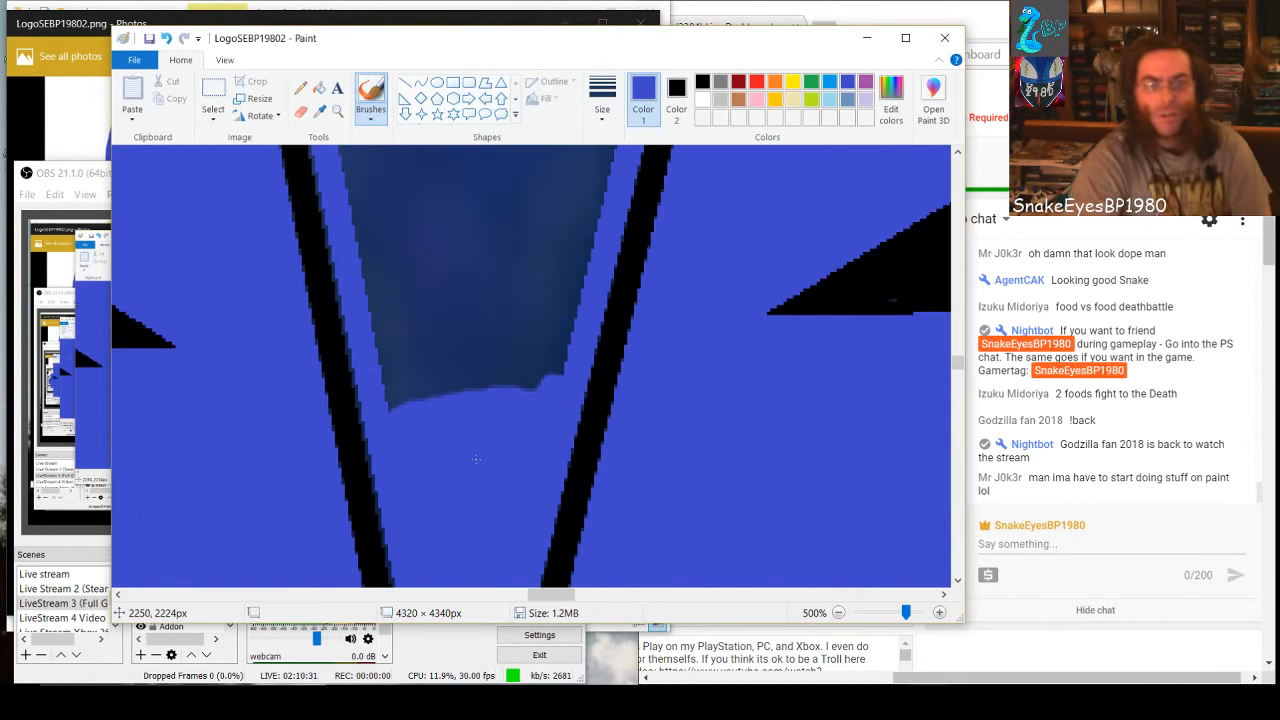
{"action": "mouse_move", "coordinate": [448, 378]}
{"action": "left_mouse_down"}
{"action": "mouse_move", "coordinate": [420, 374]}
{"action": "mouse_move", "coordinate": [375, 290]}
{"action": "mouse_move", "coordinate": [398, 402]}
{"action": "mouse_move", "coordinate": [372, 290]}
{"action": "mouse_move", "coordinate": [440, 395]}
{"action": "mouse_move", "coordinate": [475, 402]}
{"action": "mouse_move", "coordinate": [535, 360]}
{"action": "mouse_move", "coordinate": [562, 280]}
{"action": "left_mouse_up"}
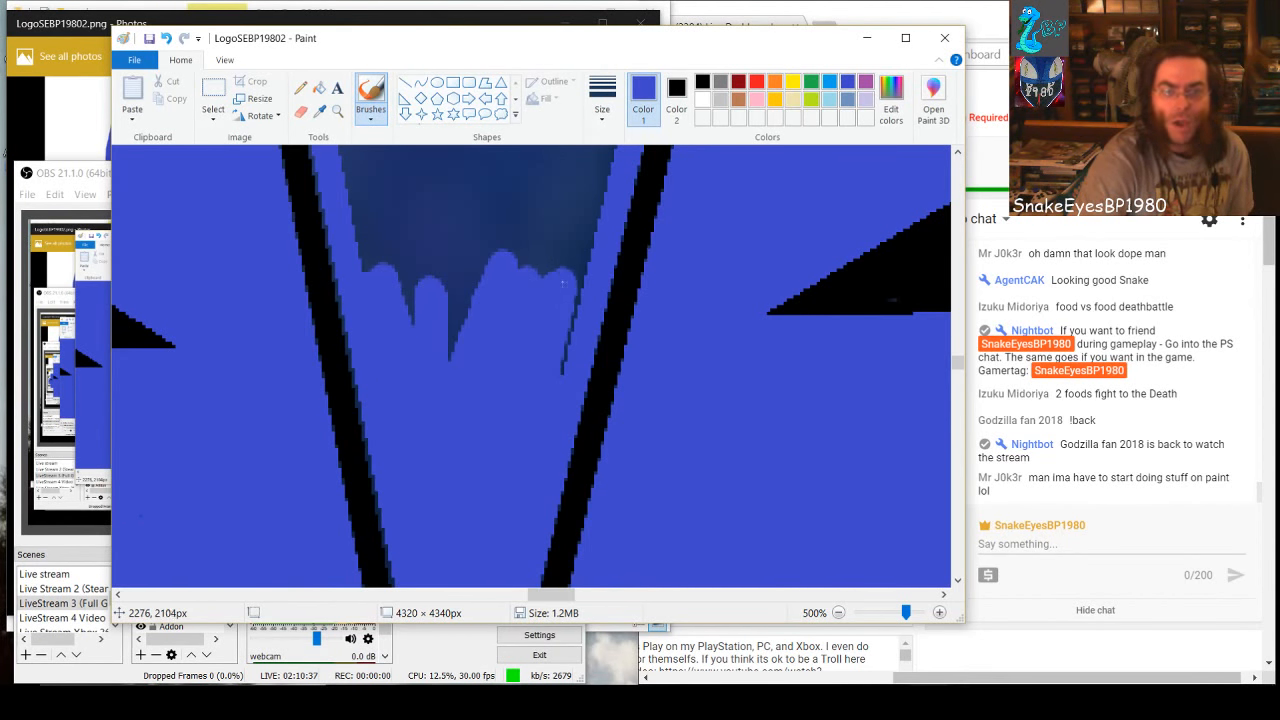
{"action": "mouse_move", "coordinate": [551, 395]}
{"action": "left_mouse_down"}
{"action": "mouse_move", "coordinate": [586, 205]}
{"action": "mouse_move", "coordinate": [558, 259]}
{"action": "mouse_move", "coordinate": [549, 234]}
{"action": "mouse_move", "coordinate": [512, 246]}
{"action": "mouse_move", "coordinate": [512, 226]}
{"action": "mouse_move", "coordinate": [467, 346]}
{"action": "mouse_move", "coordinate": [483, 208]}
{"action": "mouse_move", "coordinate": [435, 380]}
{"action": "mouse_move", "coordinate": [462, 228]}
{"action": "mouse_move", "coordinate": [442, 325]}
{"action": "mouse_move", "coordinate": [447, 197]}
{"action": "mouse_move", "coordinate": [406, 308]}
{"action": "mouse_move", "coordinate": [409, 236]}
{"action": "left_mouse_up"}
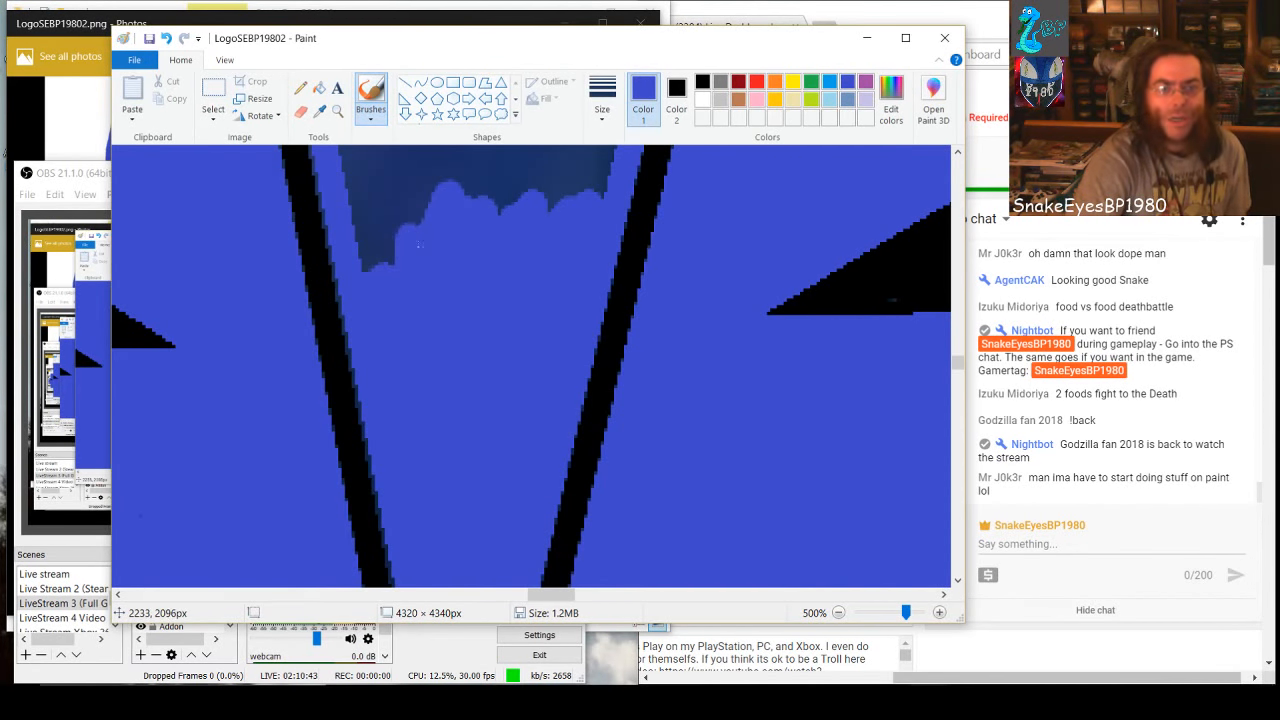
{"action": "mouse_move", "coordinate": [395, 279]}
{"action": "left_mouse_down"}
{"action": "mouse_move", "coordinate": [386, 200]}
{"action": "mouse_move", "coordinate": [383, 266]}
{"action": "mouse_move", "coordinate": [356, 198]}
{"action": "mouse_move", "coordinate": [379, 231]}
{"action": "mouse_move", "coordinate": [395, 197]}
{"action": "mouse_move", "coordinate": [548, 202]}
{"action": "mouse_move", "coordinate": [597, 189]}
{"action": "mouse_move", "coordinate": [350, 180]}
{"action": "mouse_move", "coordinate": [602, 183]}
{"action": "mouse_move", "coordinate": [593, 165]}
{"action": "mouse_move", "coordinate": [447, 169]}
{"action": "left_mouse_up"}
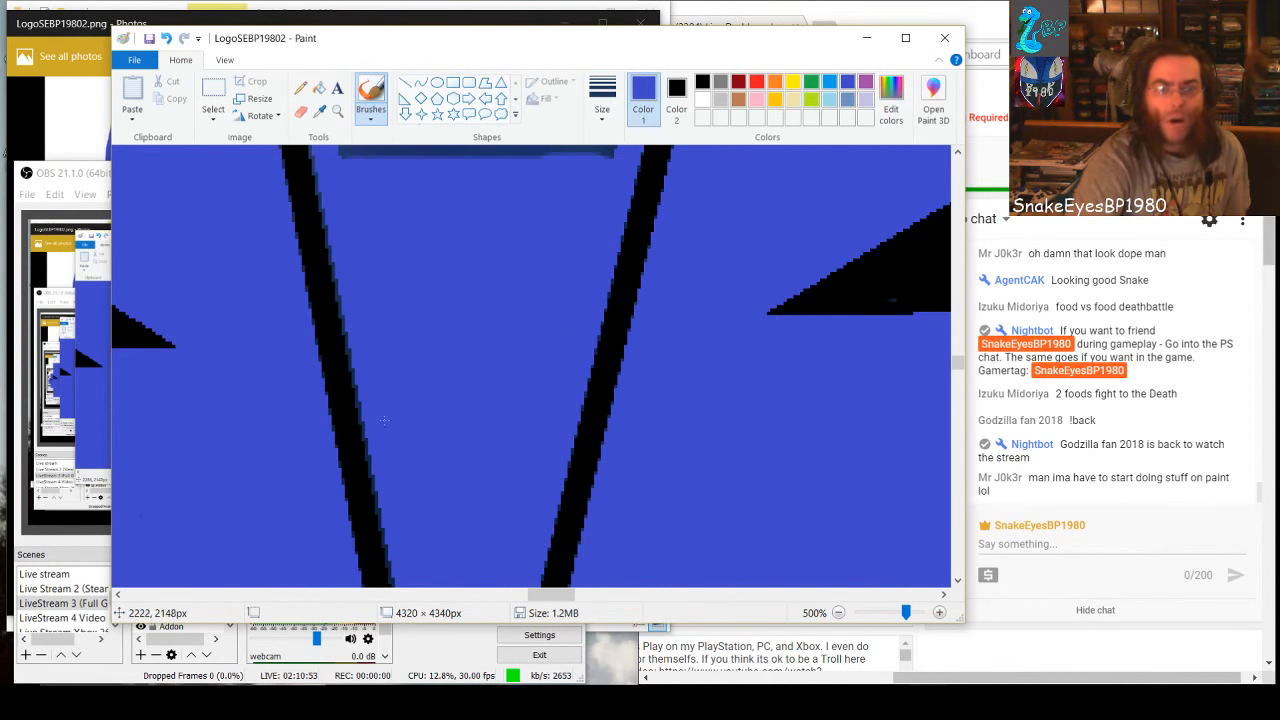
Cover the dark shading in the wedge section just above the nostrils with solid blue, out to both inner edges
{"action": "scroll", "coordinate": [381, 428], "scroll_direction": "up", "scroll_amount": 5}
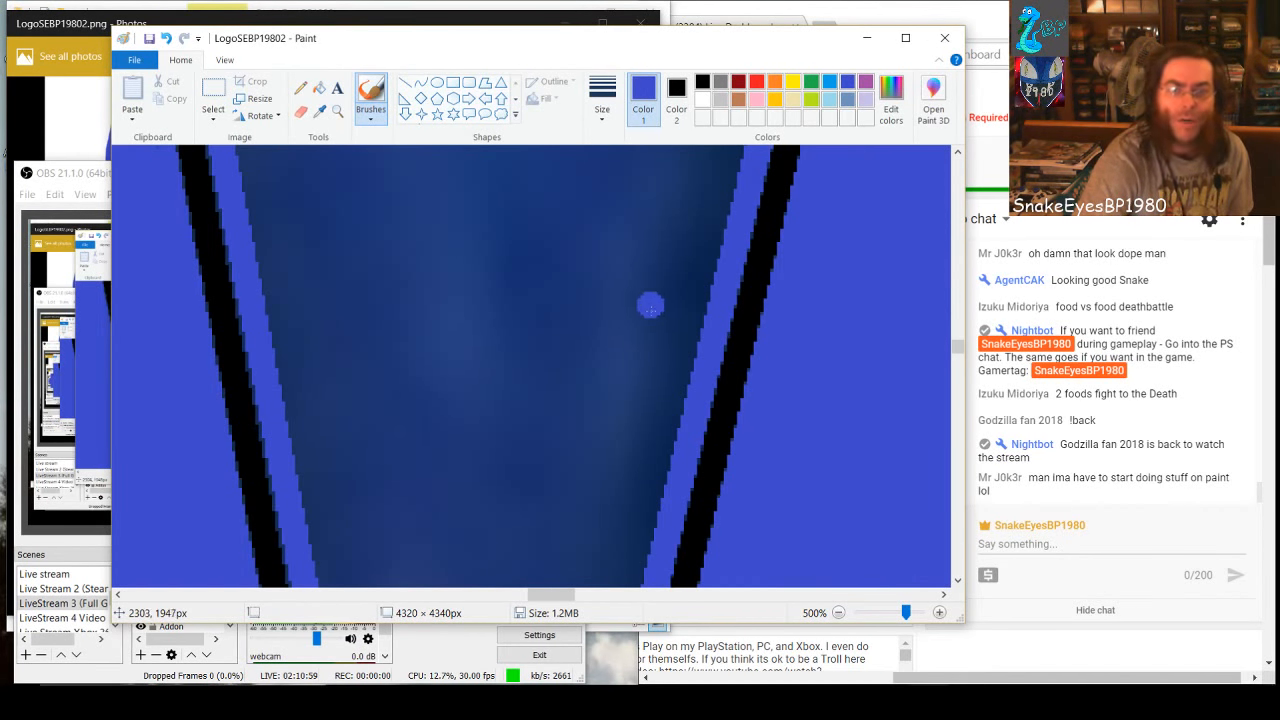
{"action": "scroll", "coordinate": [564, 365], "scroll_direction": "down", "scroll_amount": 3}
{"action": "mouse_move", "coordinate": [607, 477]}
{"action": "left_mouse_down"}
{"action": "mouse_move", "coordinate": [627, 342]}
{"action": "mouse_move", "coordinate": [578, 502]}
{"action": "mouse_move", "coordinate": [616, 346]}
{"action": "mouse_move", "coordinate": [563, 488]}
{"action": "mouse_move", "coordinate": [585, 345]}
{"action": "mouse_move", "coordinate": [534, 487]}
{"action": "mouse_move", "coordinate": [544, 348]}
{"action": "mouse_move", "coordinate": [504, 470]}
{"action": "mouse_move", "coordinate": [565, 326]}
{"action": "mouse_move", "coordinate": [492, 494]}
{"action": "mouse_move", "coordinate": [525, 325]}
{"action": "mouse_move", "coordinate": [474, 479]}
{"action": "mouse_move", "coordinate": [498, 326]}
{"action": "mouse_move", "coordinate": [442, 506]}
{"action": "mouse_move", "coordinate": [489, 316]}
{"action": "mouse_move", "coordinate": [427, 470]}
{"action": "mouse_move", "coordinate": [457, 316]}
{"action": "mouse_move", "coordinate": [406, 492]}
{"action": "mouse_move", "coordinate": [414, 373]}
{"action": "mouse_move", "coordinate": [385, 477]}
{"action": "mouse_move", "coordinate": [435, 339]}
{"action": "mouse_move", "coordinate": [354, 537]}
{"action": "mouse_move", "coordinate": [392, 341]}
{"action": "mouse_move", "coordinate": [403, 402]}
{"action": "mouse_move", "coordinate": [389, 435]}
{"action": "mouse_move", "coordinate": [392, 354]}
{"action": "mouse_move", "coordinate": [364, 455]}
{"action": "mouse_move", "coordinate": [341, 333]}
{"action": "mouse_move", "coordinate": [345, 450]}
{"action": "mouse_move", "coordinate": [337, 354]}
{"action": "mouse_move", "coordinate": [349, 429]}
{"action": "mouse_move", "coordinate": [347, 391]}
{"action": "mouse_move", "coordinate": [315, 297]}
{"action": "mouse_move", "coordinate": [340, 401]}
{"action": "mouse_move", "coordinate": [310, 300]}
{"action": "mouse_move", "coordinate": [309, 180]}
{"action": "mouse_move", "coordinate": [370, 341]}
{"action": "mouse_move", "coordinate": [352, 347]}
{"action": "mouse_move", "coordinate": [306, 226]}
{"action": "mouse_move", "coordinate": [368, 338]}
{"action": "mouse_move", "coordinate": [357, 259]}
{"action": "mouse_move", "coordinate": [378, 285]}
{"action": "mouse_move", "coordinate": [471, 328]}
{"action": "left_mouse_up"}
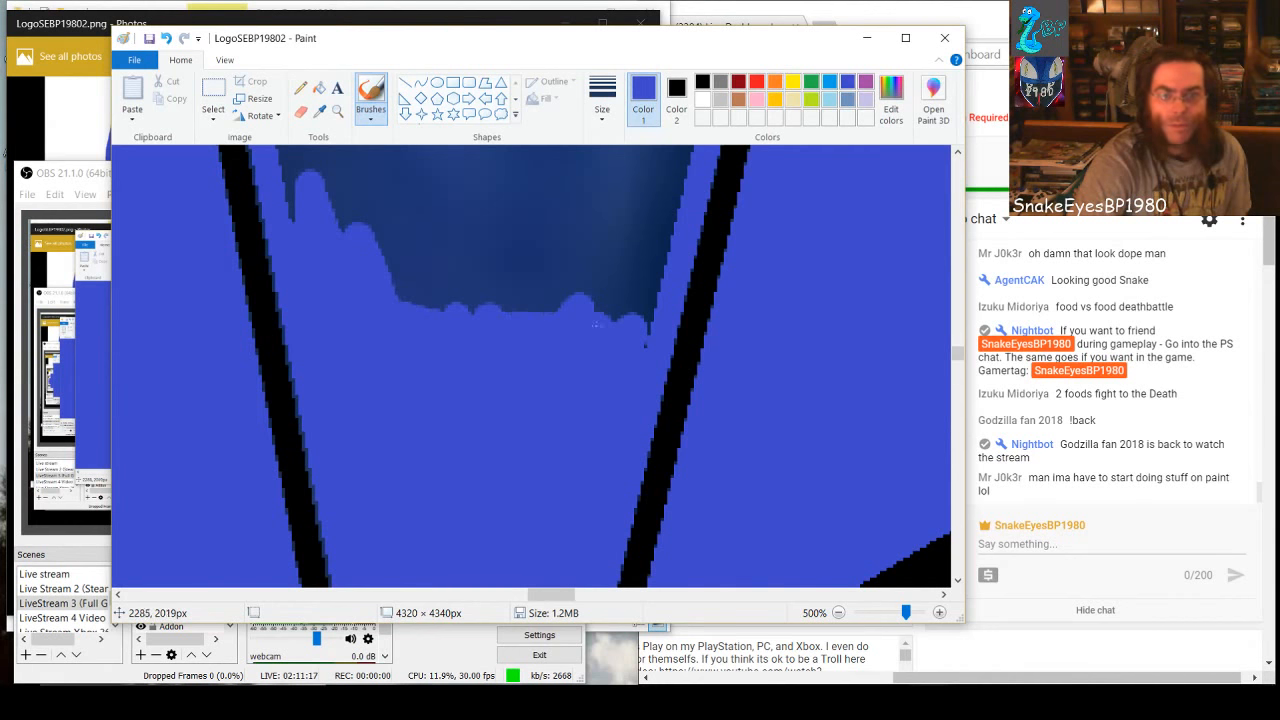
{"action": "mouse_move", "coordinate": [597, 325]}
{"action": "left_mouse_down"}
{"action": "mouse_move", "coordinate": [644, 298]}
{"action": "mouse_move", "coordinate": [629, 370]}
{"action": "mouse_move", "coordinate": [663, 217]}
{"action": "mouse_move", "coordinate": [615, 331]}
{"action": "mouse_move", "coordinate": [635, 210]}
{"action": "mouse_move", "coordinate": [579, 314]}
{"action": "mouse_move", "coordinate": [614, 225]}
{"action": "mouse_move", "coordinate": [533, 342]}
{"action": "mouse_move", "coordinate": [595, 205]}
{"action": "mouse_move", "coordinate": [543, 232]}
{"action": "mouse_move", "coordinate": [507, 300]}
{"action": "mouse_move", "coordinate": [585, 218]}
{"action": "mouse_move", "coordinate": [496, 277]}
{"action": "mouse_move", "coordinate": [531, 201]}
{"action": "mouse_move", "coordinate": [487, 298]}
{"action": "mouse_move", "coordinate": [475, 283]}
{"action": "mouse_move", "coordinate": [511, 205]}
{"action": "mouse_move", "coordinate": [423, 325]}
{"action": "mouse_move", "coordinate": [463, 231]}
{"action": "mouse_move", "coordinate": [401, 318]}
{"action": "mouse_move", "coordinate": [456, 207]}
{"action": "mouse_move", "coordinate": [396, 293]}
{"action": "mouse_move", "coordinate": [433, 218]}
{"action": "mouse_move", "coordinate": [413, 243]}
{"action": "mouse_move", "coordinate": [373, 251]}
{"action": "mouse_move", "coordinate": [454, 205]}
{"action": "mouse_move", "coordinate": [345, 218]}
{"action": "mouse_move", "coordinate": [295, 204]}
{"action": "mouse_move", "coordinate": [298, 227]}
{"action": "mouse_move", "coordinate": [294, 206]}
{"action": "mouse_move", "coordinate": [684, 199]}
{"action": "mouse_move", "coordinate": [432, 181]}
{"action": "mouse_move", "coordinate": [300, 192]}
{"action": "mouse_move", "coordinate": [301, 178]}
{"action": "mouse_move", "coordinate": [680, 168]}
{"action": "mouse_move", "coordinate": [668, 203]}
{"action": "mouse_move", "coordinate": [304, 161]}
{"action": "mouse_move", "coordinate": [289, 172]}
{"action": "mouse_move", "coordinate": [283, 153]}
{"action": "mouse_move", "coordinate": [284, 173]}
{"action": "mouse_move", "coordinate": [311, 152]}
{"action": "mouse_move", "coordinate": [299, 150]}
{"action": "mouse_move", "coordinate": [688, 148]}
{"action": "left_mouse_up"}
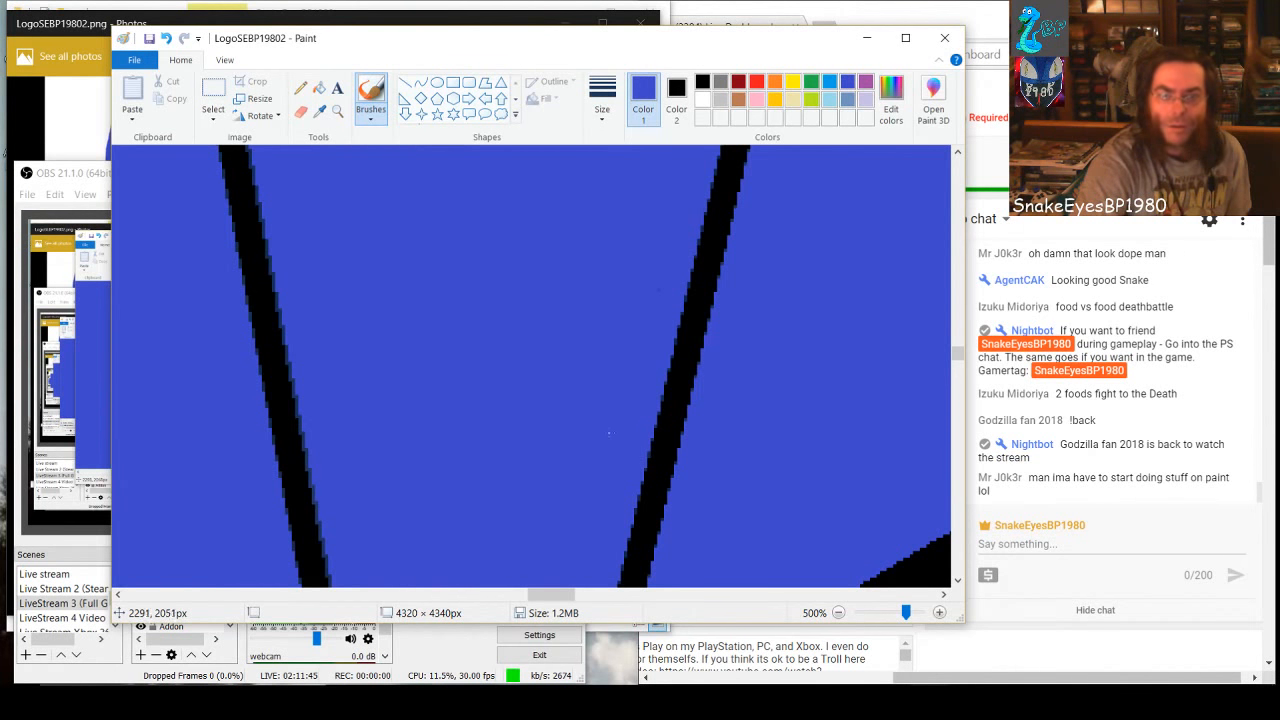
In the next wedge section up, paint a blue strip across the dark shading and fill in the right-hand part below it
{"action": "scroll", "coordinate": [467, 385], "scroll_direction": "up", "scroll_amount": 3}
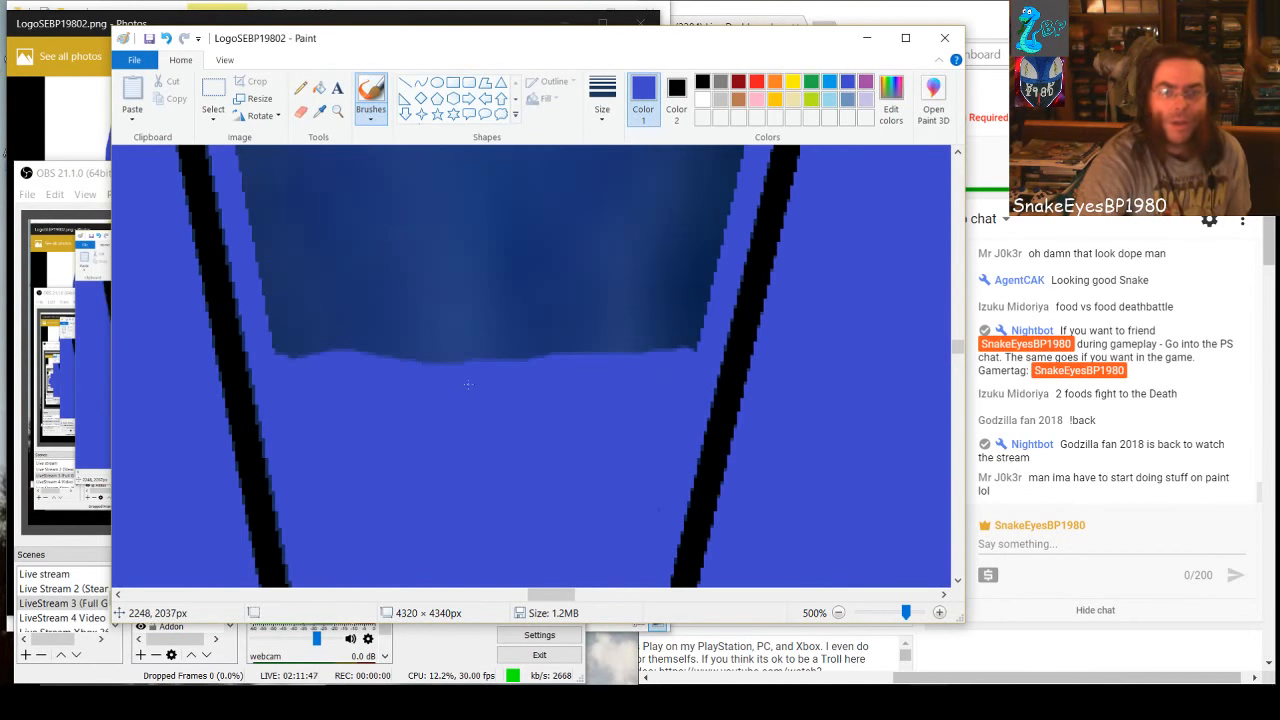
{"action": "scroll", "coordinate": [467, 385], "scroll_direction": "up", "scroll_amount": 2}
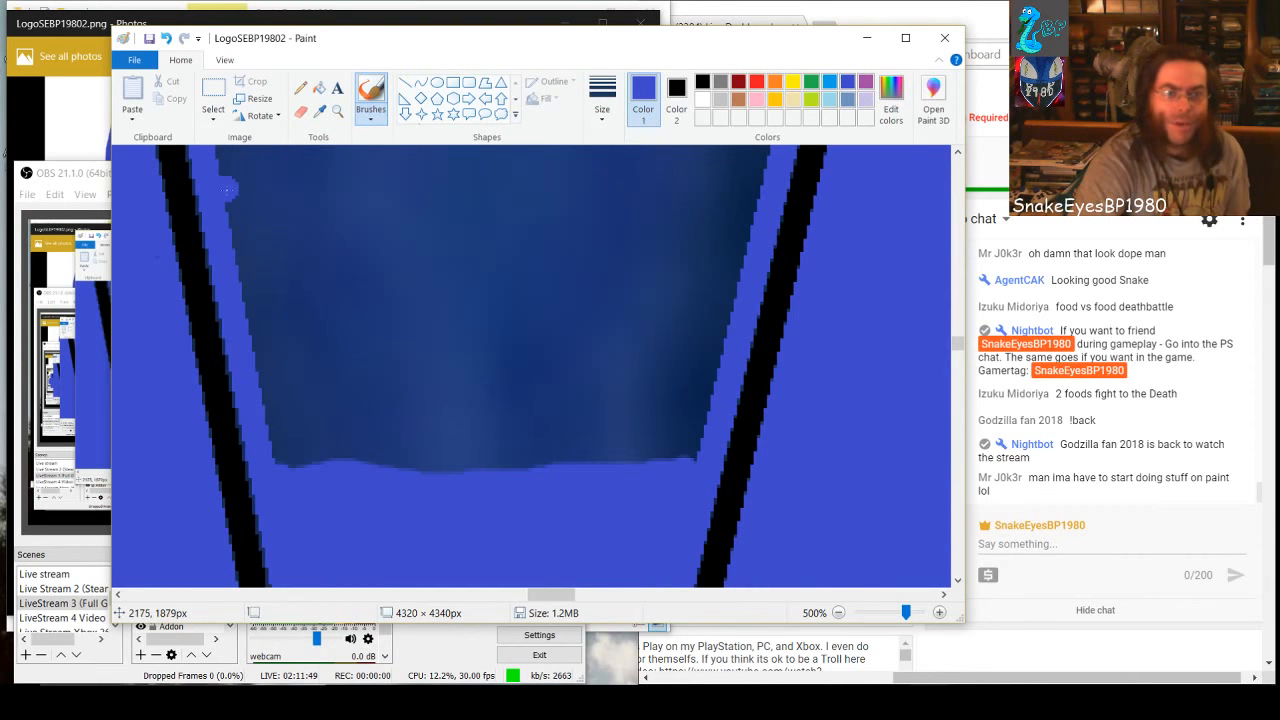
{"action": "mouse_move", "coordinate": [227, 189]}
{"action": "left_mouse_down"}
{"action": "mouse_move", "coordinate": [542, 190]}
{"action": "mouse_move", "coordinate": [633, 205]}
{"action": "mouse_move", "coordinate": [757, 189]}
{"action": "mouse_move", "coordinate": [532, 170]}
{"action": "left_mouse_up"}
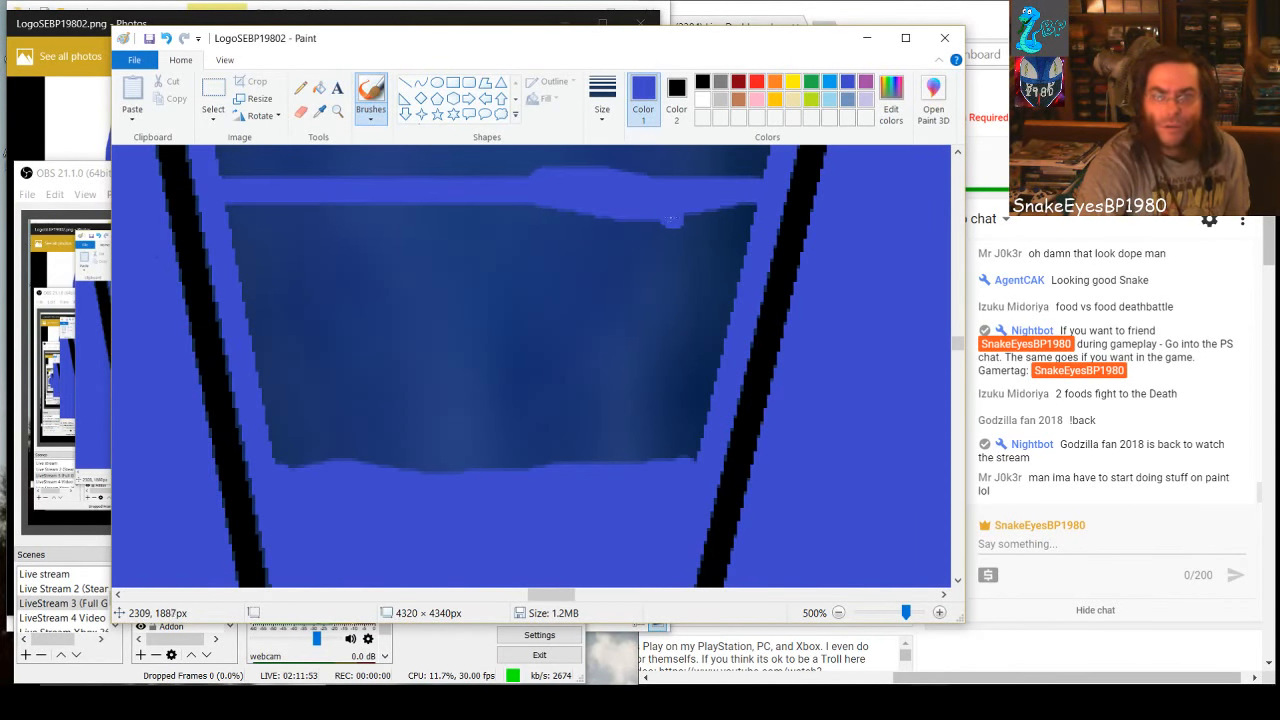
{"action": "mouse_move", "coordinate": [672, 218]}
{"action": "left_mouse_down"}
{"action": "mouse_move", "coordinate": [633, 457]}
{"action": "mouse_move", "coordinate": [677, 197]}
{"action": "mouse_move", "coordinate": [667, 443]}
{"action": "mouse_move", "coordinate": [700, 233]}
{"action": "mouse_move", "coordinate": [731, 200]}
{"action": "mouse_move", "coordinate": [731, 245]}
{"action": "left_mouse_up"}
{"action": "mouse_move", "coordinate": [741, 197]}
{"action": "left_mouse_down"}
{"action": "mouse_move", "coordinate": [730, 270]}
{"action": "mouse_move", "coordinate": [715, 235]}
{"action": "left_mouse_up"}
{"action": "mouse_move", "coordinate": [693, 387]}
{"action": "left_mouse_down"}
{"action": "mouse_move", "coordinate": [684, 428]}
{"action": "mouse_move", "coordinate": [721, 333]}
{"action": "mouse_move", "coordinate": [682, 468]}
{"action": "mouse_move", "coordinate": [602, 453]}
{"action": "mouse_move", "coordinate": [652, 223]}
{"action": "mouse_move", "coordinate": [603, 484]}
{"action": "mouse_move", "coordinate": [622, 437]}
{"action": "mouse_move", "coordinate": [629, 234]}
{"action": "mouse_move", "coordinate": [580, 470]}
{"action": "left_mouse_up"}
{"action": "mouse_move", "coordinate": [630, 211]}
{"action": "left_mouse_down"}
{"action": "mouse_move", "coordinate": [597, 248]}
{"action": "mouse_move", "coordinate": [554, 435]}
{"action": "left_mouse_up"}
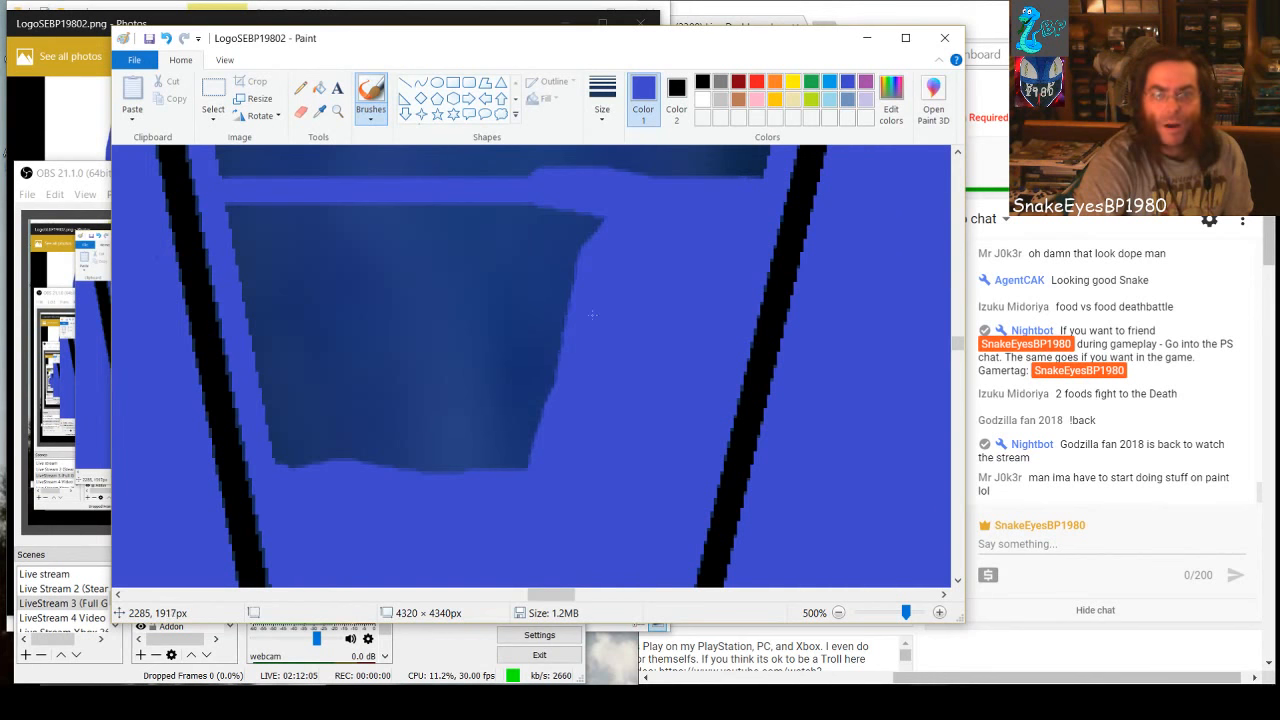
At 50% zoom, brush a curved blue stroke inward from the upper-left corner of the dark wedge
{"action": "scroll", "coordinate": [577, 427], "scroll_direction": "up", "scroll_amount": 10}
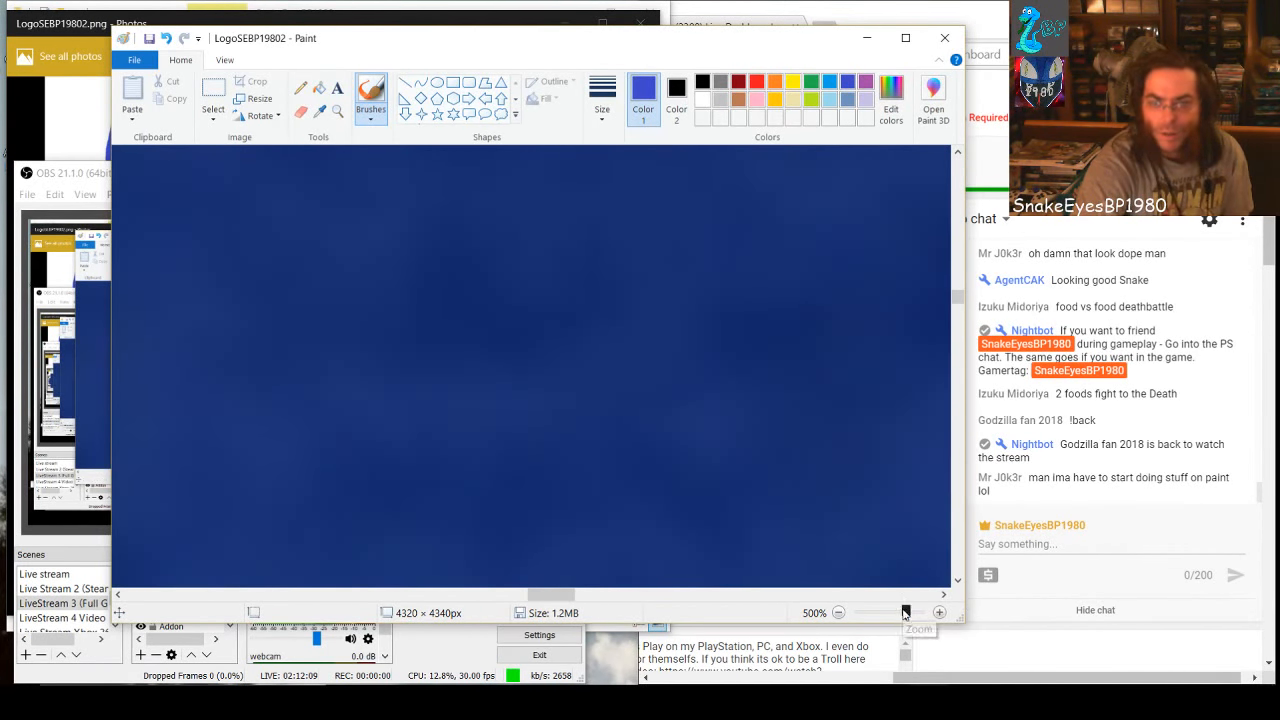
{"action": "left_click_drag", "start_coordinate": [905, 612], "coordinate": [886, 614]}
{"action": "scroll", "coordinate": [480, 483], "scroll_direction": "up", "scroll_amount": 6}
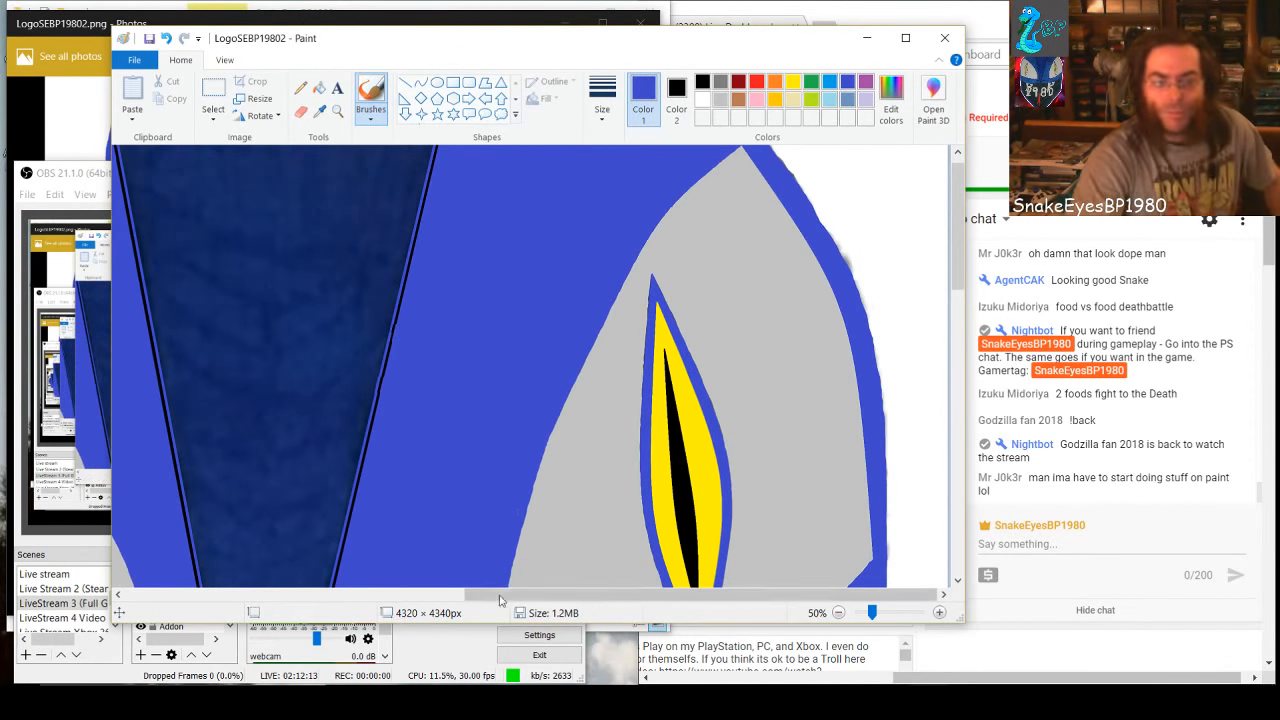
{"action": "left_click_drag", "start_coordinate": [483, 597], "coordinate": [409, 604]}
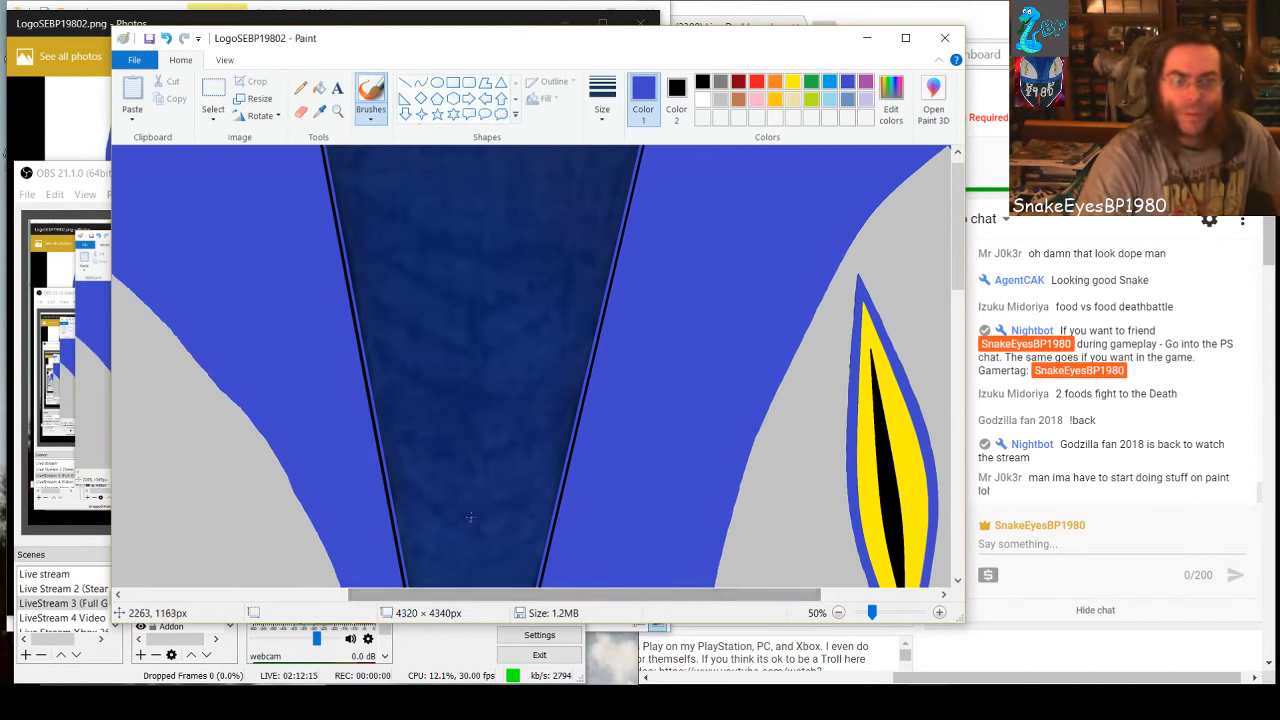
{"action": "scroll", "coordinate": [476, 487], "scroll_direction": "up", "scroll_amount": 1}
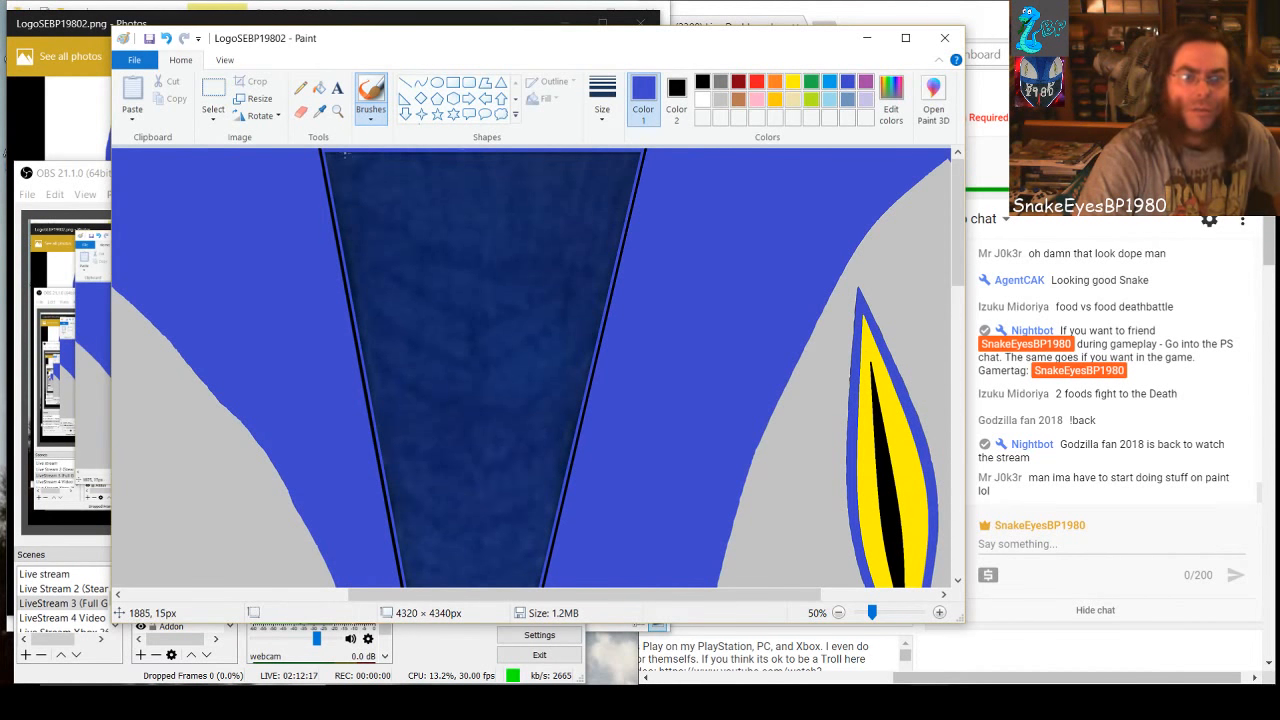
{"action": "left_click_drag", "start_coordinate": [340, 155], "coordinate": [400, 230]}
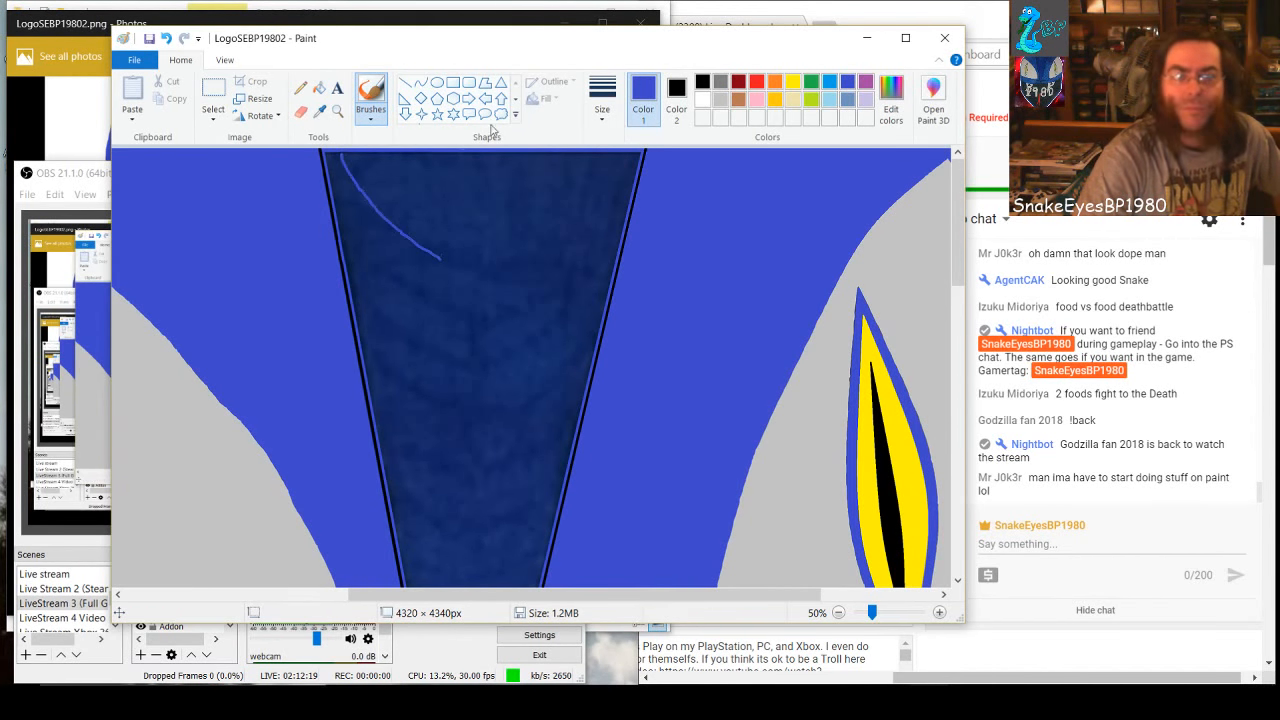
Draw a filled rectangle of about 845 × 251 px across the wedge's upper end and set its fill to the surrounding blue
{"action": "left_click", "coordinate": [454, 83]}
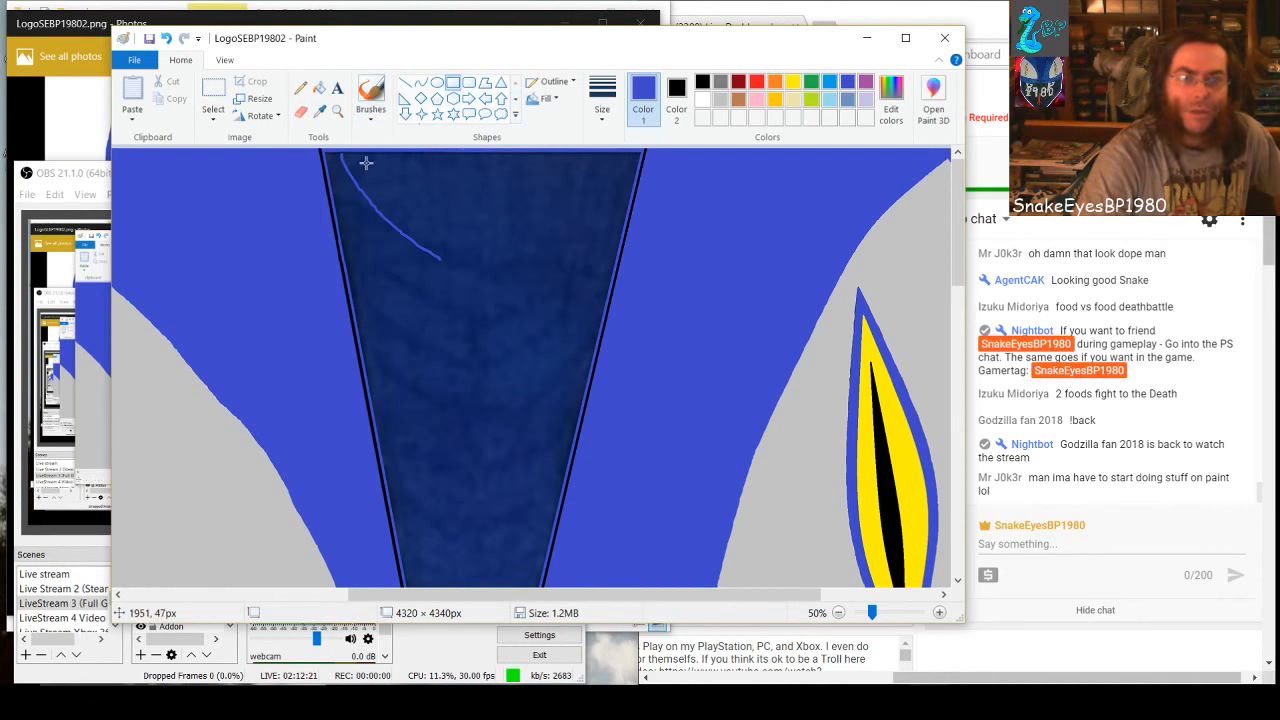
{"action": "left_click_drag", "start_coordinate": [342, 155], "coordinate": [621, 236]}
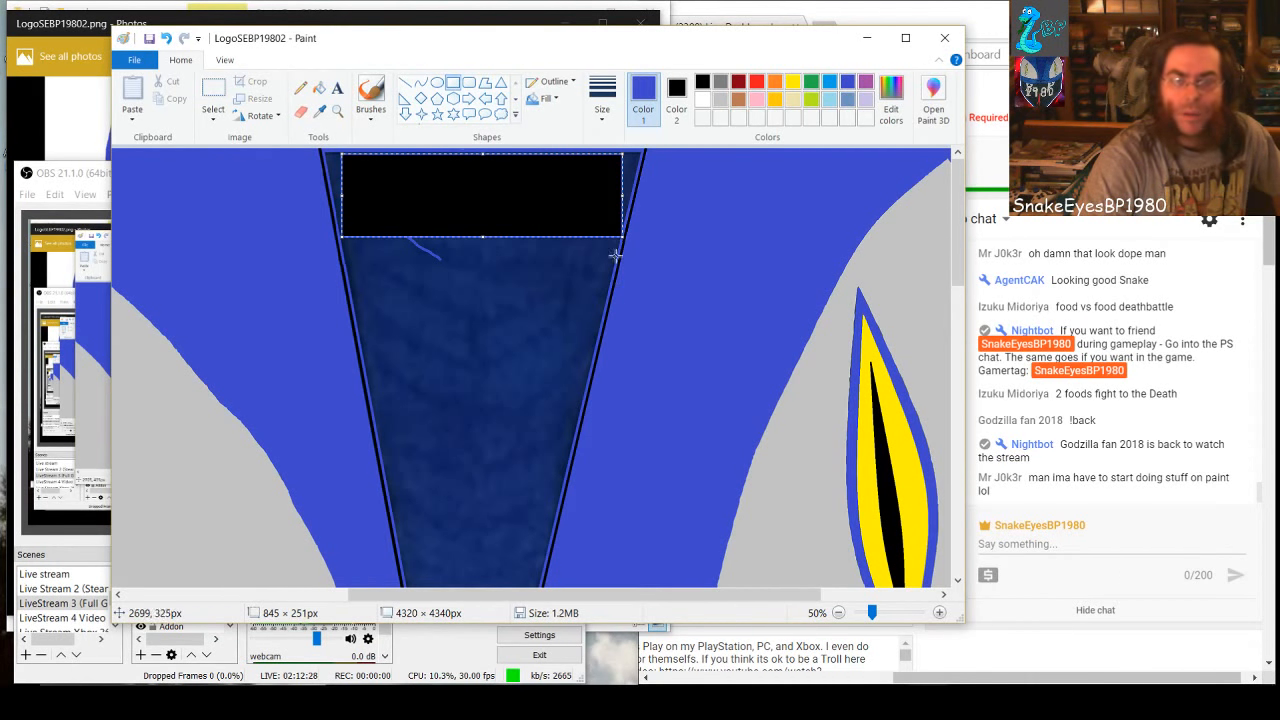
{"action": "left_click", "coordinate": [676, 100]}
{"action": "left_click", "coordinate": [717, 86]}
{"action": "left_click", "coordinate": [829, 100]}
{"action": "left_click", "coordinate": [847, 82]}
{"action": "left_click", "coordinate": [829, 82]}
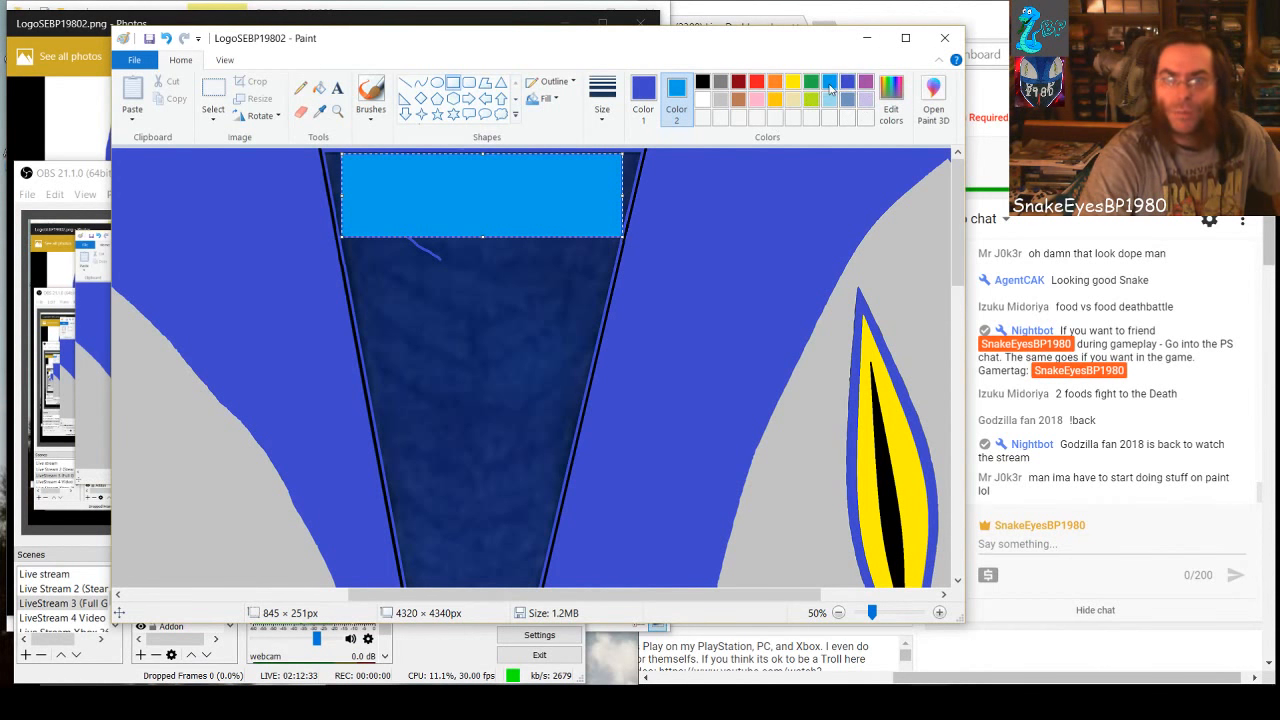
{"action": "left_click", "coordinate": [847, 82]}
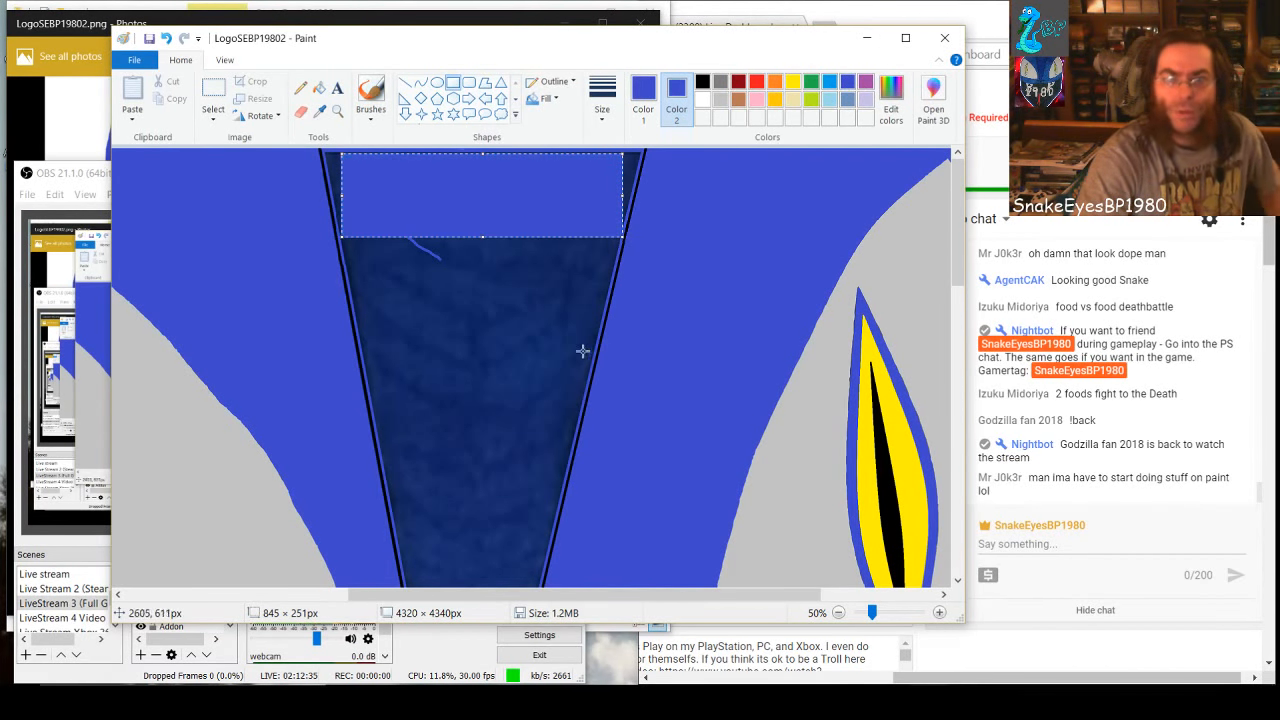
Draw a filled blue rectangle of about 631 × 483 px over the wedge's dark shading, directly below the existing blue rectangle
{"action": "left_click", "coordinate": [503, 309]}
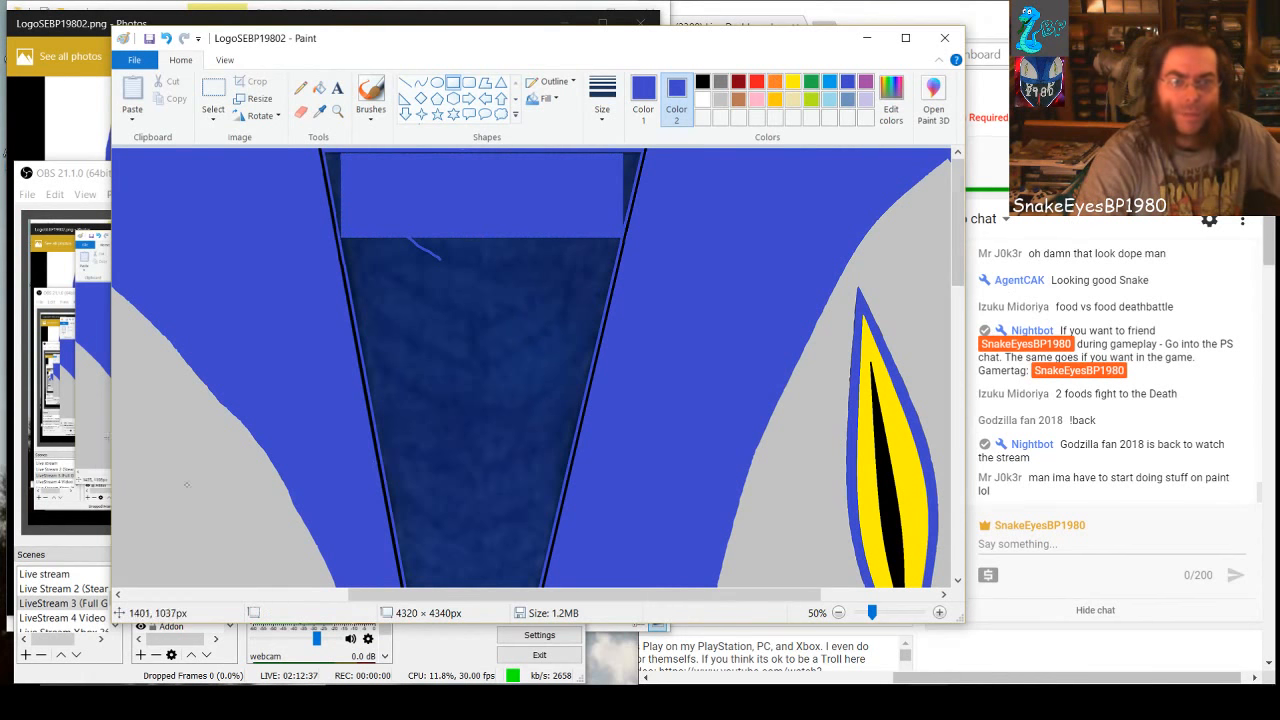
{"action": "left_click_drag", "start_coordinate": [375, 238], "coordinate": [583, 395]}
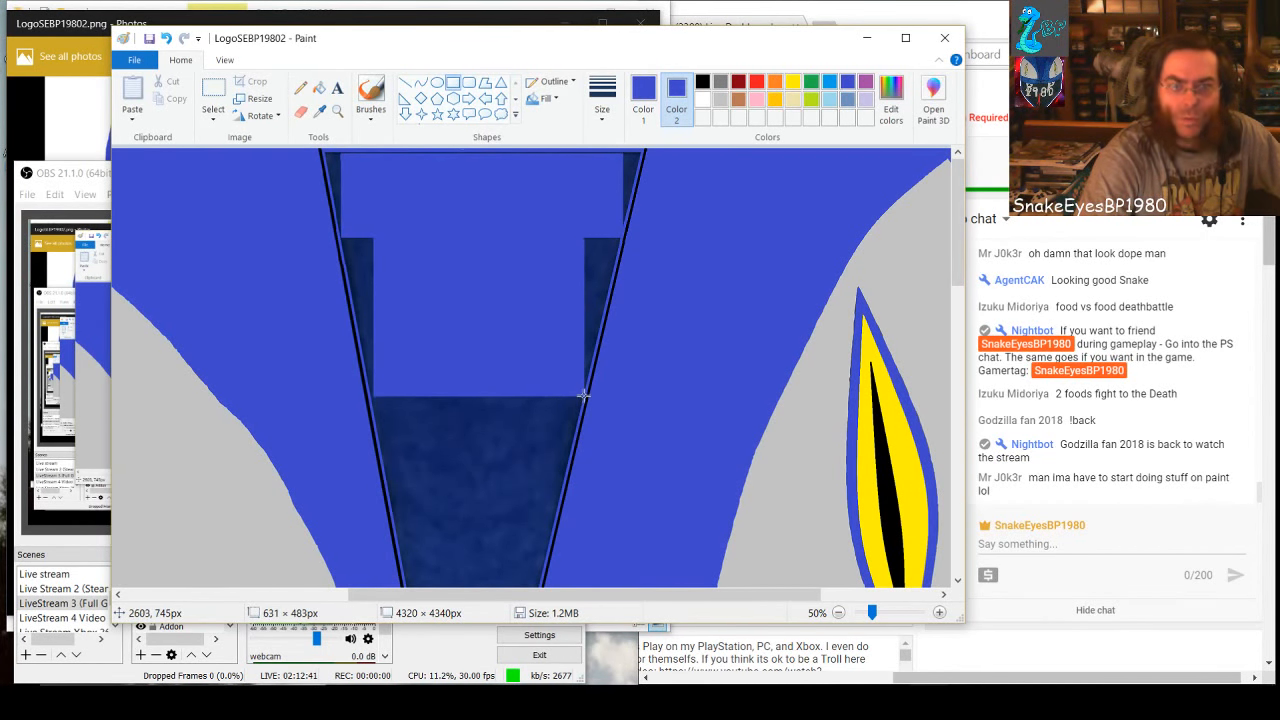
{"action": "left_click", "coordinate": [512, 458]}
Draw a filled blue rectangle 263 px wide down the wedge's middle below the previous one and stretch it to about 887 px tall
{"action": "left_click_drag", "start_coordinate": [433, 391], "coordinate": [521, 596]}
{"action": "scroll", "coordinate": [514, 549], "scroll_direction": "down", "scroll_amount": 3}
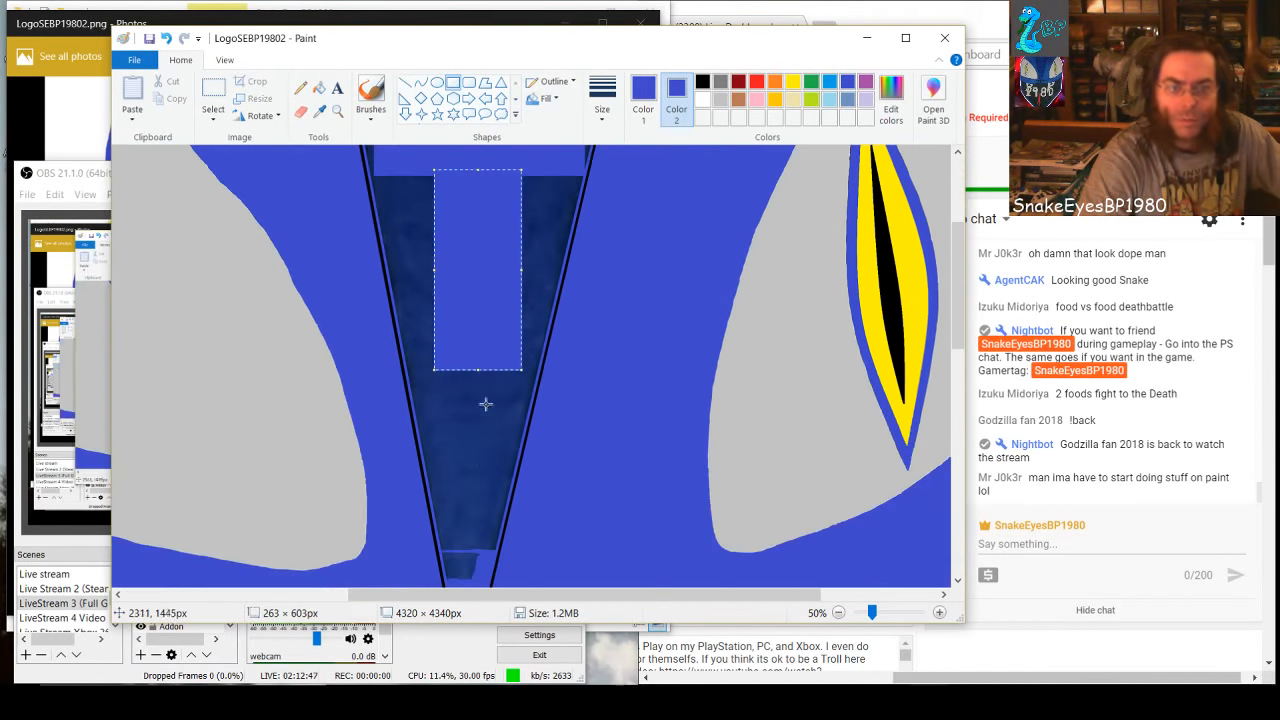
{"action": "left_click_drag", "start_coordinate": [465, 342], "coordinate": [470, 462]}
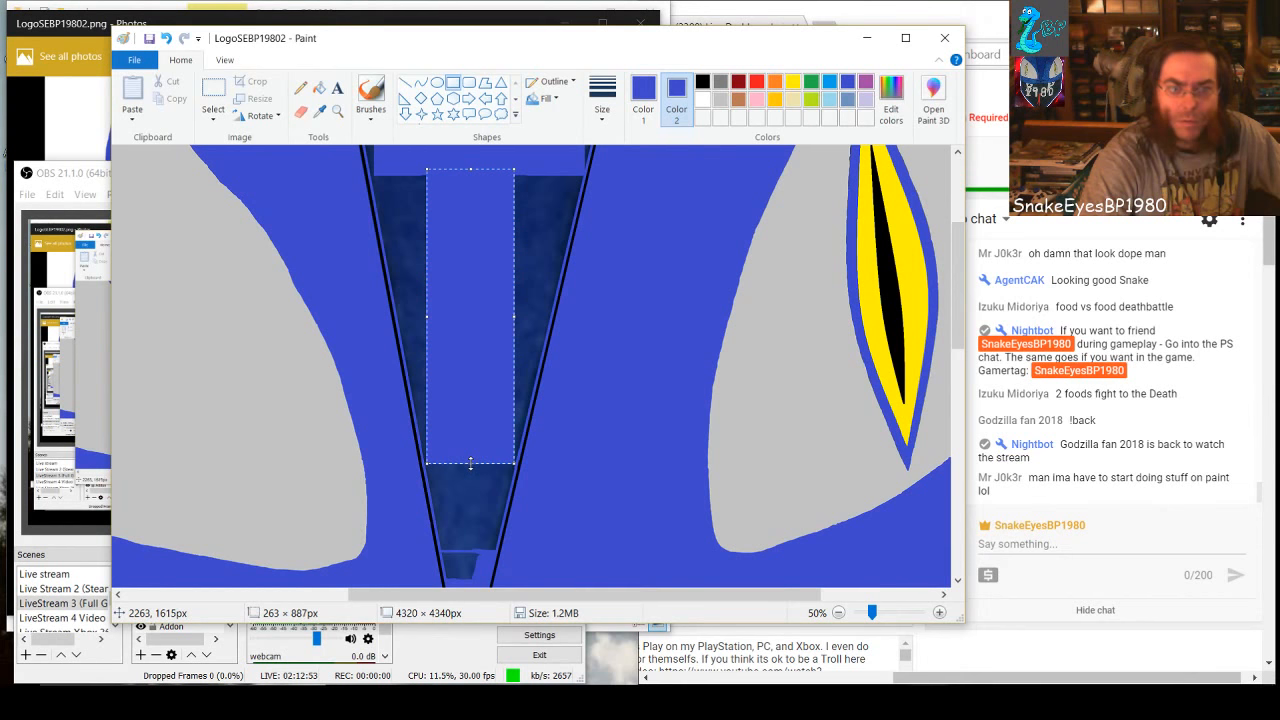
{"action": "scroll", "coordinate": [499, 387], "scroll_direction": "up", "scroll_amount": 5}
{"action": "left_click", "coordinate": [537, 443]}
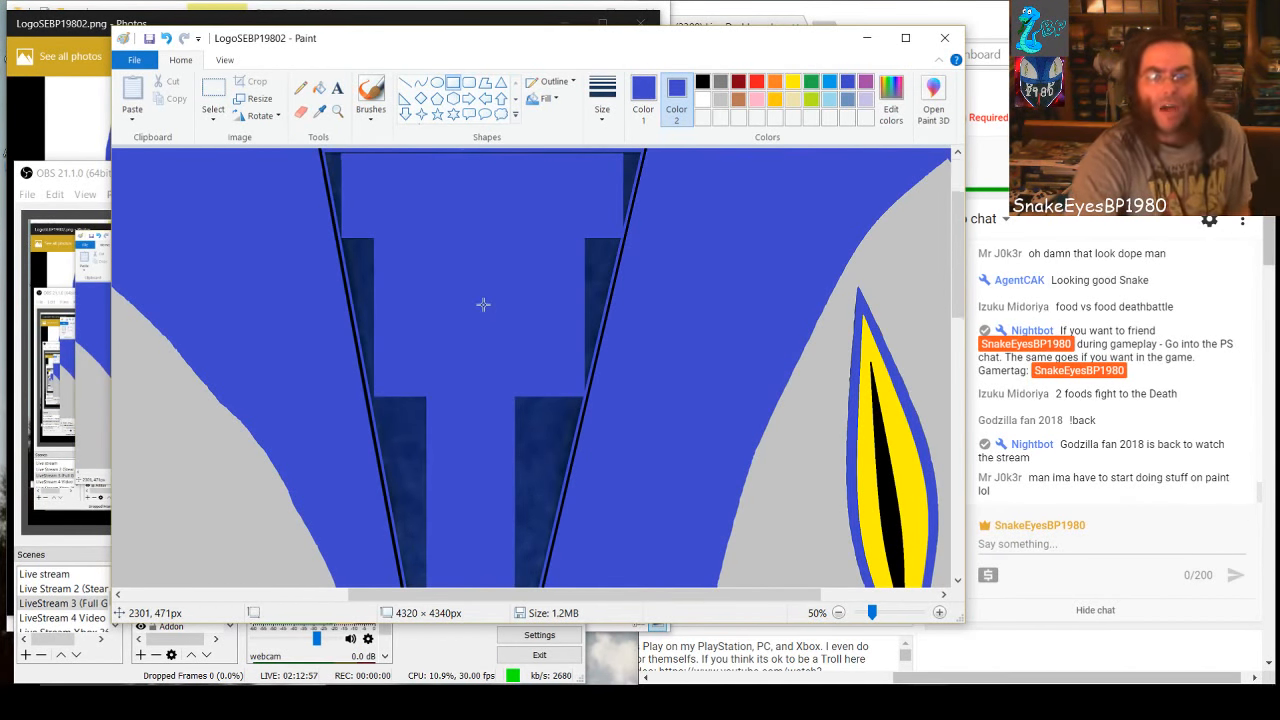
At 500% zoom, brush solid blue along the left edge of the small dark patch beneath the blue strip near the wedge's lower end
{"action": "scroll", "coordinate": [508, 363], "scroll_direction": "down", "scroll_amount": 5}
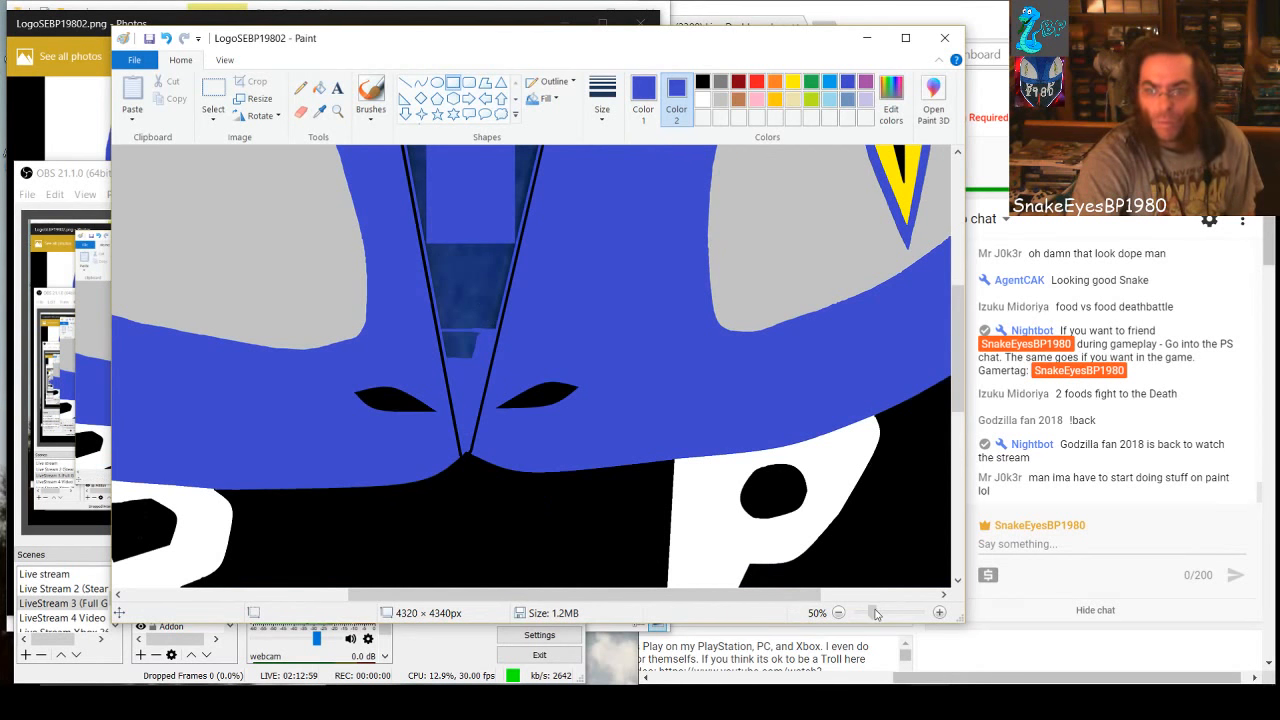
{"action": "left_click_drag", "start_coordinate": [892, 613], "coordinate": [904, 613]}
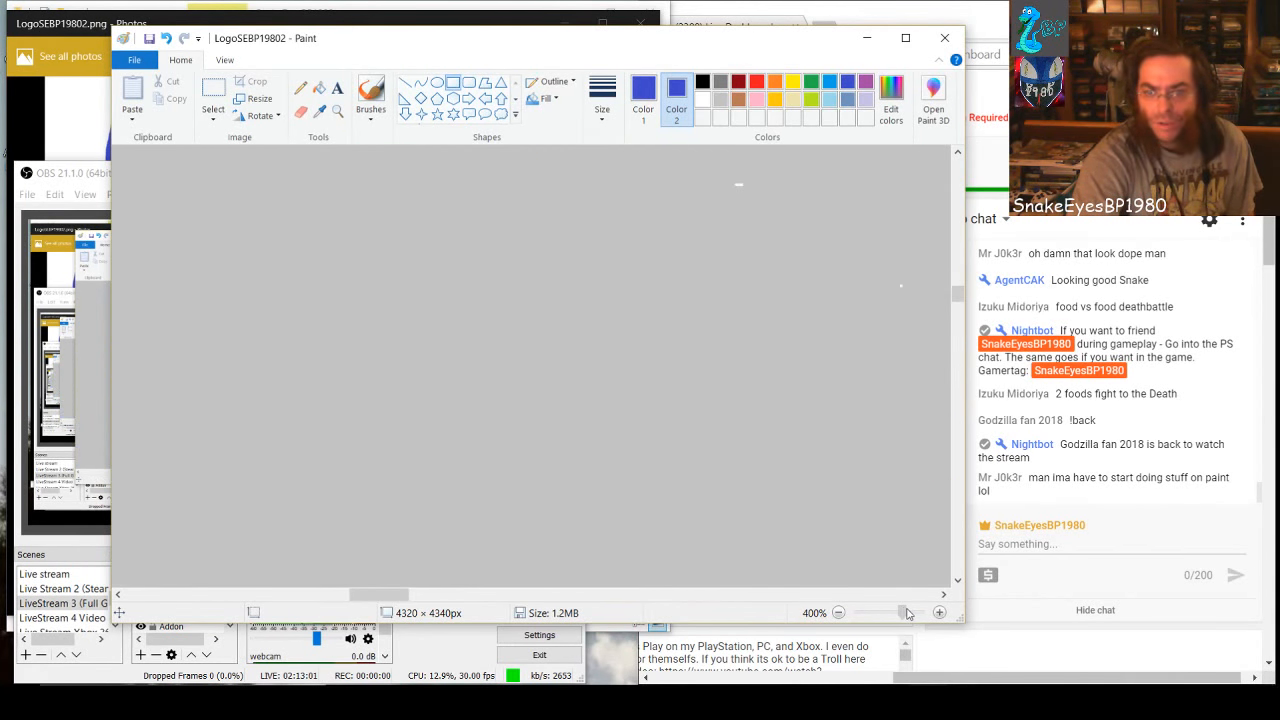
{"action": "left_click_drag", "start_coordinate": [373, 594], "coordinate": [542, 588]}
{"action": "scroll", "coordinate": [526, 503], "scroll_direction": "down", "scroll_amount": 5}
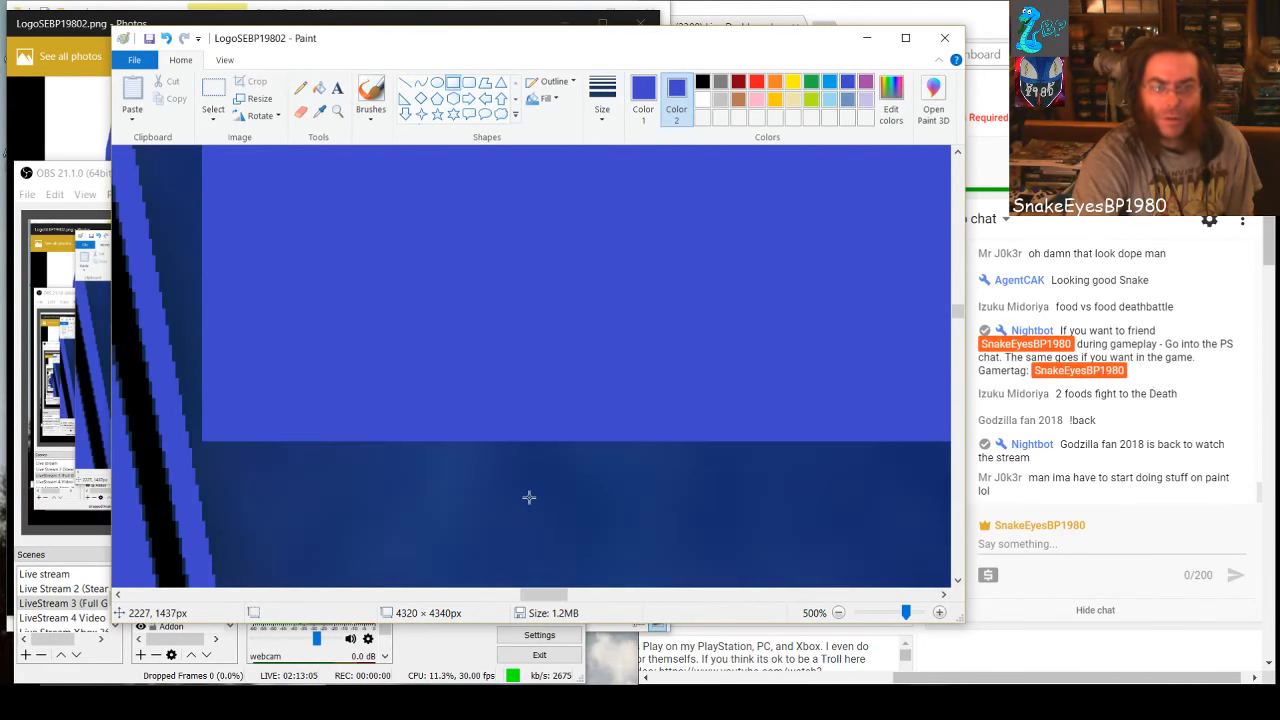
{"action": "scroll", "coordinate": [531, 496], "scroll_direction": "down", "scroll_amount": 5}
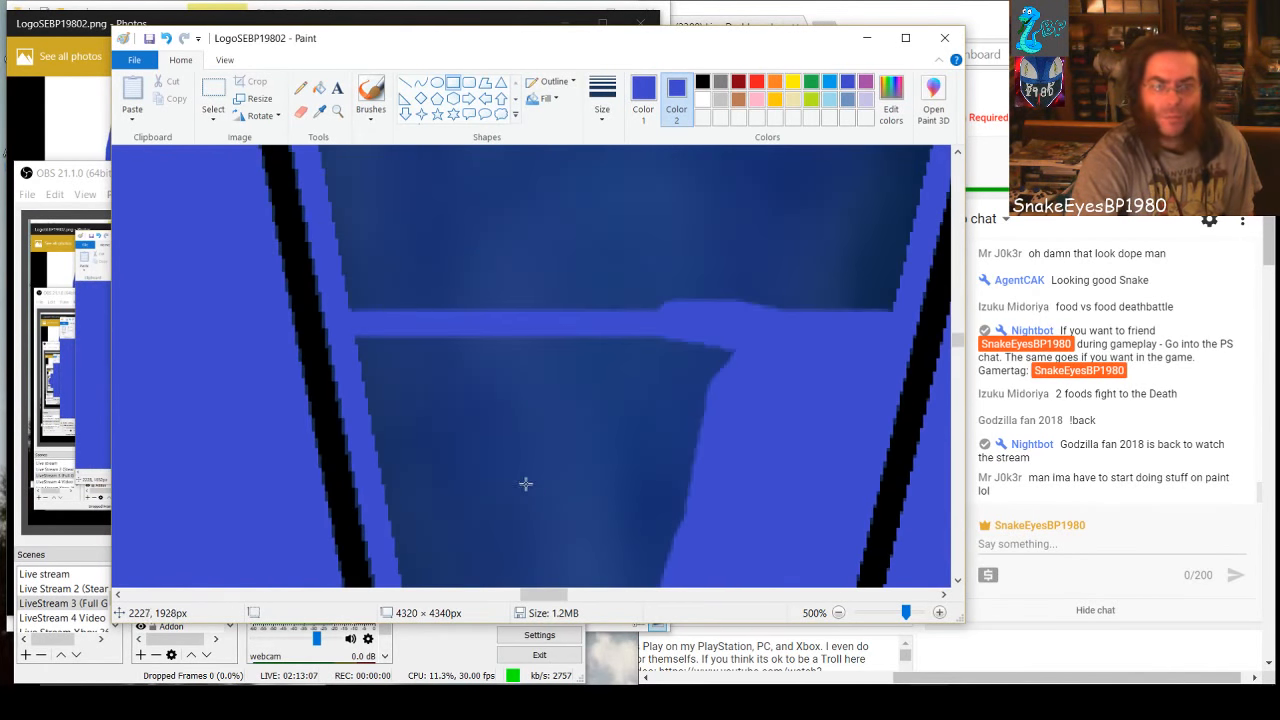
{"action": "scroll", "coordinate": [519, 479], "scroll_direction": "down", "scroll_amount": 3}
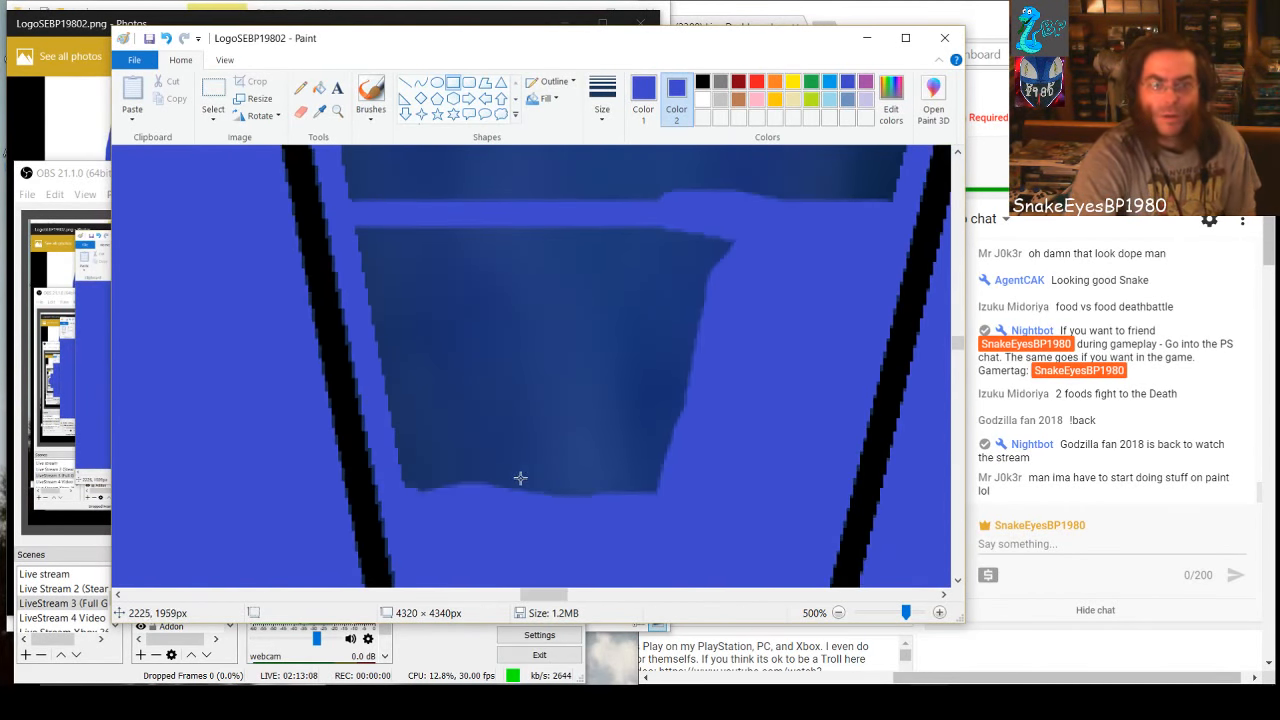
{"action": "left_click", "coordinate": [369, 100]}
{"action": "left_click_drag", "start_coordinate": [363, 262], "coordinate": [430, 418]}
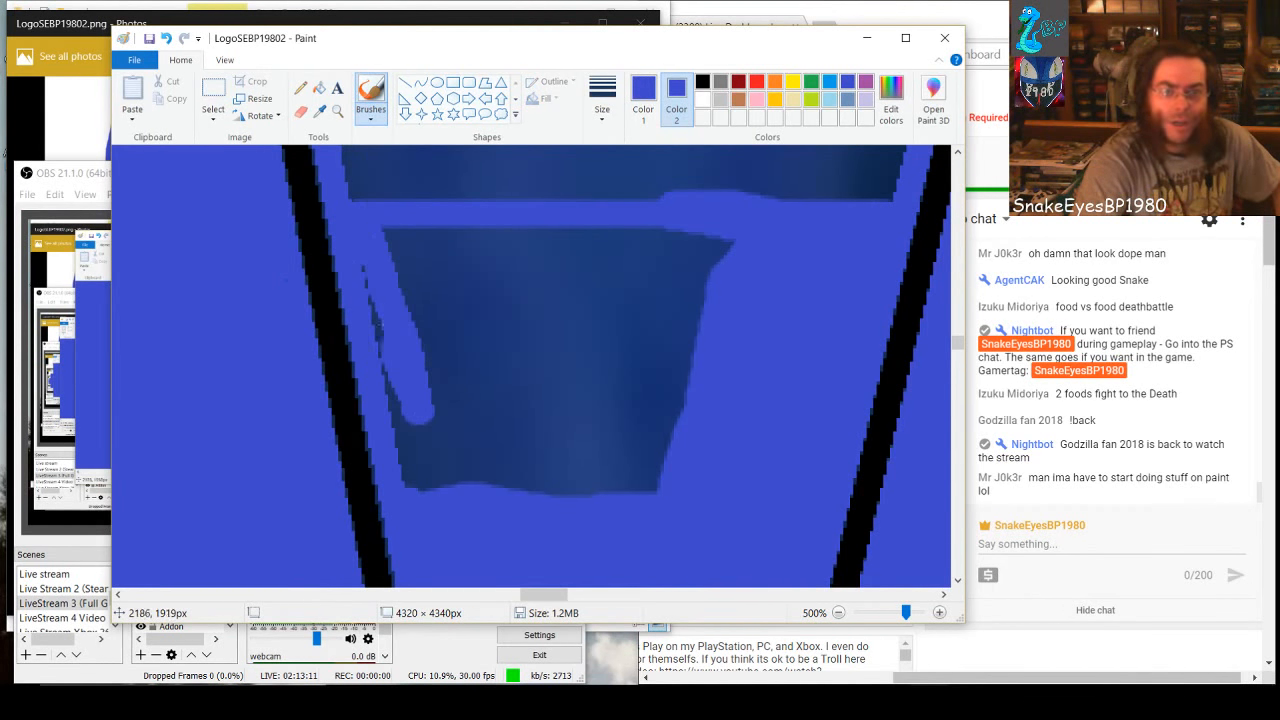
{"action": "mouse_move", "coordinate": [381, 362]}
{"action": "left_mouse_down"}
{"action": "mouse_move", "coordinate": [425, 470]}
{"action": "mouse_move", "coordinate": [401, 442]}
{"action": "left_mouse_up"}
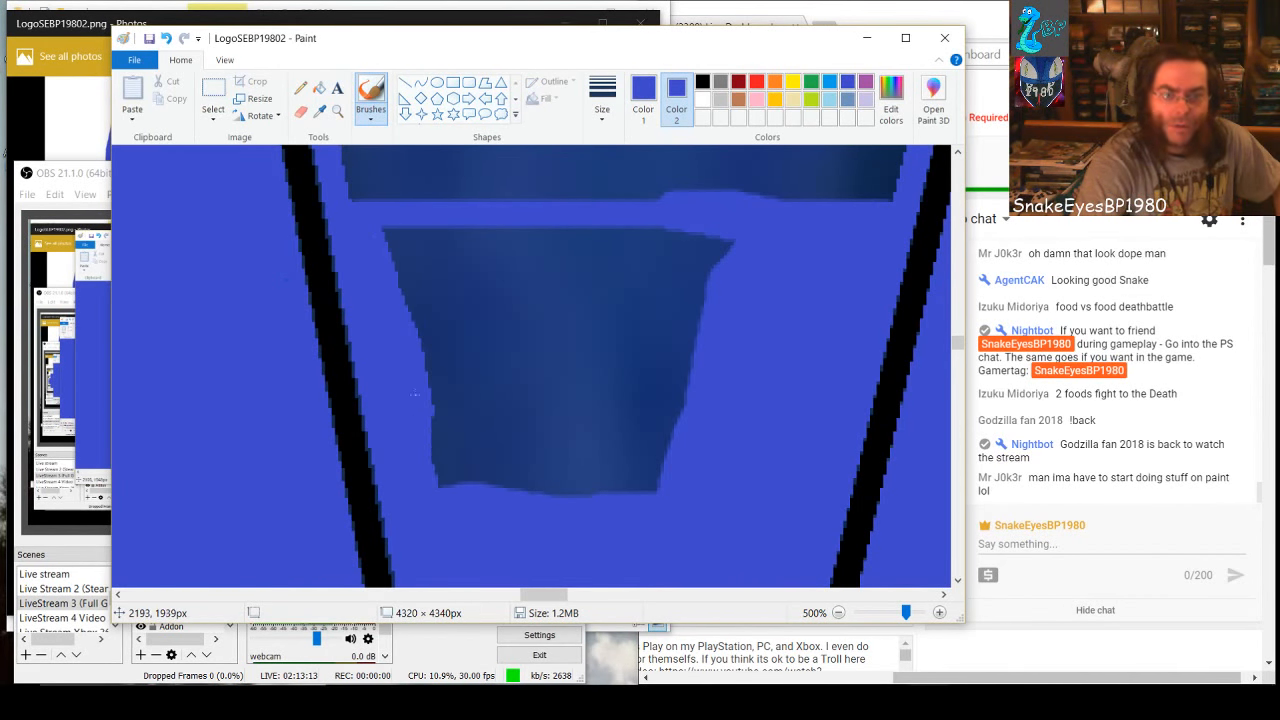
Brush solid blue over the rest of the small dark patch beneath the strip, including the leftover slivers and specks
{"action": "mouse_move", "coordinate": [415, 393]}
{"action": "left_mouse_down"}
{"action": "mouse_move", "coordinate": [451, 483]}
{"action": "mouse_move", "coordinate": [385, 227]}
{"action": "mouse_move", "coordinate": [502, 516]}
{"action": "mouse_move", "coordinate": [419, 355]}
{"action": "mouse_move", "coordinate": [440, 349]}
{"action": "mouse_move", "coordinate": [508, 473]}
{"action": "mouse_move", "coordinate": [647, 491]}
{"action": "mouse_move", "coordinate": [536, 485]}
{"action": "mouse_move", "coordinate": [629, 482]}
{"action": "mouse_move", "coordinate": [642, 465]}
{"action": "mouse_move", "coordinate": [562, 472]}
{"action": "mouse_move", "coordinate": [674, 452]}
{"action": "mouse_move", "coordinate": [672, 352]}
{"action": "mouse_move", "coordinate": [692, 272]}
{"action": "mouse_move", "coordinate": [728, 220]}
{"action": "left_mouse_up"}
{"action": "mouse_move", "coordinate": [675, 403]}
{"action": "left_mouse_down"}
{"action": "mouse_move", "coordinate": [641, 422]}
{"action": "mouse_move", "coordinate": [648, 404]}
{"action": "mouse_move", "coordinate": [659, 451]}
{"action": "mouse_move", "coordinate": [657, 354]}
{"action": "mouse_move", "coordinate": [692, 233]}
{"action": "mouse_move", "coordinate": [637, 355]}
{"action": "mouse_move", "coordinate": [610, 483]}
{"action": "mouse_move", "coordinate": [633, 296]}
{"action": "mouse_move", "coordinate": [657, 230]}
{"action": "mouse_move", "coordinate": [665, 247]}
{"action": "mouse_move", "coordinate": [584, 474]}
{"action": "mouse_move", "coordinate": [630, 213]}
{"action": "mouse_move", "coordinate": [557, 490]}
{"action": "mouse_move", "coordinate": [590, 221]}
{"action": "left_mouse_up"}
{"action": "mouse_move", "coordinate": [530, 436]}
{"action": "left_mouse_down"}
{"action": "mouse_move", "coordinate": [563, 428]}
{"action": "mouse_move", "coordinate": [563, 406]}
{"action": "mouse_move", "coordinate": [533, 495]}
{"action": "mouse_move", "coordinate": [453, 232]}
{"action": "mouse_move", "coordinate": [475, 307]}
{"action": "left_mouse_up"}
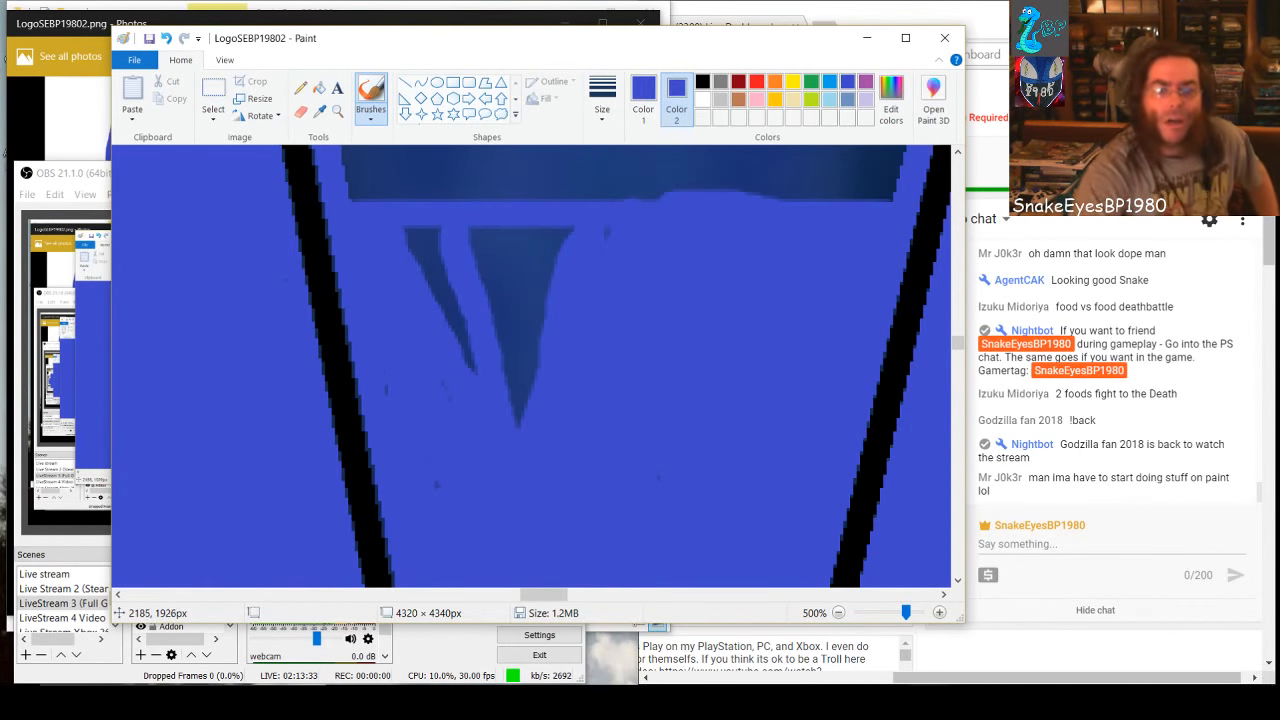
{"action": "mouse_move", "coordinate": [441, 348]}
{"action": "left_mouse_down"}
{"action": "mouse_move", "coordinate": [449, 295]}
{"action": "mouse_move", "coordinate": [421, 229]}
{"action": "left_mouse_up"}
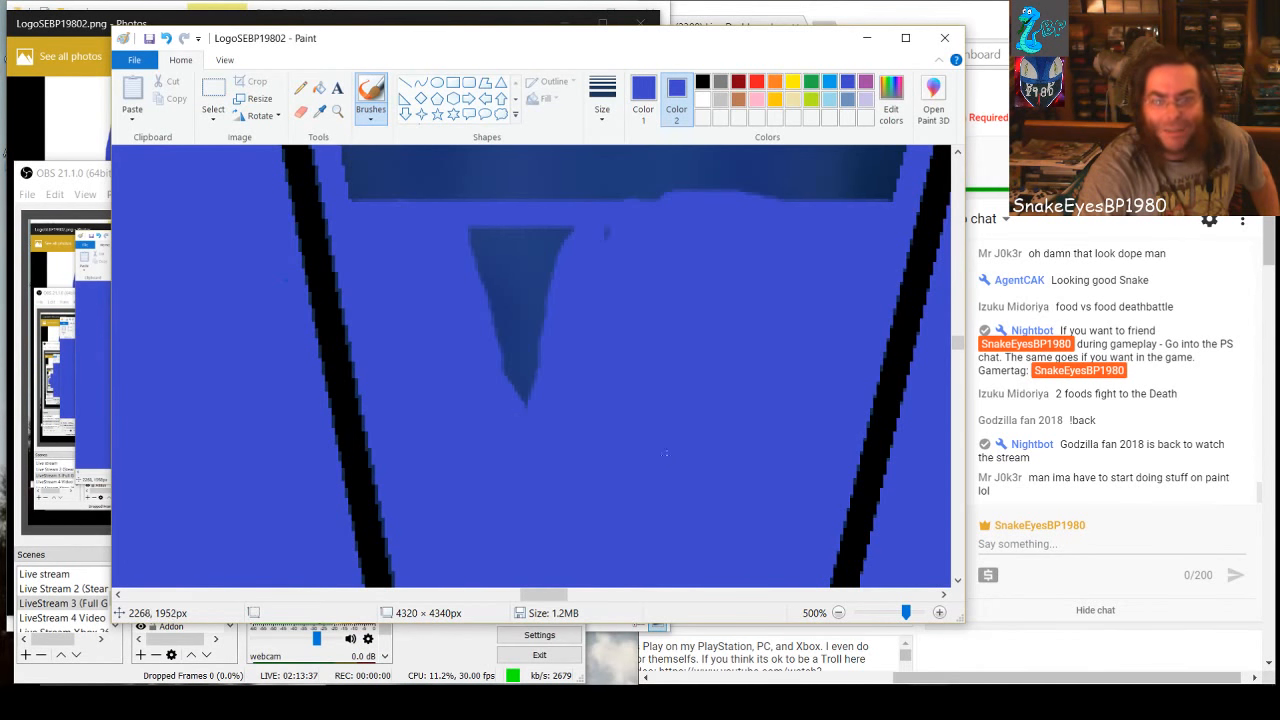
{"action": "mouse_move", "coordinate": [597, 208]}
{"action": "left_mouse_down"}
{"action": "mouse_move", "coordinate": [561, 227]}
{"action": "mouse_move", "coordinate": [537, 394]}
{"action": "mouse_move", "coordinate": [535, 210]}
{"action": "left_mouse_up"}
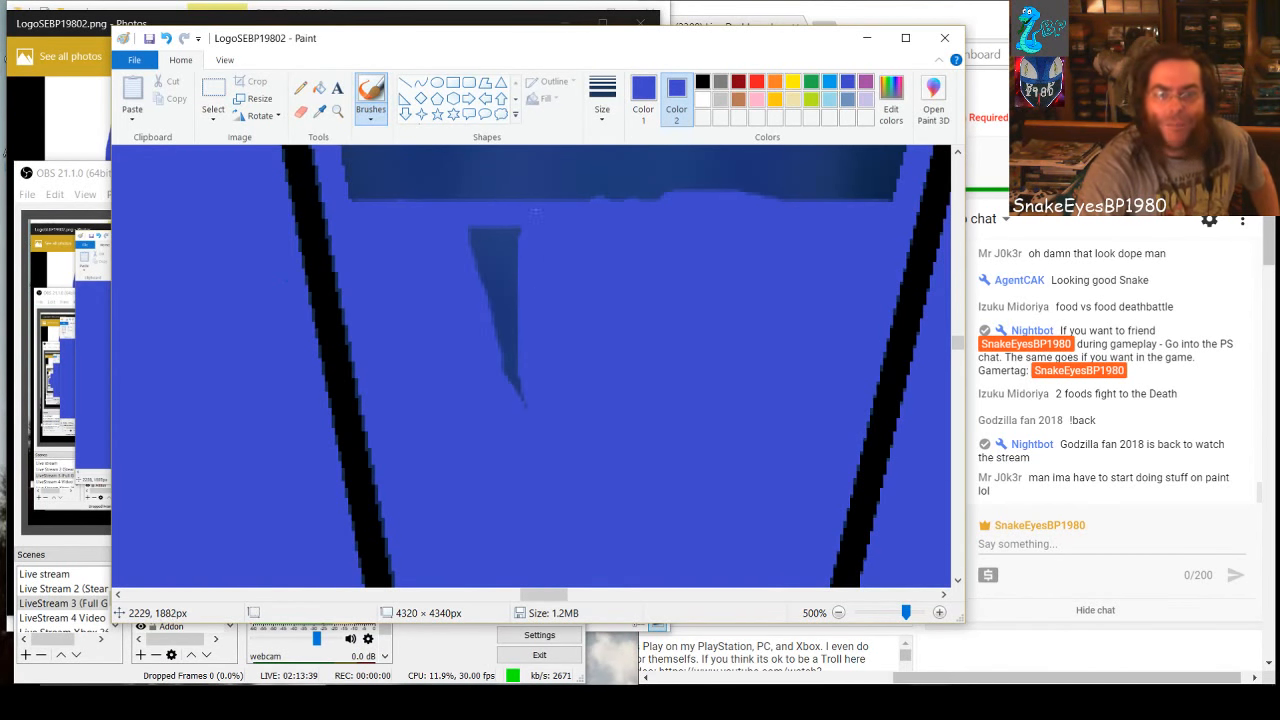
{"action": "left_click_drag", "start_coordinate": [523, 378], "coordinate": [498, 224]}
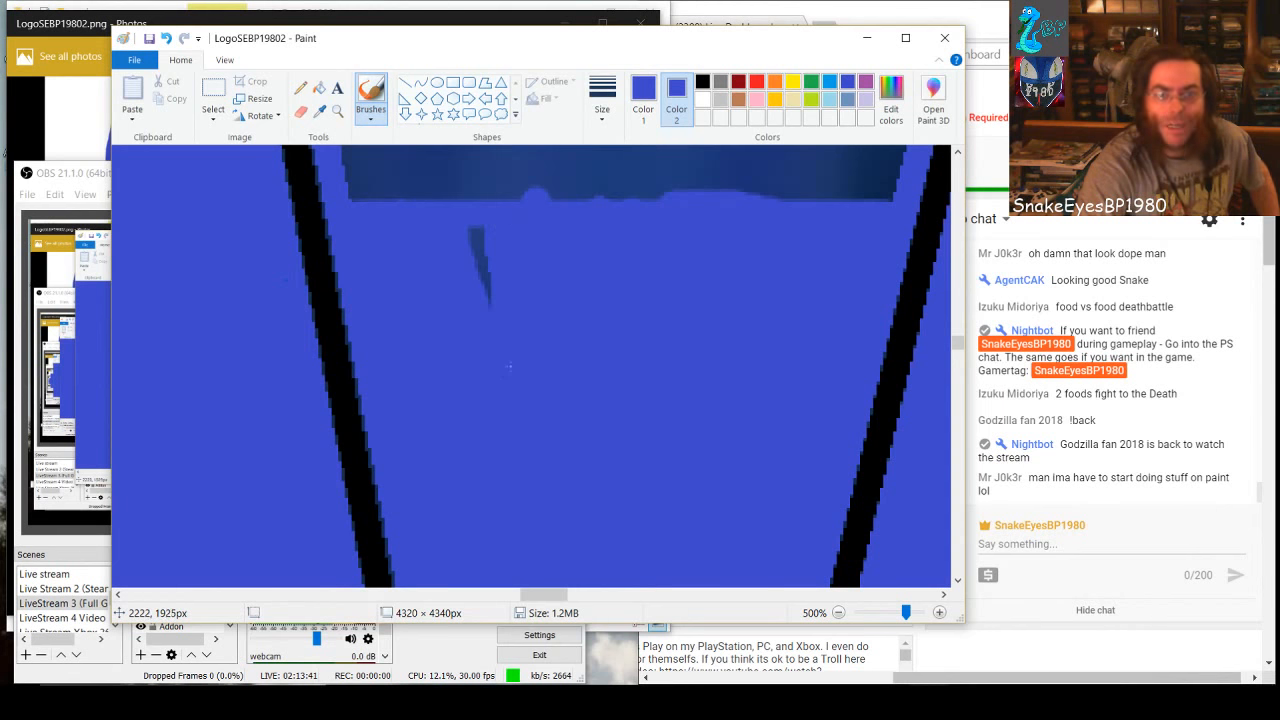
{"action": "left_click_drag", "start_coordinate": [485, 305], "coordinate": [464, 220]}
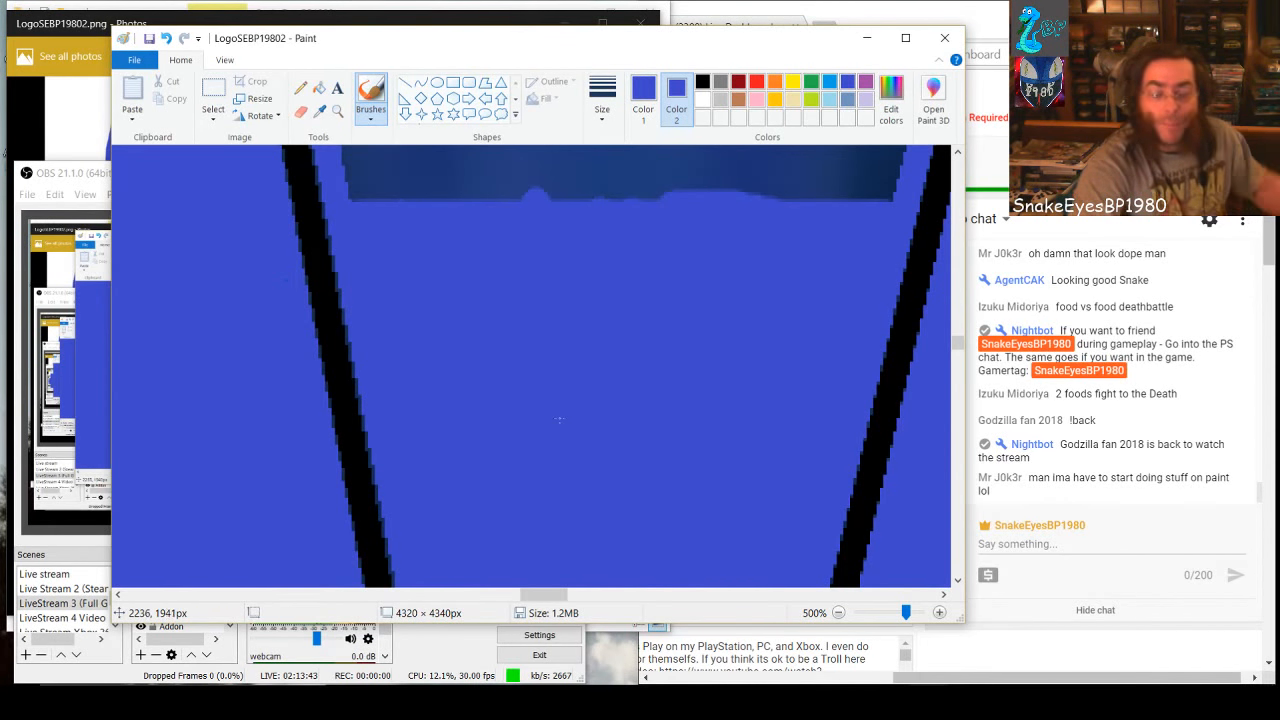
Above the strip, brush solid blue over the left half of the dark section out to the wedge's left inner edge
{"action": "scroll", "coordinate": [559, 420], "scroll_direction": "up", "scroll_amount": 4}
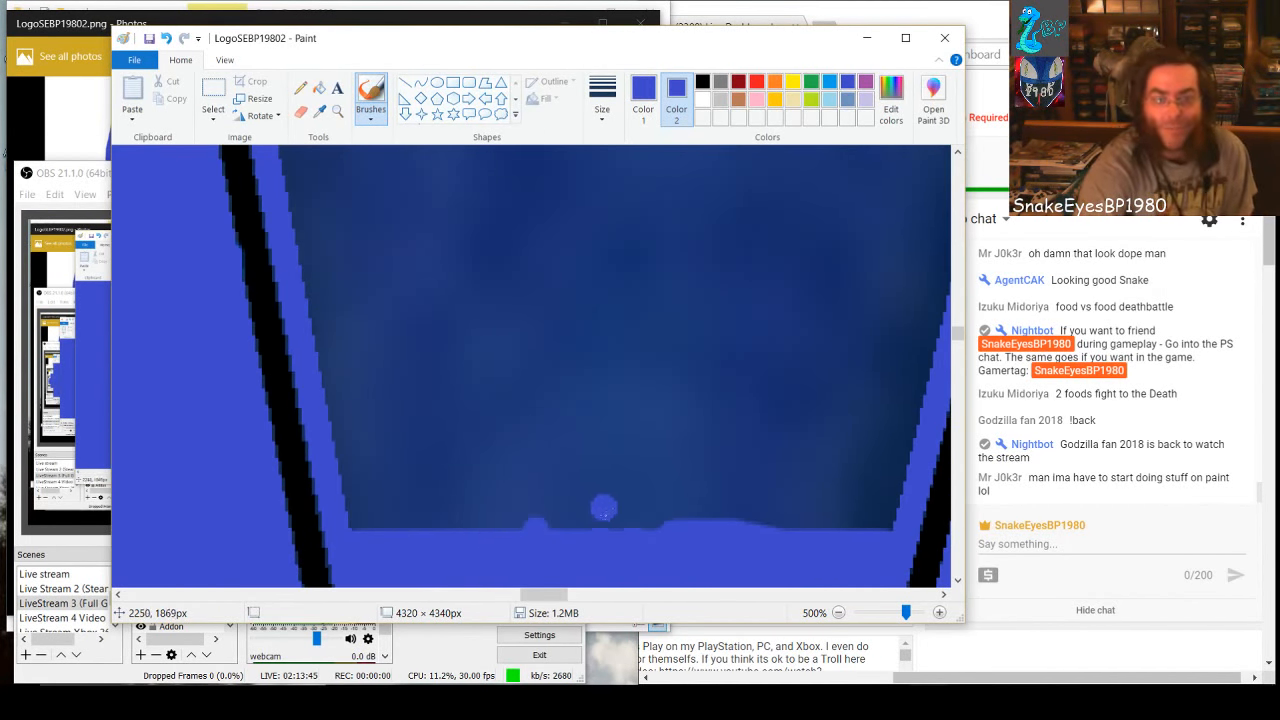
{"action": "mouse_move", "coordinate": [603, 509]}
{"action": "left_mouse_down"}
{"action": "mouse_move", "coordinate": [617, 418]}
{"action": "mouse_move", "coordinate": [609, 170]}
{"action": "mouse_move", "coordinate": [589, 555]}
{"action": "mouse_move", "coordinate": [584, 160]}
{"action": "mouse_move", "coordinate": [570, 530]}
{"action": "mouse_move", "coordinate": [549, 412]}
{"action": "mouse_move", "coordinate": [552, 195]}
{"action": "left_mouse_up"}
{"action": "mouse_move", "coordinate": [547, 521]}
{"action": "left_mouse_down"}
{"action": "mouse_move", "coordinate": [522, 178]}
{"action": "mouse_move", "coordinate": [510, 525]}
{"action": "mouse_move", "coordinate": [498, 232]}
{"action": "mouse_move", "coordinate": [505, 475]}
{"action": "mouse_move", "coordinate": [468, 525]}
{"action": "mouse_move", "coordinate": [465, 195]}
{"action": "mouse_move", "coordinate": [454, 468]}
{"action": "mouse_move", "coordinate": [430, 405]}
{"action": "mouse_move", "coordinate": [435, 240]}
{"action": "mouse_move", "coordinate": [415, 525]}
{"action": "mouse_move", "coordinate": [418, 323]}
{"action": "mouse_move", "coordinate": [404, 310]}
{"action": "mouse_move", "coordinate": [386, 505]}
{"action": "mouse_move", "coordinate": [390, 258]}
{"action": "mouse_move", "coordinate": [390, 430]}
{"action": "mouse_move", "coordinate": [365, 520]}
{"action": "mouse_move", "coordinate": [370, 220]}
{"action": "mouse_move", "coordinate": [364, 397]}
{"action": "left_mouse_up"}
{"action": "mouse_move", "coordinate": [345, 463]}
{"action": "left_mouse_down"}
{"action": "mouse_move", "coordinate": [300, 215]}
{"action": "mouse_move", "coordinate": [333, 344]}
{"action": "left_mouse_up"}
{"action": "mouse_move", "coordinate": [333, 249]}
{"action": "left_mouse_down"}
{"action": "mouse_move", "coordinate": [342, 220]}
{"action": "mouse_move", "coordinate": [306, 226]}
{"action": "left_mouse_up"}
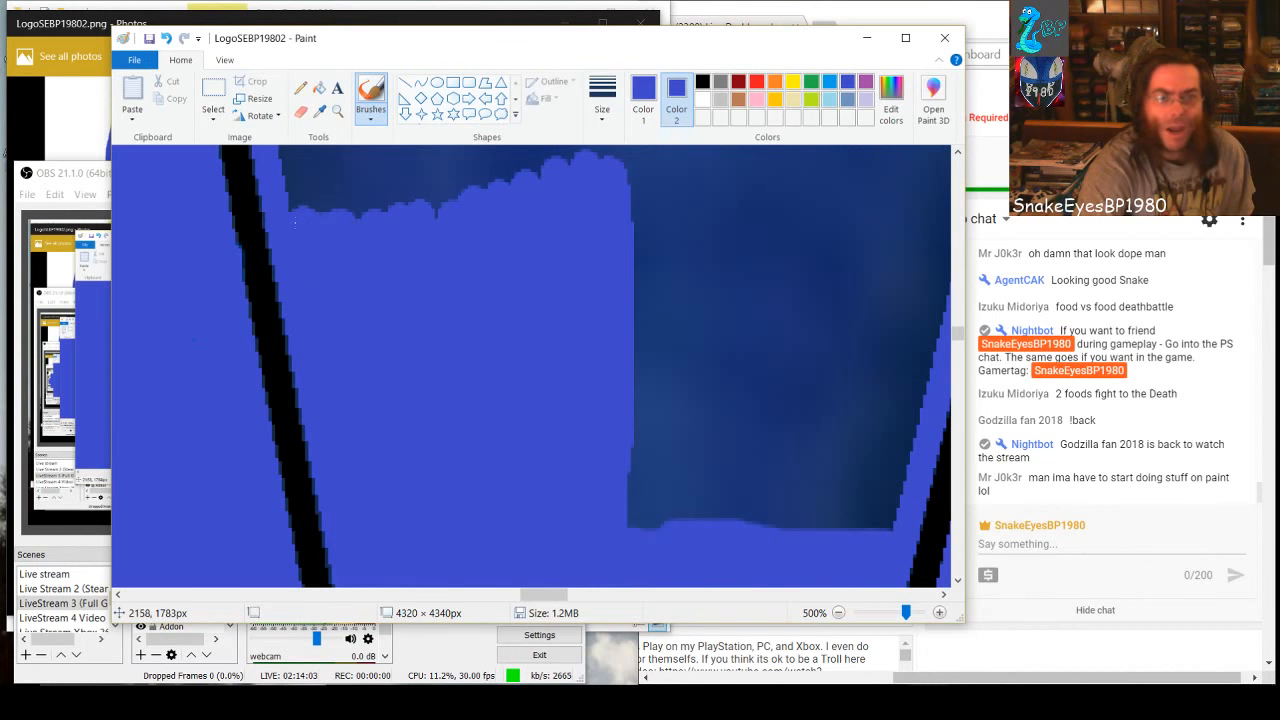
{"action": "mouse_move", "coordinate": [545, 185]}
{"action": "left_mouse_down"}
{"action": "mouse_move", "coordinate": [572, 210]}
{"action": "mouse_move", "coordinate": [622, 339]}
{"action": "left_mouse_up"}
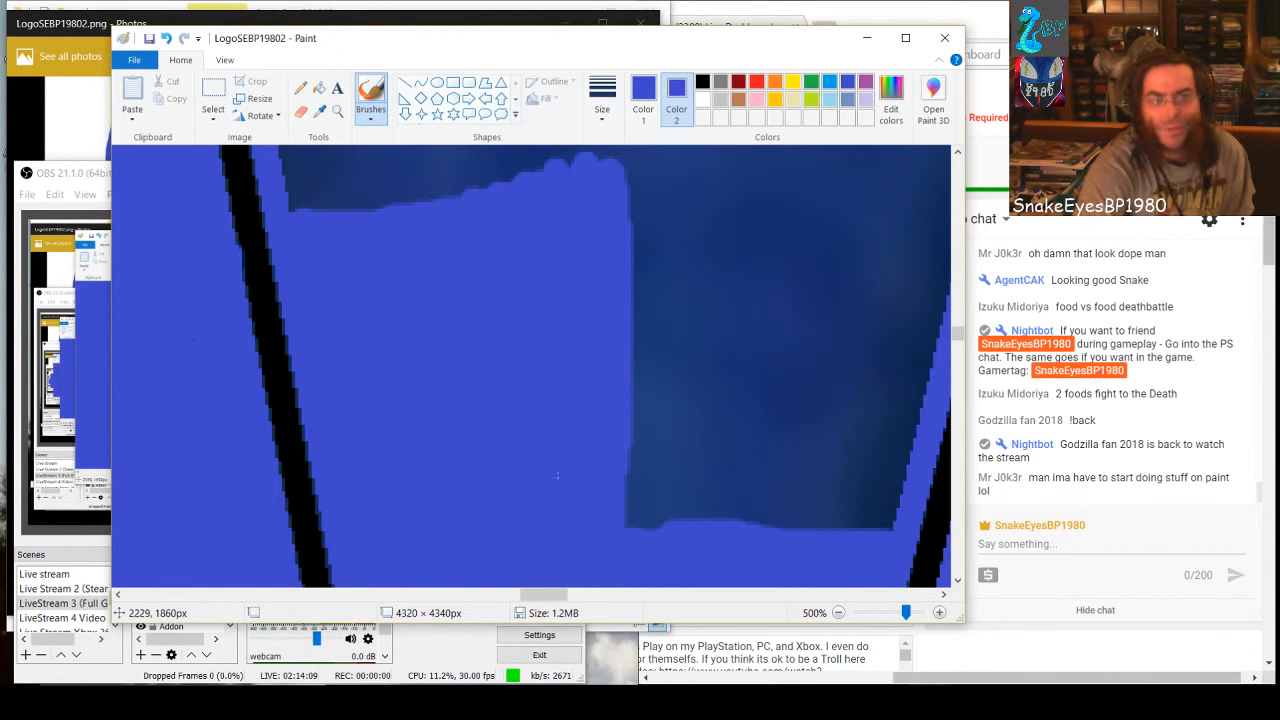
Outline the right half of the same dark section in blue out to the wedge's right inner edge and fill it in completely
{"action": "mouse_move", "coordinate": [556, 475]}
{"action": "left_mouse_down"}
{"action": "mouse_move", "coordinate": [636, 477]}
{"action": "mouse_move", "coordinate": [630, 514]}
{"action": "mouse_move", "coordinate": [620, 476]}
{"action": "mouse_move", "coordinate": [641, 337]}
{"action": "mouse_move", "coordinate": [621, 180]}
{"action": "mouse_move", "coordinate": [848, 207]}
{"action": "left_mouse_up"}
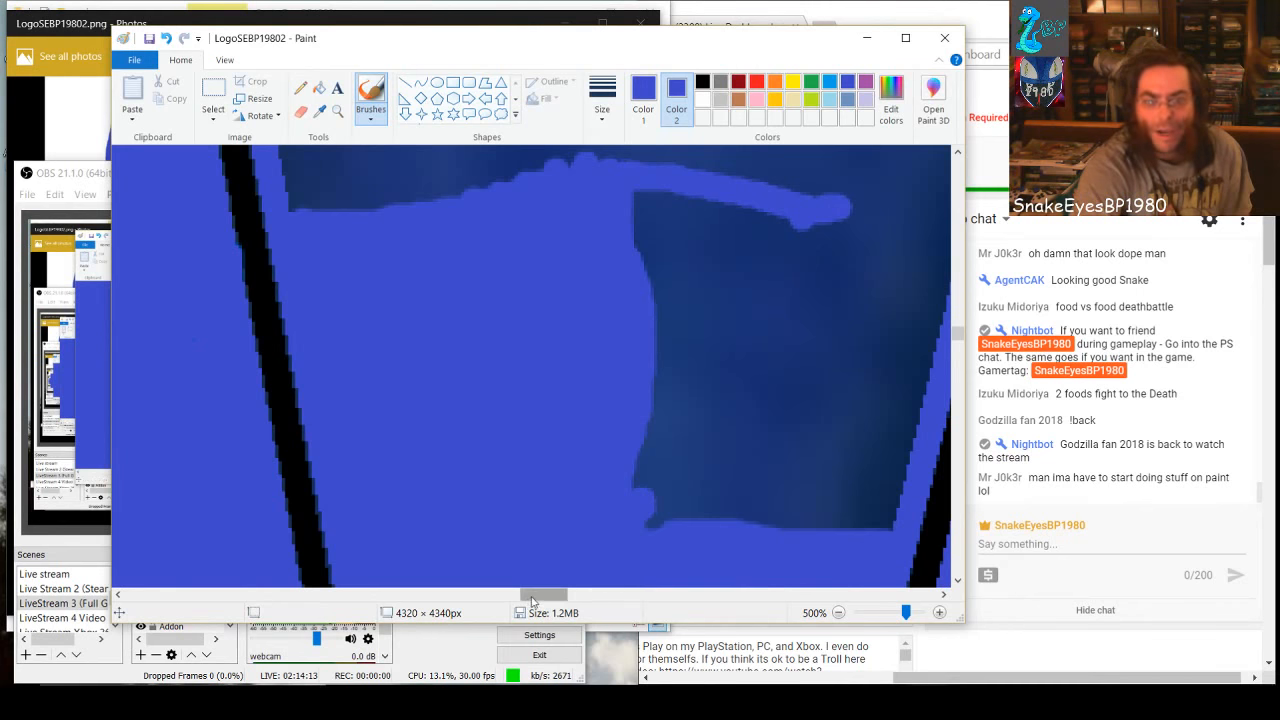
{"action": "mouse_move", "coordinate": [532, 600]}
{"action": "left_mouse_down"}
{"action": "mouse_move", "coordinate": [564, 600]}
{"action": "mouse_move", "coordinate": [552, 600]}
{"action": "left_mouse_up"}
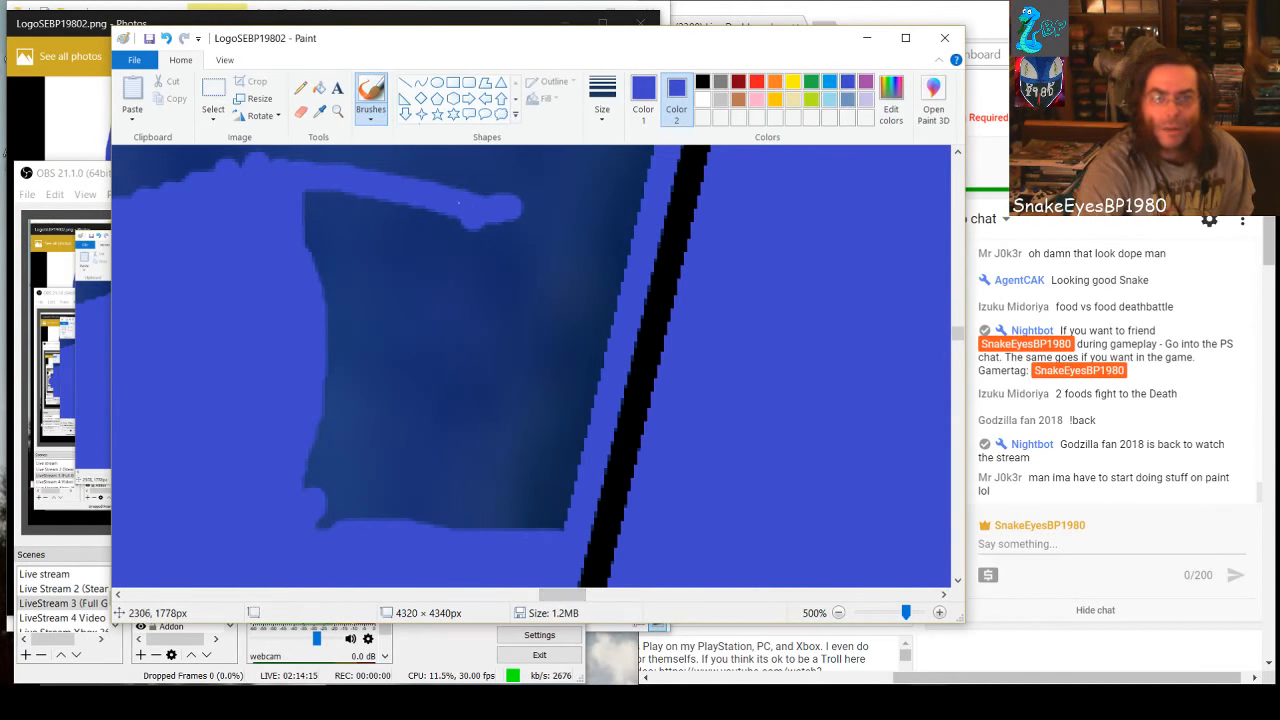
{"action": "mouse_move", "coordinate": [459, 203]}
{"action": "left_mouse_down"}
{"action": "mouse_move", "coordinate": [629, 195]}
{"action": "mouse_move", "coordinate": [615, 304]}
{"action": "mouse_move", "coordinate": [569, 426]}
{"action": "mouse_move", "coordinate": [555, 521]}
{"action": "mouse_move", "coordinate": [602, 370]}
{"action": "mouse_move", "coordinate": [532, 533]}
{"action": "mouse_move", "coordinate": [598, 284]}
{"action": "mouse_move", "coordinate": [602, 204]}
{"action": "mouse_move", "coordinate": [585, 227]}
{"action": "mouse_move", "coordinate": [552, 434]}
{"action": "left_mouse_up"}
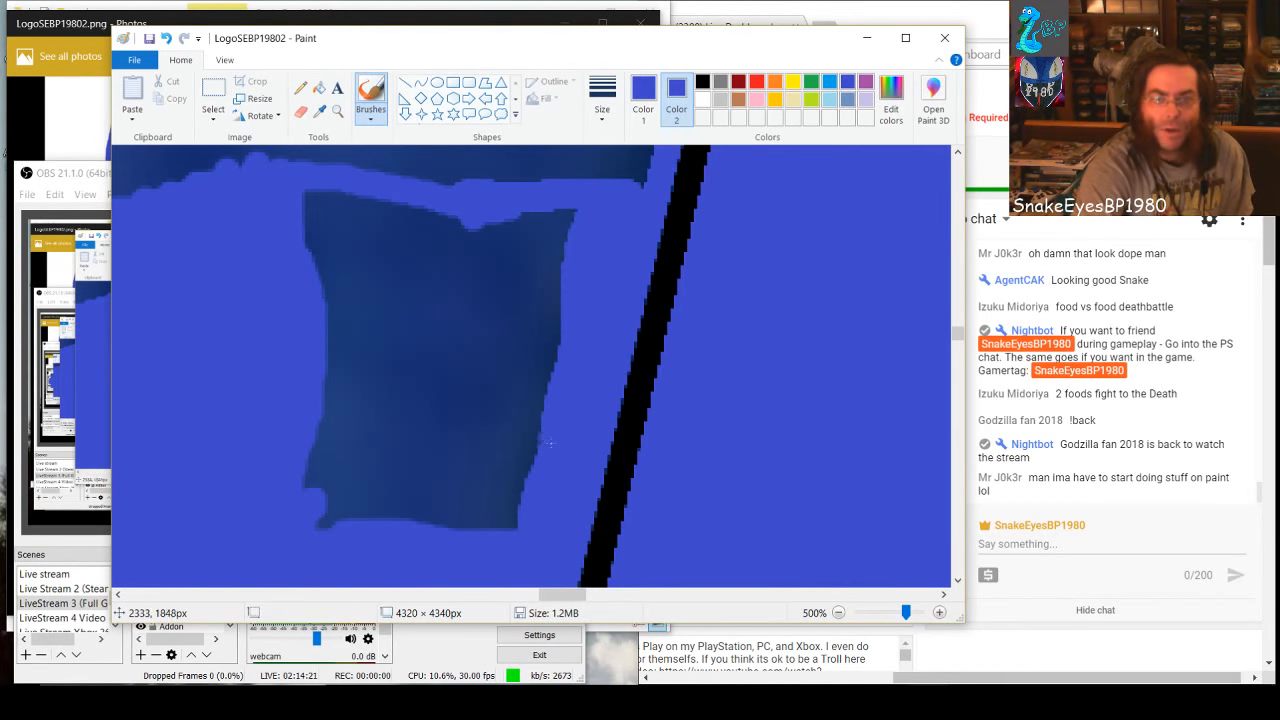
{"action": "mouse_move", "coordinate": [525, 523]}
{"action": "left_mouse_down"}
{"action": "mouse_move", "coordinate": [503, 452]}
{"action": "mouse_move", "coordinate": [556, 215]}
{"action": "mouse_move", "coordinate": [532, 410]}
{"action": "left_mouse_up"}
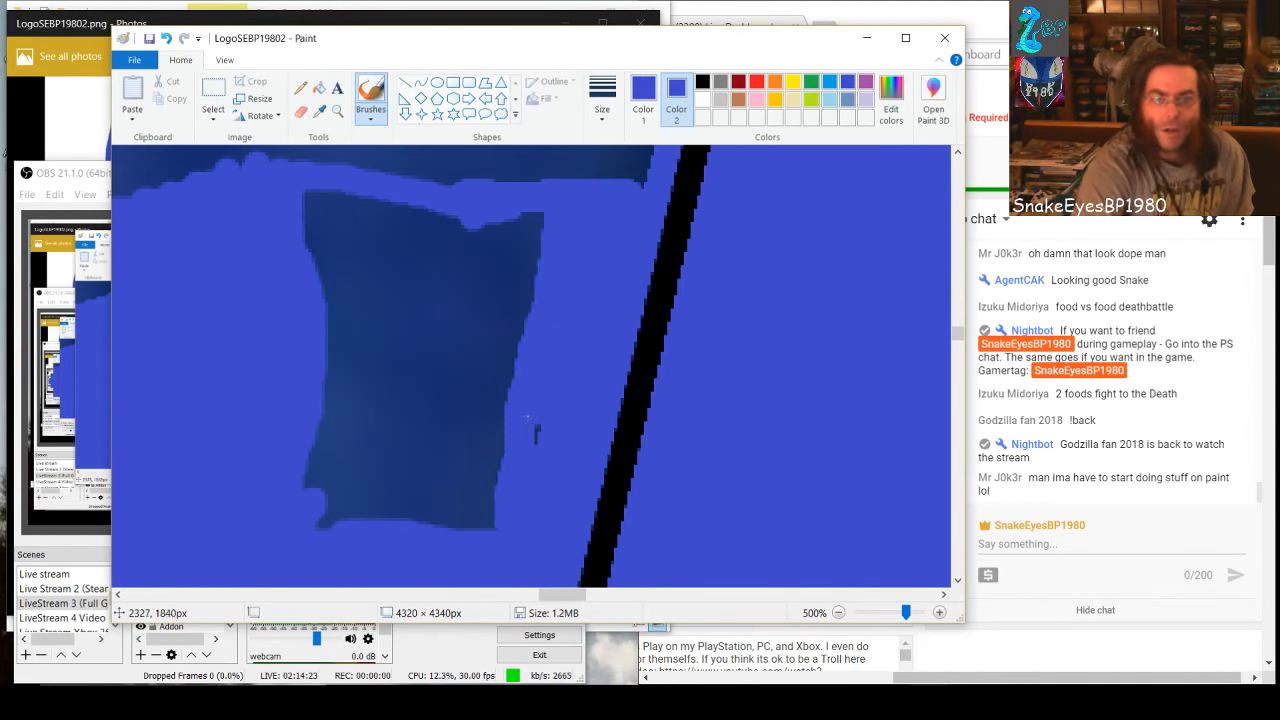
{"action": "mouse_move", "coordinate": [515, 507]}
{"action": "left_mouse_down"}
{"action": "mouse_move", "coordinate": [314, 519]}
{"action": "mouse_move", "coordinate": [327, 495]}
{"action": "mouse_move", "coordinate": [485, 498]}
{"action": "mouse_move", "coordinate": [499, 483]}
{"action": "mouse_move", "coordinate": [293, 482]}
{"action": "mouse_move", "coordinate": [320, 466]}
{"action": "mouse_move", "coordinate": [503, 461]}
{"action": "mouse_move", "coordinate": [337, 461]}
{"action": "mouse_move", "coordinate": [301, 438]}
{"action": "mouse_move", "coordinate": [507, 442]}
{"action": "mouse_move", "coordinate": [493, 424]}
{"action": "mouse_move", "coordinate": [319, 415]}
{"action": "mouse_move", "coordinate": [525, 411]}
{"action": "mouse_move", "coordinate": [315, 379]}
{"action": "mouse_move", "coordinate": [333, 363]}
{"action": "mouse_move", "coordinate": [510, 371]}
{"action": "mouse_move", "coordinate": [540, 356]}
{"action": "mouse_move", "coordinate": [291, 348]}
{"action": "mouse_move", "coordinate": [470, 326]}
{"action": "mouse_move", "coordinate": [299, 315]}
{"action": "mouse_move", "coordinate": [526, 299]}
{"action": "mouse_move", "coordinate": [556, 281]}
{"action": "mouse_move", "coordinate": [389, 296]}
{"action": "mouse_move", "coordinate": [291, 285]}
{"action": "mouse_move", "coordinate": [561, 276]}
{"action": "mouse_move", "coordinate": [553, 250]}
{"action": "mouse_move", "coordinate": [287, 250]}
{"action": "mouse_move", "coordinate": [477, 268]}
{"action": "left_mouse_up"}
{"action": "mouse_move", "coordinate": [538, 218]}
{"action": "left_mouse_down"}
{"action": "mouse_move", "coordinate": [466, 241]}
{"action": "mouse_move", "coordinate": [478, 211]}
{"action": "mouse_move", "coordinate": [410, 245]}
{"action": "mouse_move", "coordinate": [416, 217]}
{"action": "mouse_move", "coordinate": [456, 211]}
{"action": "mouse_move", "coordinate": [405, 218]}
{"action": "mouse_move", "coordinate": [315, 201]}
{"action": "left_mouse_up"}
{"action": "left_click_drag", "start_coordinate": [433, 211], "coordinate": [375, 234]}
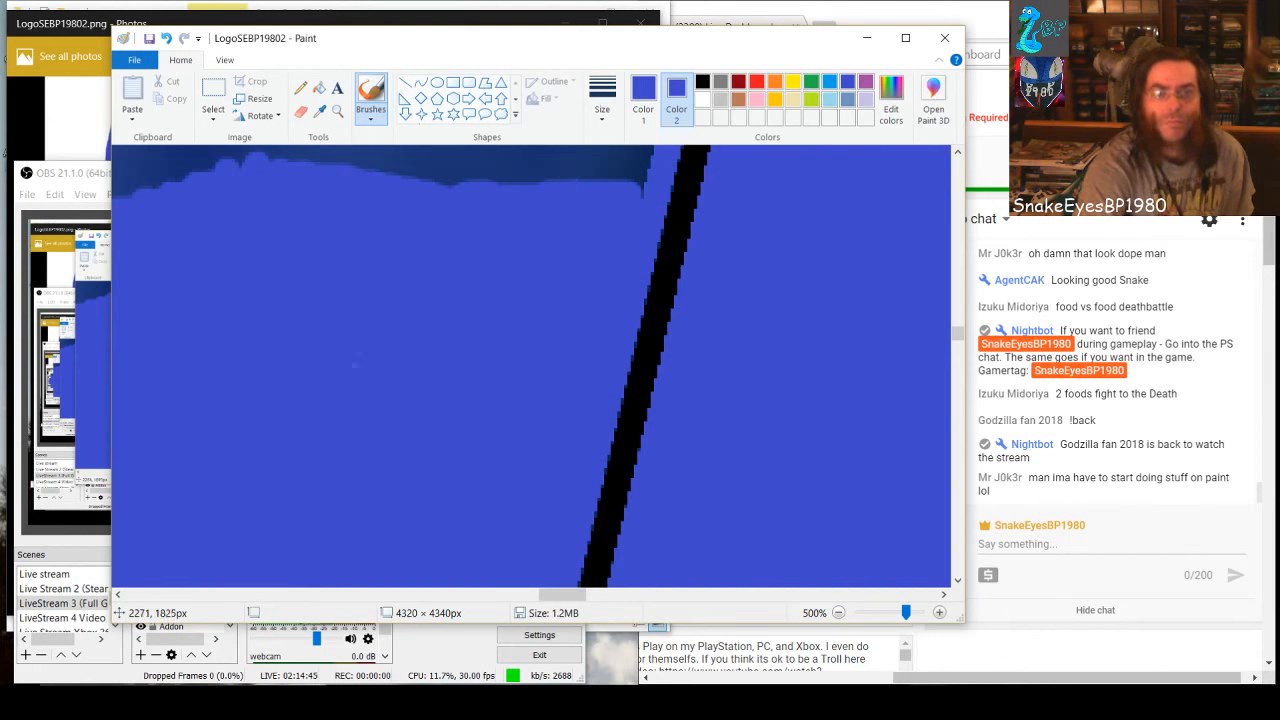
Brush a vertical blue line down the middle of the remaining dark section, from the blue rectangle's lower edge to the painted area below
{"action": "left_click_drag", "start_coordinate": [571, 600], "coordinate": [563, 597]}
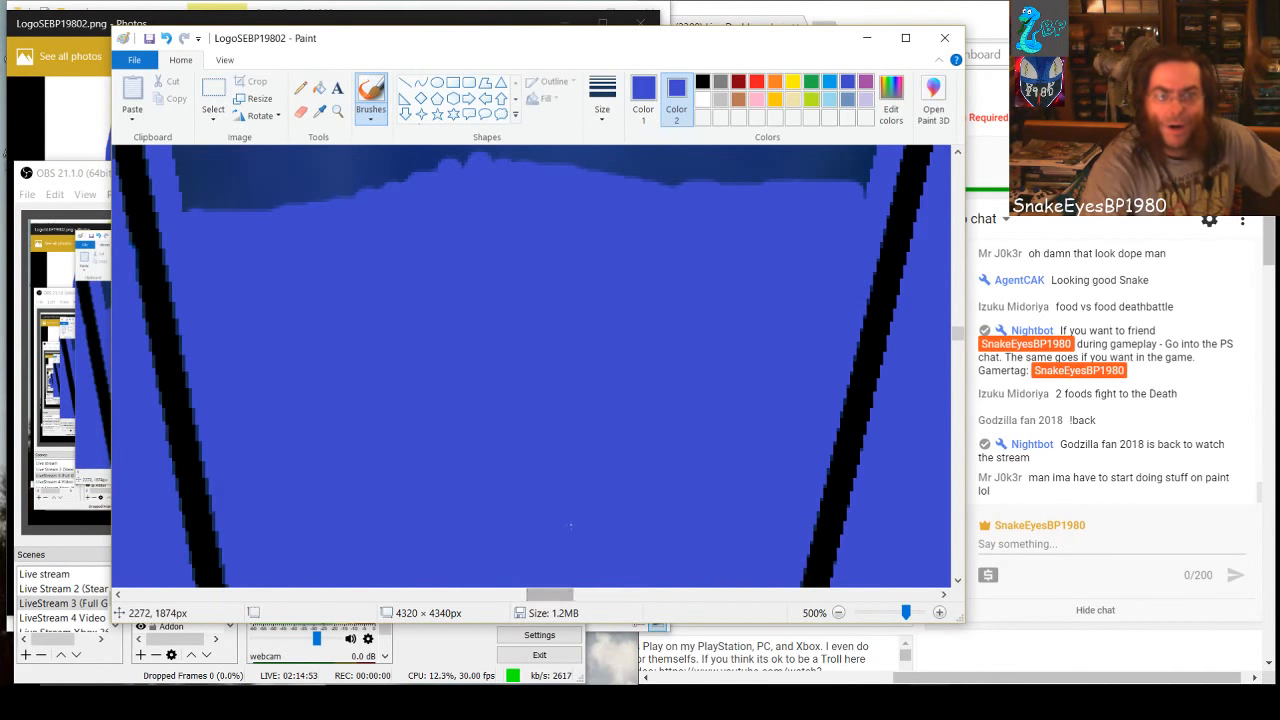
{"action": "scroll", "coordinate": [570, 524], "scroll_direction": "up", "scroll_amount": 2}
{"action": "scroll", "coordinate": [570, 524], "scroll_direction": "up", "scroll_amount": 5}
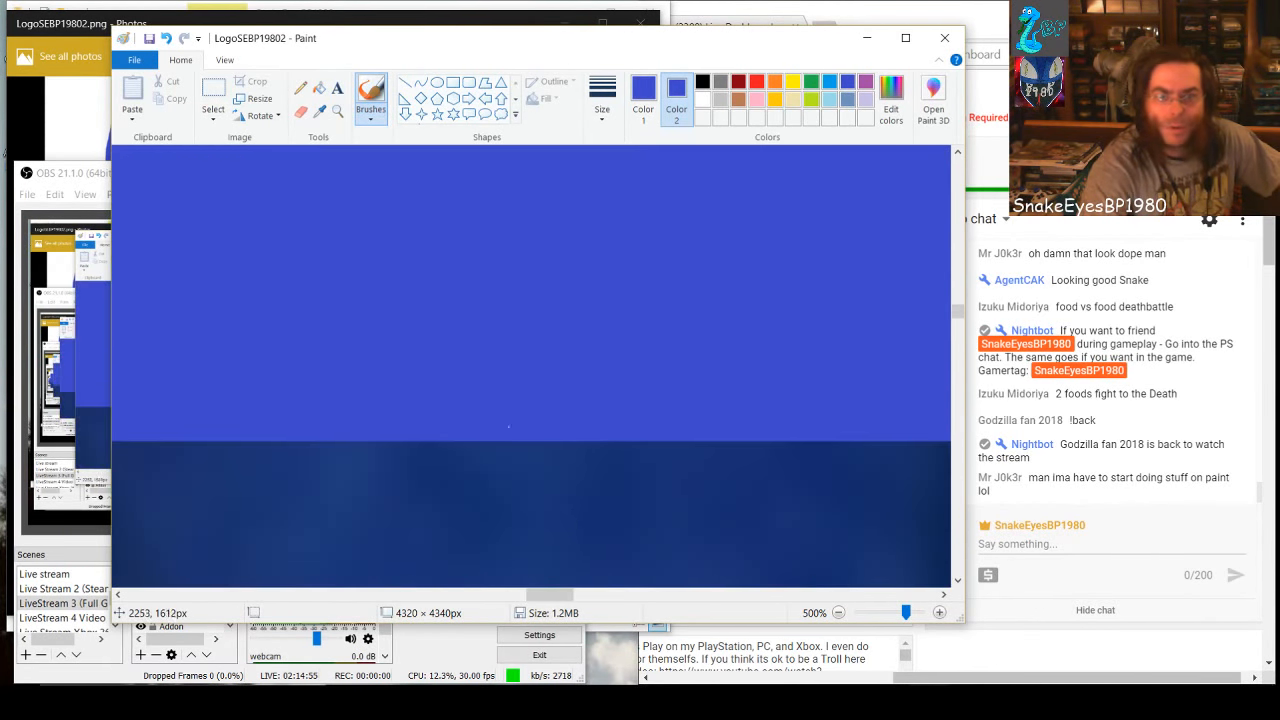
{"action": "left_click_drag", "start_coordinate": [507, 445], "coordinate": [510, 620]}
{"action": "scroll", "coordinate": [509, 620], "scroll_direction": "down", "scroll_amount": 4}
{"action": "left_click_drag", "start_coordinate": [510, 380], "coordinate": [513, 585]}
{"action": "scroll", "coordinate": [513, 540], "scroll_direction": "down", "scroll_amount": 6}
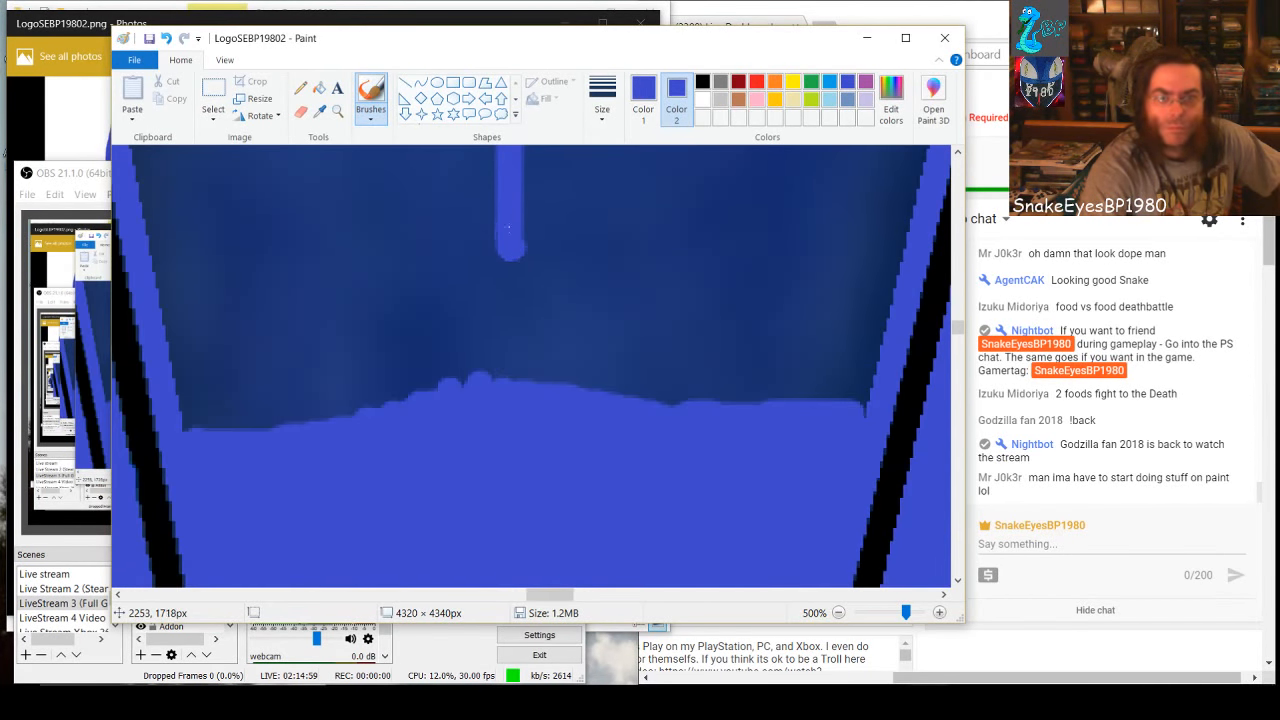
{"action": "left_click_drag", "start_coordinate": [508, 228], "coordinate": [508, 418]}
{"action": "scroll", "coordinate": [534, 435], "scroll_direction": "up", "scroll_amount": 6}
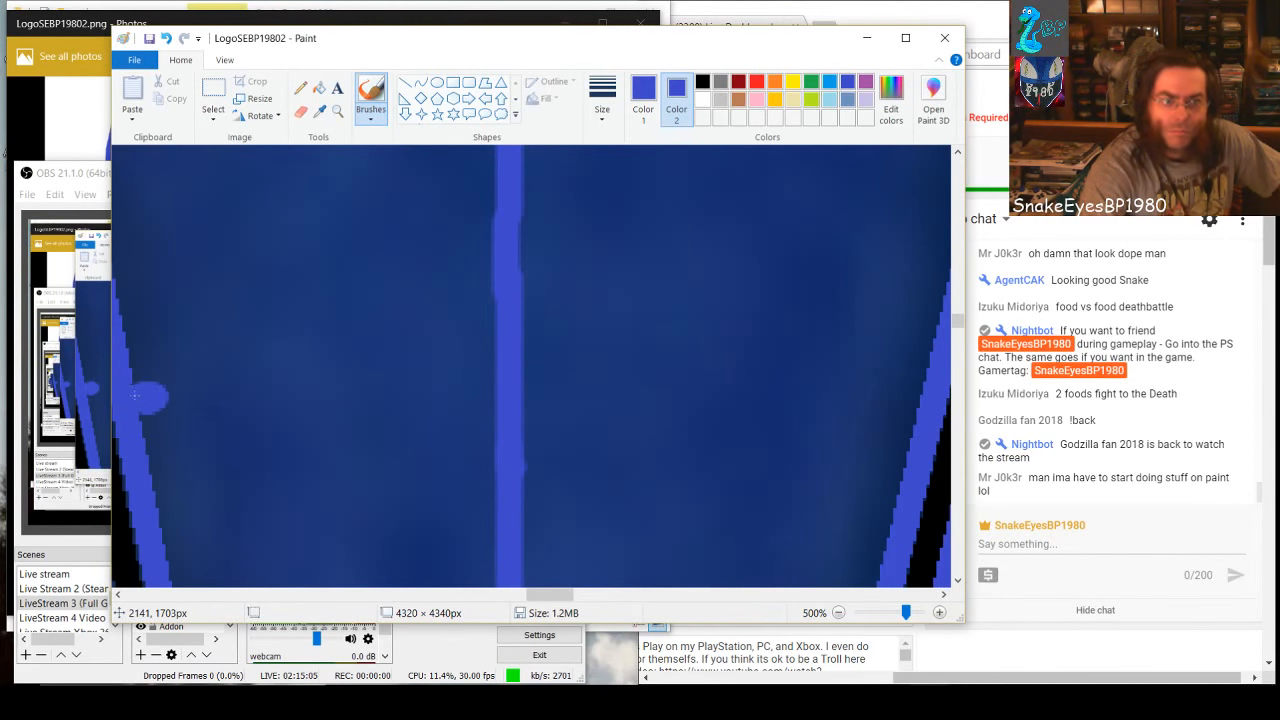
Brush a horizontal blue band across the dark section between both inner edges of the wedge, undoing a stray stroke
{"action": "mouse_move", "coordinate": [140, 395]}
{"action": "left_mouse_down"}
{"action": "mouse_move", "coordinate": [353, 368]}
{"action": "mouse_move", "coordinate": [916, 387]}
{"action": "mouse_move", "coordinate": [884, 534]}
{"action": "left_mouse_up"}
{"action": "key", "text": "ctrl+z"}
{"action": "mouse_move", "coordinate": [888, 412]}
{"action": "left_mouse_down"}
{"action": "mouse_move", "coordinate": [138, 421]}
{"action": "mouse_move", "coordinate": [226, 400]}
{"action": "mouse_move", "coordinate": [579, 381]}
{"action": "left_mouse_up"}
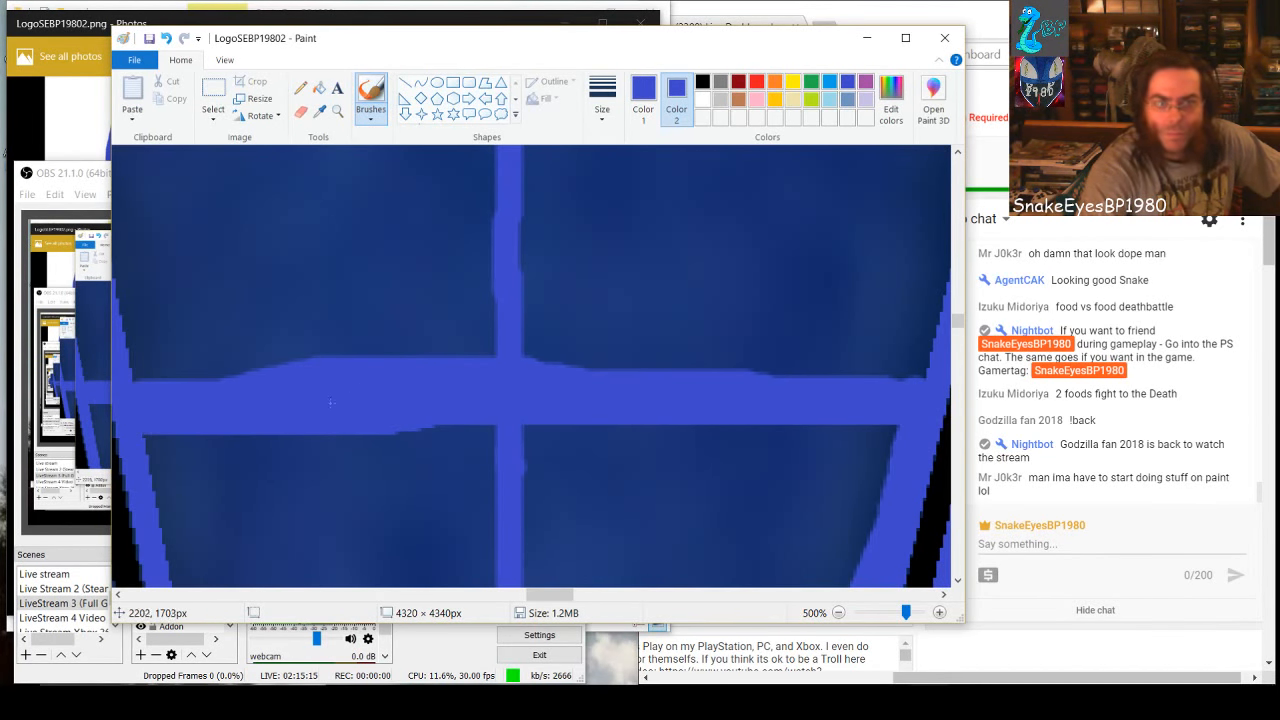
{"action": "left_click_drag", "start_coordinate": [332, 403], "coordinate": [380, 406]}
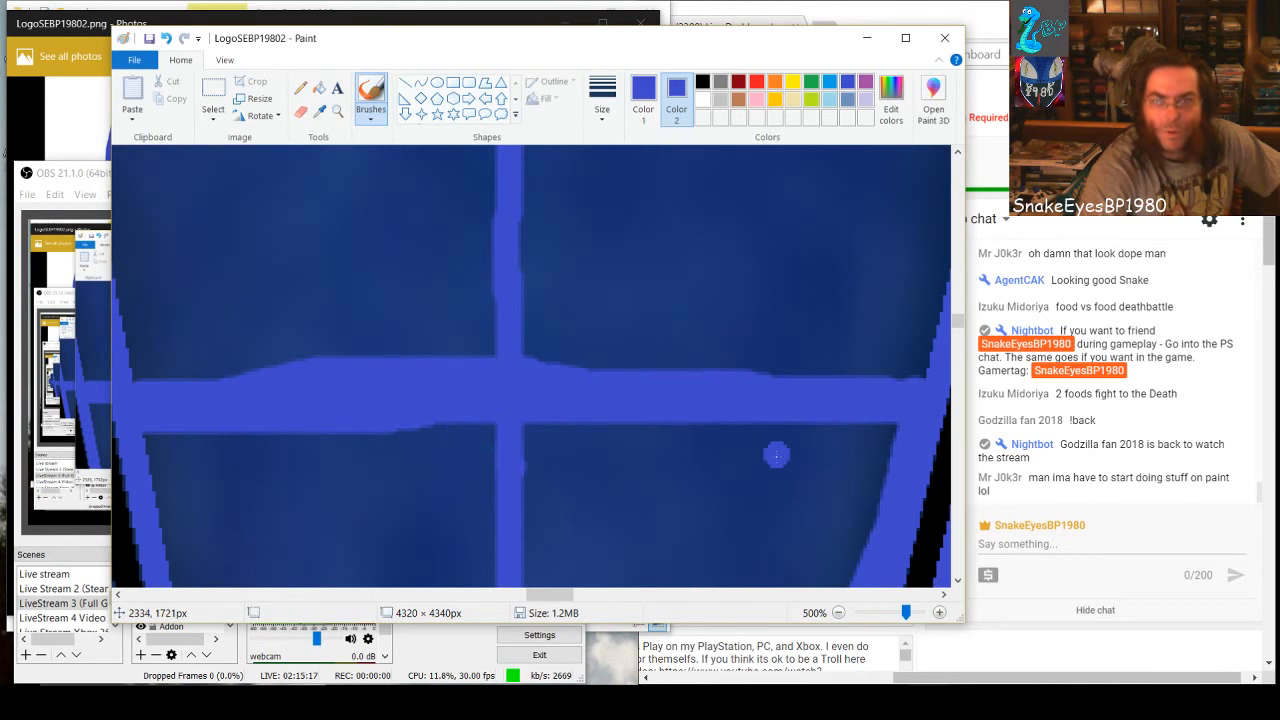
Fill the dark block below the band and right of the vertical line with solid blue, including the leftover specks
{"action": "scroll", "coordinate": [776, 455], "scroll_direction": "down", "scroll_amount": 2}
{"action": "mouse_move", "coordinate": [544, 318]}
{"action": "left_mouse_down"}
{"action": "mouse_move", "coordinate": [540, 470]}
{"action": "mouse_move", "coordinate": [523, 490]}
{"action": "mouse_move", "coordinate": [542, 500]}
{"action": "mouse_move", "coordinate": [588, 319]}
{"action": "mouse_move", "coordinate": [592, 495]}
{"action": "mouse_move", "coordinate": [630, 316]}
{"action": "mouse_move", "coordinate": [634, 531]}
{"action": "left_mouse_up"}
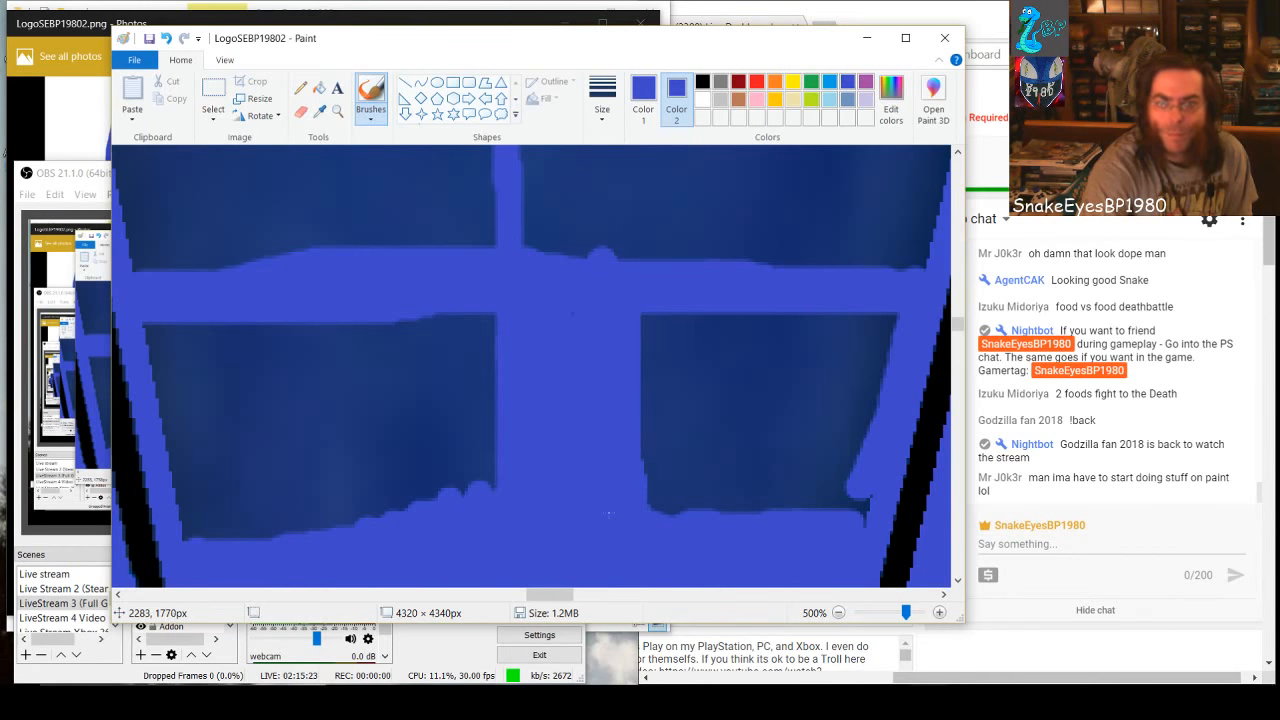
{"action": "mouse_move", "coordinate": [549, 339]}
{"action": "left_mouse_down"}
{"action": "mouse_move", "coordinate": [901, 317]}
{"action": "mouse_move", "coordinate": [654, 297]}
{"action": "mouse_move", "coordinate": [663, 316]}
{"action": "mouse_move", "coordinate": [820, 325]}
{"action": "mouse_move", "coordinate": [884, 347]}
{"action": "mouse_move", "coordinate": [617, 355]}
{"action": "mouse_move", "coordinate": [874, 372]}
{"action": "mouse_move", "coordinate": [866, 518]}
{"action": "mouse_move", "coordinate": [854, 517]}
{"action": "mouse_move", "coordinate": [842, 381]}
{"action": "mouse_move", "coordinate": [822, 521]}
{"action": "mouse_move", "coordinate": [793, 443]}
{"action": "mouse_move", "coordinate": [800, 366]}
{"action": "mouse_move", "coordinate": [814, 471]}
{"action": "mouse_move", "coordinate": [788, 413]}
{"action": "mouse_move", "coordinate": [783, 516]}
{"action": "mouse_move", "coordinate": [771, 401]}
{"action": "mouse_move", "coordinate": [765, 563]}
{"action": "mouse_move", "coordinate": [767, 345]}
{"action": "mouse_move", "coordinate": [734, 506]}
{"action": "mouse_move", "coordinate": [733, 350]}
{"action": "mouse_move", "coordinate": [740, 547]}
{"action": "mouse_move", "coordinate": [681, 379]}
{"action": "mouse_move", "coordinate": [685, 508]}
{"action": "mouse_move", "coordinate": [725, 397]}
{"action": "mouse_move", "coordinate": [706, 514]}
{"action": "mouse_move", "coordinate": [685, 434]}
{"action": "mouse_move", "coordinate": [645, 377]}
{"action": "mouse_move", "coordinate": [667, 512]}
{"action": "left_mouse_up"}
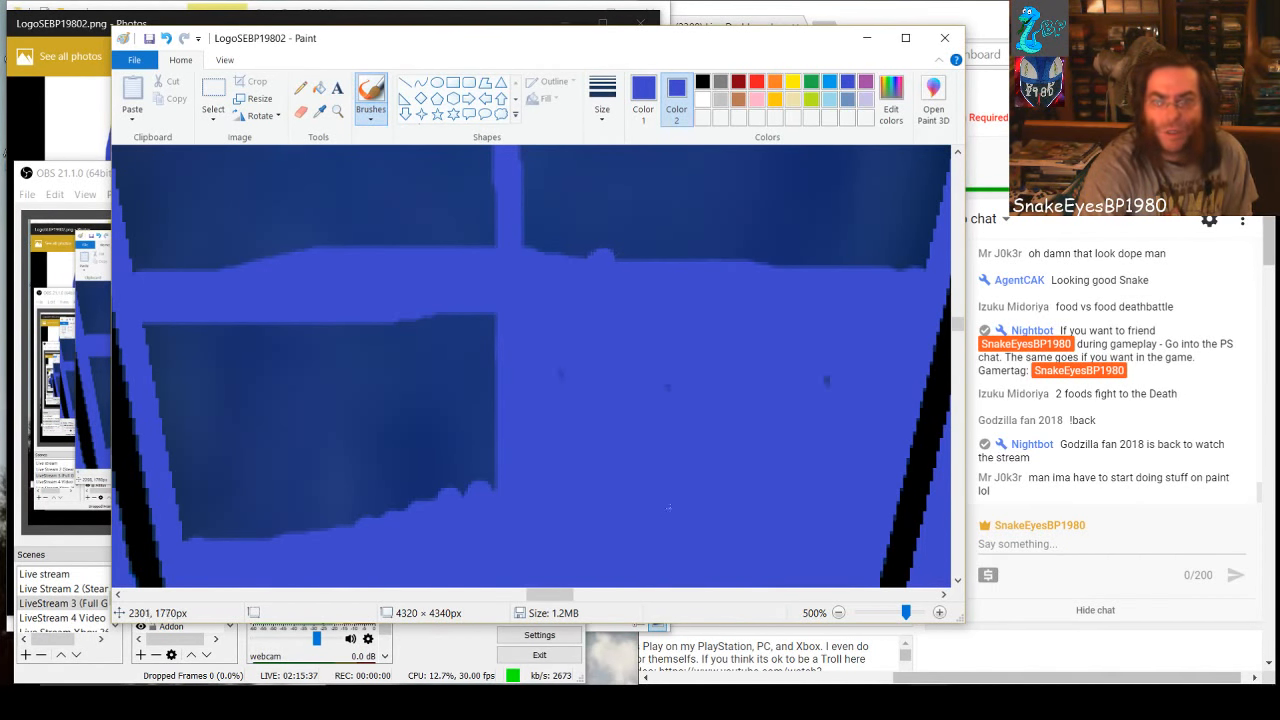
{"action": "left_click", "coordinate": [829, 373]}
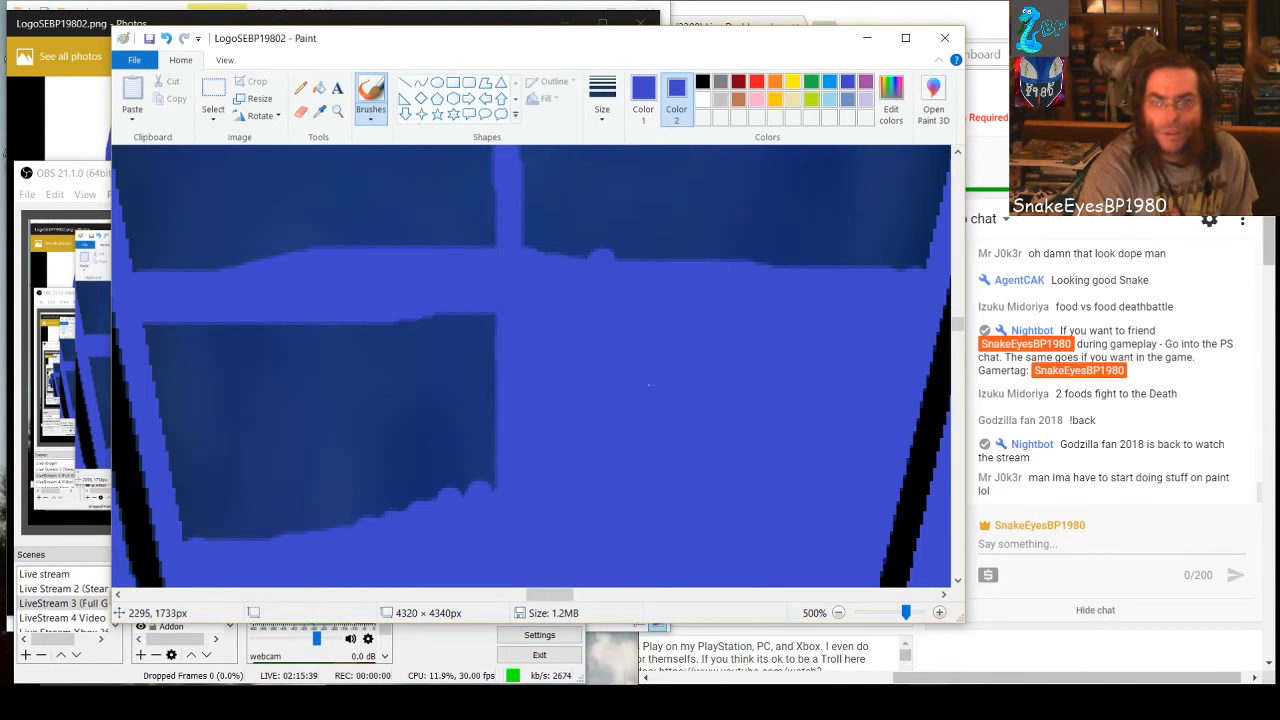
Cover the dark block below the band and left of the vertical line with overlapping solid blue rectangles down to the painted area
{"action": "left_click", "coordinate": [453, 82]}
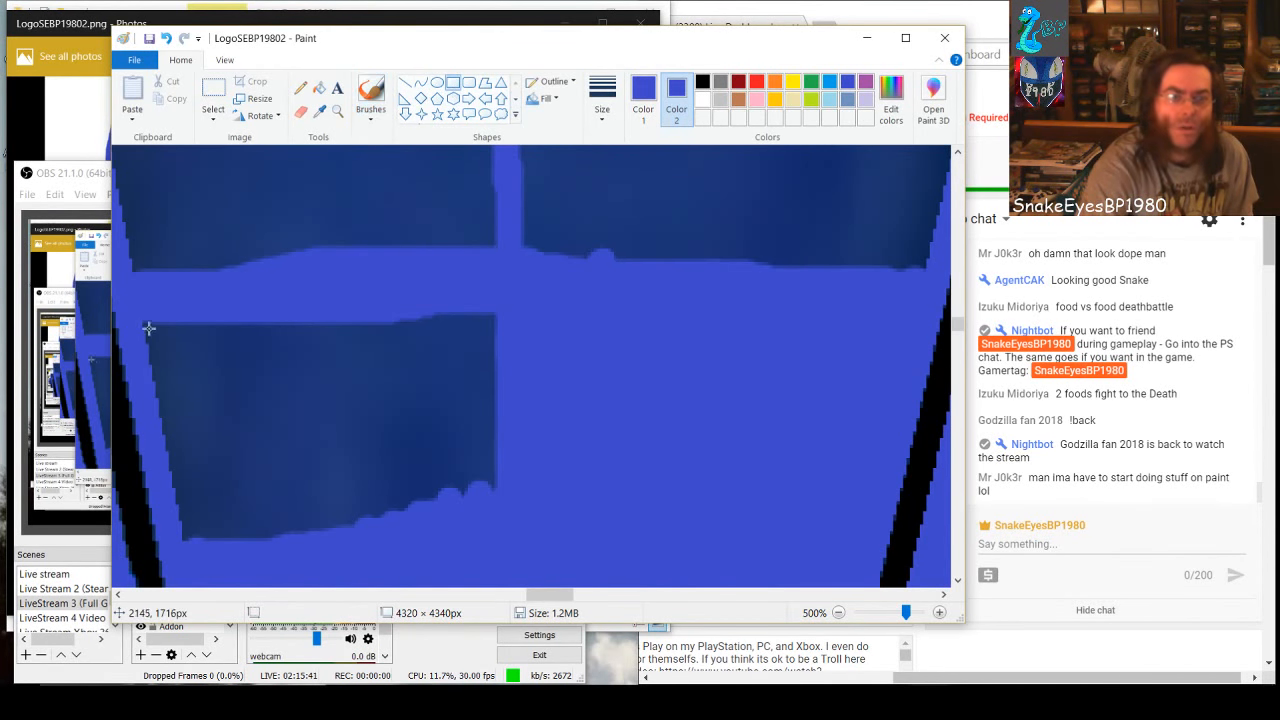
{"action": "left_click_drag", "start_coordinate": [142, 318], "coordinate": [523, 363]}
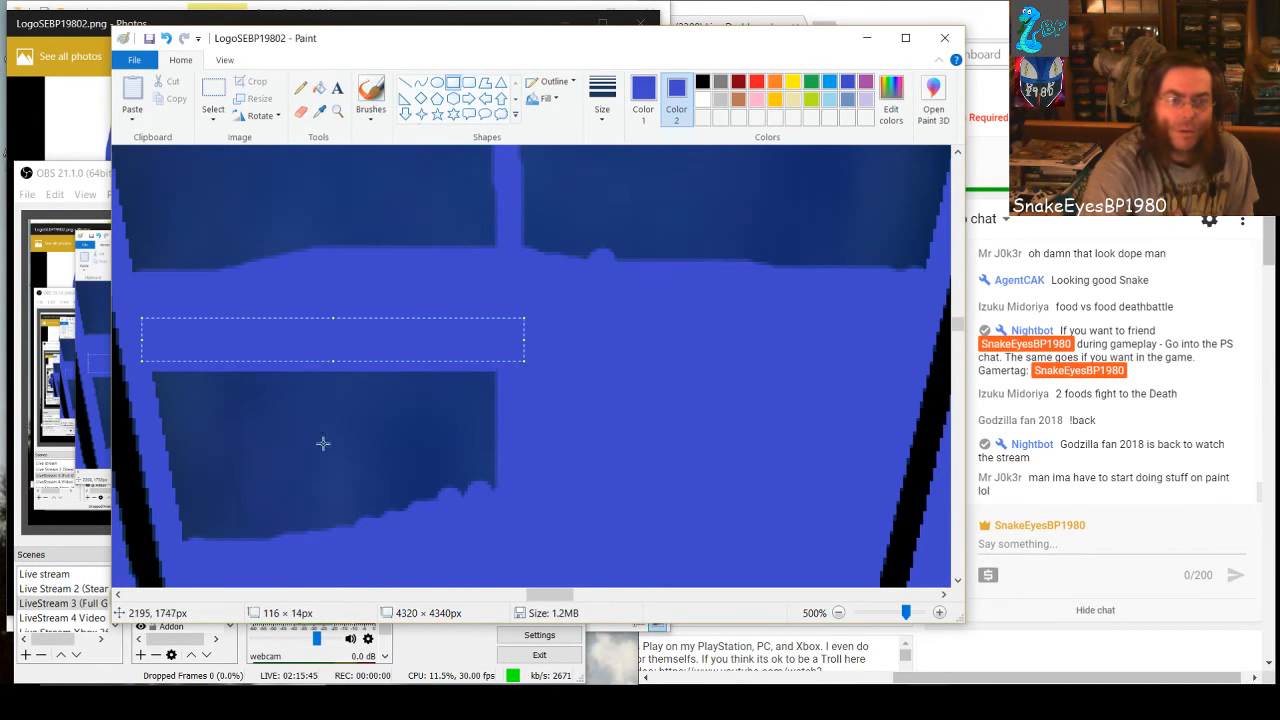
{"action": "left_click", "coordinate": [201, 377]}
{"action": "left_click_drag", "start_coordinate": [161, 366], "coordinate": [490, 454]}
{"action": "left_click", "coordinate": [149, 358]}
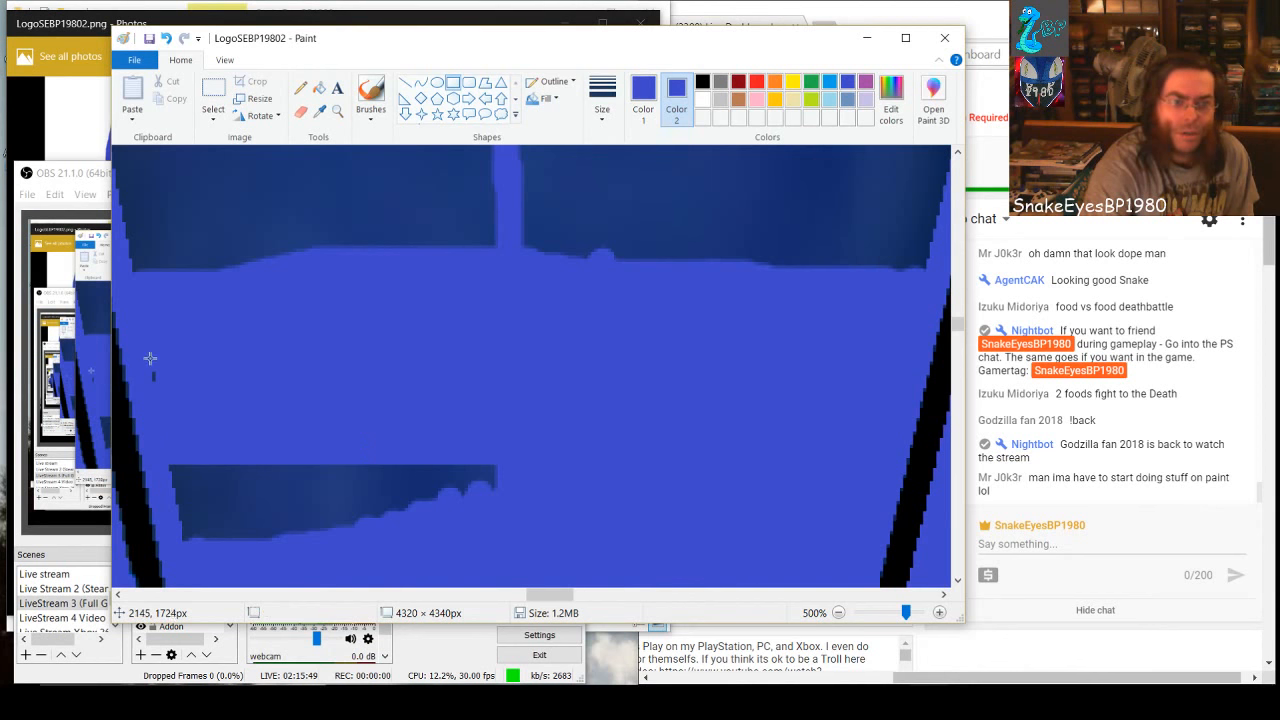
{"action": "left_click_drag", "start_coordinate": [167, 455], "coordinate": [236, 536]}
{"action": "left_click", "coordinate": [297, 450]}
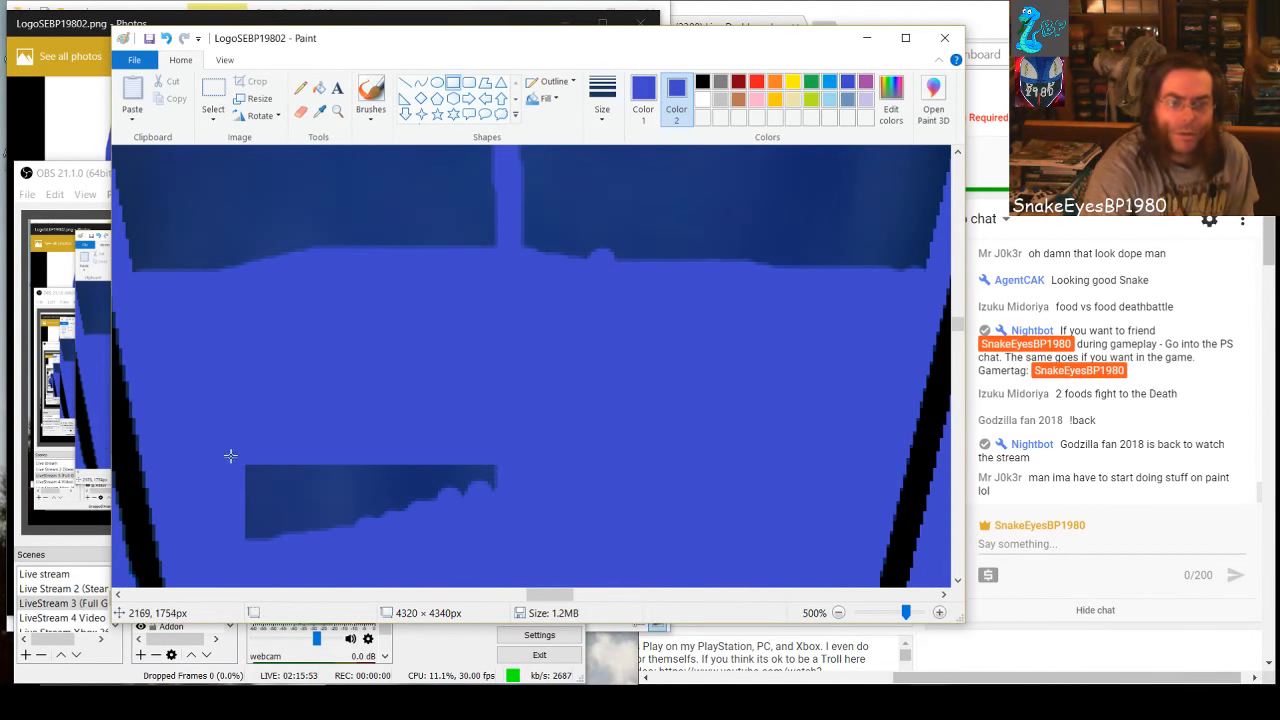
{"action": "left_click_drag", "start_coordinate": [230, 456], "coordinate": [563, 534]}
Cover the two dark blocks above the band with one blue rectangle stretched to about 242 × 90 px, nearly reaching both inner edges
{"action": "scroll", "coordinate": [573, 472], "scroll_direction": "up", "scroll_amount": 1}
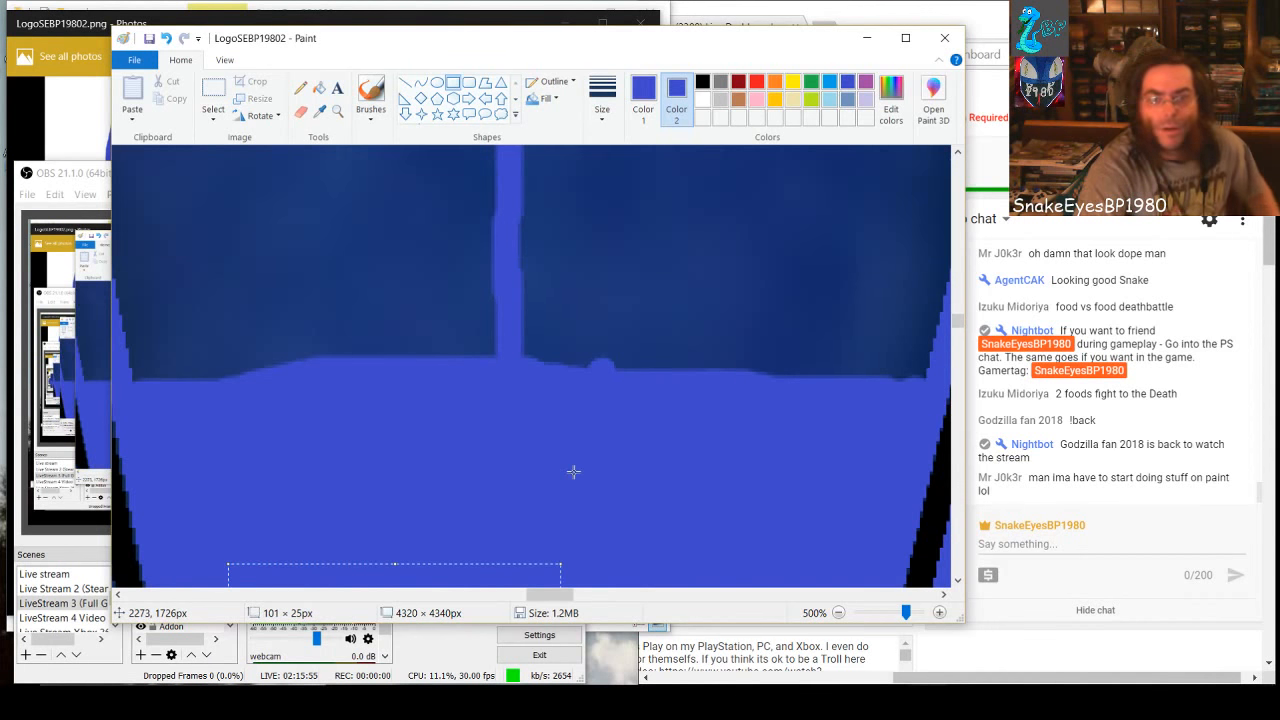
{"action": "scroll", "coordinate": [573, 472], "scroll_direction": "up", "scroll_amount": 1}
{"action": "left_click_drag", "start_coordinate": [547, 596], "coordinate": [532, 599]}
{"action": "left_click_drag", "start_coordinate": [403, 233], "coordinate": [823, 496]}
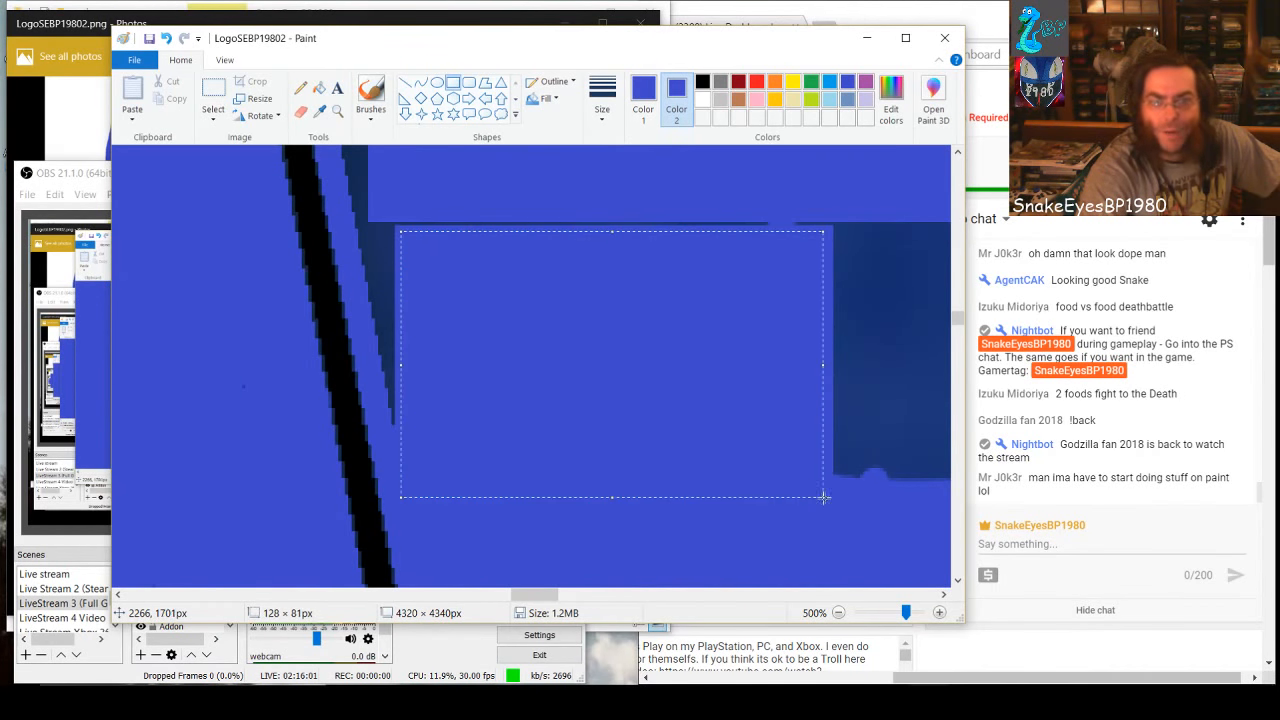
{"action": "left_click_drag", "start_coordinate": [613, 232], "coordinate": [611, 201]}
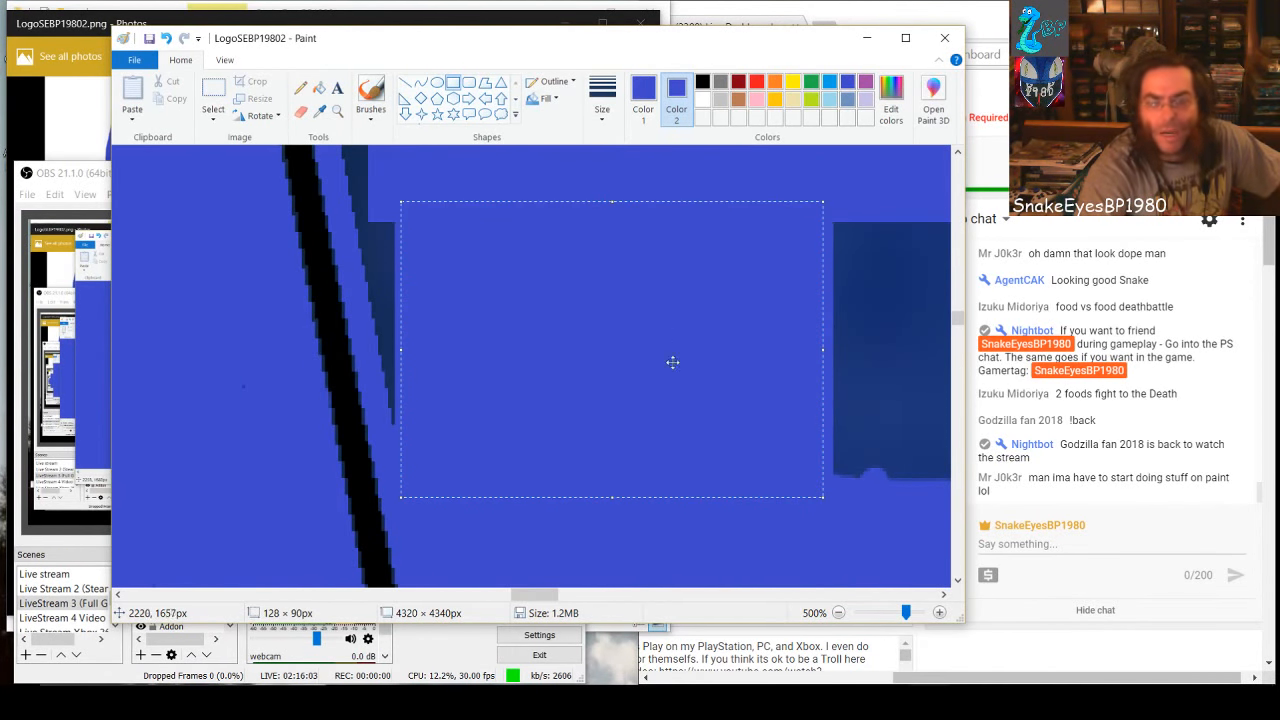
{"action": "mouse_move", "coordinate": [538, 597]}
{"action": "left_mouse_down"}
{"action": "mouse_move", "coordinate": [576, 597]}
{"action": "mouse_move", "coordinate": [543, 597]}
{"action": "mouse_move", "coordinate": [561, 596]}
{"action": "left_mouse_up"}
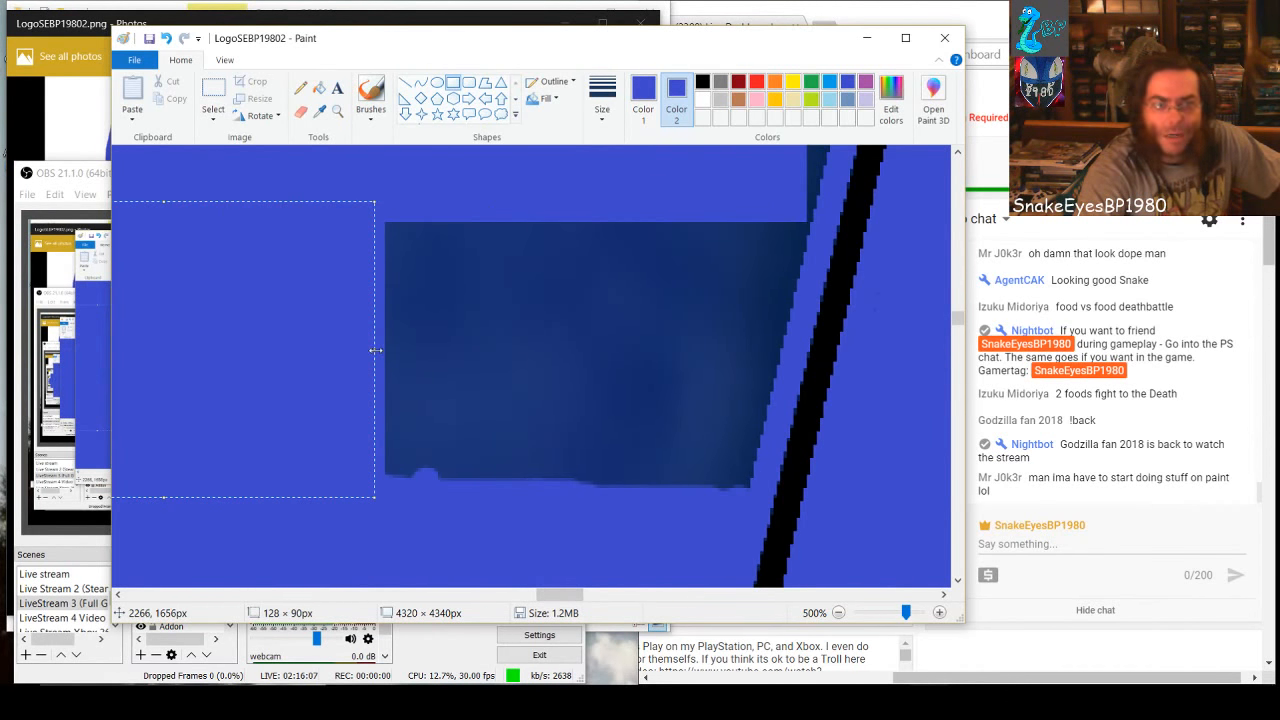
{"action": "left_click_drag", "start_coordinate": [375, 350], "coordinate": [753, 357]}
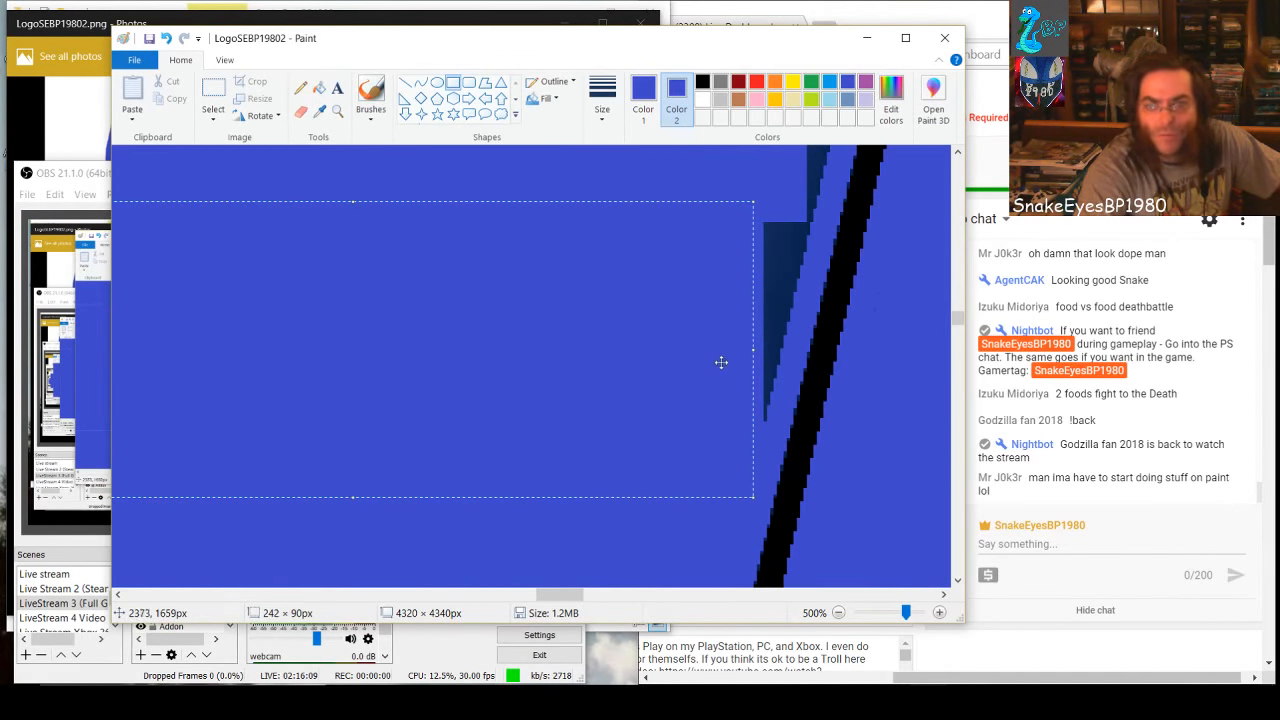
Cover the leftover dark triangle along the wedge's right inner edge with two blue rectangles, the lower one about 14 × 32 px
{"action": "left_click", "coordinate": [782, 197]}
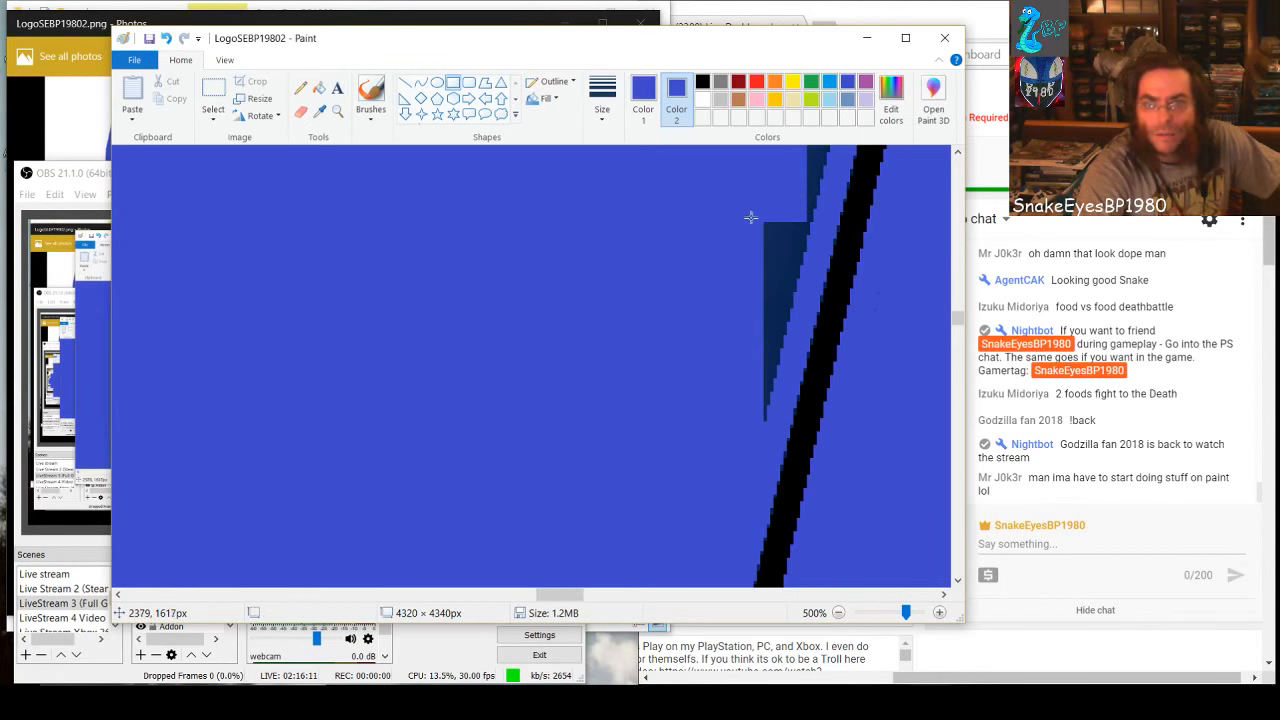
{"action": "left_click_drag", "start_coordinate": [803, 218], "coordinate": [740, 330]}
{"action": "left_click", "coordinate": [774, 403]}
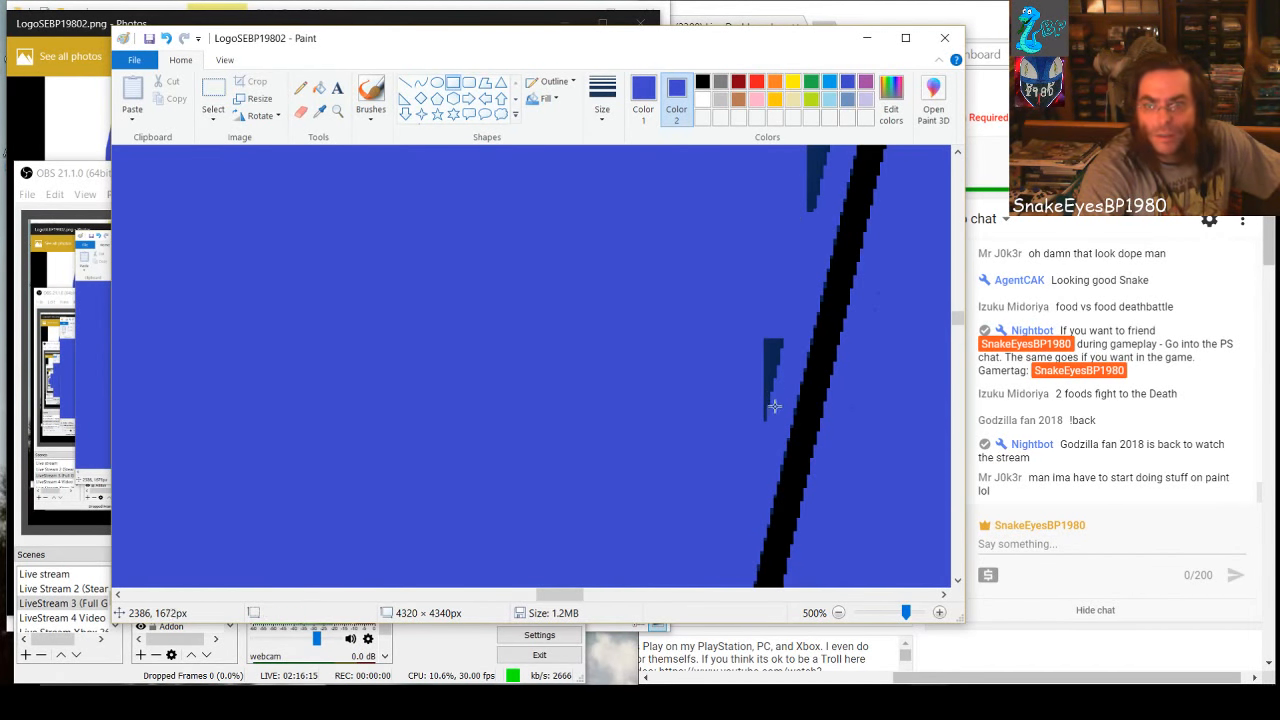
{"action": "left_click_drag", "start_coordinate": [780, 420], "coordinate": [737, 314]}
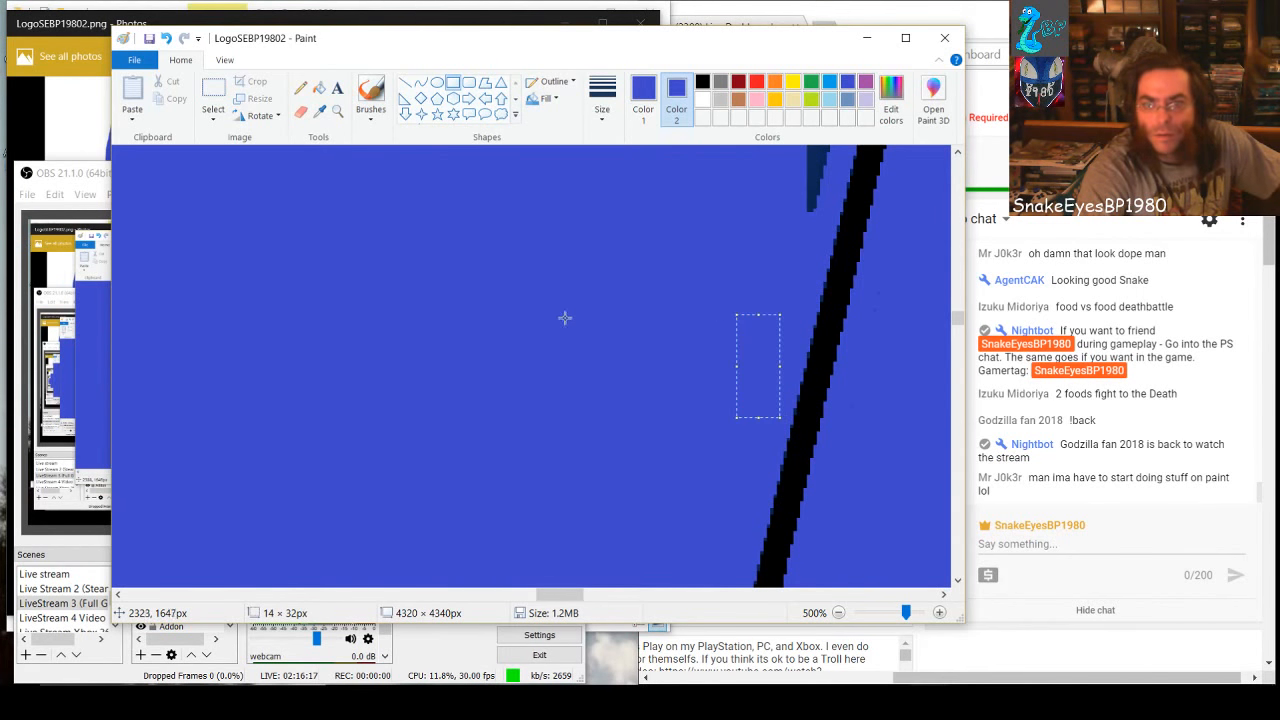
{"action": "left_click", "coordinate": [644, 338]}
Cover the upper part of the matching dark sliver along the wedge's left inner edge with a small blue rectangle
{"action": "mouse_move", "coordinate": [560, 594]}
{"action": "left_mouse_down"}
{"action": "mouse_move", "coordinate": [524, 594]}
{"action": "mouse_move", "coordinate": [535, 594]}
{"action": "left_mouse_up"}
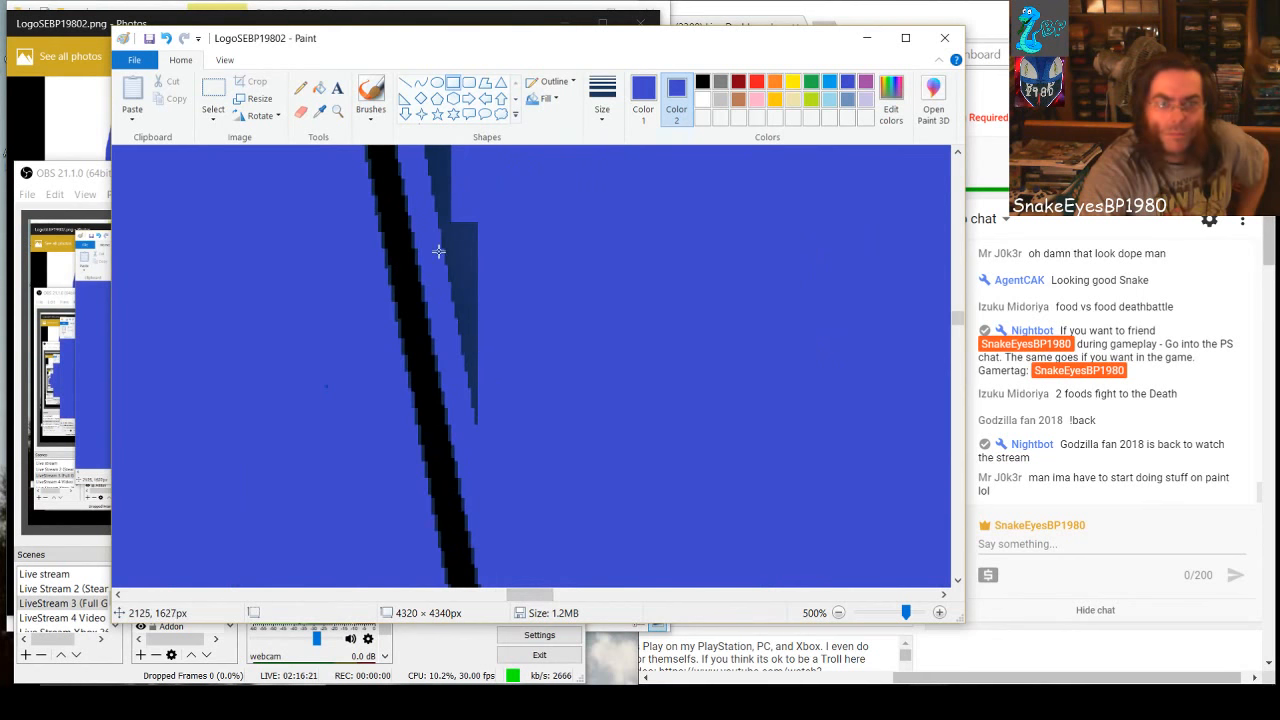
{"action": "left_click_drag", "start_coordinate": [441, 228], "coordinate": [478, 334]}
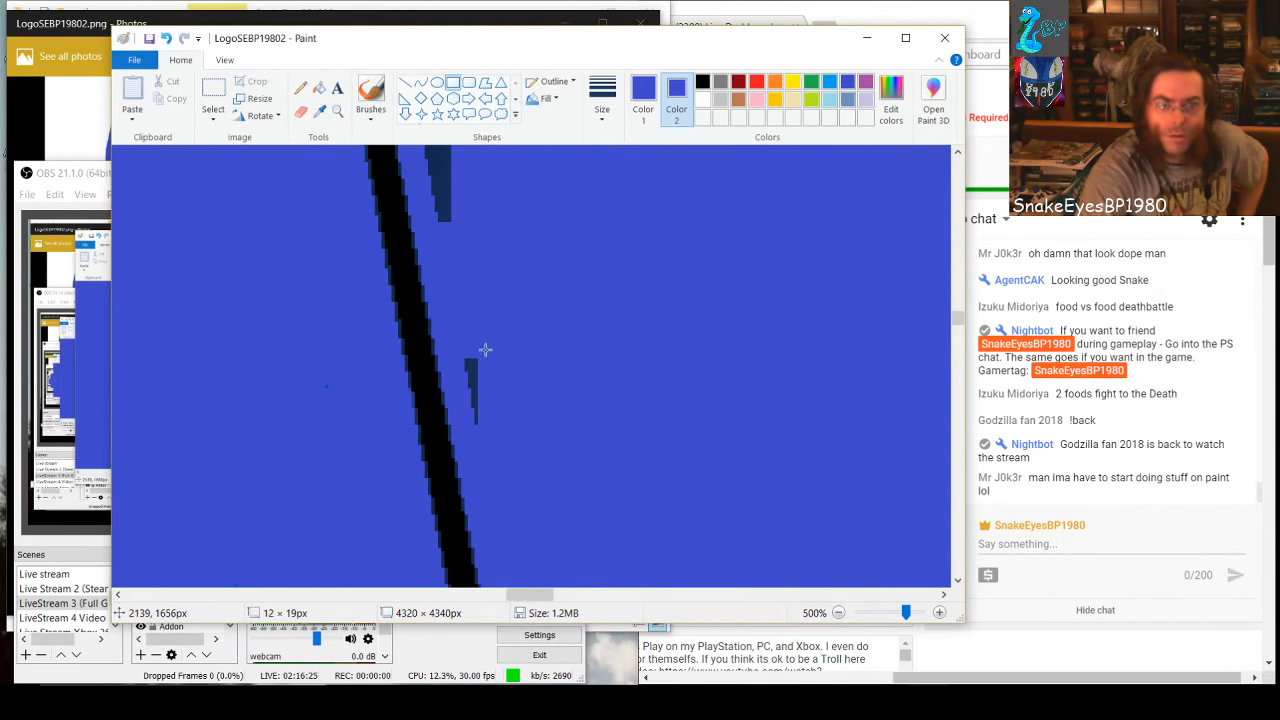
{"action": "left_click_drag", "start_coordinate": [597, 472], "coordinate": [587, 467]}
{"action": "left_click", "coordinate": [566, 468]}
Cover the lower tip of the tall dark strip on the wedge's left side with blue rectangles, working upward along the slanted edge
{"action": "scroll", "coordinate": [537, 411], "scroll_direction": "up", "scroll_amount": 2}
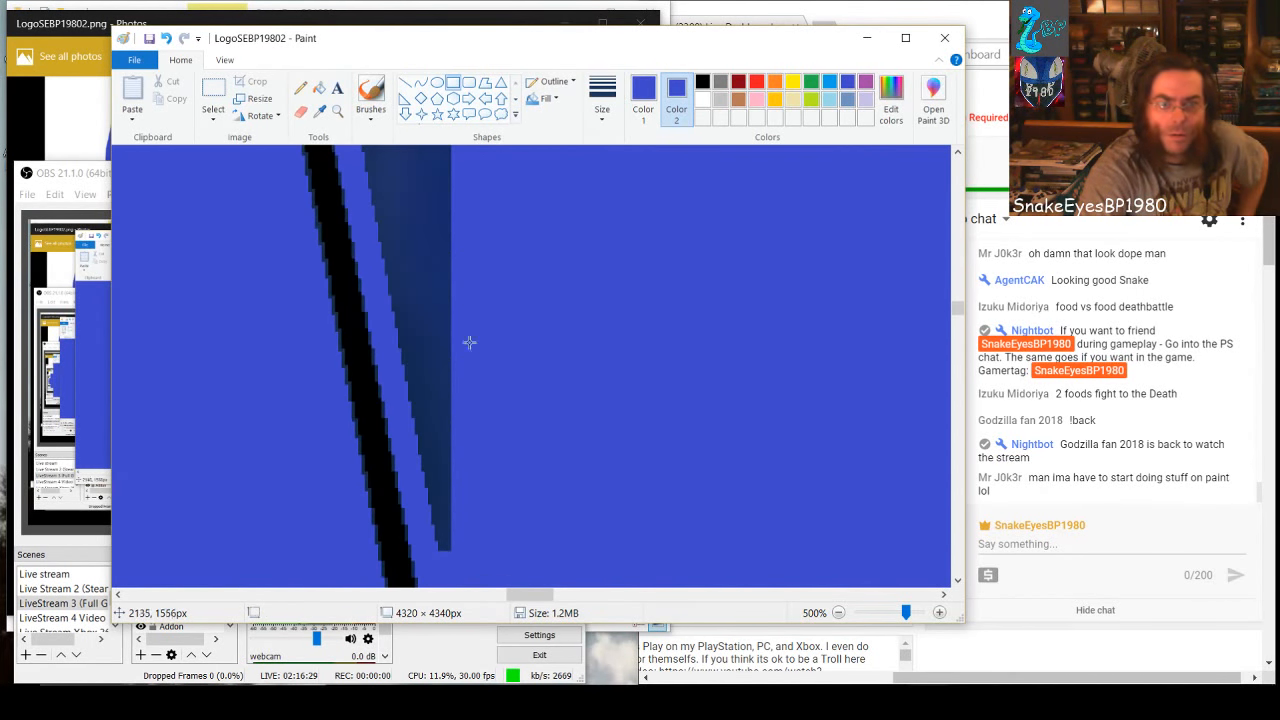
{"action": "left_click_drag", "start_coordinate": [405, 363], "coordinate": [493, 461]}
{"action": "left_click_drag", "start_coordinate": [462, 556], "coordinate": [431, 466]}
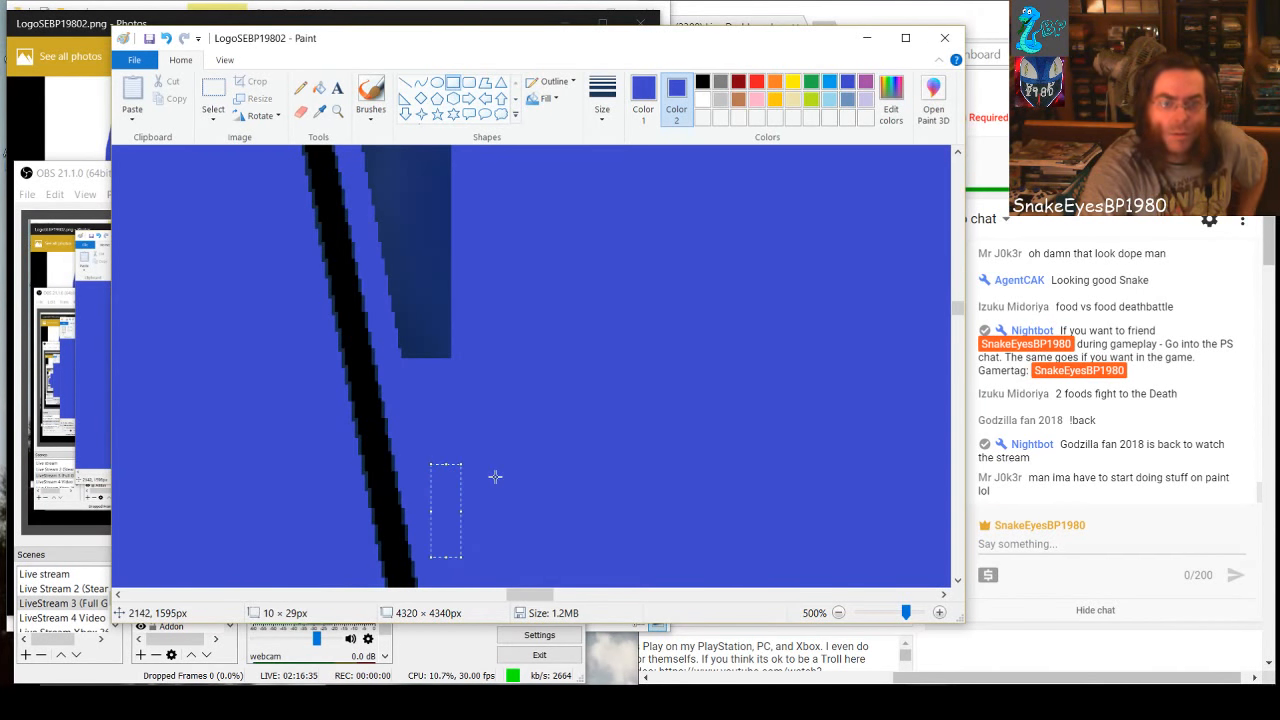
{"action": "key", "text": "ctrl+z"}
{"action": "key", "text": "ctrl+z"}
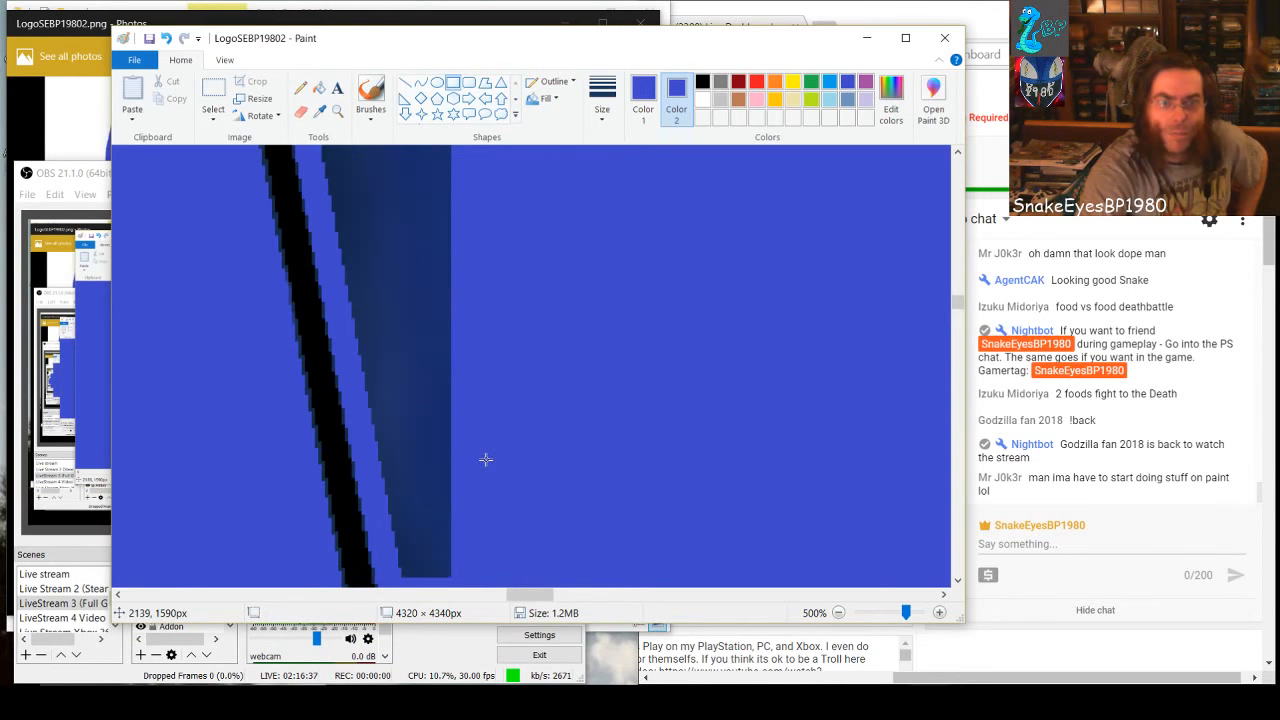
{"action": "left_click_drag", "start_coordinate": [471, 574], "coordinate": [391, 151]}
{"action": "left_click", "coordinate": [562, 402]}
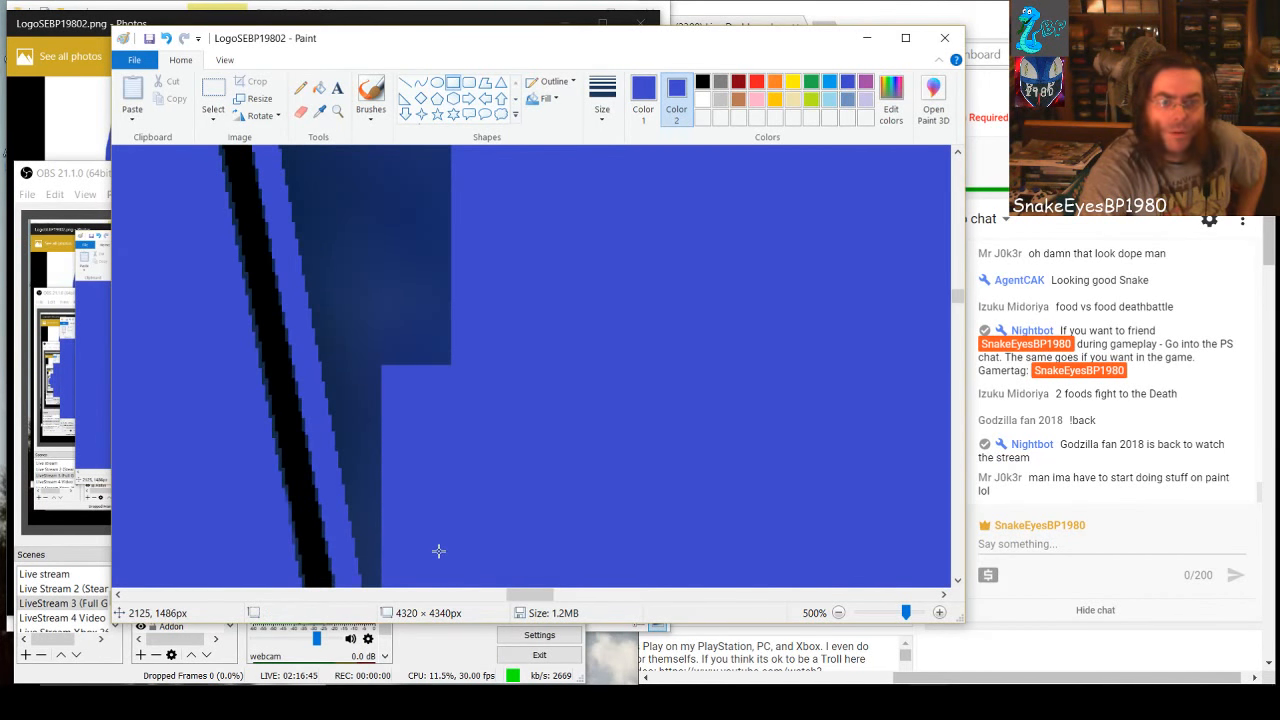
Trim the next part of the left dark strip with tall blue rectangles, finishing with one about 9 × 115 px near the slanted edge
{"action": "scroll", "coordinate": [435, 519], "scroll_direction": "down", "scroll_amount": 1}
{"action": "mouse_move", "coordinate": [410, 579]}
{"action": "left_mouse_down"}
{"action": "mouse_move", "coordinate": [369, 489]}
{"action": "mouse_move", "coordinate": [369, 140]}
{"action": "left_mouse_up"}
{"action": "left_click_drag", "start_coordinate": [498, 340], "coordinate": [401, 142]}
{"action": "left_click", "coordinate": [567, 512]}
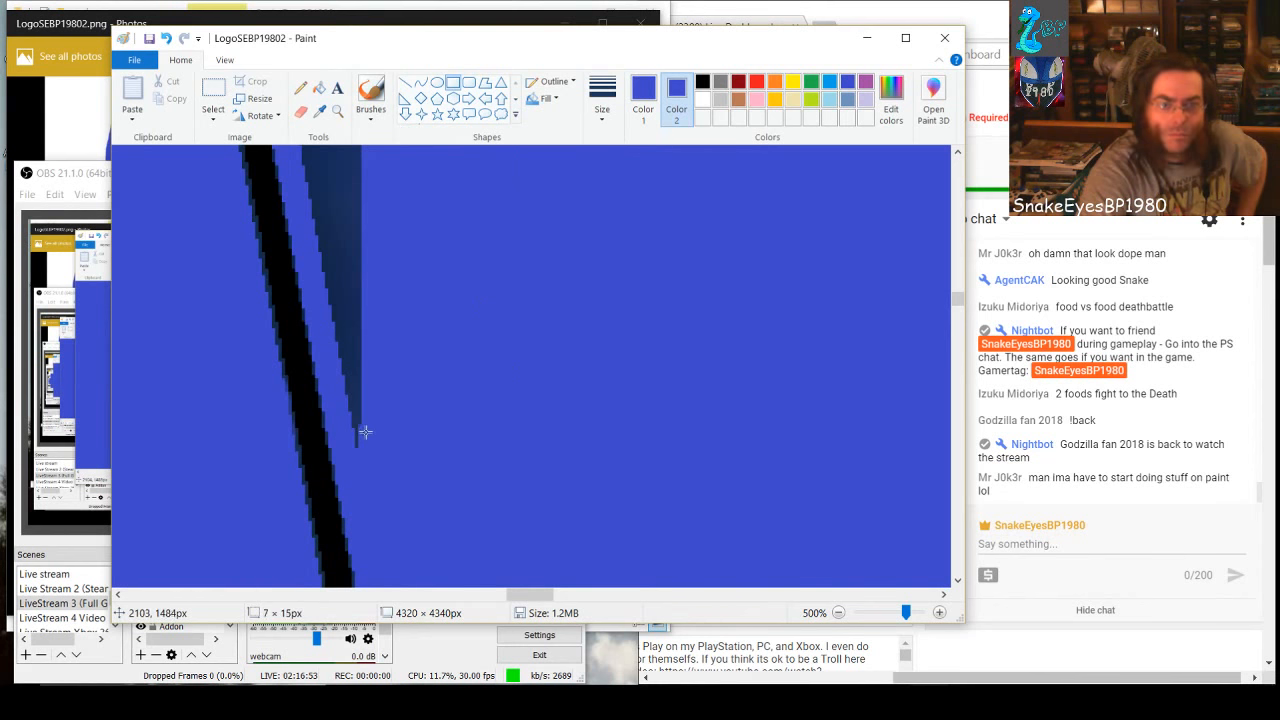
{"action": "left_click_drag", "start_coordinate": [365, 432], "coordinate": [354, 365]}
{"action": "left_click_drag", "start_coordinate": [354, 308], "coordinate": [352, 170]}
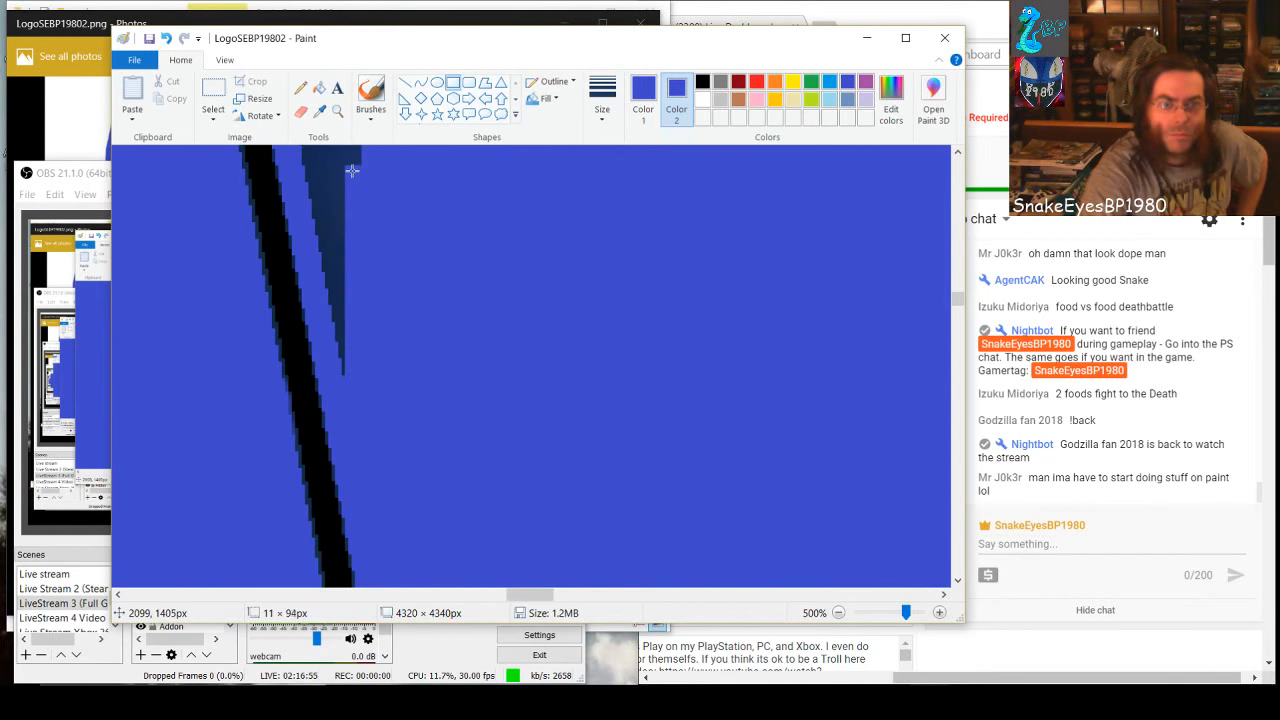
{"action": "scroll", "coordinate": [470, 466], "scroll_direction": "up", "scroll_amount": 3}
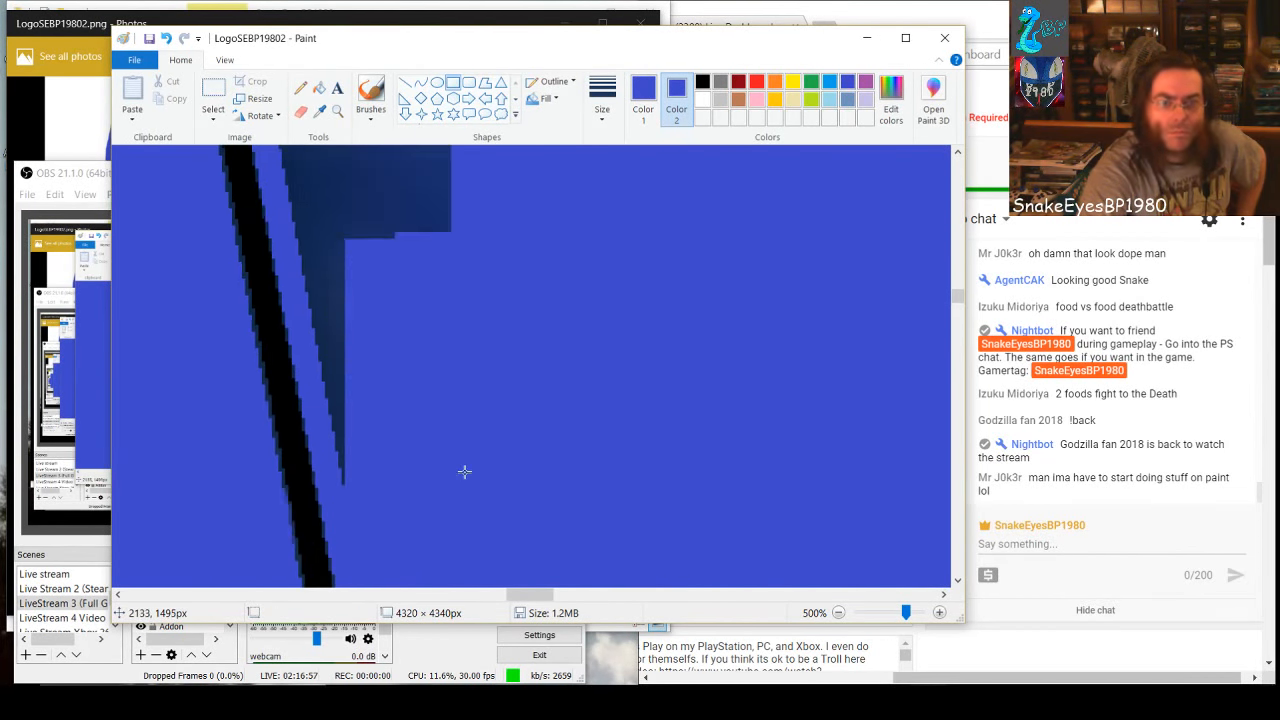
{"action": "scroll", "coordinate": [368, 530], "scroll_direction": "down", "scroll_amount": 1}
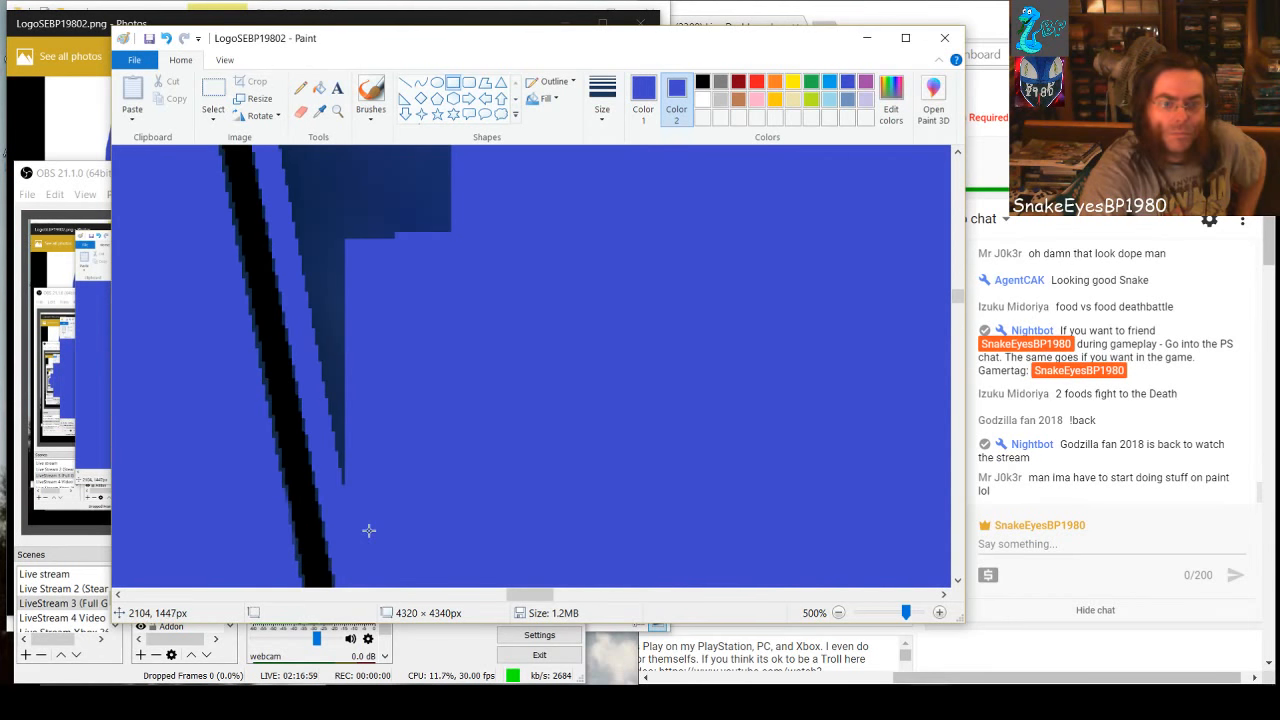
{"action": "mouse_move", "coordinate": [357, 497]}
{"action": "left_mouse_down"}
{"action": "mouse_move", "coordinate": [323, 334]}
{"action": "mouse_move", "coordinate": [334, 131]}
{"action": "left_mouse_up"}
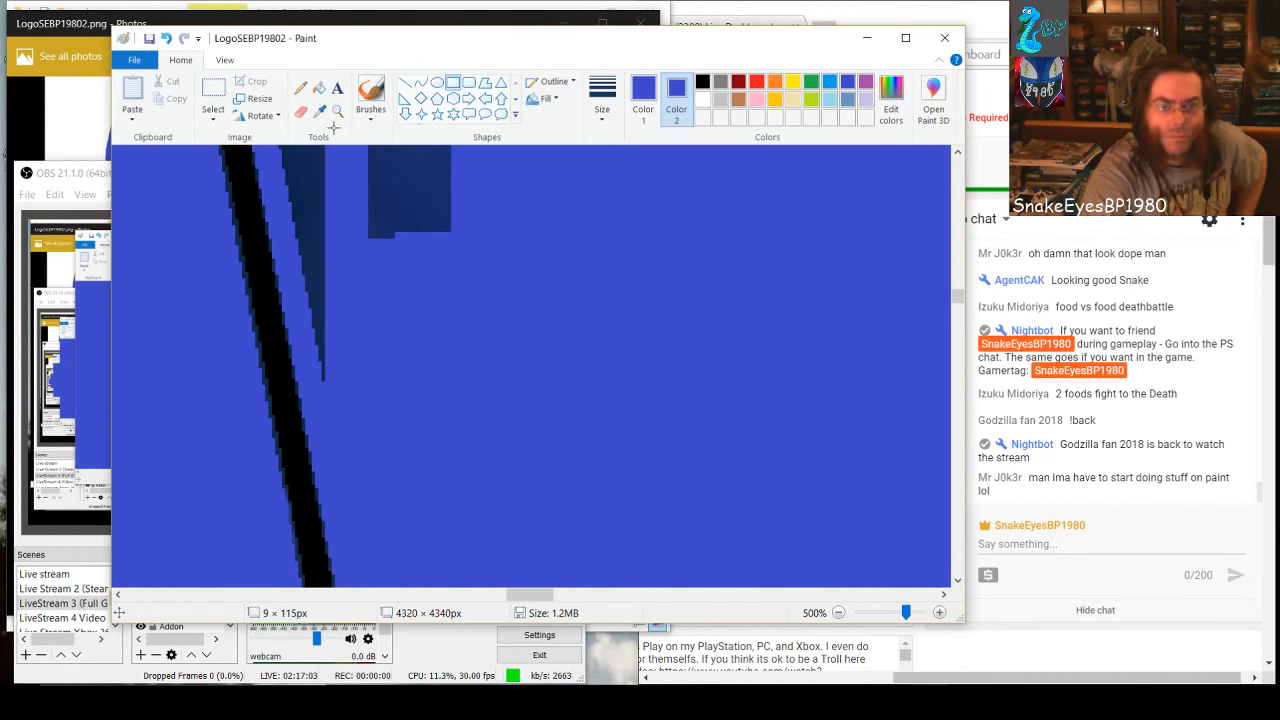
Add narrow blue rectangles against the slanted left edge and cover the dark block beside them with one about 53 × 74 px
{"action": "scroll", "coordinate": [490, 540], "scroll_direction": "up", "scroll_amount": 1}
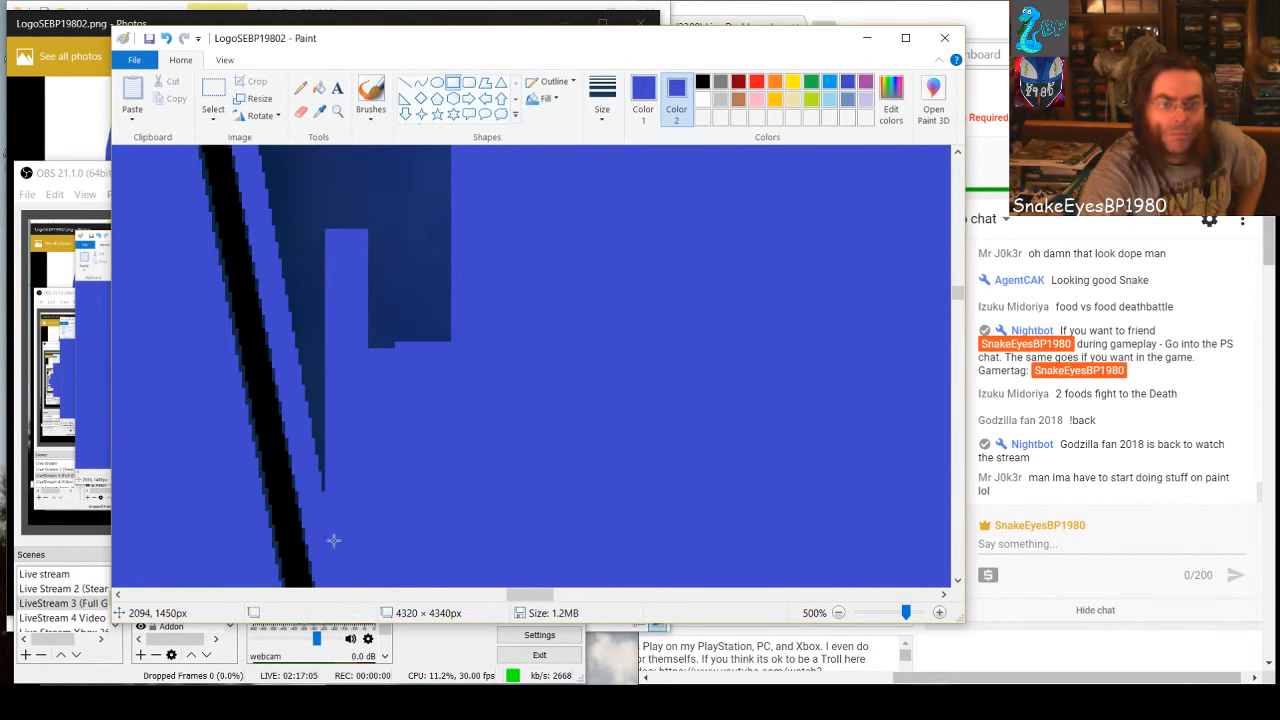
{"action": "scroll", "coordinate": [333, 540], "scroll_direction": "up", "scroll_amount": 1}
{"action": "scroll", "coordinate": [348, 544], "scroll_direction": "up", "scroll_amount": 2}
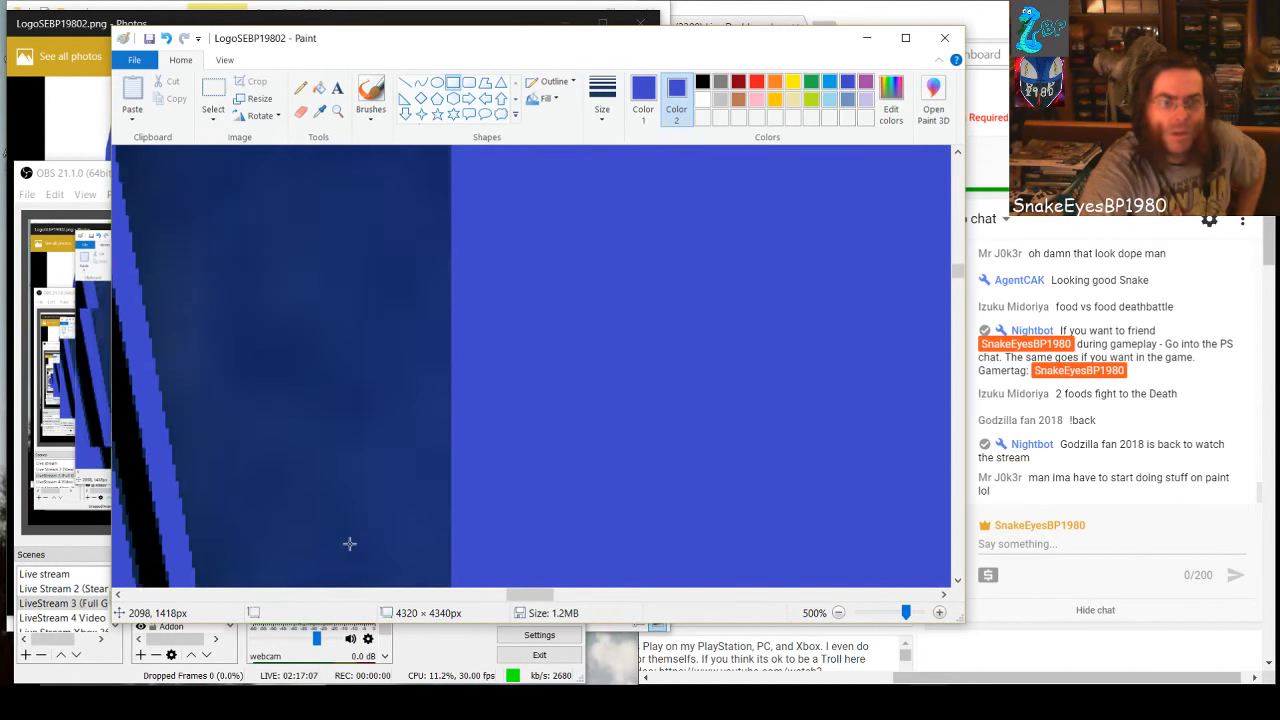
{"action": "scroll", "coordinate": [349, 544], "scroll_direction": "down", "scroll_amount": 4}
{"action": "scroll", "coordinate": [346, 543], "scroll_direction": "up", "scroll_amount": 1}
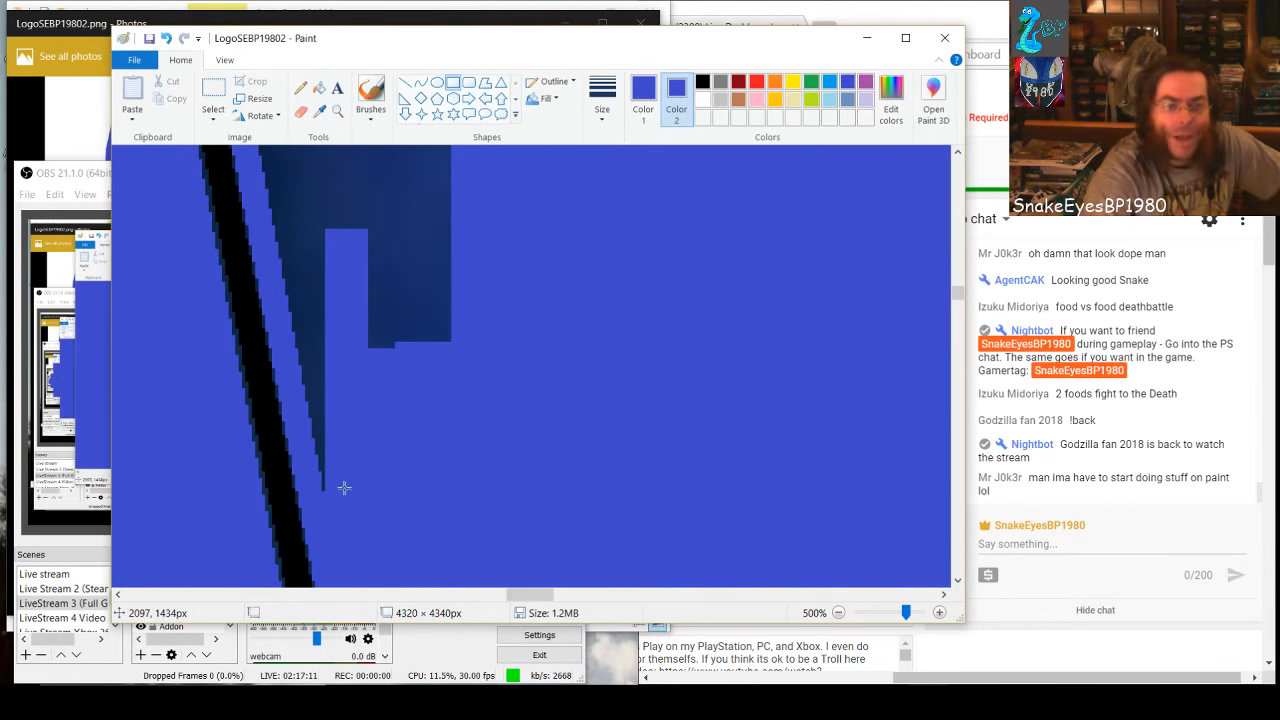
{"action": "mouse_move", "coordinate": [332, 485]}
{"action": "left_mouse_down"}
{"action": "mouse_move", "coordinate": [317, 420]}
{"action": "mouse_move", "coordinate": [315, 235]}
{"action": "left_mouse_up"}
{"action": "left_click", "coordinate": [312, 397]}
{"action": "left_click_drag", "start_coordinate": [307, 371], "coordinate": [291, 212]}
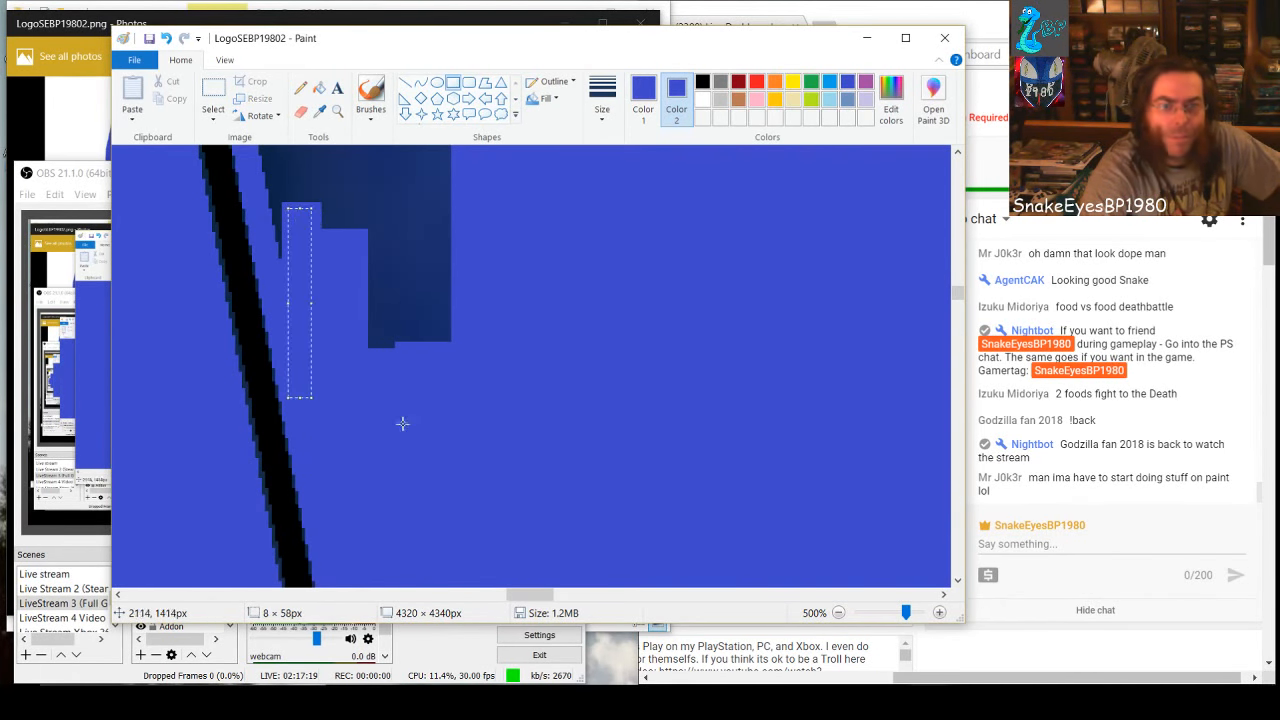
{"action": "left_click_drag", "start_coordinate": [452, 343], "coordinate": [313, 142]}
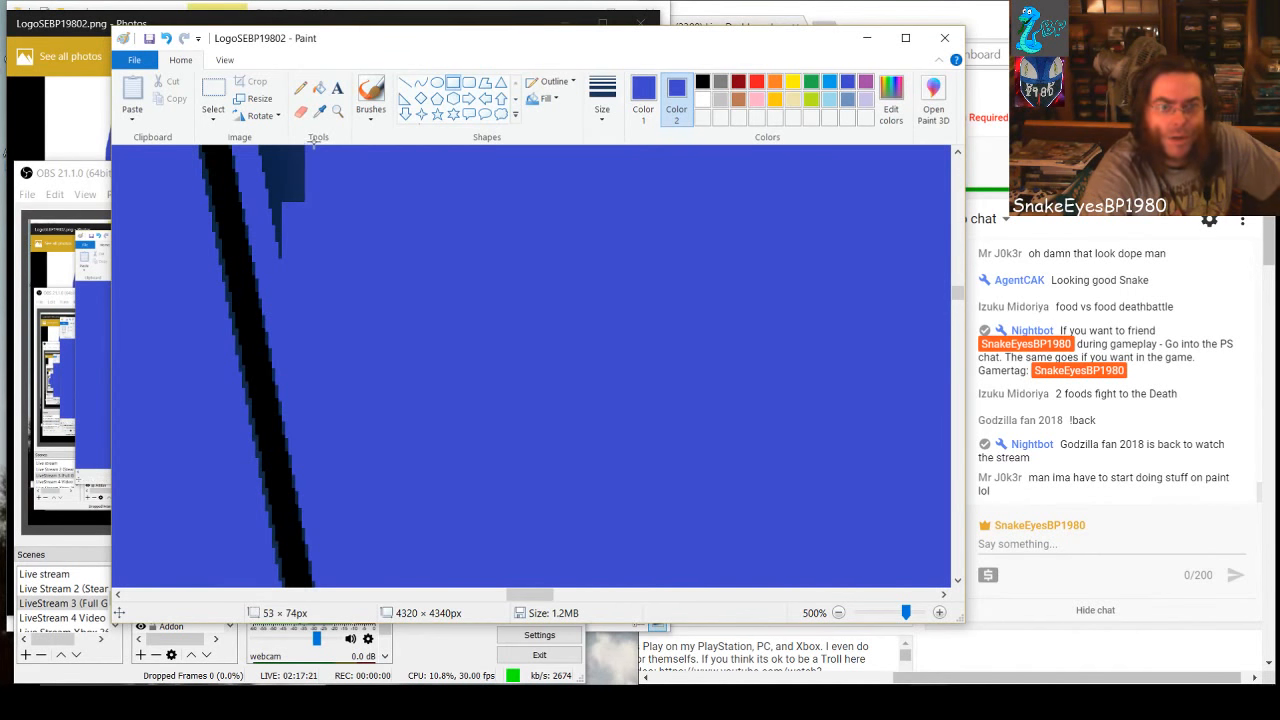
Paint two blue rectangles against the slanted left edge just above the filled area, leaving the dark block beside them
{"action": "scroll", "coordinate": [337, 429], "scroll_direction": "up", "scroll_amount": 5}
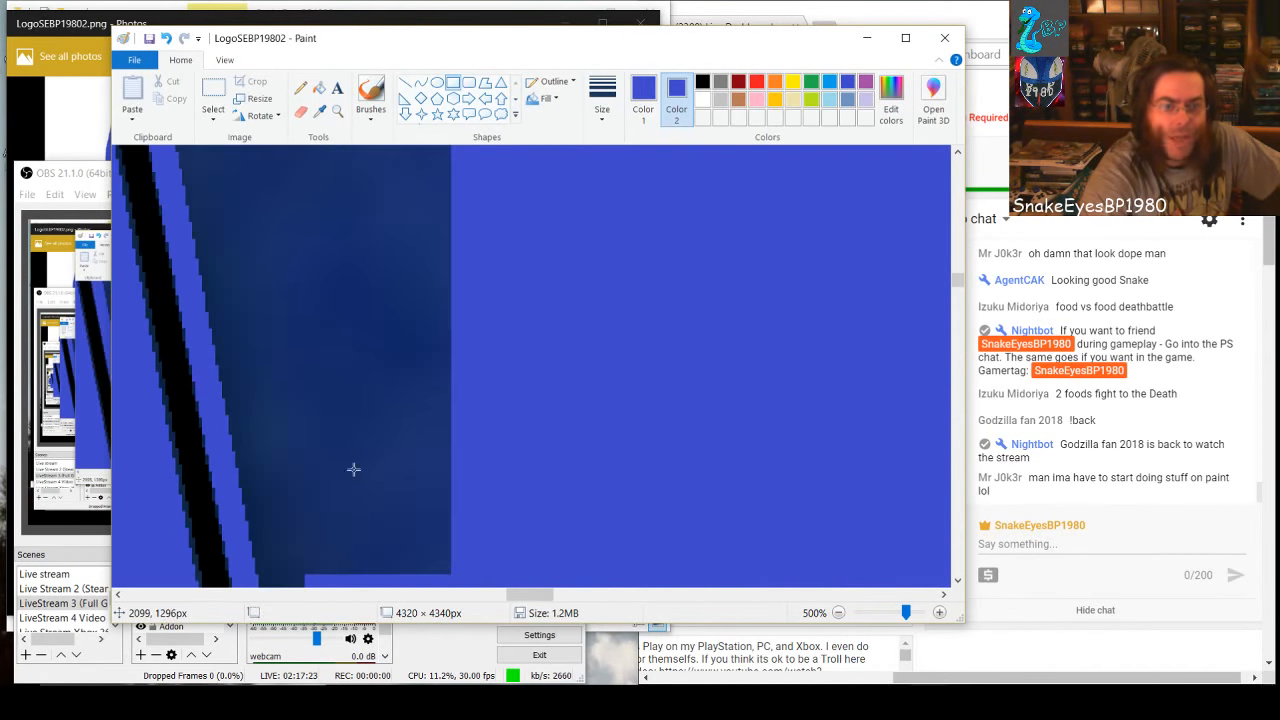
{"action": "mouse_move", "coordinate": [306, 481]}
{"action": "left_mouse_down"}
{"action": "mouse_move", "coordinate": [280, 437]}
{"action": "mouse_move", "coordinate": [265, 357]}
{"action": "left_mouse_up"}
{"action": "left_click", "coordinate": [524, 520]}
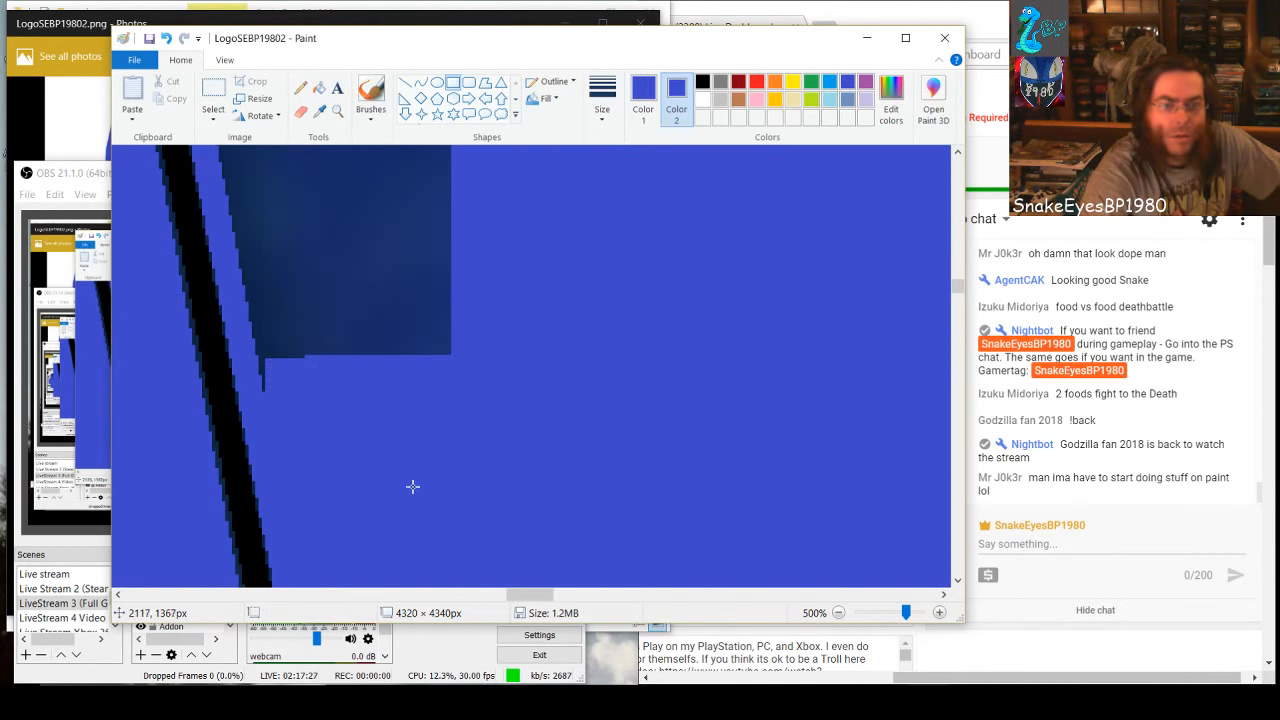
{"action": "mouse_move", "coordinate": [284, 400]}
{"action": "left_mouse_down"}
{"action": "mouse_move", "coordinate": [262, 320]}
{"action": "mouse_move", "coordinate": [254, 184]}
{"action": "left_mouse_up"}
{"action": "left_click", "coordinate": [424, 447]}
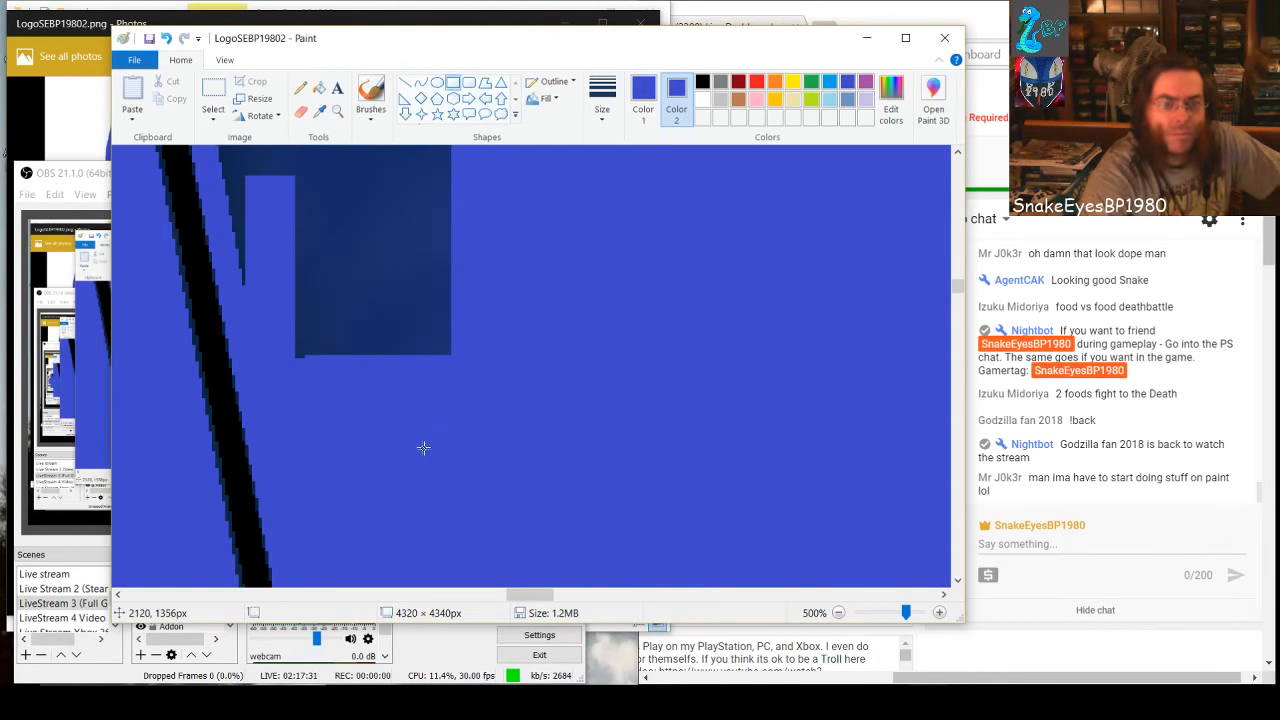
Extend the blue higher along the slanted left edge with two upright rectangles, about 15 × 51 px and 9 × 71 px
{"action": "scroll", "coordinate": [340, 420], "scroll_direction": "up", "scroll_amount": 2}
{"action": "left_click_drag", "start_coordinate": [268, 497], "coordinate": [221, 333]}
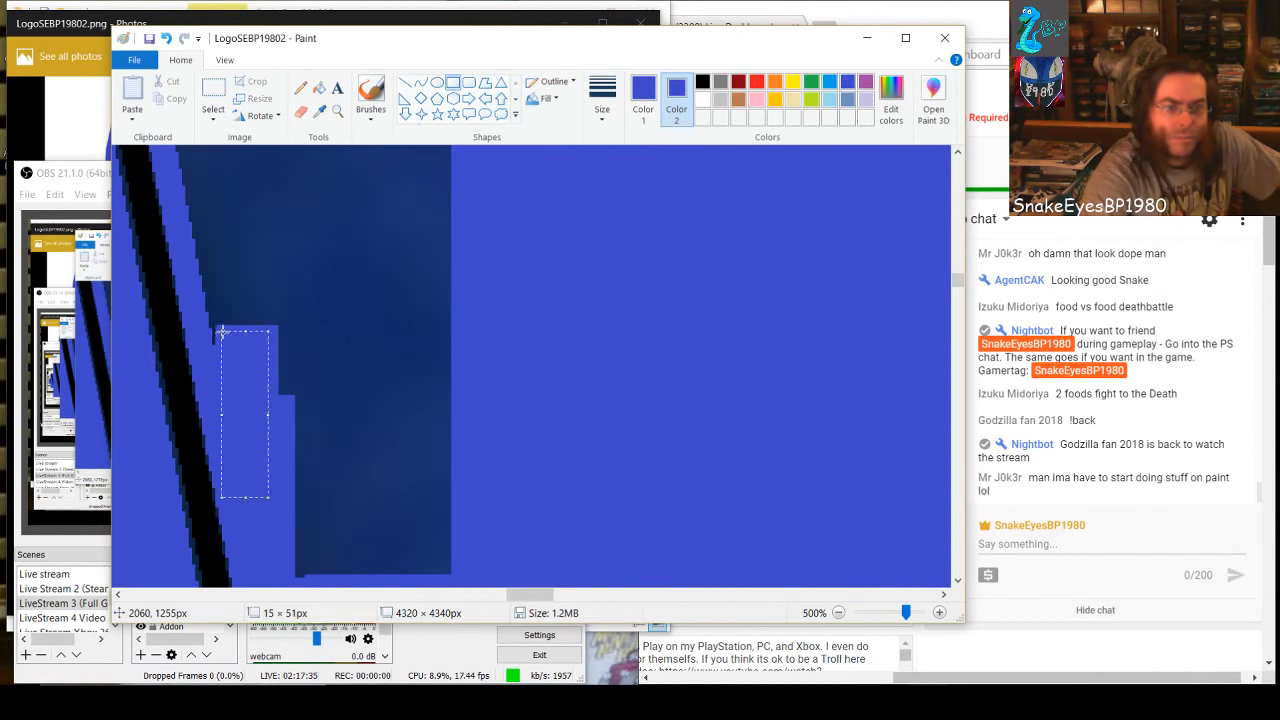
{"action": "left_click", "coordinate": [387, 433]}
{"action": "scroll", "coordinate": [290, 480], "scroll_direction": "up", "scroll_amount": 2}
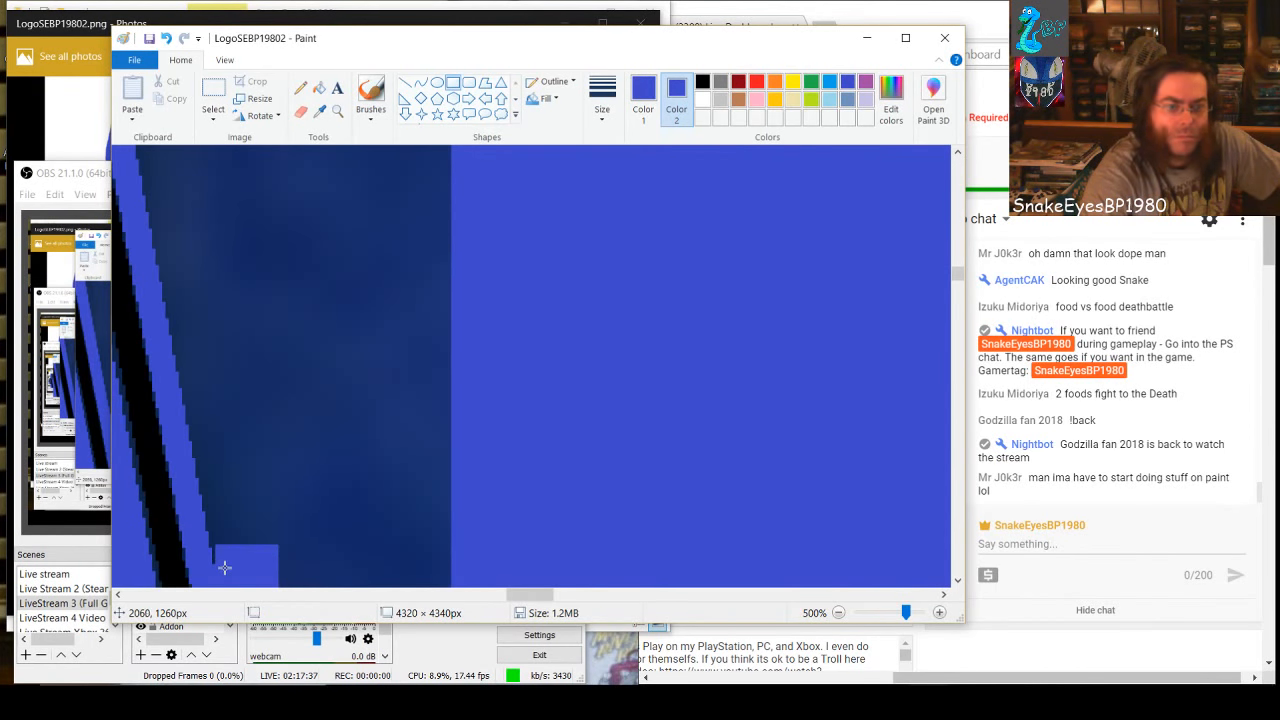
{"action": "left_click_drag", "start_coordinate": [228, 567], "coordinate": [201, 328]}
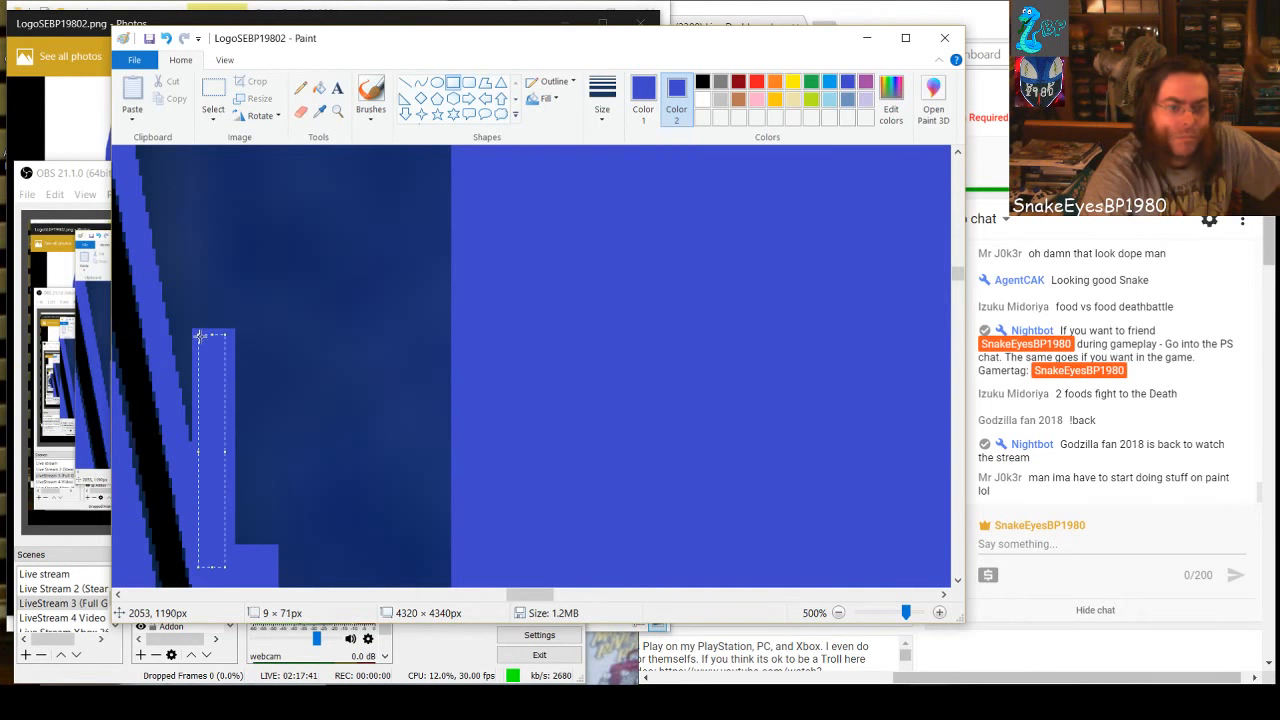
{"action": "left_click", "coordinate": [283, 426]}
{"action": "scroll", "coordinate": [280, 484], "scroll_direction": "up", "scroll_amount": 1}
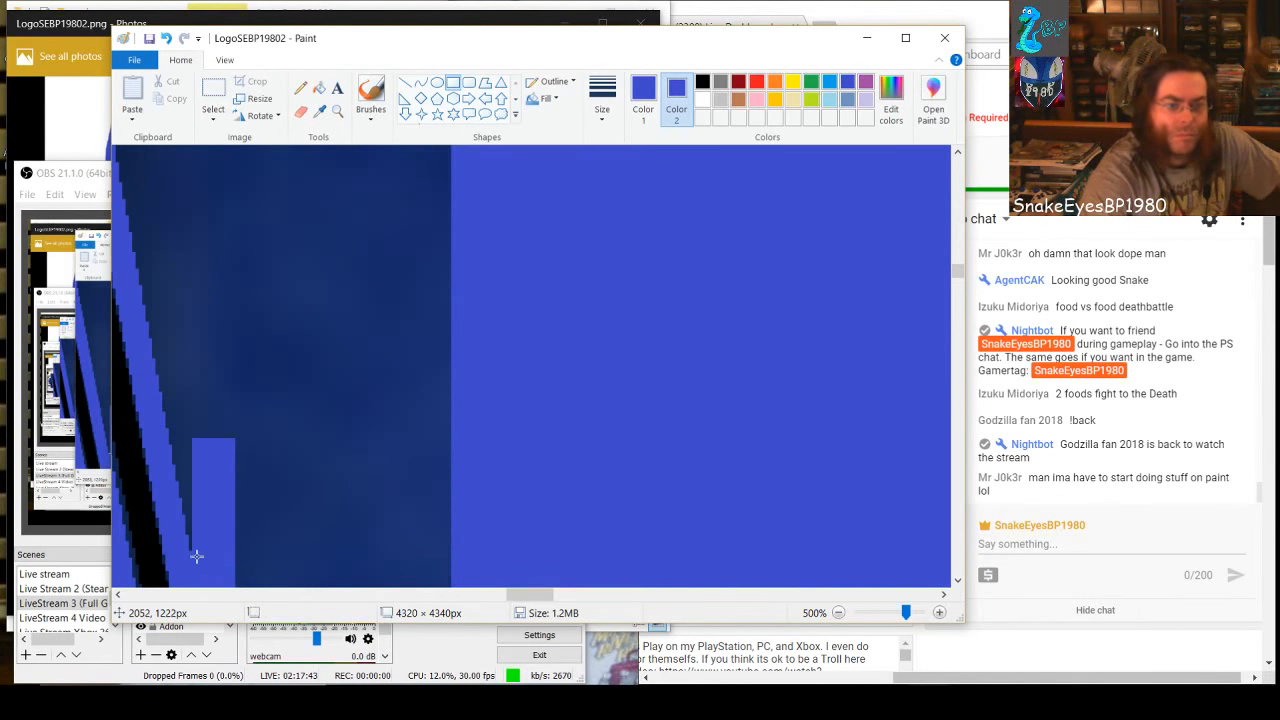
Paint an upright blue rectangle about 8 × 74 px against the slanted left edge and cover the dark block beside it with one about 99 × 112 px
{"action": "left_click_drag", "start_coordinate": [197, 556], "coordinate": [172, 317]}
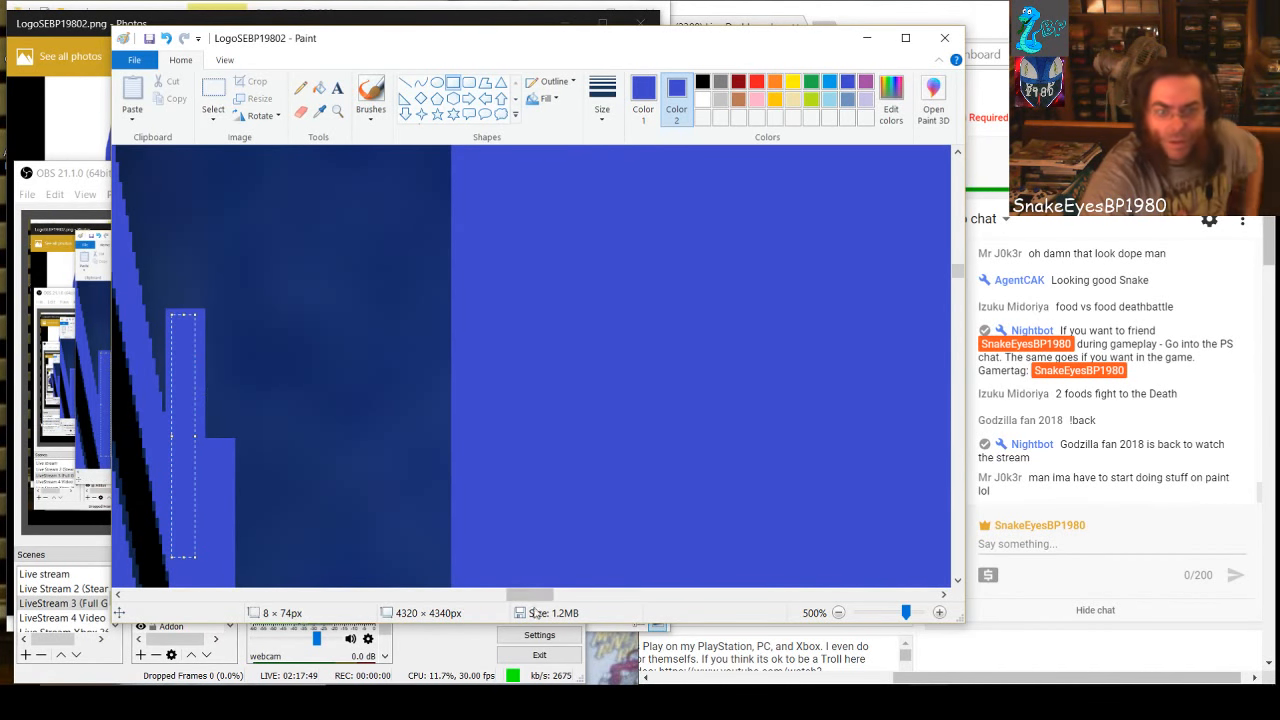
{"action": "left_click_drag", "start_coordinate": [531, 596], "coordinate": [516, 596]}
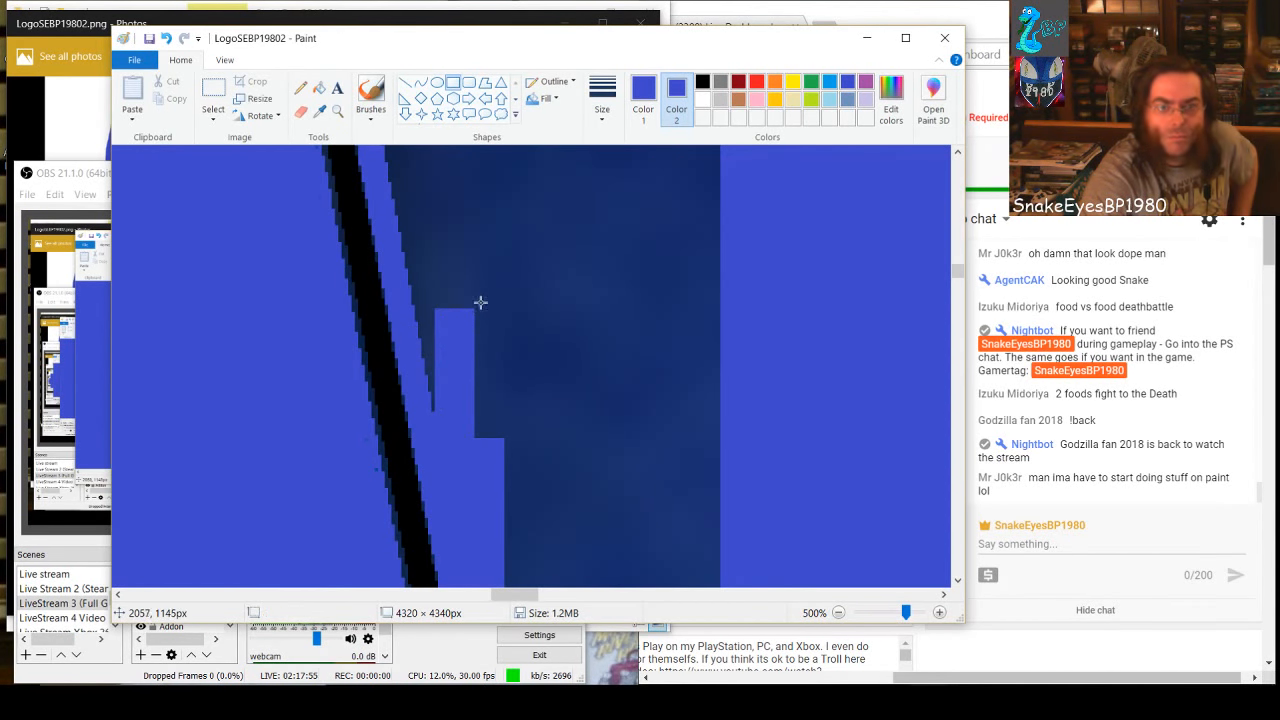
{"action": "left_click_drag", "start_coordinate": [477, 298], "coordinate": [803, 539]}
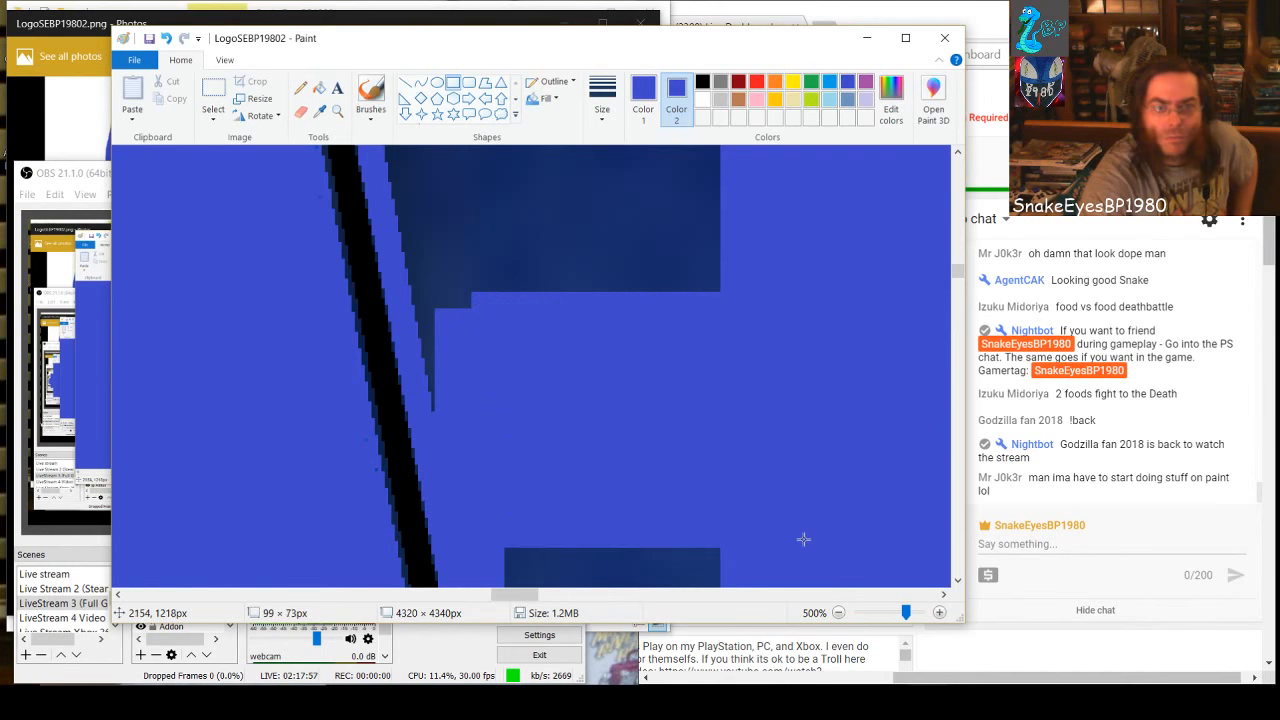
{"action": "scroll", "coordinate": [803, 541], "scroll_direction": "down", "scroll_amount": 3}
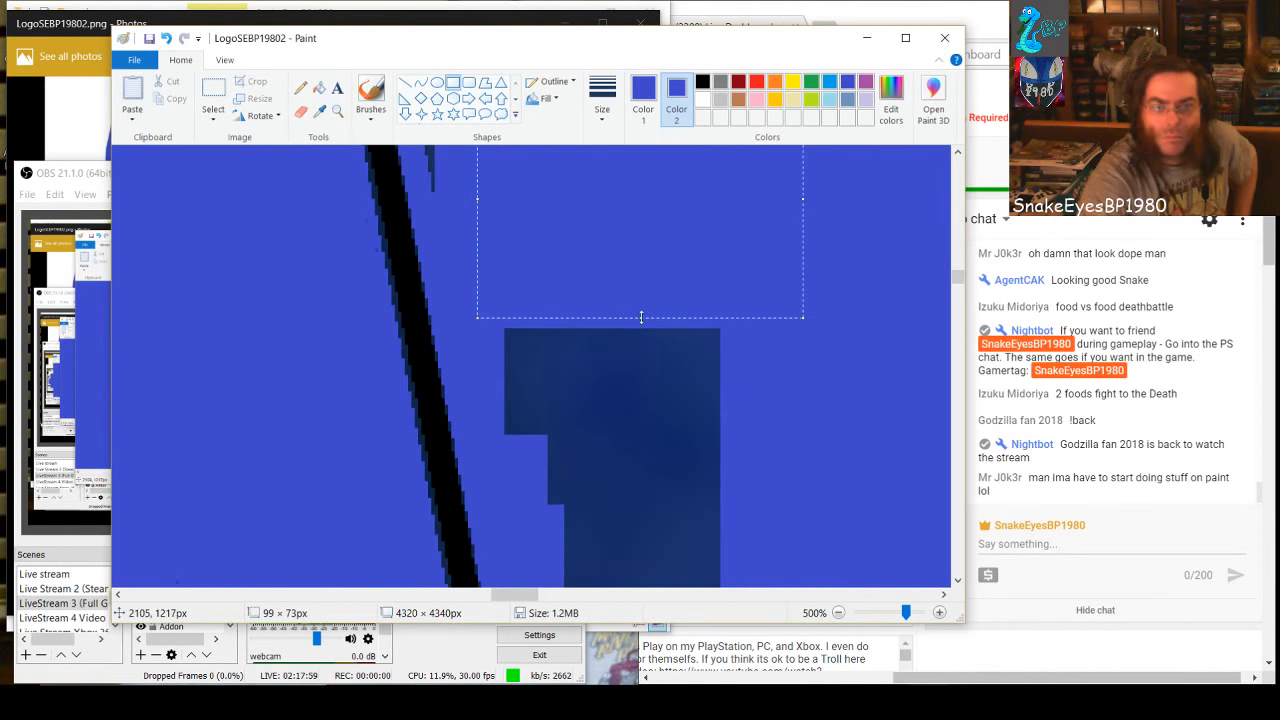
{"action": "left_click_drag", "start_coordinate": [641, 317], "coordinate": [651, 448]}
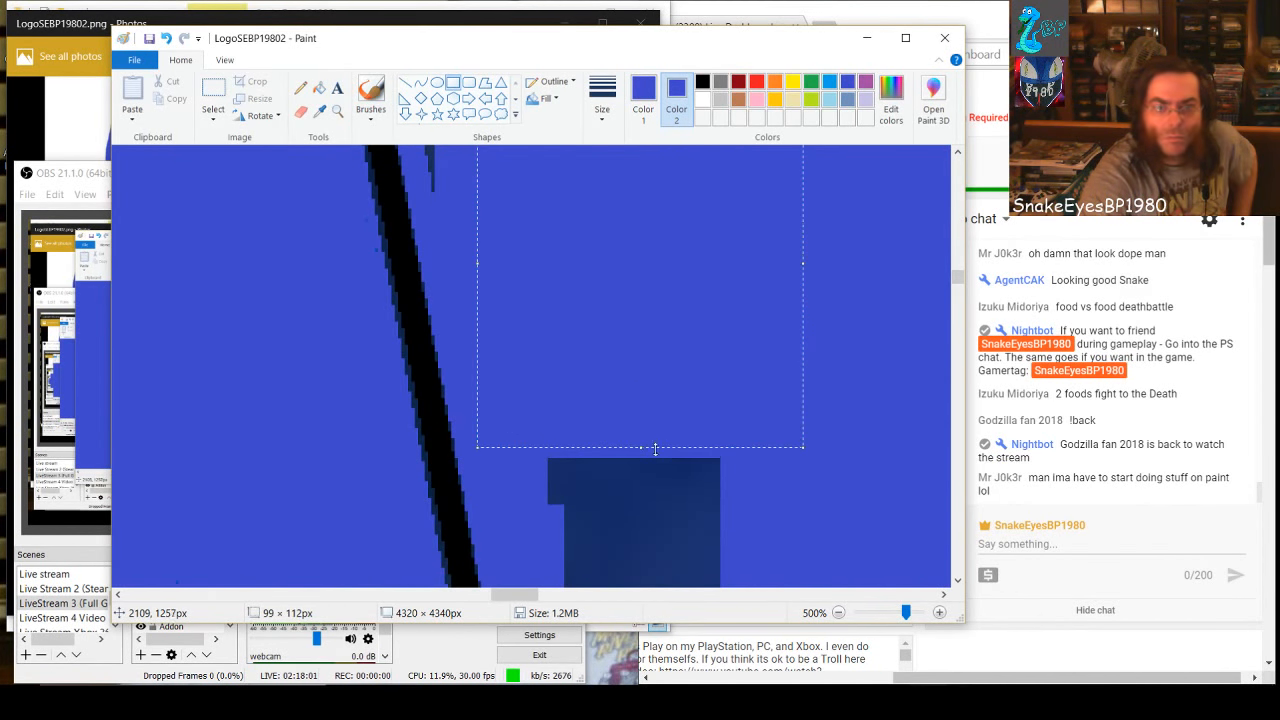
Cover the remaining dark block below the filled area with a blue rectangle about 67 × 82 px
{"action": "scroll", "coordinate": [758, 505], "scroll_direction": "down", "scroll_amount": 1}
{"action": "left_click", "coordinate": [757, 503]}
{"action": "left_click_drag", "start_coordinate": [736, 487], "coordinate": [512, 239]}
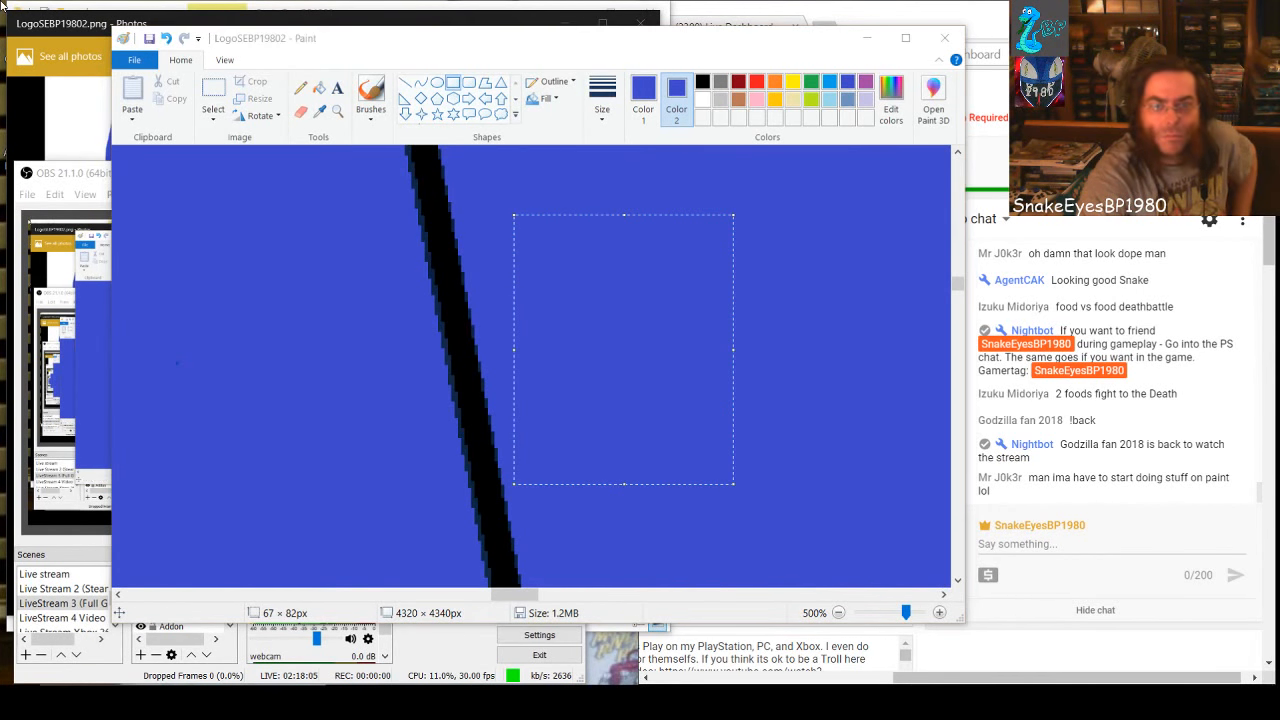
{"action": "left_click", "coordinate": [790, 478]}
Cover the left end of the dark band along the wedge's top, starting at the slanted edge, with a wide blue rectangle
{"action": "scroll", "coordinate": [668, 392], "scroll_direction": "up", "scroll_amount": 4}
{"action": "scroll", "coordinate": [667, 391], "scroll_direction": "up", "scroll_amount": 8}
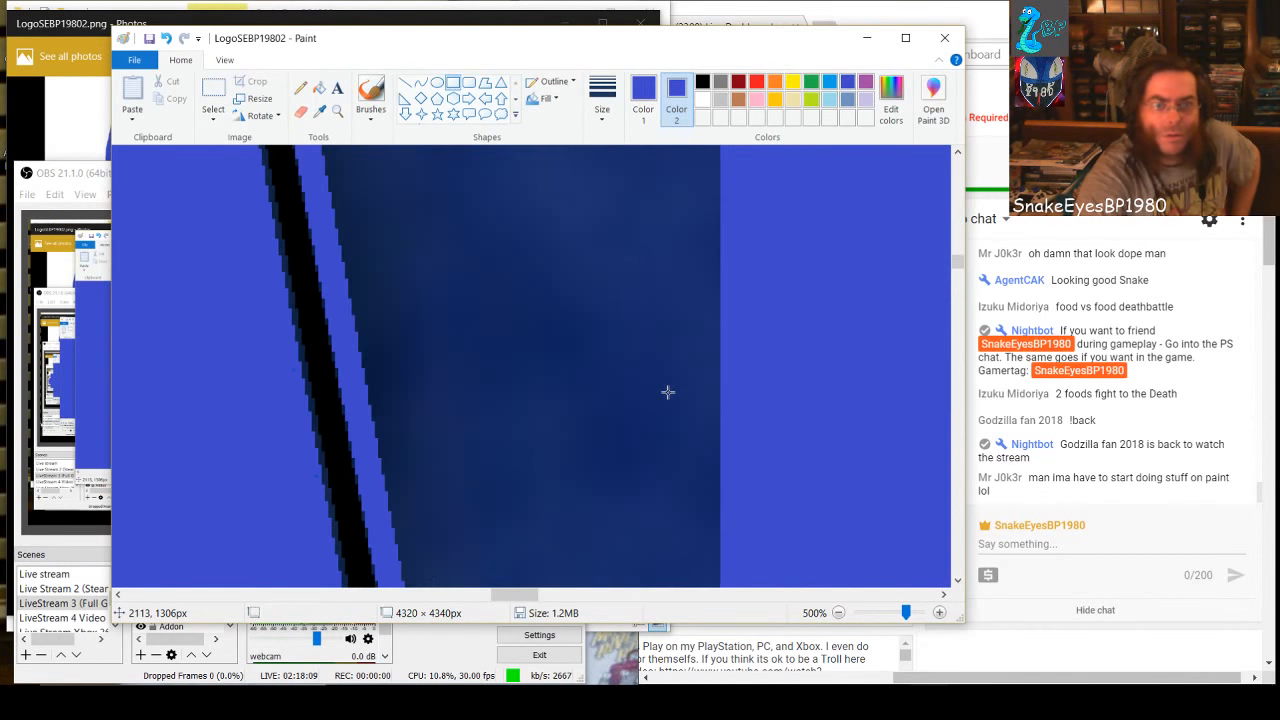
{"action": "left_click_drag", "start_coordinate": [505, 600], "coordinate": [474, 599]}
{"action": "scroll", "coordinate": [611, 524], "scroll_direction": "up", "scroll_amount": 10}
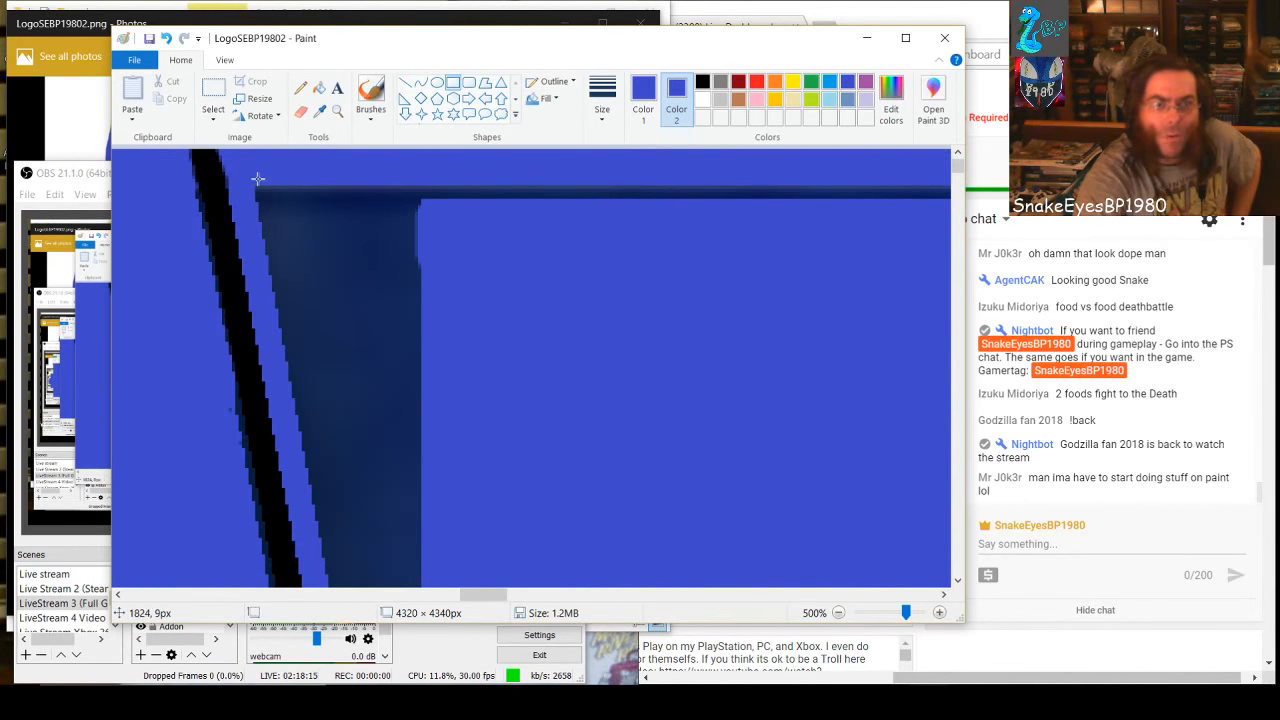
{"action": "mouse_move", "coordinate": [257, 178]}
{"action": "left_mouse_down"}
{"action": "mouse_move", "coordinate": [318, 258]}
{"action": "mouse_move", "coordinate": [429, 306]}
{"action": "mouse_move", "coordinate": [922, 296]}
{"action": "left_mouse_up"}
{"action": "left_click", "coordinate": [491, 357]}
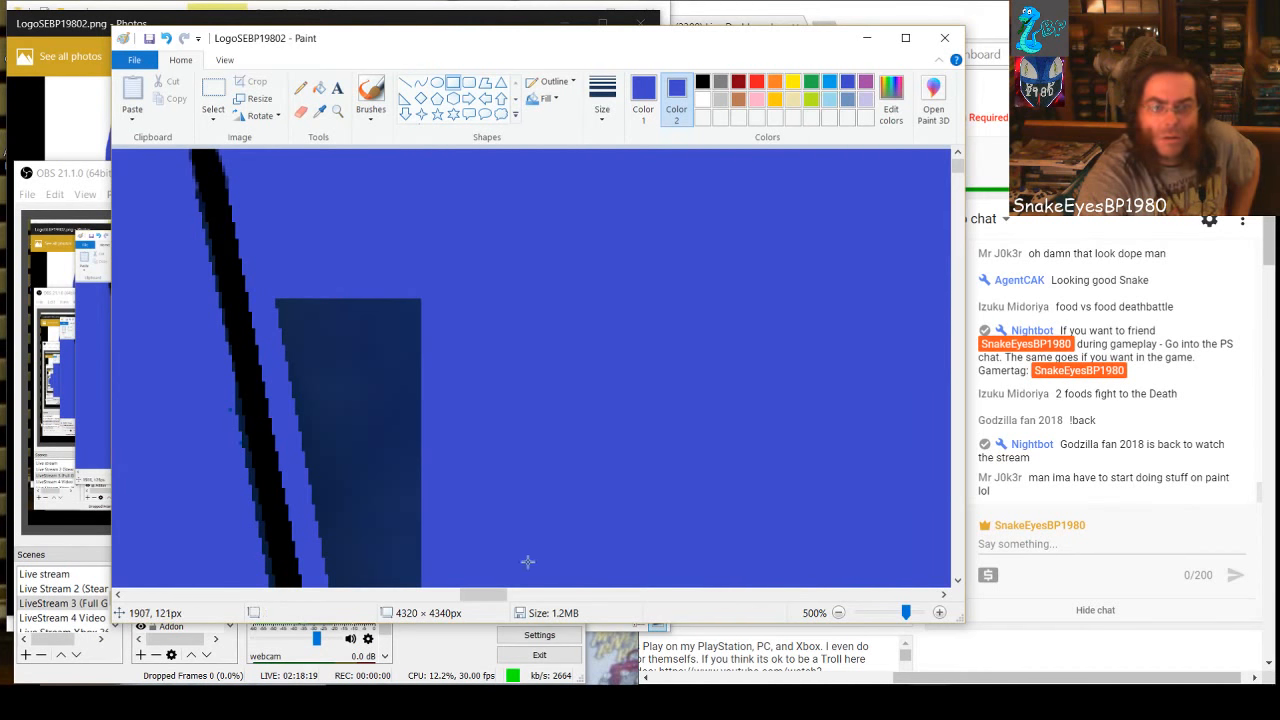
Cover the next part of the dark top band with a blue rectangle stretched rightward to about 719 × 82 px
{"action": "left_click_drag", "start_coordinate": [495, 594], "coordinate": [538, 592]}
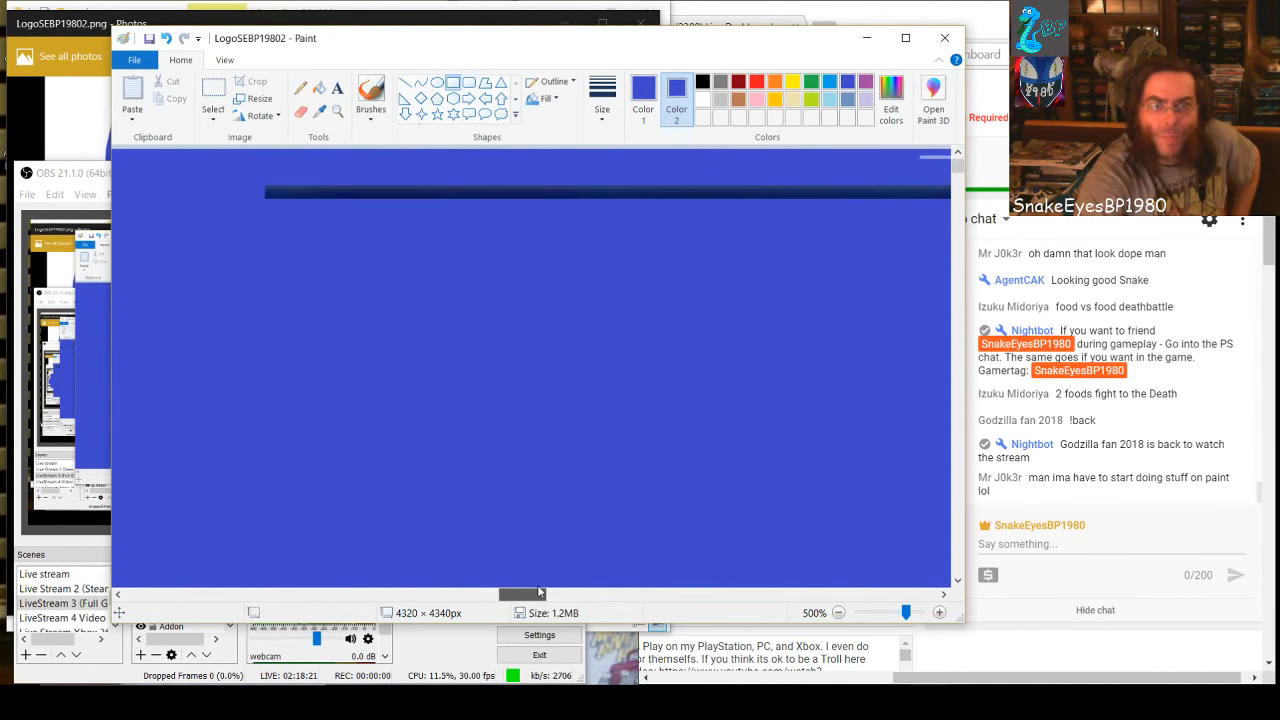
{"action": "left_click_drag", "start_coordinate": [268, 168], "coordinate": [920, 401]}
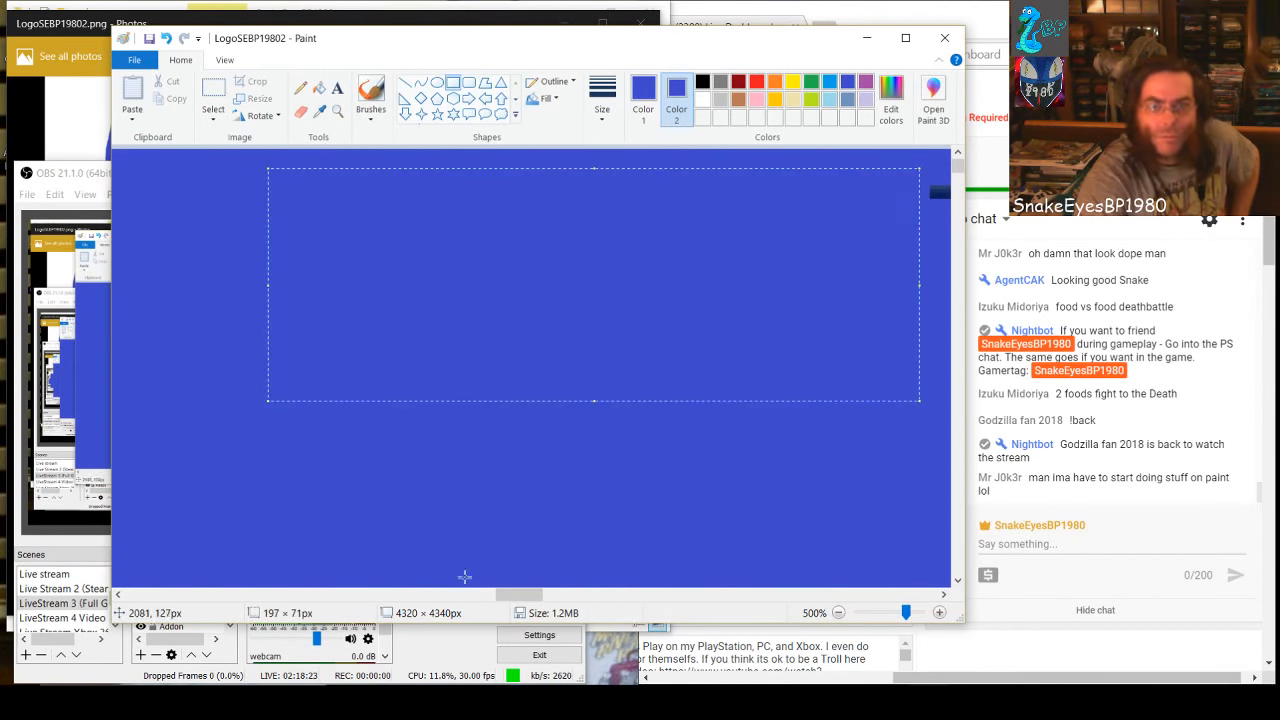
{"action": "left_click_drag", "start_coordinate": [518, 594], "coordinate": [555, 594]}
{"action": "left_click_drag", "start_coordinate": [297, 284], "coordinate": [916, 285]}
{"action": "left_click_drag", "start_coordinate": [278, 170], "coordinate": [285, 128]}
{"action": "left_click_drag", "start_coordinate": [570, 593], "coordinate": [597, 564]}
{"action": "left_click_drag", "start_coordinate": [272, 264], "coordinate": [885, 312]}
{"action": "left_click_drag", "start_coordinate": [590, 594], "coordinate": [633, 595]}
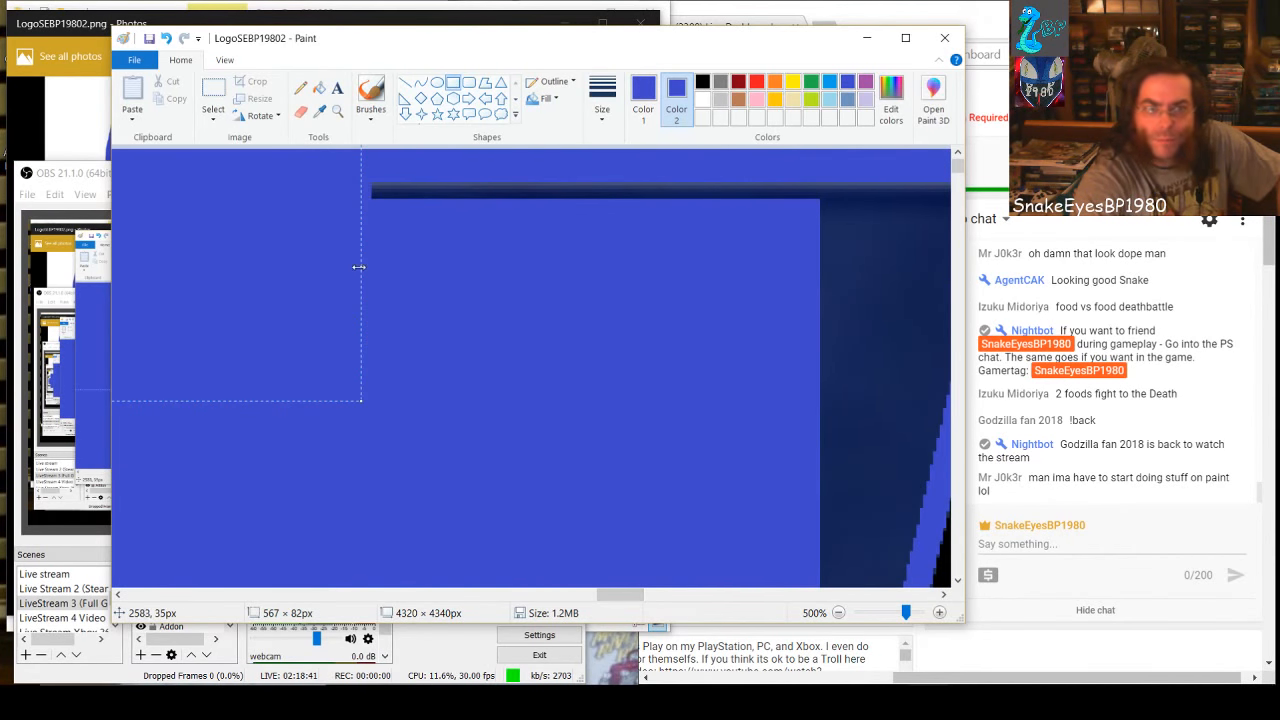
{"action": "left_click_drag", "start_coordinate": [358, 267], "coordinate": [866, 292]}
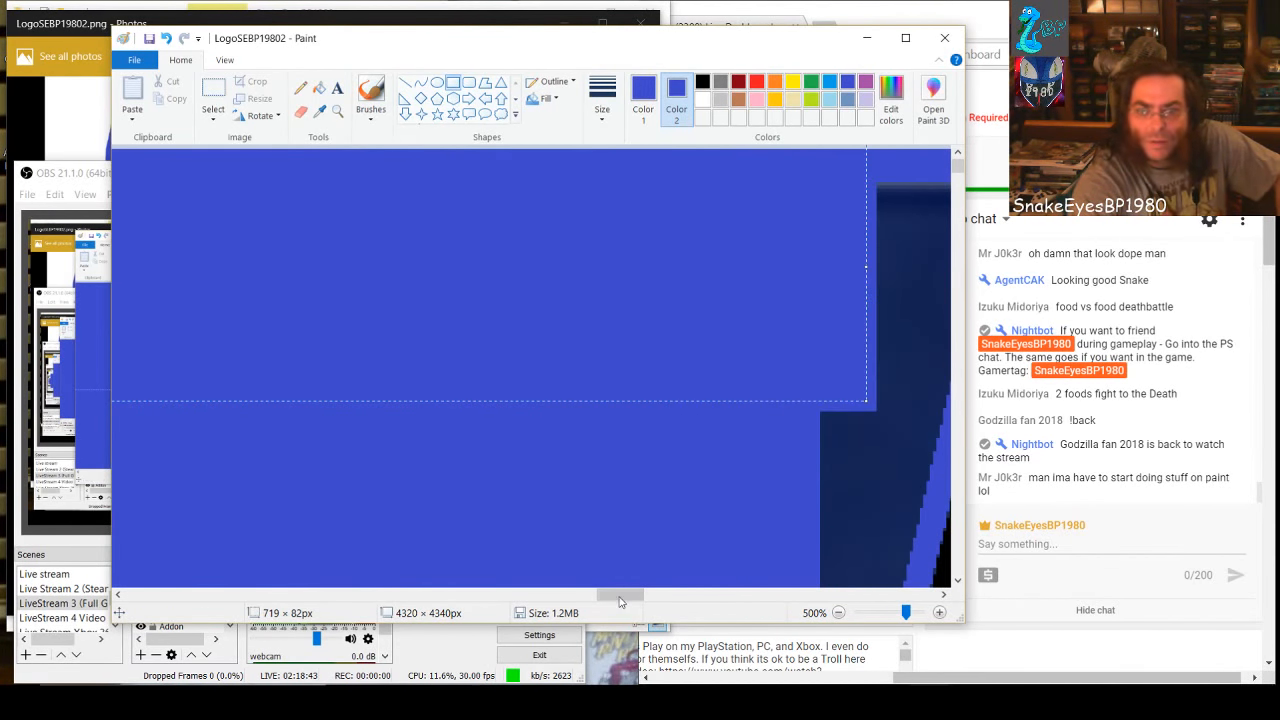
Stretch the blue rectangle to the right slanted edge and fill the dark sliver in the wedge's top-right corner with two small blue rectangles
{"action": "left_click_drag", "start_coordinate": [619, 600], "coordinate": [645, 598]}
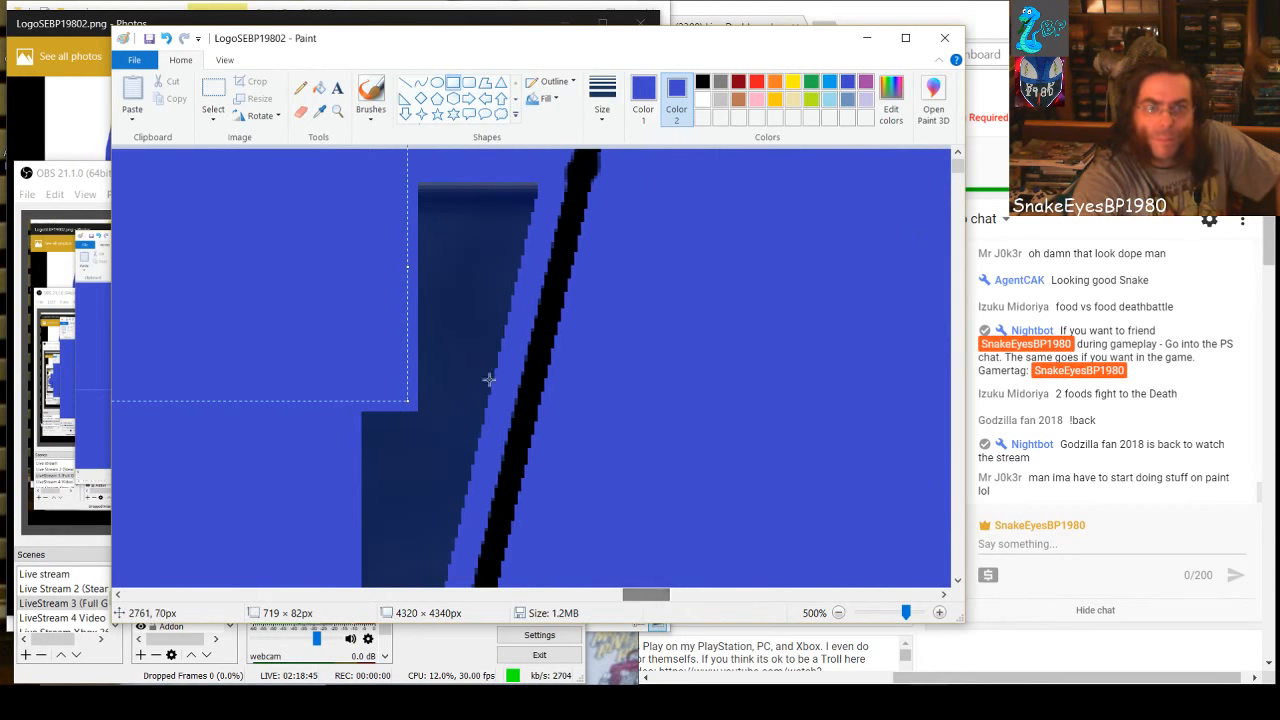
{"action": "left_click_drag", "start_coordinate": [407, 267], "coordinate": [491, 268]}
{"action": "left_click", "coordinate": [418, 428]}
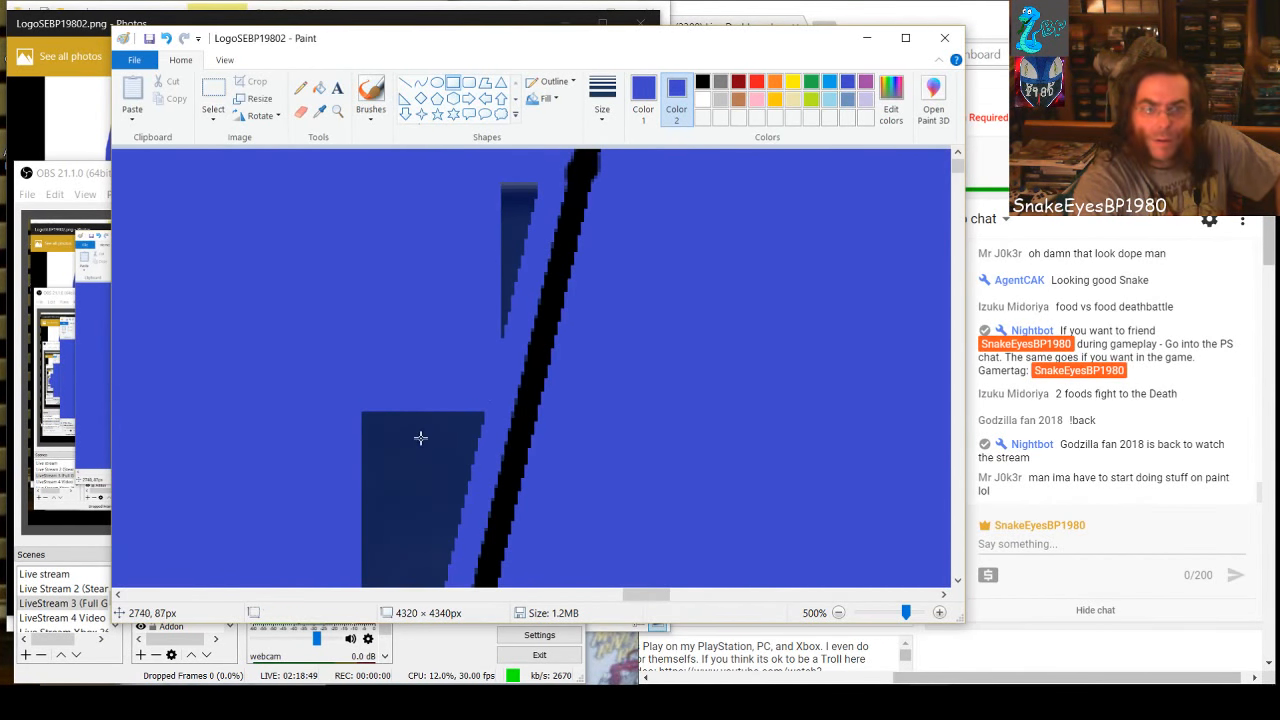
{"action": "left_click_drag", "start_coordinate": [482, 178], "coordinate": [514, 325]}
{"action": "left_click", "coordinate": [394, 317]}
{"action": "left_click_drag", "start_coordinate": [515, 185], "coordinate": [538, 237]}
{"action": "left_click", "coordinate": [448, 251]}
Fill the top of the wedge's left dark strip with four stacked blue rectangles, ending with one about 42 × 15 px
{"action": "left_click_drag", "start_coordinate": [648, 595], "coordinate": [481, 560]}
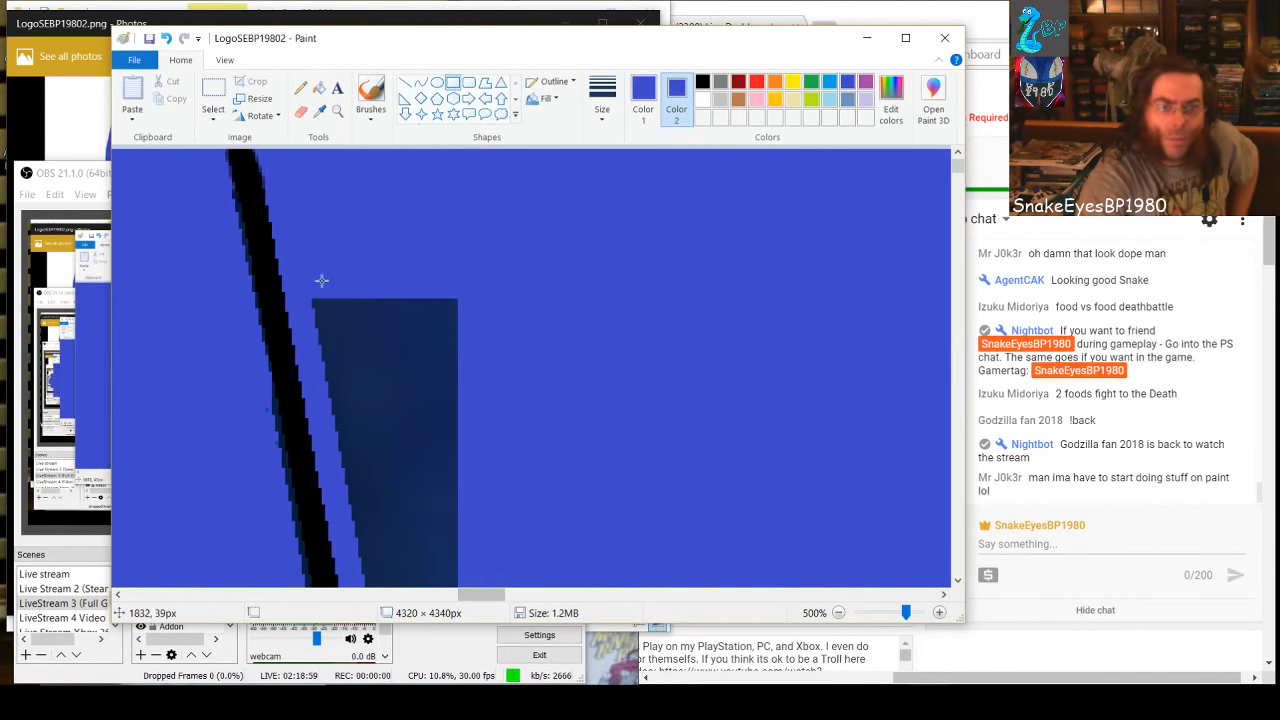
{"action": "mouse_move", "coordinate": [315, 296]}
{"action": "left_mouse_down"}
{"action": "mouse_move", "coordinate": [363, 337]}
{"action": "mouse_move", "coordinate": [460, 362]}
{"action": "left_mouse_up"}
{"action": "left_click", "coordinate": [452, 434]}
{"action": "left_click_drag", "start_coordinate": [322, 369], "coordinate": [462, 430]}
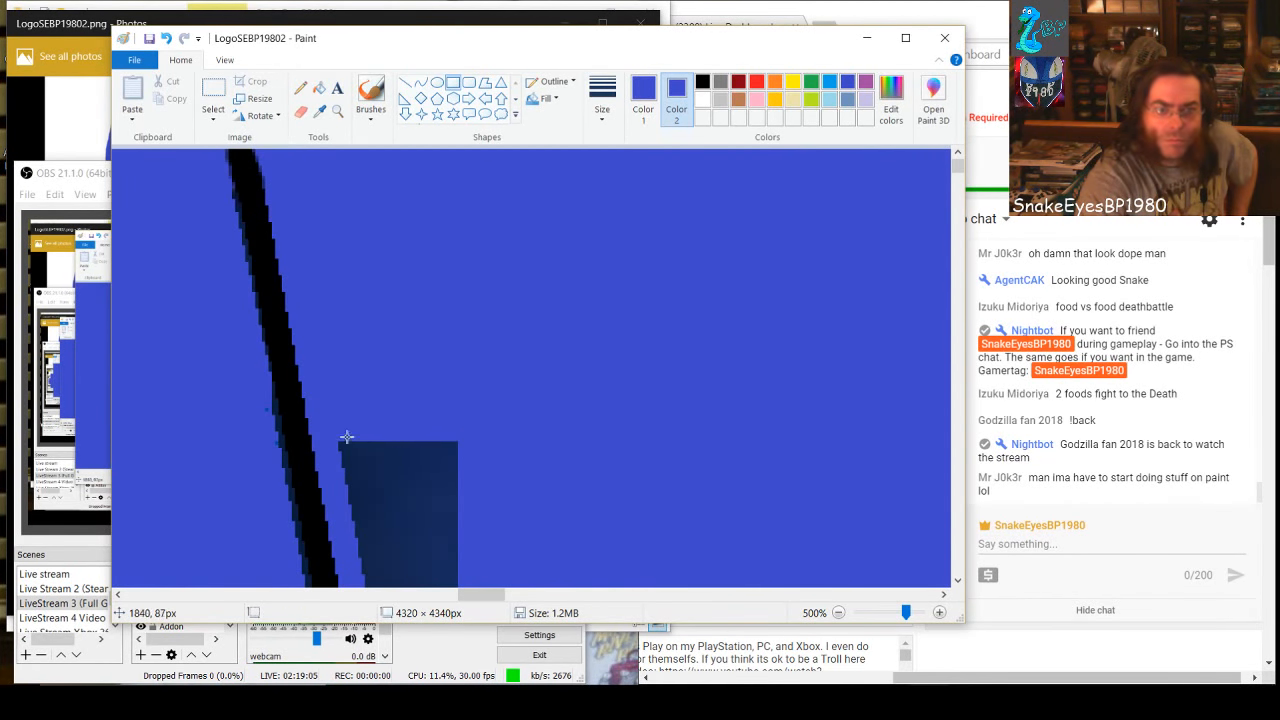
{"action": "left_click_drag", "start_coordinate": [340, 440], "coordinate": [474, 504]}
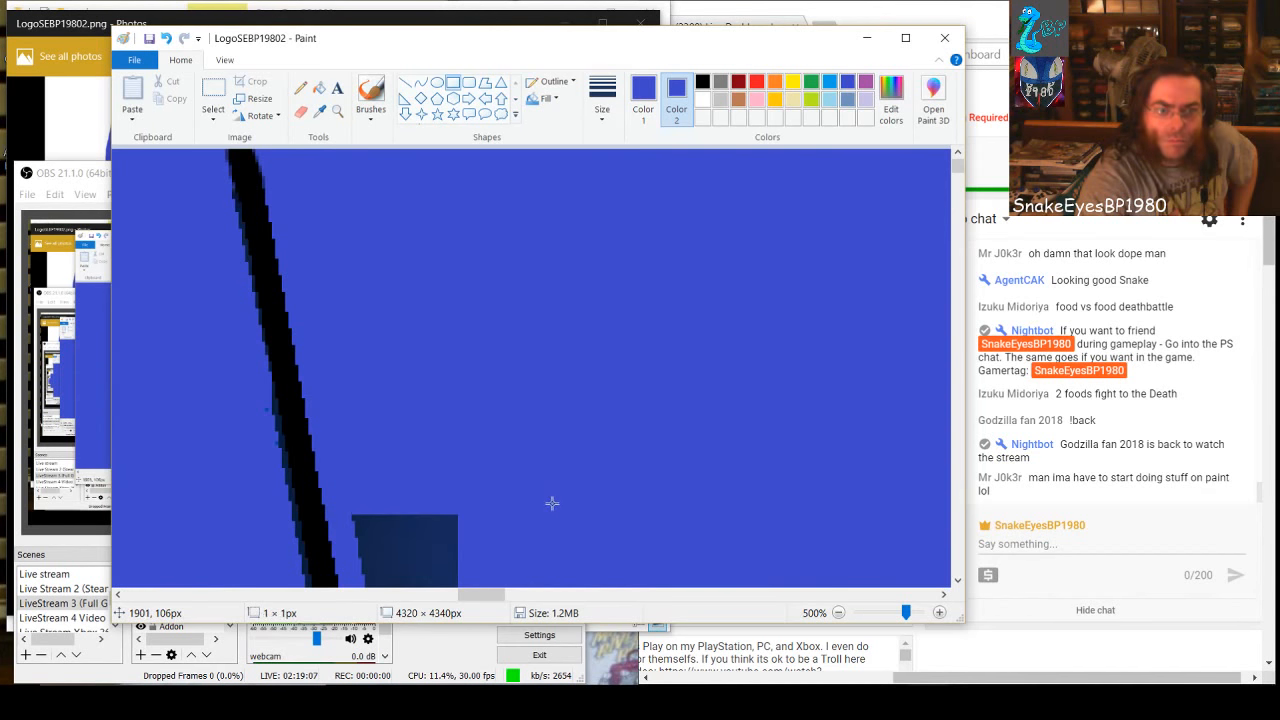
{"action": "left_click_drag", "start_coordinate": [347, 512], "coordinate": [485, 560]}
Fill the left dark strip further down with three stacked blue rectangles along the slanted edge, the last about 35 × 19 px
{"action": "scroll", "coordinate": [520, 495], "scroll_direction": "down", "scroll_amount": 1}
{"action": "scroll", "coordinate": [502, 433], "scroll_direction": "down", "scroll_amount": 3}
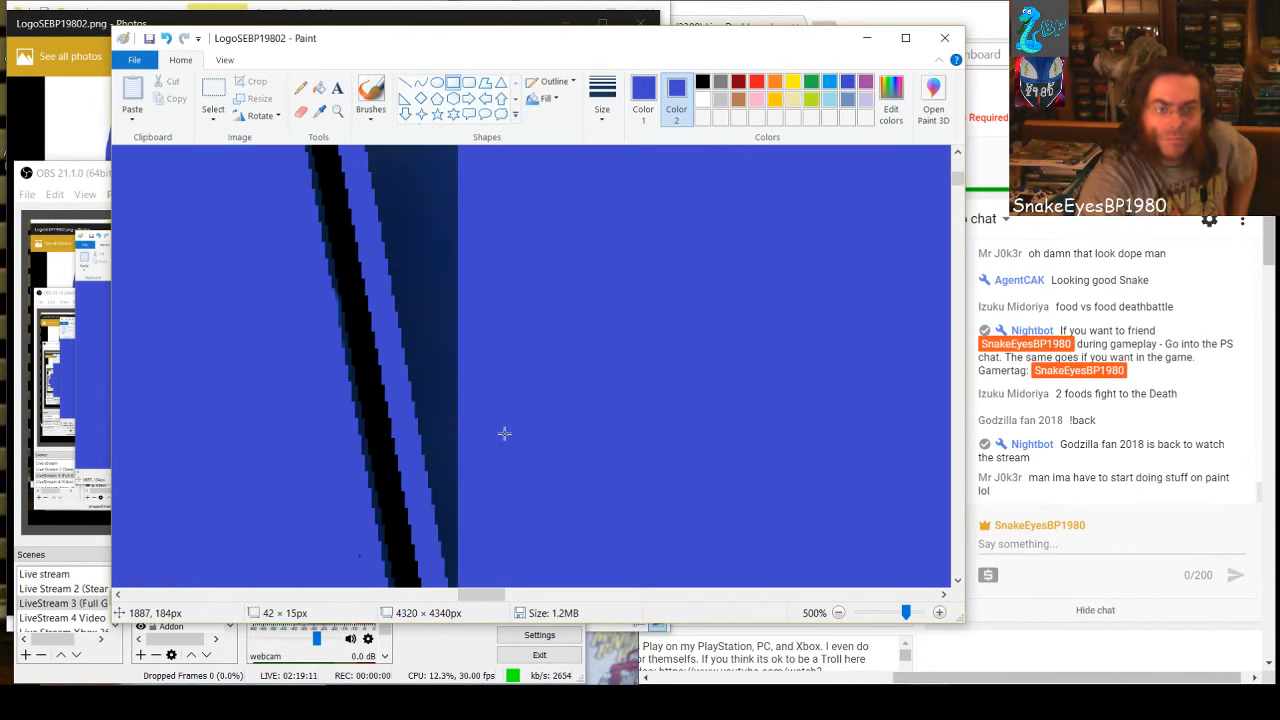
{"action": "scroll", "coordinate": [490, 430], "scroll_direction": "up", "scroll_amount": 2}
{"action": "left_click", "coordinate": [383, 425]}
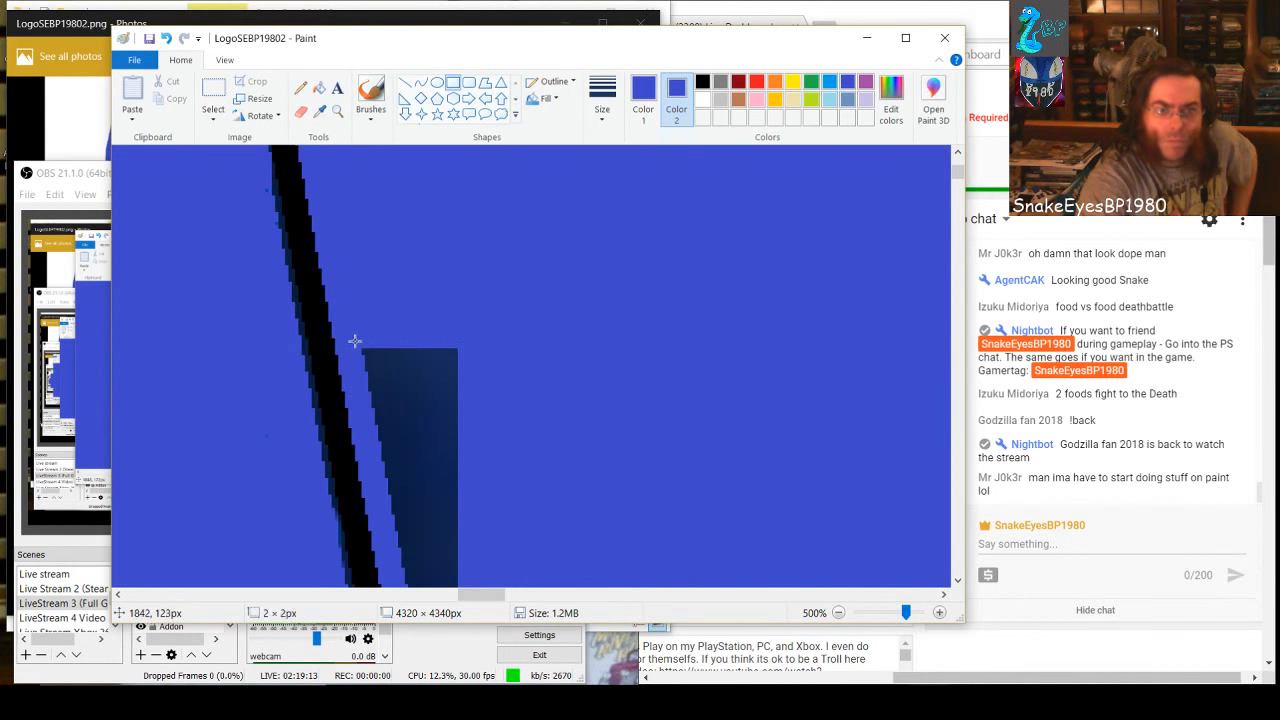
{"action": "left_click_drag", "start_coordinate": [354, 341], "coordinate": [491, 381]}
{"action": "left_click", "coordinate": [499, 470]}
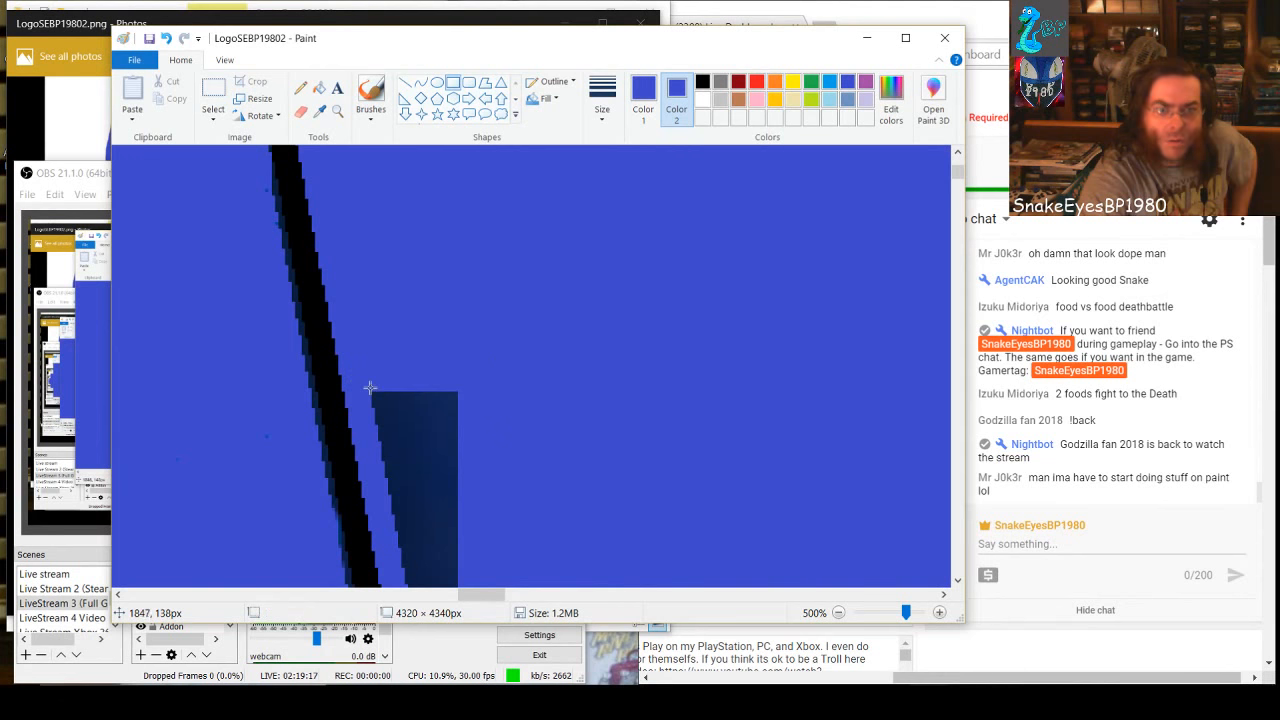
{"action": "left_click_drag", "start_coordinate": [370, 388], "coordinate": [511, 476]}
{"action": "left_click", "coordinate": [436, 495]}
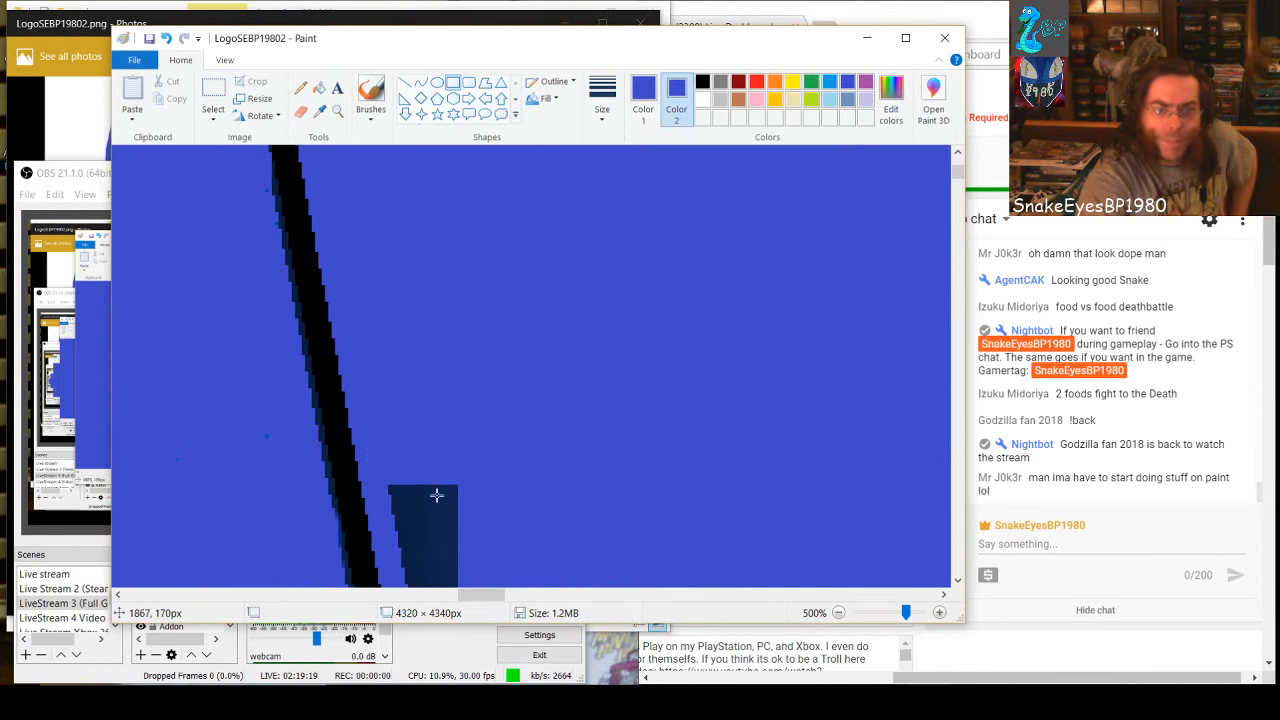
{"action": "left_click_drag", "start_coordinate": [377, 482], "coordinate": [496, 541]}
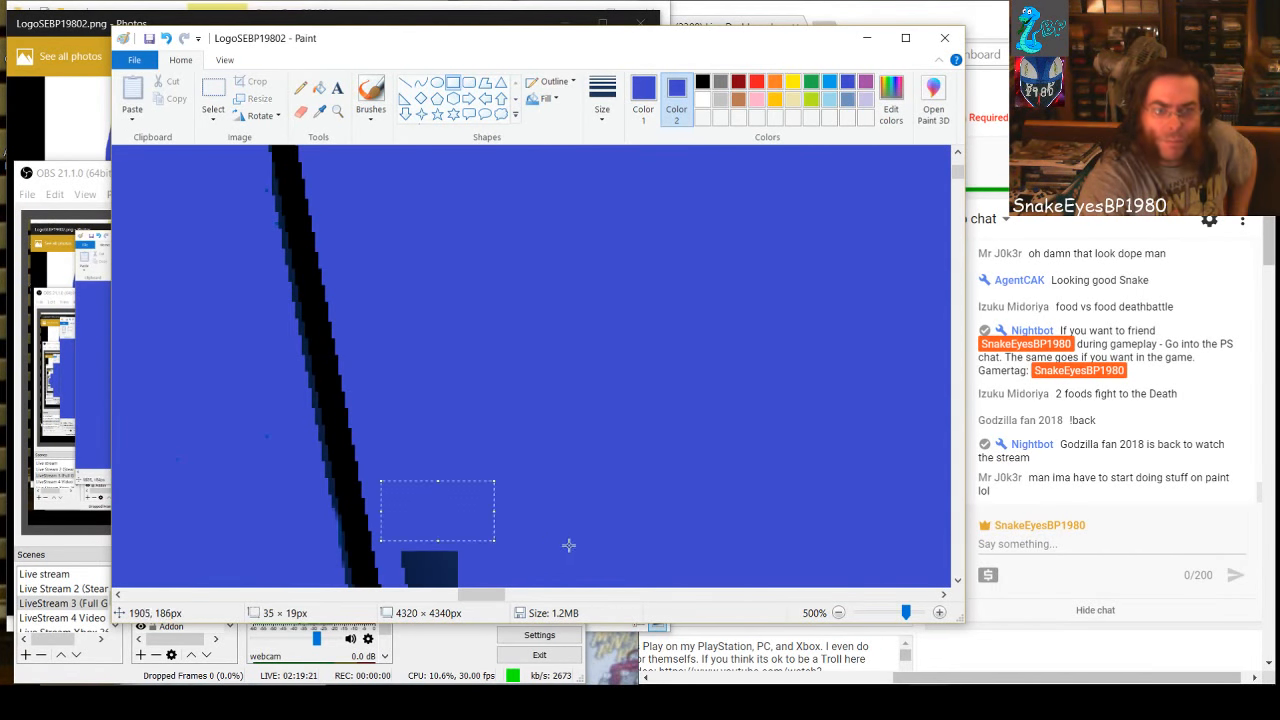
Cover the narrow end of the dark strip with two more blue rectangles, the first about 32 × 27 px
{"action": "scroll", "coordinate": [568, 545], "scroll_direction": "down", "scroll_amount": 2}
{"action": "left_click_drag", "start_coordinate": [403, 444], "coordinate": [505, 525]}
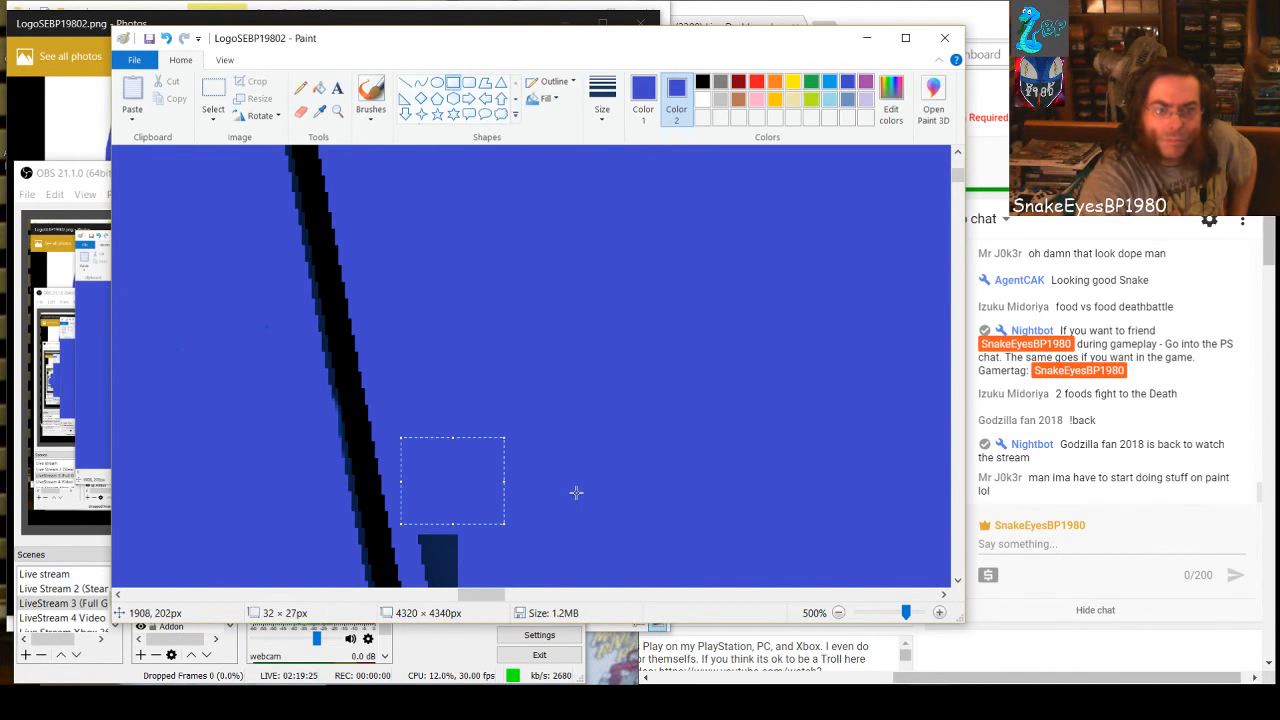
{"action": "scroll", "coordinate": [576, 492], "scroll_direction": "down", "scroll_amount": 6}
{"action": "left_click_drag", "start_coordinate": [414, 202], "coordinate": [496, 340]}
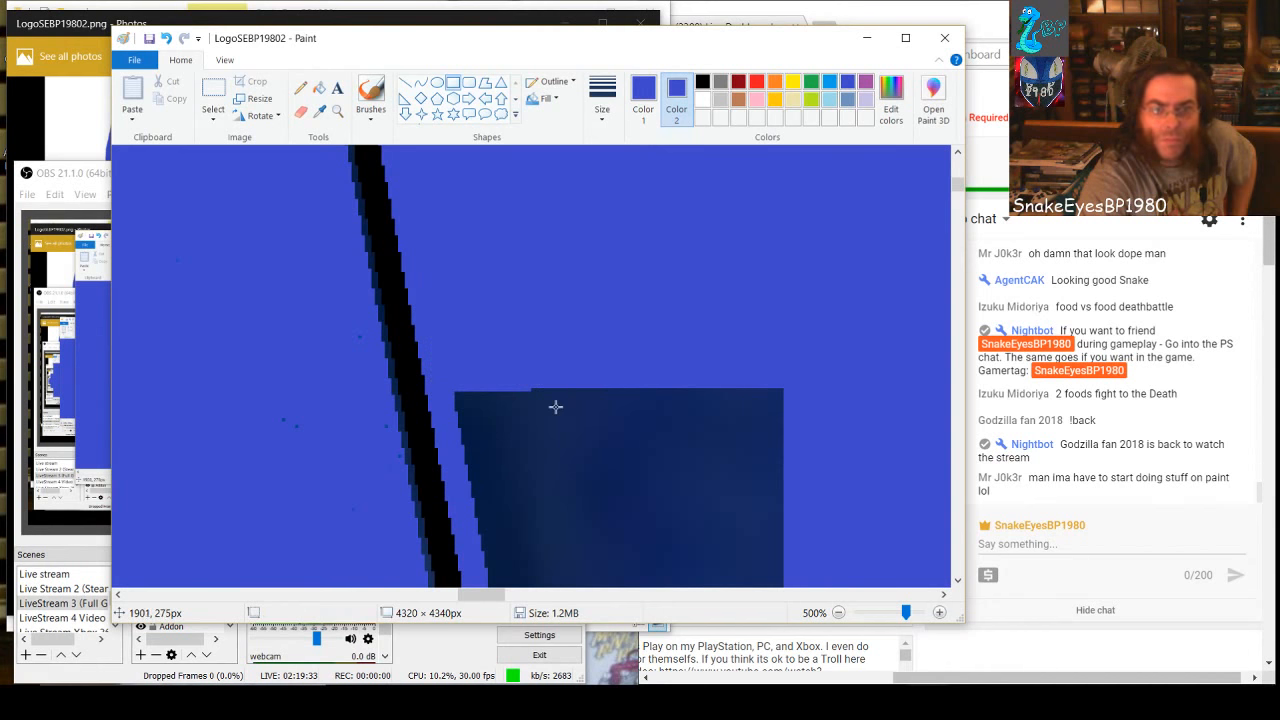
Trim the wider dark block along the slanted edge with two blue rectangles and cover its upper part with a full-width one stretched upward
{"action": "scroll", "coordinate": [560, 390], "scroll_direction": "down", "scroll_amount": 2}
{"action": "left_click_drag", "start_coordinate": [453, 272], "coordinate": [633, 378]}
{"action": "left_click", "coordinate": [652, 434]}
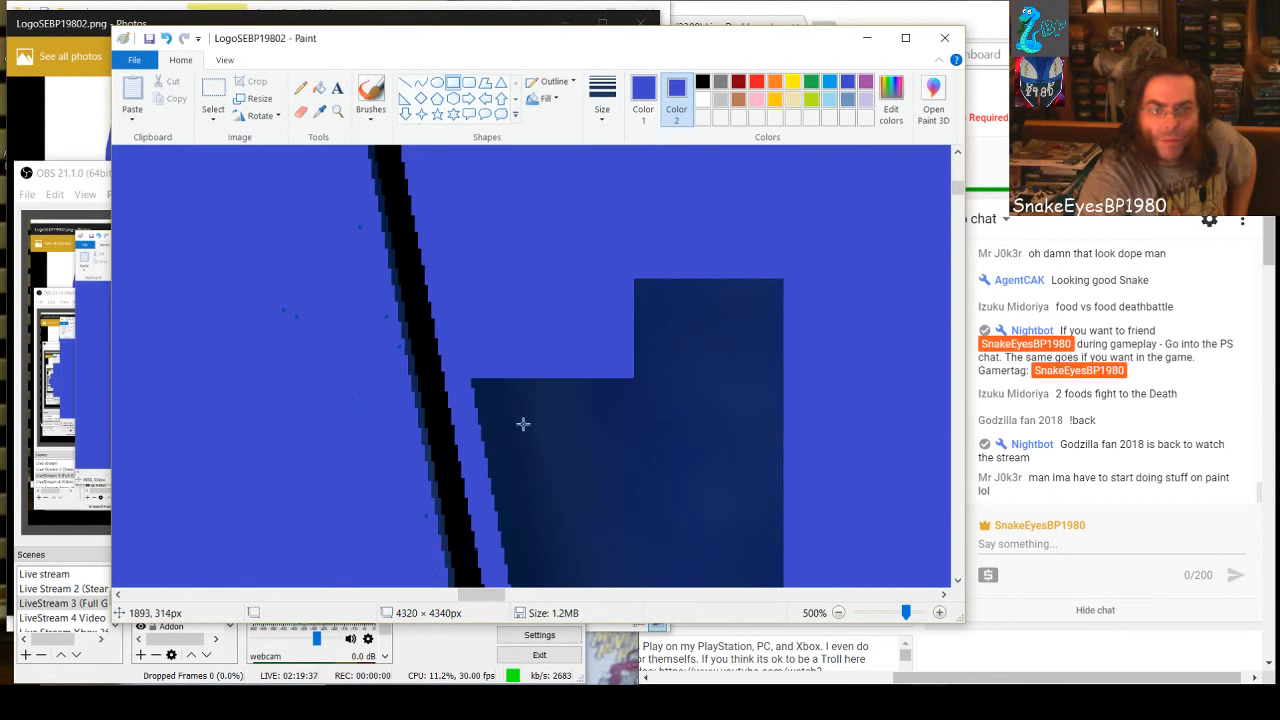
{"action": "left_click_drag", "start_coordinate": [471, 368], "coordinate": [624, 471]}
{"action": "left_click", "coordinate": [677, 461]}
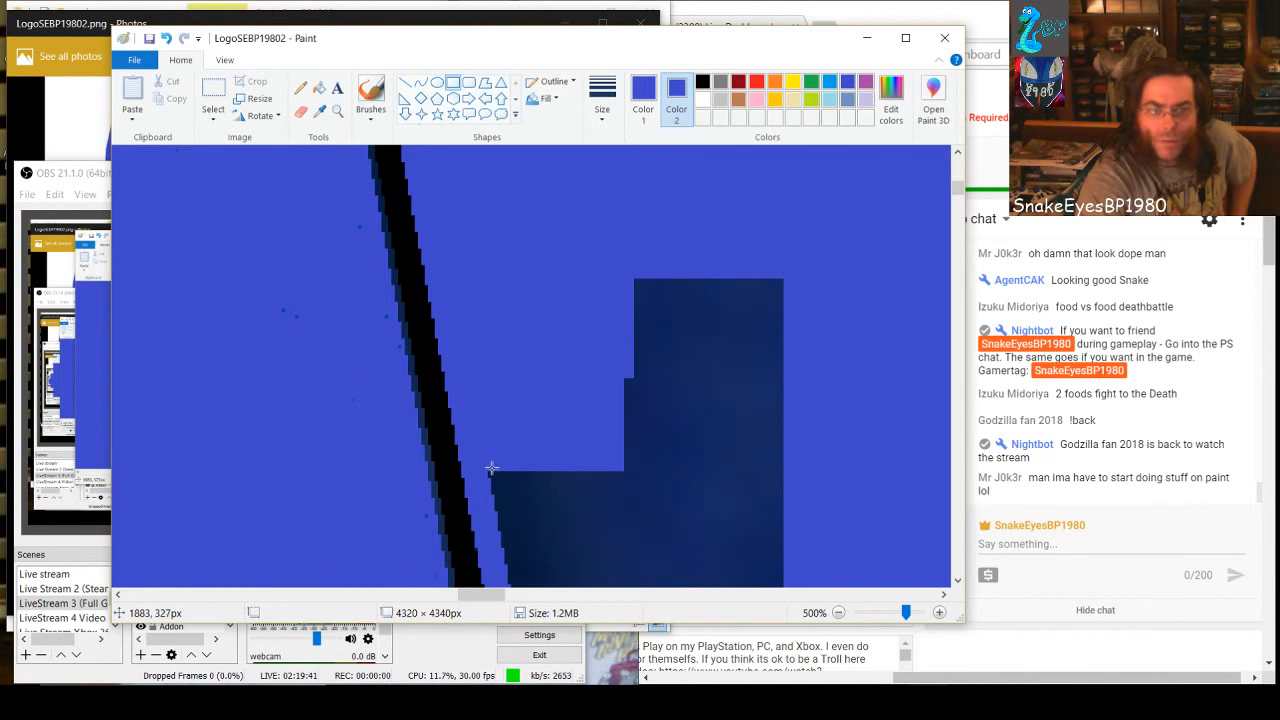
{"action": "left_click_drag", "start_coordinate": [487, 469], "coordinate": [817, 525]}
{"action": "left_click_drag", "start_coordinate": [652, 467], "coordinate": [652, 211]}
{"action": "left_click", "coordinate": [856, 398]}
Step three blue rectangles down the slanted edge of the next dark block, starting with one about 37 × 34 px
{"action": "scroll", "coordinate": [834, 431], "scroll_direction": "down", "scroll_amount": 4}
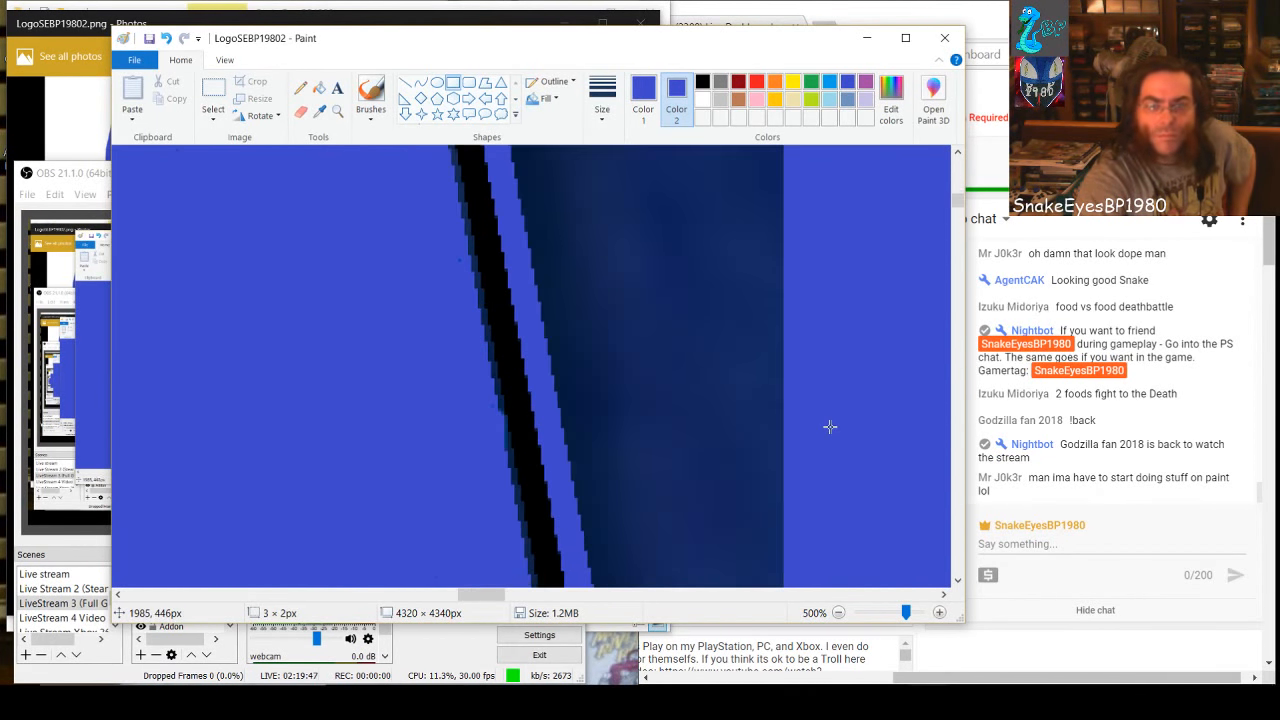
{"action": "scroll", "coordinate": [824, 424], "scroll_direction": "up", "scroll_amount": 1}
{"action": "left_click_drag", "start_coordinate": [502, 207], "coordinate": [622, 323]}
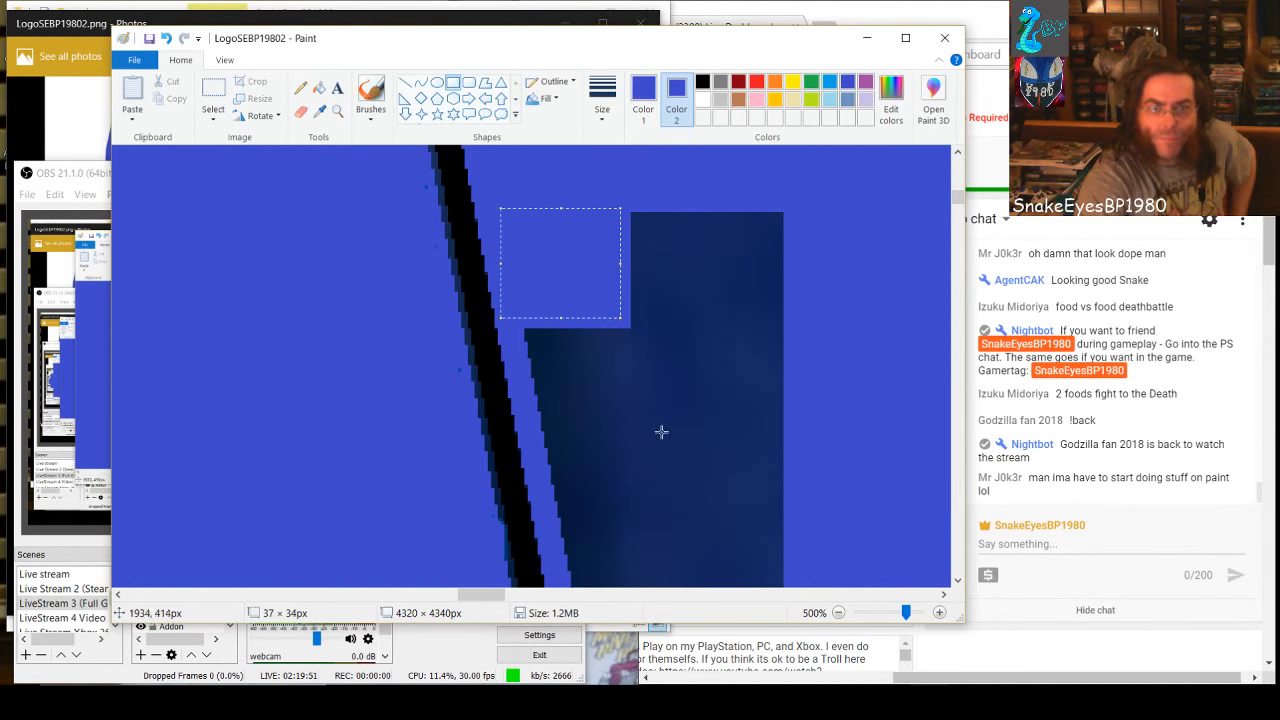
{"action": "left_click", "coordinate": [539, 339]}
{"action": "left_click_drag", "start_coordinate": [527, 331], "coordinate": [644, 421]}
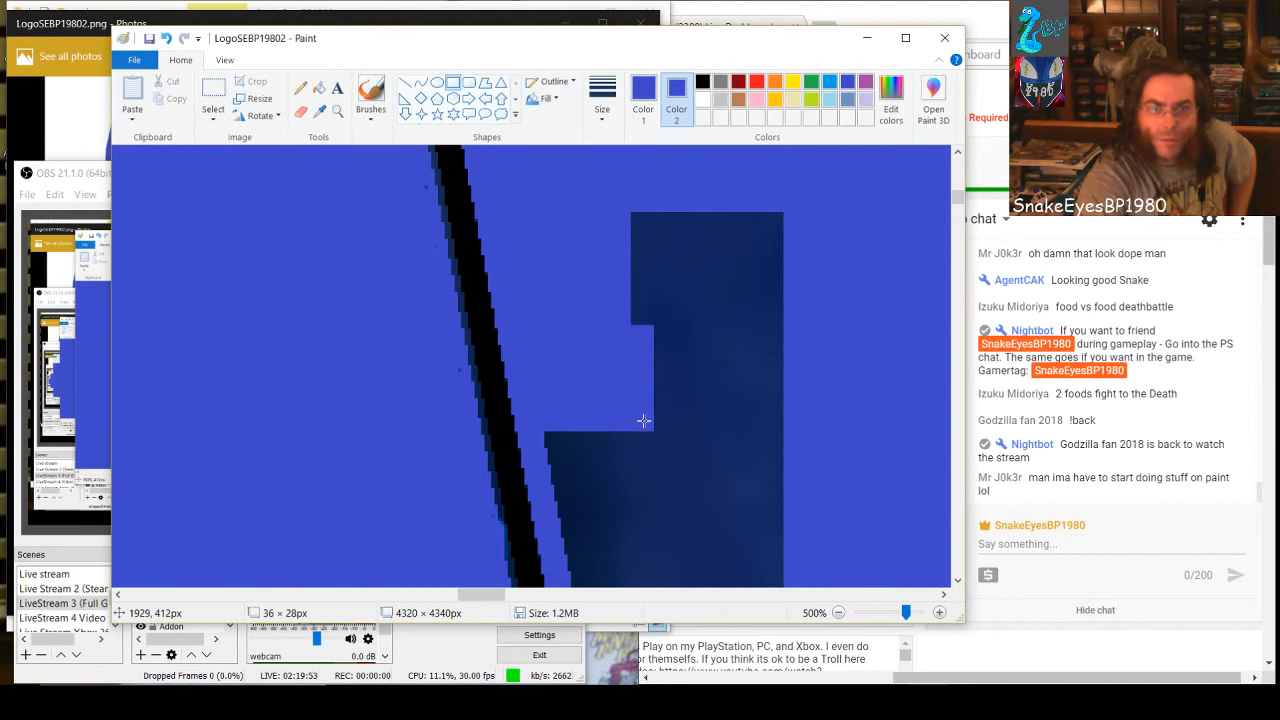
{"action": "left_click", "coordinate": [733, 496]}
{"action": "left_click_drag", "start_coordinate": [547, 432], "coordinate": [682, 528]}
{"action": "left_click", "coordinate": [699, 529]}
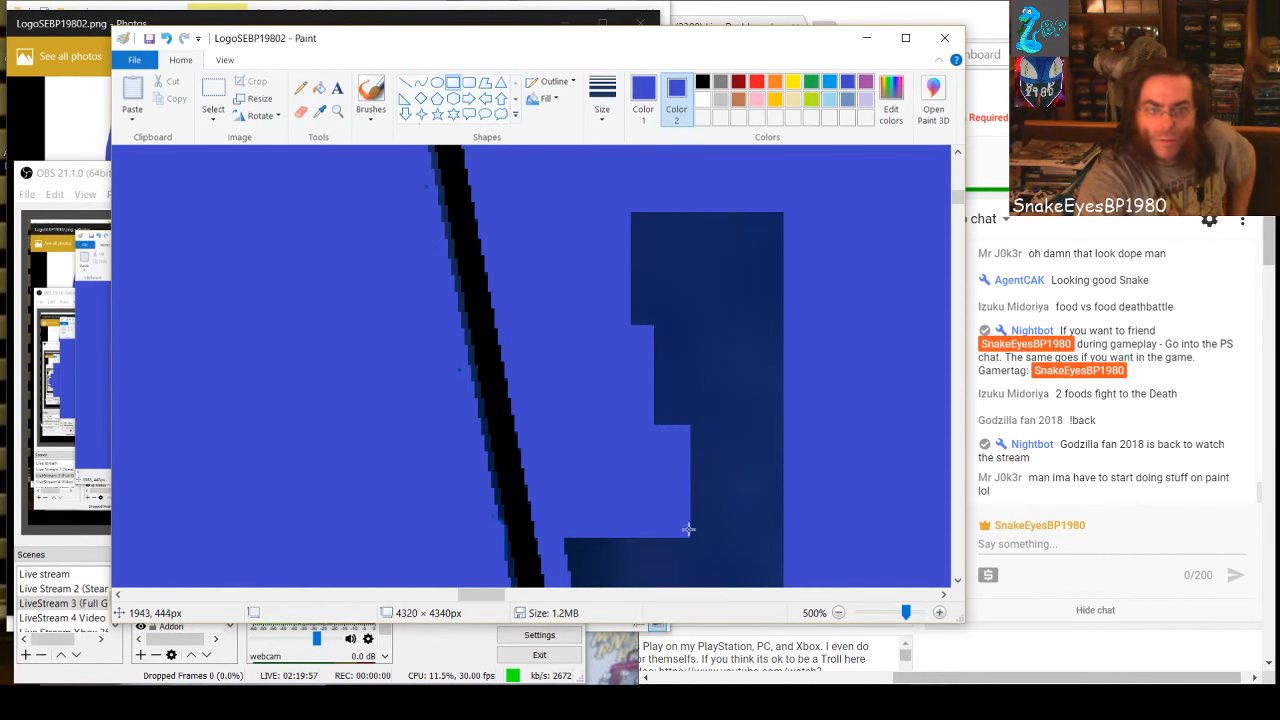
Continue down the slanted edge of the dark block with two stacked blue rectangles, the second about 36 × 30 px
{"action": "scroll", "coordinate": [692, 510], "scroll_direction": "down", "scroll_amount": 3}
{"action": "left_click_drag", "start_coordinate": [567, 313], "coordinate": [713, 413]}
{"action": "left_click", "coordinate": [700, 495]}
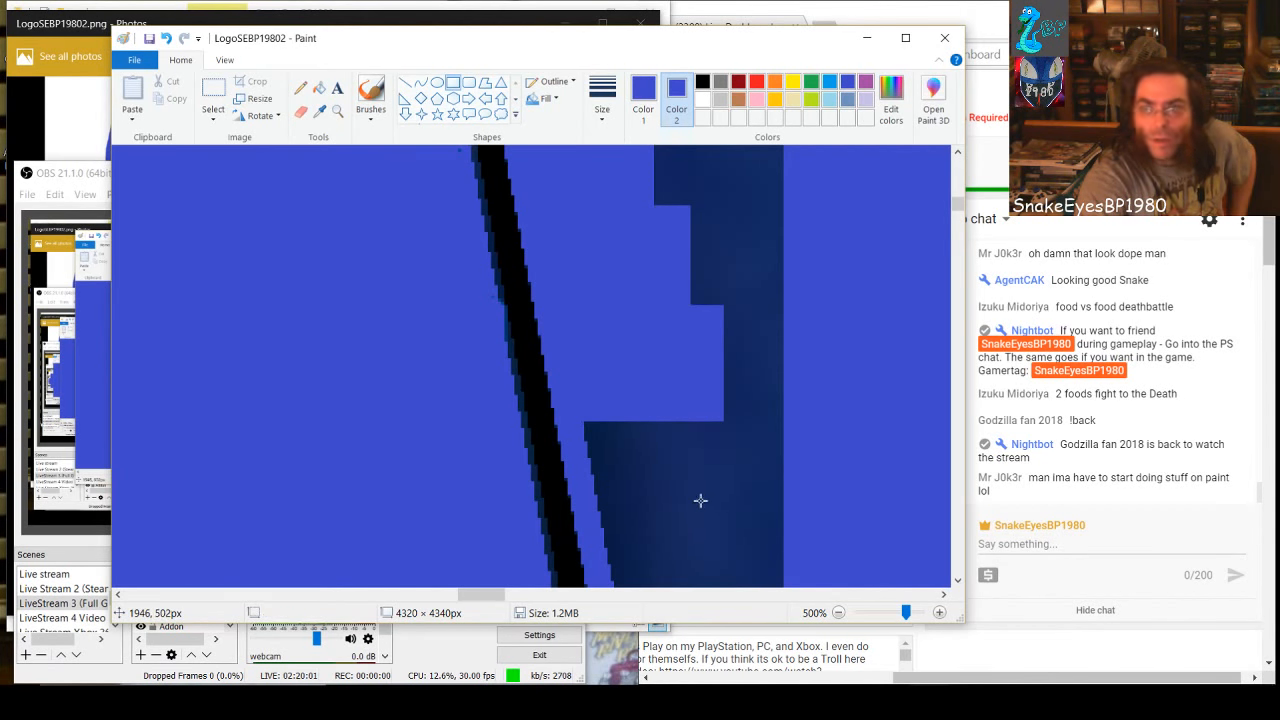
{"action": "left_click_drag", "start_coordinate": [580, 417], "coordinate": [689, 531]}
{"action": "left_click_drag", "start_coordinate": [695, 516], "coordinate": [699, 511]}
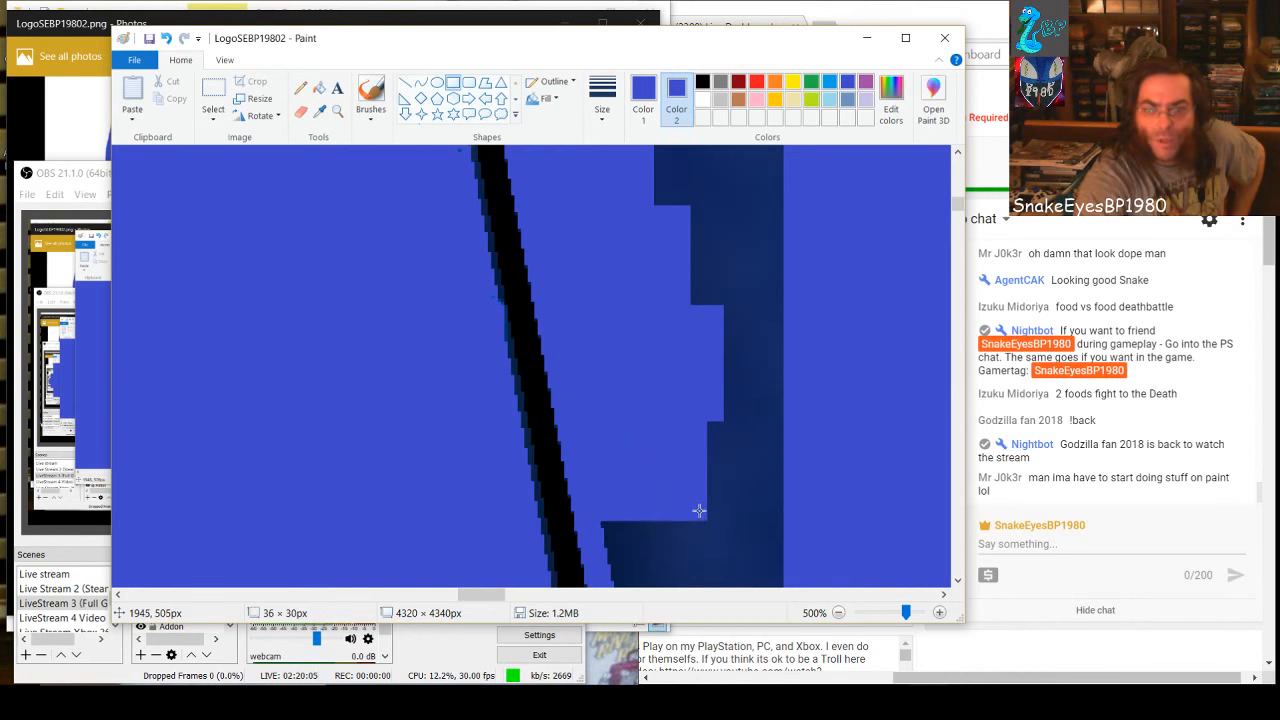
Cover the remaining dark pieces above with a blue rectangle about 72 px wide, stretched upward to about 190 px tall
{"action": "scroll", "coordinate": [706, 571], "scroll_direction": "down", "scroll_amount": 1}
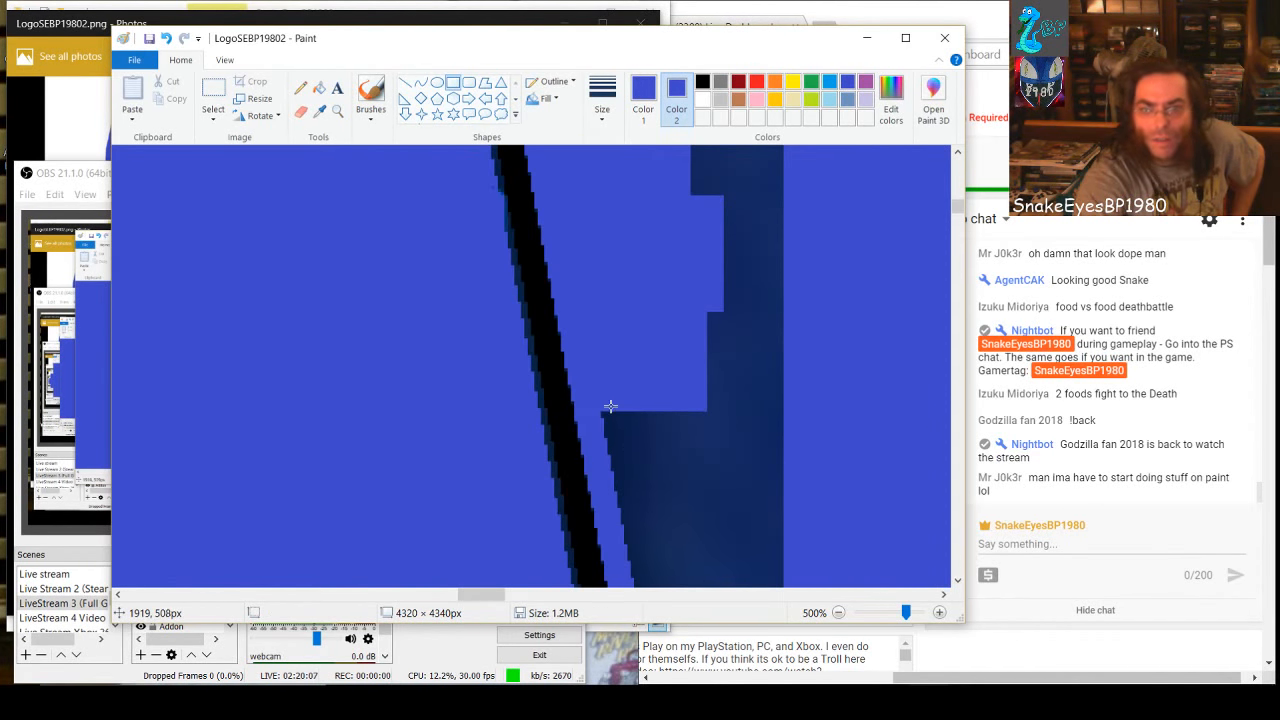
{"action": "left_click_drag", "start_coordinate": [608, 406], "coordinate": [843, 458]}
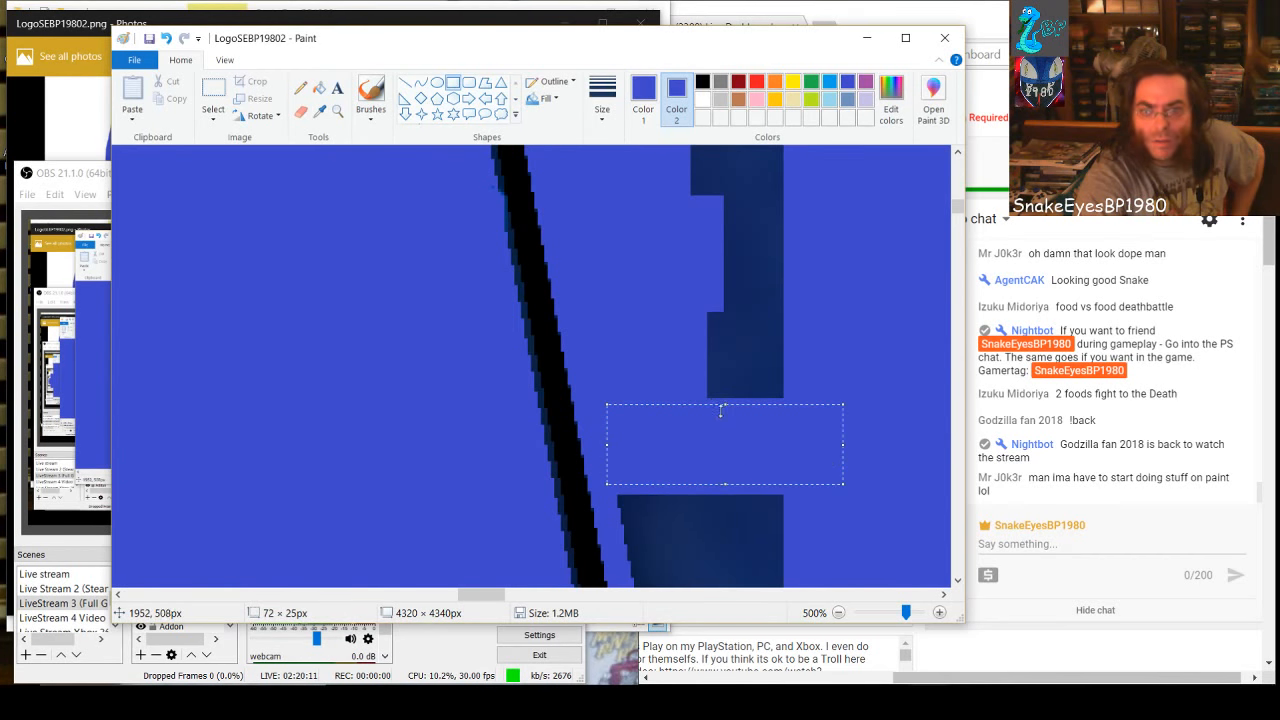
{"action": "left_click_drag", "start_coordinate": [723, 398], "coordinate": [725, 140]}
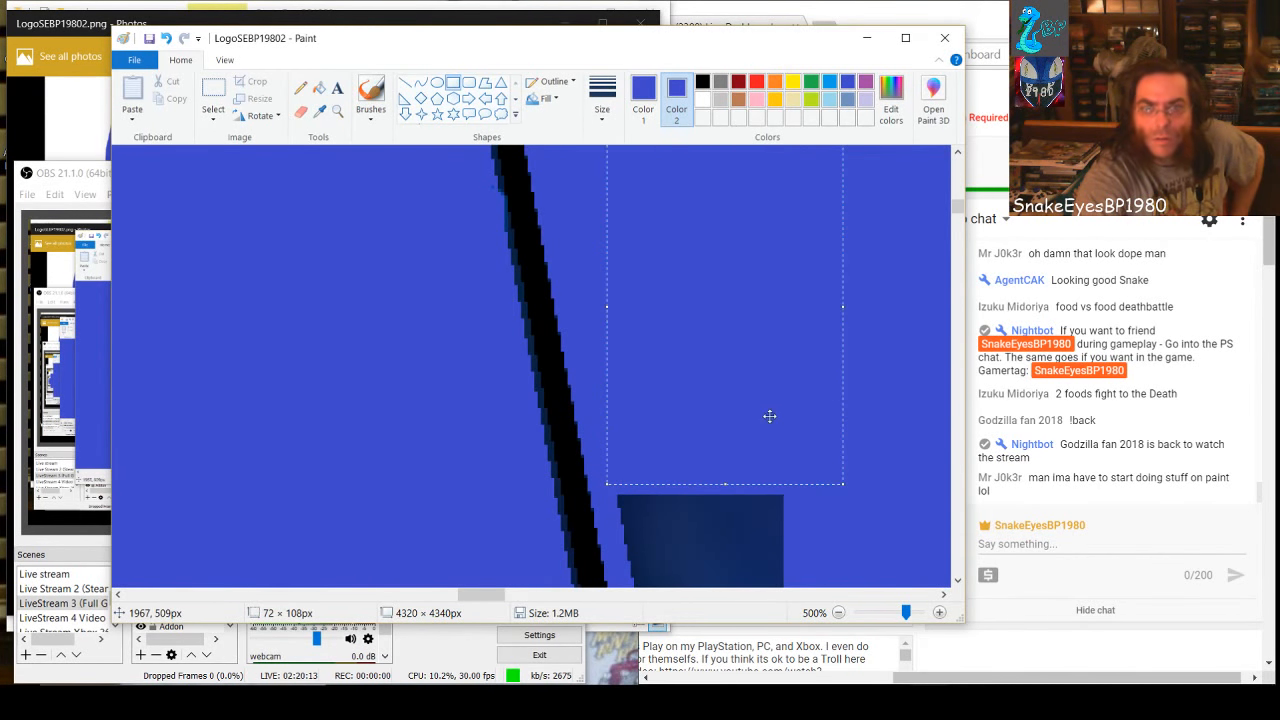
{"action": "scroll", "coordinate": [769, 416], "scroll_direction": "up", "scroll_amount": 2}
{"action": "left_click_drag", "start_coordinate": [717, 352], "coordinate": [748, 353]}
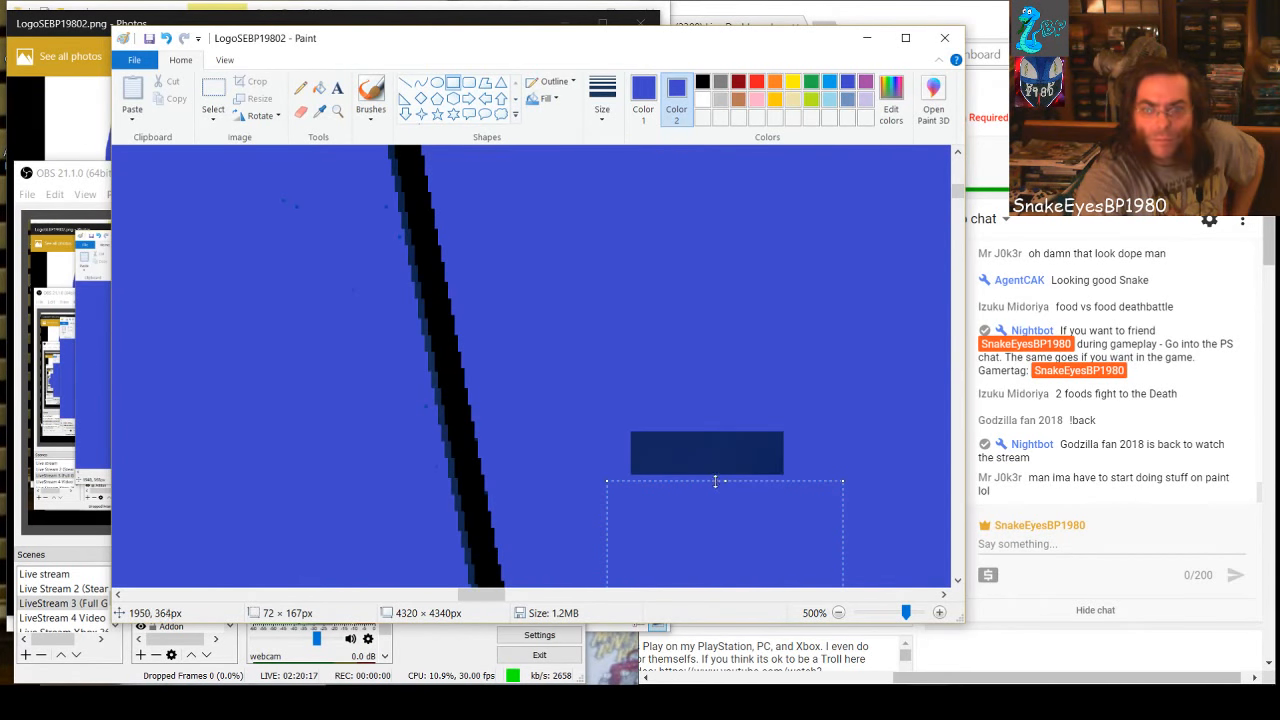
{"action": "left_click_drag", "start_coordinate": [724, 481], "coordinate": [732, 404]}
{"action": "scroll", "coordinate": [760, 546], "scroll_direction": "down", "scroll_amount": 6}
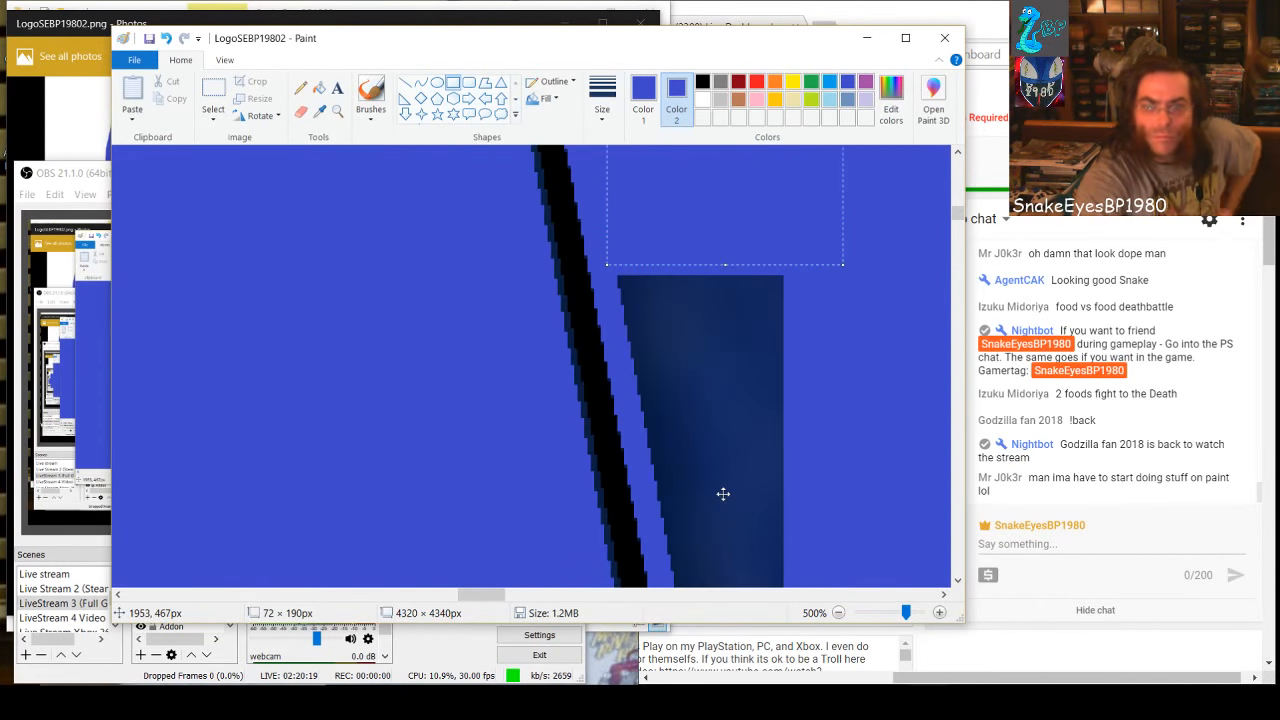
Cover the next stretch of dark strip with two blue rectangles along the slanted edge and one about 32 × 46 px over the leftover column
{"action": "left_click", "coordinate": [746, 517]}
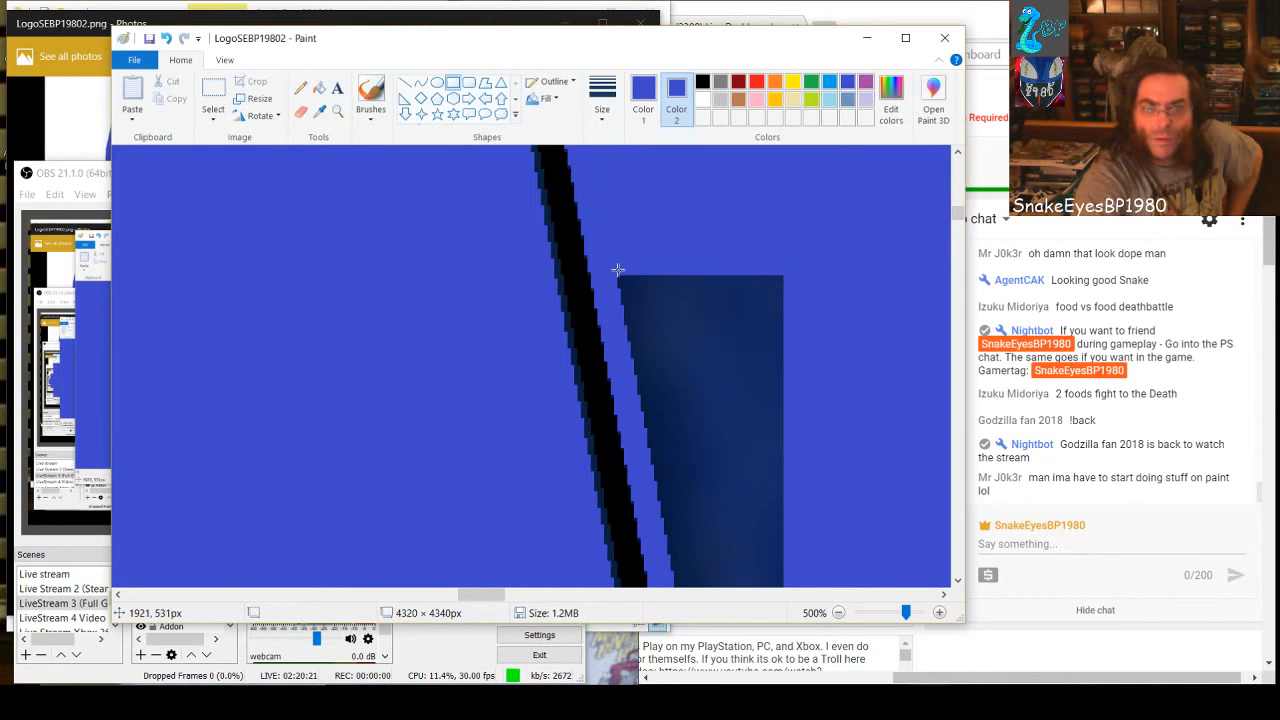
{"action": "left_click_drag", "start_coordinate": [618, 269], "coordinate": [738, 384]}
{"action": "left_click", "coordinate": [696, 465]}
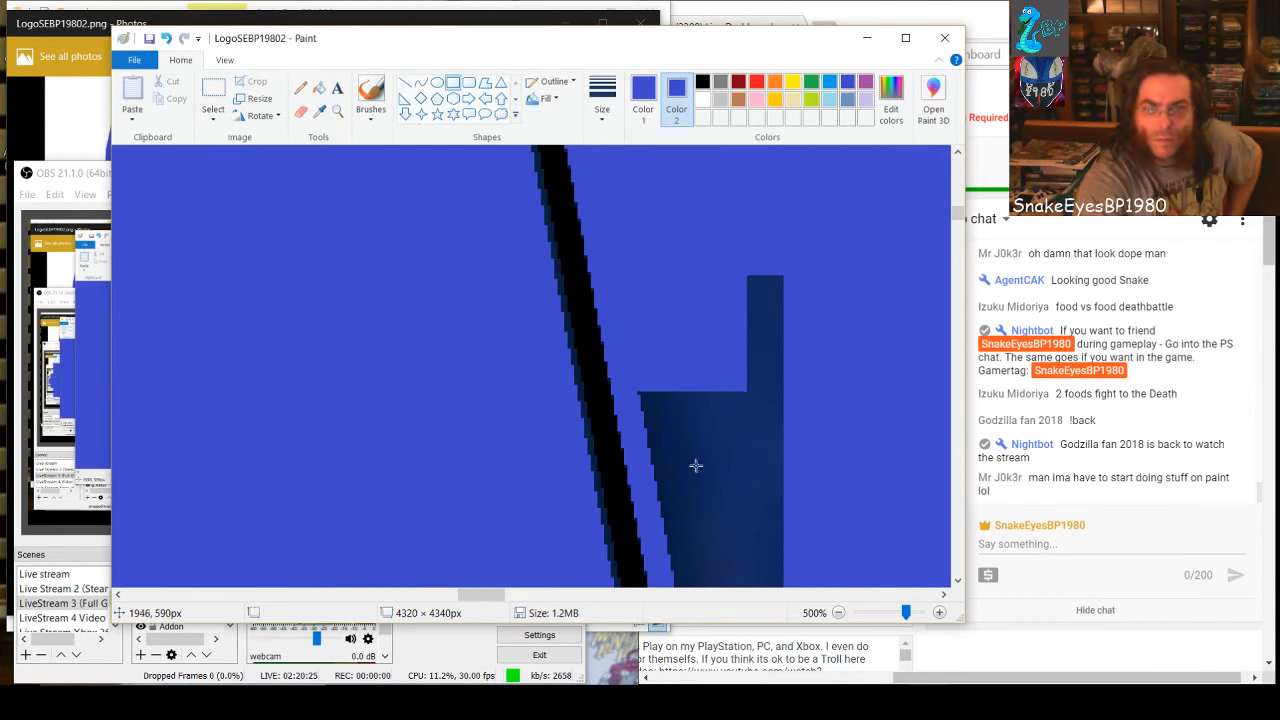
{"action": "left_click_drag", "start_coordinate": [640, 391], "coordinate": [790, 502]}
{"action": "left_click_drag", "start_coordinate": [733, 261], "coordinate": [838, 411]}
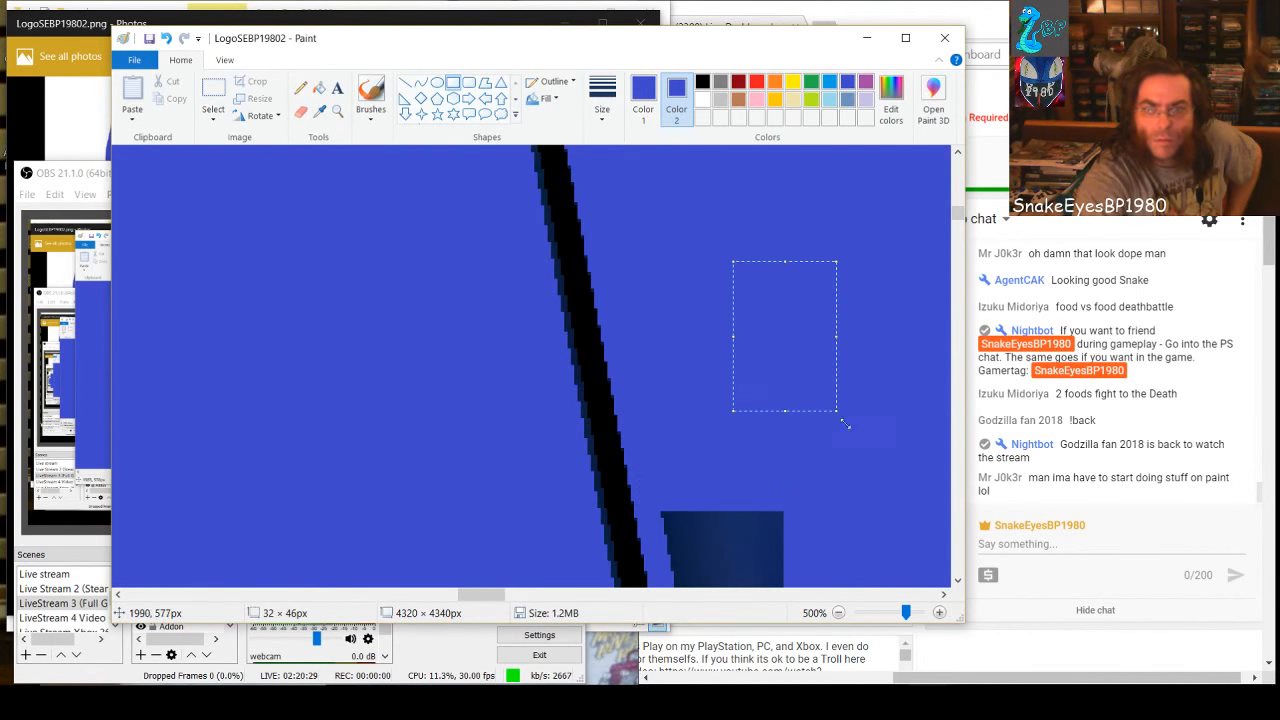
{"action": "left_click", "coordinate": [758, 488]}
Step three full-width blue rectangles down the narrowing dark strip, about 43 × 33, 37 × 28 and 29 × 23 px
{"action": "scroll", "coordinate": [740, 484], "scroll_direction": "down", "scroll_amount": 3}
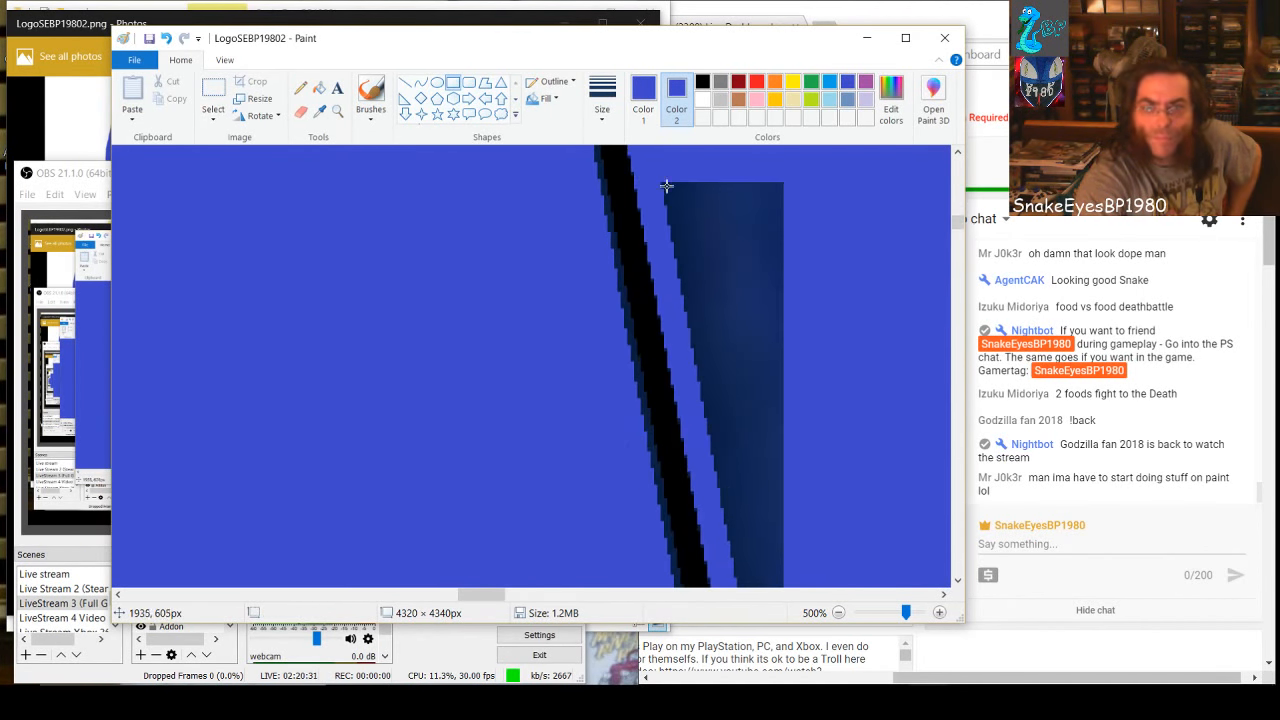
{"action": "left_click_drag", "start_coordinate": [658, 178], "coordinate": [804, 290]}
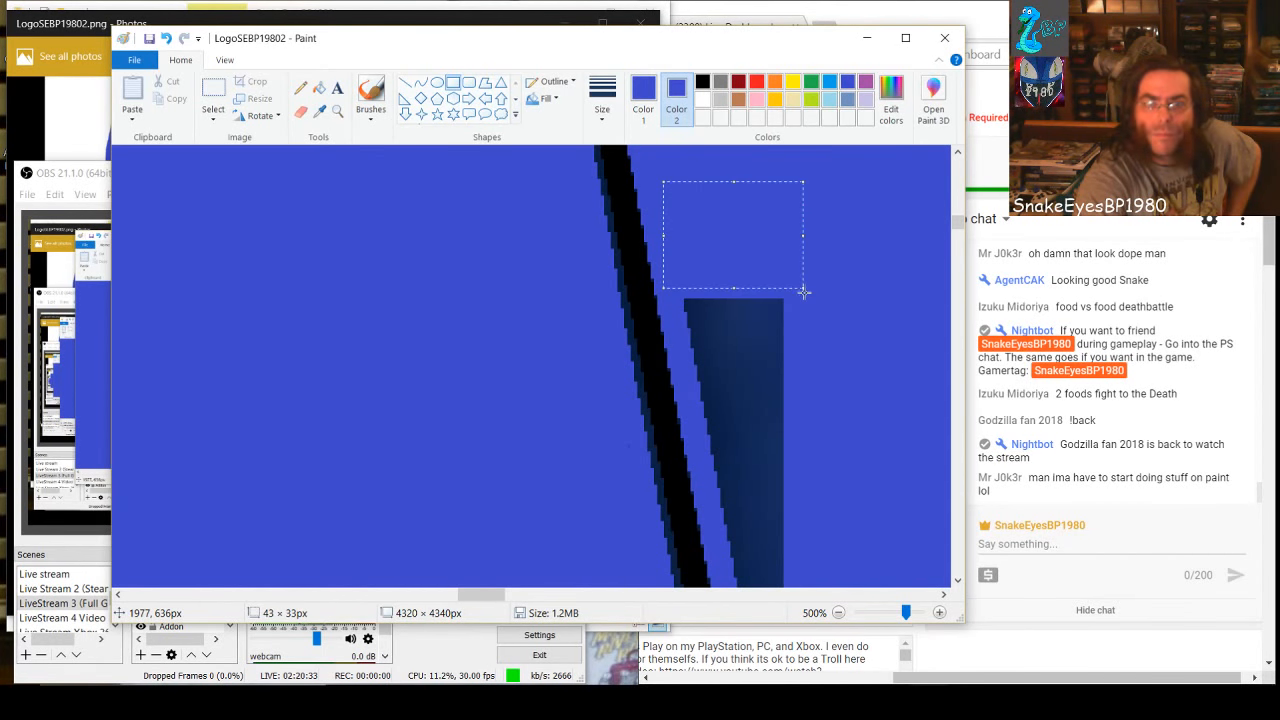
{"action": "left_click", "coordinate": [746, 377]}
{"action": "left_click_drag", "start_coordinate": [690, 297], "coordinate": [810, 385]}
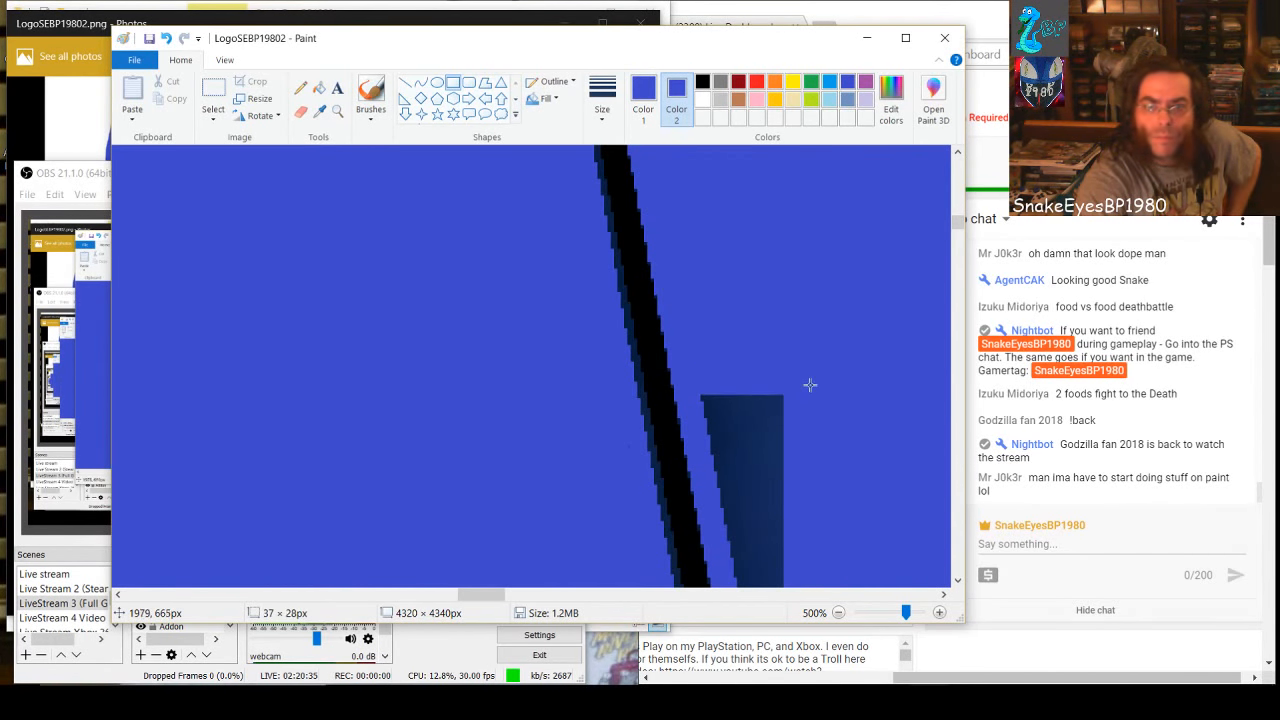
{"action": "left_click_drag", "start_coordinate": [705, 393], "coordinate": [799, 468]}
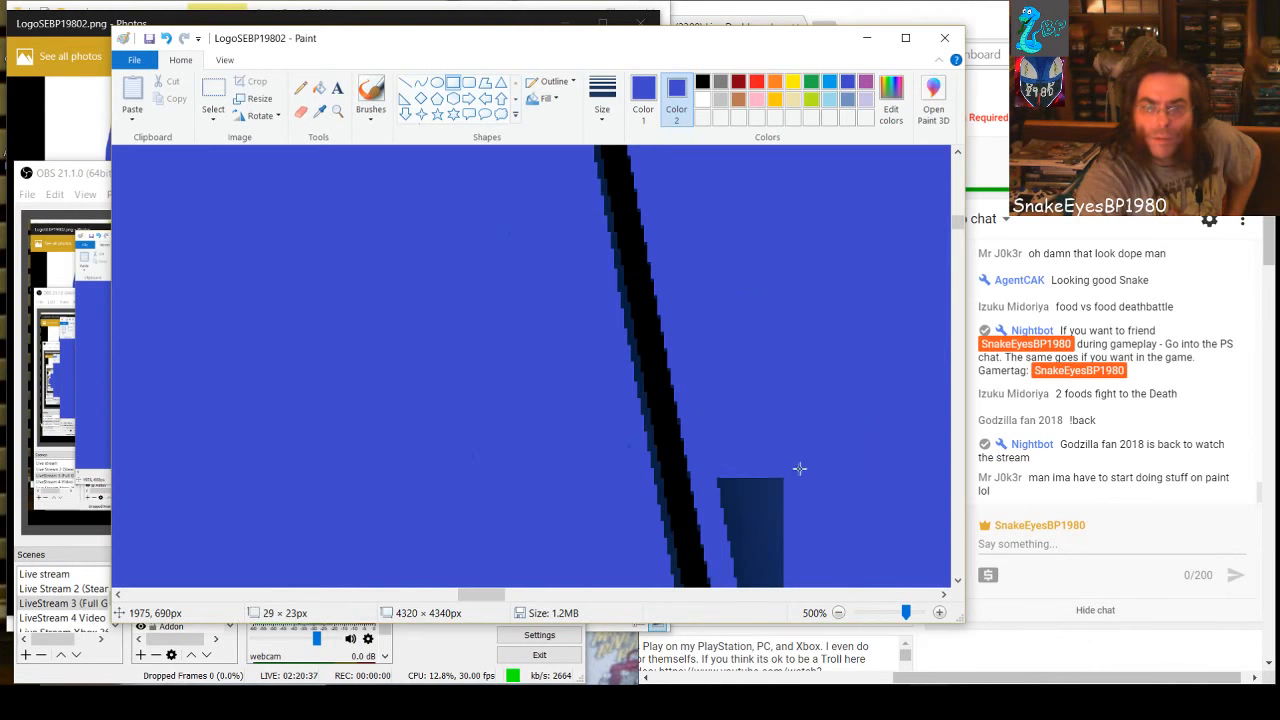
{"action": "scroll", "coordinate": [824, 489], "scroll_direction": "down", "scroll_amount": 3}
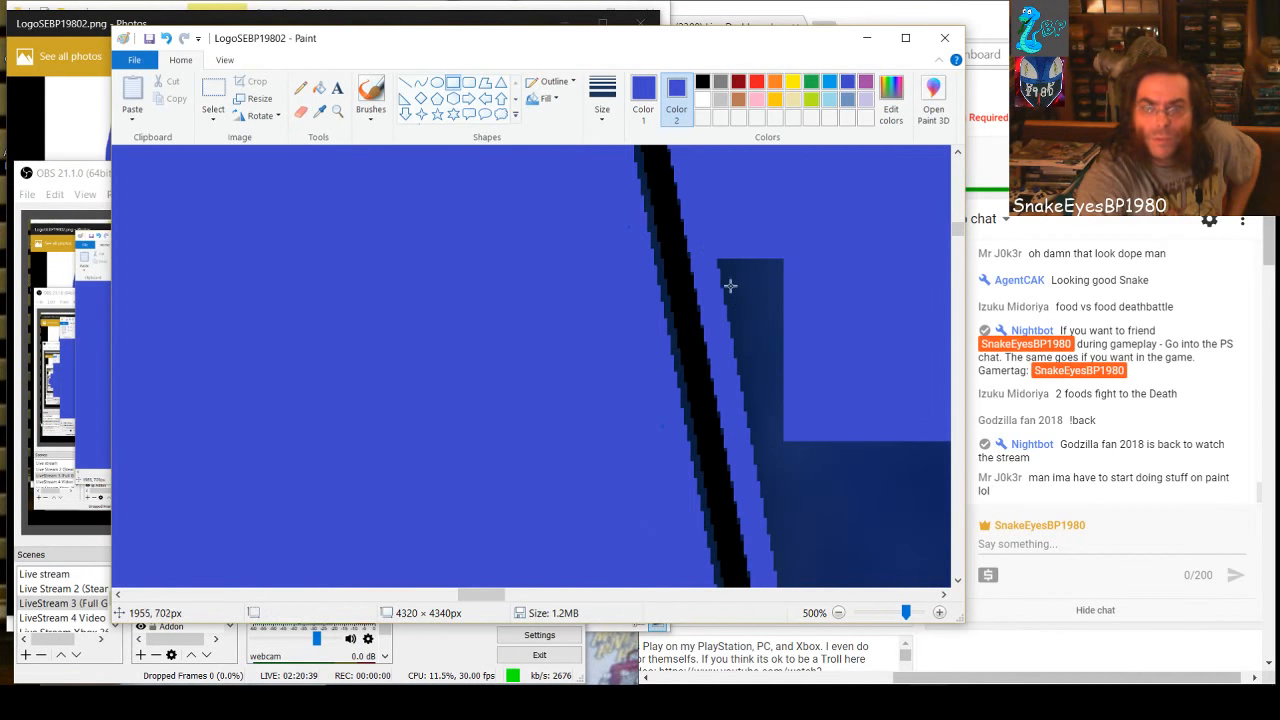
Cover the strip's narrow end with a blue rectangle about 36 × 34 px and the wide block's top edge with another, widened across it
{"action": "left_click_drag", "start_coordinate": [719, 258], "coordinate": [835, 365]}
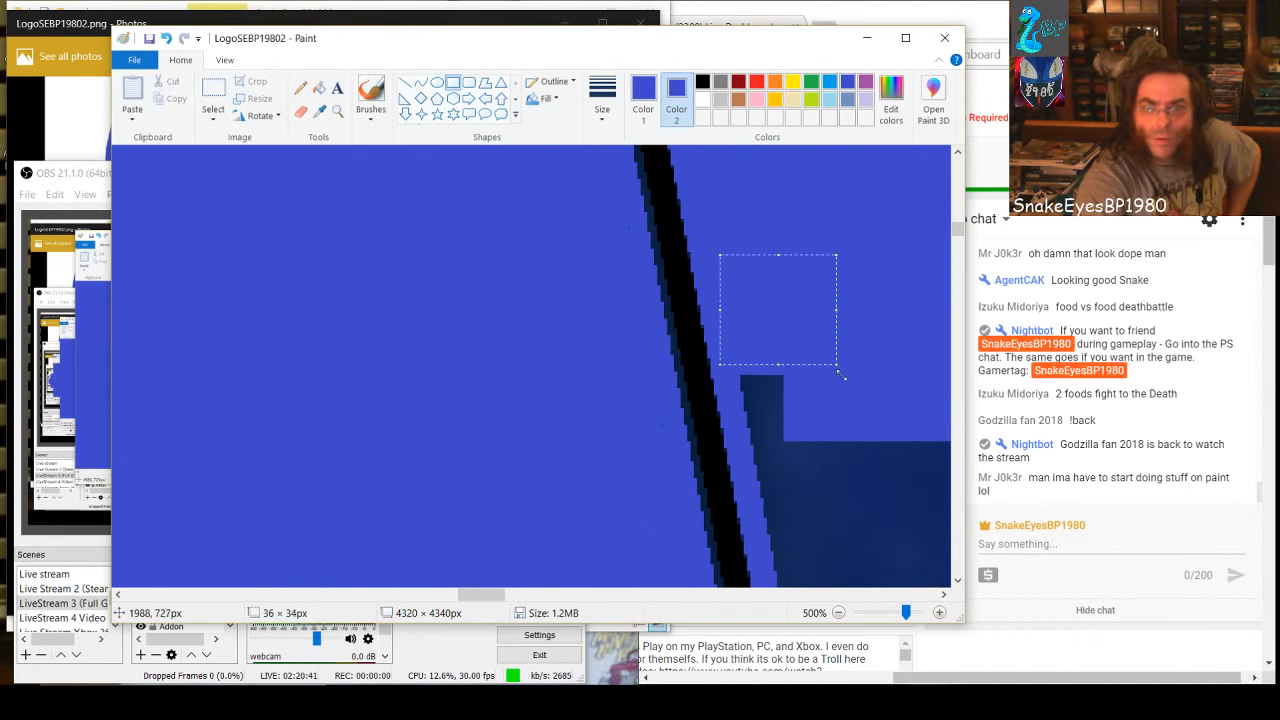
{"action": "left_click", "coordinate": [774, 412]}
{"action": "left_click_drag", "start_coordinate": [743, 374], "coordinate": [916, 484]}
{"action": "left_click_drag", "start_coordinate": [499, 596], "coordinate": [527, 604]}
{"action": "left_click_drag", "start_coordinate": [428, 429], "coordinate": [823, 429]}
{"action": "scroll", "coordinate": [840, 516], "scroll_direction": "down", "scroll_amount": 3}
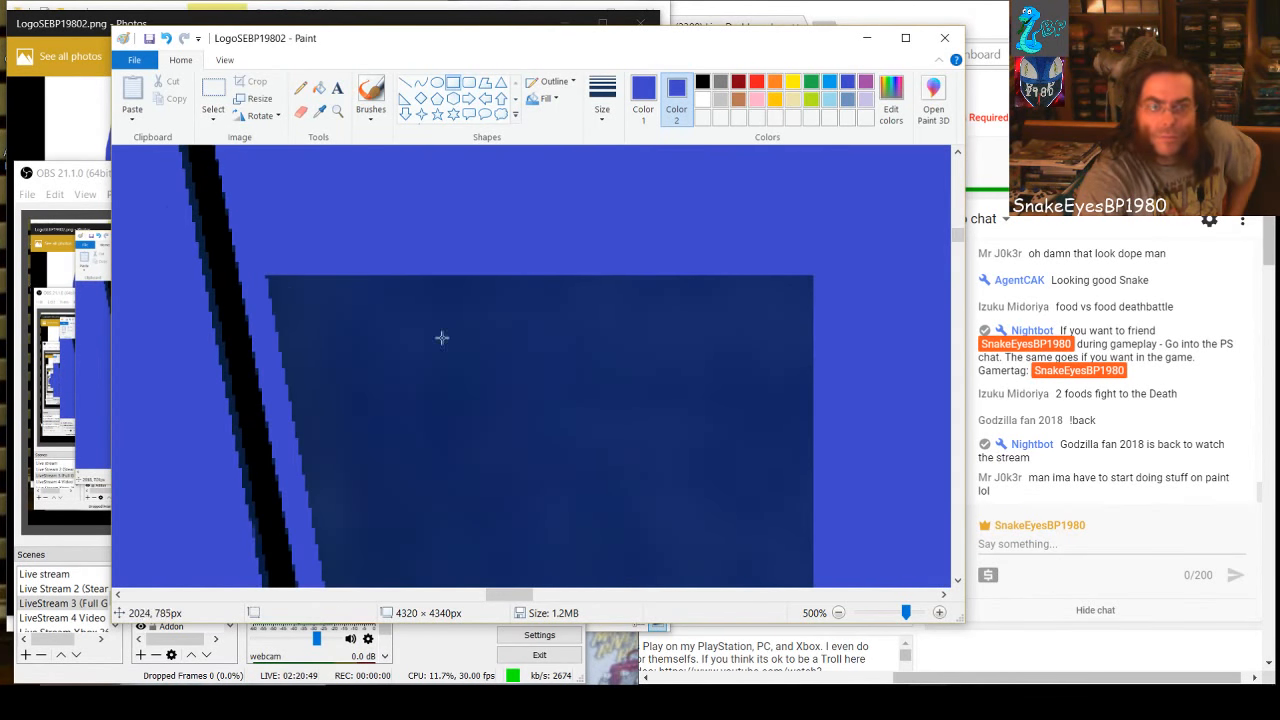
Cover the upper part of the wide dark block with three stacked blue rectangles spanning its full width from the slanted edge
{"action": "left_click_drag", "start_coordinate": [258, 264], "coordinate": [824, 351]}
{"action": "left_click", "coordinate": [329, 397]}
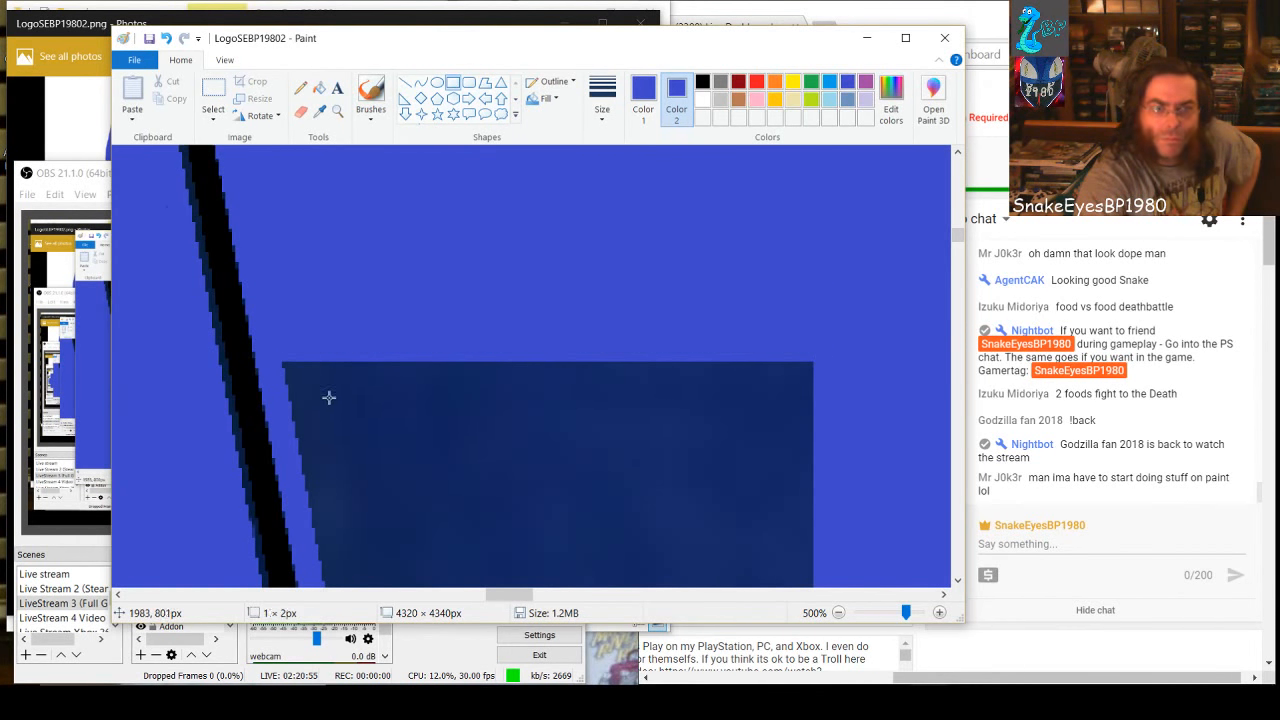
{"action": "left_click_drag", "start_coordinate": [276, 359], "coordinate": [812, 428]}
{"action": "left_click", "coordinate": [762, 497]}
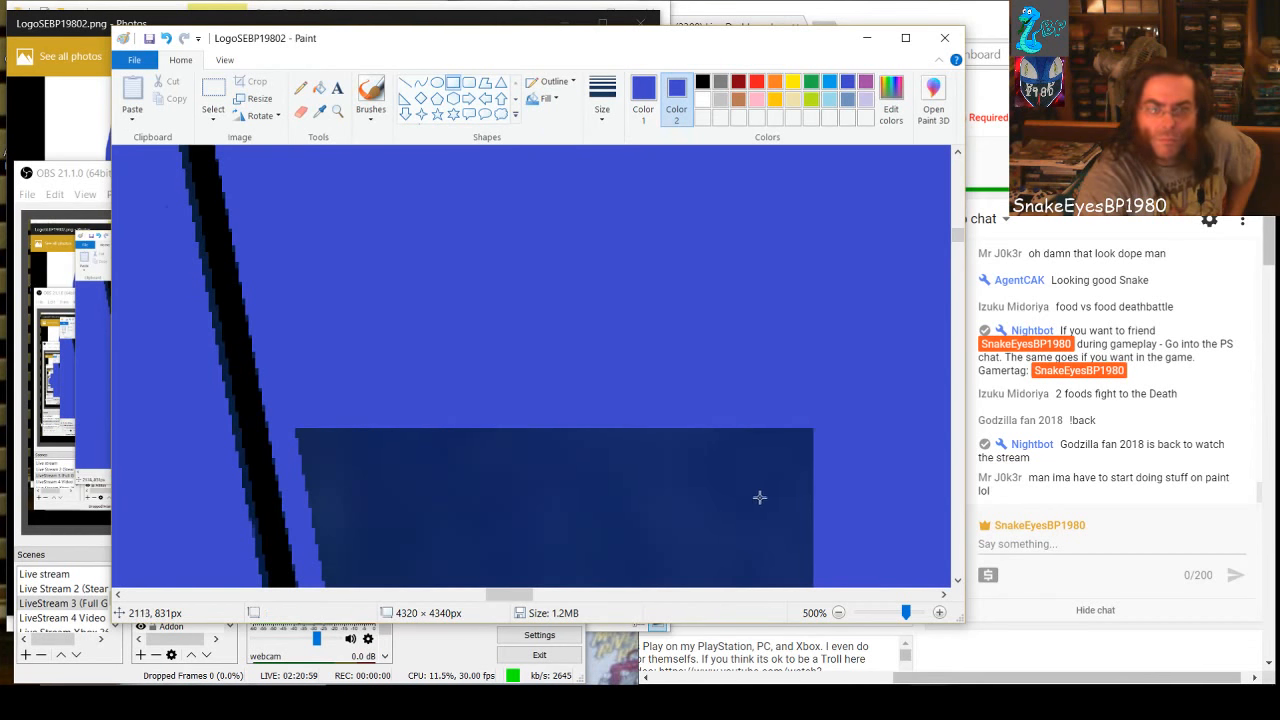
{"action": "scroll", "coordinate": [664, 514], "scroll_direction": "down", "scroll_amount": 2}
{"action": "left_click_drag", "start_coordinate": [302, 210], "coordinate": [854, 297]}
{"action": "left_click", "coordinate": [735, 409]}
Cover the wide block beside the slanted strip with a blue rectangle about 111 px wide stretched downward, and the bar beneath with one about 101 × 67 px
{"action": "mouse_move", "coordinate": [510, 287]}
{"action": "left_mouse_down"}
{"action": "mouse_move", "coordinate": [629, 434]}
{"action": "mouse_move", "coordinate": [877, 599]}
{"action": "left_mouse_up"}
{"action": "scroll", "coordinate": [523, 311], "scroll_direction": "down", "scroll_amount": 3}
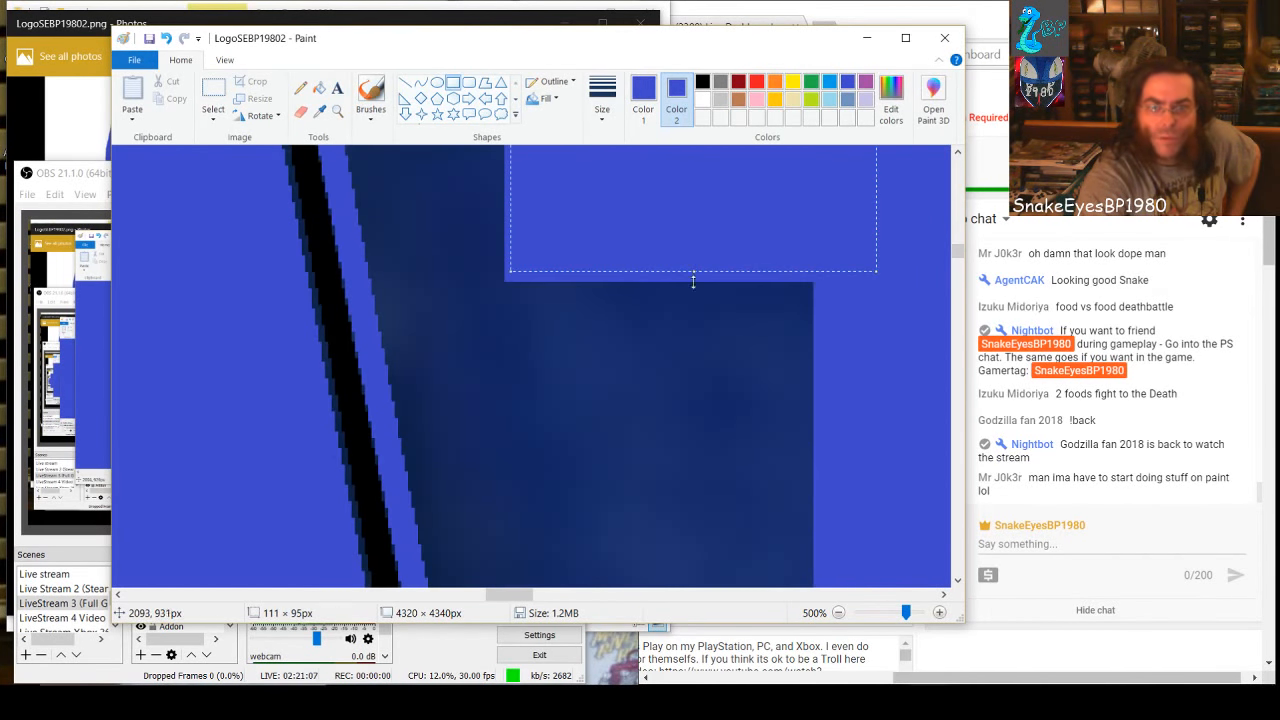
{"action": "left_click_drag", "start_coordinate": [693, 282], "coordinate": [694, 538]}
{"action": "scroll", "coordinate": [683, 354], "scroll_direction": "down", "scroll_amount": 3}
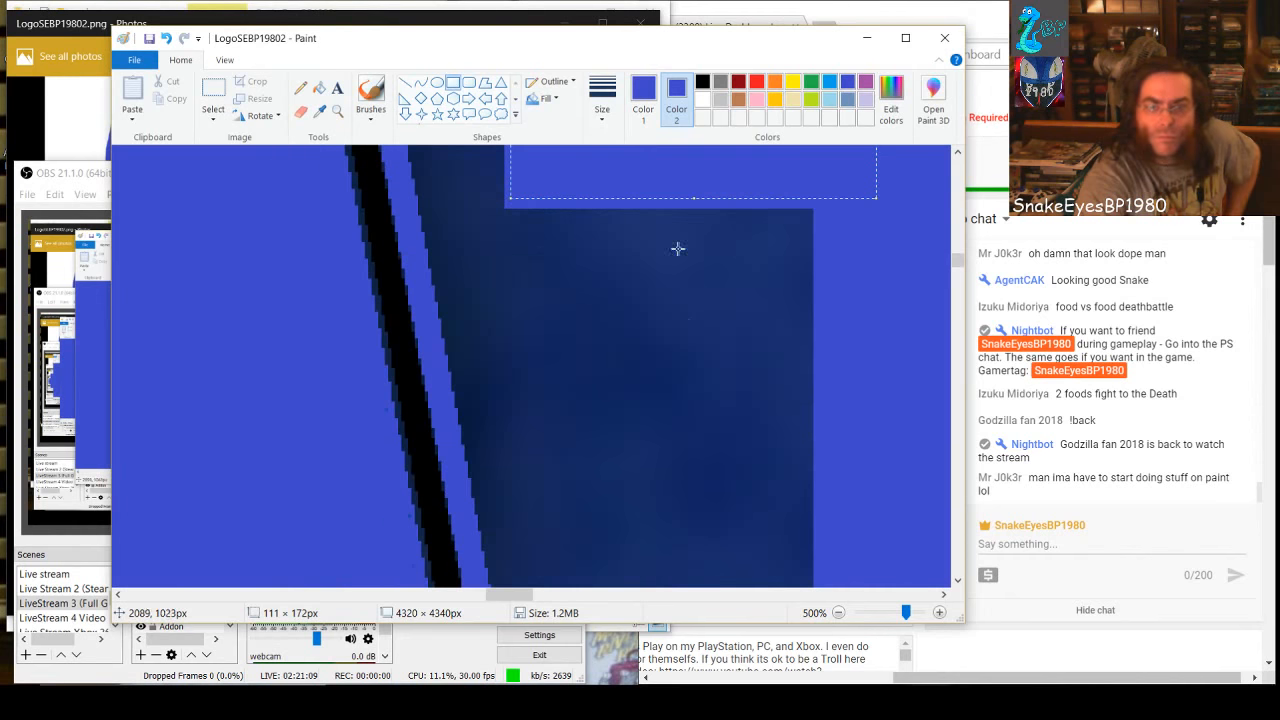
{"action": "left_click_drag", "start_coordinate": [693, 197], "coordinate": [742, 561]}
{"action": "scroll", "coordinate": [713, 403], "scroll_direction": "down", "scroll_amount": 2}
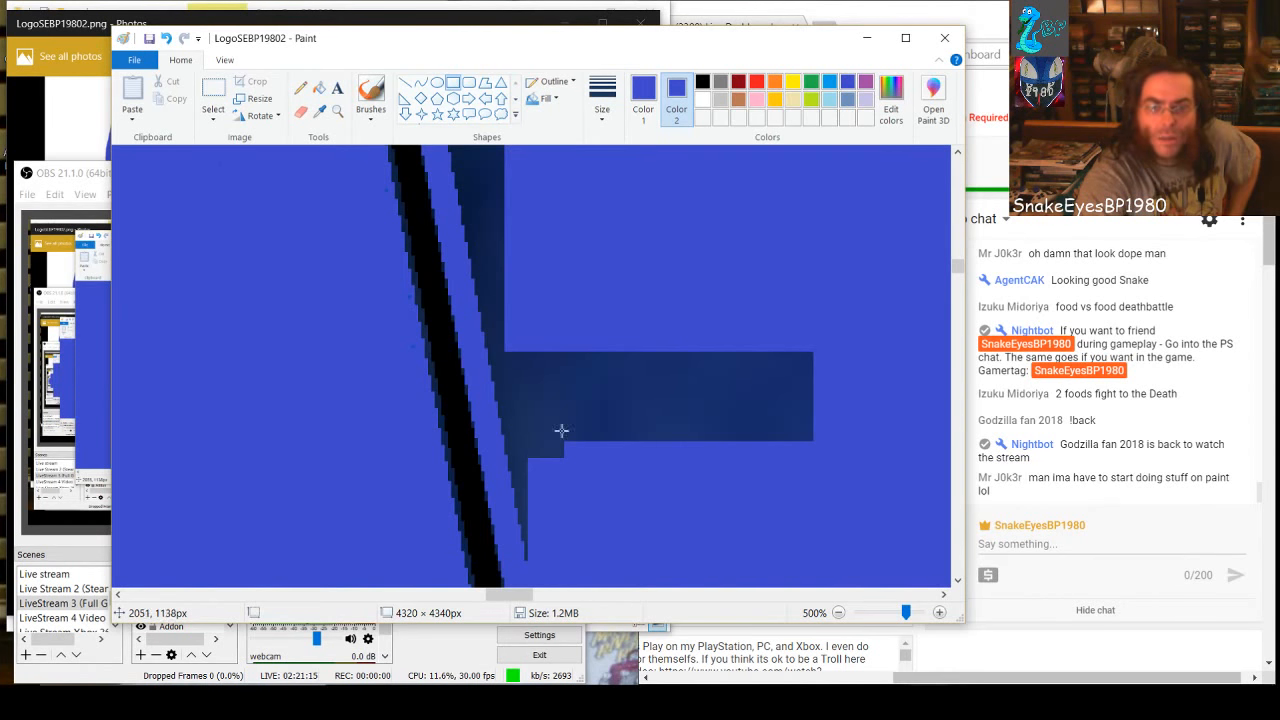
{"action": "mouse_move", "coordinate": [518, 548]}
{"action": "left_mouse_down"}
{"action": "mouse_move", "coordinate": [583, 503]}
{"action": "mouse_move", "coordinate": [660, 371]}
{"action": "mouse_move", "coordinate": [786, 329]}
{"action": "mouse_move", "coordinate": [843, 328]}
{"action": "left_mouse_up"}
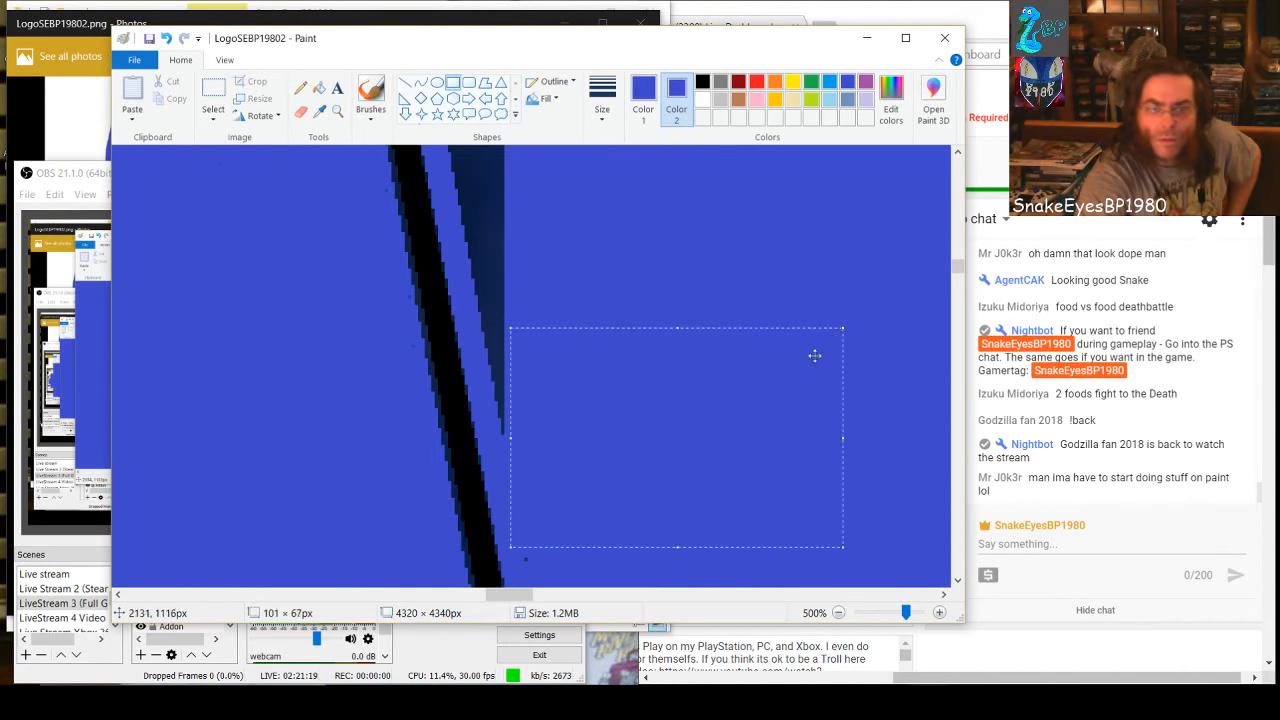
{"action": "left_click", "coordinate": [541, 572]}
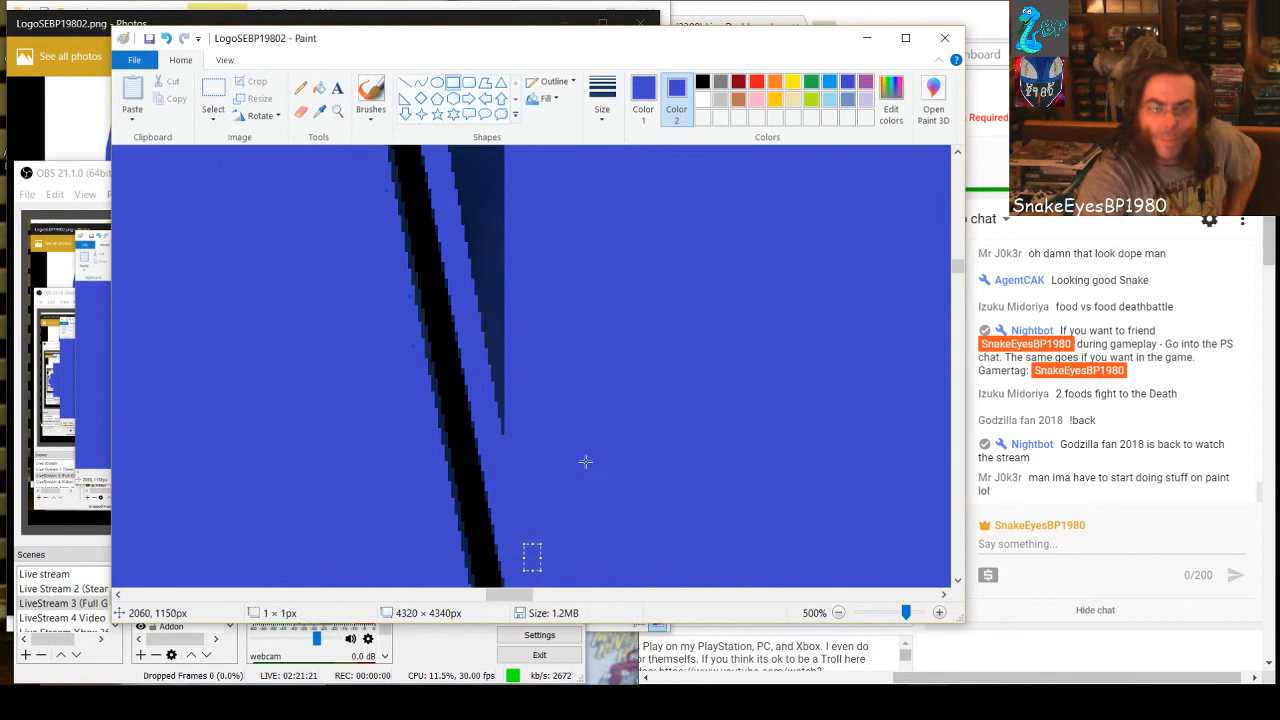
Trim the lower tip of the remaining dark strip upward with three narrow blue rectangles, the second about 14 × 52 px
{"action": "mouse_move", "coordinate": [534, 449]}
{"action": "left_mouse_down"}
{"action": "mouse_move", "coordinate": [497, 394]}
{"action": "mouse_move", "coordinate": [491, 251]}
{"action": "left_mouse_up"}
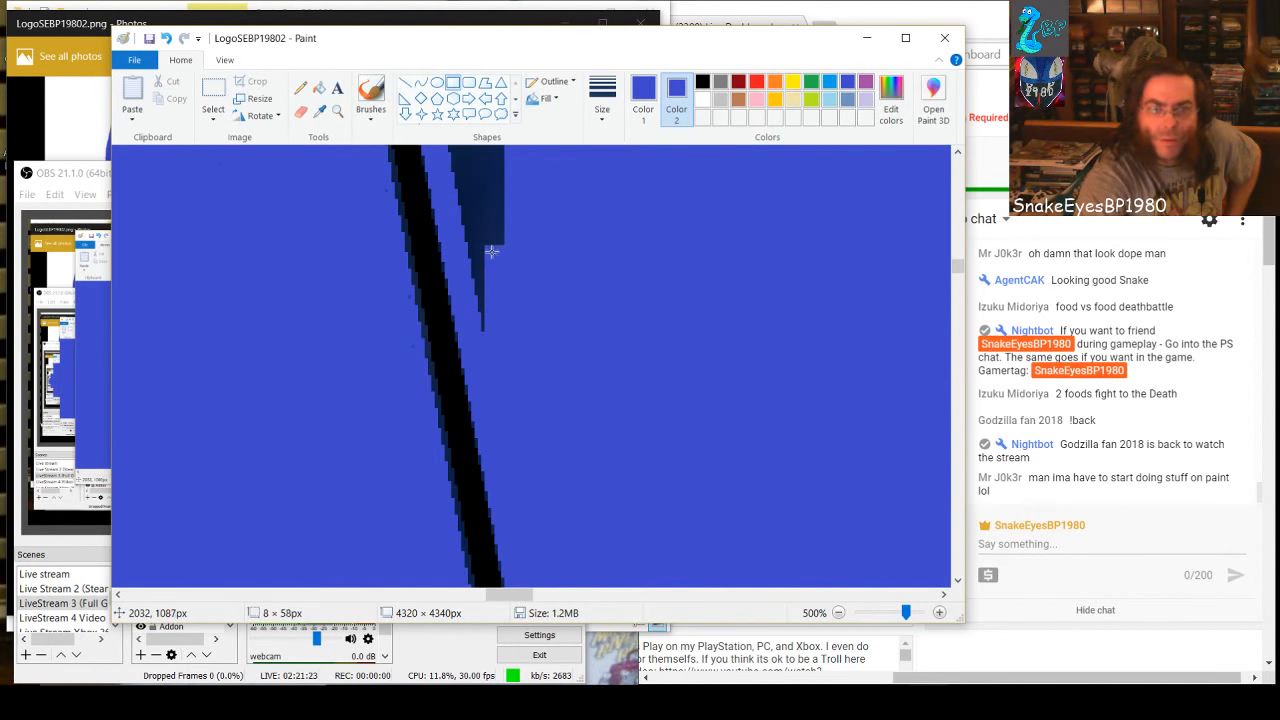
{"action": "left_click", "coordinate": [626, 360]}
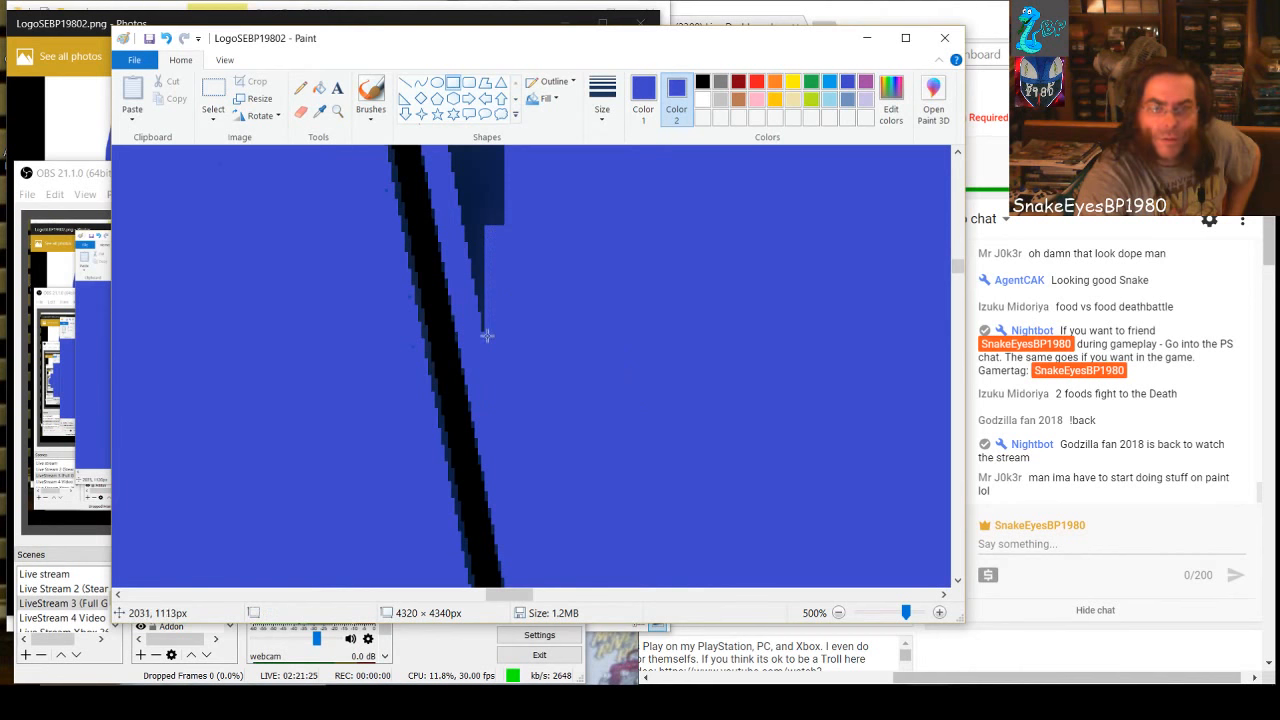
{"action": "left_click_drag", "start_coordinate": [480, 326], "coordinate": [508, 167]}
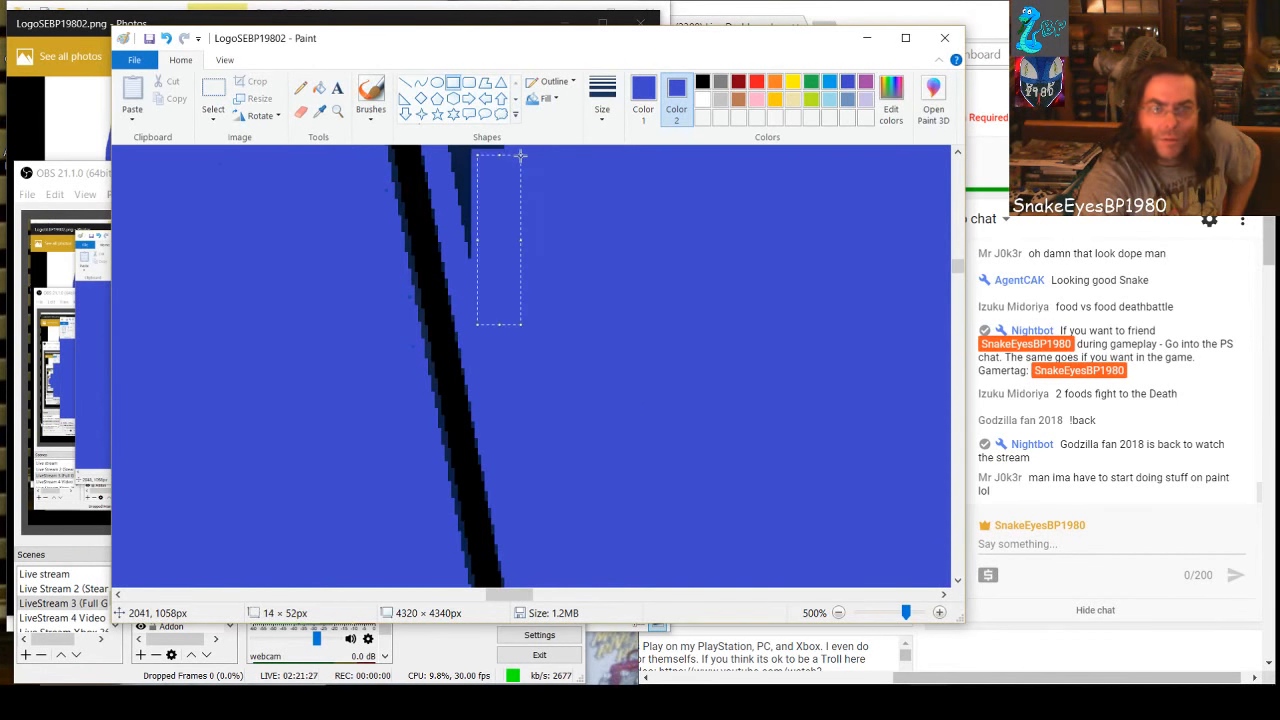
{"action": "scroll", "coordinate": [719, 500], "scroll_direction": "up", "scroll_amount": 3}
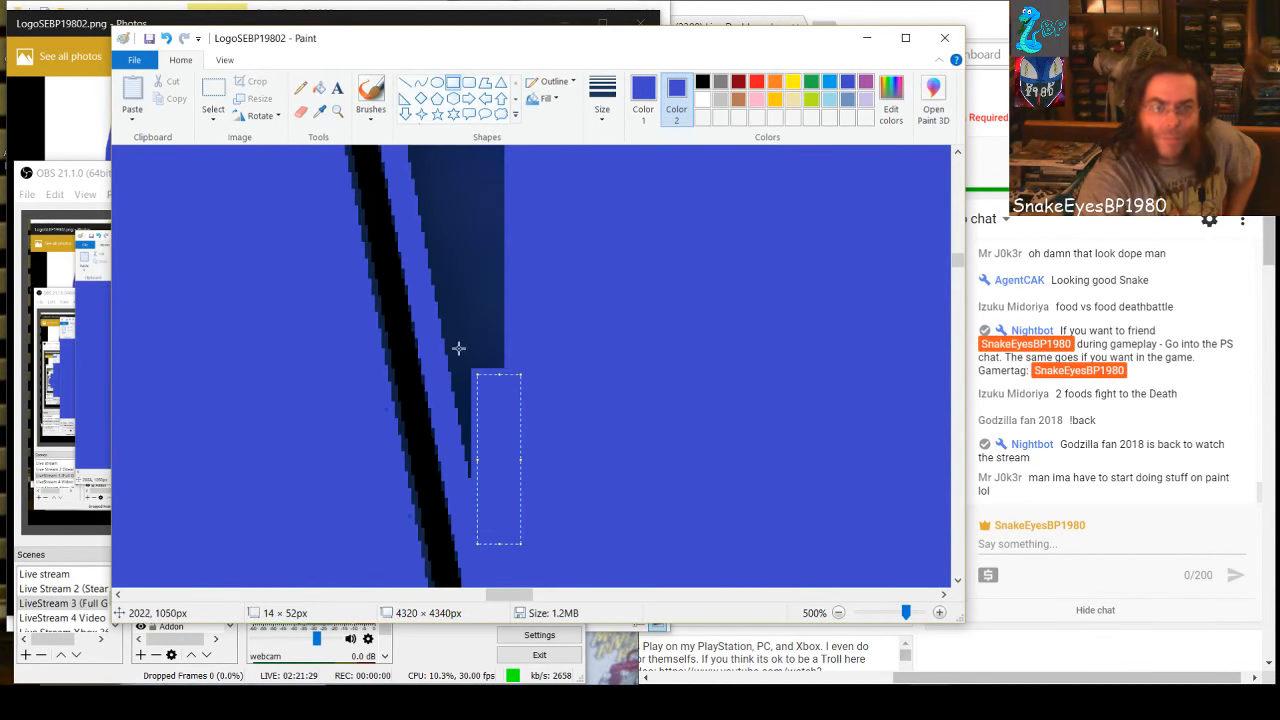
{"action": "left_click_drag", "start_coordinate": [437, 333], "coordinate": [460, 409]}
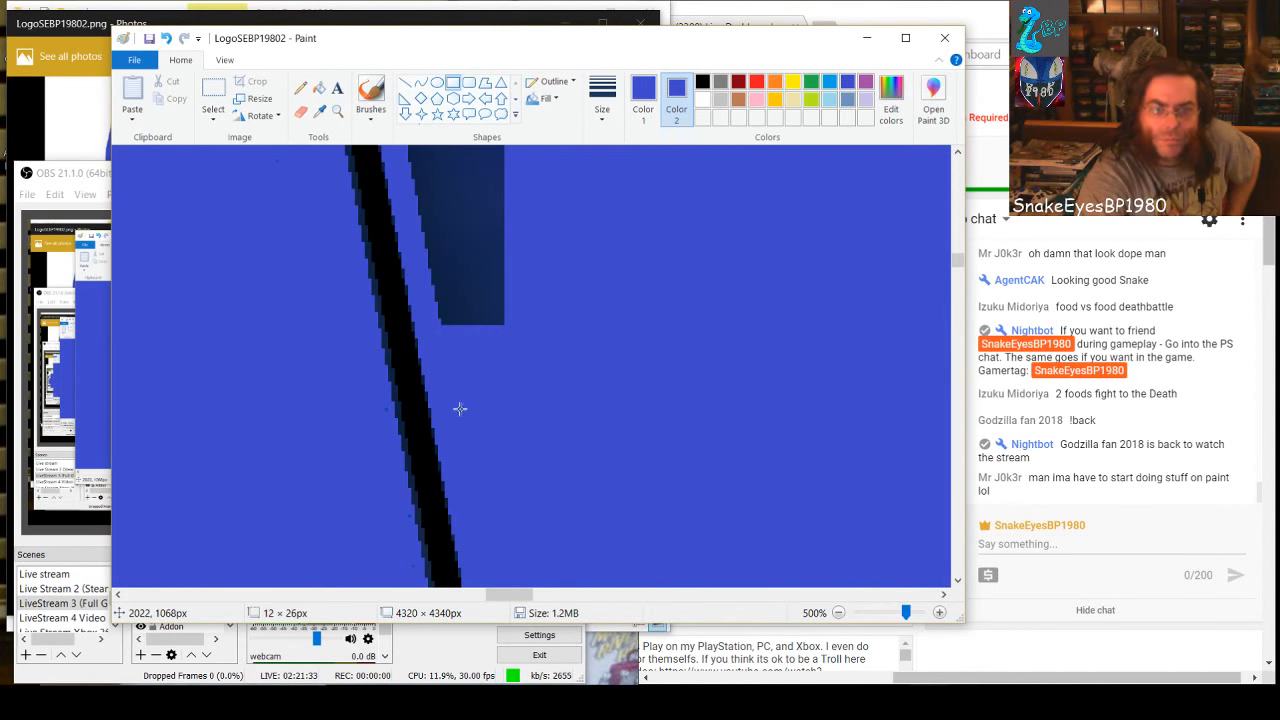
Cover the upper end of the remaining dark strip with two stacked blue rectangles, about 59 × 20 and 59 × 18 px
{"action": "scroll", "coordinate": [543, 420], "scroll_direction": "up", "scroll_amount": 3}
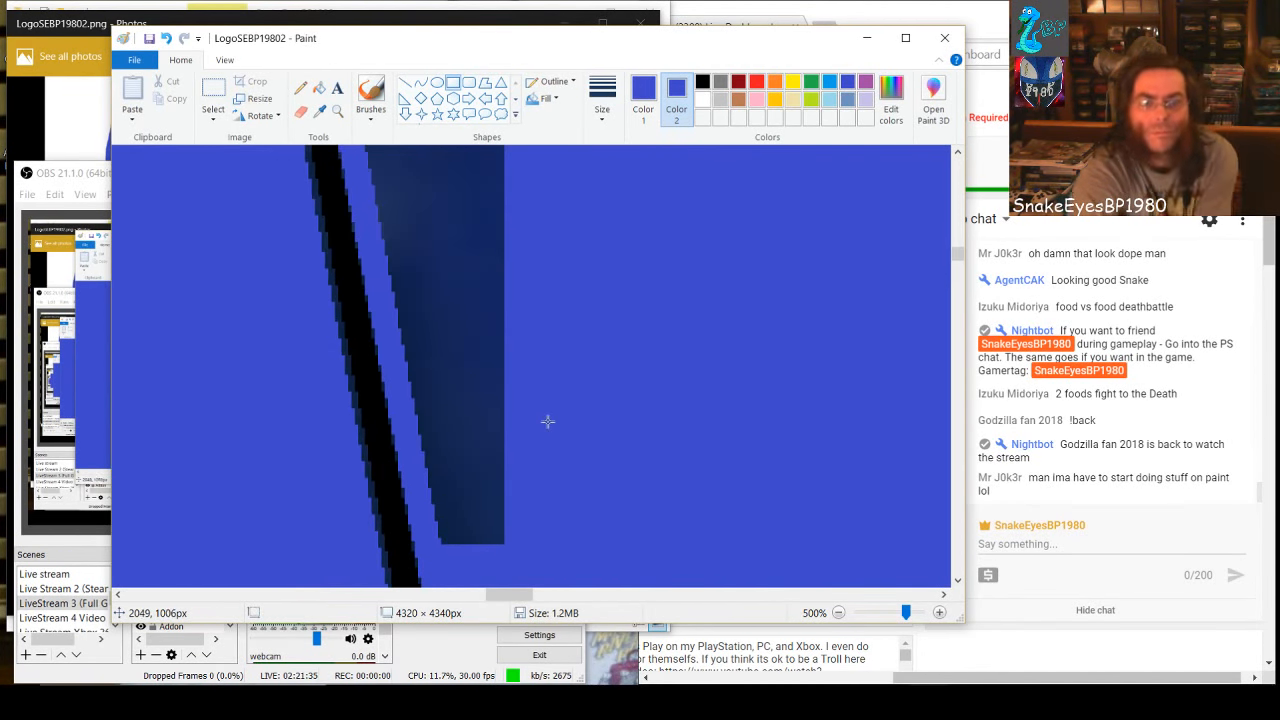
{"action": "scroll", "coordinate": [495, 462], "scroll_direction": "up", "scroll_amount": 6}
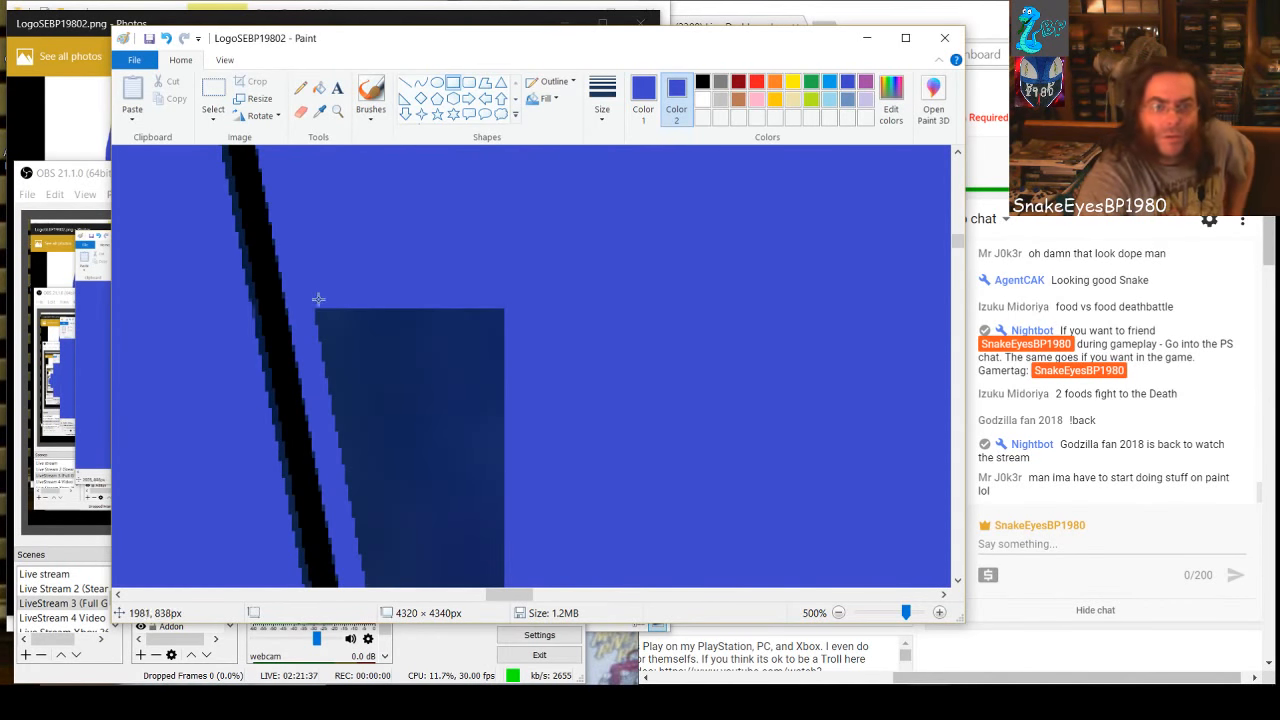
{"action": "left_click_drag", "start_coordinate": [329, 318], "coordinate": [506, 364]}
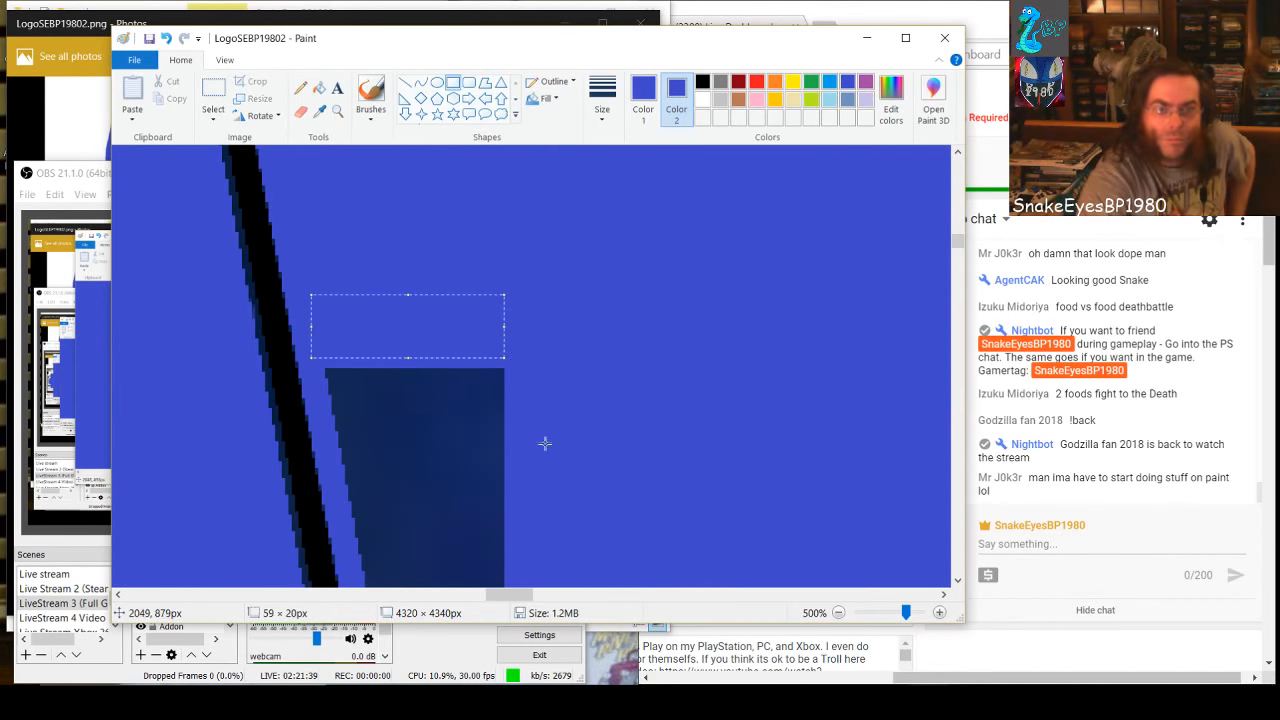
{"action": "left_click", "coordinate": [342, 376]}
{"action": "left_click_drag", "start_coordinate": [330, 370], "coordinate": [521, 426]}
{"action": "scroll", "coordinate": [525, 523], "scroll_direction": "down", "scroll_amount": 2}
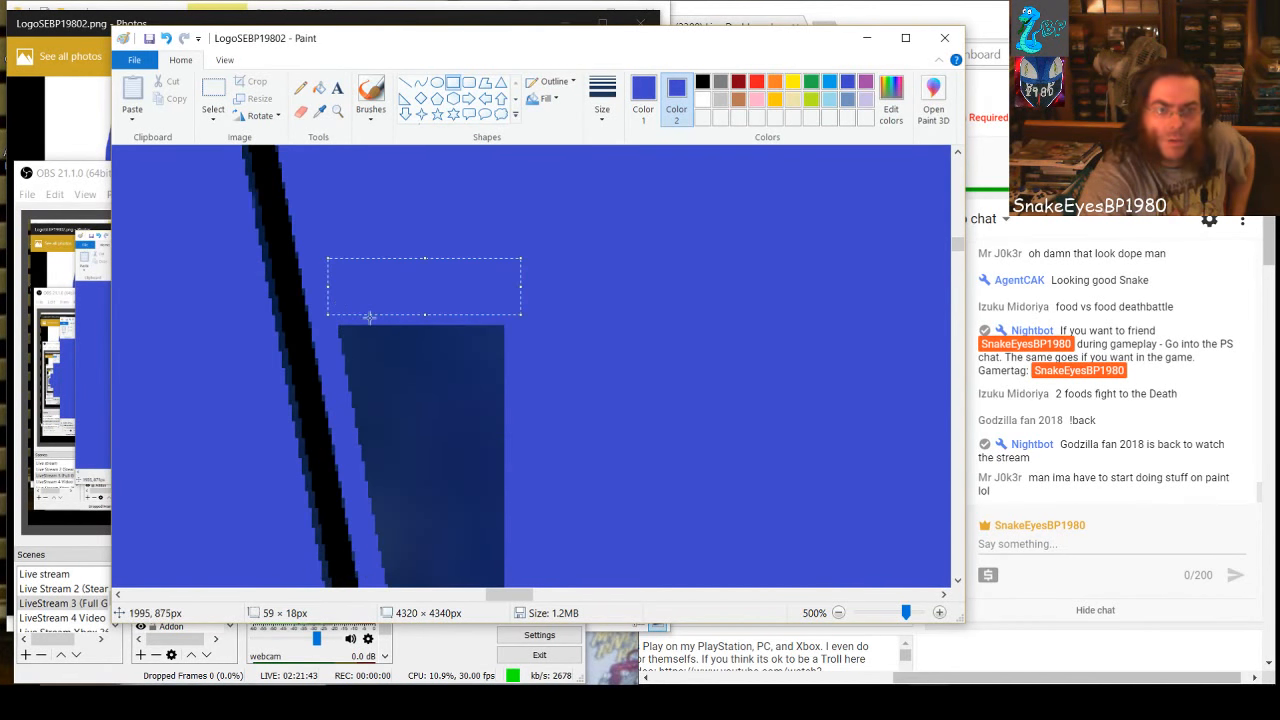
Continue down the same dark strip with two more full-width blue rectangles, the second about 56 × 17 px
{"action": "left_click_drag", "start_coordinate": [329, 316], "coordinate": [518, 400]}
{"action": "left_click", "coordinate": [398, 371]}
{"action": "left_click", "coordinate": [524, 492]}
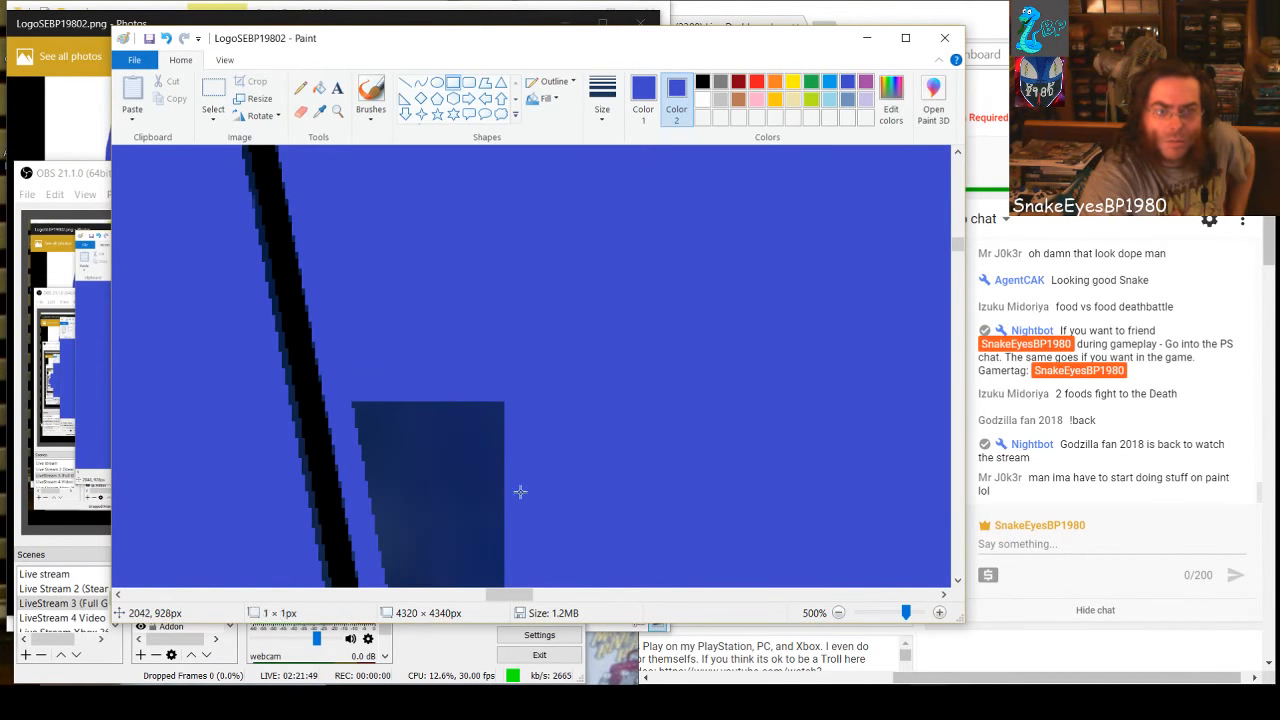
{"action": "left_click_drag", "start_coordinate": [341, 400], "coordinate": [524, 451]}
{"action": "scroll", "coordinate": [566, 520], "scroll_direction": "down", "scroll_amount": 2}
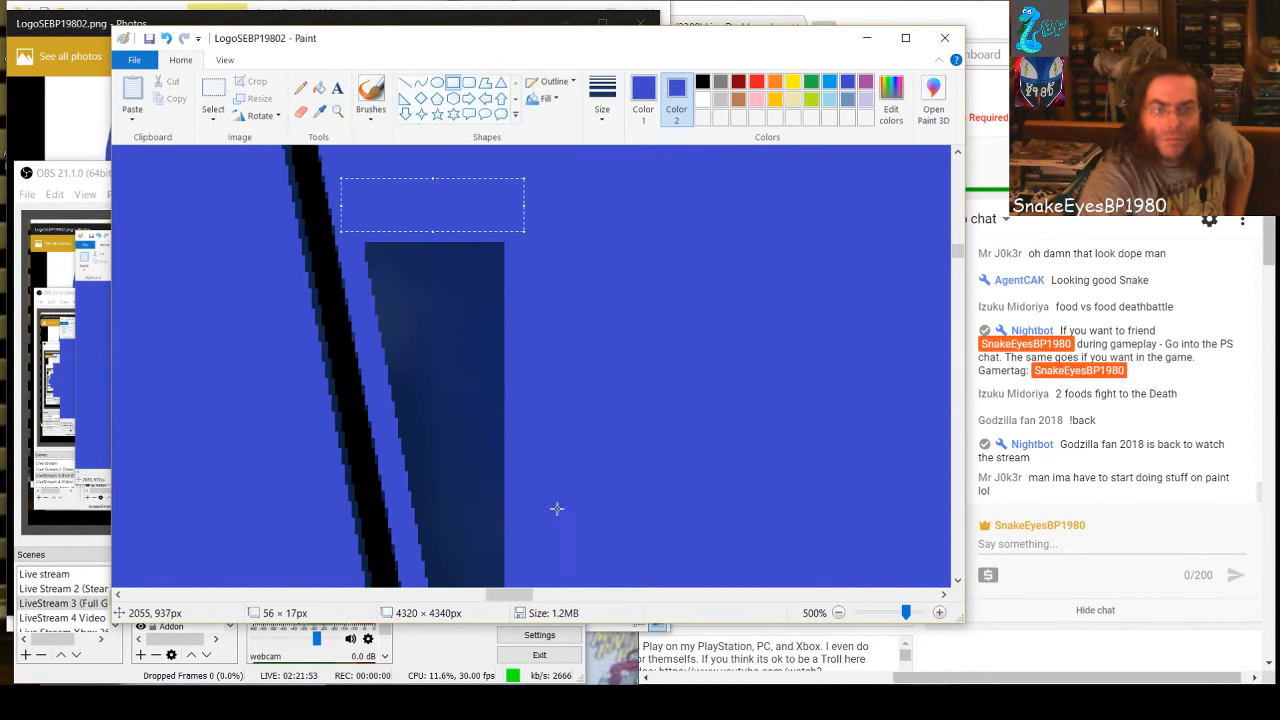
Continue down the dark strip beside the slanted black line with three stacked blue rectangles, the last two about 45 × 22 and 39 × 13 px
{"action": "left_click", "coordinate": [545, 489]}
{"action": "left_click_drag", "start_coordinate": [365, 241], "coordinate": [513, 296]}
{"action": "left_click", "coordinate": [526, 440]}
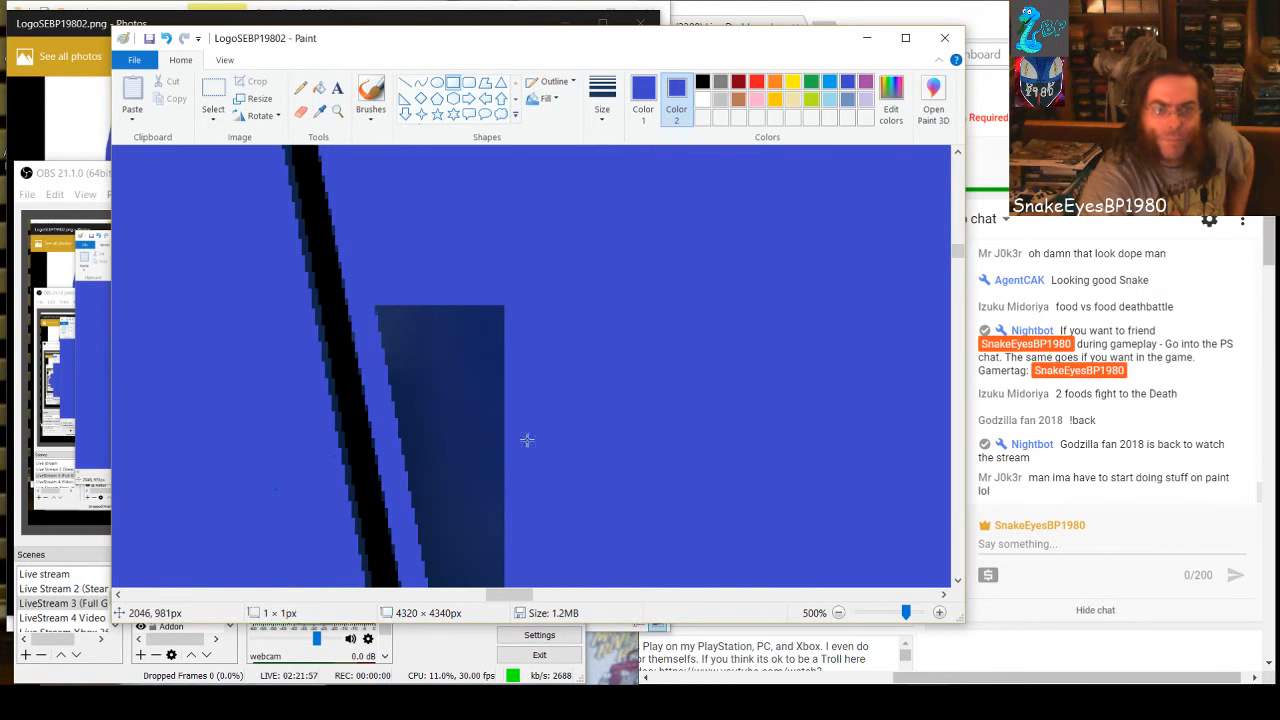
{"action": "left_click_drag", "start_coordinate": [371, 304], "coordinate": [517, 378]}
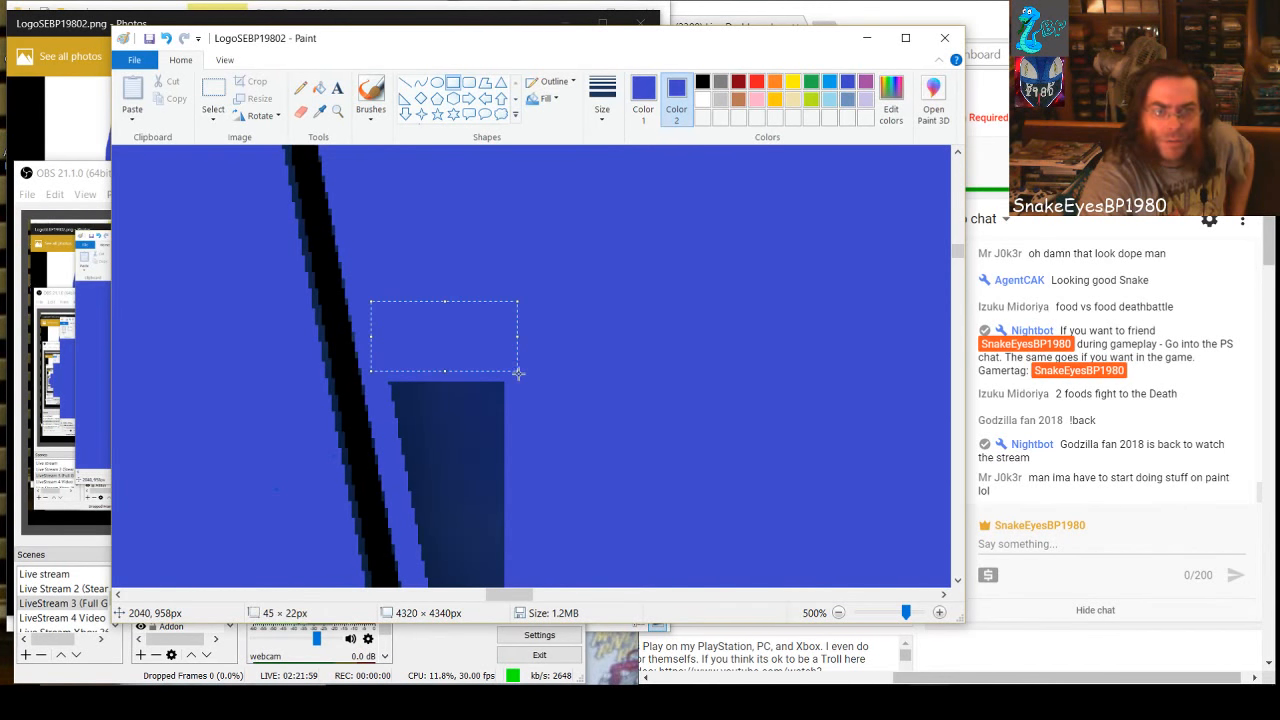
{"action": "left_click", "coordinate": [551, 409]}
{"action": "left_click_drag", "start_coordinate": [390, 382], "coordinate": [513, 420]}
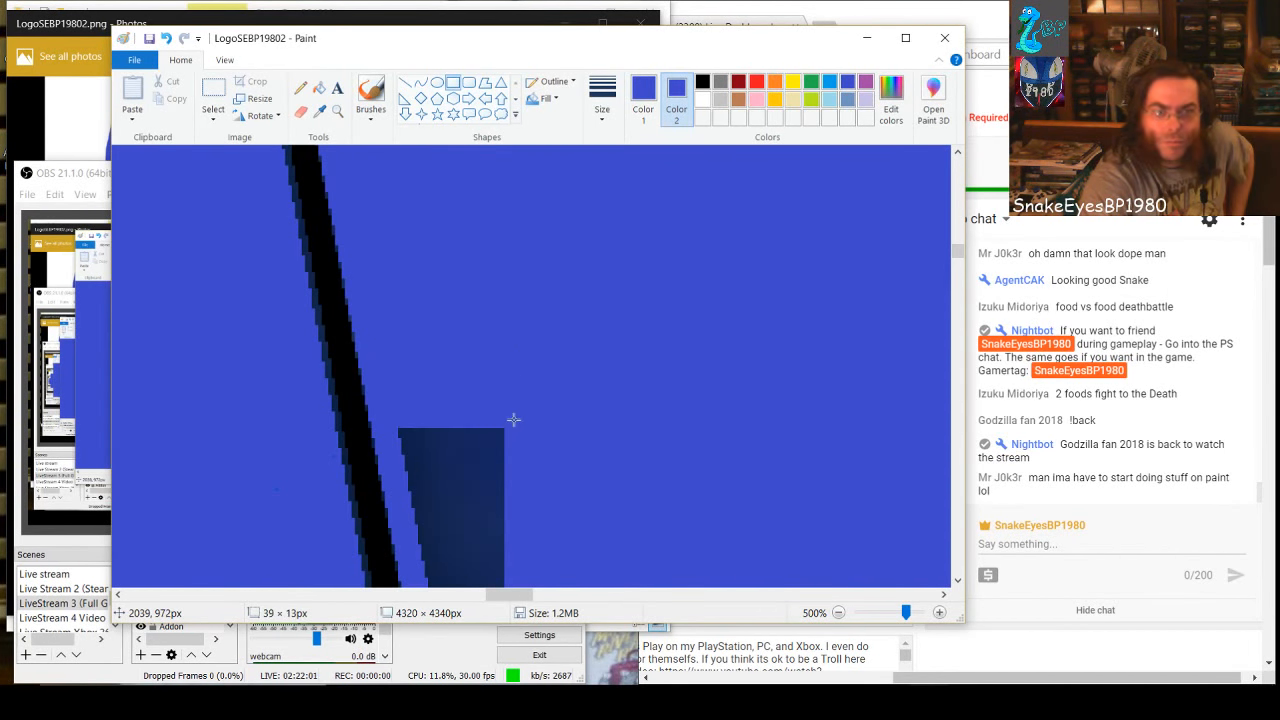
Cover the remaining lower end of the dark strip with blue rectangles down to its flat bottom edge
{"action": "left_click_drag", "start_coordinate": [394, 426], "coordinate": [523, 487]}
{"action": "left_click", "coordinate": [541, 504]}
{"action": "scroll", "coordinate": [543, 510], "scroll_direction": "down", "scroll_amount": 3}
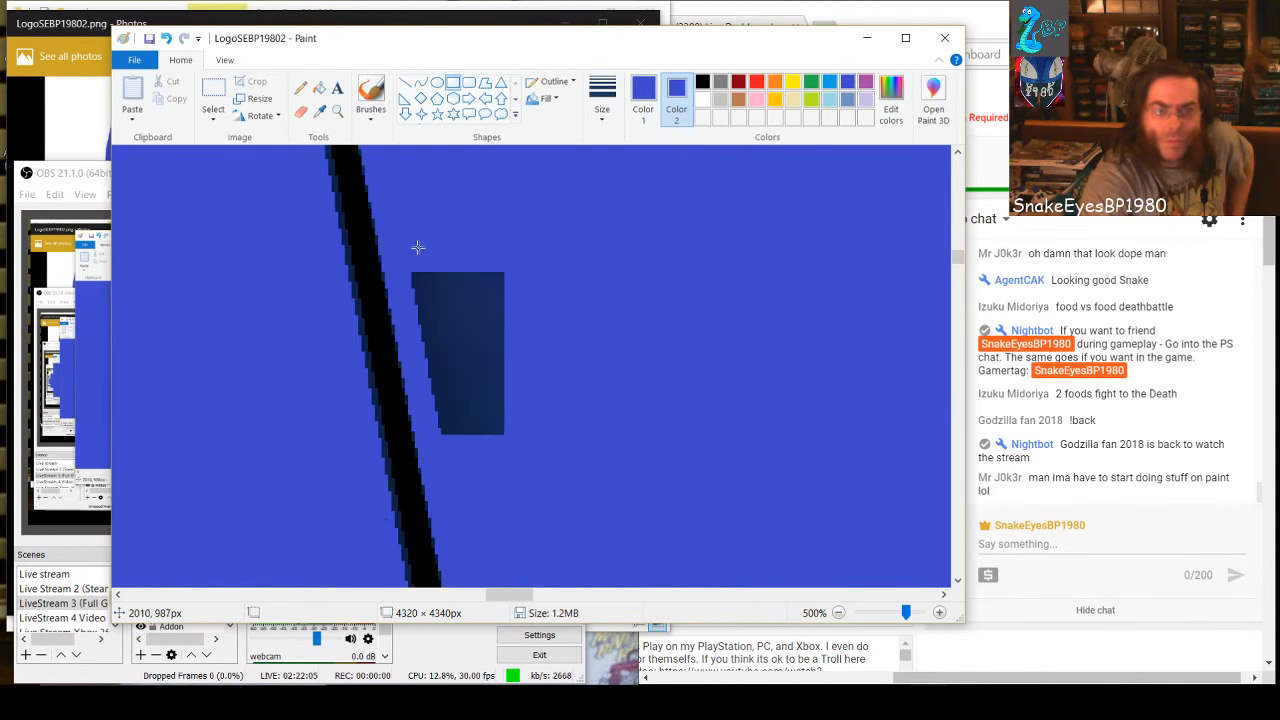
{"action": "left_click_drag", "start_coordinate": [419, 265], "coordinate": [655, 432]}
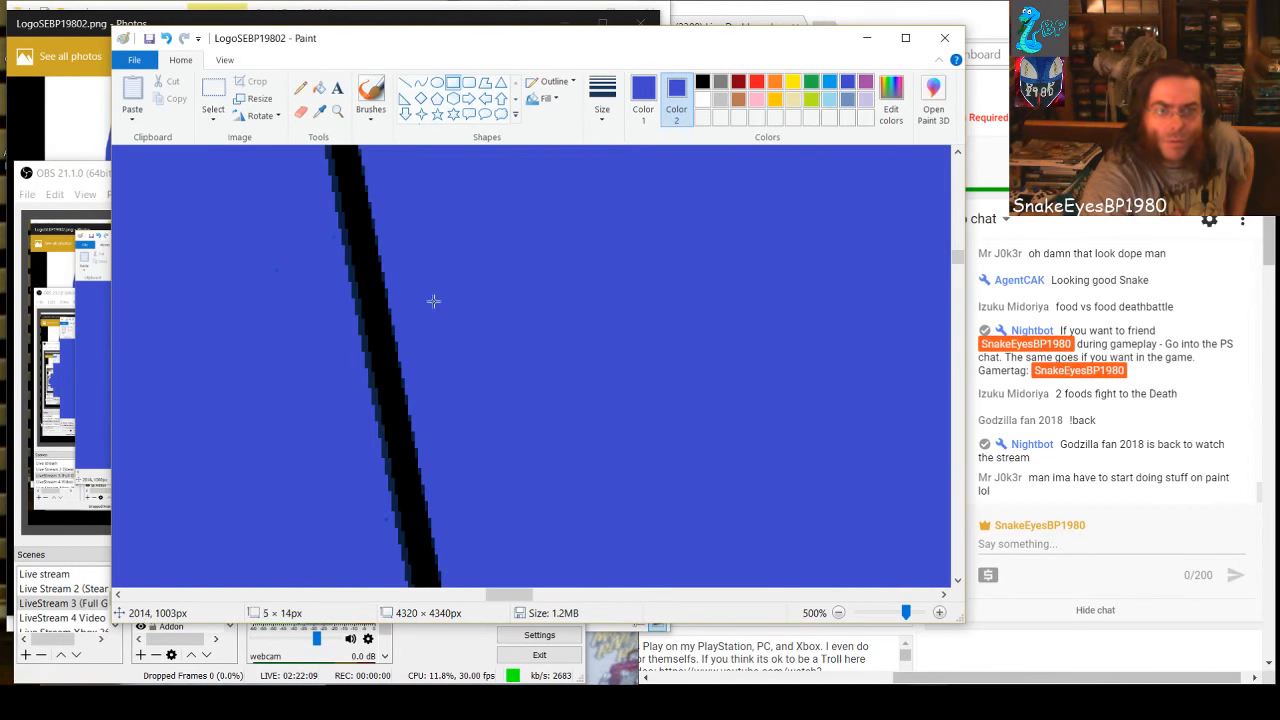
{"action": "left_click_drag", "start_coordinate": [433, 301], "coordinate": [436, 307]}
{"action": "left_click", "coordinate": [541, 332]}
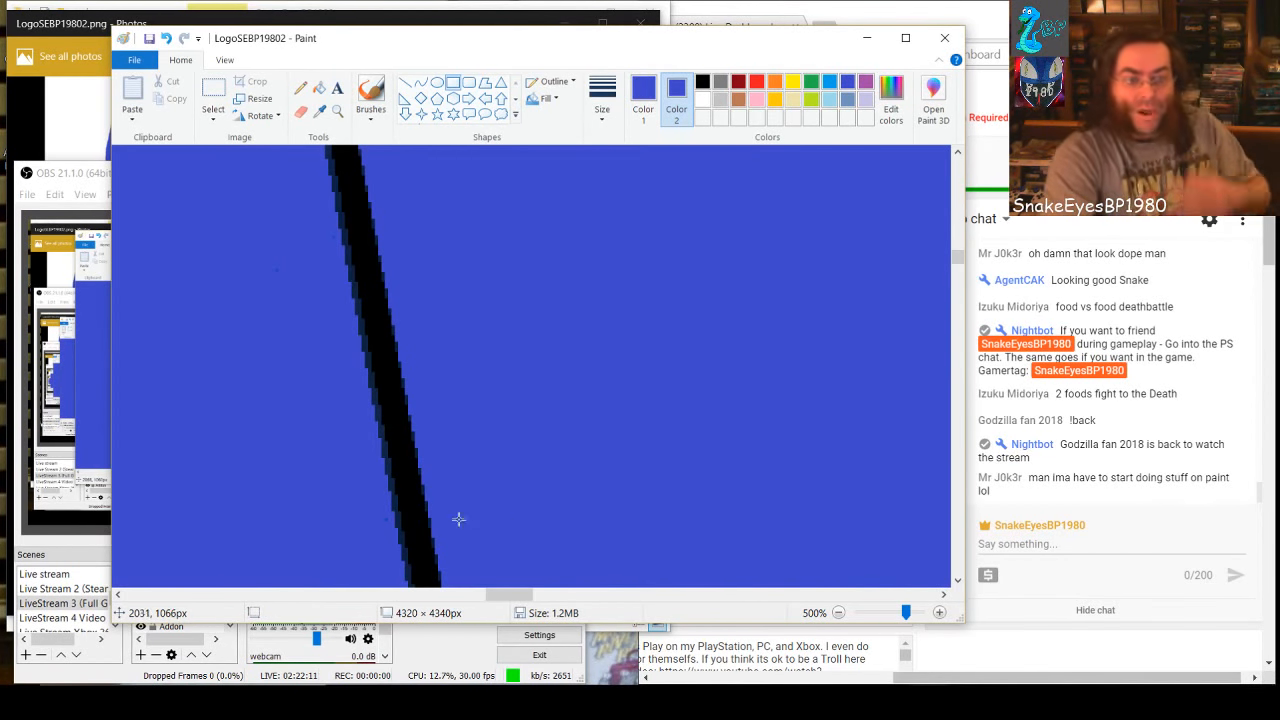
Cover the upper part of the narrow dark wedge beside the opposite slanted line with two blue rectangles, about 46 × 34 and 35 × 38 px
{"action": "left_click_drag", "start_coordinate": [497, 596], "coordinate": [581, 597]}
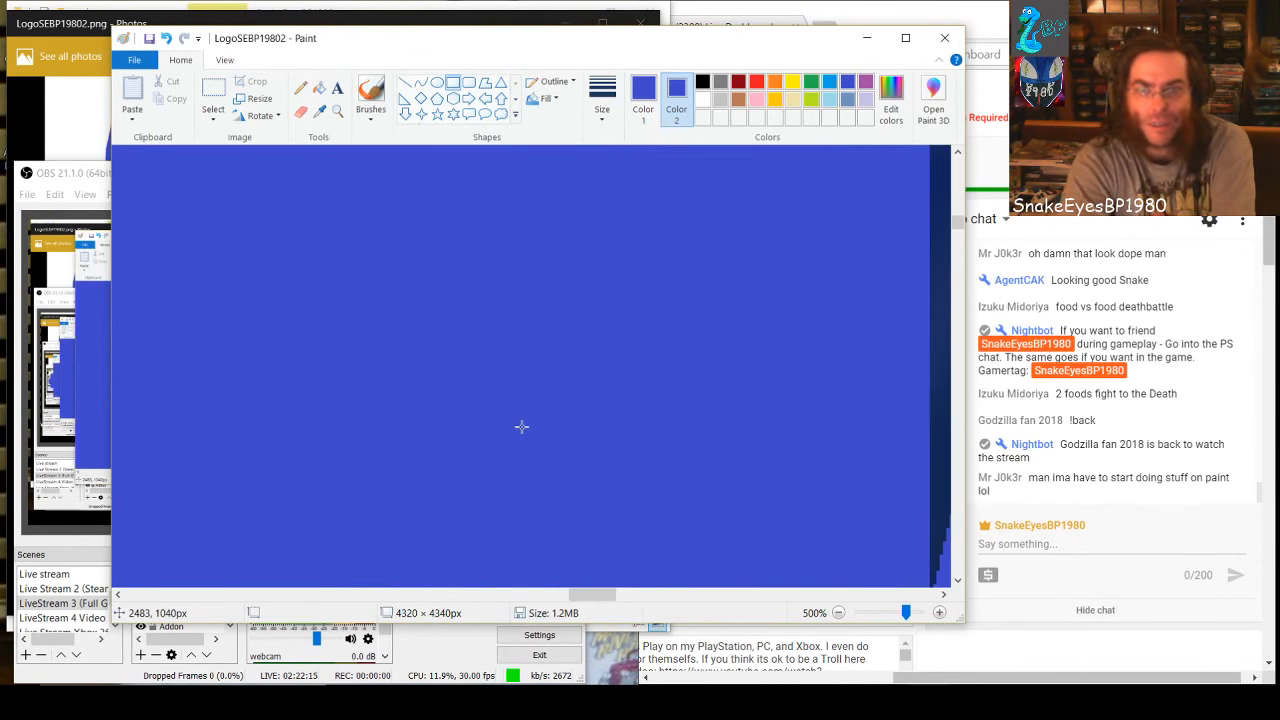
{"action": "mouse_move", "coordinate": [584, 595]}
{"action": "left_mouse_down"}
{"action": "mouse_move", "coordinate": [628, 595]}
{"action": "mouse_move", "coordinate": [609, 595]}
{"action": "left_mouse_up"}
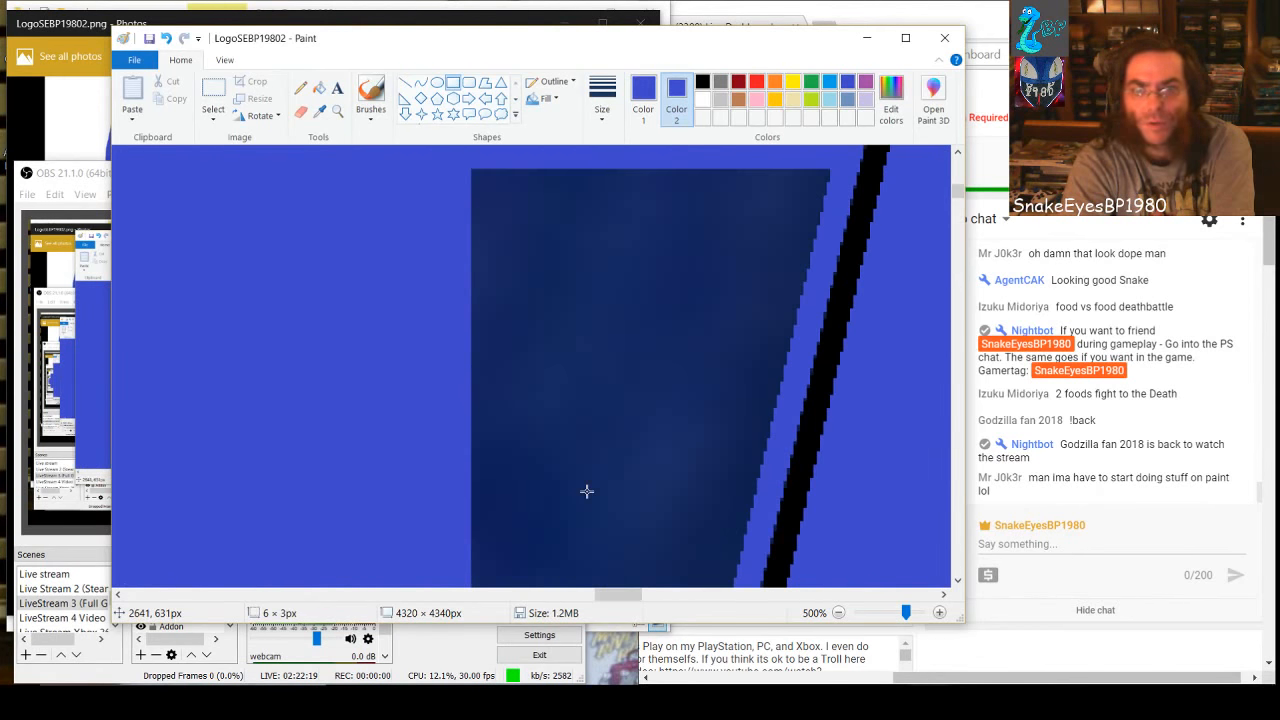
{"action": "left_click_drag", "start_coordinate": [605, 595], "coordinate": [626, 595]}
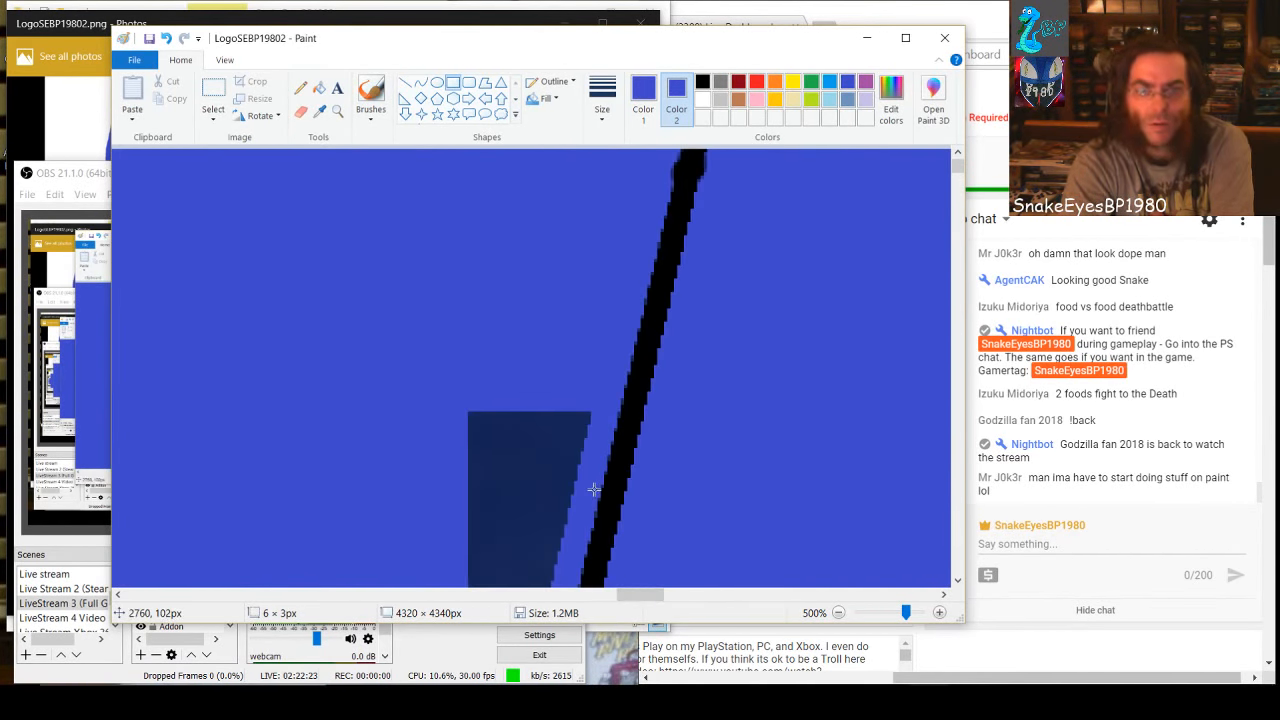
{"action": "left_click_drag", "start_coordinate": [447, 432], "coordinate": [580, 501]}
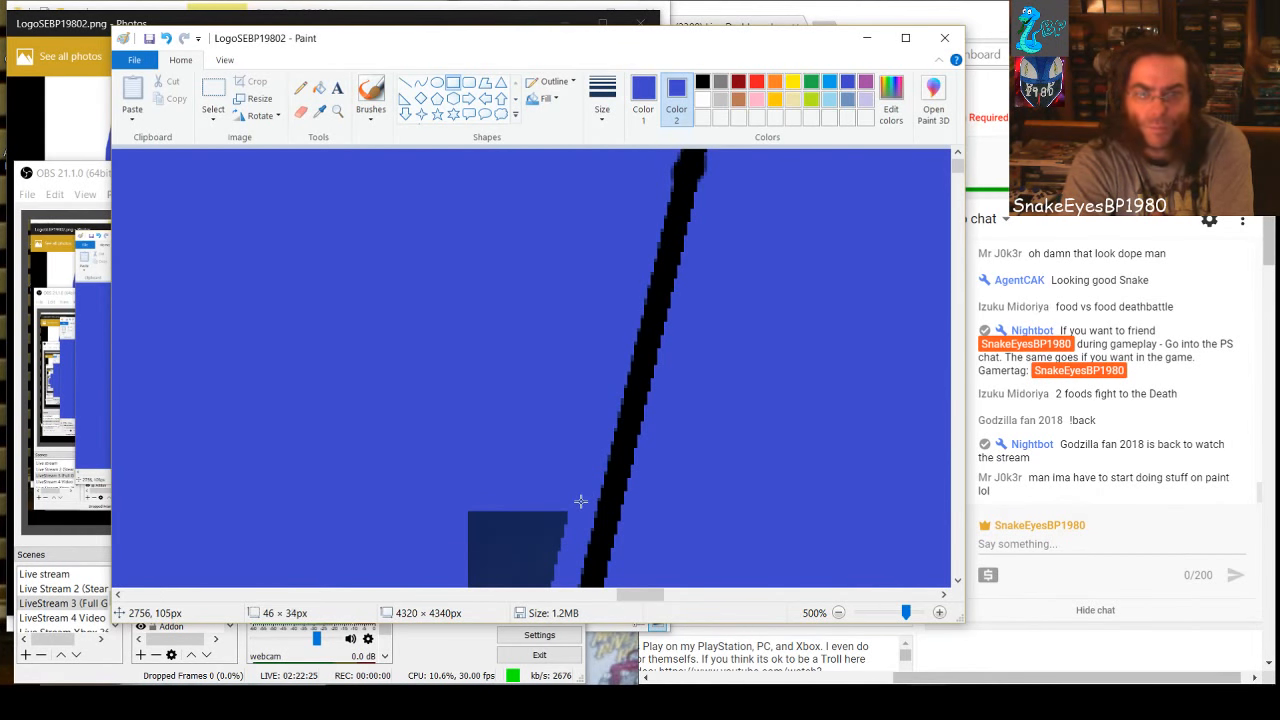
{"action": "scroll", "coordinate": [401, 480], "scroll_direction": "down", "scroll_amount": 2}
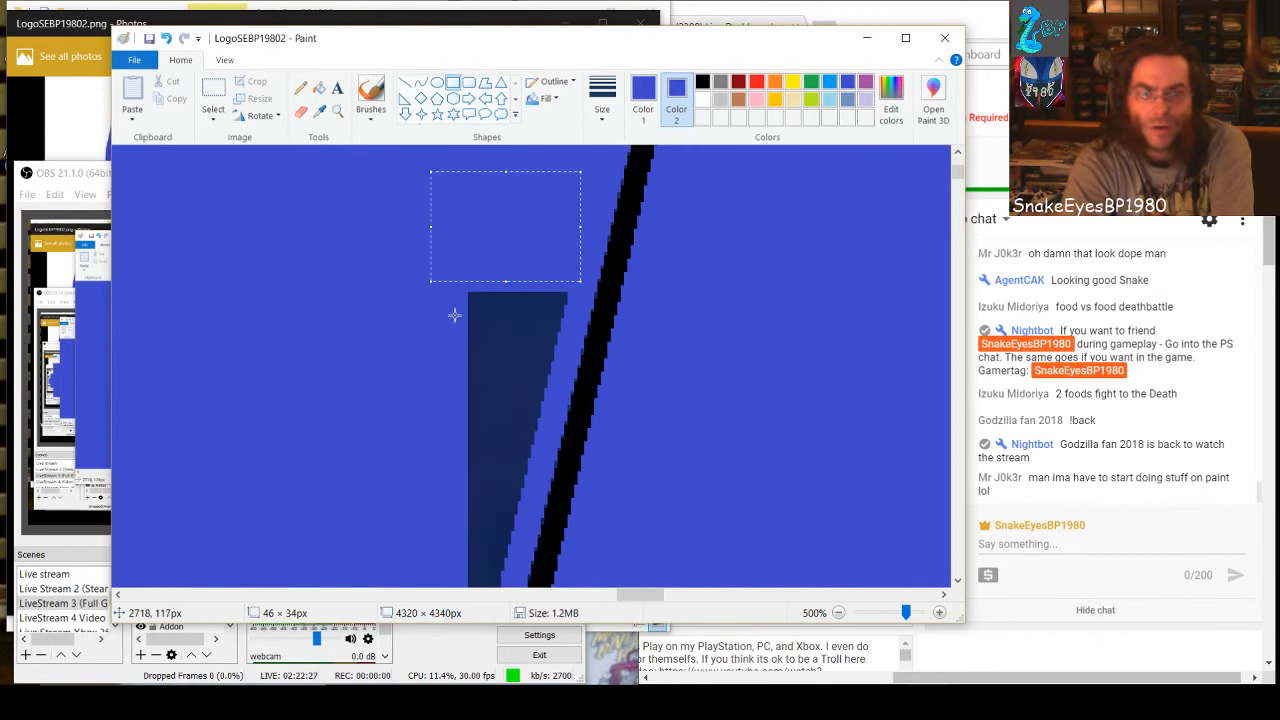
{"action": "left_click_drag", "start_coordinate": [442, 283], "coordinate": [557, 406]}
Cover the rest of the narrow dark wedge down to its tip with blue rectangles, about 23 × 29 px first and 14 × 26 px last
{"action": "scroll", "coordinate": [440, 490], "scroll_direction": "down", "scroll_amount": 2}
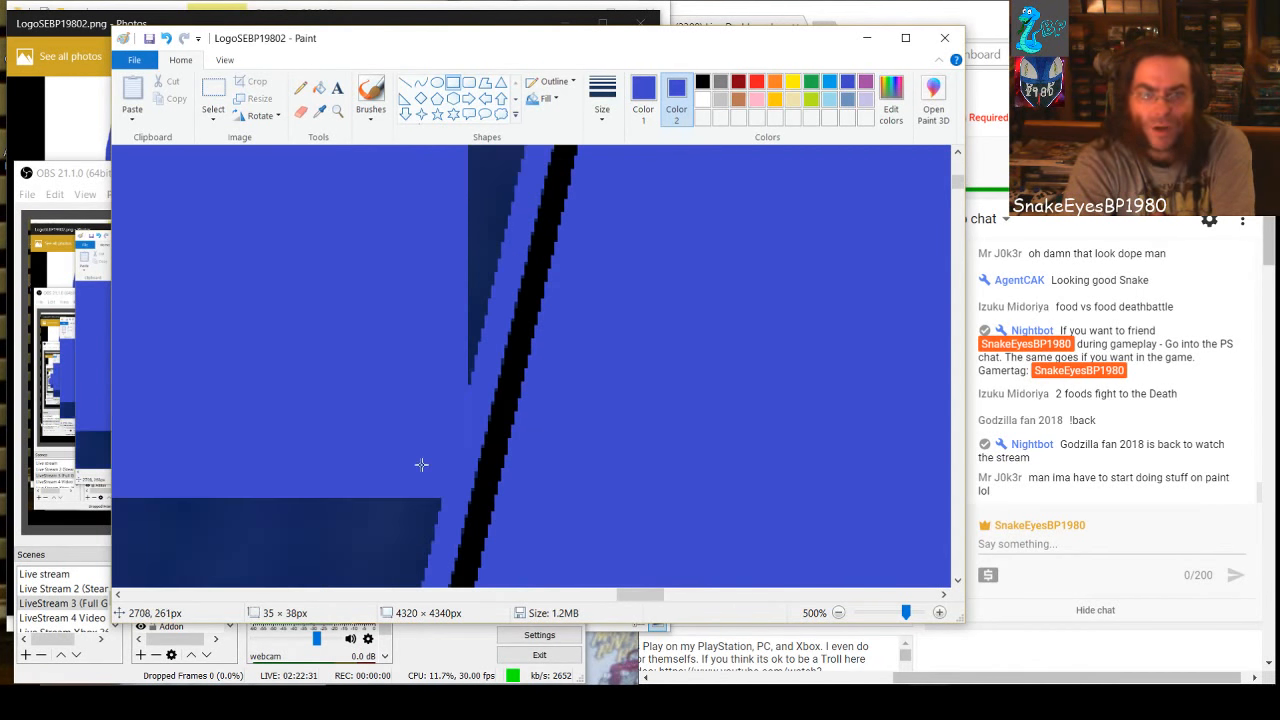
{"action": "left_click_drag", "start_coordinate": [455, 197], "coordinate": [530, 294]}
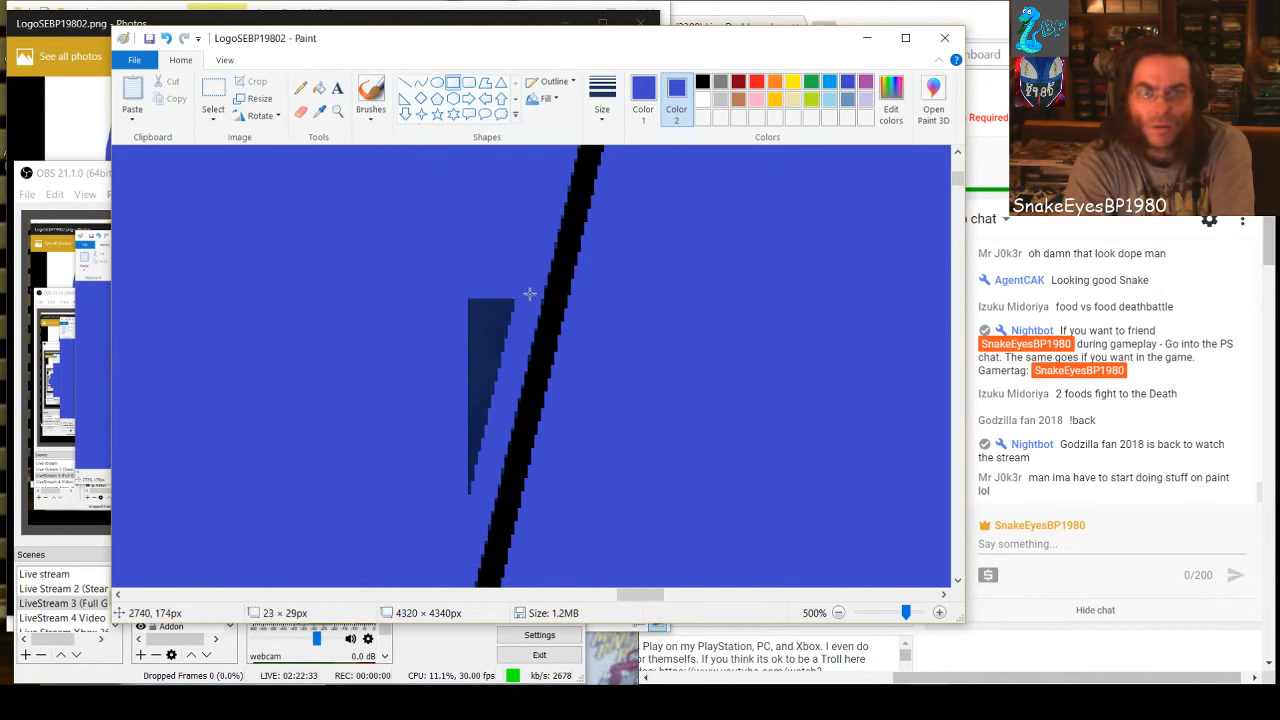
{"action": "left_click_drag", "start_coordinate": [440, 297], "coordinate": [470, 477]}
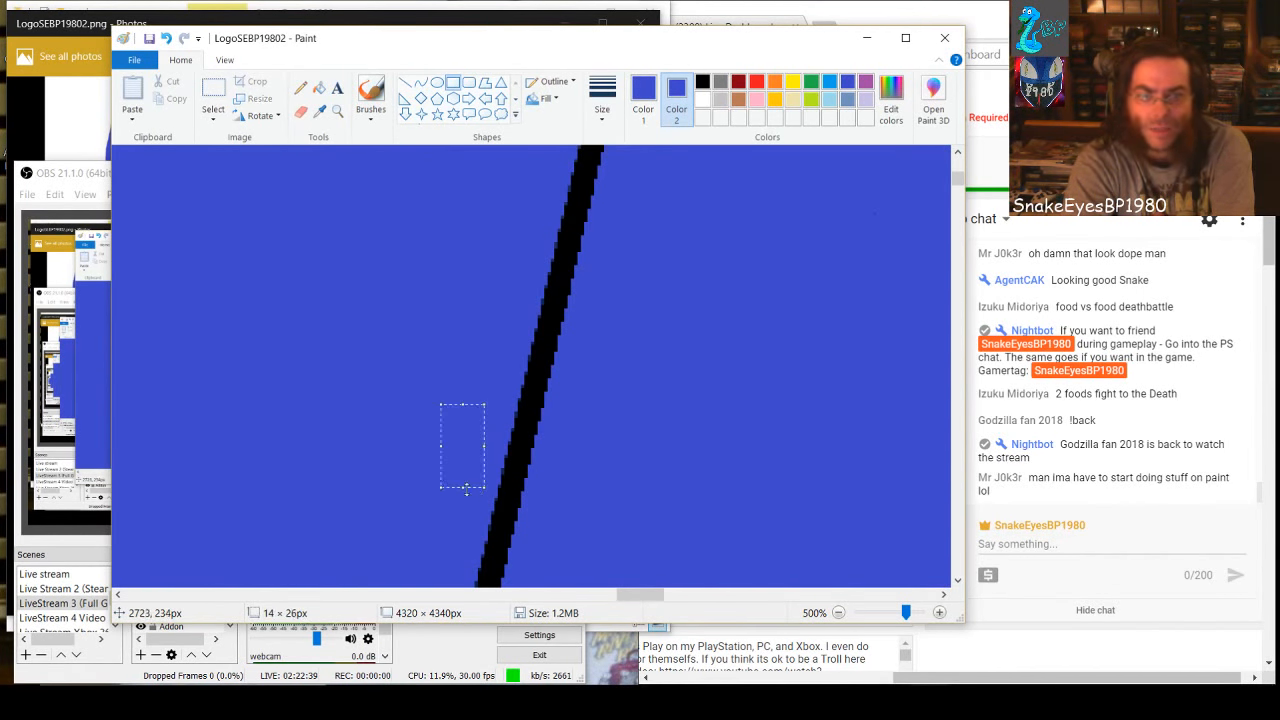
{"action": "left_click", "coordinate": [286, 471]}
Cover most of the wide dark block below with two stacked blue rectangles, about 93 × 120 and 80 × 100 px, keeping clear of the black line
{"action": "scroll", "coordinate": [337, 431], "scroll_direction": "down", "scroll_amount": 5}
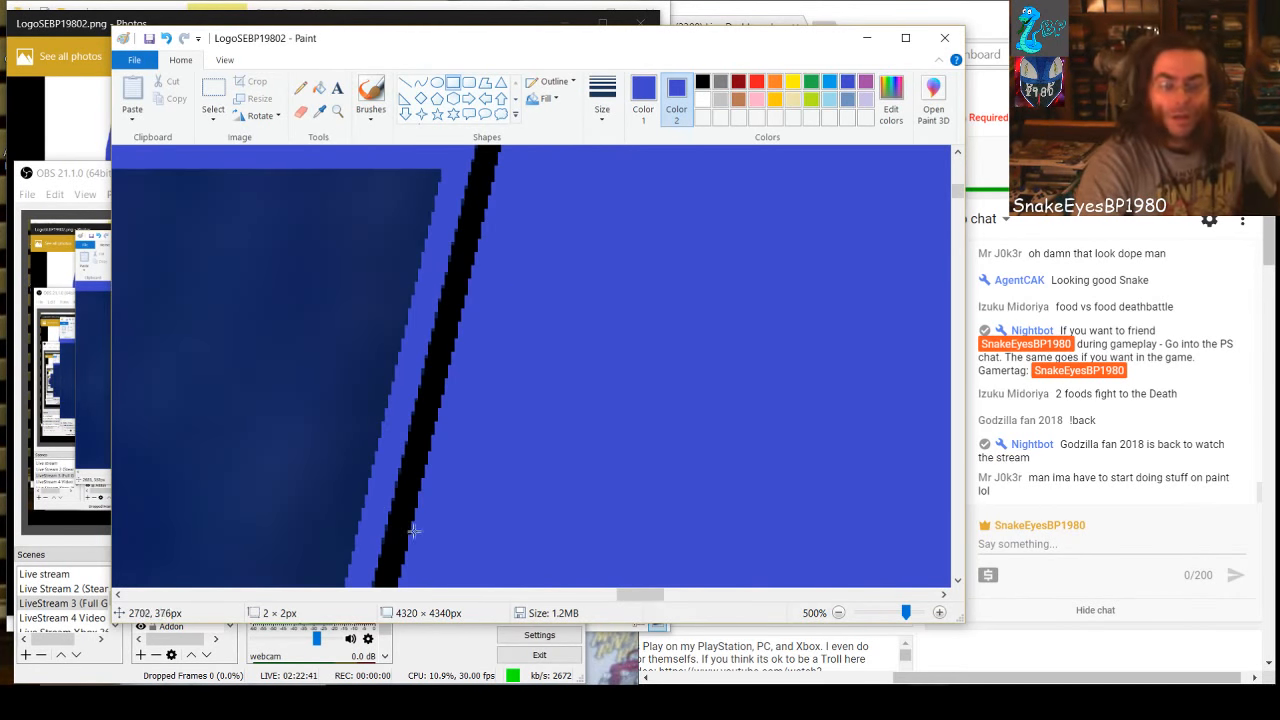
{"action": "left_click_drag", "start_coordinate": [640, 594], "coordinate": [615, 594]}
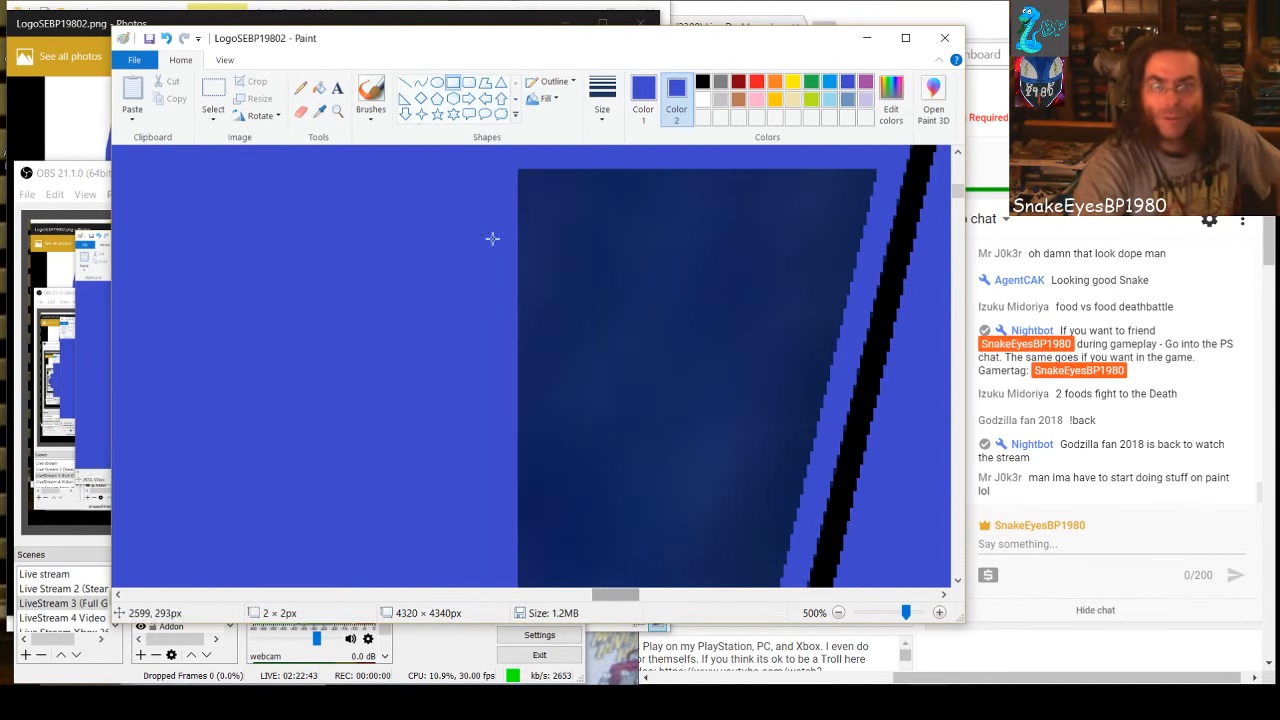
{"action": "left_click_drag", "start_coordinate": [487, 159], "coordinate": [795, 556]}
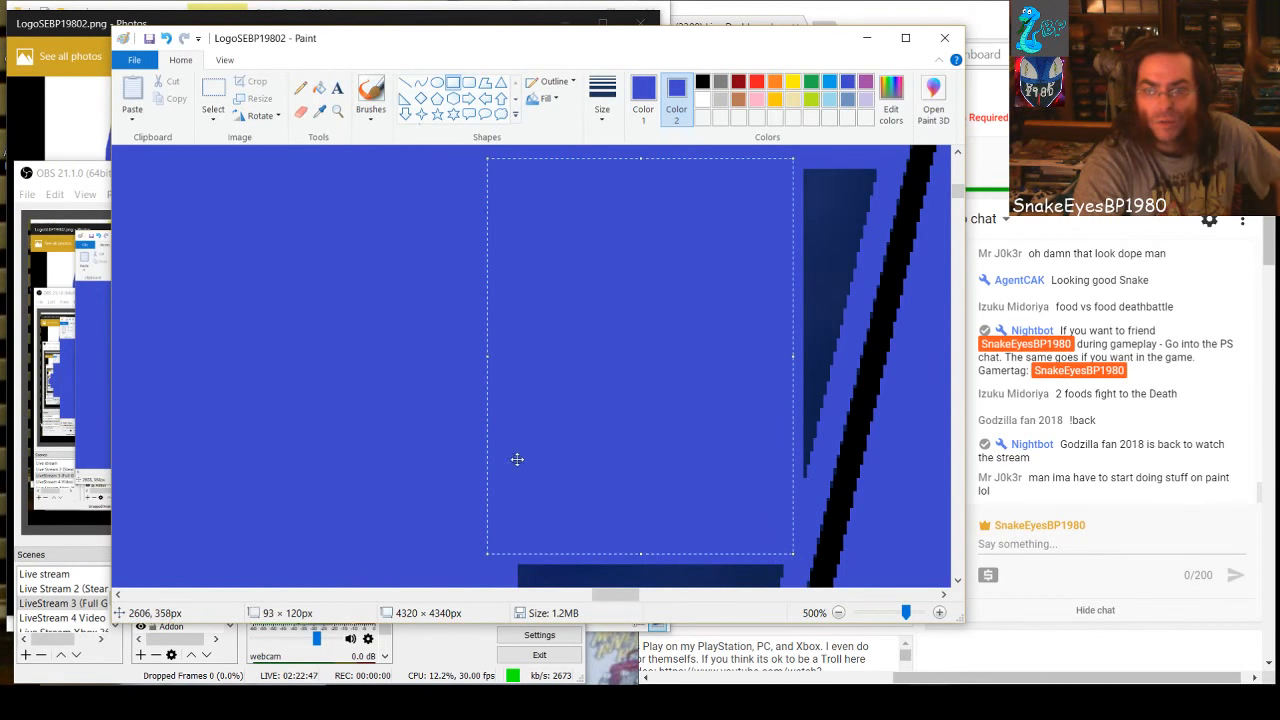
{"action": "scroll", "coordinate": [512, 450], "scroll_direction": "down", "scroll_amount": 3}
{"action": "left_click_drag", "start_coordinate": [450, 228], "coordinate": [720, 543]}
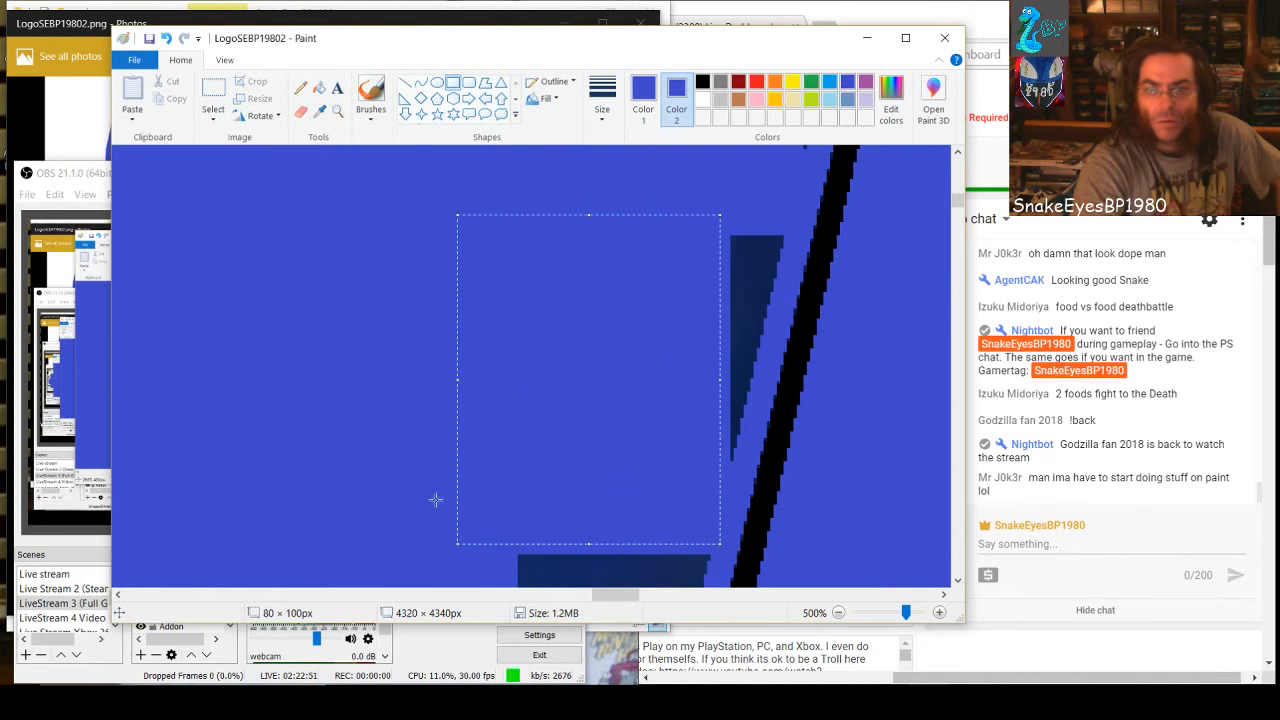
Continue down the wide dark block with two more blue rectangles, the second about 42 × 83 px
{"action": "scroll", "coordinate": [450, 470], "scroll_direction": "down", "scroll_amount": 2}
{"action": "left_click_drag", "start_coordinate": [518, 334], "coordinate": [666, 545]}
{"action": "scroll", "coordinate": [300, 440], "scroll_direction": "down", "scroll_amount": 3}
{"action": "left_click_drag", "start_coordinate": [464, 218], "coordinate": [605, 489]}
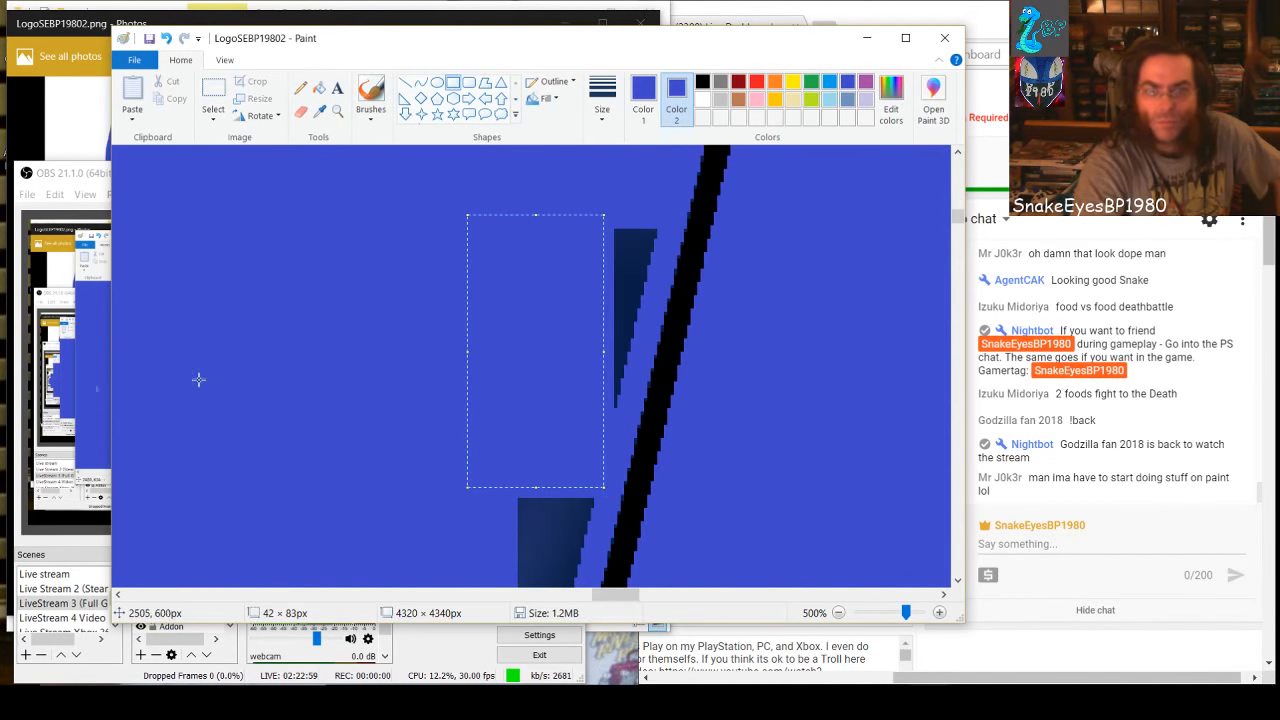
{"action": "left_click", "coordinate": [348, 332]}
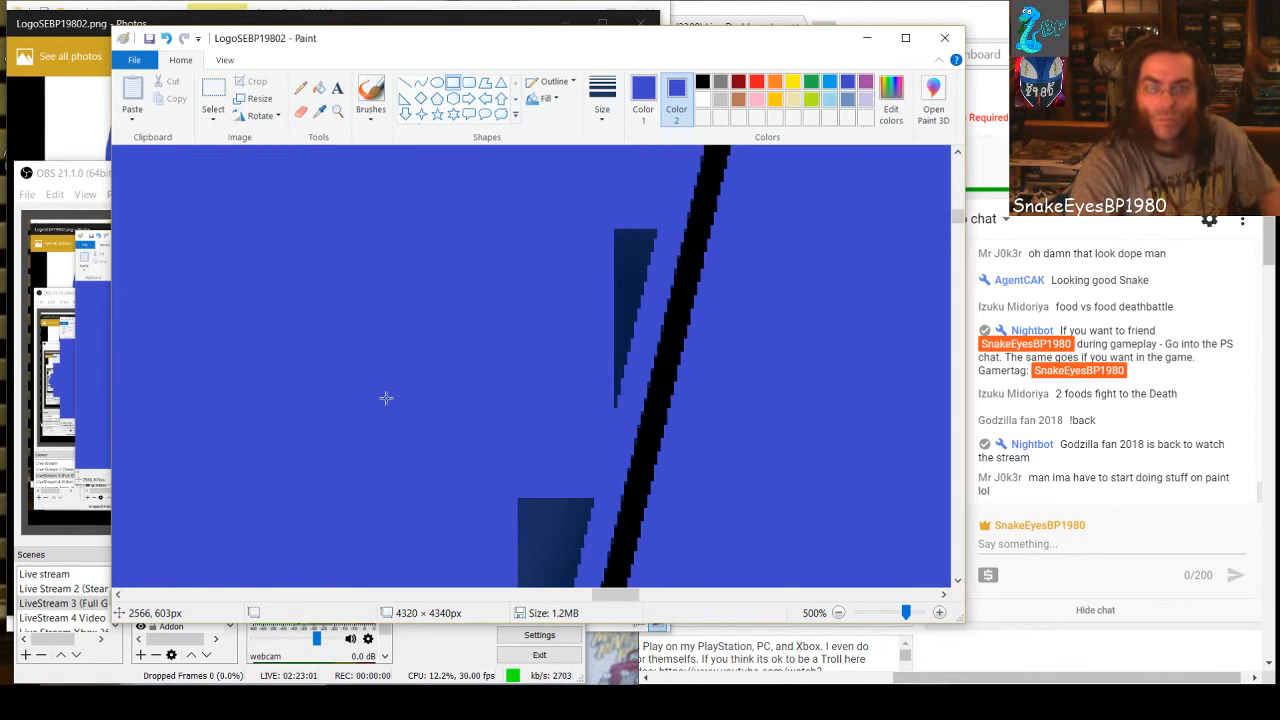
Cover the top of the block's remaining lower wedge with a blue rectangle about 39 × 53 px
{"action": "scroll", "coordinate": [386, 396], "scroll_direction": "down", "scroll_amount": 1}
{"action": "scroll", "coordinate": [443, 306], "scroll_direction": "down", "scroll_amount": 1}
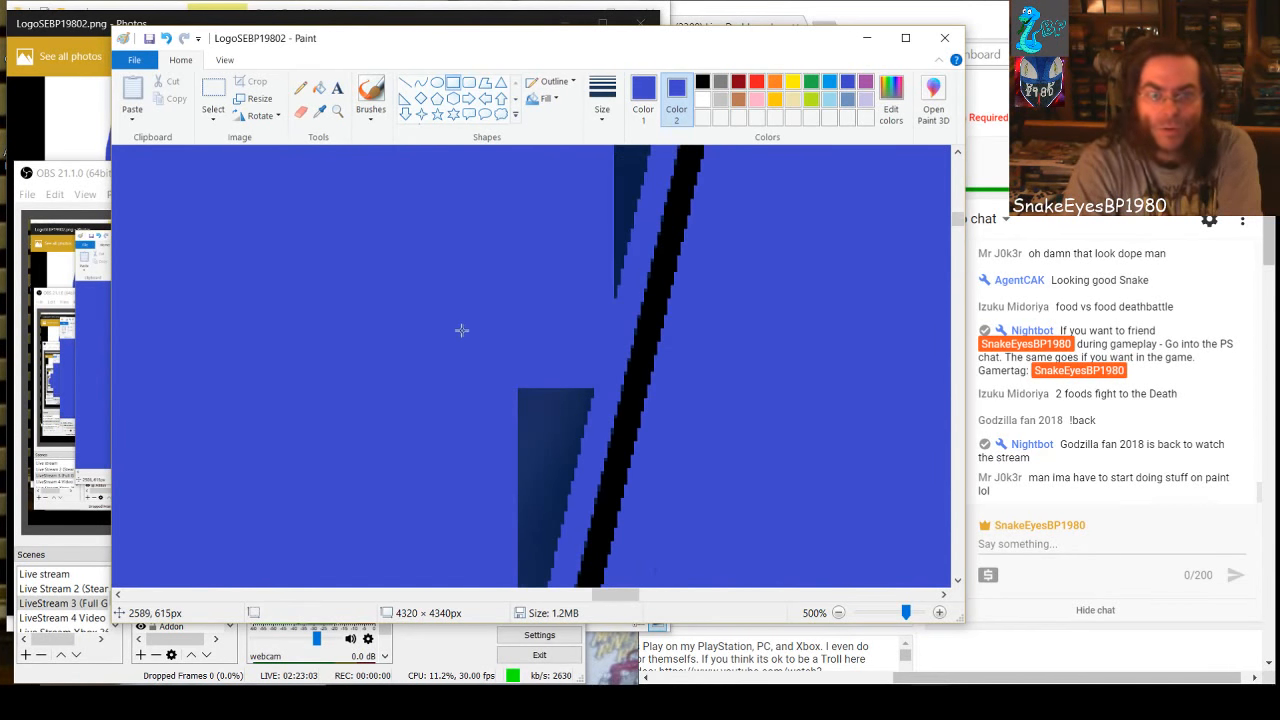
{"action": "left_click_drag", "start_coordinate": [461, 330], "coordinate": [580, 502]}
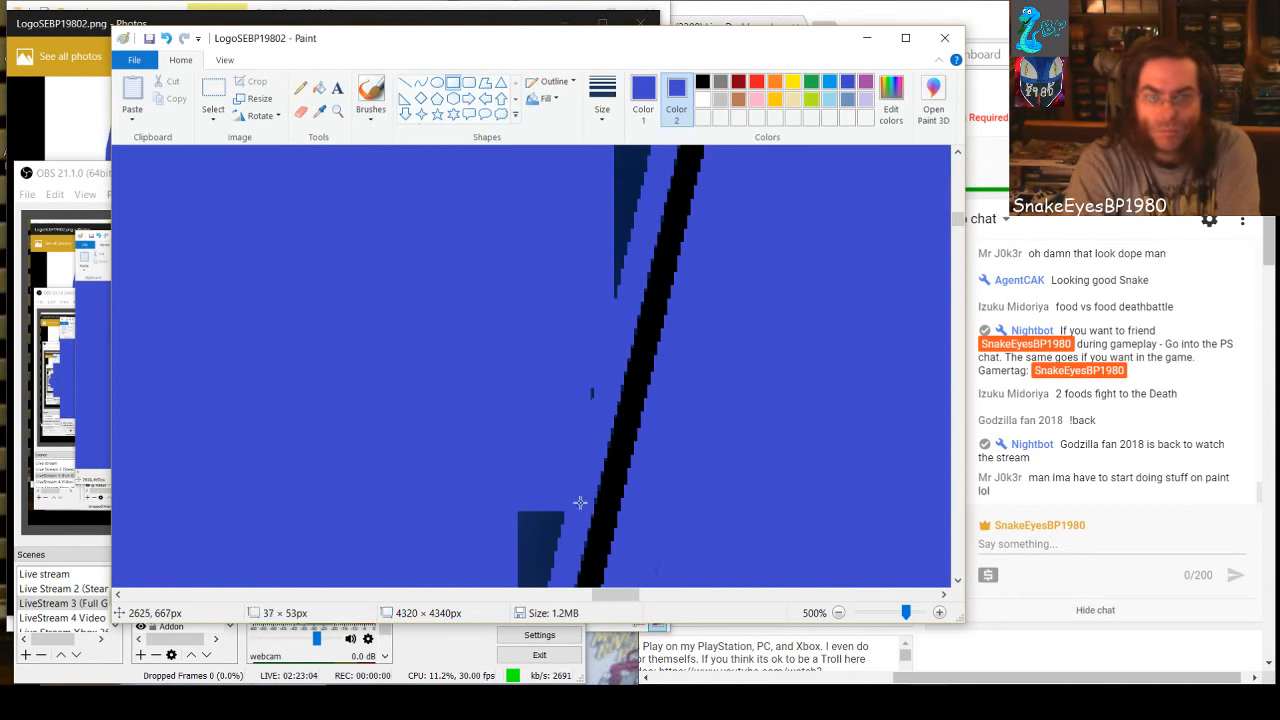
{"action": "left_click", "coordinate": [443, 499]}
Cover the wedge's lower tip with two more blue rectangles and the leftover dark speck beneath with one about 14 × 13 px
{"action": "scroll", "coordinate": [352, 460], "scroll_direction": "down", "scroll_amount": 2}
{"action": "left_click_drag", "start_coordinate": [486, 396], "coordinate": [563, 474]}
{"action": "left_click", "coordinate": [413, 509]}
{"action": "left_click_drag", "start_coordinate": [452, 468], "coordinate": [524, 582]}
{"action": "left_click", "coordinate": [406, 520]}
{"action": "left_click", "coordinate": [397, 474]}
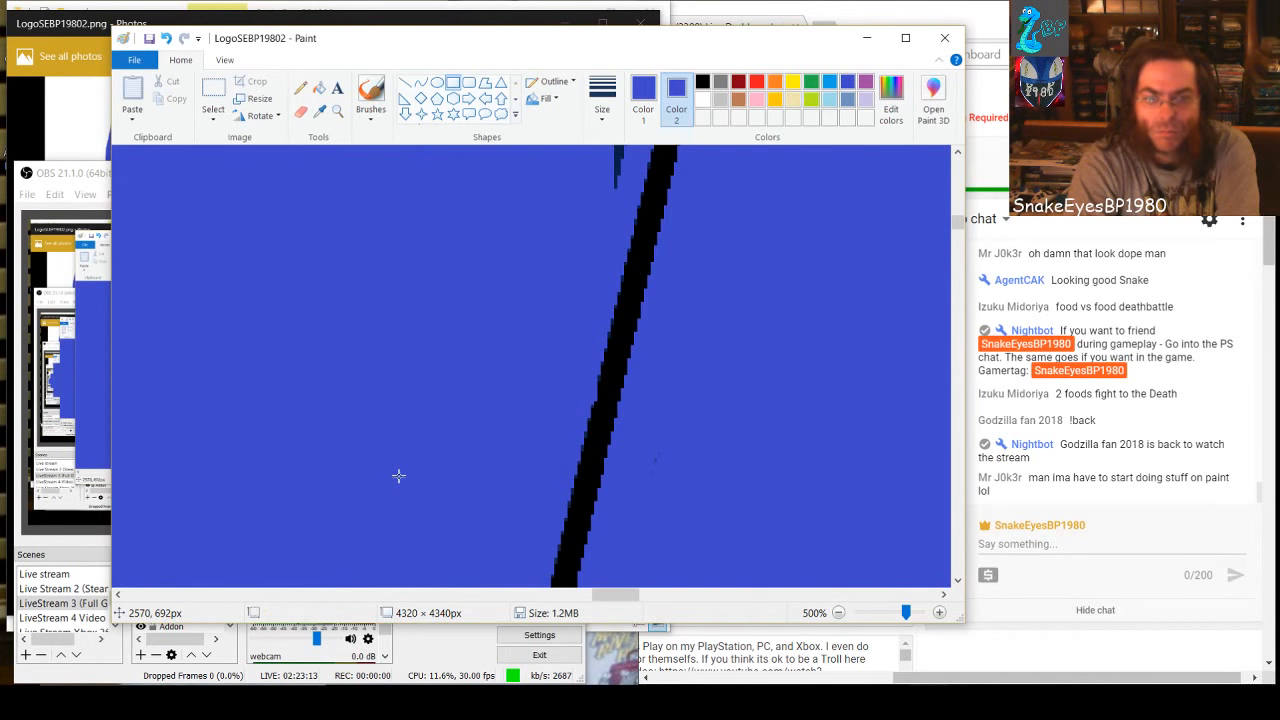
{"action": "scroll", "coordinate": [450, 500], "scroll_direction": "down", "scroll_amount": 1}
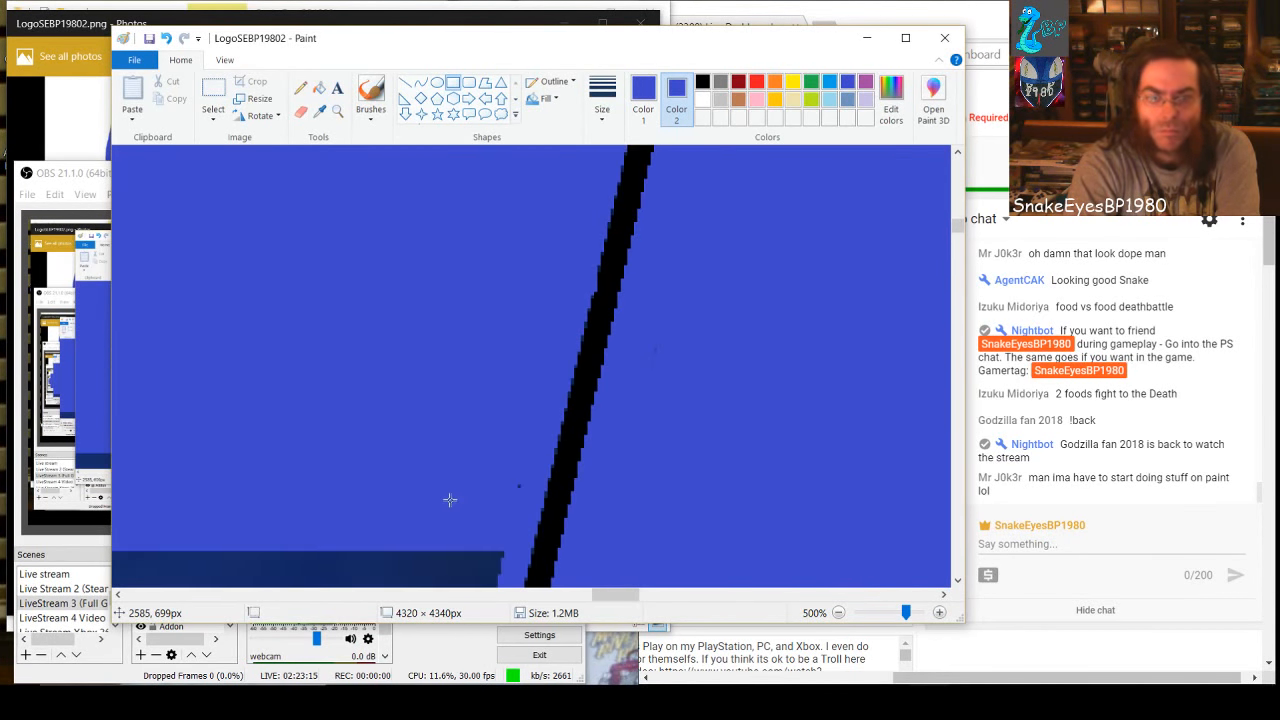
{"action": "left_click_drag", "start_coordinate": [527, 470], "coordinate": [510, 487]}
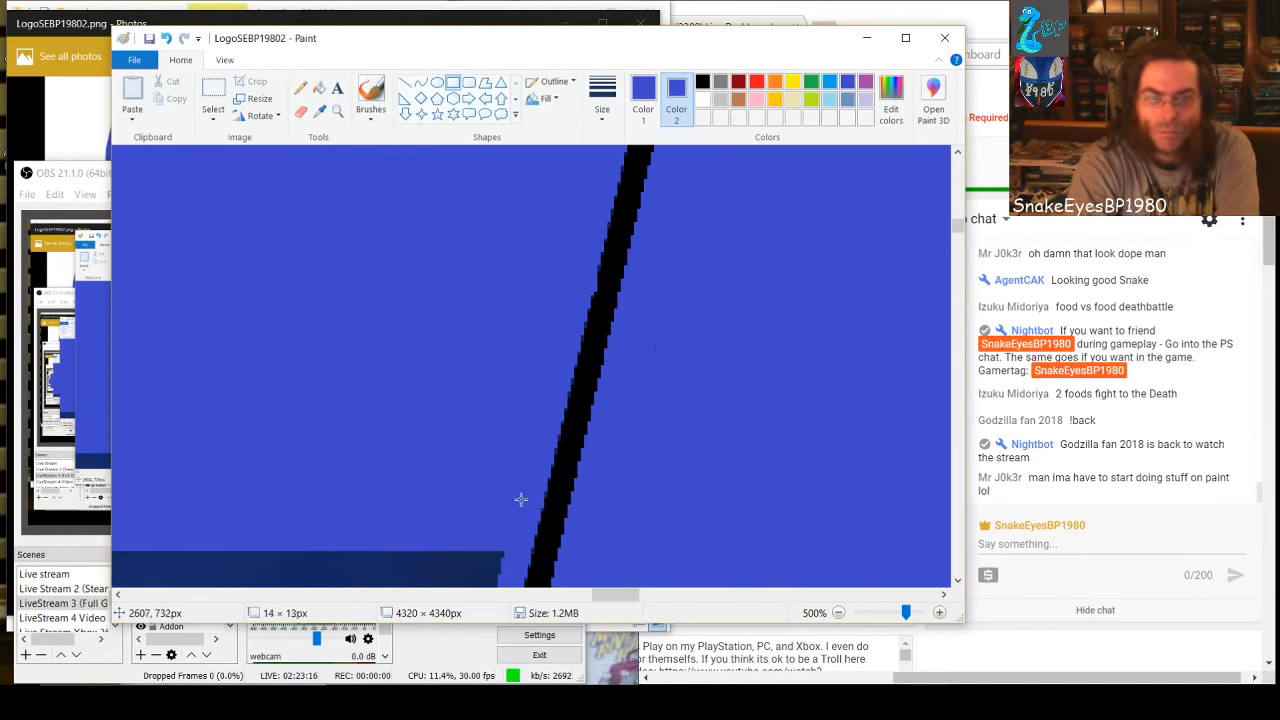
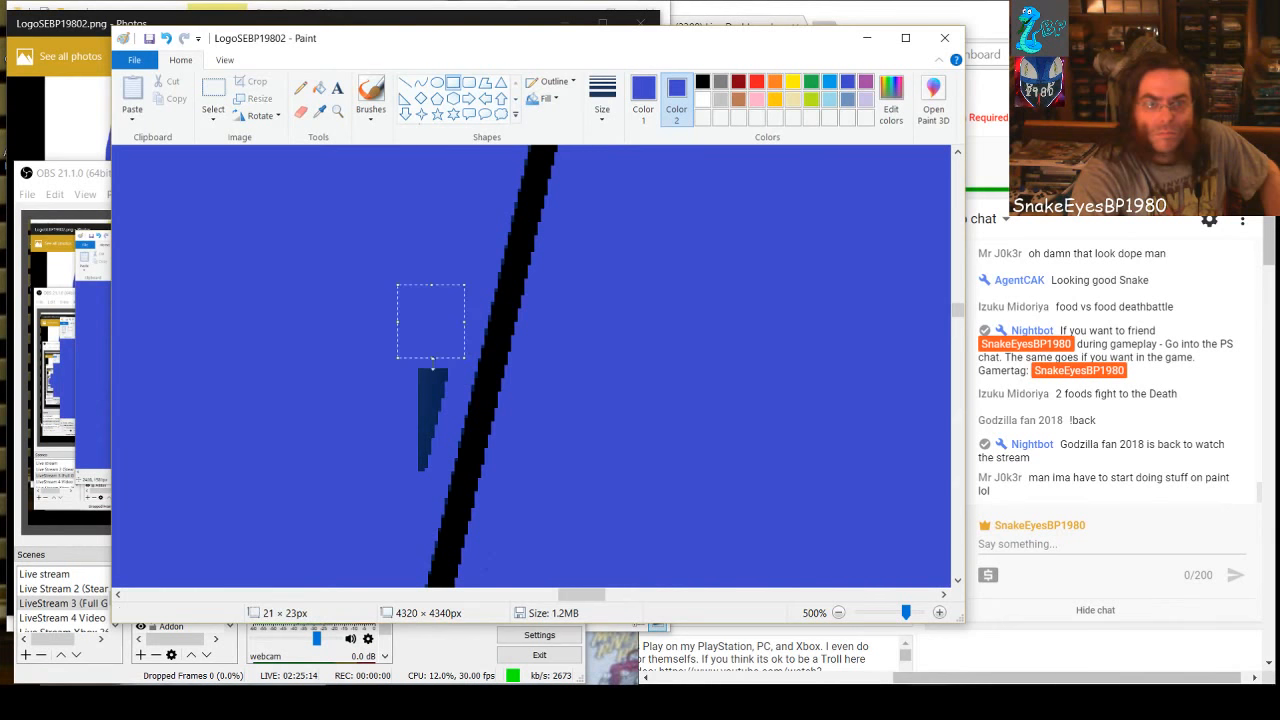
Cover the wedge's remaining tip with a blue rectangle about 10 × 15 px, and the top of the next dark wedge up with another
{"action": "left_click_drag", "start_coordinate": [395, 370], "coordinate": [424, 461]}
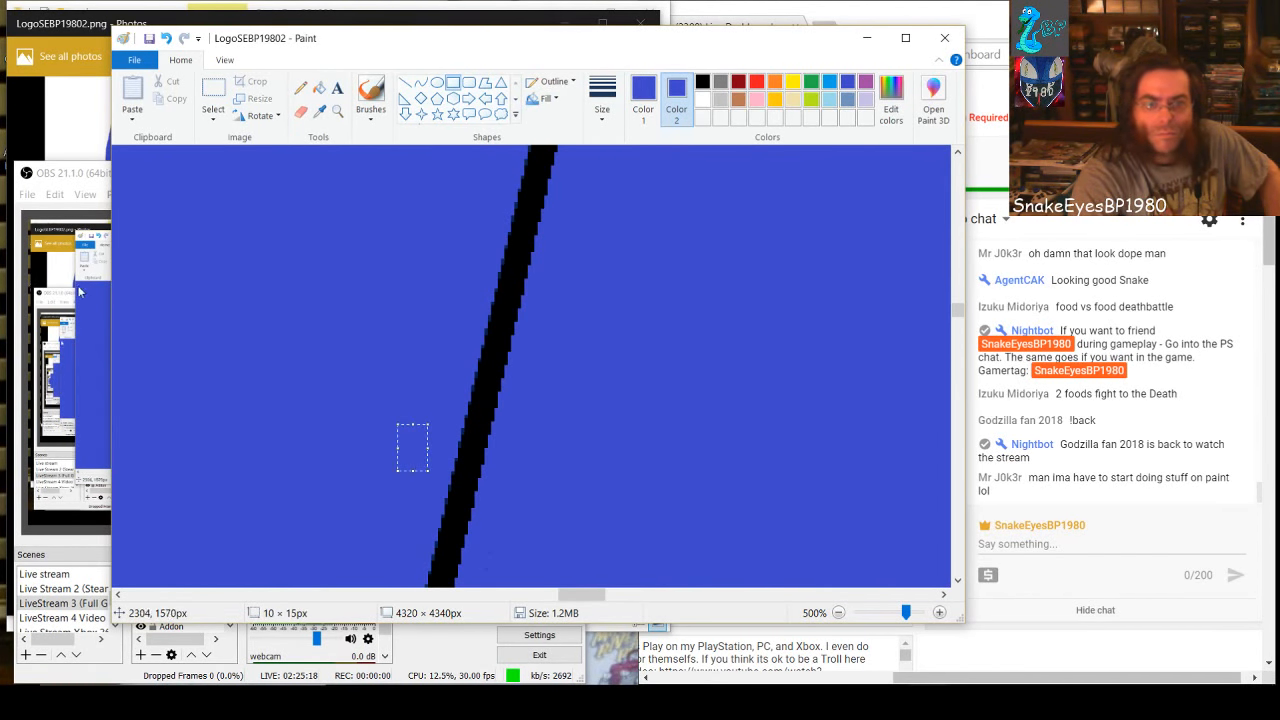
{"action": "scroll", "coordinate": [509, 294], "scroll_direction": "up", "scroll_amount": 5}
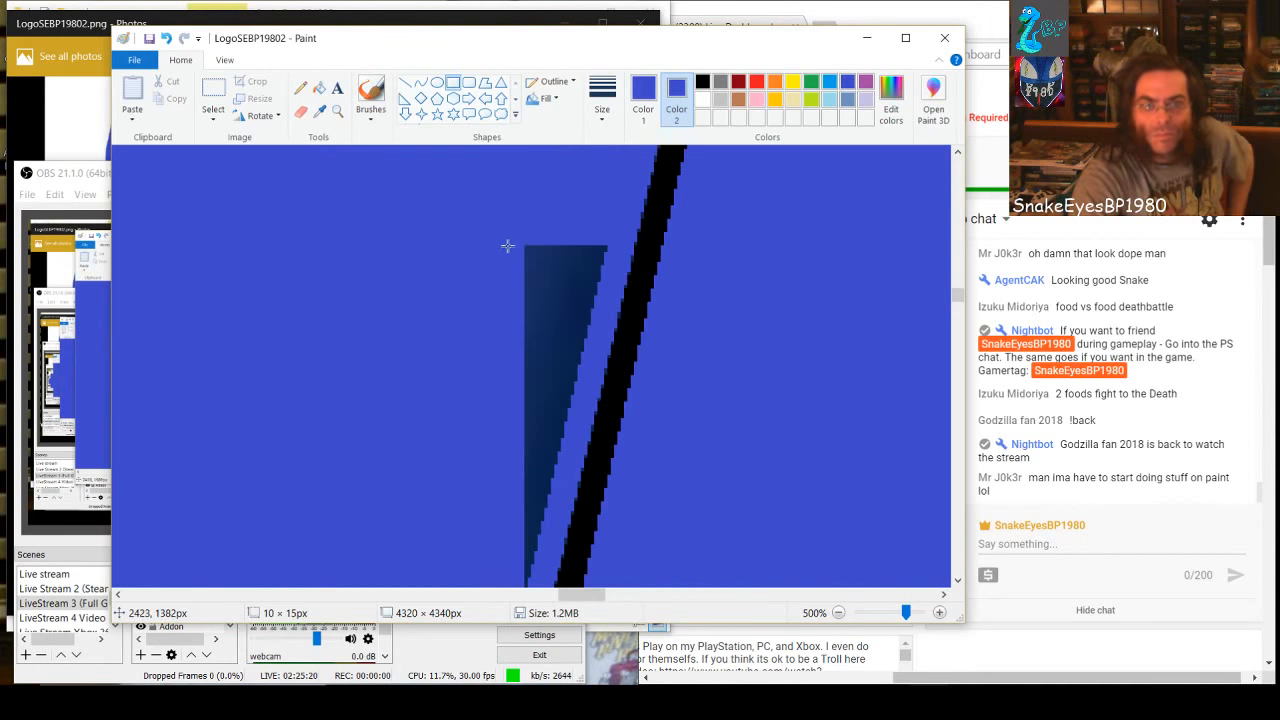
{"action": "left_click_drag", "start_coordinate": [507, 246], "coordinate": [600, 320]}
{"action": "left_click", "coordinate": [511, 346]}
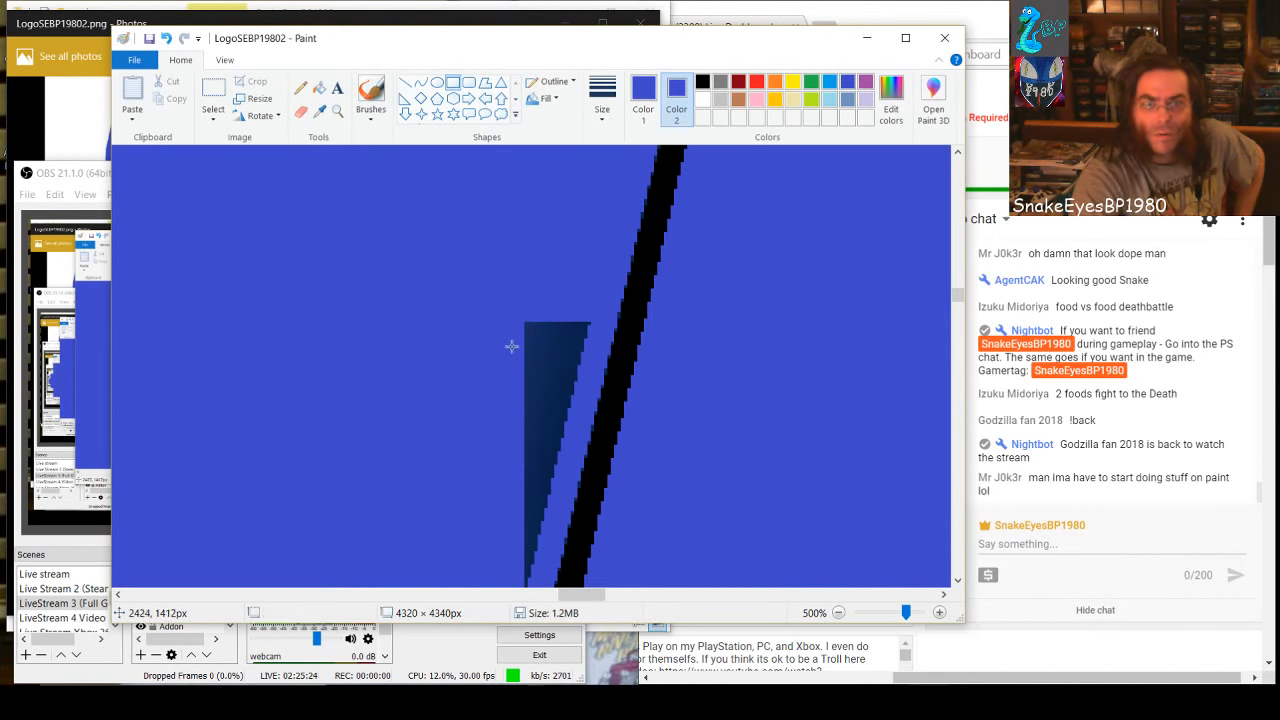
Cover the rest of this wedge down to its tip with blue rectangles, the last two about 15 × 19 and 8 × 29 px
{"action": "left_click_drag", "start_coordinate": [516, 314], "coordinate": [586, 367]}
{"action": "left_click", "coordinate": [529, 395]}
{"action": "left_click_drag", "start_coordinate": [495, 373], "coordinate": [557, 507]}
{"action": "left_click", "coordinate": [522, 455]}
{"action": "scroll", "coordinate": [481, 473], "scroll_direction": "down", "scroll_amount": 2}
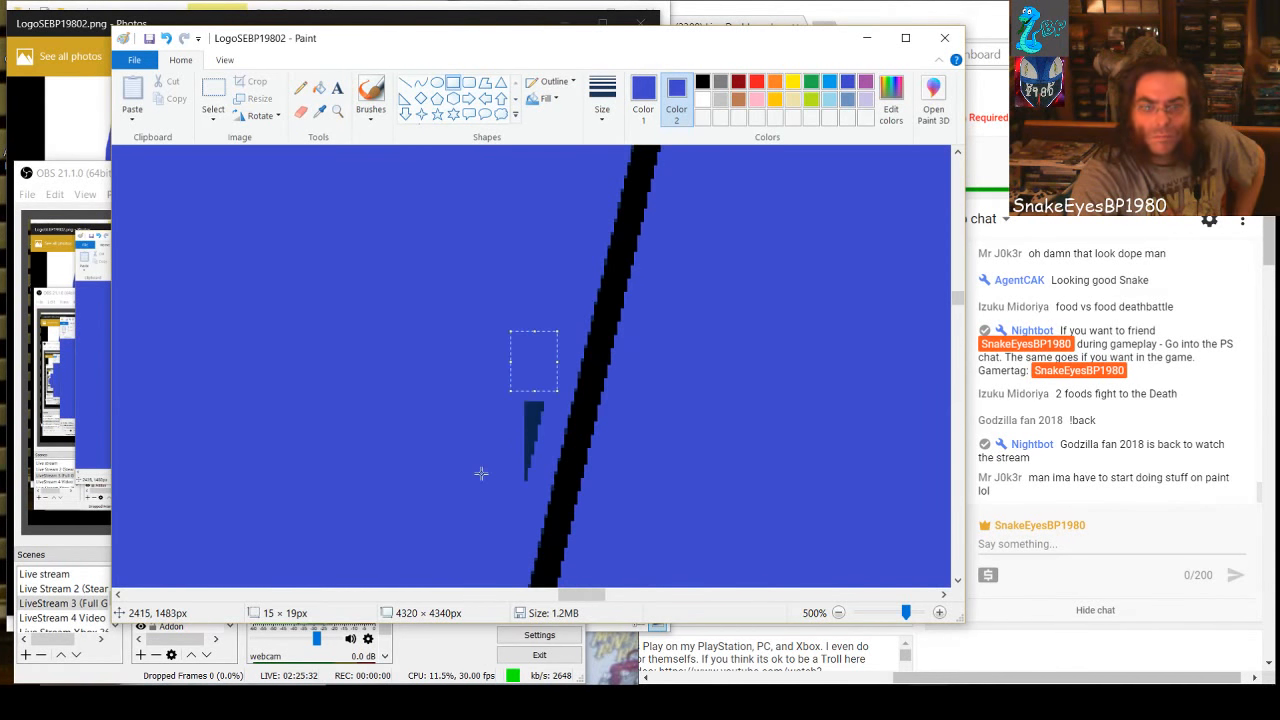
{"action": "left_click", "coordinate": [471, 436]}
{"action": "left_click_drag", "start_coordinate": [510, 380], "coordinate": [536, 473]}
Cover the lower wedge of the next dark area up the line with blue rectangles, from about 25 × 28 px down to 12 × 24 px
{"action": "scroll", "coordinate": [549, 414], "scroll_direction": "up", "scroll_amount": 6}
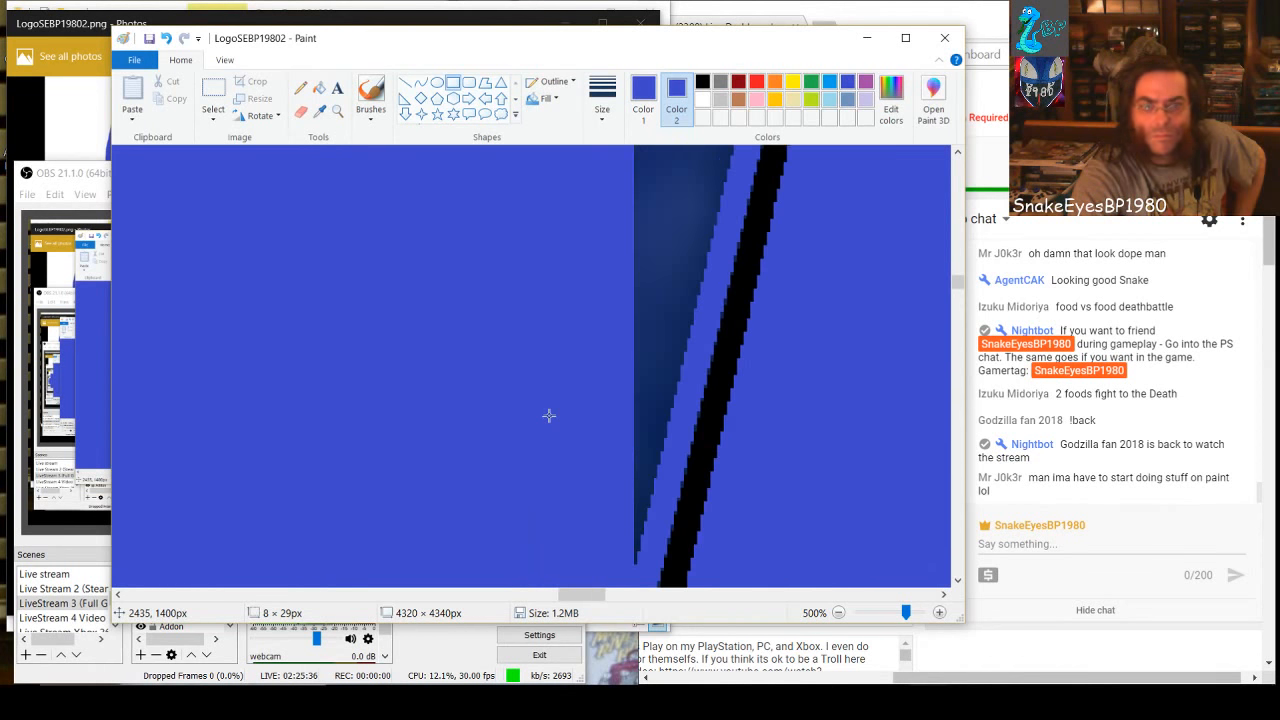
{"action": "left_click_drag", "start_coordinate": [622, 283], "coordinate": [692, 376]}
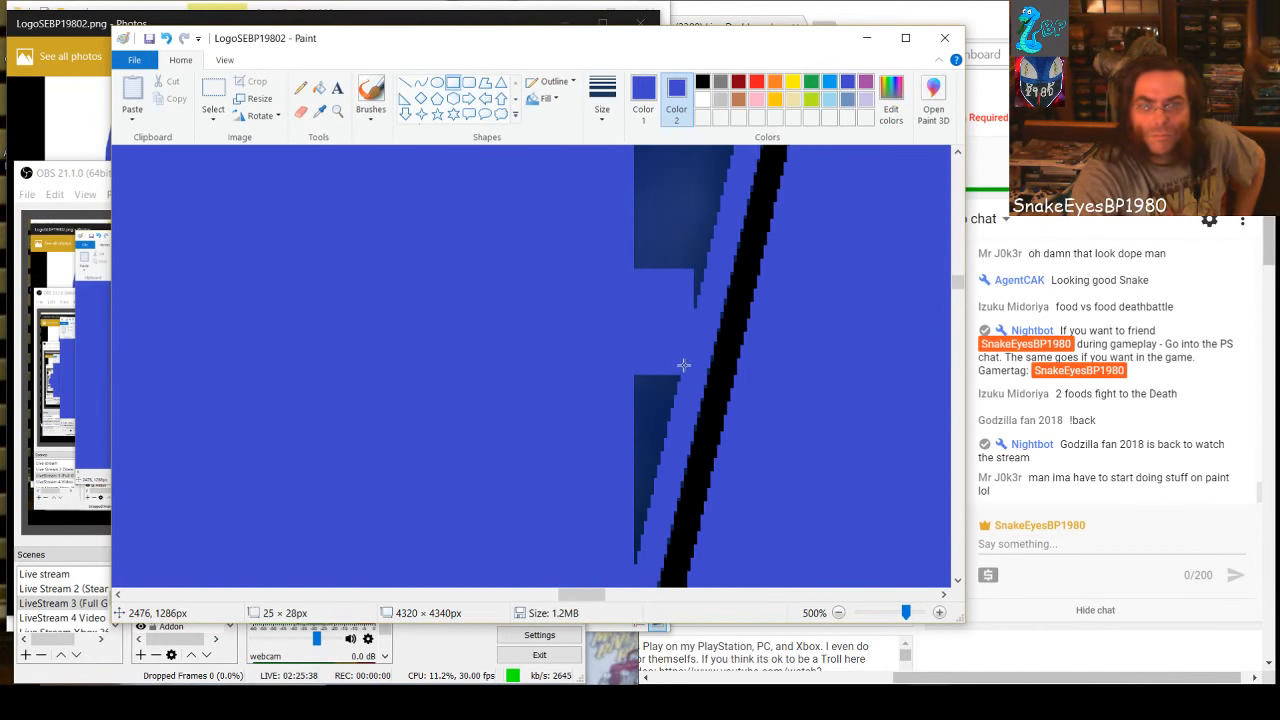
{"action": "left_click", "coordinate": [591, 379]}
{"action": "left_click_drag", "start_coordinate": [596, 372], "coordinate": [661, 500]}
{"action": "left_click", "coordinate": [598, 467]}
{"action": "left_click_drag", "start_coordinate": [553, 528], "coordinate": [641, 567]}
Cover the dark block above from bottom to top with three blue rectangles, about 26 × 40, 39 × 36 and 47 × 32 px
{"action": "scroll", "coordinate": [620, 431], "scroll_direction": "up", "scroll_amount": 3}
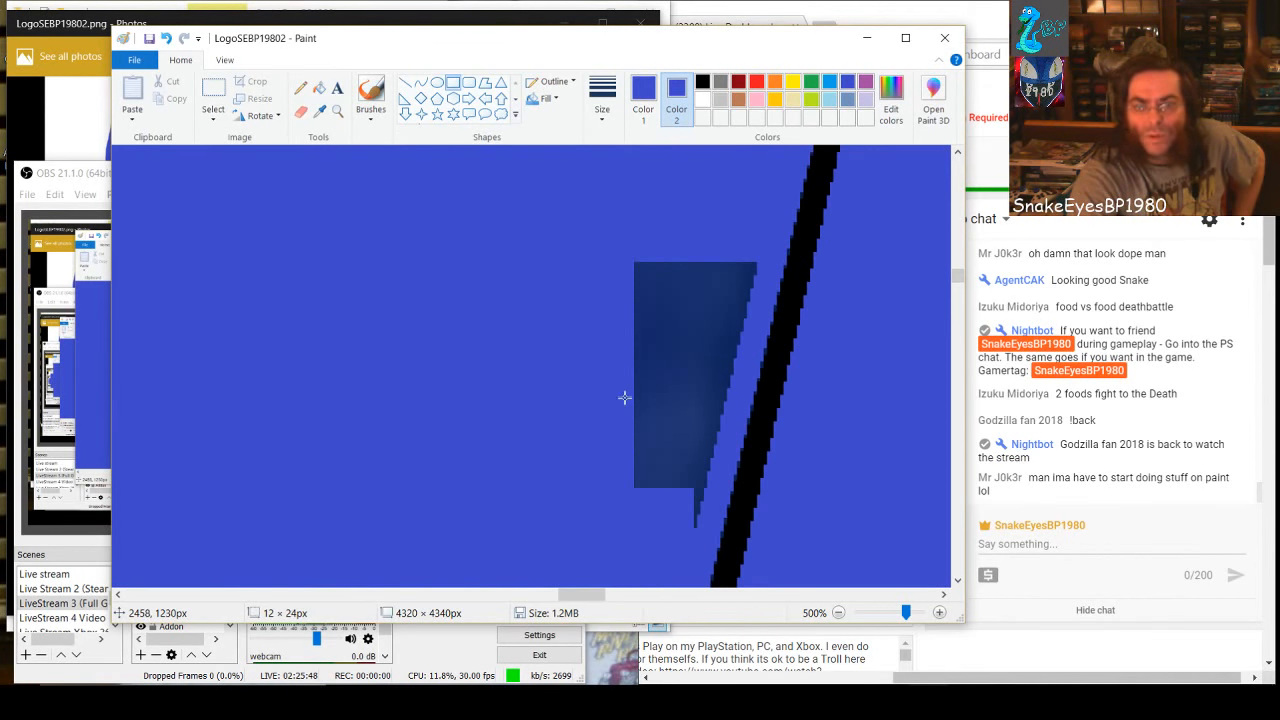
{"action": "left_click_drag", "start_coordinate": [622, 389], "coordinate": [707, 521]}
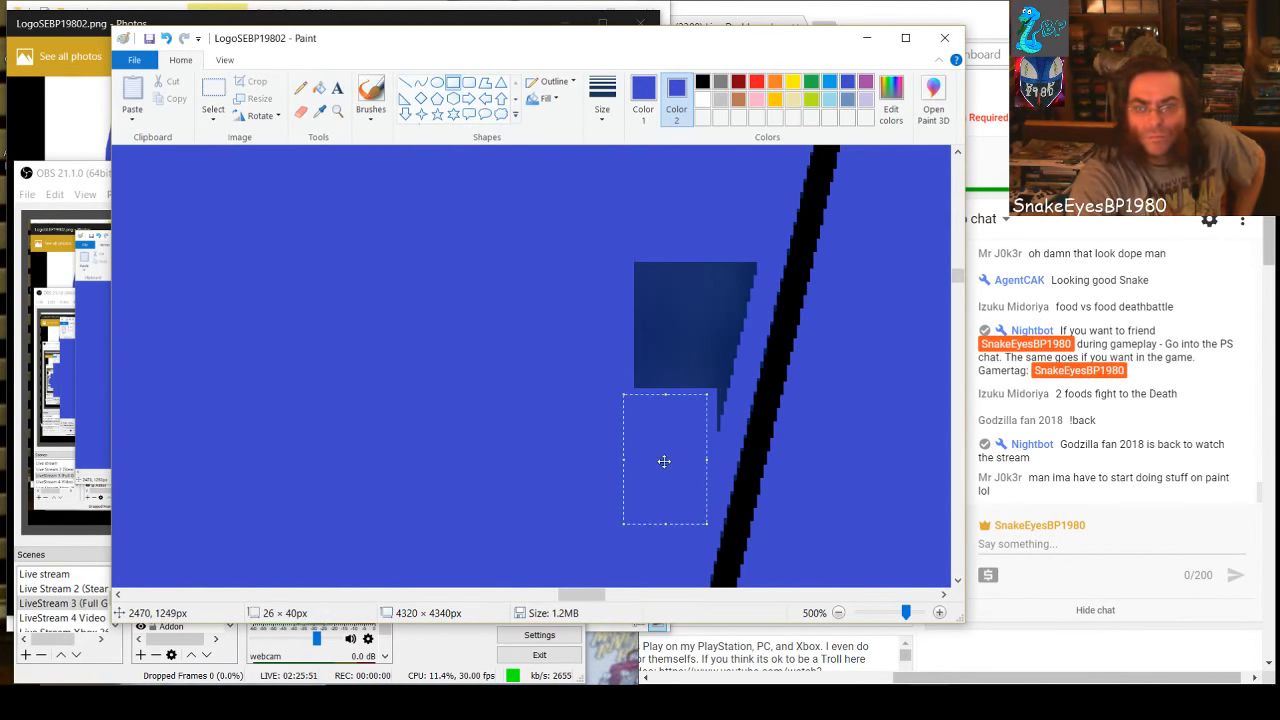
{"action": "left_click", "coordinate": [579, 373]}
{"action": "left_click_drag", "start_coordinate": [600, 312], "coordinate": [727, 432]}
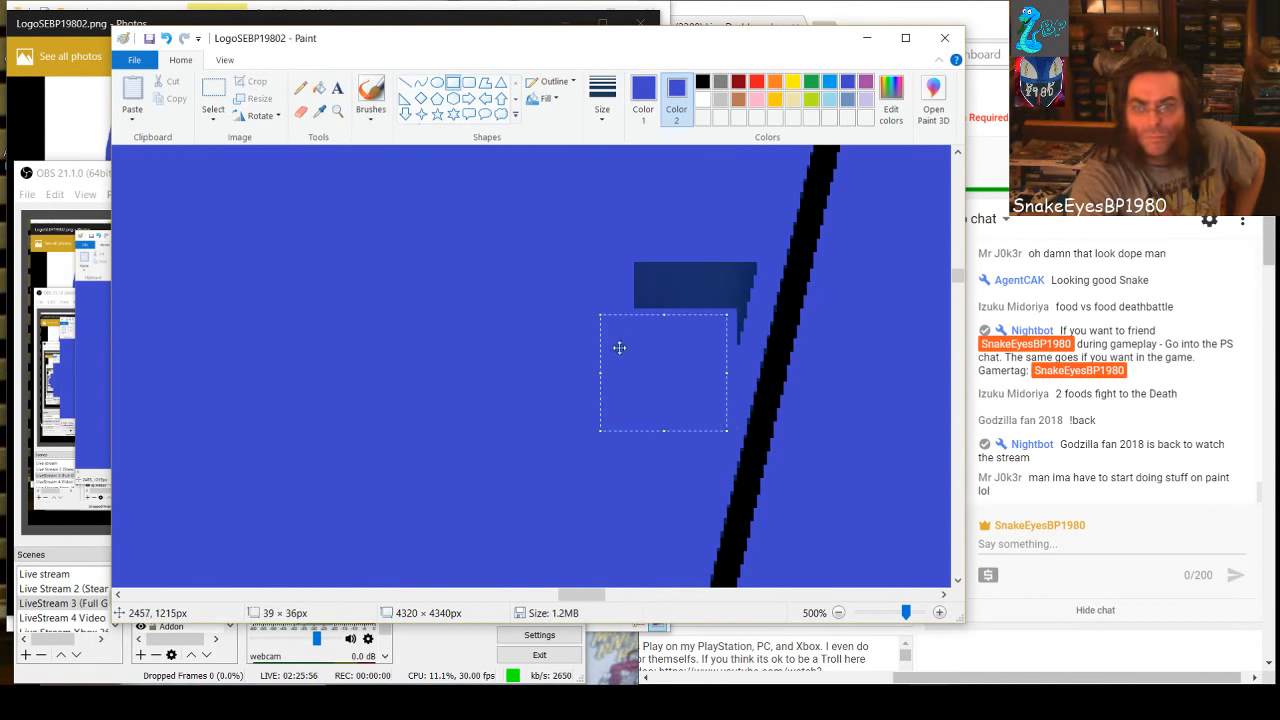
{"action": "left_click", "coordinate": [553, 295]}
{"action": "left_click_drag", "start_coordinate": [595, 255], "coordinate": [748, 354]}
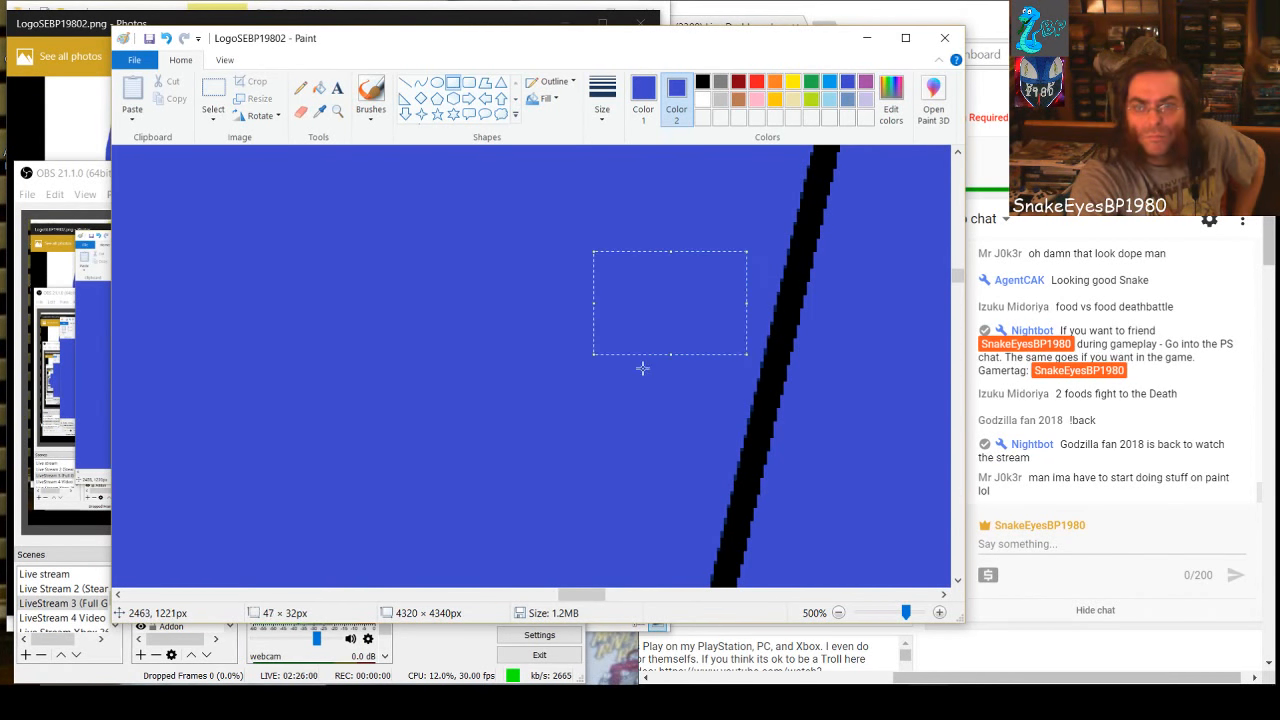
{"action": "left_click", "coordinate": [640, 437]}
Cover the left edge of the next dark wedge up the line with two tall blue rectangles, about 13 × 97 and 11 × 70 px
{"action": "scroll", "coordinate": [634, 390], "scroll_direction": "up", "scroll_amount": 3}
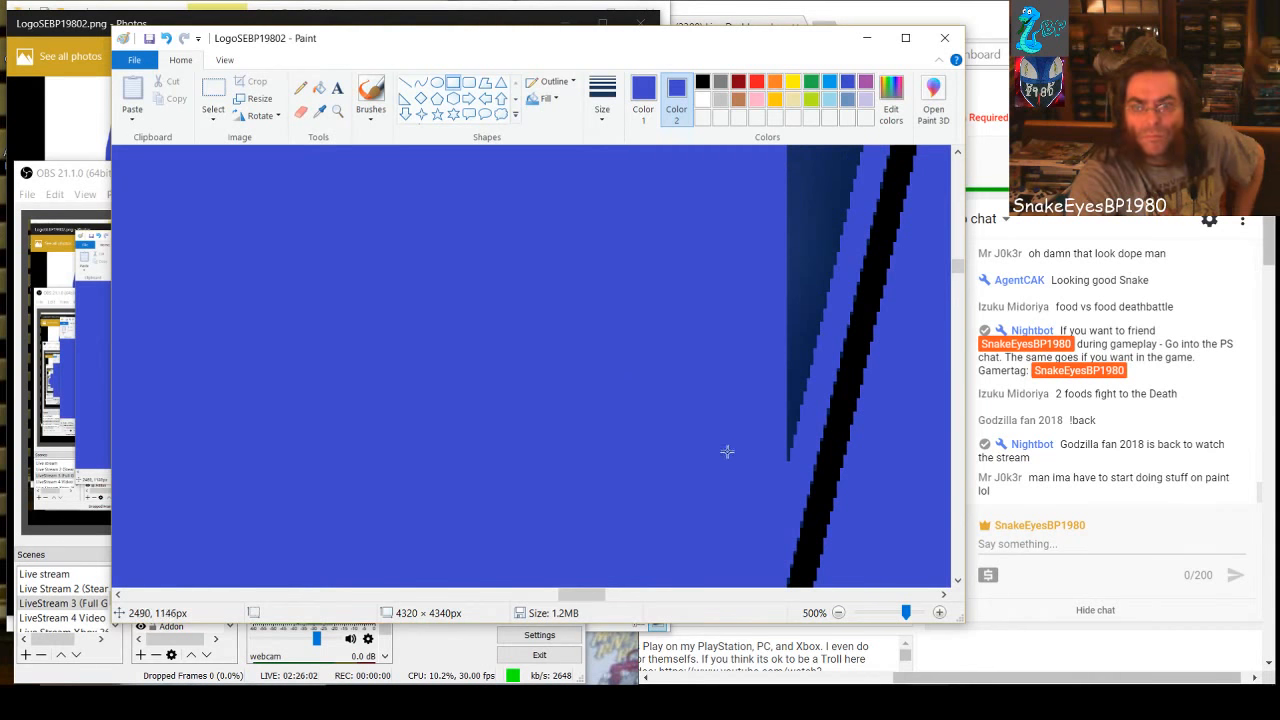
{"action": "left_click_drag", "start_coordinate": [571, 598], "coordinate": [592, 605]}
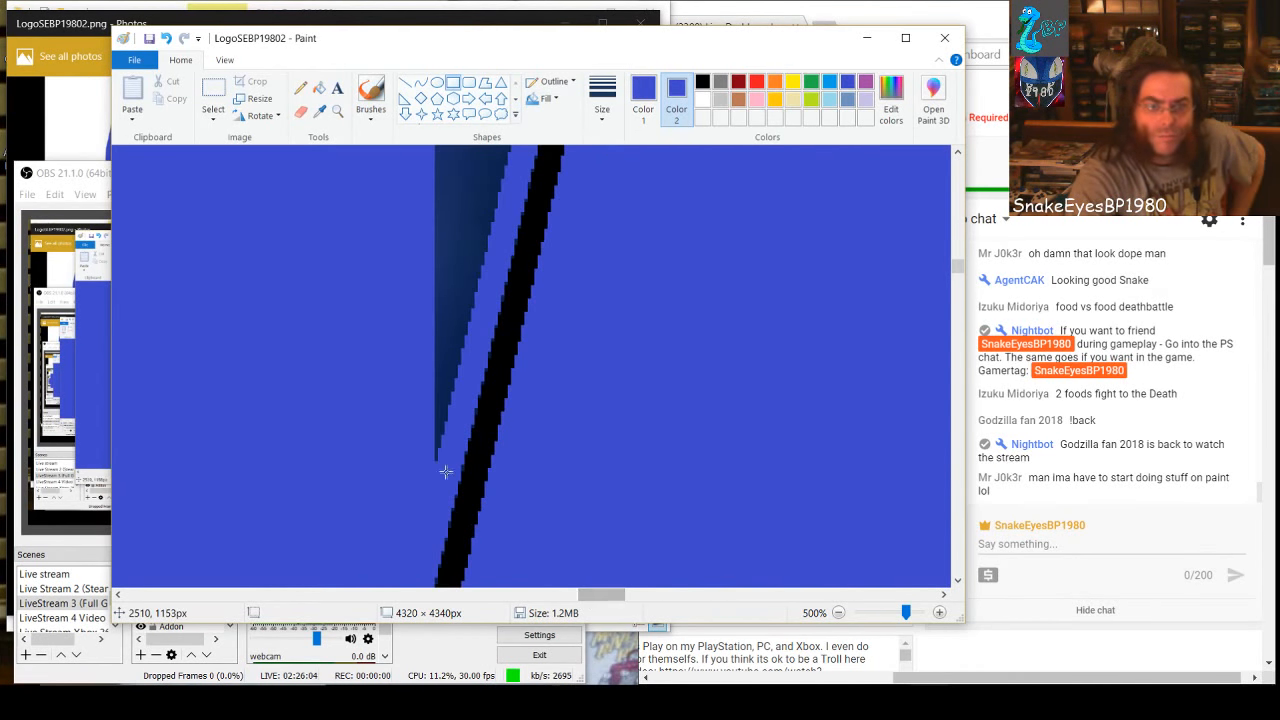
{"action": "left_click_drag", "start_coordinate": [446, 467], "coordinate": [404, 144]}
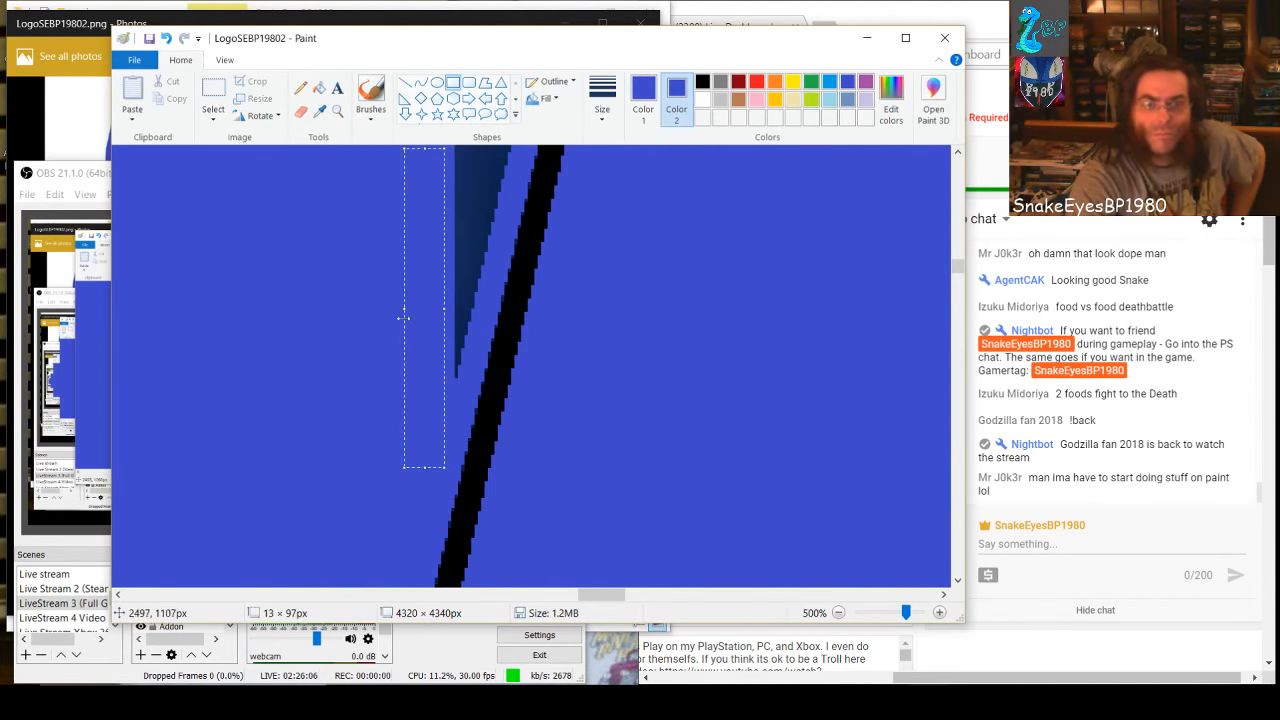
{"action": "scroll", "coordinate": [450, 409], "scroll_direction": "up", "scroll_amount": 3}
{"action": "scroll", "coordinate": [480, 476], "scroll_direction": "down", "scroll_amount": 2}
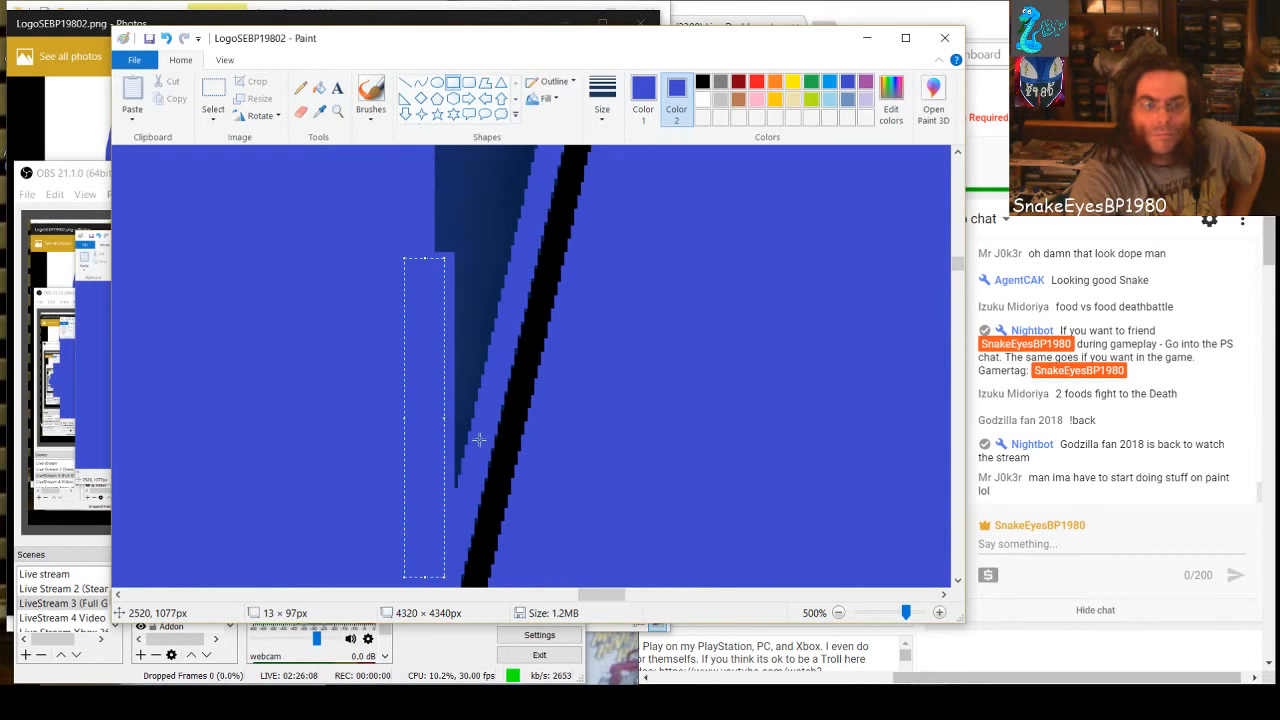
{"action": "left_click_drag", "start_coordinate": [471, 488], "coordinate": [434, 255]}
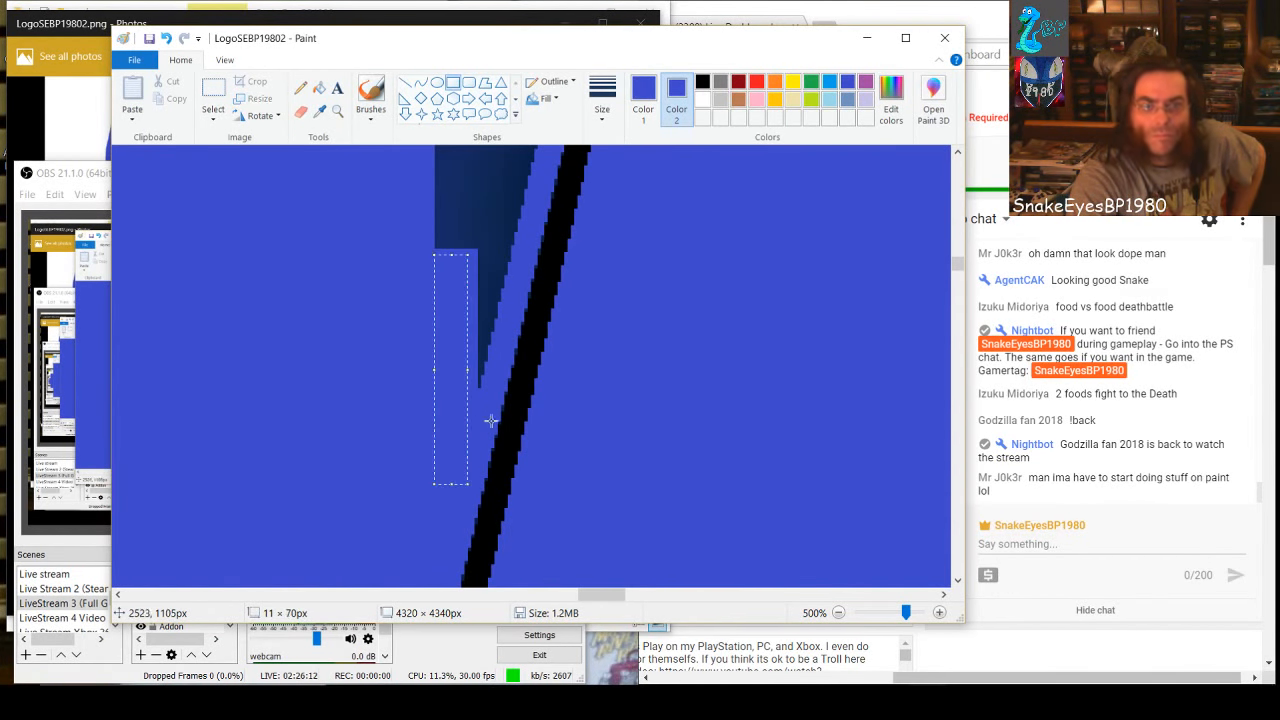
Cover the wedge's narrow lower end with a blue rectangle about 10 × 38 px and the leftover speck with one about 7 × 10 px
{"action": "left_click", "coordinate": [490, 417]}
{"action": "left_click_drag", "start_coordinate": [498, 372], "coordinate": [469, 249]}
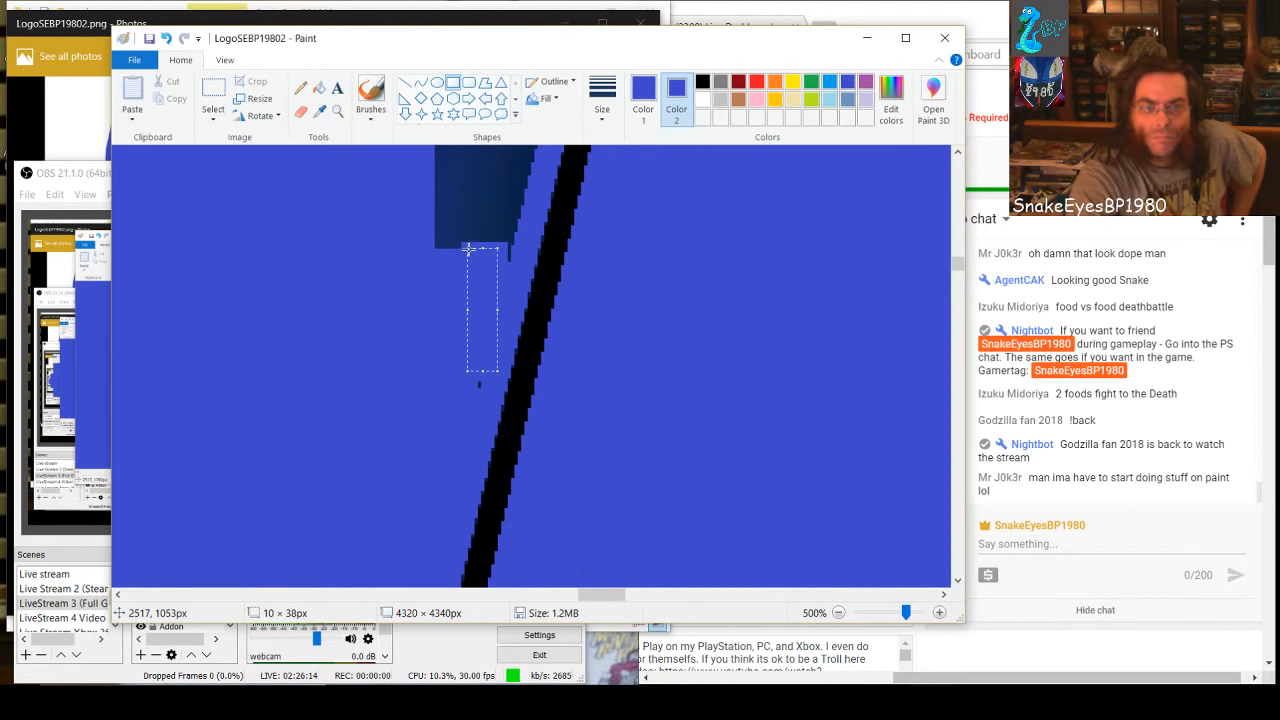
{"action": "left_click", "coordinate": [488, 401]}
{"action": "left_click_drag", "start_coordinate": [469, 371], "coordinate": [468, 370]}
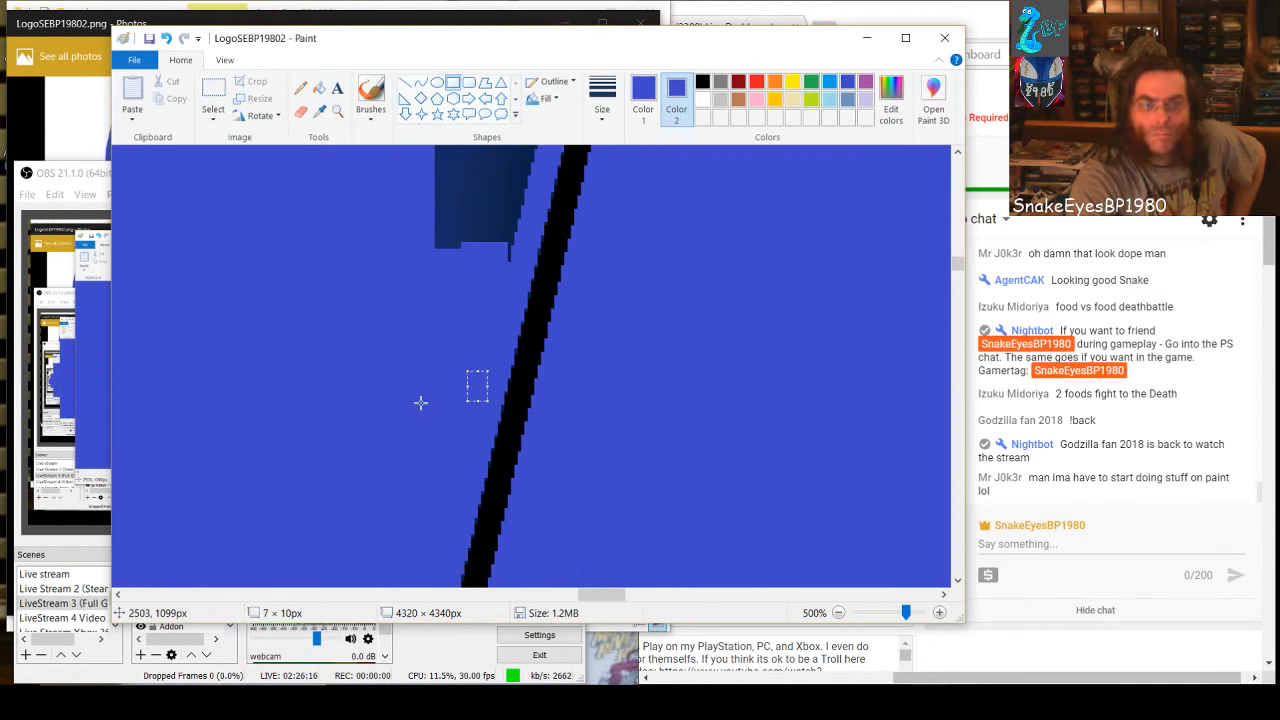
Cover the top of the tall dark block above with two stacked blue rectangles, the second about 61 × 25 px
{"action": "scroll", "coordinate": [420, 403], "scroll_direction": "up", "scroll_amount": 1}
{"action": "left_click", "coordinate": [420, 403]}
{"action": "scroll", "coordinate": [402, 391], "scroll_direction": "up", "scroll_amount": 5}
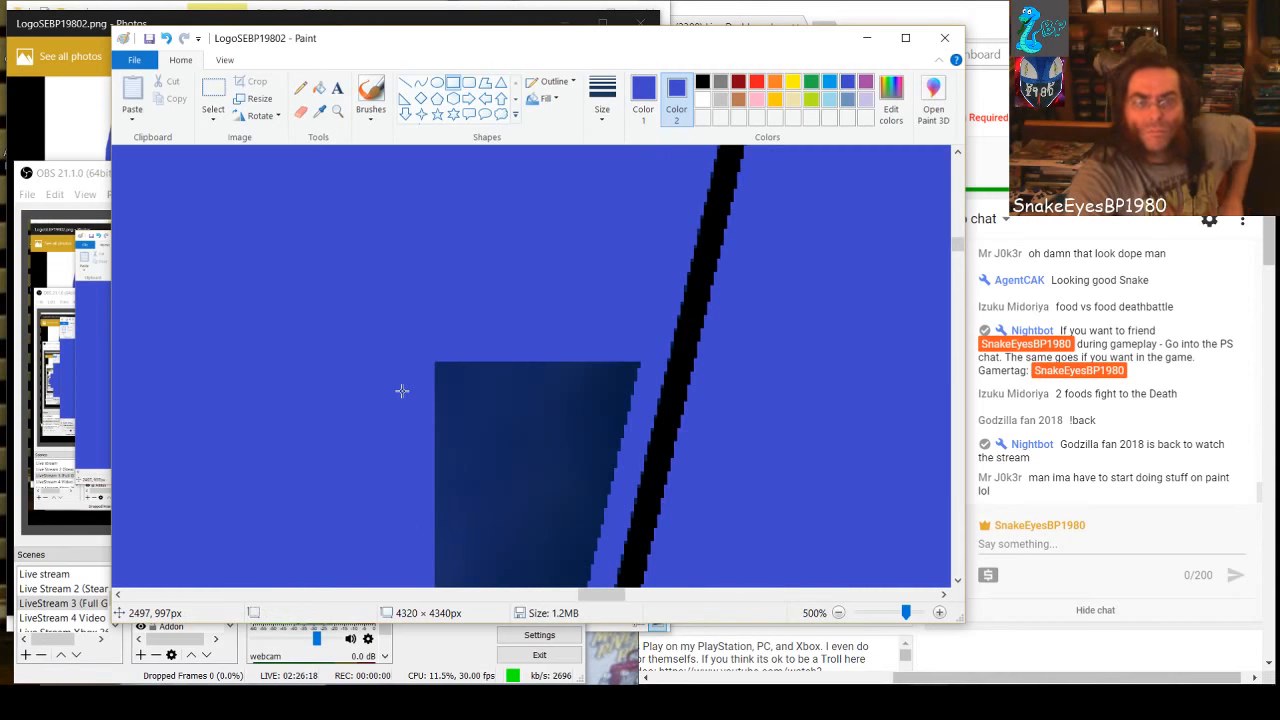
{"action": "scroll", "coordinate": [402, 391], "scroll_direction": "up", "scroll_amount": 6}
{"action": "scroll", "coordinate": [402, 391], "scroll_direction": "down", "scroll_amount": 4}
{"action": "scroll", "coordinate": [402, 391], "scroll_direction": "down", "scroll_amount": 4}
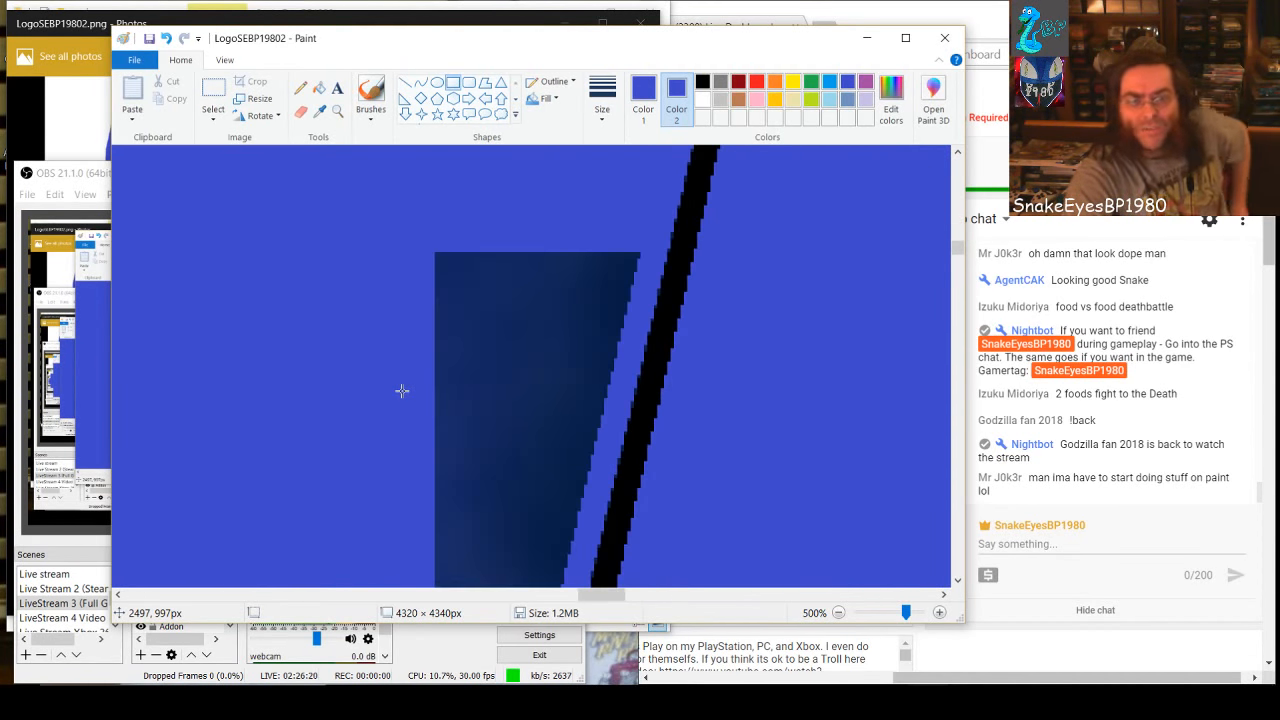
{"action": "mouse_move", "coordinate": [420, 221]}
{"action": "left_mouse_down"}
{"action": "mouse_move", "coordinate": [536, 331]}
{"action": "mouse_move", "coordinate": [630, 351]}
{"action": "left_mouse_up"}
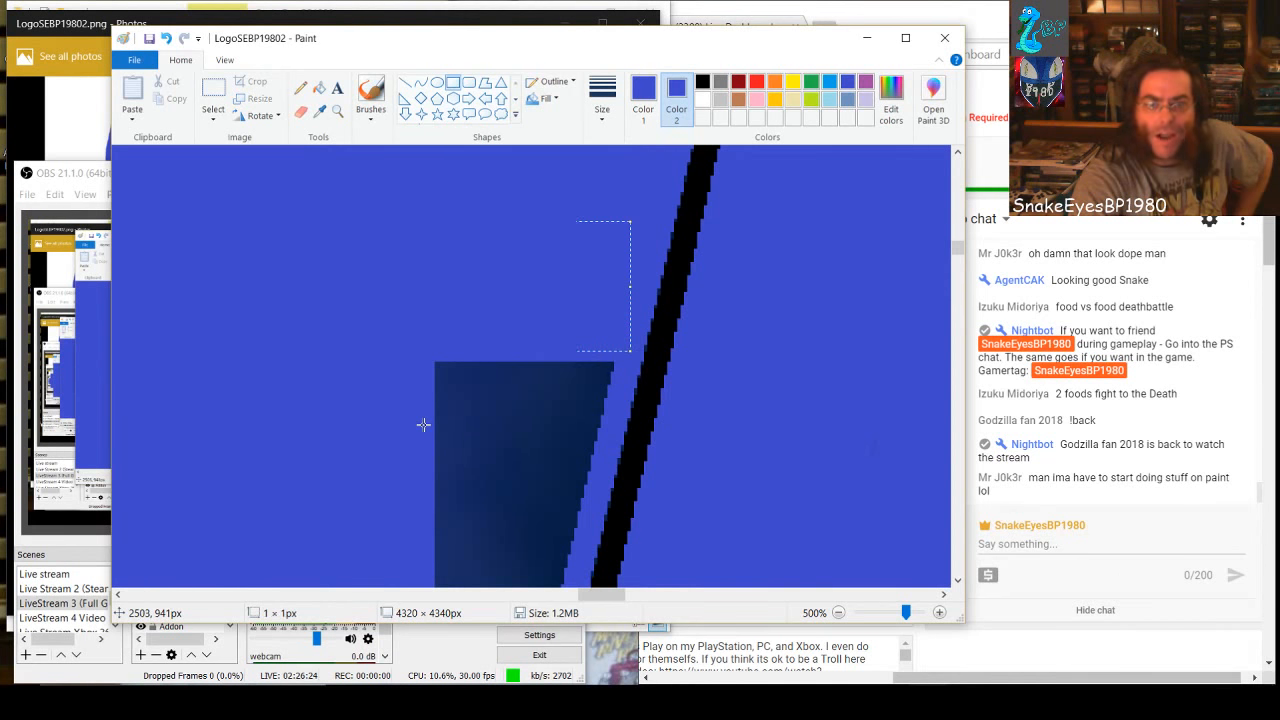
{"action": "left_click_drag", "start_coordinate": [408, 356], "coordinate": [606, 441]}
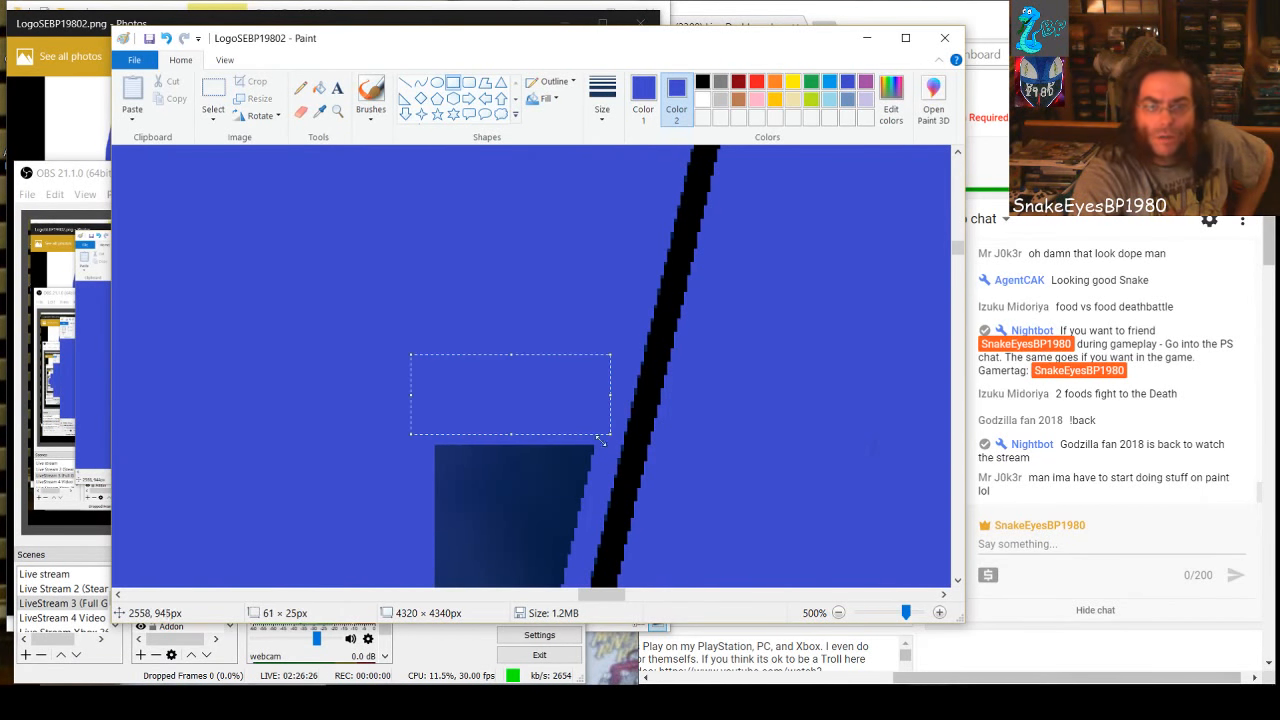
Continue down the tall dark block with four more blue rectangles, about 50 × 18, 53 × 27, 49 × 21 and 43 × 25 px
{"action": "scroll", "coordinate": [400, 464], "scroll_direction": "down", "scroll_amount": 4}
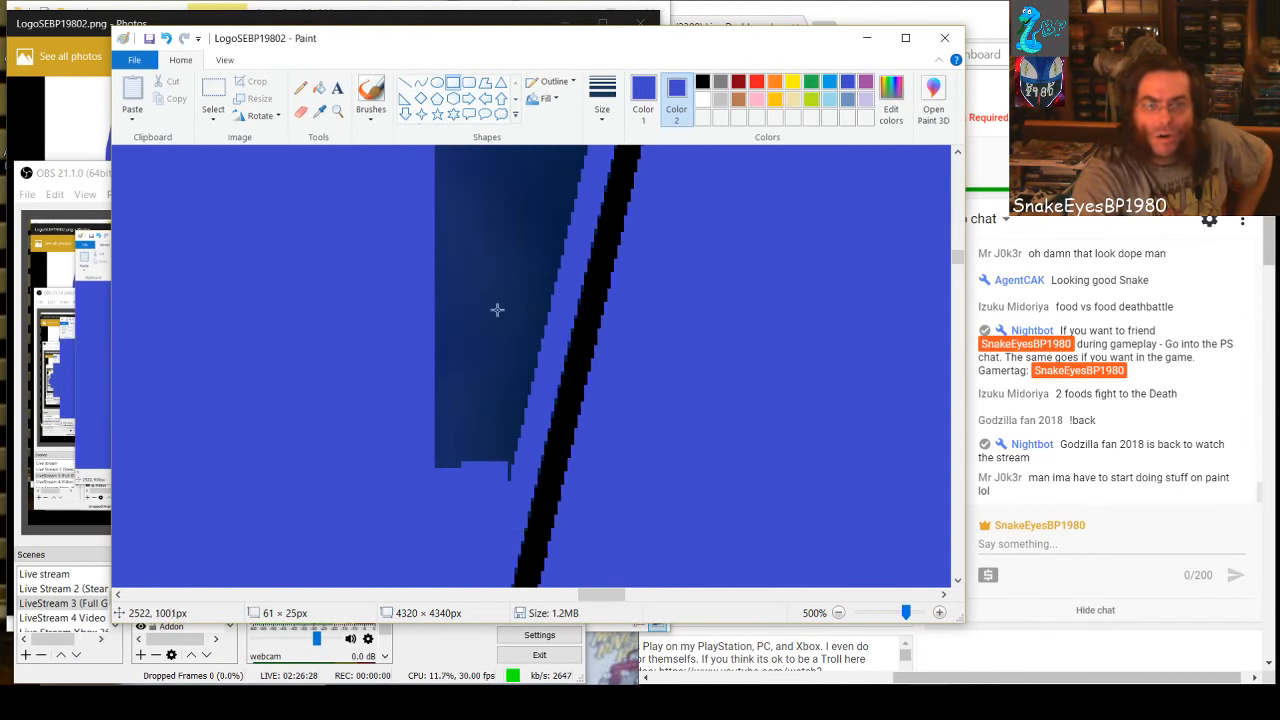
{"action": "scroll", "coordinate": [466, 309], "scroll_direction": "up", "scroll_amount": 2}
{"action": "left_click_drag", "start_coordinate": [426, 229], "coordinate": [587, 285]}
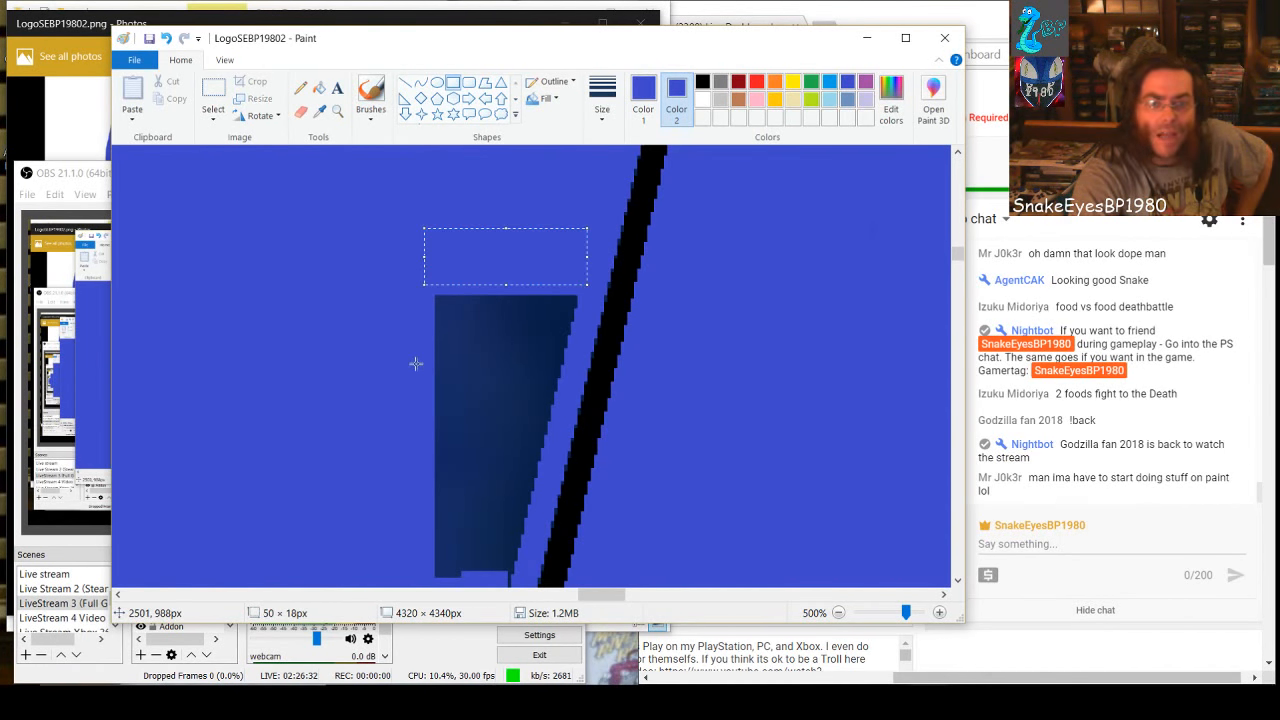
{"action": "left_click_drag", "start_coordinate": [408, 274], "coordinate": [580, 361]}
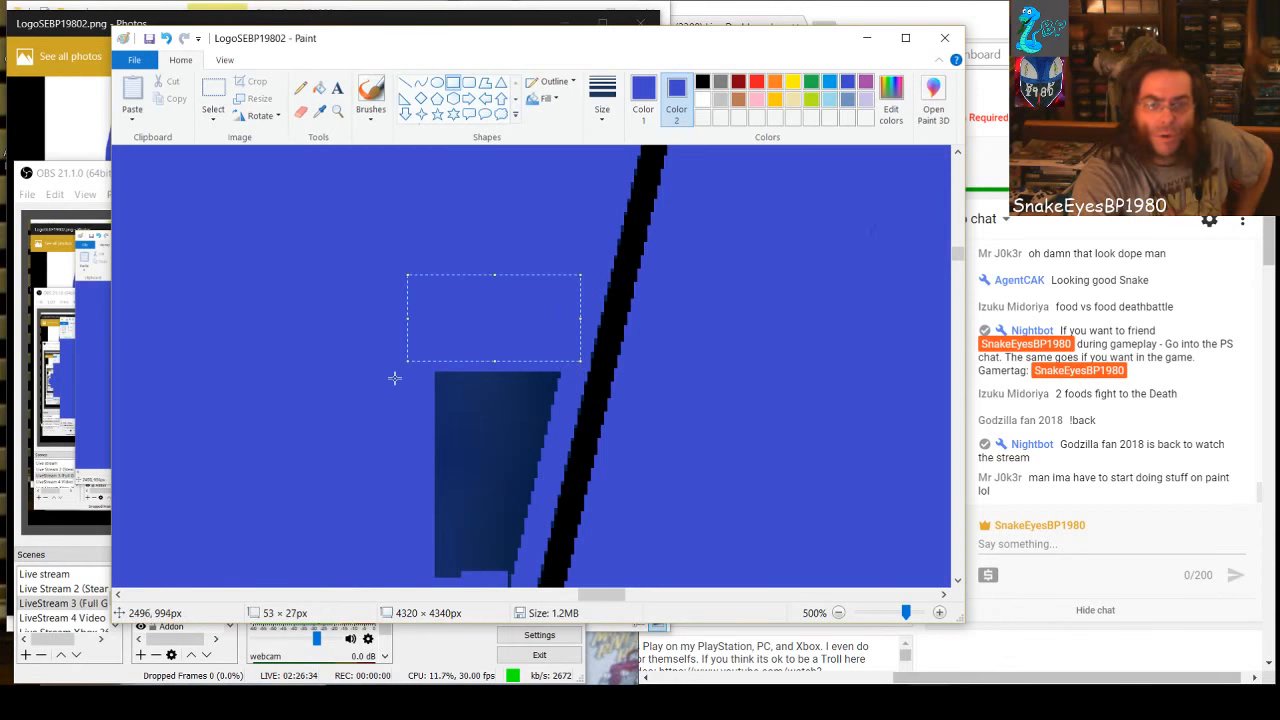
{"action": "left_click_drag", "start_coordinate": [404, 354], "coordinate": [564, 420]}
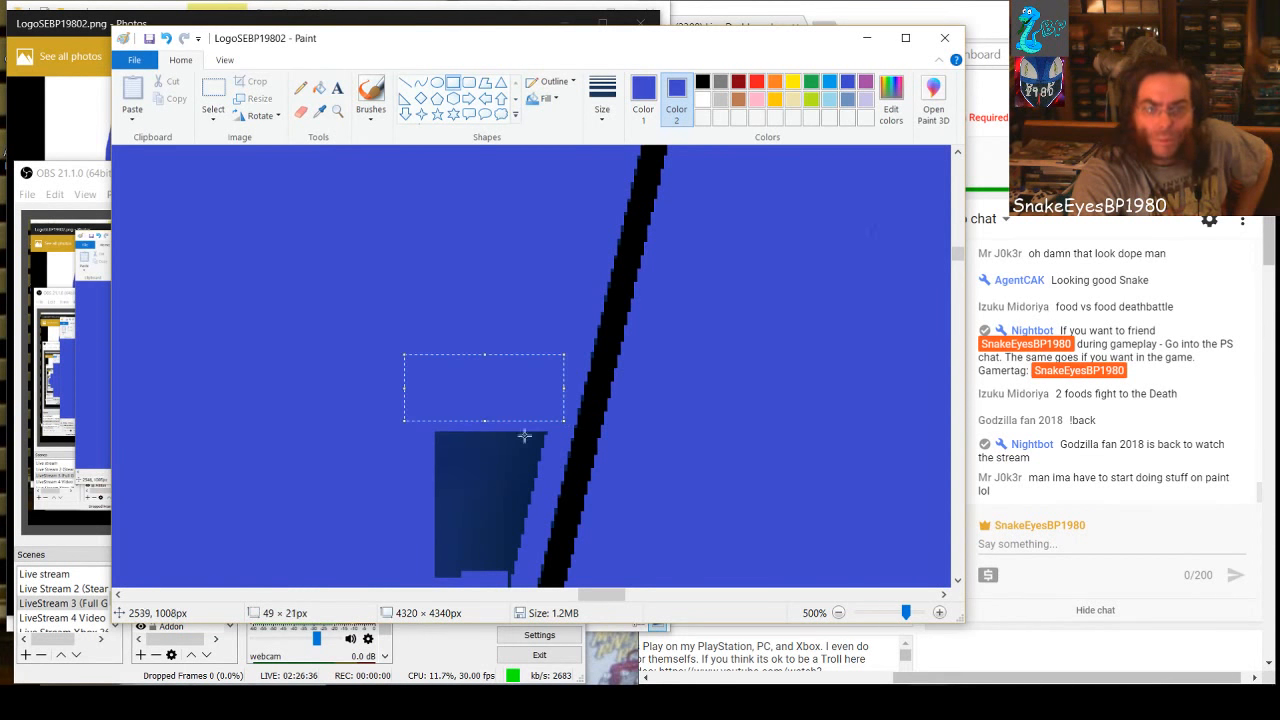
{"action": "left_click_drag", "start_coordinate": [403, 432], "coordinate": [541, 511]}
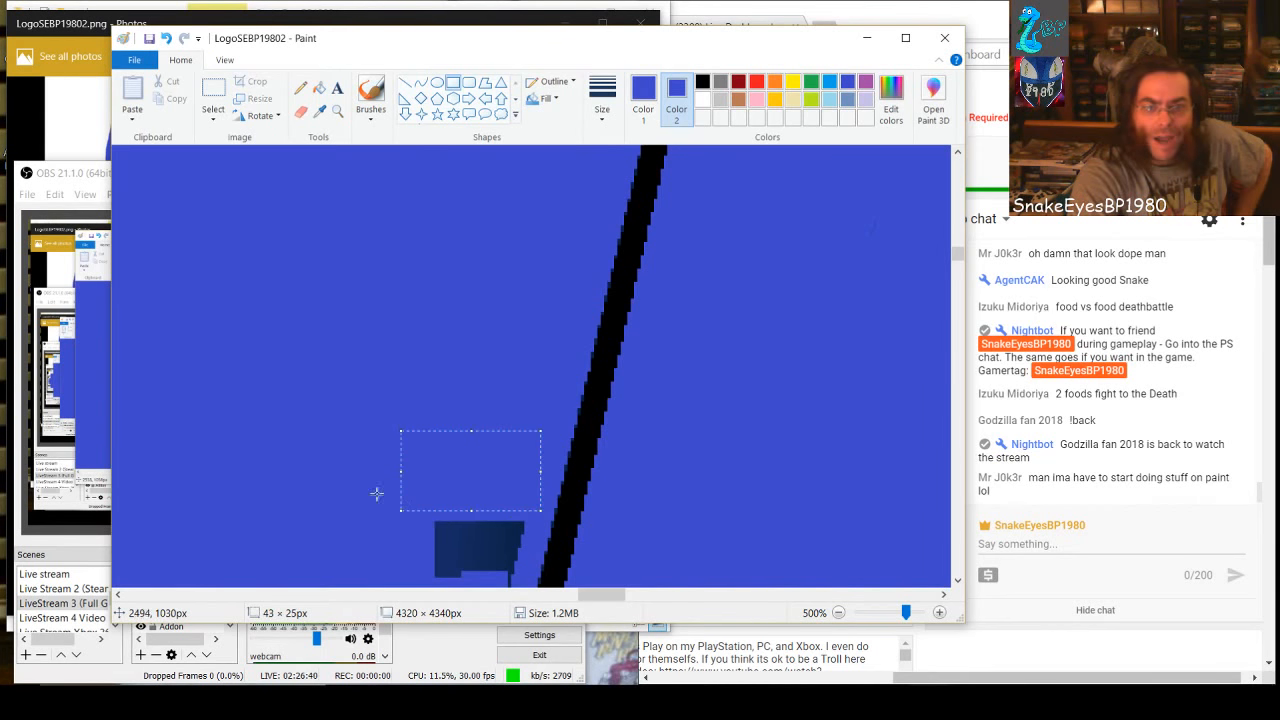
{"action": "left_click", "coordinate": [326, 455]}
Cover the last dark remnant beside the black line with one blue rectangle spanning it completely
{"action": "scroll", "coordinate": [428, 455], "scroll_direction": "down", "scroll_amount": 3}
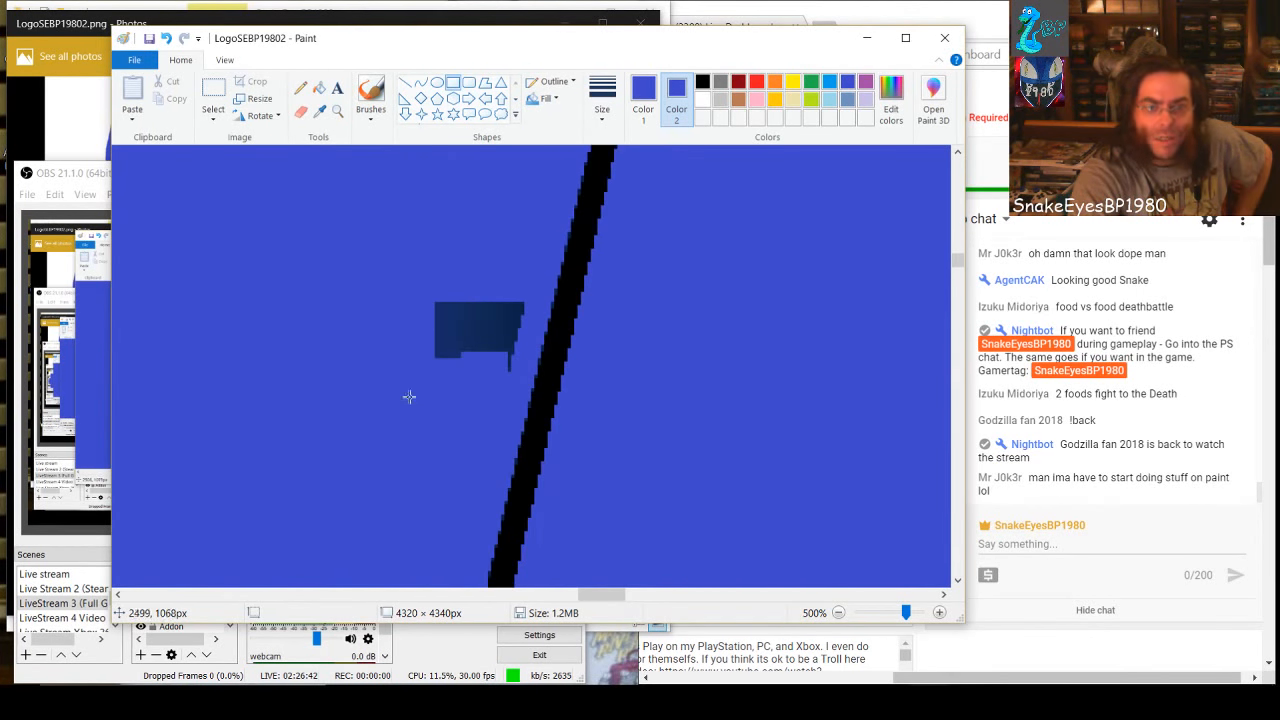
{"action": "left_click_drag", "start_coordinate": [397, 284], "coordinate": [524, 378]}
{"action": "left_click", "coordinate": [364, 456]}
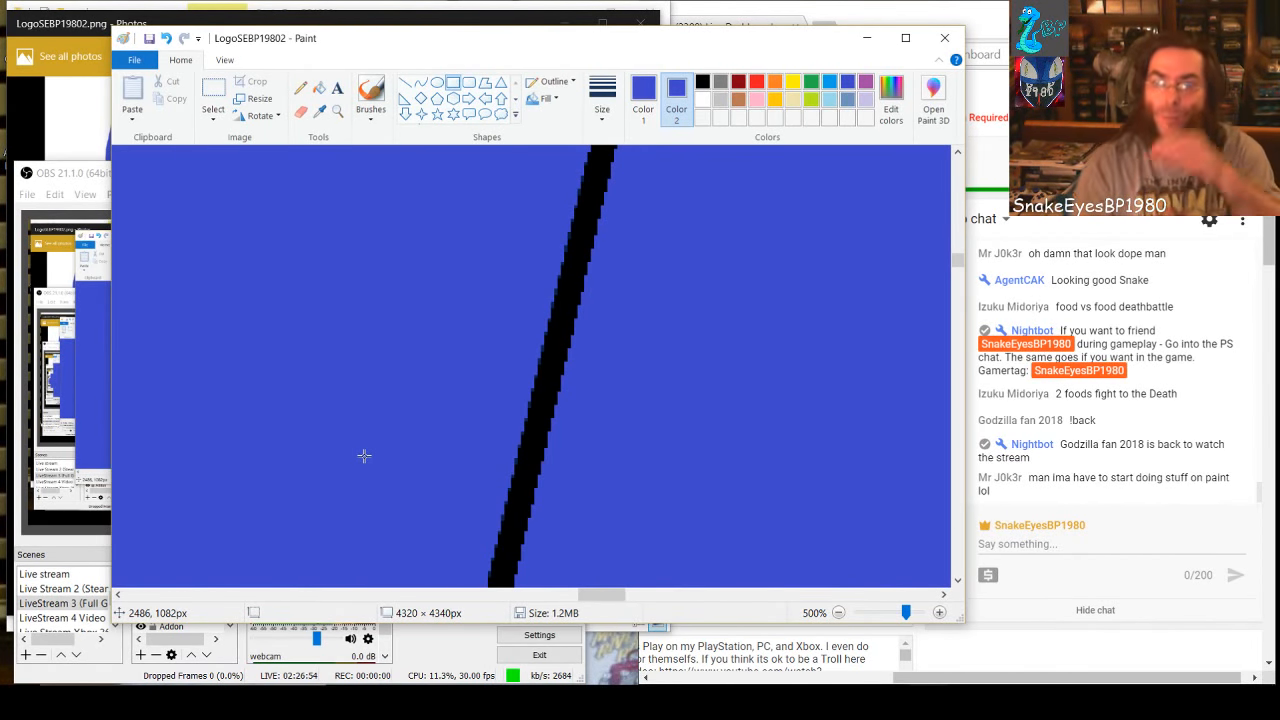
Set both drawing colours to light blue and flood-fill the blue area between the two slanted black lines
{"action": "left_click", "coordinate": [829, 100]}
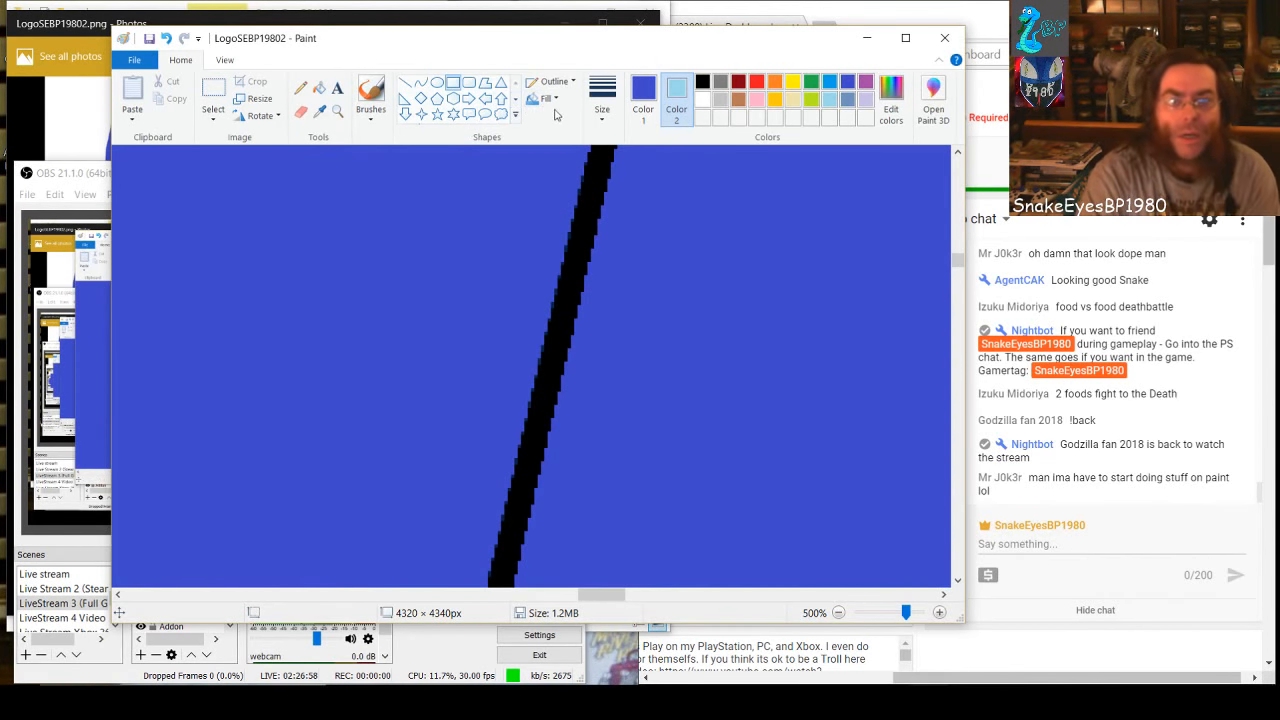
{"action": "left_click", "coordinate": [319, 88]}
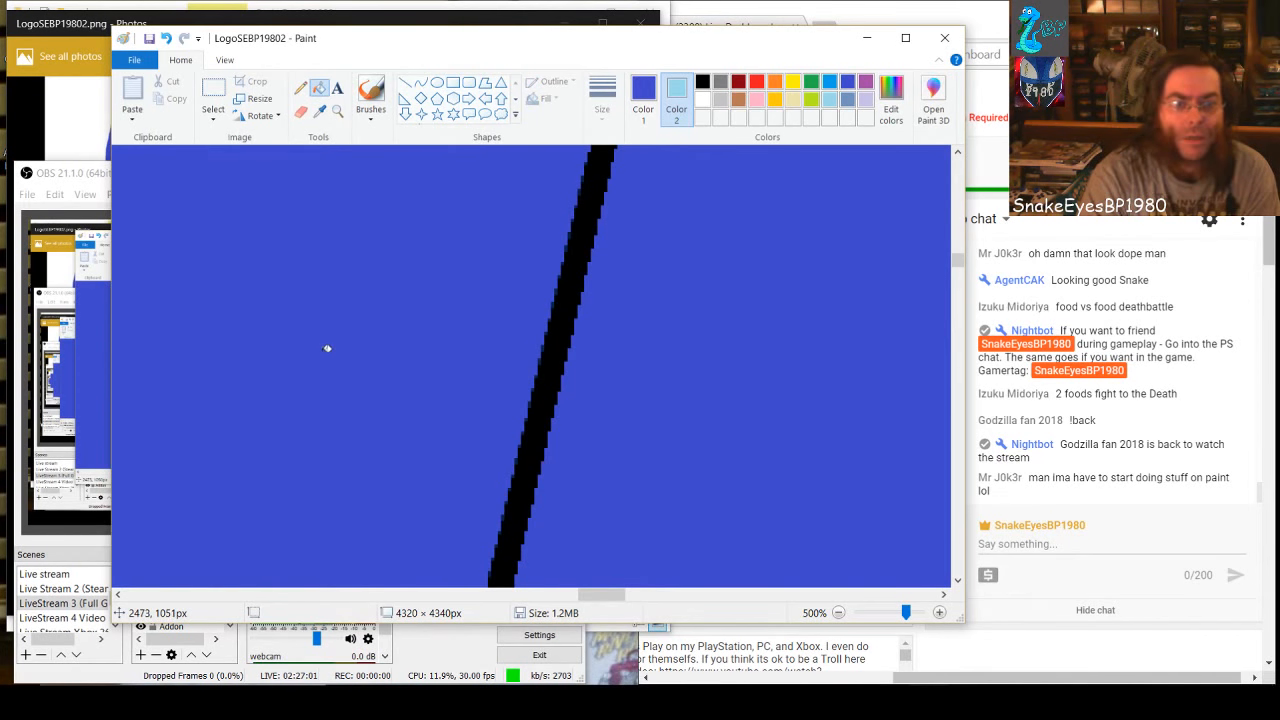
{"action": "left_click", "coordinate": [643, 100]}
{"action": "left_click", "coordinate": [835, 106]}
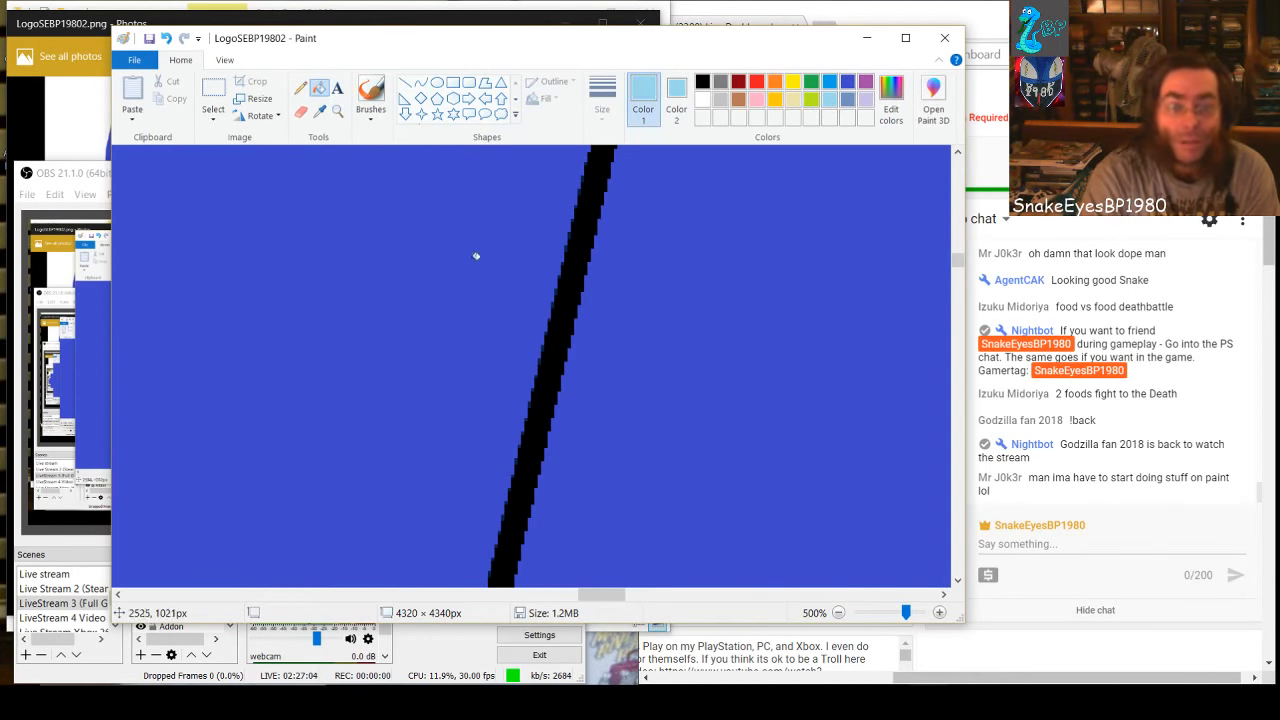
{"action": "left_click", "coordinate": [334, 289]}
Zoom out to 200% and examine the light-blue area between the two black lines down to its narrow lower part
{"action": "left_click_drag", "start_coordinate": [605, 598], "coordinate": [570, 598]}
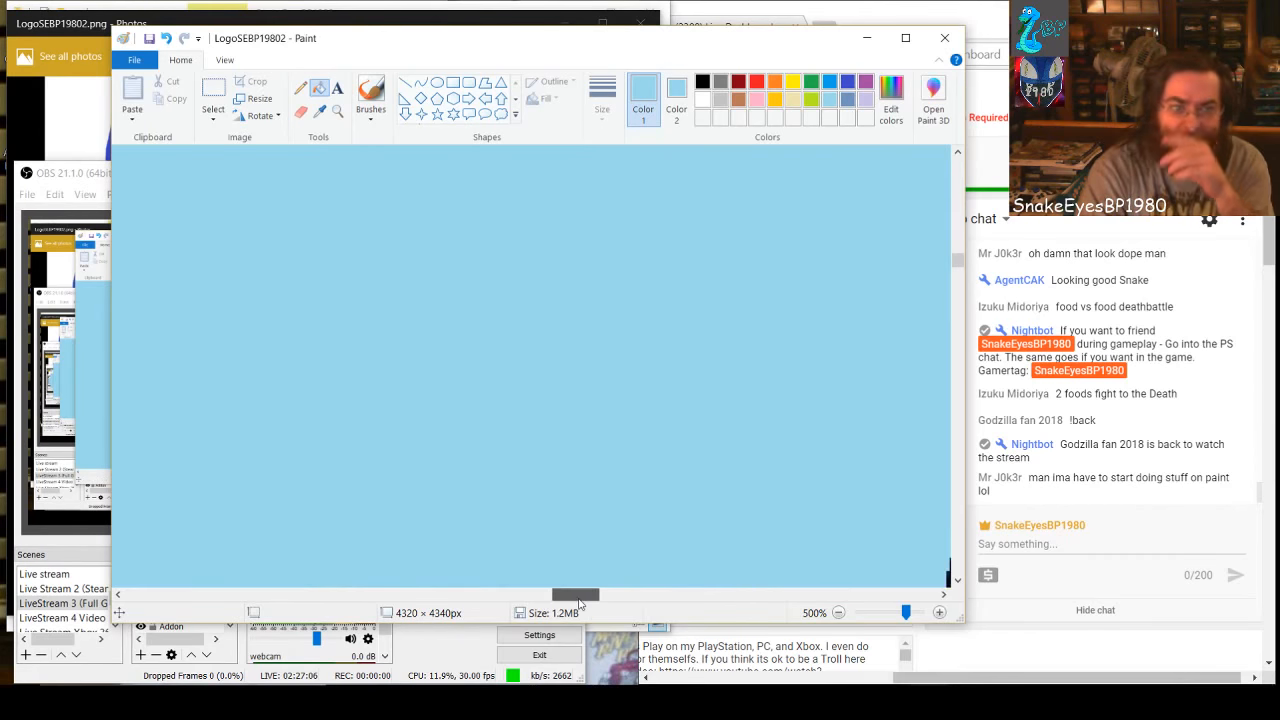
{"action": "left_click", "coordinate": [893, 613]}
{"action": "left_click", "coordinate": [893, 613]}
{"action": "left_click", "coordinate": [894, 613]}
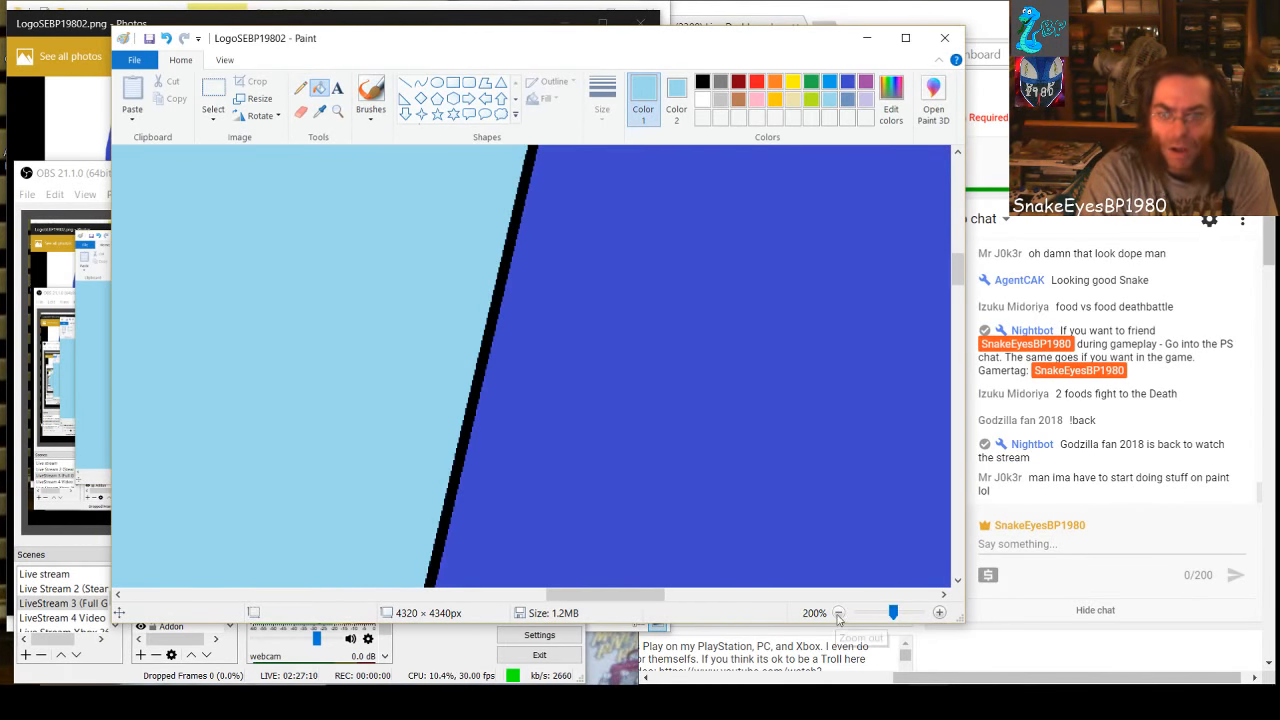
{"action": "left_click_drag", "start_coordinate": [646, 598], "coordinate": [592, 600]}
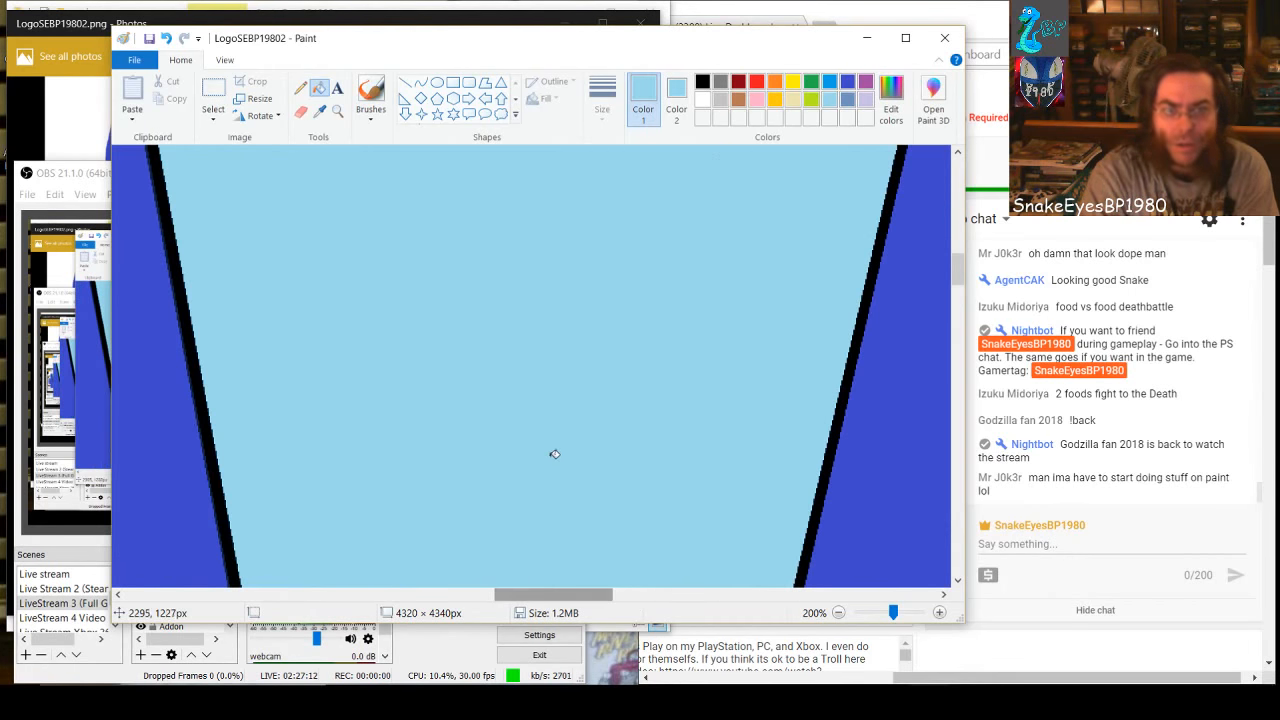
{"action": "scroll", "coordinate": [552, 452], "scroll_direction": "down", "scroll_amount": 10}
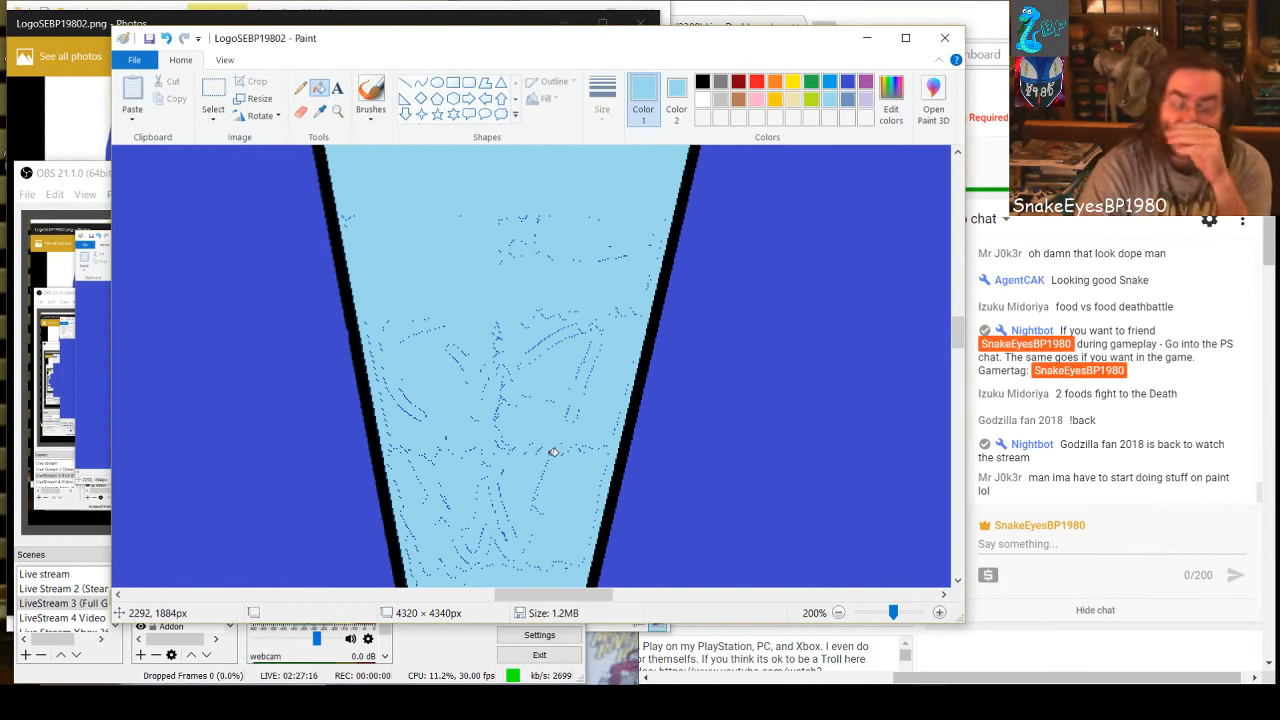
At 500% zoom, brush light blue over the blue specks beside the left black line near the light-blue area's narrow lower tip
{"action": "scroll", "coordinate": [584, 503], "scroll_direction": "down", "scroll_amount": 8}
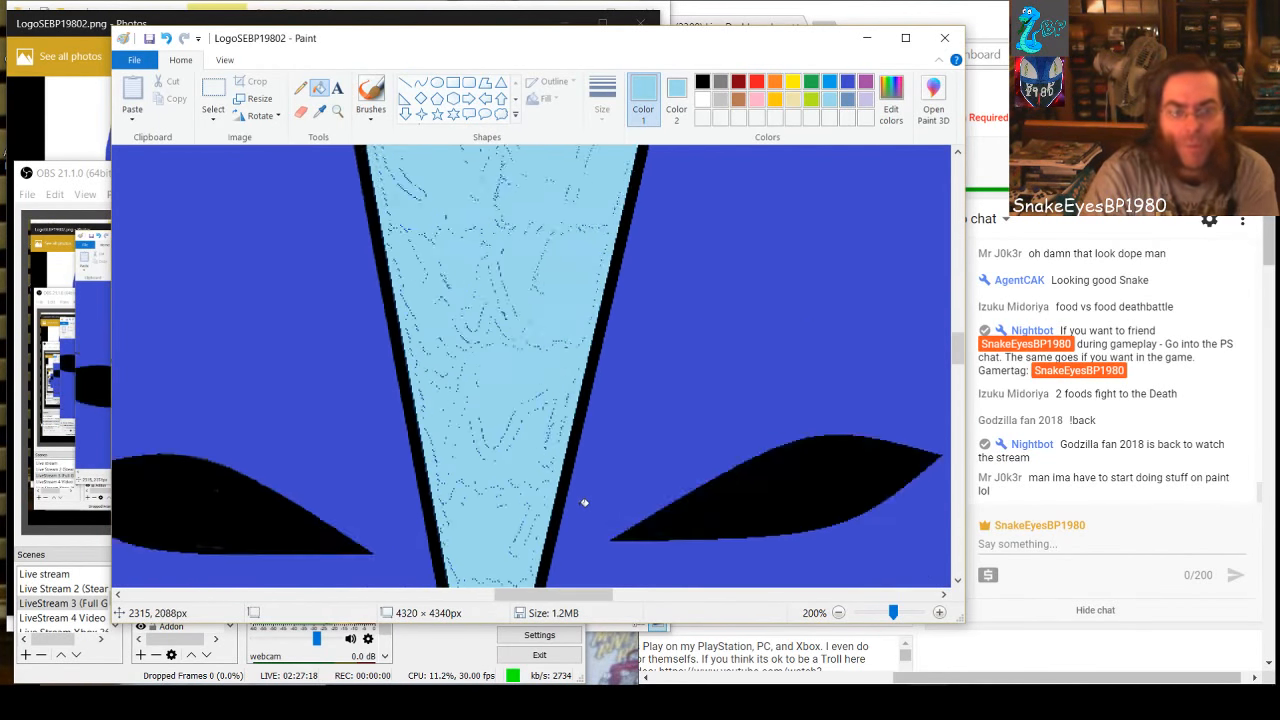
{"action": "scroll", "coordinate": [584, 503], "scroll_direction": "up", "scroll_amount": 15}
{"action": "scroll", "coordinate": [584, 498], "scroll_direction": "down", "scroll_amount": 10}
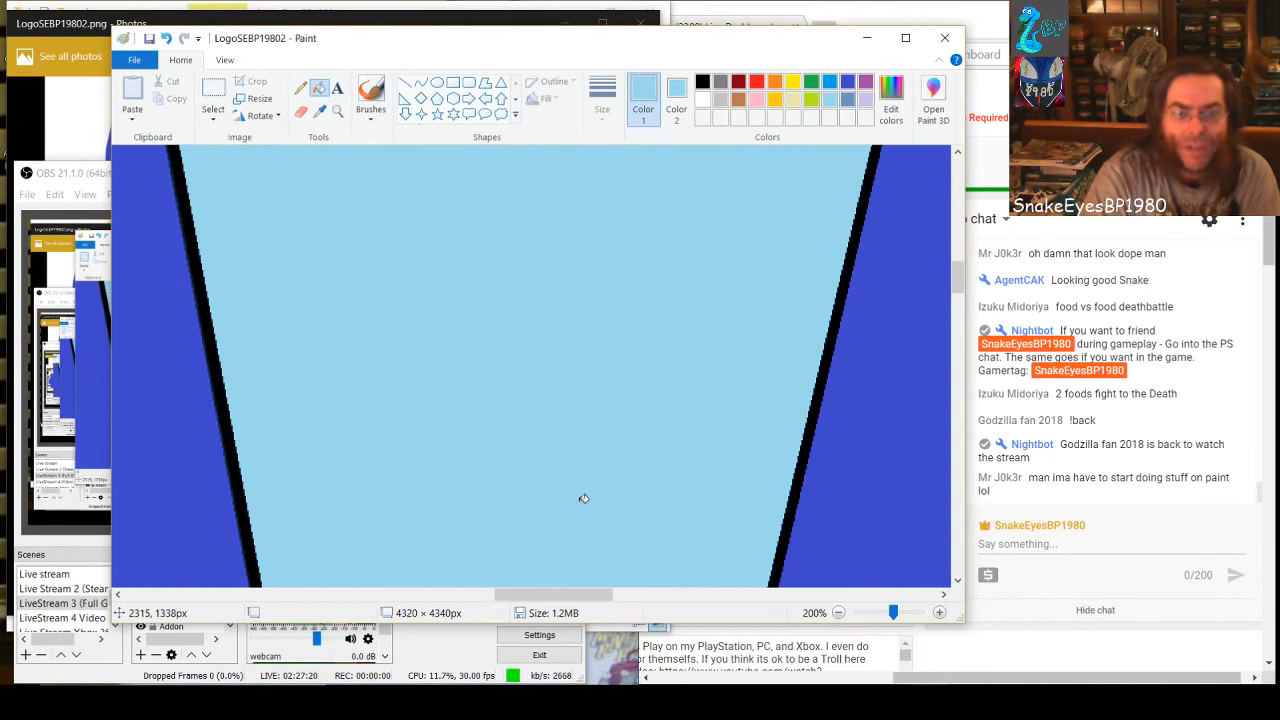
{"action": "scroll", "coordinate": [584, 498], "scroll_direction": "down", "scroll_amount": 8}
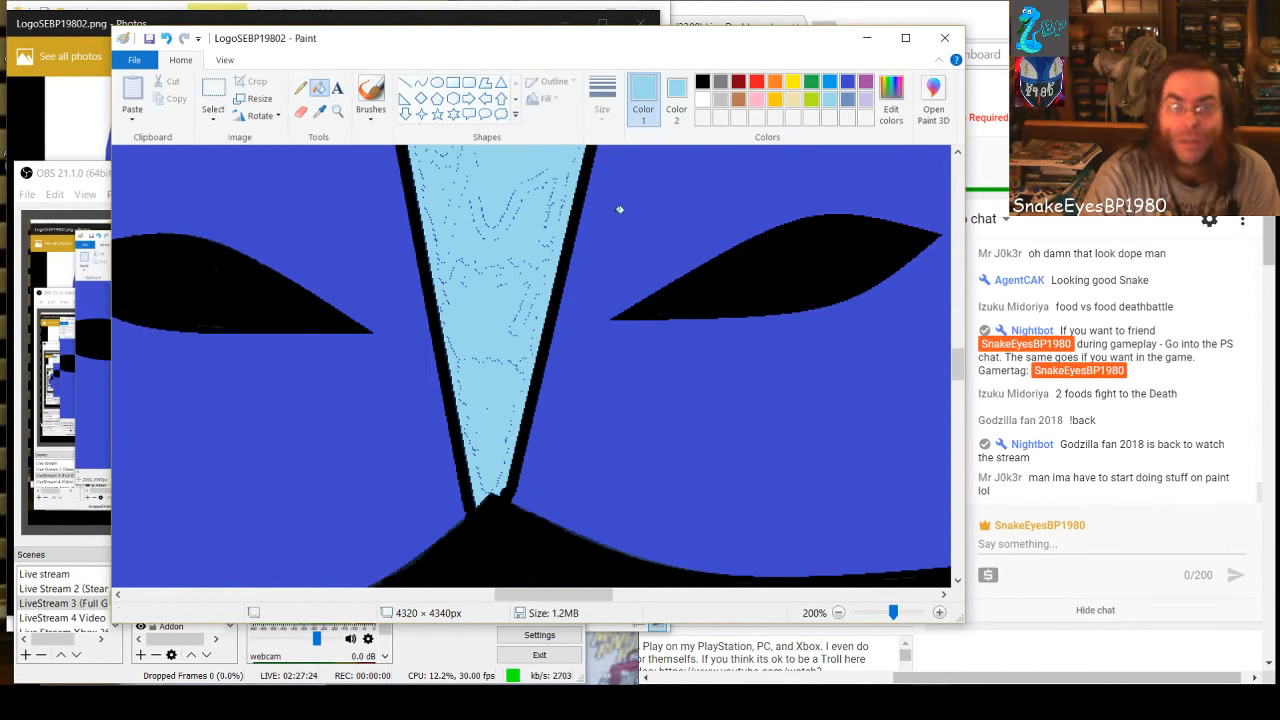
{"action": "left_click", "coordinate": [370, 92]}
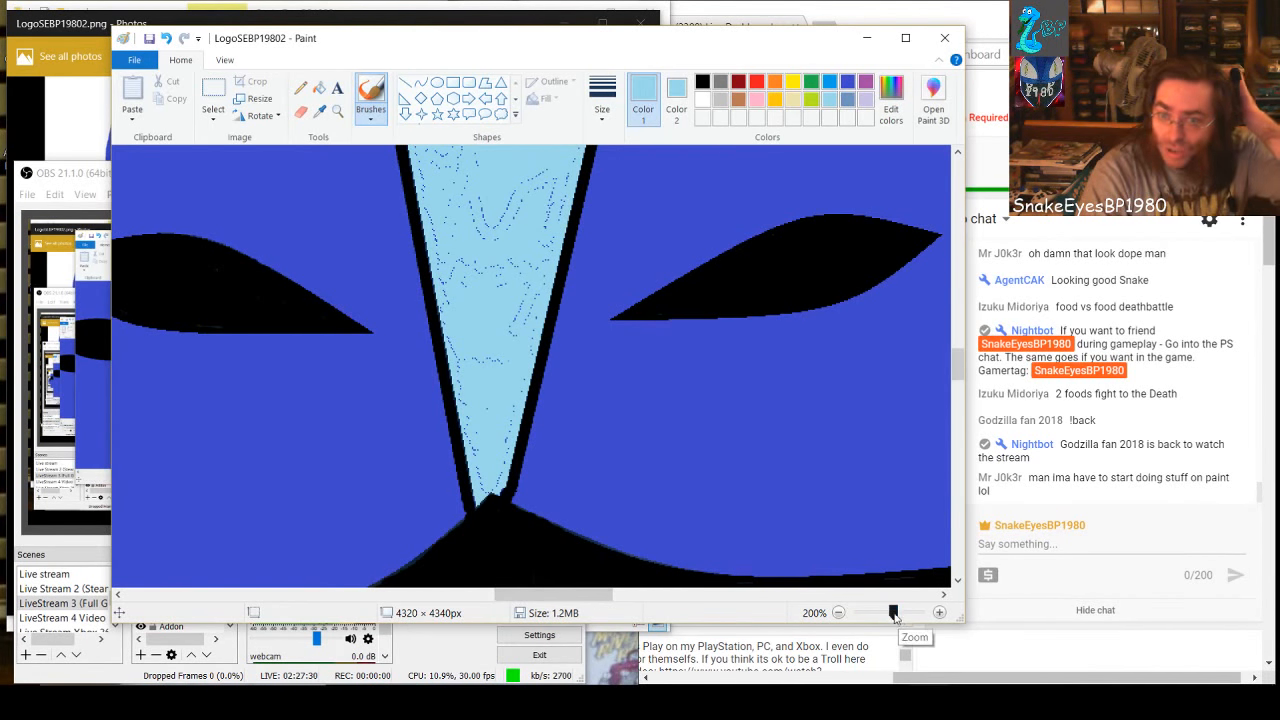
{"action": "left_click_drag", "start_coordinate": [893, 615], "coordinate": [912, 620]}
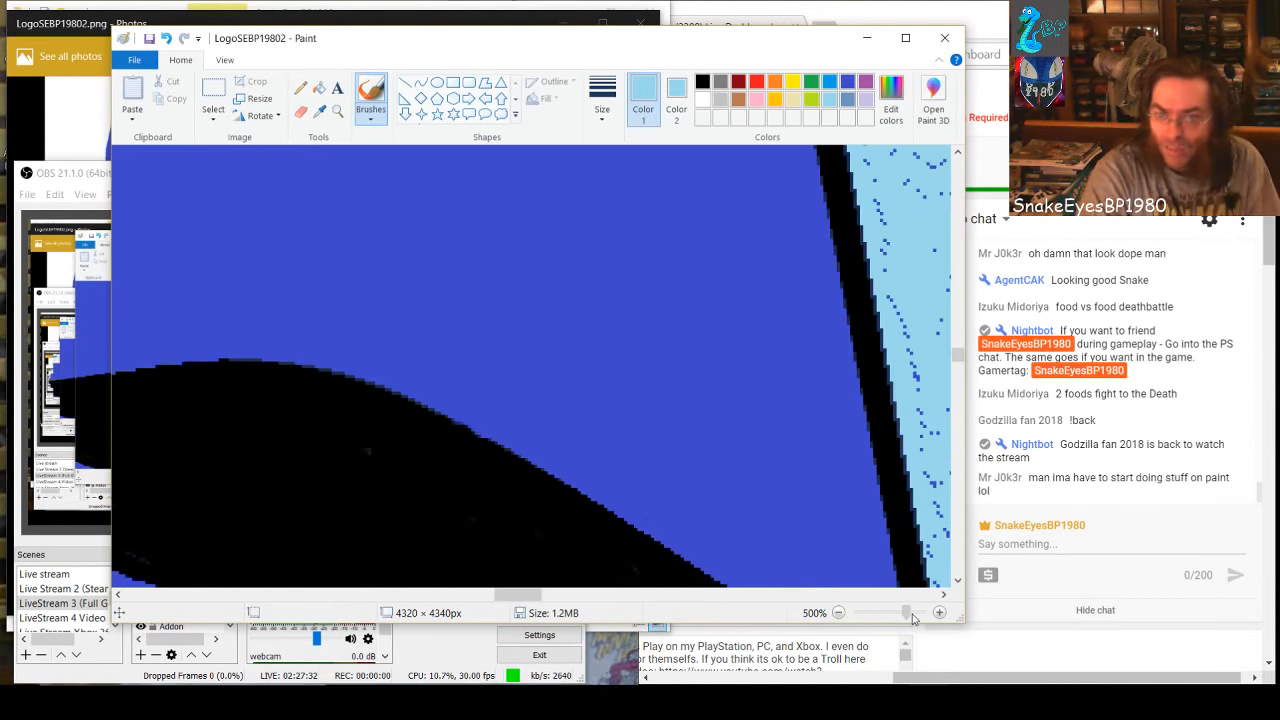
{"action": "left_click_drag", "start_coordinate": [548, 595], "coordinate": [618, 587]}
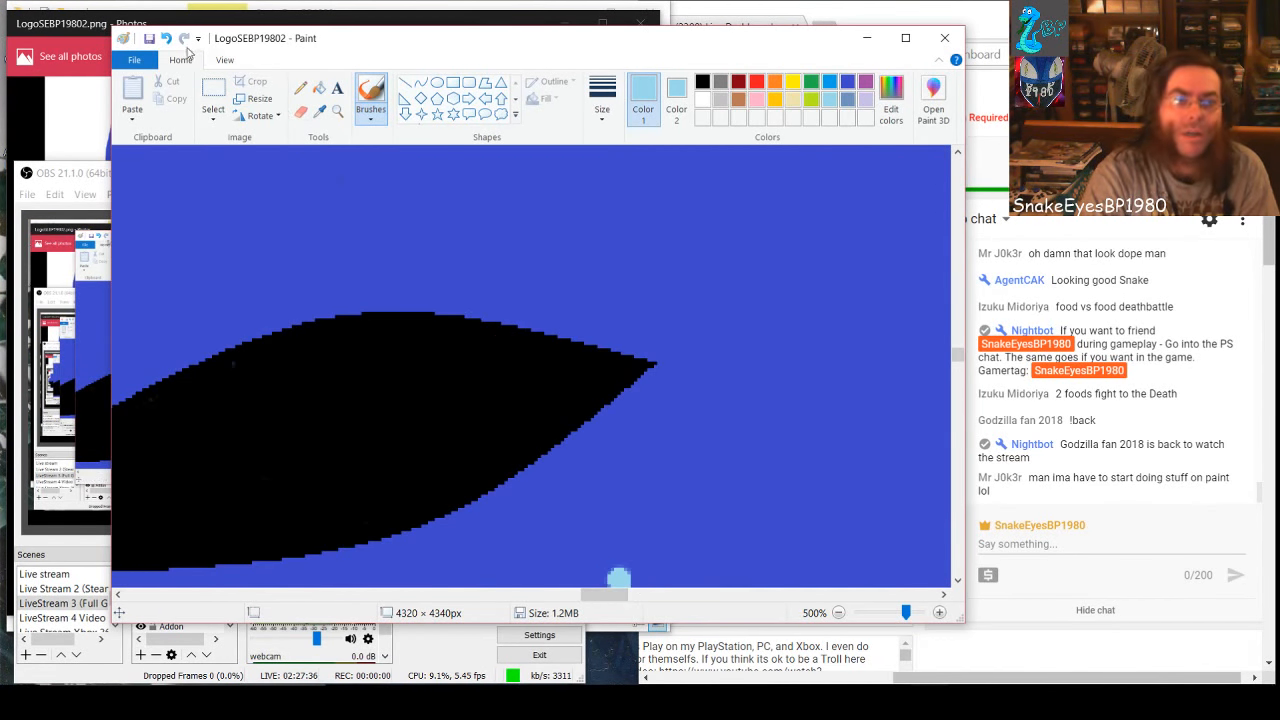
{"action": "left_click", "coordinate": [166, 38]}
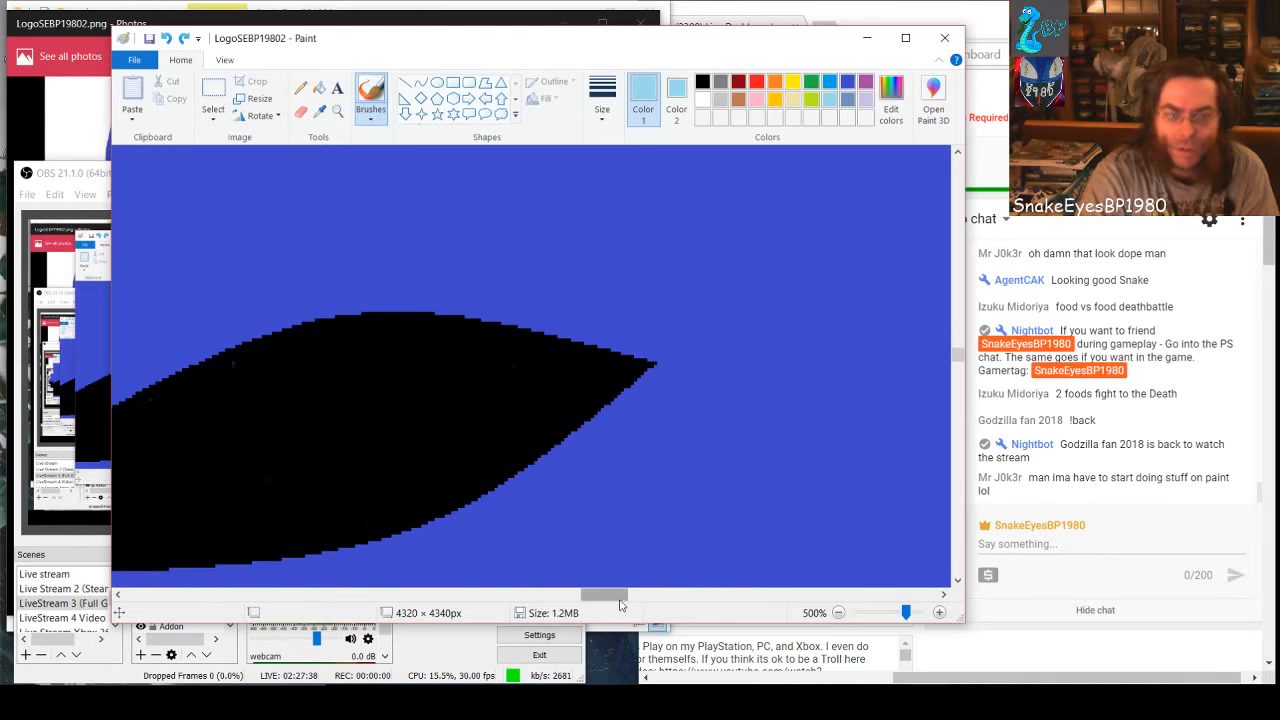
{"action": "left_click_drag", "start_coordinate": [620, 594], "coordinate": [562, 611]}
{"action": "scroll", "coordinate": [567, 511], "scroll_direction": "down", "scroll_amount": 2}
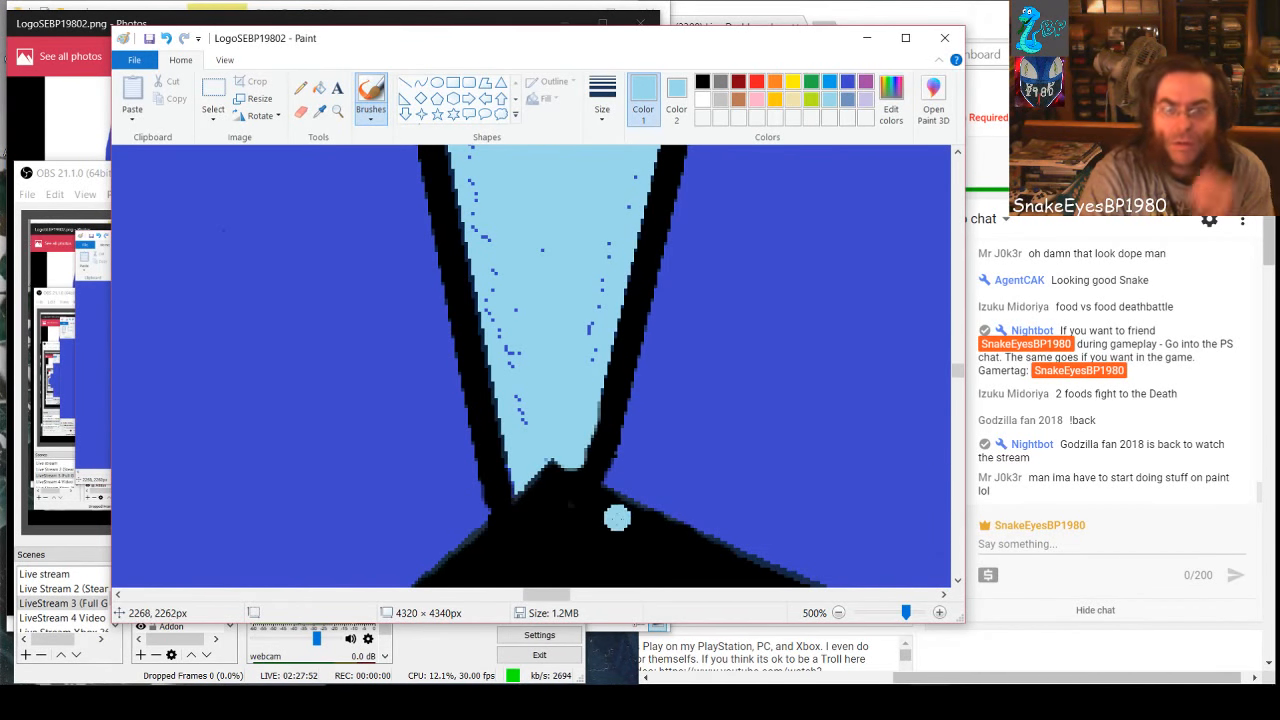
{"action": "left_click", "coordinate": [521, 415]}
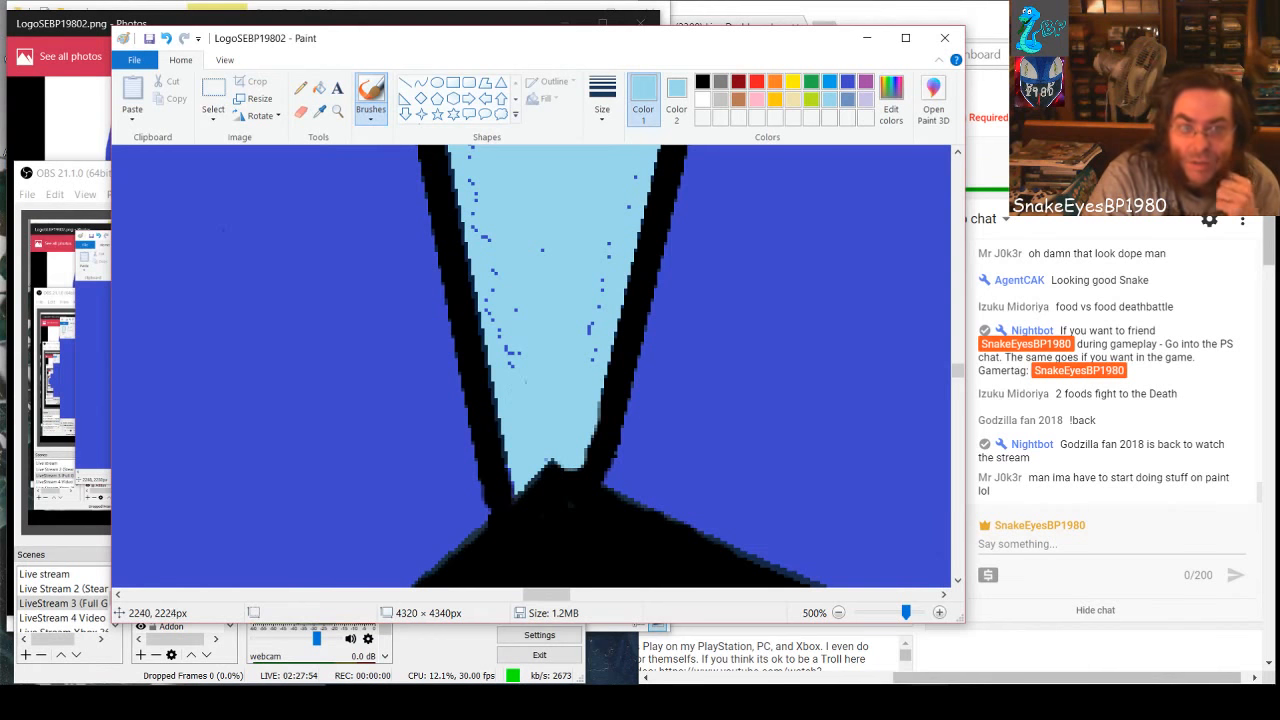
{"action": "mouse_move", "coordinate": [516, 364]}
{"action": "left_mouse_down"}
{"action": "mouse_move", "coordinate": [511, 342]}
{"action": "mouse_move", "coordinate": [498, 346]}
{"action": "mouse_move", "coordinate": [477, 201]}
{"action": "left_mouse_up"}
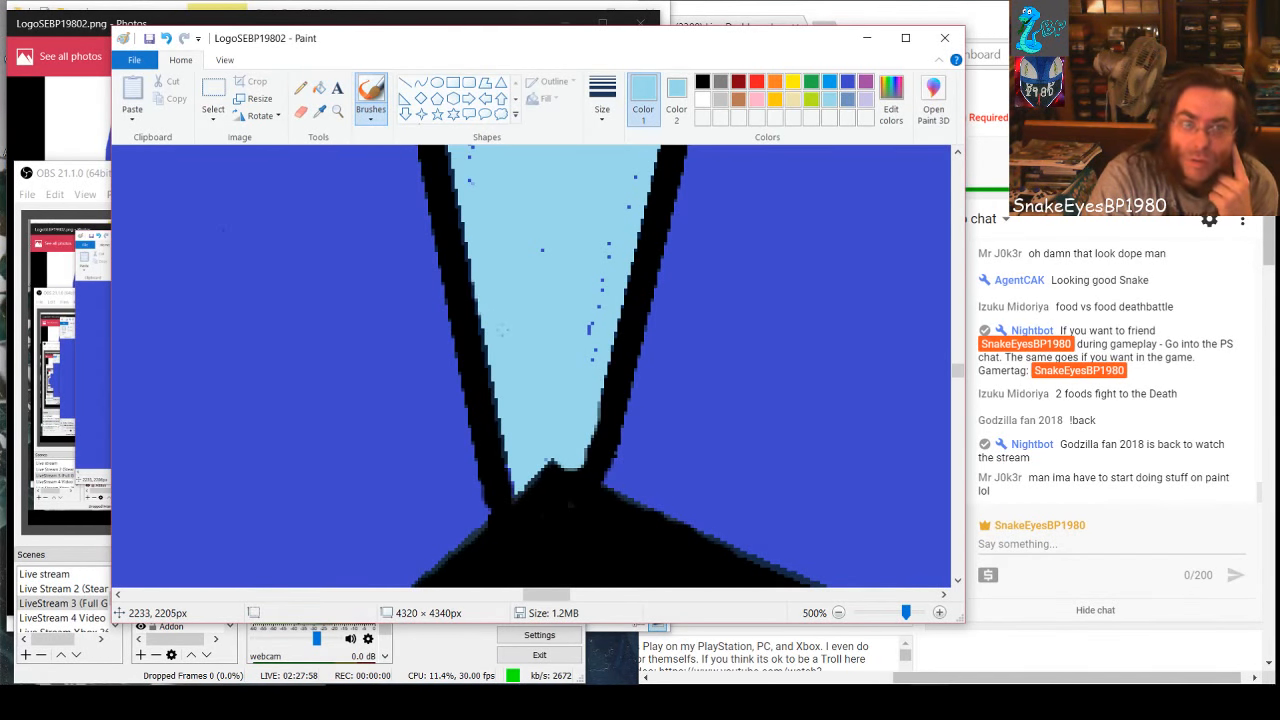
Draw two black straight lines, about 8 × 29 px along the right slanted line's lower end and 14 × 9 px over the black peak
{"action": "left_click", "coordinate": [405, 82]}
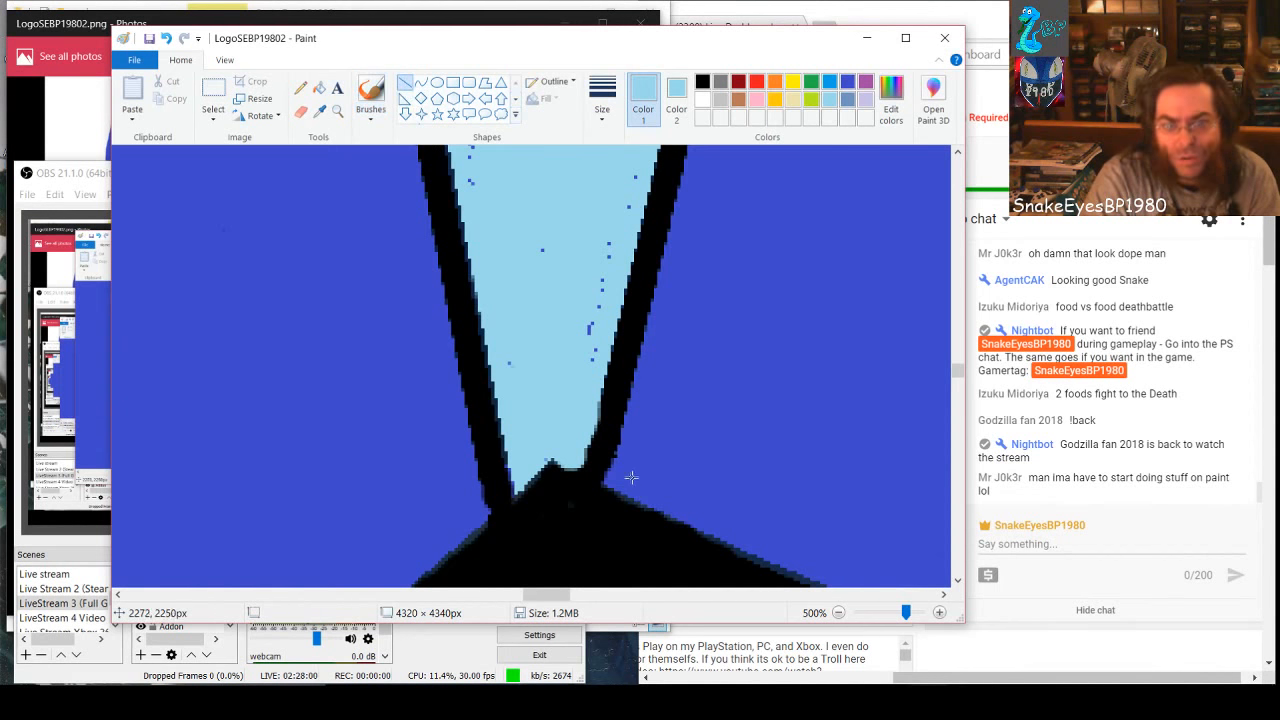
{"action": "left_click", "coordinate": [701, 82]}
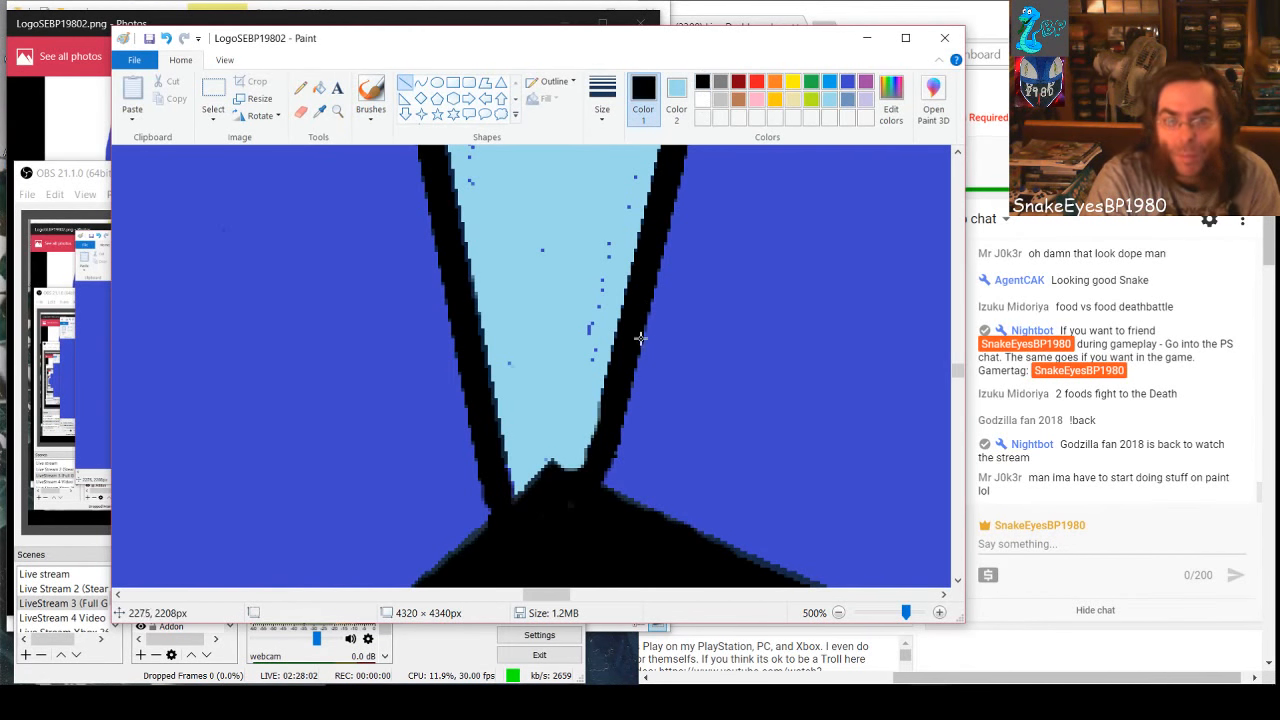
{"action": "left_click_drag", "start_coordinate": [604, 401], "coordinate": [580, 478]}
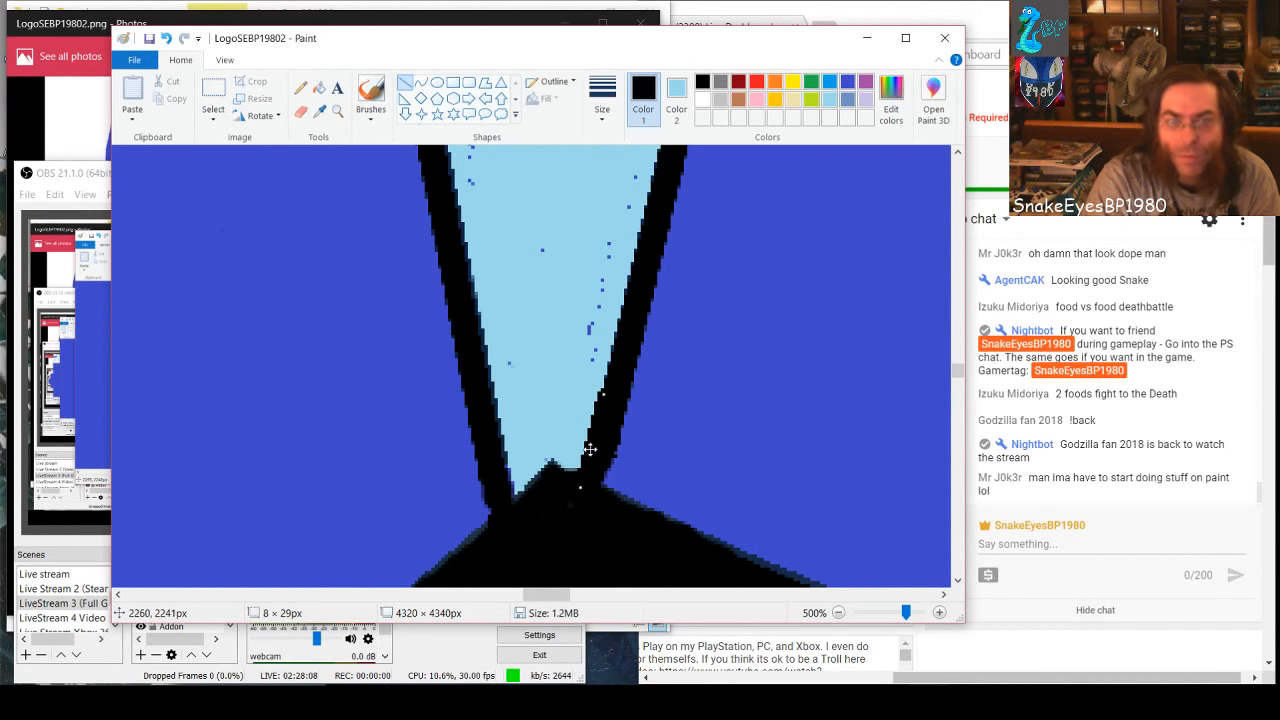
{"action": "left_click_drag", "start_coordinate": [553, 466], "coordinate": [590, 489]}
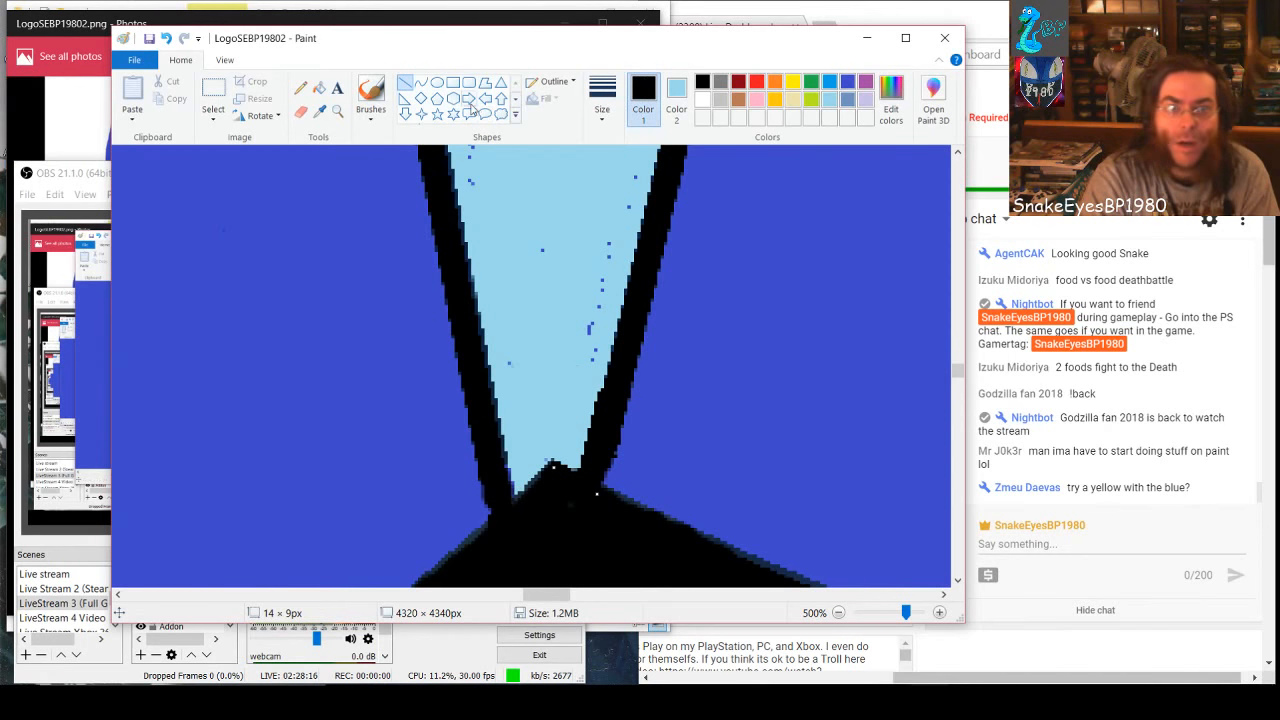
Switch back to the light-blue brush and paint over the specks in the middle and right of the narrow lower tip
{"action": "left_click", "coordinate": [370, 96]}
{"action": "left_click_drag", "start_coordinate": [462, 452], "coordinate": [470, 466]}
{"action": "key", "text": "ctrl+z"}
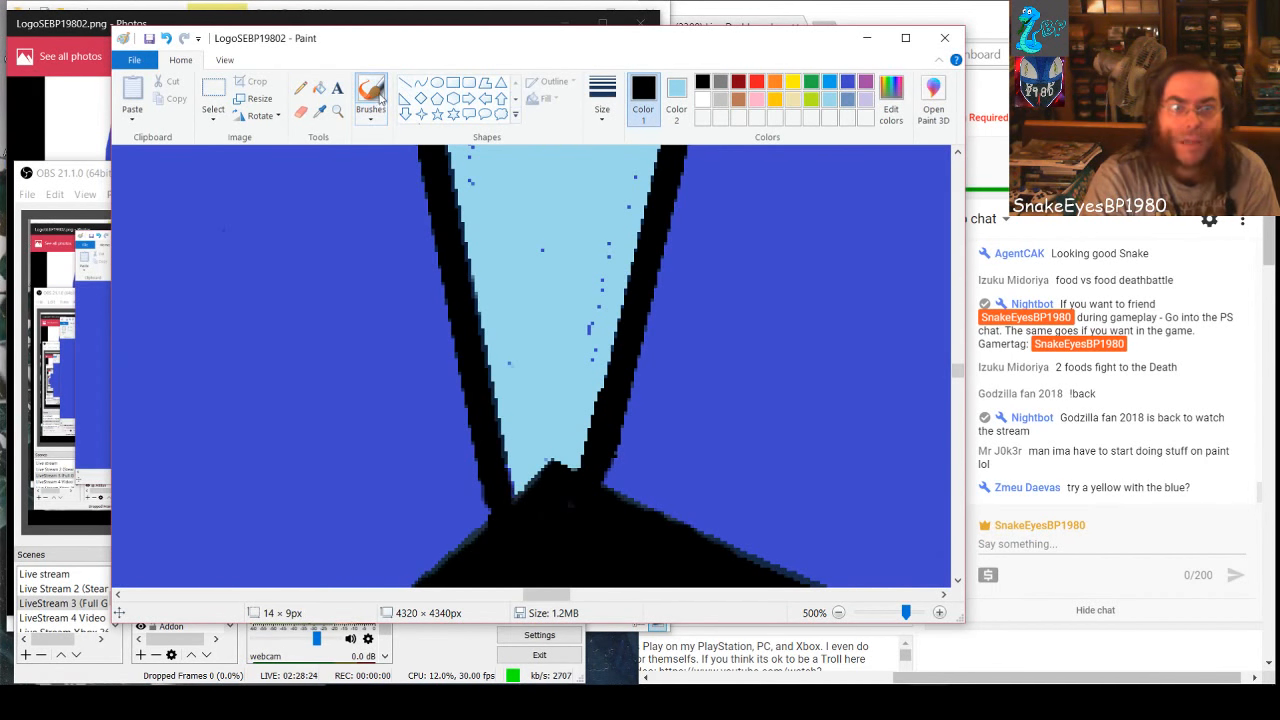
{"action": "left_click", "coordinate": [831, 100]}
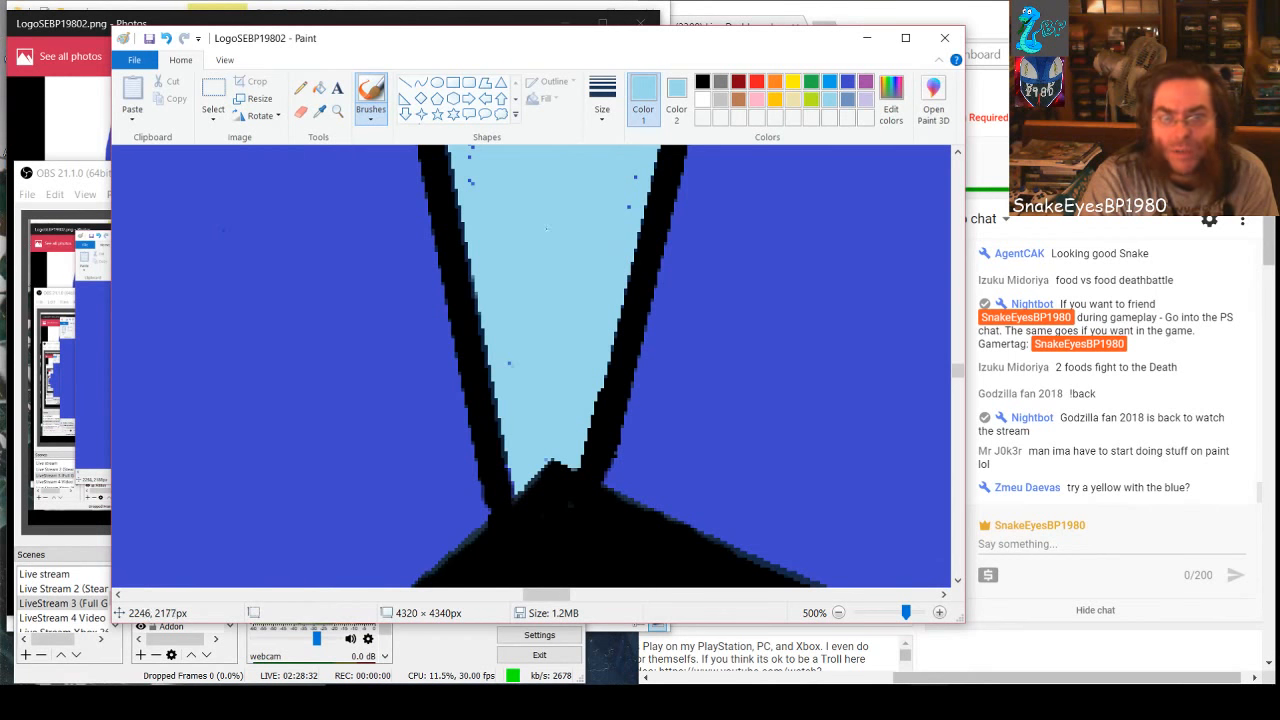
Brush light blue over the next specks up, covering the horizontal row and those beside both black lines
{"action": "scroll", "coordinate": [552, 370], "scroll_direction": "up", "scroll_amount": 2}
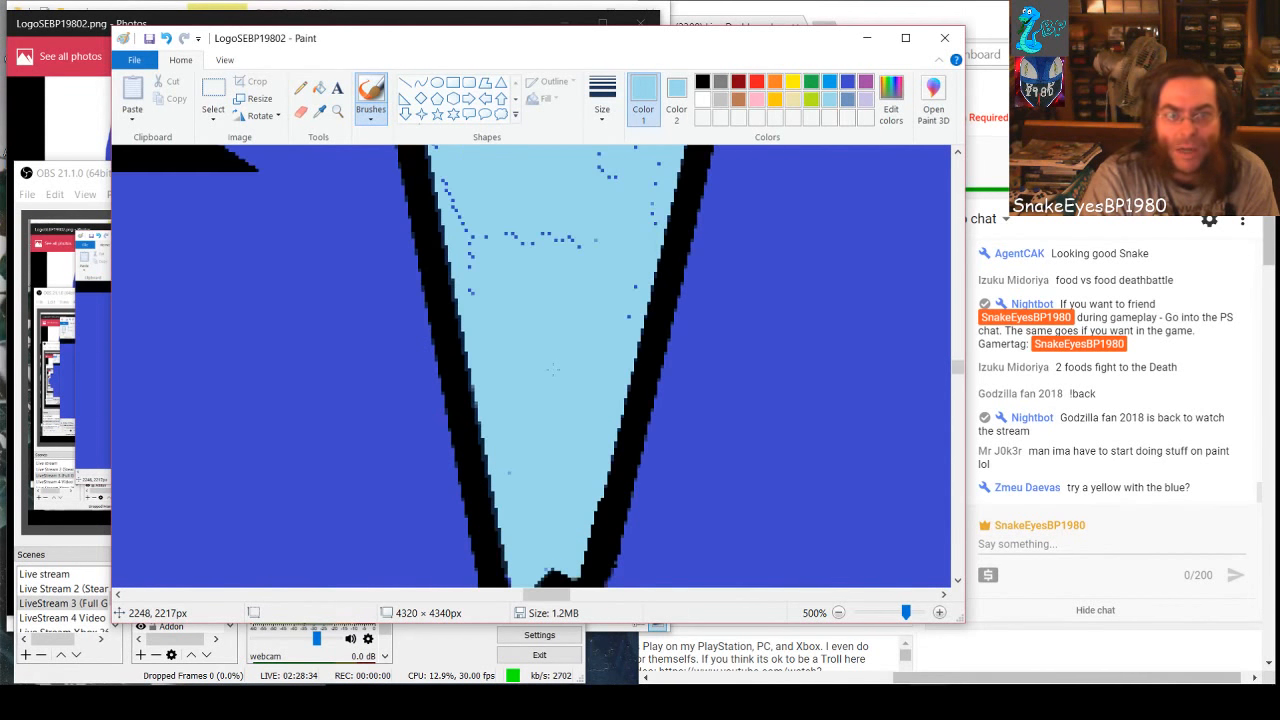
{"action": "left_click", "coordinate": [472, 256]}
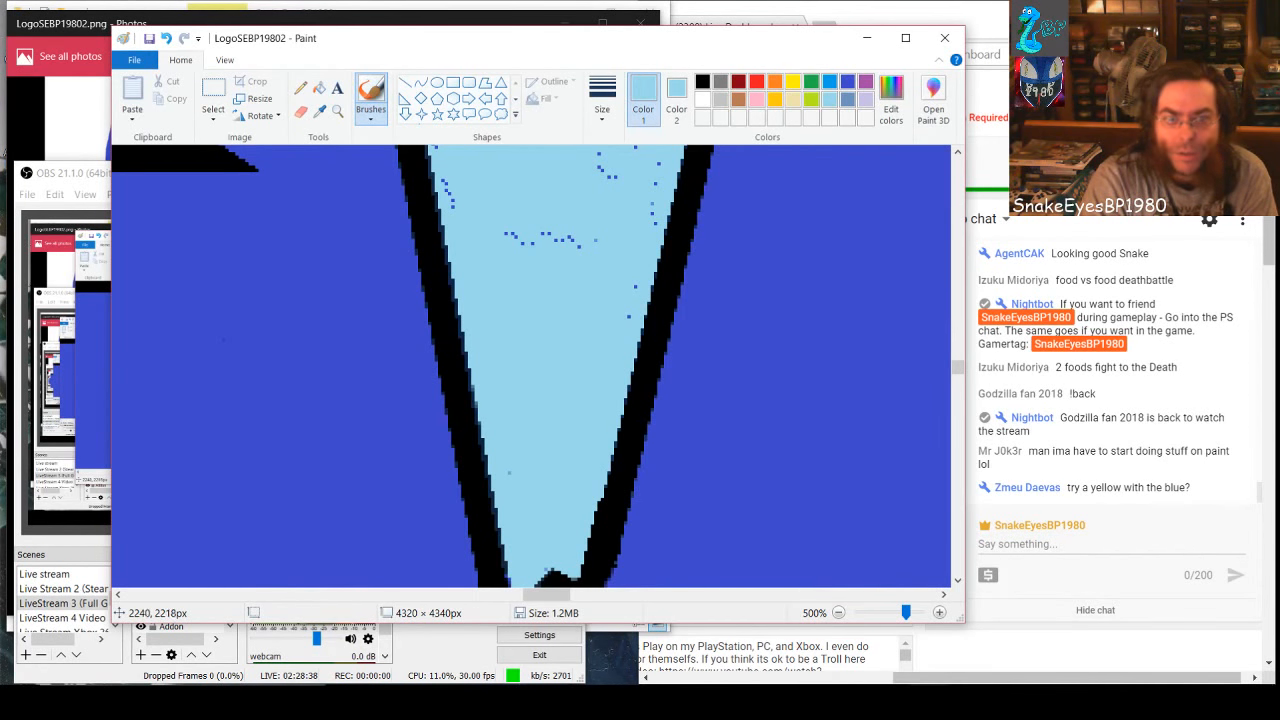
{"action": "left_click_drag", "start_coordinate": [532, 233], "coordinate": [579, 243]}
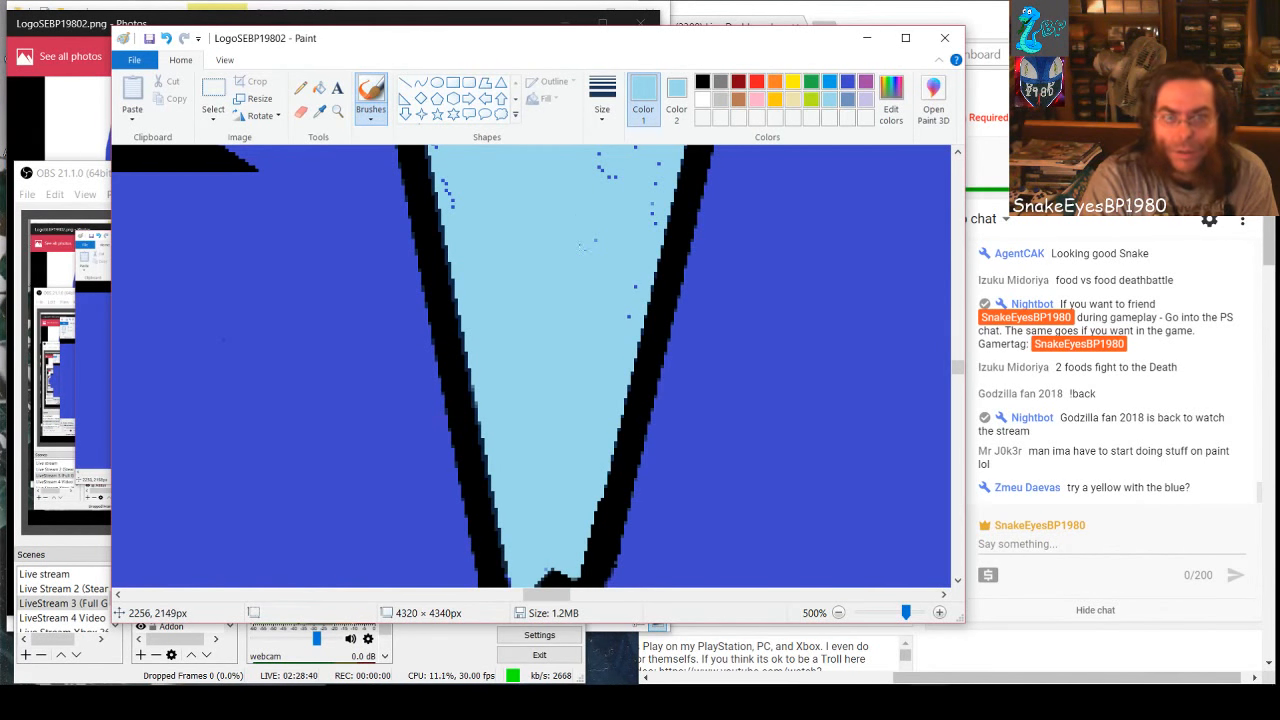
{"action": "left_click_drag", "start_coordinate": [632, 290], "coordinate": [625, 320]}
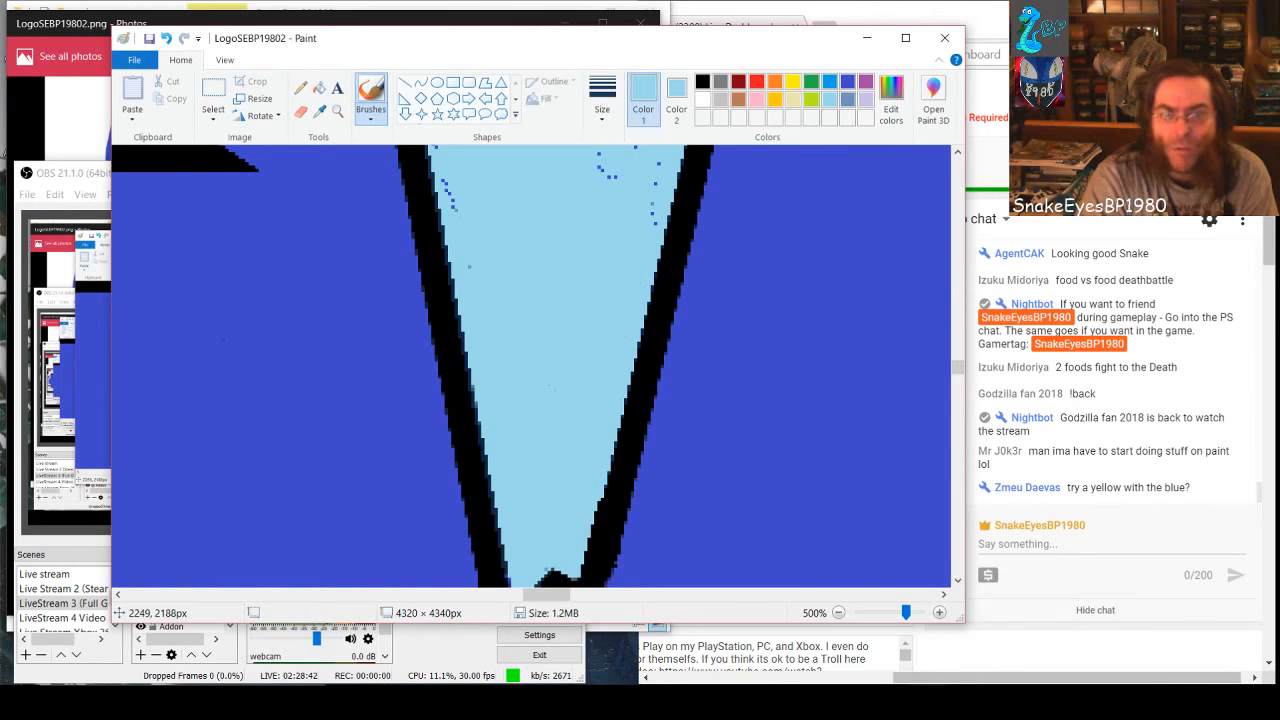
{"action": "left_click_drag", "start_coordinate": [471, 265], "coordinate": [485, 271]}
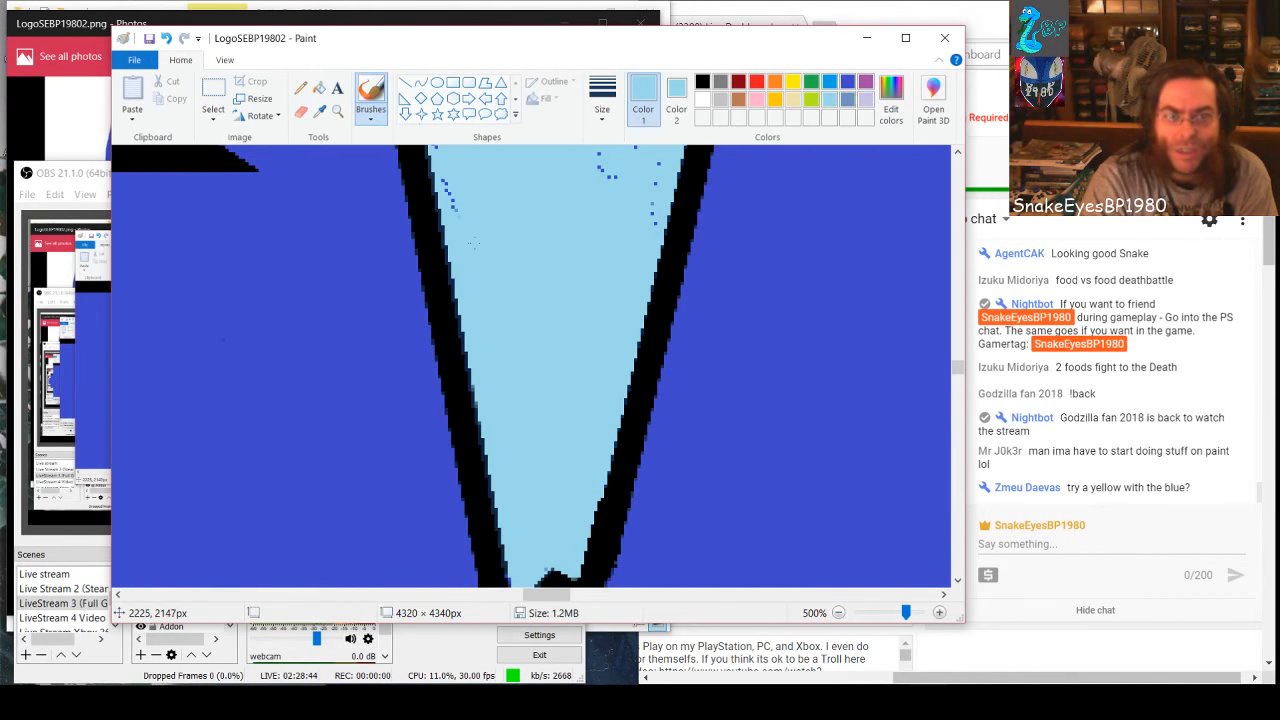
{"action": "left_click_drag", "start_coordinate": [452, 188], "coordinate": [444, 183]}
Switch to Photos to compare LogoSEBP19802 (1).png with LogoSEBP19802.png, and return to the Paint canvas
{"action": "scroll", "coordinate": [556, 295], "scroll_direction": "up", "scroll_amount": 3}
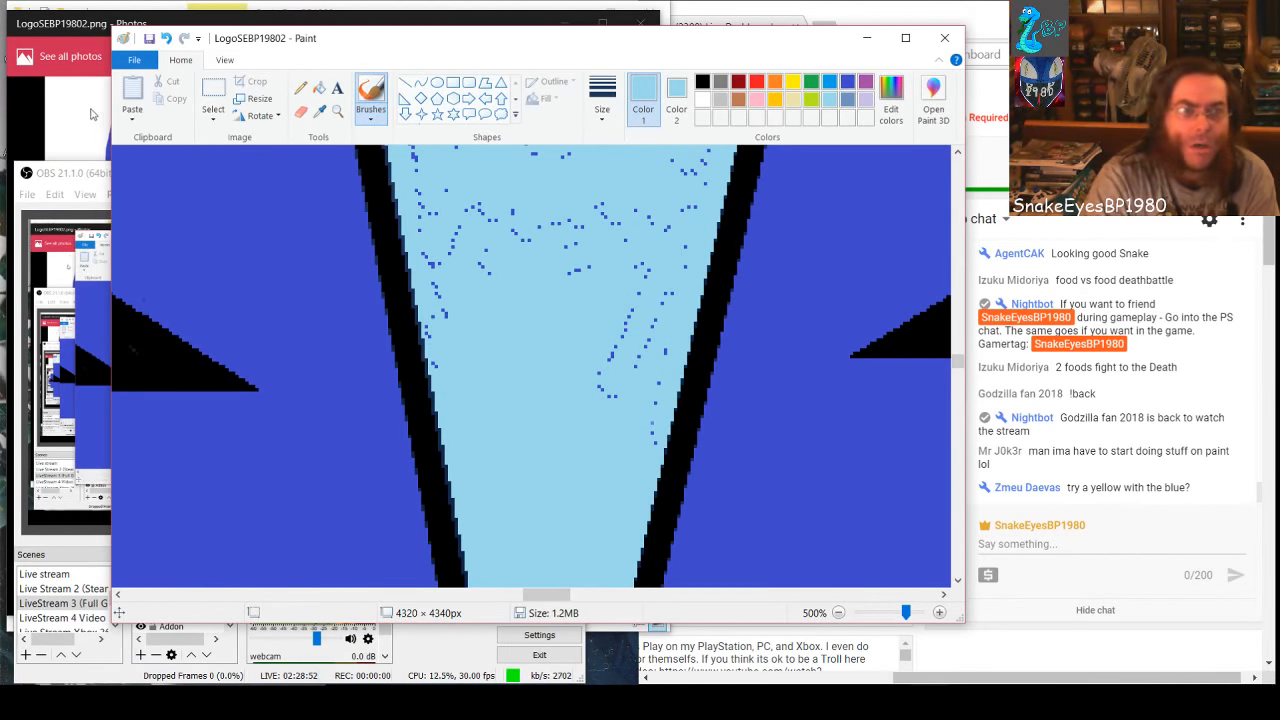
{"action": "left_click", "coordinate": [40, 127]}
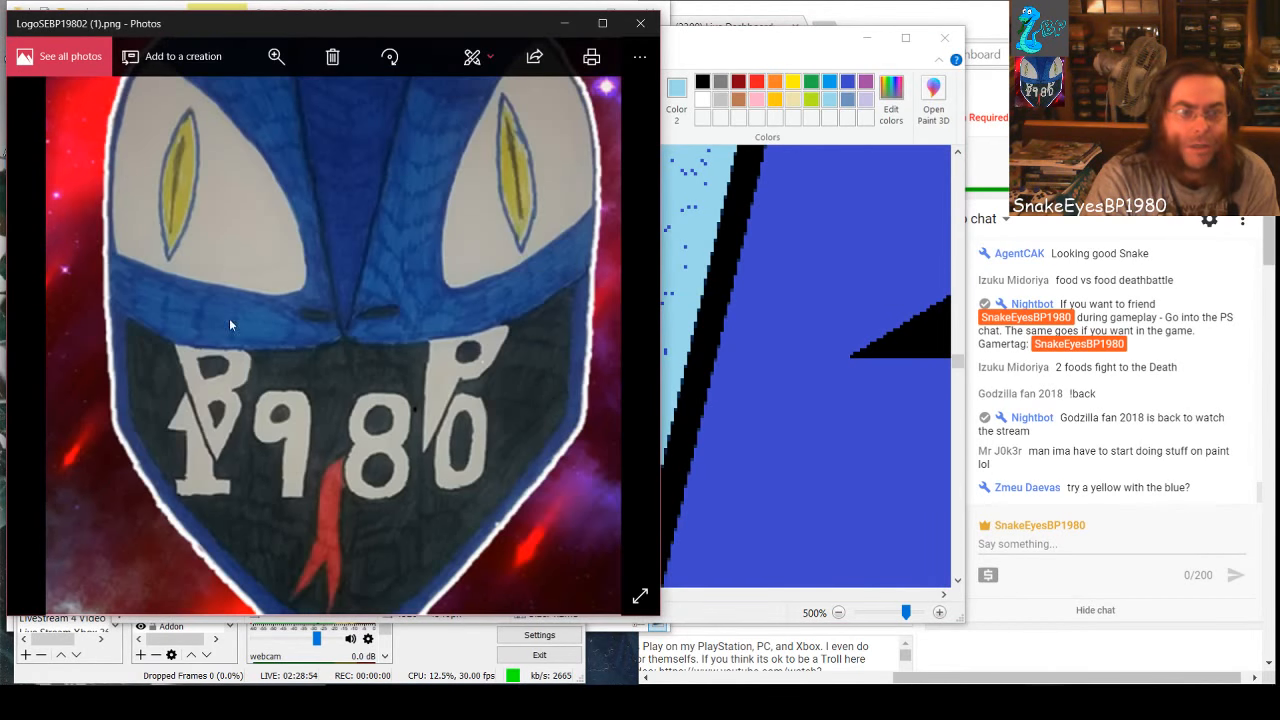
{"action": "scroll", "coordinate": [229, 329], "scroll_direction": "down", "scroll_amount": 1}
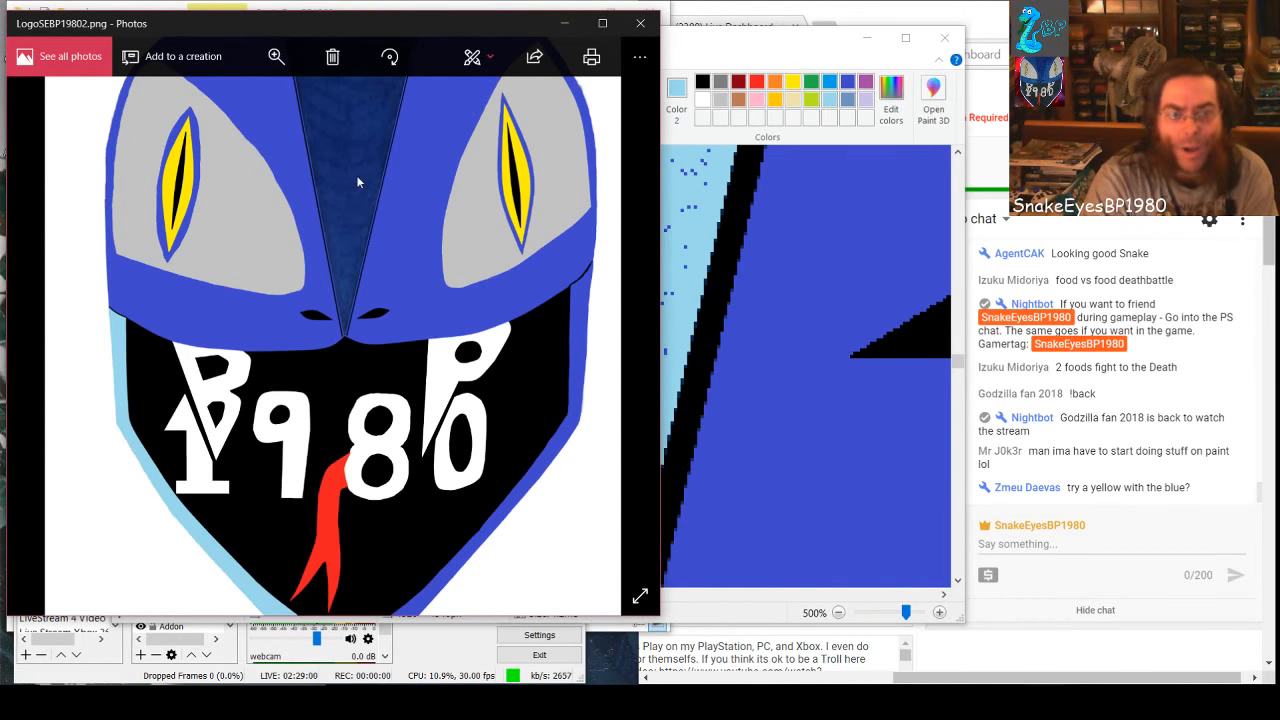
{"action": "left_click", "coordinate": [685, 248]}
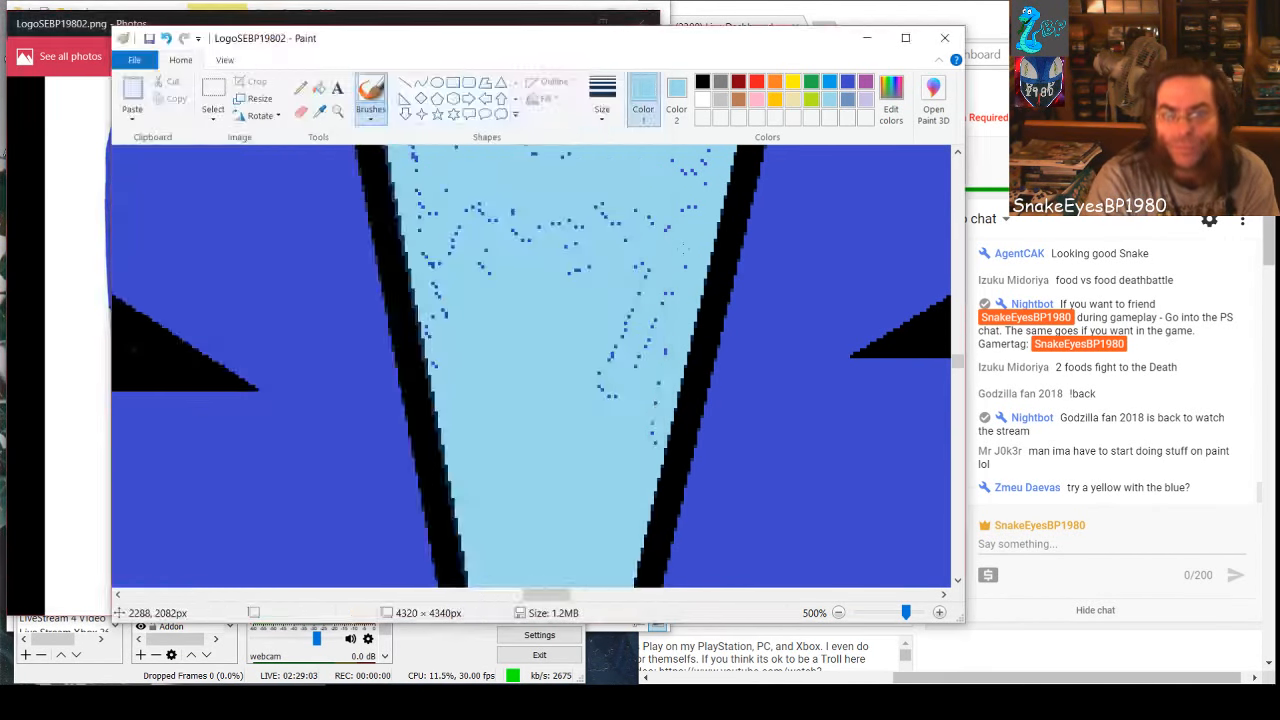
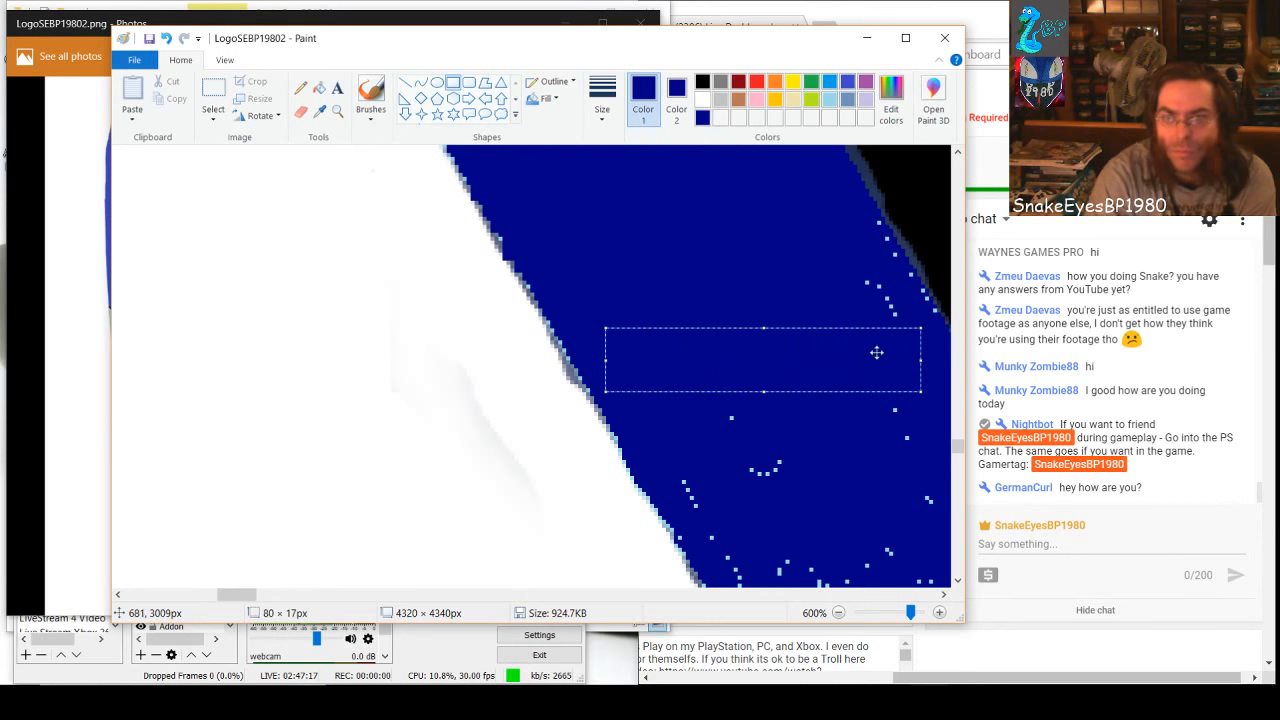
Enlarge the dark-blue rectangle to about 80 × 25 px and cover the upper specks beside the black edge with small rectangles
{"action": "left_click_drag", "start_coordinate": [765, 333], "coordinate": [756, 298]}
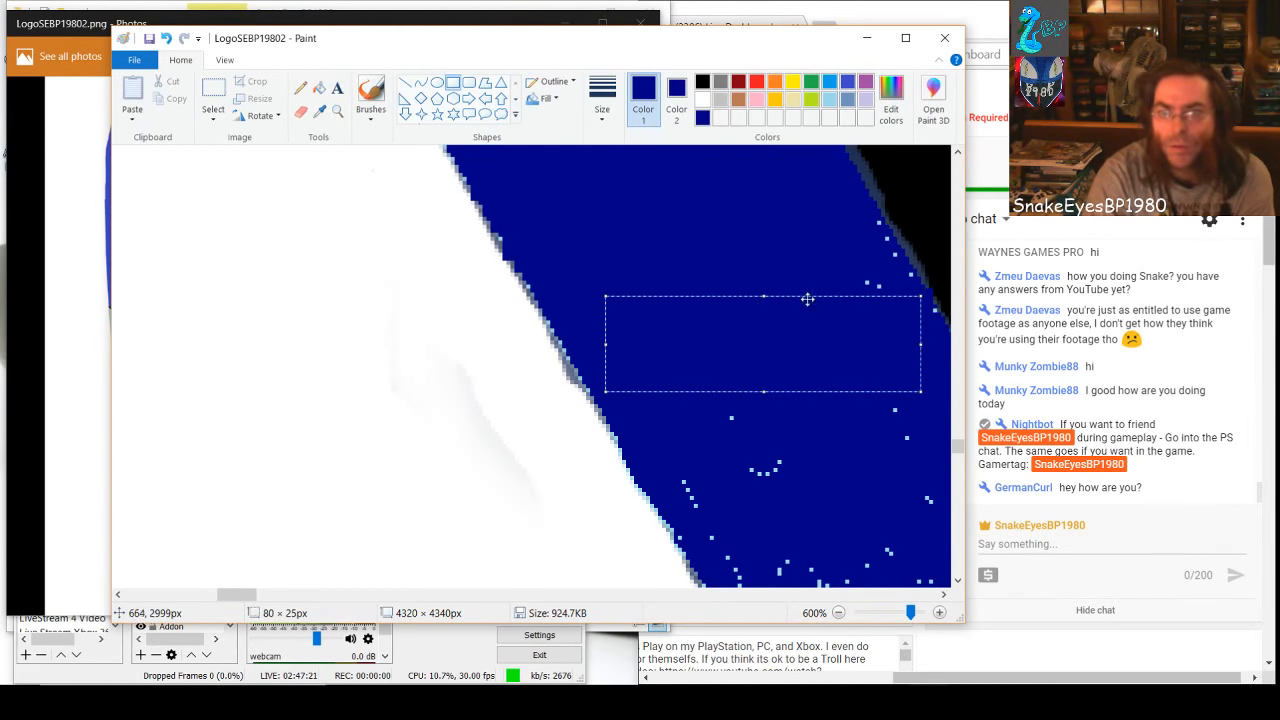
{"action": "left_click", "coordinate": [790, 265]}
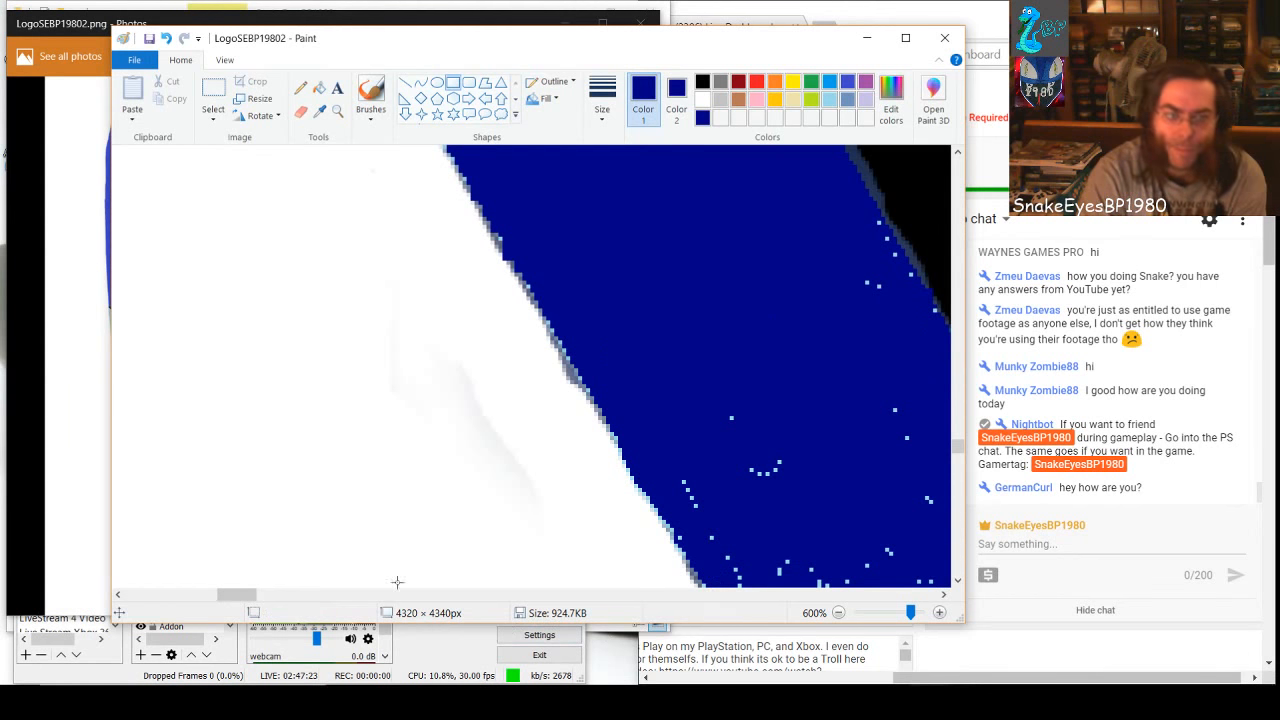
{"action": "mouse_move", "coordinate": [240, 595]}
{"action": "left_mouse_down"}
{"action": "mouse_move", "coordinate": [278, 605]}
{"action": "mouse_move", "coordinate": [258, 599]}
{"action": "left_mouse_up"}
{"action": "mouse_move", "coordinate": [521, 228]}
{"action": "left_mouse_down"}
{"action": "mouse_move", "coordinate": [554, 280]}
{"action": "mouse_move", "coordinate": [569, 265]}
{"action": "left_mouse_up"}
{"action": "left_click", "coordinate": [576, 309]}
{"action": "left_click", "coordinate": [575, 296]}
{"action": "left_click", "coordinate": [578, 275]}
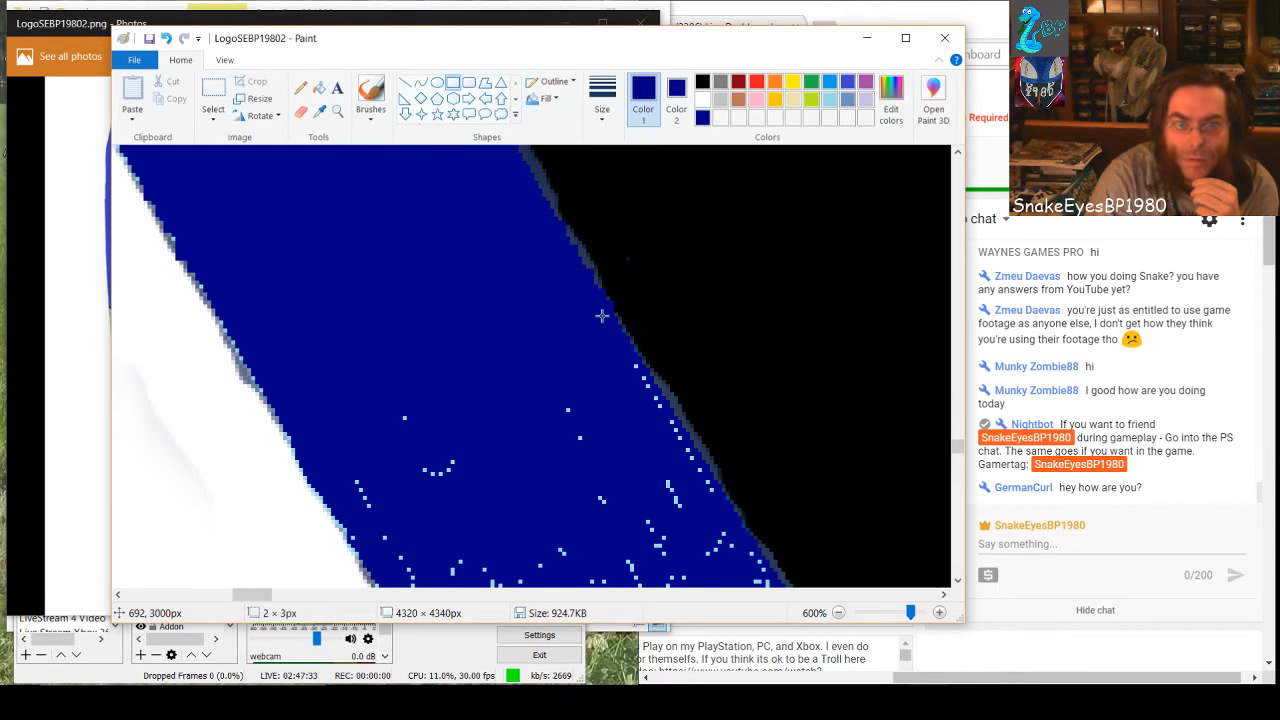
Cover the next specks down along the black edge with dark-blue rectangles
{"action": "left_click_drag", "start_coordinate": [556, 394], "coordinate": [652, 559]}
{"action": "left_click", "coordinate": [566, 364]}
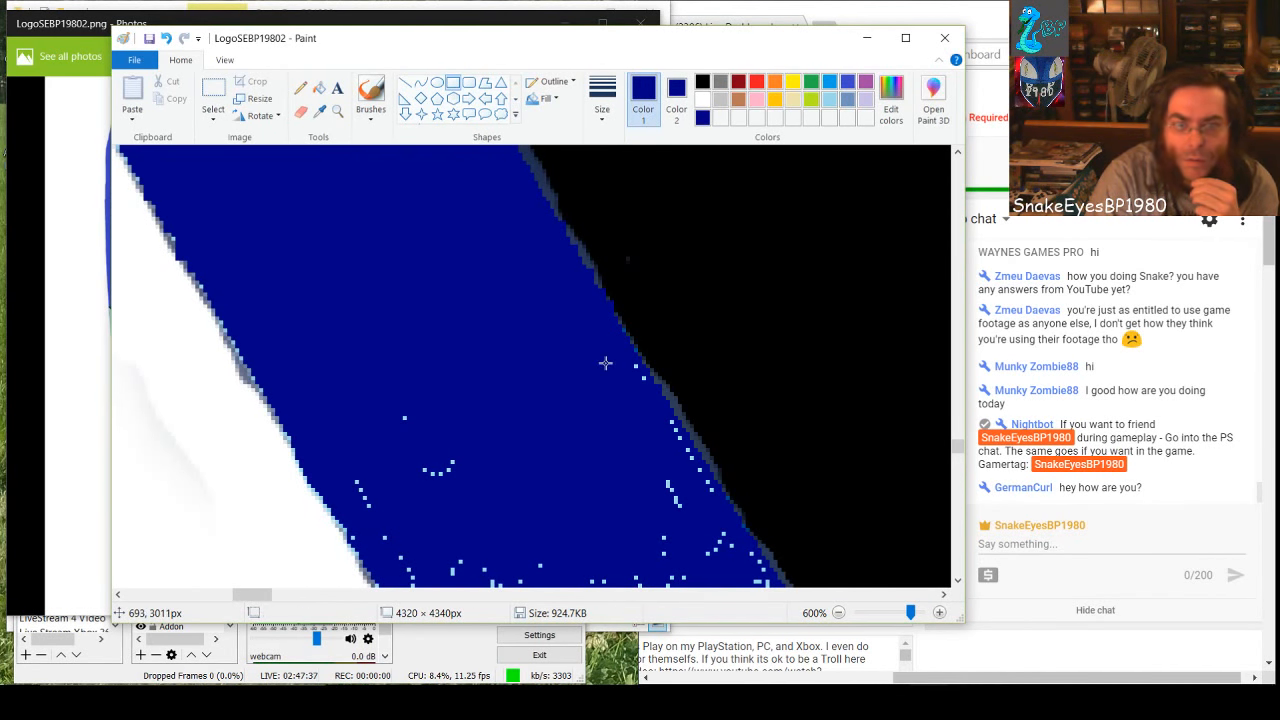
{"action": "left_click_drag", "start_coordinate": [606, 364], "coordinate": [637, 386]}
{"action": "left_click", "coordinate": [660, 428]}
Cover the scattered specks across the middle of the band and near its white edge with dark-blue rectangles
{"action": "left_click_drag", "start_coordinate": [388, 402], "coordinate": [654, 534]}
{"action": "left_click", "coordinate": [370, 407]}
{"action": "left_click_drag", "start_coordinate": [361, 450], "coordinate": [414, 542]}
{"action": "left_click", "coordinate": [483, 433]}
Draw dark-blue rectangles over the dense speck trails in the next section down, from the white side to the middle
{"action": "scroll", "coordinate": [483, 433], "scroll_direction": "down", "scroll_amount": 2}
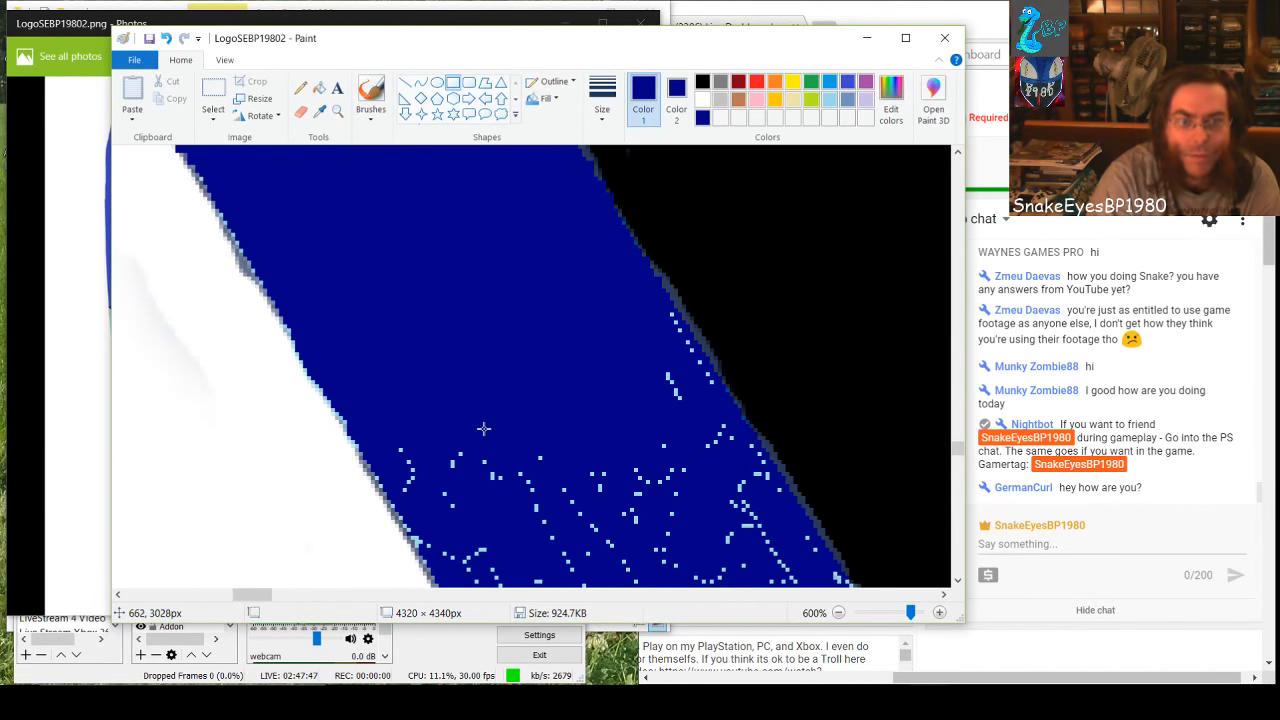
{"action": "left_click_drag", "start_coordinate": [386, 412], "coordinate": [479, 512]}
{"action": "left_click", "coordinate": [465, 415]}
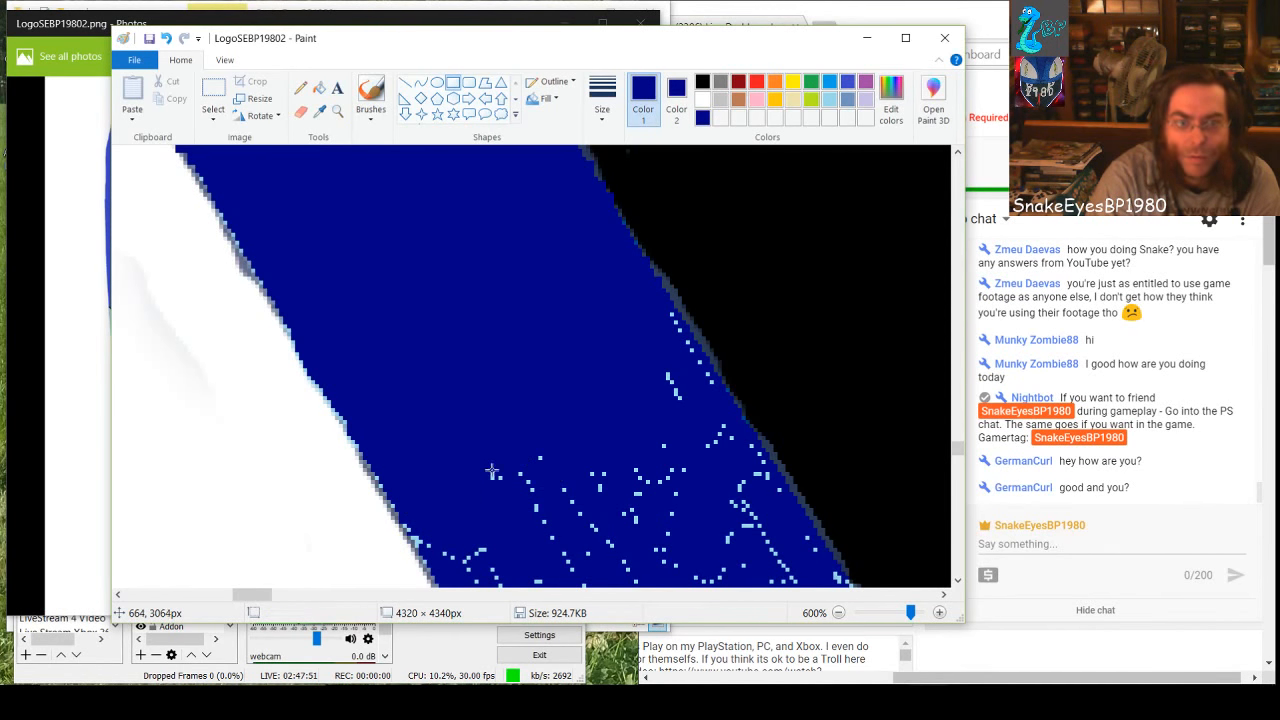
{"action": "left_click_drag", "start_coordinate": [475, 456], "coordinate": [748, 585]}
{"action": "left_click", "coordinate": [490, 418]}
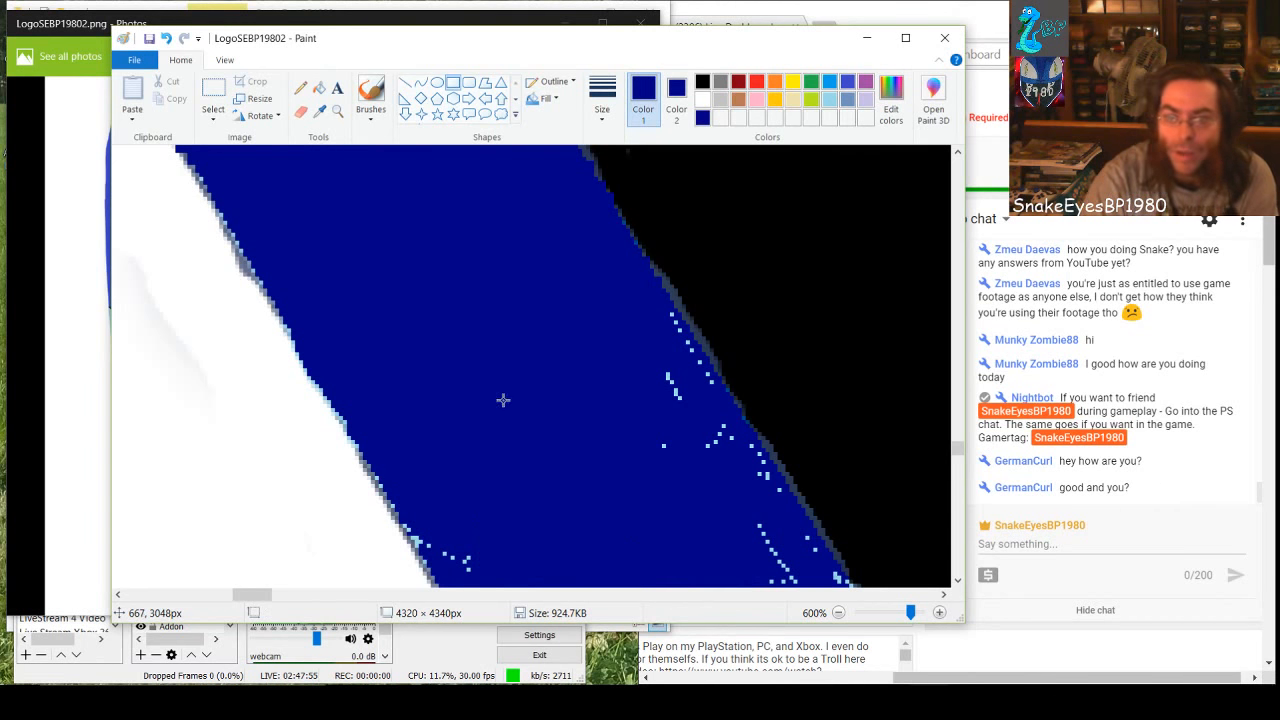
Cover the speck trails along the black edge of this section with dark-blue rectangles, including one about 16 × 15 px
{"action": "left_click_drag", "start_coordinate": [627, 363], "coordinate": [700, 502]}
{"action": "mouse_move", "coordinate": [648, 307]}
{"action": "left_mouse_down"}
{"action": "mouse_move", "coordinate": [708, 388]}
{"action": "mouse_move", "coordinate": [722, 458]}
{"action": "mouse_move", "coordinate": [758, 480]}
{"action": "mouse_move", "coordinate": [741, 503]}
{"action": "mouse_move", "coordinate": [775, 497]}
{"action": "mouse_move", "coordinate": [741, 520]}
{"action": "mouse_move", "coordinate": [800, 573]}
{"action": "left_mouse_up"}
{"action": "left_click", "coordinate": [680, 383]}
{"action": "left_click", "coordinate": [692, 441]}
{"action": "left_click", "coordinate": [708, 448]}
{"action": "left_click", "coordinate": [706, 448]}
{"action": "left_click", "coordinate": [736, 546]}
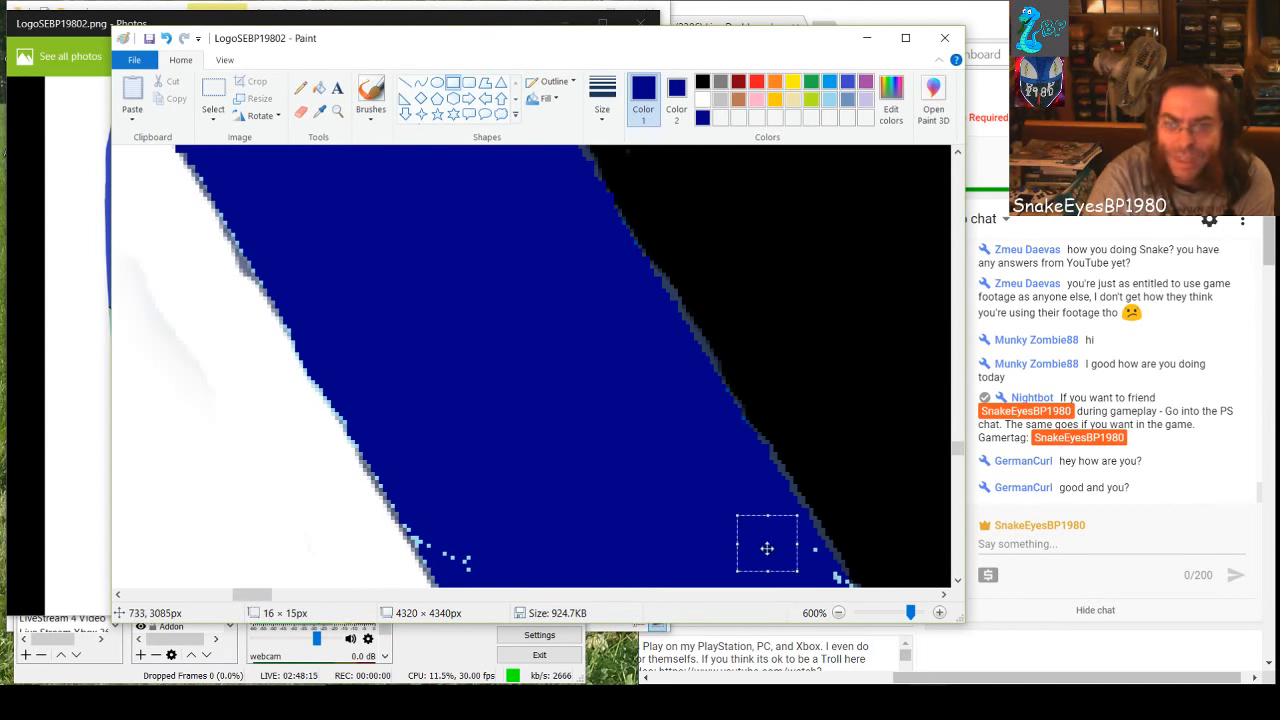
{"action": "left_click", "coordinate": [821, 573]}
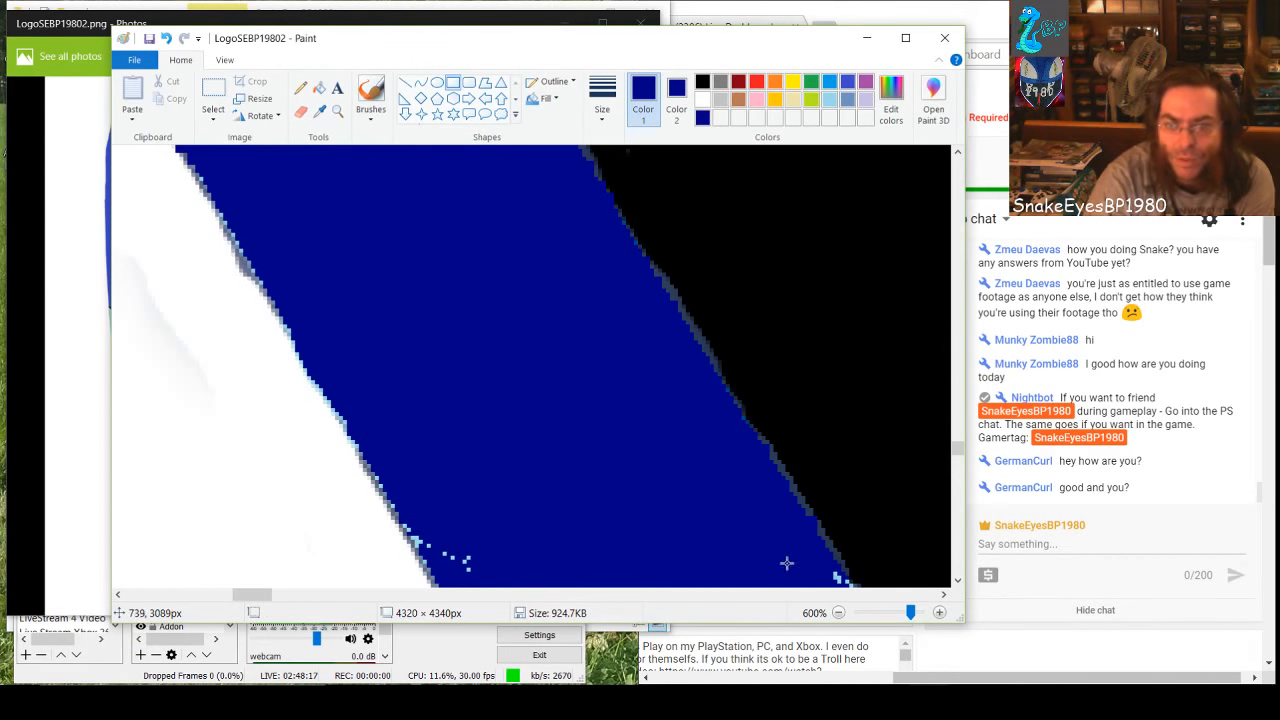
Cover the remaining specks beside the lower white edge with a dark-blue rectangle about 15 × 14 px and smaller ones
{"action": "left_click_drag", "start_coordinate": [442, 521], "coordinate": [500, 572]}
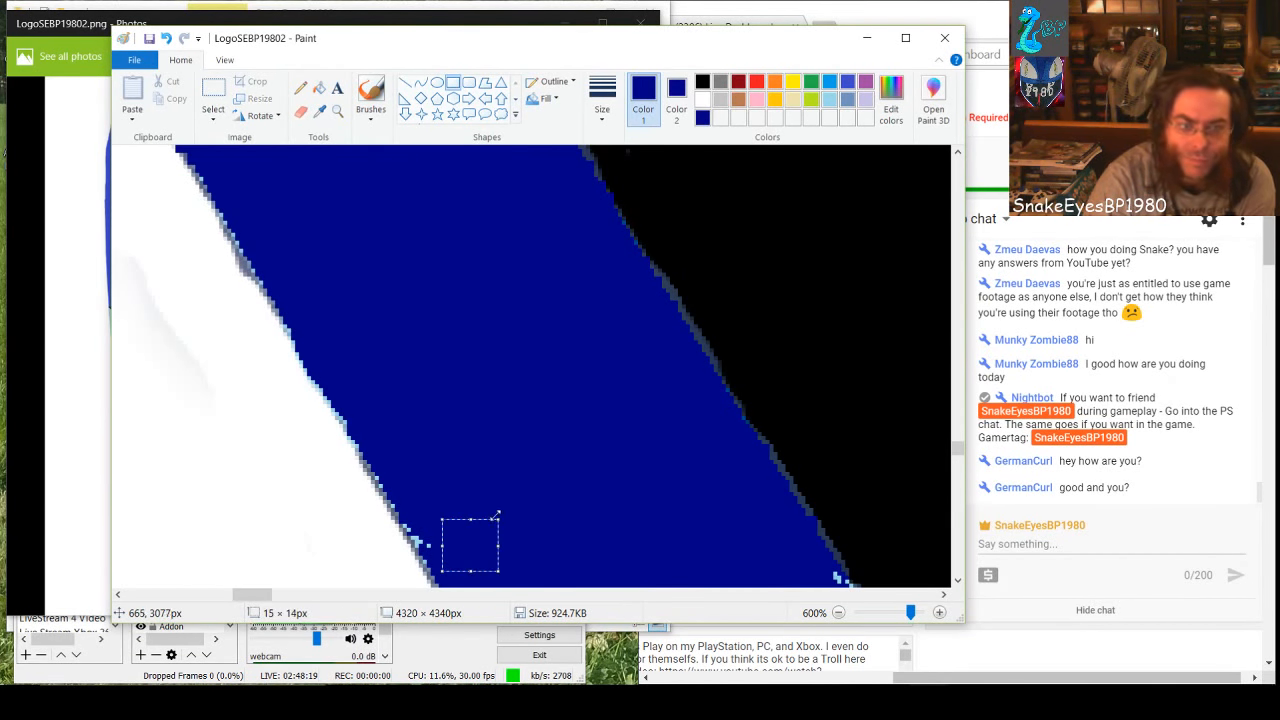
{"action": "left_click", "coordinate": [433, 468]}
{"action": "mouse_move", "coordinate": [417, 513]}
{"action": "left_mouse_down"}
{"action": "mouse_move", "coordinate": [427, 531]}
{"action": "mouse_move", "coordinate": [458, 537]}
{"action": "mouse_move", "coordinate": [418, 511]}
{"action": "mouse_move", "coordinate": [423, 523]}
{"action": "mouse_move", "coordinate": [435, 511]}
{"action": "left_mouse_up"}
{"action": "left_click", "coordinate": [449, 486]}
{"action": "left_click", "coordinate": [410, 478]}
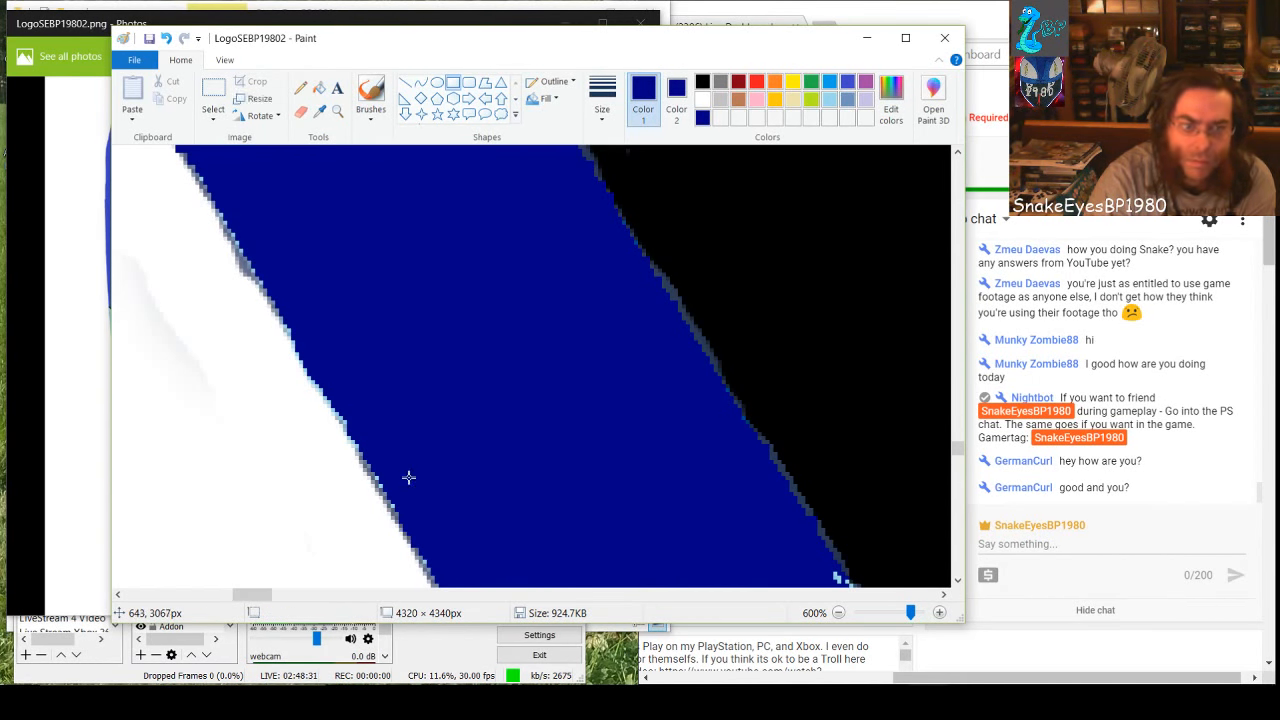
Draw a dark-blue rectangle about 88 × 11 px over the top row of specks in the next section and extend it slightly upward
{"action": "scroll", "coordinate": [540, 500], "scroll_direction": "down", "scroll_amount": 3}
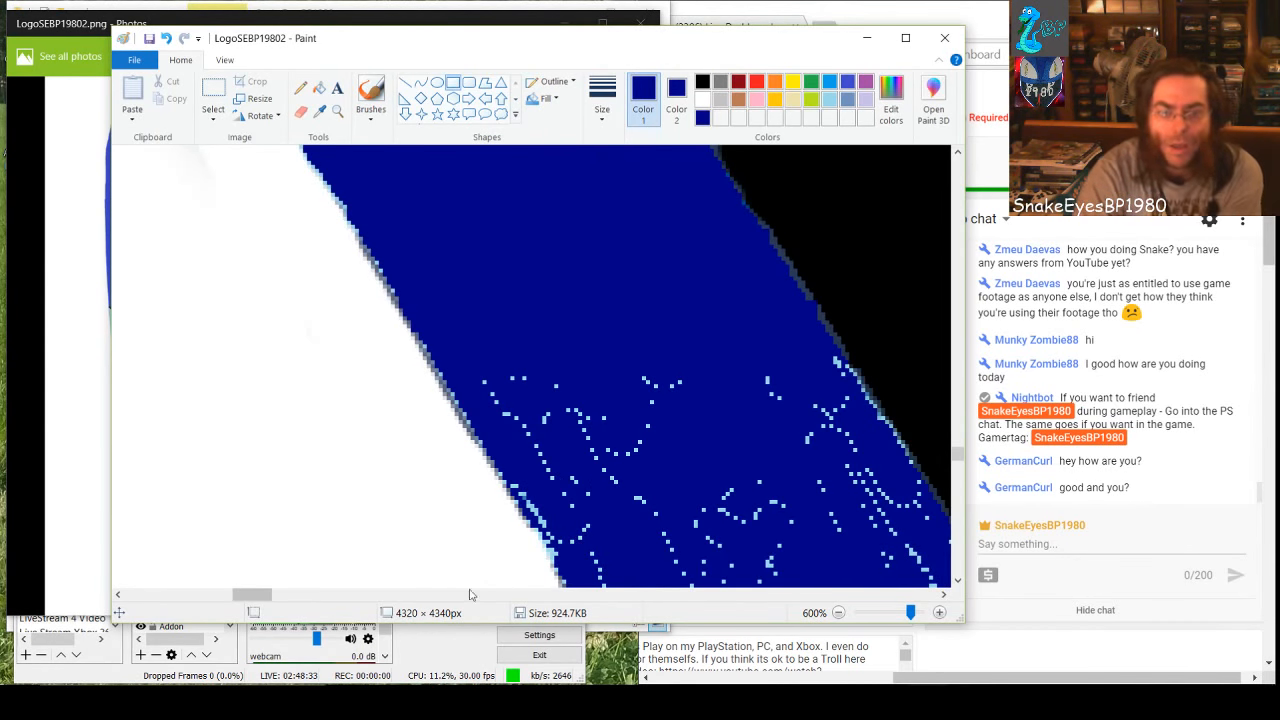
{"action": "left_click_drag", "start_coordinate": [239, 596], "coordinate": [252, 601]}
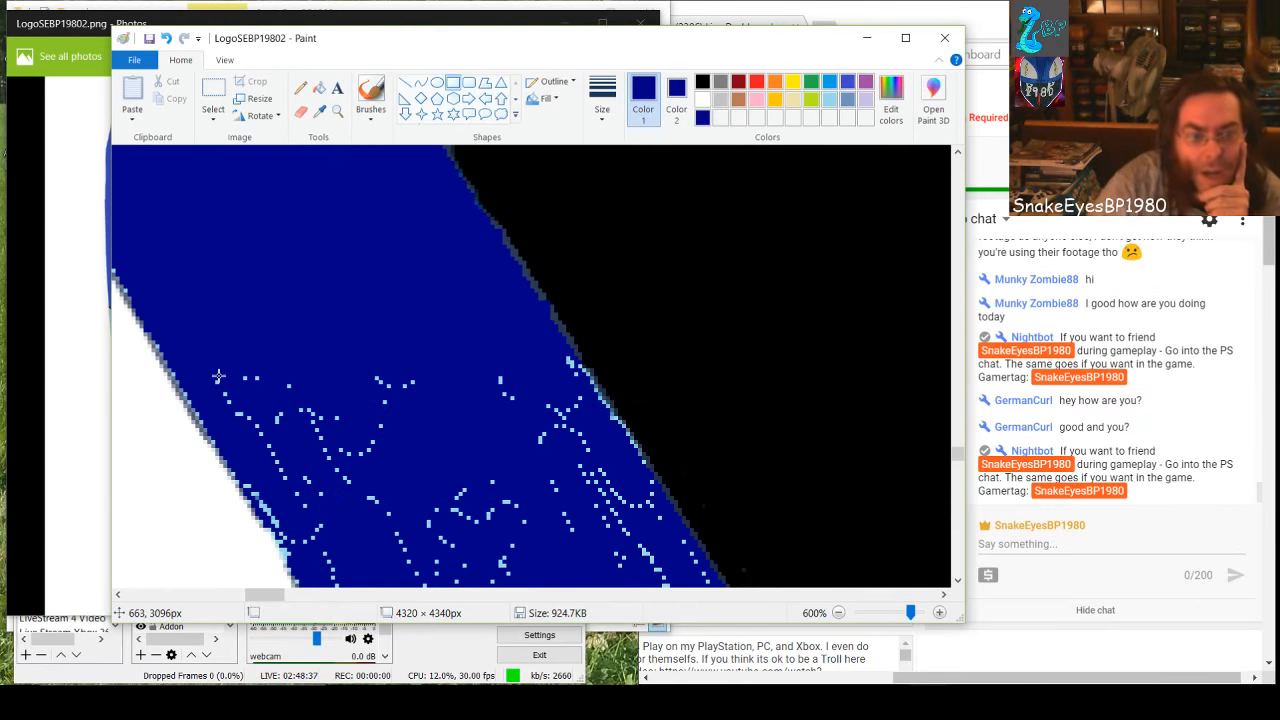
{"action": "left_click_drag", "start_coordinate": [217, 379], "coordinate": [567, 416]}
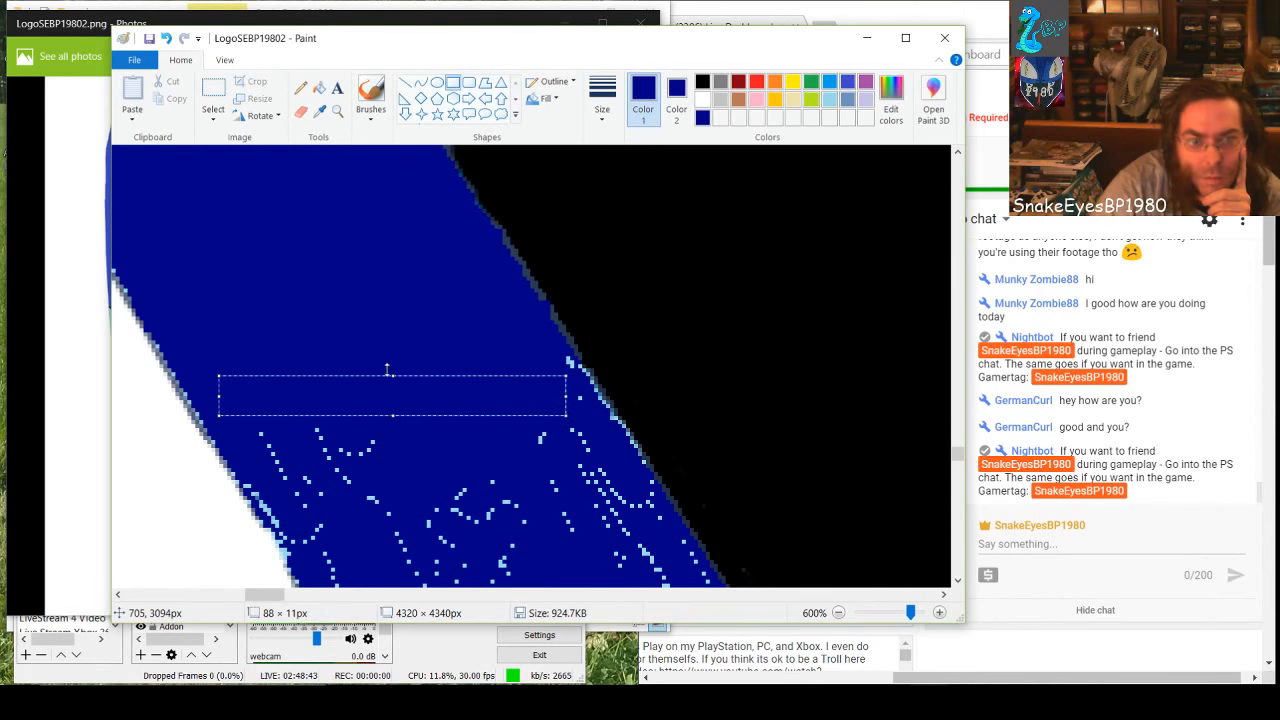
{"action": "left_click_drag", "start_coordinate": [396, 373], "coordinate": [397, 367]}
{"action": "left_click", "coordinate": [531, 488]}
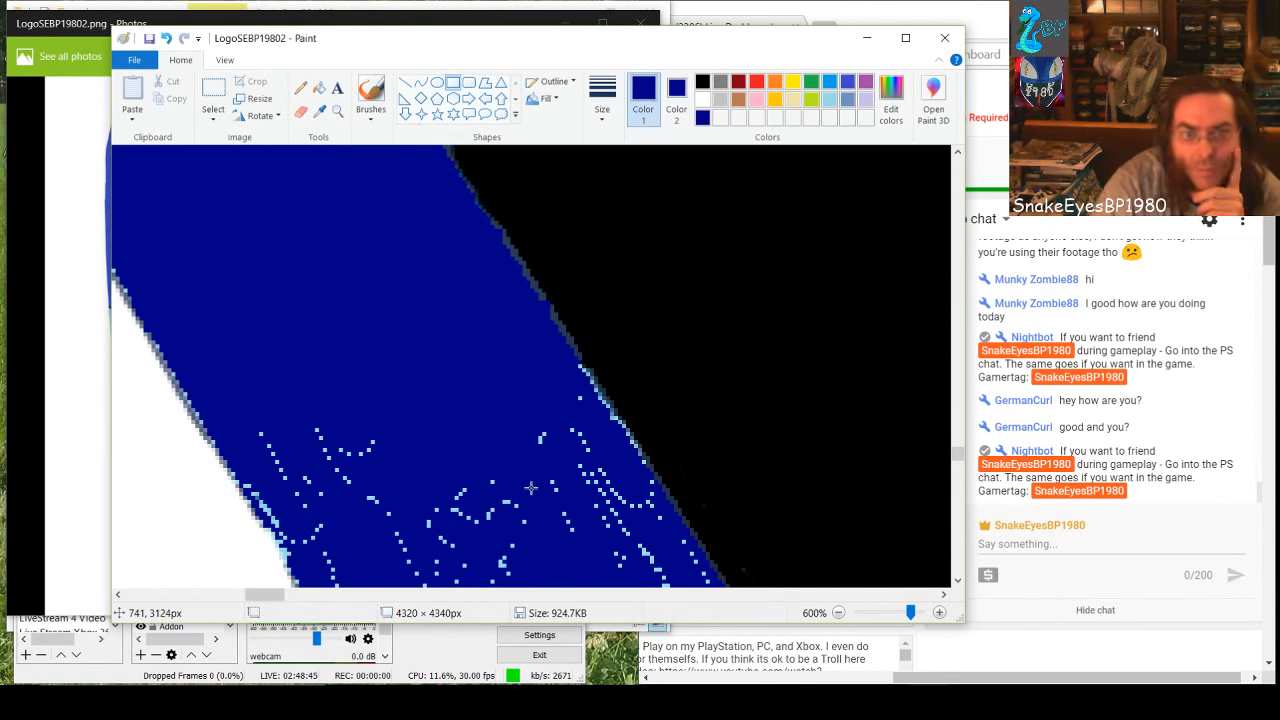
Cover the speck trails below that row, from the middle of the band to its white side, with dark-blue rectangles
{"action": "left_click_drag", "start_coordinate": [531, 391], "coordinate": [584, 566]}
{"action": "left_click_drag", "start_coordinate": [276, 422], "coordinate": [518, 519]}
{"action": "left_click", "coordinate": [241, 426]}
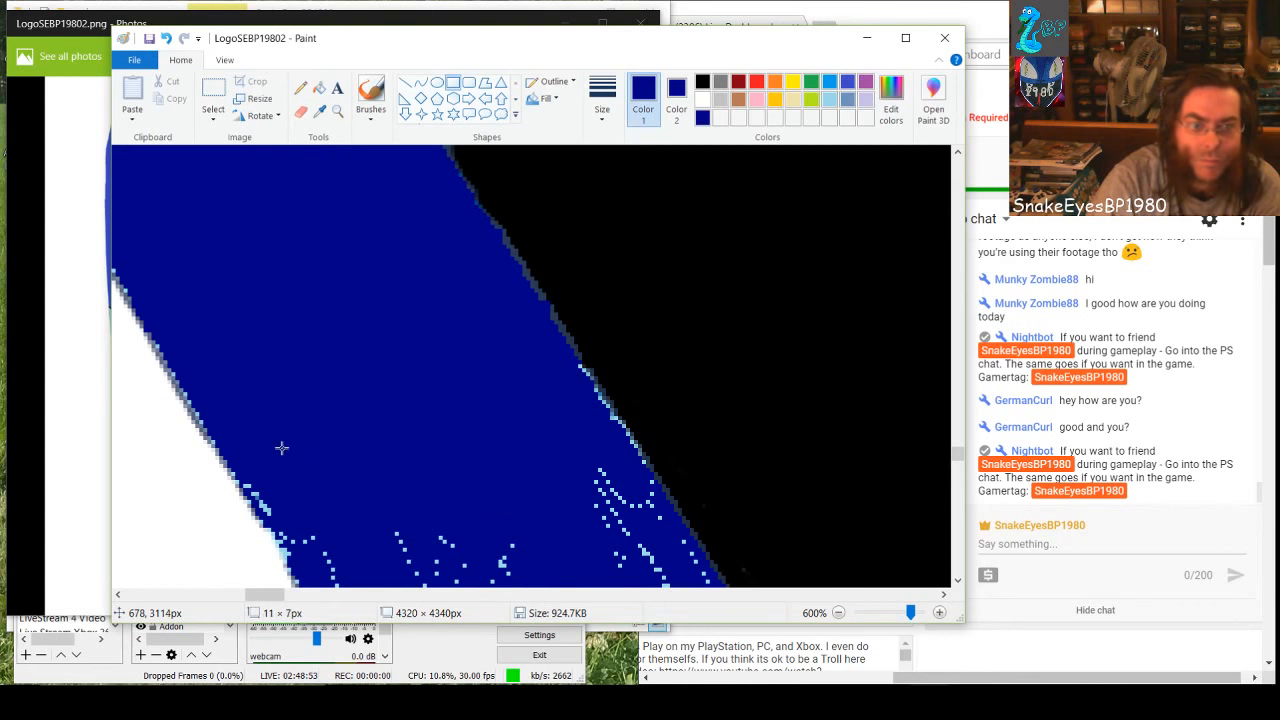
Switch to the Fill tool and fill the stray light pixels along the band's white edge with dark blue
{"action": "left_click", "coordinate": [318, 89]}
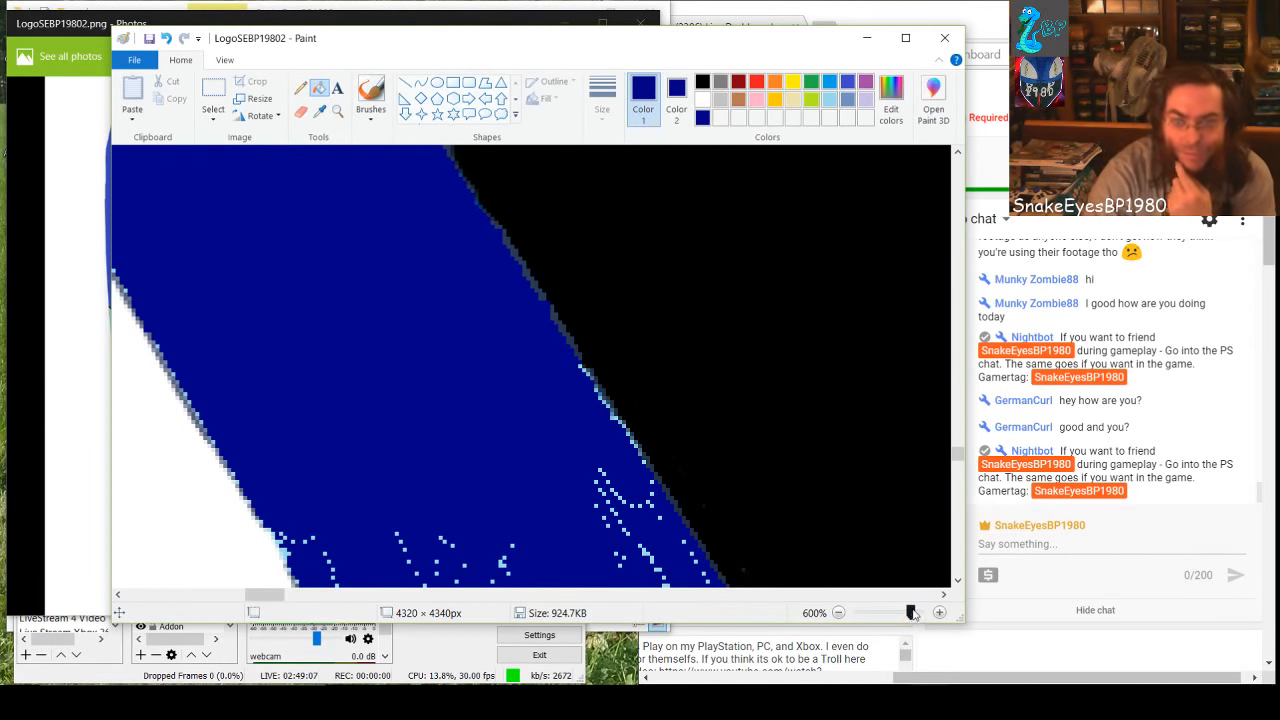
{"action": "scroll", "coordinate": [784, 475], "scroll_direction": "up", "scroll_amount": 2}
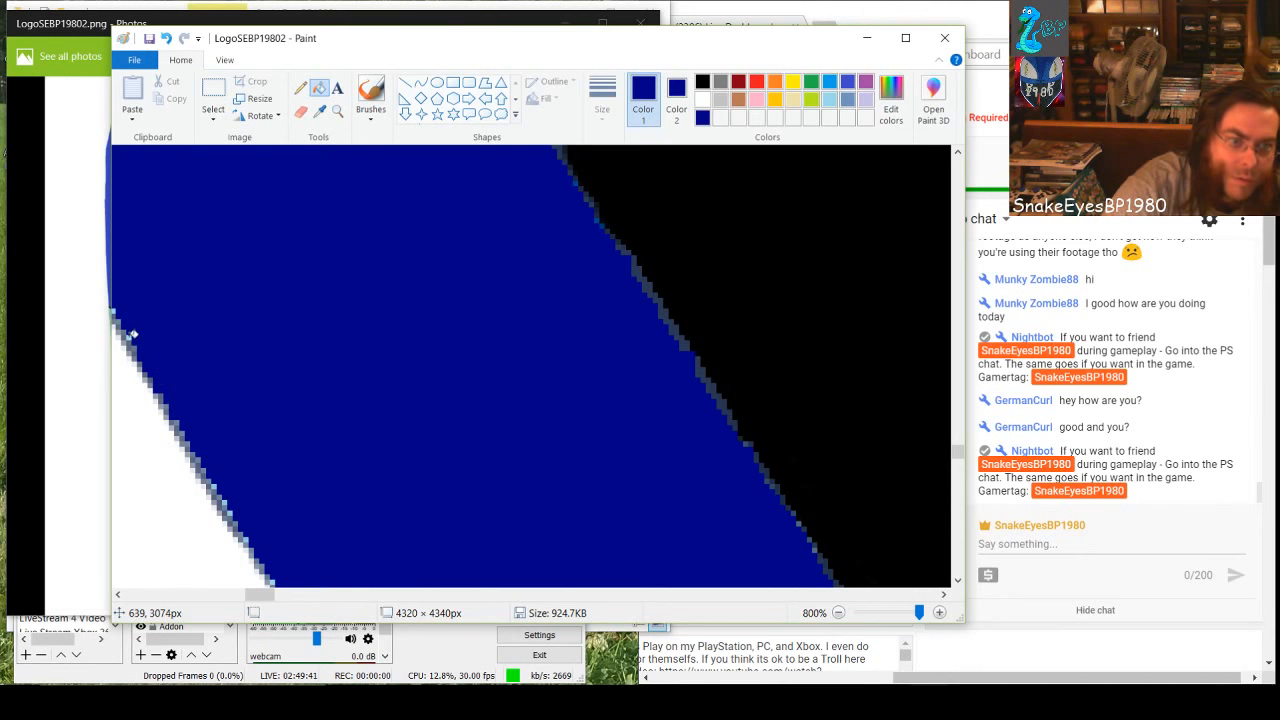
{"action": "scroll", "coordinate": [200, 345], "scroll_direction": "down", "scroll_amount": 2}
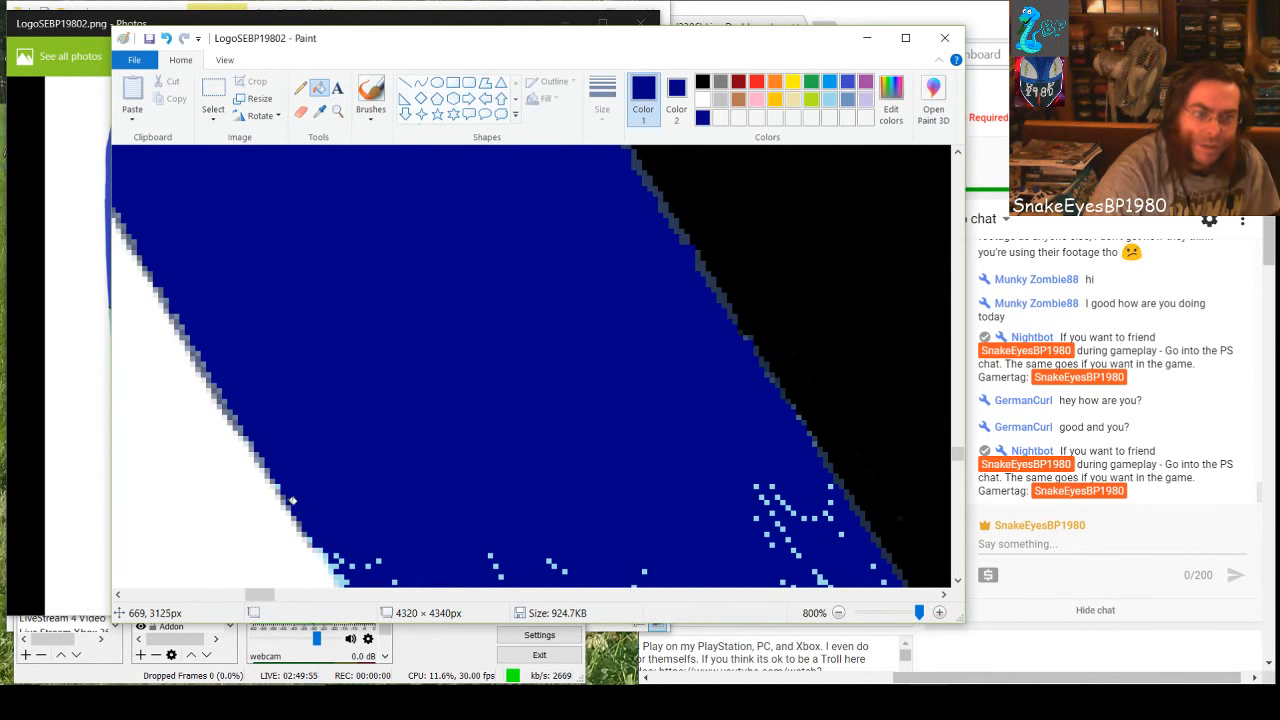
{"action": "left_click", "coordinate": [281, 487]}
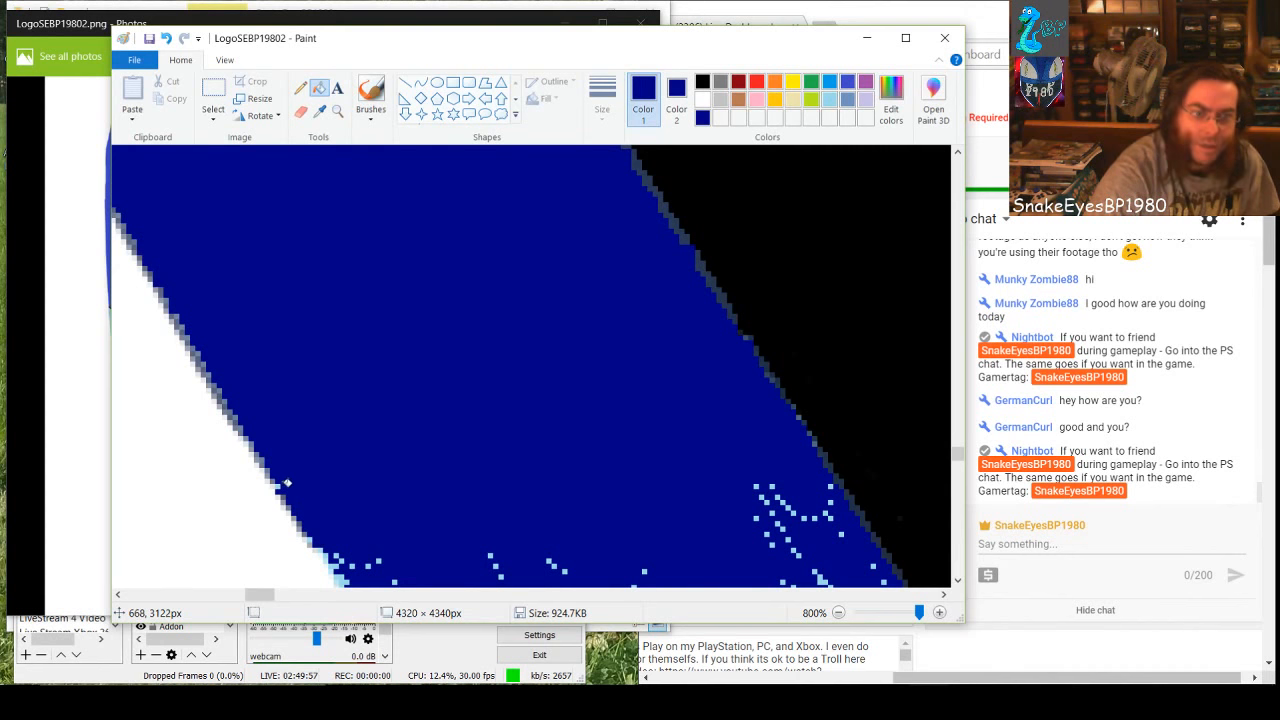
{"action": "scroll", "coordinate": [340, 485], "scroll_direction": "down", "scroll_amount": 3}
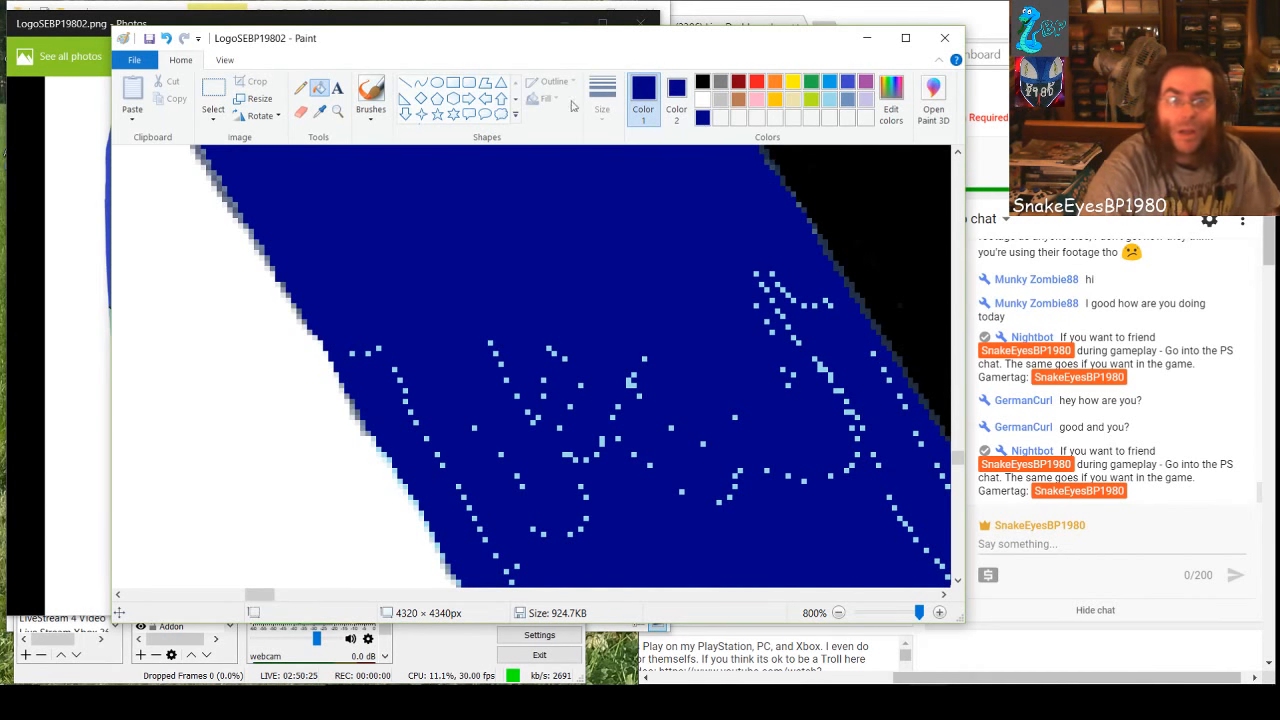
Switch back to the Rectangle shape and cover the central specks with a 63 × 38 px dark-blue rectangle, plus those near the white edge
{"action": "left_click", "coordinate": [452, 83]}
{"action": "mouse_move", "coordinate": [437, 300]}
{"action": "left_mouse_down"}
{"action": "mouse_move", "coordinate": [710, 468]}
{"action": "mouse_move", "coordinate": [750, 474]}
{"action": "left_mouse_up"}
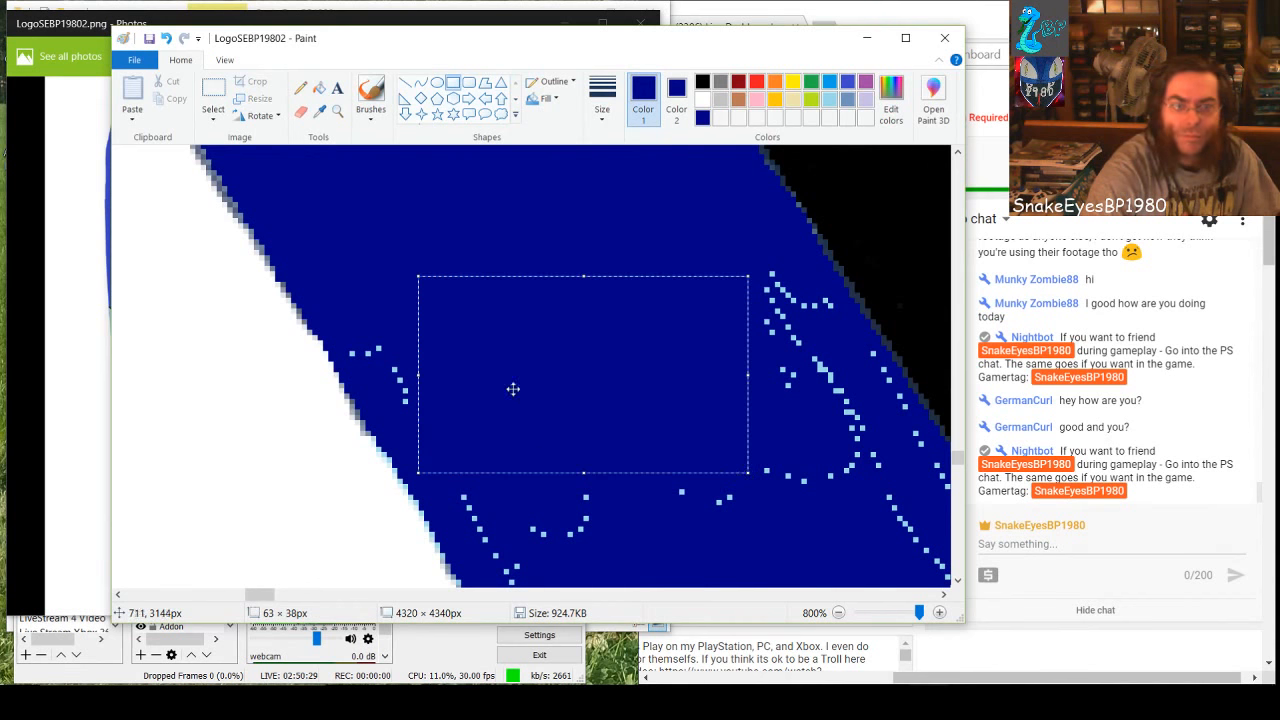
{"action": "mouse_move", "coordinate": [350, 331]}
{"action": "left_mouse_down"}
{"action": "mouse_move", "coordinate": [386, 345]}
{"action": "mouse_move", "coordinate": [428, 399]}
{"action": "left_mouse_up"}
{"action": "left_click", "coordinate": [457, 377]}
{"action": "left_click", "coordinate": [549, 412]}
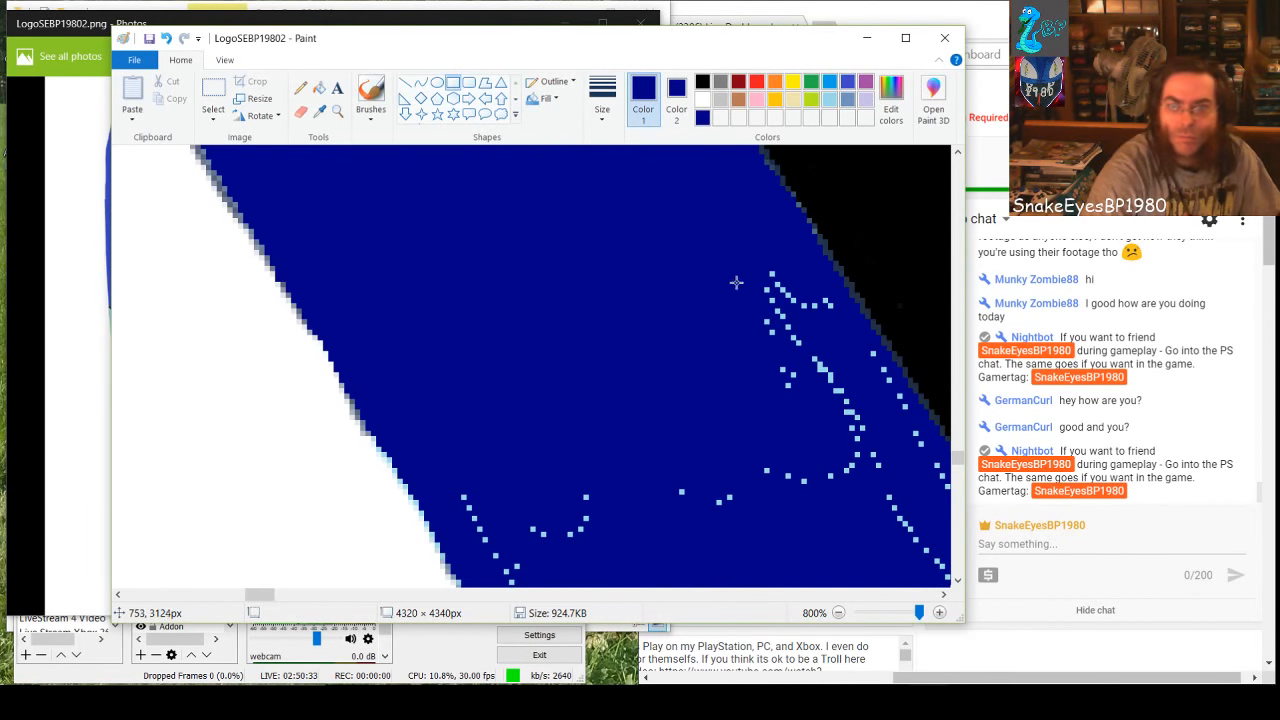
Cover the specks toward the black side, then those below with a dark-blue rectangle widened to 79 px and extended downward
{"action": "left_click_drag", "start_coordinate": [738, 282], "coordinate": [857, 416]}
{"action": "left_click_drag", "start_coordinate": [884, 474], "coordinate": [882, 477]}
{"action": "left_click_drag", "start_coordinate": [843, 433], "coordinate": [534, 435]}
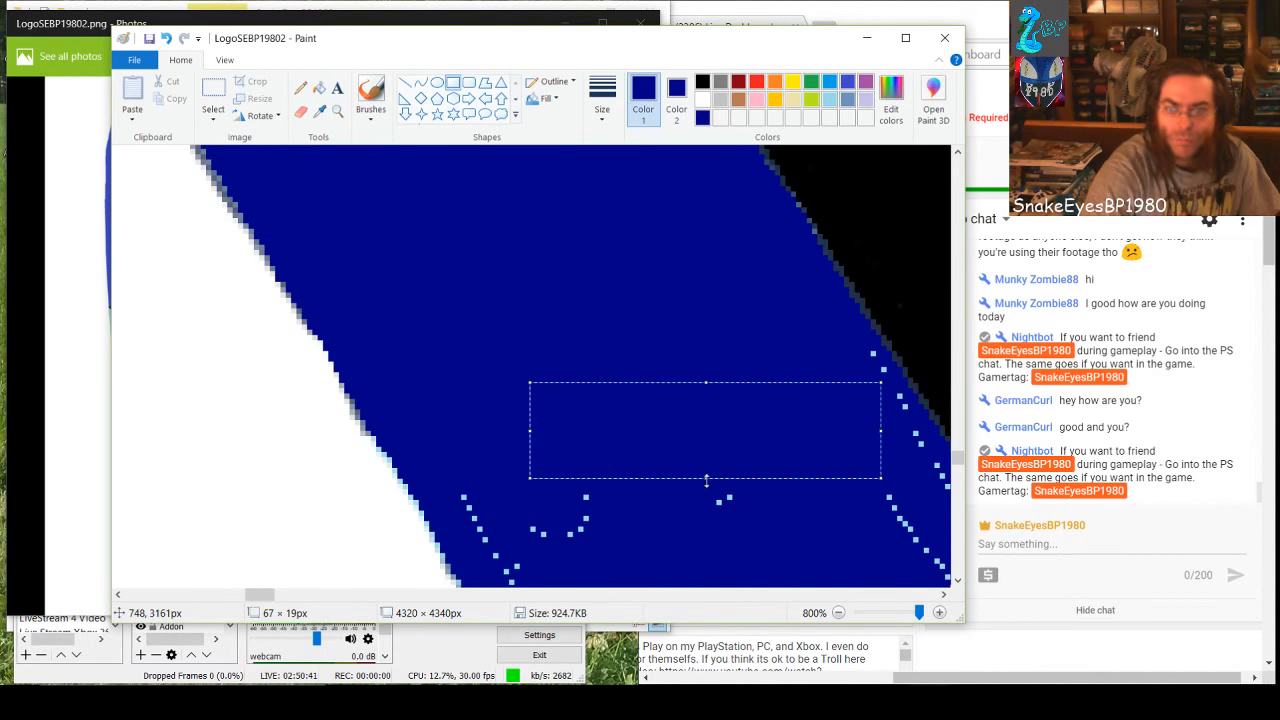
{"action": "left_click_drag", "start_coordinate": [706, 481], "coordinate": [680, 546]}
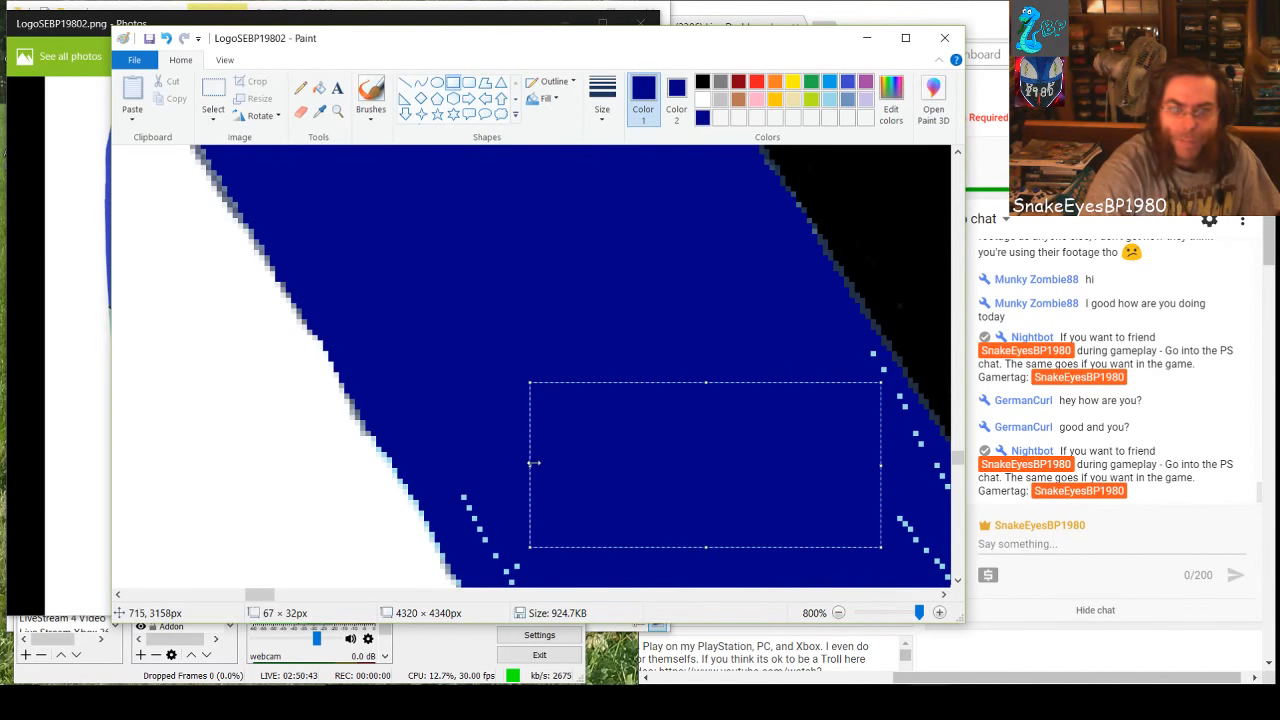
{"action": "left_click_drag", "start_coordinate": [534, 463], "coordinate": [466, 465]}
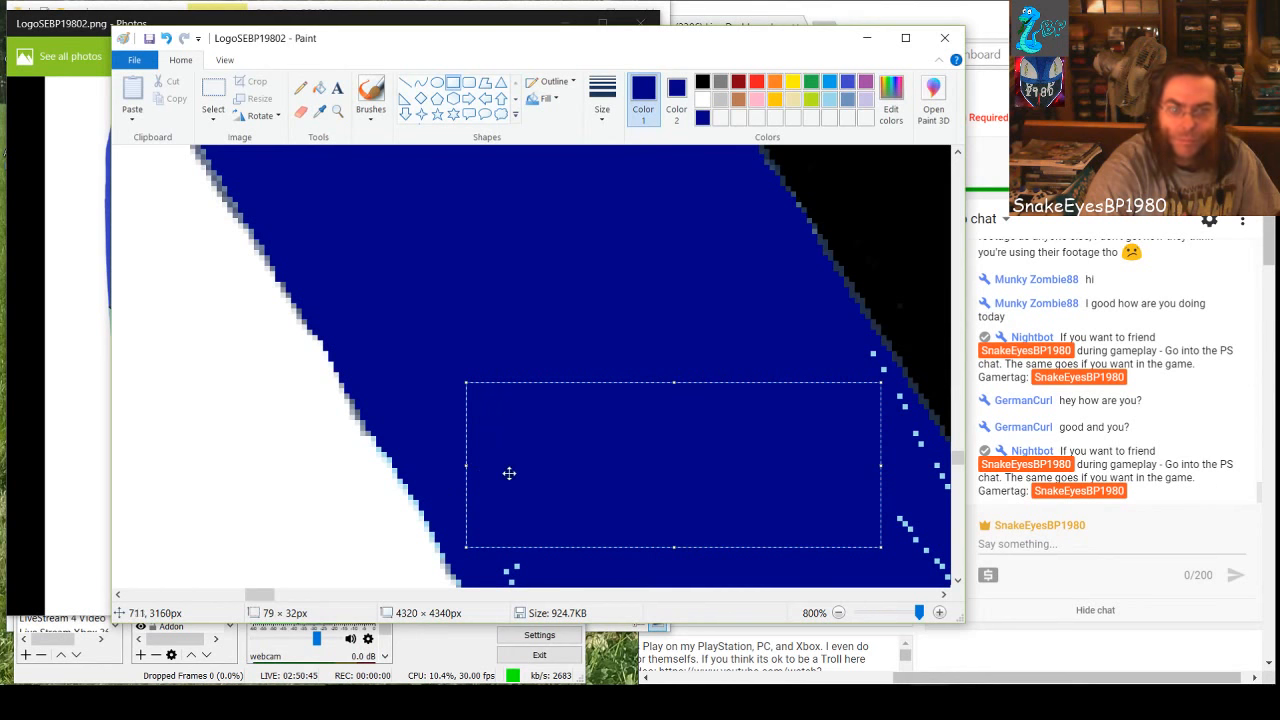
{"action": "left_click_drag", "start_coordinate": [672, 547], "coordinate": [671, 569]}
{"action": "left_click", "coordinate": [667, 341]}
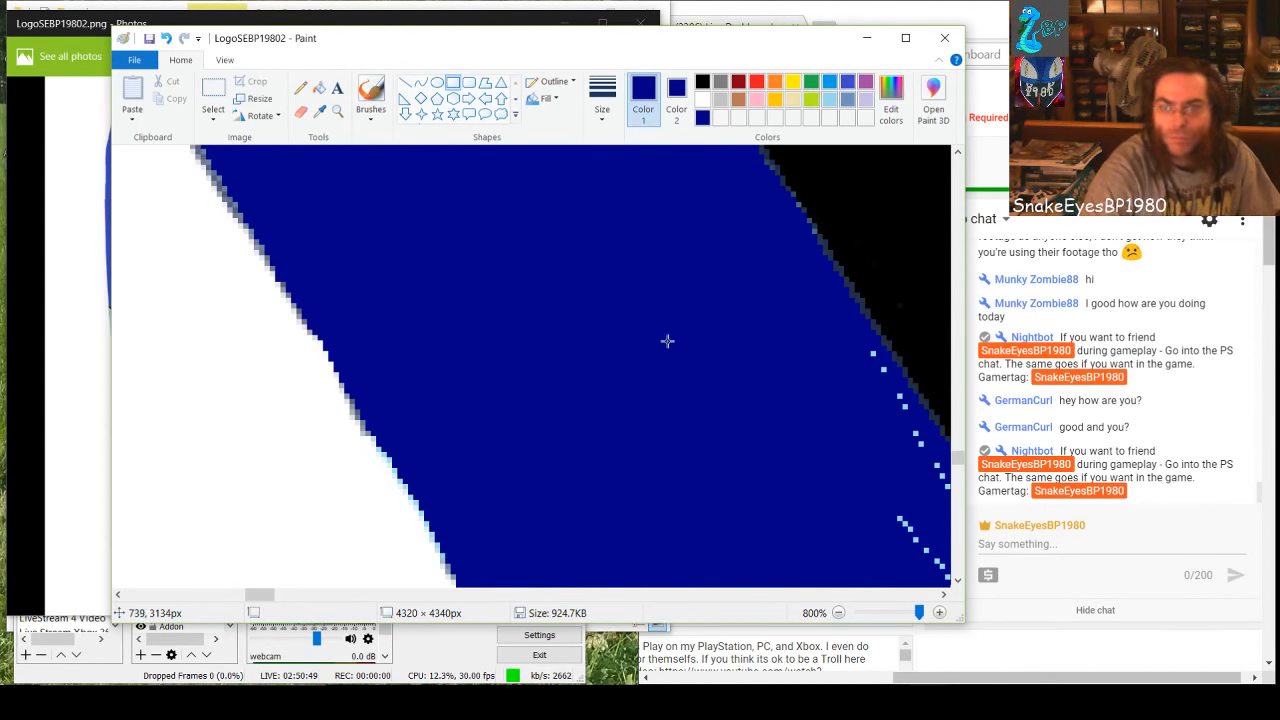
Cover the diagonal row of specks beside the black edge with small dark-blue rectangles, including one about 3 × 6 px
{"action": "left_click_drag", "start_coordinate": [851, 354], "coordinate": [874, 400]}
{"action": "left_click", "coordinate": [809, 443]}
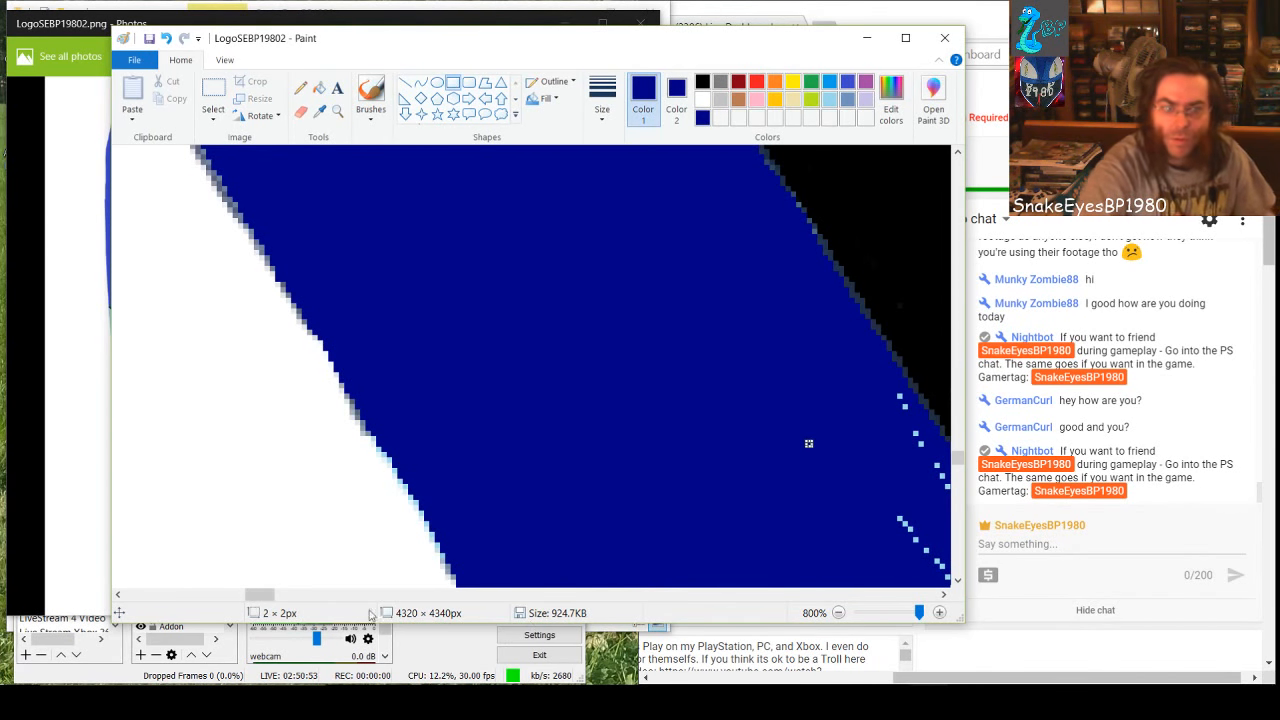
{"action": "mouse_move", "coordinate": [255, 596]}
{"action": "left_mouse_down"}
{"action": "mouse_move", "coordinate": [291, 597]}
{"action": "mouse_move", "coordinate": [272, 598]}
{"action": "left_mouse_up"}
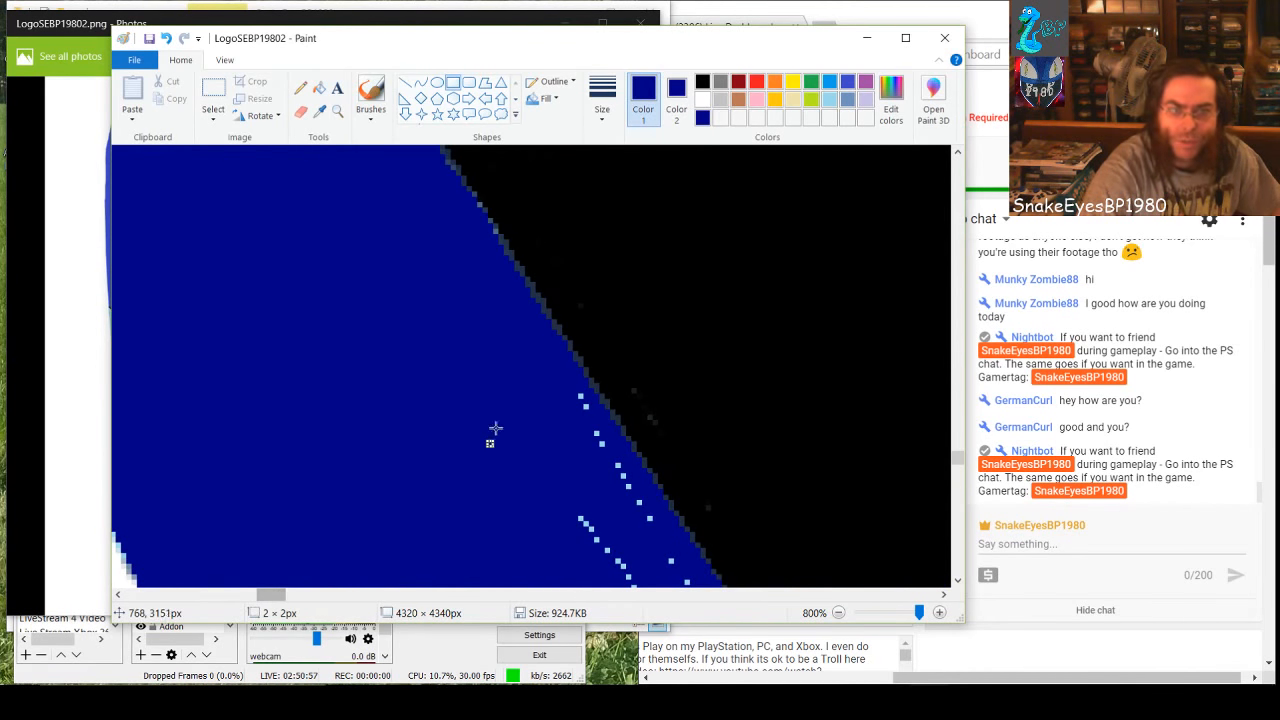
{"action": "mouse_move", "coordinate": [554, 403]}
{"action": "left_mouse_down"}
{"action": "mouse_move", "coordinate": [578, 452]}
{"action": "mouse_move", "coordinate": [601, 455]}
{"action": "mouse_move", "coordinate": [595, 479]}
{"action": "mouse_move", "coordinate": [624, 486]}
{"action": "mouse_move", "coordinate": [647, 526]}
{"action": "left_mouse_up"}
{"action": "left_click", "coordinate": [598, 498]}
{"action": "left_click", "coordinate": [623, 510]}
{"action": "left_click", "coordinate": [652, 526]}
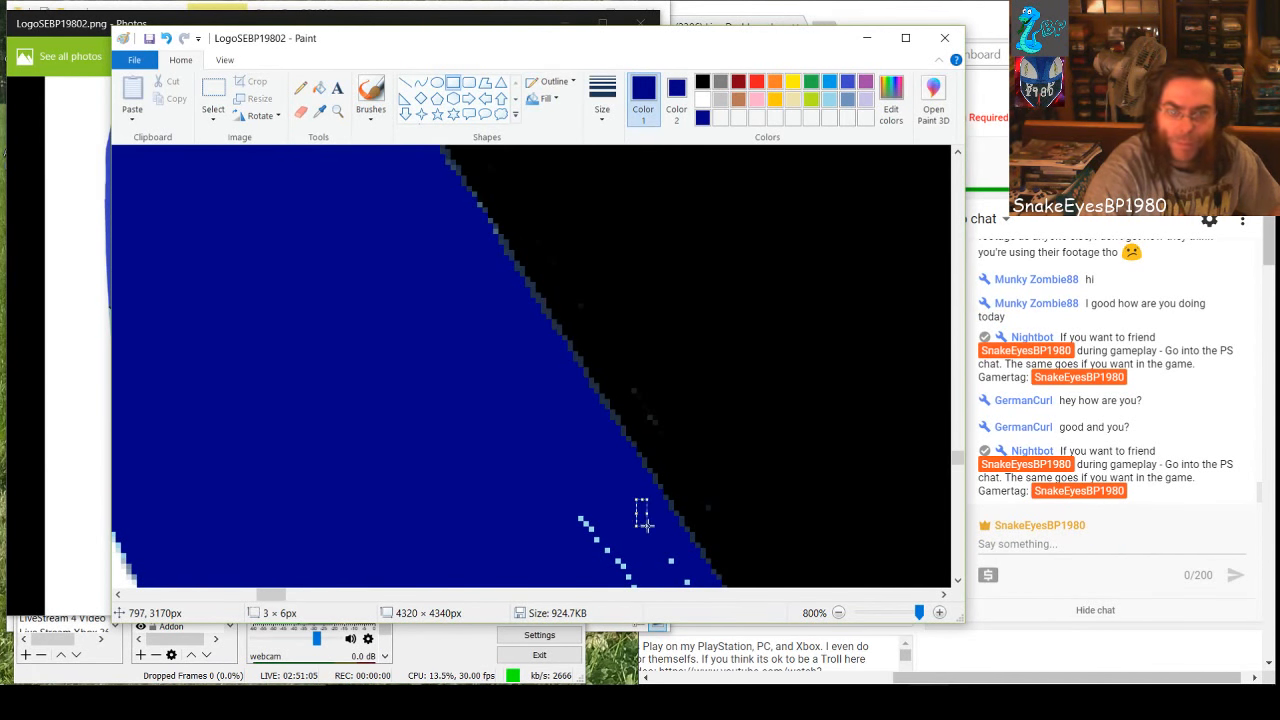
Cover the next specks down with a dark-blue rectangle enlarged to about 53 px tall and a 5 × 32 px strip beside it
{"action": "left_click_drag", "start_coordinate": [540, 504], "coordinate": [621, 579]}
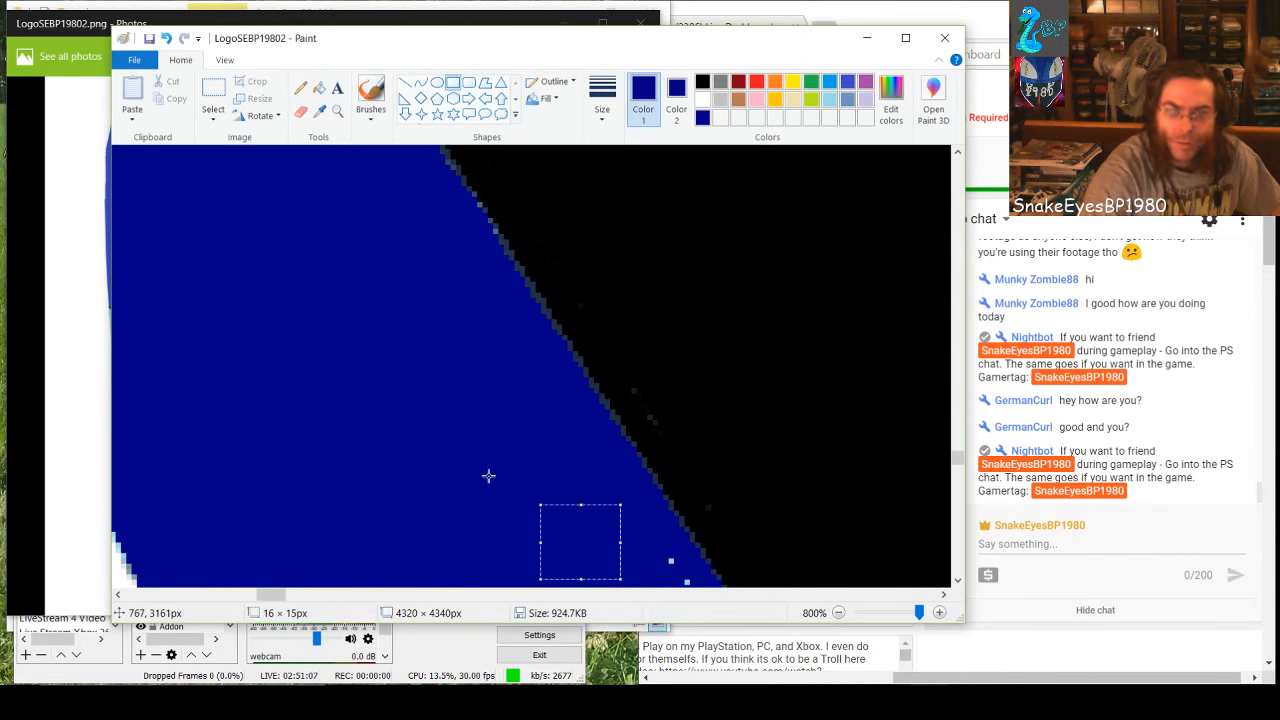
{"action": "scroll", "coordinate": [489, 478], "scroll_direction": "down", "scroll_amount": 2}
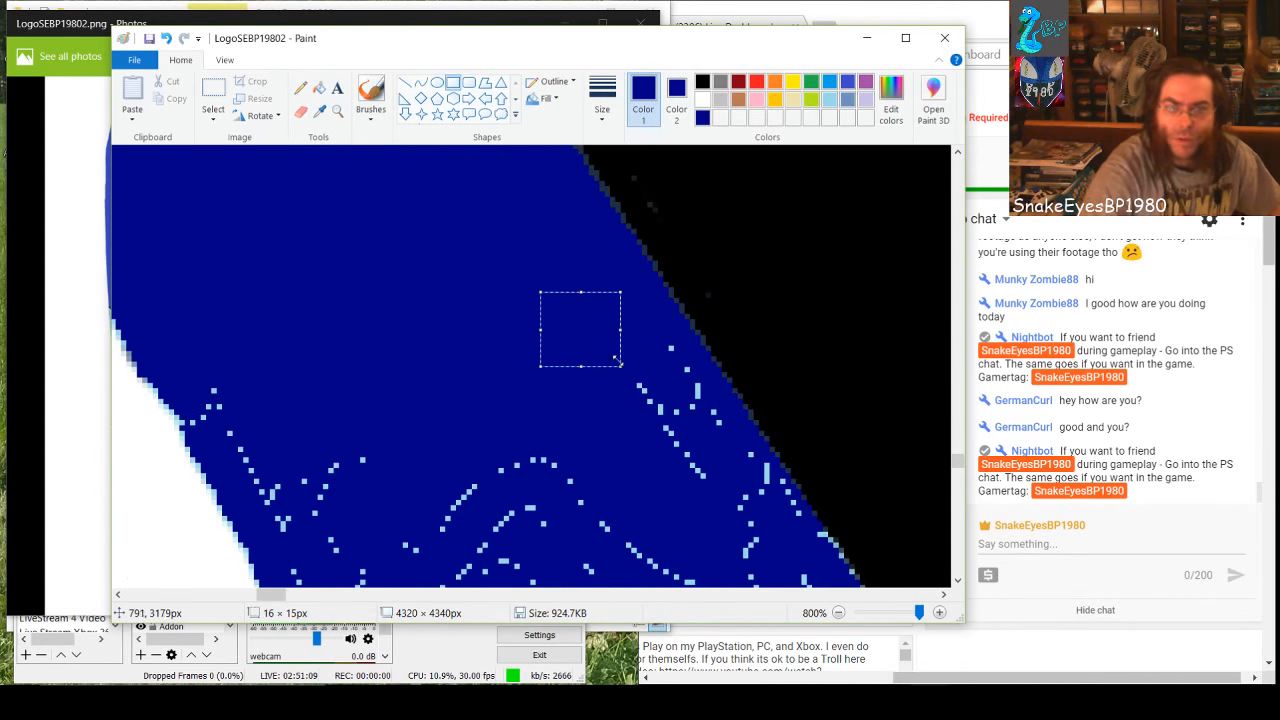
{"action": "left_click_drag", "start_coordinate": [632, 342], "coordinate": [587, 568]}
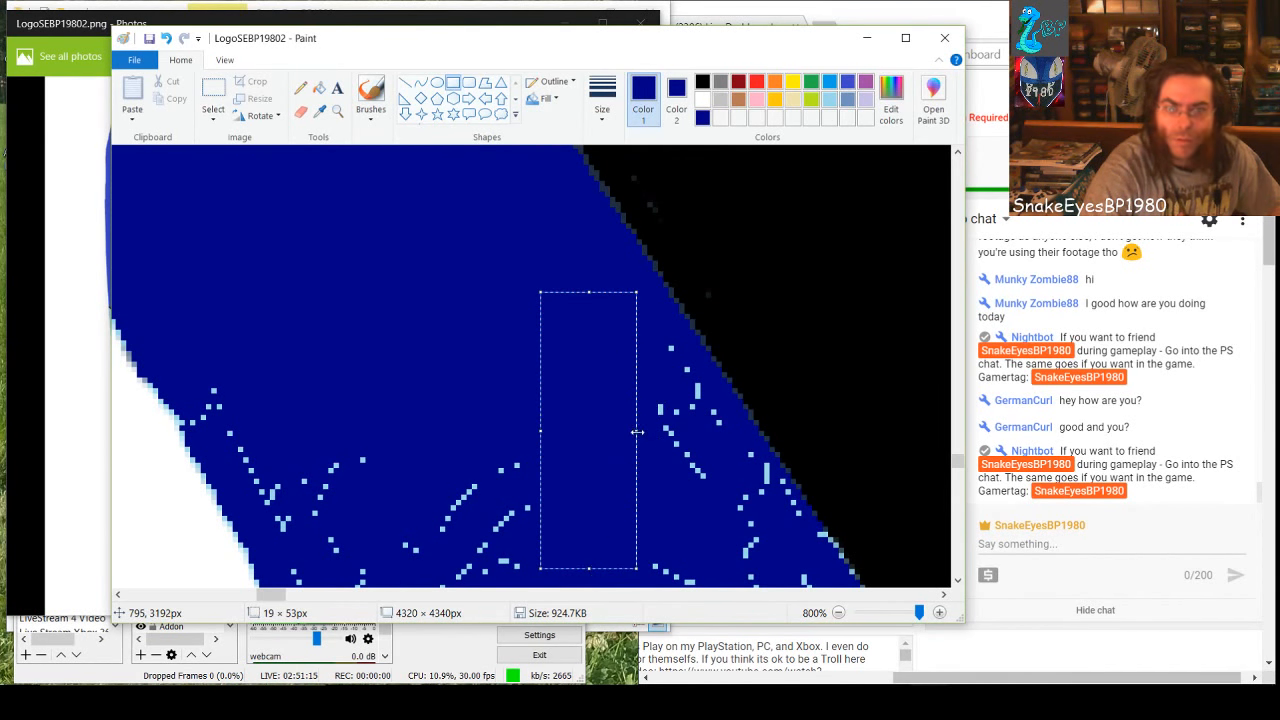
{"action": "left_click_drag", "start_coordinate": [637, 432], "coordinate": [650, 437]}
{"action": "left_click", "coordinate": [685, 453]}
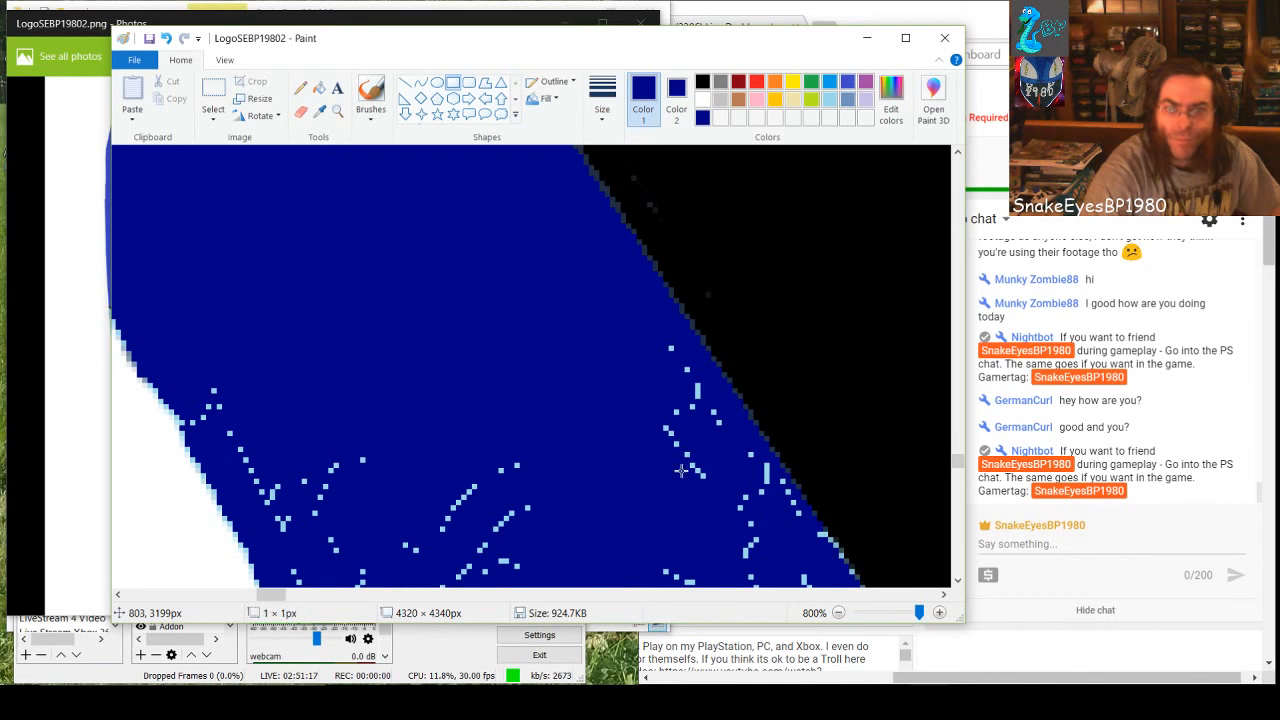
{"action": "left_click_drag", "start_coordinate": [660, 342], "coordinate": [680, 506]}
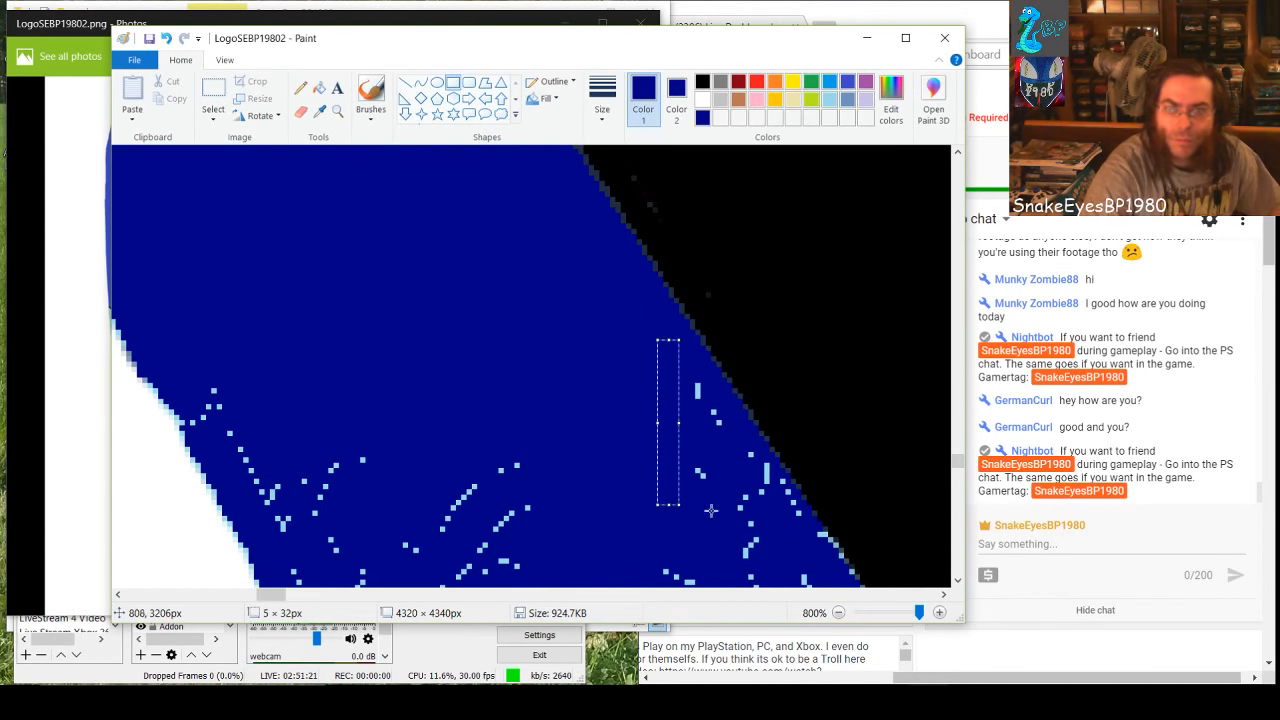
Cover the short column of light-blue specks beside the black edge with a small dark-blue rectangle
{"action": "left_click", "coordinate": [711, 511]}
{"action": "left_click_drag", "start_coordinate": [686, 378], "coordinate": [706, 466]}
{"action": "left_click", "coordinate": [669, 463]}
Cover the specks across the band's lower part with large dark-blue rectangles, one 88 × 24 px, and the lone speck near the white edge
{"action": "mouse_move", "coordinate": [216, 381]}
{"action": "left_mouse_down"}
{"action": "mouse_move", "coordinate": [211, 430]}
{"action": "mouse_move", "coordinate": [188, 414]}
{"action": "mouse_move", "coordinate": [173, 367]}
{"action": "mouse_move", "coordinate": [237, 420]}
{"action": "mouse_move", "coordinate": [276, 490]}
{"action": "mouse_move", "coordinate": [425, 541]}
{"action": "mouse_move", "coordinate": [580, 534]}
{"action": "mouse_move", "coordinate": [641, 574]}
{"action": "left_mouse_up"}
{"action": "left_click", "coordinate": [317, 420]}
{"action": "left_click", "coordinate": [324, 466]}
{"action": "left_click_drag", "start_coordinate": [641, 511], "coordinate": [757, 533]}
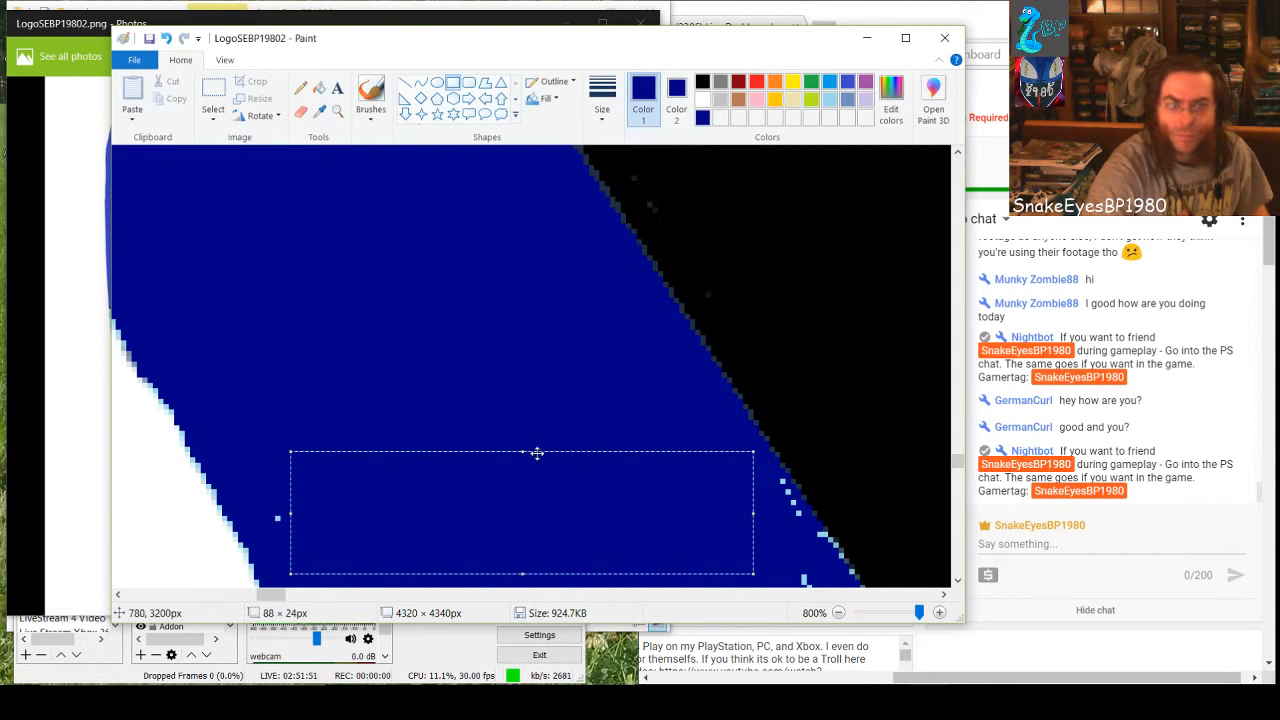
{"action": "left_click", "coordinate": [514, 410]}
{"action": "left_click_drag", "start_coordinate": [264, 504], "coordinate": [302, 521]}
{"action": "left_click", "coordinate": [457, 474]}
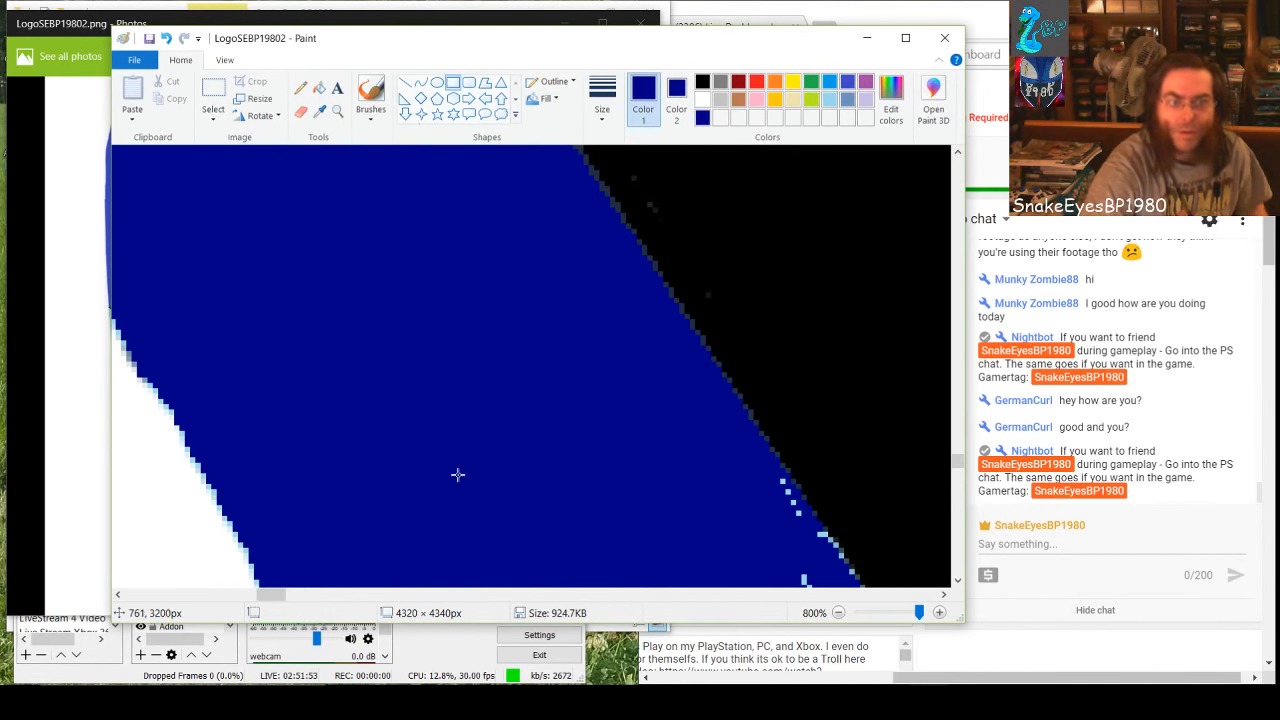
Cover the next specks beside the black edge with dark-blue rectangles of 3 × 14 px and 8 × 25 px
{"action": "left_click_drag", "start_coordinate": [275, 598], "coordinate": [284, 599]}
{"action": "scroll", "coordinate": [254, 469], "scroll_direction": "down", "scroll_amount": 2}
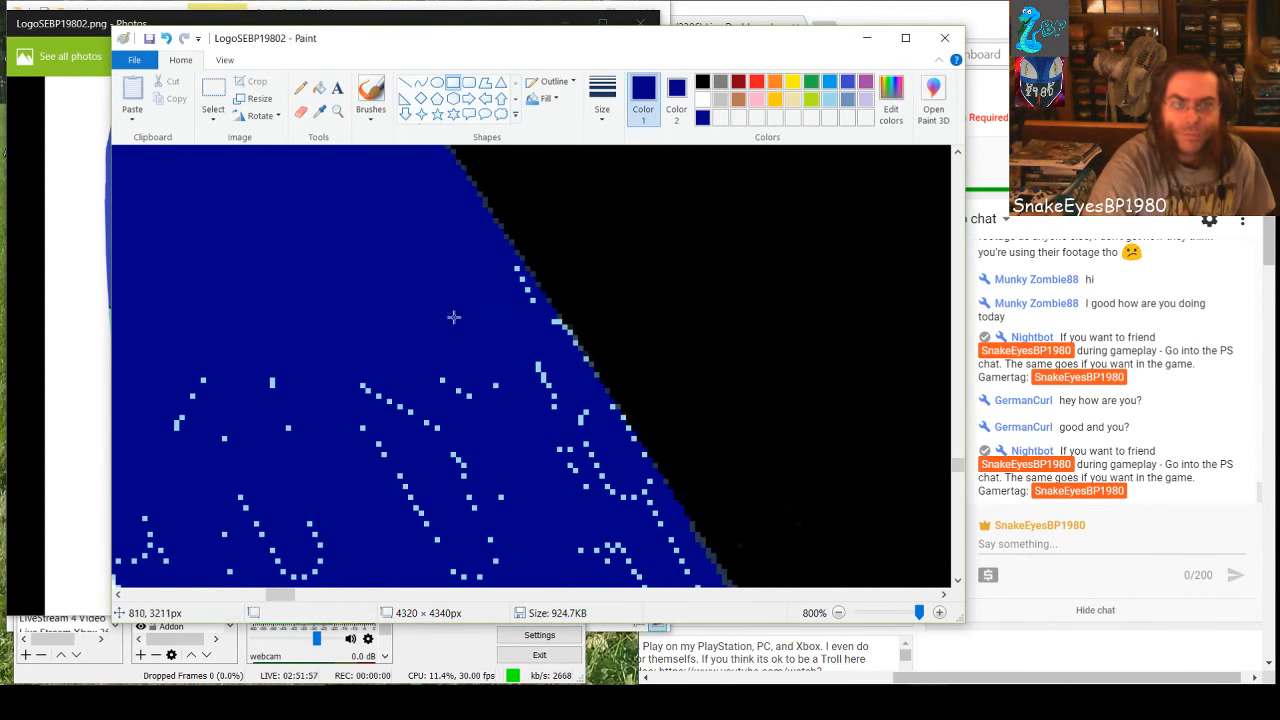
{"action": "left_click_drag", "start_coordinate": [514, 289], "coordinate": [516, 336]}
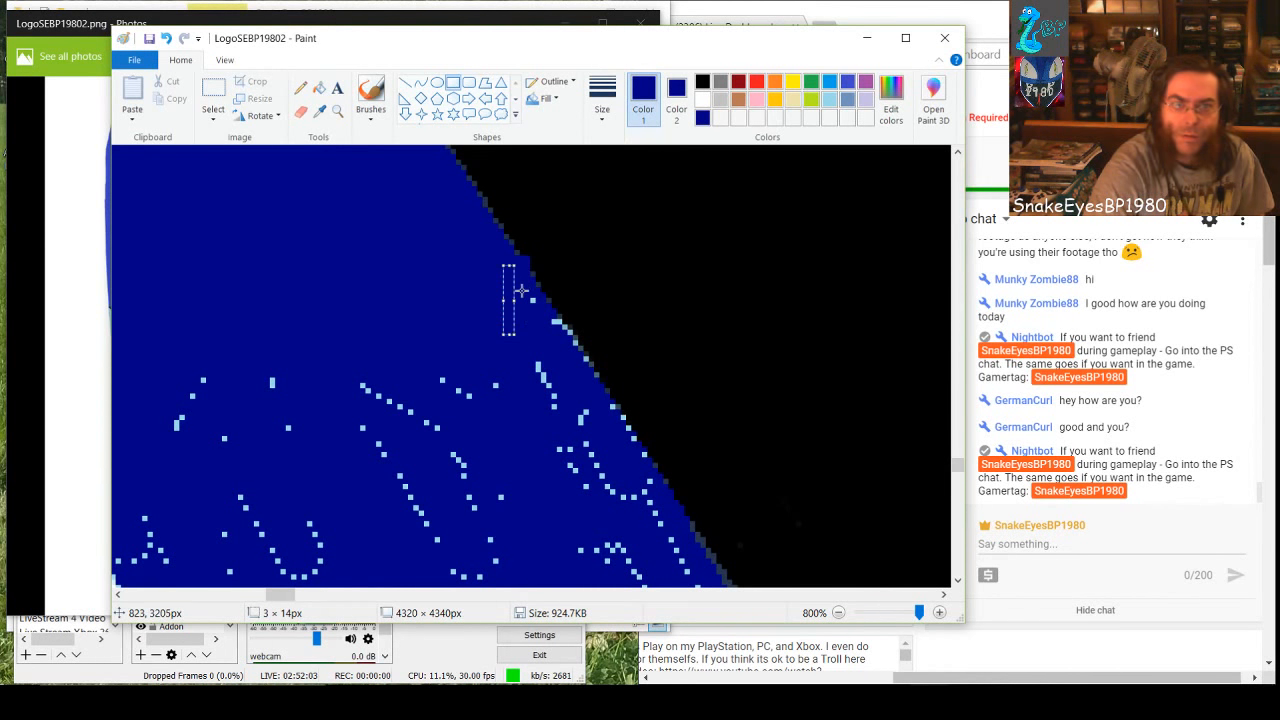
{"action": "left_click_drag", "start_coordinate": [520, 290], "coordinate": [568, 489]}
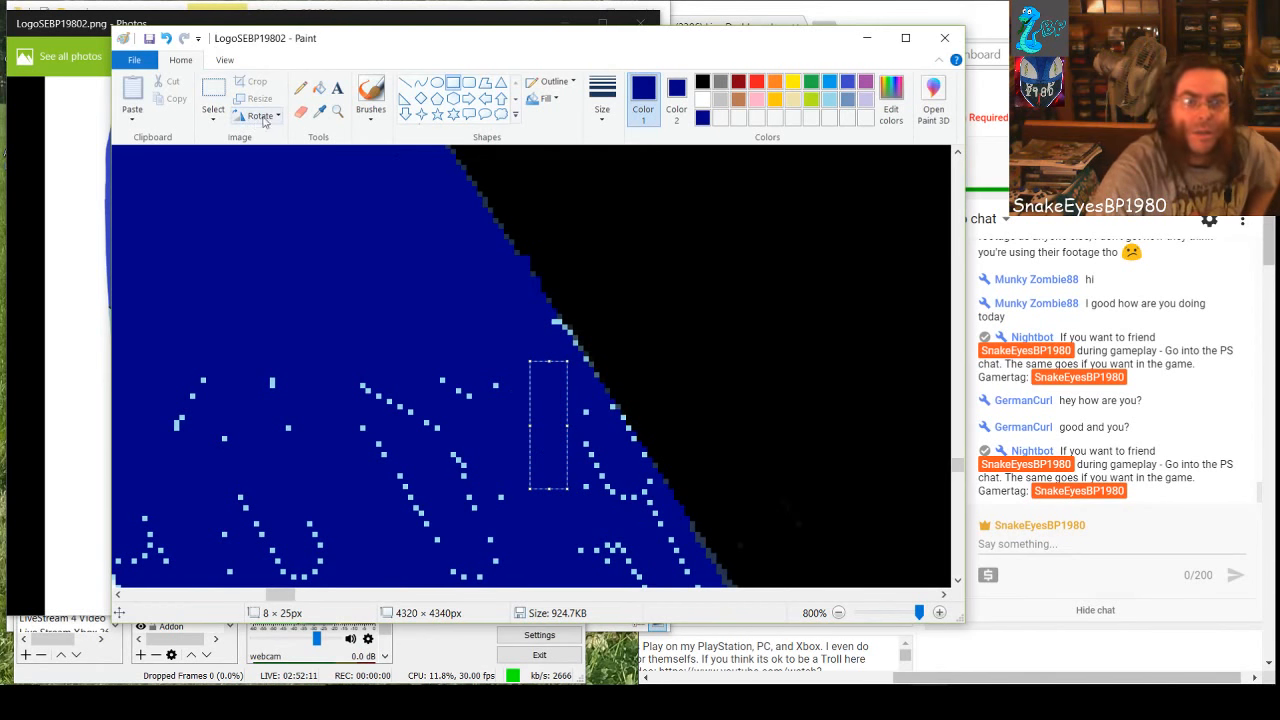
Fill the light-blue pixels along the black edge with dark blue, undoing every fill that floods the black area
{"action": "left_click", "coordinate": [318, 88]}
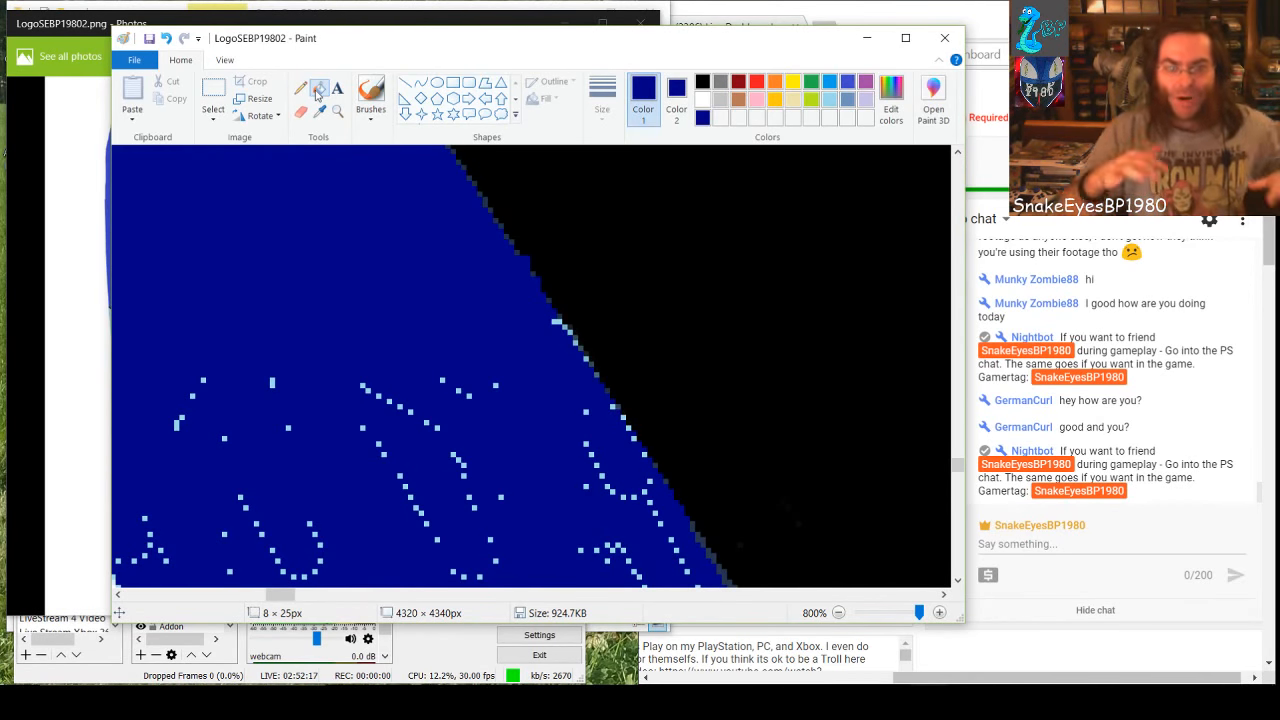
{"action": "left_click", "coordinate": [565, 320]}
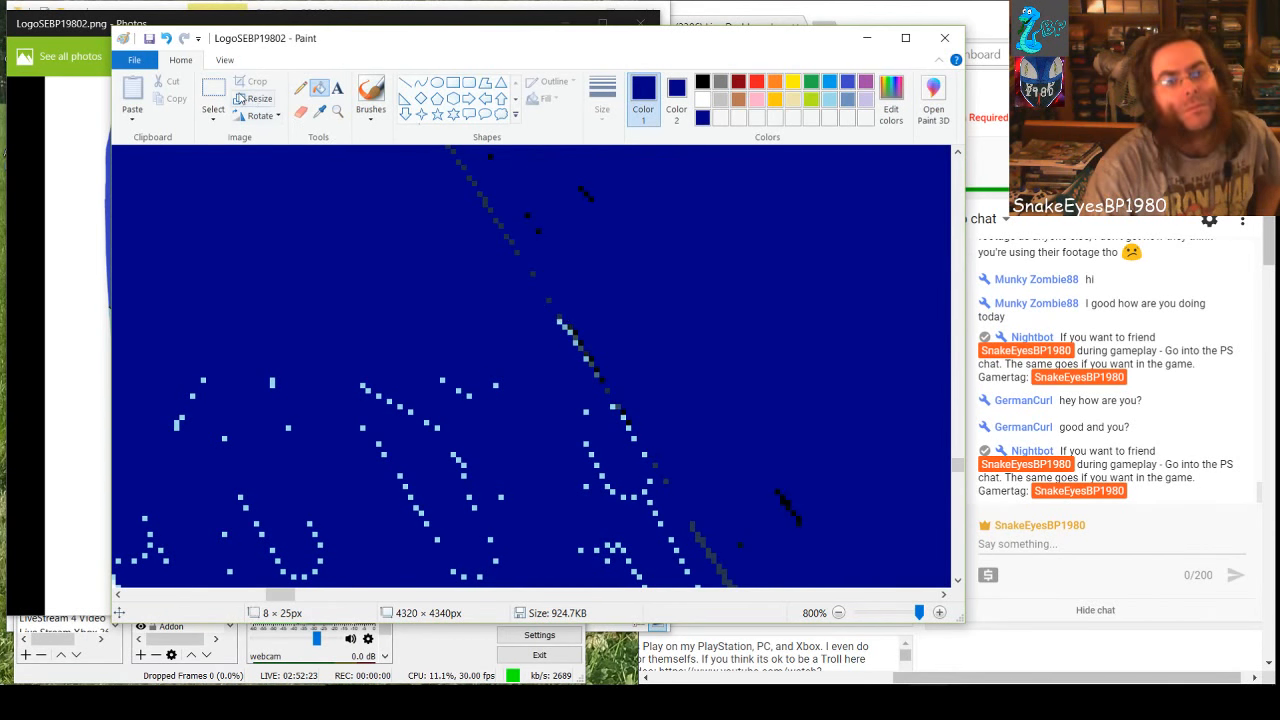
{"action": "left_click", "coordinate": [166, 38]}
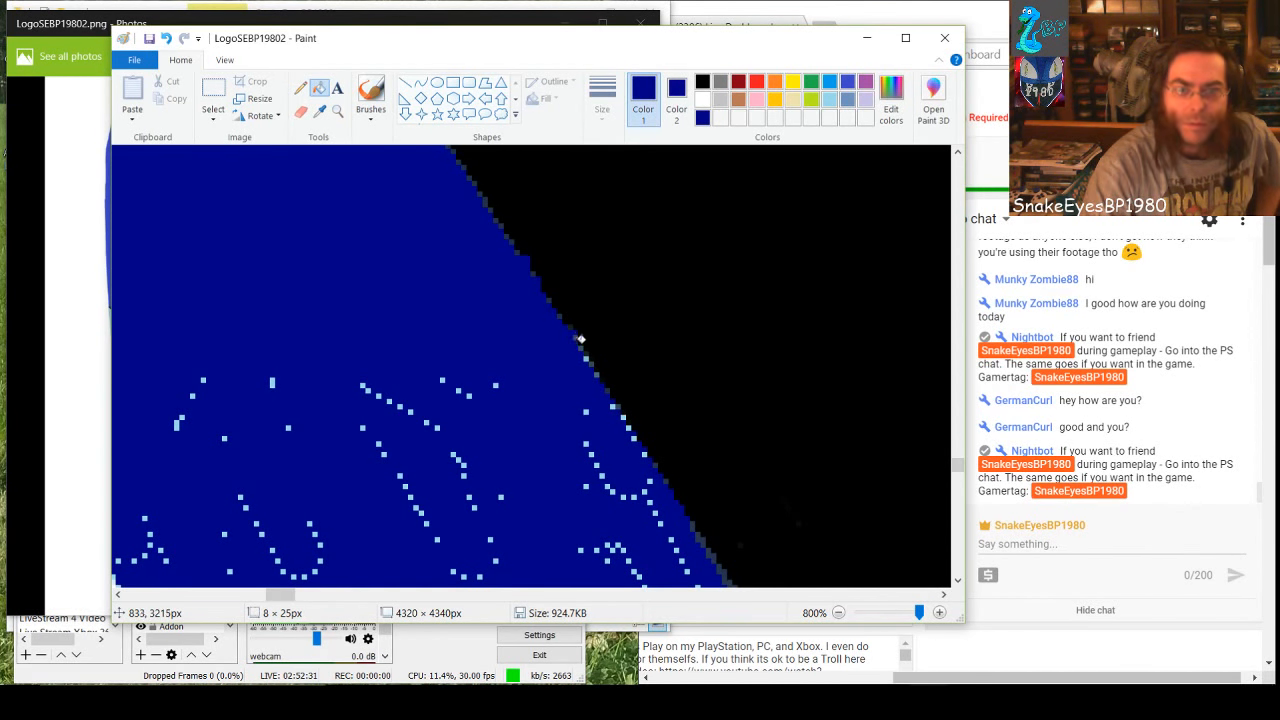
{"action": "left_click", "coordinate": [650, 453]}
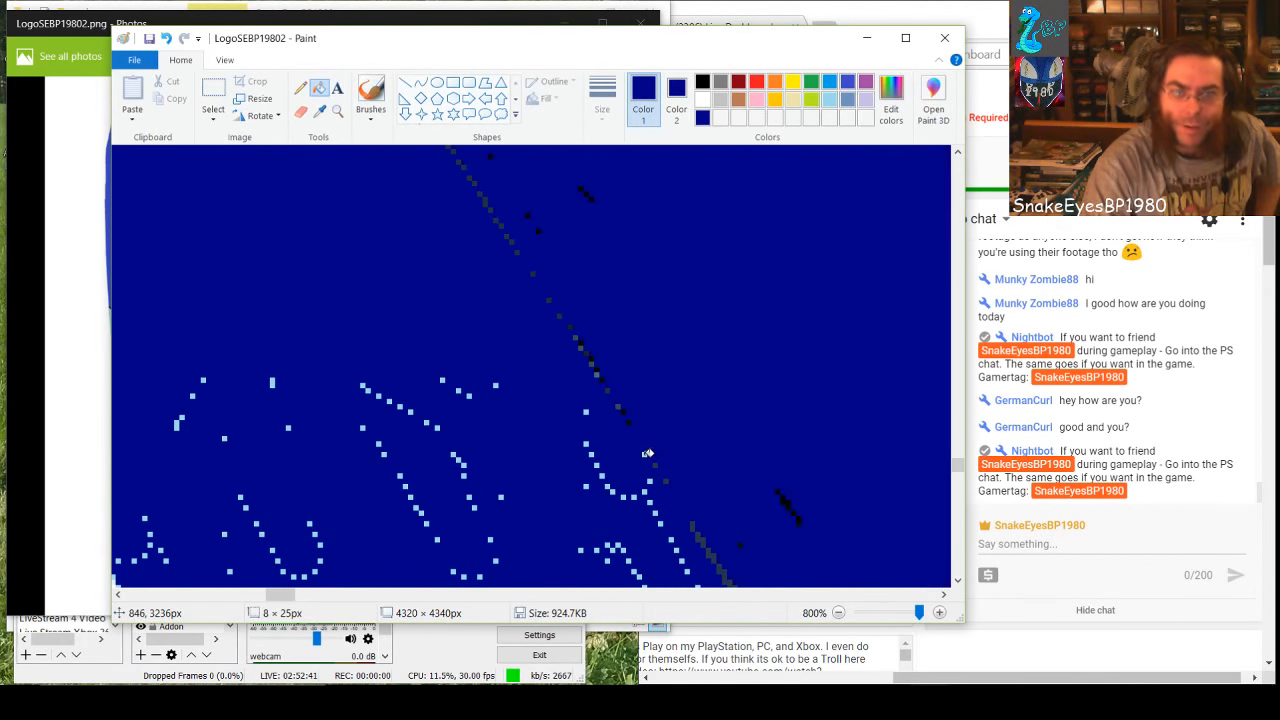
{"action": "left_click", "coordinate": [166, 38]}
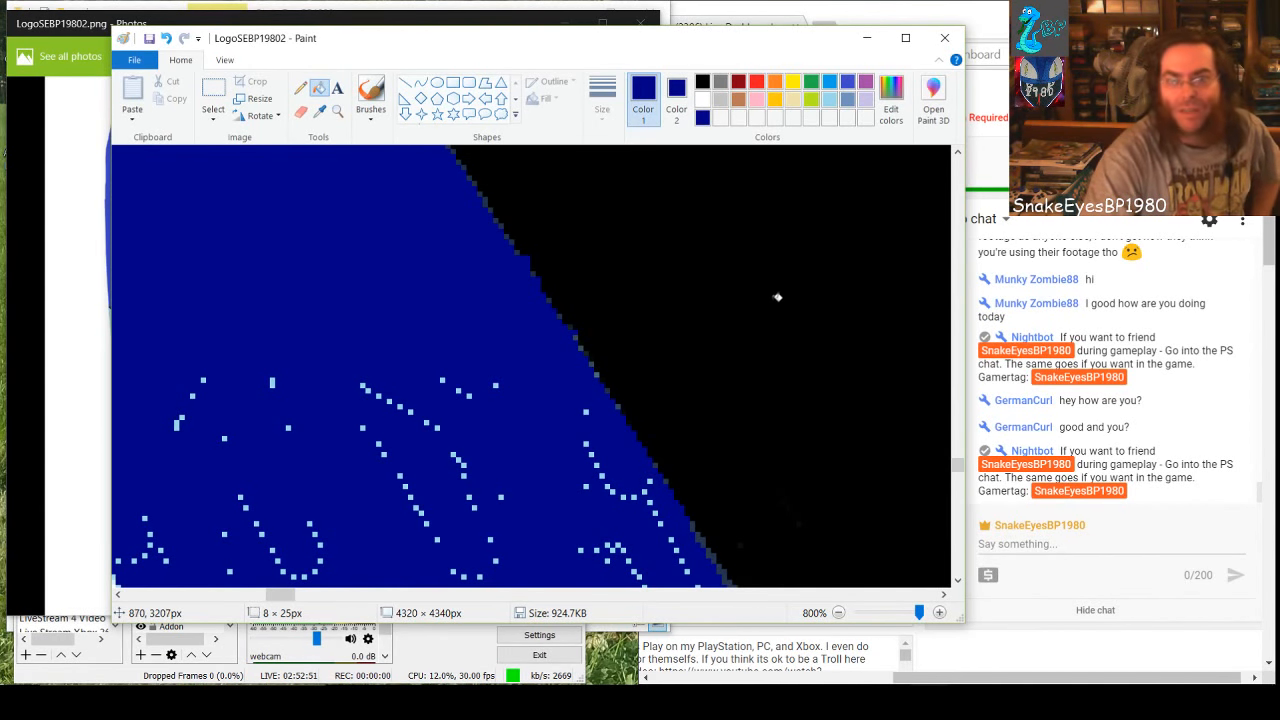
{"action": "left_click", "coordinate": [790, 320]}
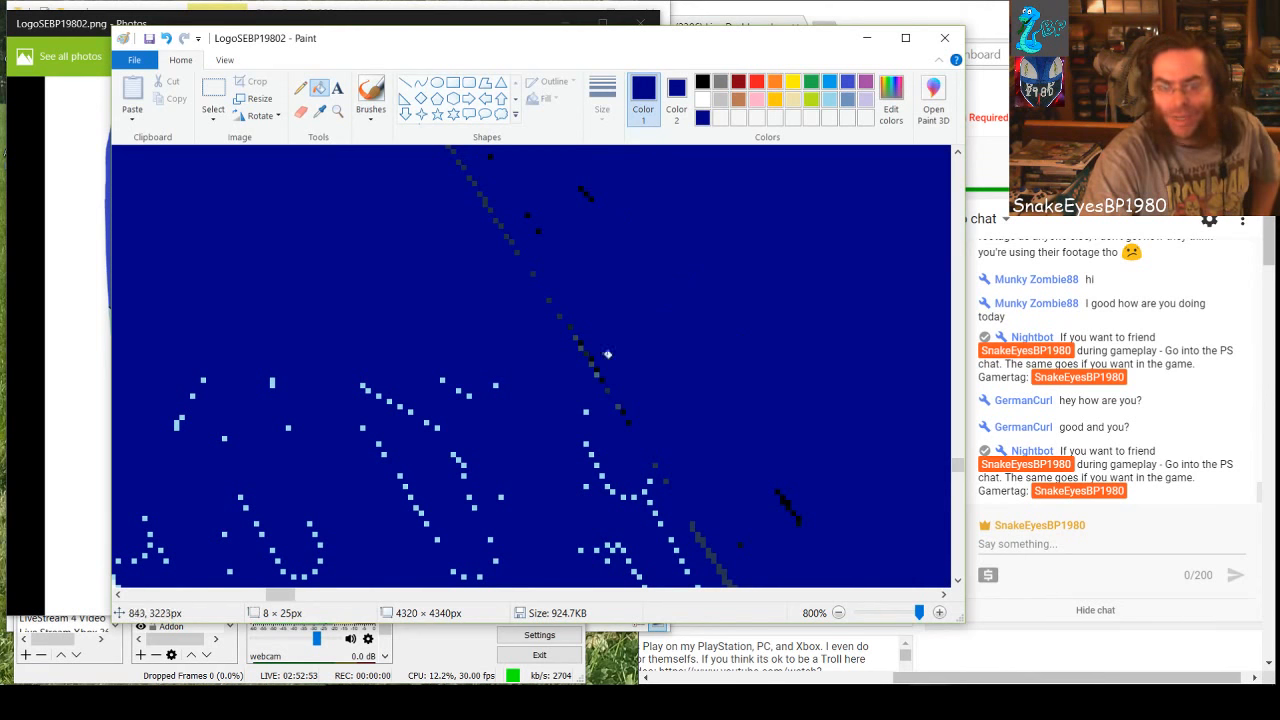
{"action": "left_click", "coordinate": [166, 38]}
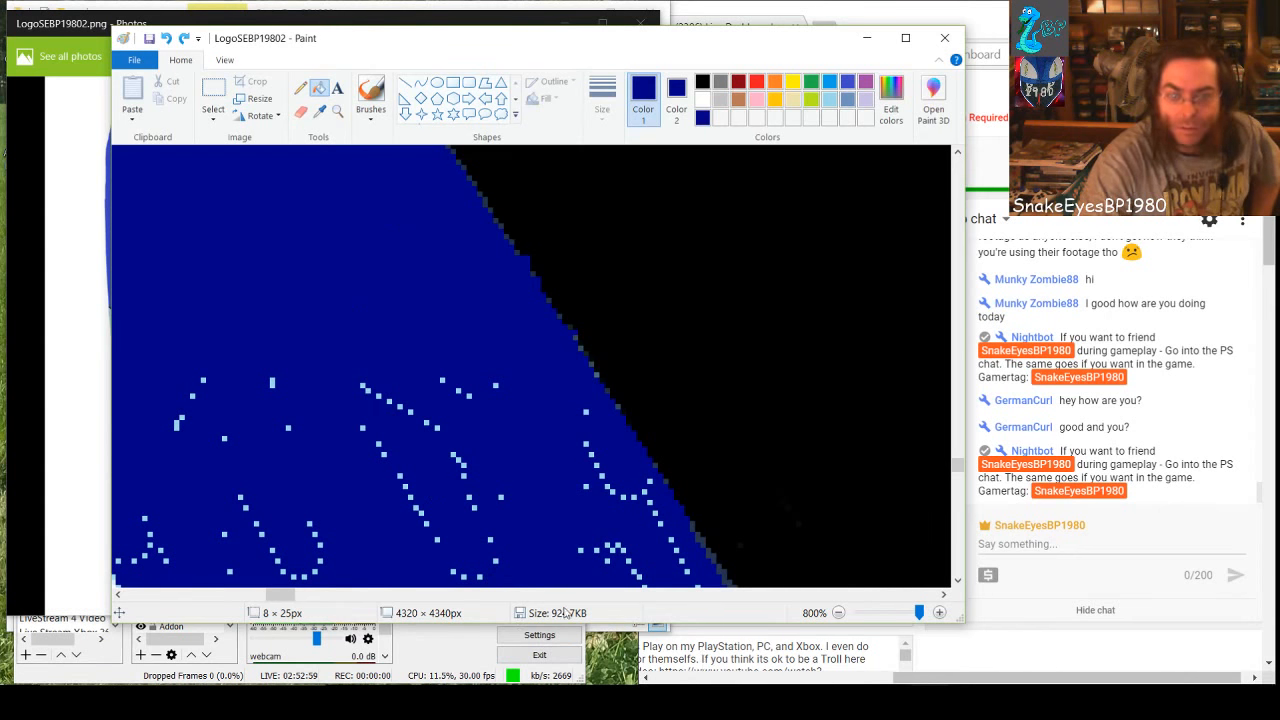
Switch back to the Rectangle shape and cover the specks in the band's middle and near the white edge, including one 6 × 10 px rectangle
{"action": "mouse_move", "coordinate": [291, 597]}
{"action": "left_mouse_down"}
{"action": "mouse_move", "coordinate": [265, 597]}
{"action": "mouse_move", "coordinate": [302, 597]}
{"action": "mouse_move", "coordinate": [277, 603]}
{"action": "left_mouse_up"}
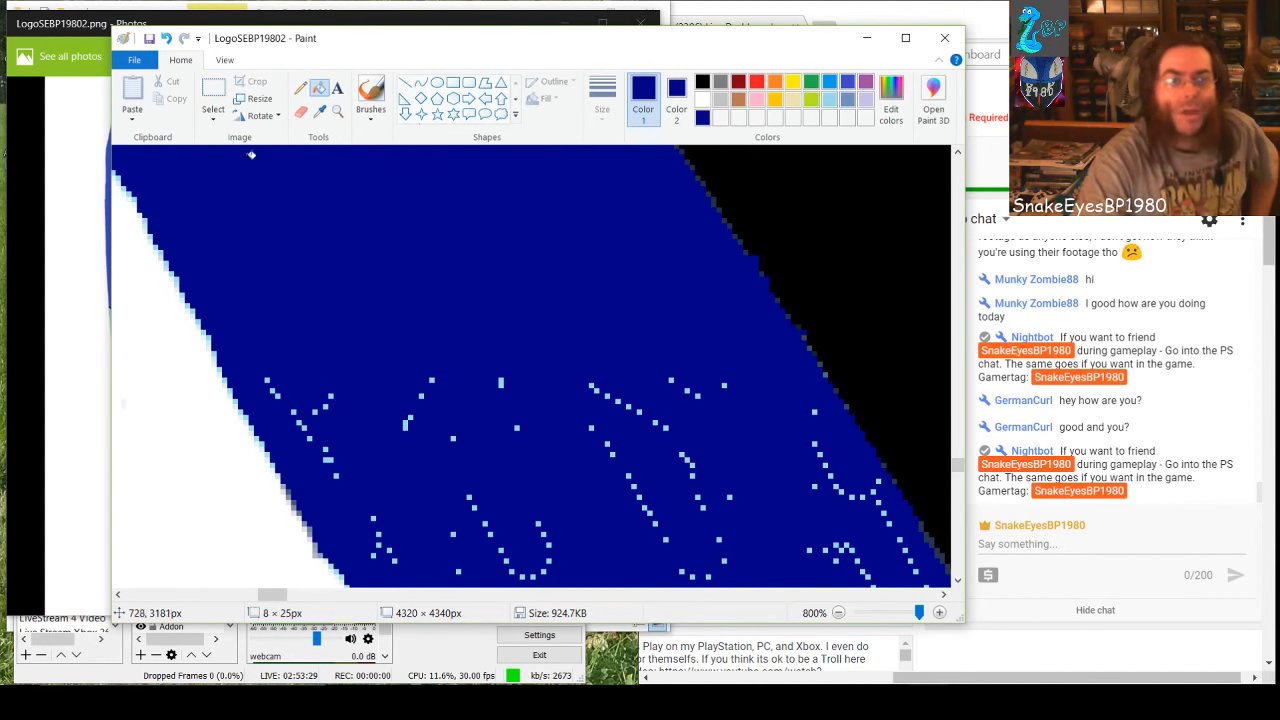
{"action": "left_click", "coordinate": [453, 82]}
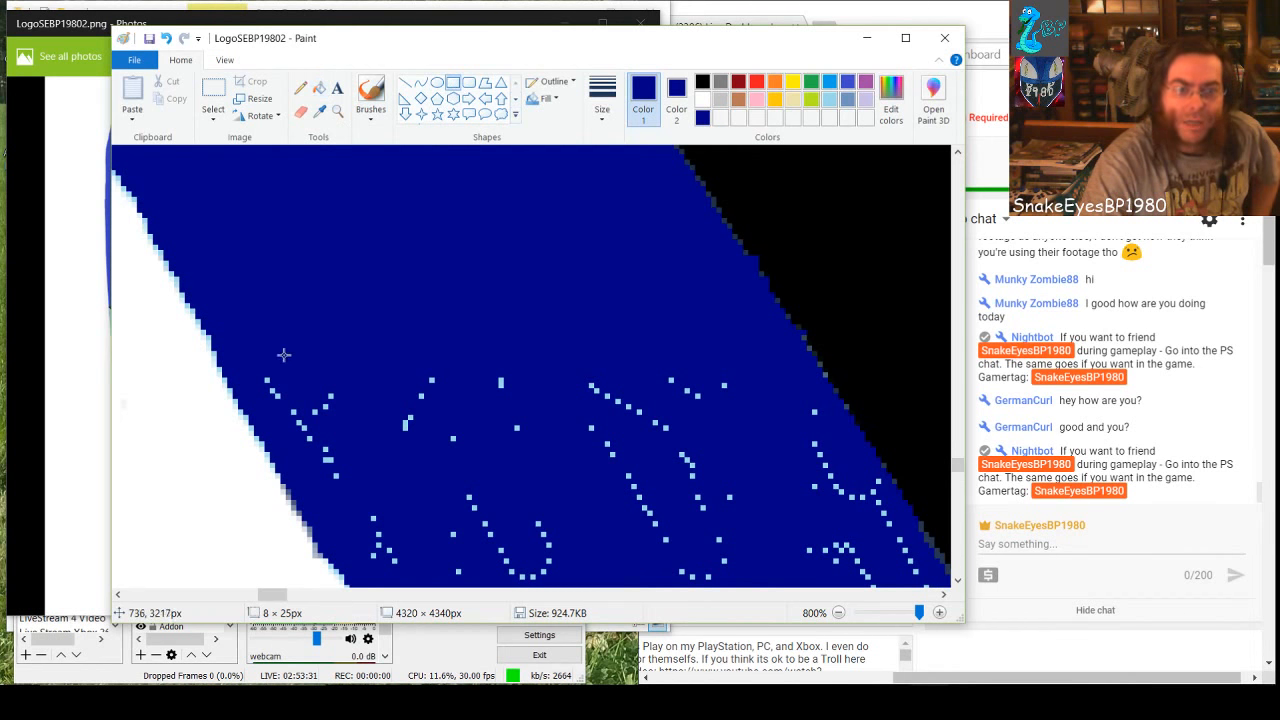
{"action": "left_click_drag", "start_coordinate": [266, 374], "coordinate": [362, 425]}
{"action": "left_click_drag", "start_coordinate": [394, 366], "coordinate": [757, 587]}
{"action": "left_click", "coordinate": [335, 421]}
{"action": "left_click_drag", "start_coordinate": [312, 424], "coordinate": [389, 553]}
{"action": "left_click", "coordinate": [371, 502]}
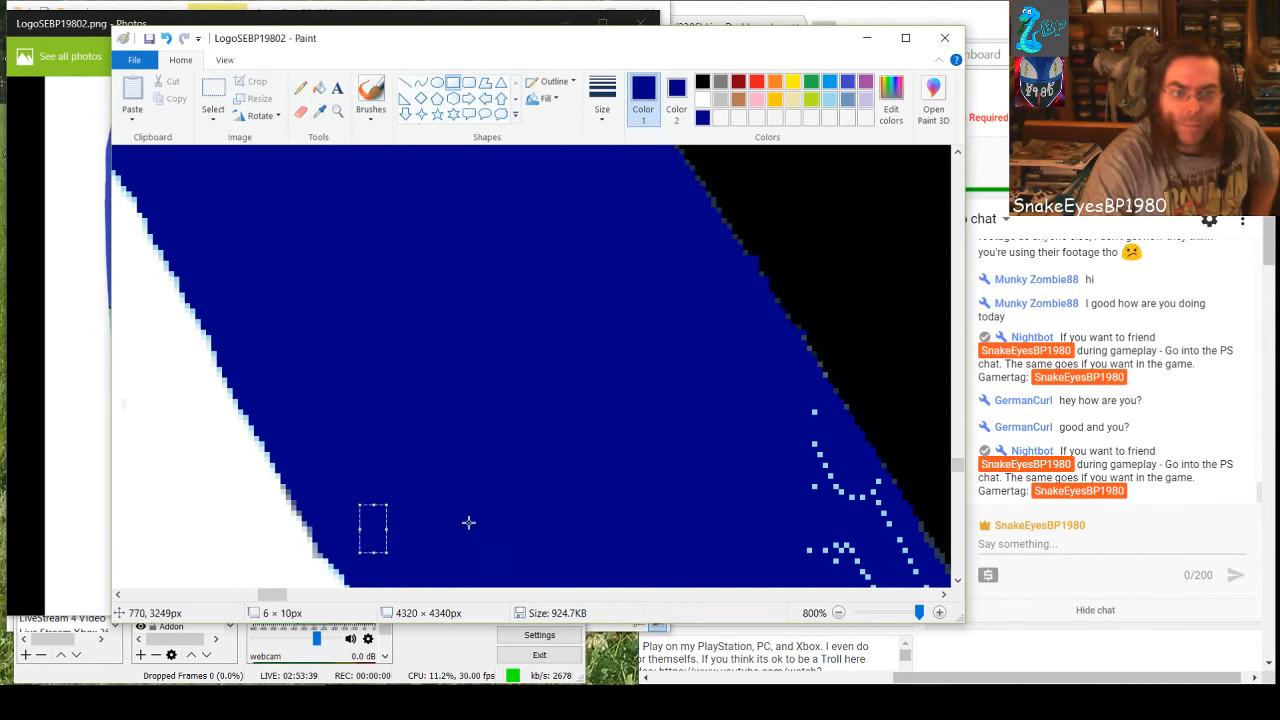
{"action": "left_click_drag", "start_coordinate": [466, 521], "coordinate": [488, 527]}
Cover the curved and diagonal speck rows on the black side of the band with dark-blue rectangles
{"action": "left_click_drag", "start_coordinate": [287, 597], "coordinate": [296, 597]}
{"action": "left_click_drag", "start_coordinate": [533, 406], "coordinate": [566, 569]}
{"action": "left_click", "coordinate": [588, 550]}
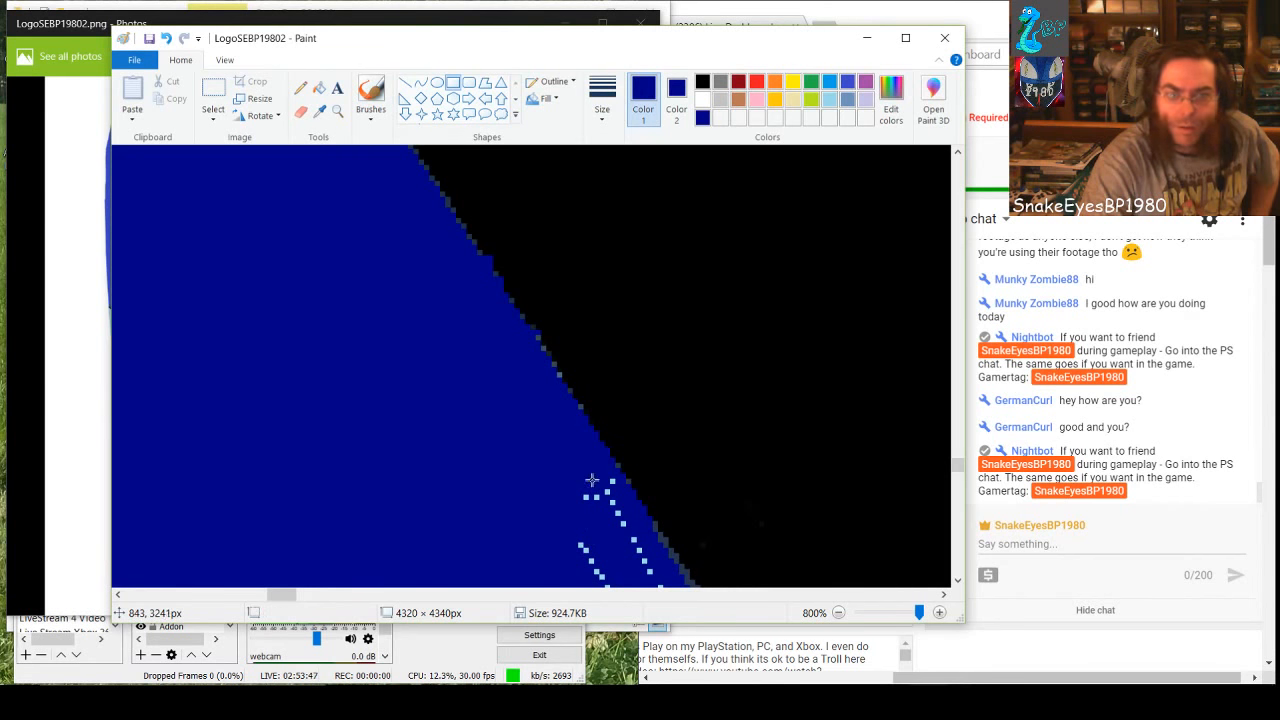
{"action": "left_click_drag", "start_coordinate": [613, 481], "coordinate": [562, 578]}
{"action": "left_click", "coordinate": [534, 537]}
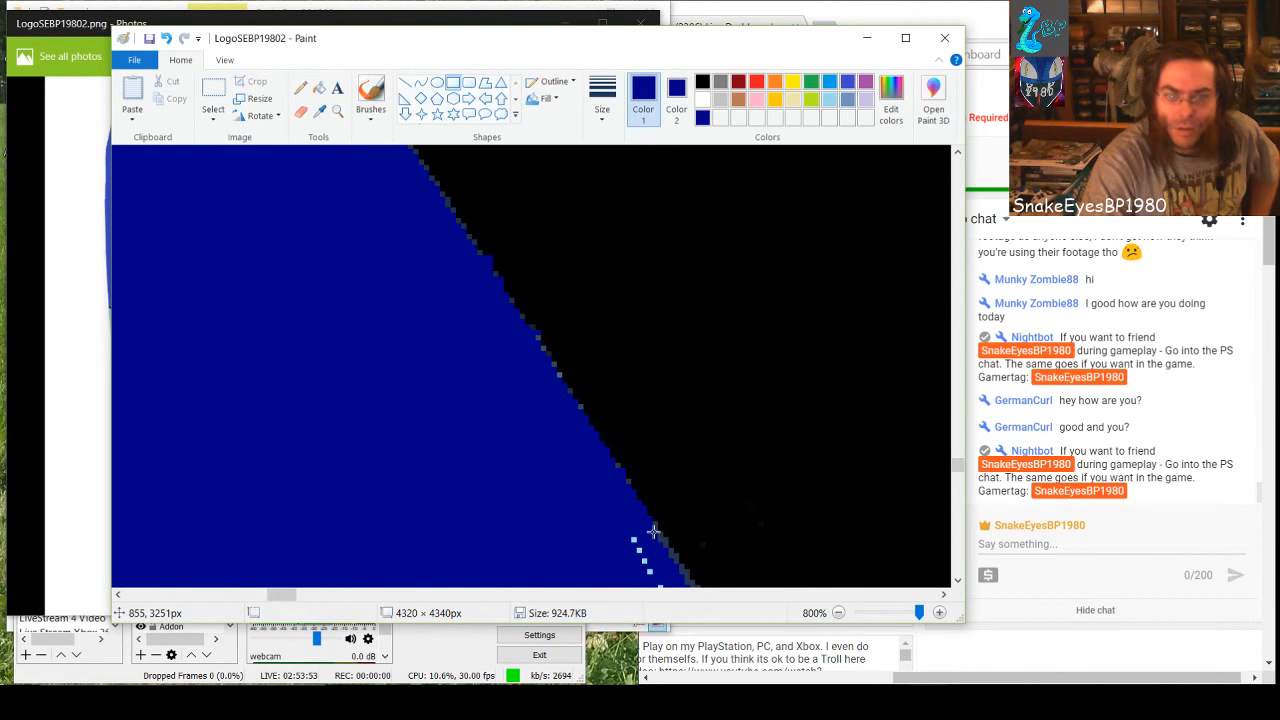
Undo the 6 × 8 px rectangle that overlaps the black edge and cover the diagonal specks with a 3 × 10 px one
{"action": "left_click_drag", "start_coordinate": [653, 531], "coordinate": [625, 569]}
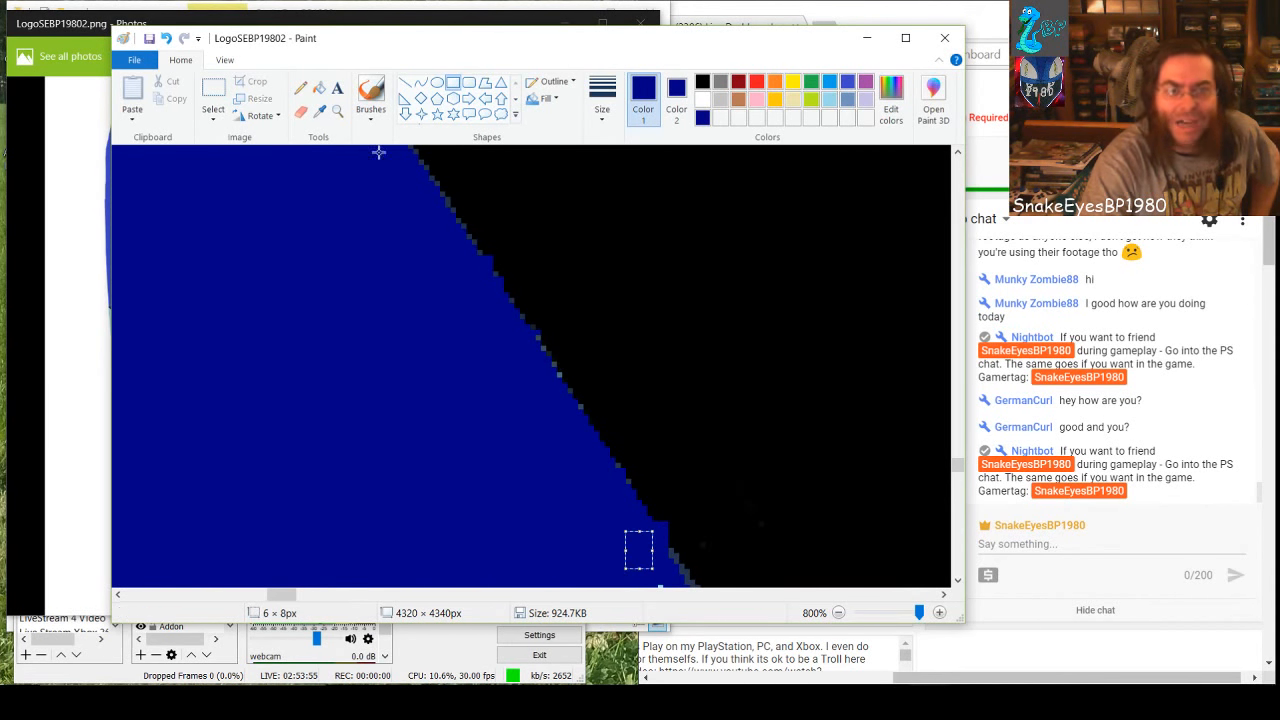
{"action": "left_click", "coordinate": [168, 39]}
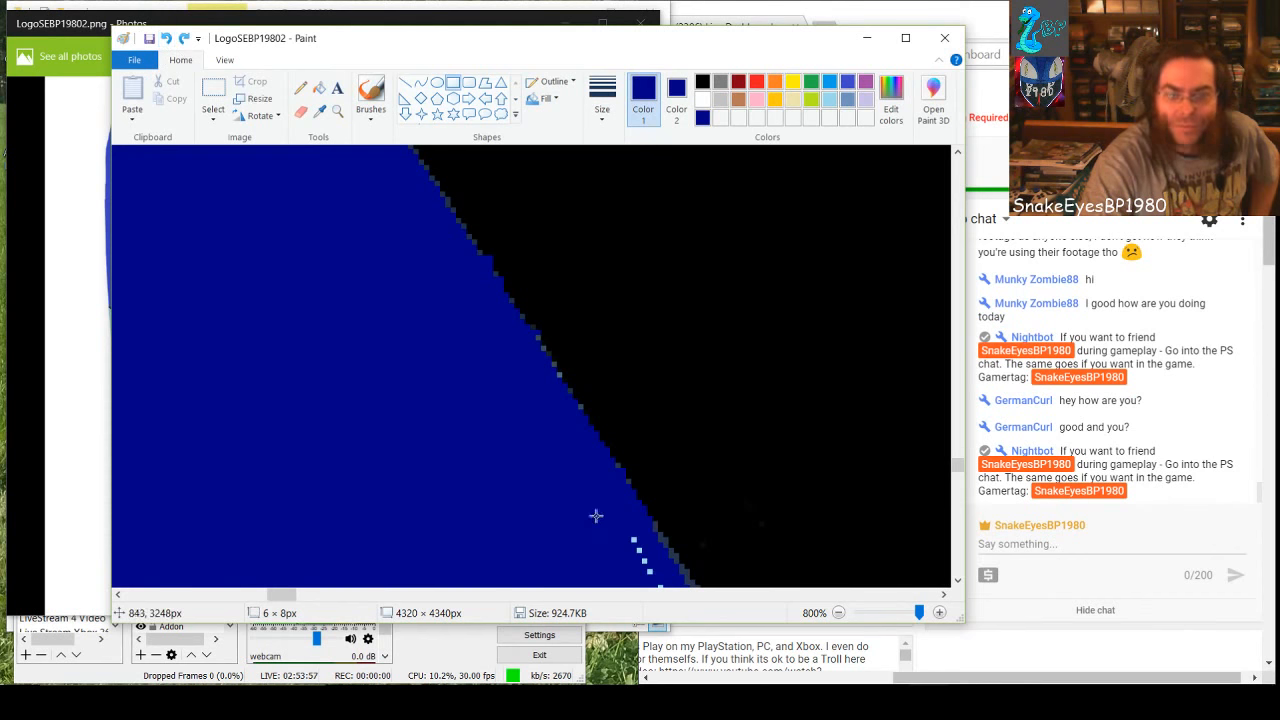
{"action": "left_click_drag", "start_coordinate": [640, 537], "coordinate": [630, 587]}
Cover the row of specks spanning the band further down with a wide dark-blue rectangle and adjust its height
{"action": "scroll", "coordinate": [536, 528], "scroll_direction": "down", "scroll_amount": 2}
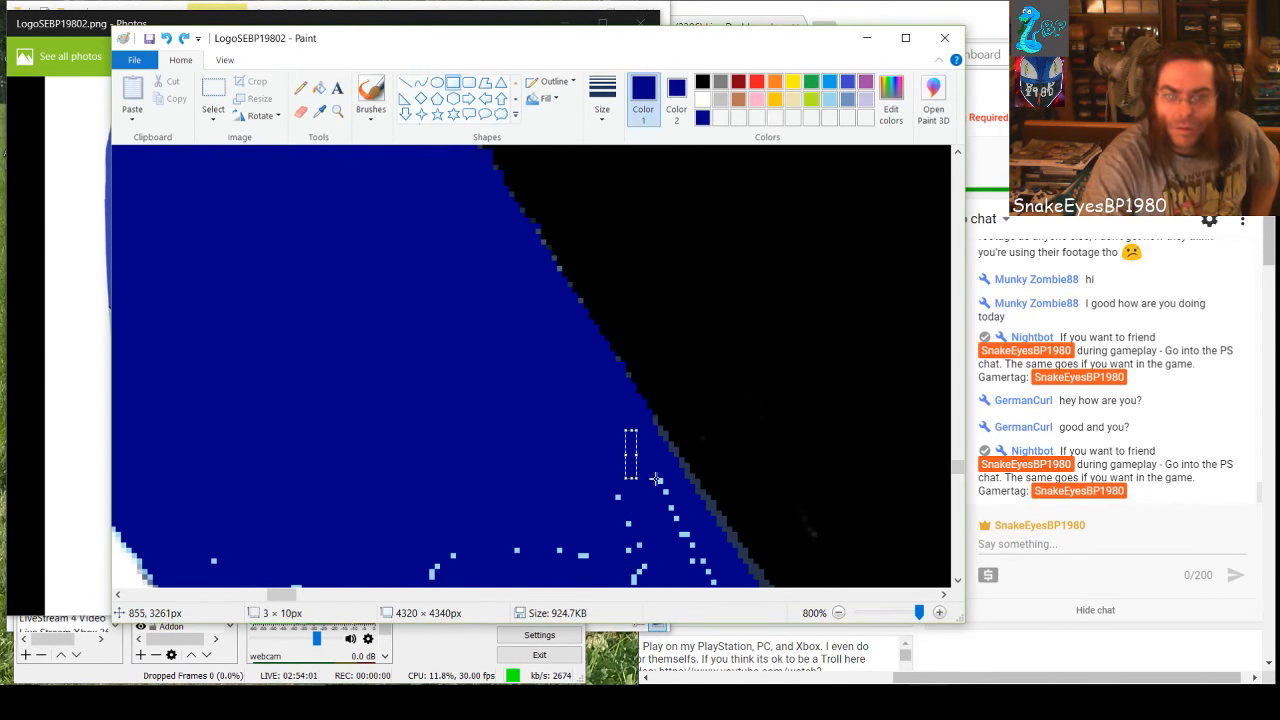
{"action": "left_click_drag", "start_coordinate": [667, 477], "coordinate": [199, 578]}
{"action": "scroll", "coordinate": [478, 461], "scroll_direction": "down", "scroll_amount": 3}
{"action": "left_click_drag", "start_coordinate": [430, 360], "coordinate": [431, 413]}
{"action": "left_click", "coordinate": [574, 482]}
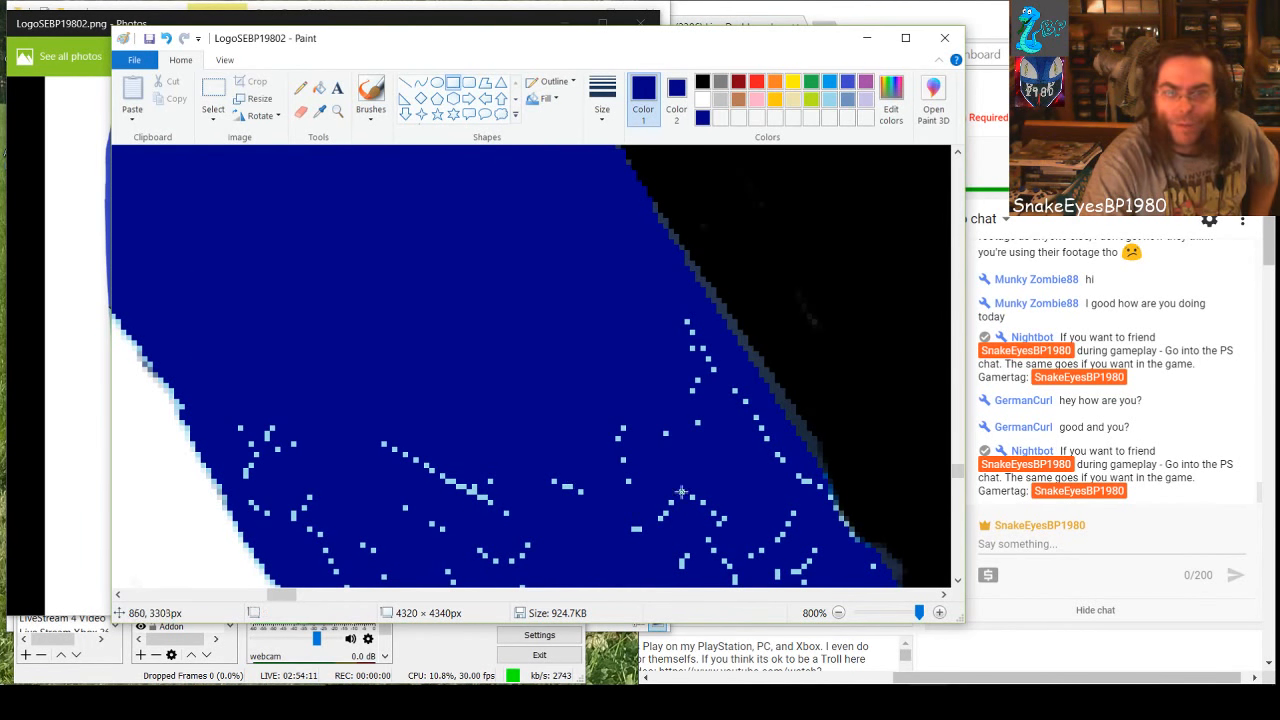
Cover the scattered specks between the band's centre and the black edge with two dark-blue rectangles
{"action": "left_click_drag", "start_coordinate": [658, 314], "coordinate": [704, 455]}
{"action": "left_click", "coordinate": [571, 396]}
{"action": "left_click_drag", "start_coordinate": [571, 396], "coordinate": [766, 588]}
{"action": "left_click", "coordinate": [816, 552]}
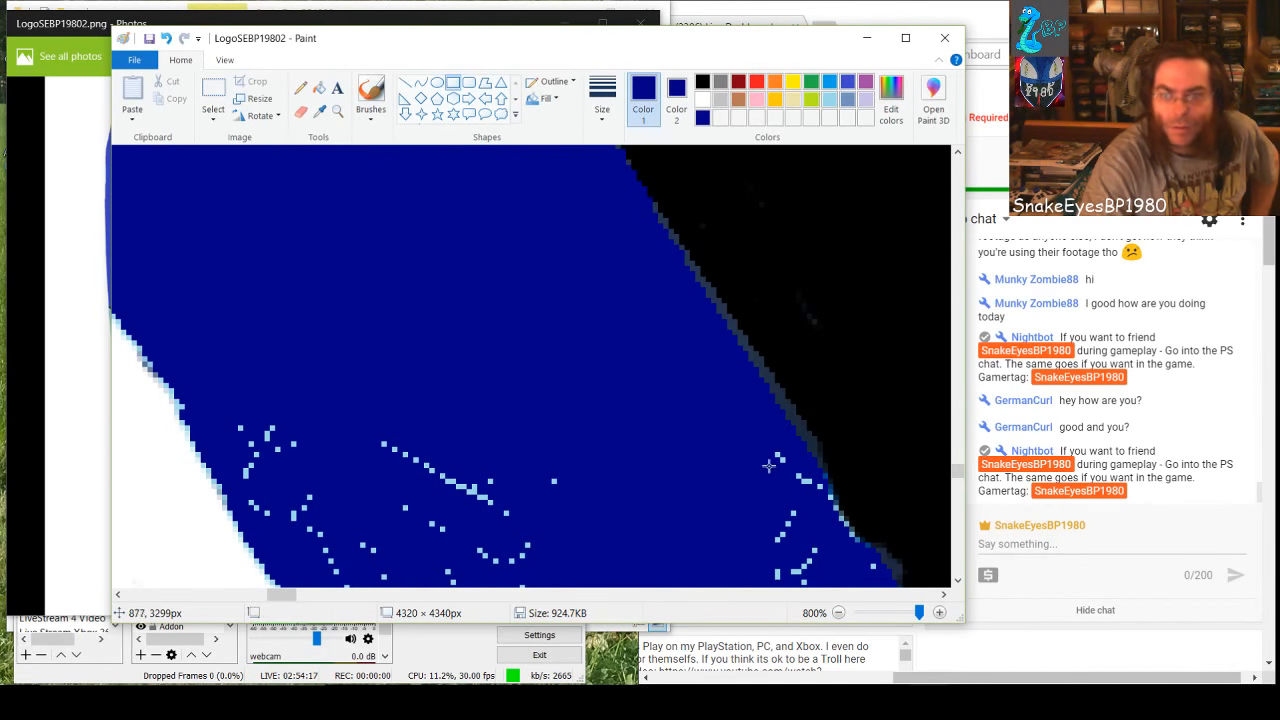
Cover the central specks with a 53 × 33 px dark-blue rectangle and those near the white edge with smaller ones
{"action": "left_click_drag", "start_coordinate": [338, 414], "coordinate": [615, 584]}
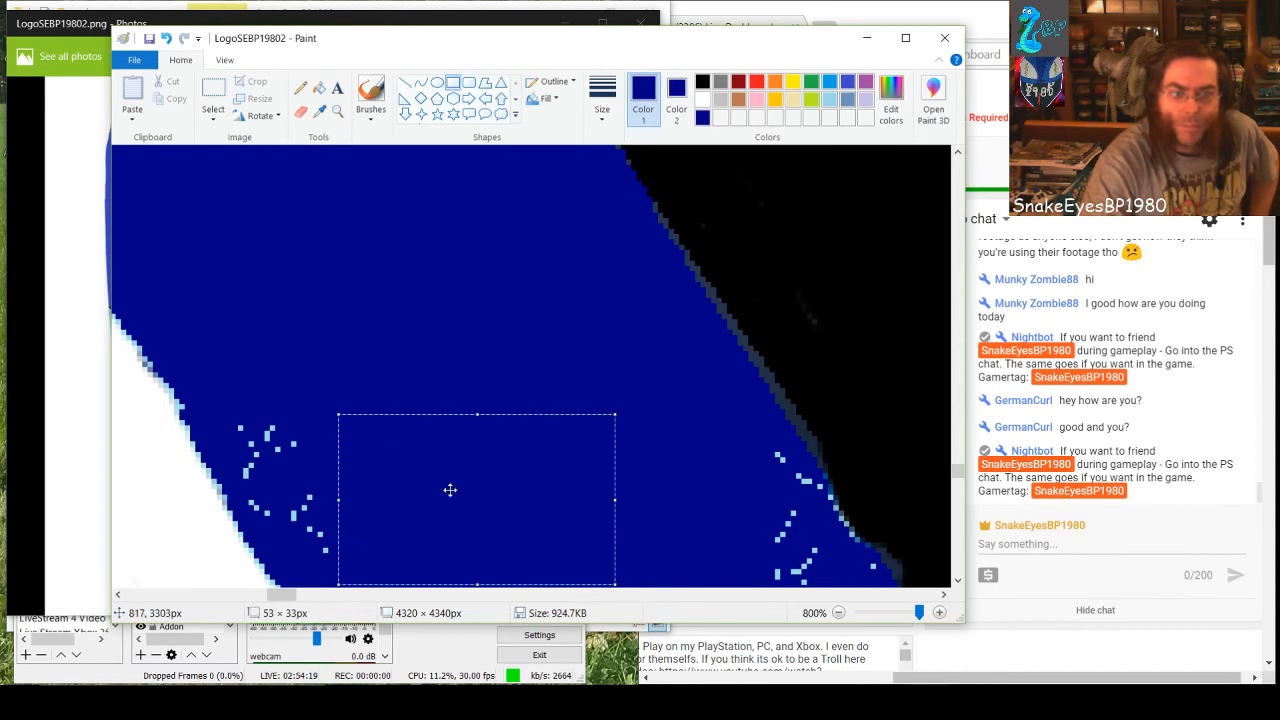
{"action": "left_click_drag", "start_coordinate": [234, 409], "coordinate": [327, 477]}
{"action": "left_click_drag", "start_coordinate": [293, 538], "coordinate": [271, 509]}
{"action": "left_click", "coordinate": [254, 460]}
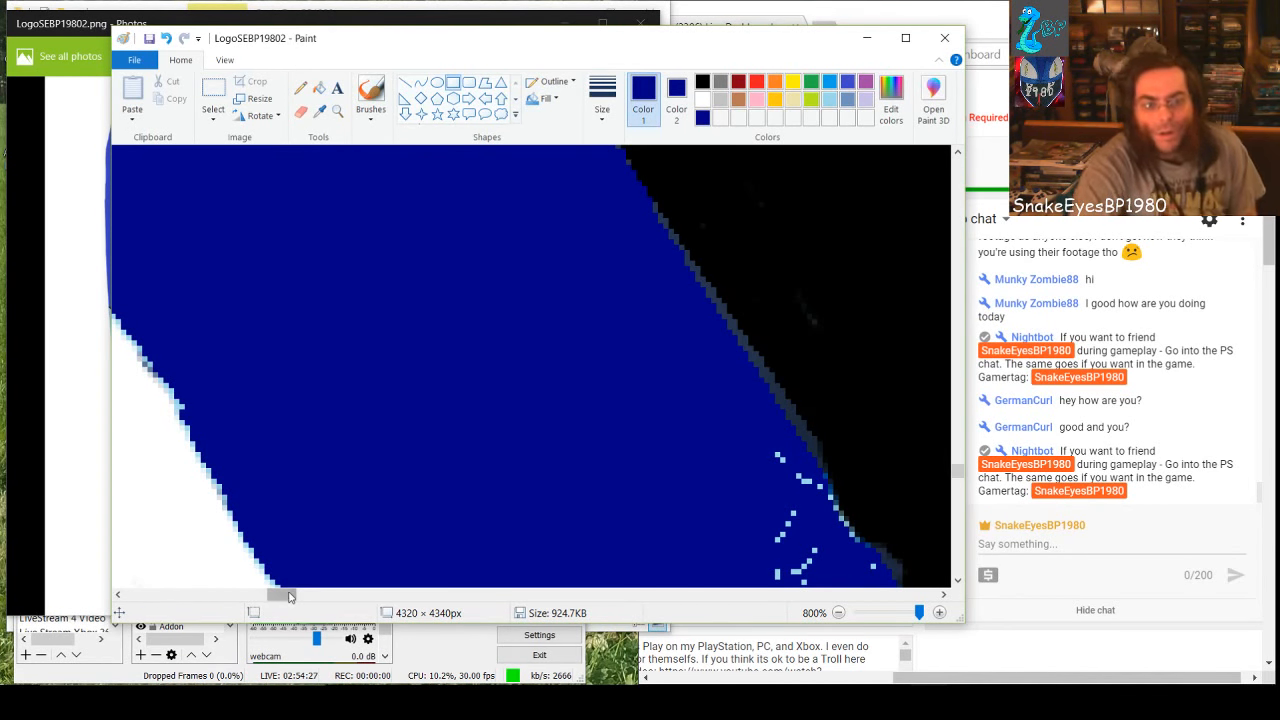
Fill the specks touching the bumpy stretch of the black edge with dark blue, including the short diagonal row beside it
{"action": "left_click_drag", "start_coordinate": [289, 596], "coordinate": [304, 596]}
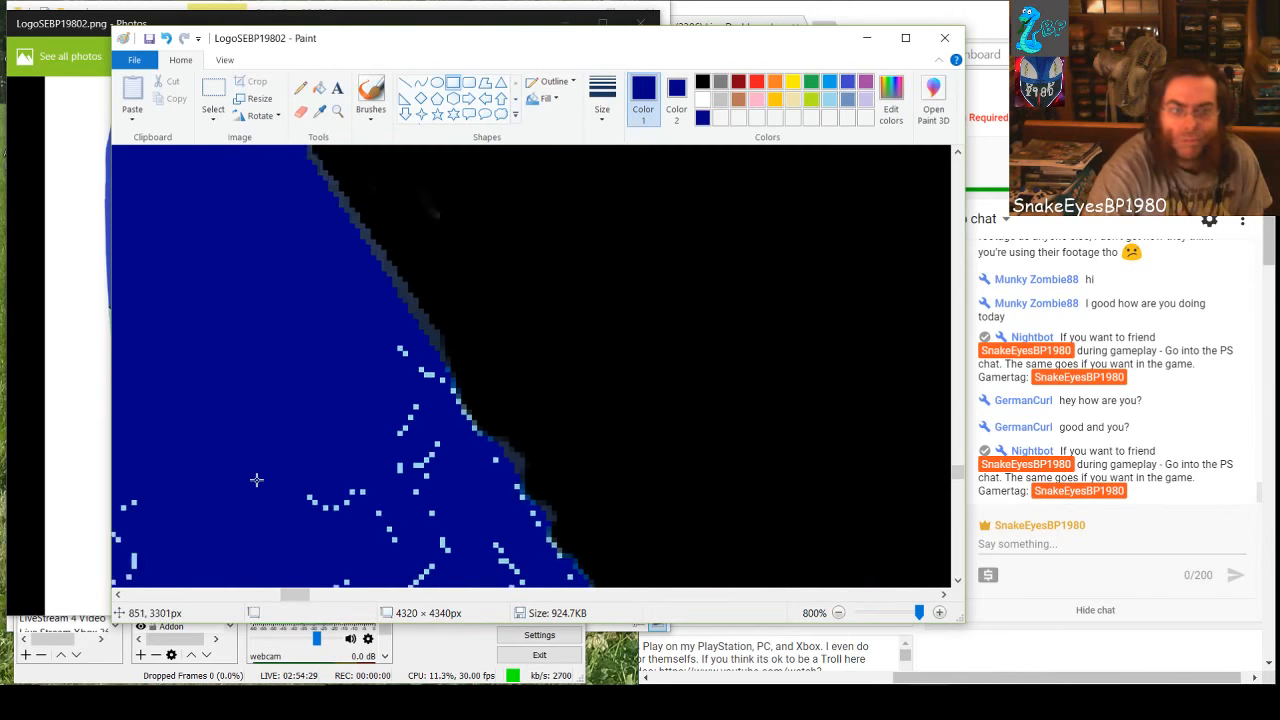
{"action": "scroll", "coordinate": [256, 480], "scroll_direction": "down", "scroll_amount": 2}
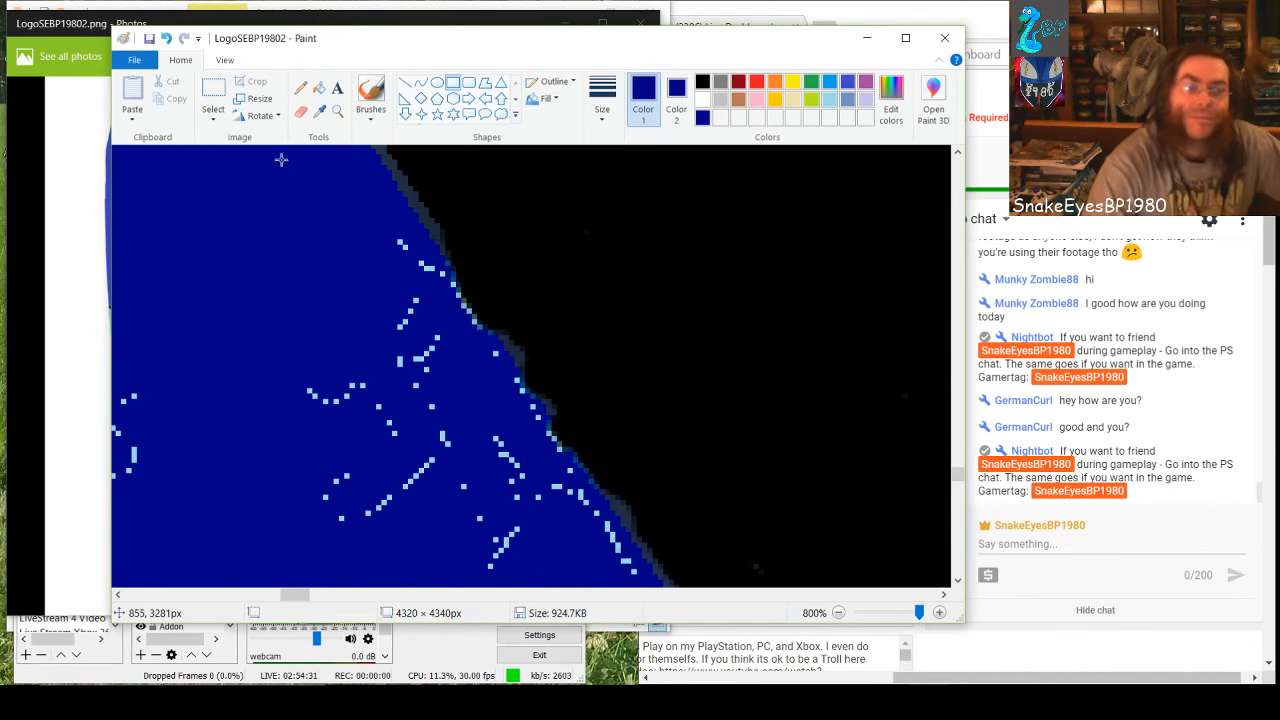
{"action": "left_click", "coordinate": [318, 87]}
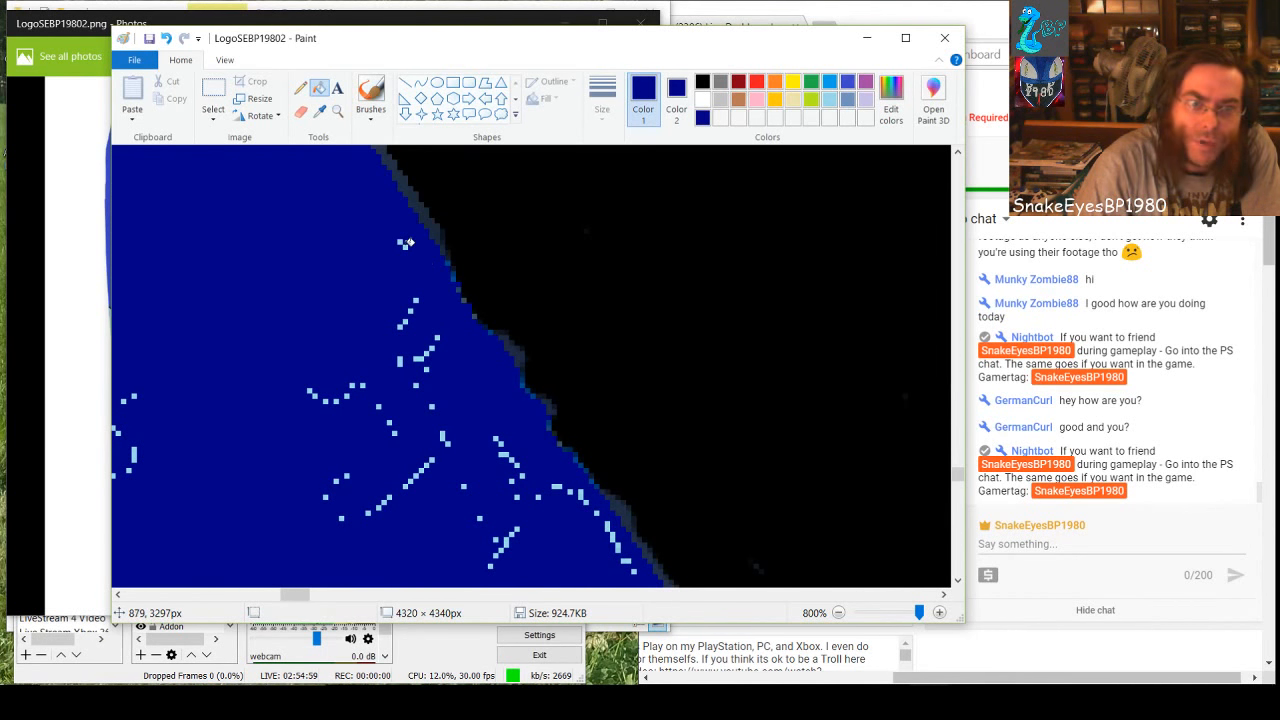
{"action": "left_click", "coordinate": [405, 247]}
{"action": "left_click", "coordinate": [400, 241]}
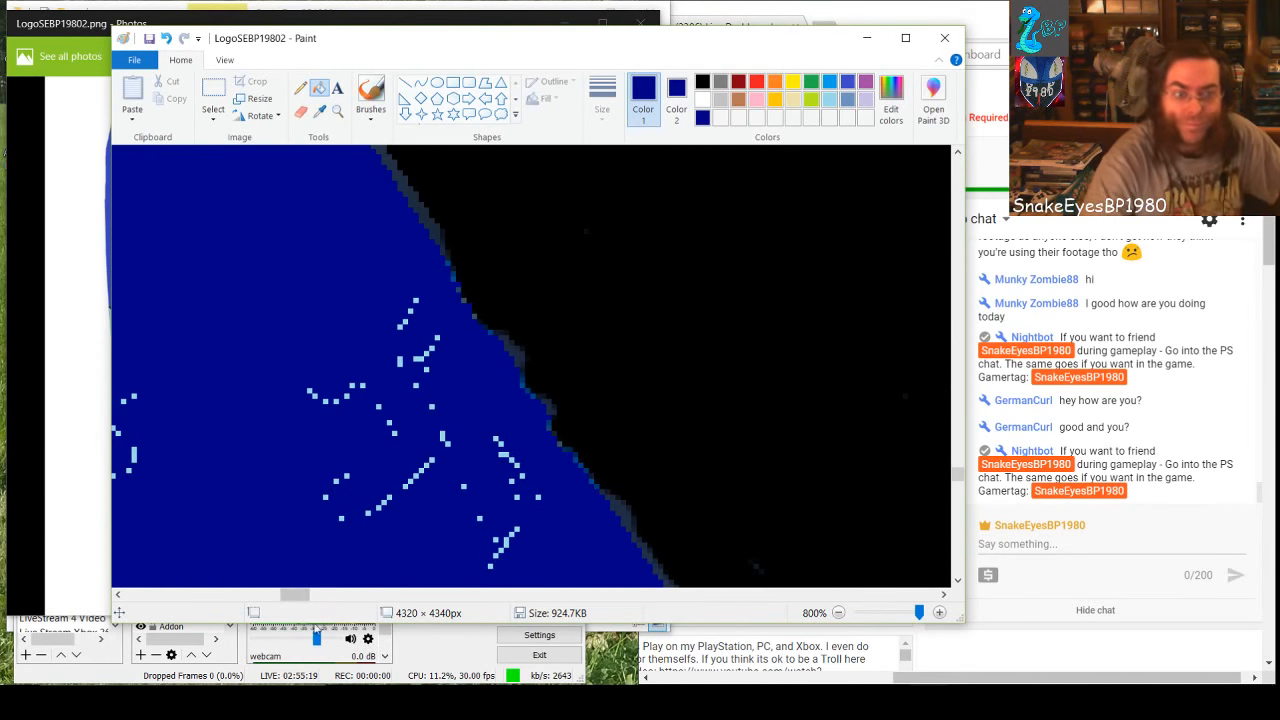
Switch back to the Rectangle shape and cover the speck clusters from the black side across to the white side with dark-blue rectangles
{"action": "left_click_drag", "start_coordinate": [296, 598], "coordinate": [286, 598]}
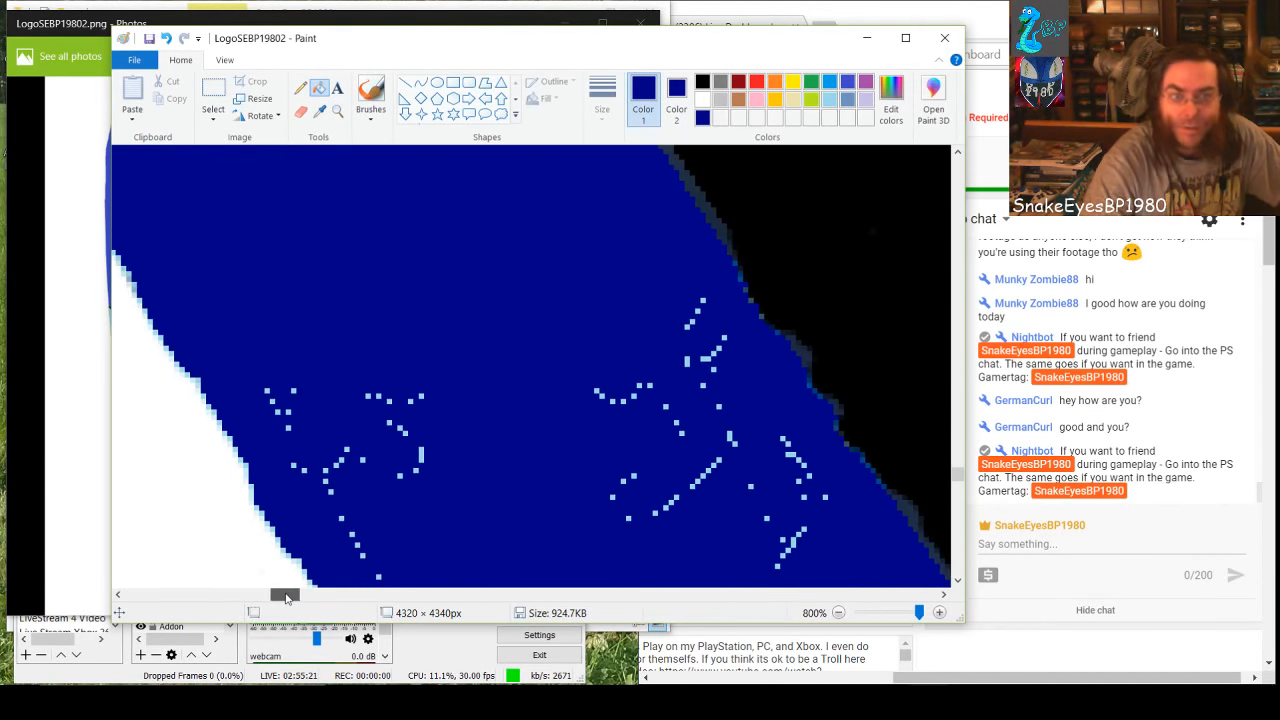
{"action": "left_click", "coordinate": [453, 82]}
{"action": "mouse_move", "coordinate": [714, 316]}
{"action": "left_mouse_down"}
{"action": "mouse_move", "coordinate": [563, 397]}
{"action": "mouse_move", "coordinate": [477, 537]}
{"action": "left_mouse_up"}
{"action": "left_click_drag", "start_coordinate": [647, 260], "coordinate": [680, 324]}
{"action": "left_click_drag", "start_coordinate": [701, 436], "coordinate": [806, 574]}
{"action": "left_click_drag", "start_coordinate": [624, 515], "coordinate": [256, 394]}
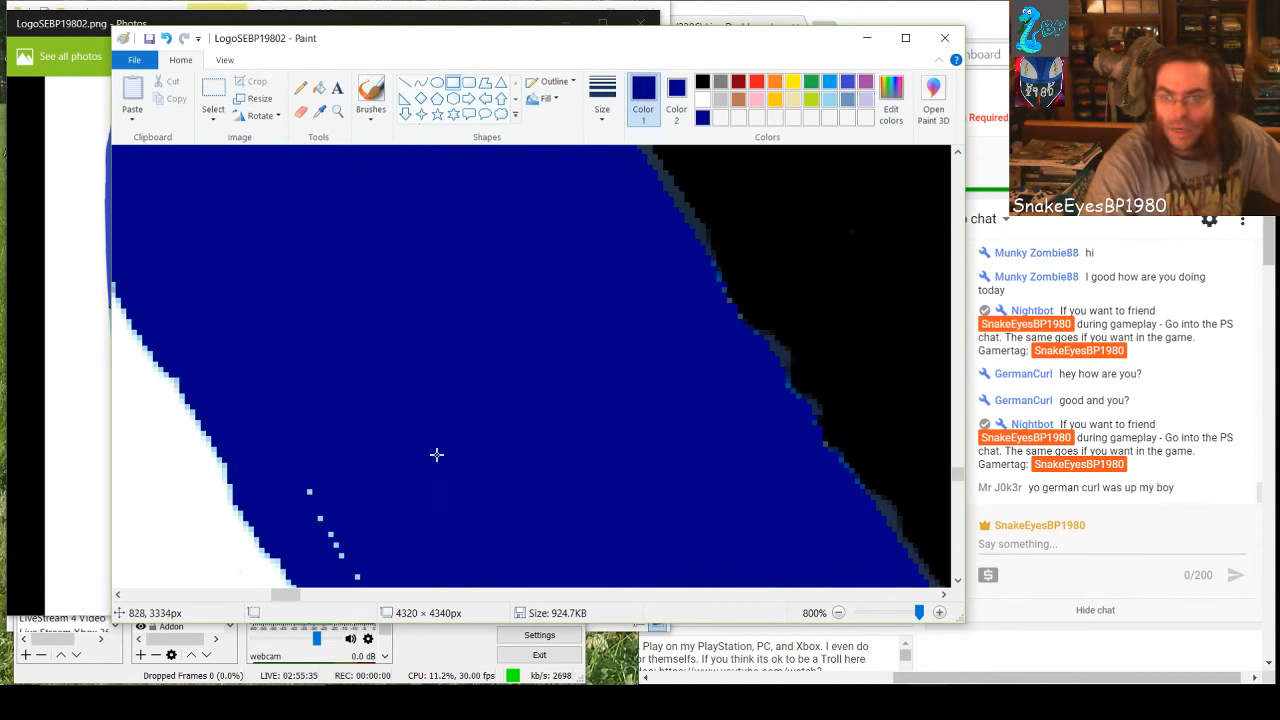
Cover the long diagonal row of specks along the white edge with dark-blue rectangles, starting with one 8 × 18 px
{"action": "scroll", "coordinate": [503, 434], "scroll_direction": "down", "scroll_amount": 2}
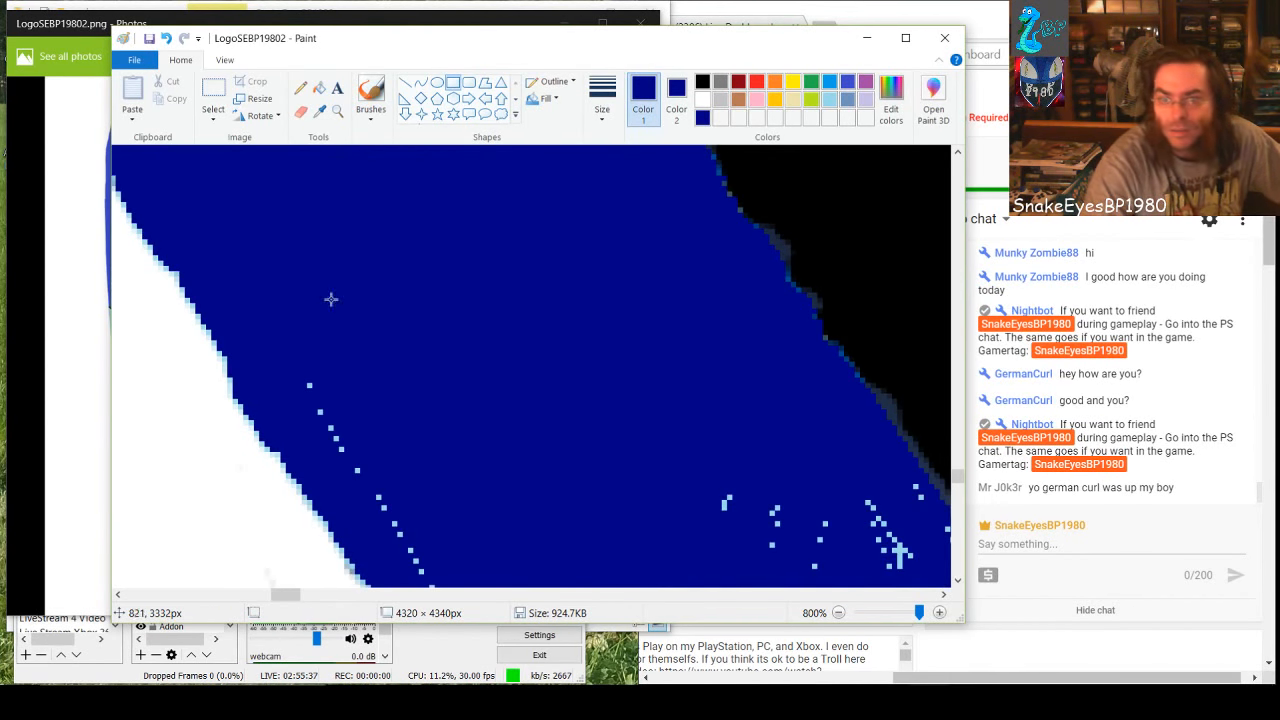
{"action": "left_click_drag", "start_coordinate": [292, 295], "coordinate": [355, 438]}
{"action": "scroll", "coordinate": [355, 438], "scroll_direction": "down", "scroll_amount": 4}
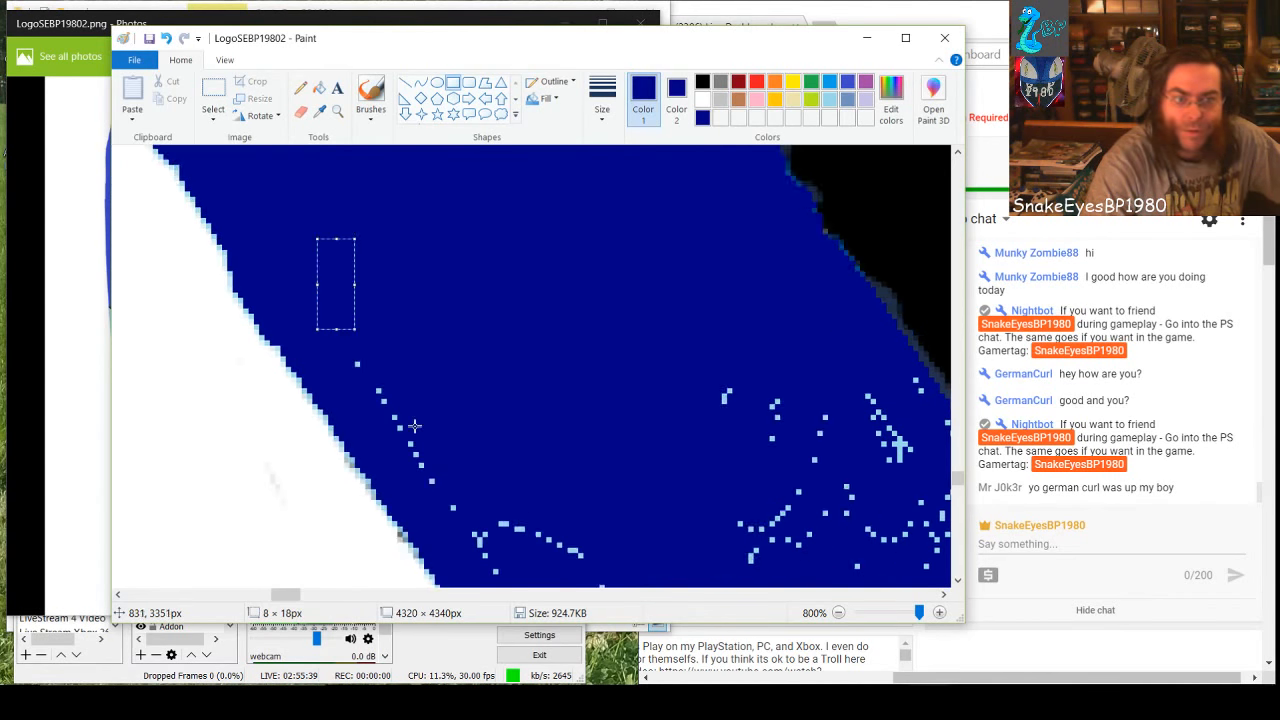
{"action": "left_click", "coordinate": [591, 269]}
{"action": "left_click_drag", "start_coordinate": [359, 233], "coordinate": [551, 434]}
{"action": "left_click", "coordinate": [477, 376]}
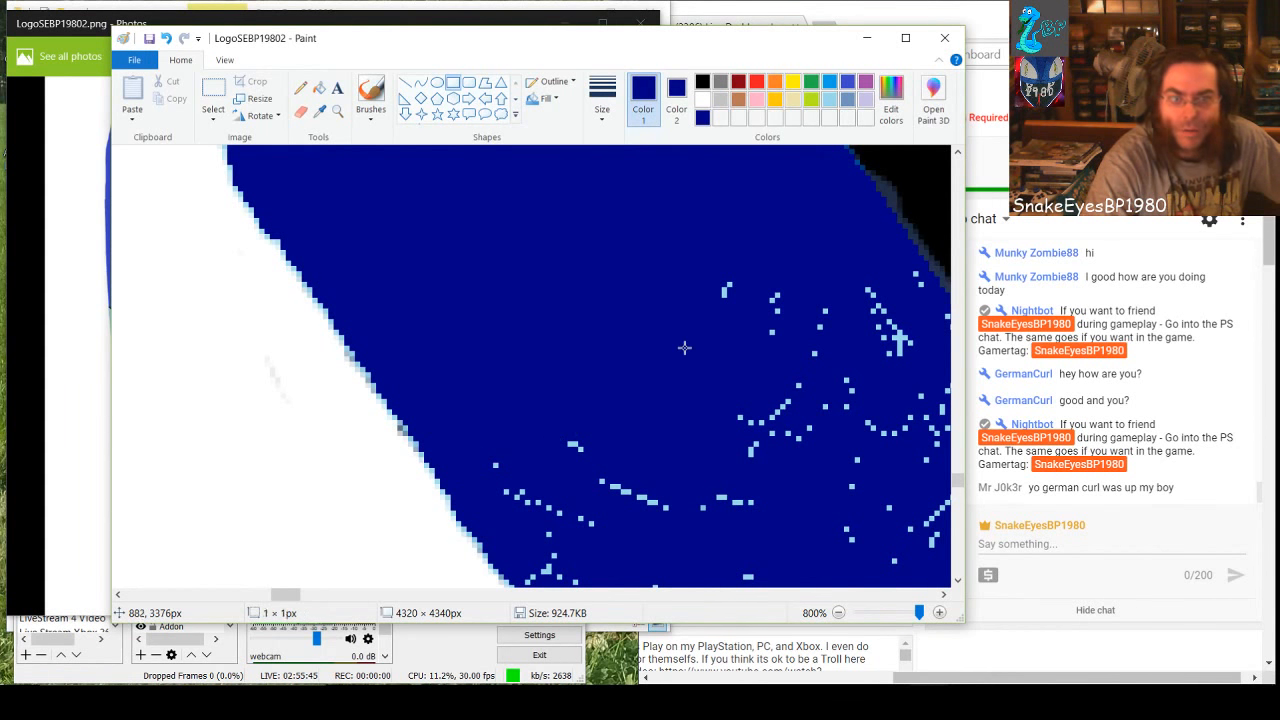
Cover the speck clusters in the lower middle of the band with a dark-blue rectangle 53 px tall, widened to 77 px
{"action": "left_click_drag", "start_coordinate": [680, 346], "coordinate": [907, 552]}
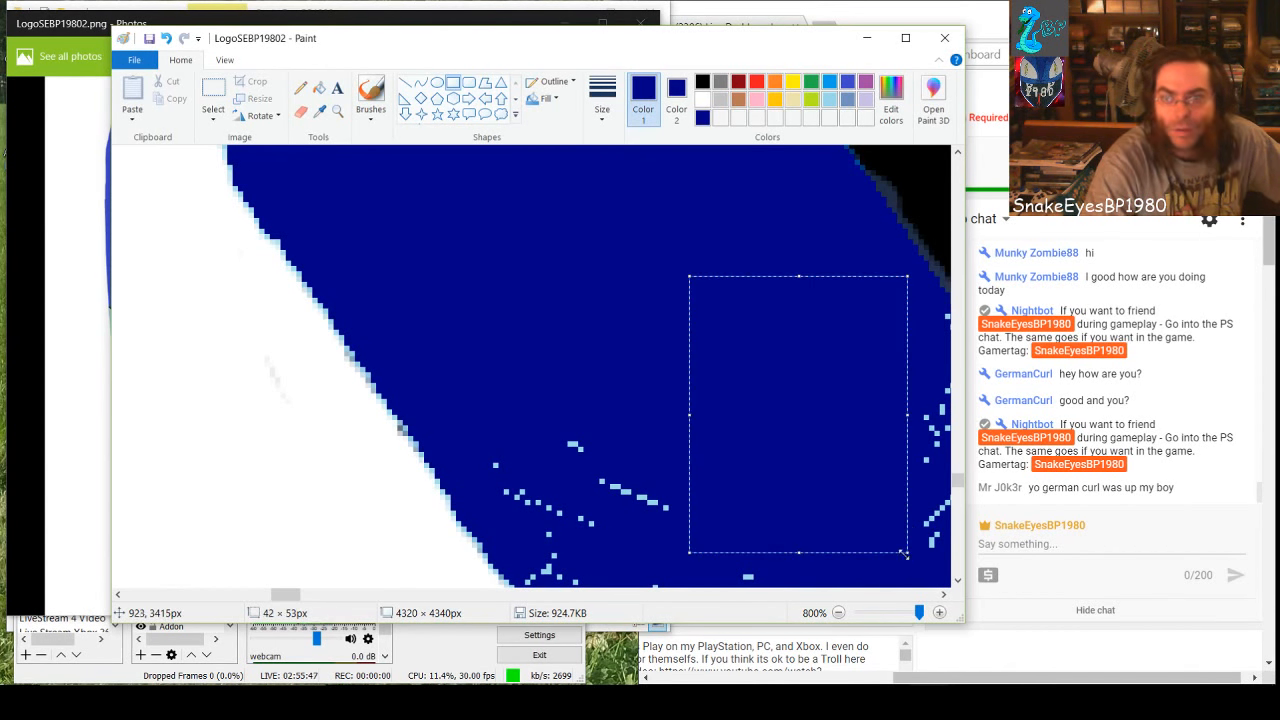
{"action": "left_click_drag", "start_coordinate": [689, 408], "coordinate": [503, 417]}
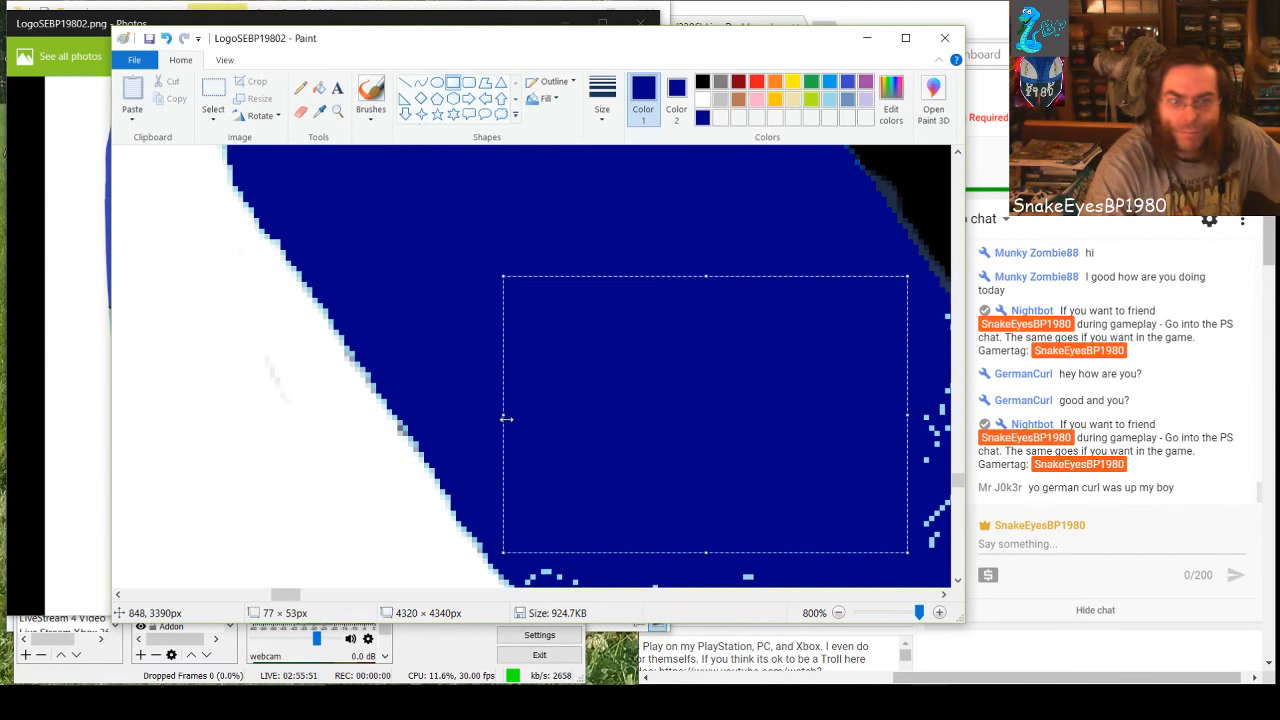
Cover the upper speck clusters beside the black edge with dark-blue rectangles, starting with one 9 × 40 px
{"action": "left_click", "coordinate": [689, 569]}
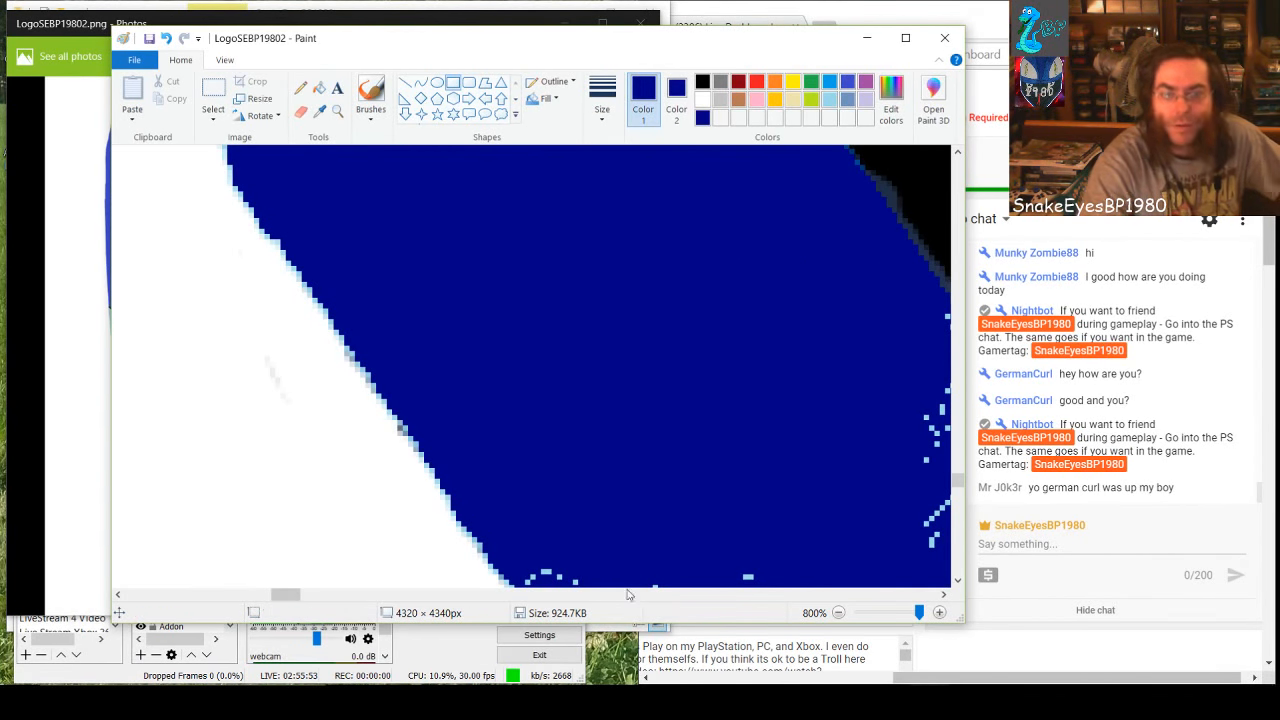
{"action": "left_click_drag", "start_coordinate": [286, 596], "coordinate": [300, 597]}
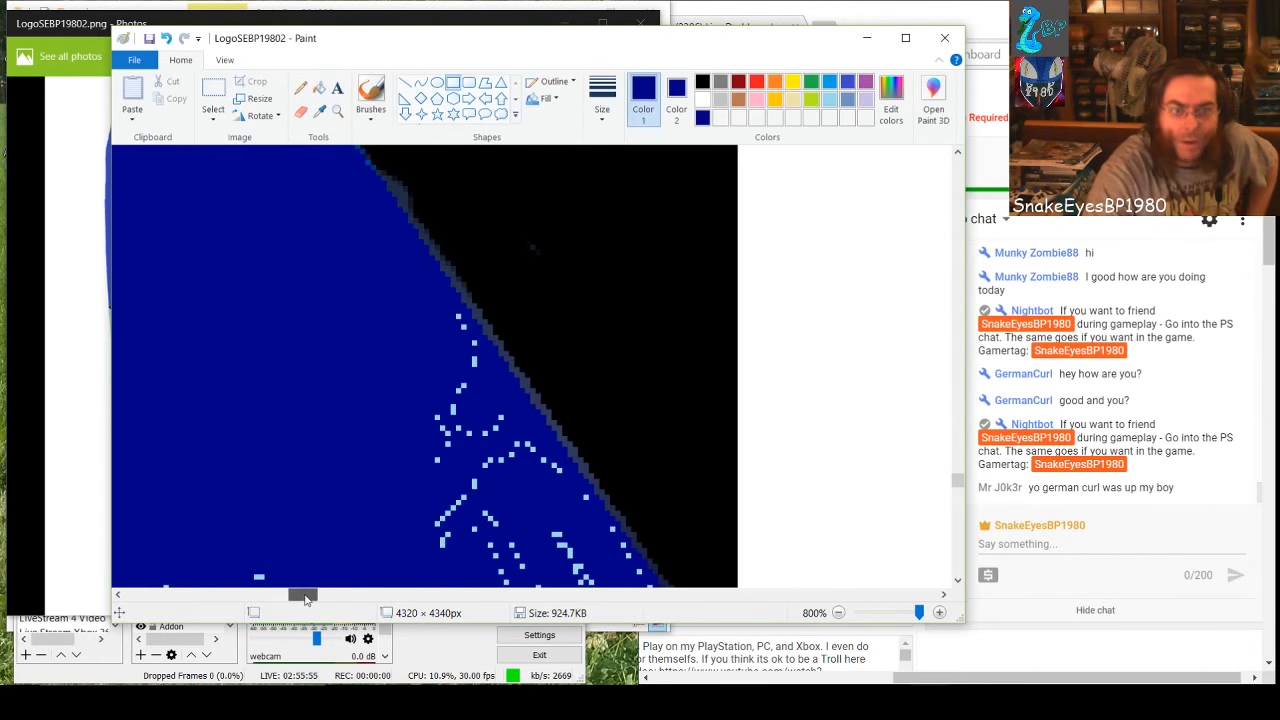
{"action": "mouse_move", "coordinate": [495, 332]}
{"action": "left_mouse_down"}
{"action": "mouse_move", "coordinate": [537, 397]}
{"action": "mouse_move", "coordinate": [558, 537]}
{"action": "mouse_move", "coordinate": [533, 540]}
{"action": "left_mouse_up"}
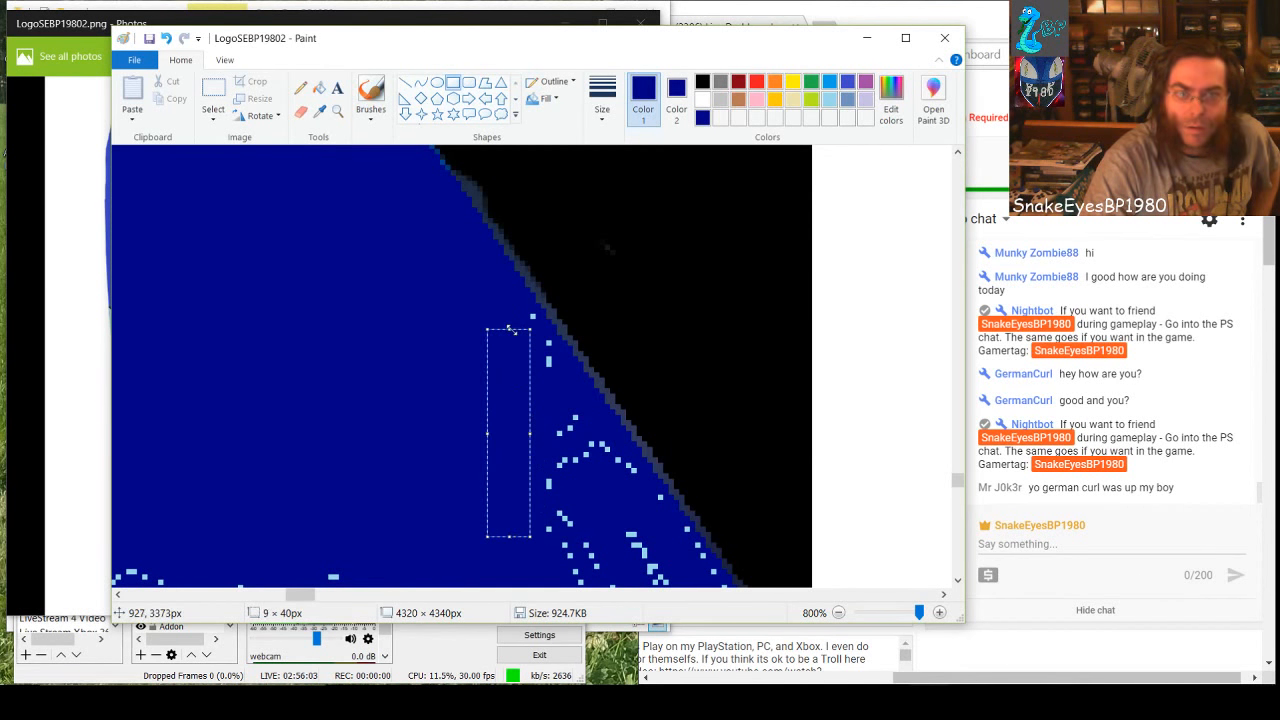
{"action": "left_click", "coordinate": [567, 391]}
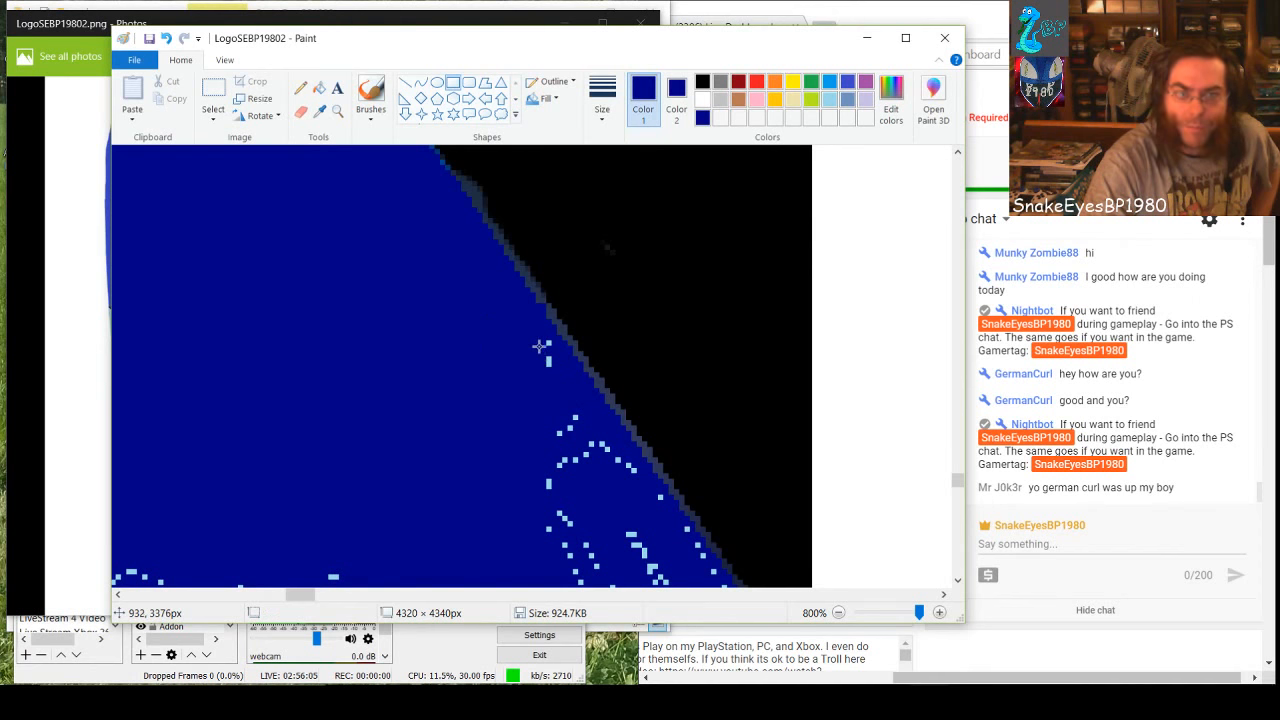
{"action": "left_click_drag", "start_coordinate": [539, 346], "coordinate": [580, 488]}
{"action": "left_click", "coordinate": [611, 500]}
{"action": "left_click_drag", "start_coordinate": [597, 438], "coordinate": [616, 469]}
{"action": "left_click", "coordinate": [634, 474]}
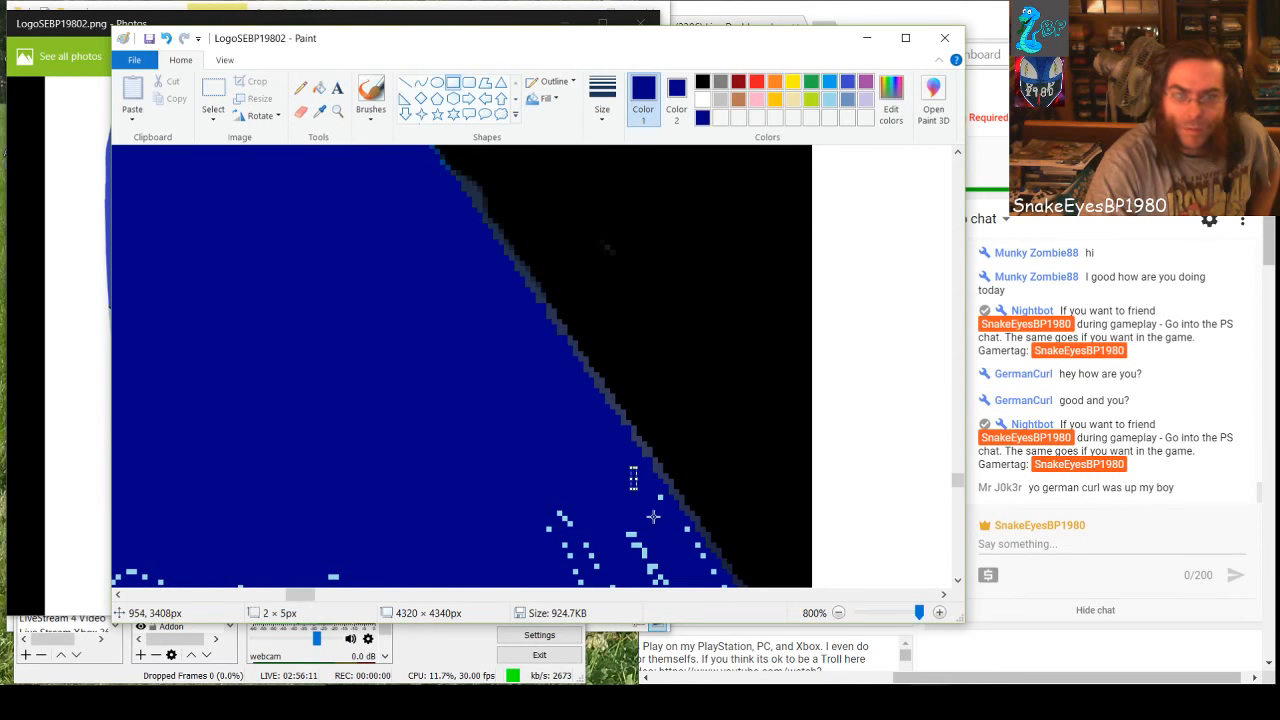
Cover the few specks hugging the black edge and the larger cluster beside them with dark-blue rectangles, including one 2 × 4 px
{"action": "left_click", "coordinate": [655, 505]}
{"action": "left_click_drag", "start_coordinate": [653, 510], "coordinate": [697, 571]}
{"action": "left_click", "coordinate": [664, 533]}
{"action": "left_click", "coordinate": [689, 565]}
{"action": "left_click", "coordinate": [686, 562]}
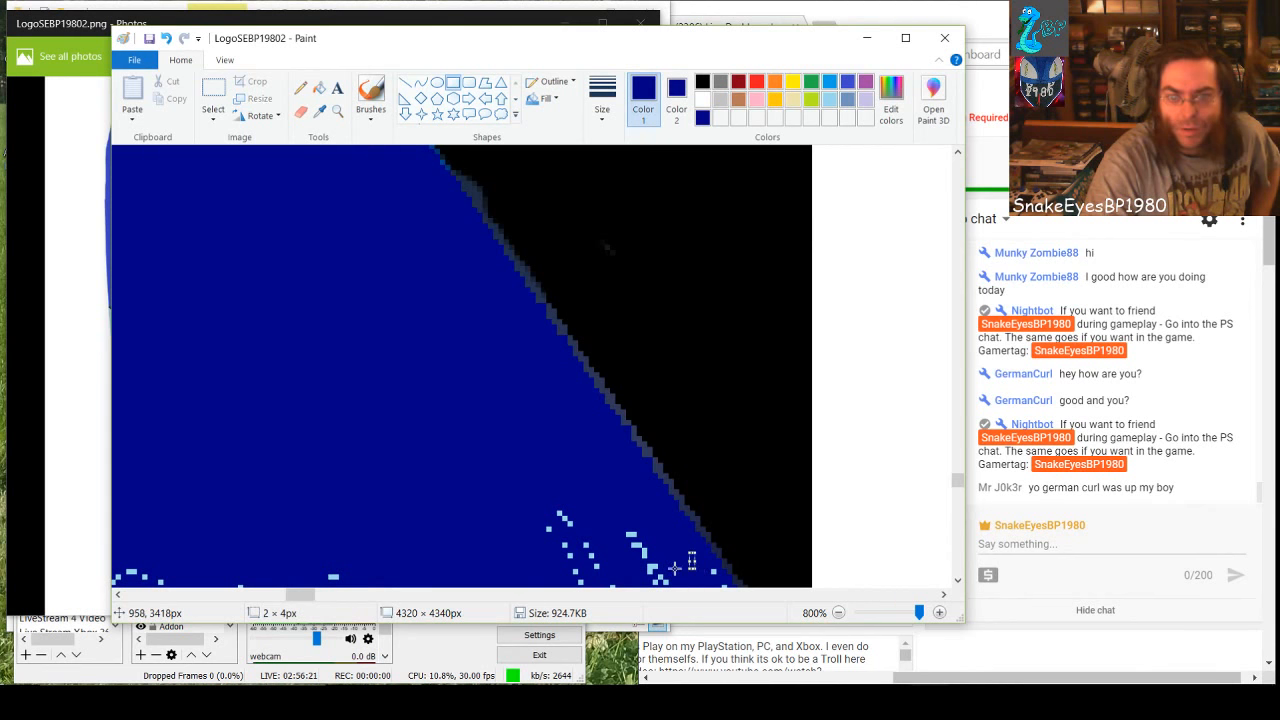
{"action": "left_click", "coordinate": [632, 544]}
{"action": "left_click_drag", "start_coordinate": [541, 506], "coordinate": [660, 588]}
{"action": "left_click", "coordinate": [457, 501]}
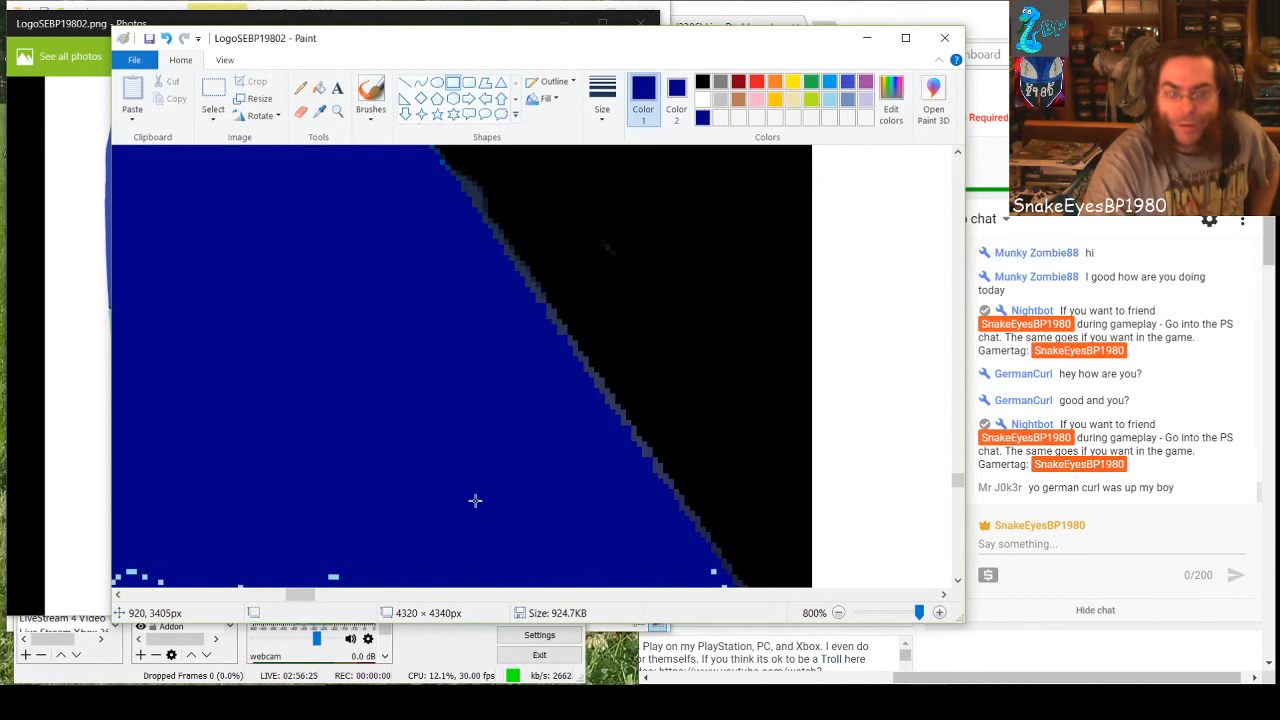
Cover the topmost row of specks across the next stretch of the band with a wide, low dark-blue rectangle
{"action": "scroll", "coordinate": [474, 503], "scroll_direction": "down", "scroll_amount": 2}
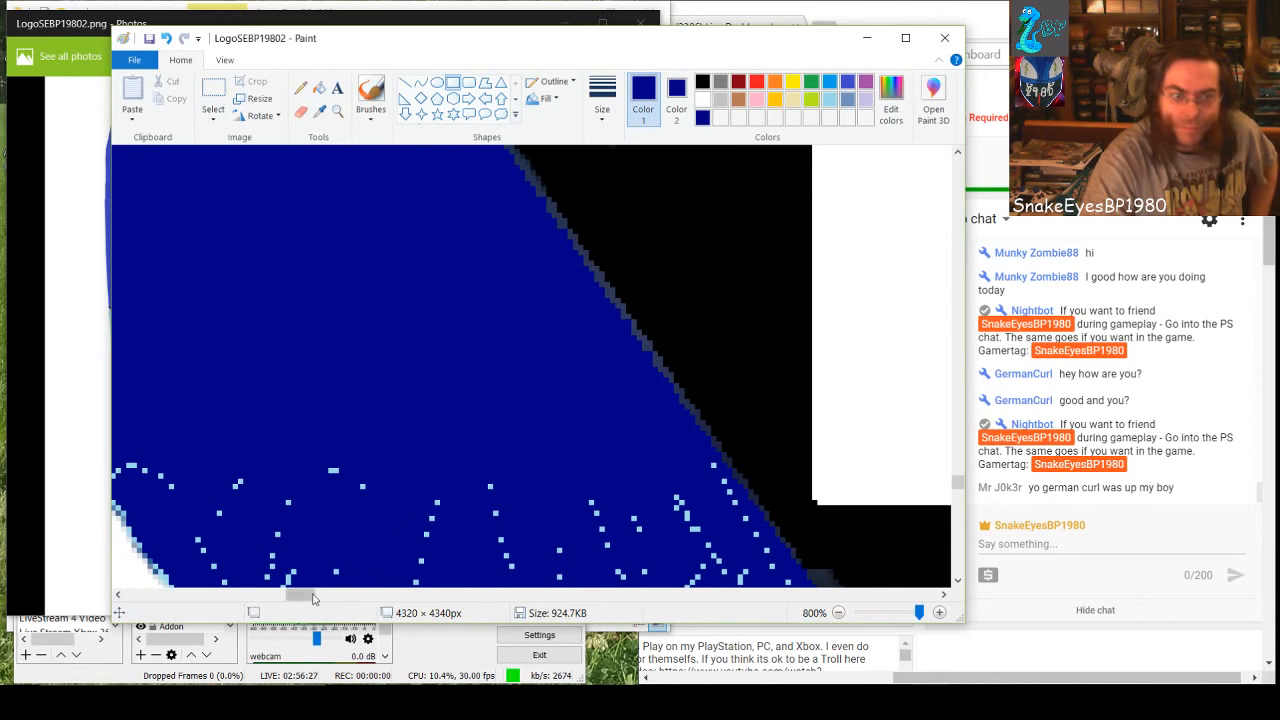
{"action": "left_click_drag", "start_coordinate": [300, 594], "coordinate": [290, 594]}
{"action": "mouse_move", "coordinate": [386, 465]}
{"action": "left_mouse_down"}
{"action": "mouse_move", "coordinate": [578, 480]}
{"action": "mouse_move", "coordinate": [733, 473]}
{"action": "left_mouse_up"}
{"action": "left_click", "coordinate": [576, 539]}
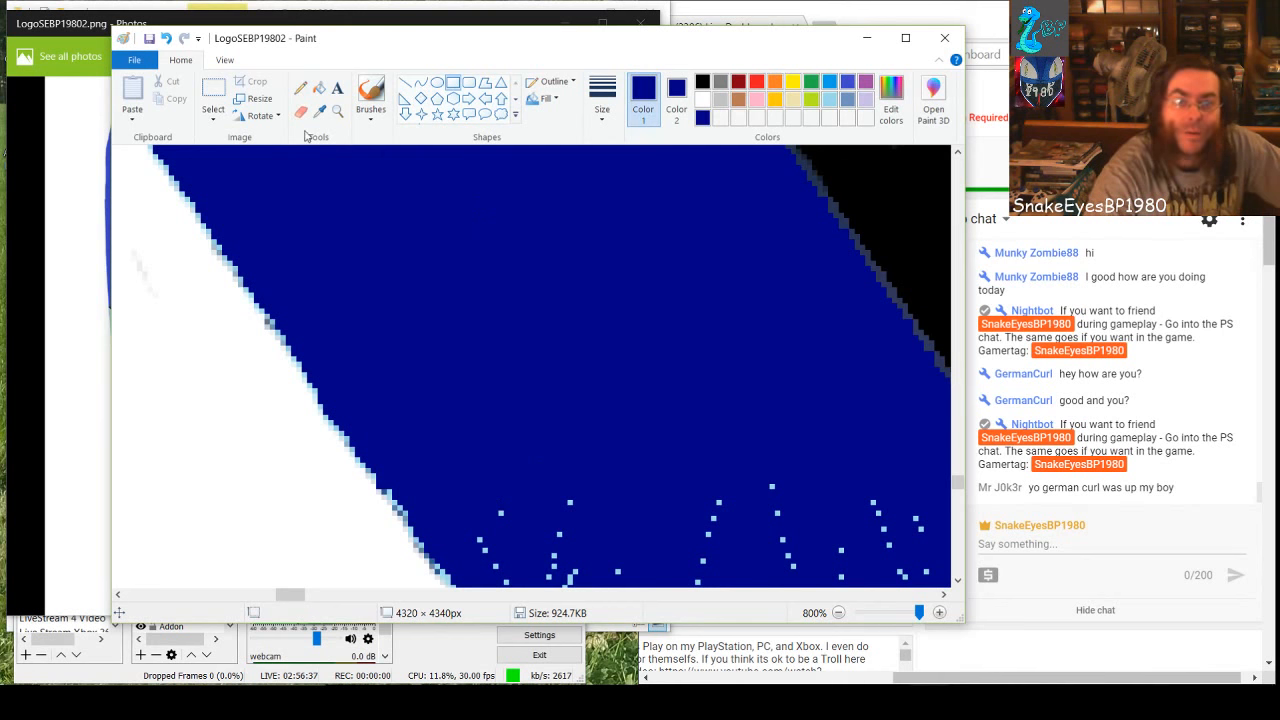
Switch to the fill tool and fill the diagonal row of specks along the straight black edge with dark blue
{"action": "left_click", "coordinate": [318, 90]}
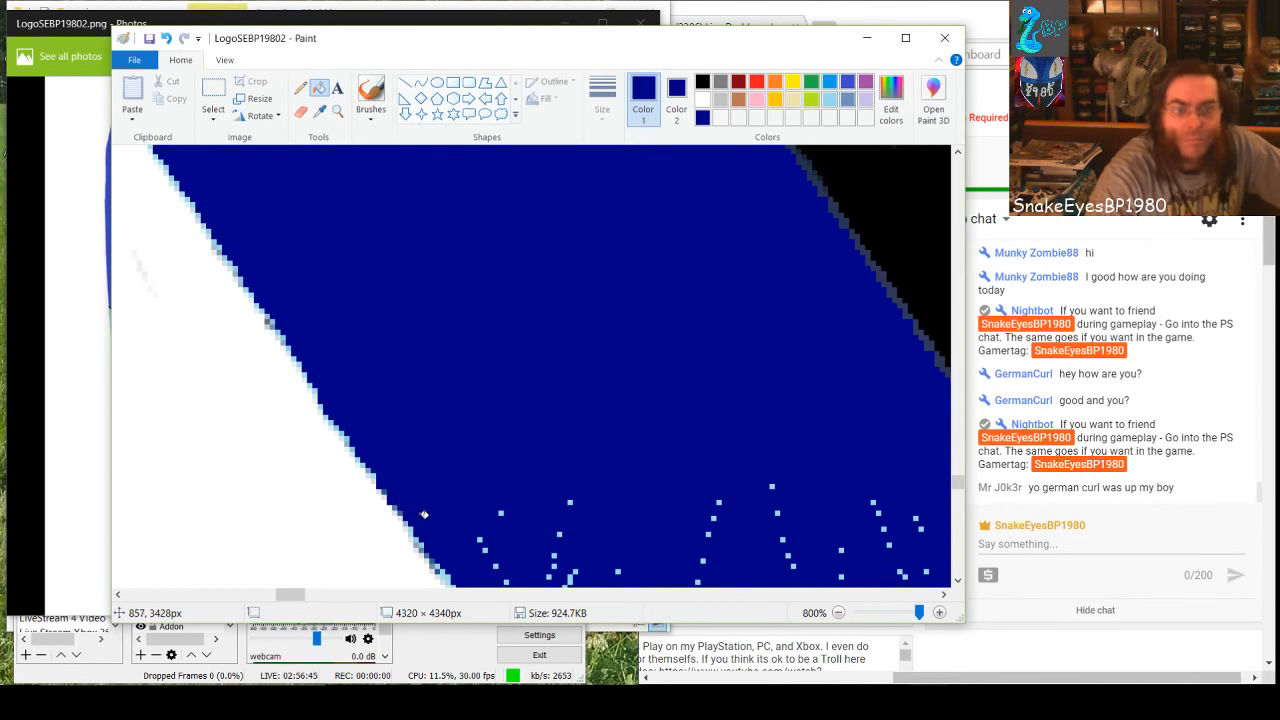
{"action": "scroll", "coordinate": [486, 520], "scroll_direction": "down", "scroll_amount": 2}
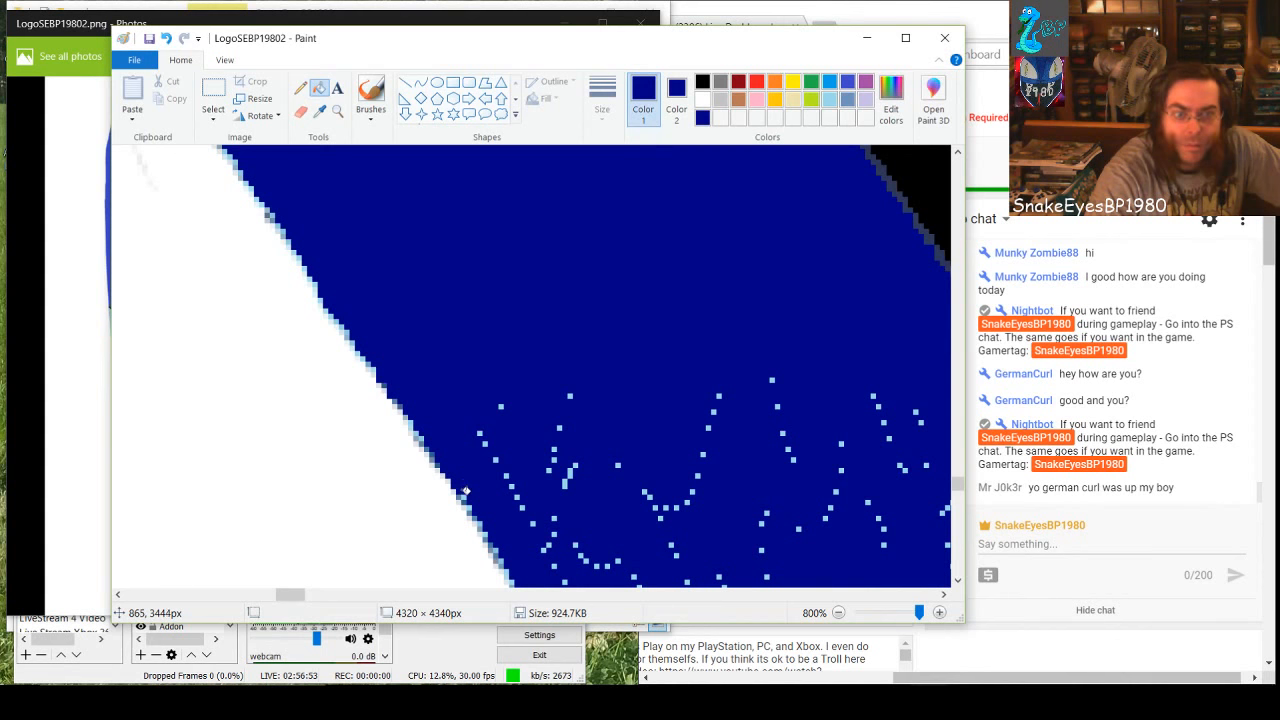
{"action": "scroll", "coordinate": [590, 443], "scroll_direction": "down", "scroll_amount": 4}
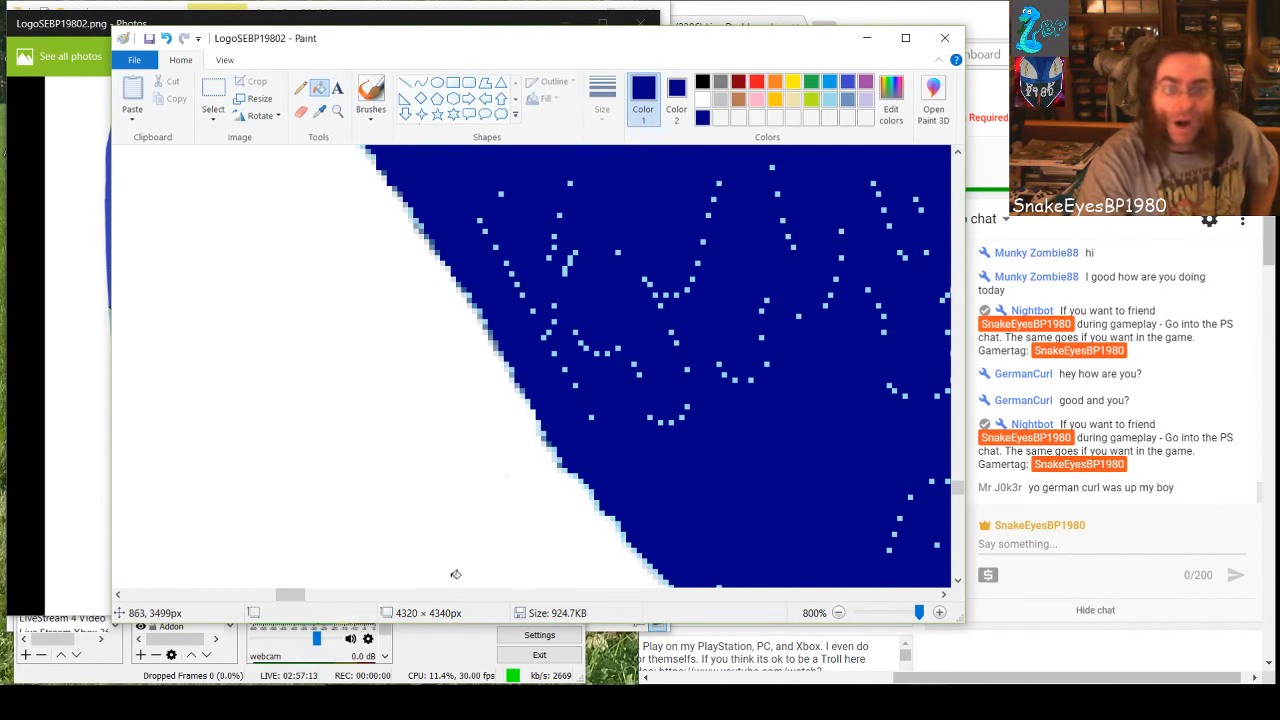
{"action": "scroll", "coordinate": [597, 510], "scroll_direction": "right", "scroll_amount": 3}
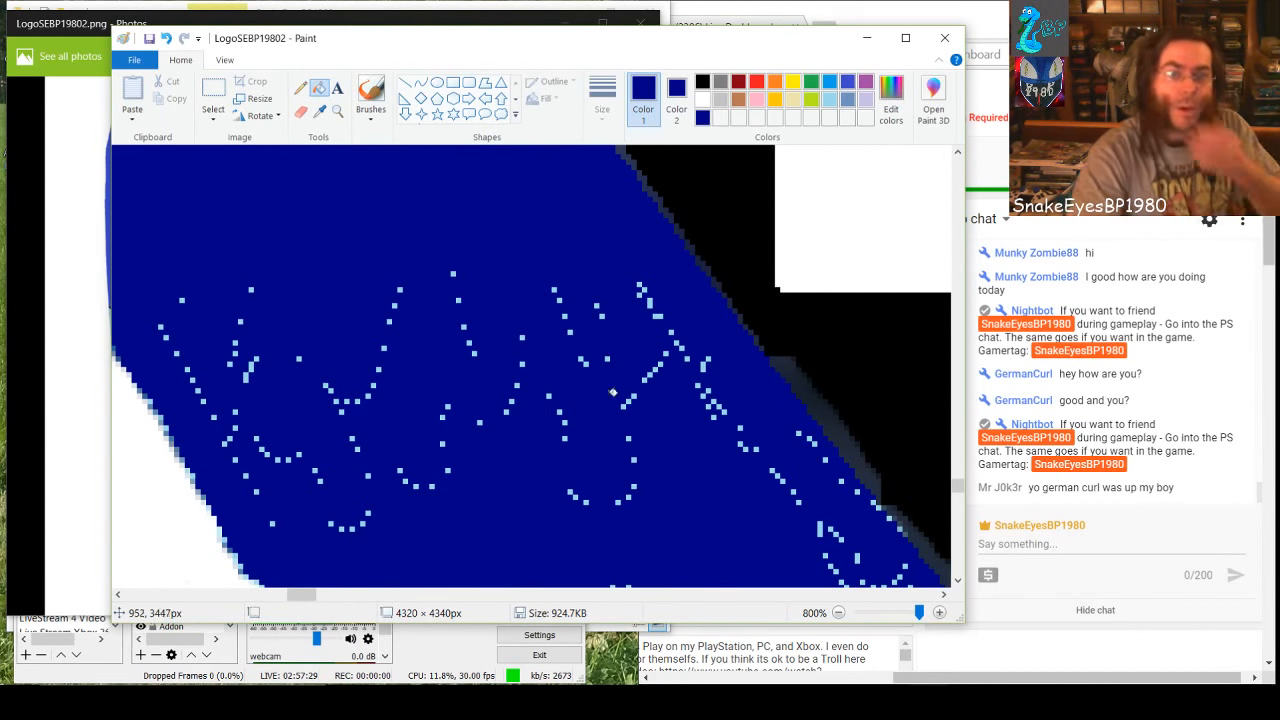
Switch back to the Rectangle shape and cover the upper speck clusters and those near the white edge with dark-blue rectangles
{"action": "left_click", "coordinate": [452, 82]}
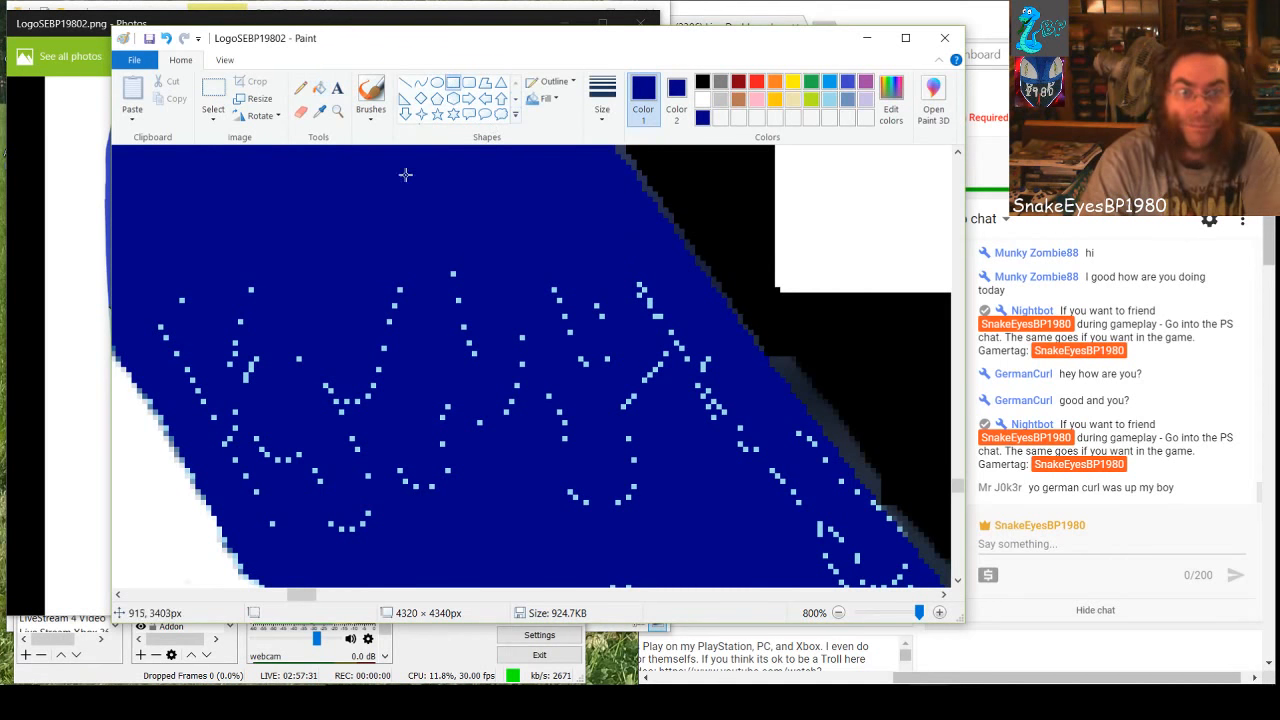
{"action": "left_click_drag", "start_coordinate": [190, 252], "coordinate": [665, 414]}
{"action": "left_click", "coordinate": [171, 283]}
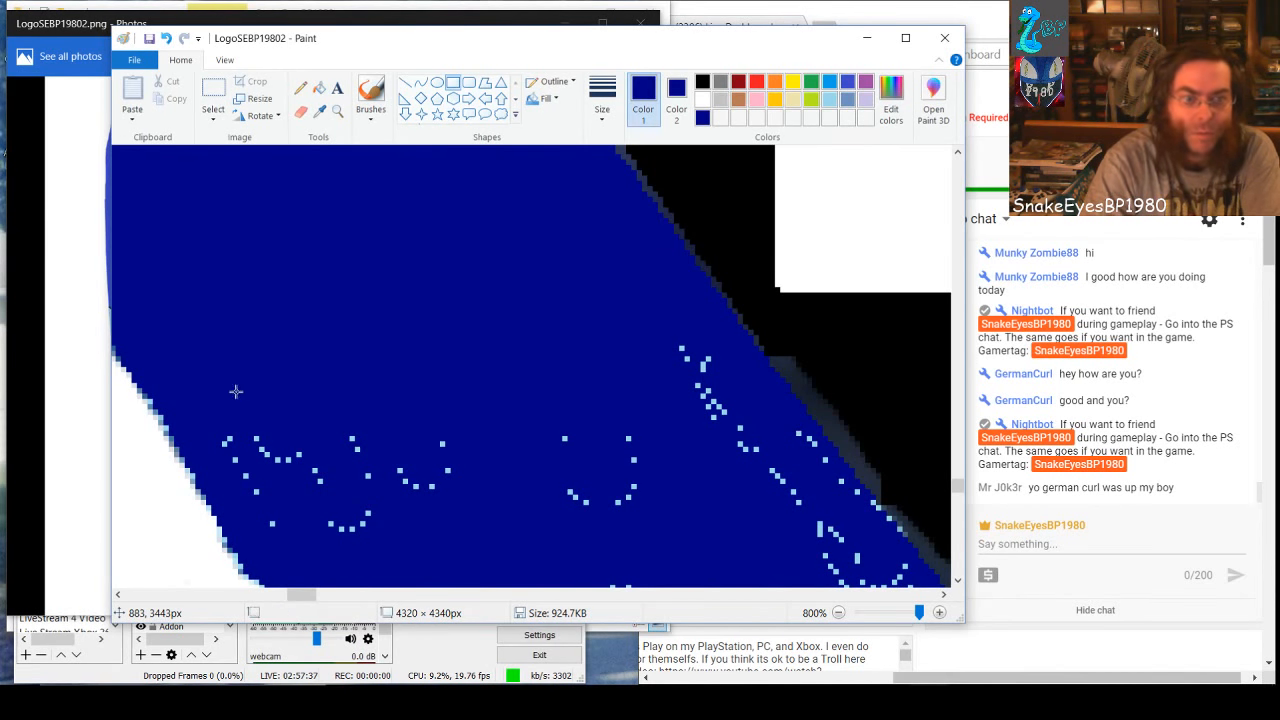
{"action": "left_click_drag", "start_coordinate": [236, 391], "coordinate": [371, 512]}
{"action": "left_click", "coordinate": [412, 462]}
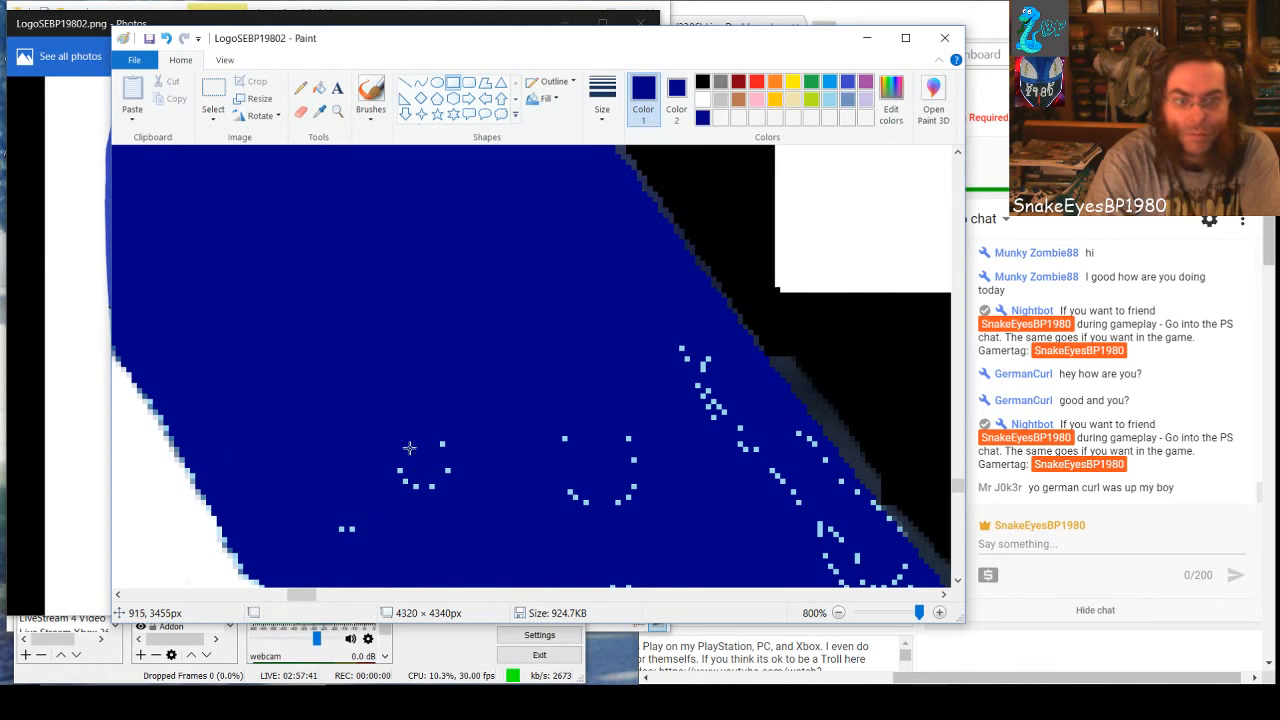
Cover the curved speck clusters mid-band, the diagonal row toward the black edge and the leftover pair with dark-blue rectangles
{"action": "left_click_drag", "start_coordinate": [409, 448], "coordinate": [812, 565]}
{"action": "left_click", "coordinate": [654, 367]}
{"action": "left_click_drag", "start_coordinate": [676, 345], "coordinate": [802, 448]}
{"action": "left_click", "coordinate": [761, 474]}
{"action": "left_click", "coordinate": [709, 486]}
{"action": "left_click_drag", "start_coordinate": [311, 513], "coordinate": [427, 555]}
{"action": "left_click", "coordinate": [474, 489]}
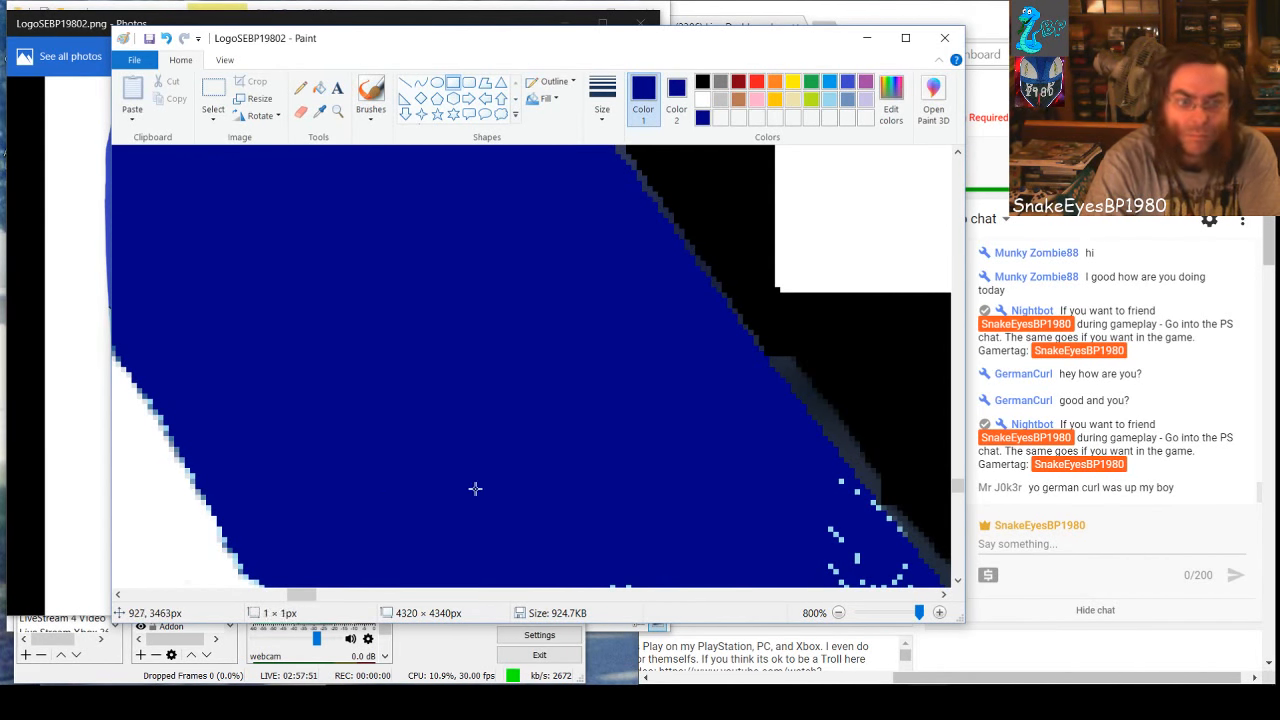
Fill the specks touching the stepped part of the black edge with dark blue, using the fill tool
{"action": "left_click_drag", "start_coordinate": [303, 598], "coordinate": [305, 606]}
{"action": "scroll", "coordinate": [421, 491], "scroll_direction": "down", "scroll_amount": 2}
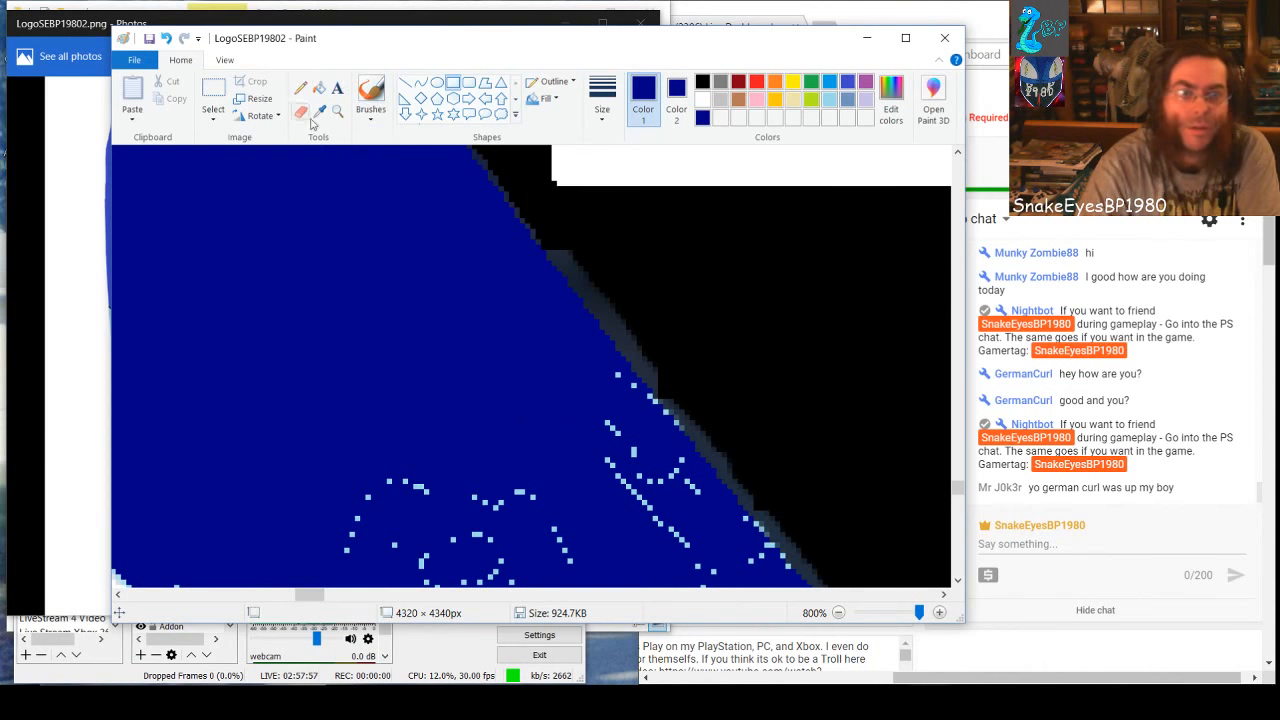
{"action": "left_click", "coordinate": [319, 88]}
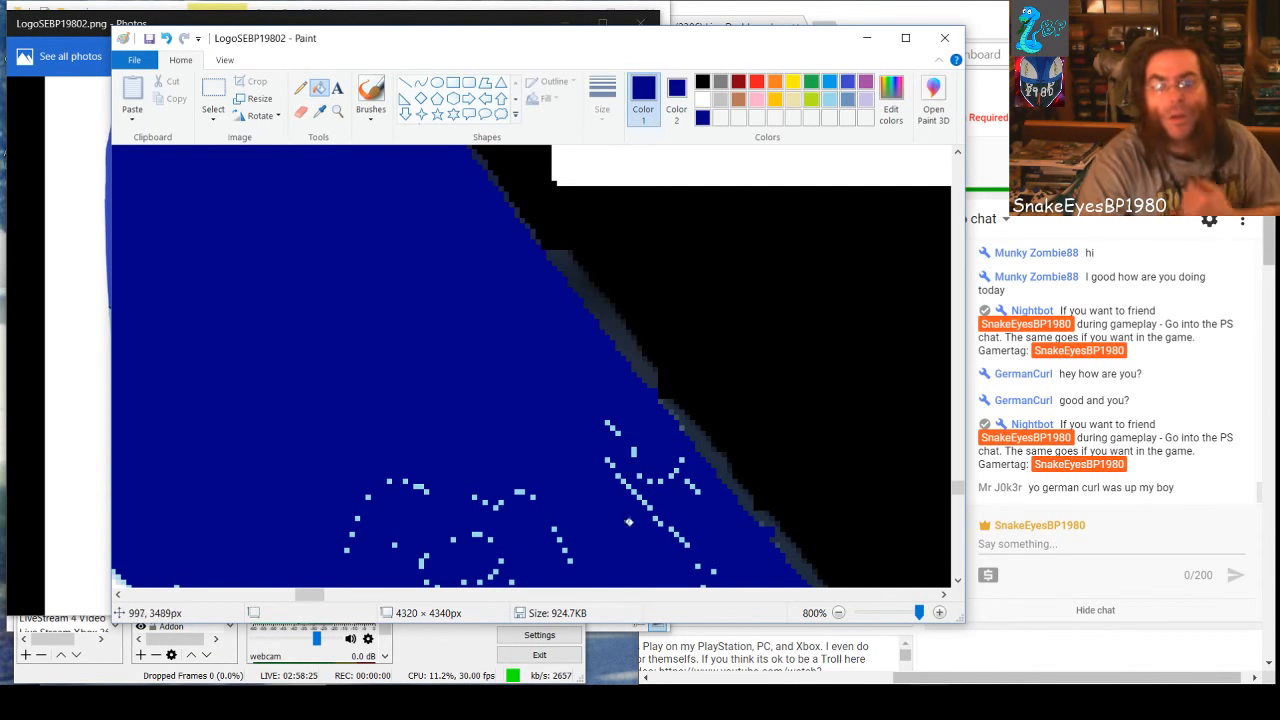
Return to the Rectangle shape and cover the round speck clusters and the diagonal ones beside the black edge with dark-blue rectangles
{"action": "left_click", "coordinate": [453, 82]}
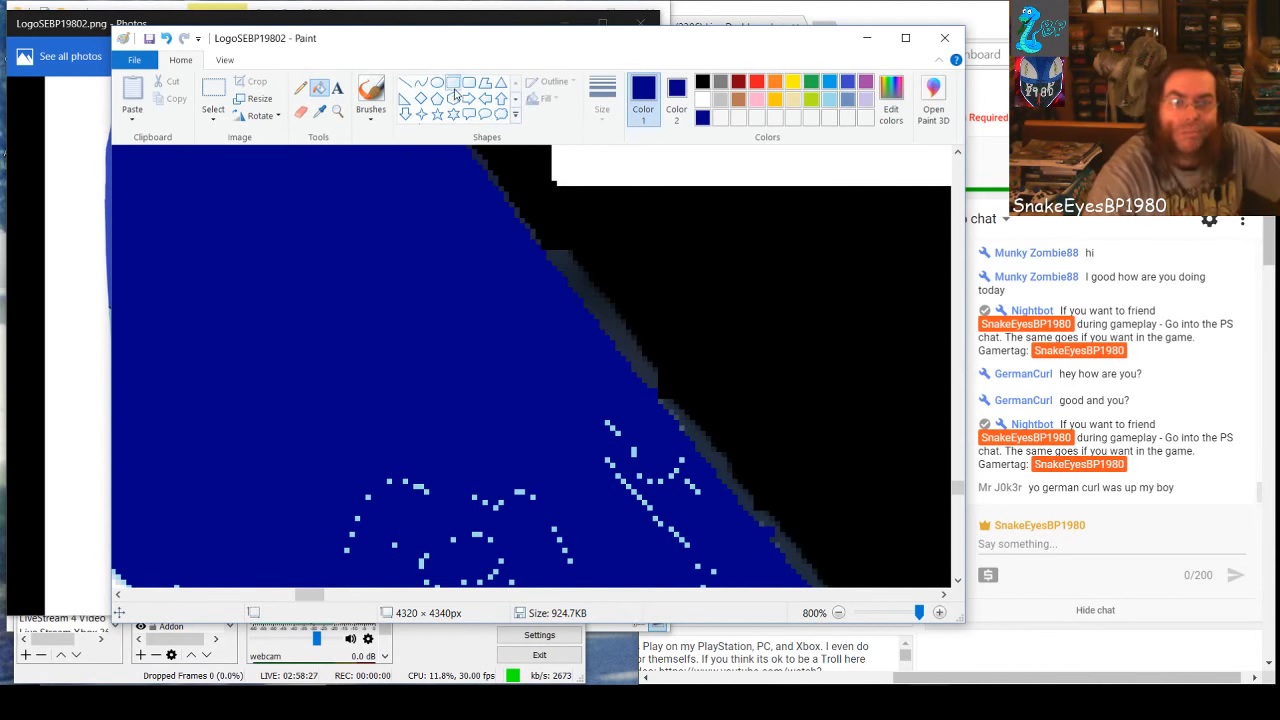
{"action": "left_click_drag", "start_coordinate": [333, 447], "coordinate": [676, 606]}
{"action": "mouse_move", "coordinate": [580, 423]}
{"action": "left_mouse_down"}
{"action": "mouse_move", "coordinate": [697, 512]}
{"action": "mouse_move", "coordinate": [714, 586]}
{"action": "left_mouse_up"}
{"action": "left_click", "coordinate": [637, 537]}
{"action": "left_click", "coordinate": [291, 517]}
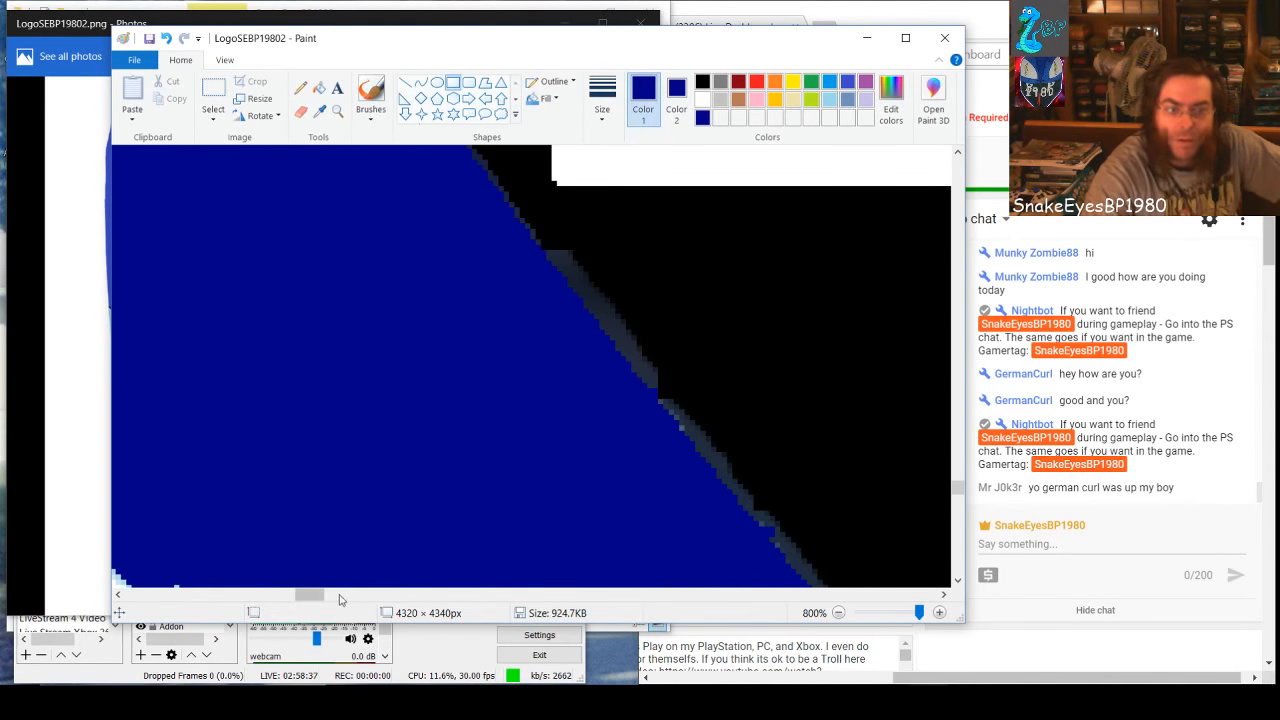
Cover the next specks across the band with a dark-blue rectangle 16 px tall, widened toward the white edge to 105 px
{"action": "scroll", "coordinate": [320, 463], "scroll_direction": "down", "scroll_amount": 2}
{"action": "mouse_move", "coordinate": [149, 480]}
{"action": "left_mouse_down"}
{"action": "mouse_move", "coordinate": [161, 487]}
{"action": "mouse_move", "coordinate": [177, 471]}
{"action": "mouse_move", "coordinate": [285, 529]}
{"action": "mouse_move", "coordinate": [299, 513]}
{"action": "mouse_move", "coordinate": [561, 570]}
{"action": "mouse_move", "coordinate": [791, 575]}
{"action": "left_mouse_up"}
{"action": "left_click", "coordinate": [349, 447]}
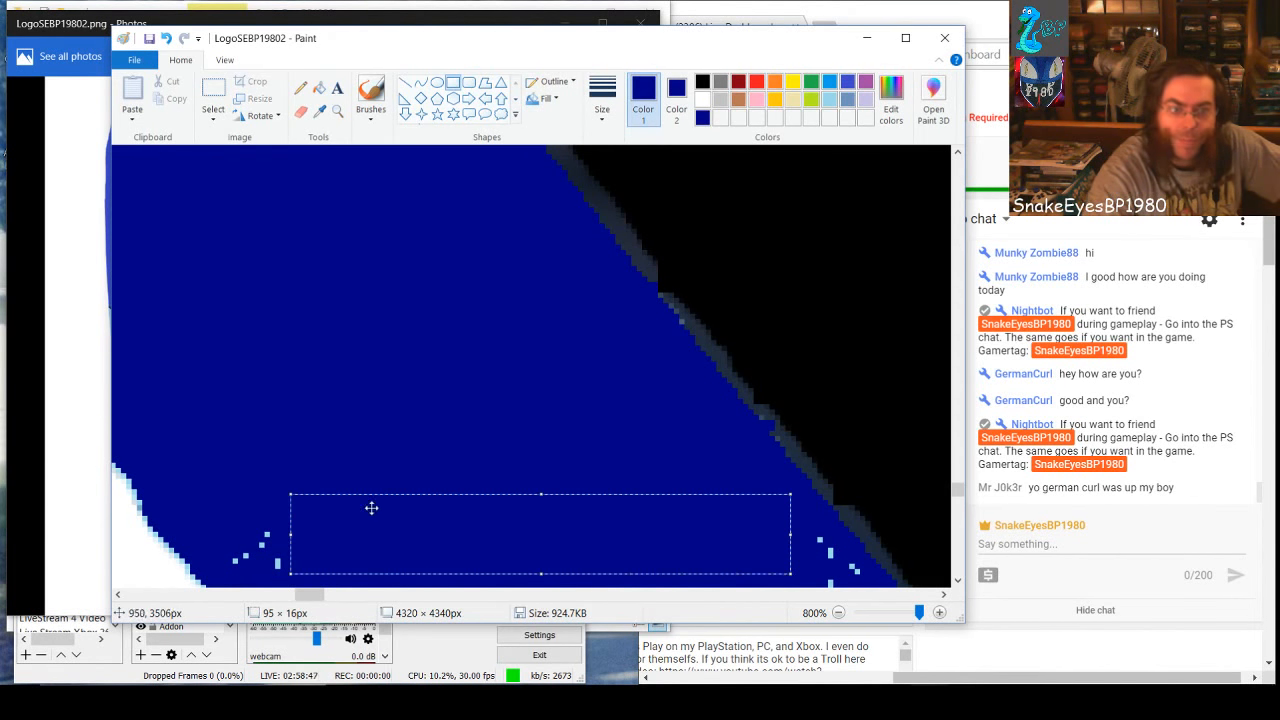
{"action": "left_click_drag", "start_coordinate": [291, 534], "coordinate": [237, 534]}
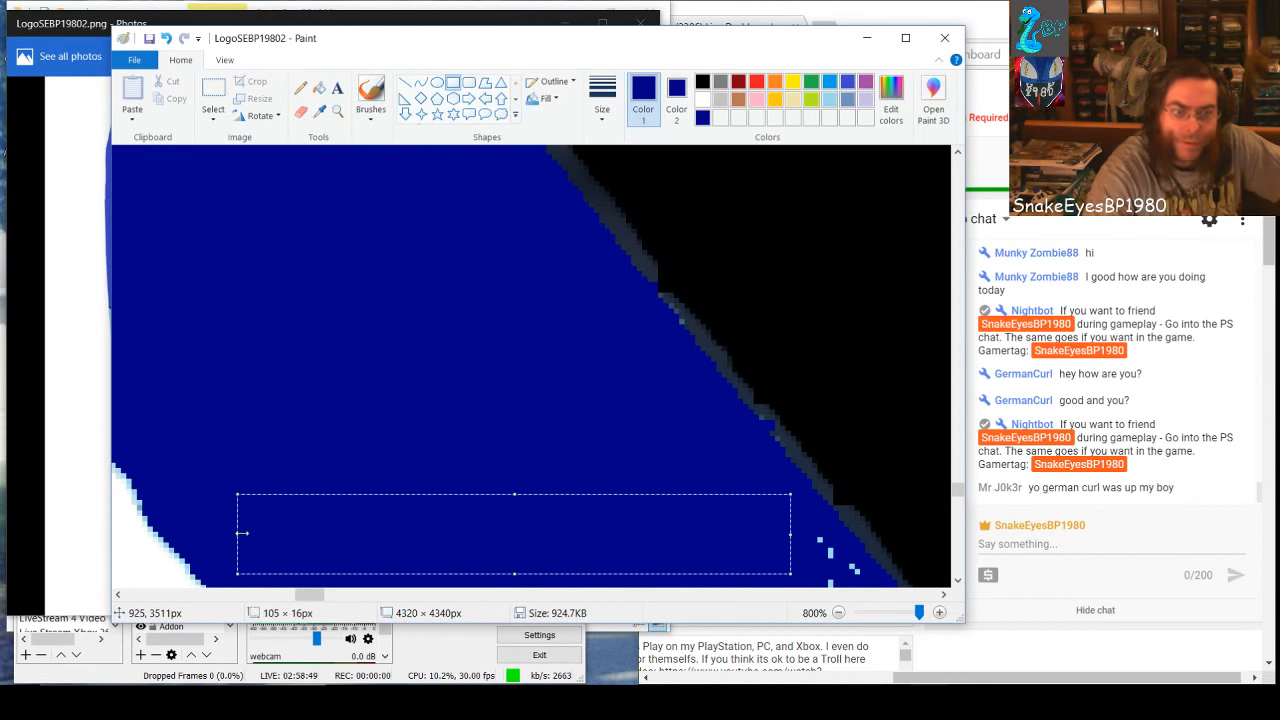
{"action": "scroll", "coordinate": [388, 463], "scroll_direction": "down", "scroll_amount": 3}
{"action": "left_click", "coordinate": [490, 463]}
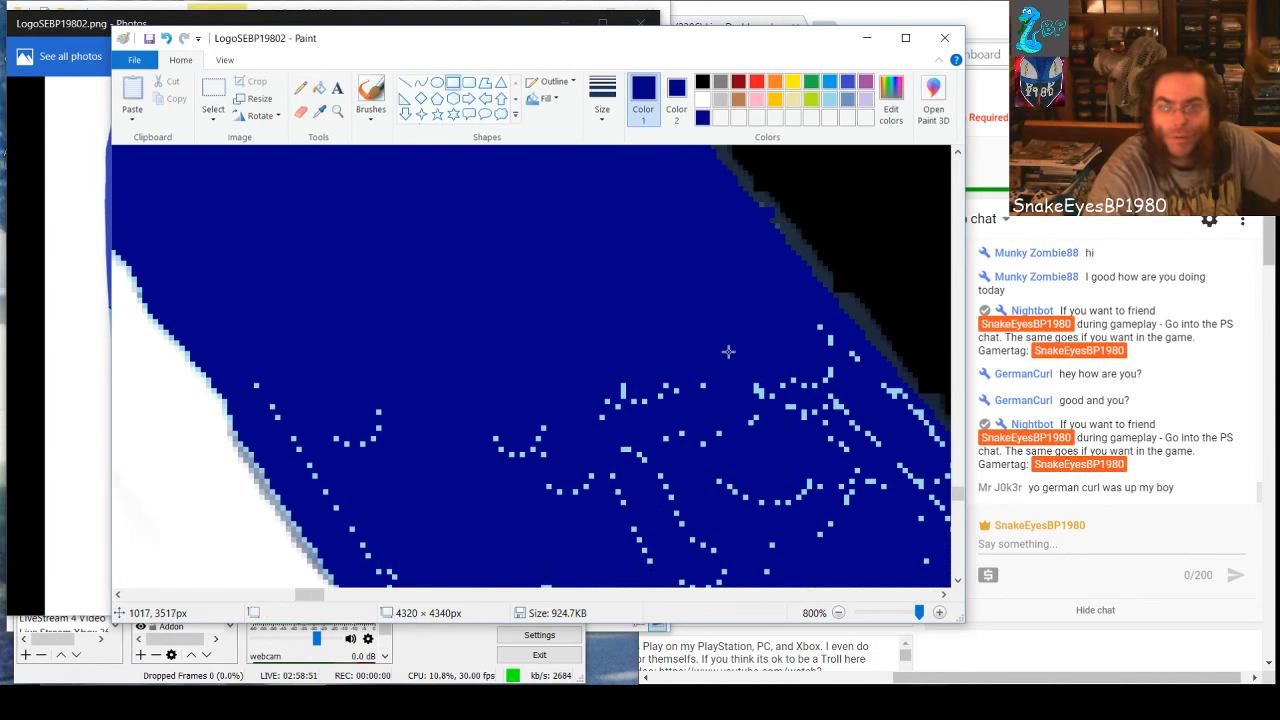
Cover the next speck rows with a 117 × 14 px dark-blue rectangle and the few specks above its black-edge end with small ones
{"action": "left_click_drag", "start_coordinate": [265, 381], "coordinate": [882, 438]}
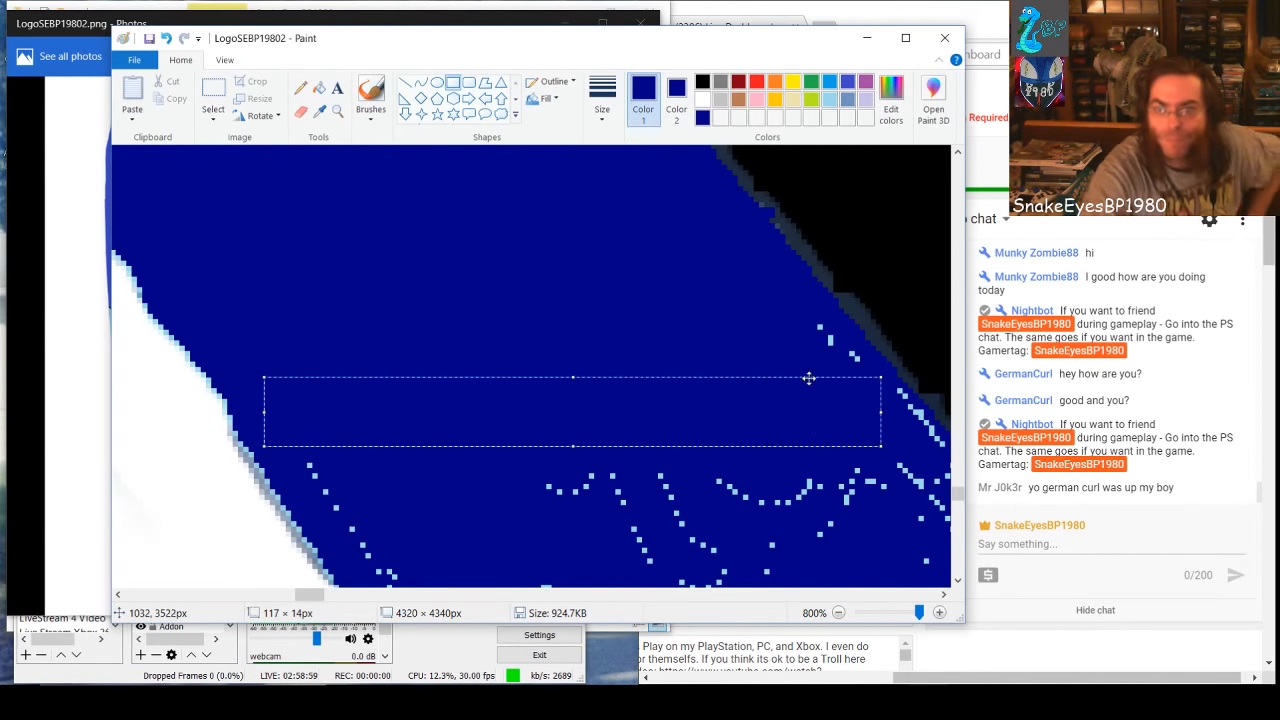
{"action": "left_click", "coordinate": [800, 360]}
{"action": "left_click_drag", "start_coordinate": [818, 328], "coordinate": [822, 377]}
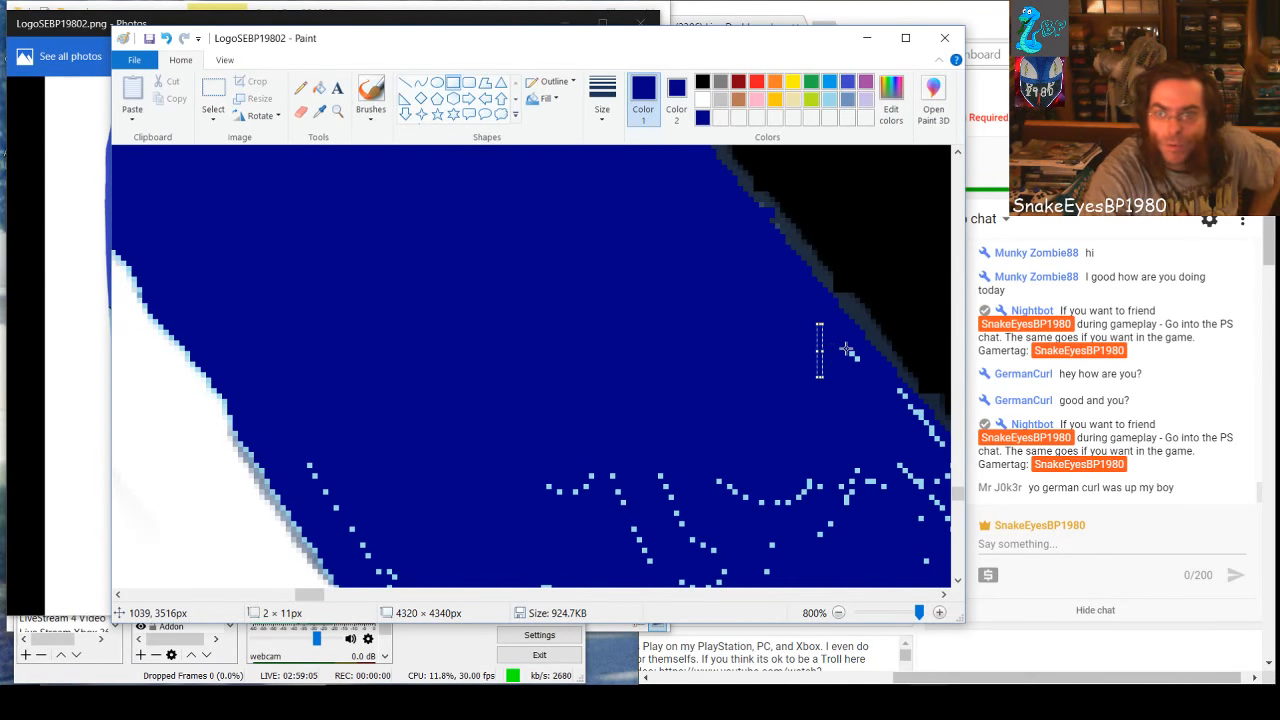
{"action": "left_click", "coordinate": [846, 349]}
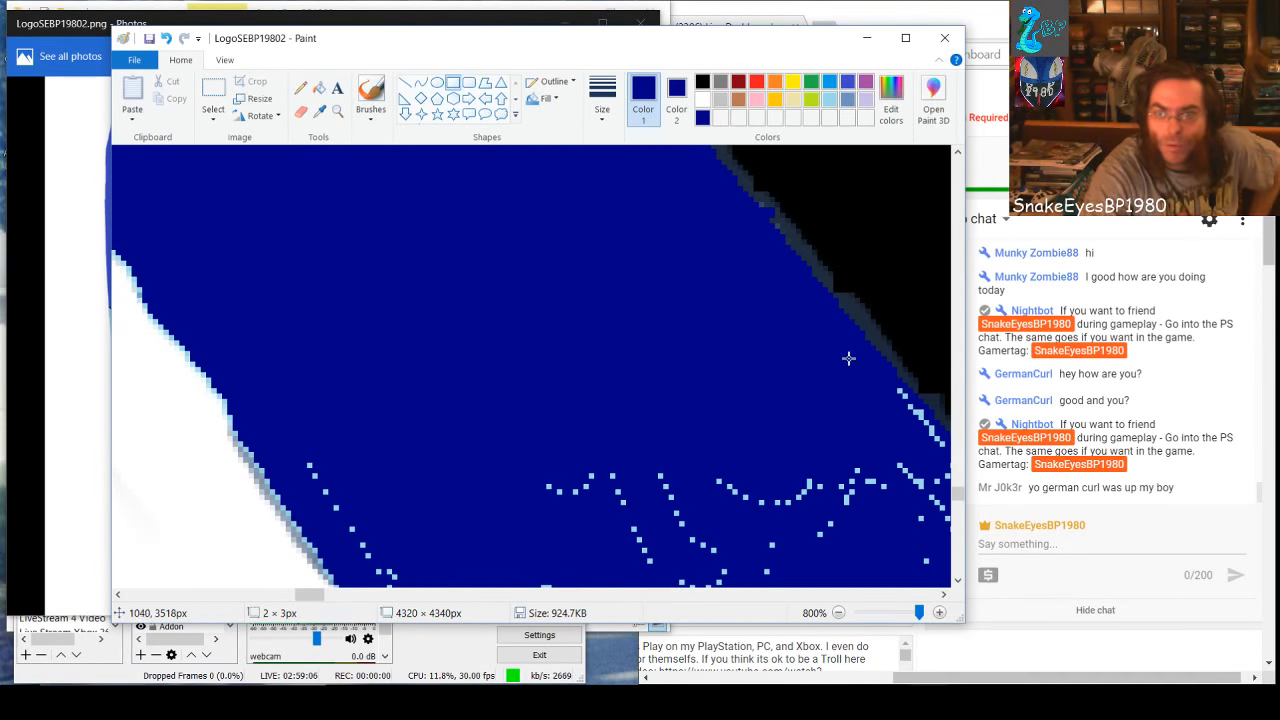
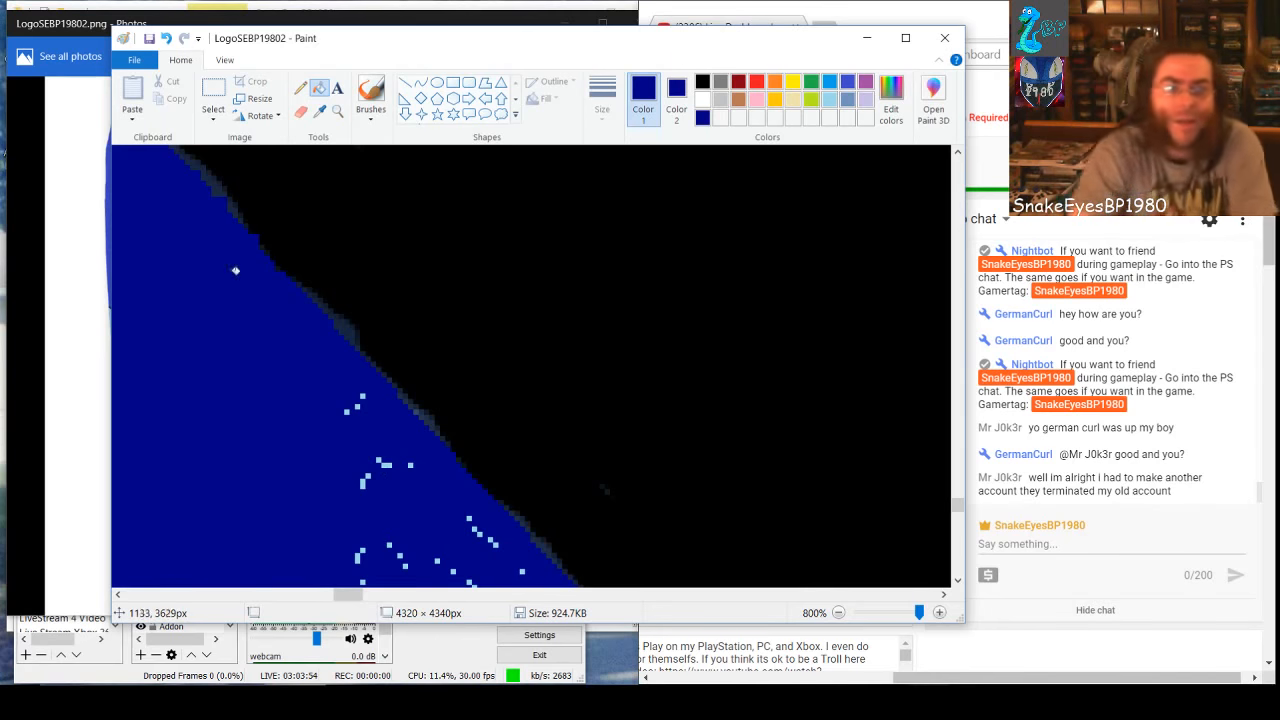
Select the Rectangle shape and cover the speck clusters on the blue side of the black edge with several dark-blue rectangles
{"action": "left_click", "coordinate": [453, 83]}
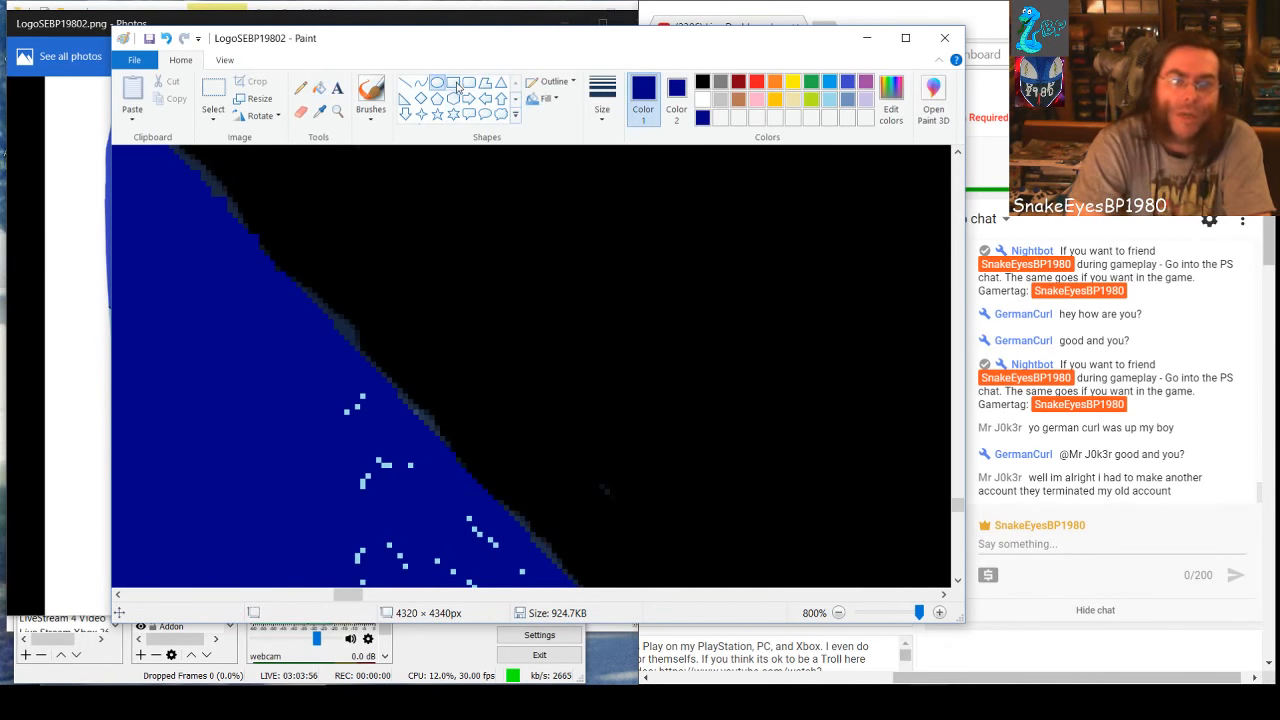
{"action": "left_click_drag", "start_coordinate": [338, 407], "coordinate": [400, 513]}
{"action": "left_click", "coordinate": [372, 532]}
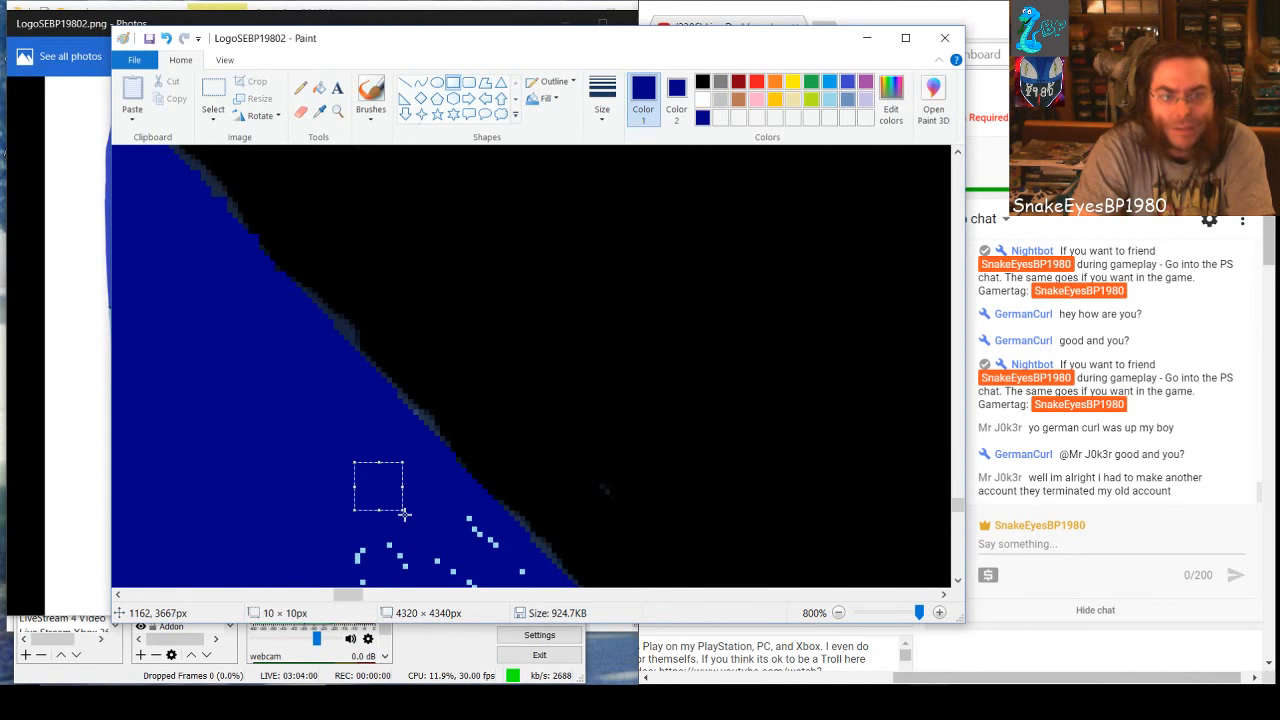
{"action": "left_click", "coordinate": [429, 523]}
{"action": "left_click_drag", "start_coordinate": [341, 545], "coordinate": [510, 600]}
{"action": "left_click", "coordinate": [457, 531]}
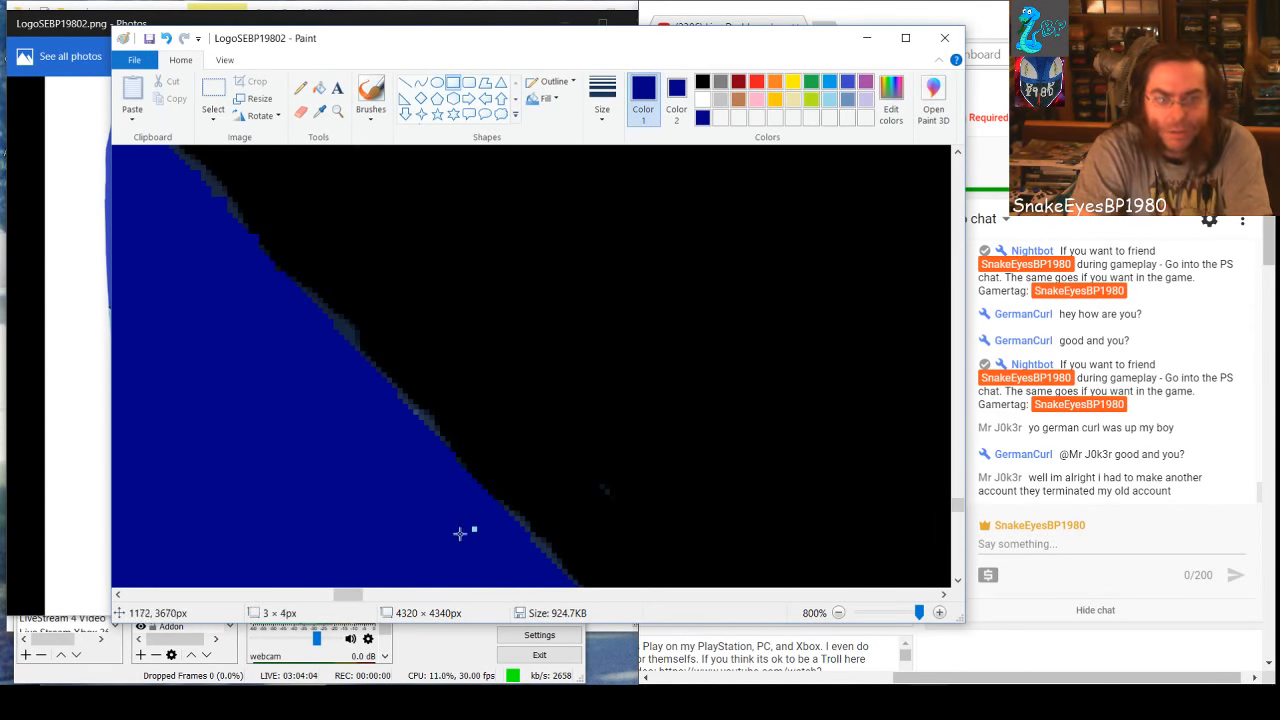
{"action": "left_click_drag", "start_coordinate": [443, 508], "coordinate": [466, 549]}
{"action": "left_click", "coordinate": [343, 528]}
Cover the next speck rows across the whole band with two wide dark-blue rectangles, the lower one 132 × 13 px
{"action": "scroll", "coordinate": [303, 447], "scroll_direction": "down", "scroll_amount": 5}
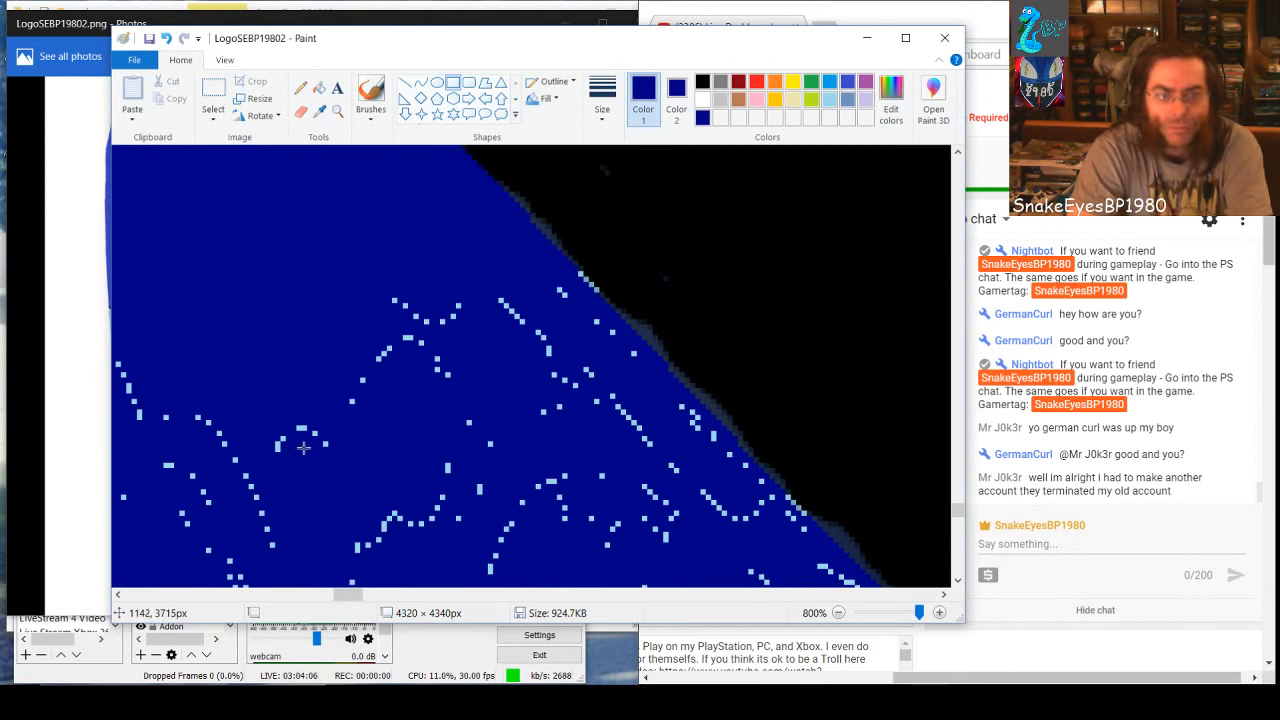
{"action": "left_click_drag", "start_coordinate": [358, 595], "coordinate": [350, 600]}
{"action": "mouse_move", "coordinate": [167, 277]}
{"action": "left_mouse_down"}
{"action": "mouse_move", "coordinate": [223, 332]}
{"action": "mouse_move", "coordinate": [351, 363]}
{"action": "mouse_move", "coordinate": [476, 368]}
{"action": "mouse_move", "coordinate": [500, 350]}
{"action": "mouse_move", "coordinate": [638, 347]}
{"action": "mouse_move", "coordinate": [843, 365]}
{"action": "left_mouse_up"}
{"action": "left_click", "coordinate": [266, 389]}
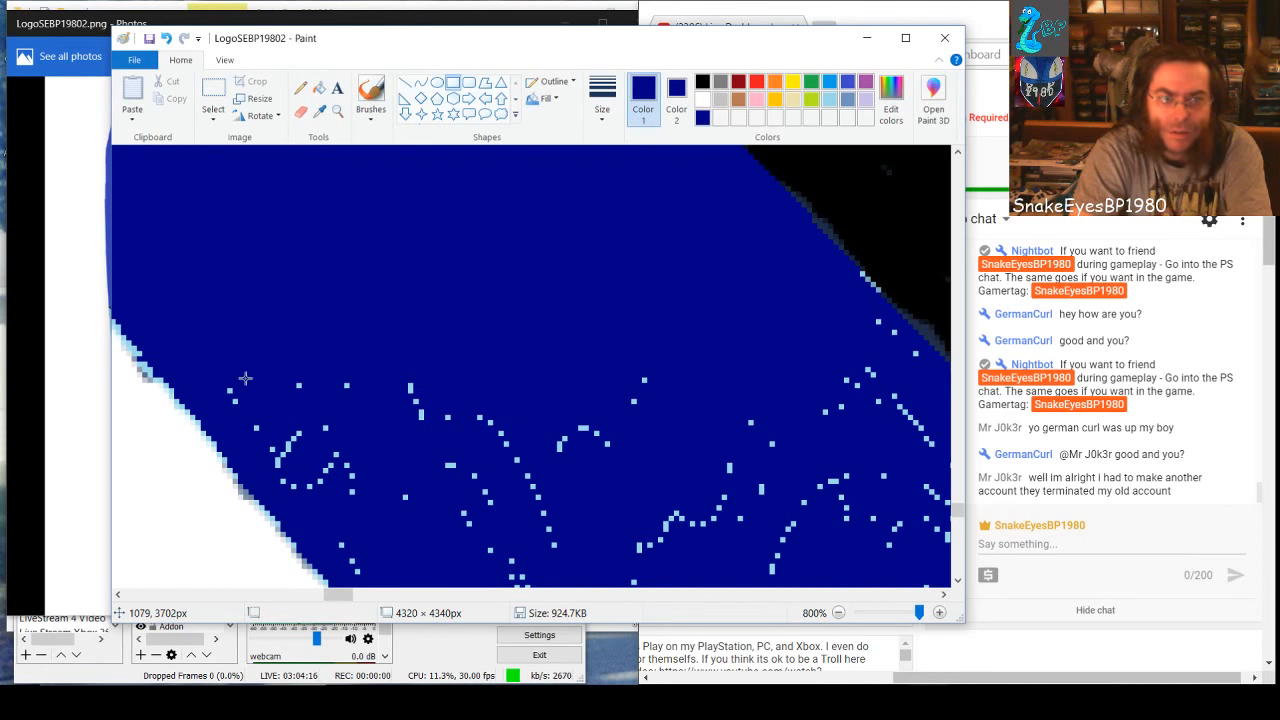
{"action": "left_click_drag", "start_coordinate": [299, 396], "coordinate": [929, 436]}
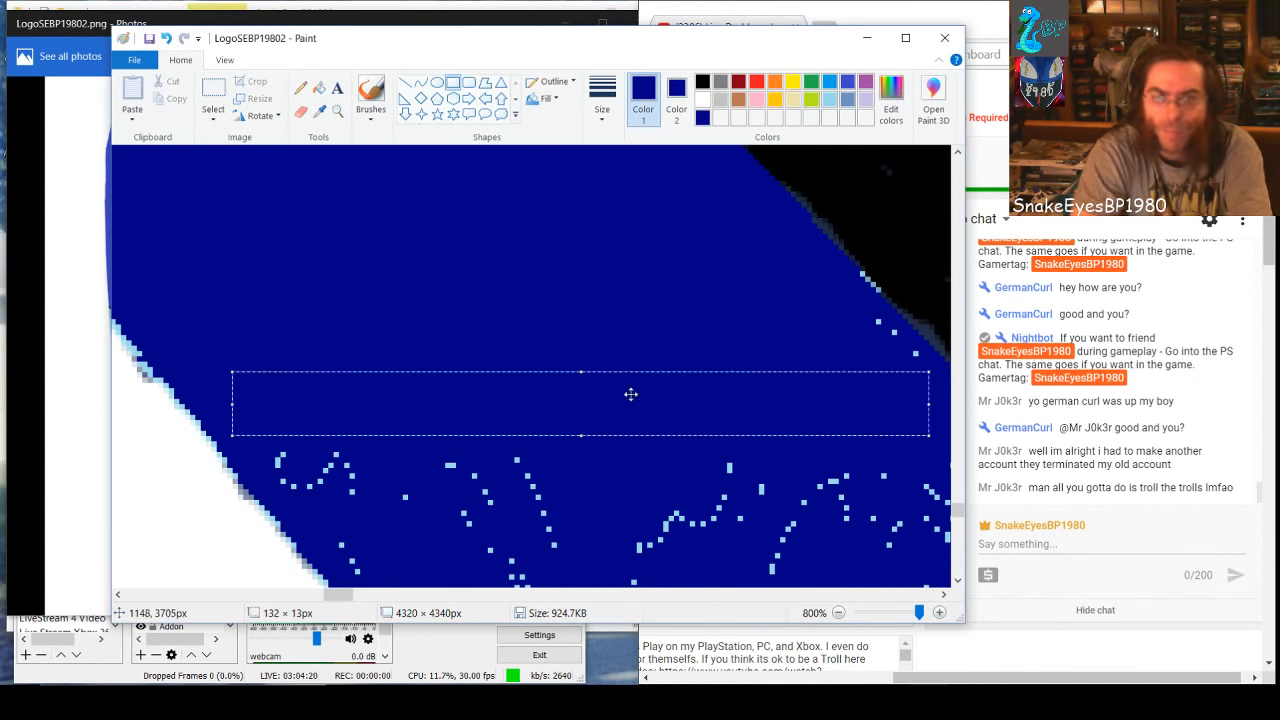
{"action": "left_click", "coordinate": [816, 312]}
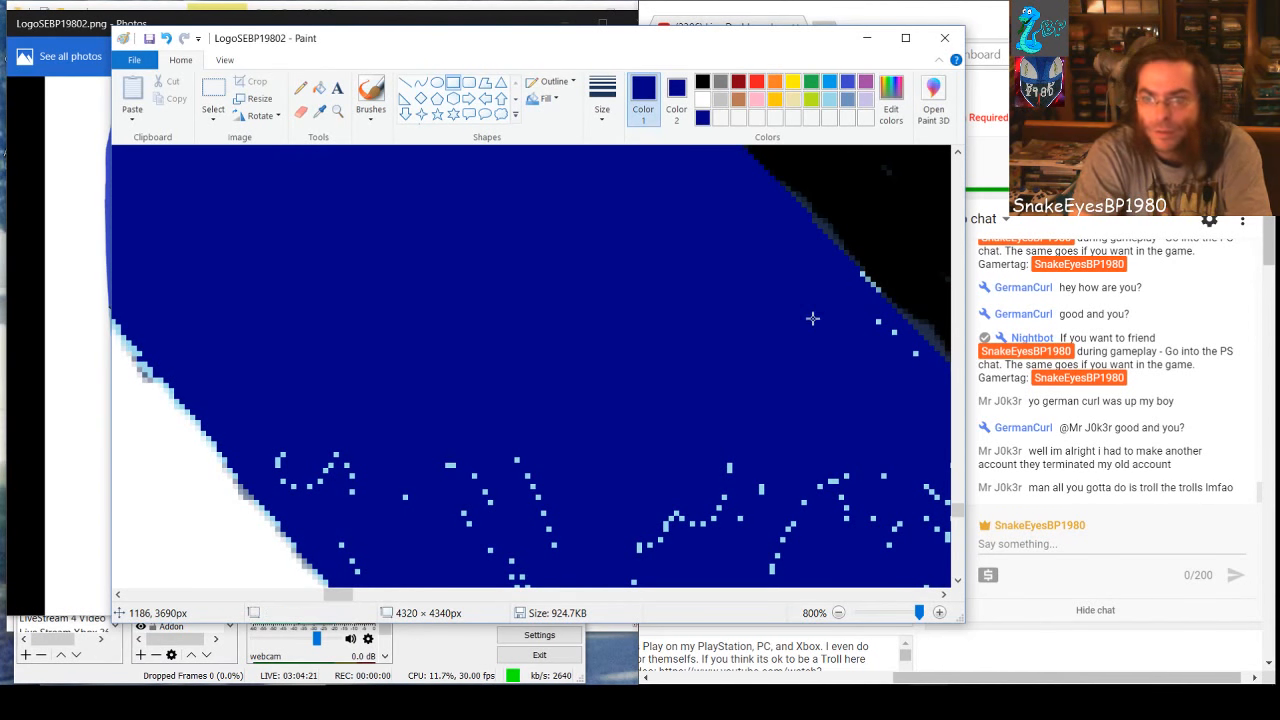
Cover the isolated specks beside the black edge with dark-blue rectangles and recolour the specks on that edge black with the Pencil
{"action": "mouse_move", "coordinate": [857, 318]}
{"action": "left_mouse_down"}
{"action": "mouse_move", "coordinate": [897, 349]}
{"action": "mouse_move", "coordinate": [882, 303]}
{"action": "mouse_move", "coordinate": [864, 350]}
{"action": "mouse_move", "coordinate": [907, 346]}
{"action": "mouse_move", "coordinate": [913, 359]}
{"action": "left_mouse_up"}
{"action": "left_click", "coordinate": [843, 386]}
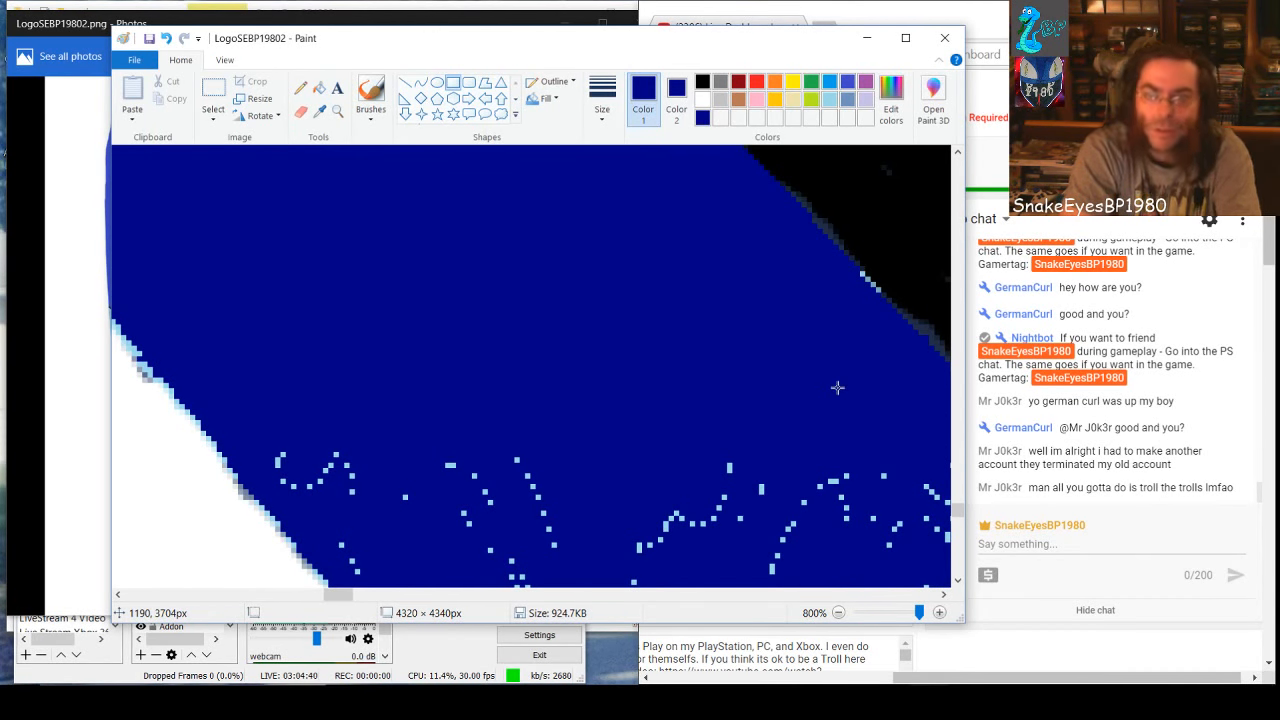
{"action": "left_click", "coordinate": [702, 81]}
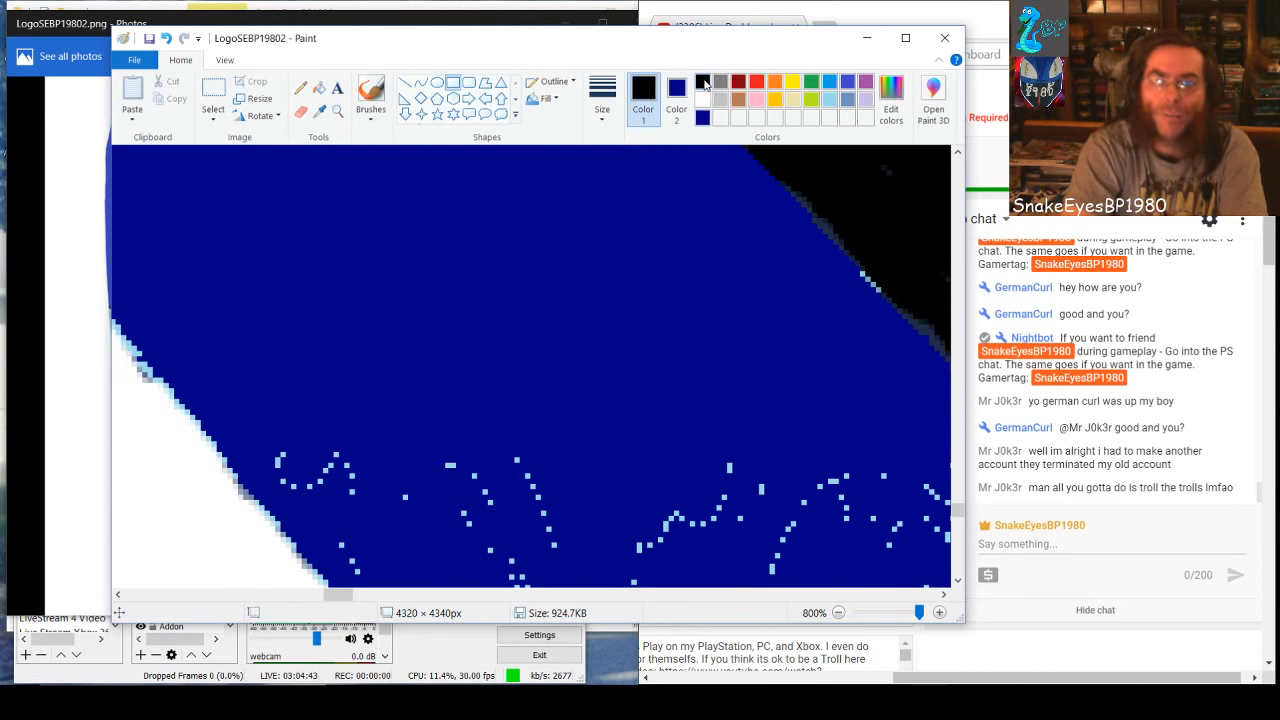
{"action": "left_click", "coordinate": [300, 87]}
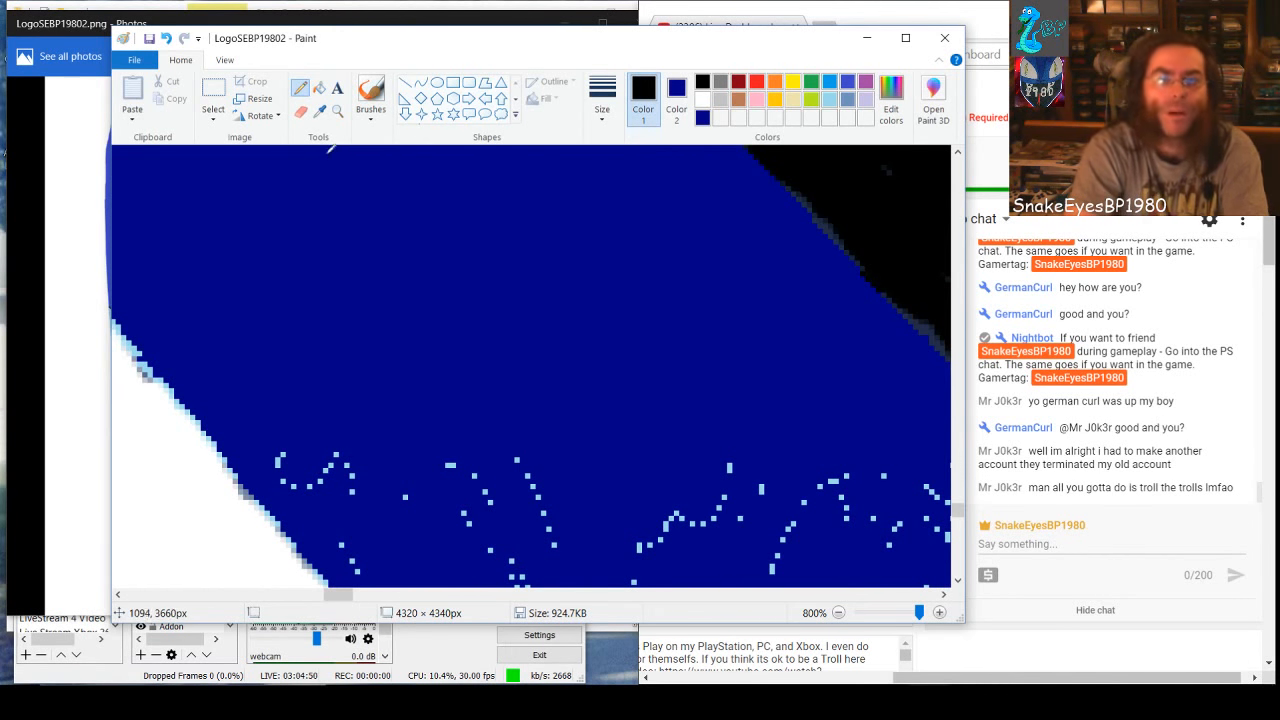
Return to the dark-blue Rectangle and cover the next specks with an 86 × 31 px one widened toward the white edge, plus smaller ones beside it
{"action": "left_click", "coordinate": [453, 82]}
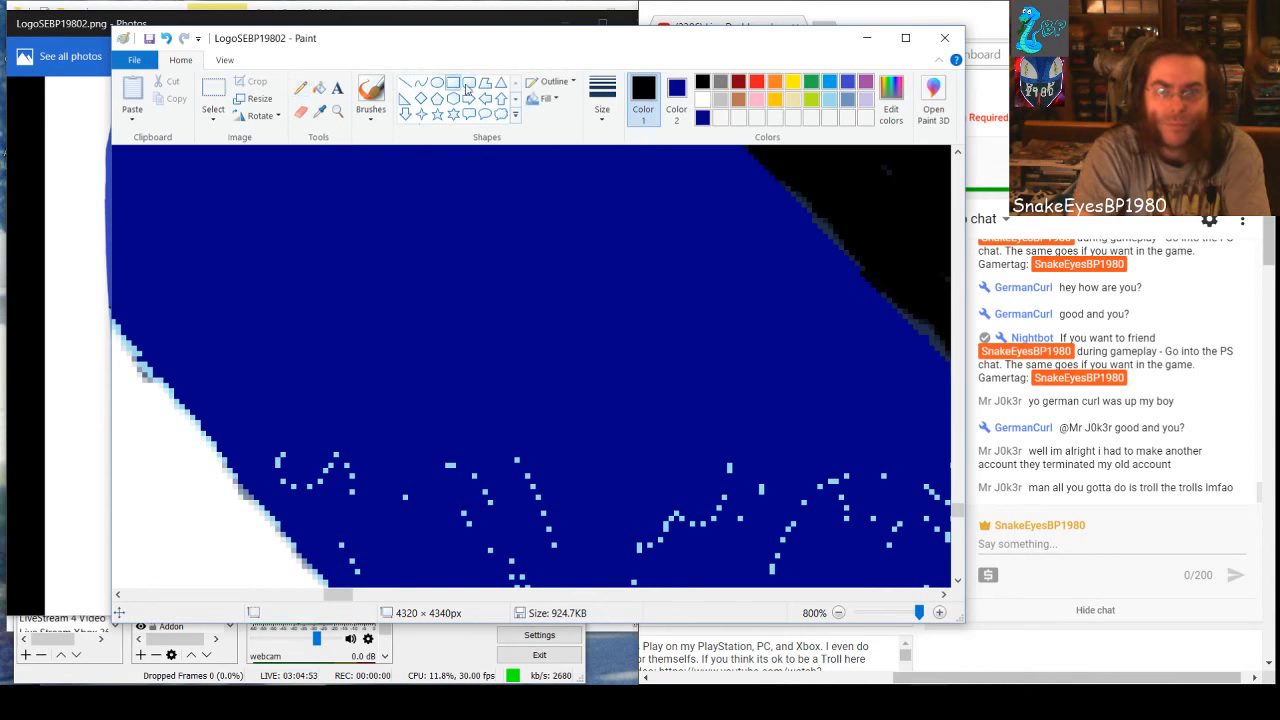
{"action": "left_click", "coordinate": [704, 123]}
{"action": "left_click_drag", "start_coordinate": [447, 430], "coordinate": [891, 587]}
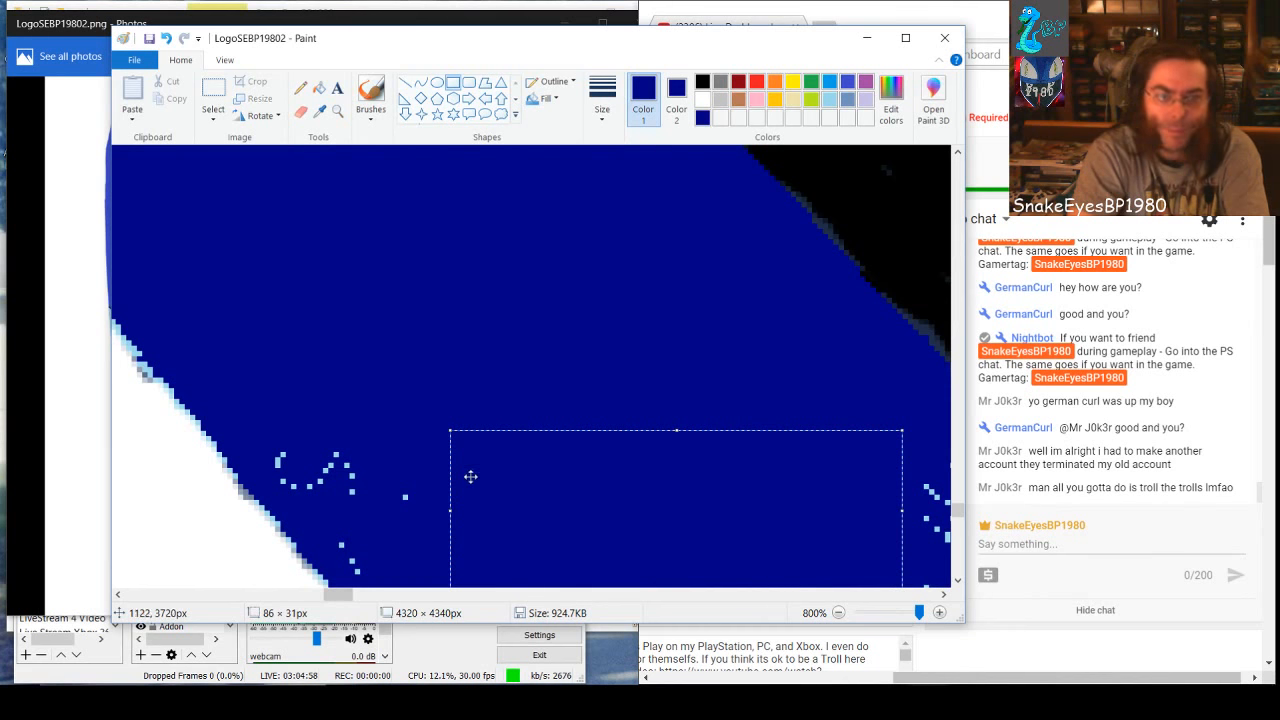
{"action": "left_click_drag", "start_coordinate": [449, 490], "coordinate": [403, 492]}
{"action": "left_click_drag", "start_coordinate": [246, 423], "coordinate": [362, 486]}
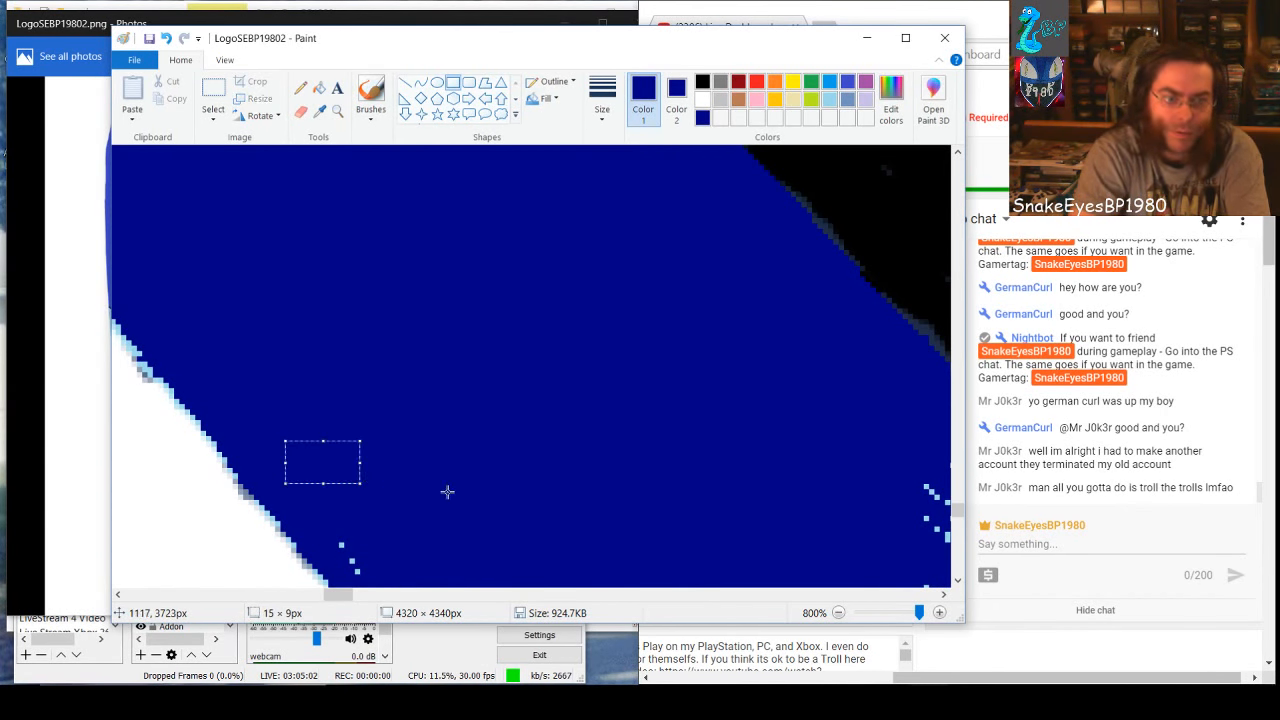
{"action": "left_click", "coordinate": [446, 491]}
Cover the specks further down along the white edge with a large dark-blue rectangle and small ones of 6 × 5 and 13 × 11 px
{"action": "scroll", "coordinate": [434, 500], "scroll_direction": "down", "scroll_amount": 2}
{"action": "left_click_drag", "start_coordinate": [345, 432], "coordinate": [372, 455]}
{"action": "scroll", "coordinate": [372, 455], "scroll_direction": "down", "scroll_amount": 4}
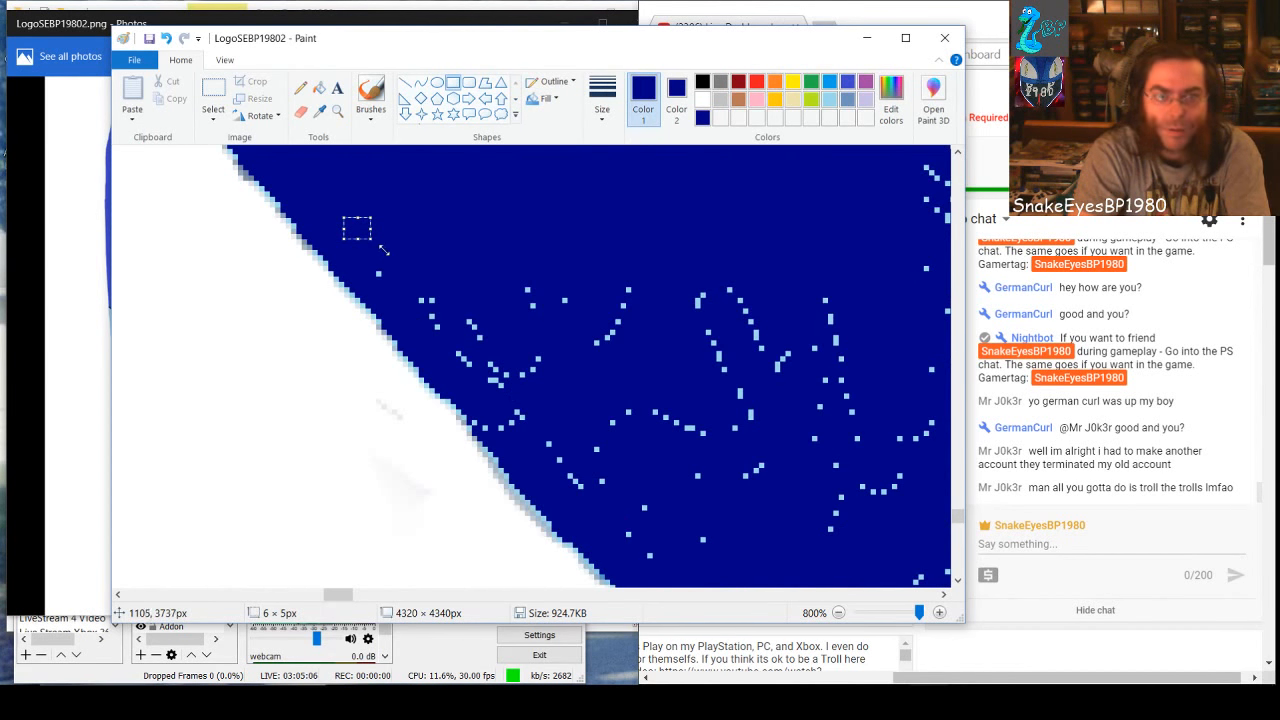
{"action": "left_click_drag", "start_coordinate": [386, 254], "coordinate": [902, 472]}
{"action": "left_click_drag", "start_coordinate": [401, 229], "coordinate": [425, 240]}
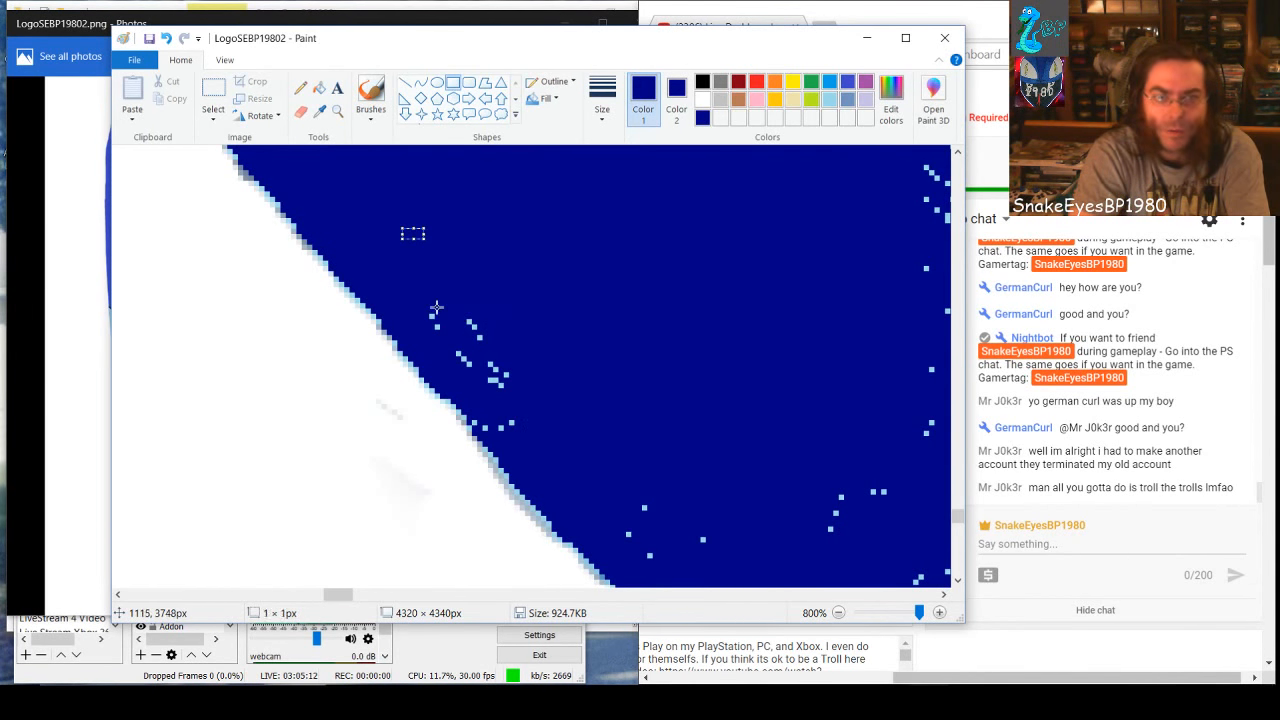
{"action": "mouse_move", "coordinate": [436, 307]}
{"action": "left_mouse_down"}
{"action": "mouse_move", "coordinate": [506, 326]}
{"action": "mouse_move", "coordinate": [528, 353]}
{"action": "mouse_move", "coordinate": [495, 368]}
{"action": "mouse_move", "coordinate": [547, 414]}
{"action": "left_mouse_up"}
{"action": "left_click", "coordinate": [554, 396]}
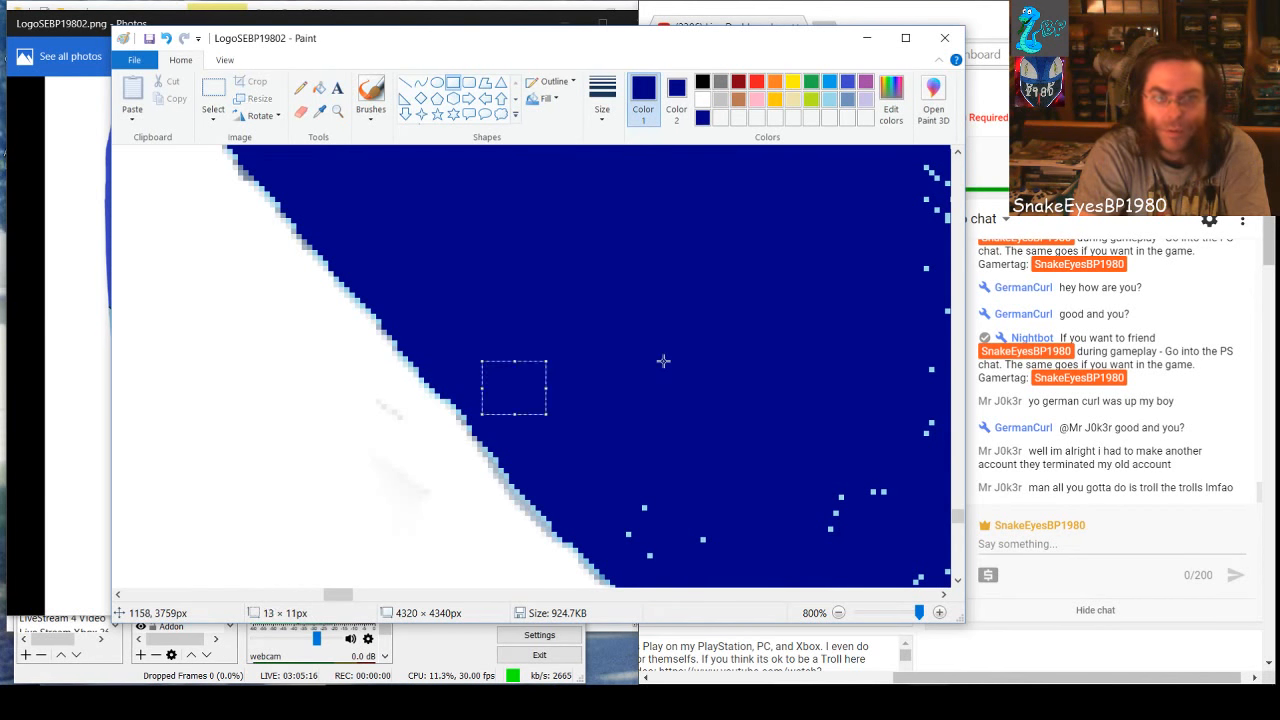
{"action": "left_click", "coordinate": [663, 361]}
Cover the specks in the middle of the band with a 58 × 58 px dark-blue rectangle, widened toward the white edge to 91 px
{"action": "left_click_drag", "start_coordinate": [347, 595], "coordinate": [361, 596]}
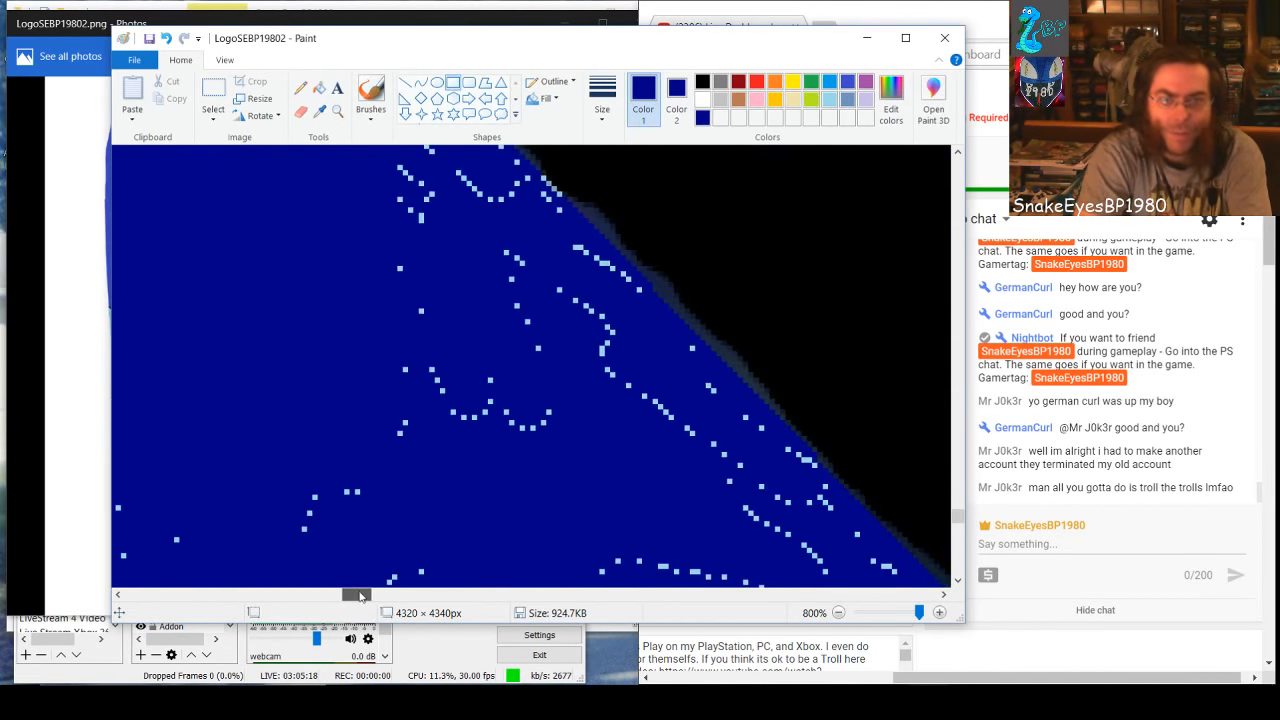
{"action": "left_click_drag", "start_coordinate": [299, 263], "coordinate": [604, 563]}
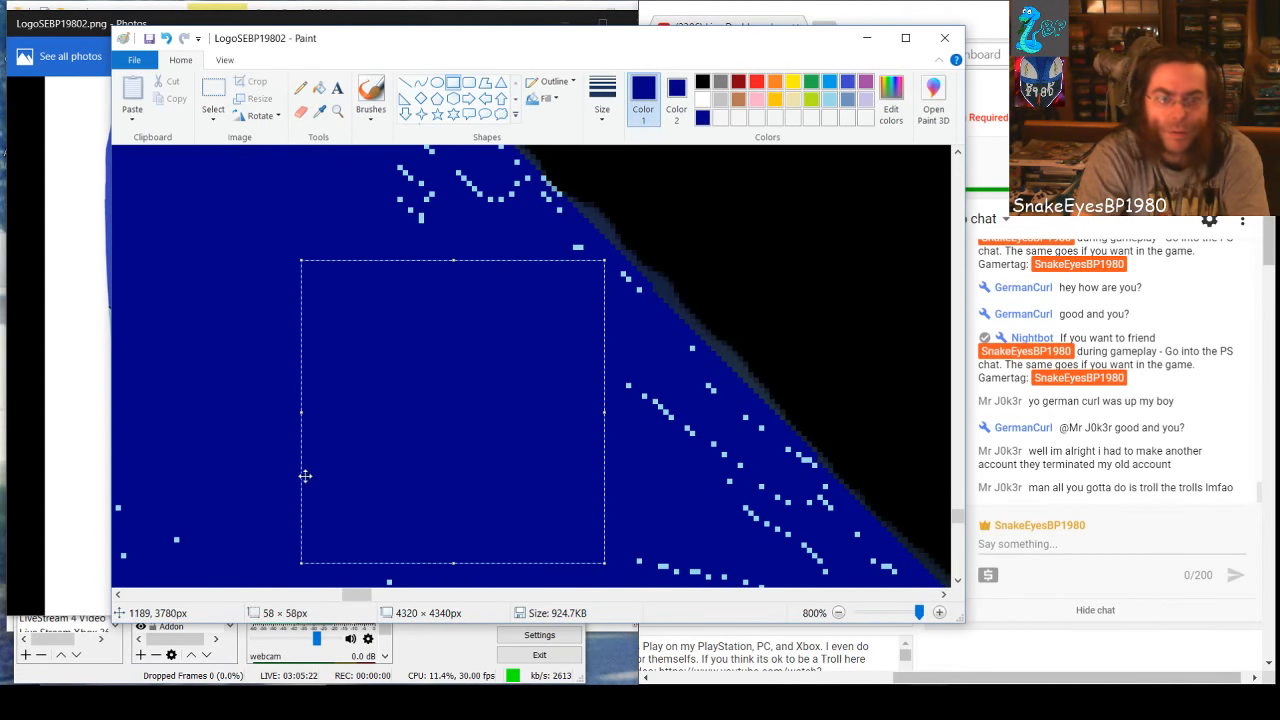
{"action": "left_click_drag", "start_coordinate": [301, 412], "coordinate": [127, 418]}
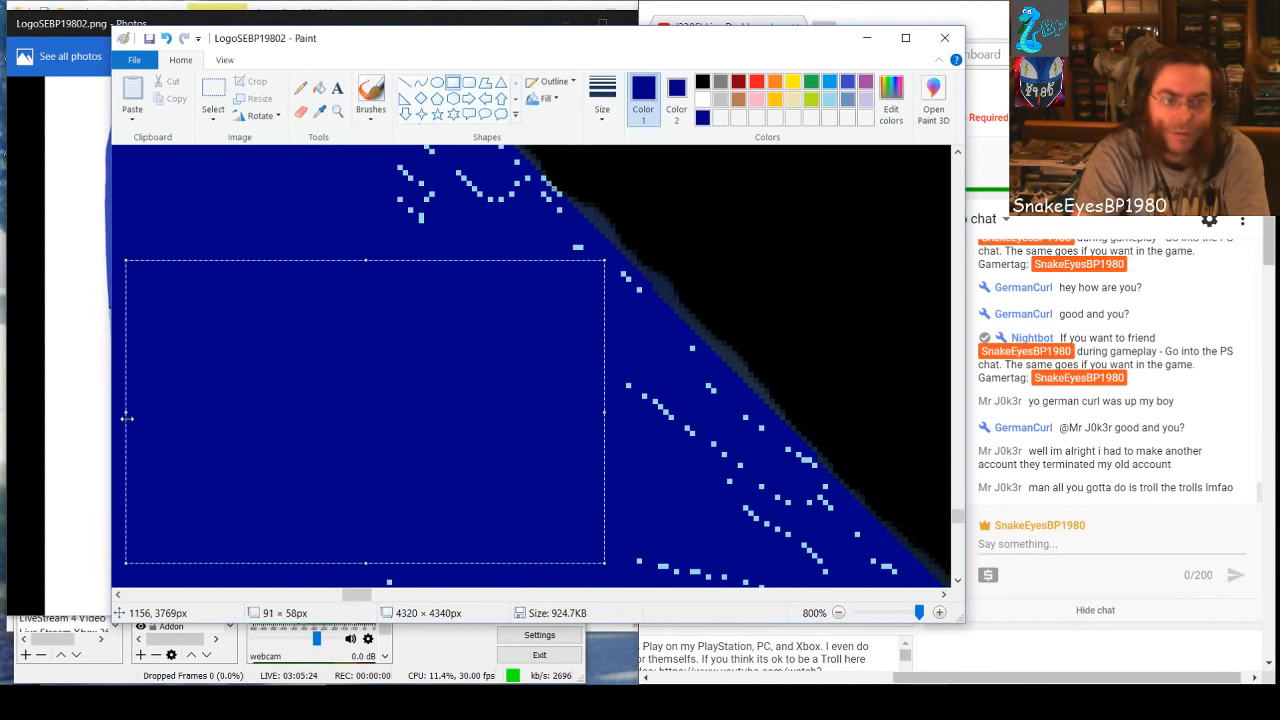
{"action": "left_click", "coordinate": [295, 236]}
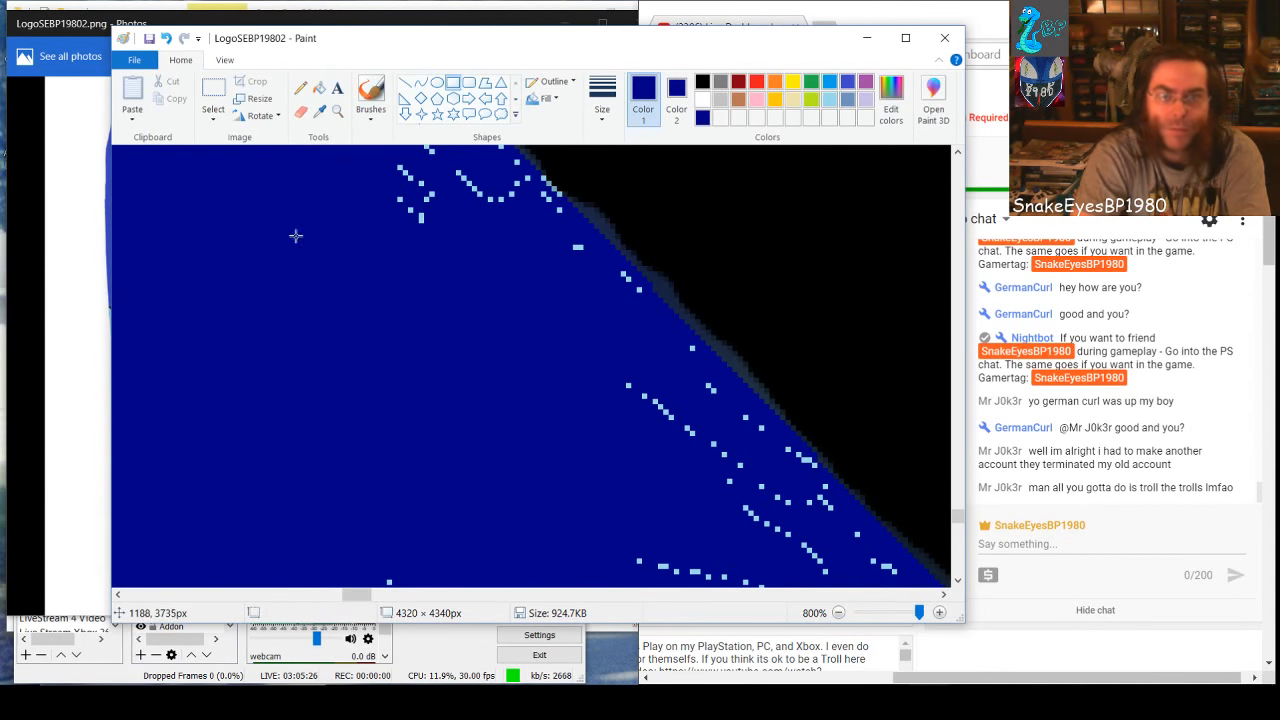
Cover the specks along the upper stretch of the black edge with a series of small dark-blue rectangles
{"action": "scroll", "coordinate": [359, 410], "scroll_direction": "up", "scroll_amount": 1}
{"action": "left_click_drag", "start_coordinate": [373, 261], "coordinate": [505, 403]}
{"action": "left_click", "coordinate": [333, 155]}
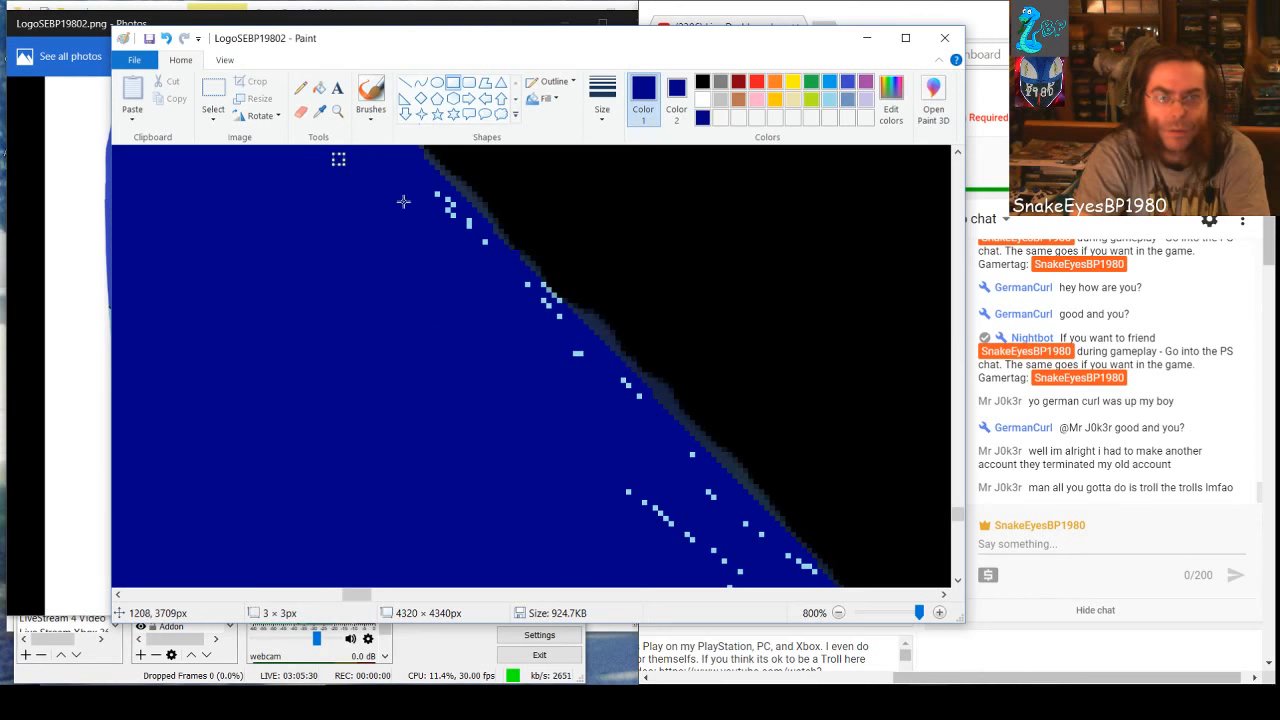
{"action": "mouse_move", "coordinate": [434, 194]}
{"action": "left_mouse_down"}
{"action": "mouse_move", "coordinate": [546, 326]}
{"action": "mouse_move", "coordinate": [523, 294]}
{"action": "mouse_move", "coordinate": [540, 329]}
{"action": "mouse_move", "coordinate": [517, 320]}
{"action": "left_mouse_up"}
{"action": "left_click", "coordinate": [454, 289]}
{"action": "left_click", "coordinate": [472, 260]}
{"action": "left_click", "coordinate": [506, 323]}
{"action": "left_click", "coordinate": [537, 348]}
{"action": "left_click", "coordinate": [515, 321]}
{"action": "left_click", "coordinate": [563, 363]}
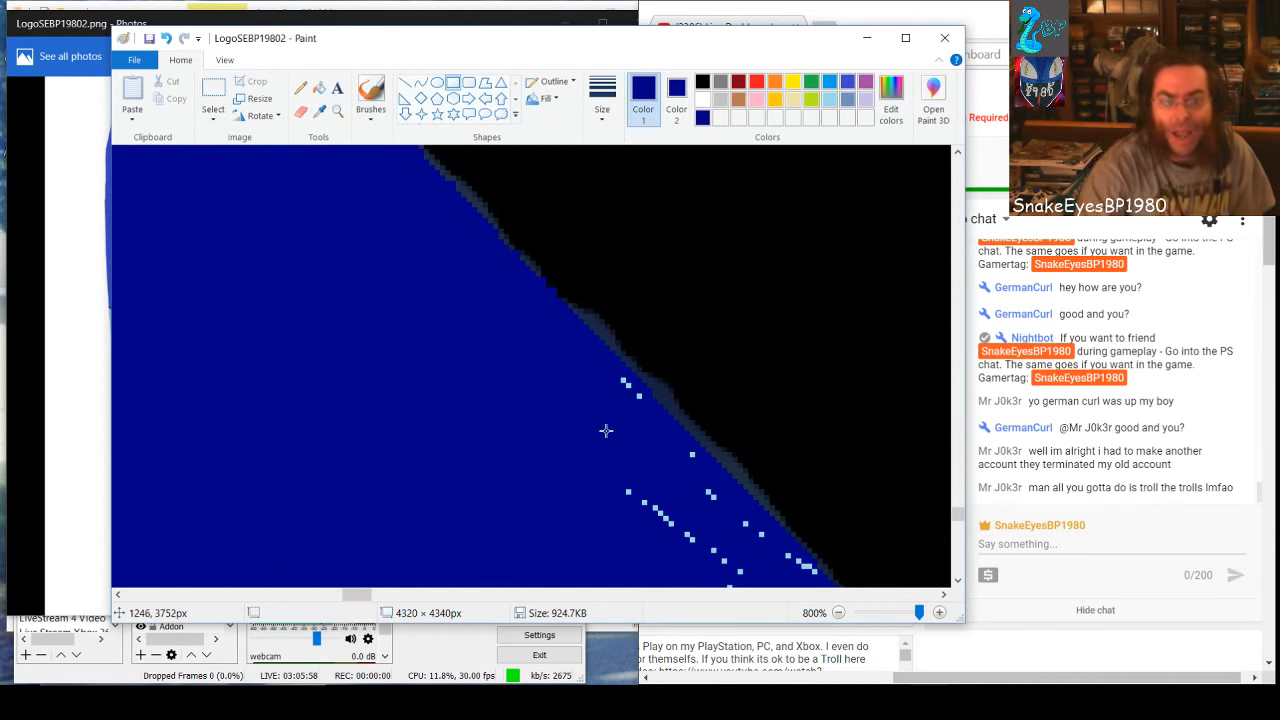
Cover the edge specks and the diagonal speck line further down the black edge with dark-blue rectangles
{"action": "left_click_drag", "start_coordinate": [617, 381], "coordinate": [628, 414]}
{"action": "left_click", "coordinate": [668, 446]}
{"action": "left_click", "coordinate": [638, 447]}
{"action": "left_click_drag", "start_coordinate": [591, 484], "coordinate": [712, 578]}
{"action": "left_click", "coordinate": [650, 473]}
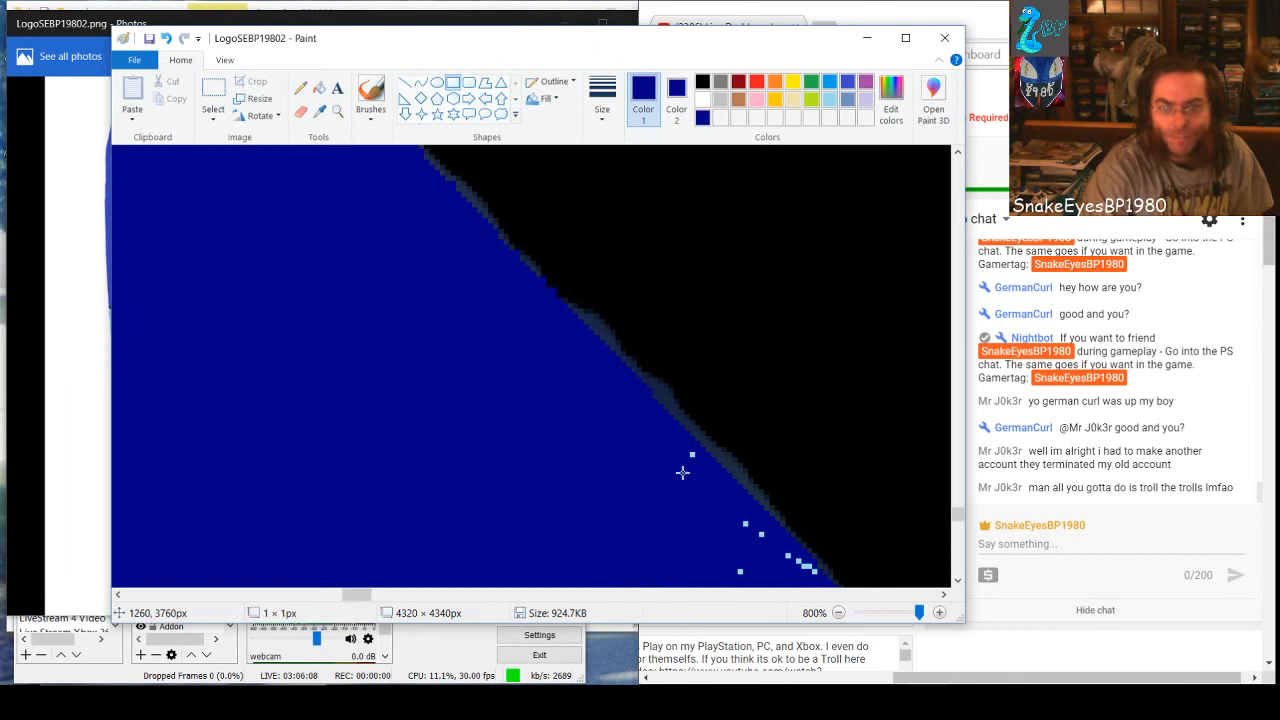
{"action": "left_click_drag", "start_coordinate": [683, 473], "coordinate": [687, 482]}
{"action": "left_click_drag", "start_coordinate": [660, 458], "coordinate": [679, 466]}
{"action": "mouse_move", "coordinate": [703, 514]}
{"action": "left_mouse_down"}
{"action": "mouse_move", "coordinate": [731, 569]}
{"action": "mouse_move", "coordinate": [766, 551]}
{"action": "mouse_move", "coordinate": [766, 563]}
{"action": "left_mouse_up"}
{"action": "left_click", "coordinate": [764, 537]}
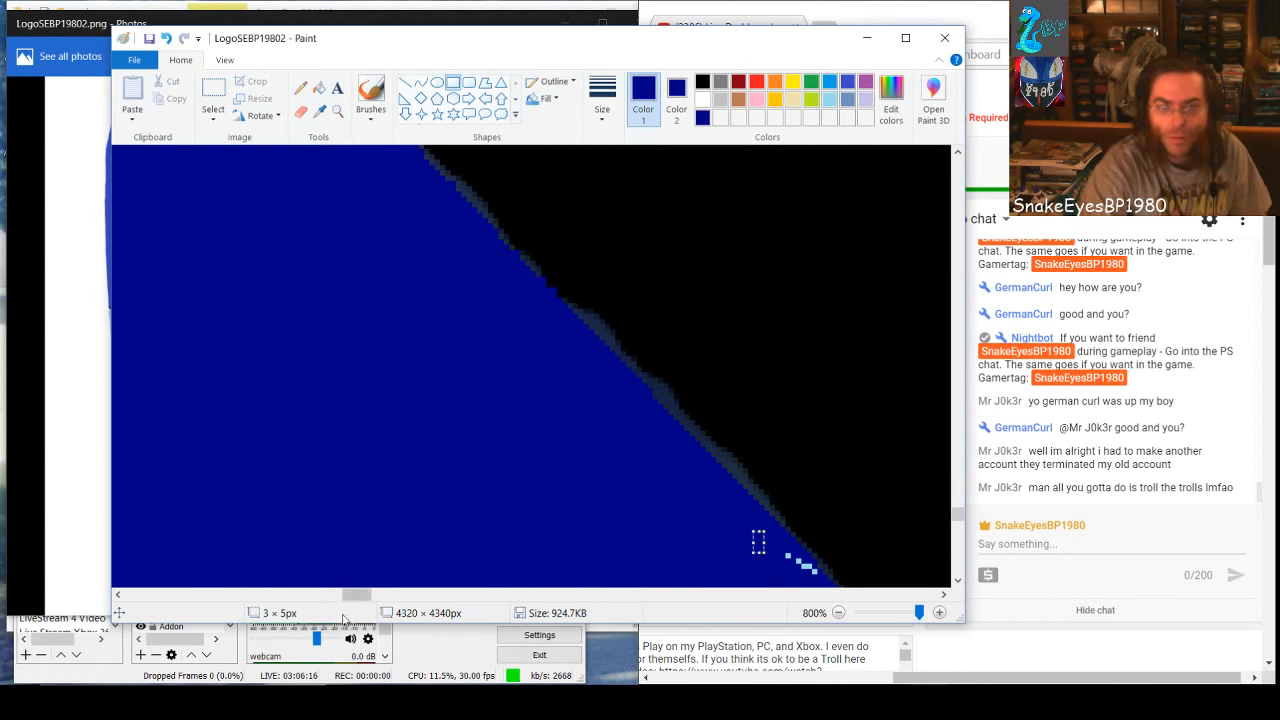
Cover the speck lines below and away from the black edge with a 57 × 28 px dark-blue rectangle that stays clear of the edge
{"action": "scroll", "coordinate": [365, 519], "scroll_direction": "down", "scroll_amount": 2}
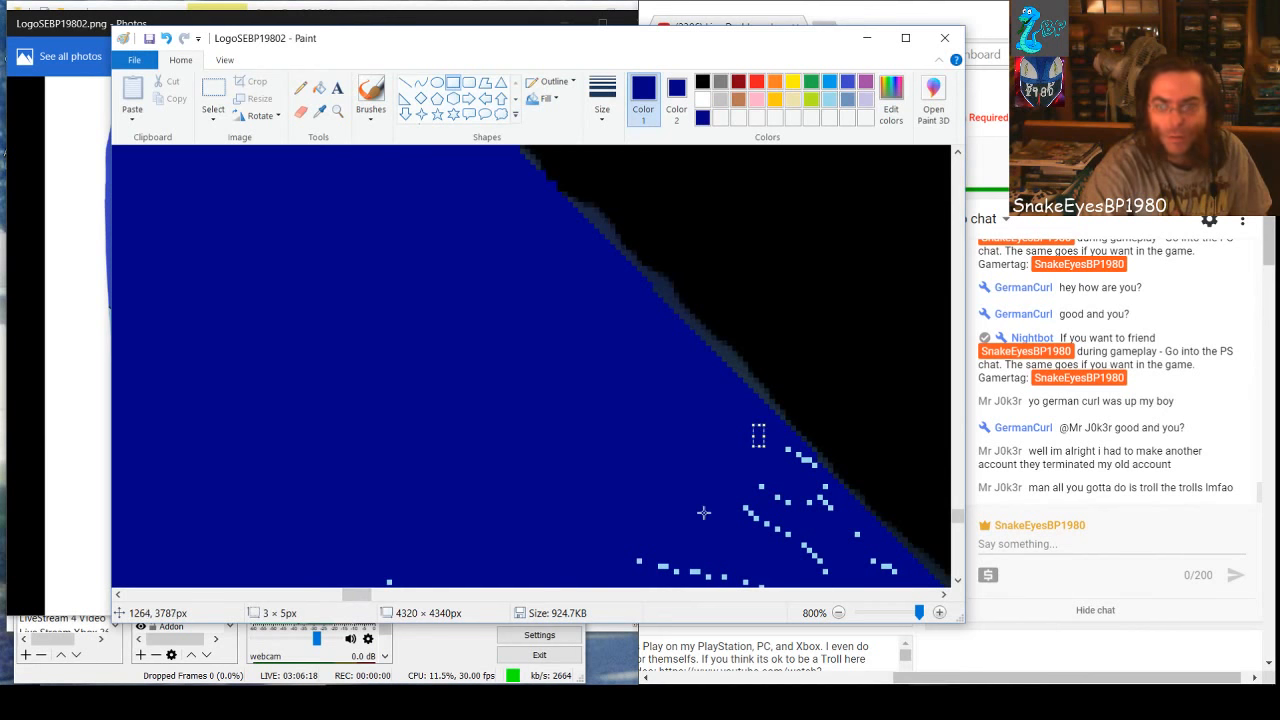
{"action": "left_click_drag", "start_coordinate": [772, 456], "coordinate": [777, 568]}
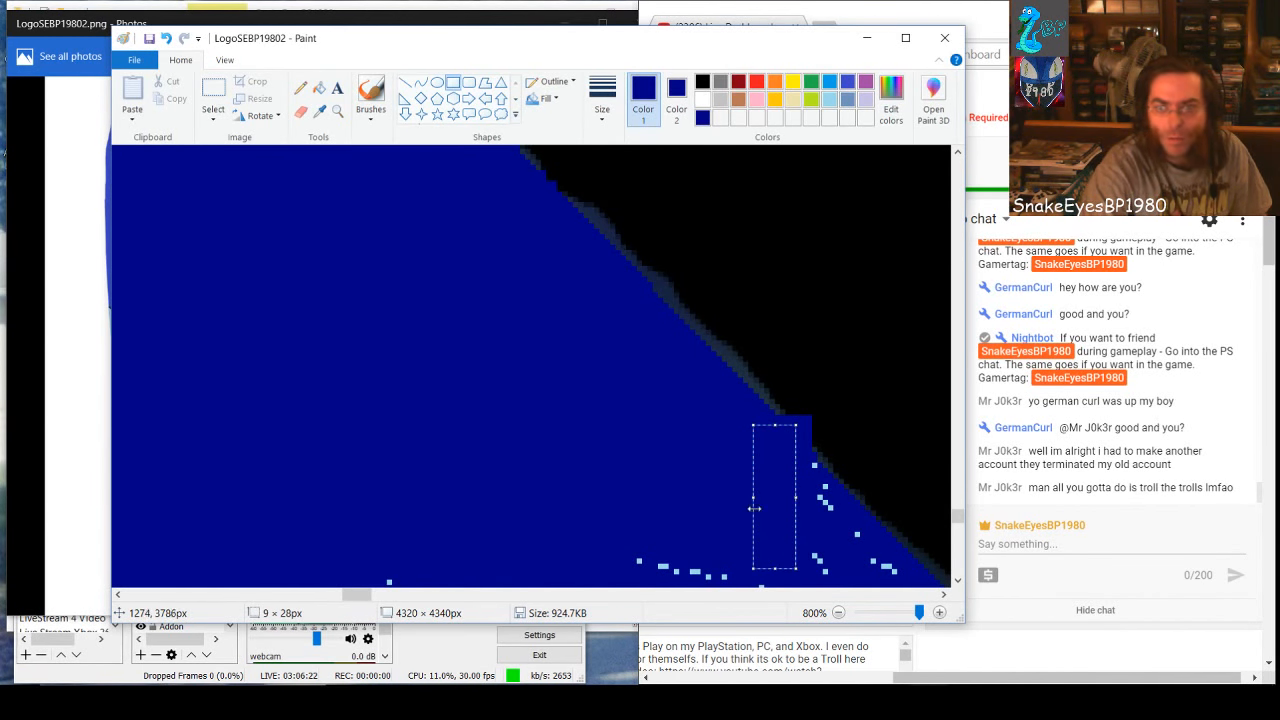
{"action": "left_click_drag", "start_coordinate": [754, 509], "coordinate": [498, 509]}
{"action": "left_click_drag", "start_coordinate": [749, 546], "coordinate": [723, 560]}
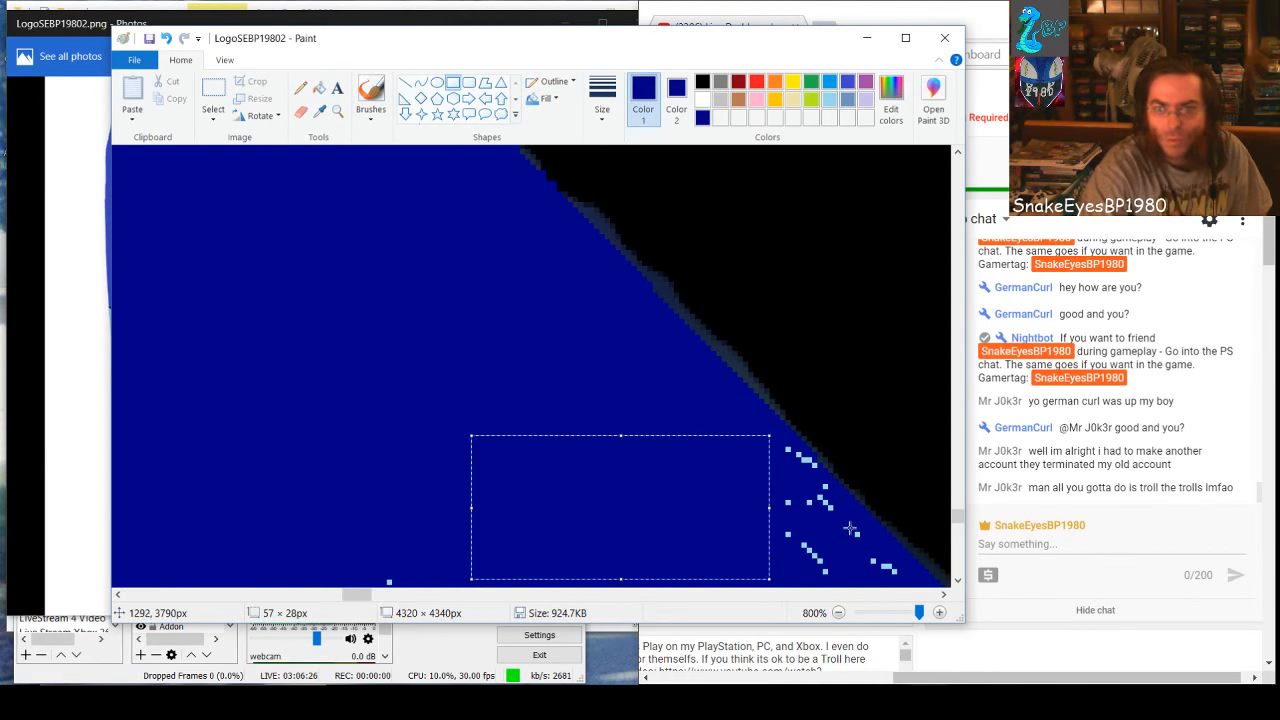
{"action": "left_click", "coordinate": [836, 524]}
Cover the remaining specks between that area and the black edge with small dark-blue rectangles, one of them 15 × 10 px
{"action": "mouse_move", "coordinate": [778, 456]}
{"action": "left_mouse_down"}
{"action": "mouse_move", "coordinate": [790, 502]}
{"action": "mouse_move", "coordinate": [803, 468]}
{"action": "mouse_move", "coordinate": [829, 514]}
{"action": "mouse_move", "coordinate": [787, 498]}
{"action": "mouse_move", "coordinate": [793, 517]}
{"action": "left_mouse_up"}
{"action": "left_click", "coordinate": [825, 511]}
{"action": "left_click", "coordinate": [814, 518]}
{"action": "left_click", "coordinate": [823, 508]}
{"action": "left_click_drag", "start_coordinate": [763, 493], "coordinate": [849, 579]}
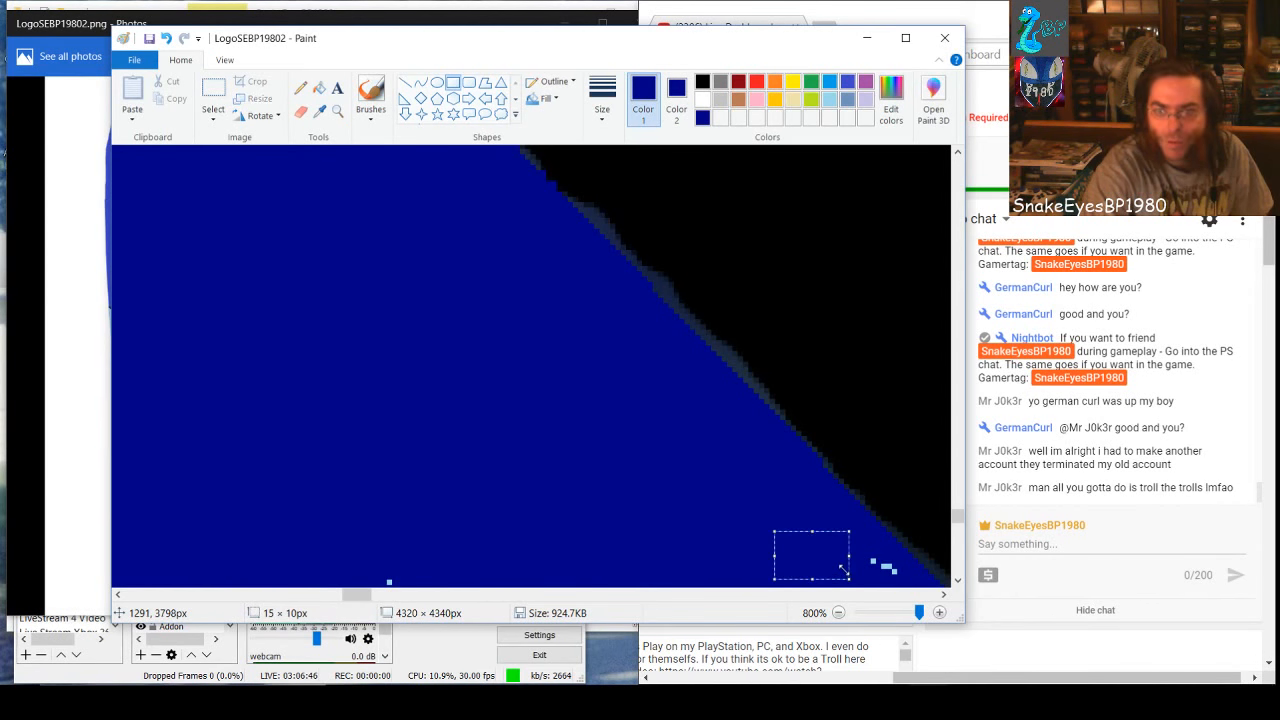
{"action": "left_click_drag", "start_coordinate": [718, 543], "coordinate": [724, 549]}
{"action": "left_click_drag", "start_coordinate": [859, 556], "coordinate": [889, 581]}
{"action": "left_click", "coordinate": [734, 537]}
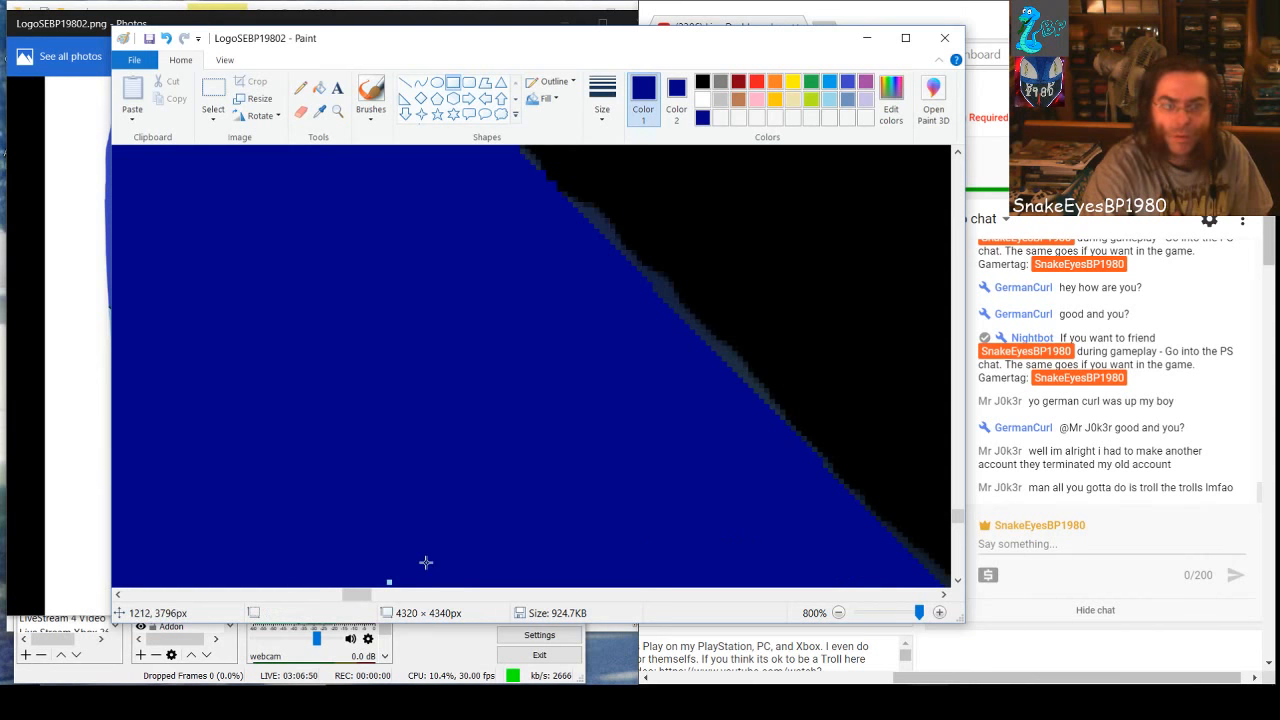
Cover the last stray specks toward the white edge with small dark-blue rectangles and fill the light-blue clumps touching that edge with dark blue
{"action": "left_click_drag", "start_coordinate": [424, 557], "coordinate": [355, 598]}
{"action": "left_click_drag", "start_coordinate": [411, 525], "coordinate": [450, 553]}
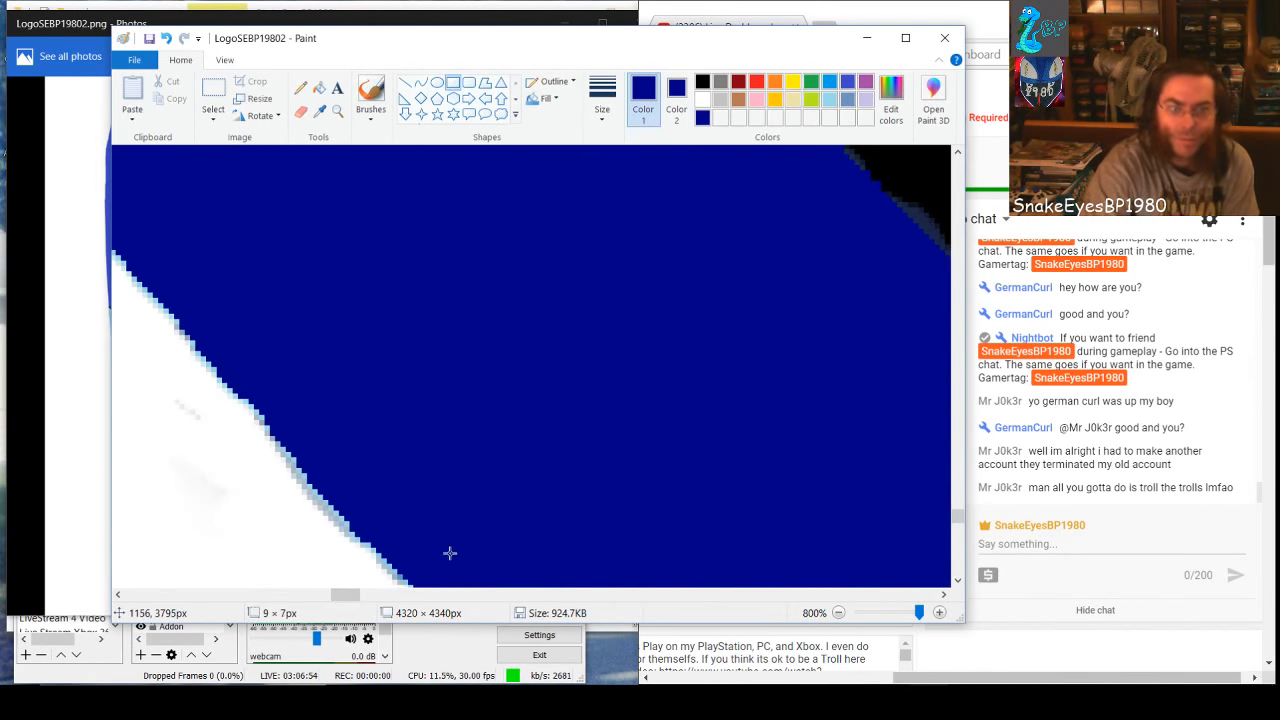
{"action": "scroll", "coordinate": [895, 522], "scroll_direction": "down", "scroll_amount": 2}
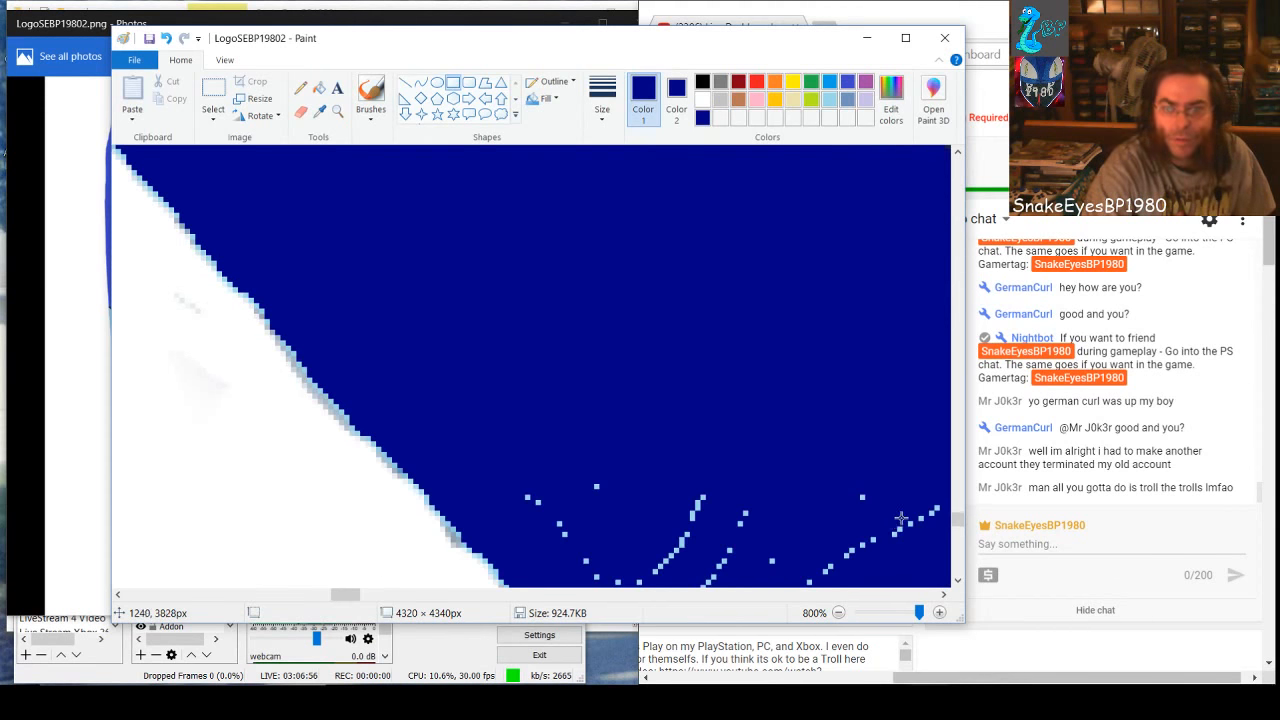
{"action": "scroll", "coordinate": [900, 517], "scroll_direction": "down", "scroll_amount": 2}
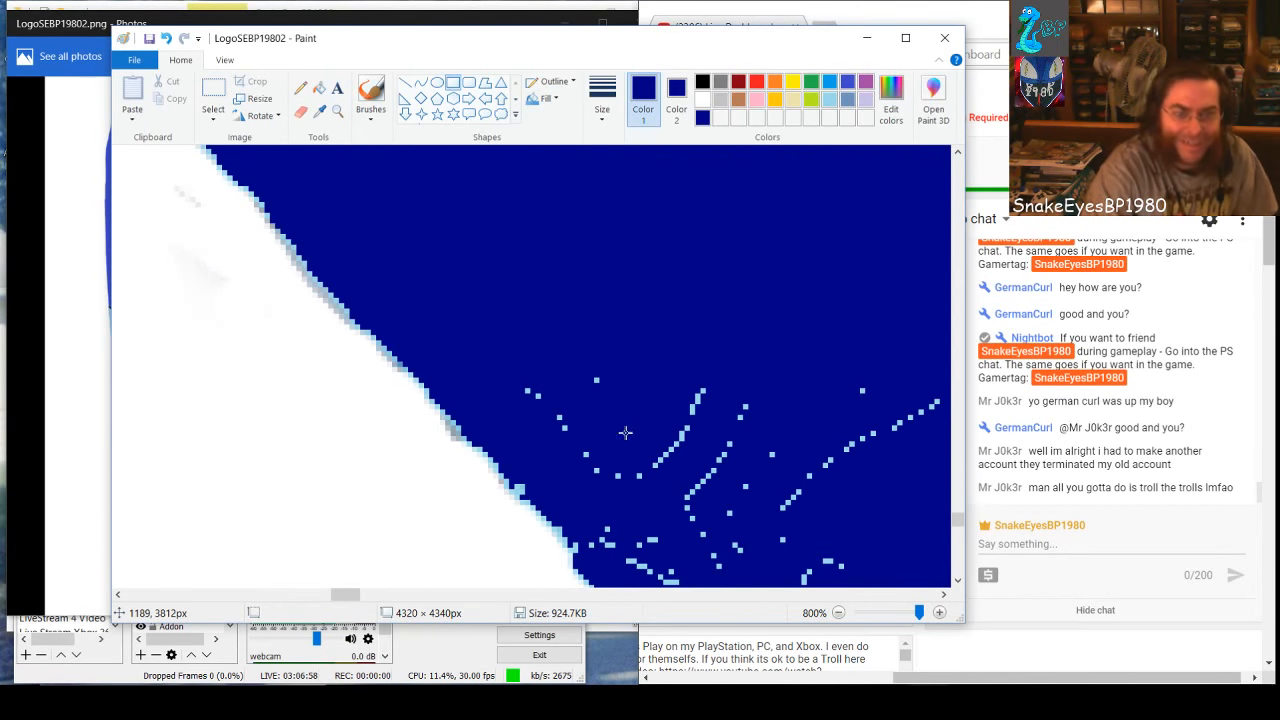
{"action": "left_click", "coordinate": [318, 90]}
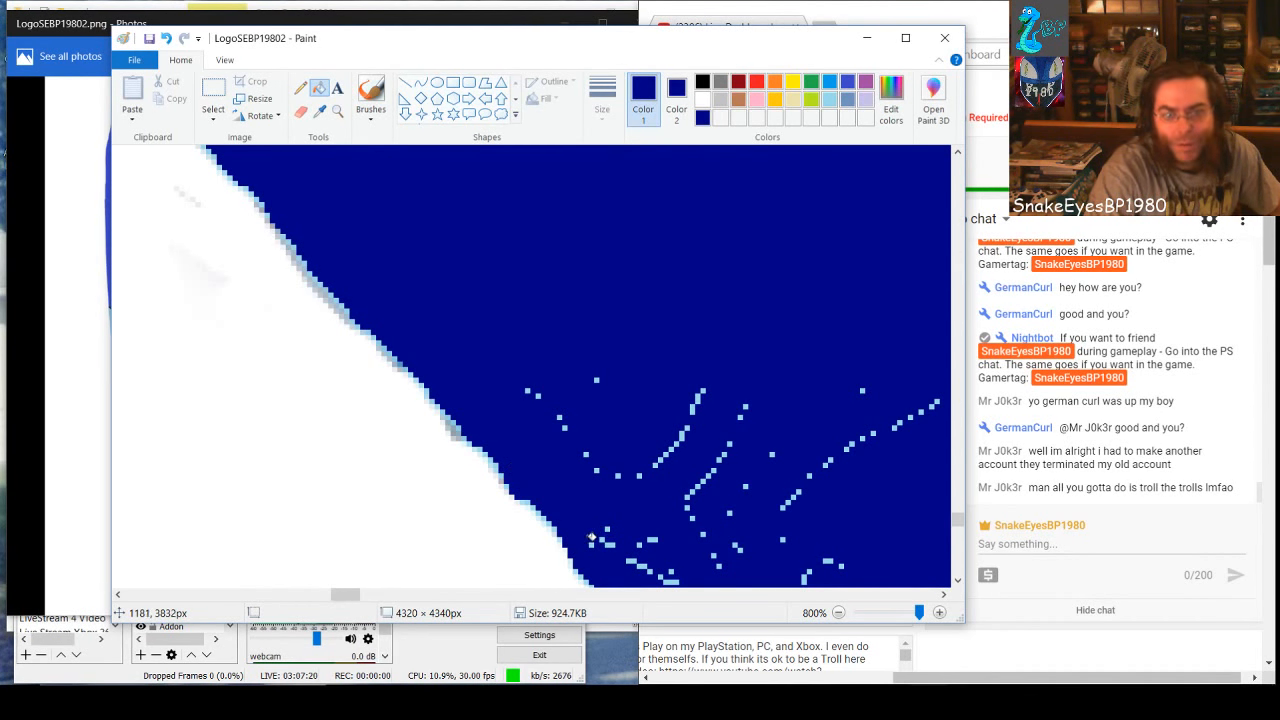
Cover the next speck rows with a 65 × 22 px dark-blue rectangle widened toward the black edge, and the specks just below with a 2 × 4 px one
{"action": "left_click", "coordinate": [451, 87]}
{"action": "left_click_drag", "start_coordinate": [517, 357], "coordinate": [864, 474]}
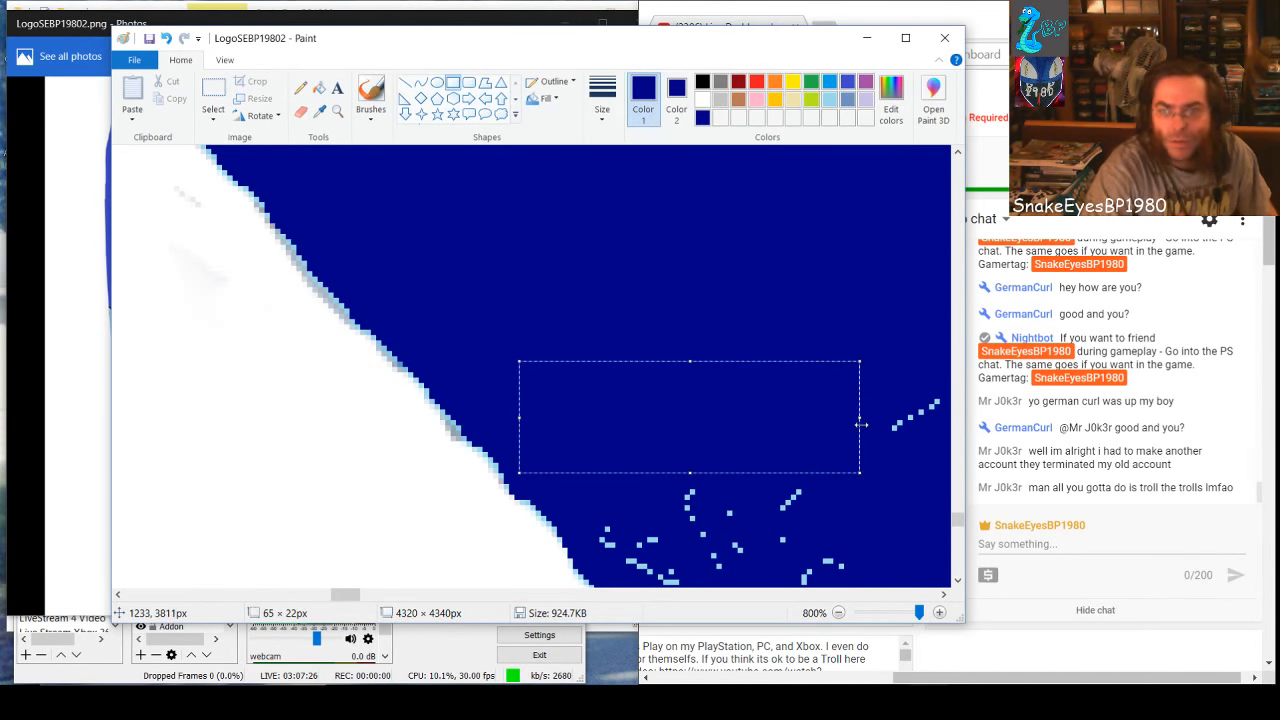
{"action": "left_click_drag", "start_coordinate": [867, 417], "coordinate": [942, 418]}
{"action": "left_click_drag", "start_coordinate": [727, 540], "coordinate": [721, 520]}
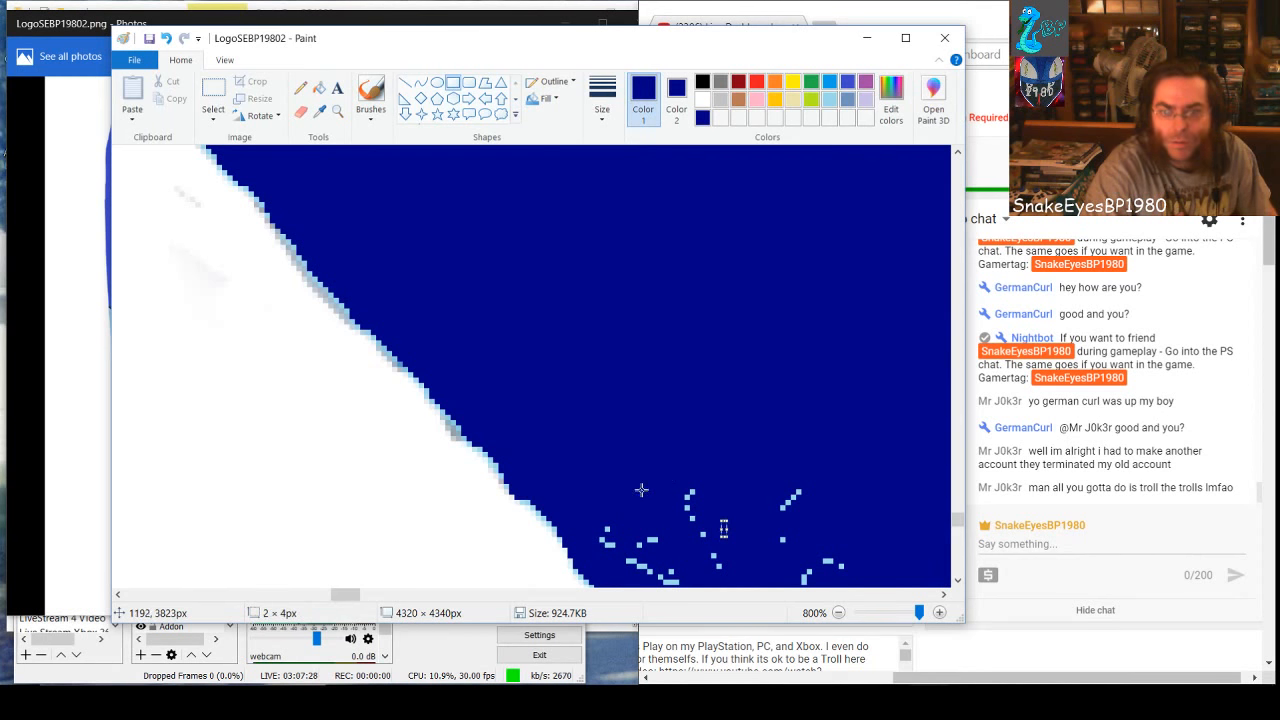
Cover the next speck clusters across the dark-blue band with dark-blue rectangles, including a 35 × 15 px one and a 53 × 42 px one
{"action": "mouse_move", "coordinate": [611, 514]}
{"action": "left_mouse_down"}
{"action": "mouse_move", "coordinate": [696, 569]}
{"action": "mouse_move", "coordinate": [849, 573]}
{"action": "left_mouse_up"}
{"action": "left_click_drag", "start_coordinate": [674, 451], "coordinate": [855, 526]}
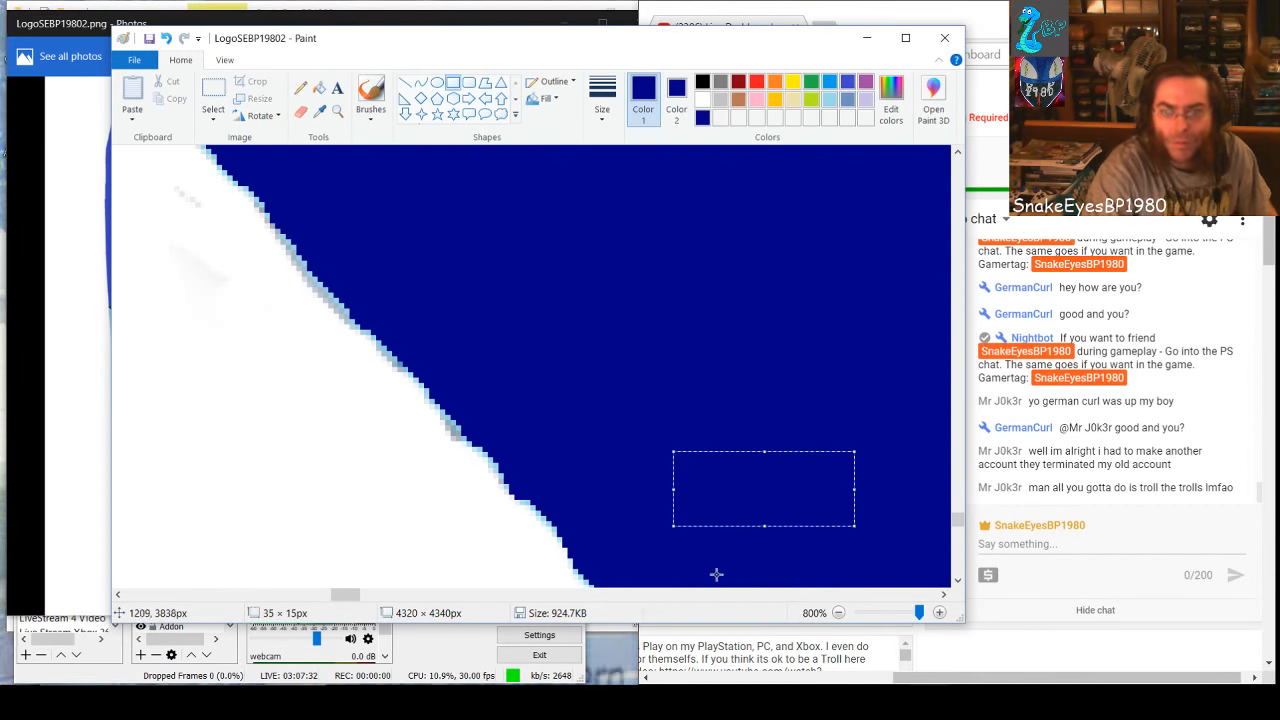
{"action": "left_click", "coordinate": [366, 595]}
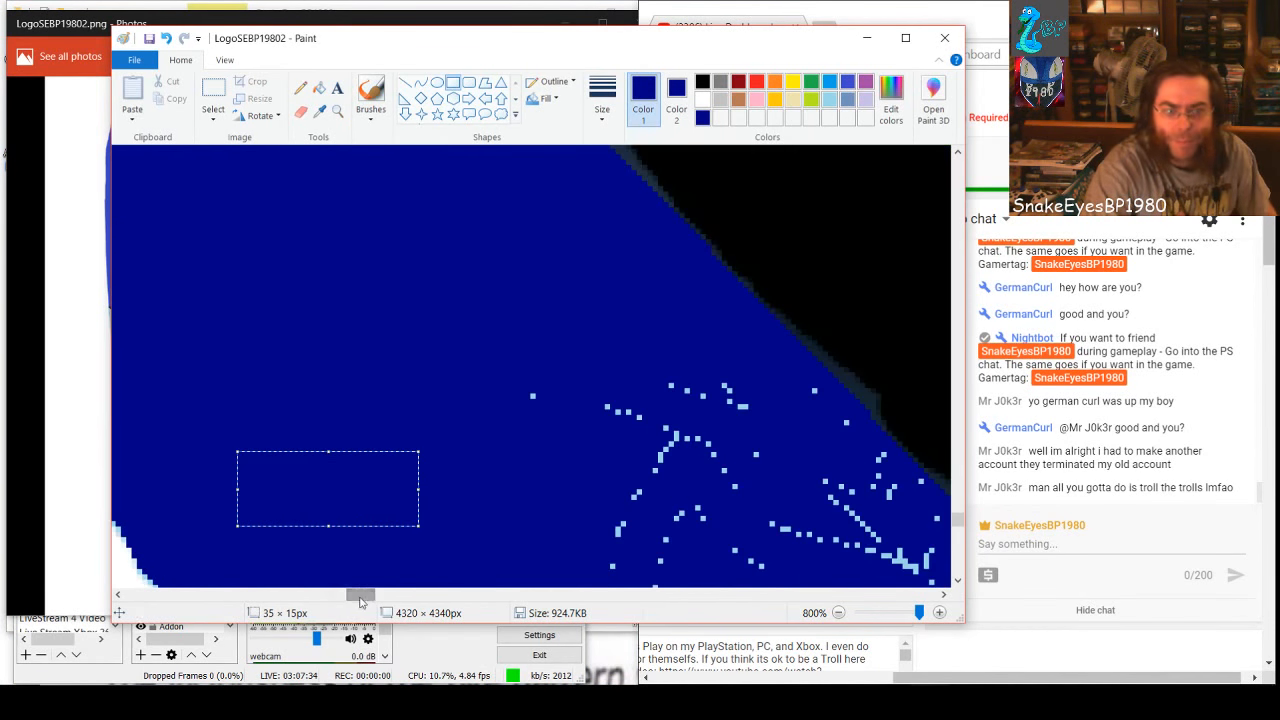
{"action": "left_click_drag", "start_coordinate": [516, 370], "coordinate": [795, 585]}
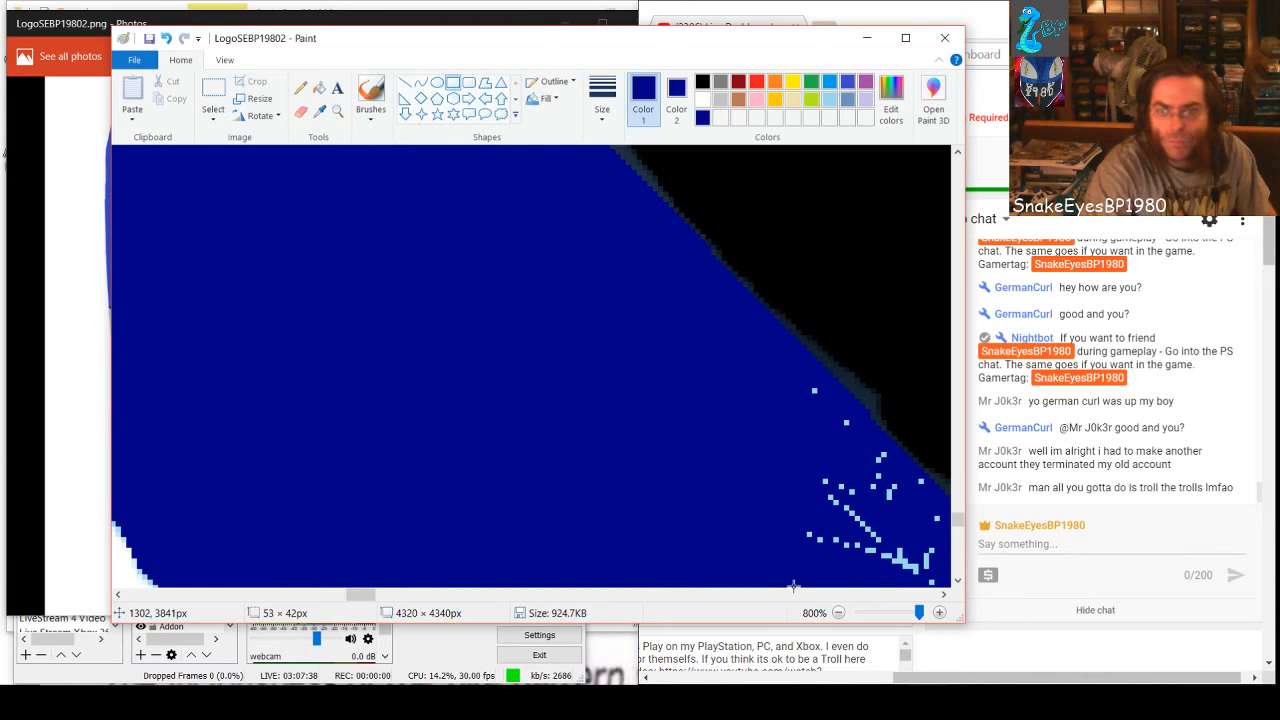
Cover the specks between that area and the black edge with narrow dark-blue rectangles, one of them 3 × 10 px
{"action": "left_click", "coordinate": [841, 489]}
{"action": "left_click_drag", "start_coordinate": [800, 379], "coordinate": [808, 428]}
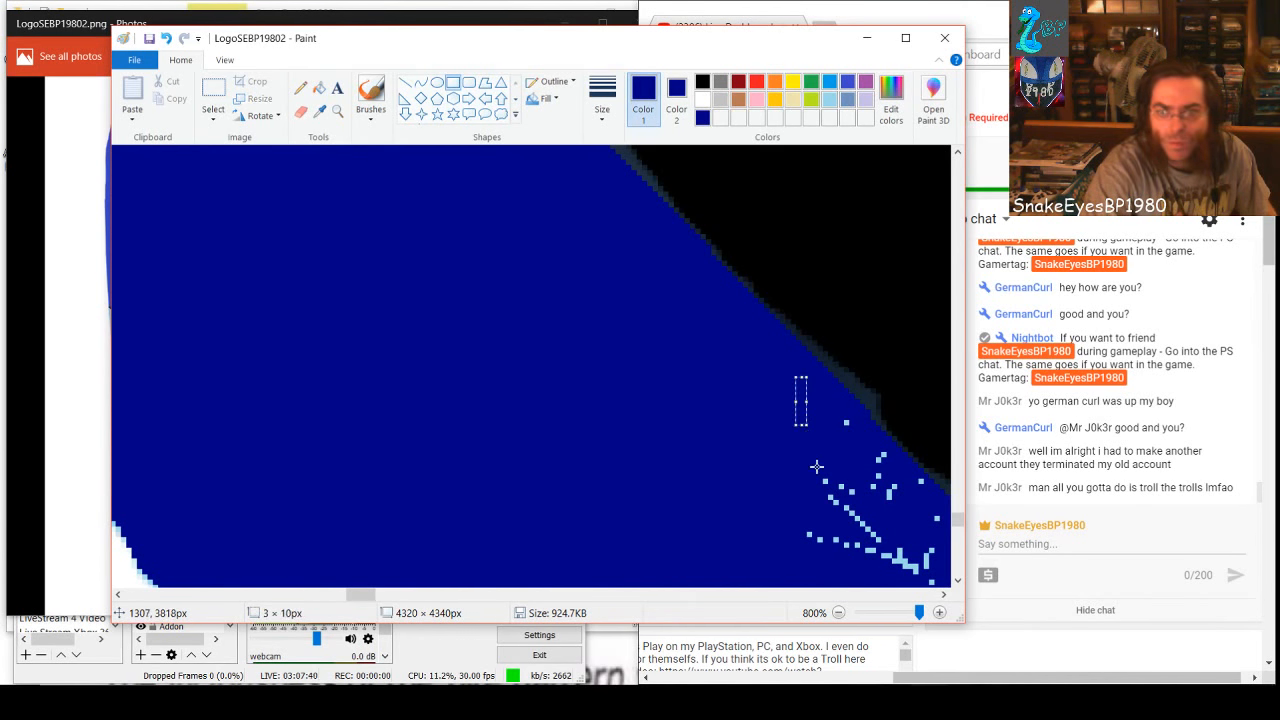
{"action": "left_click_drag", "start_coordinate": [843, 473], "coordinate": [845, 543]}
{"action": "left_click_drag", "start_coordinate": [826, 482], "coordinate": [674, 491]}
{"action": "left_click", "coordinate": [563, 514]}
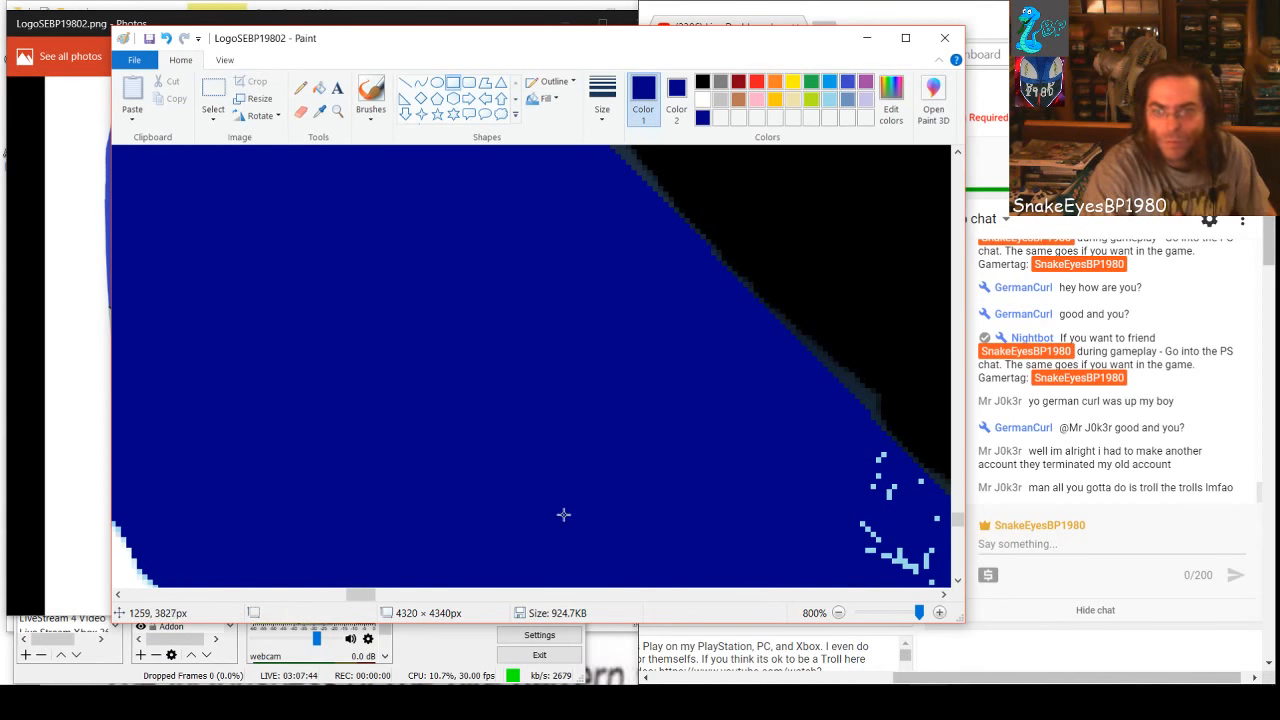
Cover the speck cluster beside the black edge with a 16 × 24 px dark-blue rectangle and smaller ones closer to the edge
{"action": "mouse_move", "coordinate": [352, 595]}
{"action": "left_mouse_down"}
{"action": "mouse_move", "coordinate": [376, 604]}
{"action": "mouse_move", "coordinate": [366, 610]}
{"action": "left_mouse_up"}
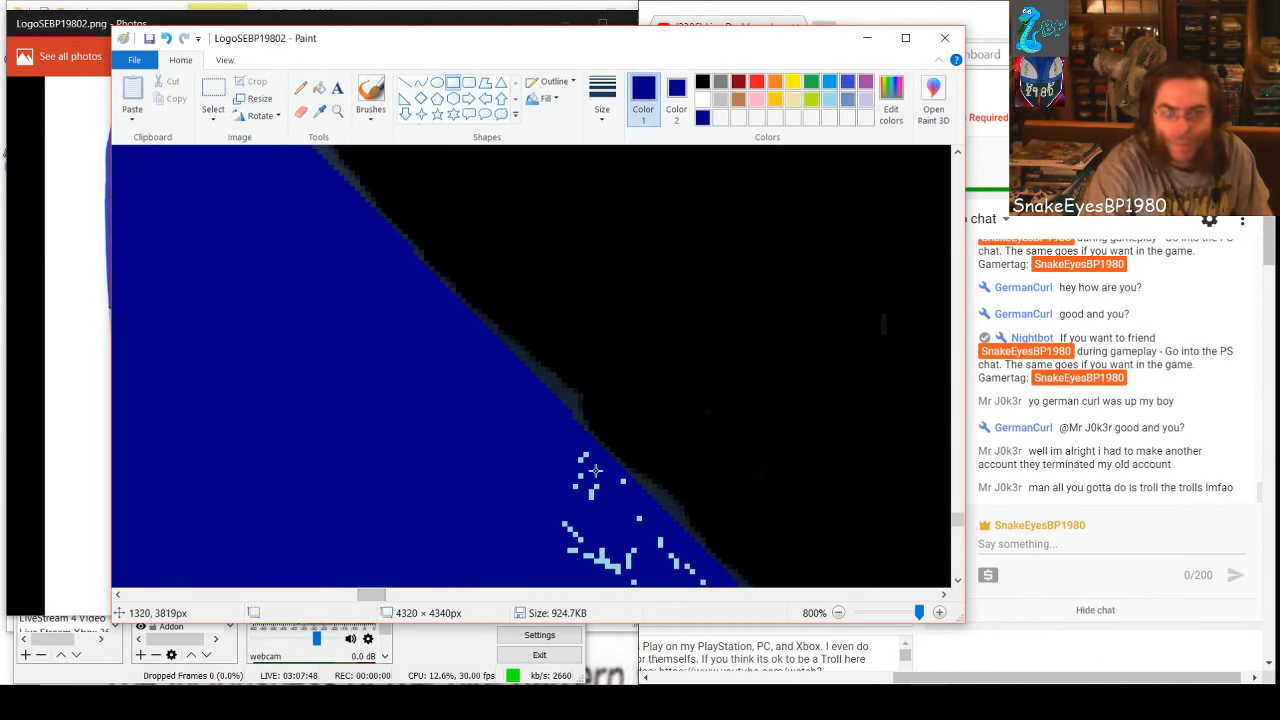
{"action": "left_click_drag", "start_coordinate": [597, 454], "coordinate": [514, 576]}
{"action": "left_click_drag", "start_coordinate": [558, 522], "coordinate": [553, 535]}
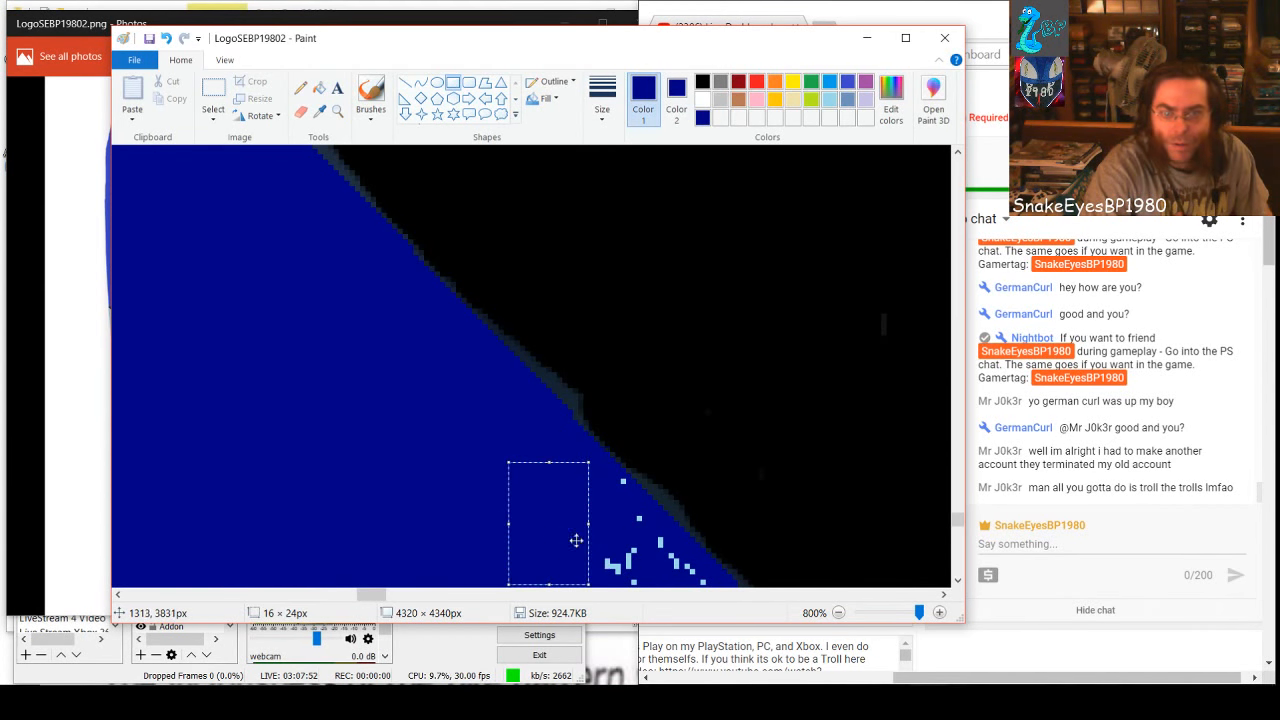
{"action": "left_click", "coordinate": [637, 552]}
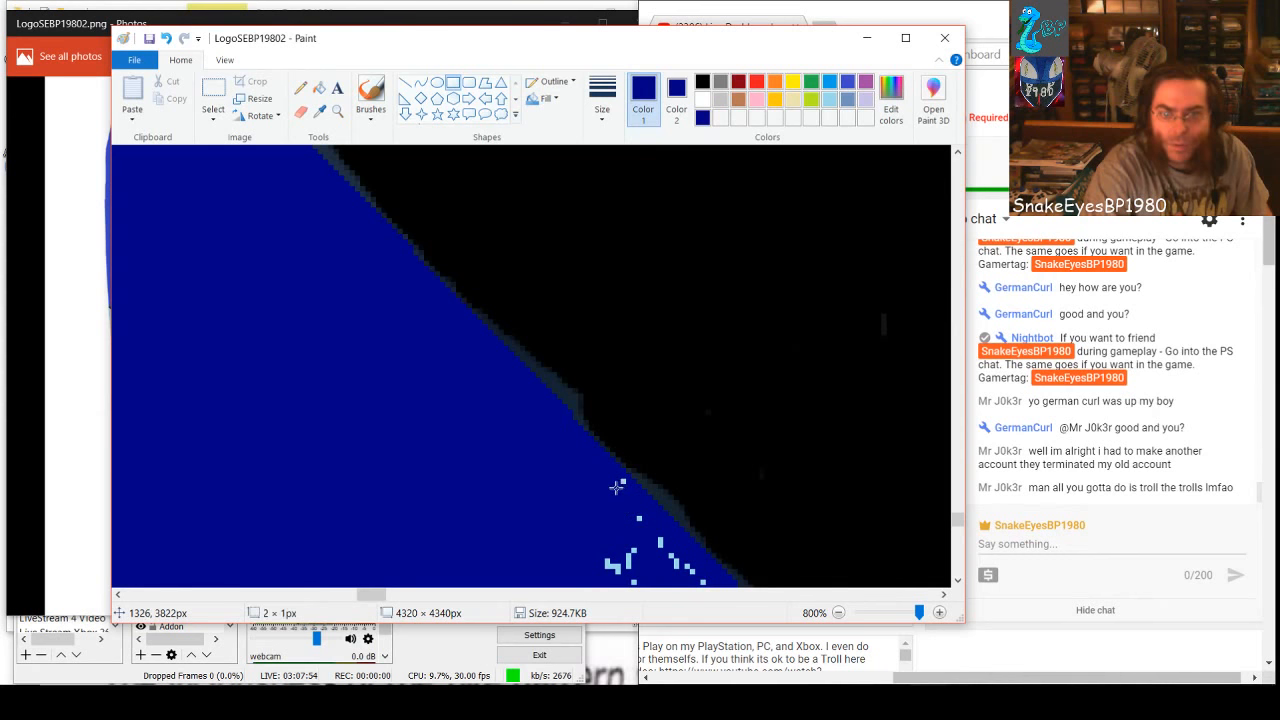
{"action": "left_click_drag", "start_coordinate": [620, 484], "coordinate": [664, 583]}
{"action": "left_click", "coordinate": [641, 537]}
{"action": "left_click", "coordinate": [588, 547]}
Cover the dense specks low on the band, below the red shape's tip, with a wide dark-blue rectangle
{"action": "scroll", "coordinate": [366, 438], "scroll_direction": "down", "scroll_amount": 1}
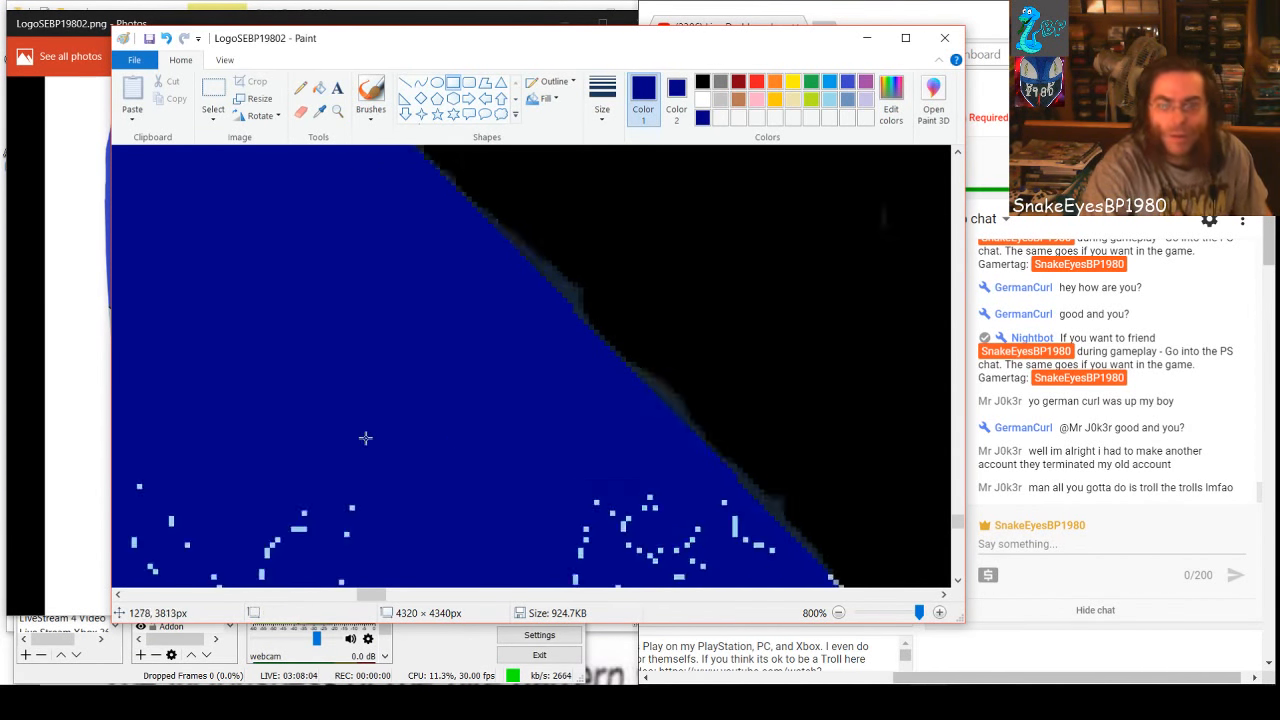
{"action": "scroll", "coordinate": [366, 438], "scroll_direction": "down", "scroll_amount": 3}
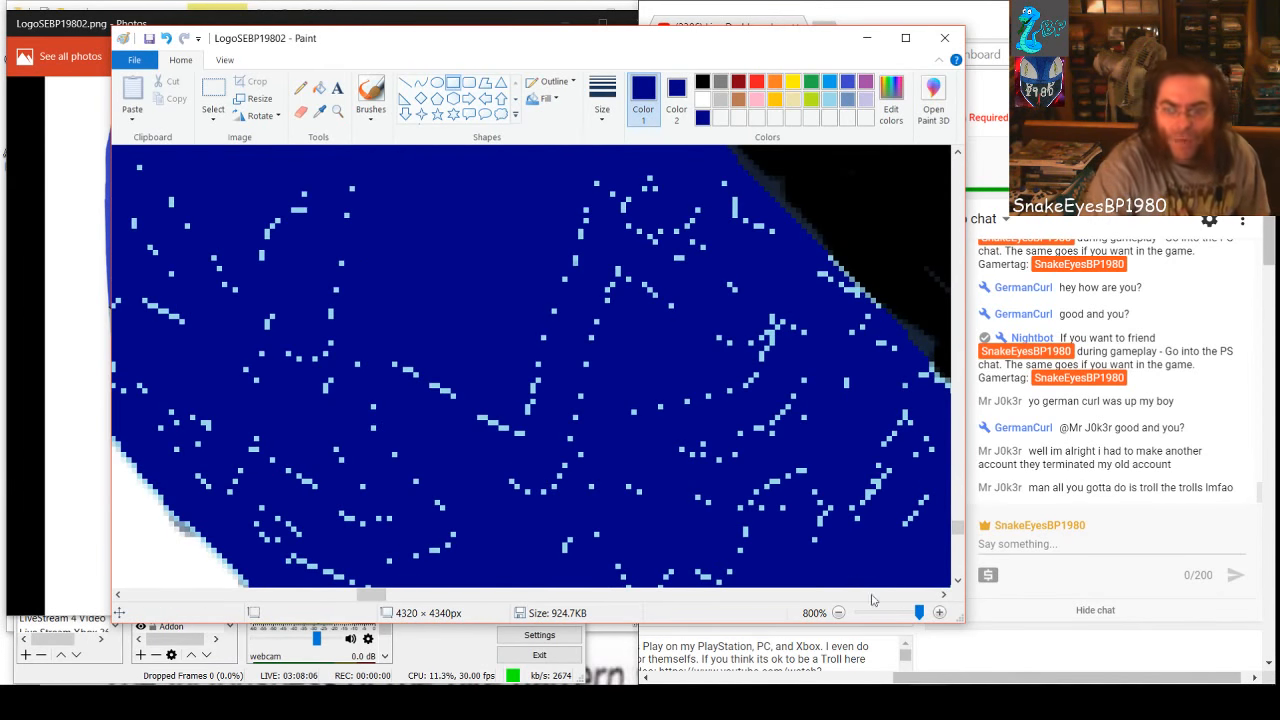
{"action": "mouse_move", "coordinate": [919, 612]}
{"action": "left_mouse_down"}
{"action": "mouse_move", "coordinate": [868, 623]}
{"action": "mouse_move", "coordinate": [893, 620]}
{"action": "left_mouse_up"}
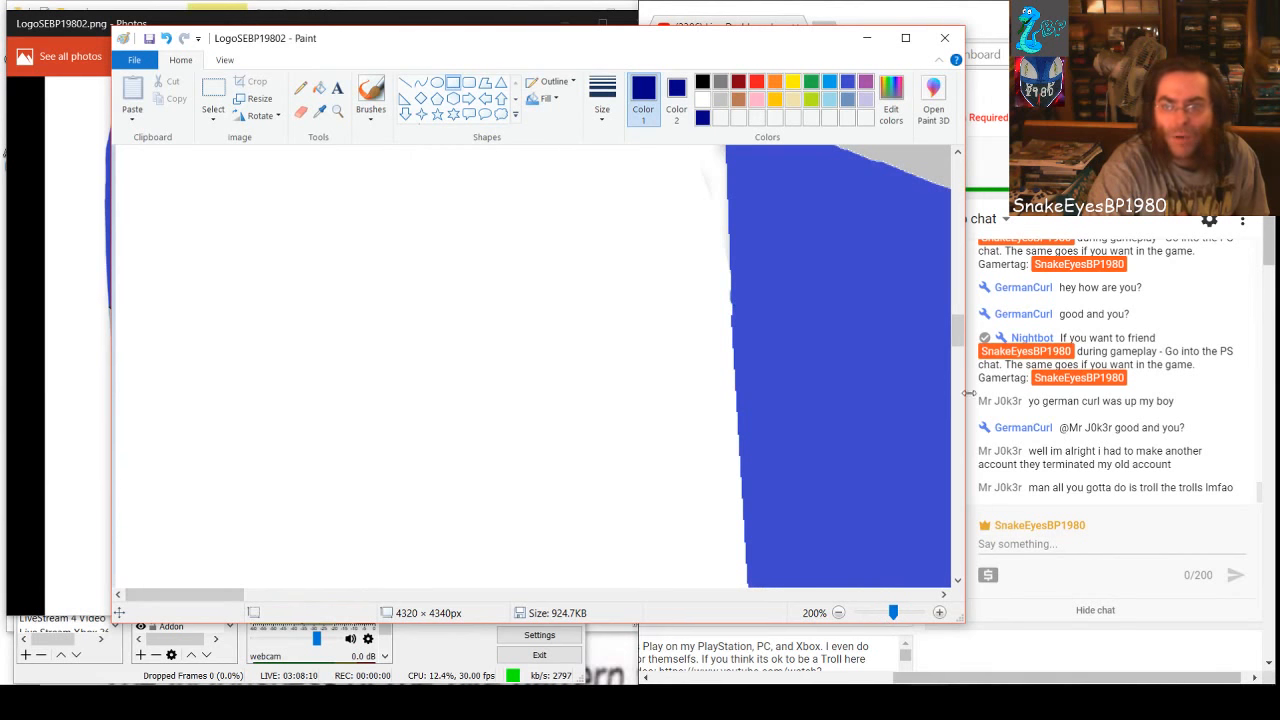
{"action": "left_click_drag", "start_coordinate": [957, 330], "coordinate": [962, 482]}
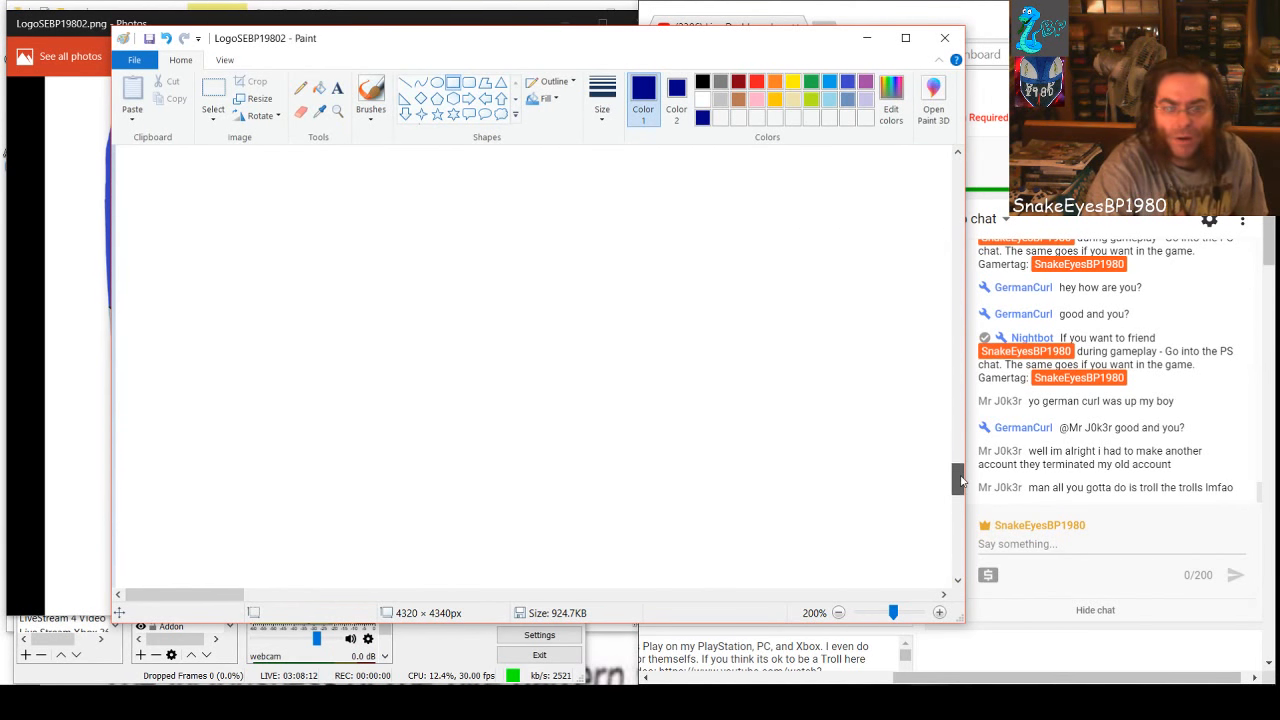
{"action": "left_click_drag", "start_coordinate": [226, 595], "coordinate": [365, 597]}
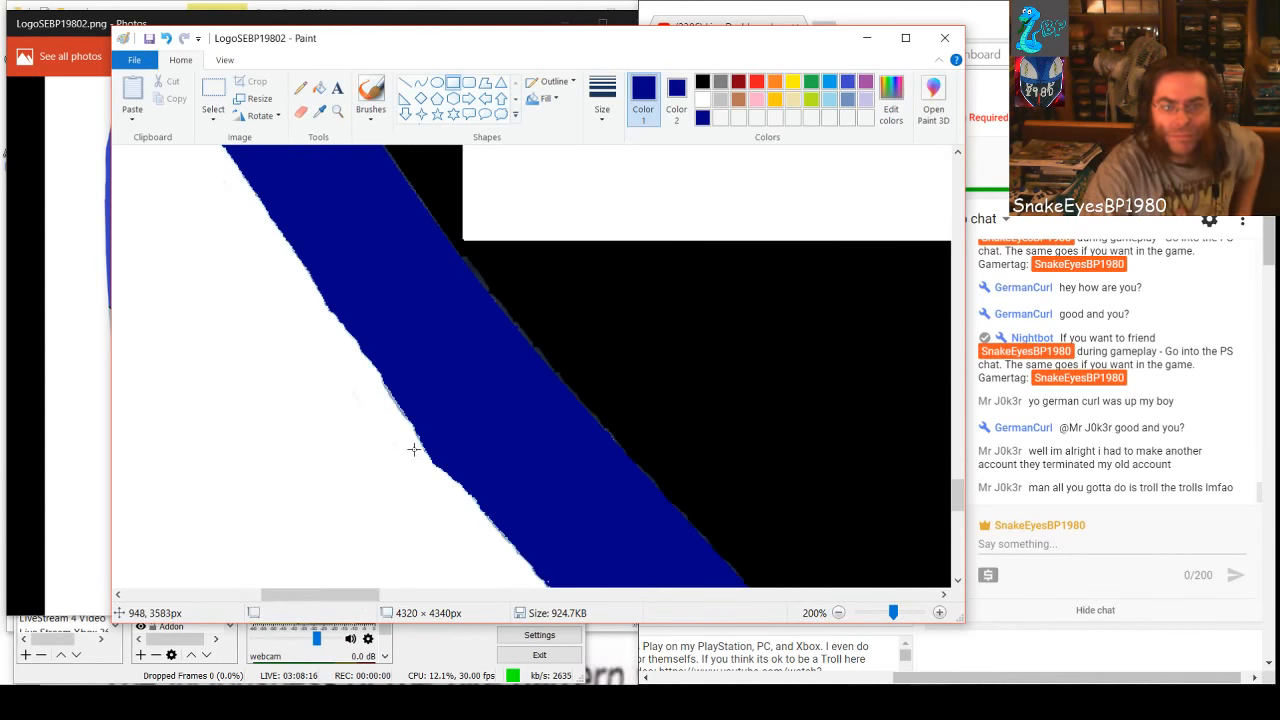
{"action": "left_click_drag", "start_coordinate": [340, 595], "coordinate": [399, 603]}
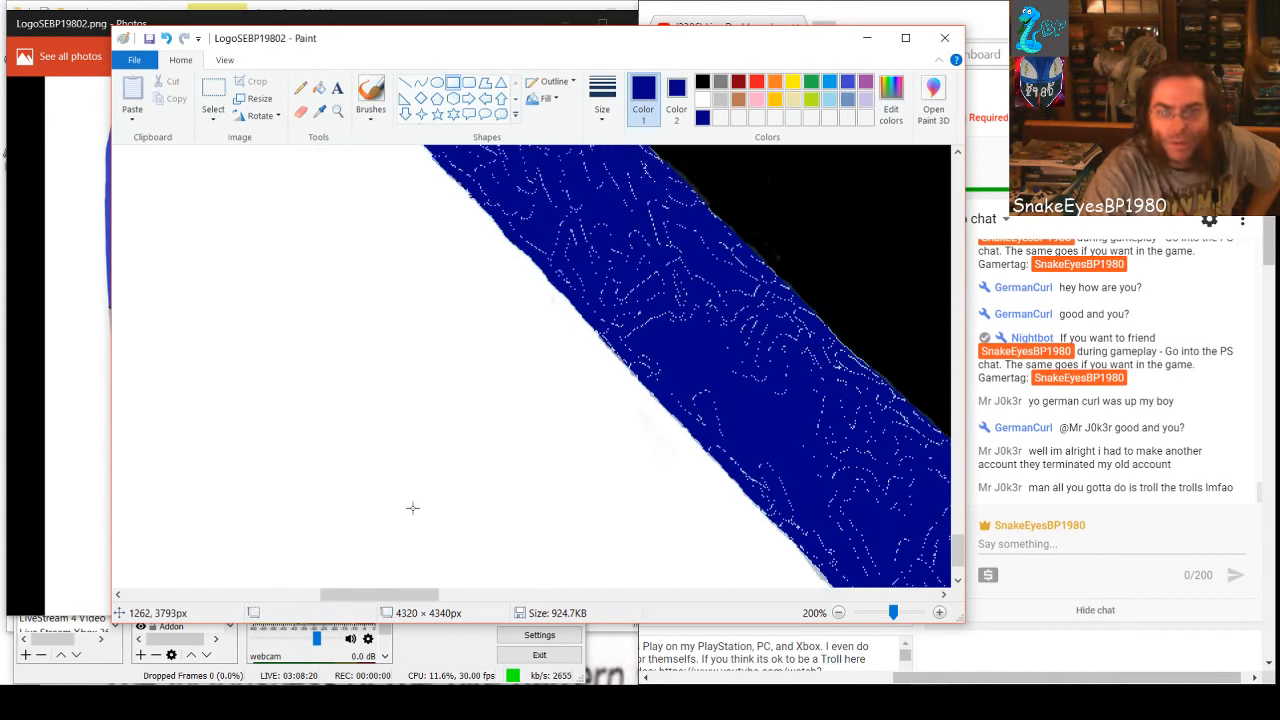
{"action": "left_click_drag", "start_coordinate": [390, 596], "coordinate": [470, 612]}
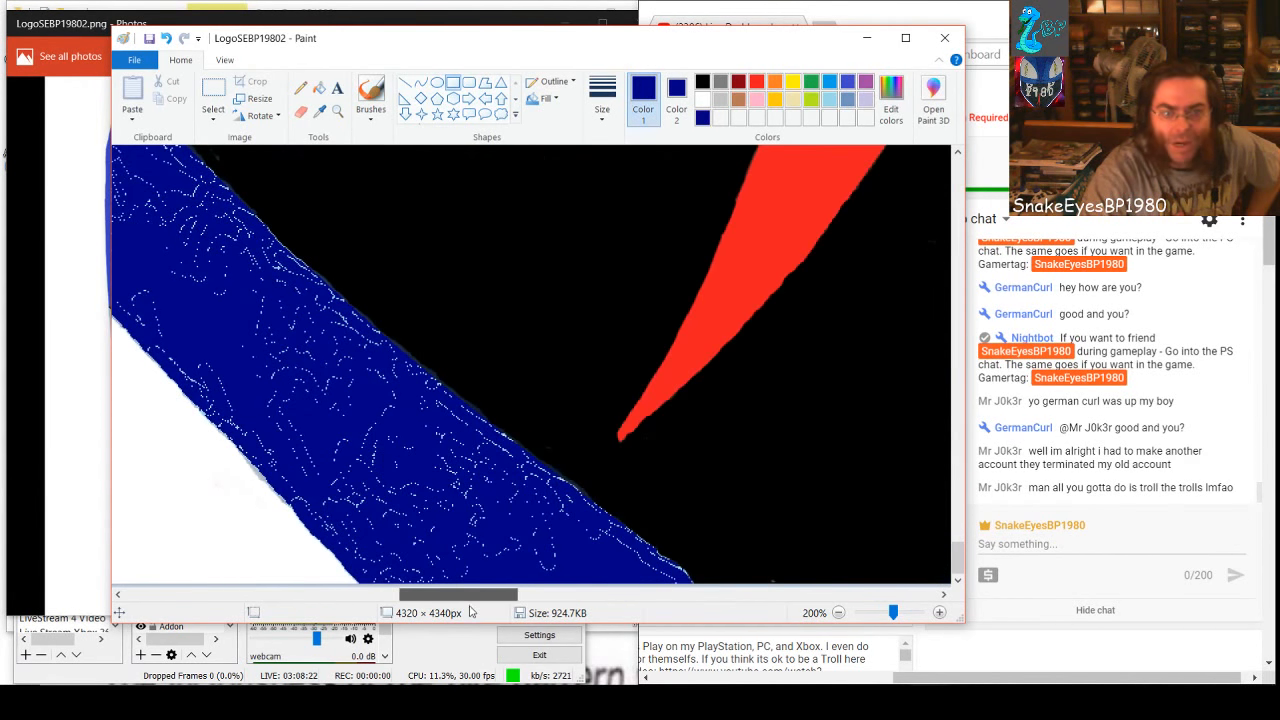
{"action": "left_click_drag", "start_coordinate": [566, 568], "coordinate": [360, 481]}
{"action": "left_click", "coordinate": [359, 440]}
Cover the specks directly above with a 146 × 65 px dark-blue rectangle moved clear of the black edge and a 124 × 58 px one
{"action": "left_click_drag", "start_coordinate": [497, 508], "coordinate": [301, 422]}
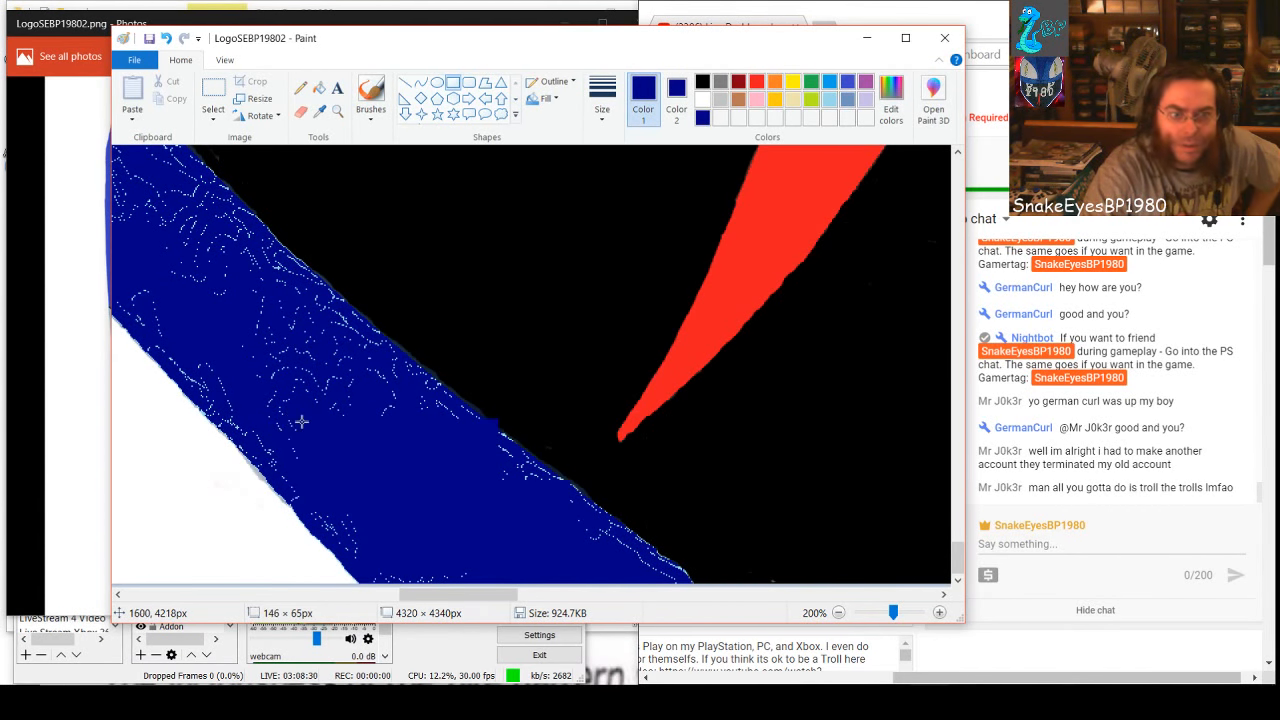
{"action": "mouse_move", "coordinate": [411, 446]}
{"action": "left_mouse_down"}
{"action": "mouse_move", "coordinate": [354, 420]}
{"action": "mouse_move", "coordinate": [398, 439]}
{"action": "left_mouse_up"}
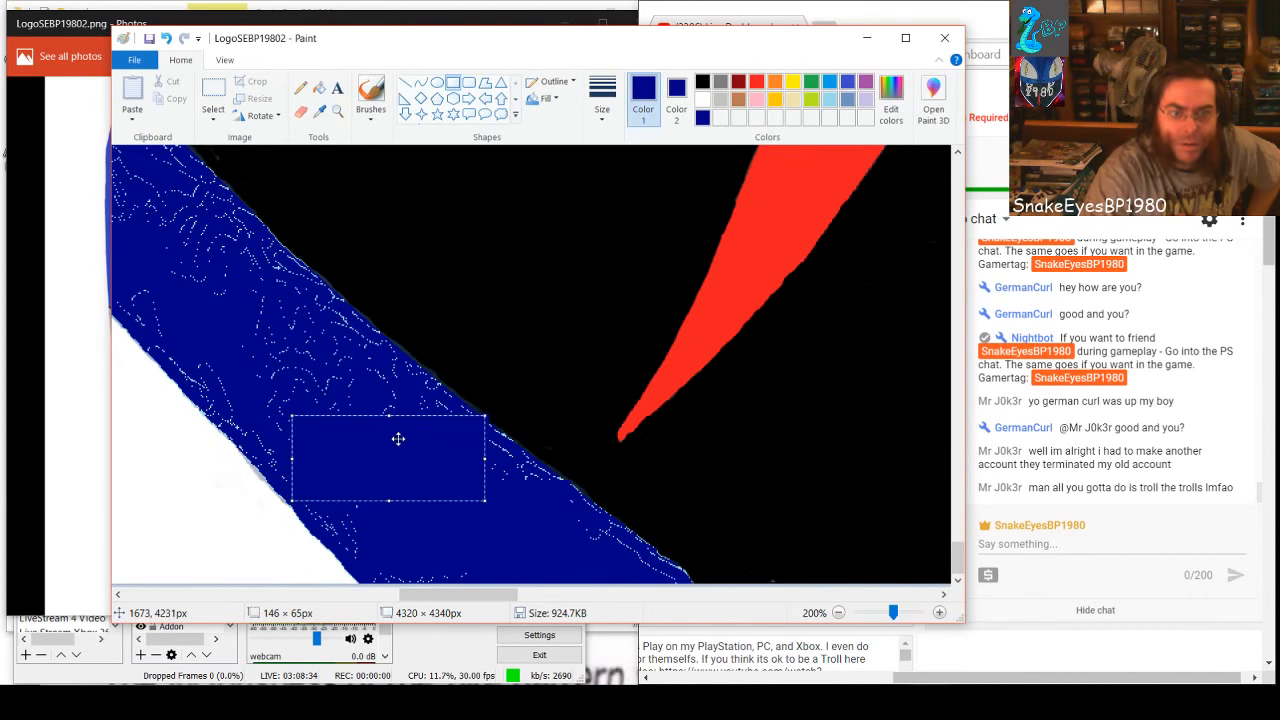
{"action": "left_click", "coordinate": [304, 400]}
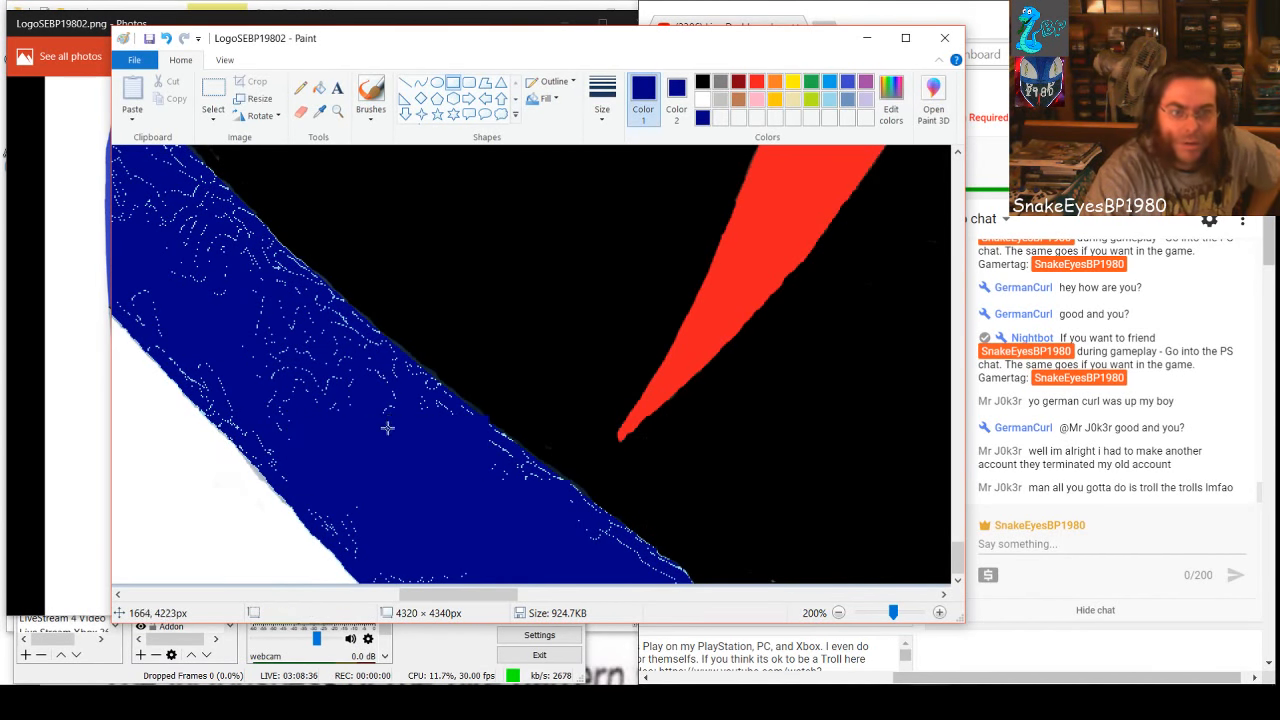
{"action": "left_click_drag", "start_coordinate": [370, 411], "coordinate": [233, 350]}
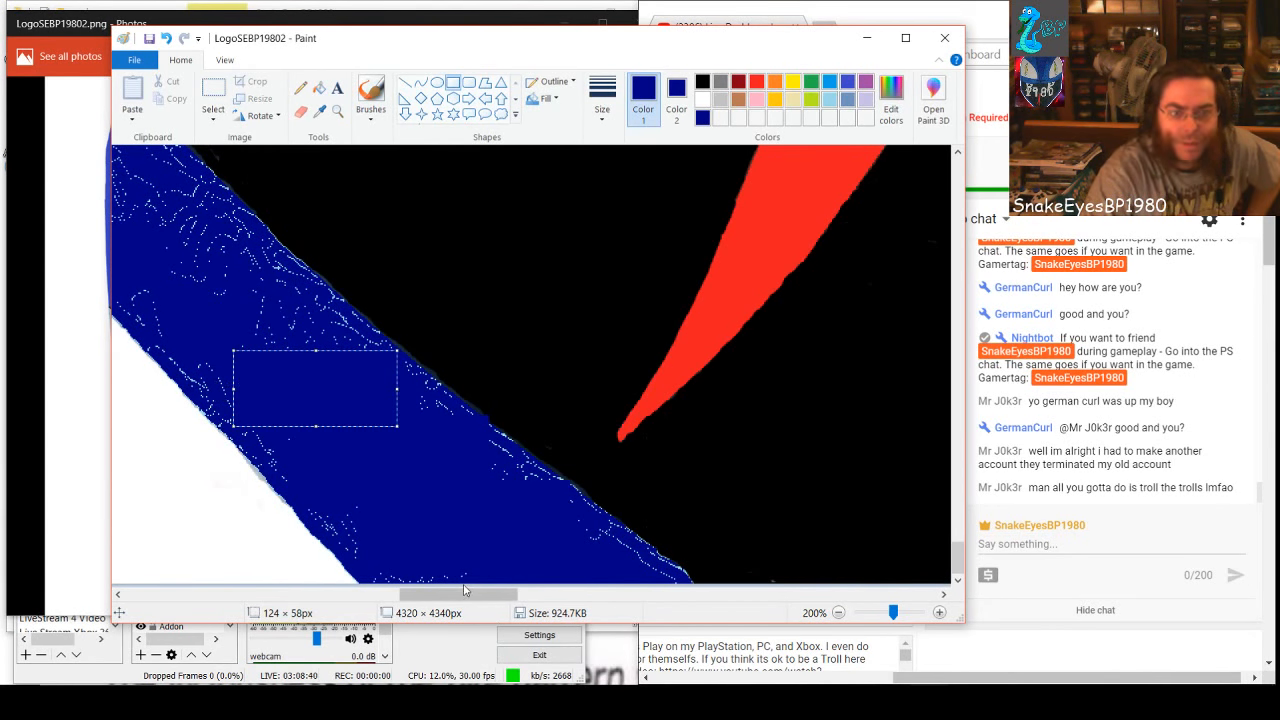
Cover the specks farther up the band with a large dark-blue rectangle and a 64 × 68 px one toward the black edge
{"action": "left_click_drag", "start_coordinate": [463, 597], "coordinate": [436, 598]}
{"action": "scroll", "coordinate": [406, 480], "scroll_direction": "up", "scroll_amount": 3}
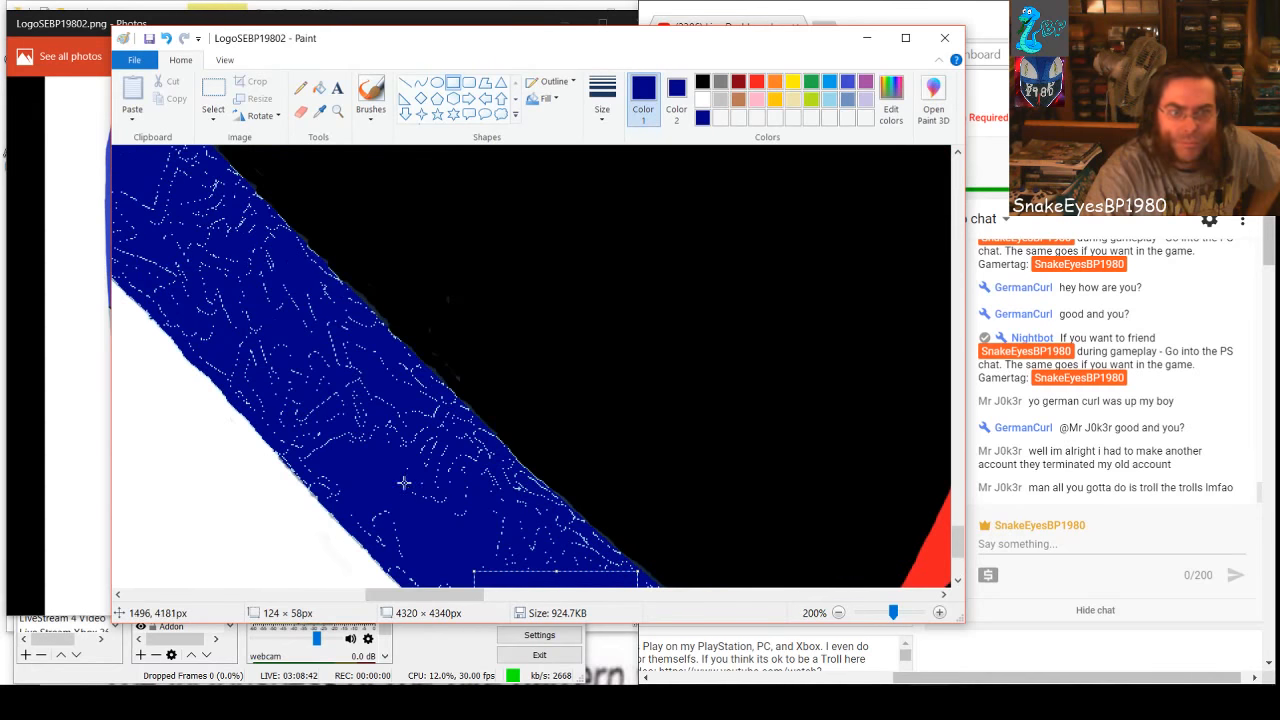
{"action": "left_click_drag", "start_coordinate": [326, 395], "coordinate": [459, 503]}
{"action": "left_click", "coordinate": [484, 535]}
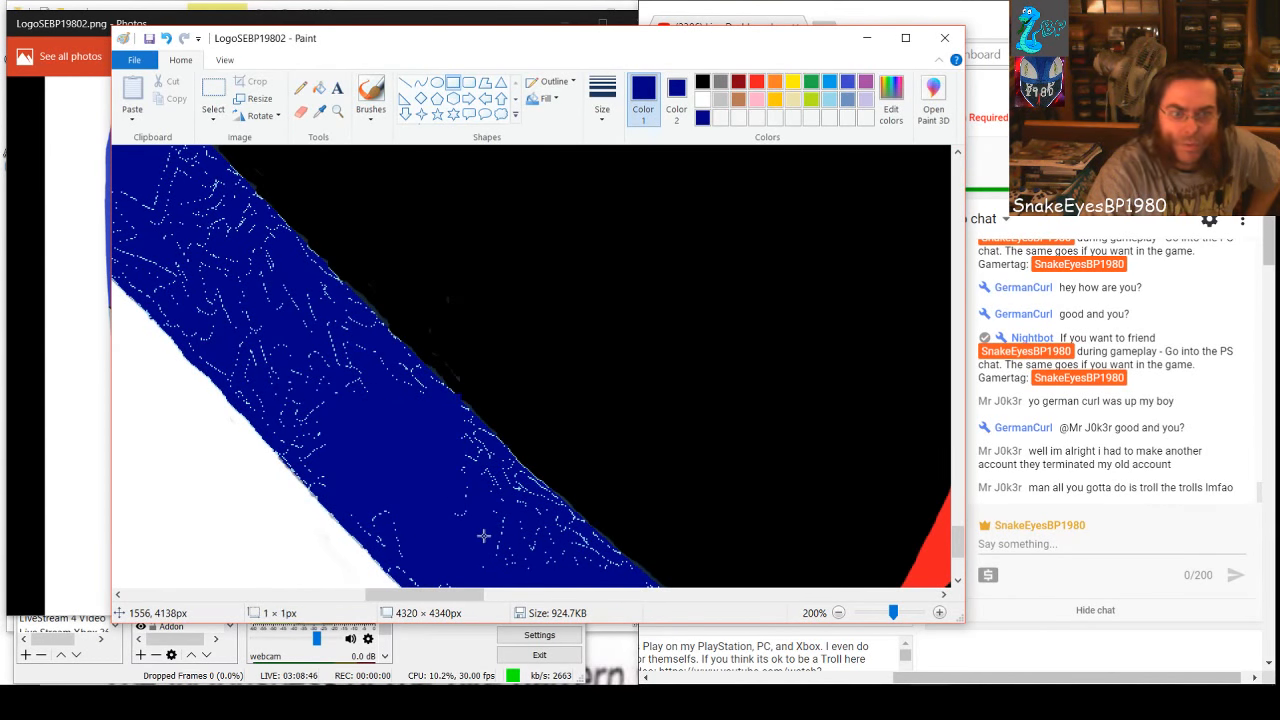
{"action": "left_click_drag", "start_coordinate": [428, 456], "coordinate": [512, 545]}
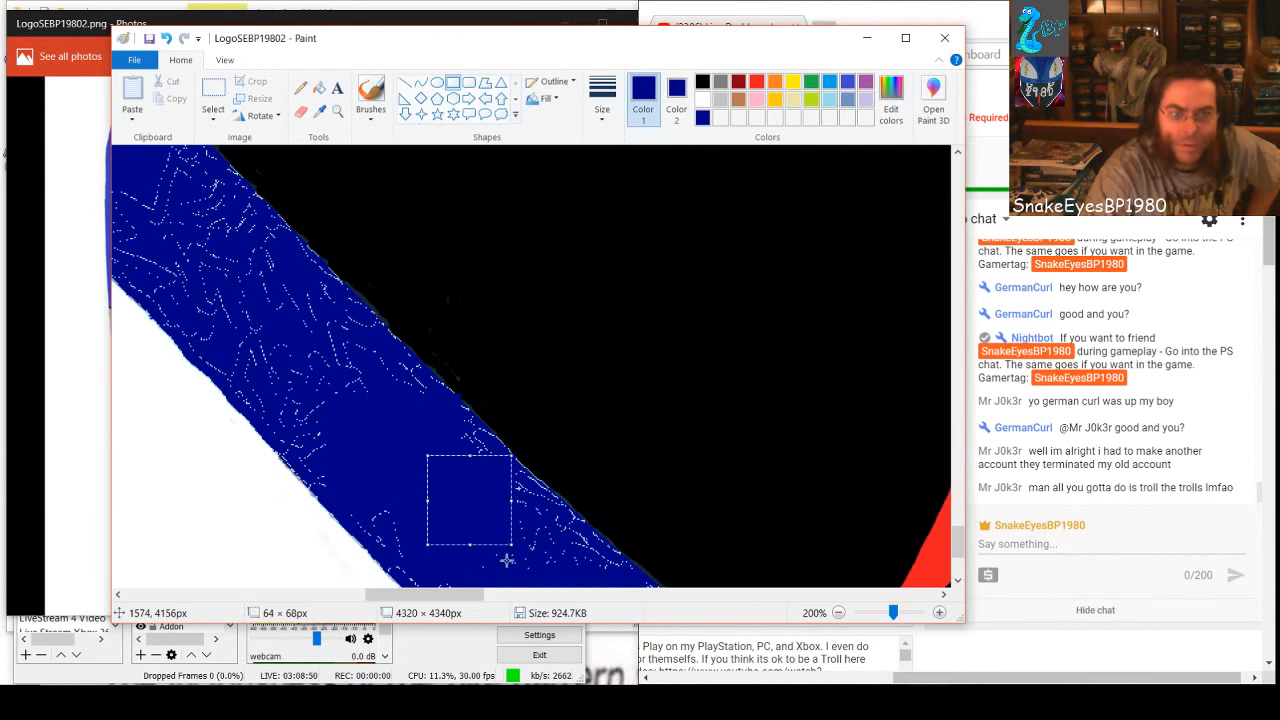
Cover the specks left beside the lower black edge with a dark-blue rectangle and the cluster farther up with an 87 × 80 px one
{"action": "left_click", "coordinate": [573, 595]}
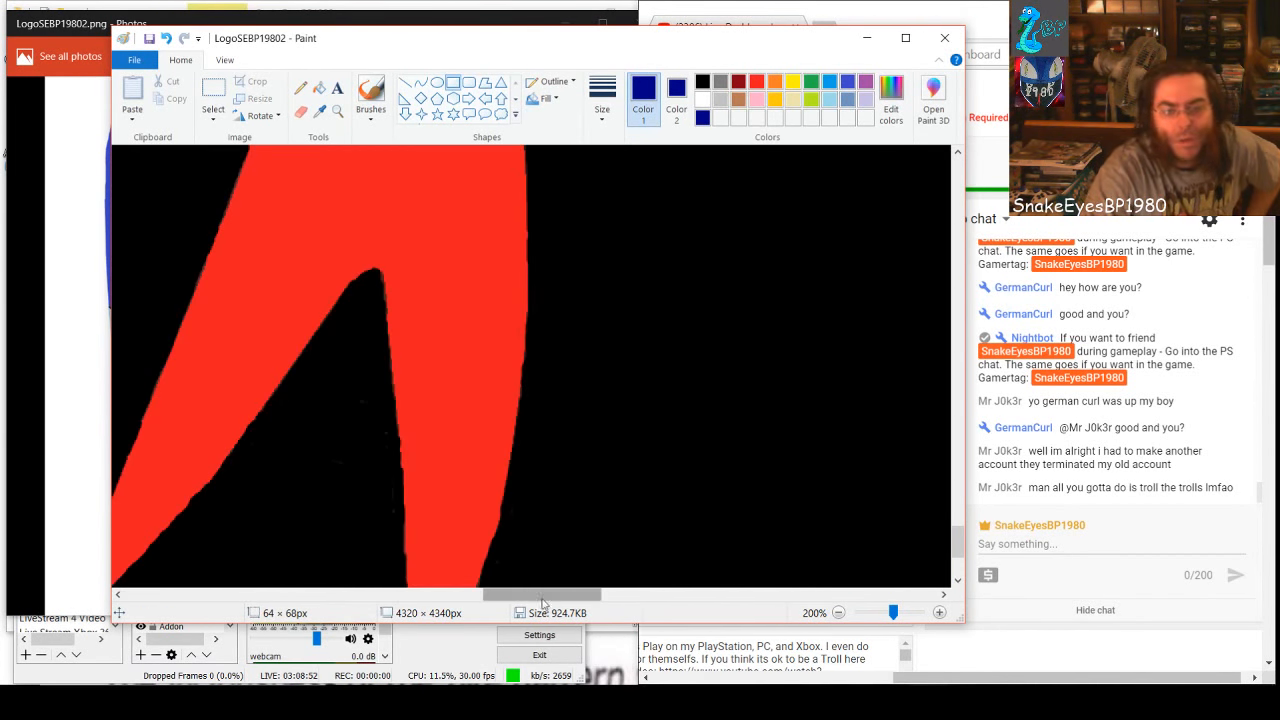
{"action": "left_click_drag", "start_coordinate": [542, 599], "coordinate": [432, 601]}
{"action": "left_click", "coordinate": [435, 548]}
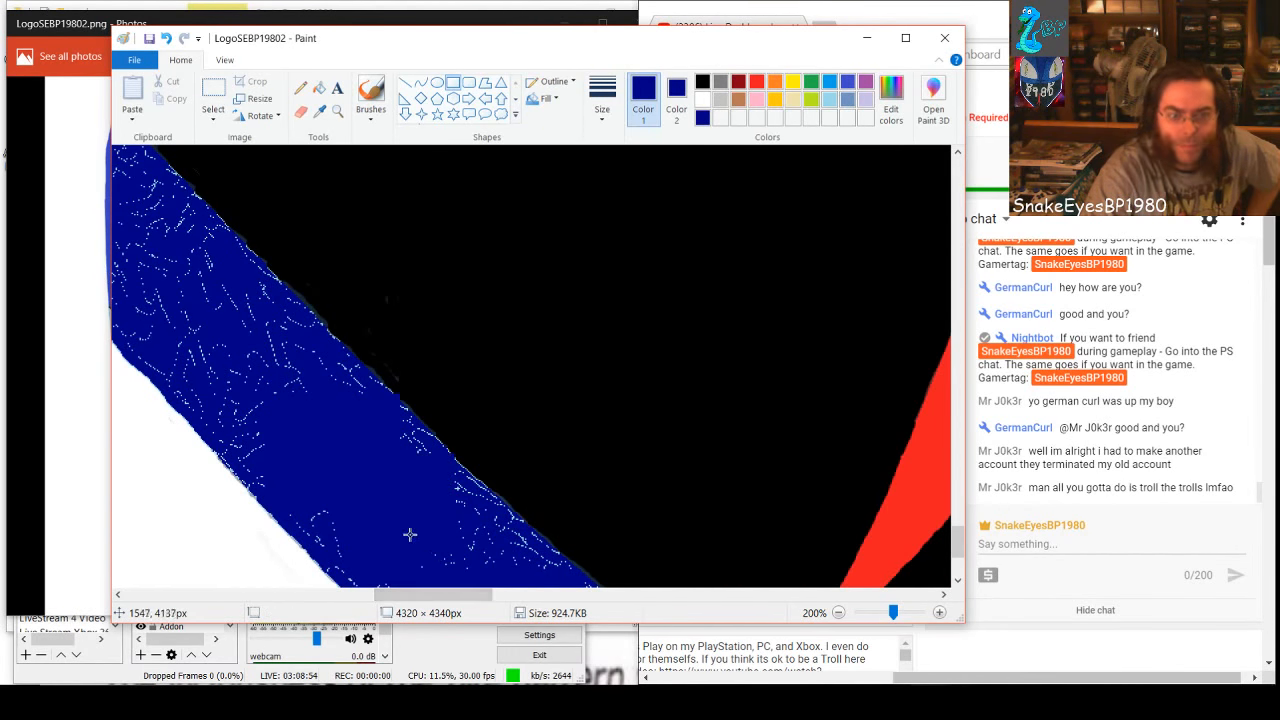
{"action": "left_click_drag", "start_coordinate": [409, 535], "coordinate": [520, 590]}
{"action": "left_click_drag", "start_coordinate": [202, 319], "coordinate": [314, 424]}
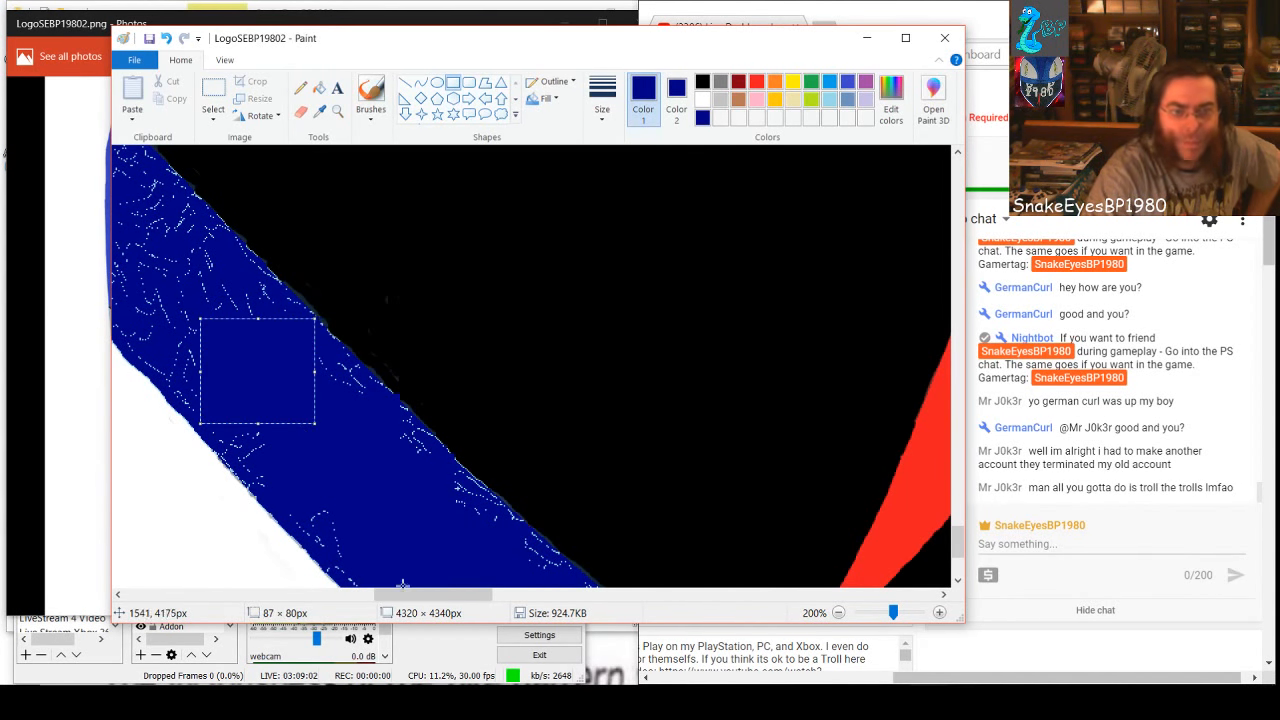
Cover the specks in the middle of the band up toward the cleaned area with dark-blue rectangles, one of them 77 × 68 px
{"action": "left_click_drag", "start_coordinate": [448, 595], "coordinate": [406, 595]}
{"action": "scroll", "coordinate": [409, 543], "scroll_direction": "up", "scroll_amount": 3}
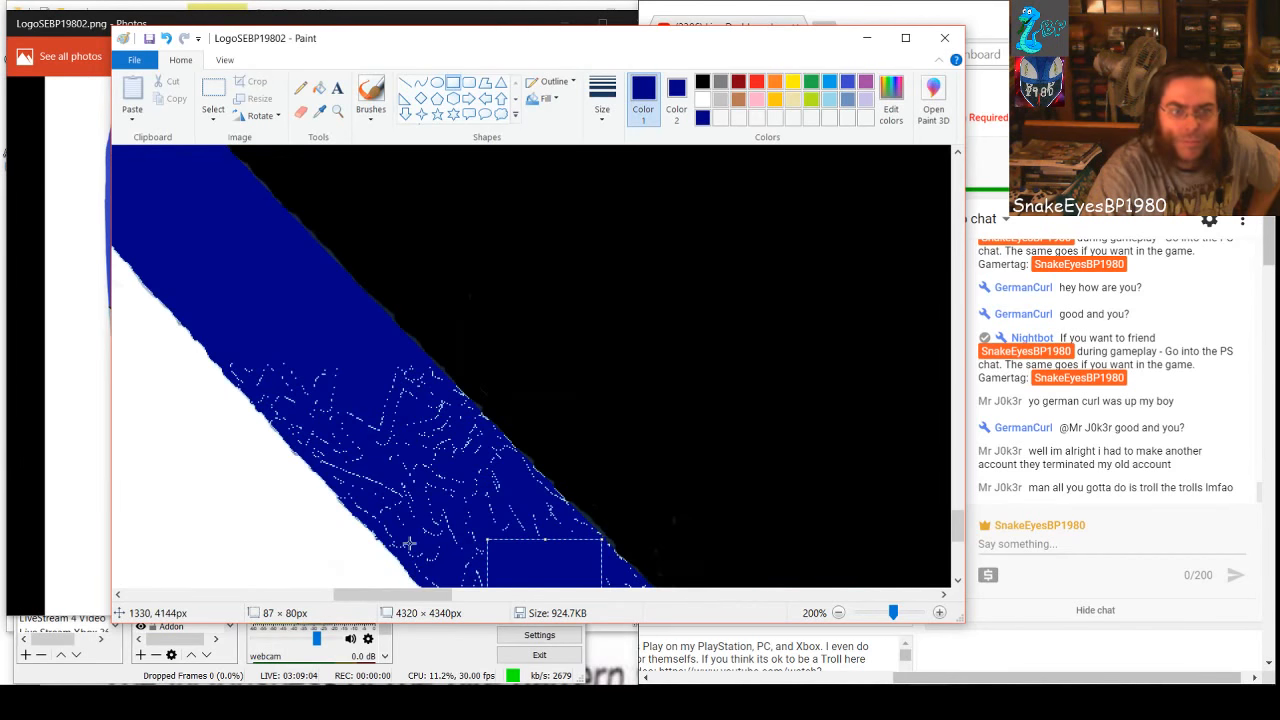
{"action": "left_click_drag", "start_coordinate": [364, 421], "coordinate": [419, 480]}
{"action": "left_click", "coordinate": [540, 546]}
{"action": "left_click", "coordinate": [333, 419]}
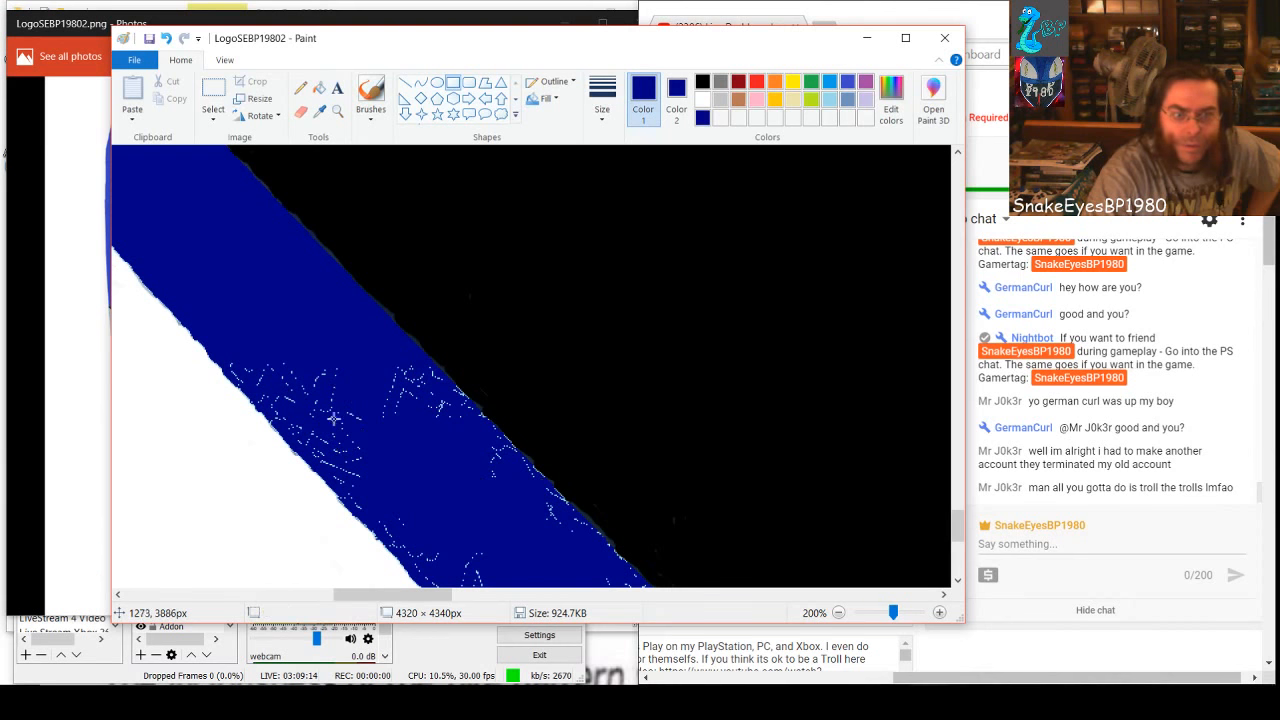
{"action": "left_click_drag", "start_coordinate": [349, 415], "coordinate": [413, 456]}
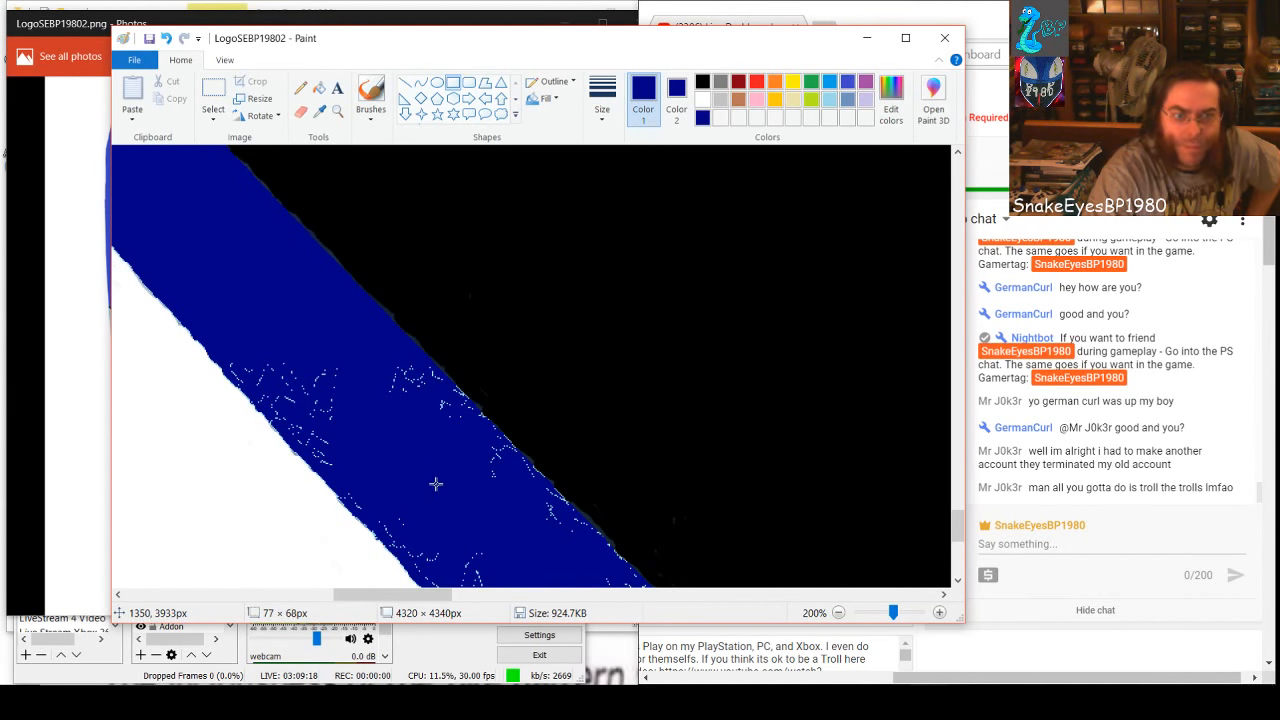
{"action": "left_click_drag", "start_coordinate": [436, 484], "coordinate": [437, 490]}
Cover the specks just below the cleaned area with a wide dark-blue rectangle and a 35 × 45 px one toward the white edge
{"action": "left_click", "coordinate": [272, 354]}
{"action": "left_click_drag", "start_coordinate": [289, 359], "coordinate": [424, 442]}
{"action": "left_click", "coordinate": [443, 463]}
{"action": "left_click_drag", "start_coordinate": [271, 357], "coordinate": [306, 392]}
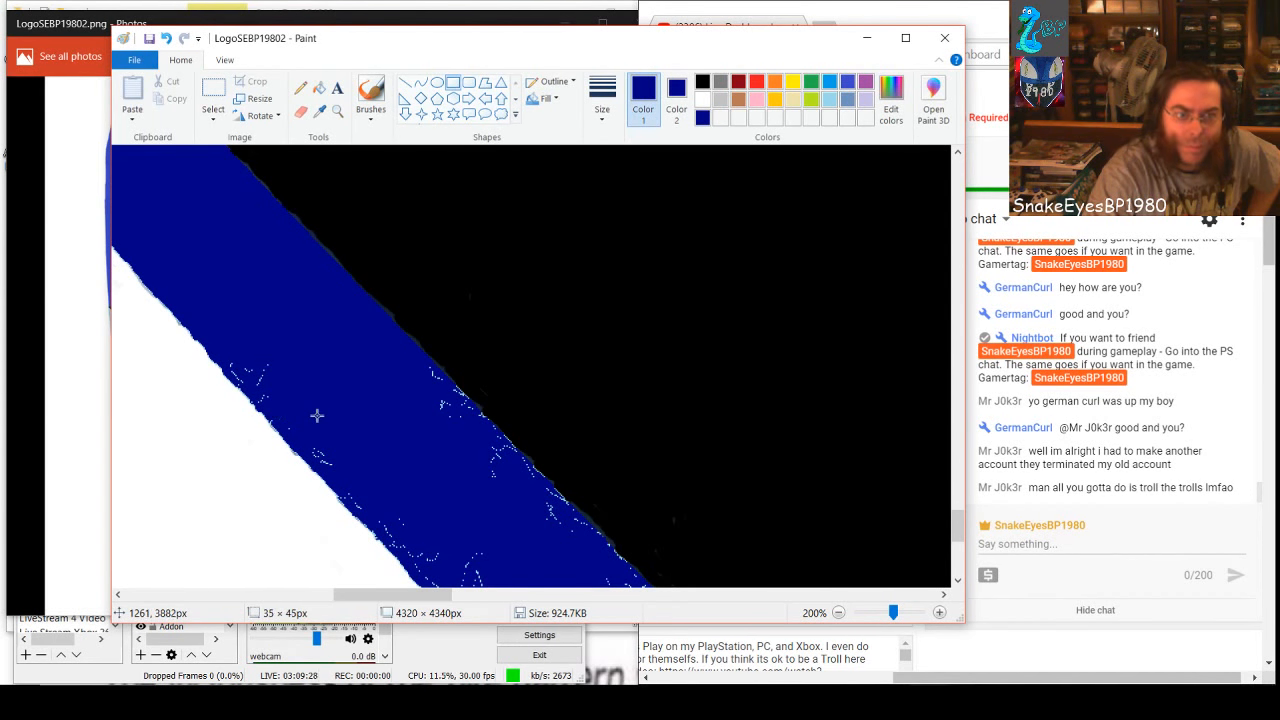
{"action": "left_click_drag", "start_coordinate": [316, 419], "coordinate": [316, 420]}
{"action": "left_click", "coordinate": [328, 446]}
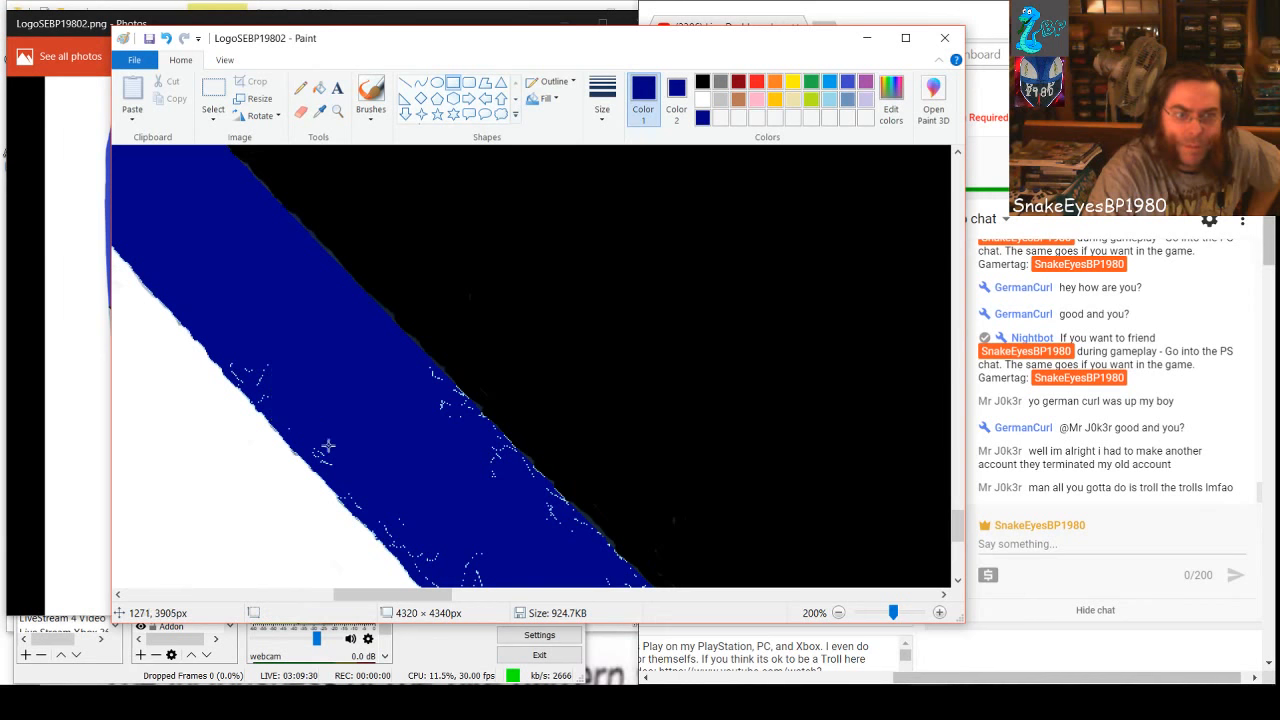
Cover the remaining specks along the white edge just below the cleaned area with small dark-blue rectangles
{"action": "left_click_drag", "start_coordinate": [245, 348], "coordinate": [286, 398]}
{"action": "left_click", "coordinate": [343, 401]}
{"action": "left_click_drag", "start_coordinate": [229, 349], "coordinate": [253, 378]}
{"action": "left_click", "coordinate": [233, 371]}
{"action": "left_click", "coordinate": [263, 339]}
{"action": "left_click", "coordinate": [243, 367]}
{"action": "left_click", "coordinate": [270, 361]}
{"action": "left_click", "coordinate": [288, 374]}
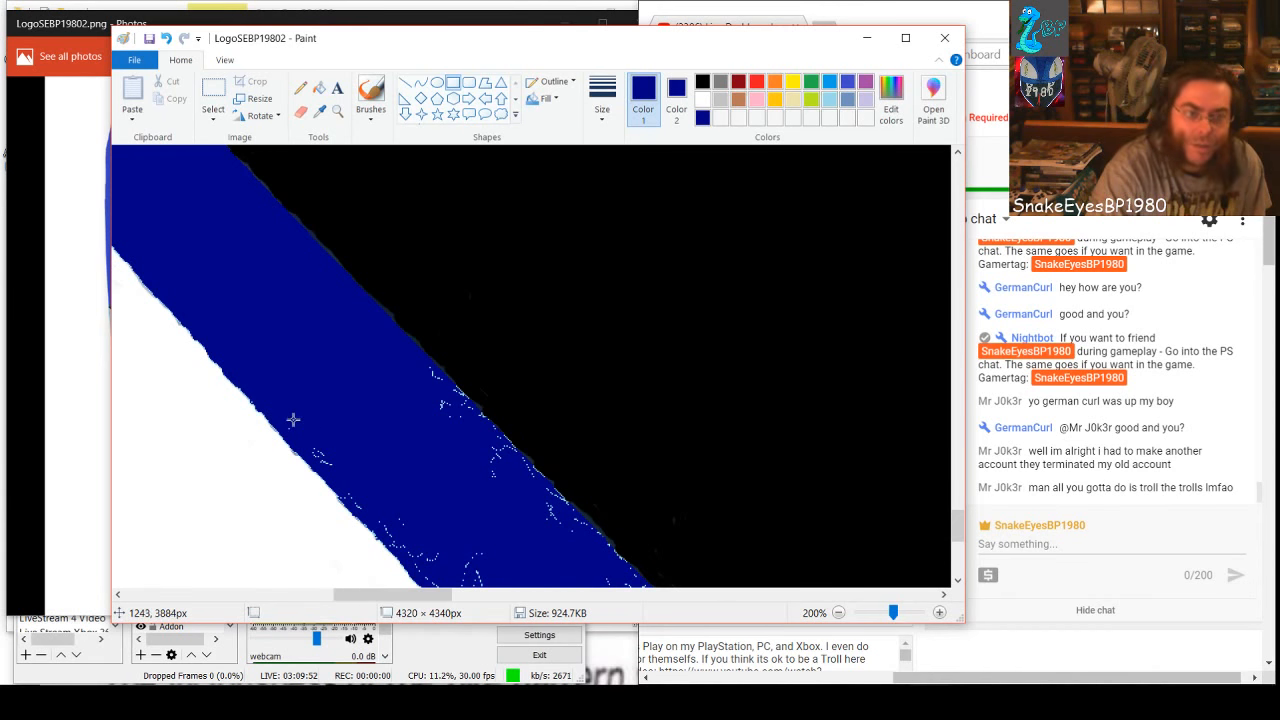
Cover the next specks down the white edge with small dark-blue rectangles, including a 9 × 9 px one and an 18 × 7 px one
{"action": "mouse_move", "coordinate": [288, 416]}
{"action": "left_mouse_down"}
{"action": "mouse_move", "coordinate": [302, 434]}
{"action": "mouse_move", "coordinate": [298, 422]}
{"action": "left_mouse_up"}
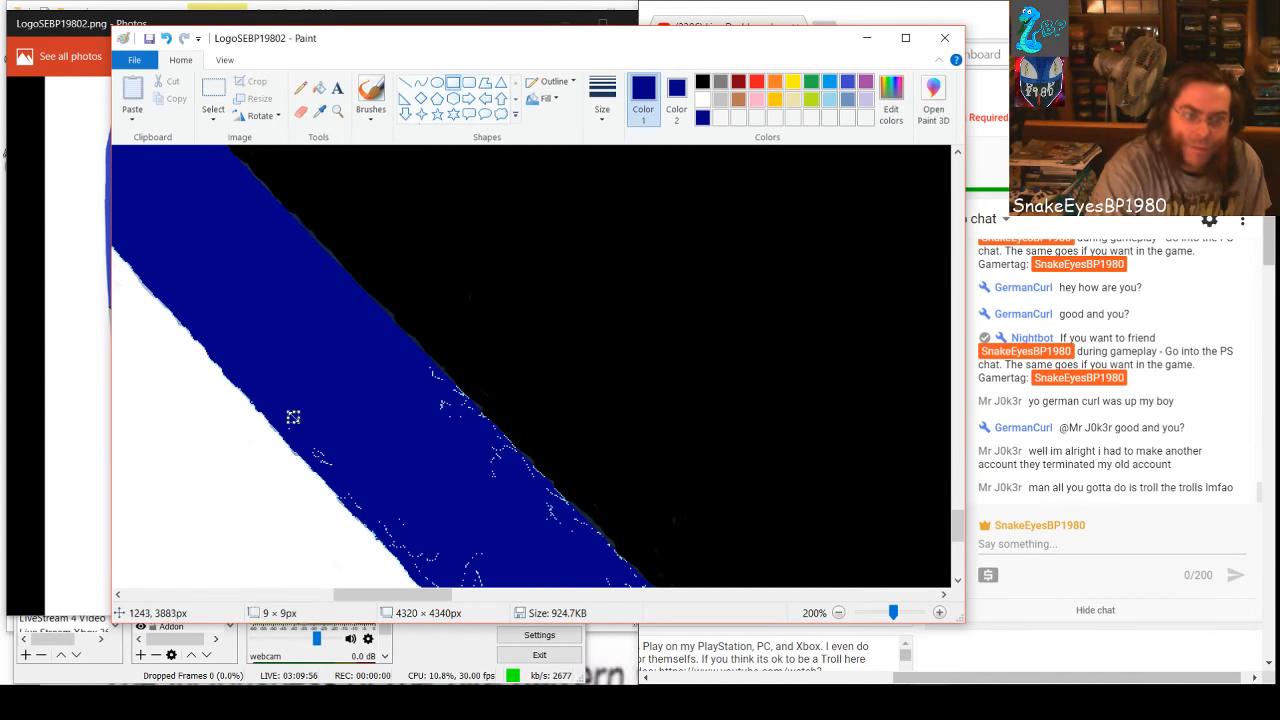
{"action": "mouse_move", "coordinate": [293, 417]}
{"action": "left_mouse_down"}
{"action": "mouse_move", "coordinate": [318, 401]}
{"action": "mouse_move", "coordinate": [312, 415]}
{"action": "left_mouse_up"}
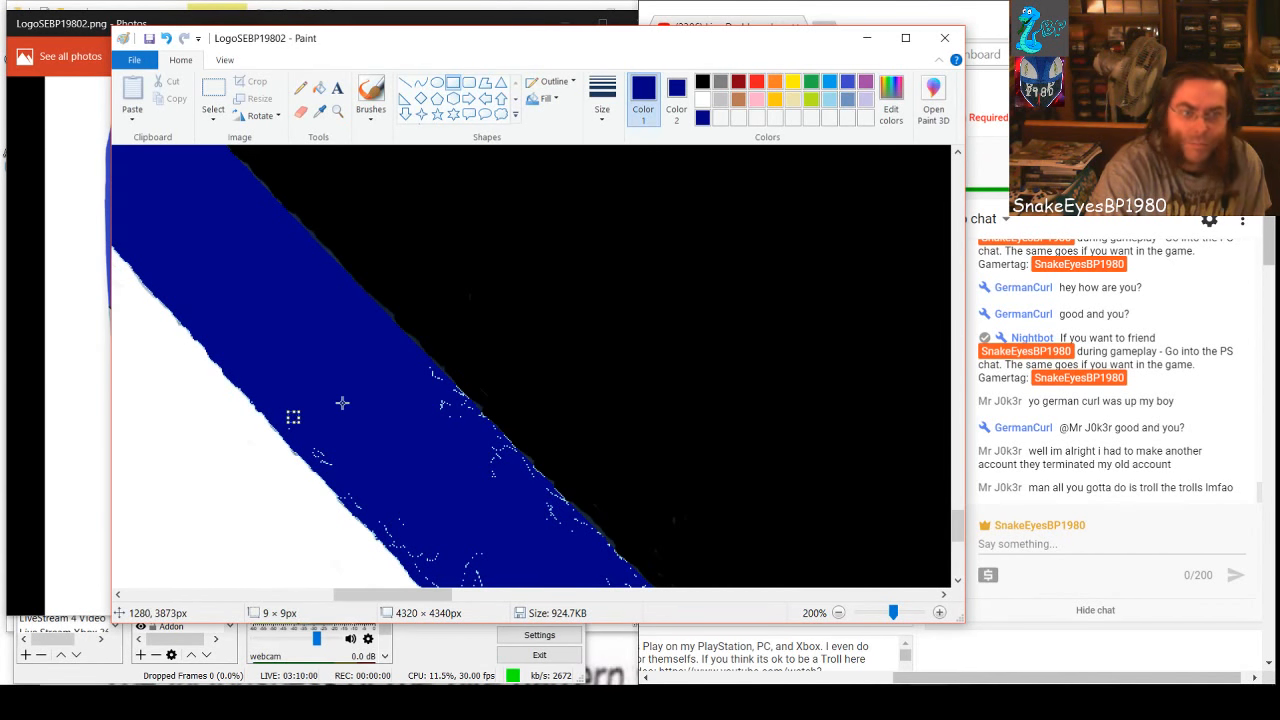
{"action": "right_click", "coordinate": [341, 404]}
{"action": "left_click", "coordinate": [377, 428]}
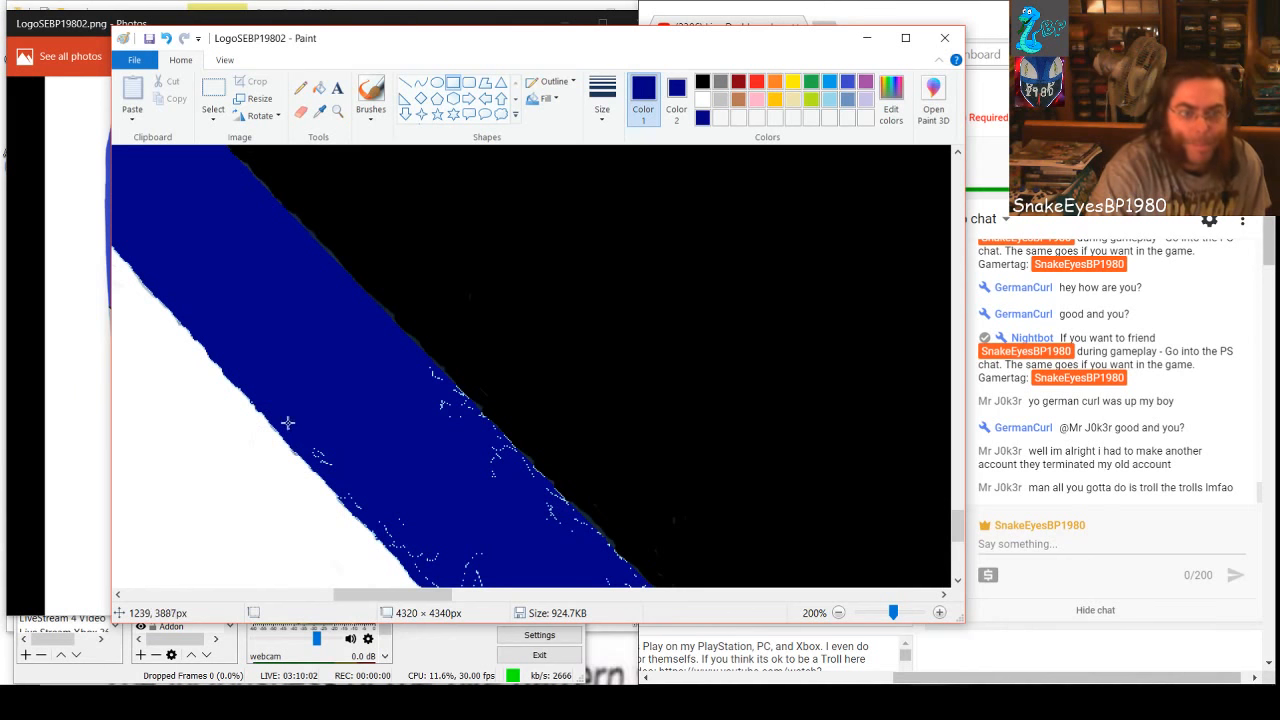
{"action": "left_click_drag", "start_coordinate": [294, 426], "coordinate": [336, 454]}
{"action": "left_click", "coordinate": [329, 459]}
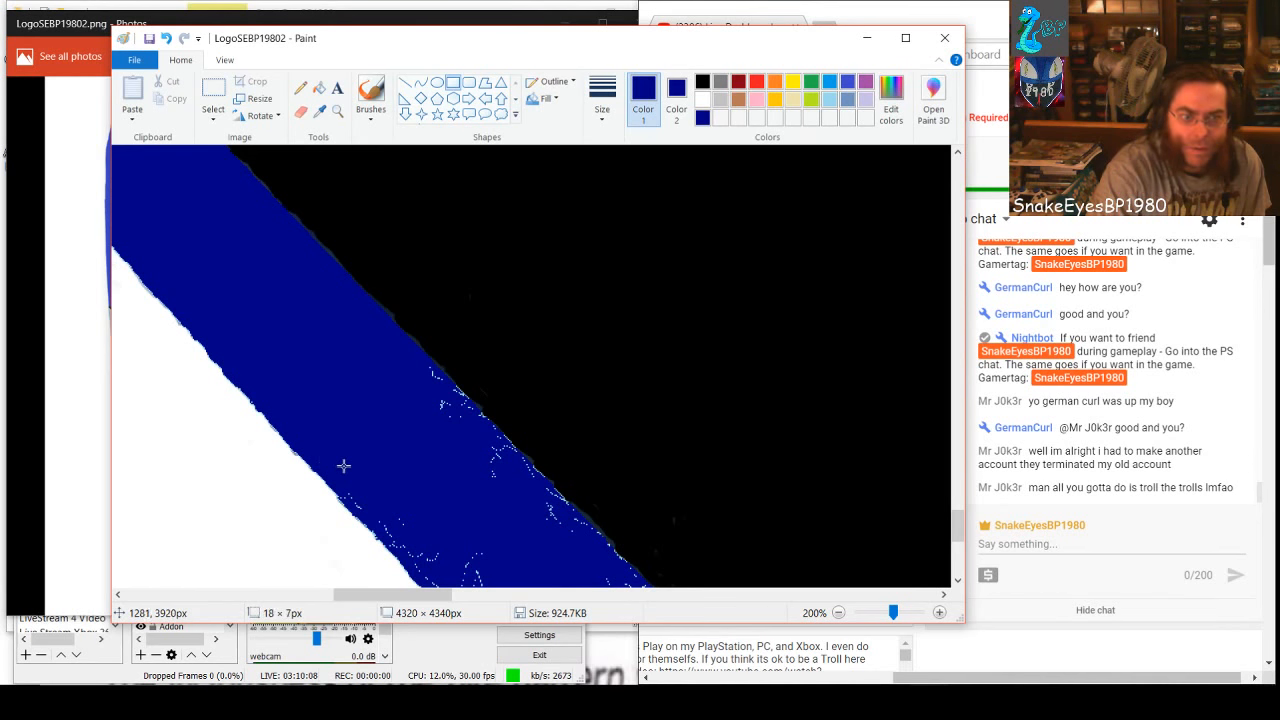
Cover the first specks along the band's black edge with dark-blue rectangles, one of them 49 × 34 px
{"action": "left_click_drag", "start_coordinate": [413, 397], "coordinate": [469, 444]}
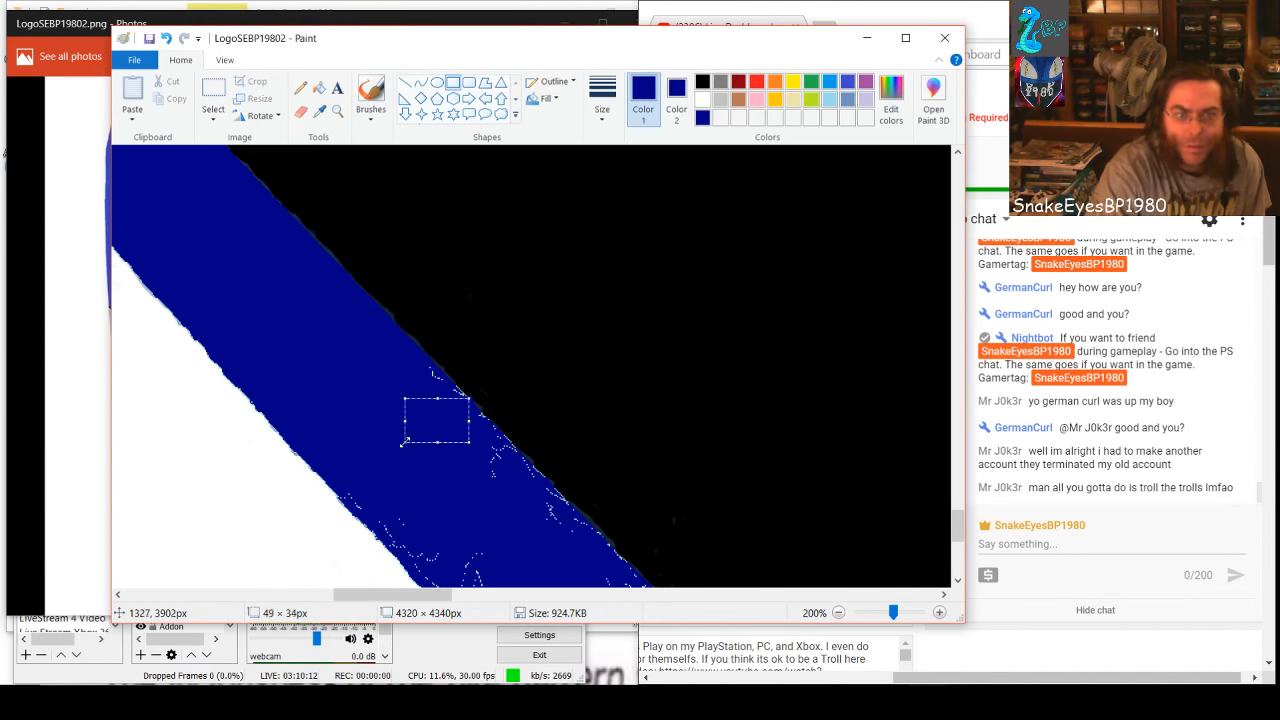
{"action": "left_click", "coordinate": [378, 388]}
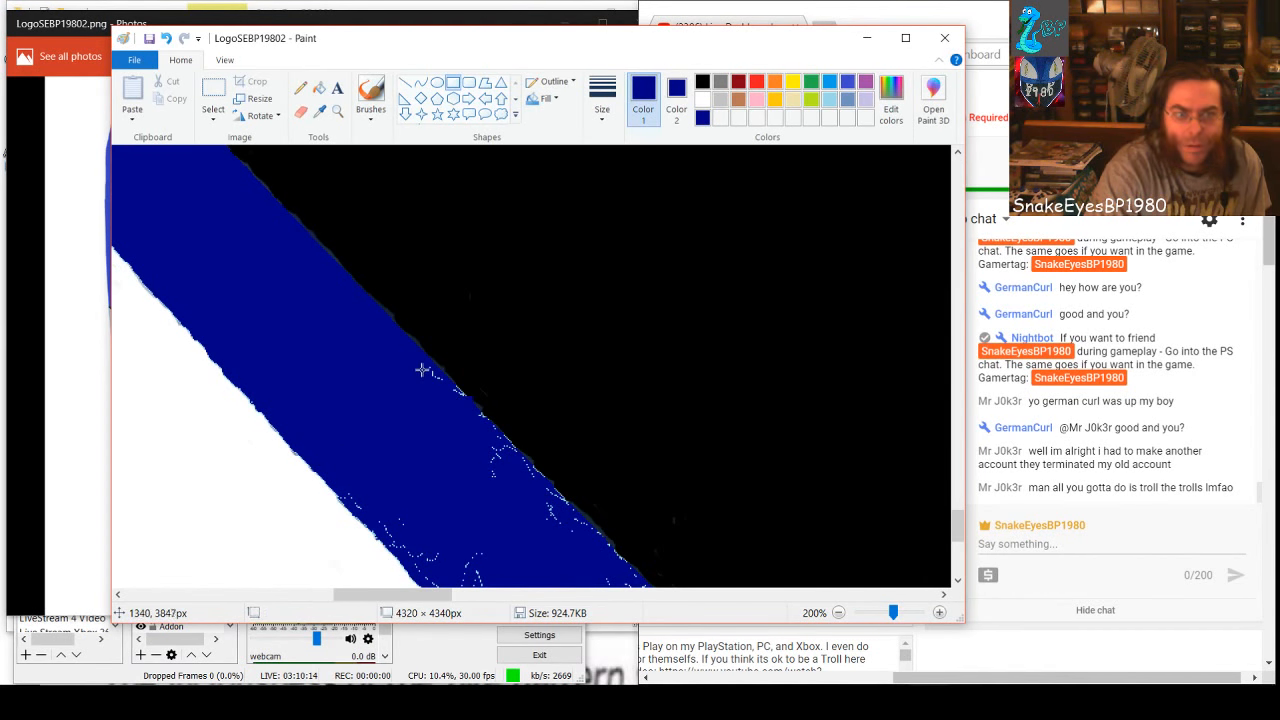
{"action": "mouse_move", "coordinate": [423, 371]}
{"action": "left_mouse_down"}
{"action": "mouse_move", "coordinate": [438, 399]}
{"action": "mouse_move", "coordinate": [465, 401]}
{"action": "mouse_move", "coordinate": [438, 386]}
{"action": "mouse_move", "coordinate": [451, 396]}
{"action": "left_mouse_up"}
{"action": "left_click", "coordinate": [438, 423]}
{"action": "left_click", "coordinate": [456, 427]}
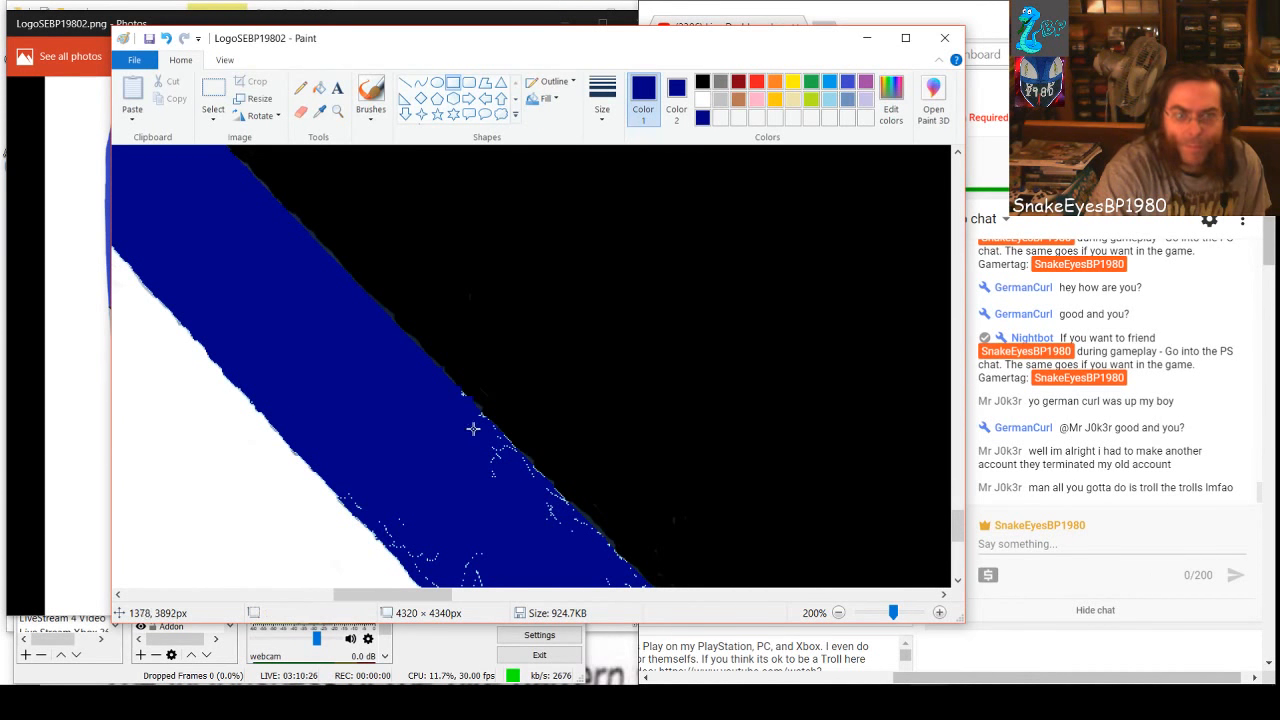
{"action": "scroll", "coordinate": [465, 458], "scroll_direction": "down", "scroll_amount": 3}
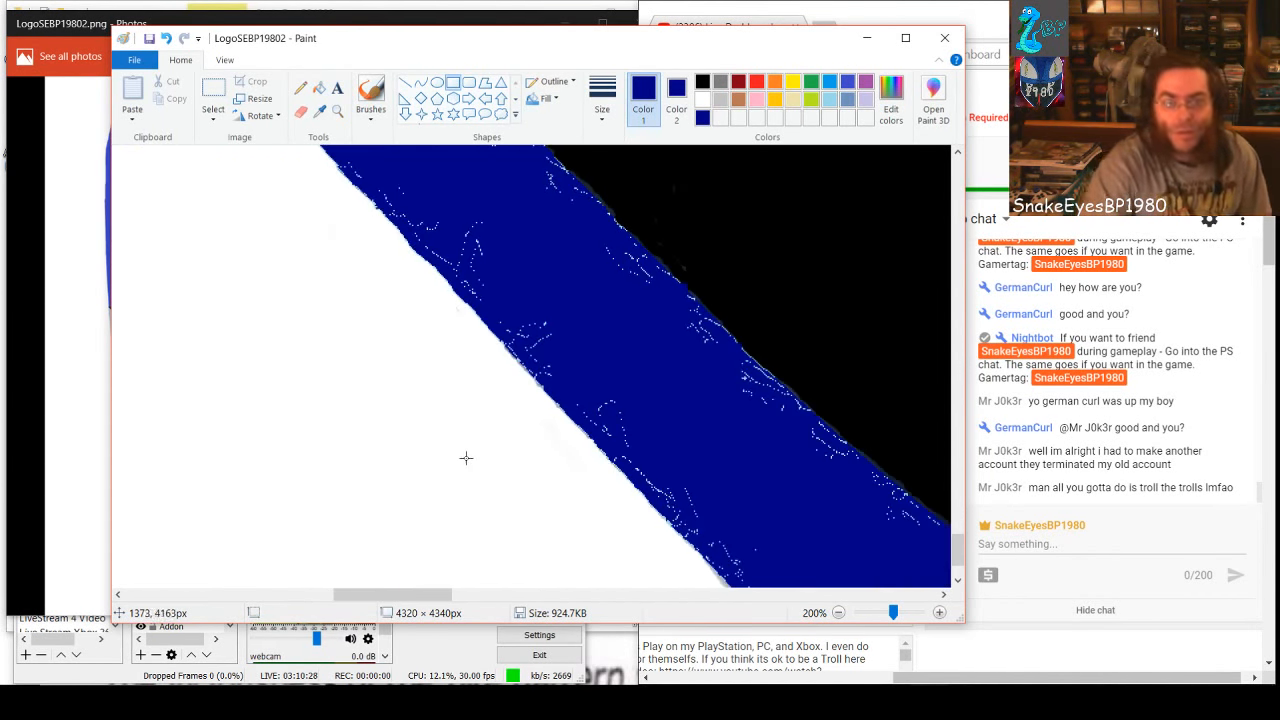
{"action": "scroll", "coordinate": [465, 458], "scroll_direction": "up", "scroll_amount": 3}
{"action": "left_click", "coordinate": [363, 583]}
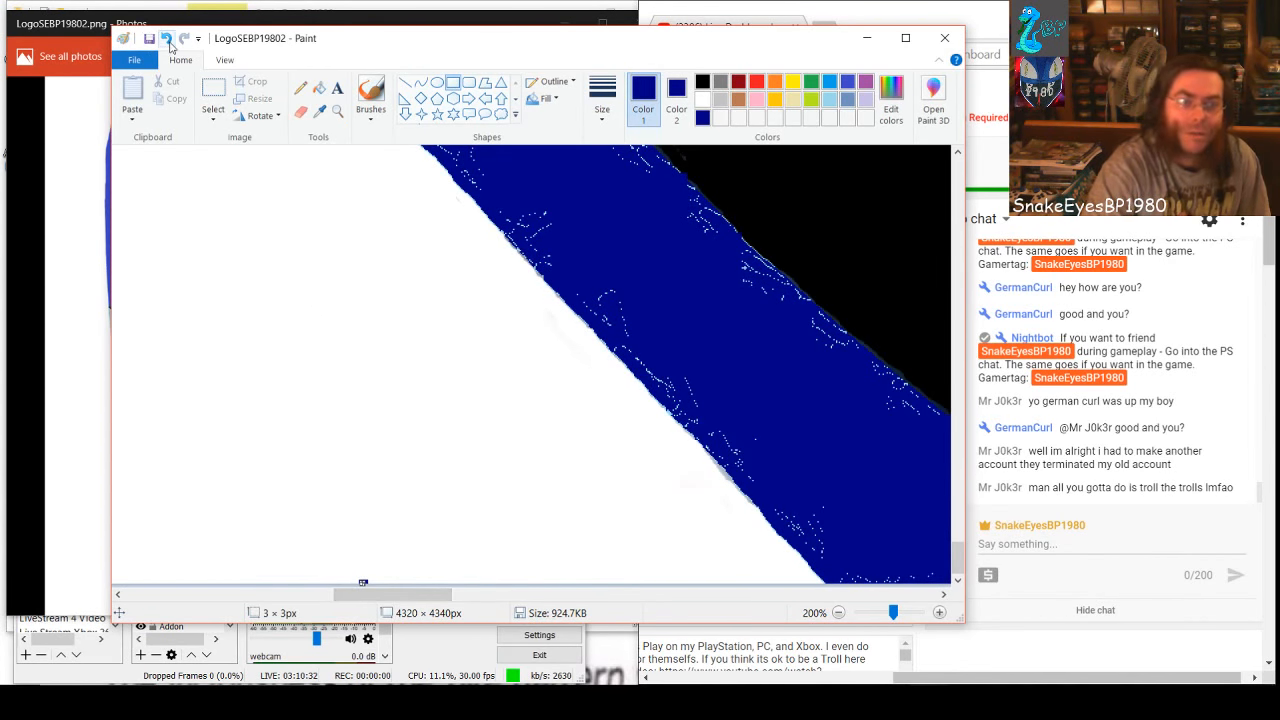
{"action": "left_click", "coordinate": [166, 39]}
Cover the specks at the lower end of the band with dark-blue rectangles, including a 113 × 62 px one and a 13 × 7 px one
{"action": "mouse_move", "coordinate": [384, 593]}
{"action": "left_mouse_down"}
{"action": "mouse_move", "coordinate": [453, 593]}
{"action": "mouse_move", "coordinate": [379, 562]}
{"action": "mouse_move", "coordinate": [325, 492]}
{"action": "left_mouse_up"}
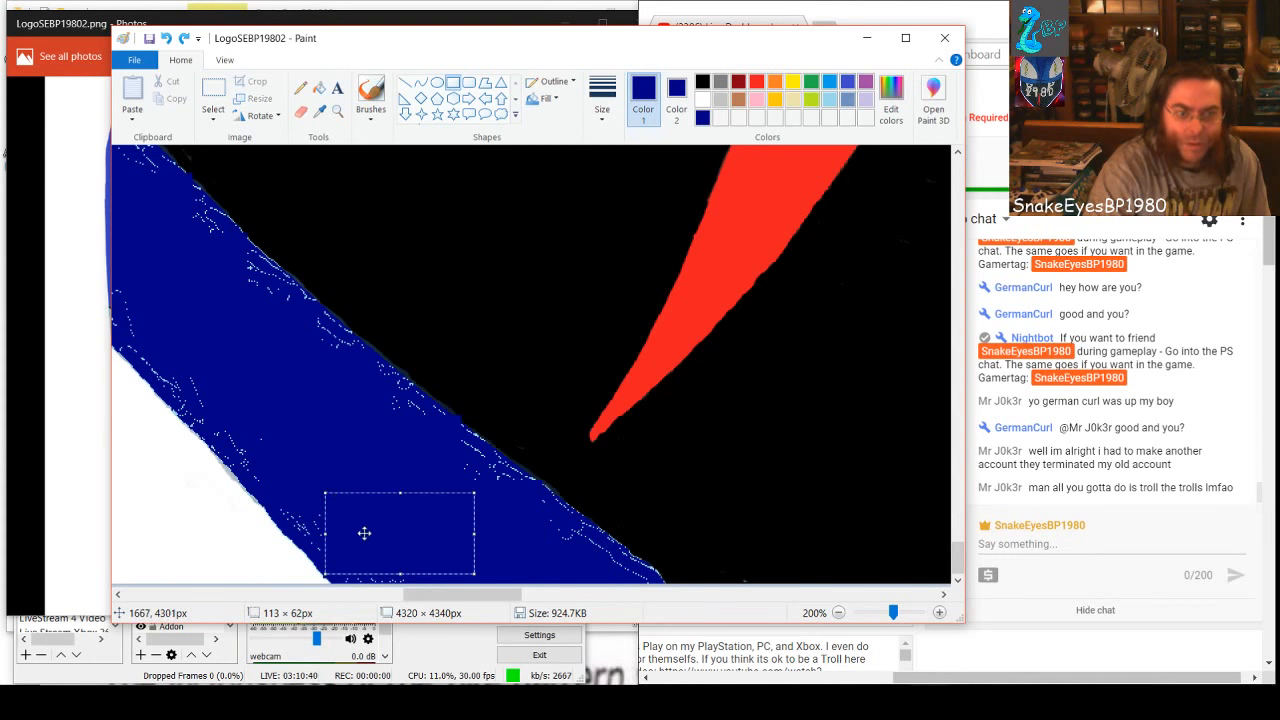
{"action": "left_click_drag", "start_coordinate": [363, 534], "coordinate": [332, 551]}
{"action": "left_click", "coordinate": [547, 573]}
{"action": "left_click", "coordinate": [284, 461]}
{"action": "left_click", "coordinate": [373, 522]}
{"action": "left_click", "coordinate": [364, 518]}
{"action": "left_click", "coordinate": [391, 531]}
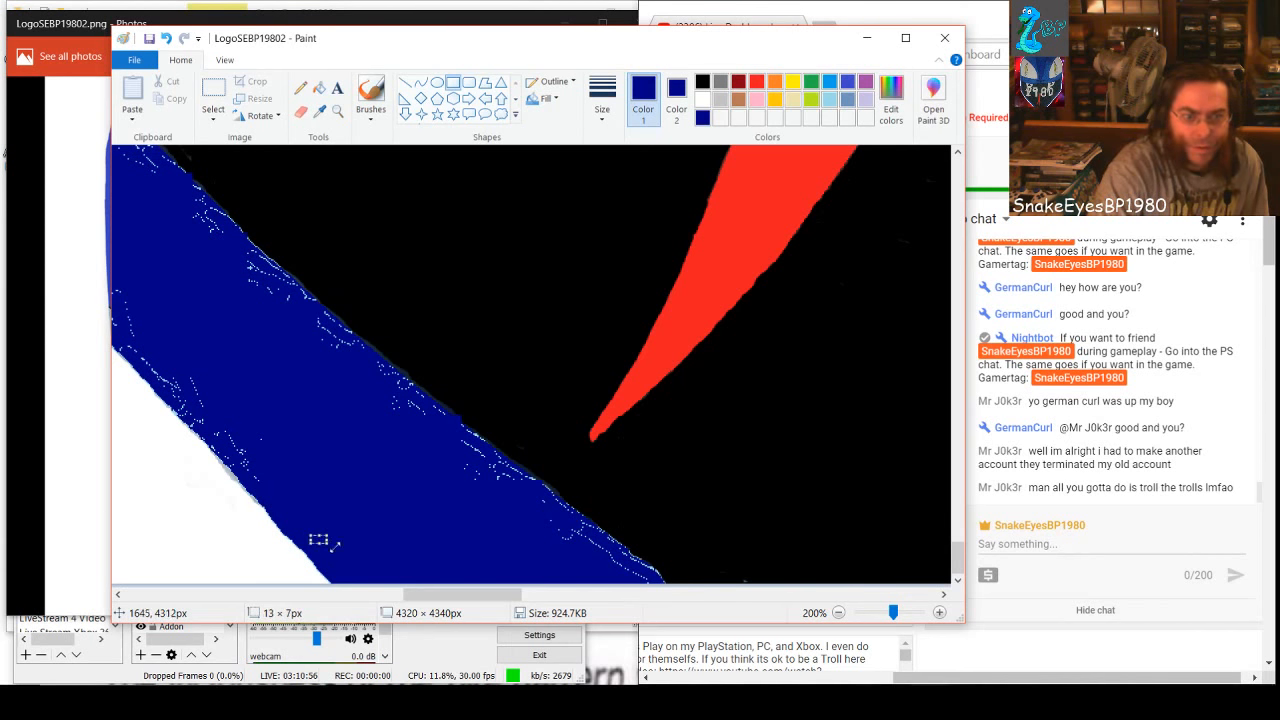
{"action": "left_click", "coordinate": [389, 548]}
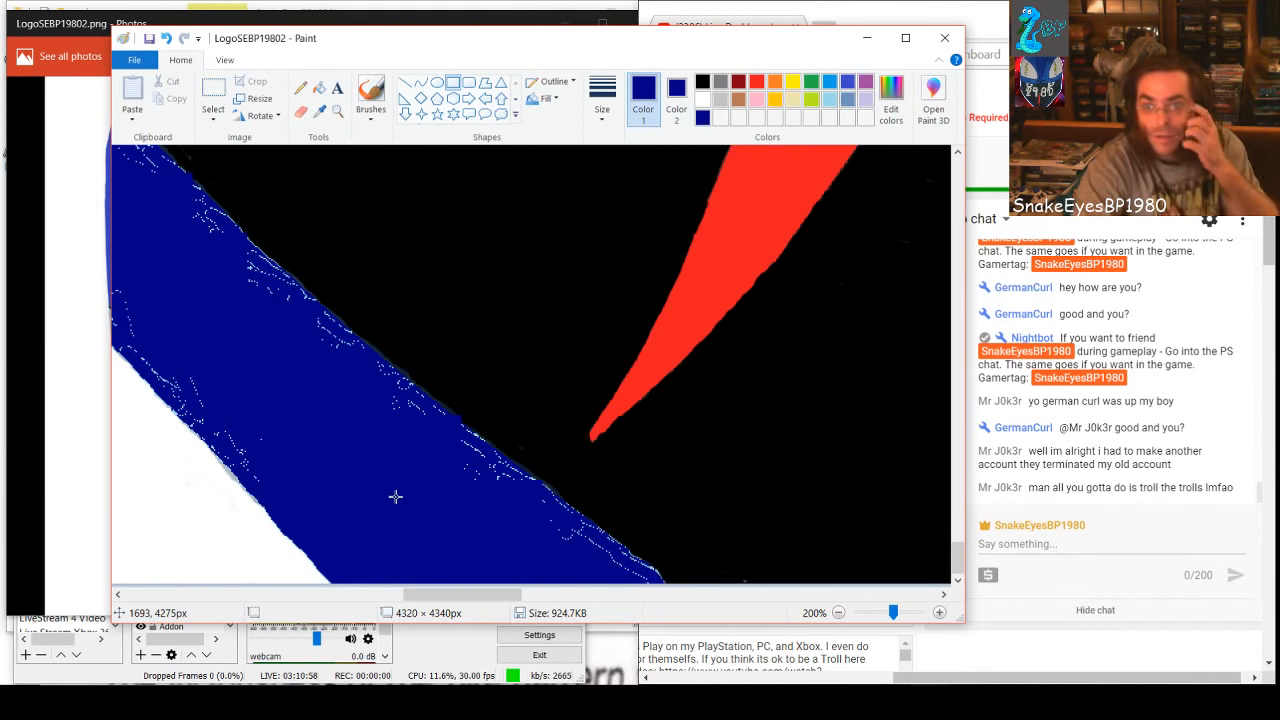
Cover specks farther up beside the band's white edge with dark-blue rectangles of 31 × 156 px and 47 × 39 px
{"action": "left_click_drag", "start_coordinate": [233, 437], "coordinate": [255, 262]}
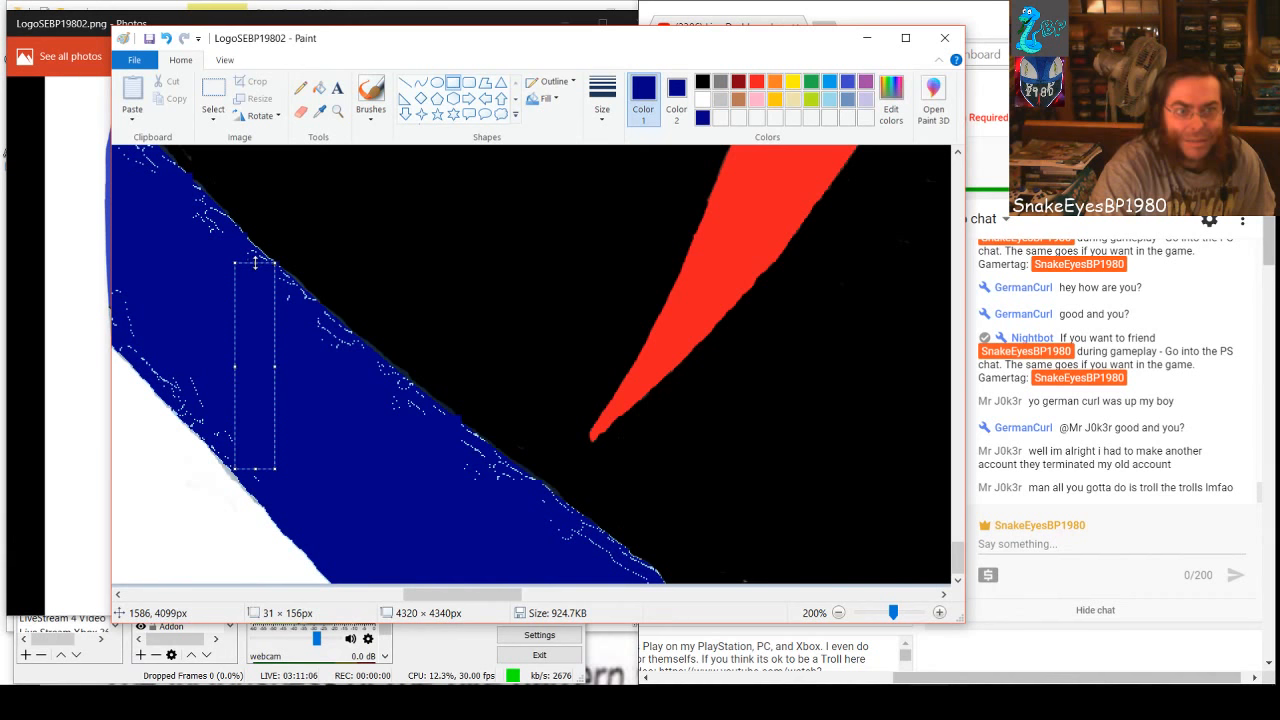
{"action": "left_click", "coordinate": [310, 410]}
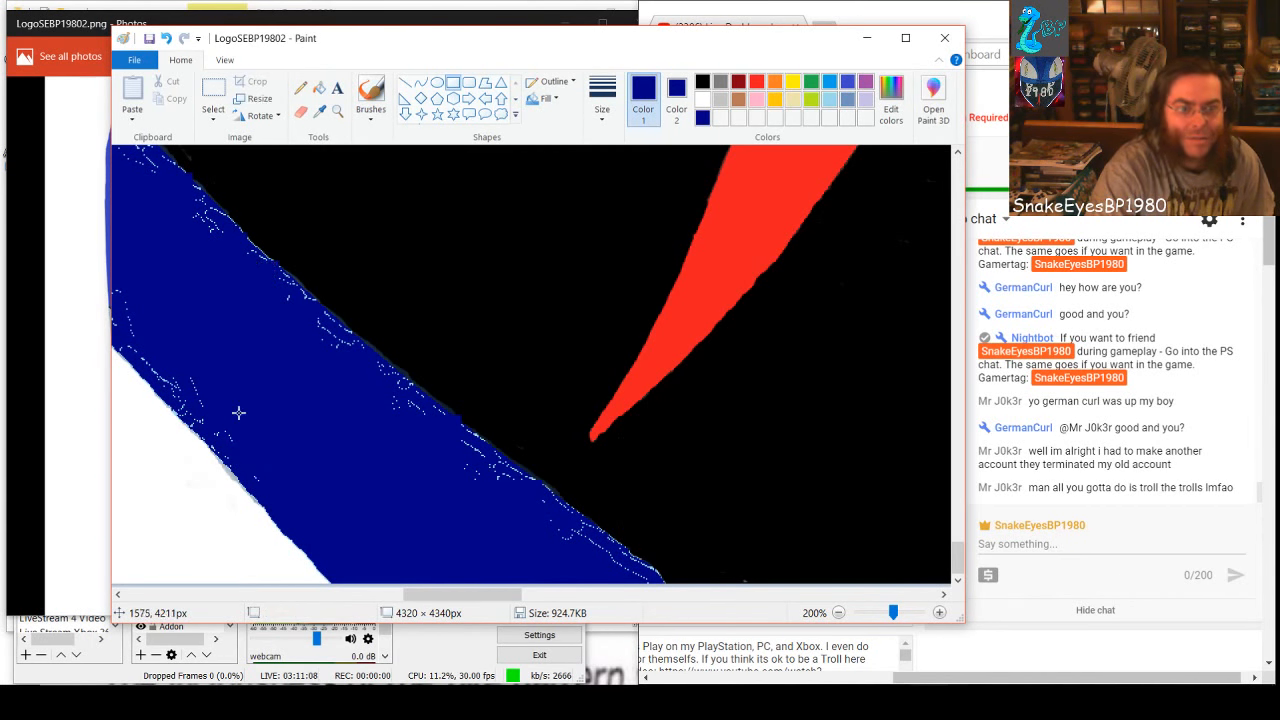
{"action": "left_click_drag", "start_coordinate": [196, 375], "coordinate": [226, 398]}
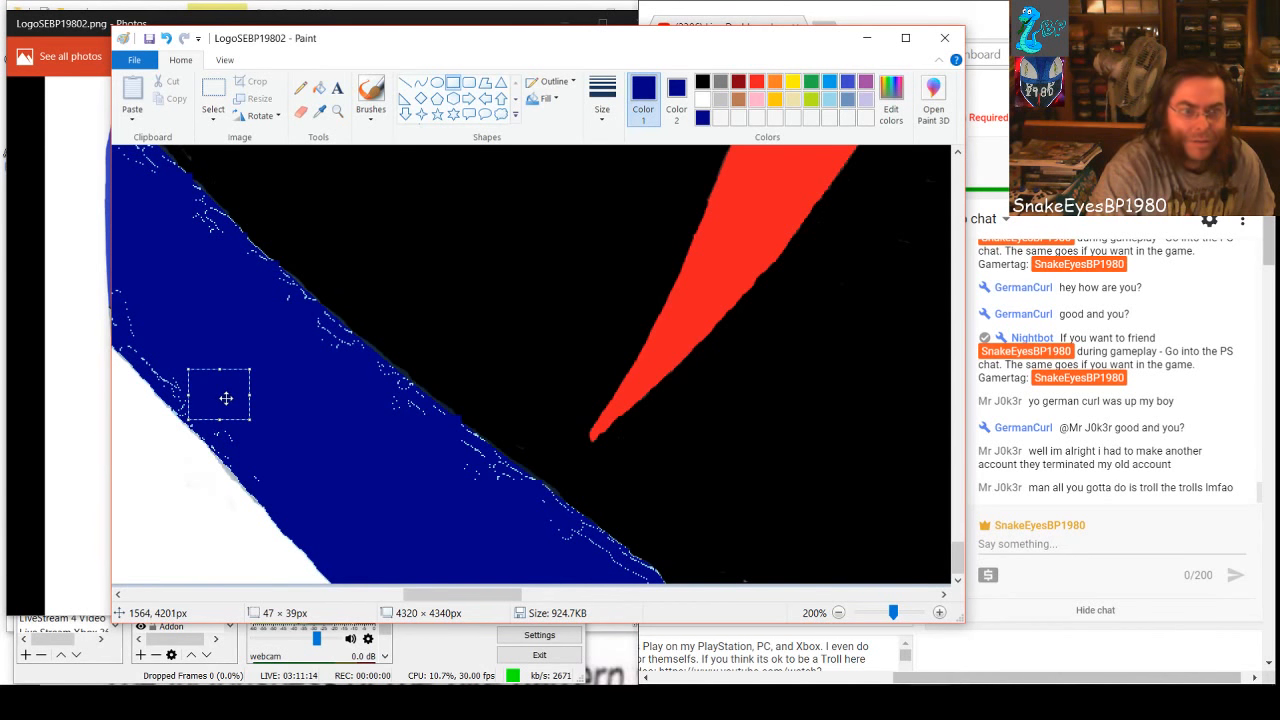
{"action": "left_click", "coordinate": [306, 450]}
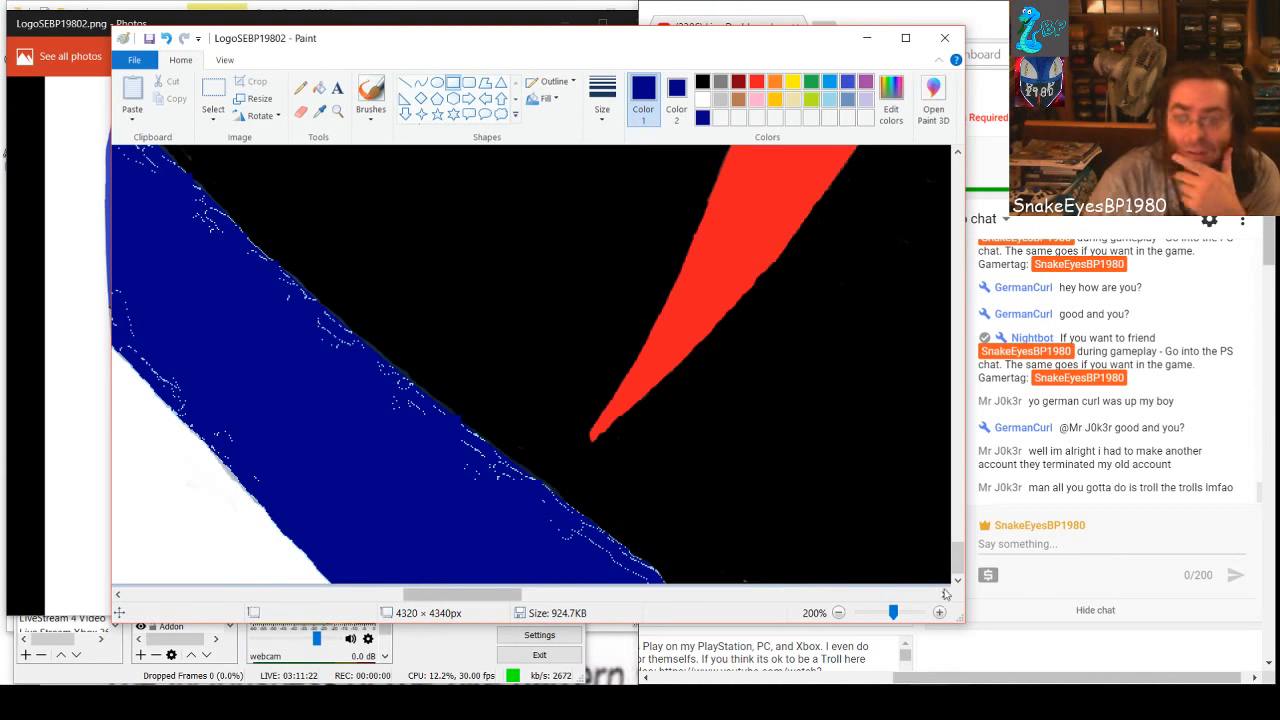
Trim the dark-blue rectangle corner that juts into the black area by painting it black at 800% zoom
{"action": "left_click_drag", "start_coordinate": [895, 613], "coordinate": [939, 617]}
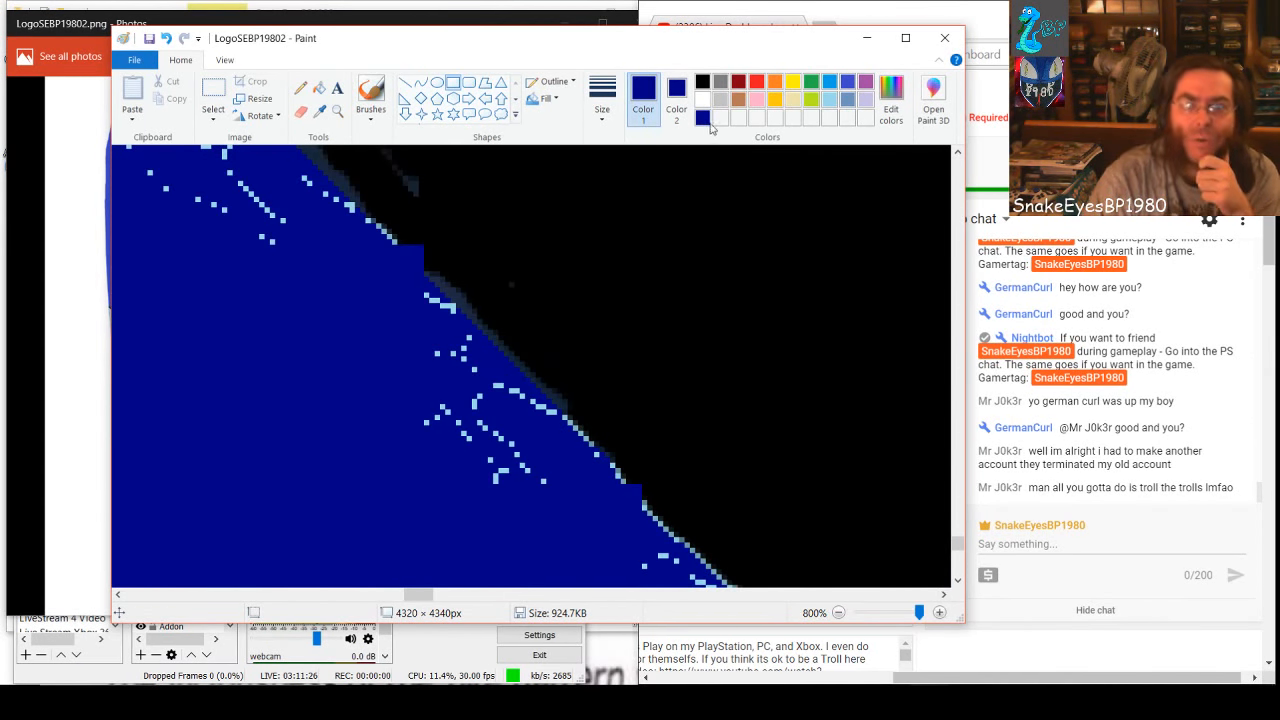
{"action": "left_click", "coordinate": [704, 82]}
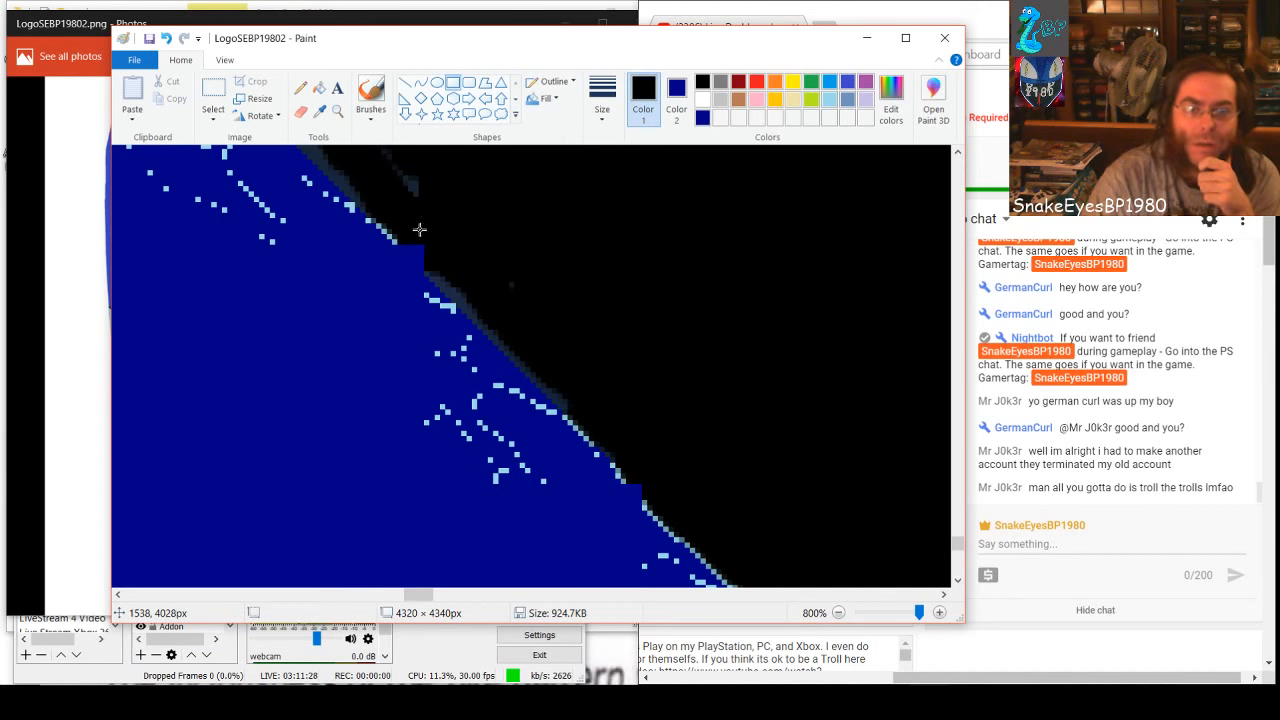
{"action": "left_click", "coordinate": [370, 97]}
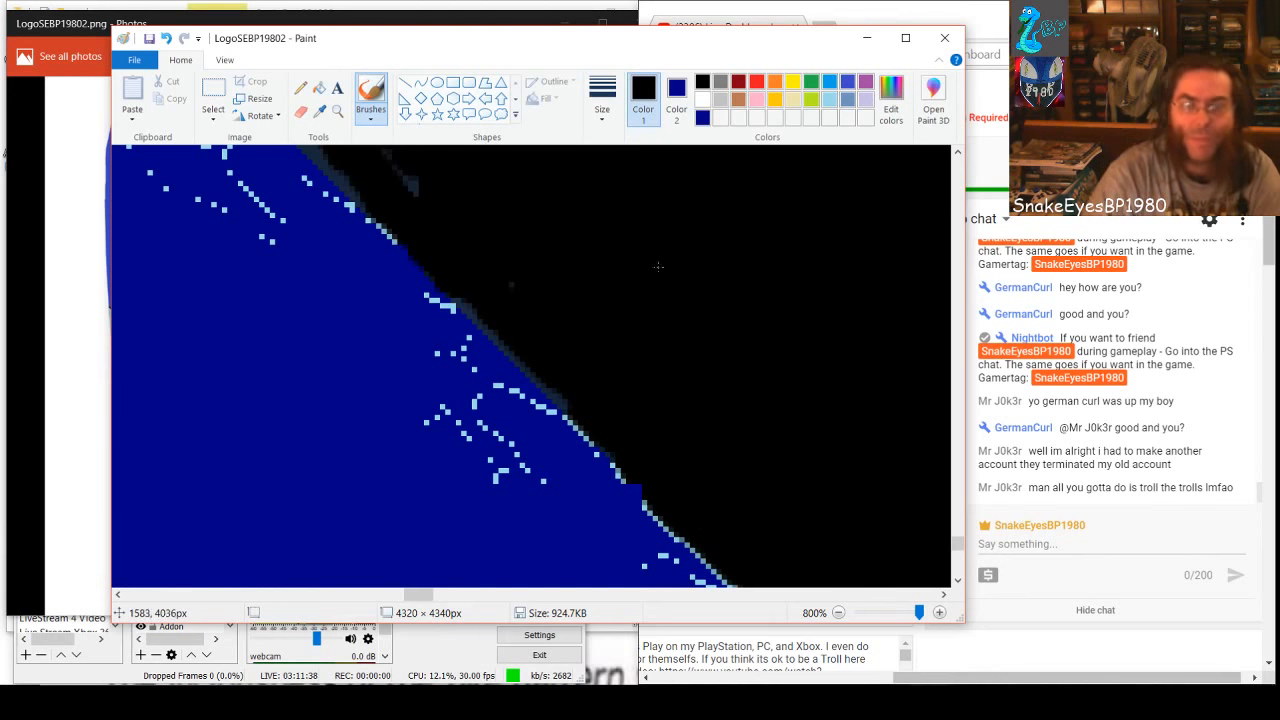
Brush dark blue over the scattered specks inside the band beside the trimmed corner
{"action": "left_click", "coordinate": [702, 117]}
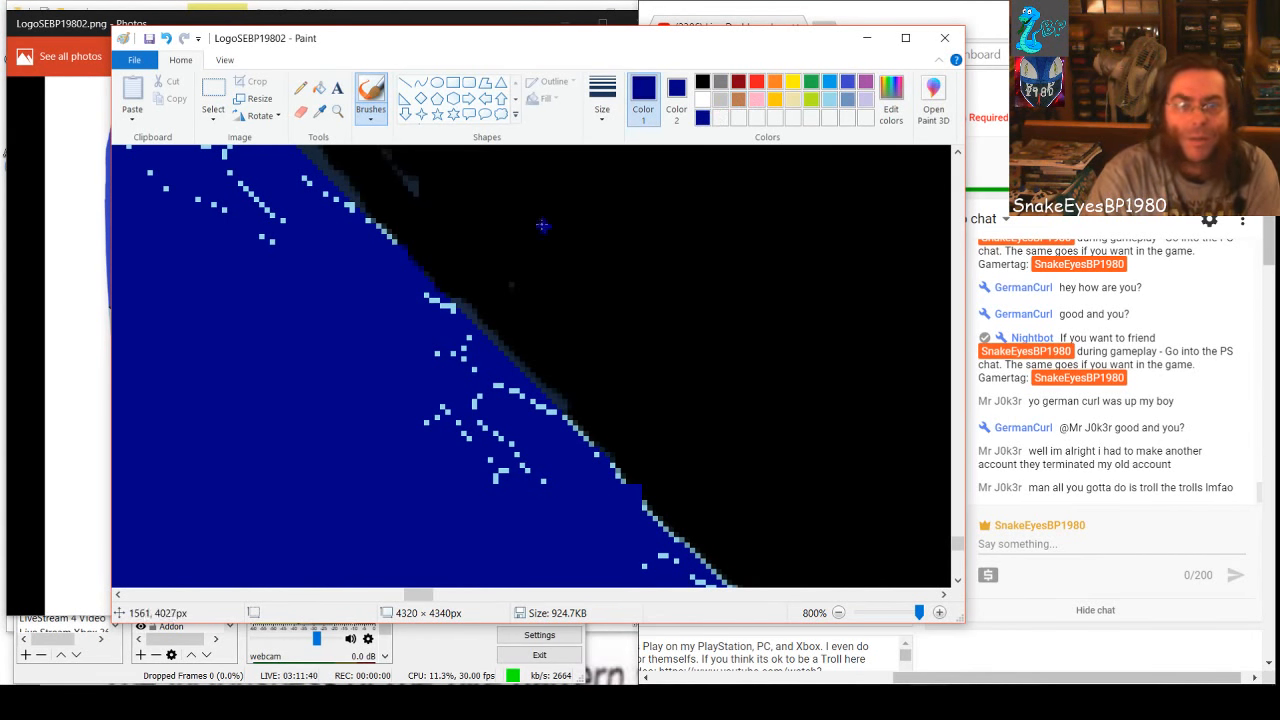
{"action": "mouse_move", "coordinate": [470, 411]}
{"action": "left_mouse_down"}
{"action": "mouse_move", "coordinate": [537, 488]}
{"action": "mouse_move", "coordinate": [501, 394]}
{"action": "mouse_move", "coordinate": [486, 381]}
{"action": "mouse_move", "coordinate": [490, 409]}
{"action": "mouse_move", "coordinate": [453, 331]}
{"action": "left_mouse_up"}
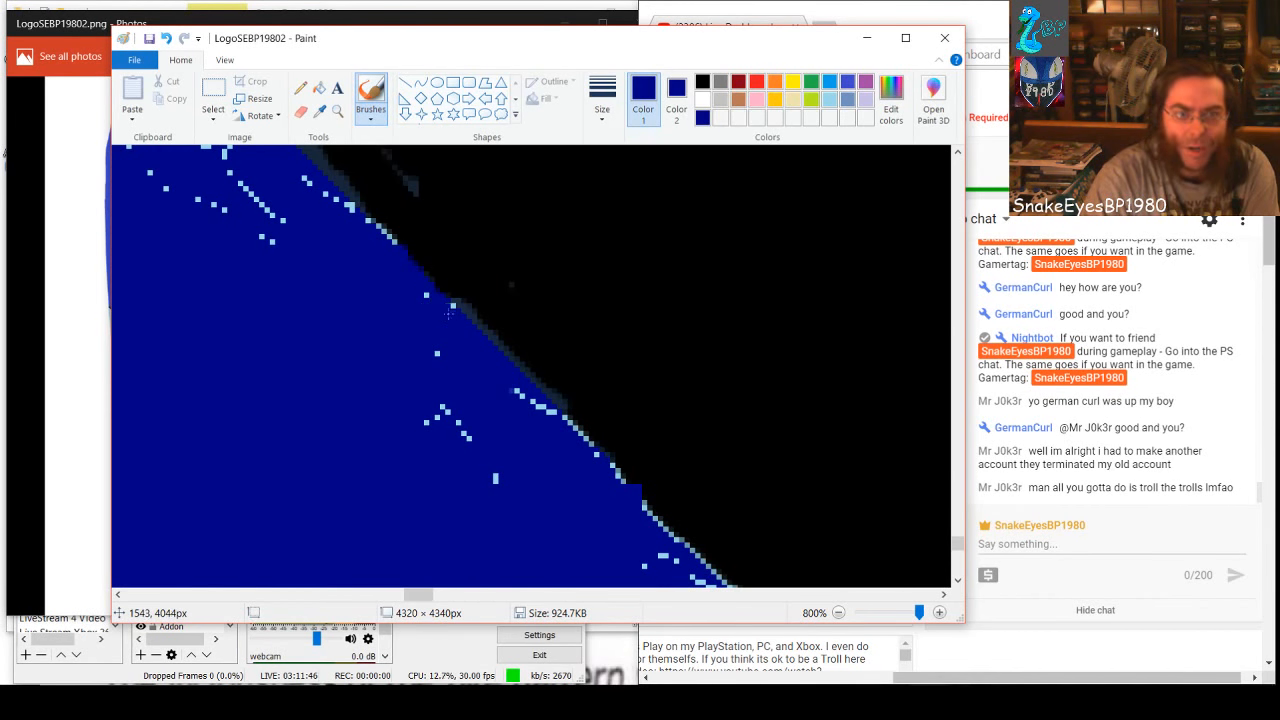
{"action": "left_click_drag", "start_coordinate": [443, 409], "coordinate": [450, 391]}
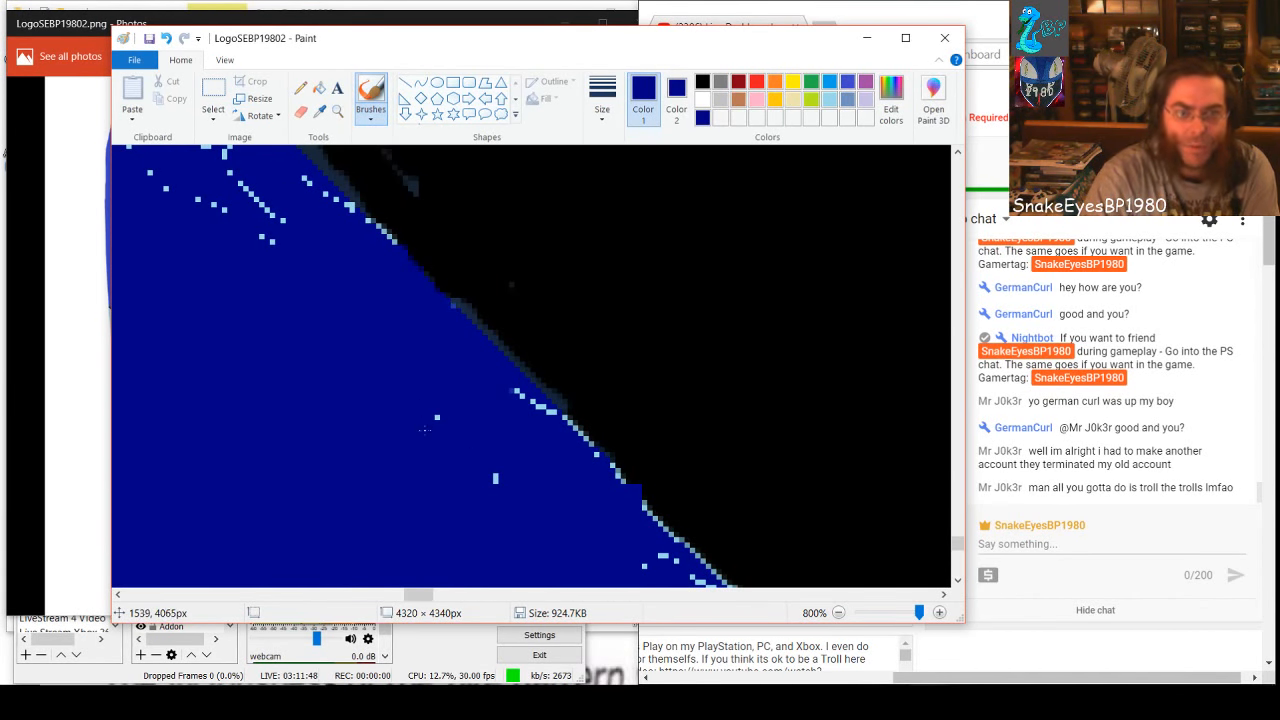
{"action": "left_click_drag", "start_coordinate": [466, 453], "coordinate": [496, 462]}
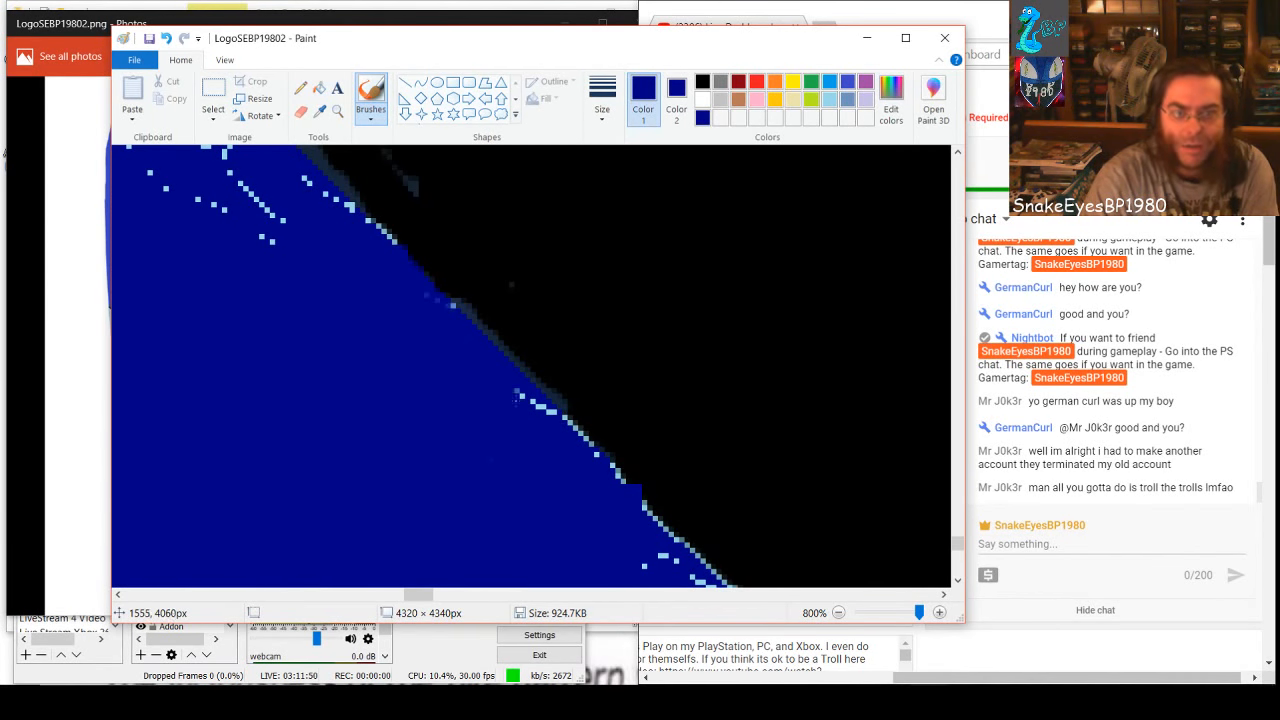
Brush dark blue over the line of specks running down the black edge below the trimmed corner
{"action": "left_click_drag", "start_coordinate": [517, 397], "coordinate": [619, 482]}
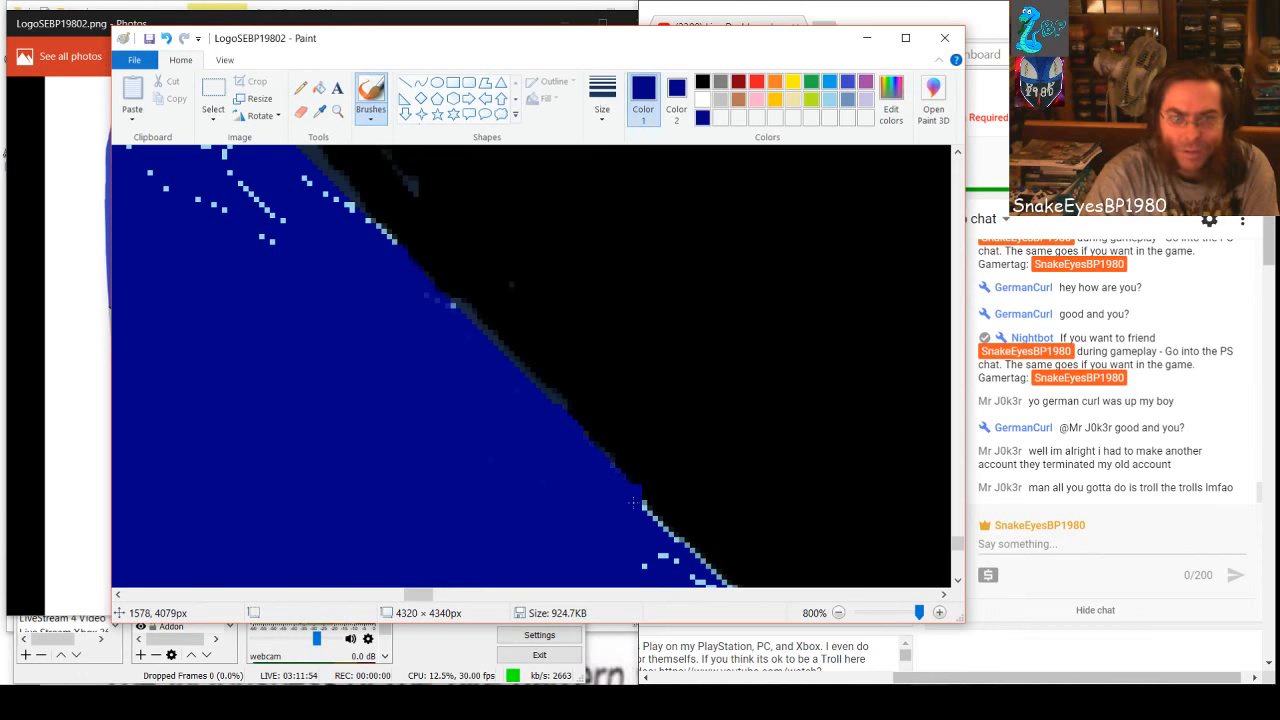
{"action": "mouse_move", "coordinate": [661, 530]}
{"action": "left_mouse_down"}
{"action": "mouse_move", "coordinate": [714, 577]}
{"action": "mouse_move", "coordinate": [668, 550]}
{"action": "mouse_move", "coordinate": [625, 573]}
{"action": "left_mouse_up"}
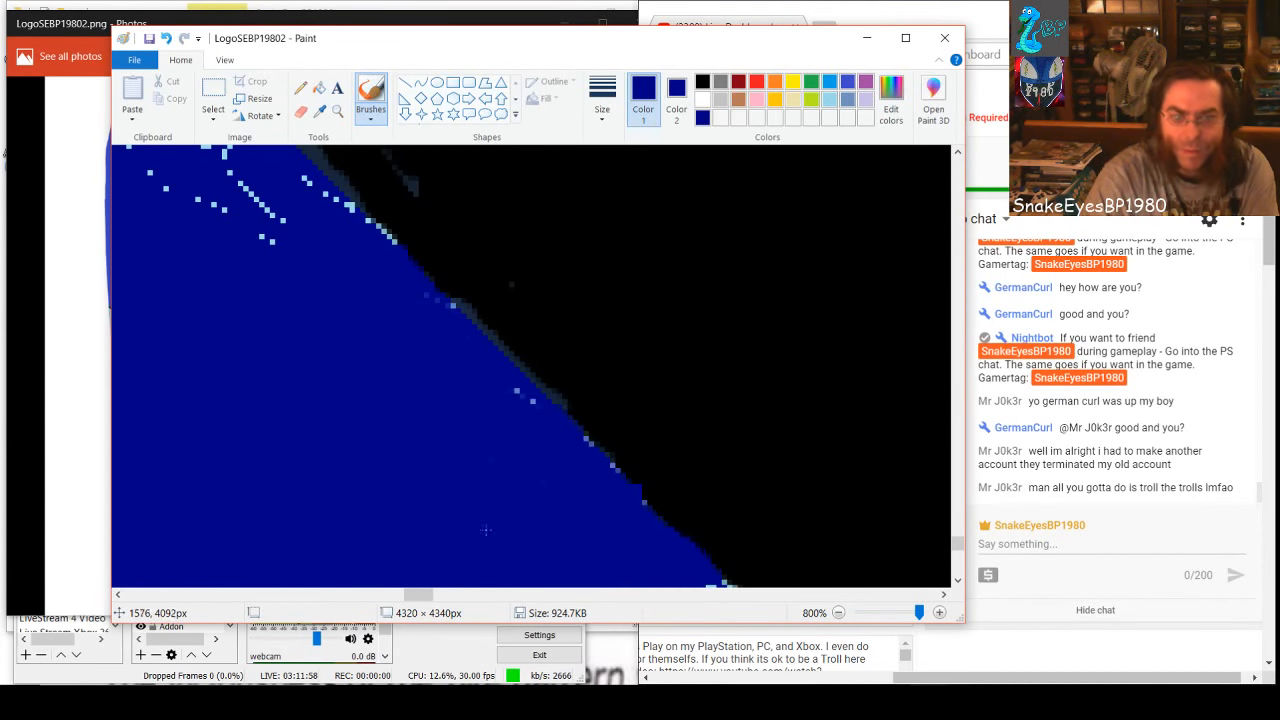
{"action": "left_click", "coordinate": [513, 392]}
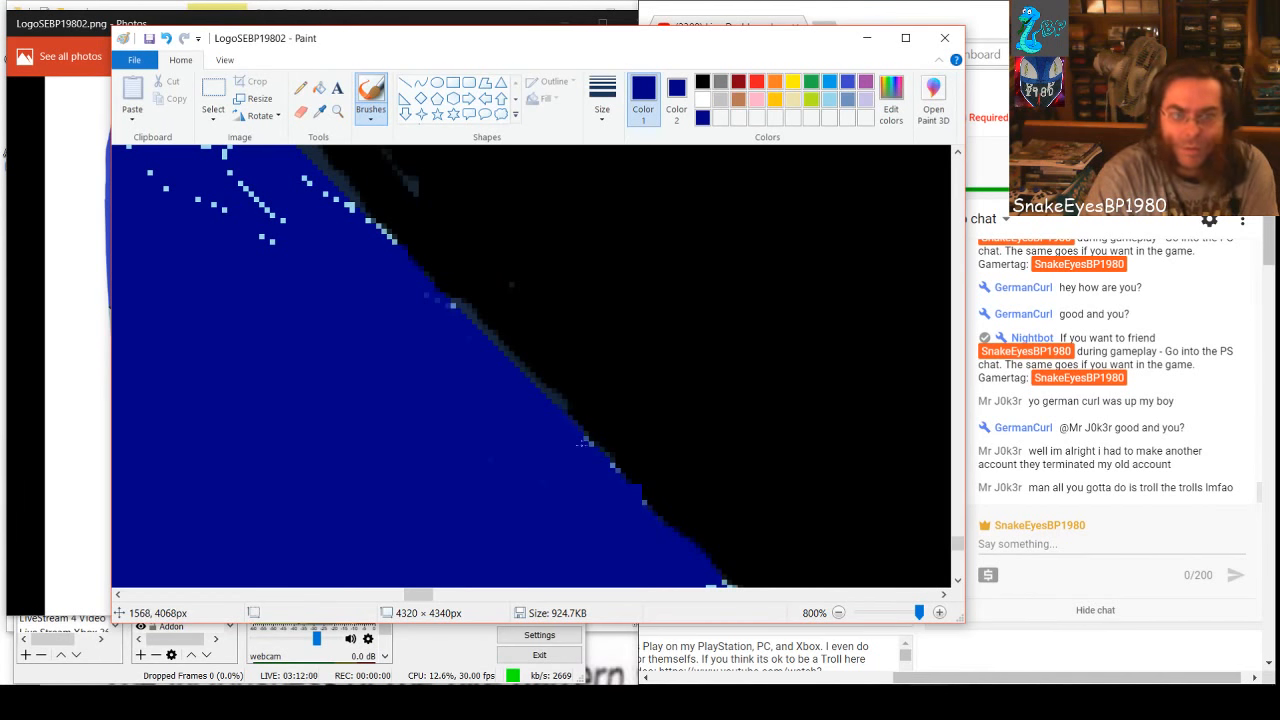
{"action": "left_click_drag", "start_coordinate": [581, 442], "coordinate": [612, 481]}
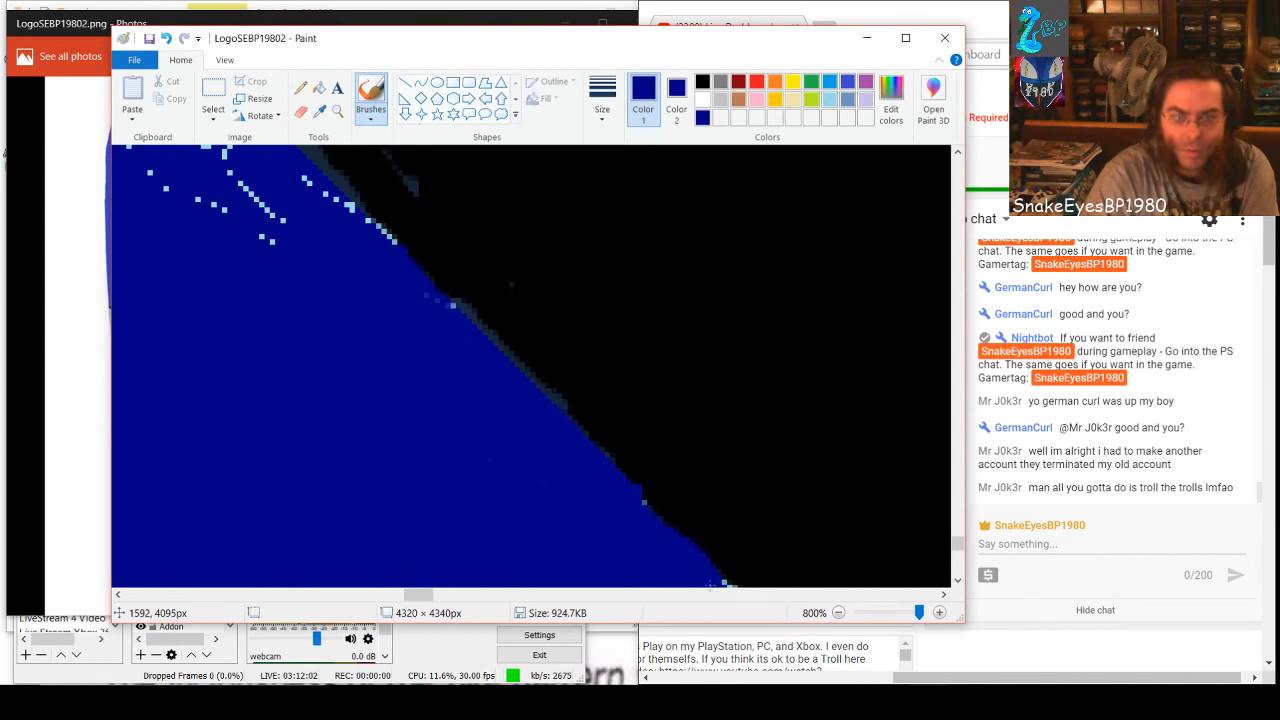
{"action": "key", "text": "ctrl+z"}
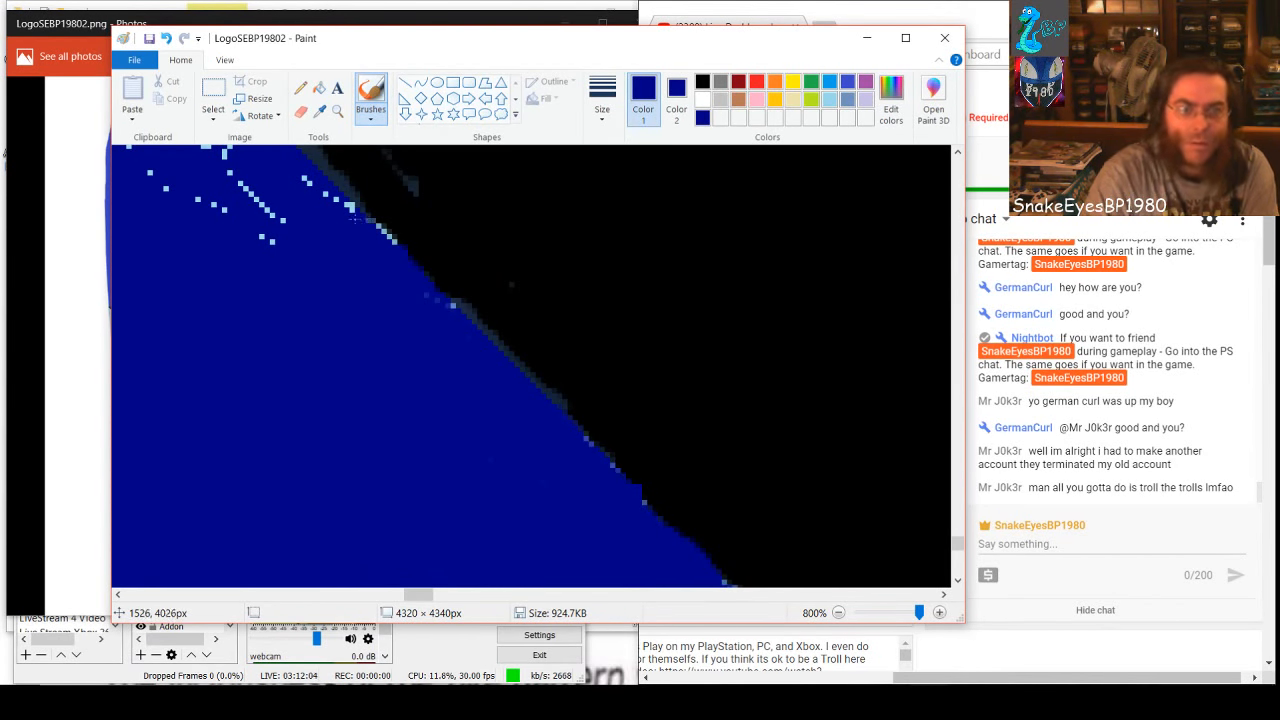
Brush dark blue over the specks above the trimmed corner, both inside the band and along its black edge
{"action": "mouse_move", "coordinate": [352, 216]}
{"action": "left_mouse_down"}
{"action": "mouse_move", "coordinate": [300, 178]}
{"action": "mouse_move", "coordinate": [385, 244]}
{"action": "left_mouse_up"}
{"action": "mouse_move", "coordinate": [272, 254]}
{"action": "left_mouse_down"}
{"action": "mouse_move", "coordinate": [264, 208]}
{"action": "mouse_move", "coordinate": [283, 228]}
{"action": "mouse_move", "coordinate": [279, 208]}
{"action": "mouse_move", "coordinate": [243, 179]}
{"action": "mouse_move", "coordinate": [223, 177]}
{"action": "mouse_move", "coordinate": [227, 204]}
{"action": "mouse_move", "coordinate": [139, 174]}
{"action": "mouse_move", "coordinate": [166, 150]}
{"action": "mouse_move", "coordinate": [210, 143]}
{"action": "left_mouse_up"}
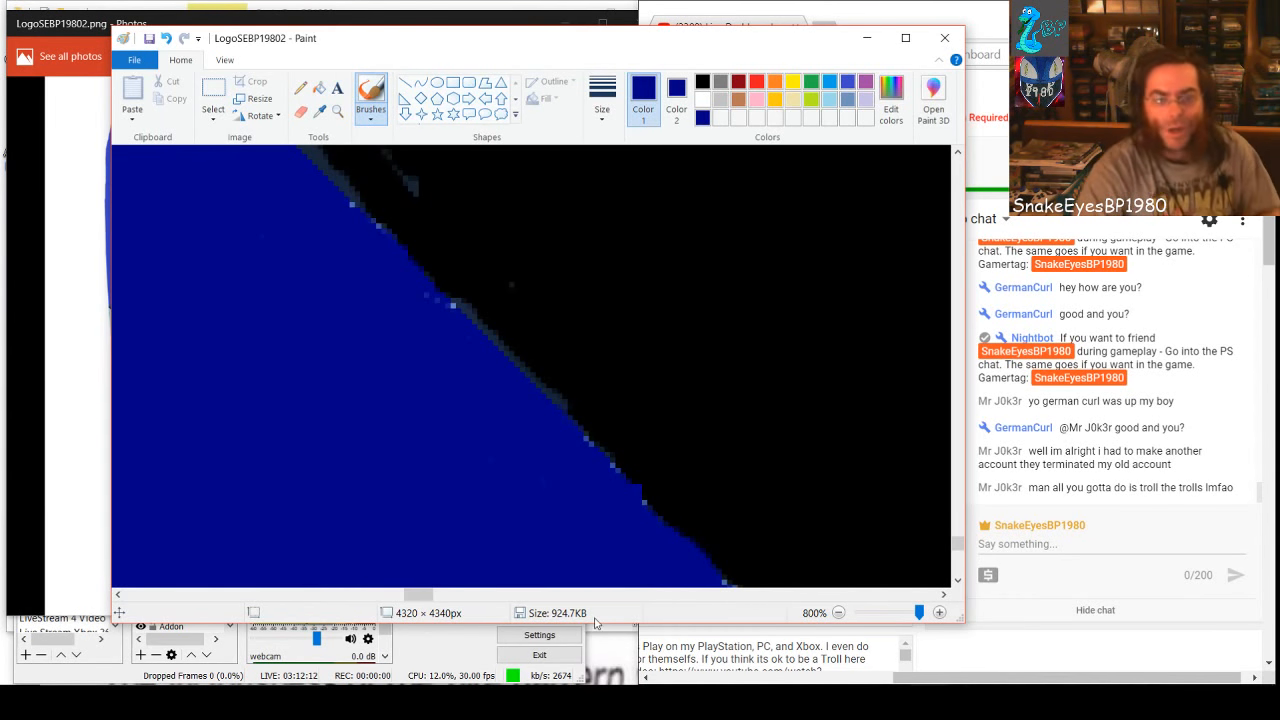
{"action": "left_click_drag", "start_coordinate": [432, 600], "coordinate": [420, 600]}
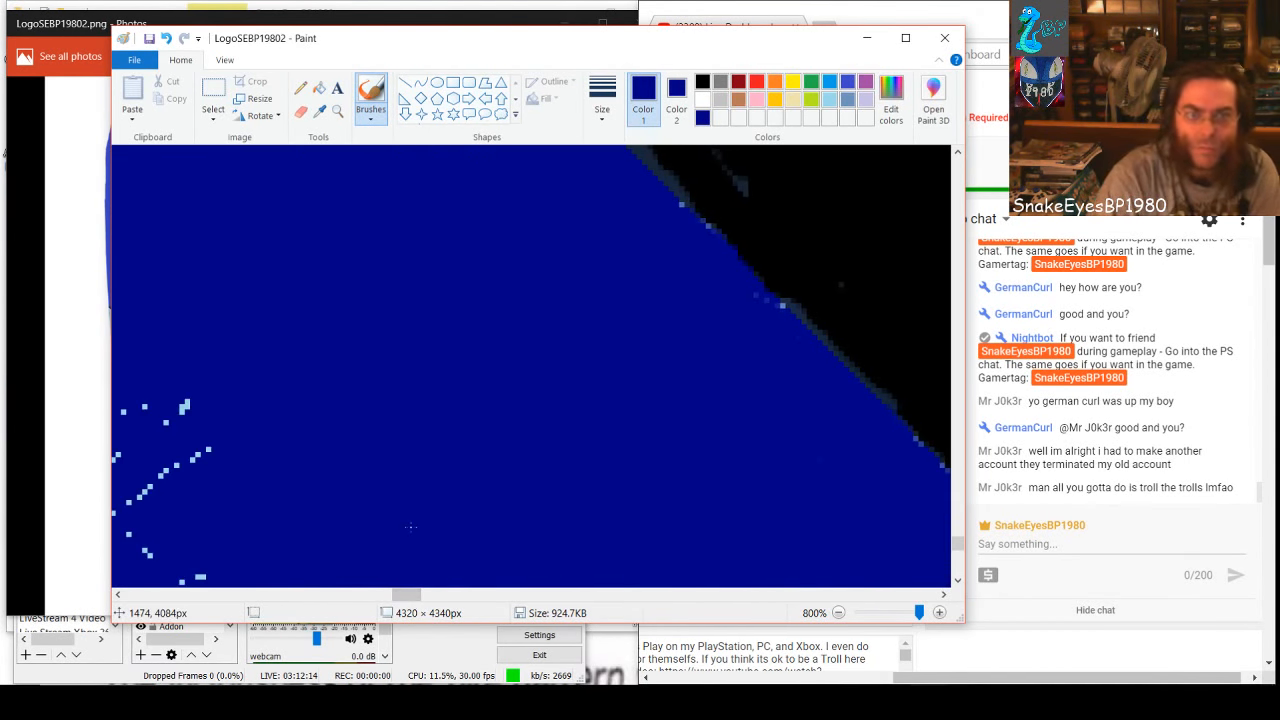
{"action": "scroll", "coordinate": [411, 527], "scroll_direction": "up", "scroll_amount": 2}
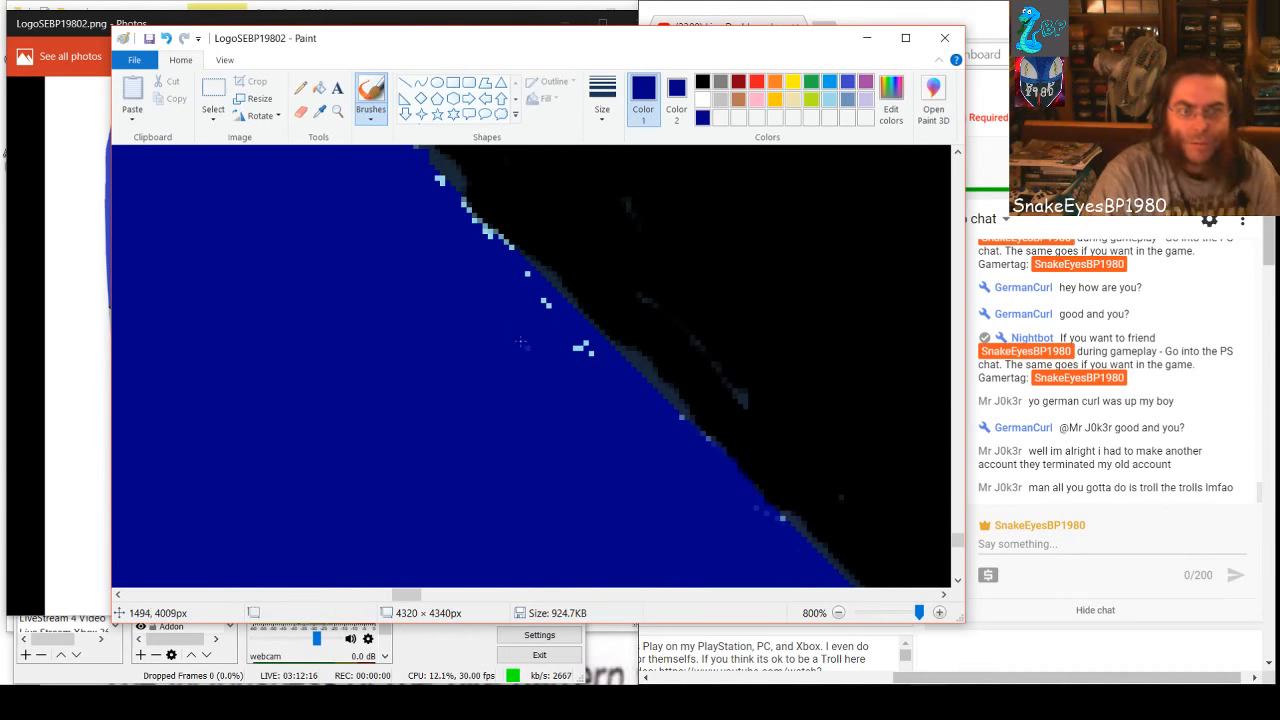
{"action": "left_click_drag", "start_coordinate": [572, 346], "coordinate": [547, 327]}
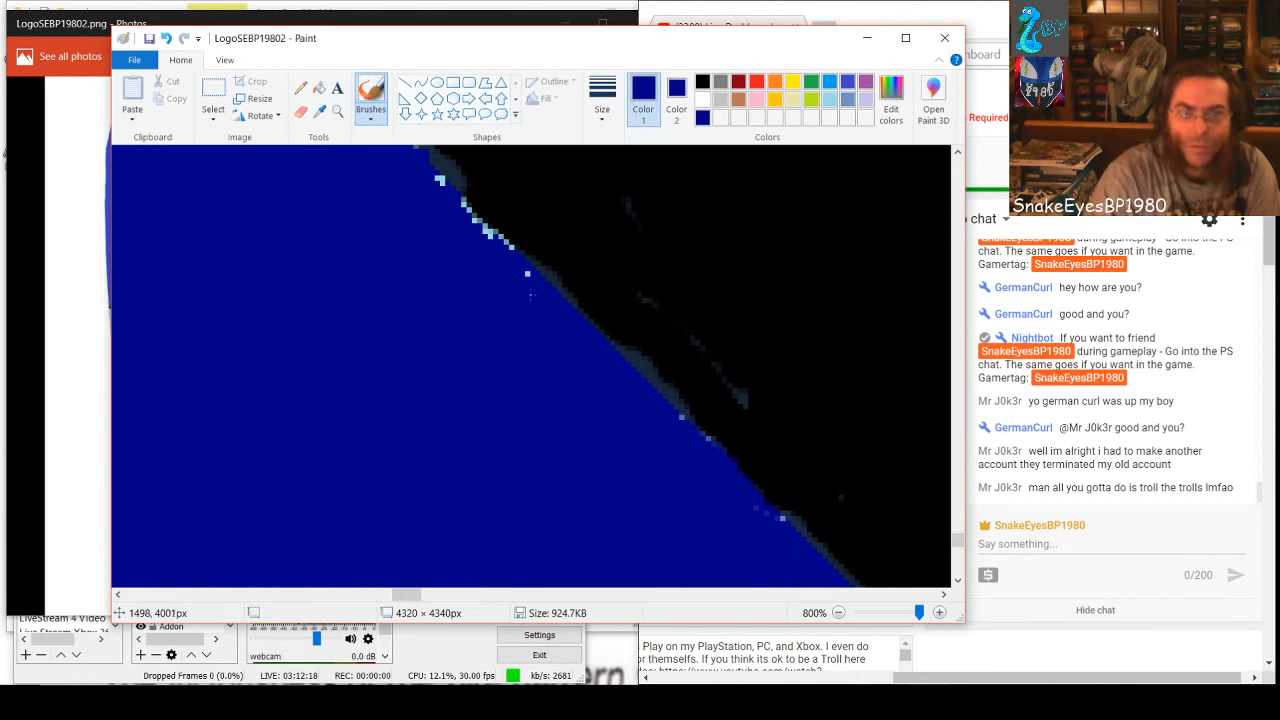
{"action": "left_click_drag", "start_coordinate": [501, 248], "coordinate": [459, 217]}
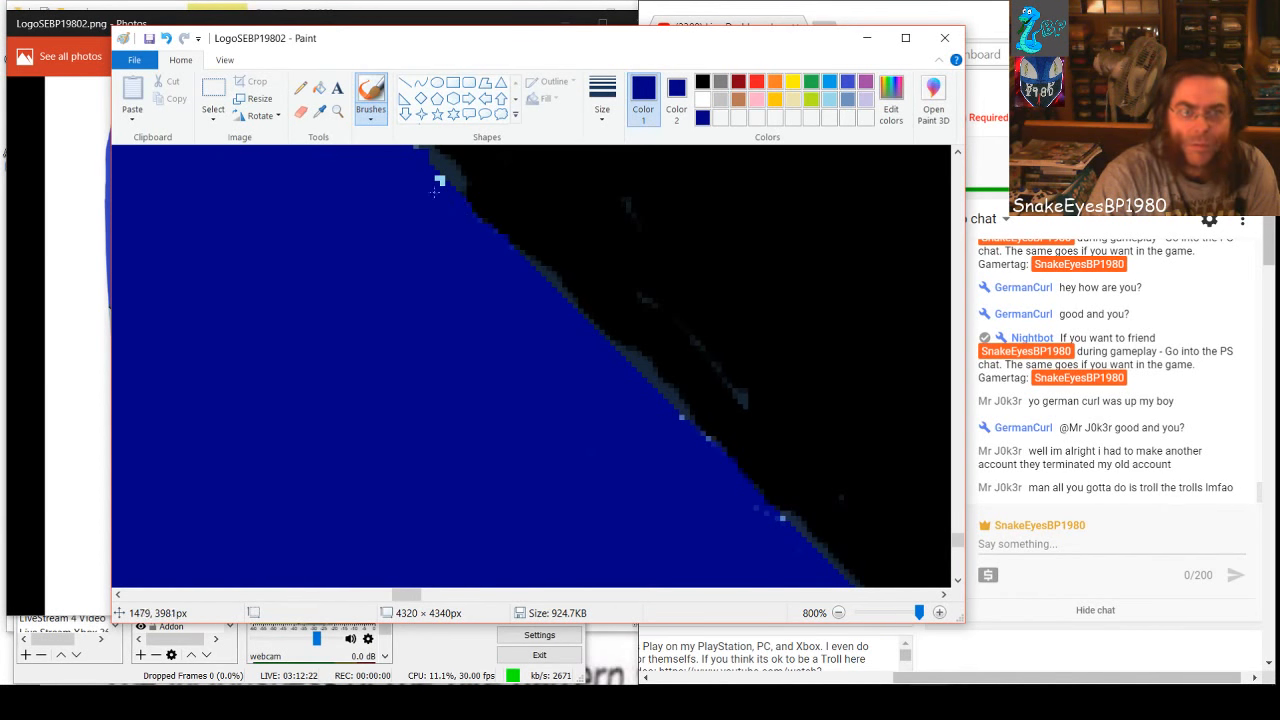
{"action": "key", "text": "ctrl+z"}
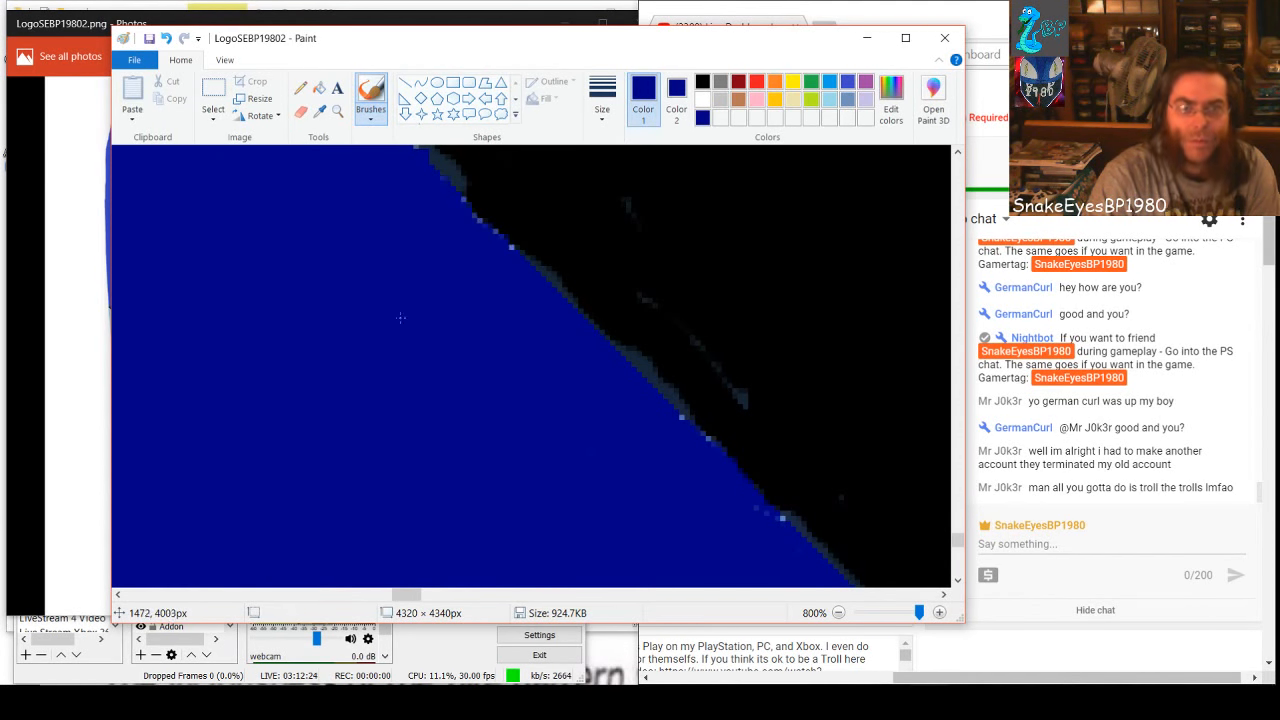
Brush dark blue over the speck cluster inside the band and the adjoining line of specks on its black edge
{"action": "left_click_drag", "start_coordinate": [409, 597], "coordinate": [394, 597]}
{"action": "scroll", "coordinate": [510, 528], "scroll_direction": "up", "scroll_amount": 3}
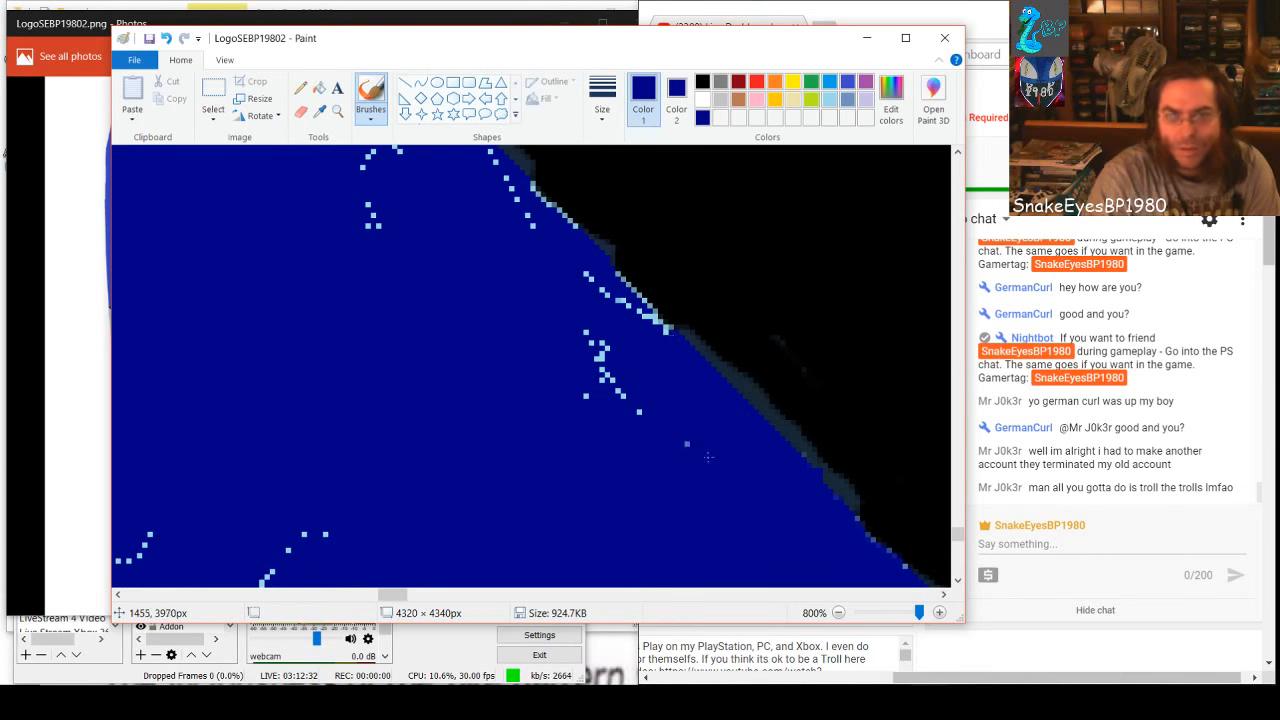
{"action": "left_click_drag", "start_coordinate": [603, 345], "coordinate": [610, 381]}
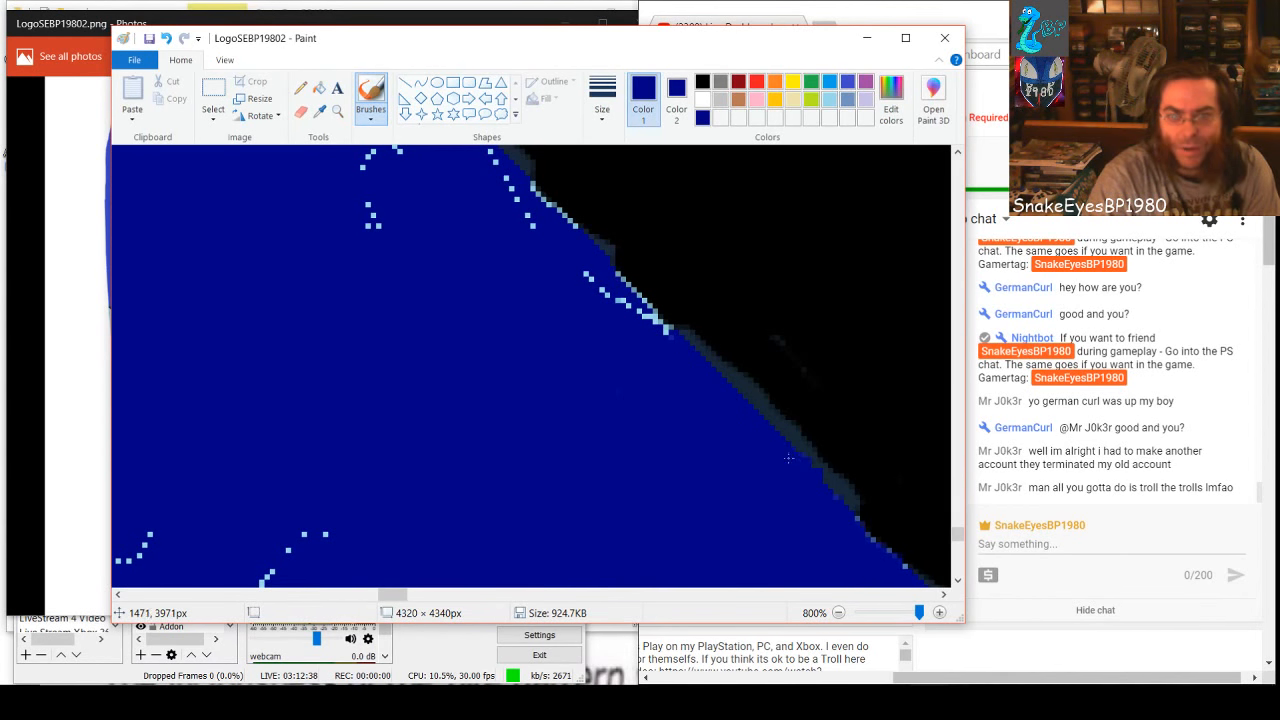
{"action": "mouse_move", "coordinate": [654, 345]}
{"action": "left_mouse_down"}
{"action": "mouse_move", "coordinate": [668, 332]}
{"action": "mouse_move", "coordinate": [622, 292]}
{"action": "mouse_move", "coordinate": [622, 310]}
{"action": "left_mouse_up"}
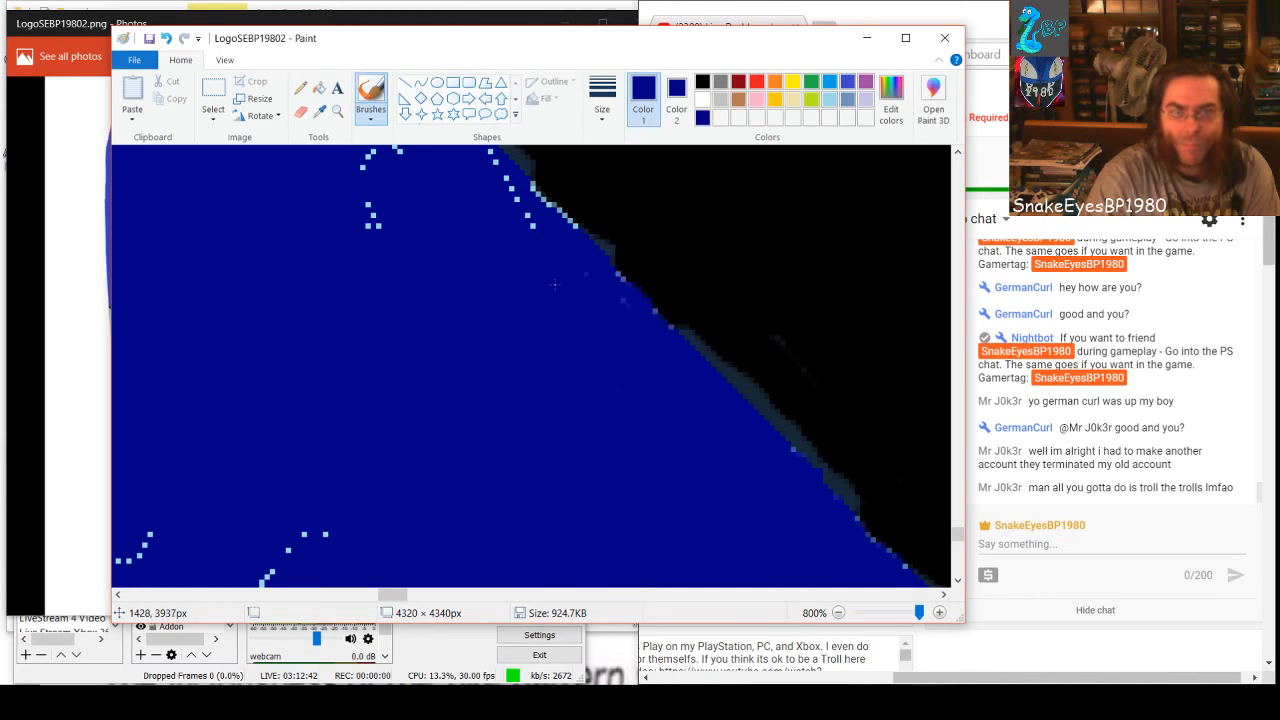
Brush dark blue over the specks farther up the band's black edge, including the scattered ones inside and the cluster at the upper end
{"action": "scroll", "coordinate": [554, 290], "scroll_direction": "up", "scroll_amount": 2}
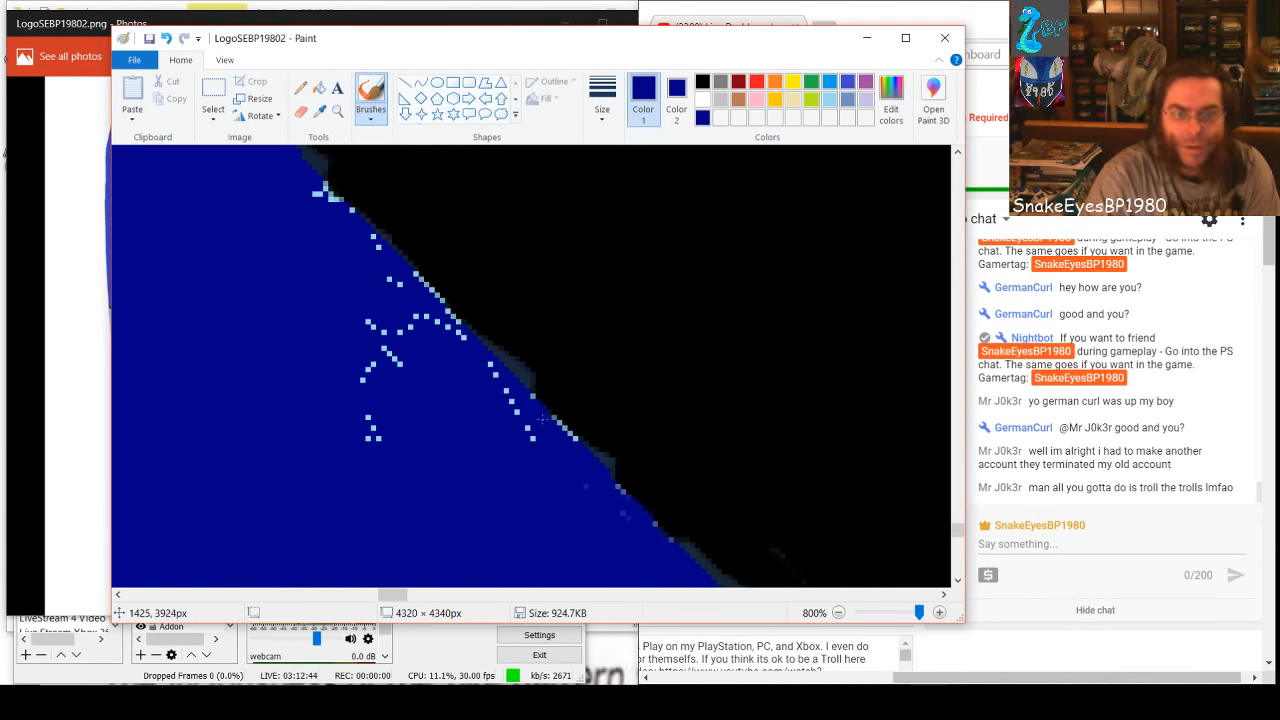
{"action": "mouse_move", "coordinate": [541, 419]}
{"action": "left_mouse_down"}
{"action": "mouse_move", "coordinate": [582, 457]}
{"action": "mouse_move", "coordinate": [537, 448]}
{"action": "mouse_move", "coordinate": [490, 367]}
{"action": "left_mouse_up"}
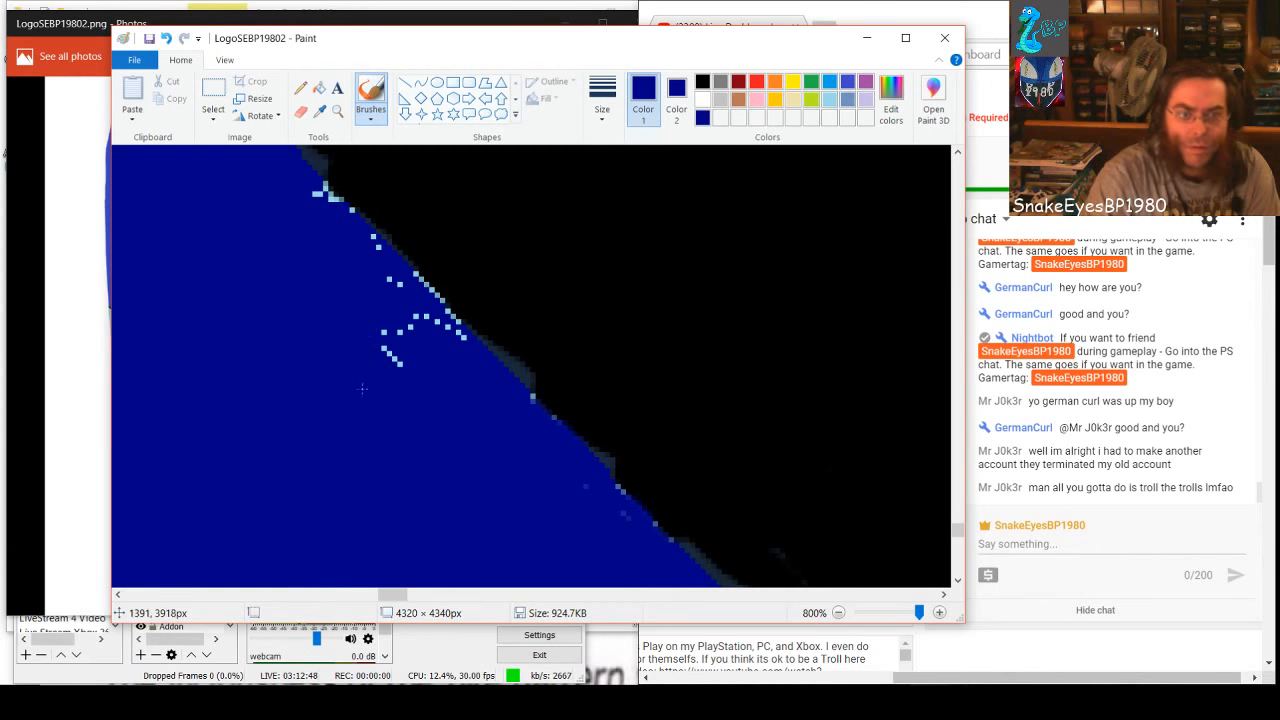
{"action": "left_click_drag", "start_coordinate": [399, 332], "coordinate": [398, 364]}
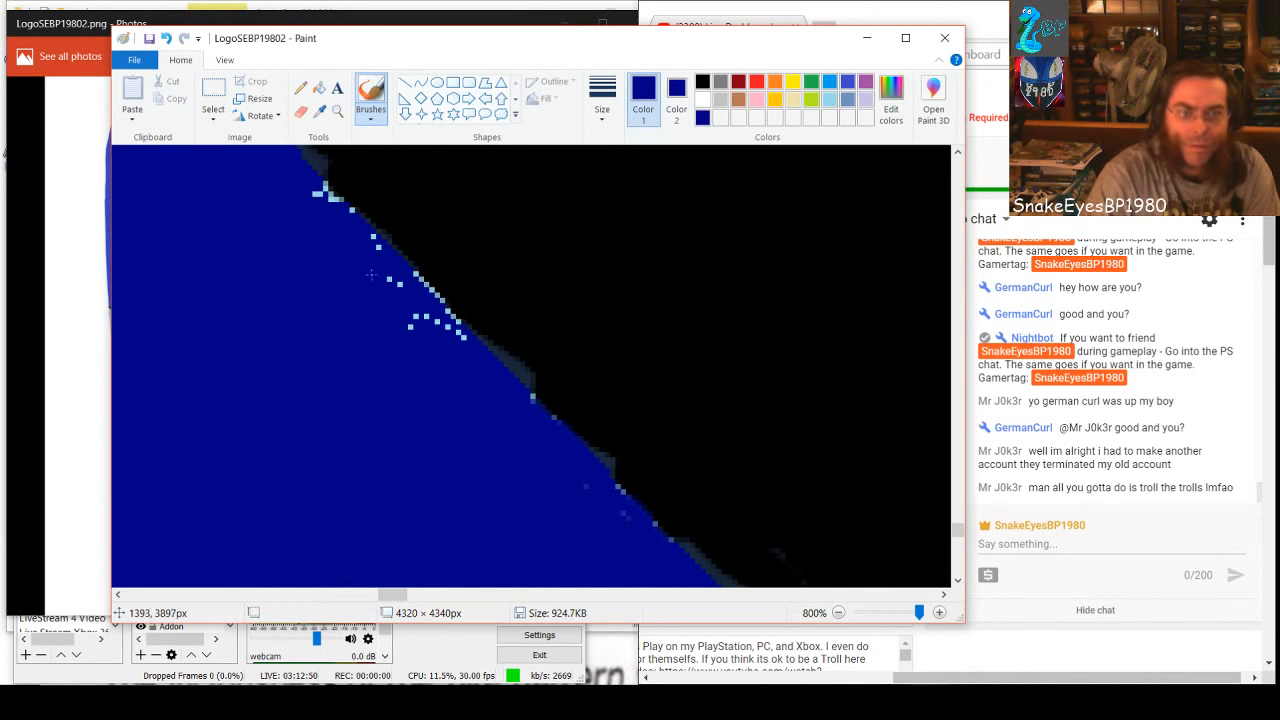
{"action": "mouse_move", "coordinate": [370, 274]}
{"action": "left_mouse_down"}
{"action": "mouse_move", "coordinate": [403, 290]}
{"action": "mouse_move", "coordinate": [418, 327]}
{"action": "left_mouse_up"}
{"action": "left_click_drag", "start_coordinate": [414, 283], "coordinate": [430, 303]}
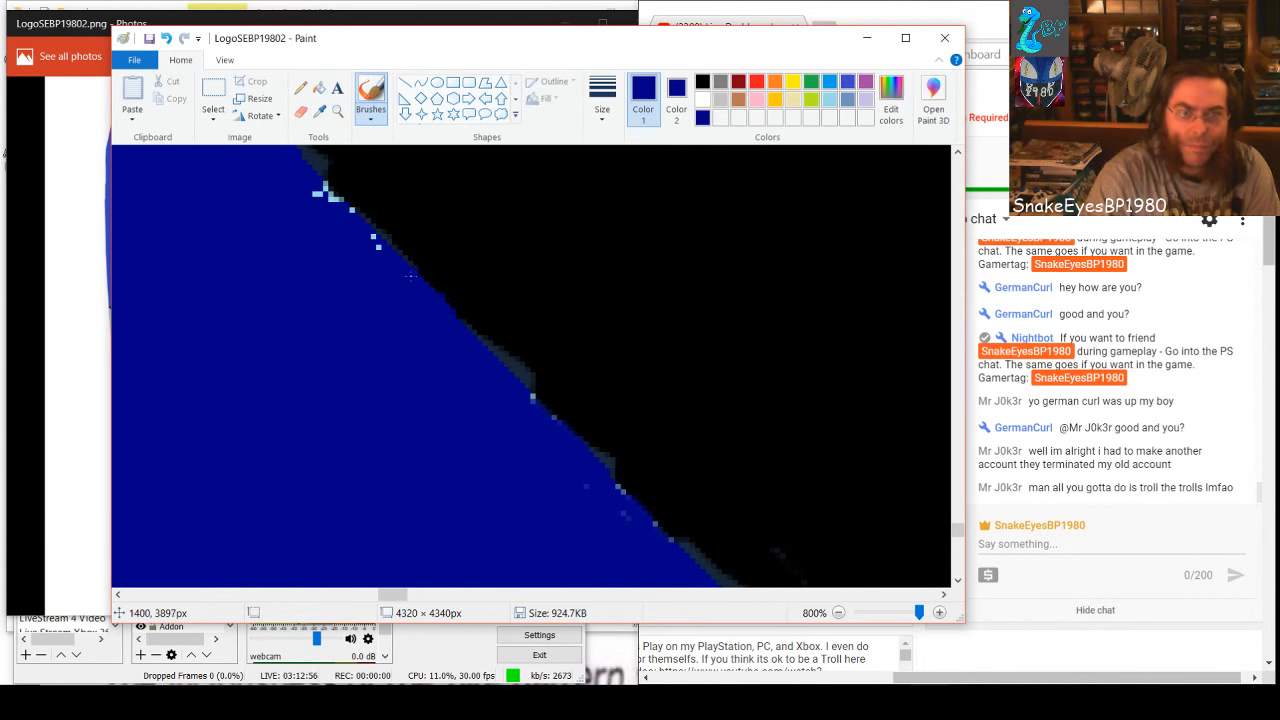
{"action": "left_click_drag", "start_coordinate": [327, 193], "coordinate": [310, 186]}
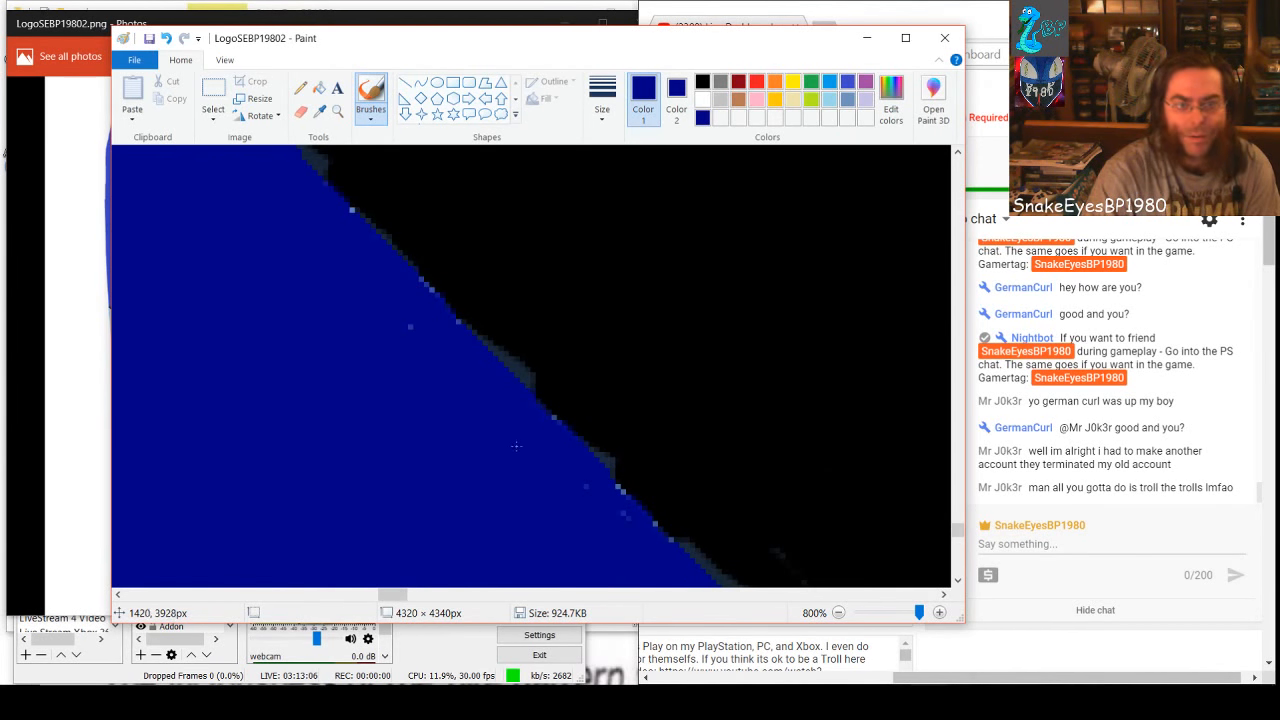
Paint black over the stepped dark-blue corners that jut into the black area above the cleaned stretch
{"action": "scroll", "coordinate": [251, 320], "scroll_direction": "up", "scroll_amount": 2}
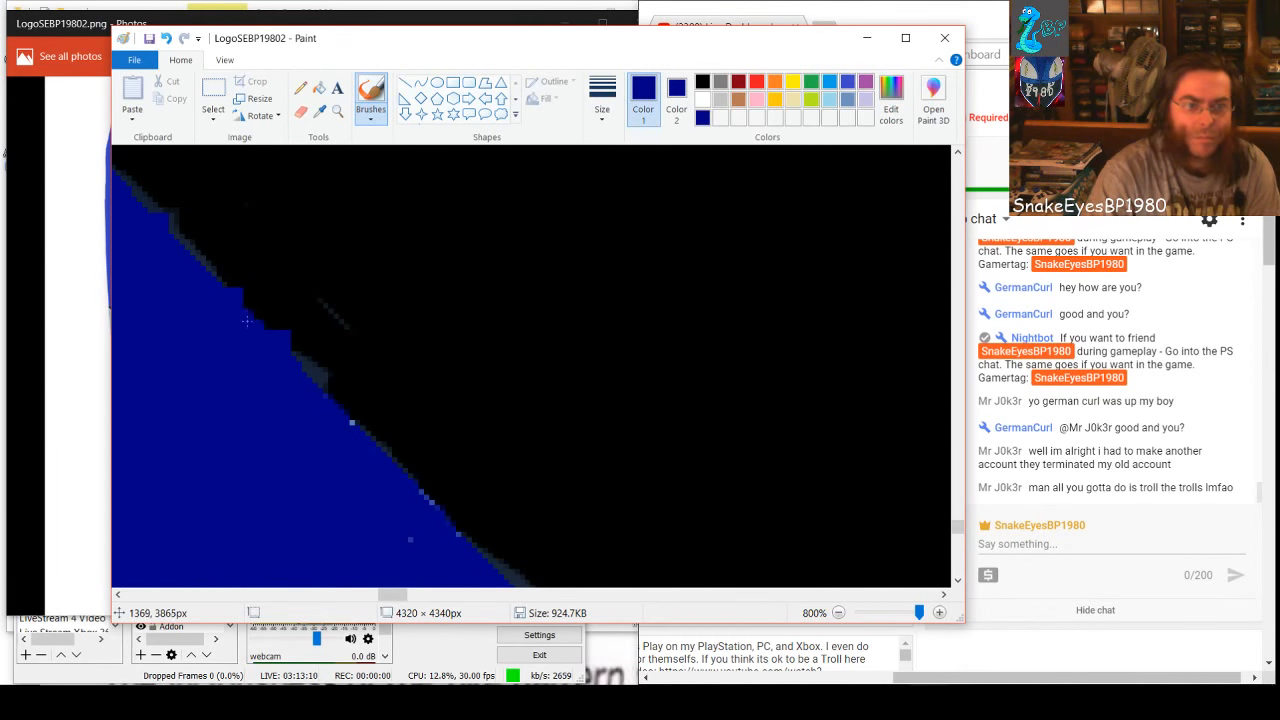
{"action": "left_click", "coordinate": [703, 82]}
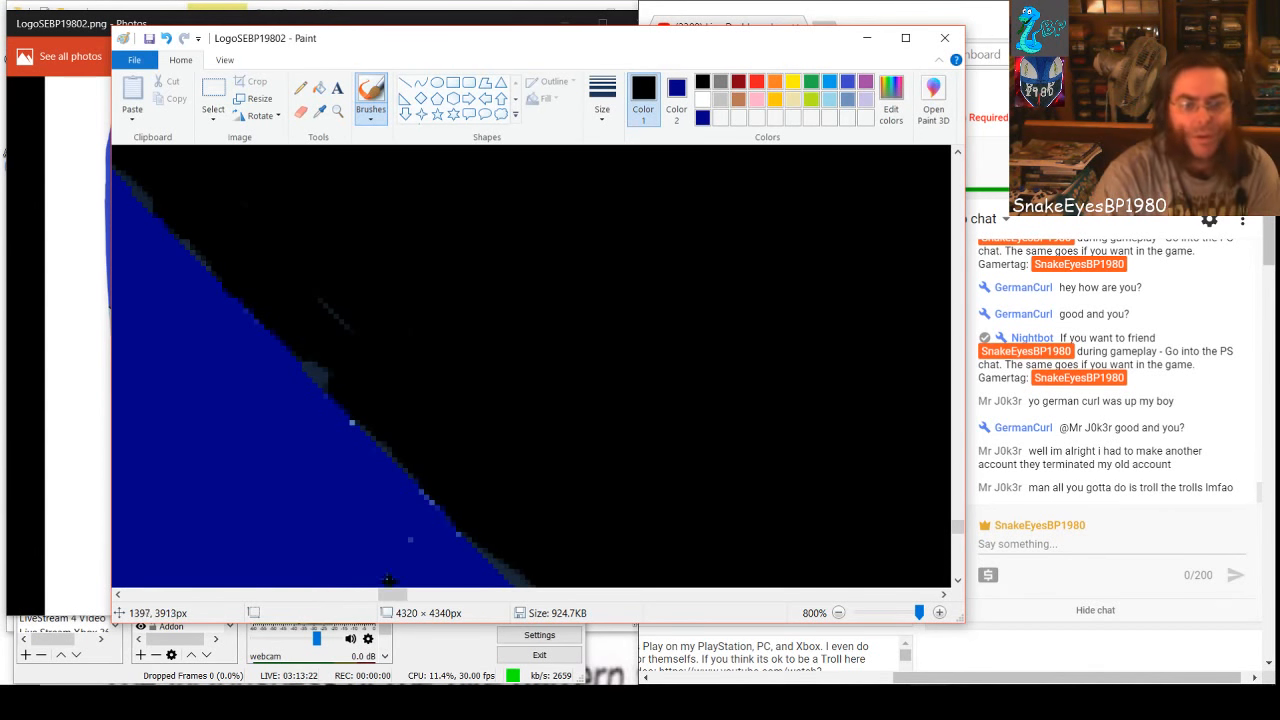
Brush dark blue over the small group of specks just inside the band's white edge, undoing stray strokes
{"action": "left_click_drag", "start_coordinate": [391, 595], "coordinate": [534, 503]}
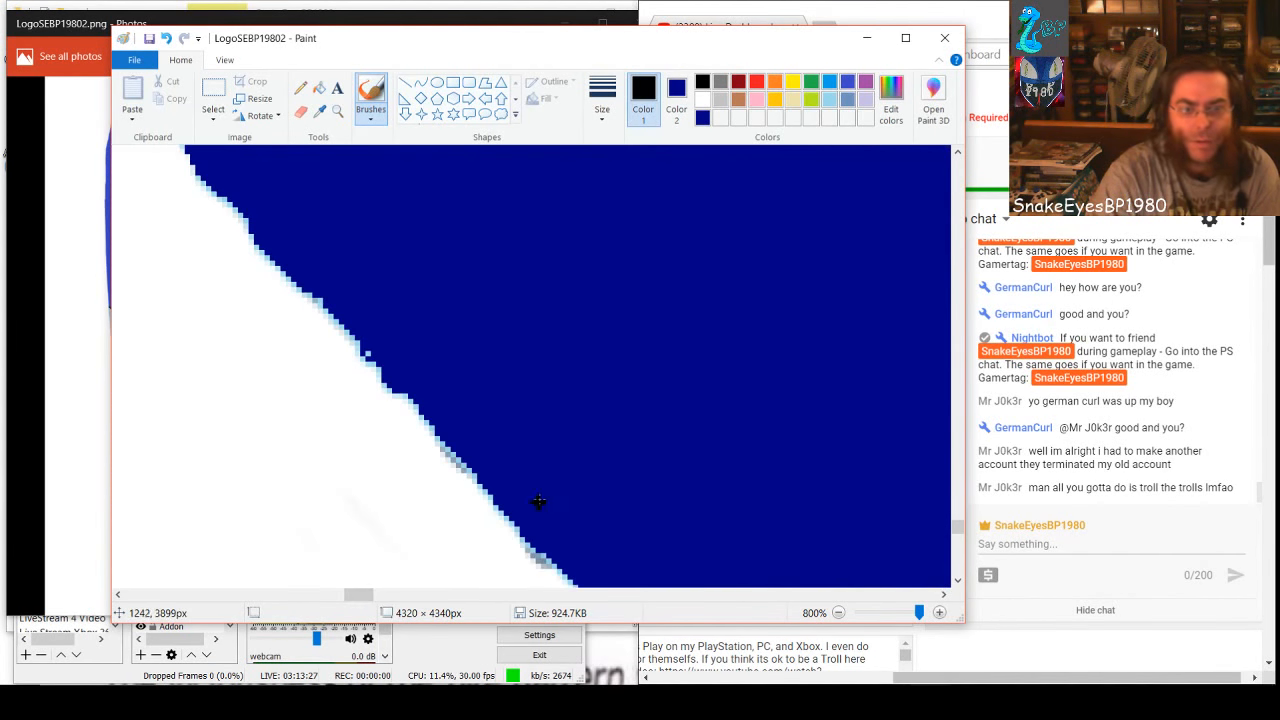
{"action": "left_click", "coordinate": [702, 117]}
{"action": "scroll", "coordinate": [560, 420], "scroll_direction": "down", "scroll_amount": 2}
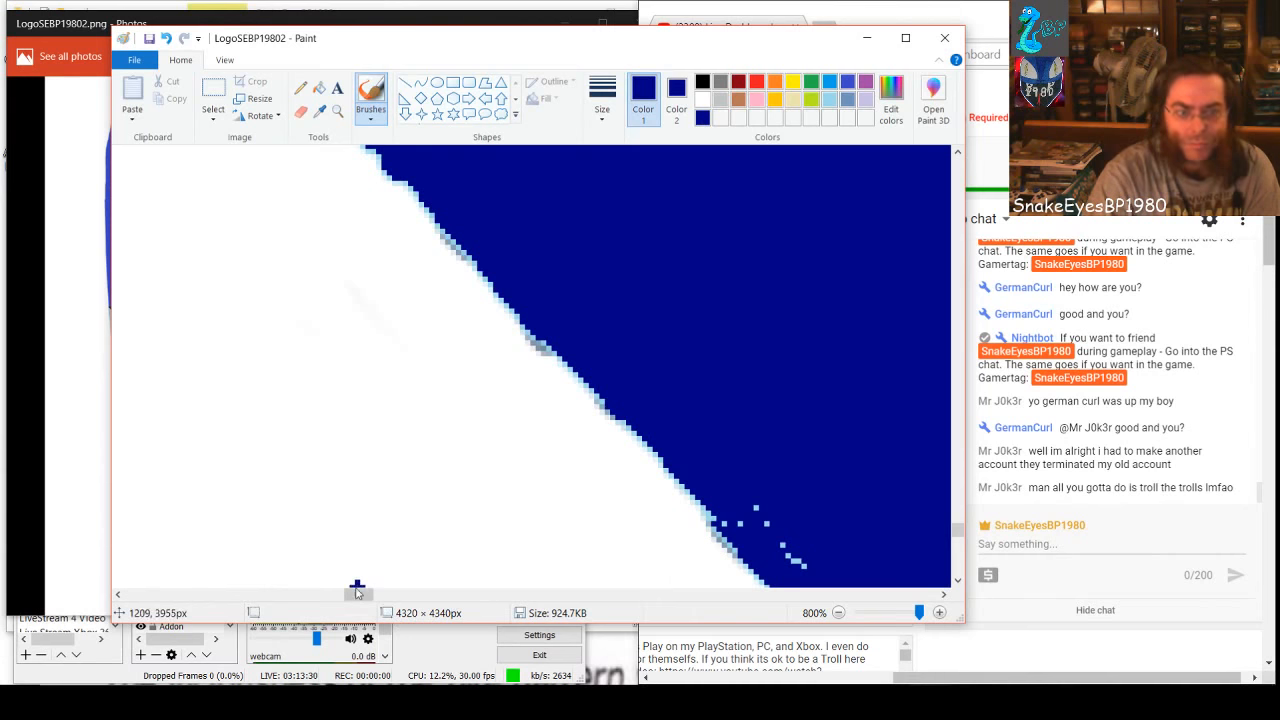
{"action": "mouse_move", "coordinate": [357, 594]}
{"action": "left_mouse_down"}
{"action": "mouse_move", "coordinate": [377, 594]}
{"action": "mouse_move", "coordinate": [366, 594]}
{"action": "left_mouse_up"}
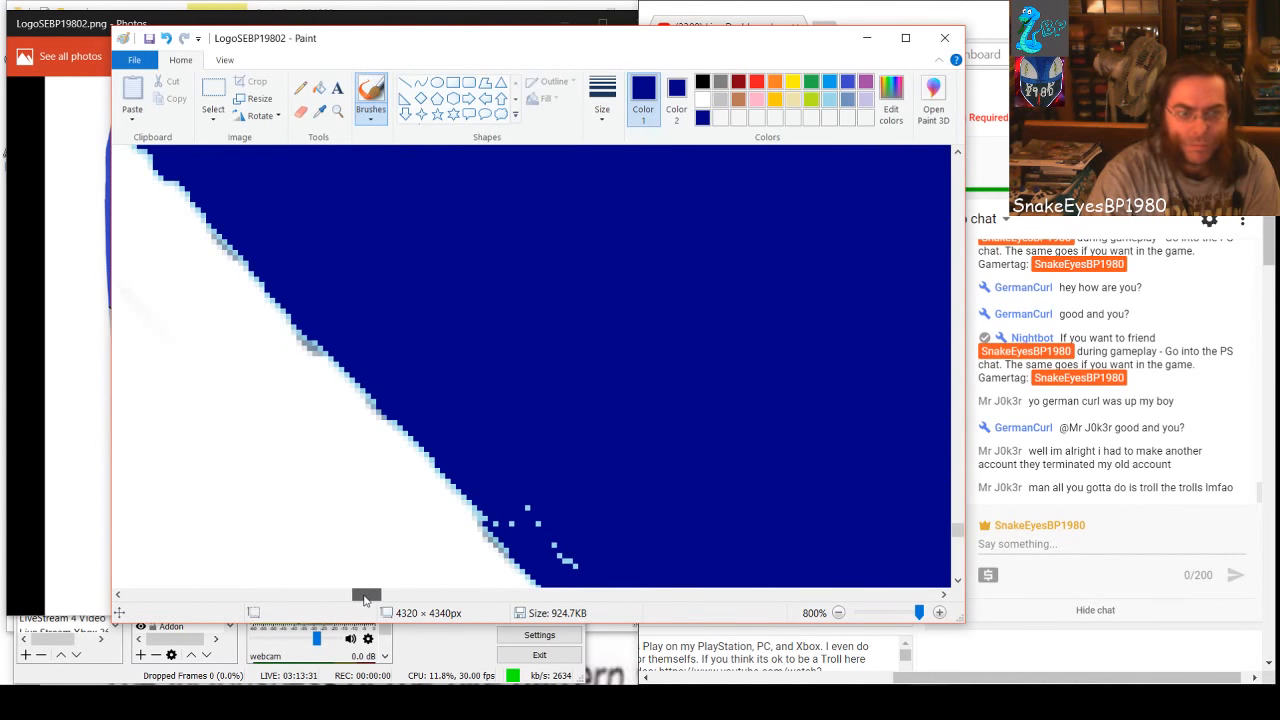
{"action": "left_click", "coordinate": [514, 523]}
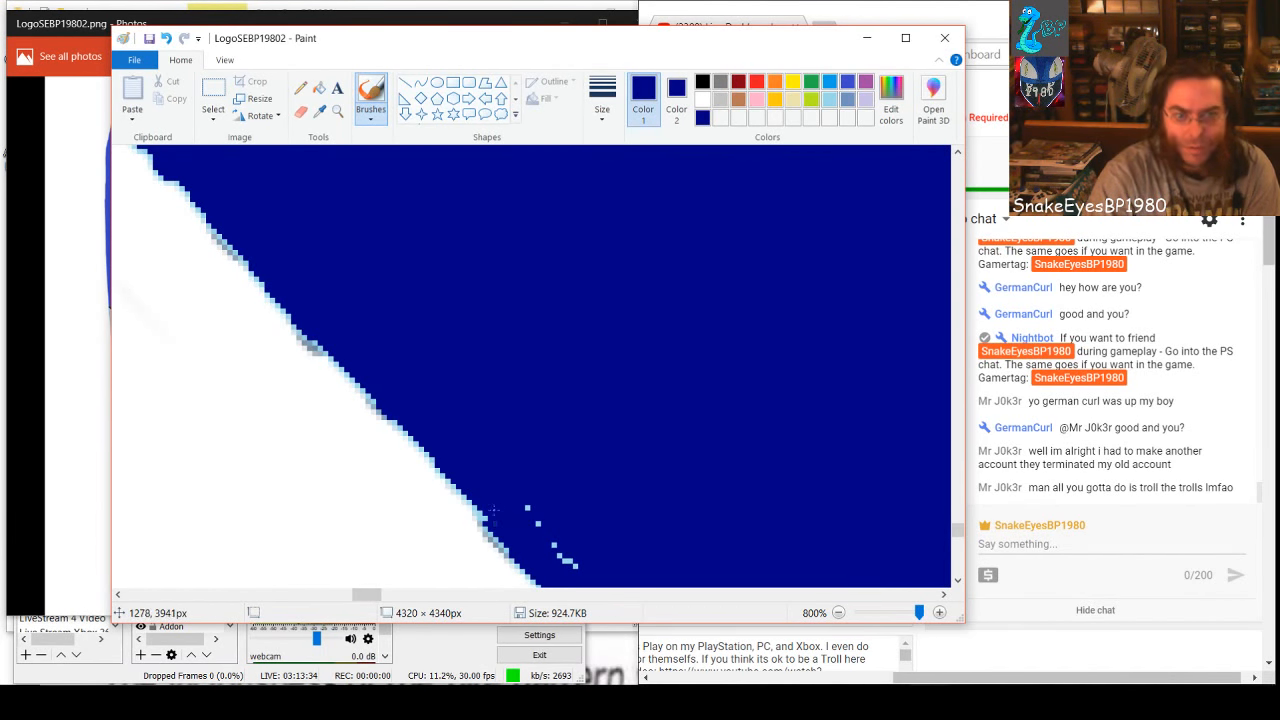
{"action": "left_click_drag", "start_coordinate": [487, 508], "coordinate": [476, 508]}
{"action": "left_click_drag", "start_coordinate": [576, 566], "coordinate": [518, 506]}
{"action": "key", "text": "ctrl+z"}
{"action": "key", "text": "ctrl+z"}
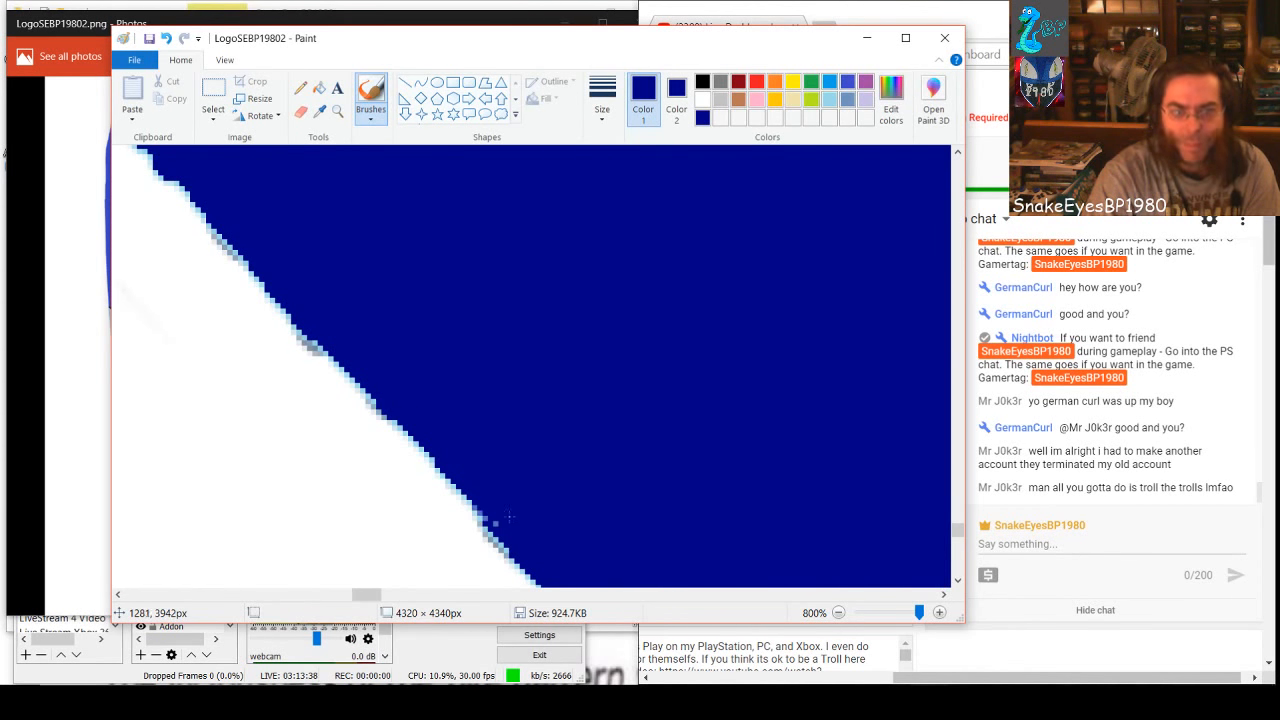
{"action": "left_click_drag", "start_coordinate": [371, 587], "coordinate": [393, 594]}
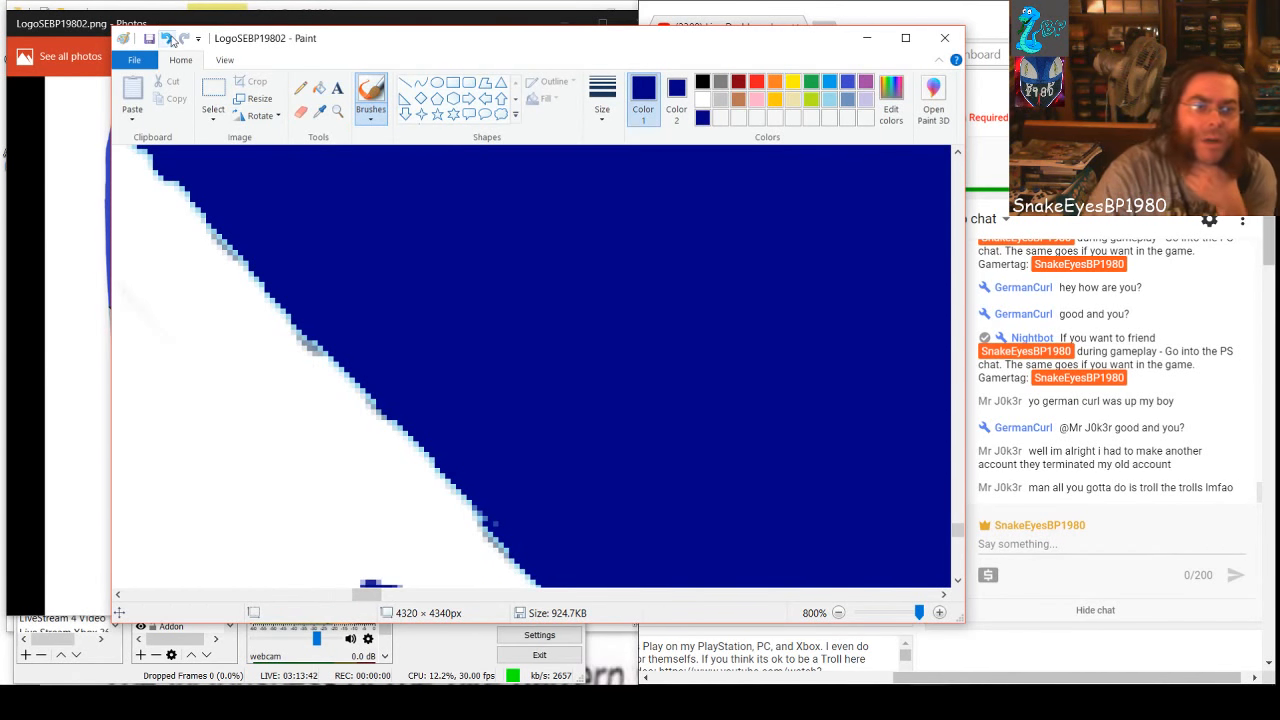
{"action": "left_click", "coordinate": [167, 40]}
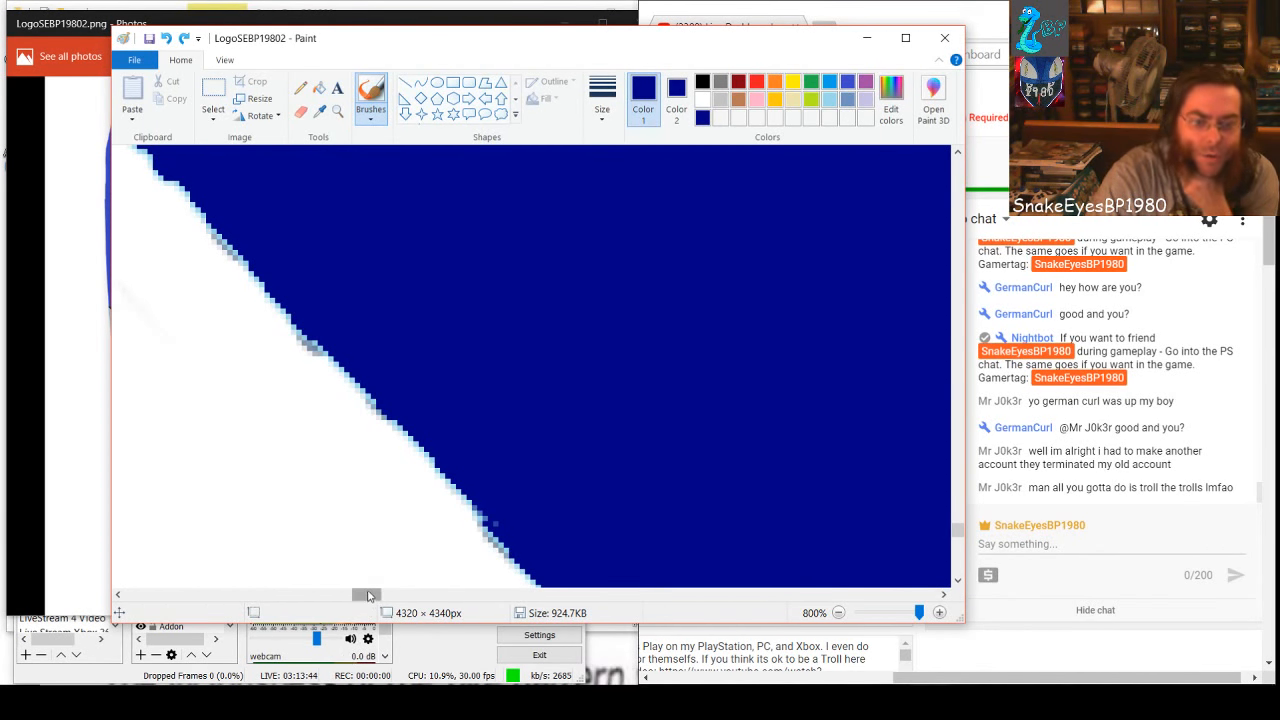
Brush dark blue over the curved trails of specks farther down the white edge and the diagonal line deeper inside the band
{"action": "left_click_drag", "start_coordinate": [368, 597], "coordinate": [378, 603]}
{"action": "scroll", "coordinate": [420, 500], "scroll_direction": "down", "scroll_amount": 3}
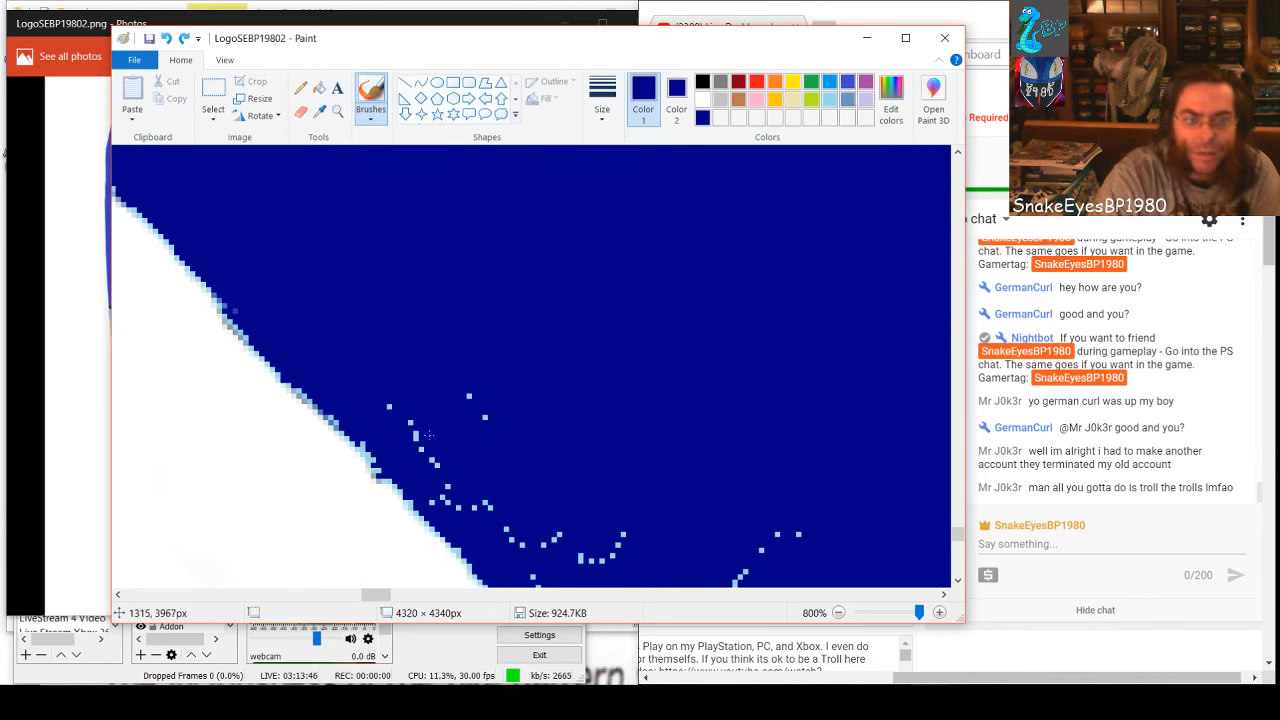
{"action": "left_click", "coordinate": [434, 462]}
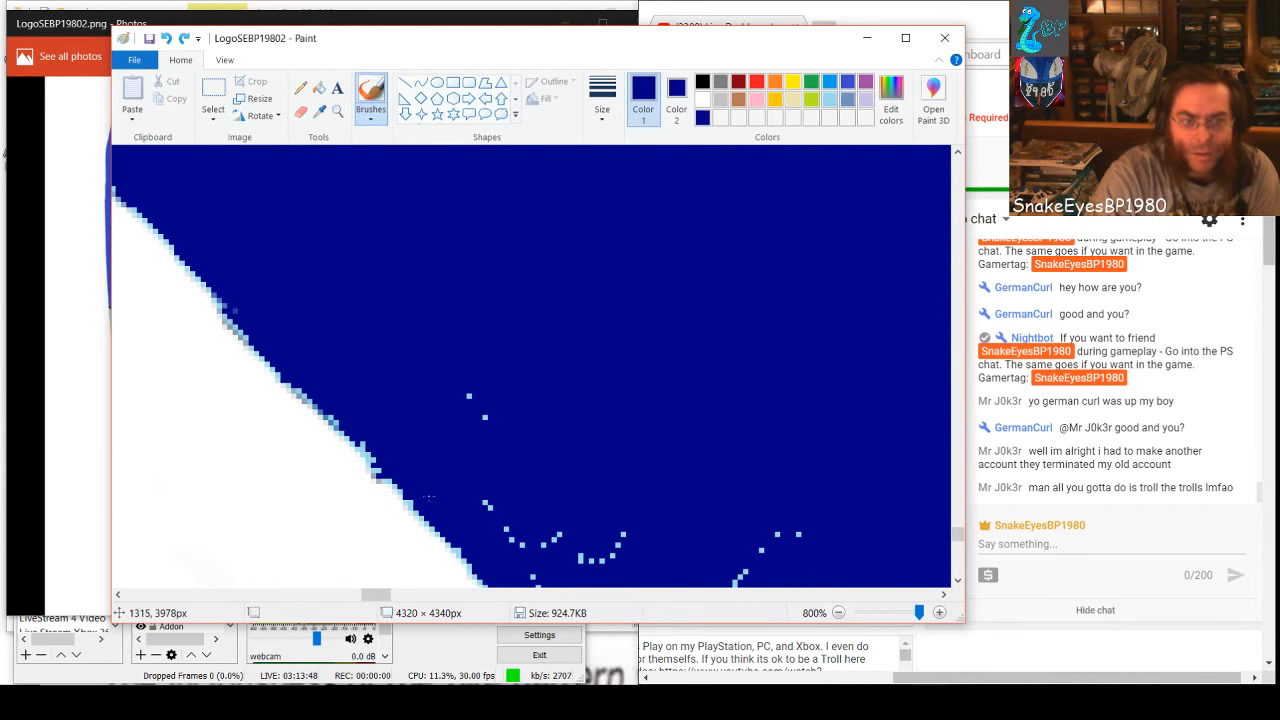
{"action": "mouse_move", "coordinate": [484, 416]}
{"action": "left_mouse_down"}
{"action": "mouse_move", "coordinate": [522, 543]}
{"action": "mouse_move", "coordinate": [494, 523]}
{"action": "mouse_move", "coordinate": [585, 541]}
{"action": "mouse_move", "coordinate": [600, 561]}
{"action": "left_mouse_up"}
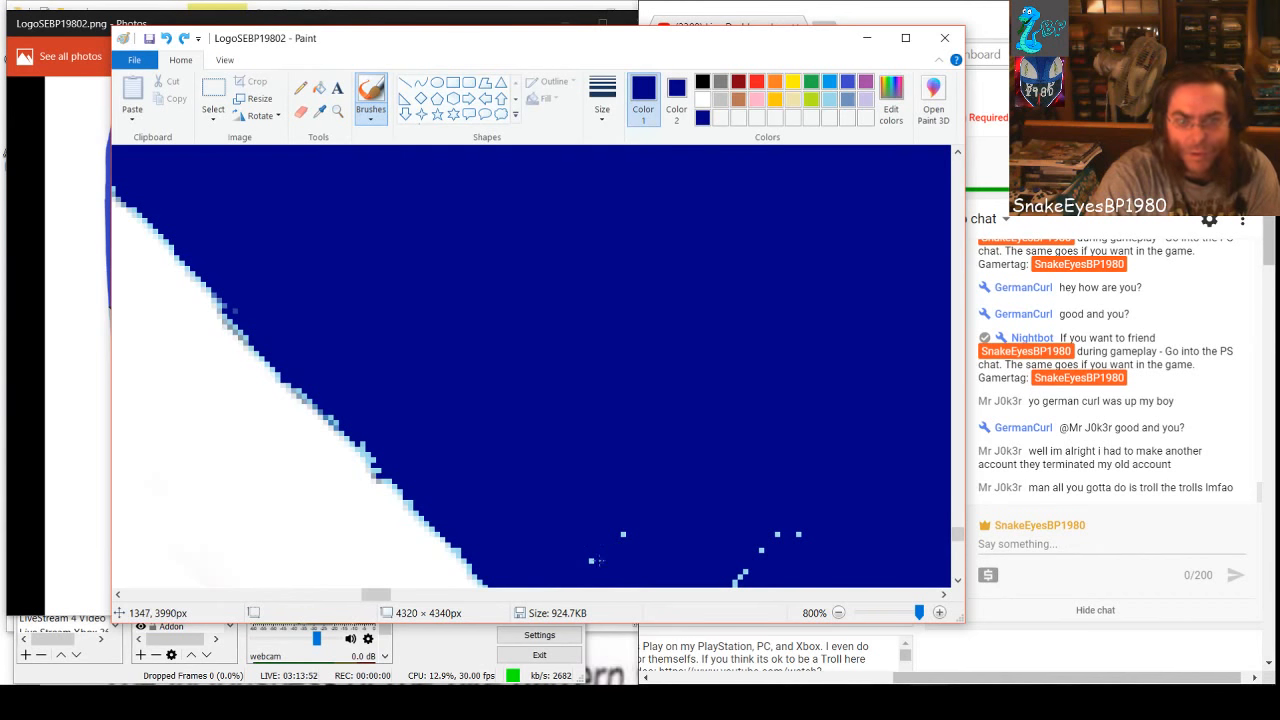
{"action": "left_click_drag", "start_coordinate": [761, 550], "coordinate": [777, 535]}
{"action": "left_click_drag", "start_coordinate": [736, 582], "coordinate": [804, 535]}
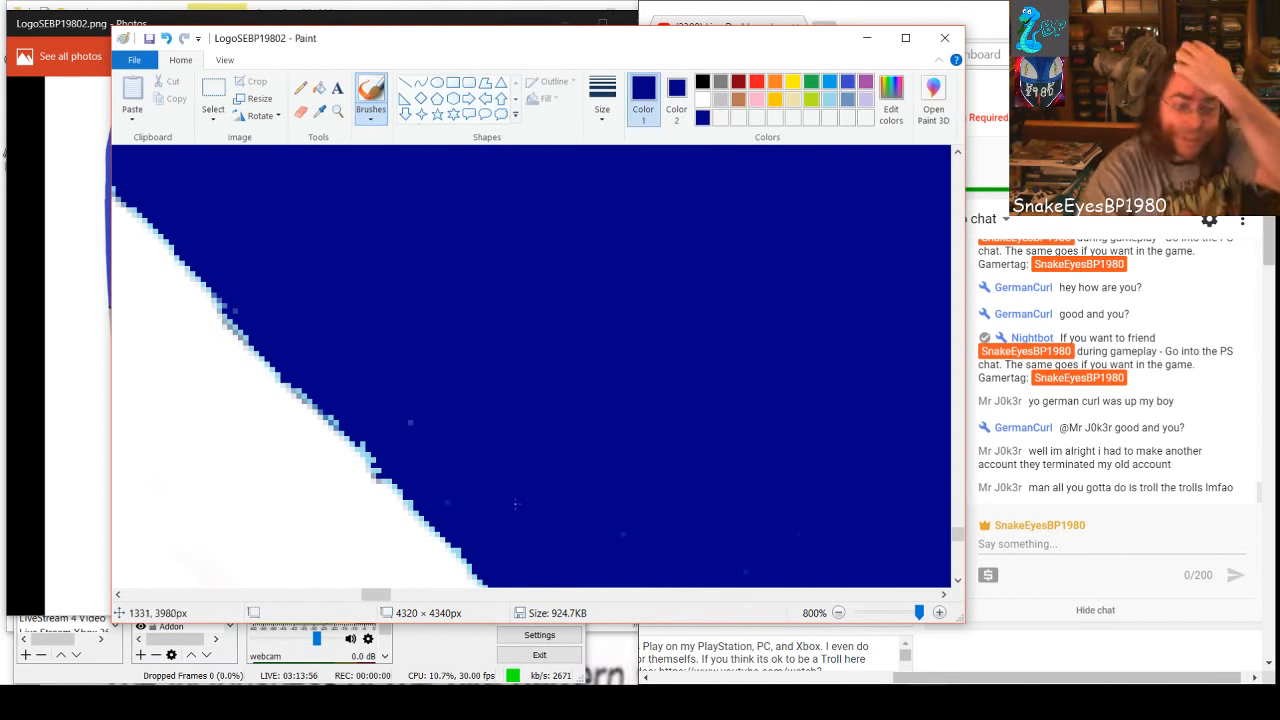
Brush dark blue over the diagonal row of specks beside the white edge and the branching vertical trails next to it
{"action": "scroll", "coordinate": [565, 512], "scroll_direction": "down", "scroll_amount": 3}
{"action": "left_click_drag", "start_coordinate": [367, 594], "coordinate": [381, 594]}
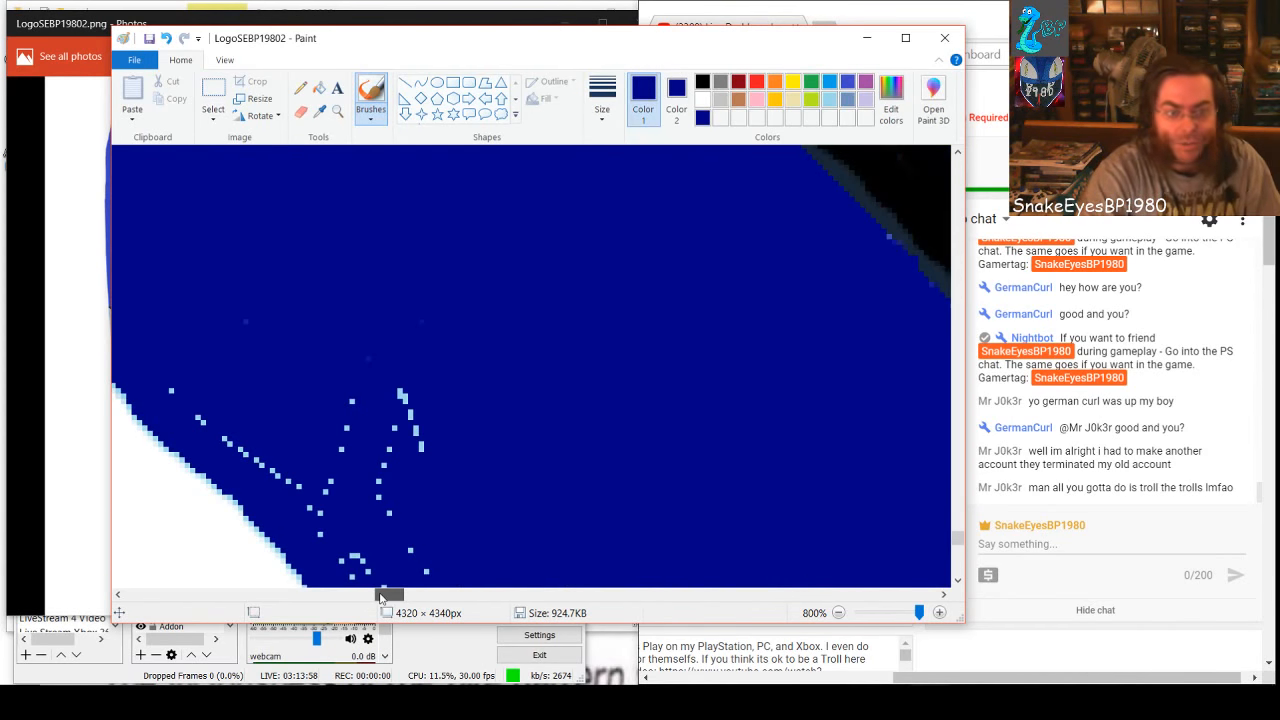
{"action": "left_click_drag", "start_coordinate": [262, 468], "coordinate": [228, 437]}
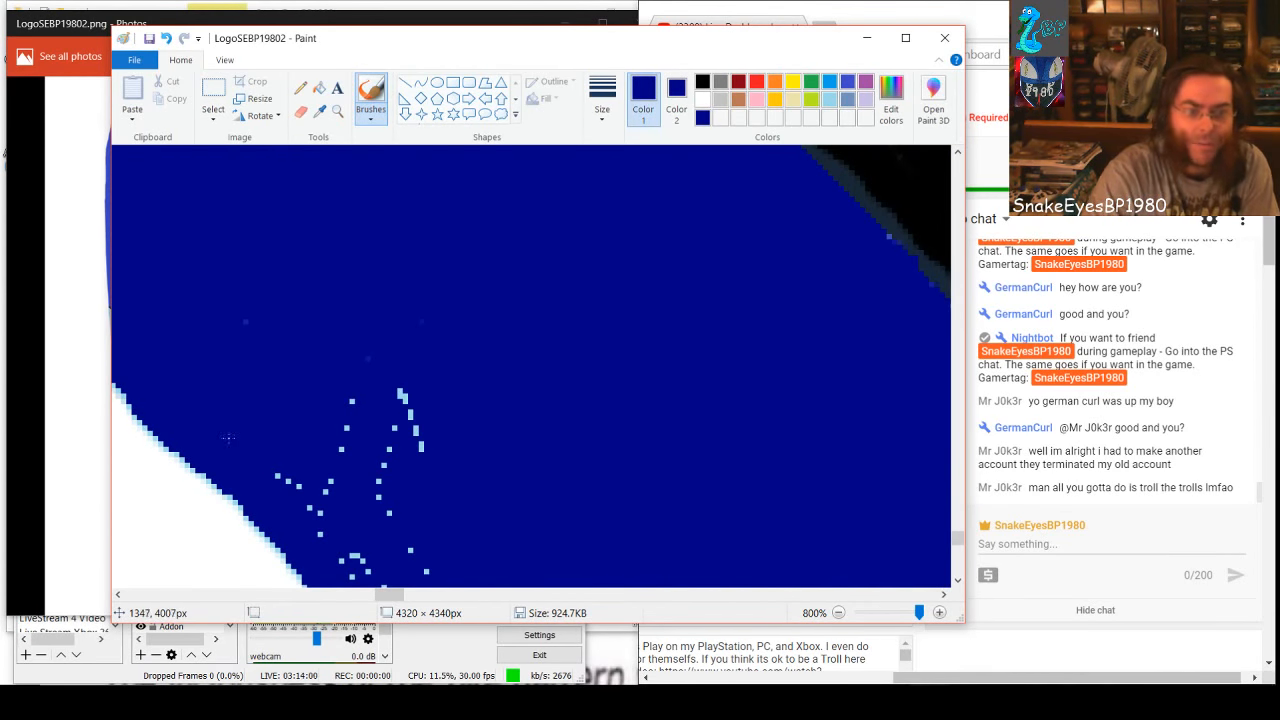
{"action": "left_click_drag", "start_coordinate": [300, 488], "coordinate": [278, 470]}
{"action": "mouse_move", "coordinate": [369, 383]}
{"action": "left_mouse_down"}
{"action": "mouse_move", "coordinate": [323, 497]}
{"action": "mouse_move", "coordinate": [400, 390]}
{"action": "mouse_move", "coordinate": [386, 454]}
{"action": "left_mouse_up"}
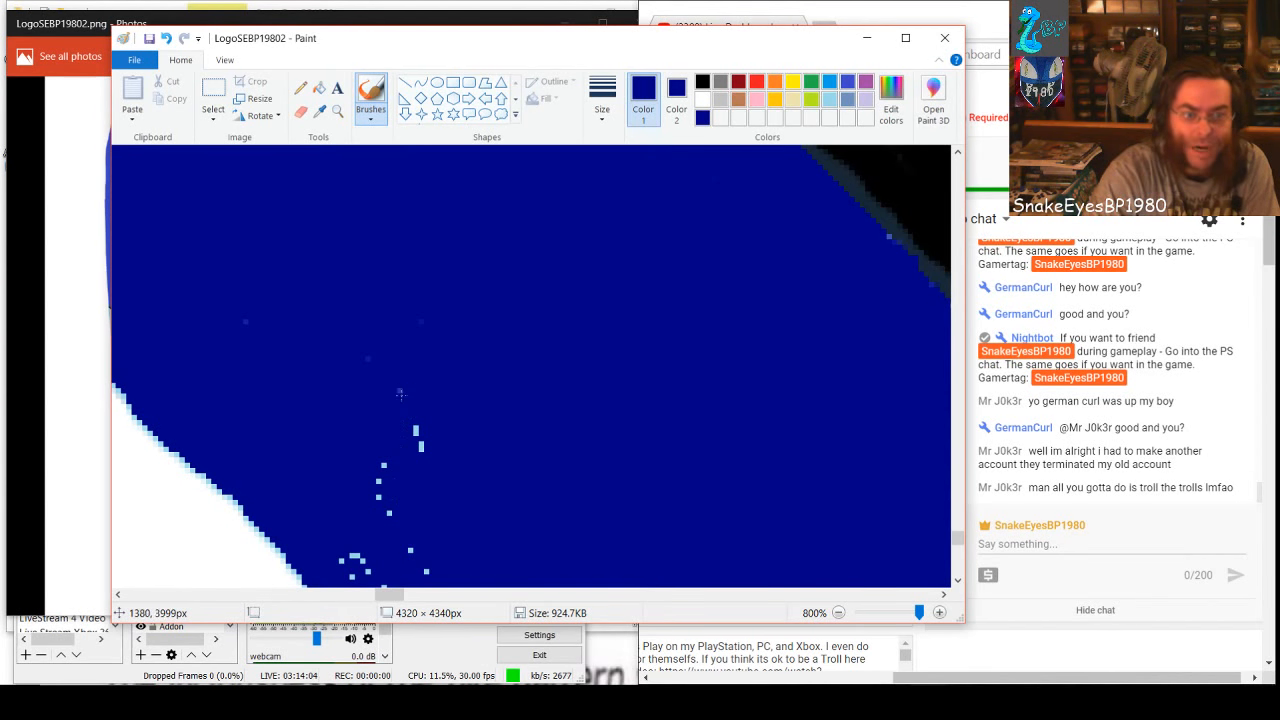
{"action": "mouse_move", "coordinate": [401, 395]}
{"action": "left_mouse_down"}
{"action": "mouse_move", "coordinate": [425, 459]}
{"action": "mouse_move", "coordinate": [382, 468]}
{"action": "mouse_move", "coordinate": [410, 551]}
{"action": "mouse_move", "coordinate": [451, 589]}
{"action": "mouse_move", "coordinate": [334, 548]}
{"action": "left_mouse_up"}
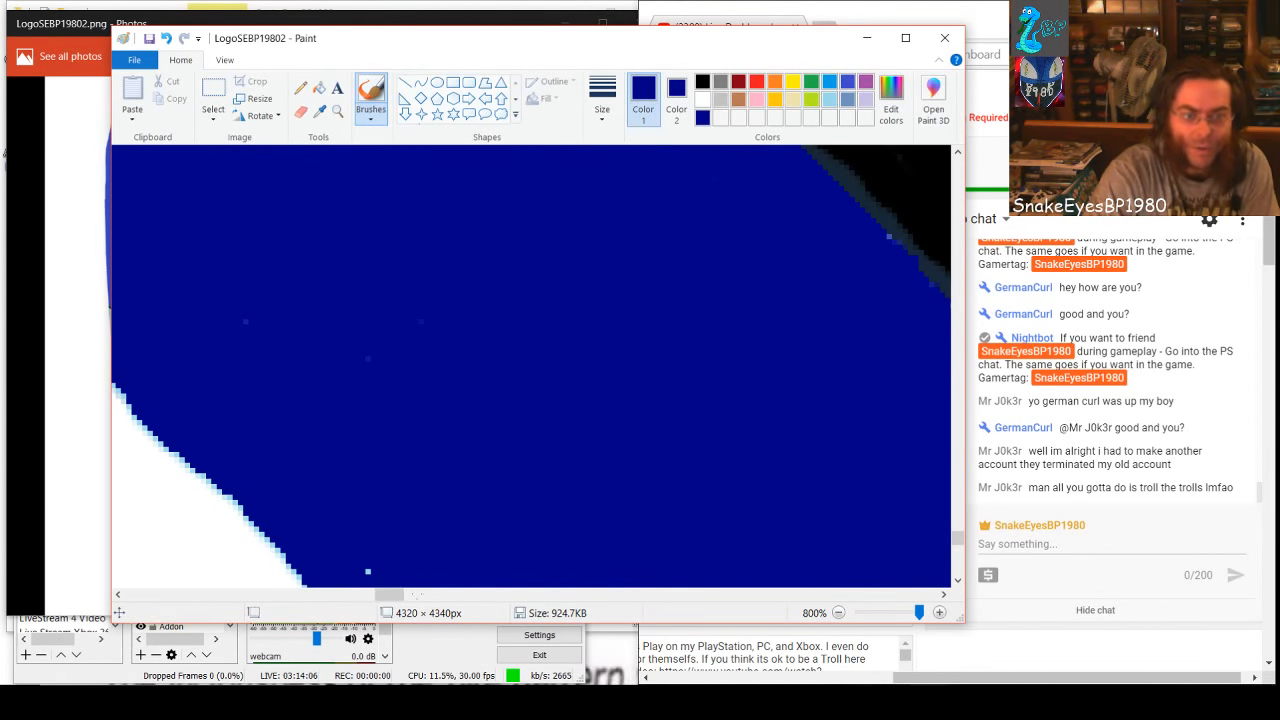
Brush dark blue over the short speck trail near the white edge and the wider scattered group below it
{"action": "scroll", "coordinate": [362, 553], "scroll_direction": "down", "scroll_amount": 3}
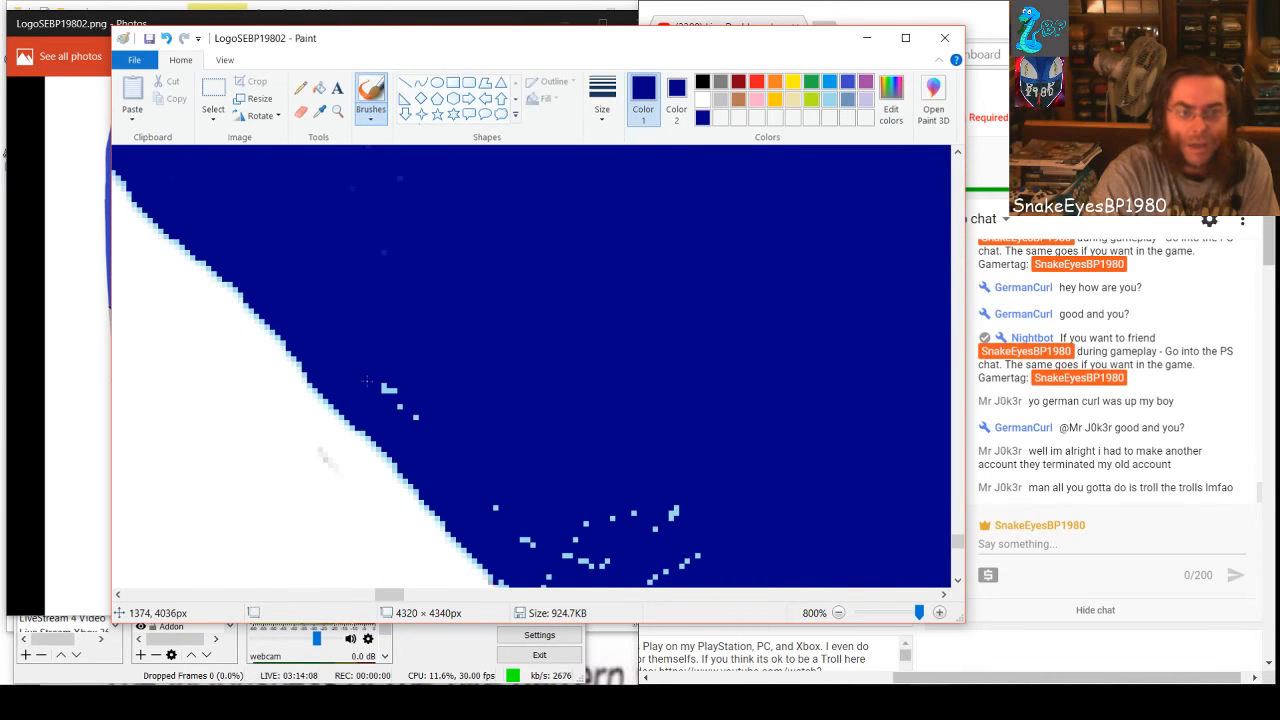
{"action": "mouse_move", "coordinate": [517, 517]}
{"action": "left_mouse_down"}
{"action": "mouse_move", "coordinate": [540, 560]}
{"action": "mouse_move", "coordinate": [625, 514]}
{"action": "left_mouse_up"}
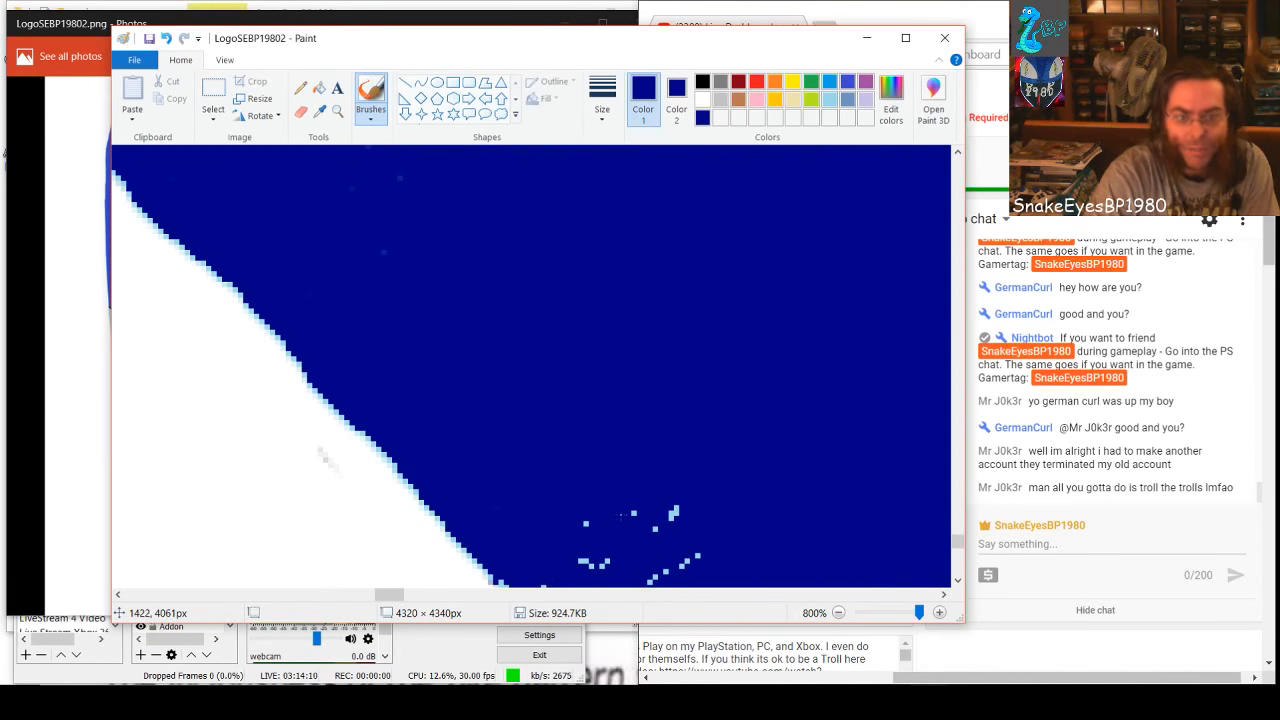
{"action": "mouse_move", "coordinate": [563, 558]}
{"action": "left_mouse_down"}
{"action": "mouse_move", "coordinate": [674, 512]}
{"action": "mouse_move", "coordinate": [652, 580]}
{"action": "mouse_move", "coordinate": [666, 568]}
{"action": "left_mouse_up"}
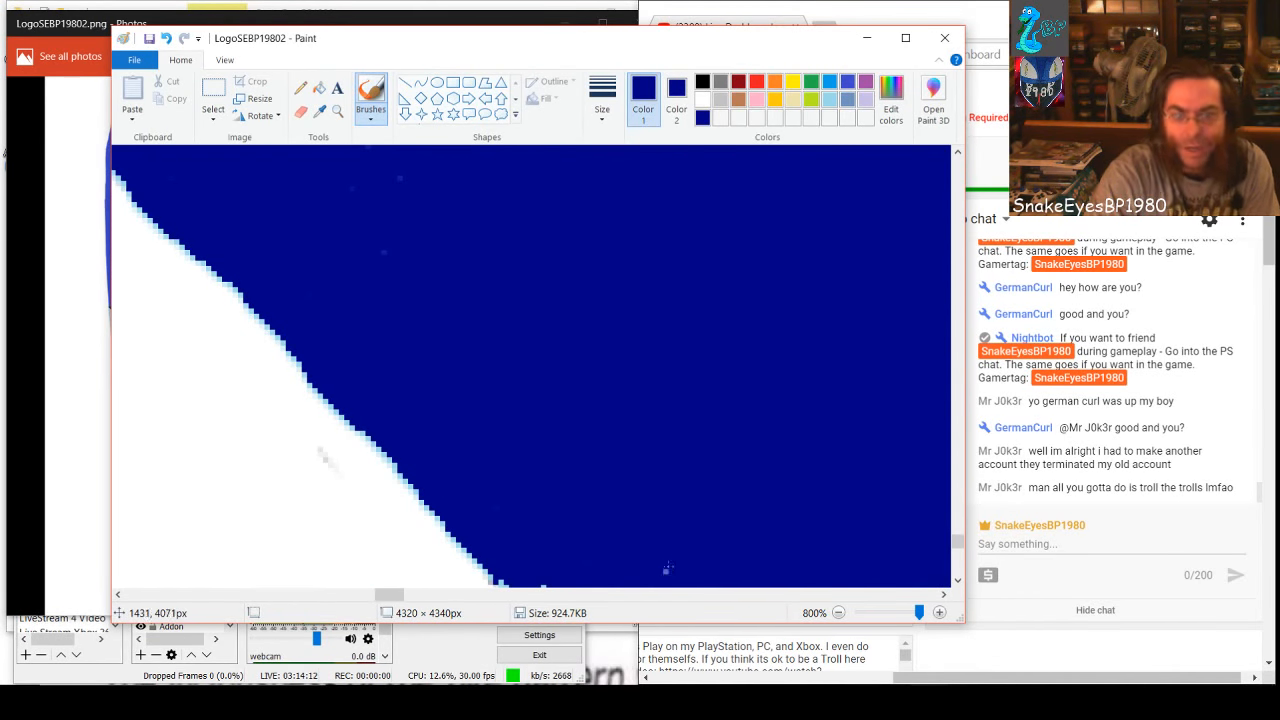
{"action": "left_click_drag", "start_coordinate": [586, 542], "coordinate": [505, 535]}
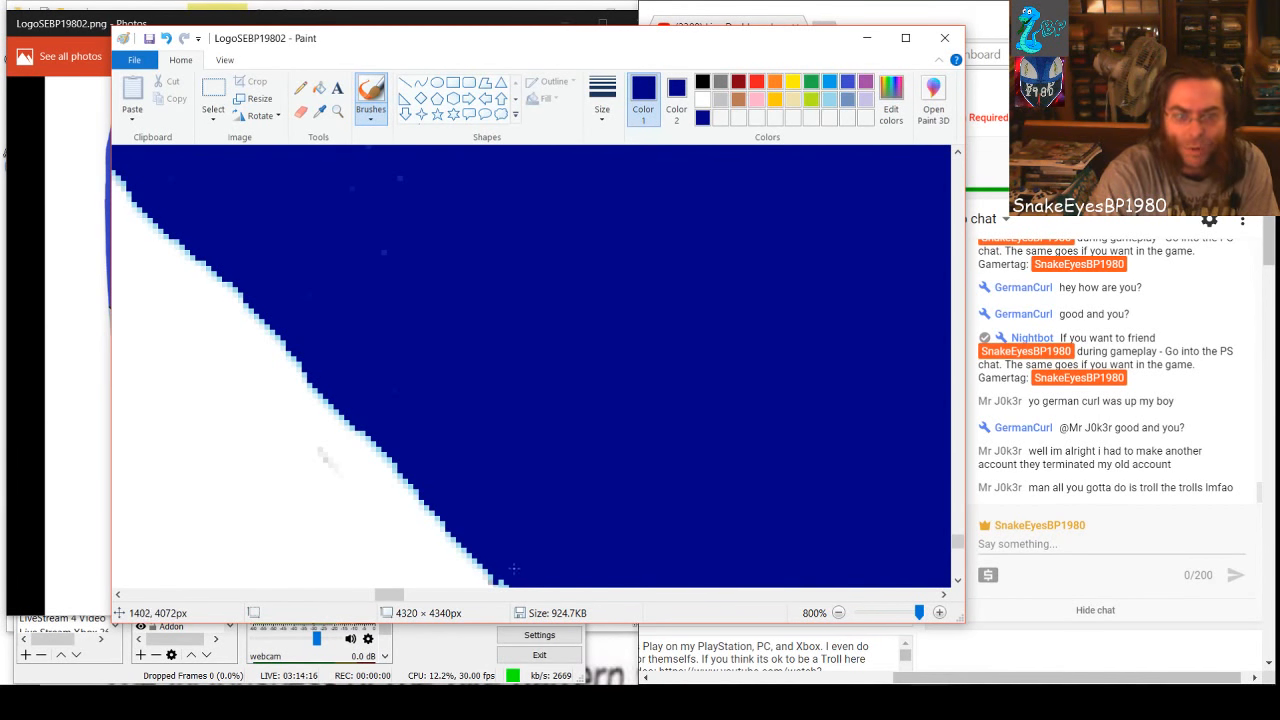
Brush dark blue over the specks lining the grey-white edge and the small clusters just inside the band there
{"action": "left_click_drag", "start_coordinate": [379, 596], "coordinate": [388, 596]}
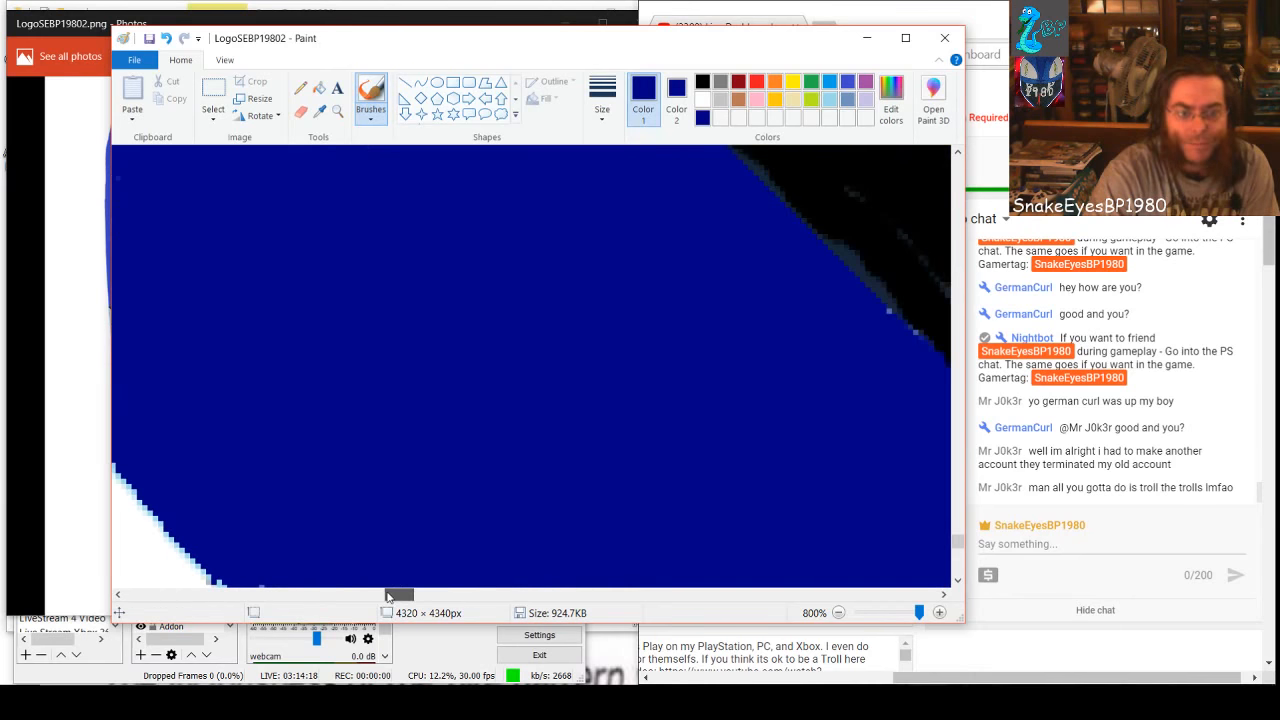
{"action": "scroll", "coordinate": [252, 549], "scroll_direction": "down", "scroll_amount": 2}
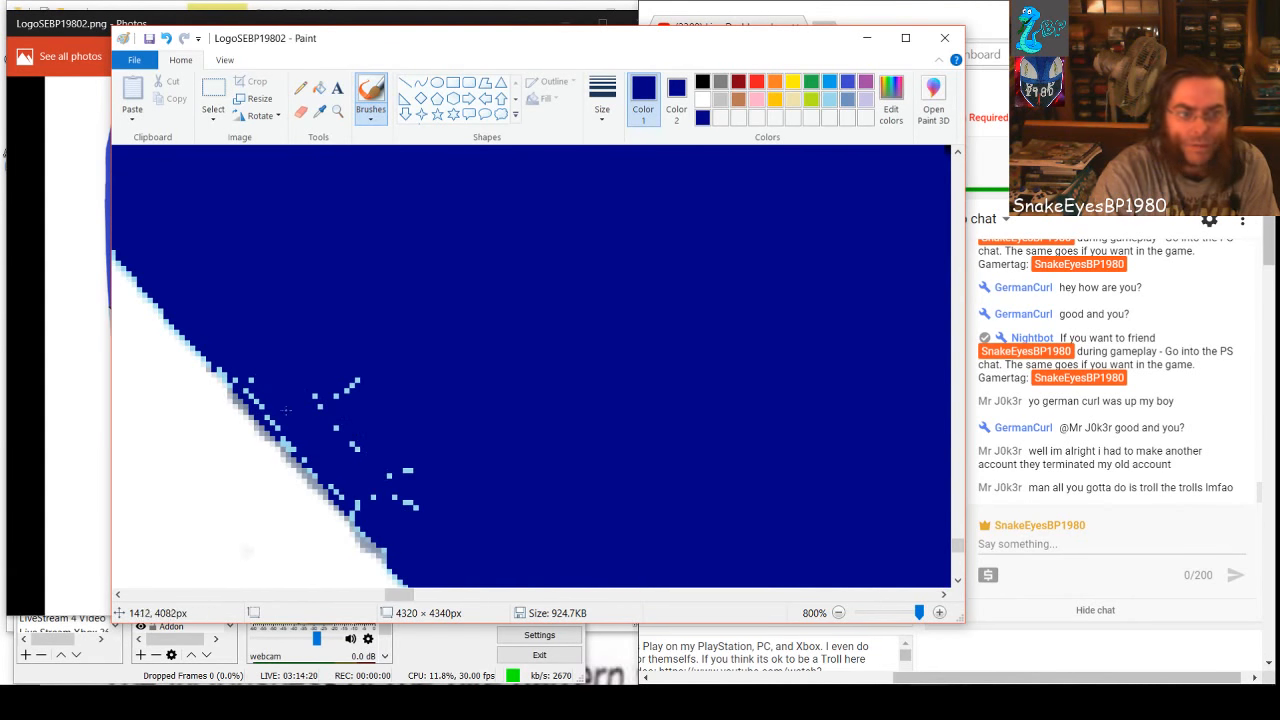
{"action": "left_click_drag", "start_coordinate": [286, 410], "coordinate": [214, 362]}
{"action": "left_click_drag", "start_coordinate": [299, 437], "coordinate": [265, 418]}
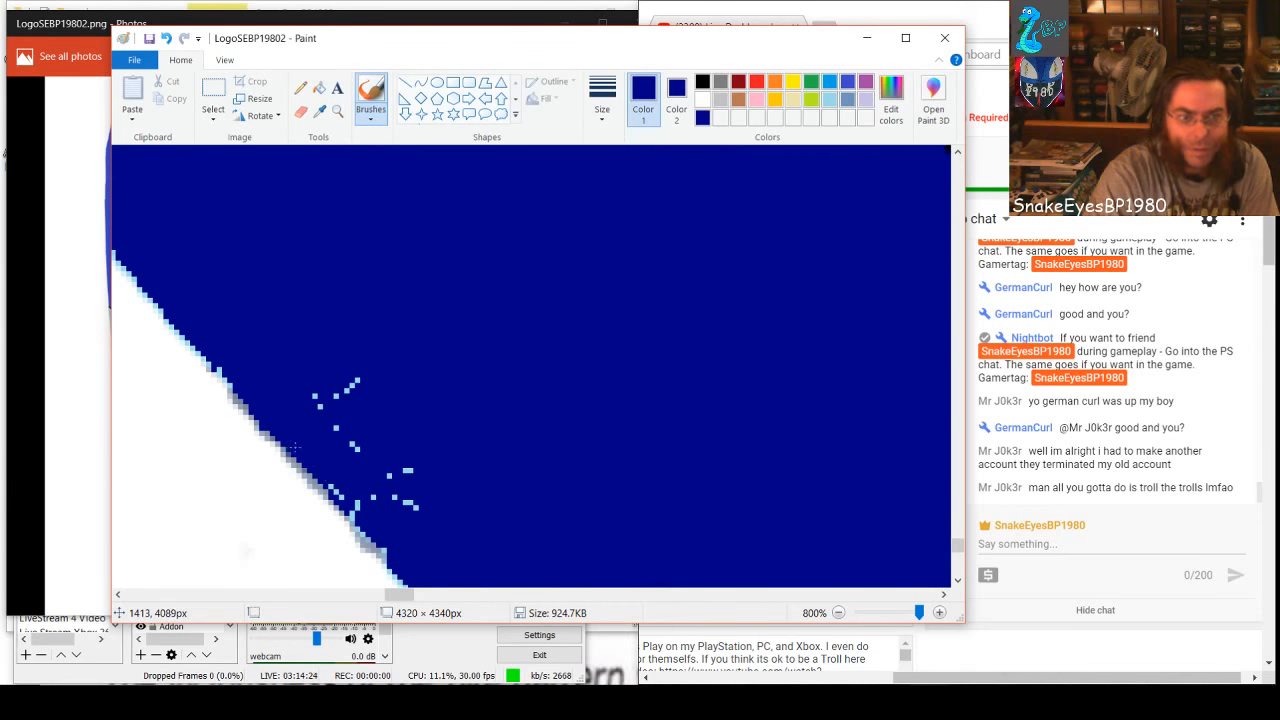
{"action": "mouse_move", "coordinate": [333, 479]}
{"action": "left_mouse_down"}
{"action": "mouse_move", "coordinate": [387, 550]}
{"action": "mouse_move", "coordinate": [336, 506]}
{"action": "left_mouse_up"}
{"action": "mouse_move", "coordinate": [336, 397]}
{"action": "left_mouse_down"}
{"action": "mouse_move", "coordinate": [330, 432]}
{"action": "mouse_move", "coordinate": [347, 443]}
{"action": "left_mouse_up"}
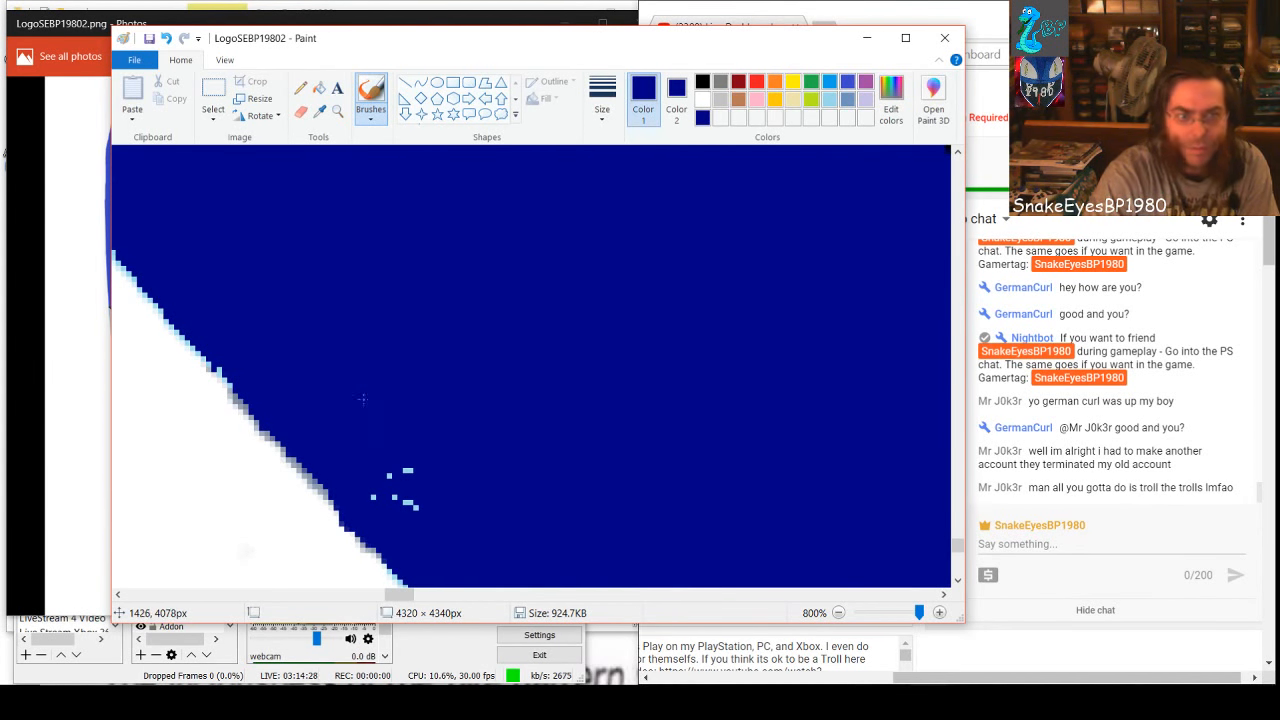
{"action": "left_click_drag", "start_coordinate": [385, 489], "coordinate": [412, 504]}
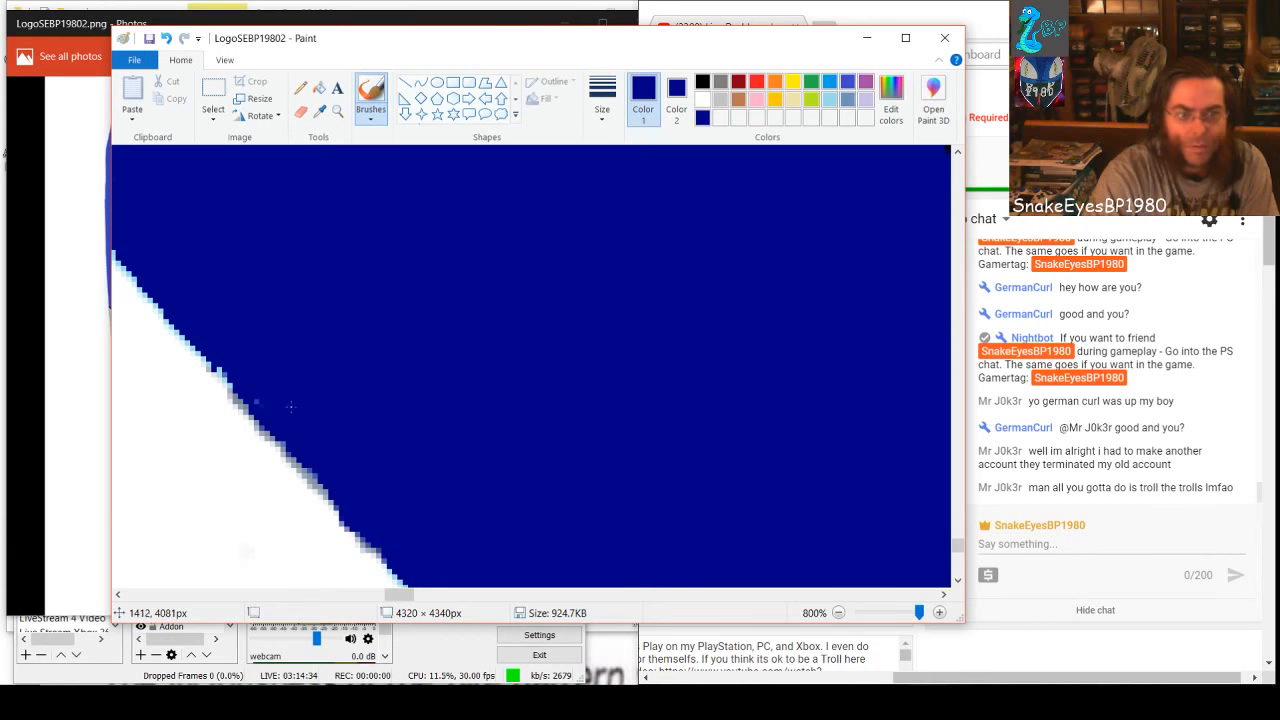
Brush dark blue over the arched speck trail, the small loop beside it and the diagonal row nearer the white edge
{"action": "left_click_drag", "start_coordinate": [405, 595], "coordinate": [414, 596]}
{"action": "scroll", "coordinate": [399, 440], "scroll_direction": "down", "scroll_amount": 2}
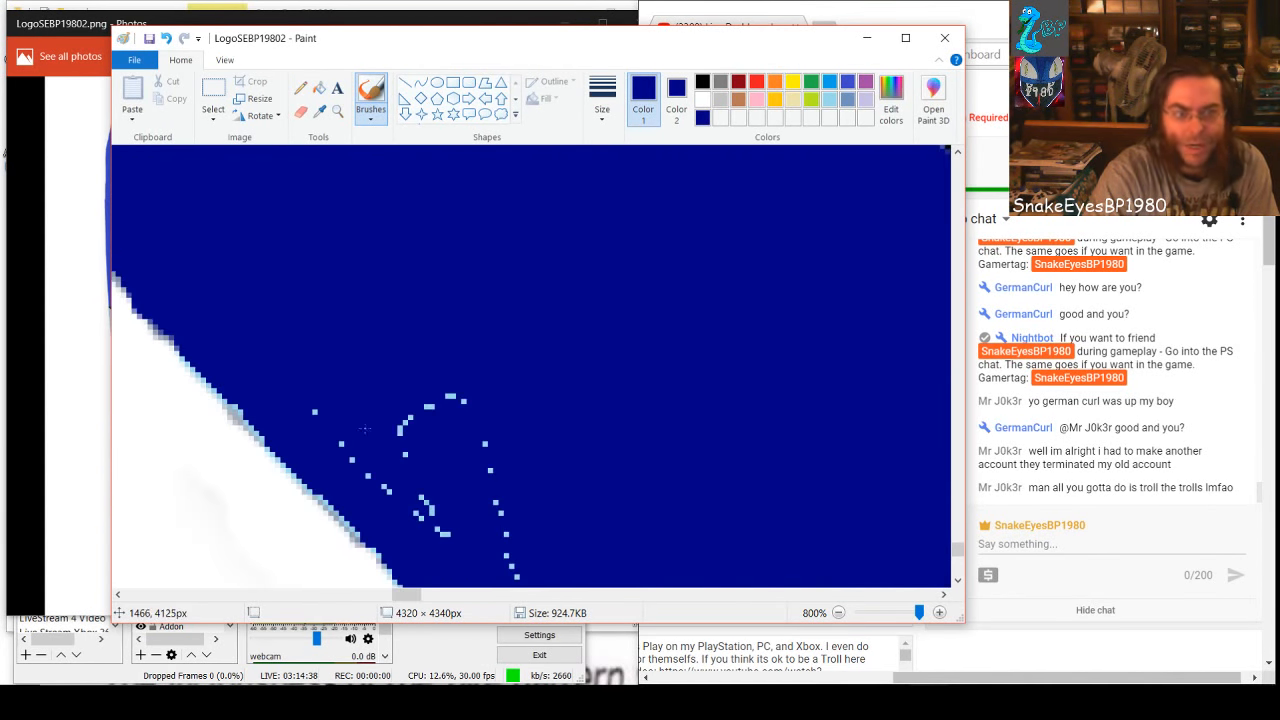
{"action": "mouse_move", "coordinate": [341, 427]}
{"action": "left_mouse_down"}
{"action": "mouse_move", "coordinate": [391, 495]}
{"action": "mouse_move", "coordinate": [313, 425]}
{"action": "mouse_move", "coordinate": [335, 425]}
{"action": "mouse_move", "coordinate": [429, 526]}
{"action": "mouse_move", "coordinate": [453, 528]}
{"action": "mouse_move", "coordinate": [398, 448]}
{"action": "mouse_move", "coordinate": [401, 416]}
{"action": "mouse_move", "coordinate": [422, 514]}
{"action": "left_mouse_up"}
{"action": "left_click_drag", "start_coordinate": [426, 430], "coordinate": [461, 398]}
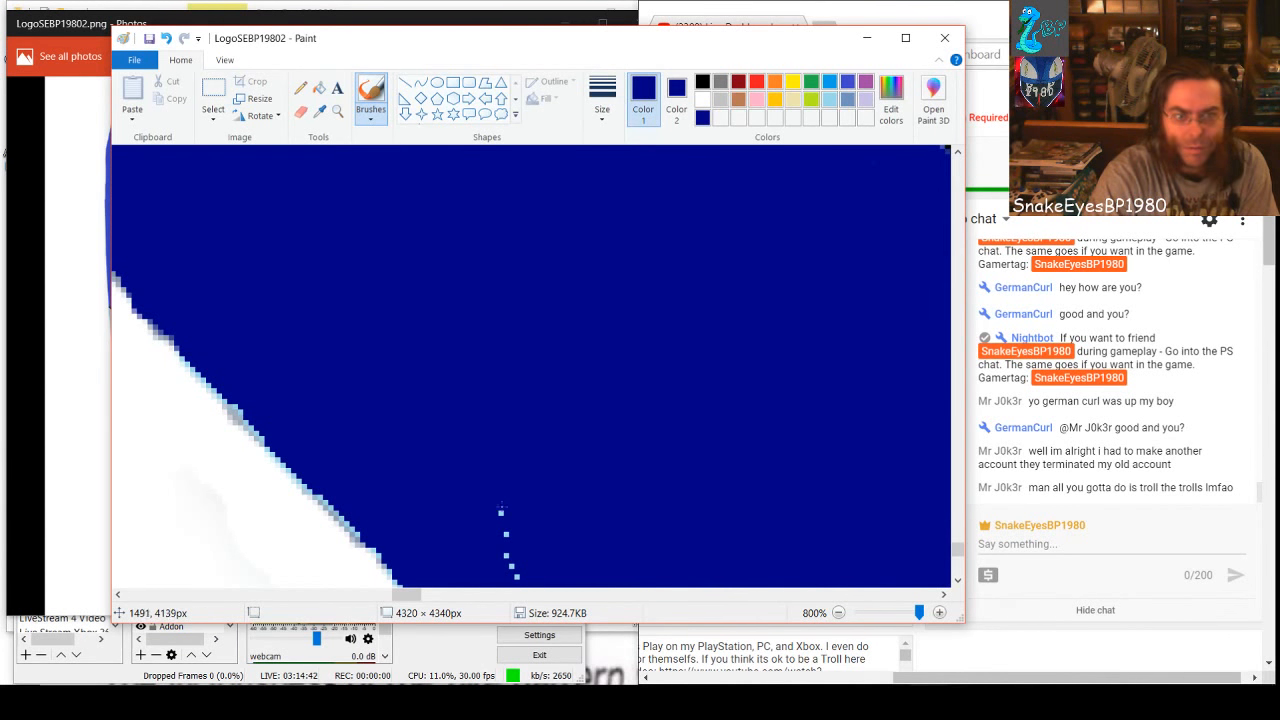
{"action": "left_click_drag", "start_coordinate": [501, 508], "coordinate": [515, 576]}
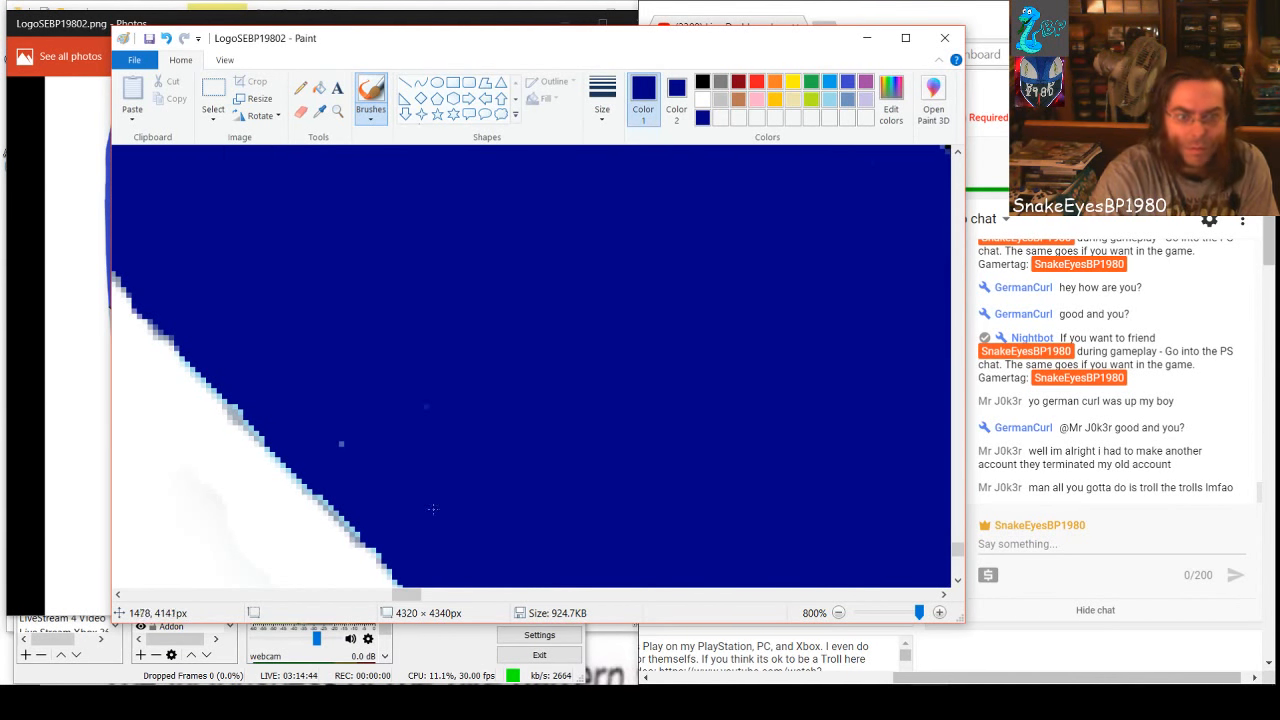
{"action": "left_click_drag", "start_coordinate": [364, 457], "coordinate": [338, 423]}
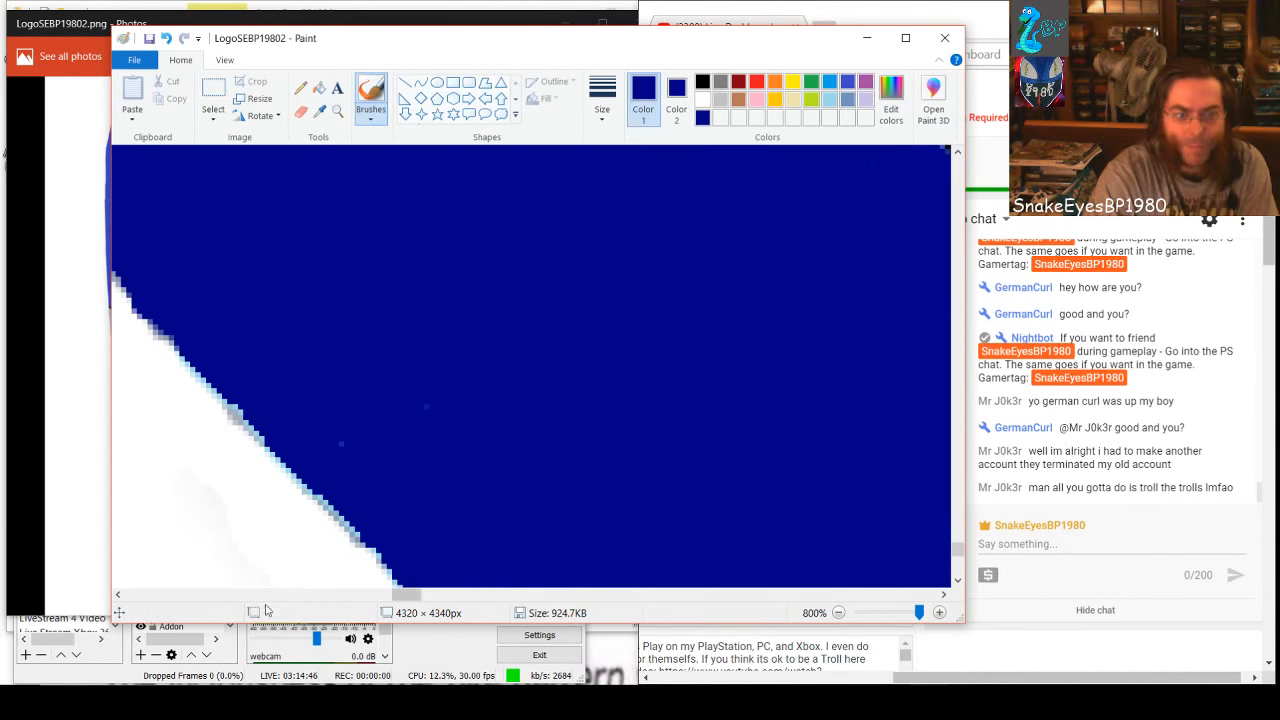
Brush dark blue over the speck trails bordering the black area and the short diagonal rows just inside the band
{"action": "left_click_drag", "start_coordinate": [404, 597], "coordinate": [426, 597]}
{"action": "left_click_drag", "start_coordinate": [508, 270], "coordinate": [496, 268]}
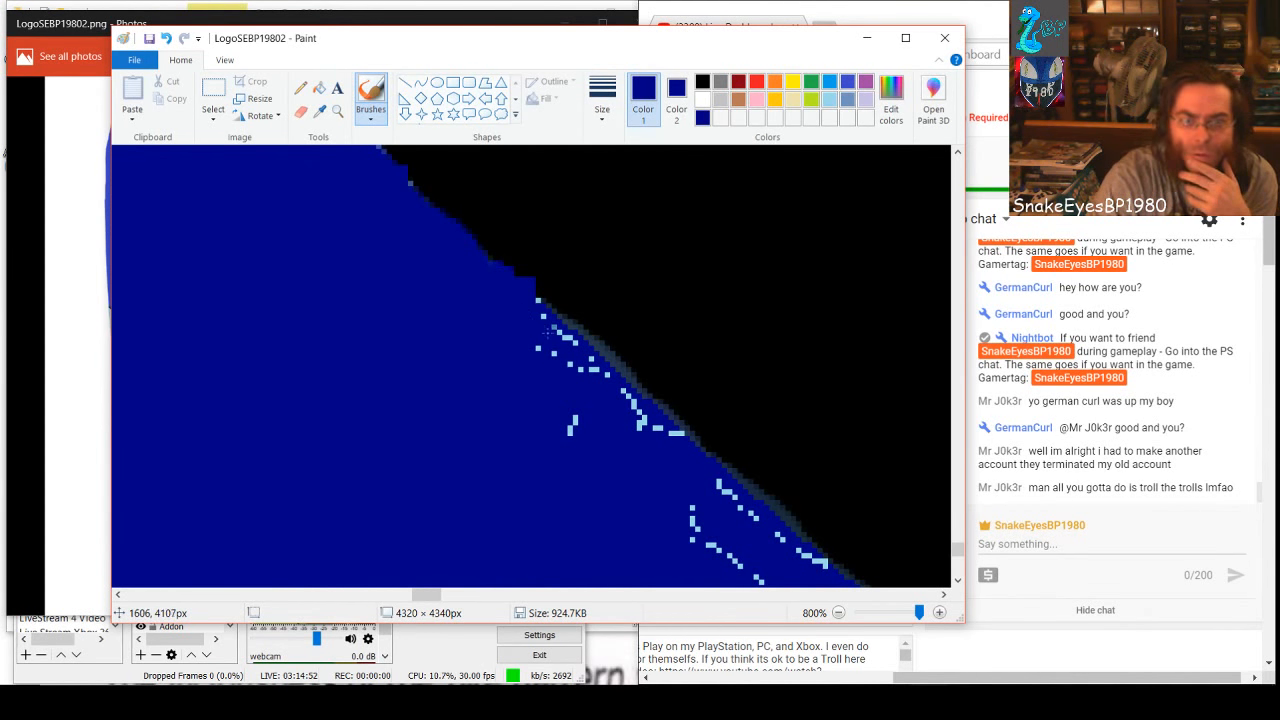
{"action": "mouse_move", "coordinate": [548, 330]}
{"action": "left_mouse_down"}
{"action": "mouse_move", "coordinate": [679, 447]}
{"action": "mouse_move", "coordinate": [682, 436]}
{"action": "mouse_move", "coordinate": [650, 427]}
{"action": "mouse_move", "coordinate": [549, 345]}
{"action": "mouse_move", "coordinate": [535, 350]}
{"action": "mouse_move", "coordinate": [573, 401]}
{"action": "mouse_move", "coordinate": [561, 460]}
{"action": "mouse_move", "coordinate": [653, 483]}
{"action": "mouse_move", "coordinate": [771, 583]}
{"action": "left_mouse_up"}
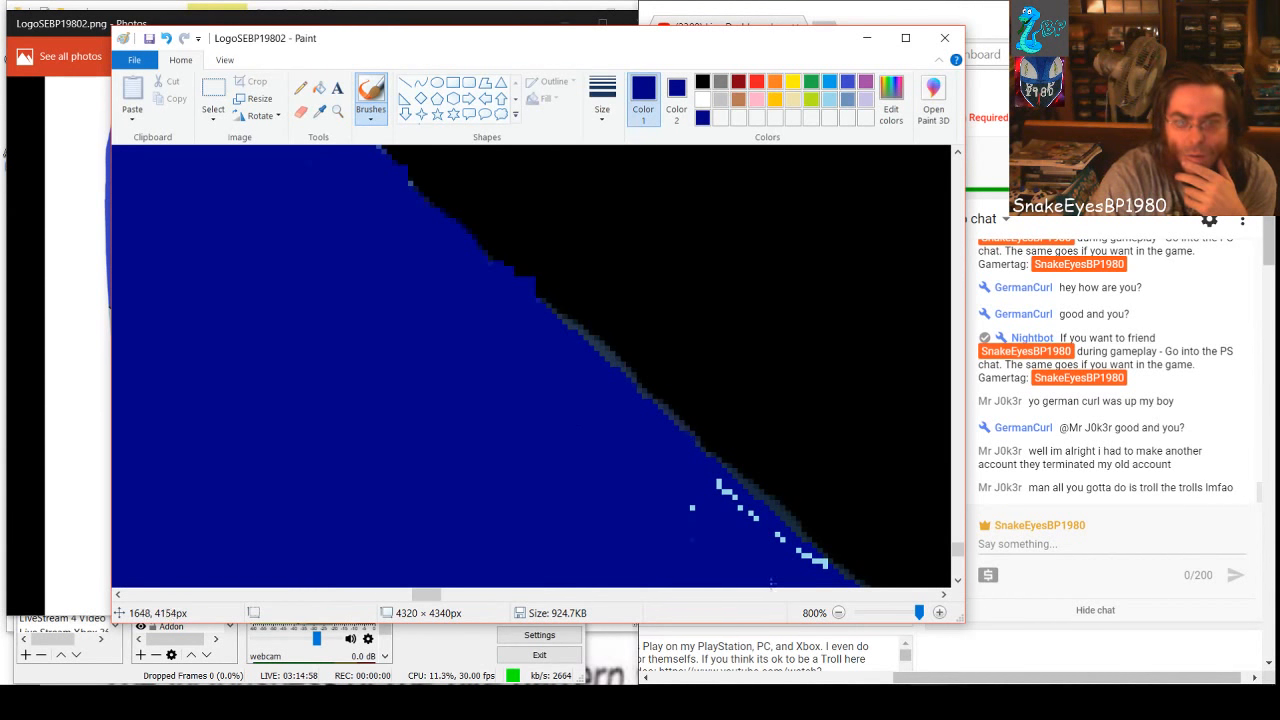
{"action": "left_click_drag", "start_coordinate": [709, 481], "coordinate": [829, 575]}
{"action": "left_click_drag", "start_coordinate": [718, 482], "coordinate": [786, 543]}
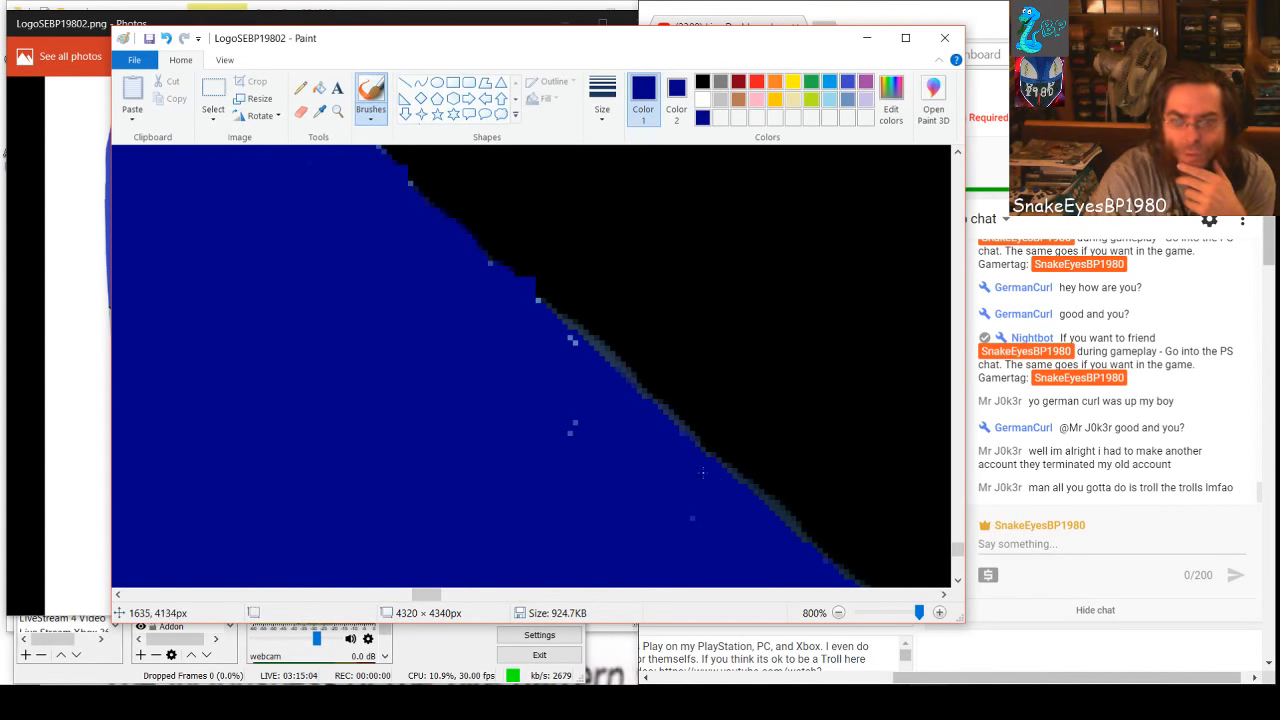
{"action": "left_click_drag", "start_coordinate": [550, 393], "coordinate": [578, 411]}
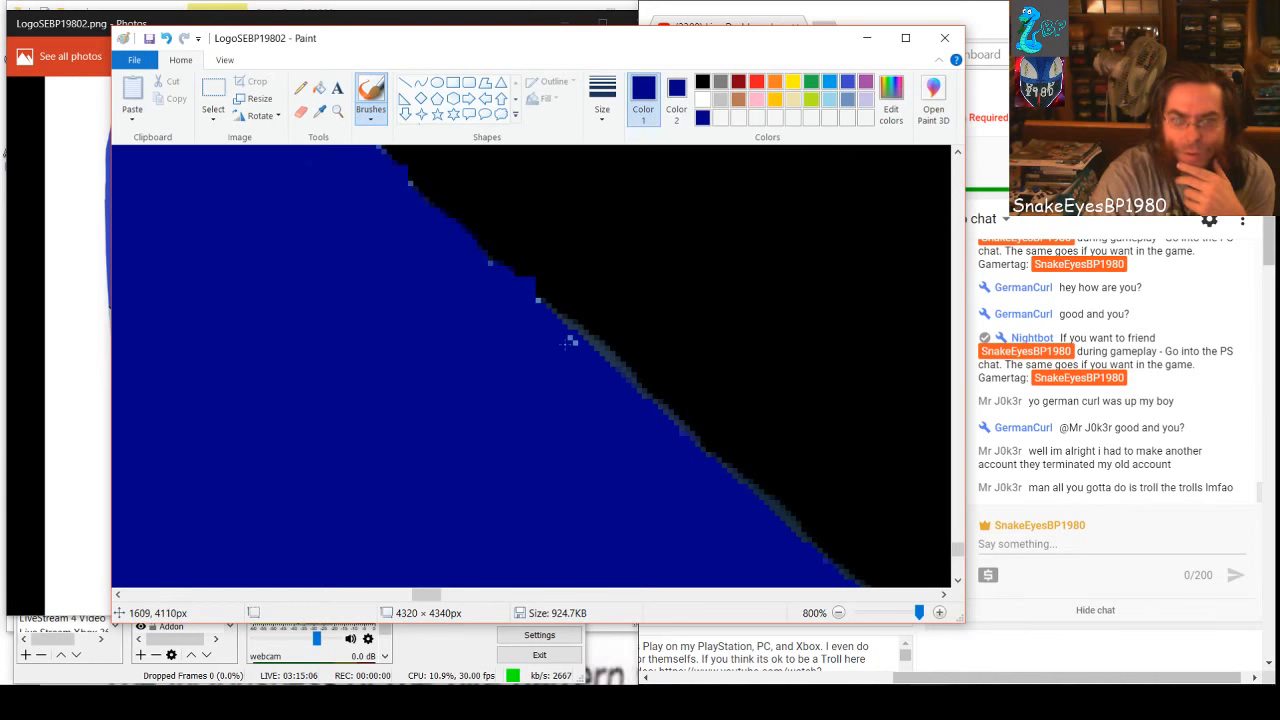
{"action": "left_click_drag", "start_coordinate": [566, 345], "coordinate": [577, 354]}
Brush dark blue over the zigzag cluster of specks farther down the black edge
{"action": "scroll", "coordinate": [543, 460], "scroll_direction": "down", "scroll_amount": 2}
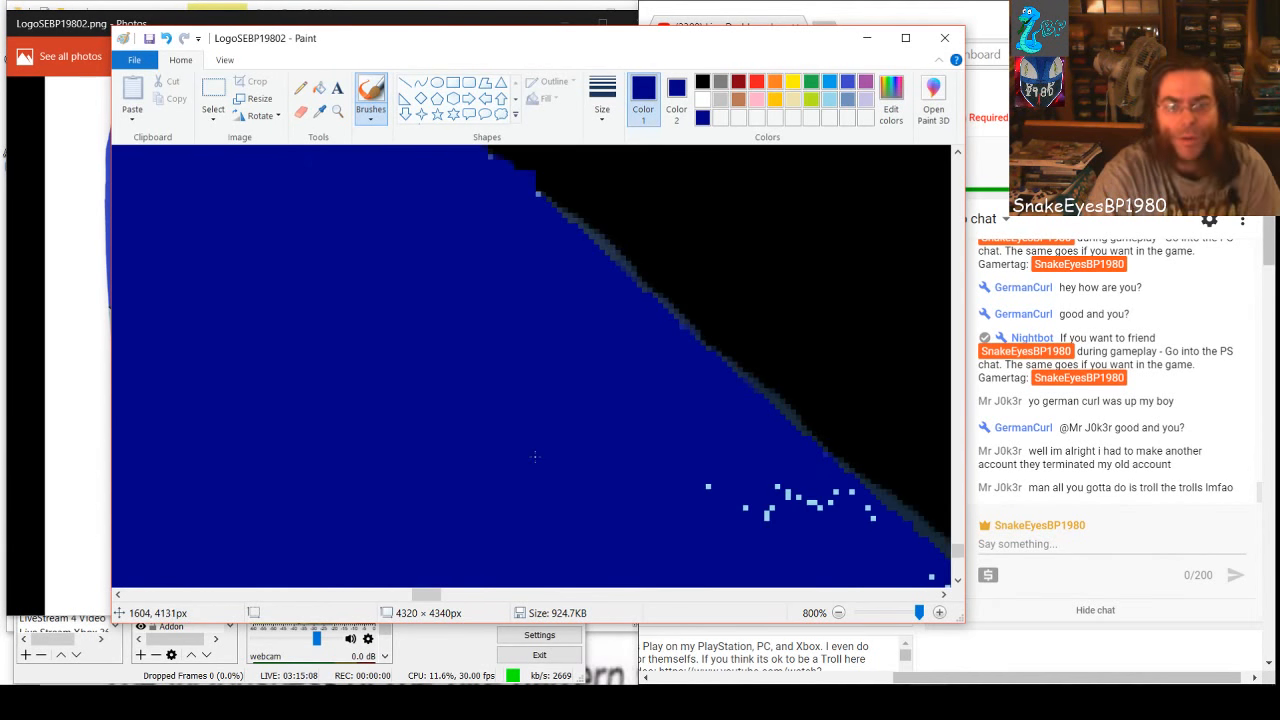
{"action": "mouse_move", "coordinate": [764, 524]}
{"action": "left_mouse_down"}
{"action": "mouse_move", "coordinate": [774, 482]}
{"action": "mouse_move", "coordinate": [765, 533]}
{"action": "mouse_move", "coordinate": [804, 502]}
{"action": "mouse_move", "coordinate": [839, 525]}
{"action": "mouse_move", "coordinate": [828, 493]}
{"action": "mouse_move", "coordinate": [880, 526]}
{"action": "left_mouse_up"}
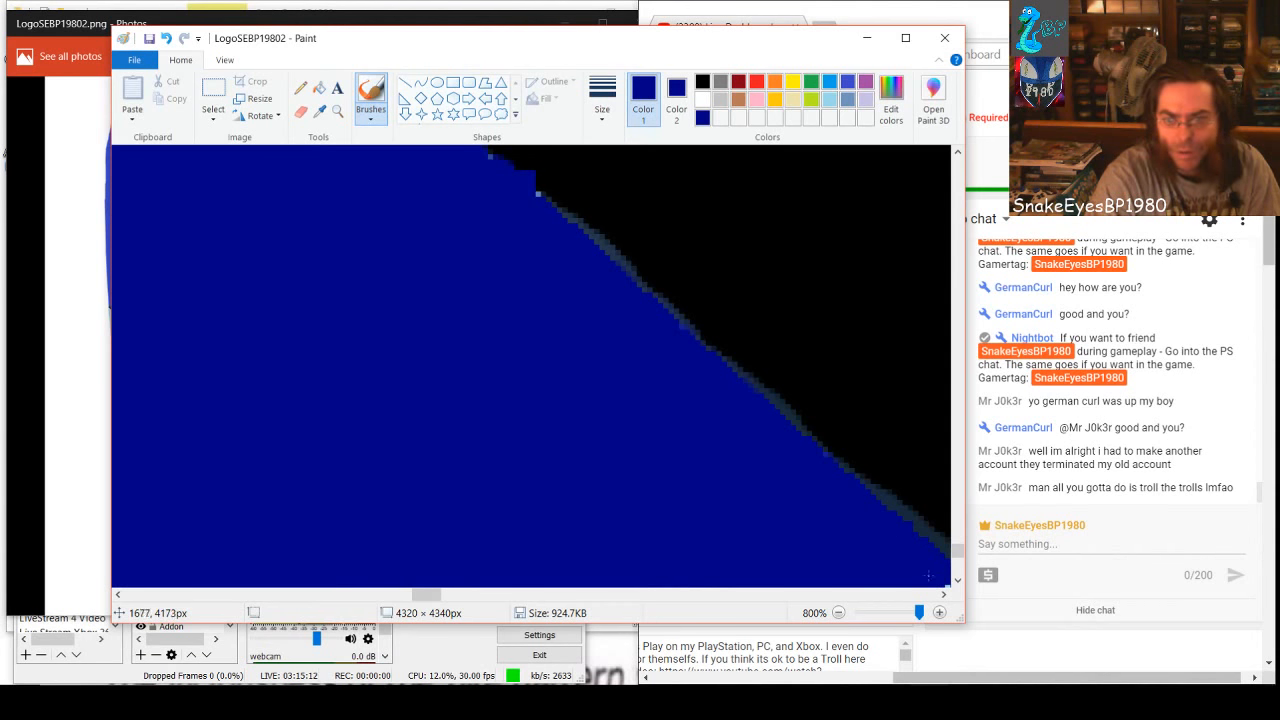
{"action": "key", "text": "ctrl+z"}
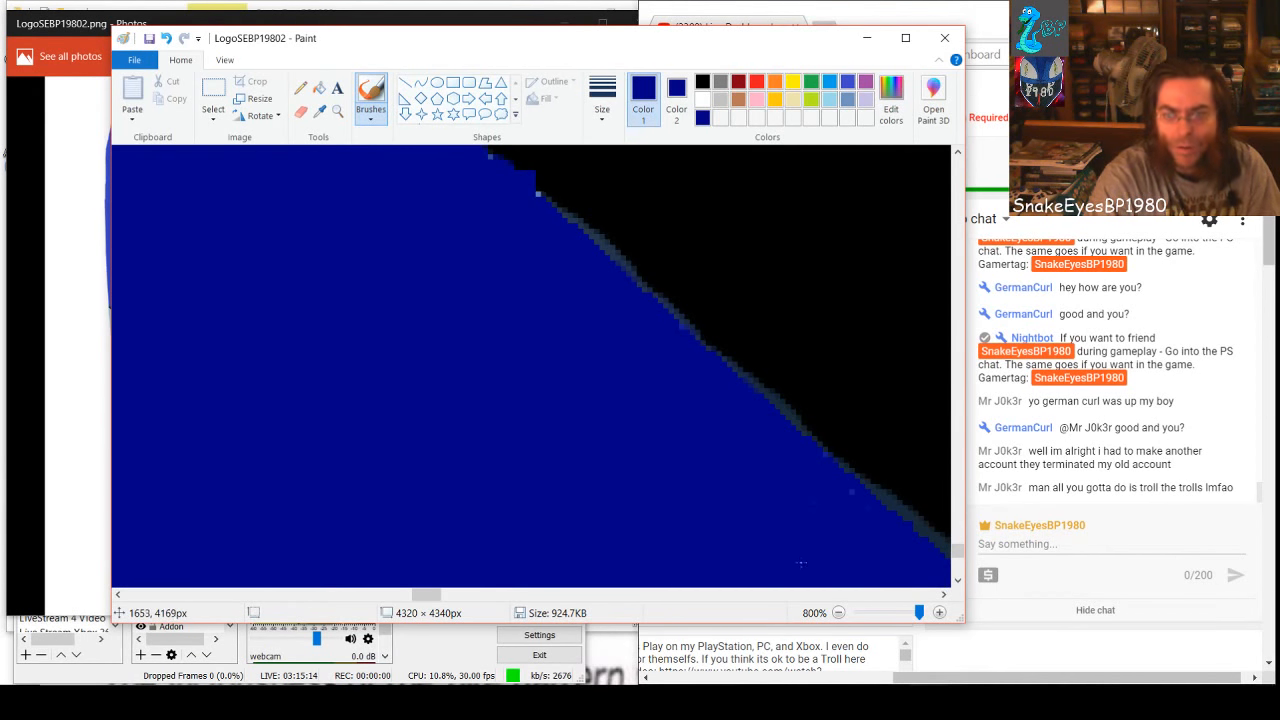
Brush dark blue over the long curved group of specks running down to the lower white edge
{"action": "left_click_drag", "start_coordinate": [426, 595], "coordinate": [409, 601]}
{"action": "mouse_move", "coordinate": [389, 530]}
{"action": "left_mouse_down"}
{"action": "mouse_move", "coordinate": [413, 515]}
{"action": "mouse_move", "coordinate": [496, 580]}
{"action": "left_mouse_up"}
{"action": "scroll", "coordinate": [572, 509], "scroll_direction": "down", "scroll_amount": 3}
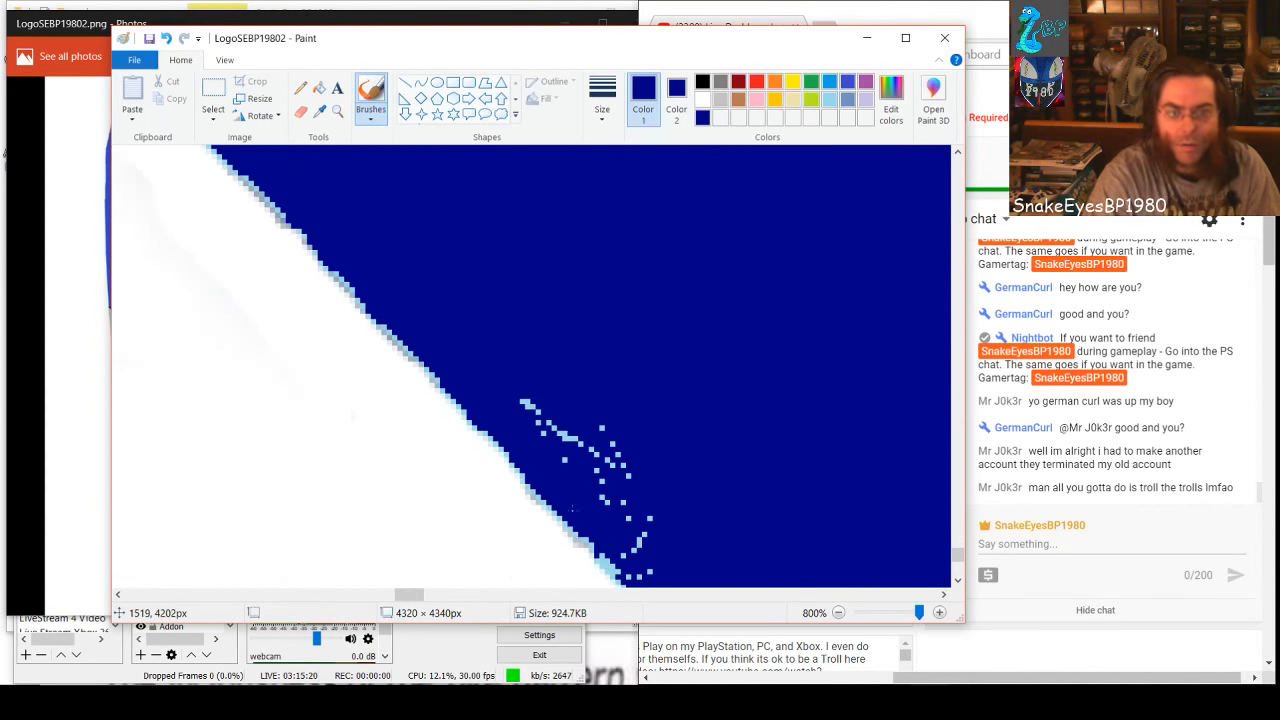
{"action": "mouse_move", "coordinate": [521, 400]}
{"action": "left_mouse_down"}
{"action": "mouse_move", "coordinate": [616, 476]}
{"action": "mouse_move", "coordinate": [611, 444]}
{"action": "left_mouse_up"}
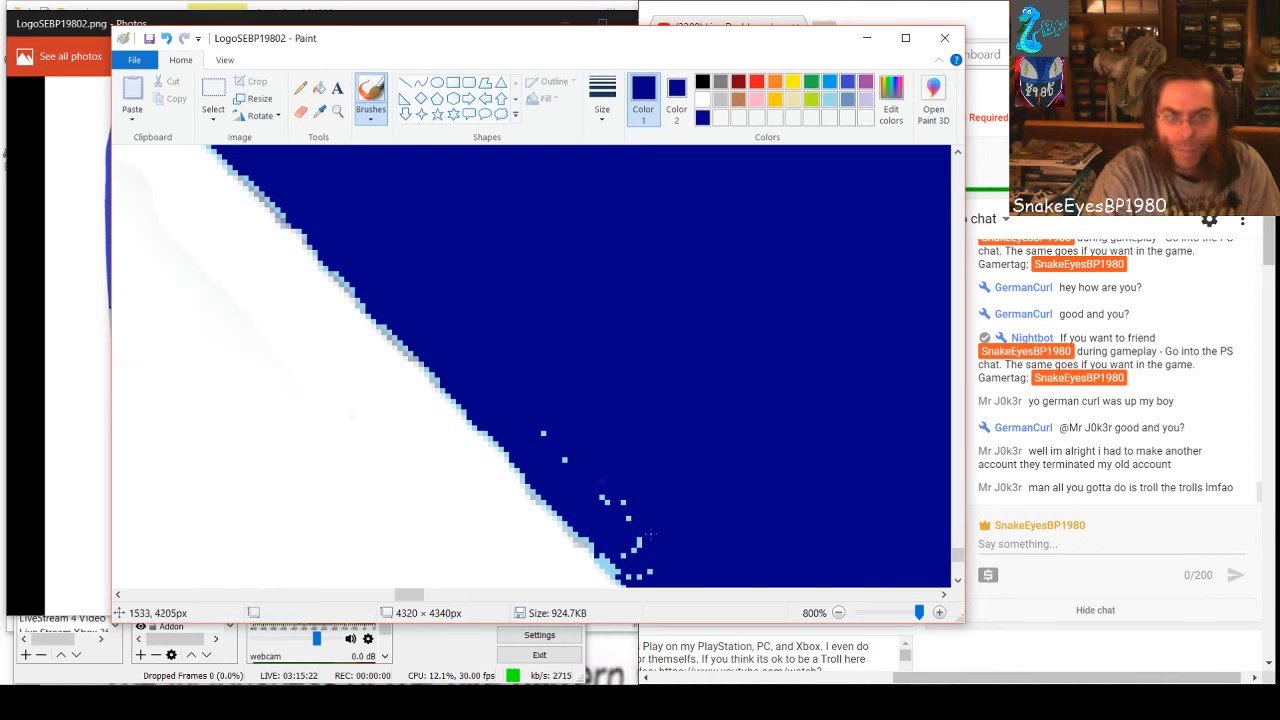
{"action": "left_click_drag", "start_coordinate": [648, 535], "coordinate": [559, 452]}
{"action": "mouse_move", "coordinate": [604, 502]}
{"action": "left_mouse_down"}
{"action": "mouse_move", "coordinate": [645, 576]}
{"action": "mouse_move", "coordinate": [618, 541]}
{"action": "mouse_move", "coordinate": [633, 572]}
{"action": "mouse_move", "coordinate": [604, 546]}
{"action": "mouse_move", "coordinate": [626, 568]}
{"action": "left_mouse_up"}
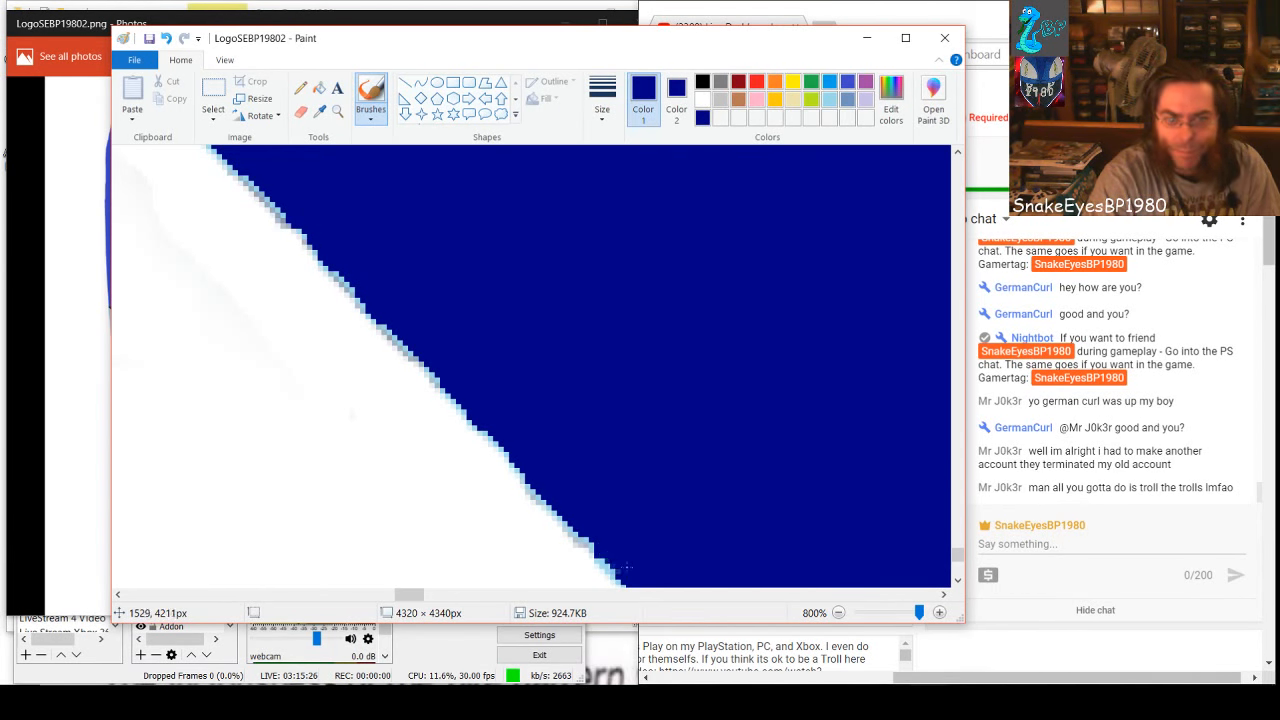
{"action": "key", "text": "ctrl+z"}
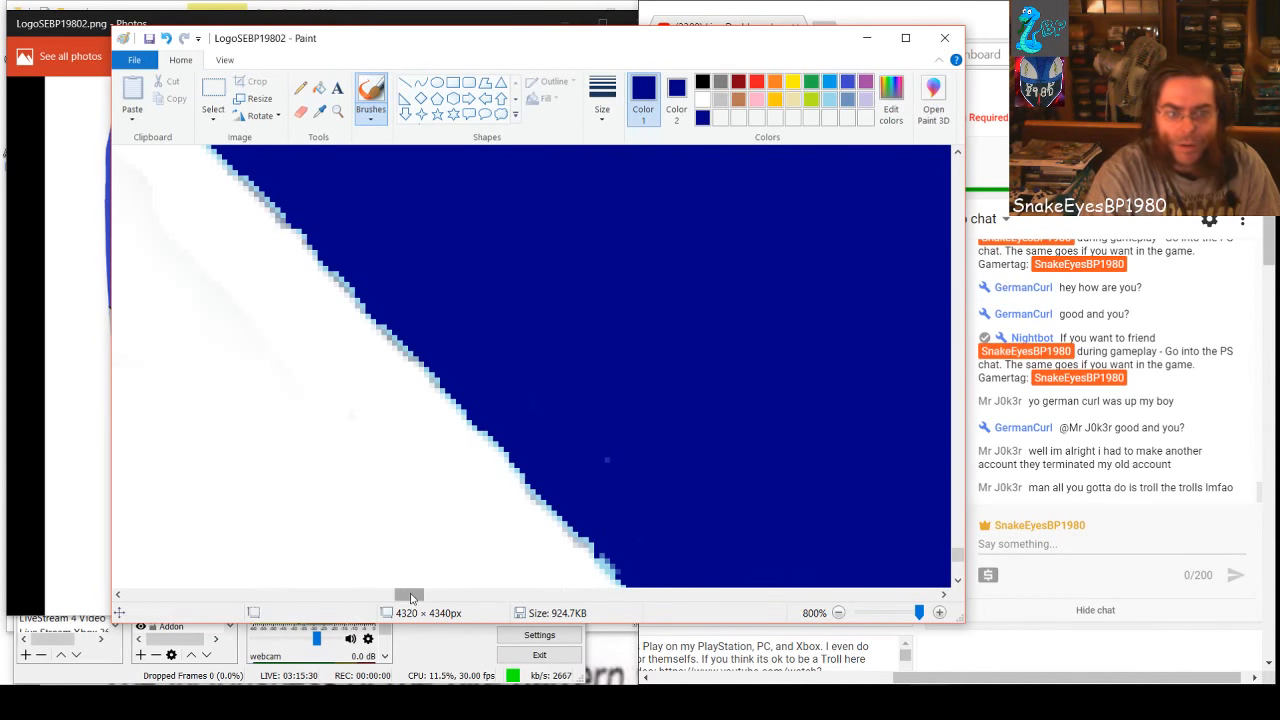
Brush dark blue over the speck ring beside the black edge and the scattered dots and diagonal rows below it
{"action": "left_click_drag", "start_coordinate": [412, 596], "coordinate": [447, 605]}
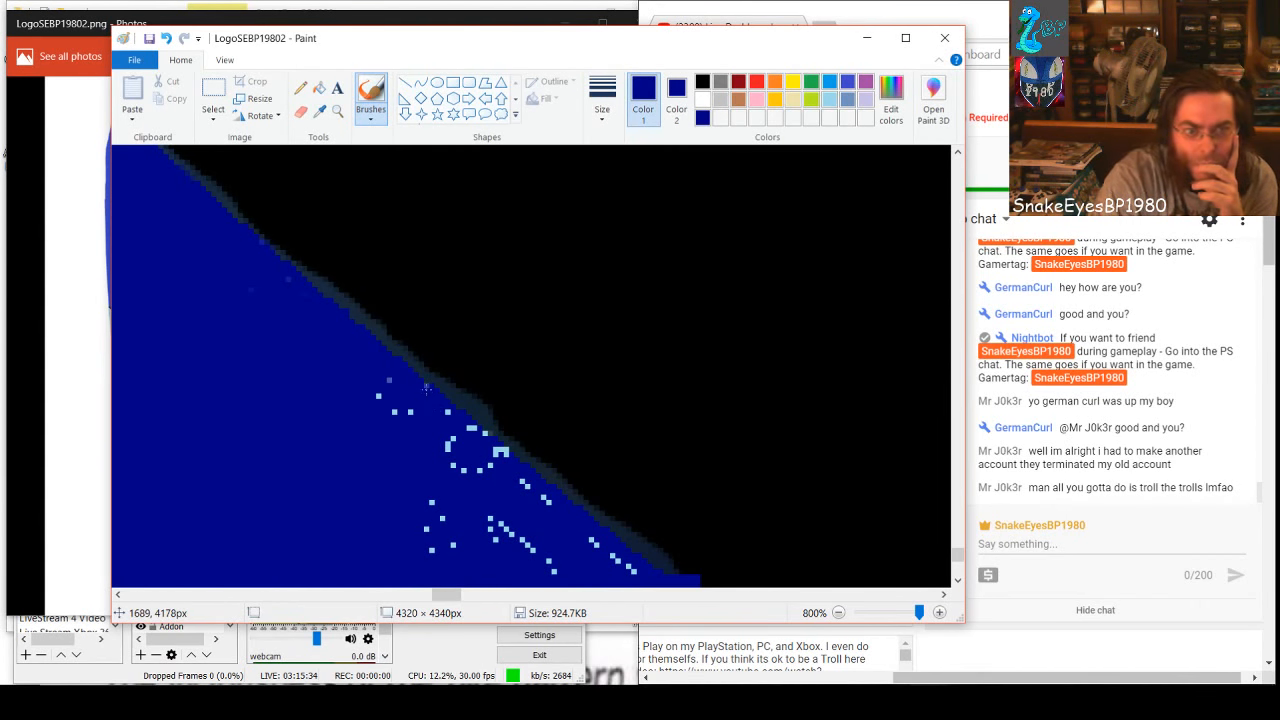
{"action": "mouse_move", "coordinate": [427, 394]}
{"action": "left_mouse_down"}
{"action": "mouse_move", "coordinate": [468, 483]}
{"action": "mouse_move", "coordinate": [395, 388]}
{"action": "mouse_move", "coordinate": [381, 395]}
{"action": "mouse_move", "coordinate": [423, 528]}
{"action": "left_mouse_up"}
{"action": "mouse_move", "coordinate": [465, 433]}
{"action": "left_mouse_down"}
{"action": "mouse_move", "coordinate": [492, 463]}
{"action": "mouse_move", "coordinate": [505, 455]}
{"action": "mouse_move", "coordinate": [480, 469]}
{"action": "left_mouse_up"}
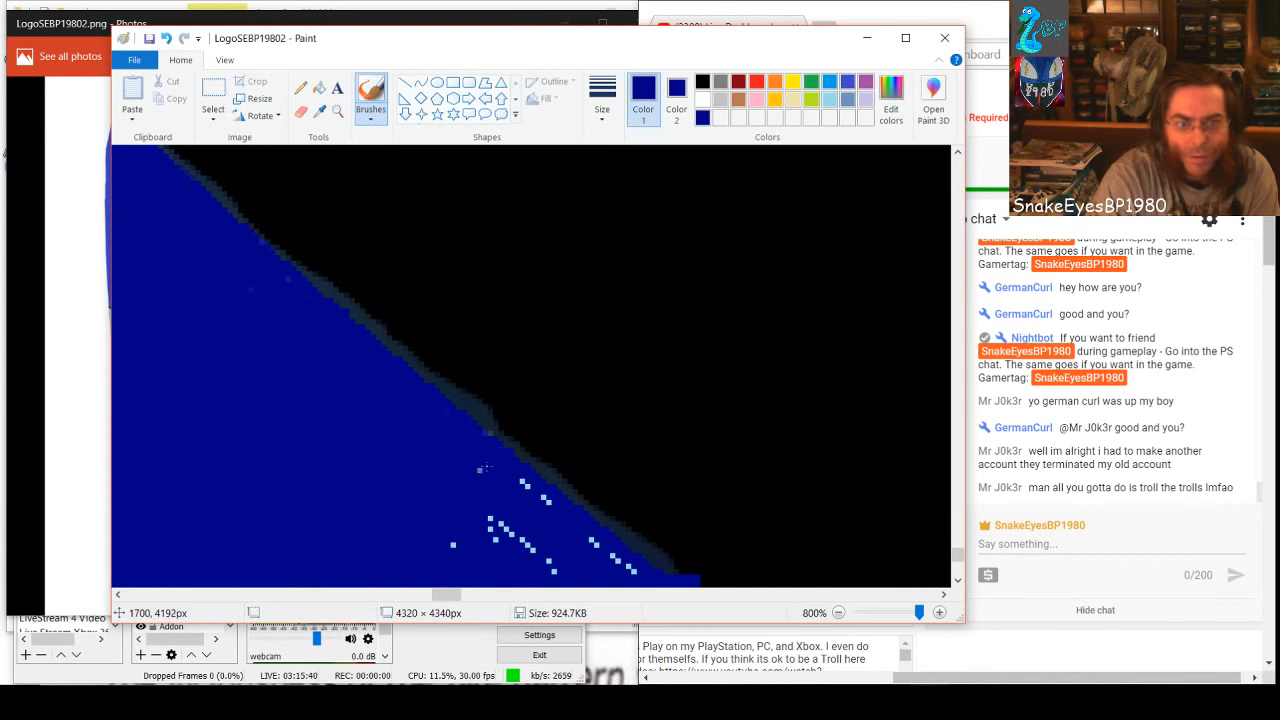
{"action": "mouse_move", "coordinate": [492, 514]}
{"action": "left_mouse_down"}
{"action": "mouse_move", "coordinate": [532, 554]}
{"action": "mouse_move", "coordinate": [540, 525]}
{"action": "mouse_move", "coordinate": [517, 471]}
{"action": "mouse_move", "coordinate": [559, 523]}
{"action": "mouse_move", "coordinate": [631, 570]}
{"action": "left_mouse_up"}
{"action": "mouse_move", "coordinate": [537, 555]}
{"action": "left_mouse_down"}
{"action": "mouse_move", "coordinate": [443, 537]}
{"action": "mouse_move", "coordinate": [501, 535]}
{"action": "left_mouse_up"}
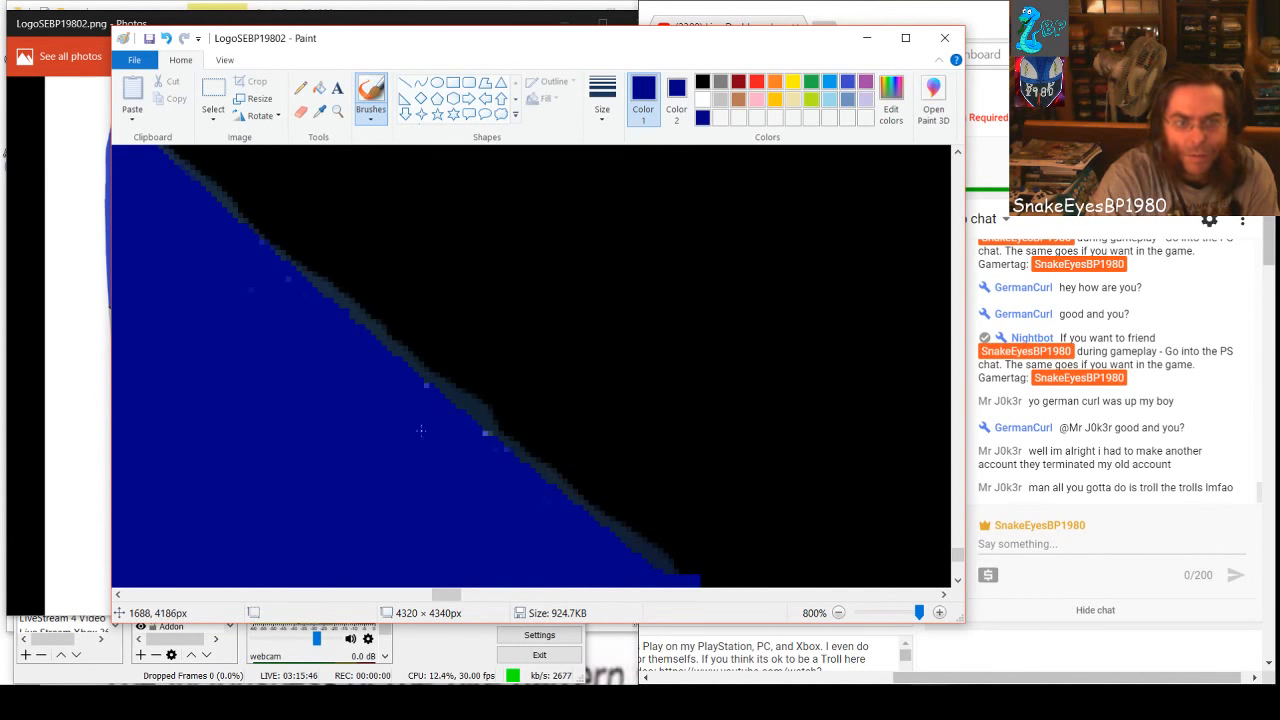
Brush dark blue over the short speck trail just below the lower notch in the black edge
{"action": "scroll", "coordinate": [414, 505], "scroll_direction": "down", "scroll_amount": 3}
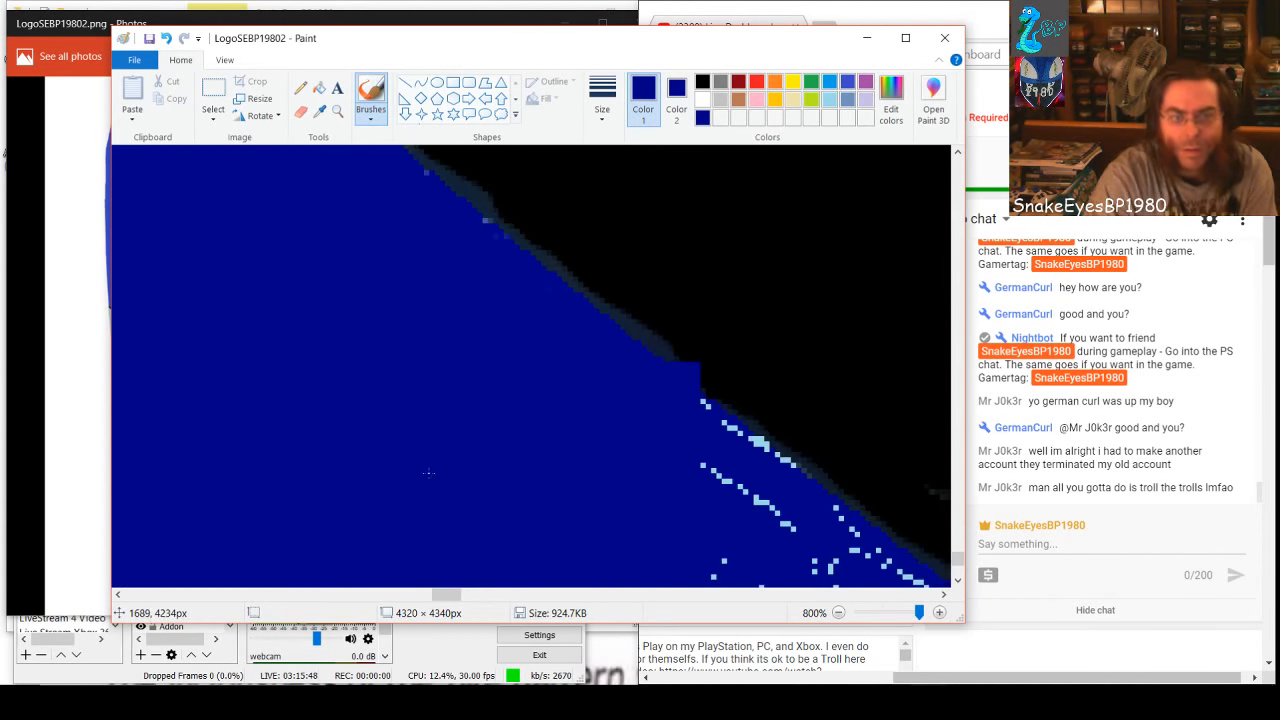
{"action": "scroll", "coordinate": [428, 473], "scroll_direction": "down", "scroll_amount": 2}
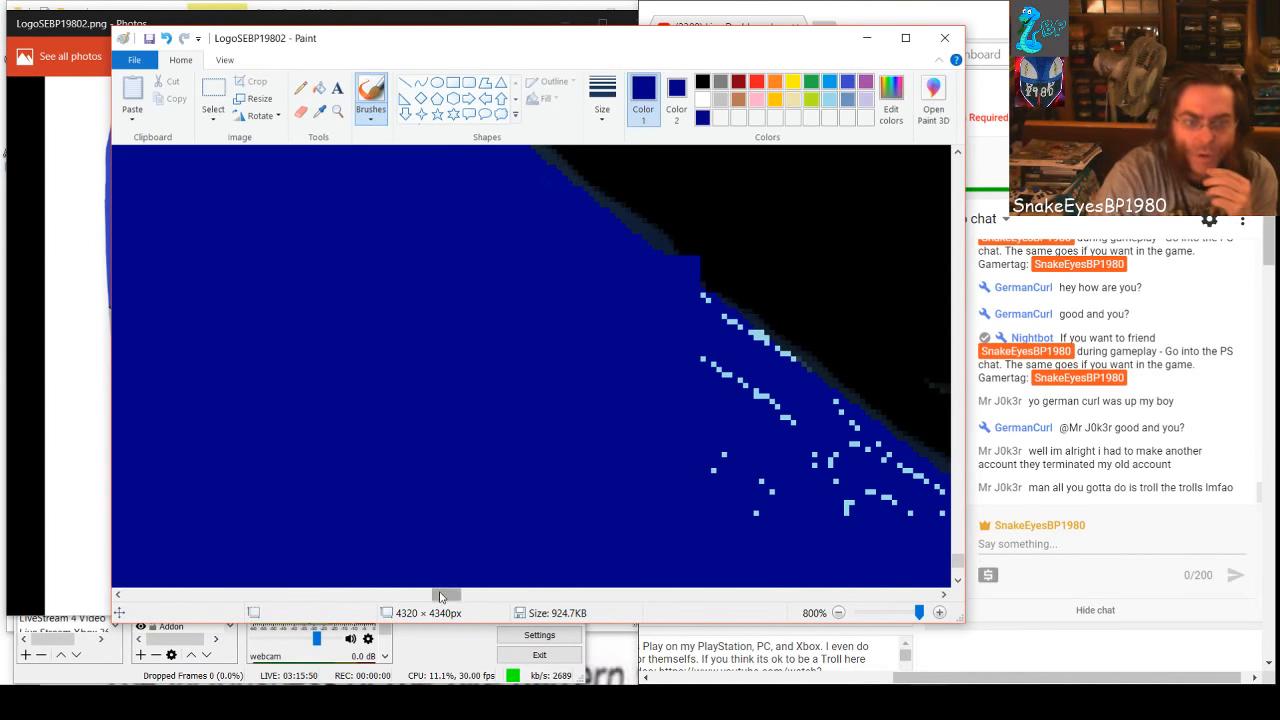
{"action": "left_click_drag", "start_coordinate": [440, 597], "coordinate": [450, 597]}
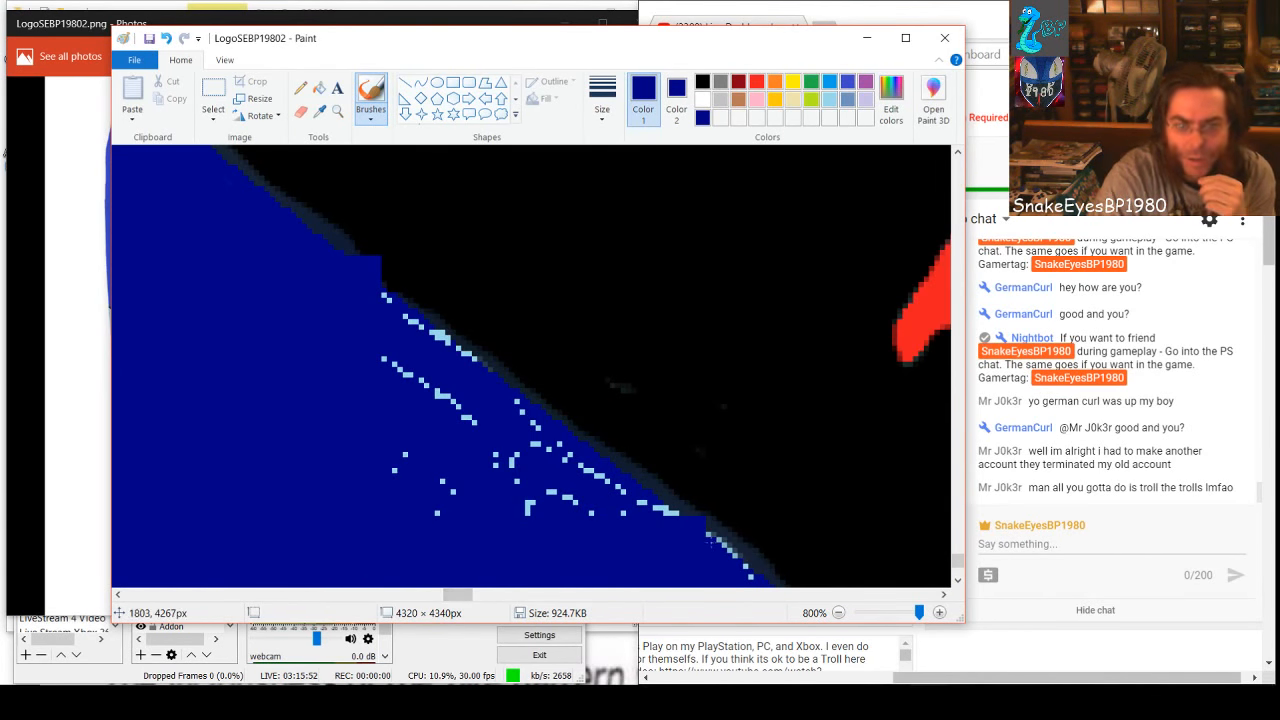
{"action": "left_click_drag", "start_coordinate": [708, 540], "coordinate": [740, 572]}
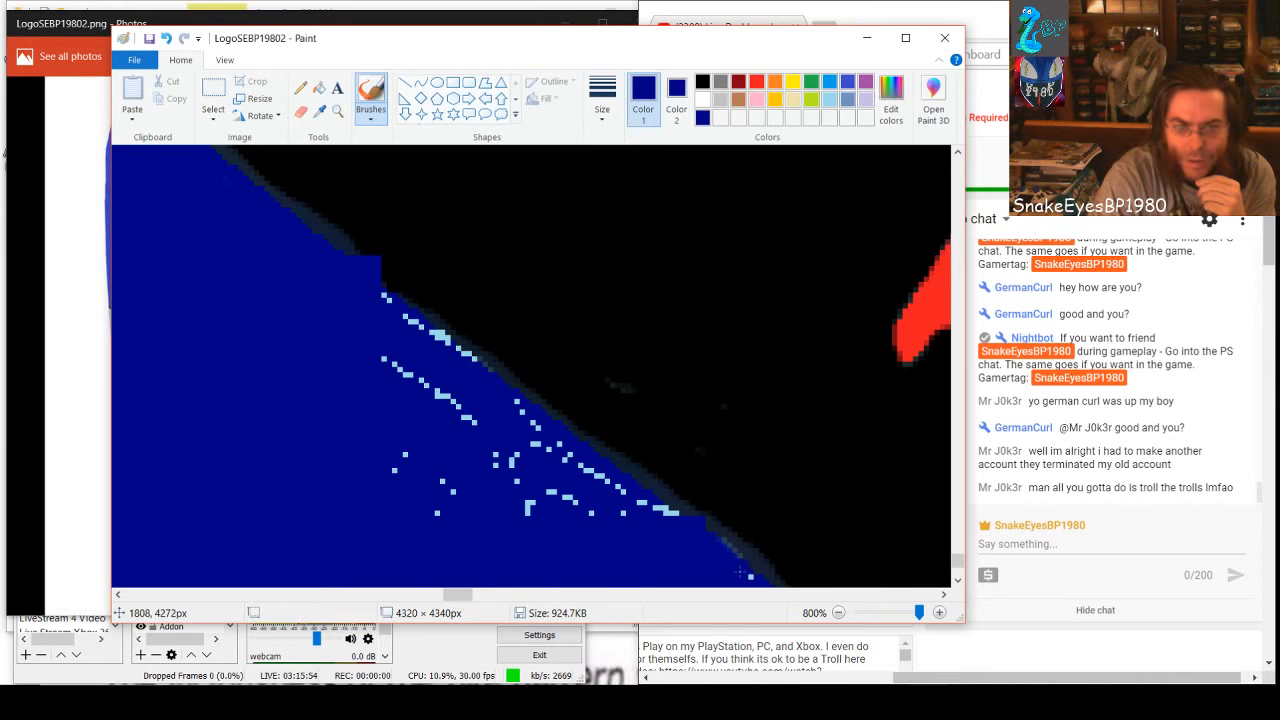
{"action": "key", "text": "ctrl+z"}
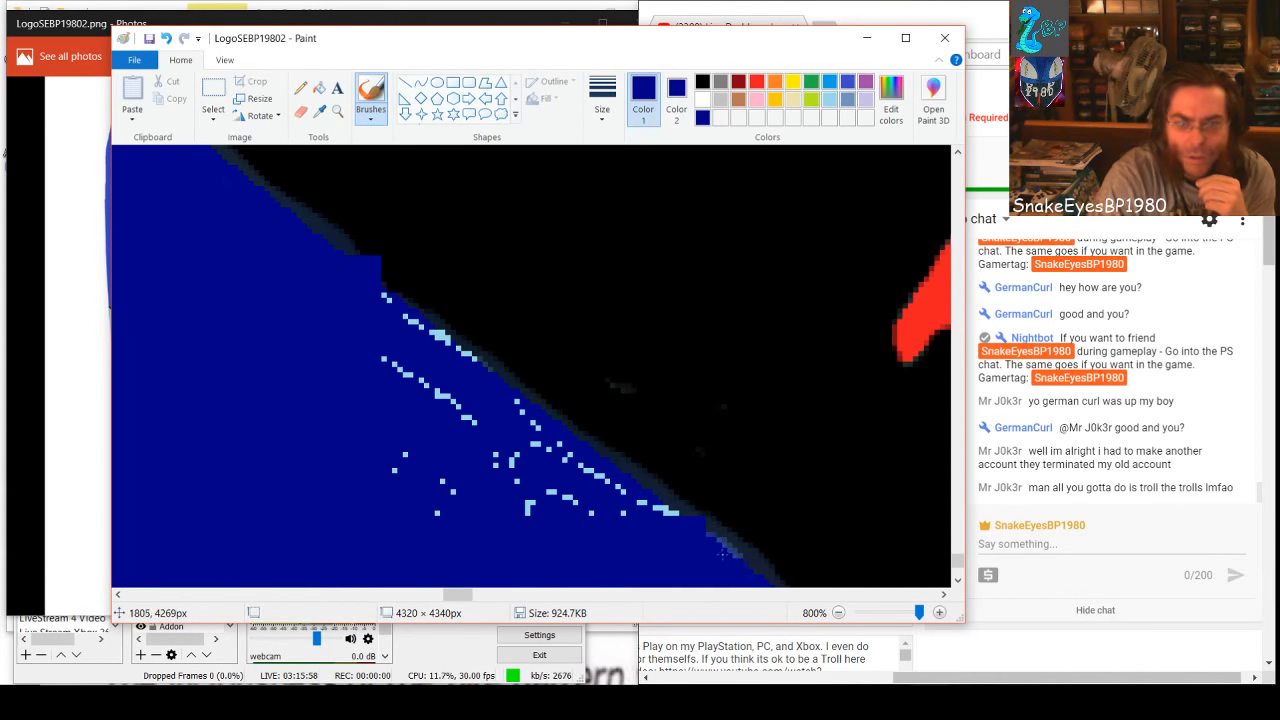
Brush dark blue over the clusters and parallel diagonal speck rows between the two notches in the black edge
{"action": "mouse_move", "coordinate": [673, 541]}
{"action": "left_mouse_down"}
{"action": "mouse_move", "coordinate": [620, 540]}
{"action": "mouse_move", "coordinate": [515, 494]}
{"action": "mouse_move", "coordinate": [515, 514]}
{"action": "mouse_move", "coordinate": [537, 532]}
{"action": "mouse_move", "coordinate": [506, 435]}
{"action": "mouse_move", "coordinate": [532, 436]}
{"action": "mouse_move", "coordinate": [494, 394]}
{"action": "left_mouse_up"}
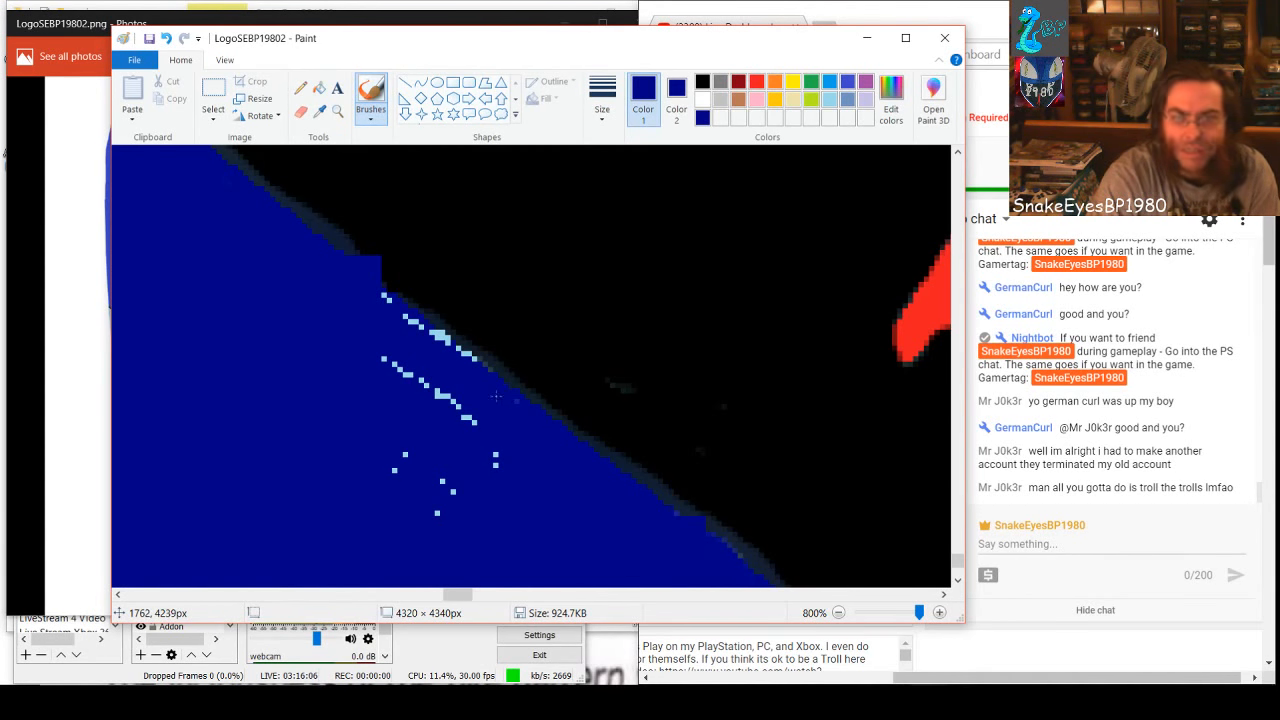
{"action": "left_click_drag", "start_coordinate": [557, 487], "coordinate": [653, 539]}
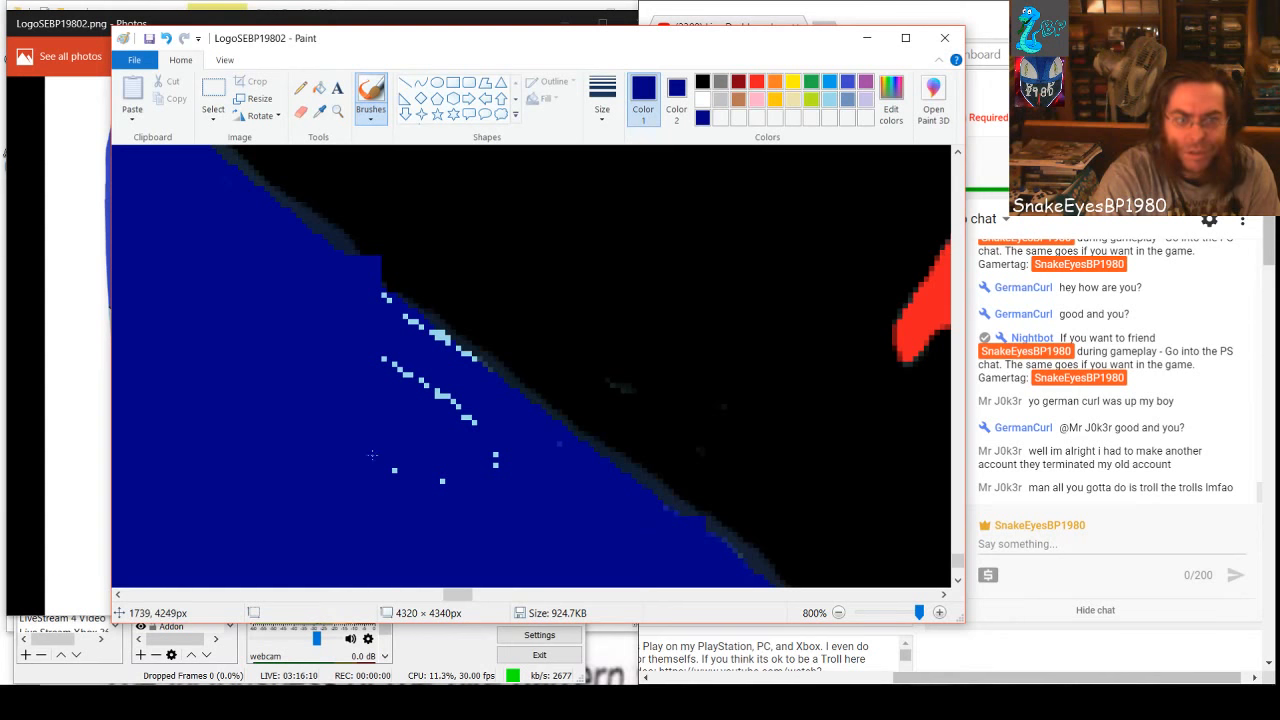
{"action": "mouse_move", "coordinate": [389, 451]}
{"action": "left_mouse_down"}
{"action": "mouse_move", "coordinate": [396, 366]}
{"action": "mouse_move", "coordinate": [452, 400]}
{"action": "mouse_move", "coordinate": [434, 392]}
{"action": "left_mouse_up"}
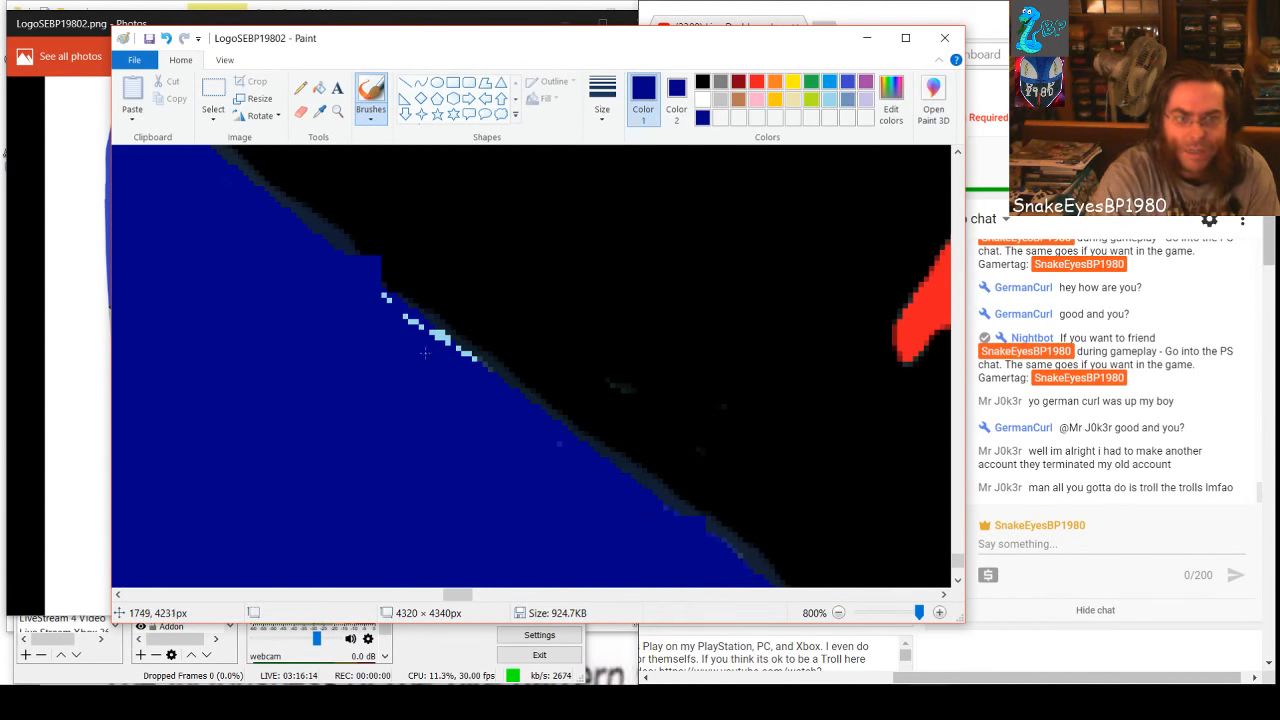
{"action": "mouse_move", "coordinate": [385, 297]}
{"action": "left_mouse_down"}
{"action": "mouse_move", "coordinate": [460, 356]}
{"action": "mouse_move", "coordinate": [451, 350]}
{"action": "left_mouse_up"}
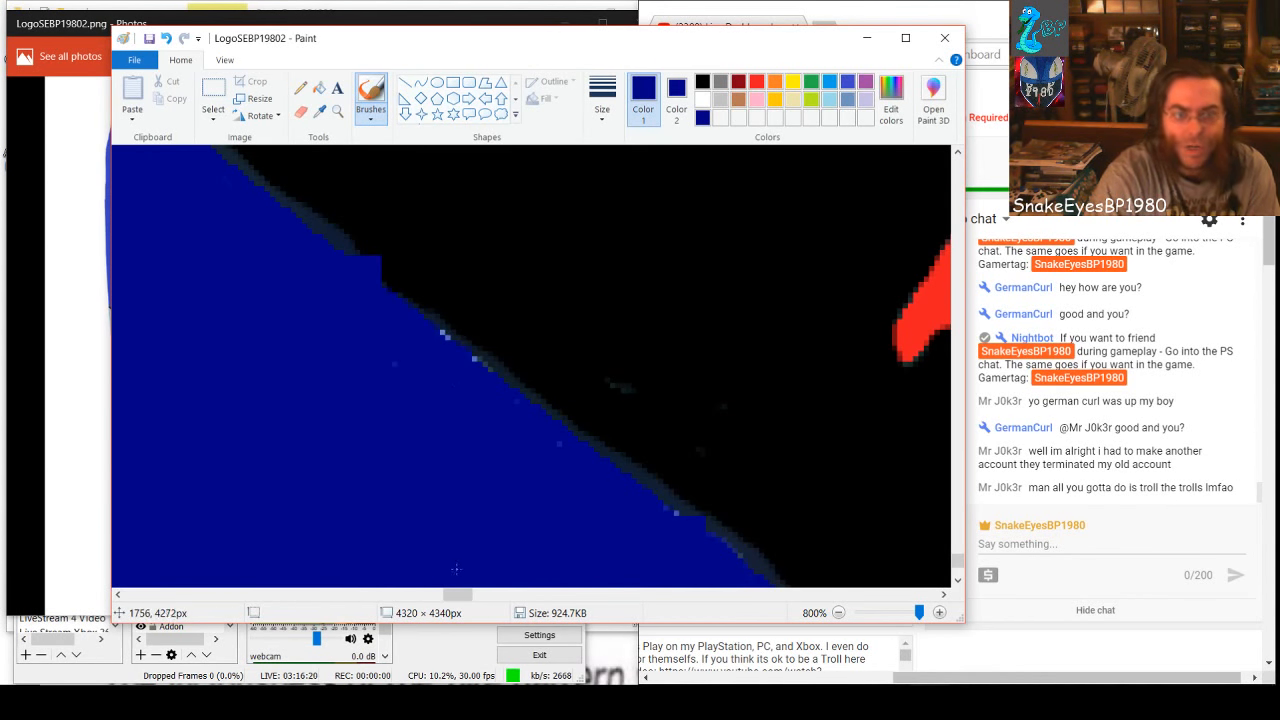
Brush dark blue over the specks hugging the white edge above its grey patch and the small groups farther inside
{"action": "left_click_drag", "start_coordinate": [460, 594], "coordinate": [422, 594]}
{"action": "left_click_drag", "start_coordinate": [306, 288], "coordinate": [310, 295]}
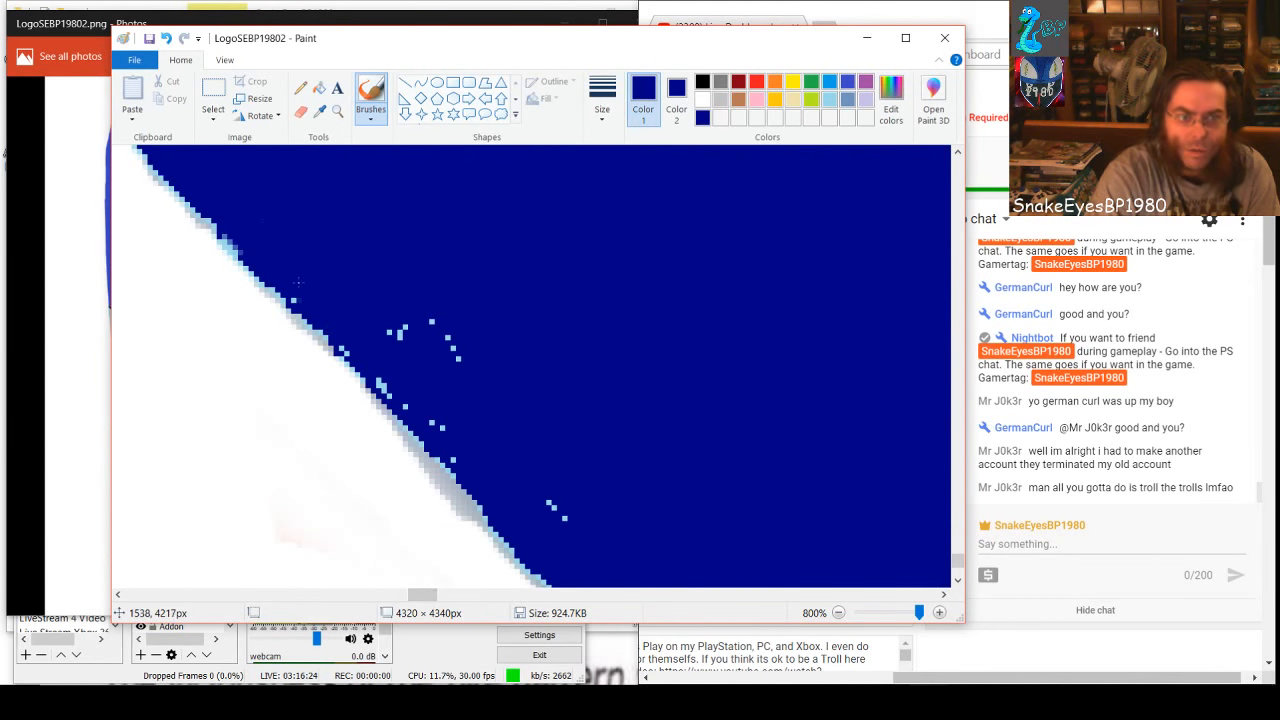
{"action": "left_click_drag", "start_coordinate": [340, 347], "coordinate": [442, 434]}
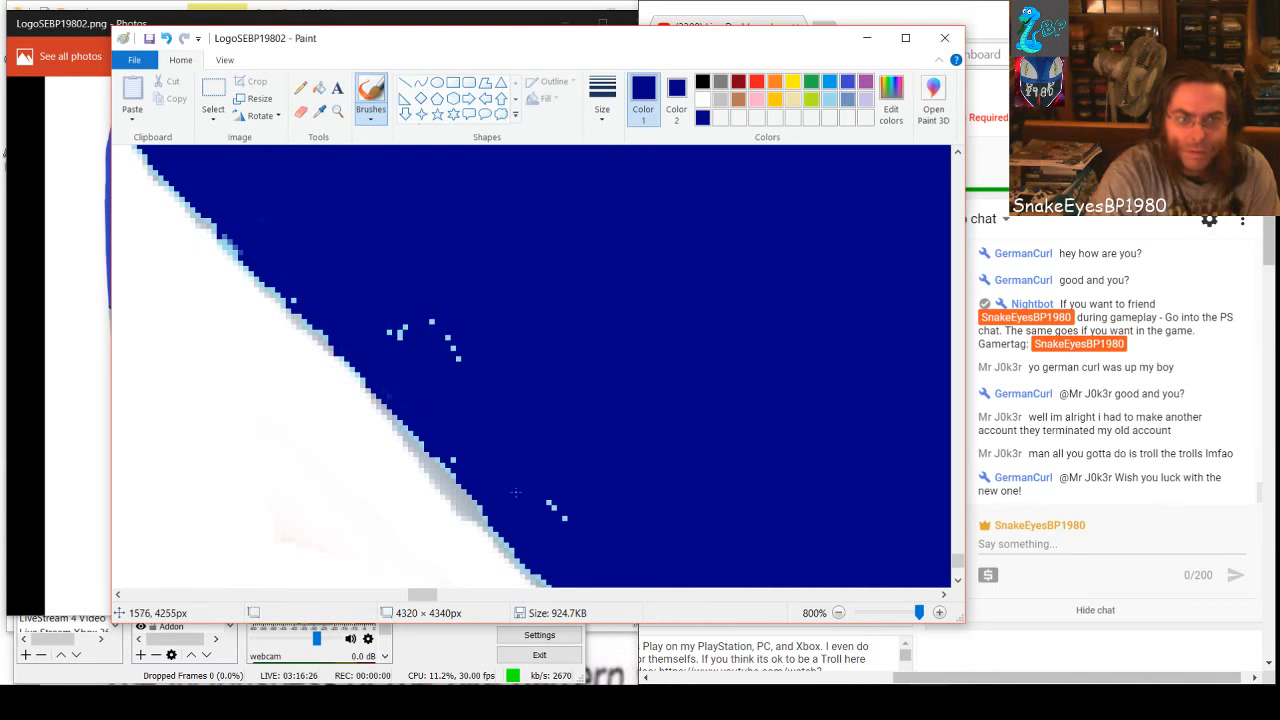
{"action": "left_click_drag", "start_coordinate": [547, 502], "coordinate": [566, 519]}
{"action": "left_click_drag", "start_coordinate": [457, 354], "coordinate": [436, 322]}
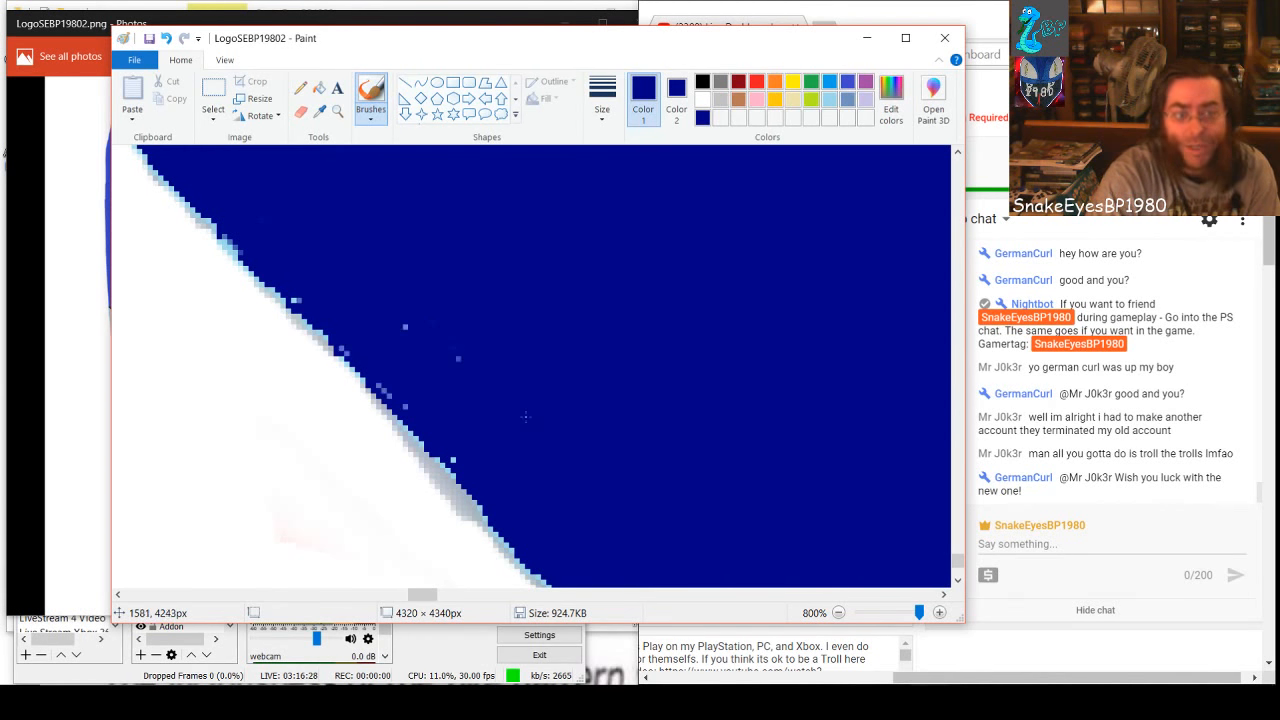
{"action": "left_click_drag", "start_coordinate": [410, 398], "coordinate": [363, 372]}
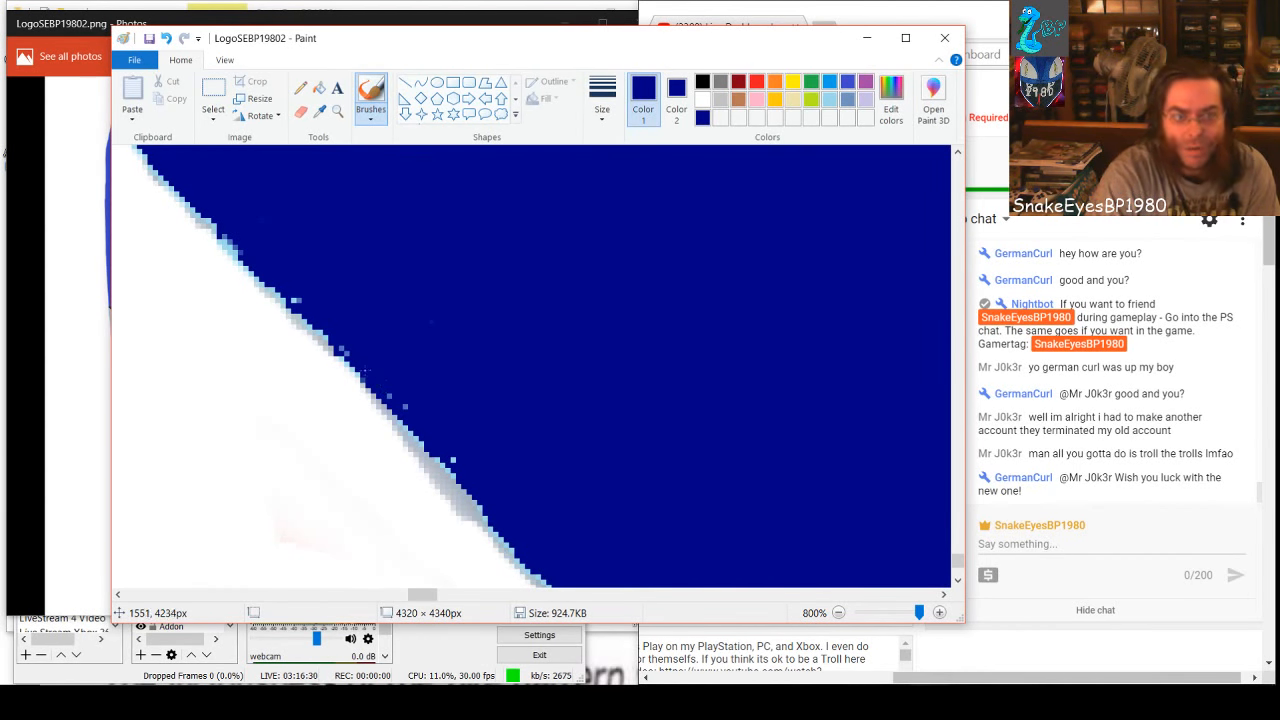
{"action": "left_click", "coordinate": [298, 303]}
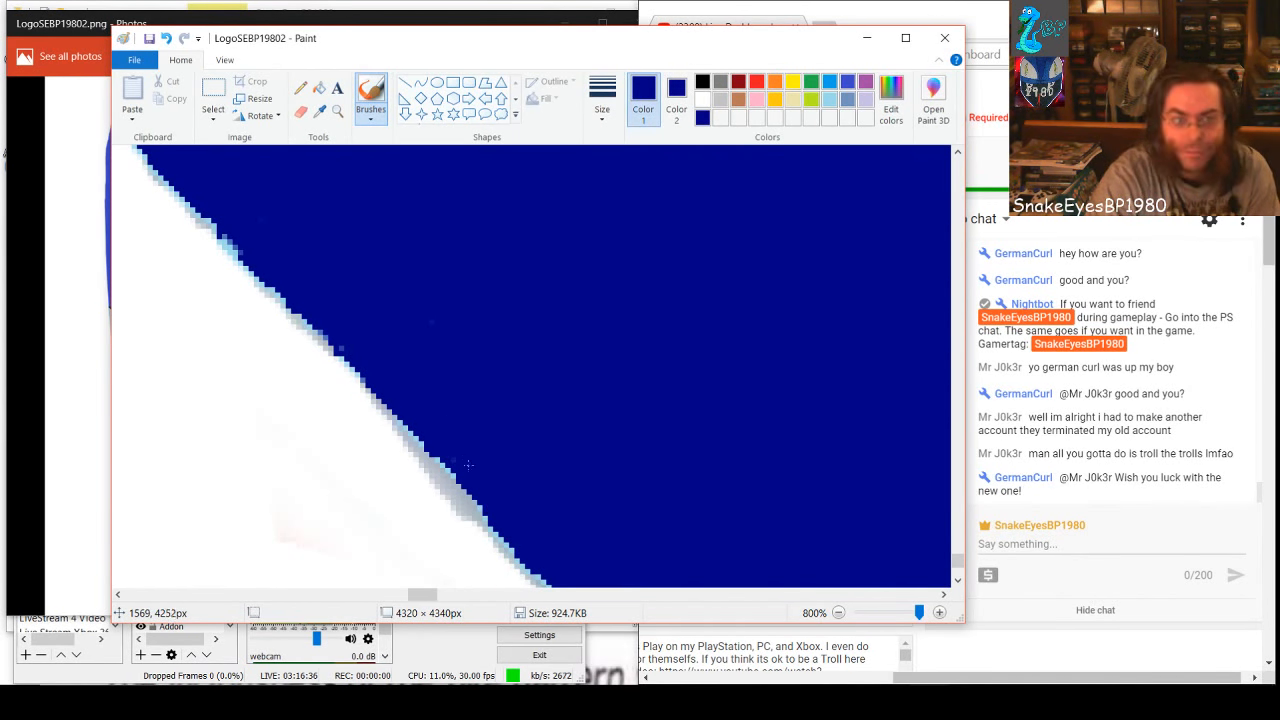
Brush dark blue over the specks along the sloping black edge and the scattered dots and diagonal rows below it
{"action": "left_click_drag", "start_coordinate": [416, 594], "coordinate": [480, 603]}
{"action": "scroll", "coordinate": [396, 465], "scroll_direction": "down", "scroll_amount": 4}
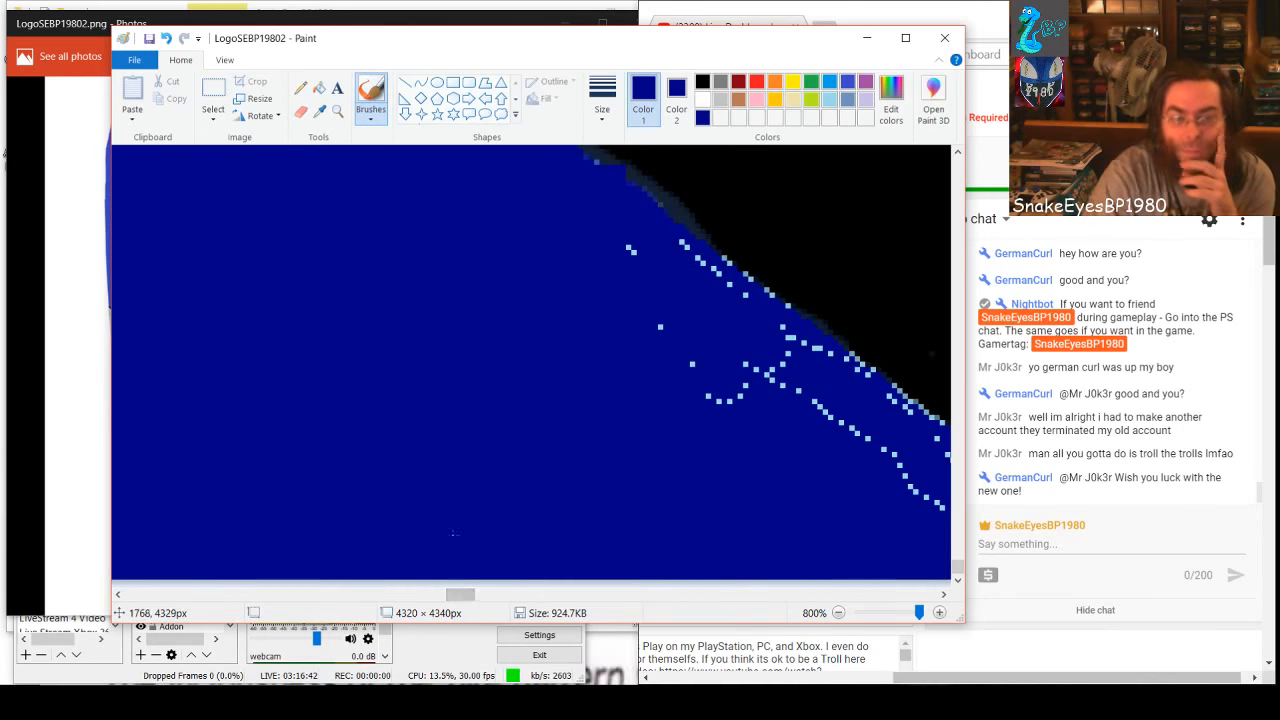
{"action": "left_click_drag", "start_coordinate": [462, 595], "coordinate": [476, 598]}
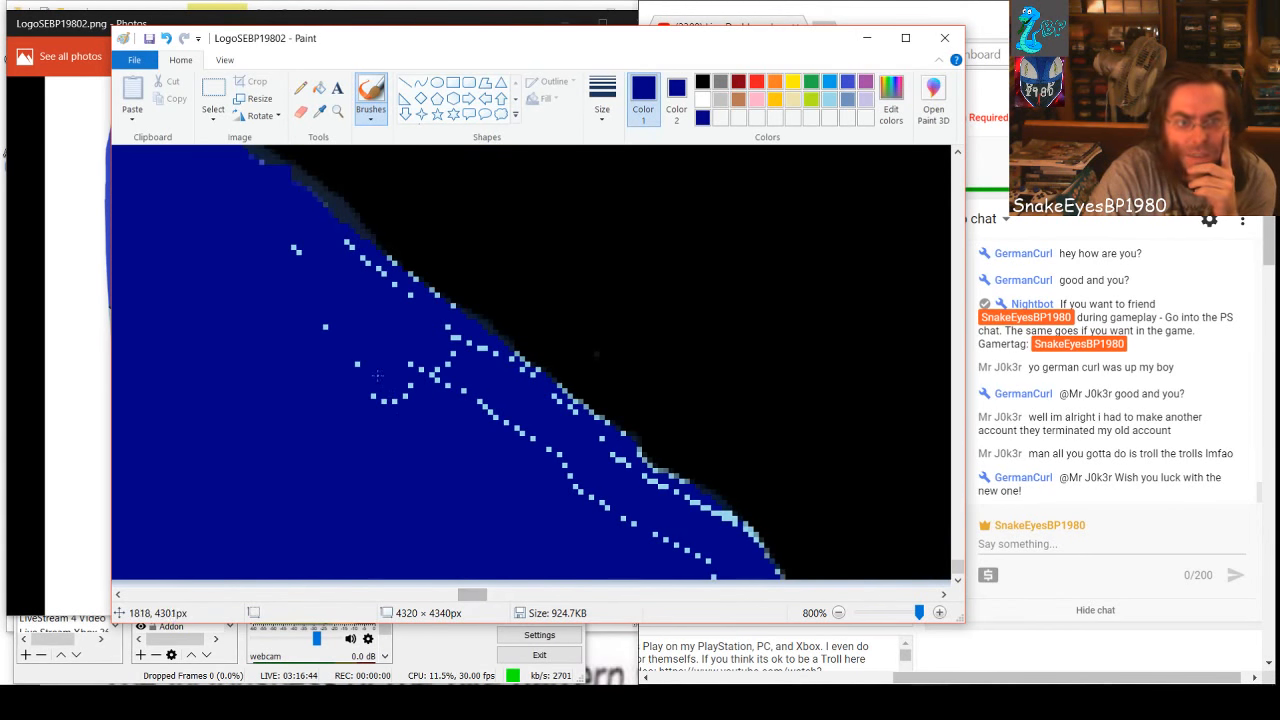
{"action": "left_click", "coordinate": [384, 401]}
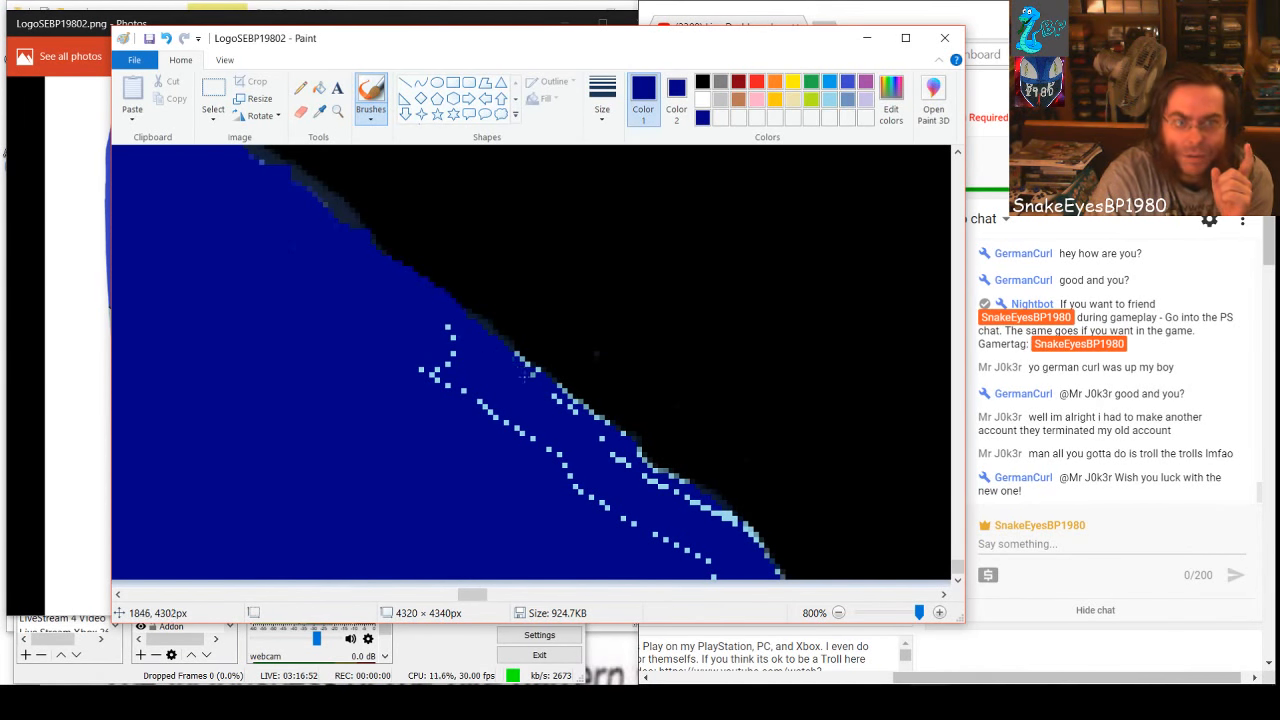
{"action": "mouse_move", "coordinate": [541, 378]}
{"action": "left_mouse_down"}
{"action": "mouse_move", "coordinate": [518, 358]}
{"action": "mouse_move", "coordinate": [655, 470]}
{"action": "left_mouse_up"}
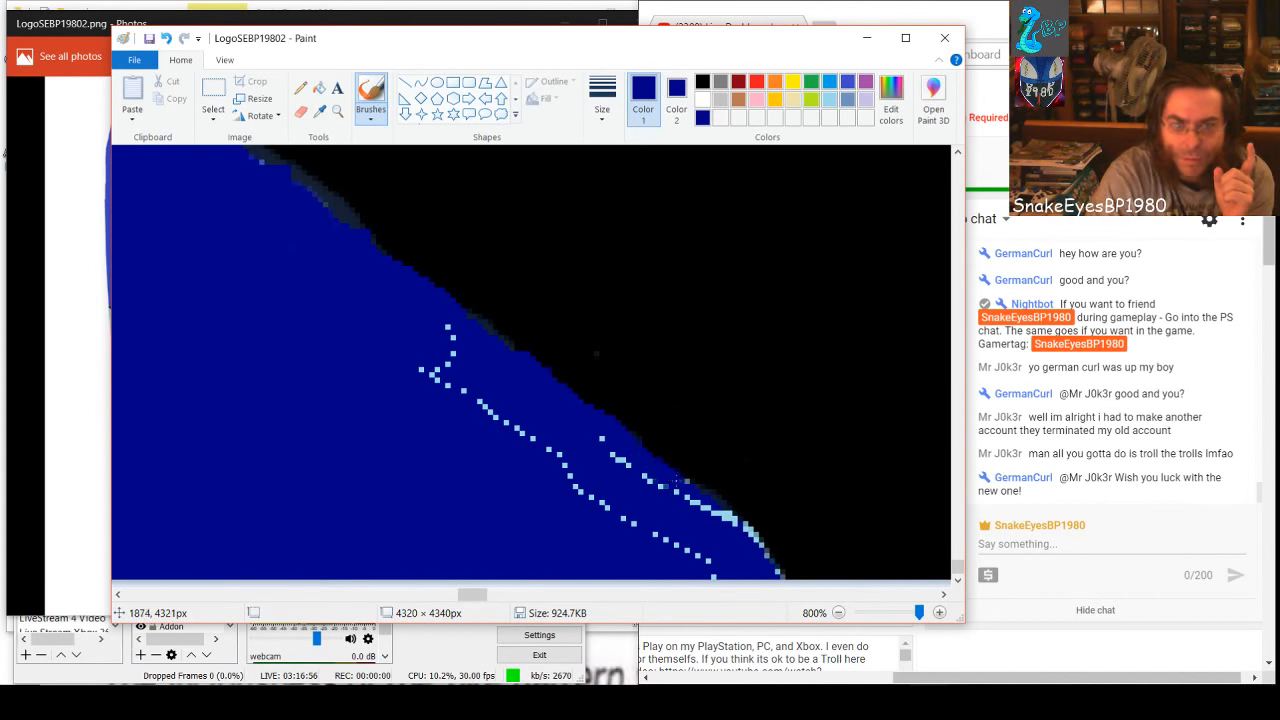
{"action": "left_click_drag", "start_coordinate": [708, 502], "coordinate": [826, 612]}
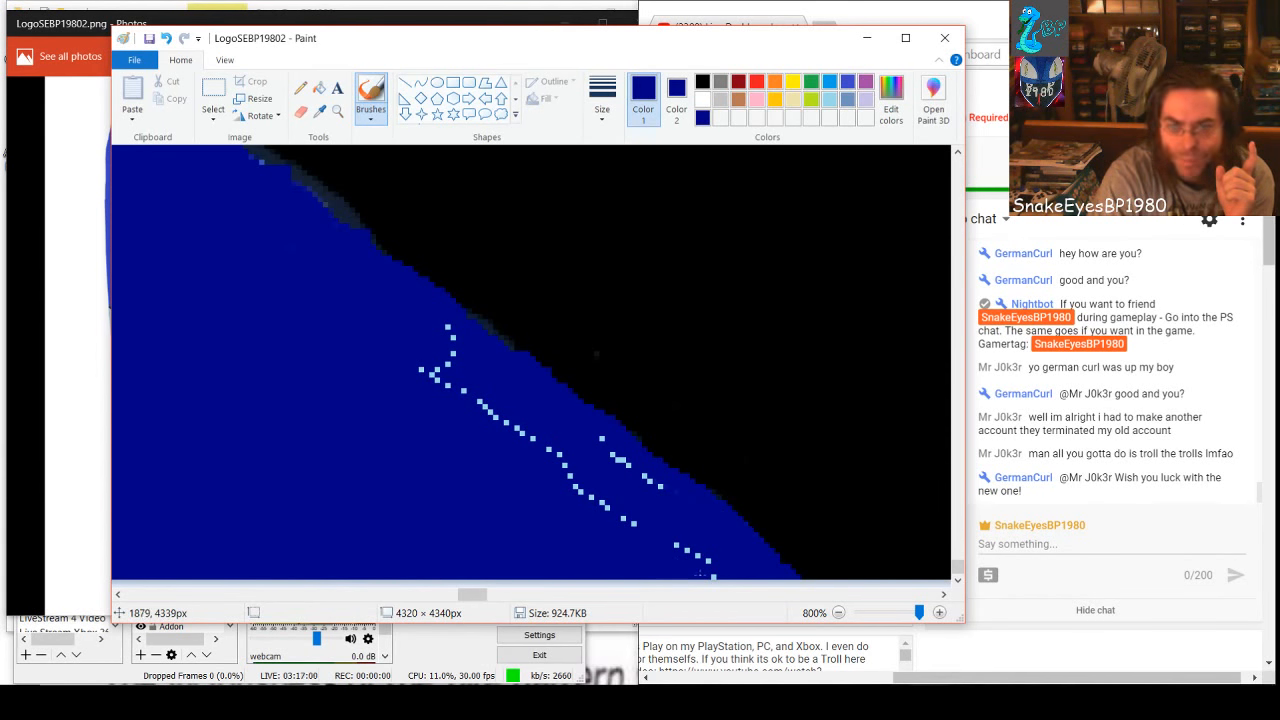
{"action": "mouse_move", "coordinate": [668, 541]}
{"action": "left_mouse_down"}
{"action": "mouse_move", "coordinate": [588, 496]}
{"action": "mouse_move", "coordinate": [413, 353]}
{"action": "left_mouse_up"}
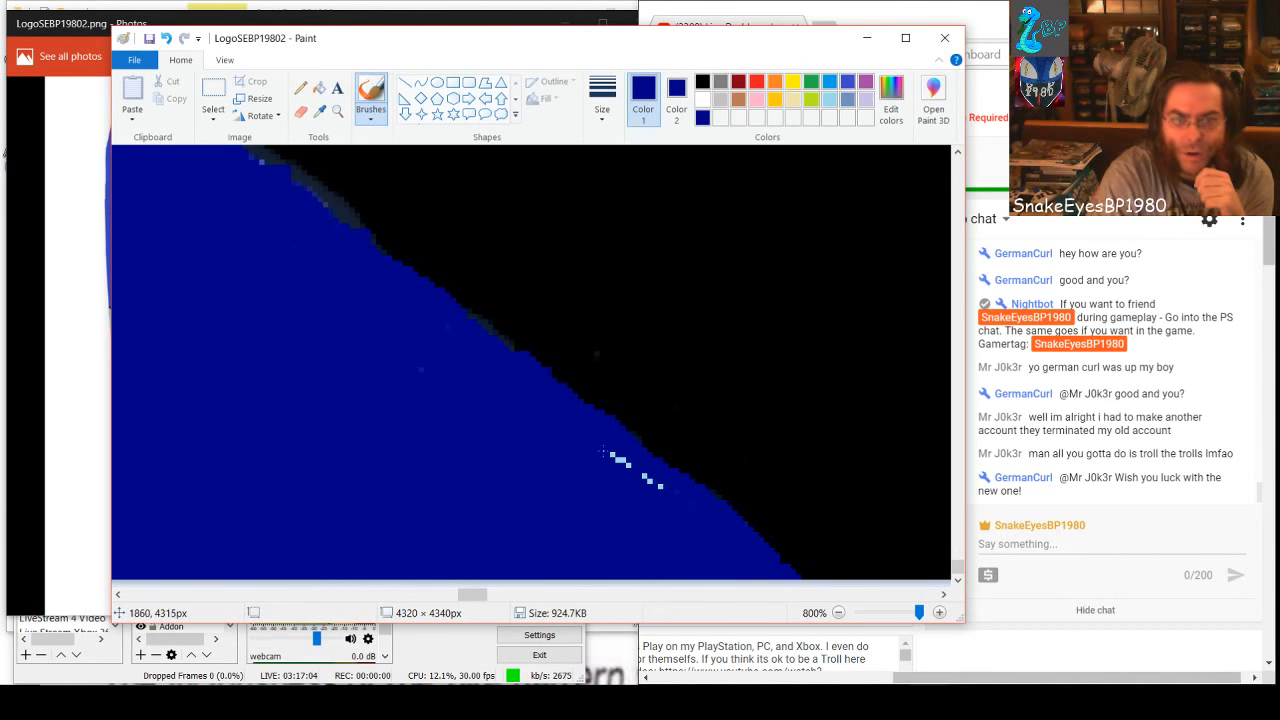
{"action": "left_click_drag", "start_coordinate": [603, 451], "coordinate": [668, 488]}
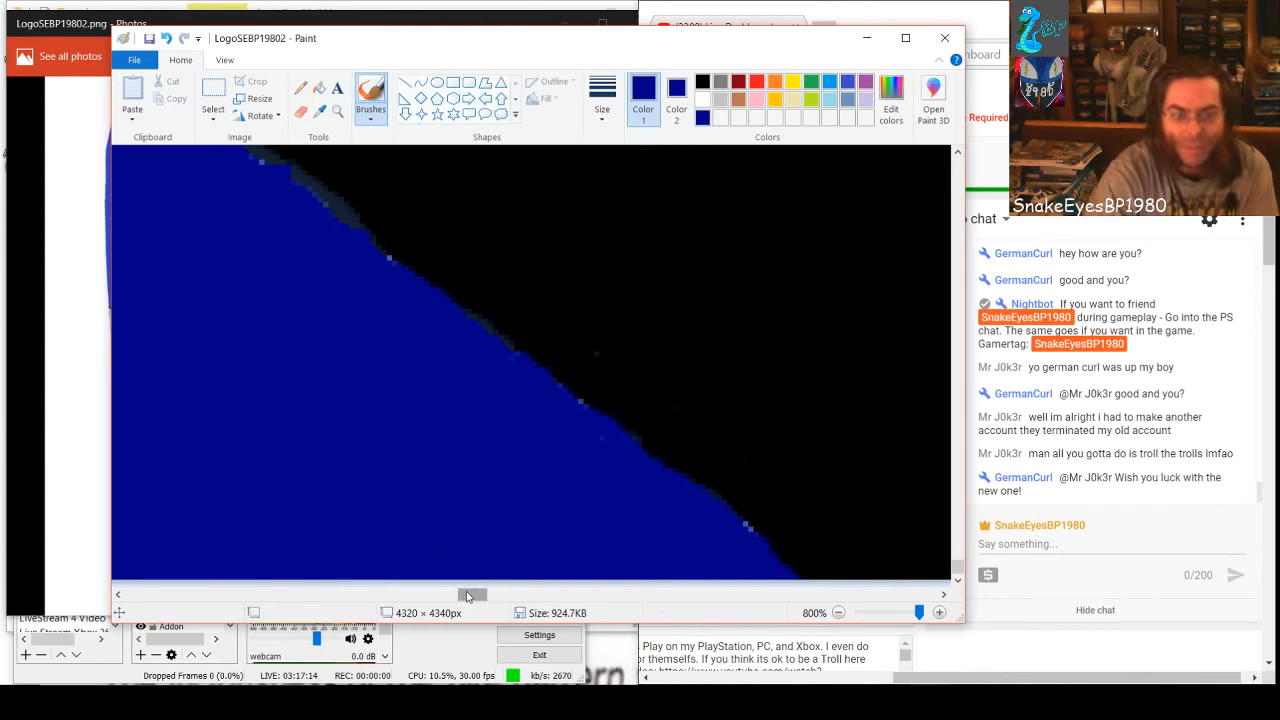
Fill the medium-blue diagonal band between the black area and the white background with dark blue
{"action": "left_click_drag", "start_coordinate": [472, 594], "coordinate": [636, 612]}
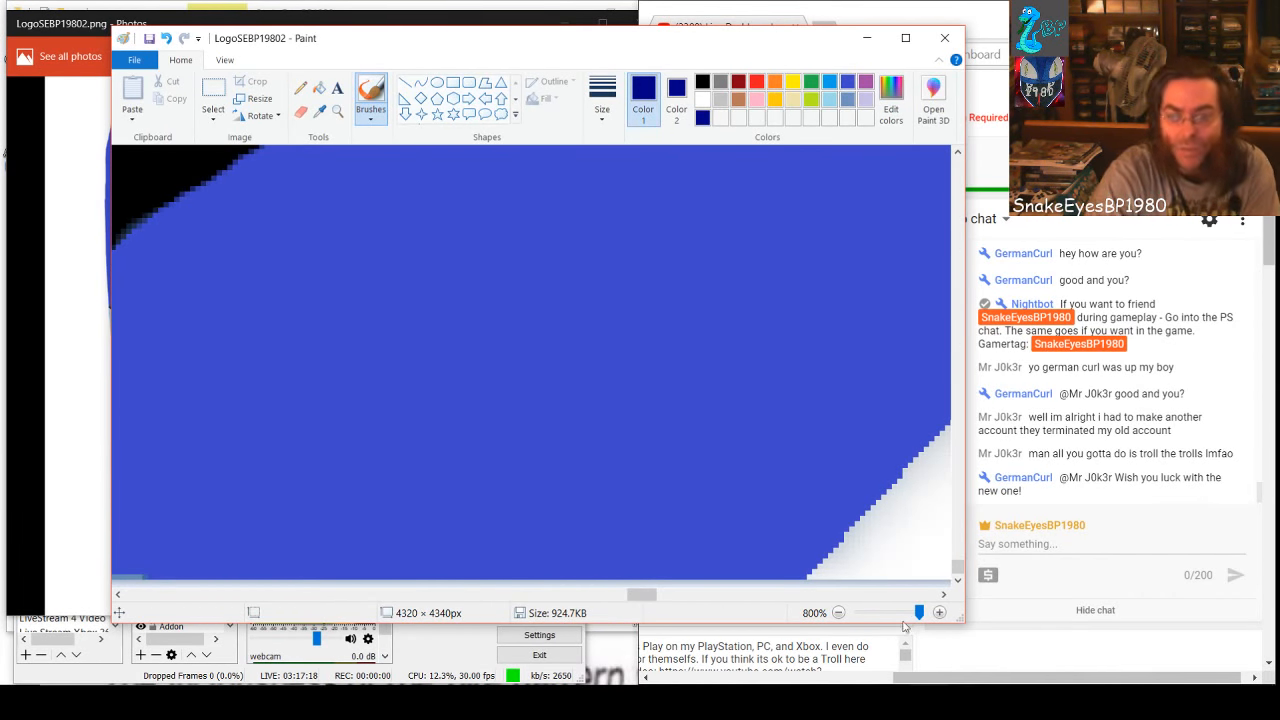
{"action": "left_click_drag", "start_coordinate": [919, 612], "coordinate": [896, 632]}
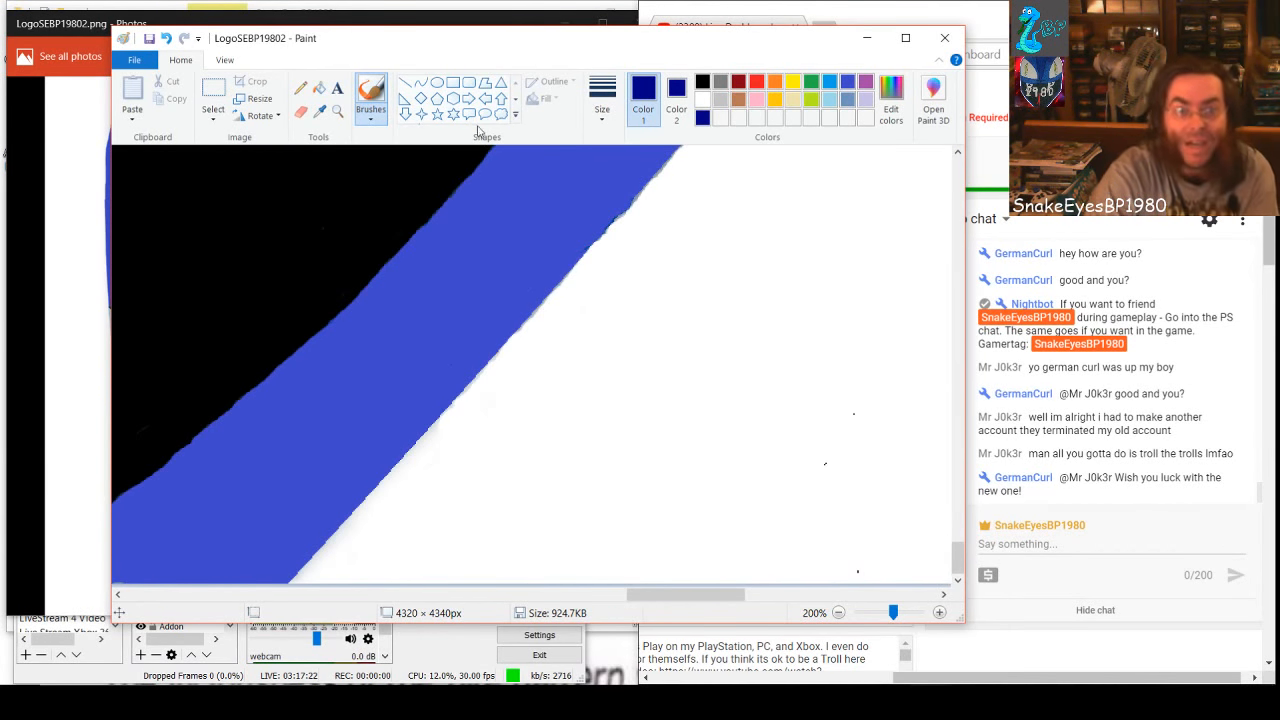
{"action": "left_click", "coordinate": [320, 88]}
{"action": "left_click", "coordinate": [420, 349]}
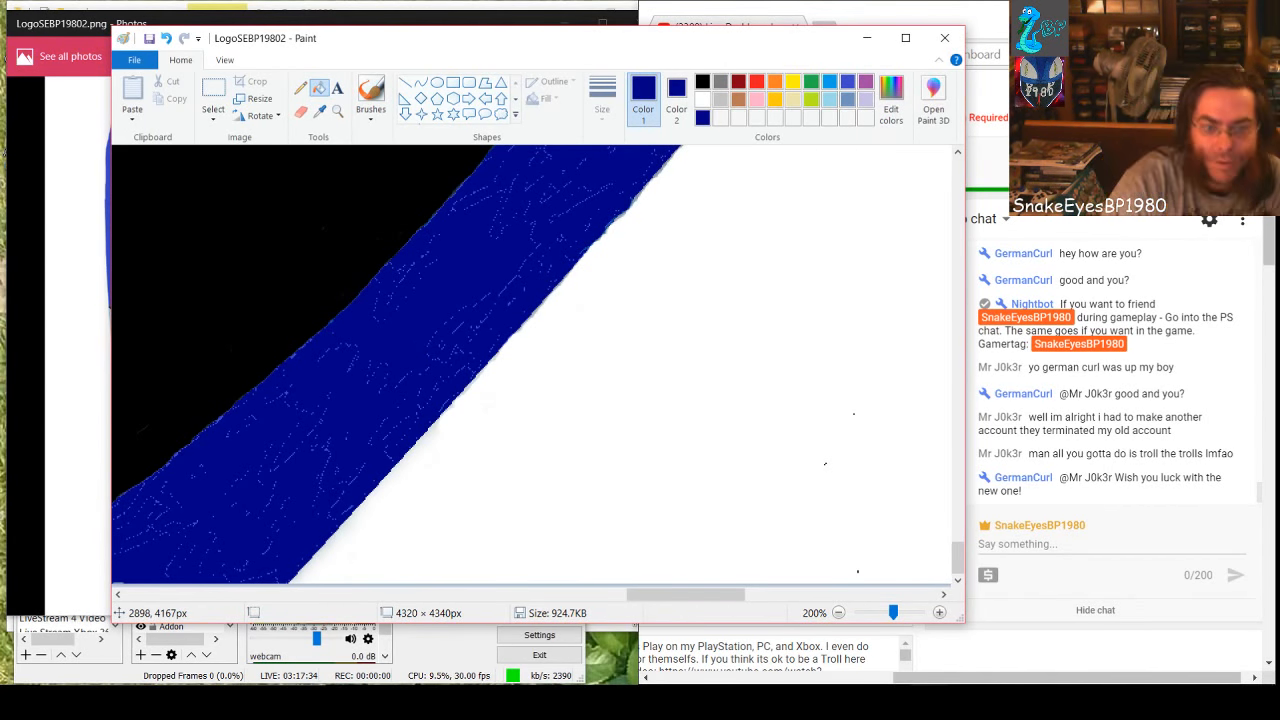
Draw a filled dark-blue rectangle about 95 × 148 px over the specks beside the black wedge, where the band widens
{"action": "mouse_move", "coordinate": [715, 595]}
{"action": "left_mouse_down"}
{"action": "mouse_move", "coordinate": [674, 606]}
{"action": "mouse_move", "coordinate": [853, 585]}
{"action": "left_mouse_up"}
{"action": "scroll", "coordinate": [733, 576], "scroll_direction": "up", "scroll_amount": 3}
{"action": "scroll", "coordinate": [760, 574], "scroll_direction": "up", "scroll_amount": 3}
{"action": "scroll", "coordinate": [807, 575], "scroll_direction": "up", "scroll_amount": 3}
{"action": "scroll", "coordinate": [853, 575], "scroll_direction": "up", "scroll_amount": 3}
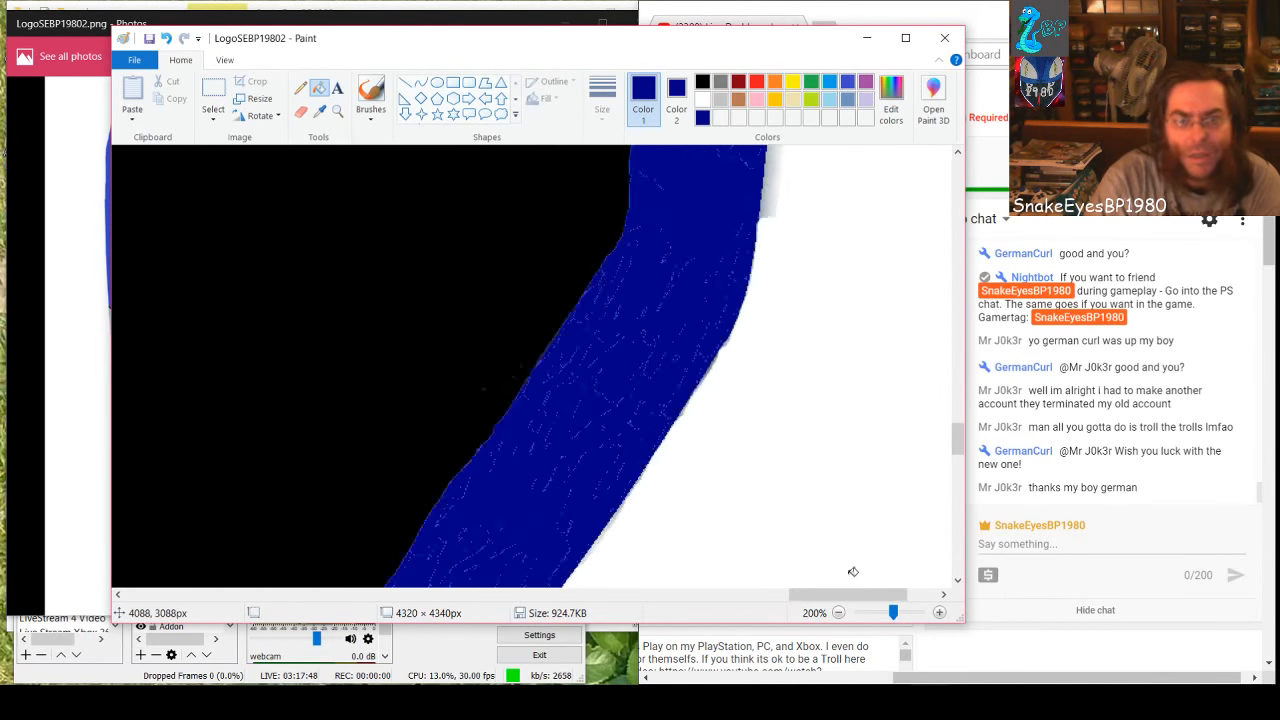
{"action": "scroll", "coordinate": [853, 571], "scroll_direction": "up", "scroll_amount": 10}
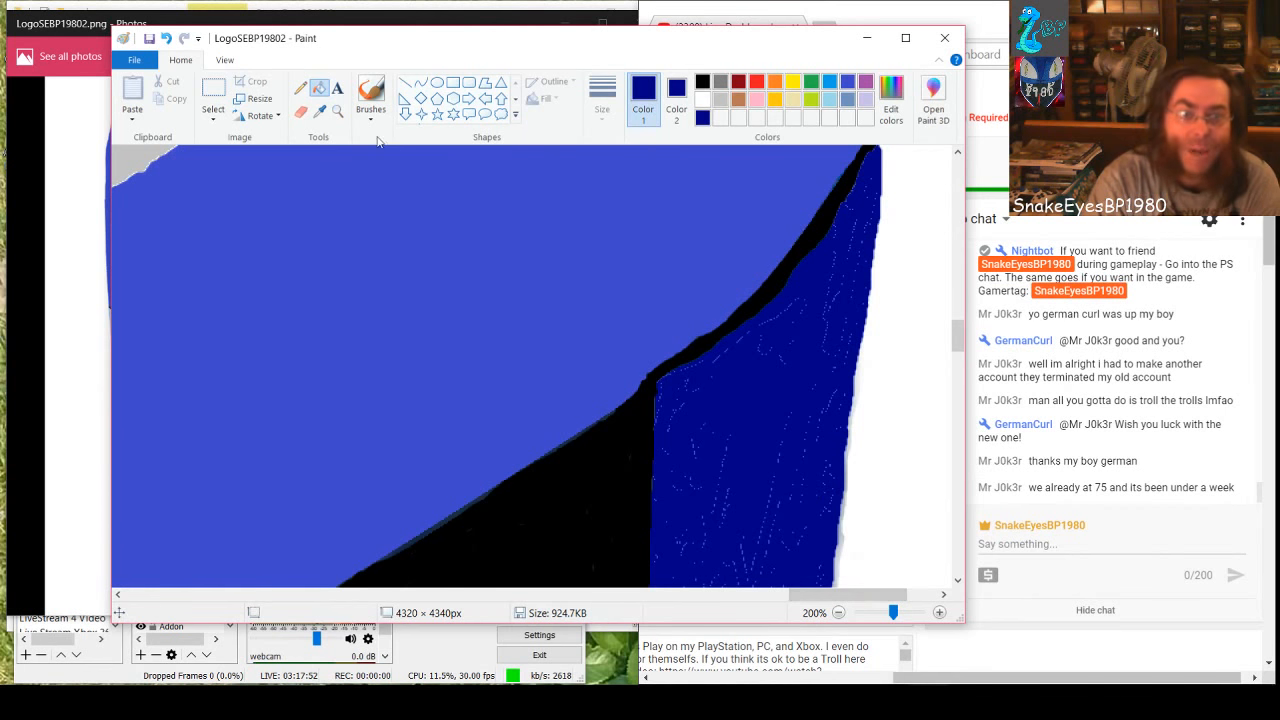
{"action": "left_click", "coordinate": [454, 83]}
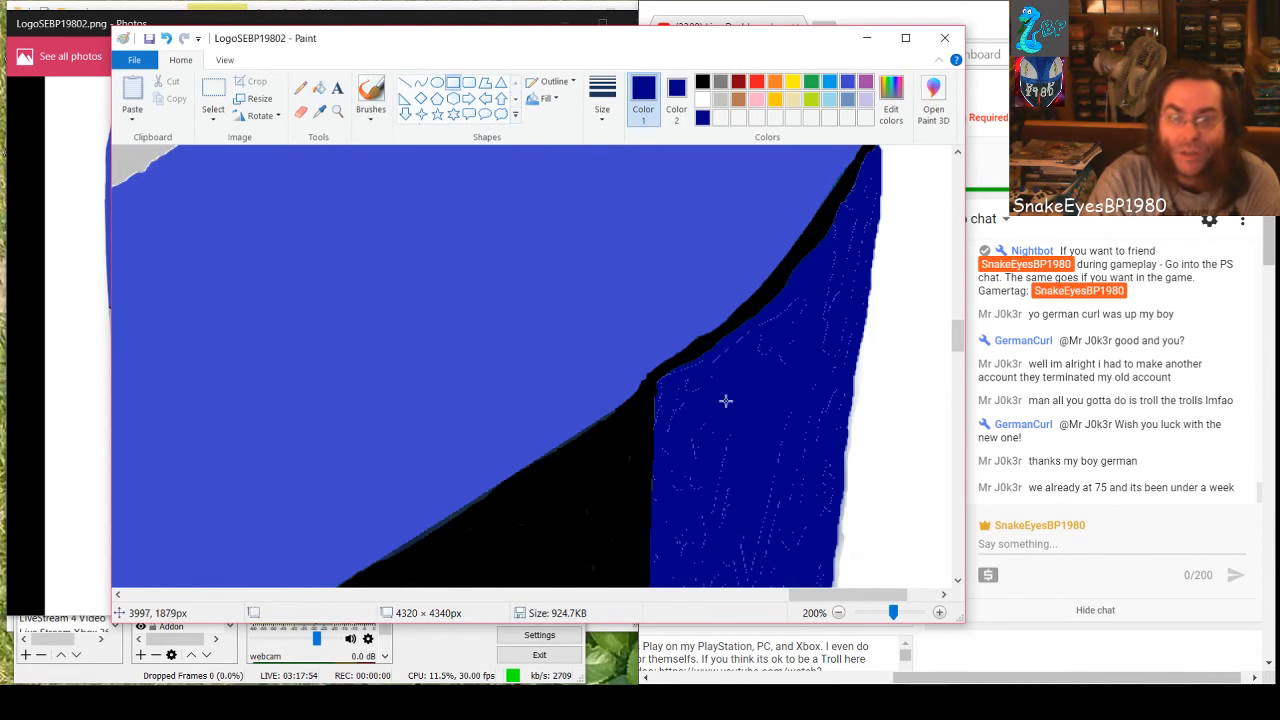
{"action": "left_click_drag", "start_coordinate": [689, 392], "coordinate": [752, 590]}
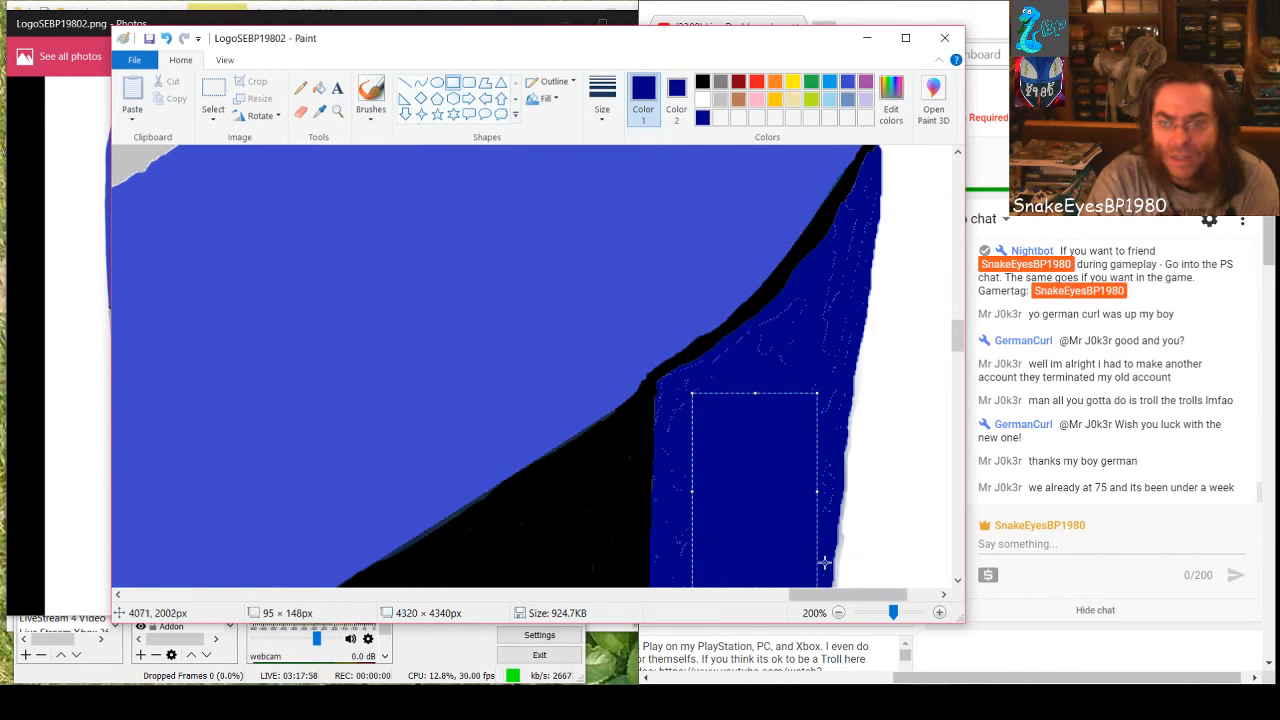
Extend the dark-blue rectangle down the band and toward the black edge to about 111 × 426 px
{"action": "scroll", "coordinate": [757, 437], "scroll_direction": "down", "scroll_amount": 3}
{"action": "left_click_drag", "start_coordinate": [750, 368], "coordinate": [743, 560]}
{"action": "scroll", "coordinate": [743, 531], "scroll_direction": "down", "scroll_amount": 4}
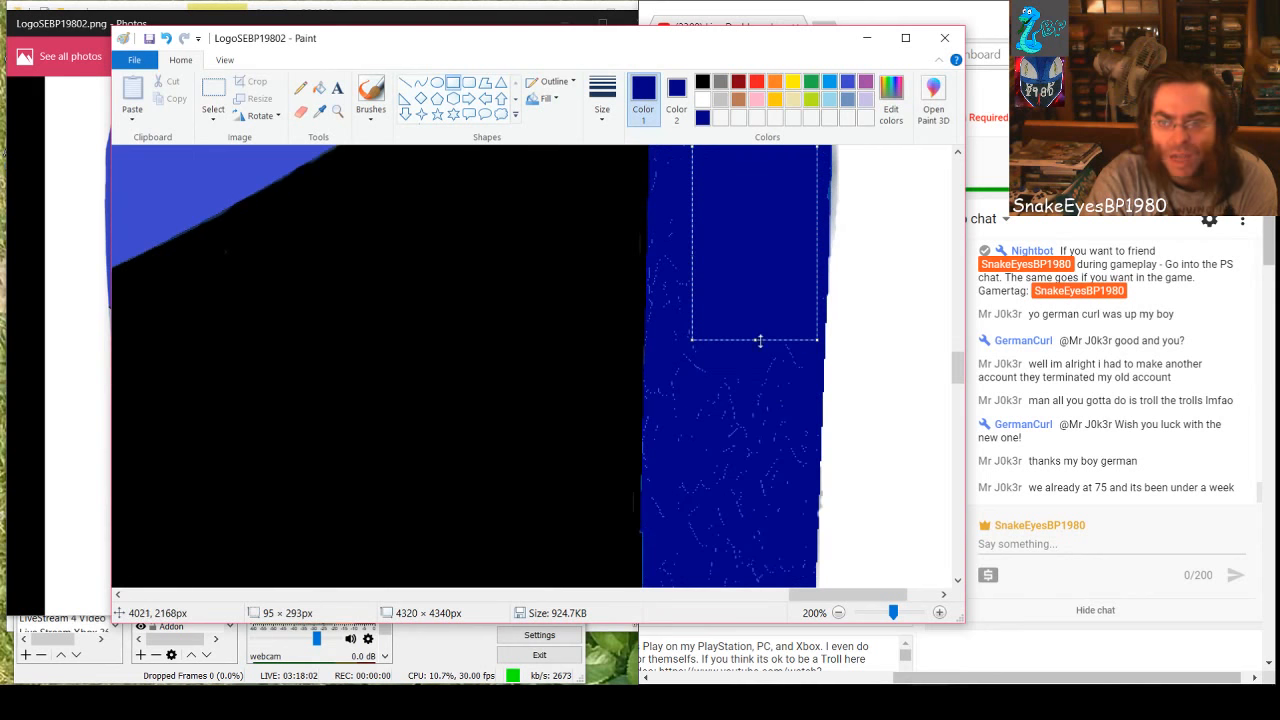
{"action": "left_click_drag", "start_coordinate": [760, 341], "coordinate": [727, 516]}
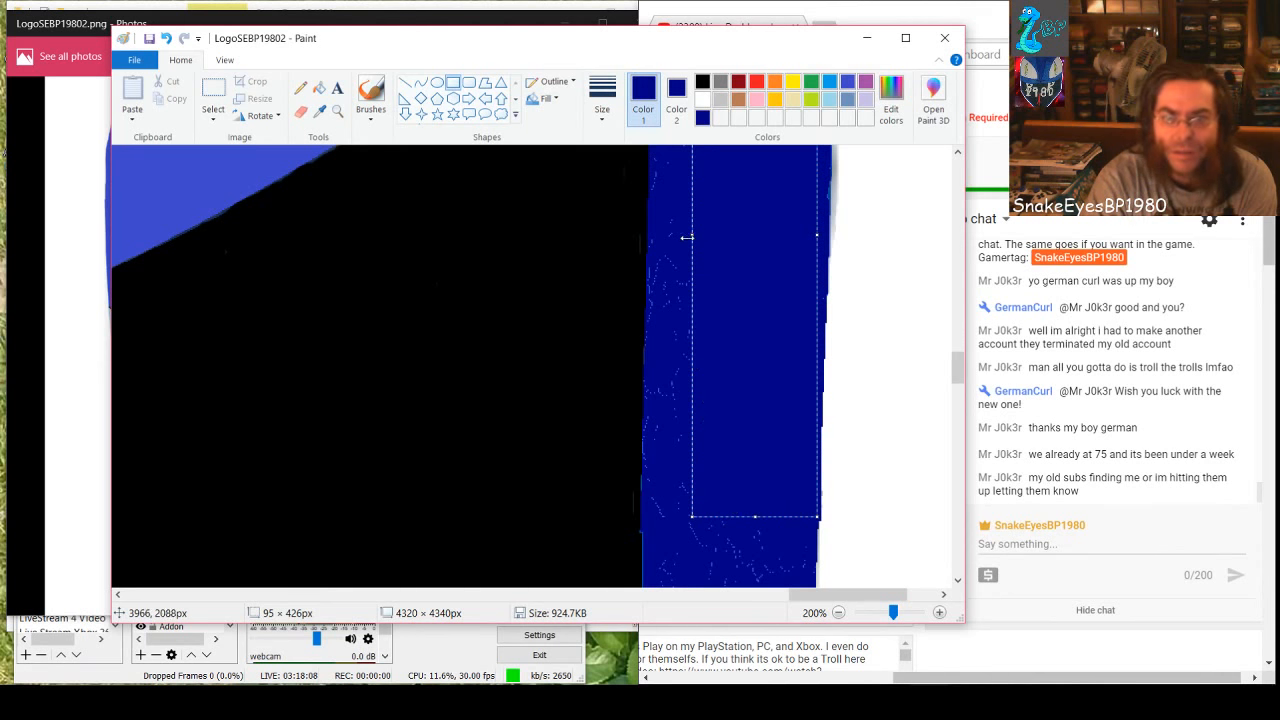
{"action": "left_click_drag", "start_coordinate": [687, 237], "coordinate": [670, 240]}
{"action": "scroll", "coordinate": [698, 334], "scroll_direction": "up", "scroll_amount": 2}
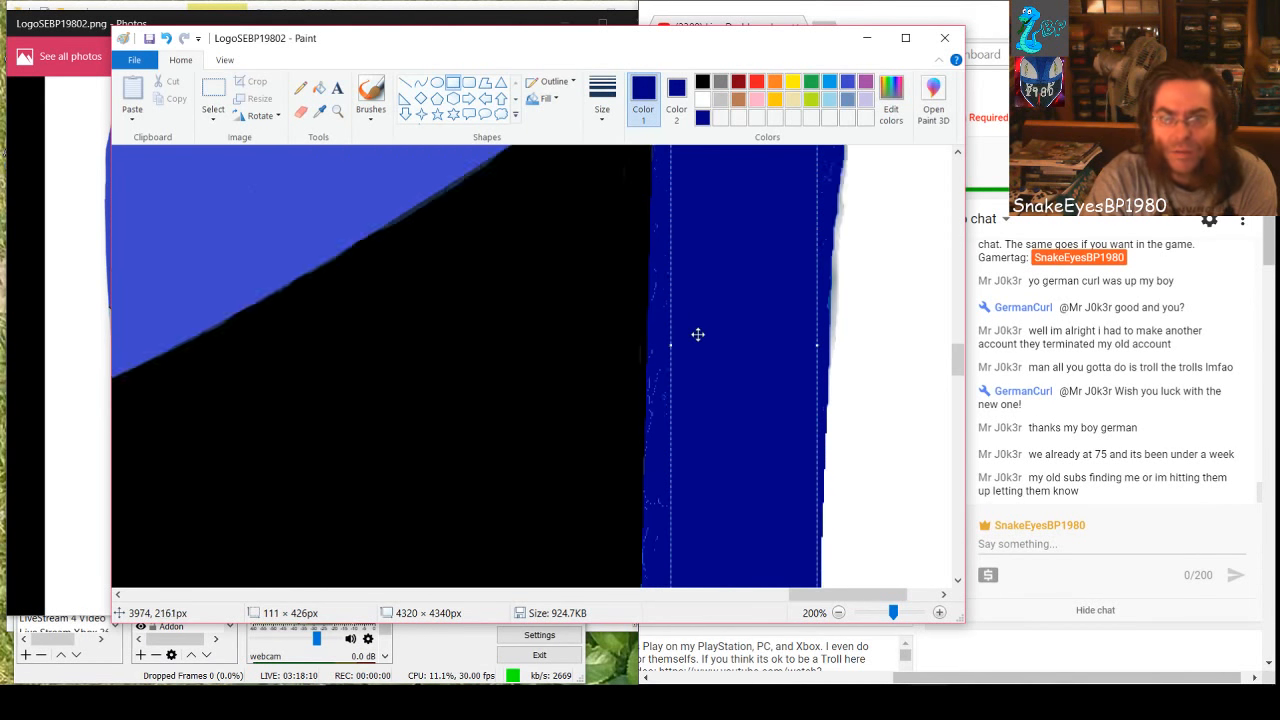
{"action": "scroll", "coordinate": [698, 334], "scroll_direction": "up", "scroll_amount": 1}
{"action": "left_click", "coordinate": [658, 420]}
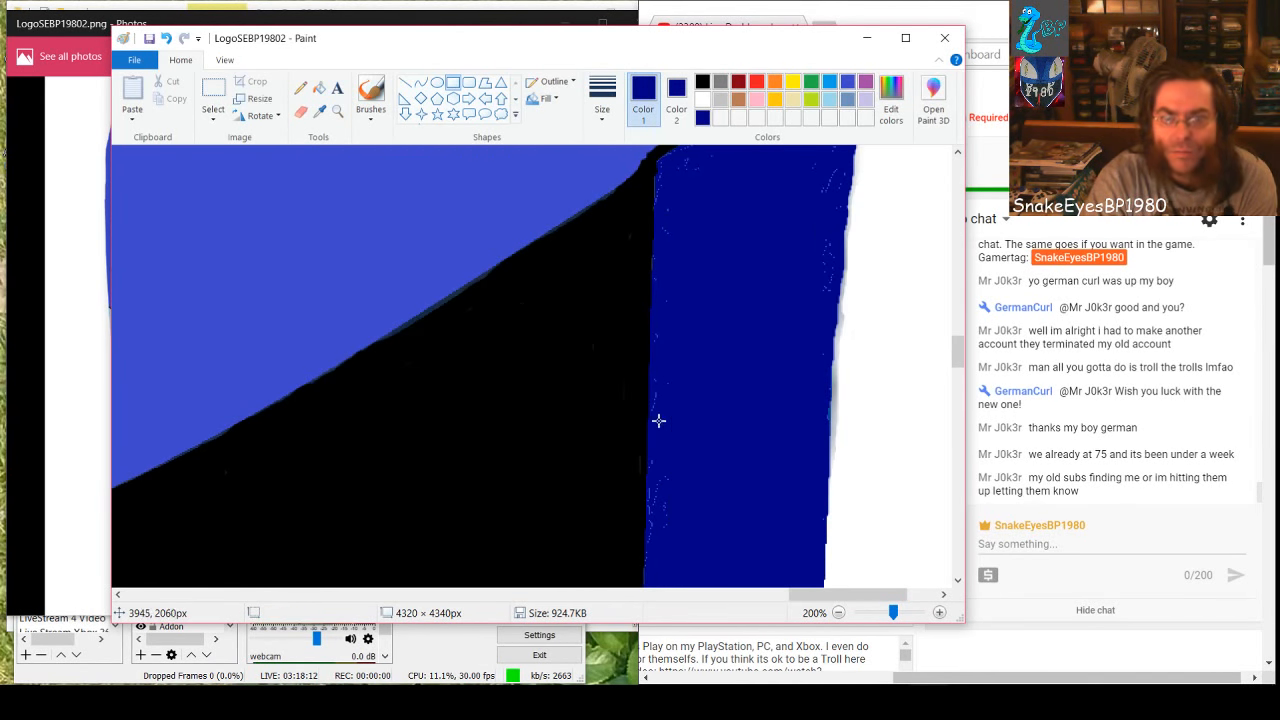
Cover the next speckled stretch down the band with a filled dark-blue rectangle of about 104 × 307 px
{"action": "scroll", "coordinate": [694, 457], "scroll_direction": "down", "scroll_amount": 3}
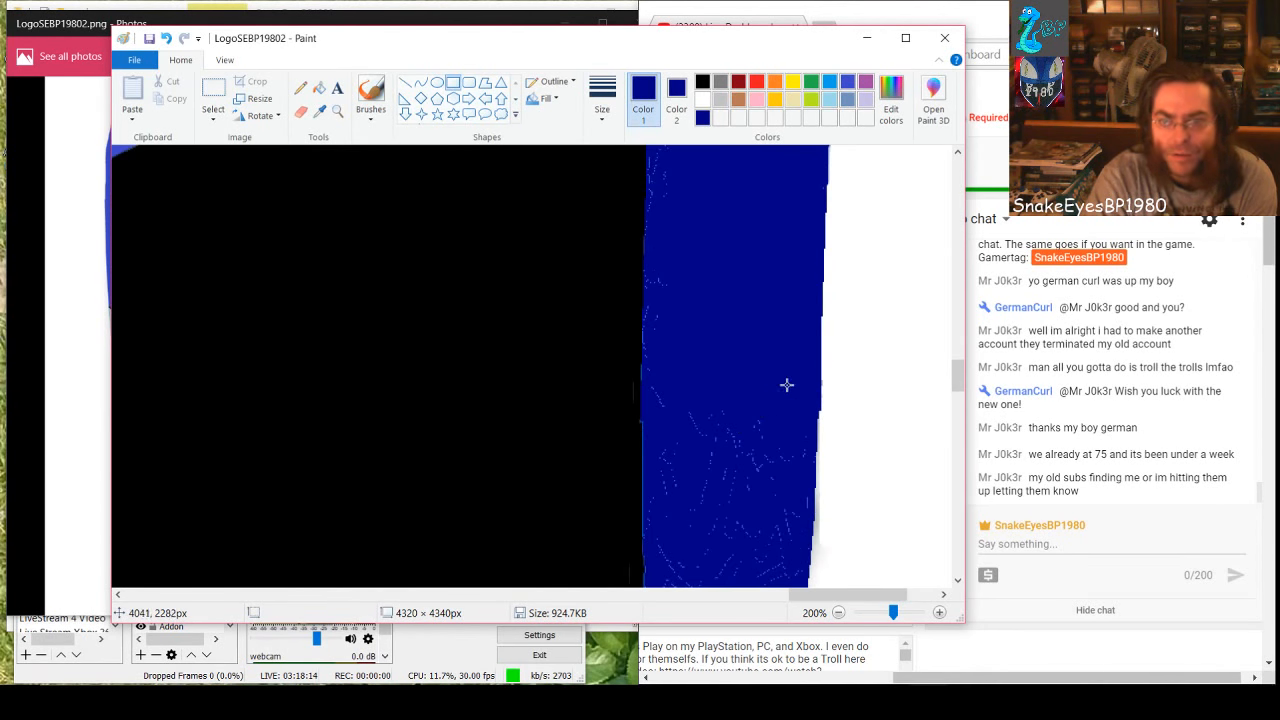
{"action": "left_click_drag", "start_coordinate": [786, 385], "coordinate": [664, 588]}
{"action": "scroll", "coordinate": [711, 517], "scroll_direction": "down", "scroll_amount": 3}
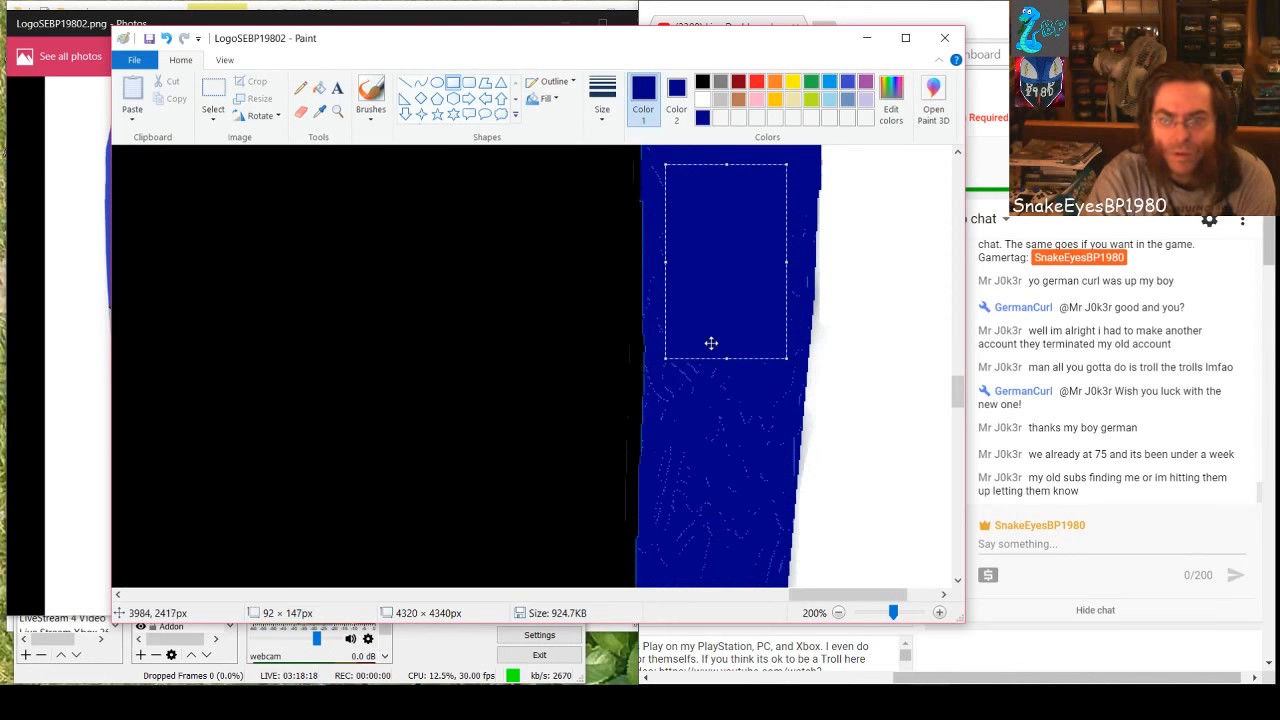
{"action": "left_click_drag", "start_coordinate": [722, 357], "coordinate": [708, 571]}
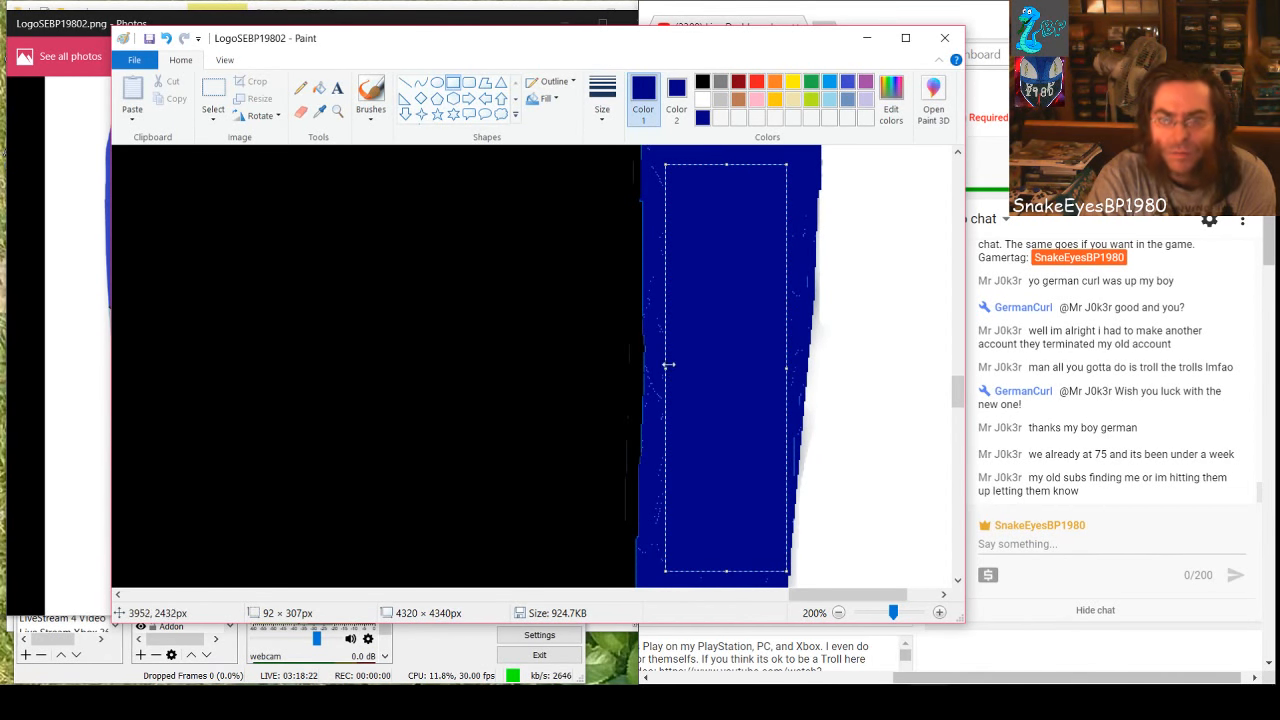
{"action": "left_click_drag", "start_coordinate": [666, 366], "coordinate": [649, 371]}
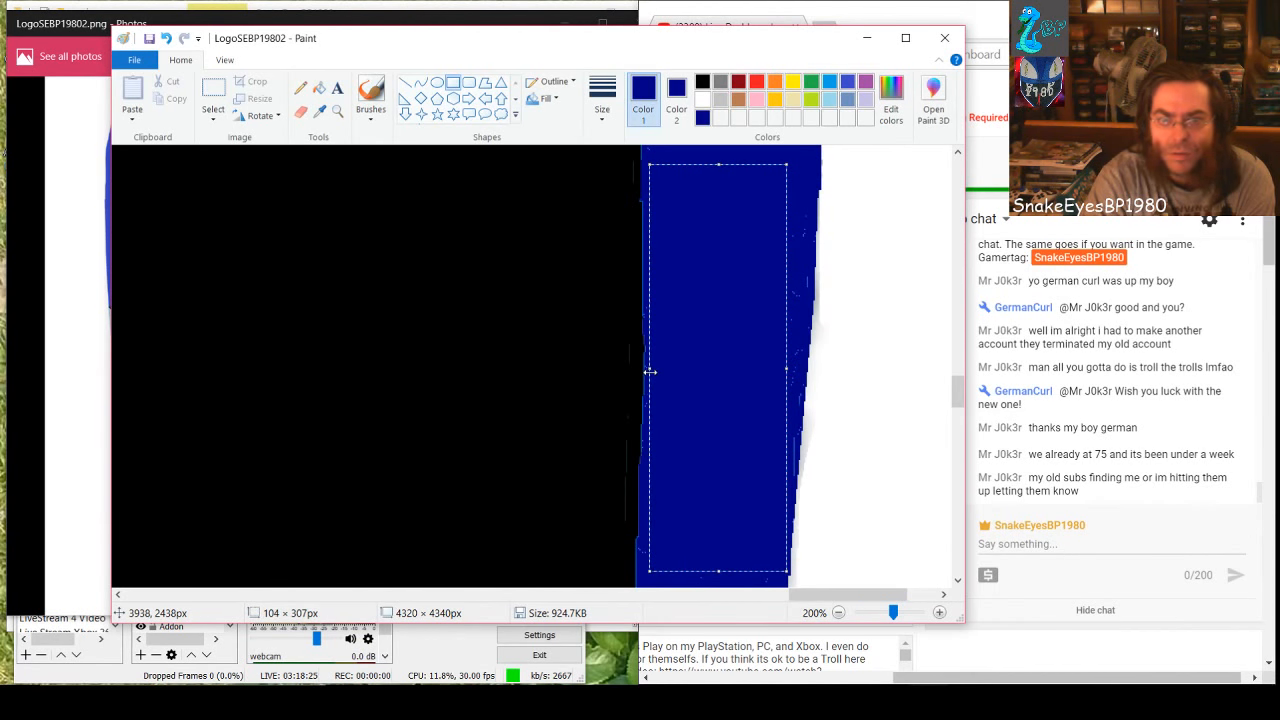
{"action": "left_click", "coordinate": [641, 540]}
Cover the specks farther down the straight part of the band with two smaller filled dark-blue rectangles
{"action": "scroll", "coordinate": [688, 525], "scroll_direction": "down", "scroll_amount": 1}
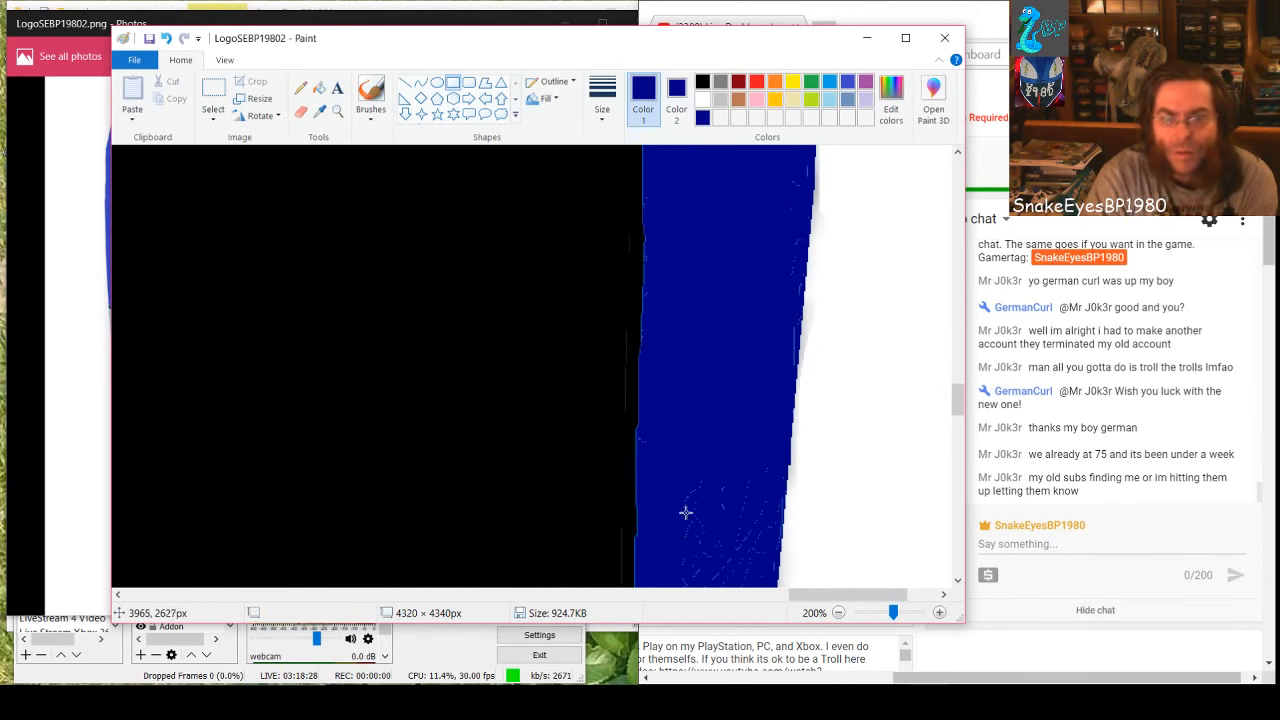
{"action": "scroll", "coordinate": [686, 513], "scroll_direction": "down", "scroll_amount": 1}
{"action": "mouse_move", "coordinate": [779, 321]}
{"action": "left_mouse_down"}
{"action": "mouse_move", "coordinate": [674, 489]}
{"action": "mouse_move", "coordinate": [637, 466]}
{"action": "left_mouse_up"}
{"action": "left_click", "coordinate": [719, 491]}
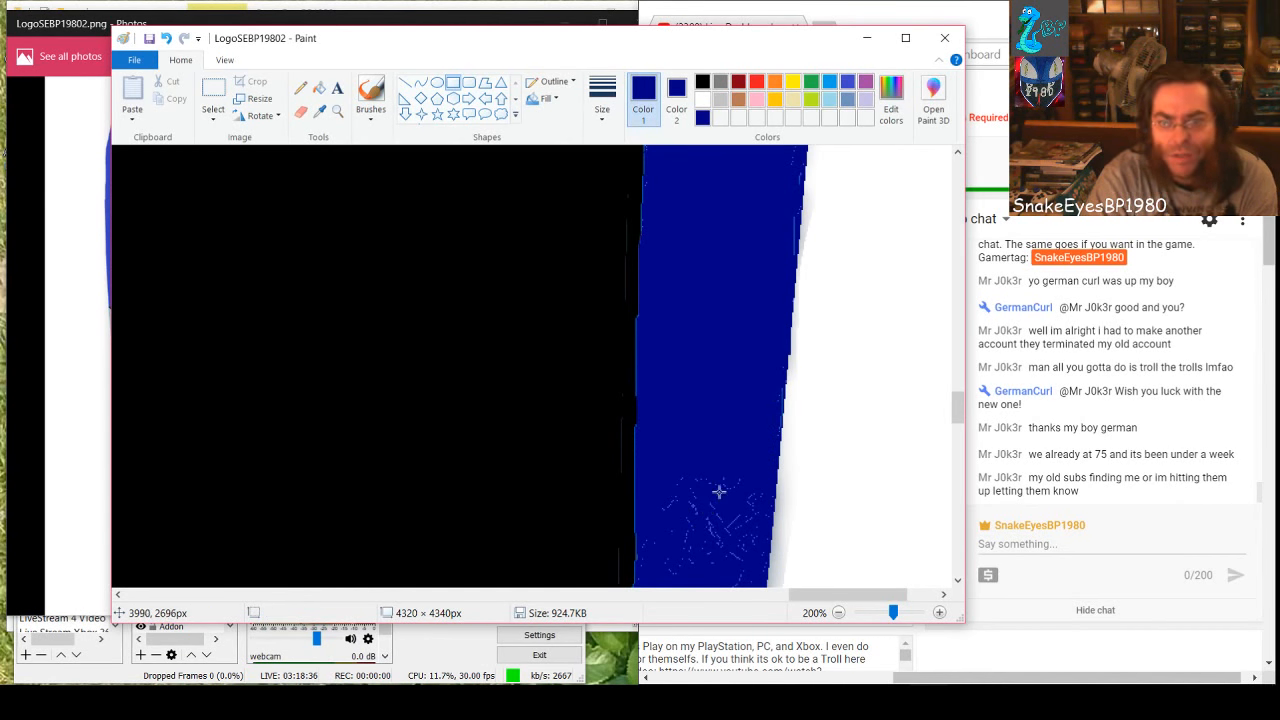
{"action": "left_click_drag", "start_coordinate": [761, 474], "coordinate": [643, 581]}
{"action": "scroll", "coordinate": [706, 529], "scroll_direction": "down", "scroll_amount": 3}
{"action": "left_click", "coordinate": [712, 428]}
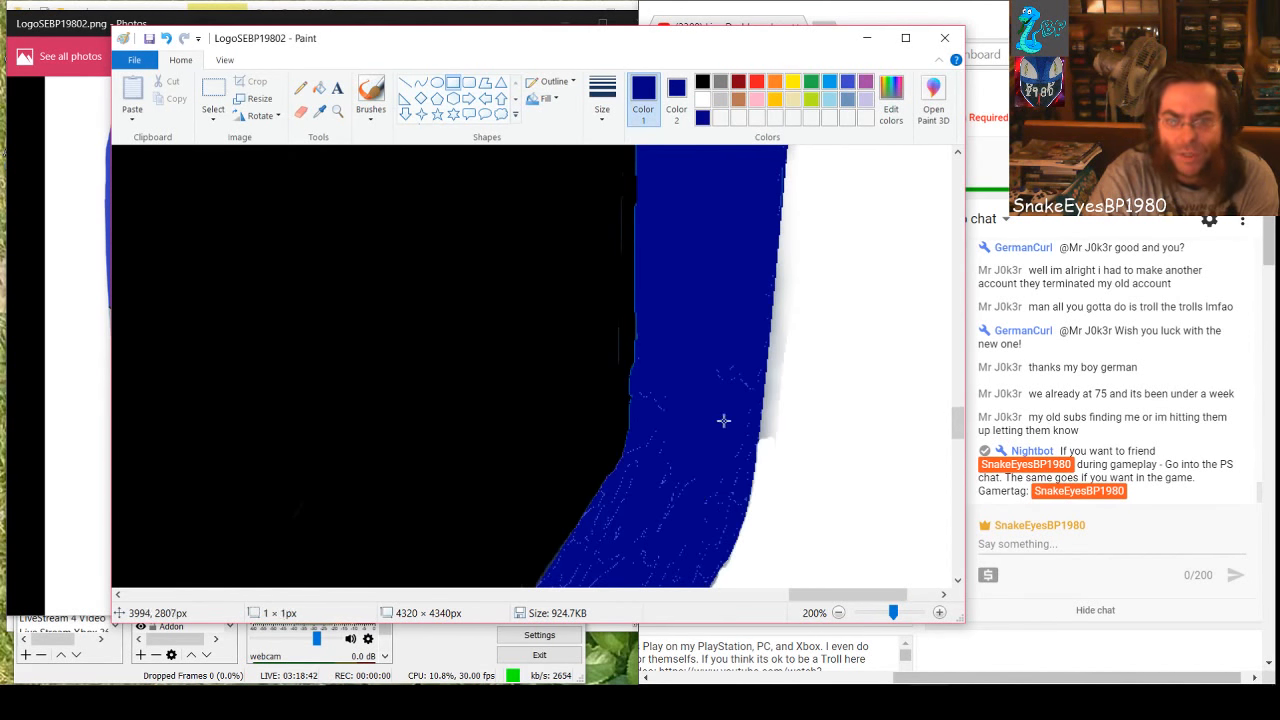
Draw a filled dark-blue rectangle over the specks just above the band's bend, extending it upward and toward the black edge
{"action": "left_click_drag", "start_coordinate": [756, 381], "coordinate": [644, 428]}
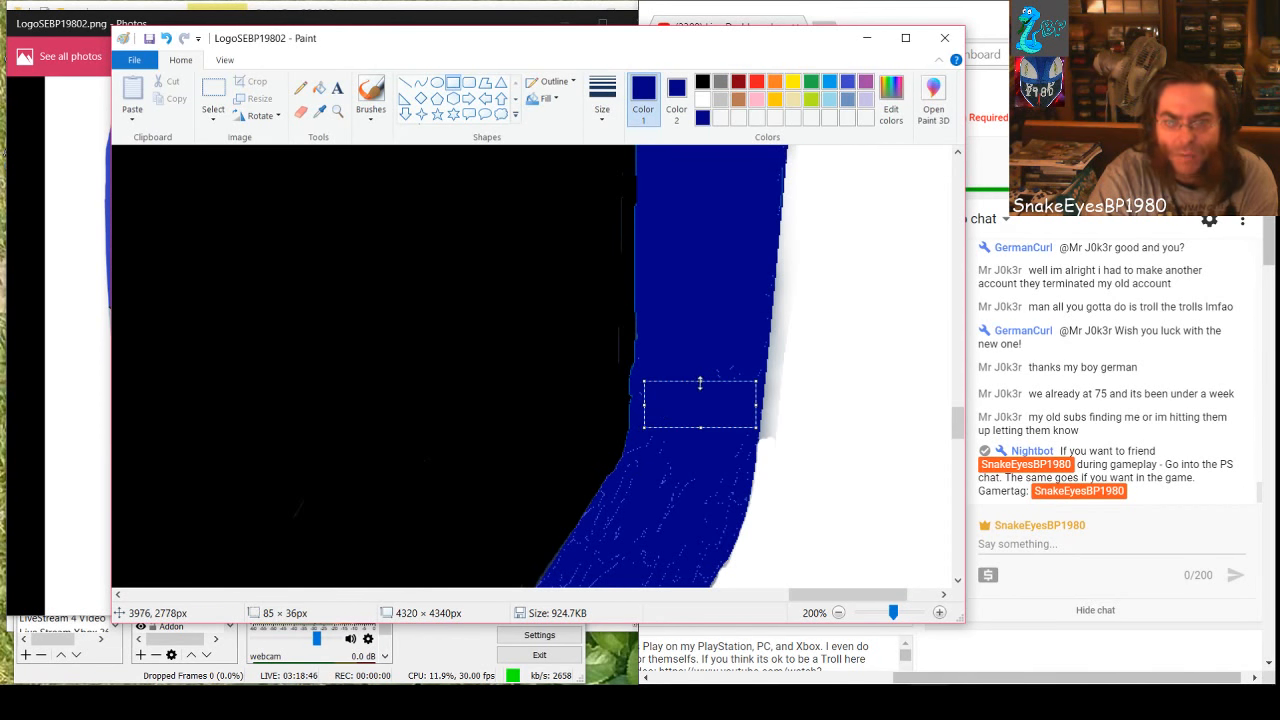
{"action": "left_click_drag", "start_coordinate": [700, 382], "coordinate": [695, 336]}
{"action": "left_click_drag", "start_coordinate": [643, 382], "coordinate": [635, 392]}
{"action": "left_click", "coordinate": [666, 486]}
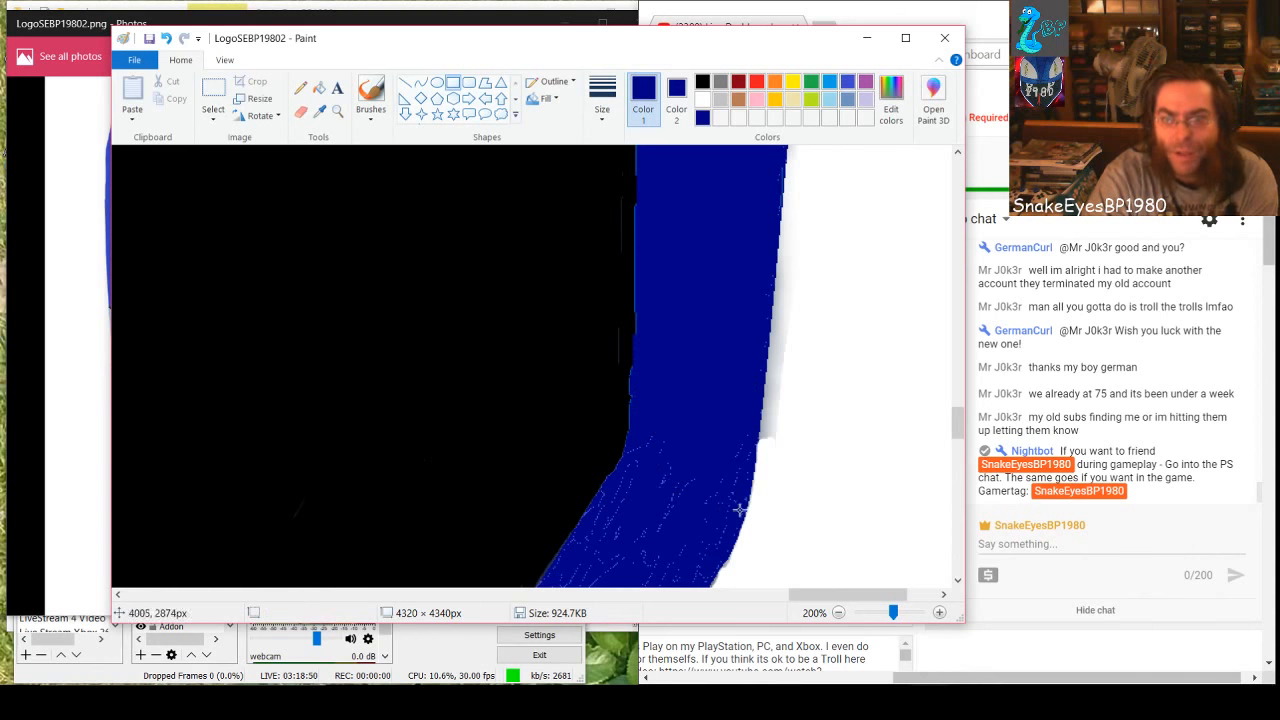
Brush white over the grey shadow beside the band's outer edge, just above the bend
{"action": "left_click", "coordinate": [702, 99]}
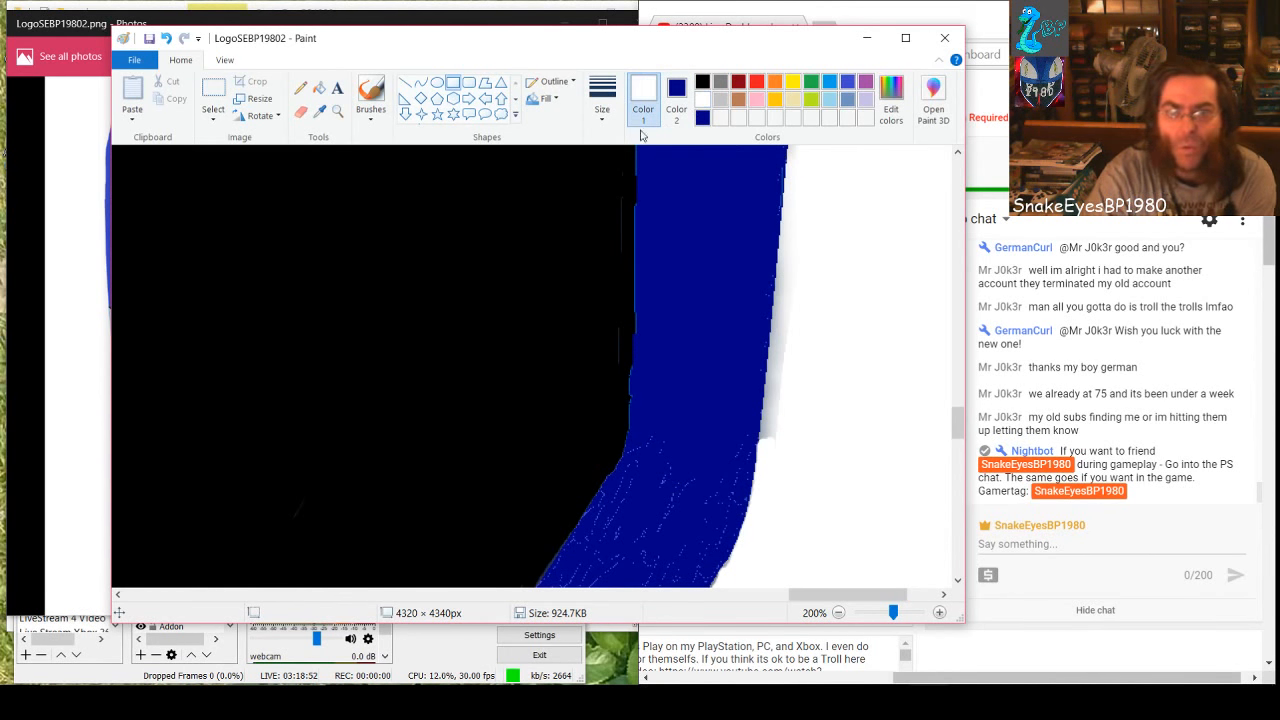
{"action": "left_click", "coordinate": [370, 100]}
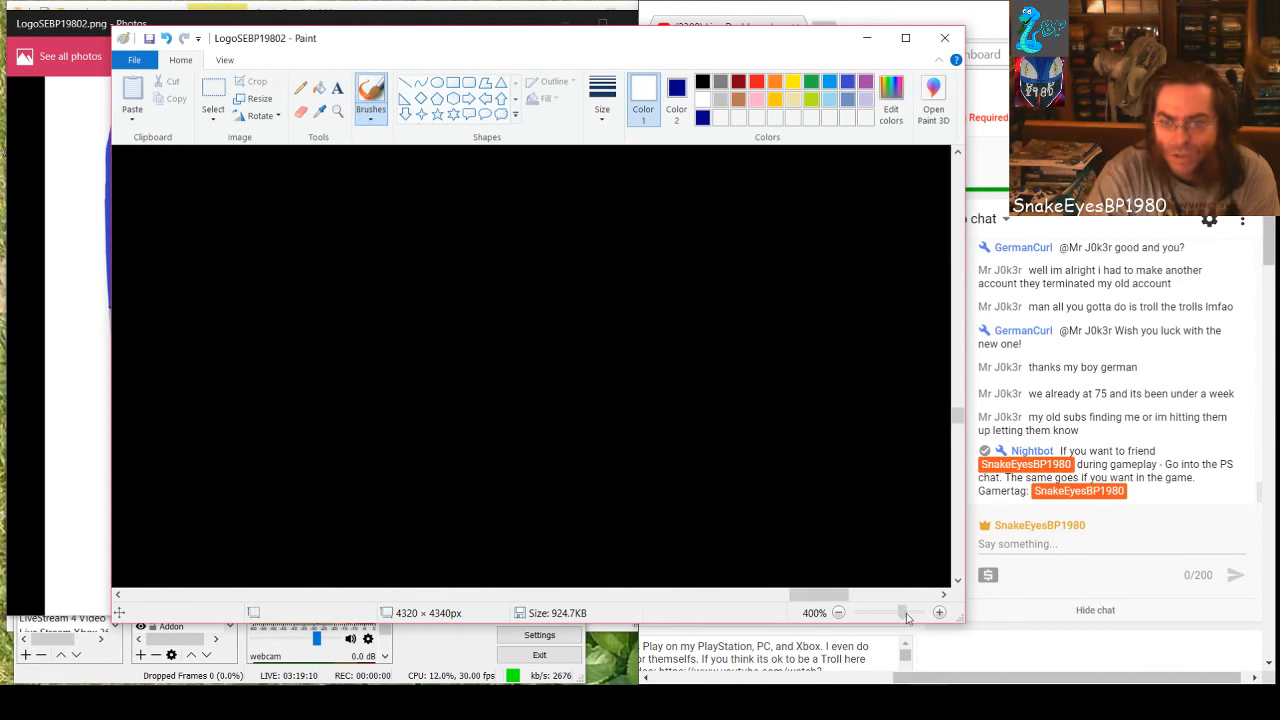
{"action": "left_click_drag", "start_coordinate": [893, 612], "coordinate": [901, 612]}
{"action": "left_click_drag", "start_coordinate": [815, 595], "coordinate": [876, 600]}
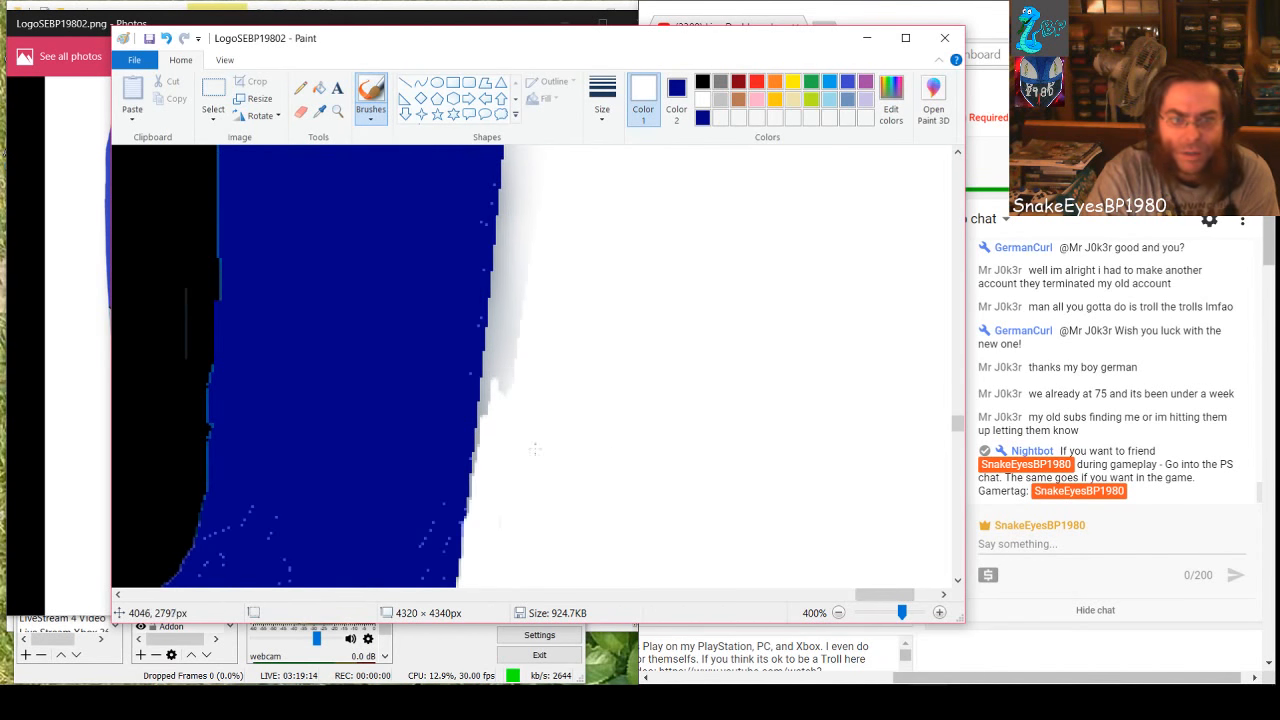
{"action": "mouse_move", "coordinate": [507, 421]}
{"action": "left_mouse_down"}
{"action": "mouse_move", "coordinate": [500, 373]}
{"action": "mouse_move", "coordinate": [490, 417]}
{"action": "mouse_move", "coordinate": [506, 345]}
{"action": "mouse_move", "coordinate": [508, 378]}
{"action": "mouse_move", "coordinate": [498, 320]}
{"action": "mouse_move", "coordinate": [487, 408]}
{"action": "left_mouse_up"}
{"action": "left_click_drag", "start_coordinate": [499, 321], "coordinate": [504, 248]}
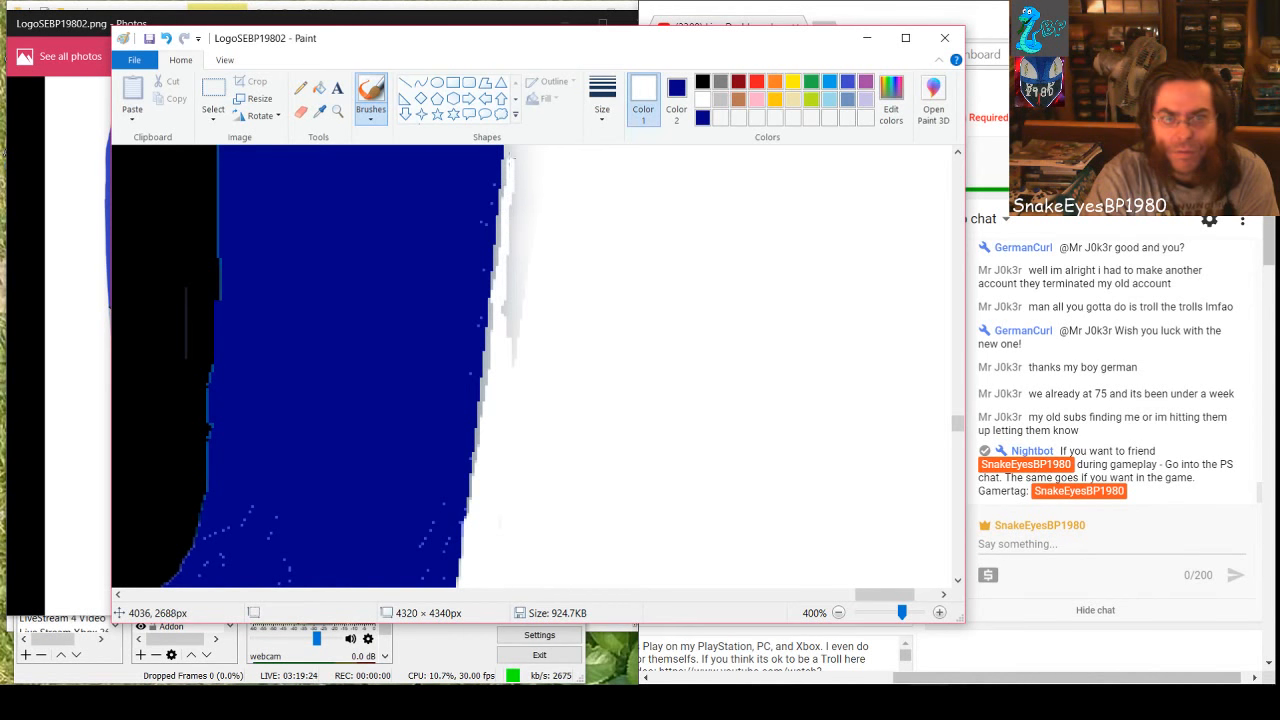
{"action": "left_click_drag", "start_coordinate": [520, 157], "coordinate": [525, 191]}
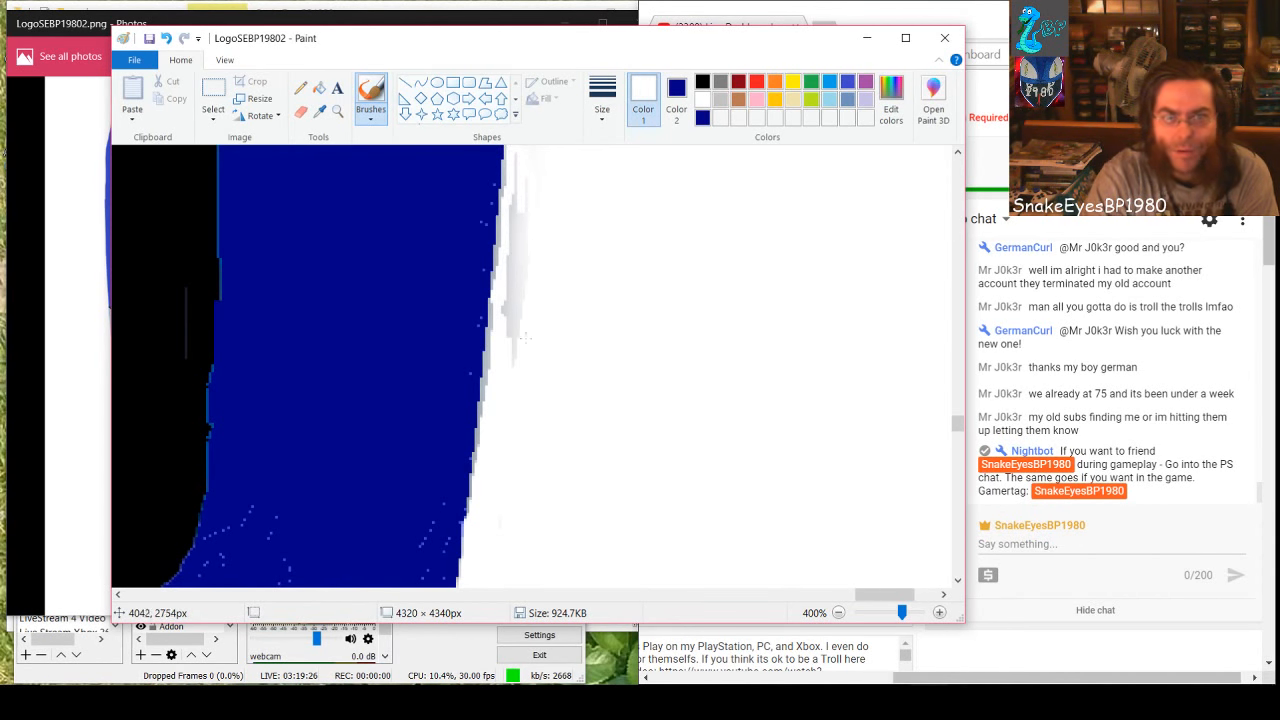
{"action": "mouse_move", "coordinate": [521, 282]}
{"action": "left_mouse_down"}
{"action": "mouse_move", "coordinate": [508, 342]}
{"action": "mouse_move", "coordinate": [512, 188]}
{"action": "mouse_move", "coordinate": [508, 262]}
{"action": "left_mouse_up"}
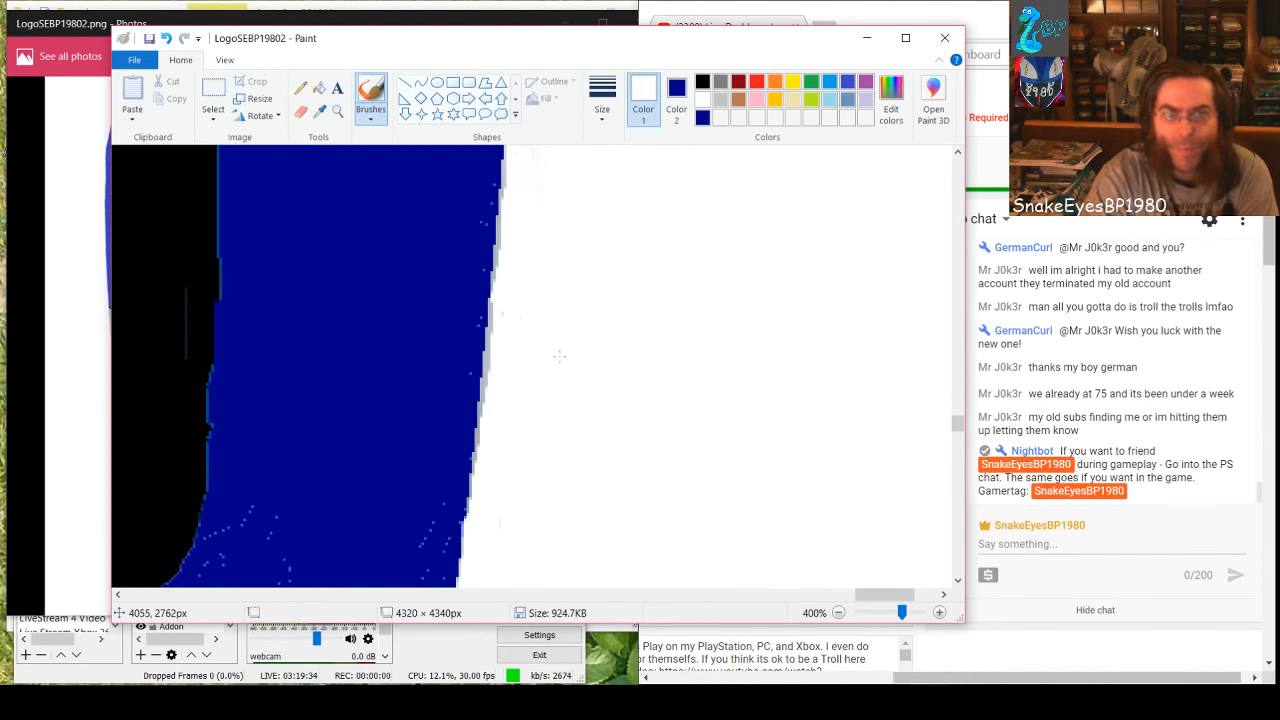
{"action": "scroll", "coordinate": [559, 355], "scroll_direction": "up", "scroll_amount": 2}
{"action": "scroll", "coordinate": [536, 310], "scroll_direction": "up", "scroll_amount": 2}
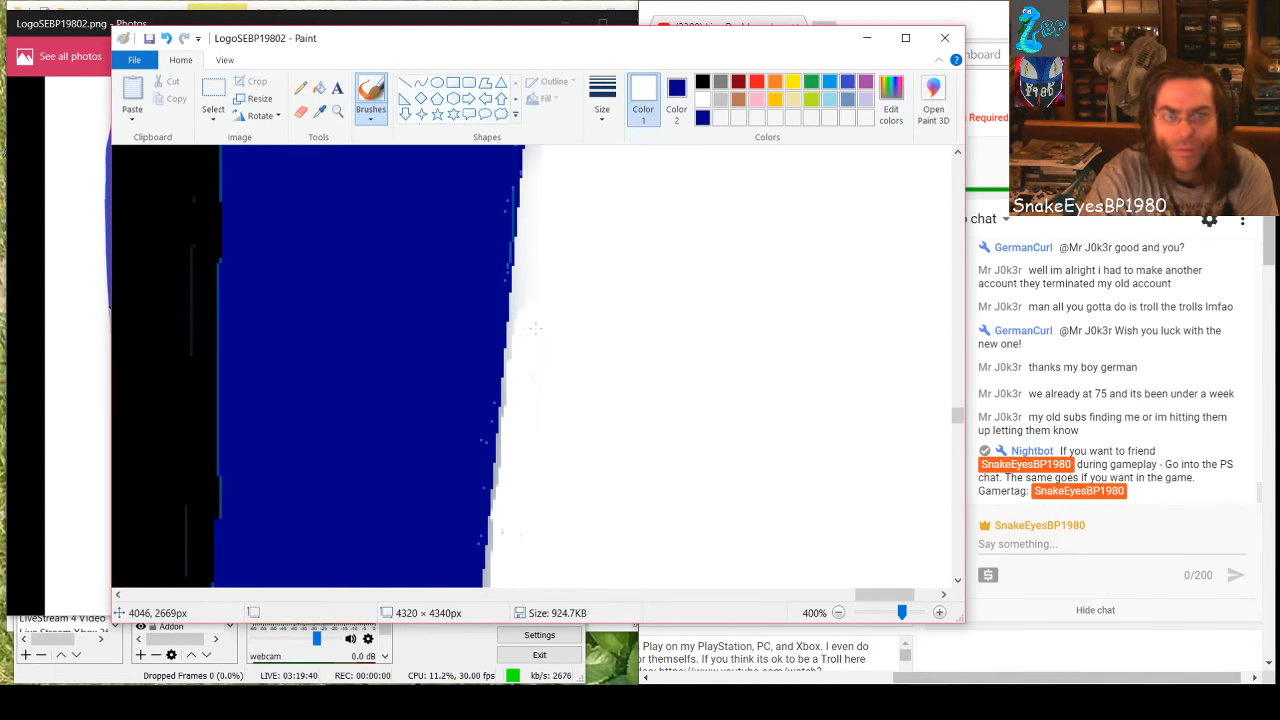
{"action": "scroll", "coordinate": [567, 372], "scroll_direction": "down", "scroll_amount": 4}
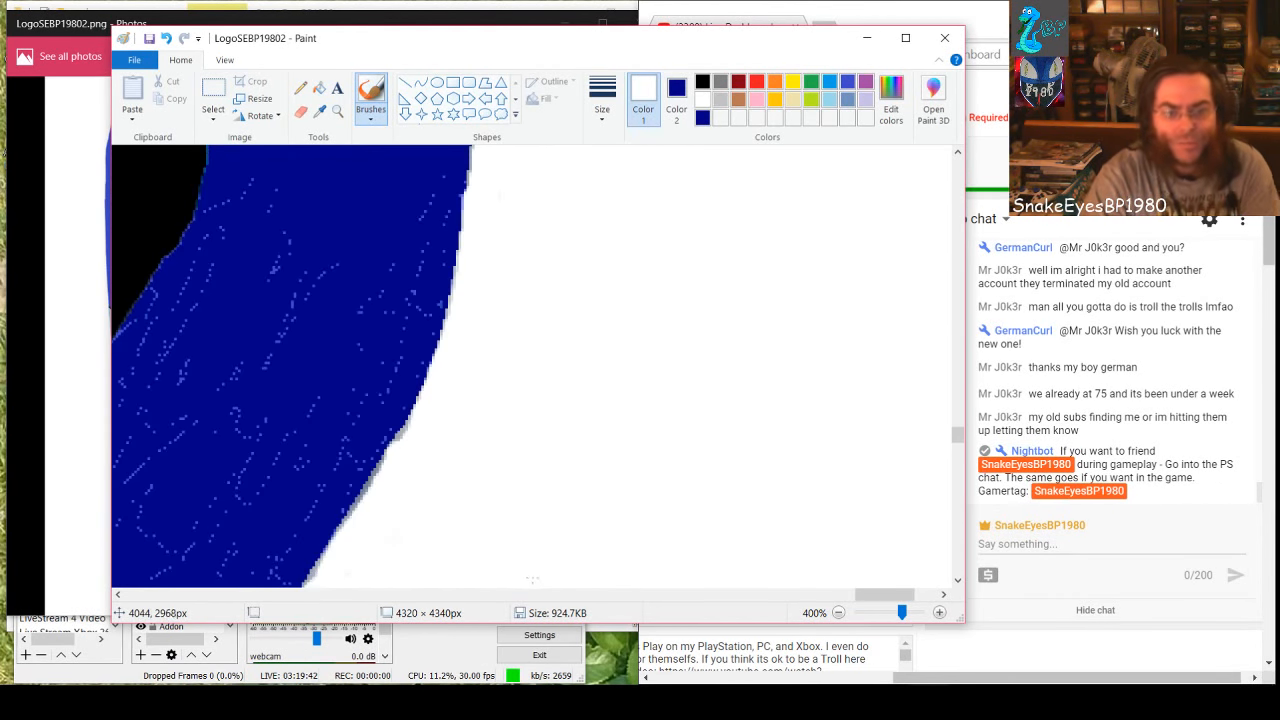
Cover the specks on the upper part of the band's curve with two overlapping filled dark-blue rectangles
{"action": "left_click_drag", "start_coordinate": [874, 597], "coordinate": [856, 603]}
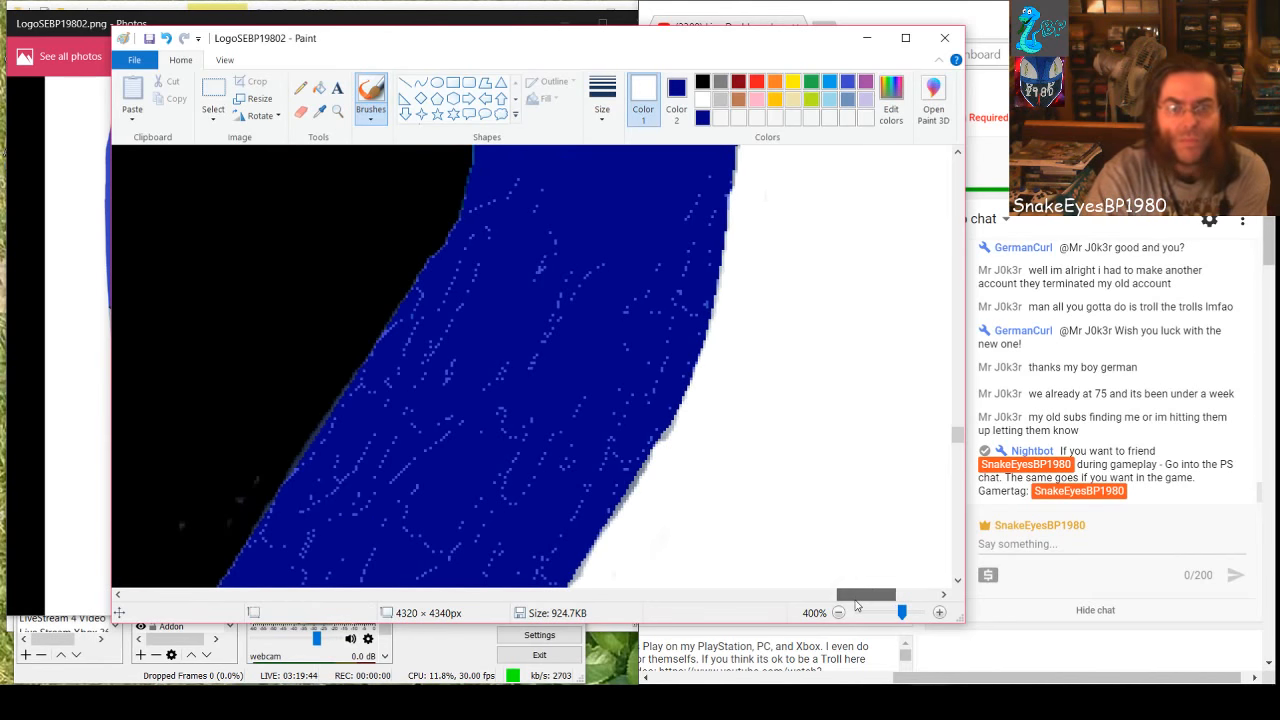
{"action": "left_click", "coordinate": [702, 117]}
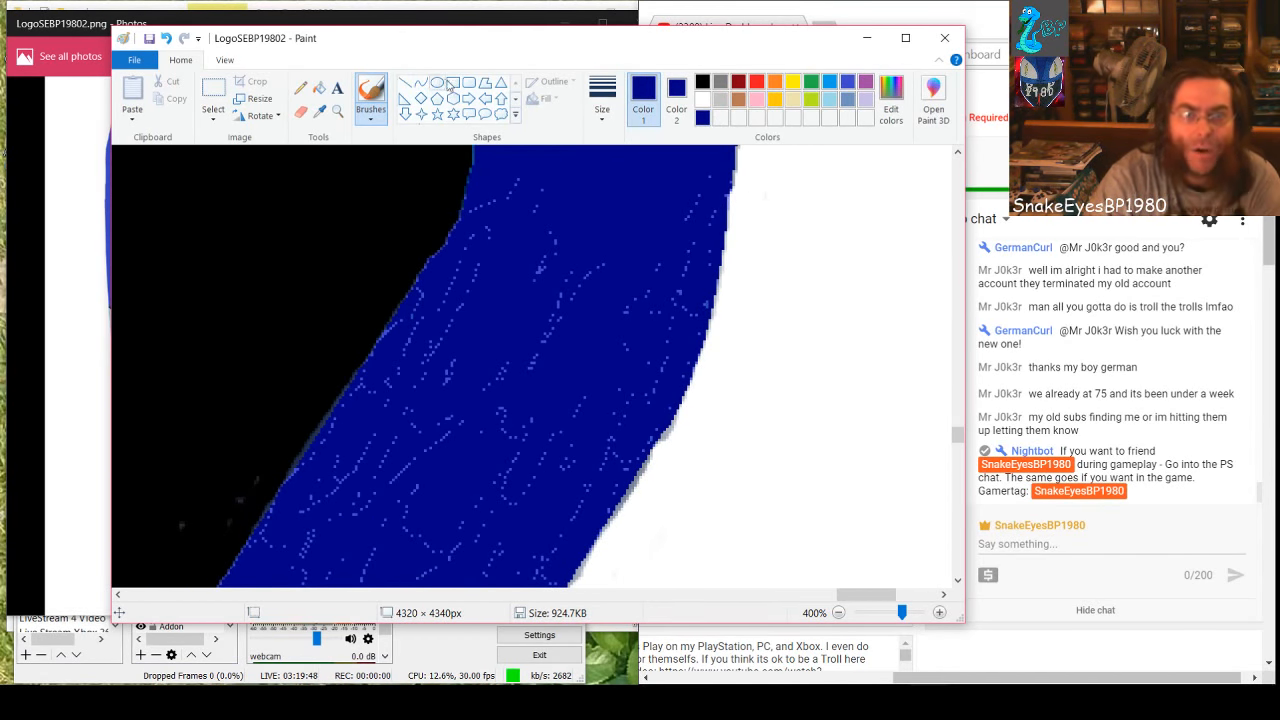
{"action": "left_click", "coordinate": [453, 82]}
{"action": "mouse_move", "coordinate": [483, 183]}
{"action": "left_mouse_down"}
{"action": "mouse_move", "coordinate": [551, 294]}
{"action": "mouse_move", "coordinate": [651, 349]}
{"action": "mouse_move", "coordinate": [691, 348]}
{"action": "mouse_move", "coordinate": [703, 309]}
{"action": "left_mouse_up"}
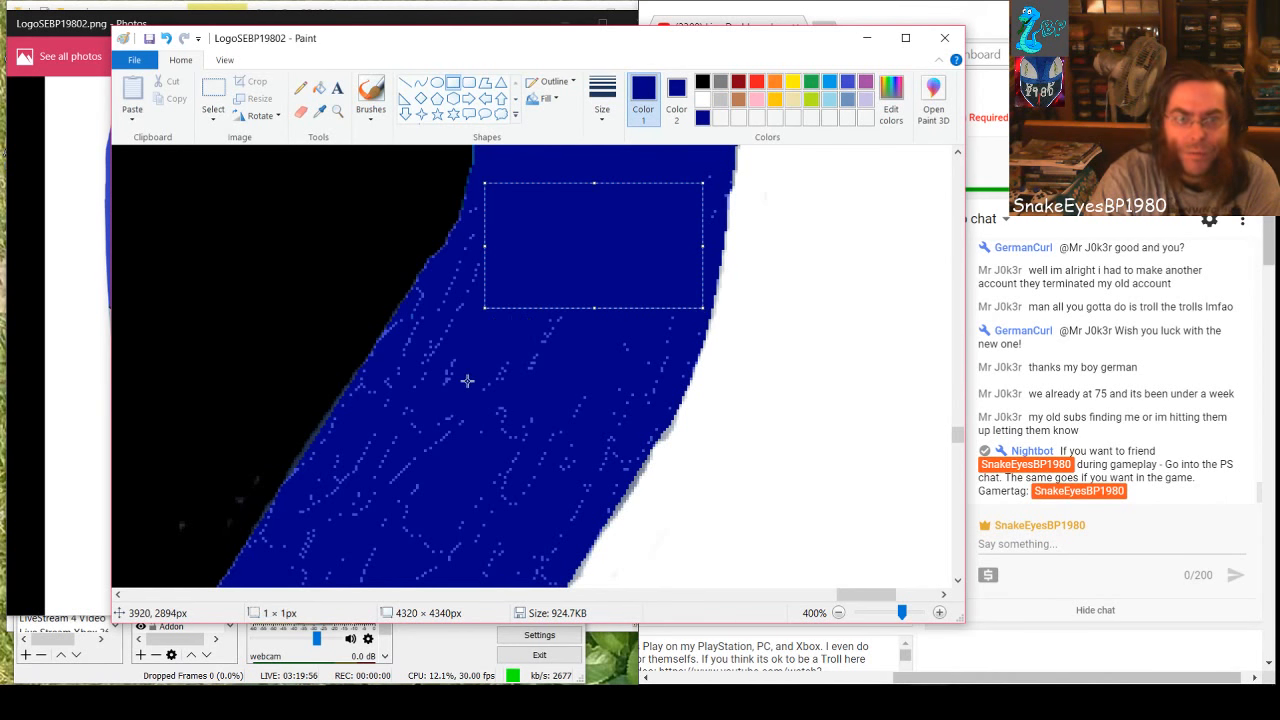
{"action": "left_click", "coordinate": [457, 344]}
{"action": "left_click_drag", "start_coordinate": [457, 240], "coordinate": [670, 372]}
{"action": "left_click", "coordinate": [443, 352]}
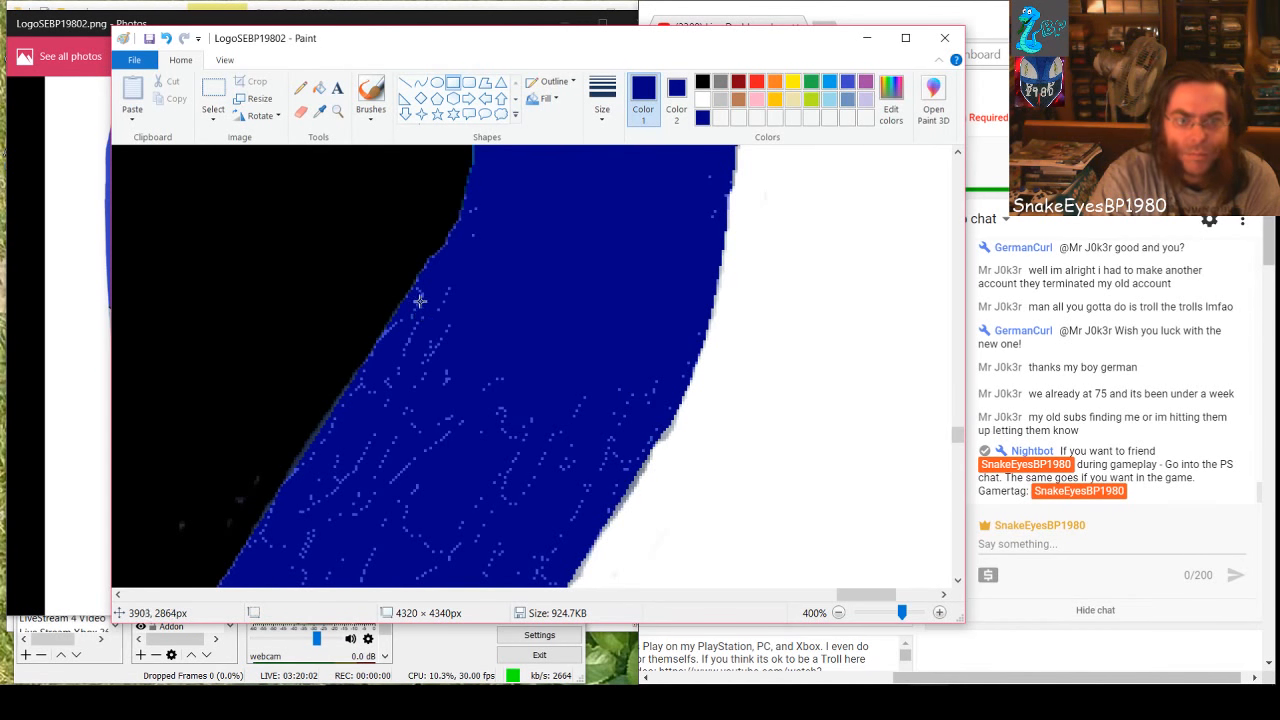
Cover the specks where the band starts slanting with two more filled dark-blue rectangles, widening the second to about 88 × 58 px
{"action": "mouse_move", "coordinate": [420, 300]}
{"action": "left_mouse_down"}
{"action": "mouse_move", "coordinate": [470, 400]}
{"action": "mouse_move", "coordinate": [530, 451]}
{"action": "mouse_move", "coordinate": [630, 461]}
{"action": "mouse_move", "coordinate": [641, 449]}
{"action": "left_mouse_up"}
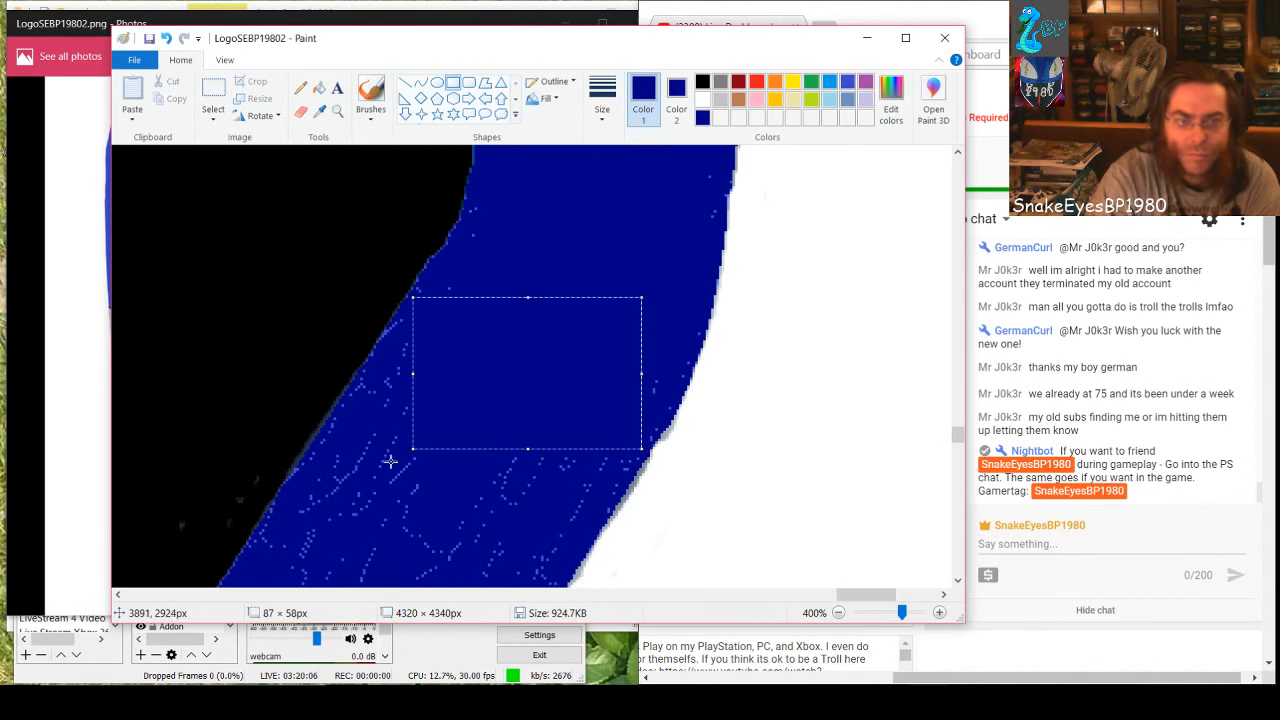
{"action": "left_click", "coordinate": [352, 493]}
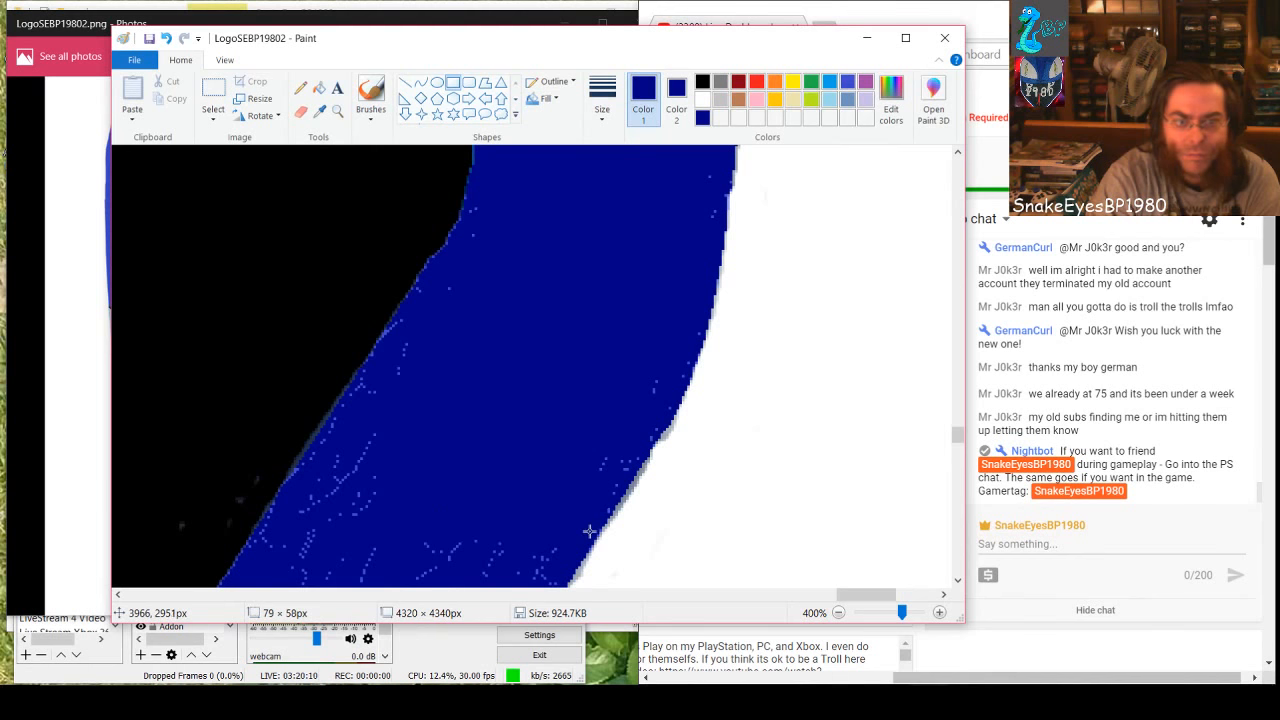
{"action": "left_click_drag", "start_coordinate": [588, 380], "coordinate": [381, 531]}
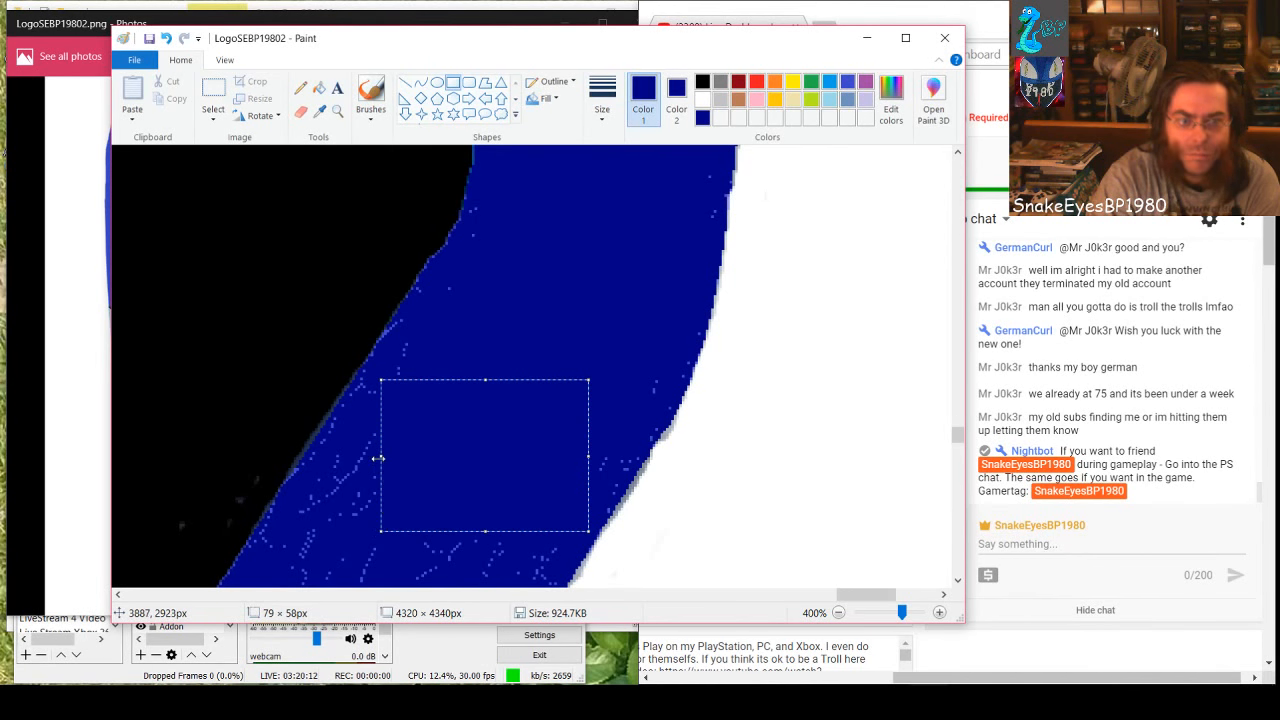
{"action": "left_click_drag", "start_coordinate": [378, 458], "coordinate": [357, 458]}
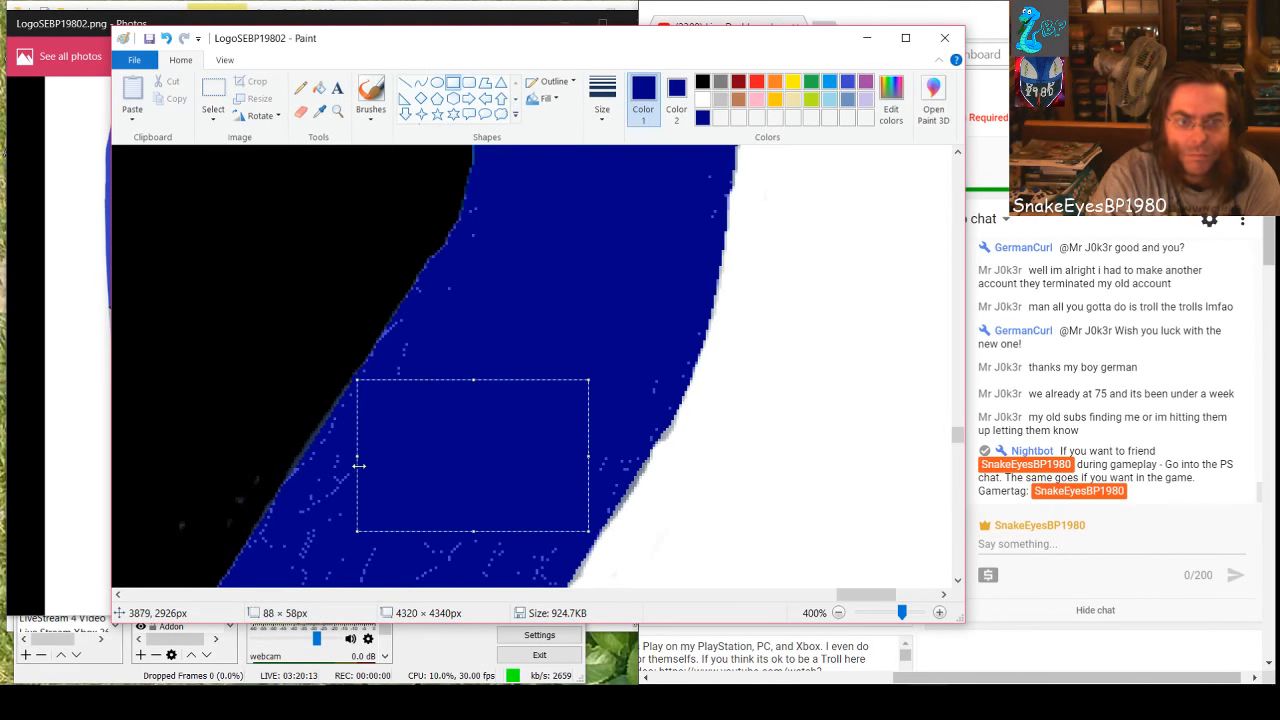
{"action": "left_click", "coordinate": [440, 577]}
Cover the next speckled stretch down the slanting band with two filled dark-blue rectangles, enlarging the second to about 105 × 36 px
{"action": "scroll", "coordinate": [433, 560], "scroll_direction": "down", "scroll_amount": 3}
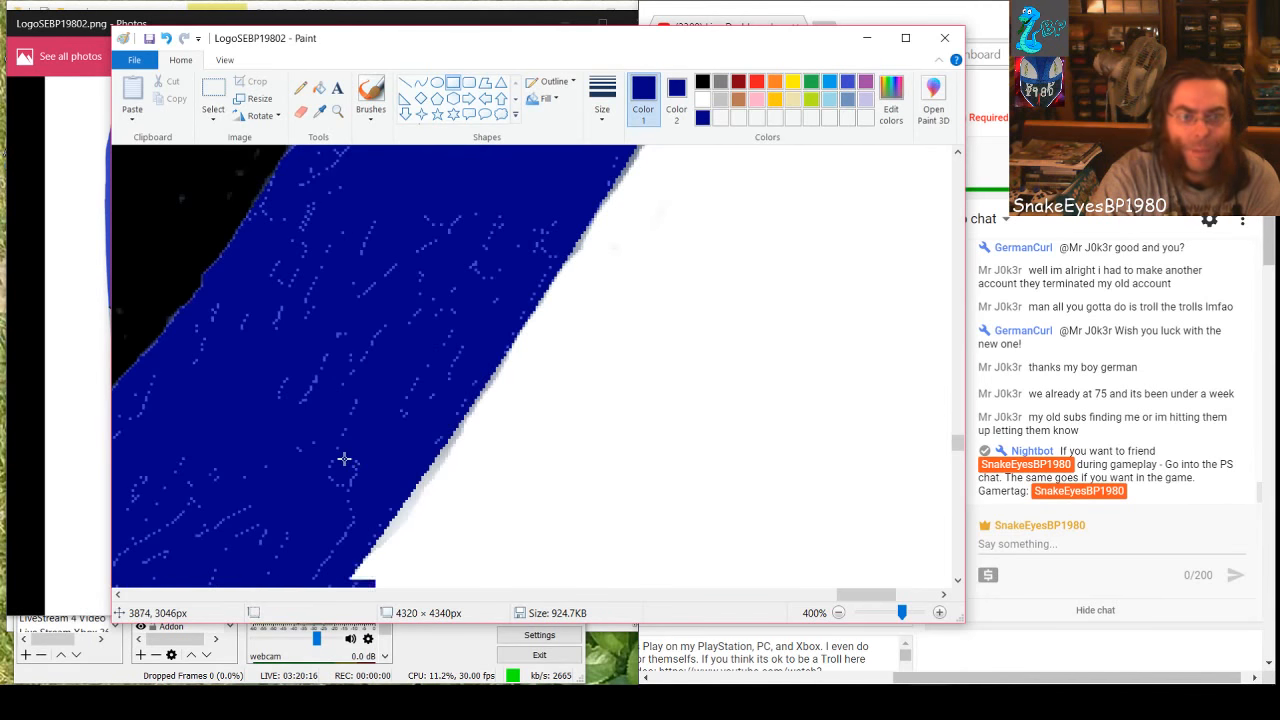
{"action": "scroll", "coordinate": [344, 459], "scroll_direction": "up", "scroll_amount": 1}
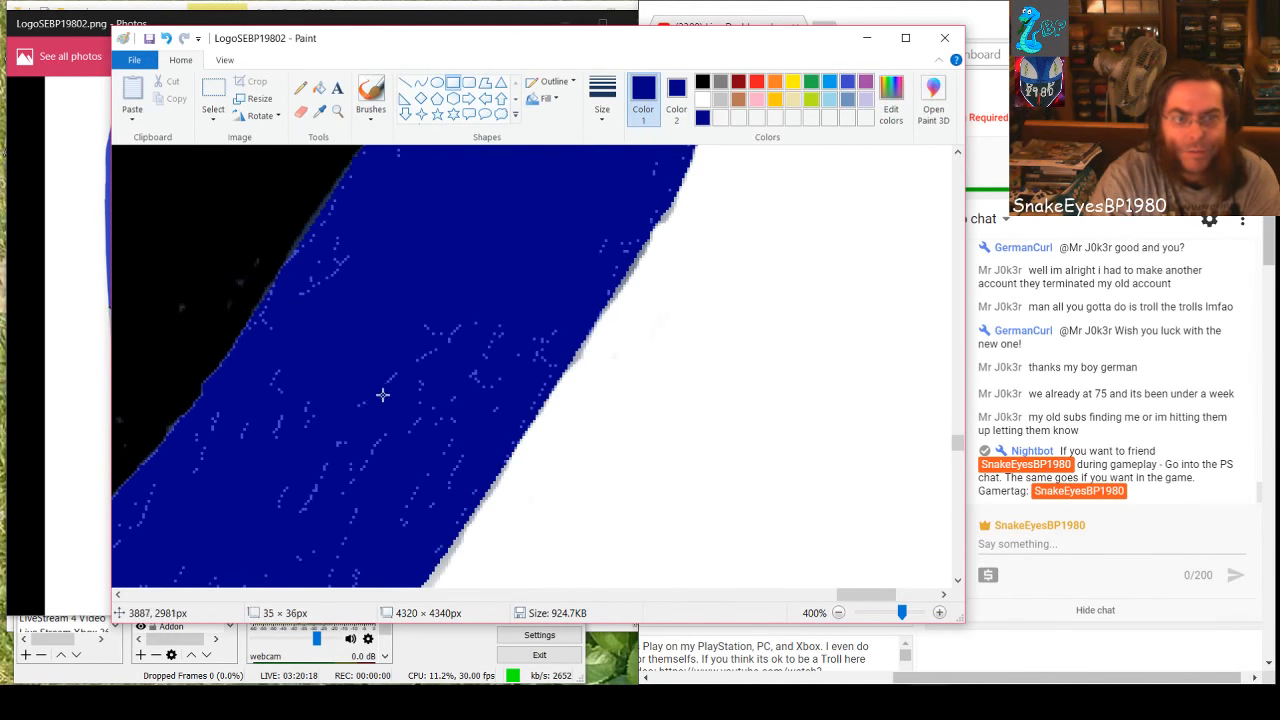
{"action": "left_click_drag", "start_coordinate": [382, 395], "coordinate": [554, 376]}
{"action": "left_click", "coordinate": [320, 423]}
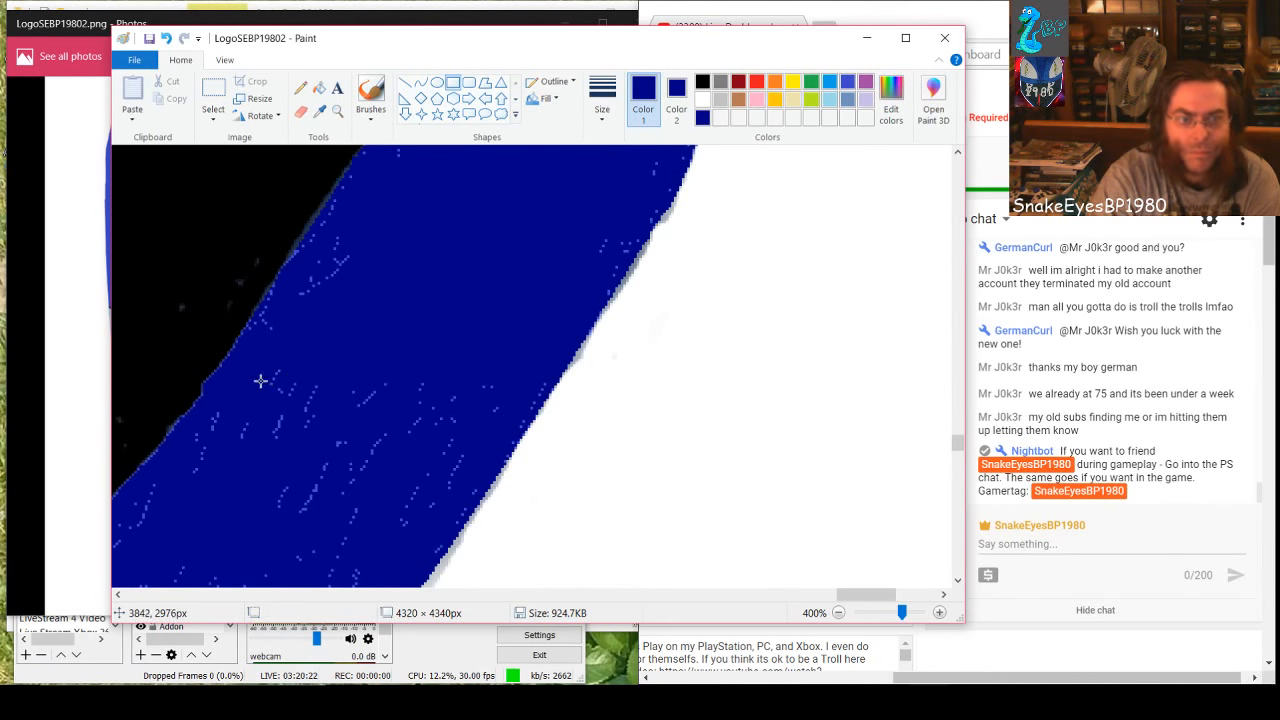
{"action": "left_click_drag", "start_coordinate": [260, 380], "coordinate": [493, 464]}
{"action": "left_click_drag", "start_coordinate": [257, 423], "coordinate": [216, 432]}
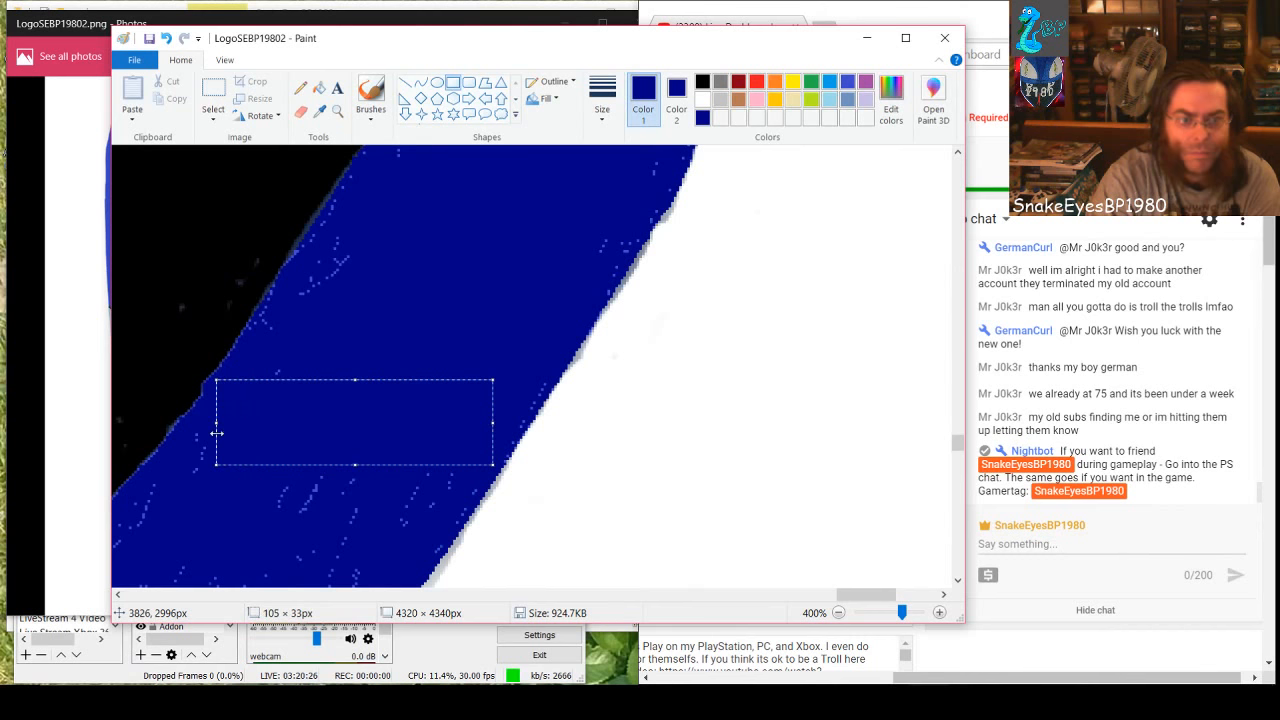
{"action": "left_click_drag", "start_coordinate": [353, 383], "coordinate": [355, 373]}
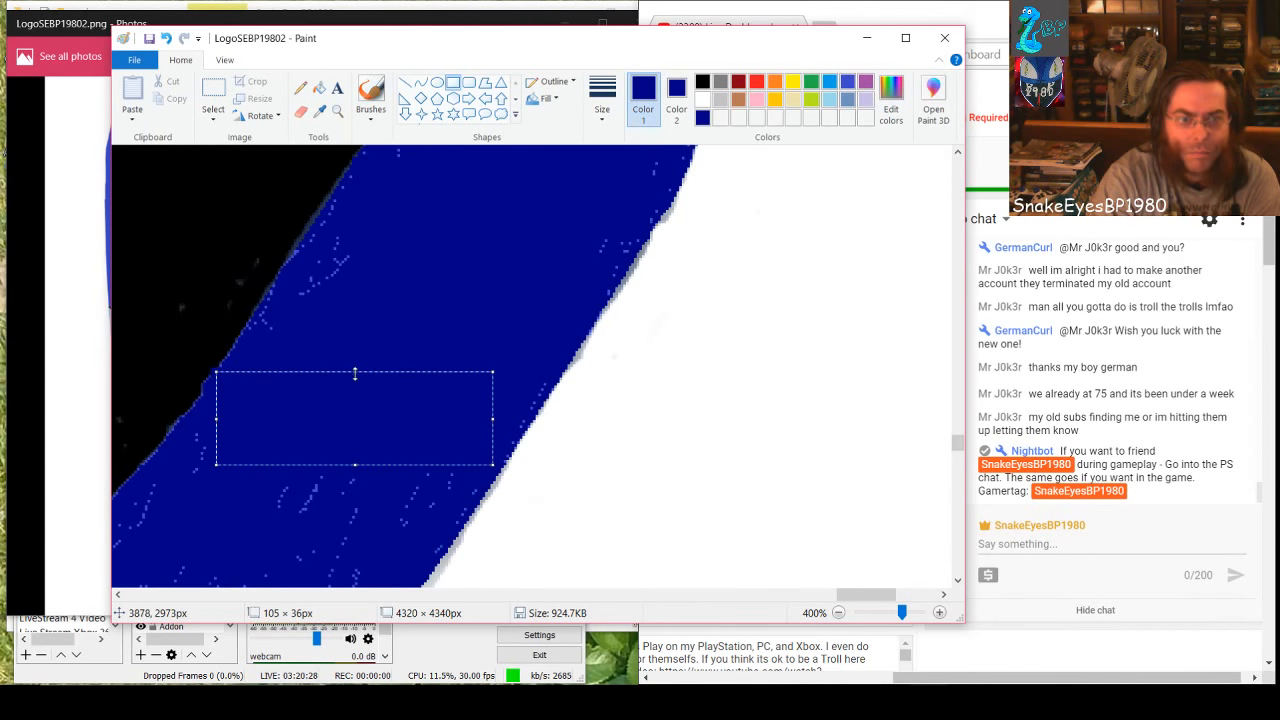
{"action": "left_click", "coordinate": [248, 518]}
Cover the specks below with filled dark-blue rectangles, one widened to about 109 × 34 px, plus a small one near the black edge
{"action": "mouse_move", "coordinate": [251, 466]}
{"action": "left_mouse_down"}
{"action": "mouse_move", "coordinate": [387, 511]}
{"action": "mouse_move", "coordinate": [457, 511]}
{"action": "left_mouse_up"}
{"action": "left_click", "coordinate": [314, 537]}
{"action": "mouse_move", "coordinate": [248, 492]}
{"action": "left_mouse_down"}
{"action": "mouse_move", "coordinate": [389, 540]}
{"action": "mouse_move", "coordinate": [406, 558]}
{"action": "mouse_move", "coordinate": [392, 579]}
{"action": "left_mouse_up"}
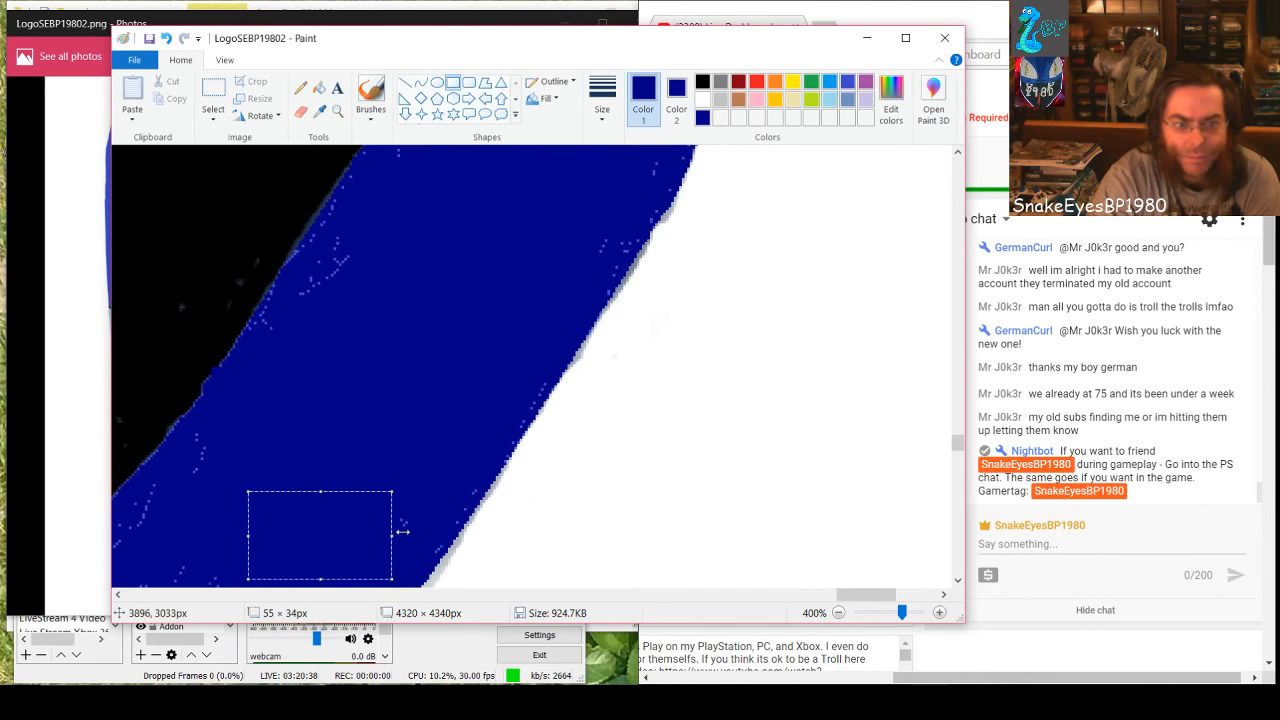
{"action": "left_click_drag", "start_coordinate": [390, 533], "coordinate": [410, 534]}
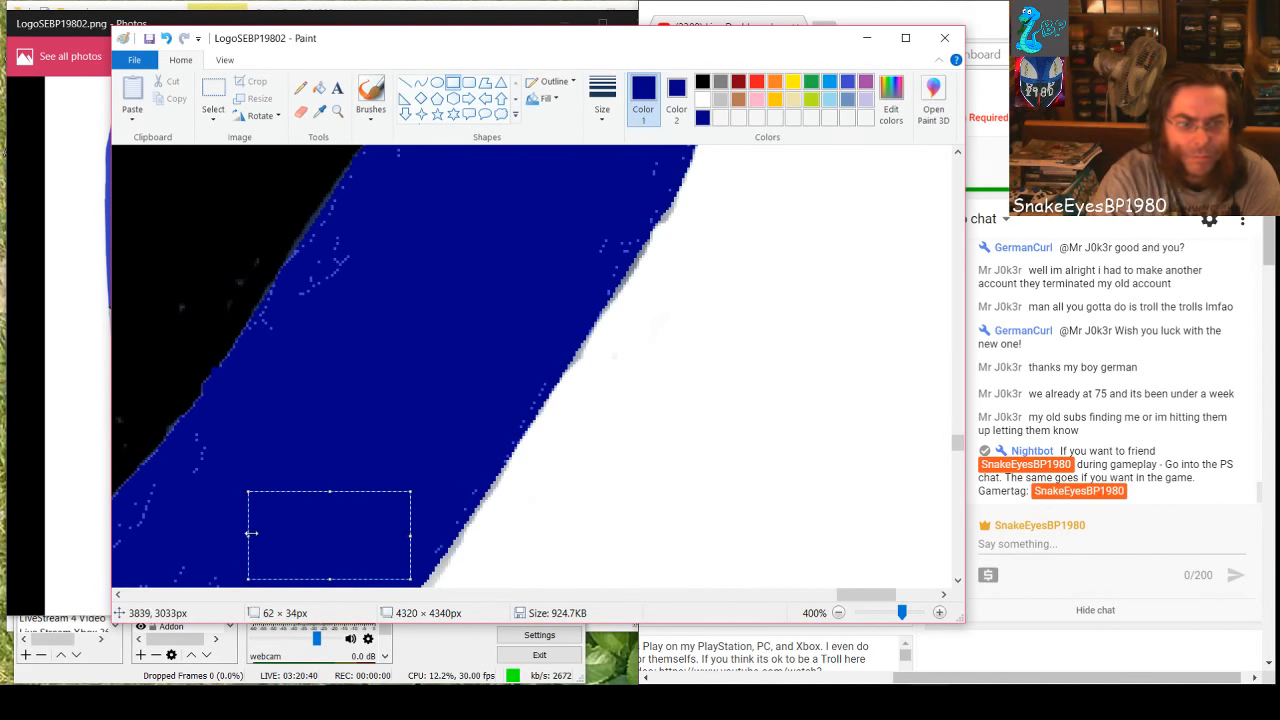
{"action": "left_click_drag", "start_coordinate": [251, 534], "coordinate": [123, 543]}
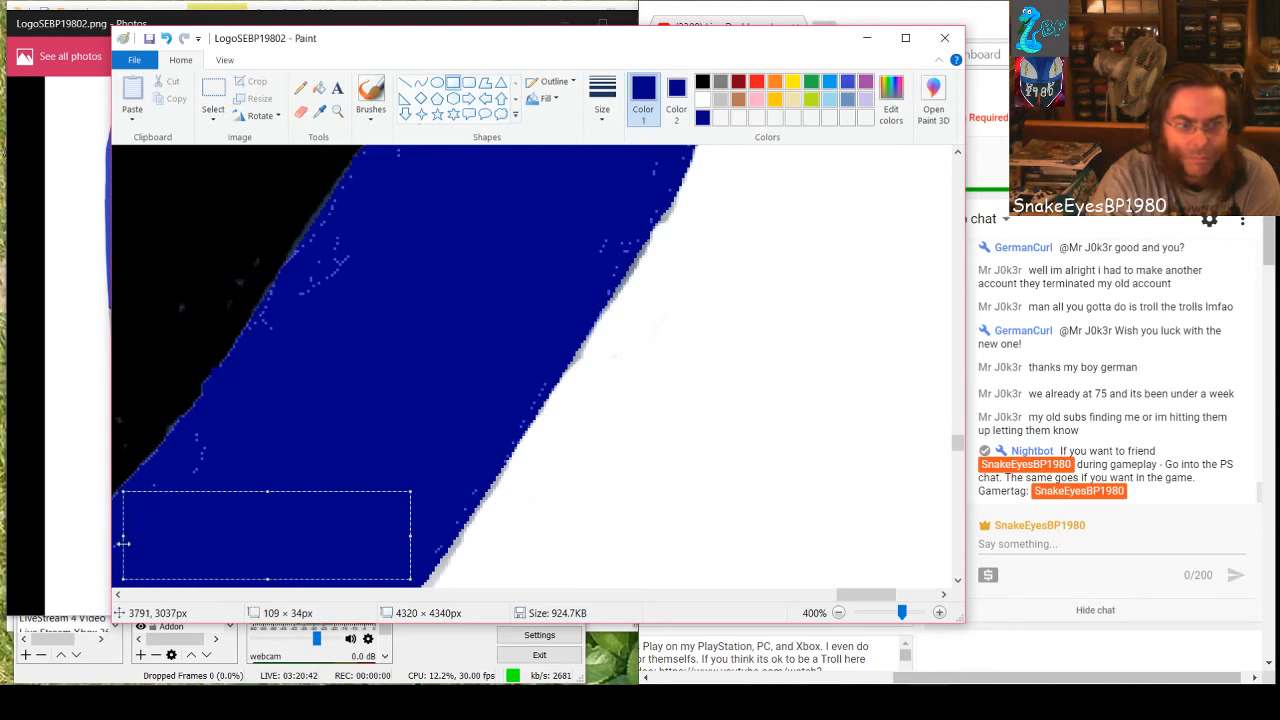
{"action": "left_click", "coordinate": [207, 437]}
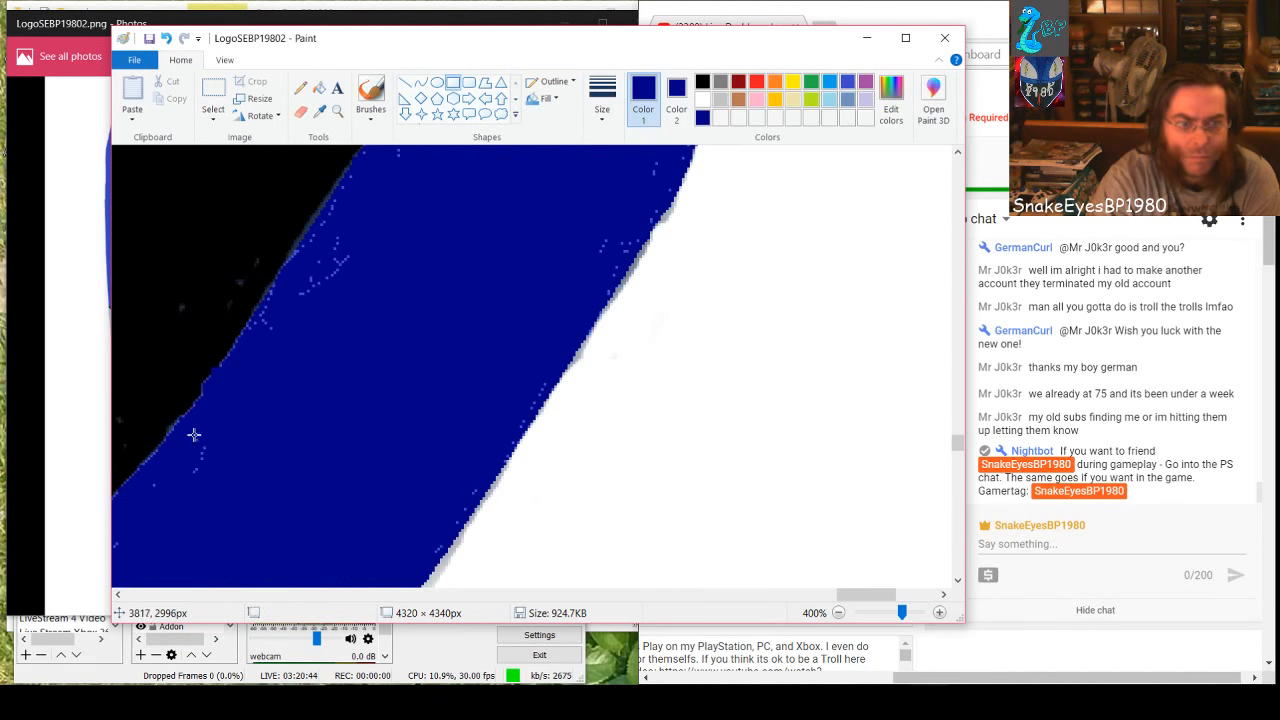
{"action": "left_click_drag", "start_coordinate": [195, 431], "coordinate": [204, 489]}
{"action": "left_click", "coordinate": [347, 413]}
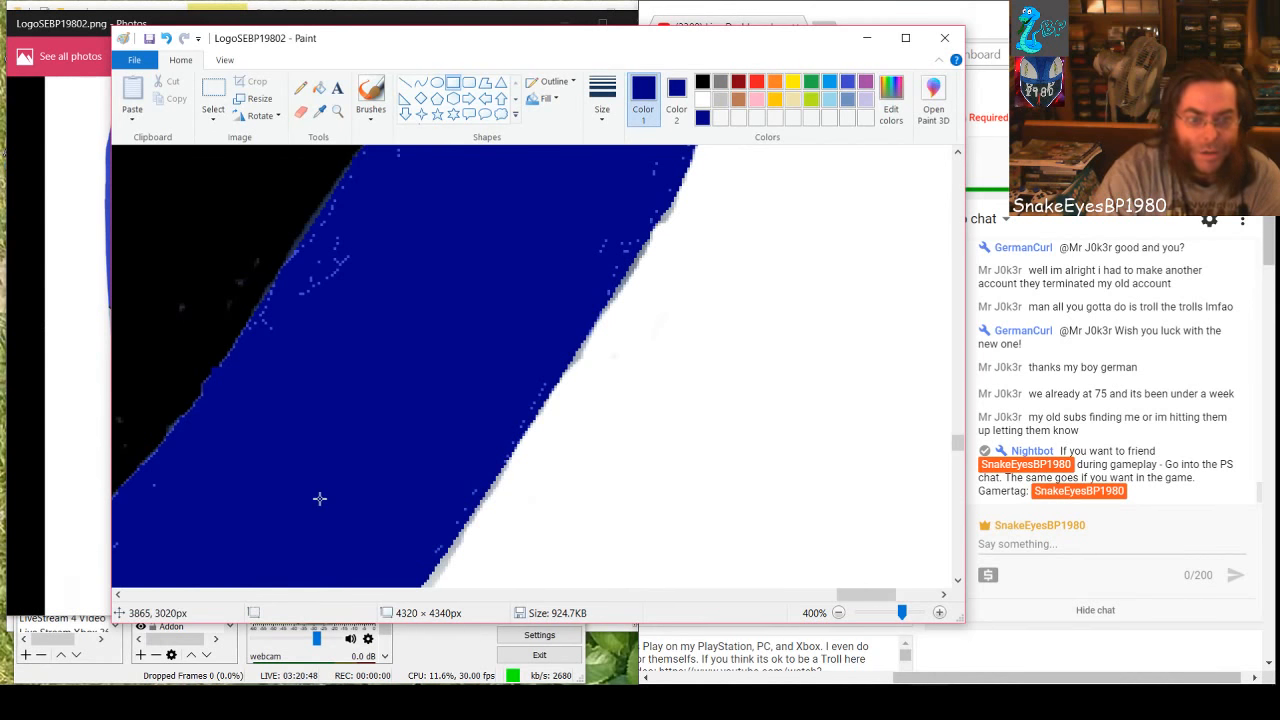
Cover the central specks on the next lower stretch of the slanting band with three overlapping filled dark-blue rectangles
{"action": "scroll", "coordinate": [319, 498], "scroll_direction": "down", "scroll_amount": 3}
{"action": "left_click_drag", "start_coordinate": [840, 594], "coordinate": [808, 595]}
{"action": "mouse_move", "coordinate": [599, 428]}
{"action": "left_mouse_down"}
{"action": "mouse_move", "coordinate": [566, 328]}
{"action": "mouse_move", "coordinate": [652, 506]}
{"action": "mouse_move", "coordinate": [766, 497]}
{"action": "mouse_move", "coordinate": [794, 485]}
{"action": "mouse_move", "coordinate": [792, 449]}
{"action": "mouse_move", "coordinate": [815, 441]}
{"action": "left_mouse_up"}
{"action": "left_click", "coordinate": [556, 471]}
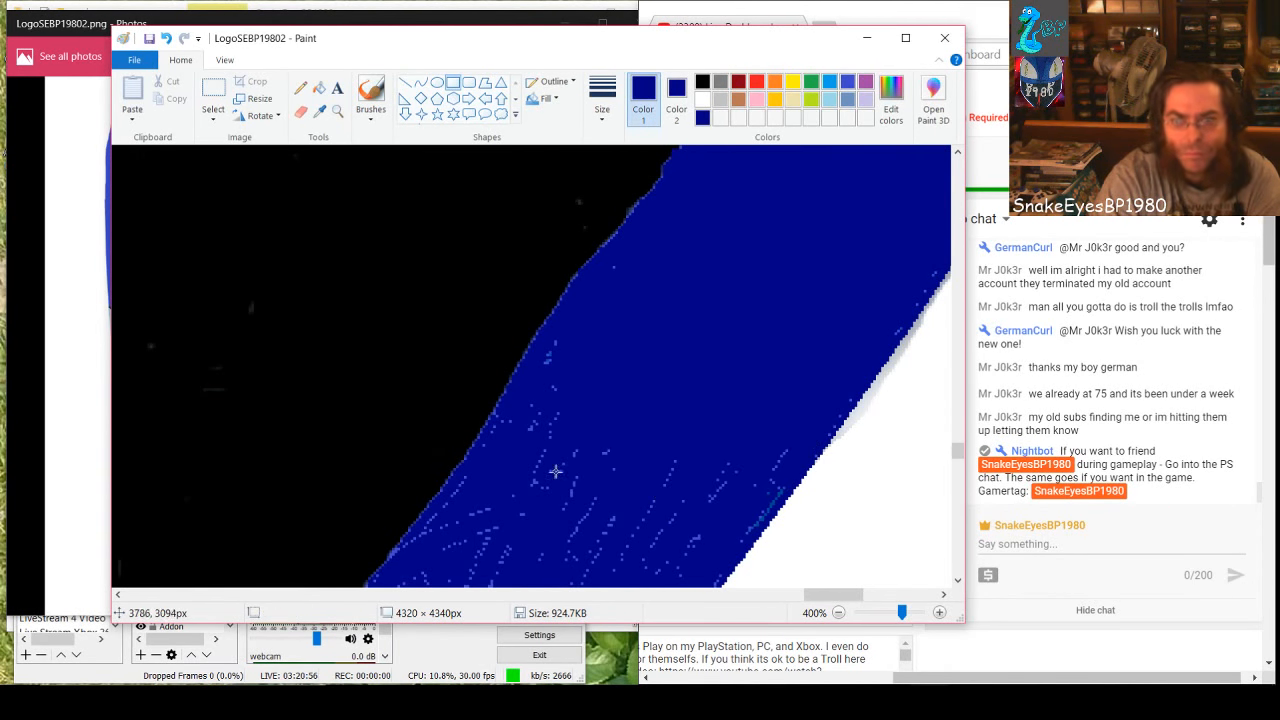
{"action": "left_click_drag", "start_coordinate": [546, 365], "coordinate": [758, 518]}
{"action": "left_click", "coordinate": [523, 494]}
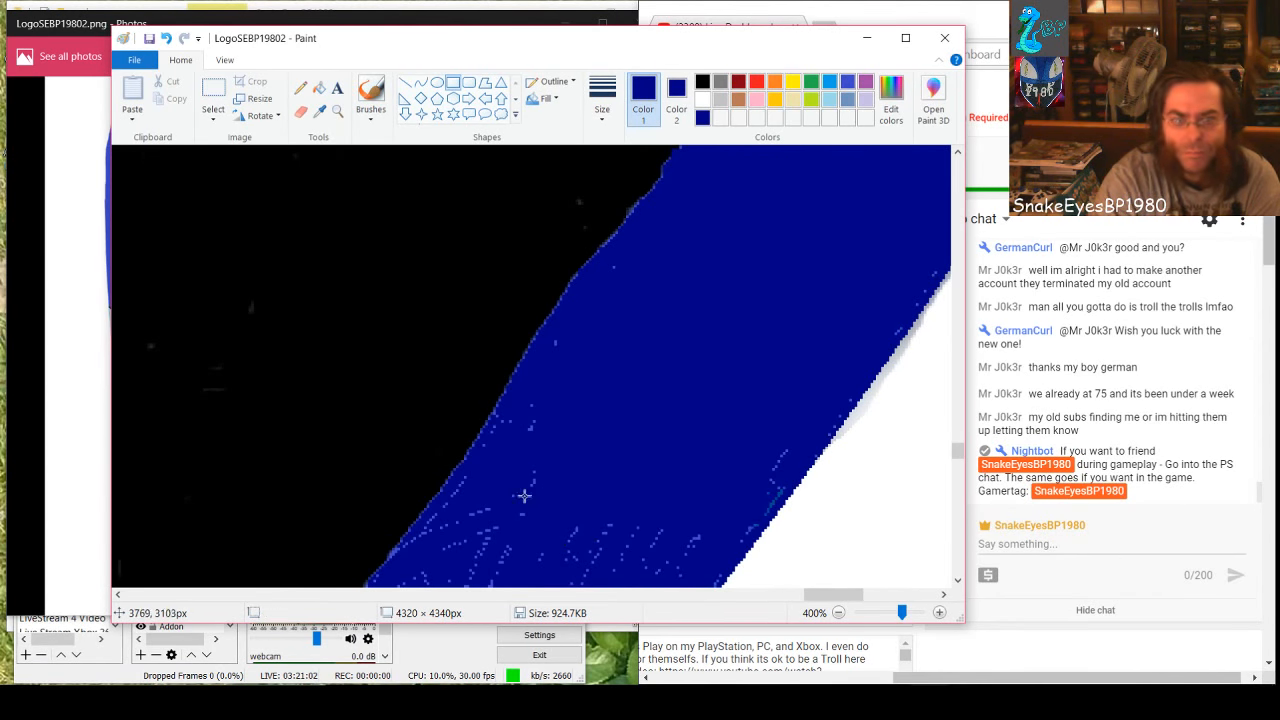
{"action": "left_click_drag", "start_coordinate": [512, 415], "coordinate": [700, 574]}
{"action": "left_click", "coordinate": [583, 346]}
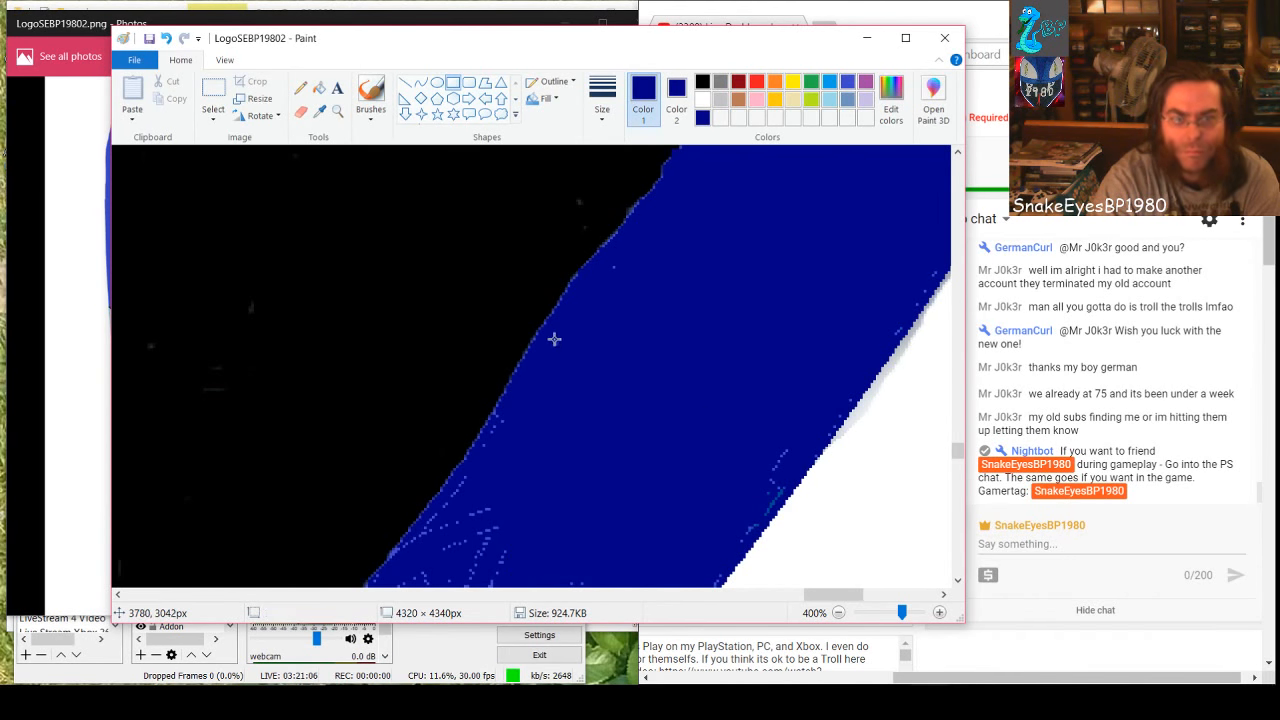
Cover the stray specks near the band's black edge and the upper specks beside its white edge with small filled dark-blue rectangles
{"action": "left_click_drag", "start_coordinate": [544, 335], "coordinate": [574, 363]}
{"action": "left_click_drag", "start_coordinate": [613, 266], "coordinate": [647, 284]}
{"action": "left_click_drag", "start_coordinate": [791, 445], "coordinate": [722, 477]}
{"action": "left_click", "coordinate": [737, 517]}
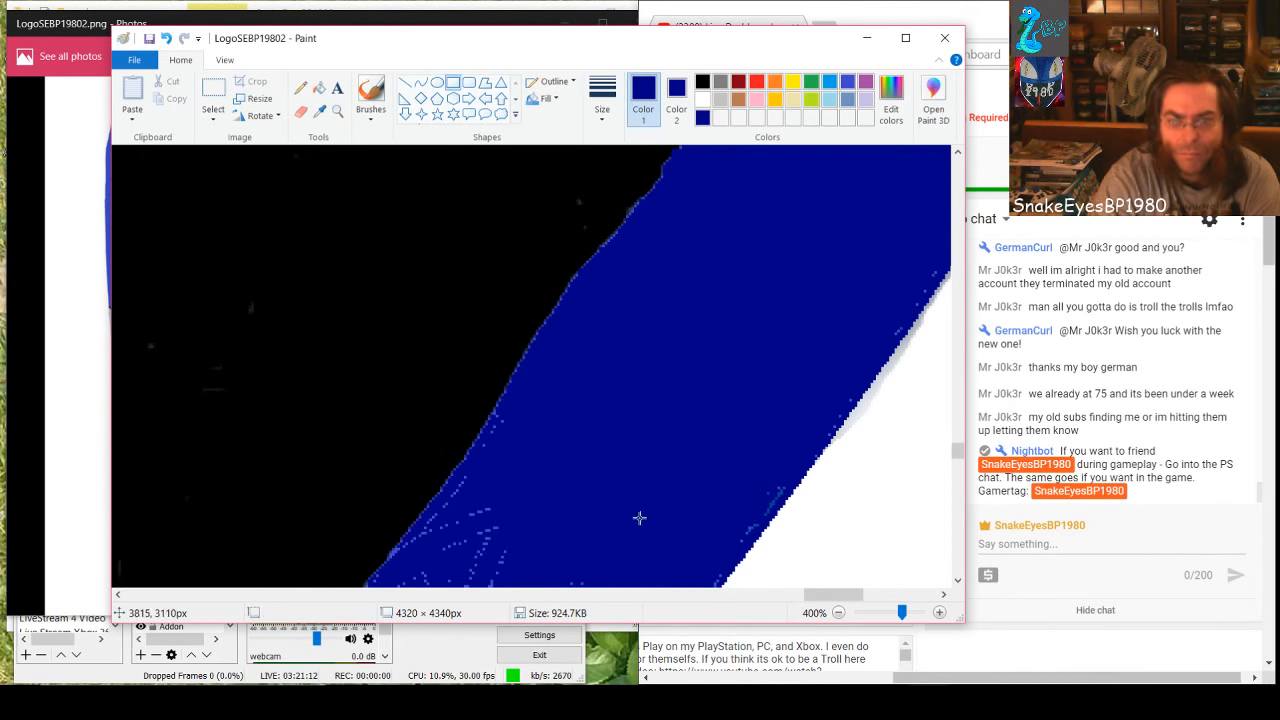
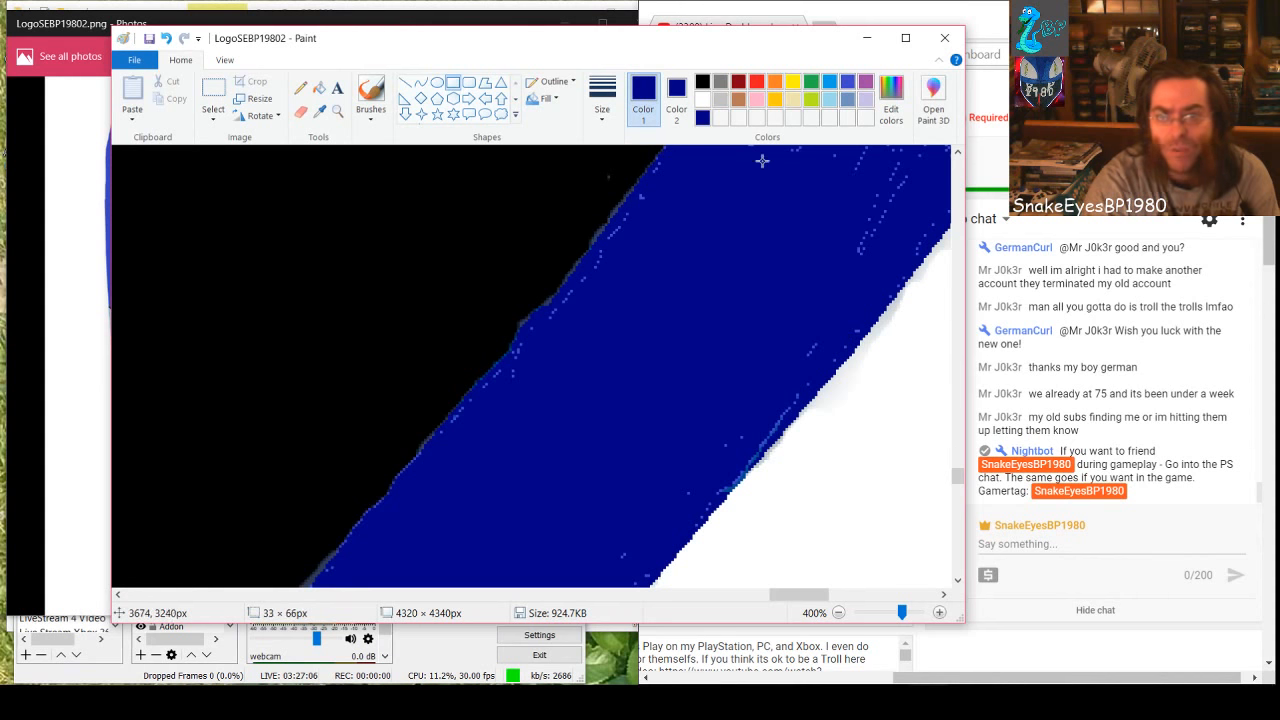
Cover the light specks inside the diagonal dark-blue band with a filled dark-blue rectangle about 49 × 93 px
{"action": "left_click_drag", "start_coordinate": [762, 132], "coordinate": [847, 334]}
{"action": "scroll", "coordinate": [818, 415], "scroll_direction": "up", "scroll_amount": 3}
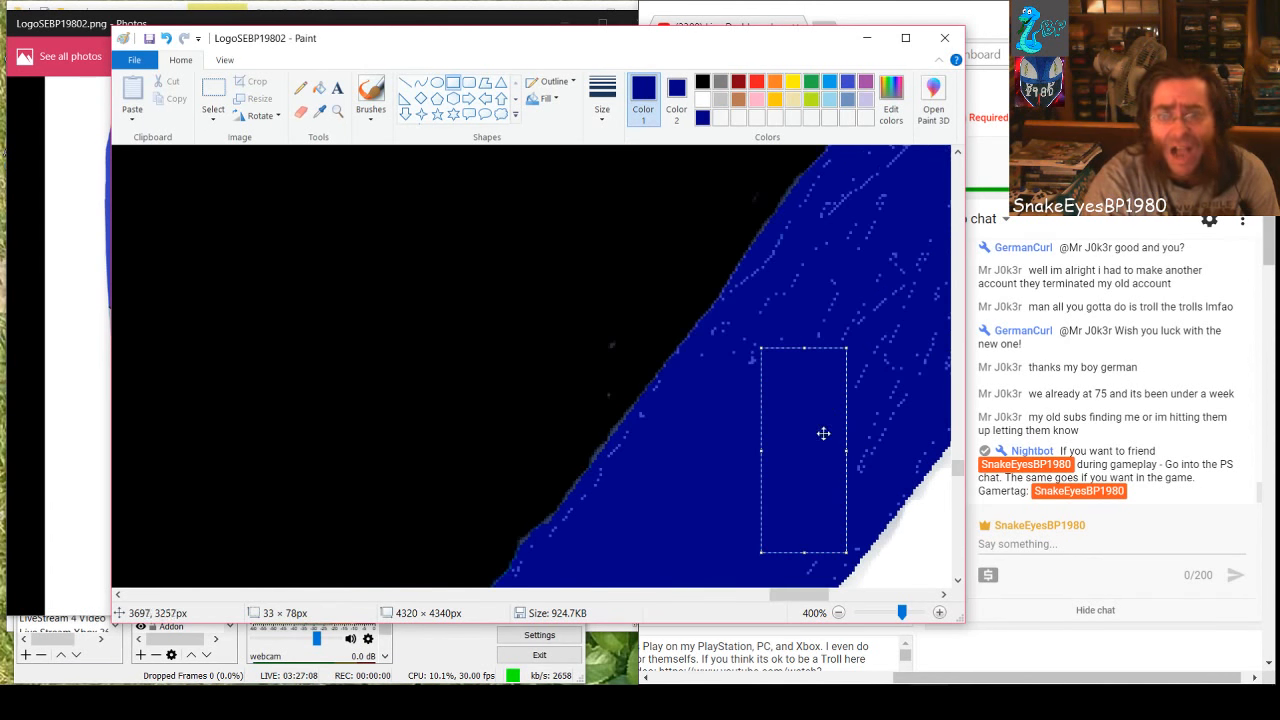
{"action": "left_click_drag", "start_coordinate": [756, 343], "coordinate": [717, 304]}
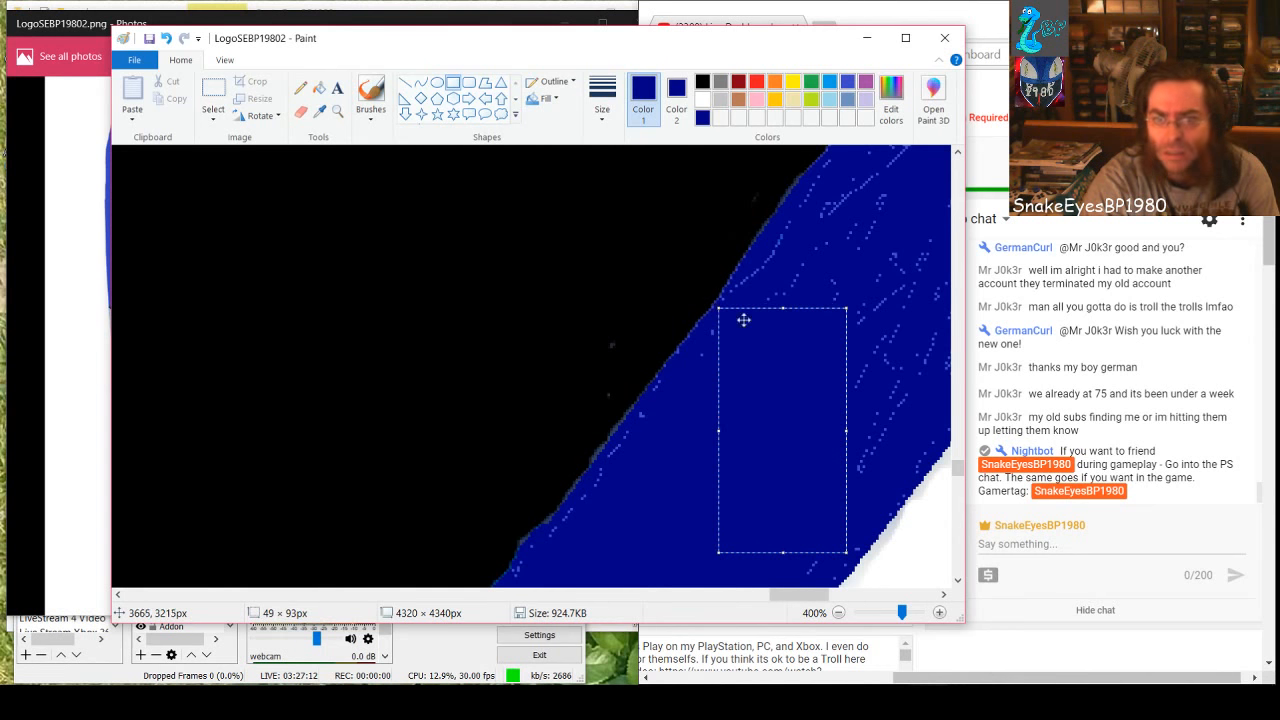
{"action": "left_click", "coordinate": [888, 399]}
Paint dark-blue rectangles of about 46 × 63, 40 × 98 and 17 × 32 px over the specks farther up the band
{"action": "left_click_drag", "start_coordinate": [853, 402], "coordinate": [792, 281]}
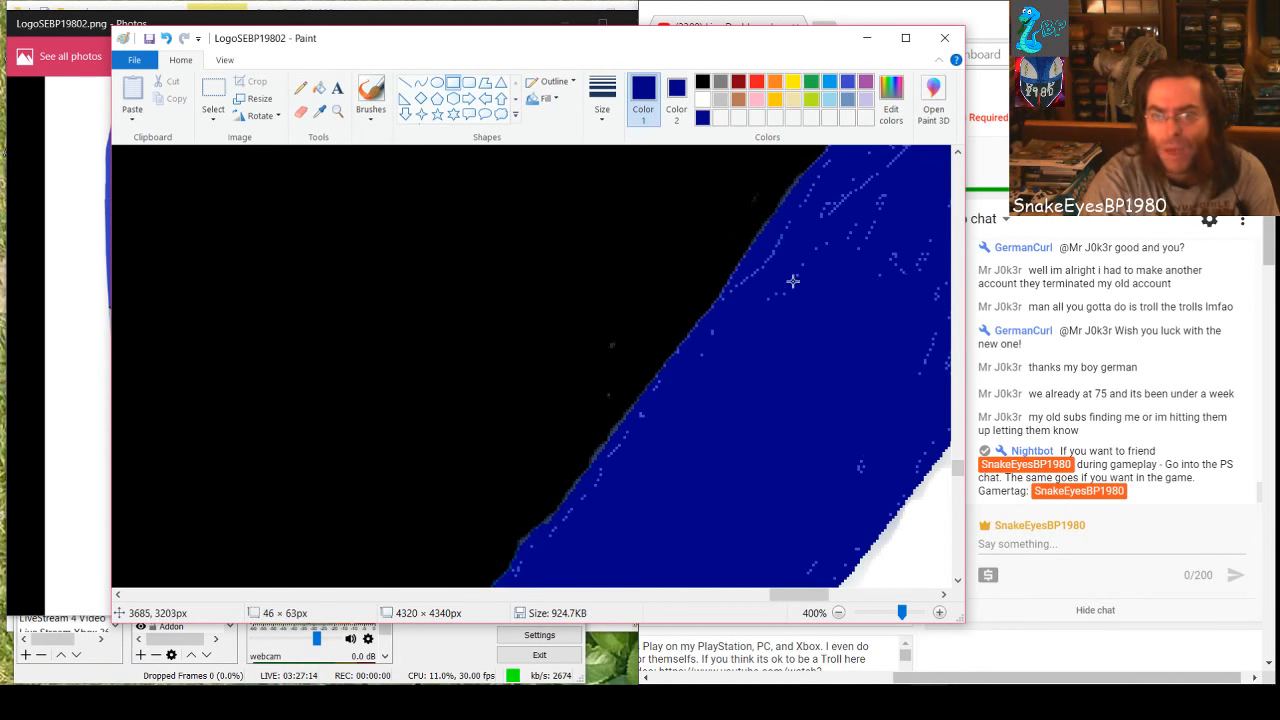
{"action": "left_click_drag", "start_coordinate": [798, 233], "coordinate": [808, 192]}
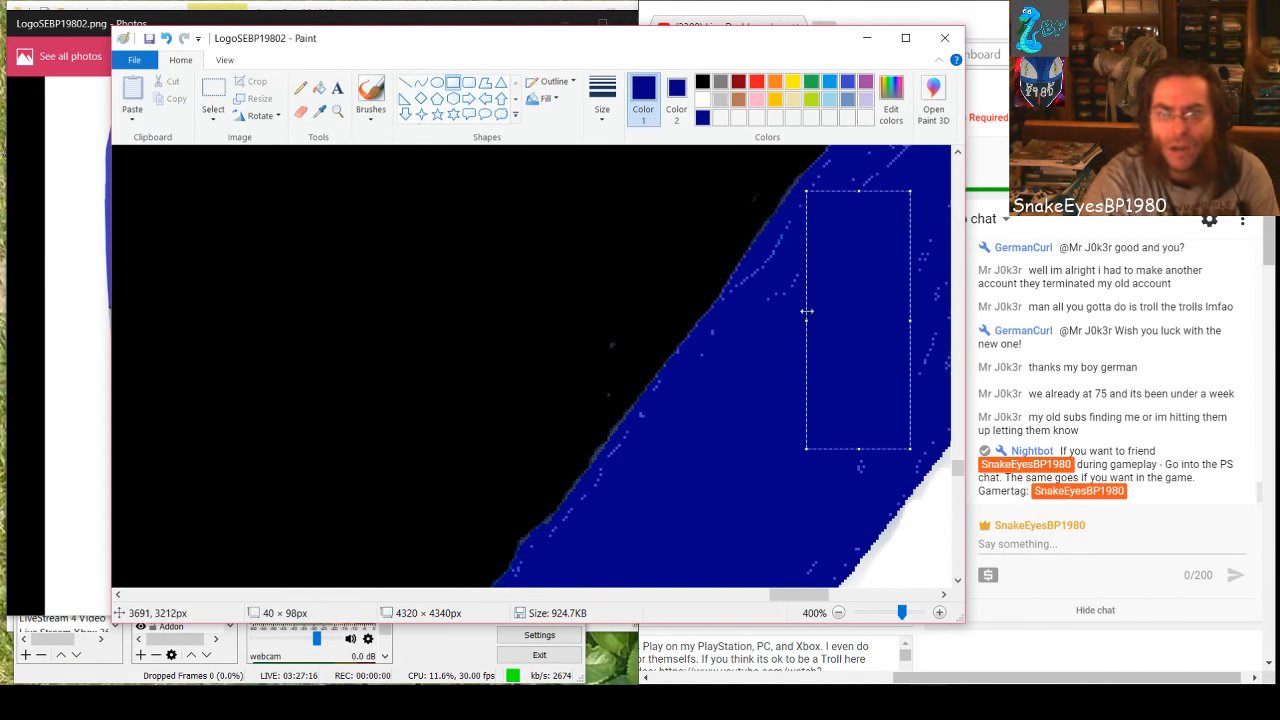
{"action": "left_click_drag", "start_coordinate": [806, 320], "coordinate": [795, 327]}
{"action": "left_click", "coordinate": [777, 397]}
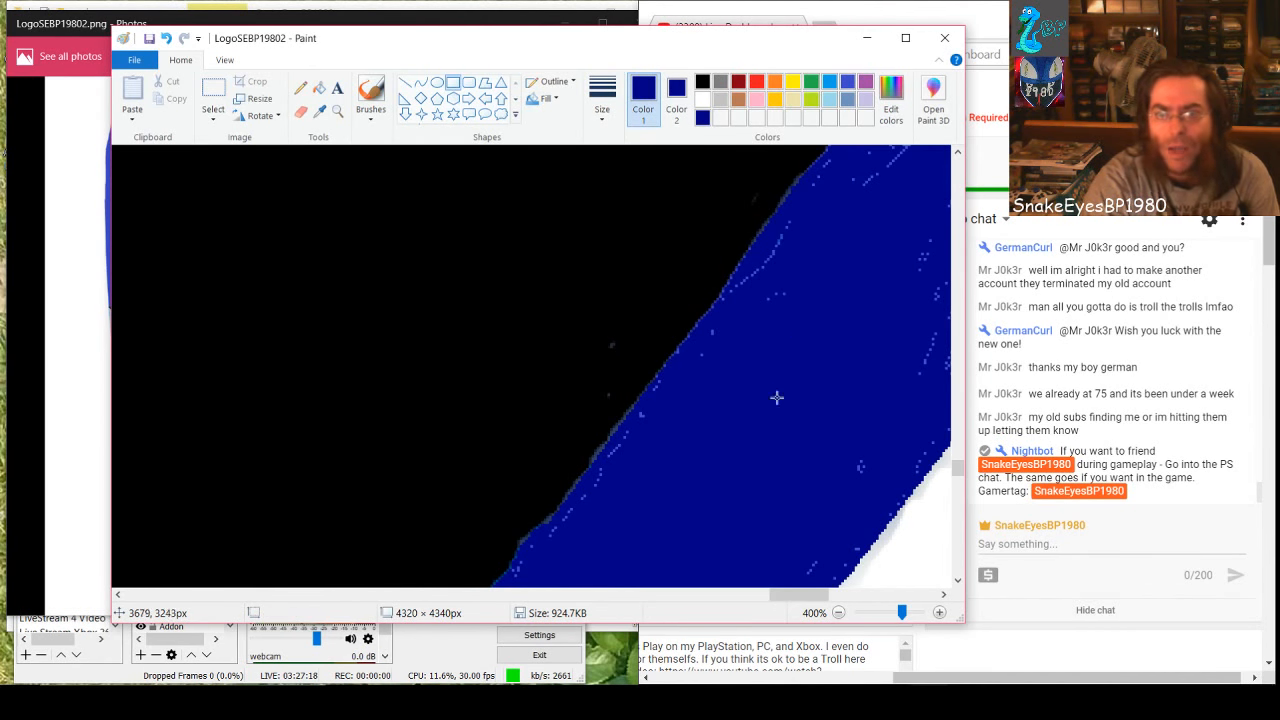
{"action": "left_click_drag", "start_coordinate": [878, 490], "coordinate": [840, 437]}
{"action": "left_click_drag", "start_coordinate": [814, 320], "coordinate": [773, 280]}
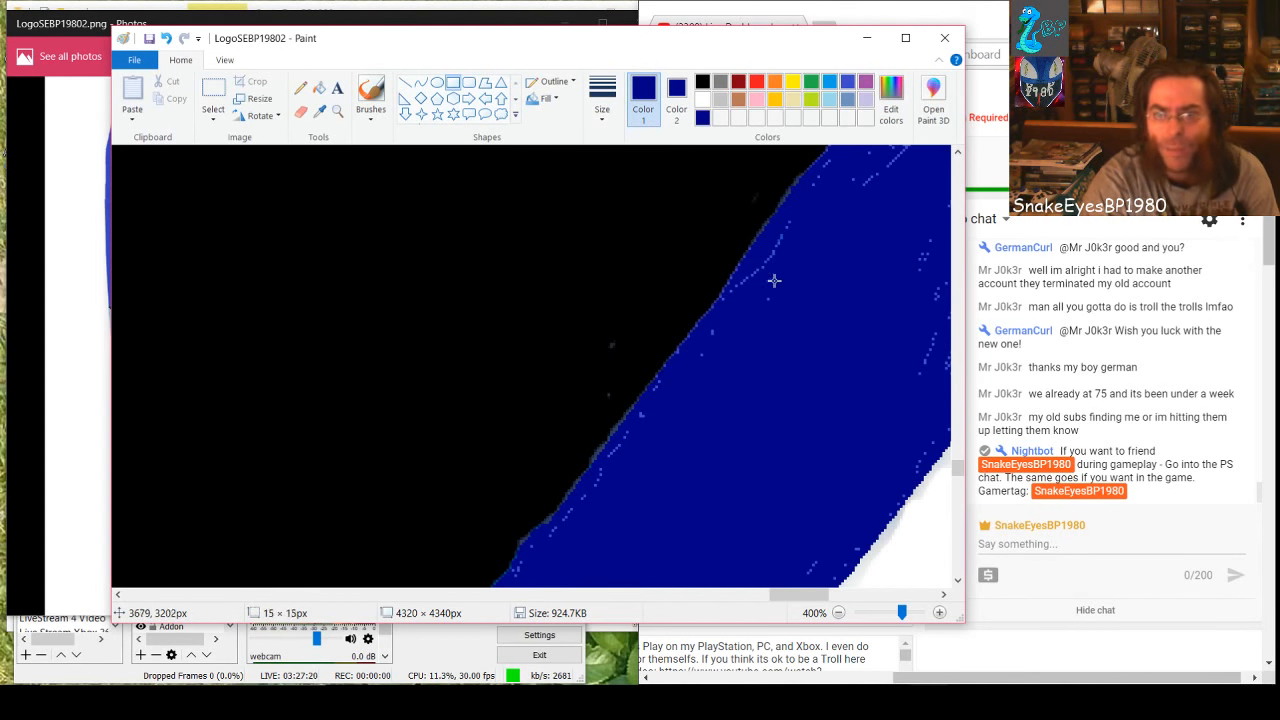
{"action": "left_click_drag", "start_coordinate": [771, 235], "coordinate": [769, 236]}
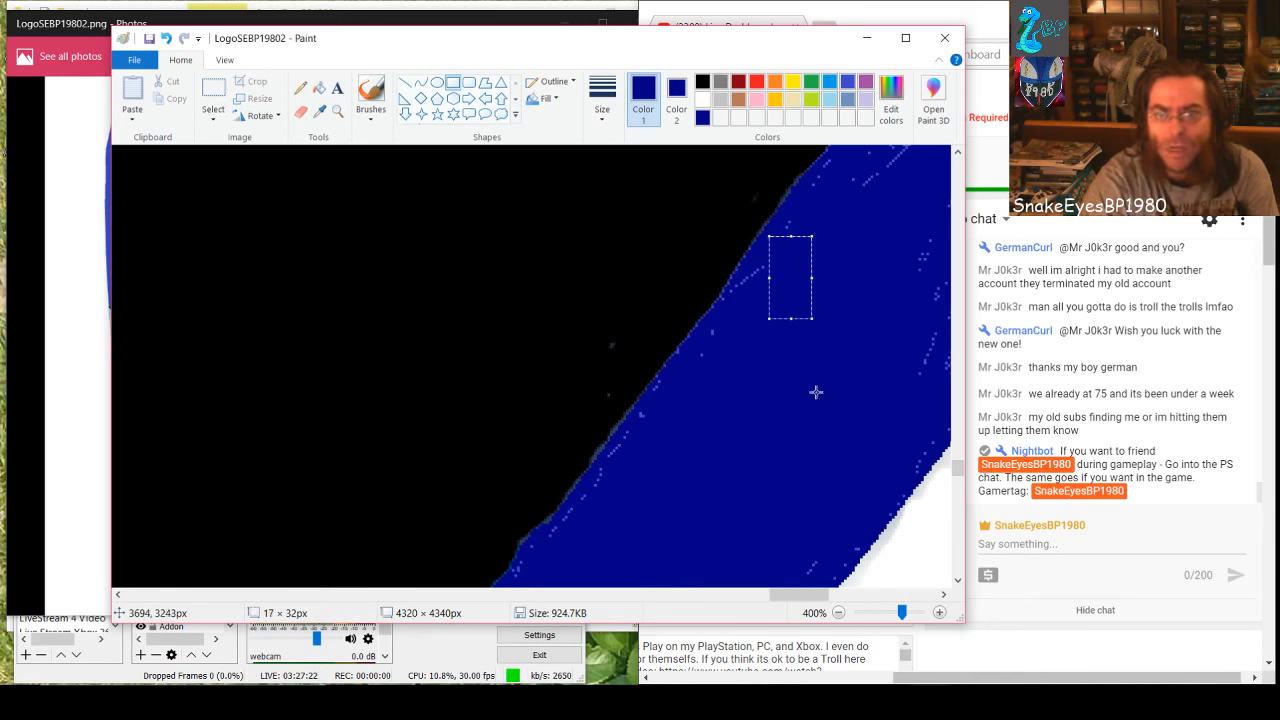
Cover the speckled middle of the band with dark-blue rectangles of about 32 × 89, 62 × 82 and 62 × 76 px
{"action": "left_click_drag", "start_coordinate": [815, 594], "coordinate": [831, 594]}
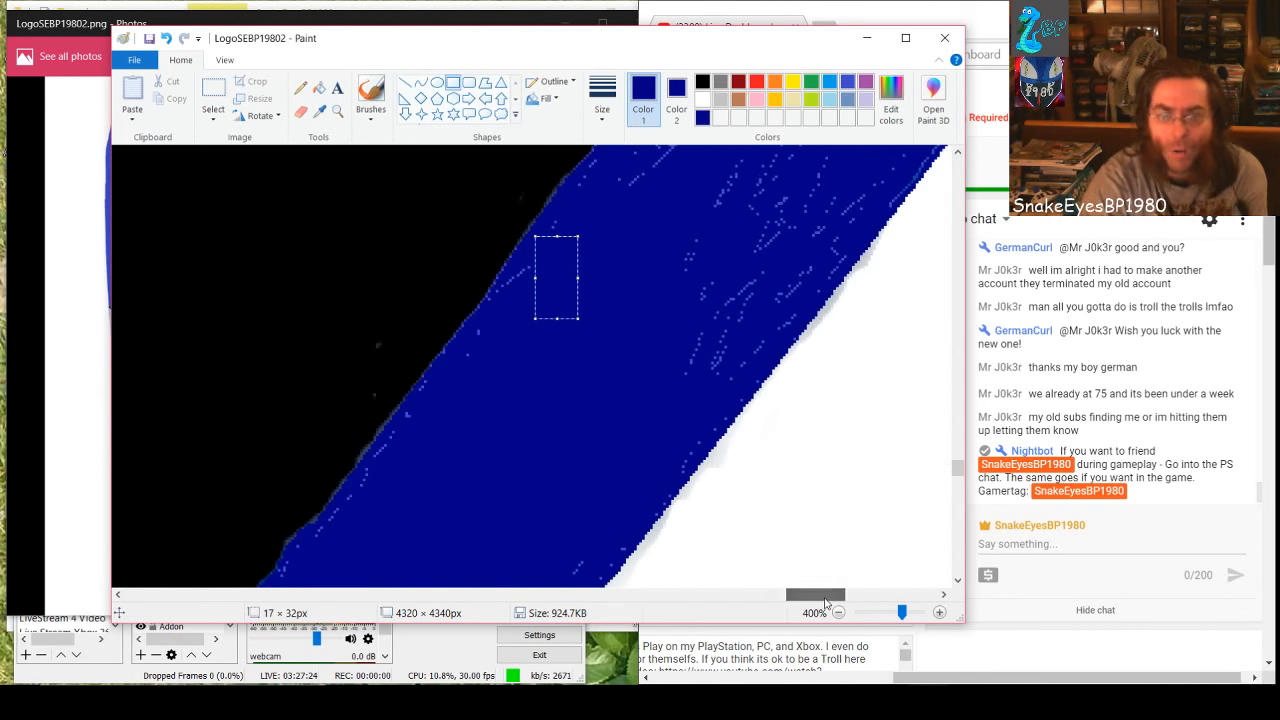
{"action": "left_click_drag", "start_coordinate": [744, 385], "coordinate": [660, 150]}
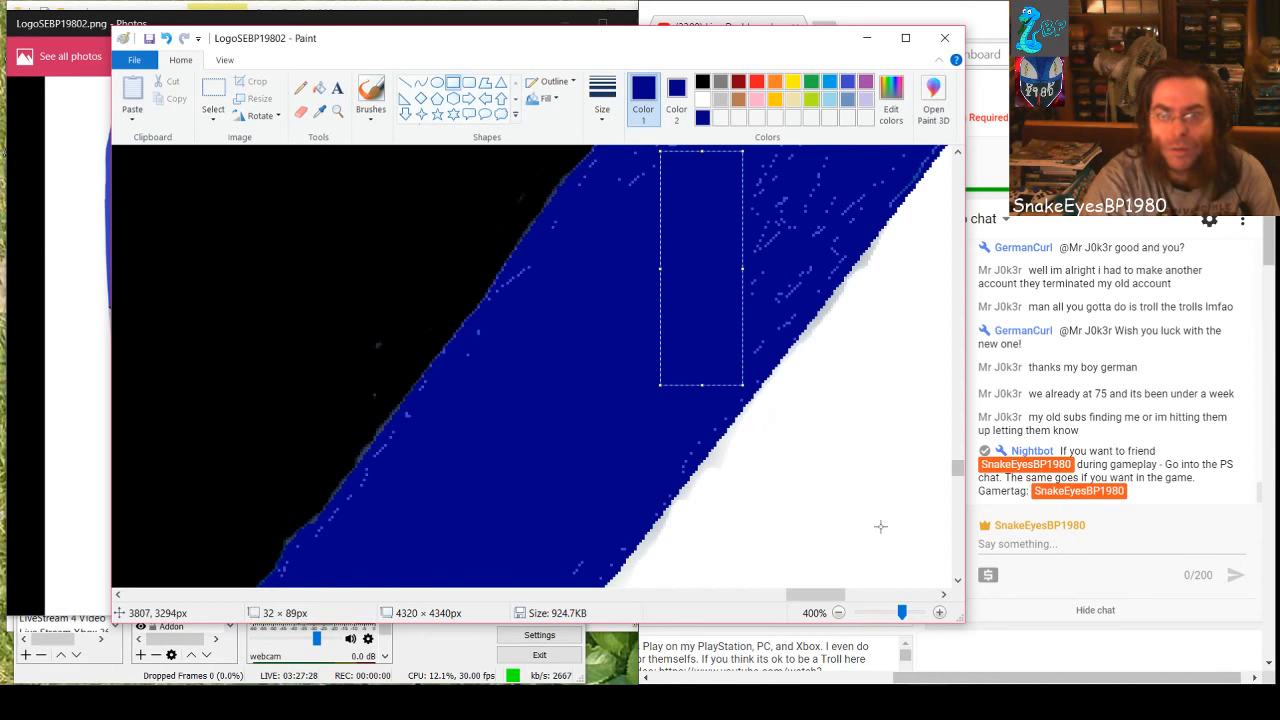
{"action": "scroll", "coordinate": [880, 526], "scroll_direction": "up", "scroll_amount": 2}
{"action": "left_click", "coordinate": [794, 436]}
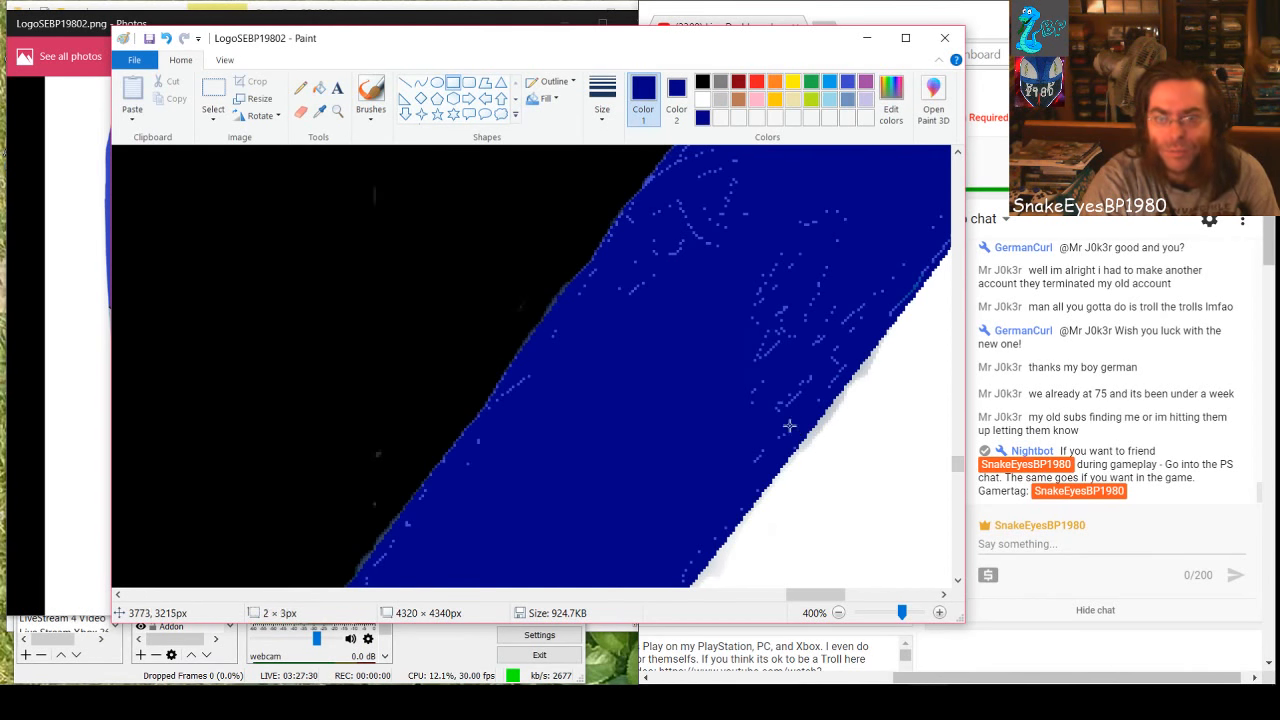
{"action": "mouse_move", "coordinate": [710, 224]}
{"action": "left_mouse_down"}
{"action": "mouse_move", "coordinate": [658, 202]}
{"action": "mouse_move", "coordinate": [632, 215]}
{"action": "left_mouse_up"}
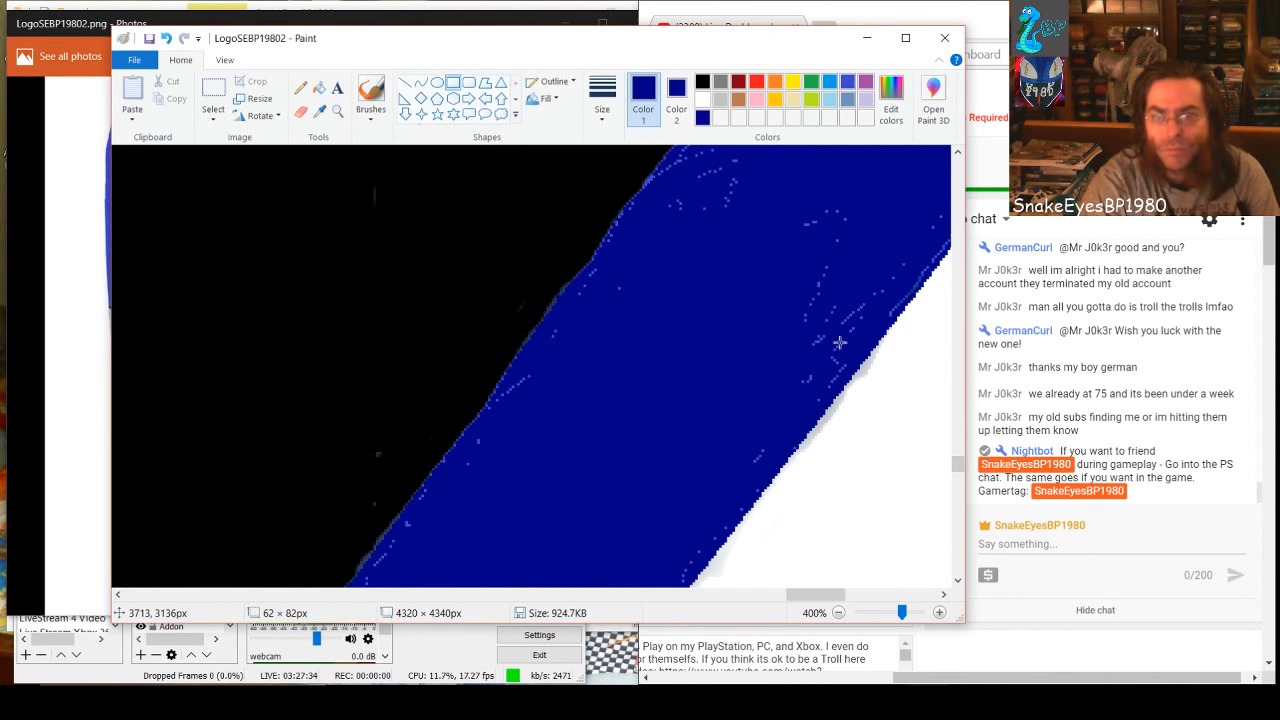
{"action": "left_click_drag", "start_coordinate": [840, 360], "coordinate": [676, 158]}
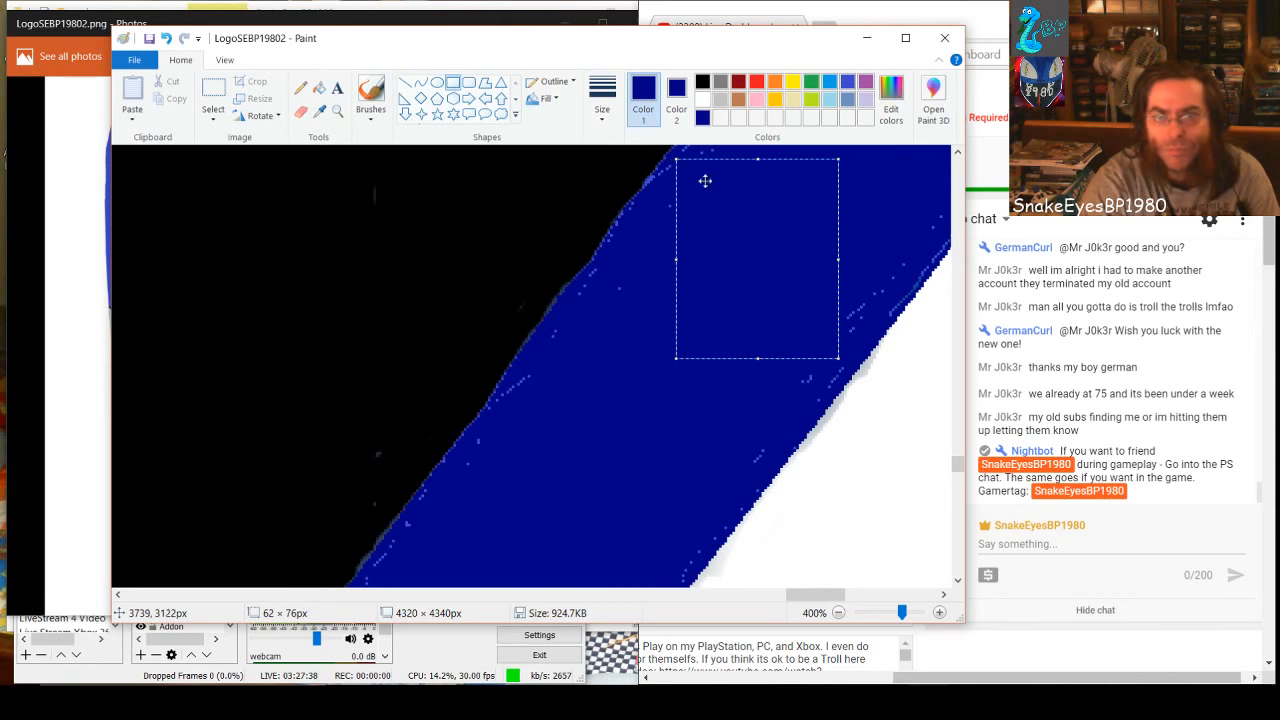
Patch the specks beside the white edge and near the black edge with dark-blue rectangles, one about 56 × 78 px
{"action": "scroll", "coordinate": [759, 294], "scroll_direction": "up", "scroll_amount": 3}
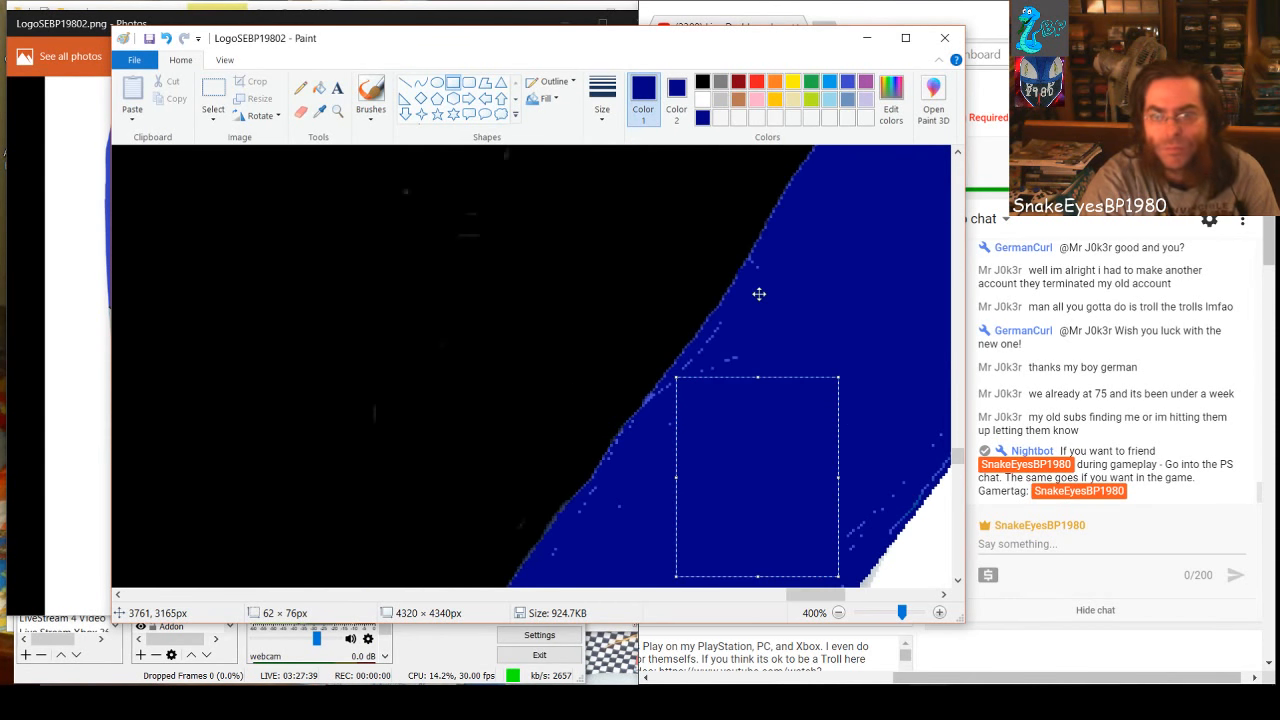
{"action": "left_click", "coordinate": [862, 530]}
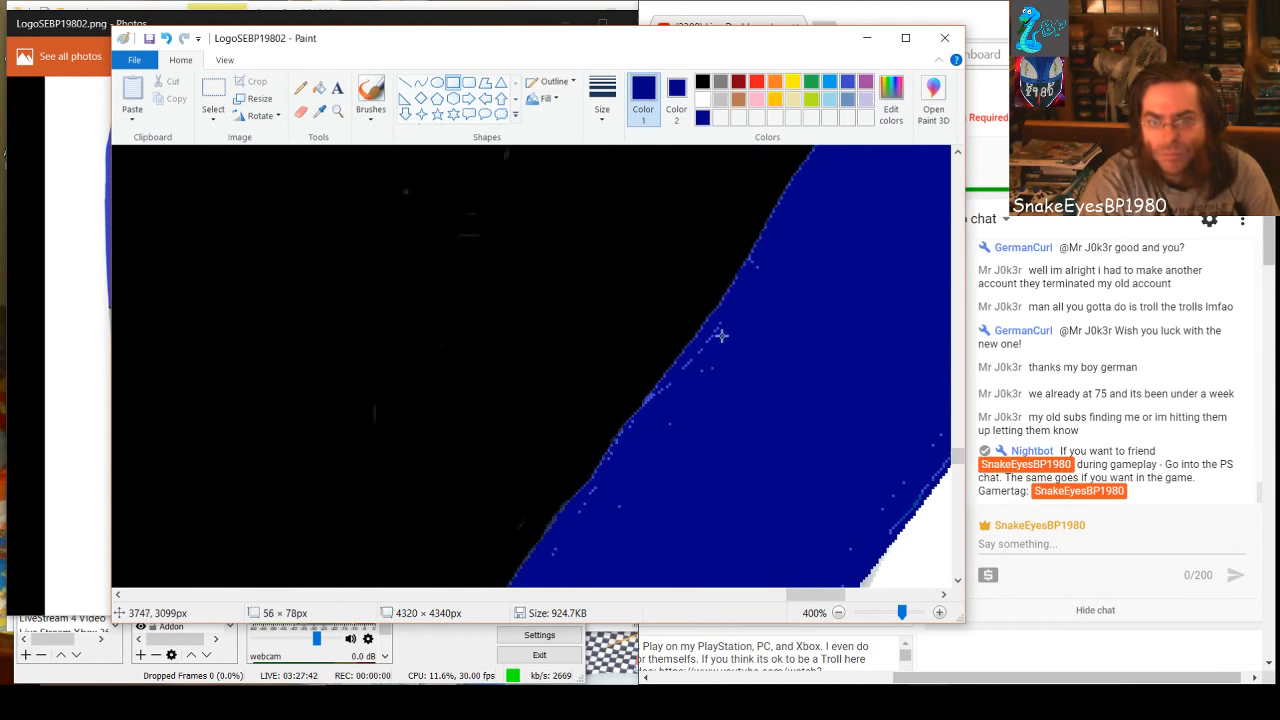
{"action": "left_click_drag", "start_coordinate": [702, 338], "coordinate": [702, 339]}
{"action": "left_click", "coordinate": [812, 318]}
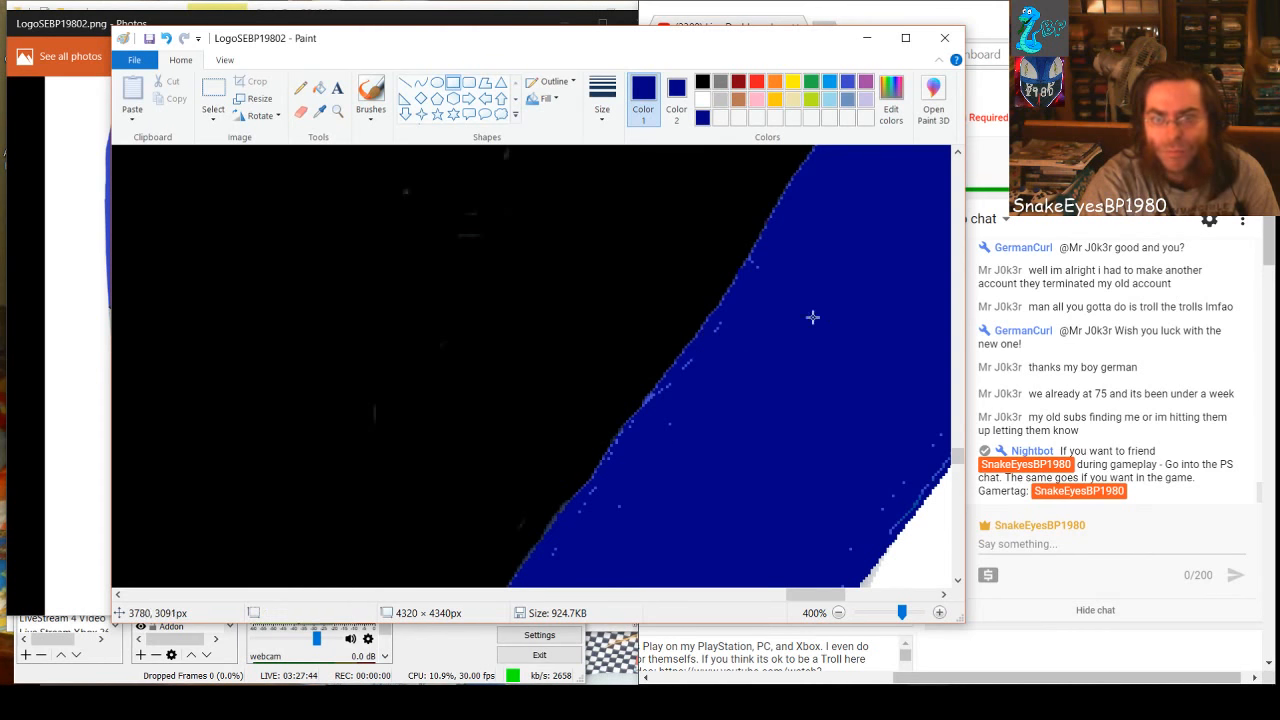
Cover the speck clusters along the black and white edges of the next band section with small dark-blue rectangles
{"action": "left_click_drag", "start_coordinate": [799, 597], "coordinate": [826, 597]}
{"action": "scroll", "coordinate": [825, 551], "scroll_direction": "up", "scroll_amount": 3}
{"action": "scroll", "coordinate": [825, 551], "scroll_direction": "up", "scroll_amount": 2}
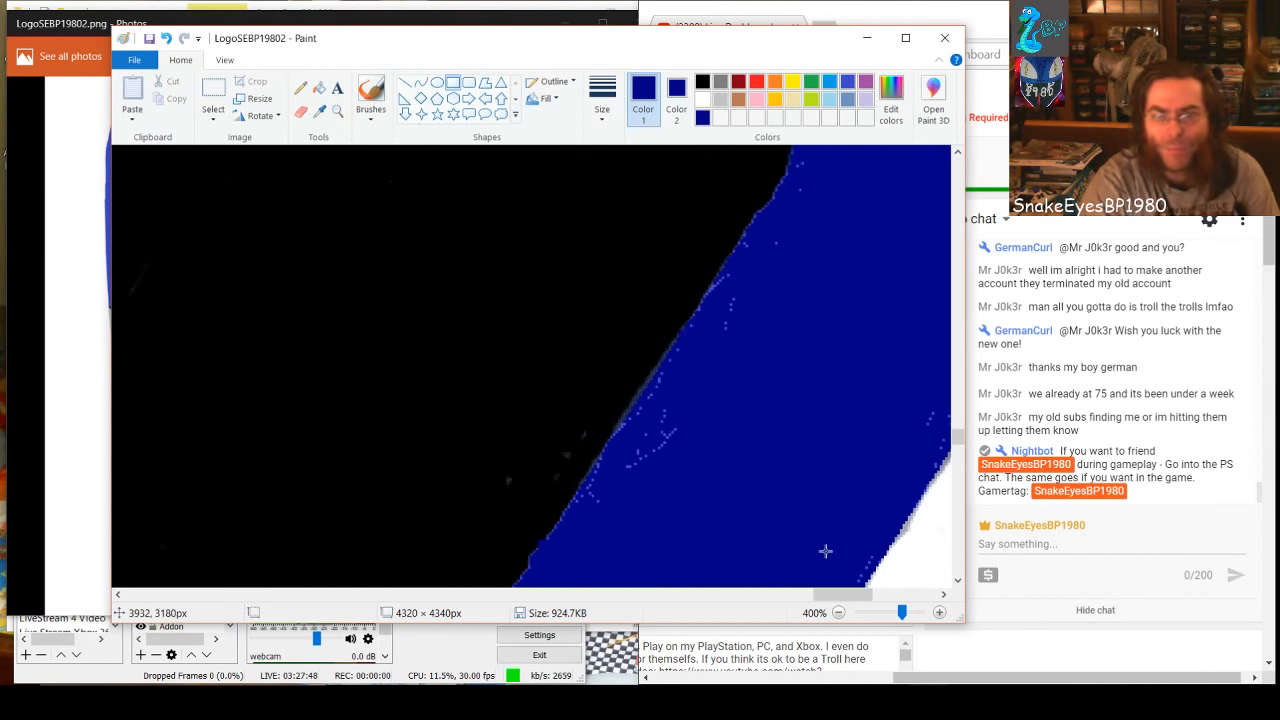
{"action": "left_click_drag", "start_coordinate": [652, 418], "coordinate": [743, 499]}
{"action": "mouse_move", "coordinate": [630, 438]}
{"action": "left_mouse_down"}
{"action": "mouse_move", "coordinate": [657, 480]}
{"action": "mouse_move", "coordinate": [691, 498]}
{"action": "left_mouse_up"}
{"action": "left_click_drag", "start_coordinate": [718, 398], "coordinate": [718, 398]}
{"action": "left_click_drag", "start_coordinate": [728, 299], "coordinate": [766, 374]}
{"action": "left_click_drag", "start_coordinate": [896, 396], "coordinate": [937, 441]}
Paint a dark-blue rectangle about 122 × 47 px over the specks low in the wedge beneath the light-blue shape
{"action": "left_click_drag", "start_coordinate": [846, 594], "coordinate": [868, 594]}
{"action": "scroll", "coordinate": [800, 538], "scroll_direction": "up", "scroll_amount": 8}
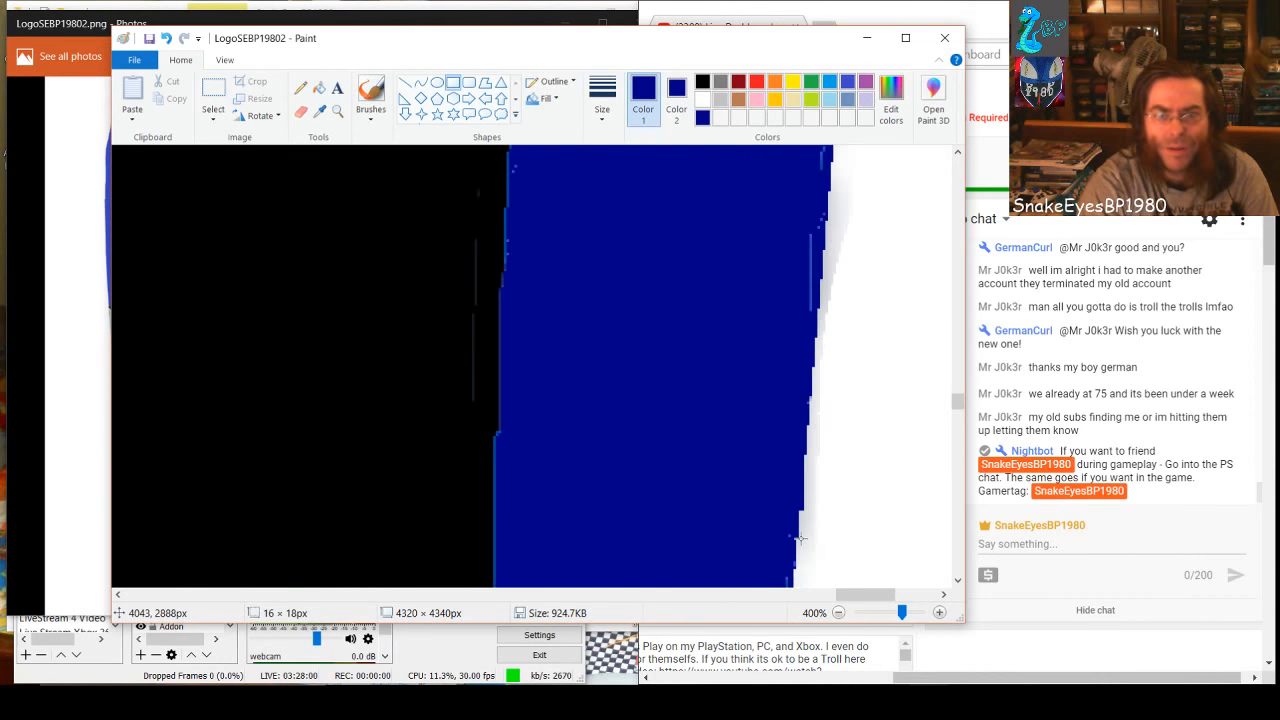
{"action": "scroll", "coordinate": [800, 538], "scroll_direction": "up", "scroll_amount": 8}
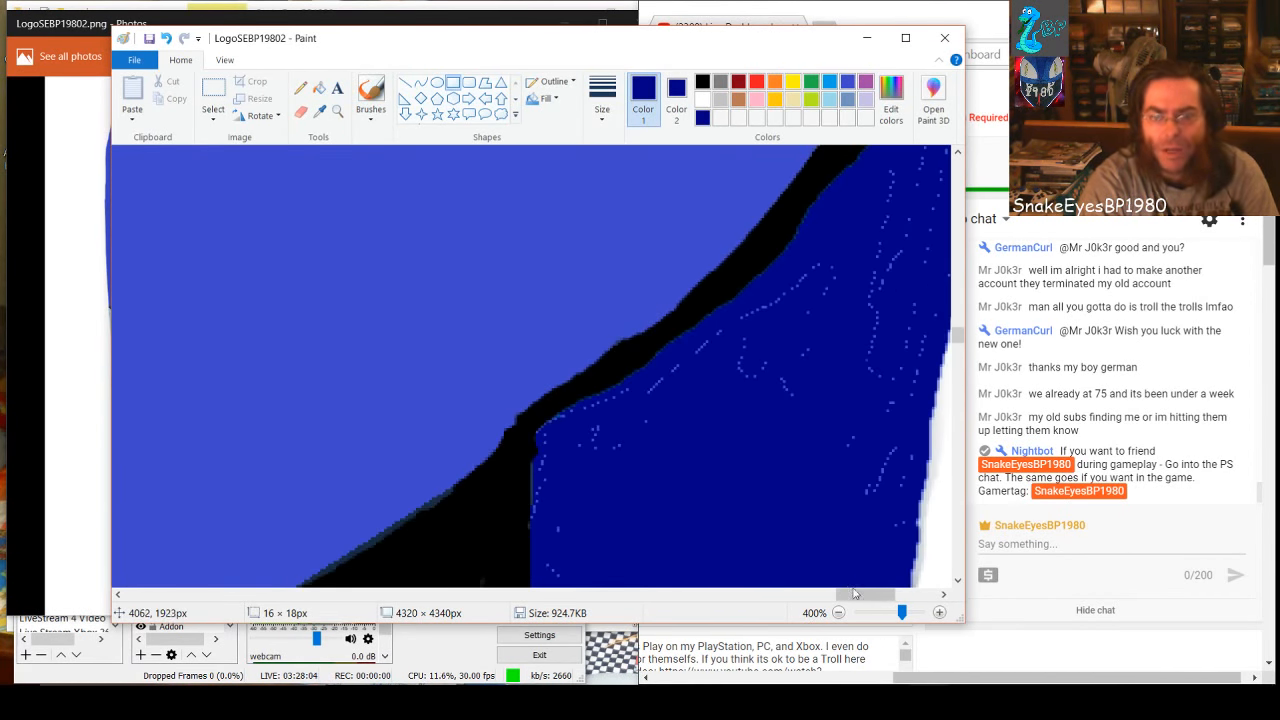
{"action": "left_click_drag", "start_coordinate": [855, 594], "coordinate": [869, 594]}
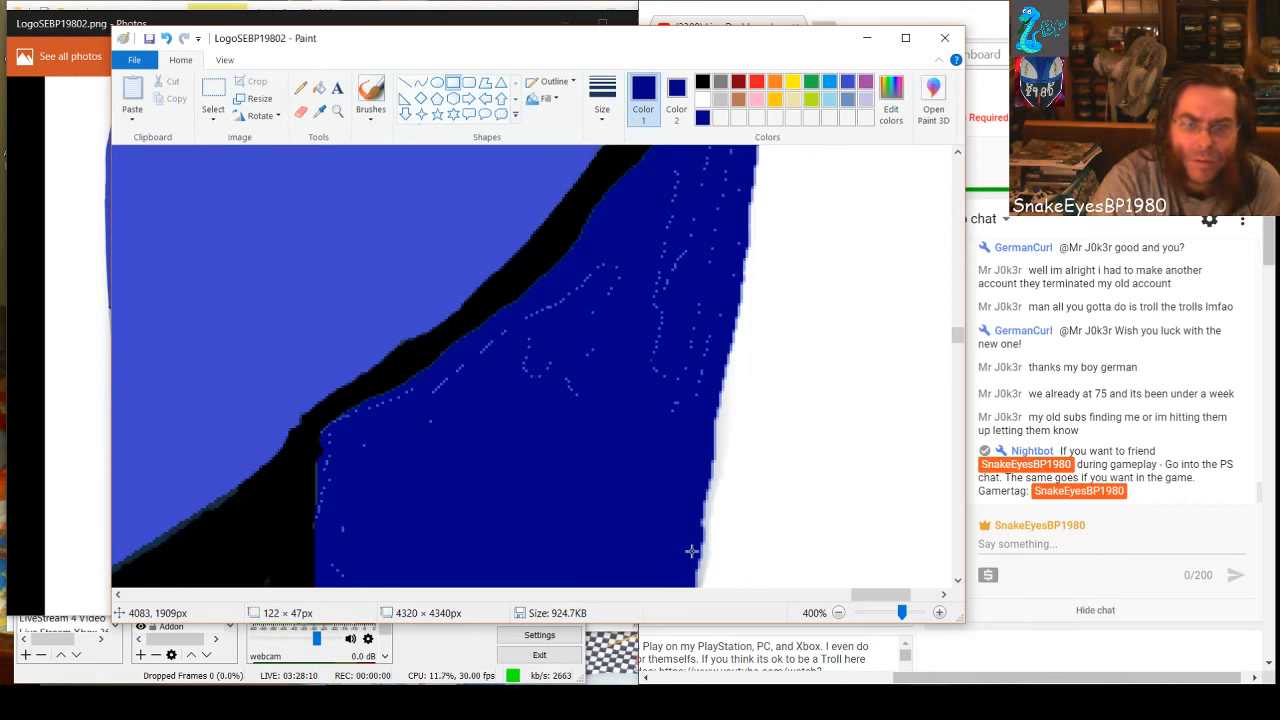
{"action": "left_click_drag", "start_coordinate": [691, 551], "coordinate": [694, 552]}
{"action": "left_click", "coordinate": [528, 374]}
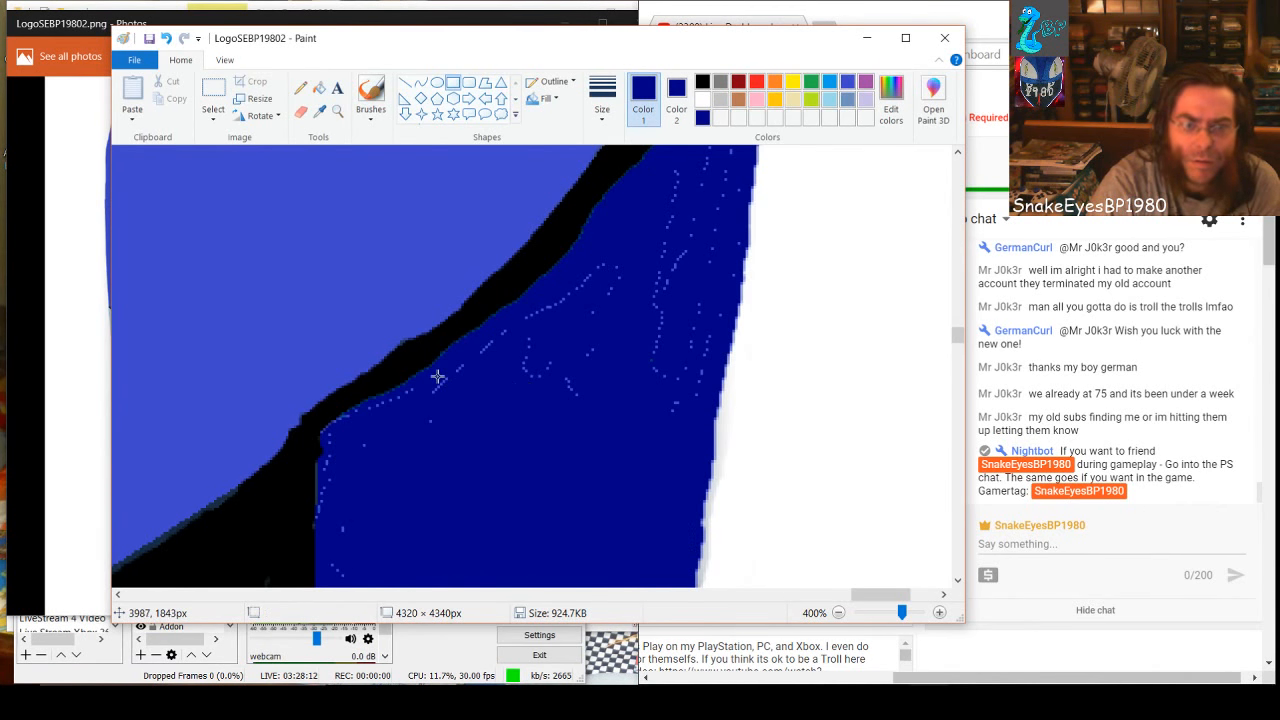
Cover the specks just under the wedge's black outline with a dark-blue rectangle about 40 × 35 px
{"action": "left_click_drag", "start_coordinate": [437, 376], "coordinate": [540, 470]}
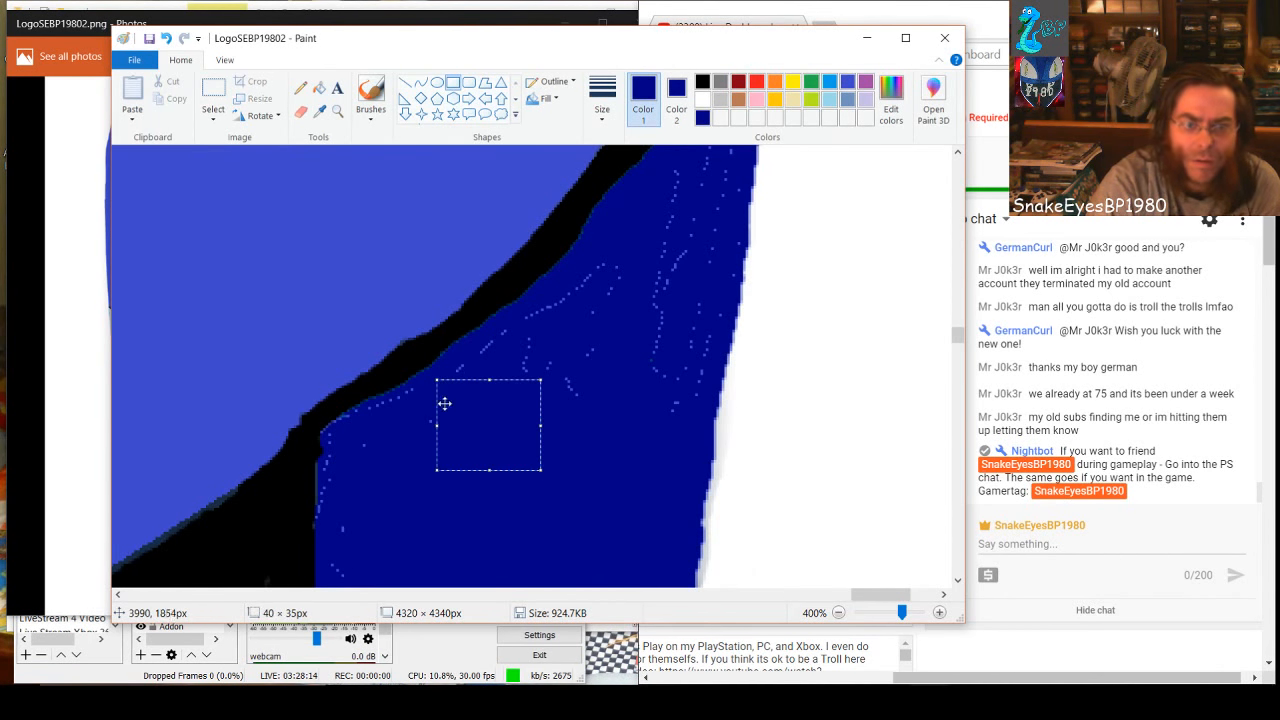
{"action": "left_click_drag", "start_coordinate": [434, 428], "coordinate": [429, 432]}
{"action": "left_click", "coordinate": [368, 508]}
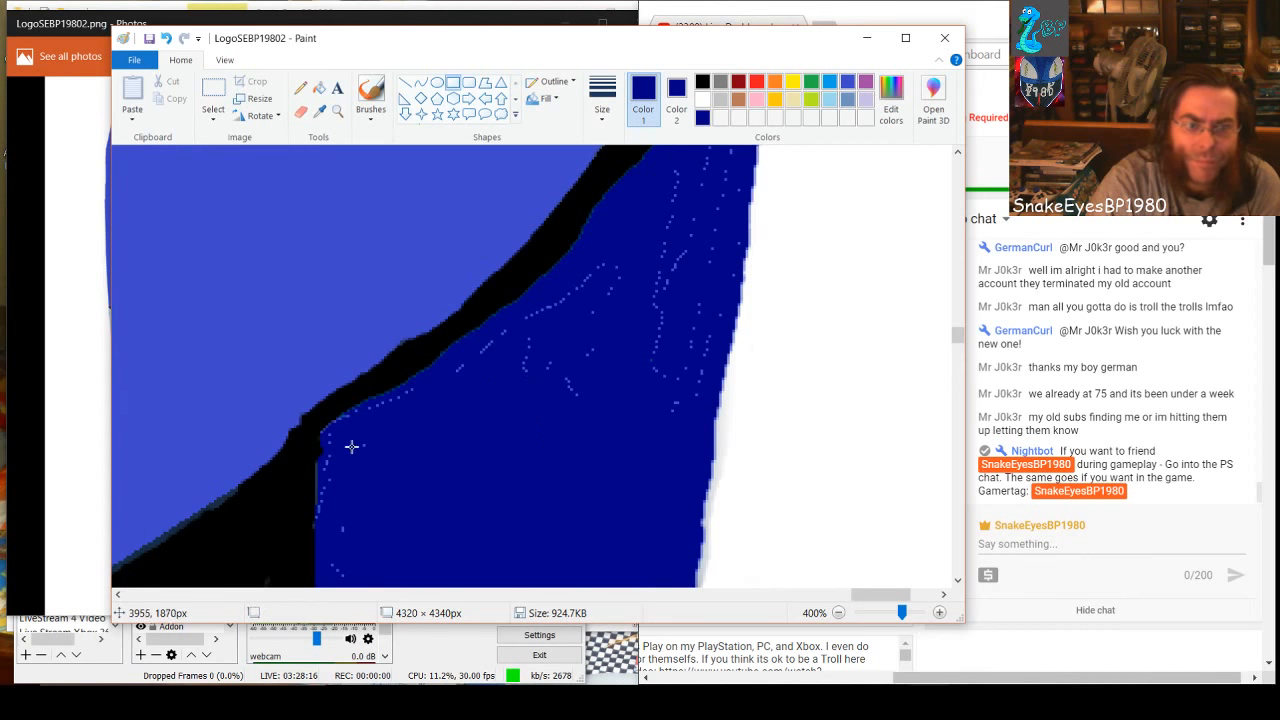
Patch the stray specks in the wedge's lower-left corner with dark-blue rectangles, one about 44 × 42 px
{"action": "left_click_drag", "start_coordinate": [347, 441], "coordinate": [424, 493]}
{"action": "left_click_drag", "start_coordinate": [454, 541], "coordinate": [464, 550]}
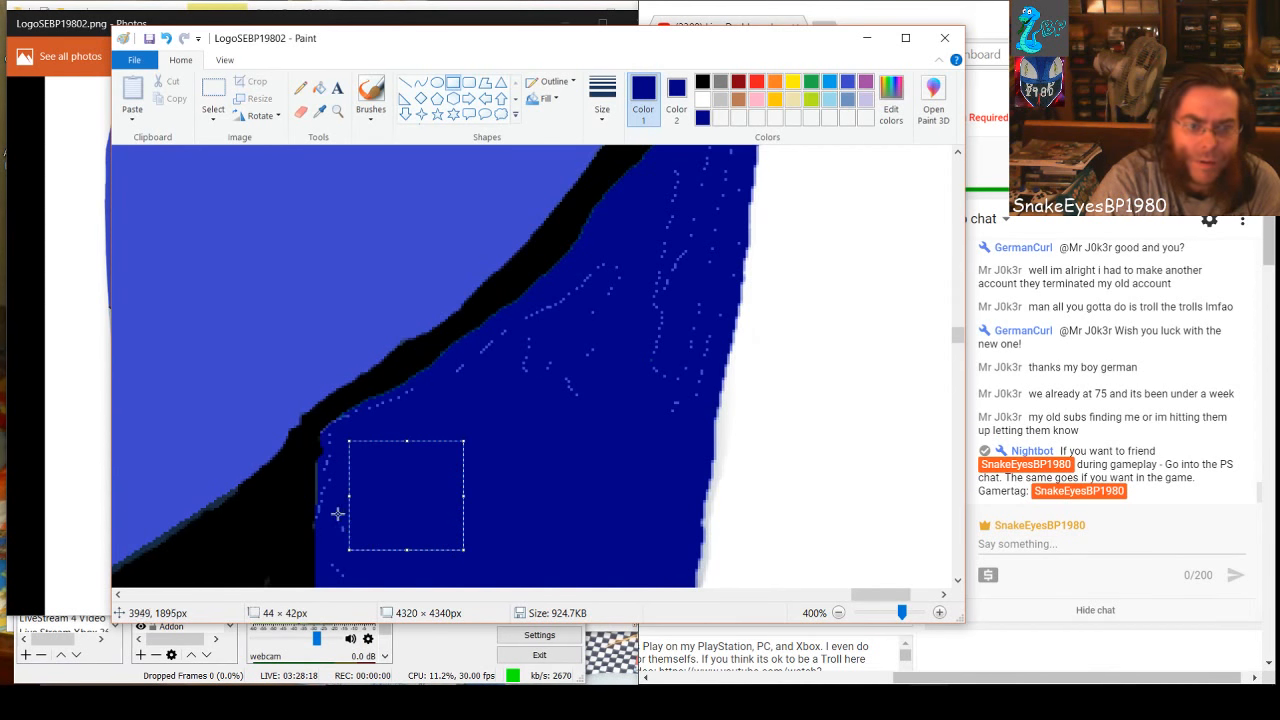
{"action": "left_click_drag", "start_coordinate": [336, 513], "coordinate": [358, 516]}
{"action": "left_click", "coordinate": [330, 523]}
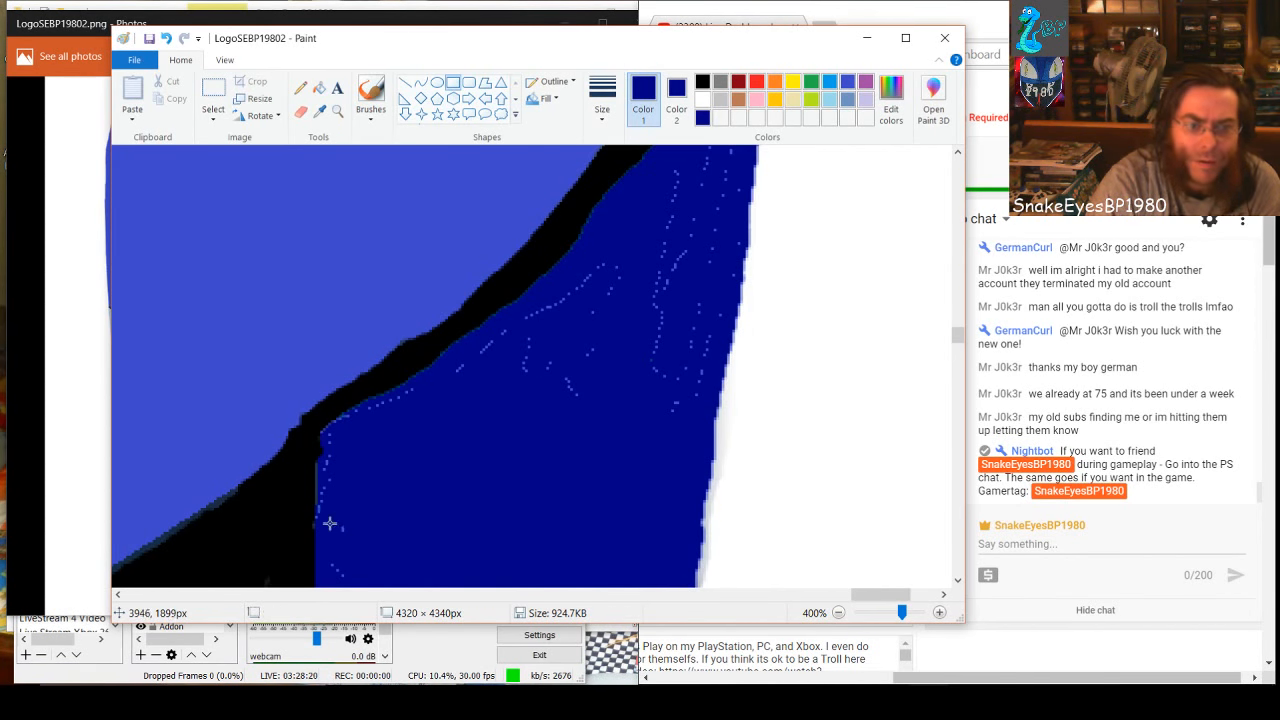
{"action": "left_click_drag", "start_coordinate": [356, 573], "coordinate": [388, 586]}
{"action": "left_click", "coordinate": [492, 435]}
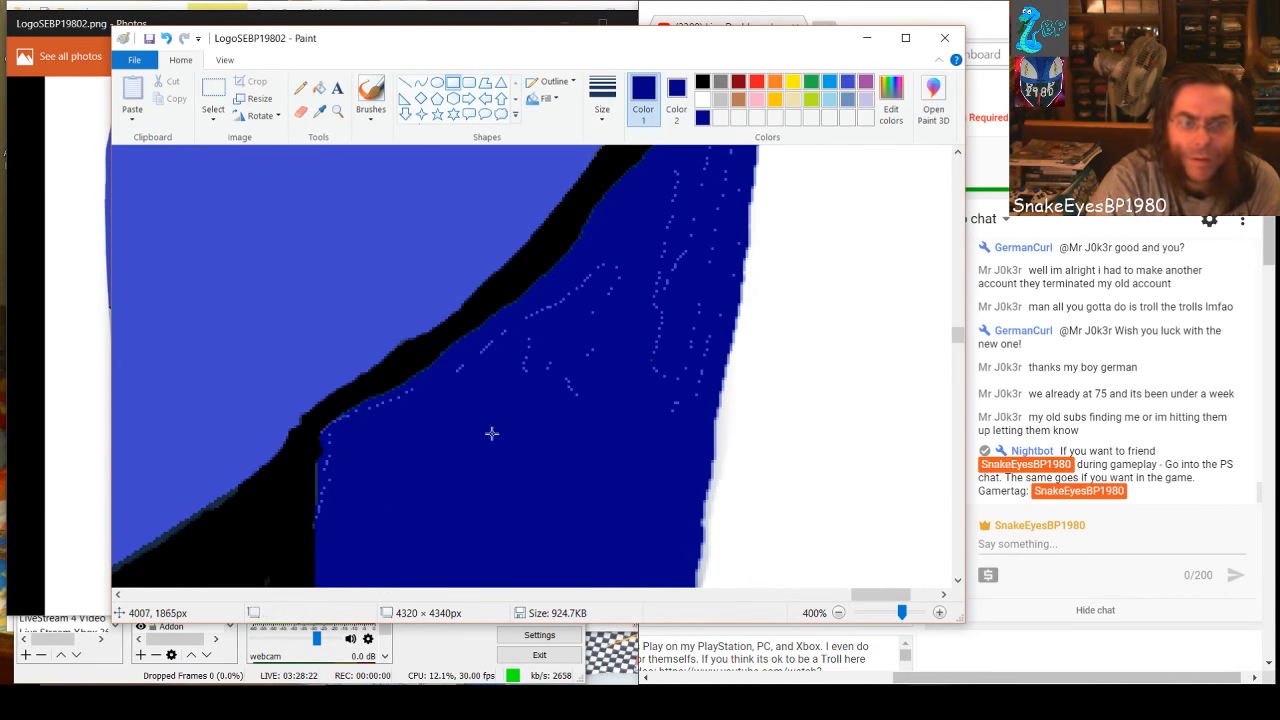
Cover the specks across the middle of the wedge with a dark-blue rectangle about 72 × 45 px
{"action": "left_click_drag", "start_coordinate": [513, 342], "coordinate": [703, 433]}
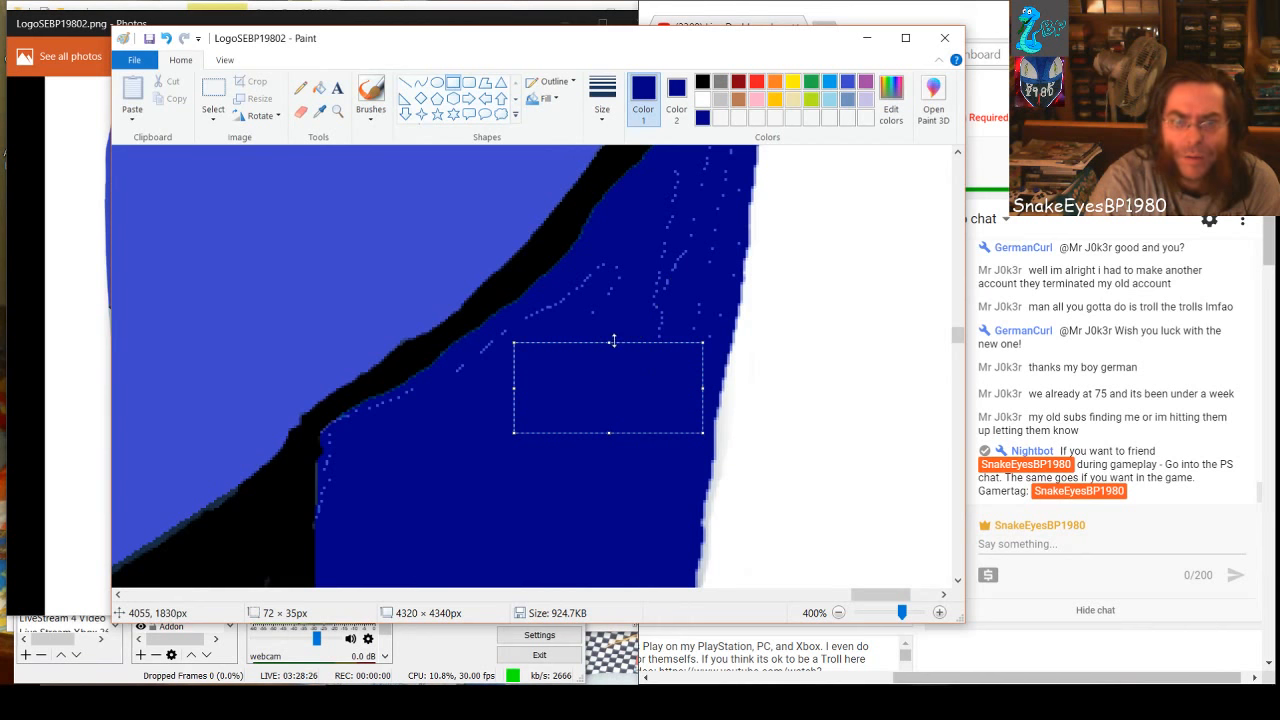
{"action": "left_click_drag", "start_coordinate": [609, 343], "coordinate": [626, 314]}
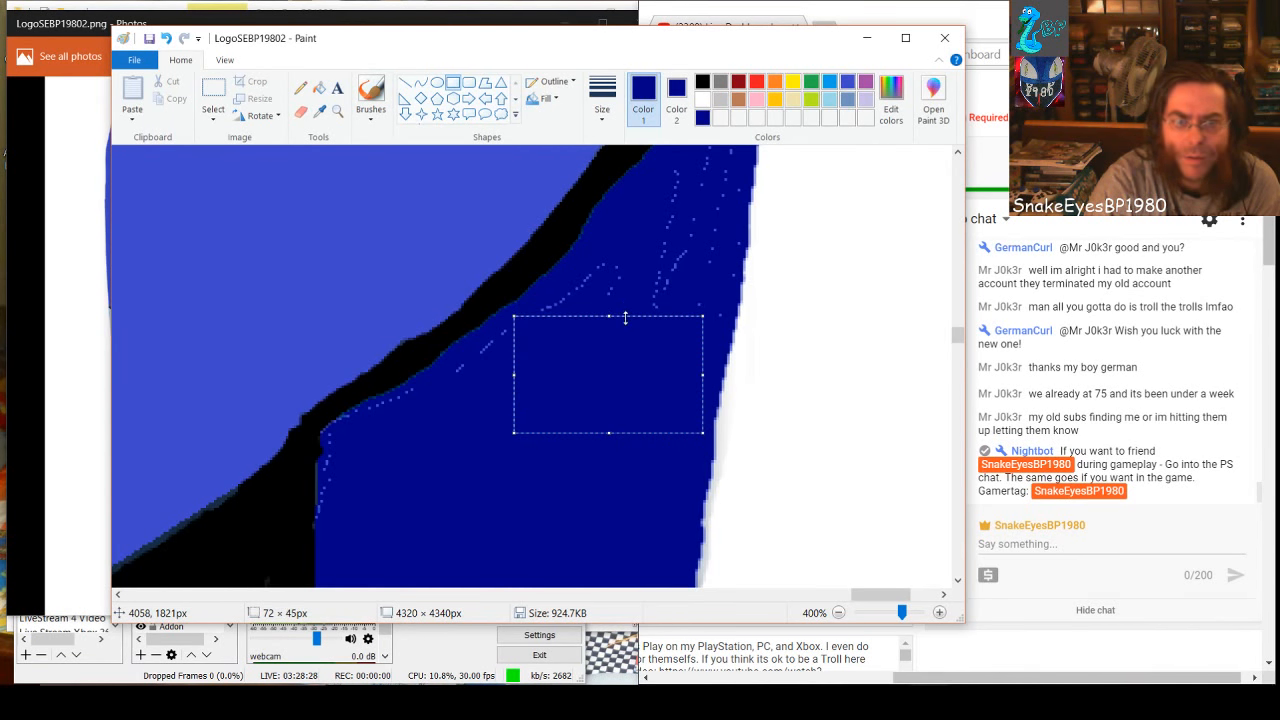
{"action": "left_click", "coordinate": [649, 271]}
Paint small dark-blue rectangles, one about 33 × 27 px, over the curved speck trail and stray dots above the wedge's middle
{"action": "left_click_drag", "start_coordinate": [568, 274], "coordinate": [635, 307]}
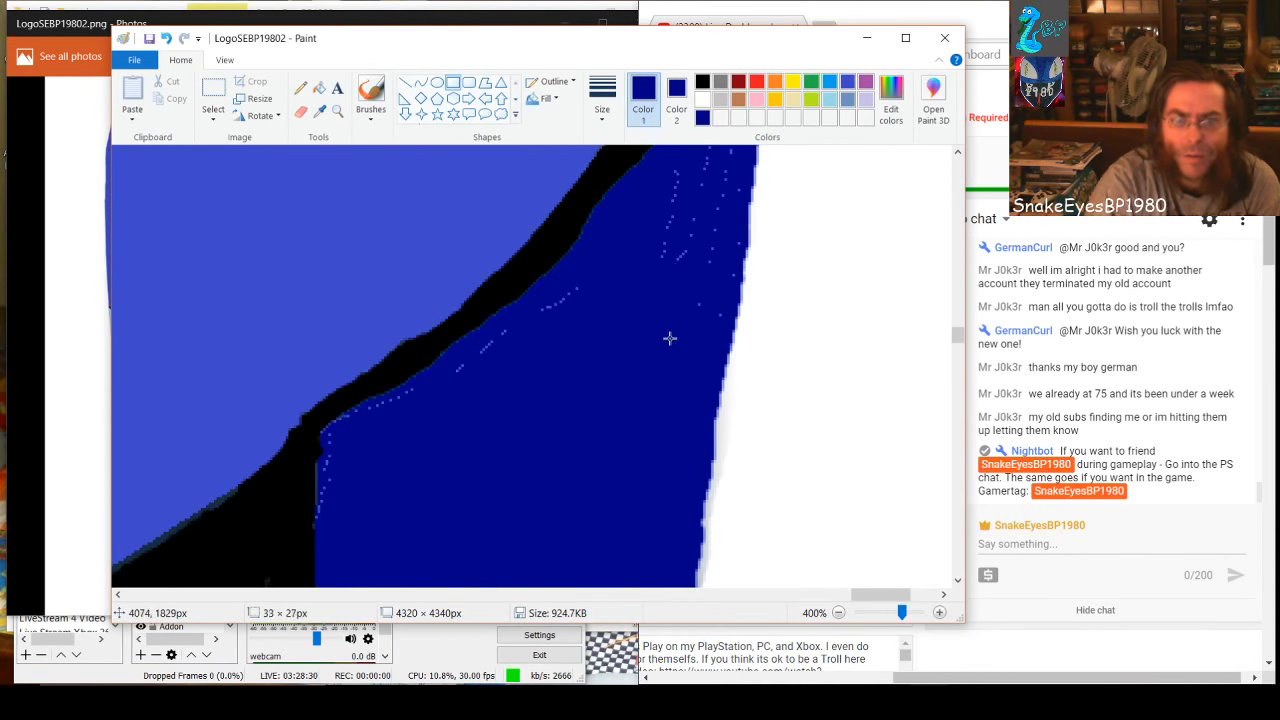
{"action": "left_click_drag", "start_coordinate": [716, 353], "coordinate": [718, 356]}
{"action": "left_click_drag", "start_coordinate": [577, 378], "coordinate": [586, 385]}
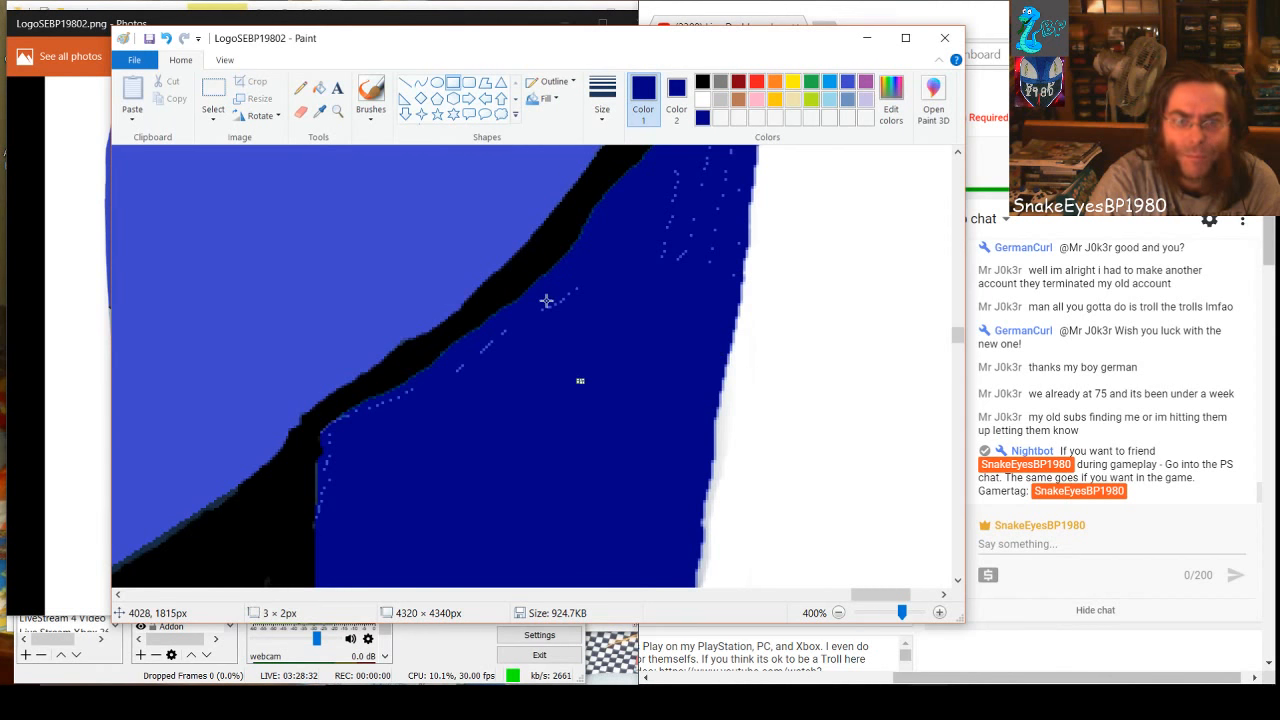
{"action": "left_click_drag", "start_coordinate": [546, 290], "coordinate": [587, 324]}
{"action": "left_click_drag", "start_coordinate": [595, 370], "coordinate": [585, 366]}
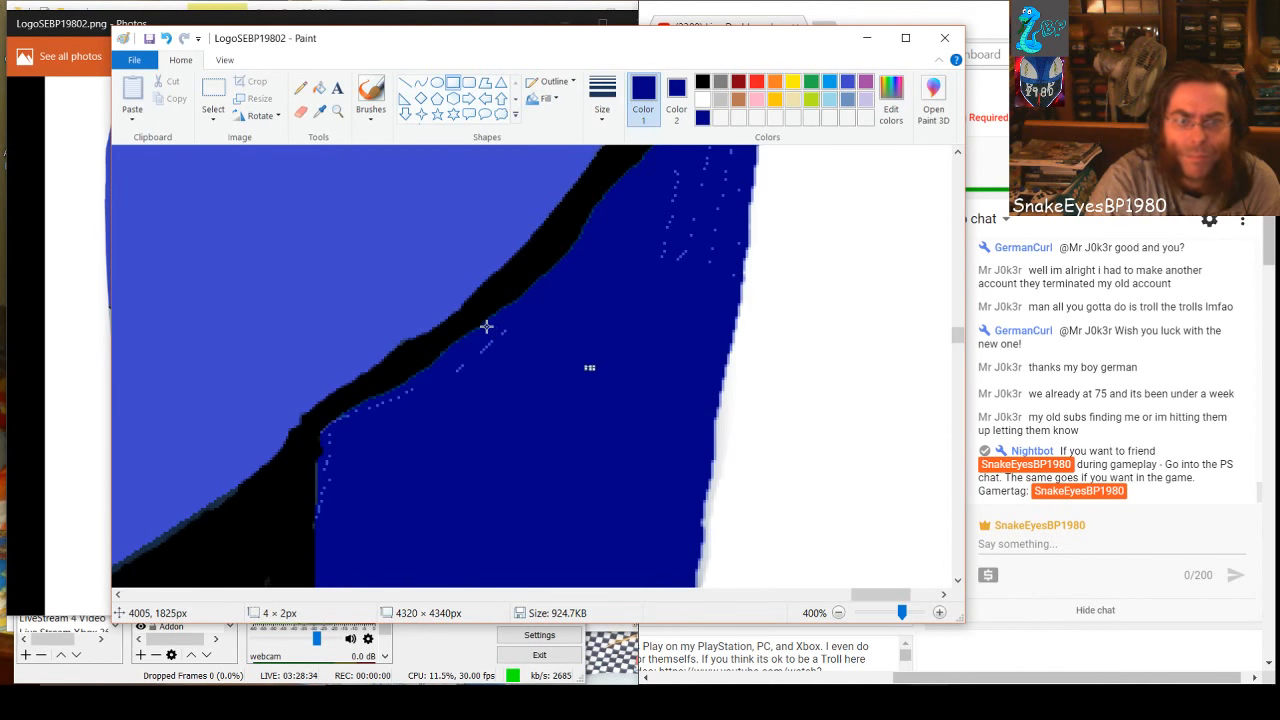
Cover the dotted line along the diagonal black outline with dark-blue rectangles of about 34 × 47 and 15 × 18 px
{"action": "left_click_drag", "start_coordinate": [486, 326], "coordinate": [535, 393]}
{"action": "left_click_drag", "start_coordinate": [568, 445], "coordinate": [573, 449]}
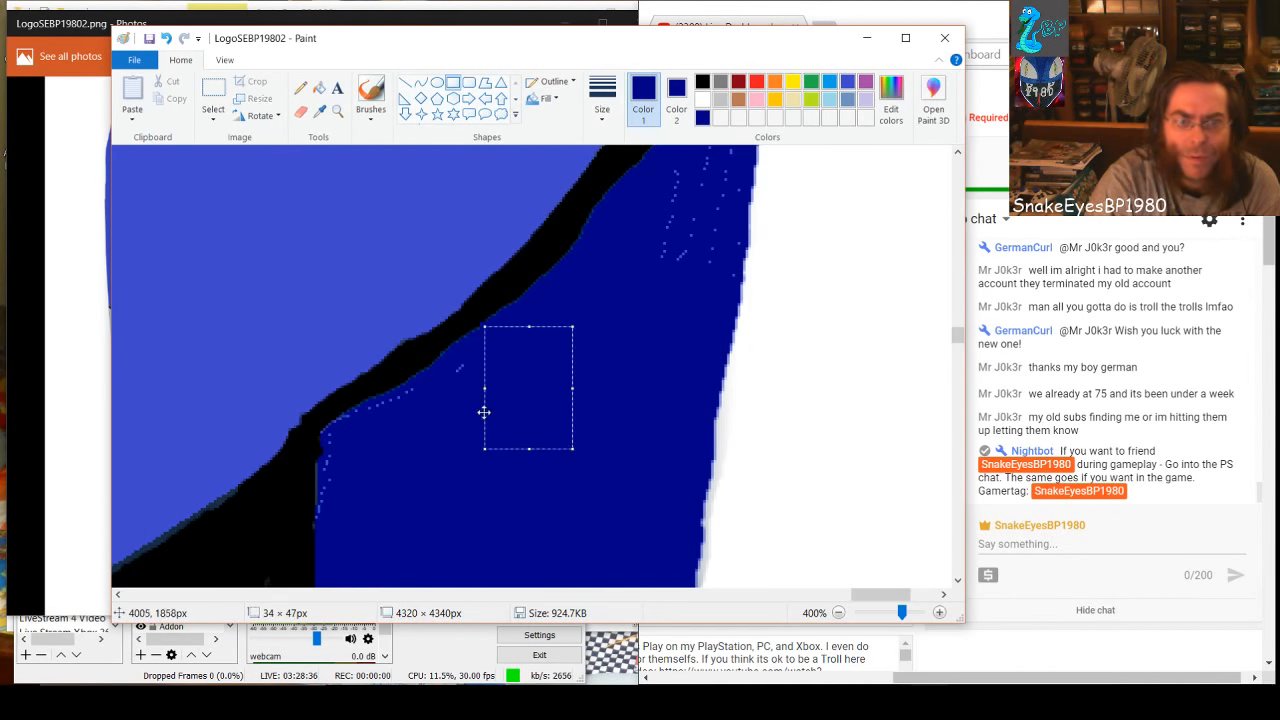
{"action": "left_click_drag", "start_coordinate": [450, 364], "coordinate": [487, 410]}
Patch the specks in the narrow upper part of the wedge with dark-blue rectangles, one about 26 × 48 px
{"action": "scroll", "coordinate": [600, 375], "scroll_direction": "up", "scroll_amount": 2}
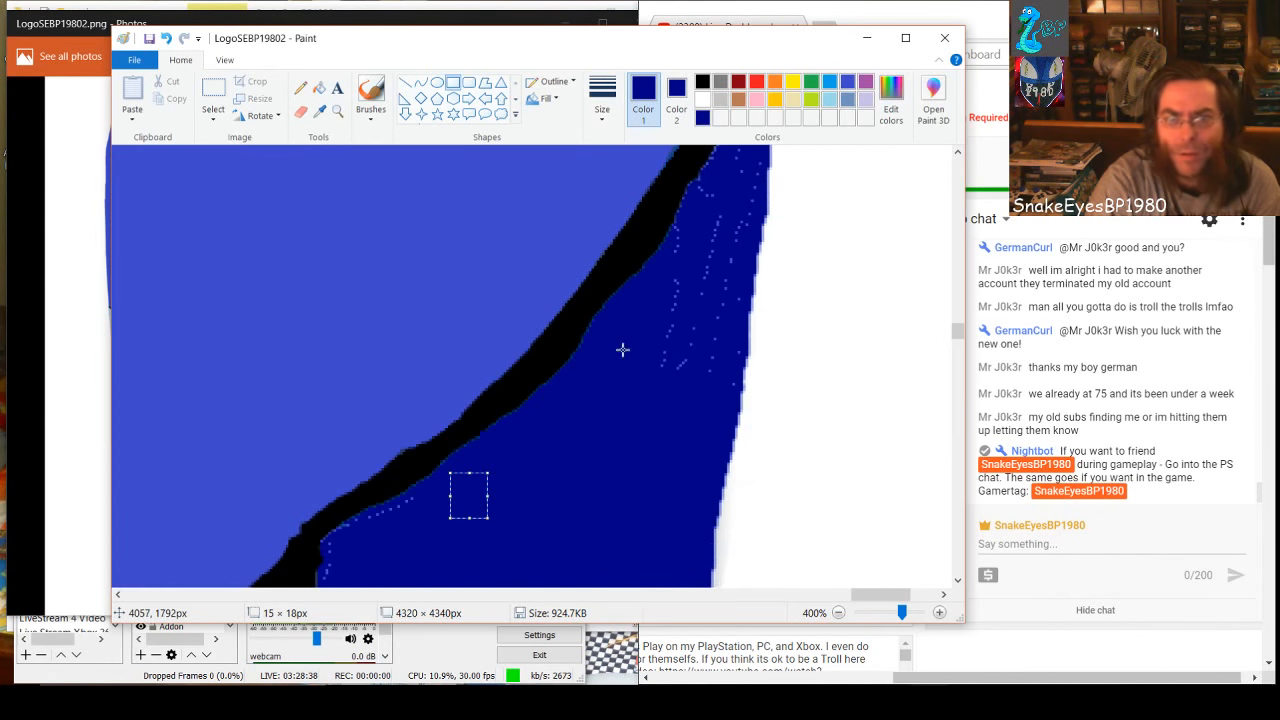
{"action": "left_click_drag", "start_coordinate": [666, 288], "coordinate": [731, 412]}
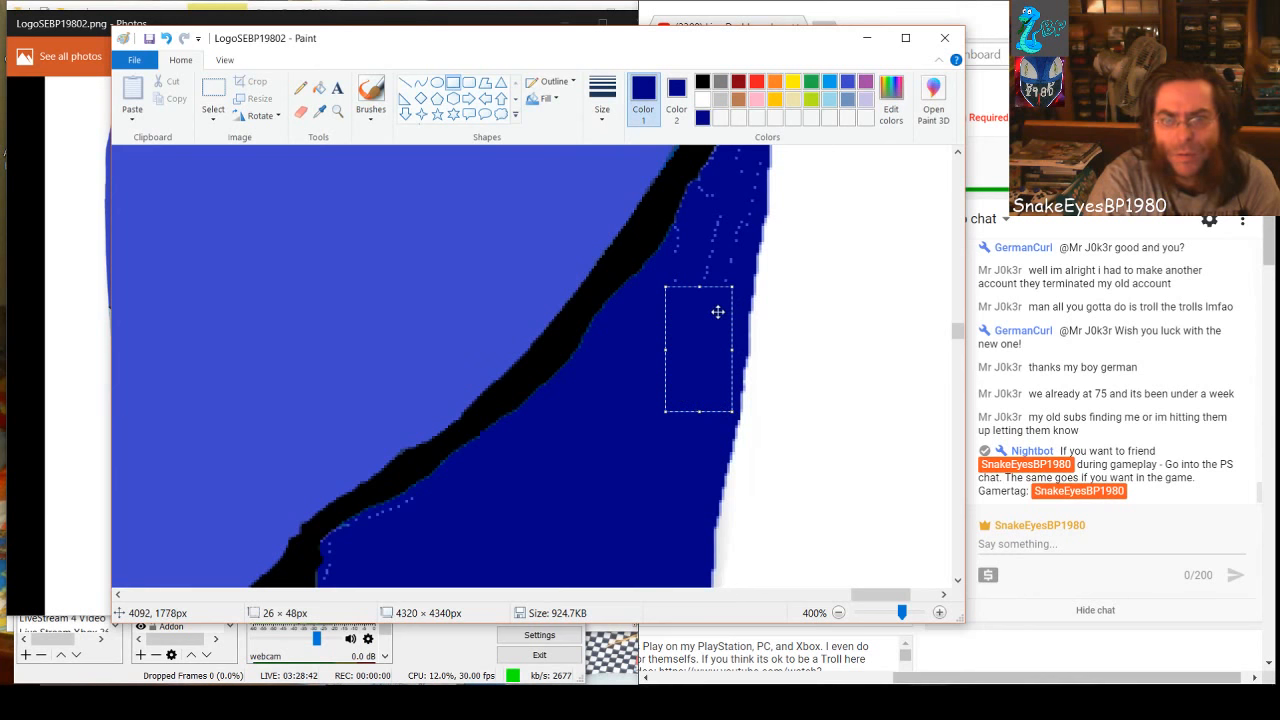
{"action": "left_click", "coordinate": [716, 245]}
{"action": "scroll", "coordinate": [679, 338], "scroll_direction": "up", "scroll_amount": 2}
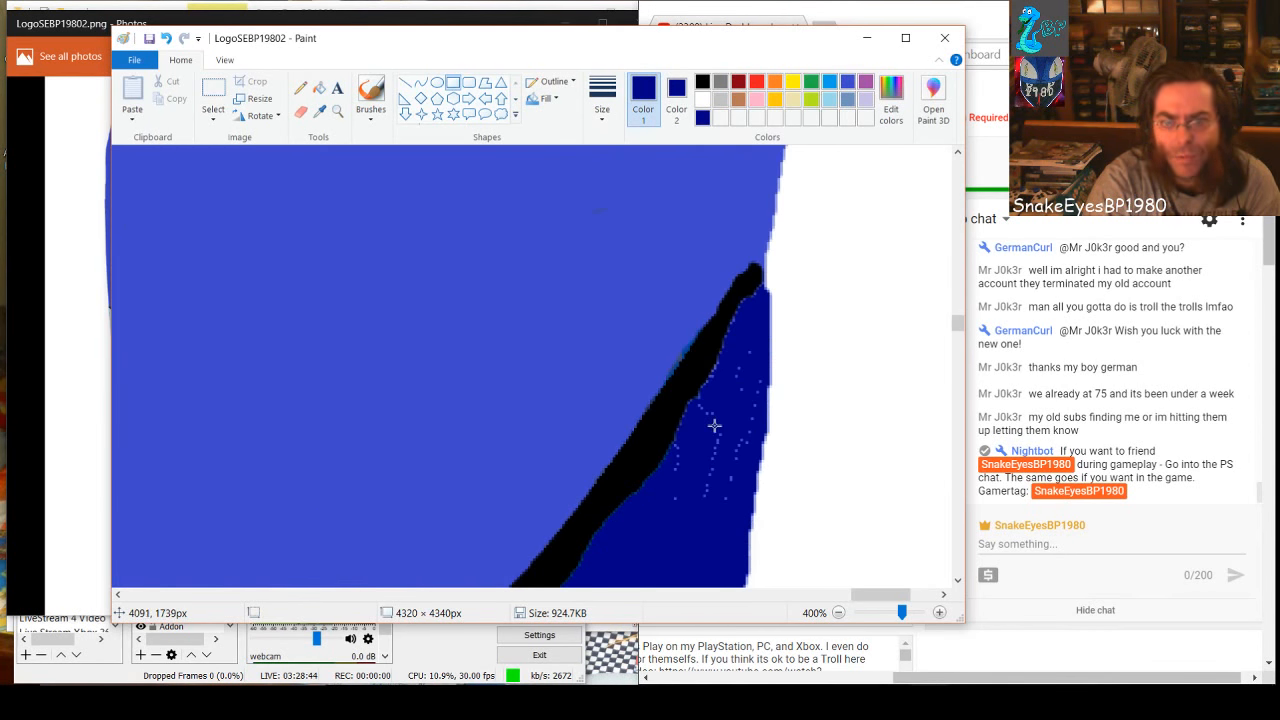
{"action": "left_click_drag", "start_coordinate": [695, 440], "coordinate": [747, 507]}
{"action": "left_click_drag", "start_coordinate": [693, 472], "coordinate": [689, 527]}
{"action": "left_click", "coordinate": [676, 478]}
{"action": "left_click", "coordinate": [714, 473]}
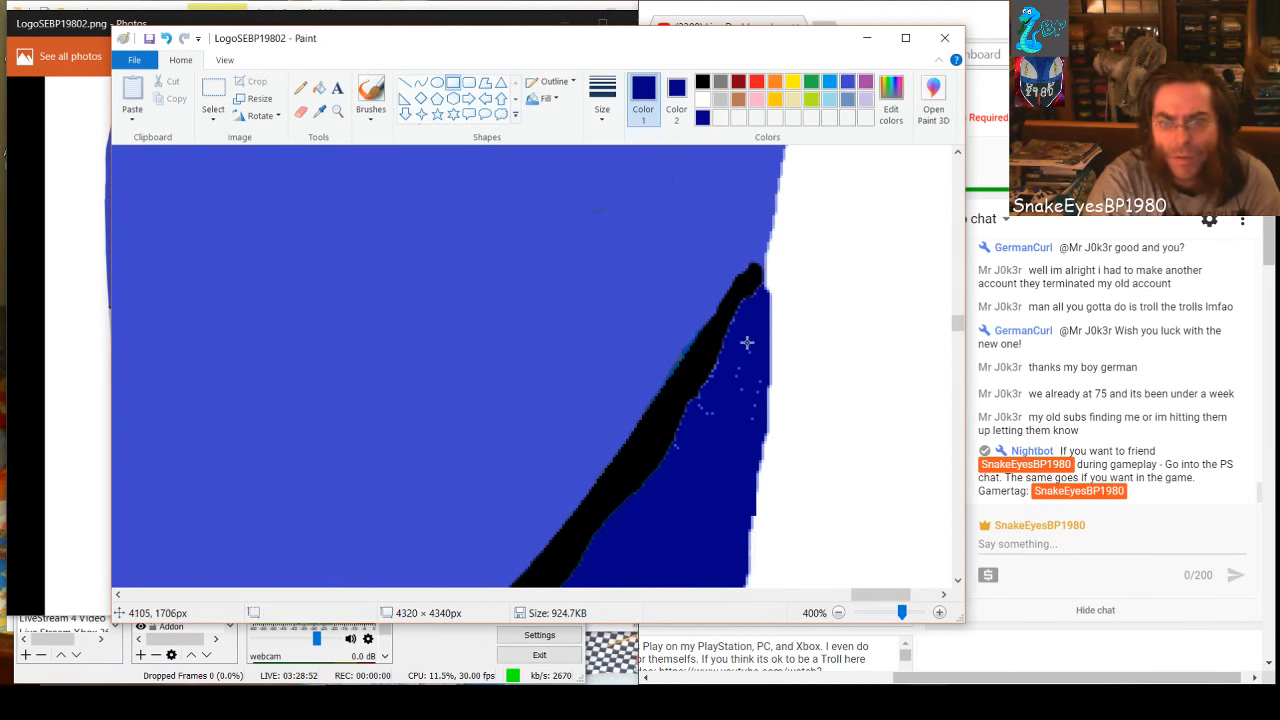
Cover the specks below the tip of the diagonal black outline with dark-blue rectangles, one about 8 × 45 px and one about 4 × 4 px
{"action": "left_click_drag", "start_coordinate": [750, 346], "coordinate": [733, 462]}
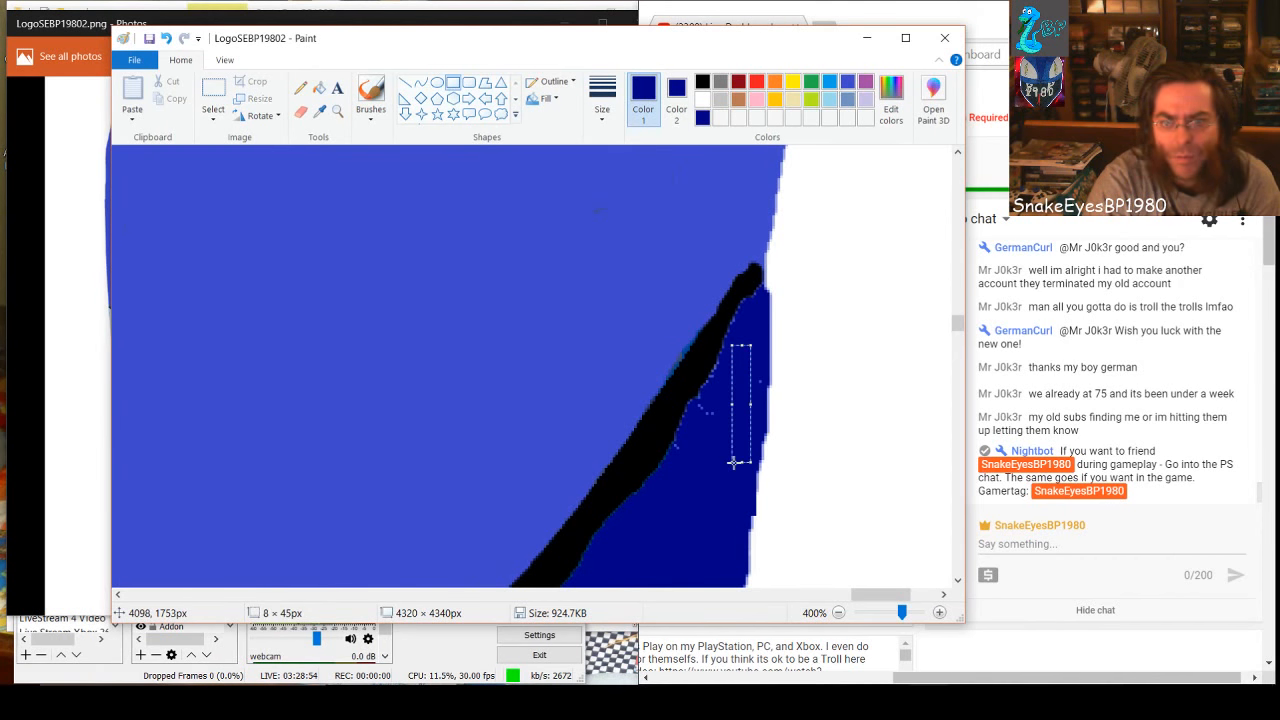
{"action": "left_click", "coordinate": [762, 396]}
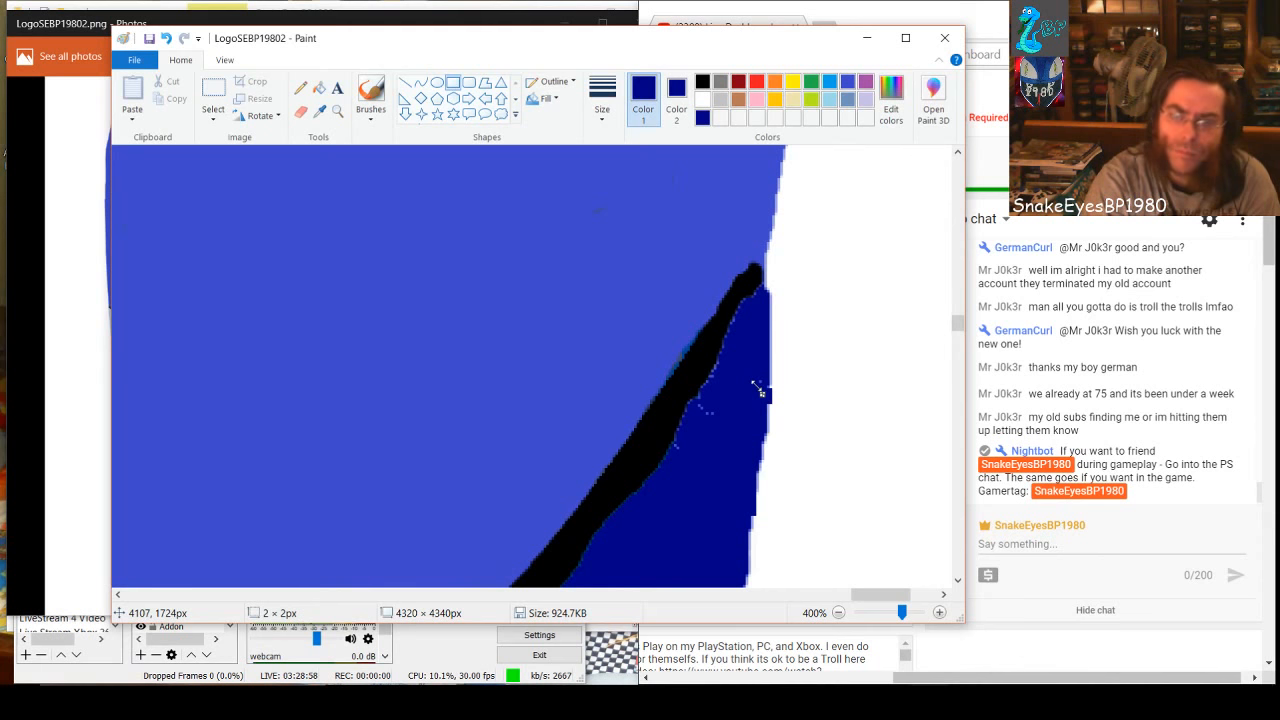
{"action": "left_click_drag", "start_coordinate": [760, 389], "coordinate": [713, 368]}
{"action": "left_click_drag", "start_coordinate": [722, 427], "coordinate": [700, 404]}
{"action": "left_click", "coordinate": [691, 461]}
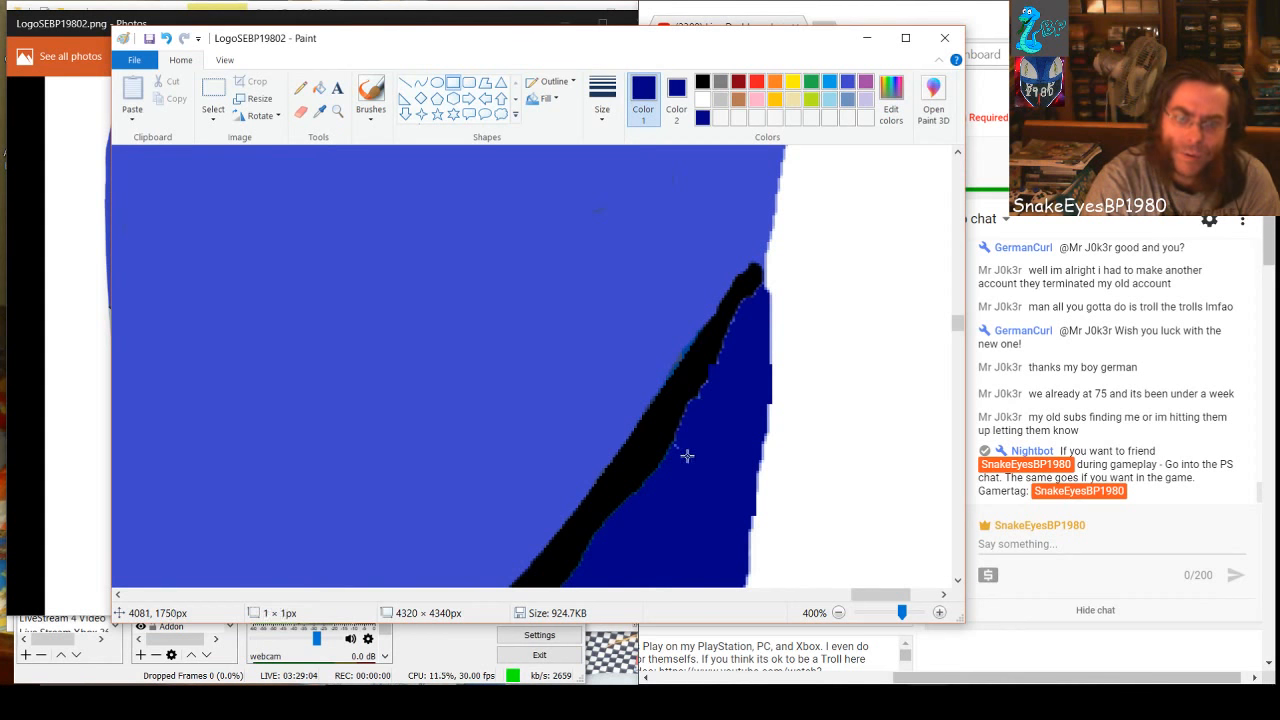
{"action": "left_click_drag", "start_coordinate": [680, 448], "coordinate": [679, 446]}
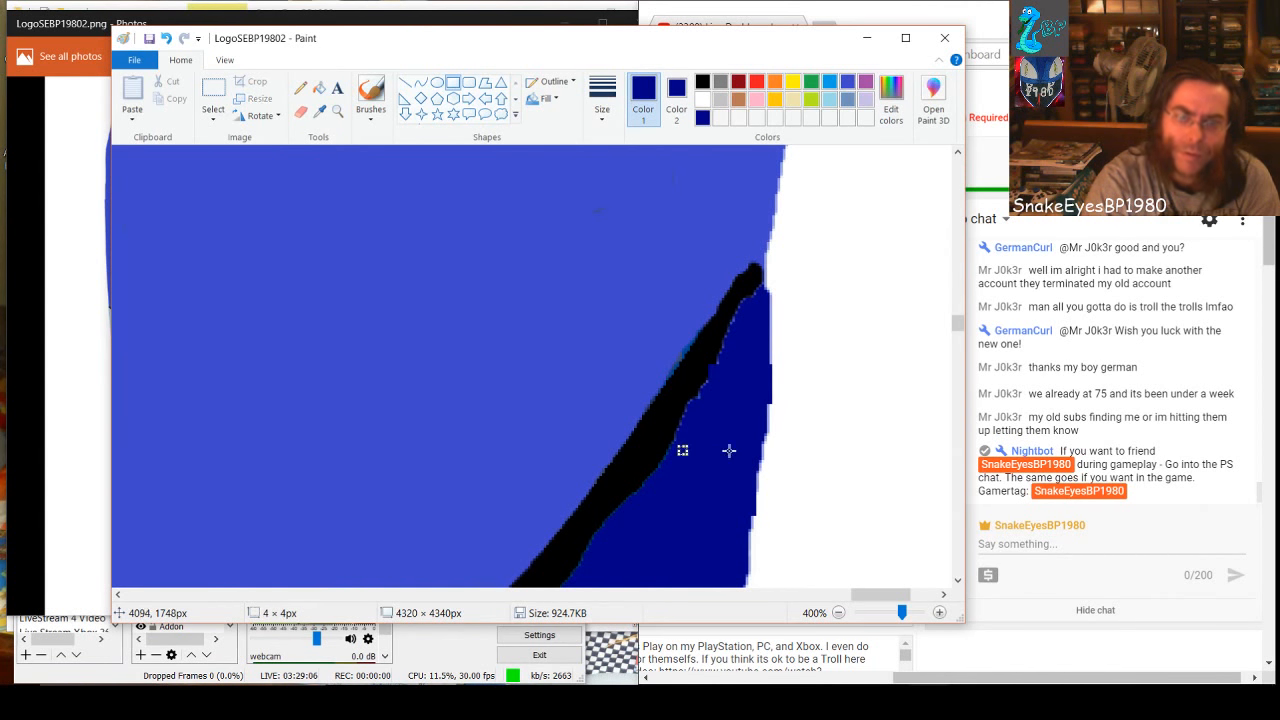
{"action": "left_click", "coordinate": [715, 426]}
Paint dark-blue rectangles of about 35 × 4 px below the dotted line and 13 × 75 px over the specks near the outer white edge
{"action": "scroll", "coordinate": [716, 424], "scroll_direction": "down", "scroll_amount": 3}
{"action": "scroll", "coordinate": [716, 424], "scroll_direction": "down", "scroll_amount": 6}
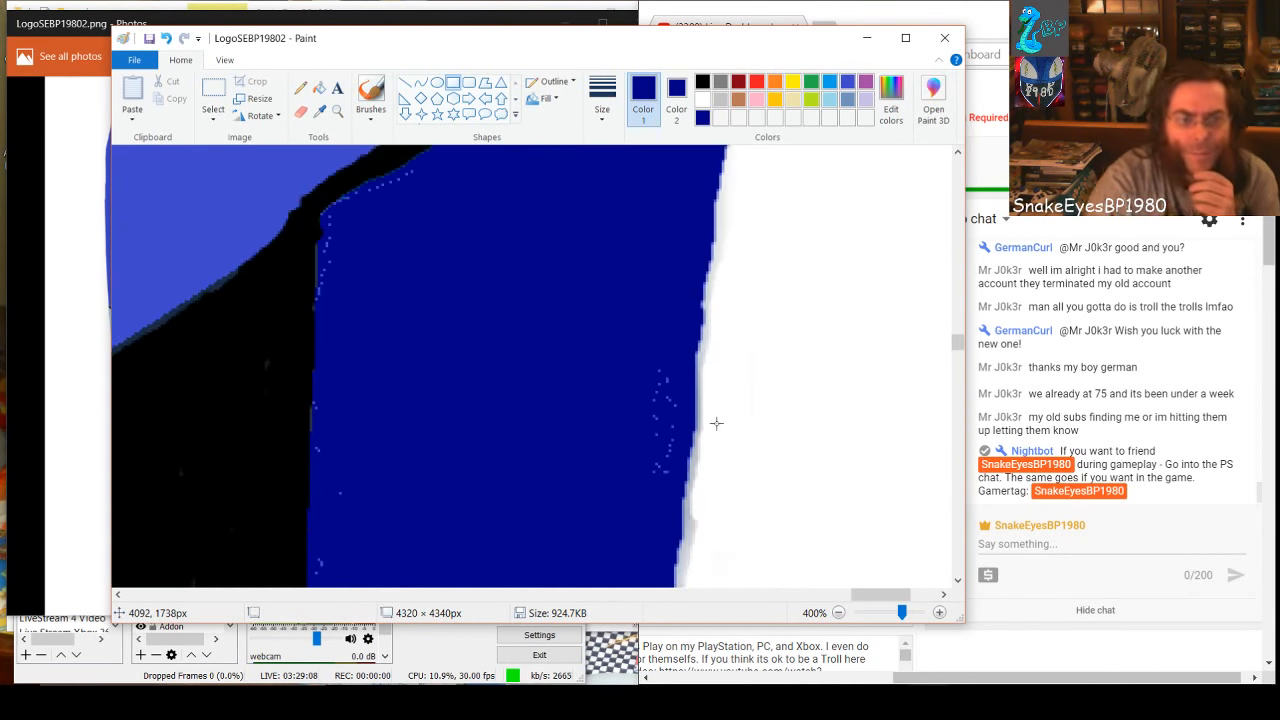
{"action": "scroll", "coordinate": [510, 328], "scroll_direction": "up", "scroll_amount": 3}
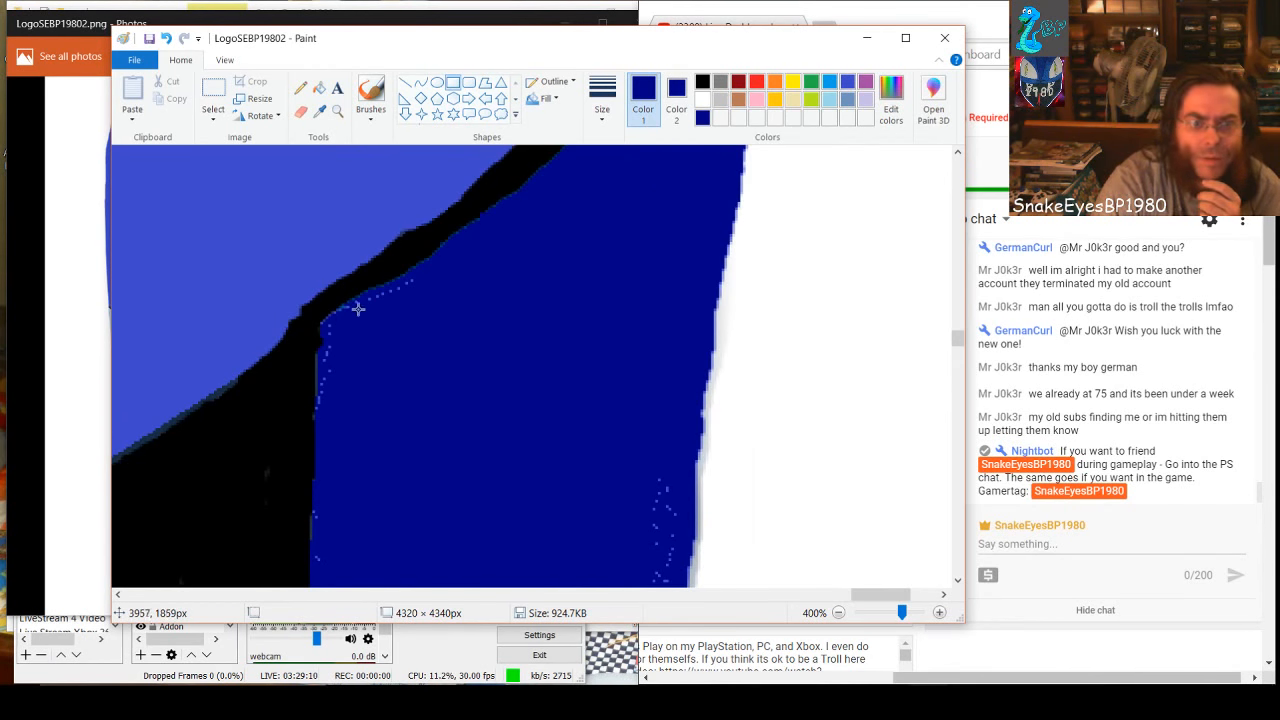
{"action": "mouse_move", "coordinate": [356, 303]}
{"action": "left_mouse_down"}
{"action": "mouse_move", "coordinate": [442, 293]}
{"action": "mouse_move", "coordinate": [359, 306]}
{"action": "left_mouse_up"}
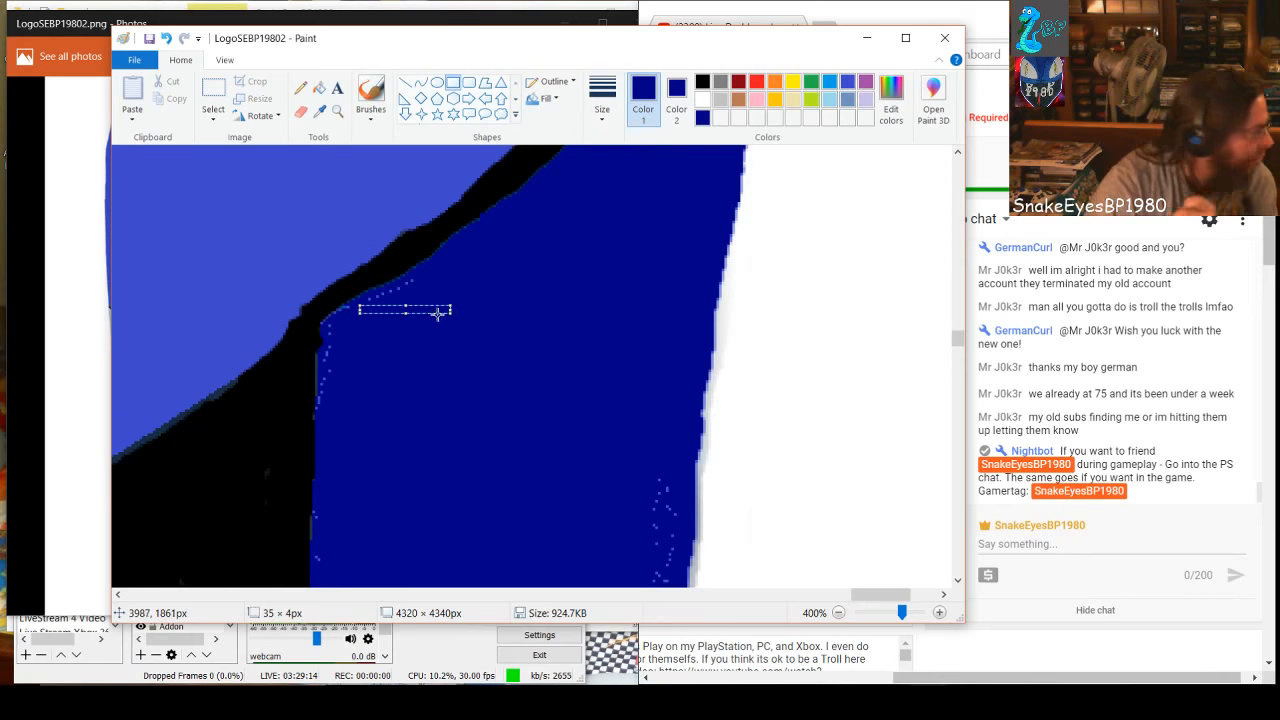
{"action": "left_click", "coordinate": [608, 385]}
{"action": "left_click_drag", "start_coordinate": [641, 390], "coordinate": [666, 588]}
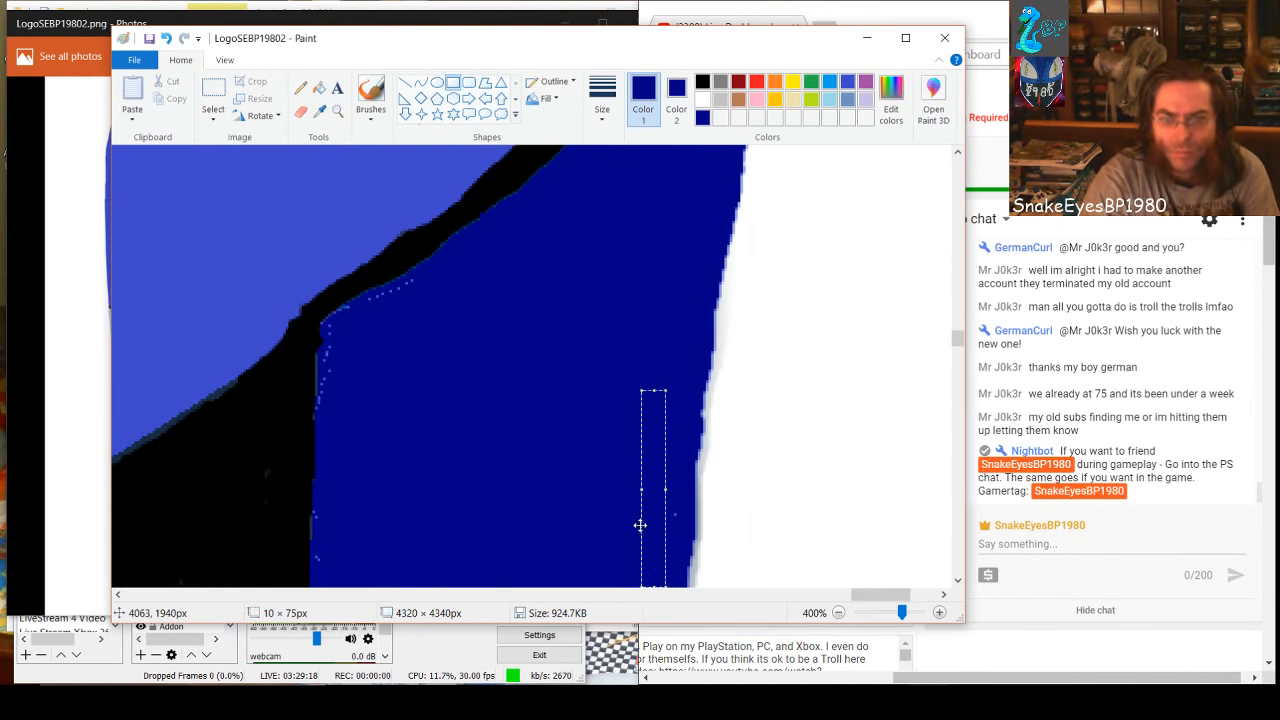
{"action": "left_click_drag", "start_coordinate": [667, 487], "coordinate": [673, 487]}
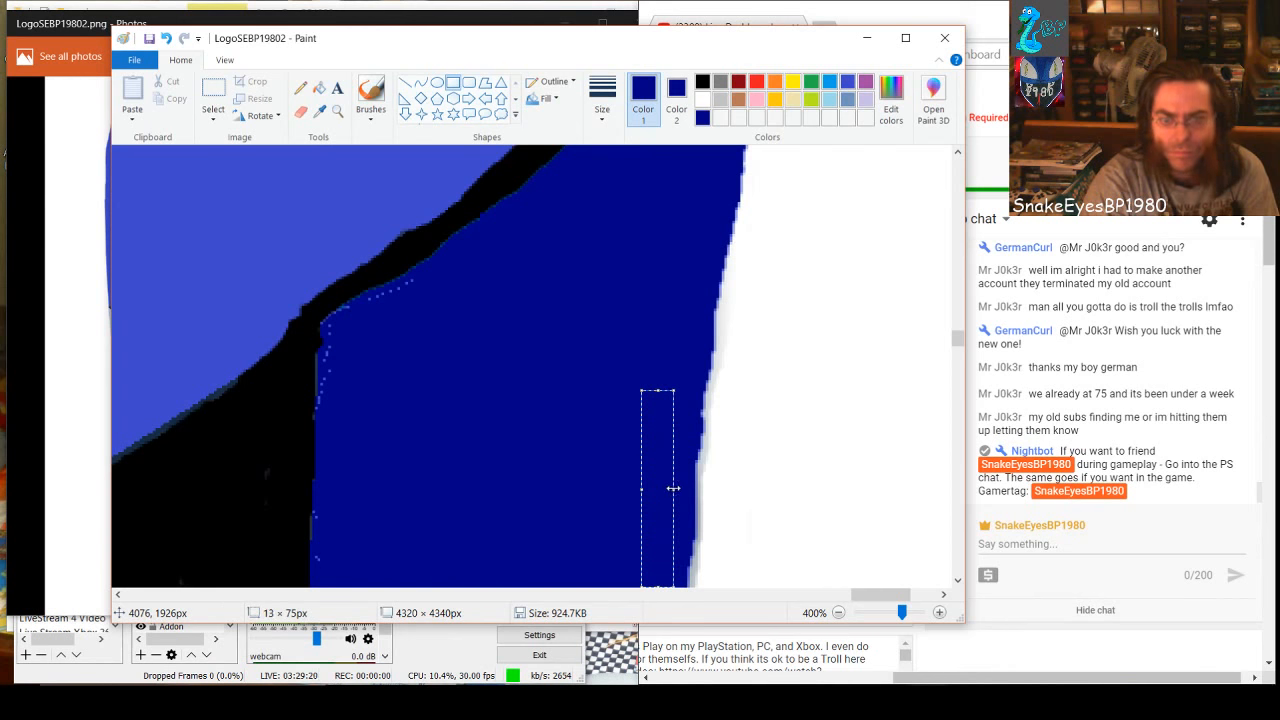
{"action": "scroll", "coordinate": [673, 487], "scroll_direction": "down", "scroll_amount": 1}
{"action": "left_click", "coordinate": [571, 503]}
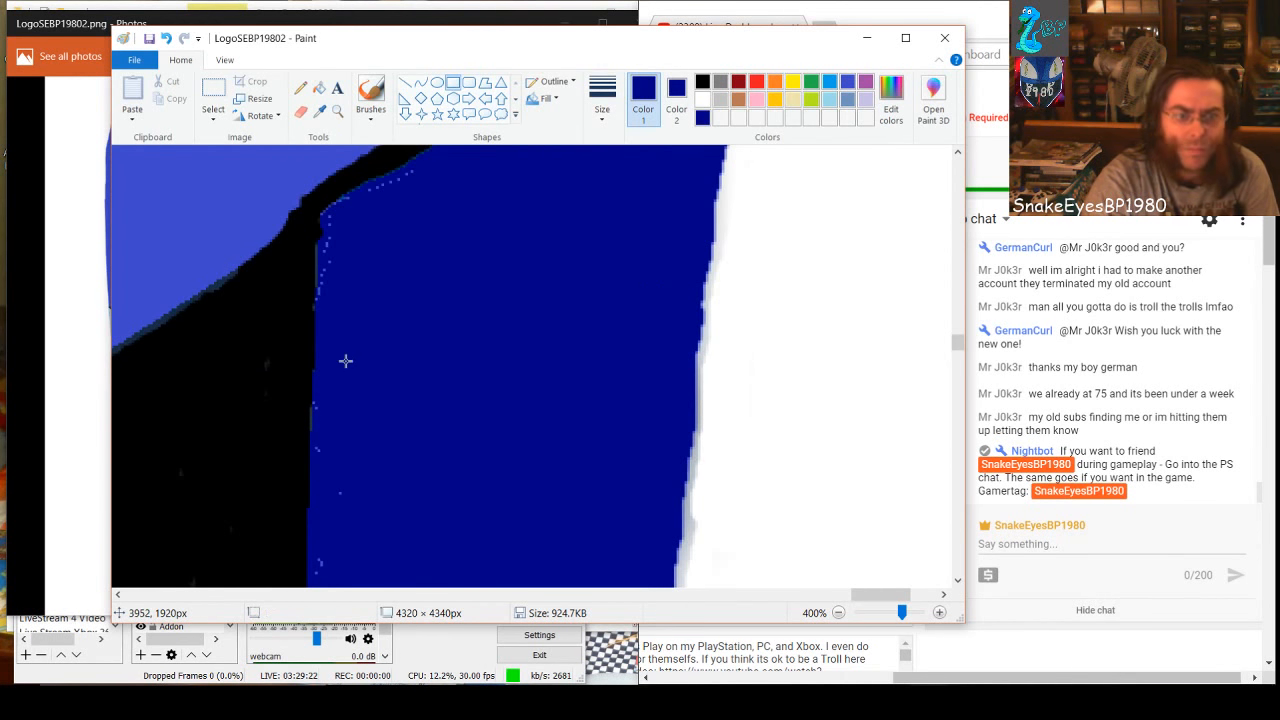
Cover the specks along the vertical black edge with a dark-blue rectangle, extended upward to about 35 × 181 px
{"action": "scroll", "coordinate": [345, 360], "scroll_direction": "down", "scroll_amount": 1}
{"action": "left_click_drag", "start_coordinate": [335, 313], "coordinate": [428, 616]}
{"action": "left_click_drag", "start_coordinate": [386, 498], "coordinate": [368, 475]}
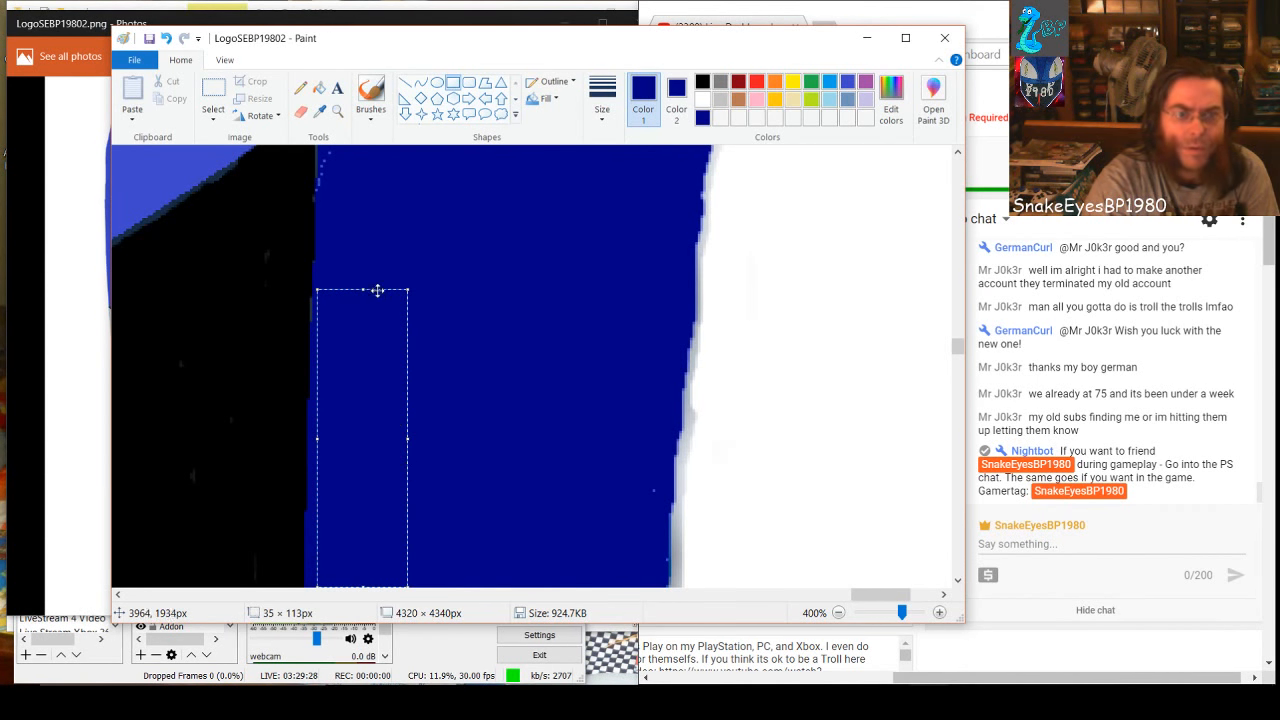
{"action": "left_click_drag", "start_coordinate": [366, 288], "coordinate": [384, 178]}
{"action": "scroll", "coordinate": [414, 273], "scroll_direction": "up", "scroll_amount": 1}
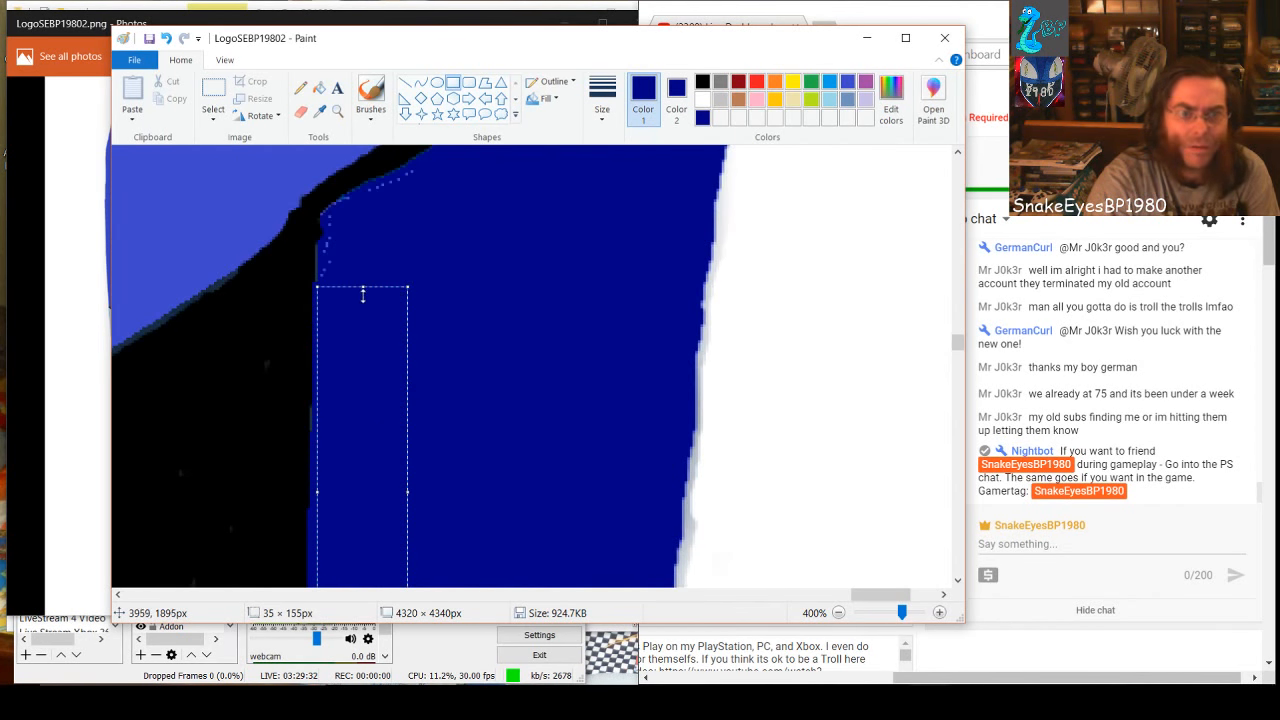
{"action": "left_click_drag", "start_coordinate": [364, 285], "coordinate": [387, 217]}
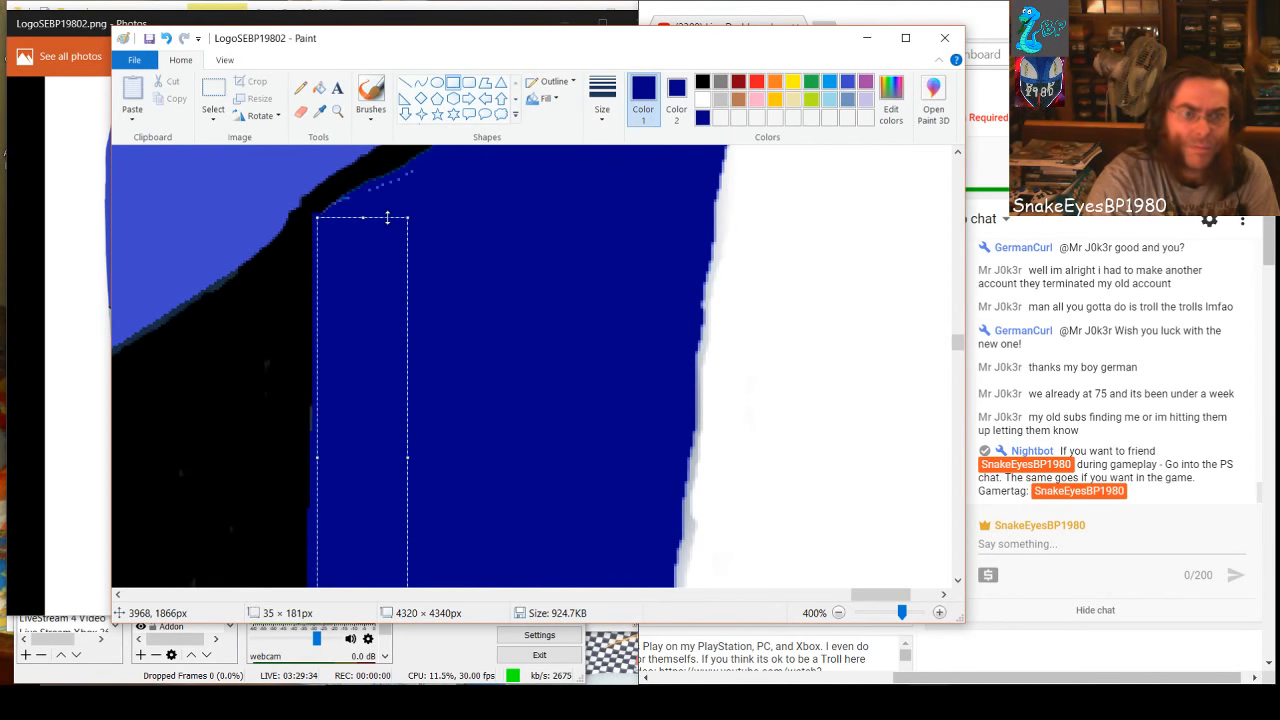
{"action": "left_click", "coordinate": [495, 251]}
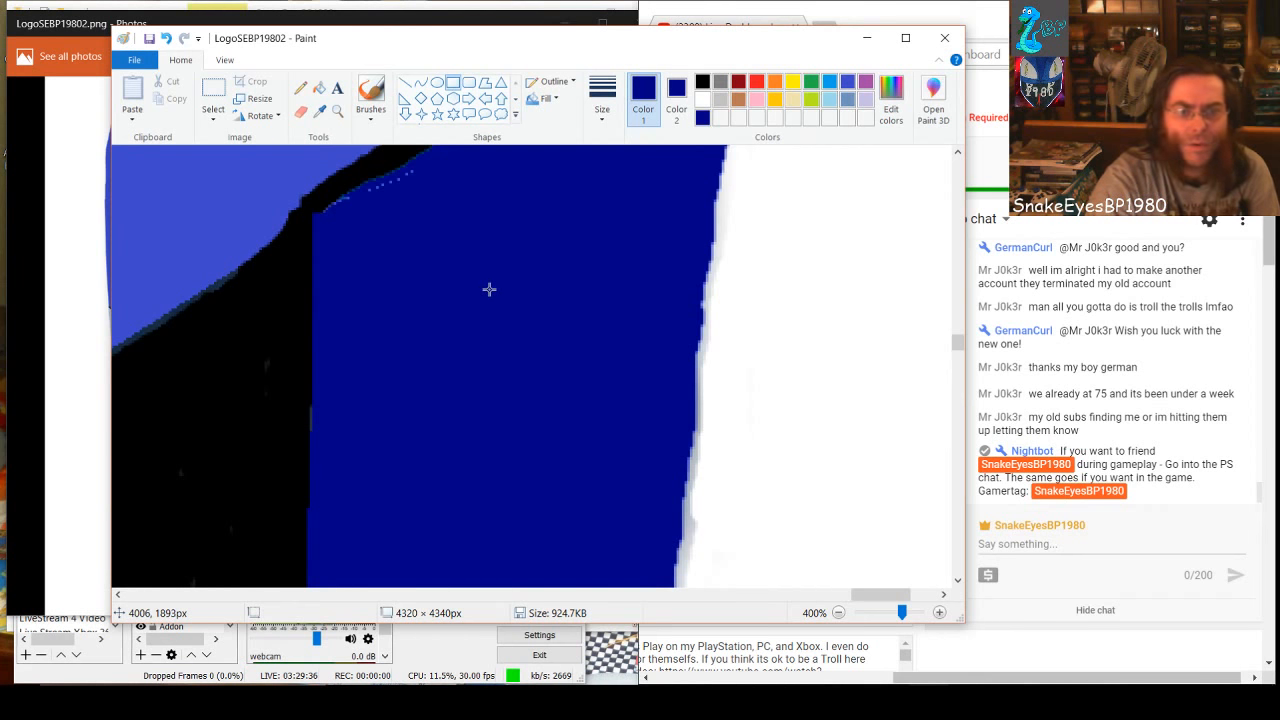
Cover the specks farther down the side band with a dark-blue rectangle beside the black edge, extended downward to about 50 × 837 px
{"action": "scroll", "coordinate": [489, 289], "scroll_direction": "down", "scroll_amount": 3}
{"action": "scroll", "coordinate": [485, 290], "scroll_direction": "down", "scroll_amount": 1}
{"action": "scroll", "coordinate": [395, 240], "scroll_direction": "down", "scroll_amount": 1}
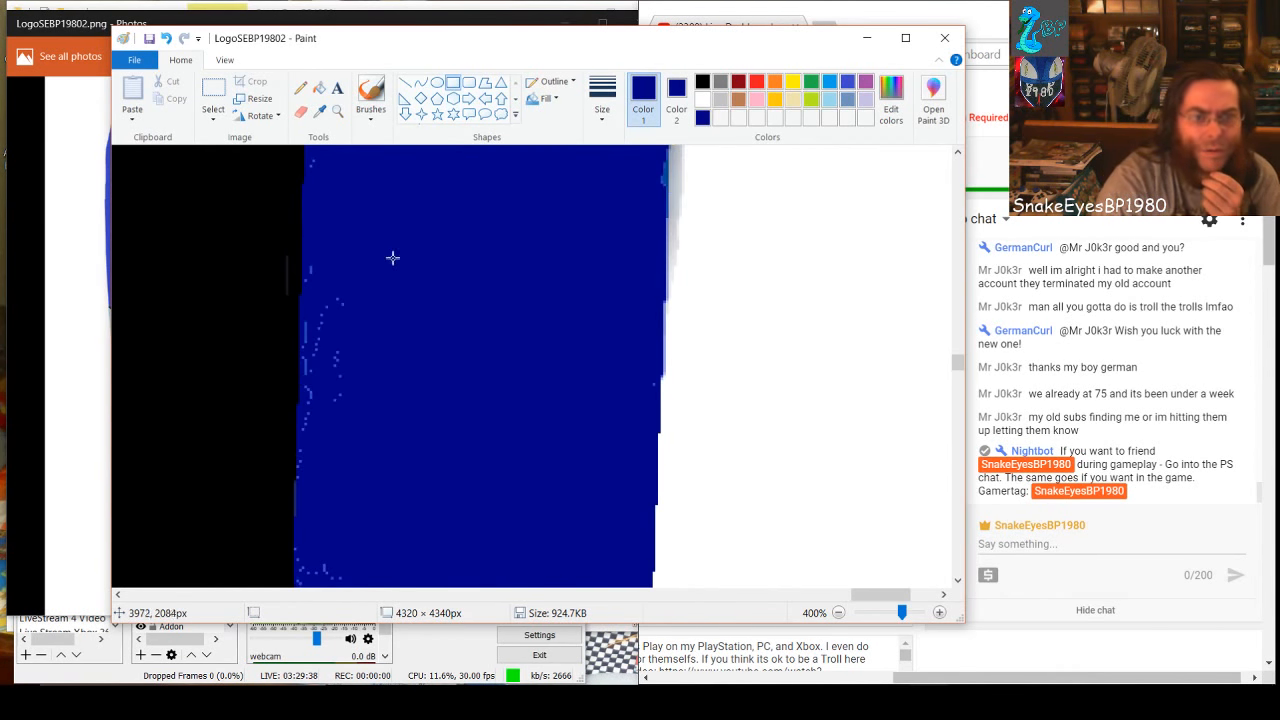
{"action": "left_click_drag", "start_coordinate": [306, 246], "coordinate": [426, 561]}
{"action": "scroll", "coordinate": [460, 434], "scroll_direction": "down", "scroll_amount": 3}
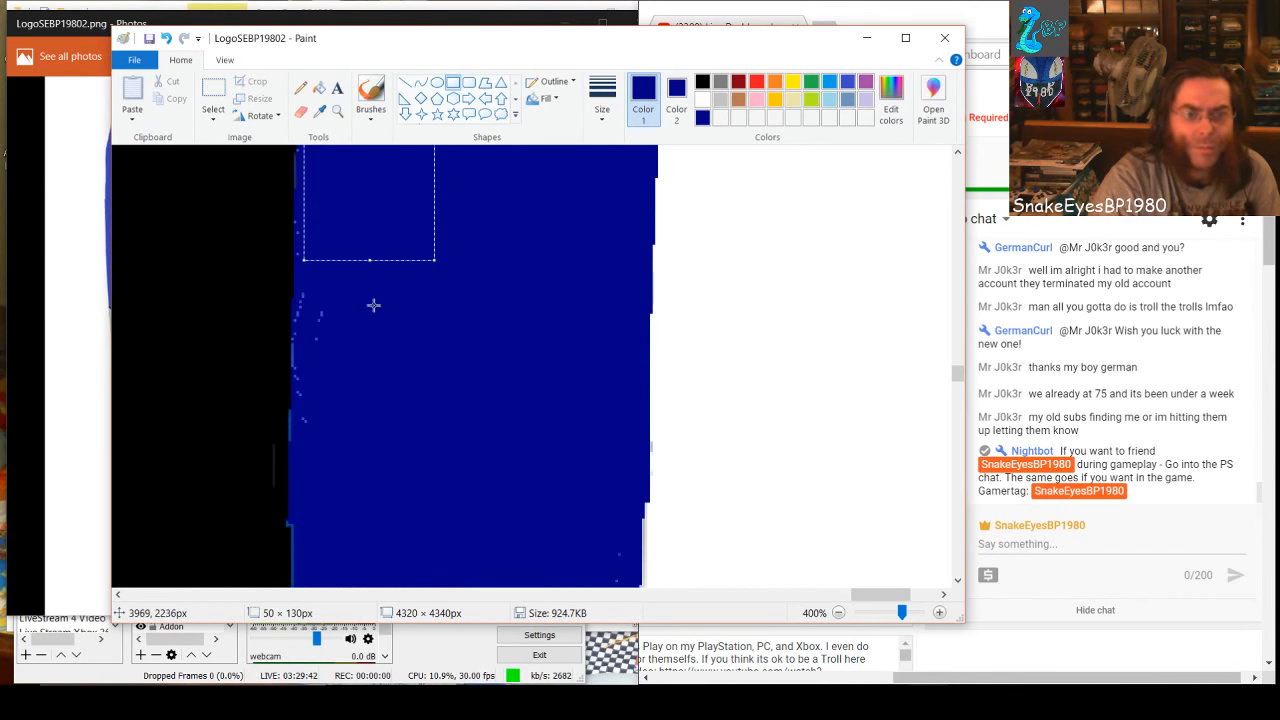
{"action": "left_click_drag", "start_coordinate": [366, 260], "coordinate": [386, 588]}
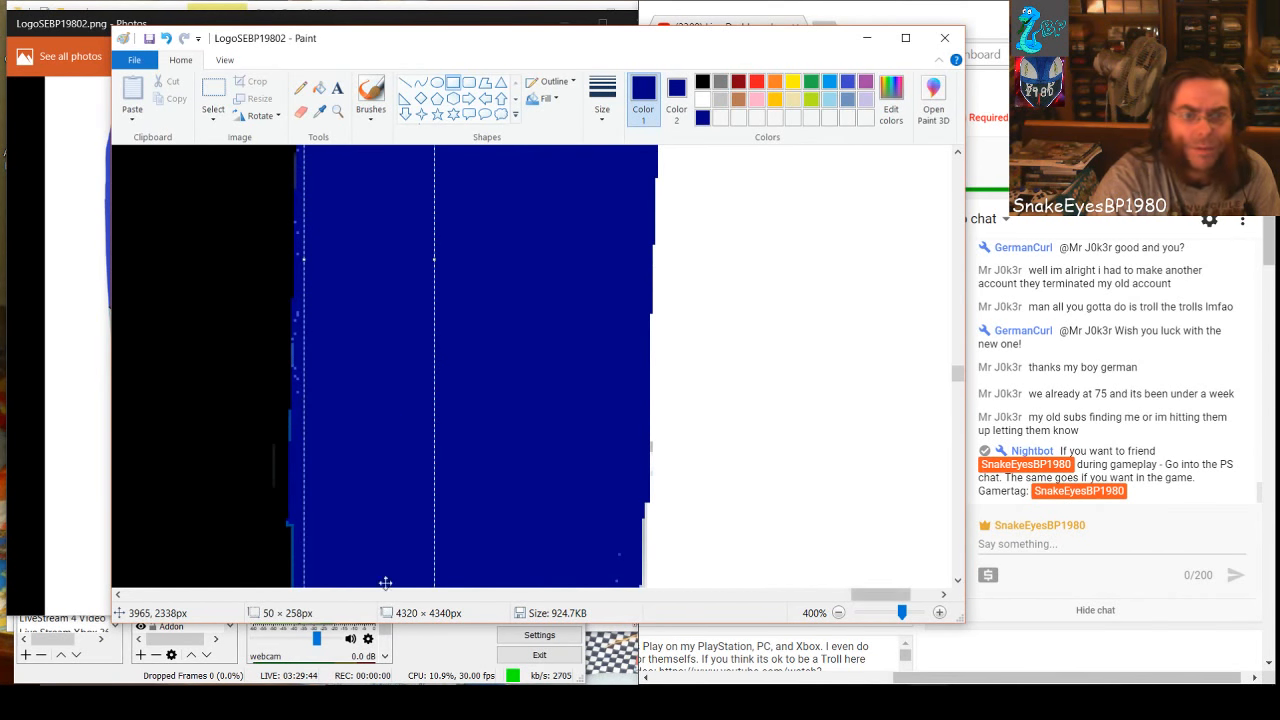
{"action": "scroll", "coordinate": [440, 359], "scroll_direction": "down", "scroll_amount": 3}
{"action": "left_click_drag", "start_coordinate": [372, 270], "coordinate": [371, 569]}
{"action": "scroll", "coordinate": [385, 540], "scroll_direction": "down", "scroll_amount": 3}
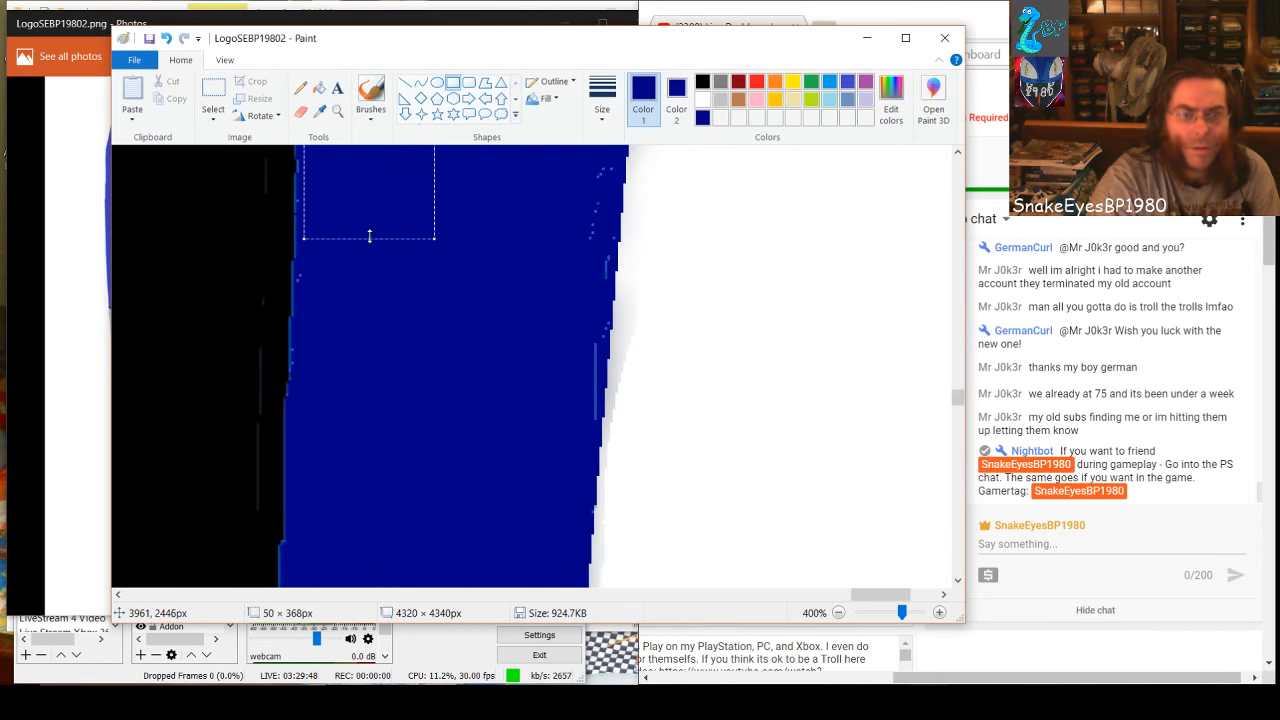
{"action": "left_click_drag", "start_coordinate": [369, 236], "coordinate": [370, 580]}
{"action": "scroll", "coordinate": [425, 363], "scroll_direction": "down", "scroll_amount": 3}
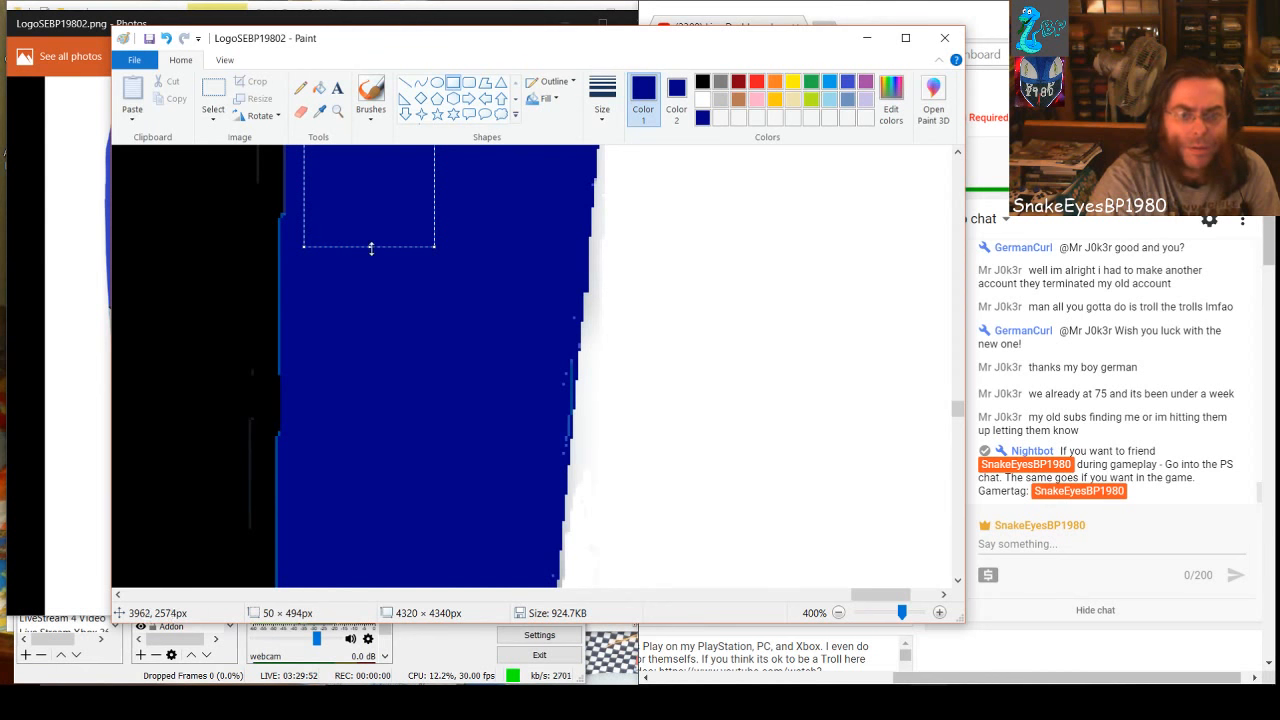
{"action": "left_click_drag", "start_coordinate": [371, 249], "coordinate": [371, 586]}
{"action": "scroll", "coordinate": [400, 414], "scroll_direction": "down", "scroll_amount": 3}
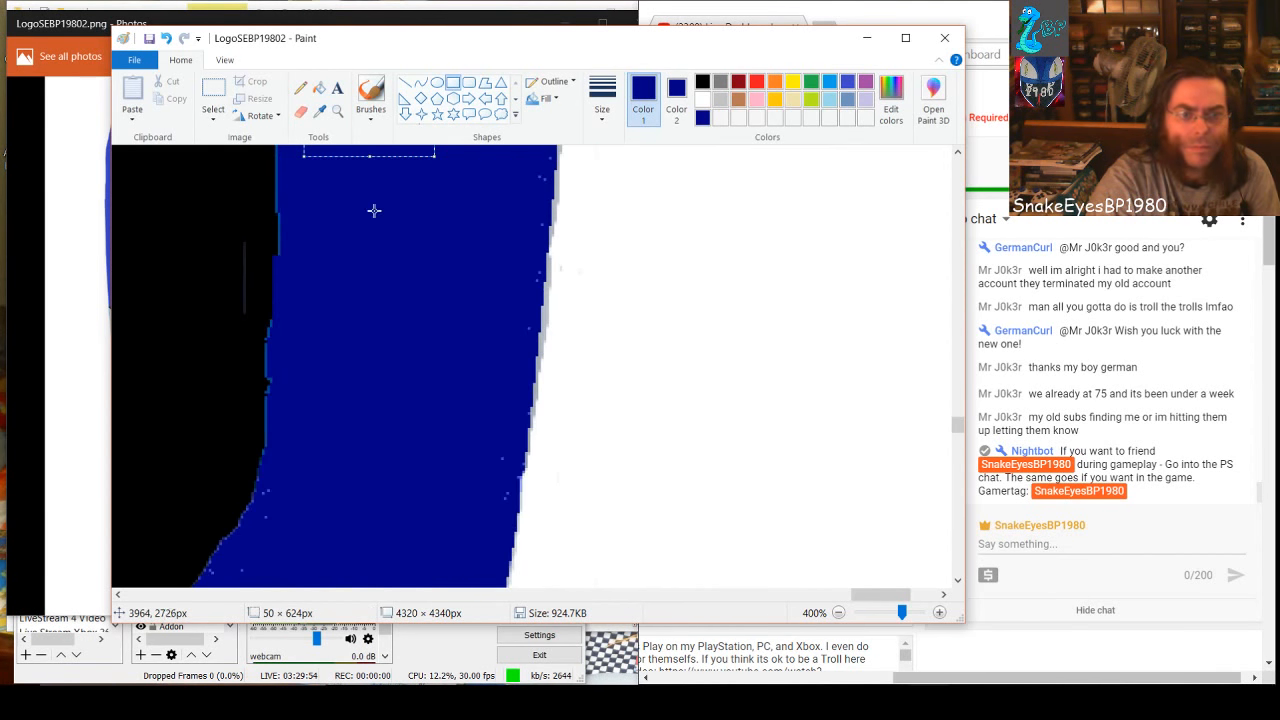
{"action": "left_click_drag", "start_coordinate": [369, 160], "coordinate": [394, 545]}
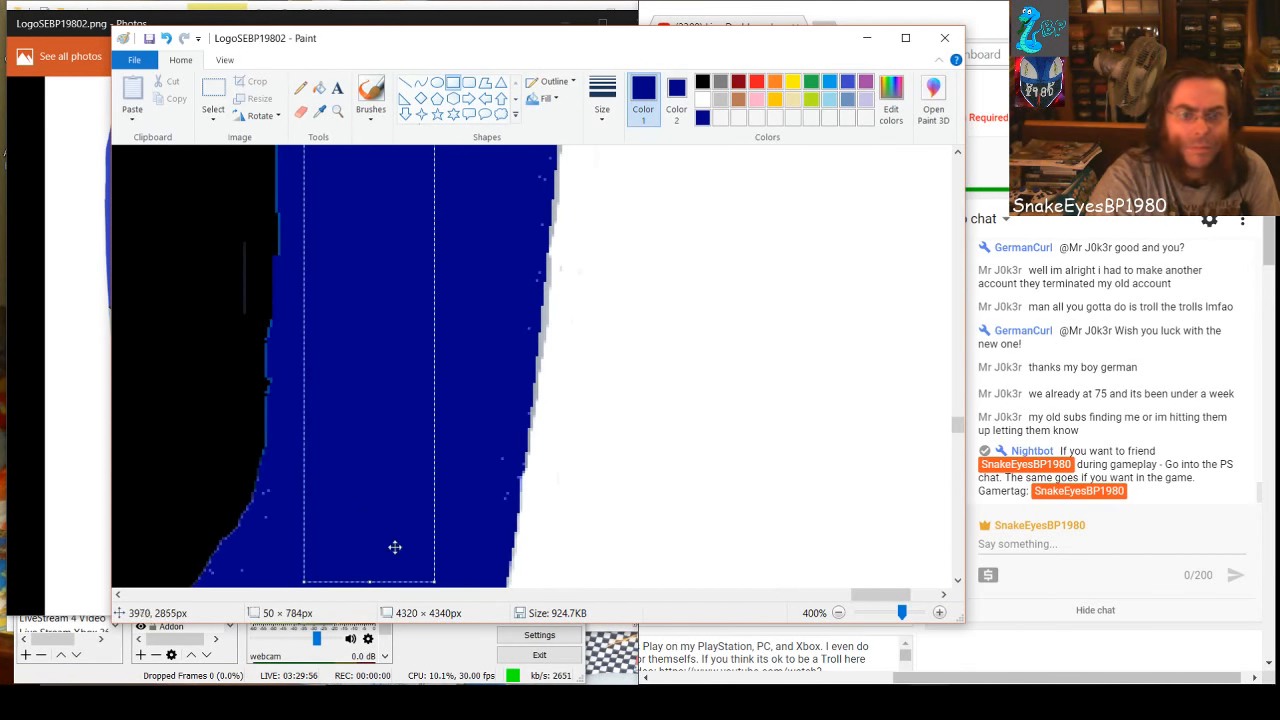
{"action": "scroll", "coordinate": [399, 416], "scroll_direction": "down", "scroll_amount": 3}
{"action": "left_click_drag", "start_coordinate": [372, 363], "coordinate": [373, 505]}
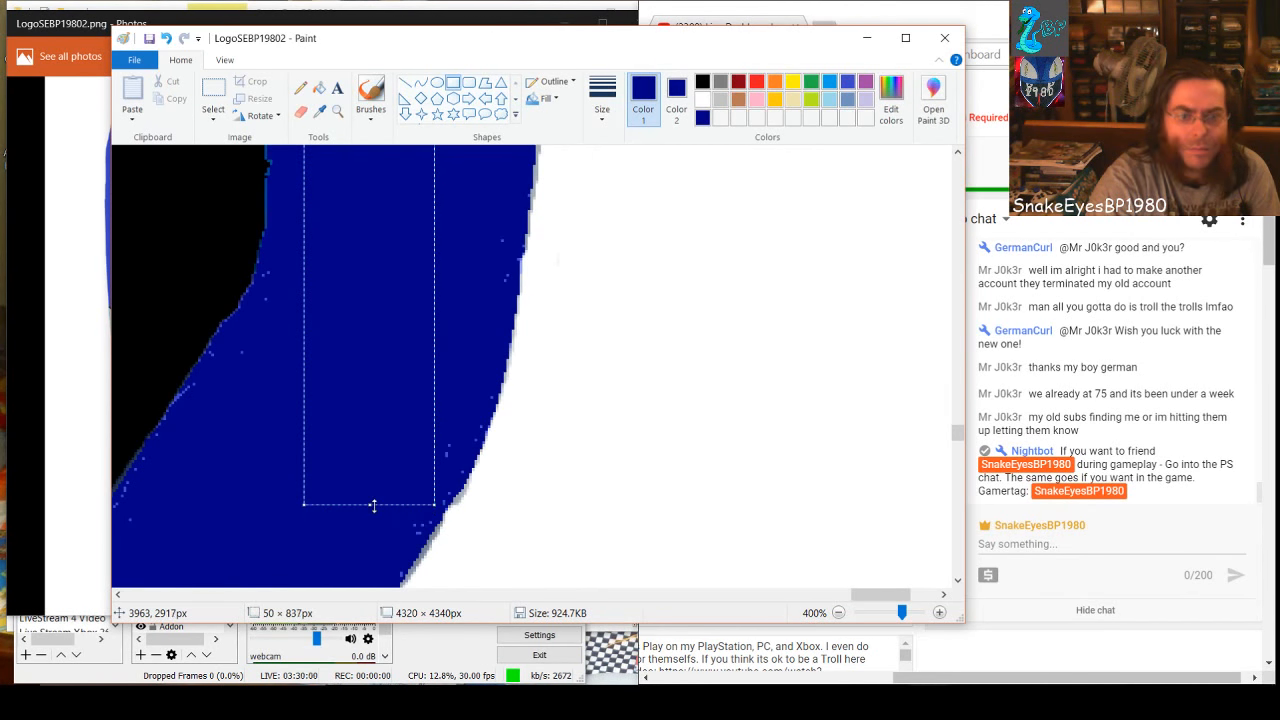
{"action": "left_click", "coordinate": [484, 364]}
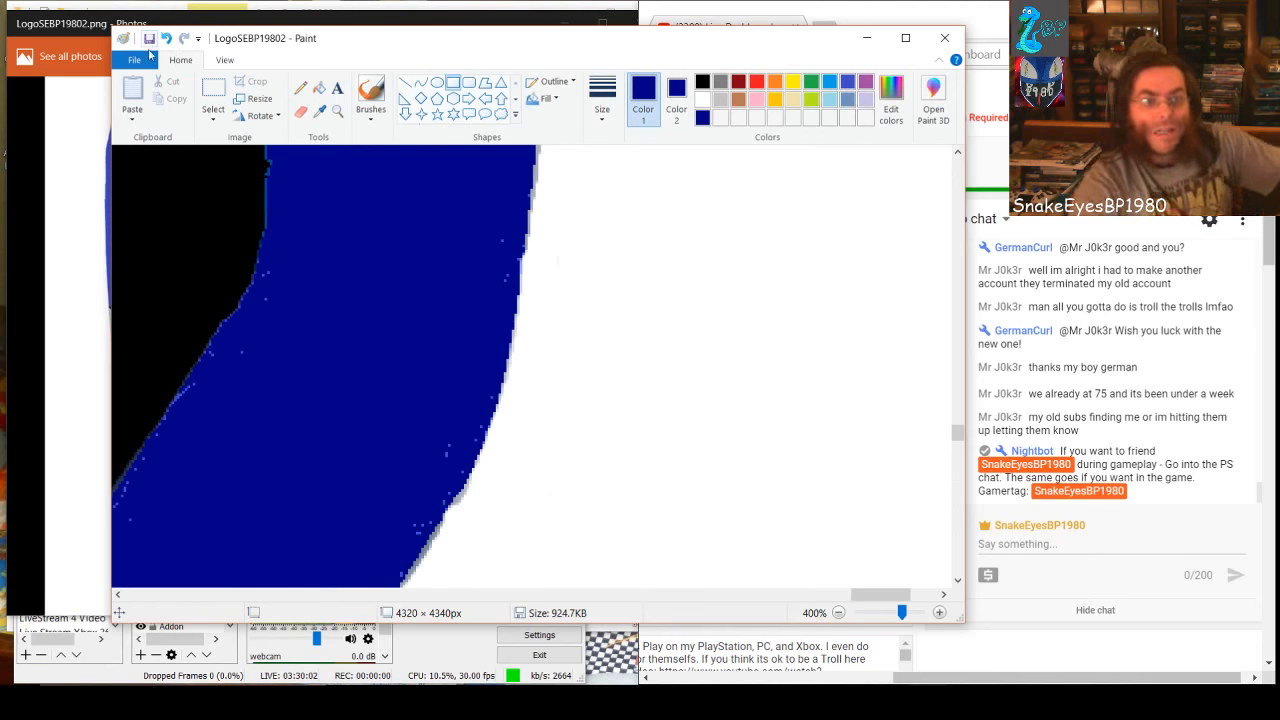
Save the logo, close its outdated Photos preview, and reopen the saved LogoSEBP19802 picture from its folder
{"action": "left_click", "coordinate": [149, 38]}
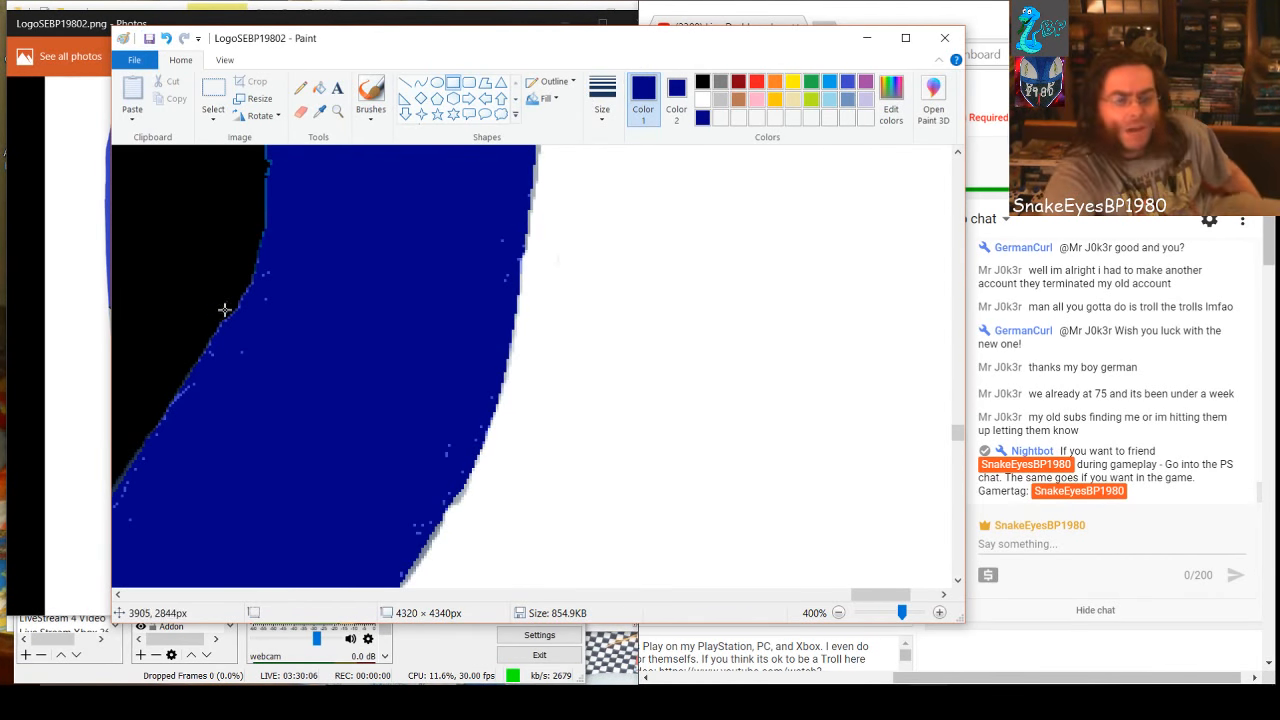
{"action": "left_click_drag", "start_coordinate": [672, 43], "coordinate": [851, 68]}
{"action": "left_click", "coordinate": [32, 379]}
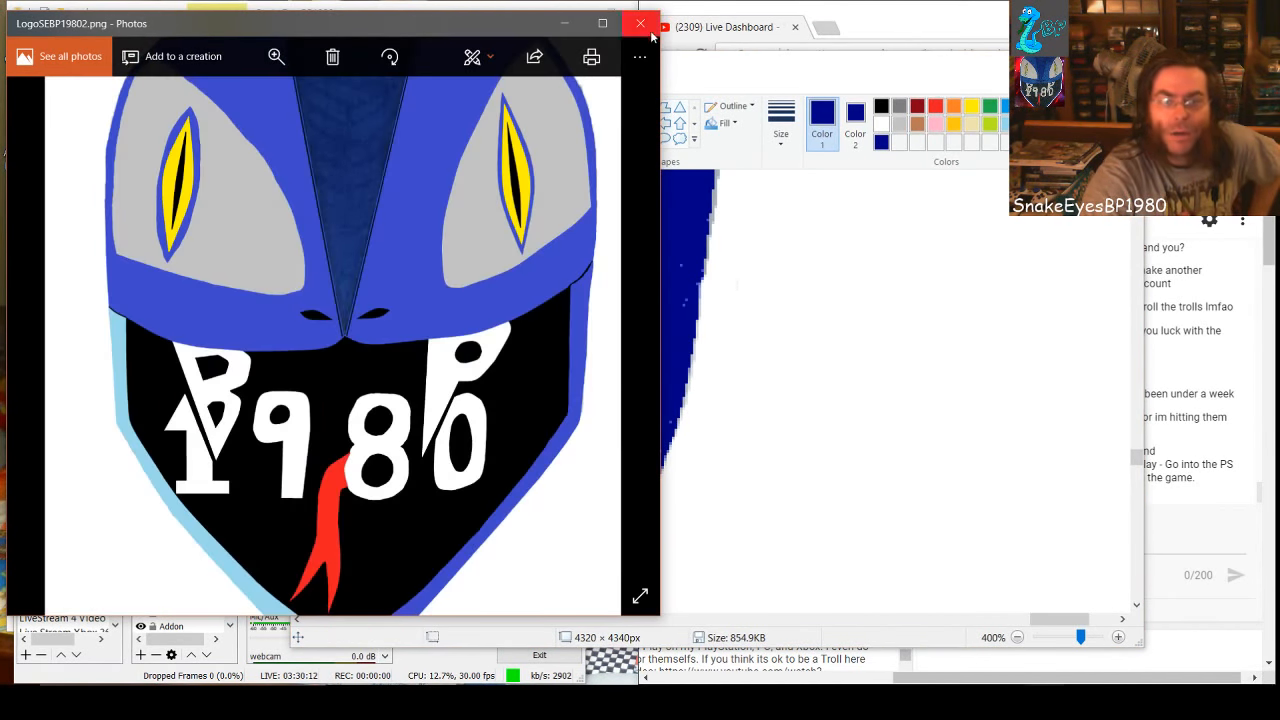
{"action": "left_click", "coordinate": [641, 23]}
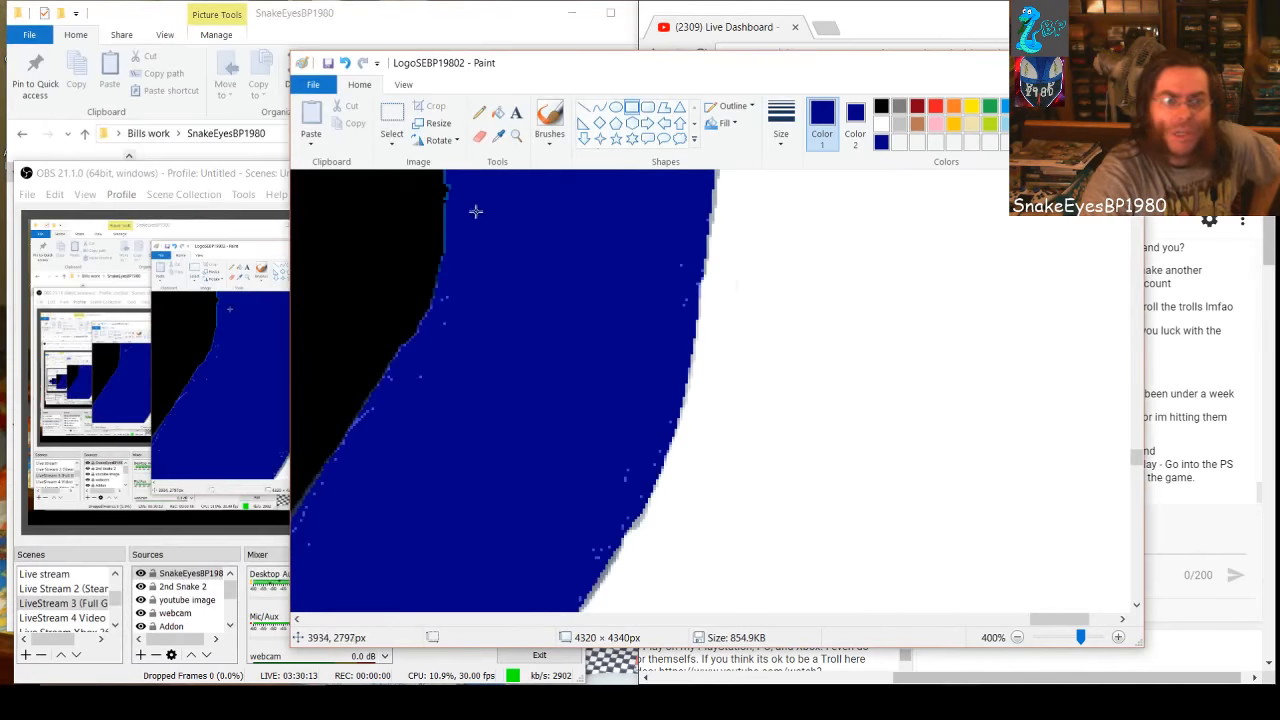
{"action": "left_click", "coordinate": [393, 14]}
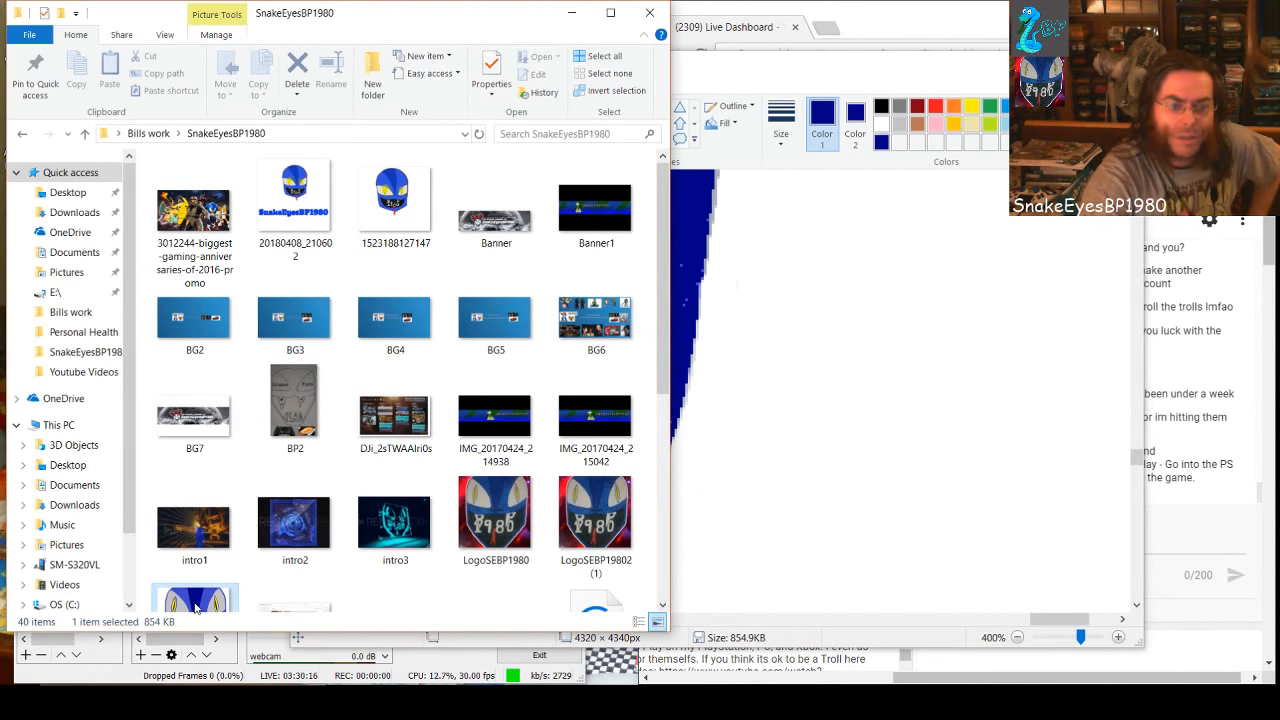
{"action": "scroll", "coordinate": [197, 600], "scroll_direction": "down", "scroll_amount": 1}
{"action": "double_click", "coordinate": [199, 569]}
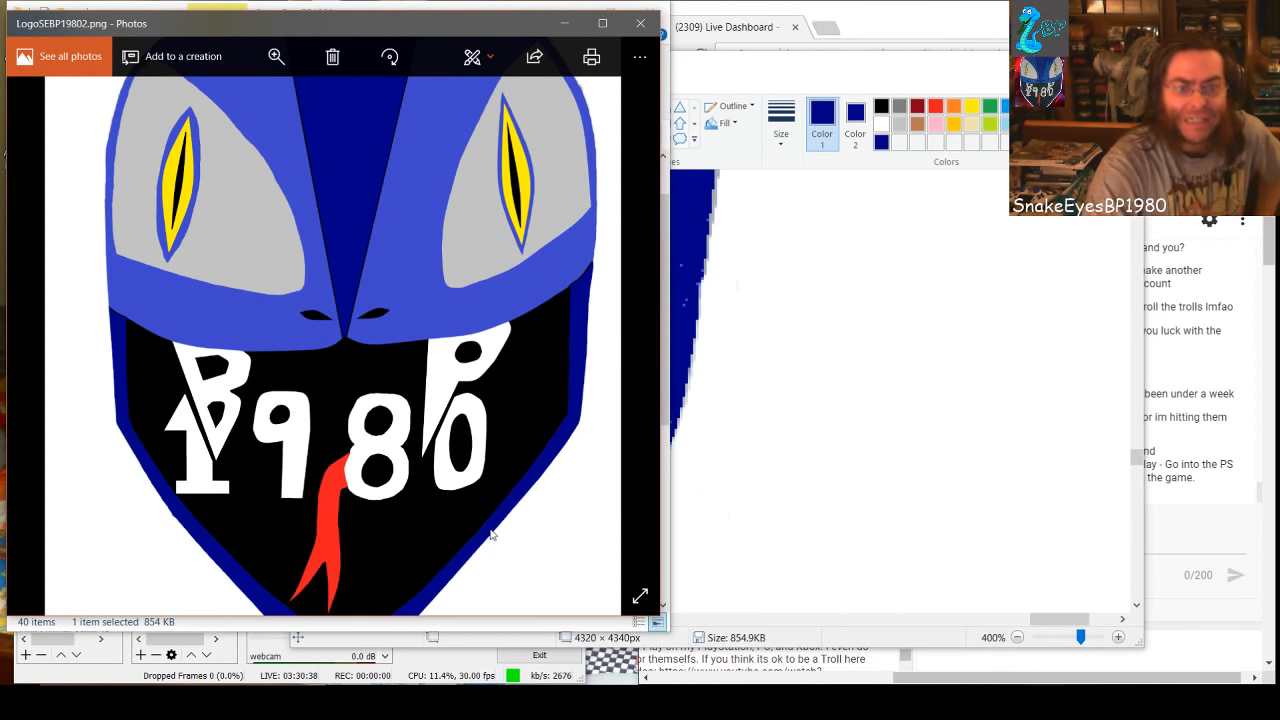
Compare LogoSEBP19802.png with the hand-drawn LogoSEBP19802 (1).png by alternating between them in Photos, and return to the Paint window
{"action": "key", "text": "Left"}
{"action": "key", "text": "Right"}
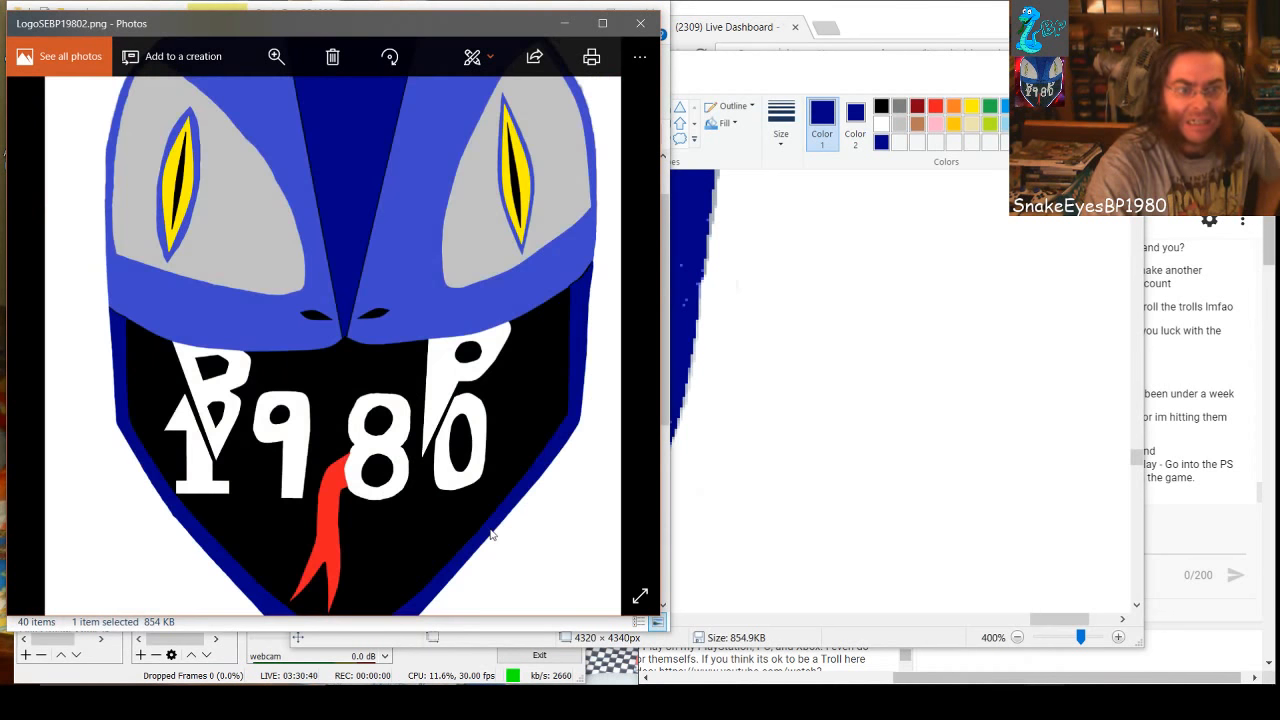
{"action": "key", "text": "Left"}
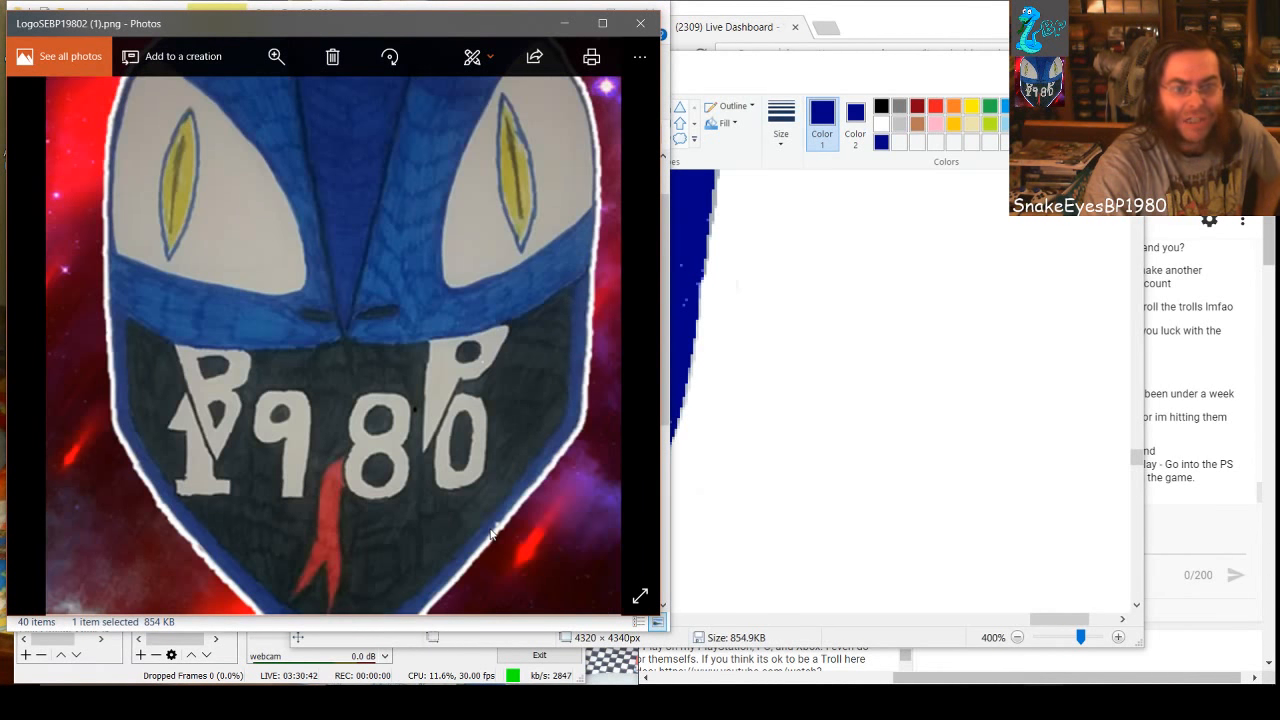
{"action": "key", "text": "Right"}
{"action": "key", "text": "Left"}
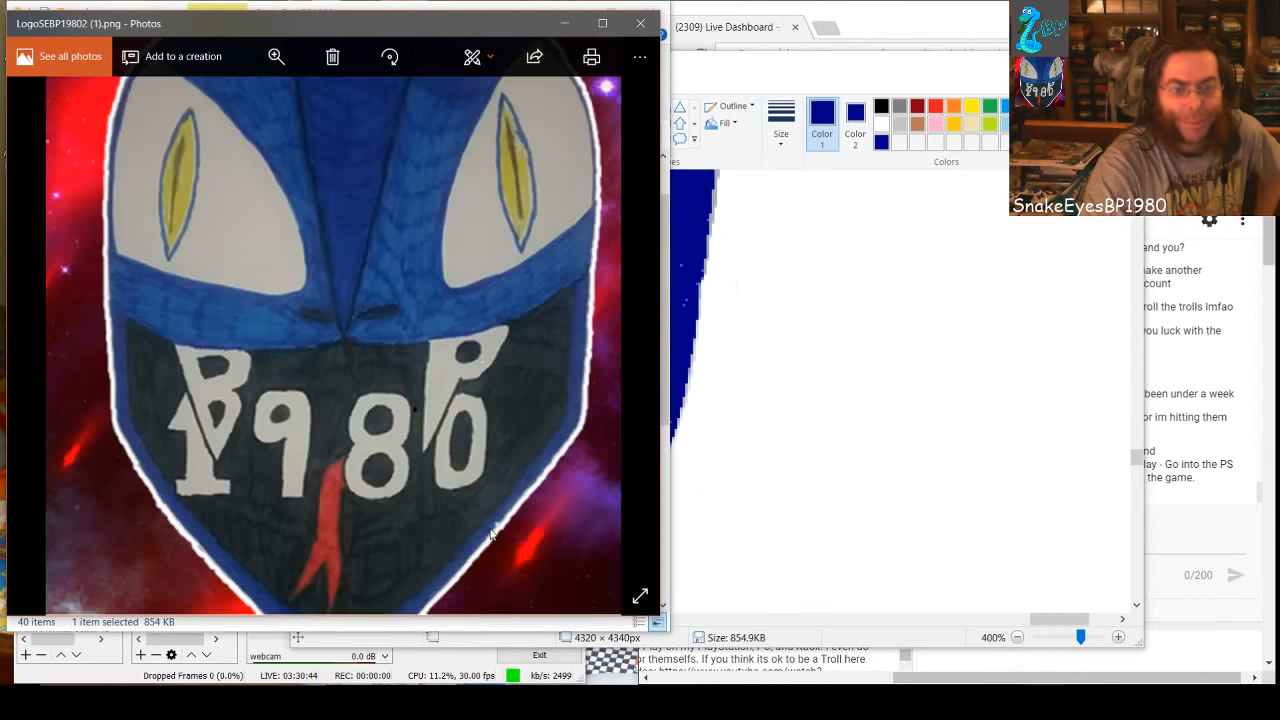
{"action": "key", "text": "Right"}
{"action": "key", "text": "Left"}
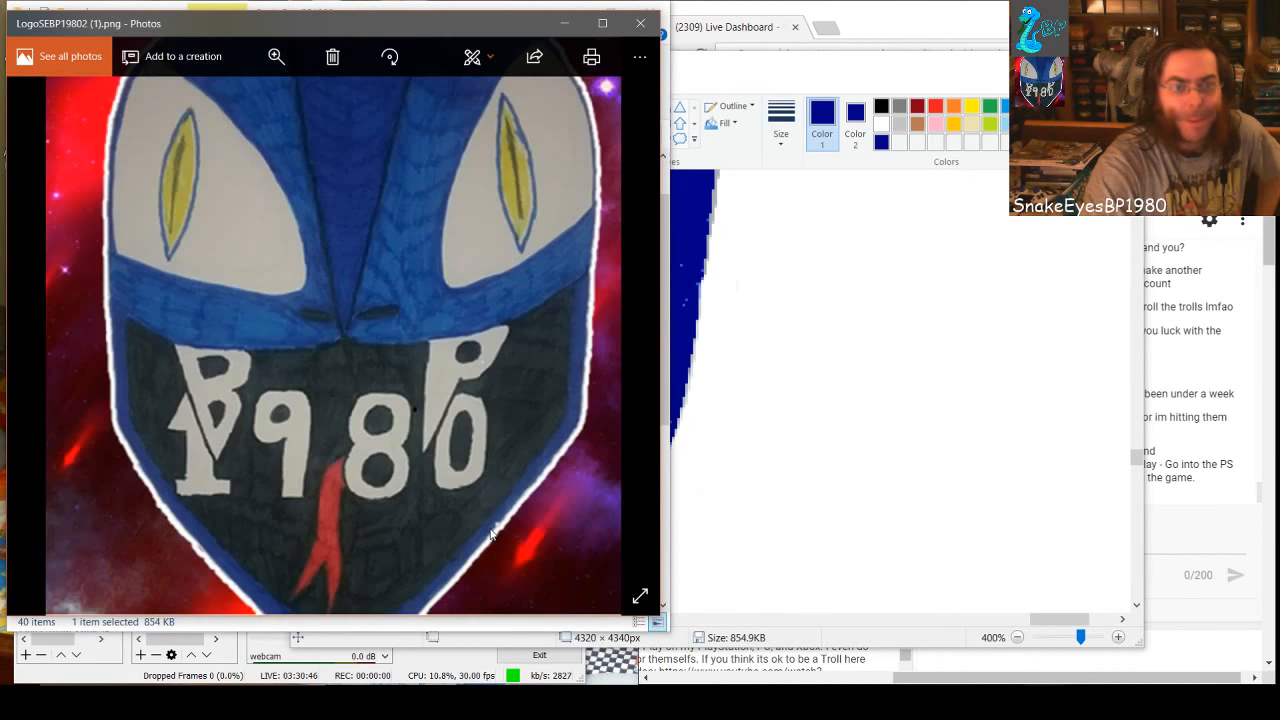
{"action": "key", "text": "Right"}
{"action": "key", "text": "Left"}
{"action": "key", "text": "Right"}
{"action": "key", "text": "Left"}
{"action": "key", "text": "Right"}
{"action": "key", "text": "Left"}
{"action": "key", "text": "Right"}
{"action": "key", "text": "Left"}
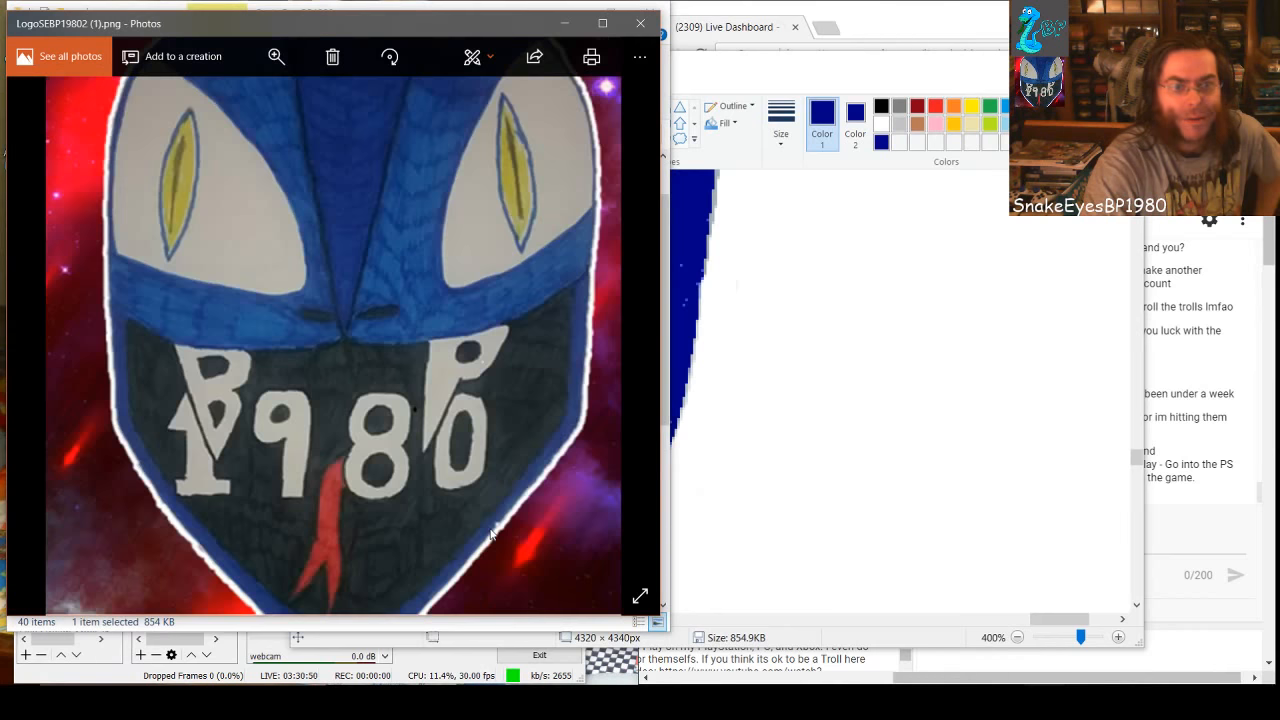
{"action": "key", "text": "Right"}
{"action": "key", "text": "Left"}
{"action": "key", "text": "Right"}
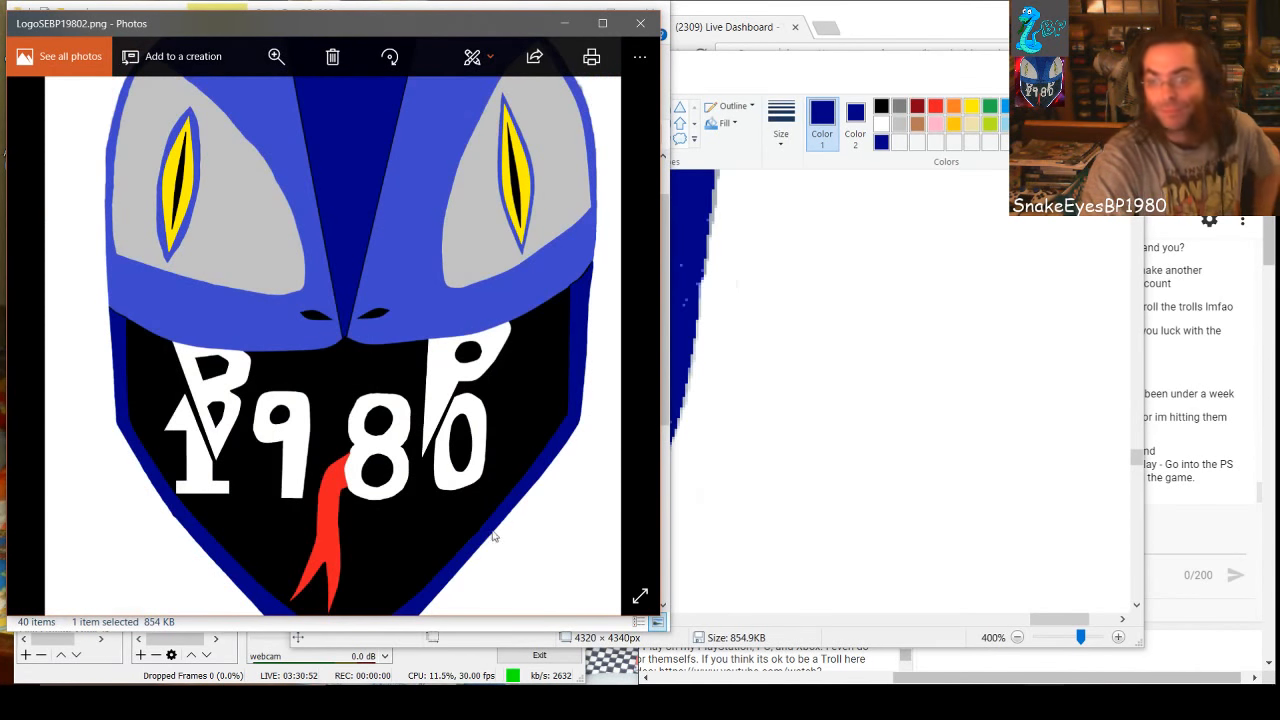
{"action": "mouse_move", "coordinate": [967, 68]}
{"action": "left_mouse_down"}
{"action": "mouse_move", "coordinate": [819, 102]}
{"action": "mouse_move", "coordinate": [698, 109]}
{"action": "mouse_move", "coordinate": [755, 95]}
{"action": "left_mouse_up"}
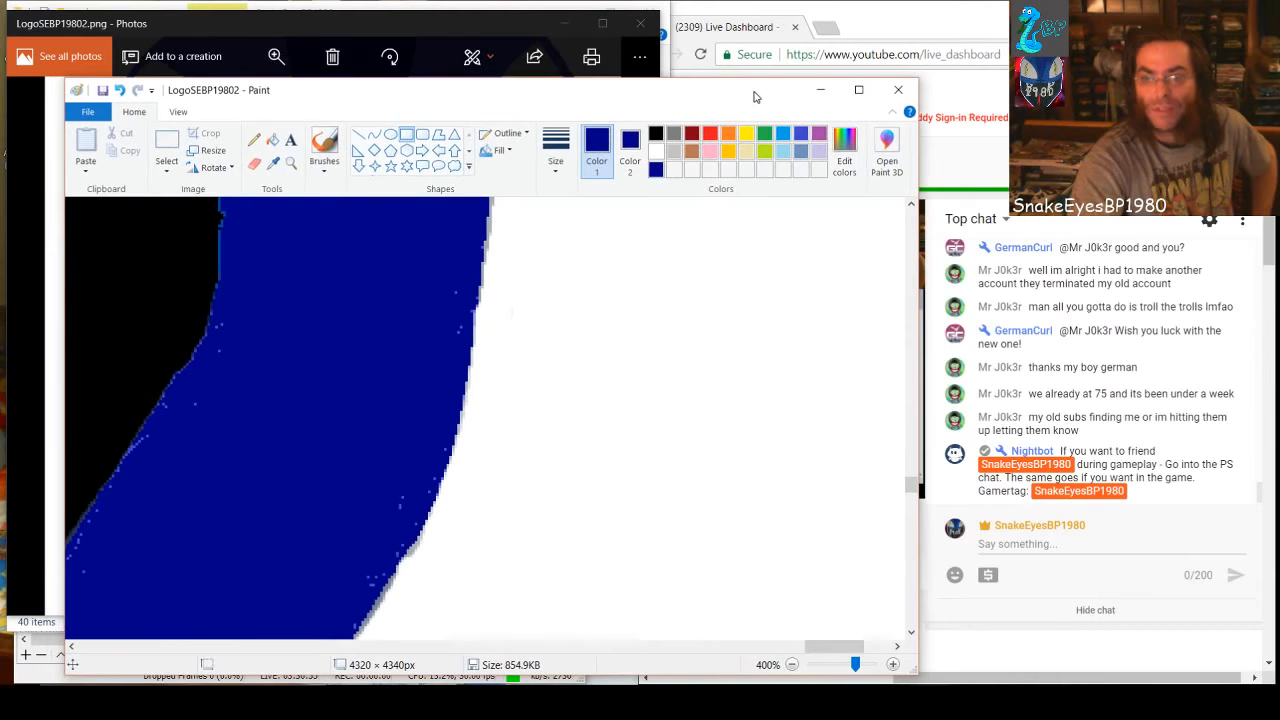
Bring the LogoSEBP19802.png preview in Photos to the front, move it lower and shrink its window to uncover the picture folder
{"action": "left_click", "coordinate": [393, 25]}
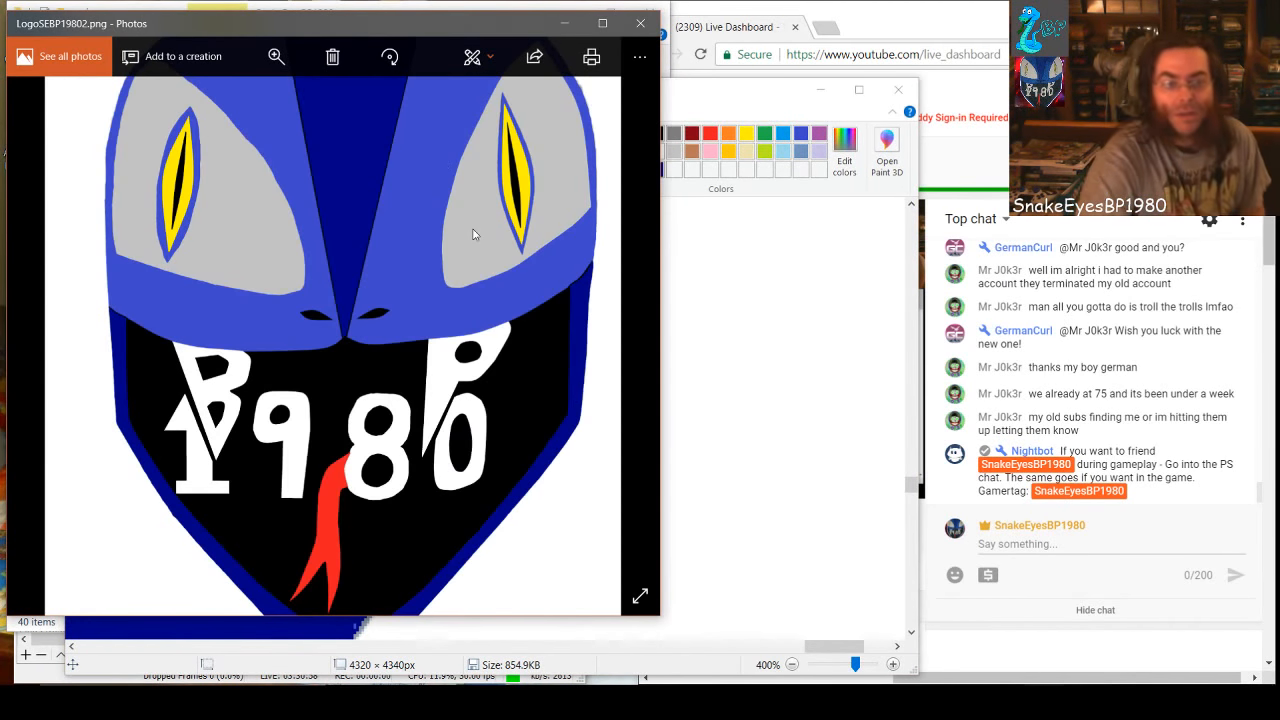
{"action": "left_click_drag", "start_coordinate": [391, 25], "coordinate": [393, 90]}
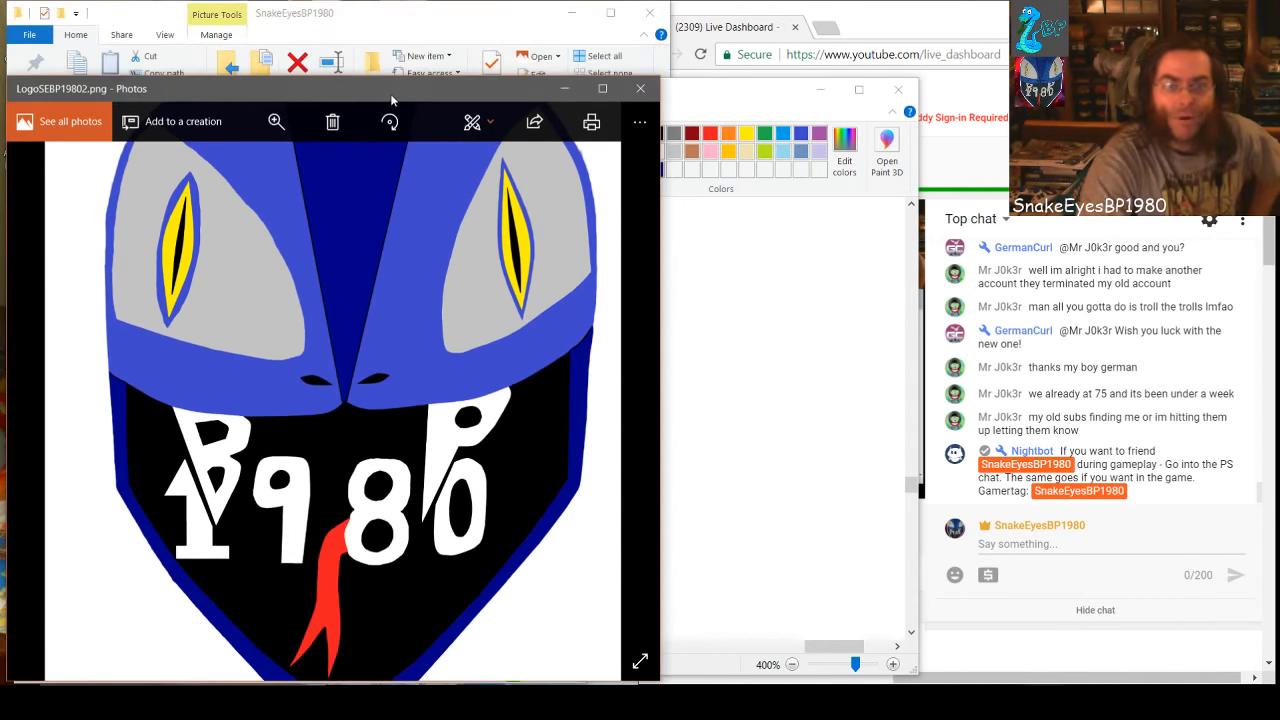
{"action": "left_click_drag", "start_coordinate": [660, 79], "coordinate": [545, 183]}
Open the hand-drawn LogoSEBP19802 (1) picture from the SnakeEyesBP1980 folder in its own Photos window and close the folder
{"action": "left_click", "coordinate": [505, 20]}
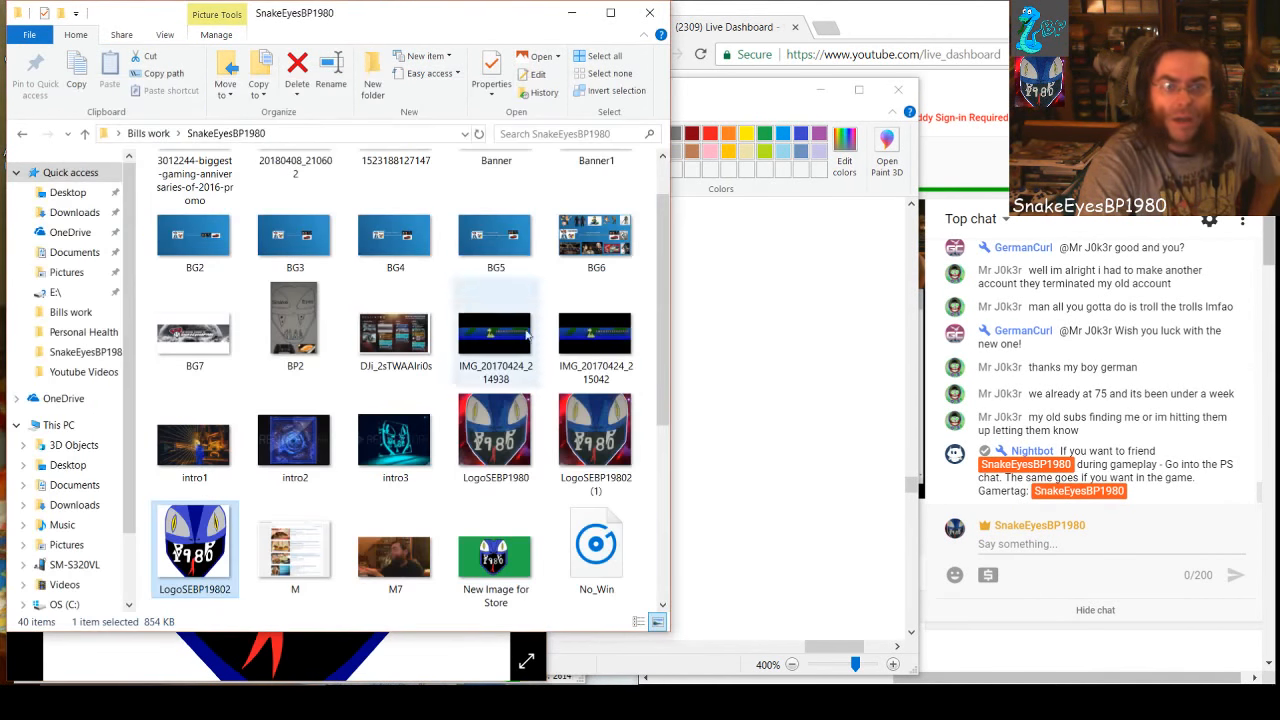
{"action": "double_click", "coordinate": [588, 452]}
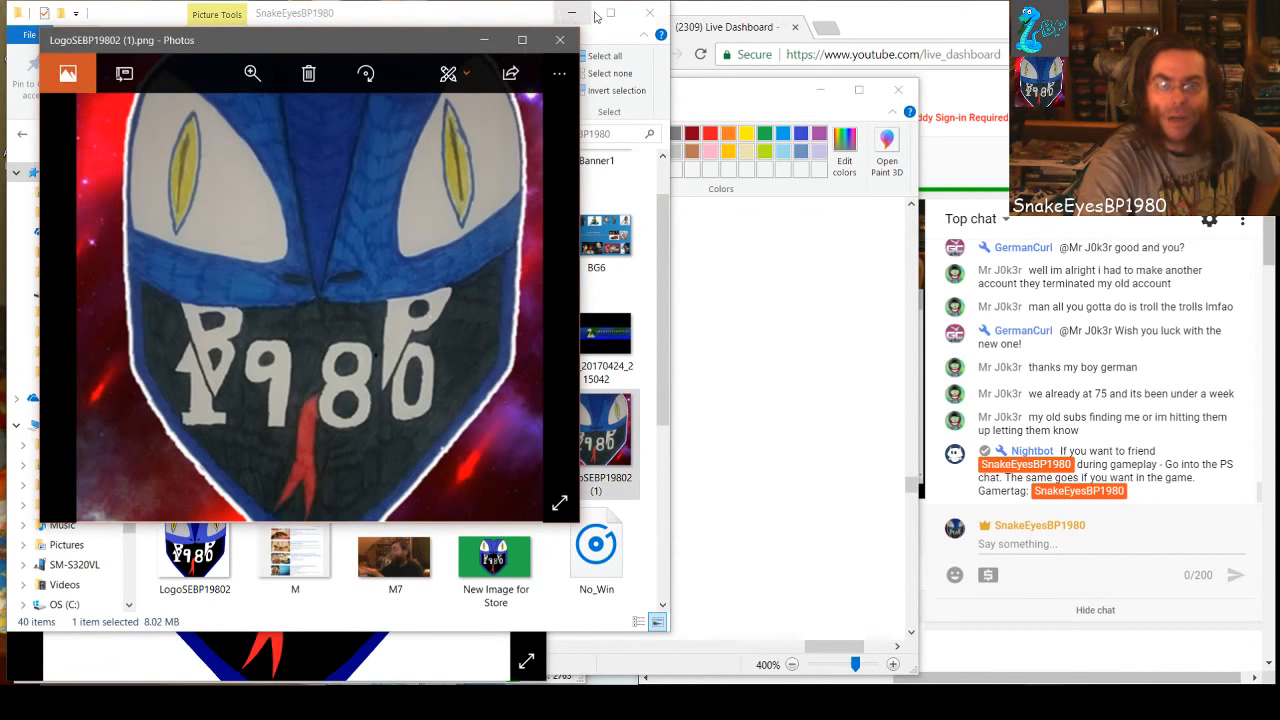
{"action": "left_click", "coordinate": [651, 14]}
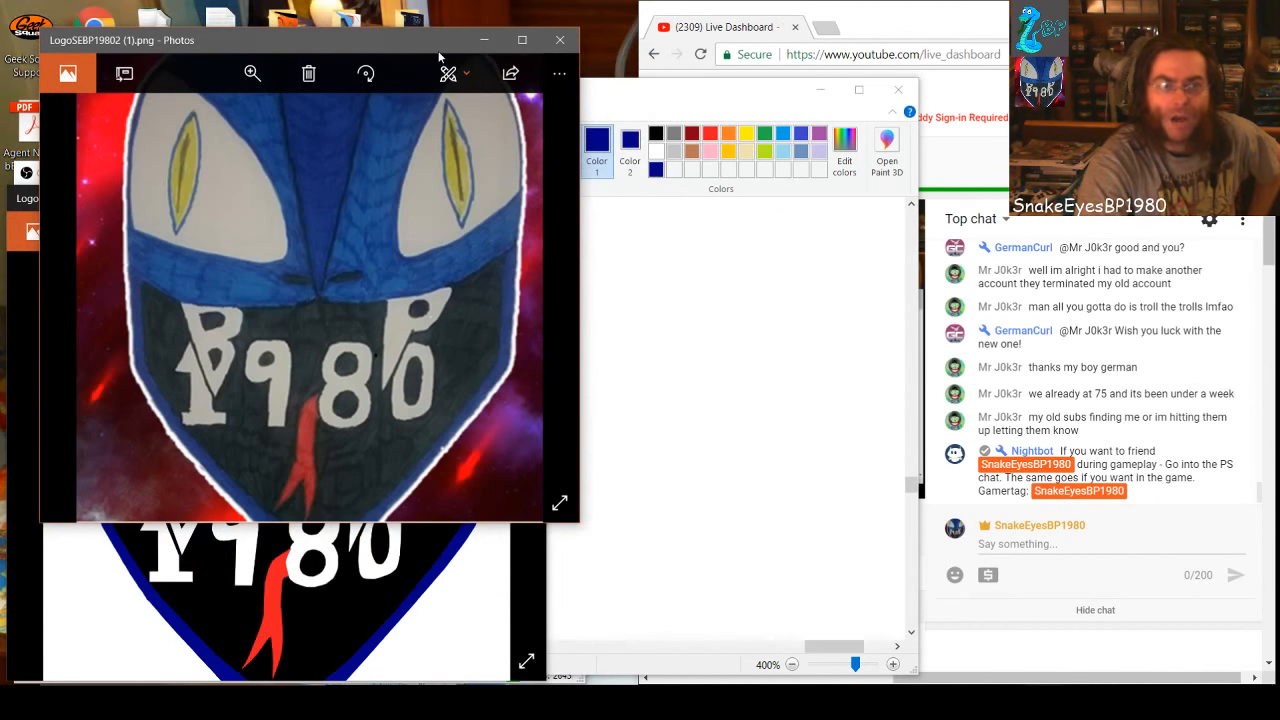
Move the two Photos windows beside each other, with LogoSEBP19802.png to the left of LogoSEBP19802 (1).png
{"action": "mouse_move", "coordinate": [455, 44]}
{"action": "left_mouse_down"}
{"action": "mouse_move", "coordinate": [709, 54]}
{"action": "mouse_move", "coordinate": [836, 17]}
{"action": "left_mouse_up"}
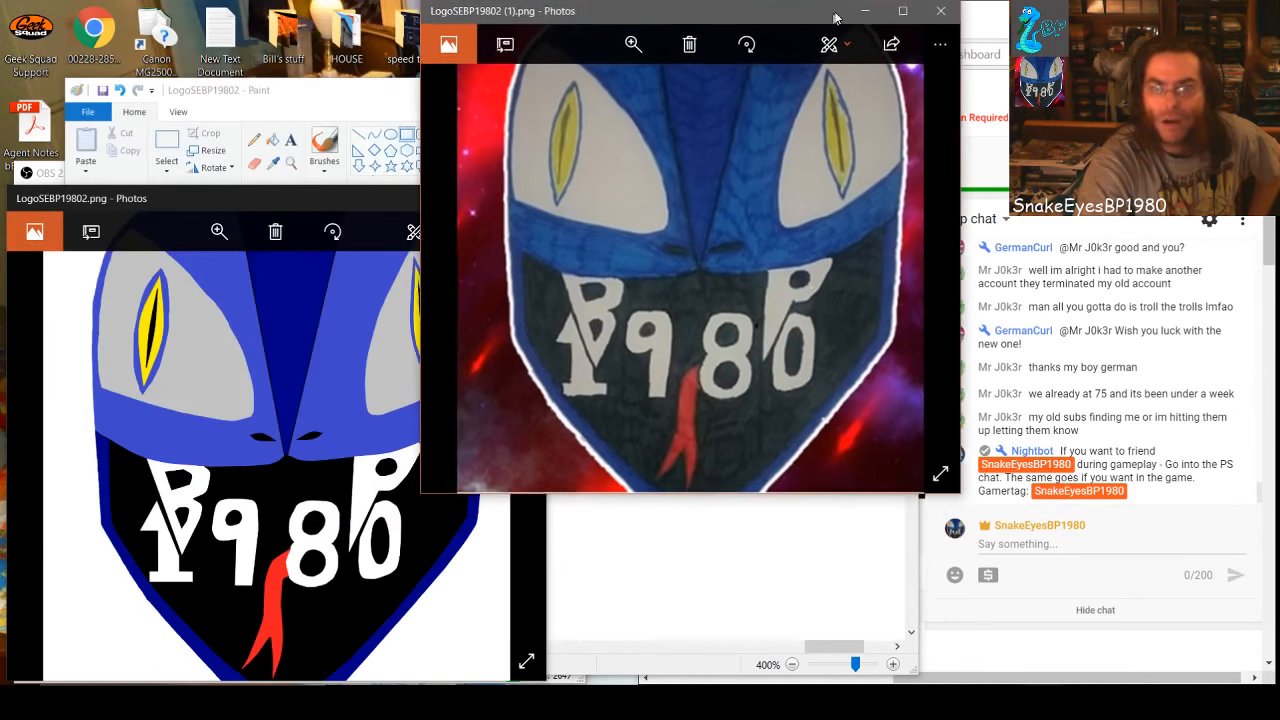
{"action": "left_click_drag", "start_coordinate": [299, 206], "coordinate": [285, 22]}
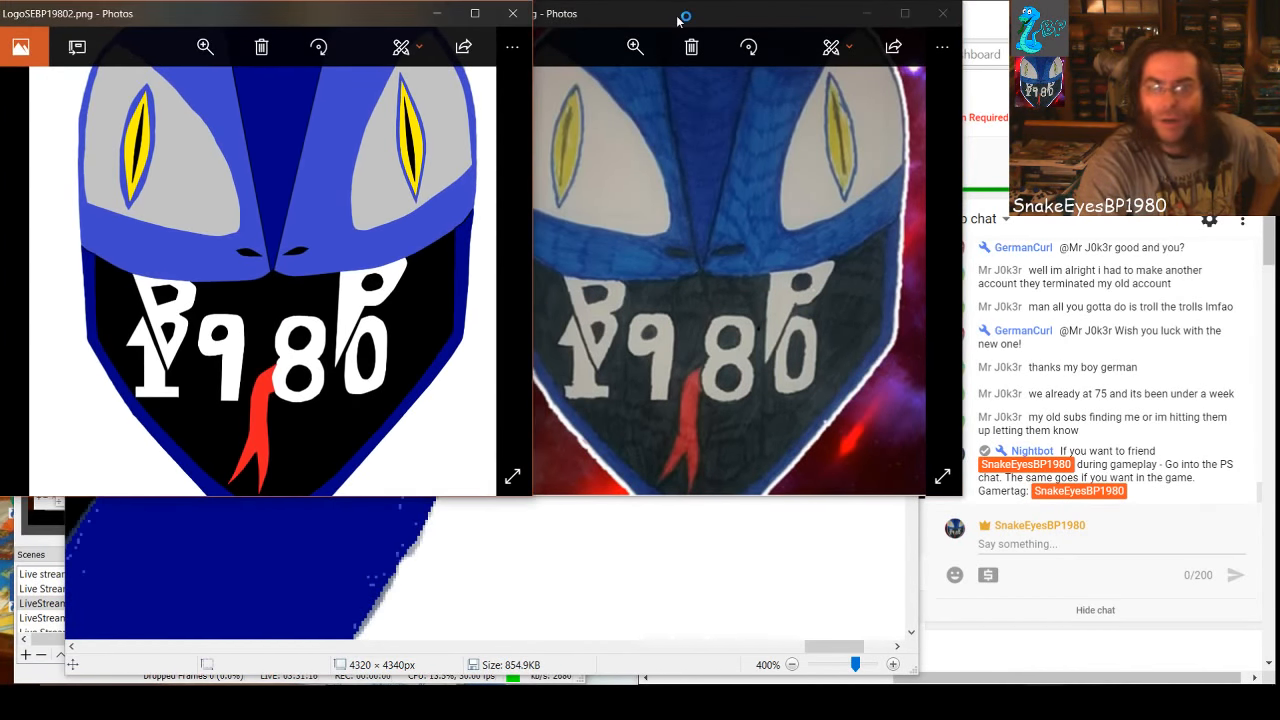
{"action": "left_click", "coordinate": [688, 18]}
{"action": "left_click_drag", "start_coordinate": [688, 18], "coordinate": [709, 18]}
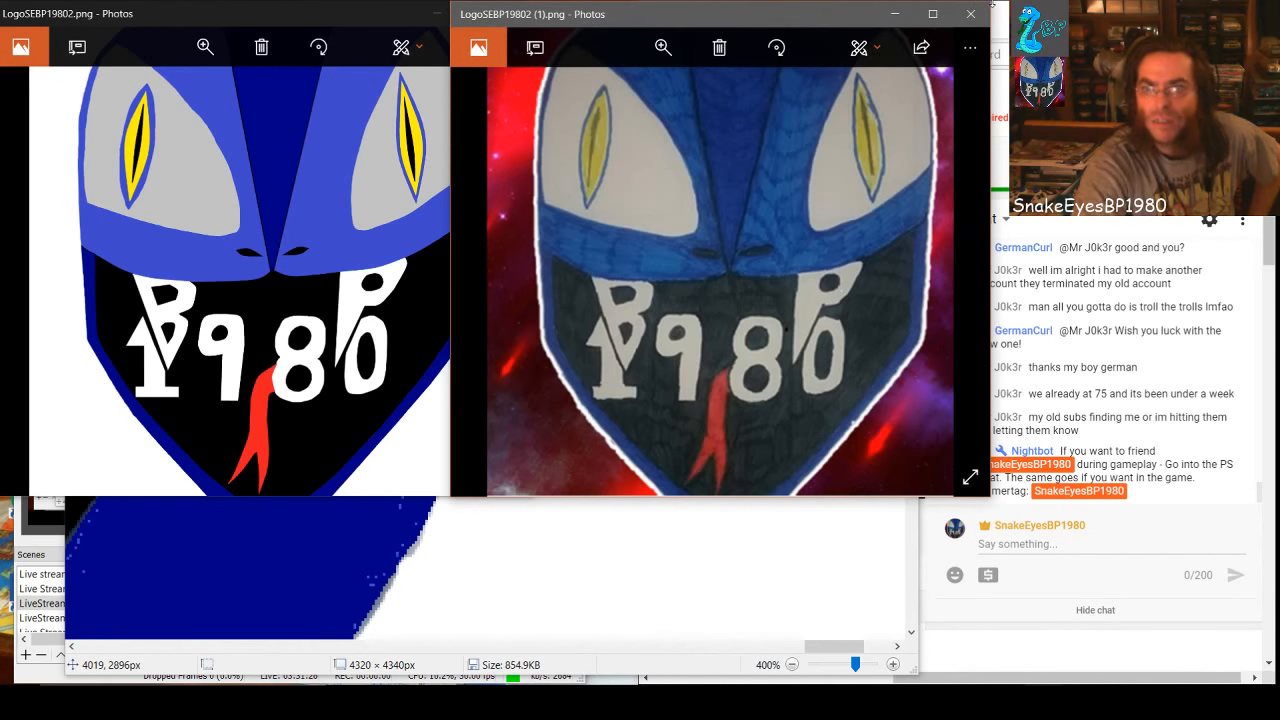
Shrink both Photos windows to a similar size and align them edge to edge without overlap for a side-by-side comparison
{"action": "left_click_drag", "start_coordinate": [989, 3], "coordinate": [883, 44]}
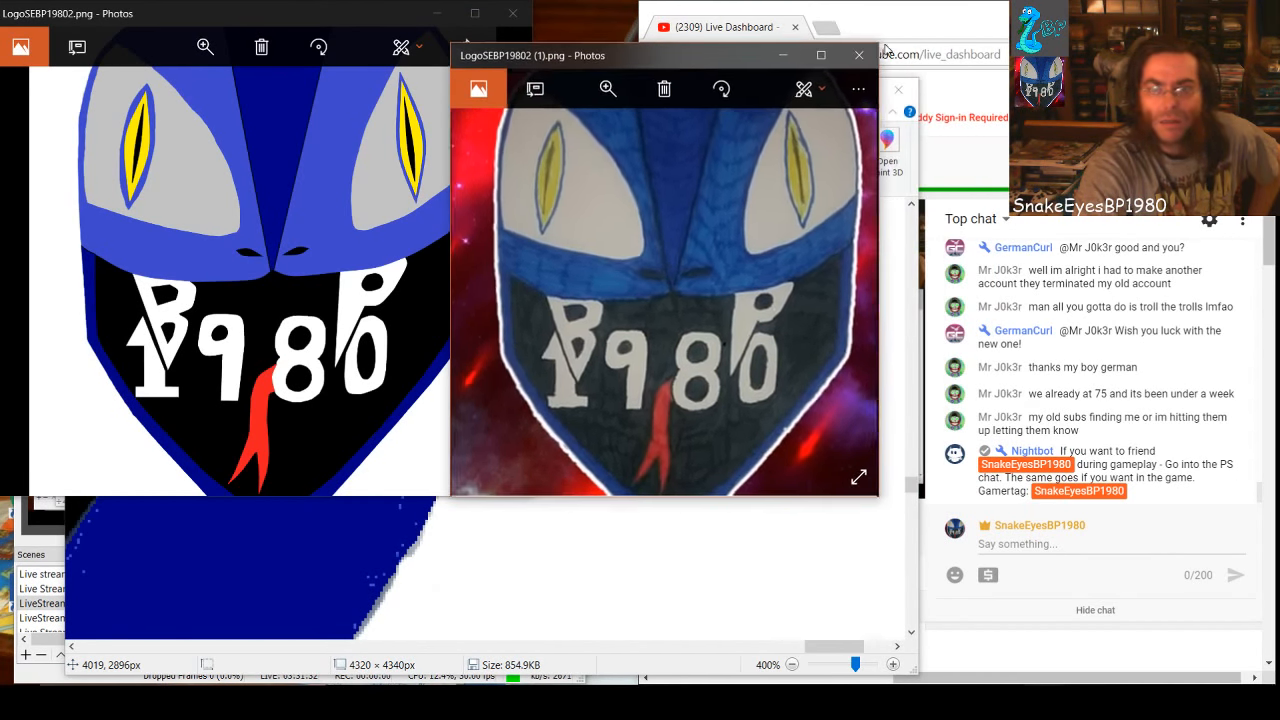
{"action": "left_click_drag", "start_coordinate": [720, 62], "coordinate": [765, 50]}
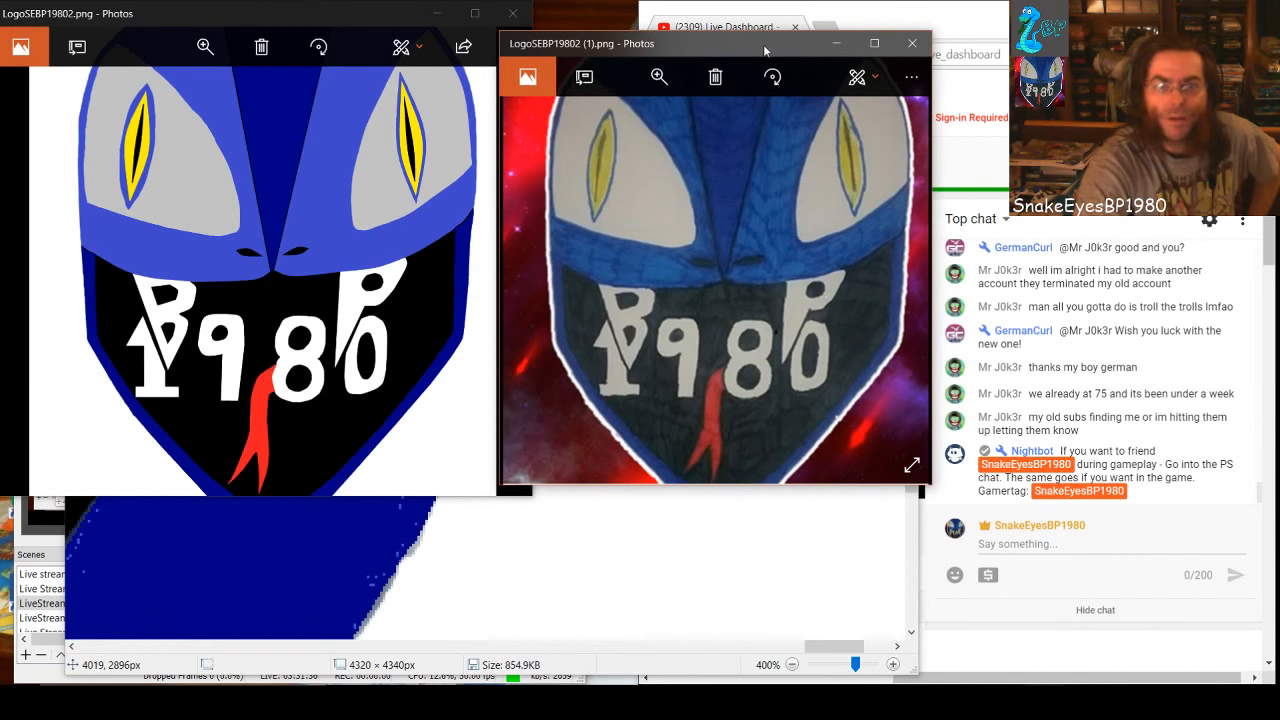
{"action": "left_click", "coordinate": [354, 20]}
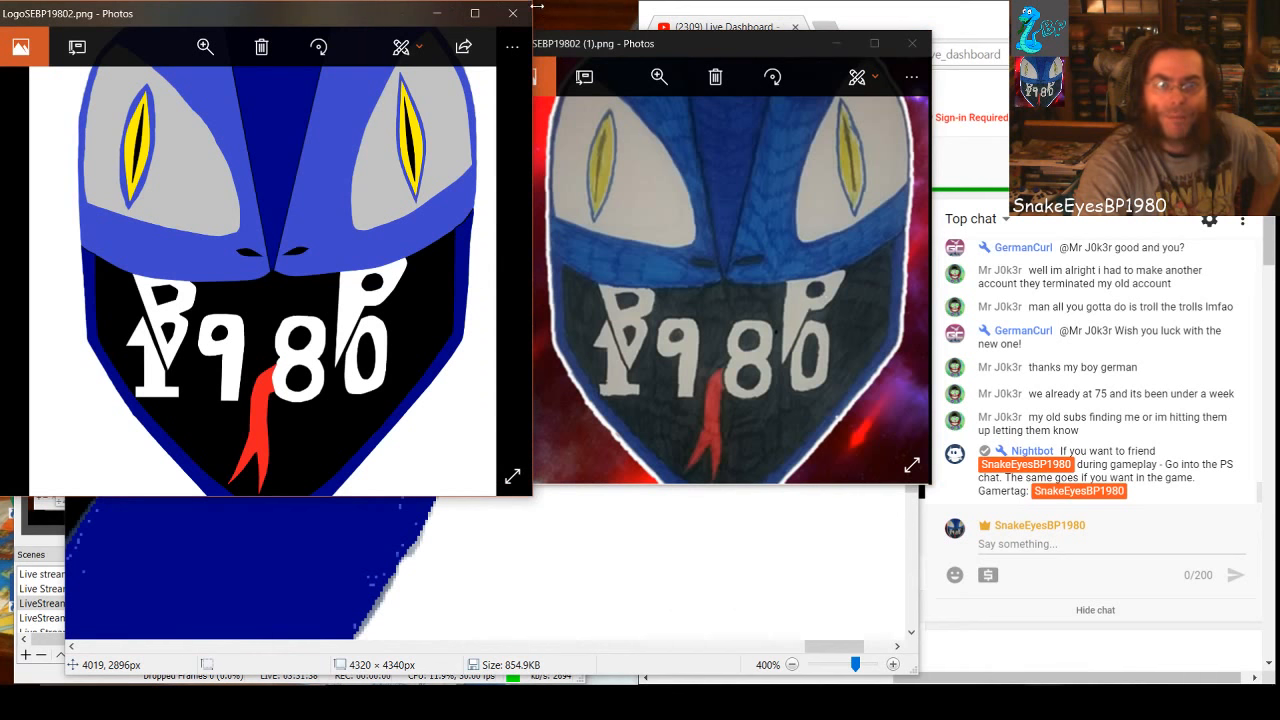
{"action": "left_click_drag", "start_coordinate": [537, 7], "coordinate": [436, 38]}
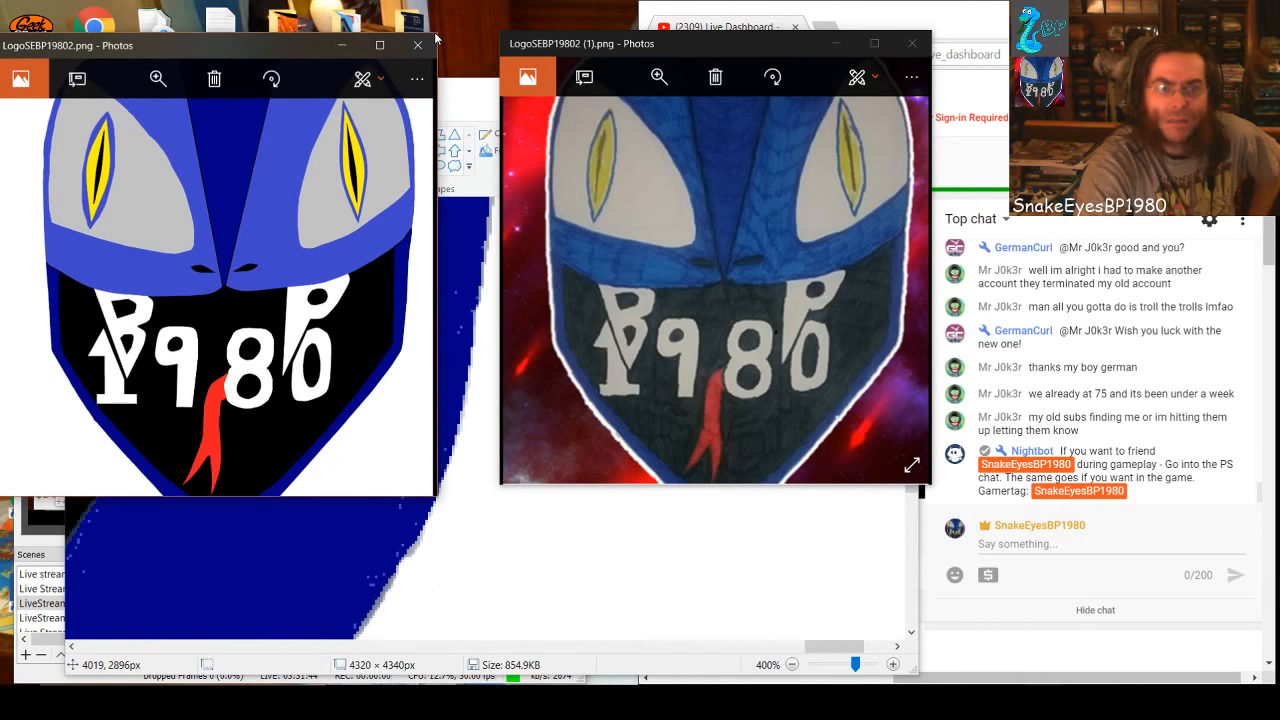
{"action": "left_click_drag", "start_coordinate": [293, 49], "coordinate": [301, 17]}
{"action": "left_click_drag", "start_coordinate": [697, 48], "coordinate": [640, 28]}
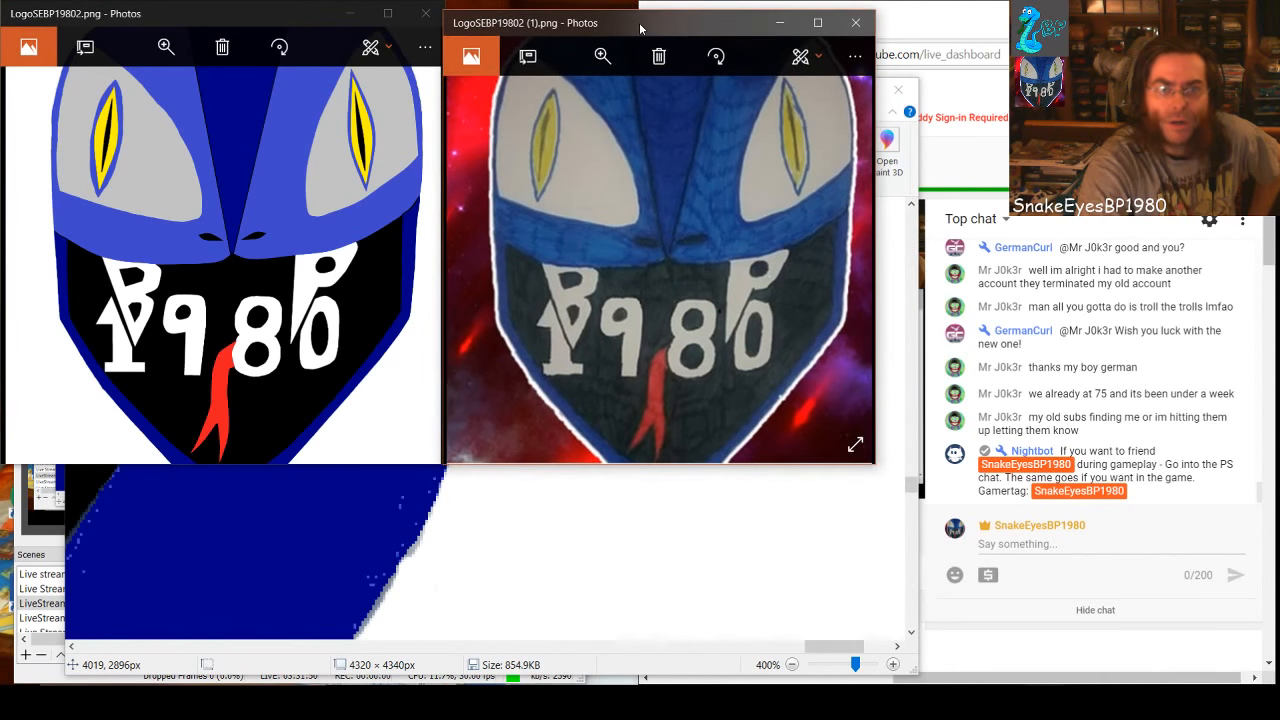